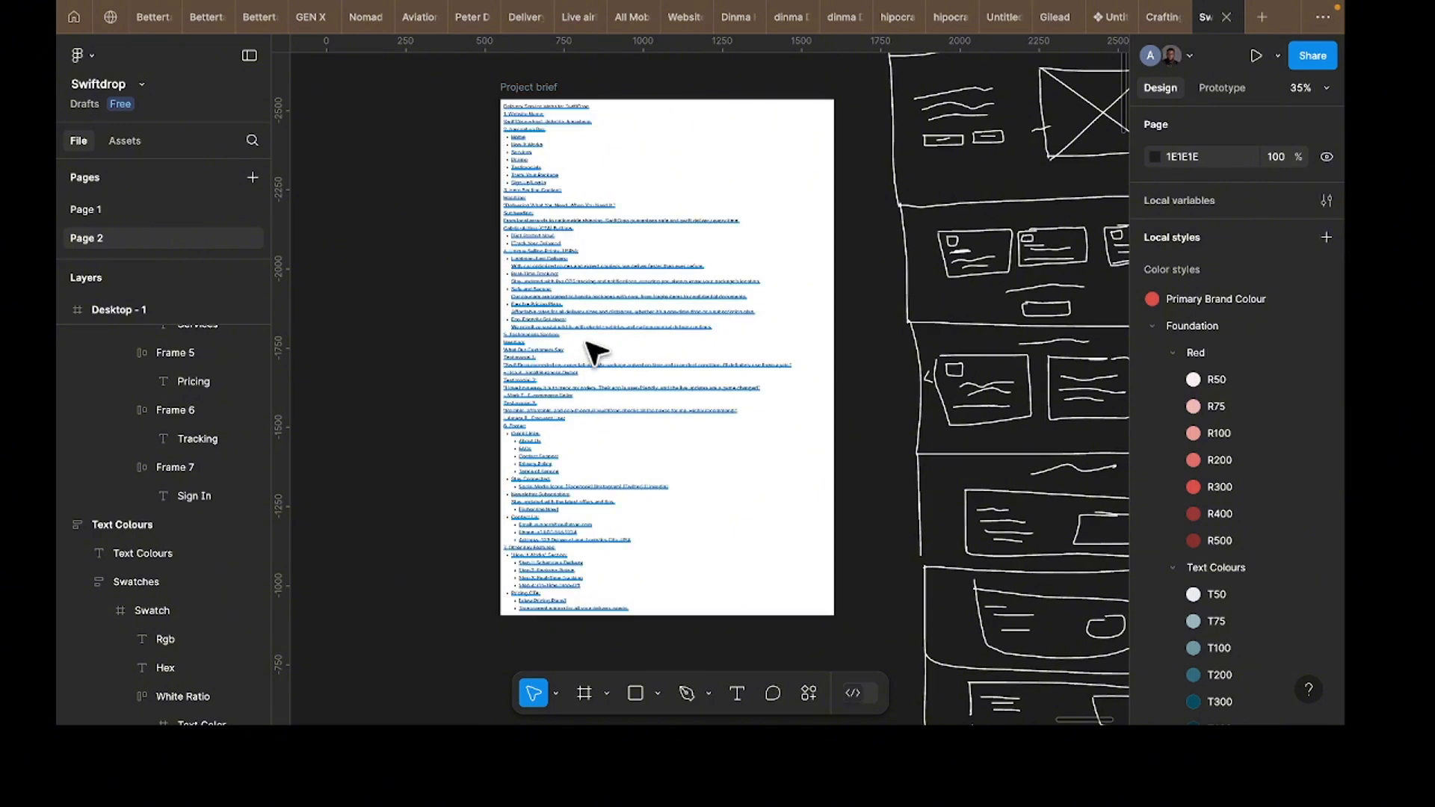
Step: Review the project brief, the hand-drawn wireframe sketch and the website and colour references on the canvas
{"action": "scroll", "coordinate": [587, 347], "scroll_direction": "right", "scroll_amount": 10}
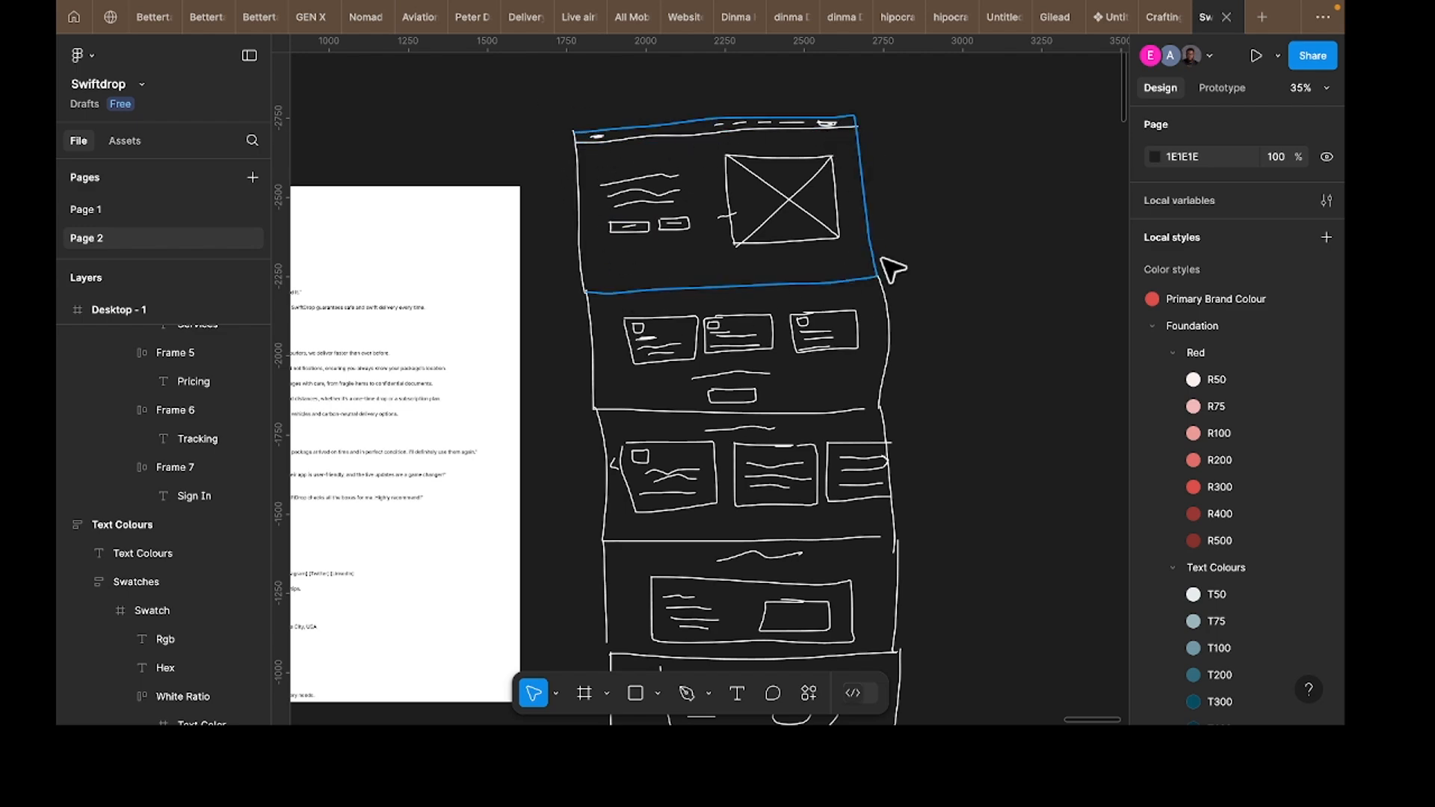
{"action": "scroll", "coordinate": [885, 287], "scroll_direction": "down", "scroll_amount": 7}
{"action": "scroll", "coordinate": [897, 410], "scroll_direction": "up", "scroll_amount": 6}
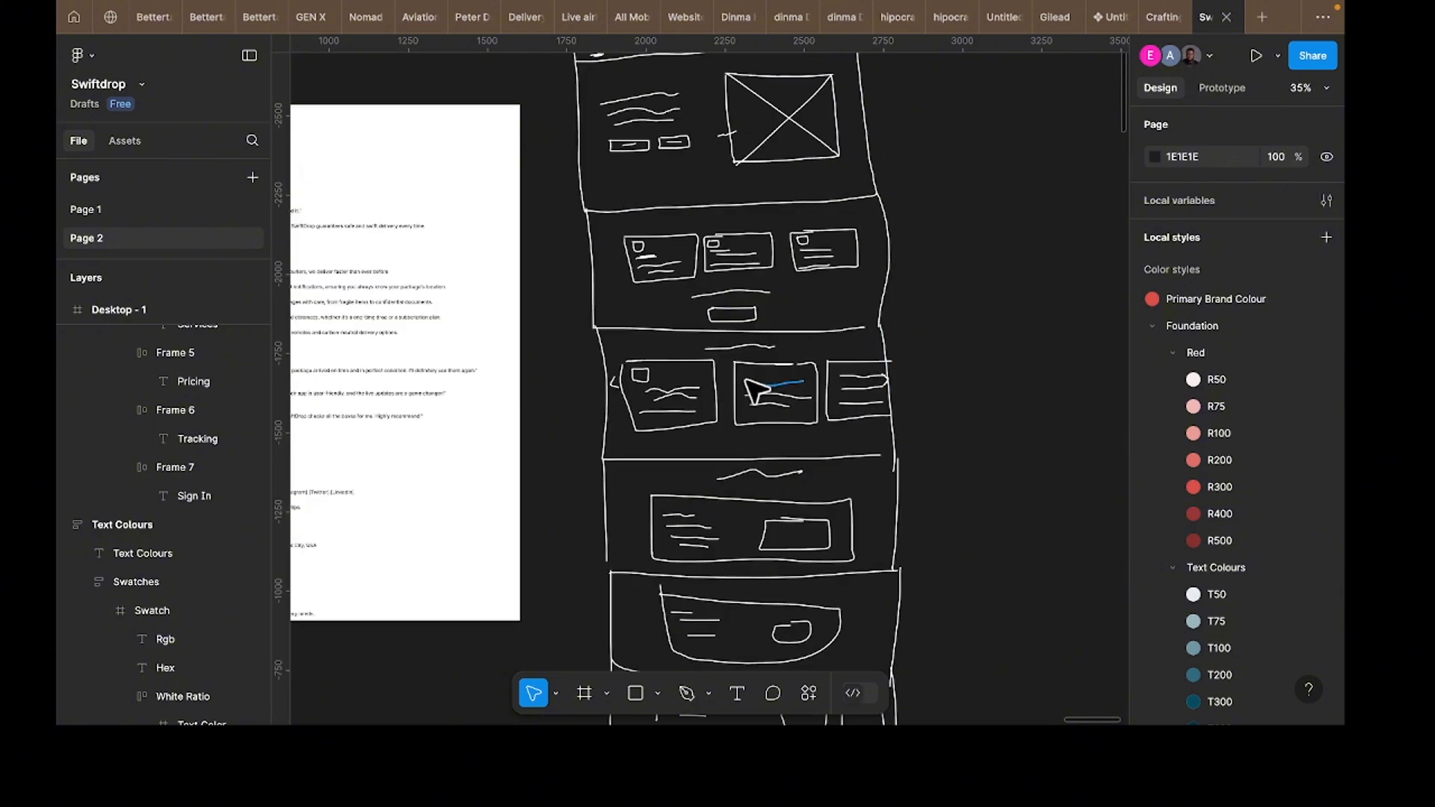
{"action": "scroll", "coordinate": [747, 385], "scroll_direction": "left", "scroll_amount": 5}
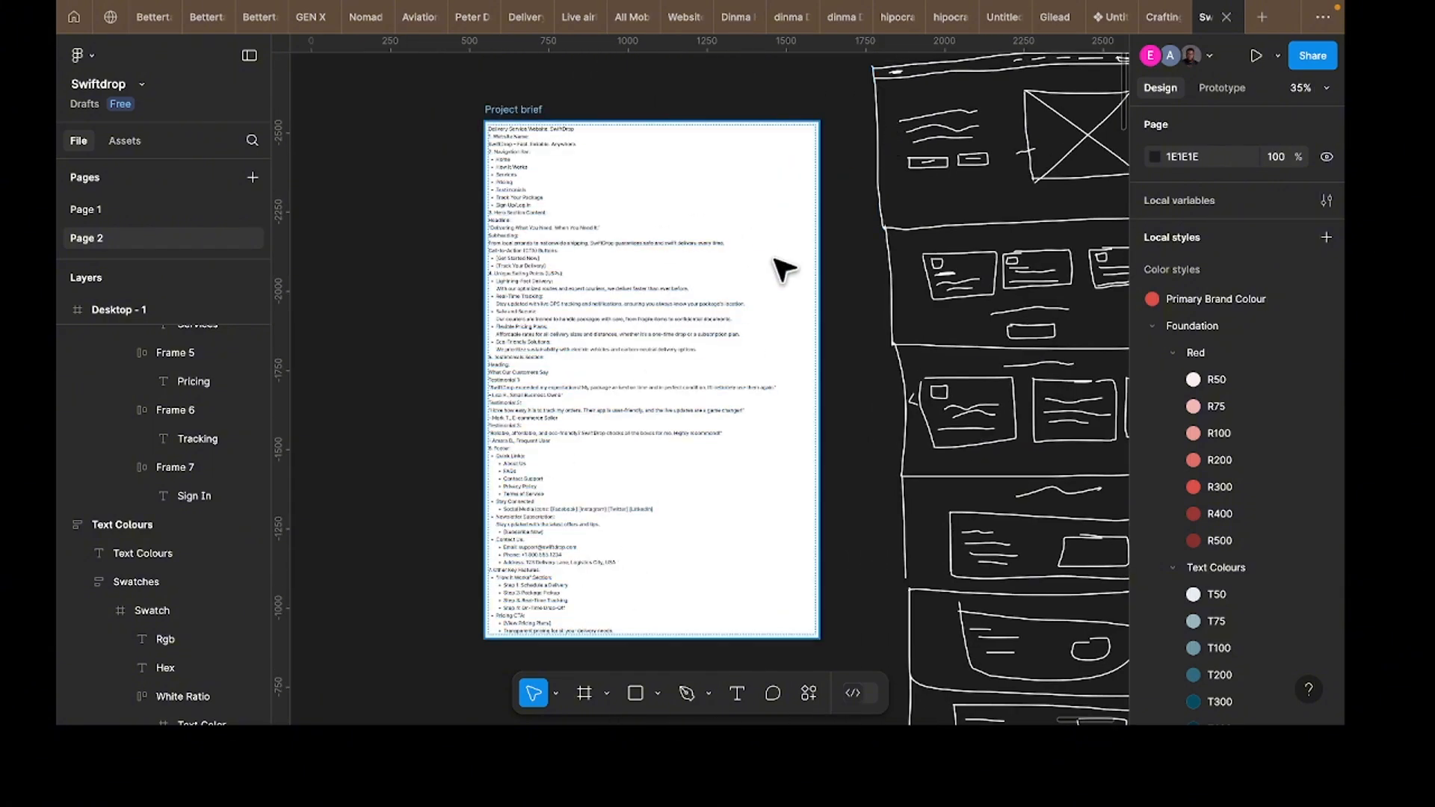
{"action": "scroll", "coordinate": [730, 251], "scroll_direction": "down", "scroll_amount": 3}
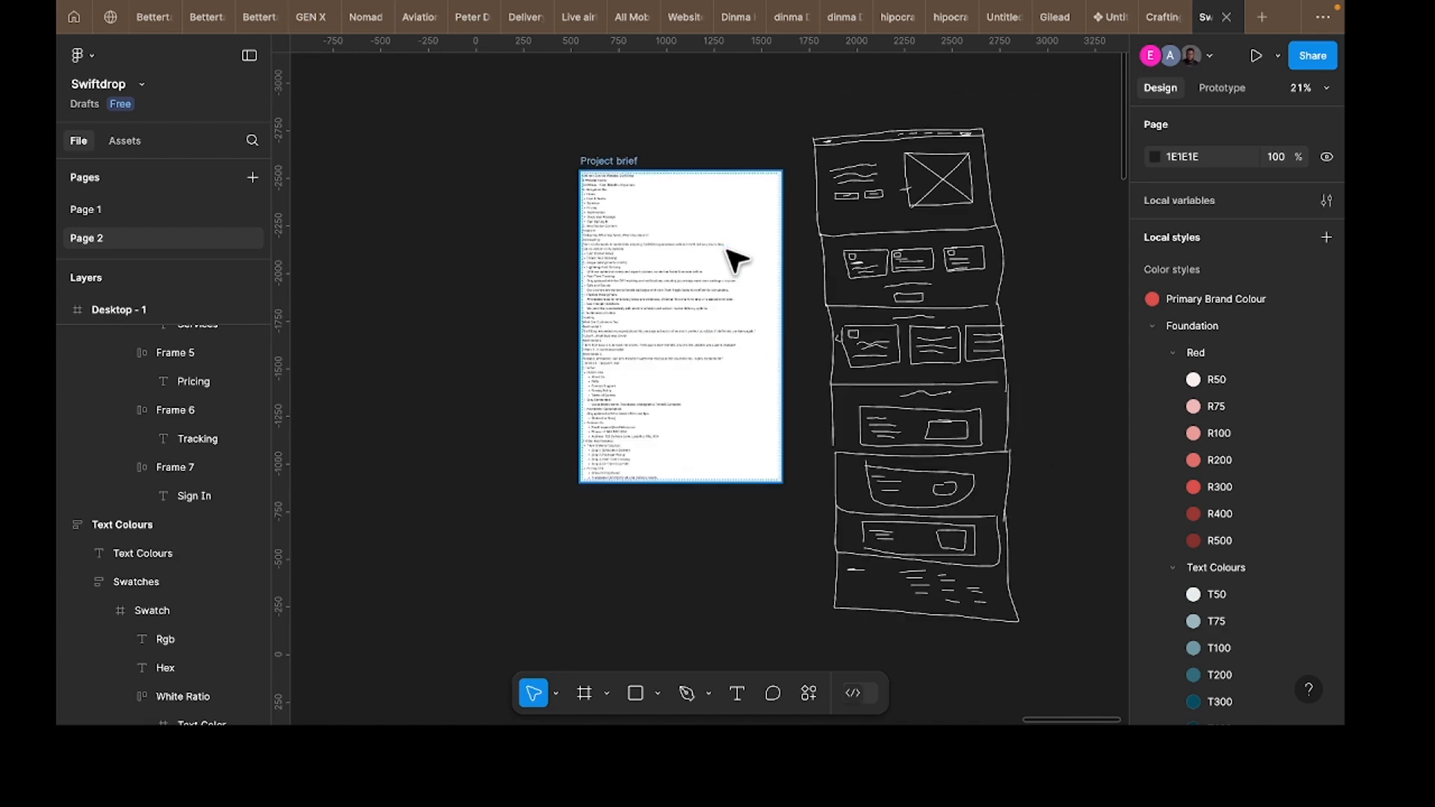
{"action": "scroll", "coordinate": [759, 486], "scroll_direction": "left", "scroll_amount": 10}
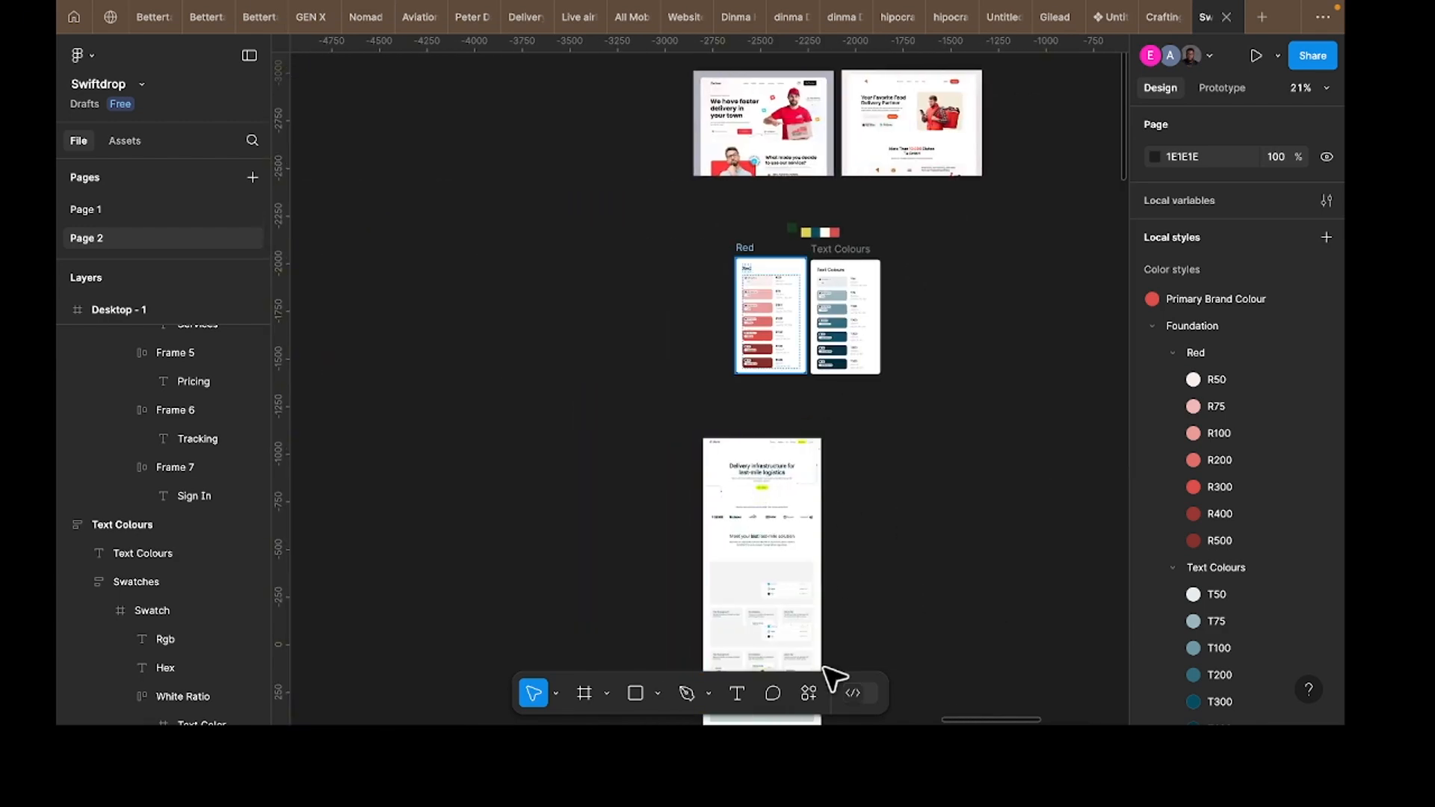
Step: Move the dark green swatch flush against the yellow swatch so it lines up with the palette row
{"action": "scroll", "coordinate": [778, 258], "scroll_direction": "up", "scroll_amount": 6}
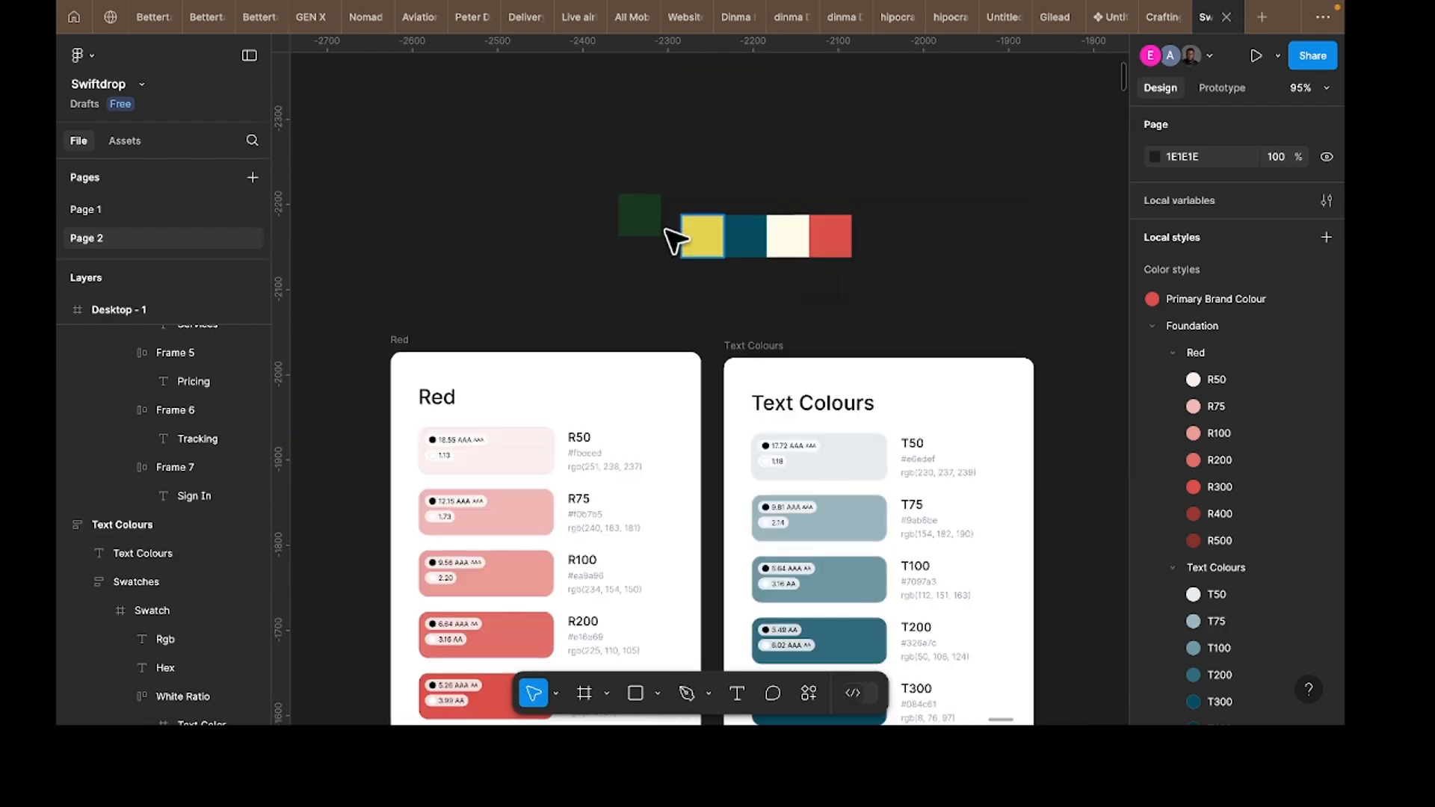
{"action": "left_click_drag", "start_coordinate": [656, 227], "coordinate": [686, 262]}
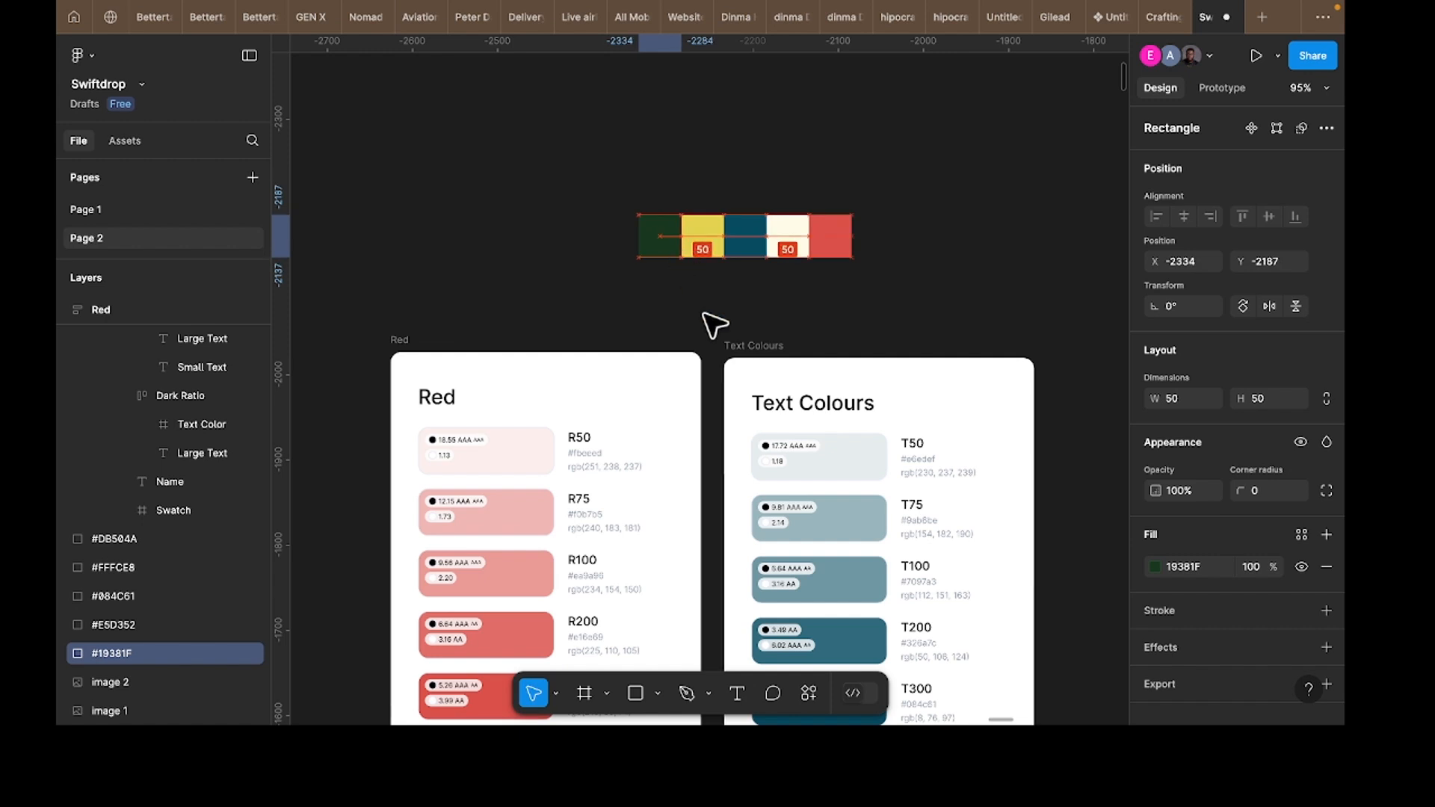
{"action": "left_click", "coordinate": [939, 283]}
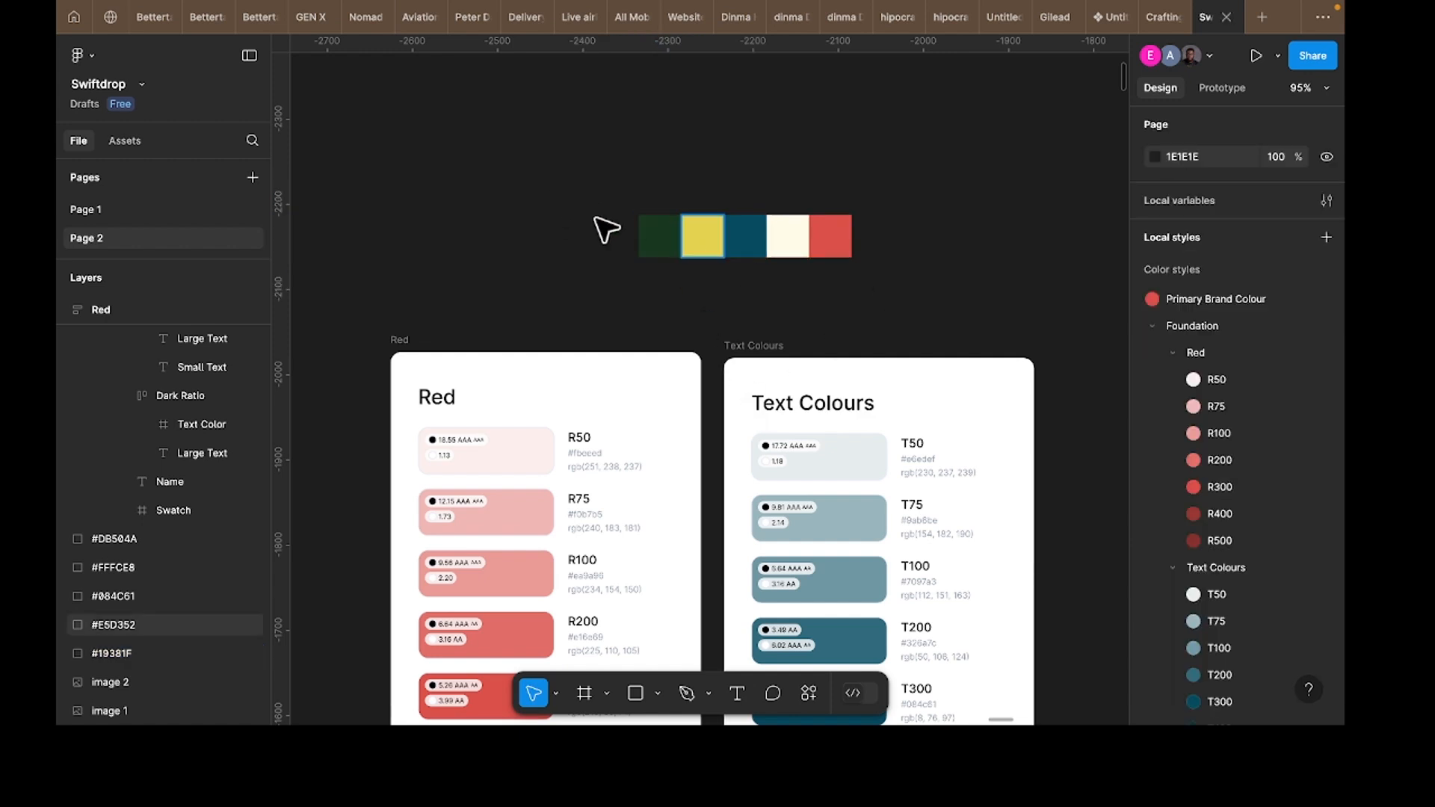
{"action": "left_click", "coordinate": [538, 365]}
{"action": "scroll", "coordinate": [724, 662], "scroll_direction": "down", "scroll_amount": 2}
{"action": "left_click", "coordinate": [719, 658]}
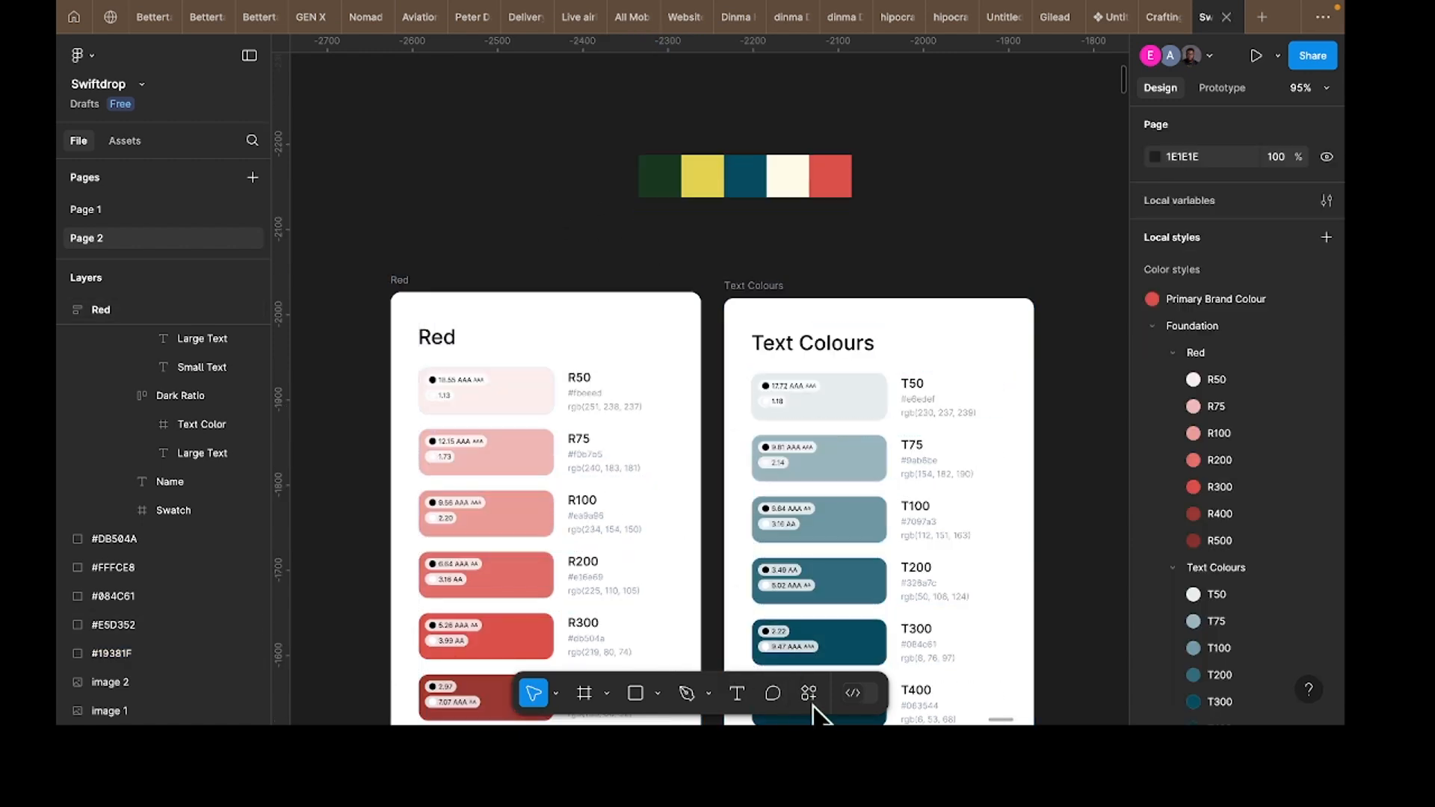
Step: Run the Foundation: Color Generator plugin and place its window in the empty space beside the Text Colours palette
{"action": "left_click", "coordinate": [809, 694]}
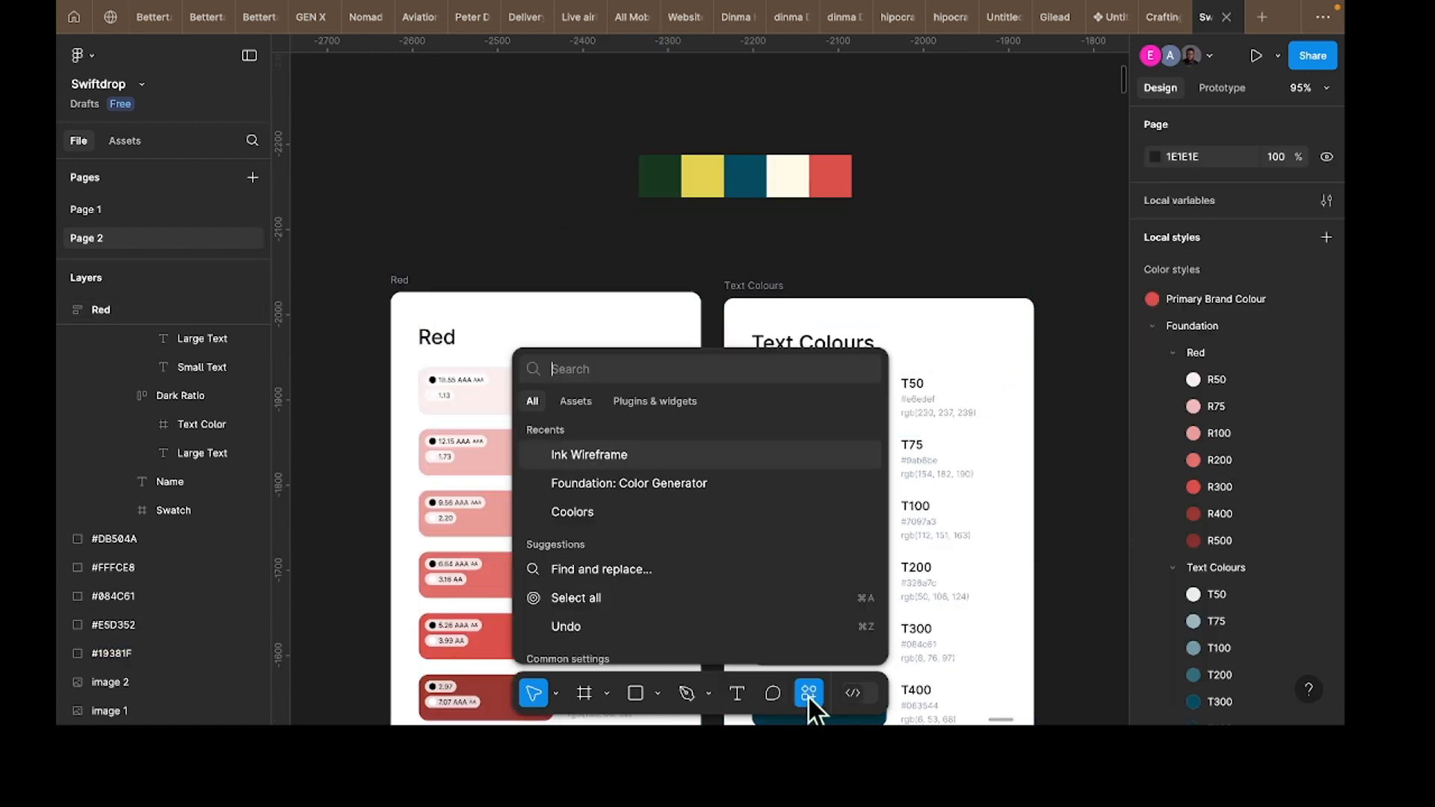
{"action": "left_click", "coordinate": [590, 483]}
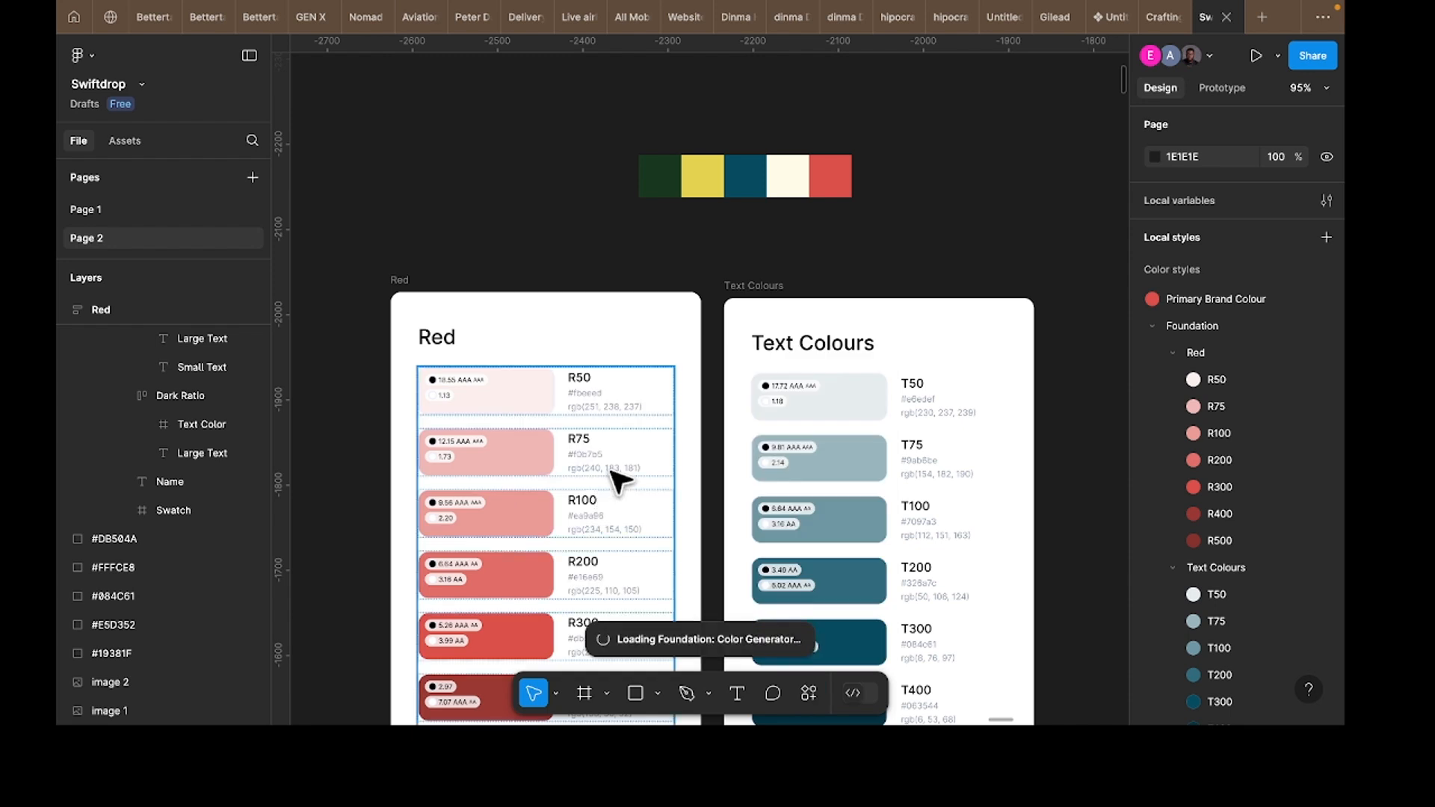
{"action": "scroll", "coordinate": [615, 476], "scroll_direction": "right", "scroll_amount": 3}
{"action": "scroll", "coordinate": [616, 480], "scroll_direction": "right", "scroll_amount": 3}
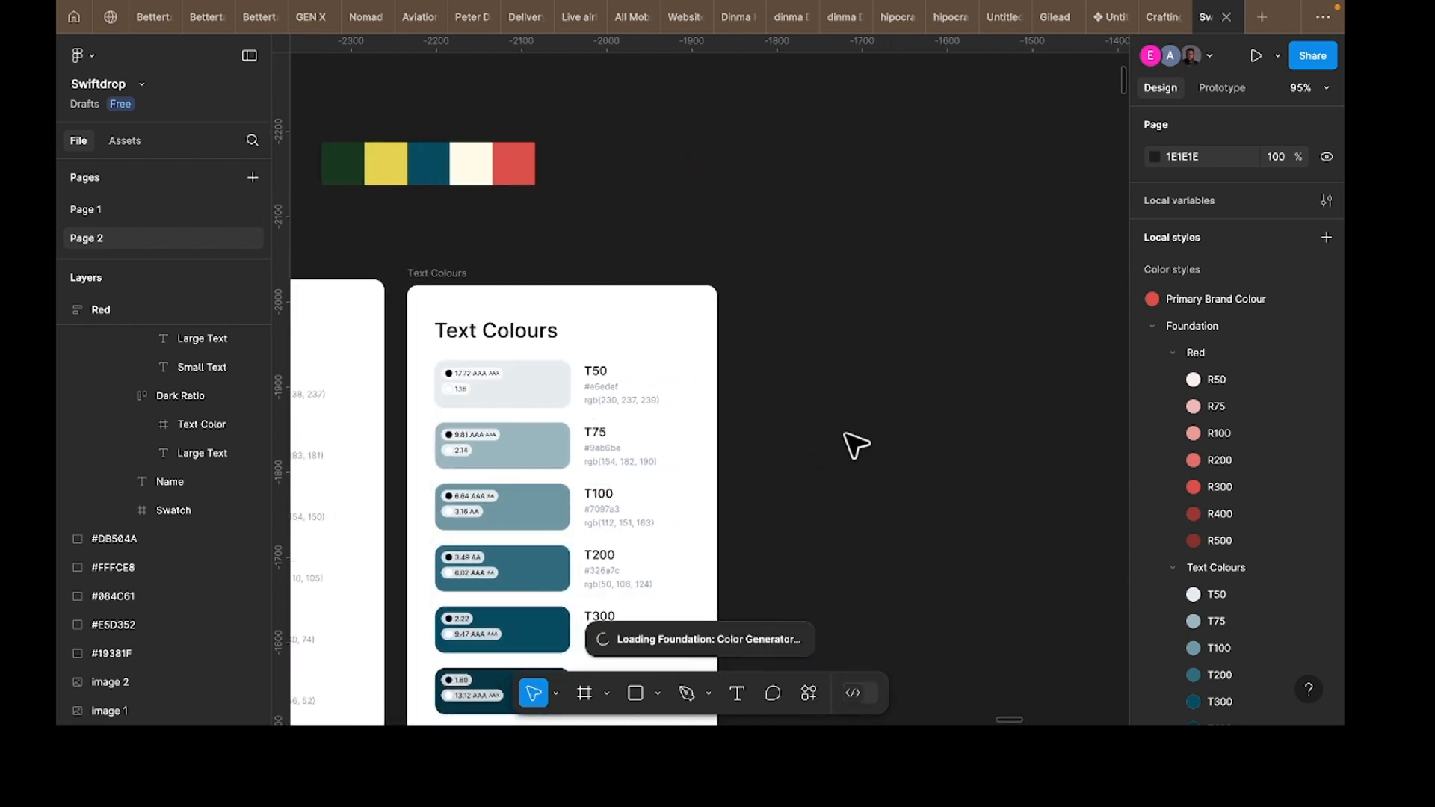
{"action": "scroll", "coordinate": [856, 446], "scroll_direction": "right", "scroll_amount": 1}
{"action": "scroll", "coordinate": [855, 445], "scroll_direction": "right", "scroll_amount": 1}
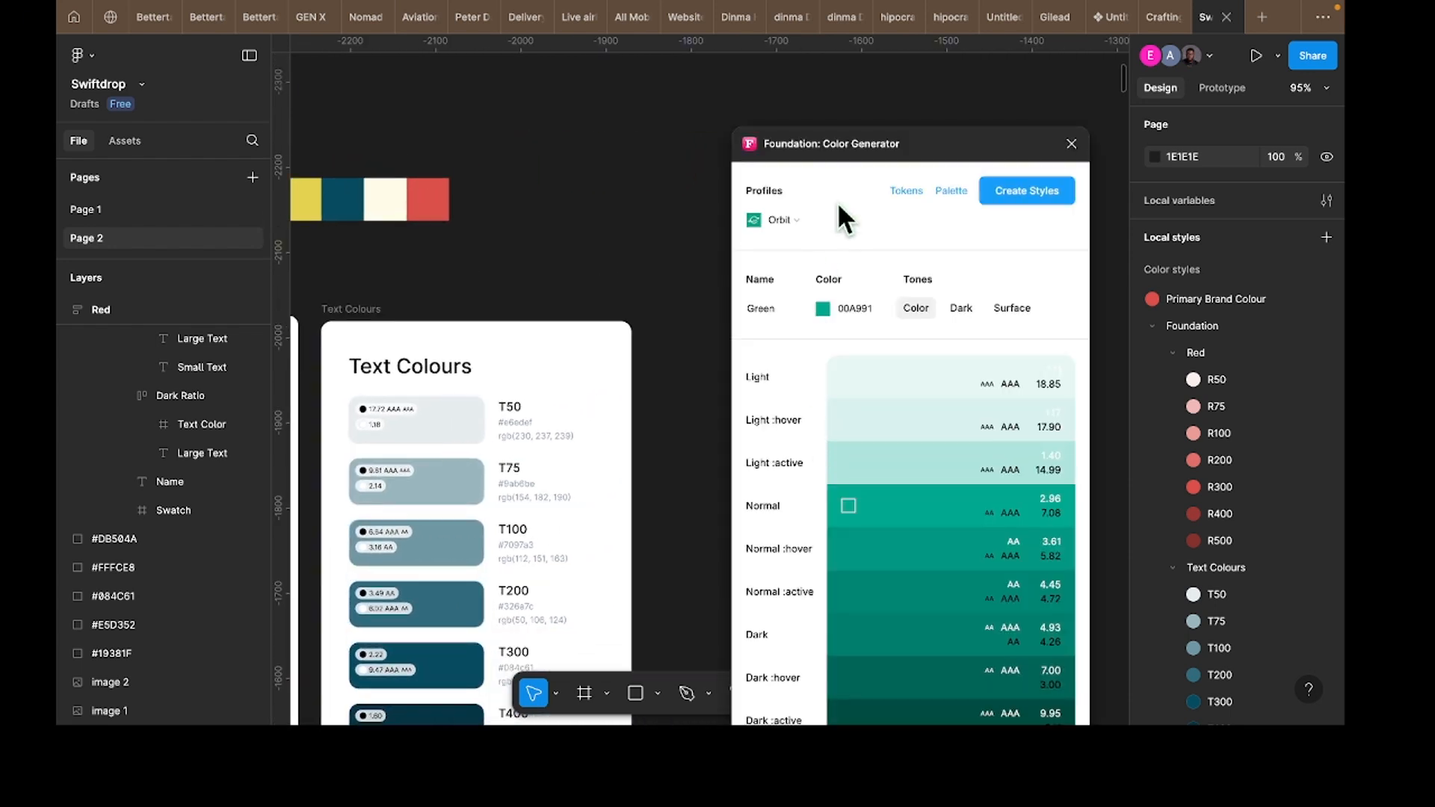
{"action": "left_click_drag", "start_coordinate": [853, 150], "coordinate": [825, 234]}
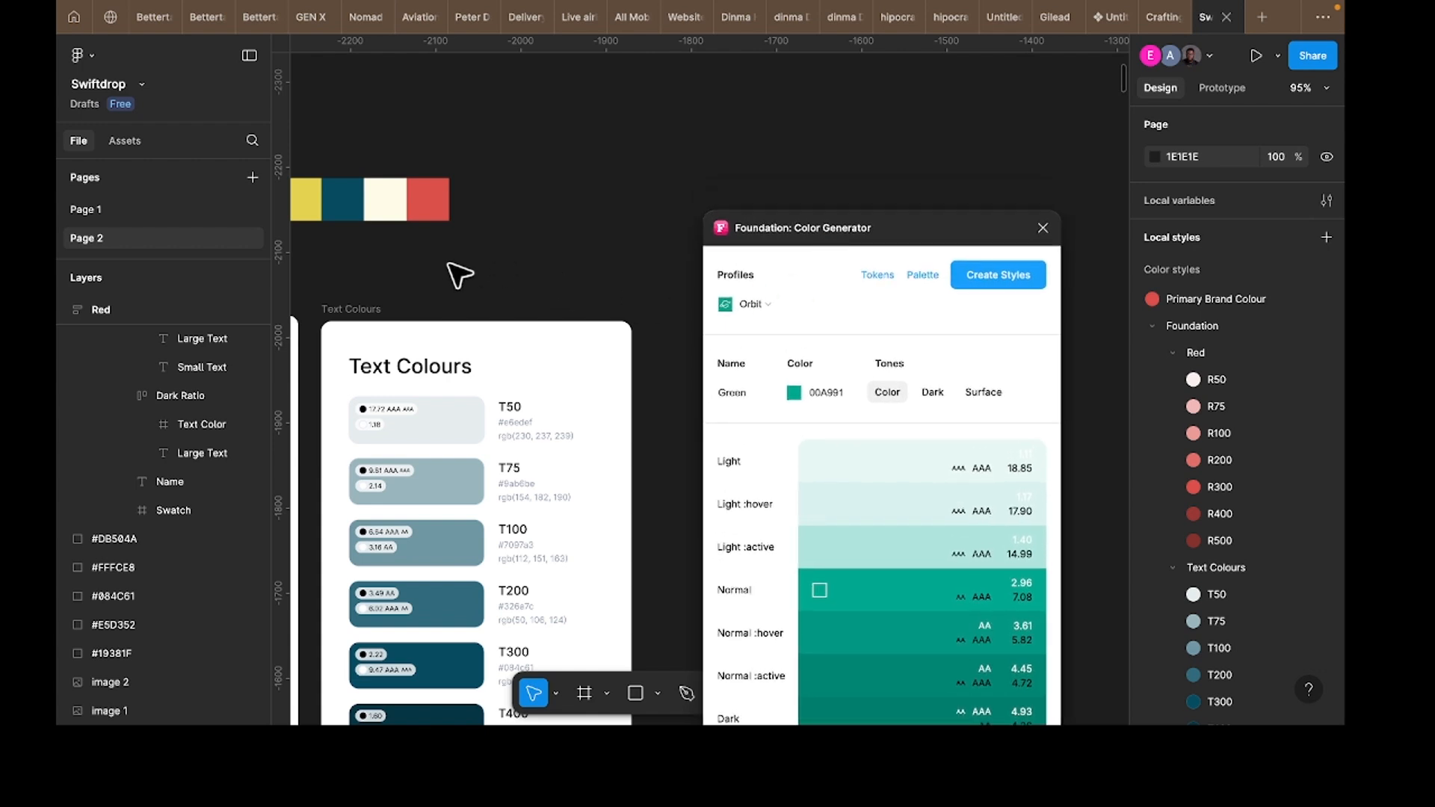
Step: Copy the yellow swatch's hex value E5D352 and name the plugin's colour Secondary
{"action": "scroll", "coordinate": [482, 291], "scroll_direction": "left", "scroll_amount": 2}
{"action": "left_click", "coordinate": [372, 215]}
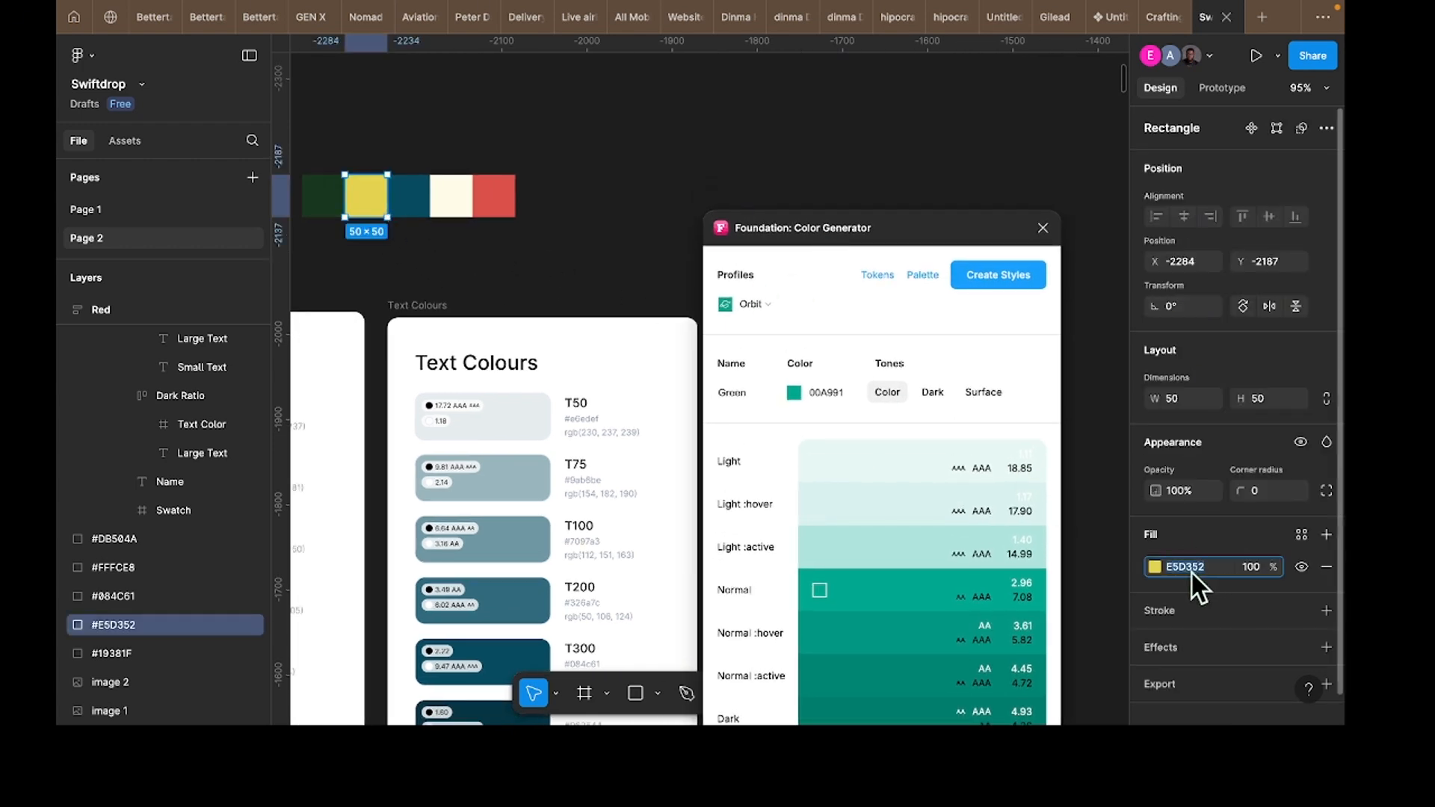
{"action": "double_click", "coordinate": [727, 392]}
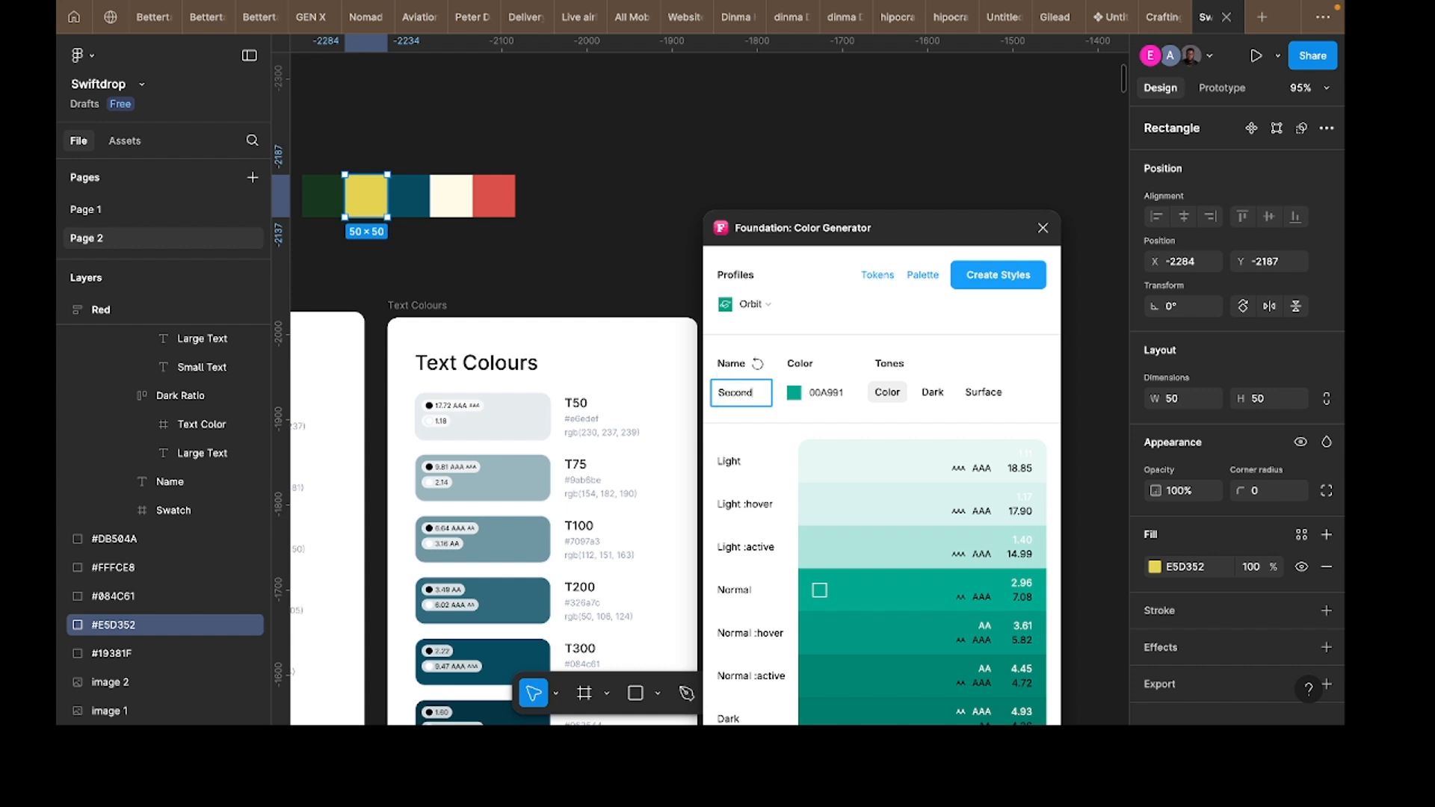
{"action": "left_click", "coordinate": [966, 153]}
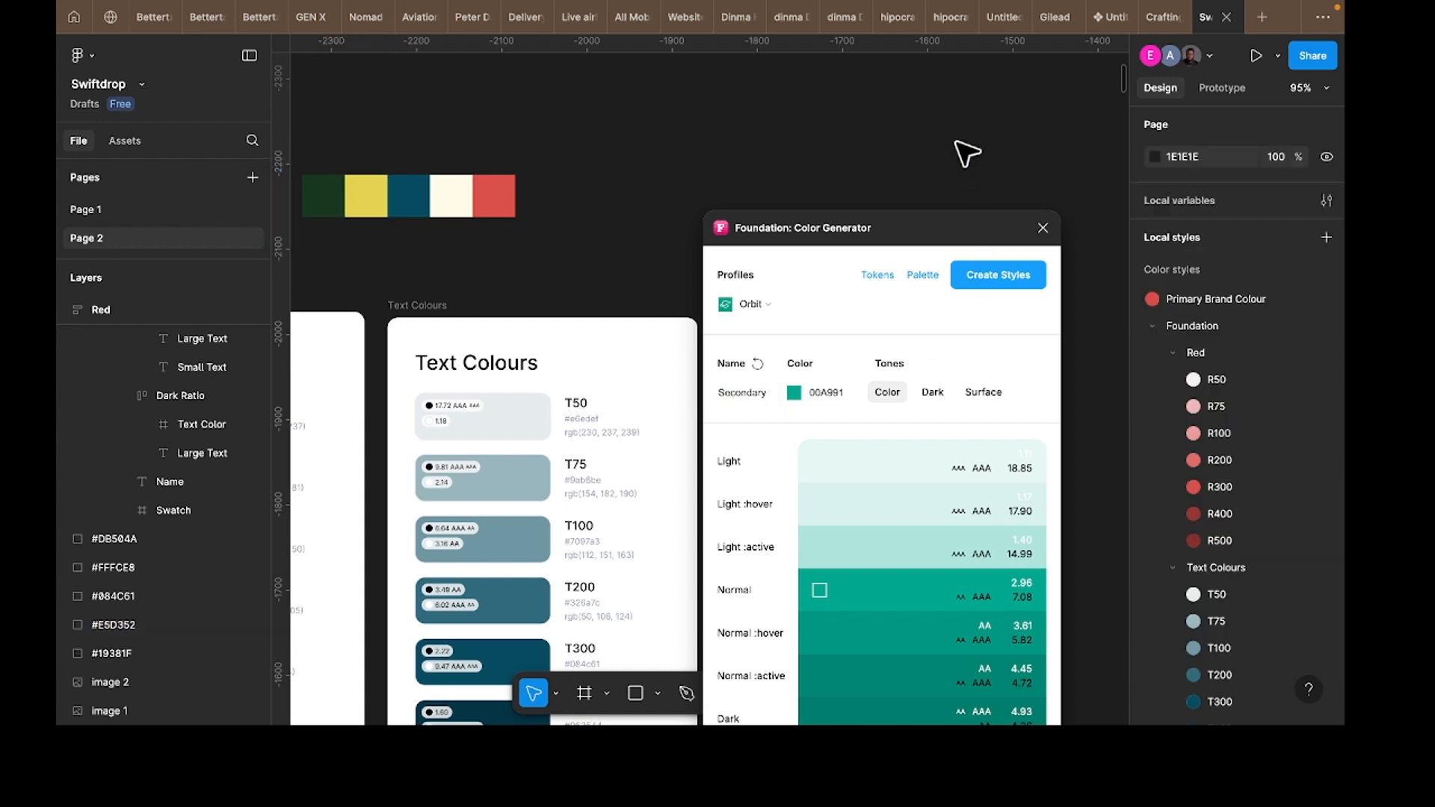
Step: Collapse the Foundation group in the local colour styles
{"action": "left_click", "coordinate": [1151, 327]}
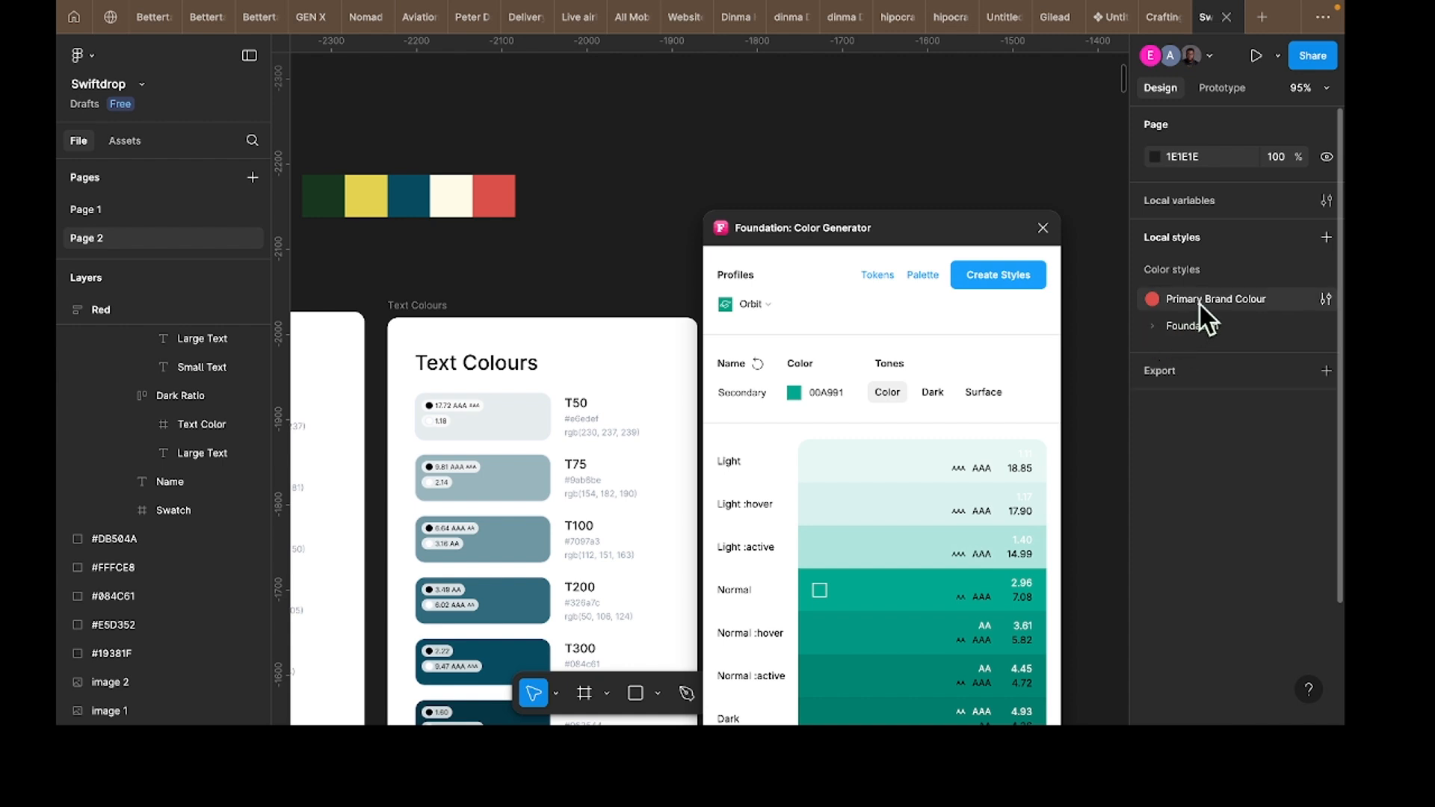
{"action": "left_click", "coordinate": [1151, 330]}
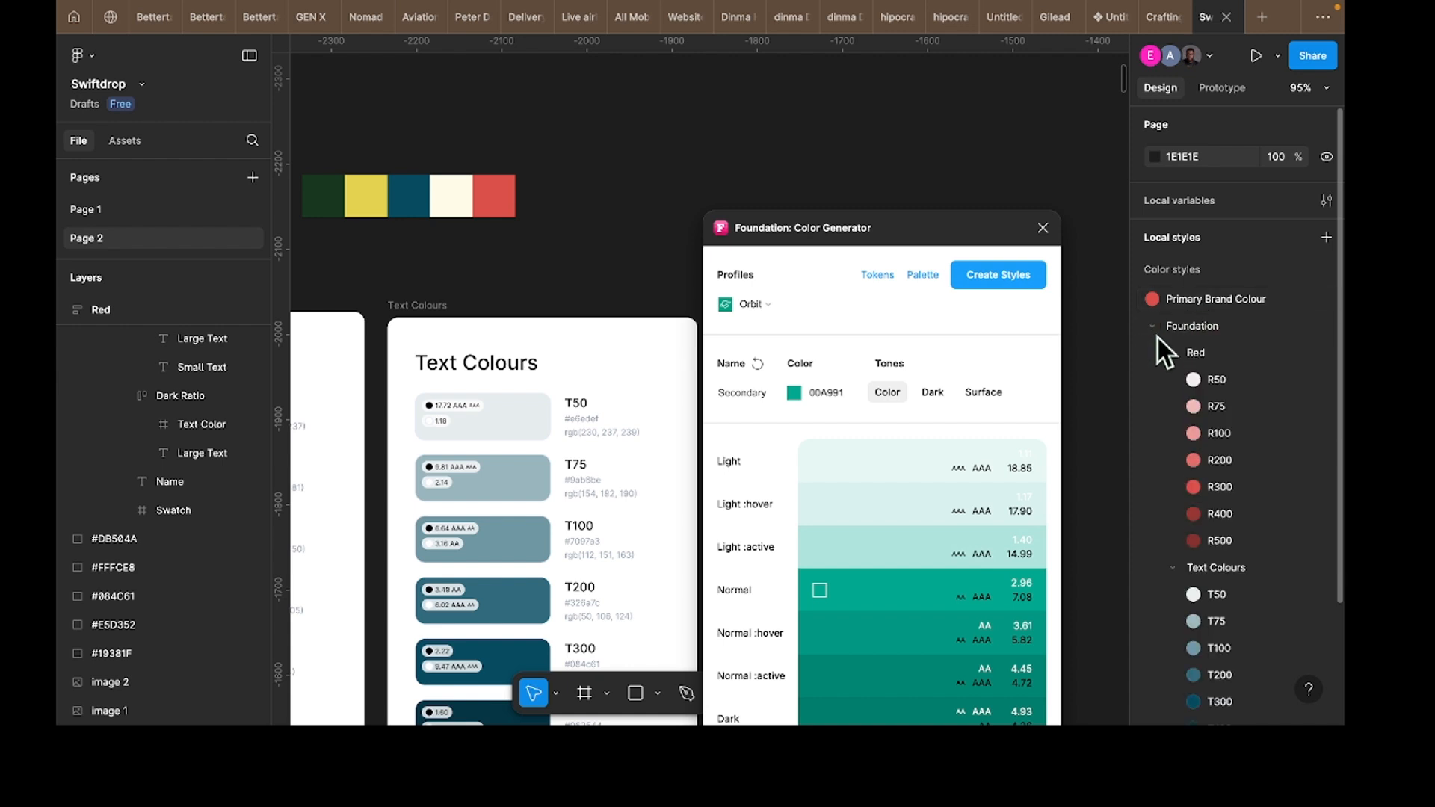
{"action": "left_click", "coordinate": [1152, 328]}
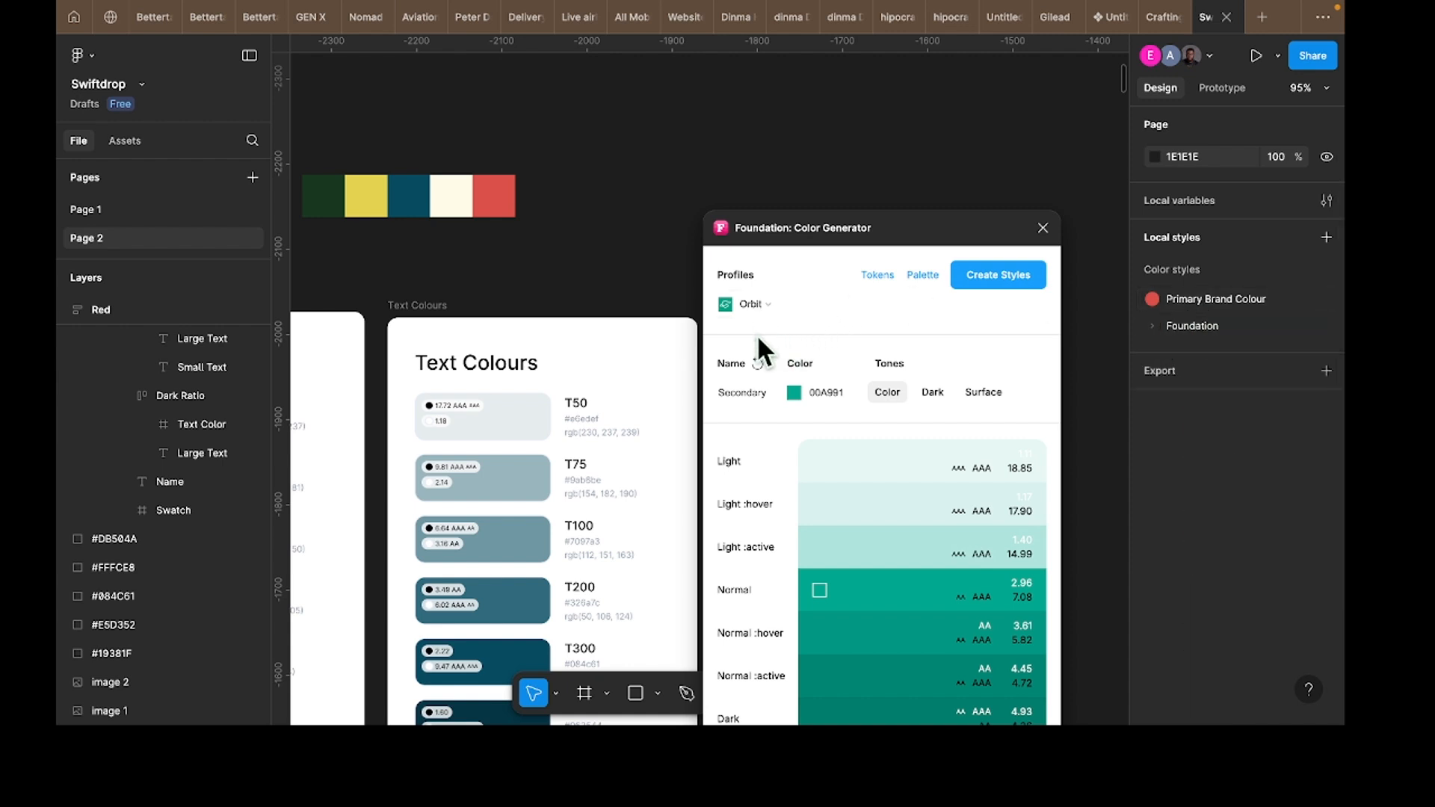
Step: Try the Atlassian and Material profiles, setting the base colour to E5D352 under Material
{"action": "left_click", "coordinate": [790, 297]}
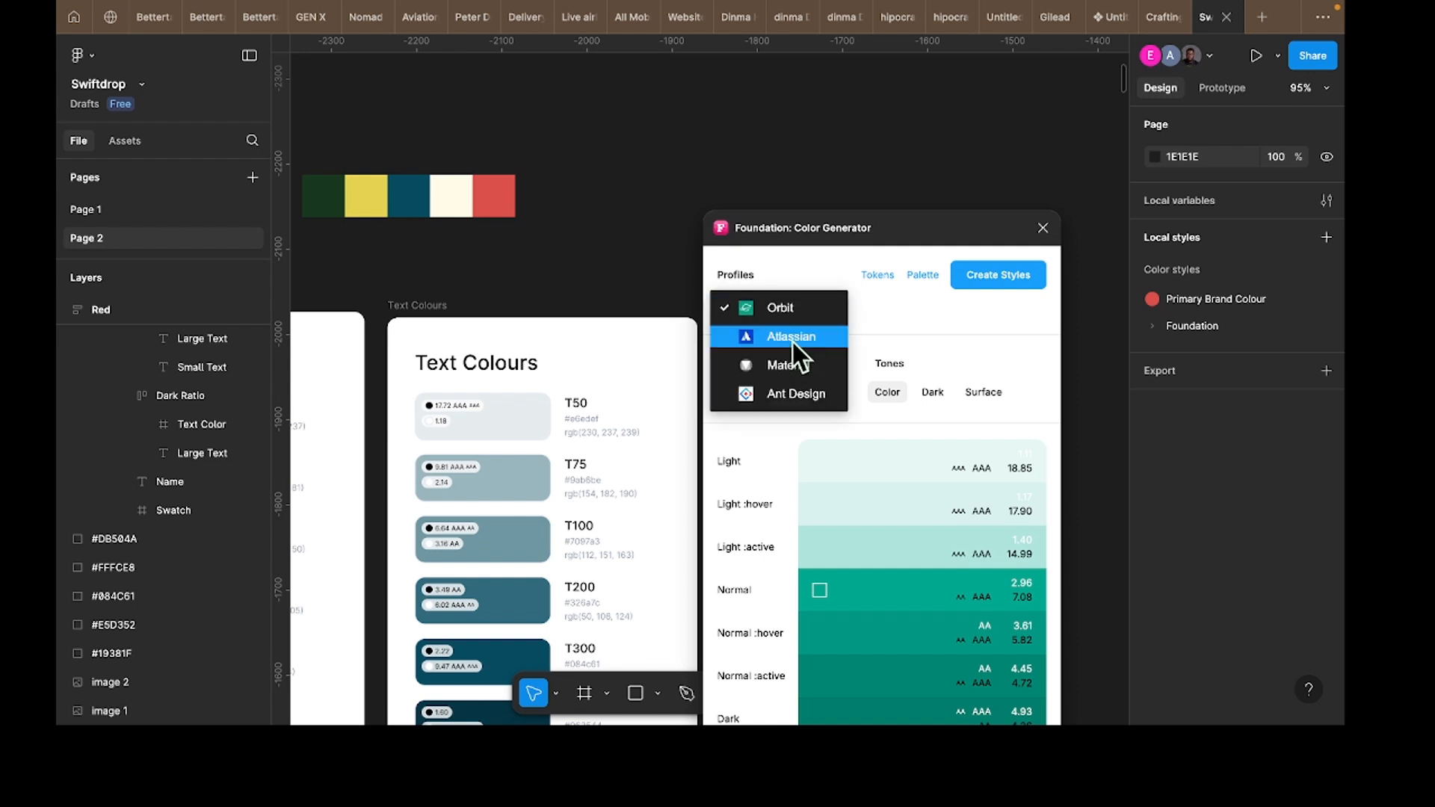
{"action": "left_click", "coordinate": [792, 340]}
{"action": "left_click", "coordinate": [764, 307]}
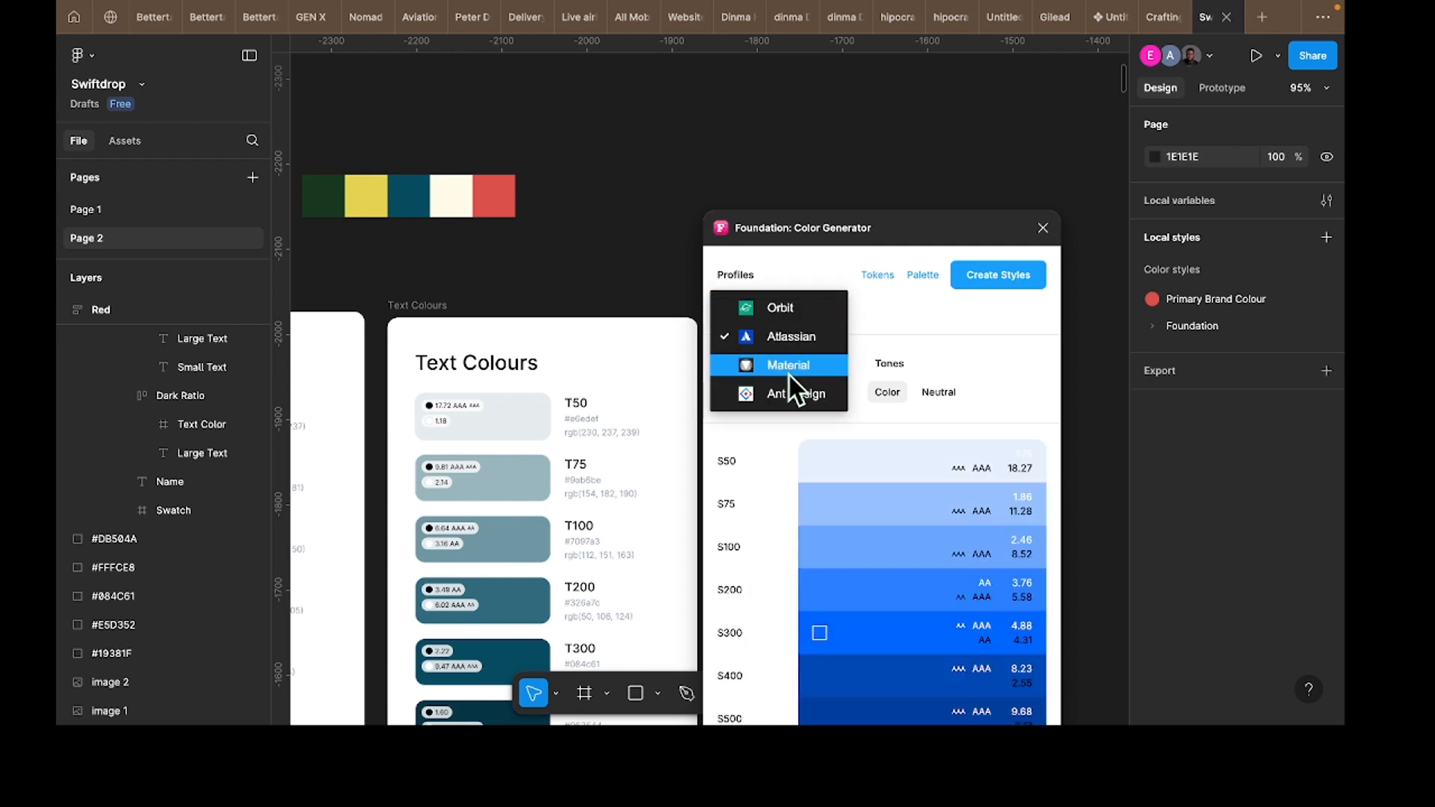
{"action": "left_click", "coordinate": [787, 371]}
{"action": "left_click_drag", "start_coordinate": [864, 229], "coordinate": [886, 98]}
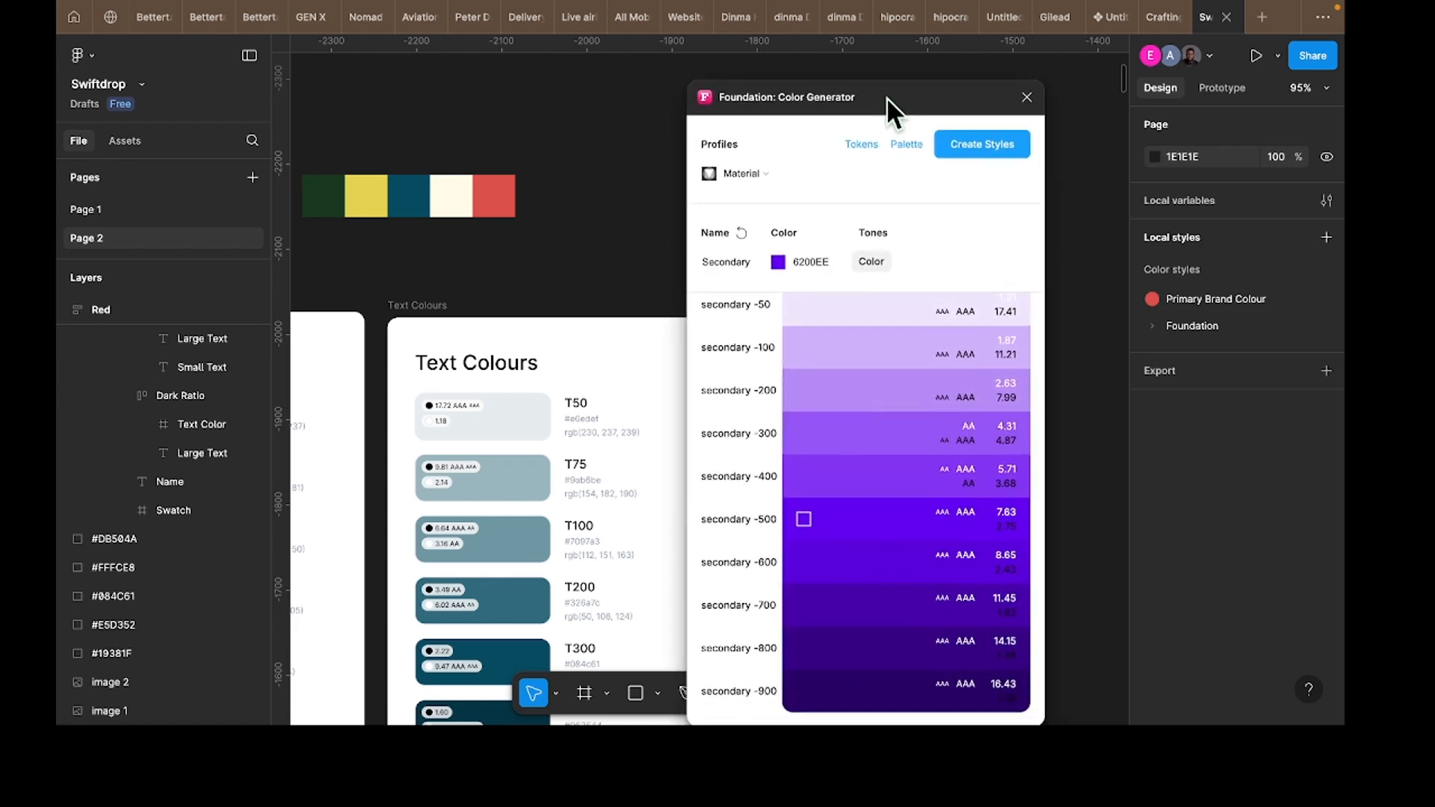
{"action": "left_click", "coordinate": [803, 262]}
{"action": "type", "text": "E5D352"}
{"action": "key", "text": "Return"}
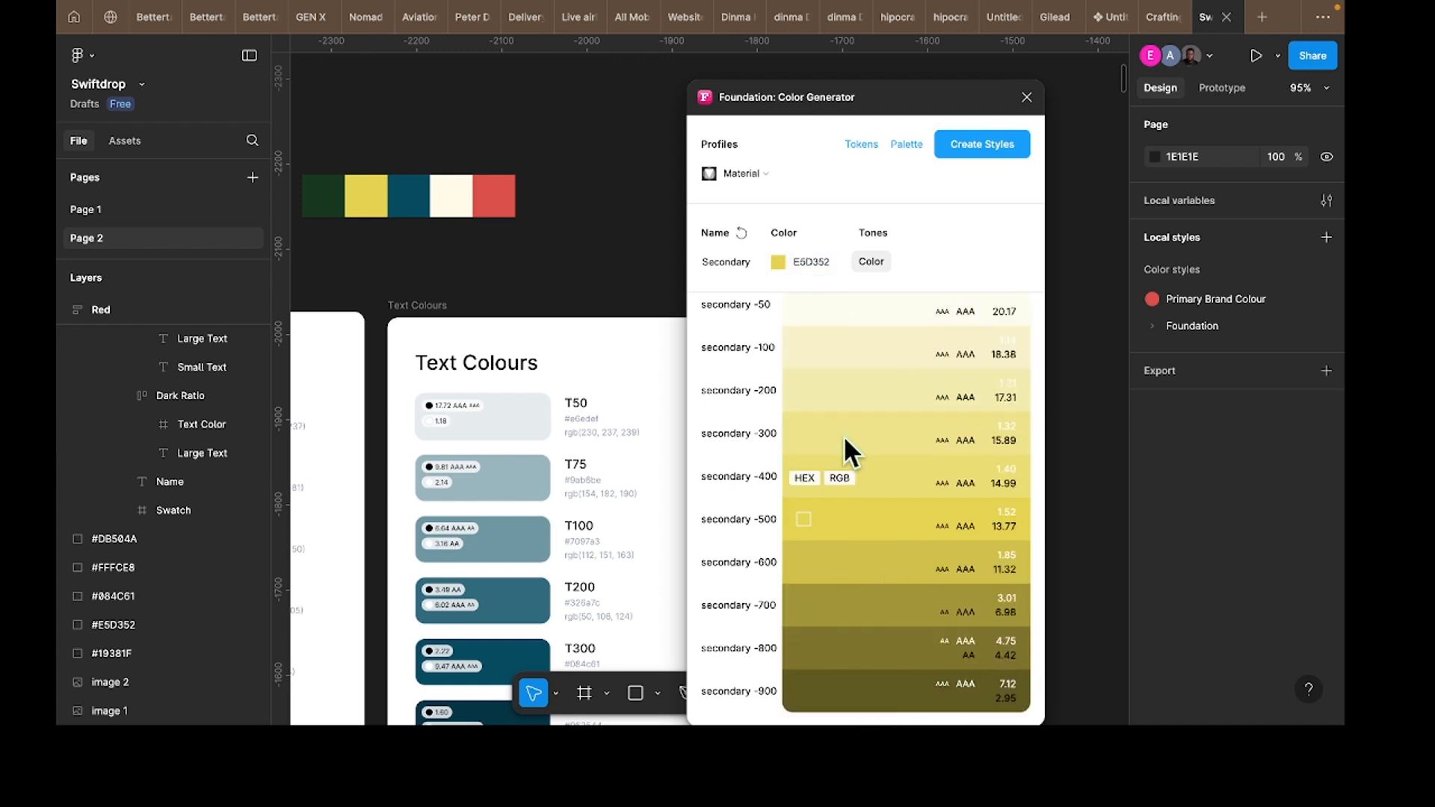
Step: Compare the tone scales of the Ant Design, Atlassian and Orbit profiles in the colour generator
{"action": "left_click", "coordinate": [742, 173]}
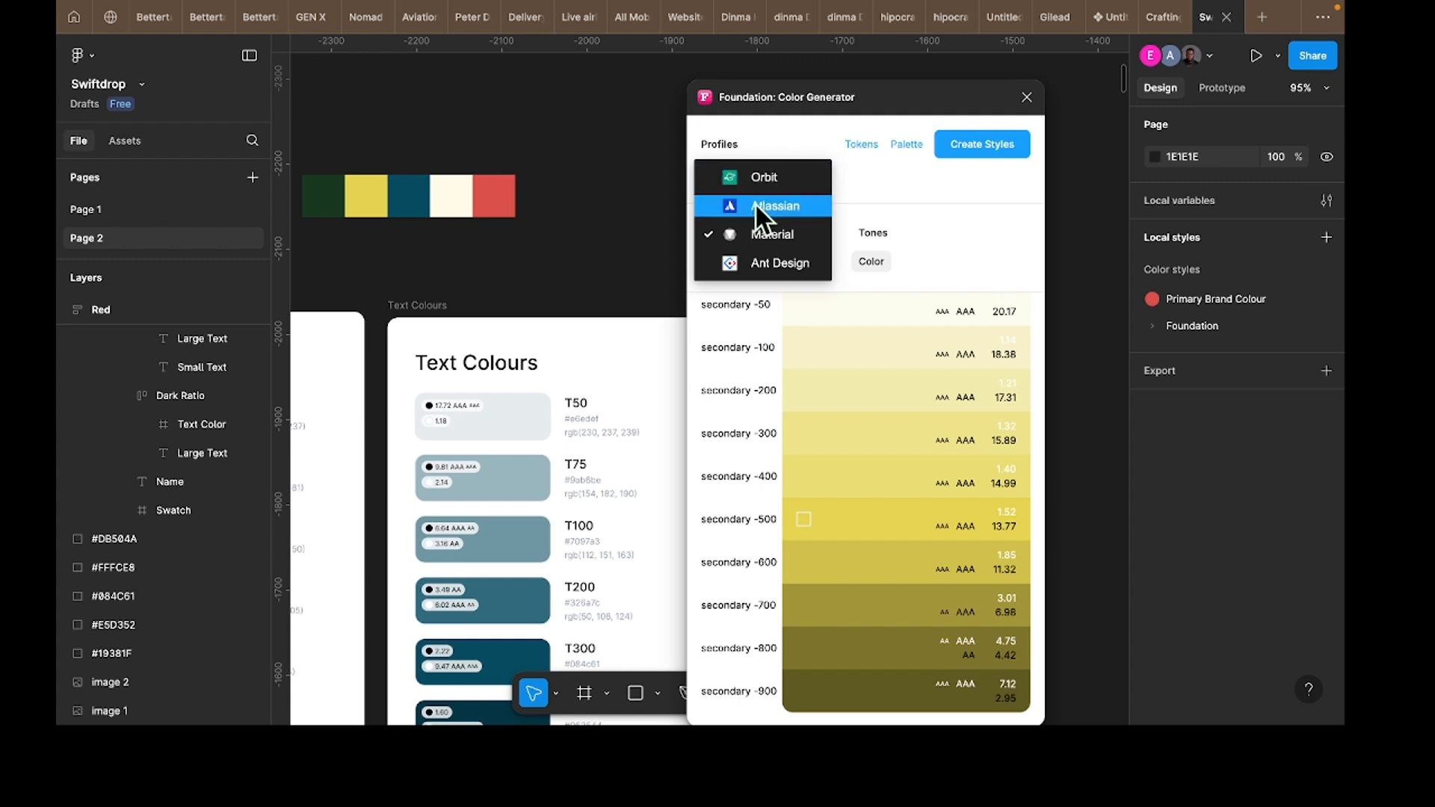
{"action": "left_click", "coordinate": [754, 205]}
{"action": "left_click", "coordinate": [747, 182]}
{"action": "left_click", "coordinate": [769, 262]}
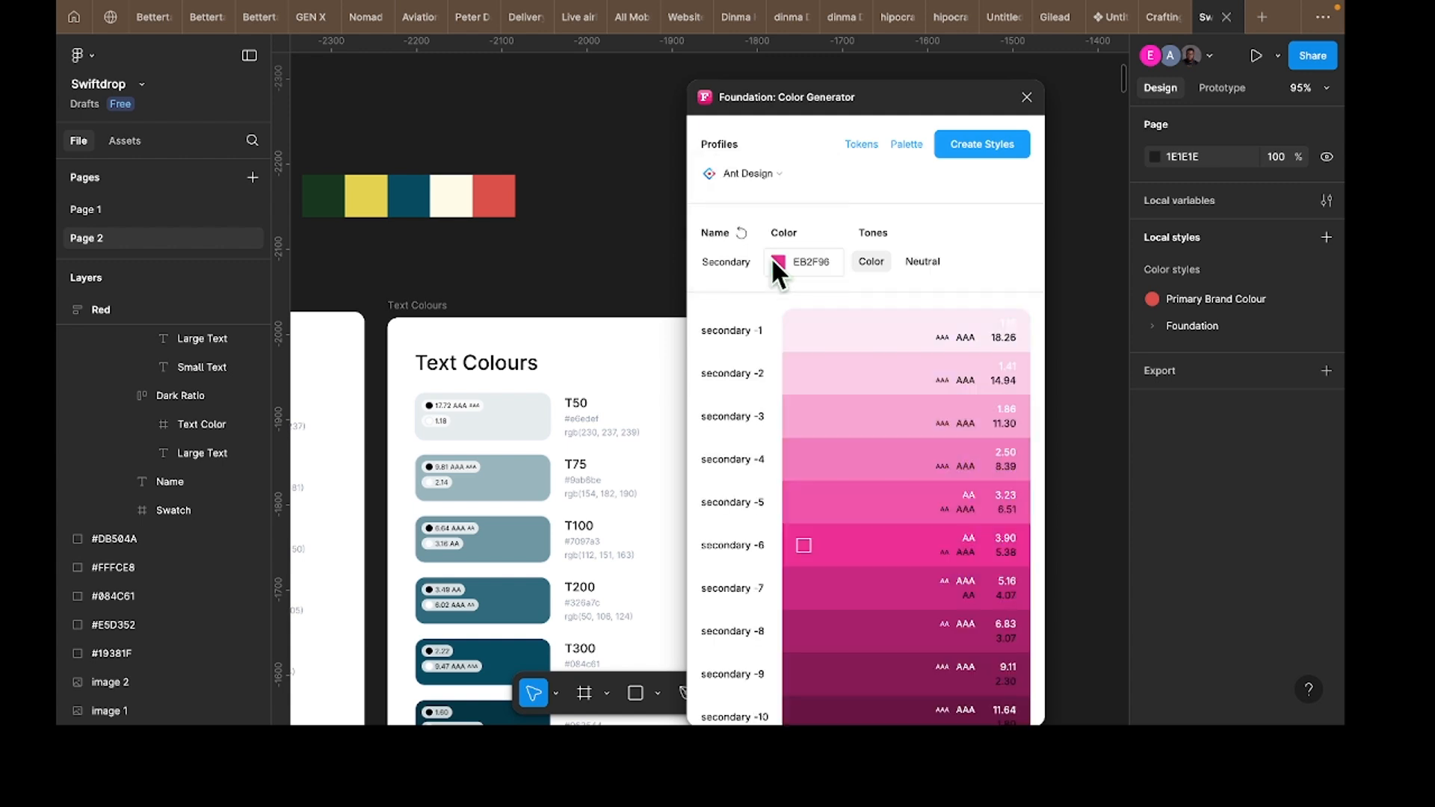
{"action": "left_click", "coordinate": [766, 179]}
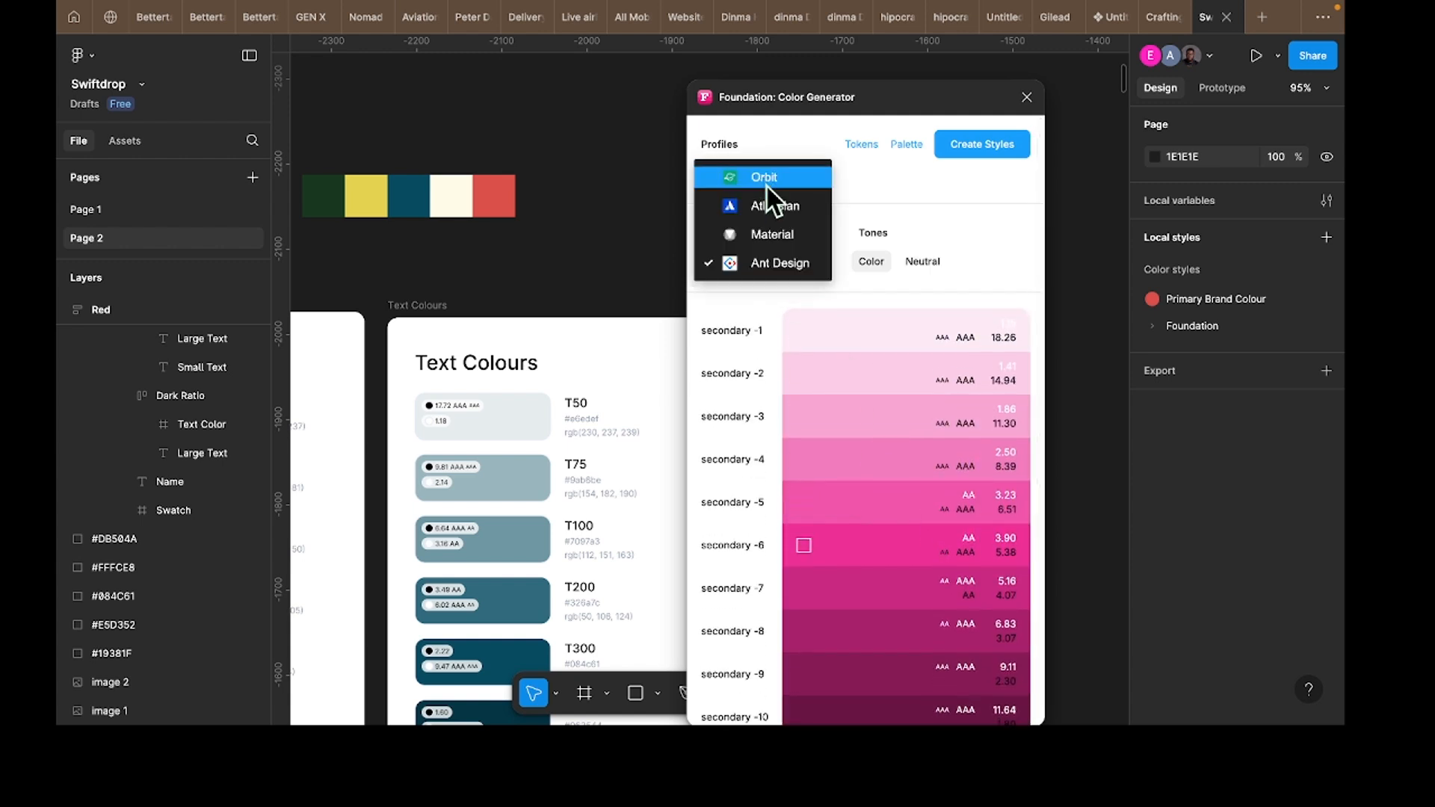
{"action": "left_click", "coordinate": [766, 209]}
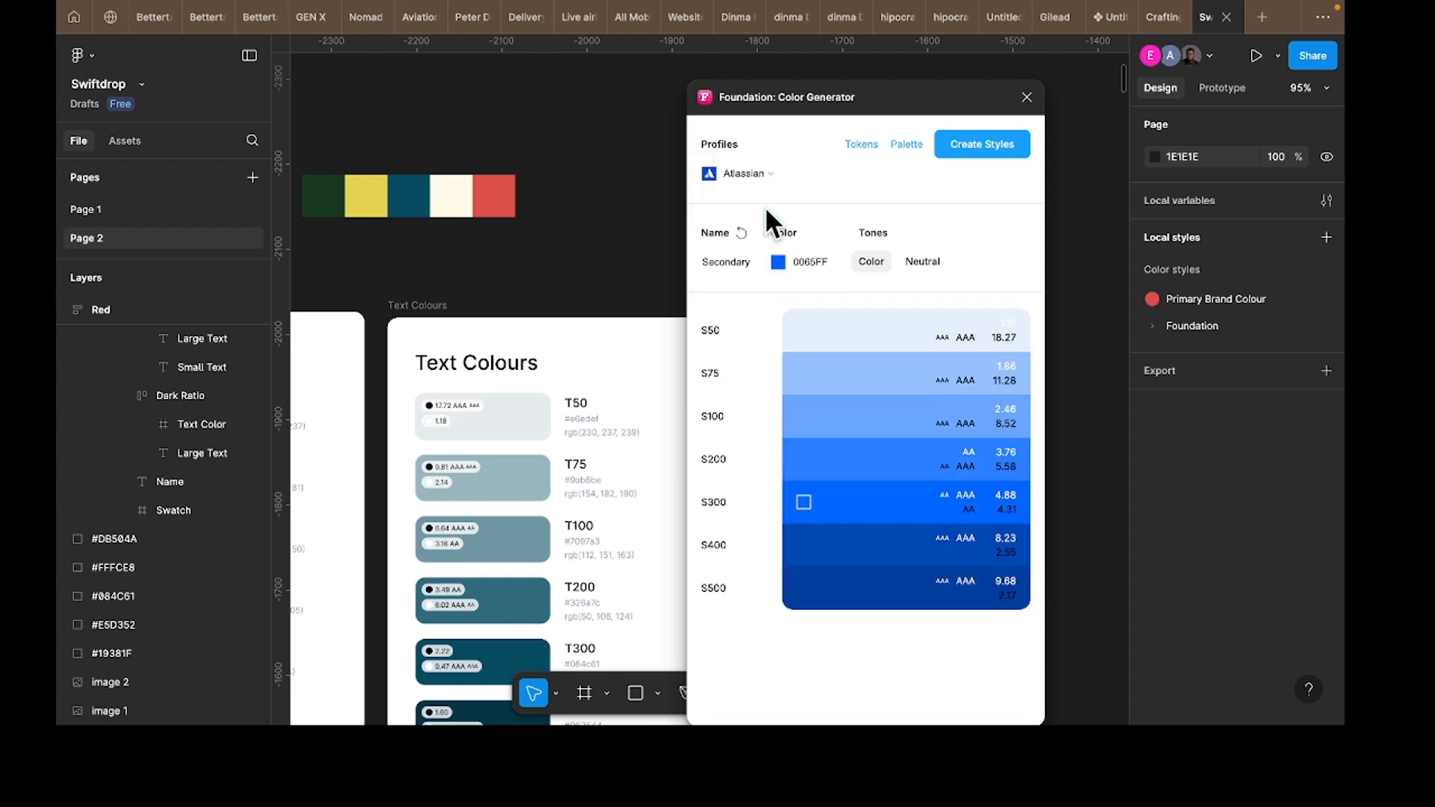
{"action": "left_click", "coordinate": [759, 165]}
{"action": "left_click", "coordinate": [764, 181]}
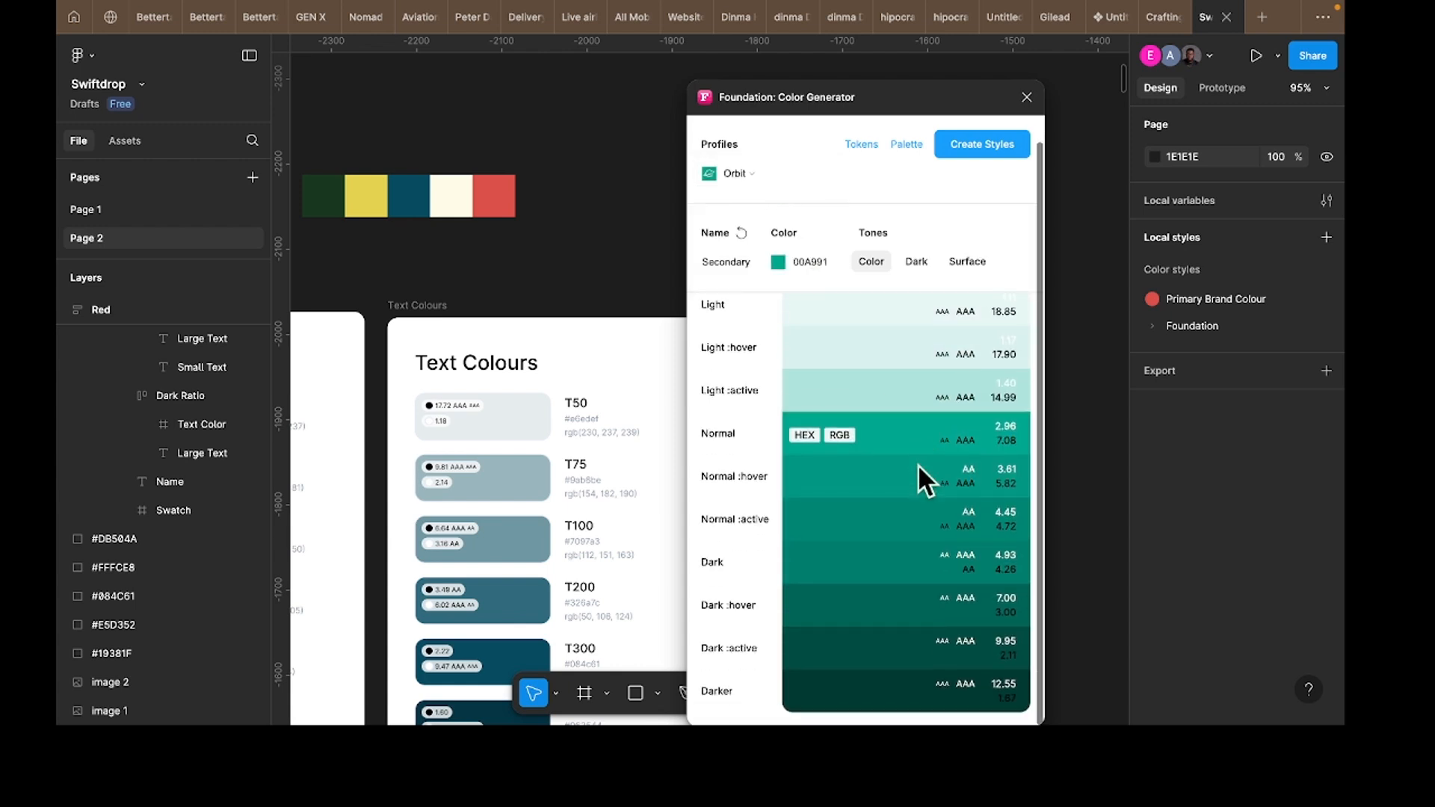
Step: Set the profile to Atlassian with base colour E5D352 and create the Secondary colour styles
{"action": "left_click", "coordinate": [747, 178]}
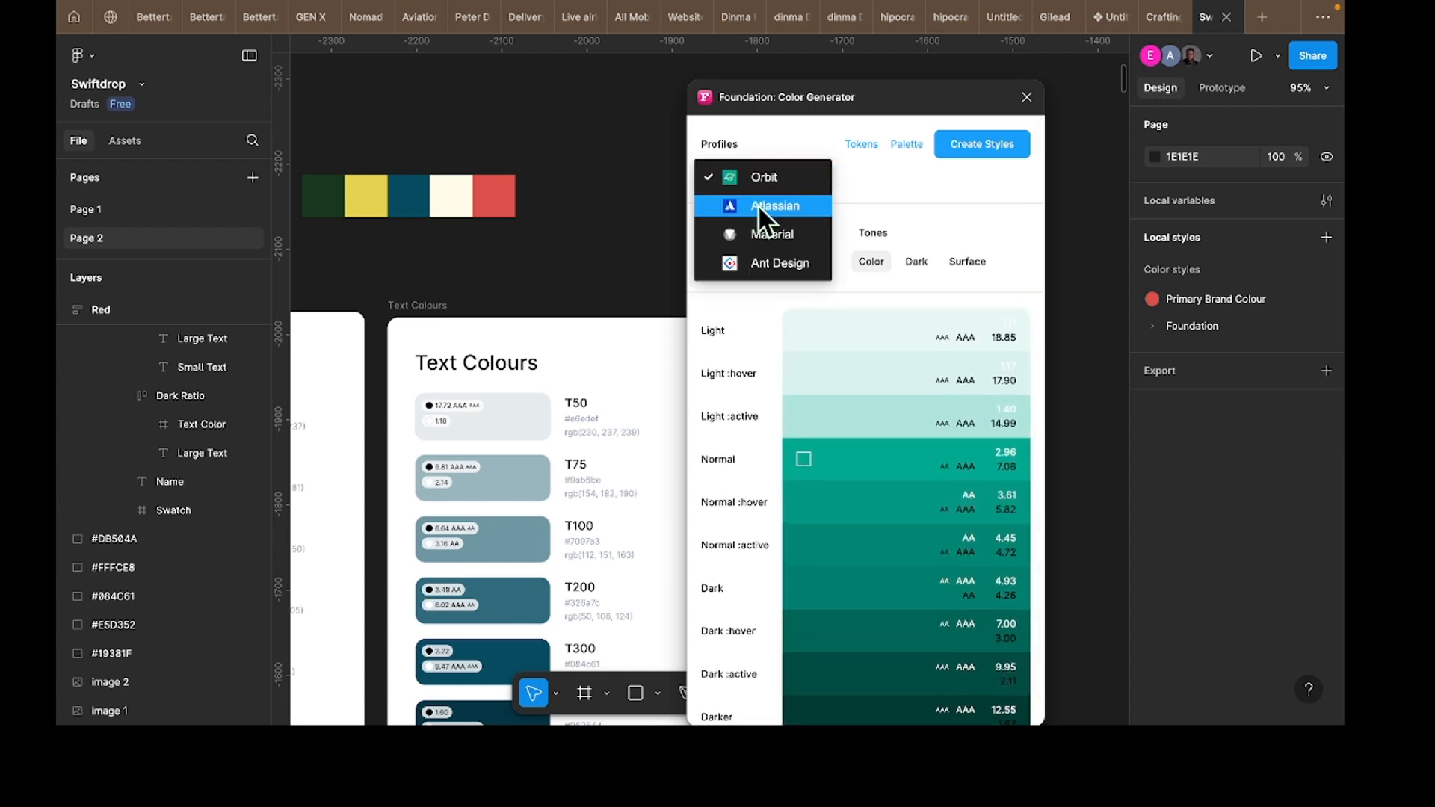
{"action": "left_click", "coordinate": [758, 207]}
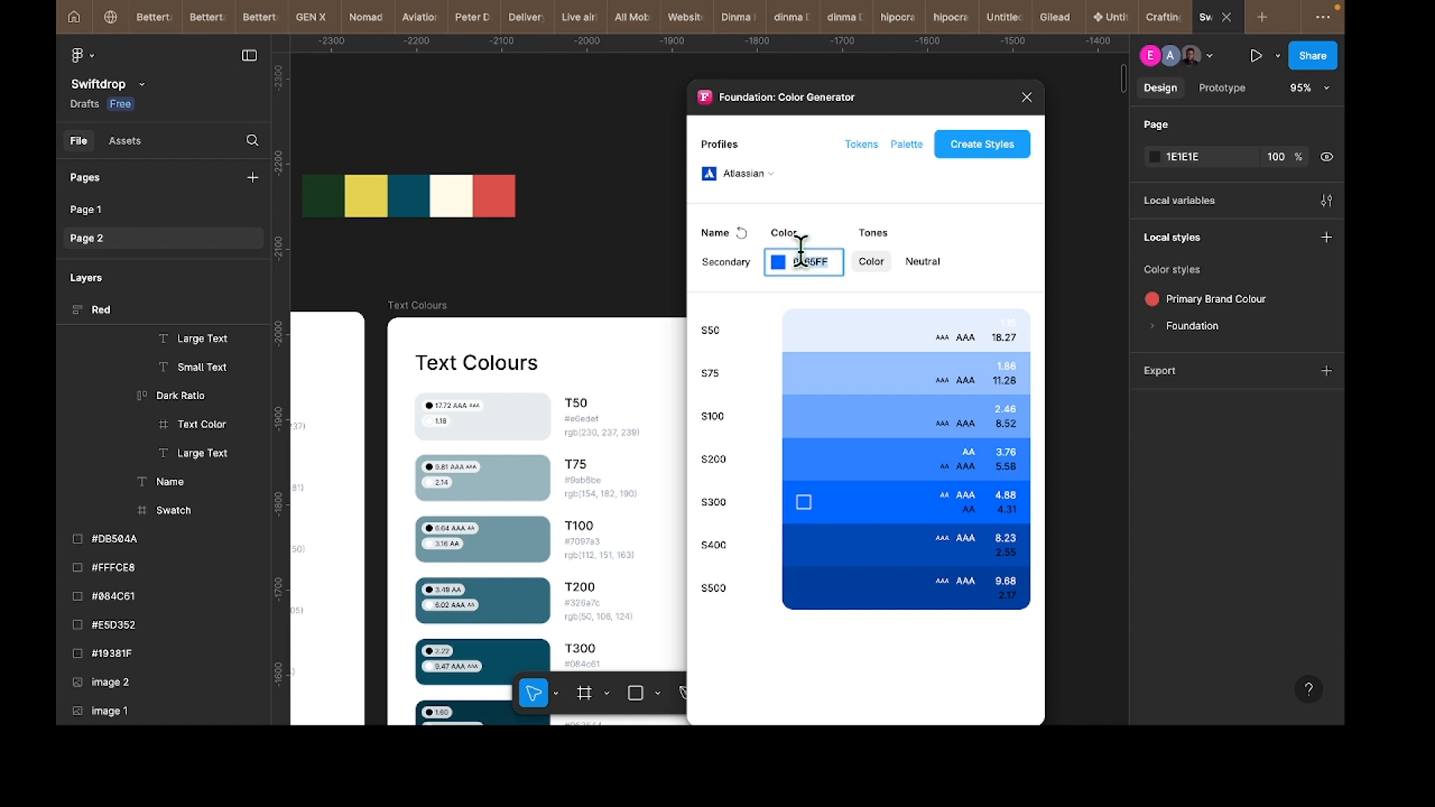
{"action": "key", "text": "Return"}
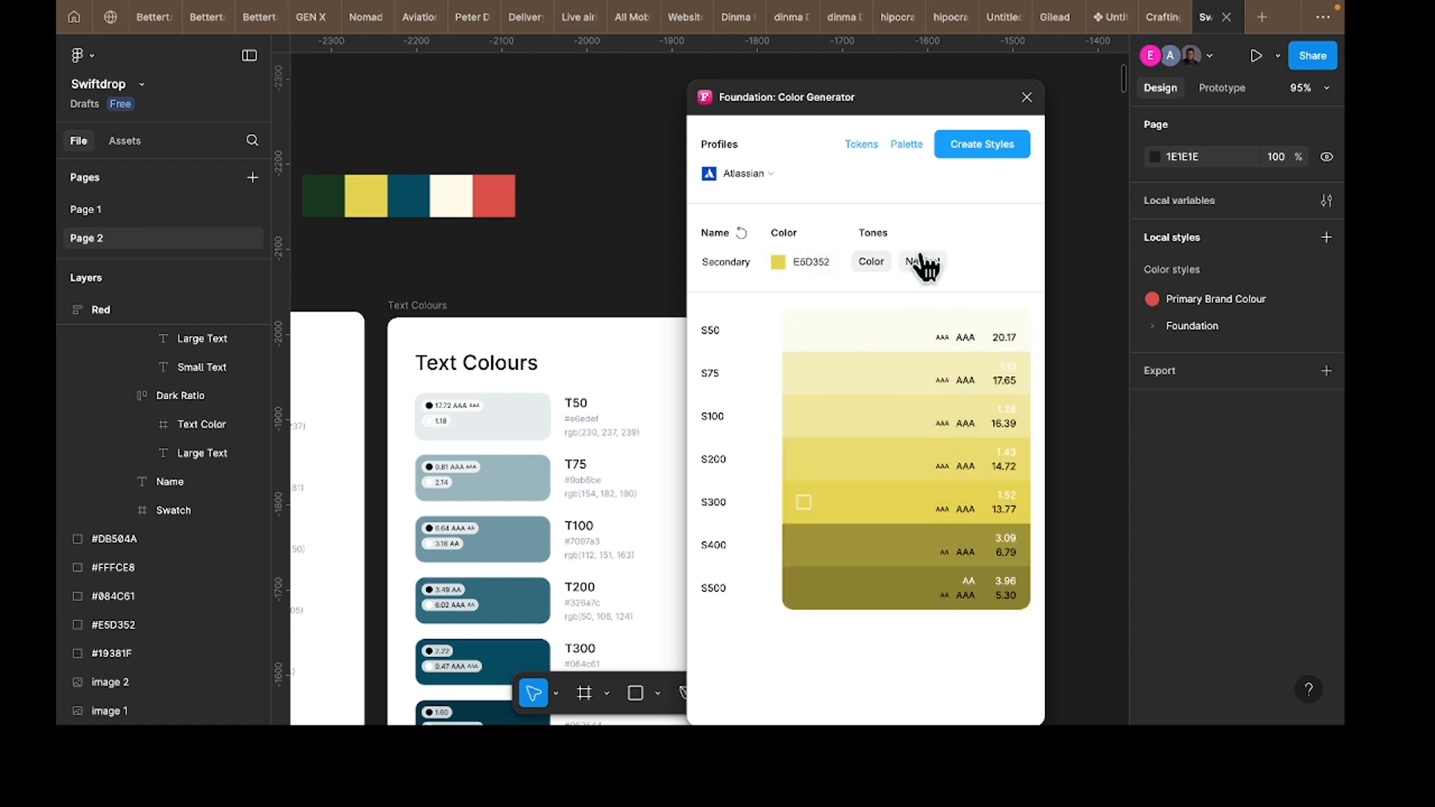
{"action": "left_click", "coordinate": [976, 151]}
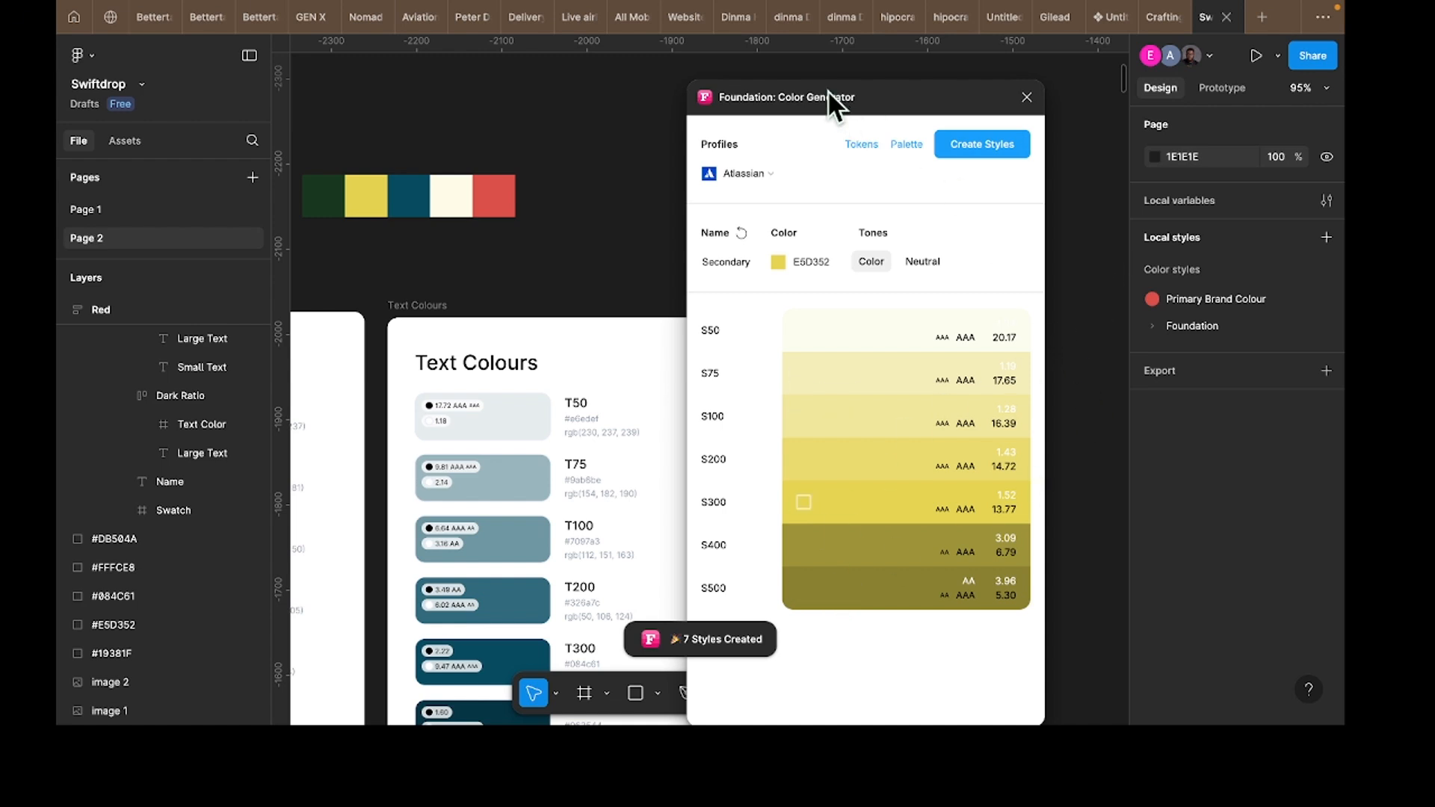
Step: Expand the Foundation colour styles and check the Secondary tones in the list
{"action": "left_click_drag", "start_coordinate": [827, 97], "coordinate": [724, 242]}
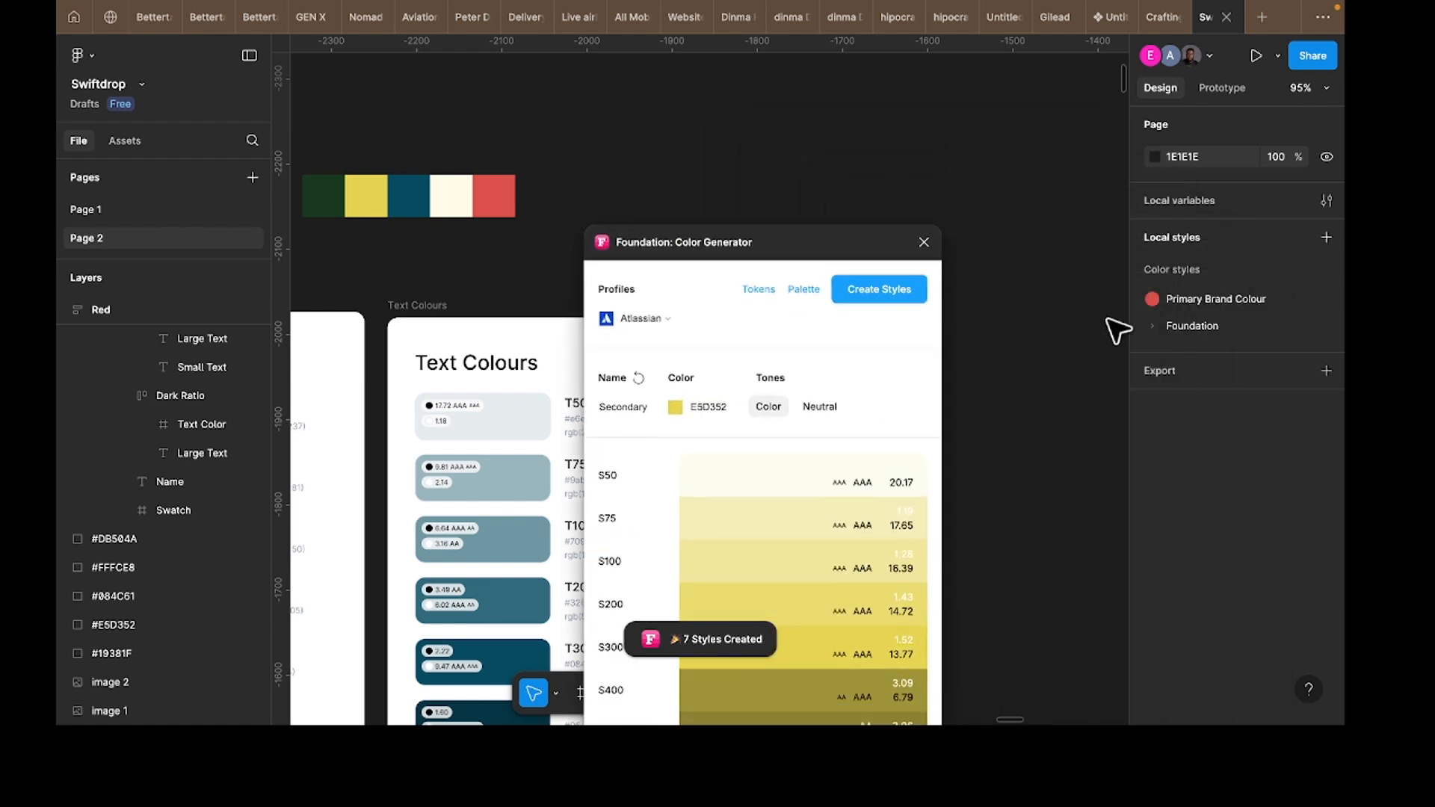
{"action": "left_click", "coordinate": [1151, 326]}
{"action": "scroll", "coordinate": [1166, 418], "scroll_direction": "down", "scroll_amount": 5}
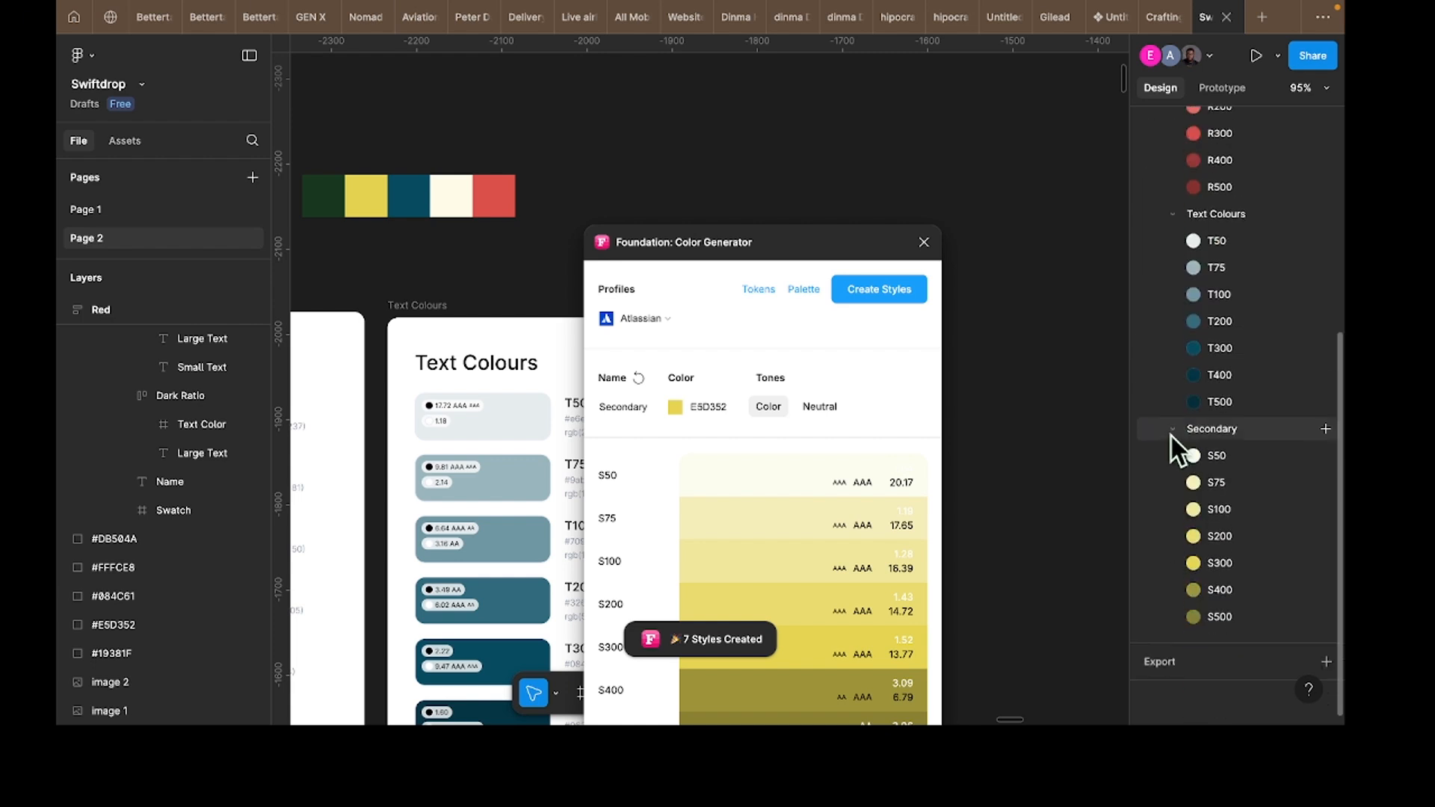
Step: Review the Secondary tones in the style list and compare the S300 style's colour with the generator's base colour
{"action": "scroll", "coordinate": [1184, 555], "scroll_direction": "up", "scroll_amount": 1}
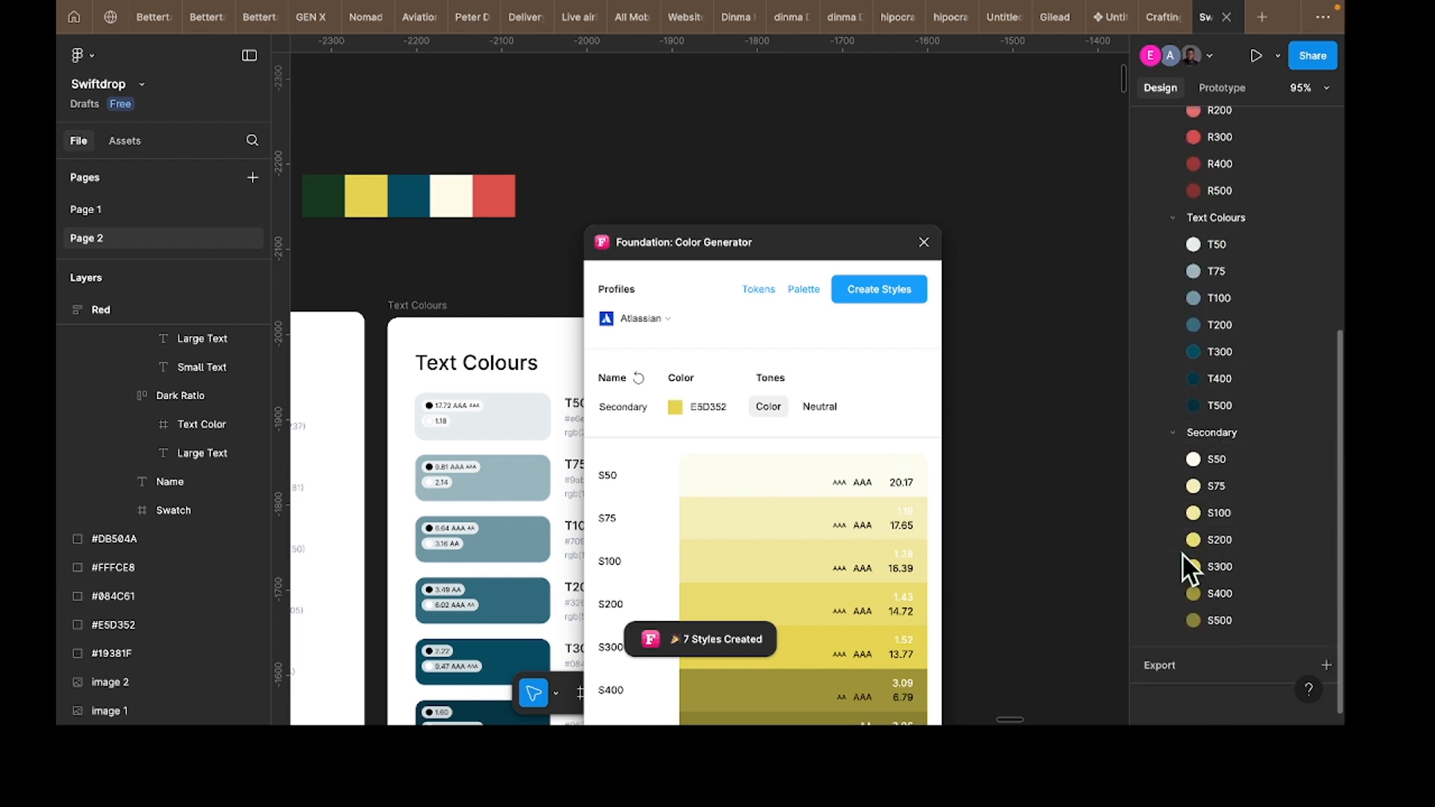
{"action": "scroll", "coordinate": [1187, 553], "scroll_direction": "up", "scroll_amount": 10}
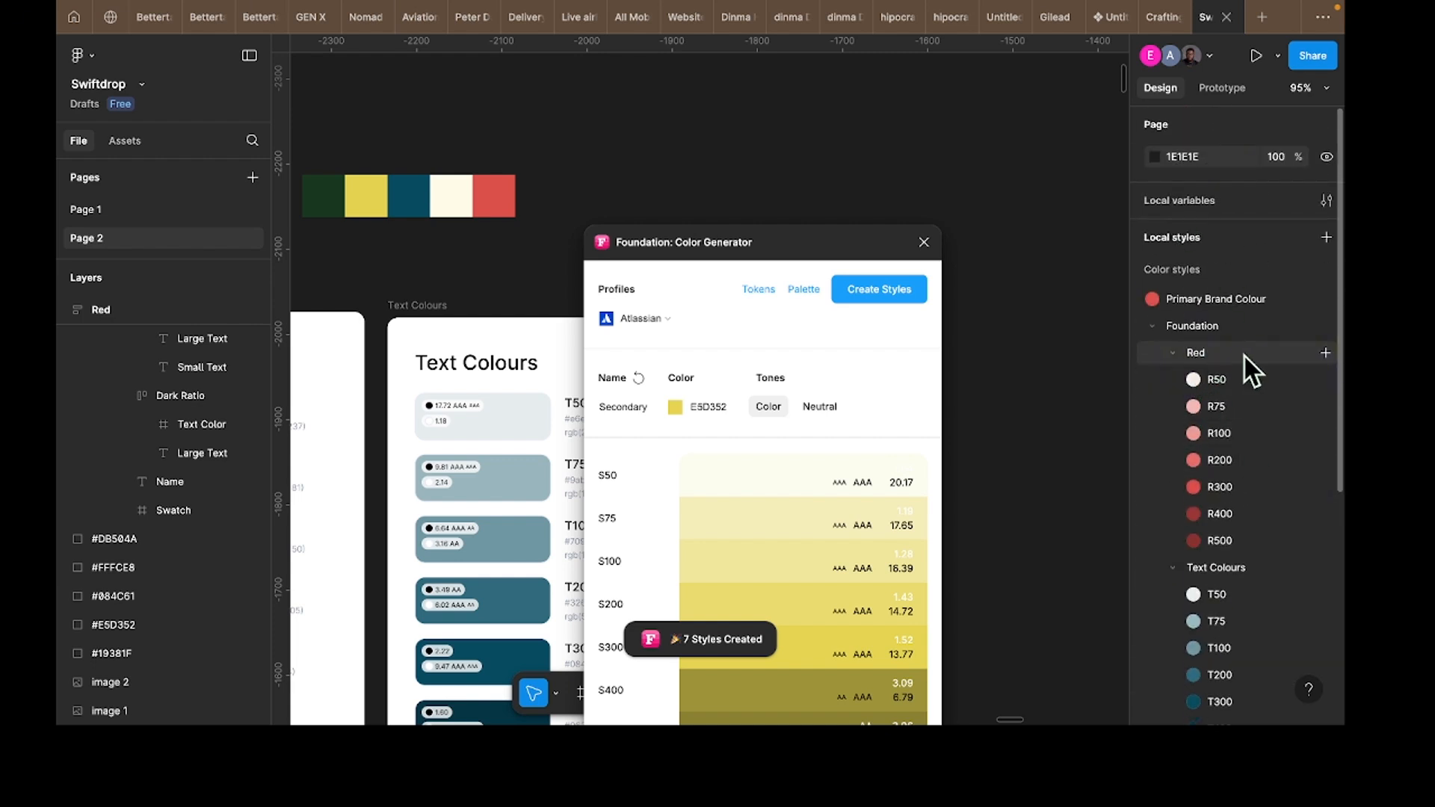
{"action": "scroll", "coordinate": [1211, 448], "scroll_direction": "down", "scroll_amount": 10}
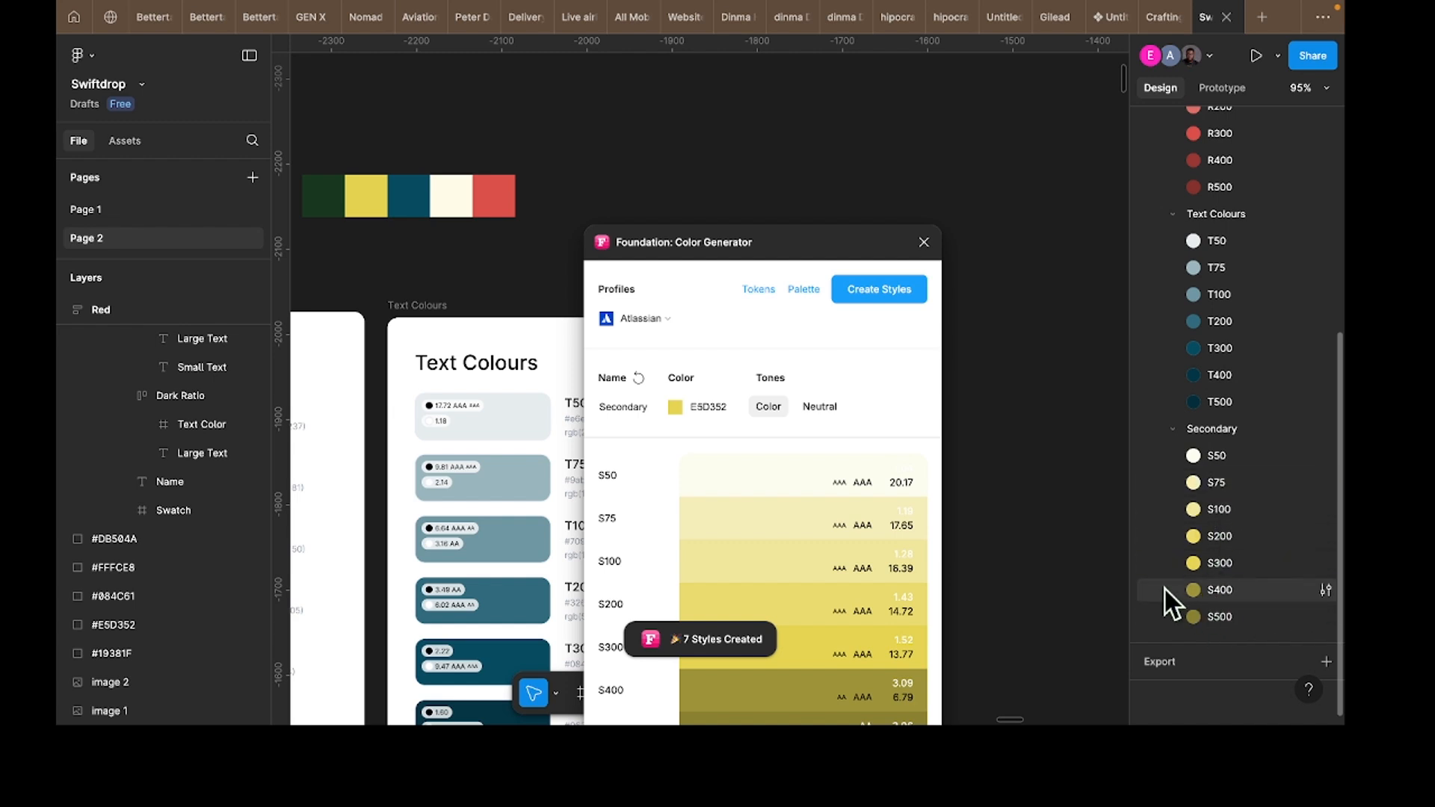
{"action": "left_click", "coordinate": [1325, 563]}
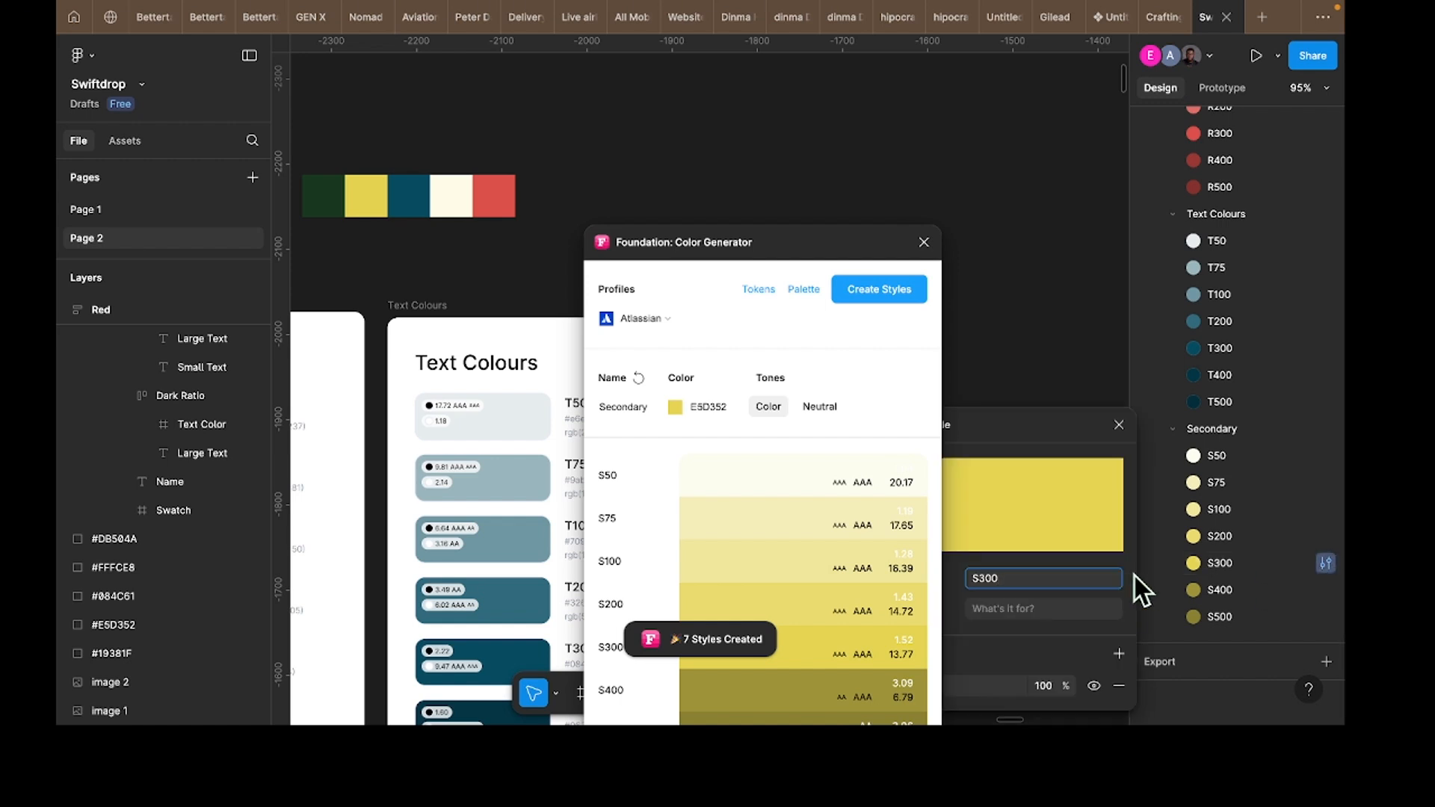
{"action": "left_click_drag", "start_coordinate": [976, 411], "coordinate": [1077, 347]}
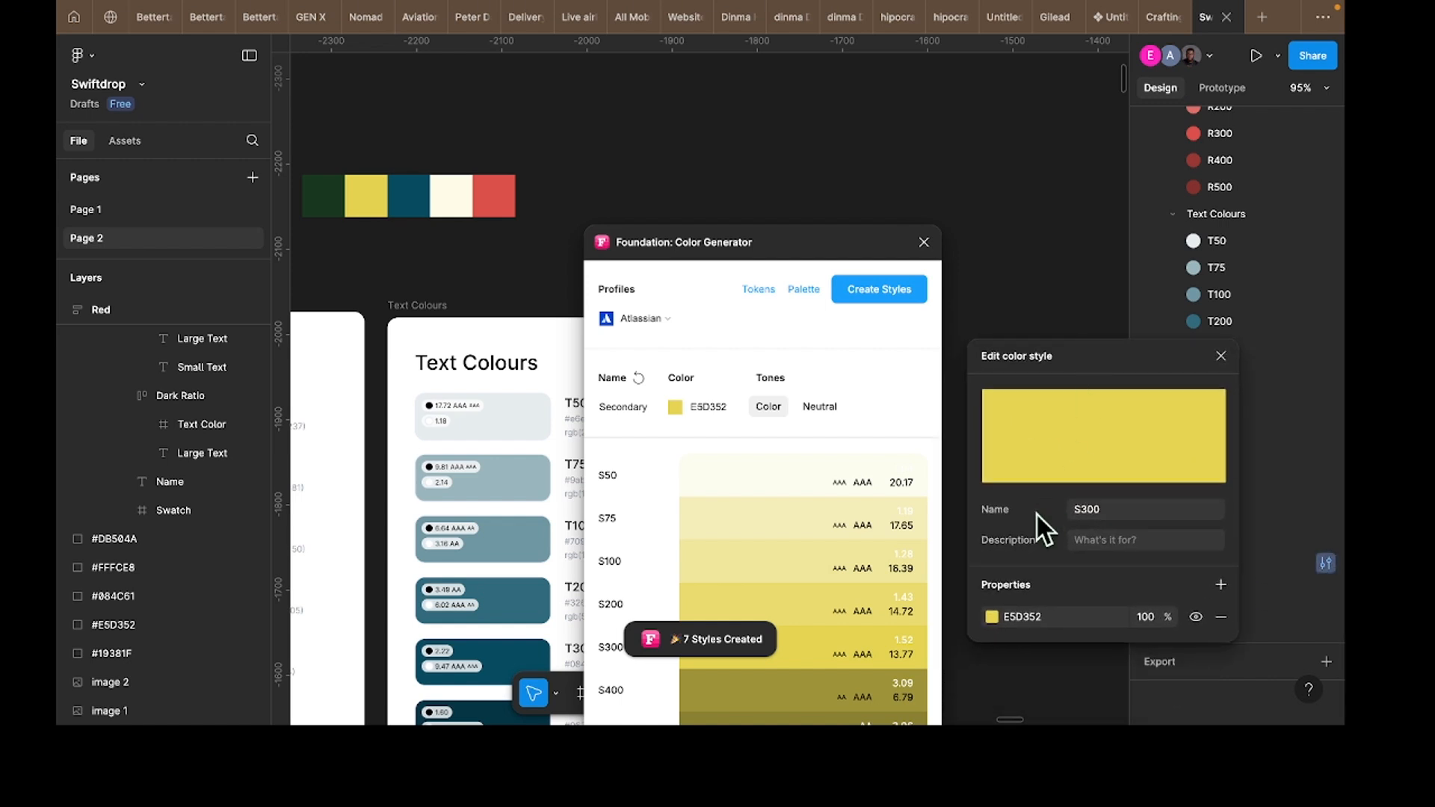
{"action": "double_click", "coordinate": [700, 411]}
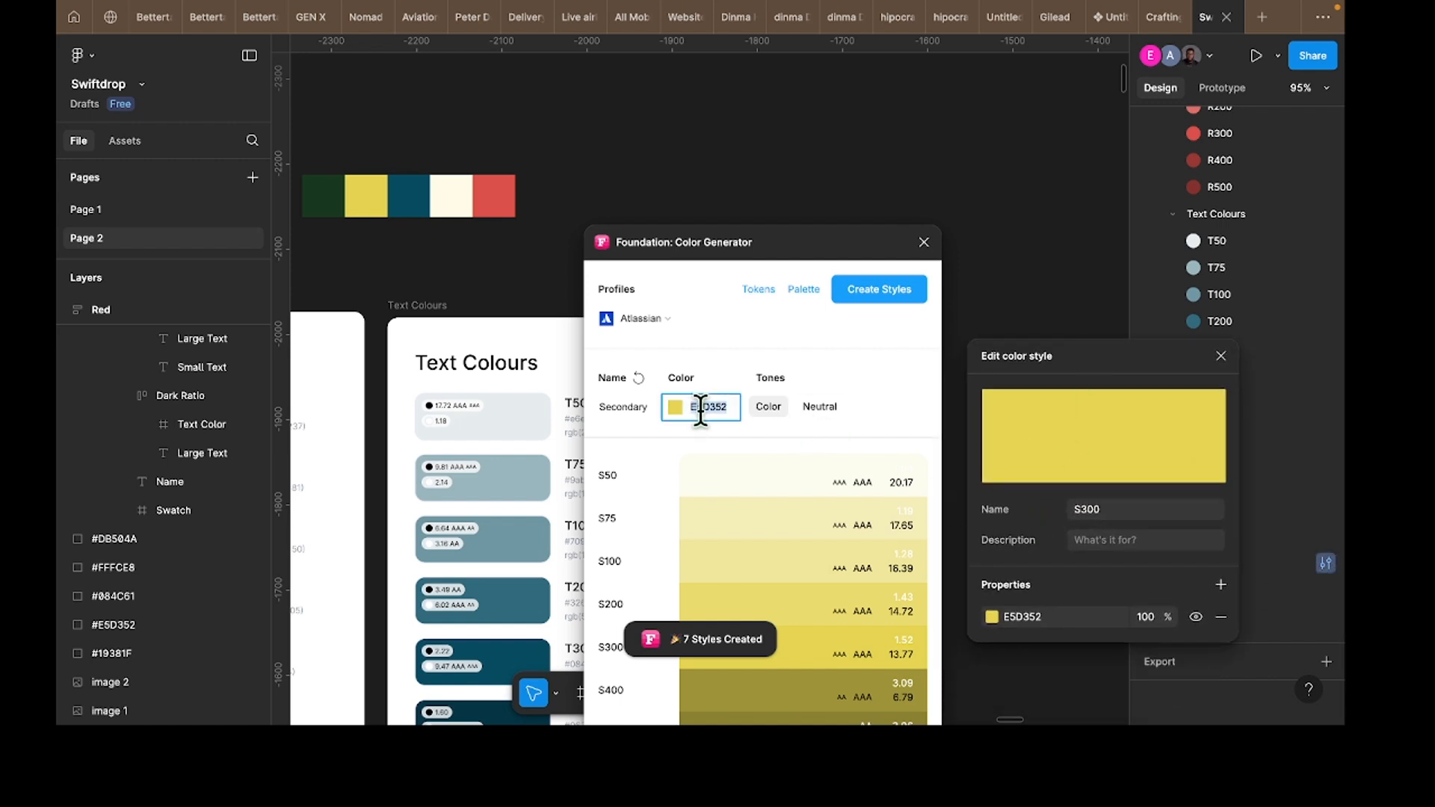
{"action": "left_click", "coordinate": [1220, 358]}
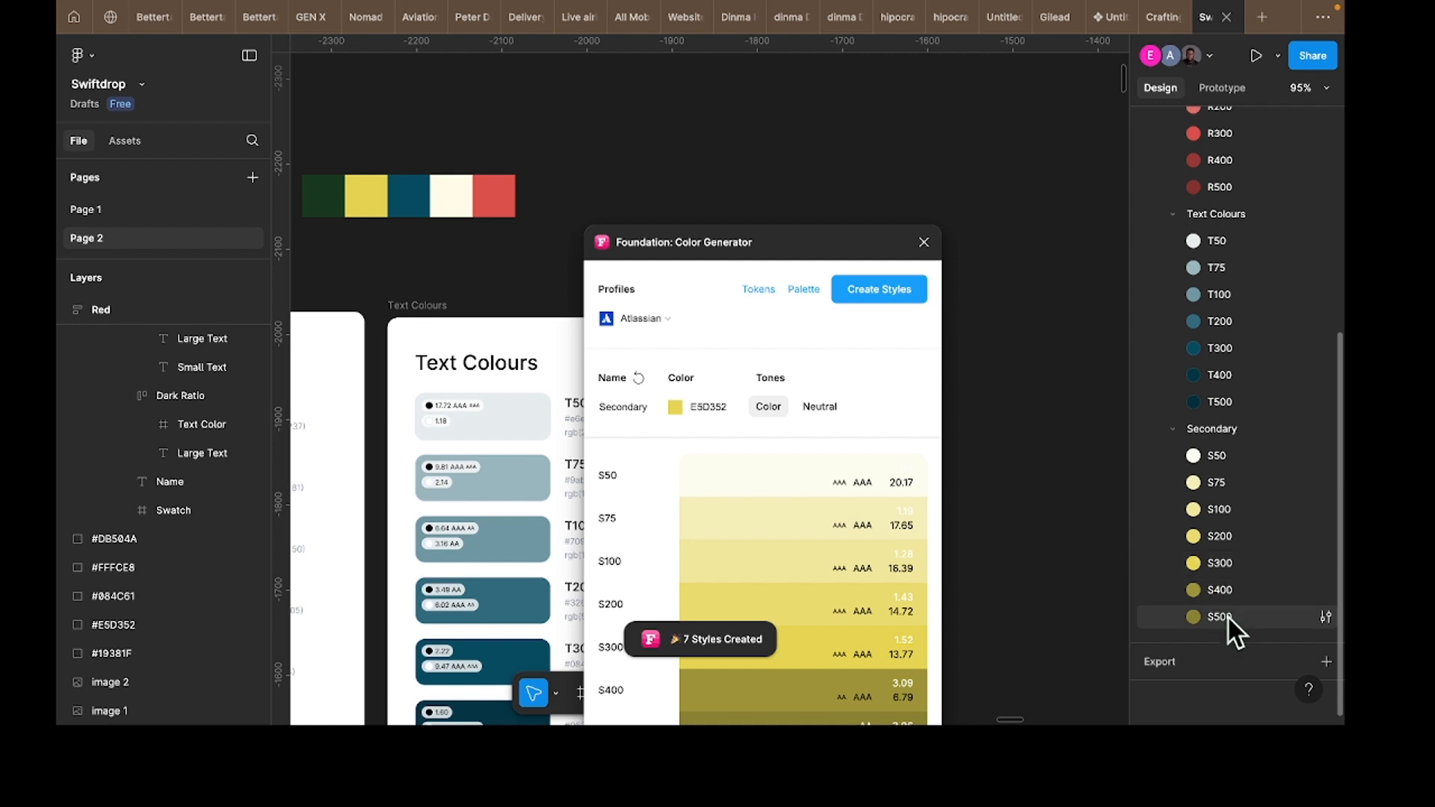
Step: Close the colour generator and add a 1440 × 1024 Desktop frame beside the hand-drawn wireframe
{"action": "left_click", "coordinate": [925, 242]}
{"action": "scroll", "coordinate": [916, 318], "scroll_direction": "down", "scroll_amount": 5}
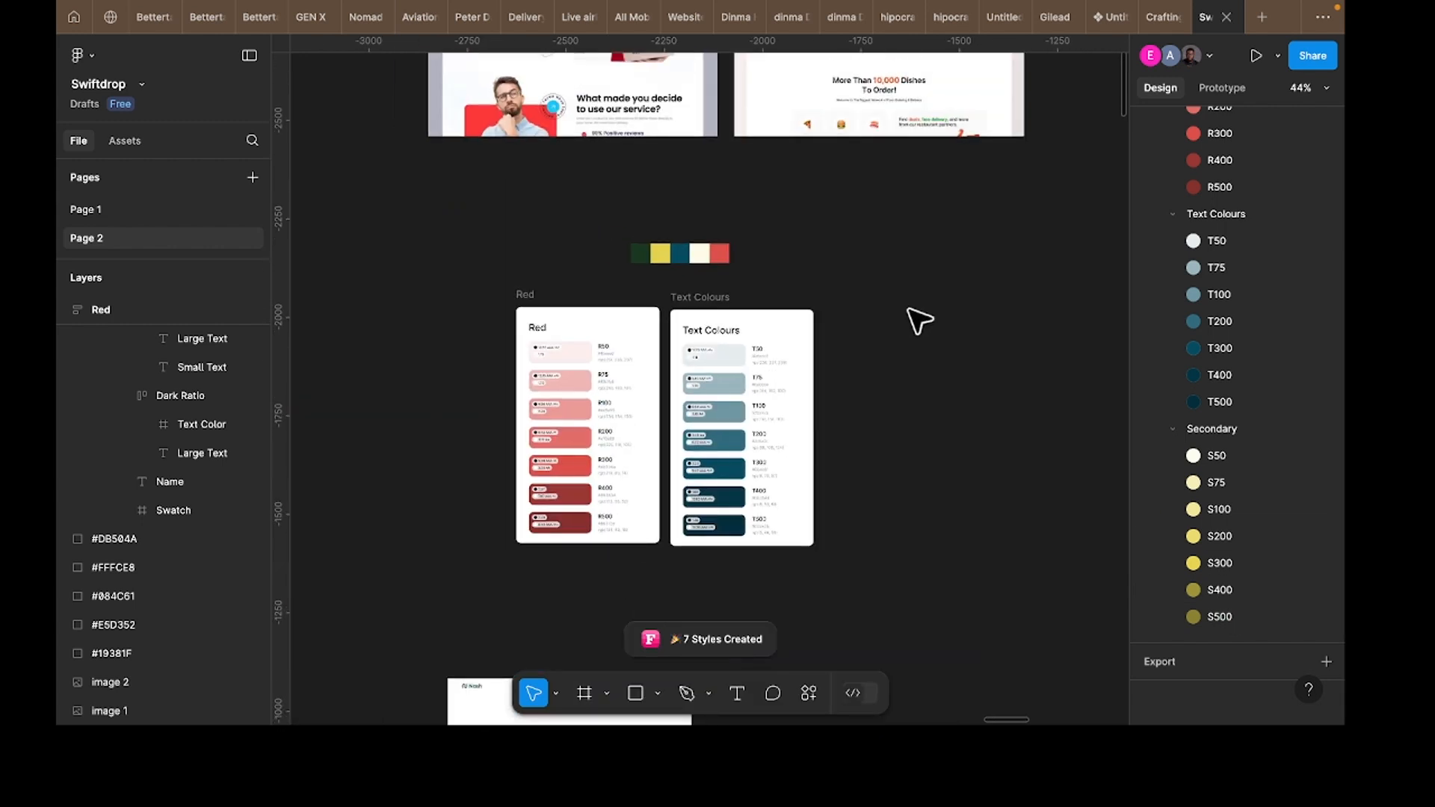
{"action": "scroll", "coordinate": [919, 321], "scroll_direction": "right", "scroll_amount": 2}
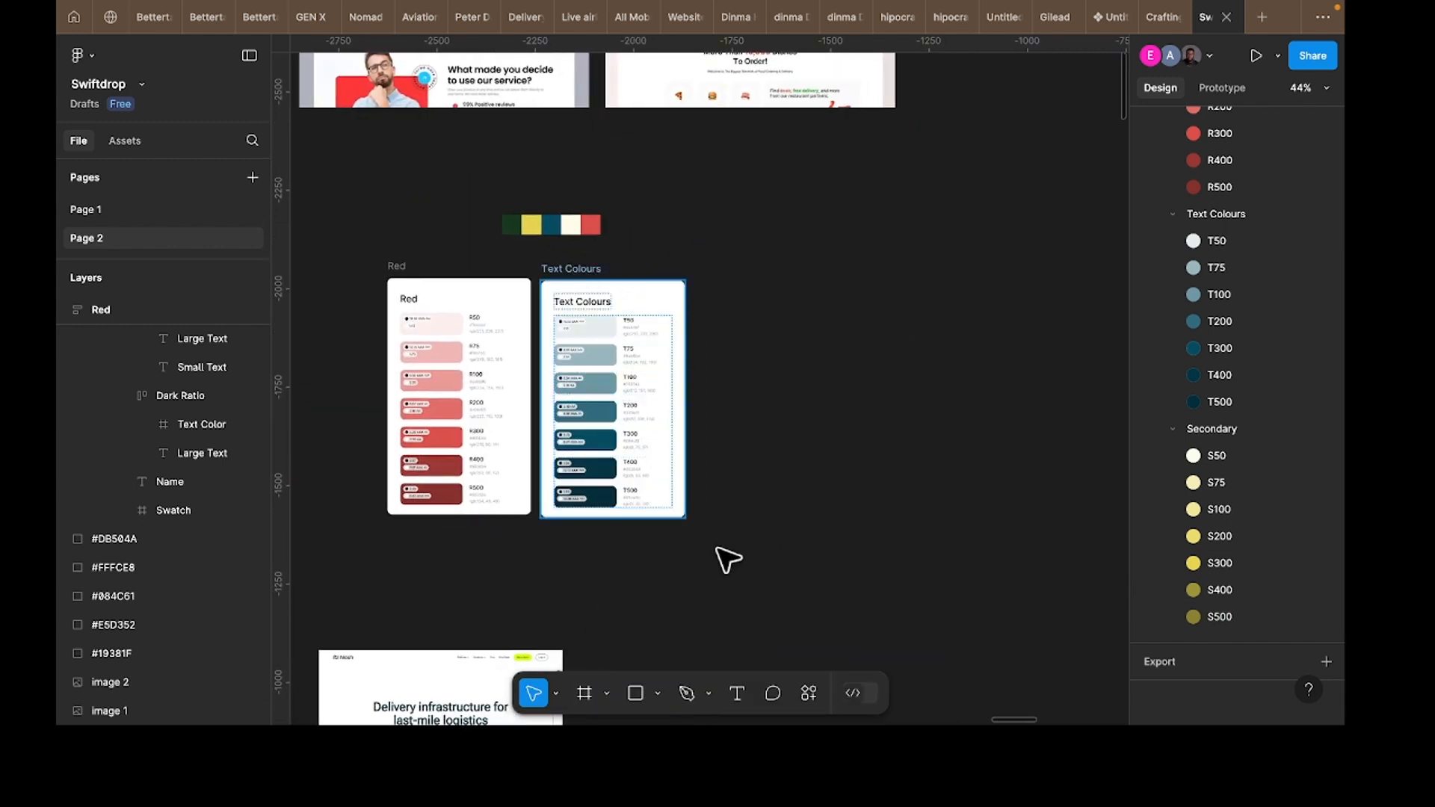
{"action": "scroll", "coordinate": [805, 501], "scroll_direction": "right", "scroll_amount": 3}
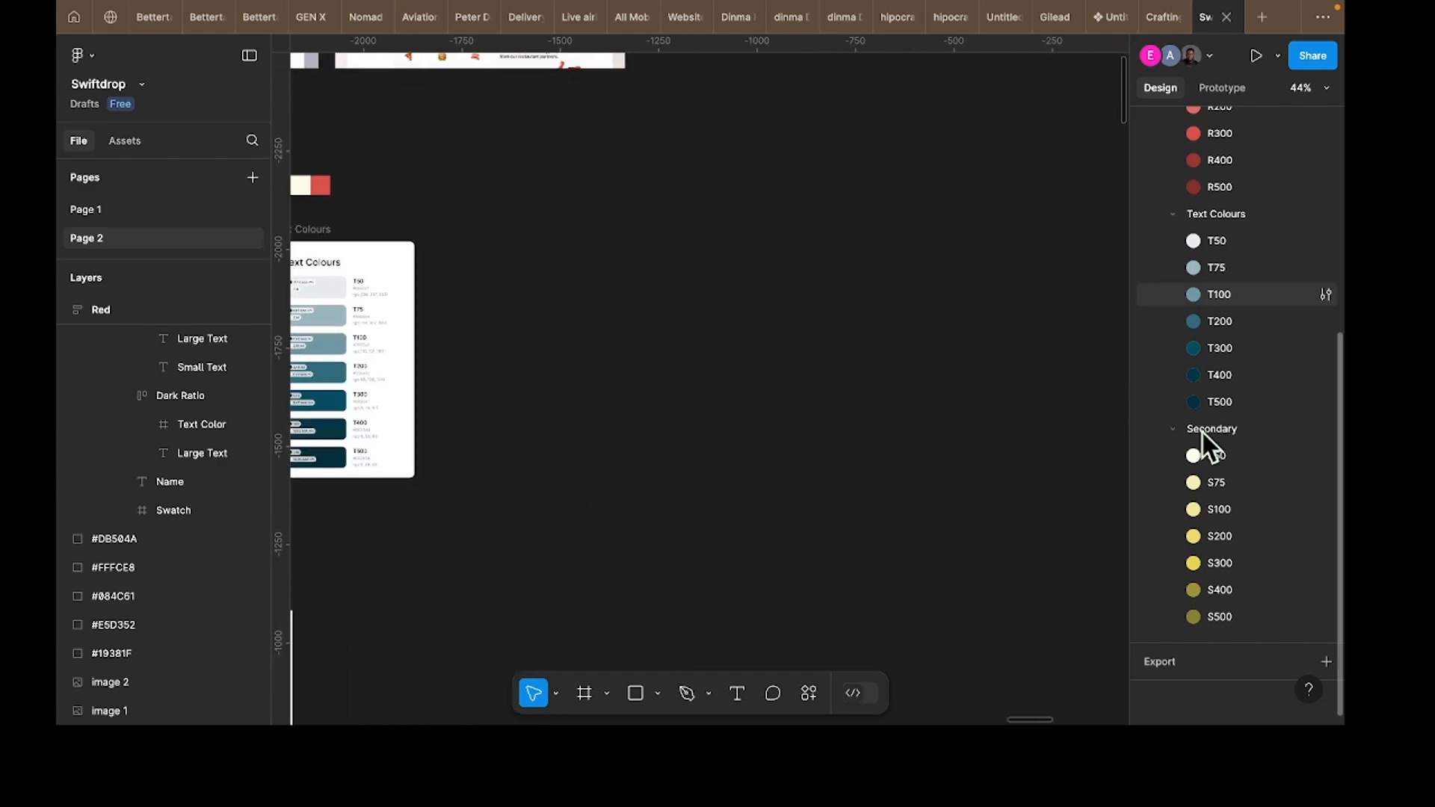
{"action": "scroll", "coordinate": [703, 458], "scroll_direction": "right", "scroll_amount": 3}
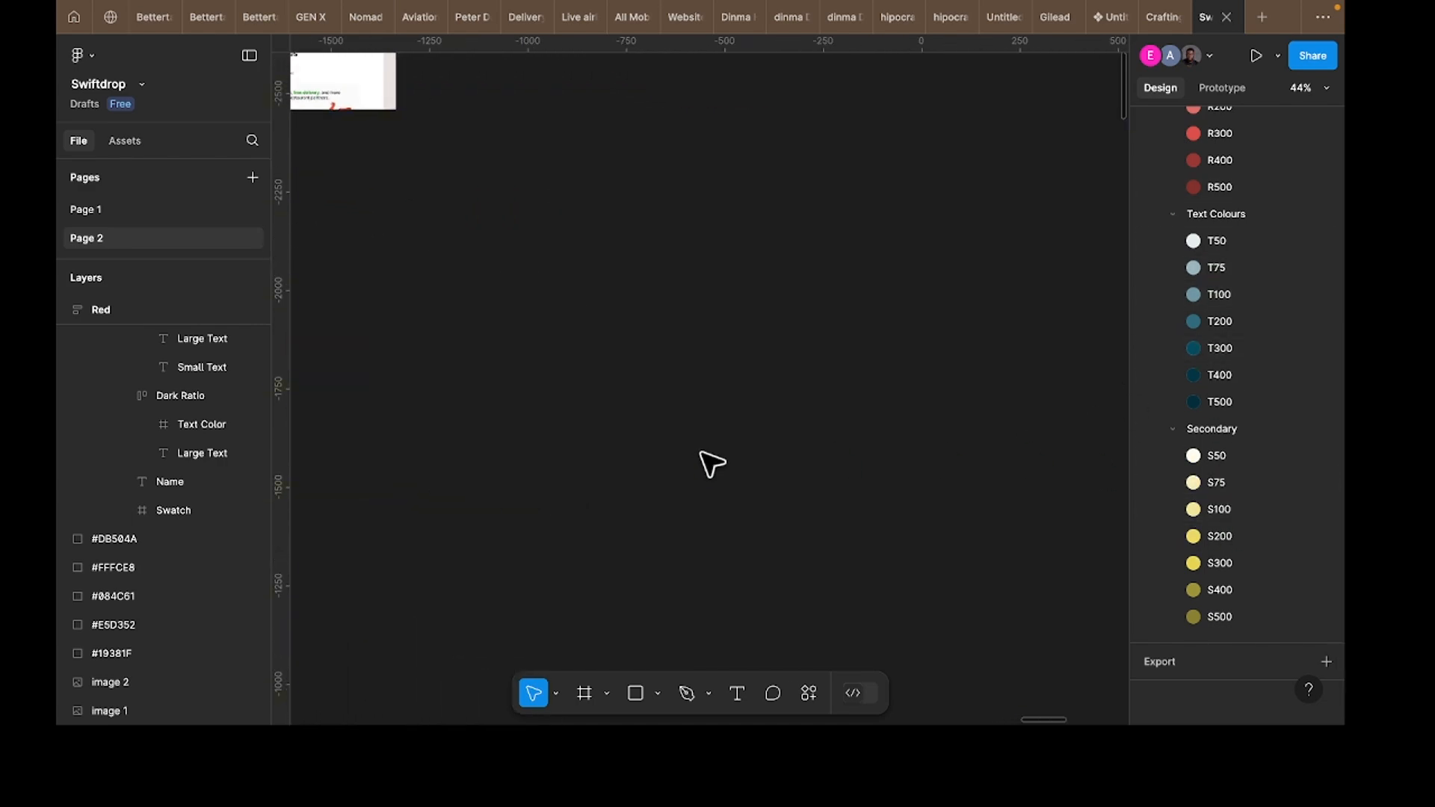
{"action": "scroll", "coordinate": [703, 457], "scroll_direction": "down", "scroll_amount": 2}
{"action": "scroll", "coordinate": [703, 457], "scroll_direction": "right", "scroll_amount": 5}
{"action": "scroll", "coordinate": [710, 463], "scroll_direction": "right", "scroll_amount": 4}
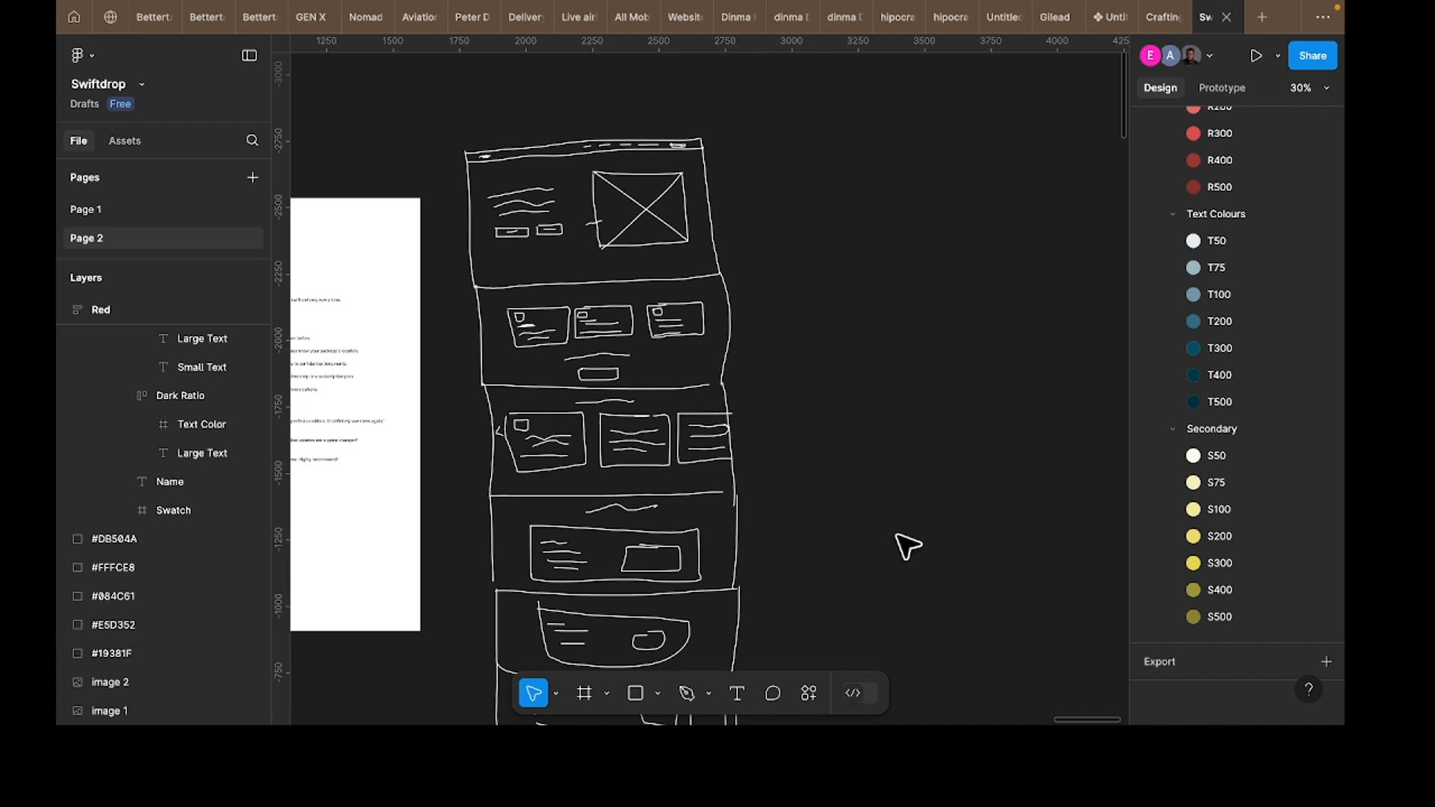
{"action": "key", "text": "f"}
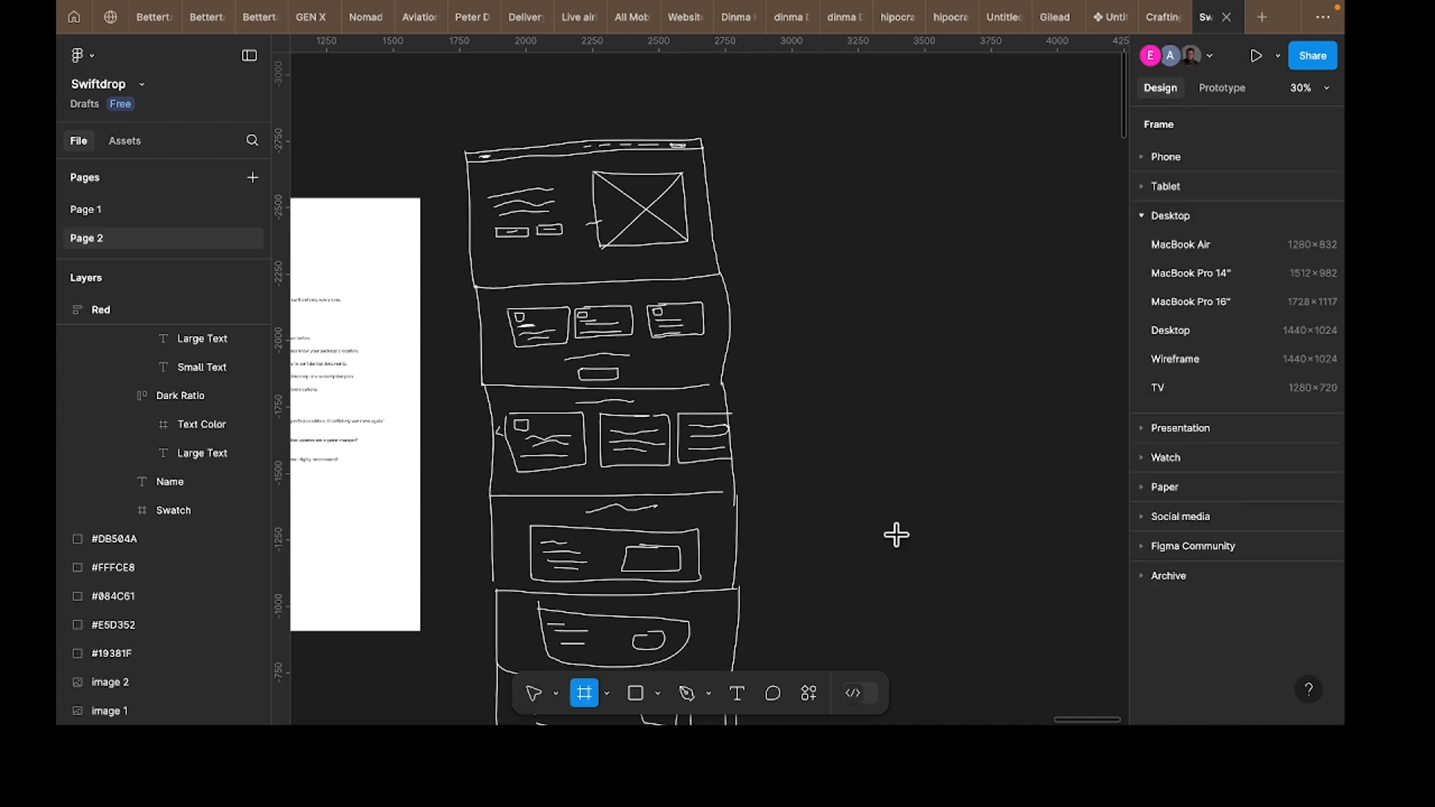
{"action": "left_click", "coordinate": [1176, 327]}
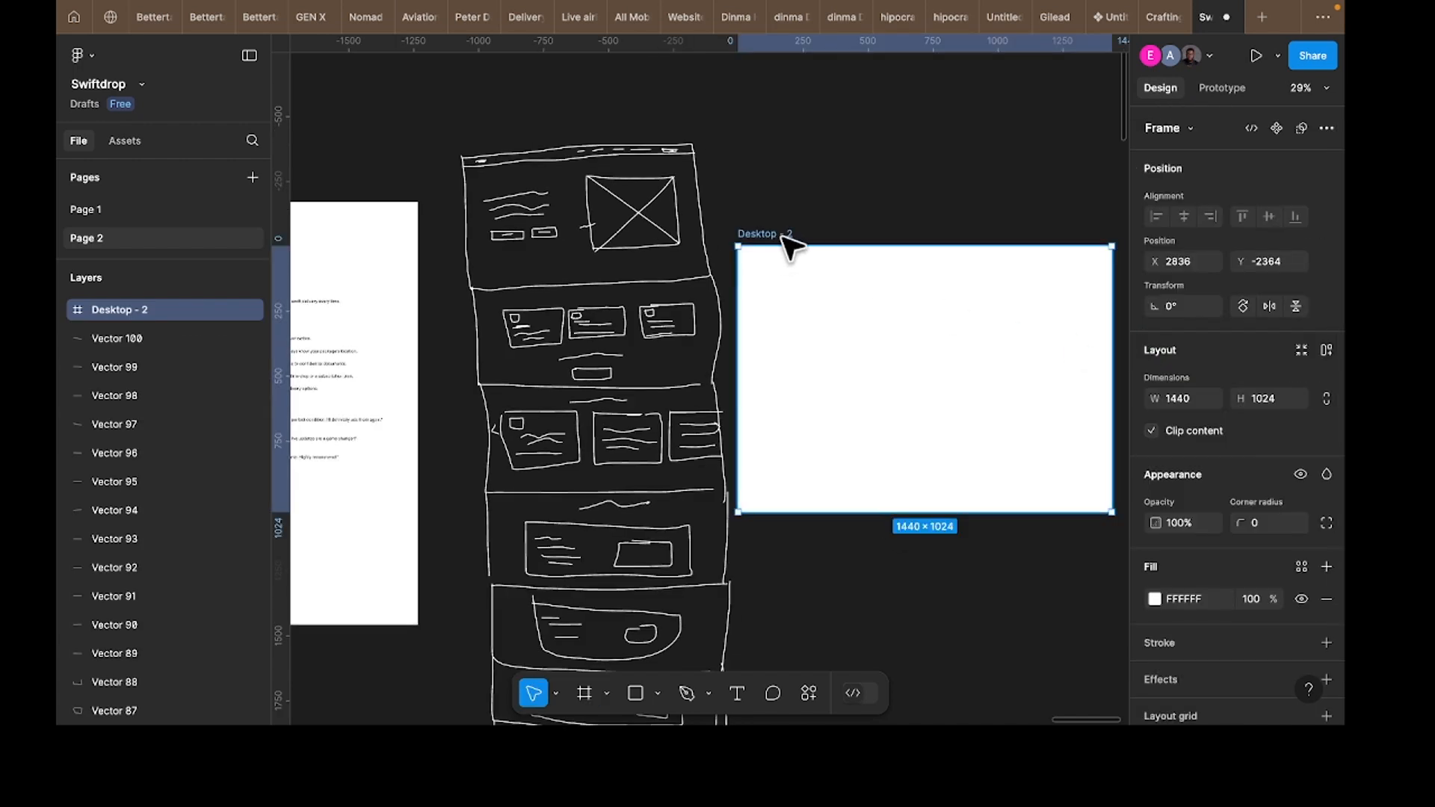
Step: Move the new desktop frame away from the wireframe to about X 2953, Y -2460 and extend its height to about 1078
{"action": "left_click_drag", "start_coordinate": [788, 246], "coordinate": [837, 214]}
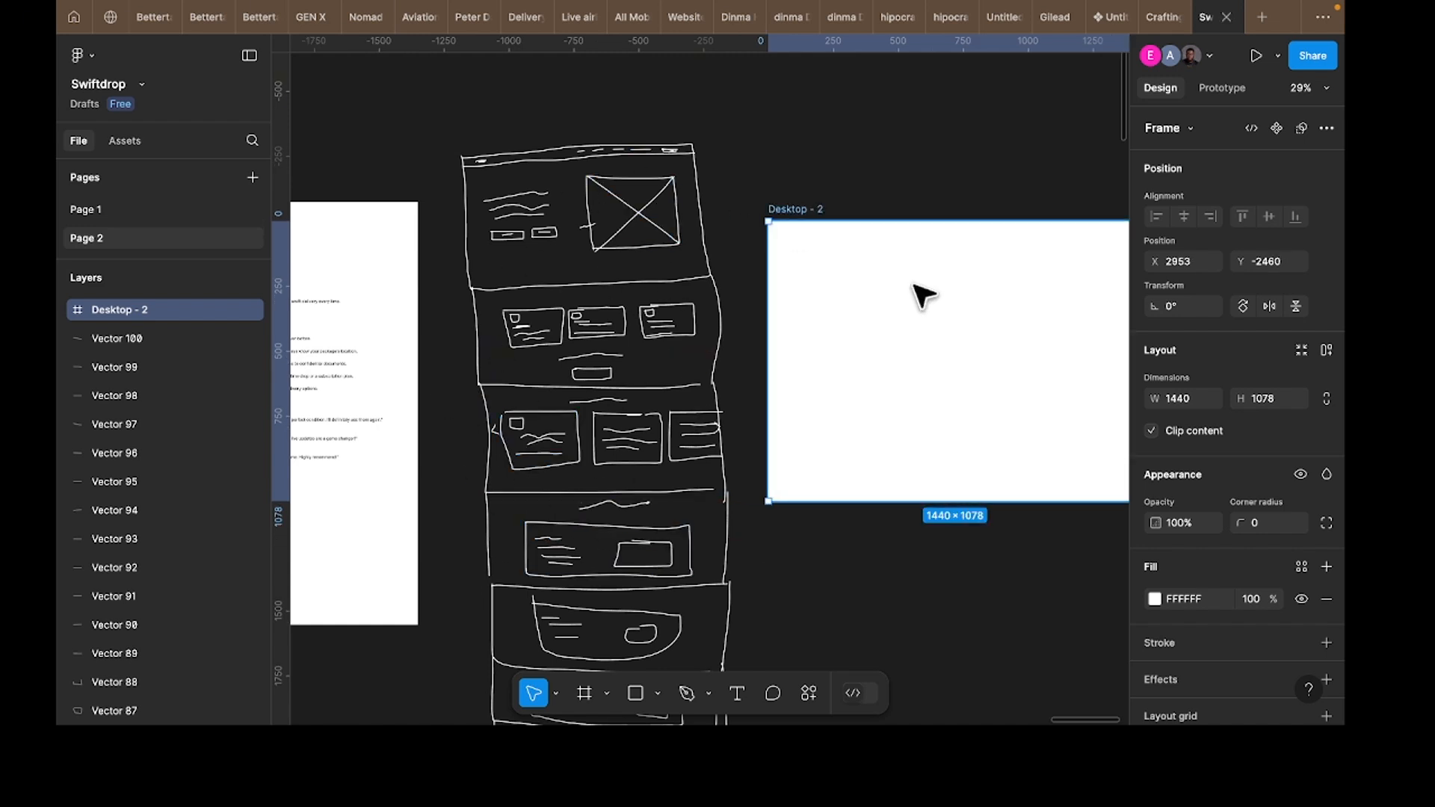
{"action": "scroll", "coordinate": [923, 295], "scroll_direction": "right", "scroll_amount": 2}
{"action": "scroll", "coordinate": [923, 295], "scroll_direction": "up", "scroll_amount": 1}
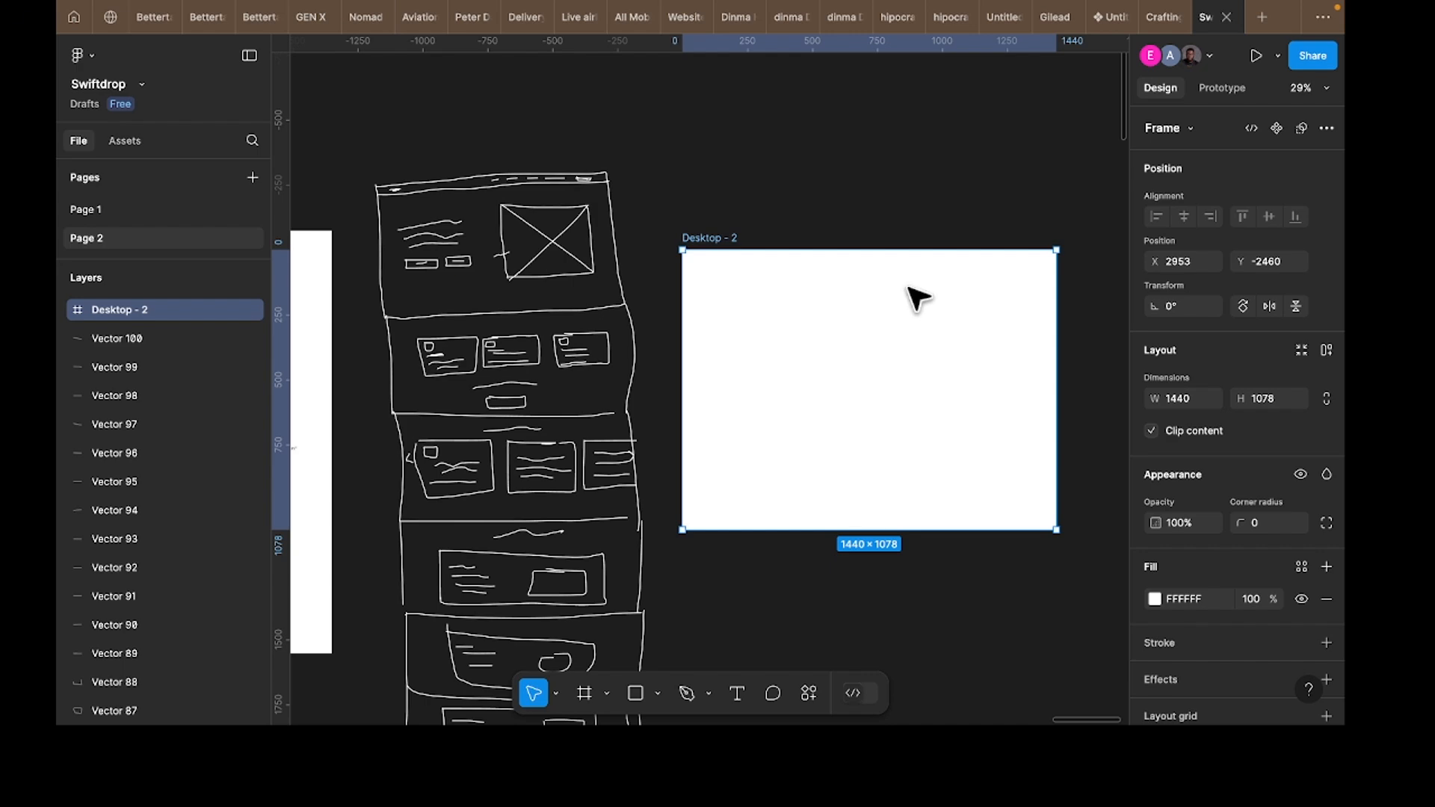
Step: Copy the navigation bar items from Home to Sign Up/Log In out of the Project brief text
{"action": "scroll", "coordinate": [404, 325], "scroll_direction": "left", "scroll_amount": 5}
{"action": "scroll", "coordinate": [403, 325], "scroll_direction": "up", "scroll_amount": 1}
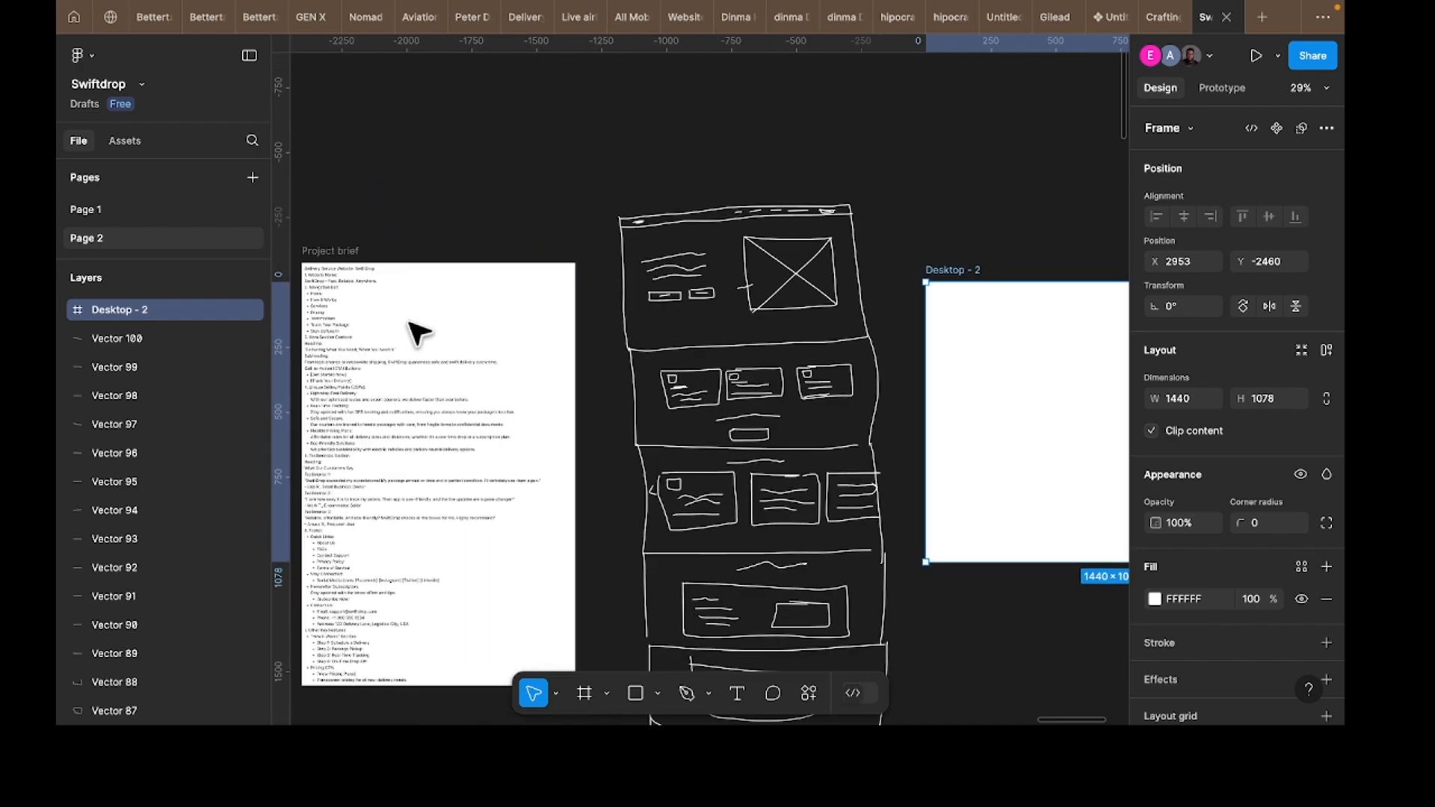
{"action": "left_click", "coordinate": [322, 329]}
{"action": "scroll", "coordinate": [329, 329], "scroll_direction": "left", "scroll_amount": 2}
{"action": "scroll", "coordinate": [329, 329], "scroll_direction": "up", "scroll_amount": 1}
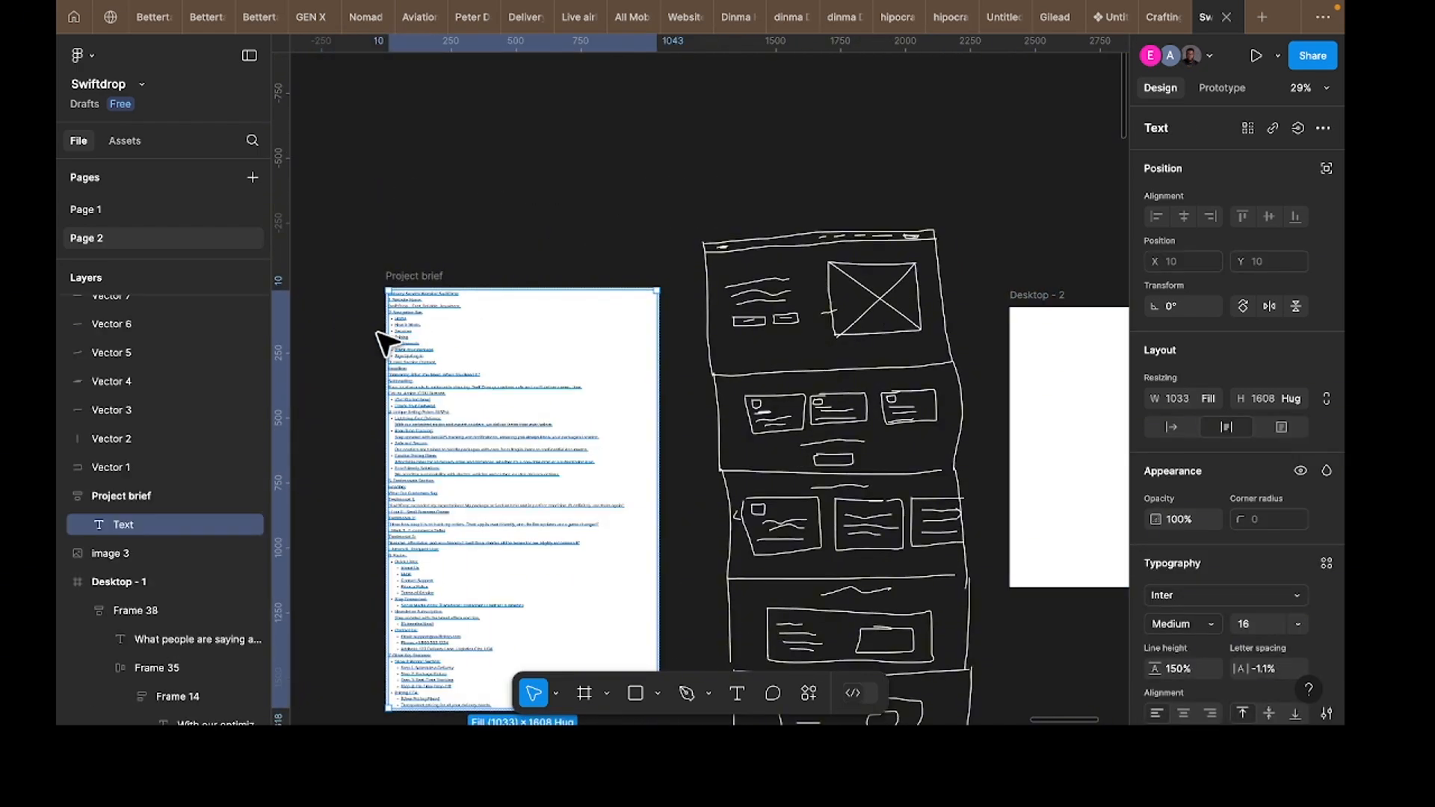
{"action": "scroll", "coordinate": [382, 340], "scroll_direction": "up", "scroll_amount": 8}
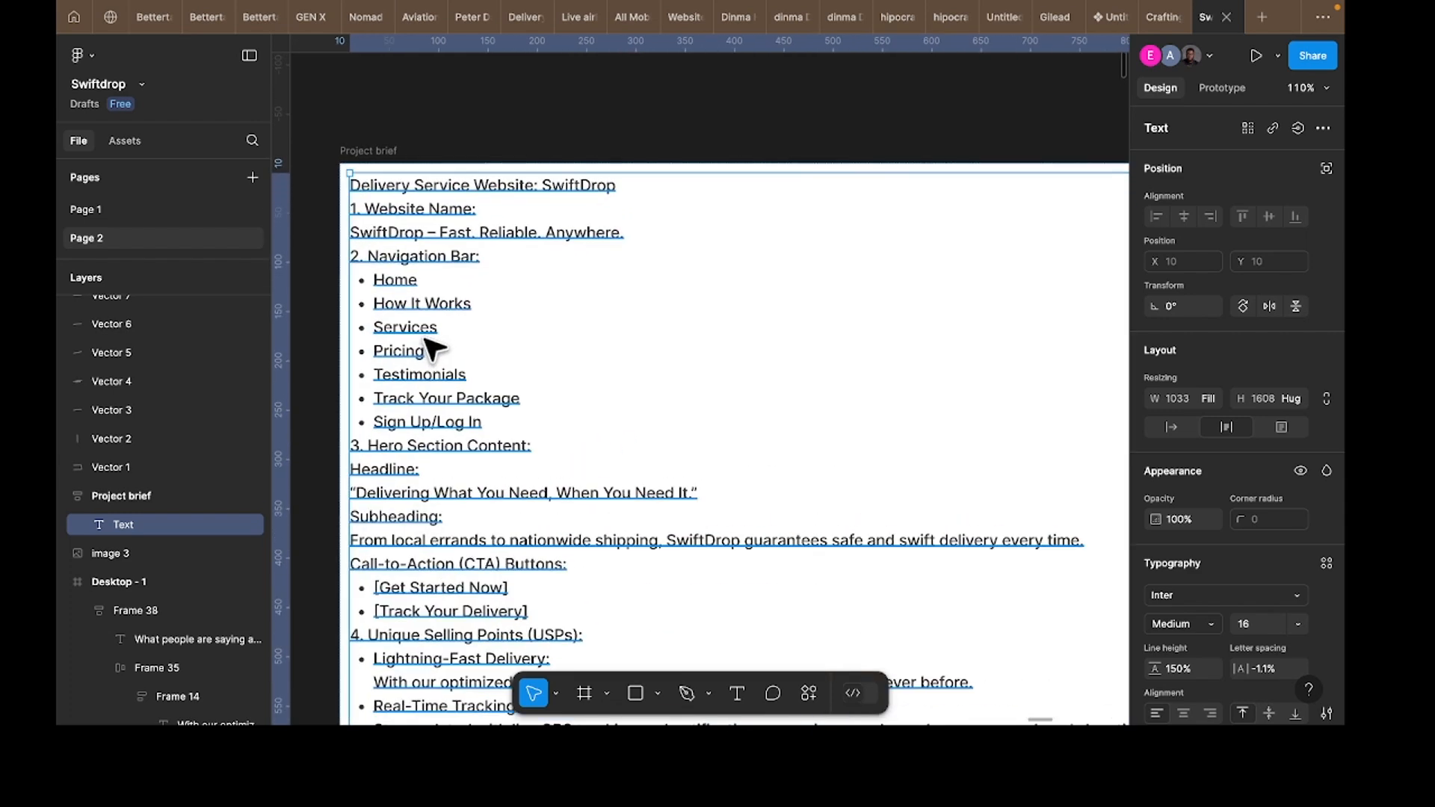
{"action": "double_click", "coordinate": [376, 292]}
{"action": "left_click_drag", "start_coordinate": [376, 282], "coordinate": [511, 418]}
{"action": "key", "text": "ctrl+c"}
{"action": "key", "text": "Escape"}
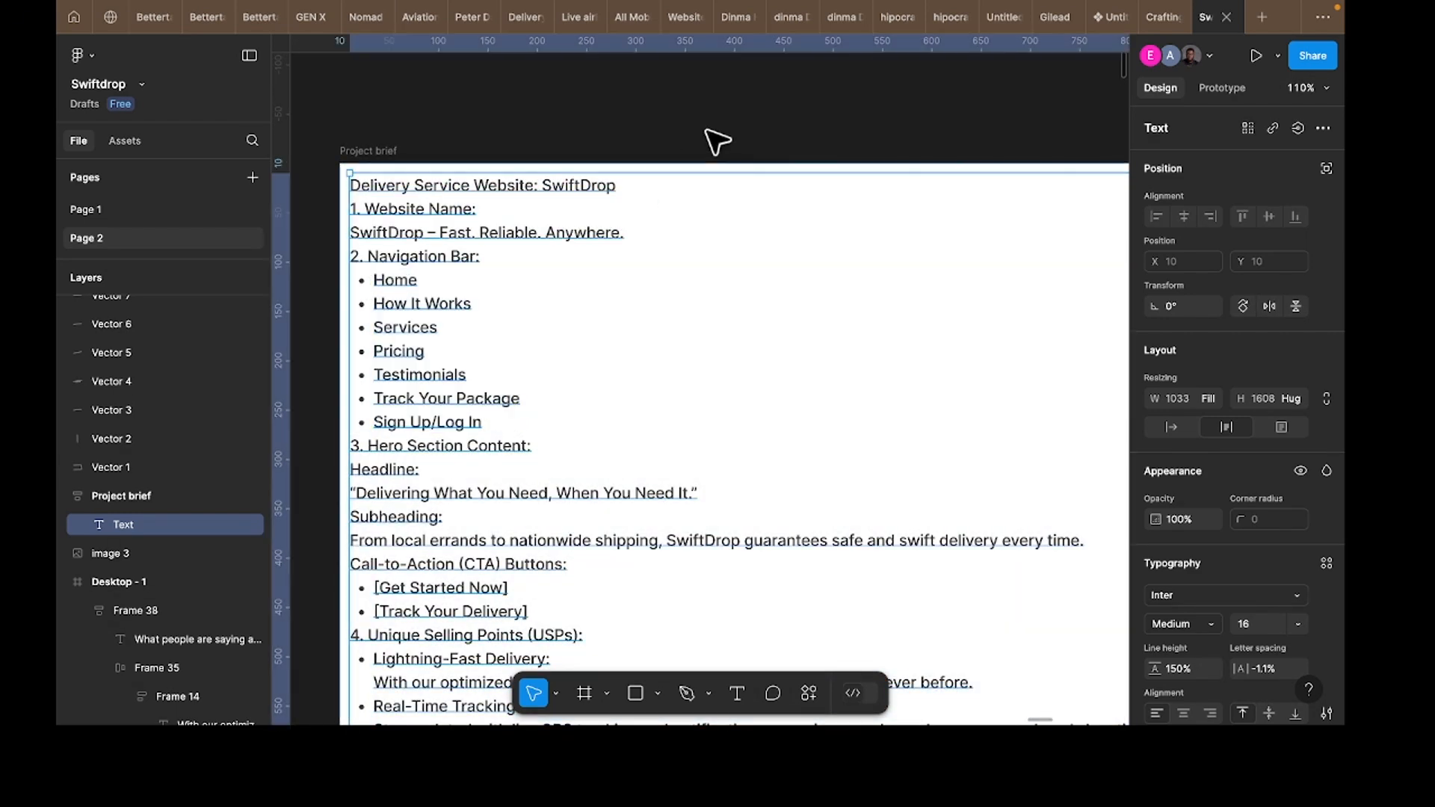
Step: Add a text layer reading "Swiftdrop" on the canvas above the Desktop - 2 frame
{"action": "scroll", "coordinate": [711, 141], "scroll_direction": "down", "scroll_amount": 8}
{"action": "scroll", "coordinate": [709, 147], "scroll_direction": "right", "scroll_amount": 10}
{"action": "scroll", "coordinate": [708, 149], "scroll_direction": "right", "scroll_amount": 5}
{"action": "scroll", "coordinate": [632, 174], "scroll_direction": "left", "scroll_amount": 10}
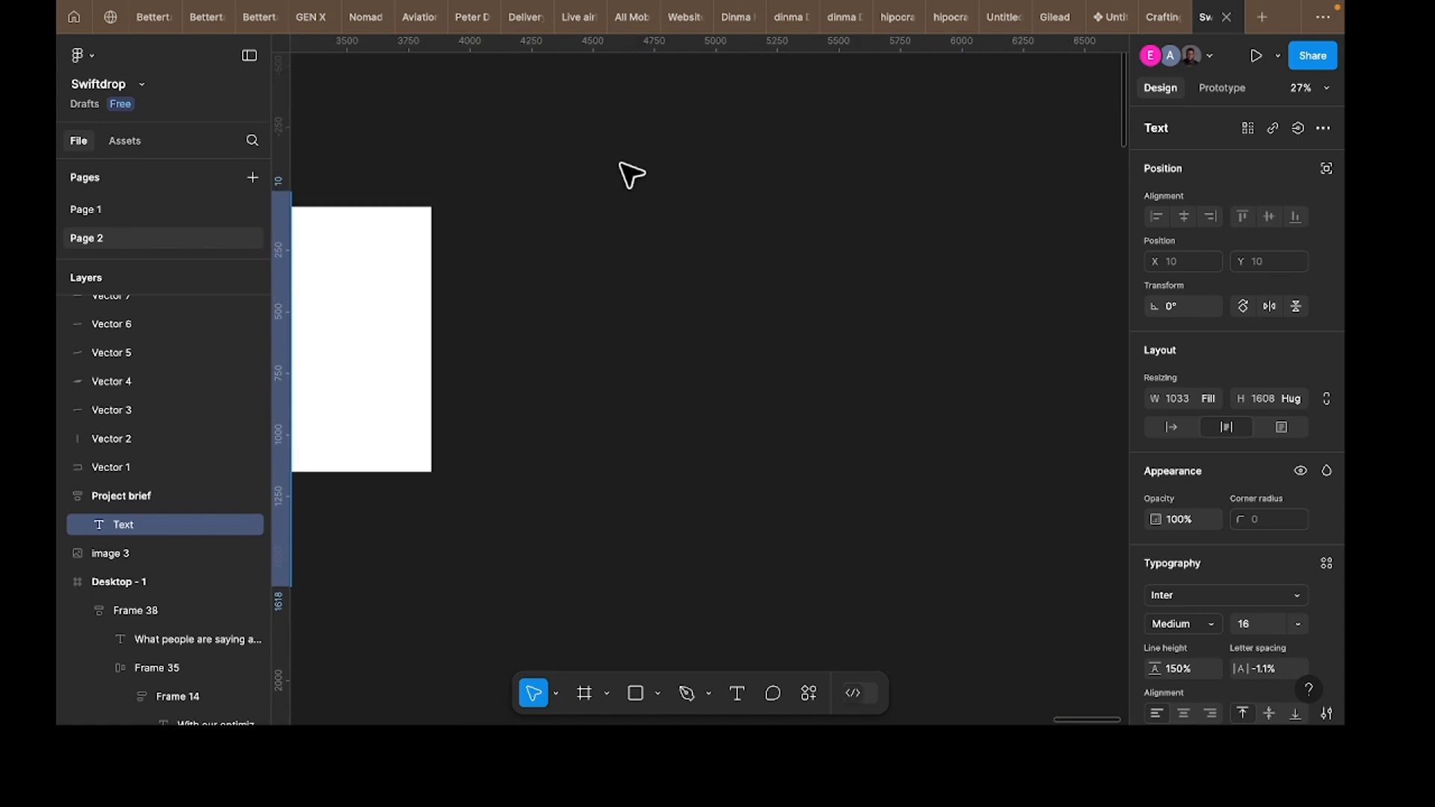
{"action": "scroll", "coordinate": [528, 193], "scroll_direction": "up", "scroll_amount": 8}
{"action": "key", "text": "t"}
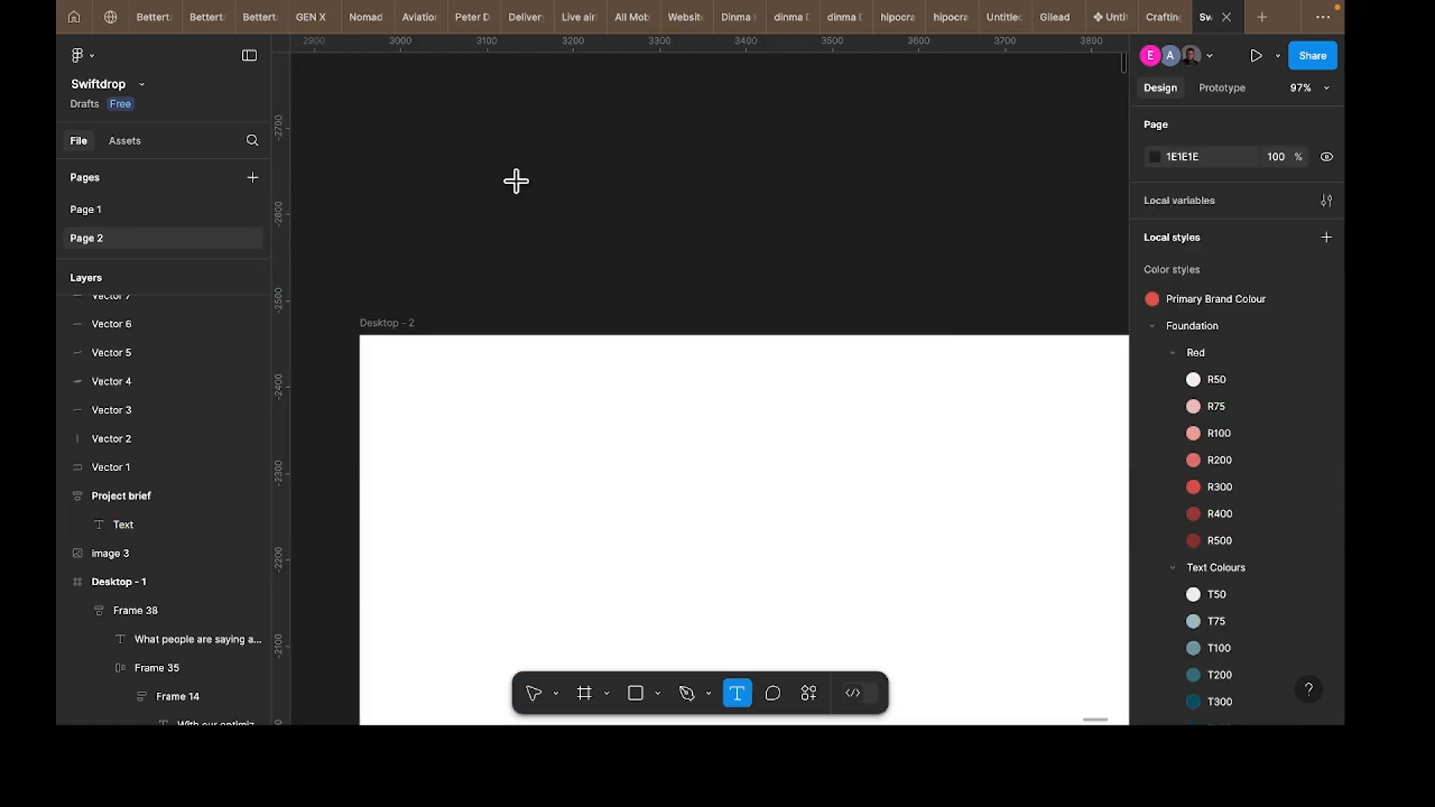
{"action": "left_click", "coordinate": [517, 182]}
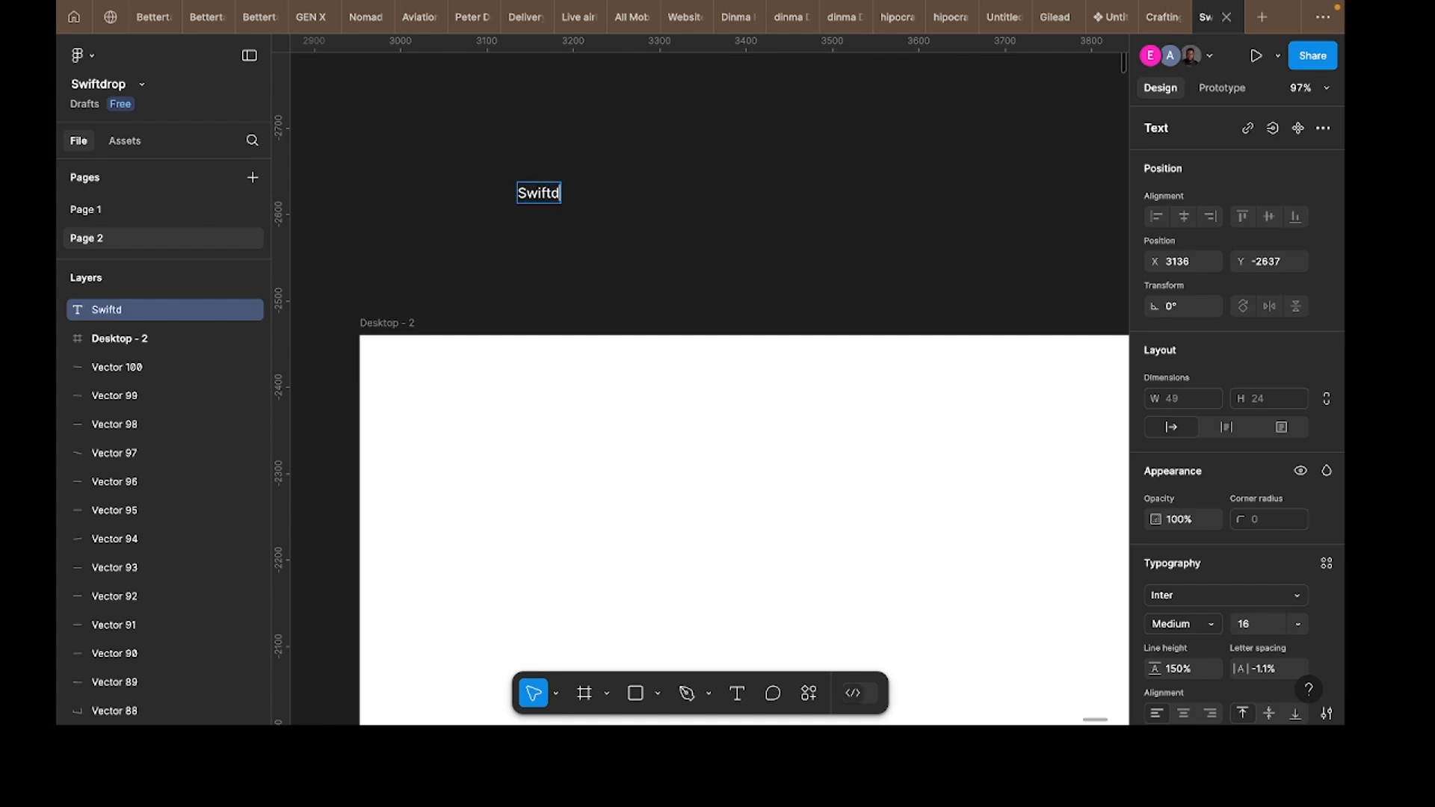
{"action": "key", "text": "Escape"}
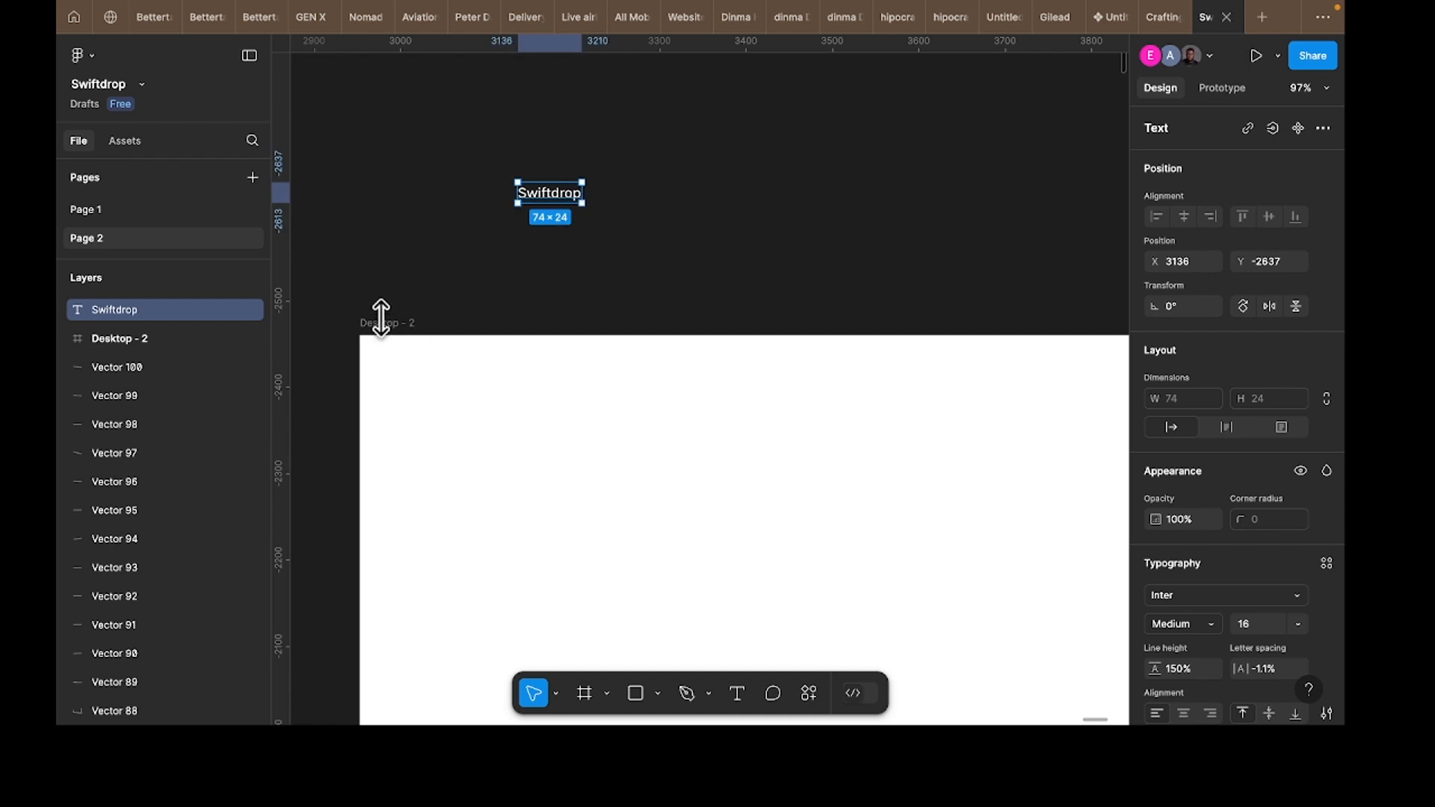
Step: Rename the Desktop - 2 frame as "Swiftdrop - 2"
{"action": "double_click", "coordinate": [400, 318]}
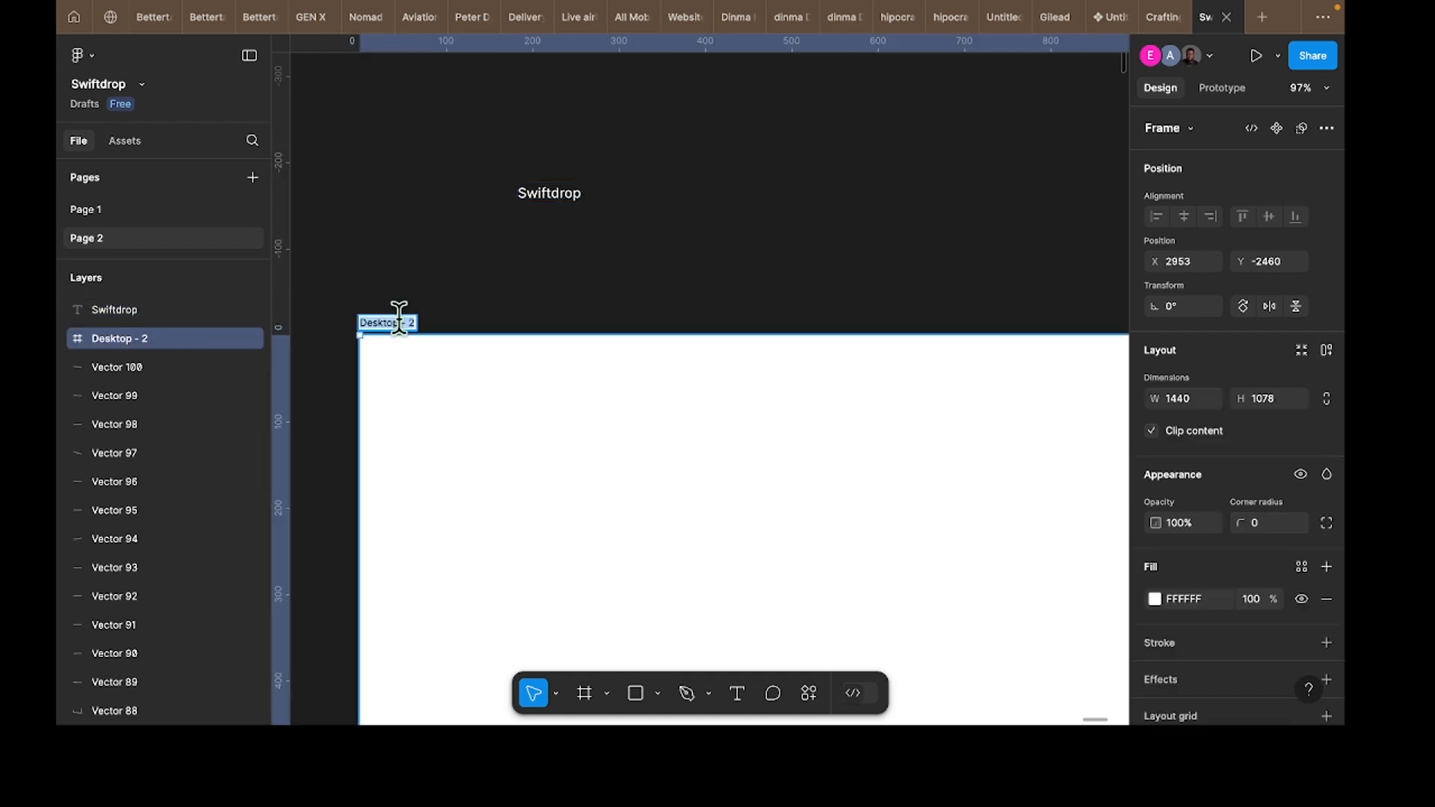
{"action": "type", "text": "Swiftdr"}
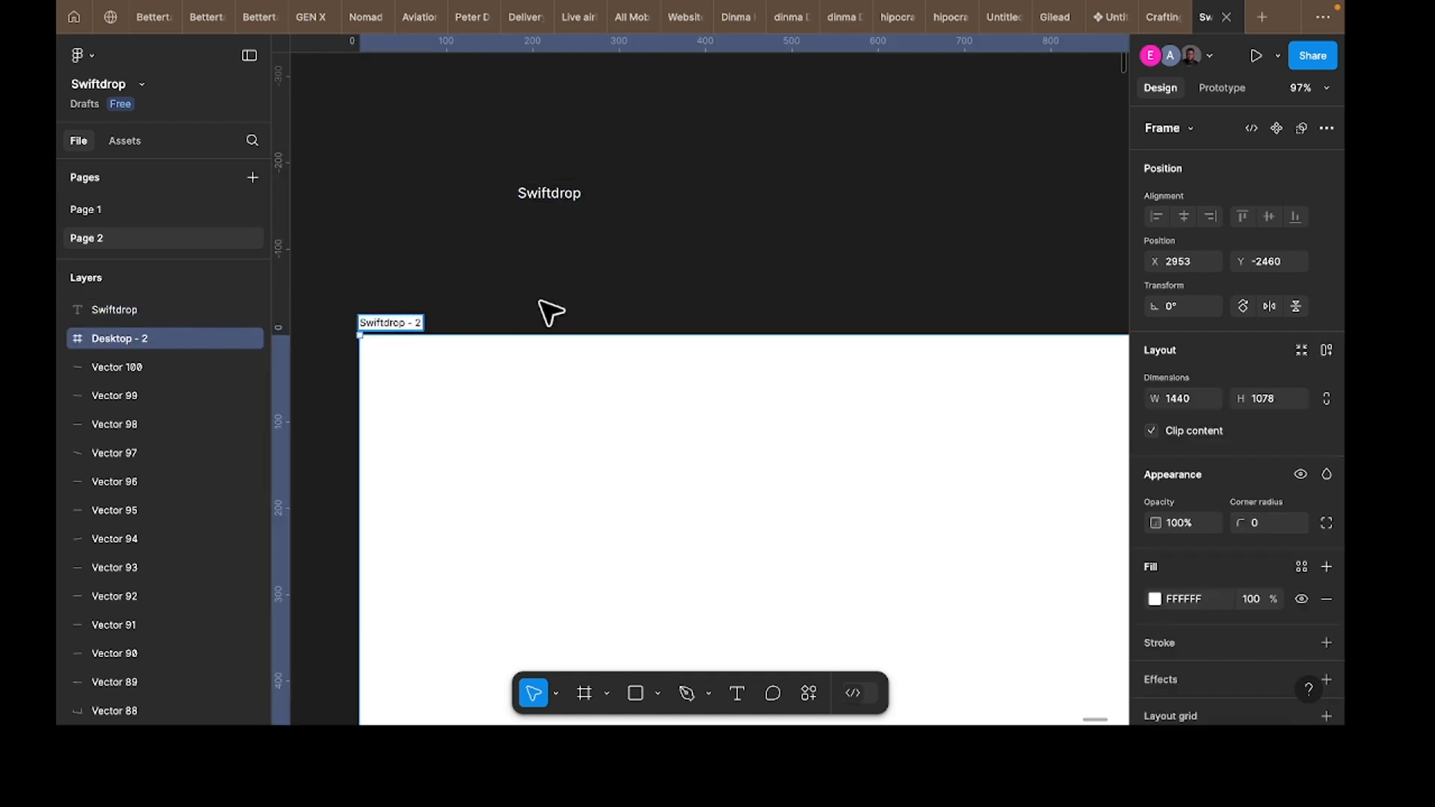
{"action": "left_click", "coordinate": [426, 299]}
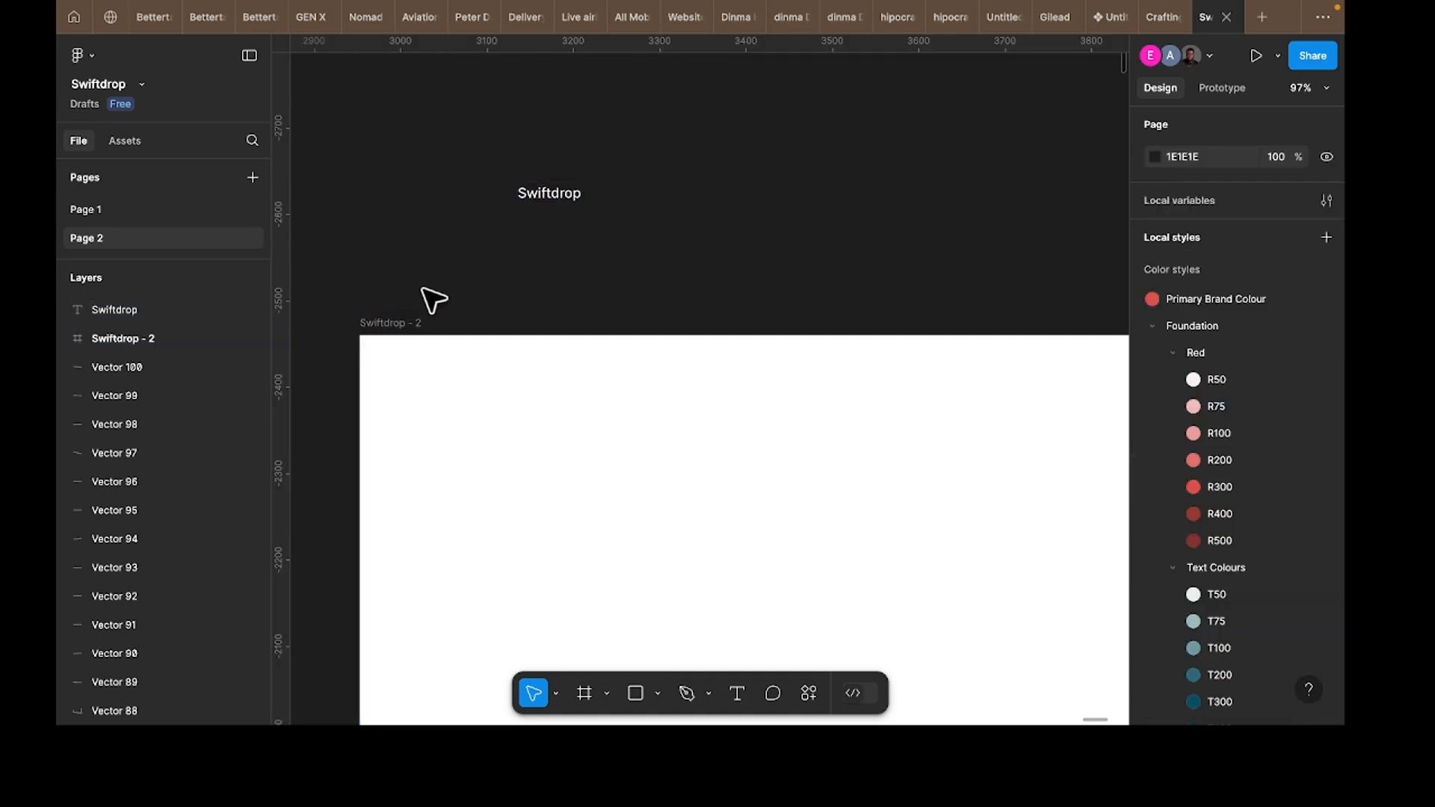
Step: Add a layout grid to the Swiftdrop - 2 frame and change it to 12 columns
{"action": "left_click", "coordinate": [412, 325]}
{"action": "scroll", "coordinate": [1200, 592], "scroll_direction": "down", "scroll_amount": 2}
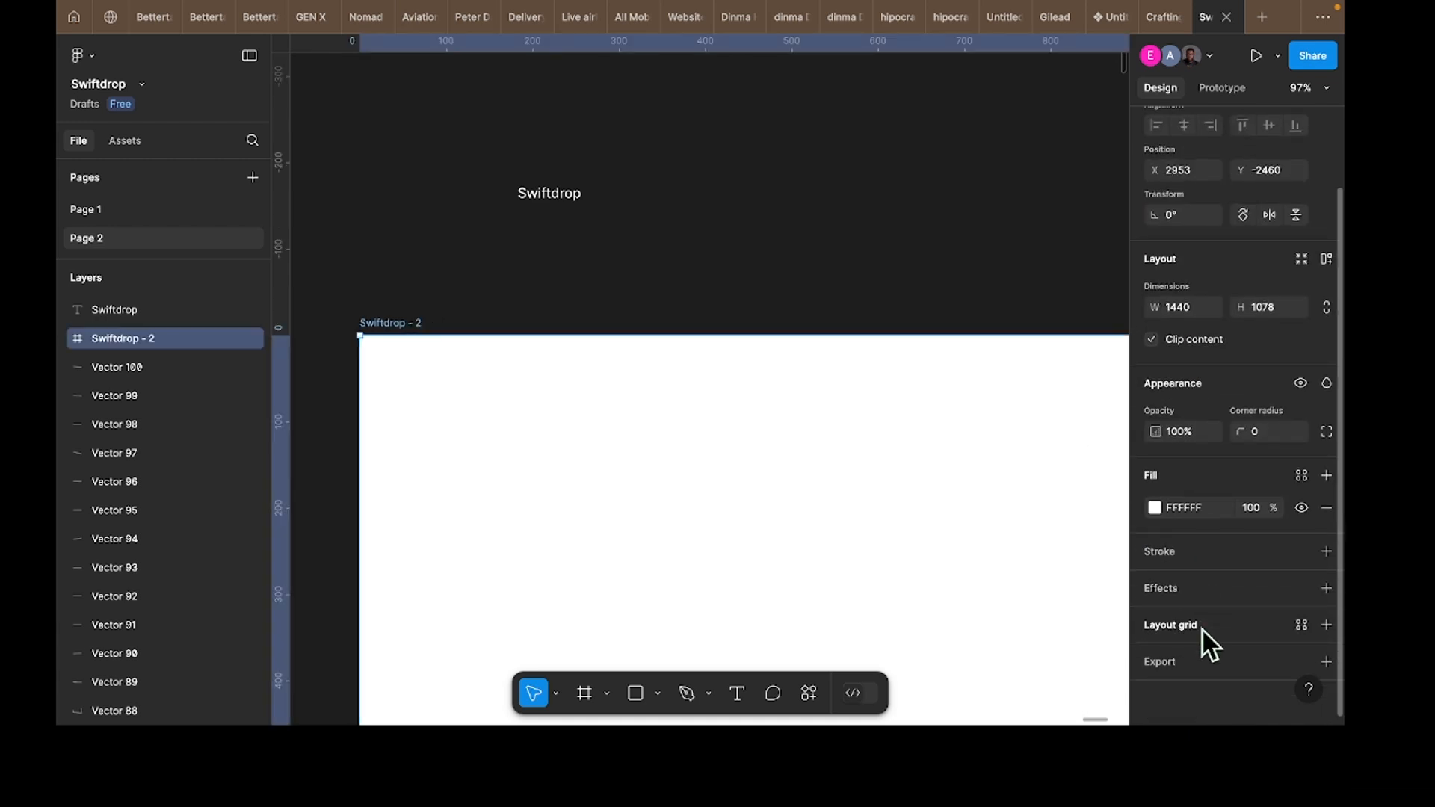
{"action": "left_click", "coordinate": [1201, 628]}
{"action": "left_click", "coordinate": [1156, 658]}
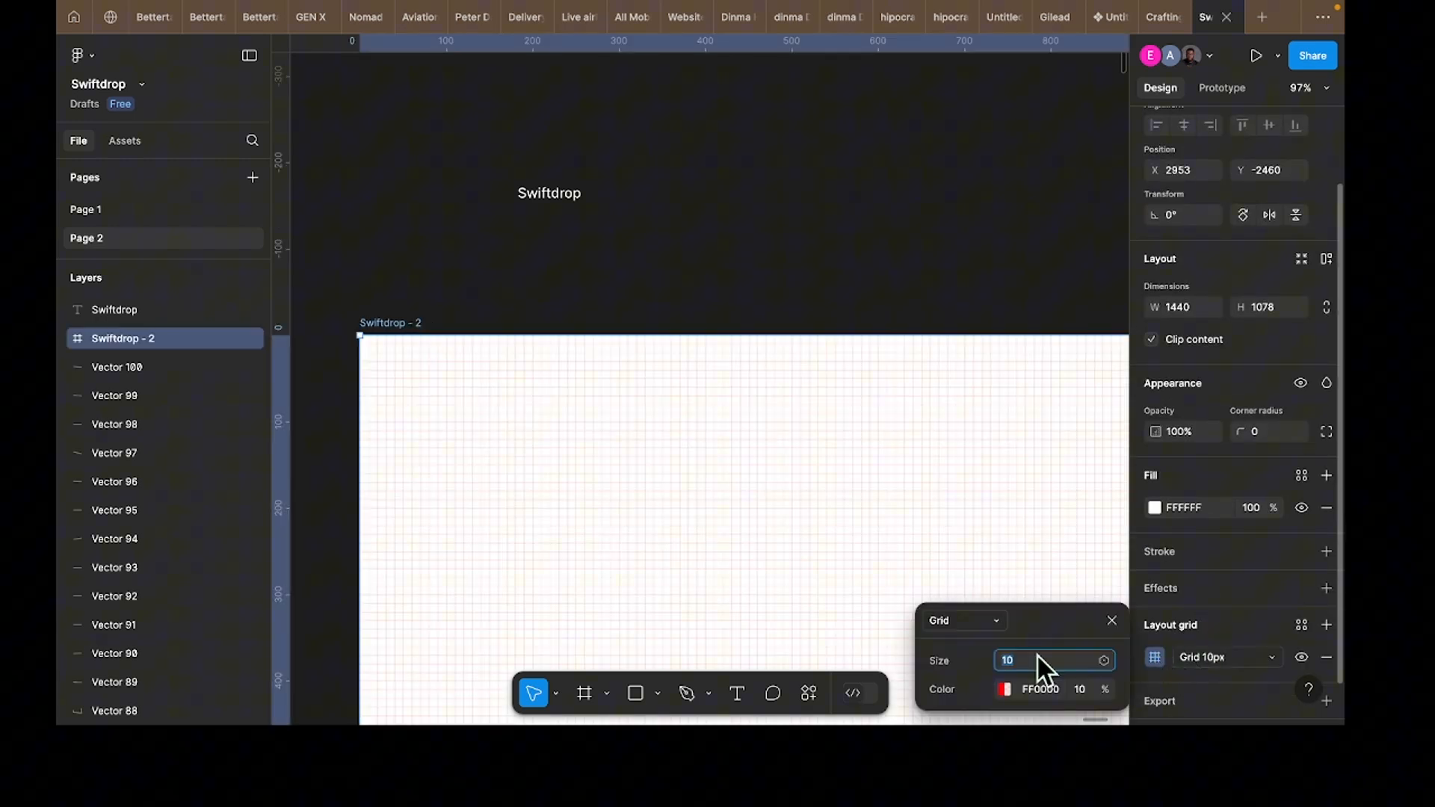
{"action": "left_click", "coordinate": [964, 621]}
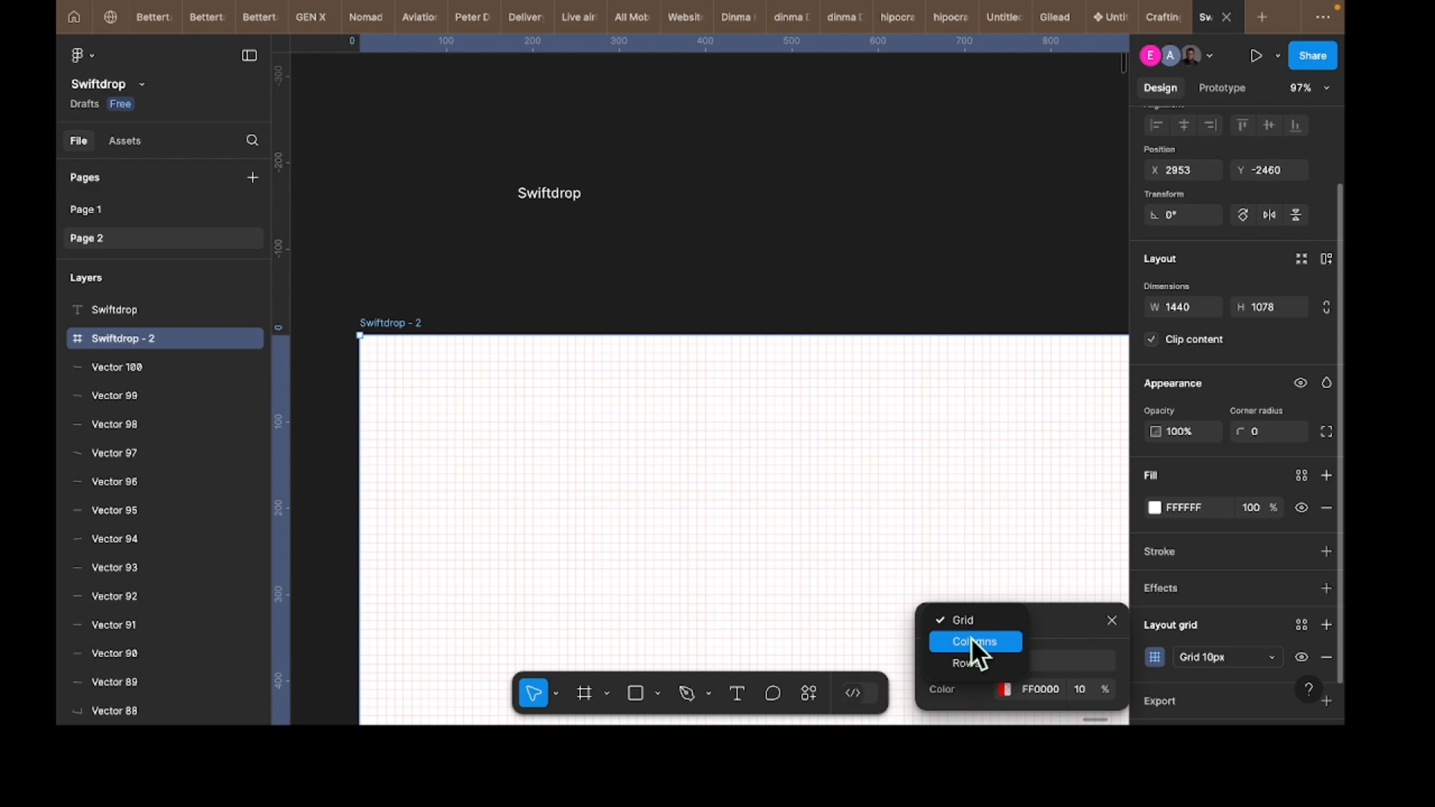
{"action": "left_click", "coordinate": [971, 641]}
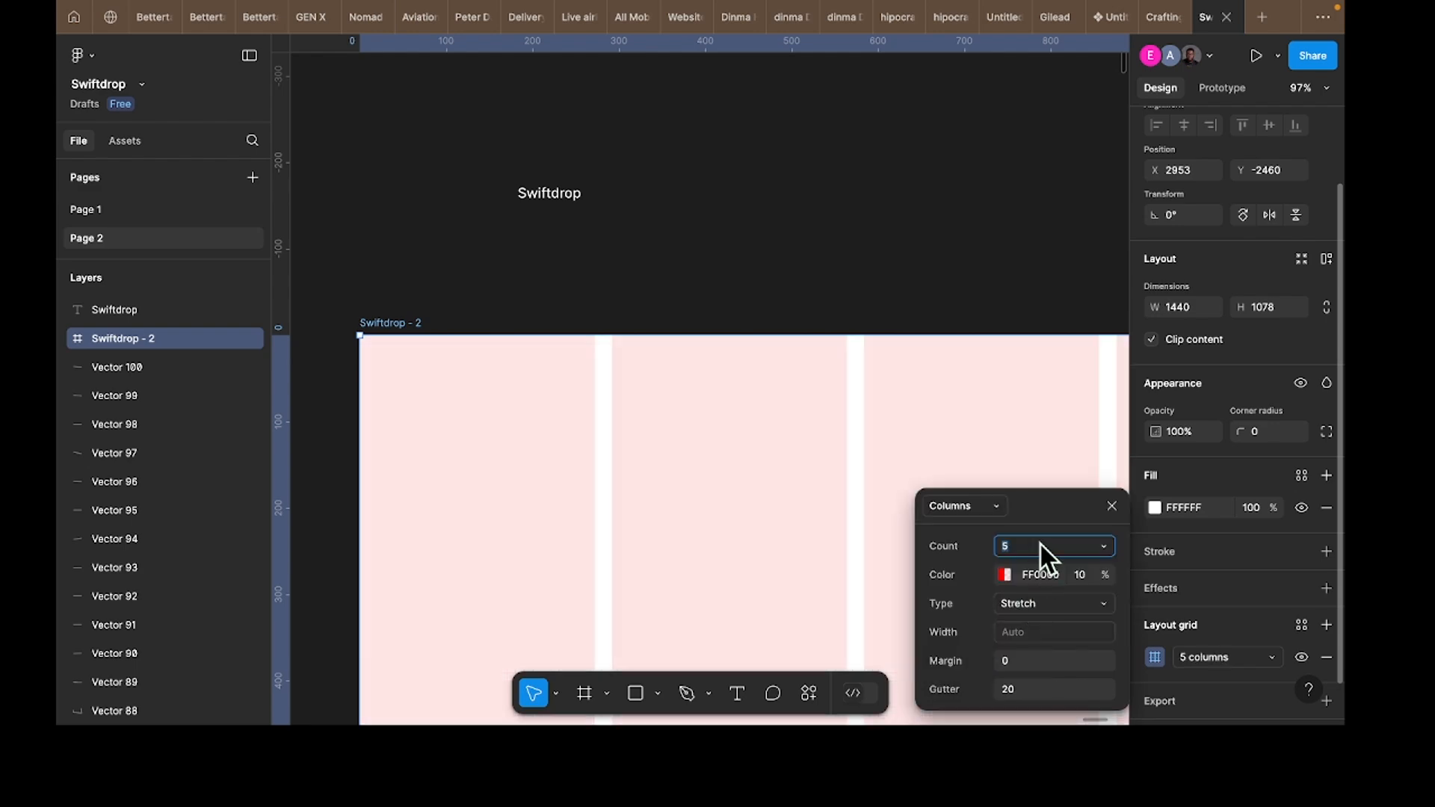
Step: Set the column grid's margin to 80 and its gutter to 24
{"action": "left_click", "coordinate": [1044, 660]}
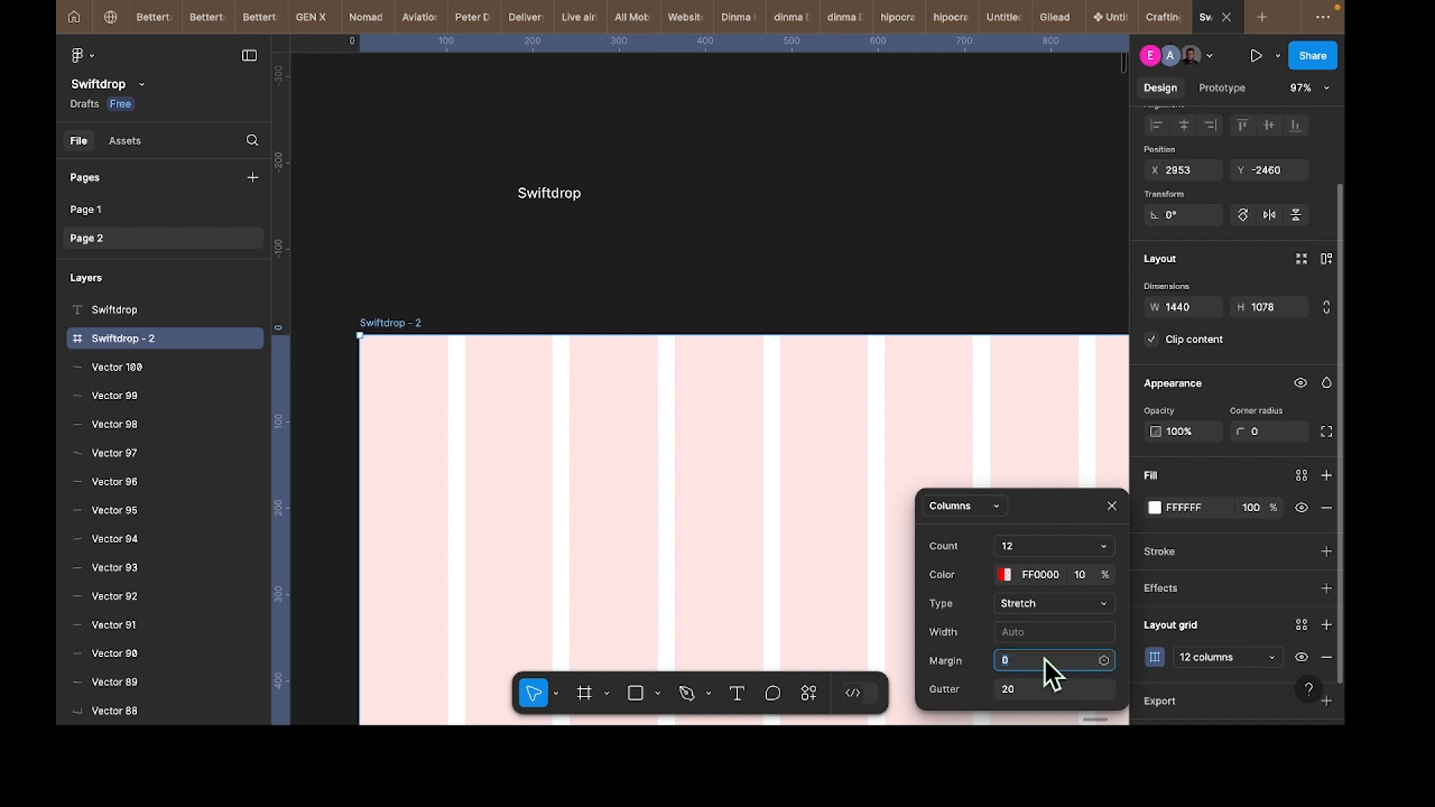
{"action": "type", "text": "80"}
{"action": "key", "text": "Return"}
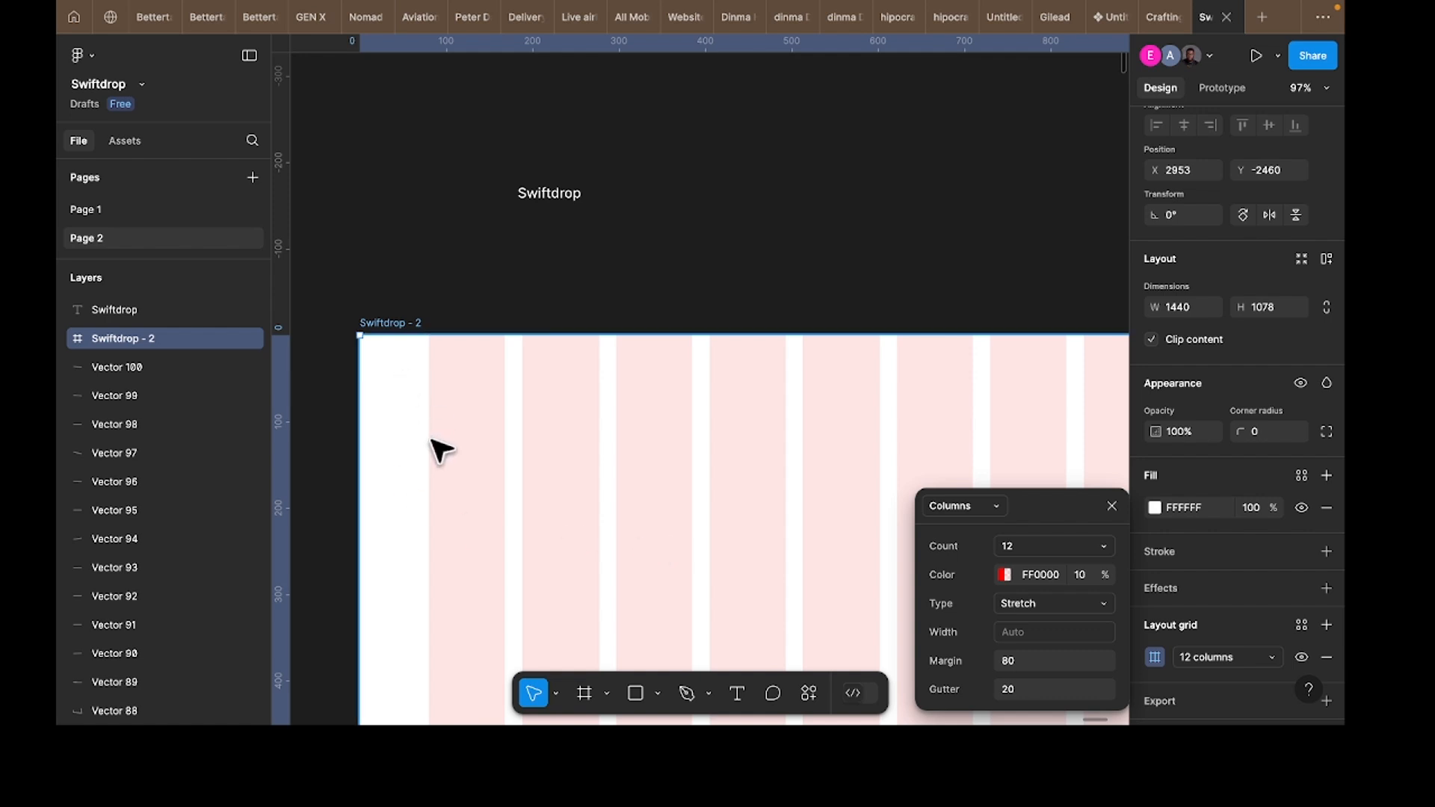
{"action": "scroll", "coordinate": [433, 449], "scroll_direction": "down", "scroll_amount": 1}
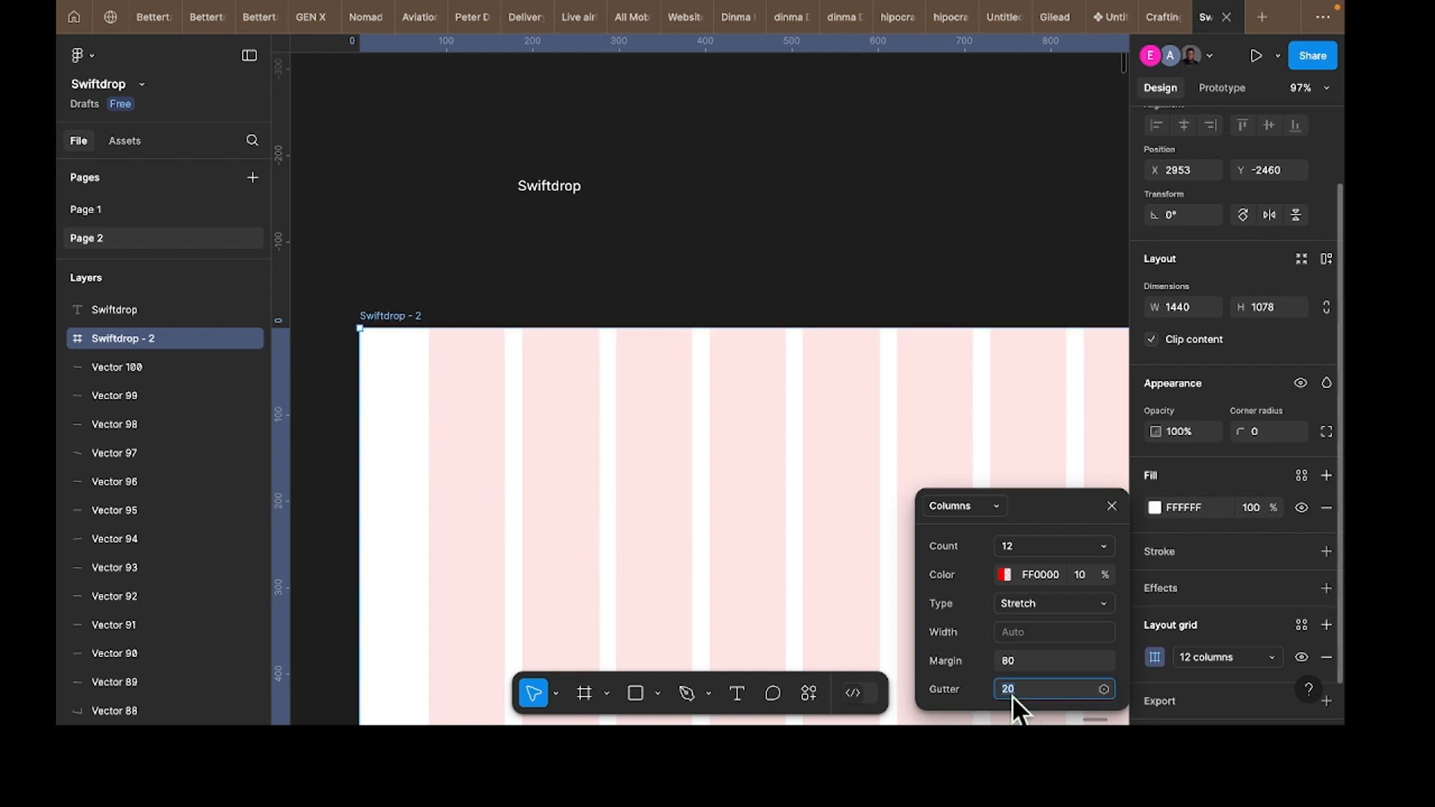
{"action": "type", "text": "24"}
{"action": "key", "text": "Return"}
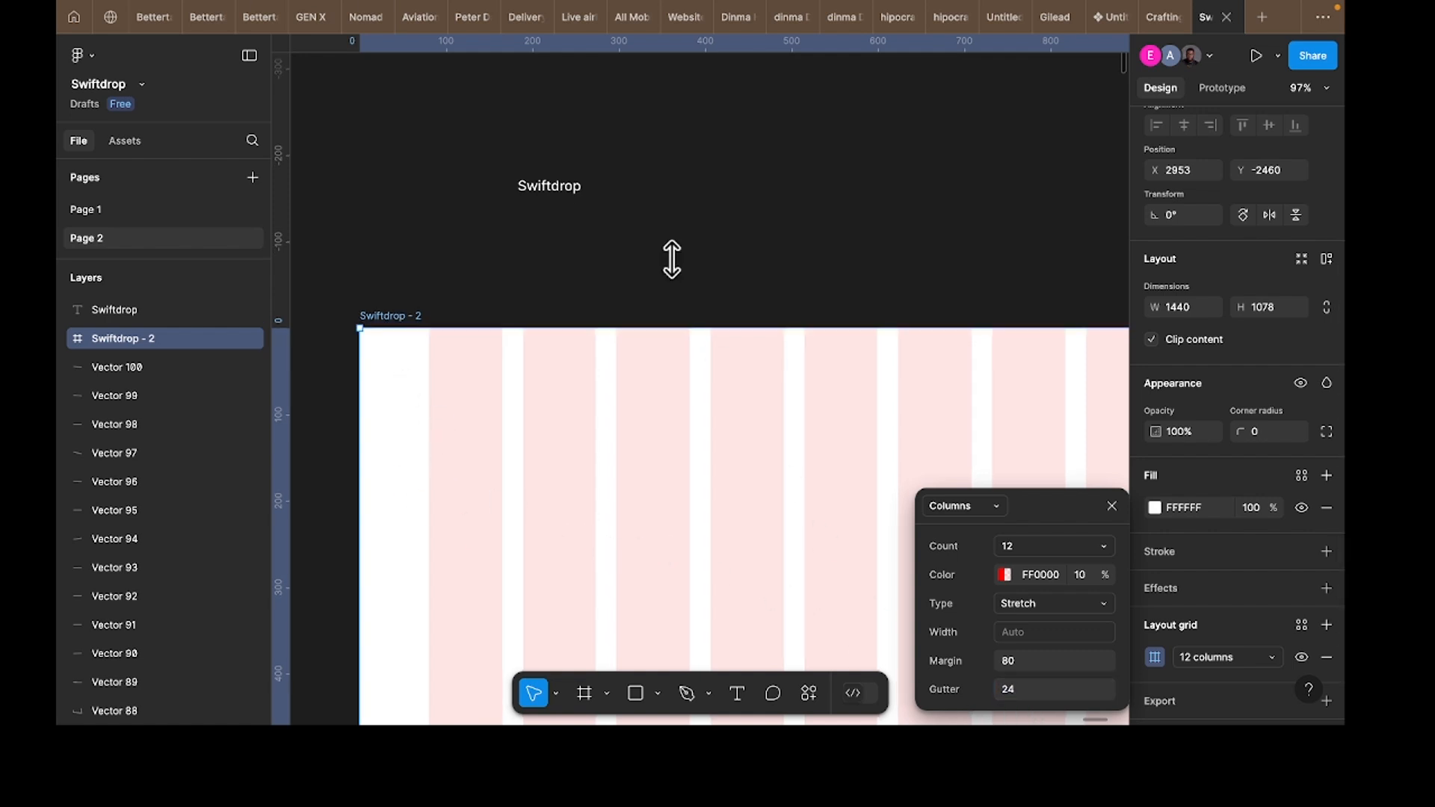
Step: Paste the copied list of navigation links as a new text layer on the canvas above the Swiftdrop - 2 frame
{"action": "scroll", "coordinate": [718, 292], "scroll_direction": "down", "scroll_amount": 5}
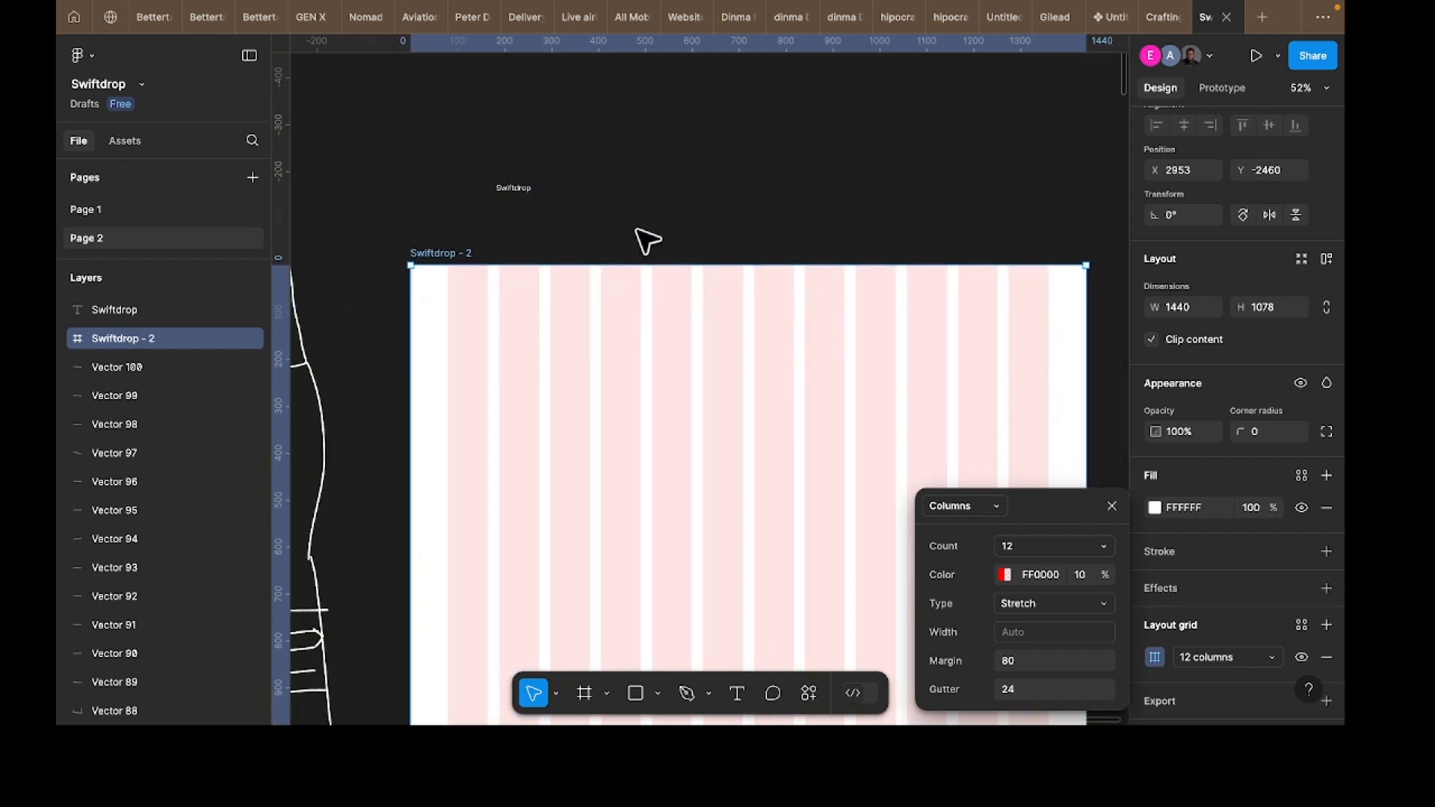
{"action": "key", "text": "t"}
{"action": "left_click", "coordinate": [651, 158]}
{"action": "key", "text": "ctrl+v"}
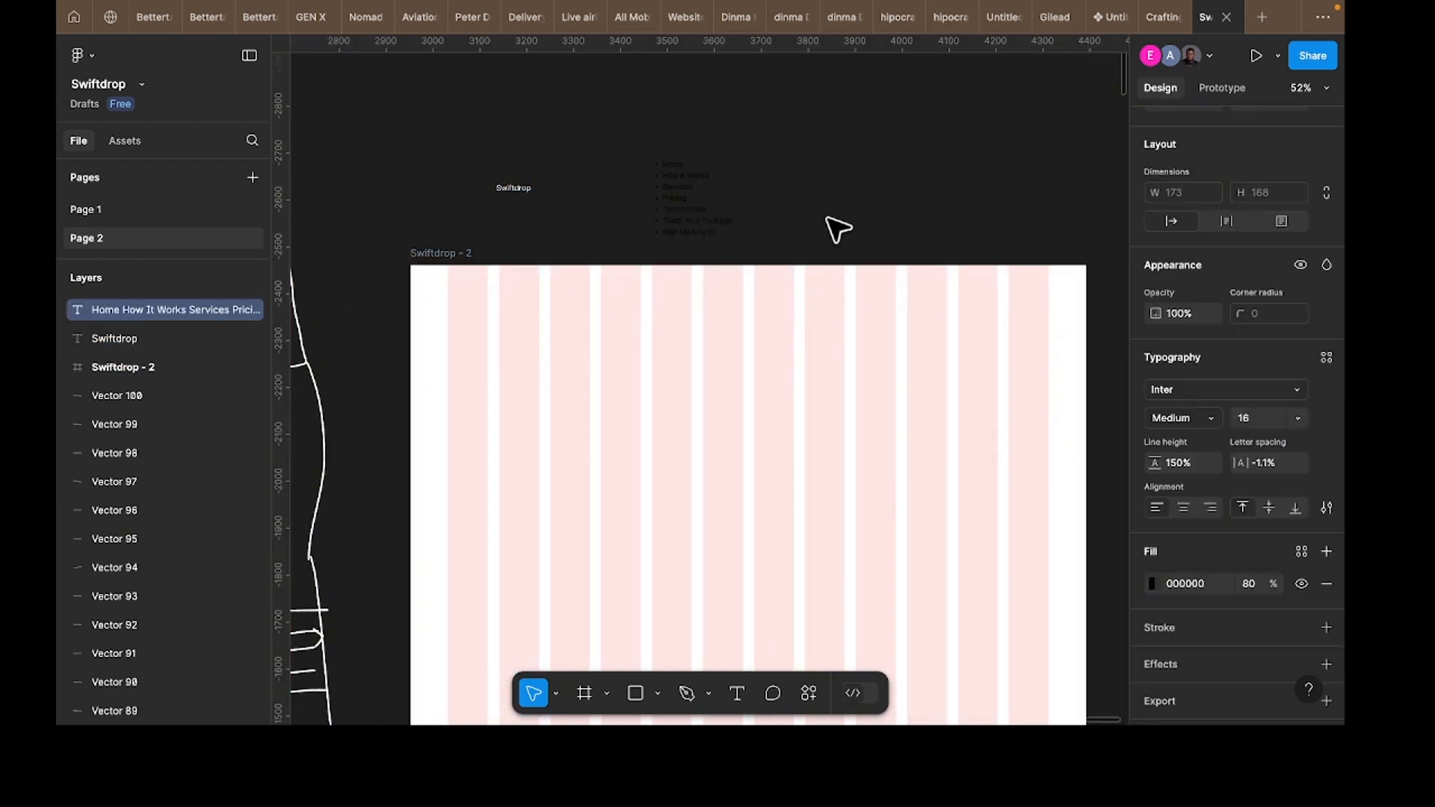
{"action": "scroll", "coordinate": [610, 168], "scroll_direction": "up", "scroll_amount": 5}
{"action": "key", "text": "Escape"}
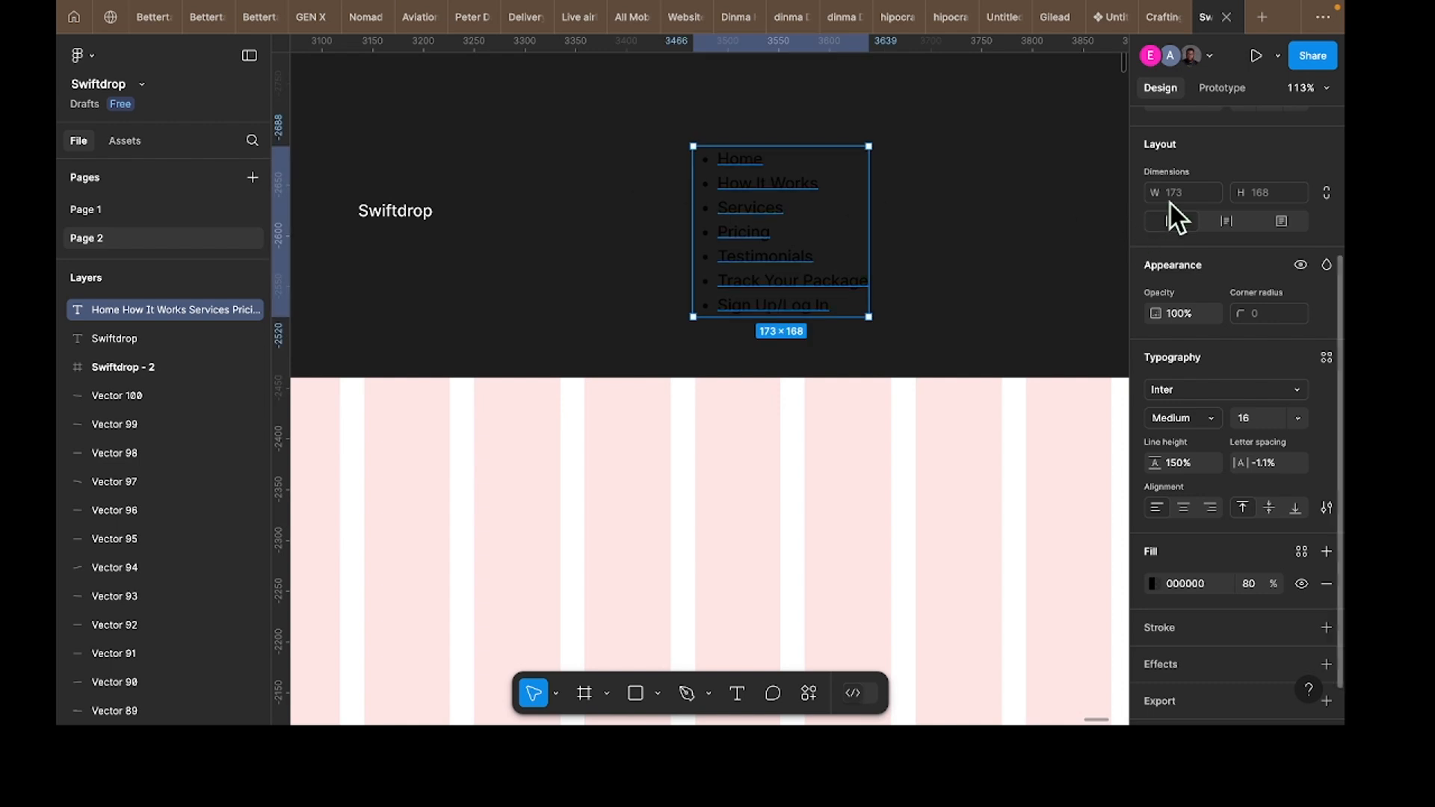
{"action": "scroll", "coordinate": [1173, 206], "scroll_direction": "up", "scroll_amount": 3}
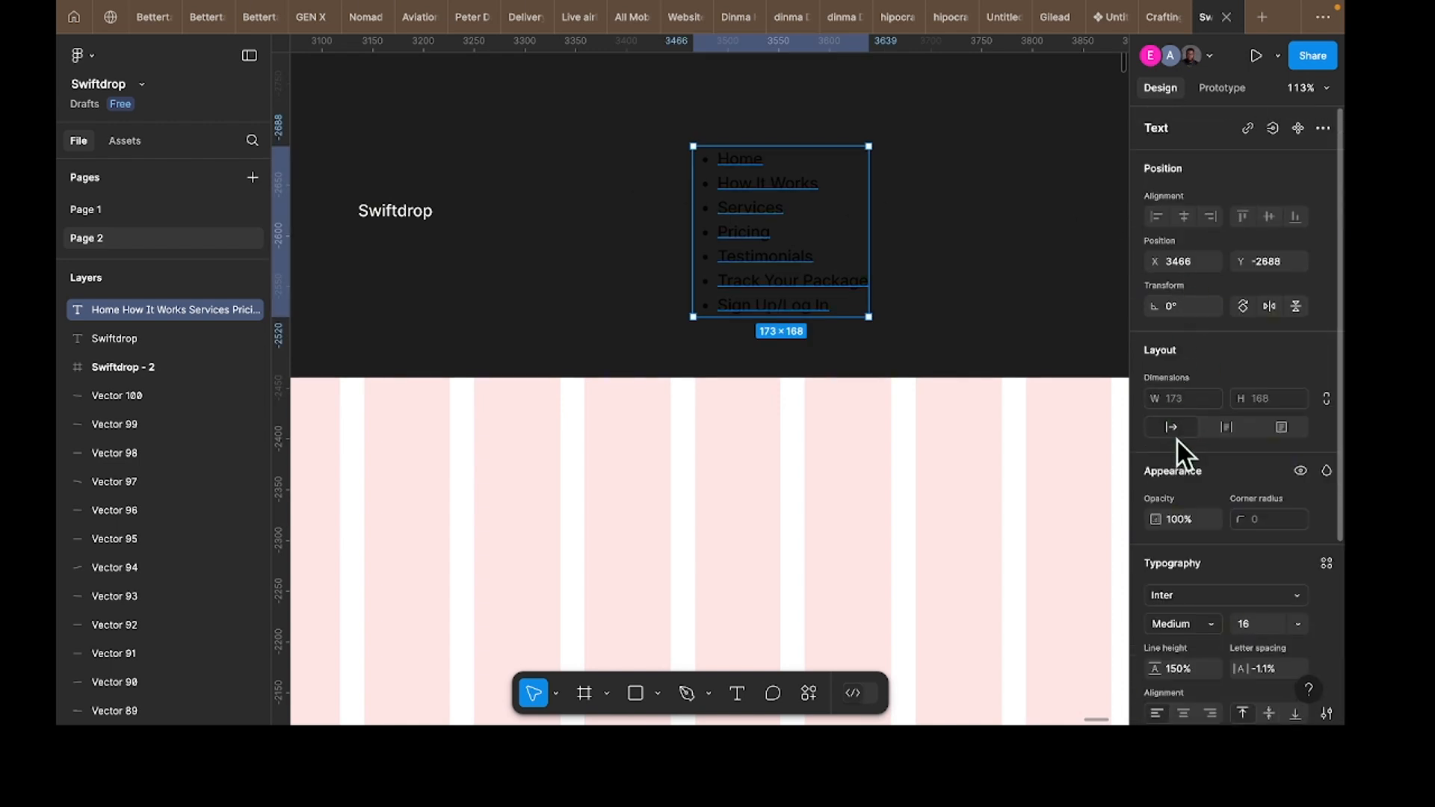
{"action": "scroll", "coordinate": [1170, 486], "scroll_direction": "down", "scroll_amount": 5}
{"action": "scroll", "coordinate": [1143, 419], "scroll_direction": "up", "scroll_amount": 5}
Step: Change the page's background colour to a medium grey
{"action": "left_click", "coordinate": [1035, 265]}
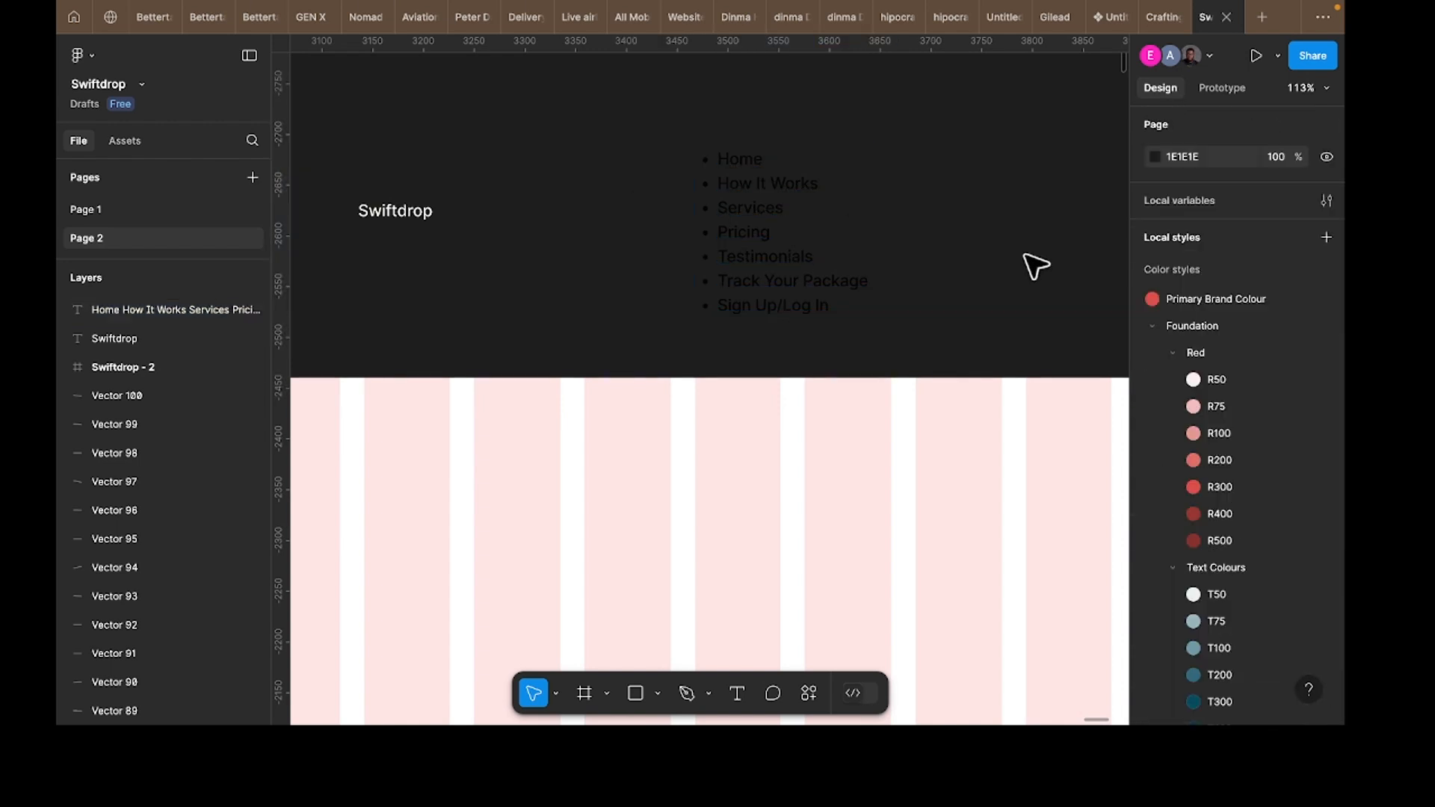
{"action": "left_click", "coordinate": [1154, 157]}
{"action": "left_click_drag", "start_coordinate": [942, 234], "coordinate": [555, 250]}
{"action": "left_click", "coordinate": [555, 251]}
Step: Set the fill of the Swiftdrop text to black (000000)
{"action": "left_click", "coordinate": [422, 214]}
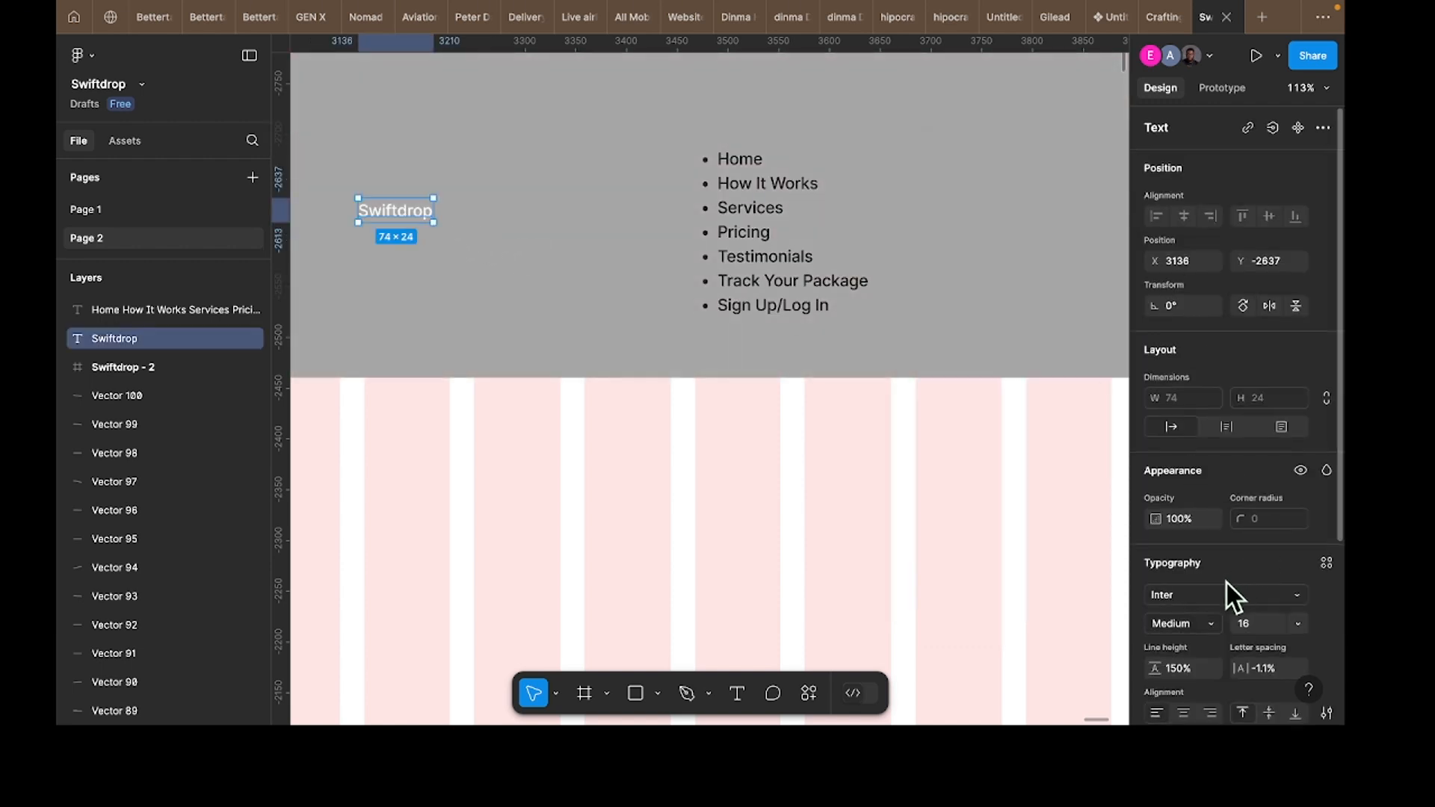
{"action": "scroll", "coordinate": [1227, 583], "scroll_direction": "down", "scroll_amount": 3}
{"action": "left_click", "coordinate": [1154, 544]}
{"action": "left_click", "coordinate": [1012, 446]}
{"action": "left_click_drag", "start_coordinate": [827, 540], "coordinate": [816, 550]}
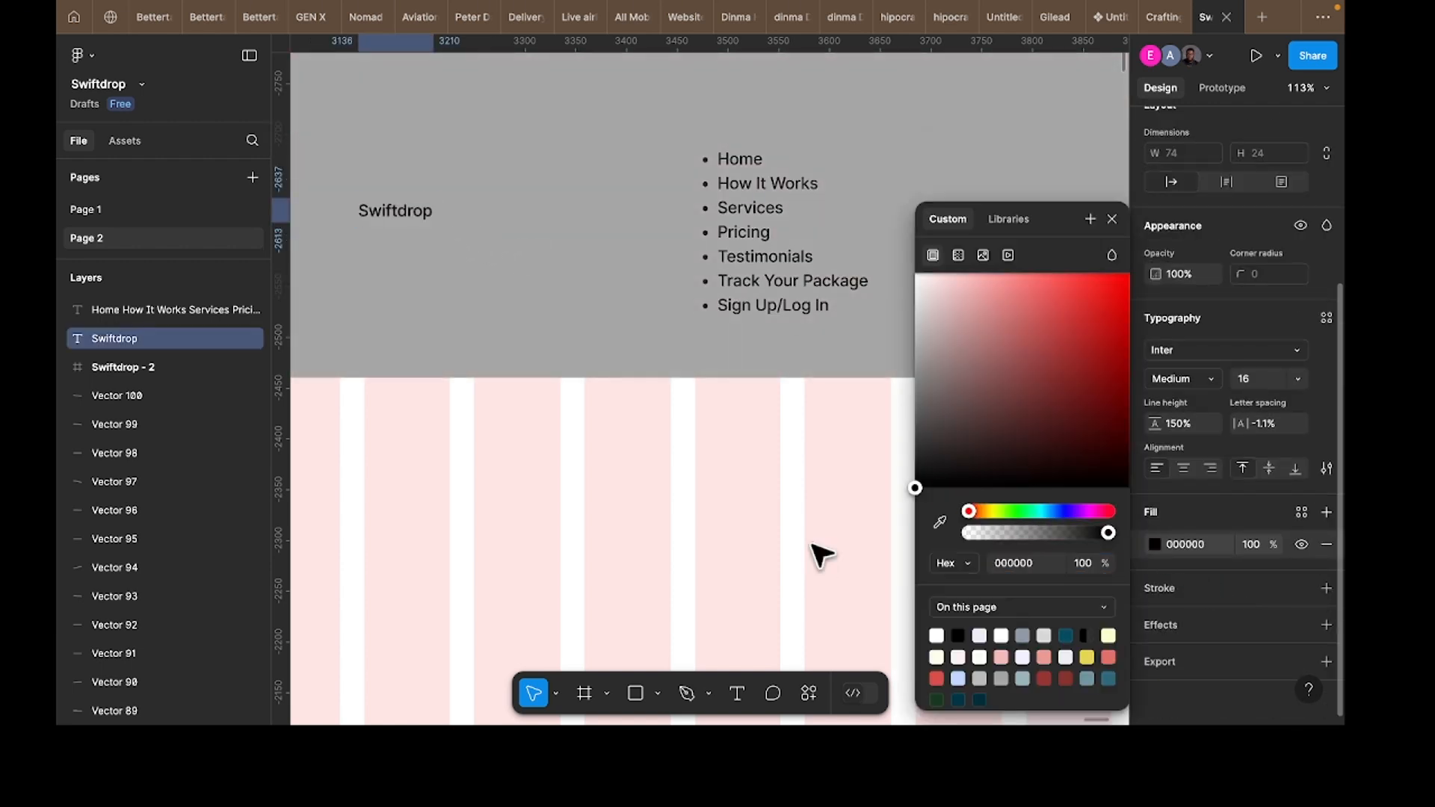
Step: Apply a dark colour style from Foundation/Text Colours to the fill of the Swiftdrop text
{"action": "left_click", "coordinate": [1301, 513]}
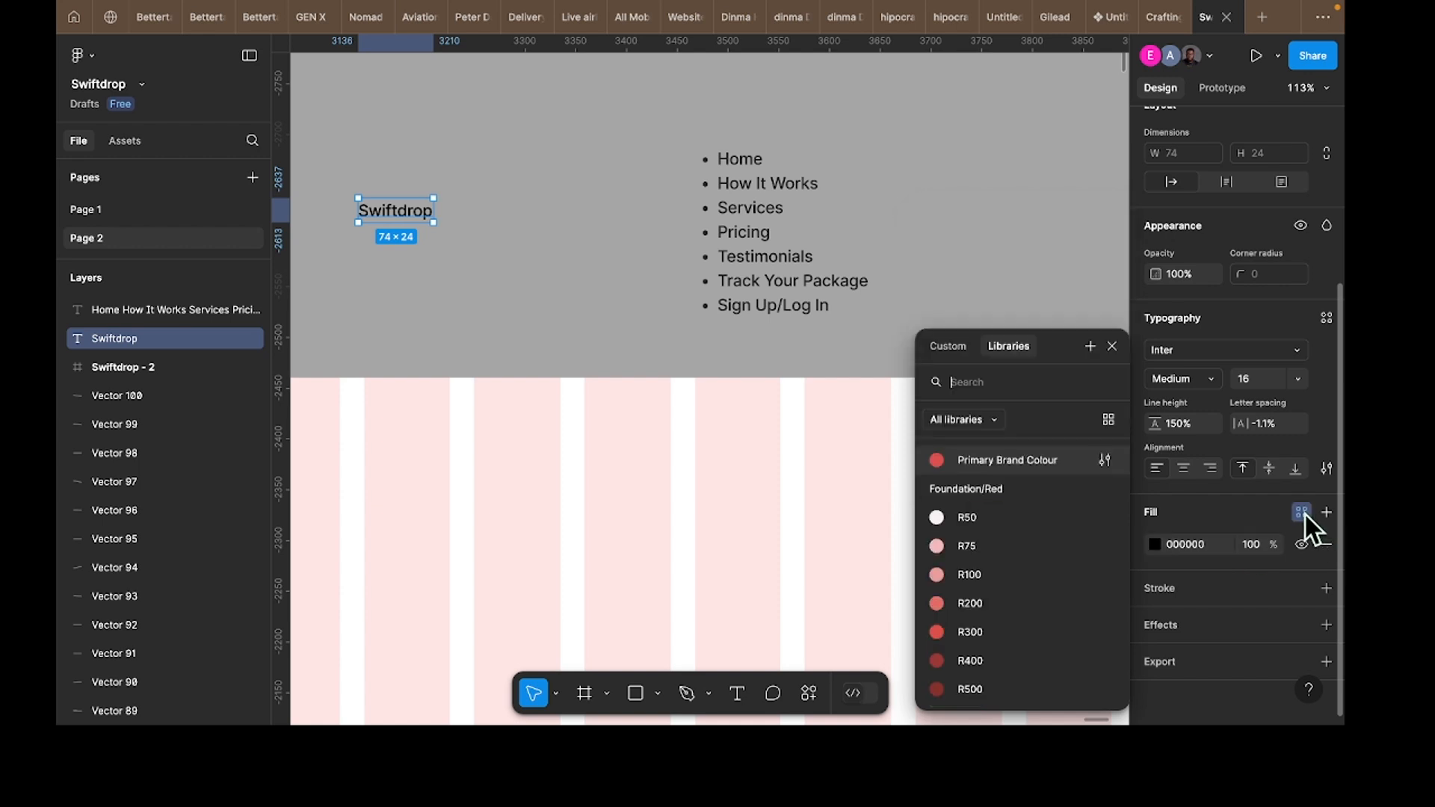
{"action": "scroll", "coordinate": [1010, 604], "scroll_direction": "down", "scroll_amount": 5}
{"action": "scroll", "coordinate": [985, 576], "scroll_direction": "up", "scroll_amount": 4}
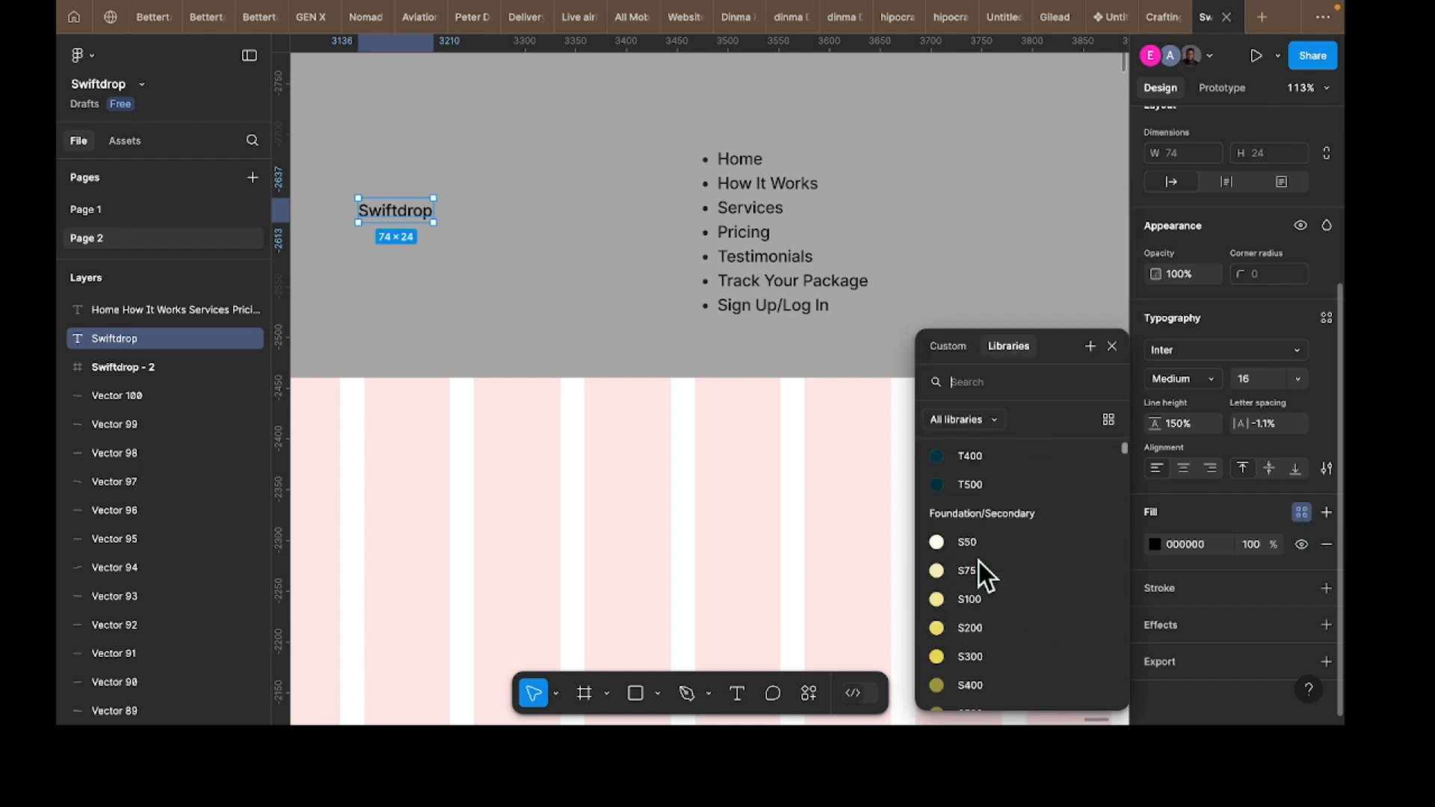
{"action": "left_click", "coordinate": [967, 513]}
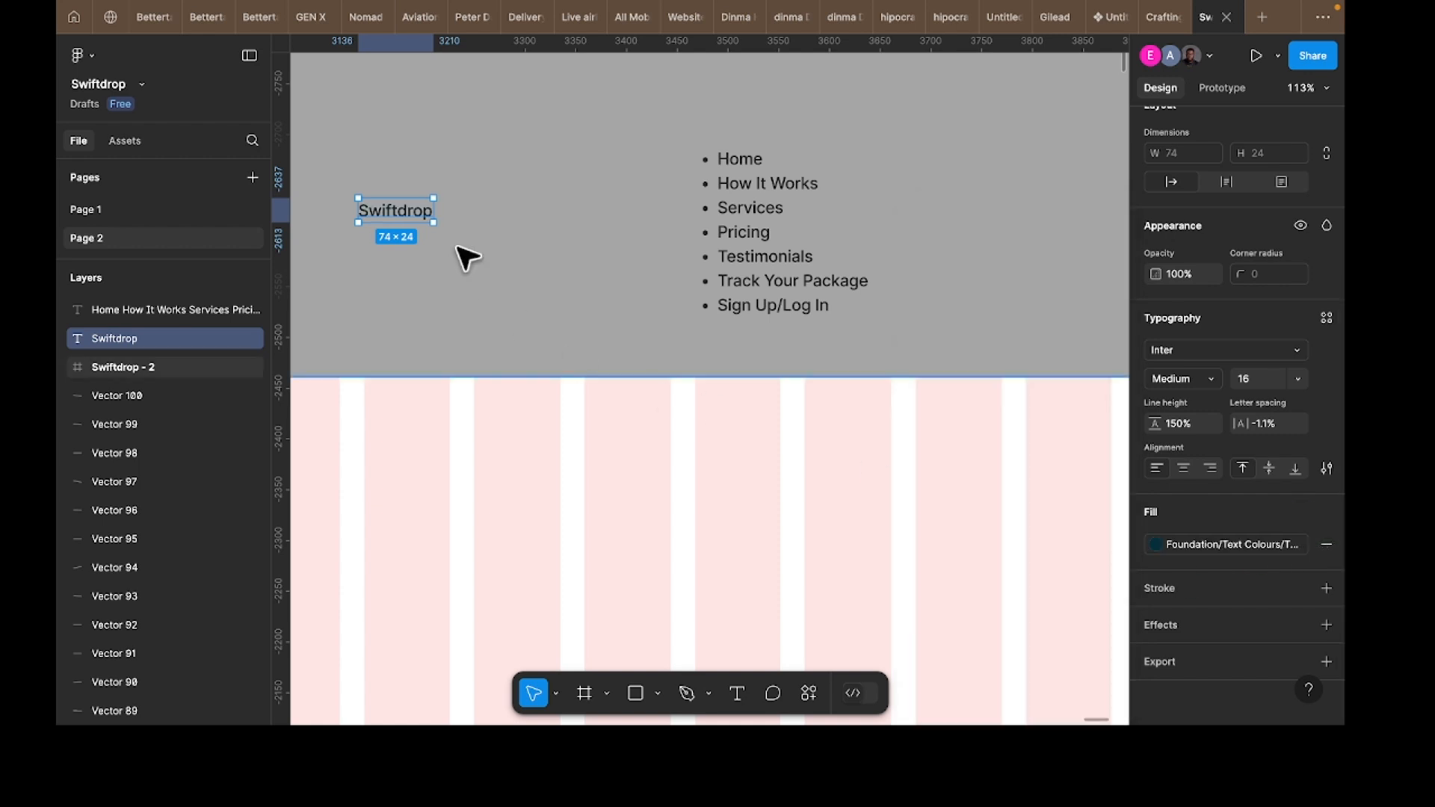
Step: Move the Swiftdrop text into the first column near the upper edge of the Swiftdrop - 2 frame
{"action": "scroll", "coordinate": [467, 258], "scroll_direction": "down", "scroll_amount": 5, "text": "ctrl"}
{"action": "left_click_drag", "start_coordinate": [413, 340], "coordinate": [408, 346]}
{"action": "scroll", "coordinate": [408, 340], "scroll_direction": "up", "scroll_amount": 3, "text": "ctrl"}
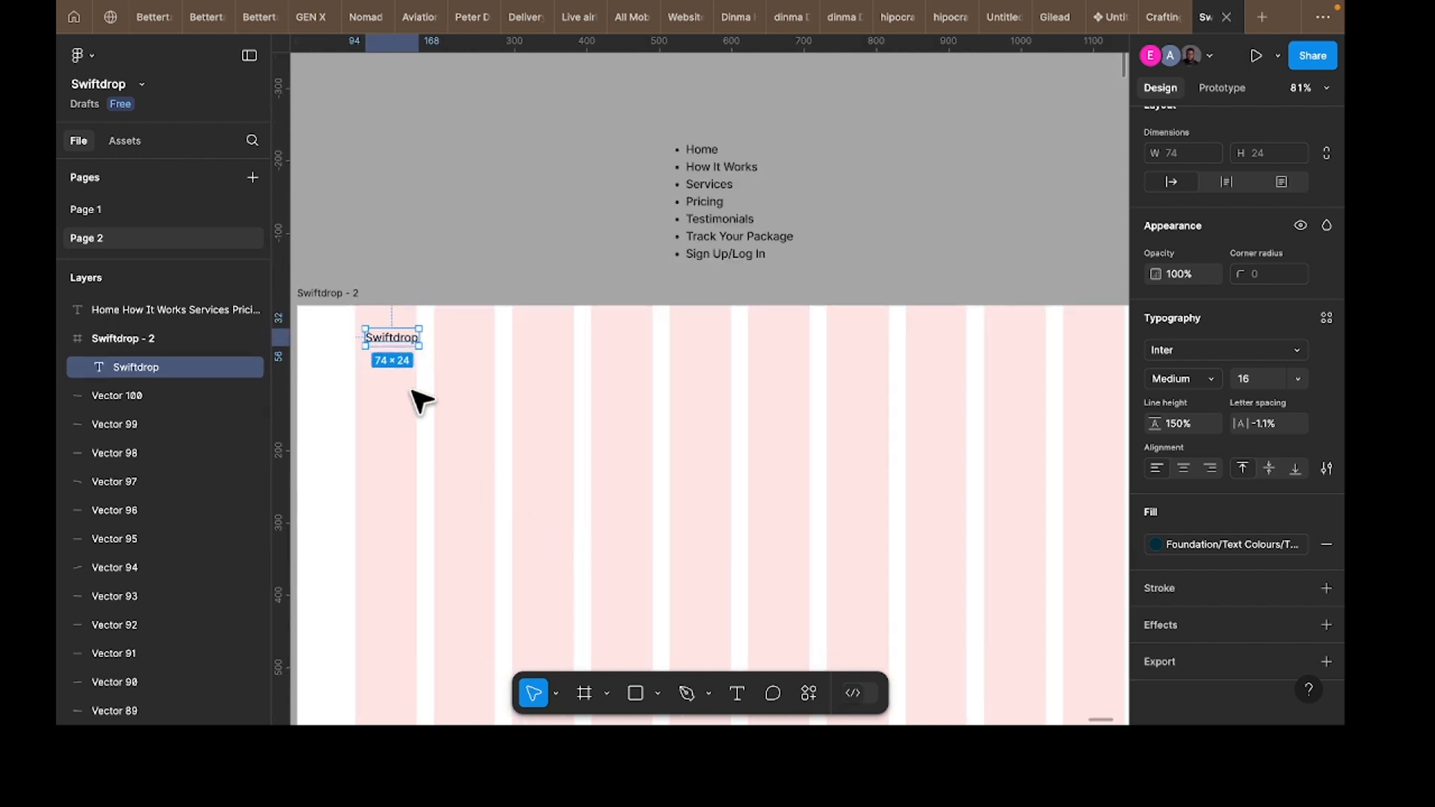
Step: Wrap the Swiftdrop text in an auto layout frame and place a copy of it at the sixth column
{"action": "key", "text": "shift+a"}
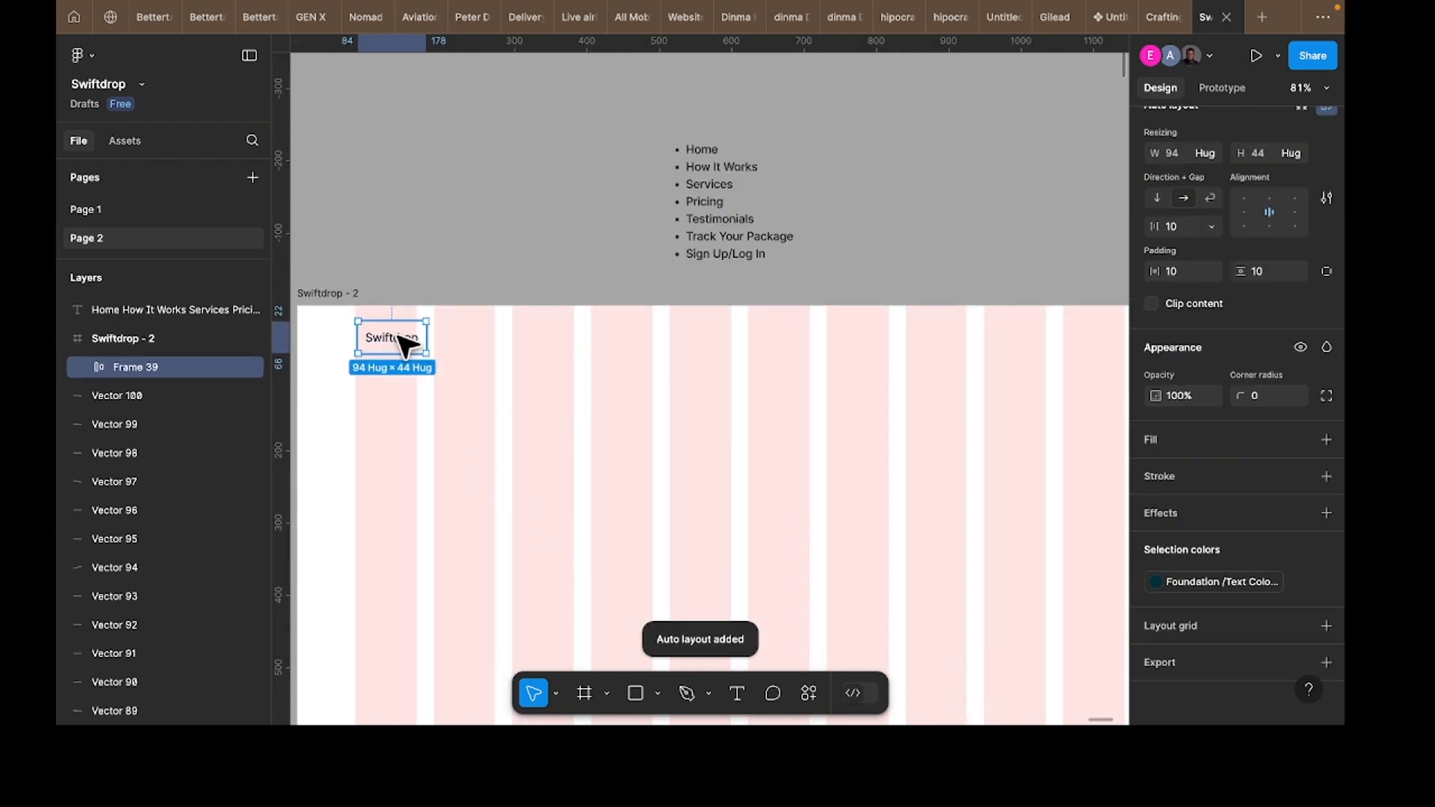
{"action": "left_click_drag", "start_coordinate": [391, 336], "coordinate": [763, 354]}
{"action": "double_click", "coordinate": [768, 362]}
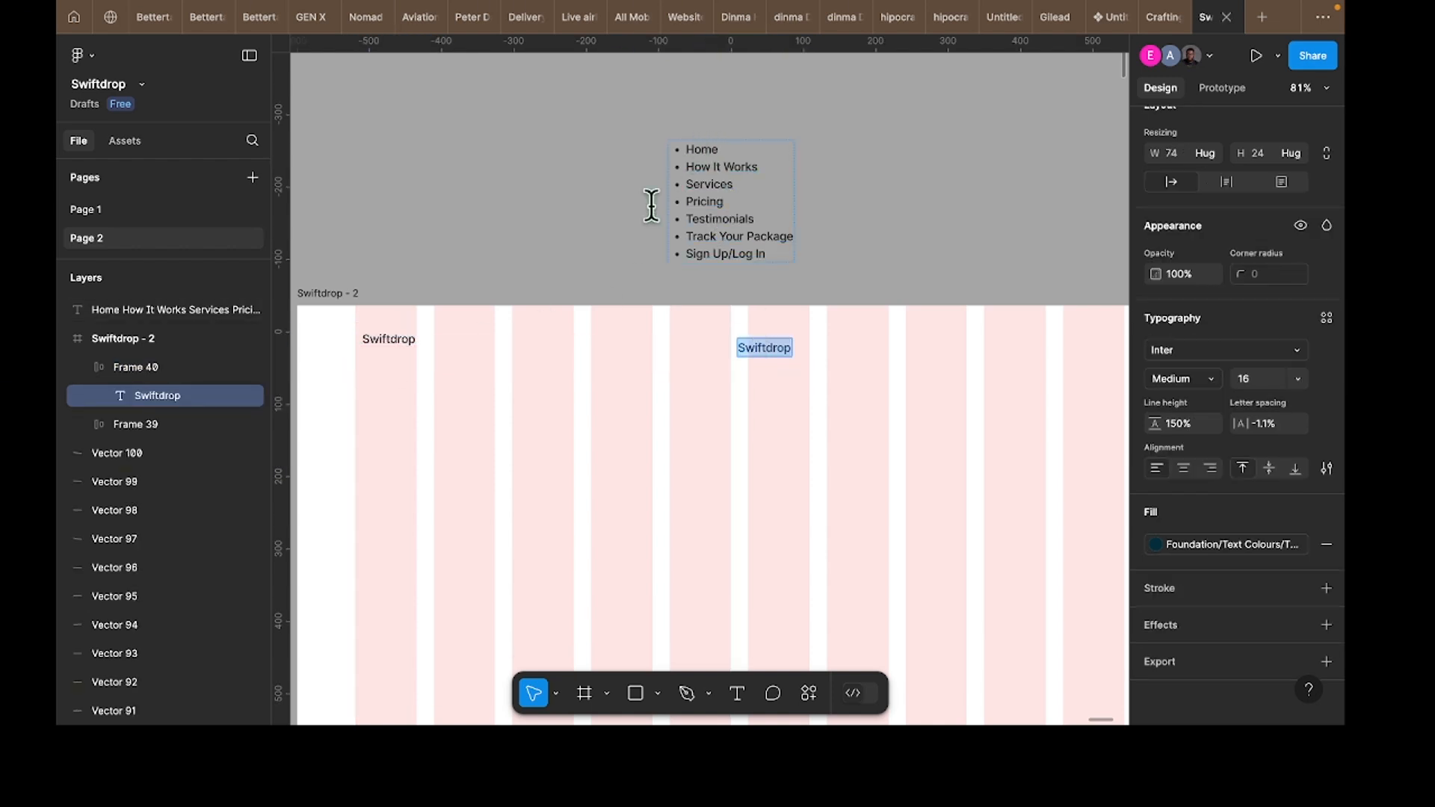
Step: Rename the Swiftdrop - 2 frame as "Swiftdrop Home"
{"action": "double_click", "coordinate": [345, 295]}
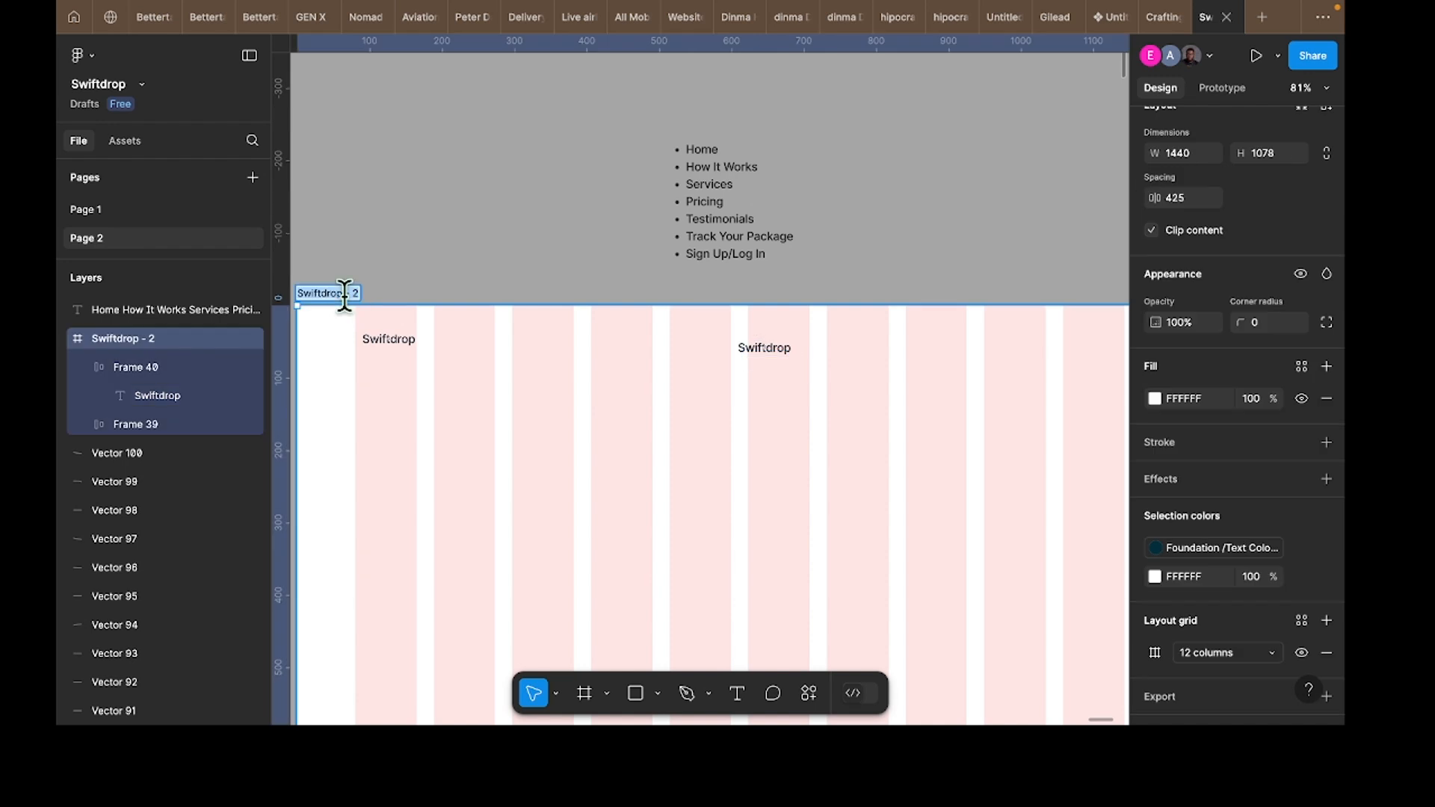
{"action": "type", "text": "Swiftdrop Home"}
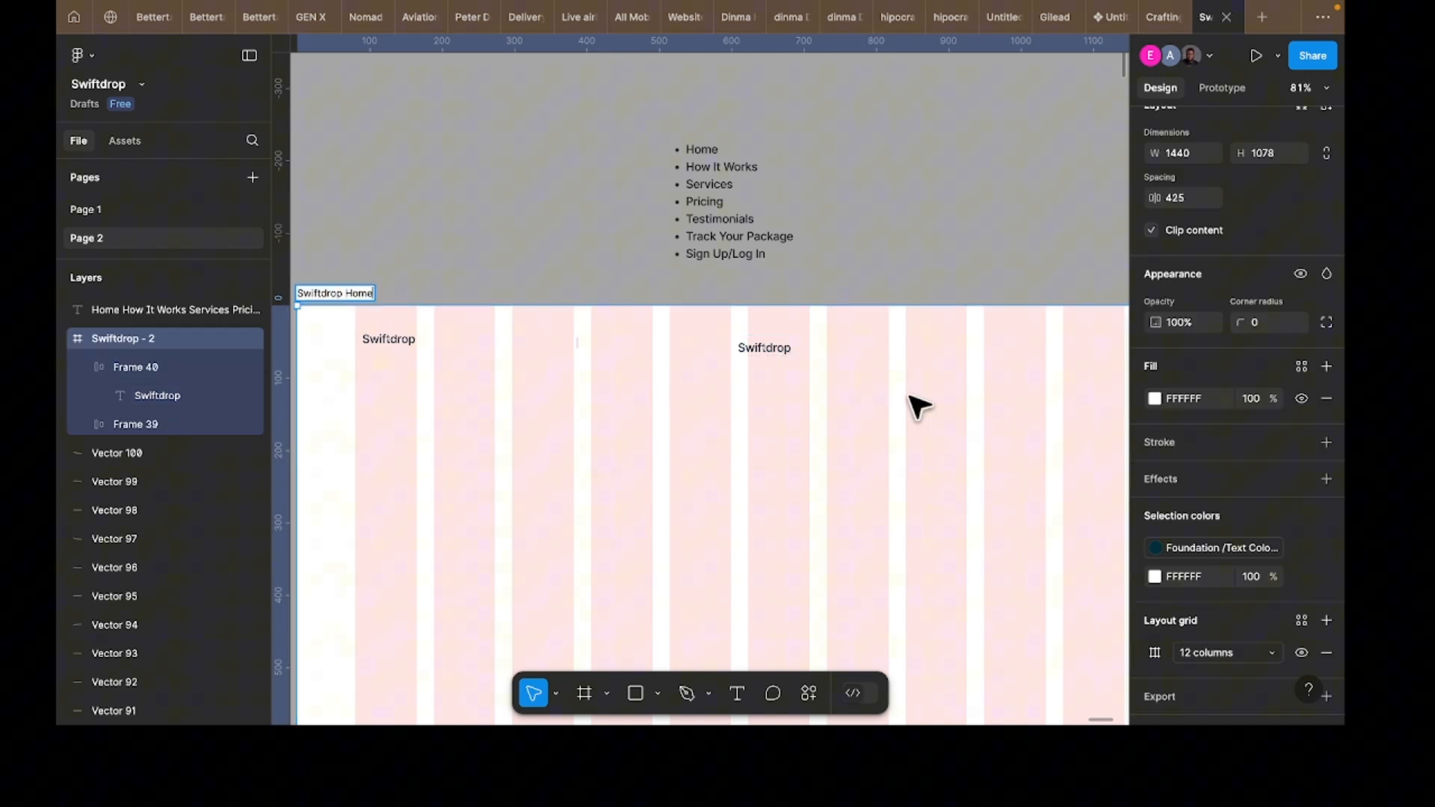
{"action": "key", "text": "Return"}
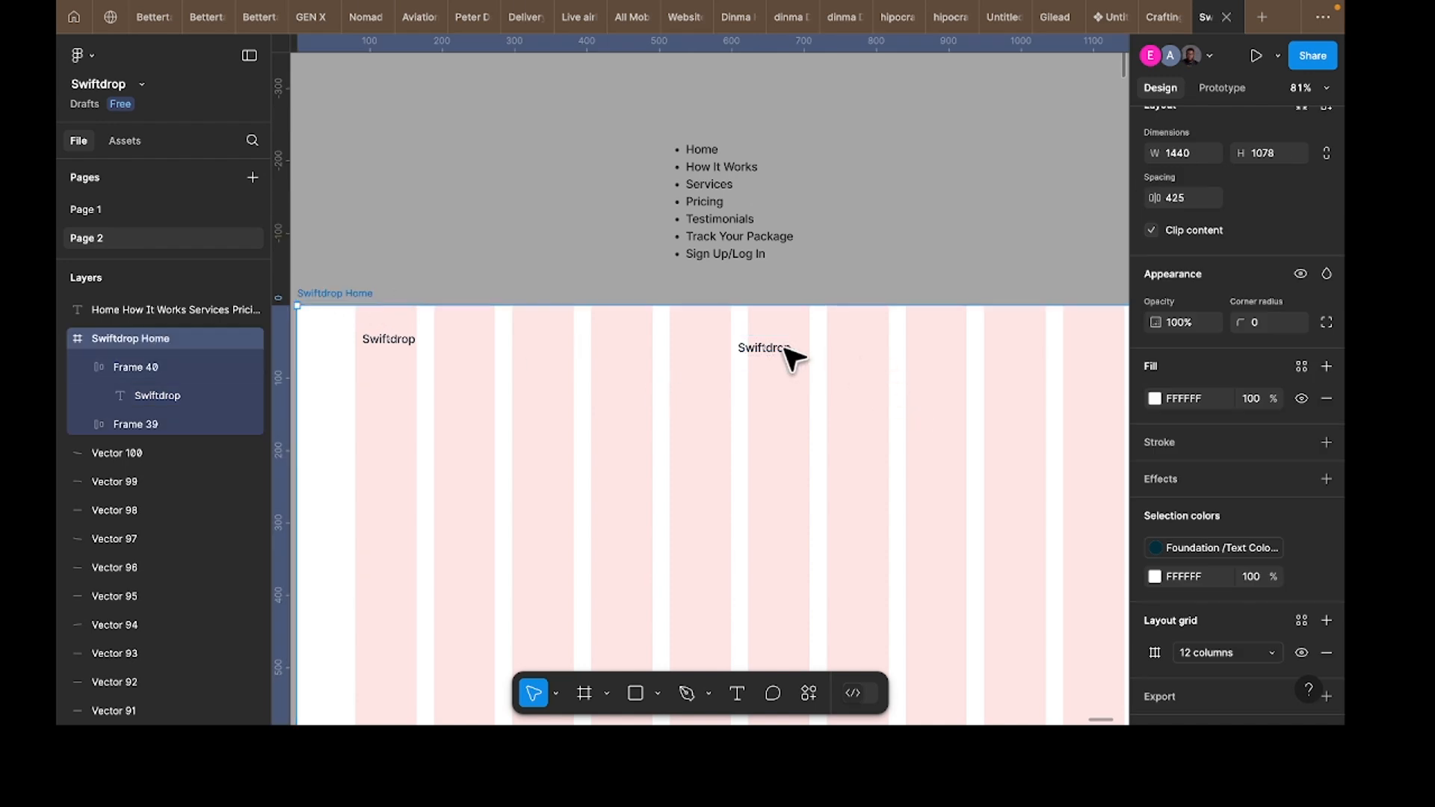
Step: Replace the text of the copied label at the sixth column with "How it works"
{"action": "double_click", "coordinate": [778, 348]}
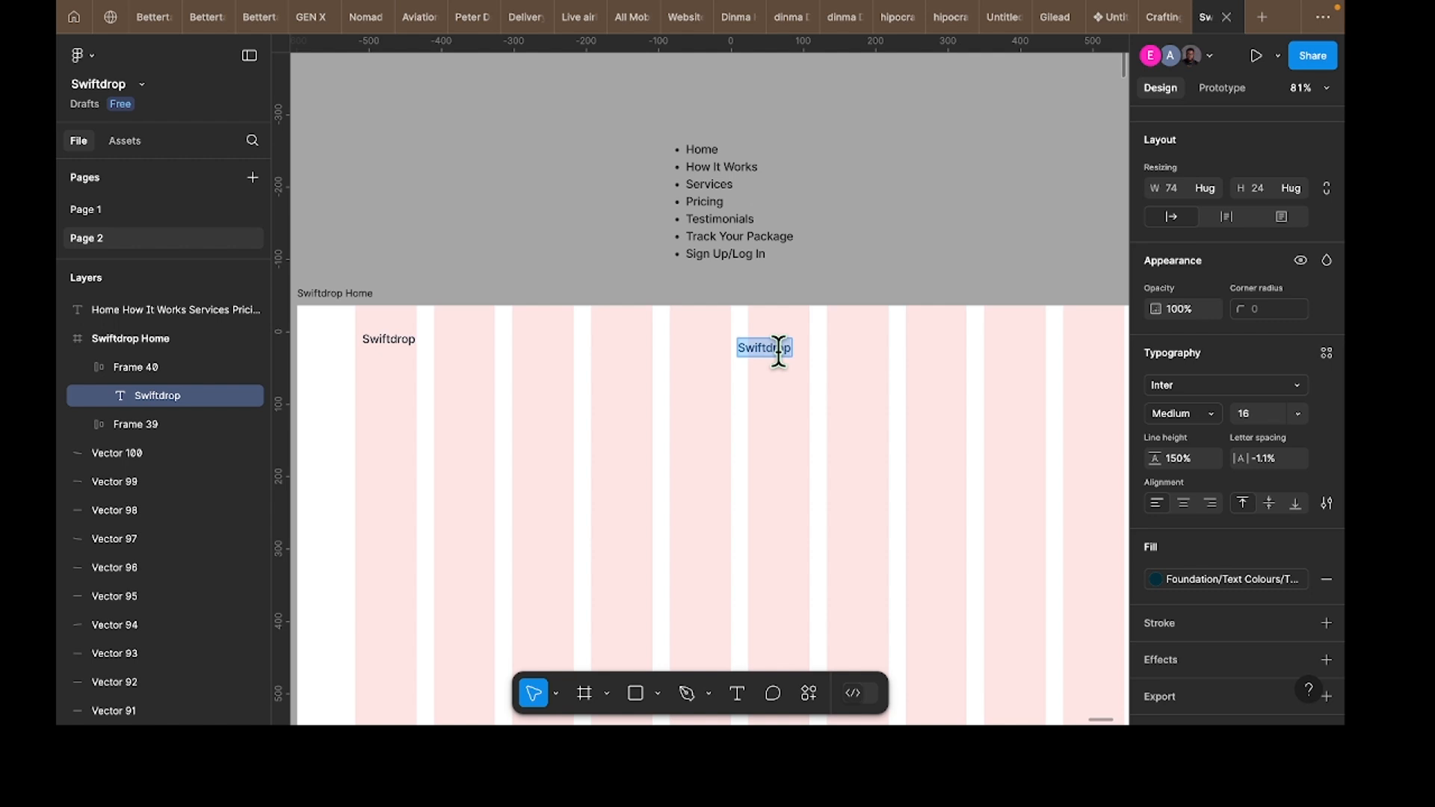
{"action": "type", "text": "How it works"}
{"action": "key", "text": "Escape"}
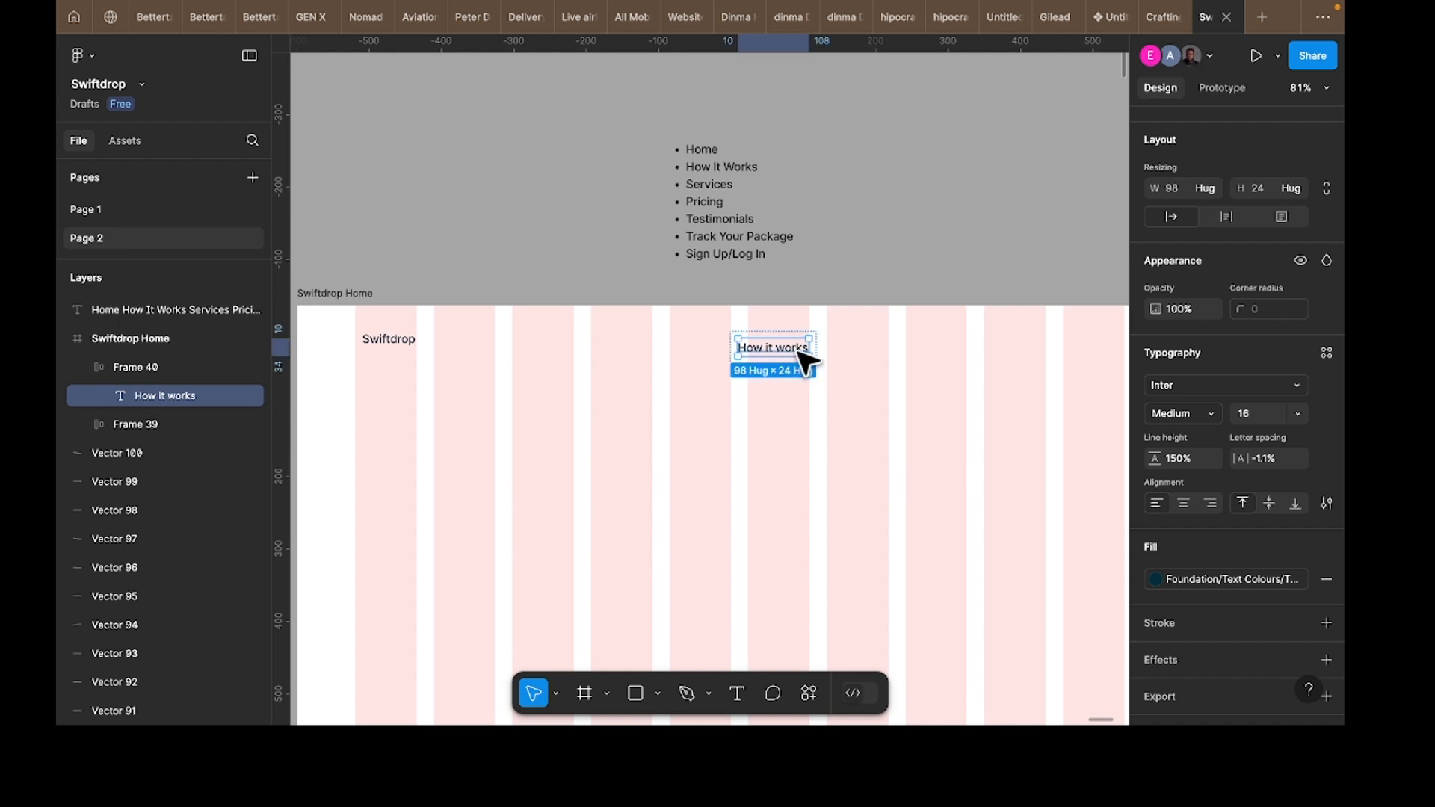
Step: Duplicate the "How it works" label into the seventh column and change the copy's text to "Services"
{"action": "left_click", "coordinate": [805, 358]}
{"action": "left_click_drag", "start_coordinate": [805, 359], "coordinate": [875, 348]}
{"action": "double_click", "coordinate": [868, 346]}
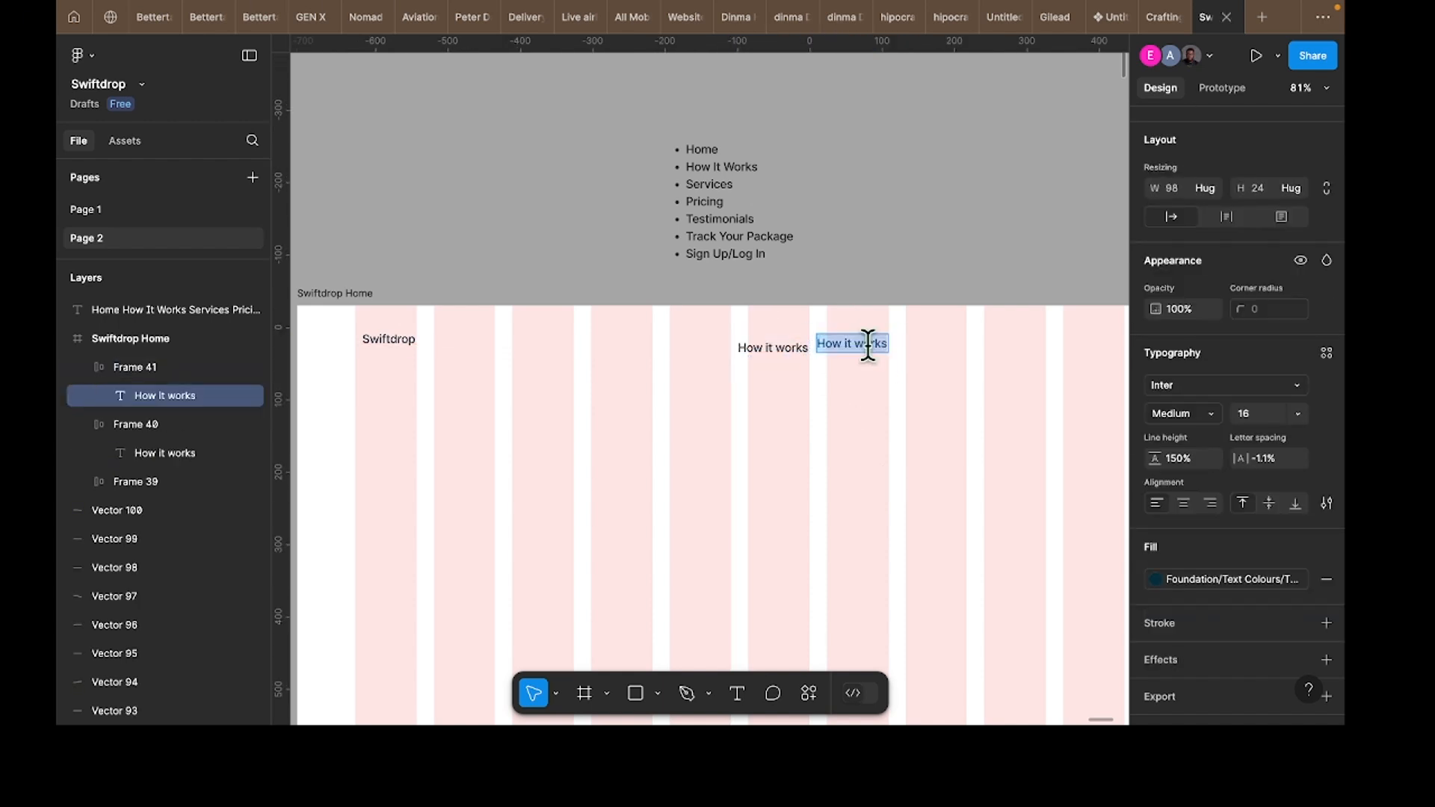
{"action": "type", "text": "Services"}
{"action": "key", "text": "Escape"}
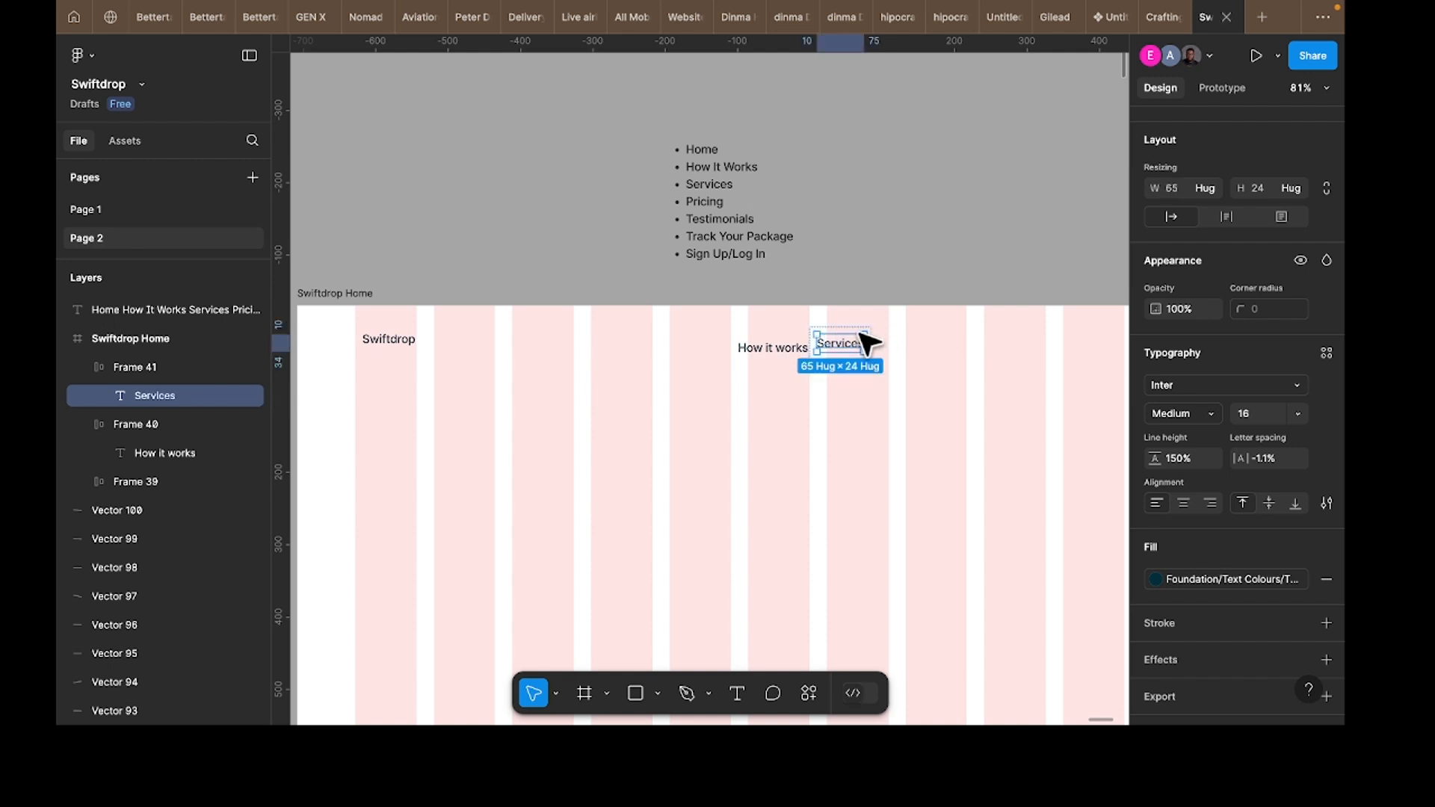
{"action": "key", "text": "Escape"}
Step: Duplicate the "Services" label into the eighth column and change the copy's text to "pricing"
{"action": "left_click_drag", "start_coordinate": [875, 343], "coordinate": [935, 352]}
{"action": "double_click", "coordinate": [936, 353]}
{"action": "double_click", "coordinate": [936, 351]}
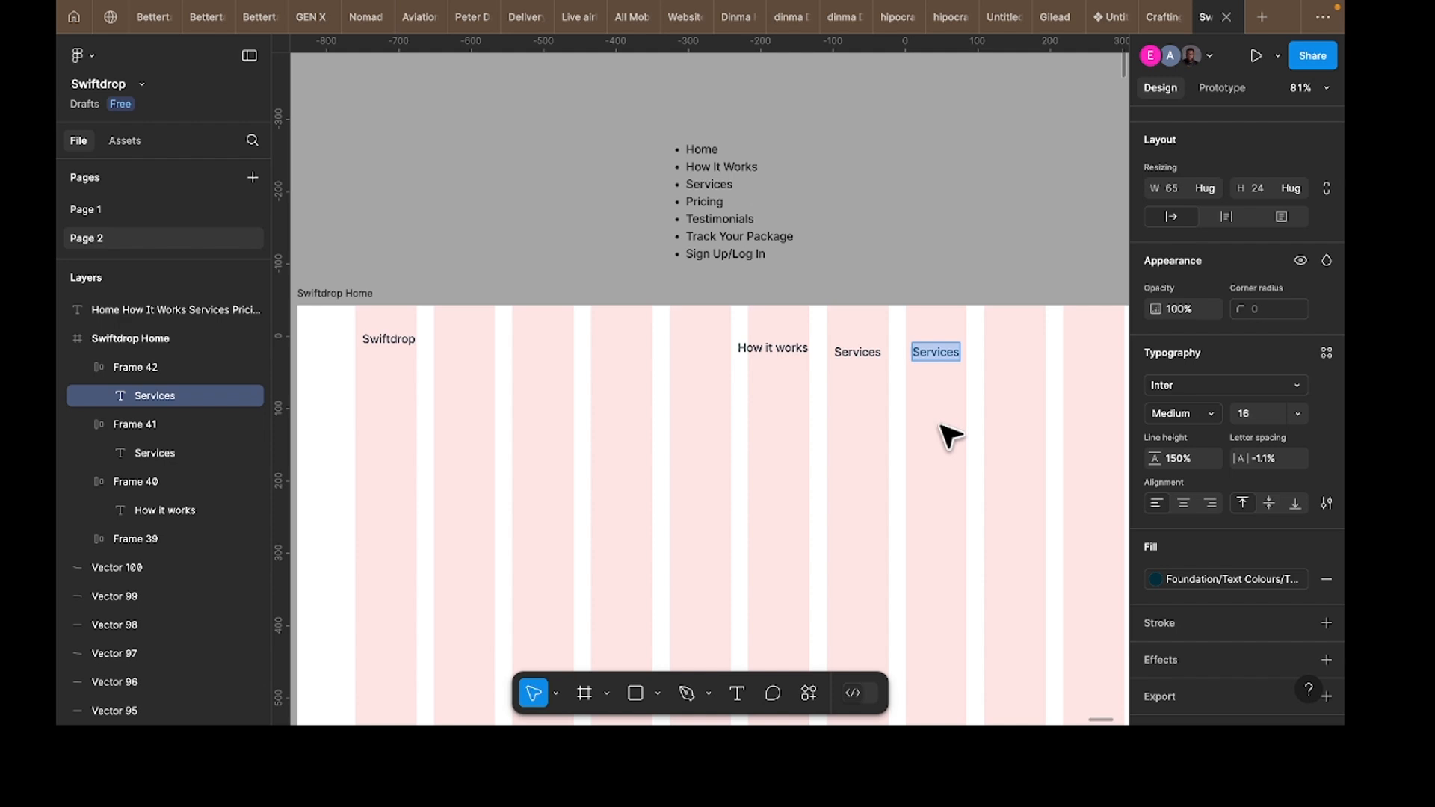
{"action": "type", "text": "pricing"}
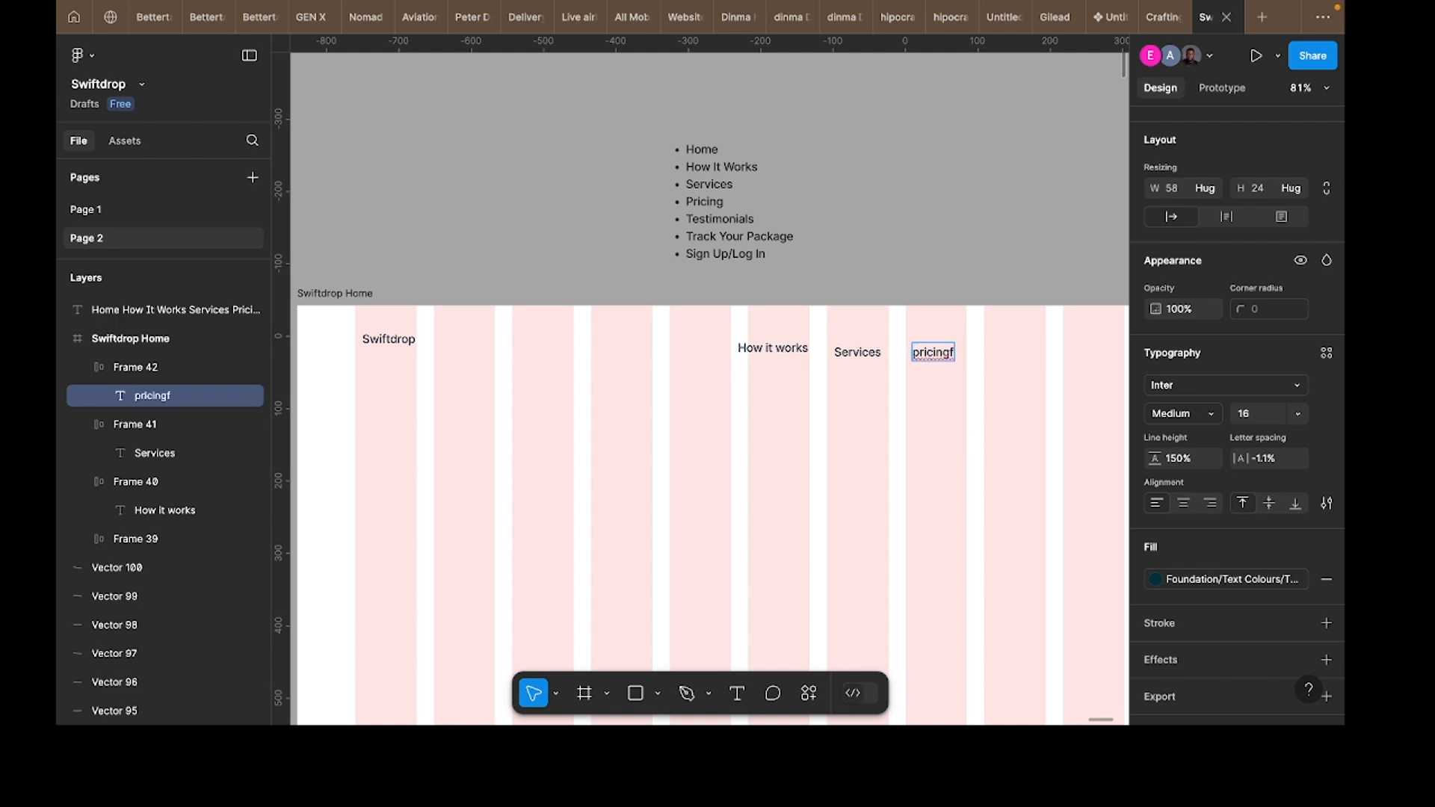
{"action": "left_click", "coordinate": [1016, 541]}
{"action": "left_click", "coordinate": [1016, 541]}
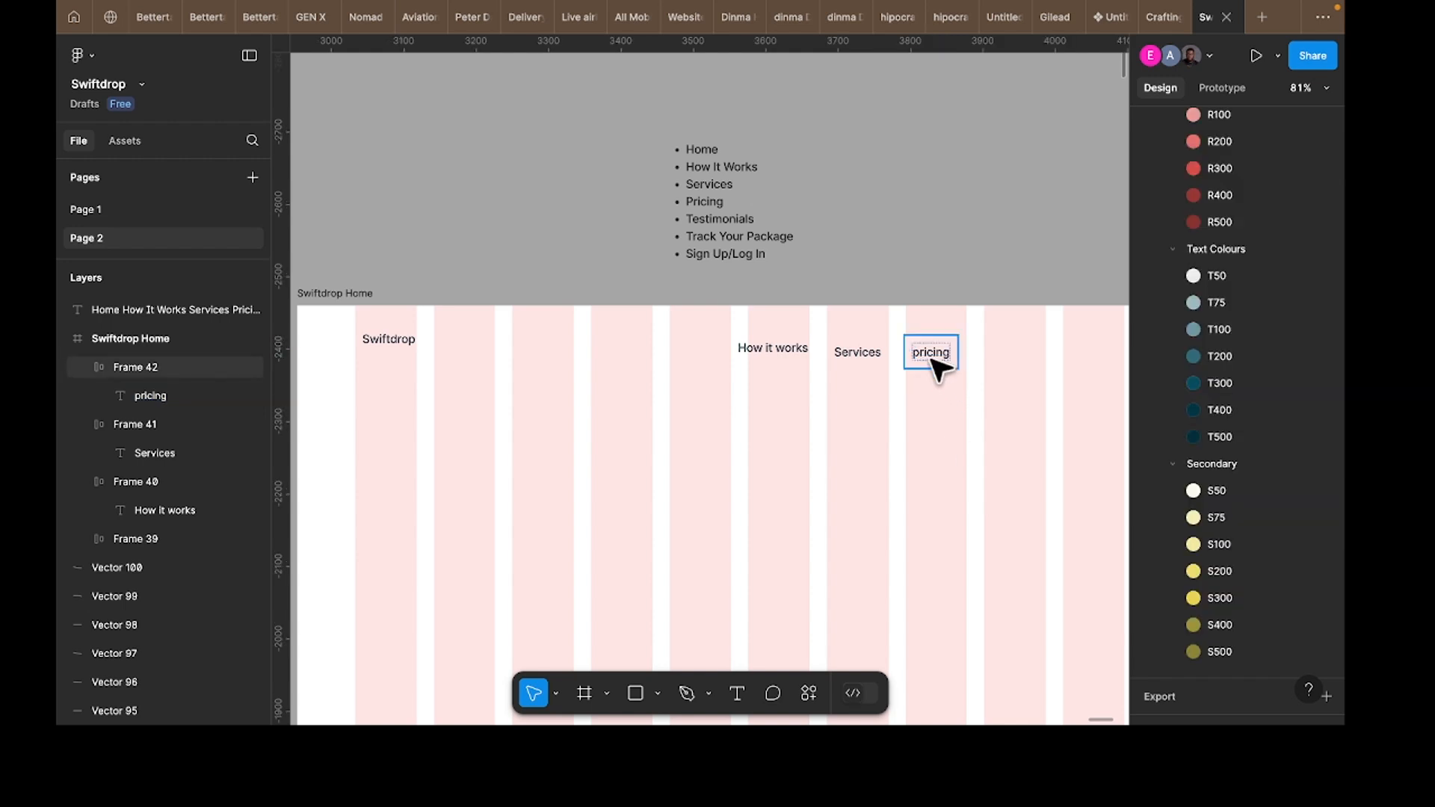
Step: Duplicate the "pricing" label beside it at the ninth column and change the copy's text to "Tracking"
{"action": "left_click_drag", "start_coordinate": [934, 366], "coordinate": [998, 362]}
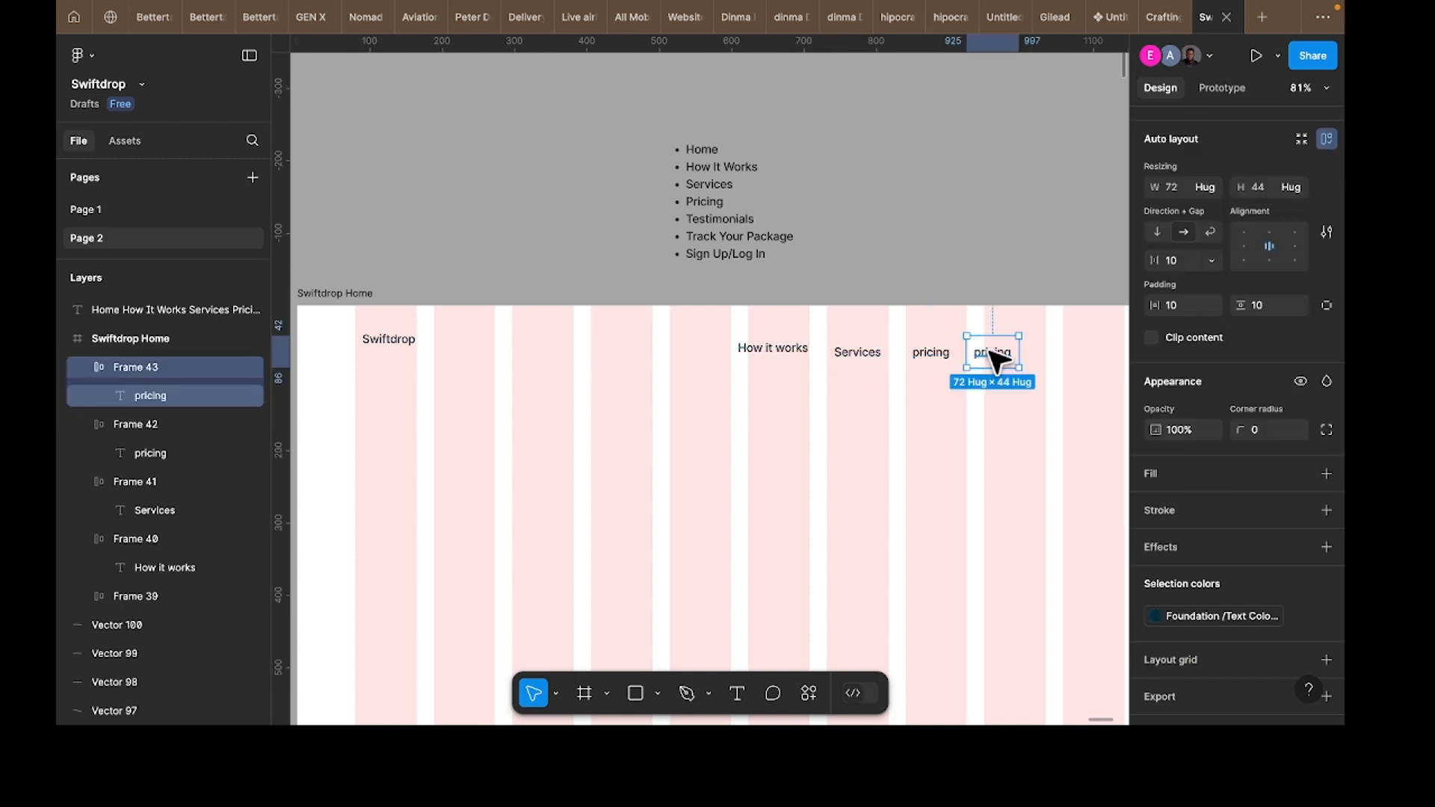
{"action": "double_click", "coordinate": [989, 352]}
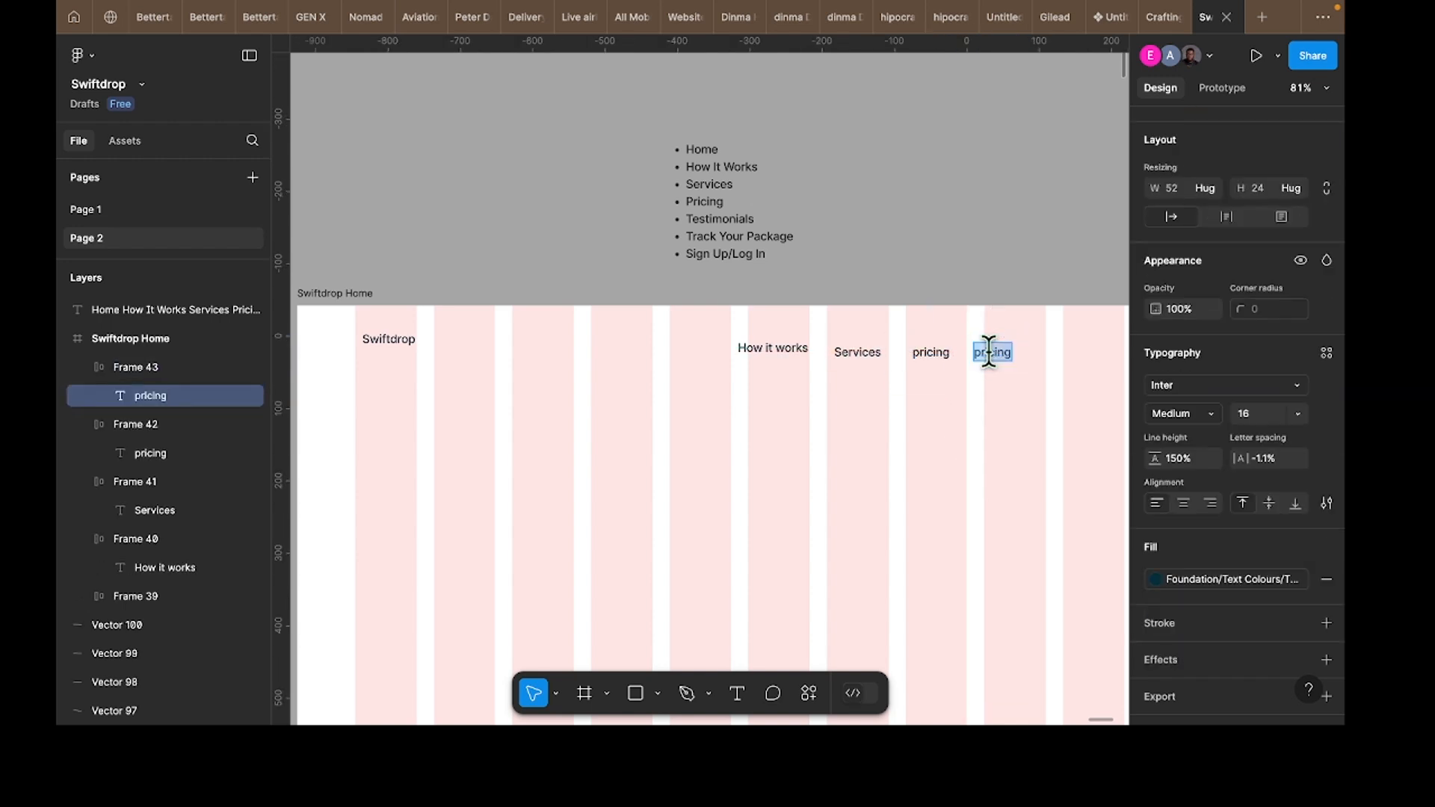
{"action": "type", "text": "Track"}
{"action": "key", "text": "Escape"}
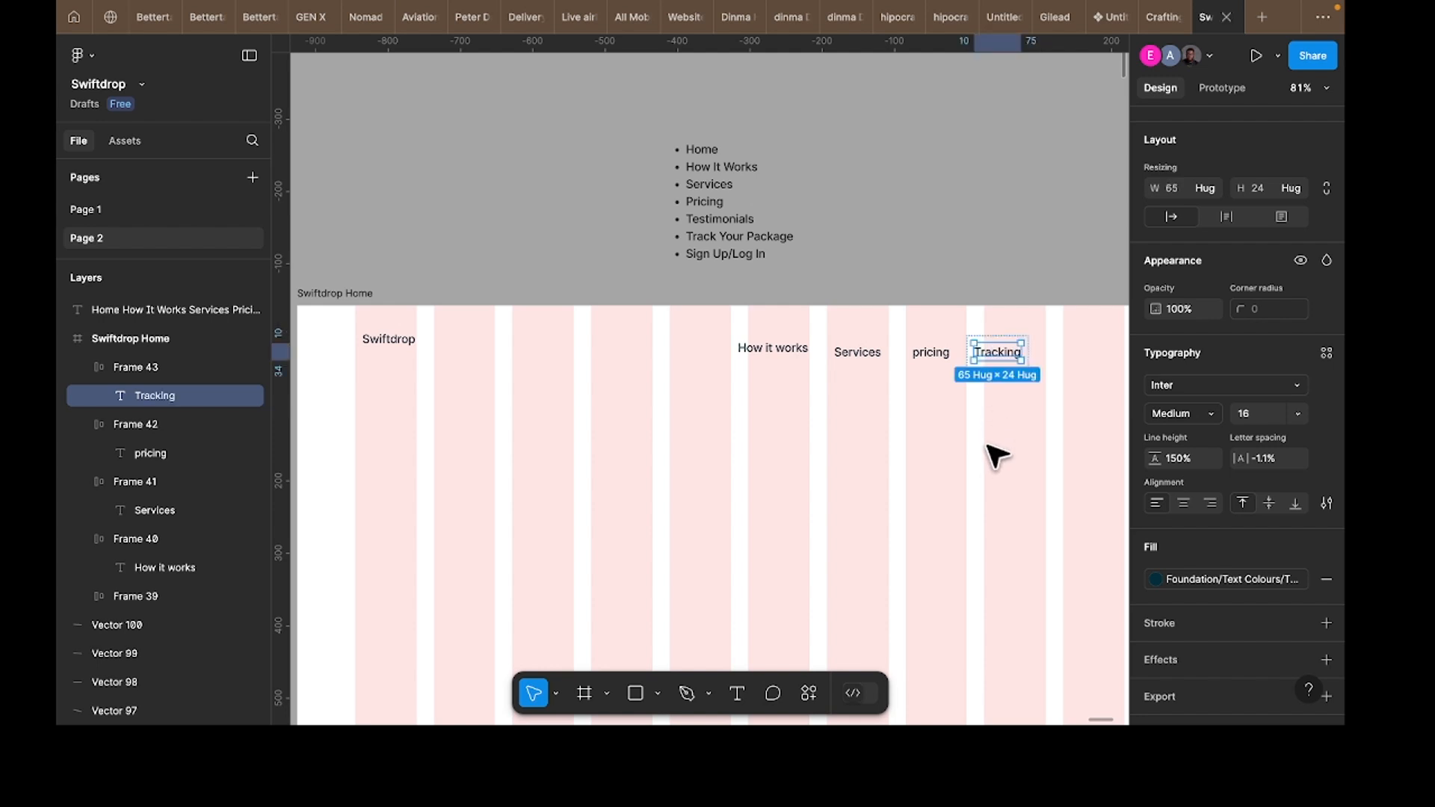
Step: Duplicate the "Tracking" label to the tenth column and change the copy's text to "Sign in"
{"action": "left_click", "coordinate": [989, 361]}
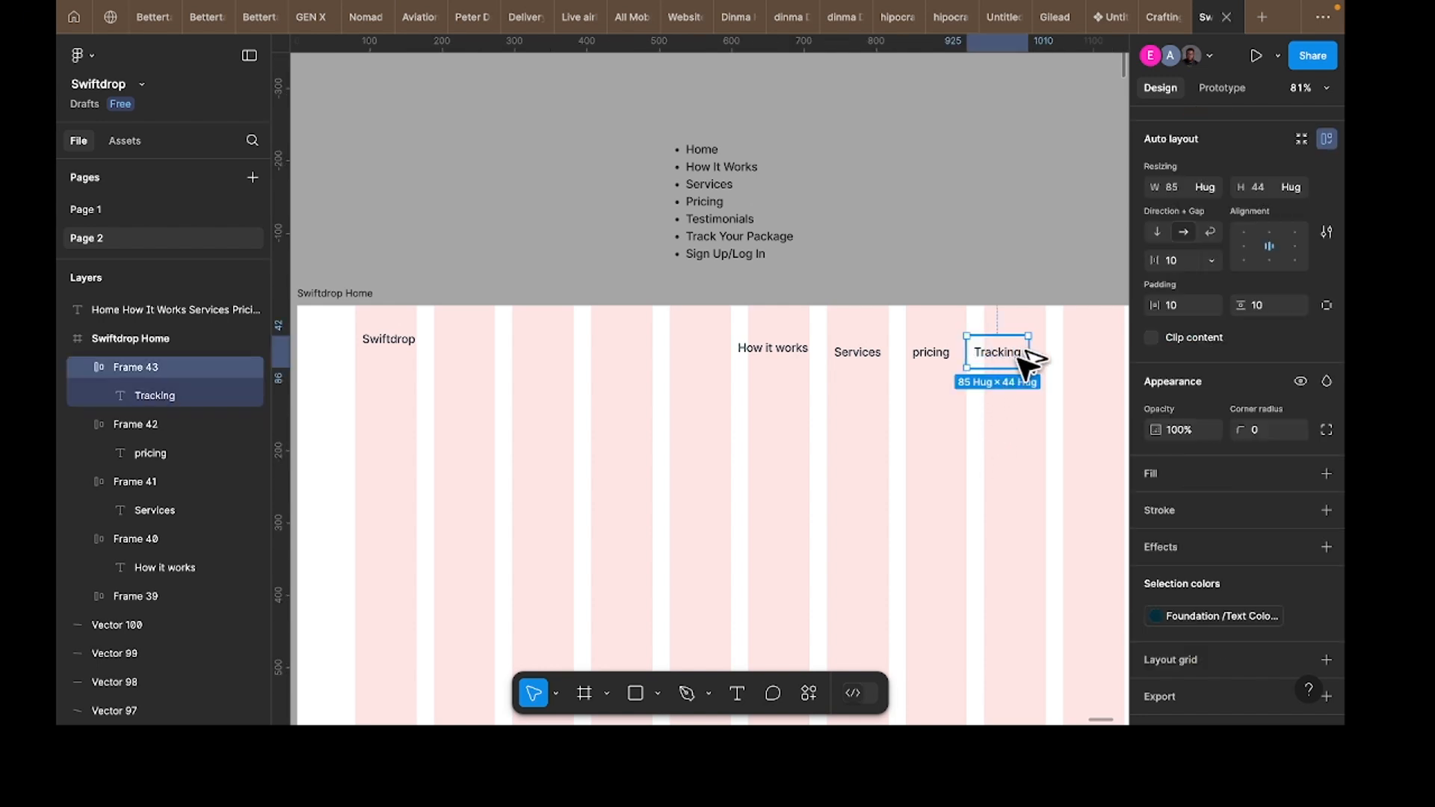
{"action": "left_click_drag", "start_coordinate": [996, 367], "coordinate": [1076, 359]}
{"action": "double_click", "coordinate": [1065, 351]}
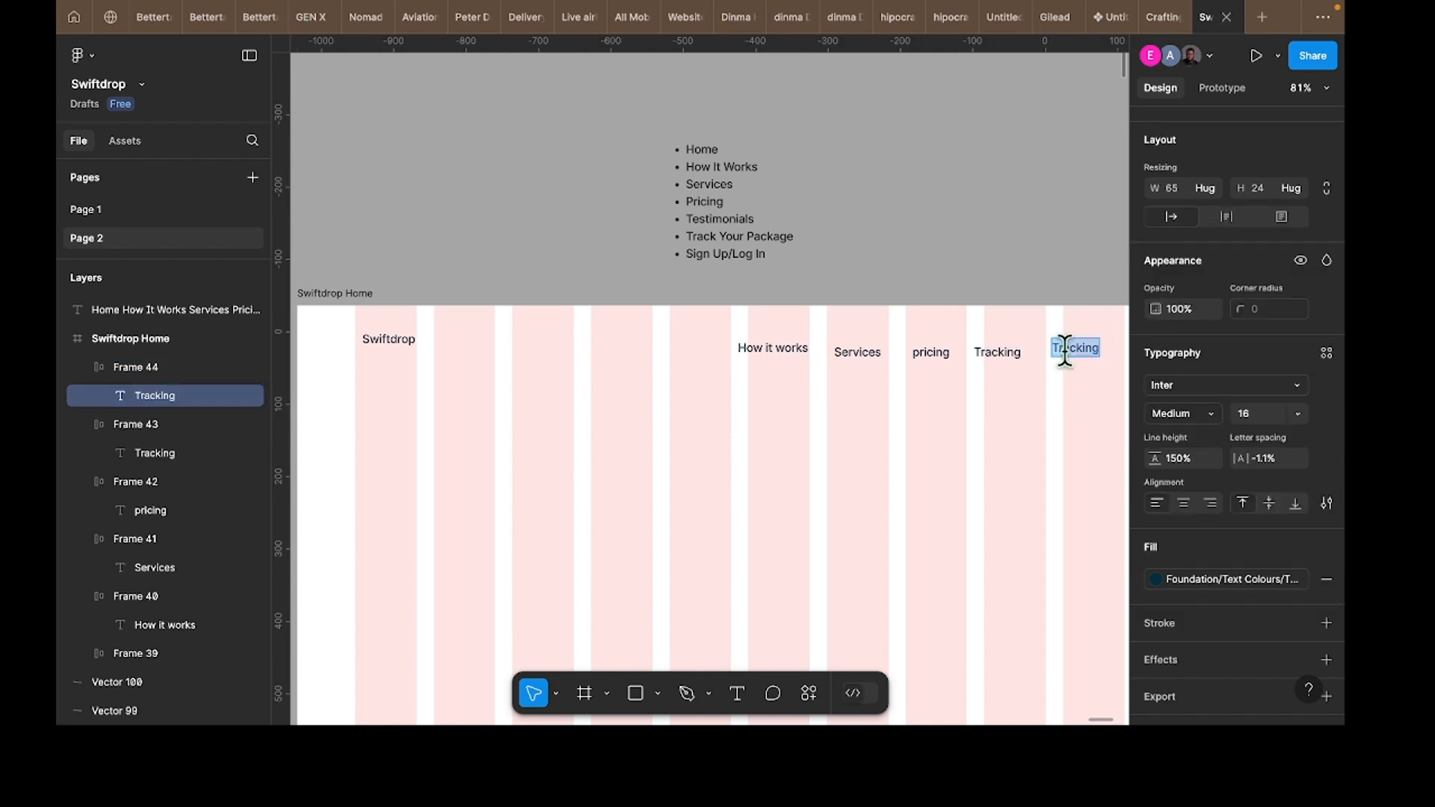
{"action": "type", "text": "Sign in"}
{"action": "key", "text": "Escape"}
{"action": "key", "text": "Escape"}
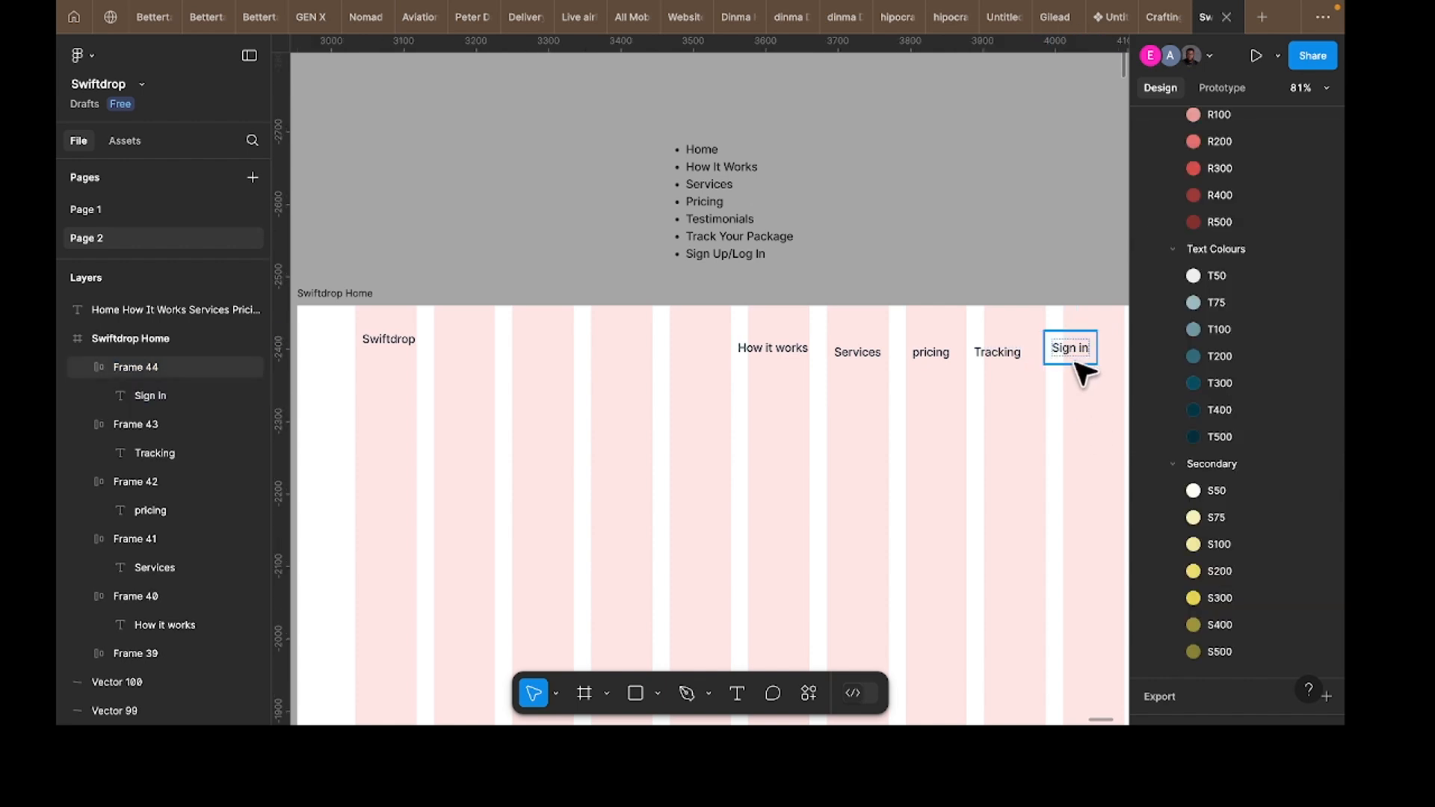
Step: Set the "Sign in" auto layout frame's horizontal padding to 24 and vertical padding to 14
{"action": "scroll", "coordinate": [974, 392], "scroll_direction": "right", "scroll_amount": 3}
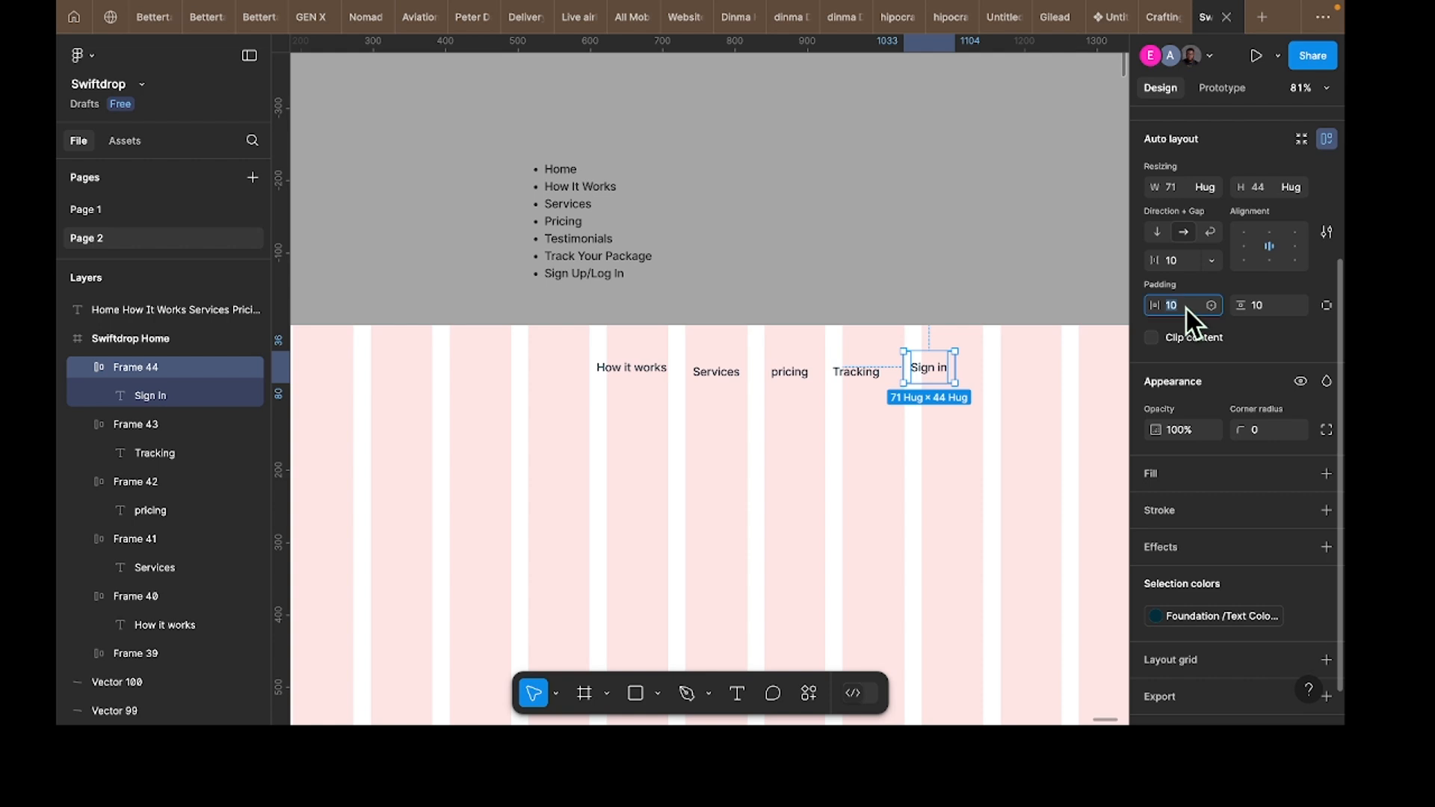
{"action": "type", "text": "24"}
{"action": "key", "text": "Tab"}
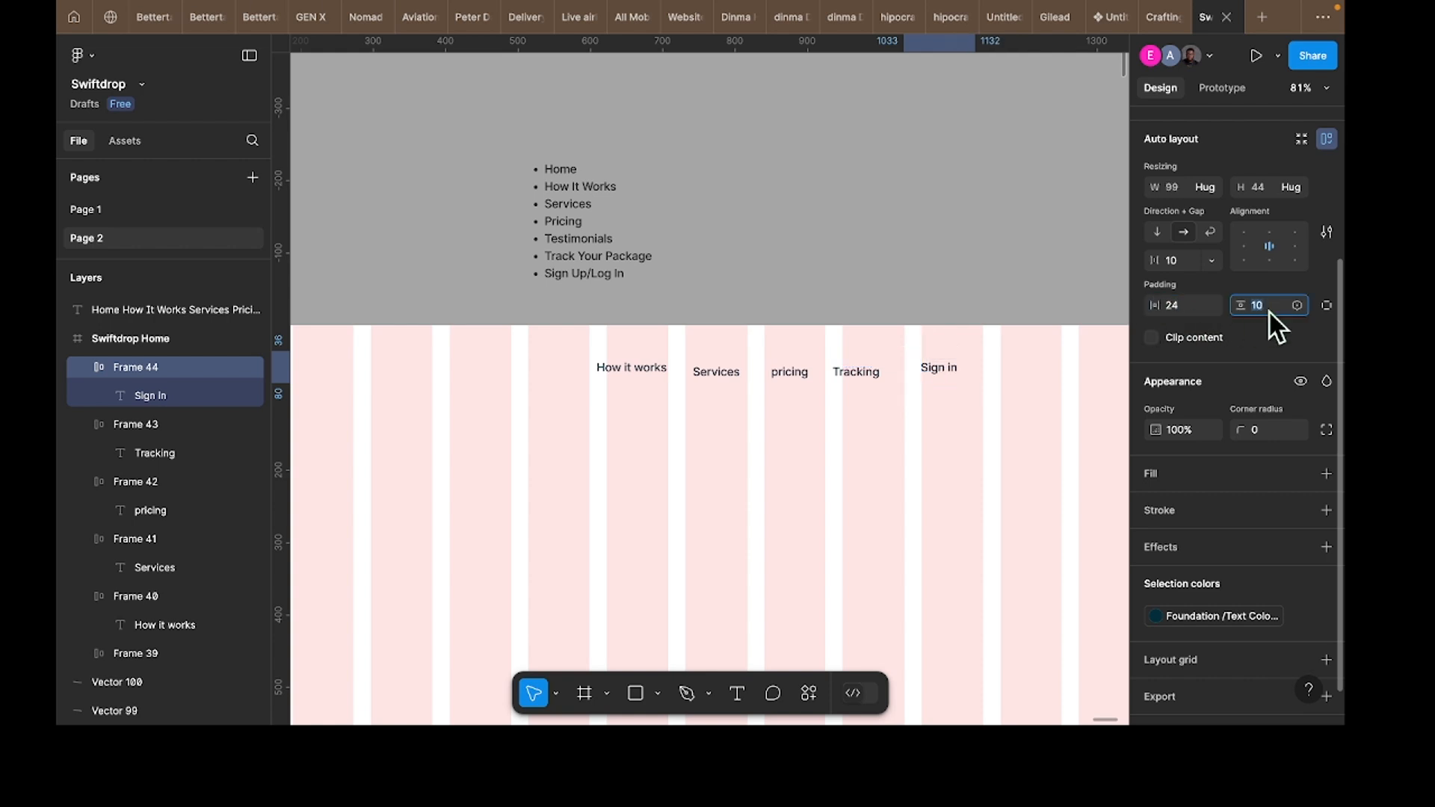
{"action": "type", "text": "14"}
{"action": "key", "text": "Return"}
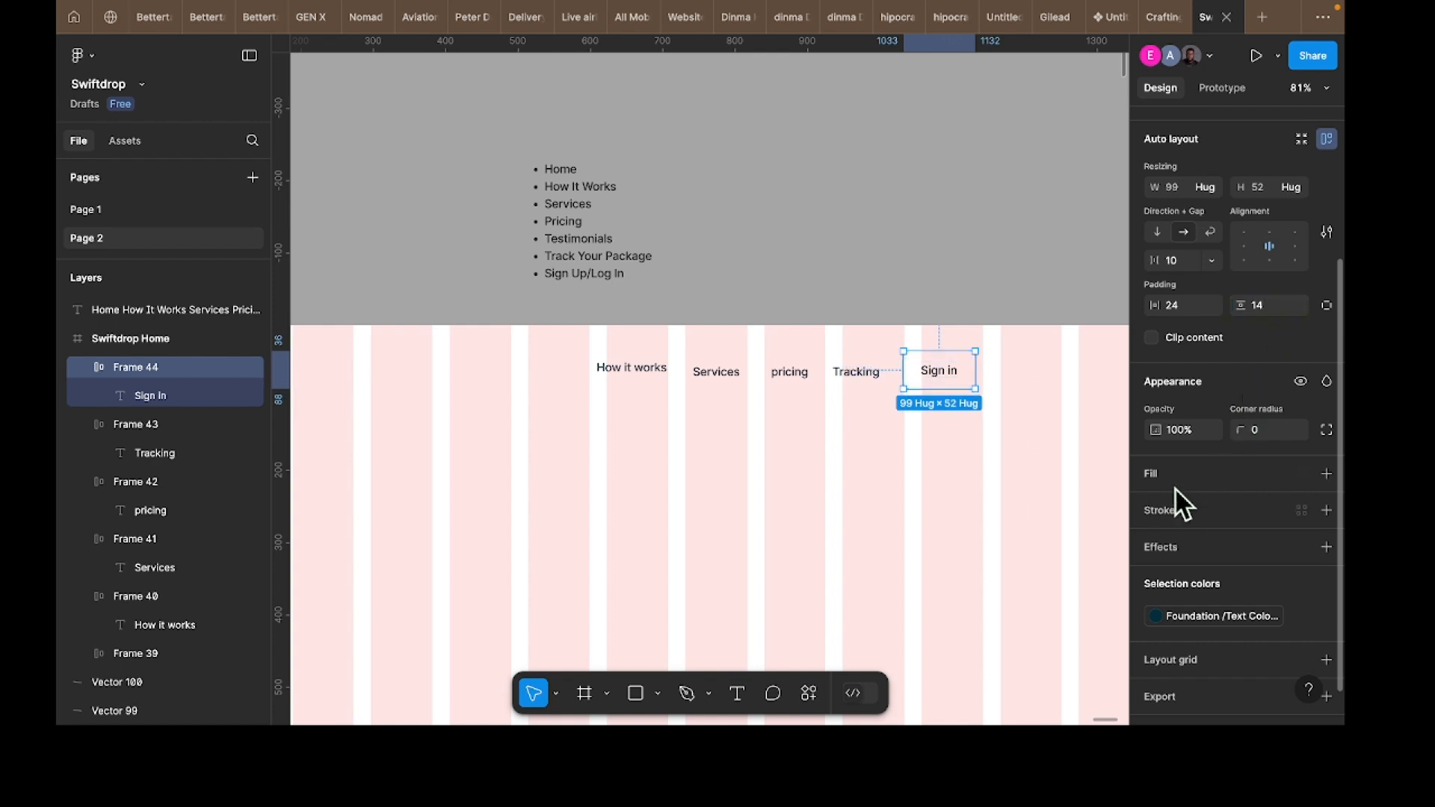
Step: Add a fill to the "Sign in" frame and set it to the pale blue page colour E9EBF8
{"action": "left_click", "coordinate": [1163, 477]}
{"action": "left_click", "coordinate": [1156, 506]}
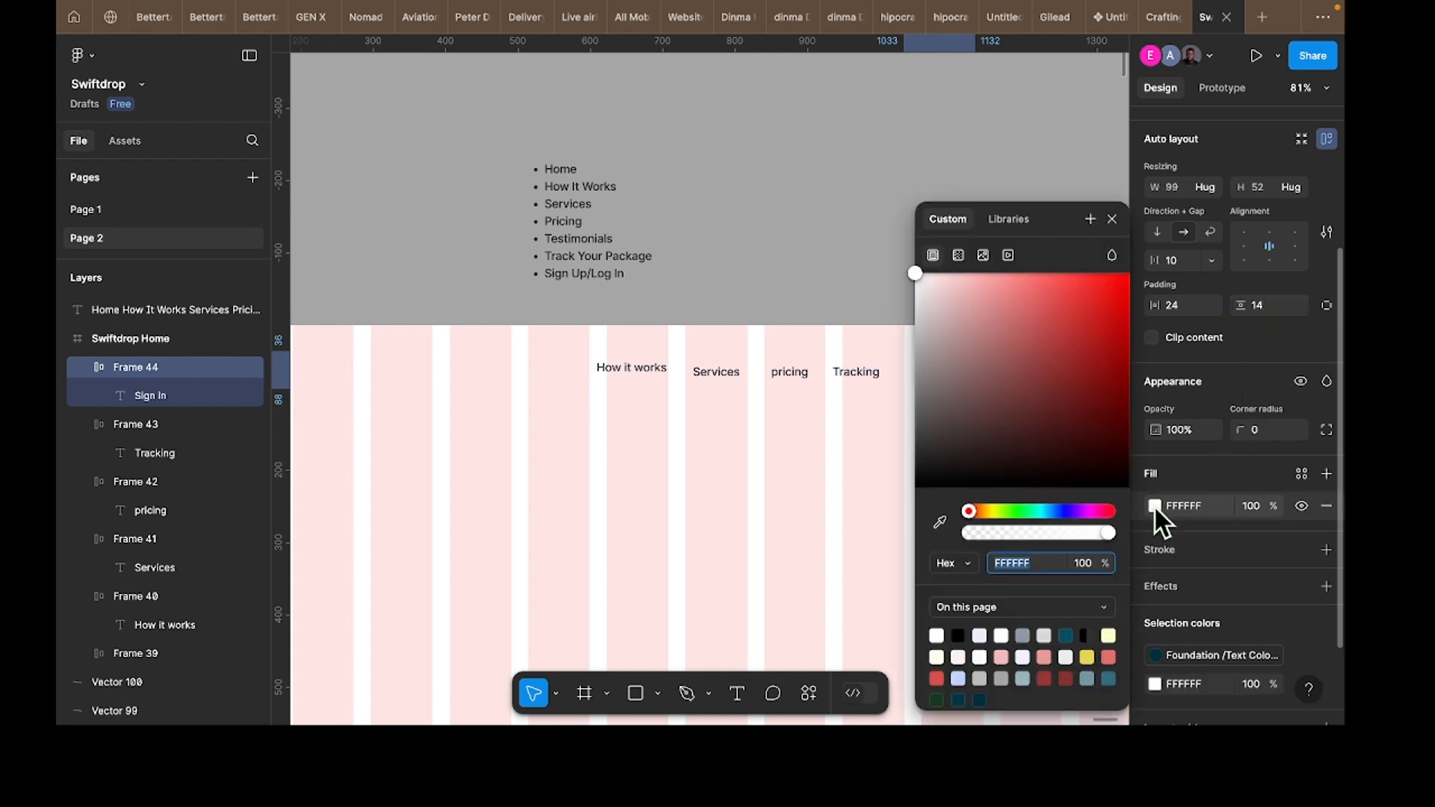
{"action": "left_click", "coordinate": [1027, 632]}
{"action": "left_click", "coordinate": [1023, 563]}
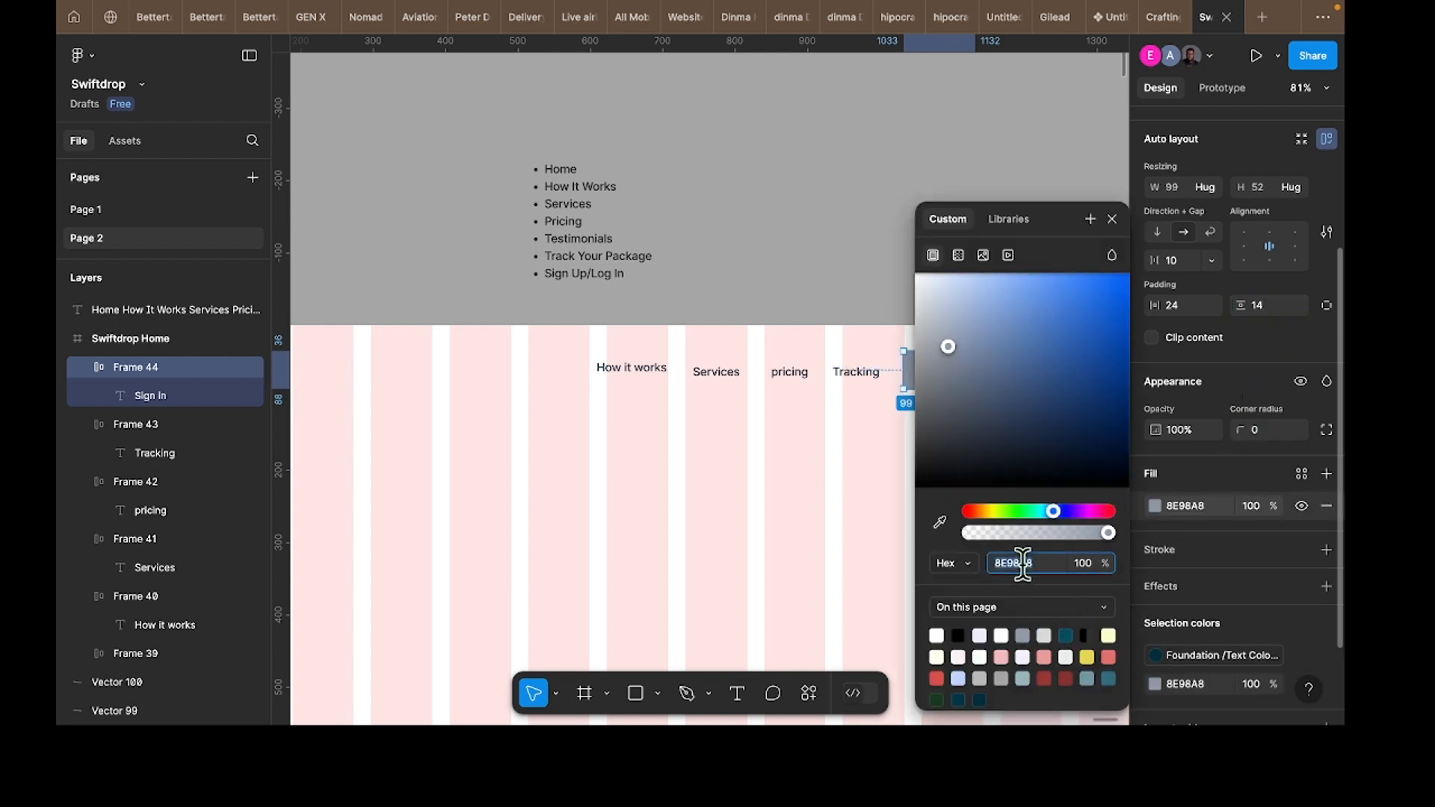
{"action": "left_click", "coordinate": [980, 635]}
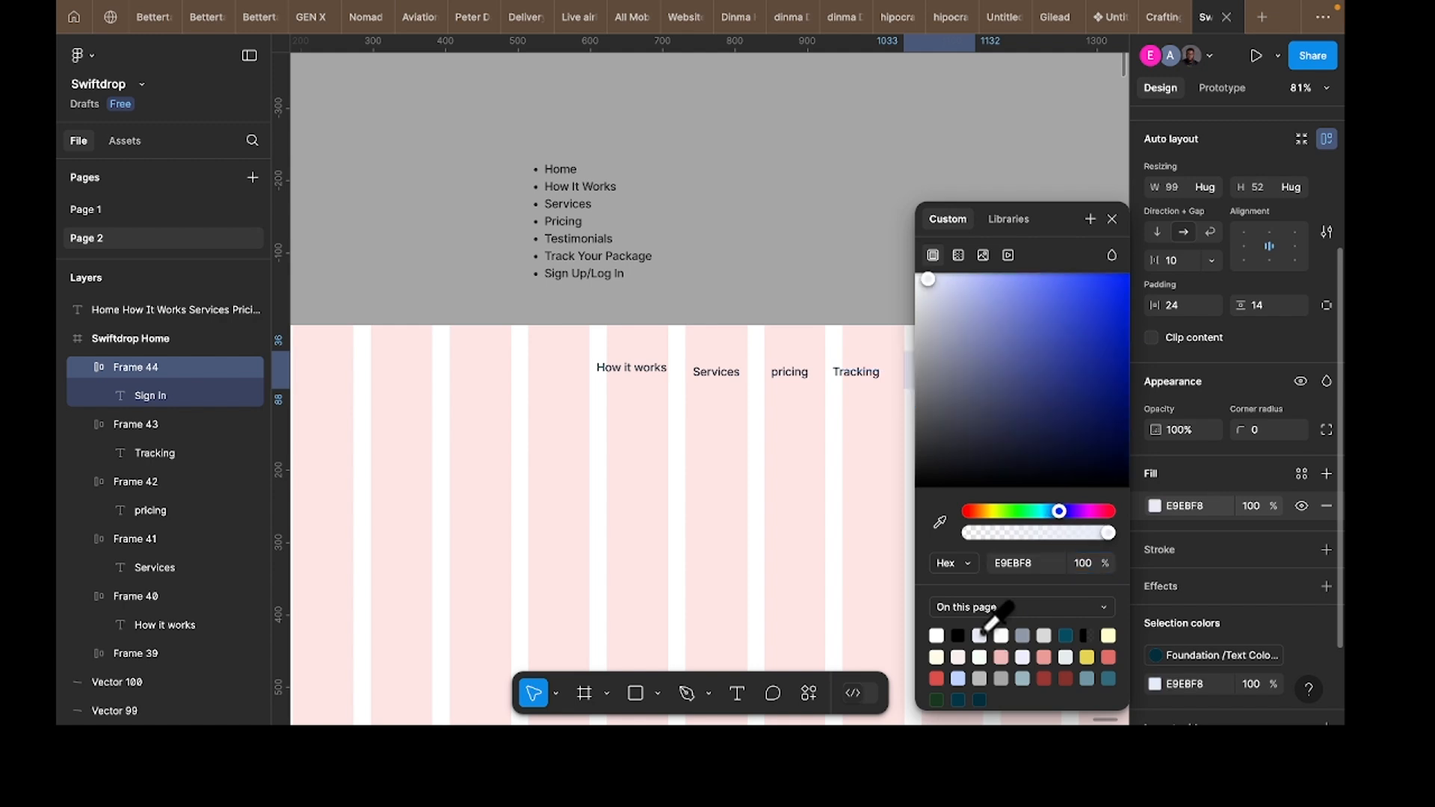
Step: Change the "Sign in" frame's fill to the grey page colour B9B9B9
{"action": "left_click", "coordinate": [983, 678]}
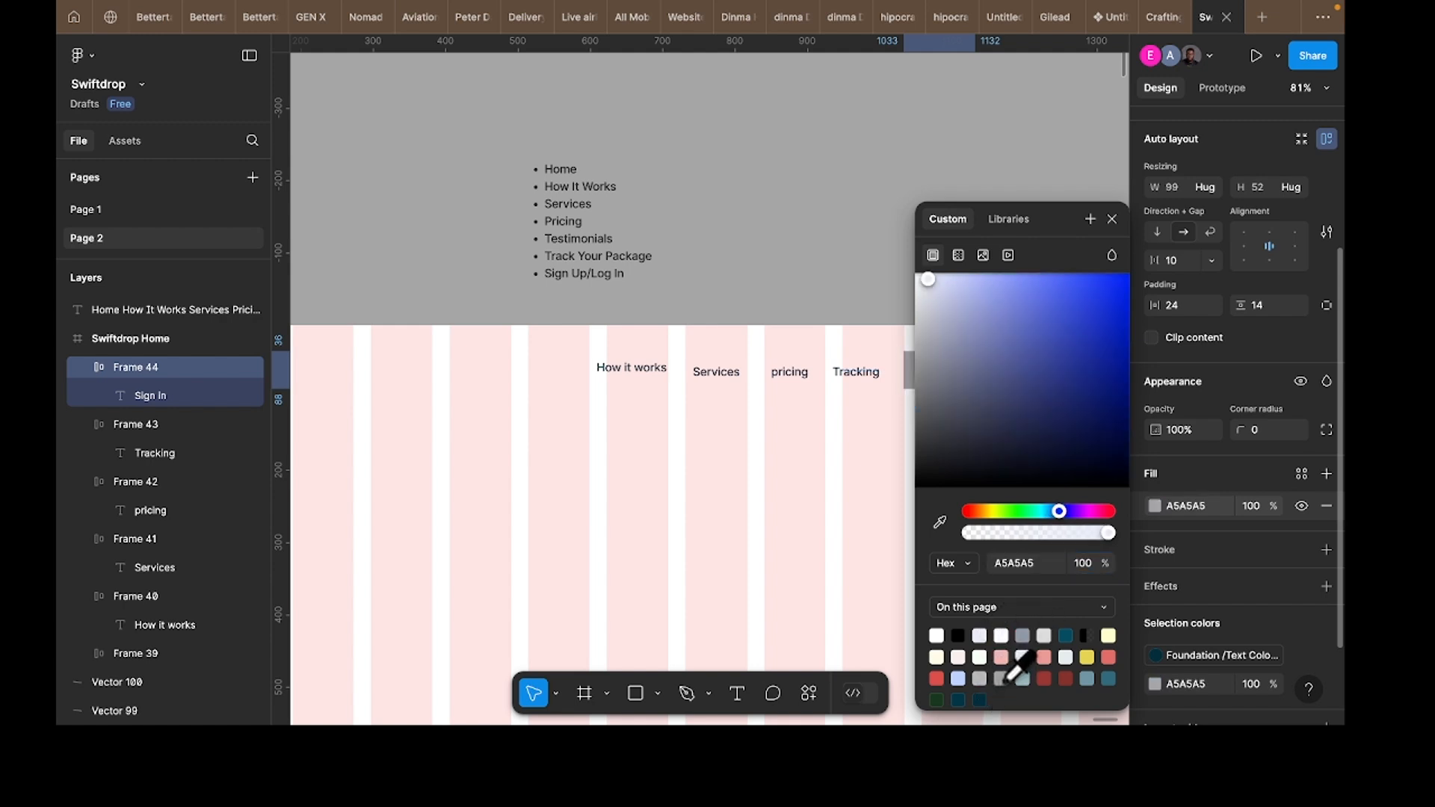
{"action": "left_click", "coordinate": [998, 677]}
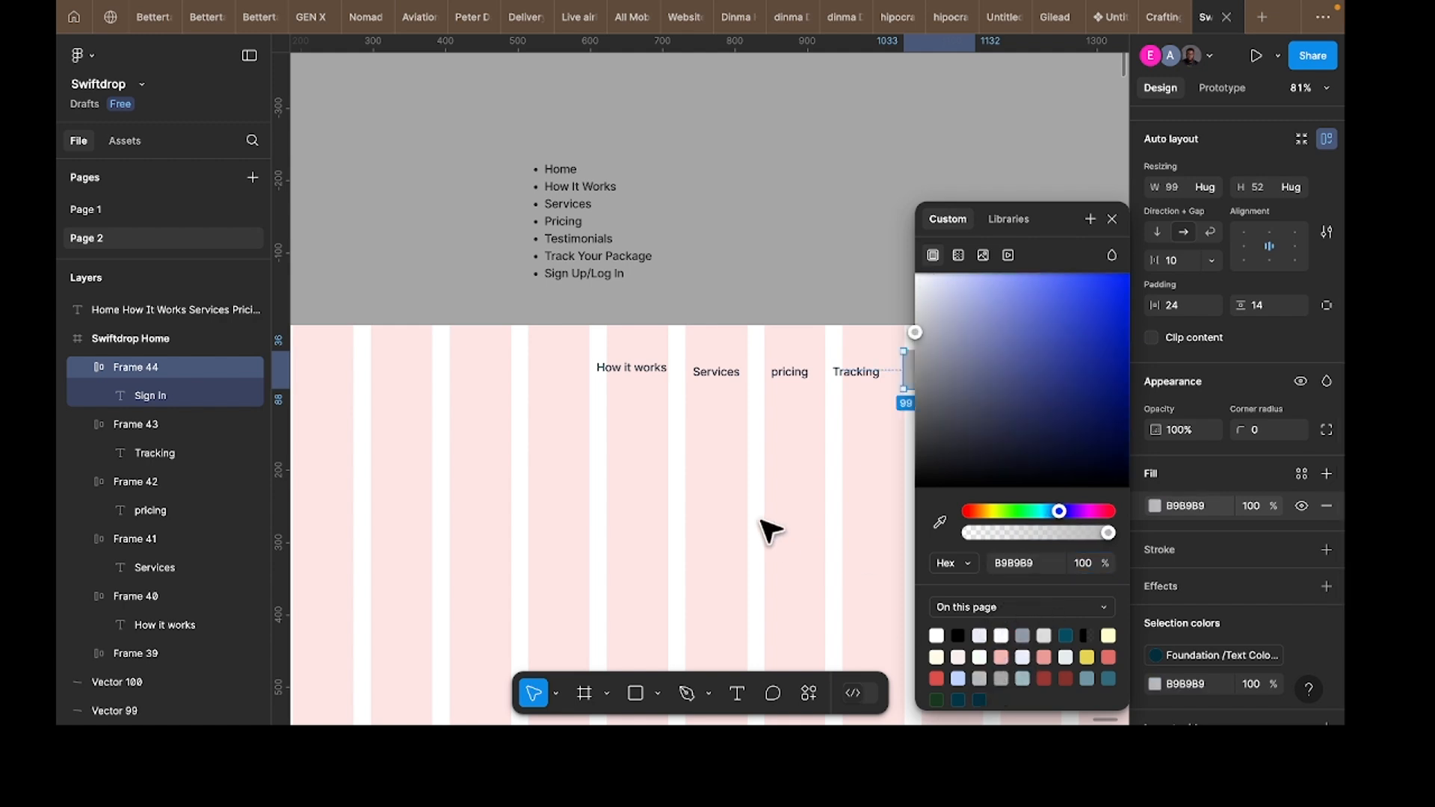
{"action": "scroll", "coordinate": [760, 529], "scroll_direction": "right", "scroll_amount": 3}
{"action": "left_click", "coordinate": [861, 461]}
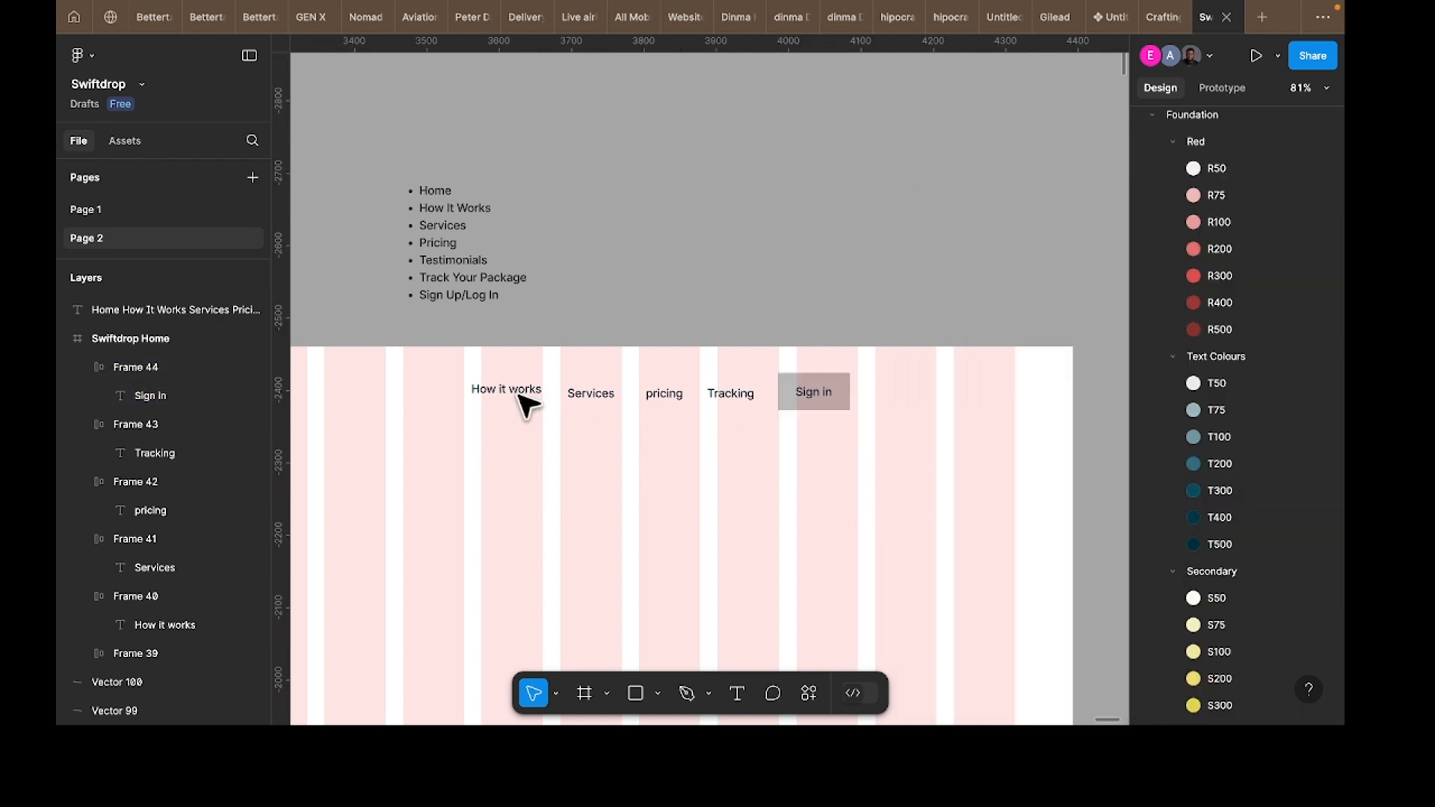
Step: Group the "How it works", "Services", "pricing", "Tracking" and "Sign in" frames into one horizontal auto layout
{"action": "left_click", "coordinate": [518, 396]}
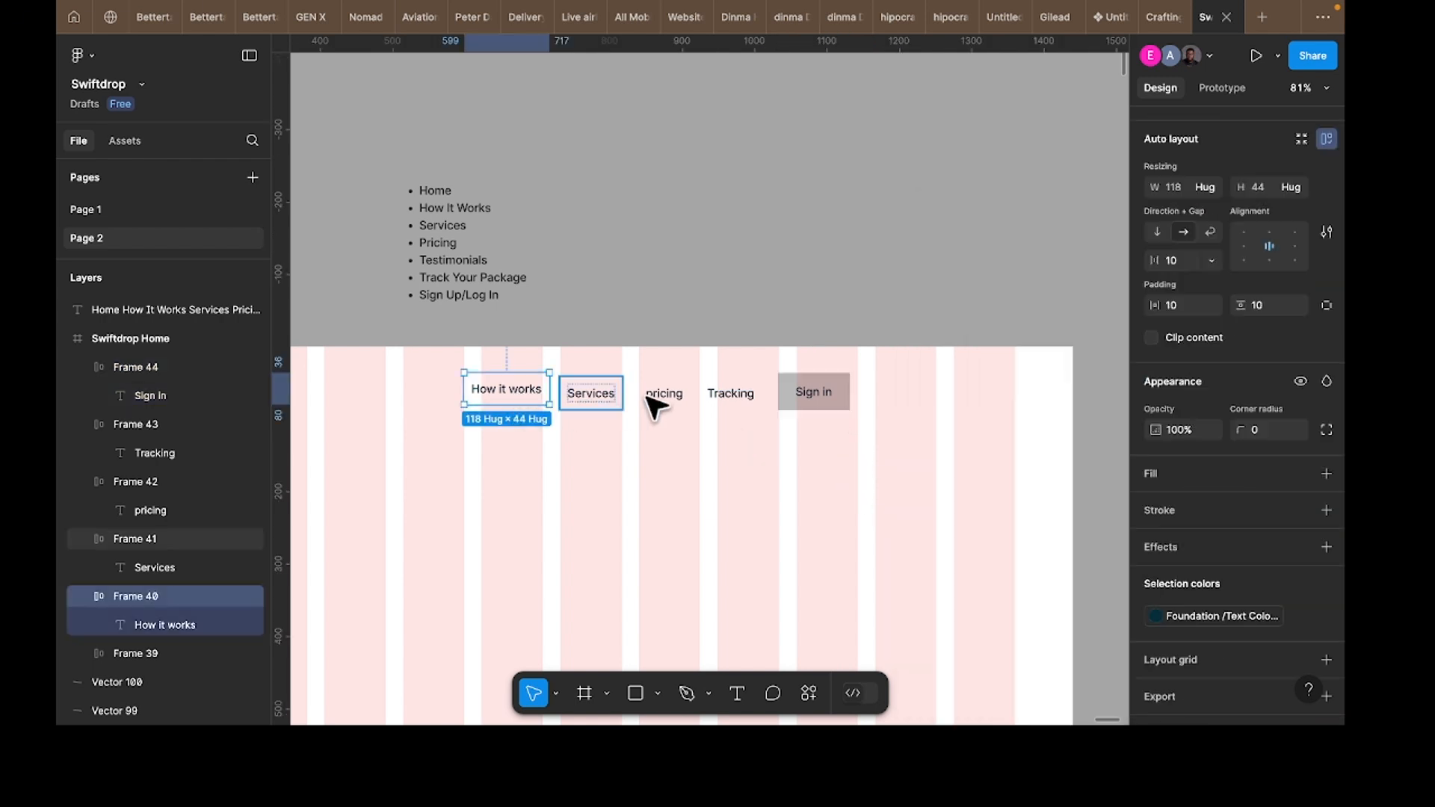
{"action": "left_click", "coordinate": [590, 393], "text": "shift"}
{"action": "left_click", "coordinate": [660, 396], "text": "shift"}
{"action": "left_click", "coordinate": [731, 396], "text": "shift"}
{"action": "left_click", "coordinate": [799, 400], "text": "shift"}
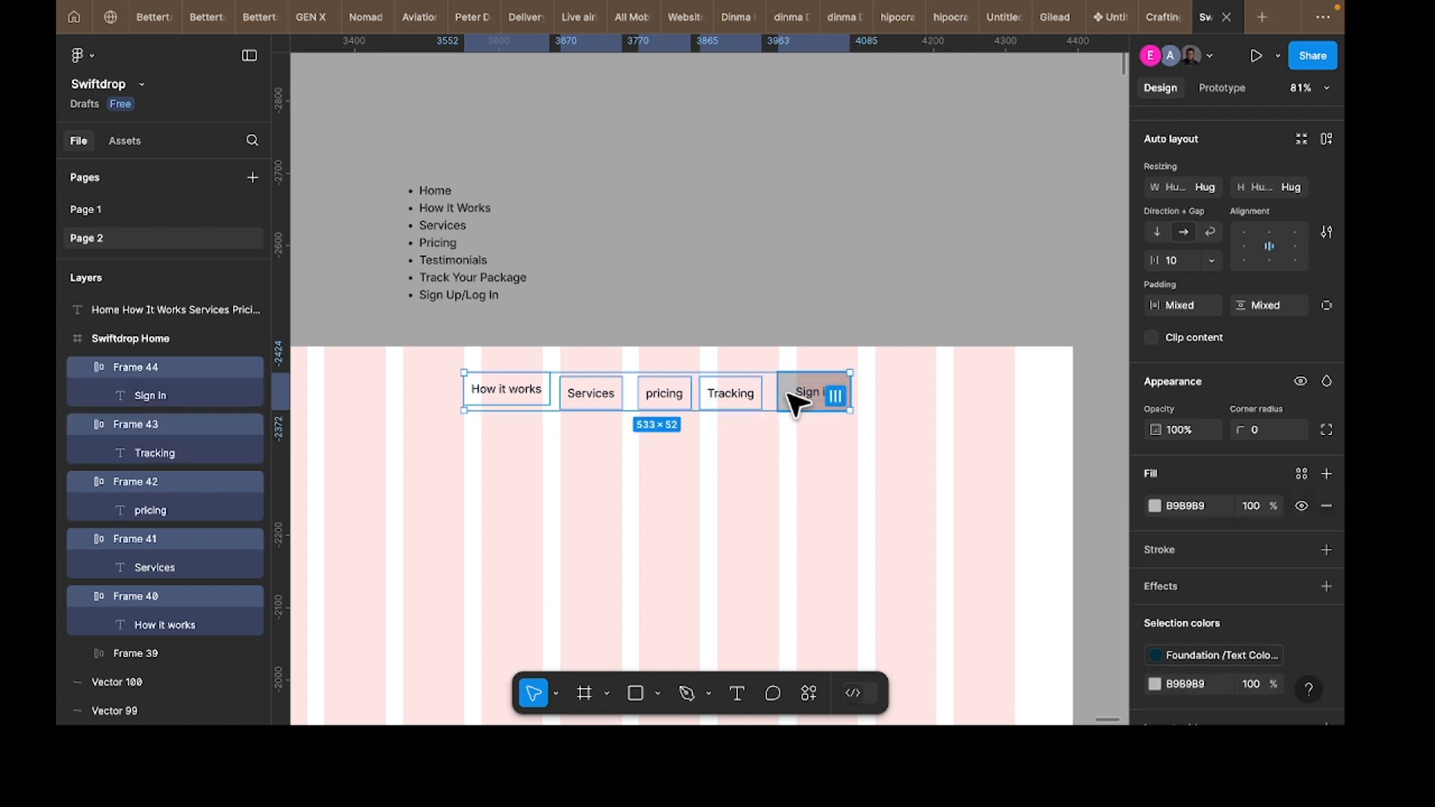
{"action": "key", "text": "shift+a"}
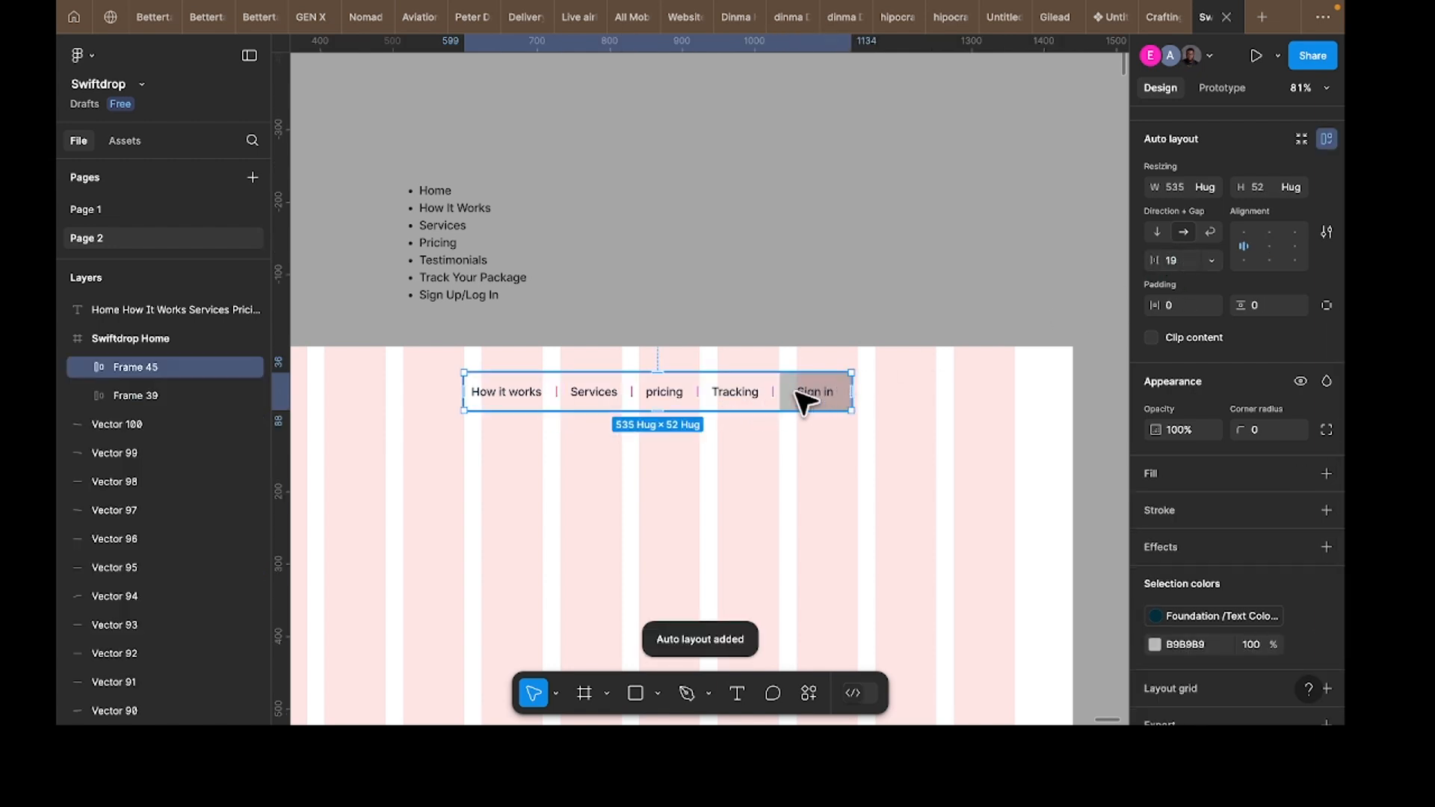
Step: Set the navigation links' gap to 16 and move the group so it ends at the twelfth column's outer edge
{"action": "left_click", "coordinate": [1185, 262]}
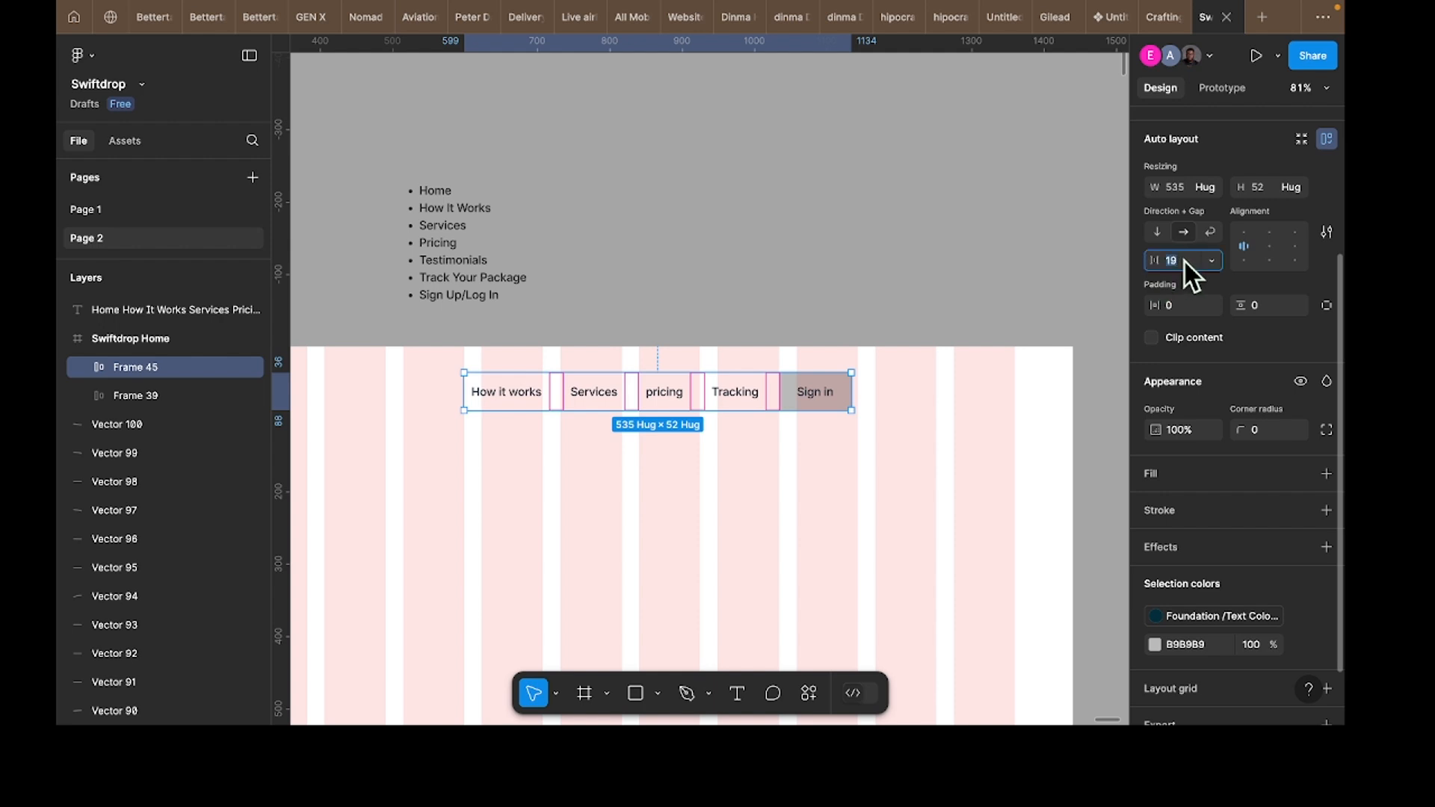
{"action": "type", "text": "16"}
{"action": "key", "text": "Return"}
{"action": "left_click_drag", "start_coordinate": [728, 383], "coordinate": [899, 376]}
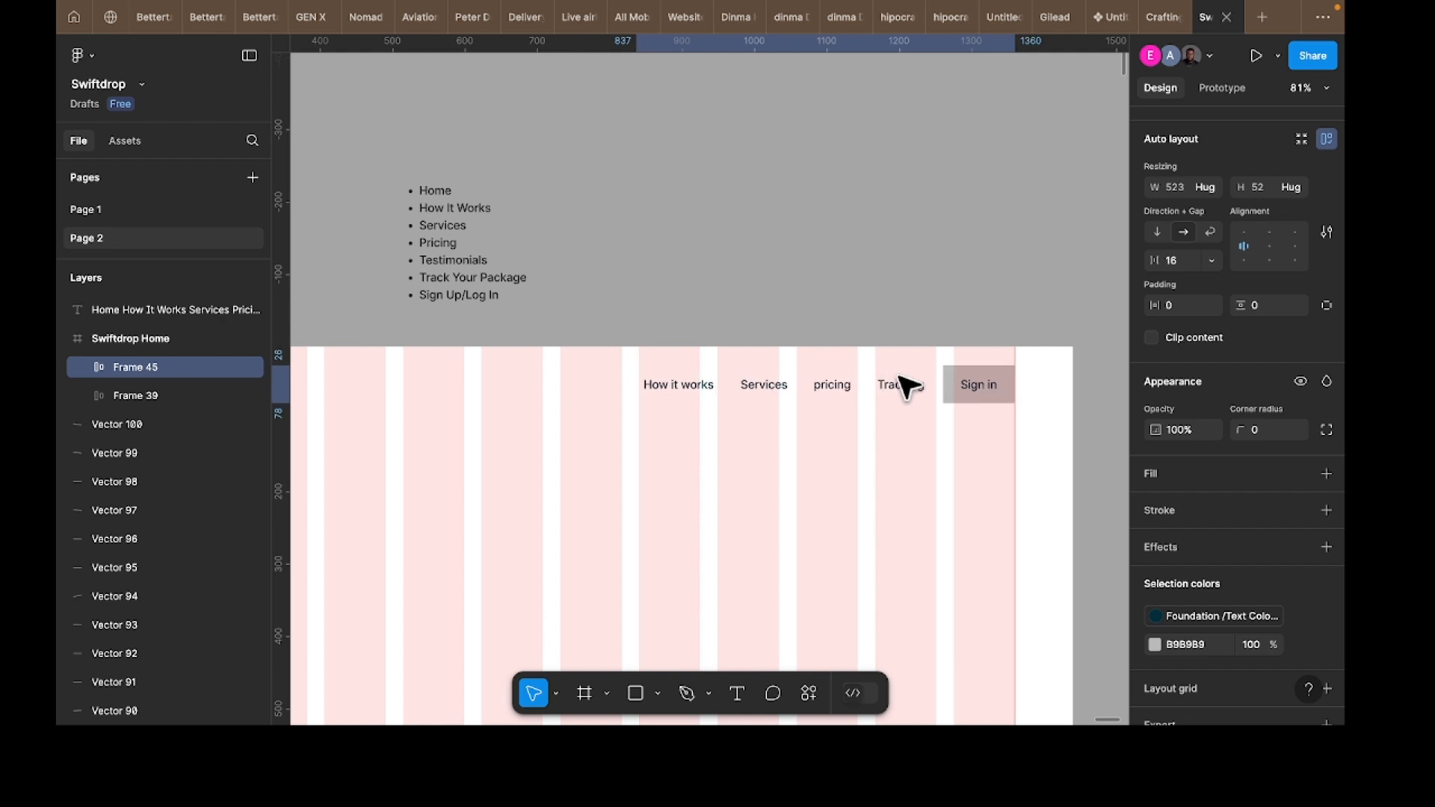
Step: Combine the "Swiftdrop" logo and the links group in one auto layout and stretch it across the full 1440 frame width
{"action": "scroll", "coordinate": [1018, 378], "scroll_direction": "down", "scroll_amount": 8}
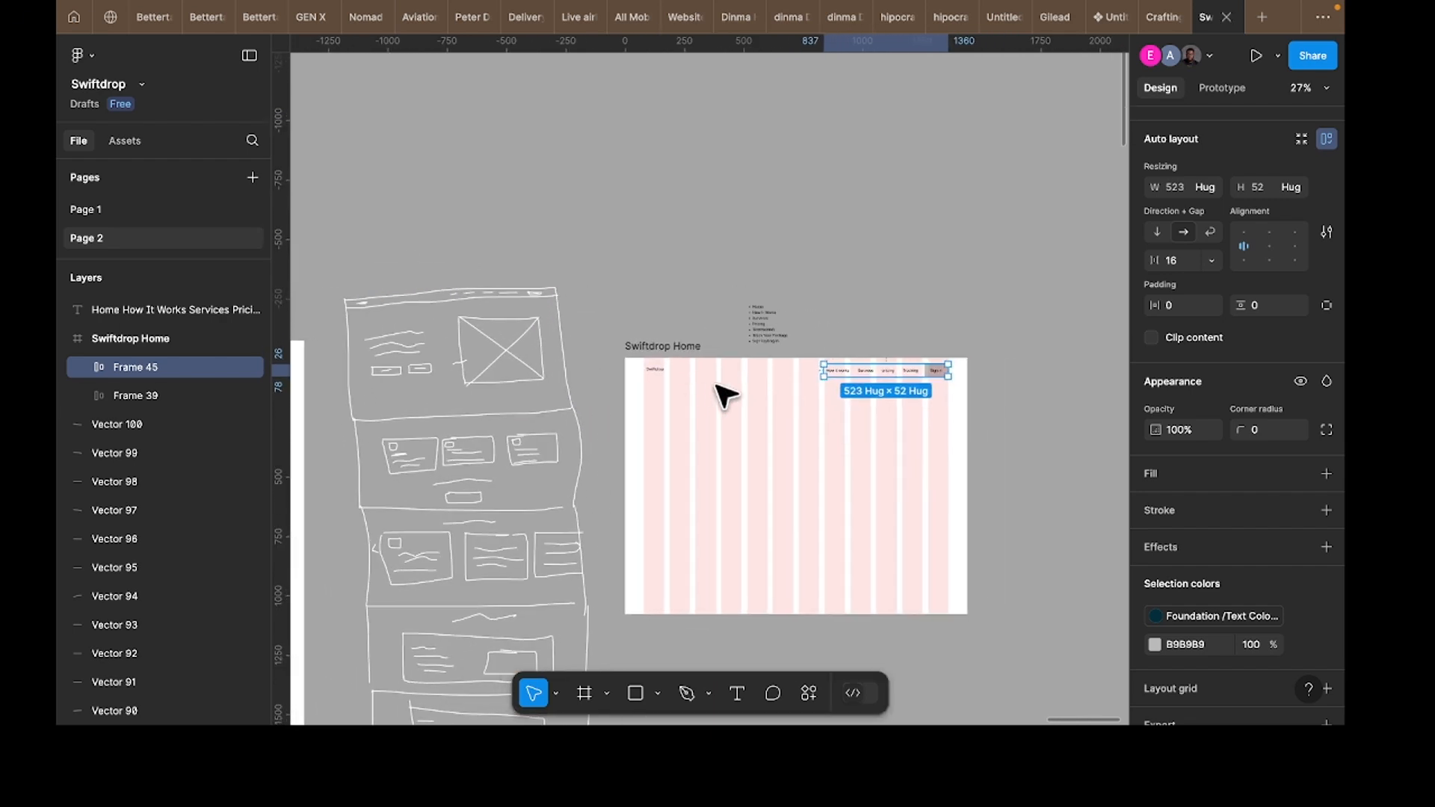
{"action": "scroll", "coordinate": [664, 388], "scroll_direction": "up", "scroll_amount": 6}
{"action": "left_click", "coordinate": [650, 320]}
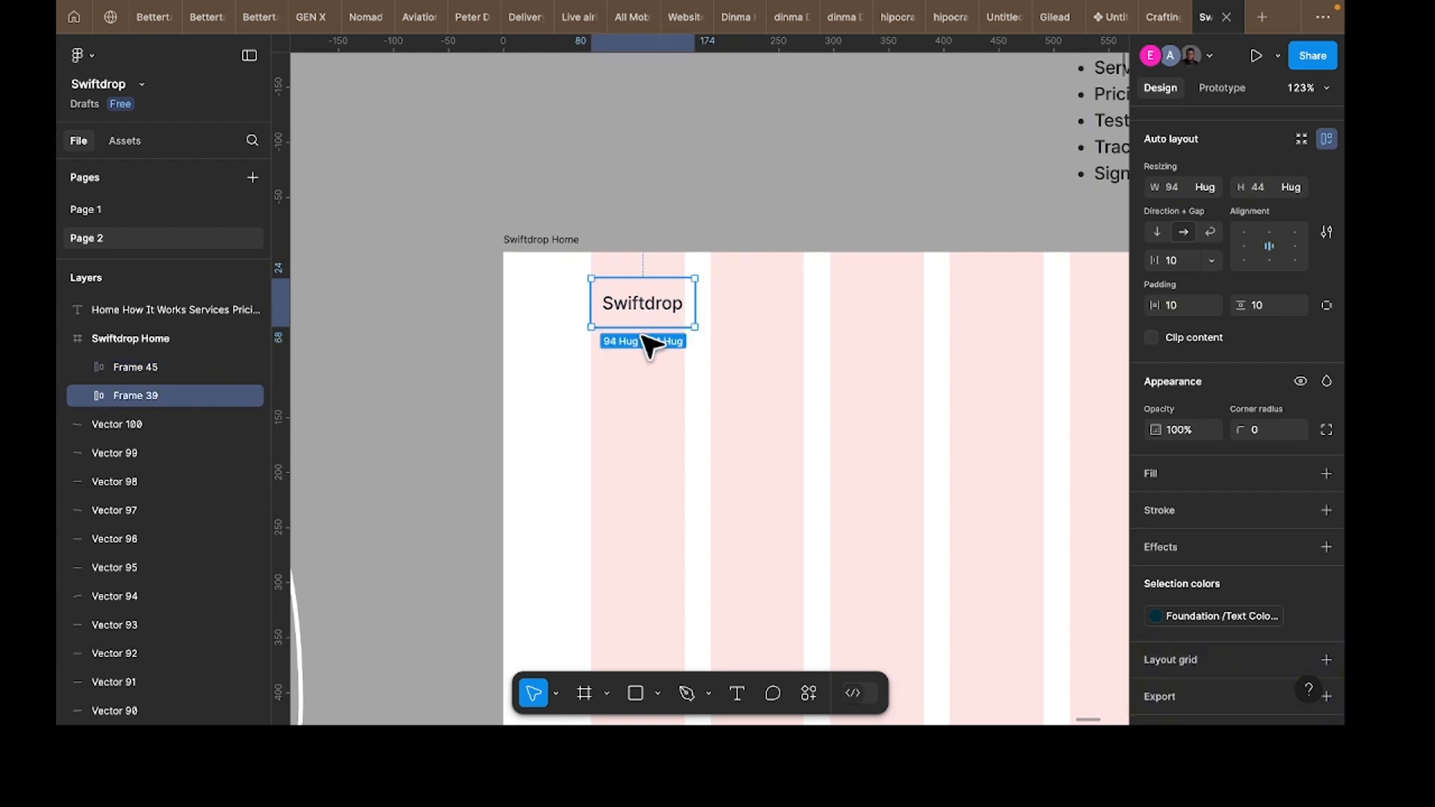
{"action": "scroll", "coordinate": [651, 336], "scroll_direction": "down", "scroll_amount": 5}
{"action": "scroll", "coordinate": [886, 364], "scroll_direction": "up", "scroll_amount": 2}
{"action": "scroll", "coordinate": [886, 364], "scroll_direction": "right", "scroll_amount": 4}
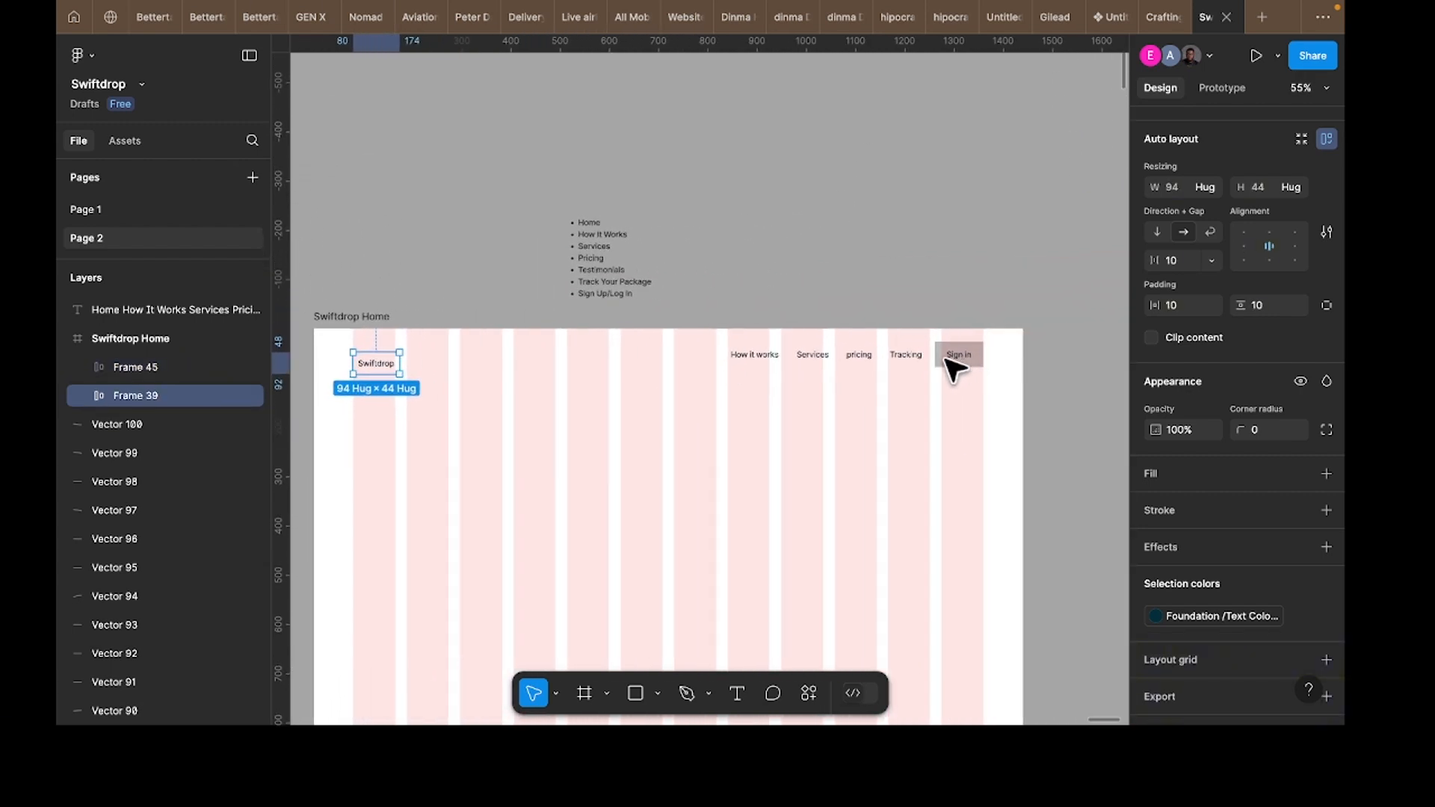
{"action": "left_click", "coordinate": [945, 364], "text": "shift"}
{"action": "key", "text": "shift+a"}
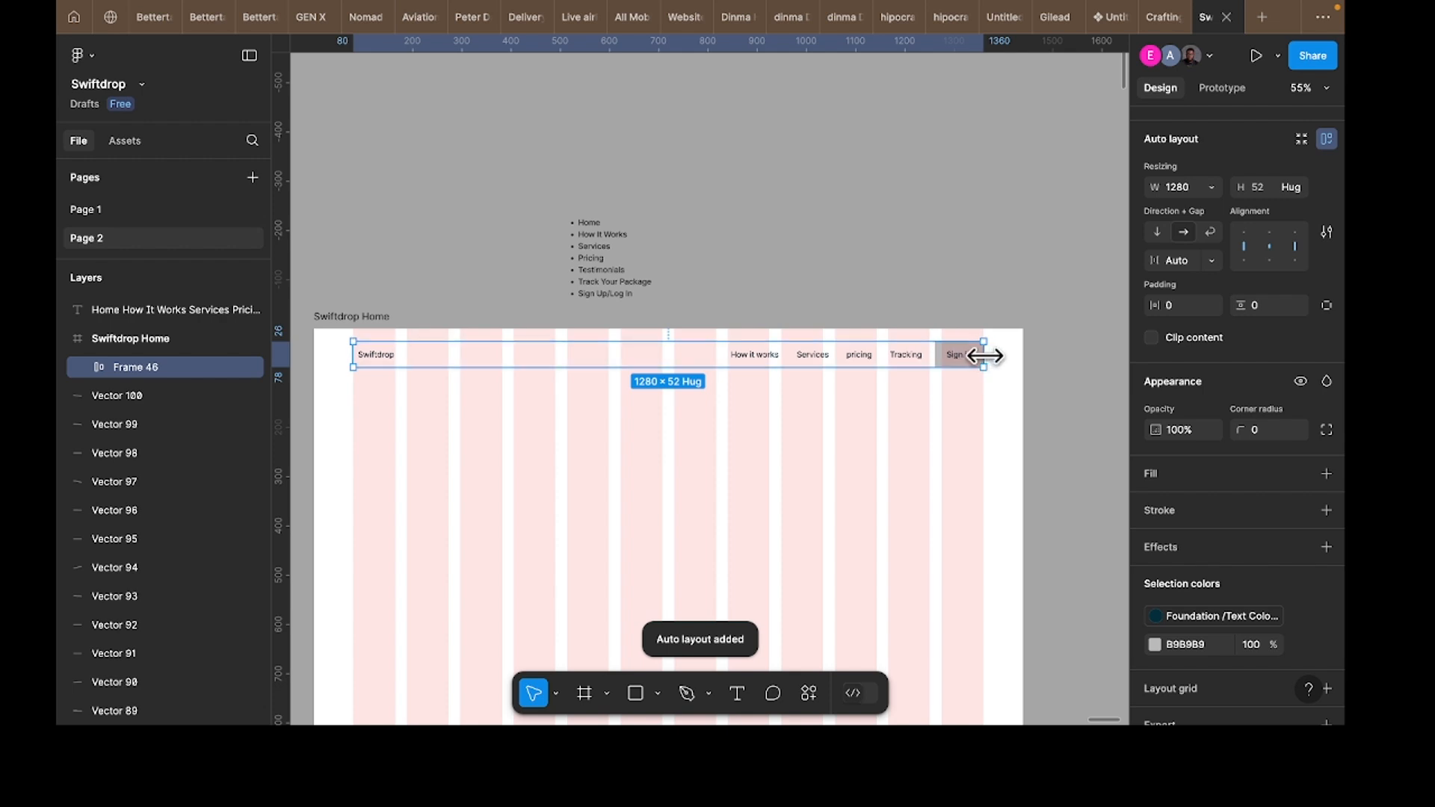
{"action": "left_click_drag", "start_coordinate": [984, 357], "coordinate": [1021, 357]}
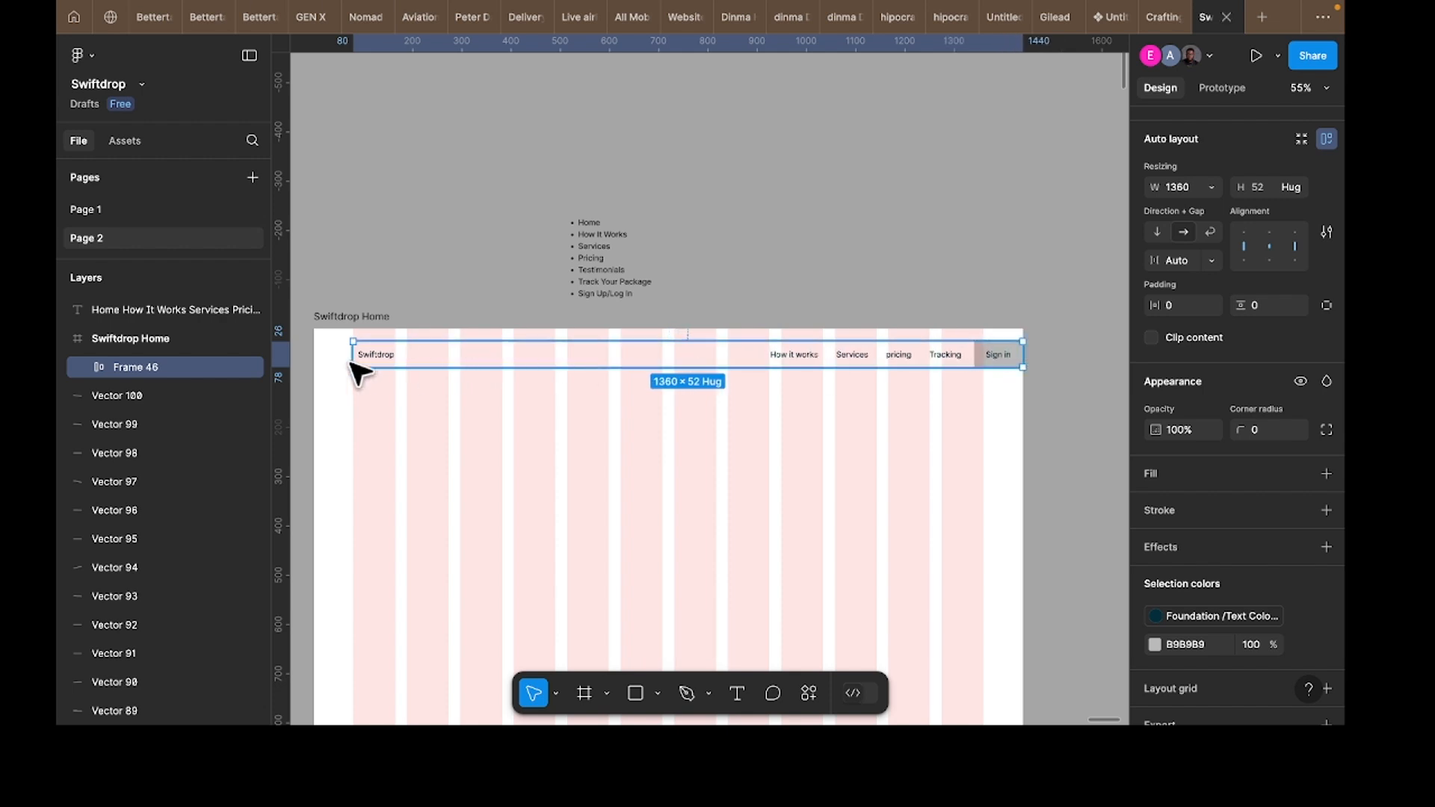
{"action": "left_click_drag", "start_coordinate": [351, 357], "coordinate": [313, 357]}
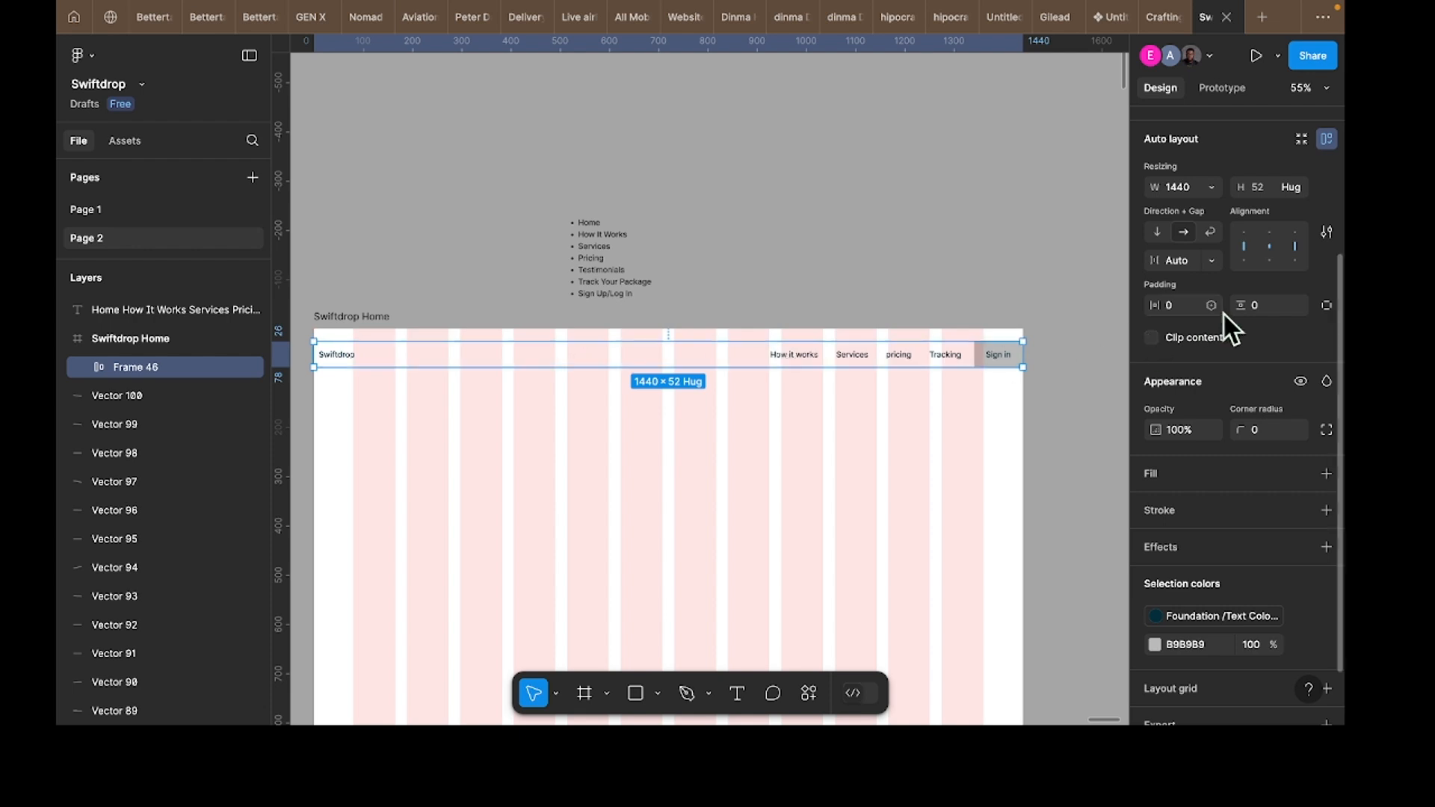
Step: Set the navigation bar's vertical padding to 14 and horizontal padding to 80, aligning it with the home frame's upper edge
{"action": "type", "text": "14"}
{"action": "key", "text": "Return"}
{"action": "left_click_drag", "start_coordinate": [930, 374], "coordinate": [933, 369]}
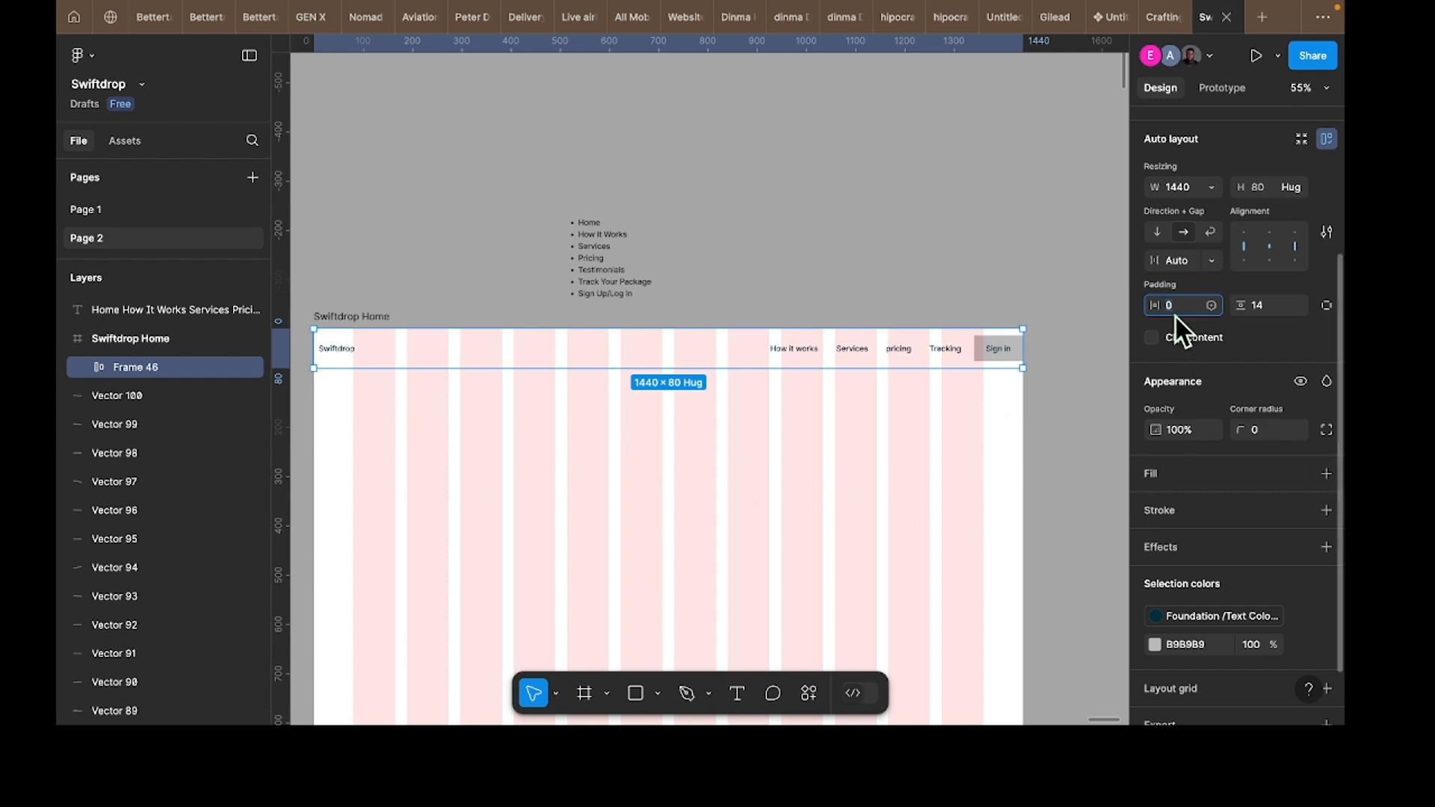
{"action": "type", "text": "80"}
{"action": "key", "text": "Return"}
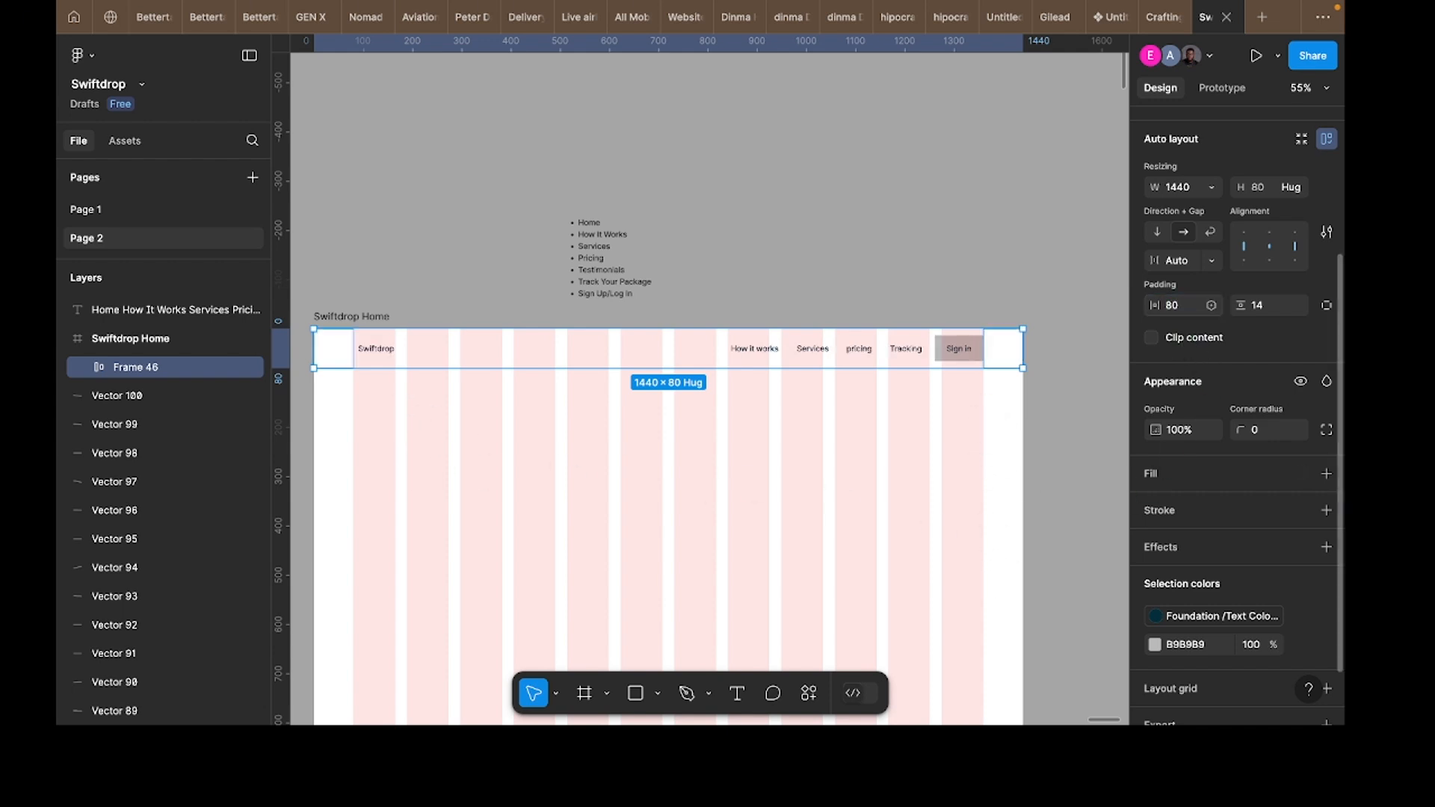
Step: Copy the hero headline "Delivering What You Need, When You Need It." from the project brief text
{"action": "scroll", "coordinate": [925, 490], "scroll_direction": "down", "scroll_amount": 4}
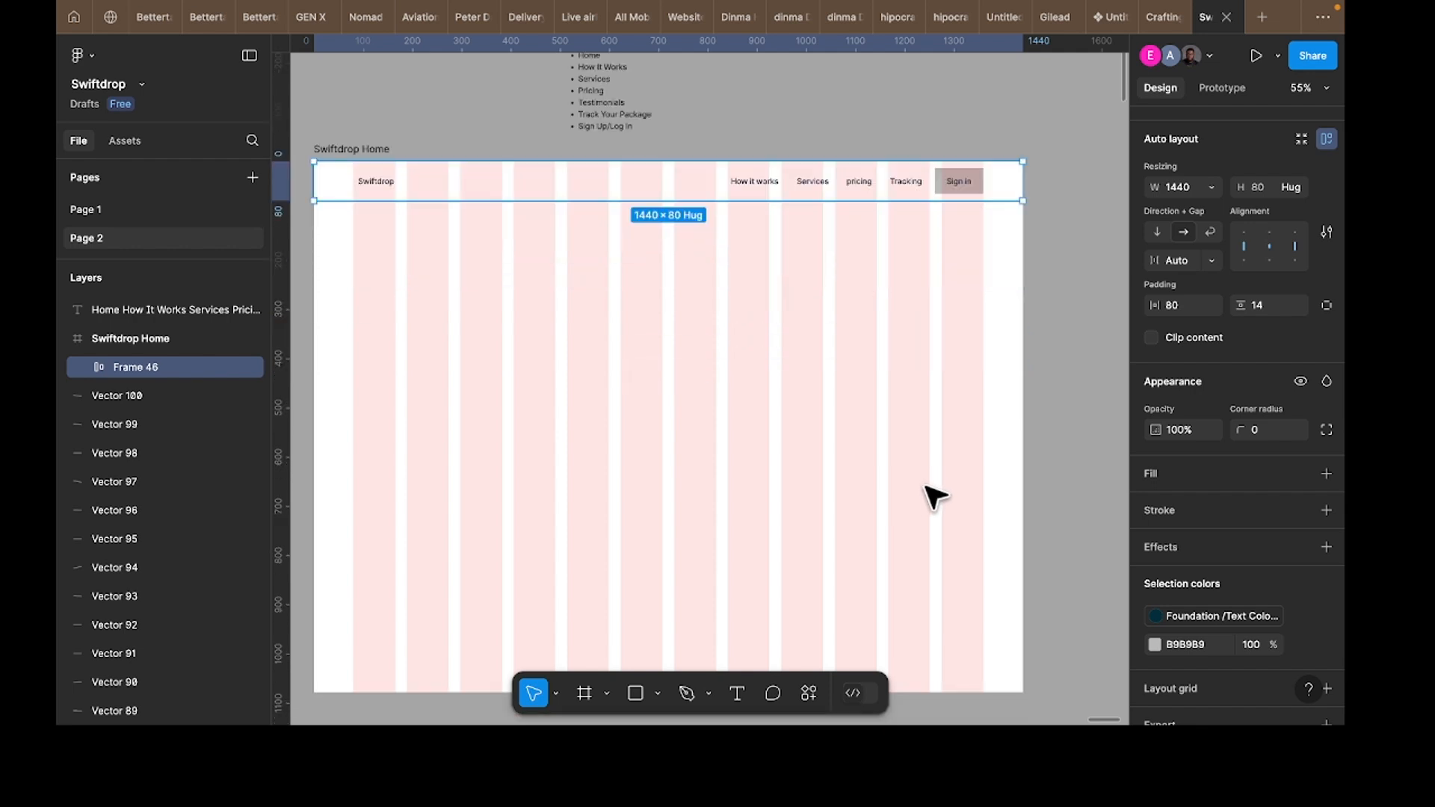
{"action": "scroll", "coordinate": [925, 490], "scroll_direction": "down", "scroll_amount": 2, "text": "ctrl"}
{"action": "scroll", "coordinate": [900, 473], "scroll_direction": "left", "scroll_amount": 6}
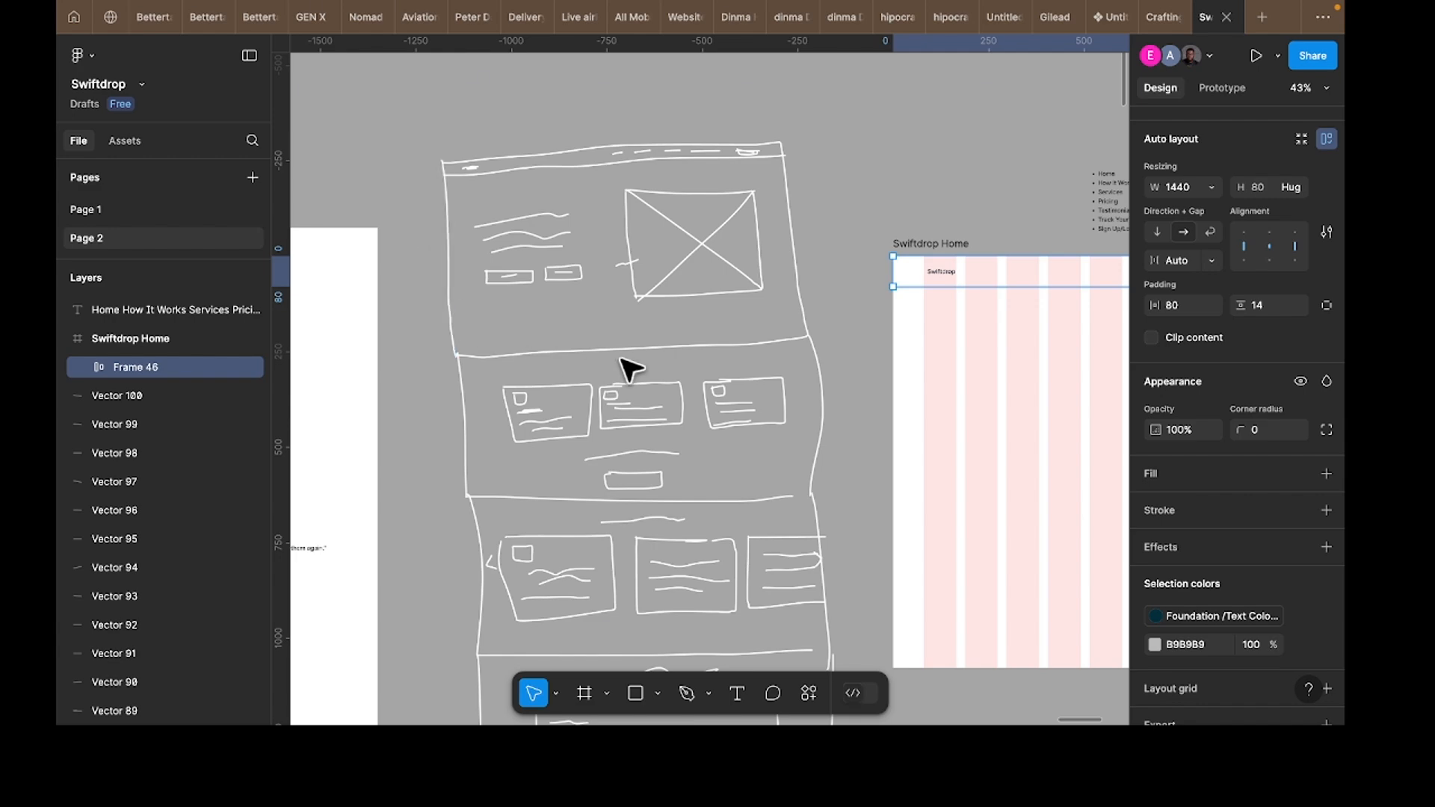
{"action": "scroll", "coordinate": [662, 404], "scroll_direction": "down", "scroll_amount": 1, "text": "ctrl"}
{"action": "scroll", "coordinate": [650, 402], "scroll_direction": "left", "scroll_amount": 5}
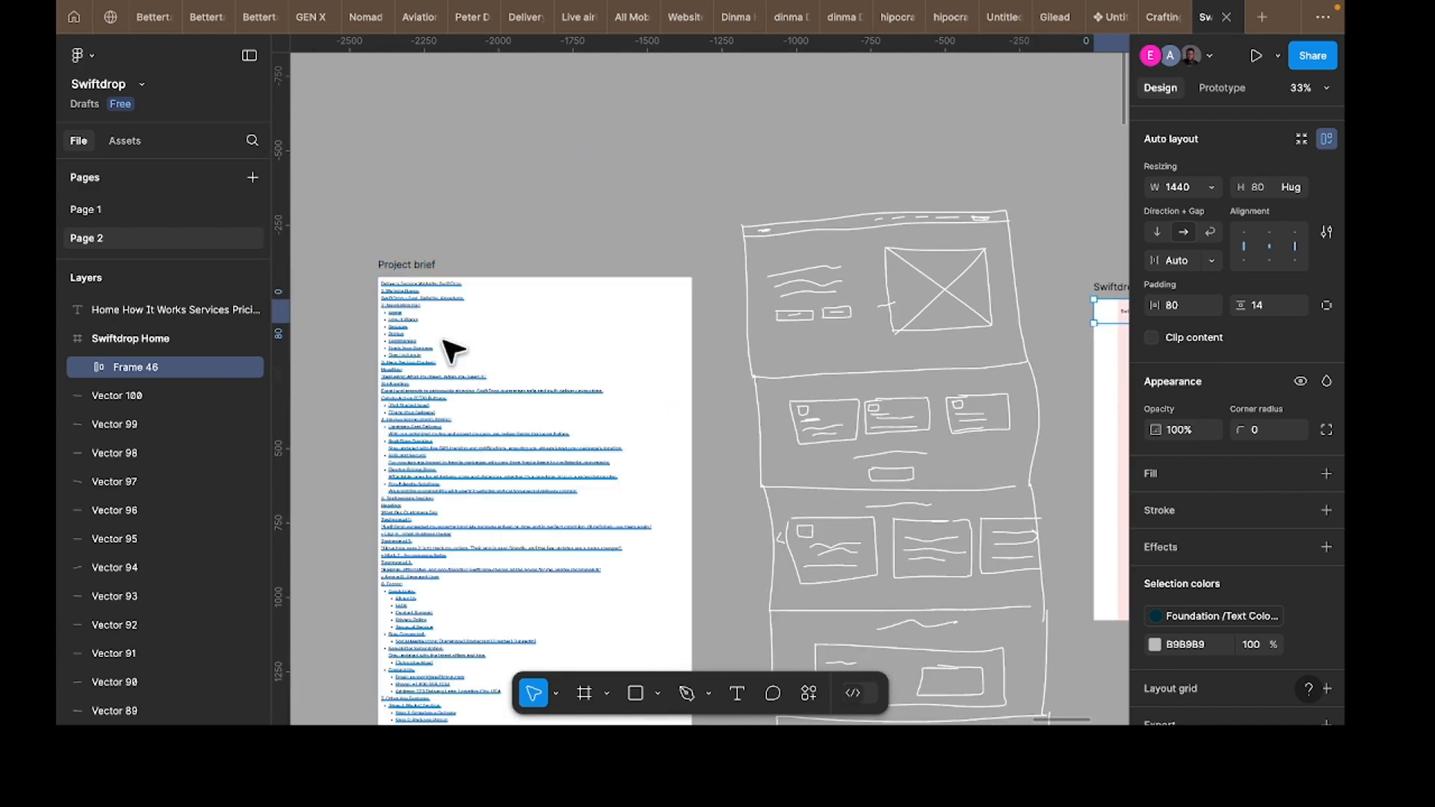
{"action": "scroll", "coordinate": [406, 326], "scroll_direction": "up", "scroll_amount": 1, "text": "ctrl"}
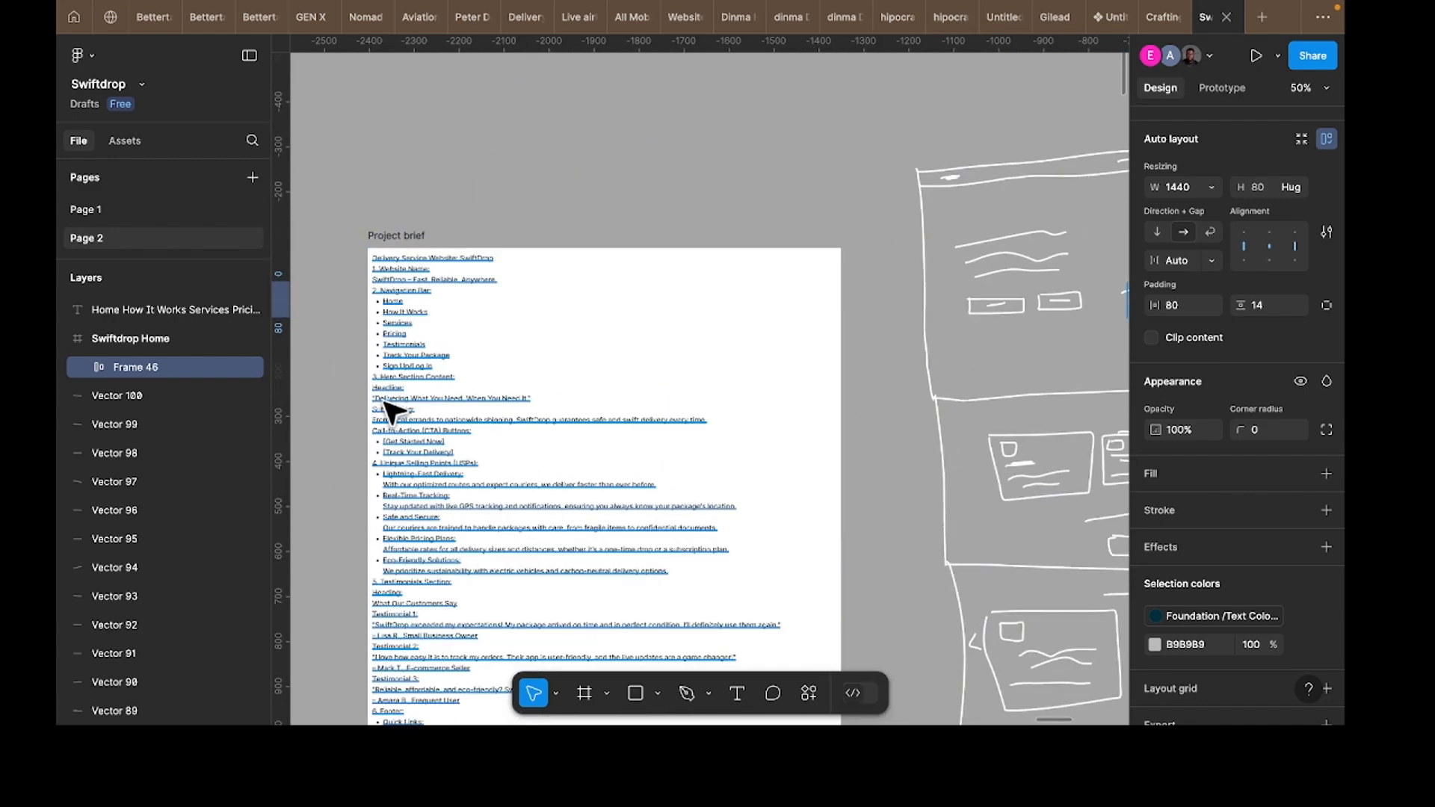
{"action": "scroll", "coordinate": [388, 409], "scroll_direction": "up", "scroll_amount": 5}
{"action": "left_click", "coordinate": [369, 392]}
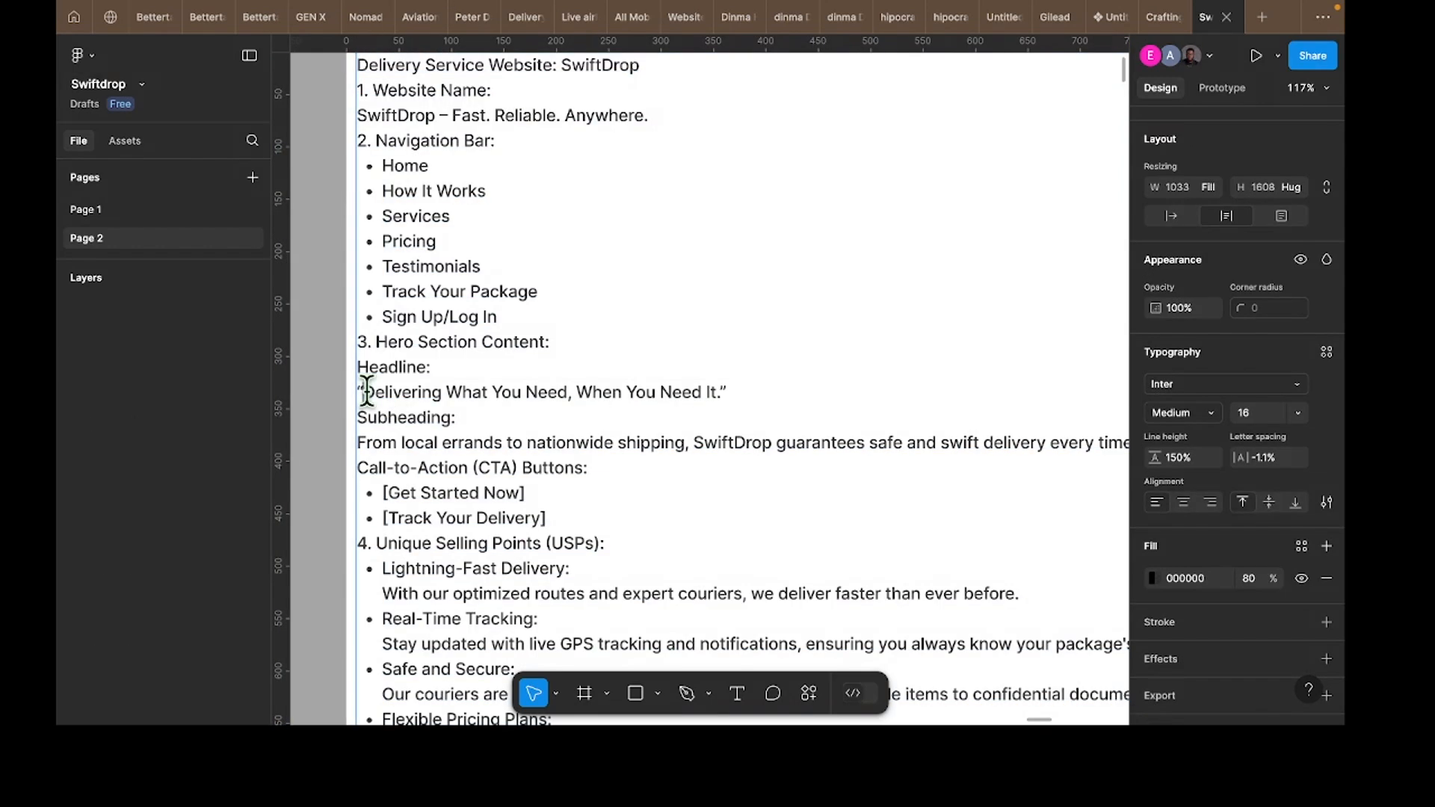
{"action": "double_click", "coordinate": [367, 392]}
{"action": "left_click", "coordinate": [367, 391]}
{"action": "left_click_drag", "start_coordinate": [366, 392], "coordinate": [746, 385]}
{"action": "key", "text": "ctrl+c"}
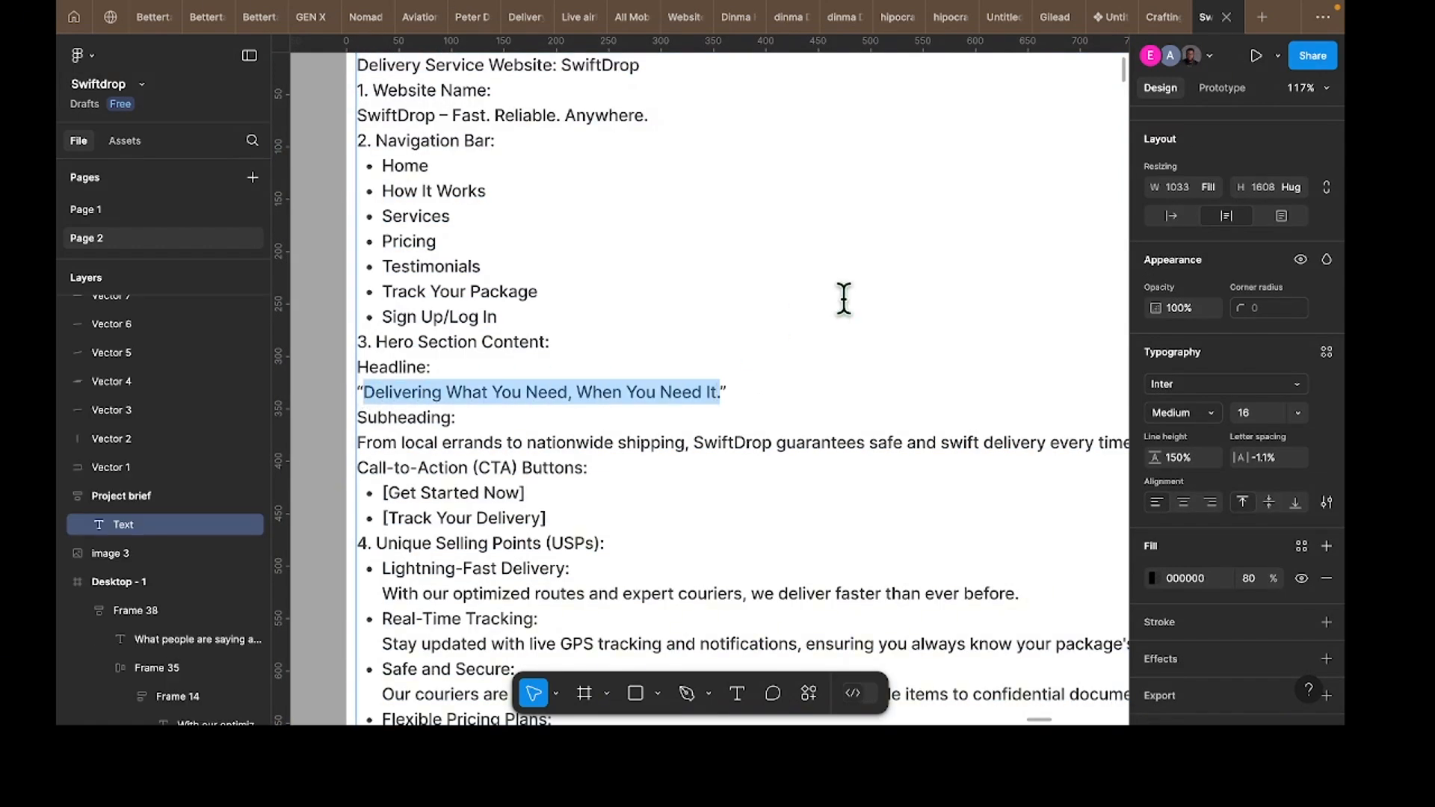
Step: Add a text layer below the navigation bar in the Swiftdrop Home frame containing the copied headline
{"action": "scroll", "coordinate": [852, 295], "scroll_direction": "down", "scroll_amount": 5}
{"action": "key", "text": "Escape"}
{"action": "scroll", "coordinate": [863, 295], "scroll_direction": "right", "scroll_amount": 10}
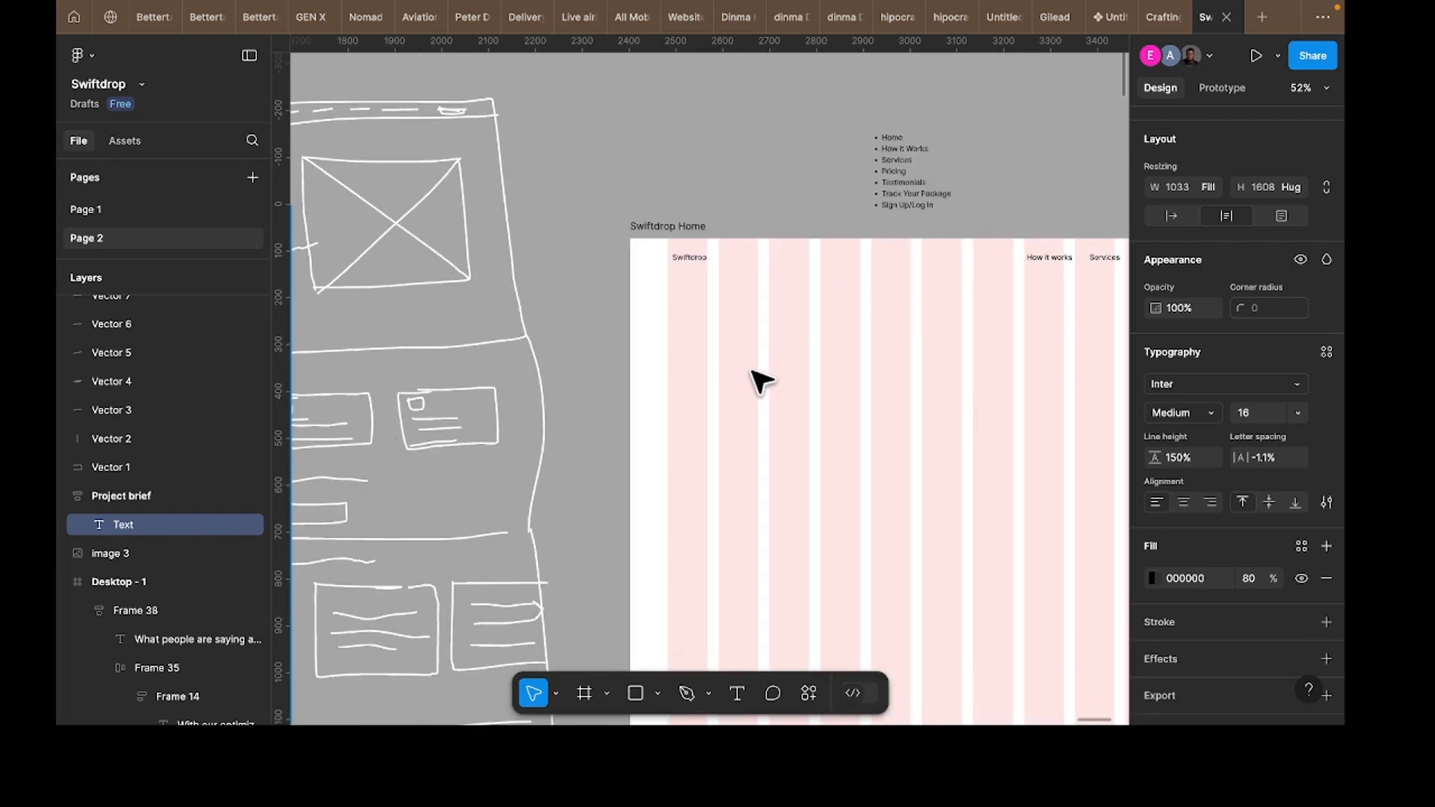
{"action": "scroll", "coordinate": [761, 381], "scroll_direction": "right", "scroll_amount": 3}
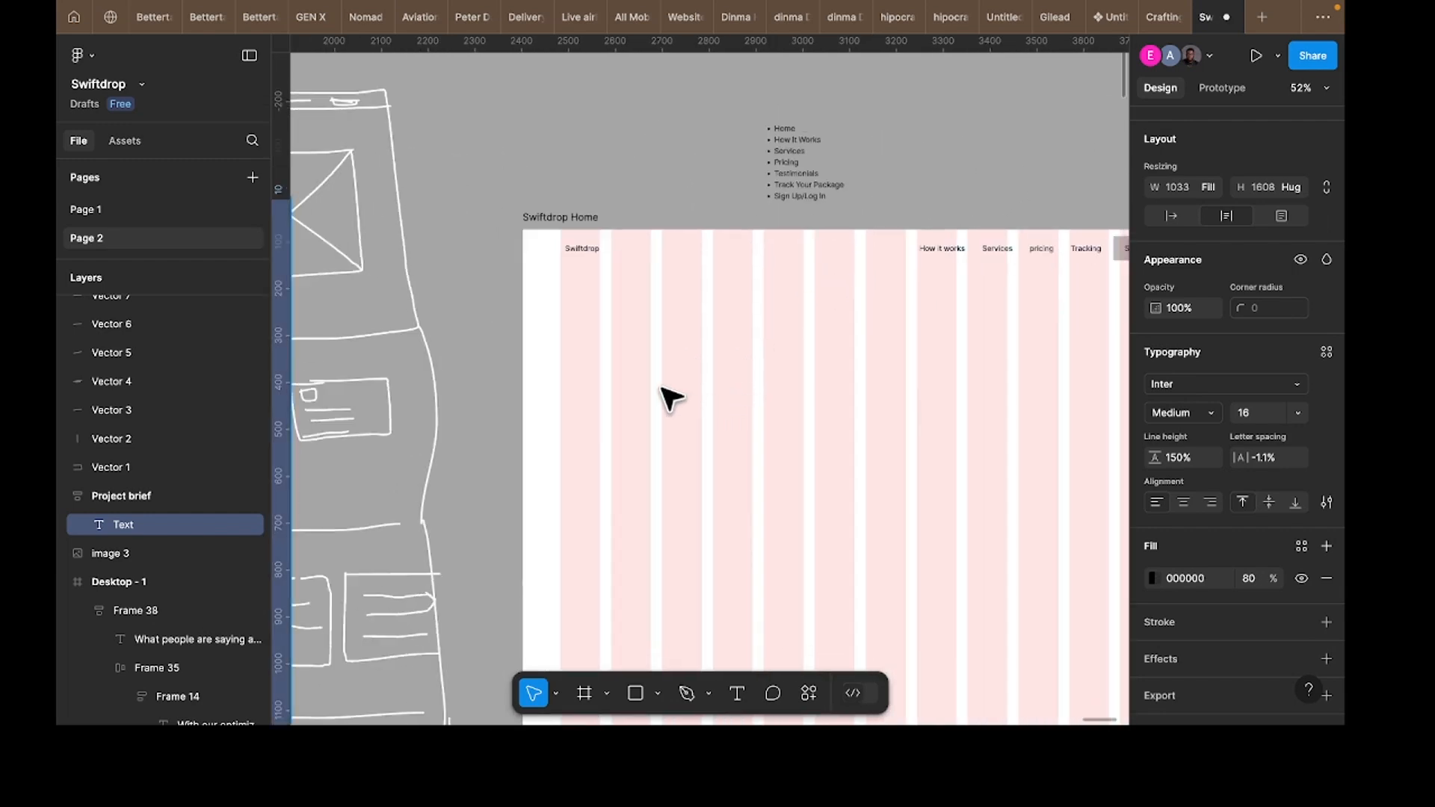
{"action": "key", "text": "t"}
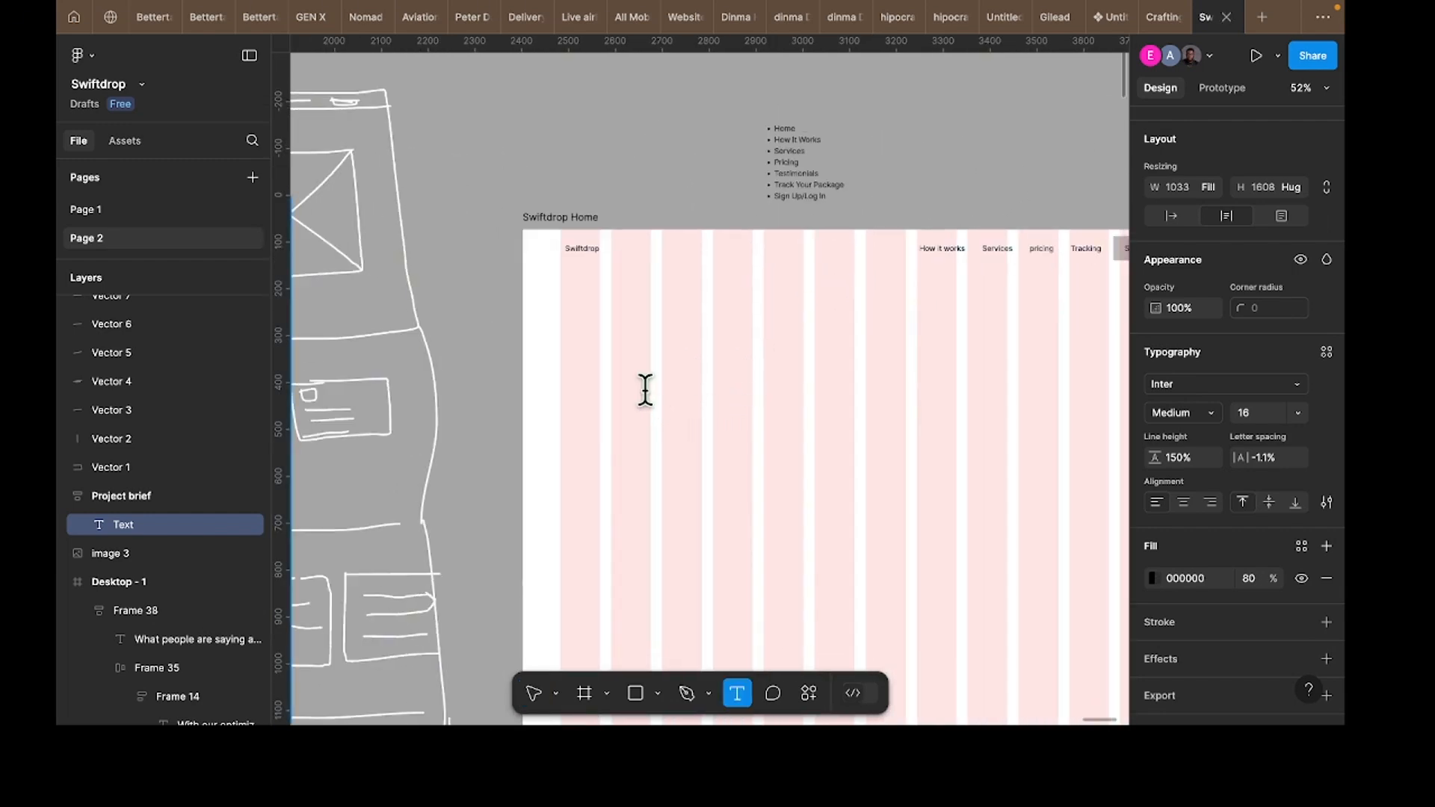
{"action": "left_click", "coordinate": [803, 437]}
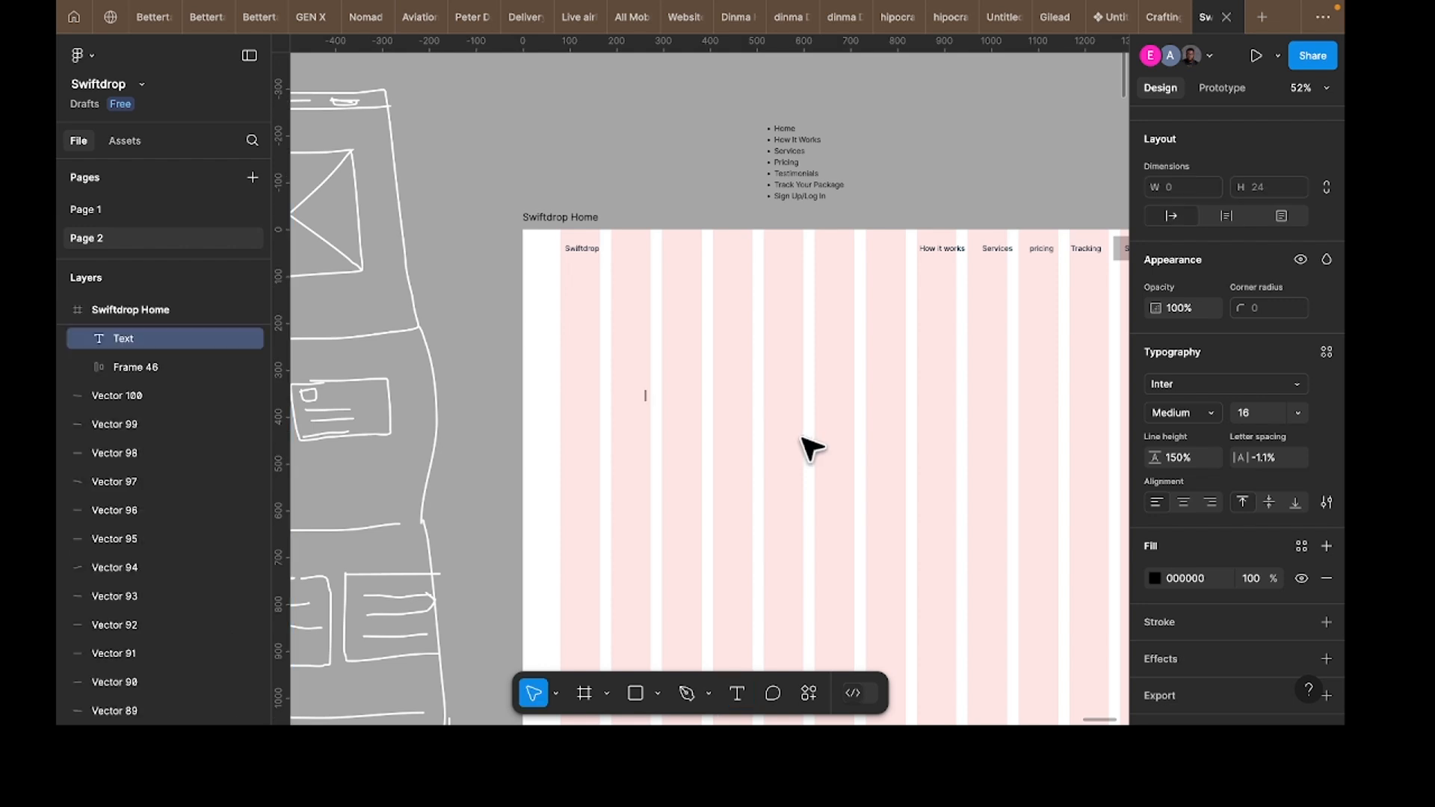
{"action": "key", "text": "ctrl+v"}
{"action": "key", "text": "Escape"}
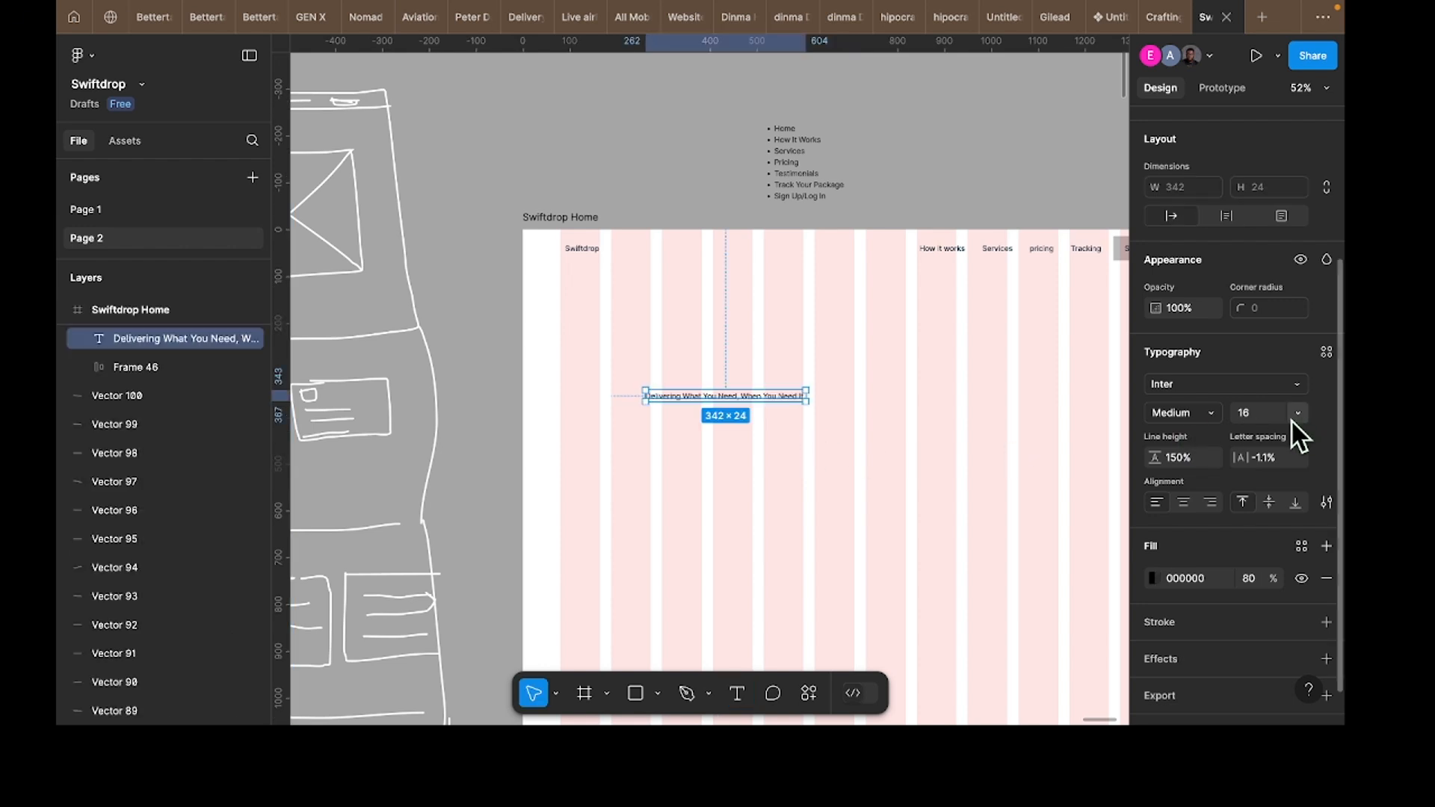
Step: Set the headline's font size to 56 and narrow its text box to about 555 wide so it wraps
{"action": "left_click", "coordinate": [1255, 415]}
{"action": "key", "text": "Return"}
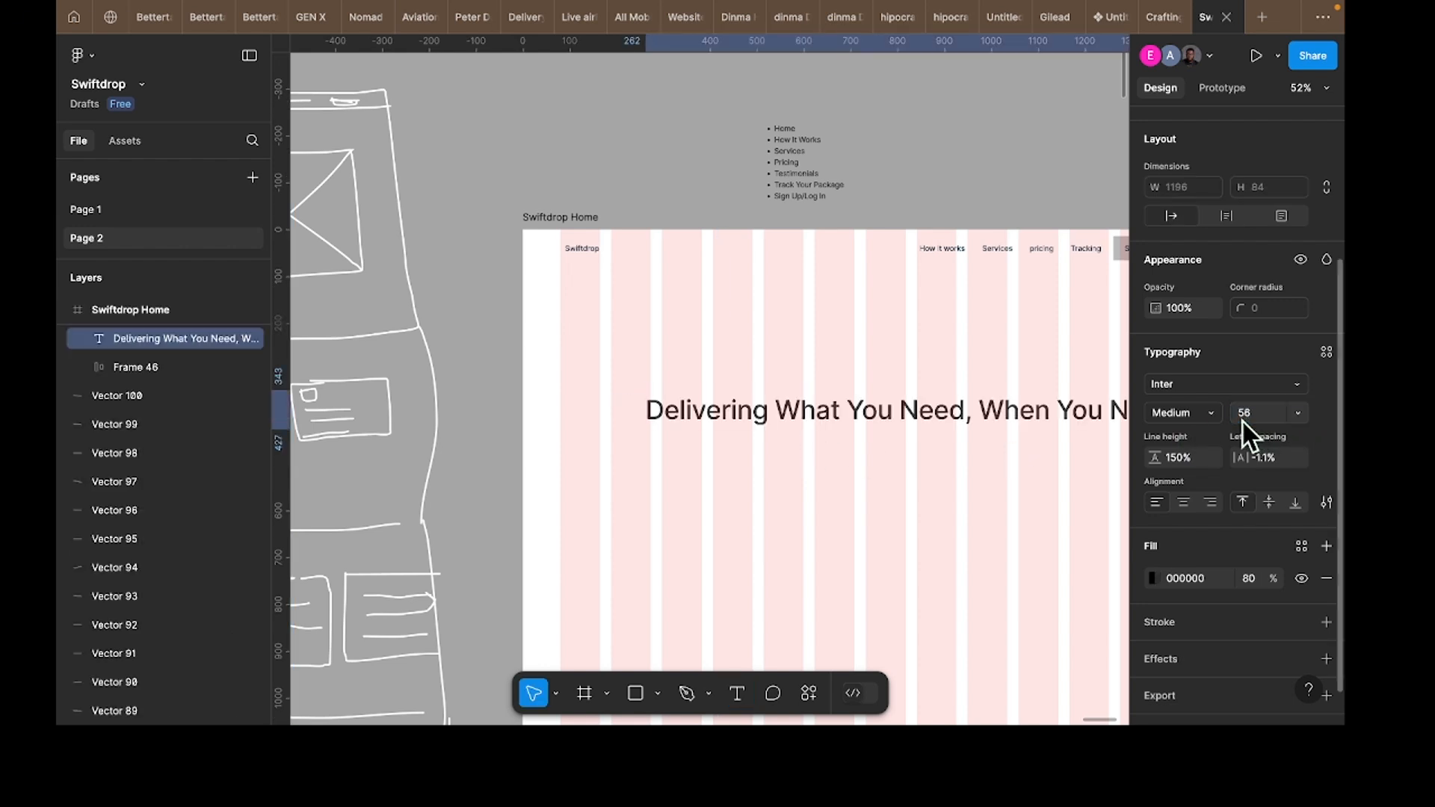
{"action": "scroll", "coordinate": [1074, 448], "scroll_direction": "right", "scroll_amount": 4}
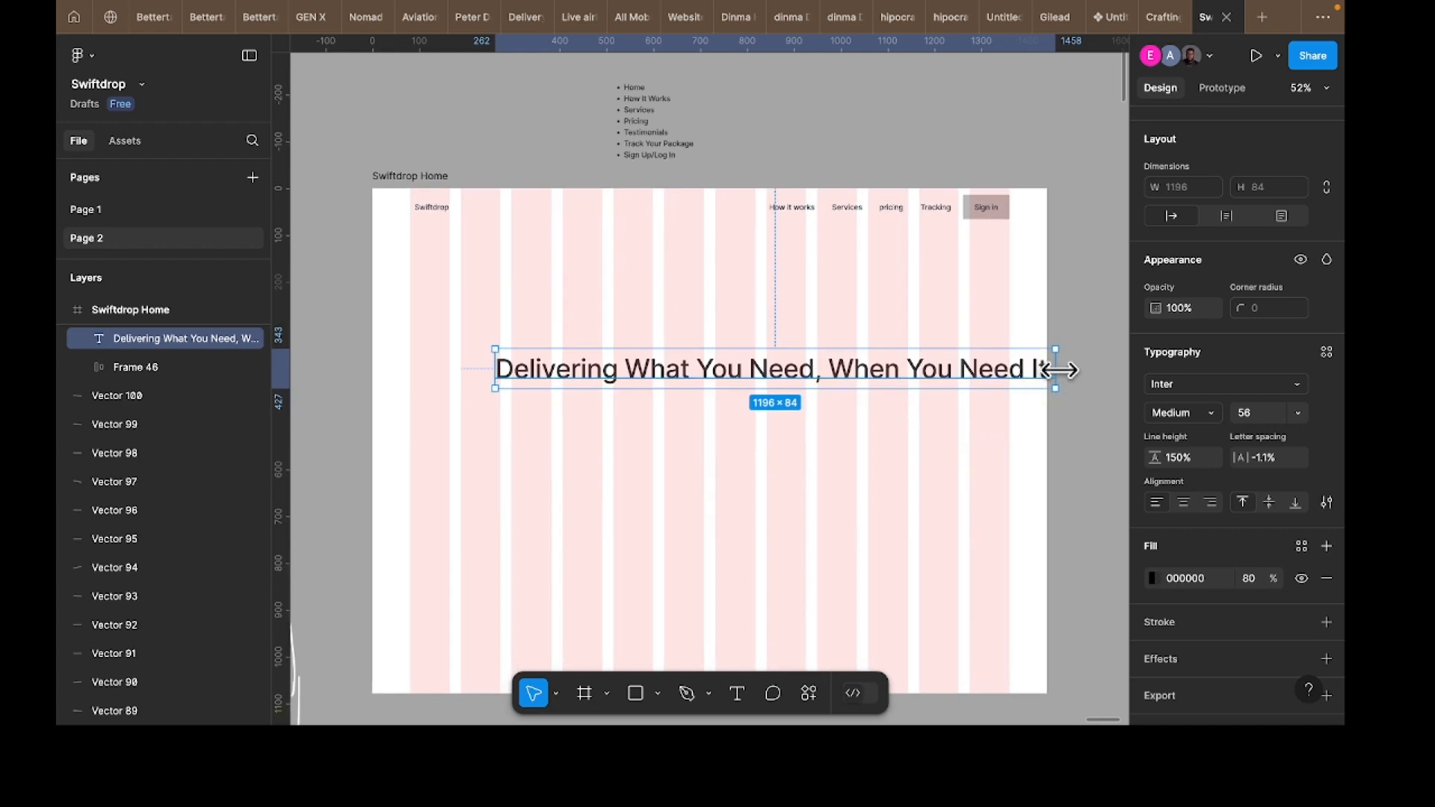
{"action": "left_click_drag", "start_coordinate": [1045, 370], "coordinate": [754, 367]}
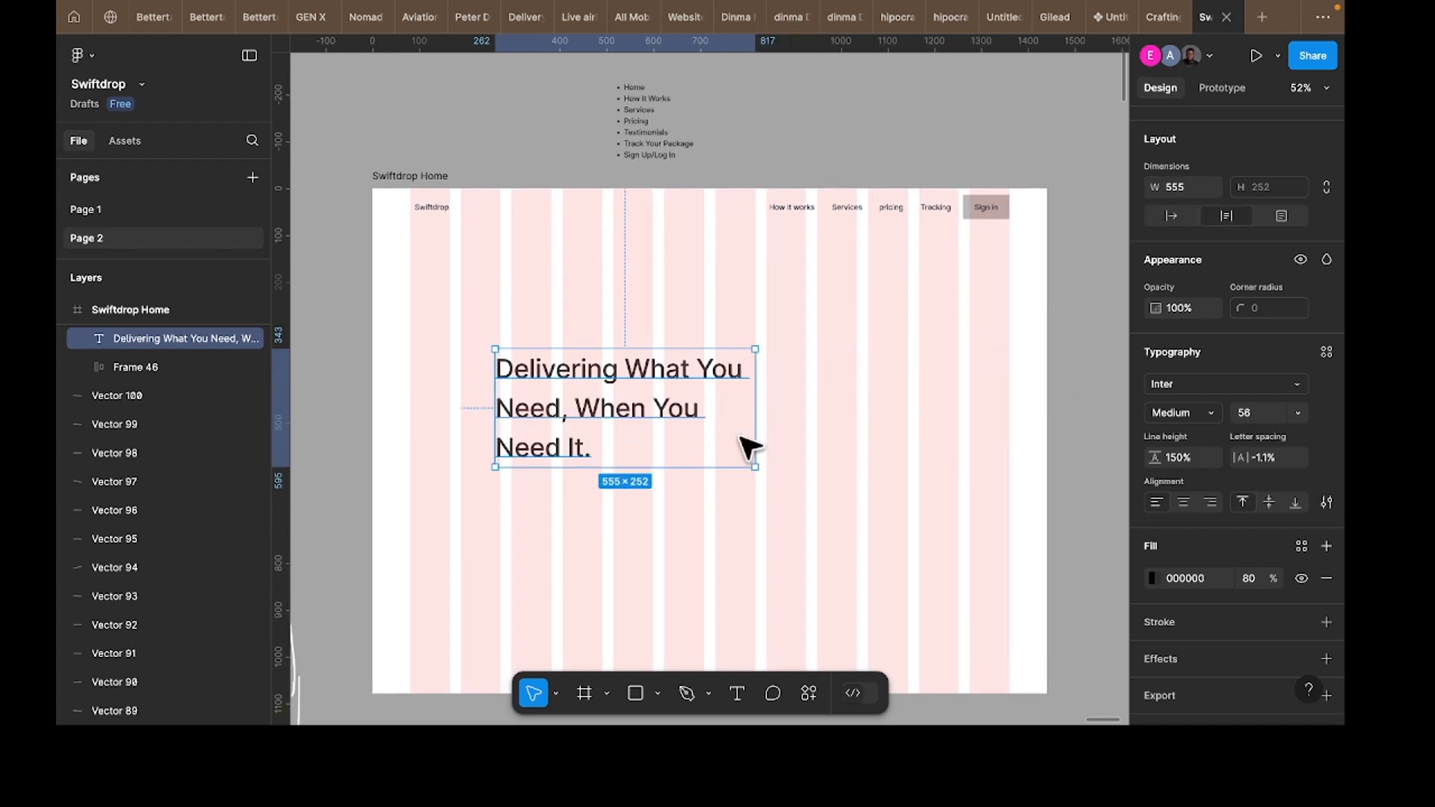
Step: Move the headline to start at the first column, in line with the "Swiftdrop" logo frame
{"action": "scroll", "coordinate": [747, 449], "scroll_direction": "up", "scroll_amount": 2}
{"action": "scroll", "coordinate": [748, 448], "scroll_direction": "left", "scroll_amount": 3}
{"action": "left_click_drag", "start_coordinate": [759, 471], "coordinate": [677, 450]}
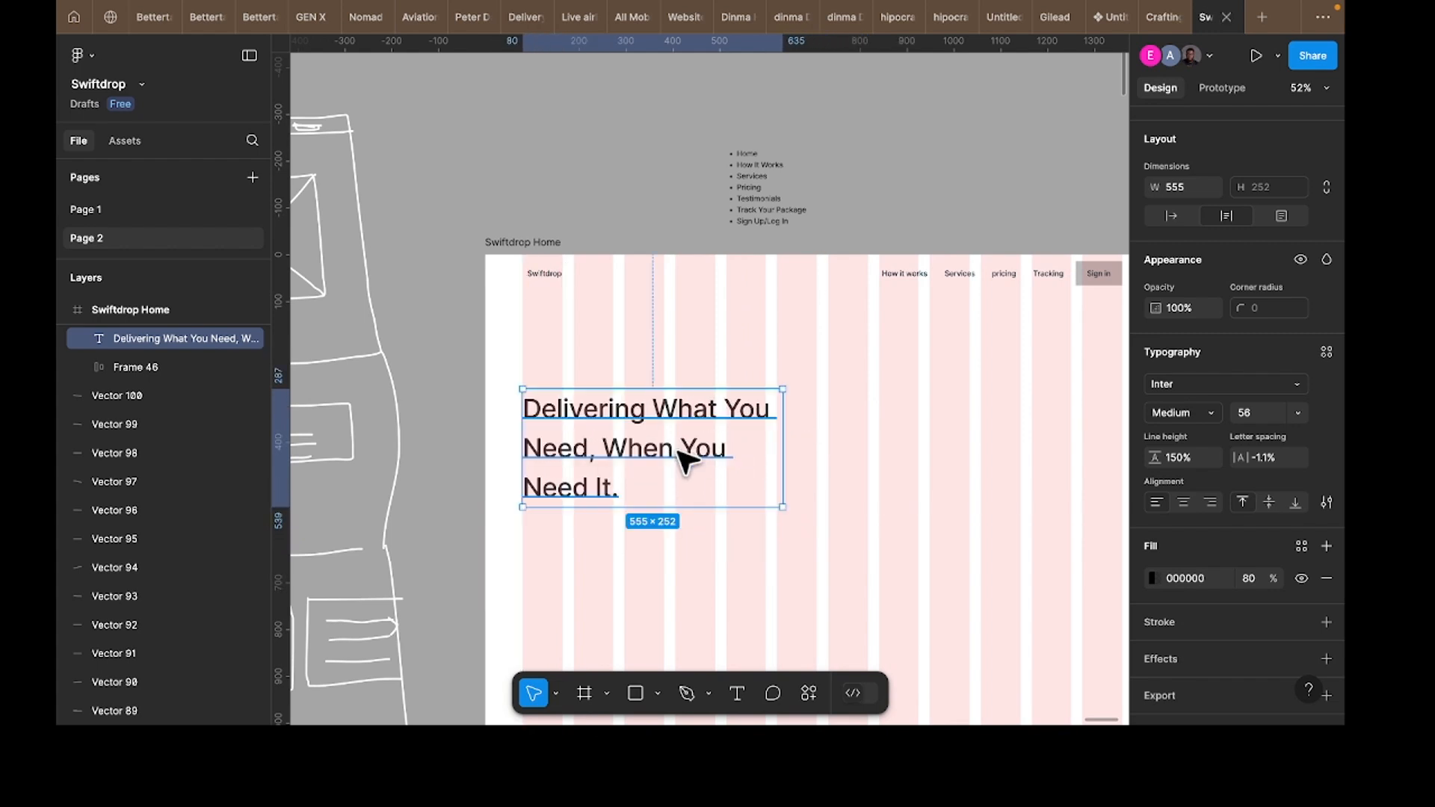
Step: Adjust the headline's text box to about 457 wide so its three lines break evenly
{"action": "scroll", "coordinate": [699, 452], "scroll_direction": "down", "scroll_amount": 3}
{"action": "scroll", "coordinate": [721, 448], "scroll_direction": "up", "scroll_amount": 6}
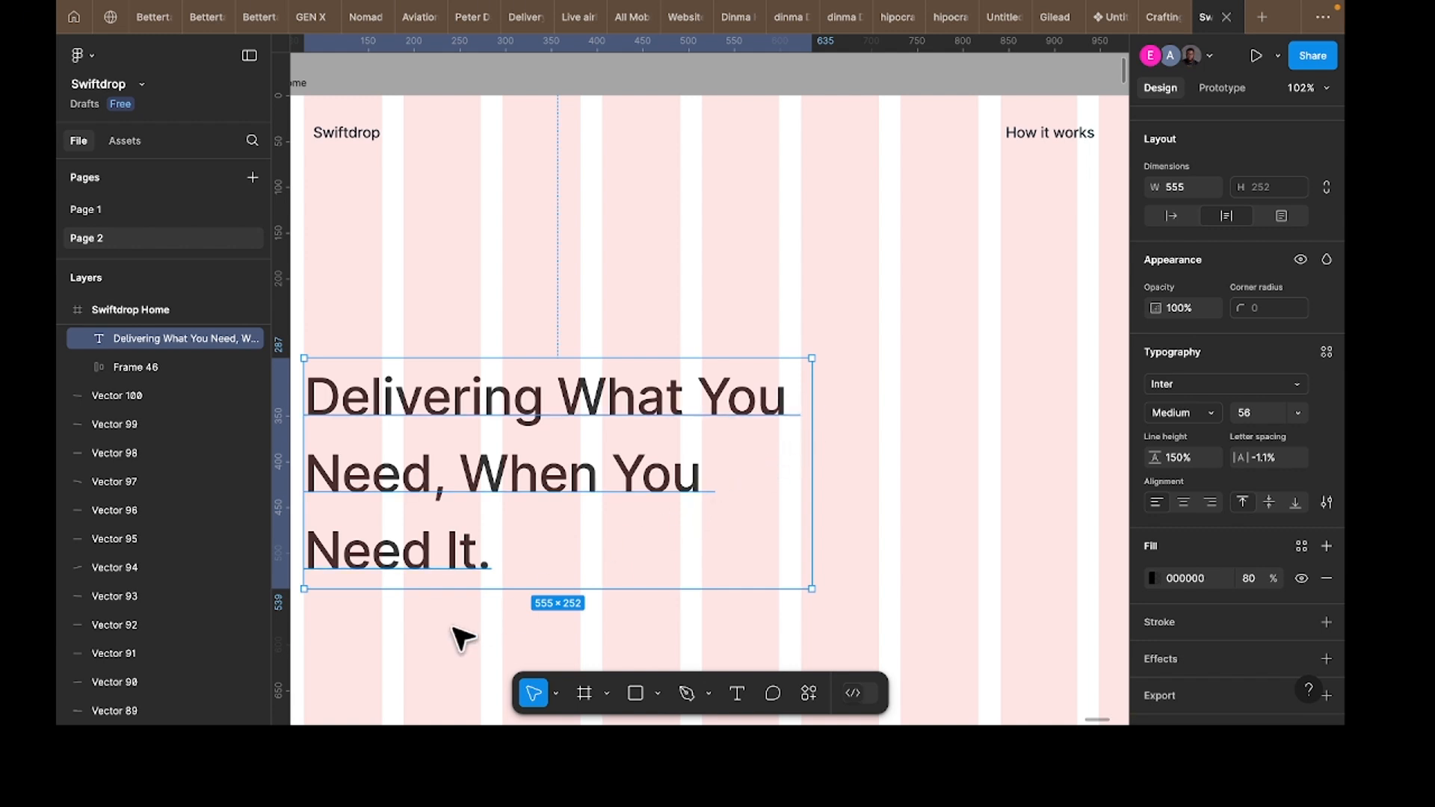
{"action": "left_click_drag", "start_coordinate": [812, 474], "coordinate": [853, 473]}
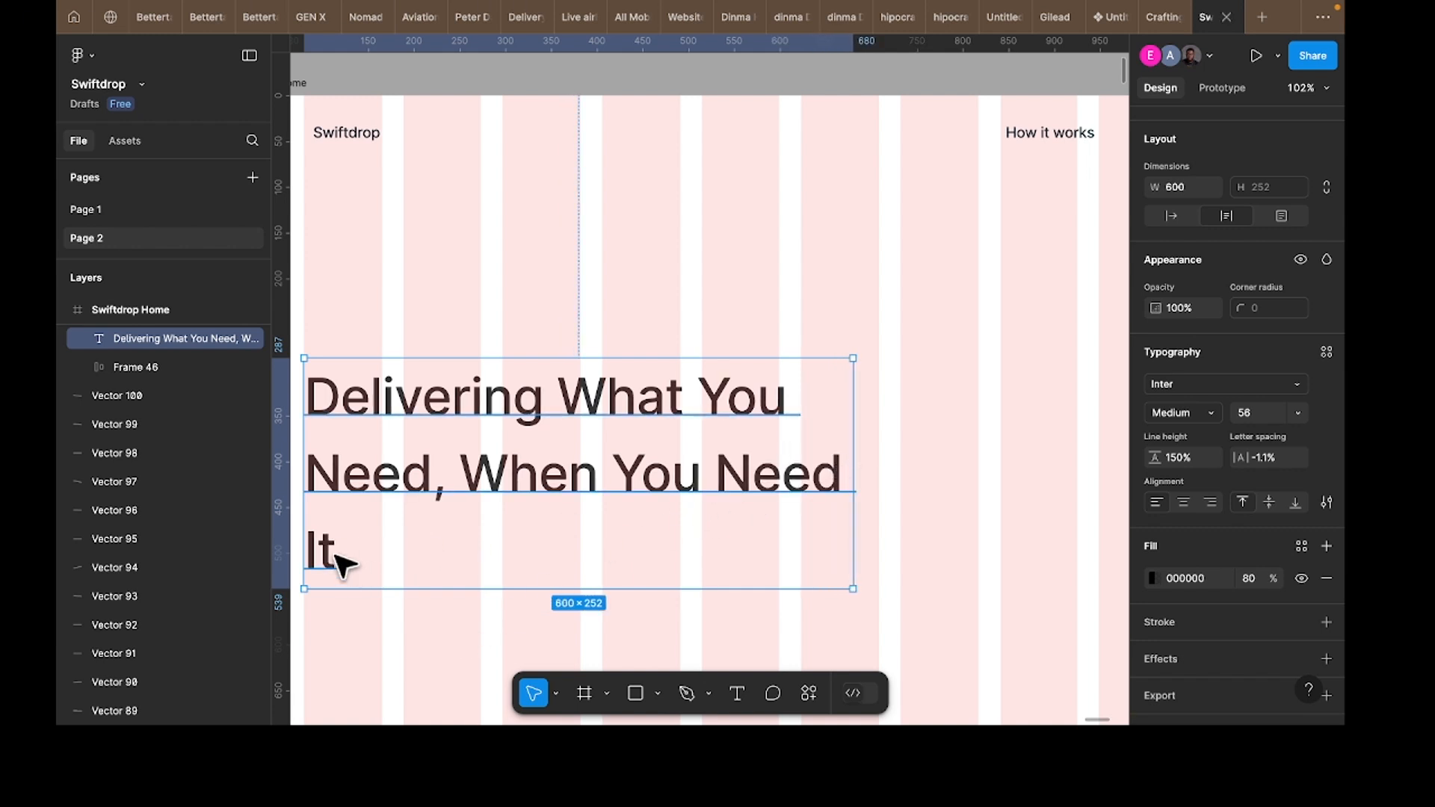
{"action": "left_click_drag", "start_coordinate": [834, 485], "coordinate": [666, 506]}
{"action": "scroll", "coordinate": [721, 471], "scroll_direction": "down", "scroll_amount": 5}
{"action": "scroll", "coordinate": [672, 508], "scroll_direction": "down", "scroll_amount": 3}
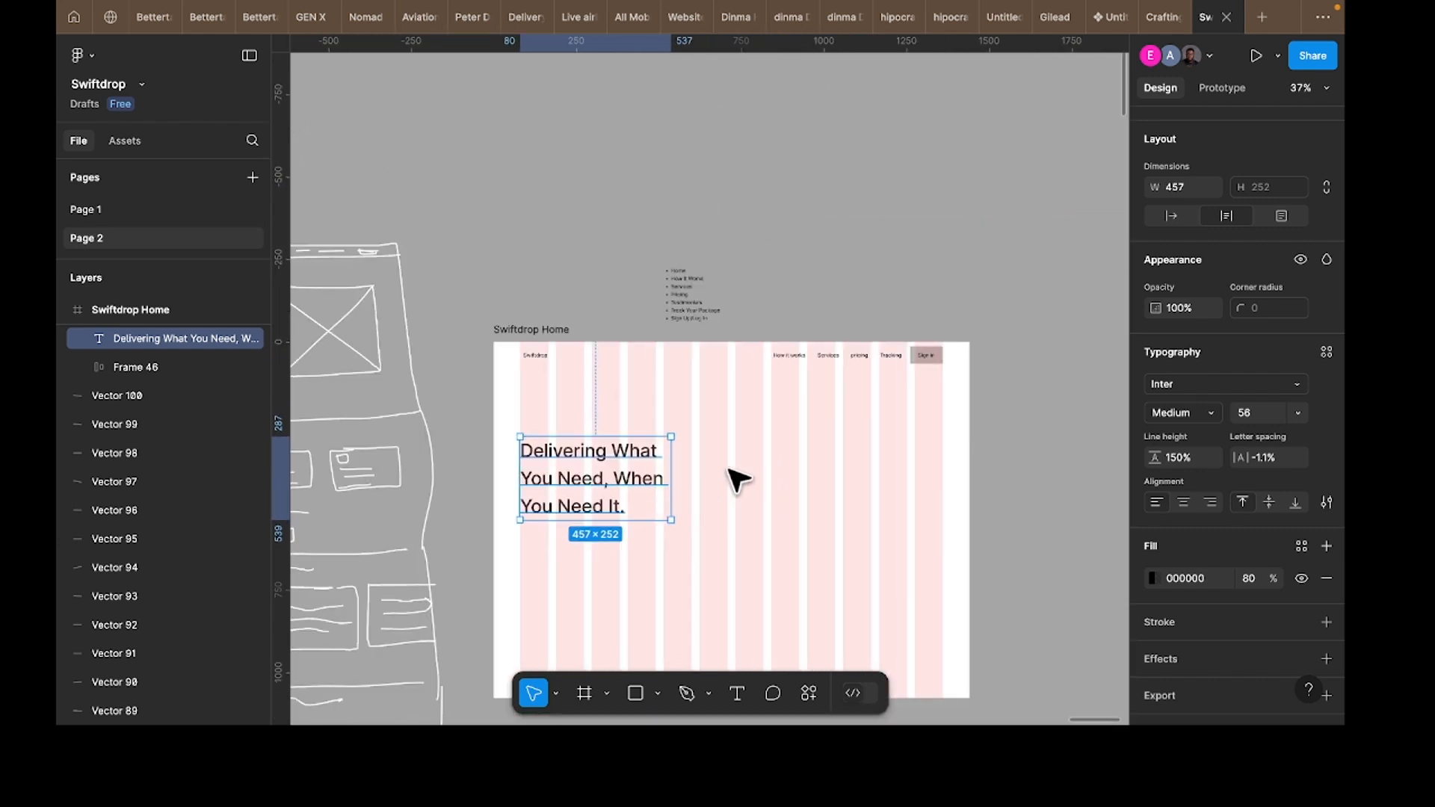
Step: Draw a hero image placeholder rectangle of about 628 × 504 beside the headline, ending at the last column
{"action": "key", "text": "r"}
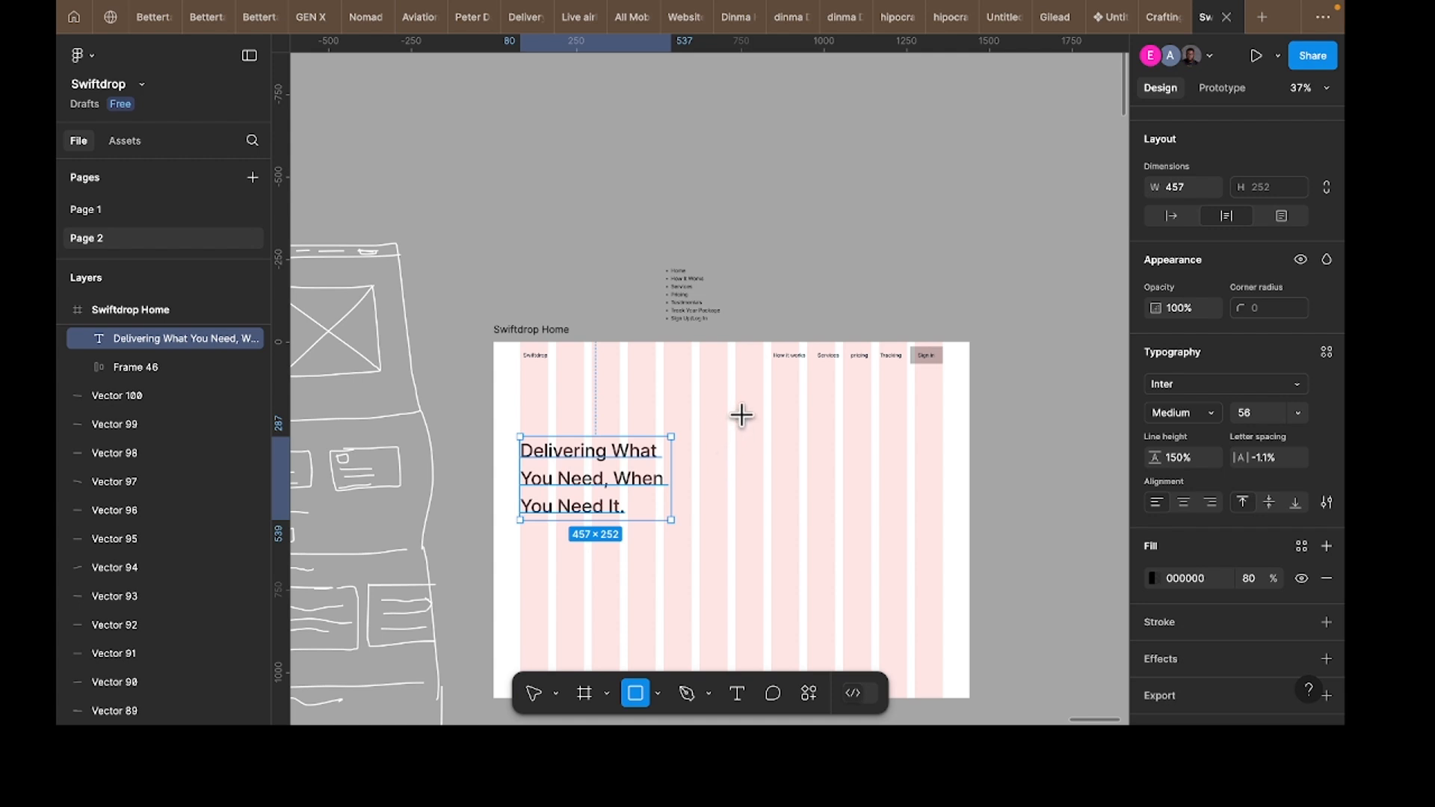
{"action": "left_click_drag", "start_coordinate": [735, 409], "coordinate": [944, 575]}
Step: Extend the Swiftdrop Home frame downward to a height of about 3877
{"action": "left_click", "coordinate": [570, 334]}
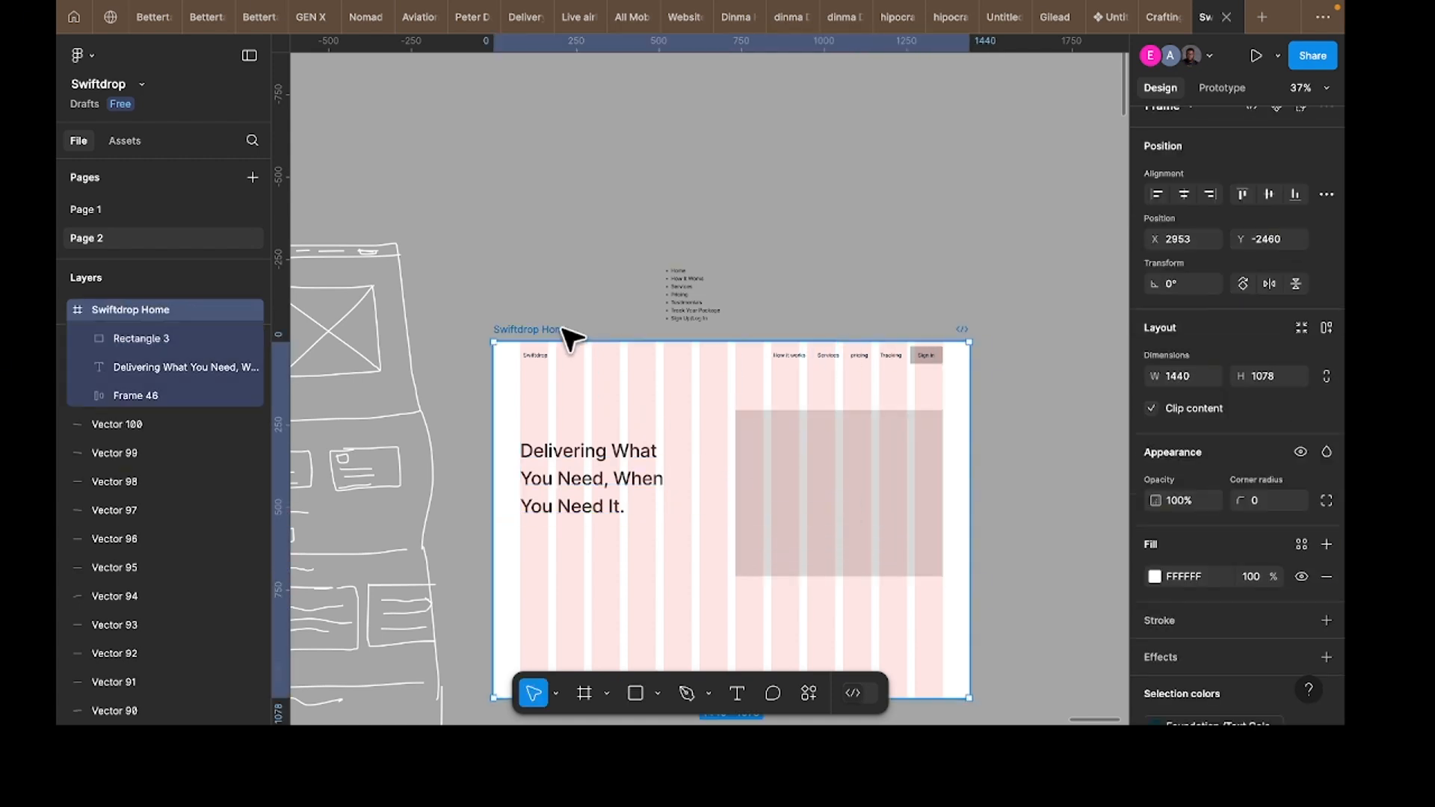
{"action": "scroll", "coordinate": [662, 397], "scroll_direction": "down", "scroll_amount": 4}
{"action": "left_click_drag", "start_coordinate": [730, 407], "coordinate": [747, 723]}
{"action": "scroll", "coordinate": [778, 366], "scroll_direction": "up", "scroll_amount": 10}
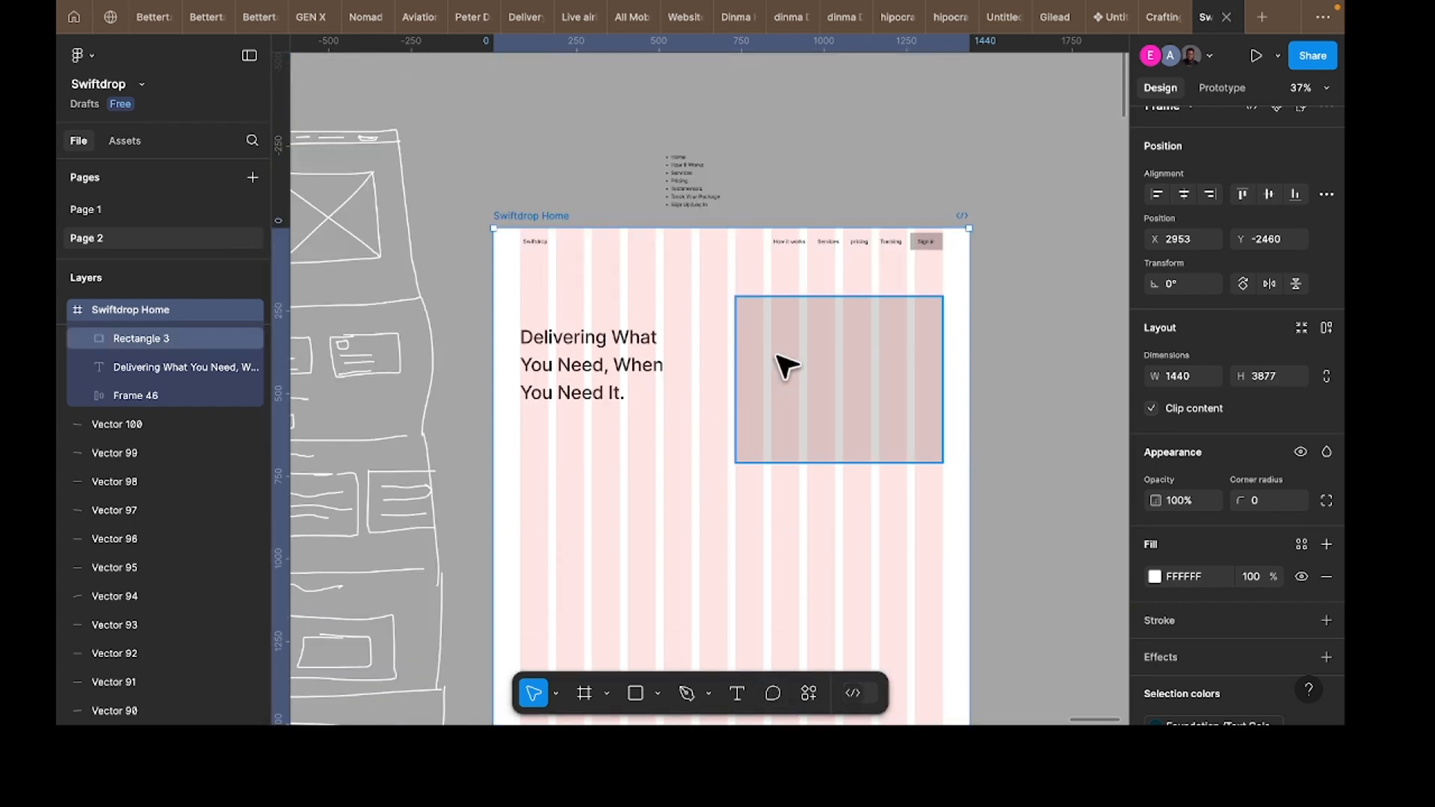
Step: Copy the hero subheading sentence beginning "From local errands to nationwide shipping" from the Project brief text
{"action": "left_click", "coordinate": [796, 374]}
{"action": "scroll", "coordinate": [613, 385], "scroll_direction": "left", "scroll_amount": 10}
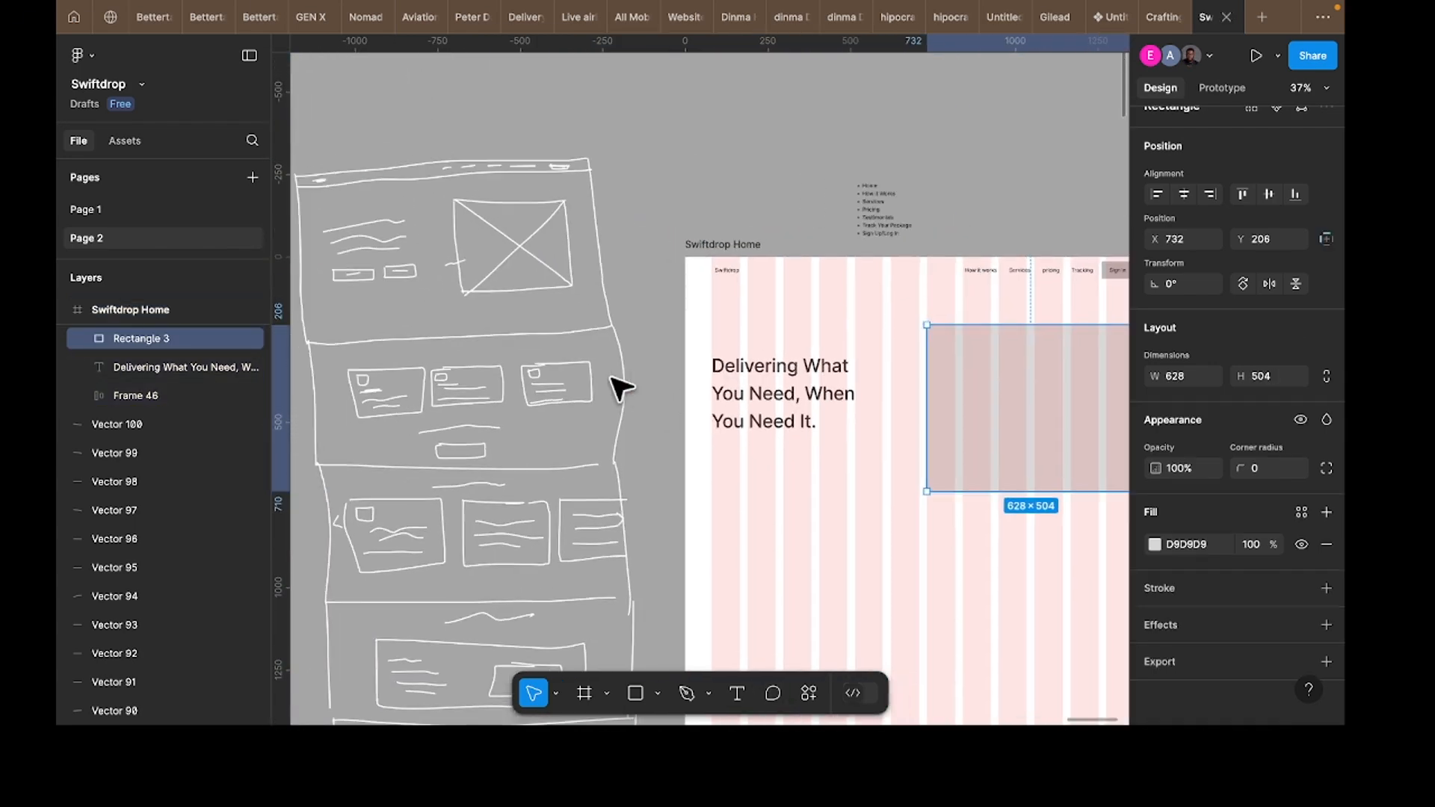
{"action": "scroll", "coordinate": [535, 343], "scroll_direction": "up", "scroll_amount": 5}
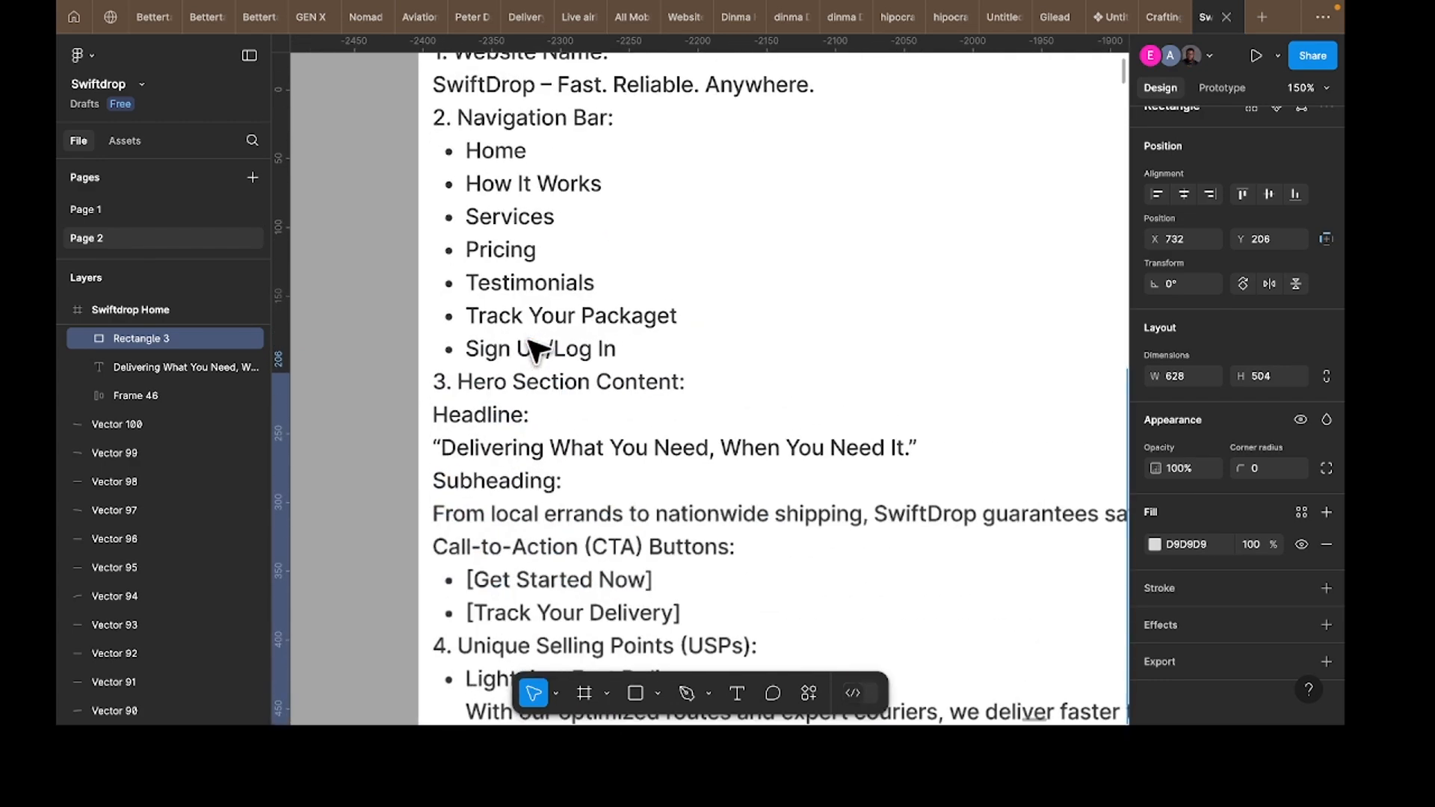
{"action": "scroll", "coordinate": [471, 513], "scroll_direction": "down", "scroll_amount": 2}
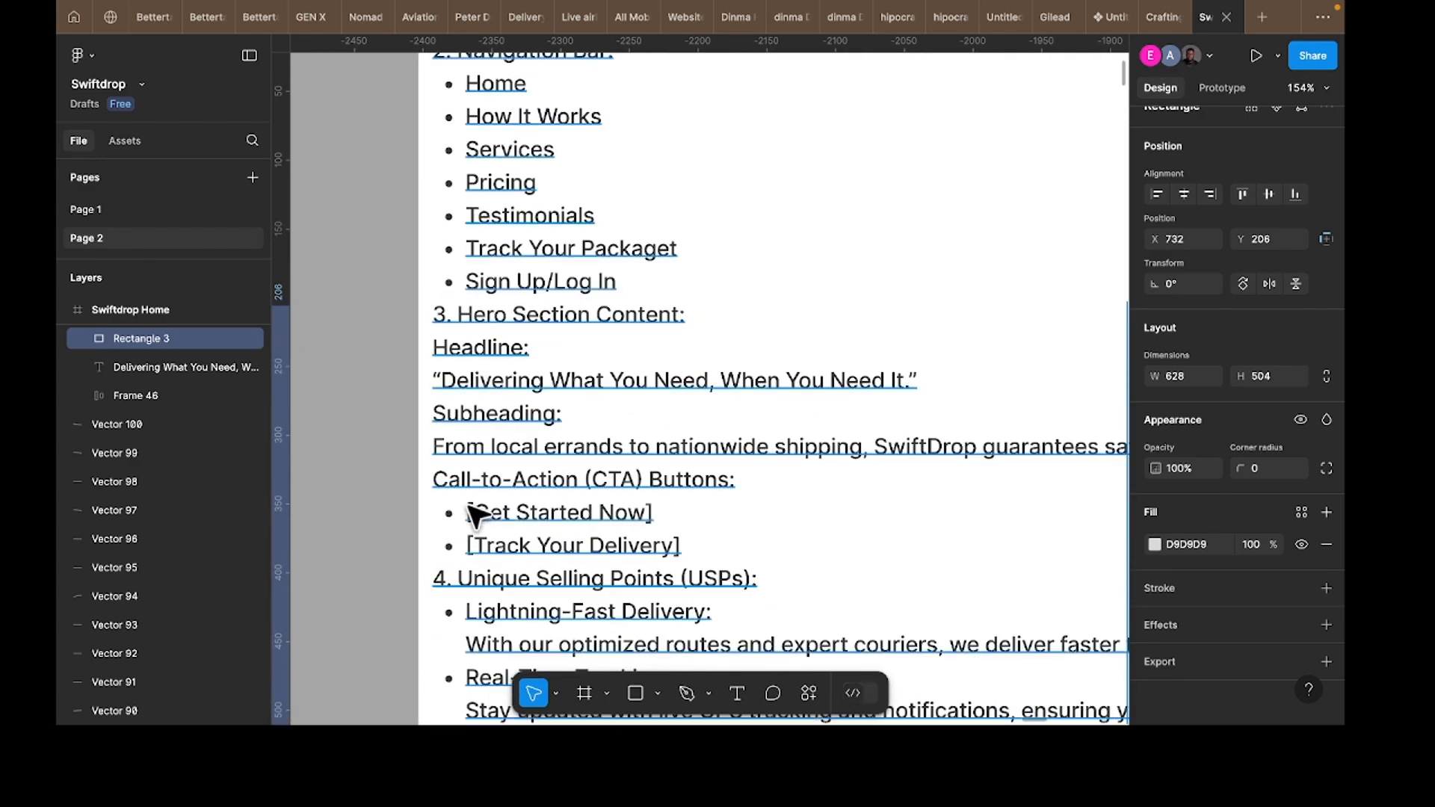
{"action": "double_click", "coordinate": [451, 446]}
{"action": "left_click", "coordinate": [450, 446]}
{"action": "left_click", "coordinate": [435, 444]}
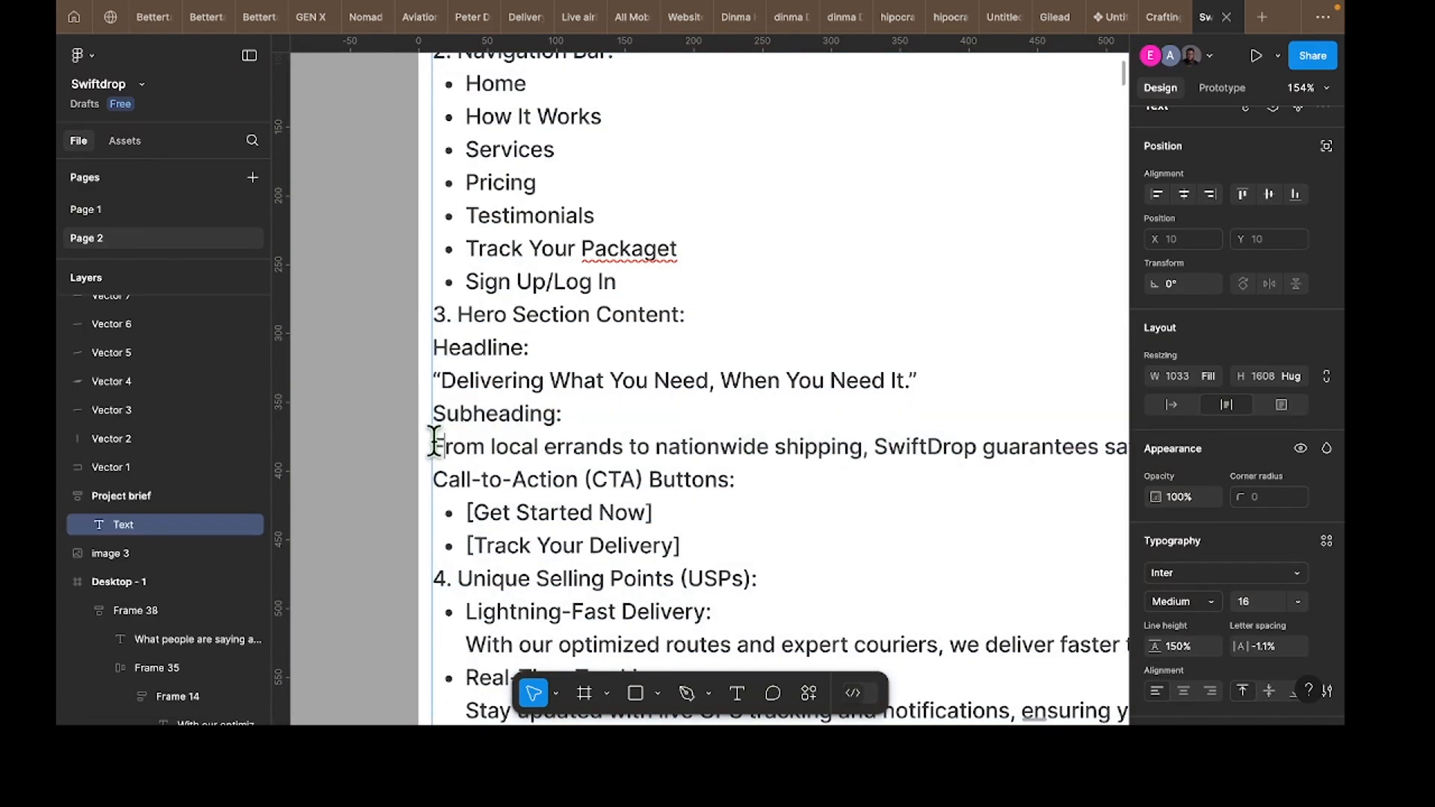
{"action": "left_click_drag", "start_coordinate": [433, 446], "coordinate": [988, 449]}
{"action": "key", "text": "ctrl+c"}
{"action": "key", "text": "Escape"}
Step: Apply the library text colour T500 to the headline in the Swiftdrop Home frame
{"action": "scroll", "coordinate": [925, 314], "scroll_direction": "down", "scroll_amount": 5}
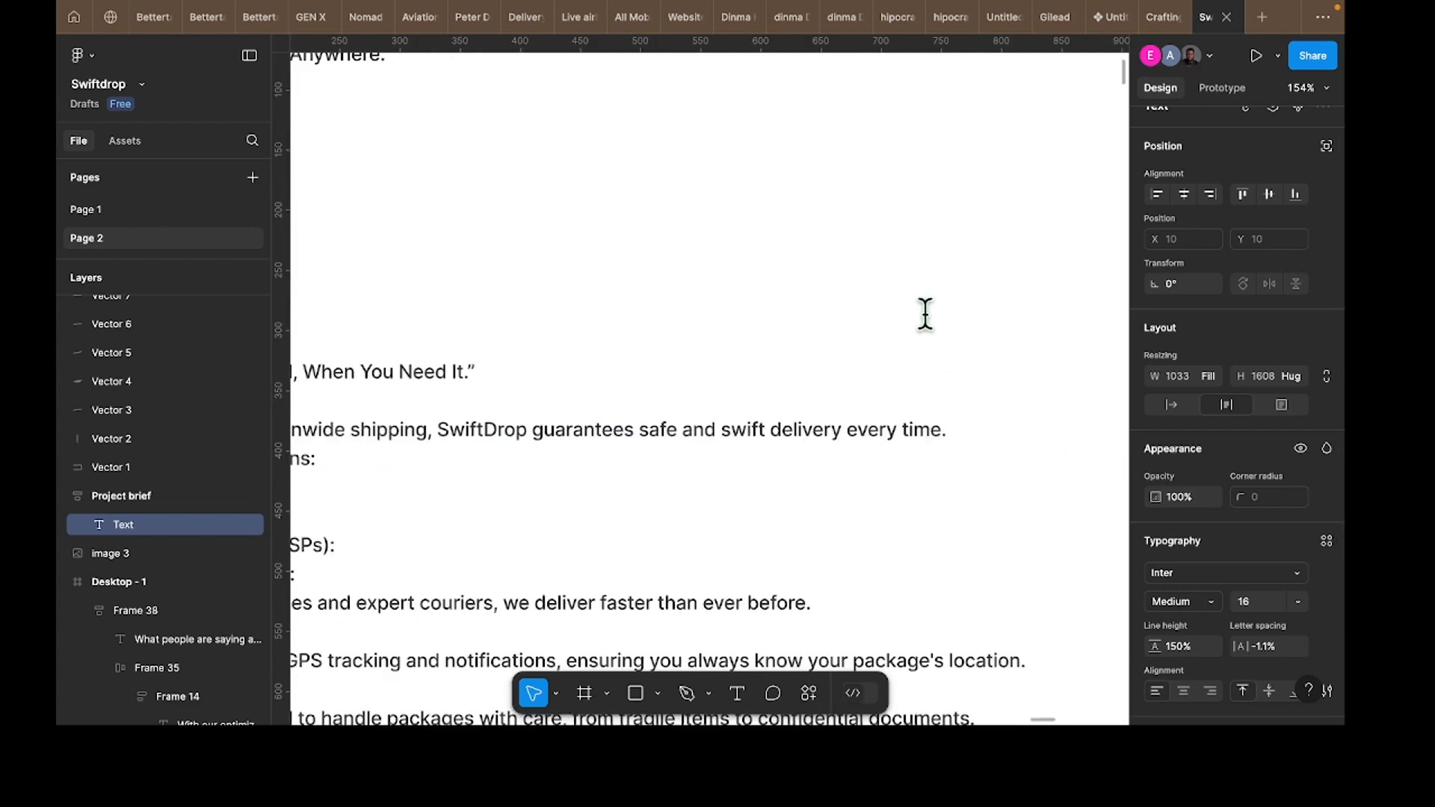
{"action": "scroll", "coordinate": [929, 320], "scroll_direction": "right", "scroll_amount": 10}
{"action": "scroll", "coordinate": [933, 323], "scroll_direction": "right", "scroll_amount": 5}
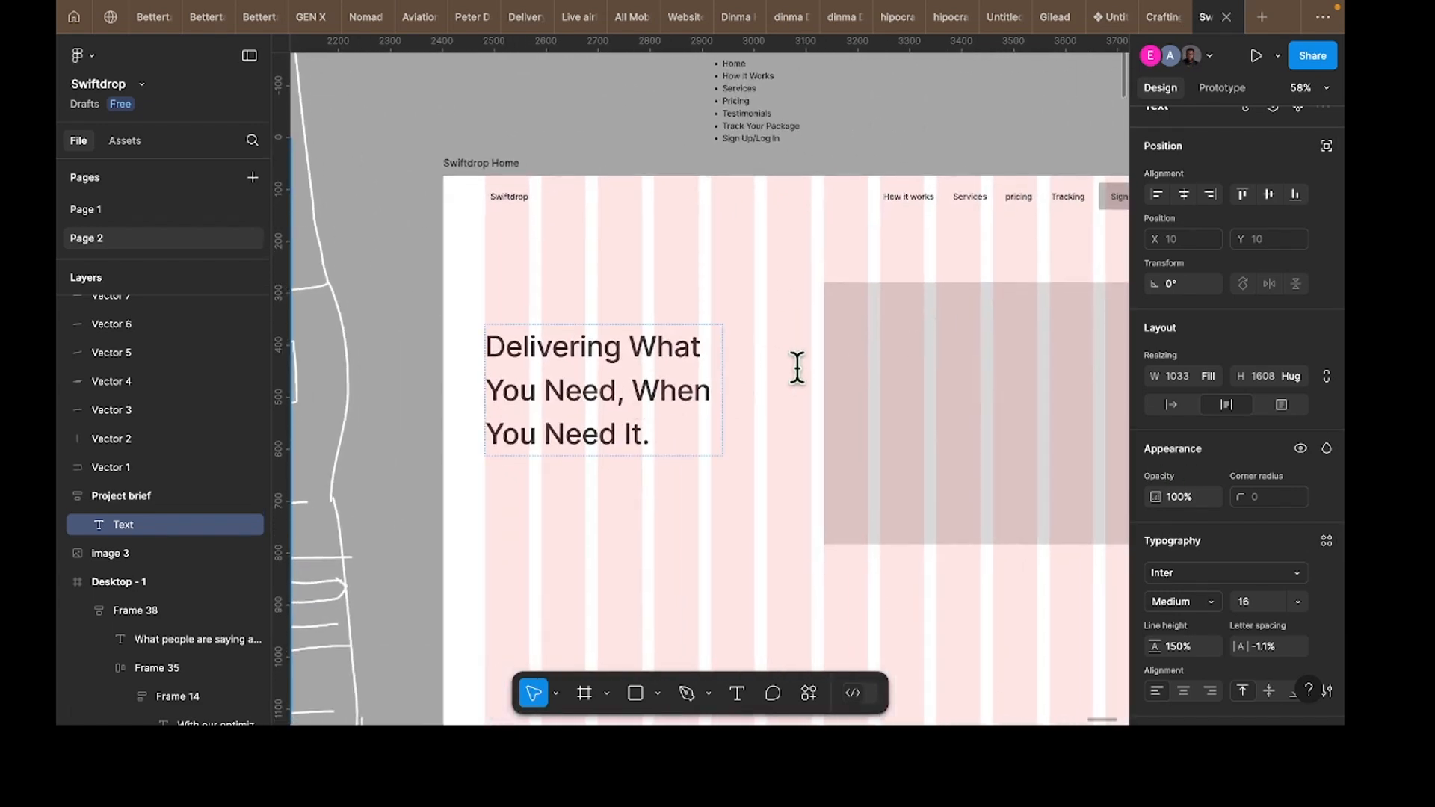
{"action": "left_click", "coordinate": [698, 346]}
{"action": "scroll", "coordinate": [1215, 559], "scroll_direction": "down", "scroll_amount": 3}
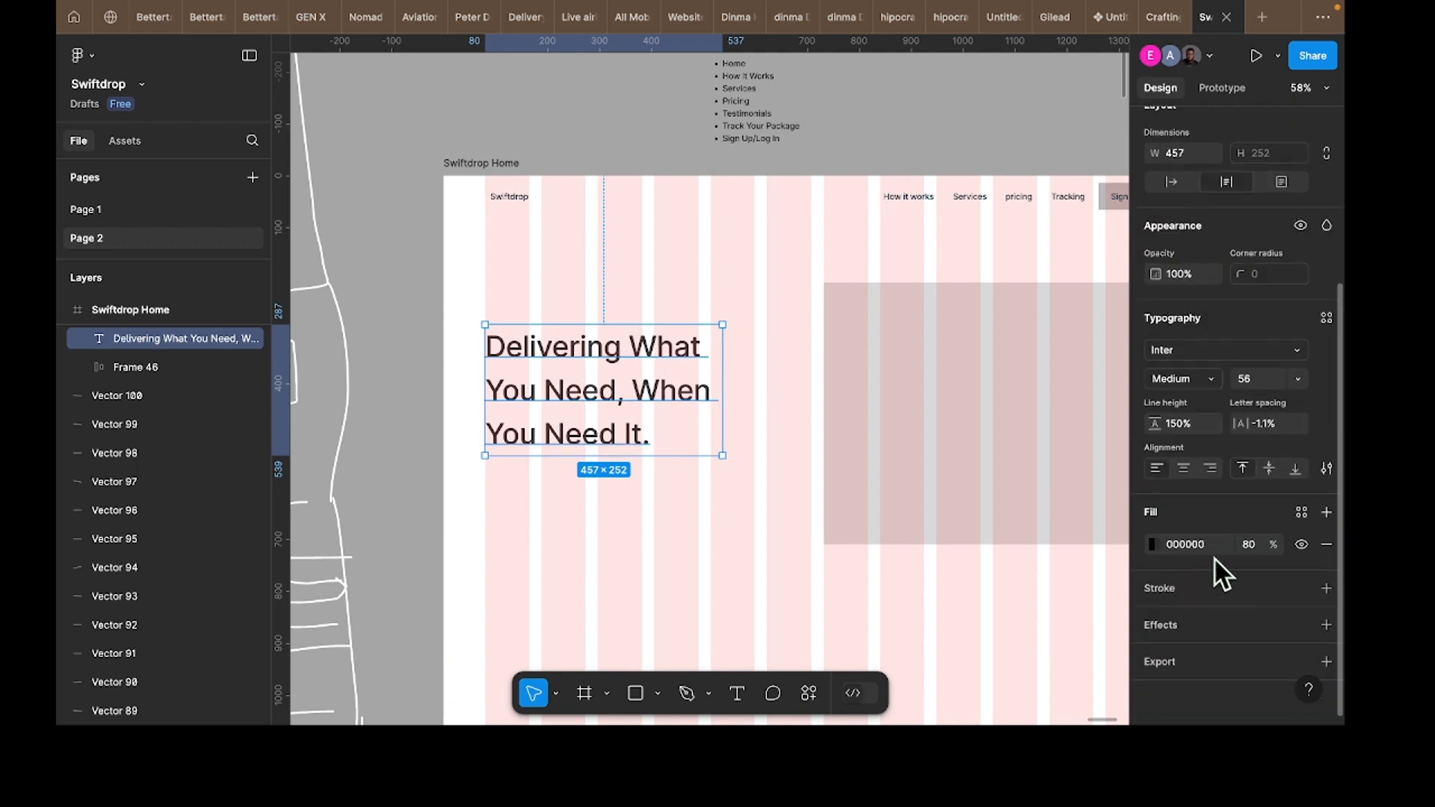
{"action": "left_click", "coordinate": [1302, 516]}
{"action": "scroll", "coordinate": [980, 622], "scroll_direction": "down", "scroll_amount": 10}
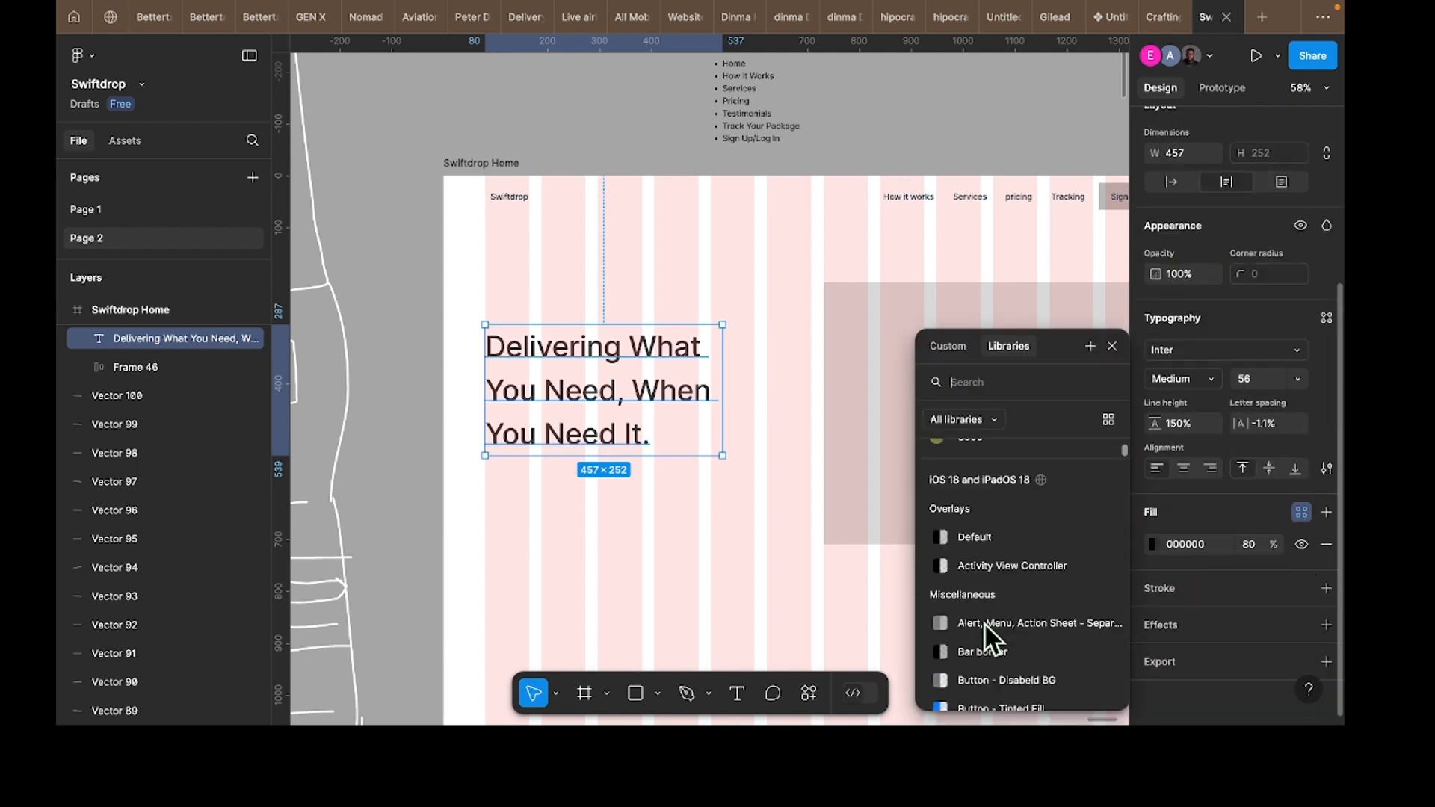
{"action": "scroll", "coordinate": [972, 486], "scroll_direction": "up", "scroll_amount": 1}
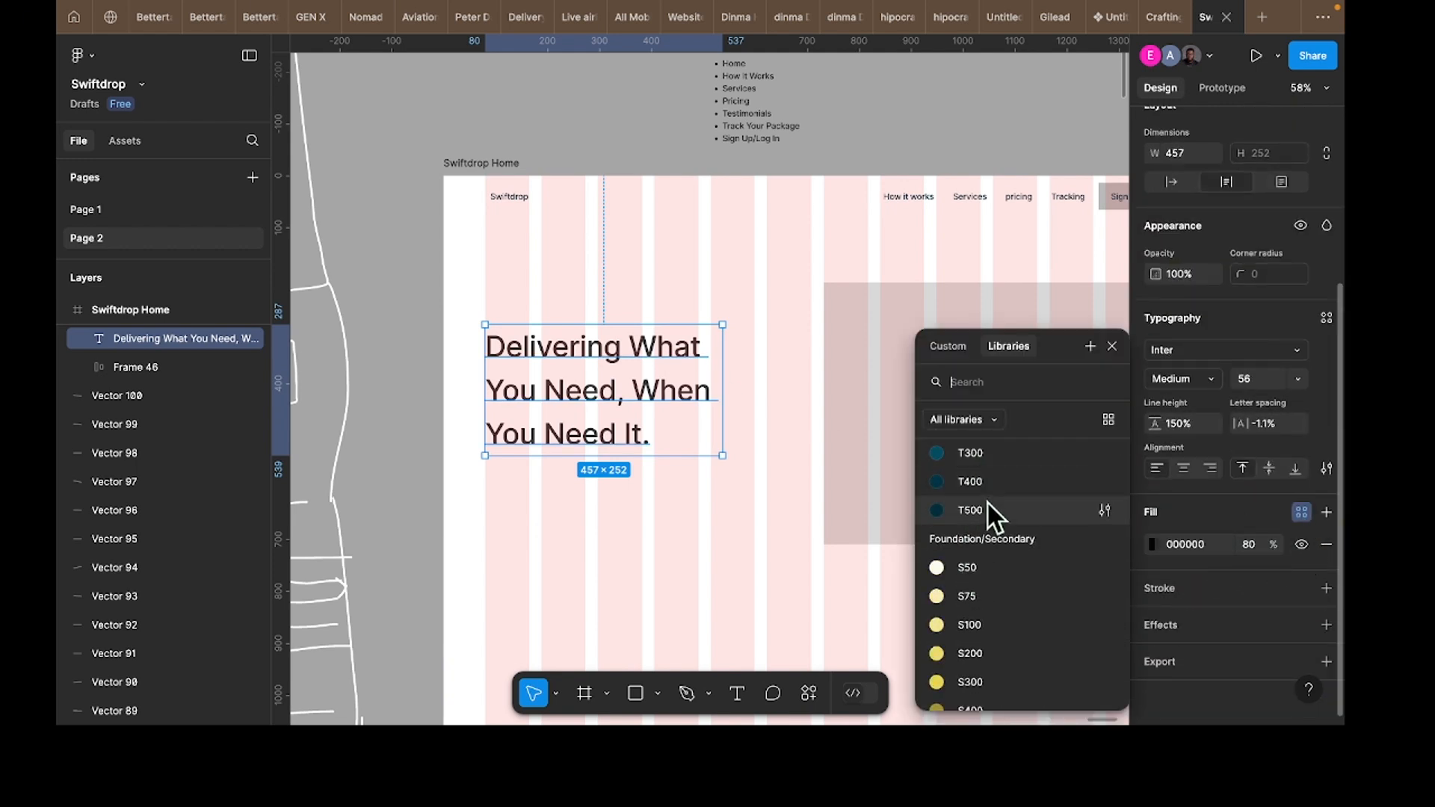
{"action": "left_click", "coordinate": [989, 511]}
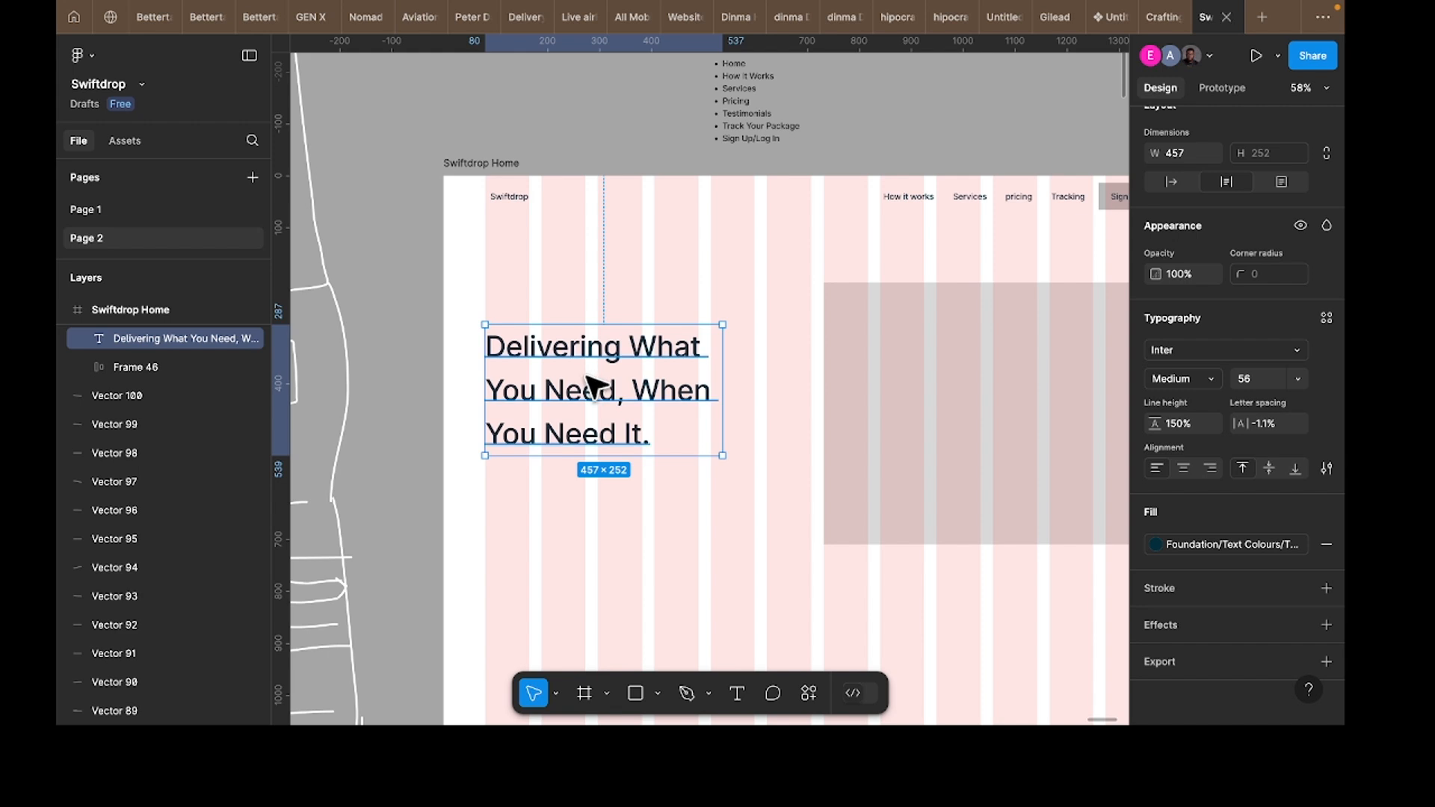
Step: Duplicate the headline just below itself and replace the copy's content with the copied subheading sentence
{"action": "left_click_drag", "start_coordinate": [590, 385], "coordinate": [599, 513]}
{"action": "key", "text": "Return"}
{"action": "key", "text": "ctrl+v"}
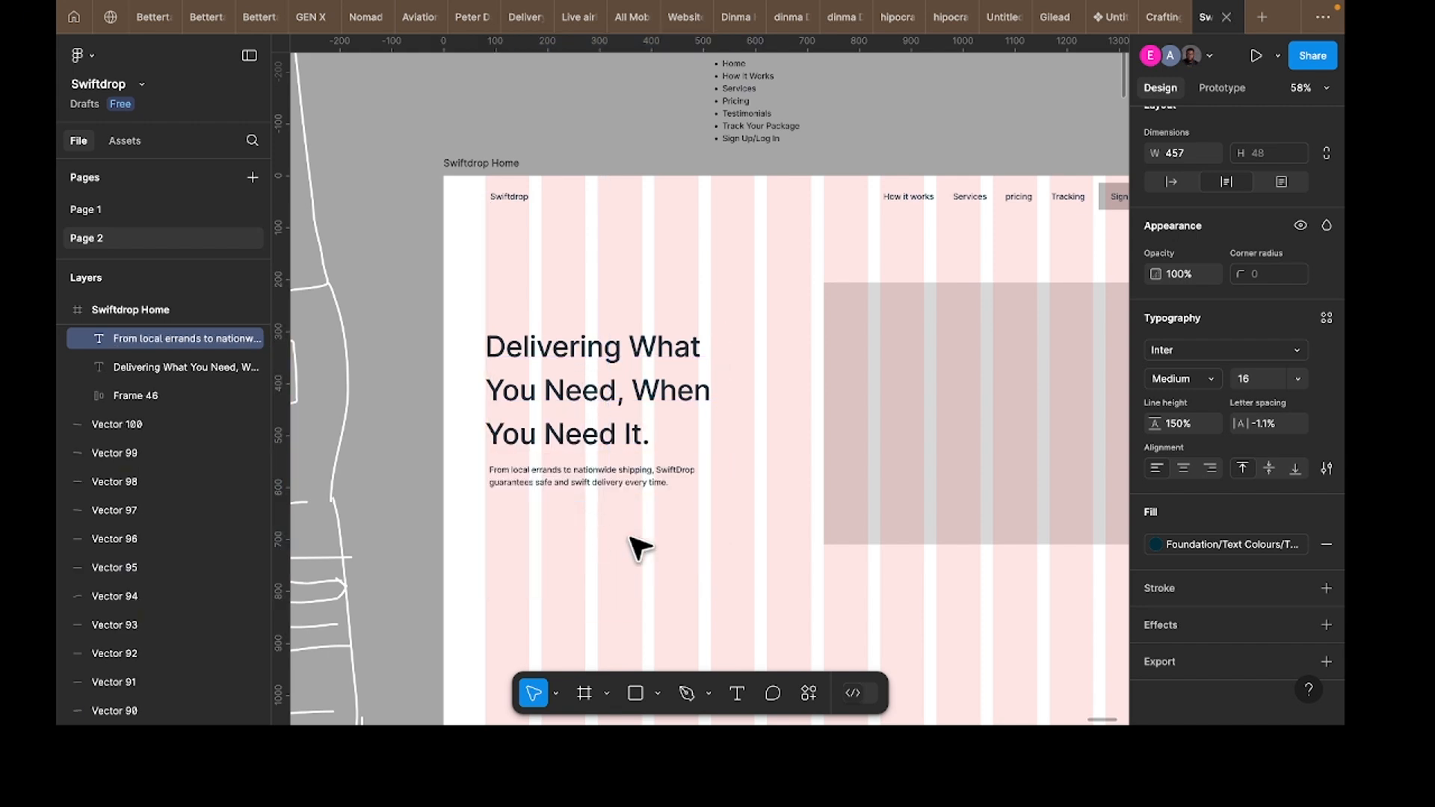
{"action": "key", "text": "Escape"}
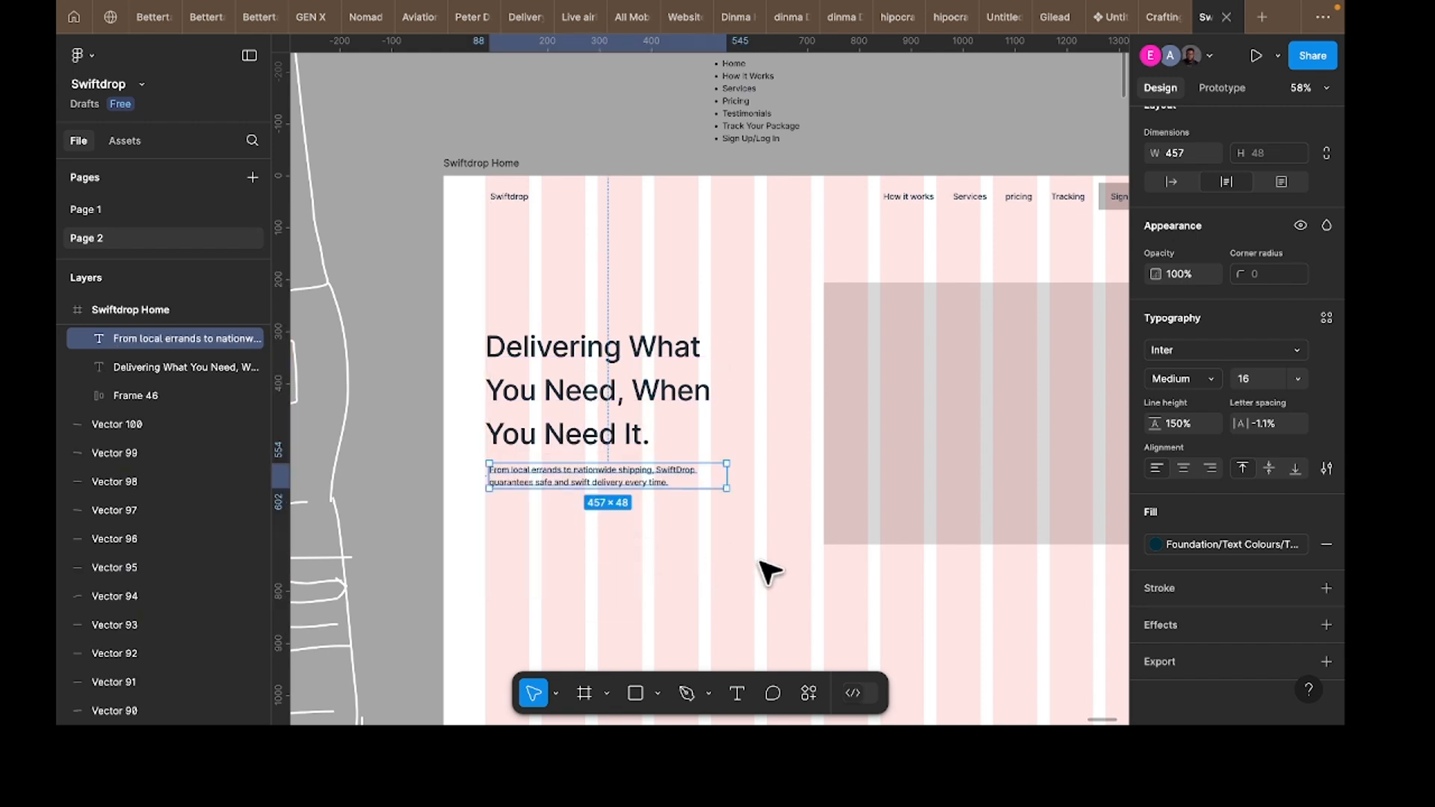
Step: Set the subheading's font weight to Regular and align its left edge with the headline at the first column
{"action": "left_click", "coordinate": [1189, 390]}
{"action": "left_click", "coordinate": [1181, 365]}
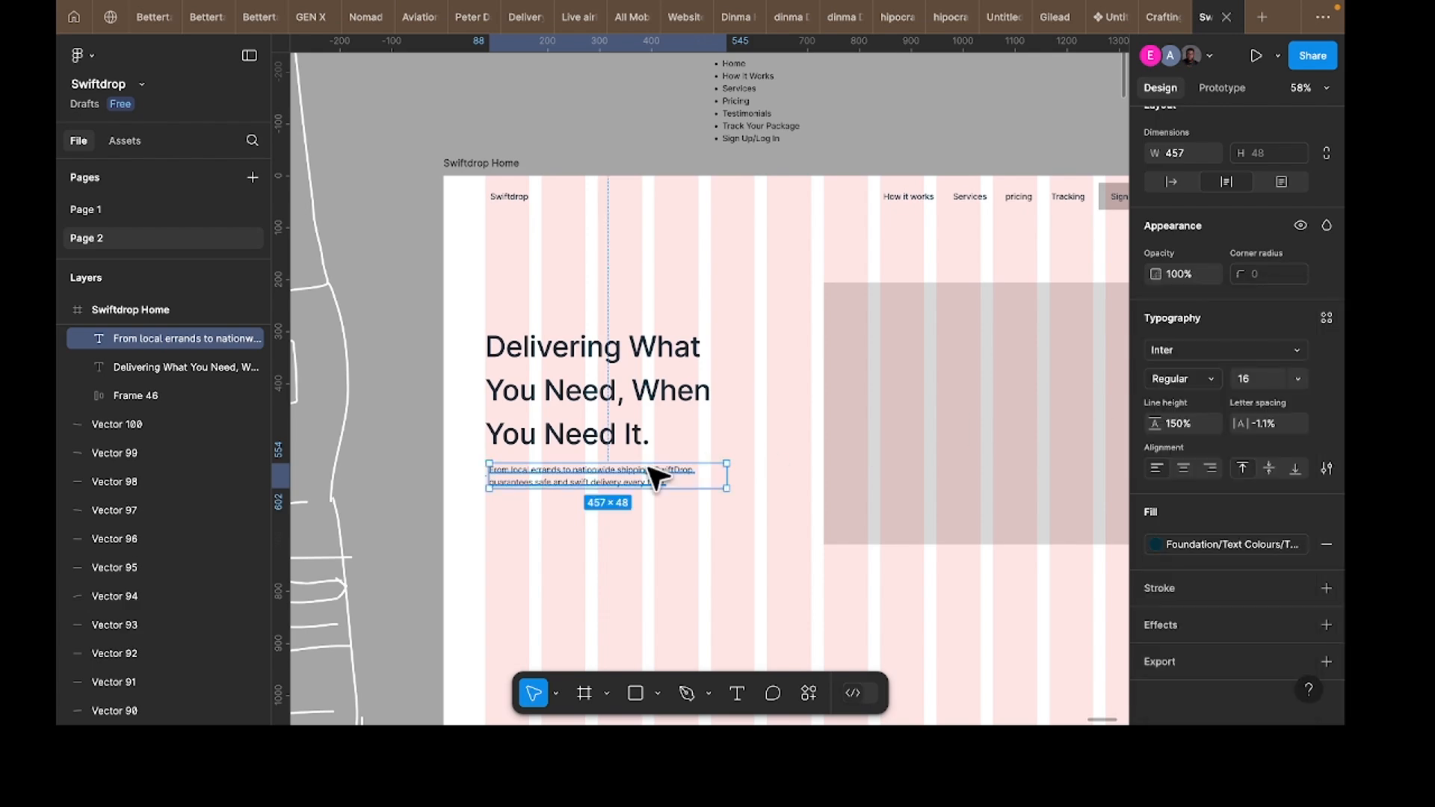
{"action": "scroll", "coordinate": [654, 476], "scroll_direction": "up", "scroll_amount": 5}
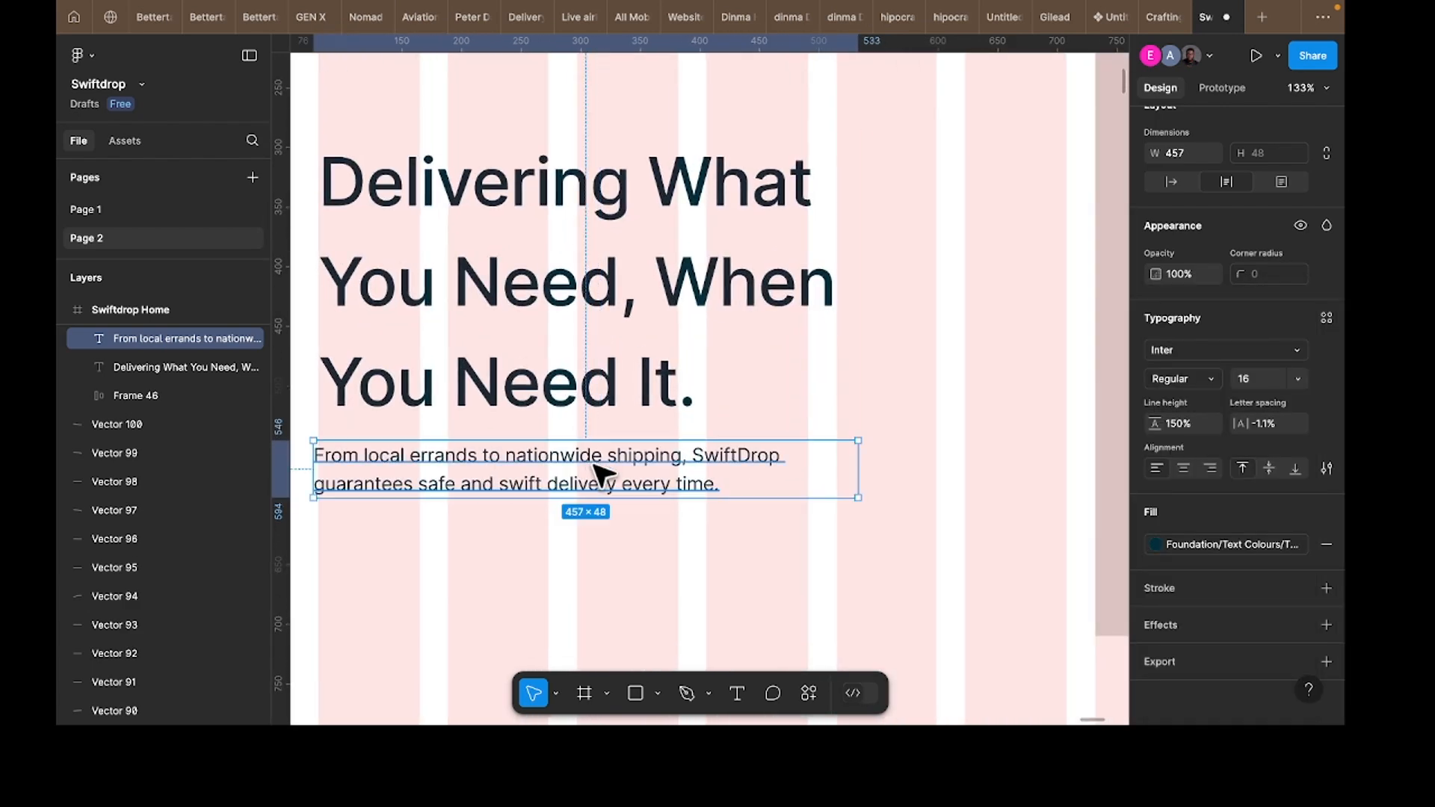
{"action": "scroll", "coordinate": [602, 475], "scroll_direction": "down", "scroll_amount": 5}
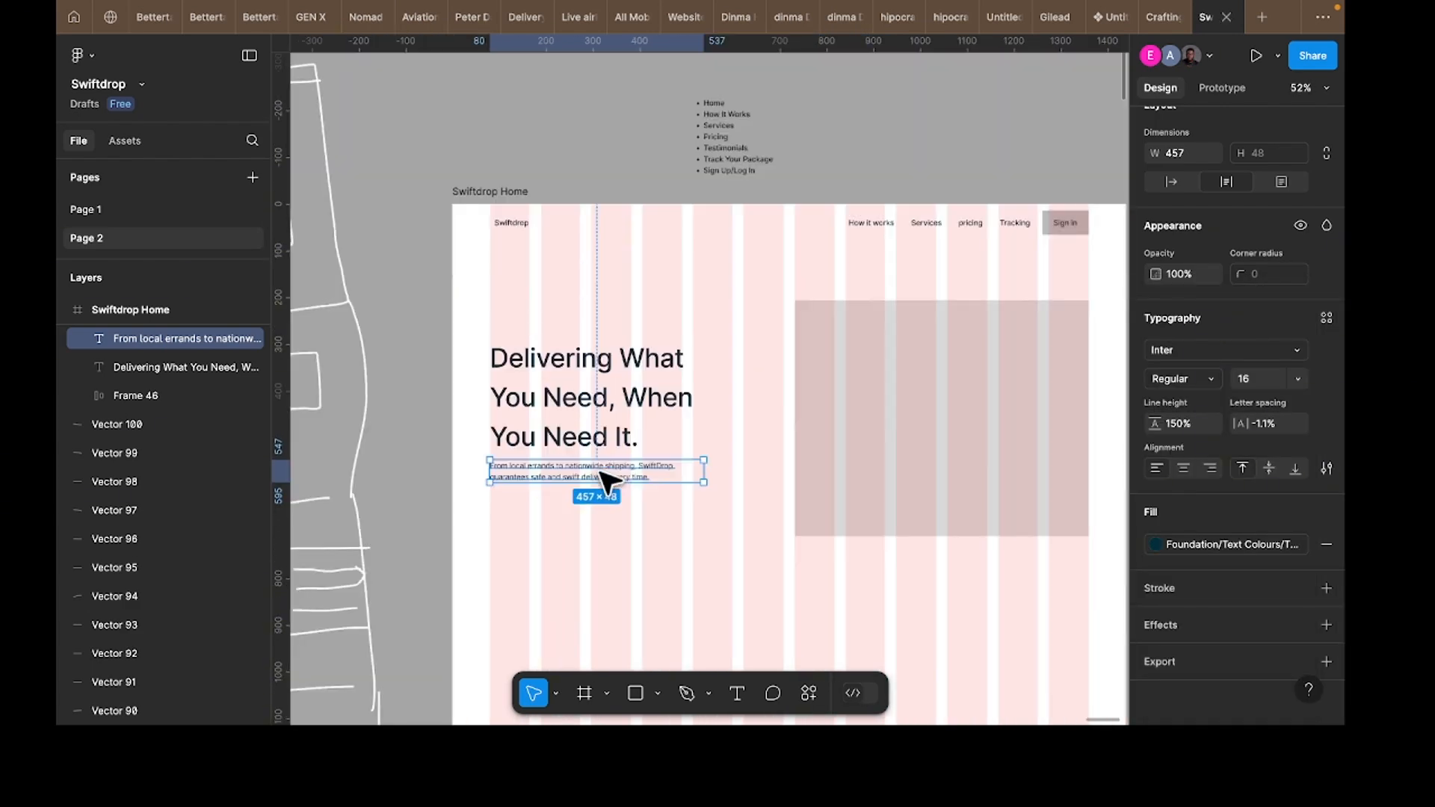
Step: Add a "Get Started" label below the subheading as a copy of it, with an auto-width text box
{"action": "scroll", "coordinate": [602, 476], "scroll_direction": "left", "scroll_amount": 10}
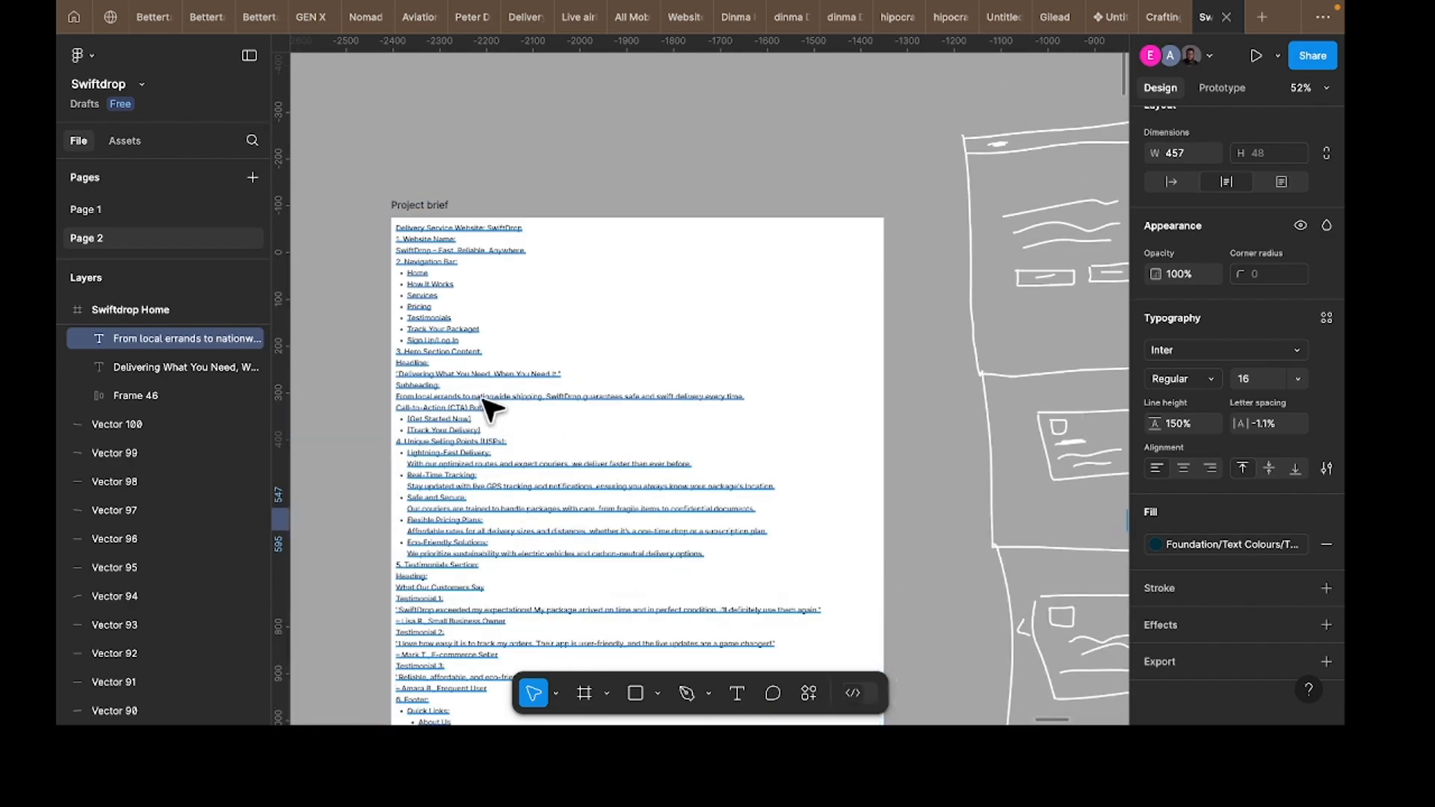
{"action": "scroll", "coordinate": [442, 368], "scroll_direction": "up", "scroll_amount": 3}
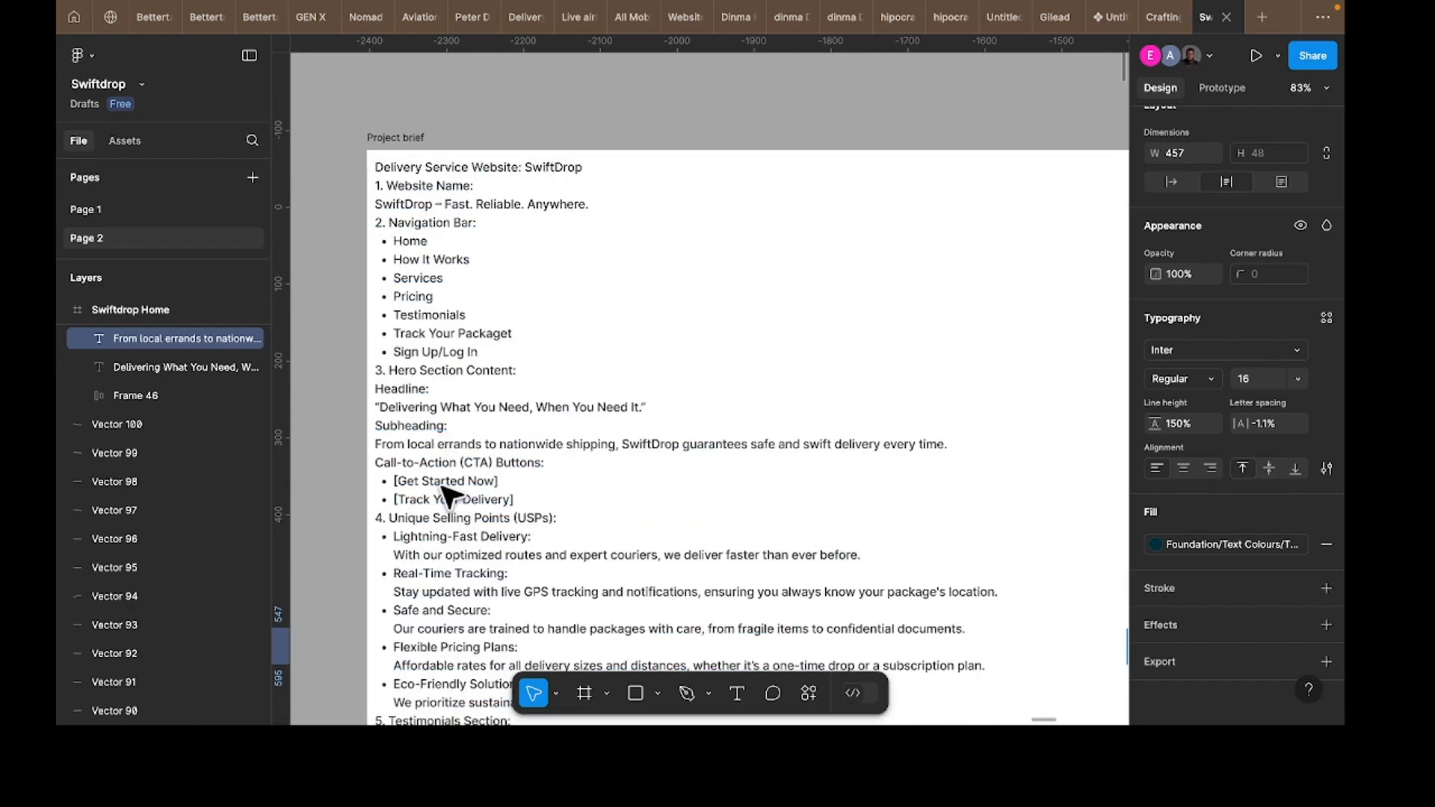
{"action": "scroll", "coordinate": [446, 493], "scroll_direction": "right", "scroll_amount": 15}
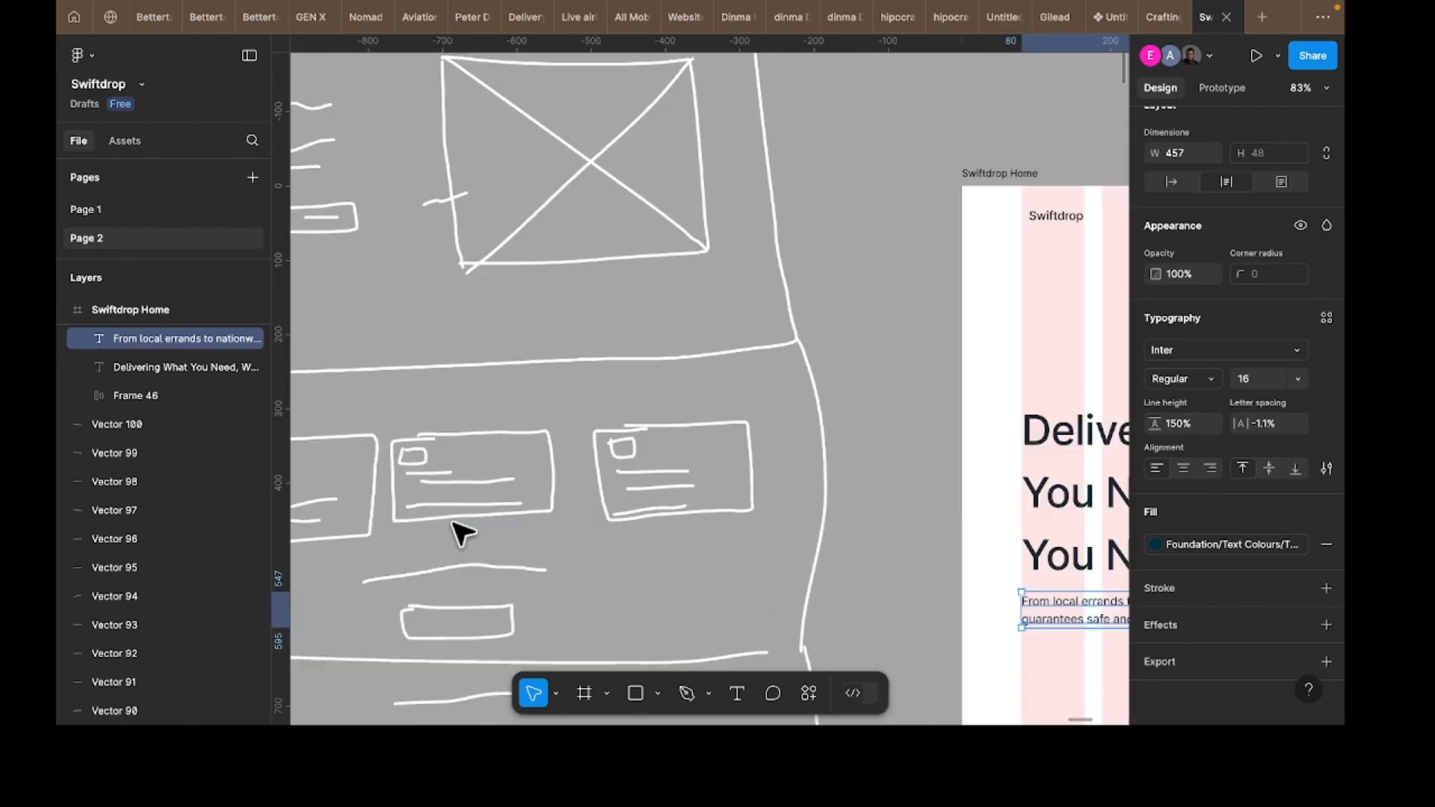
{"action": "scroll", "coordinate": [462, 532], "scroll_direction": "right", "scroll_amount": 10}
{"action": "scroll", "coordinate": [461, 535], "scroll_direction": "down", "scroll_amount": 3}
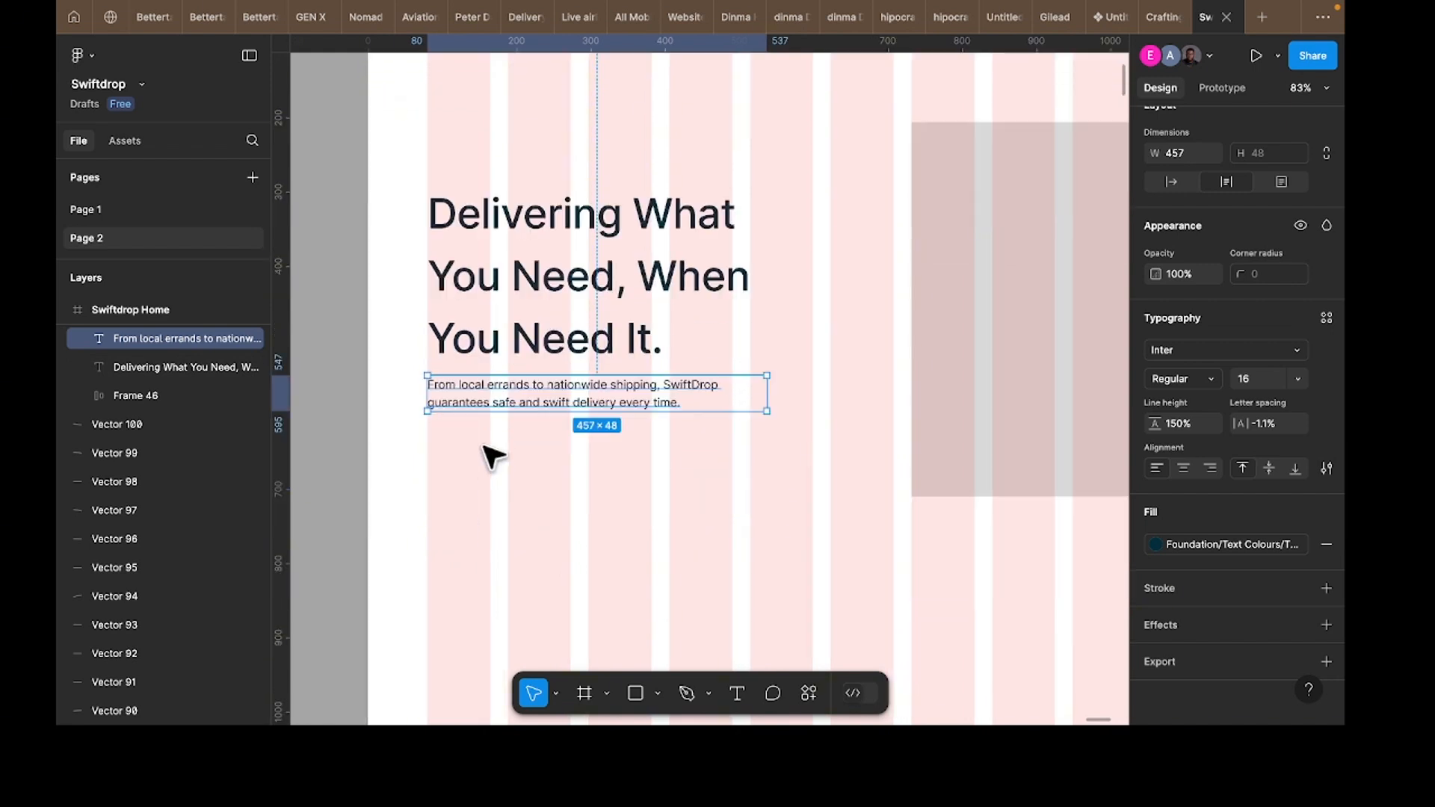
{"action": "left_click_drag", "start_coordinate": [494, 389], "coordinate": [498, 433]}
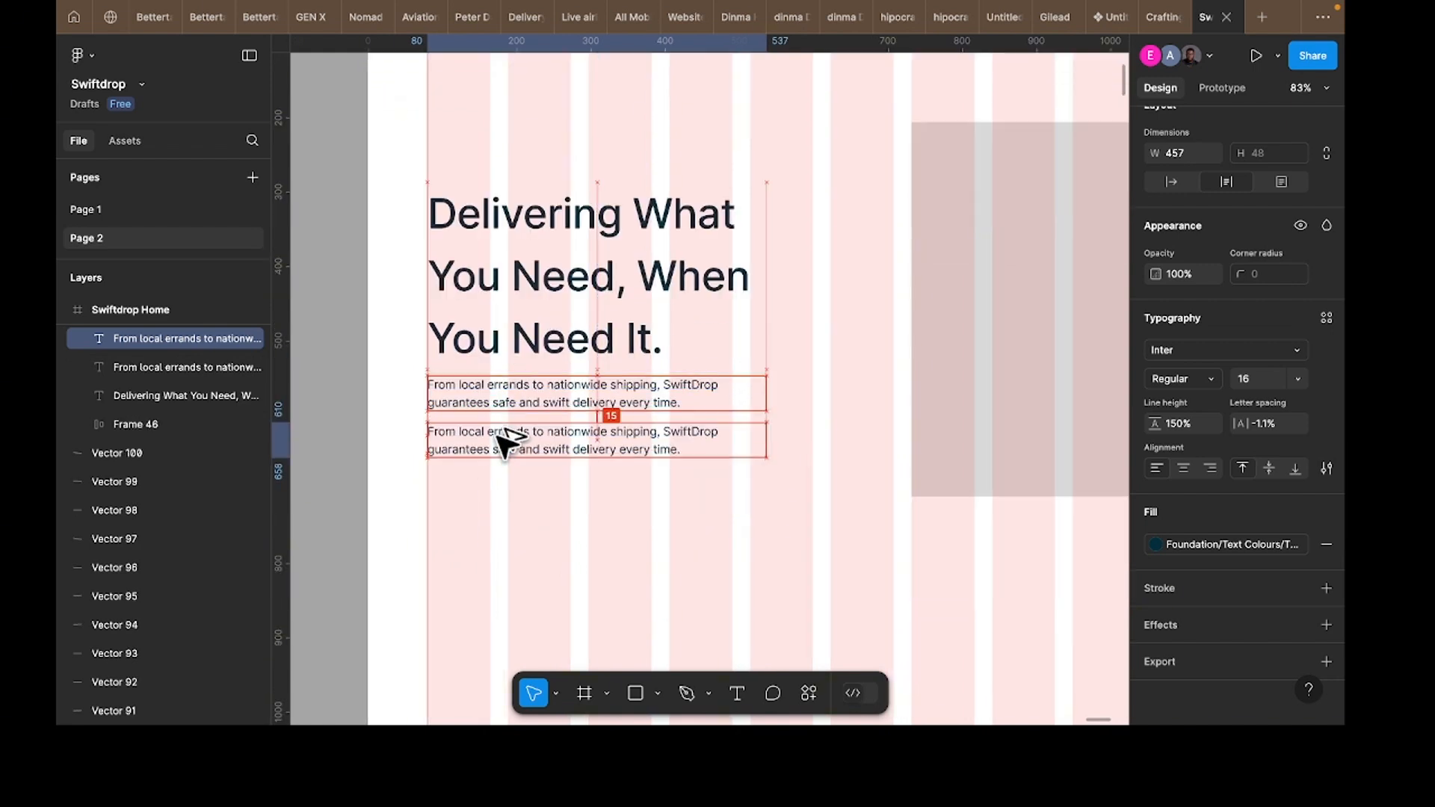
{"action": "double_click", "coordinate": [497, 436]}
{"action": "type", "text": "Get Started"}
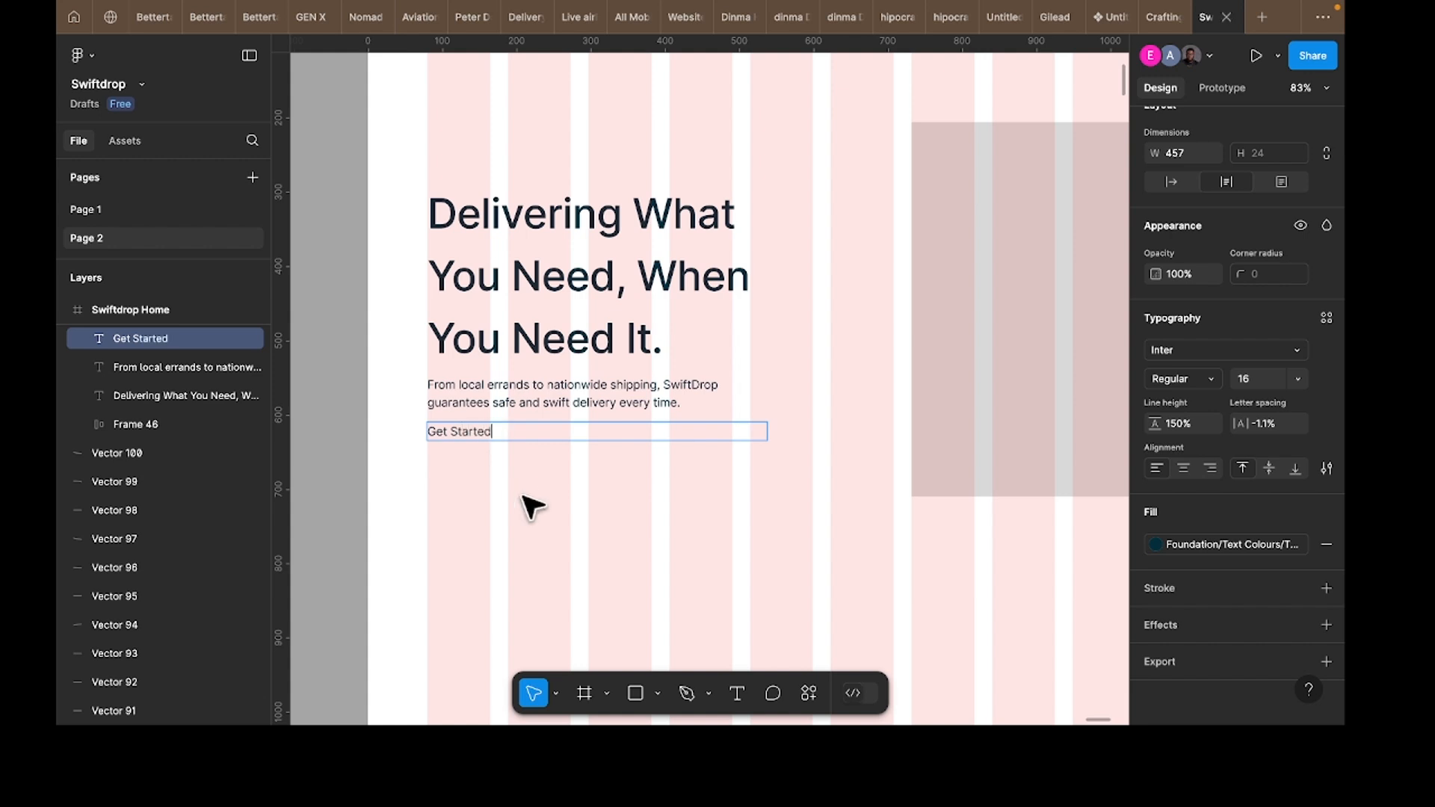
{"action": "key", "text": "Escape"}
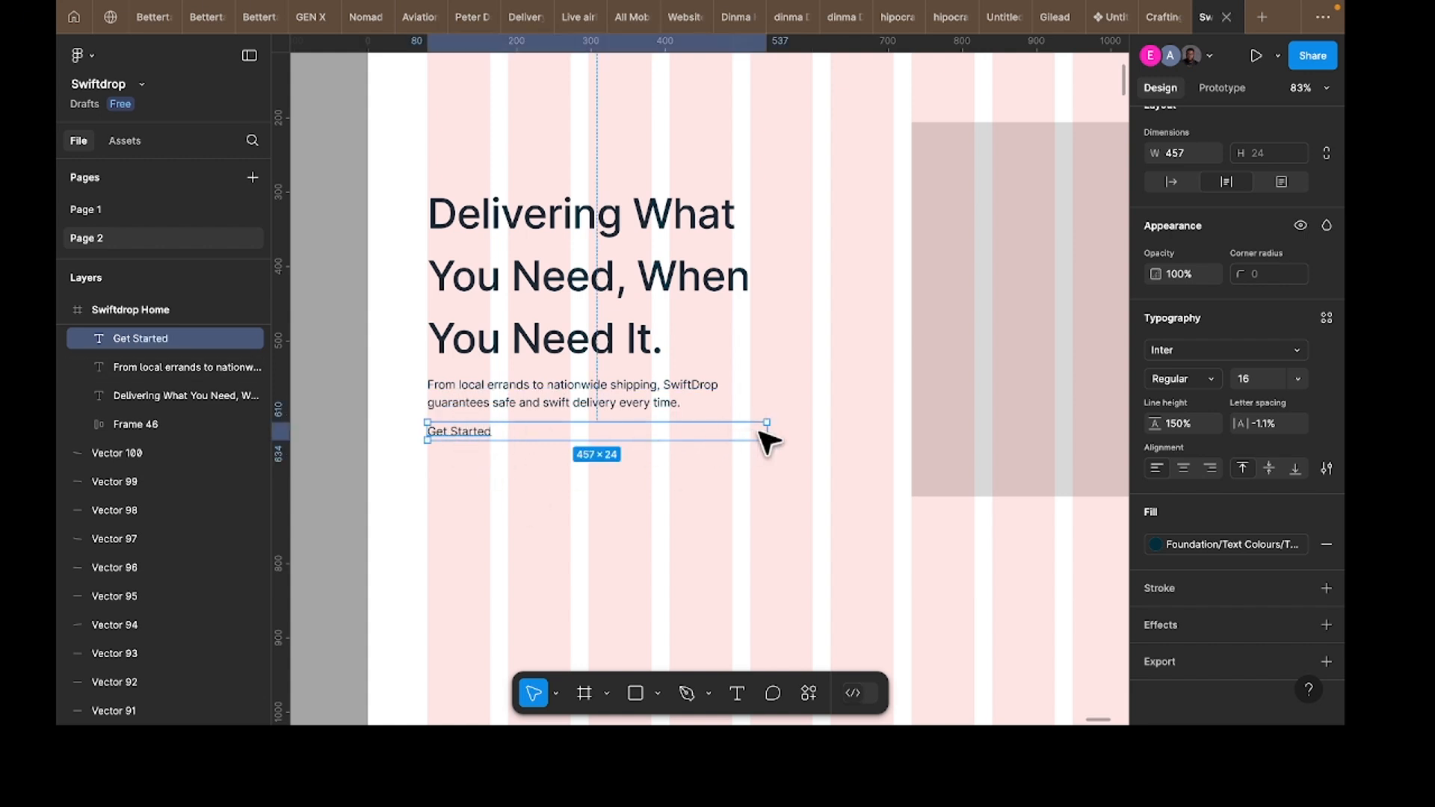
{"action": "left_click_drag", "start_coordinate": [770, 432], "coordinate": [646, 432]}
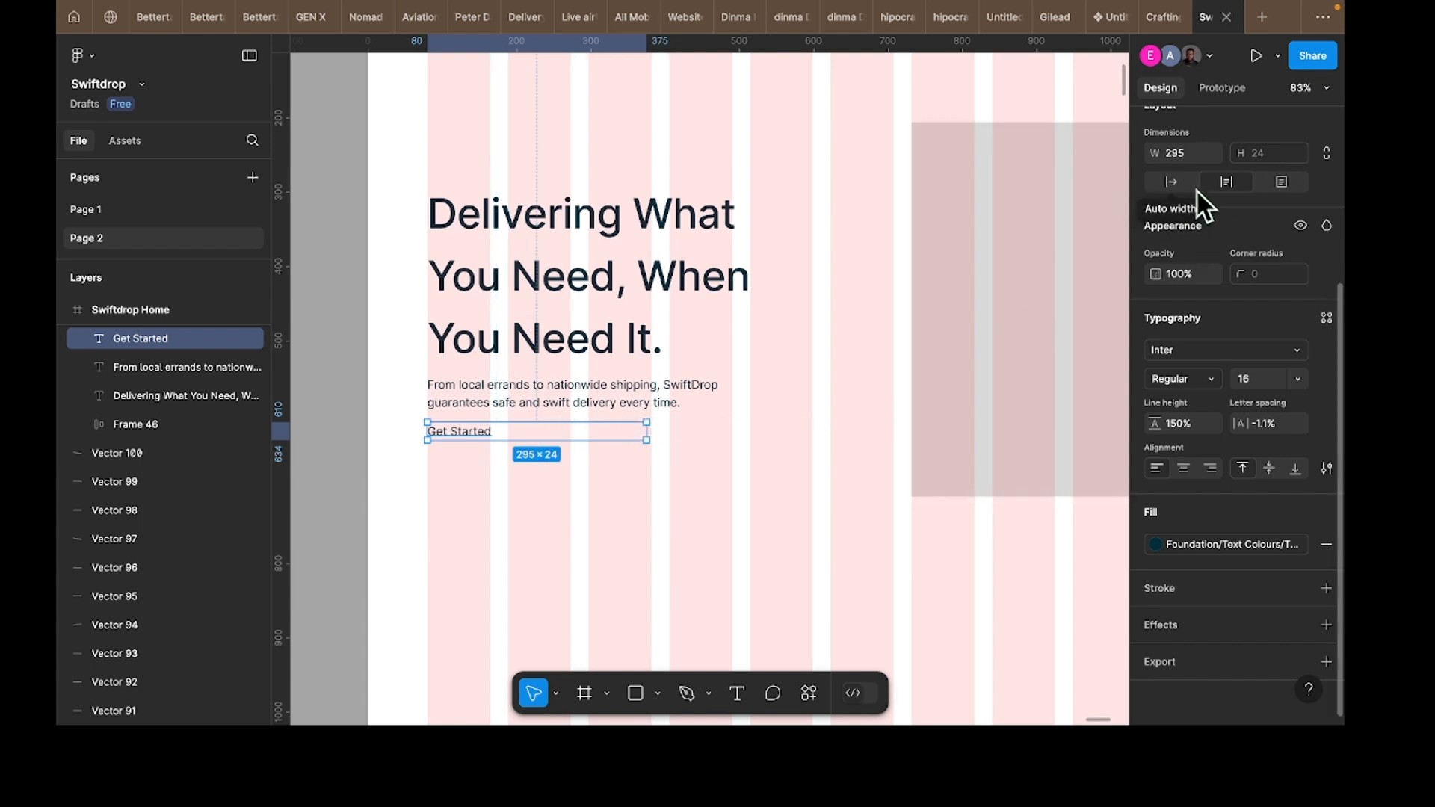
{"action": "left_click", "coordinate": [1174, 187]}
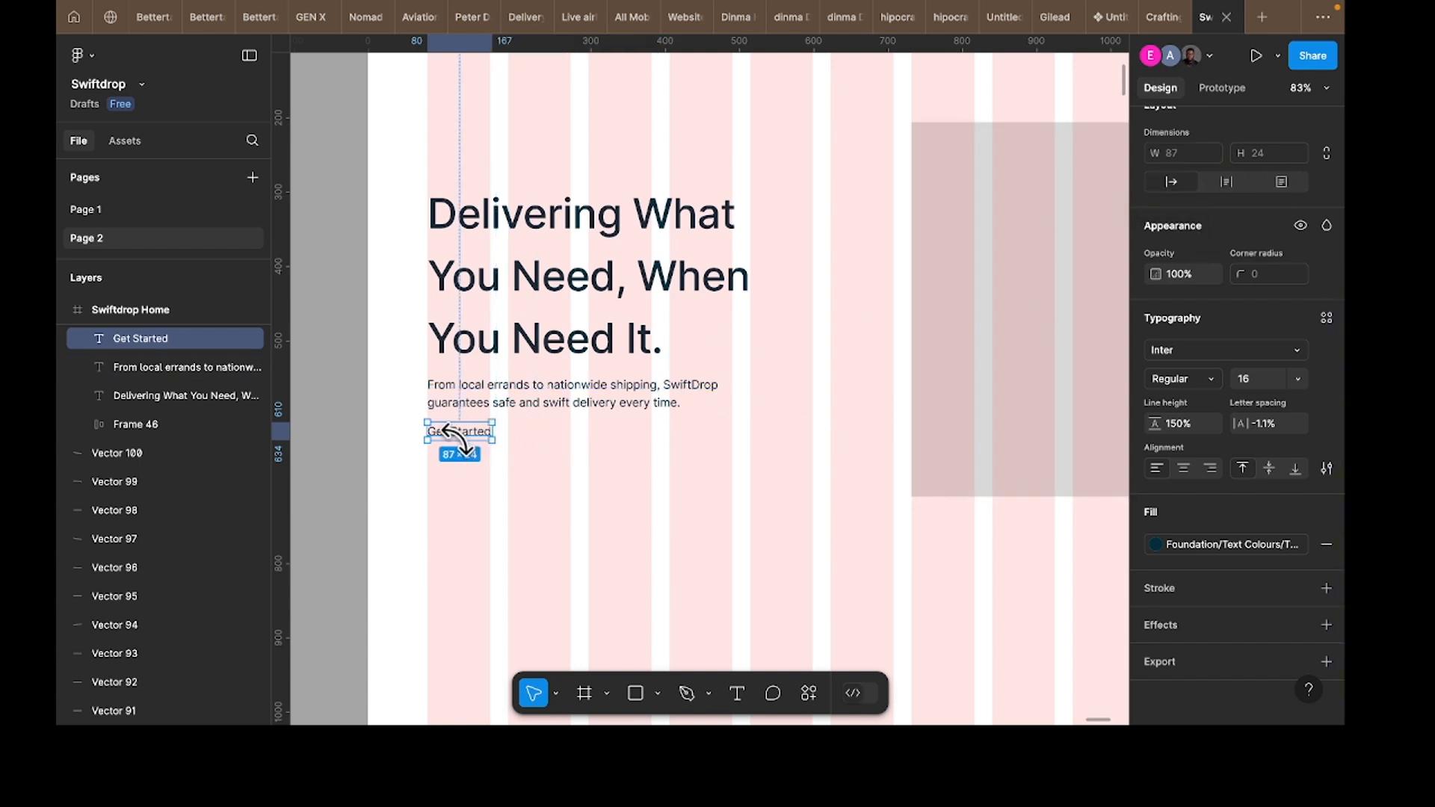
Step: Wrap the "Get Started" label in an auto layout frame with 24 horizontal and 14 vertical padding
{"action": "scroll", "coordinate": [458, 438], "scroll_direction": "up", "scroll_amount": 5}
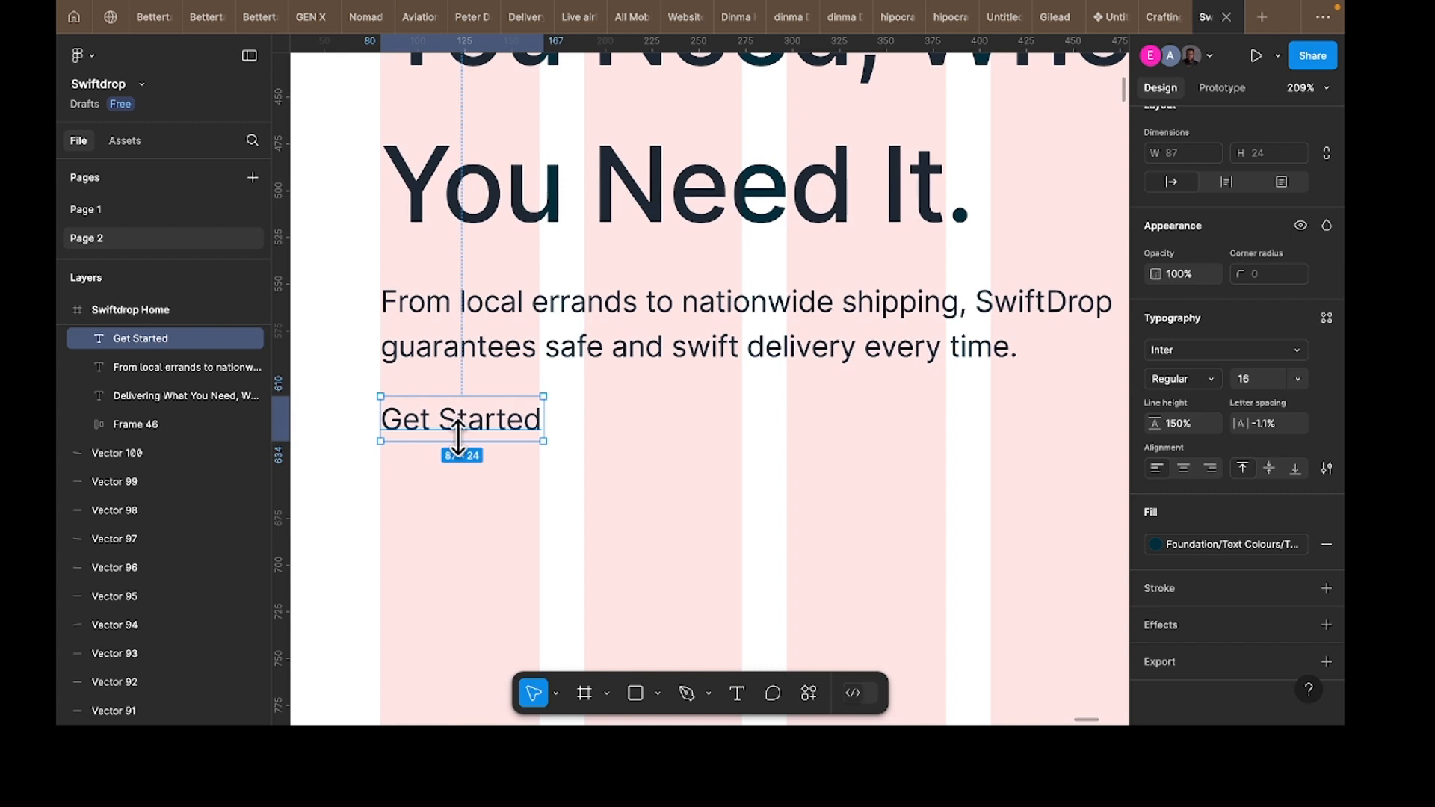
{"action": "key", "text": "shift+a"}
{"action": "left_click", "coordinate": [1172, 269]}
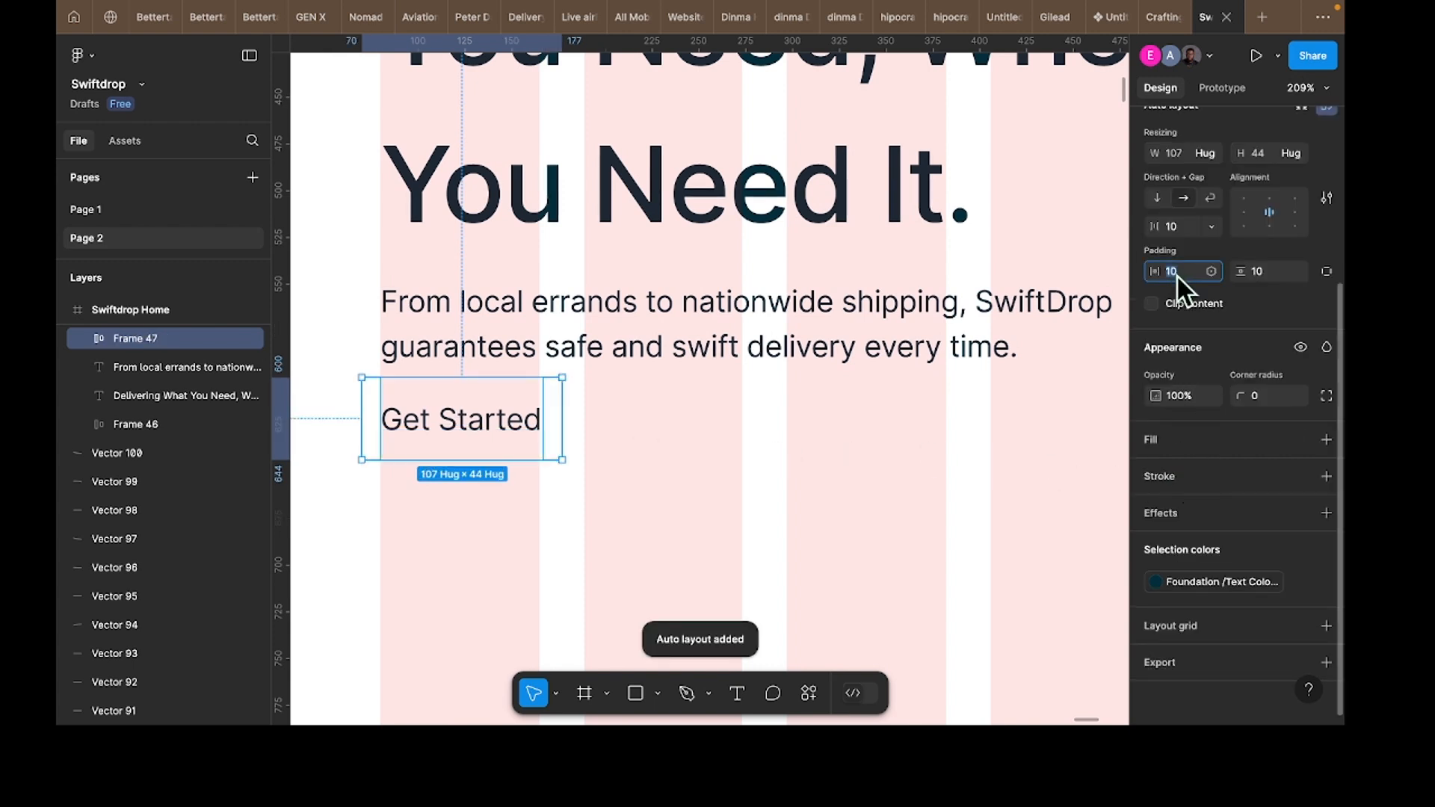
{"action": "type", "text": "24"}
{"action": "left_click", "coordinate": [1277, 275]}
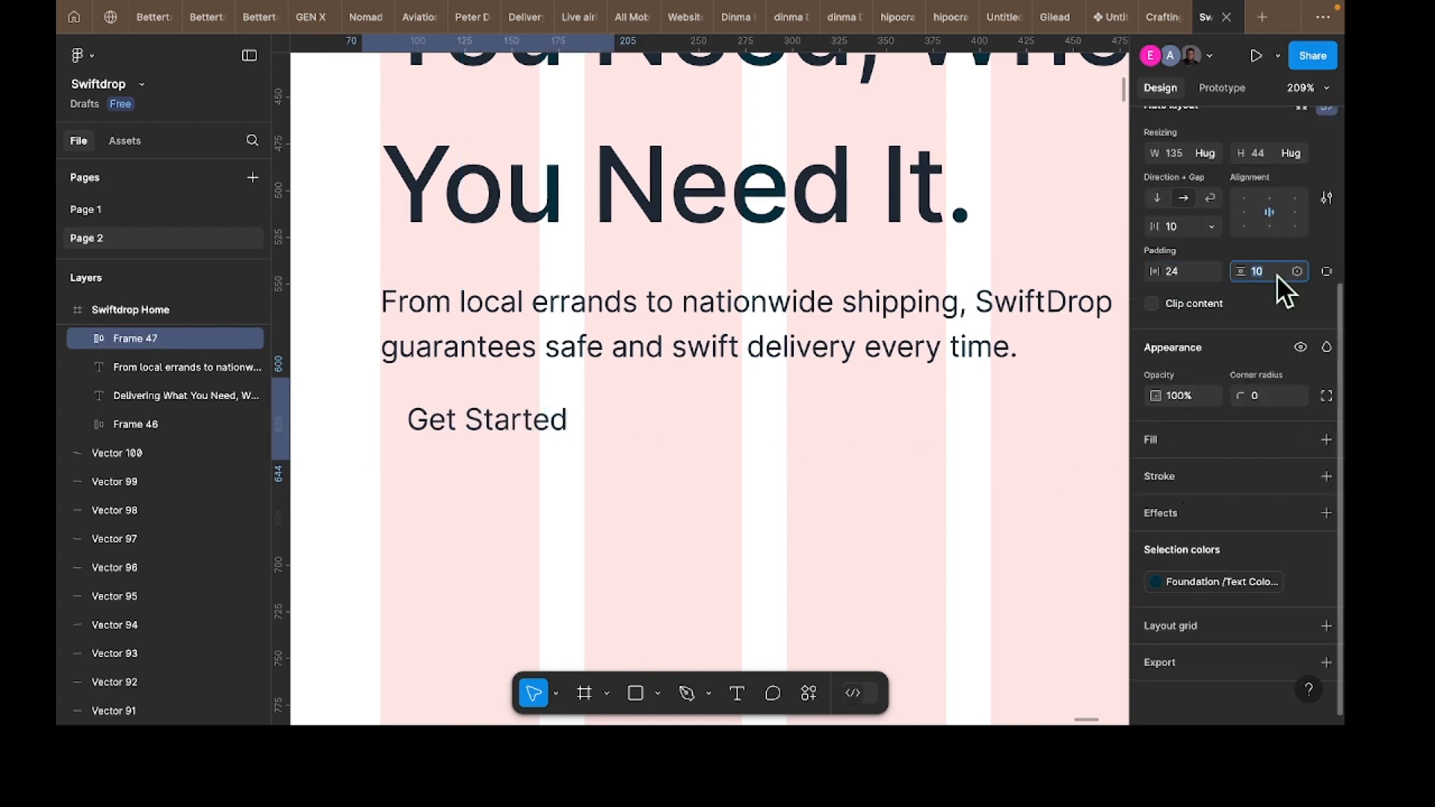
{"action": "type", "text": "14"}
{"action": "key", "text": "Return"}
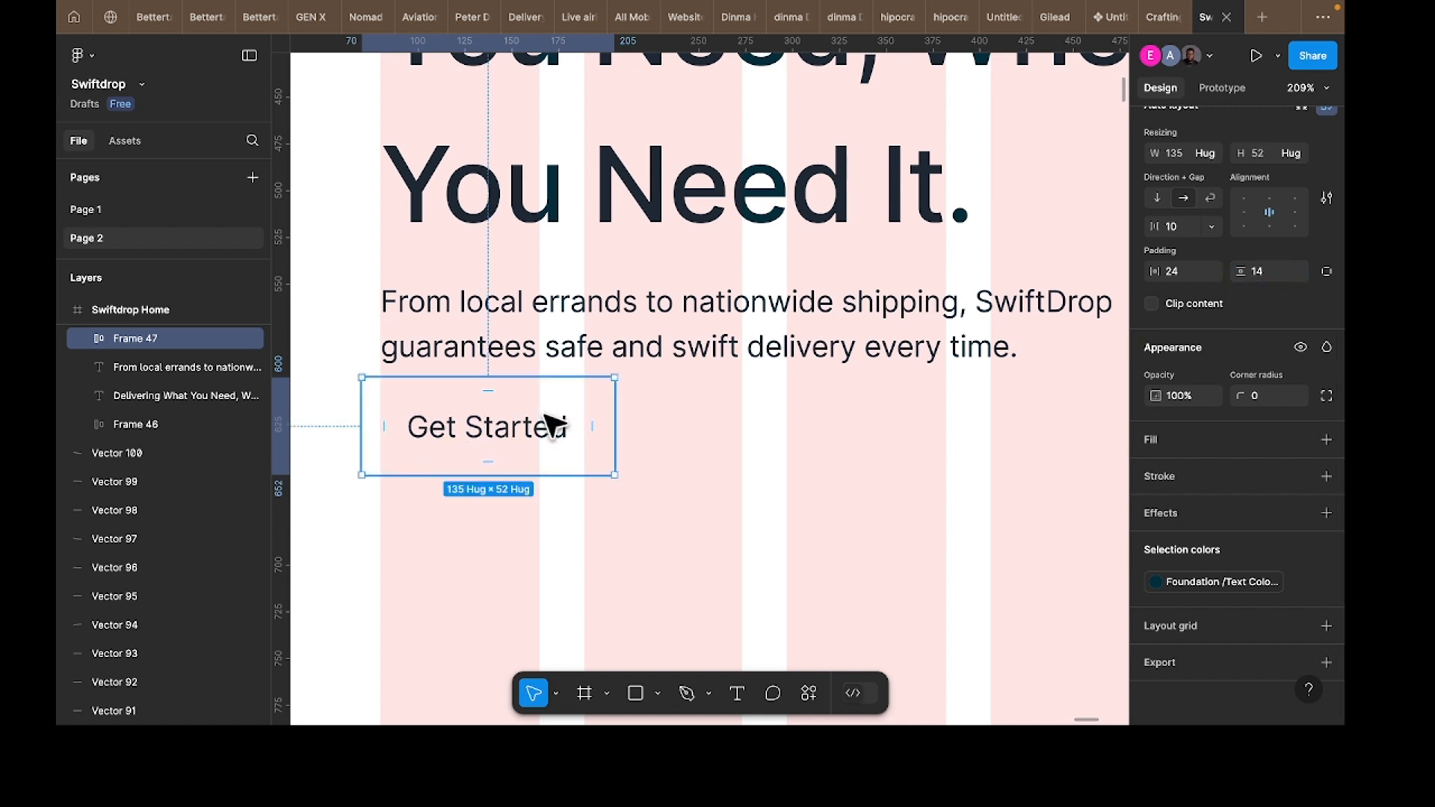
Step: Move the "Get Started" button to start at the first column below the subheading and fill it with grey A5A5A5
{"action": "left_click_drag", "start_coordinate": [551, 419], "coordinate": [554, 450]}
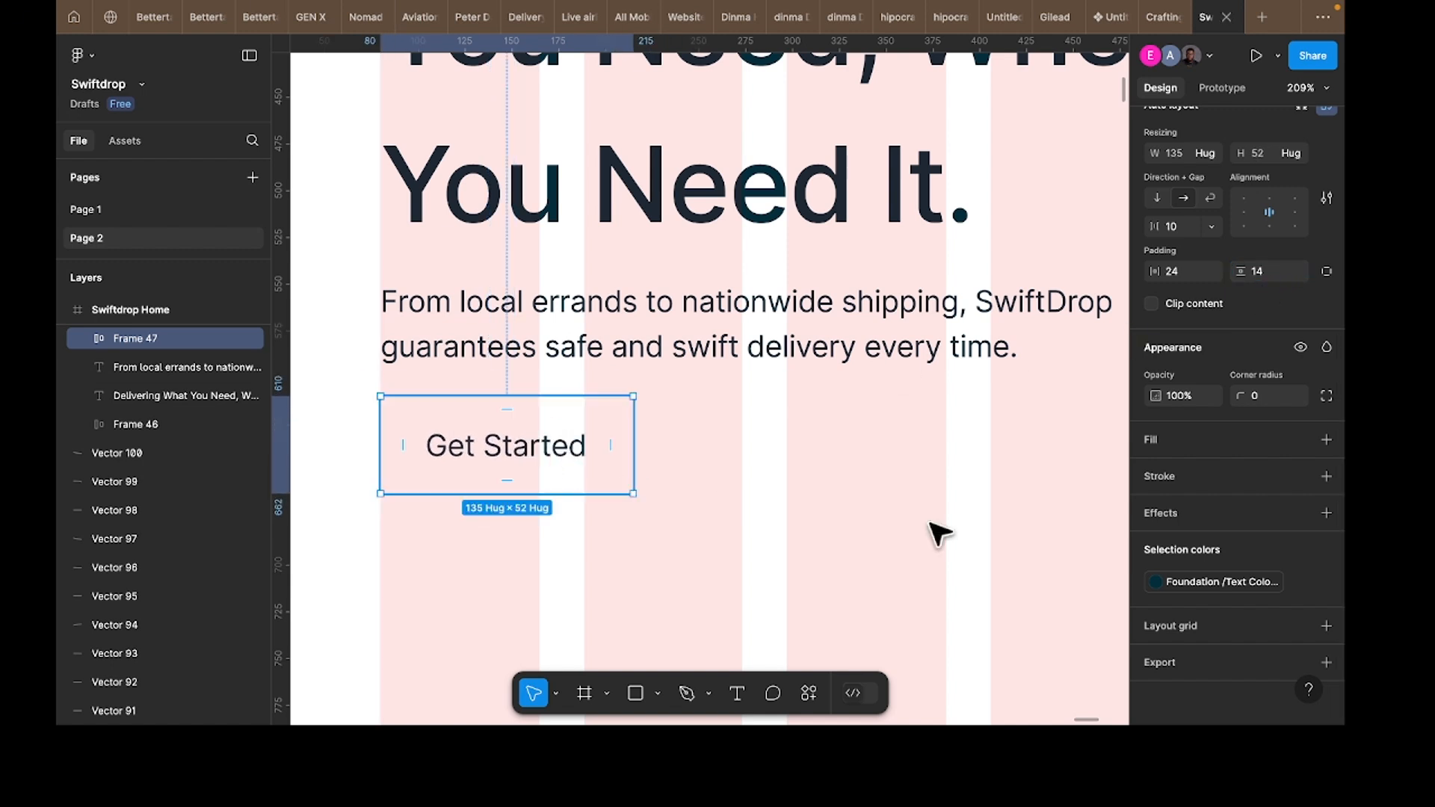
{"action": "left_click", "coordinate": [1181, 442]}
{"action": "left_click", "coordinate": [1155, 471]}
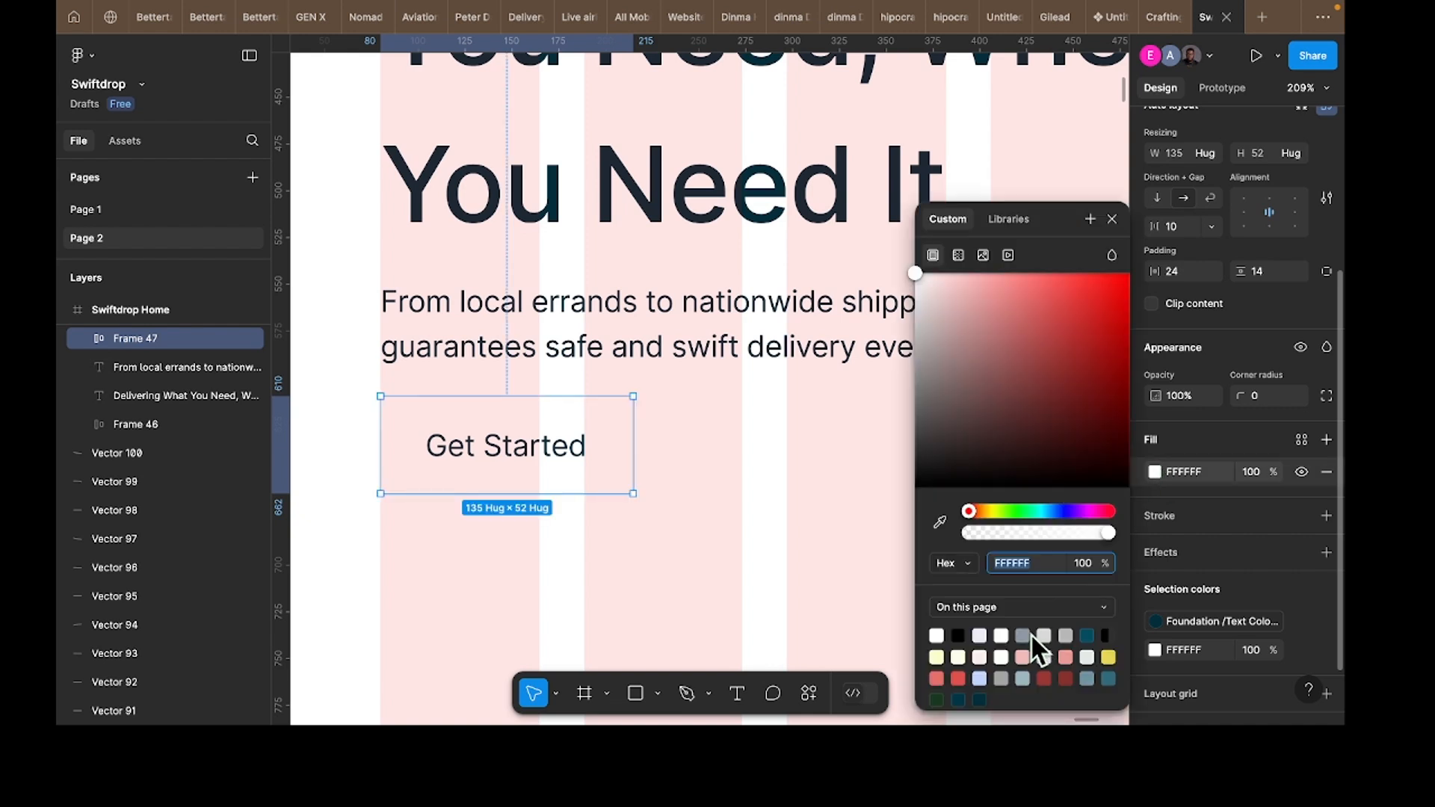
{"action": "left_click", "coordinate": [1001, 676]}
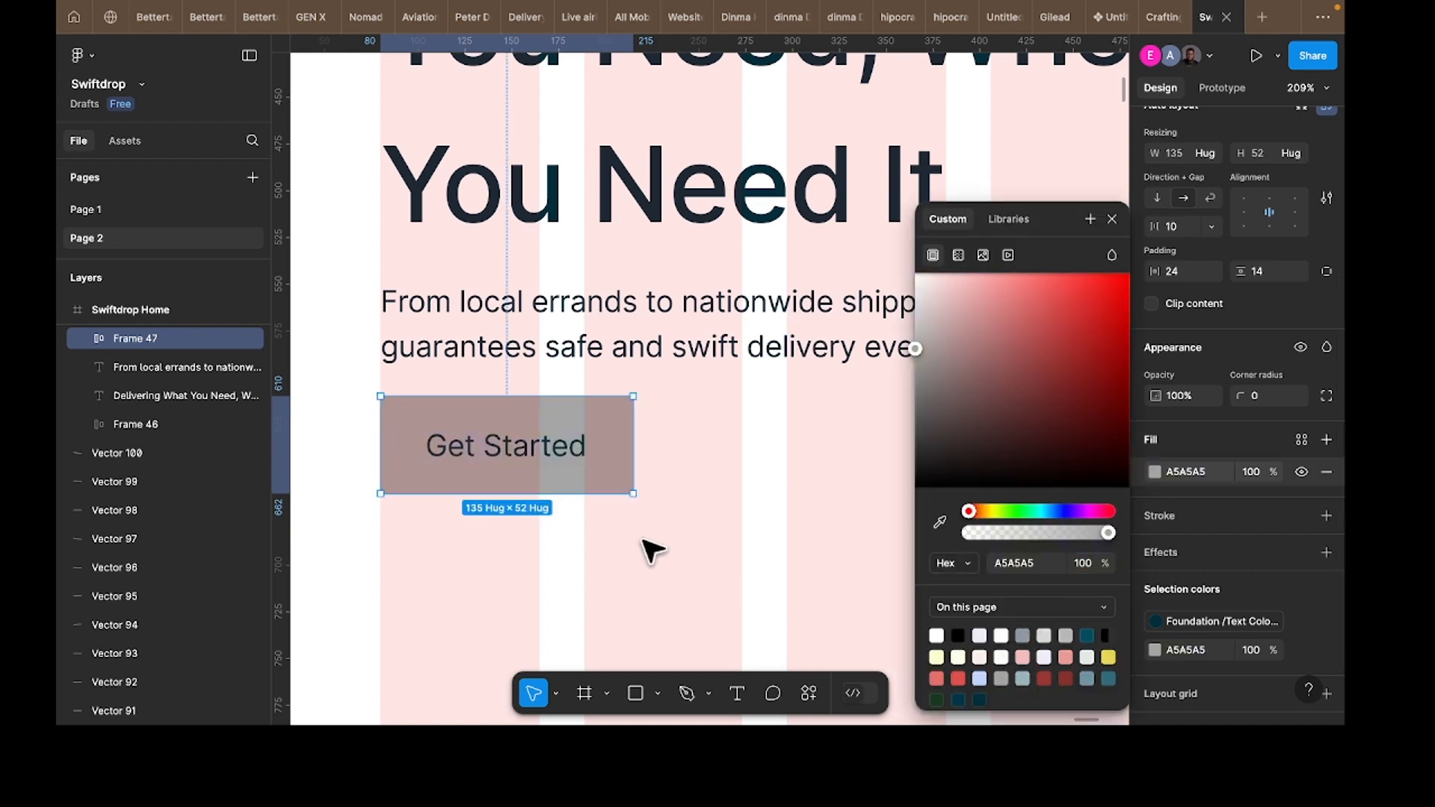
Step: Fill the "Get Started" button with D9D9D9 to match the hero image placeholder
{"action": "scroll", "coordinate": [651, 551], "scroll_direction": "down", "scroll_amount": 10}
{"action": "left_click", "coordinate": [708, 436]}
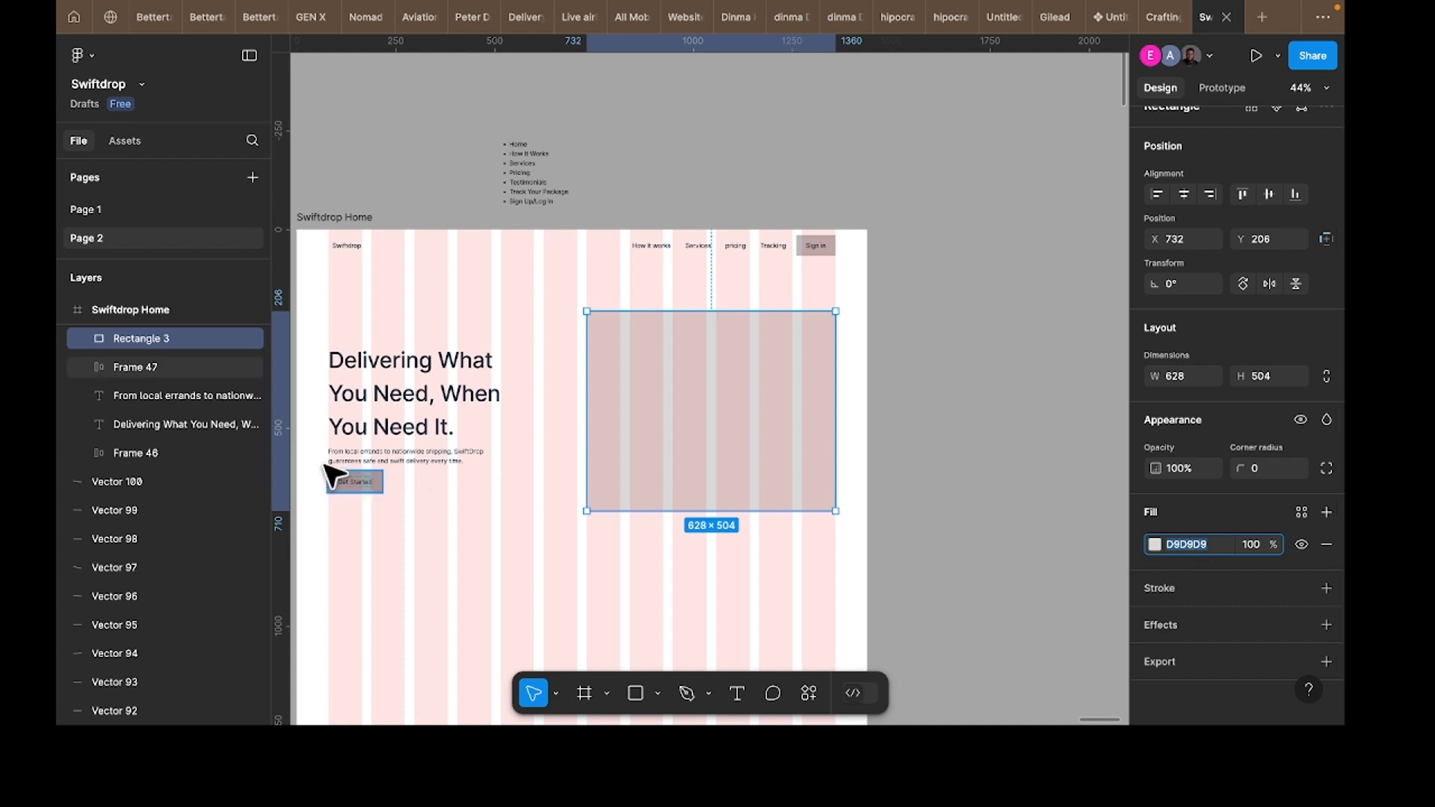
{"action": "left_click", "coordinate": [348, 484]}
{"action": "scroll", "coordinate": [1192, 639], "scroll_direction": "down", "scroll_amount": 1}
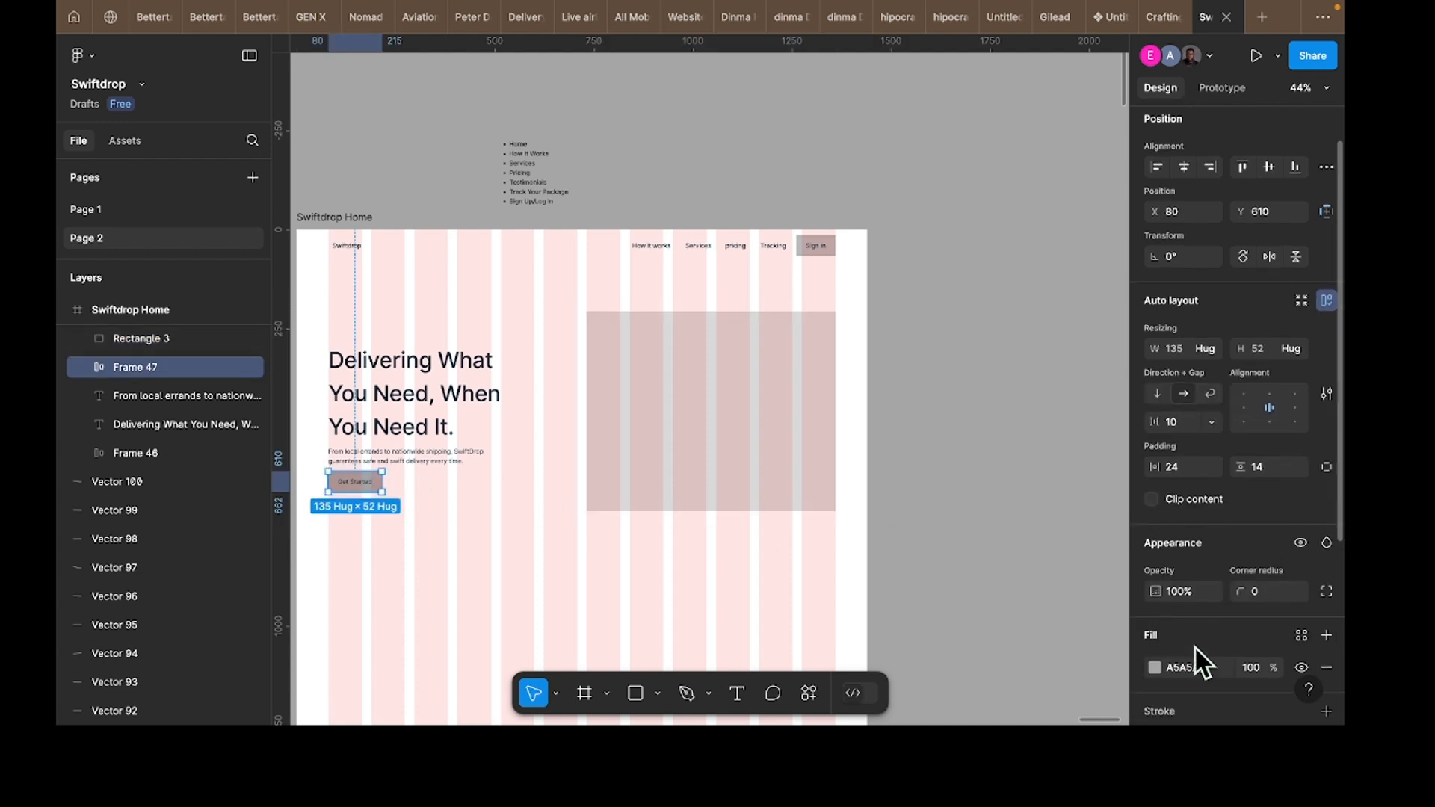
{"action": "left_click", "coordinate": [1195, 665]}
{"action": "type", "text": "D9D9D9"}
{"action": "key", "text": "Return"}
Step: Set the "Get Started" button's corner radius to 4
{"action": "scroll", "coordinate": [528, 557], "scroll_direction": "up", "scroll_amount": 5}
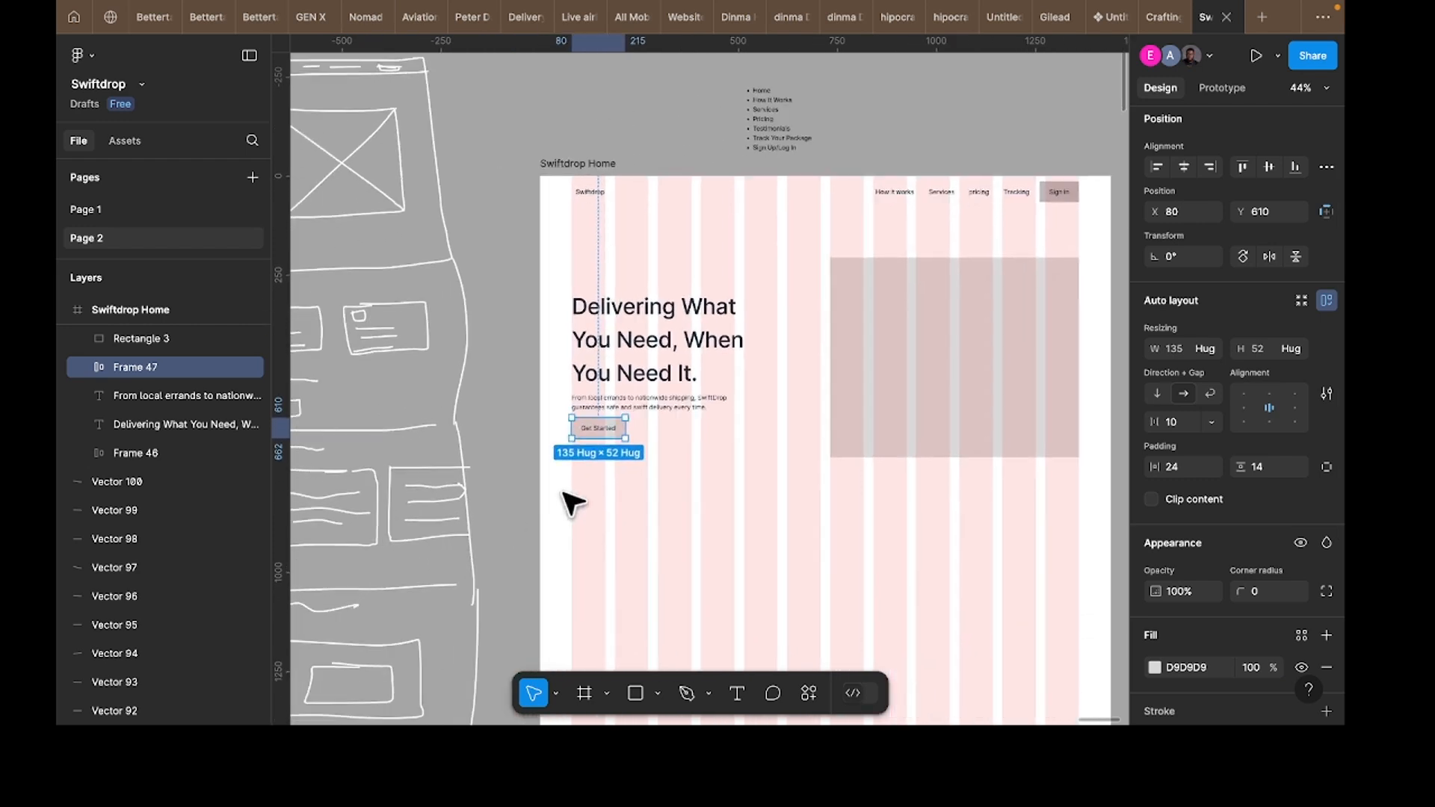
{"action": "scroll", "coordinate": [568, 453], "scroll_direction": "up", "scroll_amount": 1}
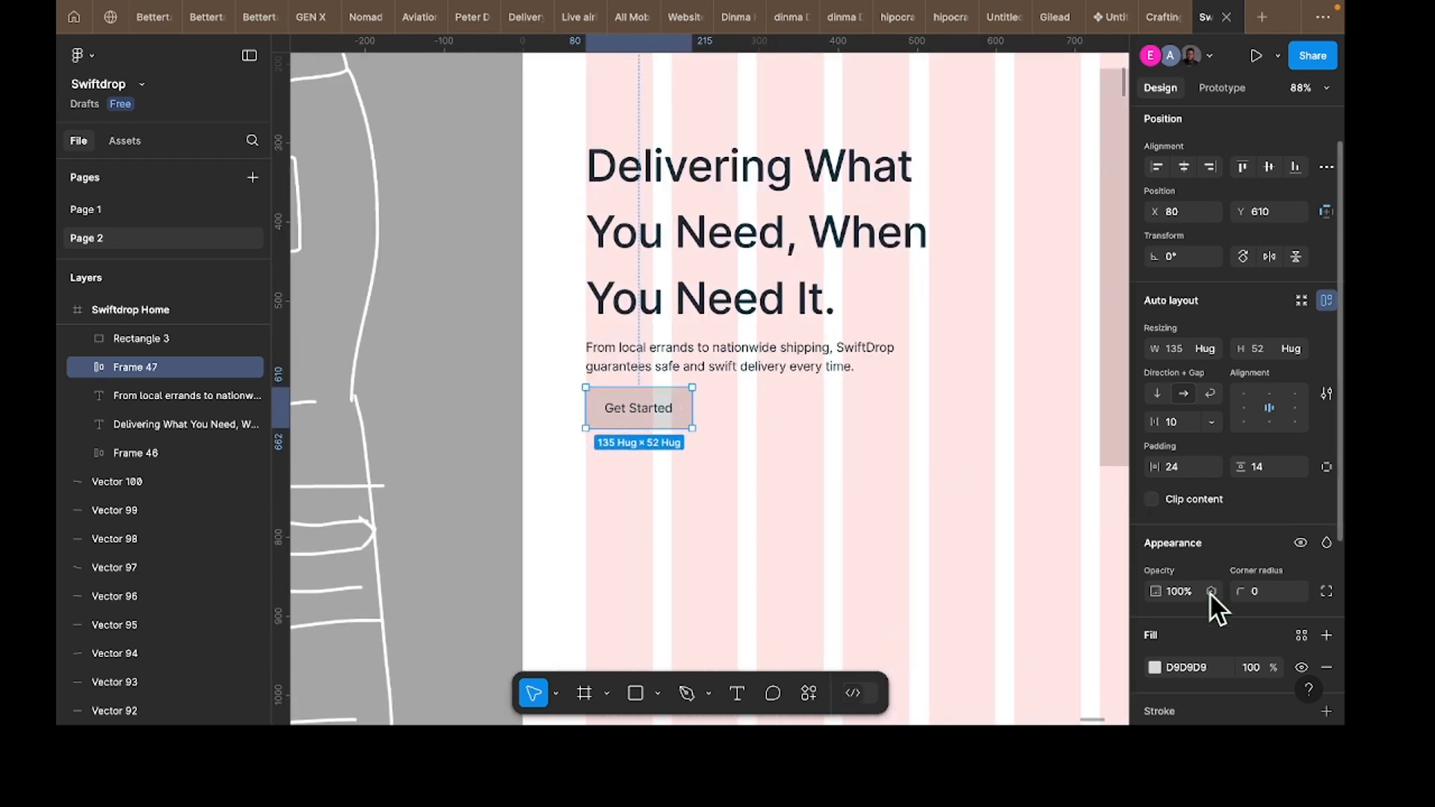
{"action": "type", "text": "4"}
{"action": "key", "text": "Return"}
Step: Duplicate the "Get Started" button directly beside the original and relabel the copy "Track your delivery"
{"action": "scroll", "coordinate": [746, 451], "scroll_direction": "up", "scroll_amount": 5}
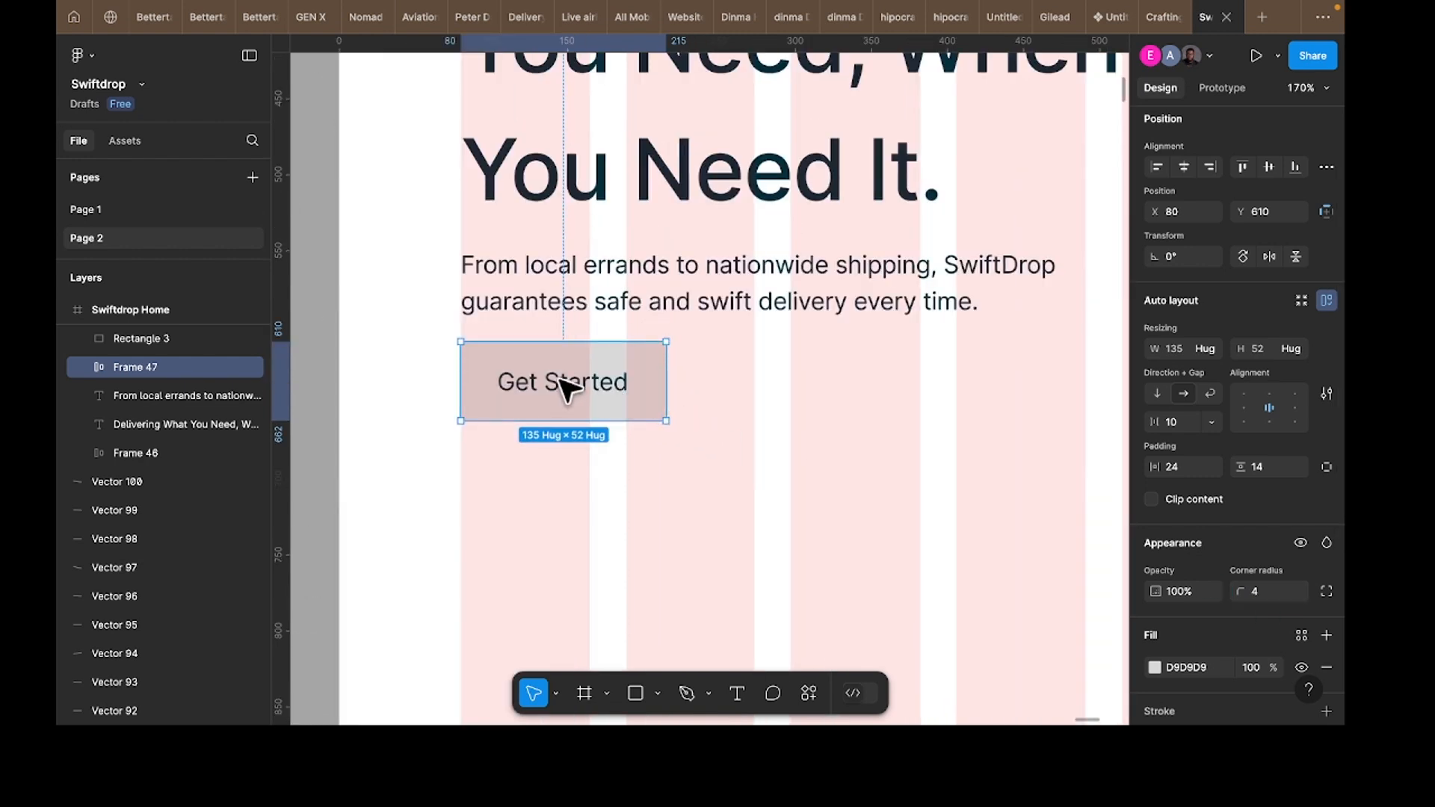
{"action": "key", "text": "Escape"}
{"action": "scroll", "coordinate": [553, 375], "scroll_direction": "up", "scroll_amount": 5}
{"action": "left_click_drag", "start_coordinate": [557, 385], "coordinate": [949, 366]}
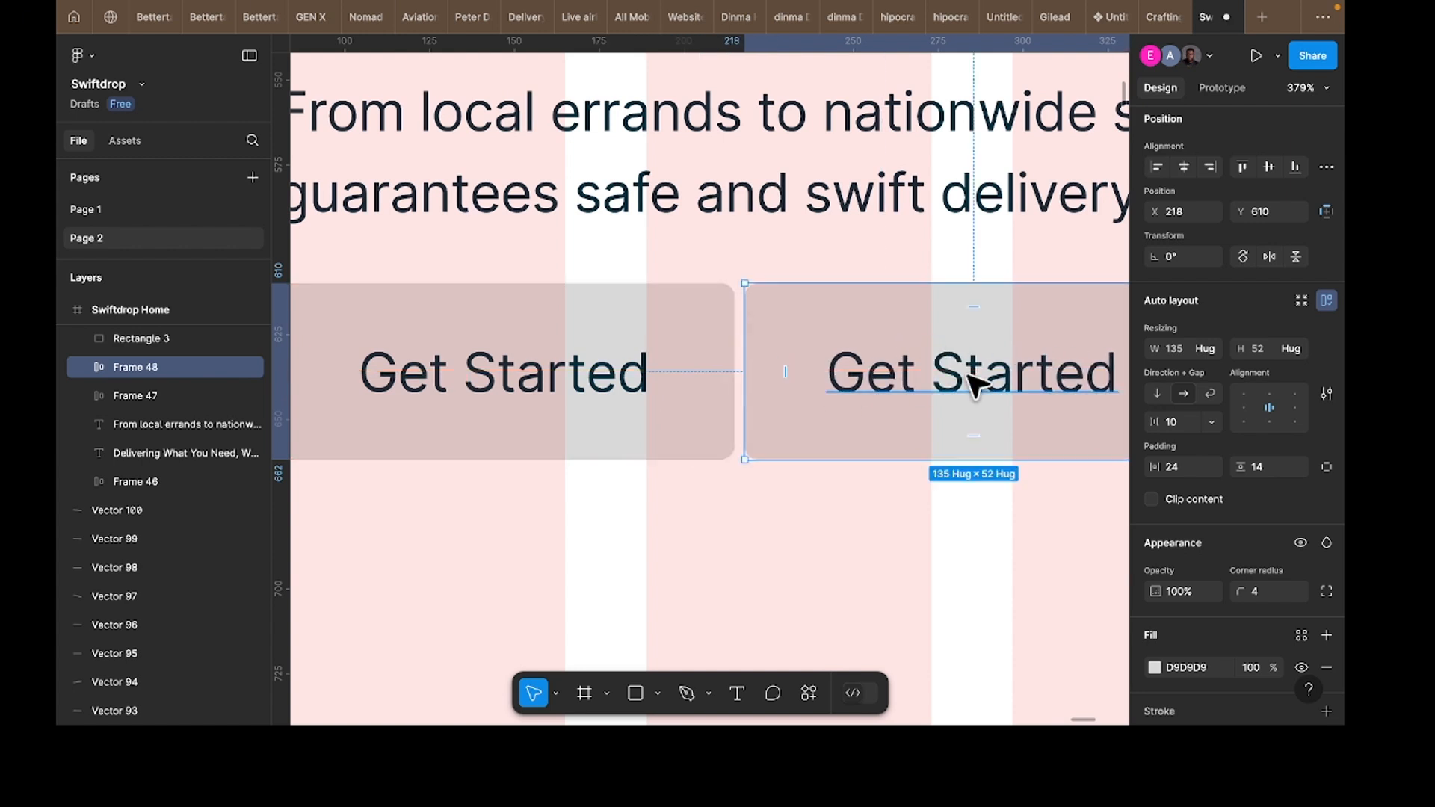
{"action": "double_click", "coordinate": [968, 374]}
{"action": "type", "text": "Trac"}
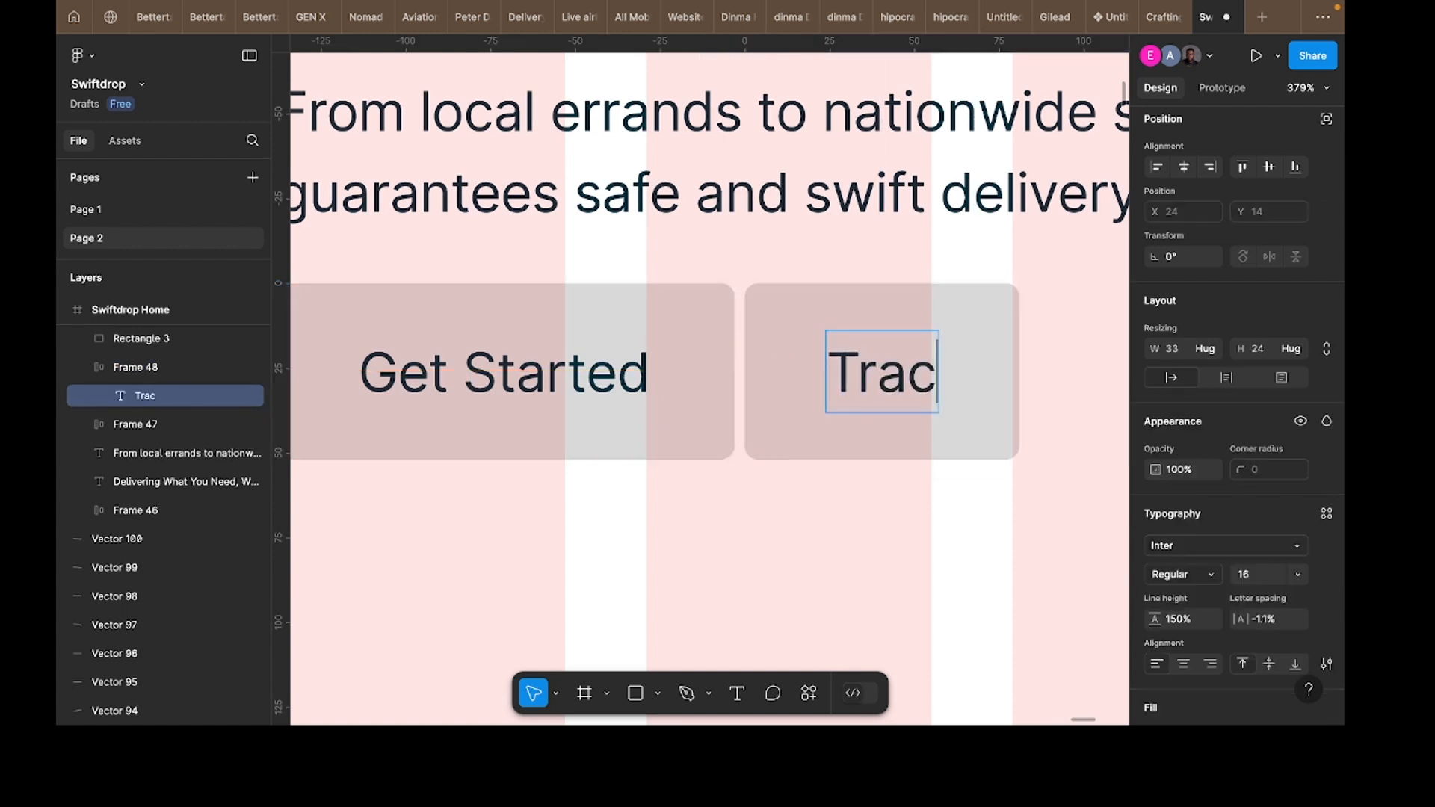
{"action": "type", "text": "k your delivery"}
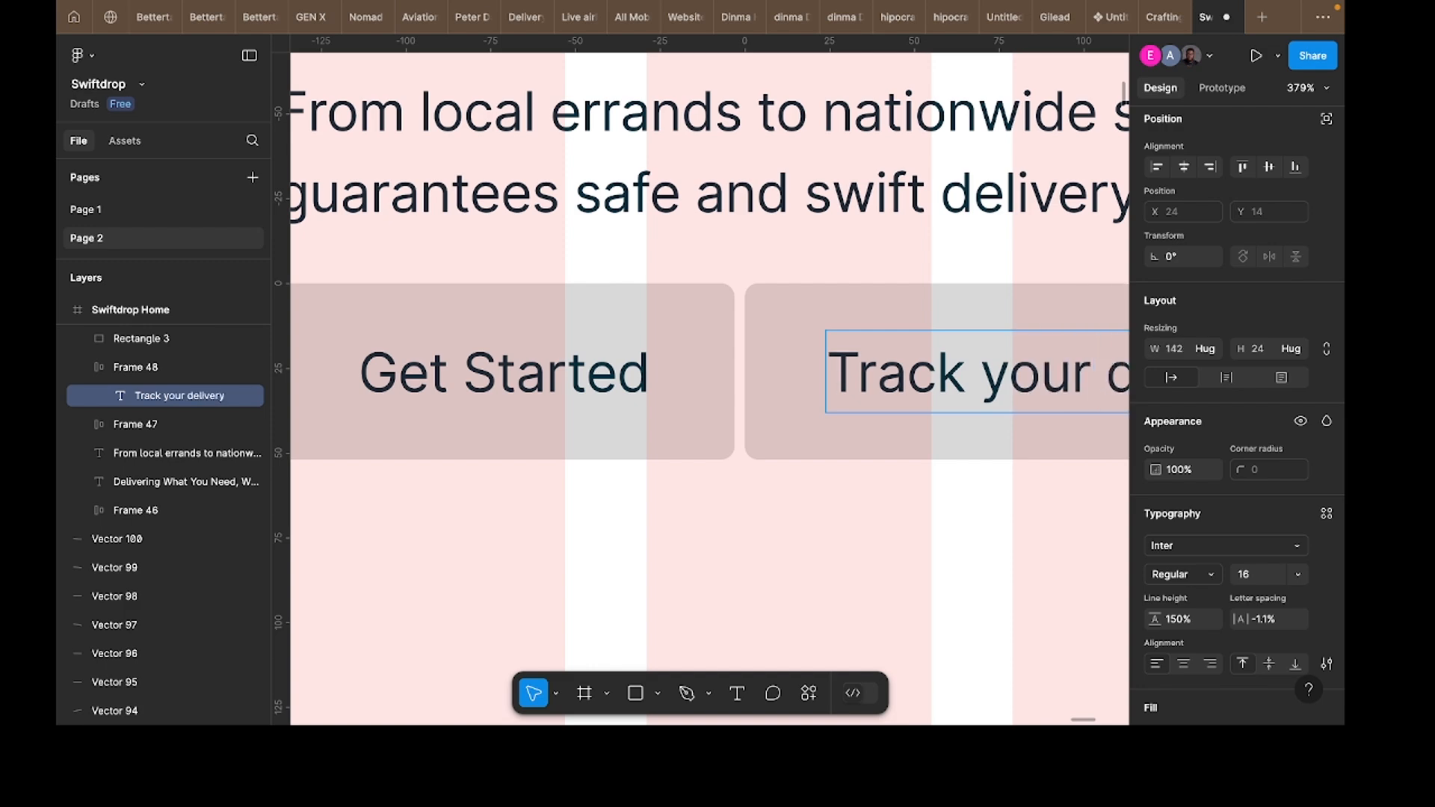
{"action": "scroll", "coordinate": [977, 528], "scroll_direction": "down", "scroll_amount": 3}
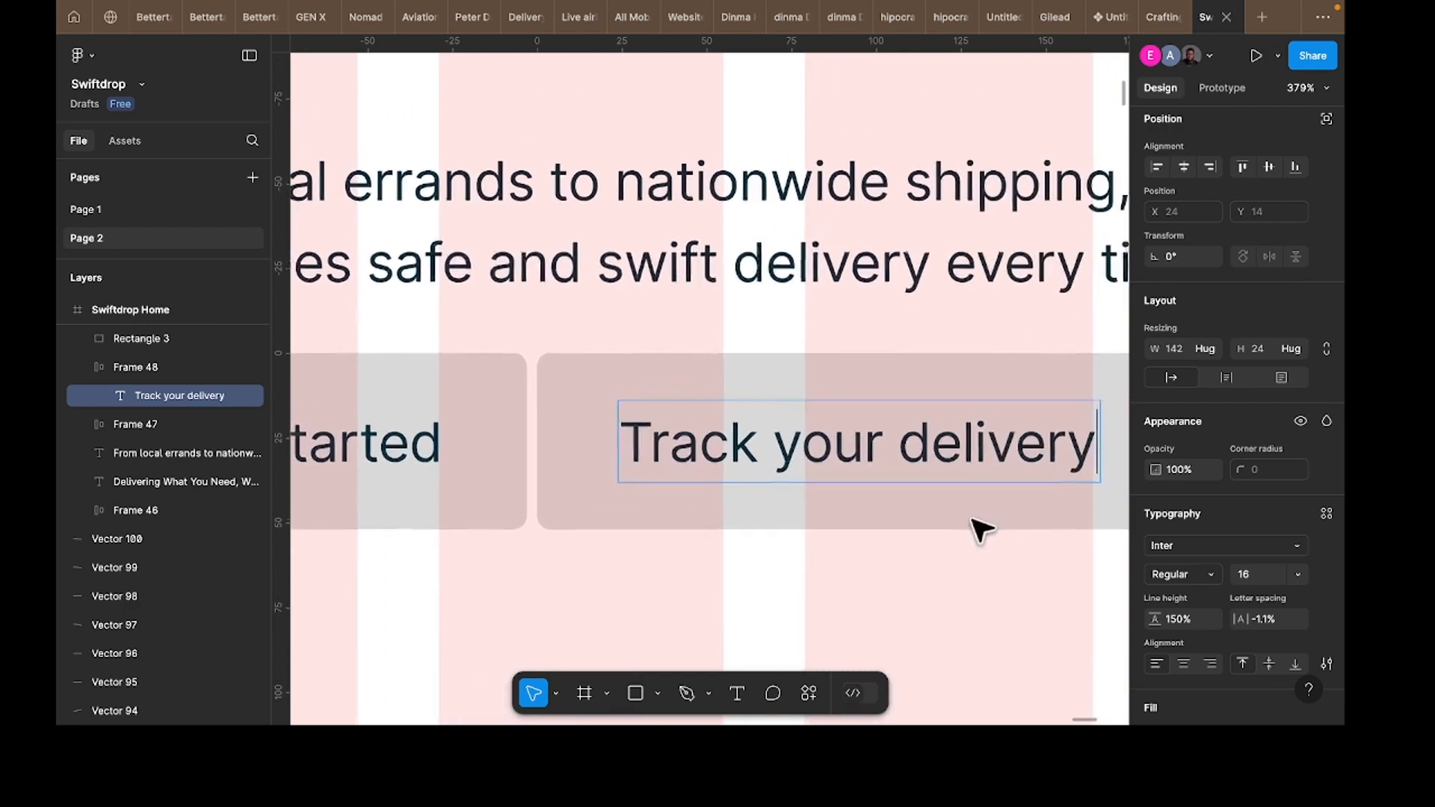
{"action": "key", "text": "Escape"}
{"action": "scroll", "coordinate": [959, 606], "scroll_direction": "up", "scroll_amount": 2}
{"action": "key", "text": "Escape"}
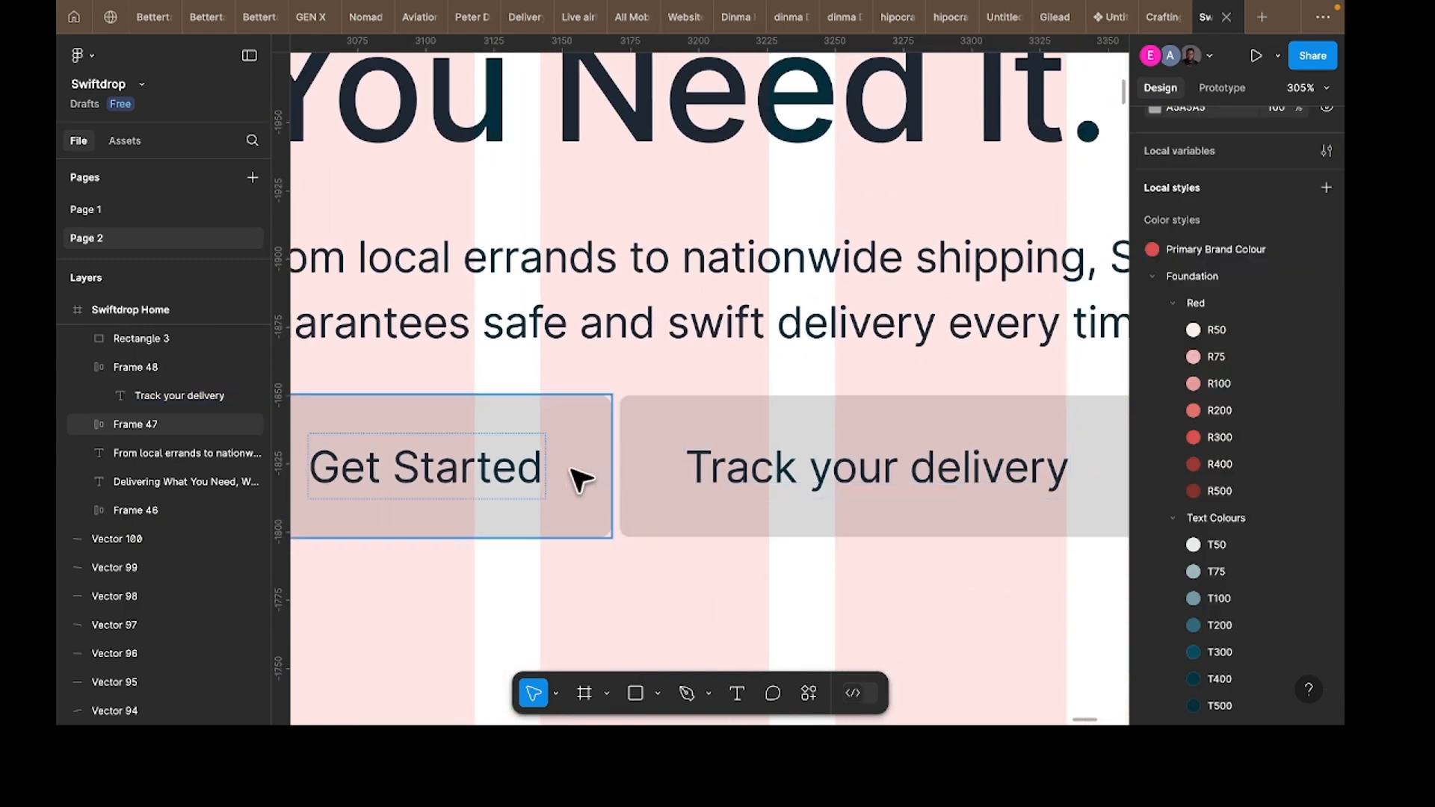
Step: Wrap the two call-to-action buttons in a horizontal auto layout frame with a gap of 8
{"action": "left_click", "coordinate": [669, 467], "text": "shift"}
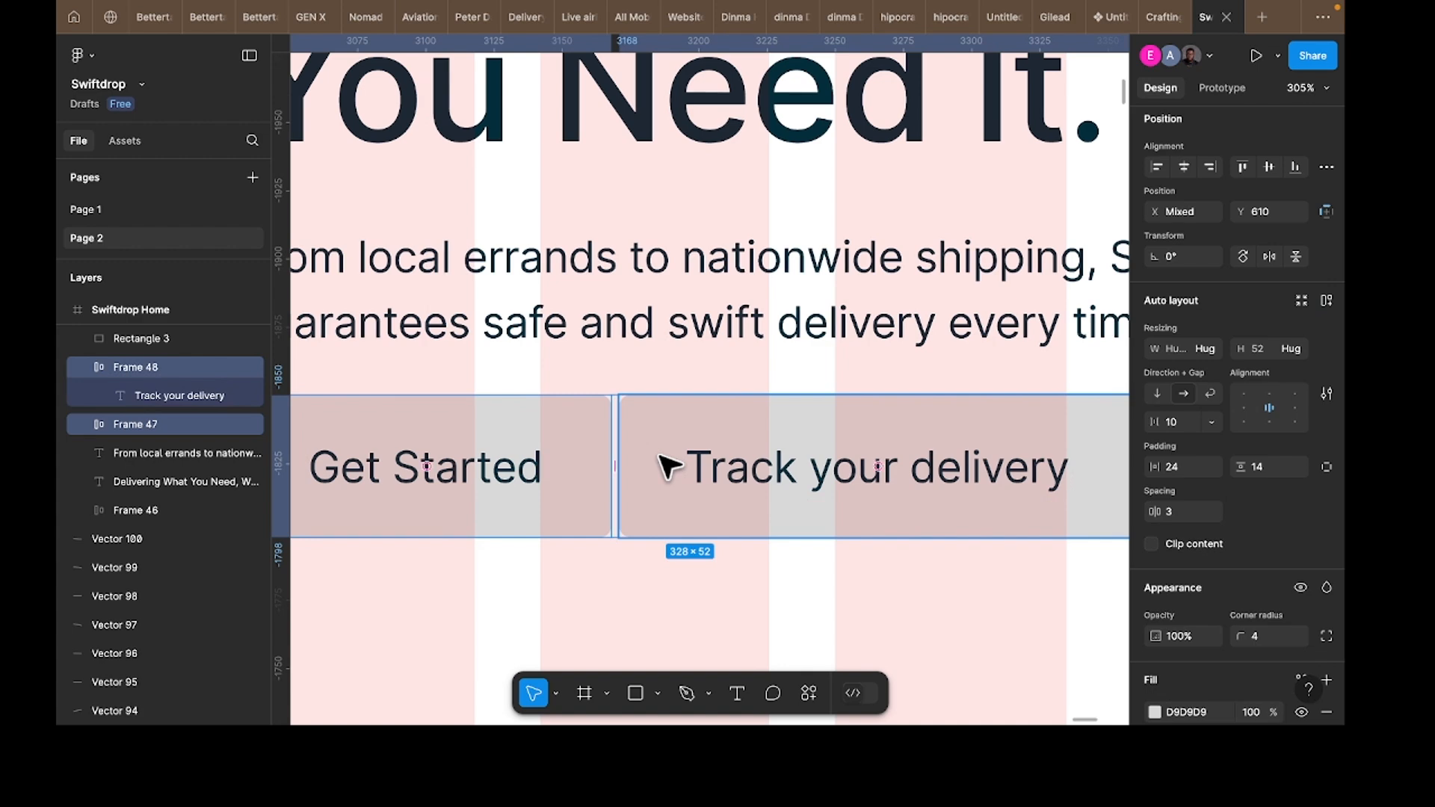
{"action": "key", "text": "shift+a"}
{"action": "type", "text": "8"}
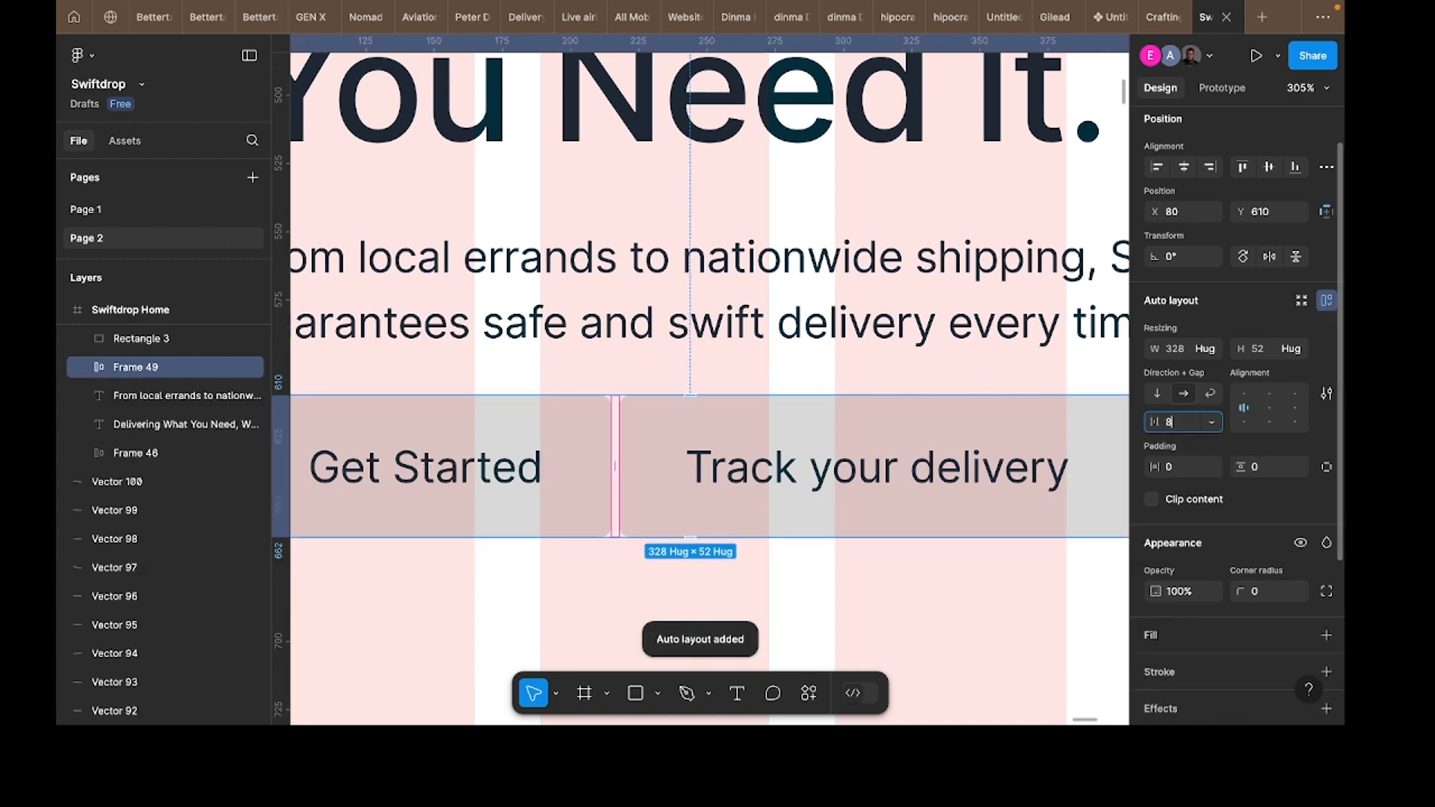
{"action": "key", "text": "Return"}
{"action": "scroll", "coordinate": [547, 541], "scroll_direction": "down", "scroll_amount": 1}
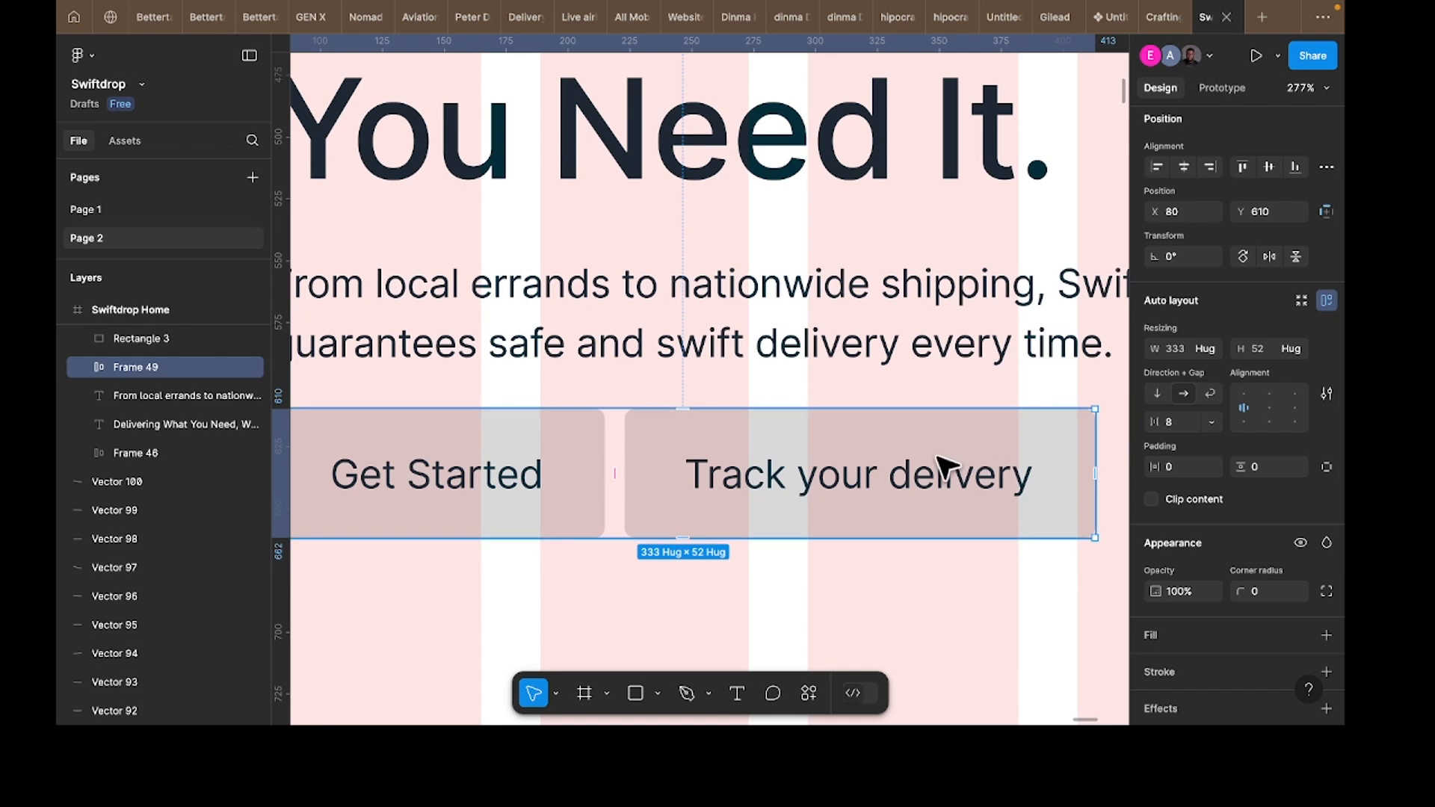
Step: Set the gap between the two call-to-action buttons to 12
{"action": "scroll", "coordinate": [923, 476], "scroll_direction": "down", "scroll_amount": 1}
{"action": "scroll", "coordinate": [837, 480], "scroll_direction": "down", "scroll_amount": 2}
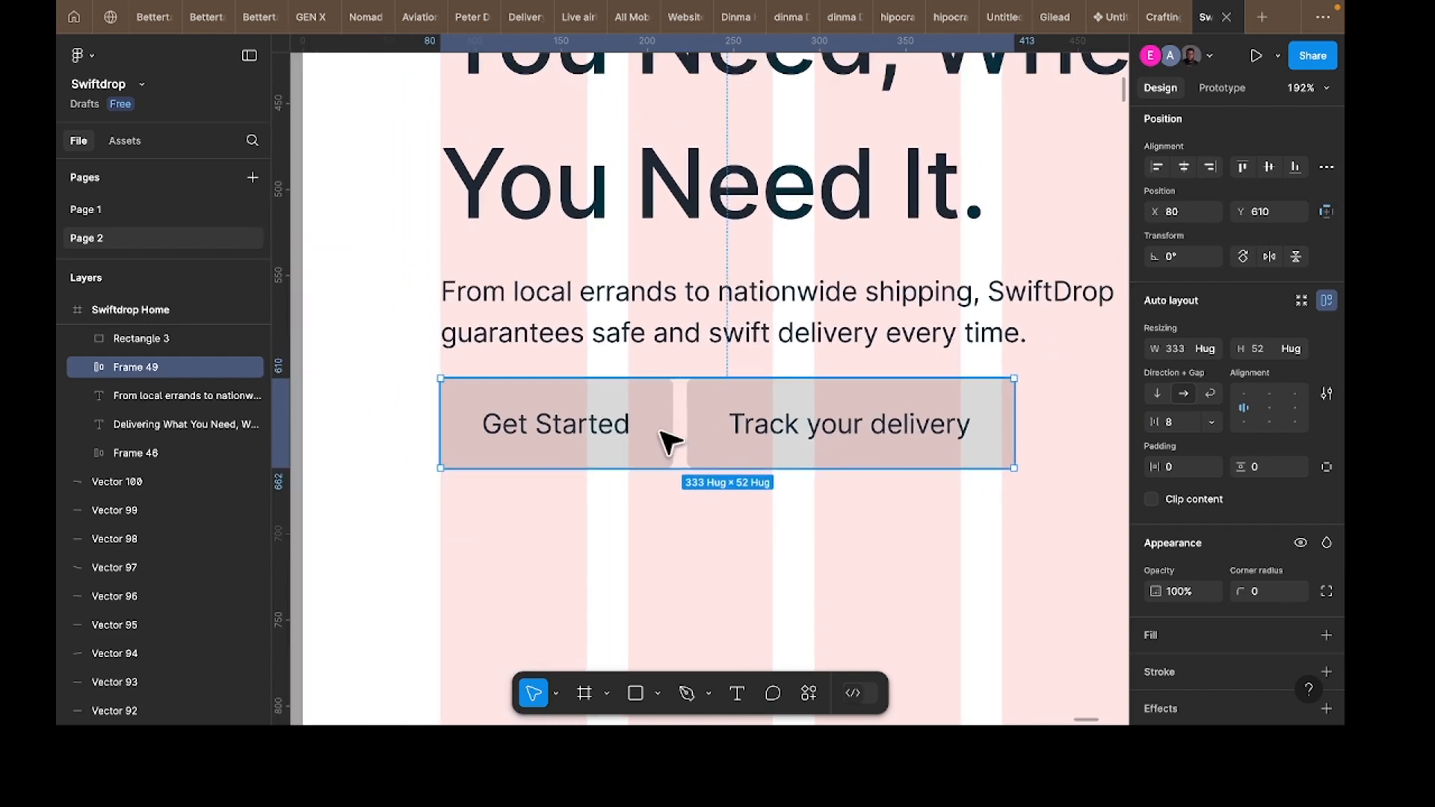
{"action": "left_click", "coordinate": [1174, 423]}
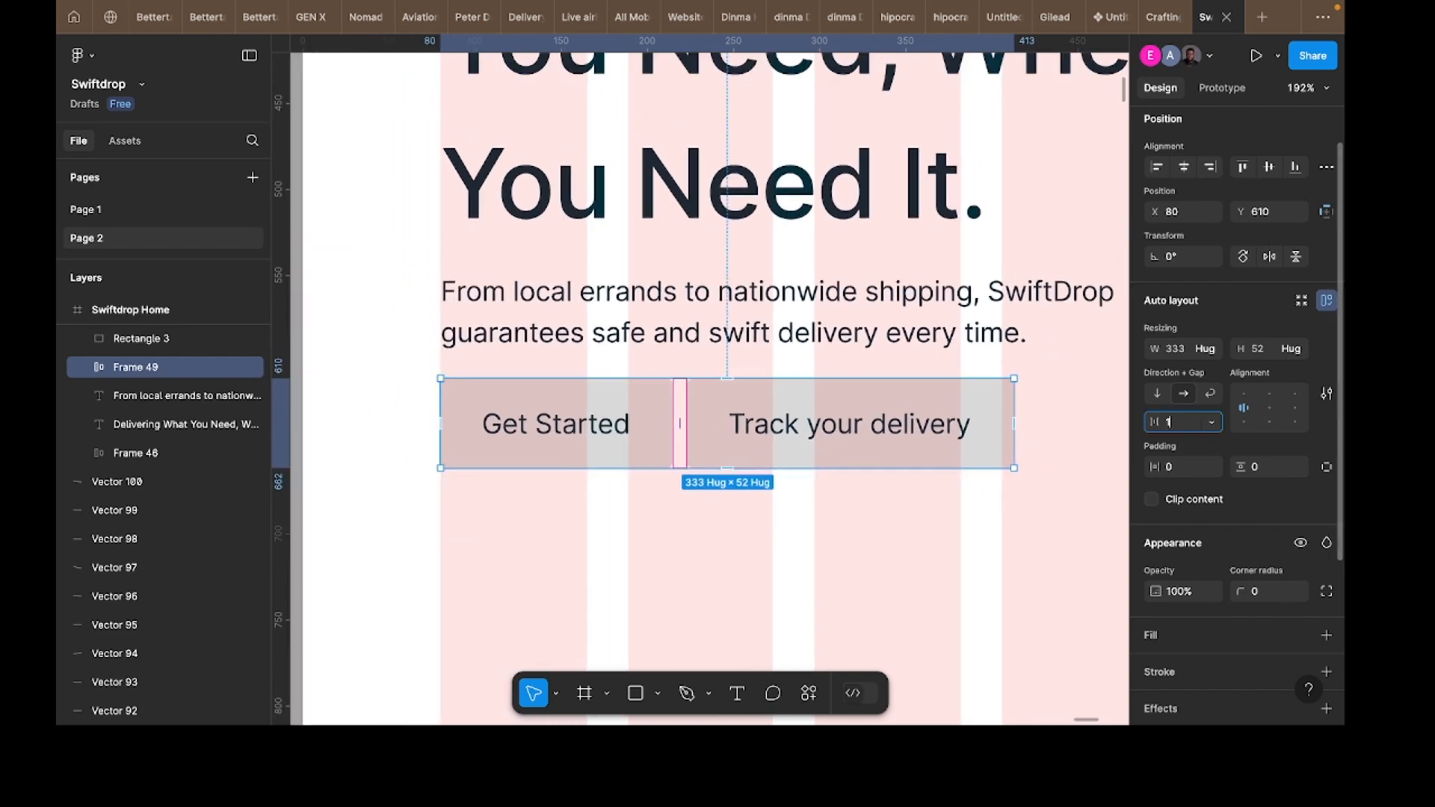
{"action": "type", "text": "12"}
{"action": "key", "text": "Return"}
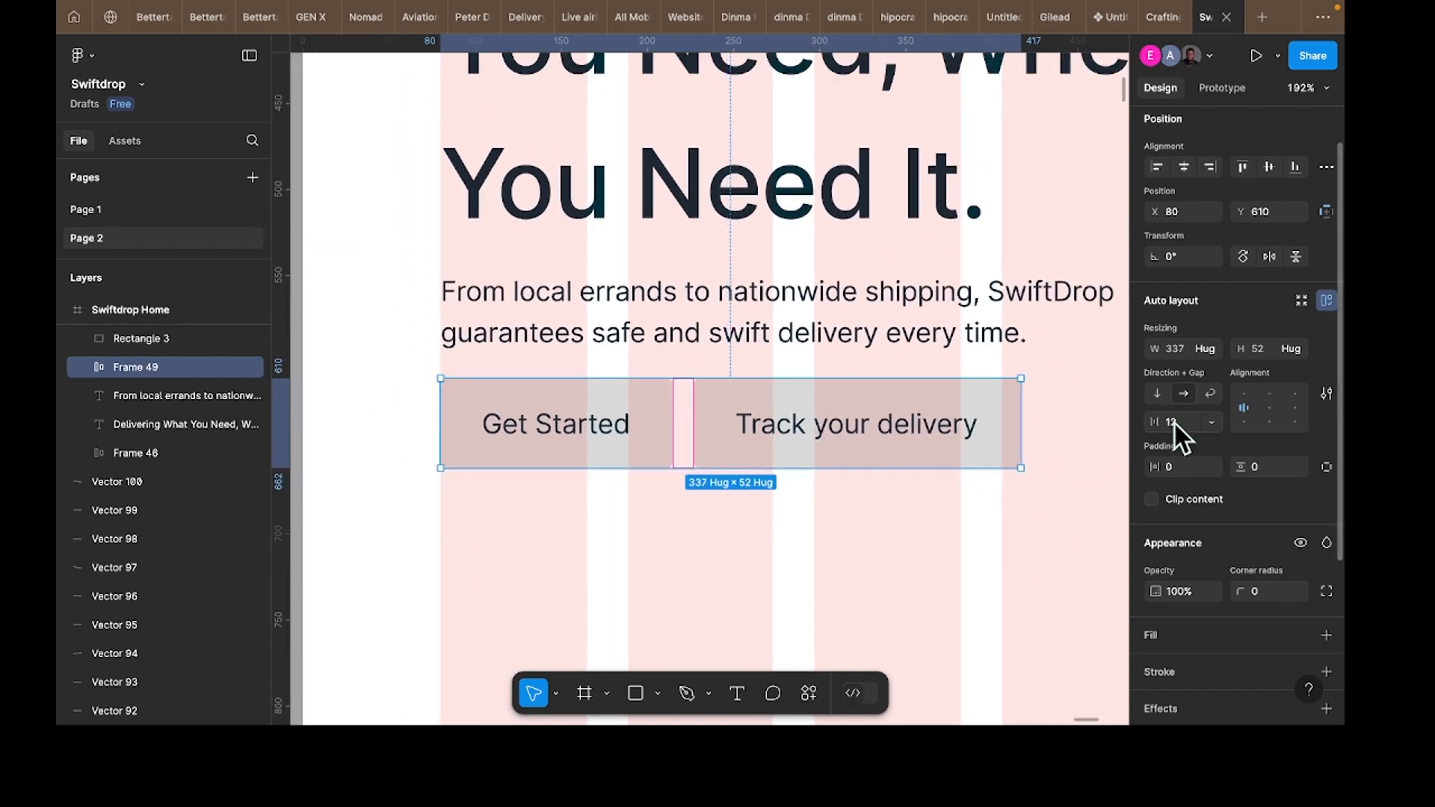
{"action": "left_click", "coordinate": [822, 562]}
{"action": "left_click", "coordinate": [755, 448]}
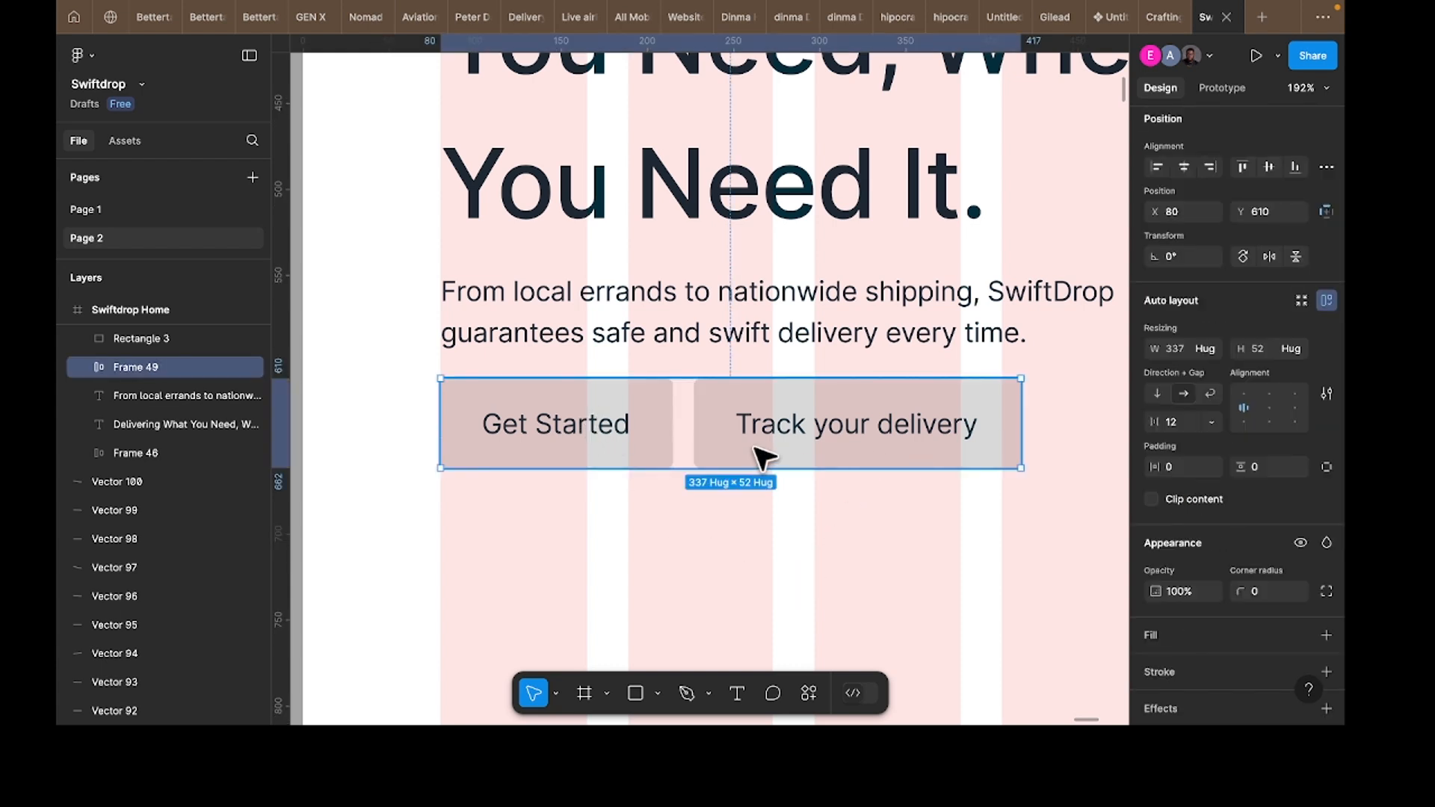
{"action": "left_click", "coordinate": [755, 448]}
{"action": "key", "text": "Escape"}
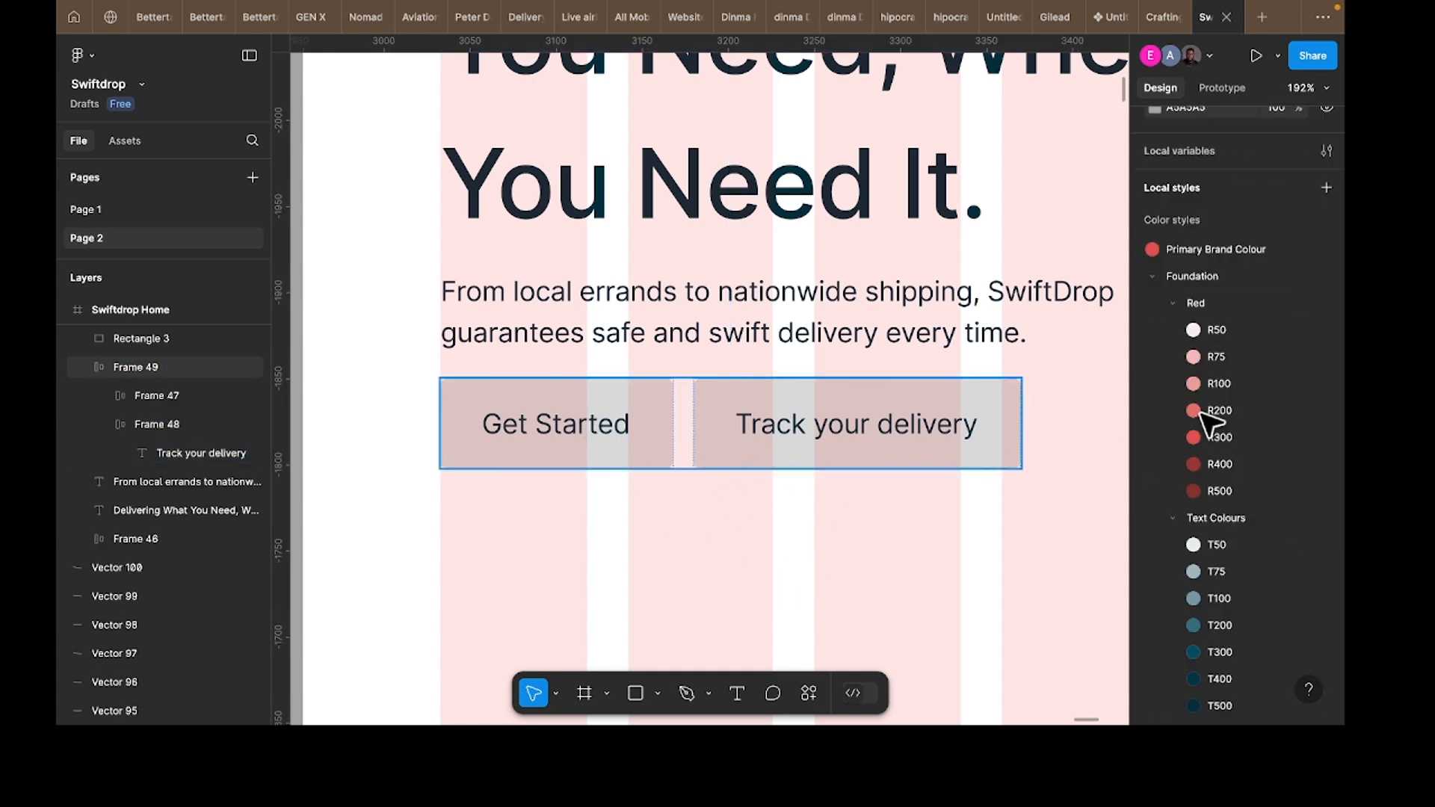
Step: Try gaps of 24 and 32 between the two call-to-action buttons
{"action": "left_click", "coordinate": [1179, 427]}
{"action": "type", "text": "24"}
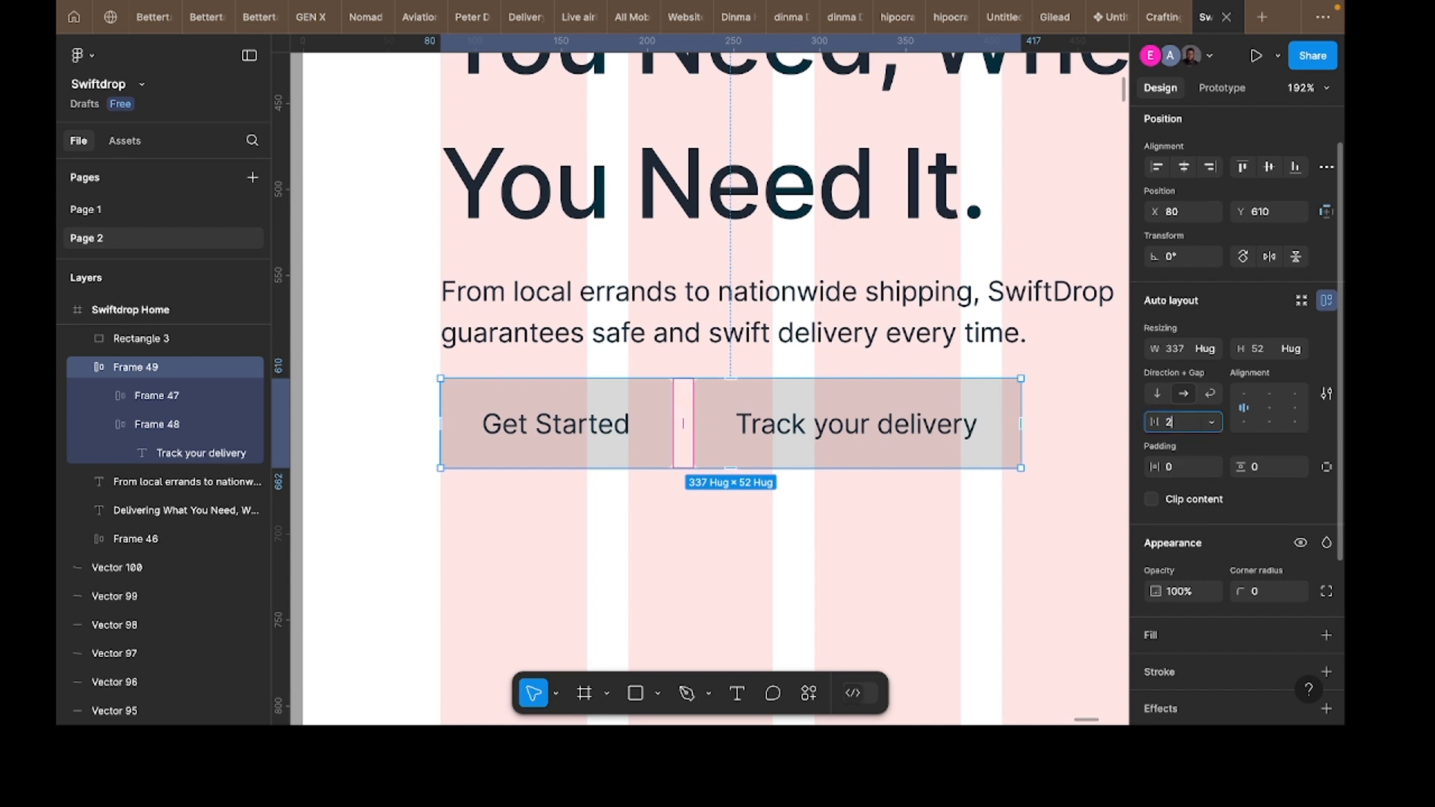
{"action": "key", "text": "Return"}
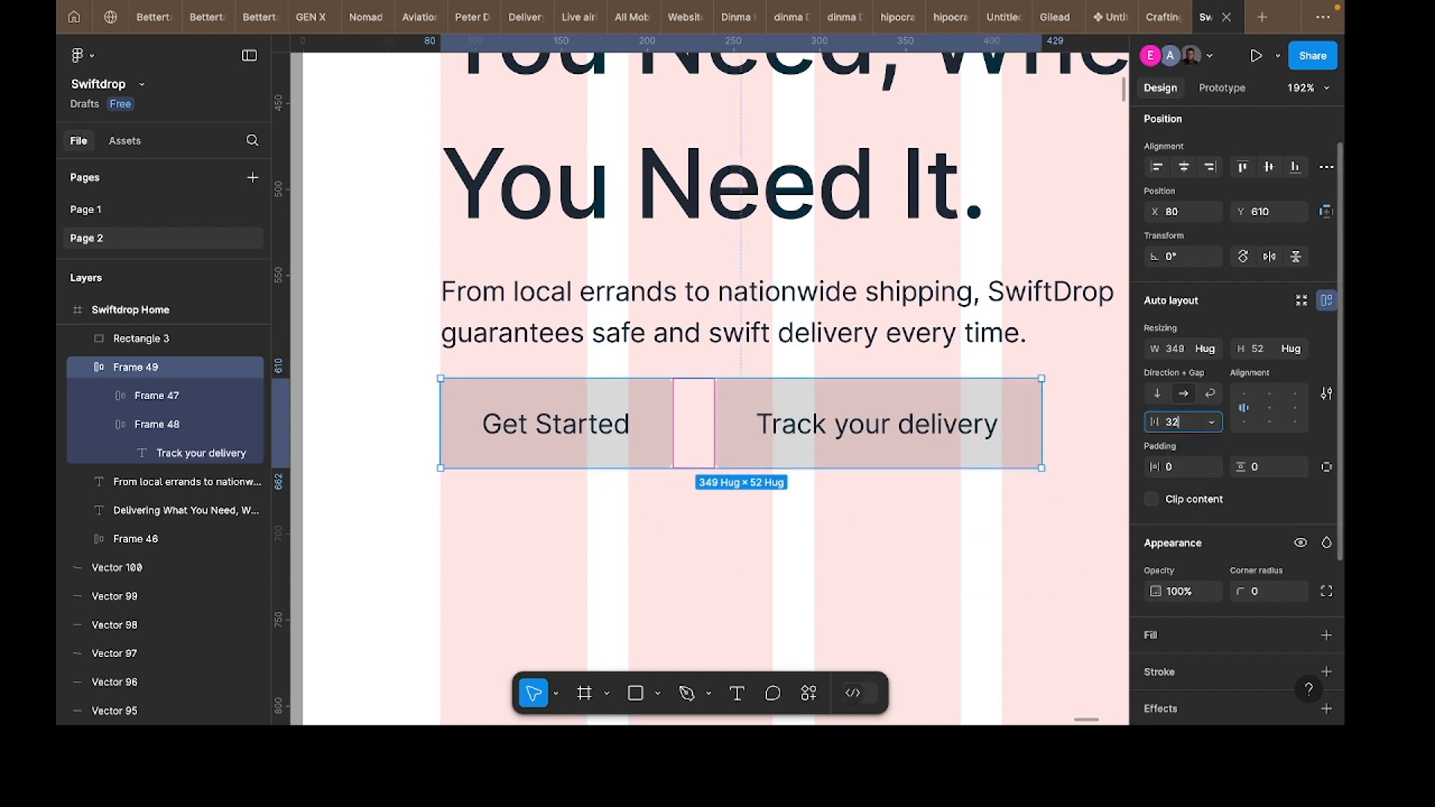
{"action": "key", "text": "Return"}
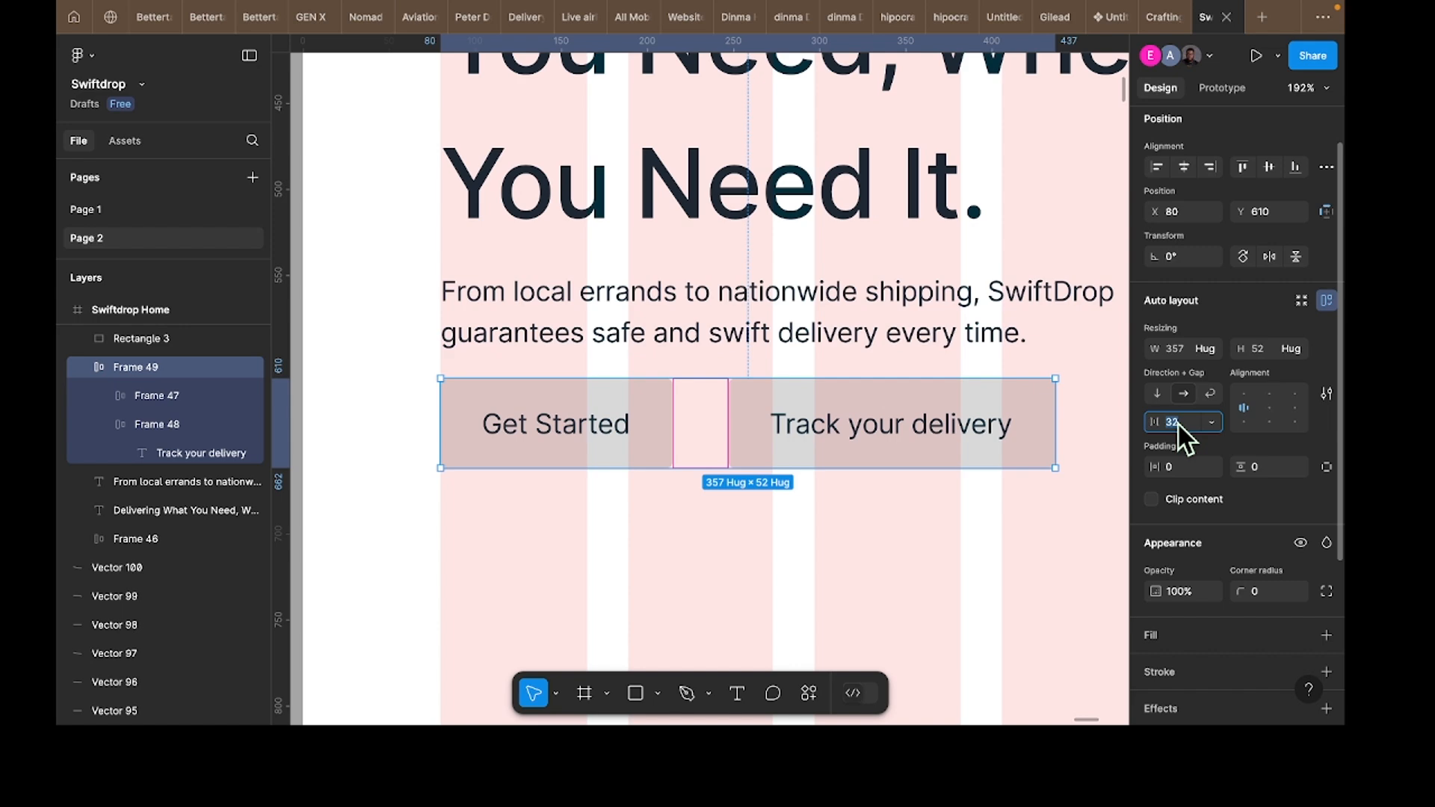
Step: Set the gap in the call-to-action button row to 16 and deselect it
{"action": "type", "text": "16"}
{"action": "key", "text": "Return"}
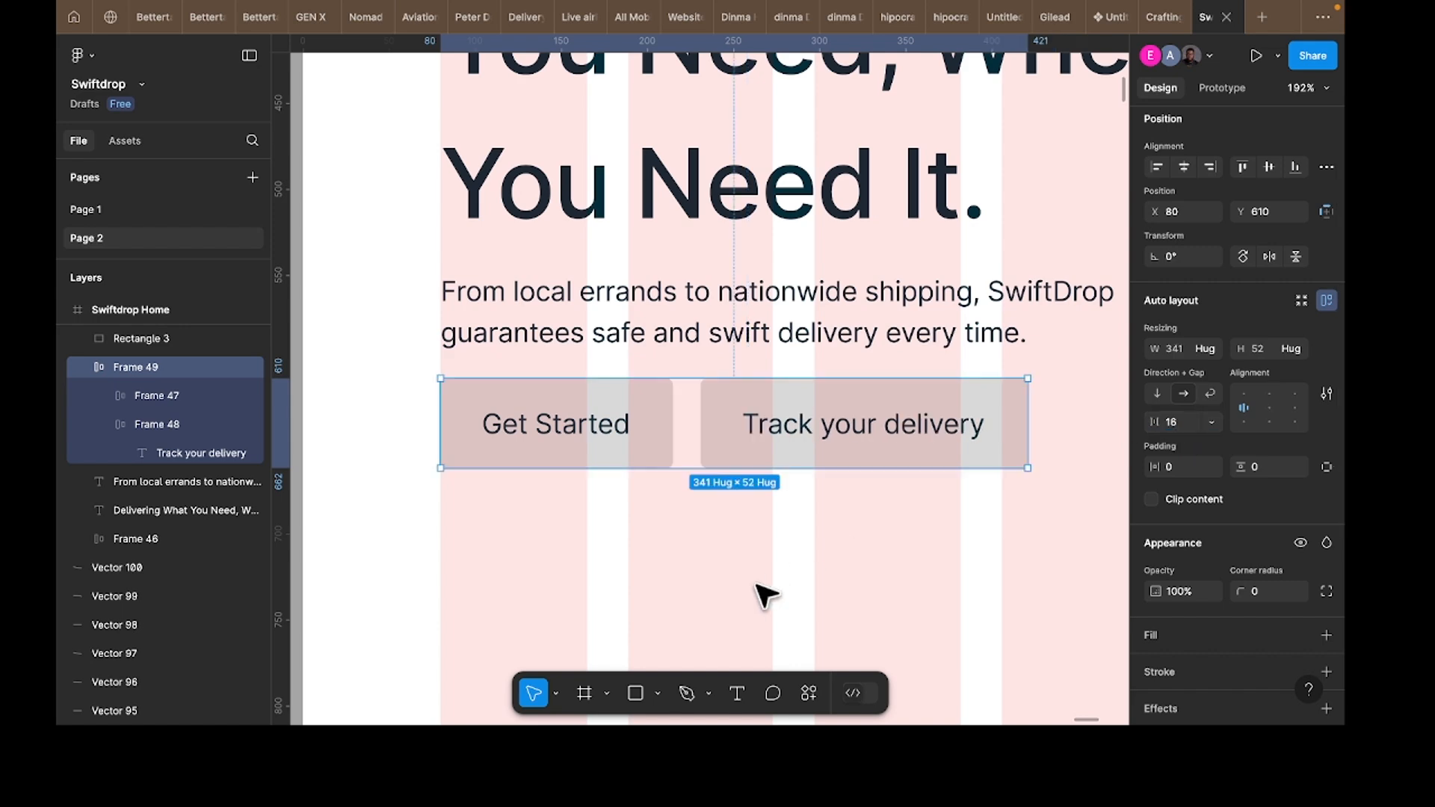
{"action": "scroll", "coordinate": [745, 606], "scroll_direction": "down", "scroll_amount": 5, "text": "ctrl"}
{"action": "left_click", "coordinate": [750, 617]}
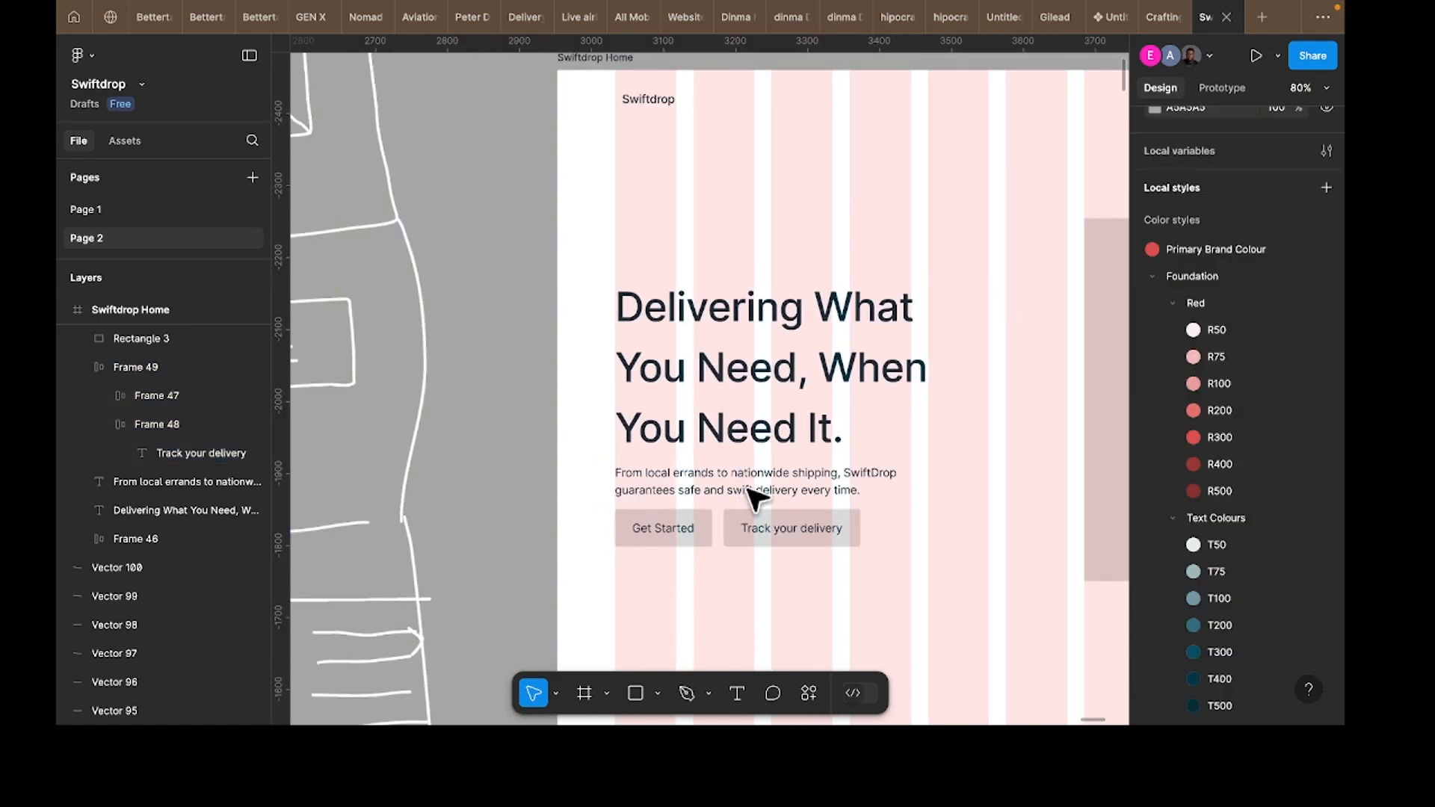
Step: Set the hero headline's font size to 72
{"action": "scroll", "coordinate": [759, 499], "scroll_direction": "down", "scroll_amount": 2}
{"action": "scroll", "coordinate": [760, 500], "scroll_direction": "right", "scroll_amount": 3}
{"action": "left_click", "coordinate": [711, 378]}
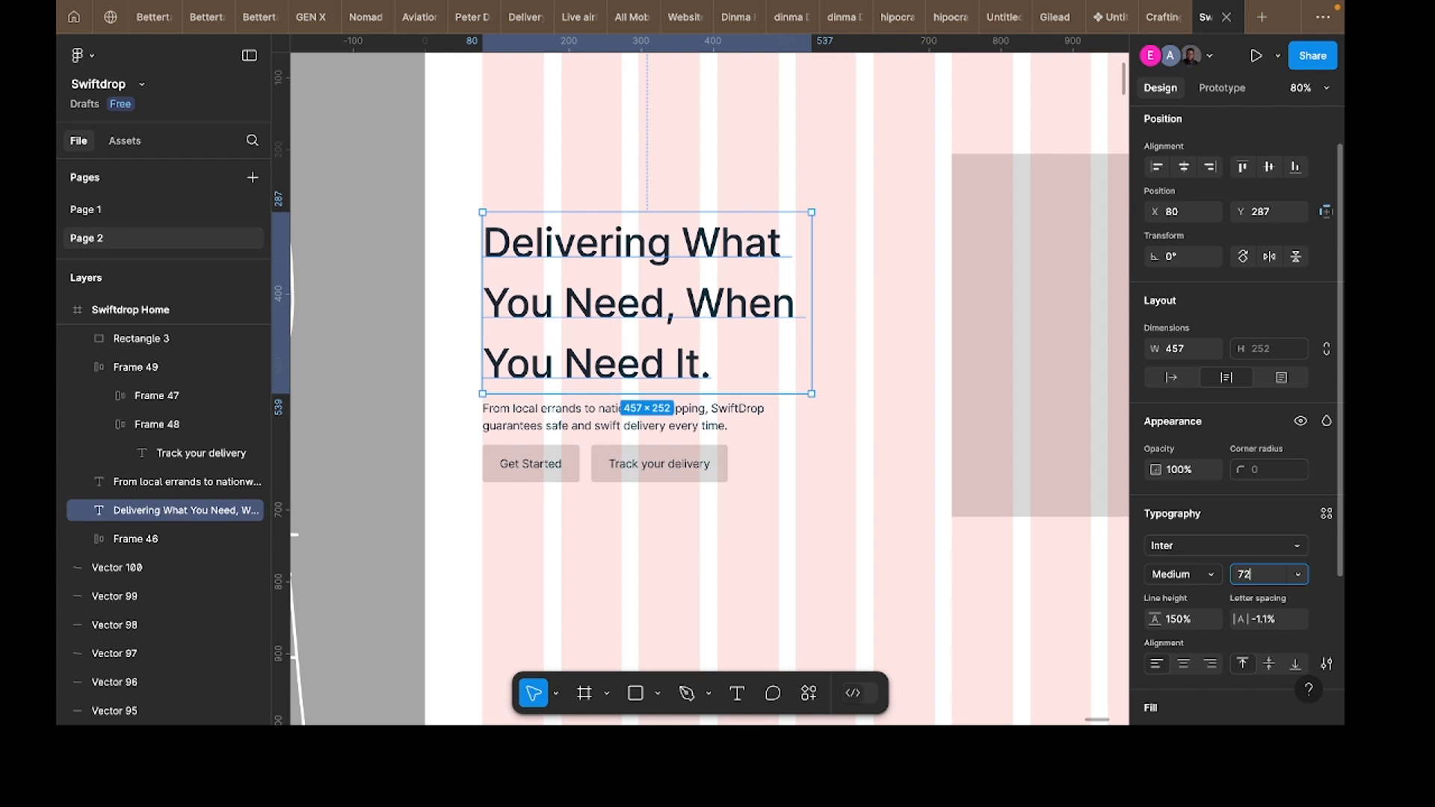
{"action": "key", "text": "Return"}
Step: Widen the headline's text box to about 576 and move it up to Y 206, level with the image placeholder's upper edge
{"action": "left_click_drag", "start_coordinate": [814, 344], "coordinate": [888, 341]}
{"action": "left_click_drag", "start_coordinate": [747, 288], "coordinate": [751, 249]}
{"action": "left_click_drag", "start_coordinate": [892, 261], "coordinate": [897, 262]}
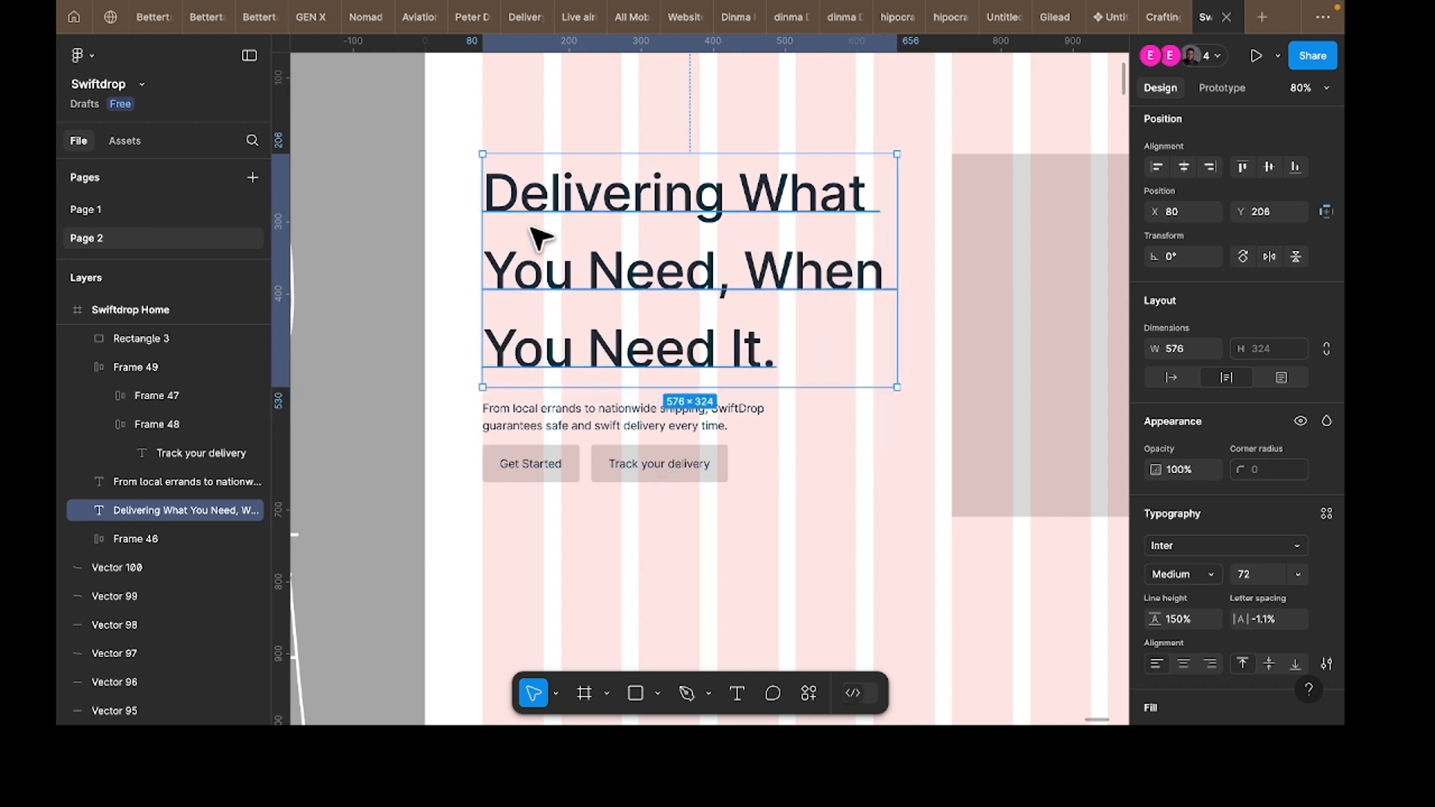
Step: Draw a rectangle about 155 by 39 in the empty area below the call-to-action buttons and shift it slightly
{"action": "key", "text": "r"}
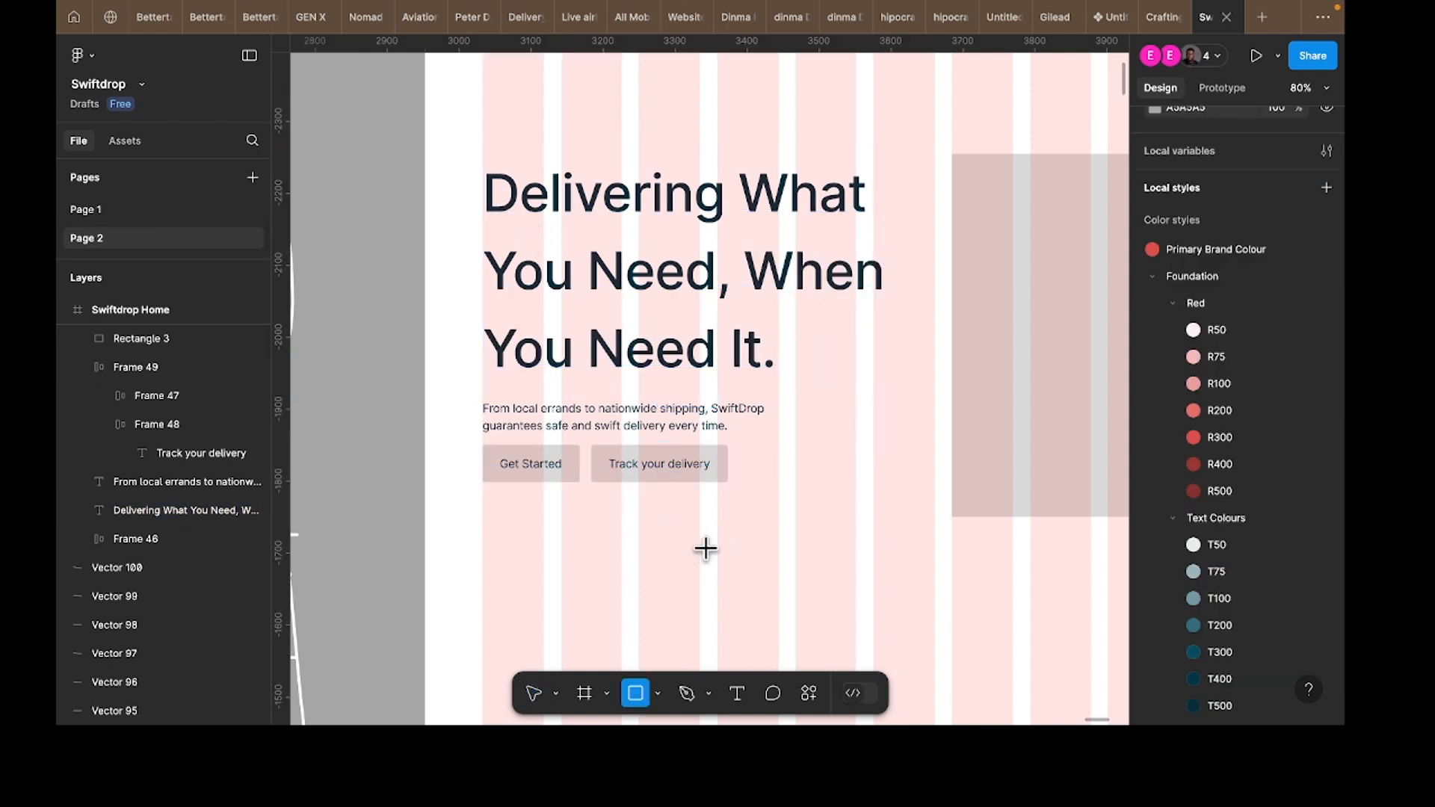
{"action": "mouse_move", "coordinate": [699, 550]}
{"action": "left_mouse_down"}
{"action": "mouse_move", "coordinate": [811, 563]}
{"action": "mouse_move", "coordinate": [798, 589]}
{"action": "left_mouse_up"}
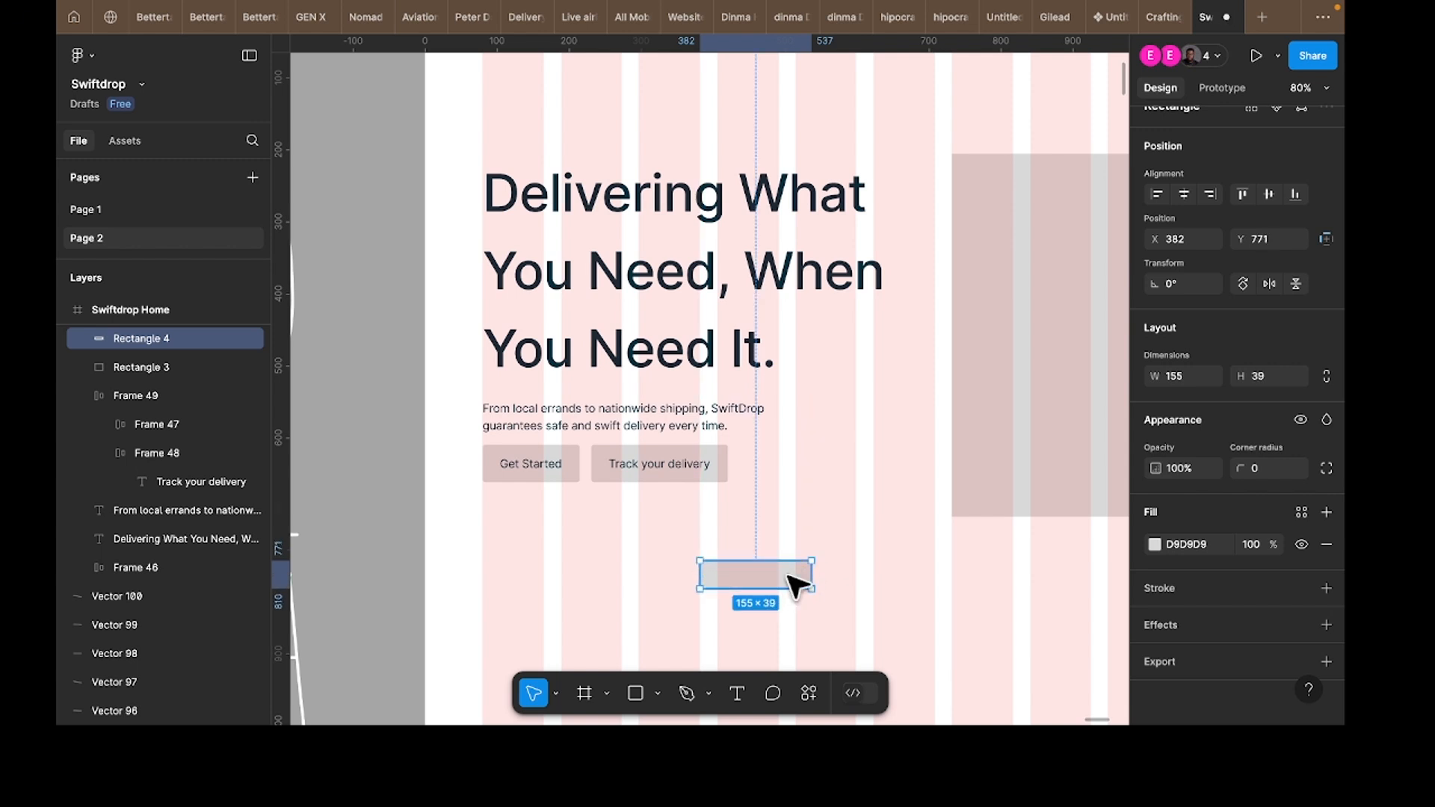
{"action": "left_click_drag", "start_coordinate": [737, 299], "coordinate": [801, 578]}
Step: Set the hero headline's line height to 120%
{"action": "left_click", "coordinate": [709, 299]}
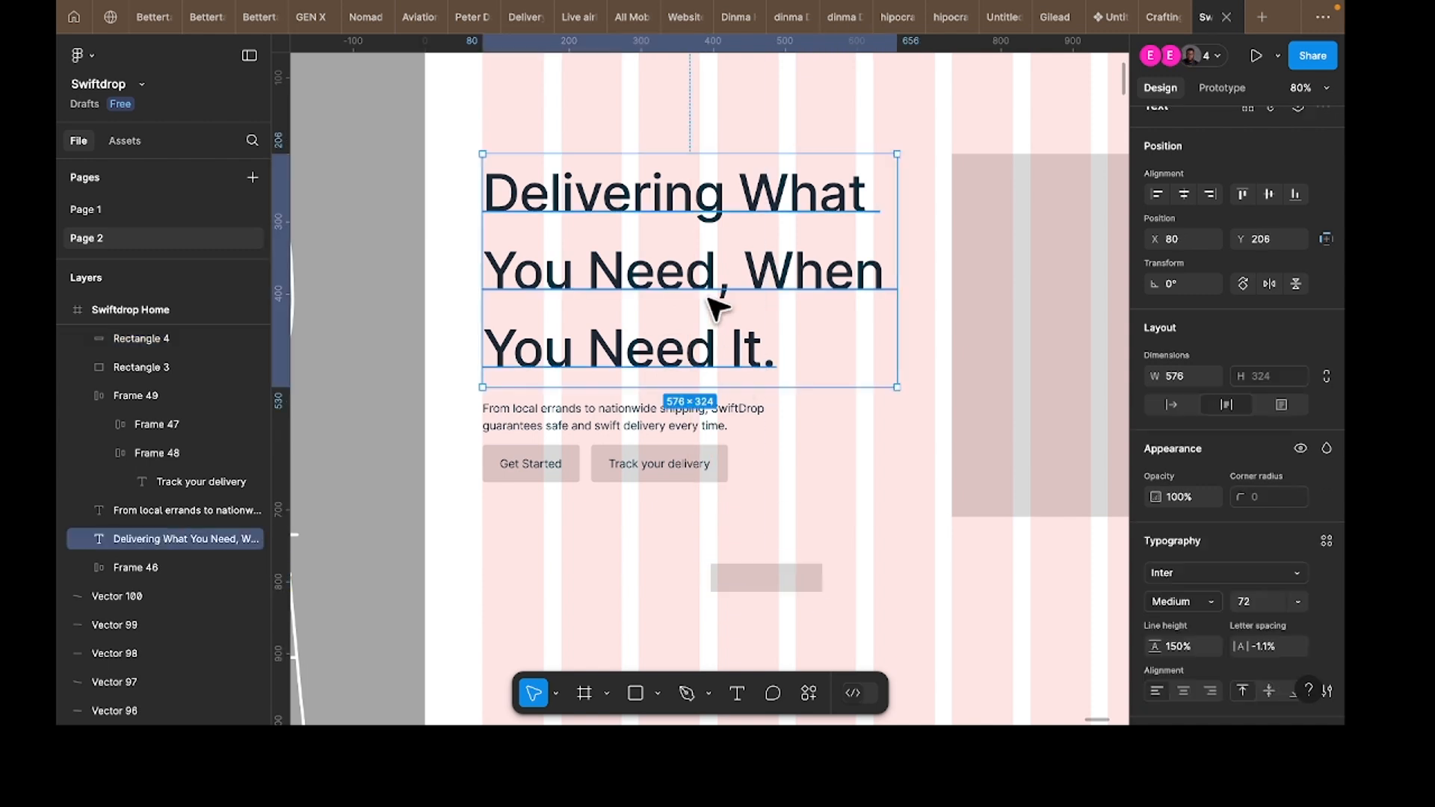
{"action": "scroll", "coordinate": [1181, 591], "scroll_direction": "down", "scroll_amount": 3}
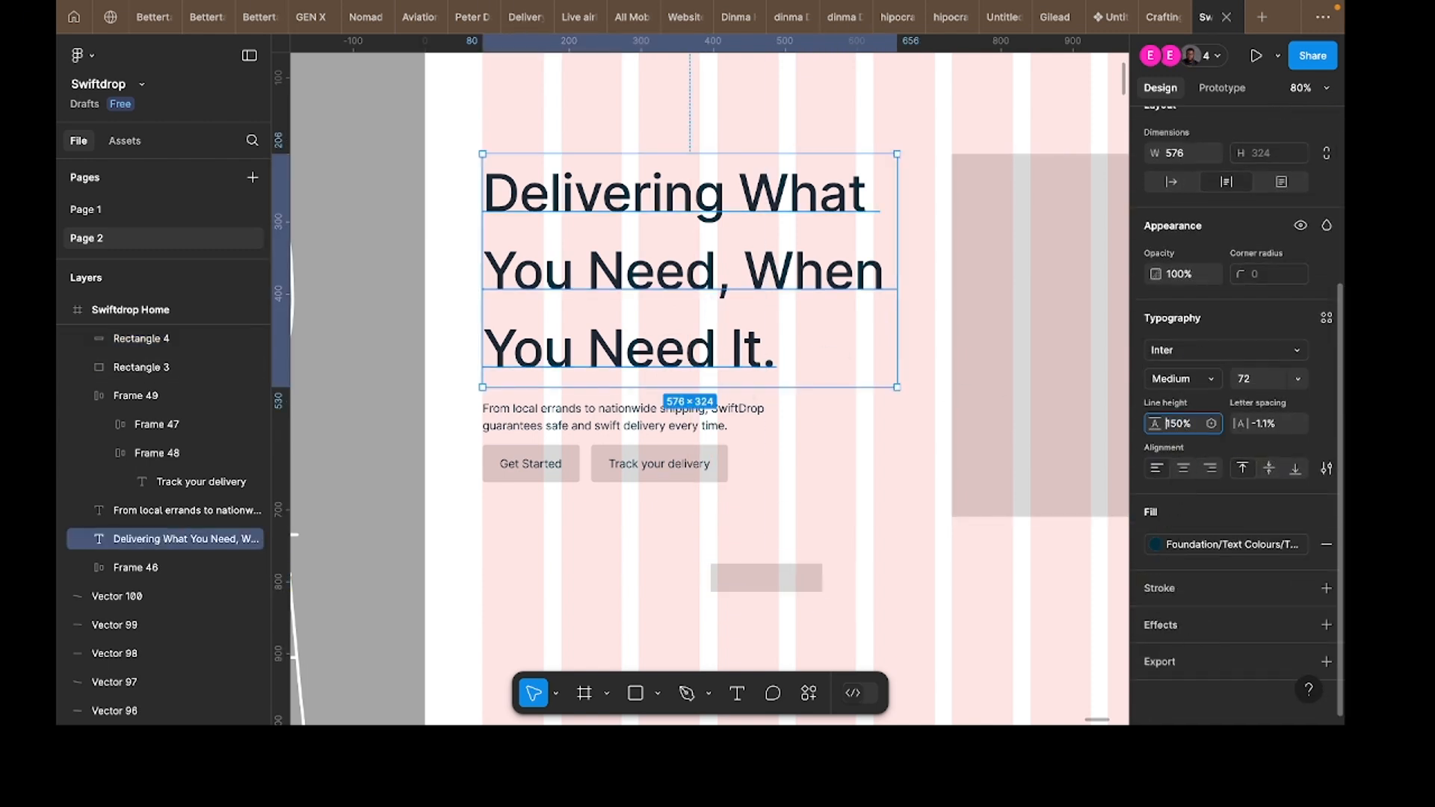
{"action": "left_click", "coordinate": [1174, 423]}
{"action": "type", "text": "2"}
{"action": "key", "text": "Return"}
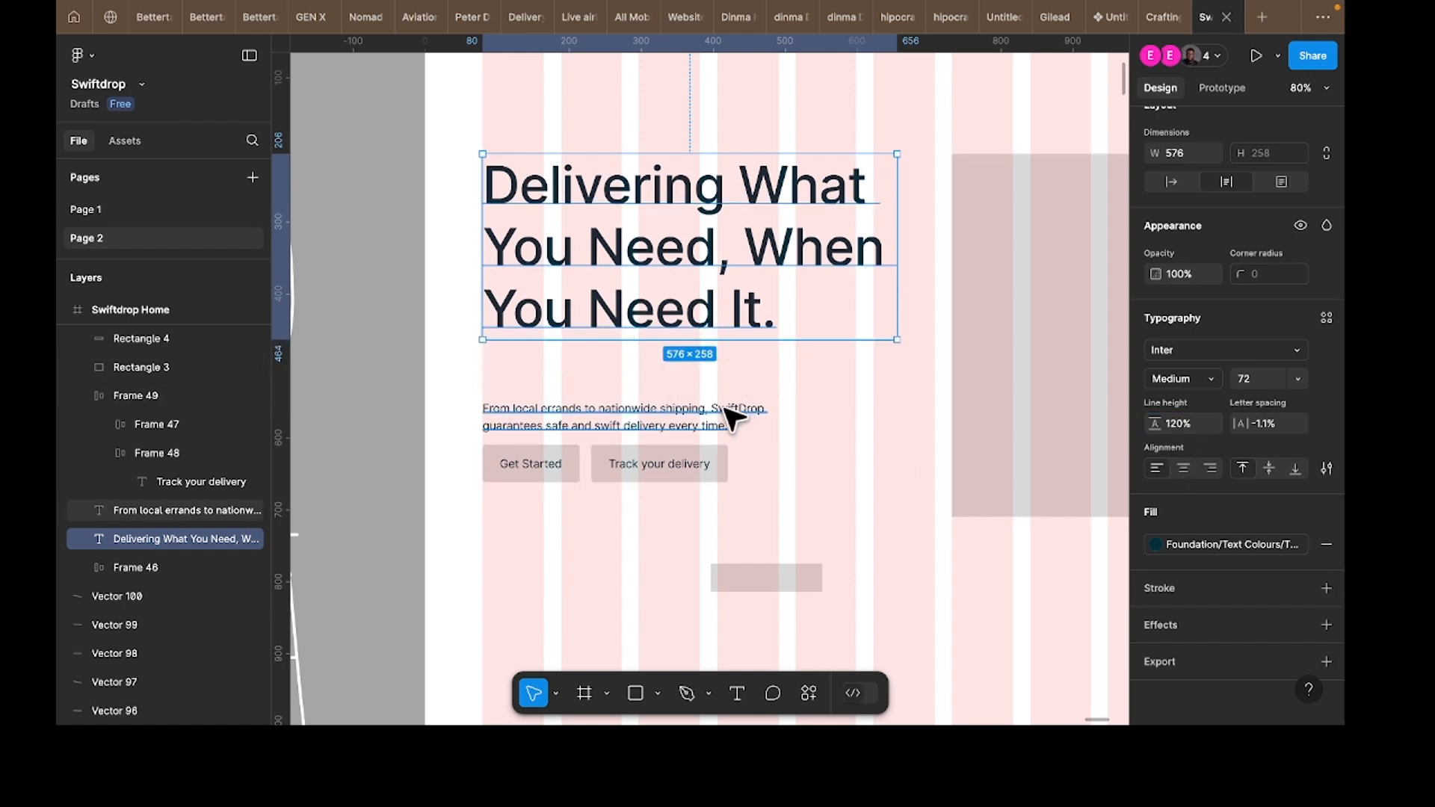
Step: Move the subheading up to about Y 479 beneath the headline and the button row up to about Y 569
{"action": "left_click_drag", "start_coordinate": [726, 410], "coordinate": [727, 360]}
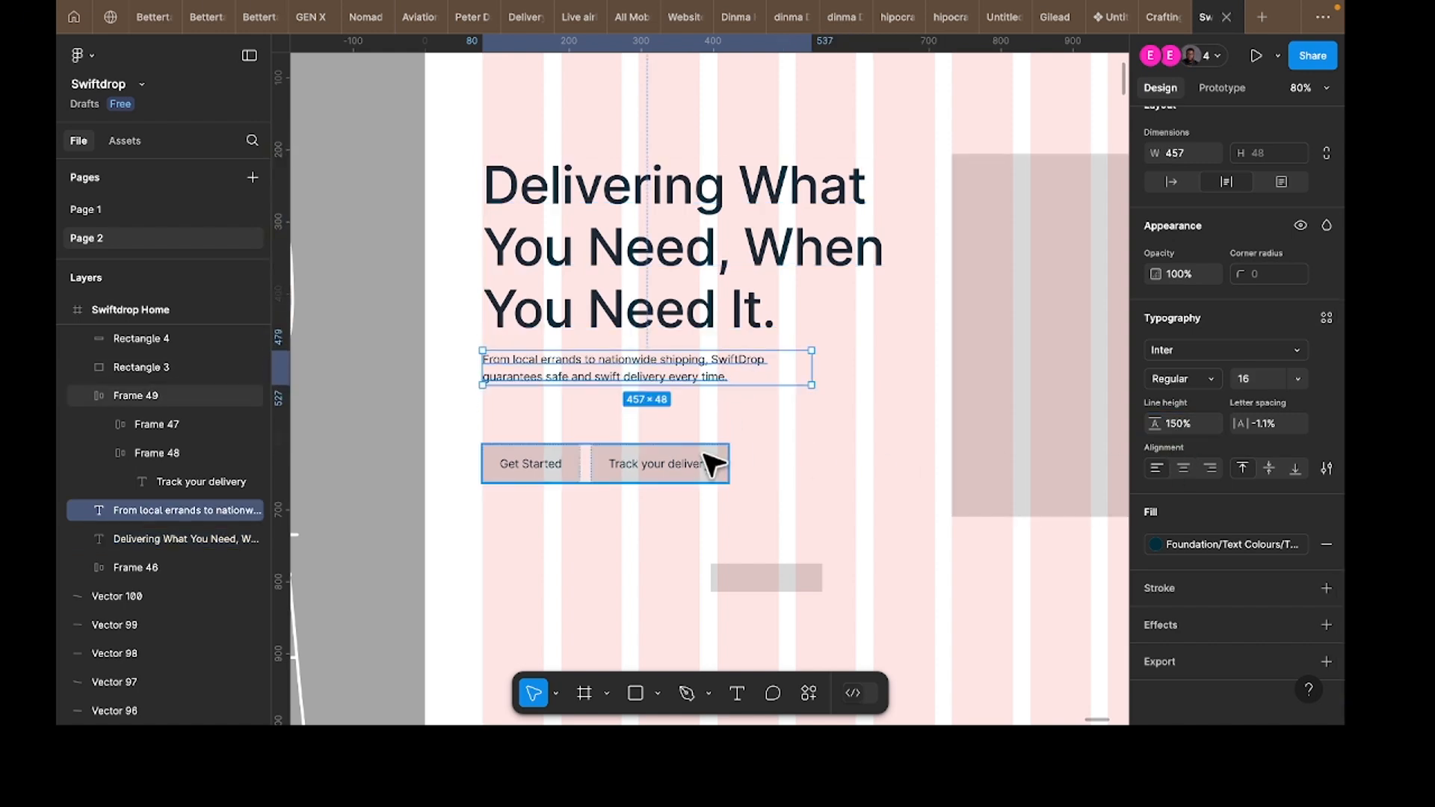
{"action": "left_click_drag", "start_coordinate": [712, 464], "coordinate": [710, 435]}
{"action": "left_click", "coordinate": [696, 313]}
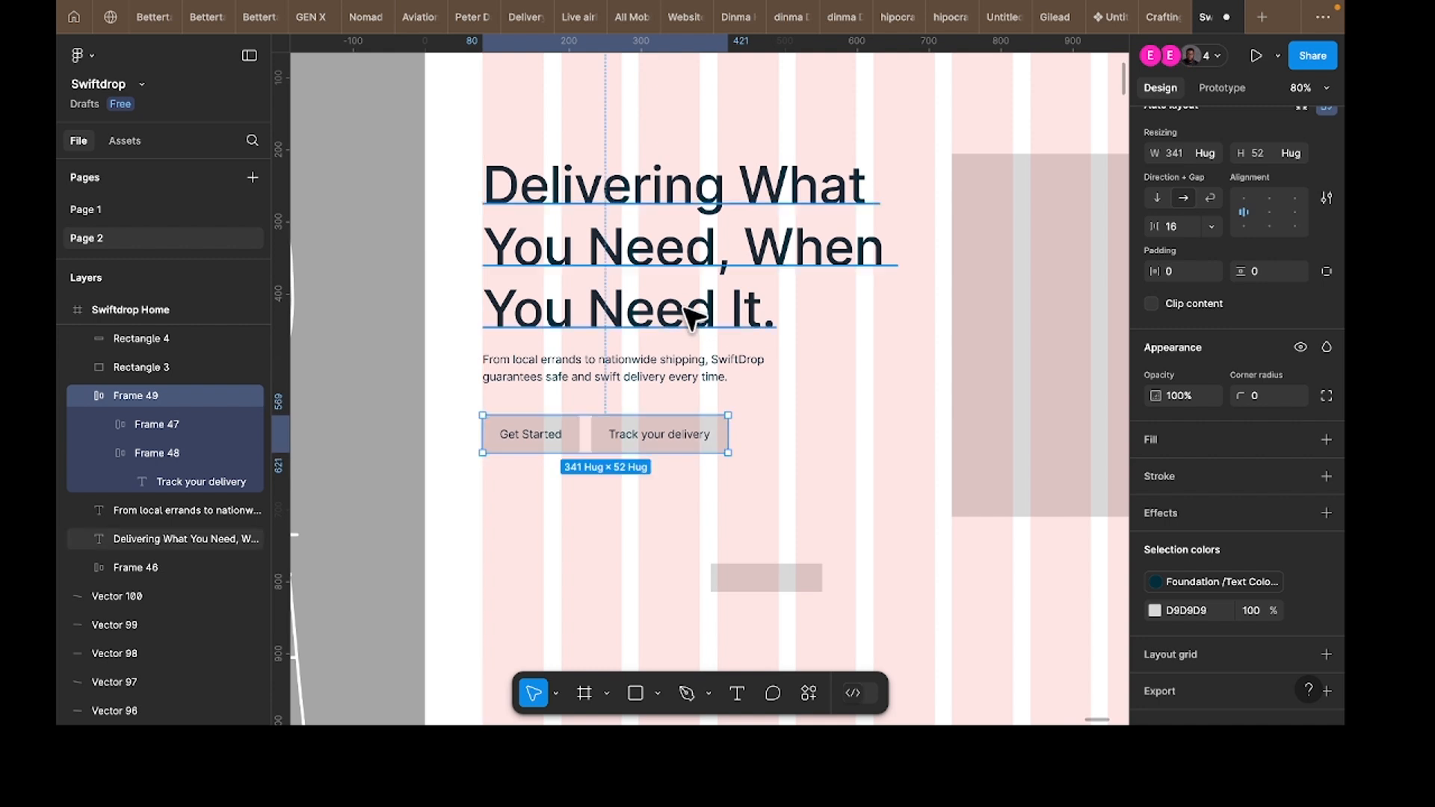
{"action": "left_click", "coordinate": [694, 377], "text": "shift"}
Step: Widen the subheading's text box to about 553, close to the headline's width
{"action": "left_click", "coordinate": [702, 373]}
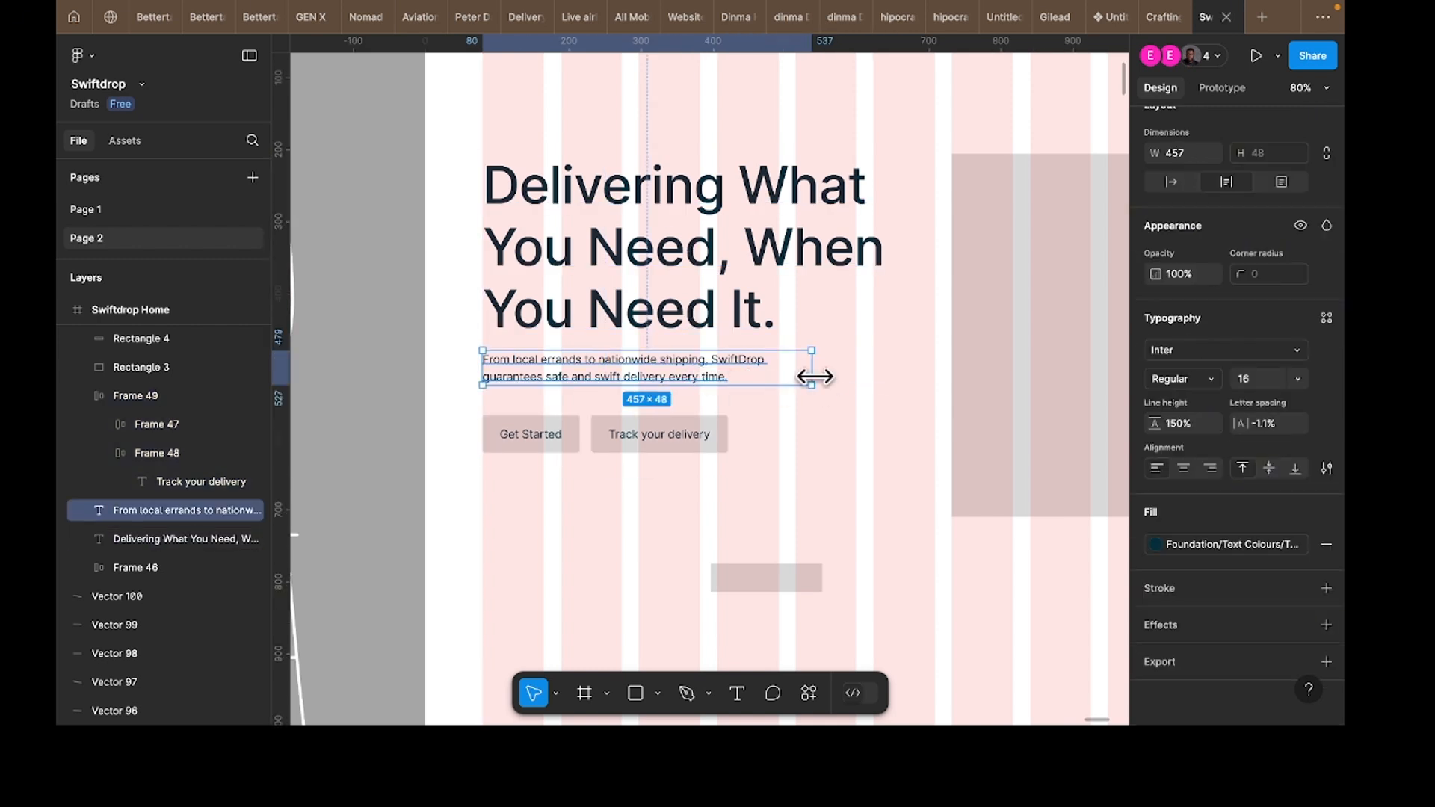
{"action": "left_click_drag", "start_coordinate": [814, 375], "coordinate": [878, 375]}
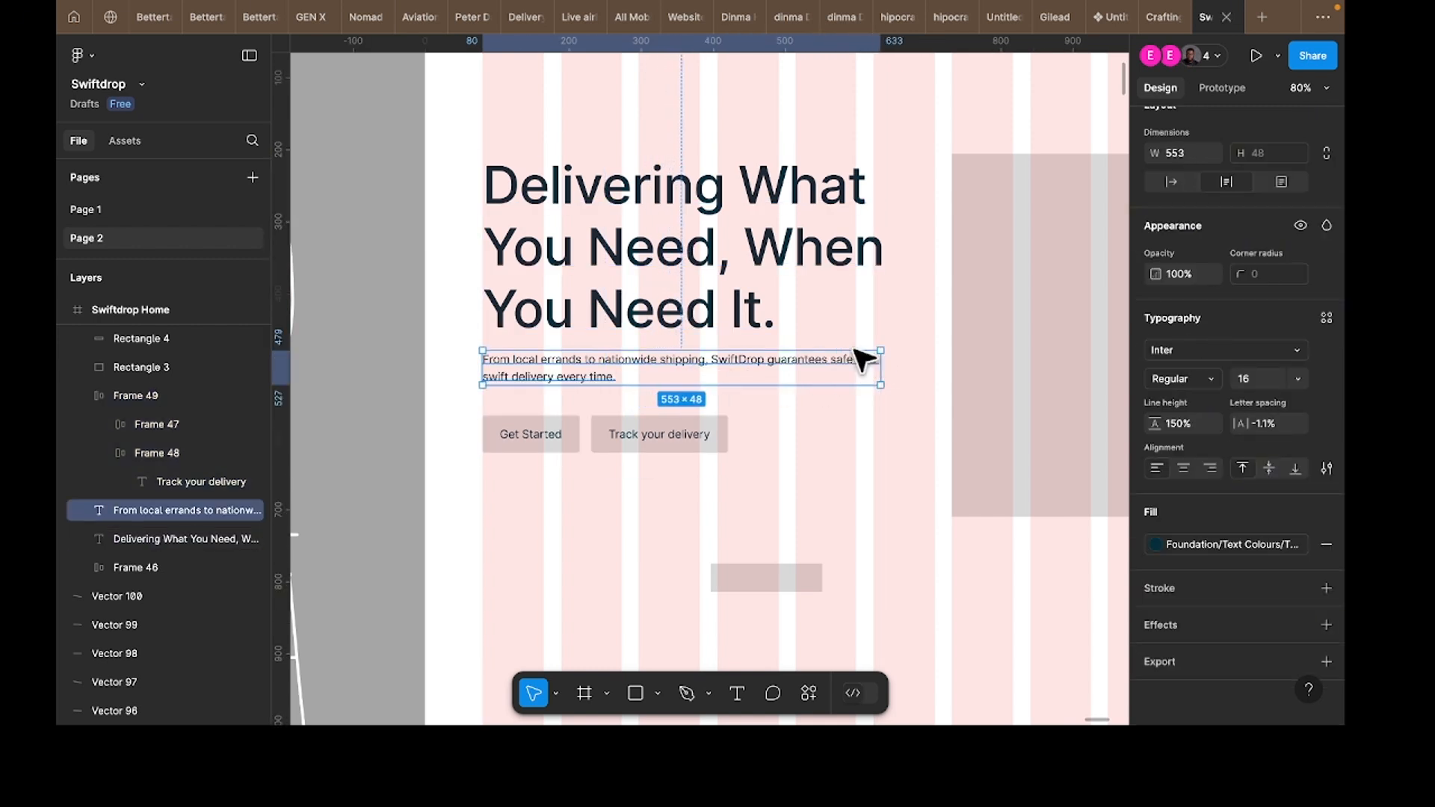
{"action": "left_click", "coordinate": [695, 273]}
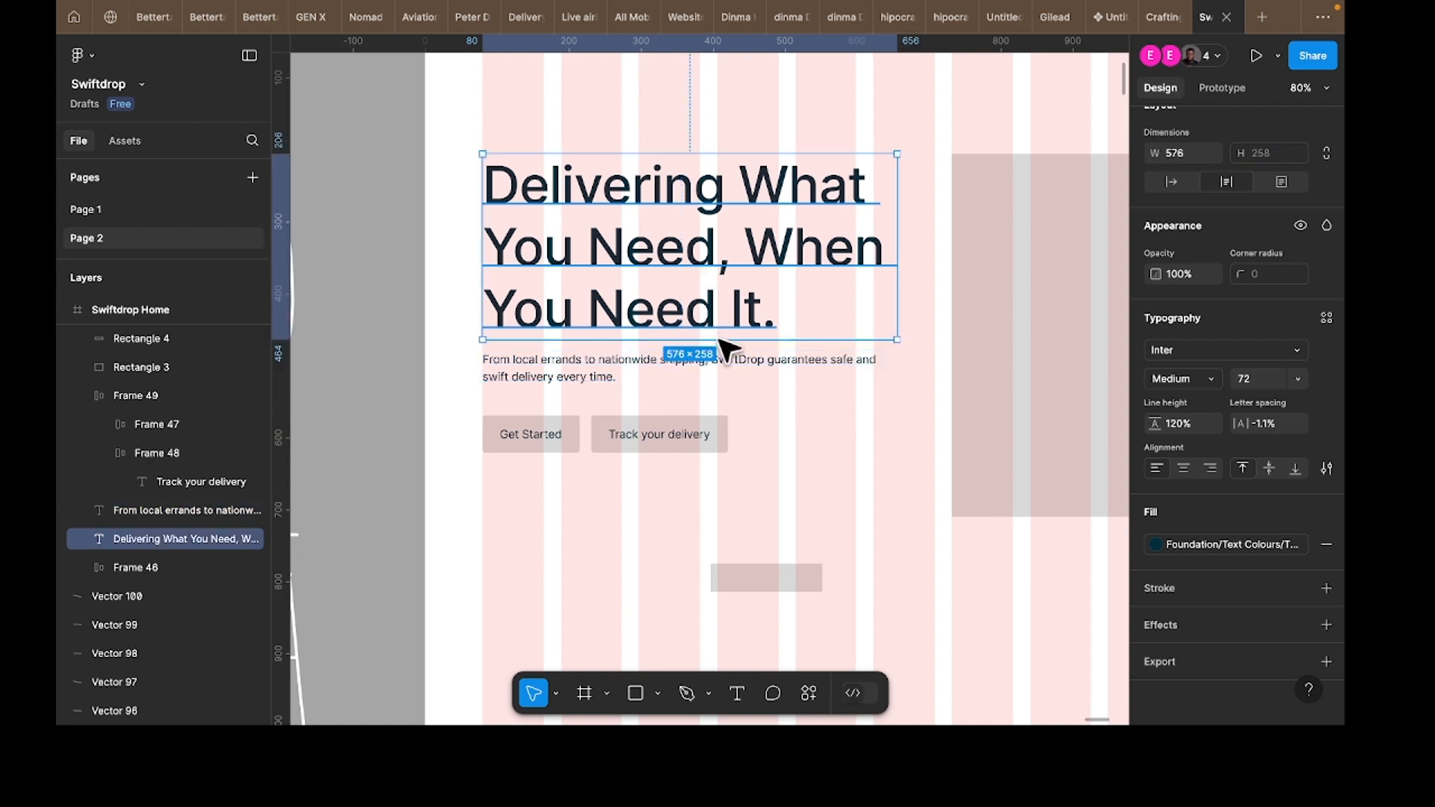
Step: Group the hero headline and subheading in an auto layout, and wrap that group with the call-to-action button row in another auto layout
{"action": "left_click", "coordinate": [733, 362], "text": "shift"}
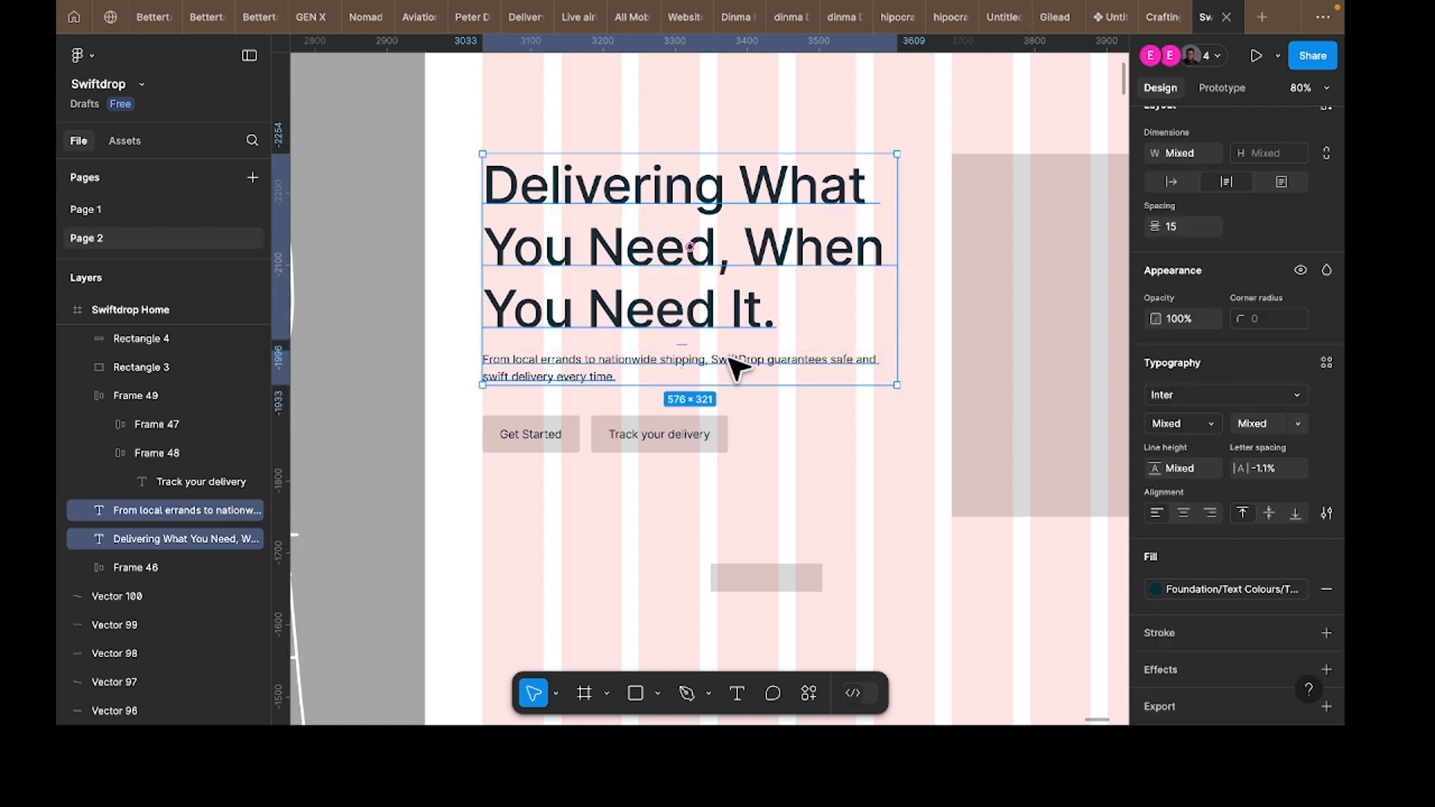
{"action": "key", "text": "shift+a"}
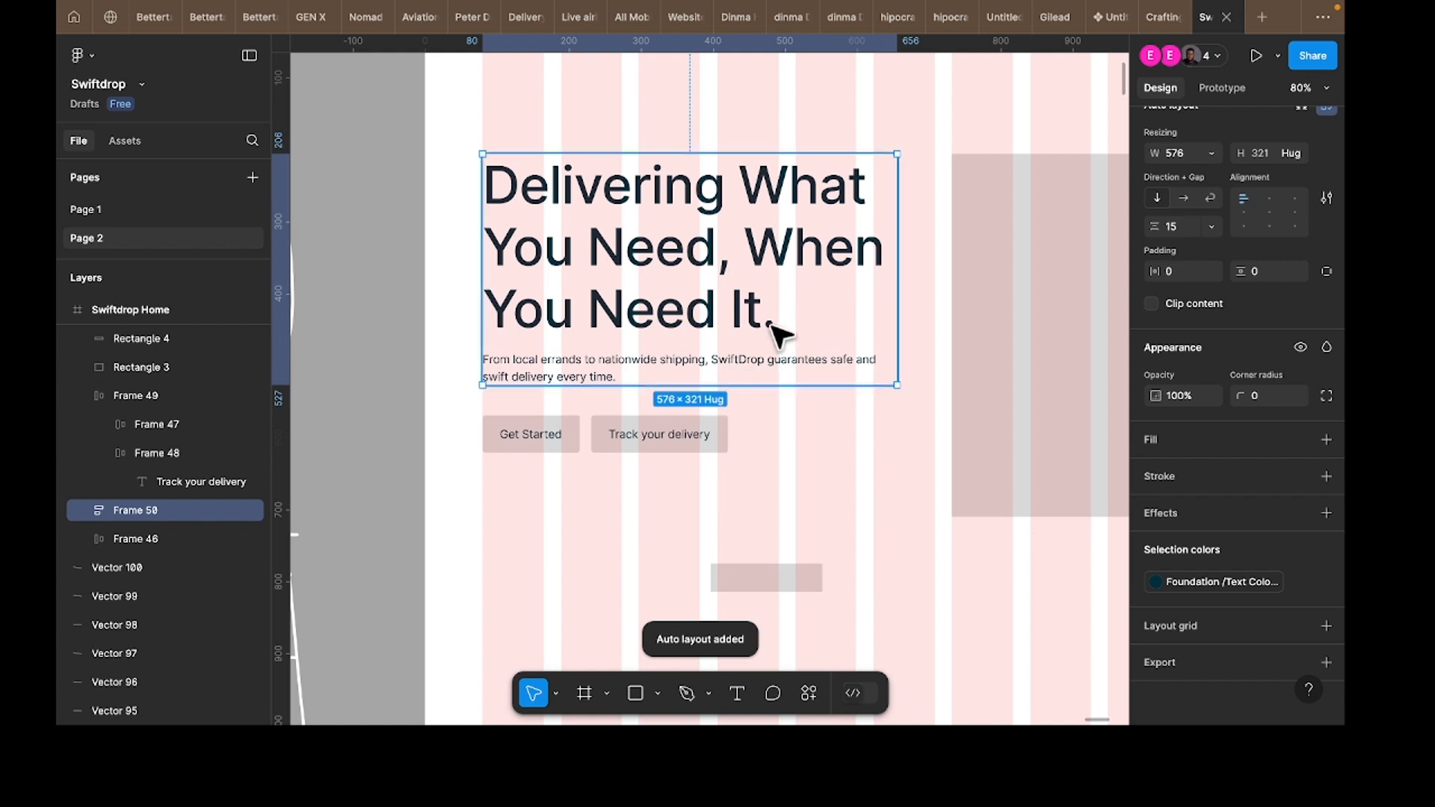
{"action": "left_click", "coordinate": [619, 441], "text": "shift"}
{"action": "key", "text": "shift+a"}
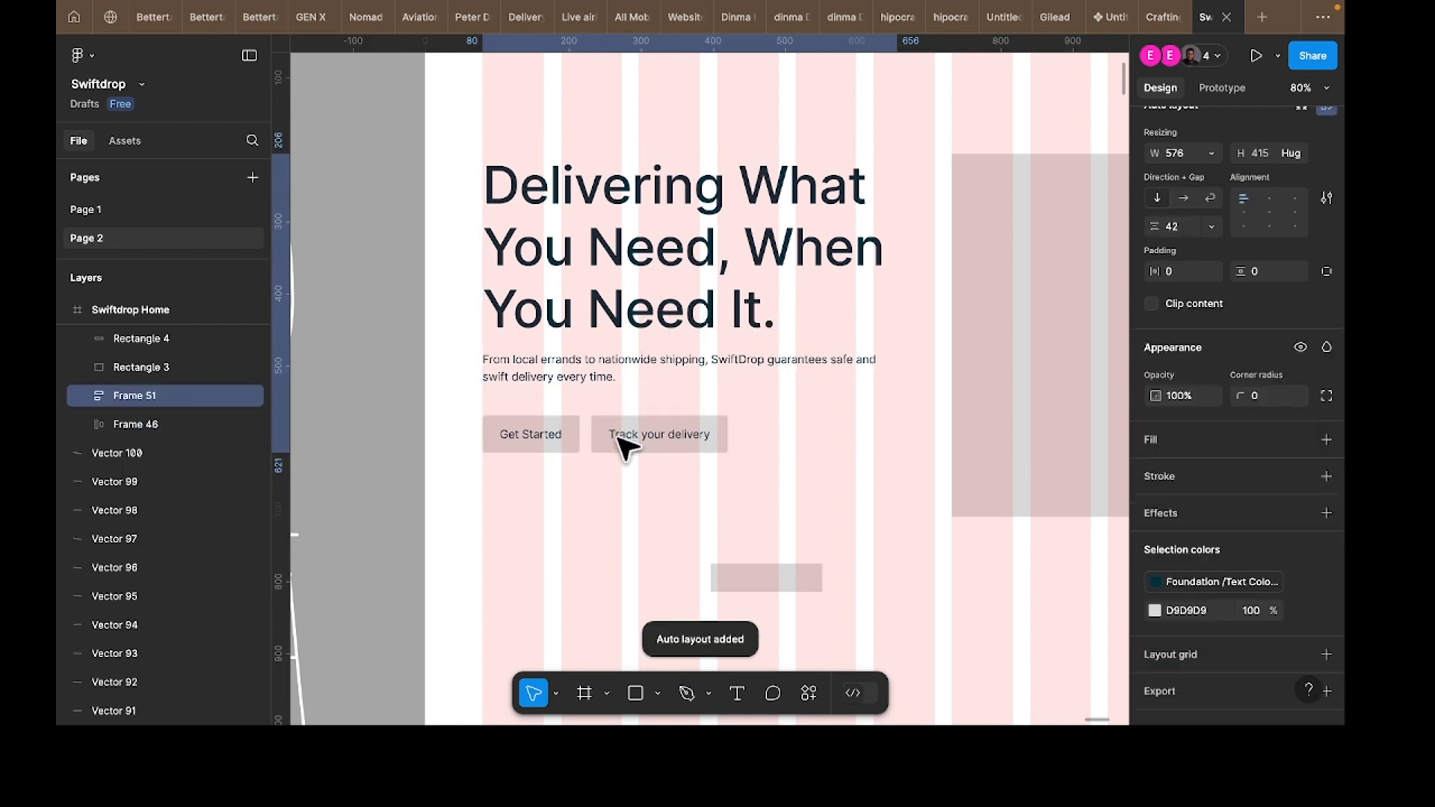
Step: Set the gap between the hero headline and the subheading to 8
{"action": "double_click", "coordinate": [744, 321]}
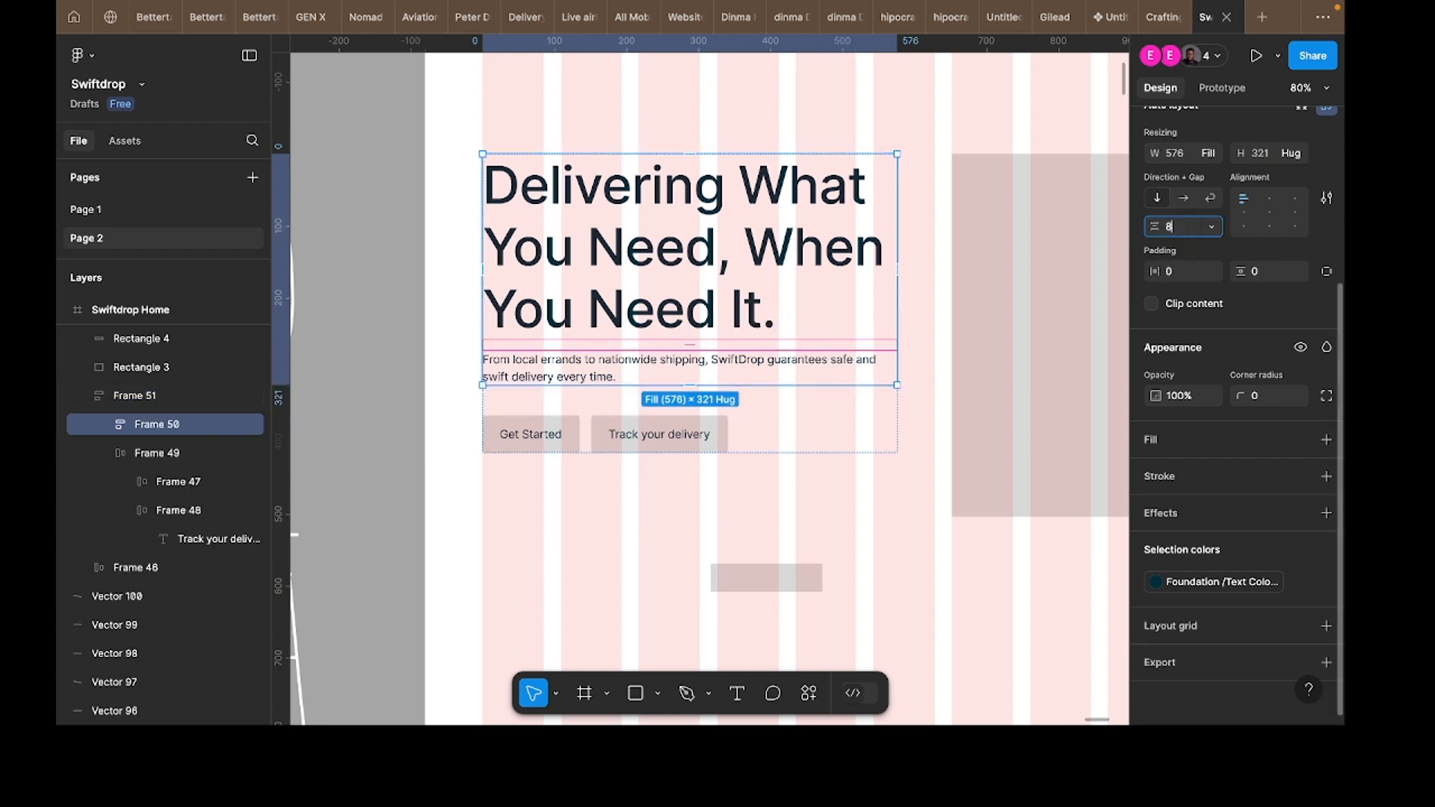
{"action": "key", "text": "Return"}
{"action": "left_click", "coordinate": [839, 416]}
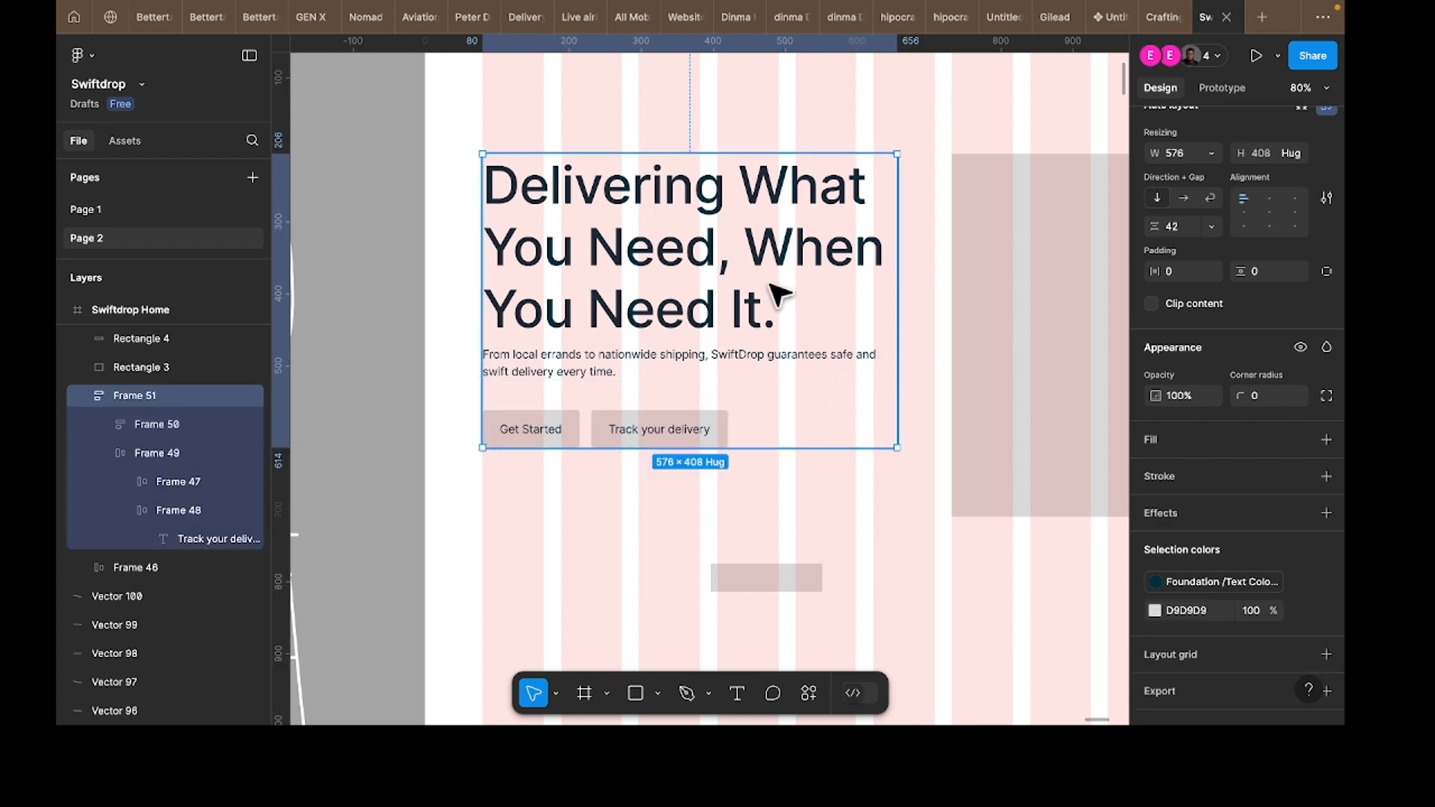
Step: Set the gap between the hero text group and the call-to-action button row to 40
{"action": "left_click", "coordinate": [583, 223]}
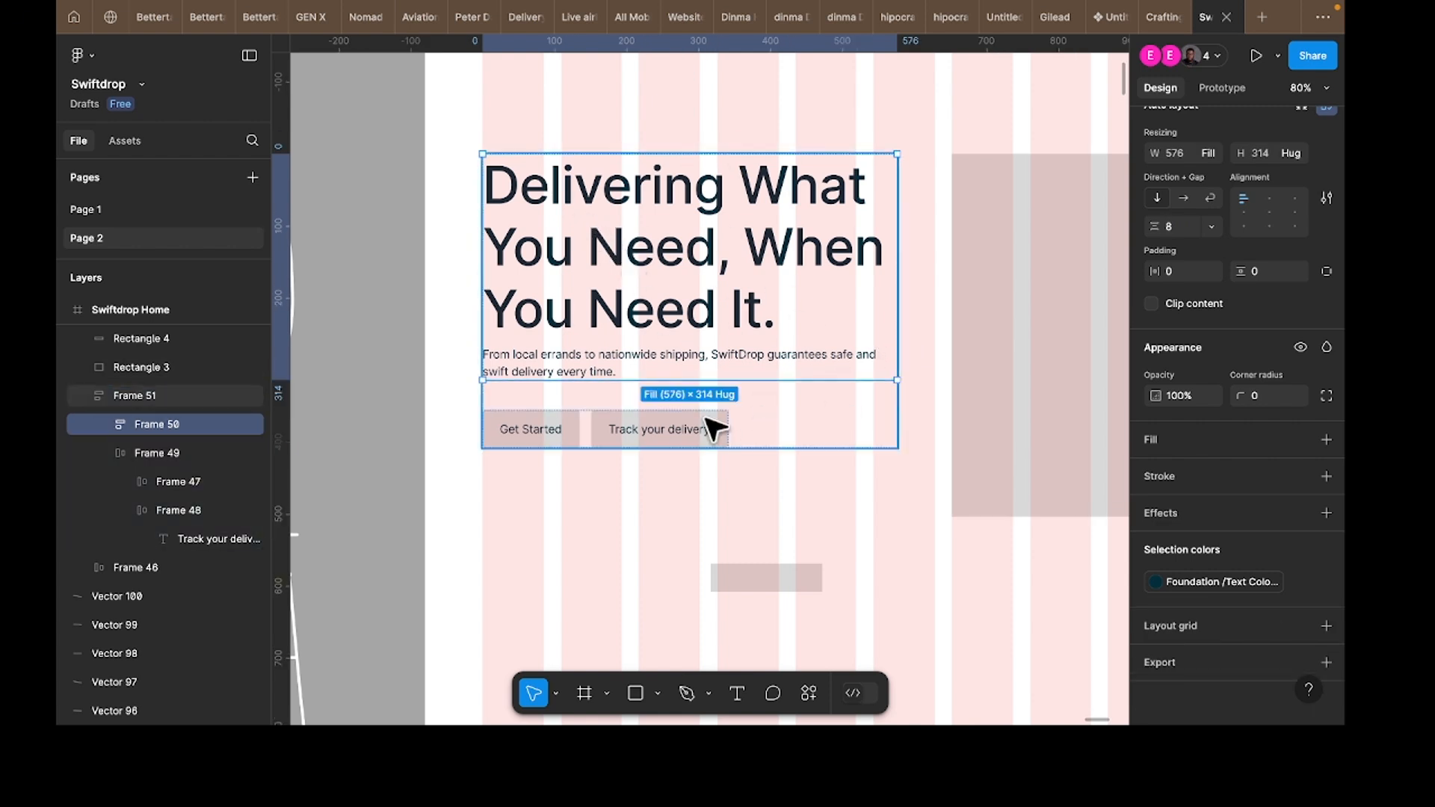
{"action": "left_click", "coordinate": [800, 420]}
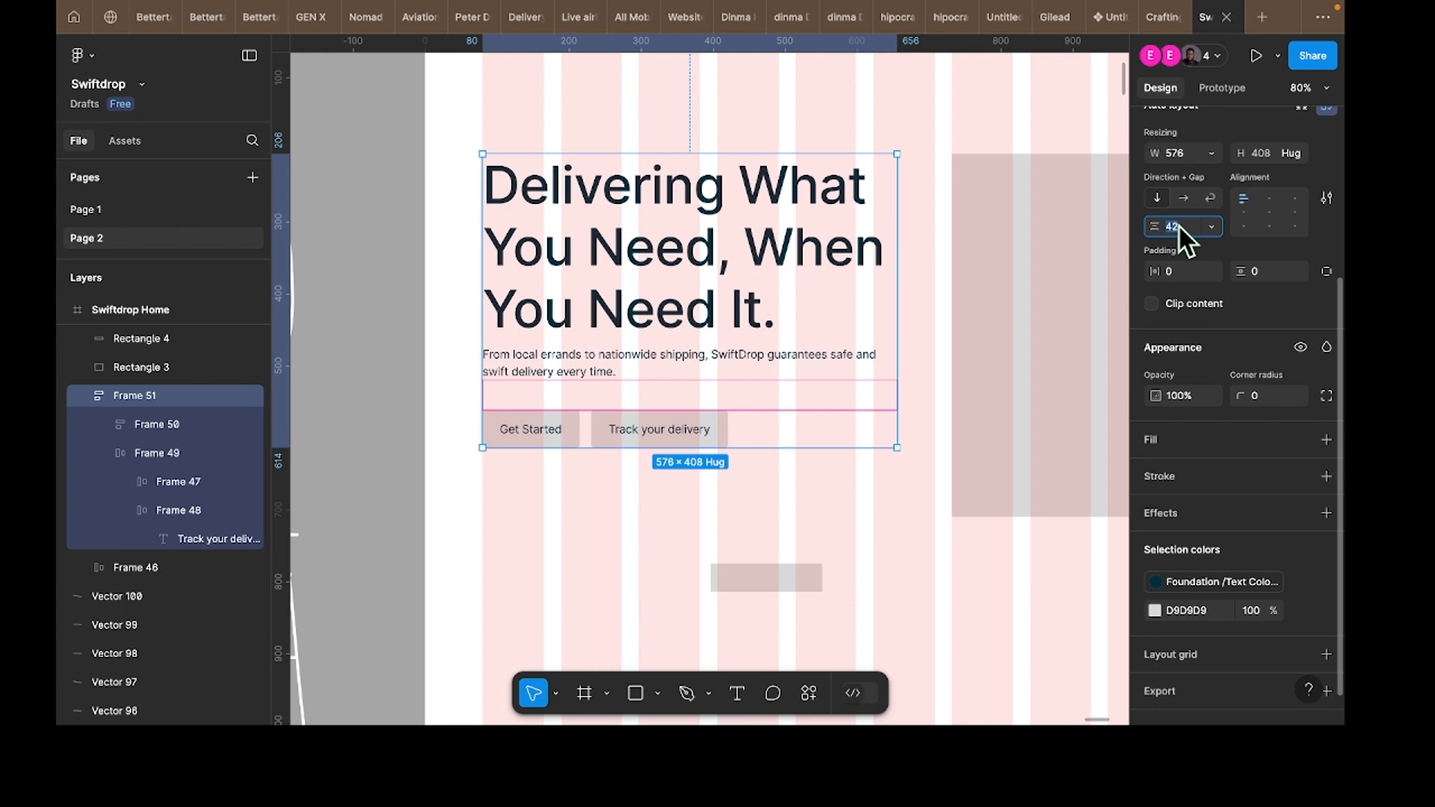
{"action": "type", "text": "40"}
{"action": "key", "text": "Return"}
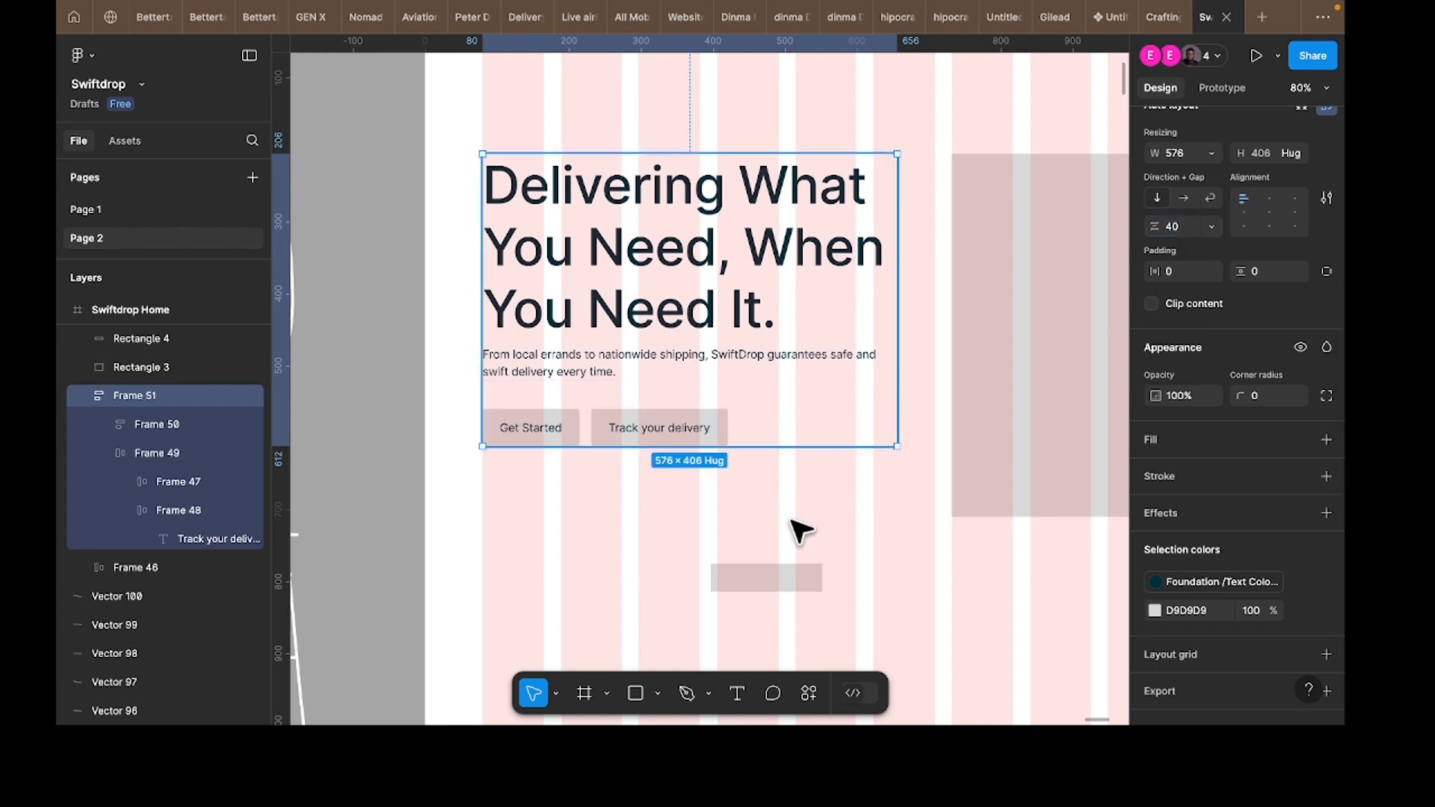
{"action": "left_click", "coordinate": [893, 568]}
Step: Move the hero image placeholder up to about Y 165, keeping it at X 732
{"action": "scroll", "coordinate": [890, 566], "scroll_direction": "down", "scroll_amount": 2}
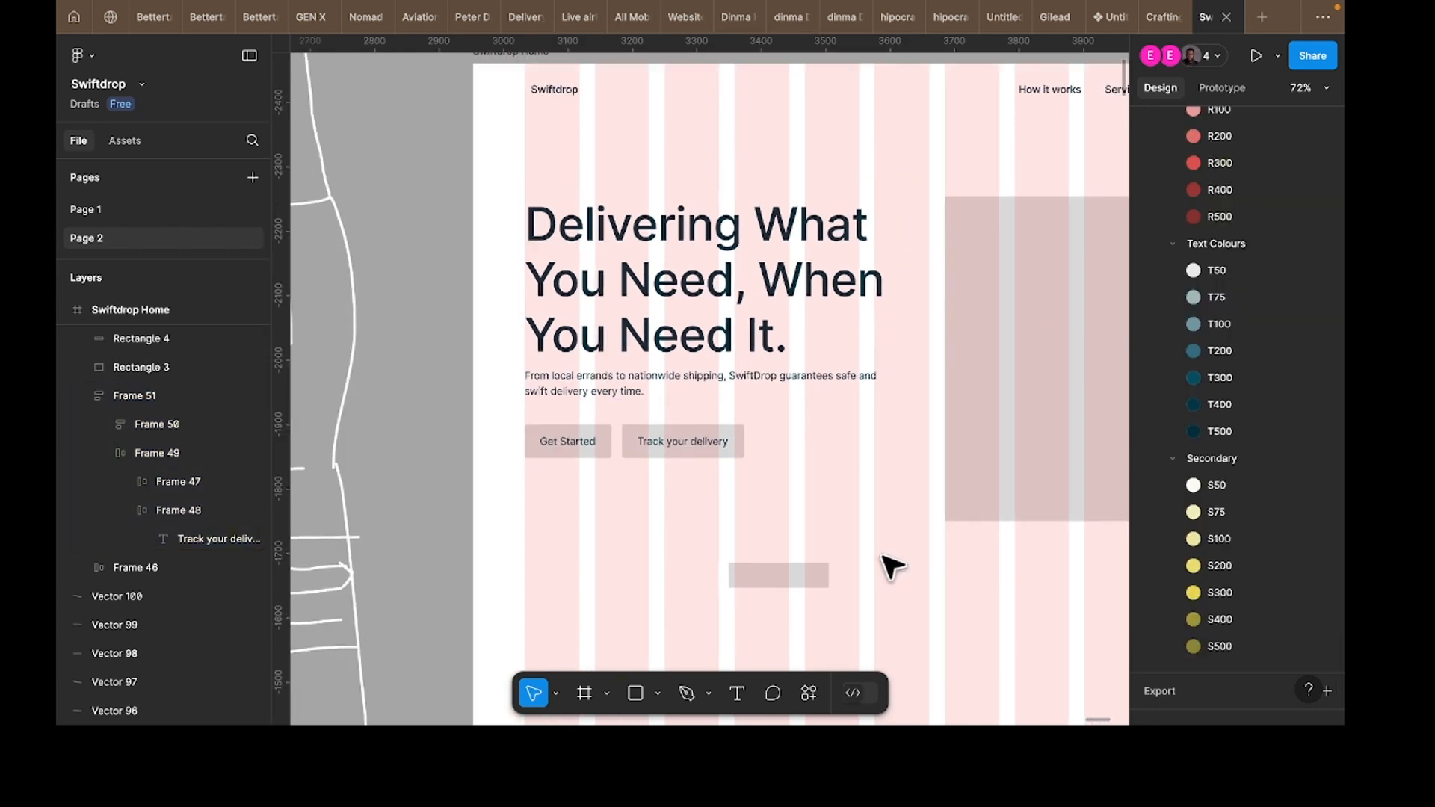
{"action": "scroll", "coordinate": [887, 564], "scroll_direction": "right", "scroll_amount": 5}
{"action": "left_click", "coordinate": [815, 331]}
{"action": "left_click", "coordinate": [822, 371]}
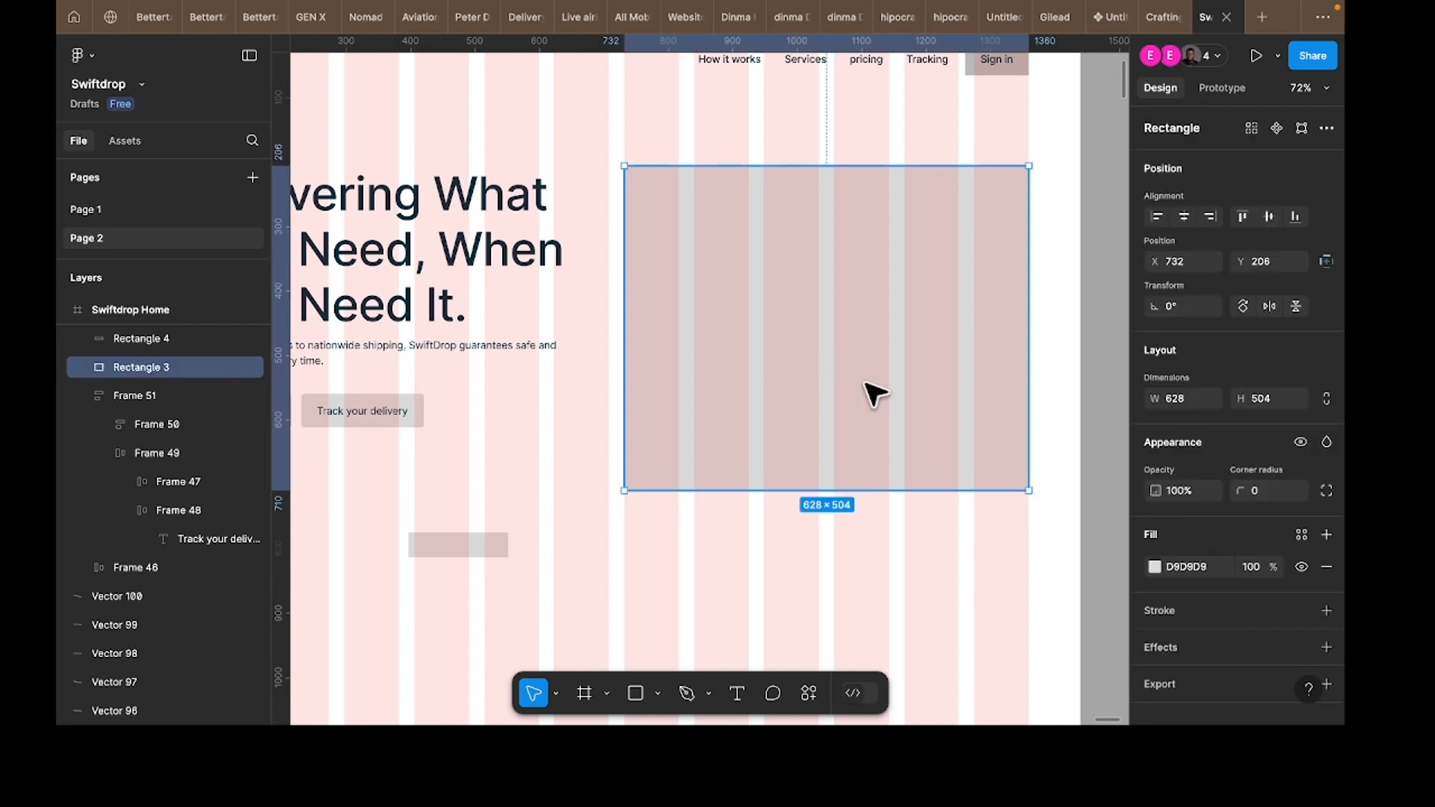
{"action": "scroll", "coordinate": [868, 394], "scroll_direction": "down", "scroll_amount": 2}
{"action": "left_click_drag", "start_coordinate": [884, 333], "coordinate": [885, 338]}
{"action": "scroll", "coordinate": [874, 355], "scroll_direction": "down", "scroll_amount": 3}
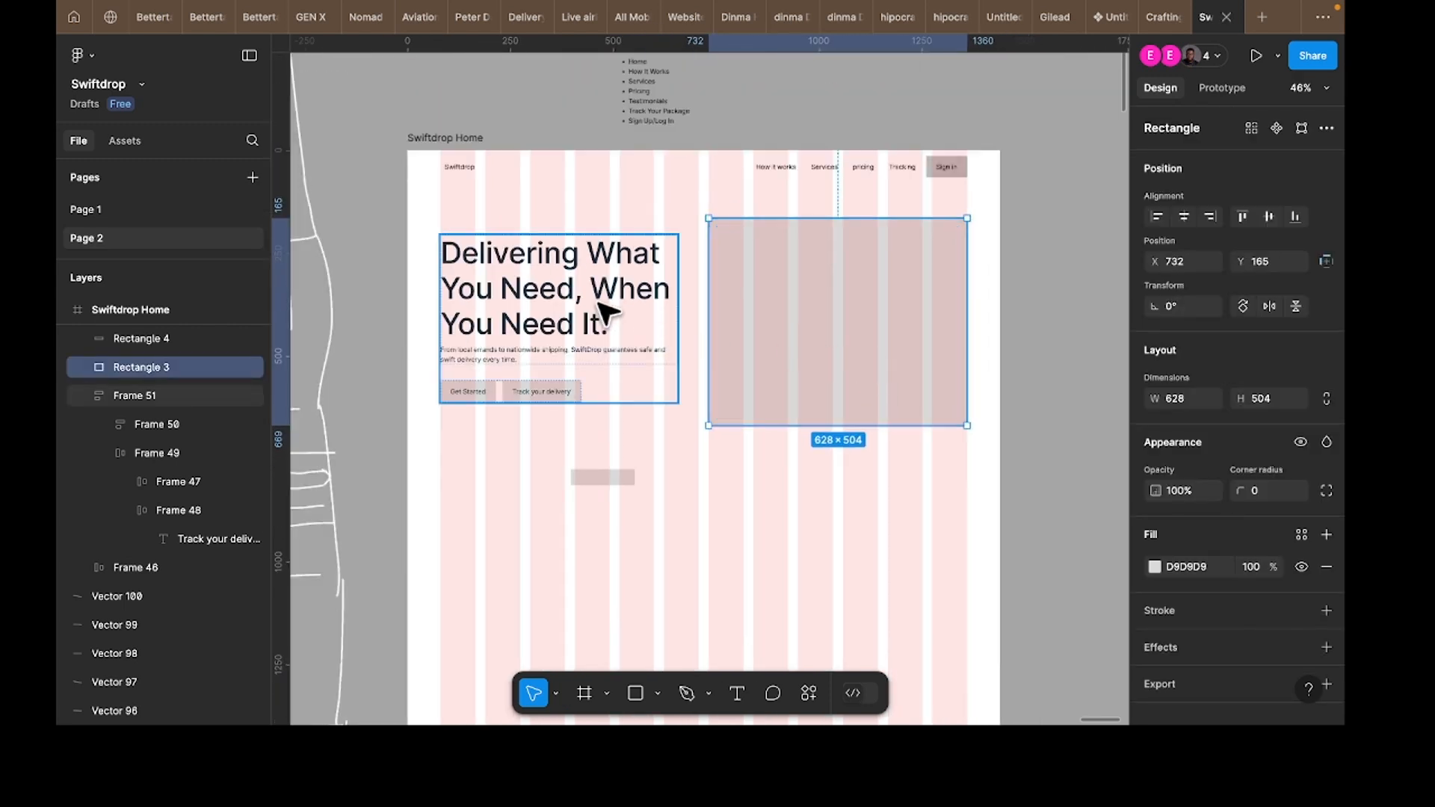
Step: Combine the hero text block and image placeholder in a horizontal auto layout, and delete the small stray rectangle below the buttons
{"action": "left_click", "coordinate": [598, 305], "text": "shift"}
{"action": "key", "text": "shift+a"}
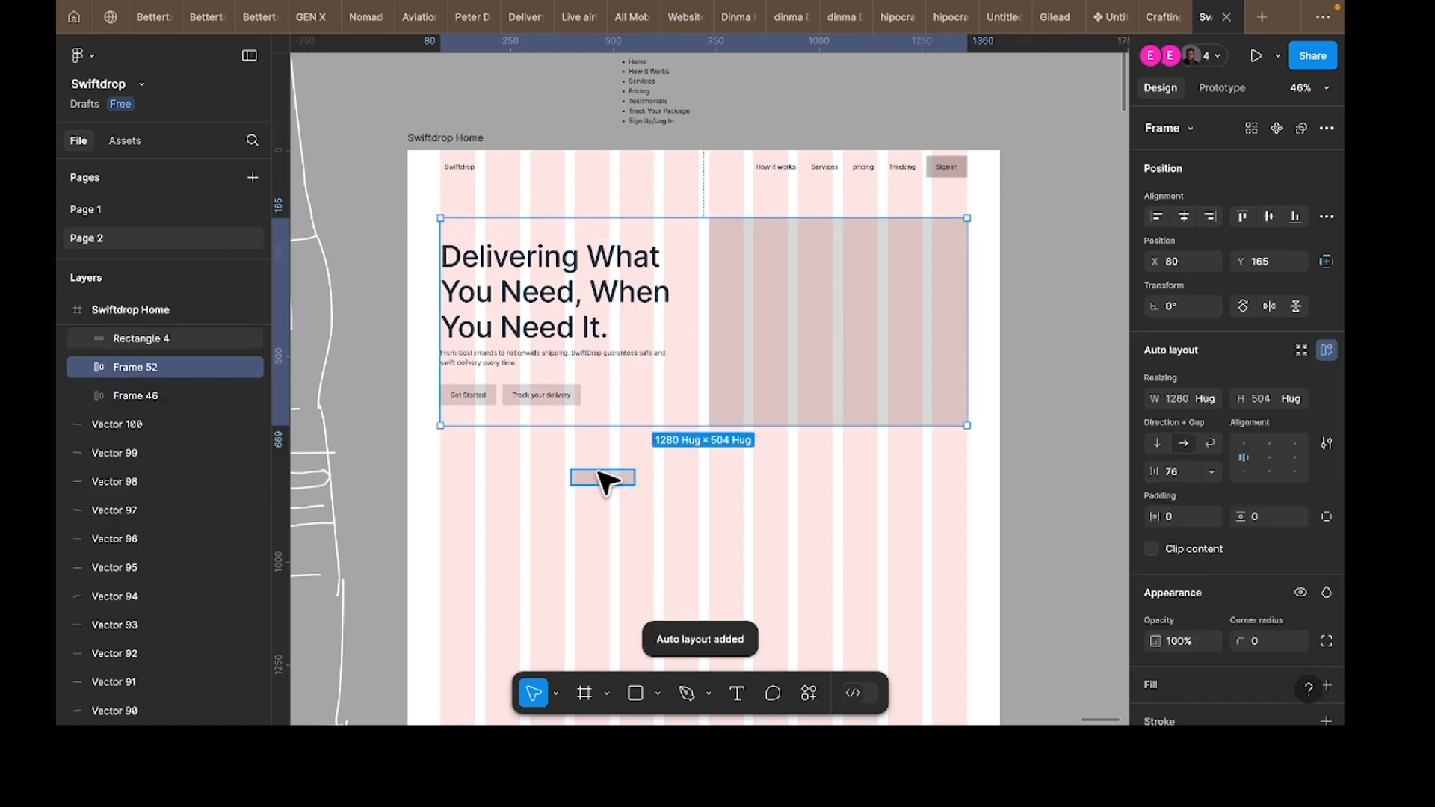
{"action": "left_click", "coordinate": [604, 479]}
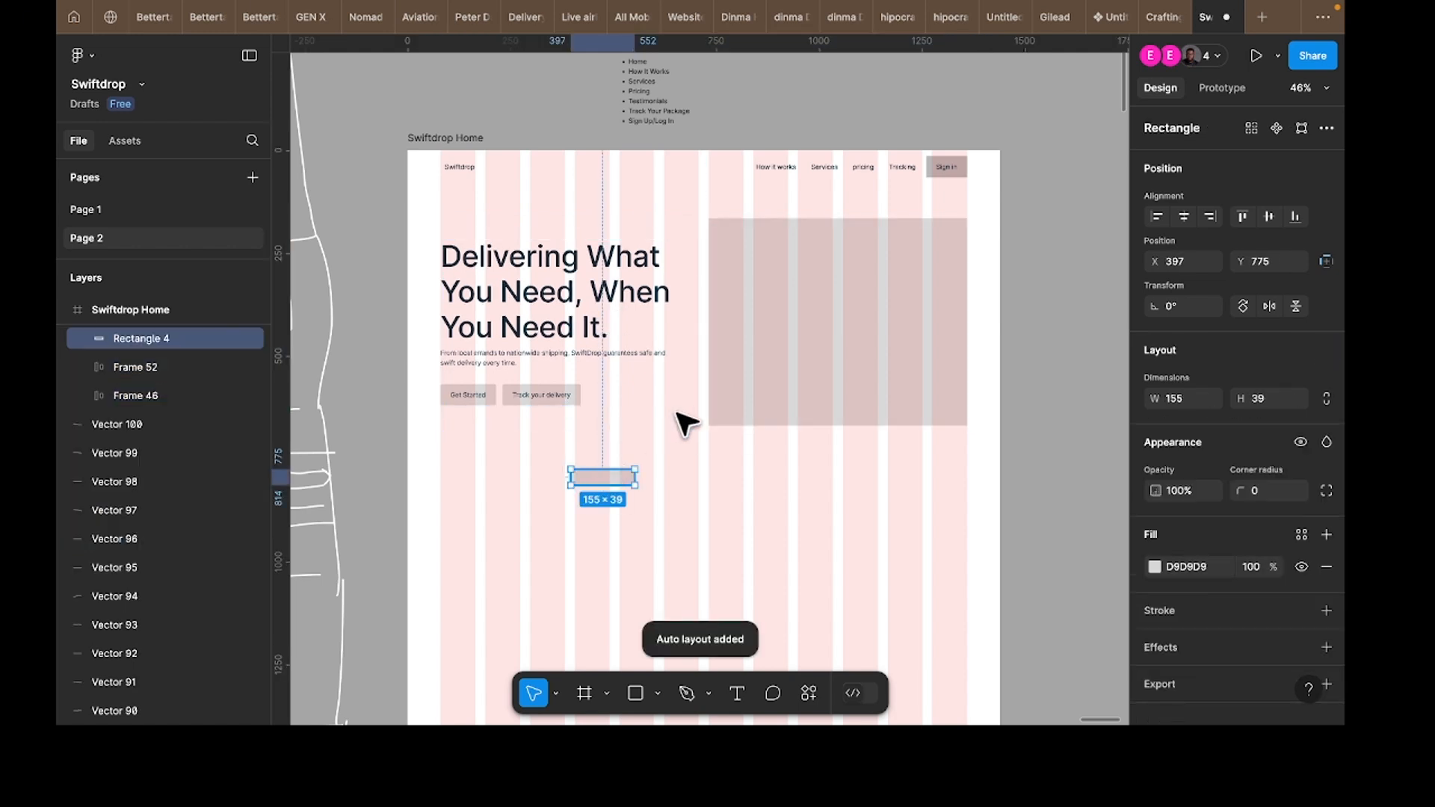
{"action": "key", "text": "Delete"}
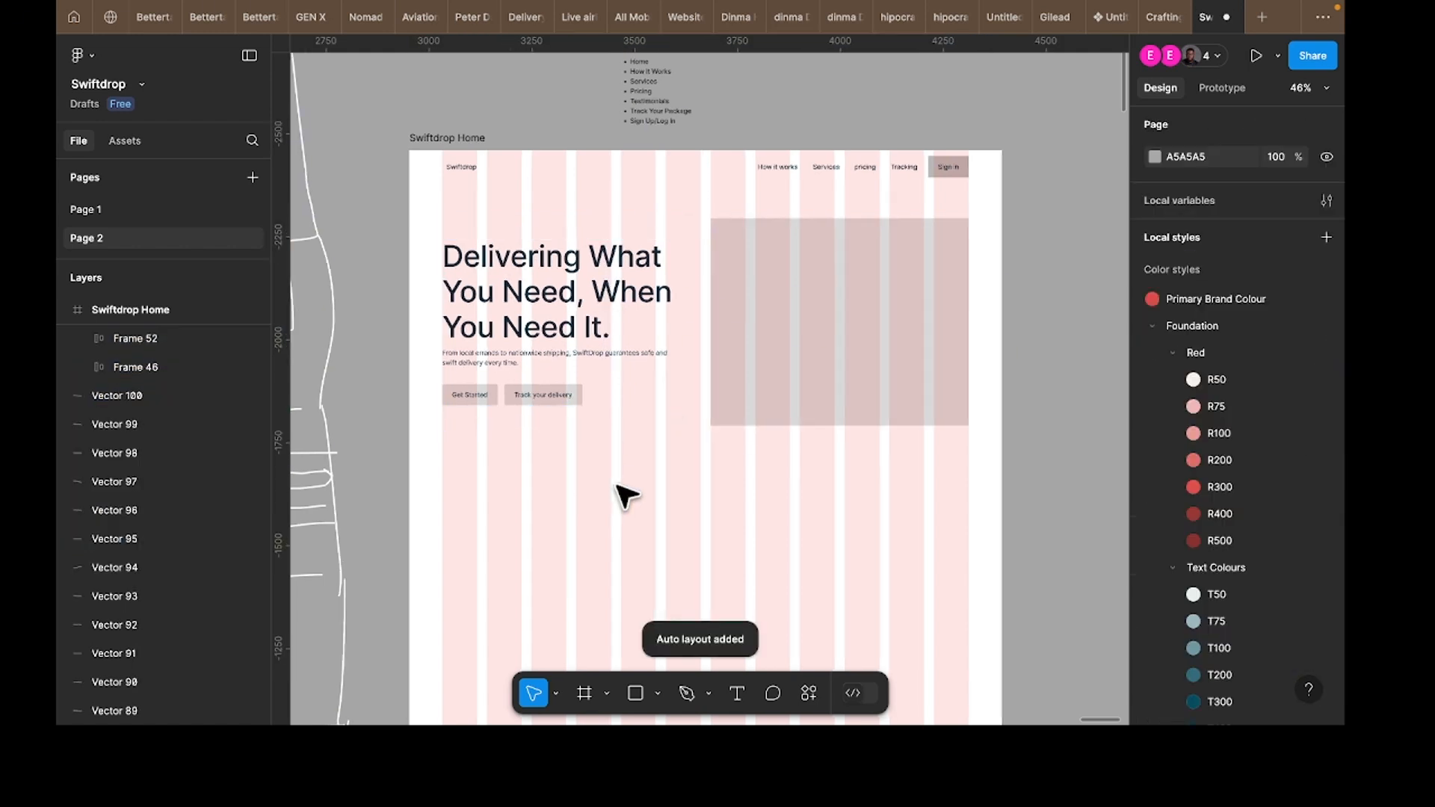
Step: Review the sketched wireframe's card section and the project brief's Unique Selling Points content to plan the section below the hero
{"action": "scroll", "coordinate": [623, 492], "scroll_direction": "left", "scroll_amount": 2}
{"action": "scroll", "coordinate": [626, 495], "scroll_direction": "left", "scroll_amount": 3}
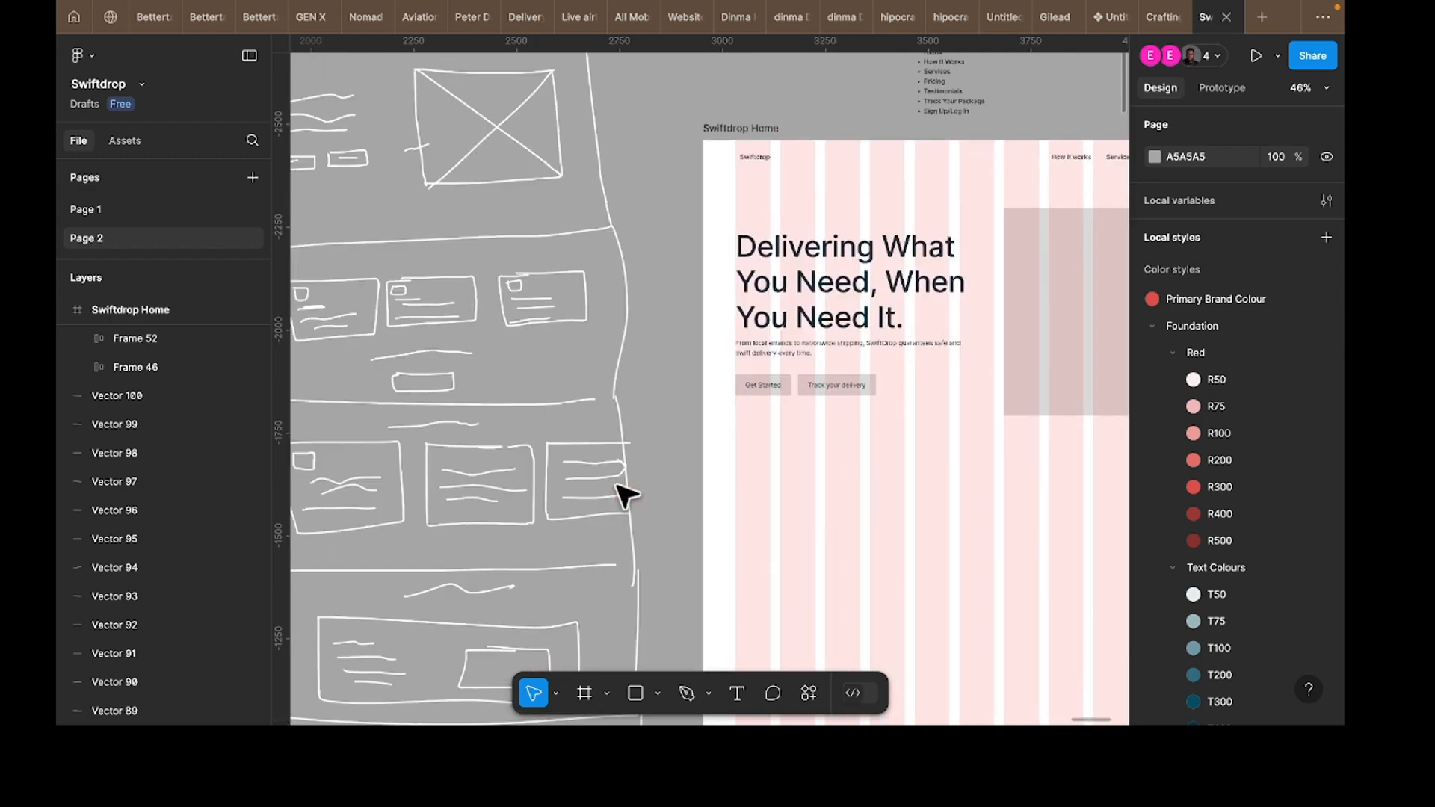
{"action": "scroll", "coordinate": [626, 494], "scroll_direction": "left", "scroll_amount": 2}
{"action": "scroll", "coordinate": [621, 365], "scroll_direction": "left", "scroll_amount": 2}
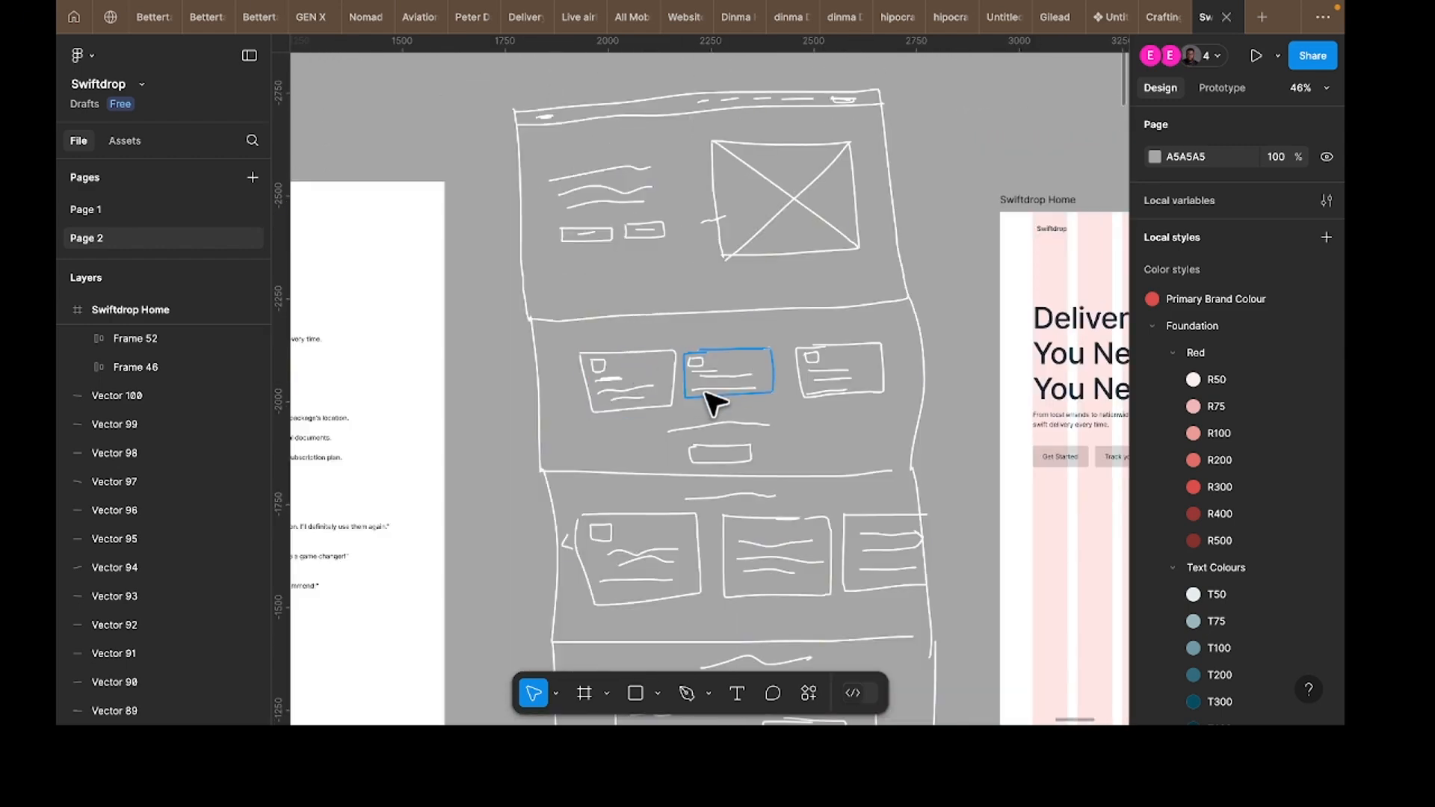
{"action": "scroll", "coordinate": [673, 400], "scroll_direction": "left", "scroll_amount": 6}
{"action": "scroll", "coordinate": [522, 368], "scroll_direction": "up", "scroll_amount": 10}
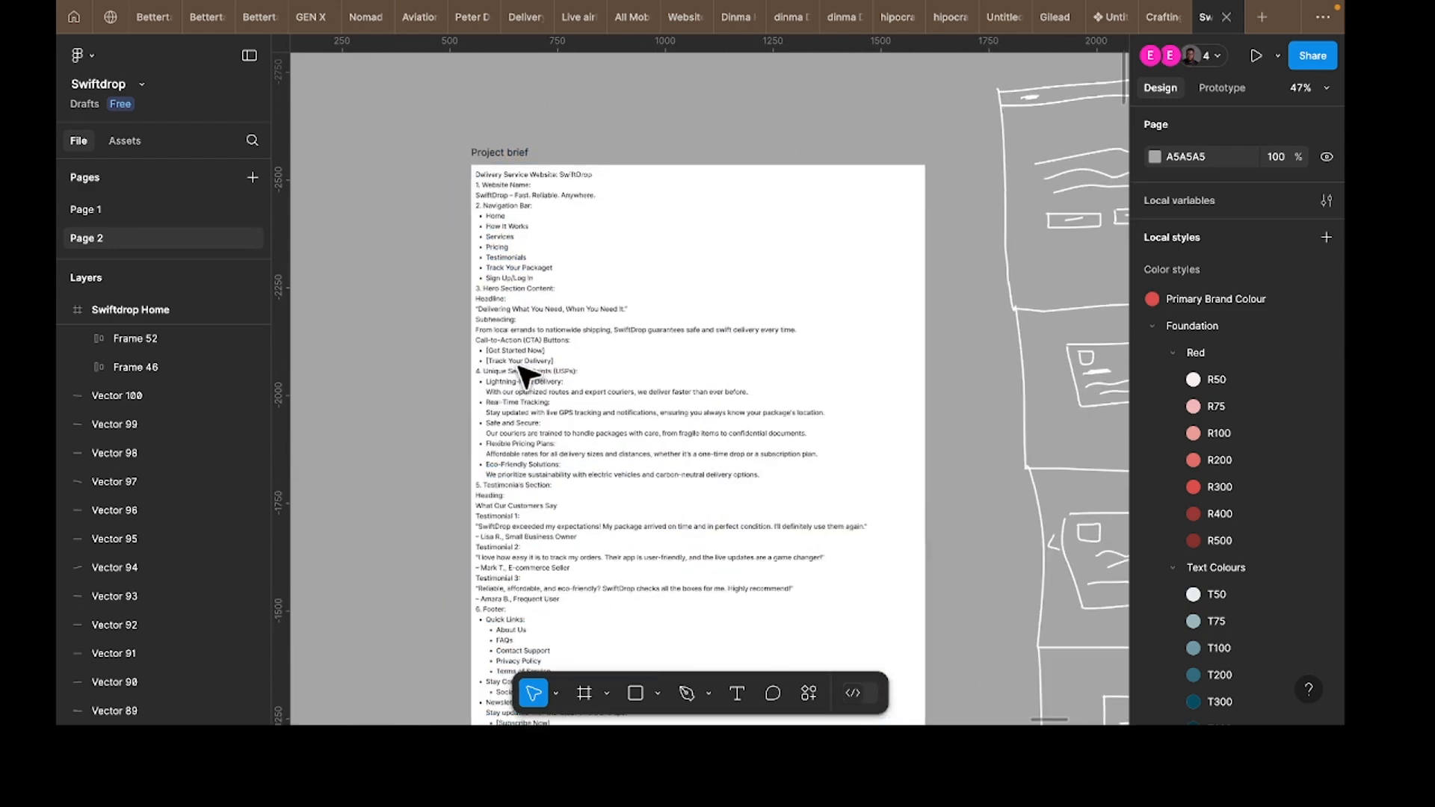
{"action": "scroll", "coordinate": [523, 372], "scroll_direction": "down", "scroll_amount": 2}
{"action": "scroll", "coordinate": [523, 371], "scroll_direction": "right", "scroll_amount": 2}
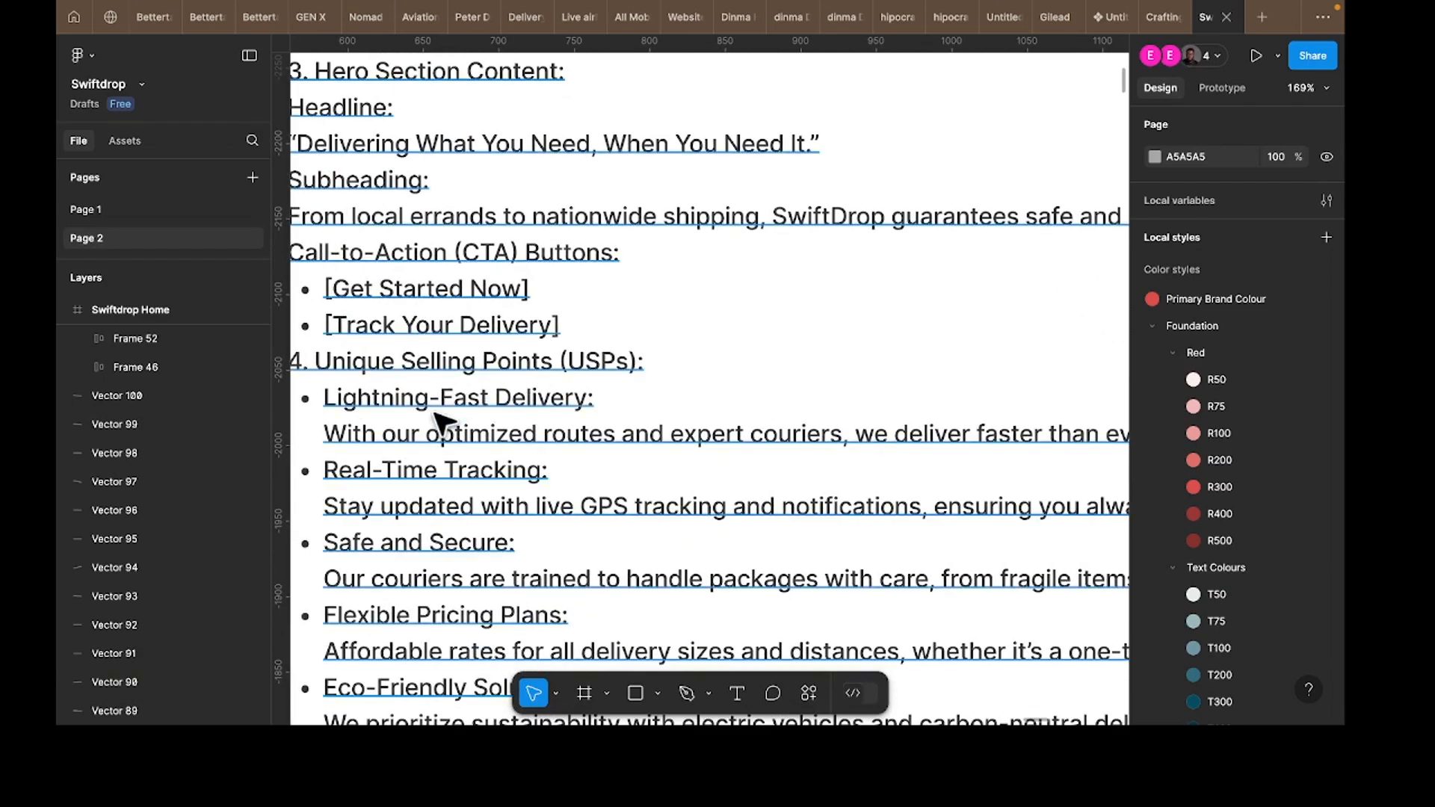
{"action": "scroll", "coordinate": [432, 480], "scroll_direction": "down", "scroll_amount": 2}
{"action": "scroll", "coordinate": [426, 426], "scroll_direction": "down", "scroll_amount": 4}
{"action": "scroll", "coordinate": [426, 426], "scroll_direction": "up", "scroll_amount": 2}
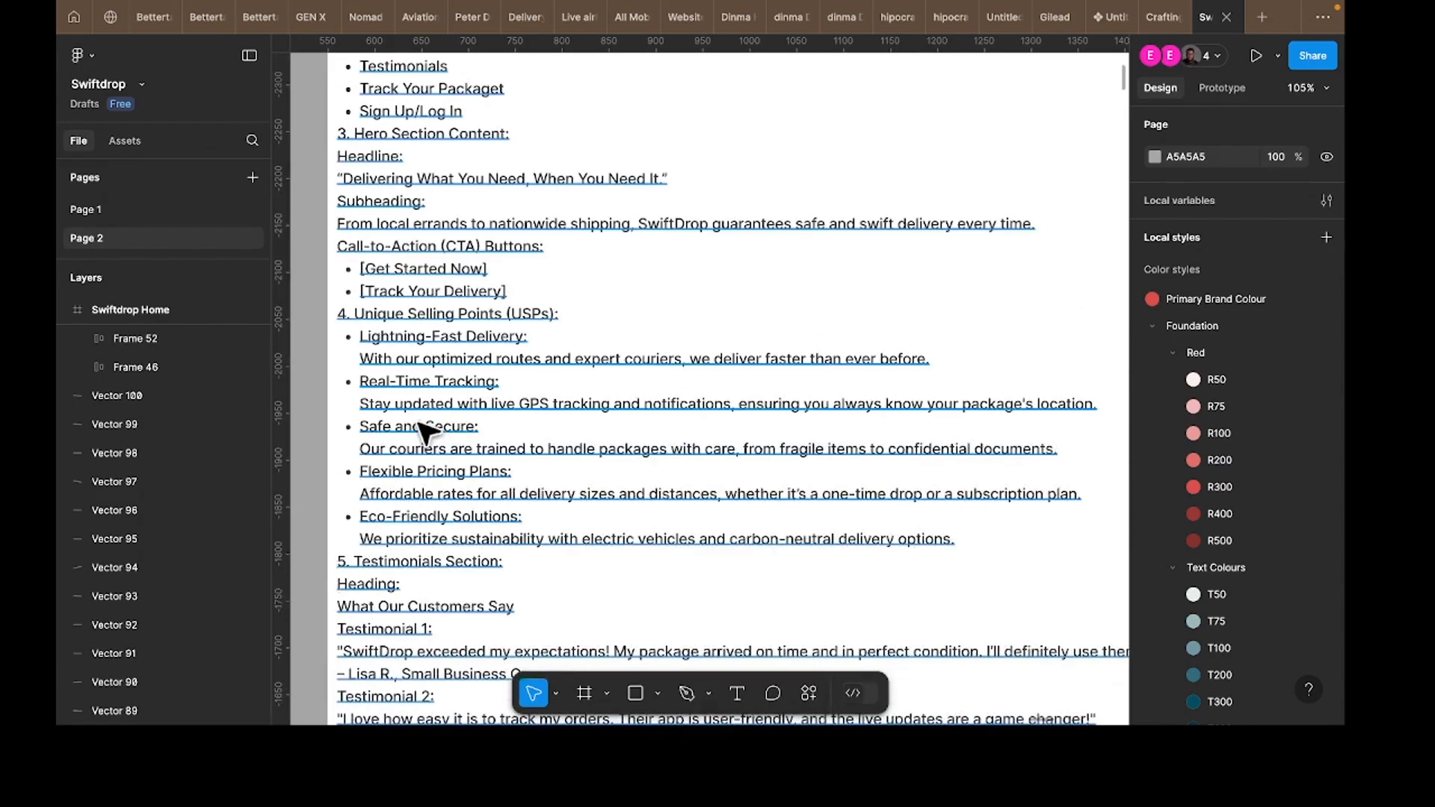
{"action": "scroll", "coordinate": [425, 430], "scroll_direction": "right", "scroll_amount": 4}
{"action": "scroll", "coordinate": [423, 429], "scroll_direction": "right", "scroll_amount": 15}
{"action": "scroll", "coordinate": [423, 427], "scroll_direction": "down", "scroll_amount": 3}
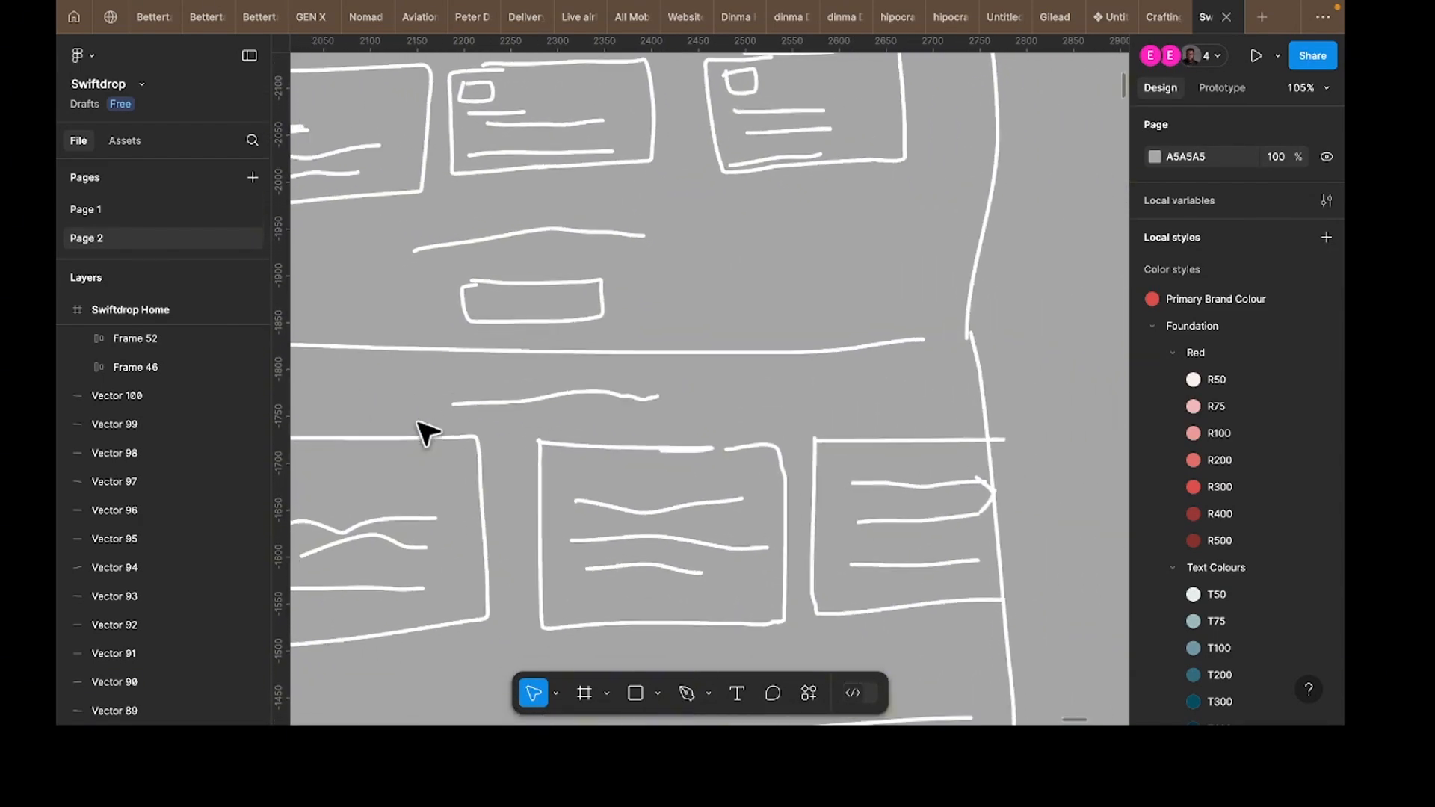
{"action": "scroll", "coordinate": [479, 452], "scroll_direction": "down", "scroll_amount": 3}
{"action": "scroll", "coordinate": [586, 260], "scroll_direction": "up", "scroll_amount": 3}
{"action": "scroll", "coordinate": [586, 260], "scroll_direction": "left", "scroll_amount": 1}
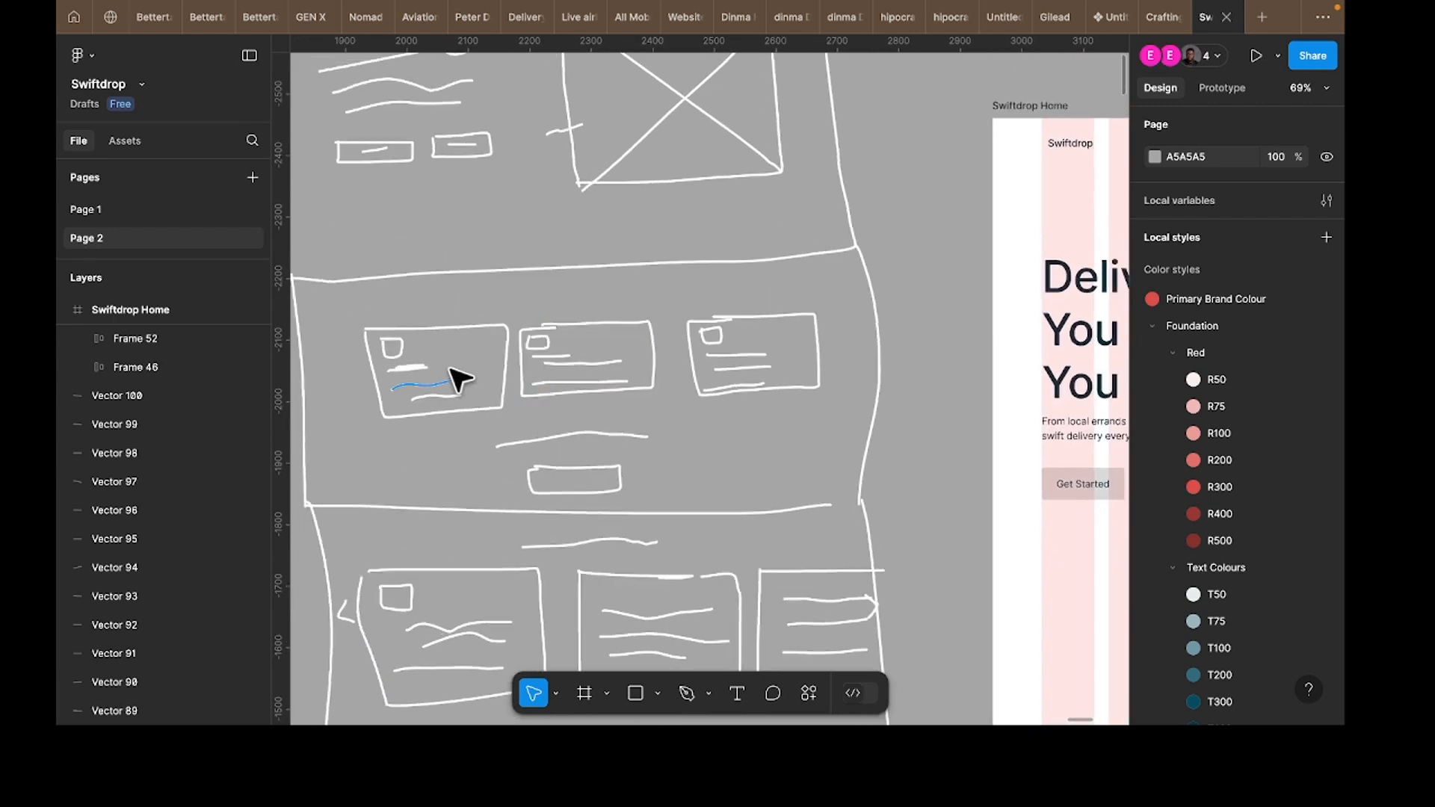
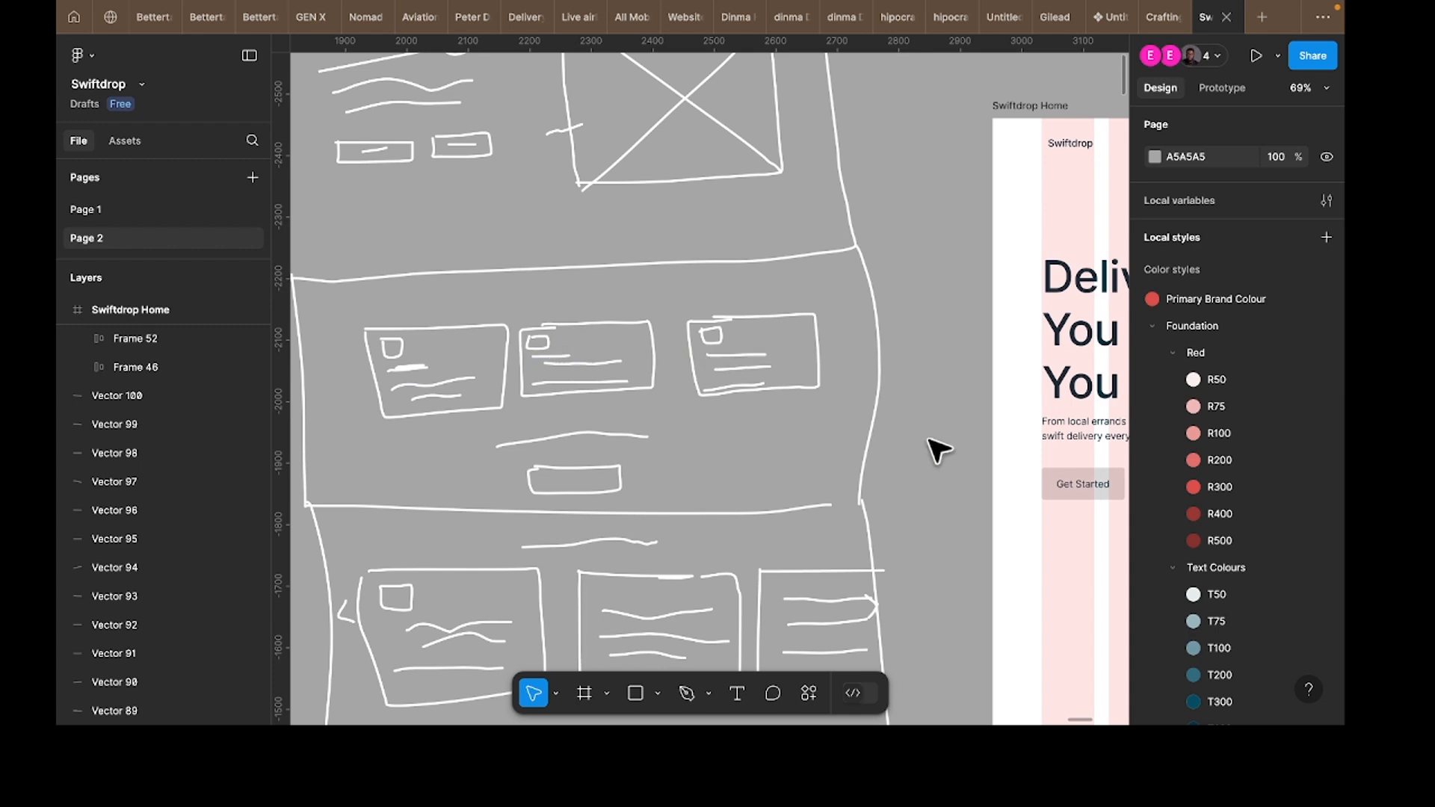
Step: Draw a frame about 193 by 140 below the call-to-action buttons, aligned to the grid's left margin at X 80
{"action": "scroll", "coordinate": [932, 449], "scroll_direction": "right", "scroll_amount": 10}
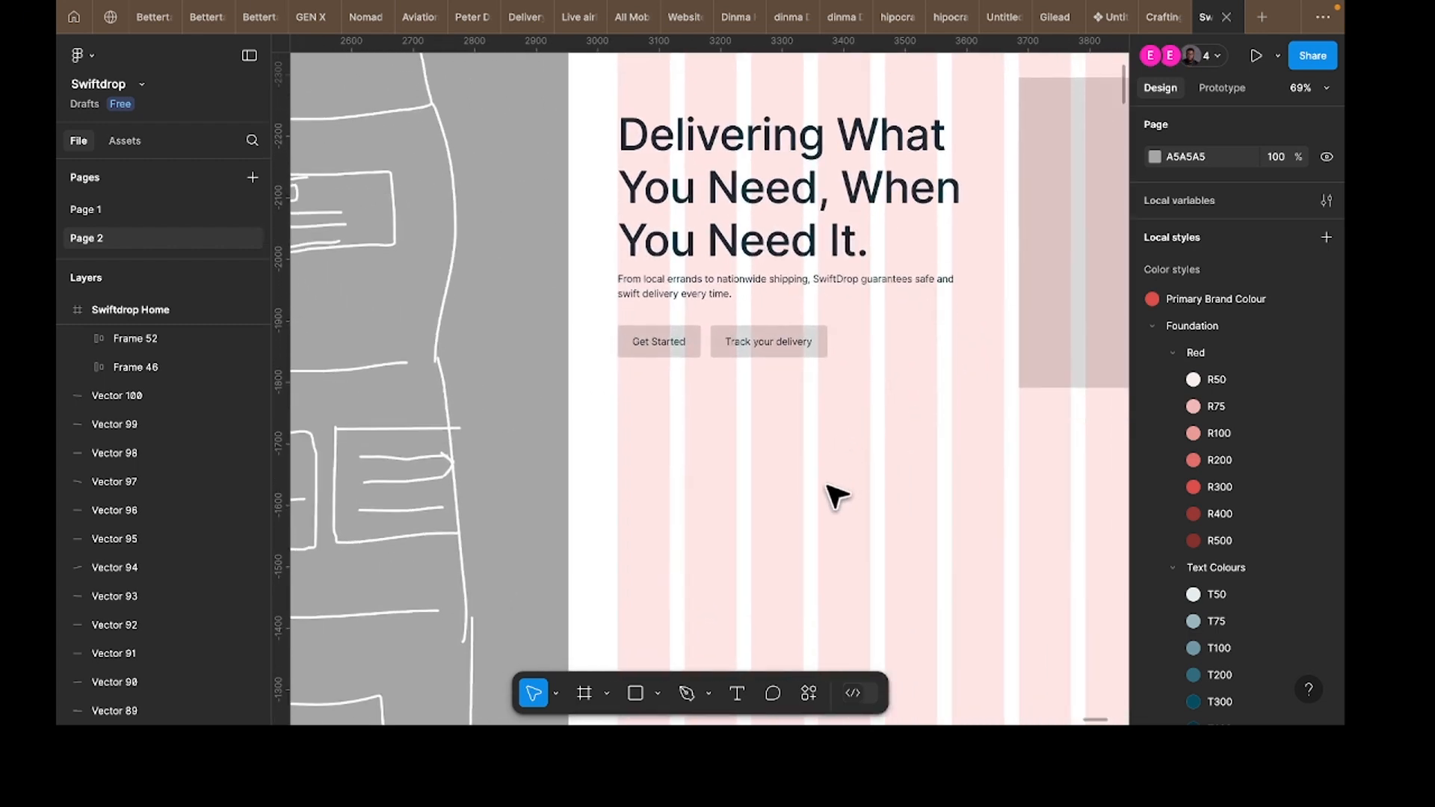
{"action": "key", "text": "f"}
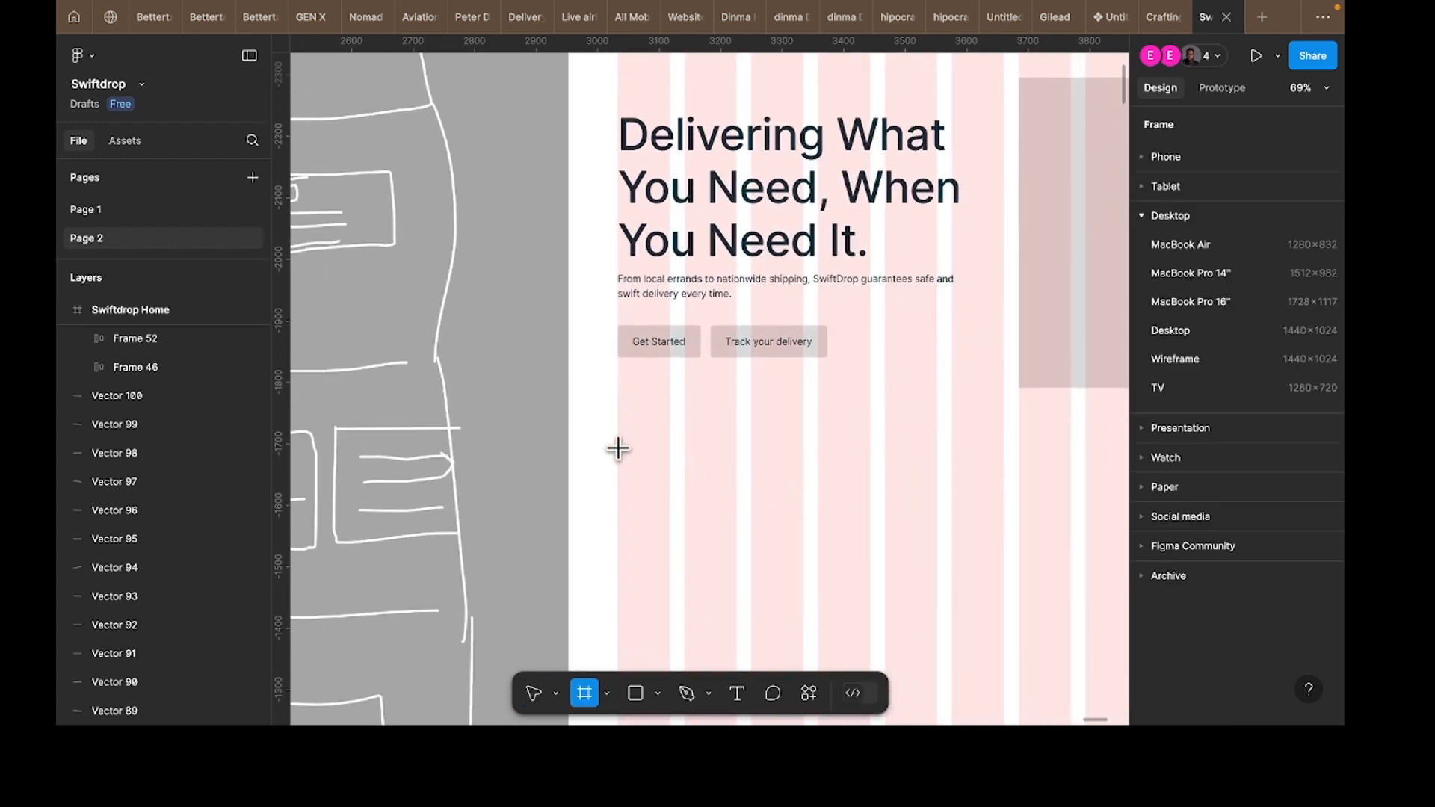
{"action": "left_click_drag", "start_coordinate": [626, 444], "coordinate": [737, 531]}
Step: Fill the new frame with the grey D9D9D9 sampled from the hero image placeholder
{"action": "left_click", "coordinate": [1187, 572]}
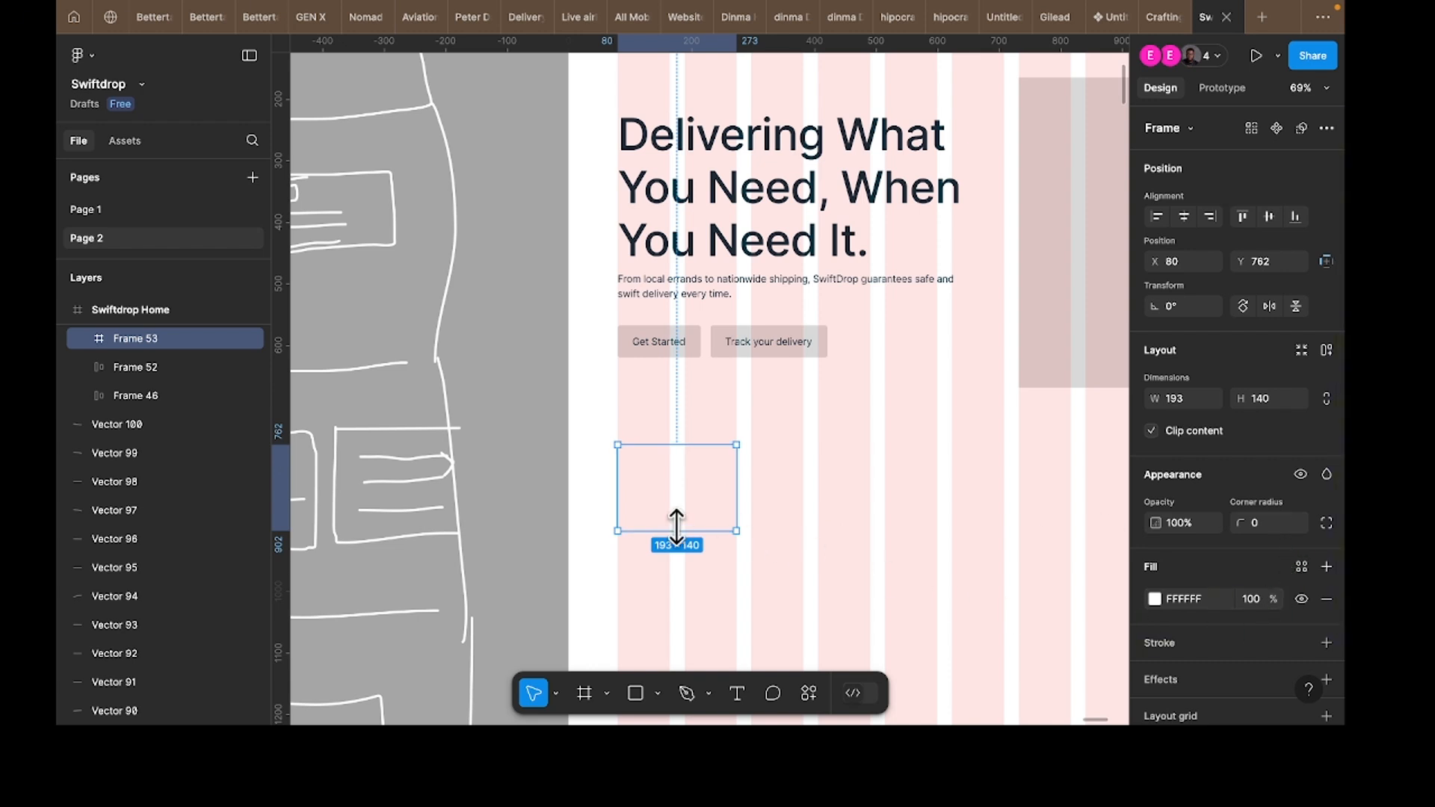
{"action": "left_click", "coordinate": [1156, 604]}
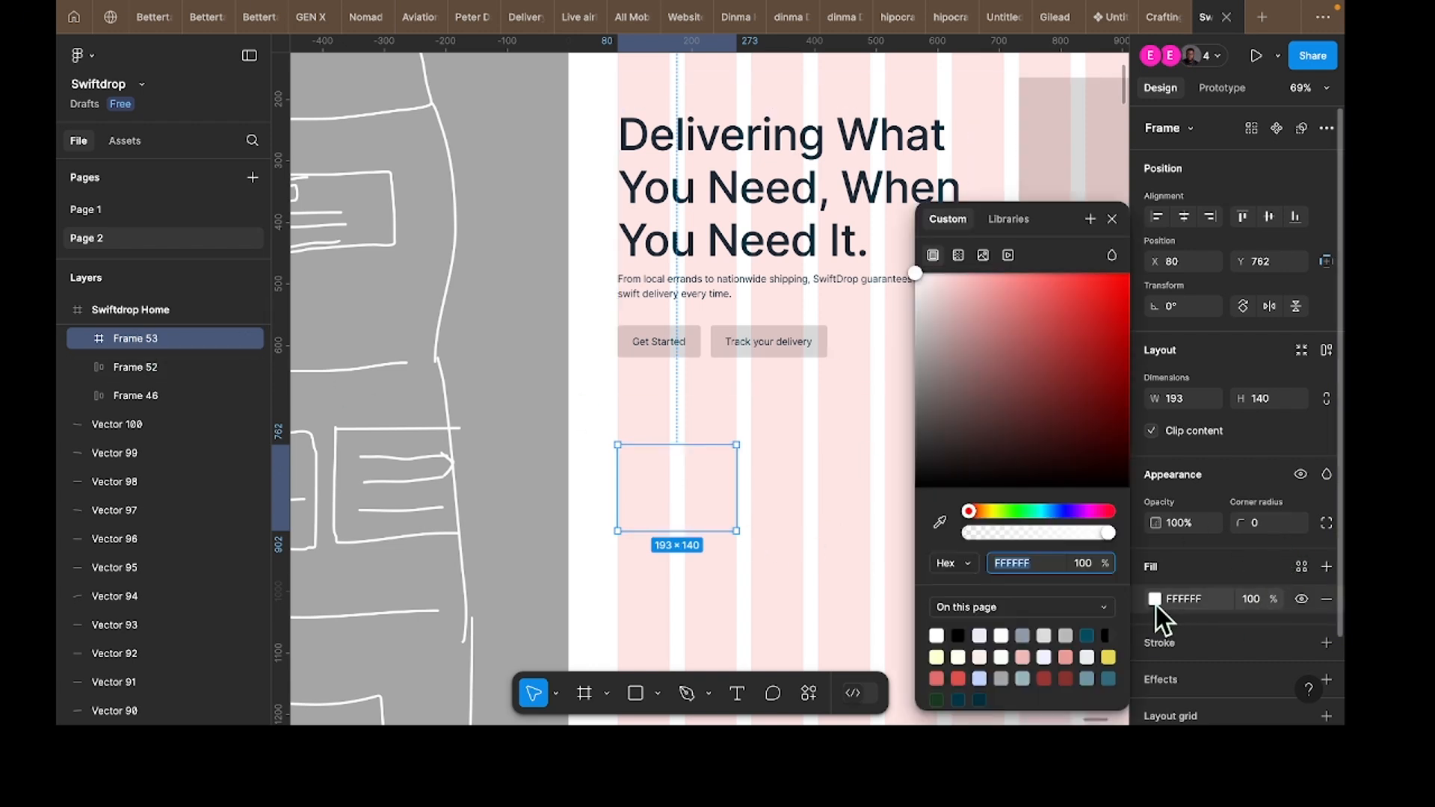
{"action": "left_click", "coordinate": [940, 523]}
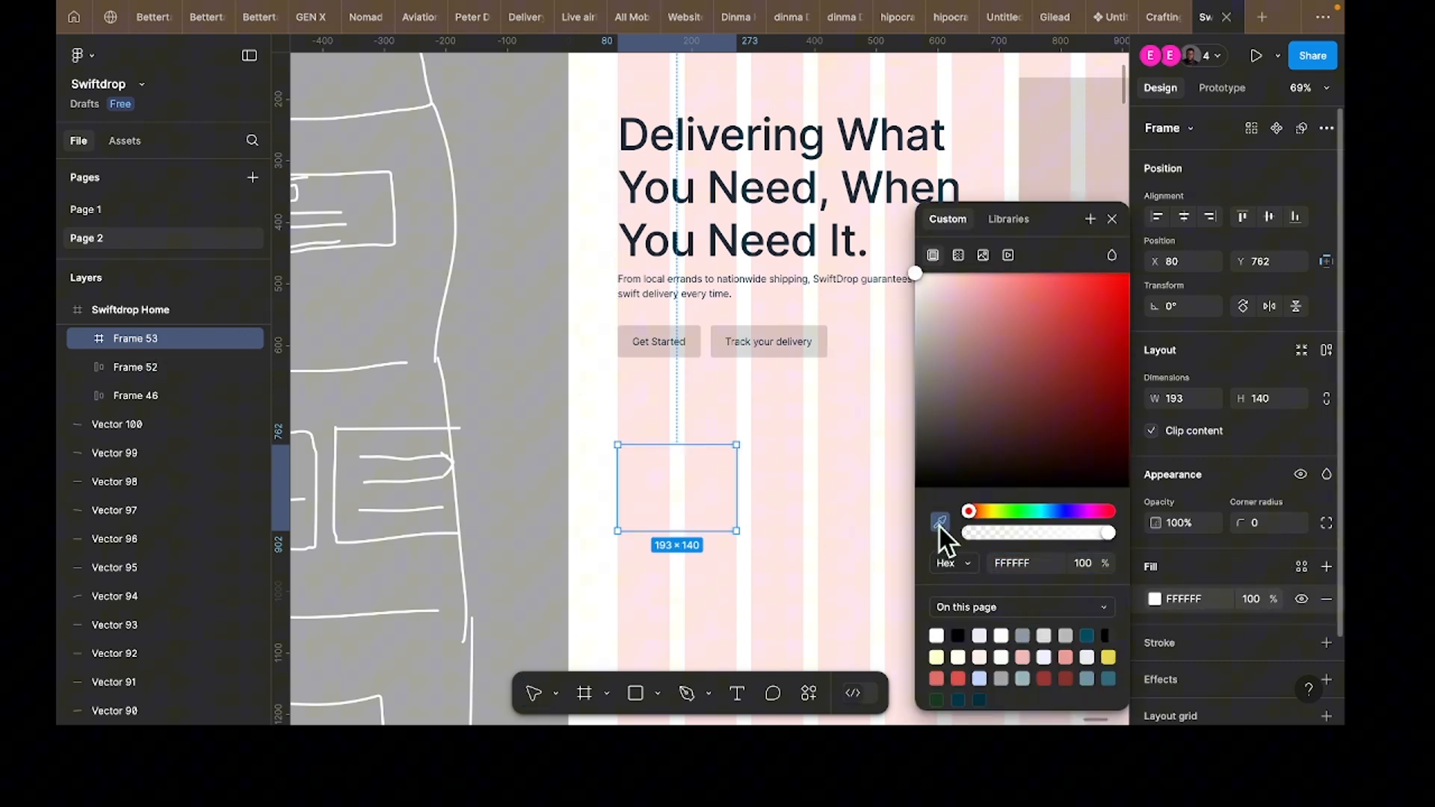
{"action": "left_click", "coordinate": [1065, 138]}
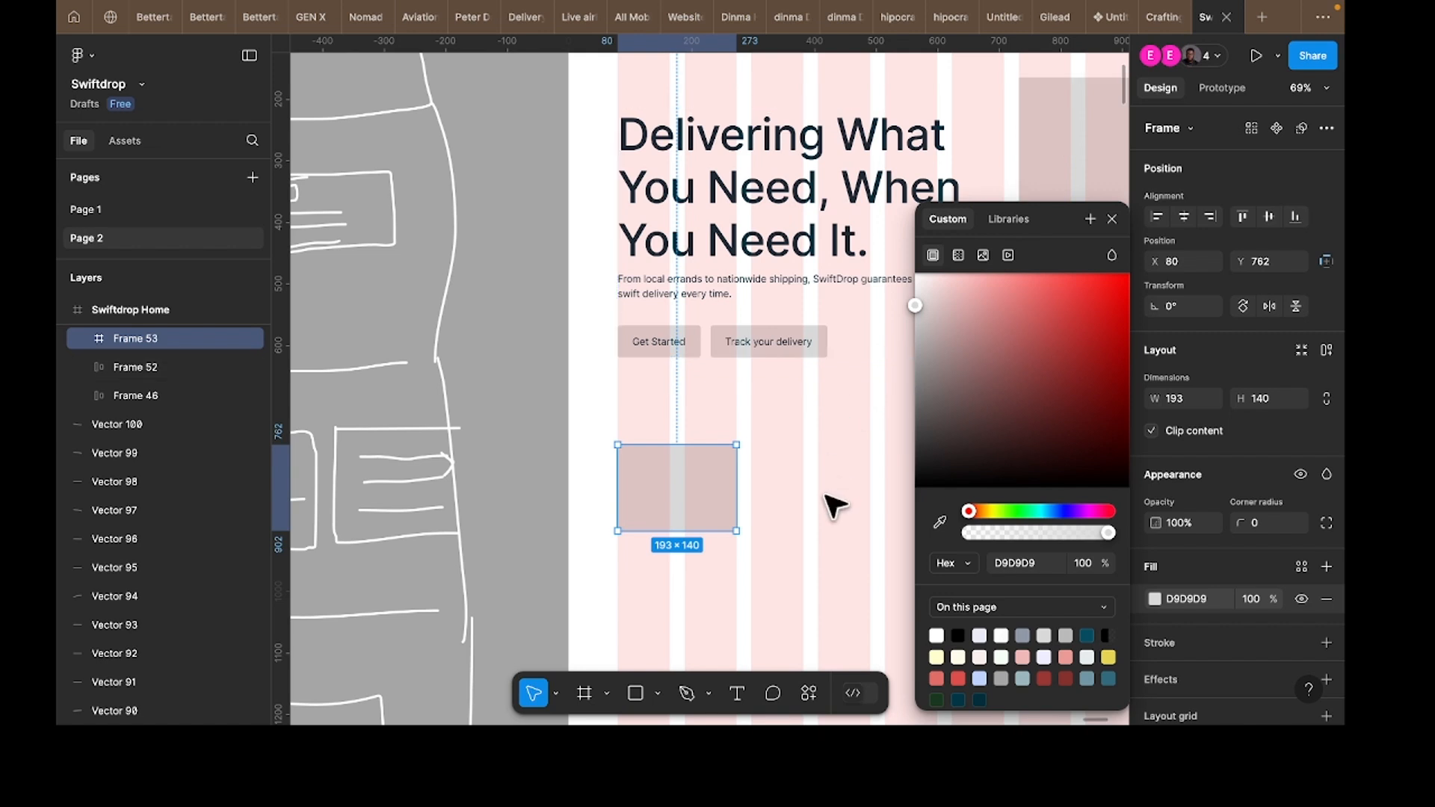
Step: Resize the new grey frame to 70 by 70
{"action": "scroll", "coordinate": [835, 506], "scroll_direction": "right", "scroll_amount": 2}
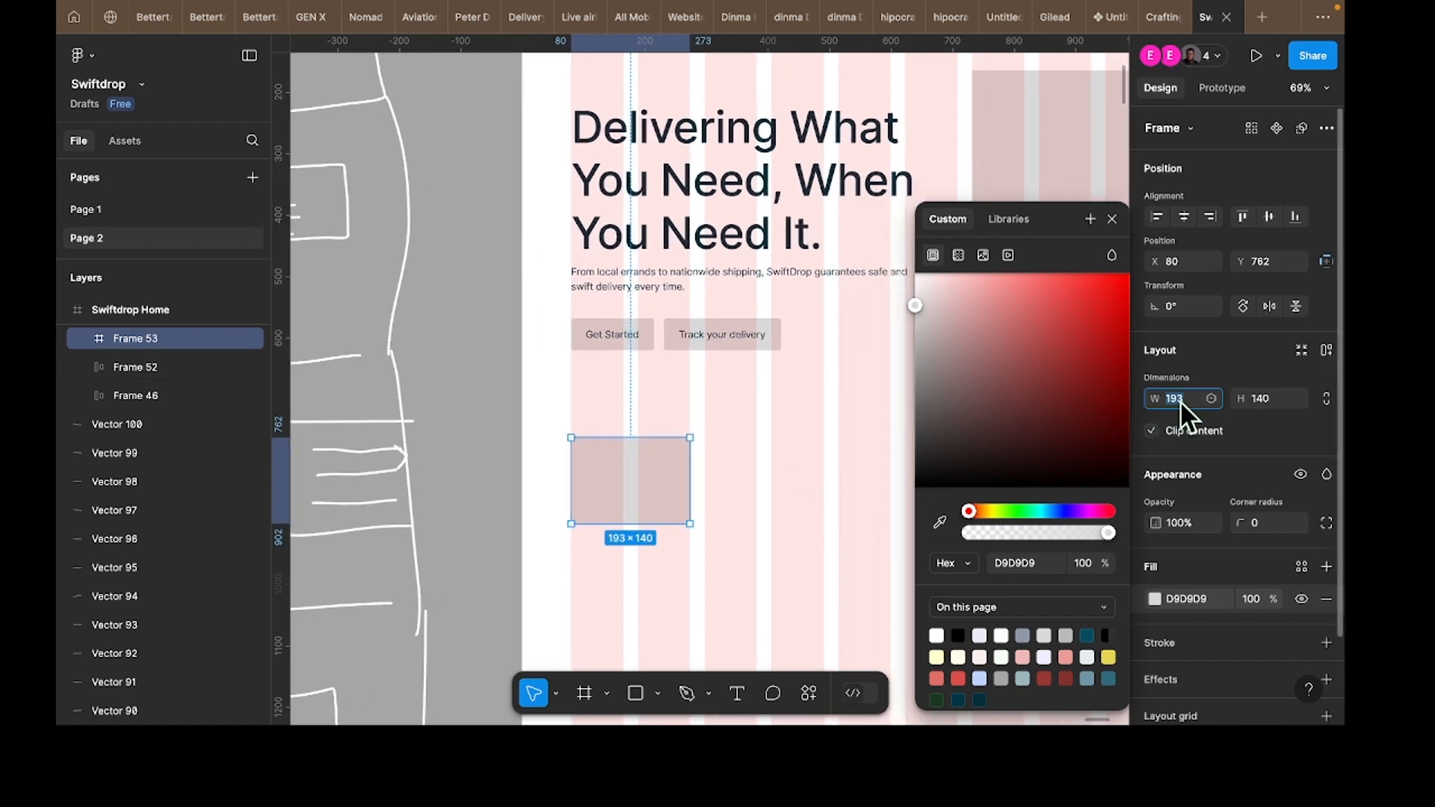
{"action": "type", "text": "70"}
{"action": "left_click", "coordinate": [1263, 400]}
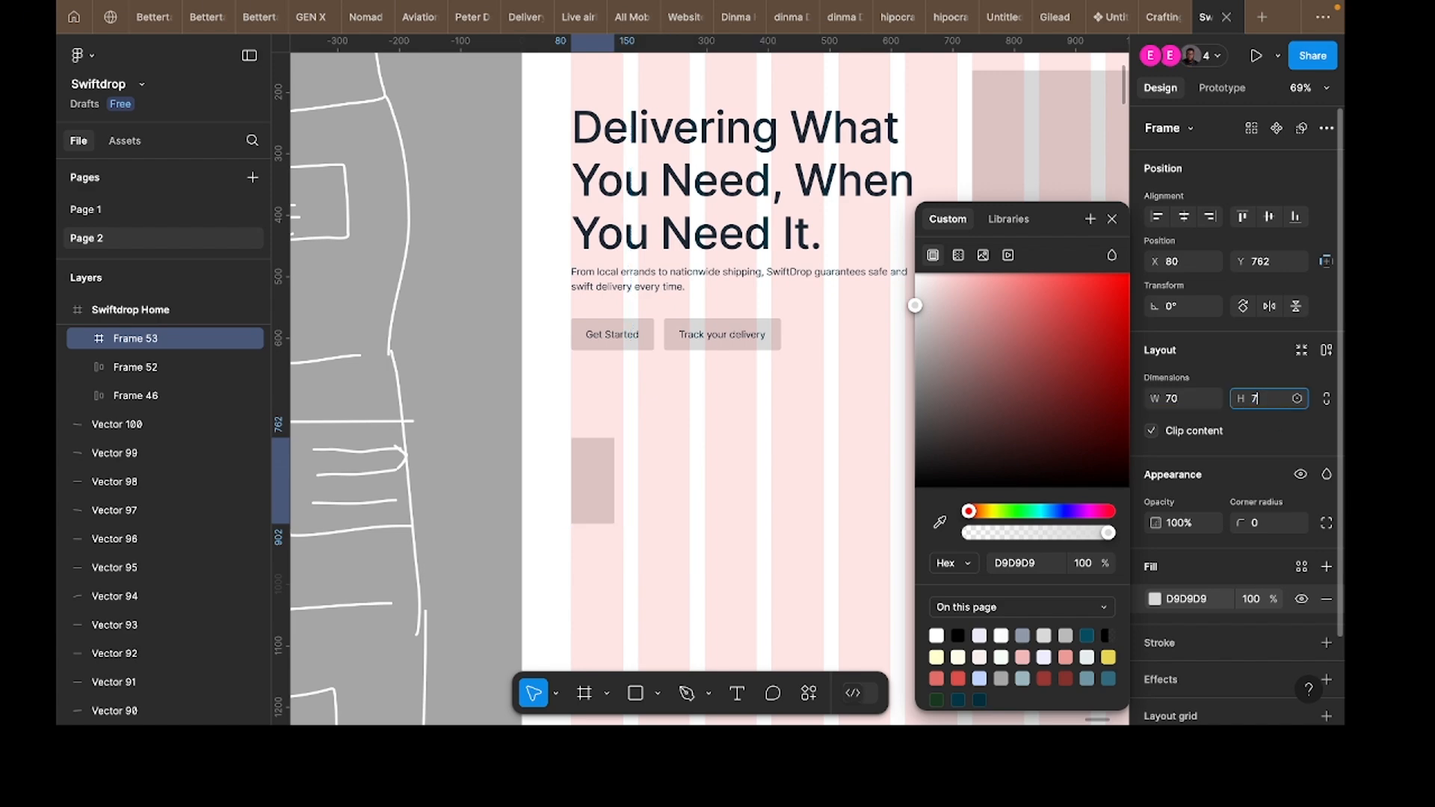
{"action": "key", "text": "Return"}
Step: Widen the grey frame to about 85 so that it spans the first grid column
{"action": "scroll", "coordinate": [613, 471], "scroll_direction": "up", "scroll_amount": 5}
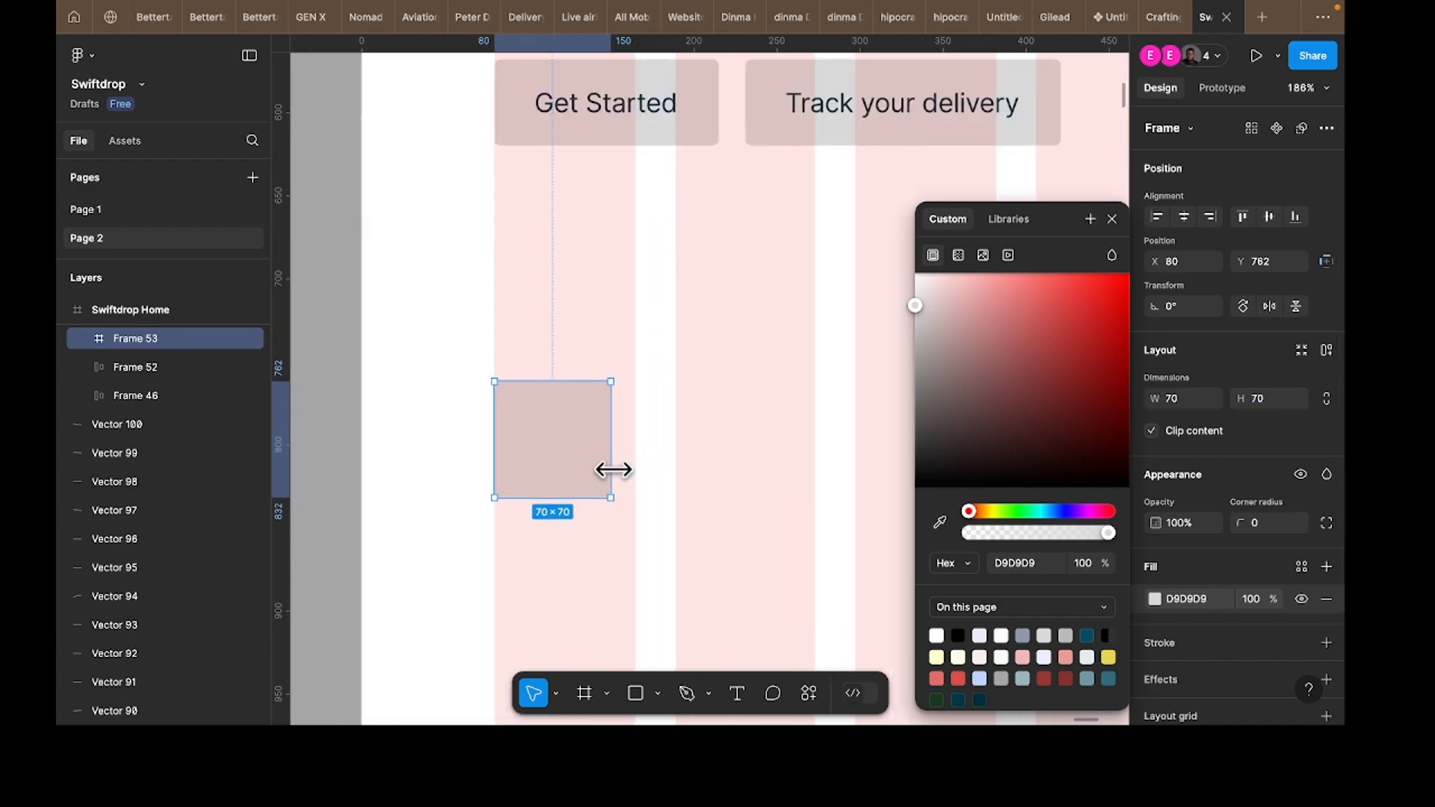
{"action": "scroll", "coordinate": [611, 471], "scroll_direction": "up", "scroll_amount": 3}
{"action": "scroll", "coordinate": [611, 471], "scroll_direction": "down", "scroll_amount": 4}
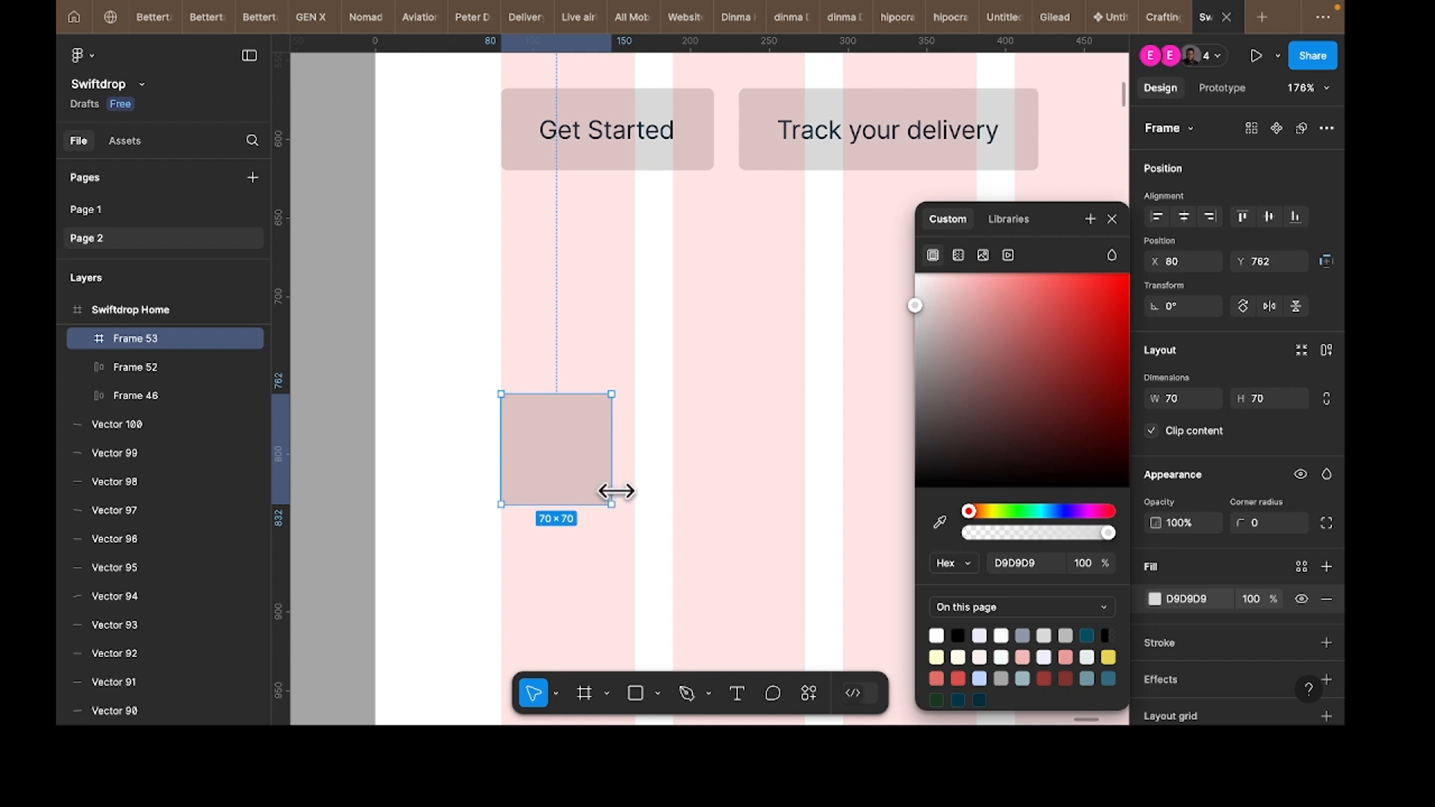
{"action": "left_click_drag", "start_coordinate": [616, 491], "coordinate": [630, 491]}
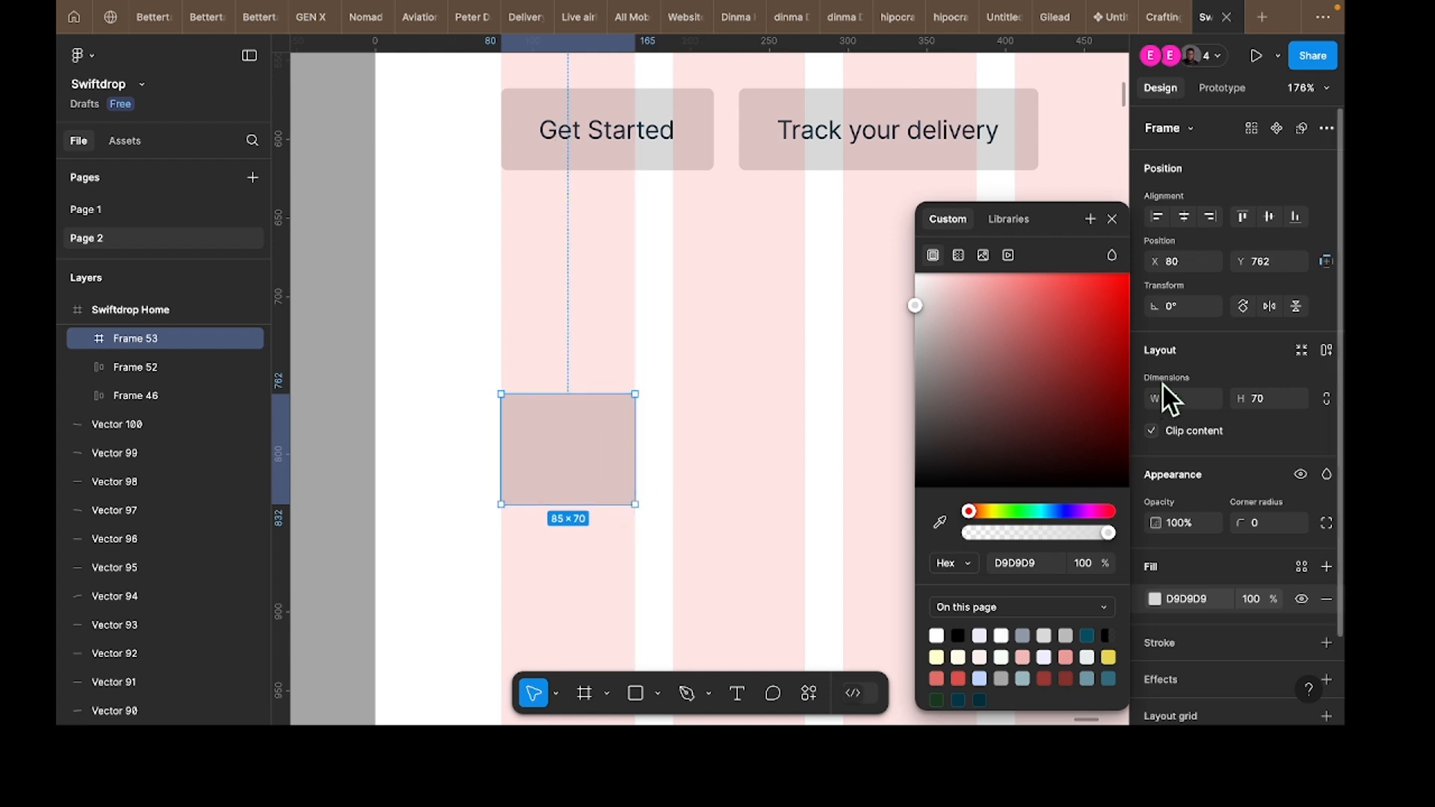
{"action": "left_click", "coordinate": [790, 464]}
Step: Duplicate the hero headline text below the small grey frame, at X 80 and Y 902
{"action": "scroll", "coordinate": [788, 462], "scroll_direction": "down", "scroll_amount": 4}
{"action": "scroll", "coordinate": [788, 460], "scroll_direction": "down", "scroll_amount": 3}
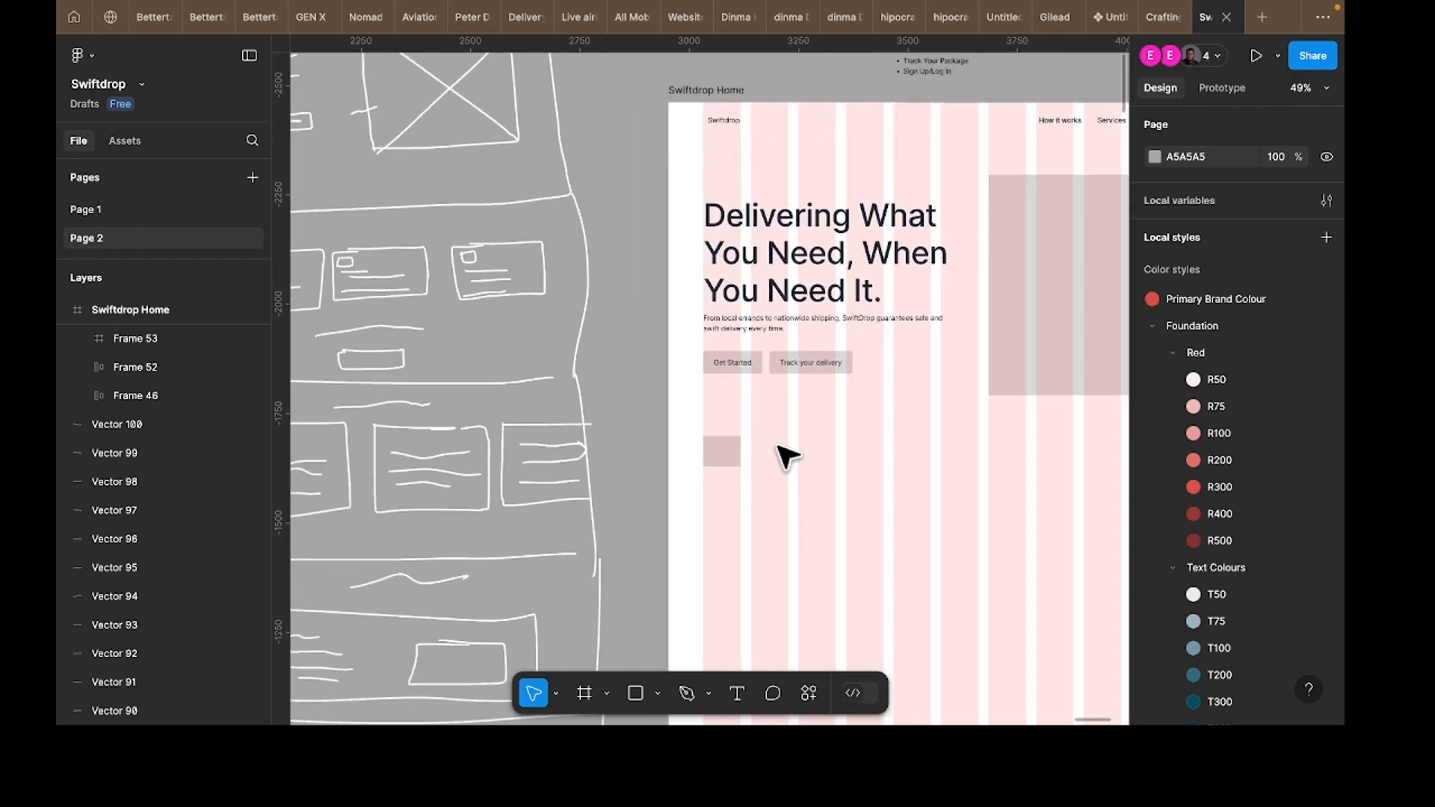
{"action": "left_click", "coordinate": [791, 254]}
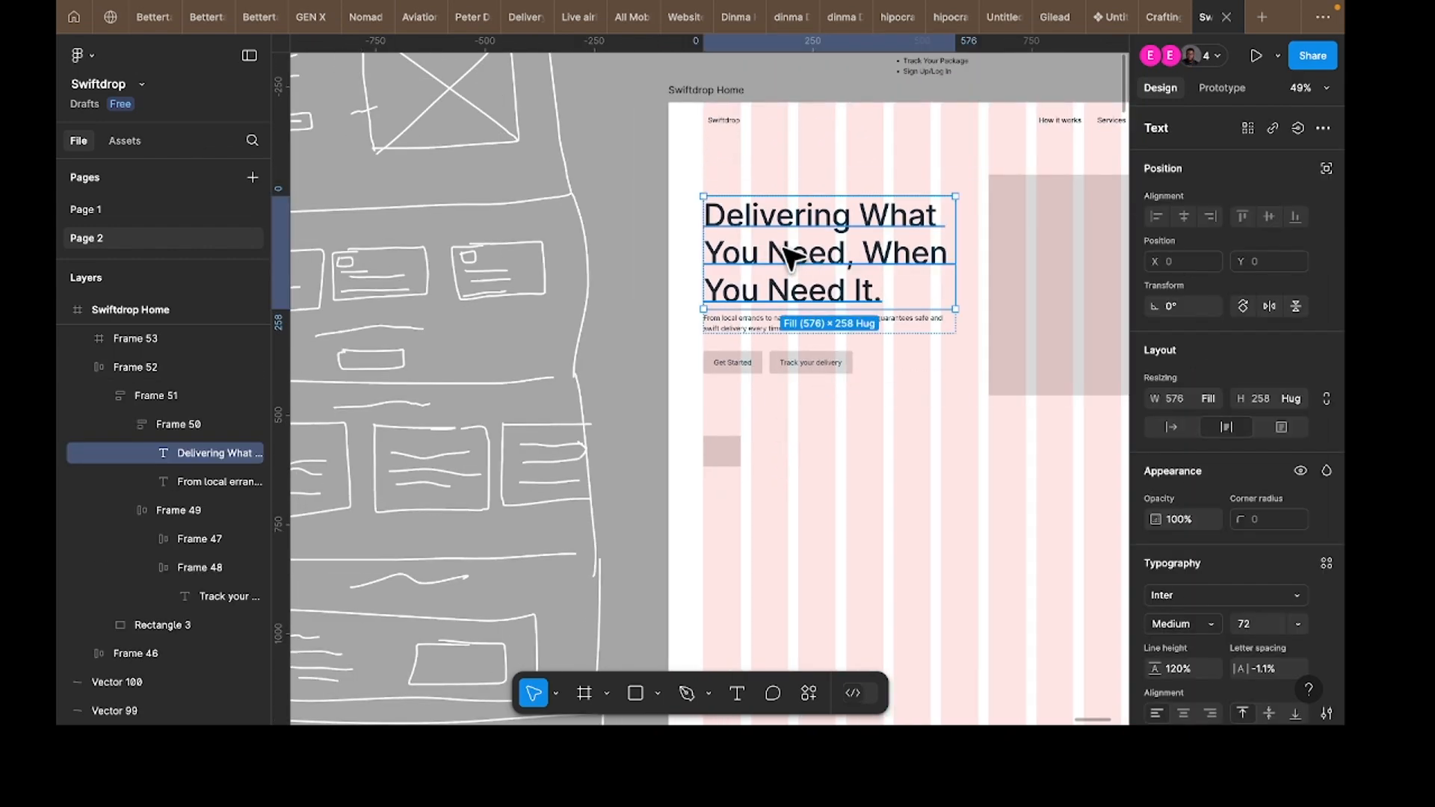
{"action": "left_click_drag", "start_coordinate": [799, 390], "coordinate": [815, 577]}
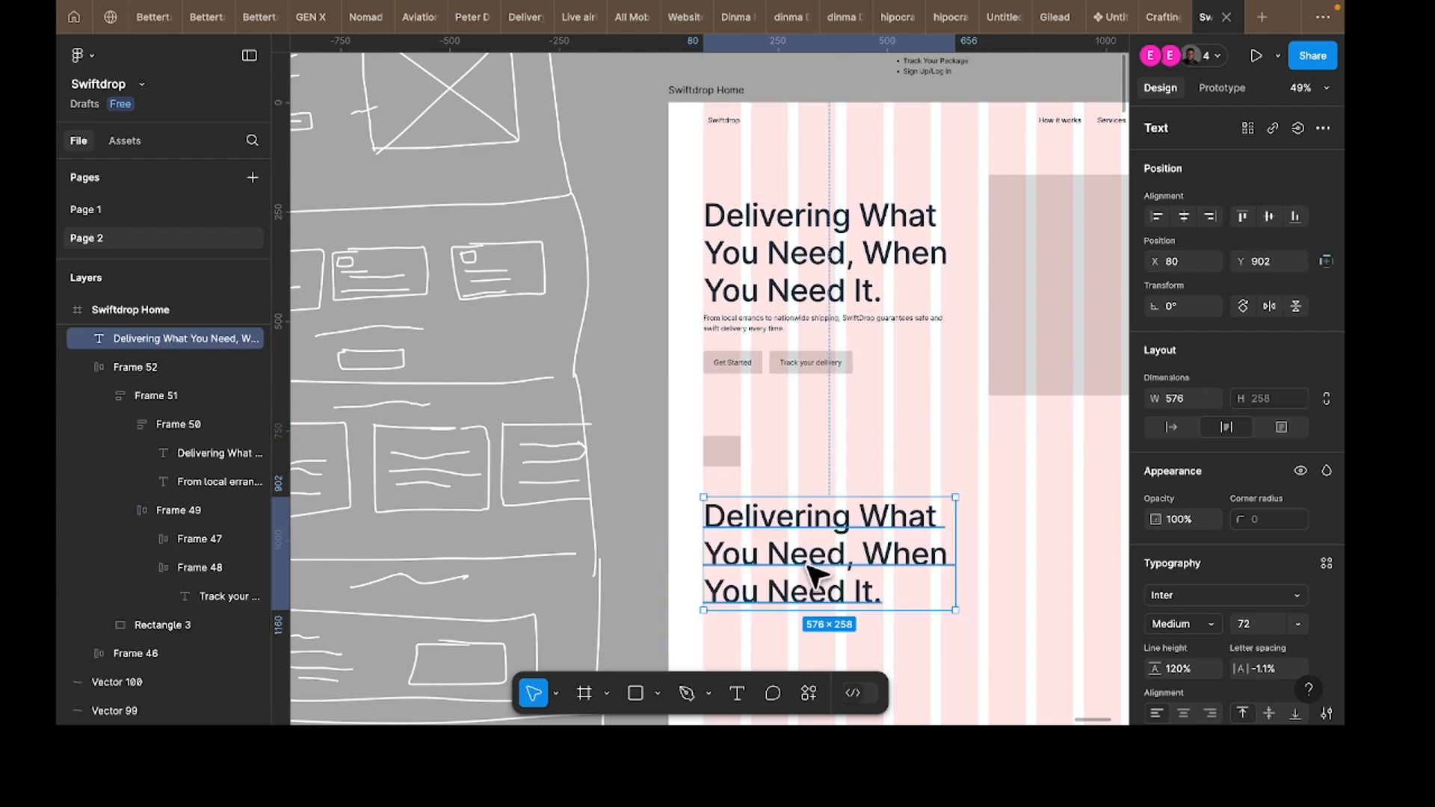
Step: Copy the "Lightning-Fast Delivery" title from the Unique Selling Points section of the project brief text
{"action": "scroll", "coordinate": [459, 442], "scroll_direction": "left", "scroll_amount": 15}
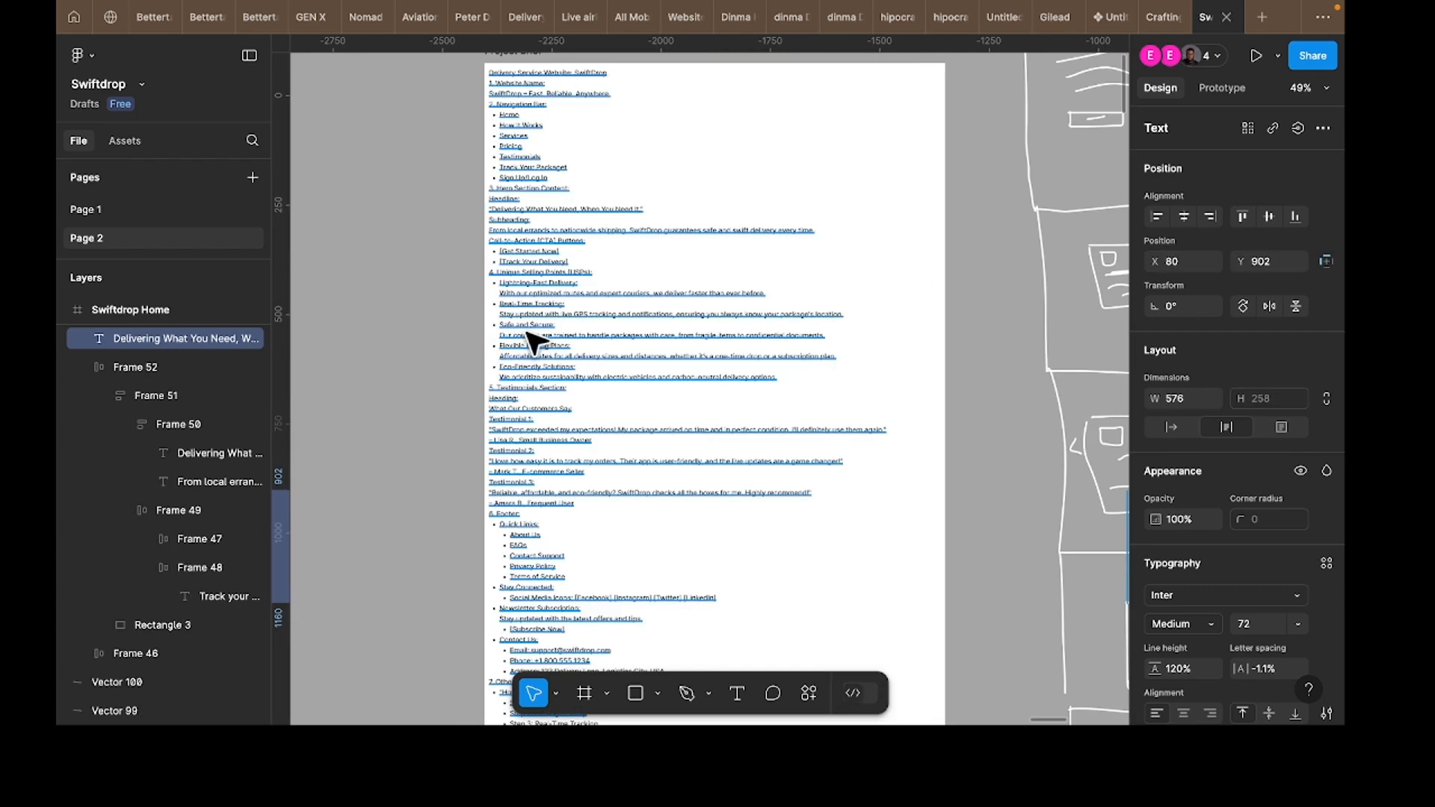
{"action": "scroll", "coordinate": [533, 342], "scroll_direction": "up", "scroll_amount": 5}
{"action": "double_click", "coordinate": [469, 219]}
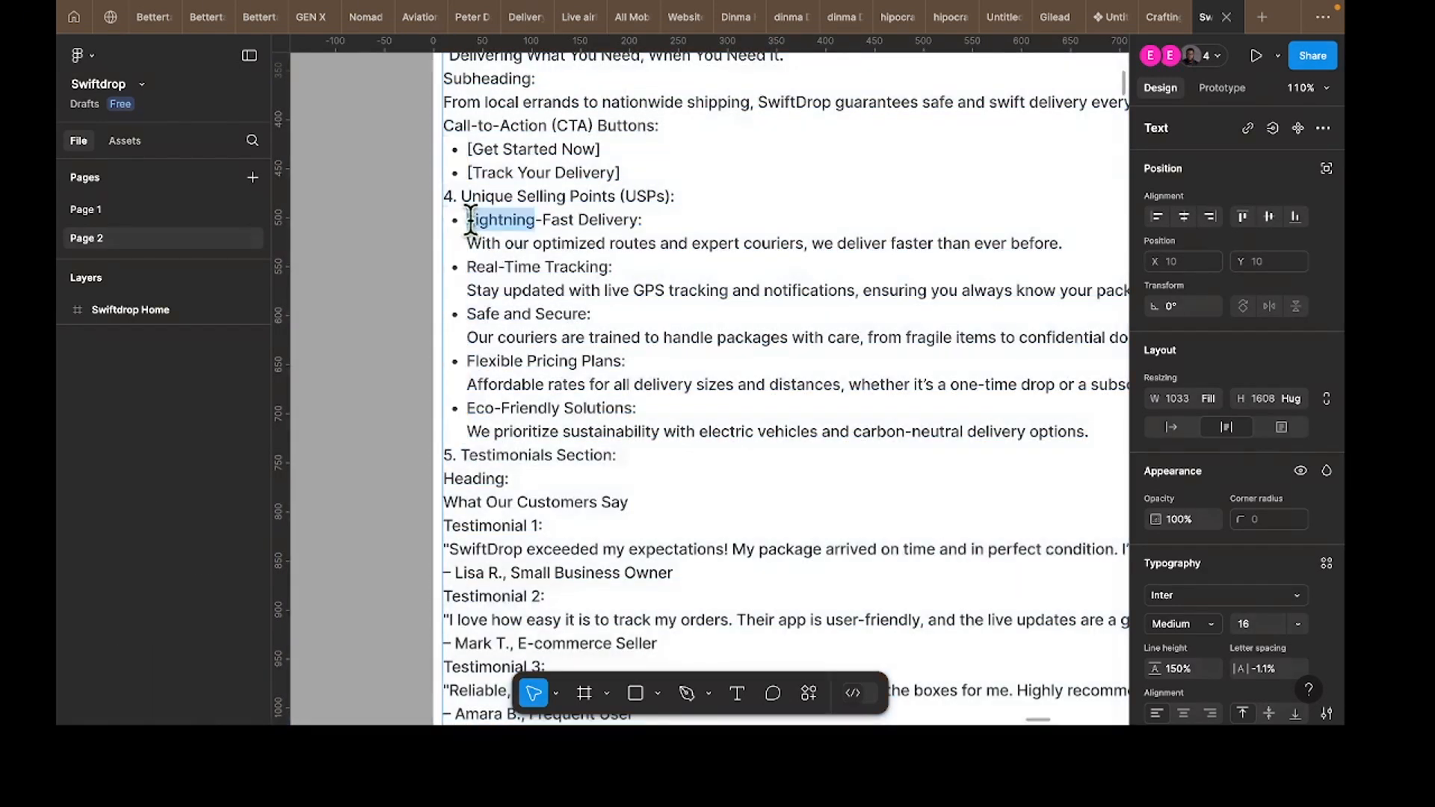
{"action": "left_click", "coordinate": [468, 219]}
{"action": "left_click_drag", "start_coordinate": [467, 219], "coordinate": [618, 219]}
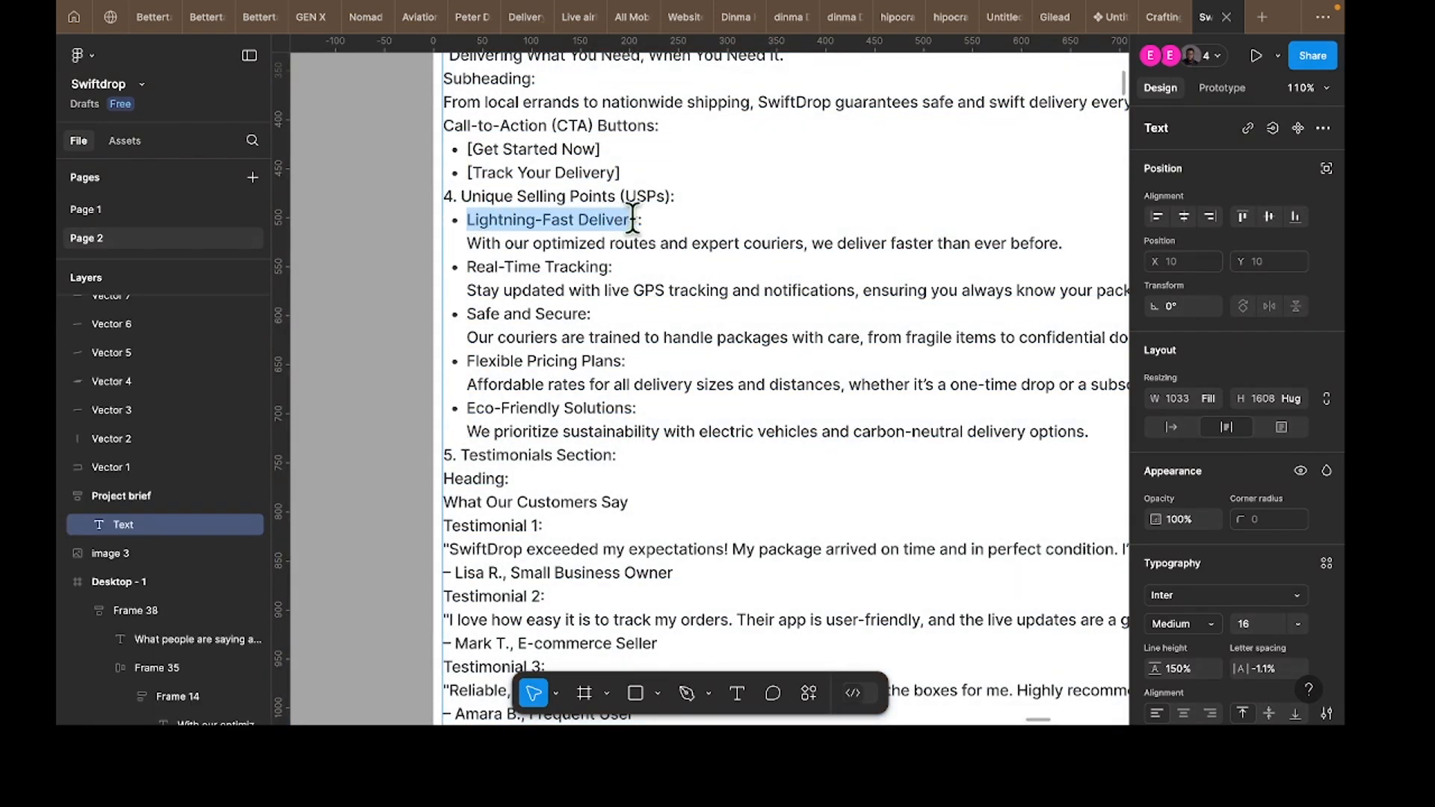
Step: Replace the duplicated headline's text with "Lightning-Fast Delivery" and remove its bullet point
{"action": "scroll", "coordinate": [752, 310], "scroll_direction": "down", "scroll_amount": 8}
{"action": "scroll", "coordinate": [737, 375], "scroll_direction": "right", "scroll_amount": 10}
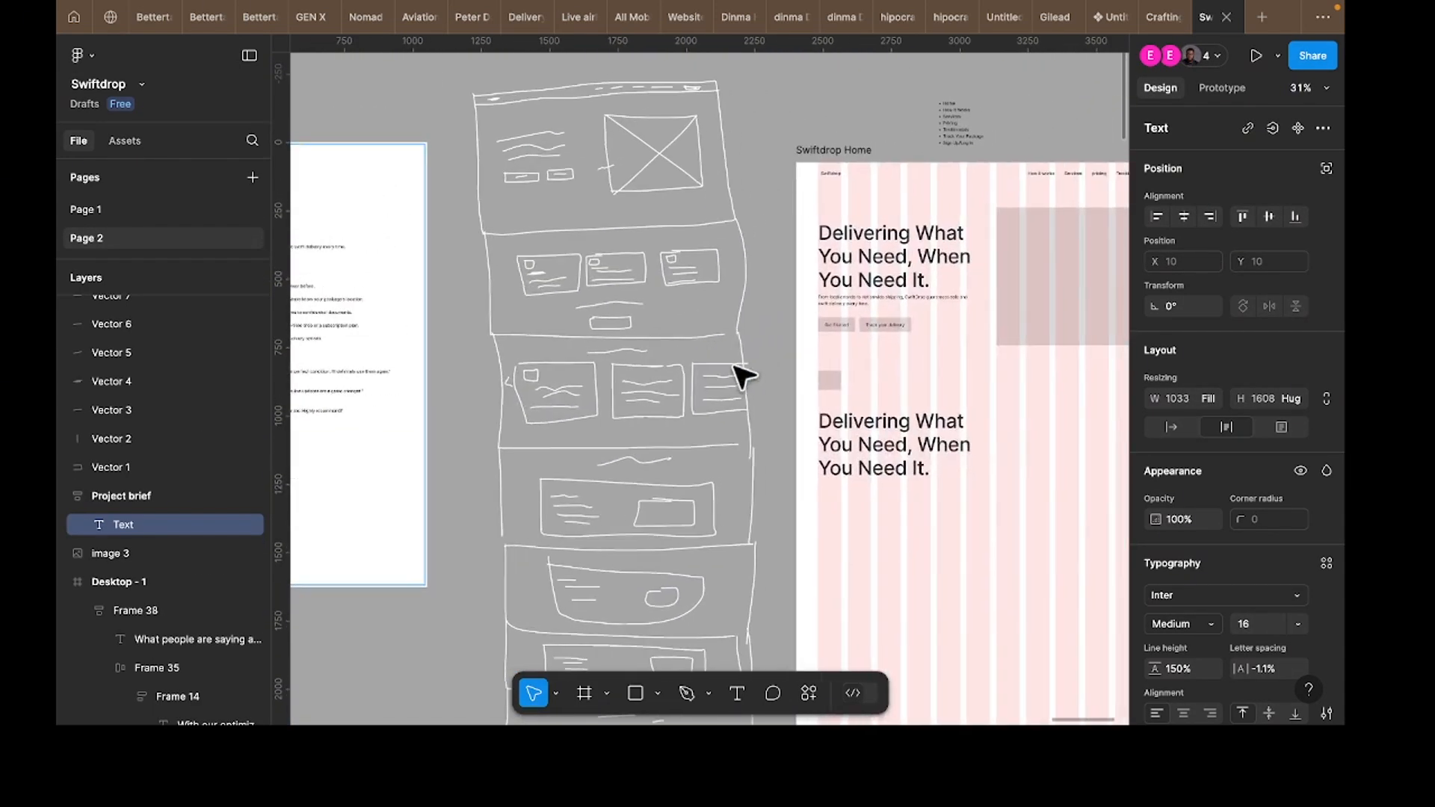
{"action": "left_click", "coordinate": [821, 456]}
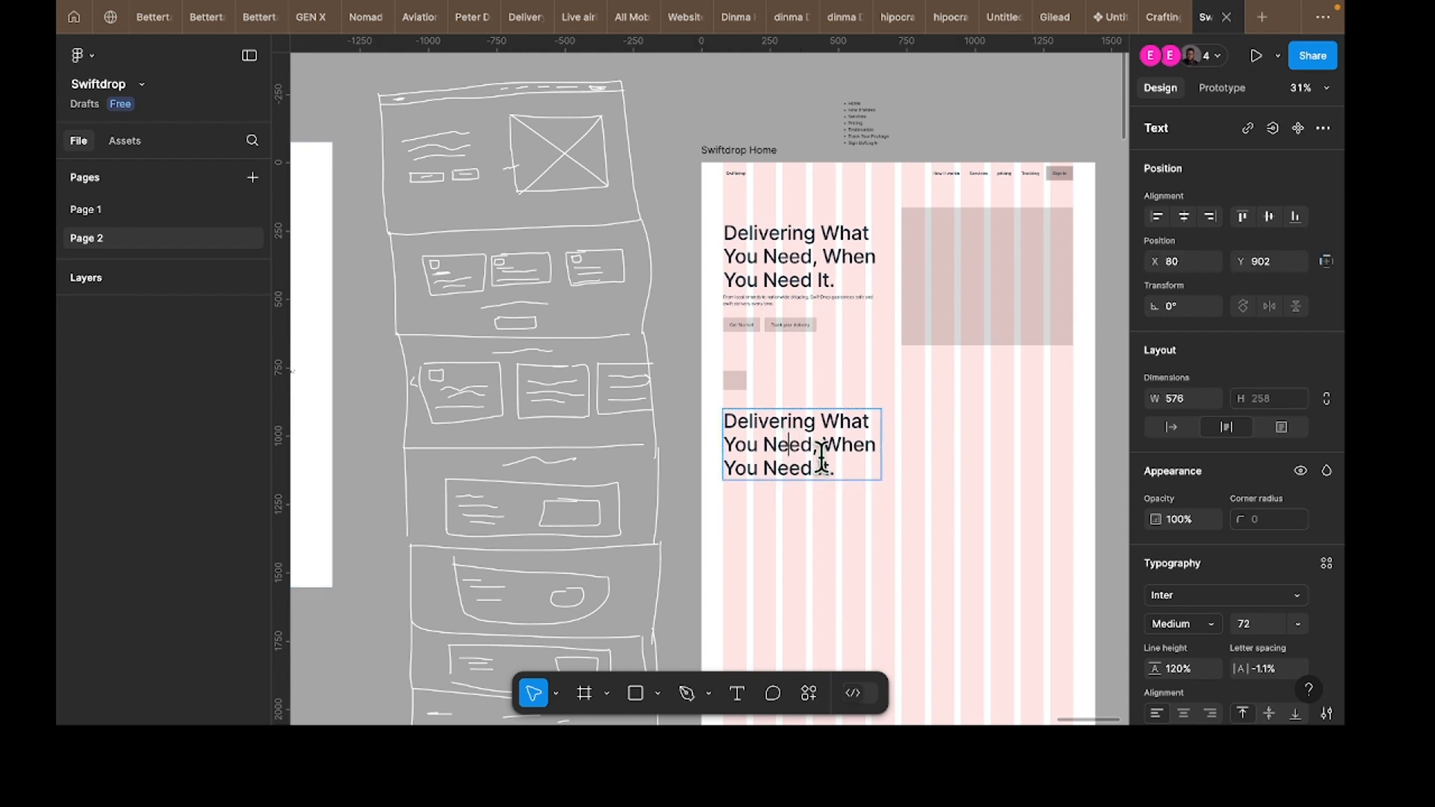
{"action": "key", "text": "Return"}
{"action": "type", "text": "Lightning-Fast Delivery"}
{"action": "scroll", "coordinate": [743, 430], "scroll_direction": "up", "scroll_amount": 10}
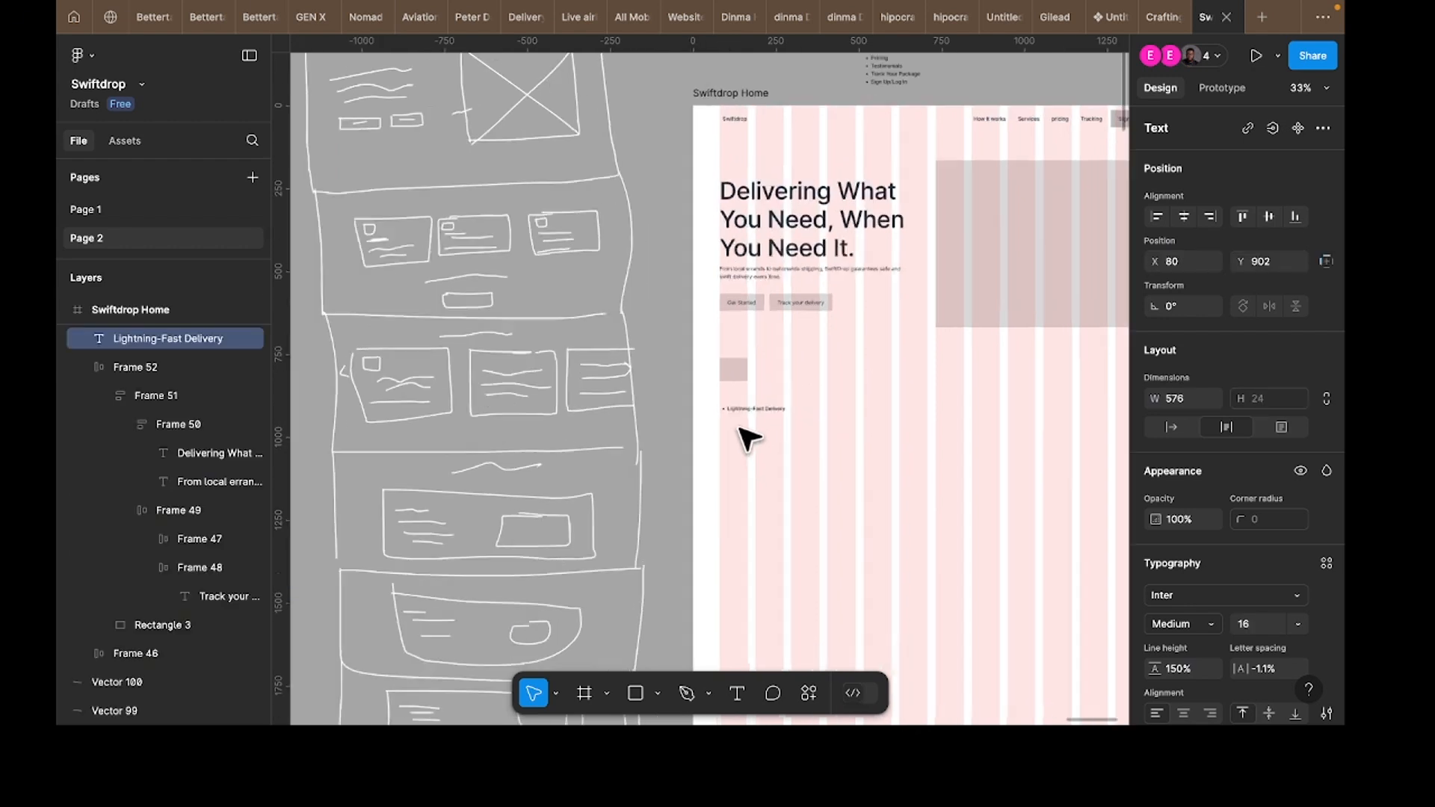
{"action": "left_click", "coordinate": [675, 357]}
{"action": "key", "text": "BackSpace"}
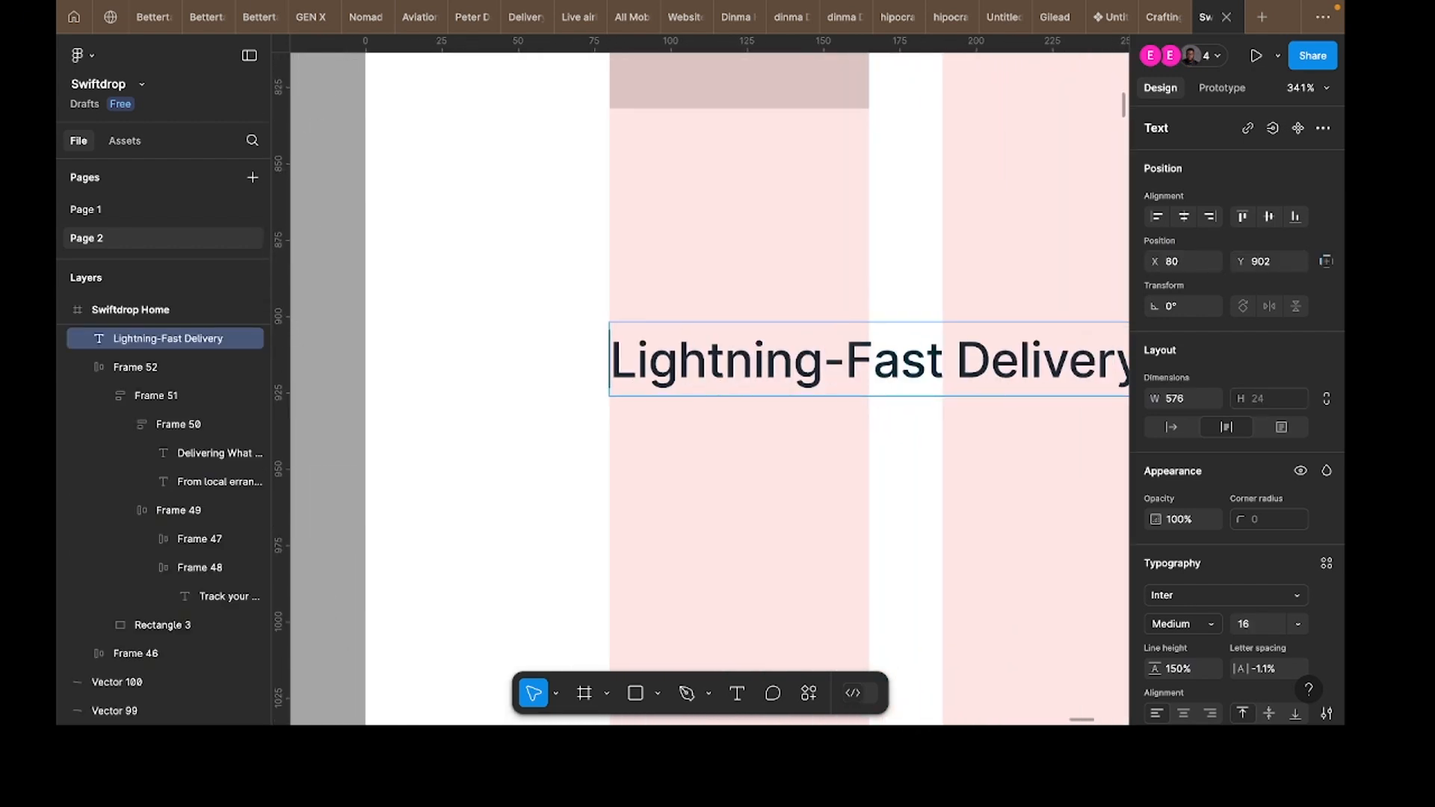
Step: Narrow the "Lightning-Fast Delivery" text box and set its resizing to auto width
{"action": "left_click", "coordinate": [761, 516]}
{"action": "scroll", "coordinate": [760, 515], "scroll_direction": "down", "scroll_amount": 4}
{"action": "scroll", "coordinate": [760, 516], "scroll_direction": "down", "scroll_amount": 3}
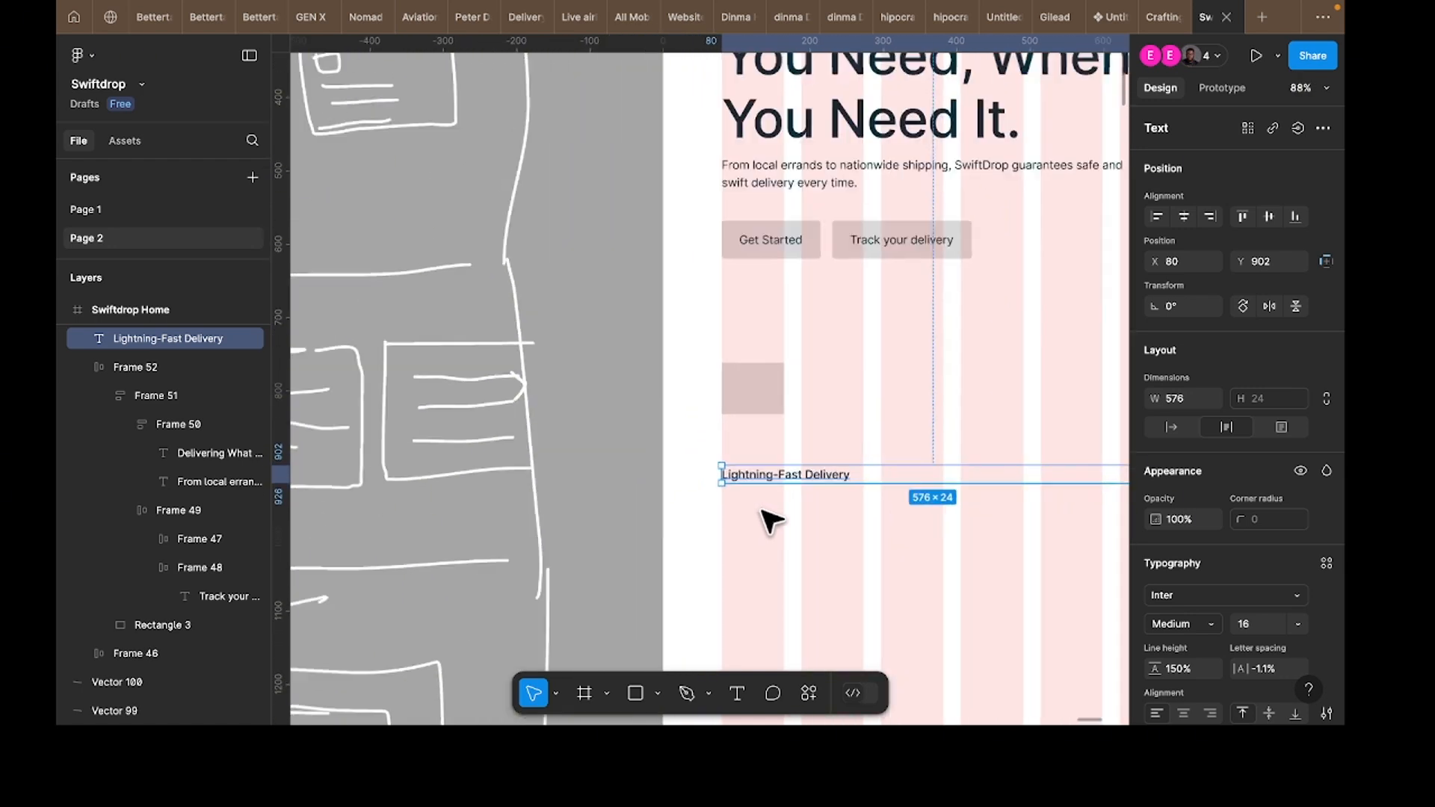
{"action": "scroll", "coordinate": [964, 490], "scroll_direction": "up", "scroll_amount": 4}
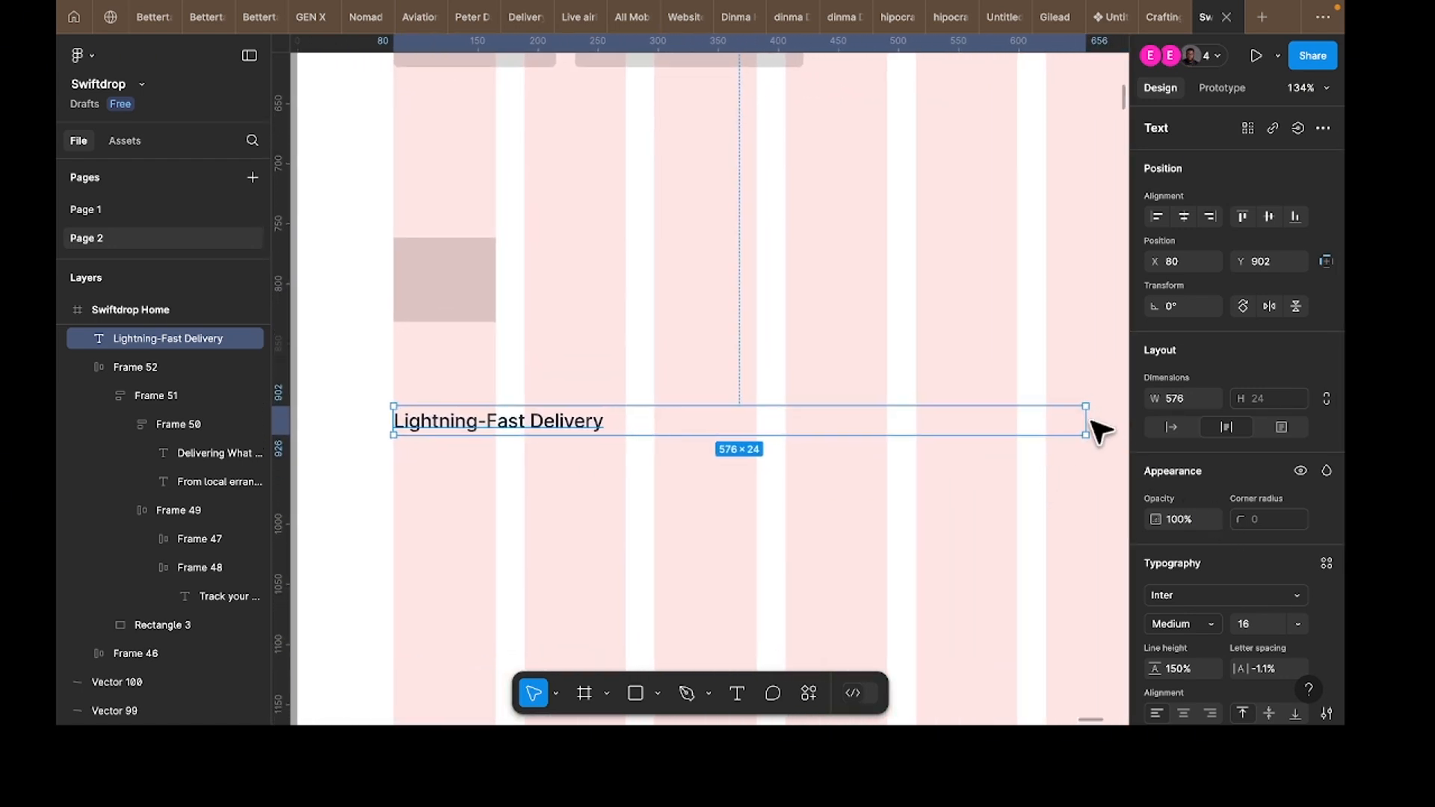
{"action": "left_click", "coordinate": [1093, 432]}
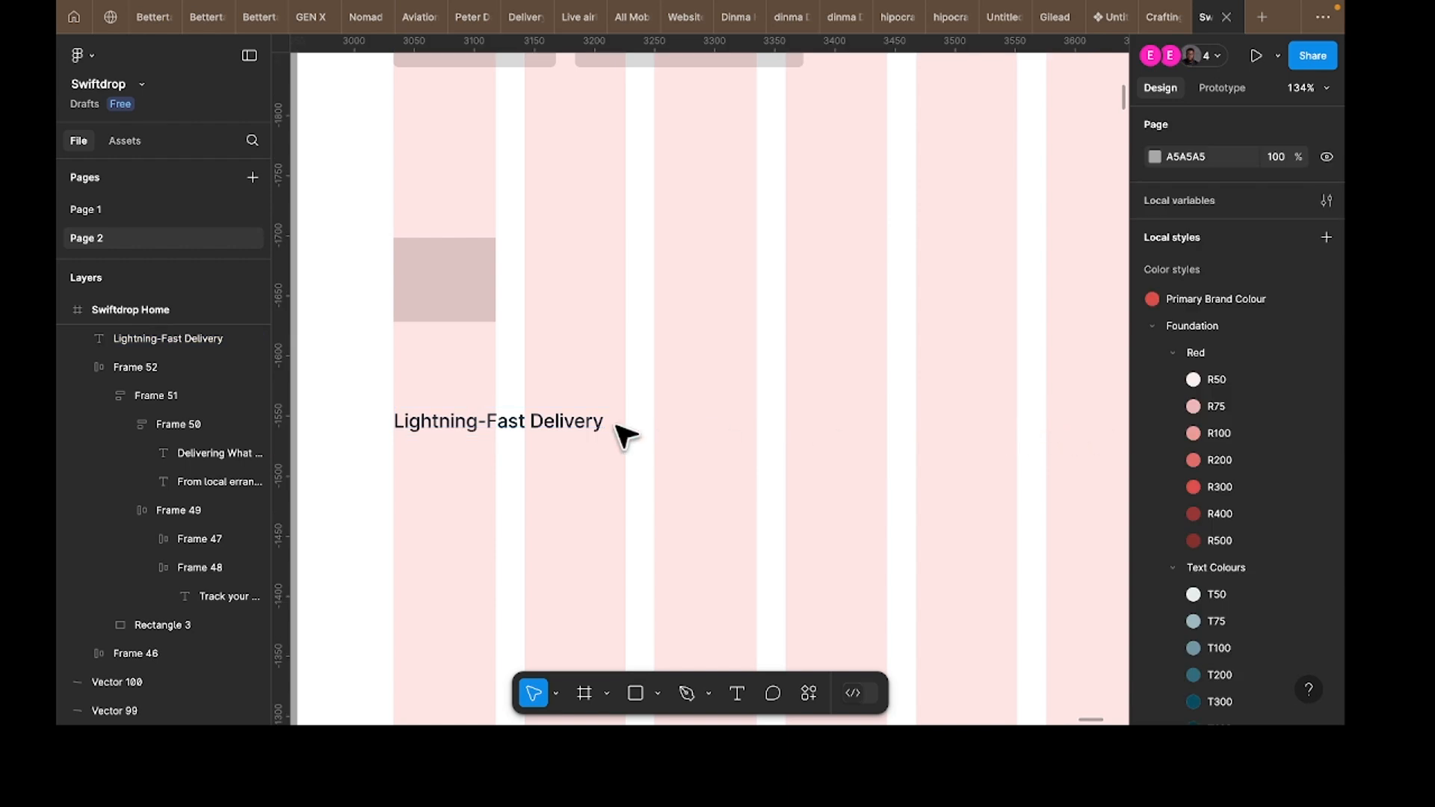
{"action": "left_click", "coordinate": [574, 431]}
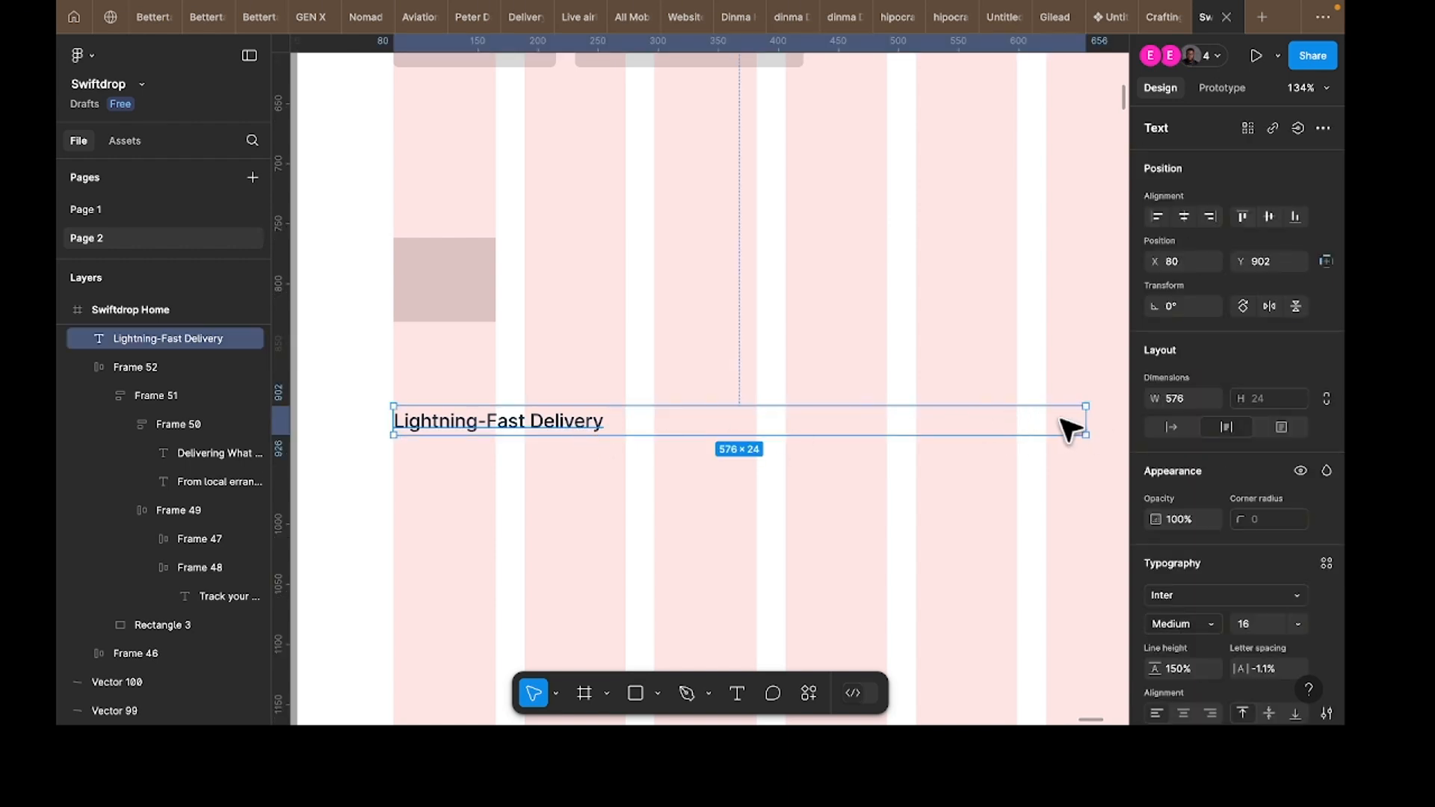
{"action": "left_click_drag", "start_coordinate": [1086, 420], "coordinate": [785, 448]}
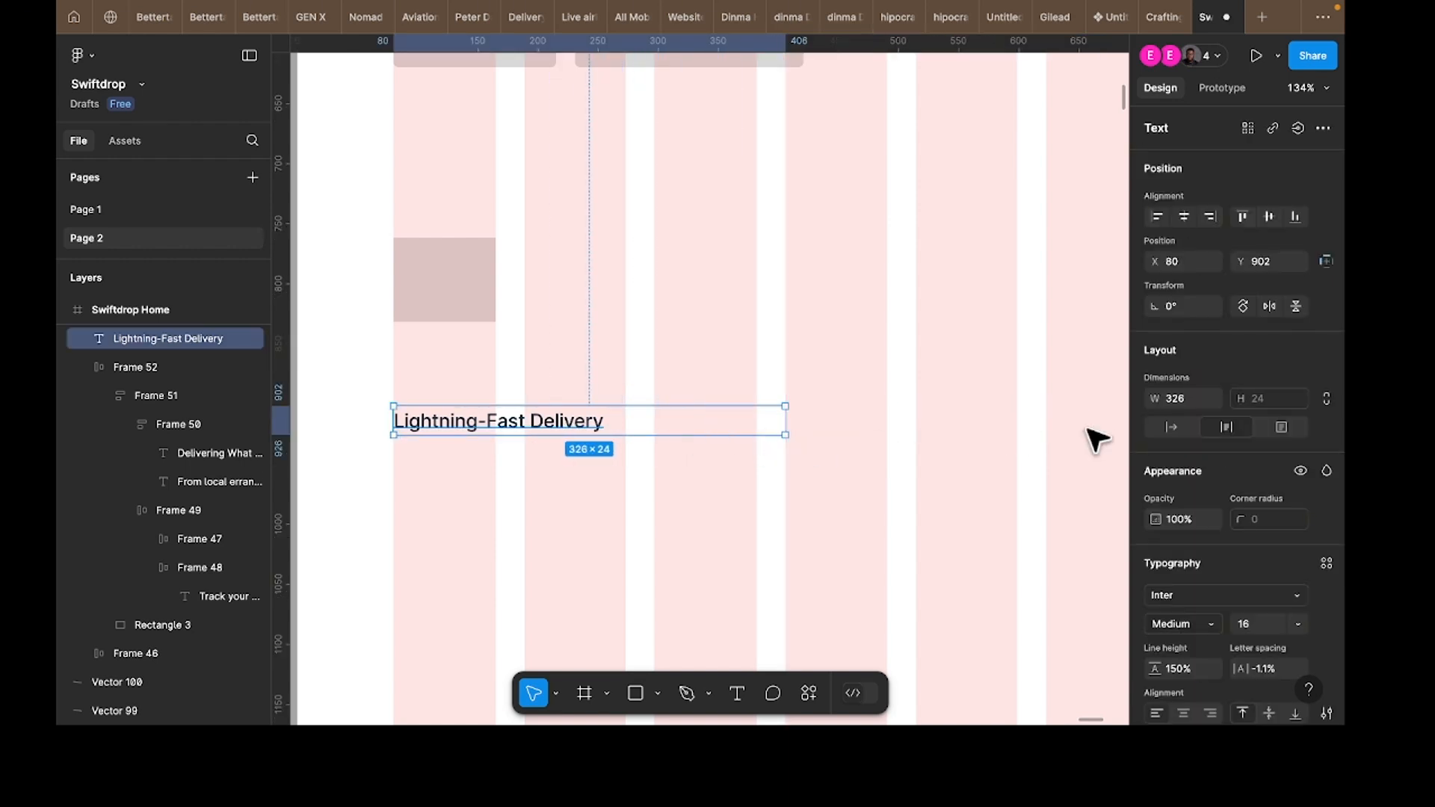
{"action": "left_click", "coordinate": [1171, 429]}
Step: Examine the selling-points copy in the project brief and return to the home page design
{"action": "scroll", "coordinate": [631, 453], "scroll_direction": "down", "scroll_amount": 5}
{"action": "scroll", "coordinate": [613, 453], "scroll_direction": "left", "scroll_amount": 10}
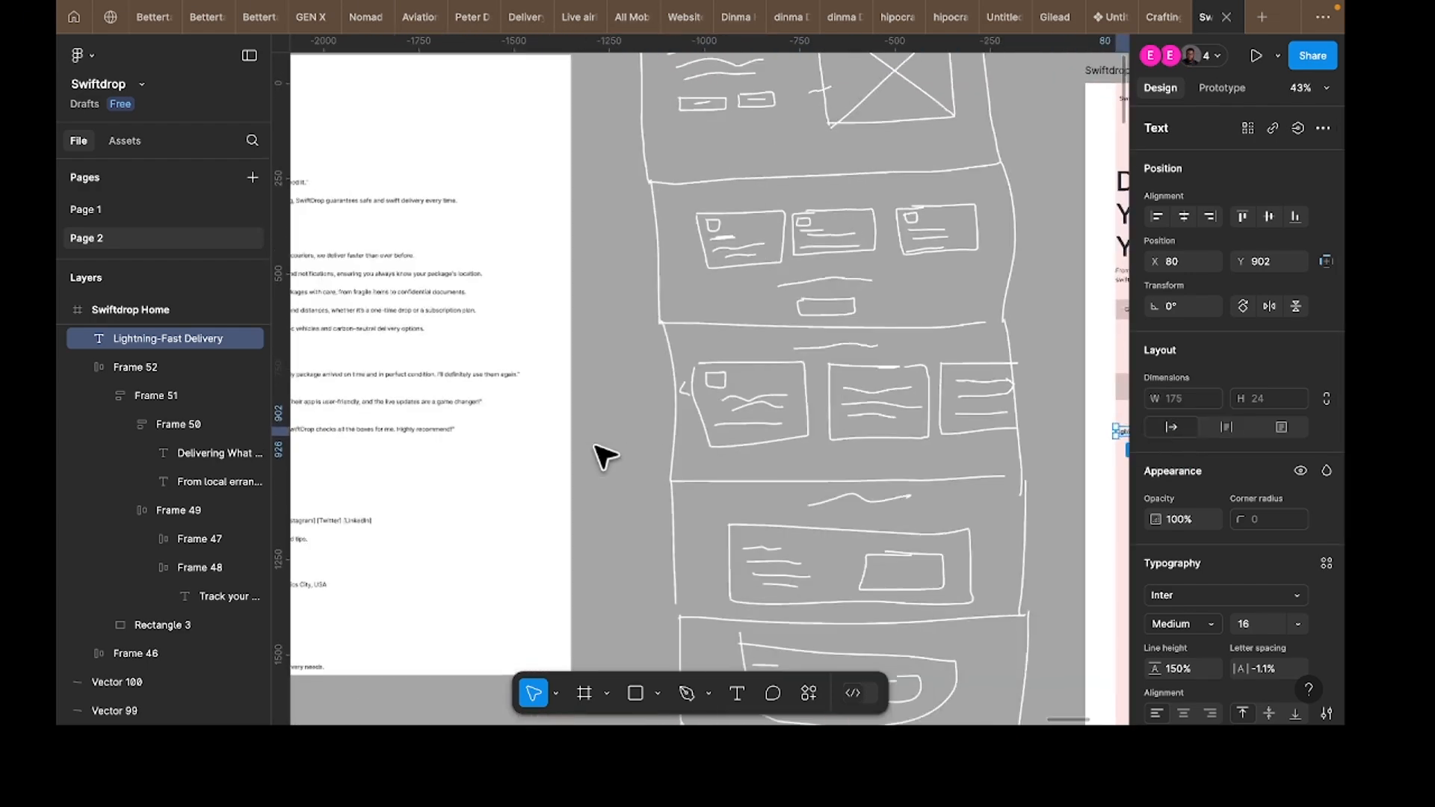
{"action": "scroll", "coordinate": [523, 291], "scroll_direction": "left", "scroll_amount": 2}
{"action": "scroll", "coordinate": [506, 291], "scroll_direction": "up", "scroll_amount": 3}
{"action": "scroll", "coordinate": [512, 299], "scroll_direction": "right", "scroll_amount": 1}
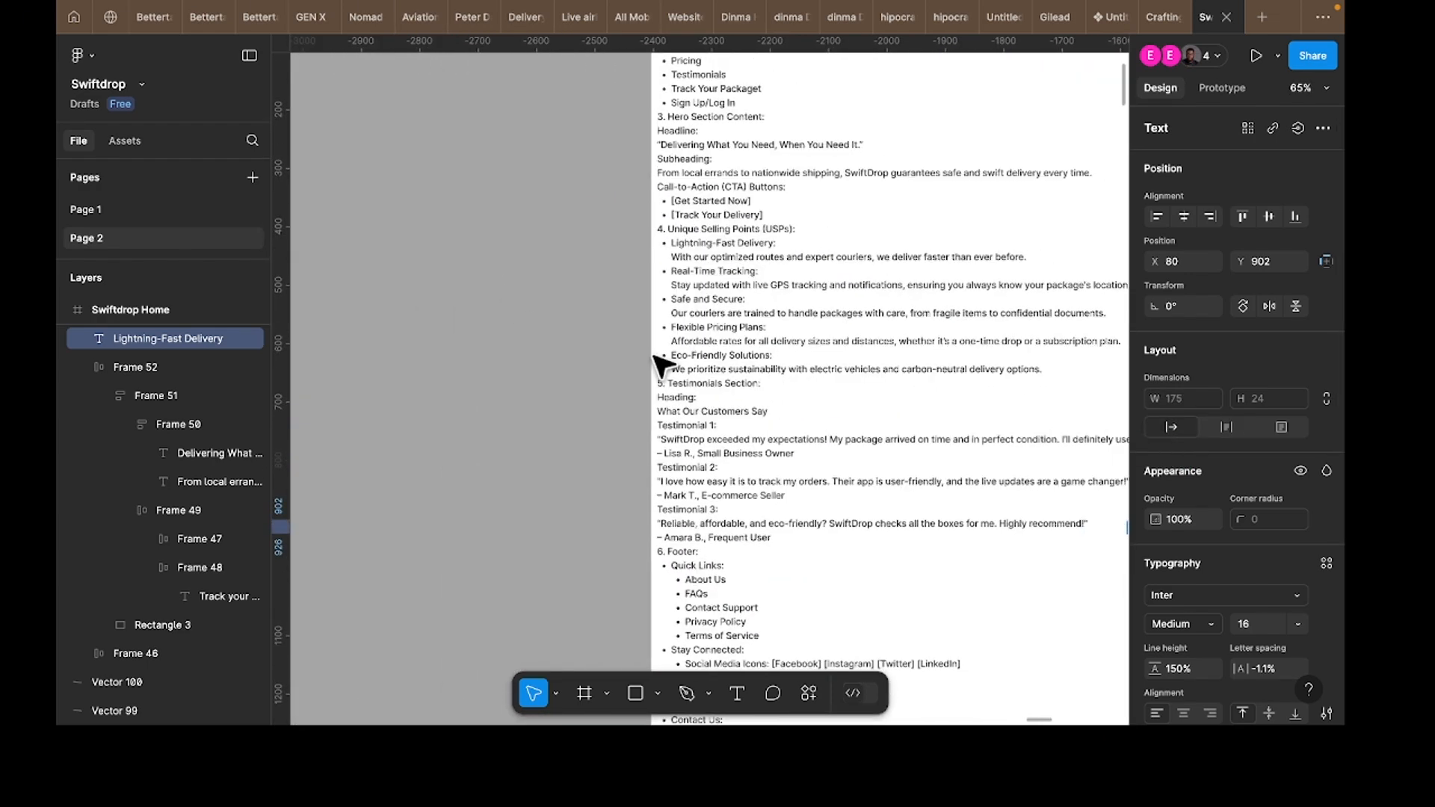
{"action": "scroll", "coordinate": [671, 365], "scroll_direction": "right", "scroll_amount": 3}
{"action": "scroll", "coordinate": [737, 362], "scroll_direction": "right", "scroll_amount": 6}
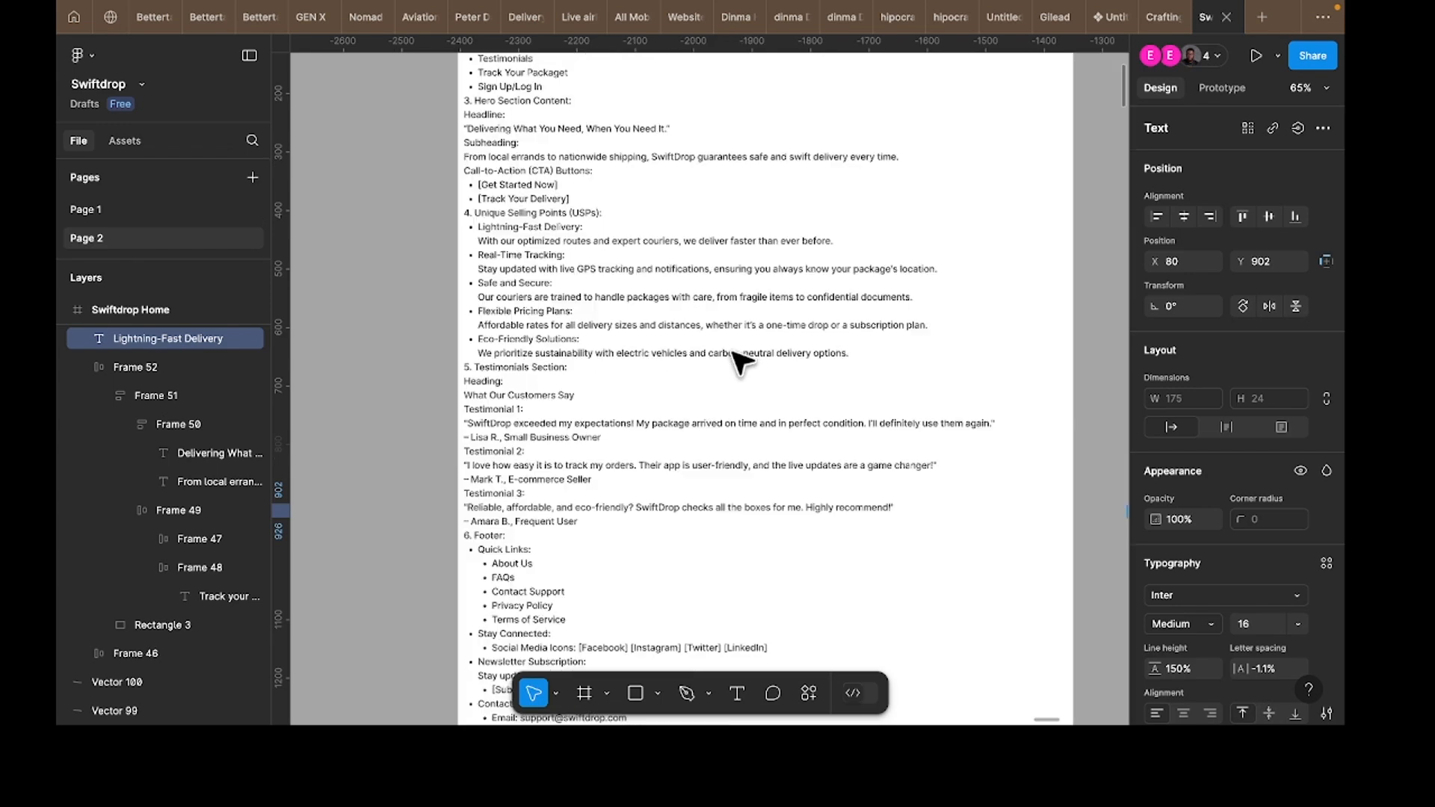
{"action": "scroll", "coordinate": [737, 362], "scroll_direction": "right", "scroll_amount": 20}
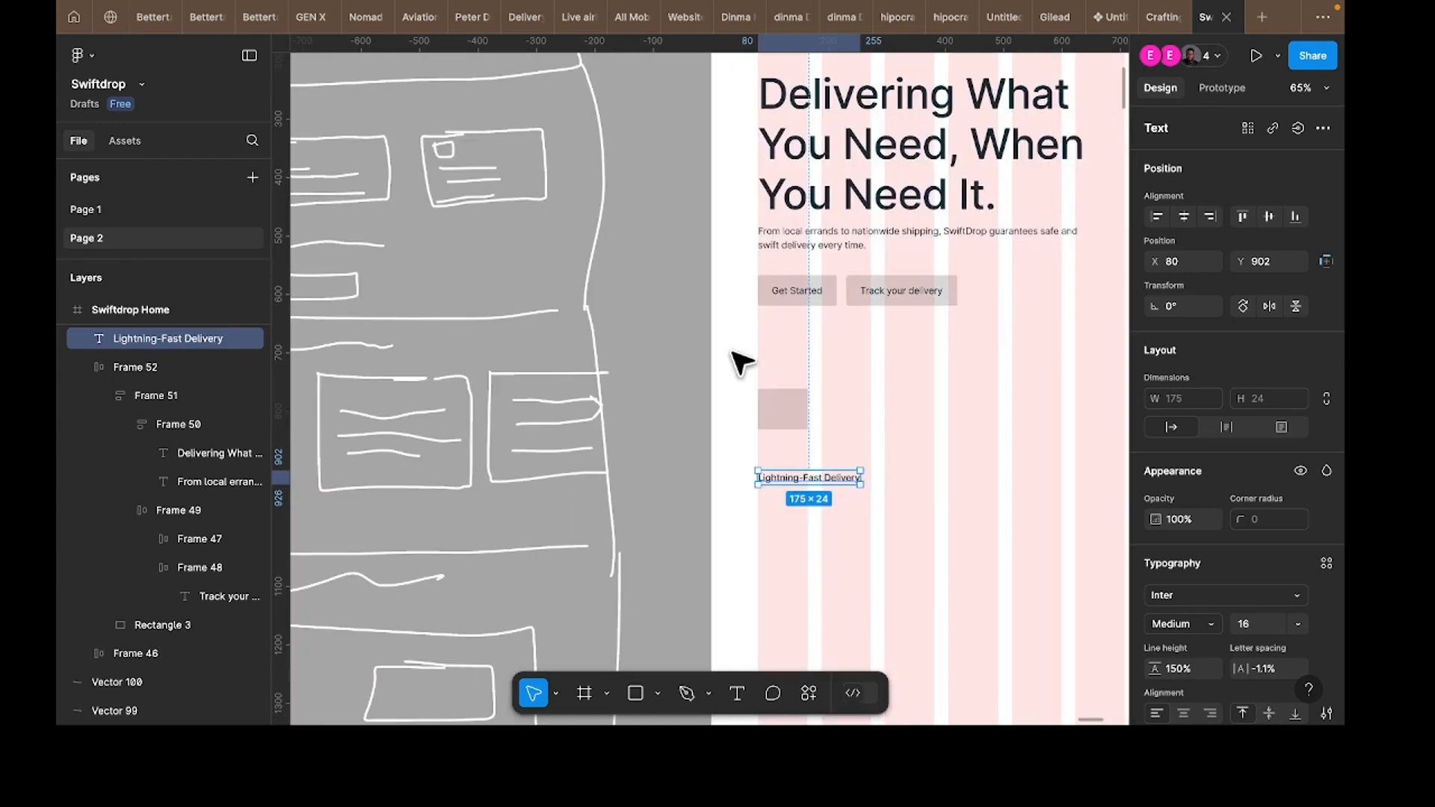
Step: Check the hero headline's typography and set the "Lightning-Fast Delivery" title's font size to 24
{"action": "scroll", "coordinate": [650, 407], "scroll_direction": "down", "scroll_amount": 2}
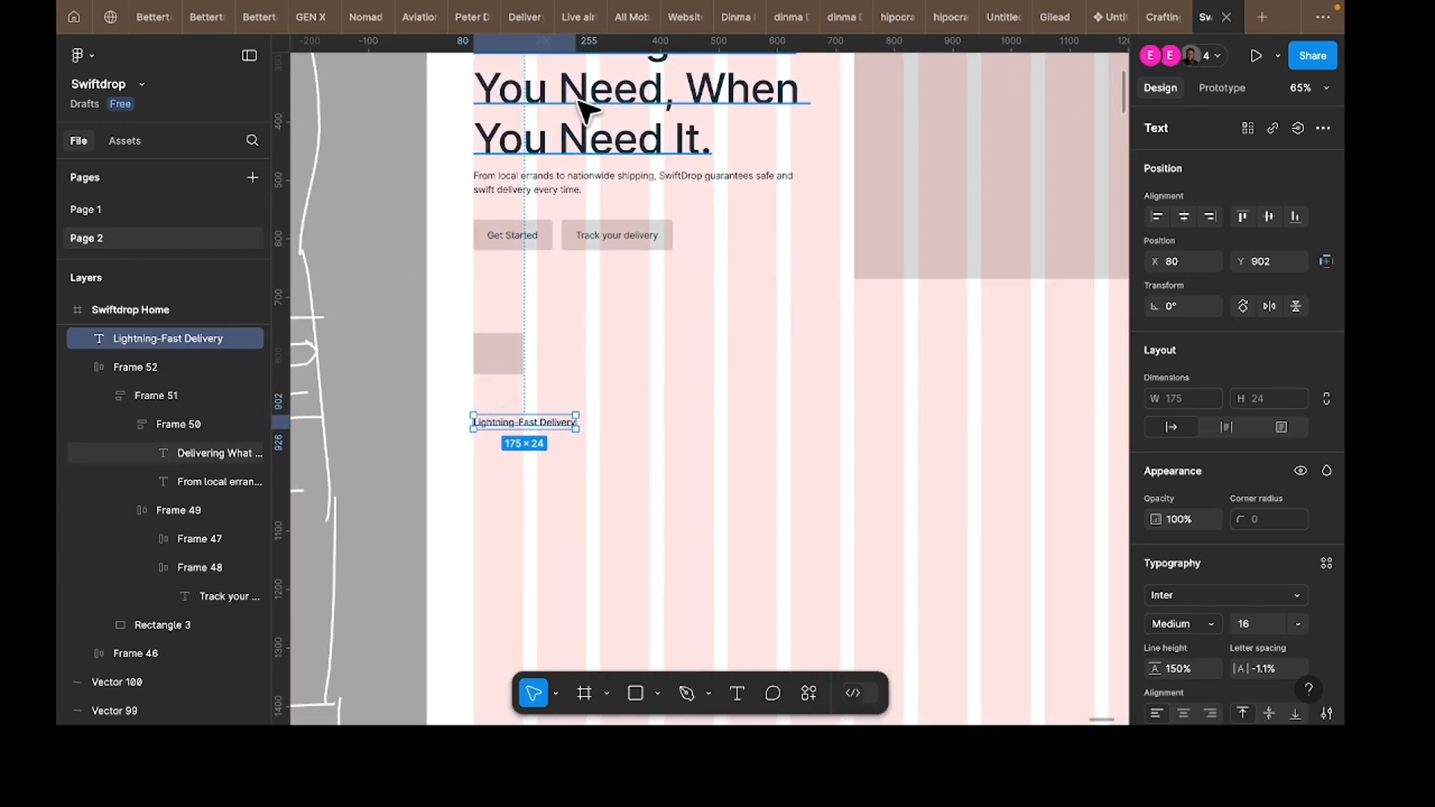
{"action": "left_click", "coordinate": [583, 111]}
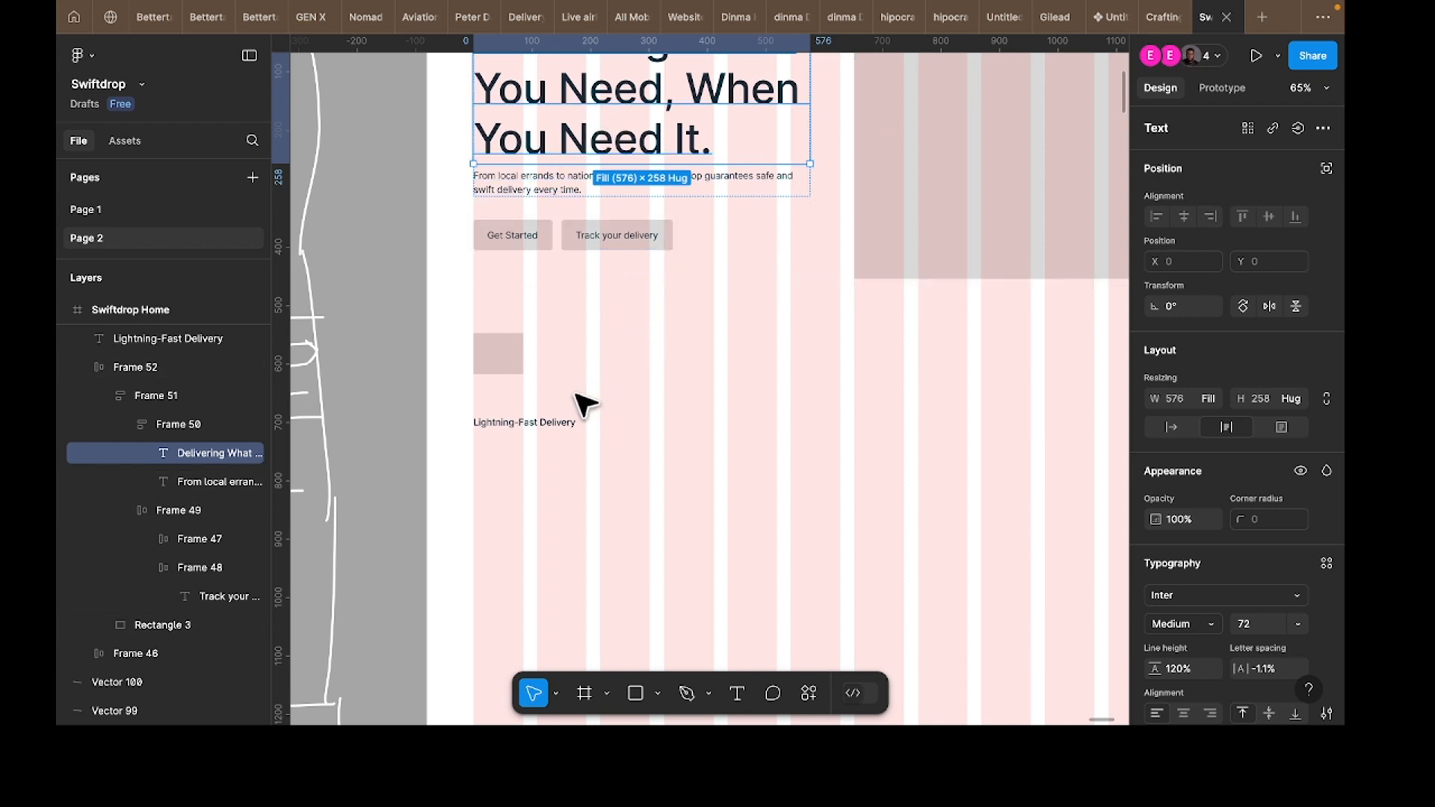
{"action": "left_click", "coordinate": [557, 424]}
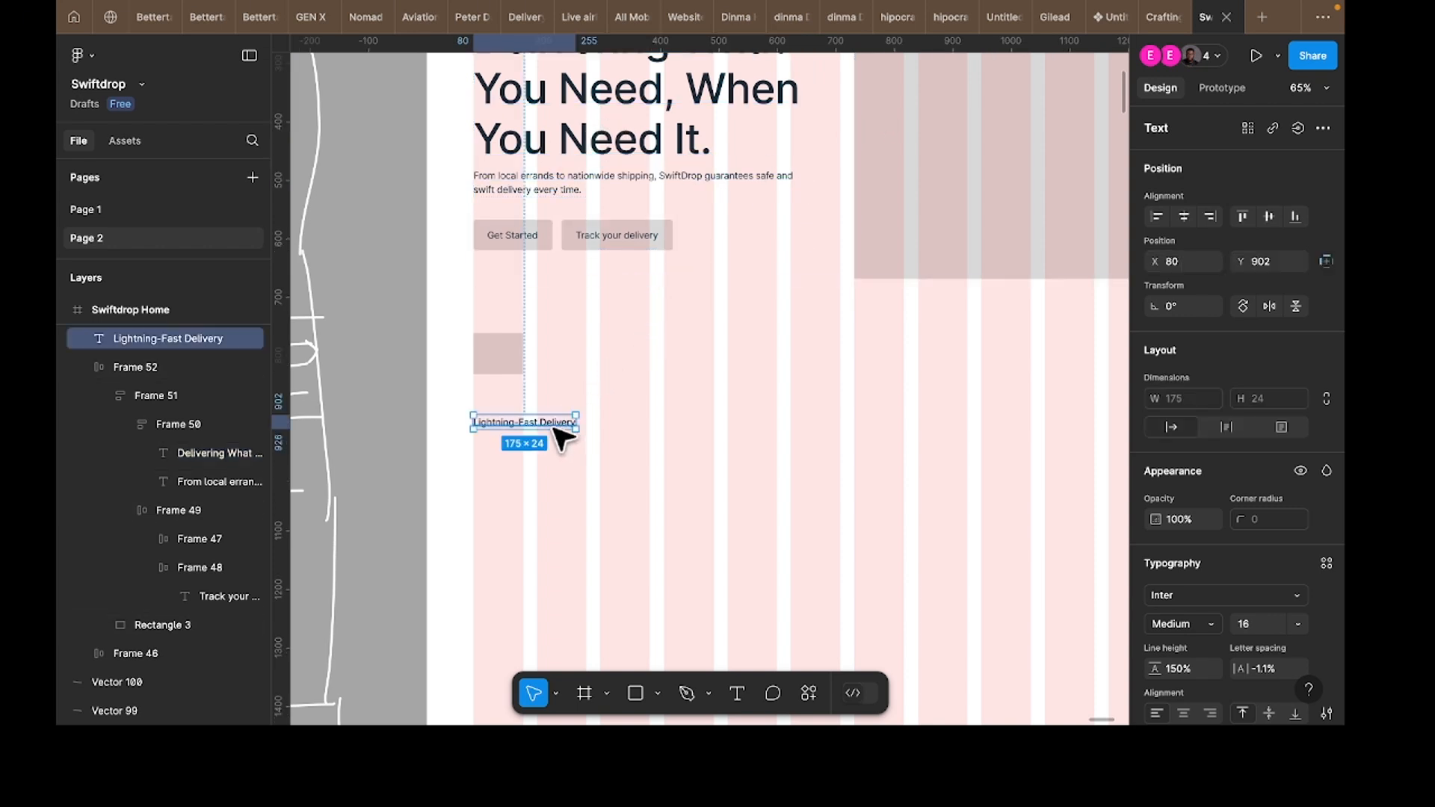
{"action": "left_click", "coordinate": [1257, 624]}
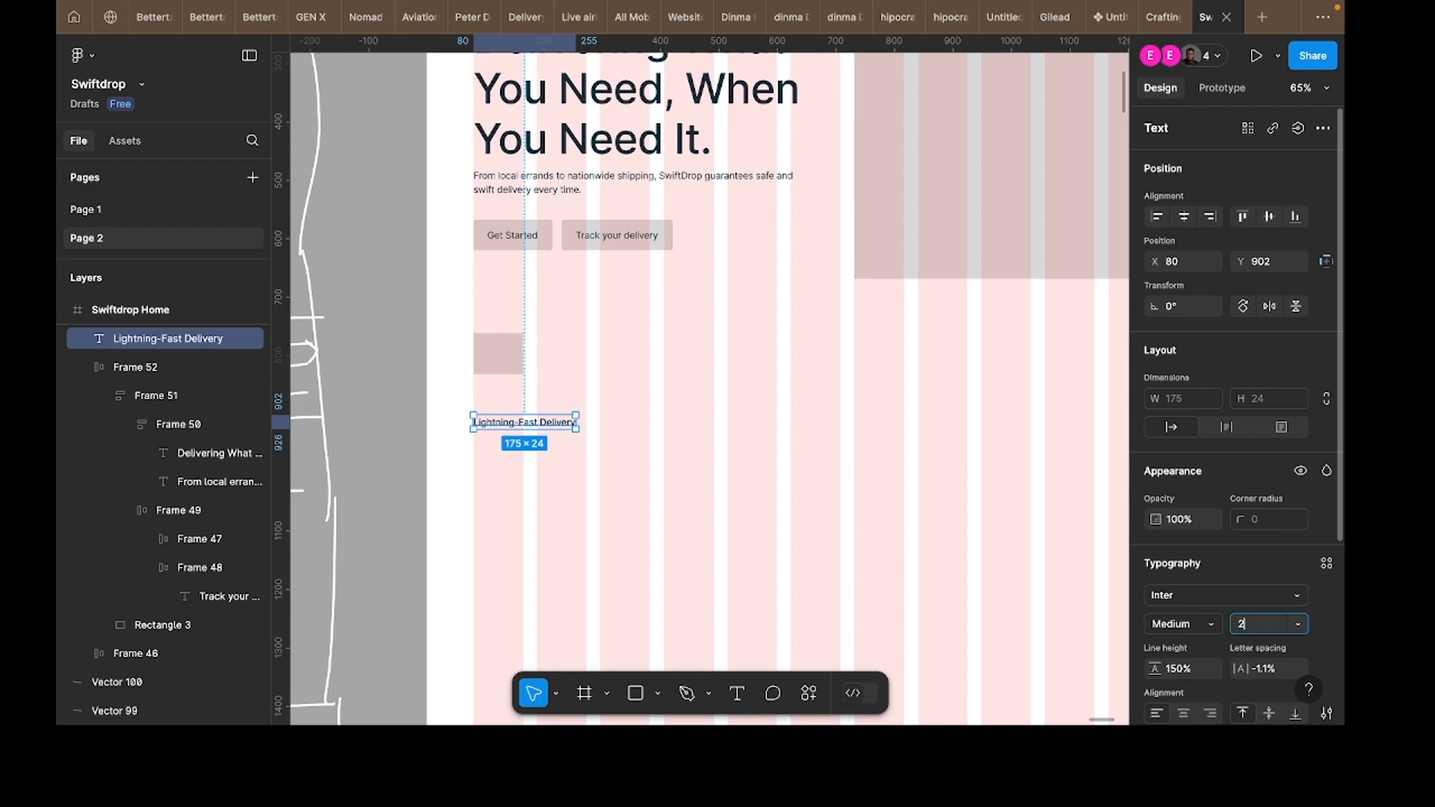
{"action": "type", "text": "24"}
{"action": "key", "text": "Return"}
Step: Copy the sentence "With our optimized routes and expert couriers, we deliver faster than ever before." from the project brief
{"action": "scroll", "coordinate": [579, 445], "scroll_direction": "left", "scroll_amount": 20}
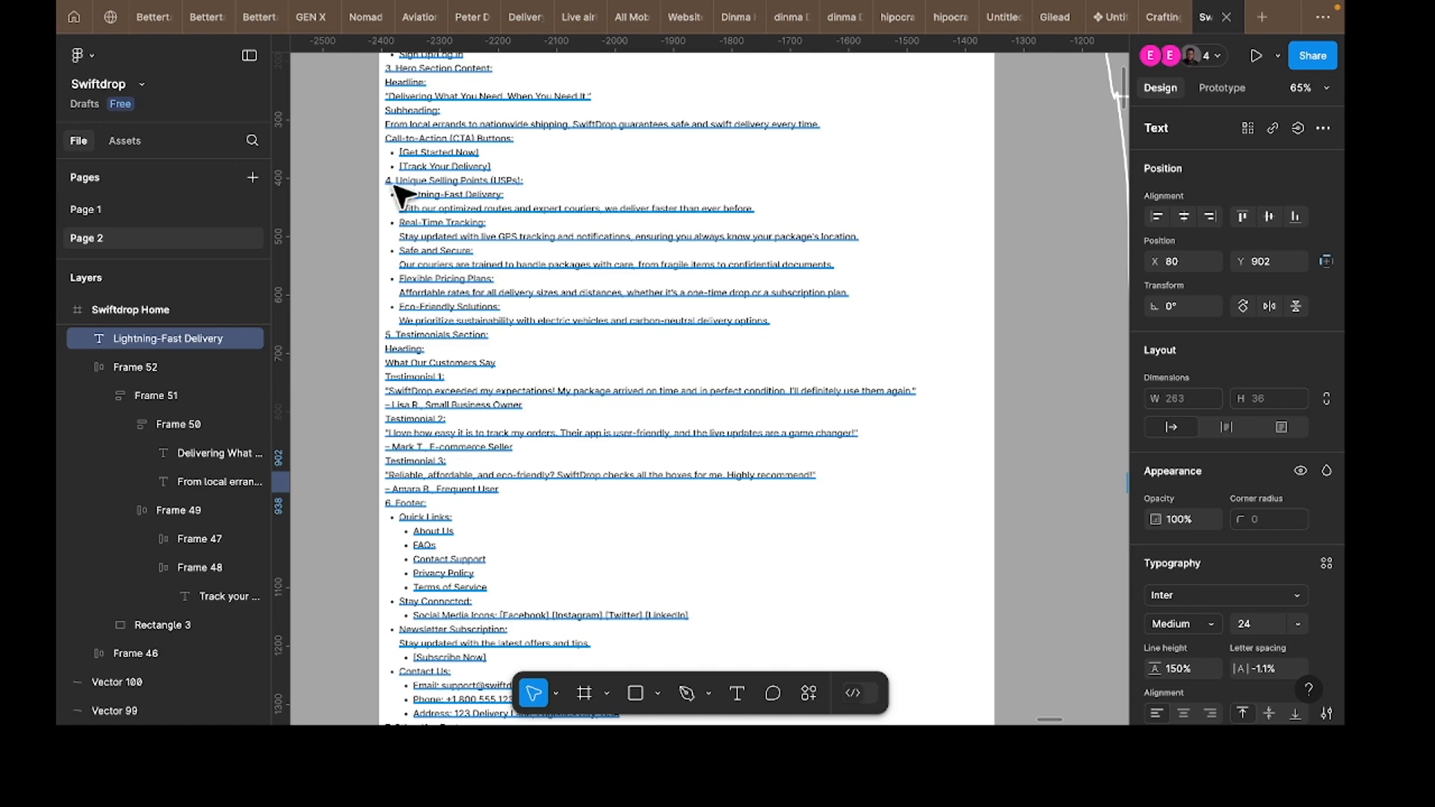
{"action": "scroll", "coordinate": [432, 217], "scroll_direction": "up", "scroll_amount": 5}
{"action": "left_click", "coordinate": [381, 209]}
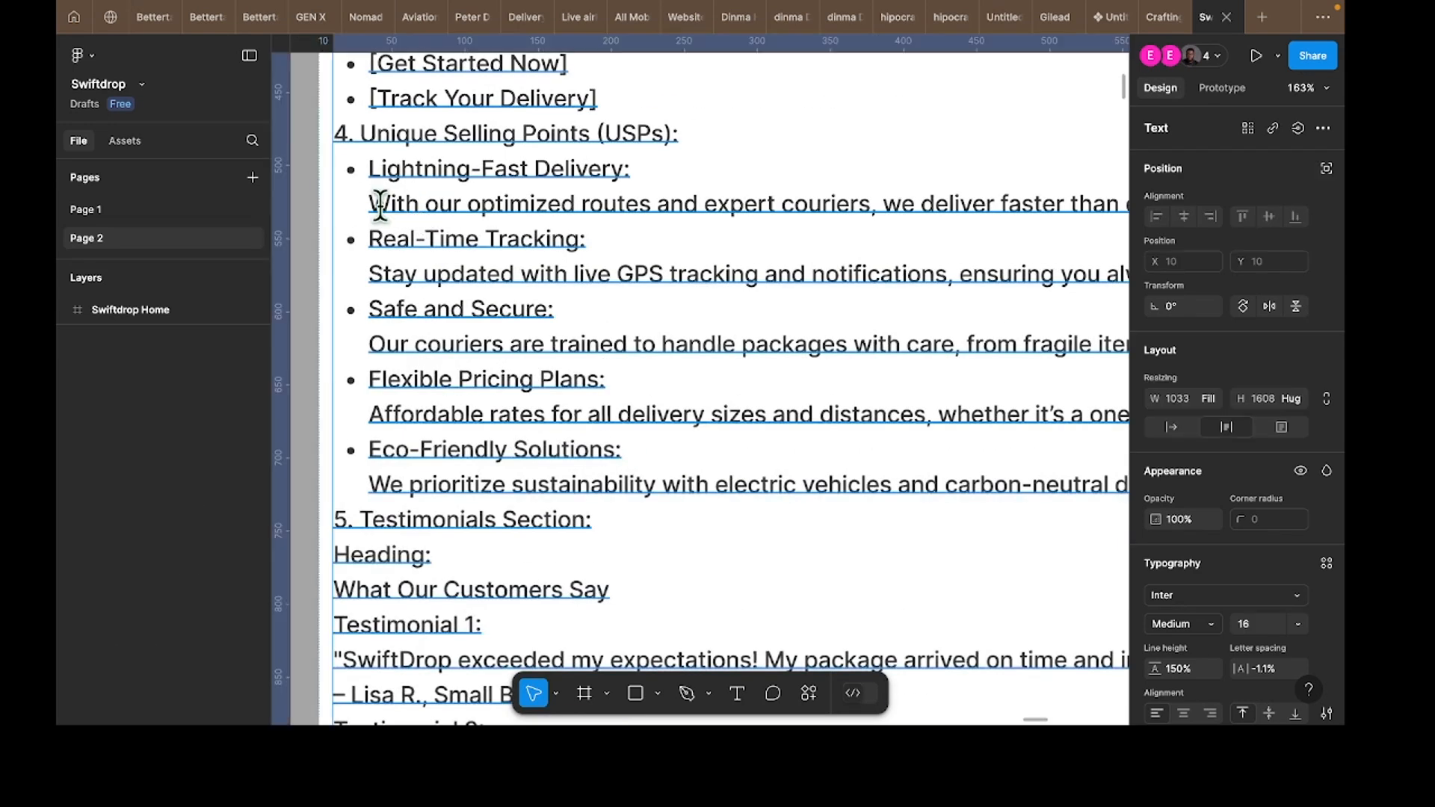
{"action": "double_click", "coordinate": [378, 204]}
{"action": "left_click", "coordinate": [369, 203]}
{"action": "left_click_drag", "start_coordinate": [369, 204], "coordinate": [625, 206]}
{"action": "left_click_drag", "start_coordinate": [722, 221], "coordinate": [933, 200]}
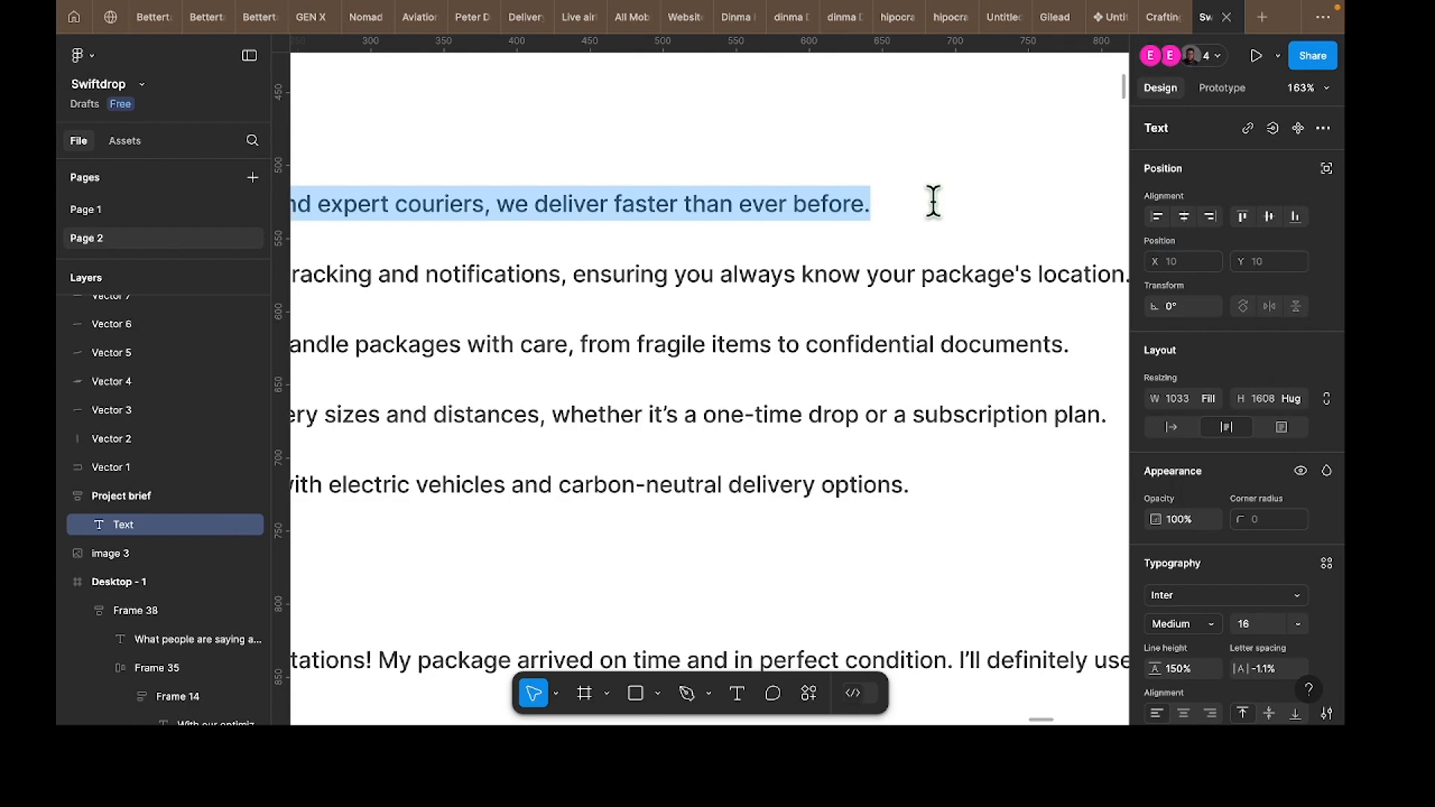
Step: Duplicate the hero subheading text below the "Lightning-Fast Delivery" title, at X 82 and Y 960
{"action": "scroll", "coordinate": [933, 200], "scroll_direction": "down", "scroll_amount": 5}
{"action": "scroll", "coordinate": [821, 367], "scroll_direction": "right", "scroll_amount": 1}
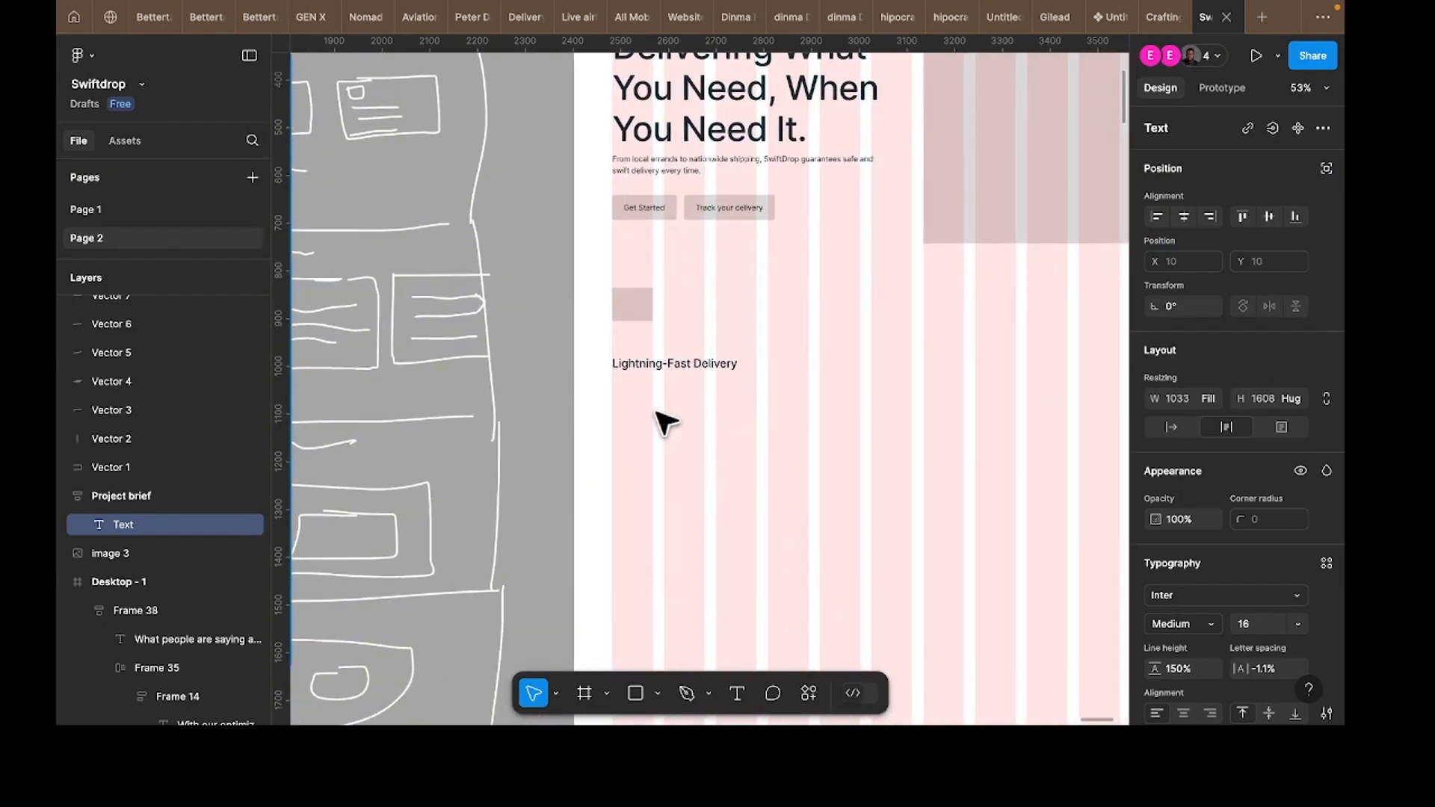
{"action": "left_click", "coordinate": [676, 173]}
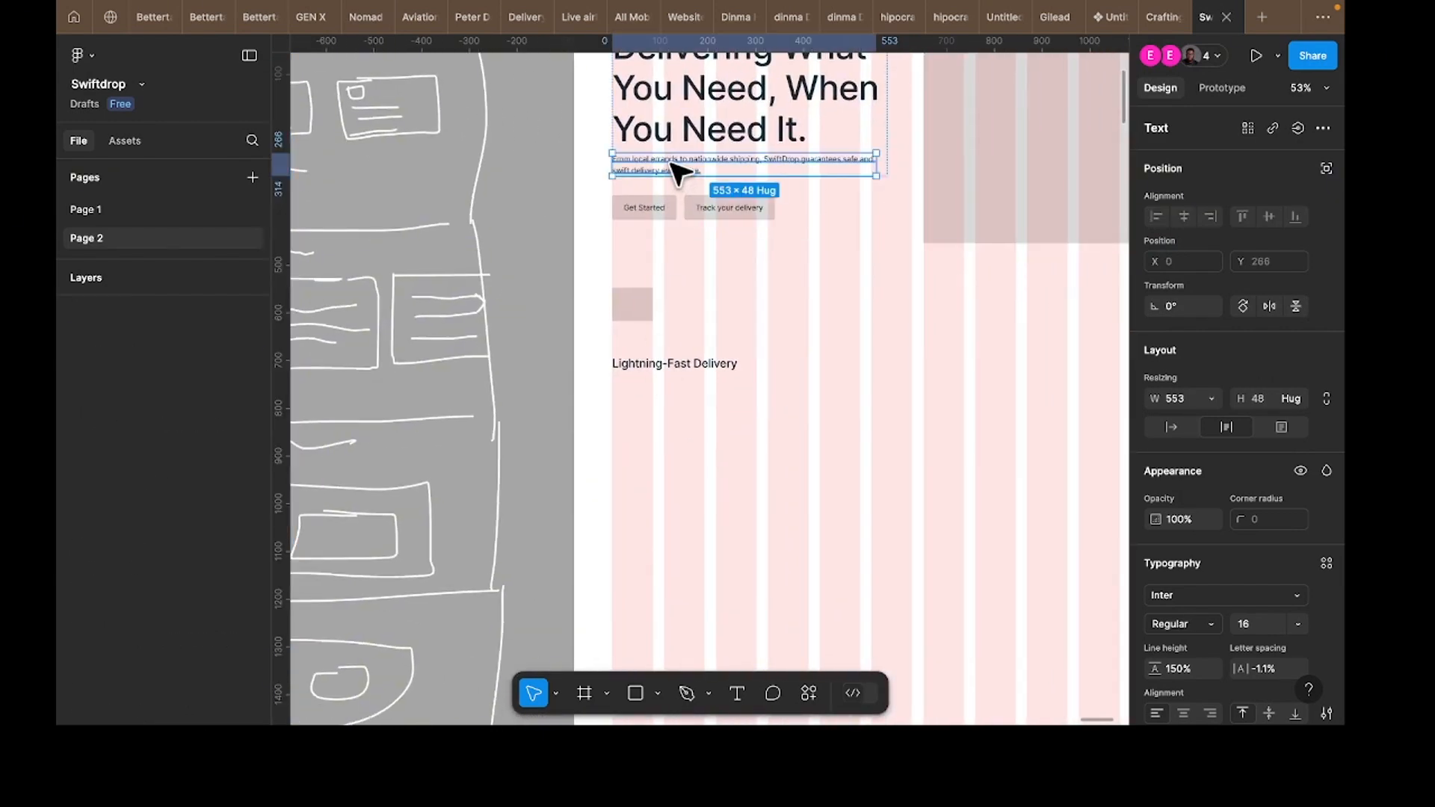
{"action": "left_click_drag", "start_coordinate": [676, 174], "coordinate": [672, 390]}
Step: Replace the duplicated subheading's text with the copied optimized-routes sentence and remove its bullet point
{"action": "double_click", "coordinate": [671, 392]}
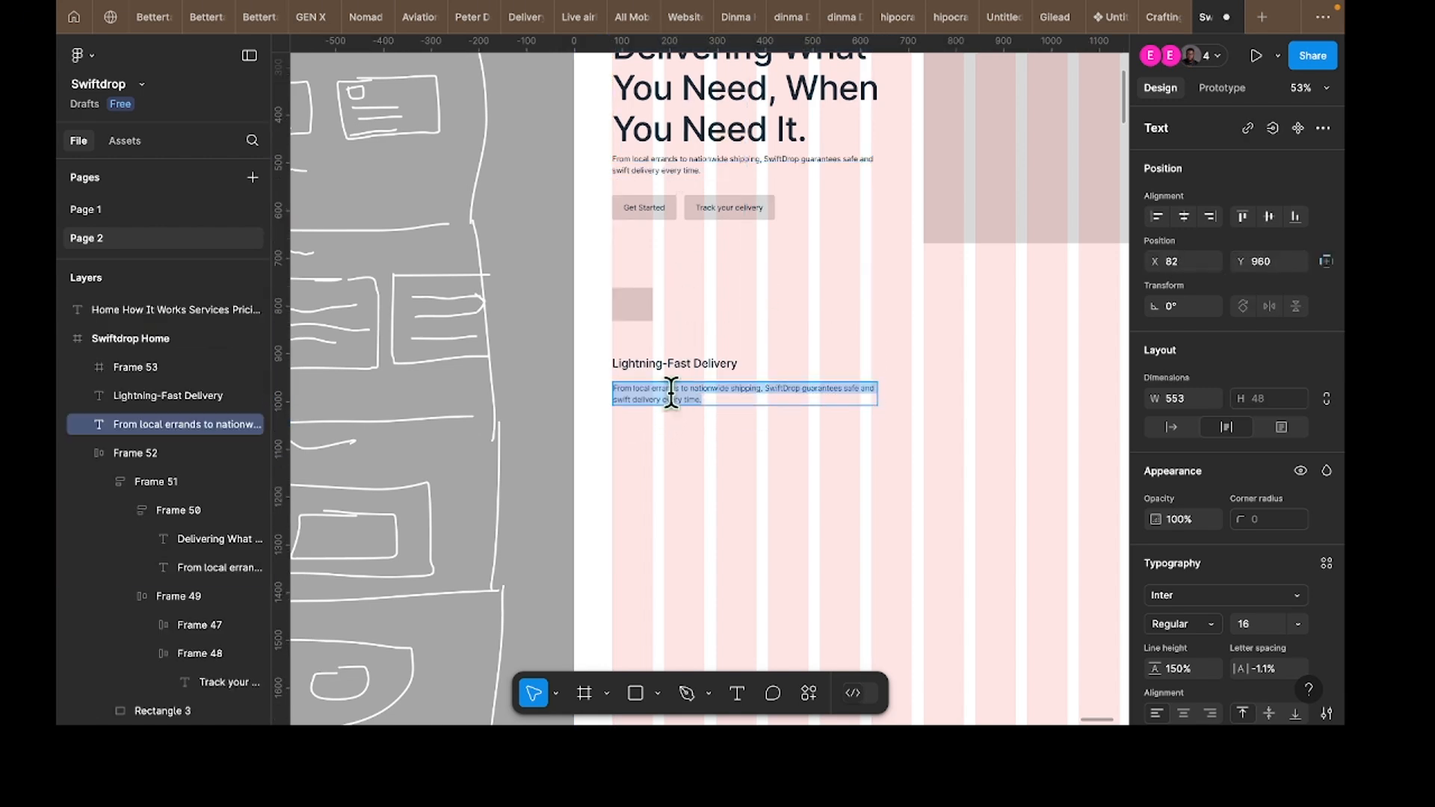
{"action": "key", "text": "ctrl+v"}
{"action": "scroll", "coordinate": [628, 404], "scroll_direction": "up", "scroll_amount": 5}
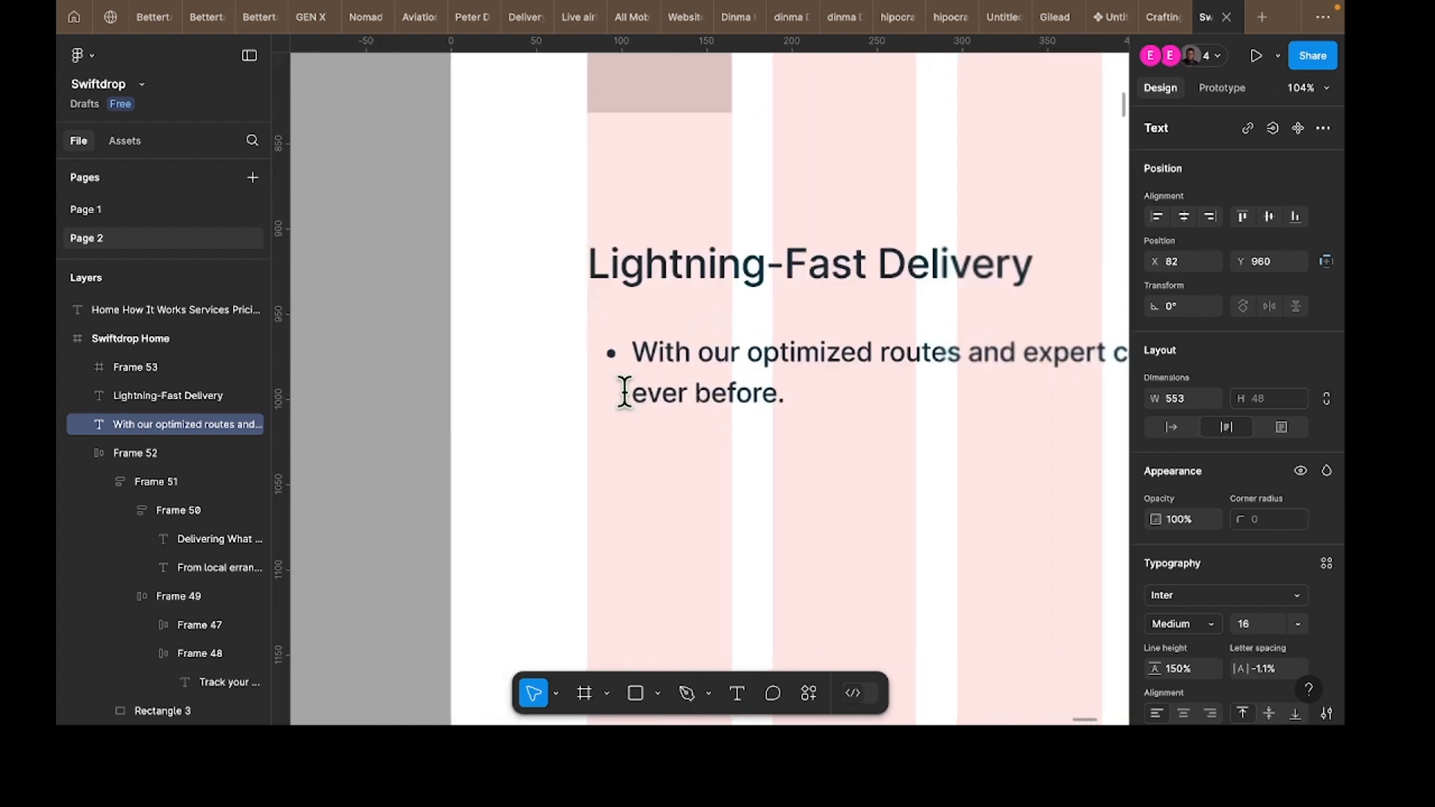
{"action": "key", "text": "BackSpace"}
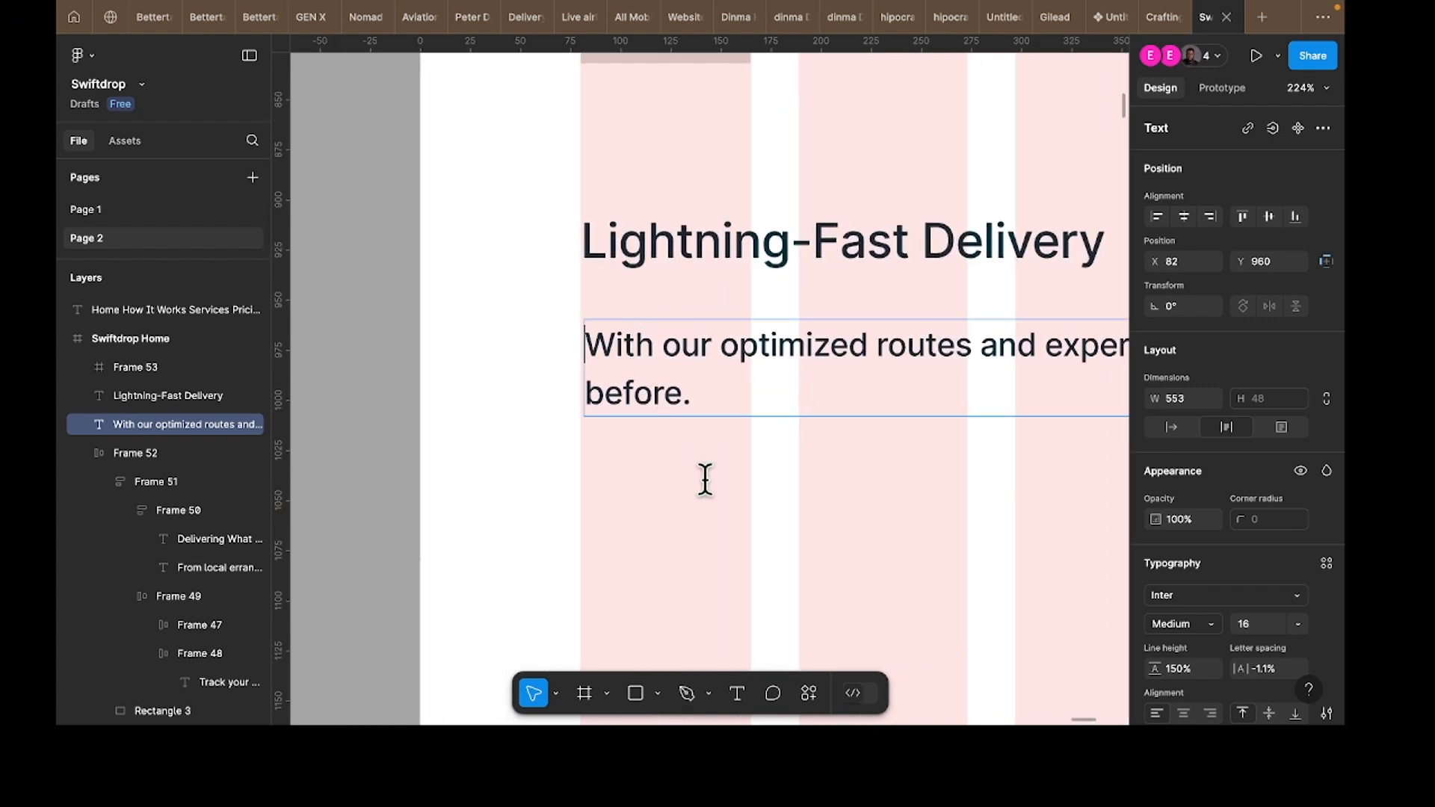
{"action": "key", "text": "Escape"}
Step: Set the optimized-routes description's font weight to Regular
{"action": "scroll", "coordinate": [1061, 546], "scroll_direction": "right", "scroll_amount": 5}
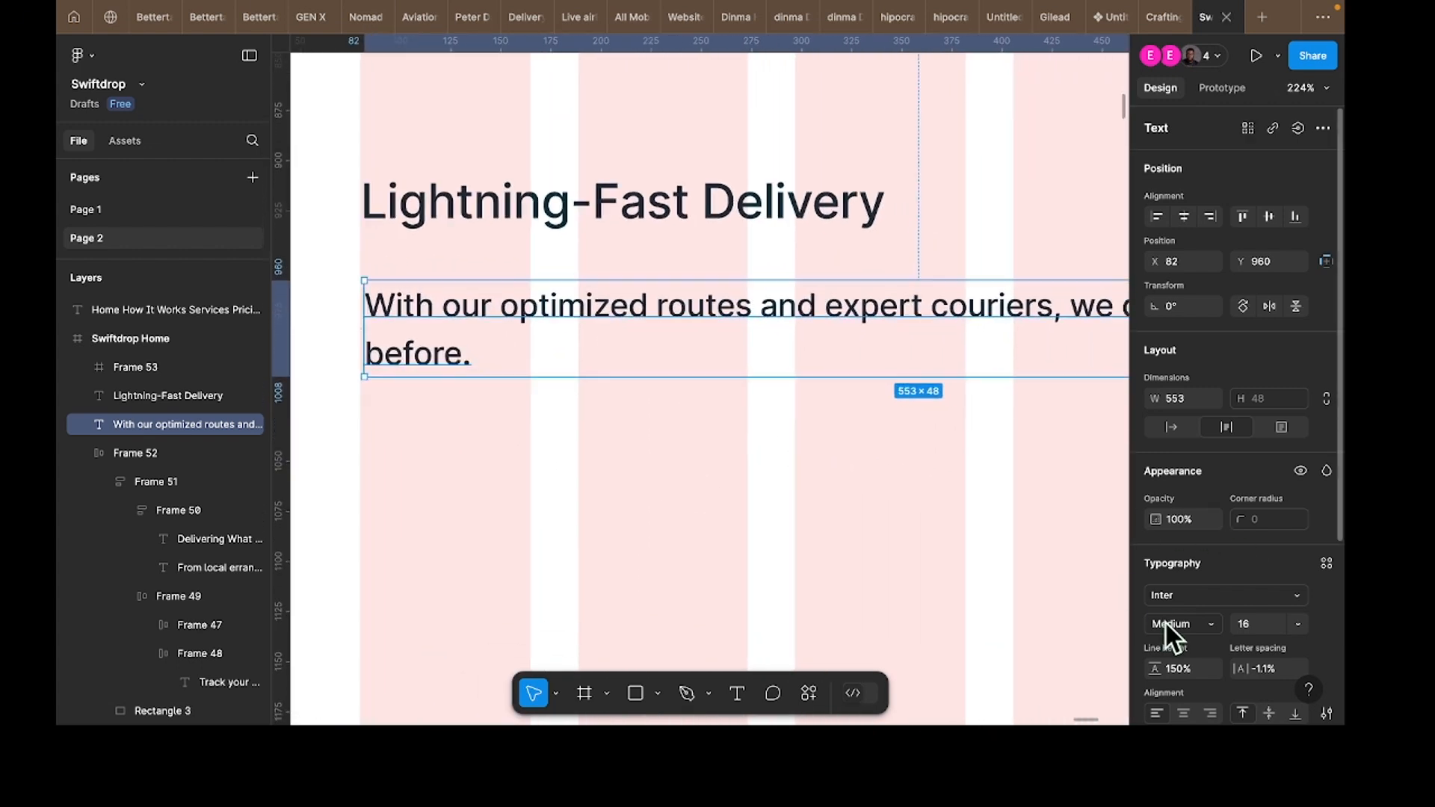
{"action": "left_click", "coordinate": [1165, 620]}
{"action": "left_click", "coordinate": [1168, 601]}
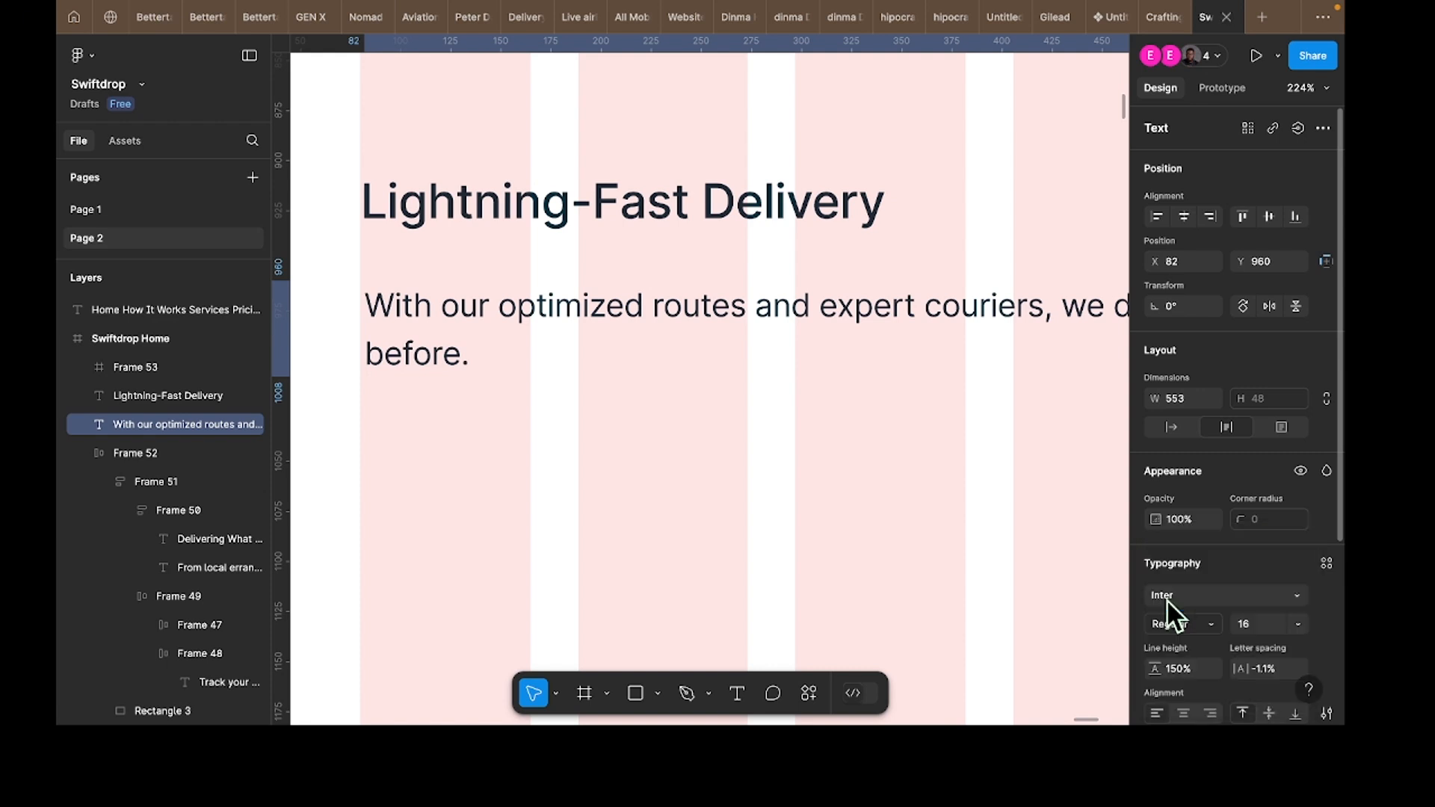
Step: Narrow the optimized-routes description's text box to a width of about 300
{"action": "scroll", "coordinate": [977, 423], "scroll_direction": "right", "scroll_amount": 5}
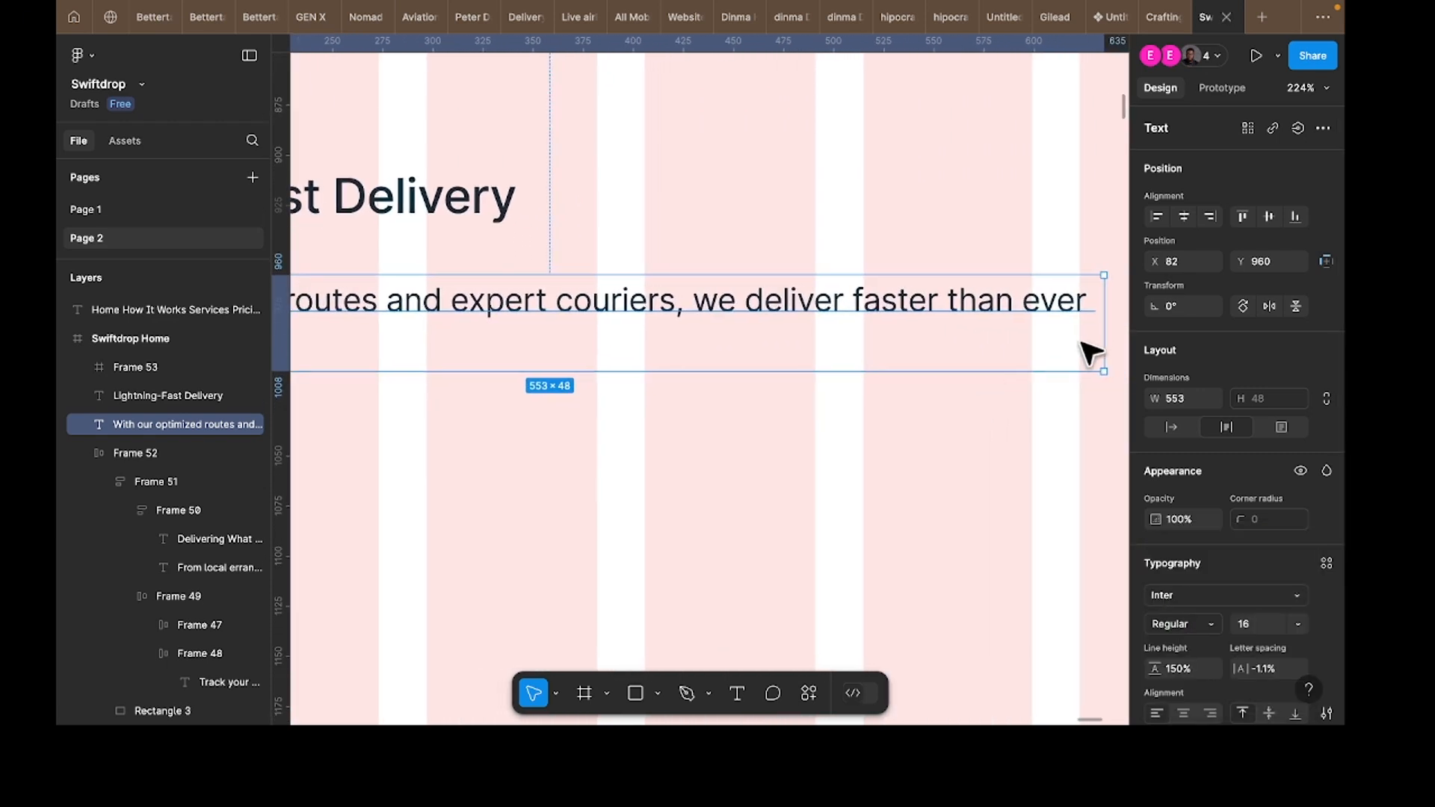
{"action": "left_click_drag", "start_coordinate": [1099, 333], "coordinate": [593, 307]}
{"action": "scroll", "coordinate": [631, 340], "scroll_direction": "down", "scroll_amount": 5}
{"action": "scroll", "coordinate": [631, 340], "scroll_direction": "left", "scroll_amount": 5}
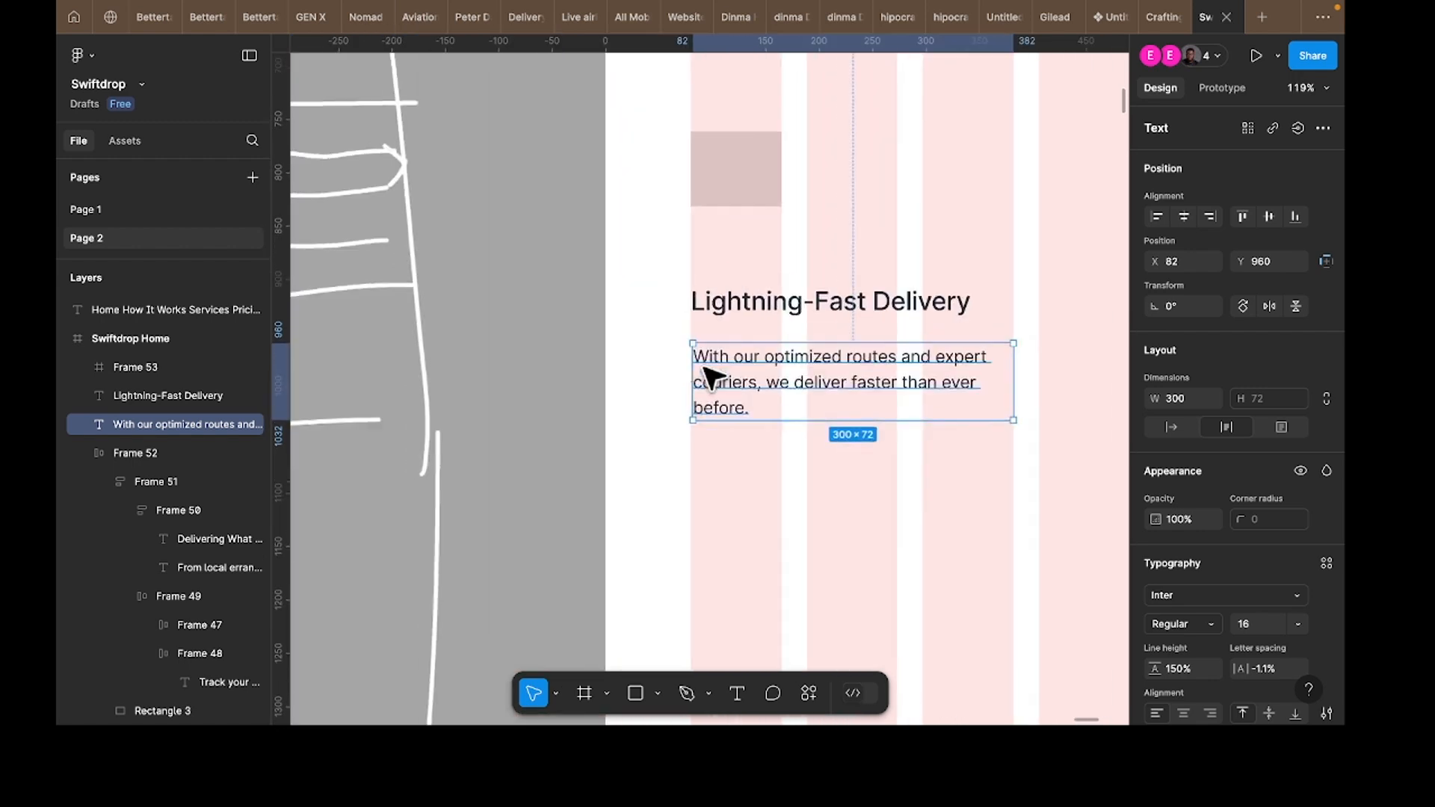
Step: Change the optimized-routes description's fill to the T200 text colour
{"action": "scroll", "coordinate": [1259, 609], "scroll_direction": "down", "scroll_amount": 4}
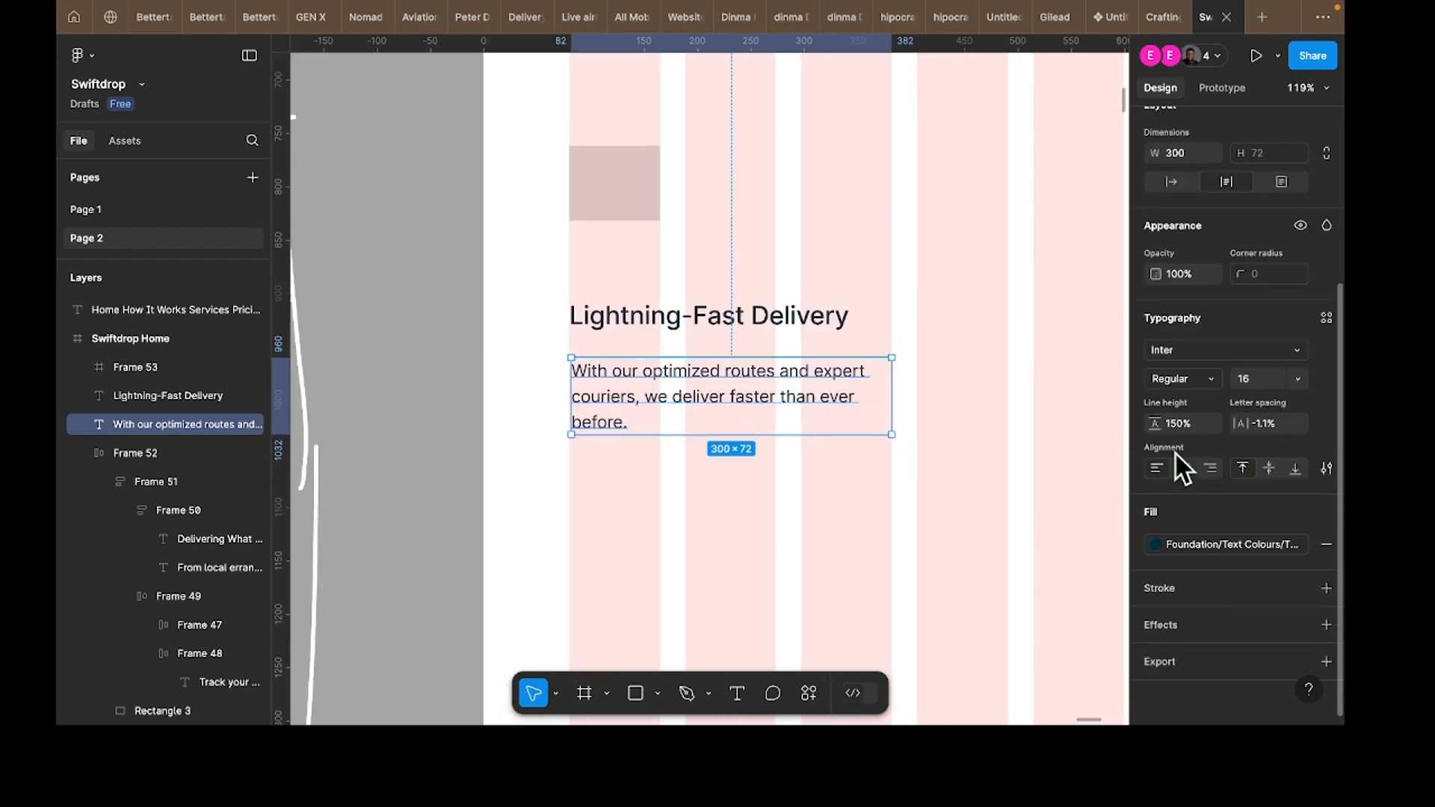
{"action": "left_click", "coordinate": [1181, 553]}
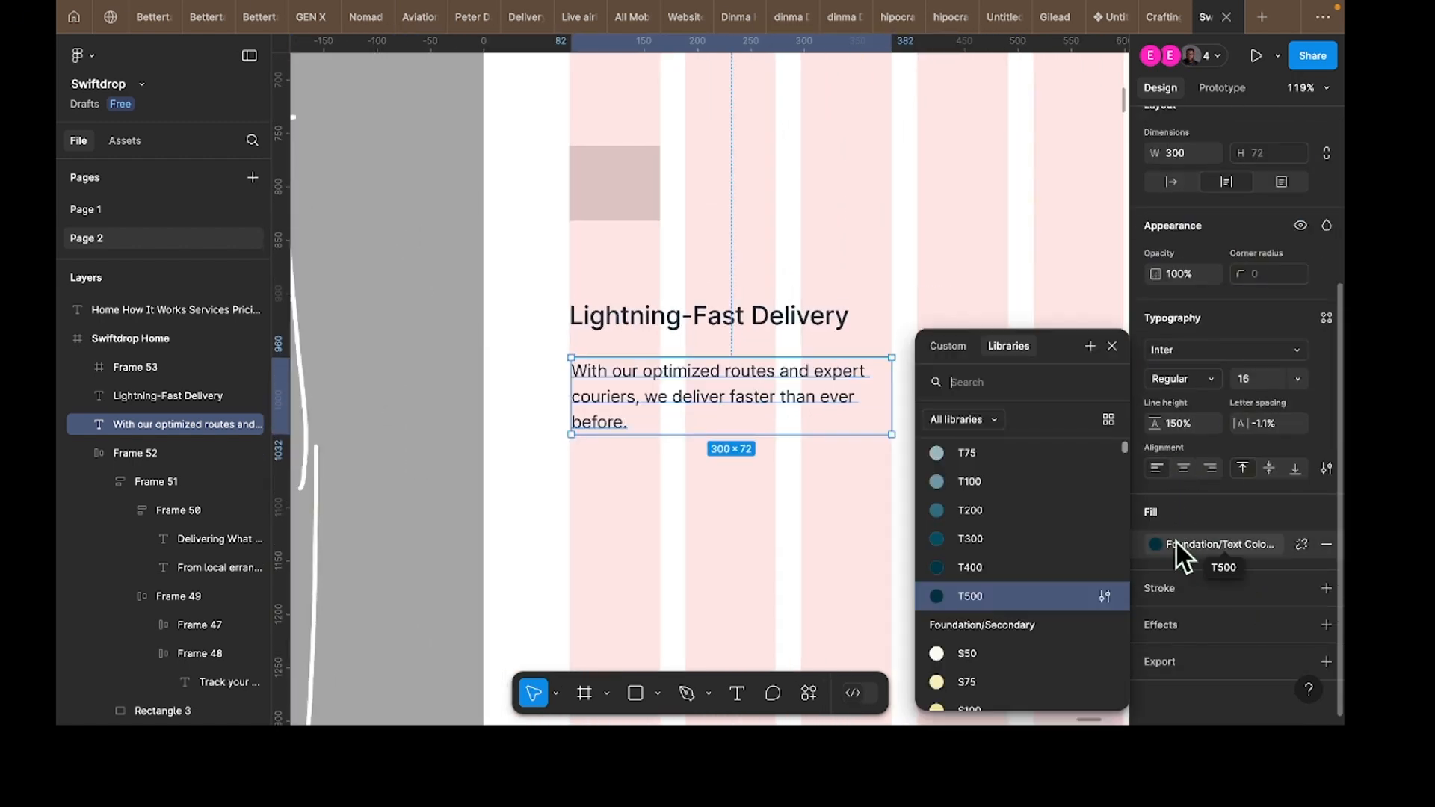
{"action": "left_click", "coordinate": [972, 514]}
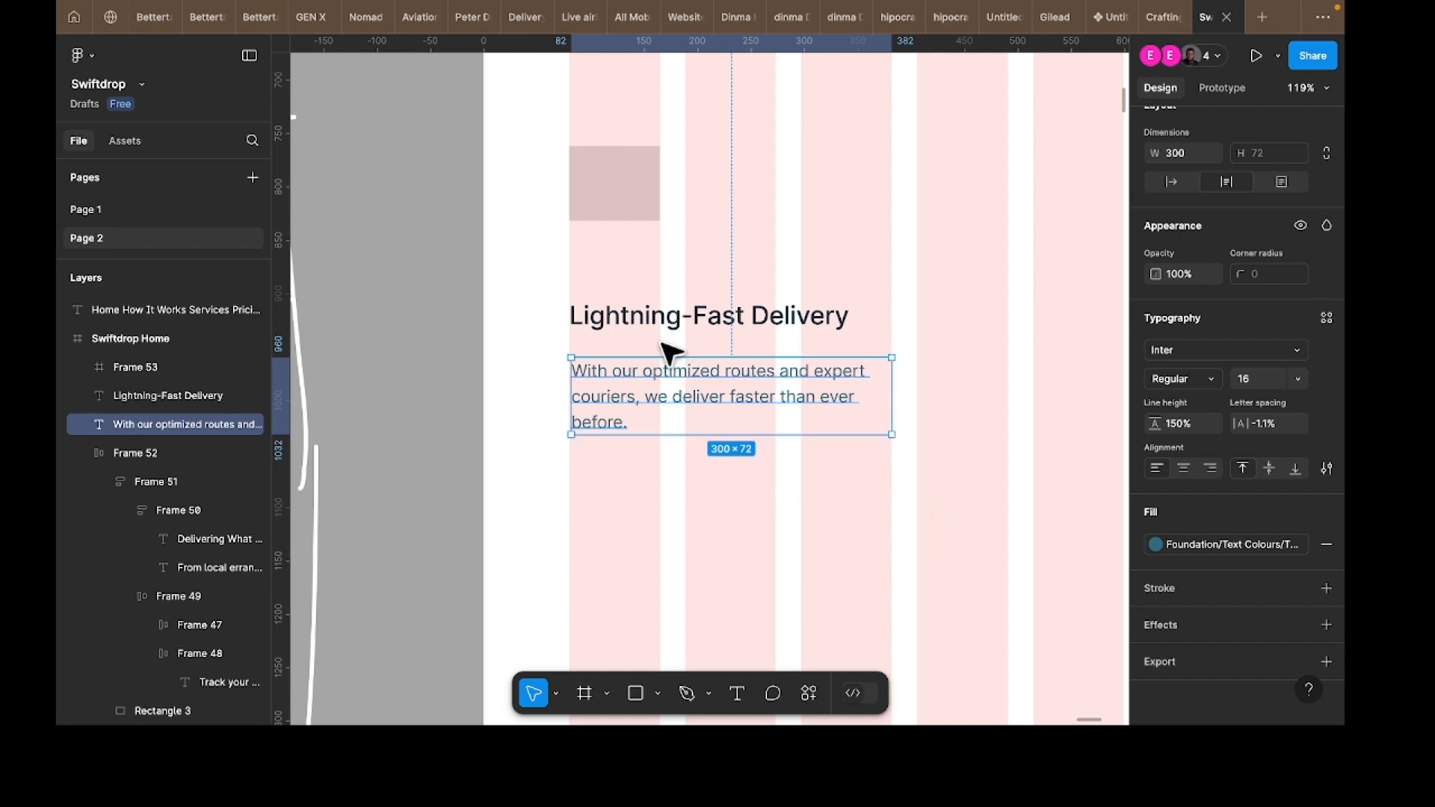
Step: Wrap the title and description in an auto layout, and combine that group with the grey placeholder in an outer vertical auto layout
{"action": "left_click", "coordinate": [668, 319], "text": "shift"}
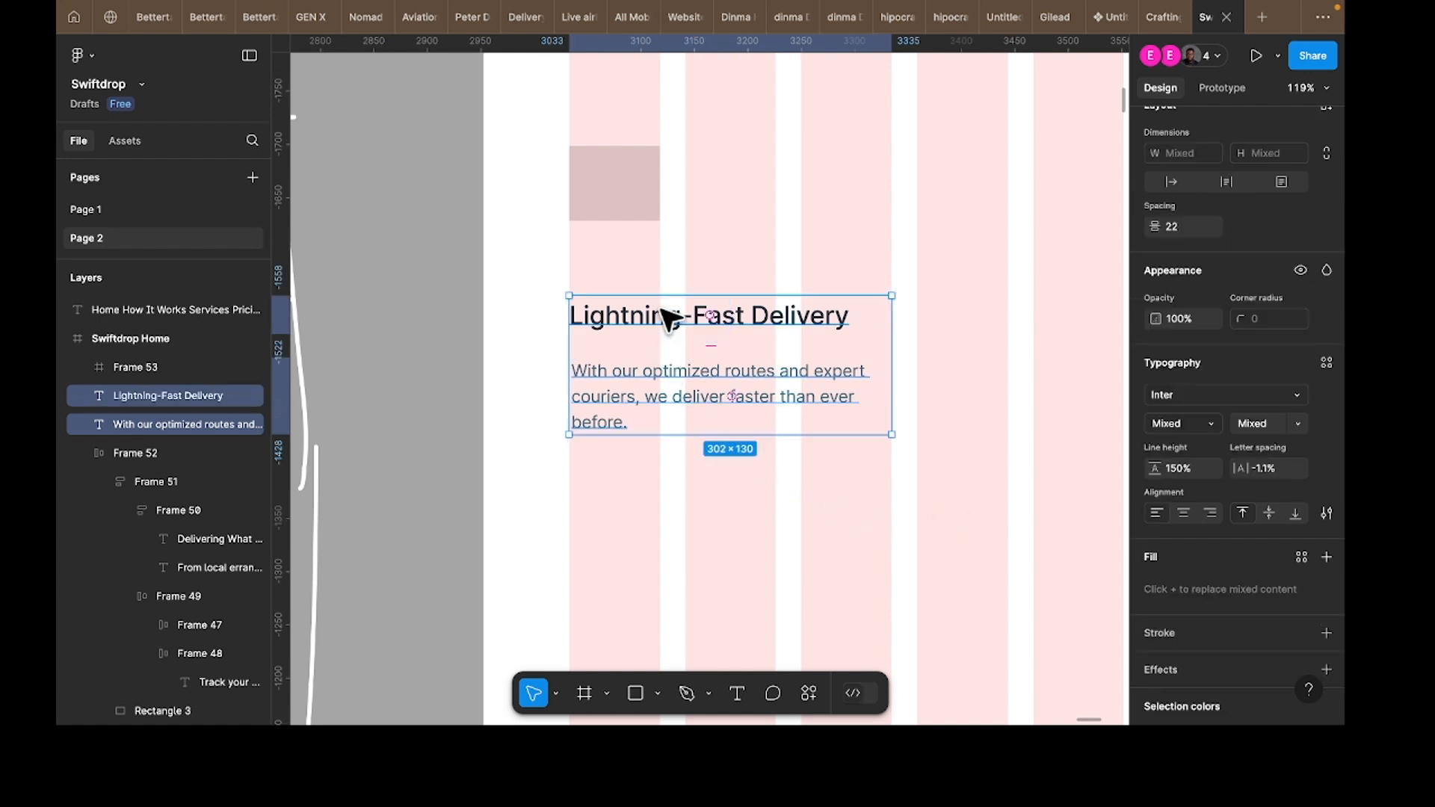
{"action": "key", "text": "shift+a"}
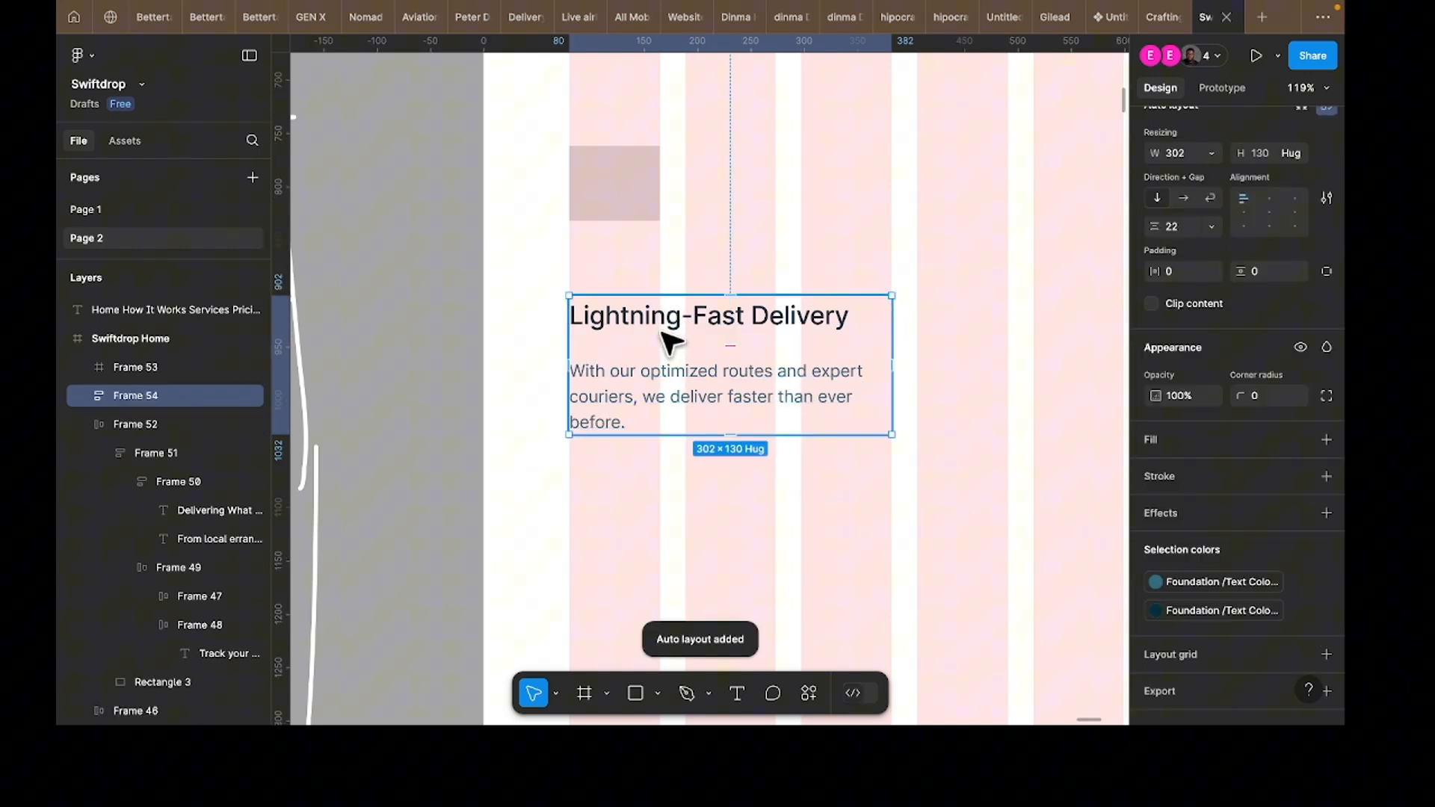
{"action": "left_click", "coordinate": [631, 201], "text": "shift"}
{"action": "key", "text": "shift+a"}
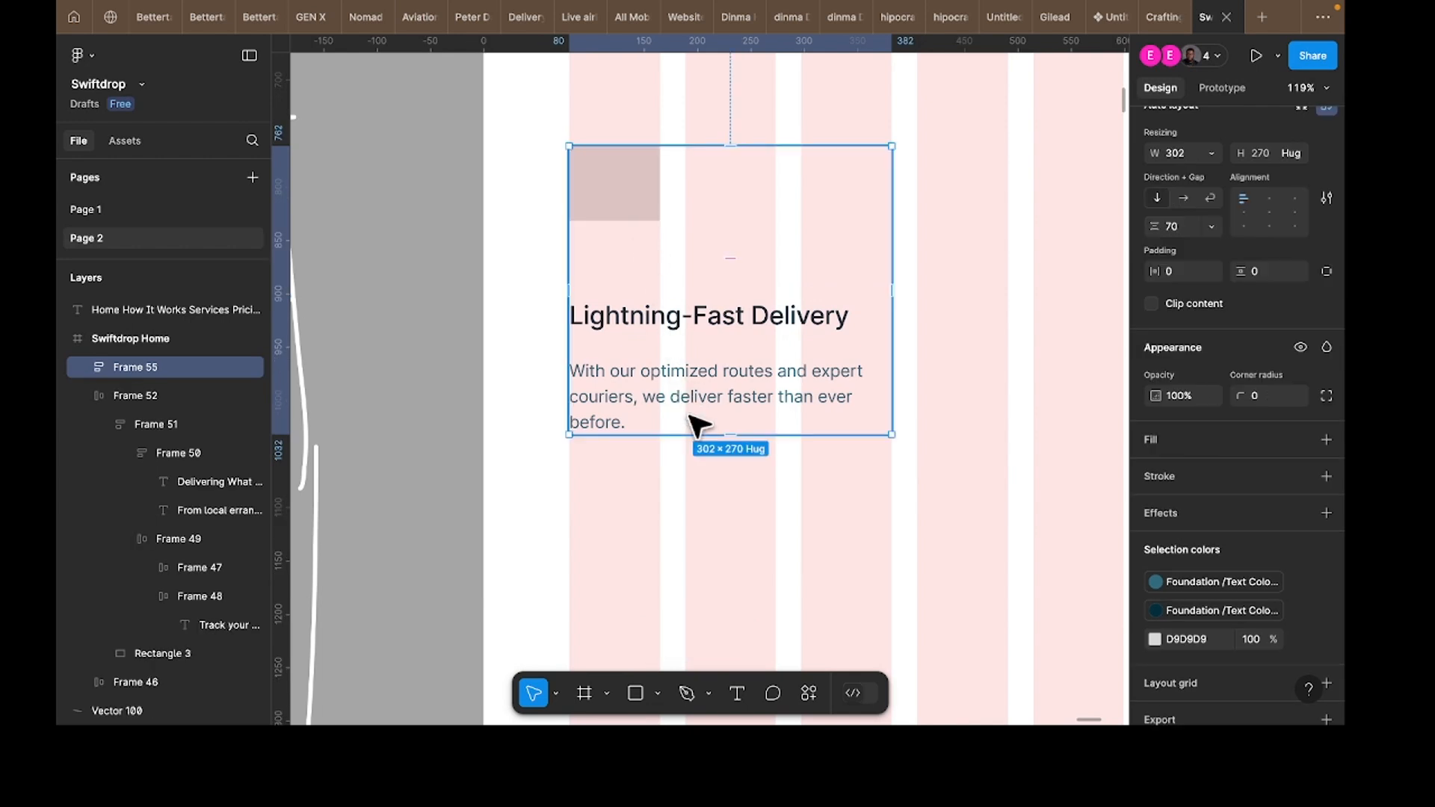
Step: Set the card's gap between the placeholder and the text group to 24
{"action": "left_click", "coordinate": [960, 507]}
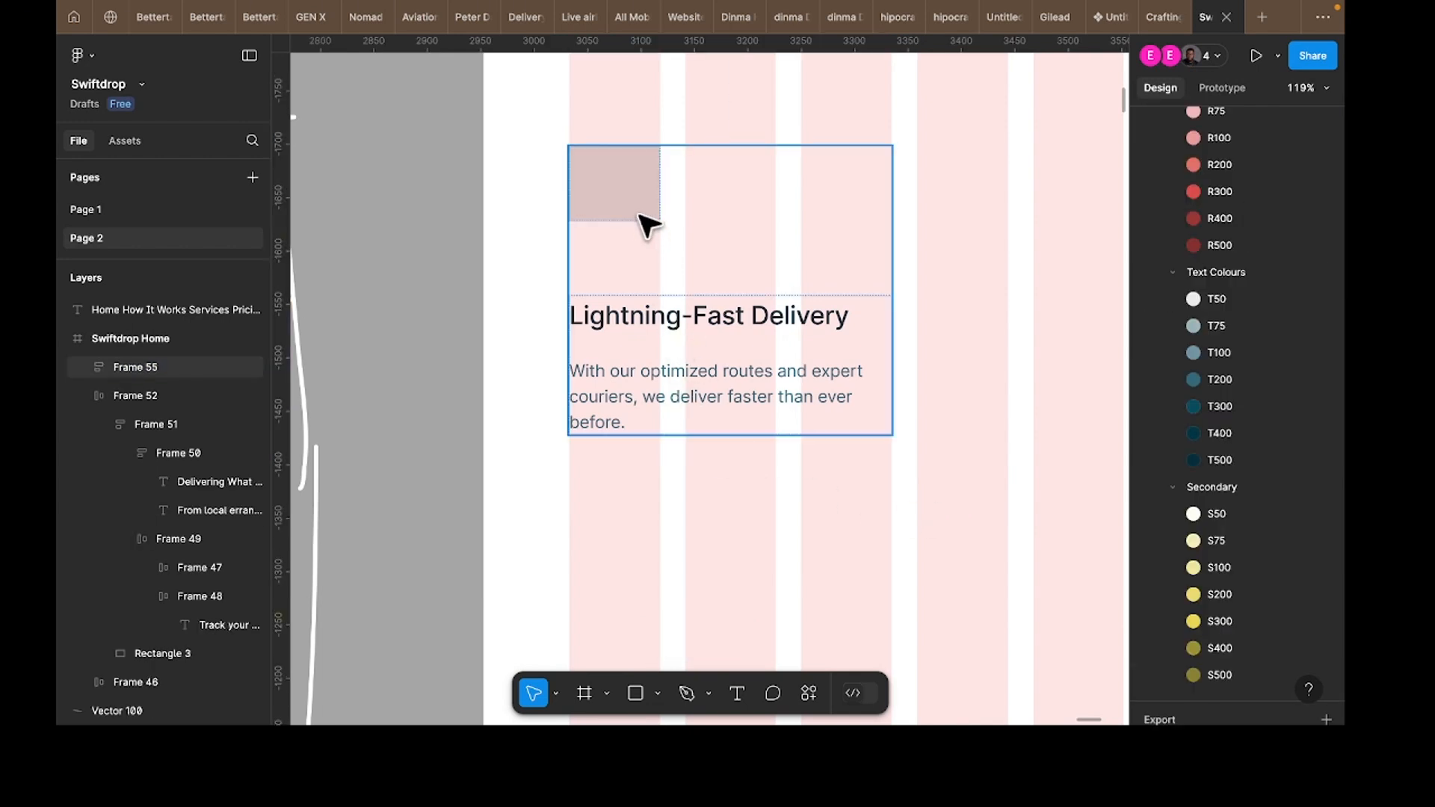
{"action": "left_click", "coordinate": [769, 284]}
{"action": "scroll", "coordinate": [1177, 408], "scroll_direction": "down", "scroll_amount": 2}
{"action": "left_click", "coordinate": [1182, 228]}
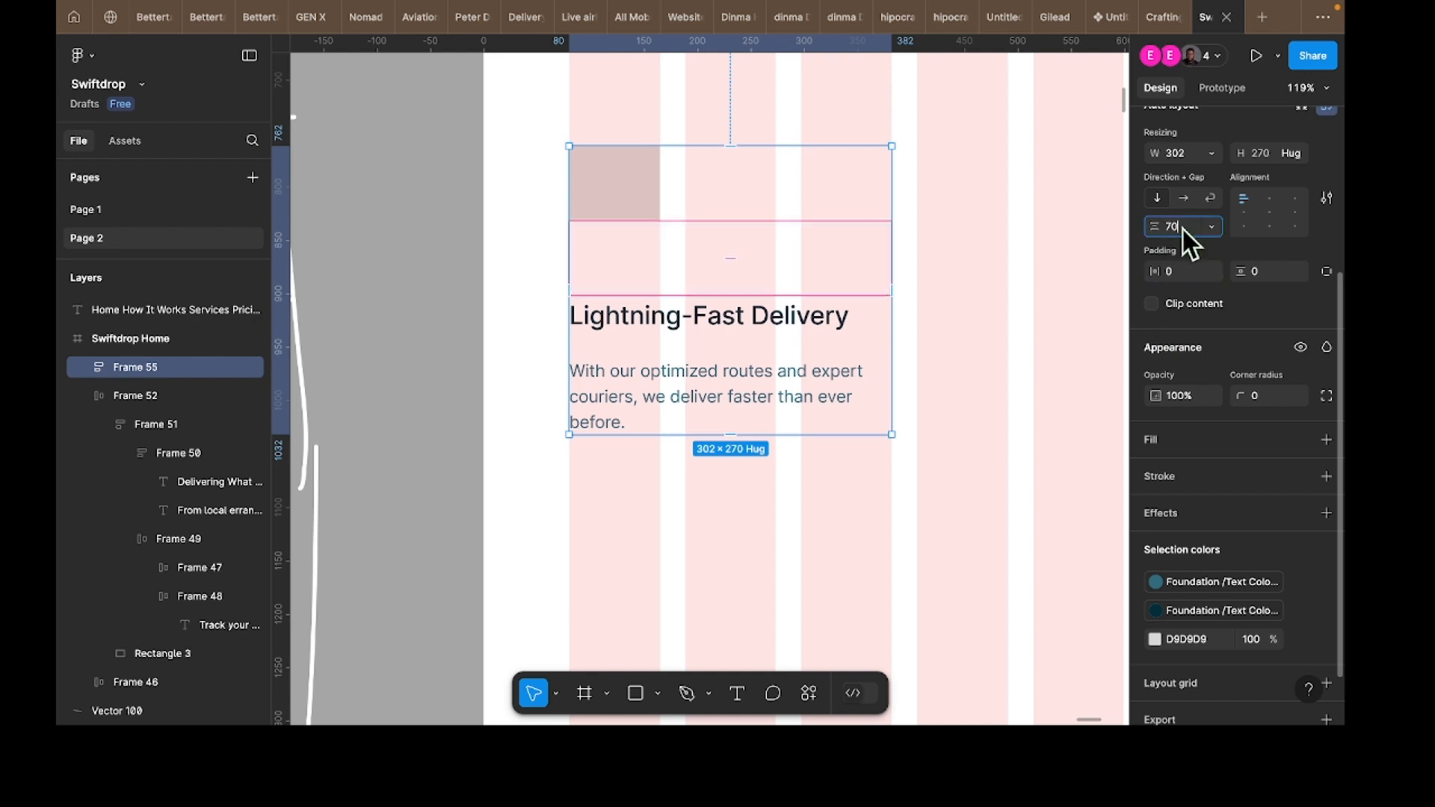
{"action": "type", "text": "24"}
{"action": "key", "text": "Return"}
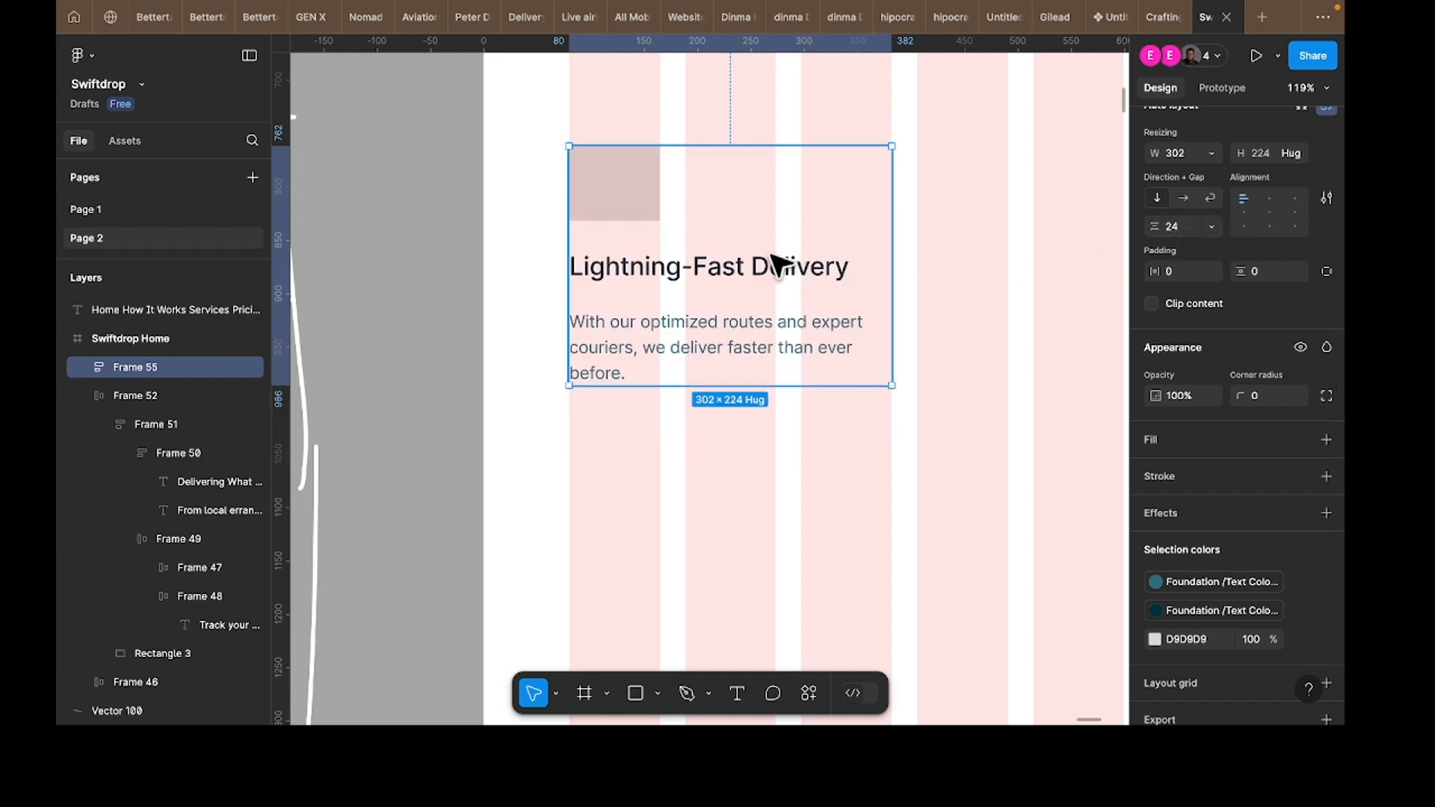
Step: Set the gap between the "Lightning-Fast Delivery" title and its description to 8
{"action": "scroll", "coordinate": [747, 367], "scroll_direction": "up", "scroll_amount": 1}
{"action": "scroll", "coordinate": [747, 366], "scroll_direction": "right", "scroll_amount": 1}
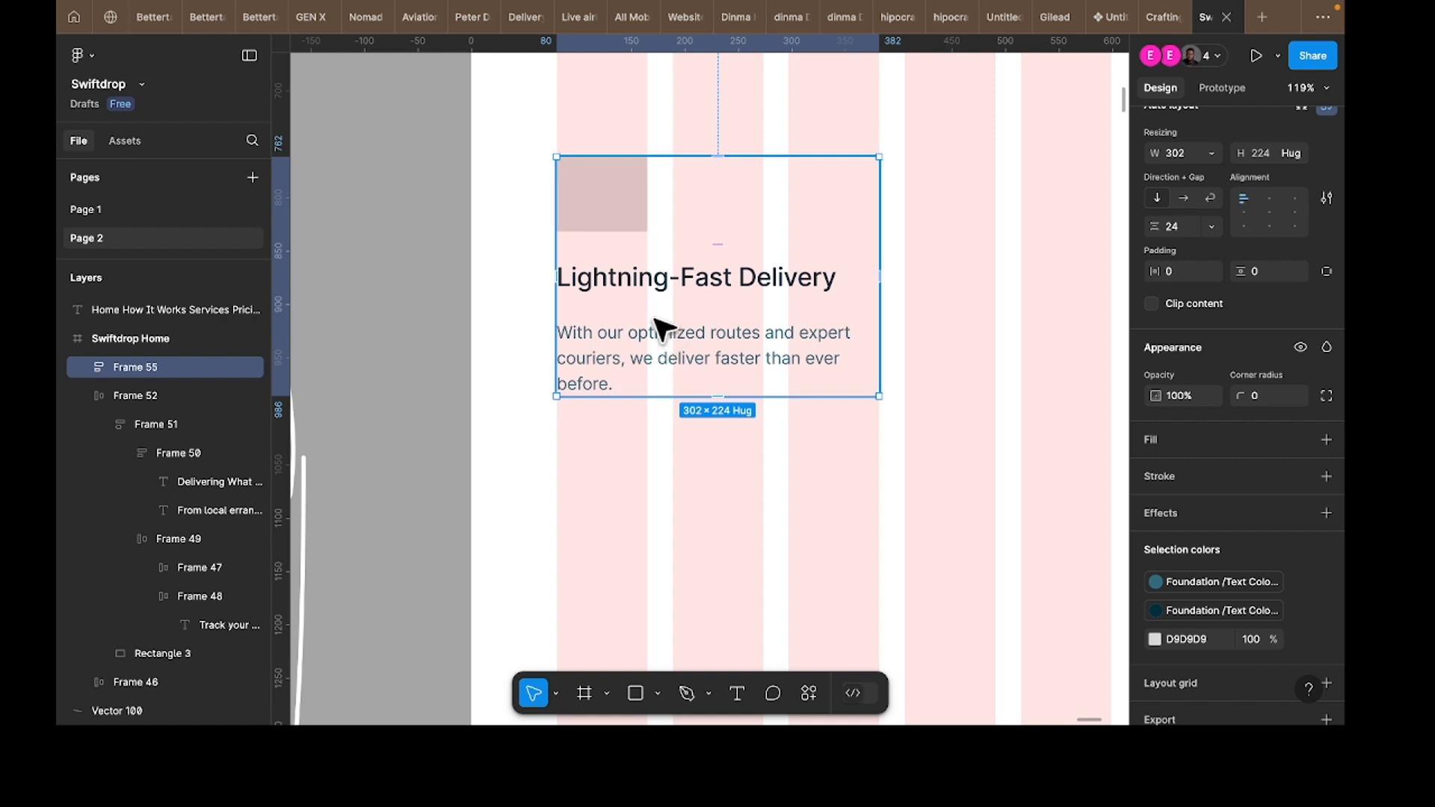
{"action": "double_click", "coordinate": [640, 299]}
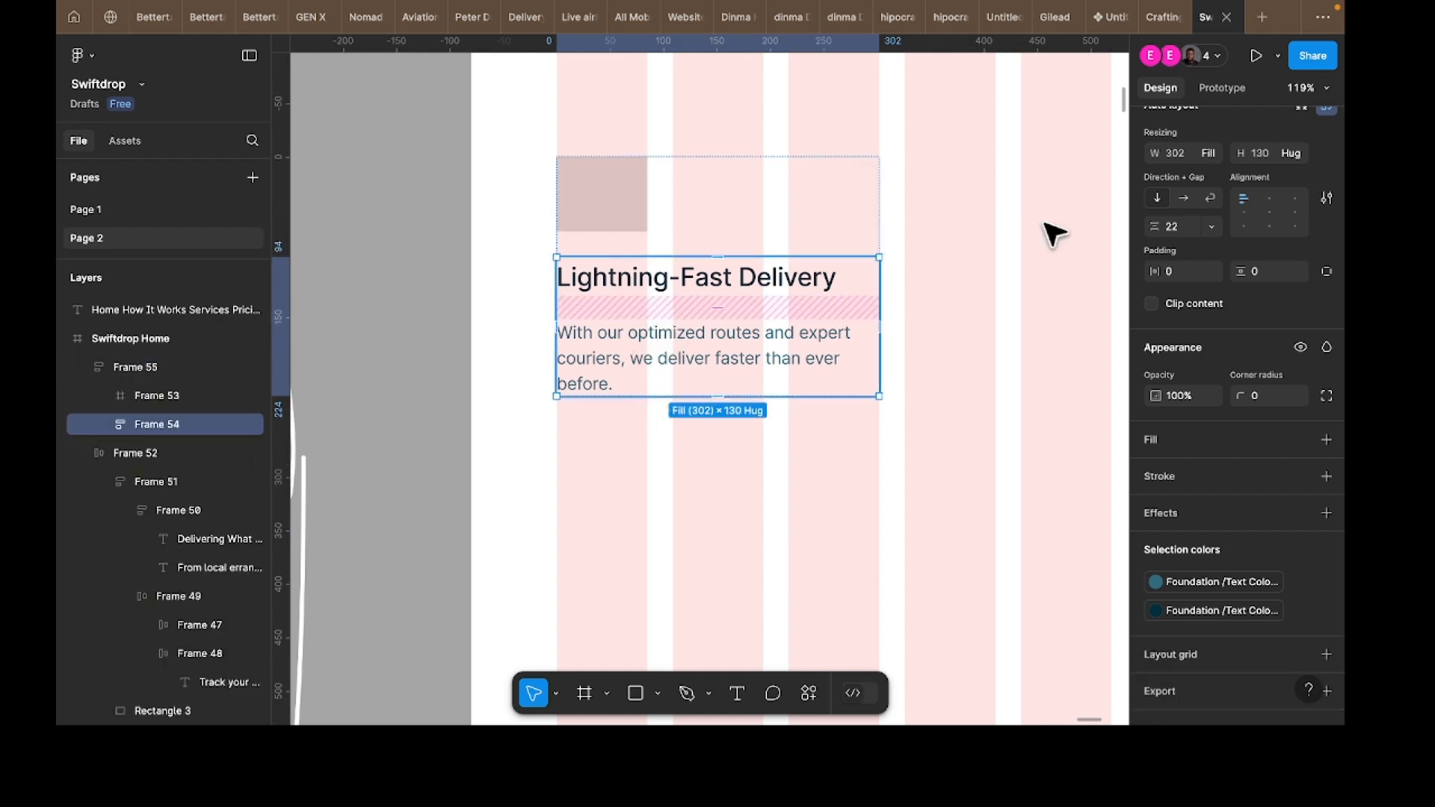
{"action": "type", "text": "8"}
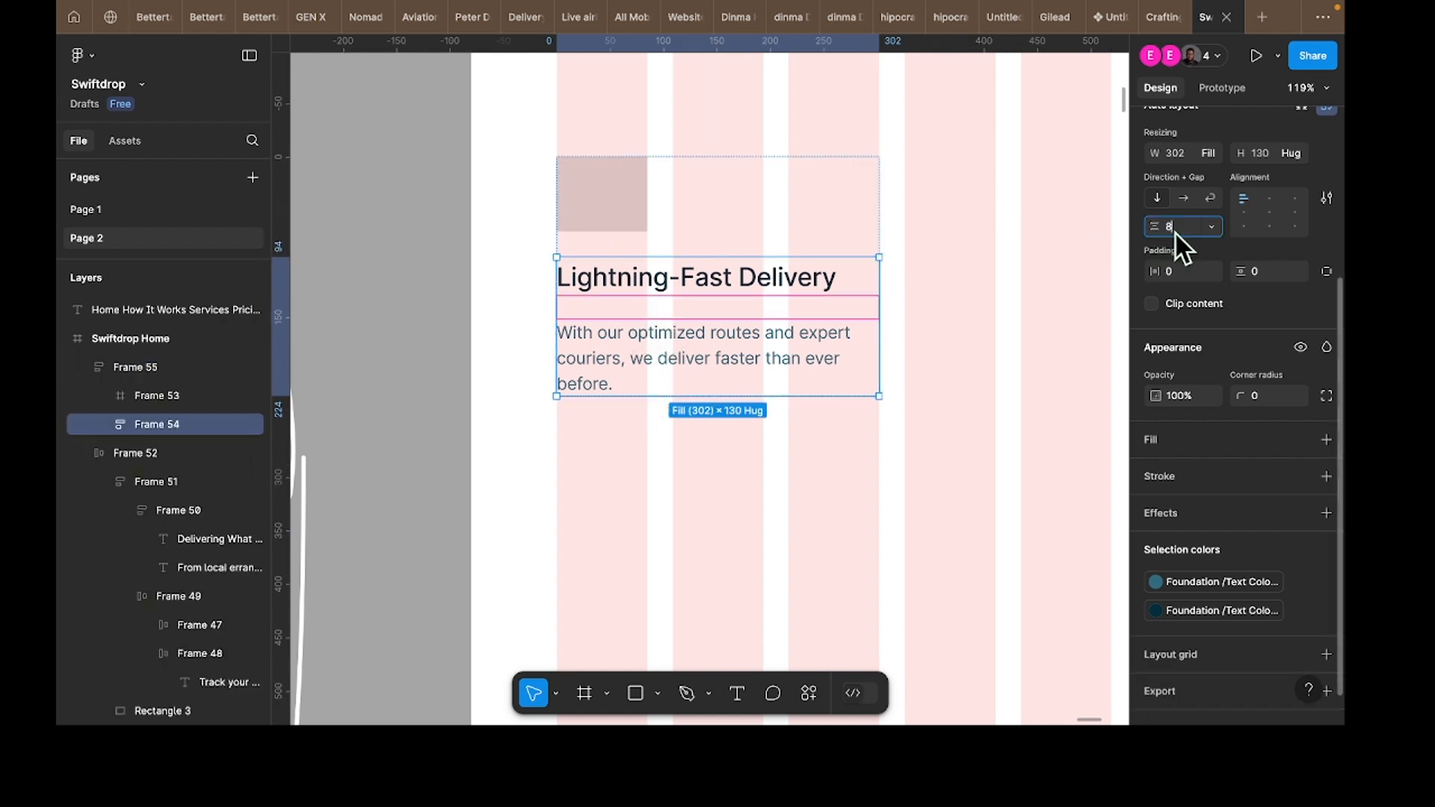
{"action": "key", "text": "Return"}
{"action": "left_click", "coordinate": [826, 459]}
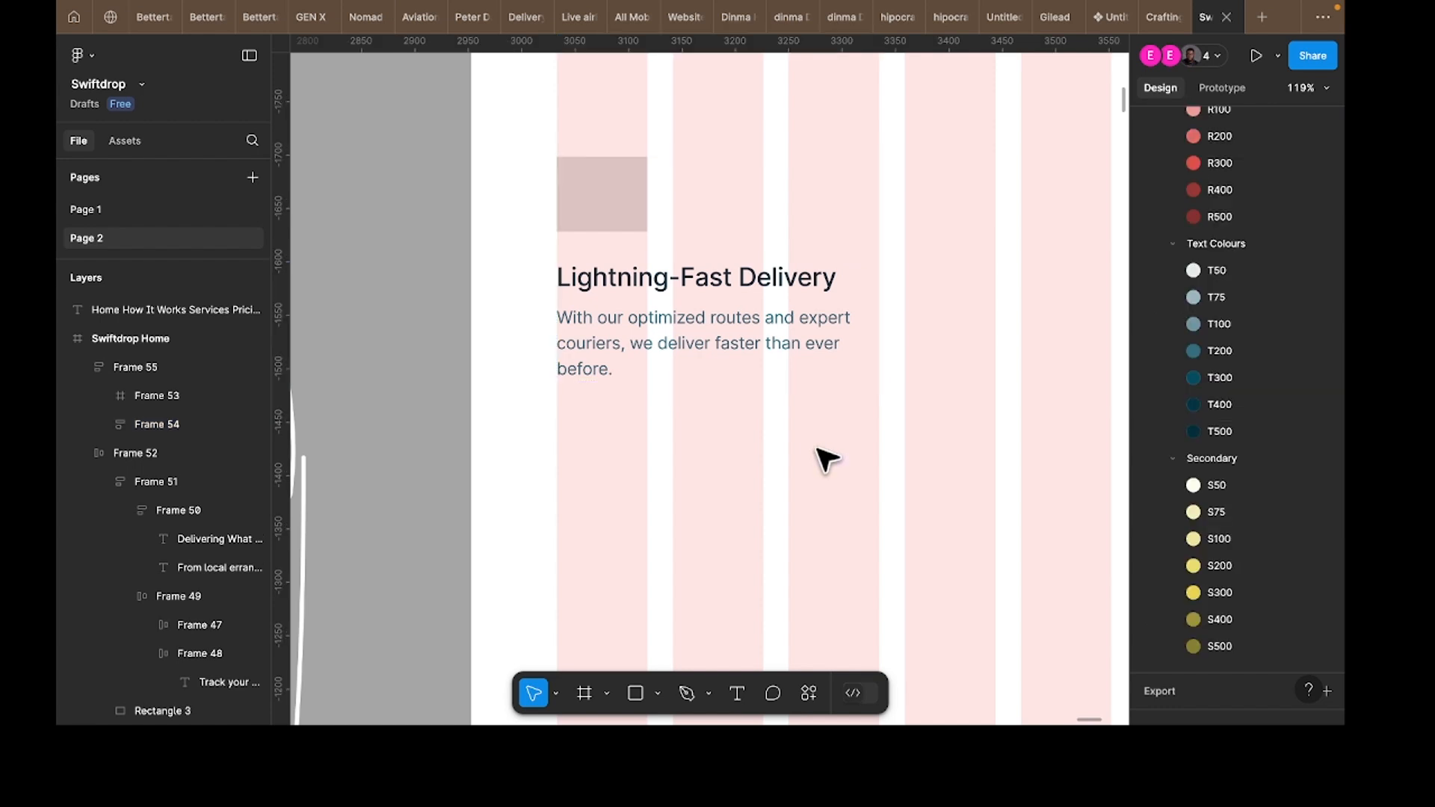
Step: Duplicate the "Lightning-Fast Delivery" card three times across the grid columns, forming a row of four cards spaced 24 apart
{"action": "scroll", "coordinate": [818, 464], "scroll_direction": "right", "scroll_amount": 3}
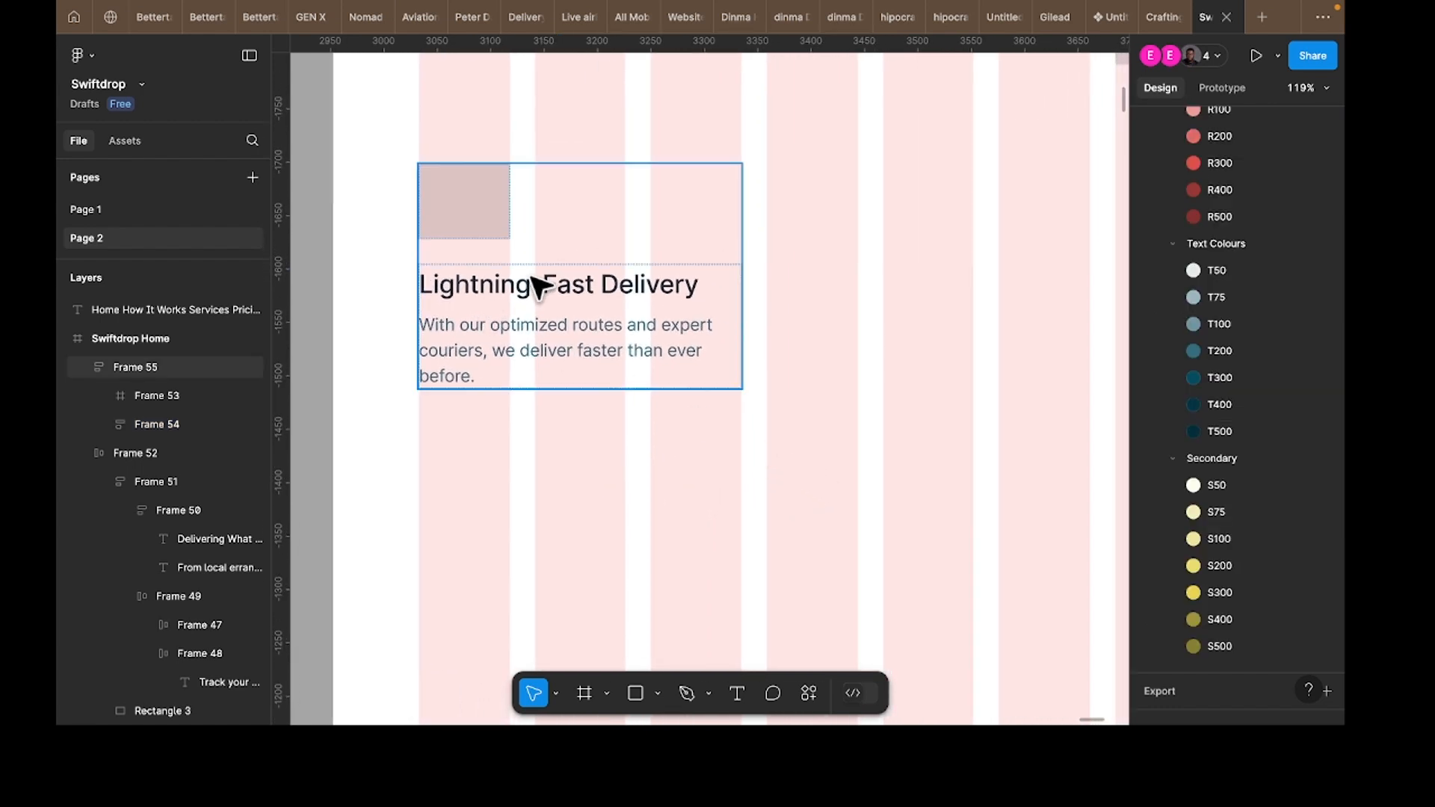
{"action": "left_click", "coordinate": [551, 303]}
{"action": "scroll", "coordinate": [551, 303], "scroll_direction": "down", "scroll_amount": 3}
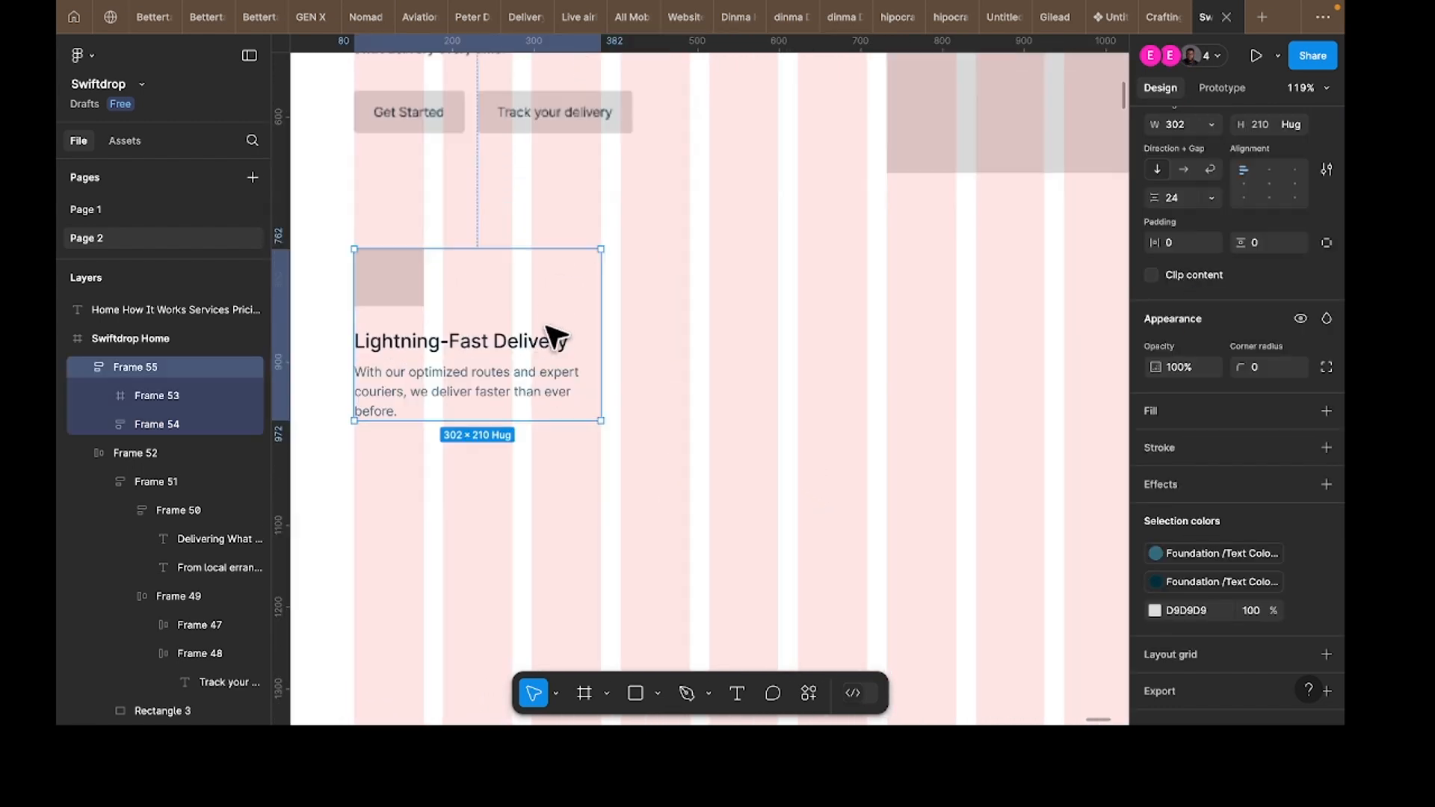
{"action": "left_click", "coordinate": [461, 346]}
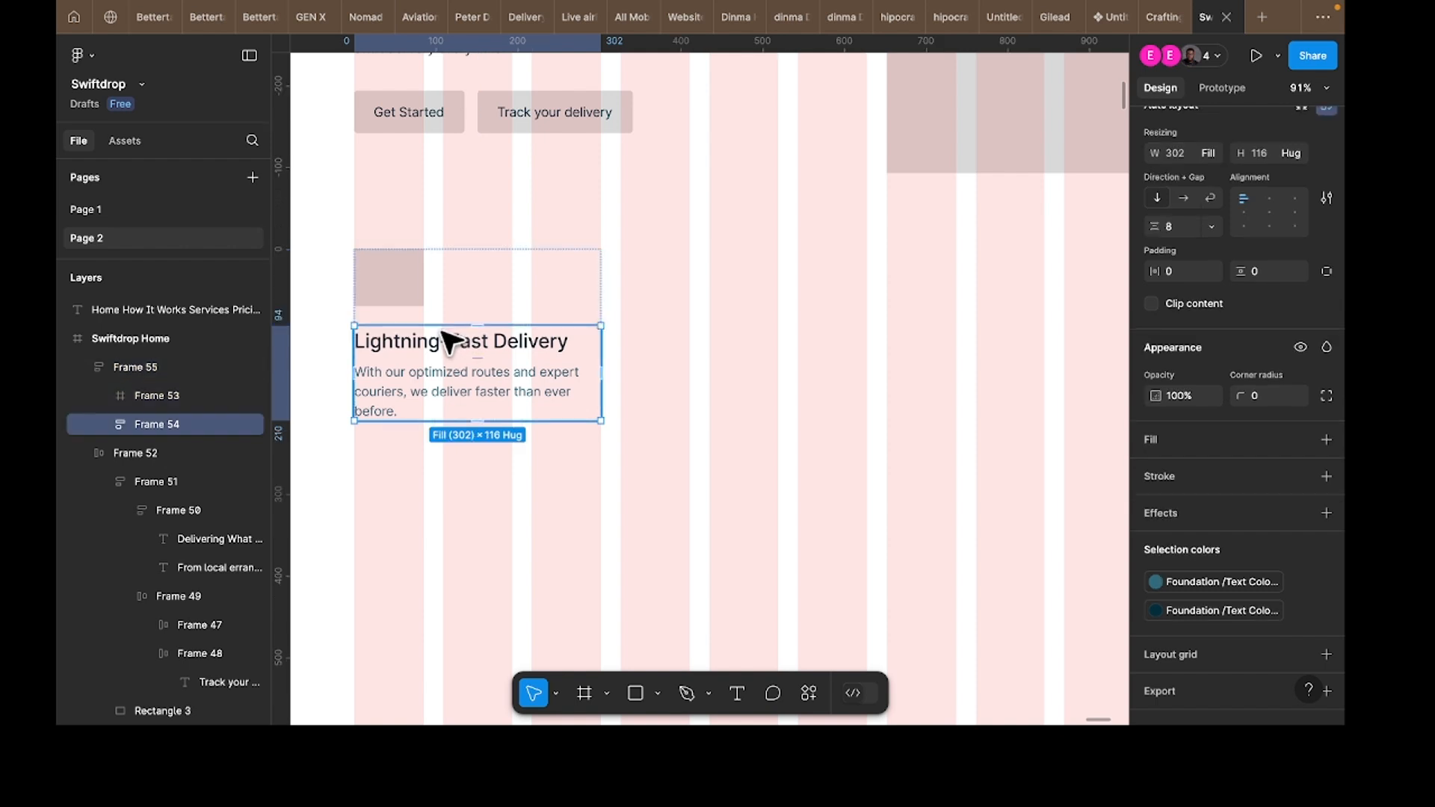
{"action": "key", "text": "alt"}
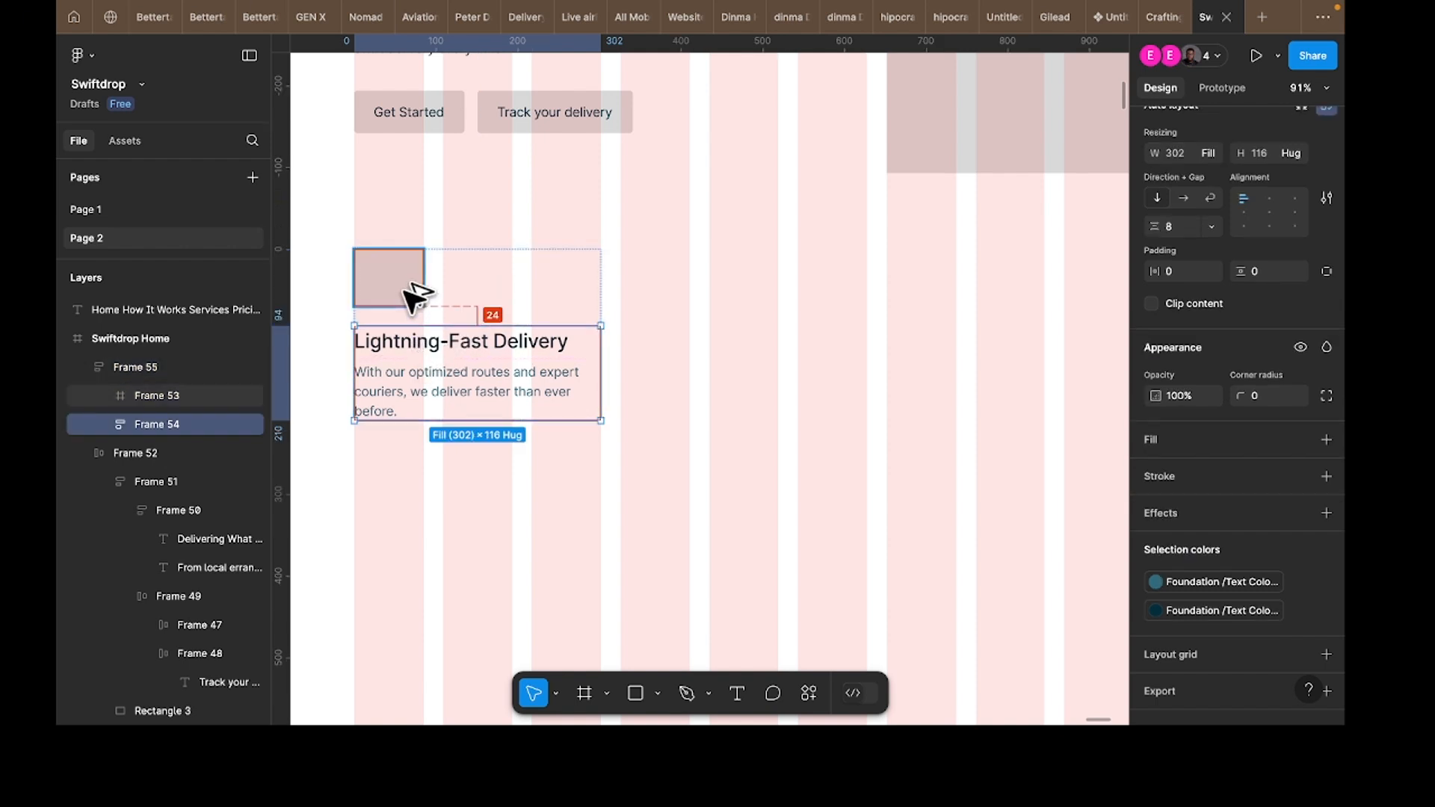
{"action": "left_click", "coordinate": [563, 313]}
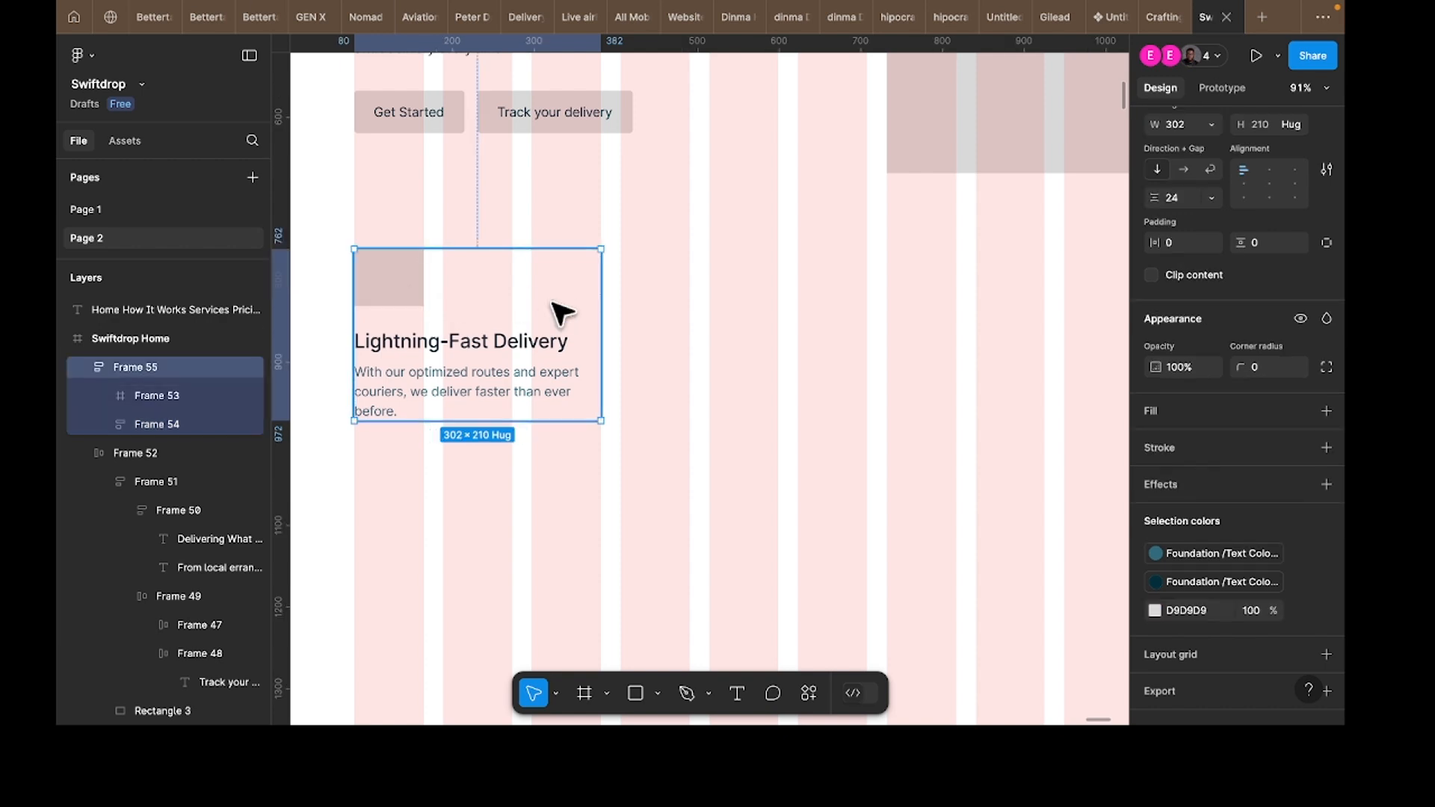
{"action": "scroll", "coordinate": [526, 299], "scroll_direction": "down", "scroll_amount": 3}
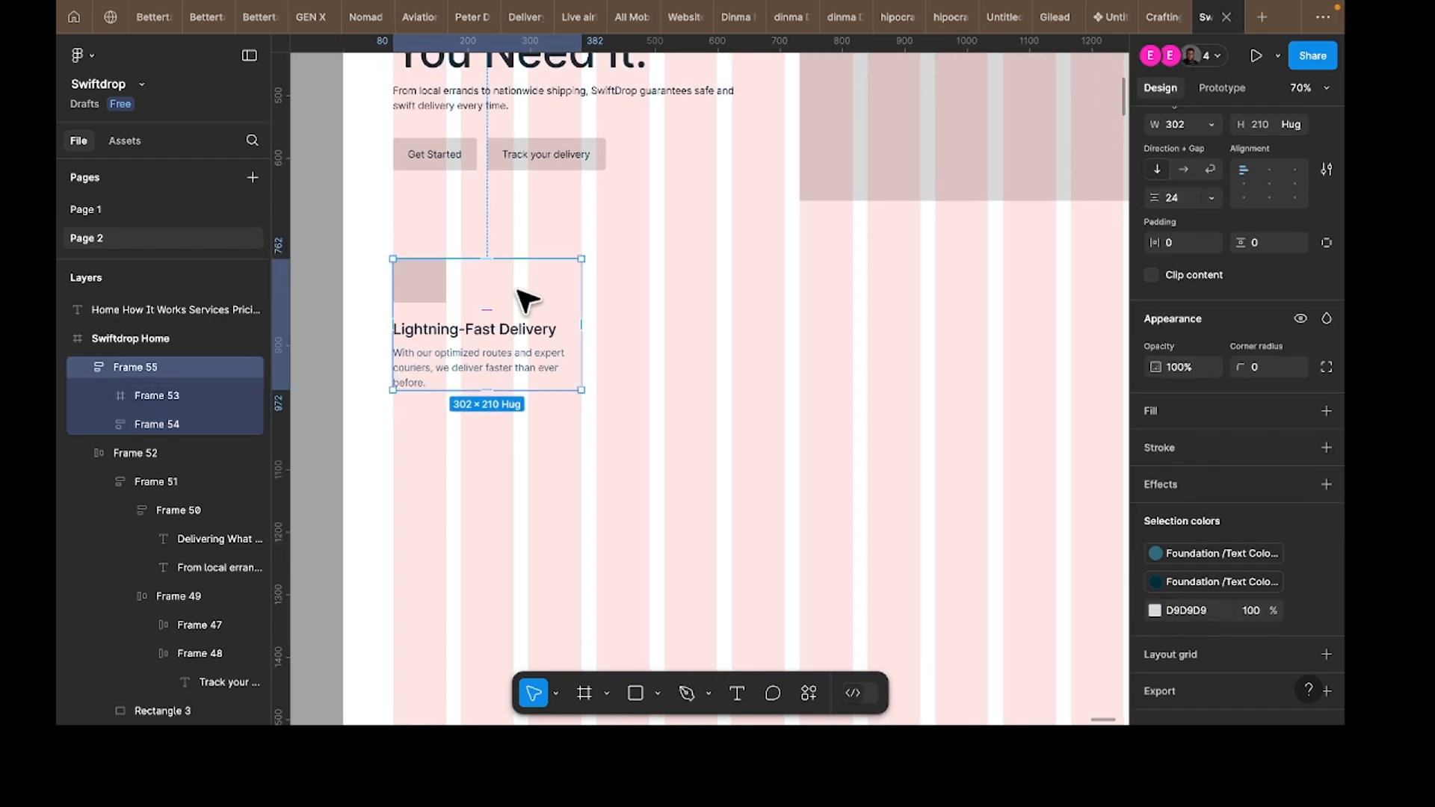
{"action": "left_click_drag", "start_coordinate": [524, 299], "coordinate": [925, 296]}
{"action": "scroll", "coordinate": [859, 321], "scroll_direction": "right", "scroll_amount": 3}
{"action": "scroll", "coordinate": [860, 322], "scroll_direction": "up", "scroll_amount": 1}
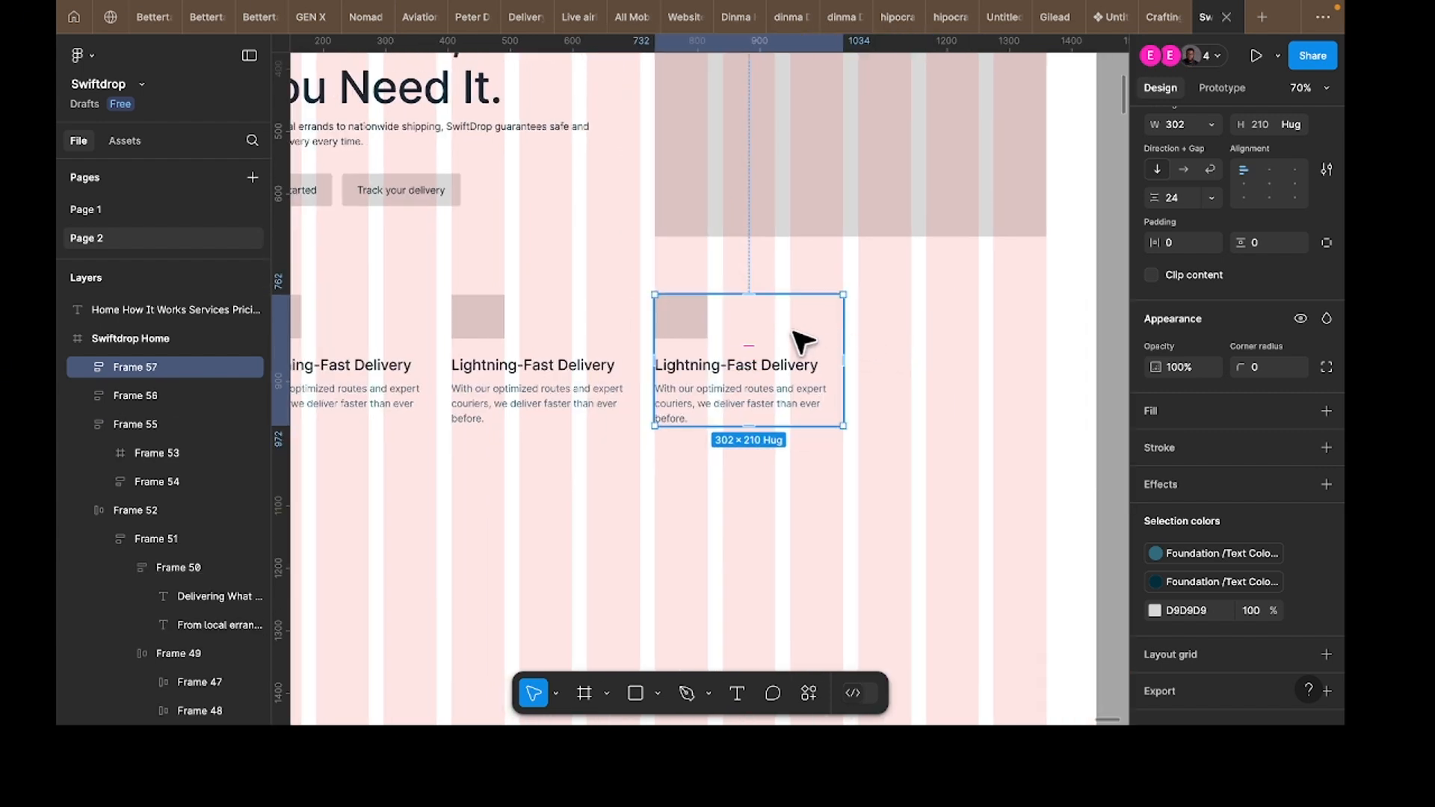
{"action": "left_click_drag", "start_coordinate": [794, 327], "coordinate": [995, 329]}
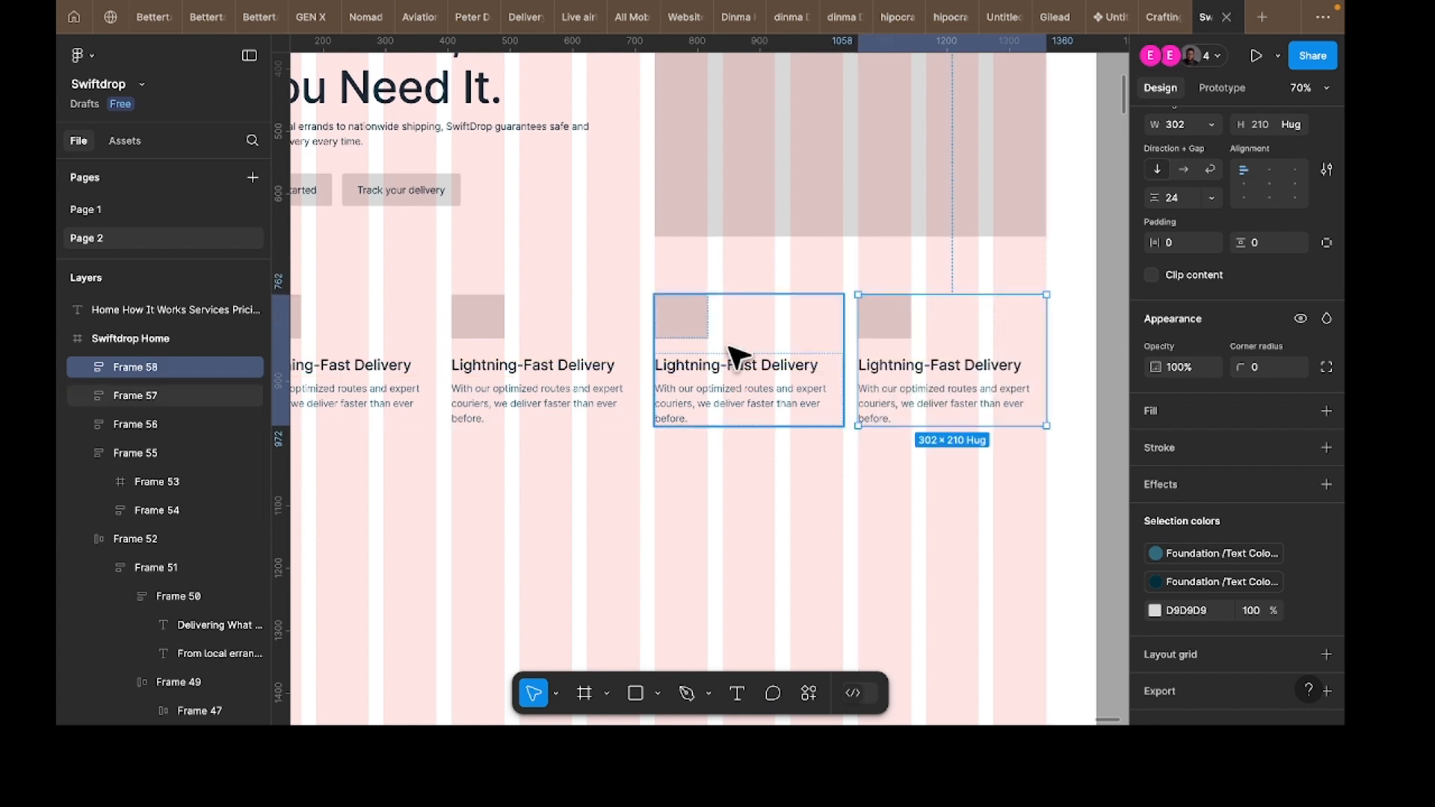
Step: Combine the four cards into one horizontal auto layout and move the row down to about Y 919
{"action": "left_click", "coordinate": [722, 357], "text": "shift"}
{"action": "left_click", "coordinate": [590, 348], "text": "shift"}
{"action": "left_click", "coordinate": [336, 365], "text": "shift"}
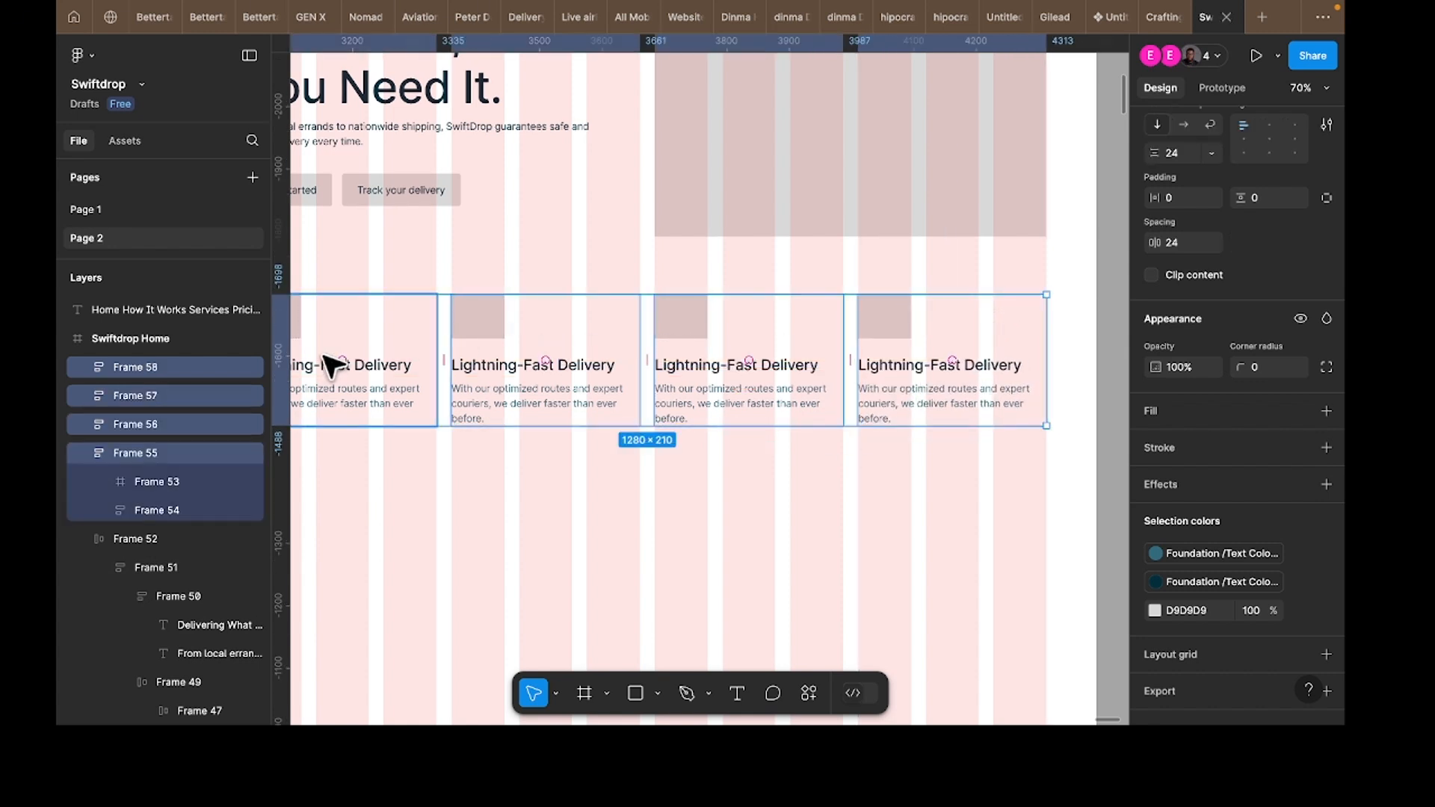
{"action": "key", "text": "shift+a"}
{"action": "key", "text": "minus"}
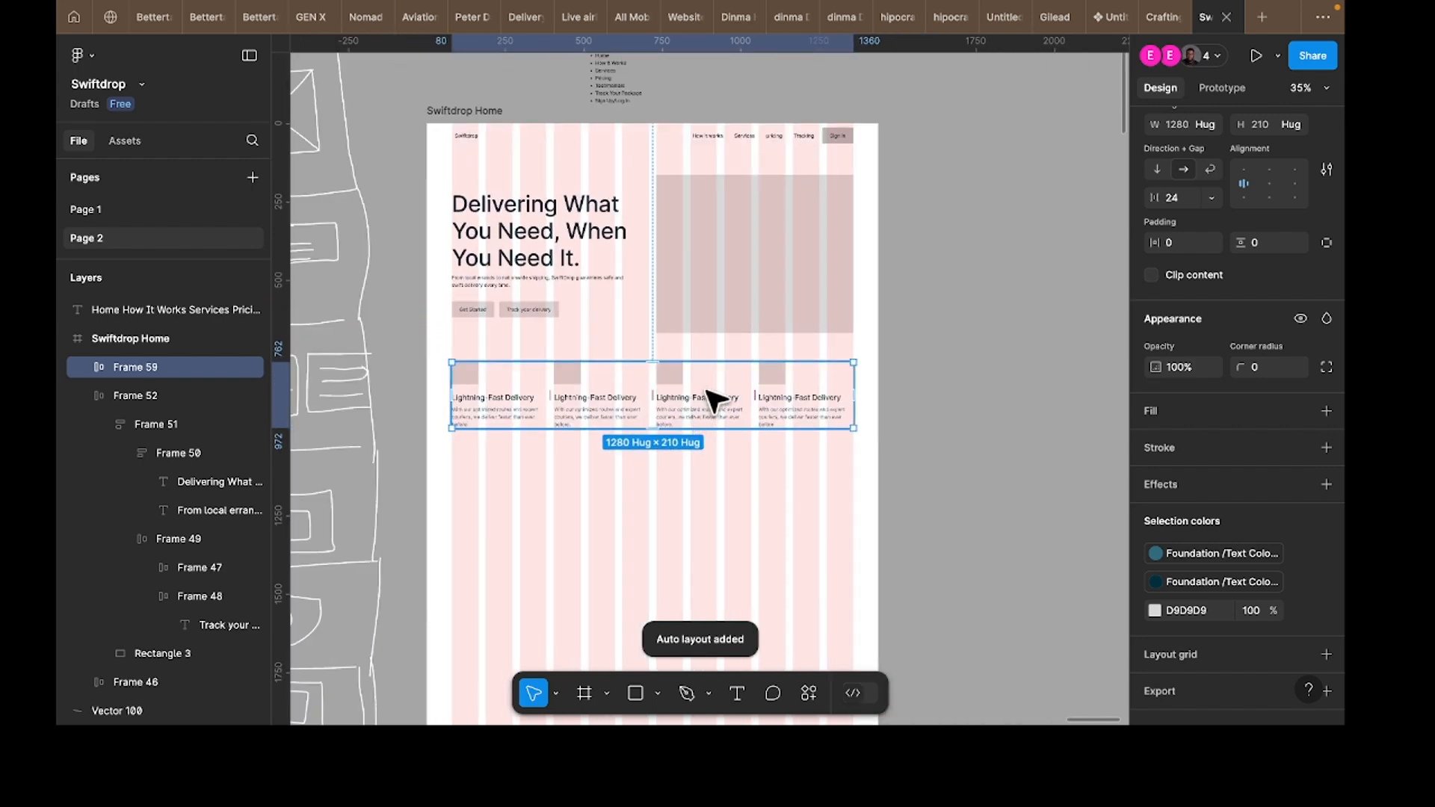
{"action": "left_click_drag", "start_coordinate": [704, 415], "coordinate": [688, 437]}
Step: Duplicate the "Delivering What You Need" hero heading above the card row, at about X 406 and Y 687
{"action": "scroll", "coordinate": [688, 445], "scroll_direction": "left", "scroll_amount": 10}
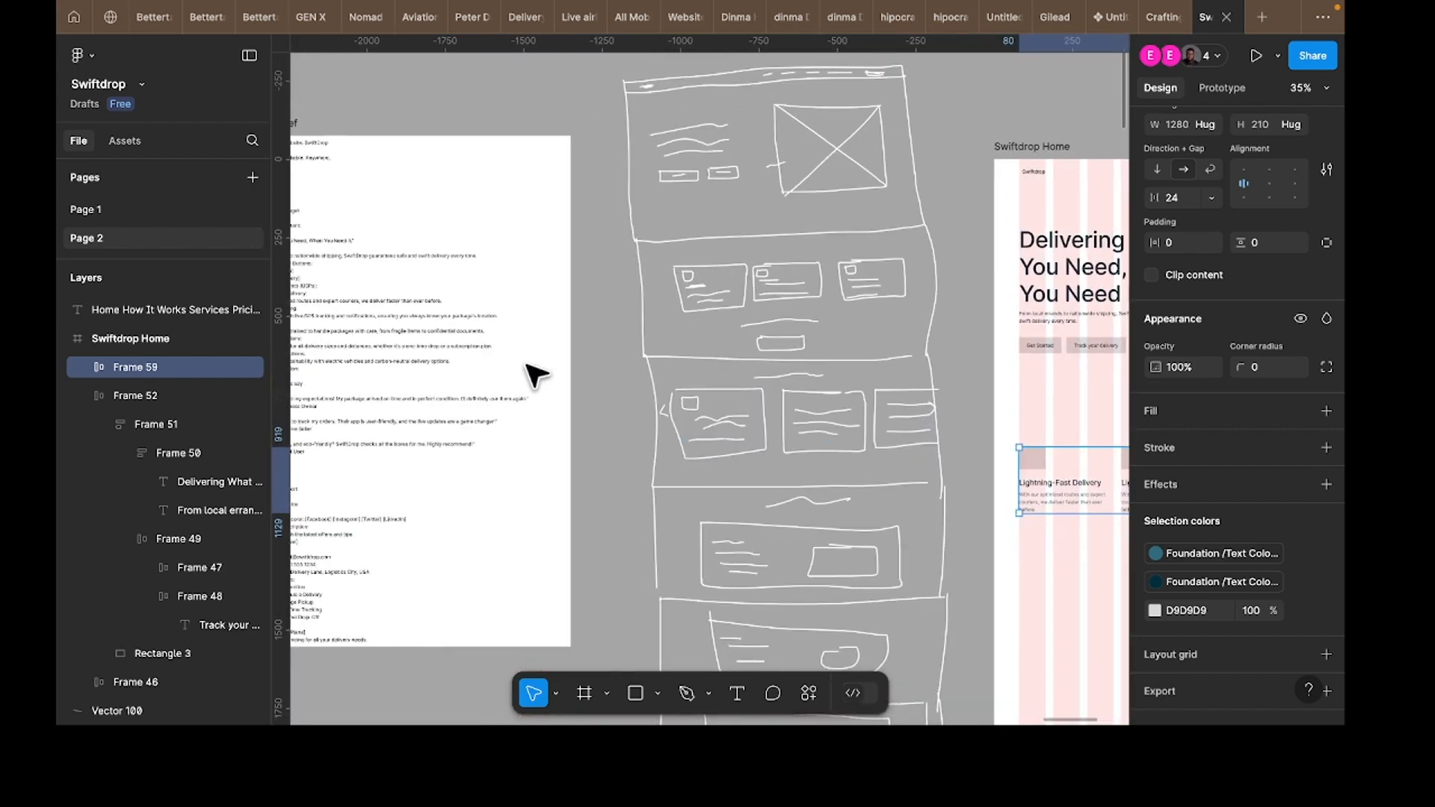
{"action": "scroll", "coordinate": [526, 376], "scroll_direction": "right", "scroll_amount": 10}
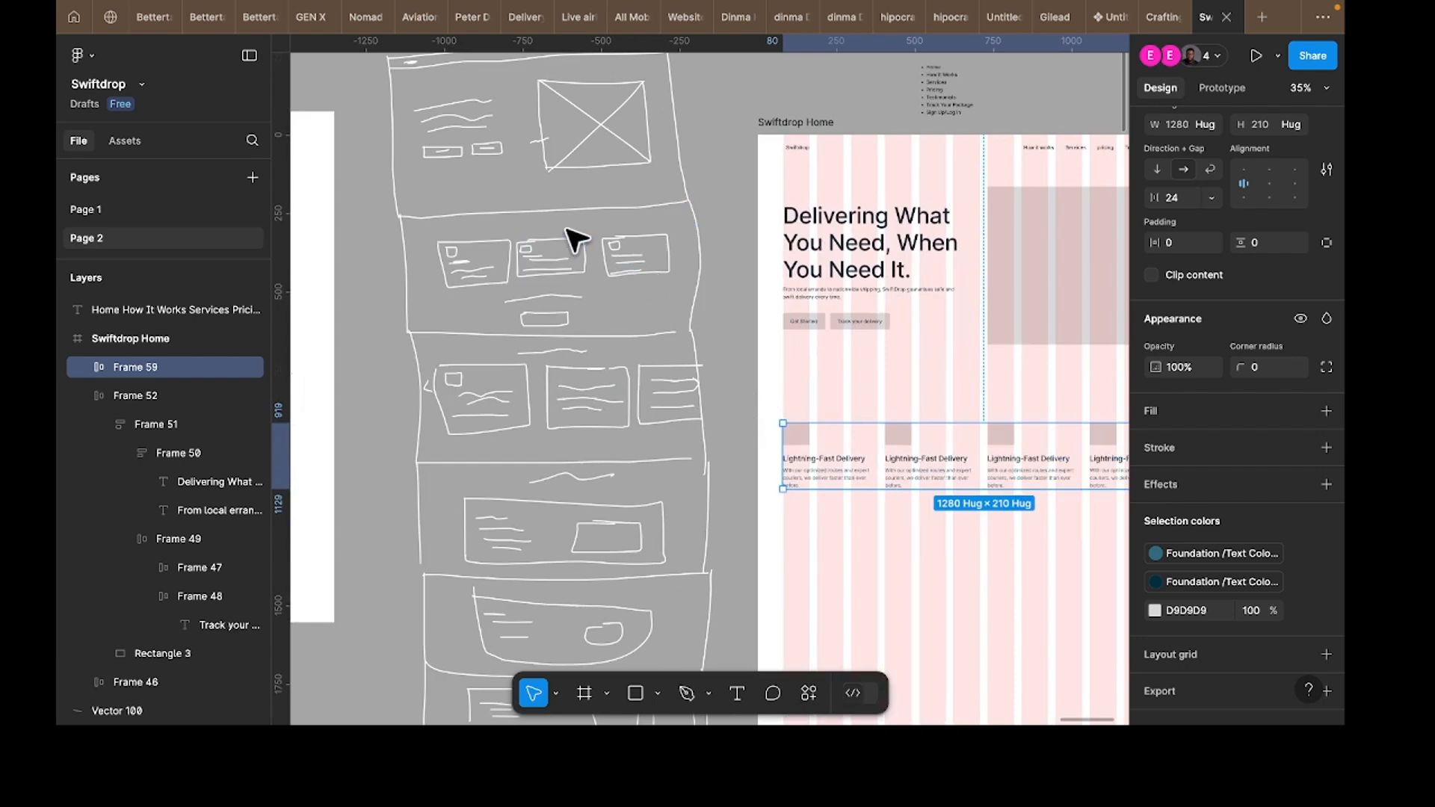
{"action": "scroll", "coordinate": [919, 482], "scroll_direction": "right", "scroll_amount": 5}
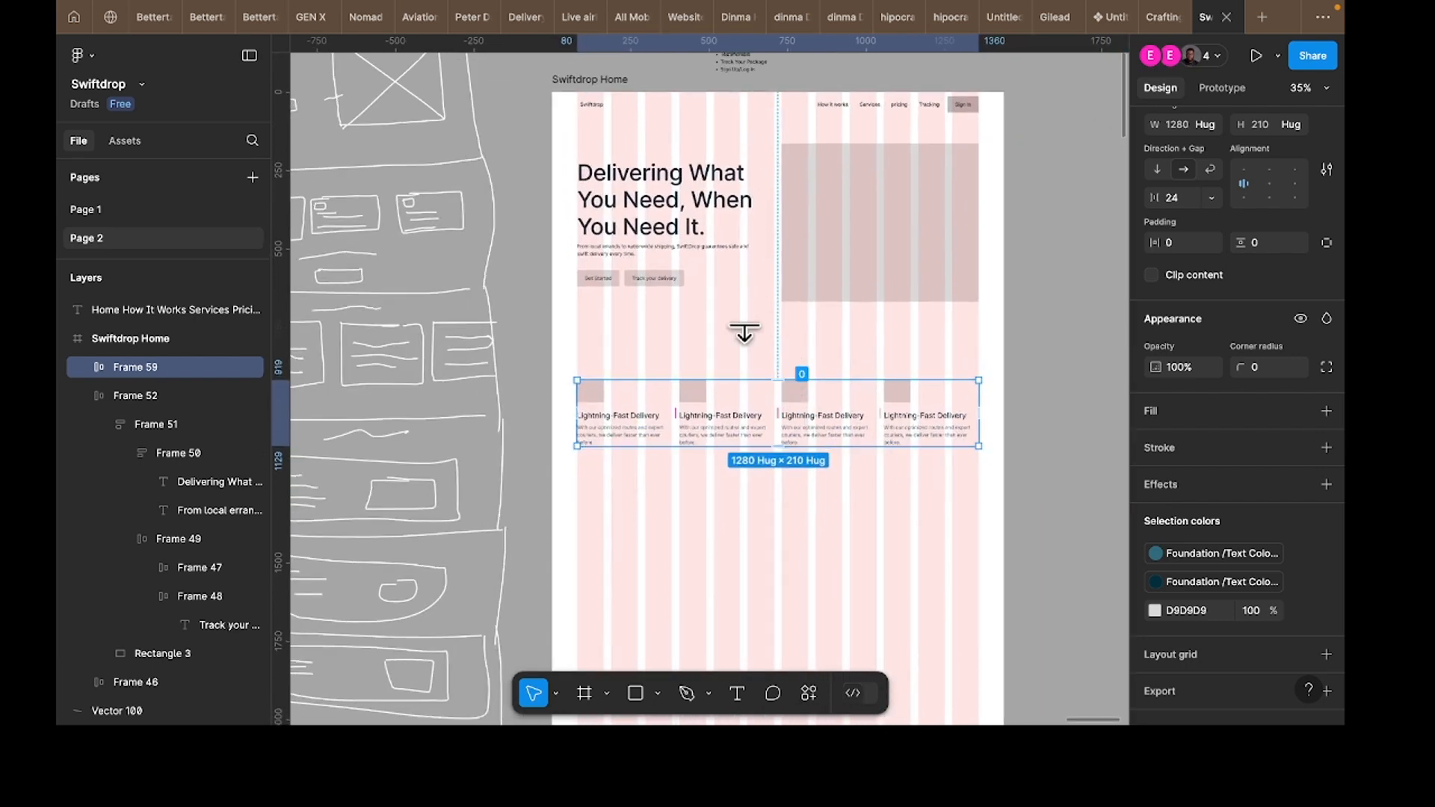
{"action": "left_click", "coordinate": [665, 206], "text": "super"}
{"action": "left_click_drag", "start_coordinate": [649, 198], "coordinate": [757, 347]}
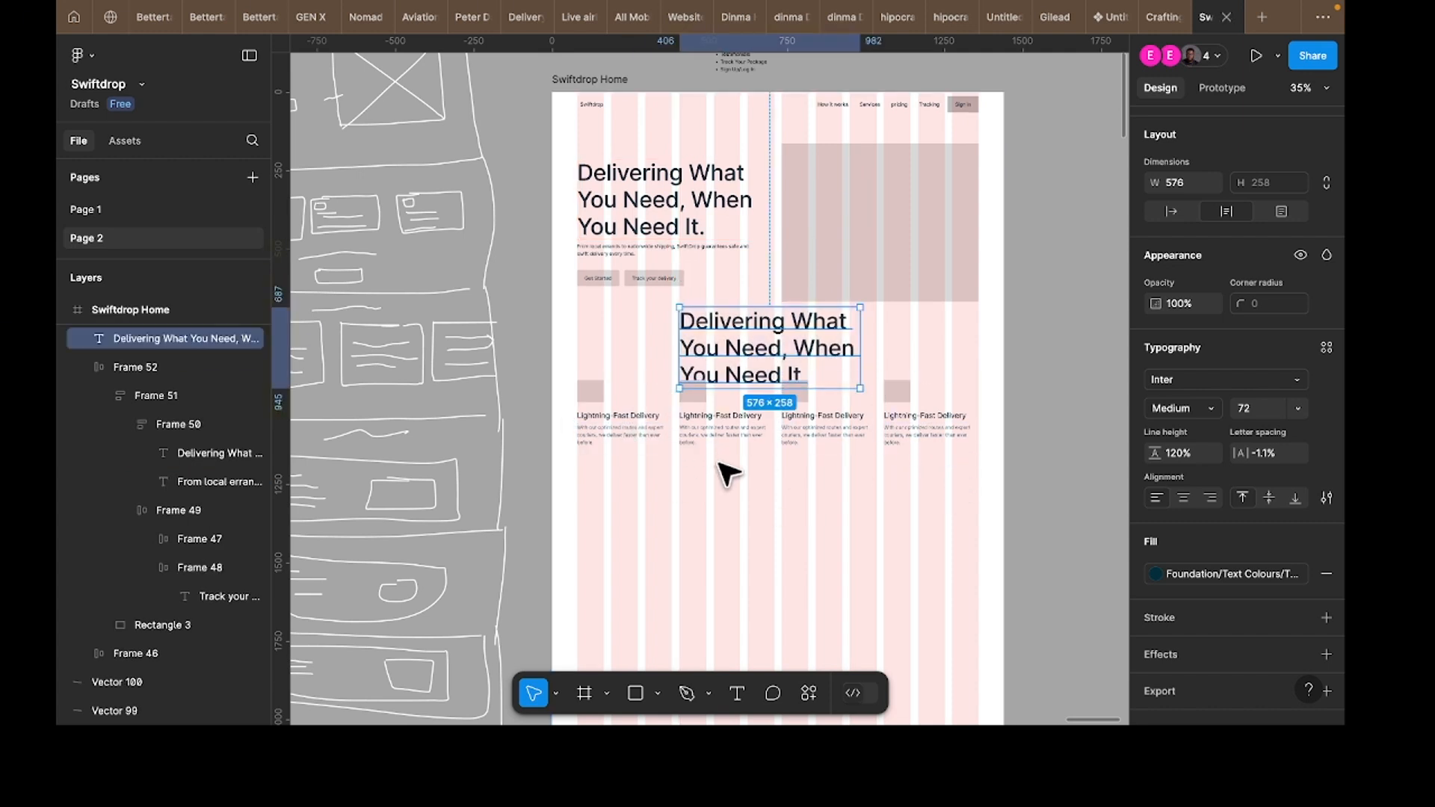
Step: Replace the duplicated heading's text with "Over 10,000 Succesful deliveries"
{"action": "double_click", "coordinate": [741, 343]}
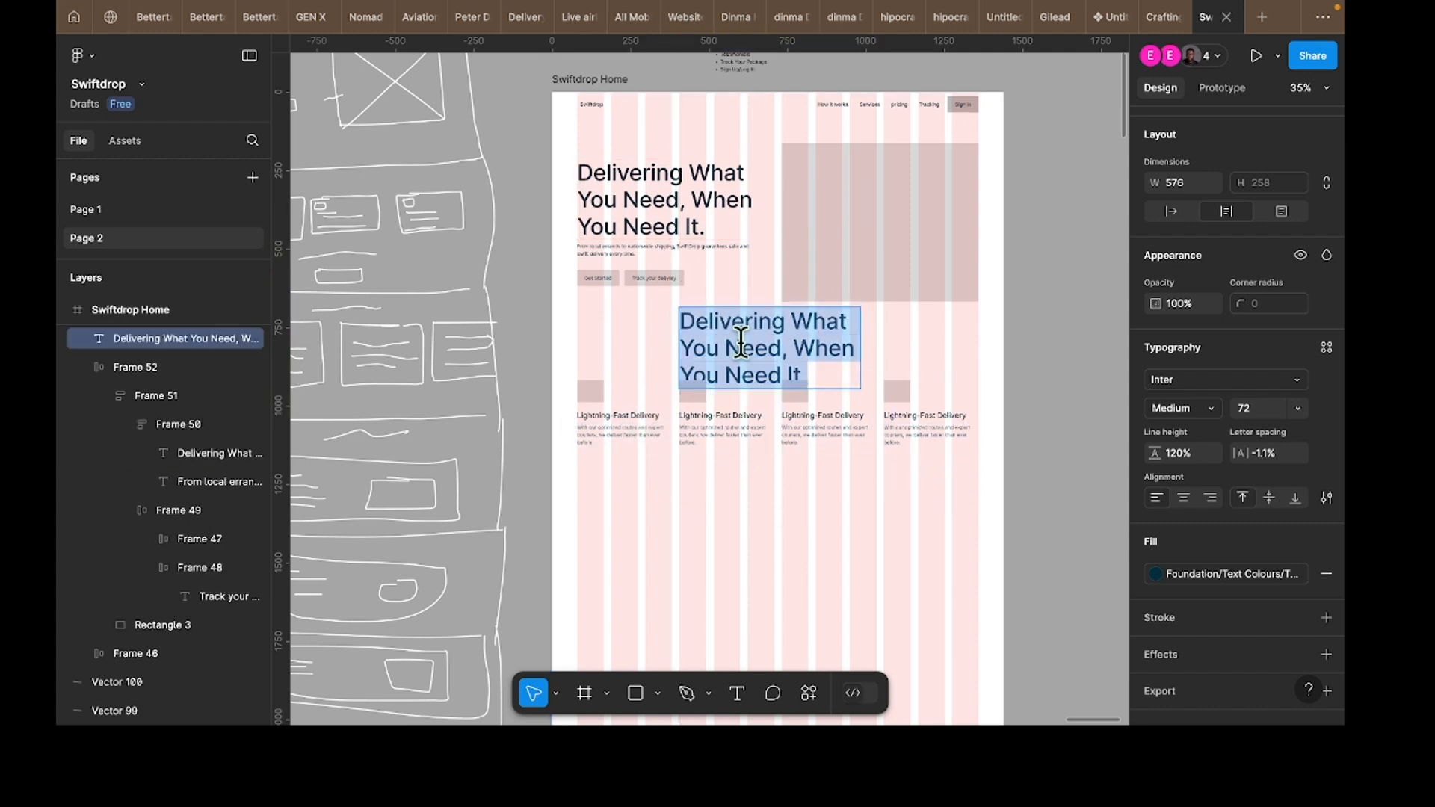
{"action": "type", "text": "Over 10,000"}
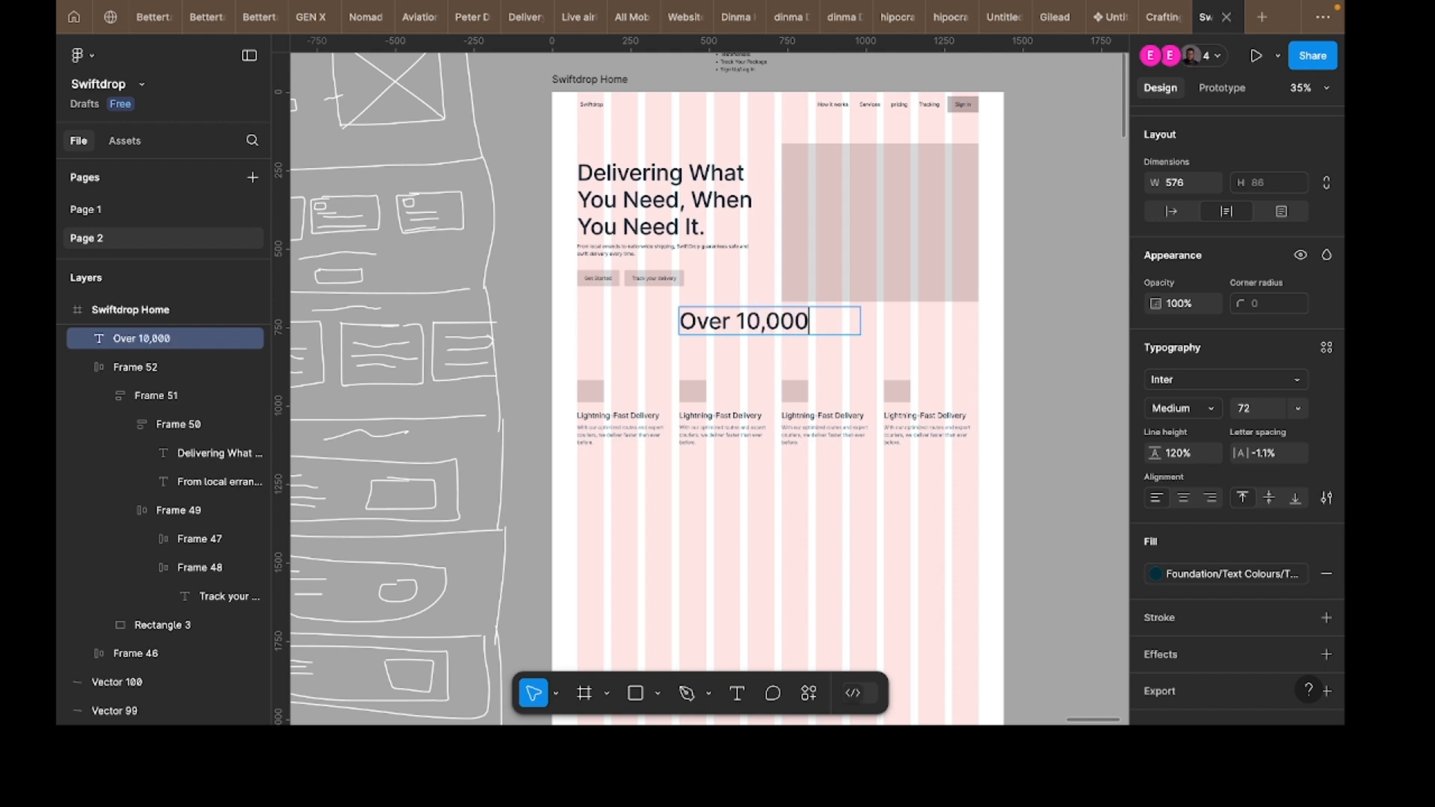
{"action": "type", "text": " Succes"}
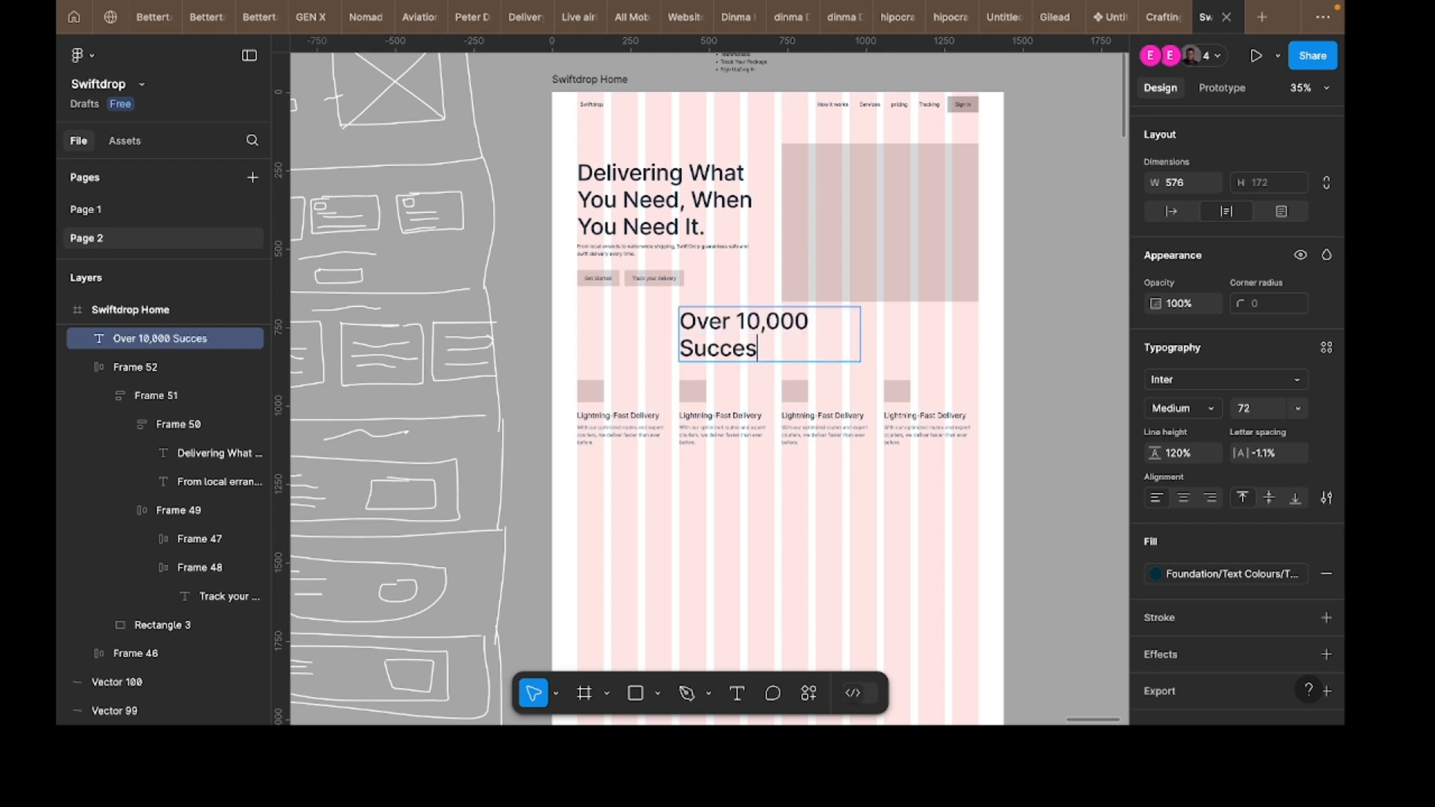
{"action": "type", "text": "ful deli"}
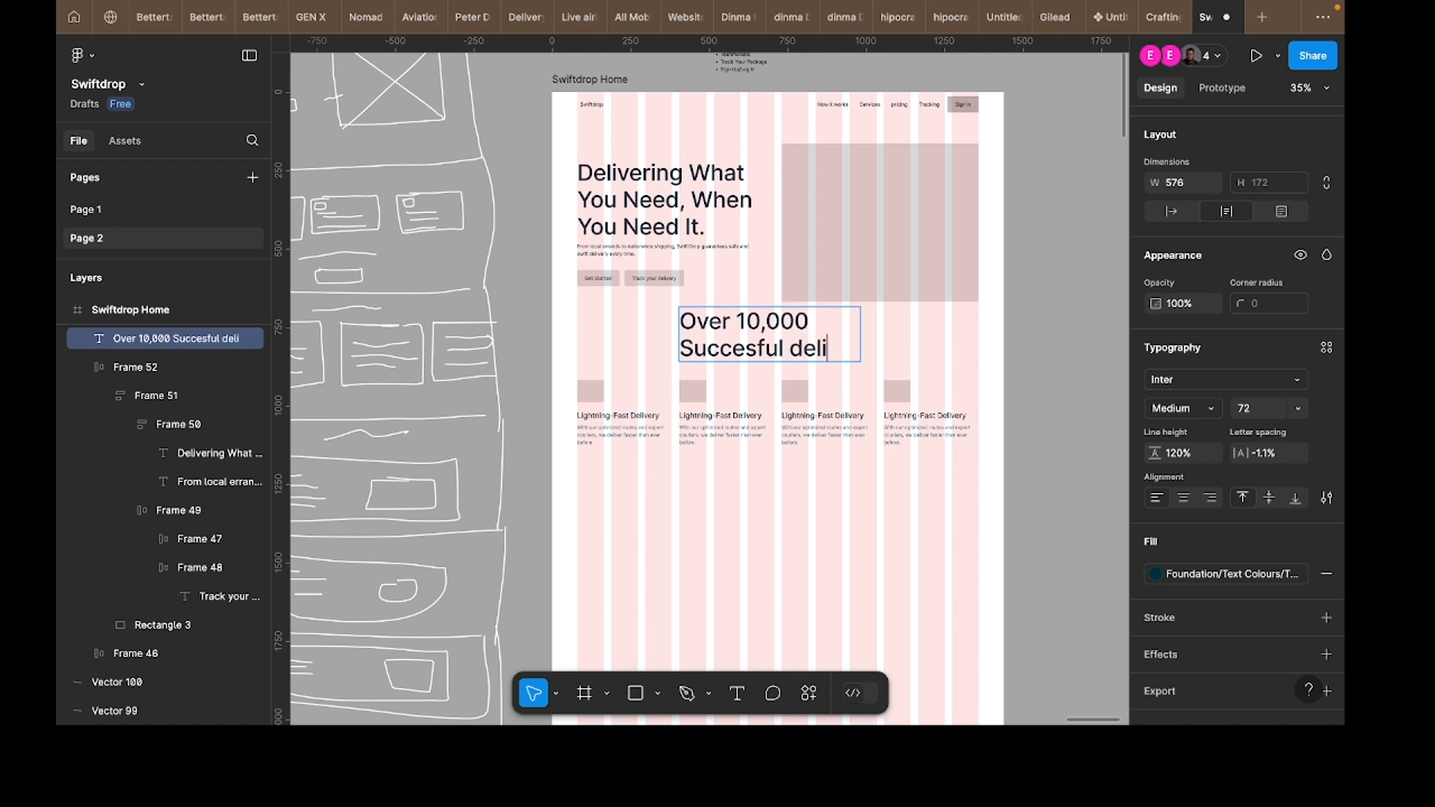
{"action": "type", "text": "veries"}
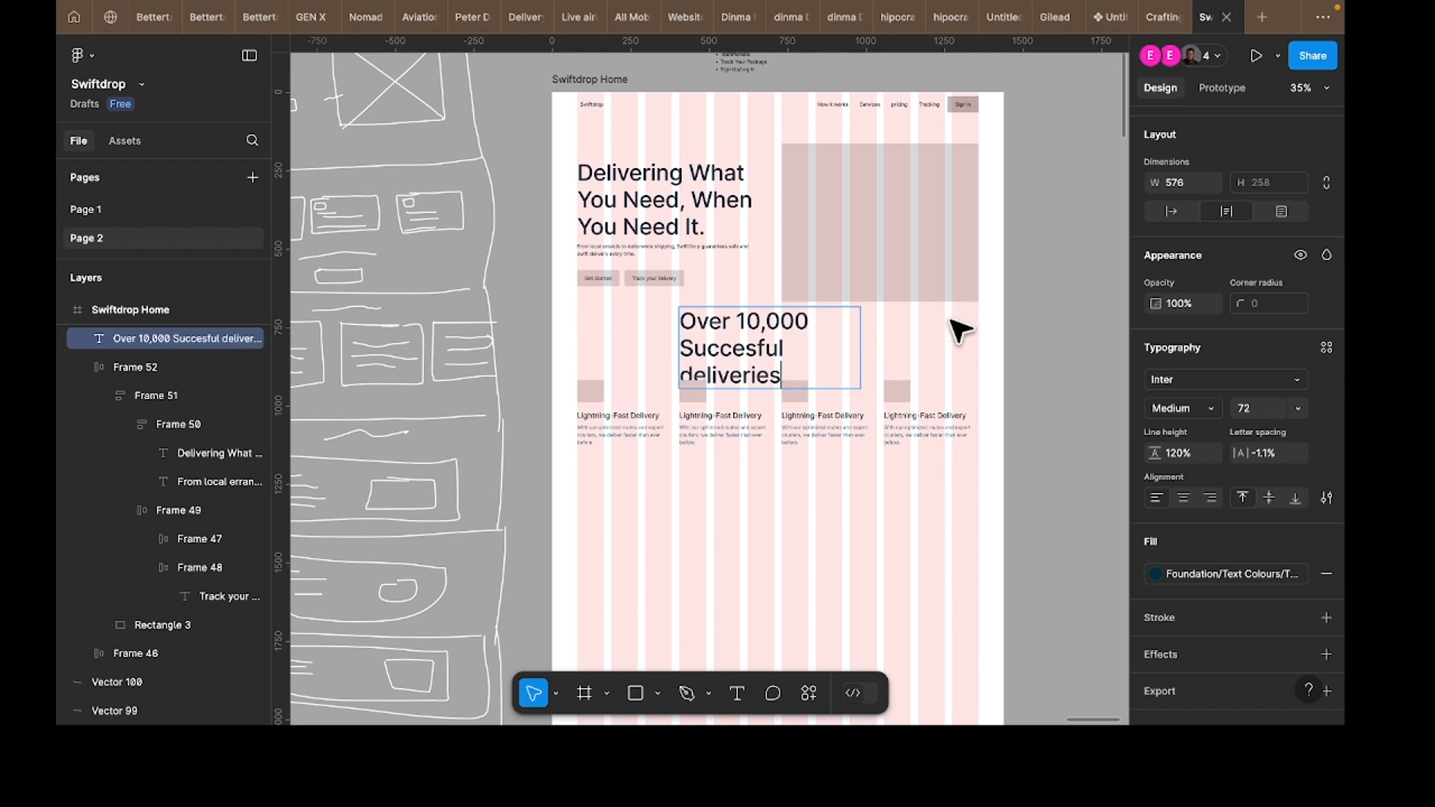
{"action": "key", "text": "Escape"}
Step: Widen the deliveries heading's text box to about 754 and centre-align its text
{"action": "left_click_drag", "start_coordinate": [856, 354], "coordinate": [917, 348]}
{"action": "left_click", "coordinate": [1183, 497]}
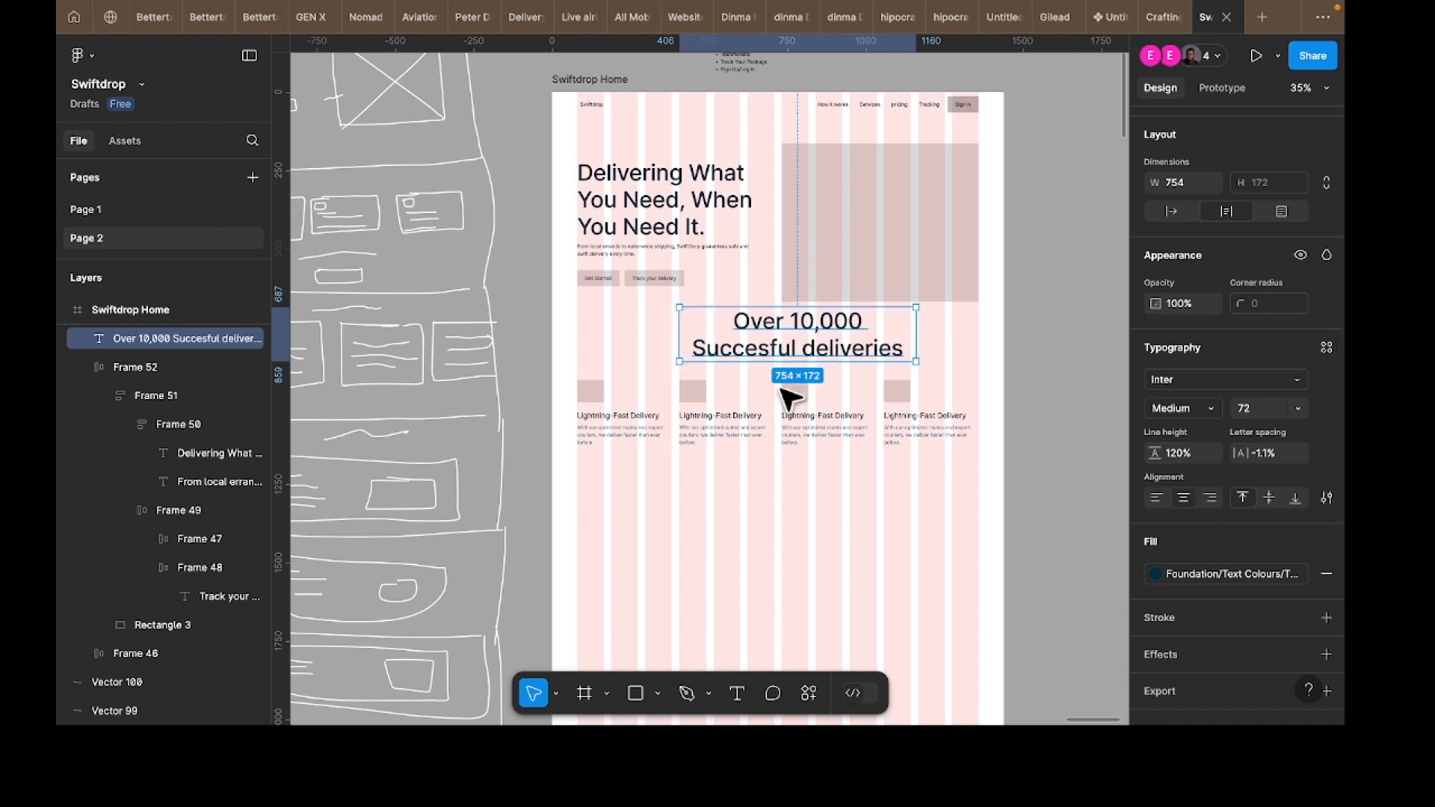
Step: Move the deliveries heading to about X 317 and Y 708 and set its font size to 48
{"action": "left_click_drag", "start_coordinate": [802, 334], "coordinate": [771, 337]}
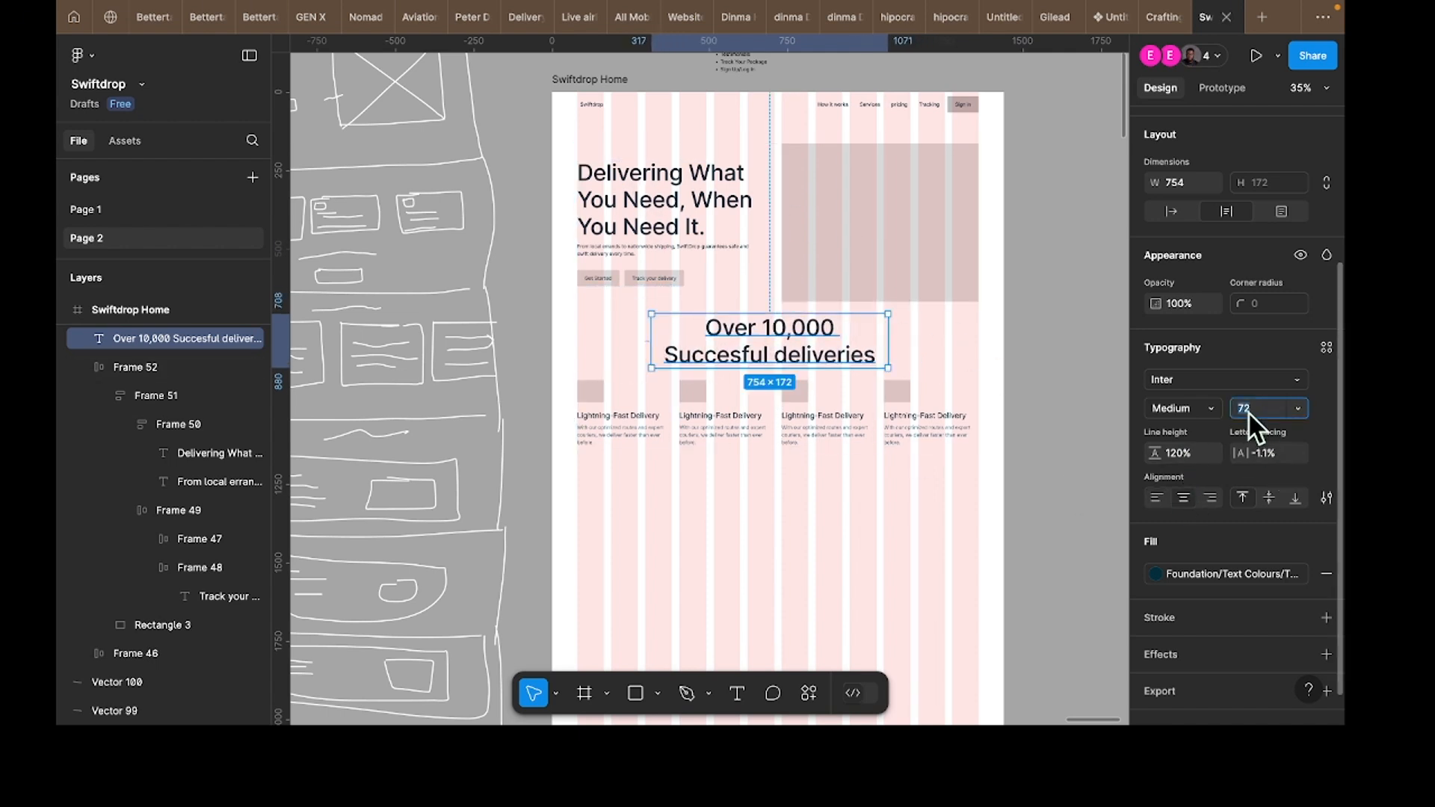
{"action": "type", "text": "48"}
{"action": "key", "text": "Return"}
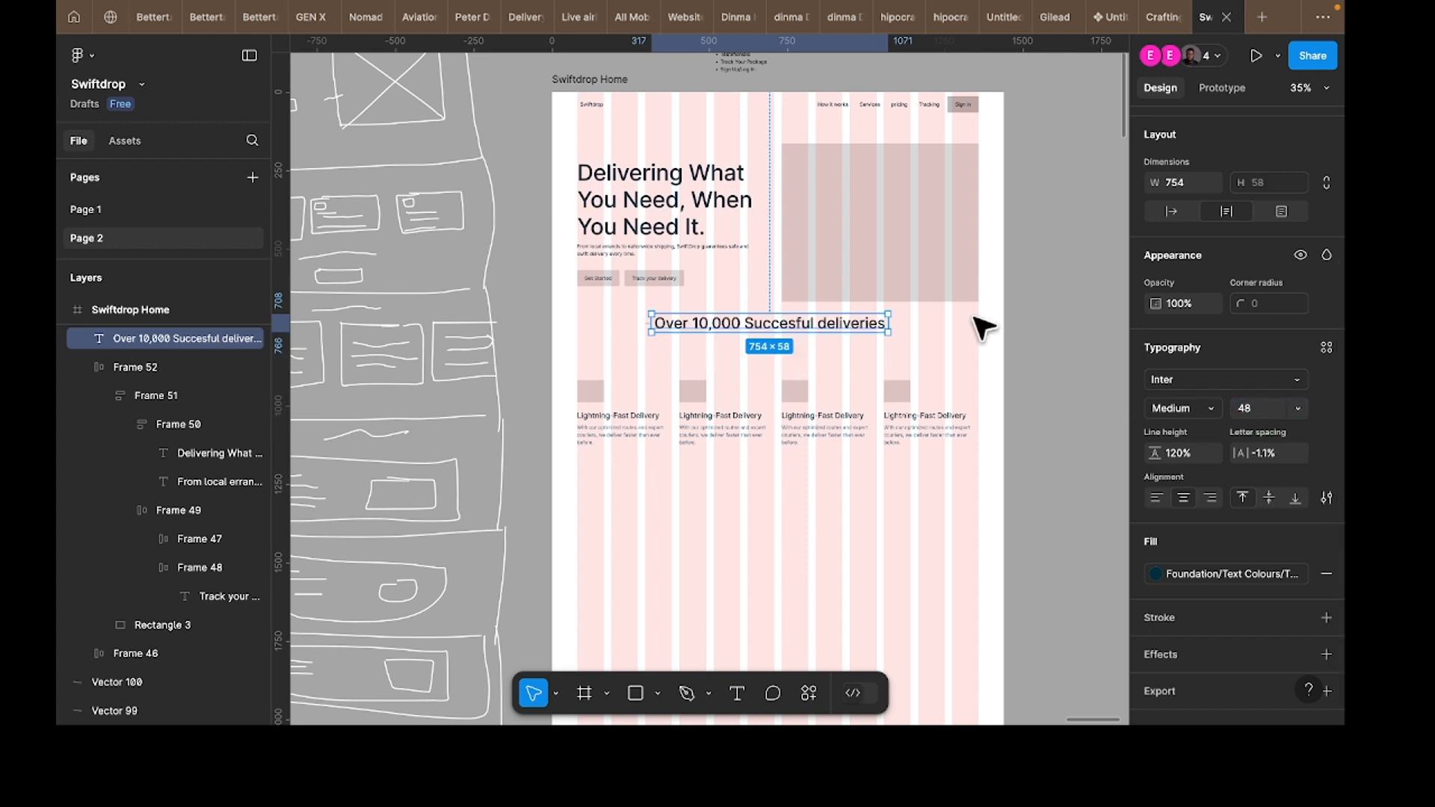
Step: Move the deliveries heading down to about X 326 and Y 754, and duplicate the third card's description to just beneath it
{"action": "left_click_drag", "start_coordinate": [859, 334], "coordinate": [862, 348]}
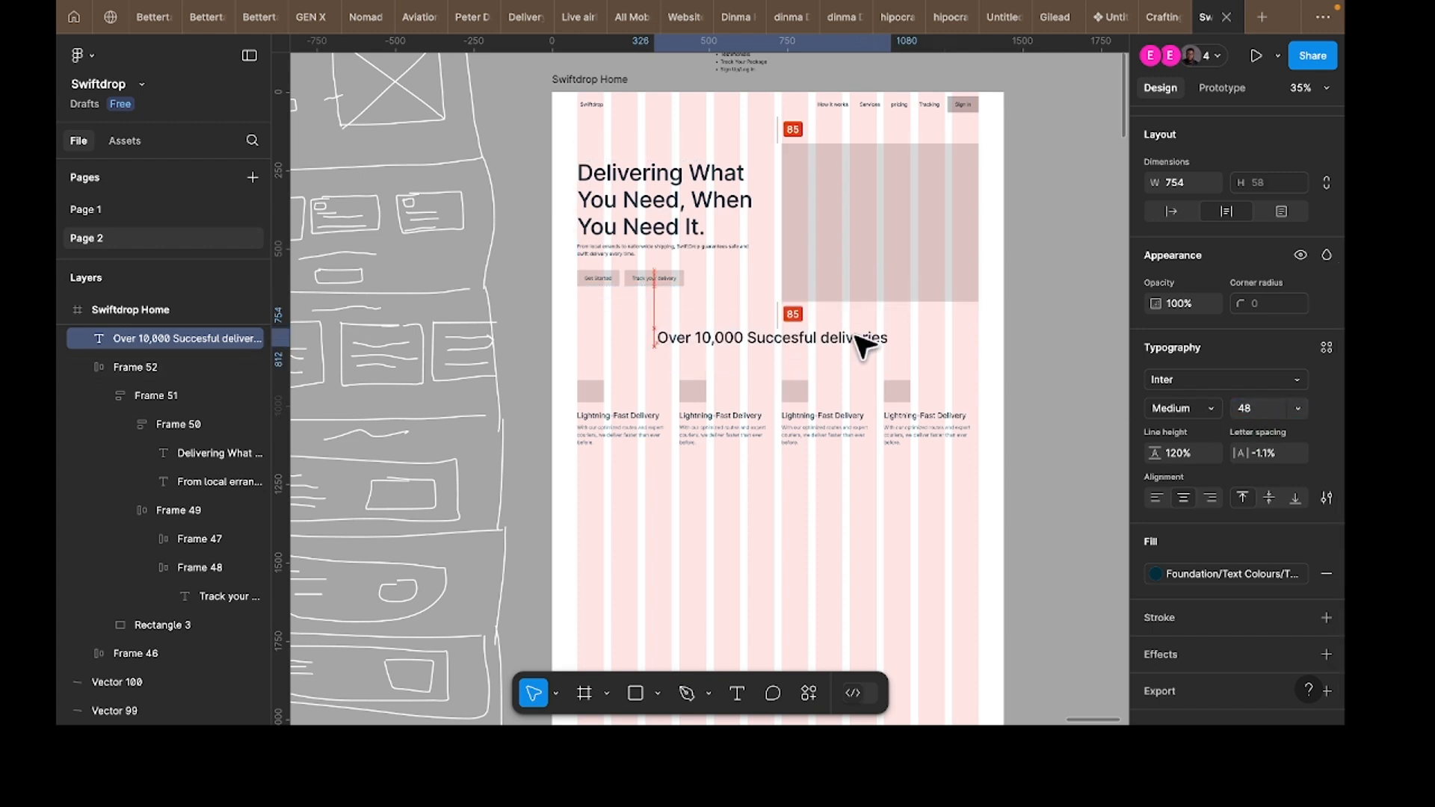
{"action": "left_click", "coordinate": [822, 432]}
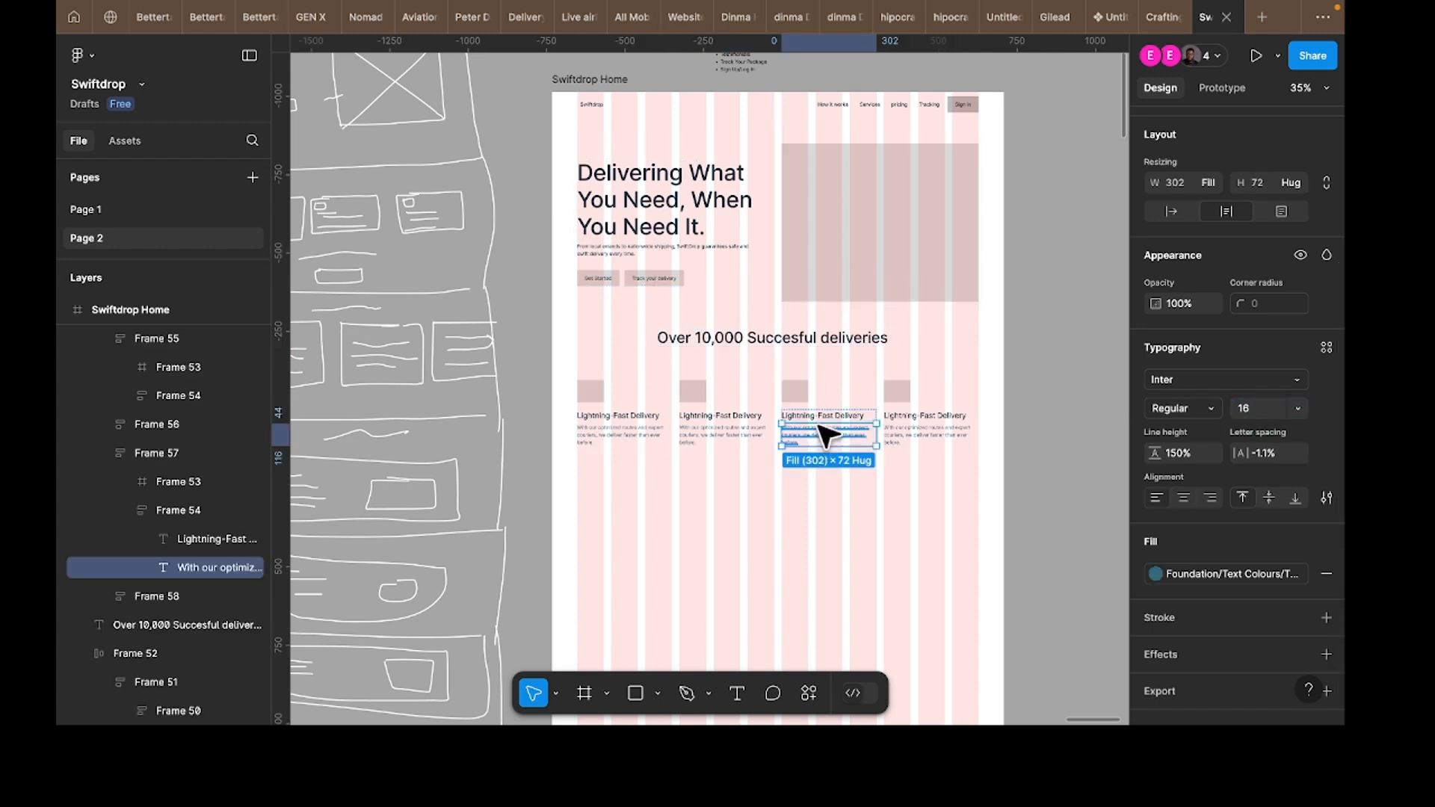
{"action": "left_click_drag", "start_coordinate": [826, 433], "coordinate": [782, 361]}
{"action": "scroll", "coordinate": [781, 361], "scroll_direction": "up", "scroll_amount": 1}
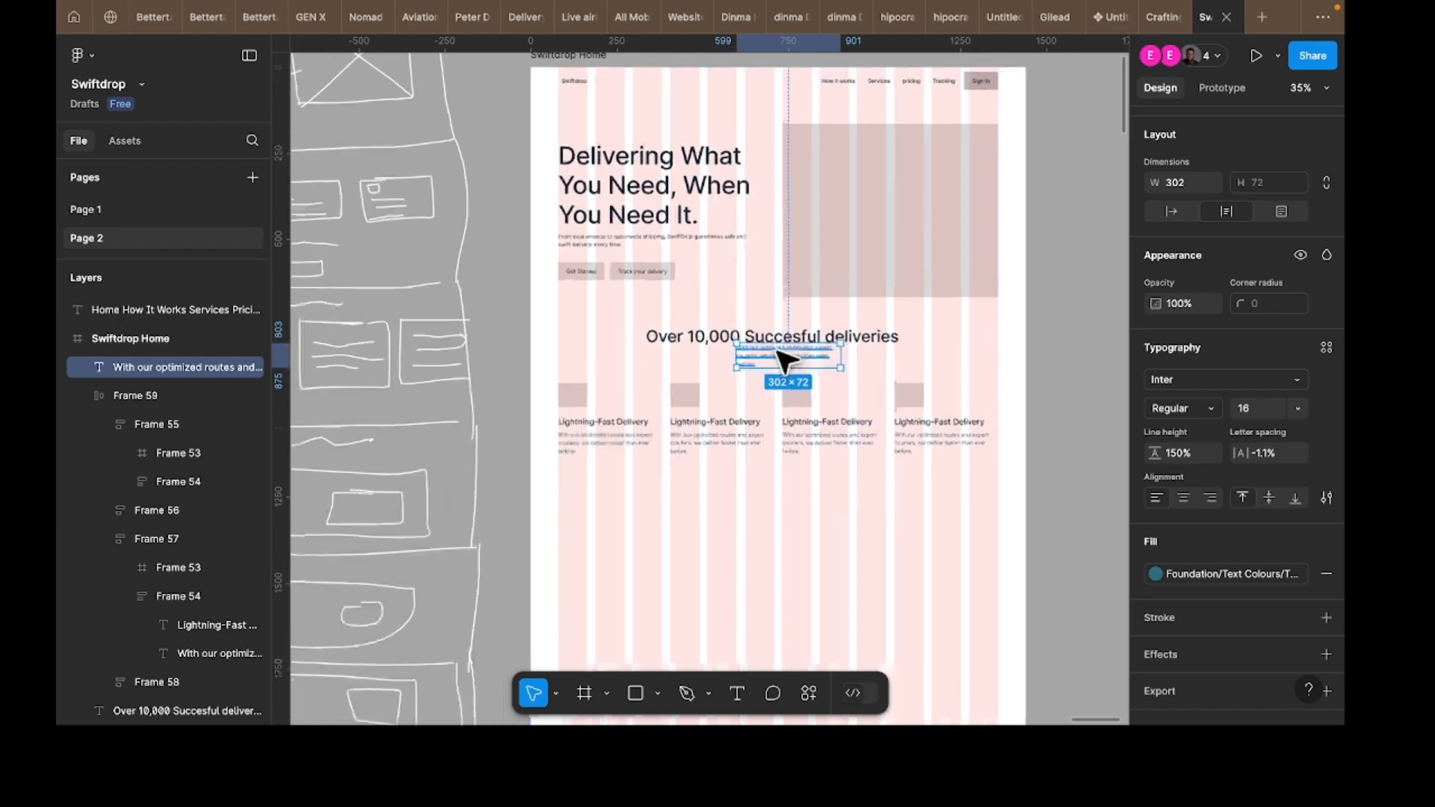
Step: Widen the copied description to about 336 with centred text and place it under the deliveries heading at about X 535 and Y 825
{"action": "scroll", "coordinate": [781, 361], "scroll_direction": "up", "scroll_amount": 5}
{"action": "left_click_drag", "start_coordinate": [1009, 366], "coordinate": [1047, 364]}
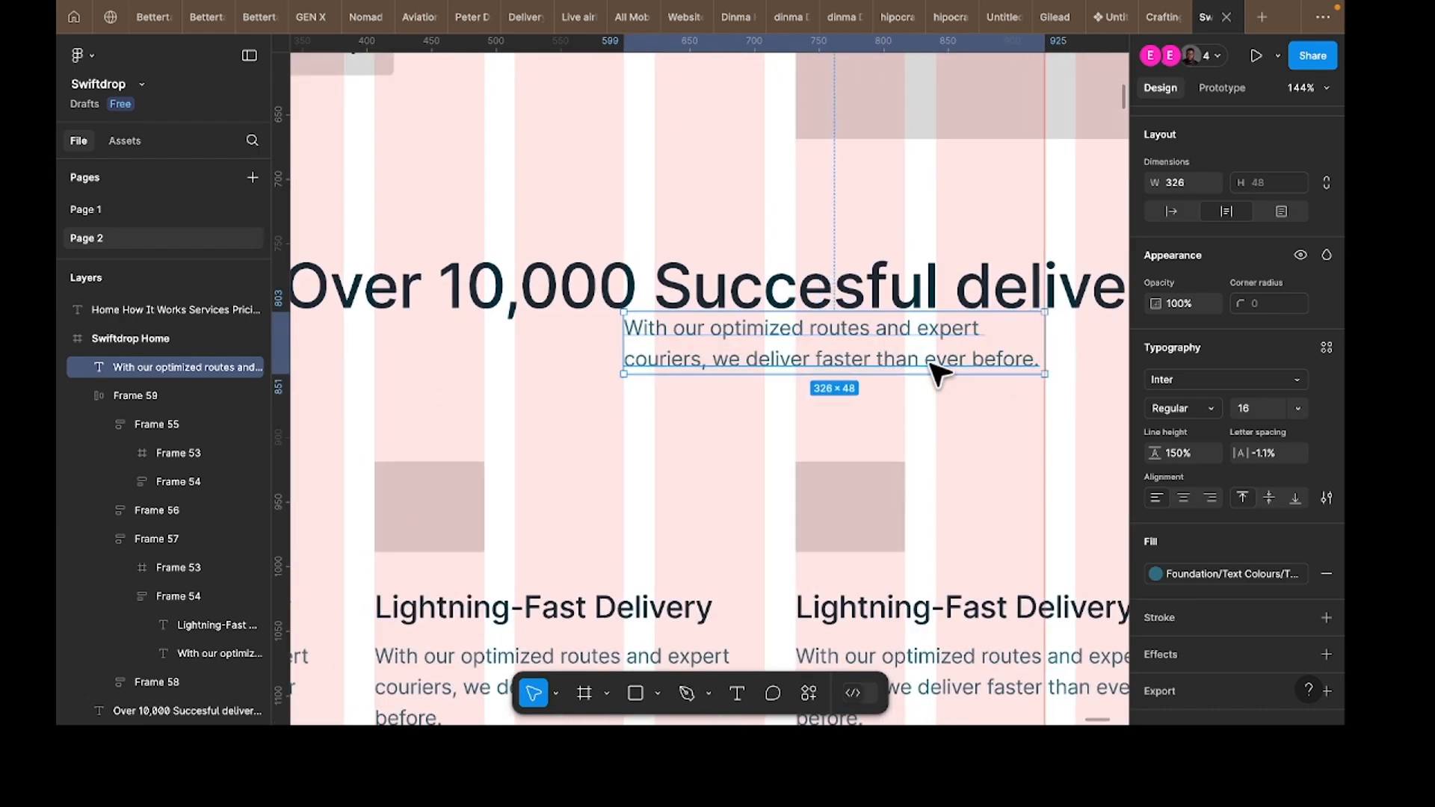
{"action": "scroll", "coordinate": [927, 370], "scroll_direction": "down", "scroll_amount": 5}
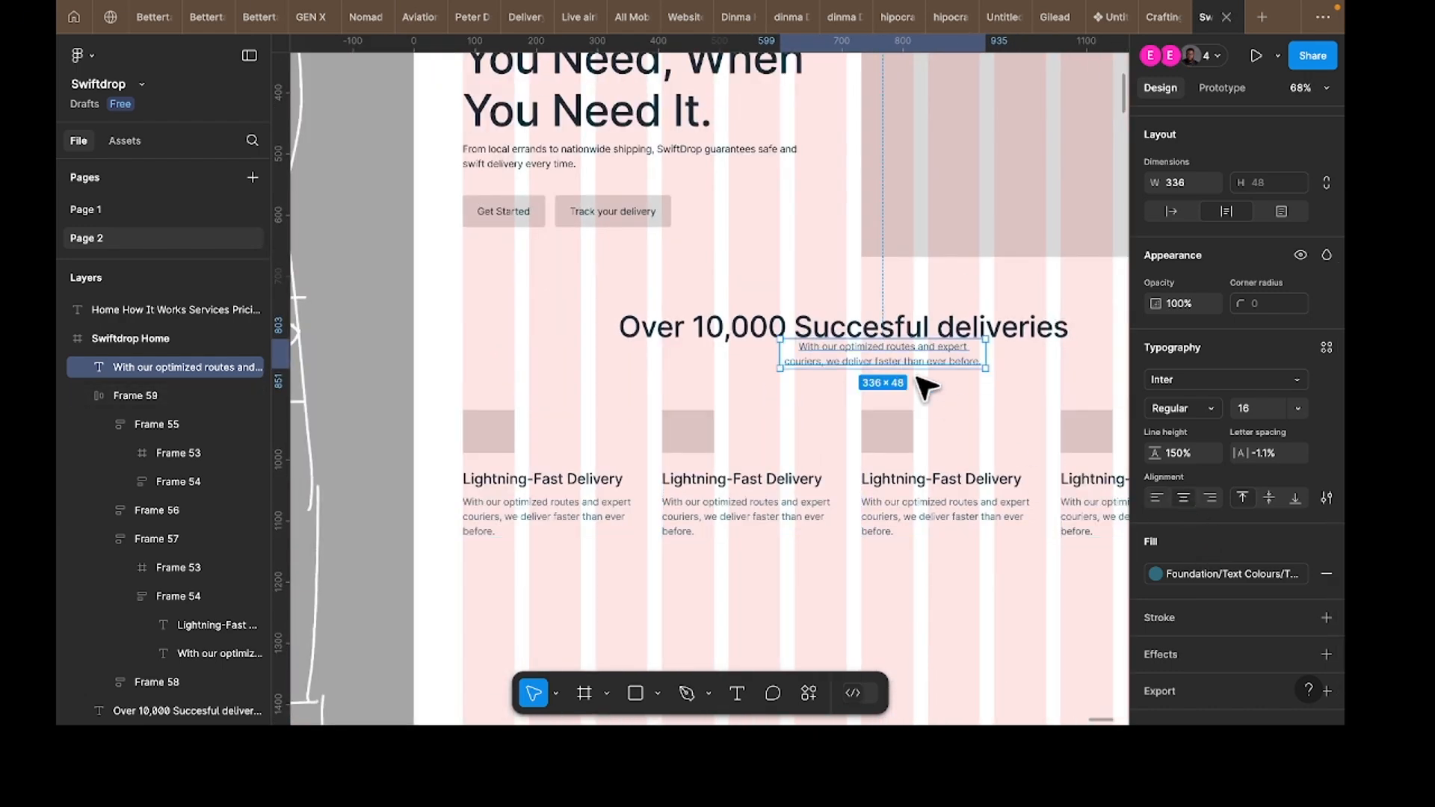
{"action": "left_click_drag", "start_coordinate": [880, 366], "coordinate": [864, 331]}
{"action": "left_click", "coordinate": [893, 377]}
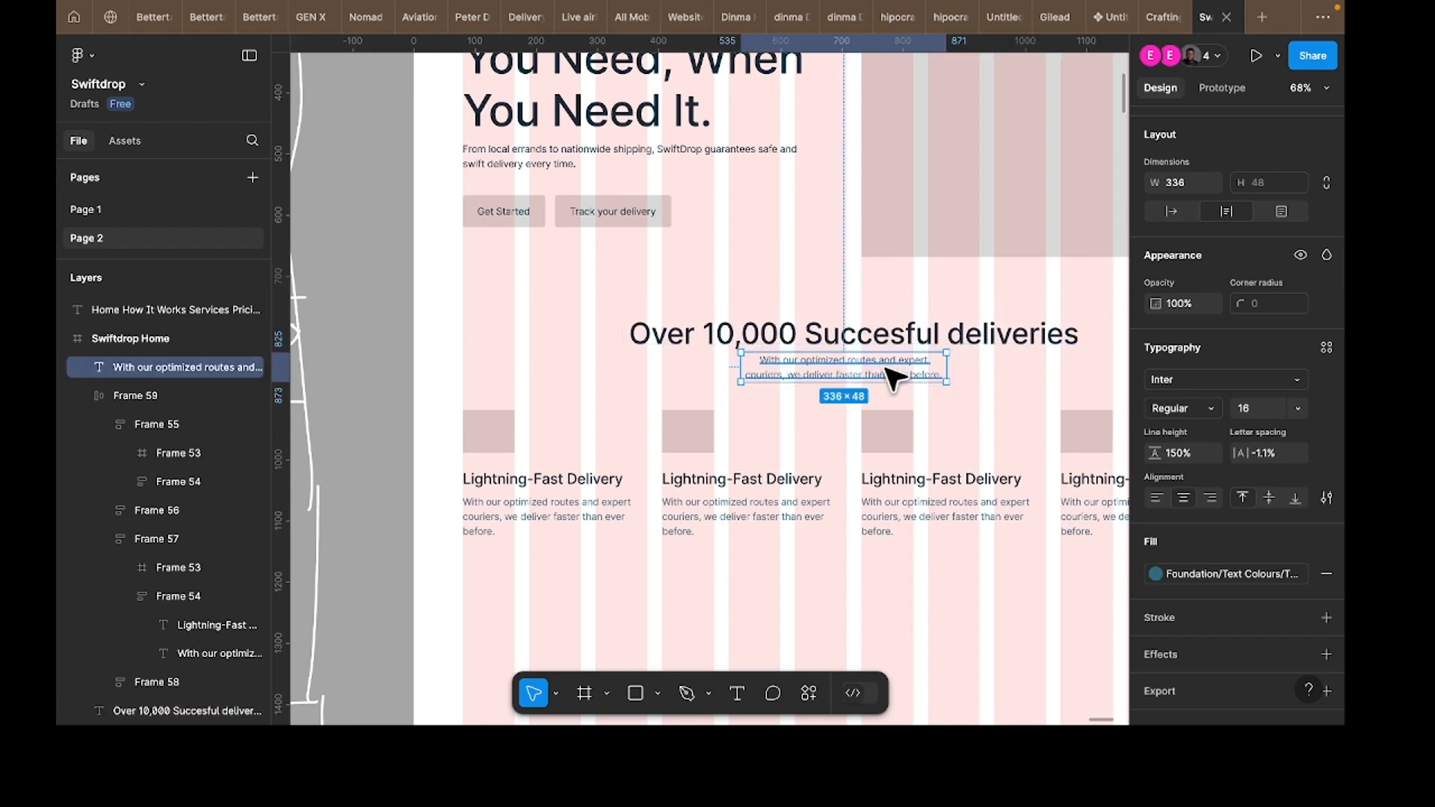
Step: Replace the copied description's text with "In 2023 alone, we have made tremendous impact by deliveries across 20 states."
{"action": "double_click", "coordinate": [888, 371]}
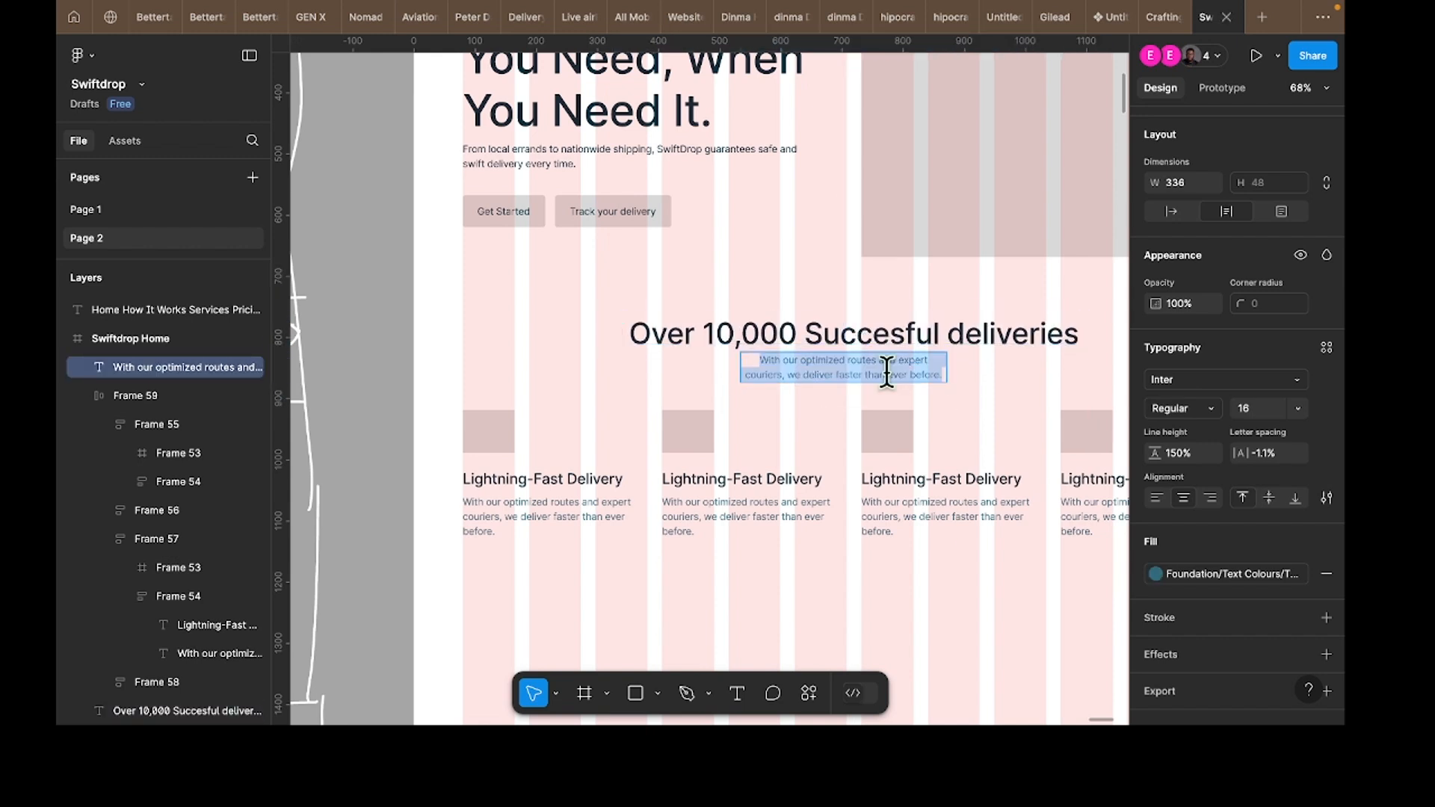
{"action": "type", "text": "In"}
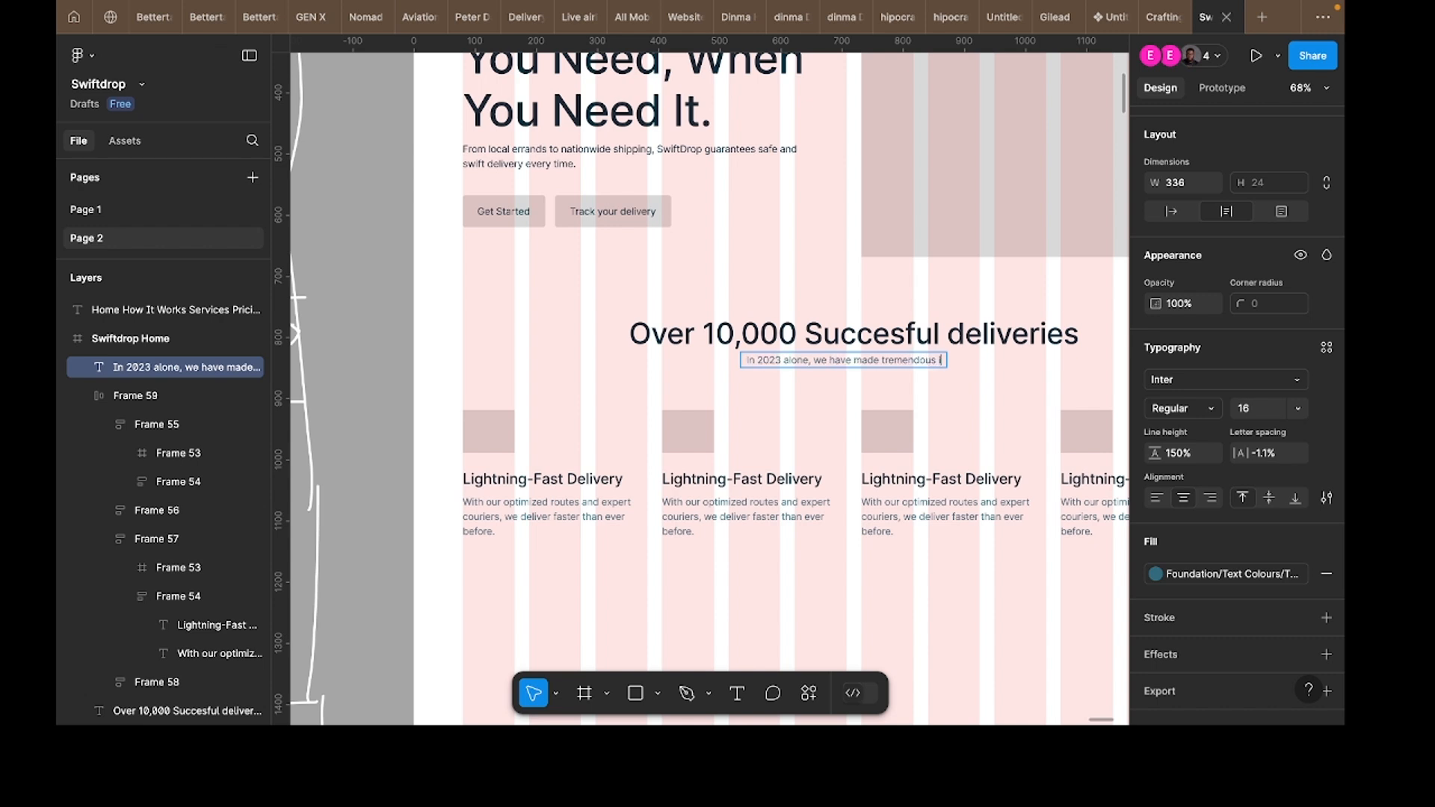
{"action": "type", "text": "mpact by deliveries accross"}
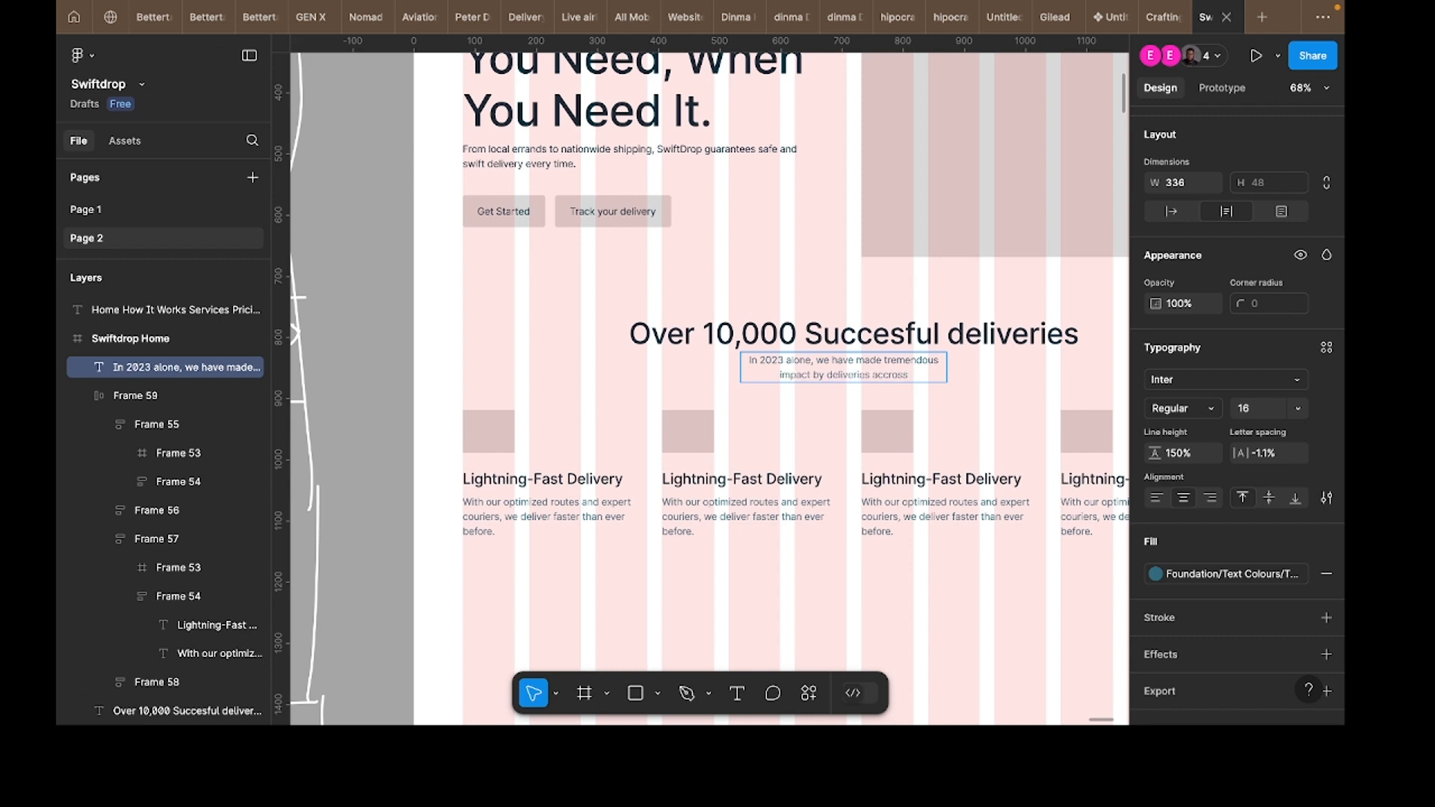
{"action": "type", "text": "tes."}
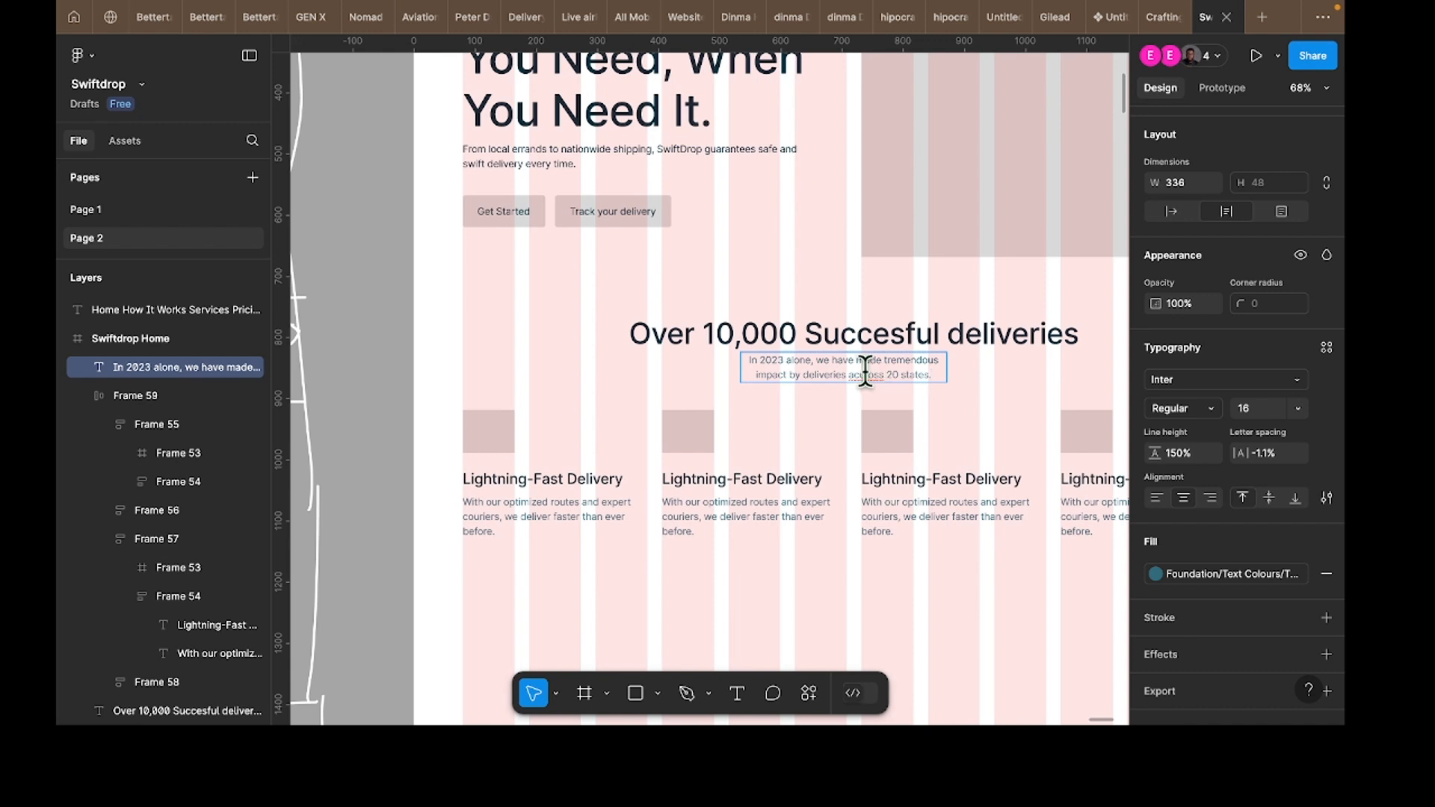
{"action": "key", "text": "Escape"}
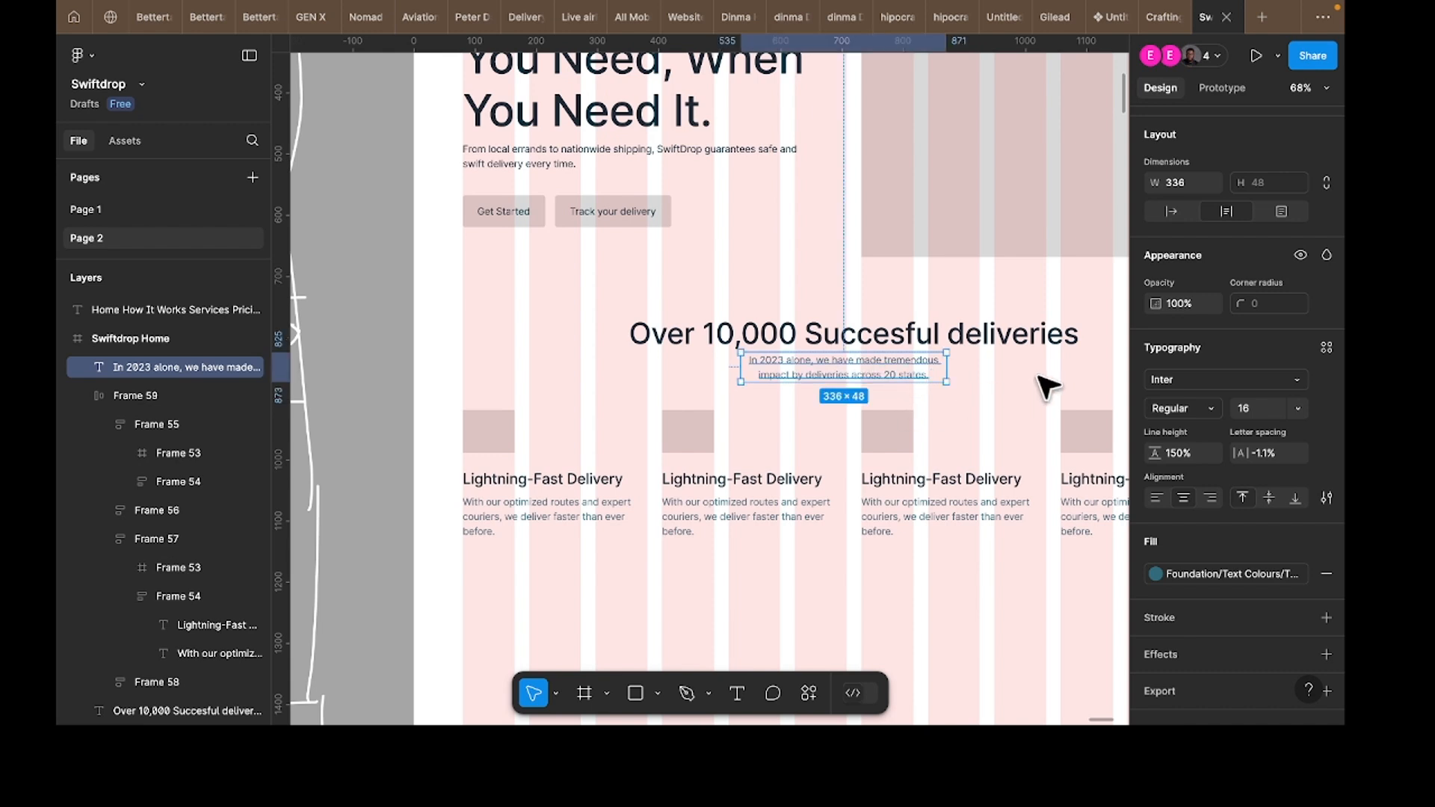
Step: Combine the deliveries heading and its description into a vertical auto layout frame
{"action": "left_click", "coordinate": [1011, 348], "text": "shift"}
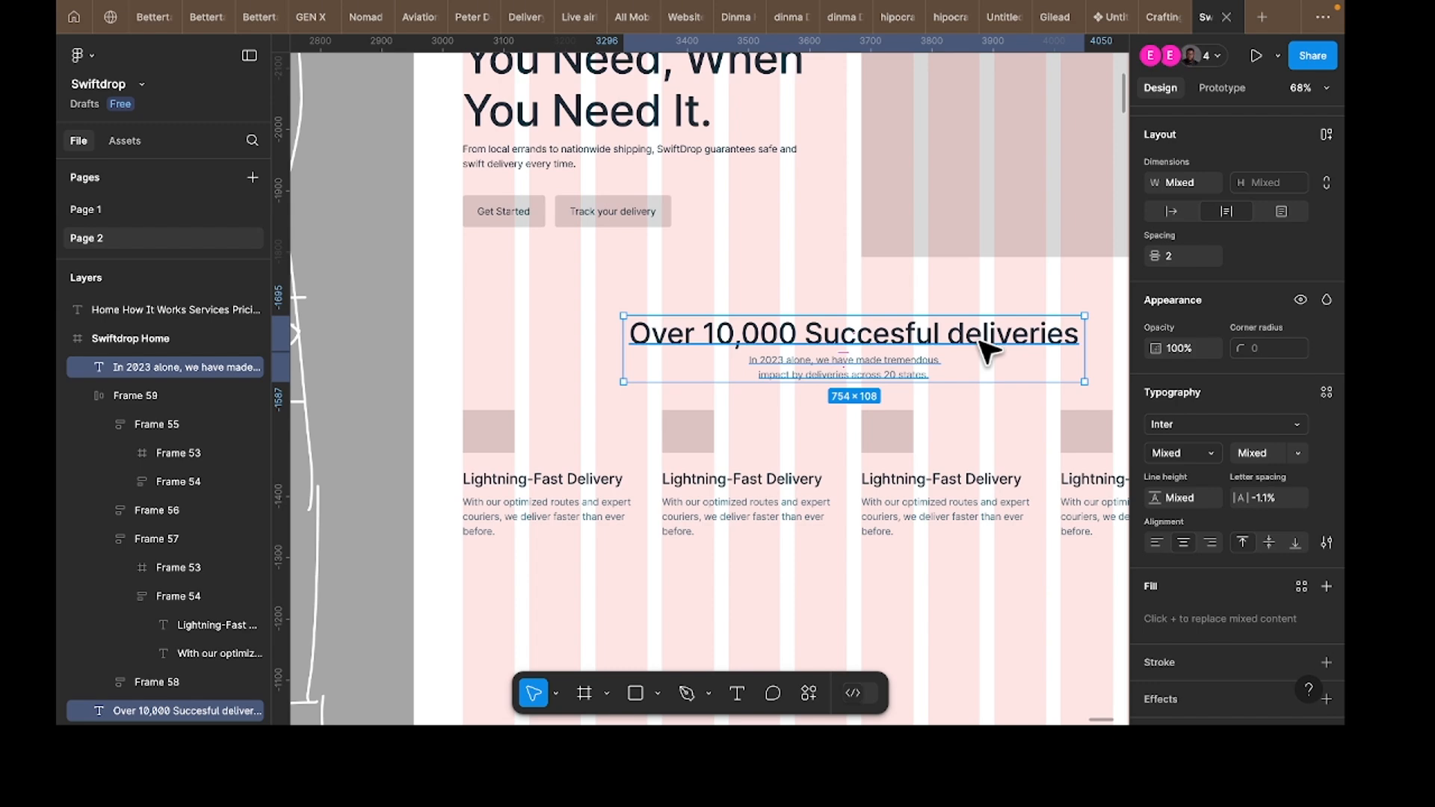
{"action": "key", "text": "shift+a"}
{"action": "scroll", "coordinate": [988, 393], "scroll_direction": "right", "scroll_amount": 3}
{"action": "scroll", "coordinate": [988, 392], "scroll_direction": "up", "scroll_amount": 1}
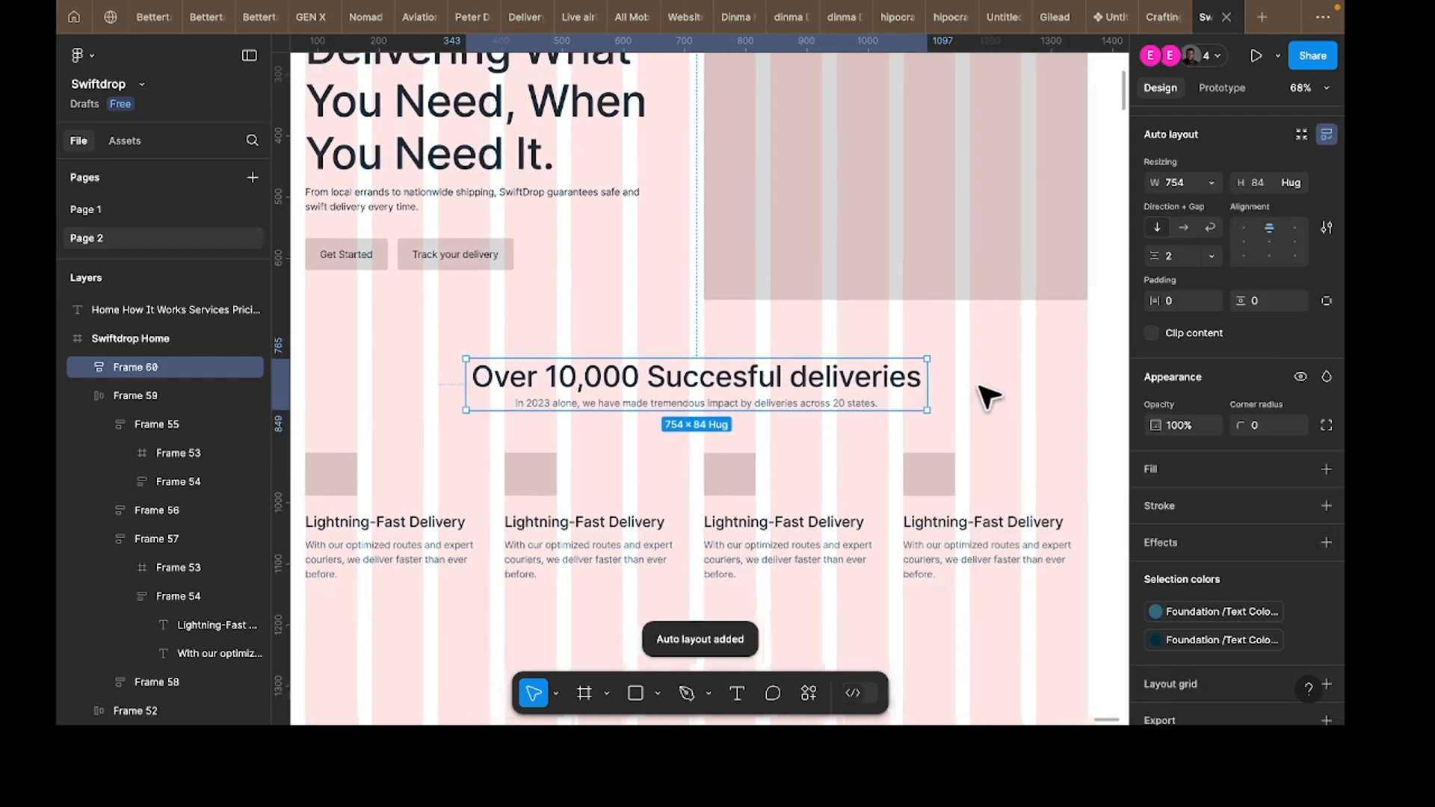
Step: Combine the heading group and the card row into one auto layout section with a vertical gap of 48
{"action": "scroll", "coordinate": [859, 411], "scroll_direction": "down", "scroll_amount": 1}
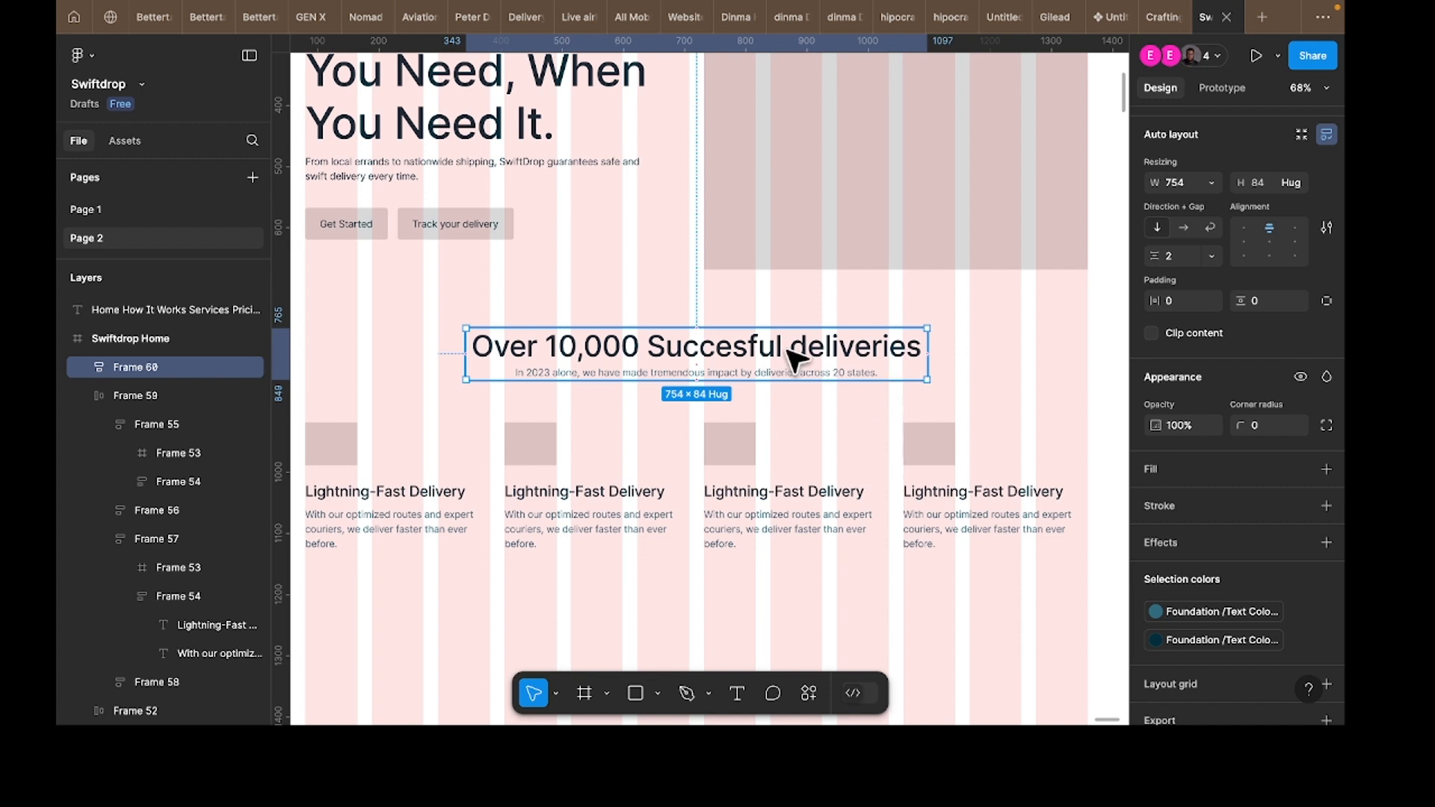
{"action": "left_click", "coordinate": [810, 480], "text": "shift"}
{"action": "key", "text": "shift+a"}
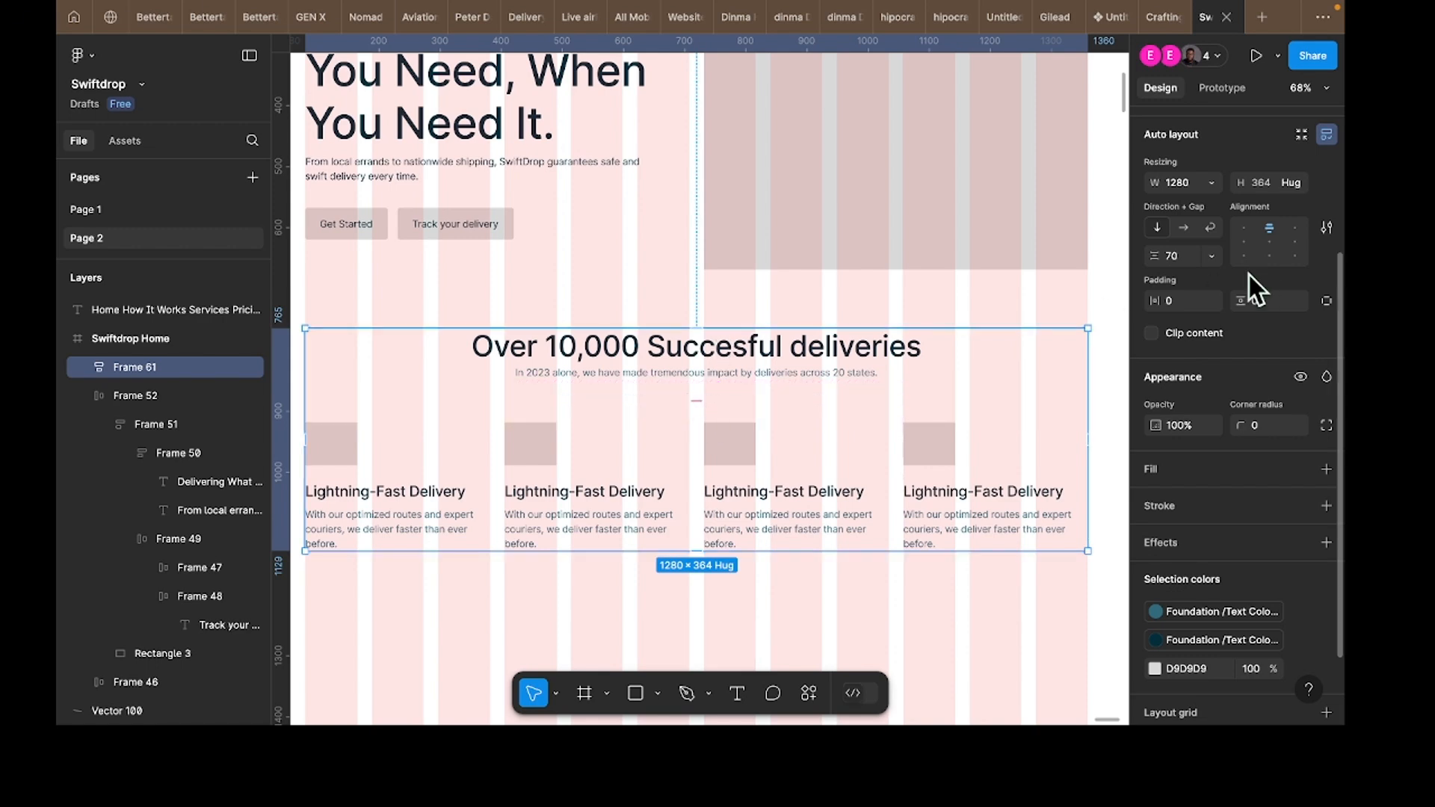
{"action": "left_click", "coordinate": [1176, 259]}
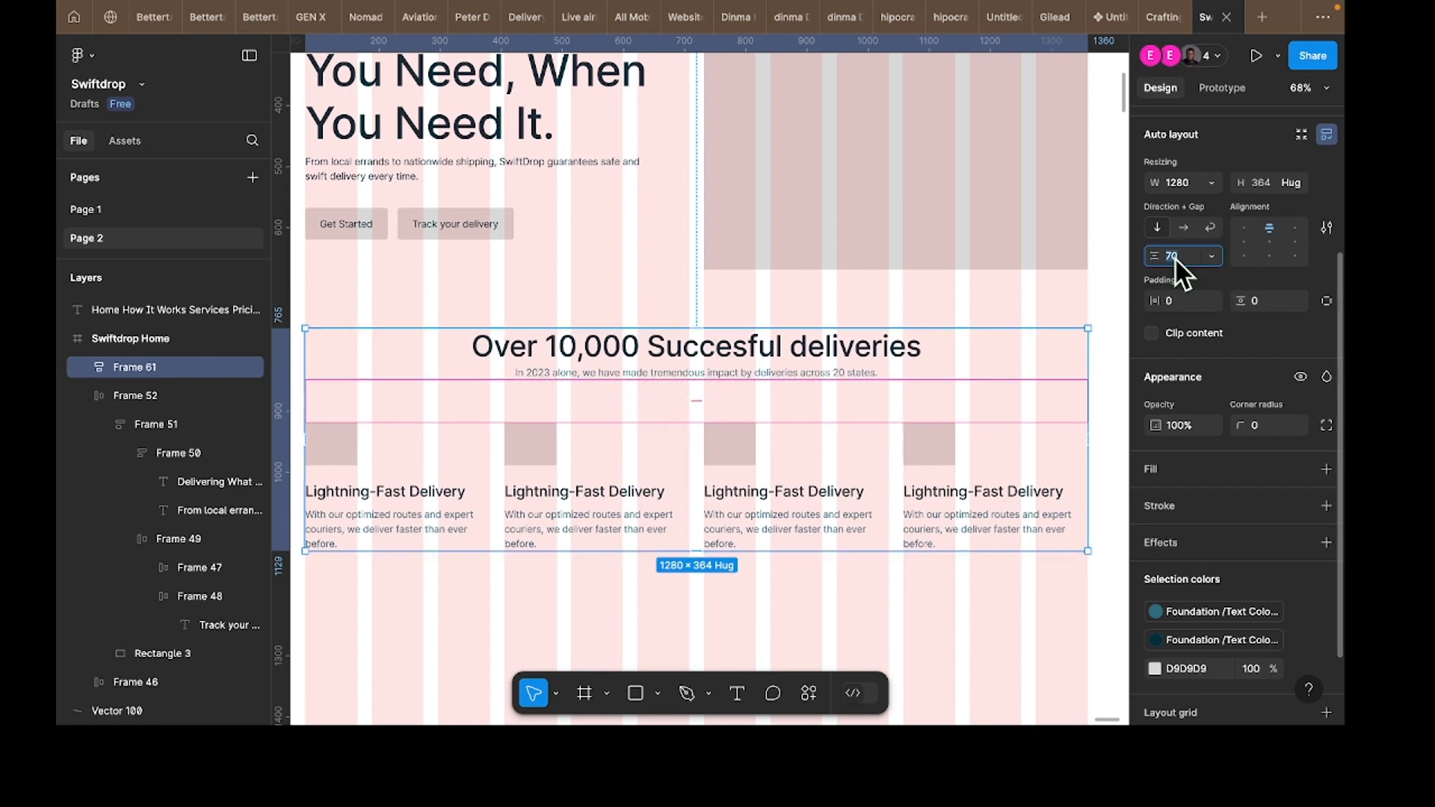
{"action": "type", "text": "48"}
{"action": "key", "text": "Return"}
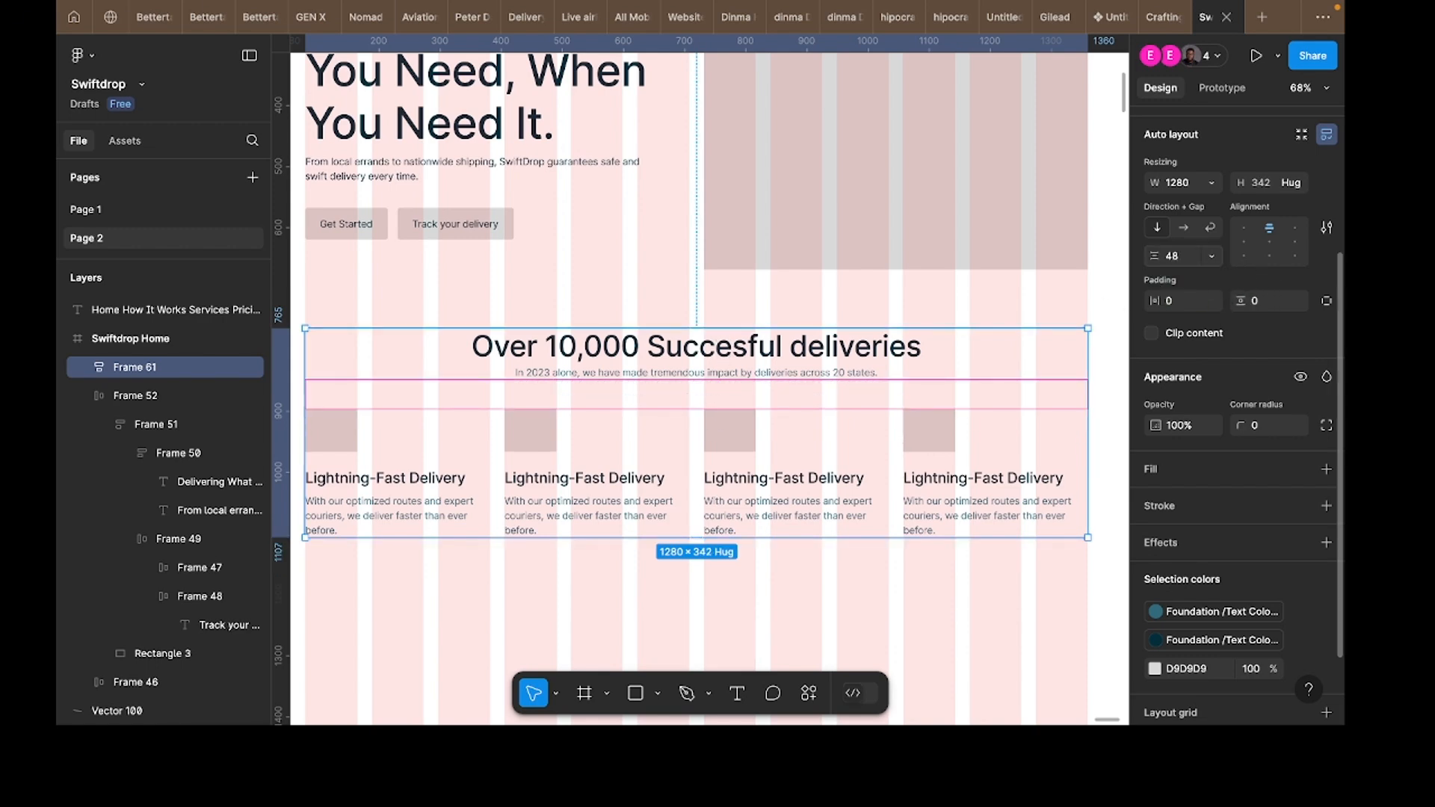
Step: Narrow the deliveries heading's text box to about 480 so its text wraps onto two lines
{"action": "left_click", "coordinate": [723, 357], "text": "super"}
{"action": "left_click_drag", "start_coordinate": [926, 349], "coordinate": [842, 356]}
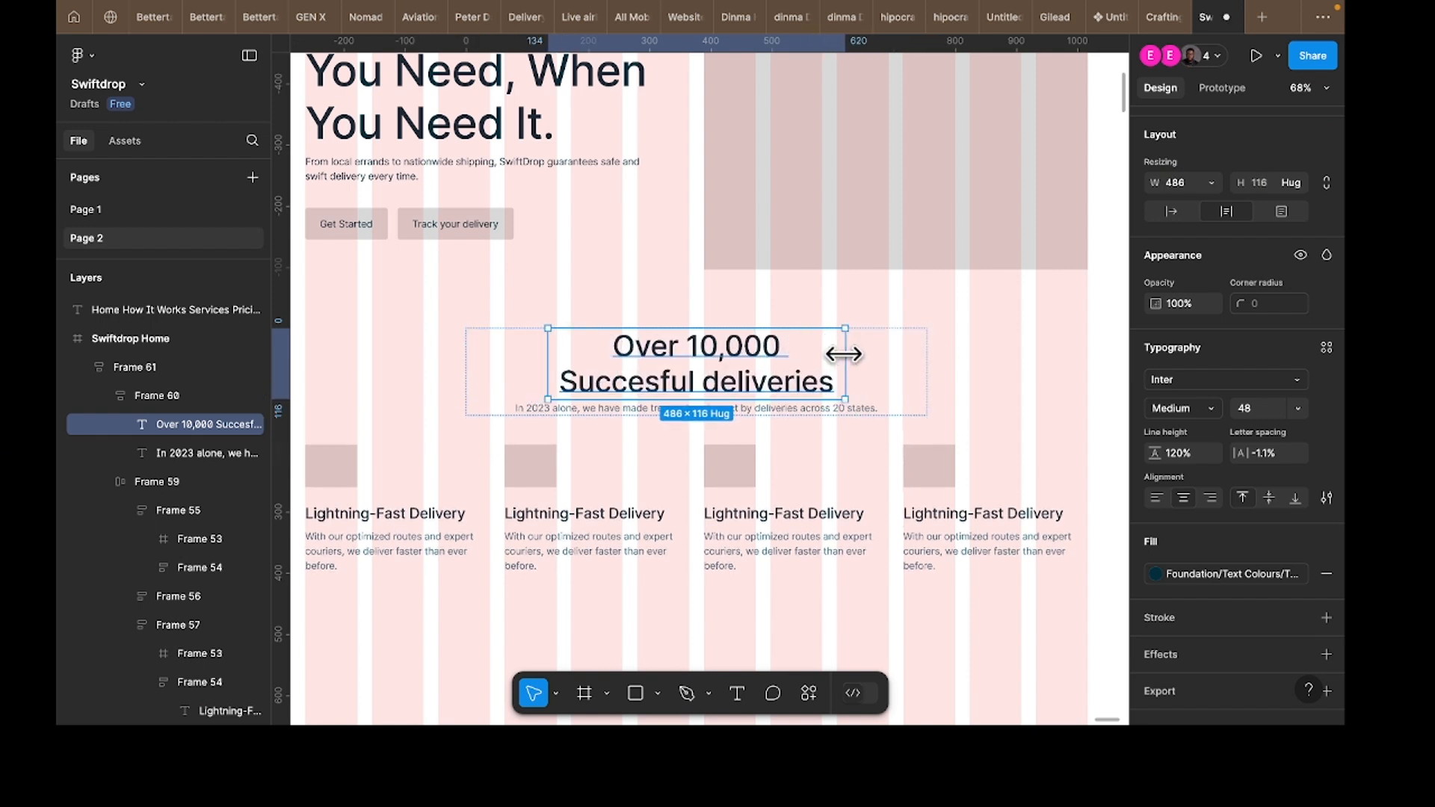
{"action": "left_click", "coordinate": [867, 411]}
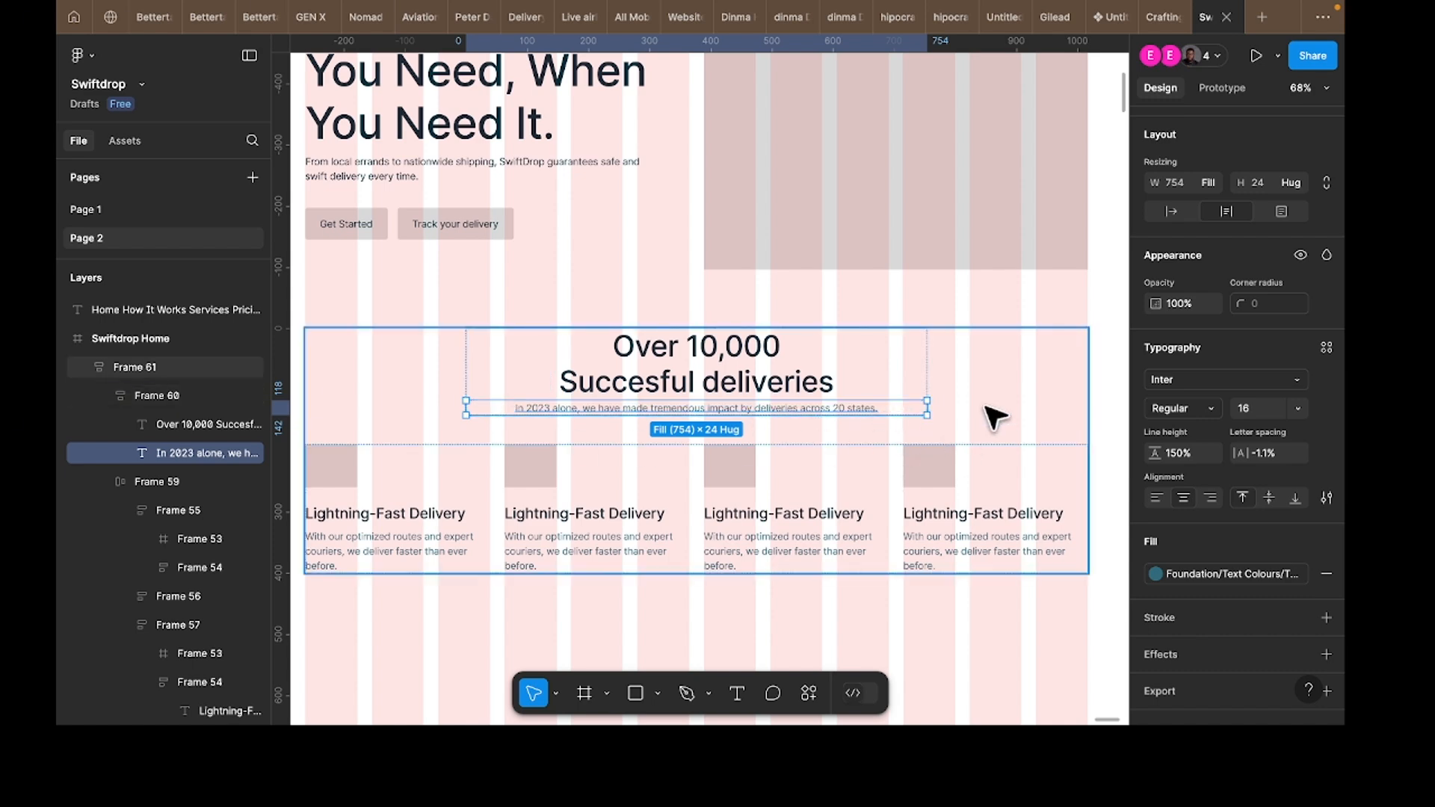
Step: Nudge the whole deliveries section down until it sits 100 below the hero section
{"action": "left_click", "coordinate": [964, 426]}
{"action": "scroll", "coordinate": [782, 462], "scroll_direction": "down", "scroll_amount": 2}
{"action": "scroll", "coordinate": [789, 468], "scroll_direction": "down", "scroll_amount": 3, "text": "ctrl"}
{"action": "scroll", "coordinate": [780, 456], "scroll_direction": "down", "scroll_amount": 1, "text": "ctrl"}
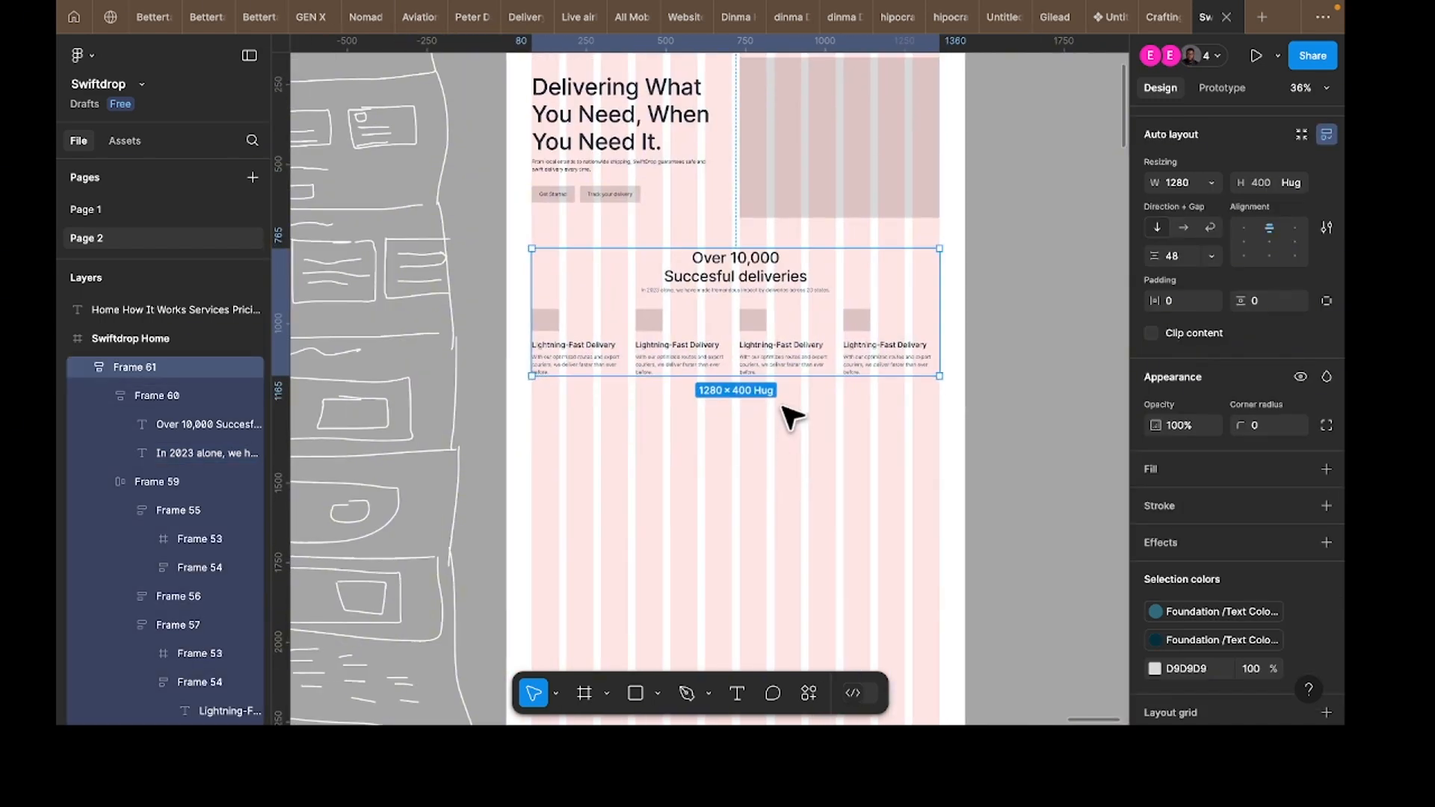
{"action": "scroll", "coordinate": [785, 406], "scroll_direction": "left", "scroll_amount": 1}
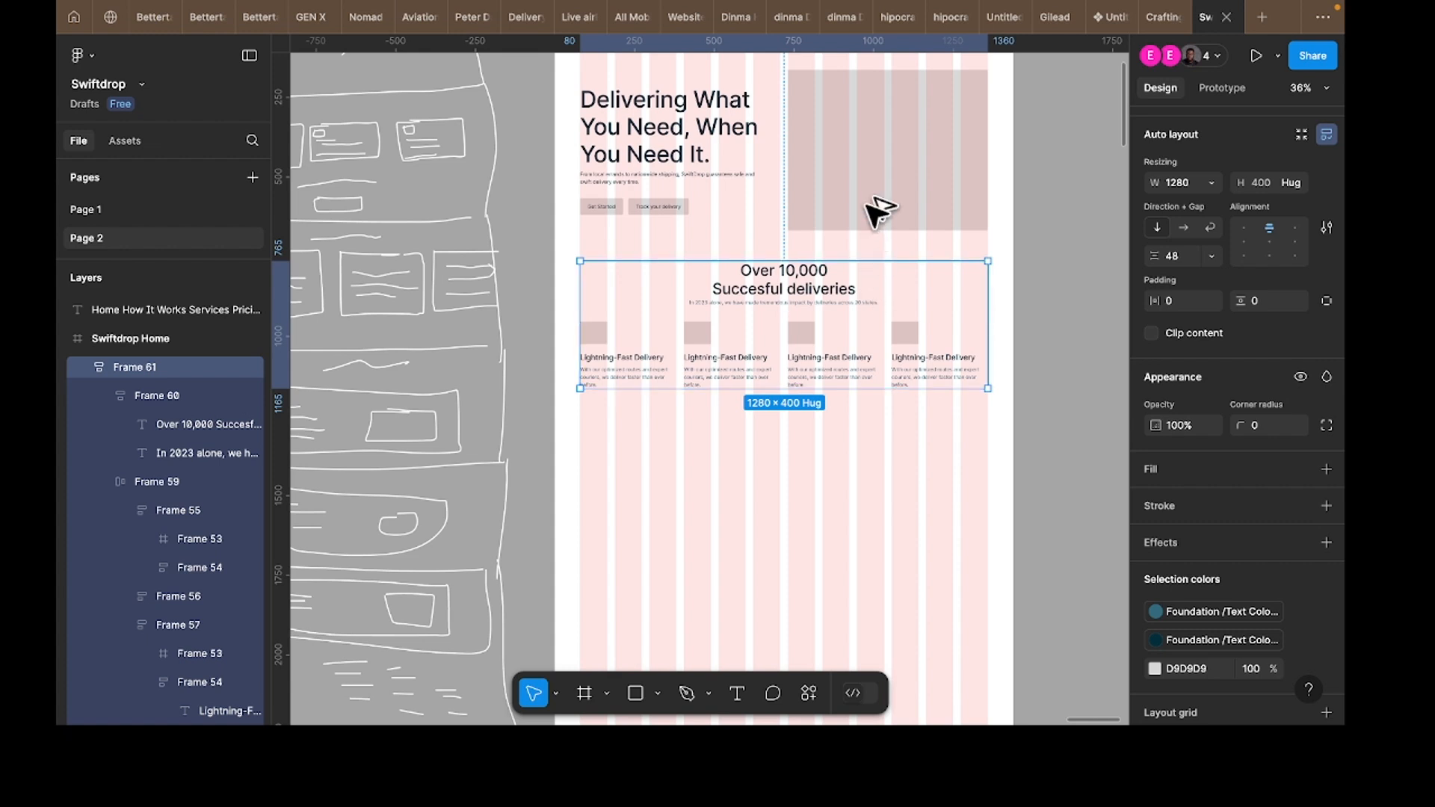
{"action": "key", "text": "alt"}
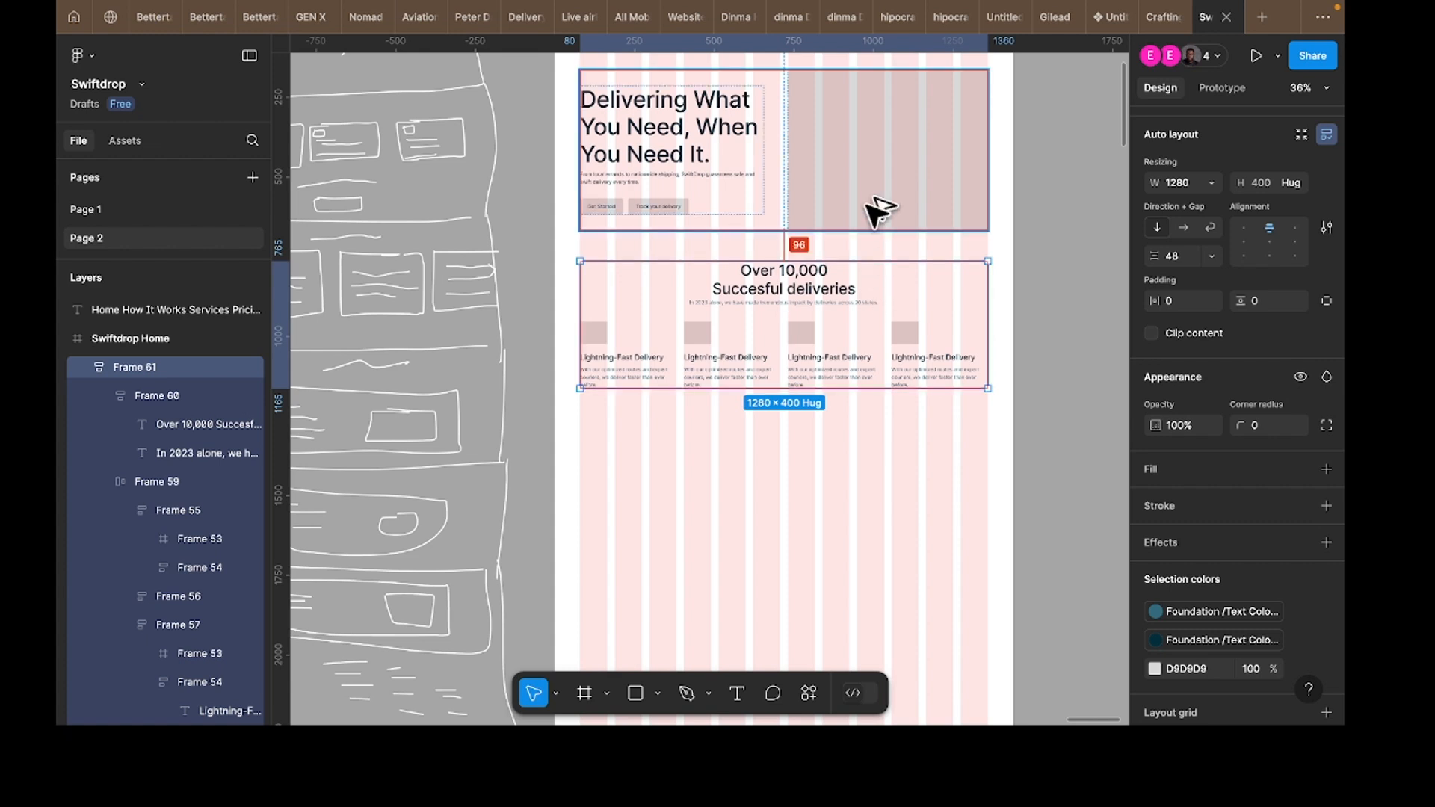
{"action": "key", "text": "Down"}
{"action": "key", "text": "Down"}
{"action": "key", "text": "Down"}
{"action": "key", "text": "Down"}
{"action": "key", "text": "Down"}
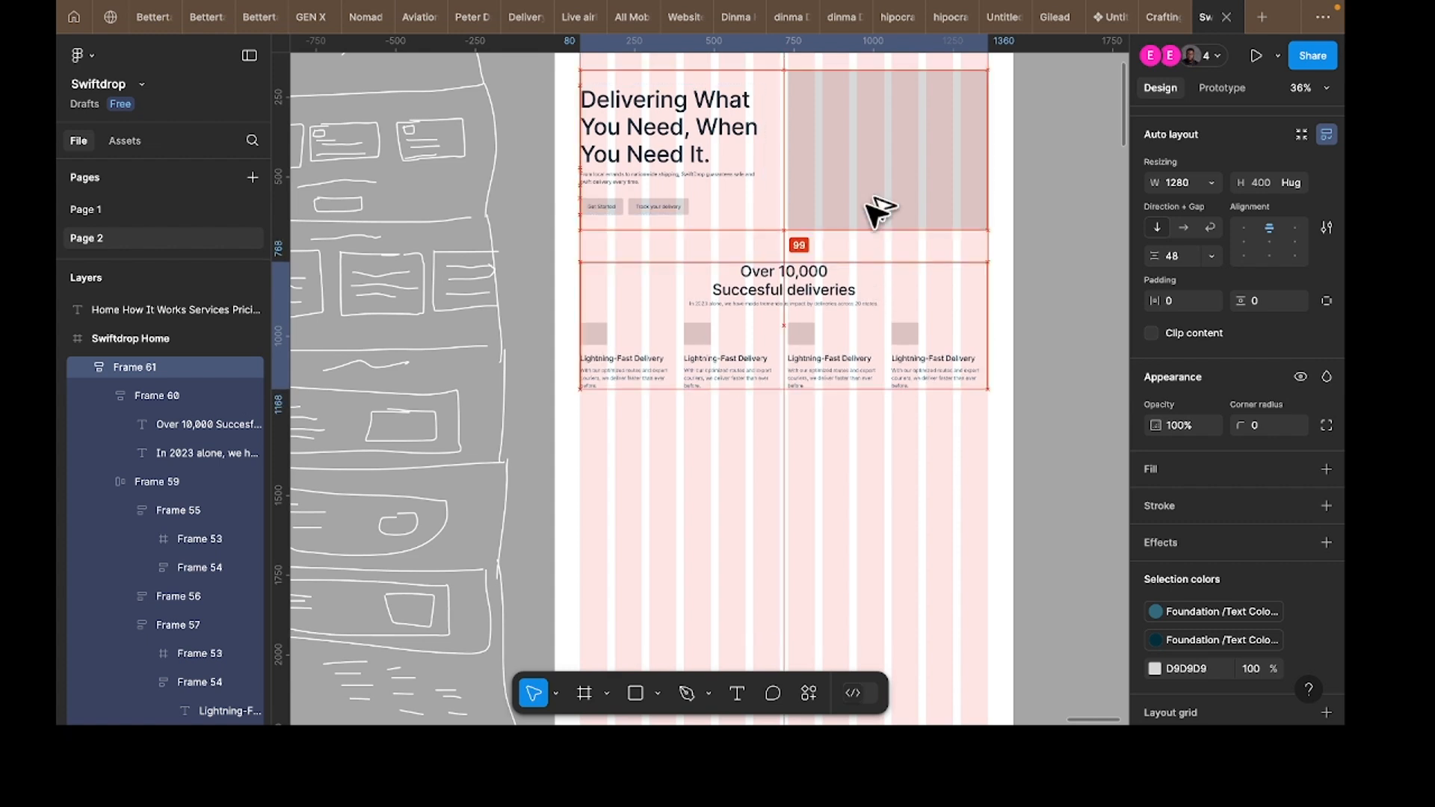
{"action": "key", "text": "Up"}
{"action": "key", "text": "alt"}
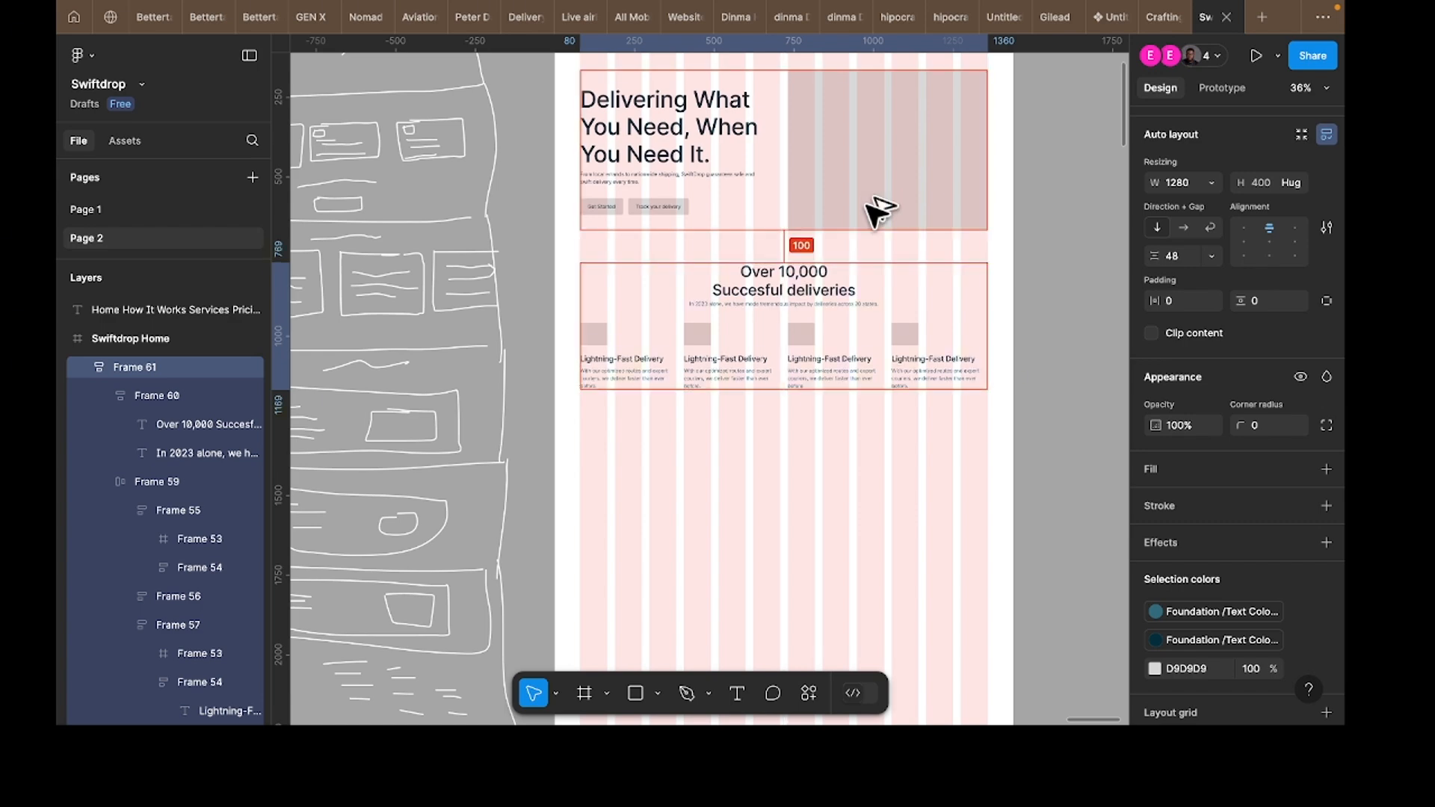
Step: Examine the hand-drawn wireframe for the elements planned beneath the card row
{"action": "scroll", "coordinate": [867, 218], "scroll_direction": "down", "scroll_amount": 1}
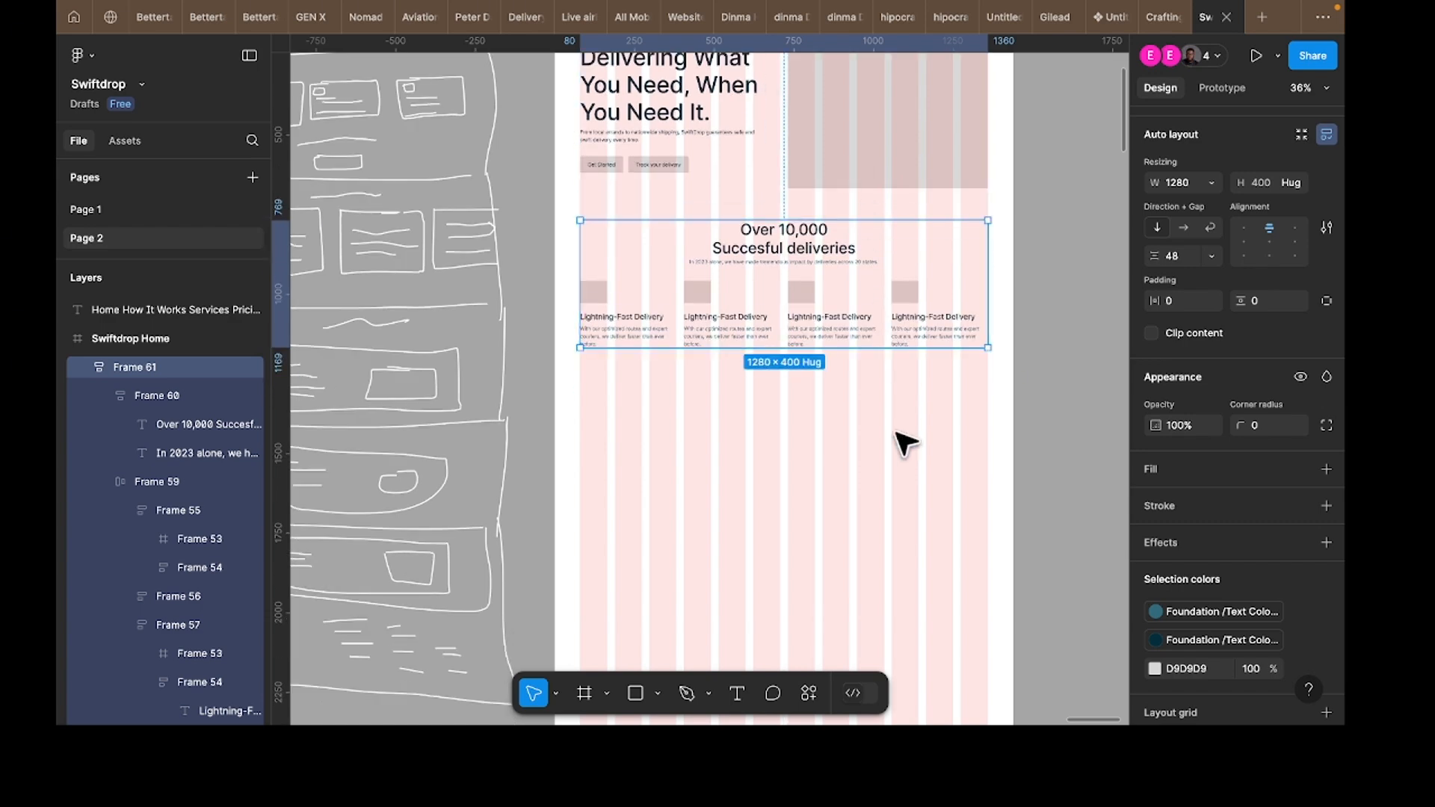
{"action": "scroll", "coordinate": [903, 441], "scroll_direction": "left", "scroll_amount": 5}
{"action": "scroll", "coordinate": [692, 313], "scroll_direction": "left", "scroll_amount": 4}
{"action": "scroll", "coordinate": [691, 312], "scroll_direction": "up", "scroll_amount": 2}
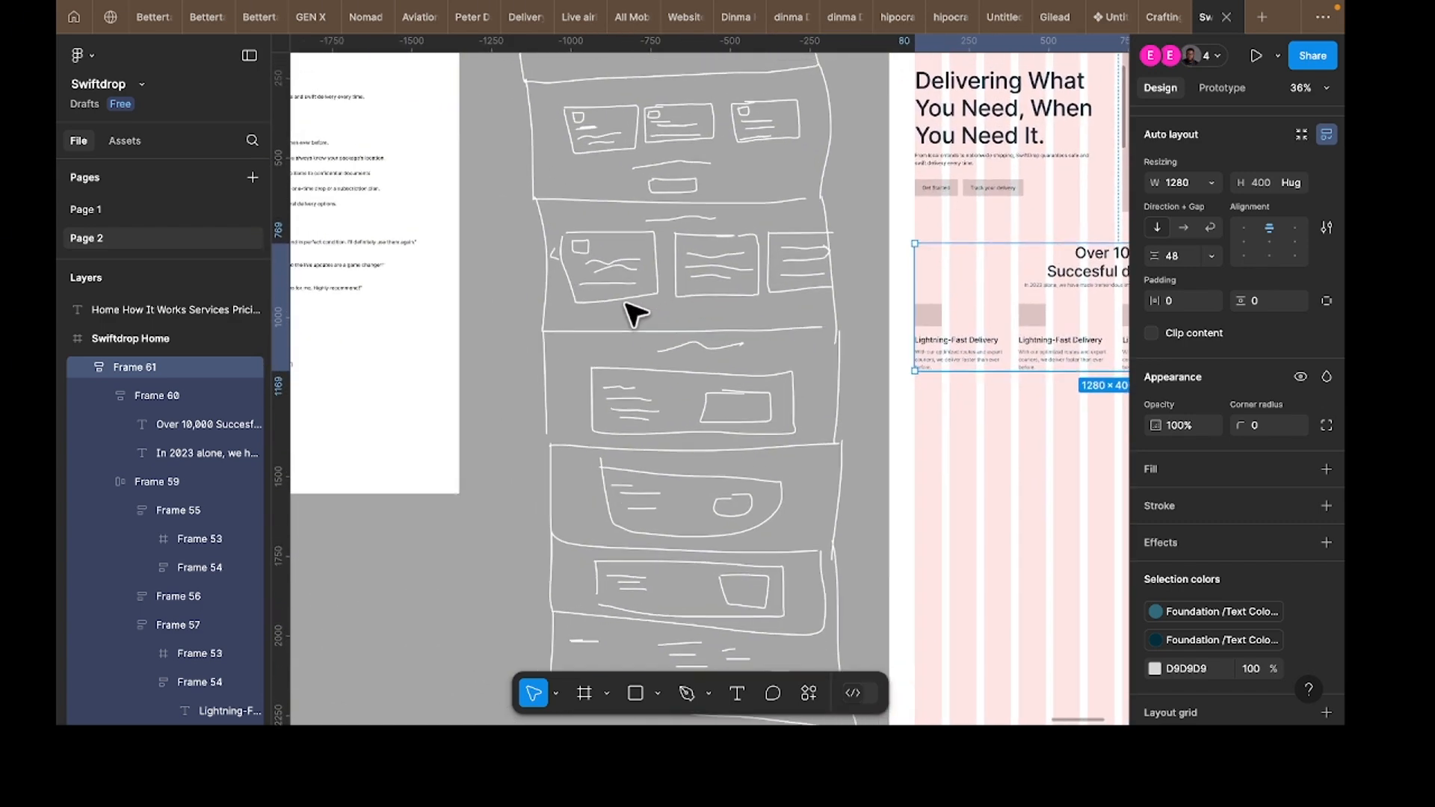
{"action": "scroll", "coordinate": [710, 213], "scroll_direction": "right", "scroll_amount": 2}
{"action": "scroll", "coordinate": [710, 213], "scroll_direction": "up", "scroll_amount": 1}
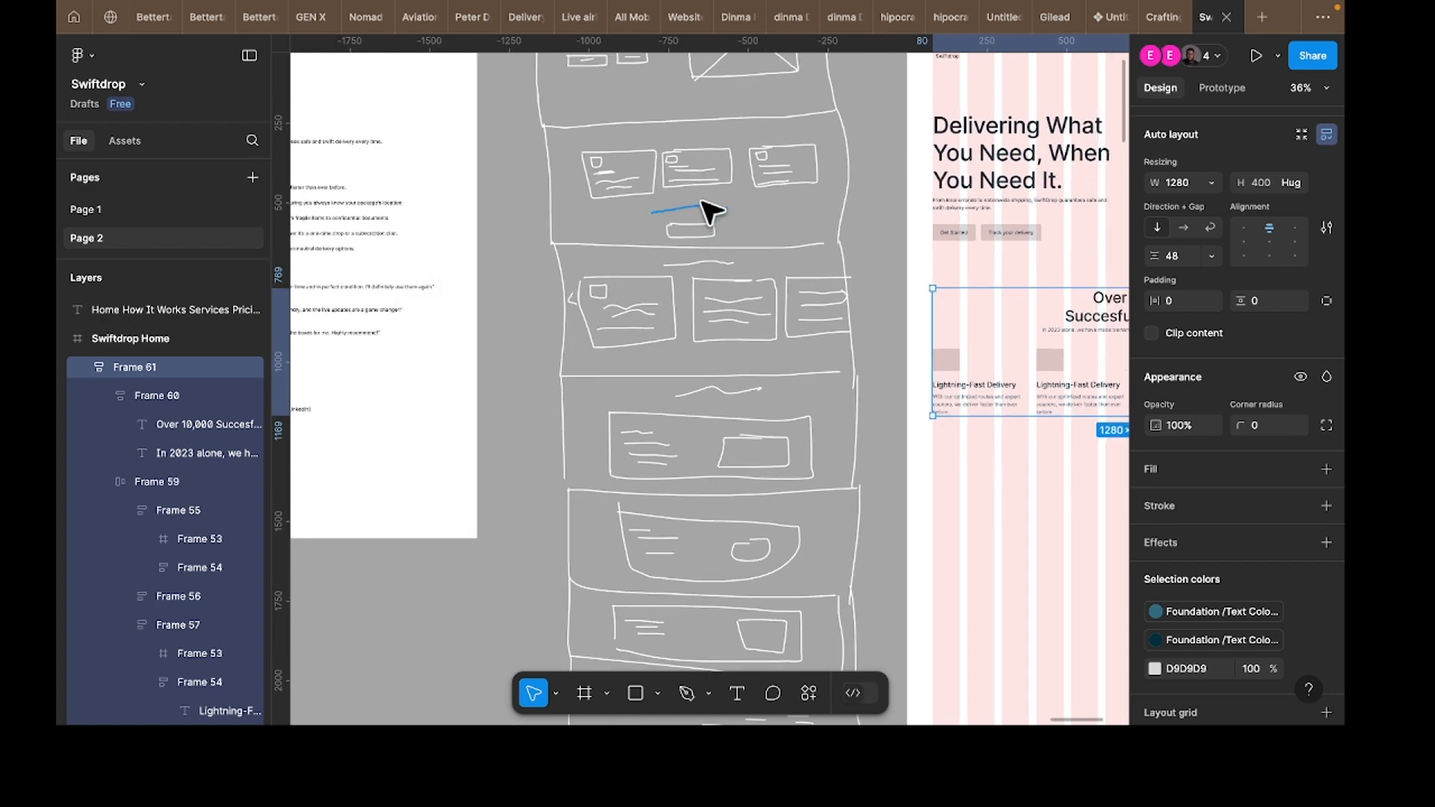
{"action": "scroll", "coordinate": [859, 375], "scroll_direction": "right", "scroll_amount": 10}
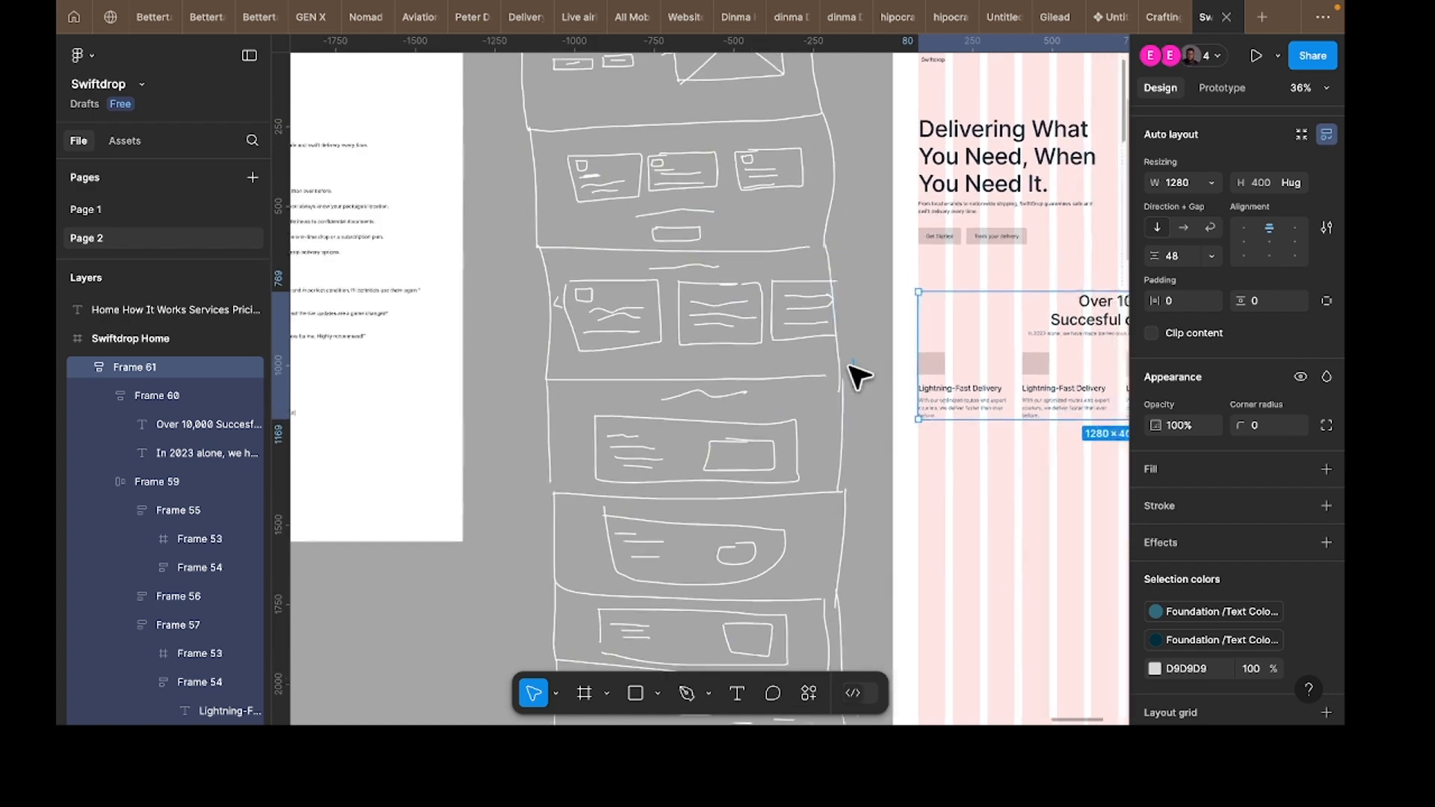
{"action": "scroll", "coordinate": [875, 407], "scroll_direction": "down", "scroll_amount": 1}
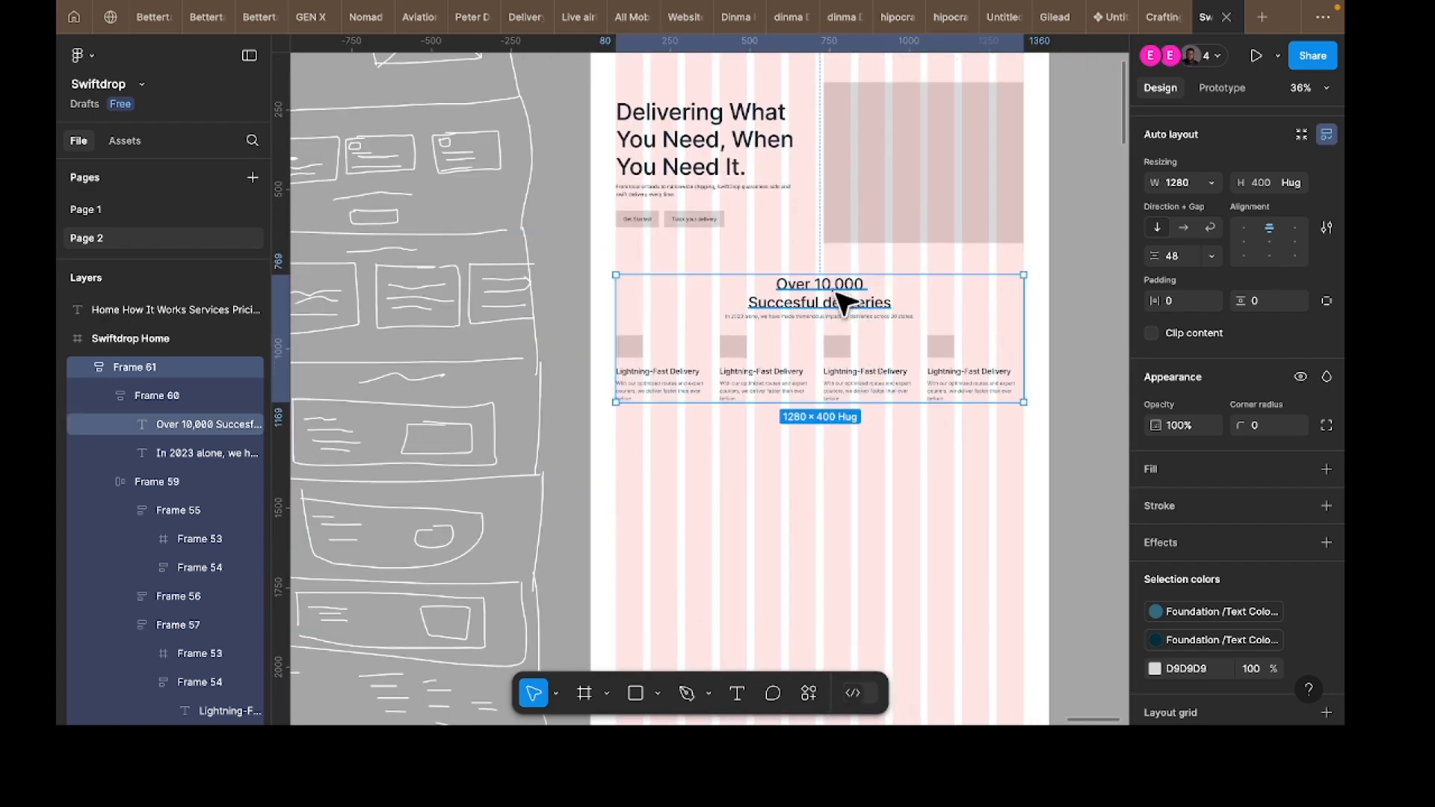
Step: Duplicate the deliveries heading into the empty space below the card row and change its text to "We are here to meet your delivery needs"
{"action": "left_click", "coordinate": [843, 301]}
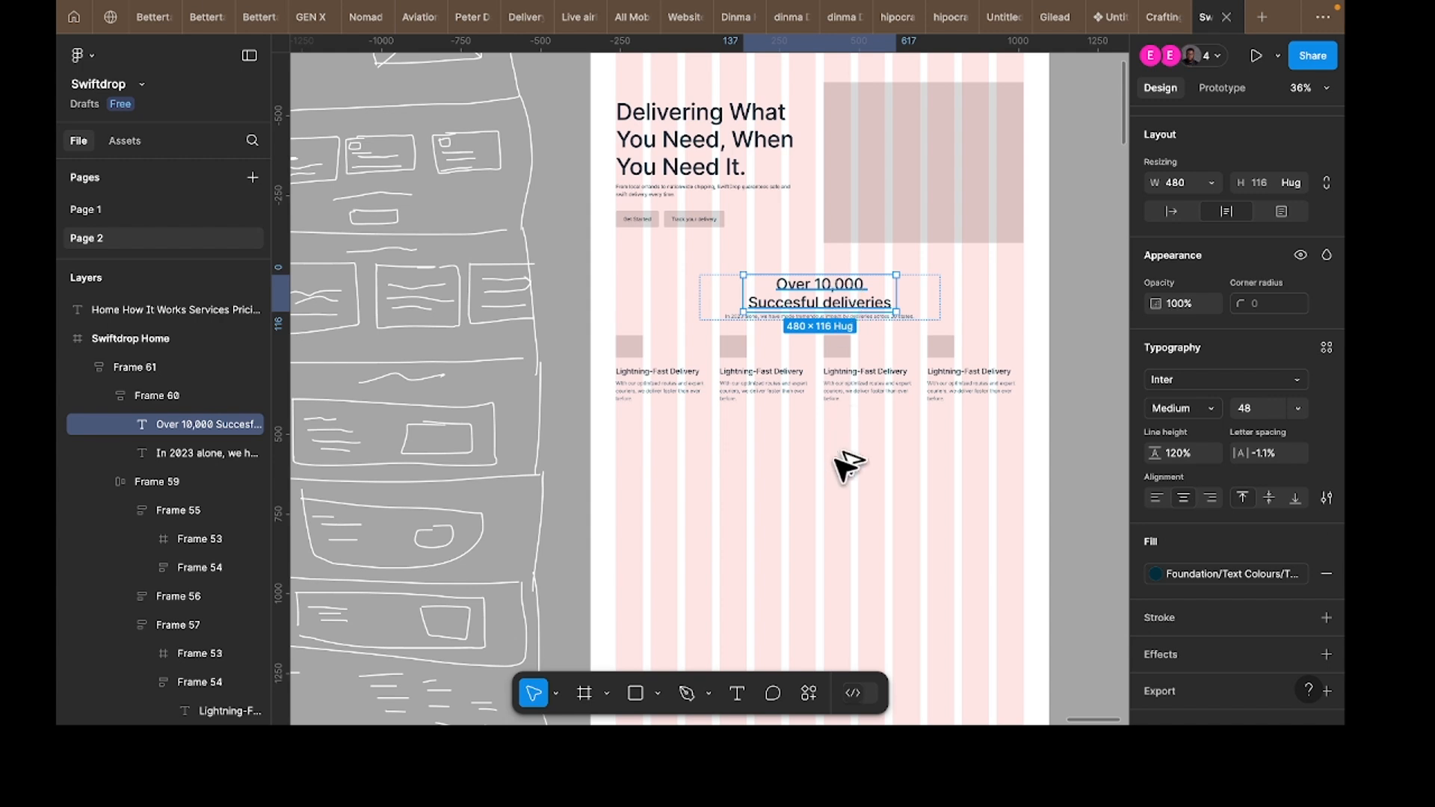
{"action": "left_click_drag", "start_coordinate": [831, 288], "coordinate": [838, 484]}
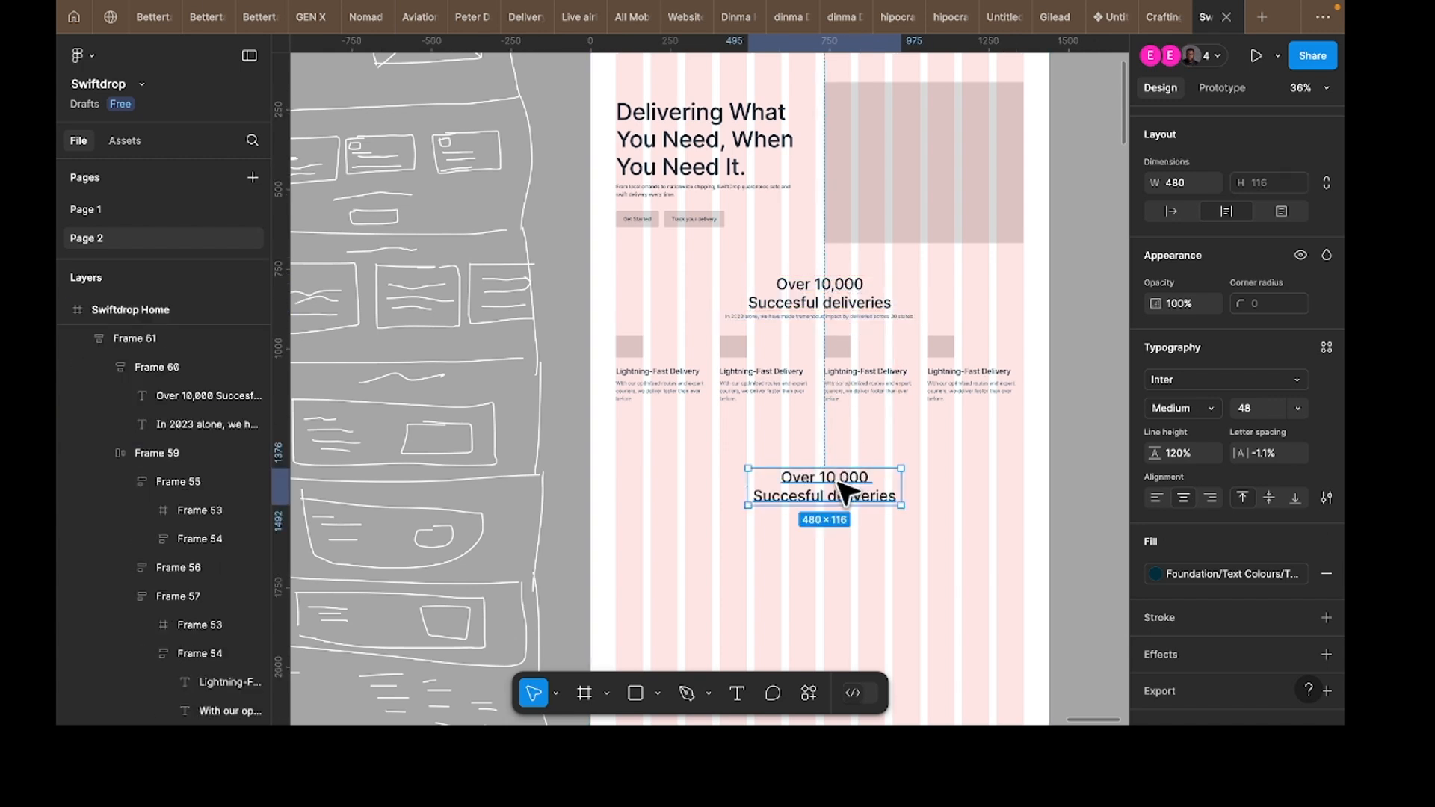
{"action": "double_click", "coordinate": [839, 486]}
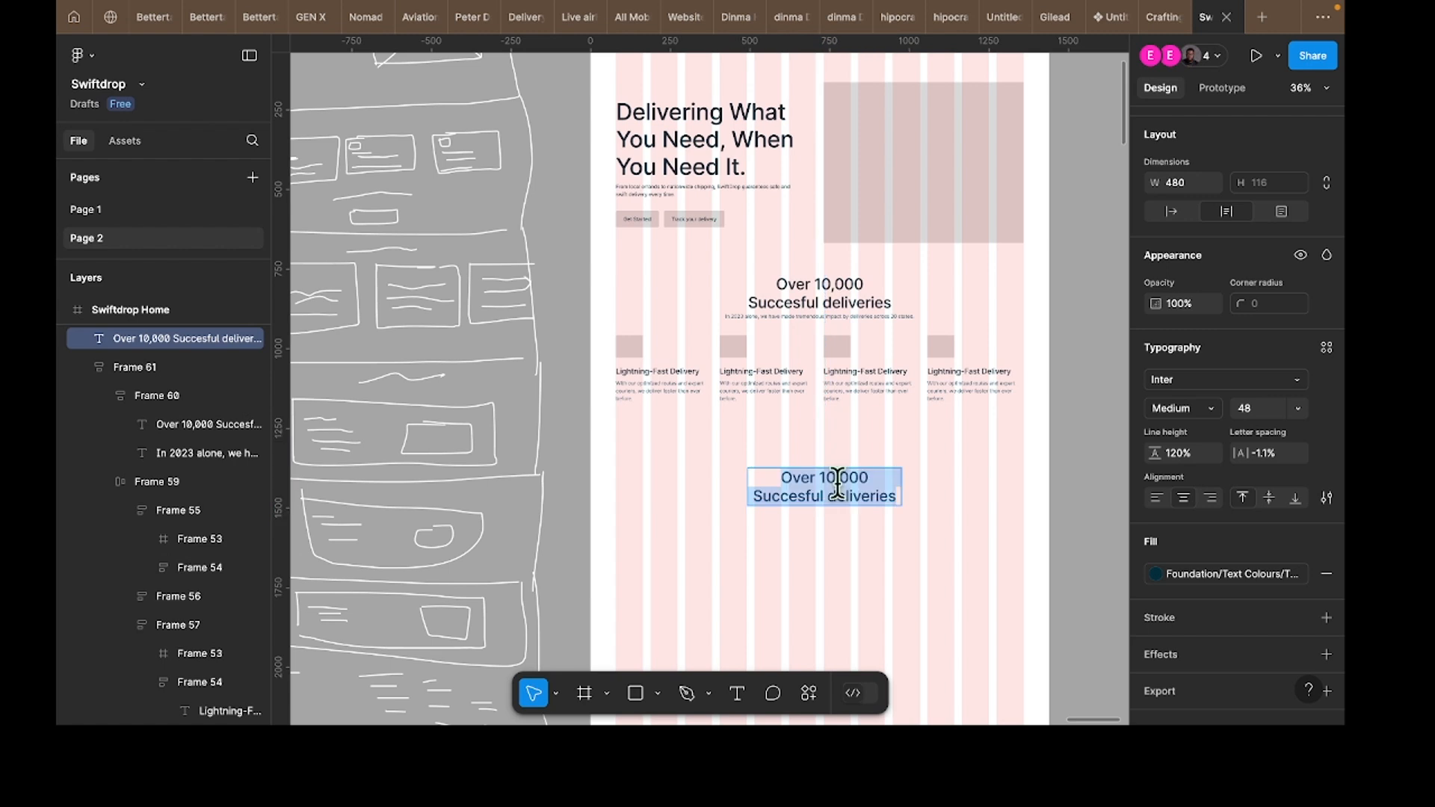
{"action": "type", "text": "We ar"}
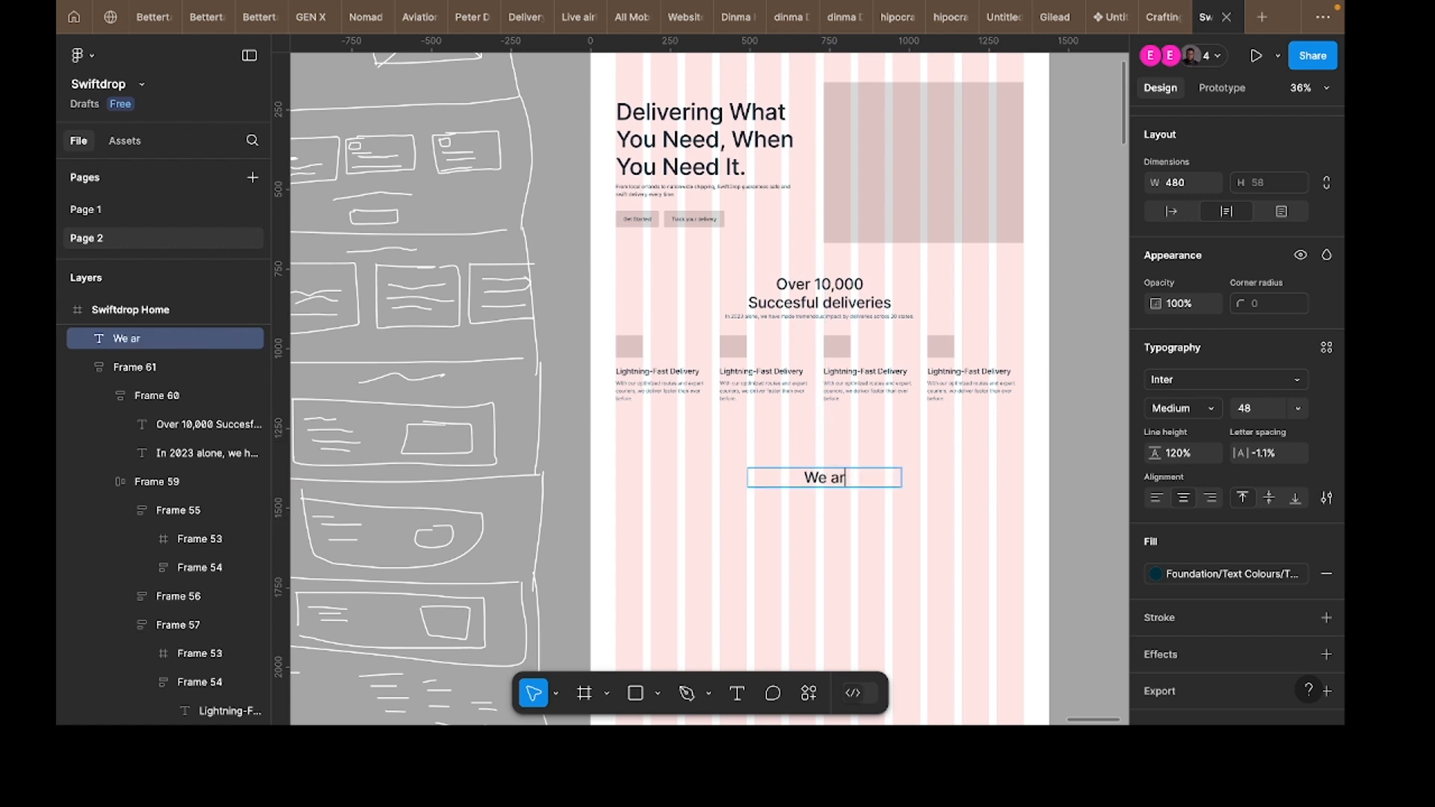
{"action": "type", "text": "e here to"}
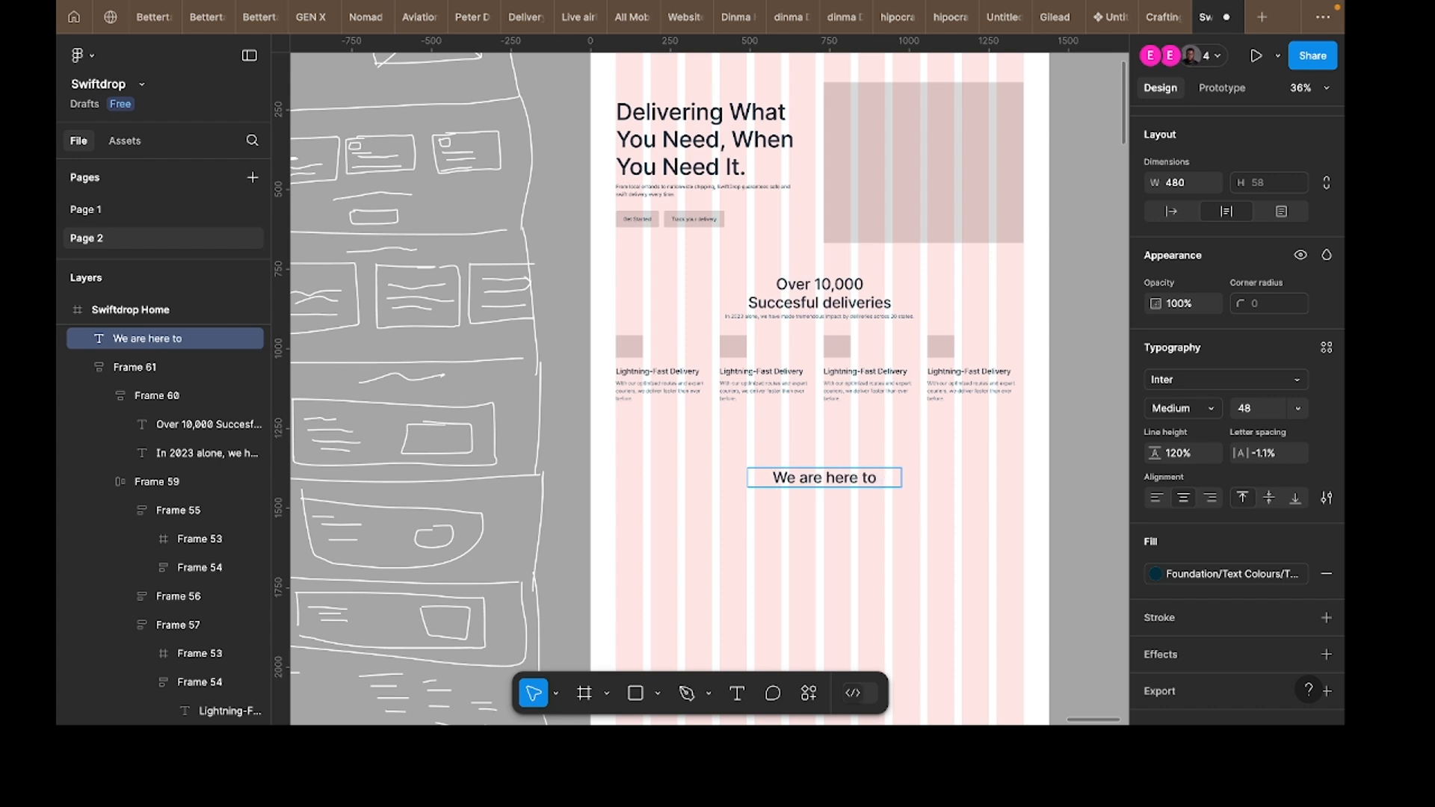
{"action": "type", "text": " meet uyo"}
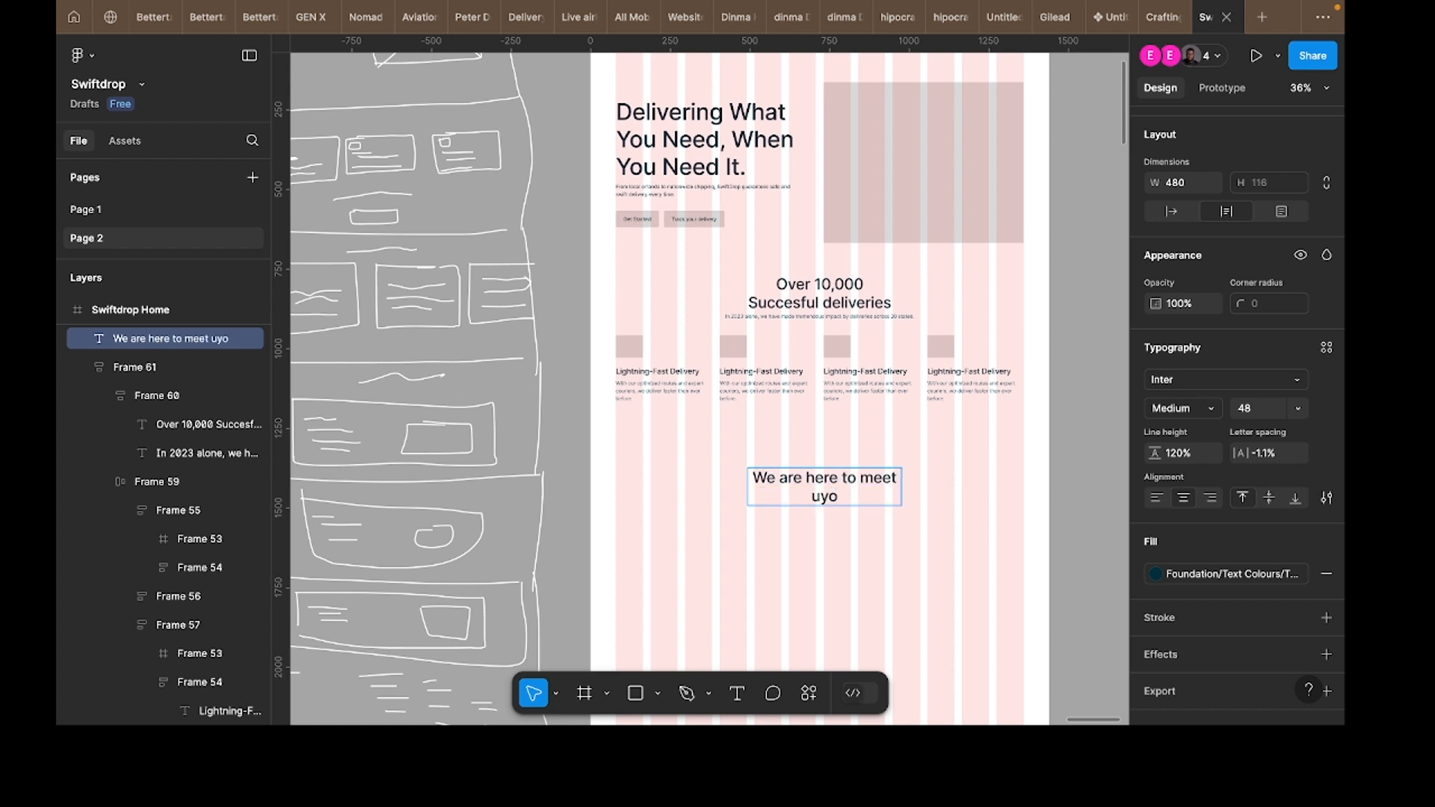
{"action": "key", "text": "BackSpace"}
{"action": "key", "text": "BackSpace"}
{"action": "key", "text": "BackSpace"}
{"action": "type", "text": "your delivery"}
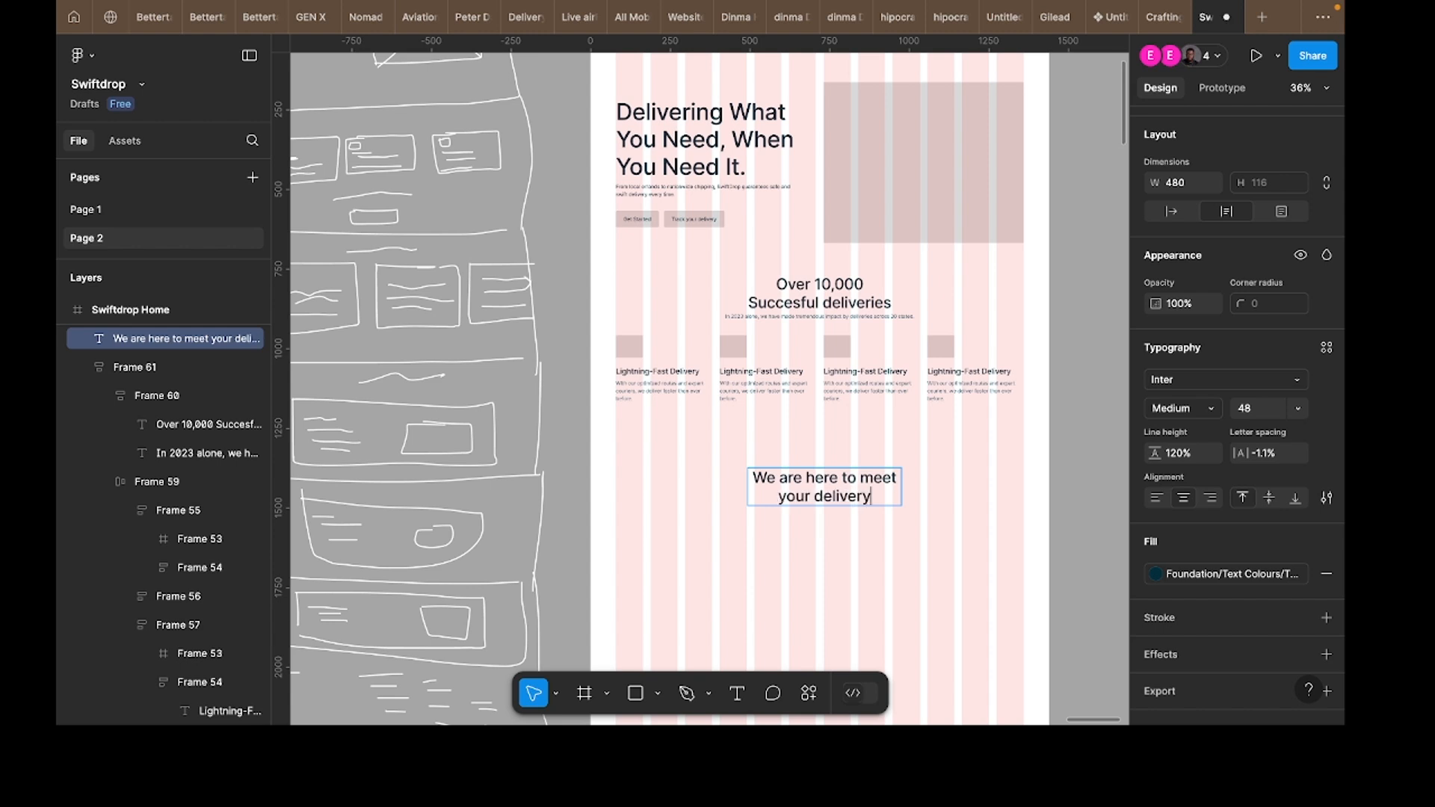
{"action": "type", "text": " needs"}
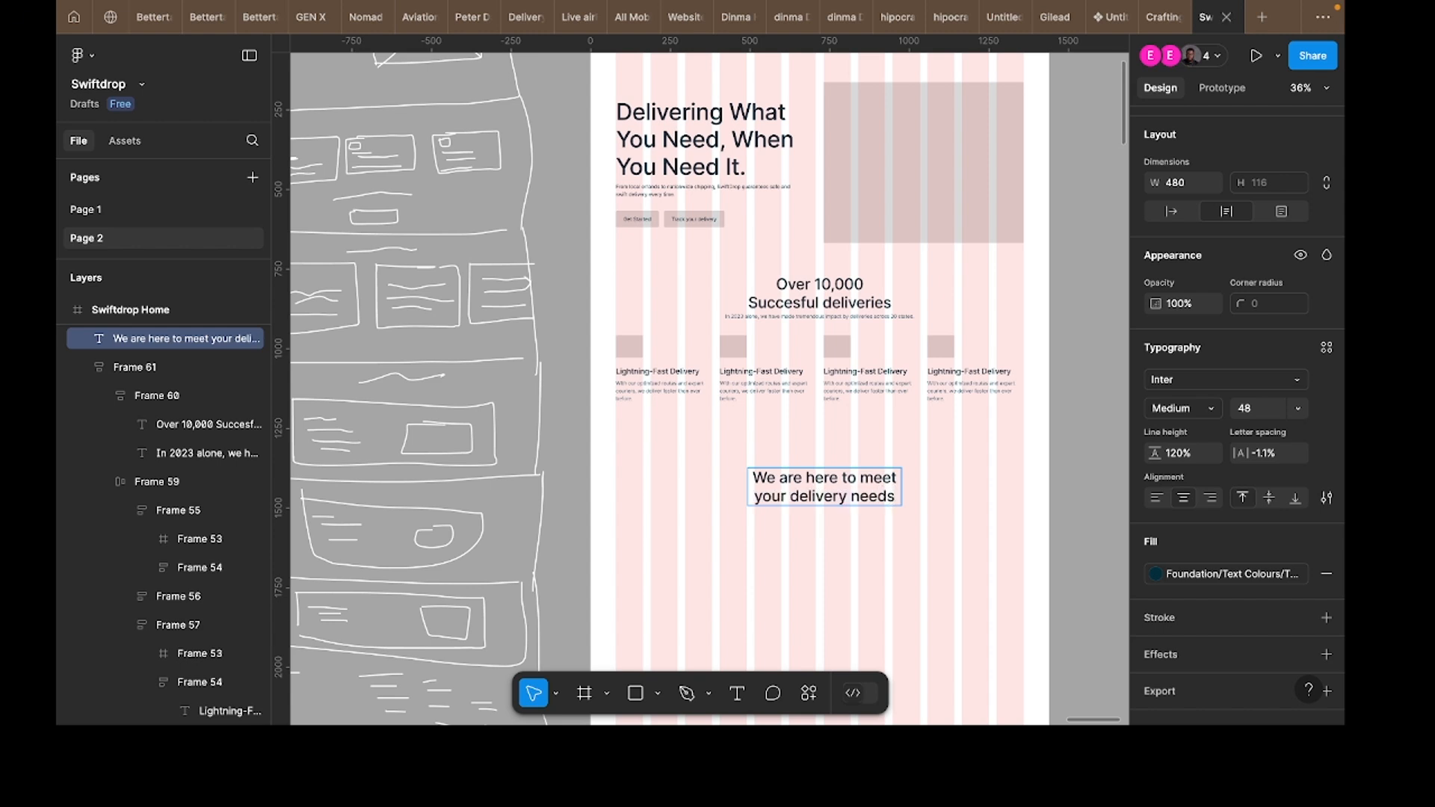
Step: Reword the opening of the copied heading so it reads "Constantly available to meet your delivery needs"
{"action": "mouse_move", "coordinate": [753, 478]}
{"action": "left_mouse_down"}
{"action": "mouse_move", "coordinate": [835, 490]}
{"action": "mouse_move", "coordinate": [817, 476]}
{"action": "mouse_move", "coordinate": [742, 478]}
{"action": "left_mouse_up"}
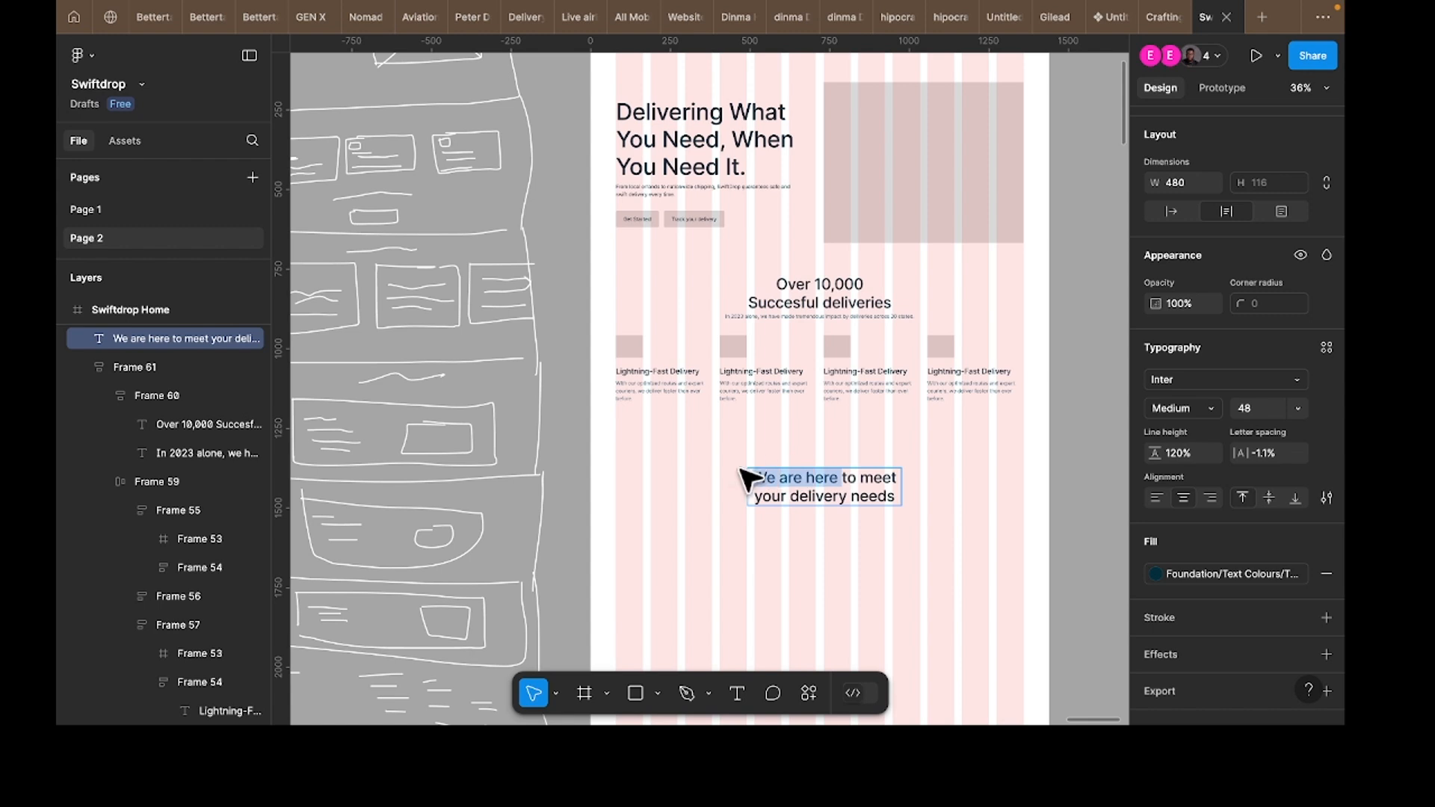
{"action": "type", "text": "Constantl"}
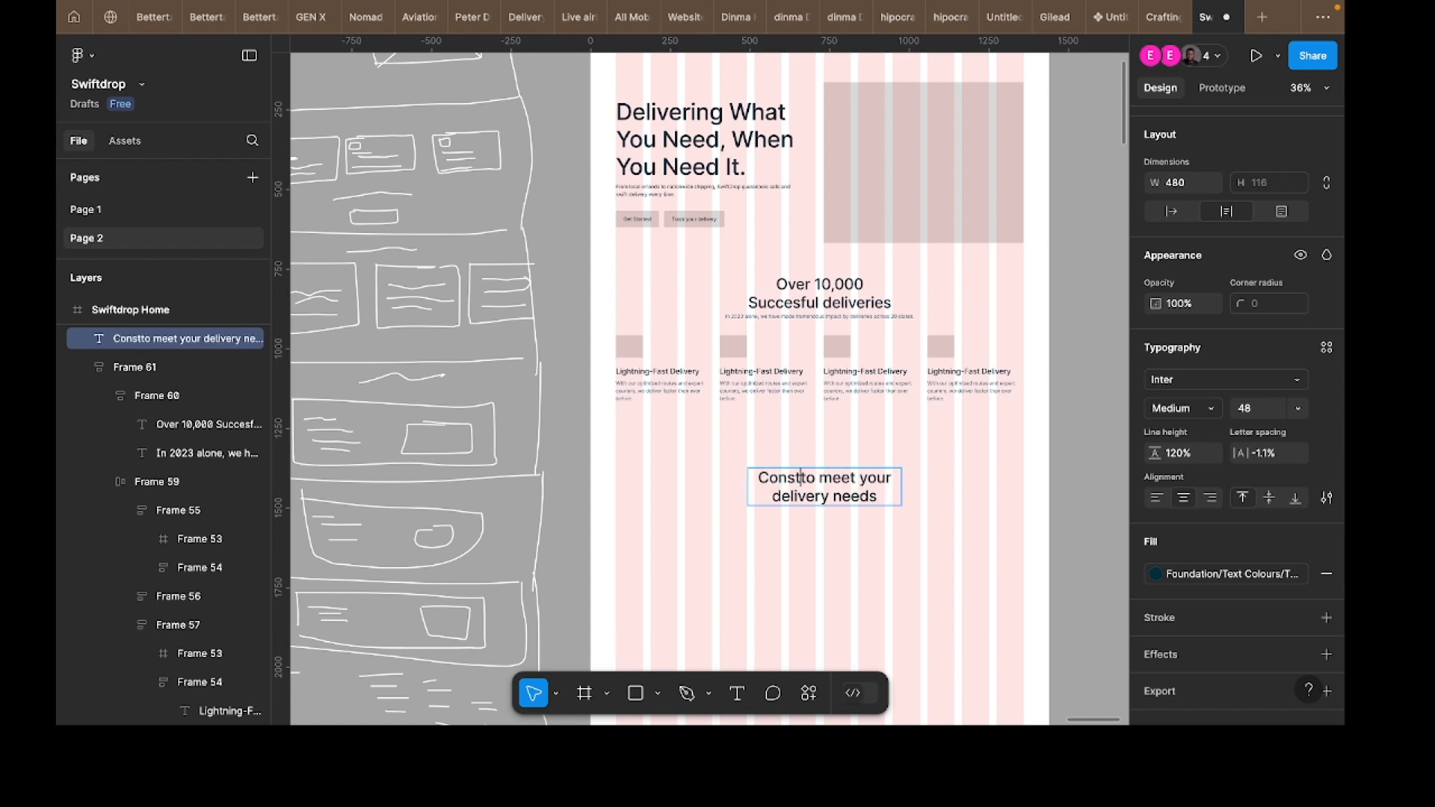
{"action": "type", "text": "y "}
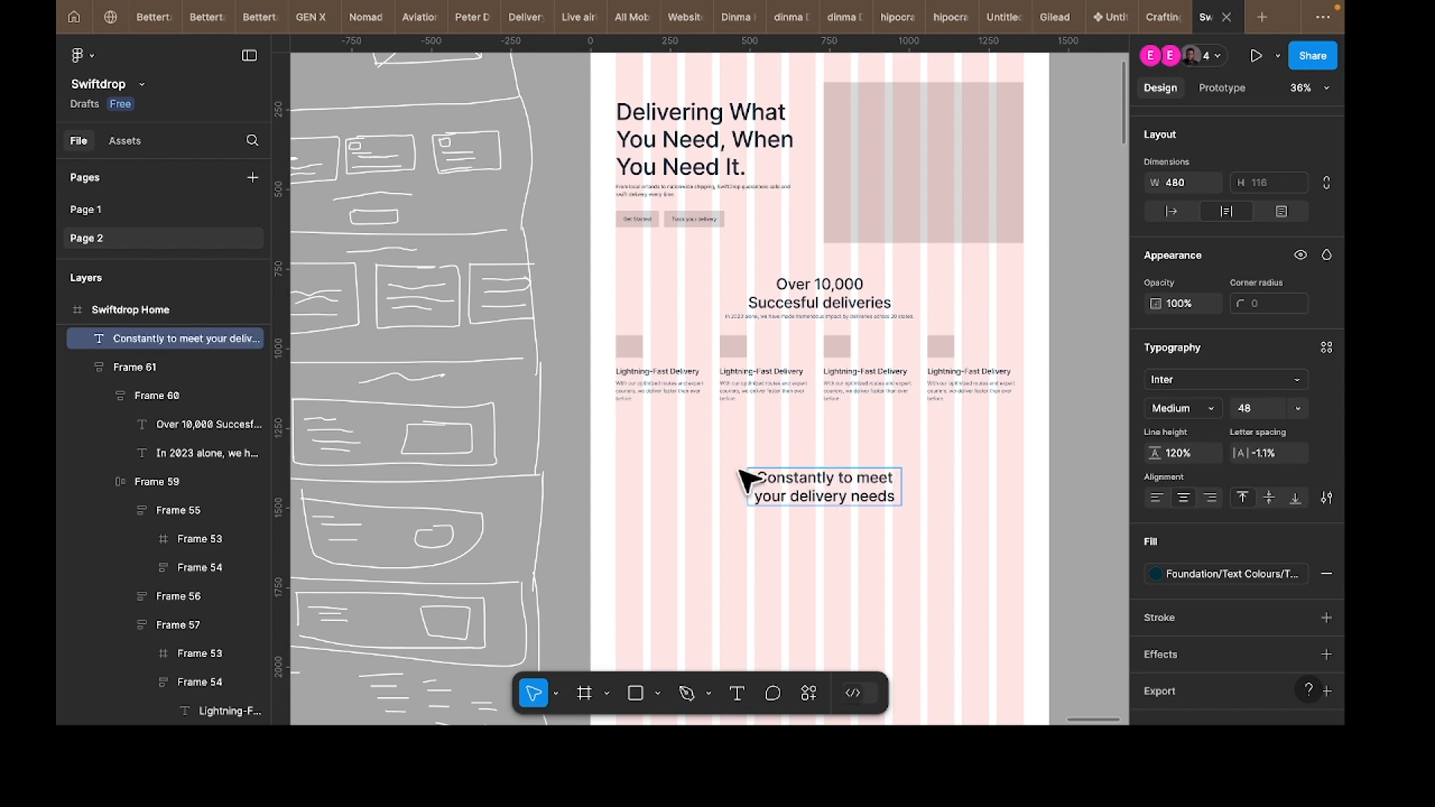
{"action": "type", "text": "aui"}
{"action": "key", "text": "BackSpace"}
{"action": "key", "text": "BackSpace"}
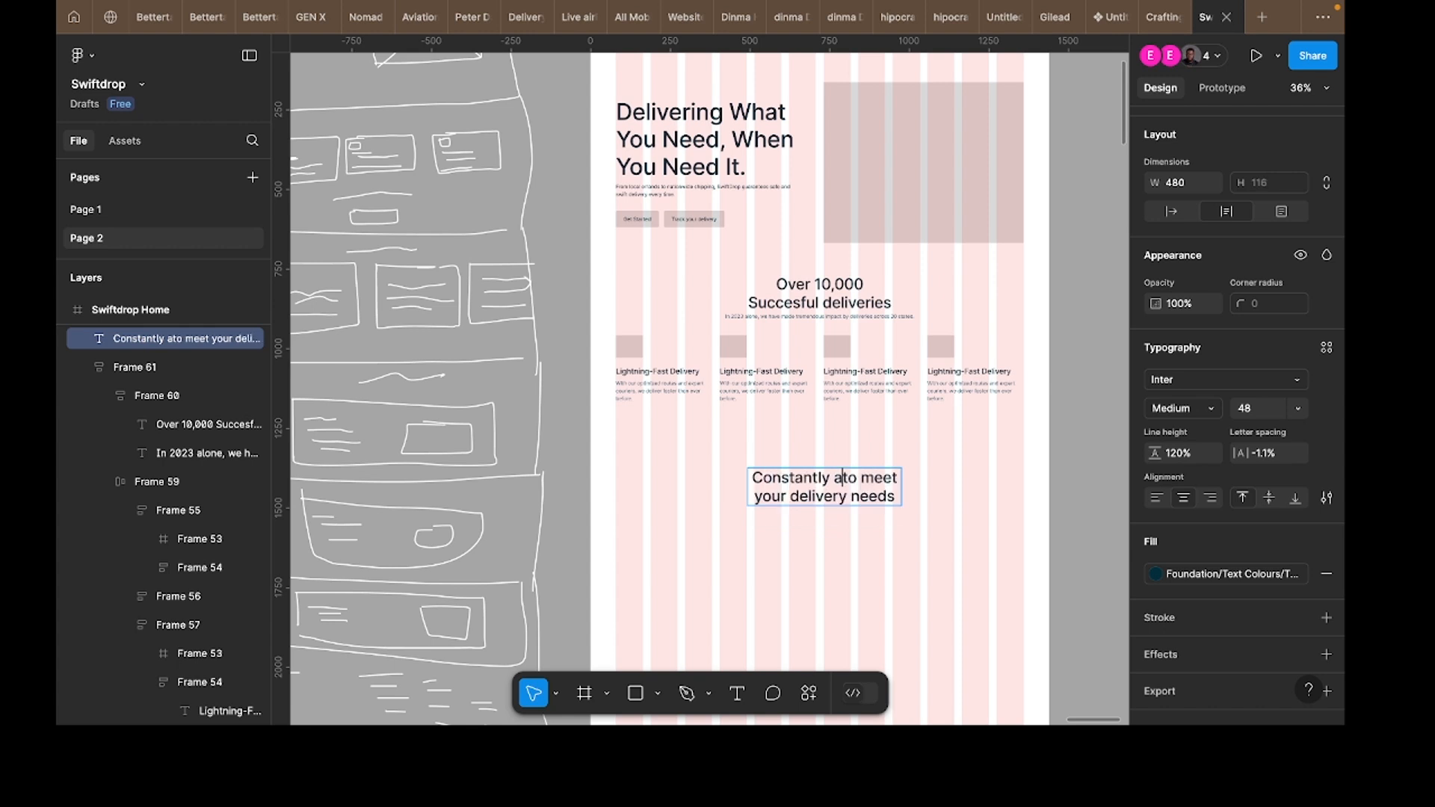
{"action": "type", "text": "vailable"}
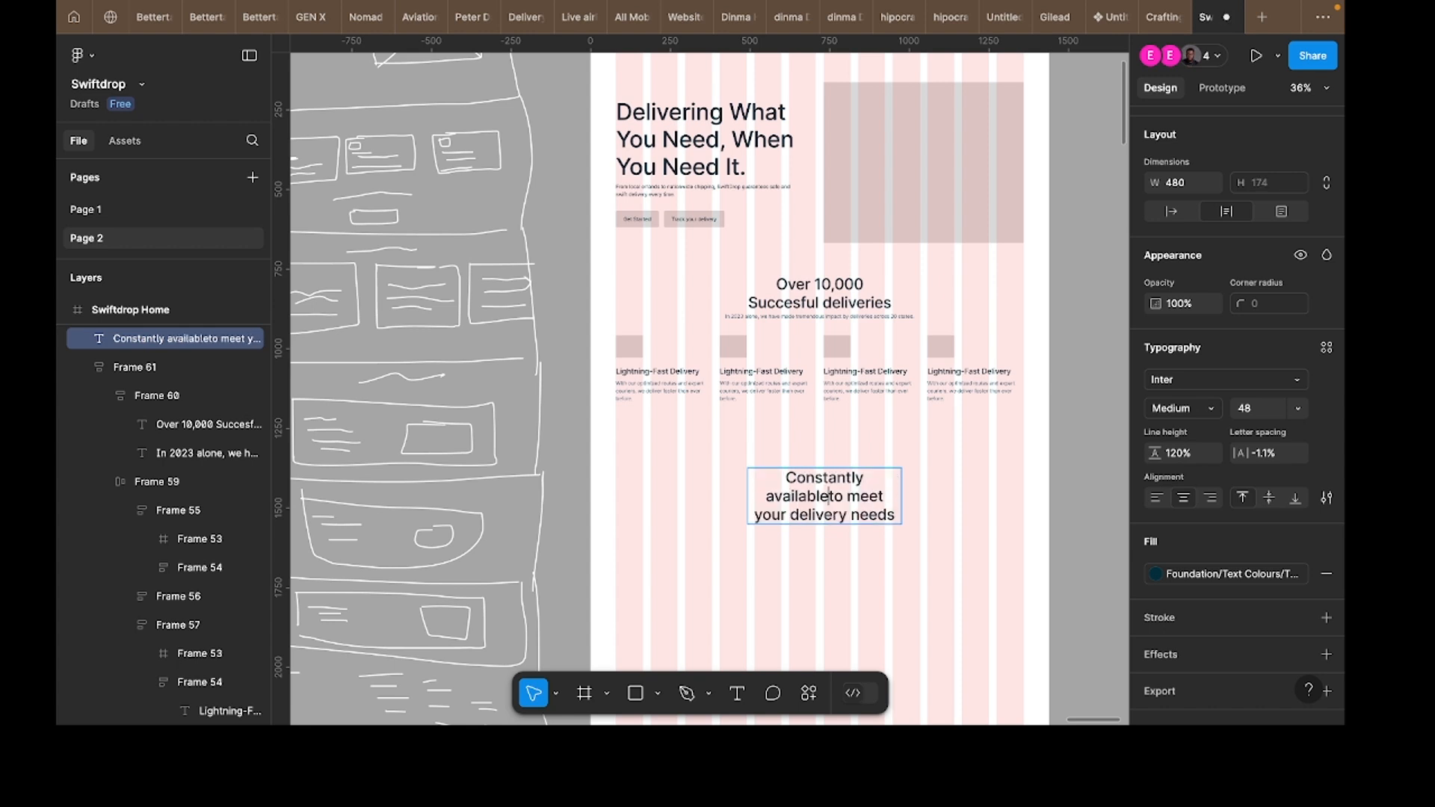
{"action": "key", "text": "Escape"}
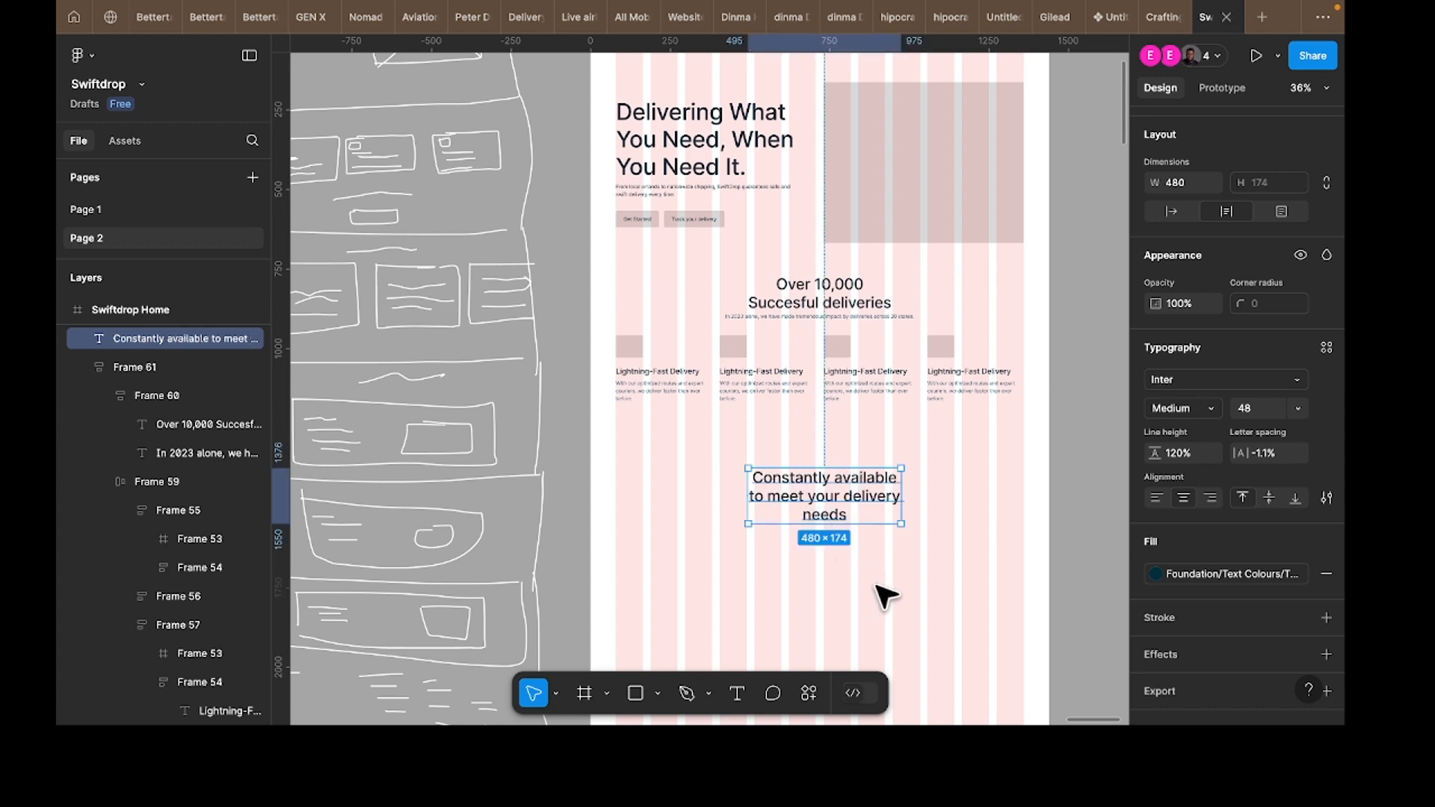
Step: Move the copied heading up to sit centred just beneath the card row and set its font size to 32
{"action": "left_click", "coordinate": [817, 302], "text": "ctrl"}
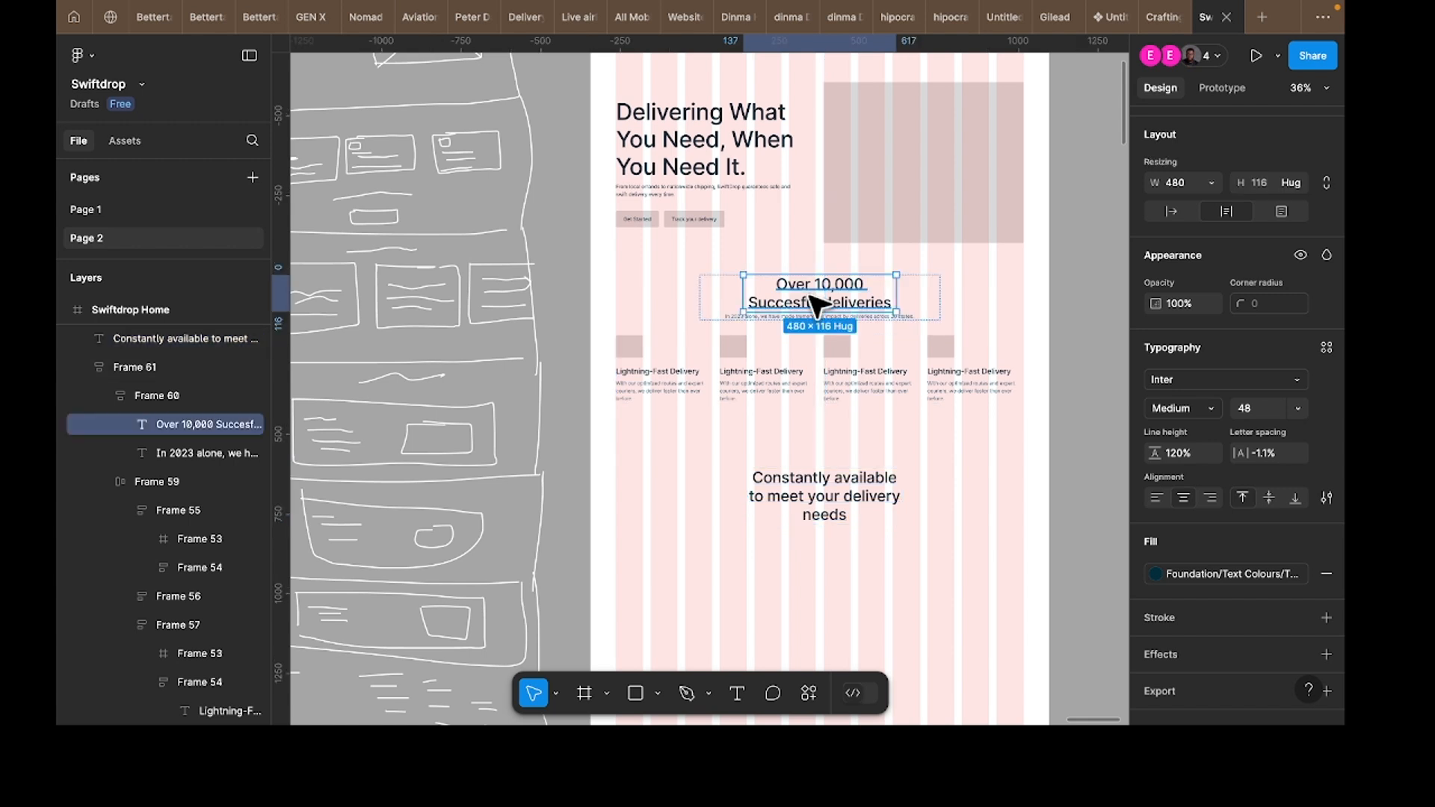
{"action": "left_click_drag", "start_coordinate": [859, 503], "coordinate": [826, 428]}
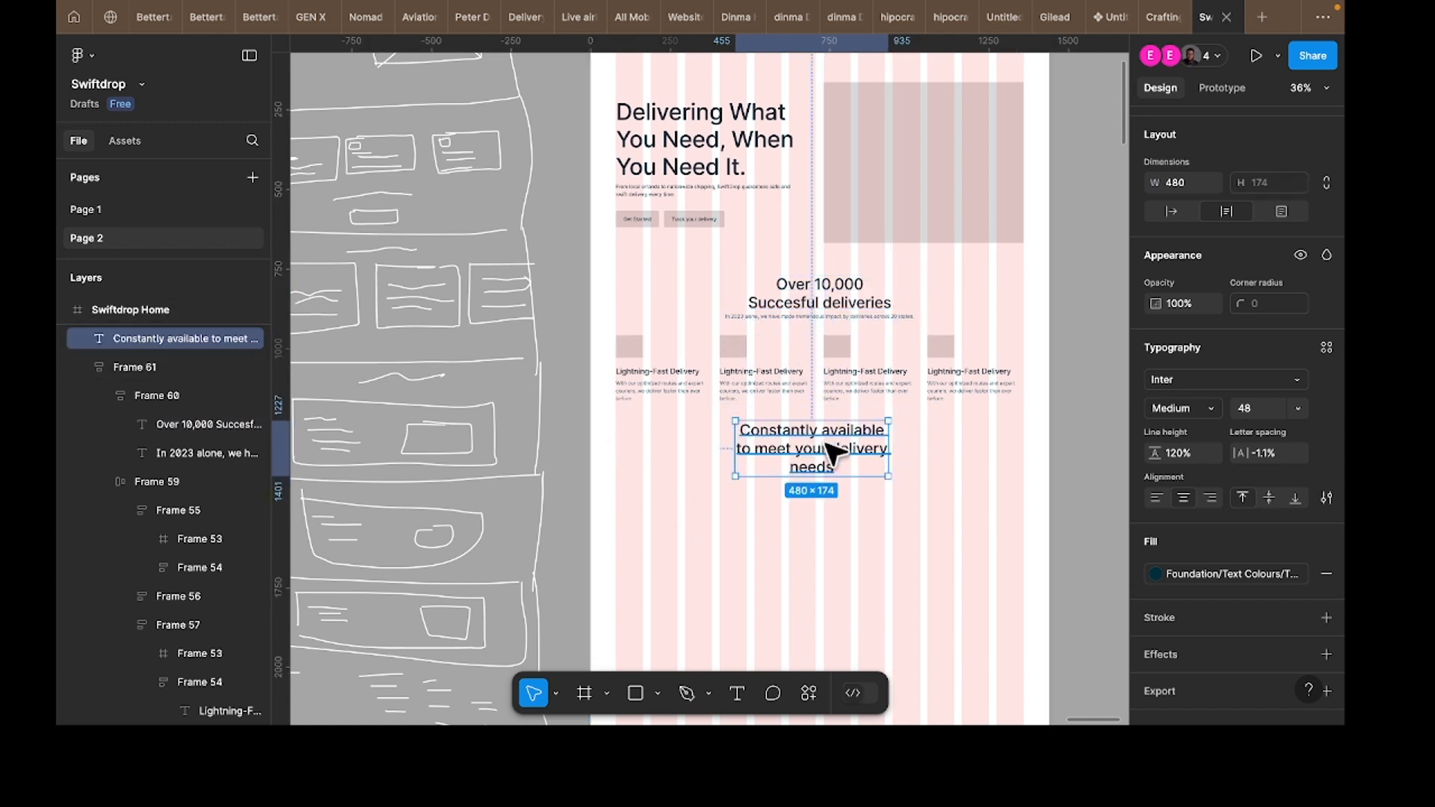
{"action": "type", "text": "32"}
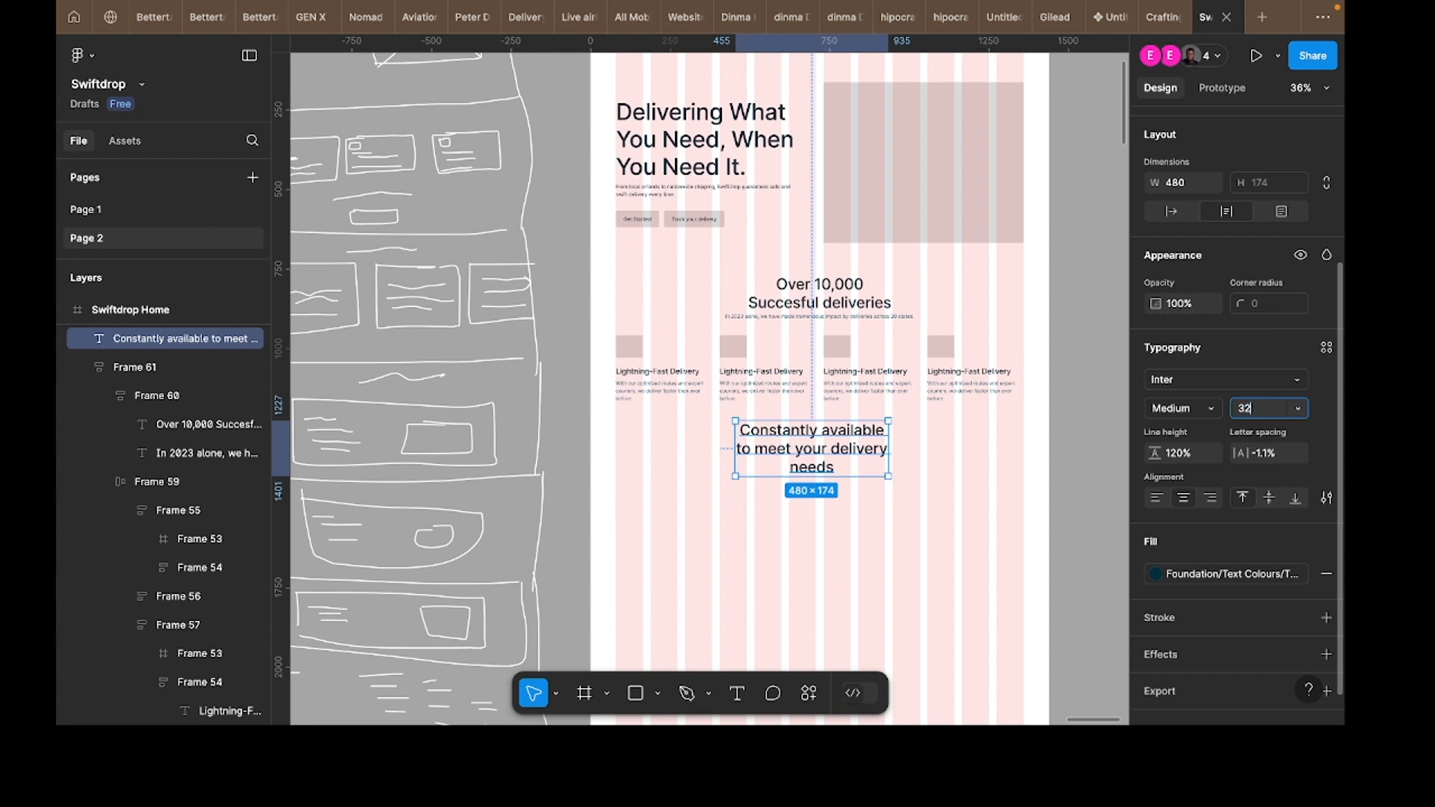
{"action": "key", "text": "Return"}
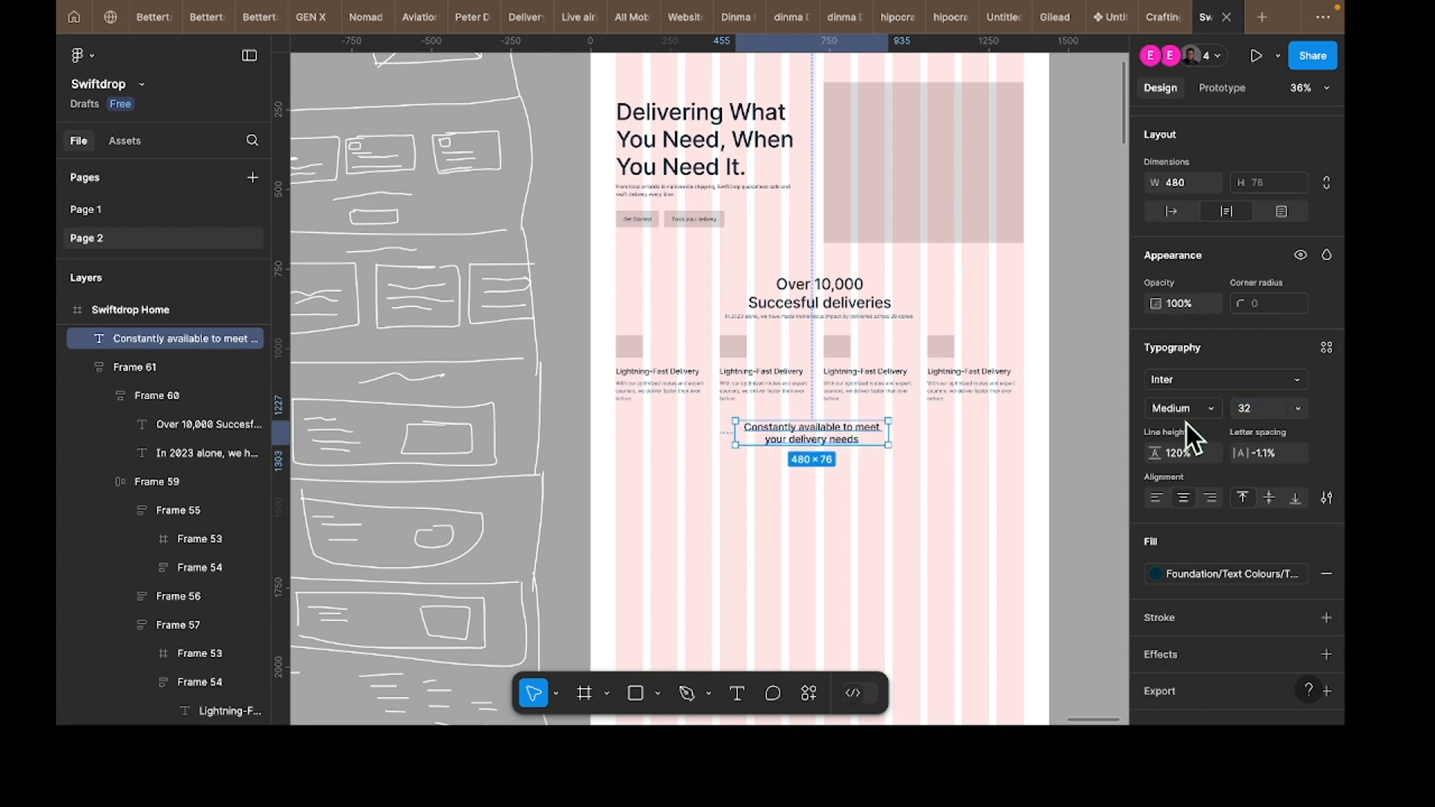
Step: Compare the font sizes of the hero heading, the deliveries heading, the new heading below the cards and the card titles
{"action": "left_click", "coordinate": [679, 144]}
{"action": "left_click", "coordinate": [844, 297]}
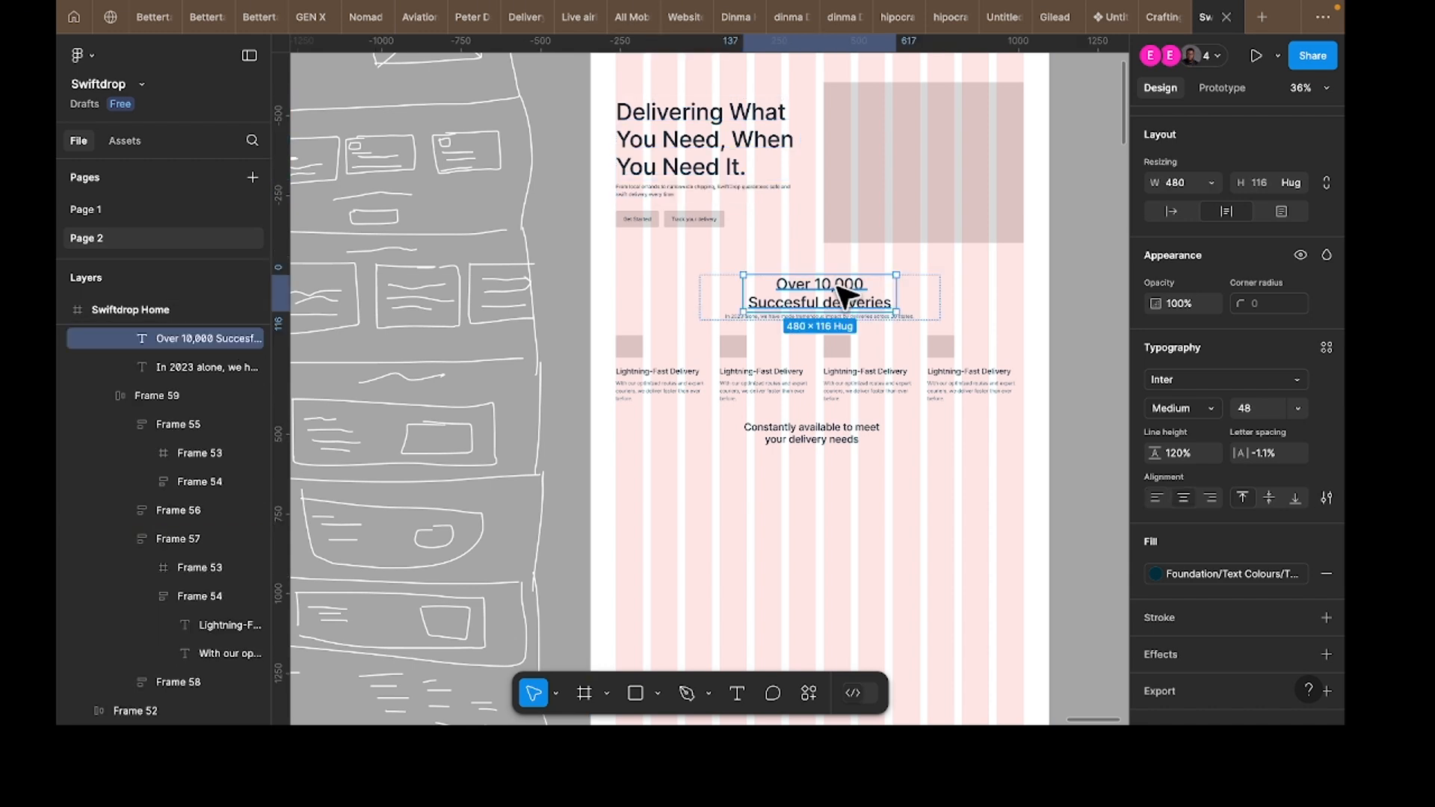
{"action": "left_click", "coordinate": [784, 372]}
{"action": "left_click", "coordinate": [695, 179]}
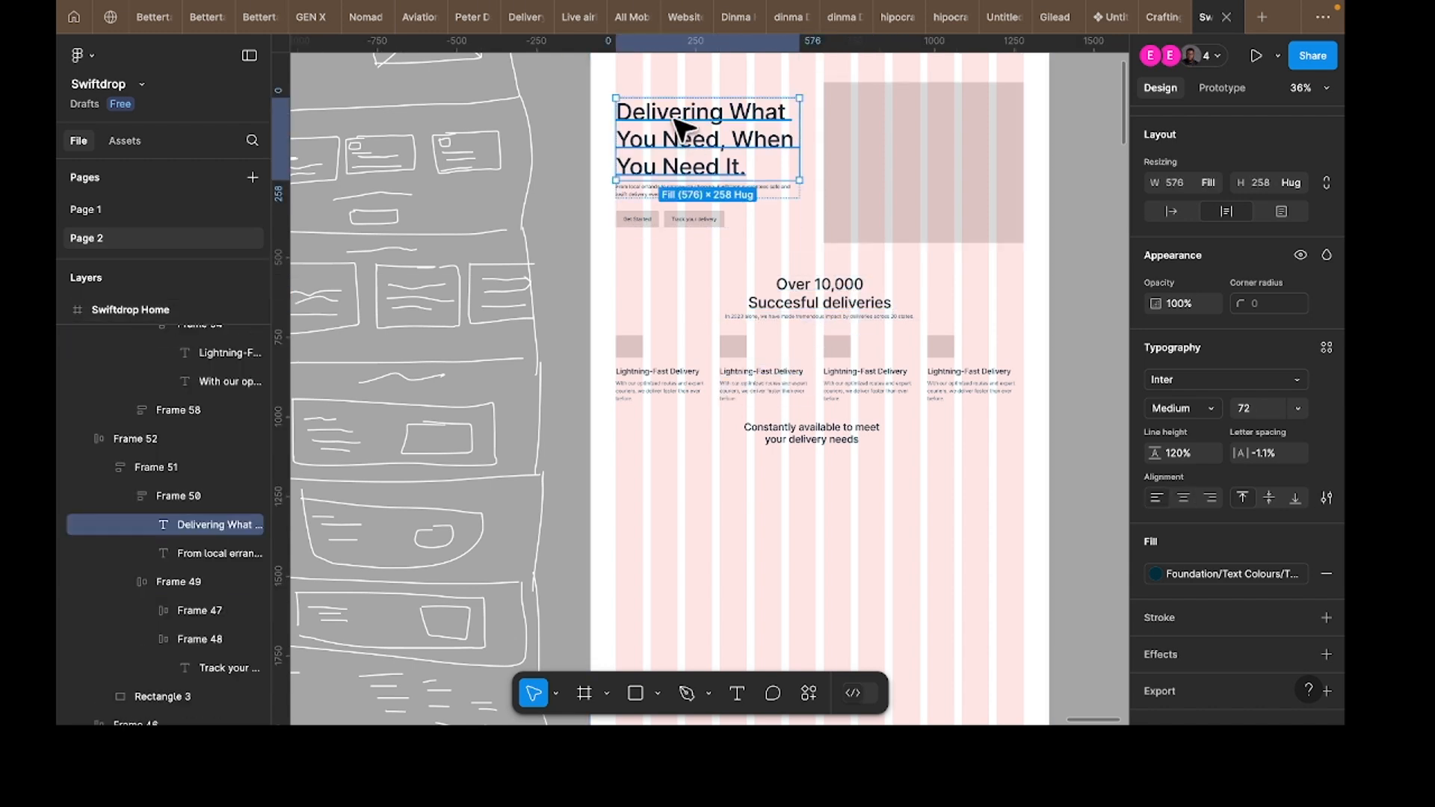
{"action": "left_click", "coordinate": [857, 296]}
{"action": "left_click", "coordinate": [810, 432]}
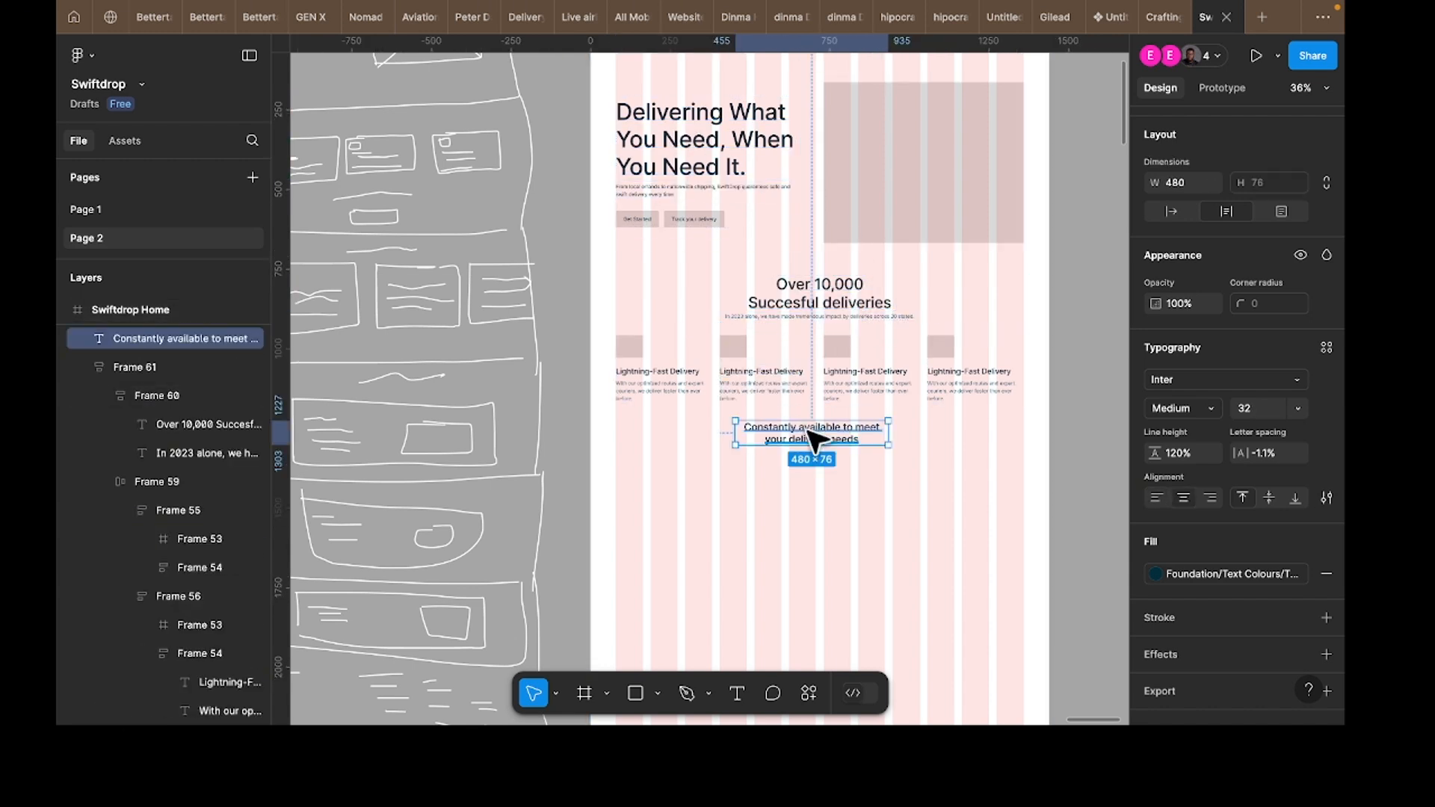
{"action": "left_click", "coordinate": [657, 372]}
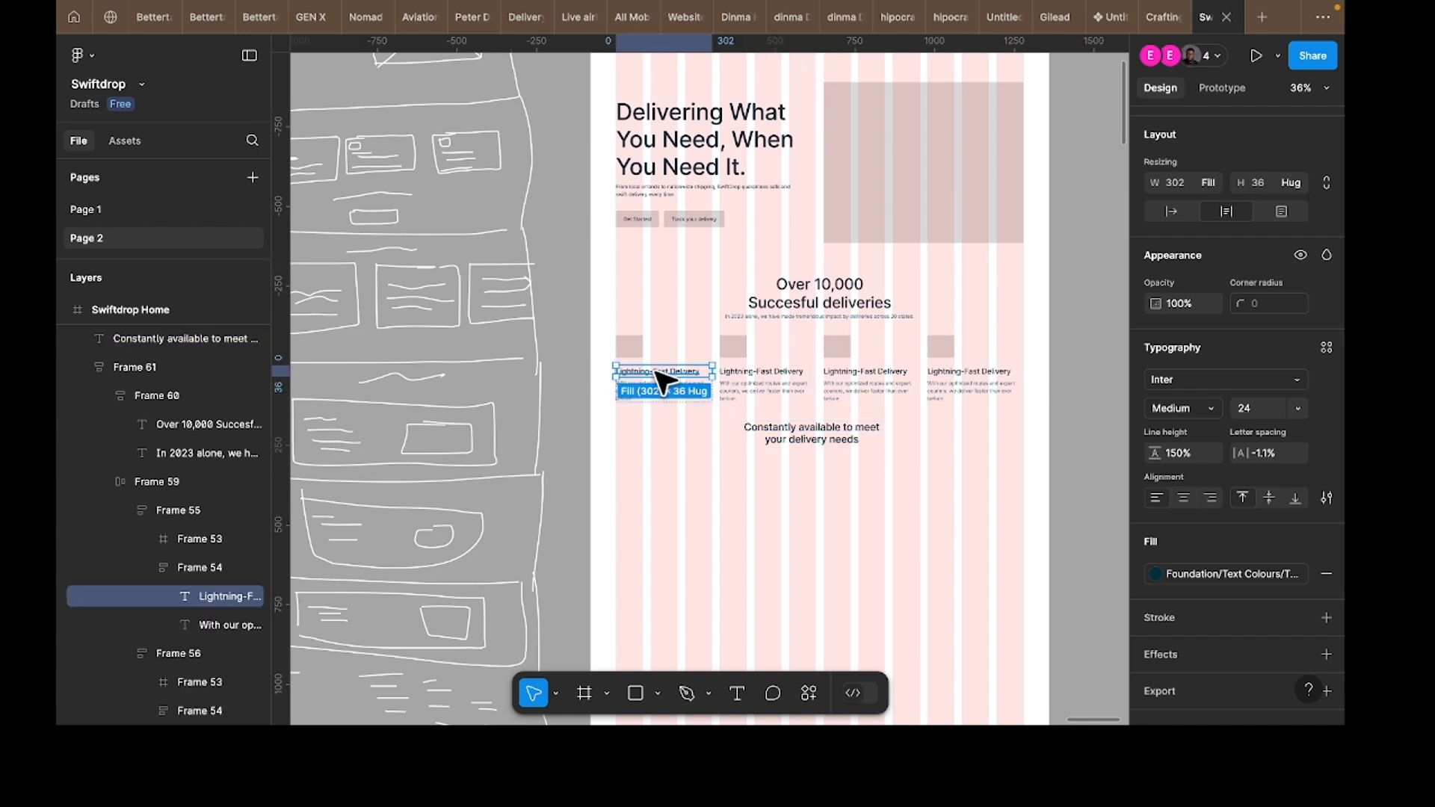
Step: Duplicate the "Track your delivery" button beneath the "Constantly available to meet your delivery needs" heading and relabel the copy "Deliver a package"
{"action": "left_click", "coordinate": [733, 374]}
{"action": "left_click", "coordinate": [886, 457]}
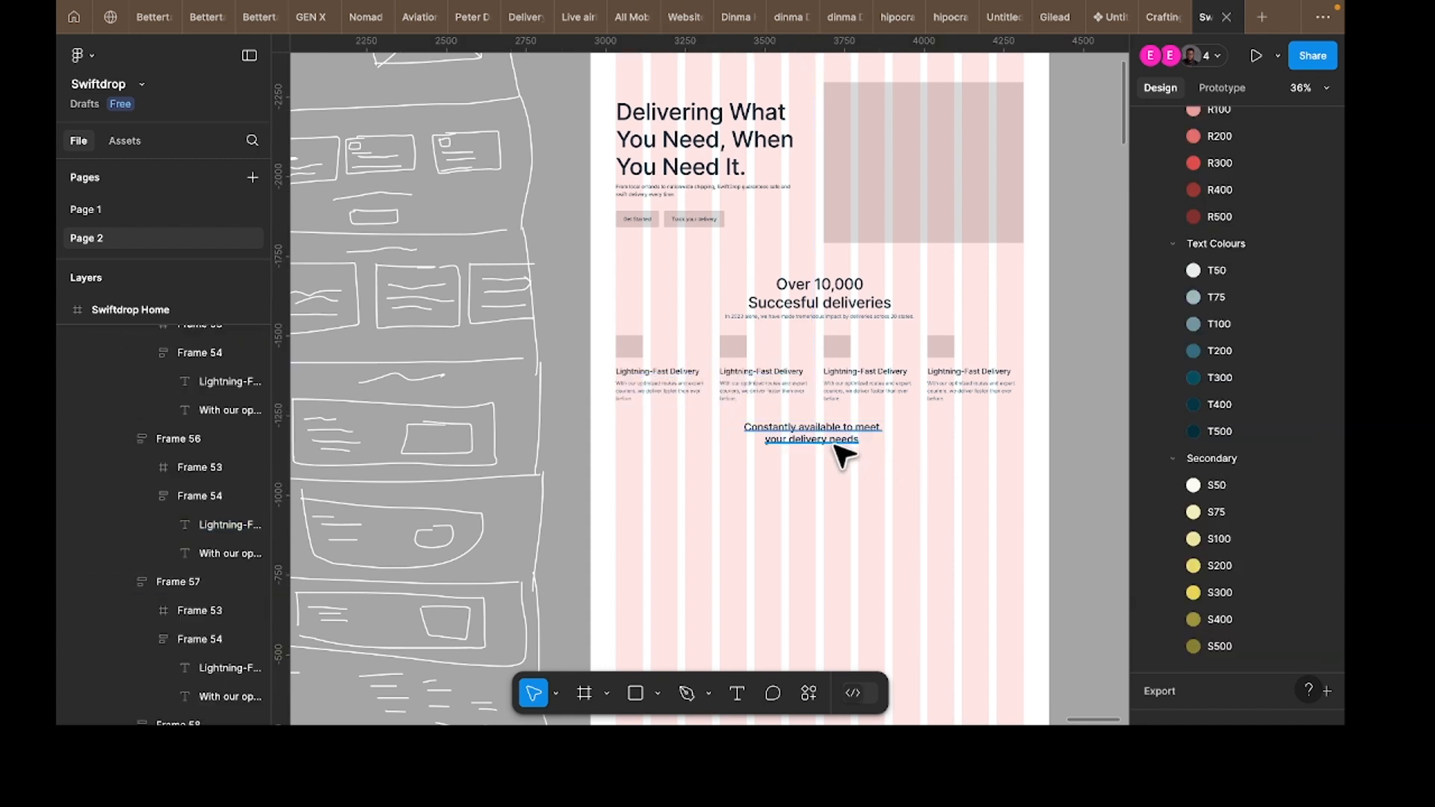
{"action": "left_click", "coordinate": [840, 448]}
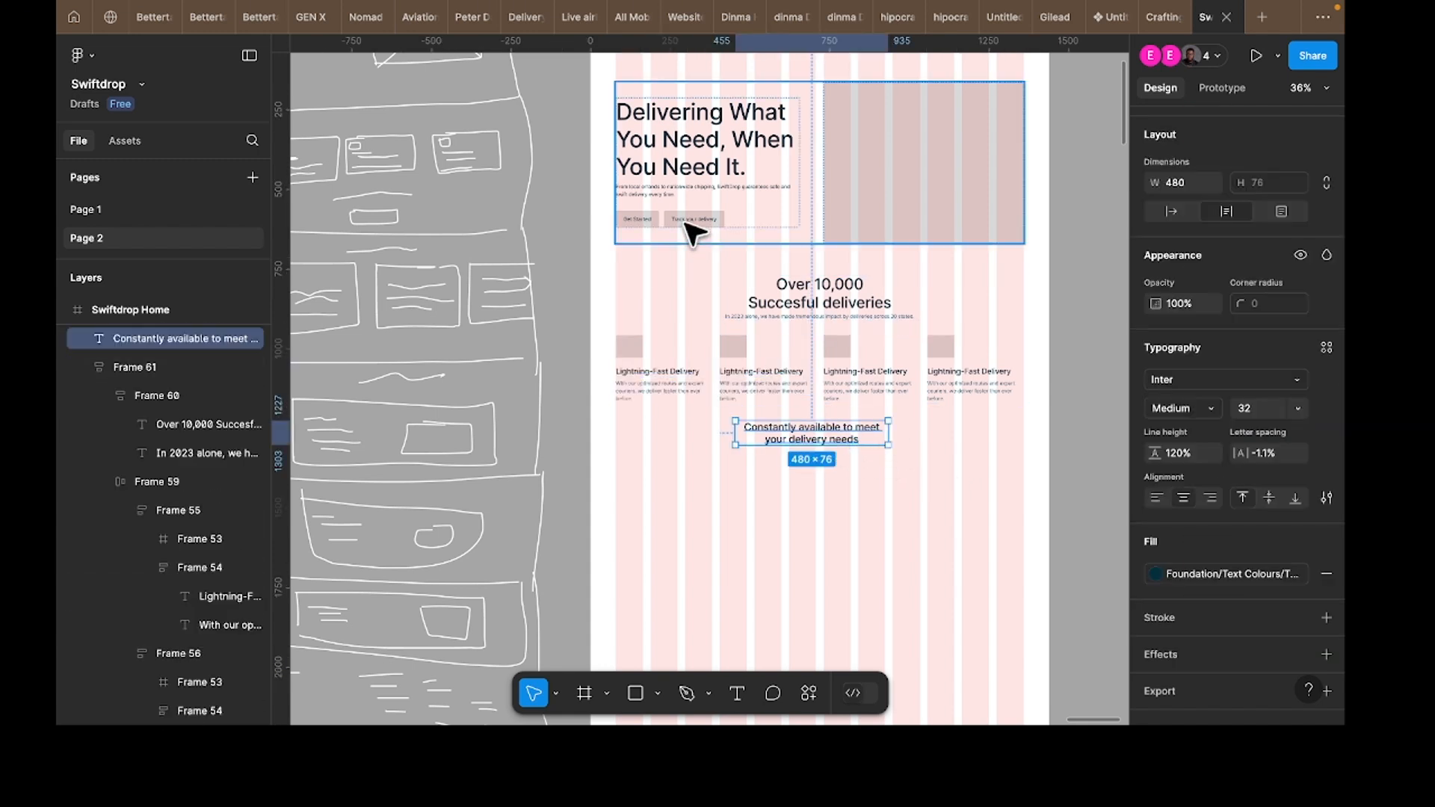
{"action": "left_click", "coordinate": [686, 222]}
{"action": "left_click", "coordinate": [688, 222]}
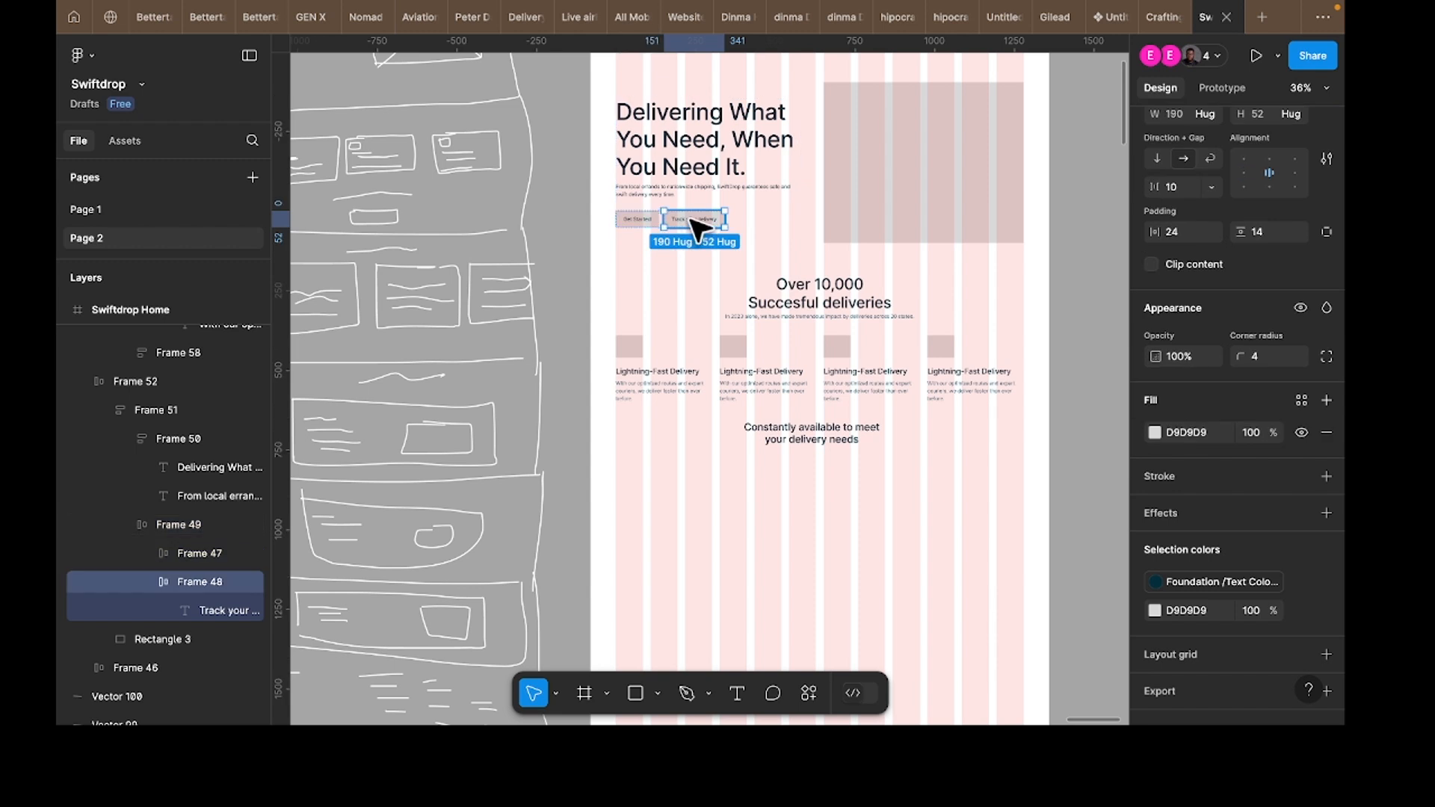
{"action": "left_click_drag", "start_coordinate": [690, 220], "coordinate": [819, 472]}
{"action": "double_click", "coordinate": [817, 472]}
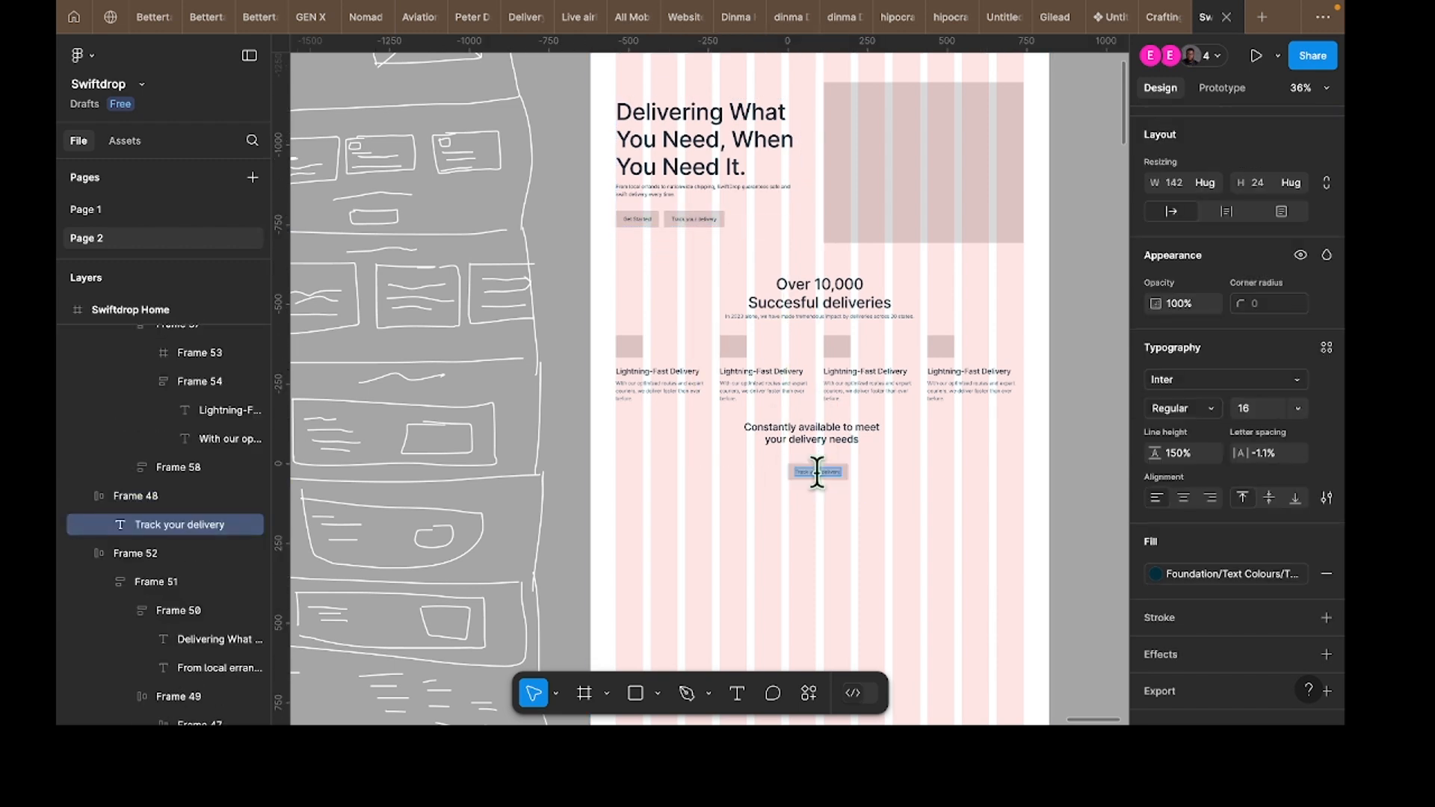
{"action": "type", "text": "Deliver a package"}
{"action": "scroll", "coordinate": [743, 430], "scroll_direction": "up", "scroll_amount": 5}
{"action": "key", "text": "Escape"}
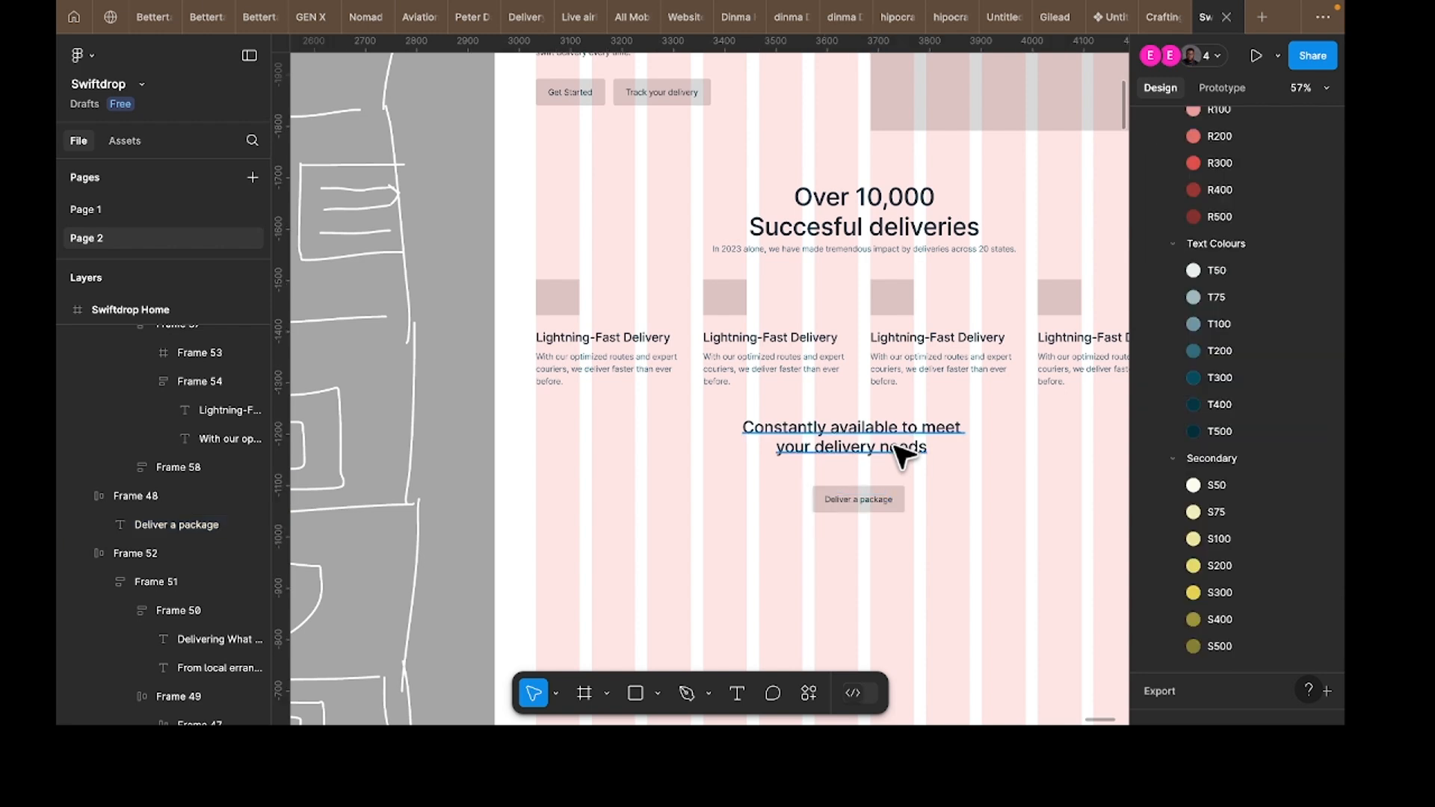
Step: Wrap the "Constantly available" heading and the "Deliver a package" button in a vertical auto layout with a gap of 24
{"action": "left_click", "coordinate": [904, 496]}
{"action": "left_click", "coordinate": [889, 451], "text": "shift"}
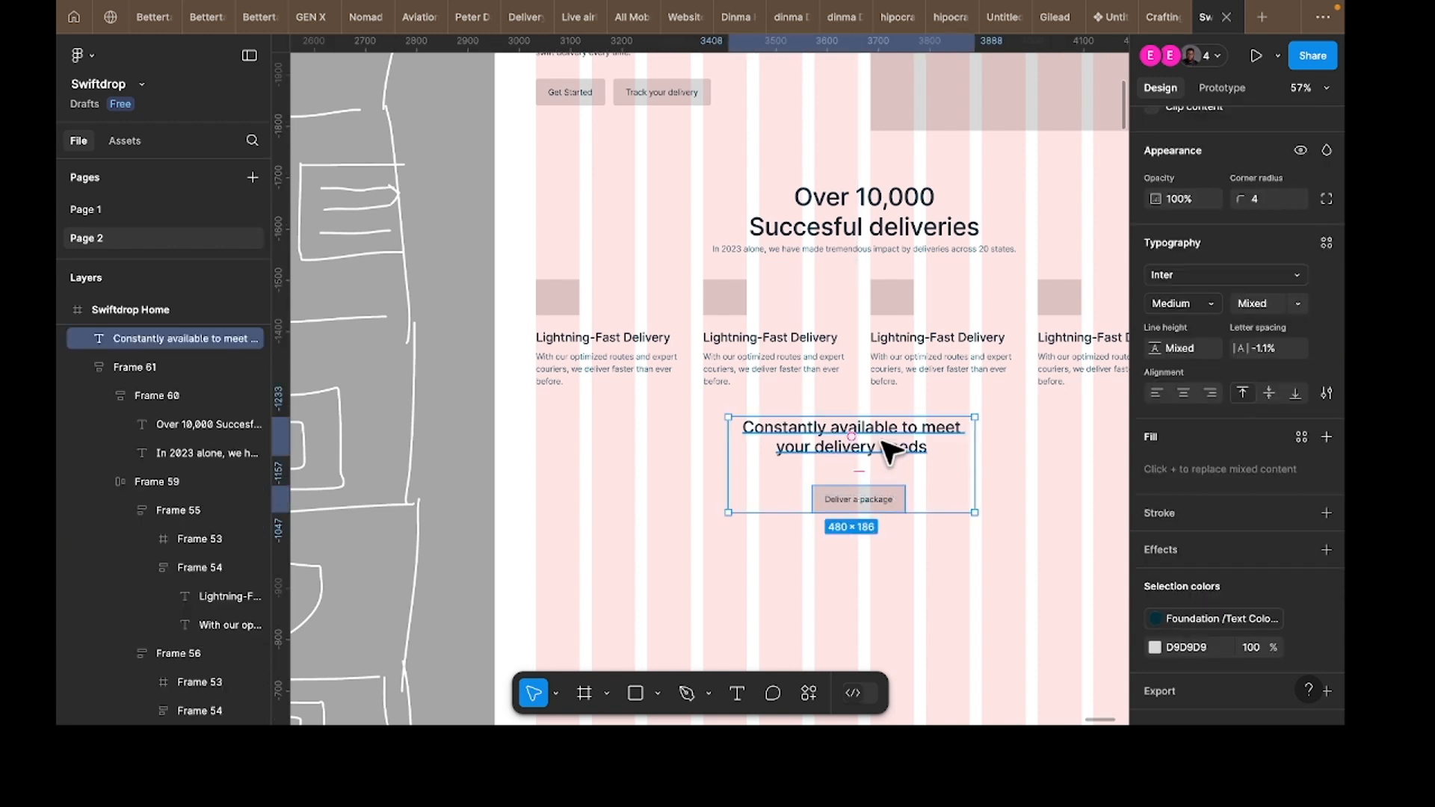
{"action": "key", "text": "shift+a"}
{"action": "left_click", "coordinate": [1175, 227]}
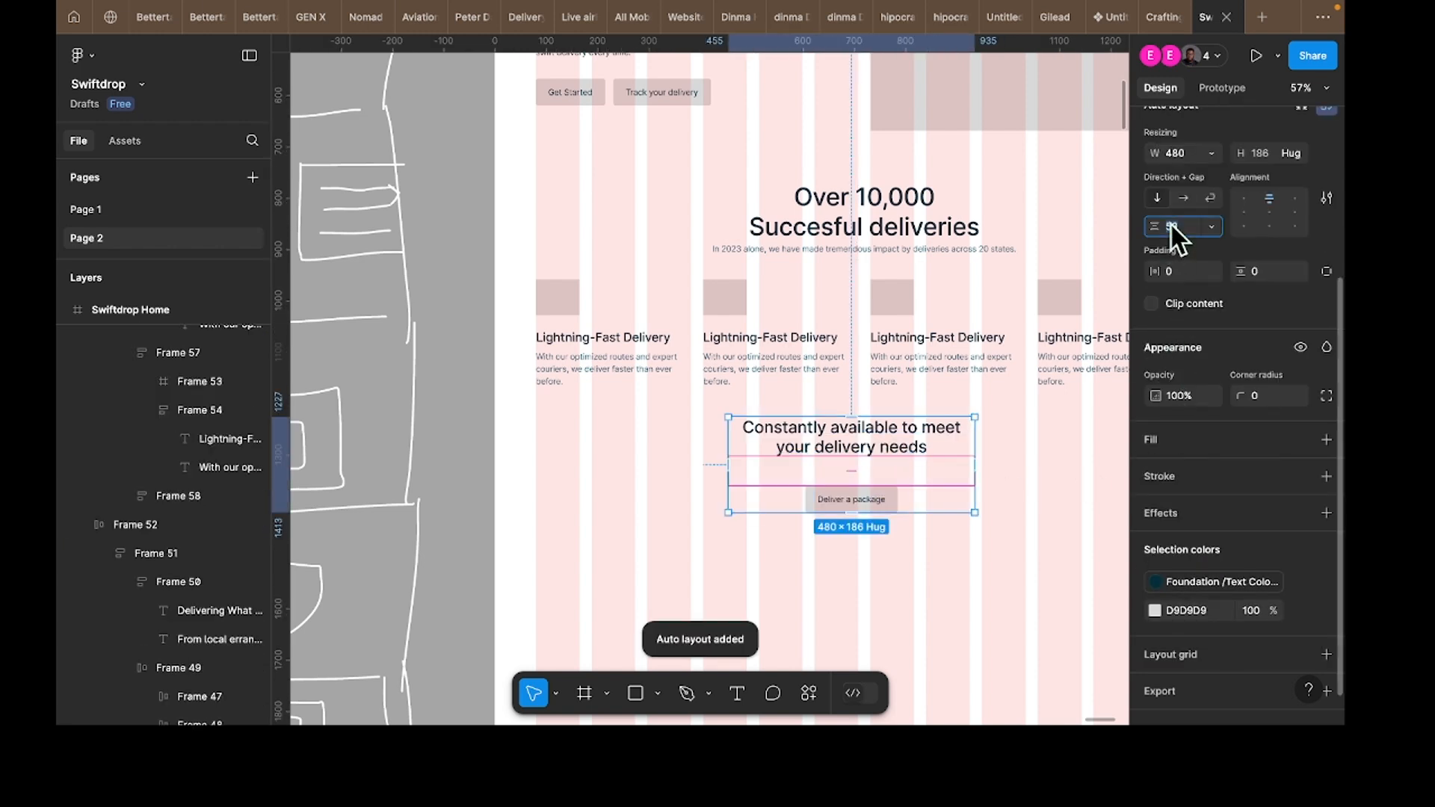
{"action": "type", "text": "24"}
{"action": "key", "text": "Return"}
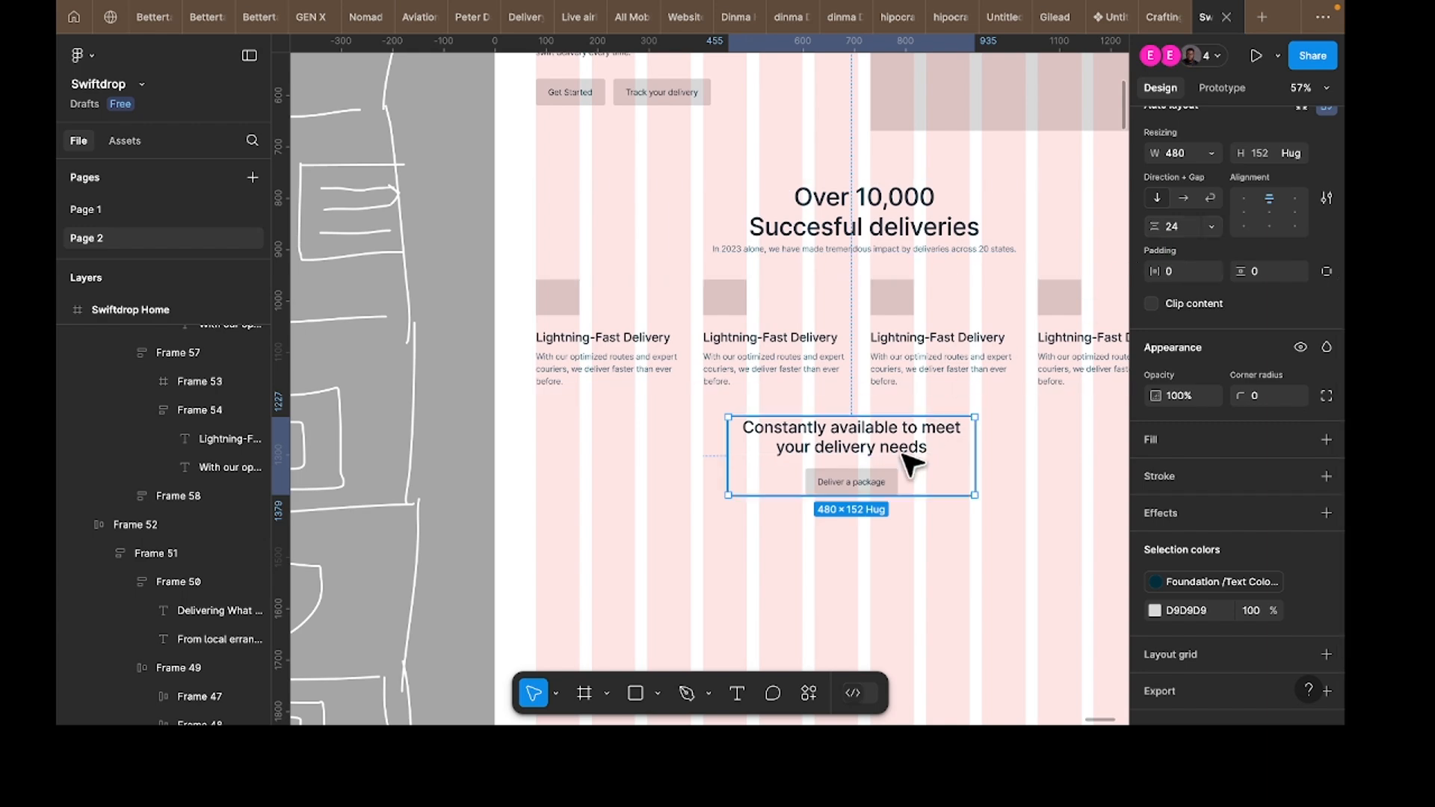
Step: Centre the heading-and-button group on the page below the feature cards, and combine it with the "Over 10,000" section in an auto layout
{"action": "scroll", "coordinate": [927, 464], "scroll_direction": "right", "scroll_amount": 3}
{"action": "mouse_move", "coordinate": [817, 448]}
{"action": "left_mouse_down"}
{"action": "mouse_move", "coordinate": [807, 469]}
{"action": "mouse_move", "coordinate": [807, 446]}
{"action": "left_mouse_up"}
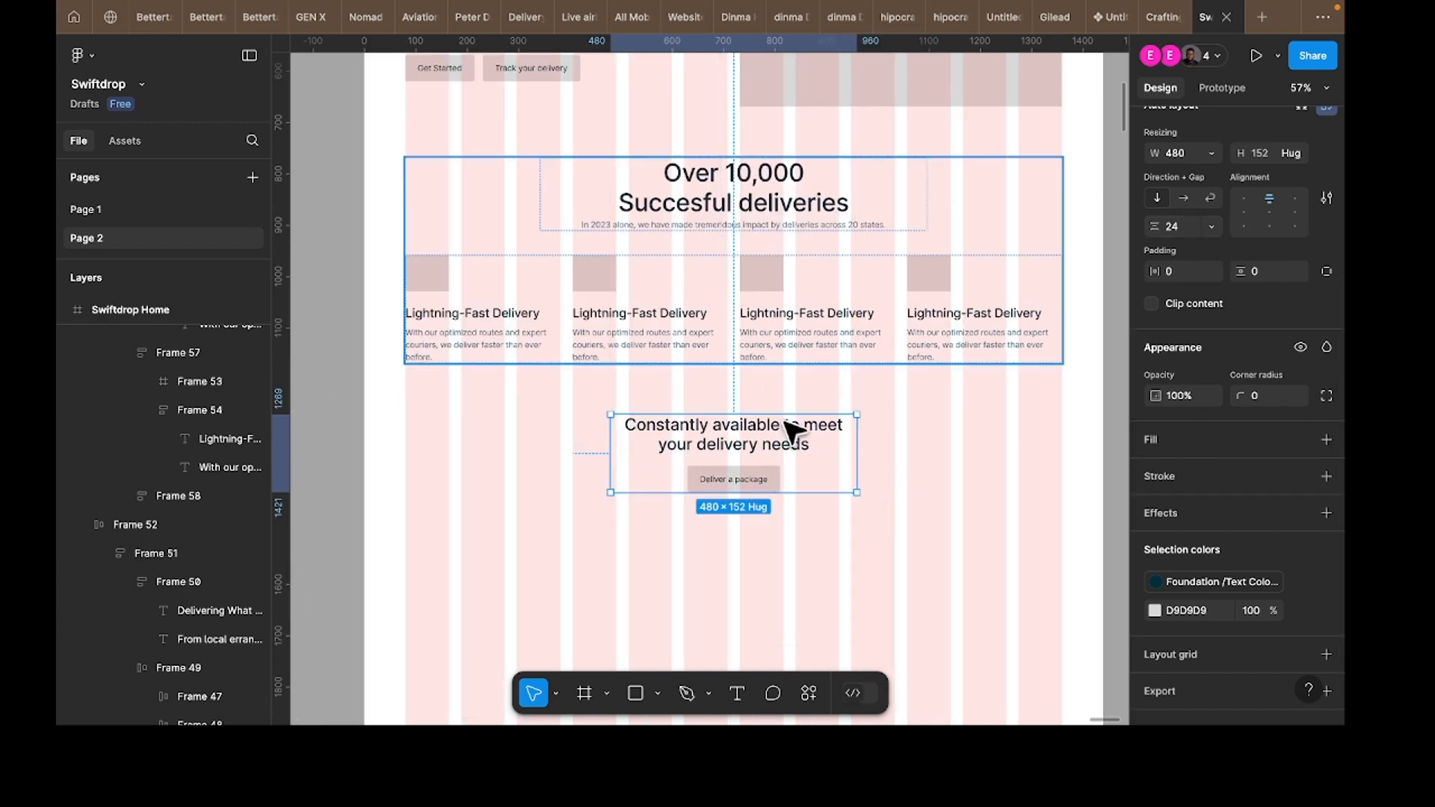
{"action": "scroll", "coordinate": [785, 553], "scroll_direction": "down", "scroll_amount": 2}
{"action": "scroll", "coordinate": [778, 556], "scroll_direction": "down", "scroll_amount": 2}
{"action": "scroll", "coordinate": [775, 486], "scroll_direction": "down", "scroll_amount": 3}
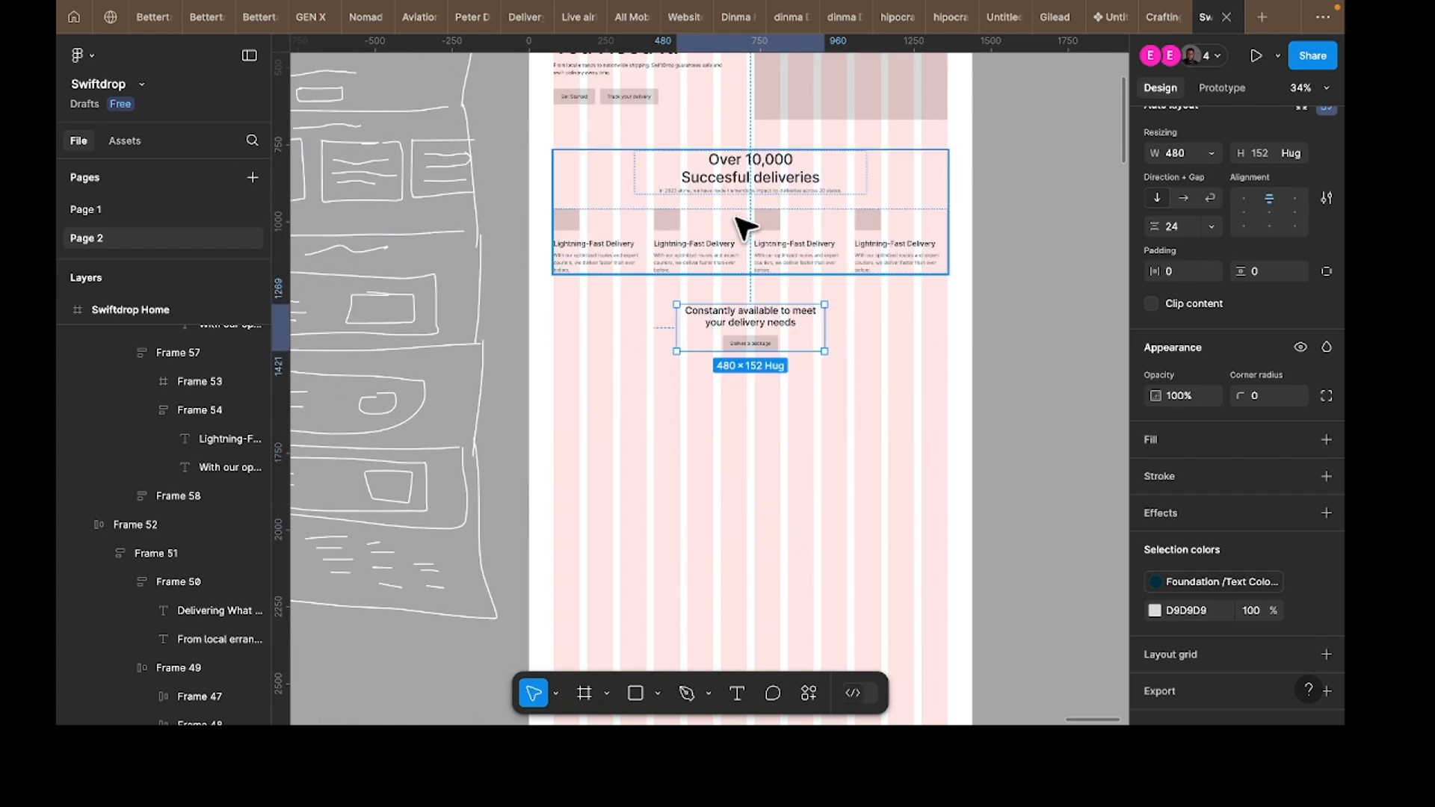
{"action": "left_click", "coordinate": [757, 237], "text": "shift"}
{"action": "key", "text": "shift+a"}
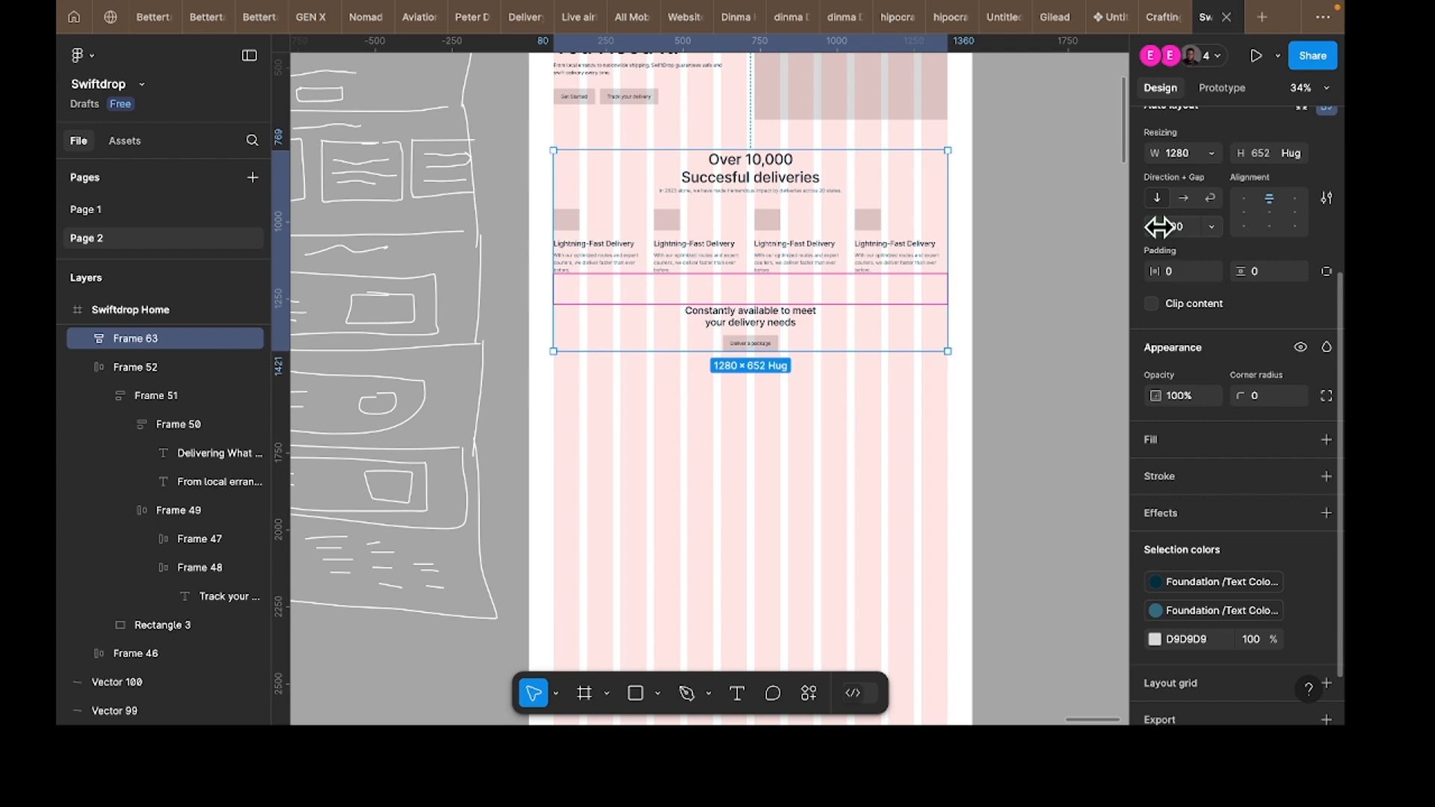
Step: Set the vertical gap between the feature section and the heading-and-button group to 16
{"action": "left_click_drag", "start_coordinate": [1155, 227], "coordinate": [1181, 231]}
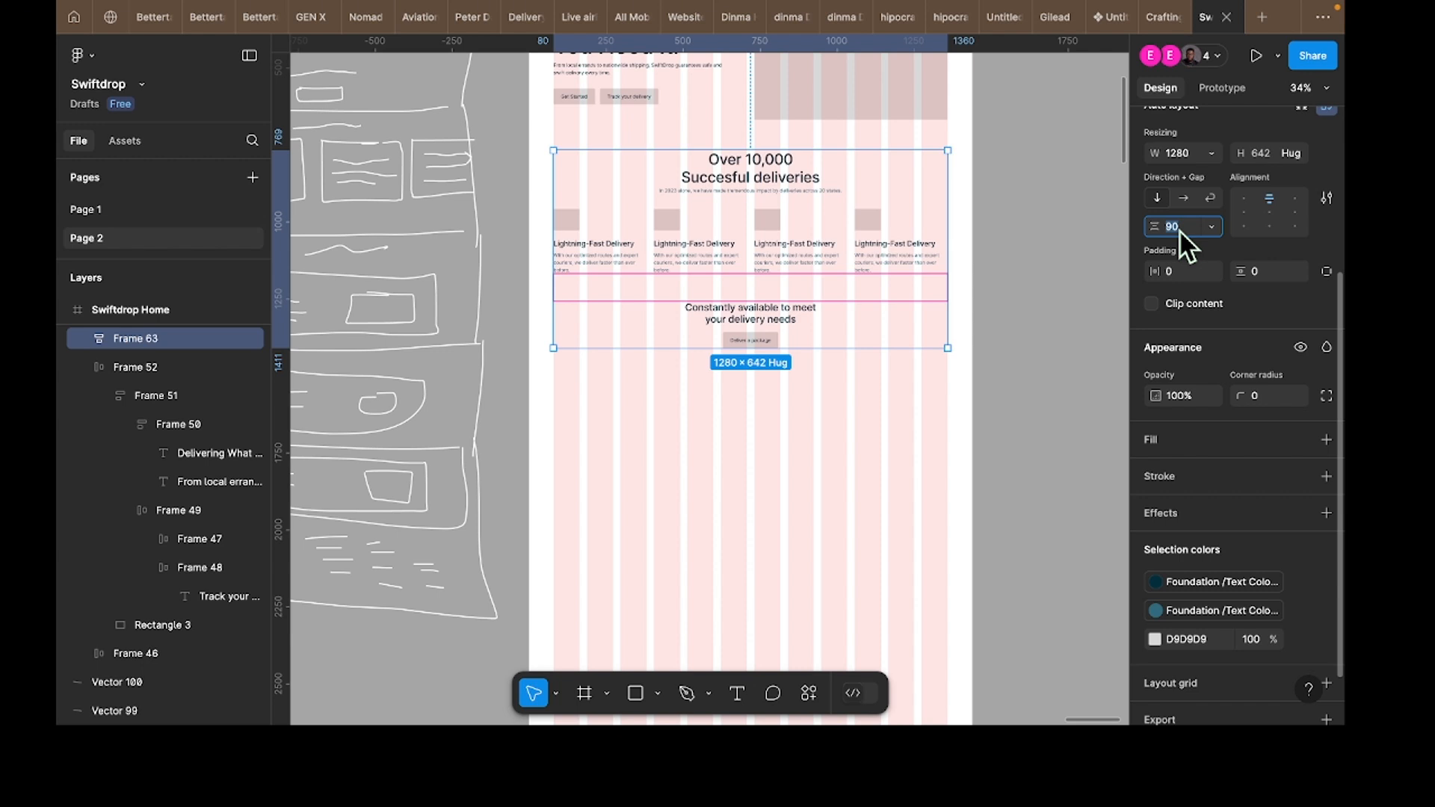
{"action": "type", "text": "8"}
{"action": "key", "text": "Return"}
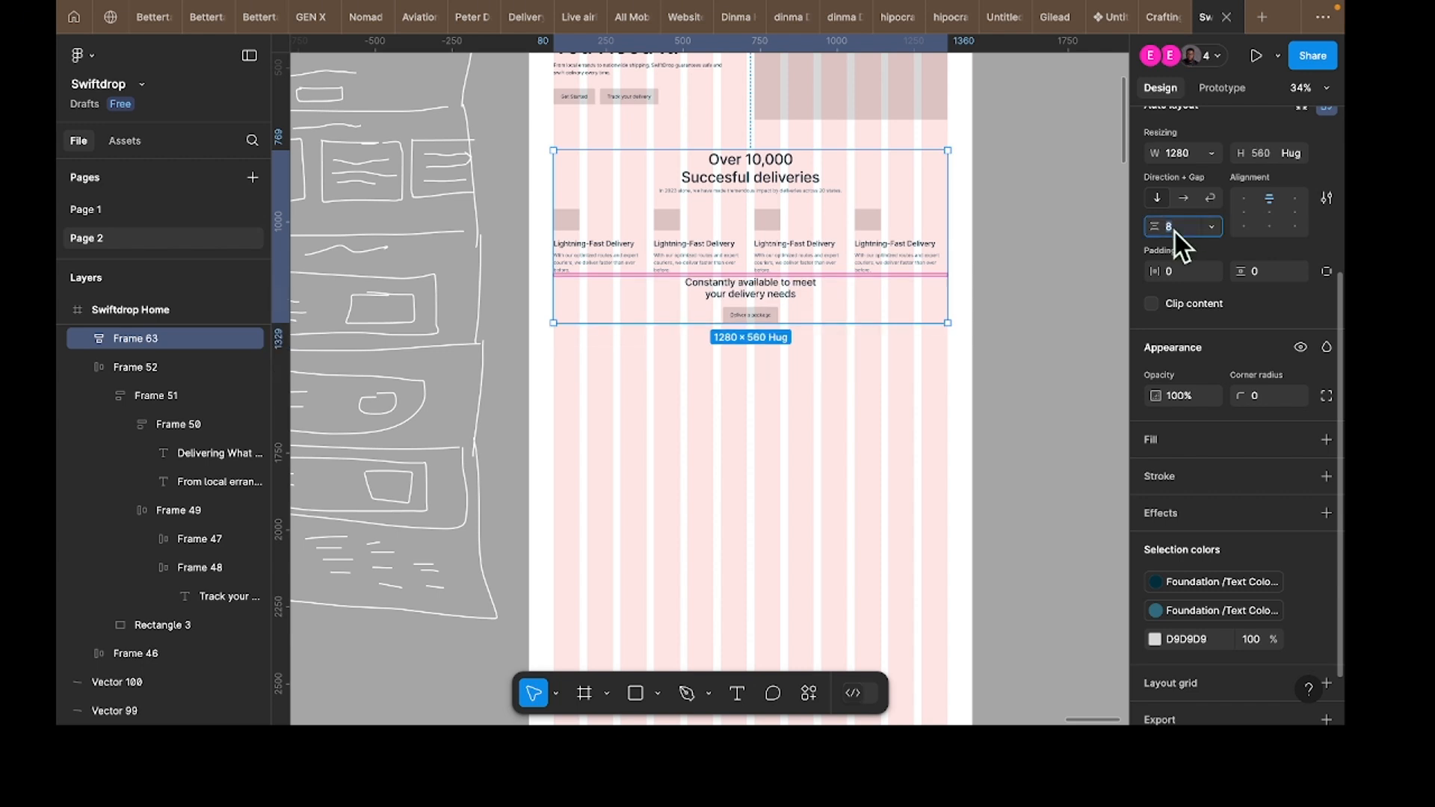
{"action": "type", "text": "16"}
{"action": "key", "text": "Return"}
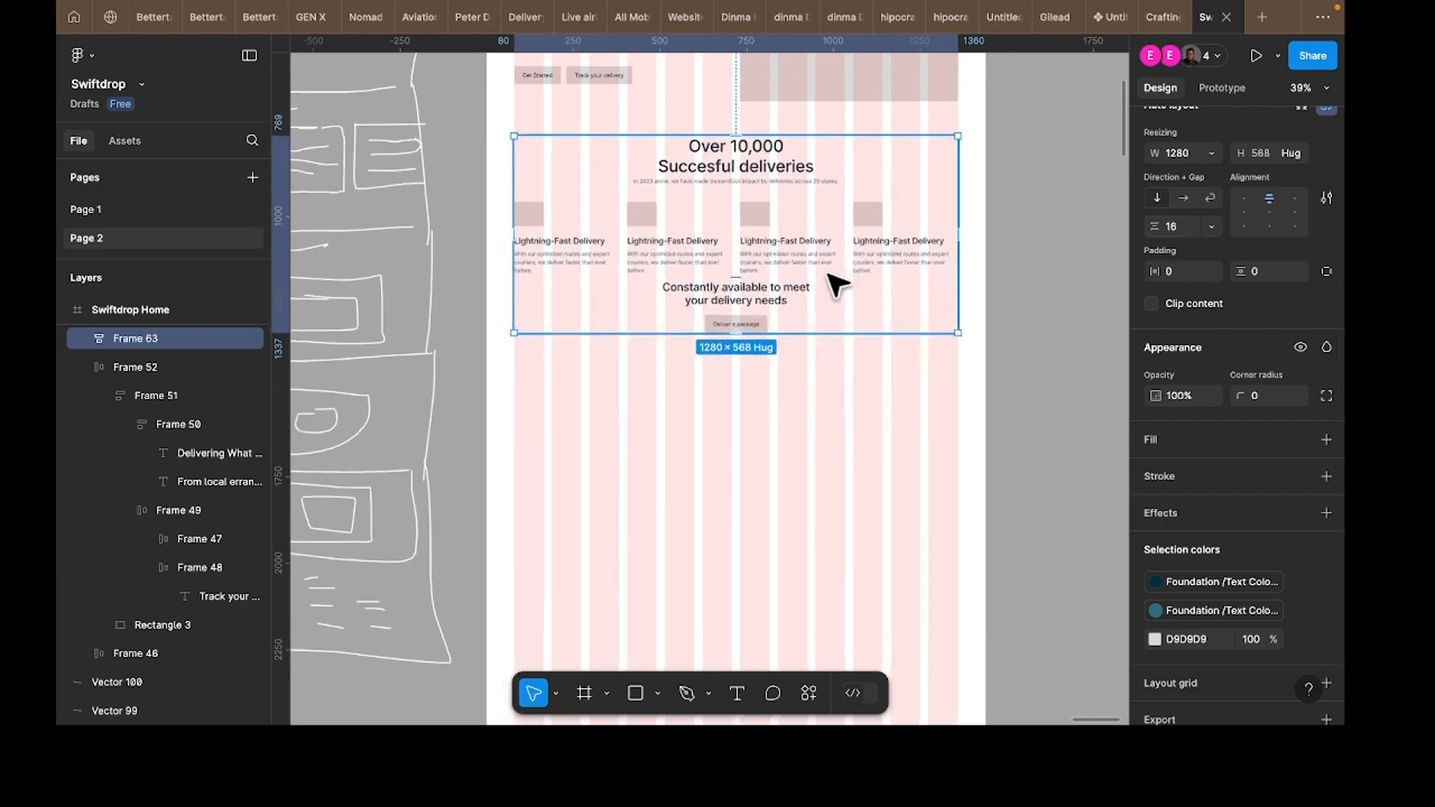
Step: Review the wireframe sketch's remaining sections and the project brief's testimonials, footer and "How It Works" content
{"action": "scroll", "coordinate": [837, 276], "scroll_direction": "up", "scroll_amount": 5}
{"action": "scroll", "coordinate": [852, 419], "scroll_direction": "down", "scroll_amount": 3}
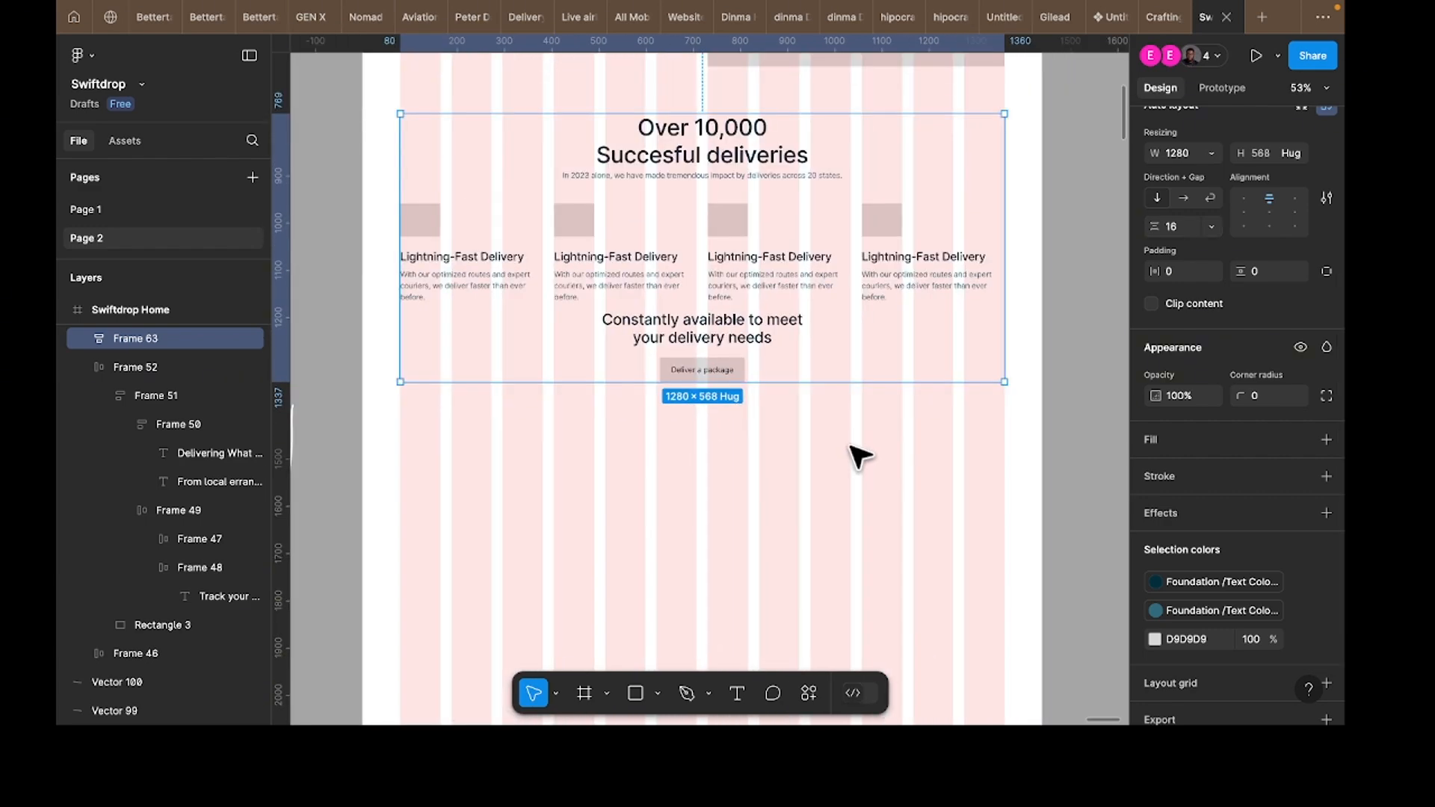
{"action": "scroll", "coordinate": [843, 471], "scroll_direction": "down", "scroll_amount": 5}
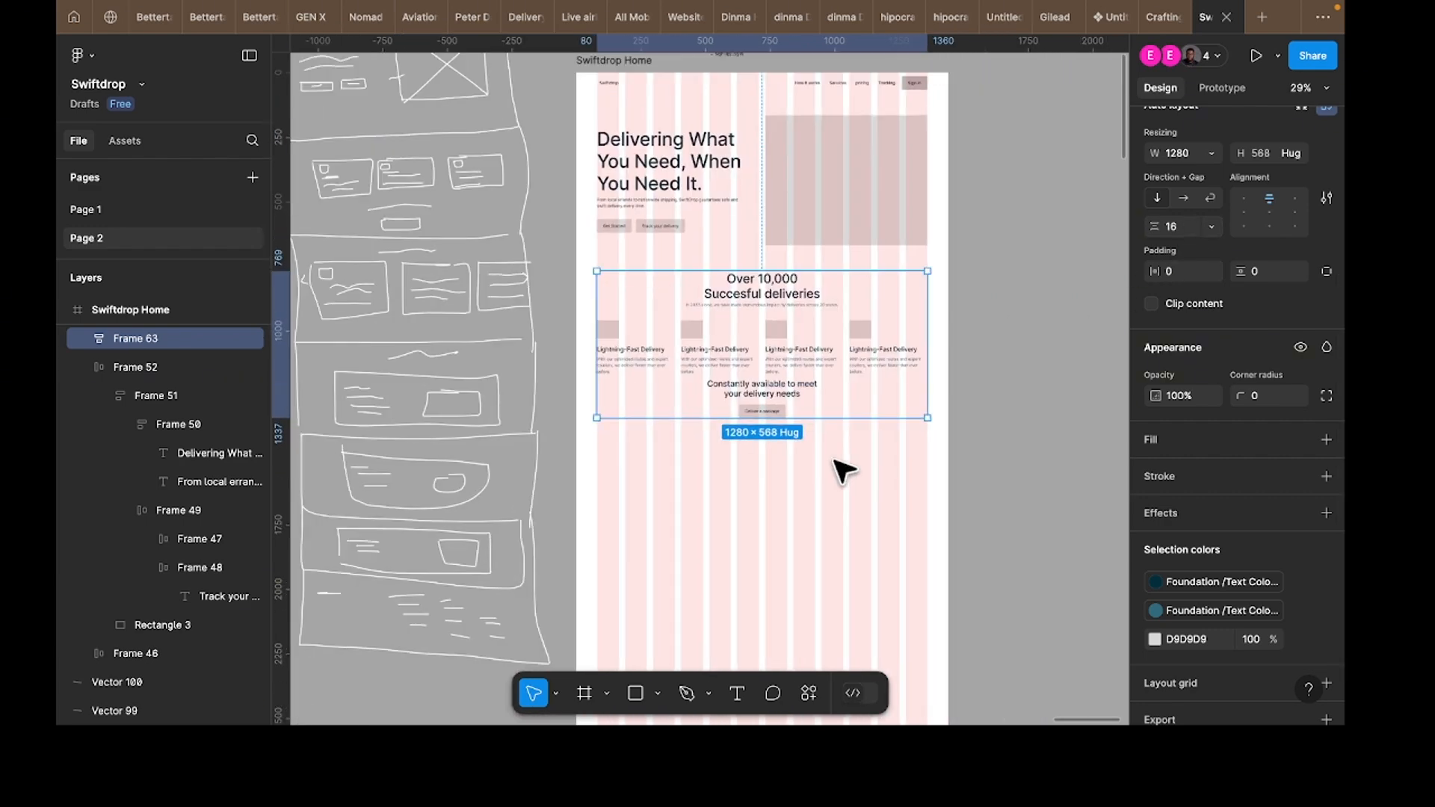
{"action": "scroll", "coordinate": [843, 471], "scroll_direction": "up", "scroll_amount": 4}
{"action": "scroll", "coordinate": [843, 471], "scroll_direction": "left", "scroll_amount": 3}
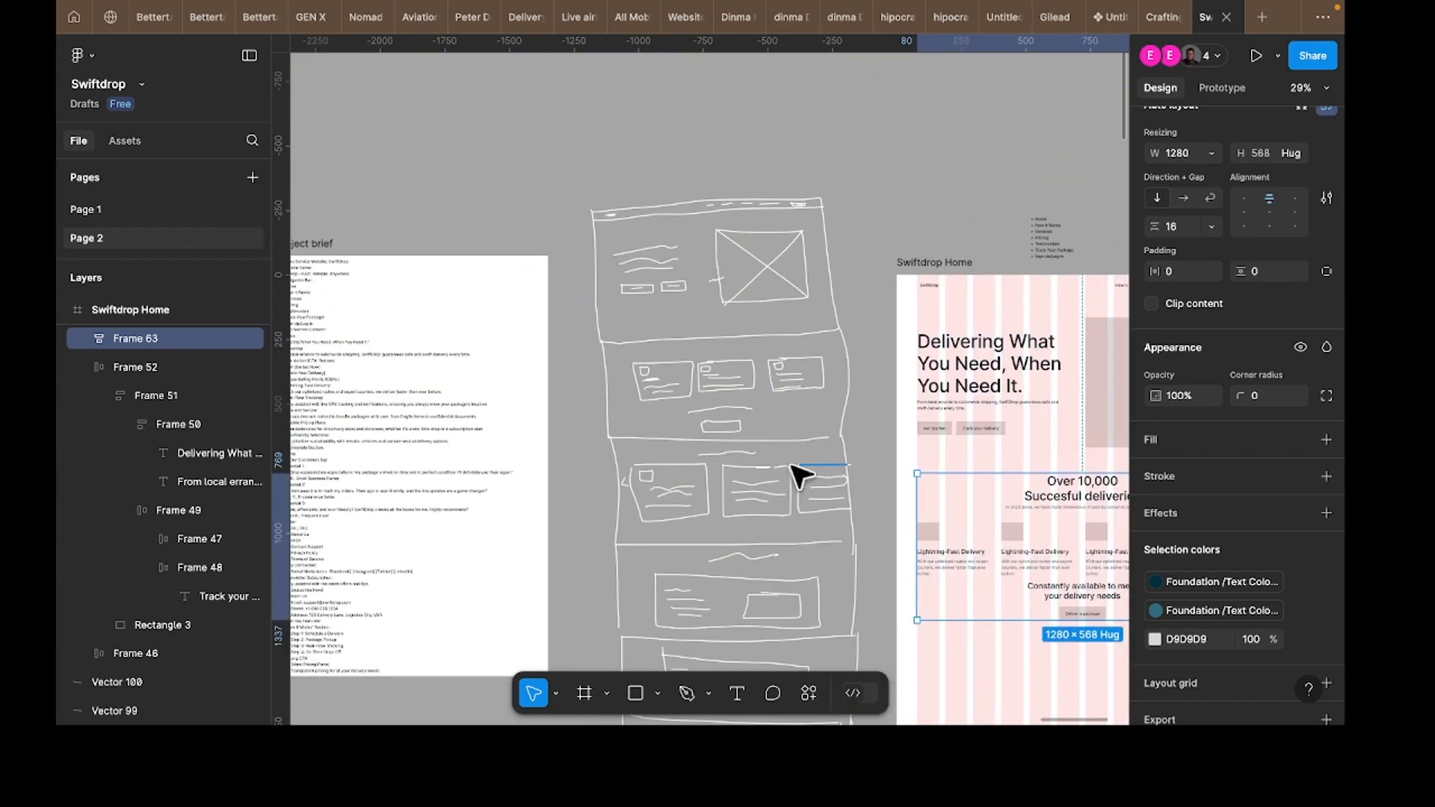
{"action": "scroll", "coordinate": [720, 570], "scroll_direction": "down", "scroll_amount": 3}
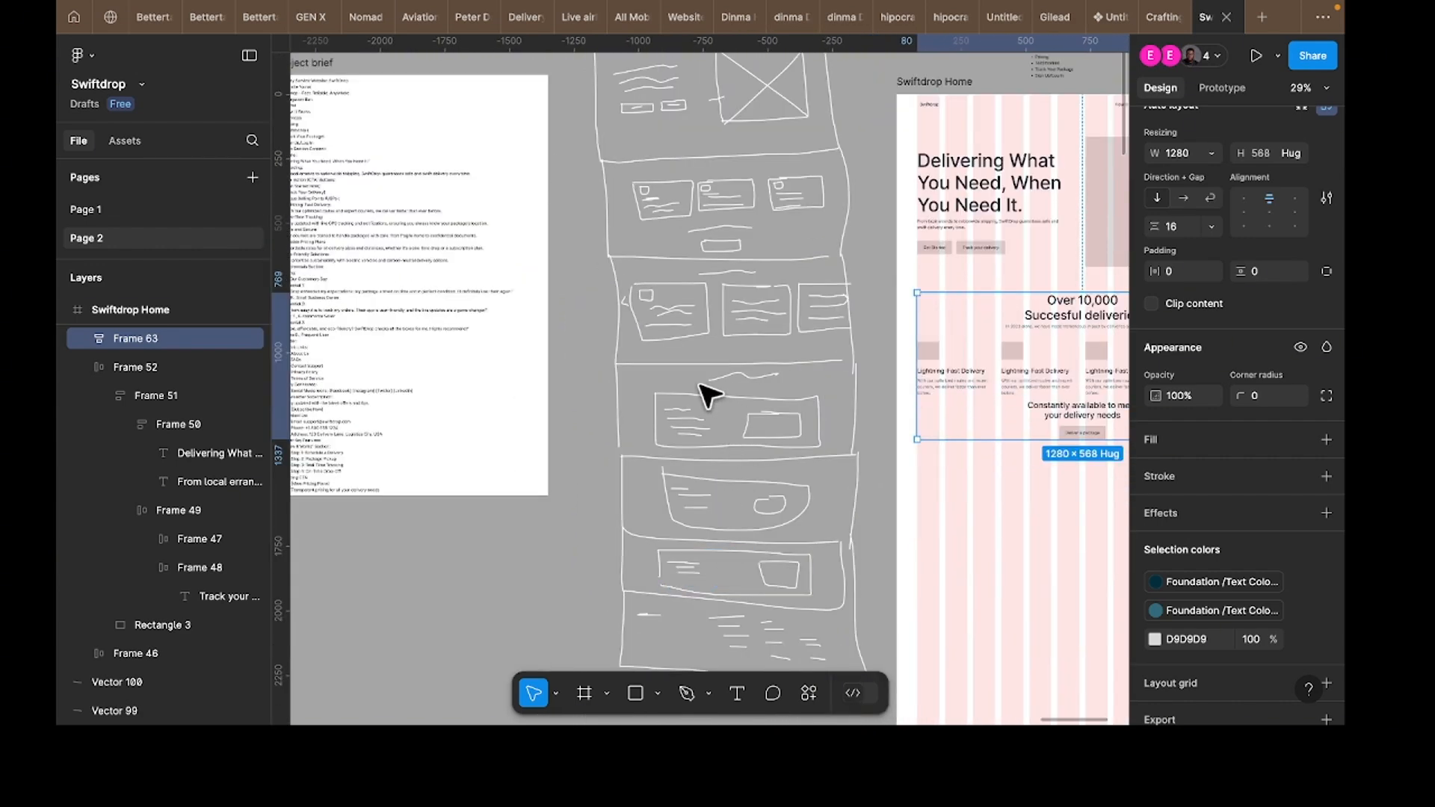
{"action": "scroll", "coordinate": [426, 307], "scroll_direction": "left", "scroll_amount": 3}
{"action": "scroll", "coordinate": [426, 307], "scroll_direction": "up", "scroll_amount": 1}
{"action": "scroll", "coordinate": [426, 308], "scroll_direction": "up", "scroll_amount": 5}
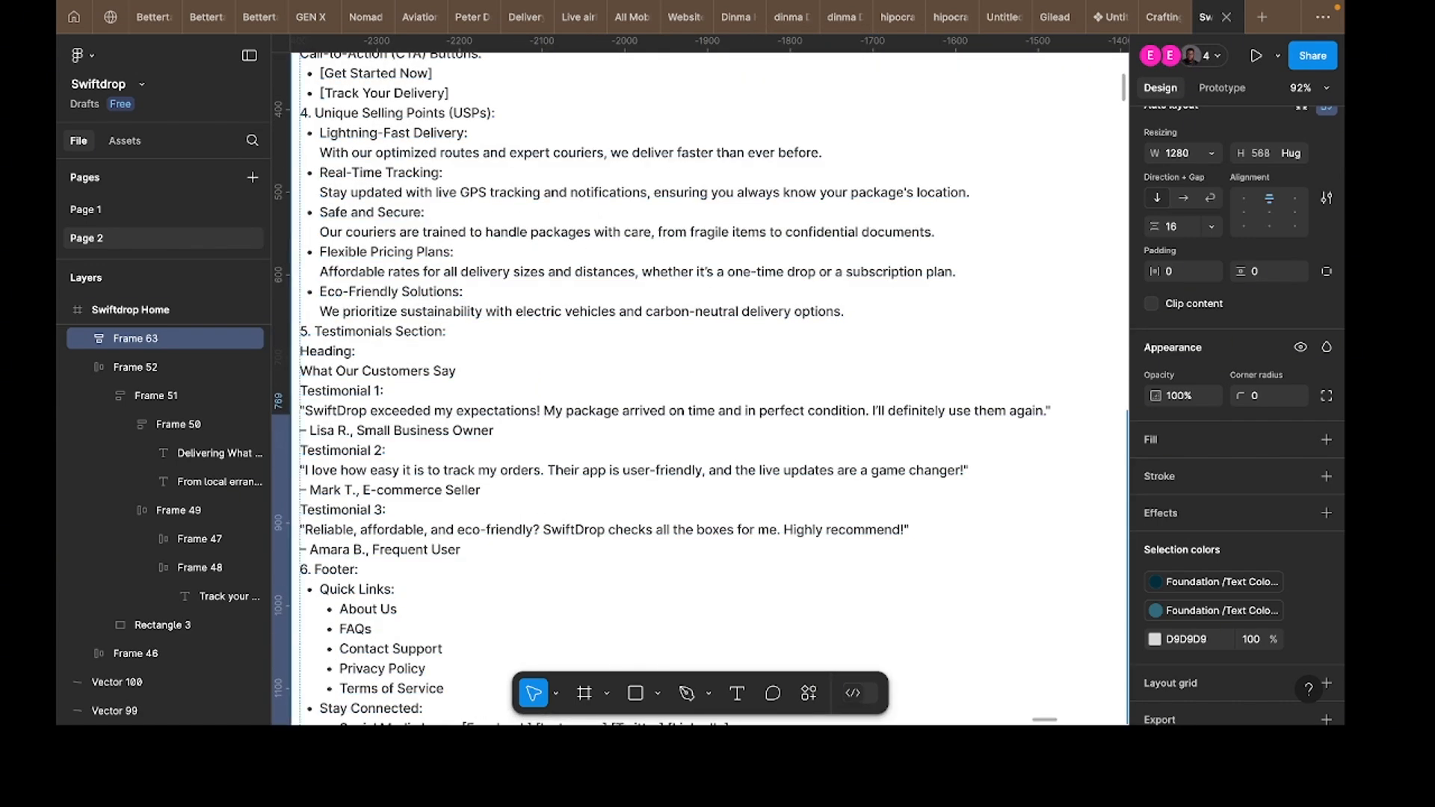
{"action": "scroll", "coordinate": [618, 336], "scroll_direction": "down", "scroll_amount": 5}
{"action": "scroll", "coordinate": [448, 258], "scroll_direction": "up", "scroll_amount": 2}
{"action": "scroll", "coordinate": [408, 258], "scroll_direction": "up", "scroll_amount": 2}
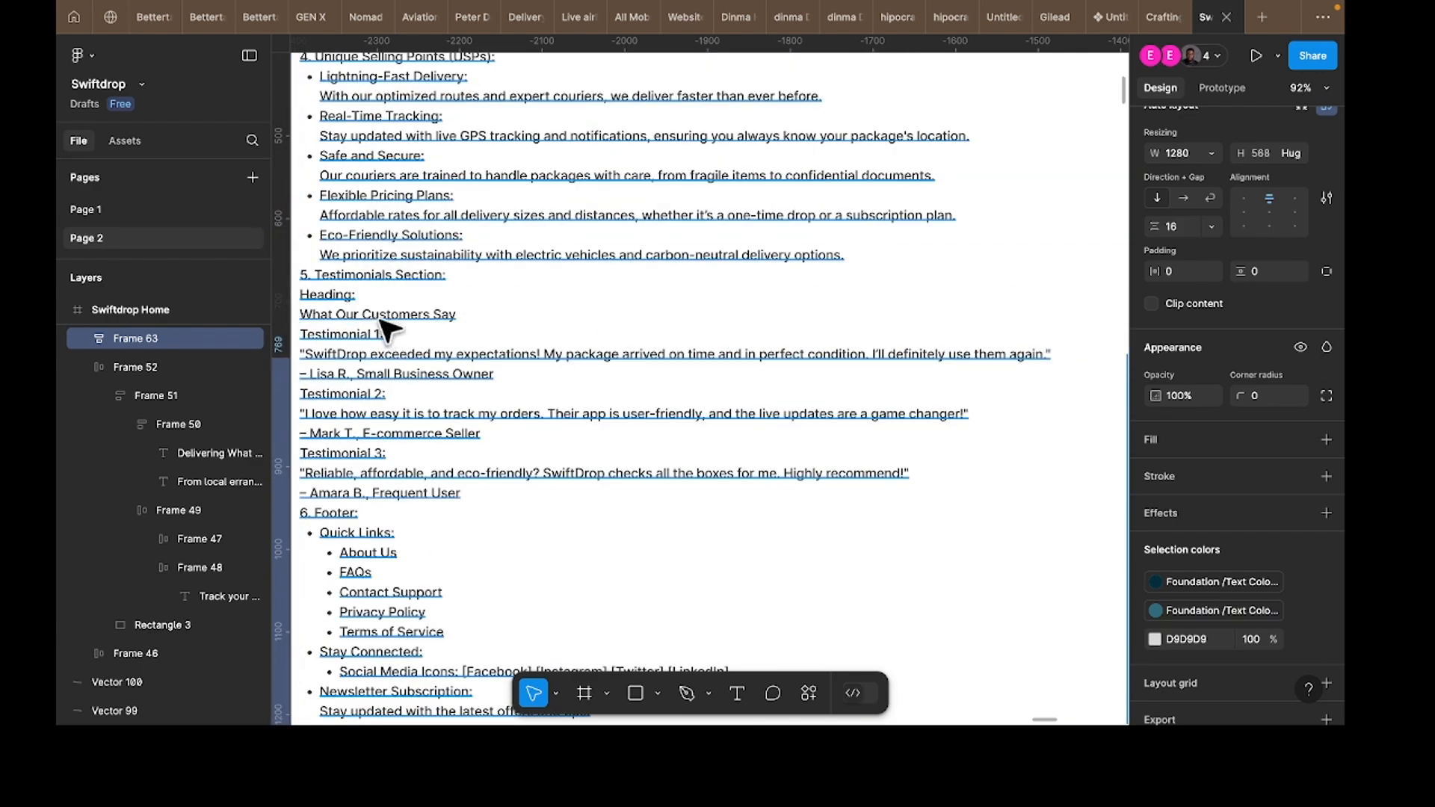
{"action": "scroll", "coordinate": [388, 378], "scroll_direction": "down", "scroll_amount": 5}
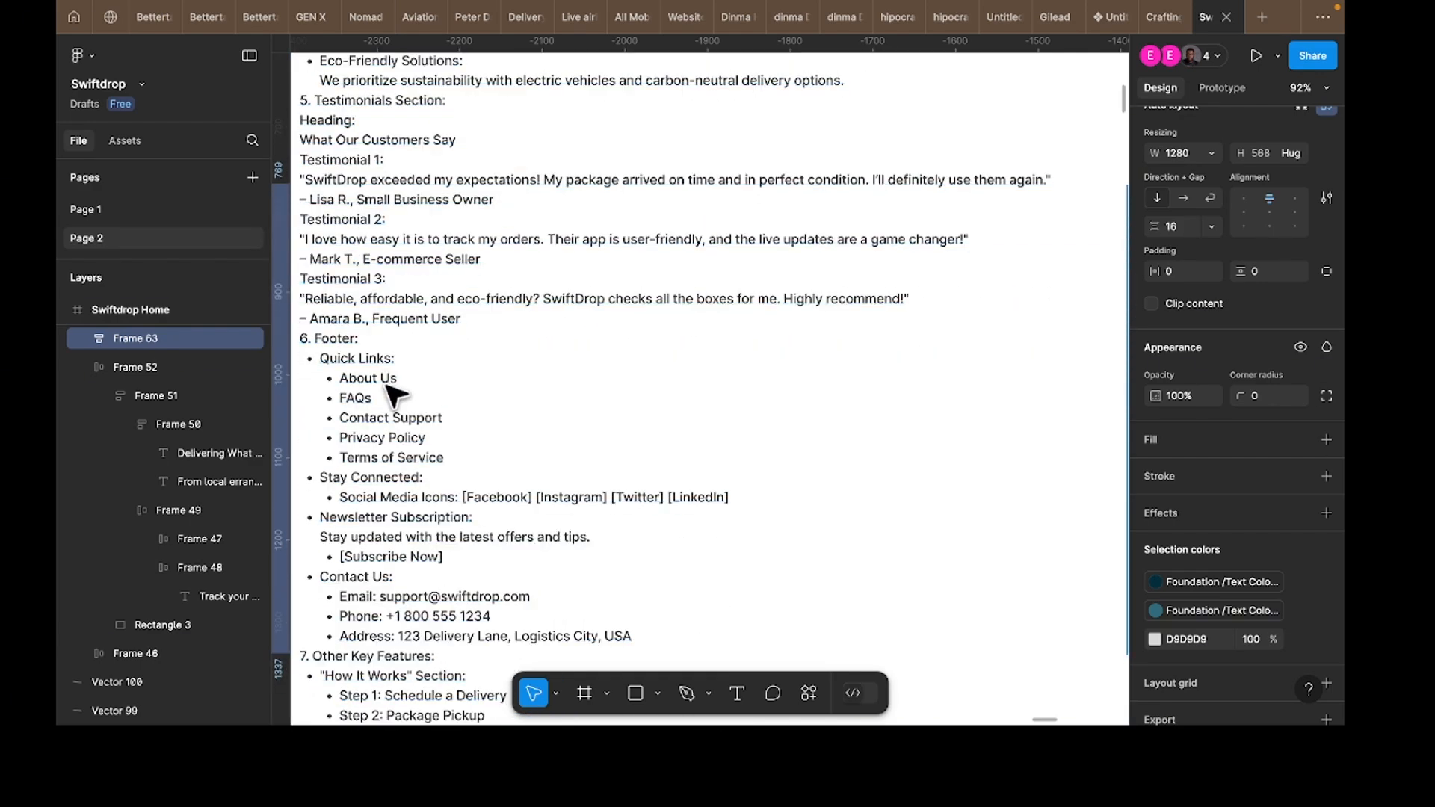
{"action": "scroll", "coordinate": [390, 374], "scroll_direction": "down", "scroll_amount": 10}
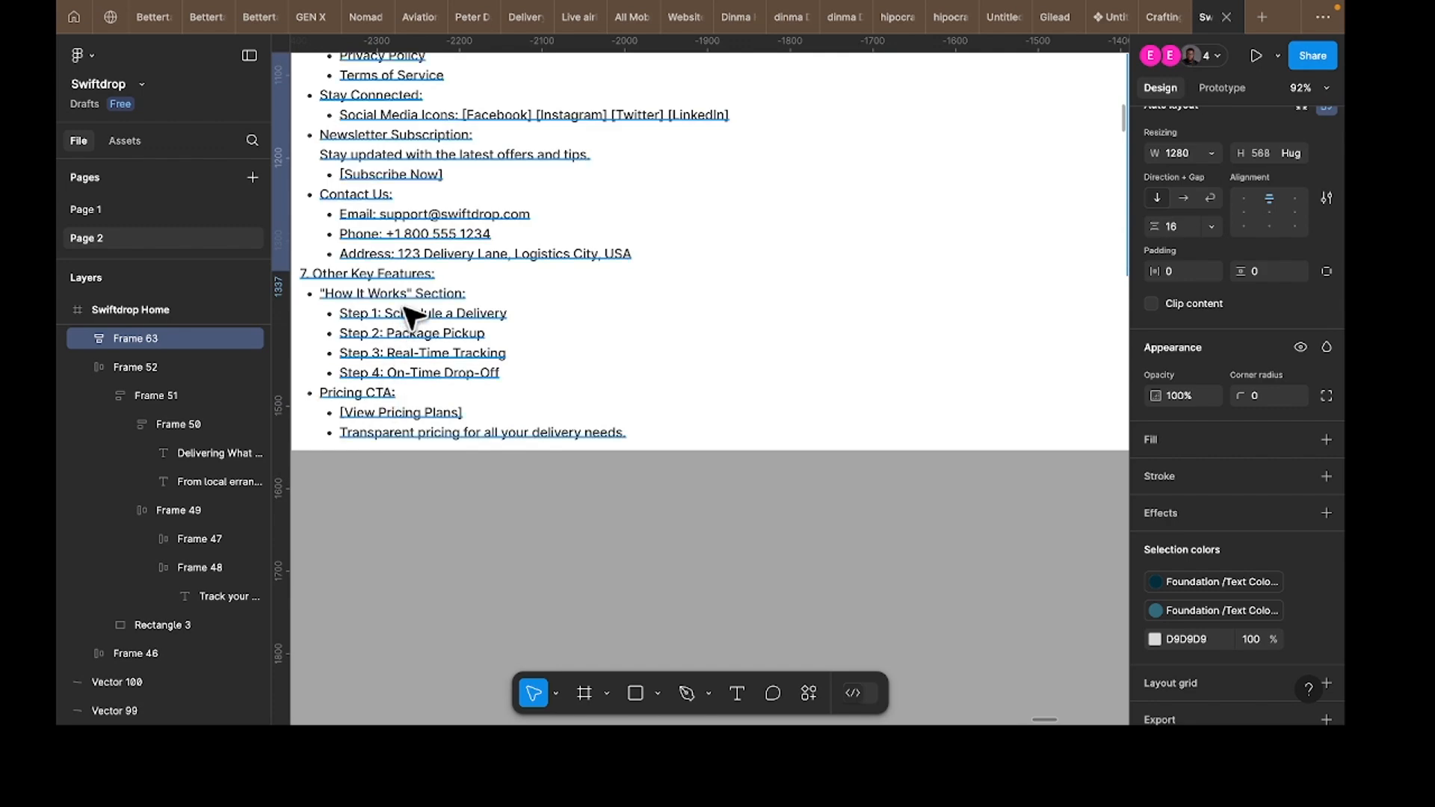
{"action": "scroll", "coordinate": [411, 299], "scroll_direction": "up", "scroll_amount": 4}
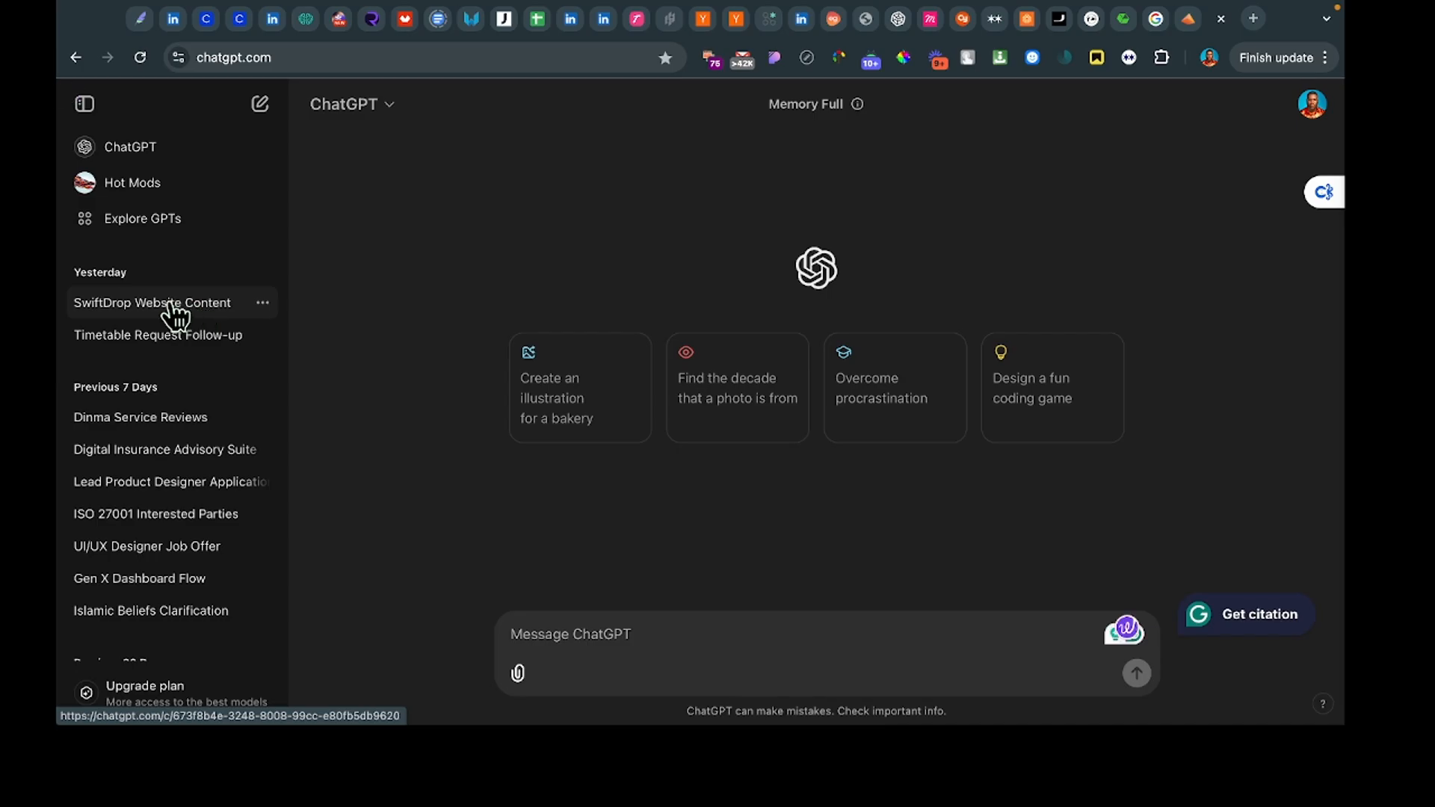
Step: Switch to ChatGPT, open the "SwiftDrop Website Content" chat and copy the "How It Works" section with its four steps
{"action": "left_click", "coordinate": [170, 305]}
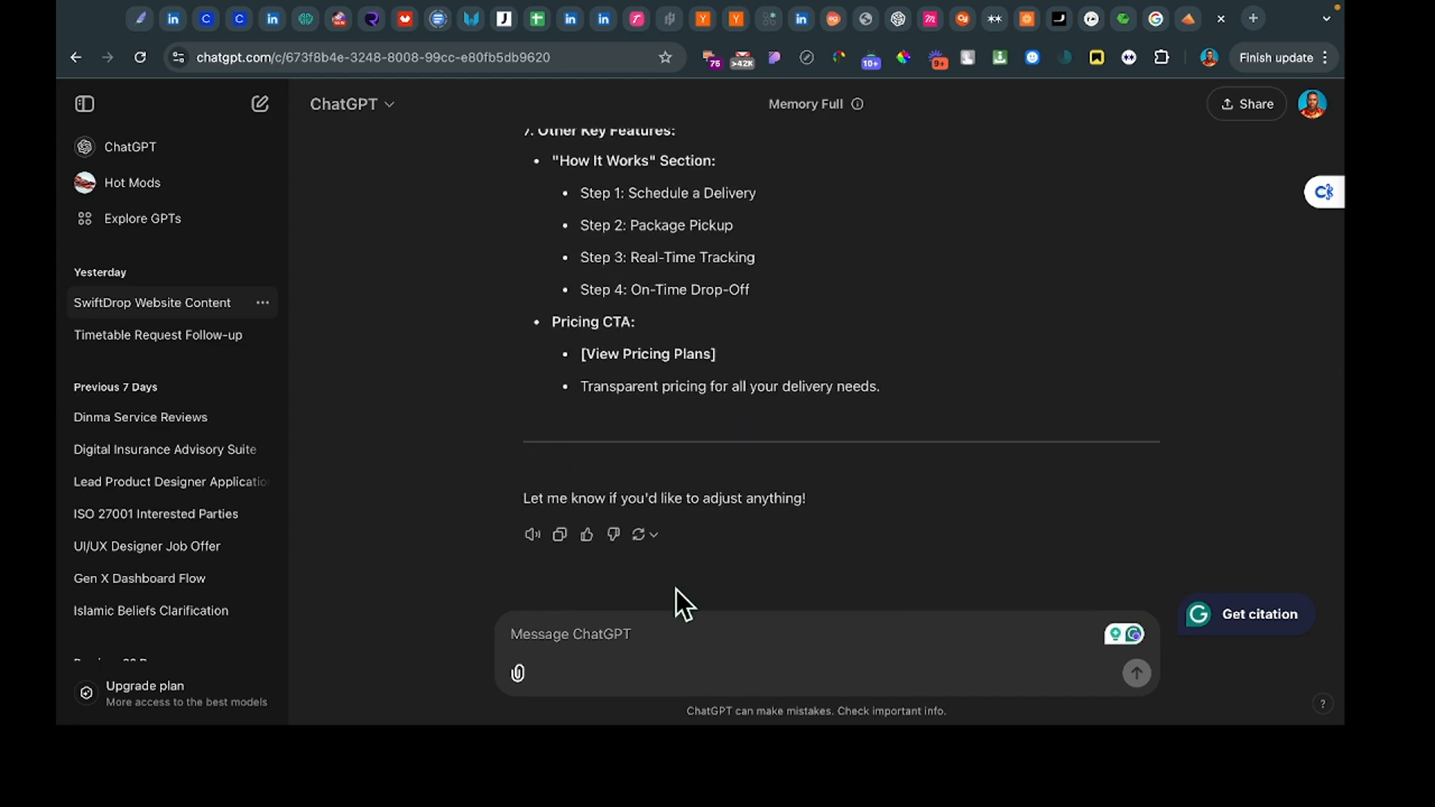
{"action": "left_click", "coordinate": [695, 686]}
{"action": "left_click_drag", "start_coordinate": [747, 292], "coordinate": [541, 160]}
{"action": "key", "text": "super+c"}
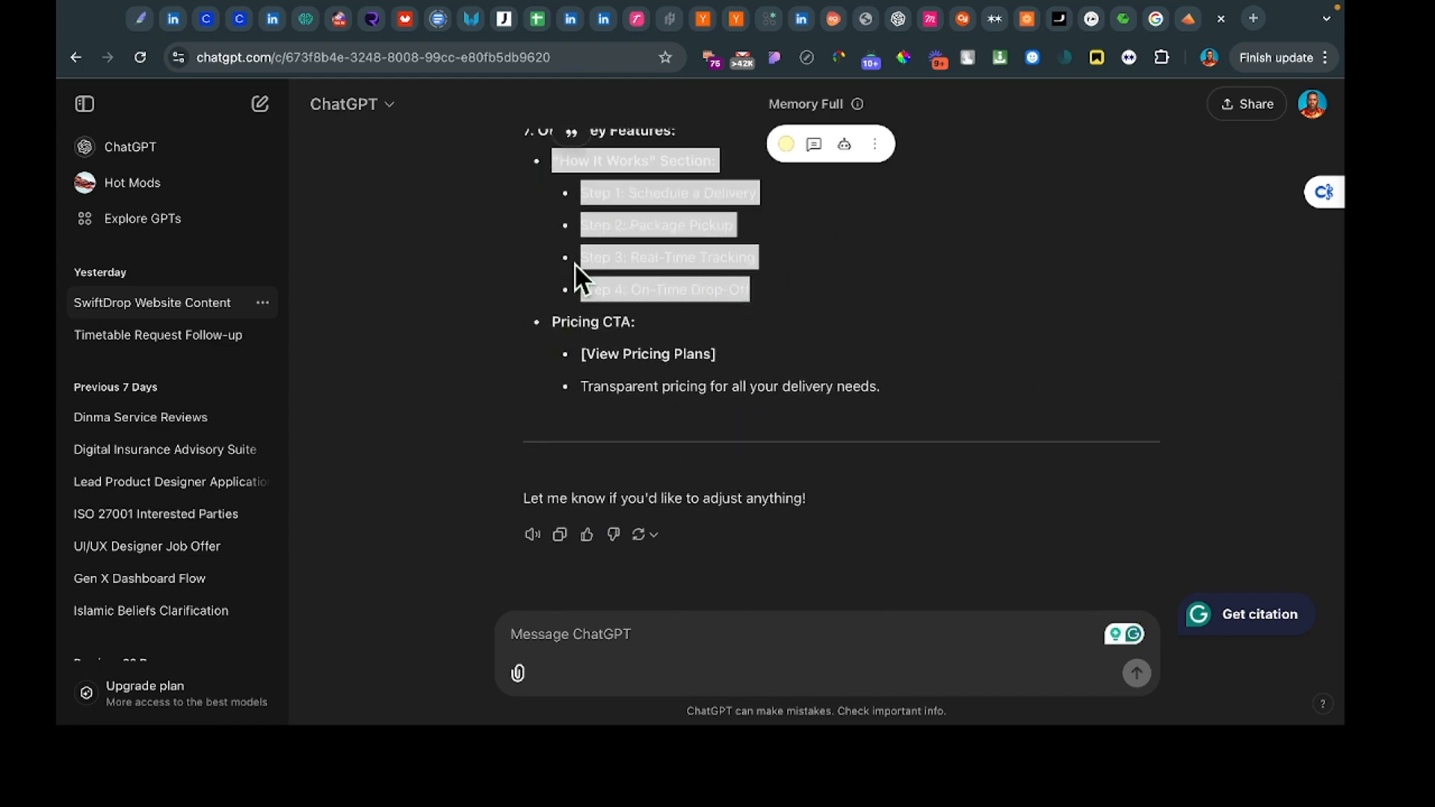
Step: Ask ChatGPT to change the how it works to three steps with explanations for each, including the copied section in the prompt
{"action": "left_click", "coordinate": [653, 636]}
{"action": "type", "text": "Cbange"}
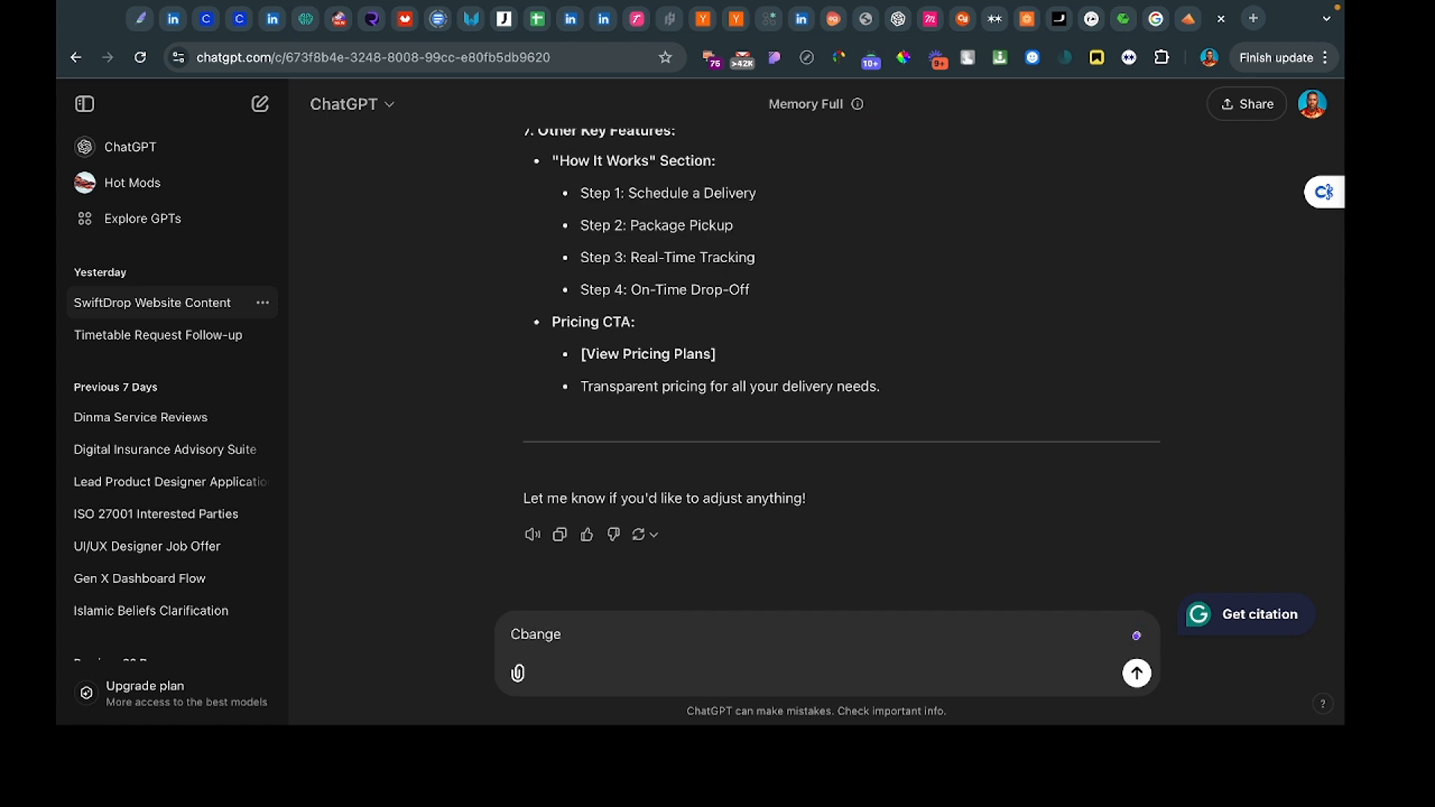
{"action": "key", "text": "super+a"}
{"action": "type", "text": "Chan"}
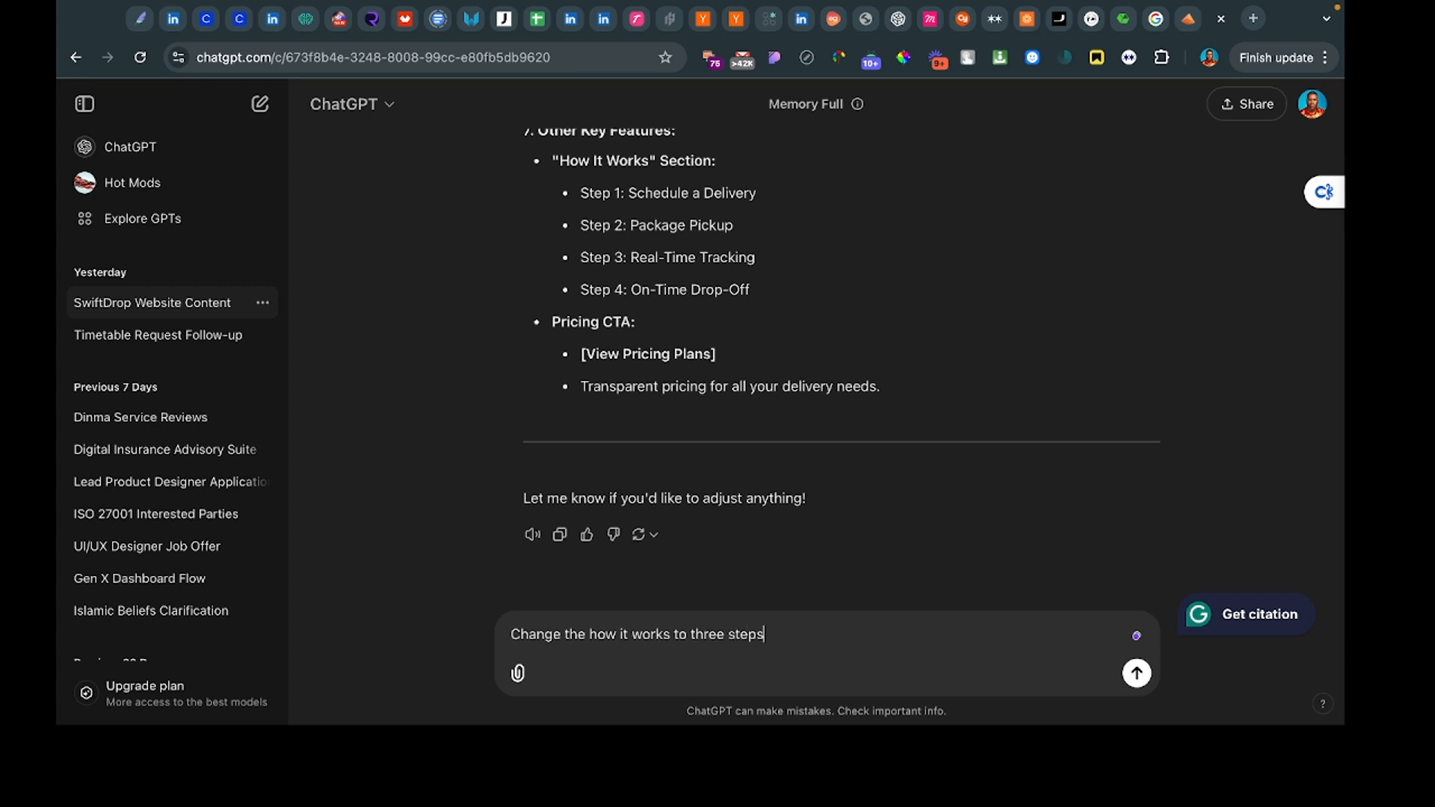
{"action": "type", "text": " an"}
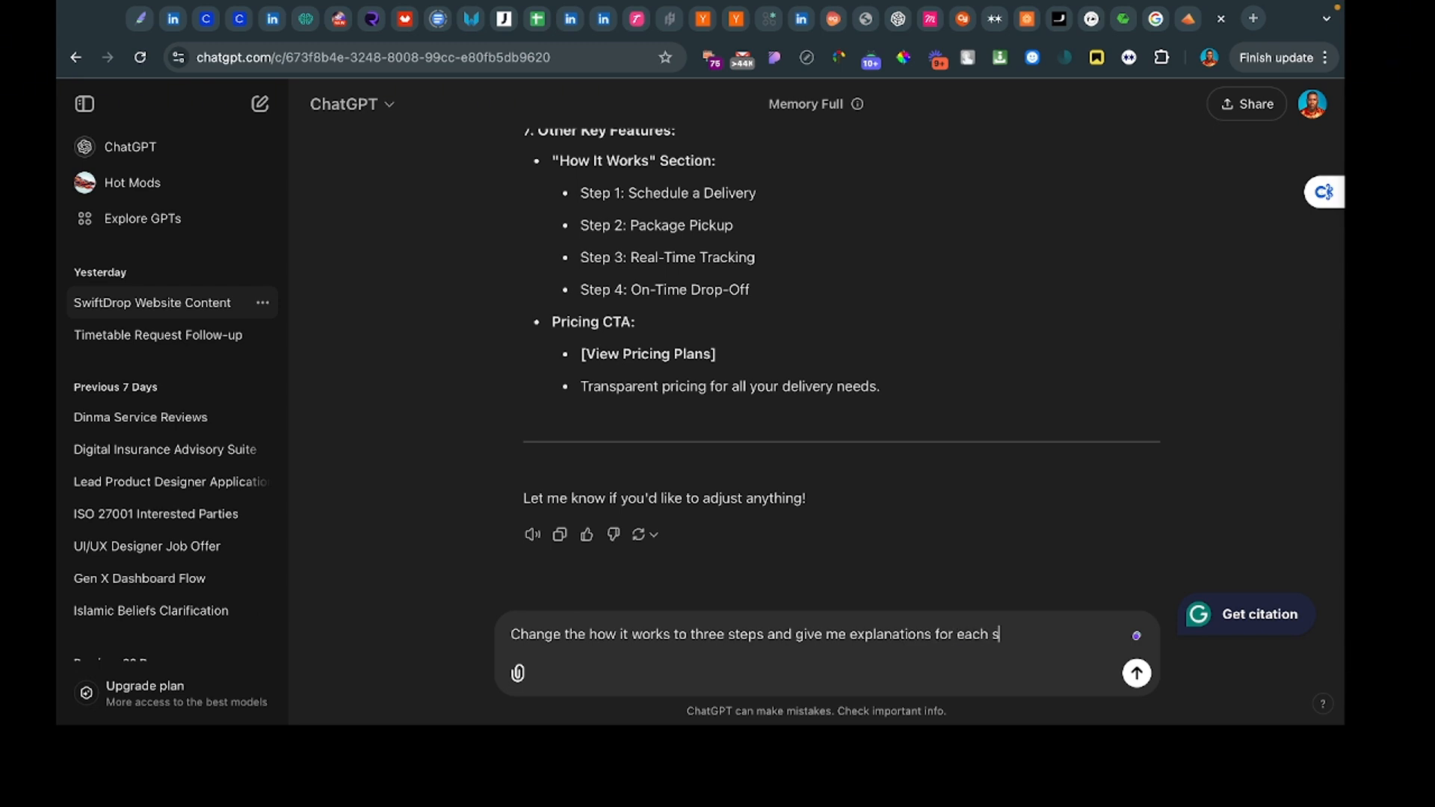
{"action": "key", "text": "super+v"}
{"action": "key", "text": "Return"}
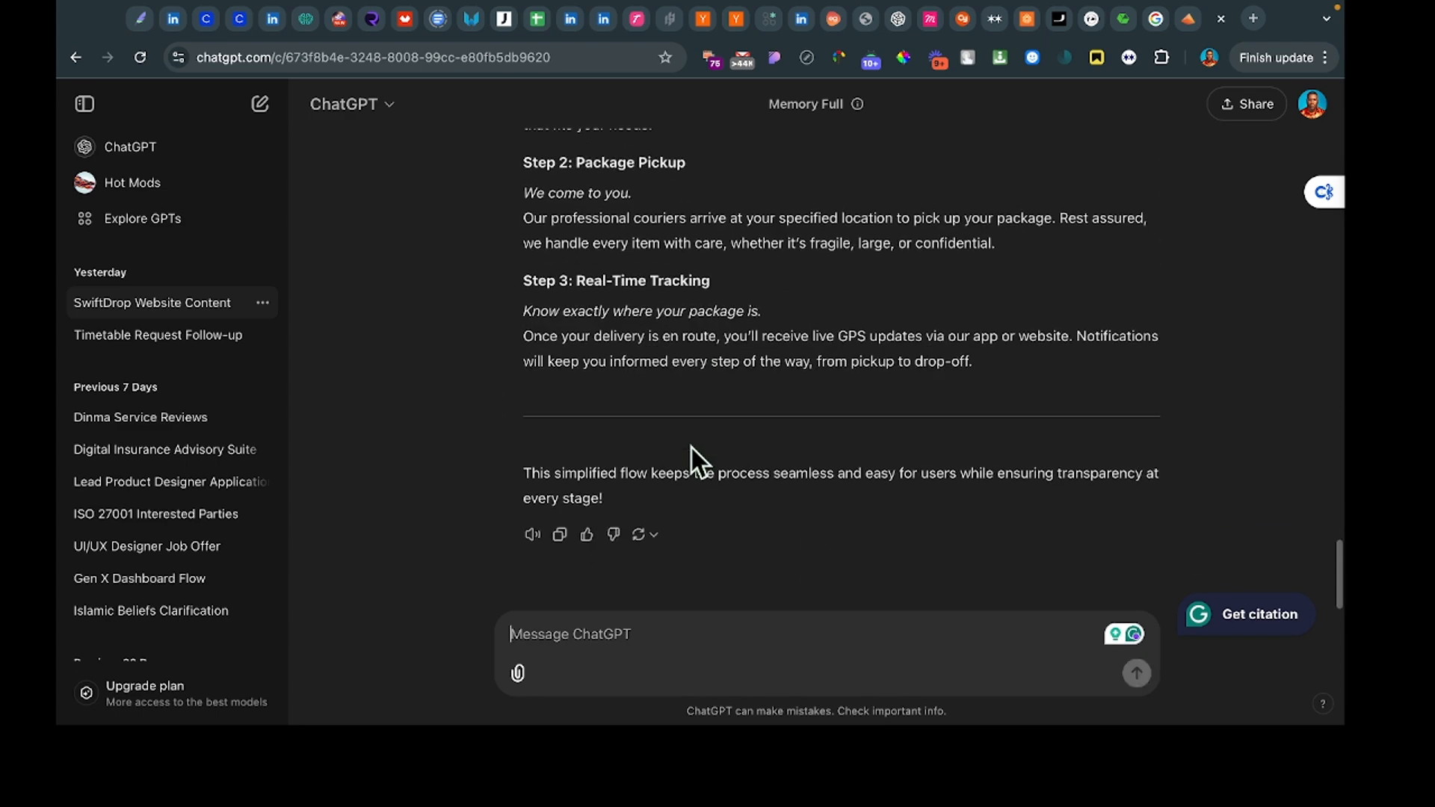
Step: Copy the three "How It Works" steps with their explanations from ChatGPT's reply
{"action": "scroll", "coordinate": [923, 384], "scroll_direction": "up", "scroll_amount": 5}
{"action": "scroll", "coordinate": [964, 449], "scroll_direction": "down", "scroll_amount": 4}
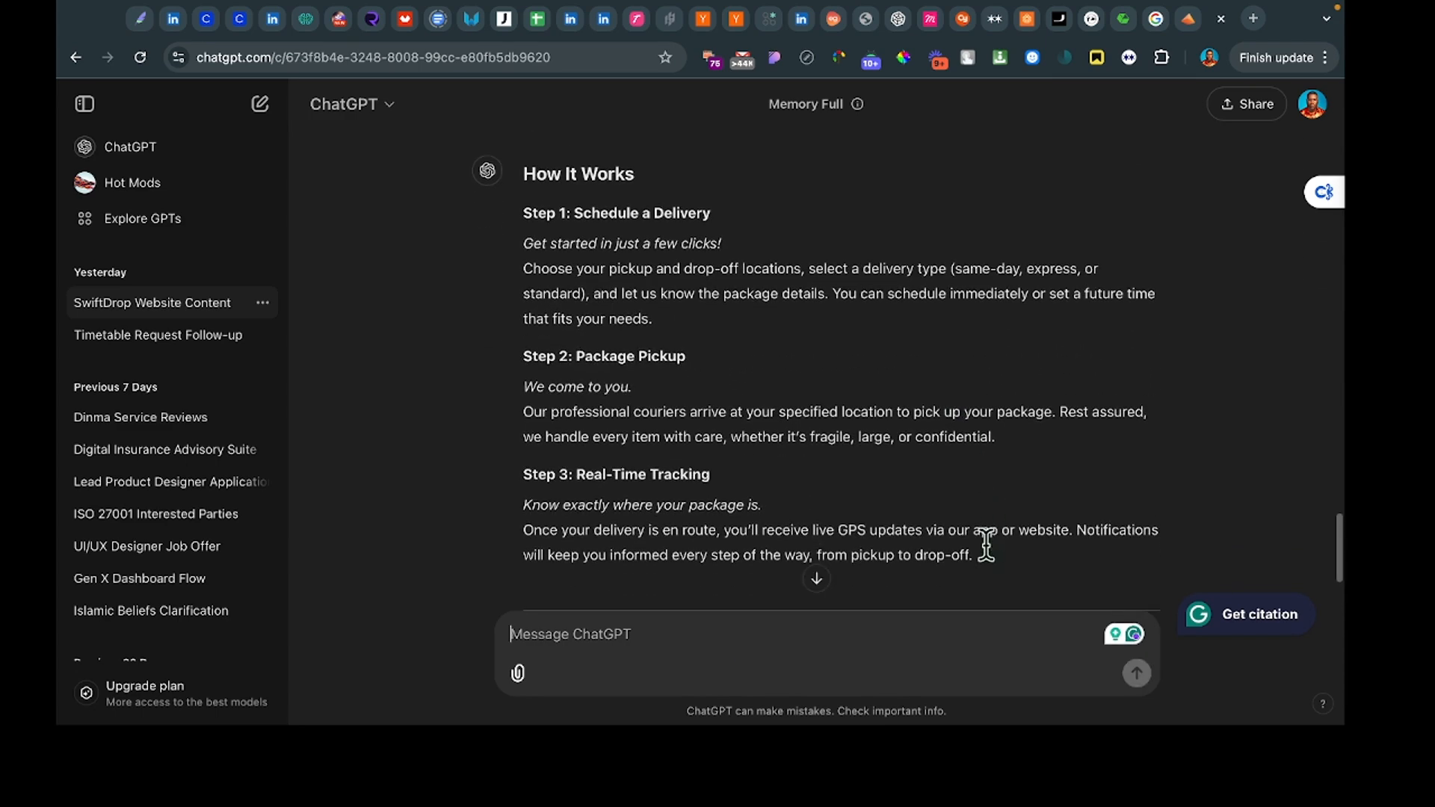
{"action": "left_click_drag", "start_coordinate": [972, 557], "coordinate": [583, 213]}
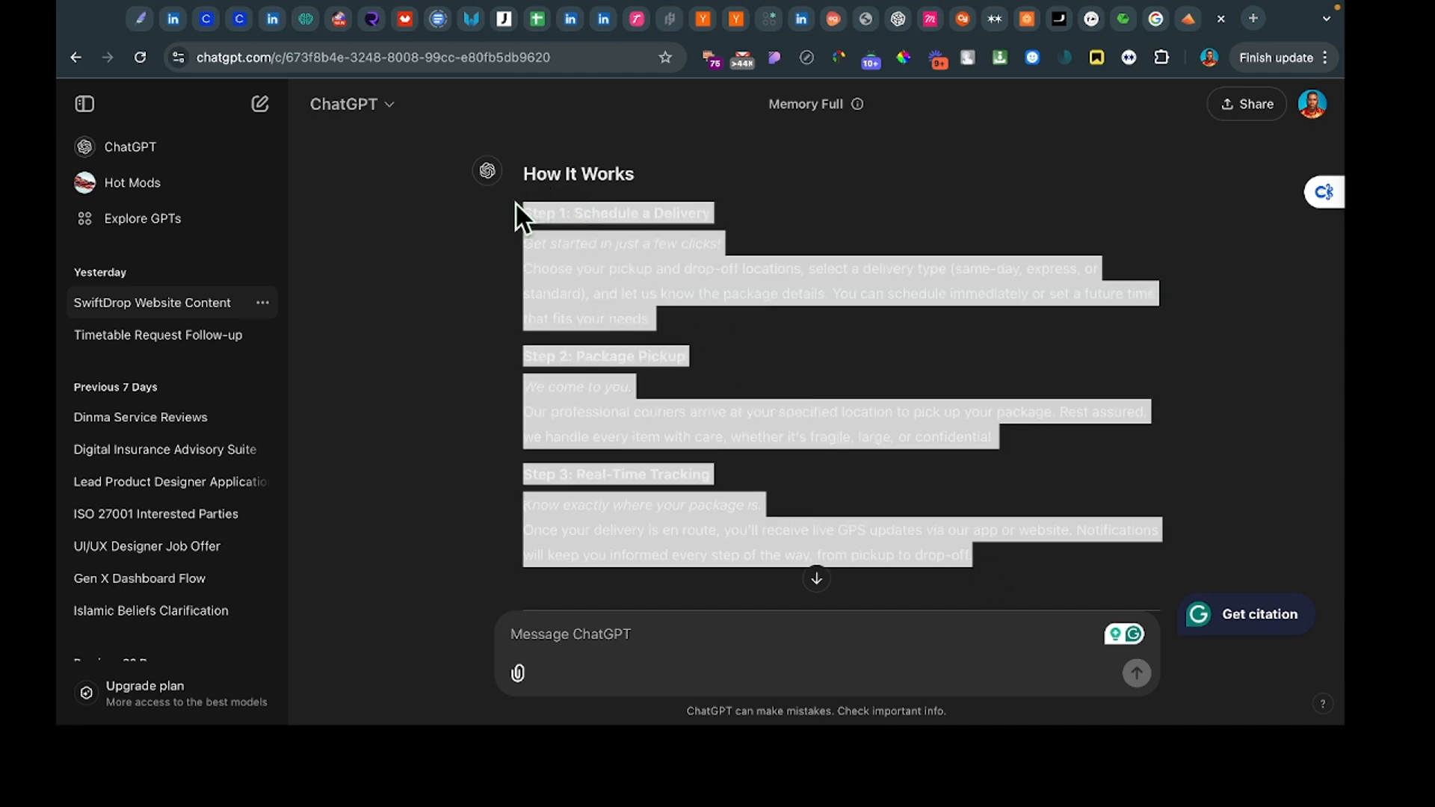
Step: Switch back to the Swiftdrop file in Figma and paste the three copied steps as text on the canvas beside the Swiftdrop Home frame
{"action": "key", "text": "ctrl+Left"}
{"action": "key", "text": "ctrl+Left"}
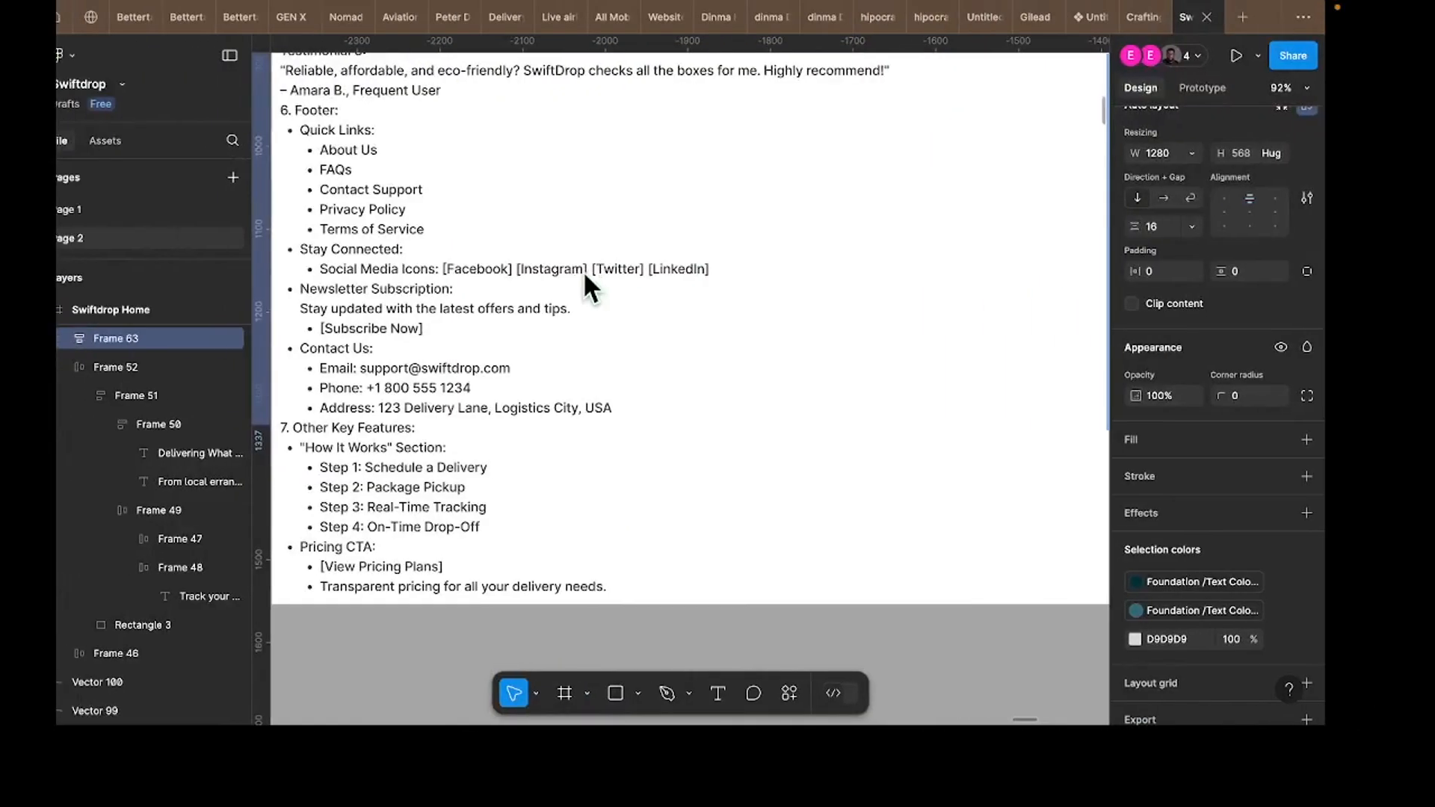
{"action": "key", "text": "ctrl+Left"}
{"action": "key", "text": "ctrl+Right"}
{"action": "scroll", "coordinate": [864, 306], "scroll_direction": "down", "scroll_amount": 5}
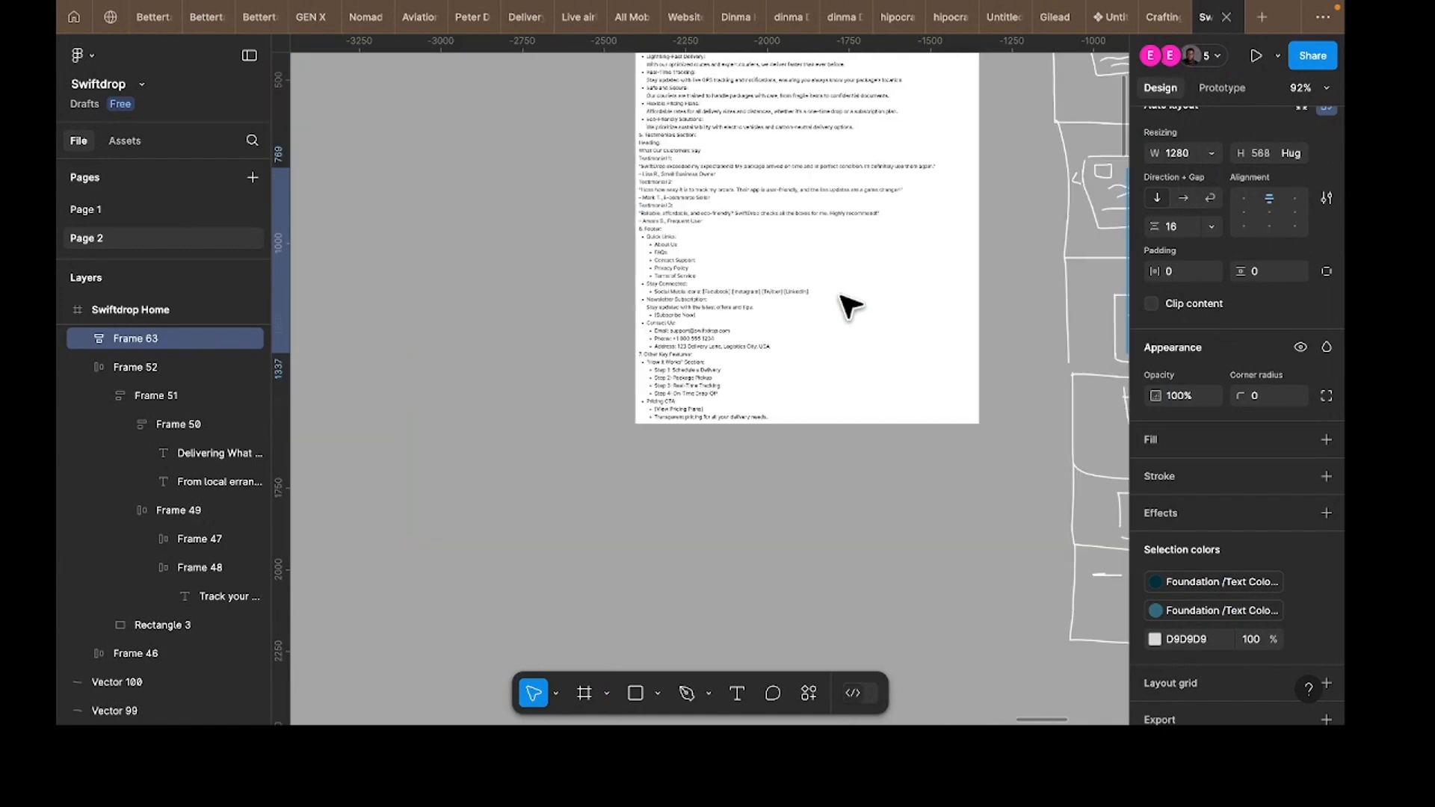
{"action": "scroll", "coordinate": [844, 305], "scroll_direction": "right", "scroll_amount": 3}
{"action": "scroll", "coordinate": [839, 304], "scroll_direction": "right", "scroll_amount": 15}
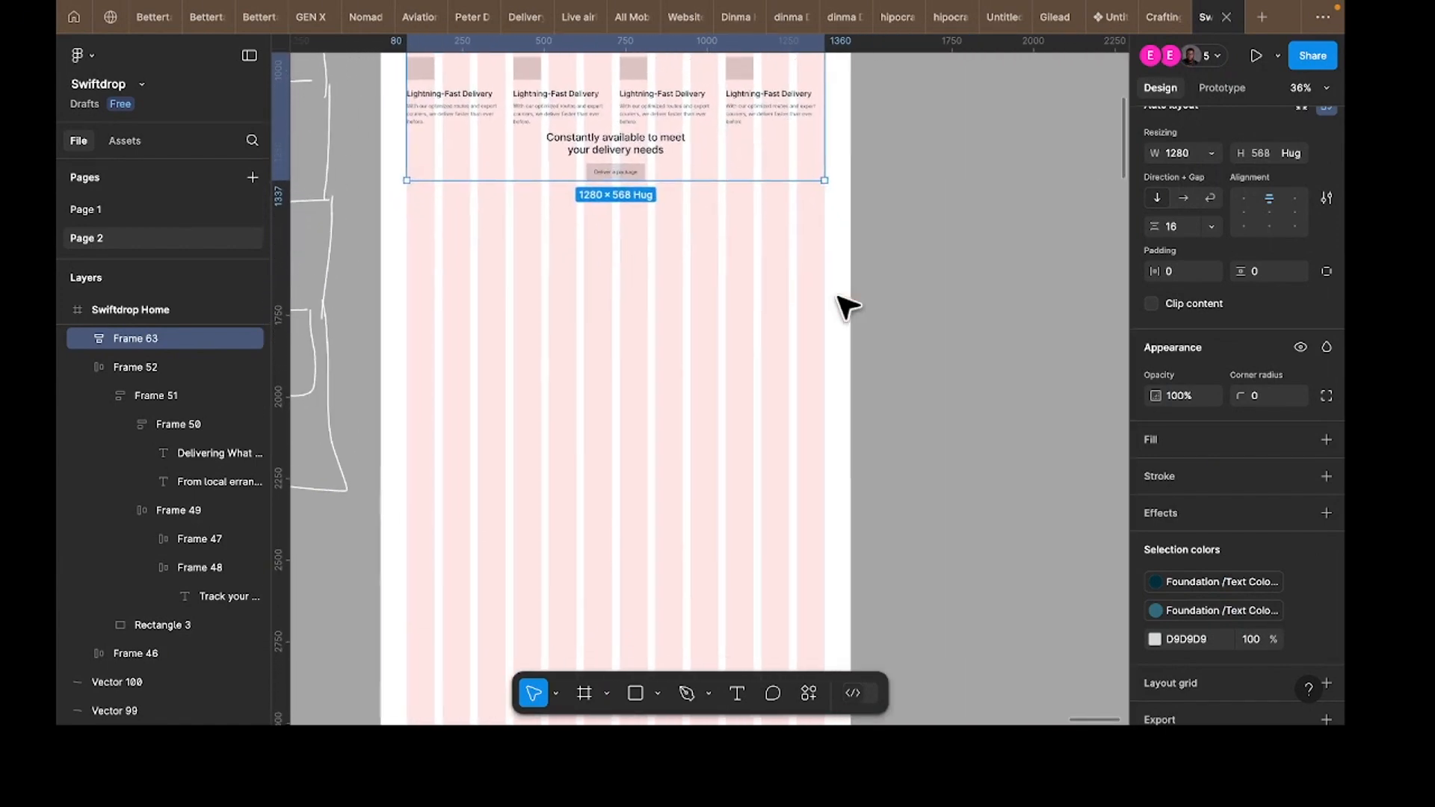
{"action": "key", "text": "t"}
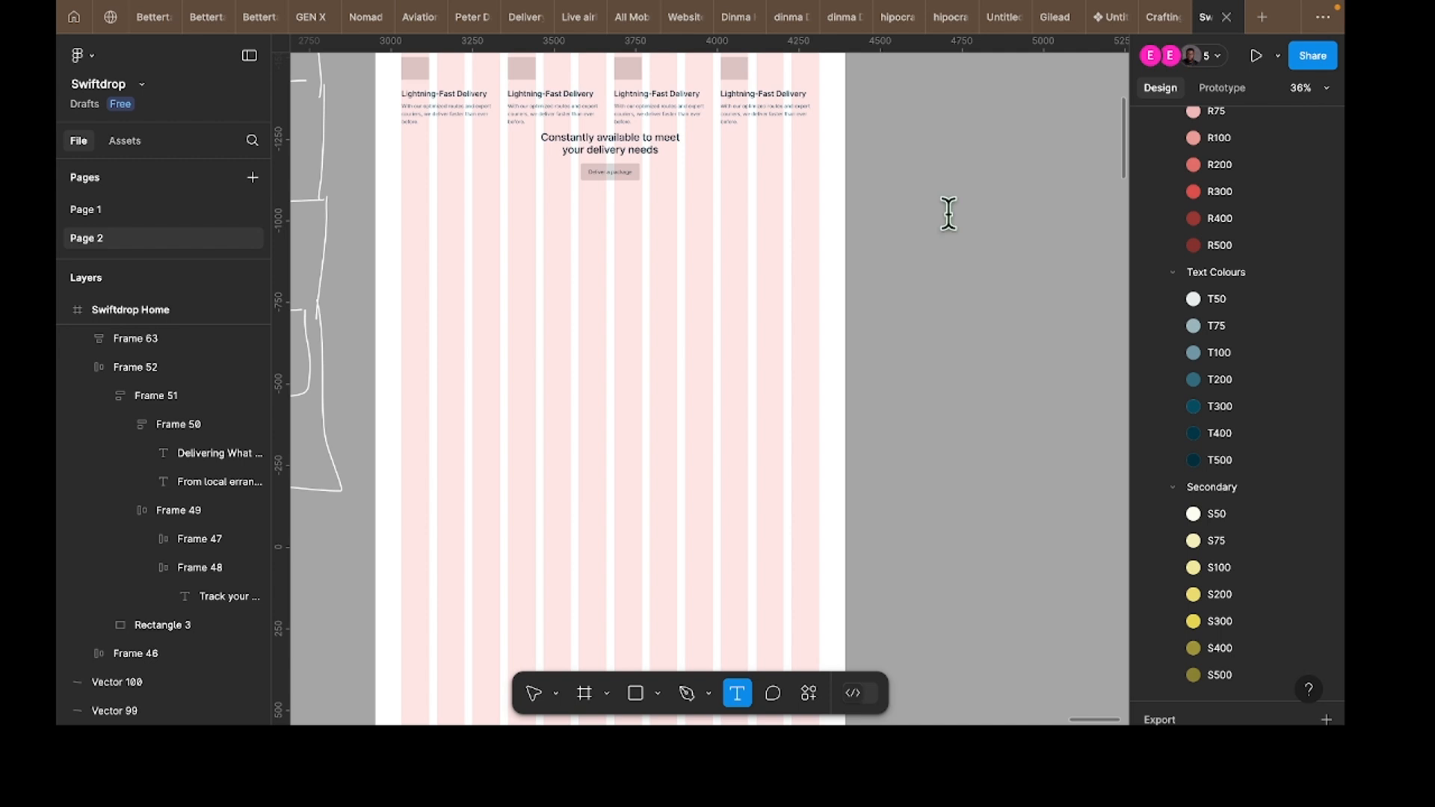
{"action": "left_click", "coordinate": [948, 214]}
{"action": "key", "text": "ctrl+v"}
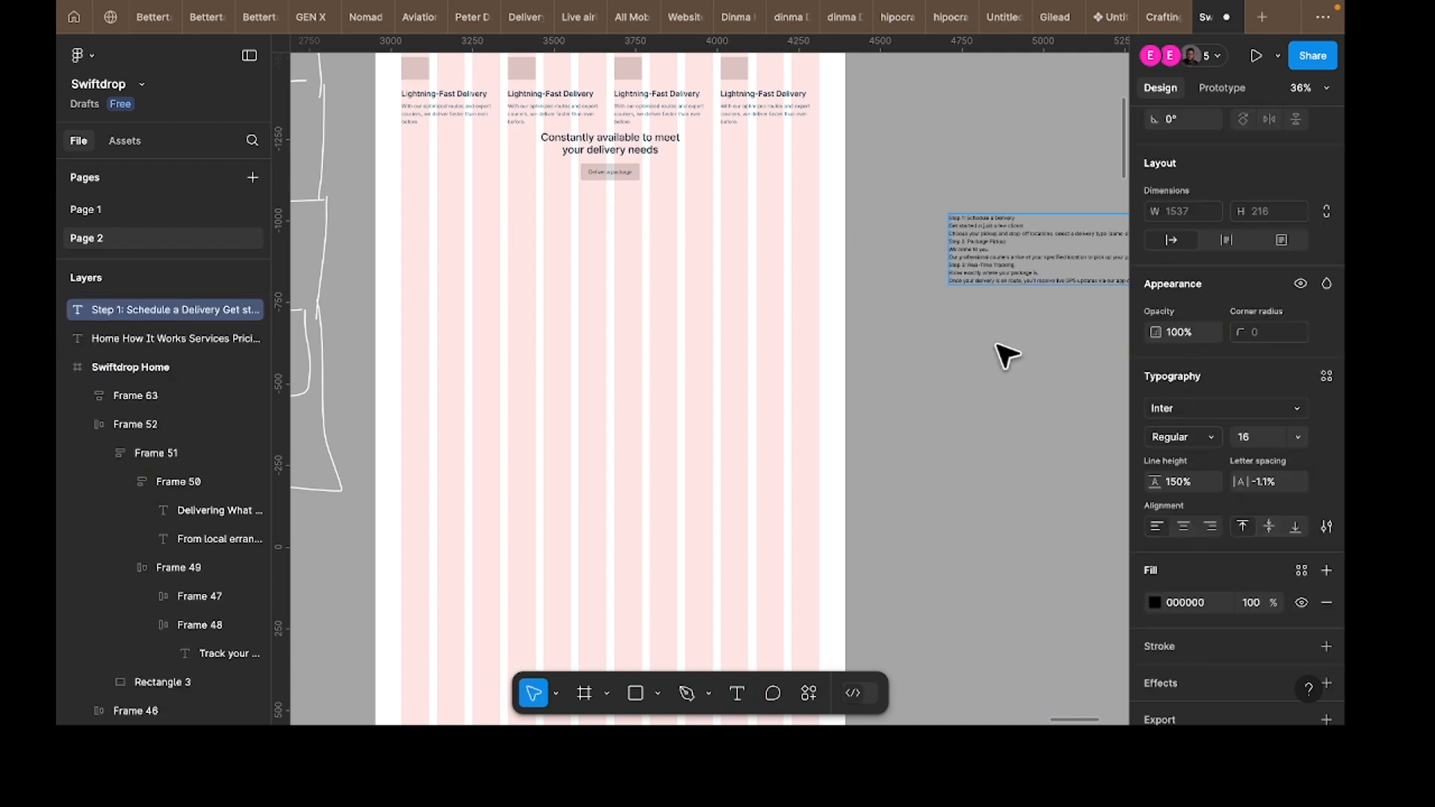
Step: Duplicate the "Over 10,000 Succesful deliveries" heading below the call to action and change its text to "How to get started"
{"action": "scroll", "coordinate": [983, 262], "scroll_direction": "left", "scroll_amount": 5}
{"action": "scroll", "coordinate": [984, 263], "scroll_direction": "up", "scroll_amount": 3}
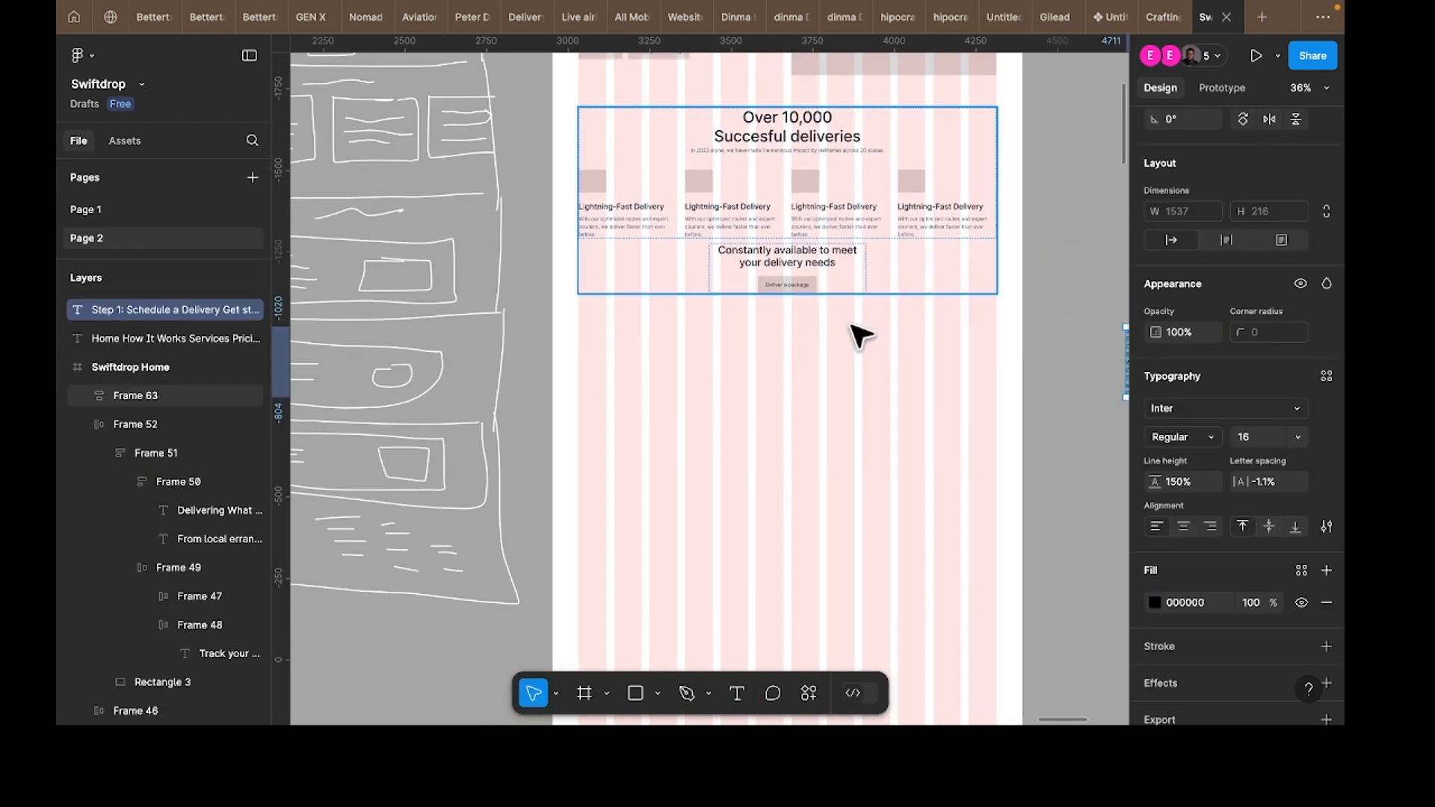
{"action": "left_click", "coordinate": [822, 269]}
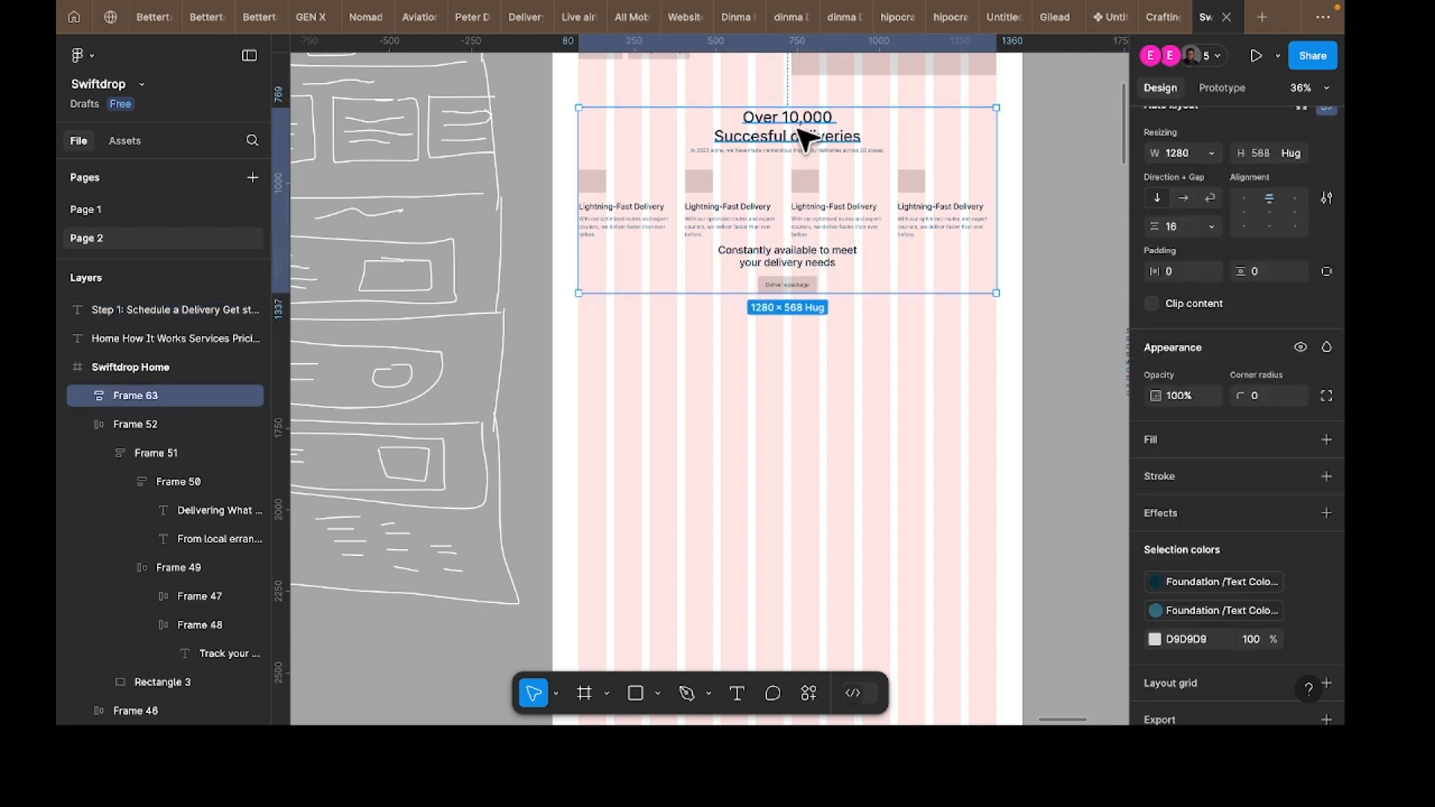
{"action": "double_click", "coordinate": [803, 137]}
{"action": "left_click_drag", "start_coordinate": [799, 120], "coordinate": [823, 375]}
{"action": "left_click_drag", "start_coordinate": [784, 183], "coordinate": [797, 439]}
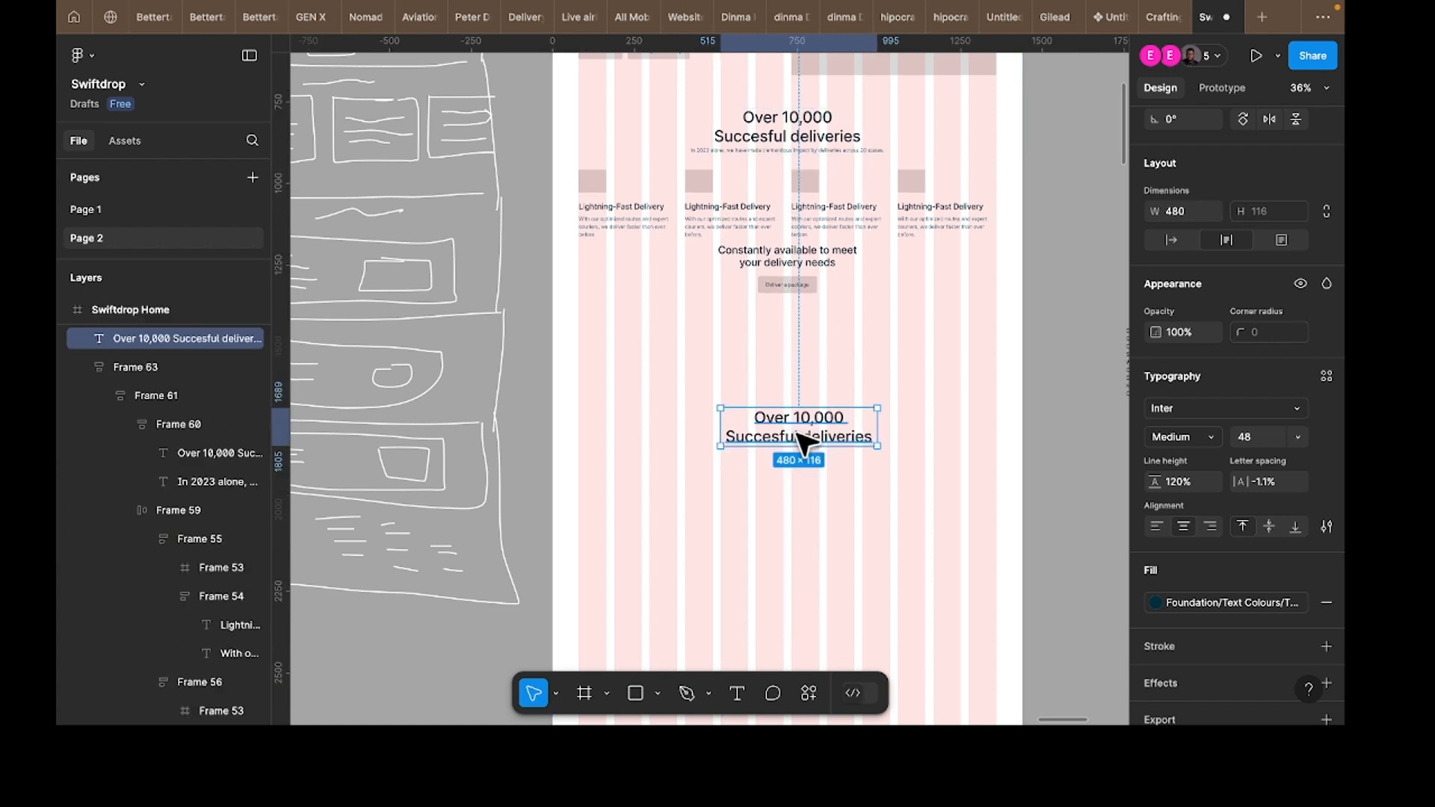
{"action": "double_click", "coordinate": [797, 433]}
{"action": "type", "text": "How"}
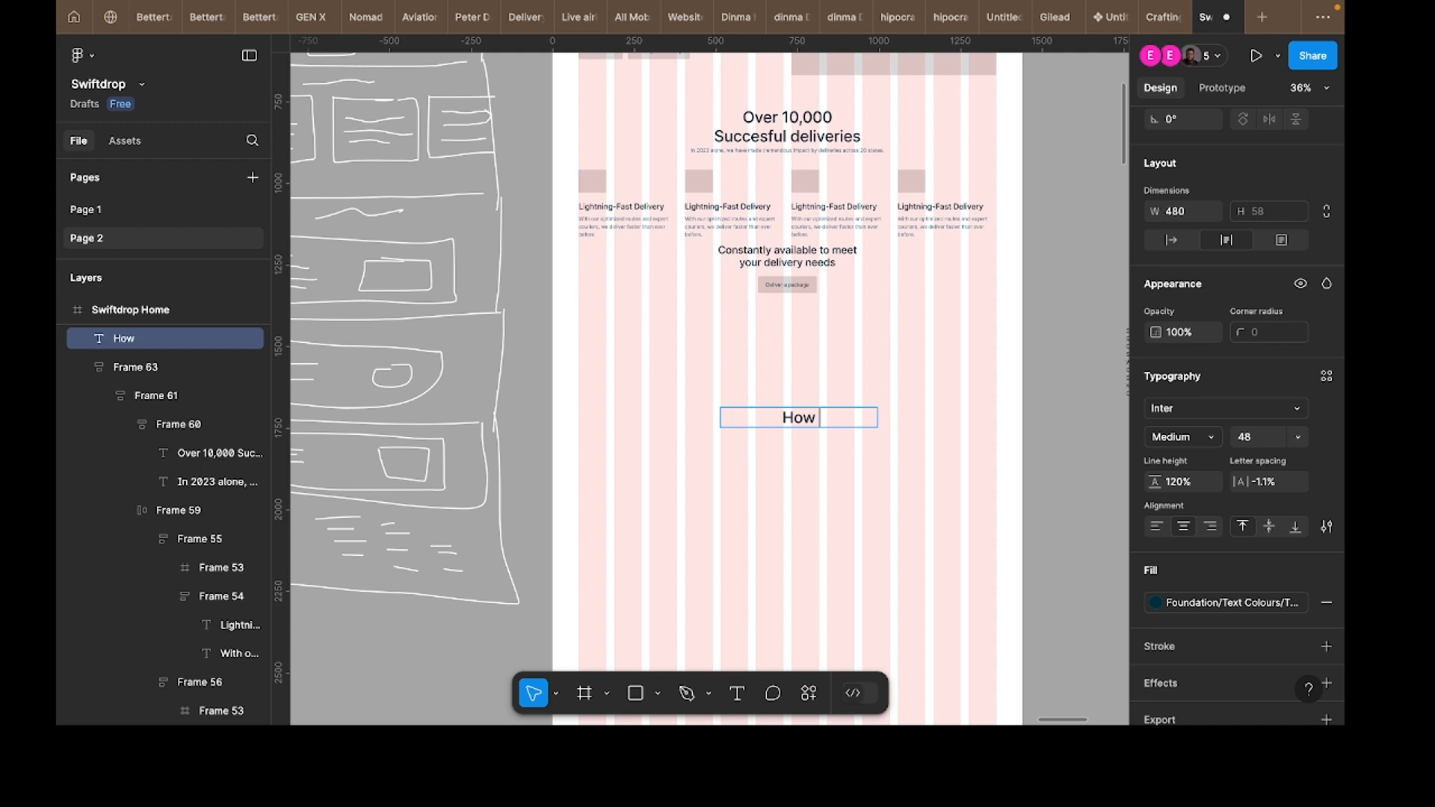
{"action": "type", "text": " to get stat"}
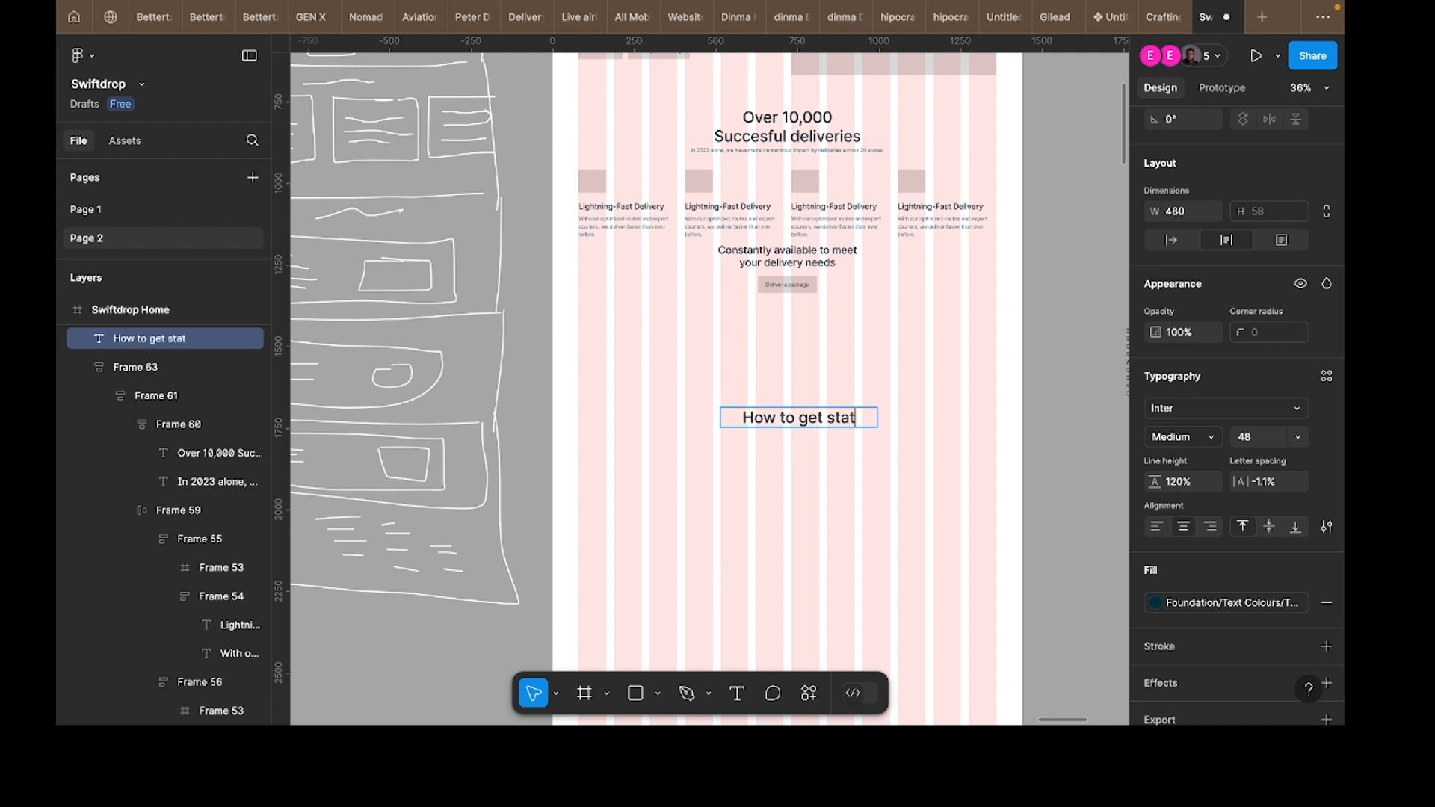
{"action": "key", "text": "BackSpace"}
{"action": "type", "text": "rted"}
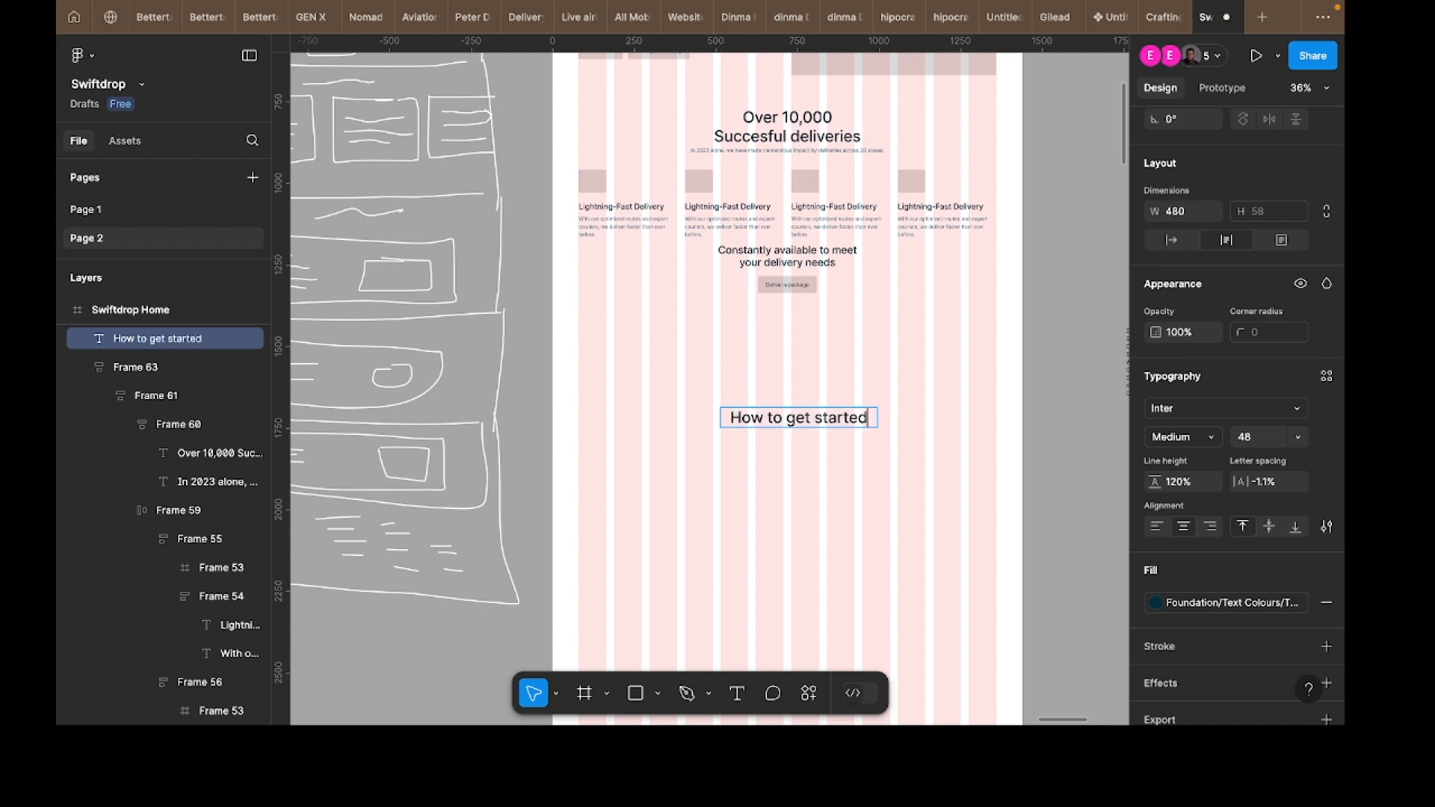
{"action": "key", "text": "Escape"}
Step: Set the "How to get started" heading to auto width and centre it on the page, slightly closer to the call to action
{"action": "scroll", "coordinate": [1226, 613], "scroll_direction": "down", "scroll_amount": 2}
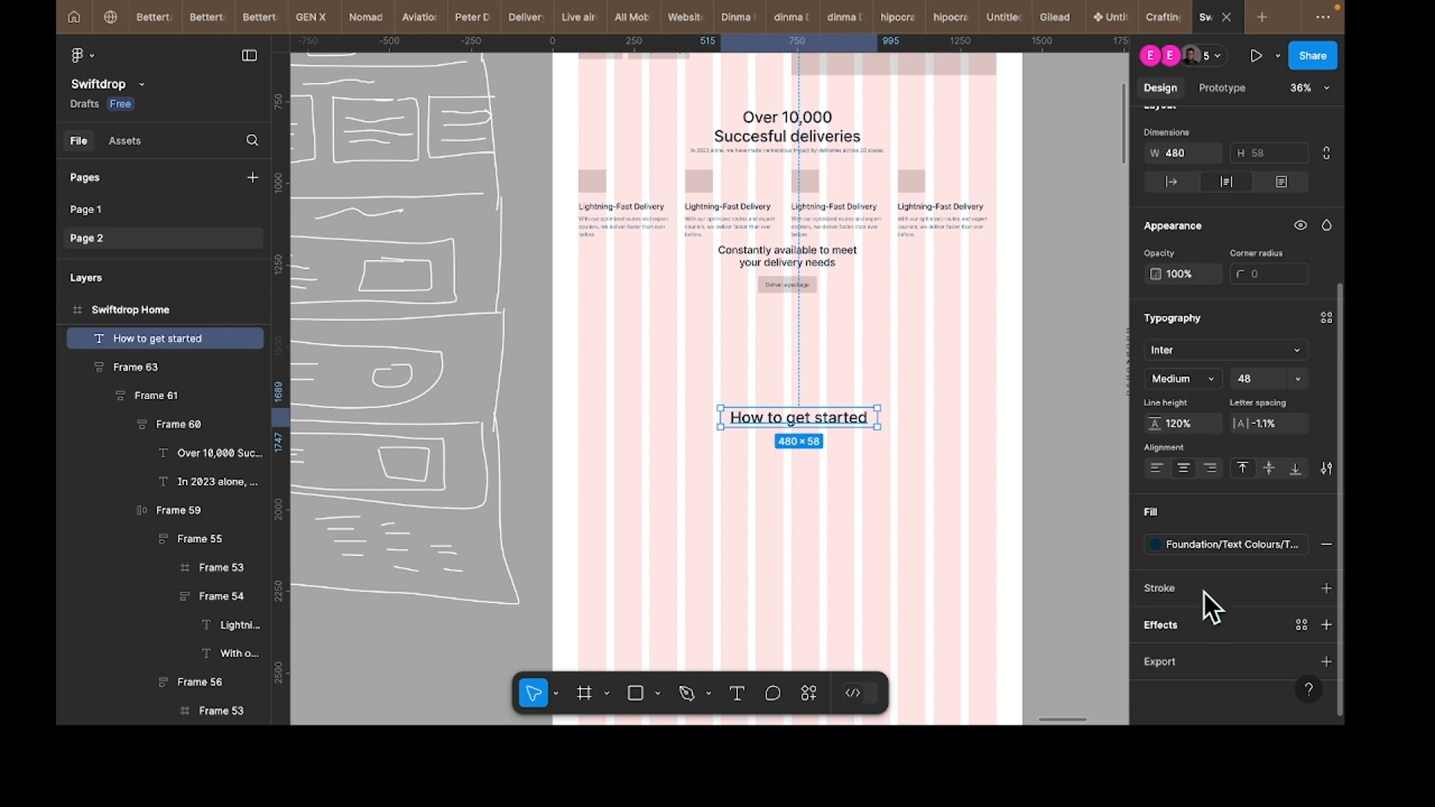
{"action": "left_click", "coordinate": [1178, 181]}
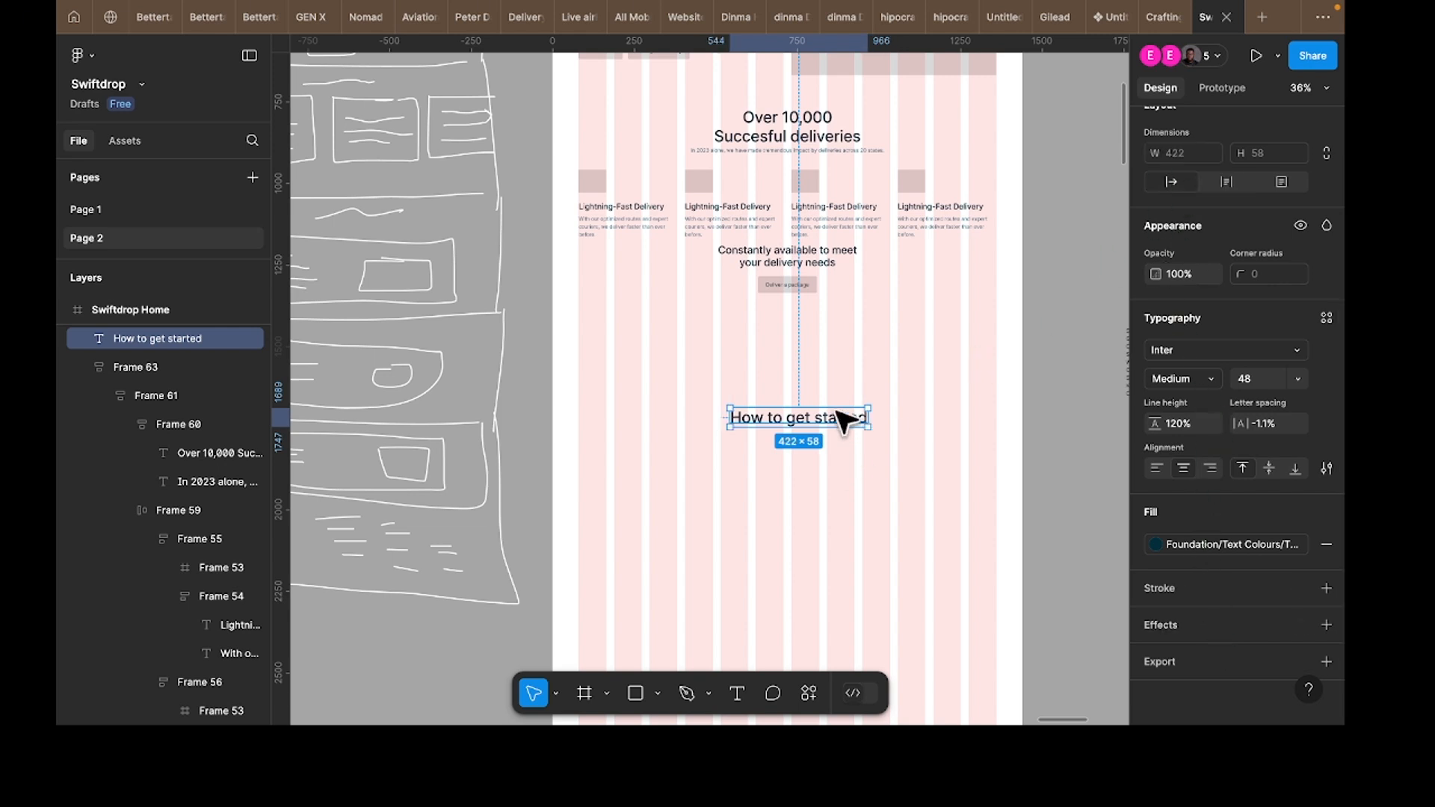
{"action": "left_click_drag", "start_coordinate": [840, 421], "coordinate": [830, 381]}
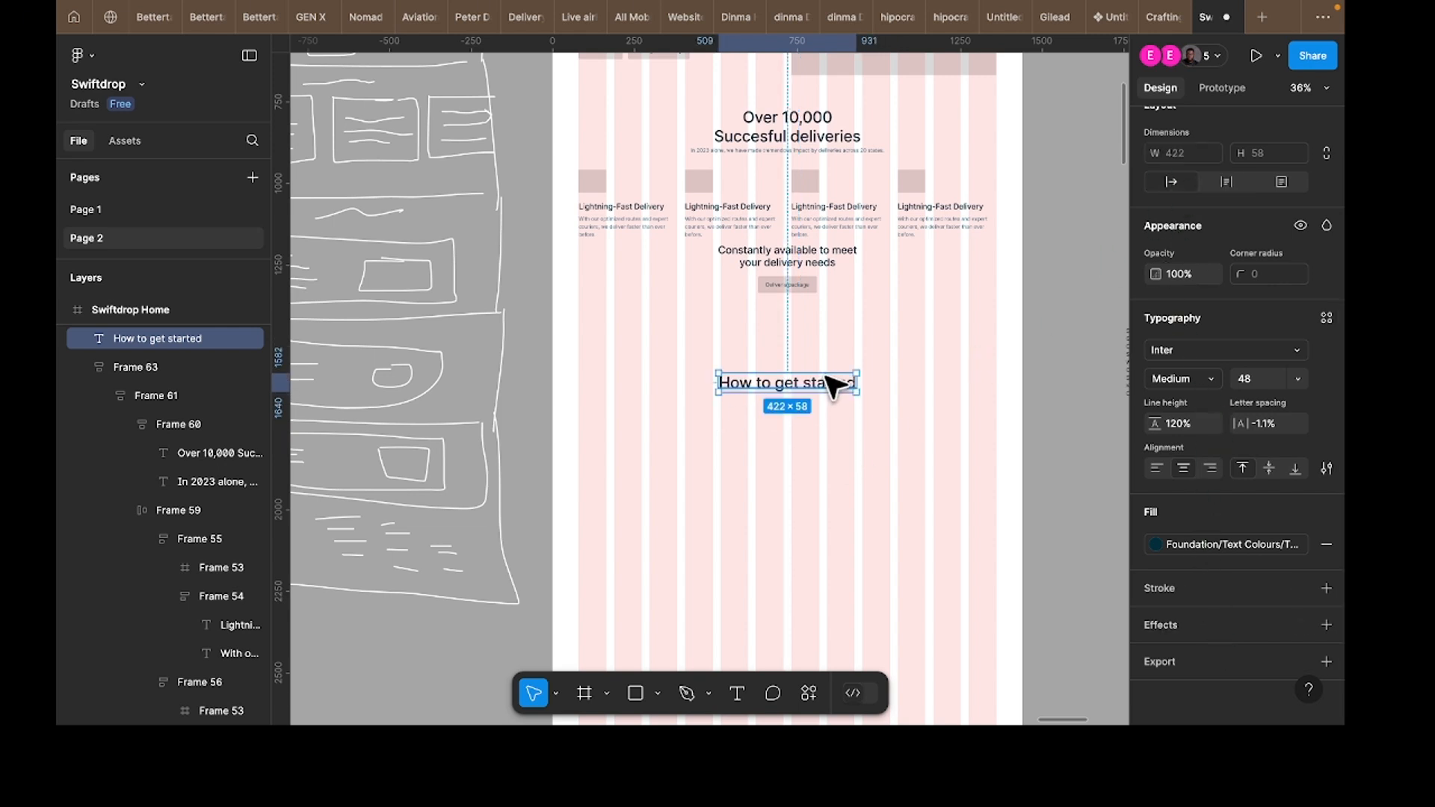
Step: Duplicate the first "Lightning-Fast Delivery" card from the features row to below the "How to get started" heading, at the first column
{"action": "scroll", "coordinate": [839, 401], "scroll_direction": "right", "scroll_amount": 1}
{"action": "scroll", "coordinate": [839, 402], "scroll_direction": "right", "scroll_amount": 5}
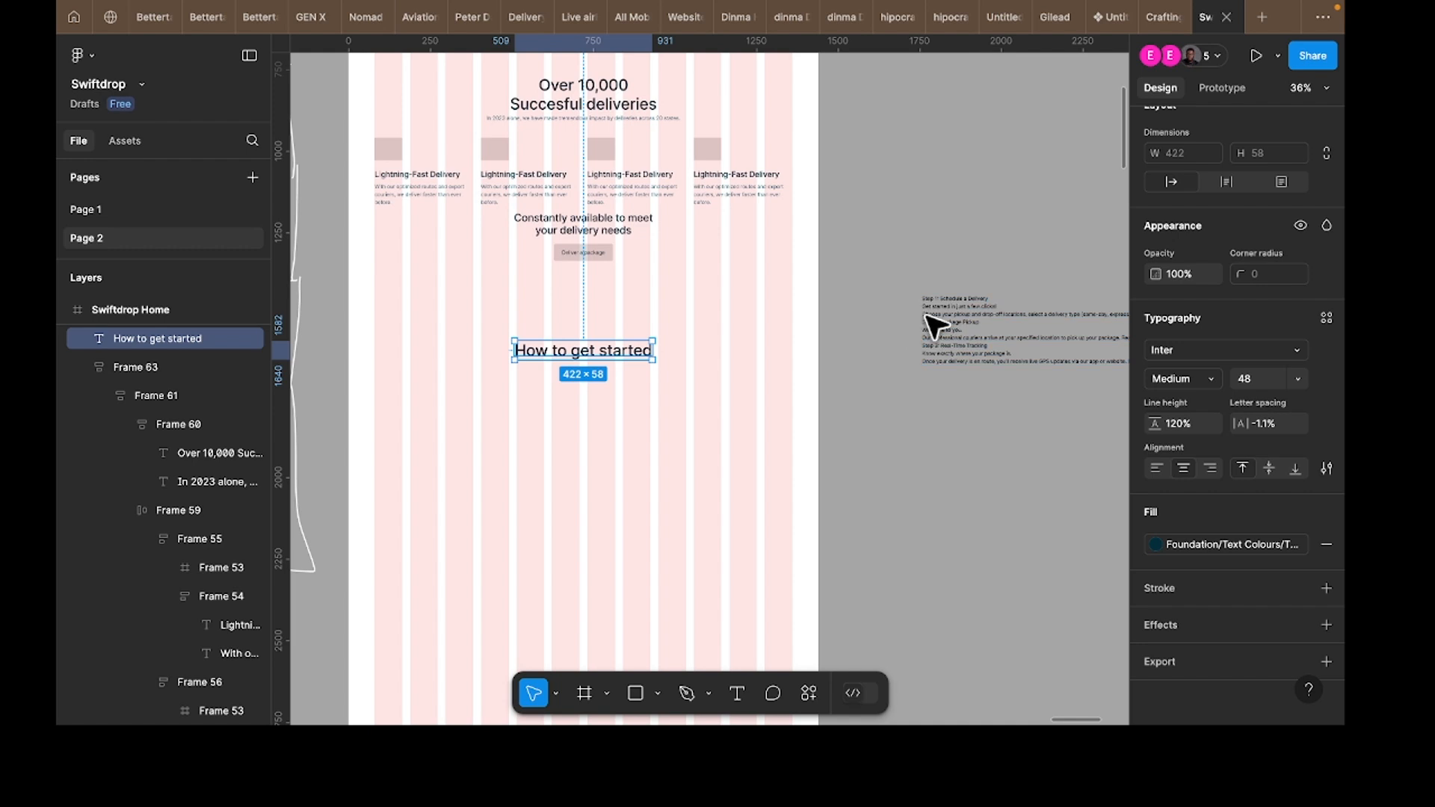
{"action": "double_click", "coordinate": [437, 174]}
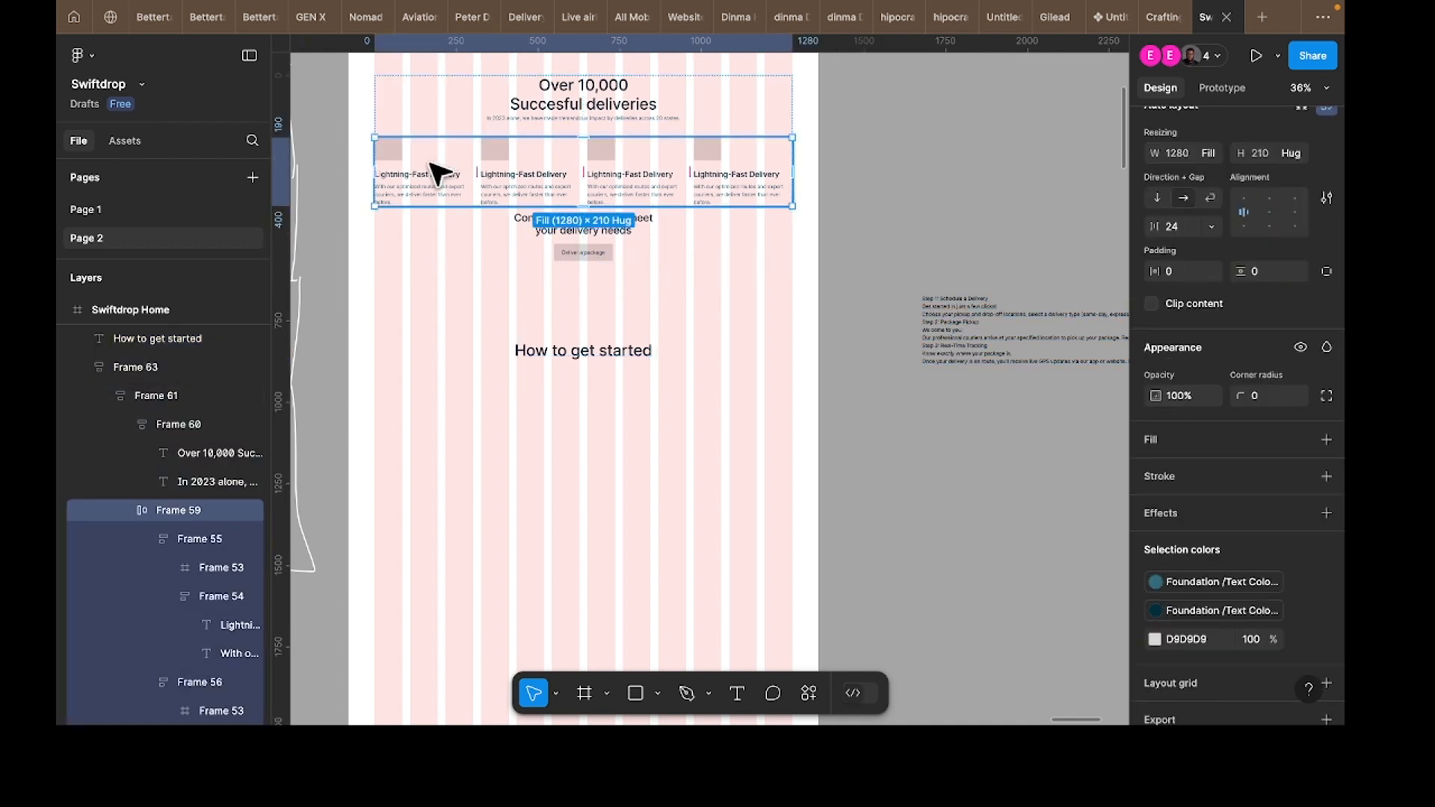
{"action": "double_click", "coordinate": [437, 174]}
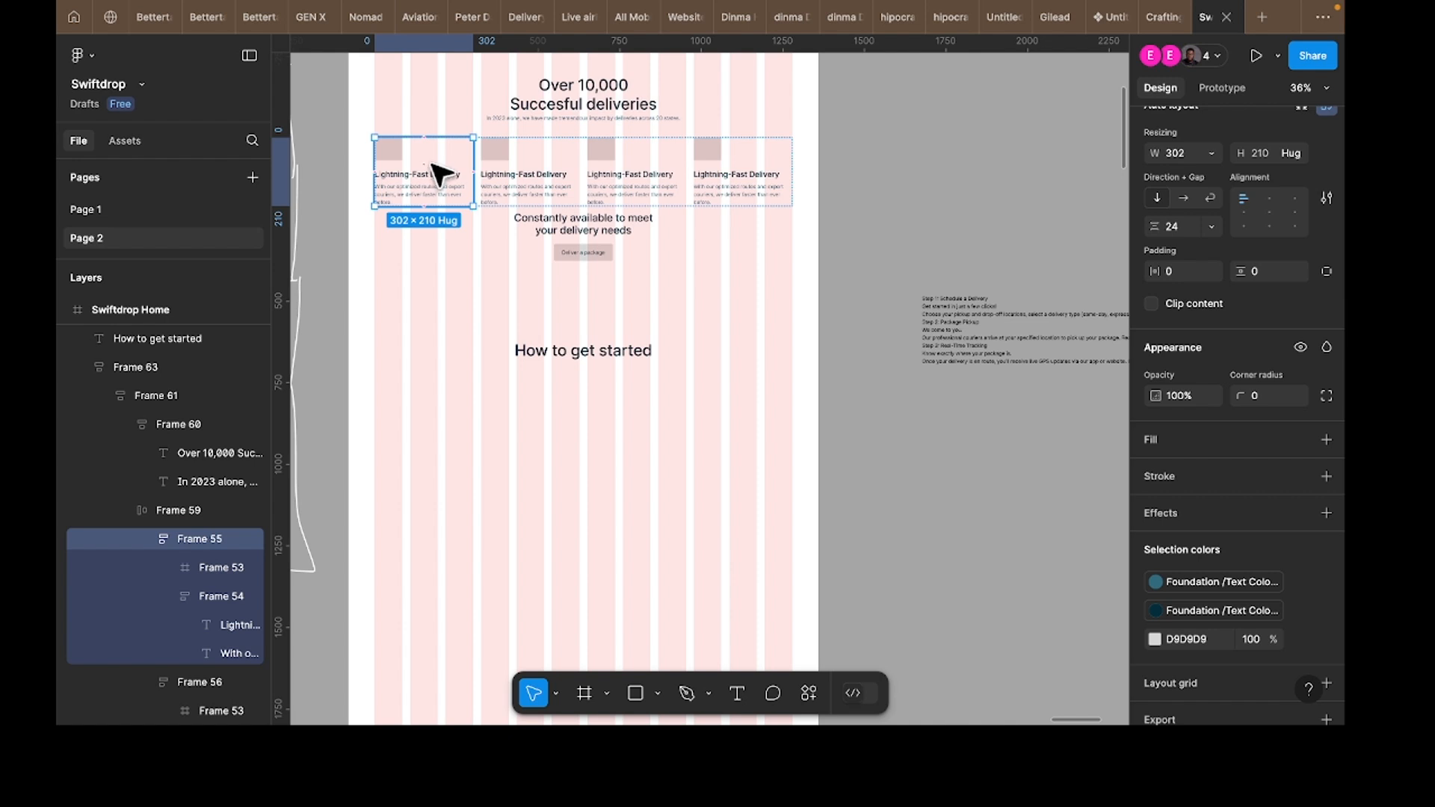
{"action": "left_click_drag", "start_coordinate": [441, 176], "coordinate": [437, 396]}
Step: Ungroup the duplicated card and delete its grey placeholder box
{"action": "right_click", "coordinate": [437, 396]}
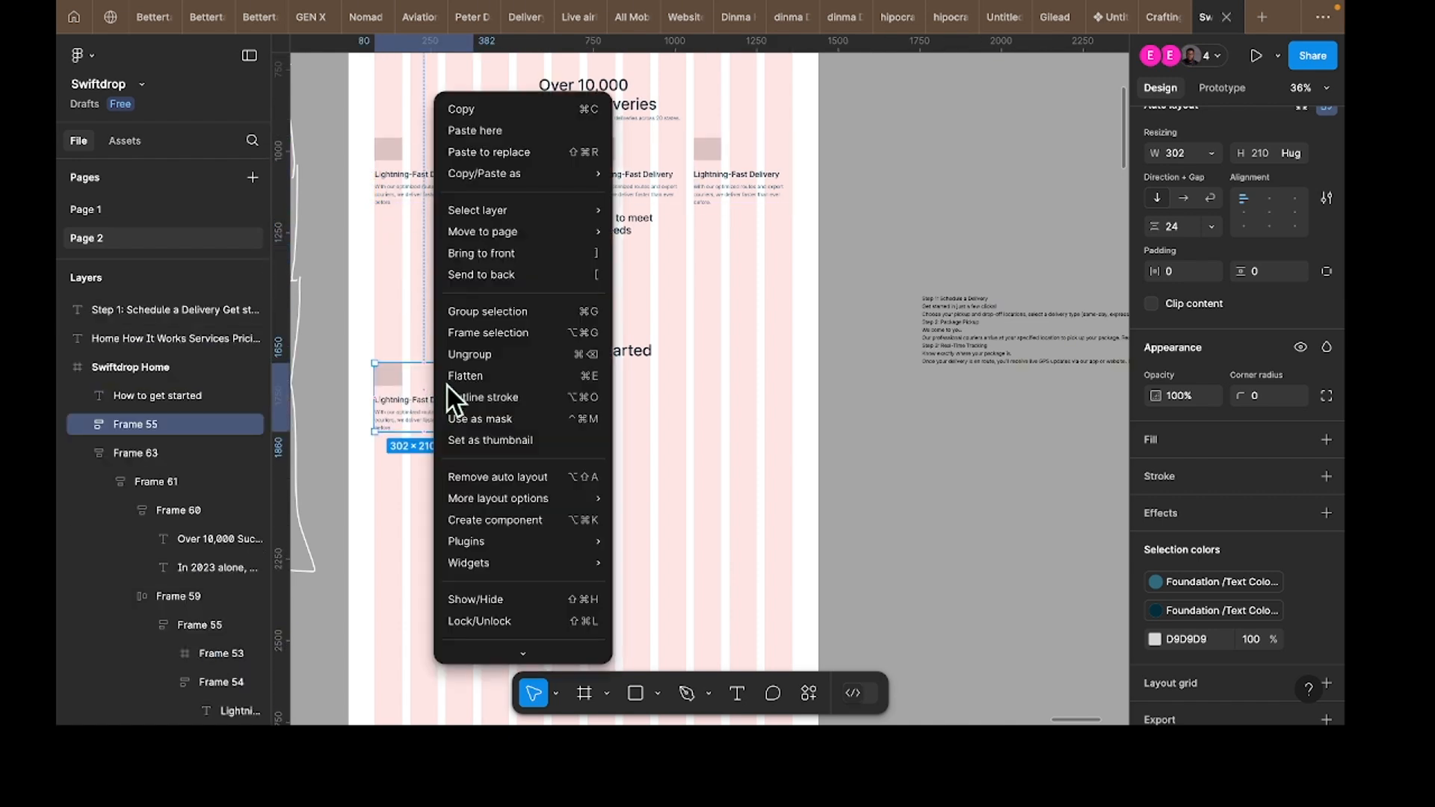
{"action": "left_click", "coordinate": [470, 357]}
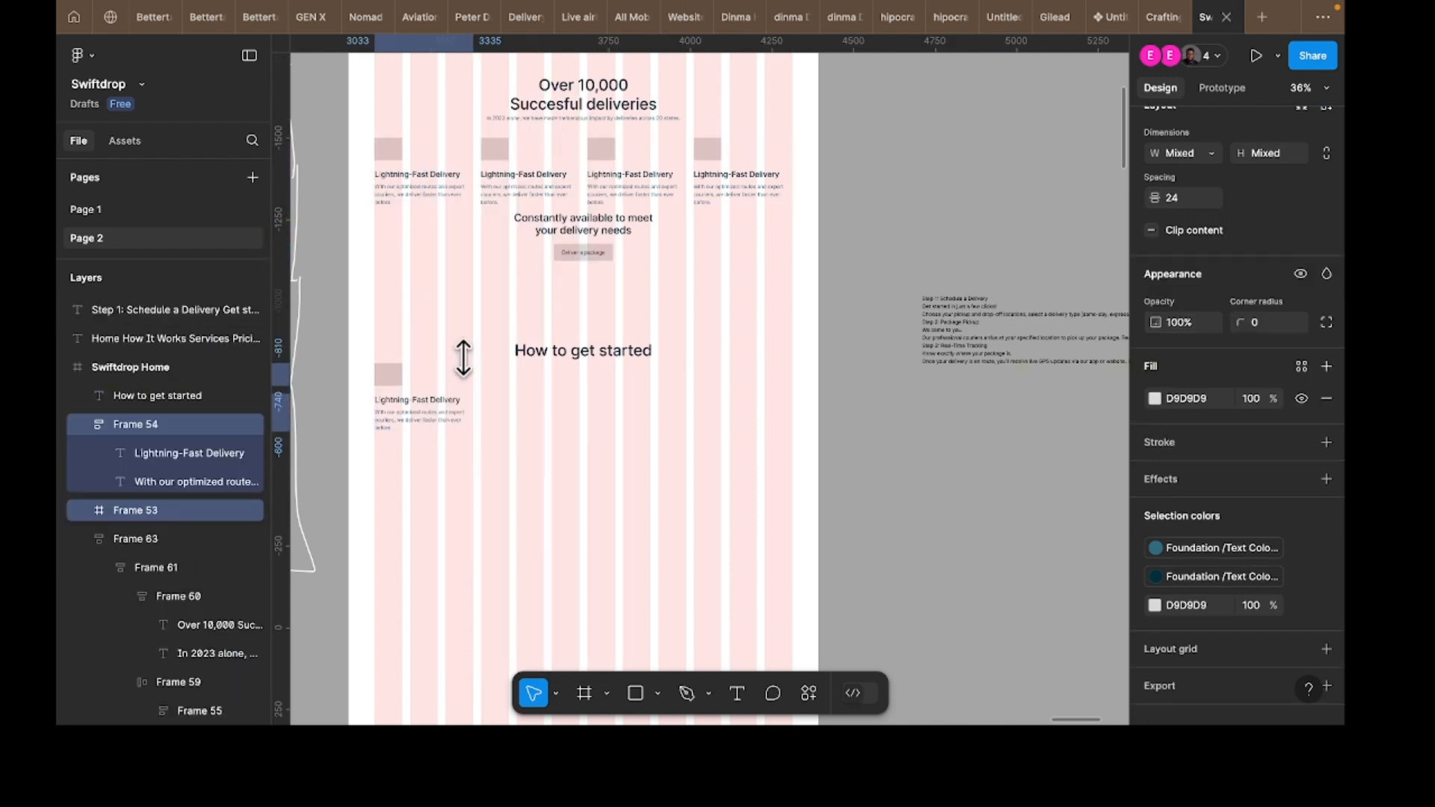
{"action": "key", "text": "Escape"}
{"action": "left_click", "coordinate": [400, 381]}
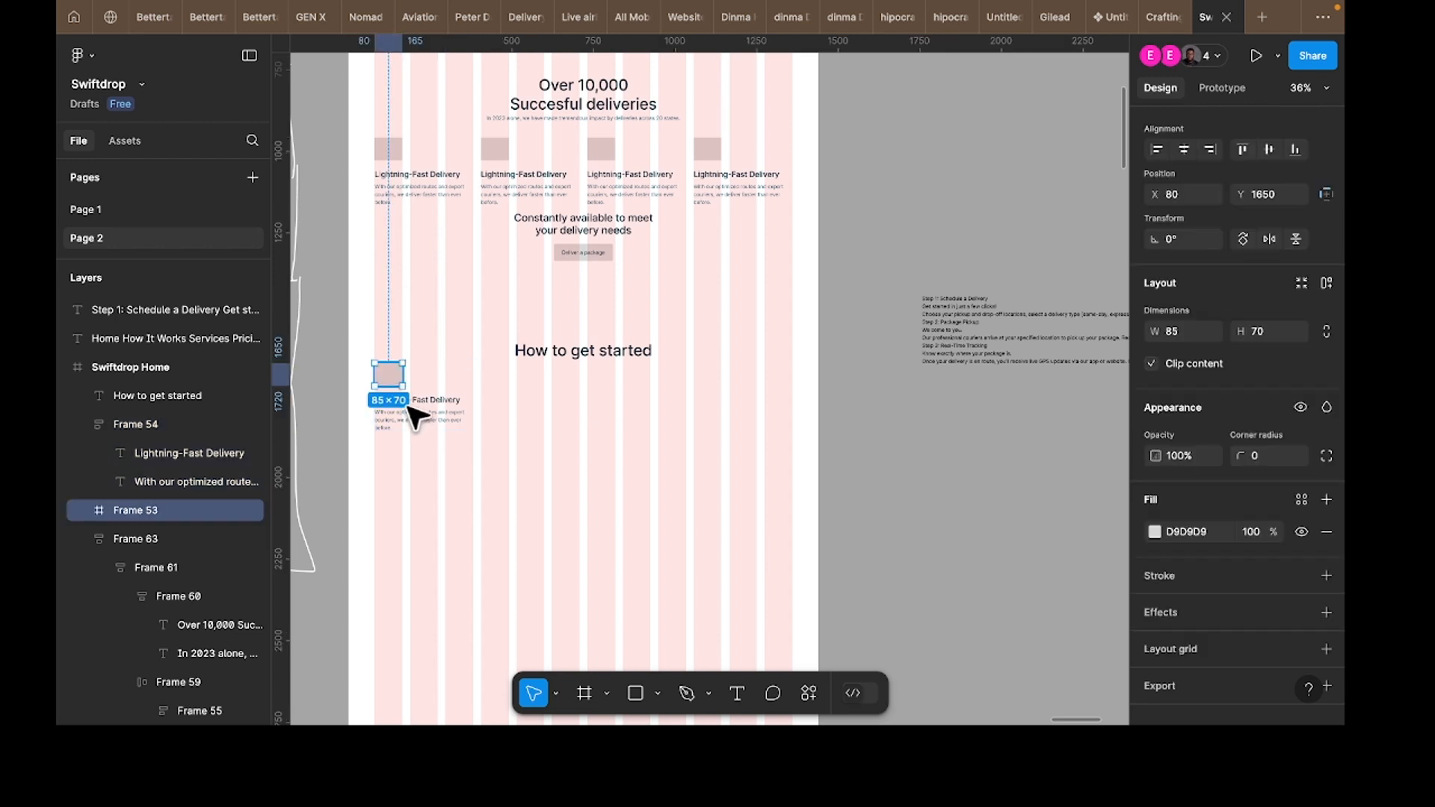
{"action": "key", "text": "Delete"}
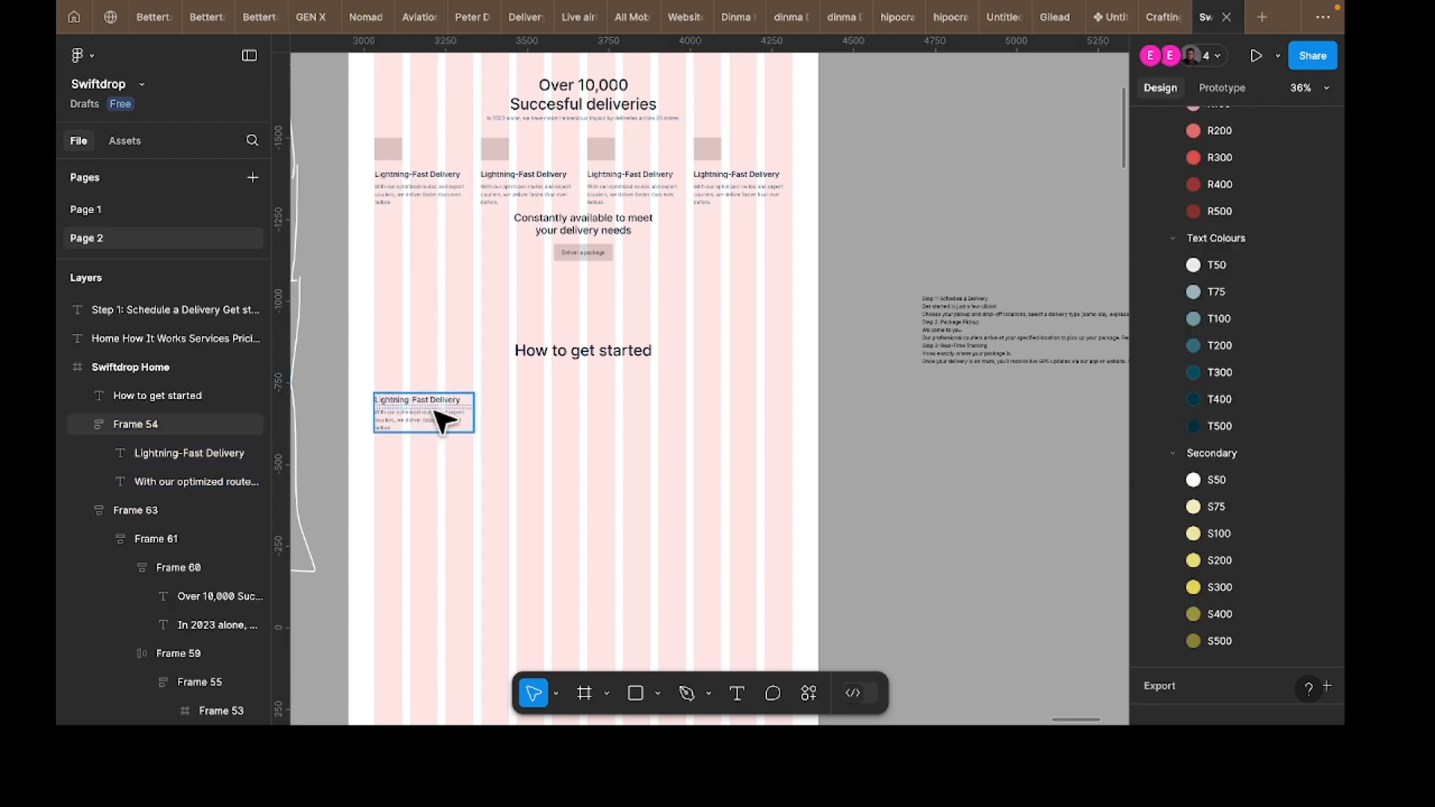
Step: Move the duplicated title and description block to about X 197, Y 1760, aligned with the second grid column
{"action": "left_click", "coordinate": [441, 421]}
{"action": "scroll", "coordinate": [422, 417], "scroll_direction": "up", "scroll_amount": 5}
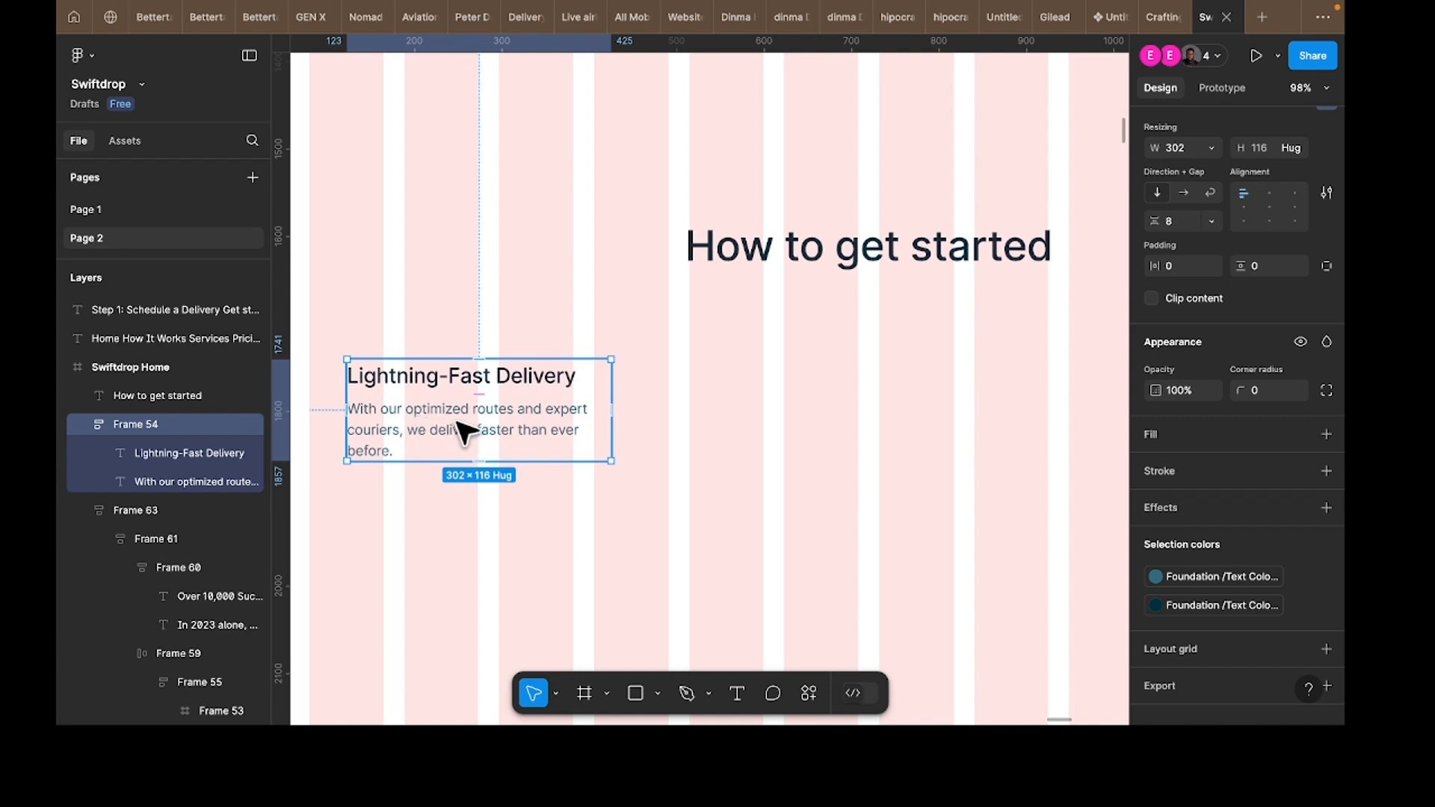
{"action": "scroll", "coordinate": [465, 432], "scroll_direction": "left", "scroll_amount": 3}
{"action": "left_click_drag", "start_coordinate": [560, 428], "coordinate": [385, 372]}
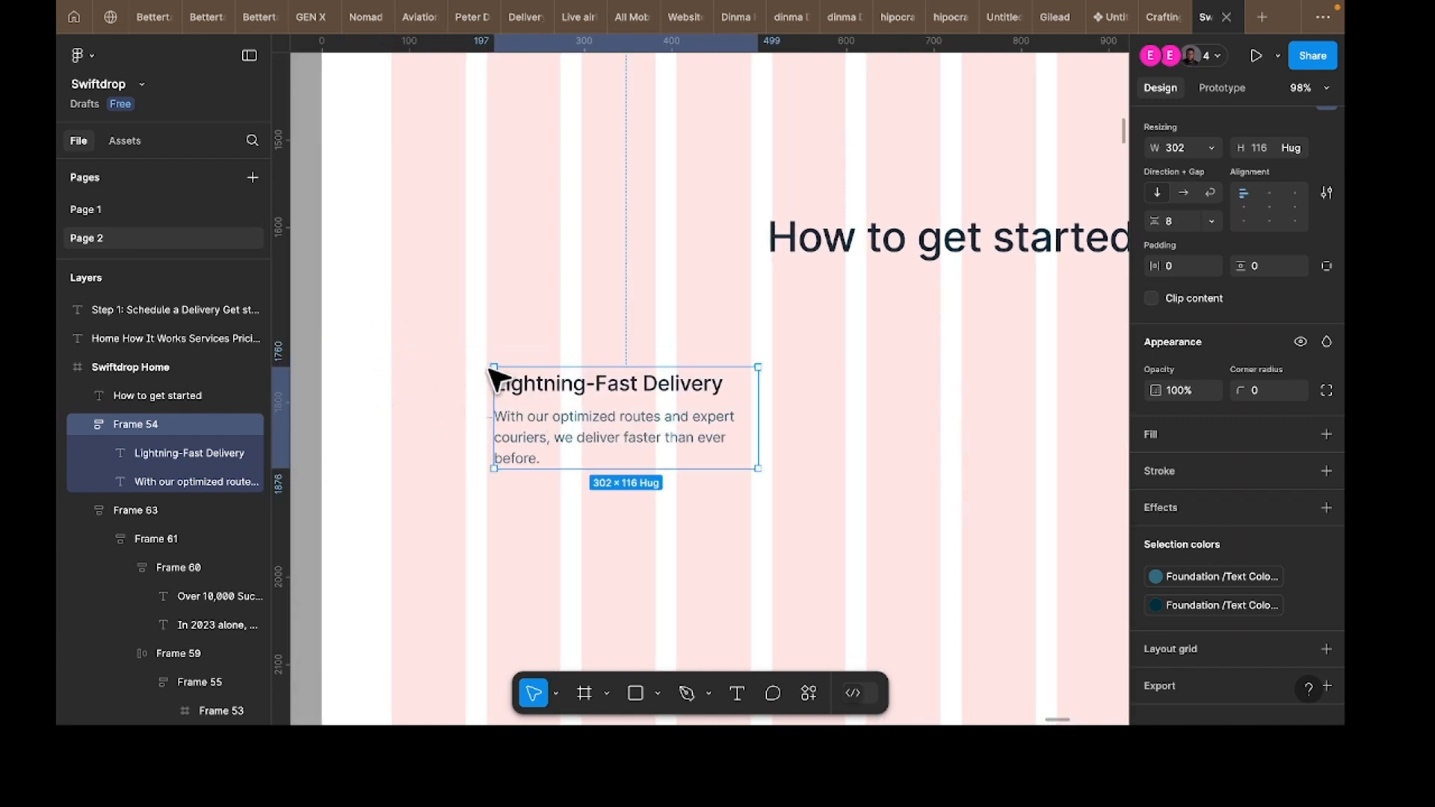
Step: Draw a circle about 50 × 50 just above the duplicated "Lightning-Fast Delivery" title
{"action": "left_click", "coordinate": [530, 336]}
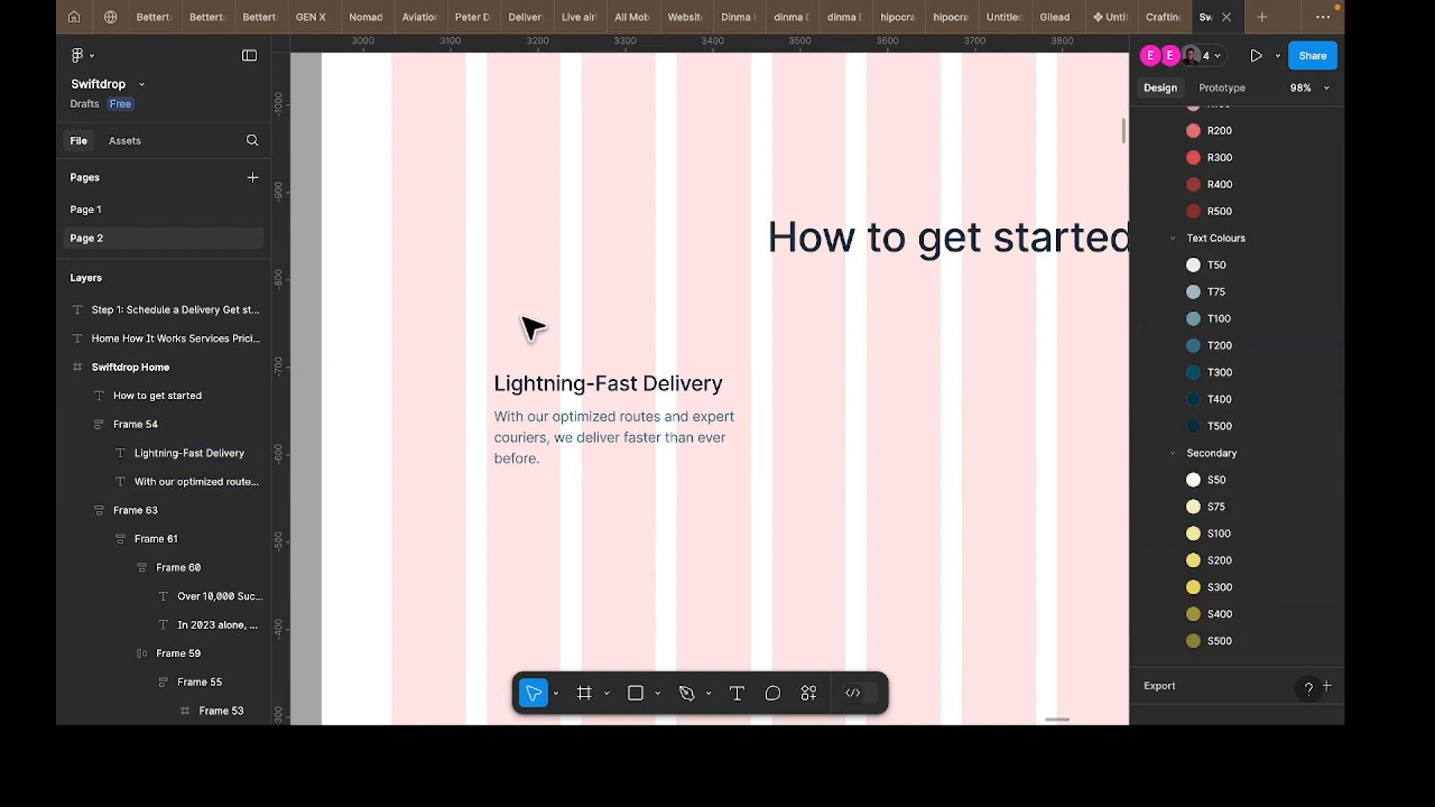
{"action": "key", "text": "o"}
{"action": "left_click", "coordinate": [553, 327]}
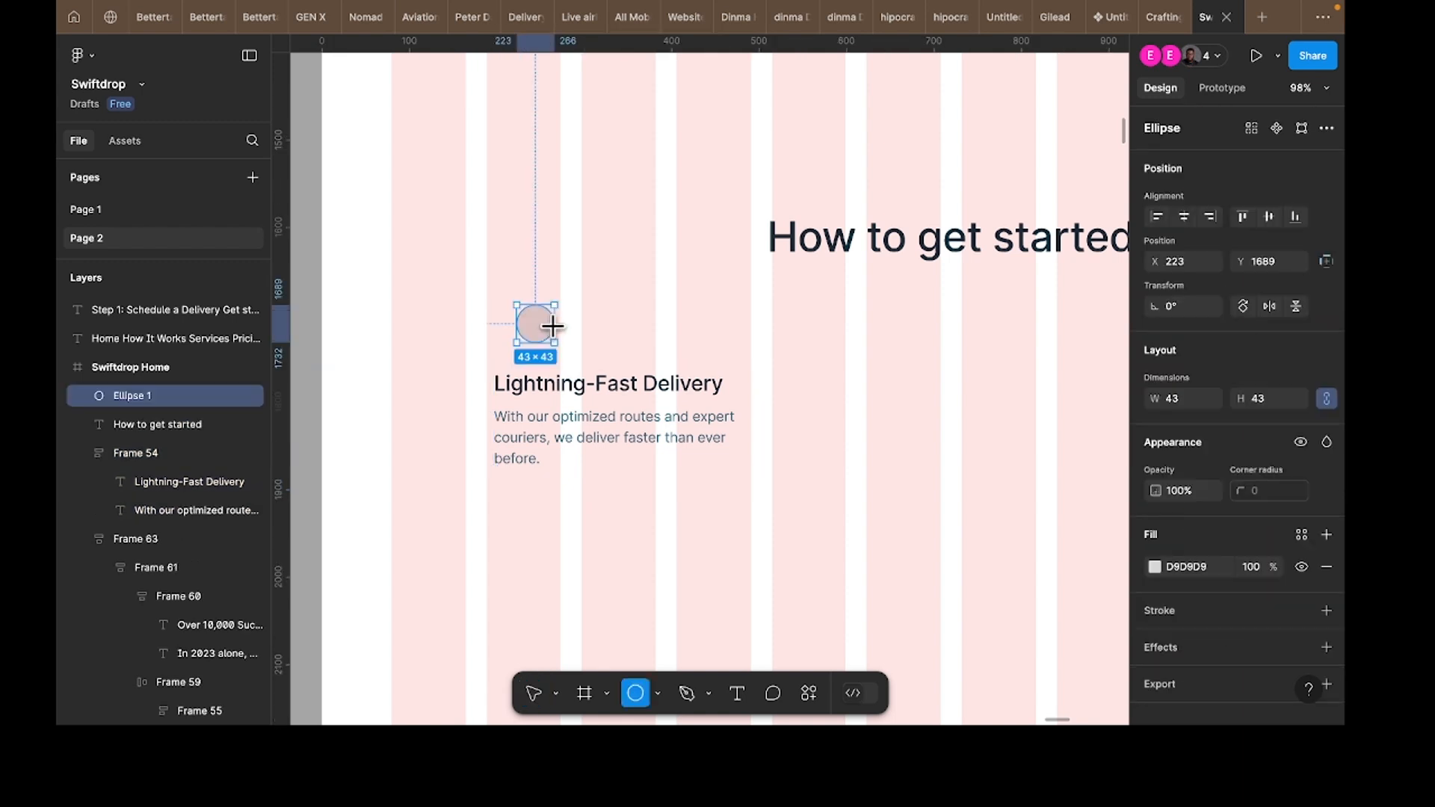
{"action": "left_click_drag", "start_coordinate": [559, 333], "coordinate": [560, 333]}
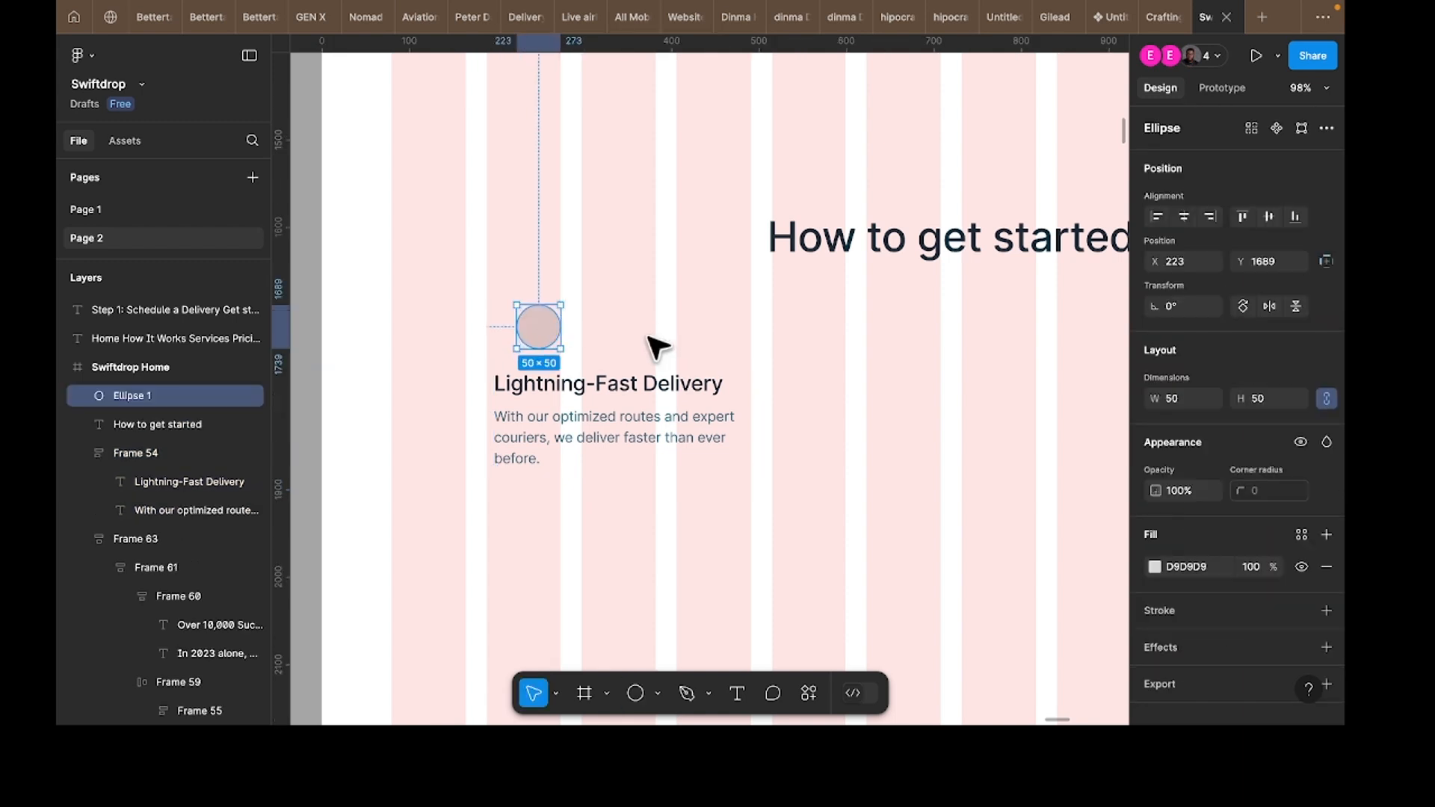
Step: Add a text layer reading "1" beside the circle
{"action": "left_click", "coordinate": [653, 344]}
{"action": "key", "text": "t"}
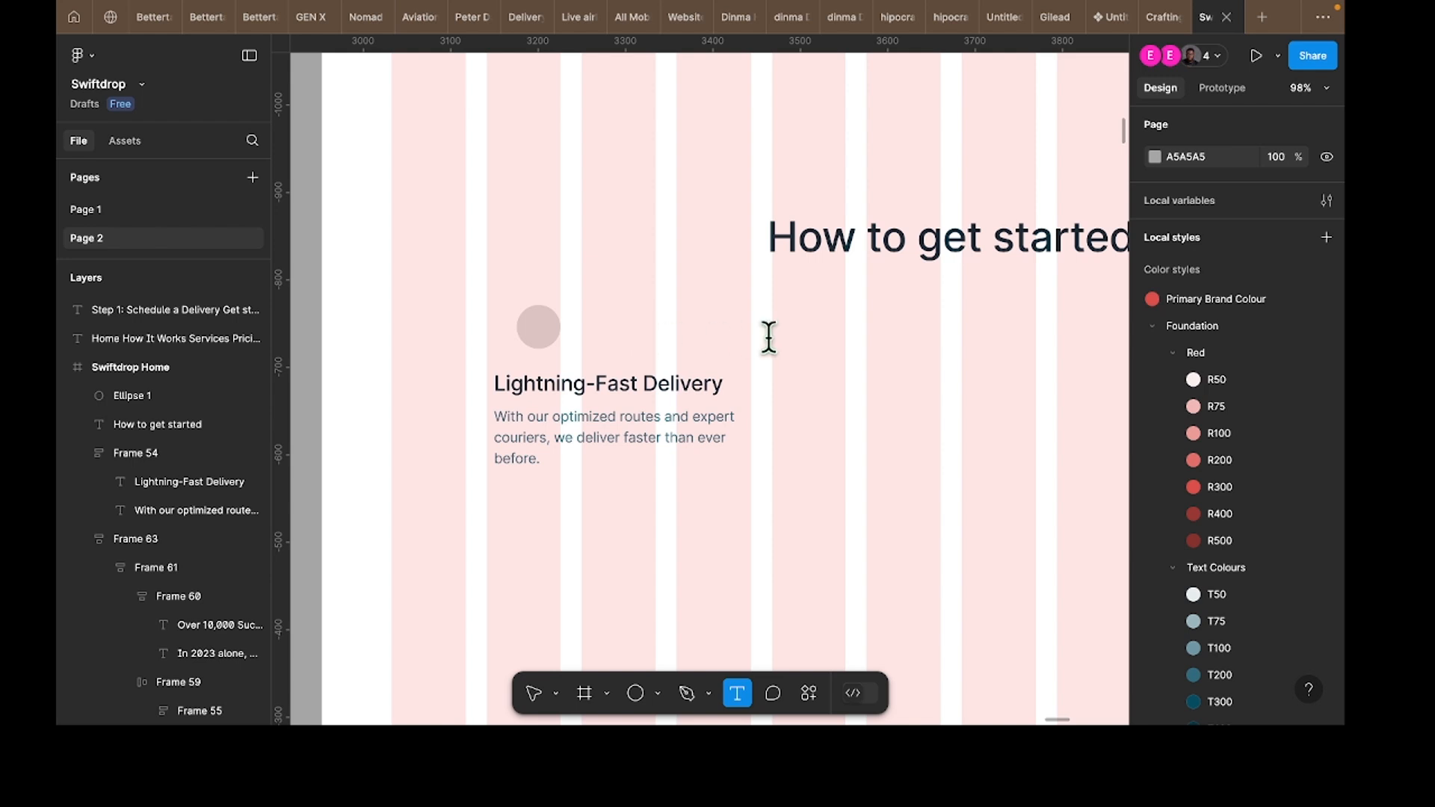
{"action": "left_click", "coordinate": [646, 348]}
{"action": "type", "text": "1"}
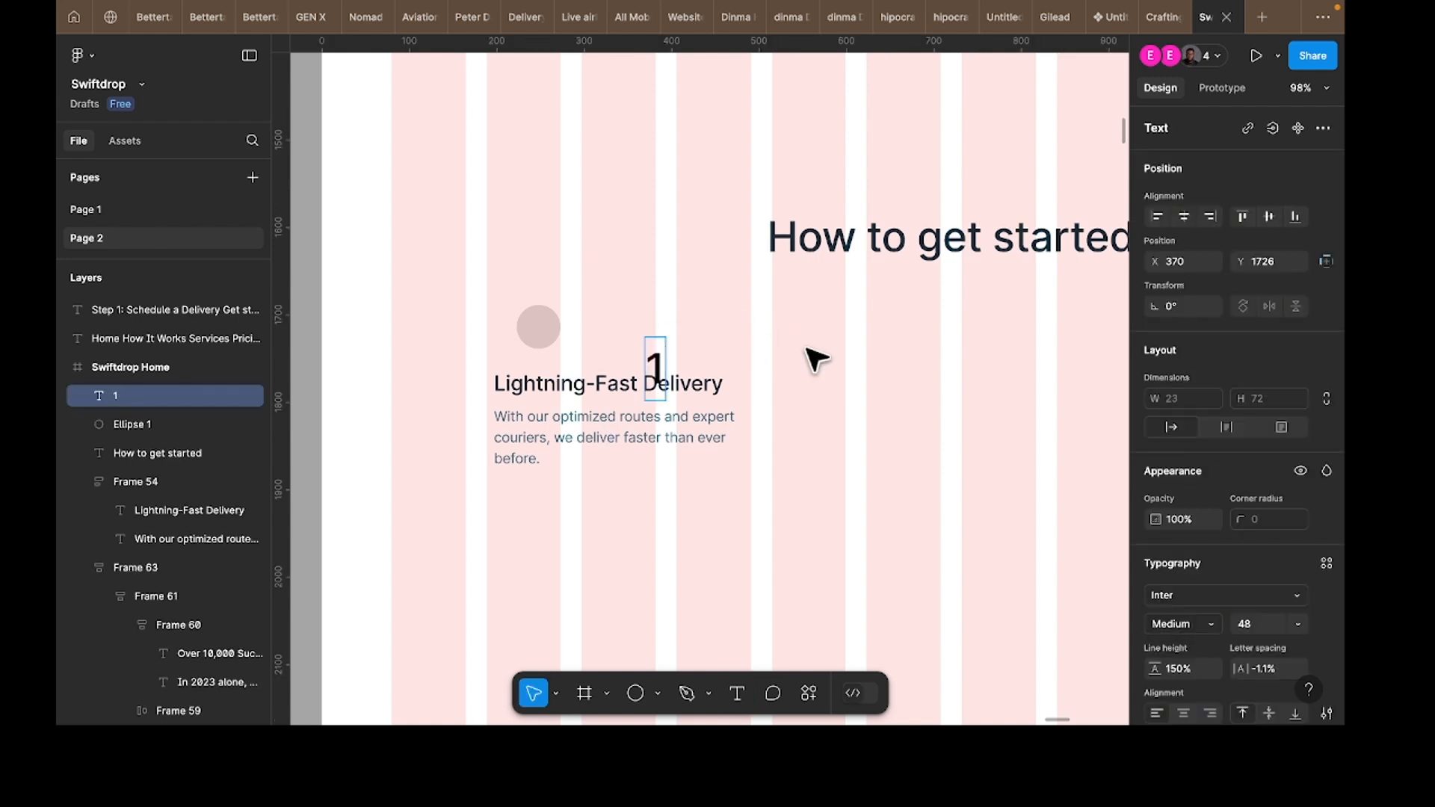
{"action": "key", "text": "Escape"}
Step: Set the line height of the "1" text to 100%
{"action": "left_click", "coordinate": [1155, 670]}
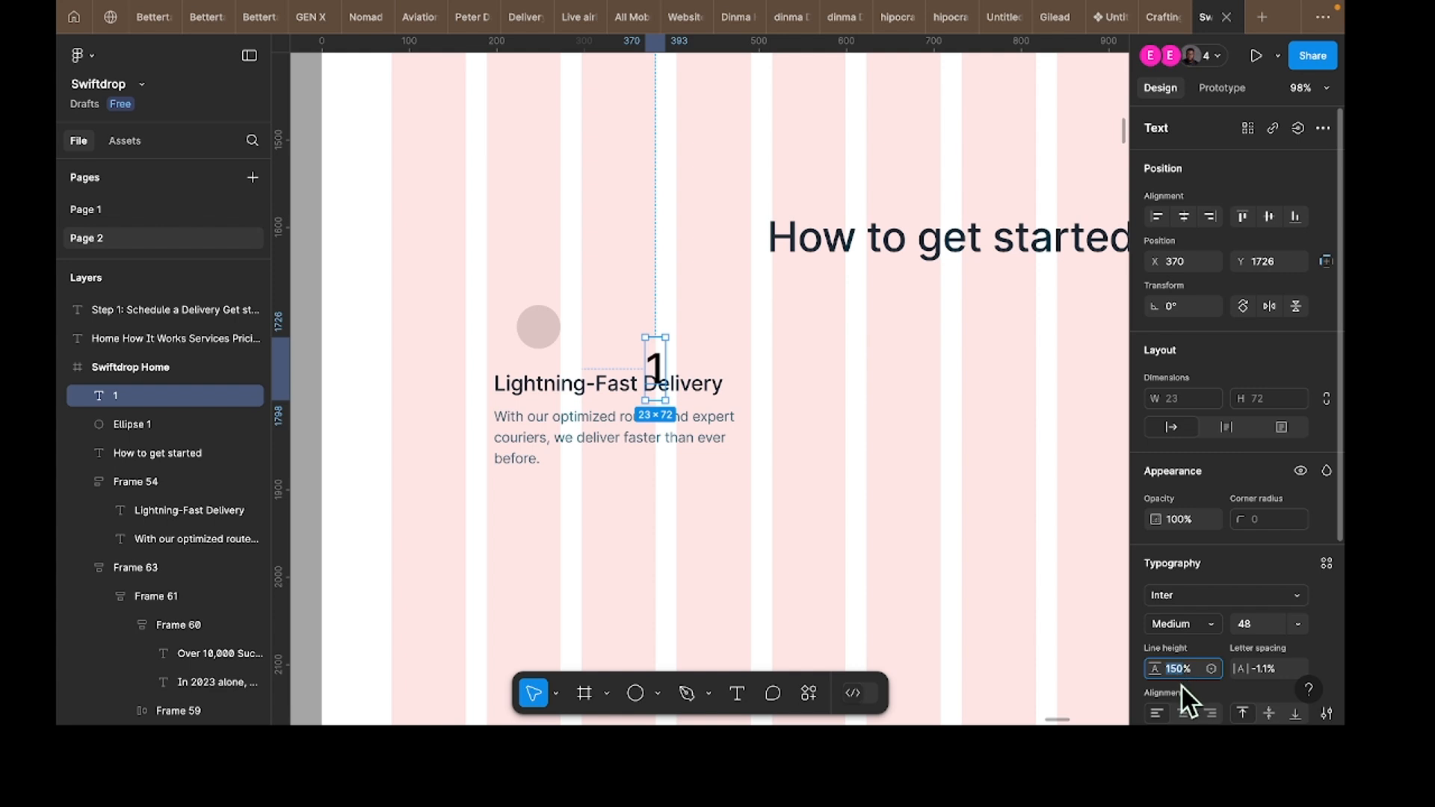
{"action": "type", "text": "12%"}
{"action": "key", "text": "Return"}
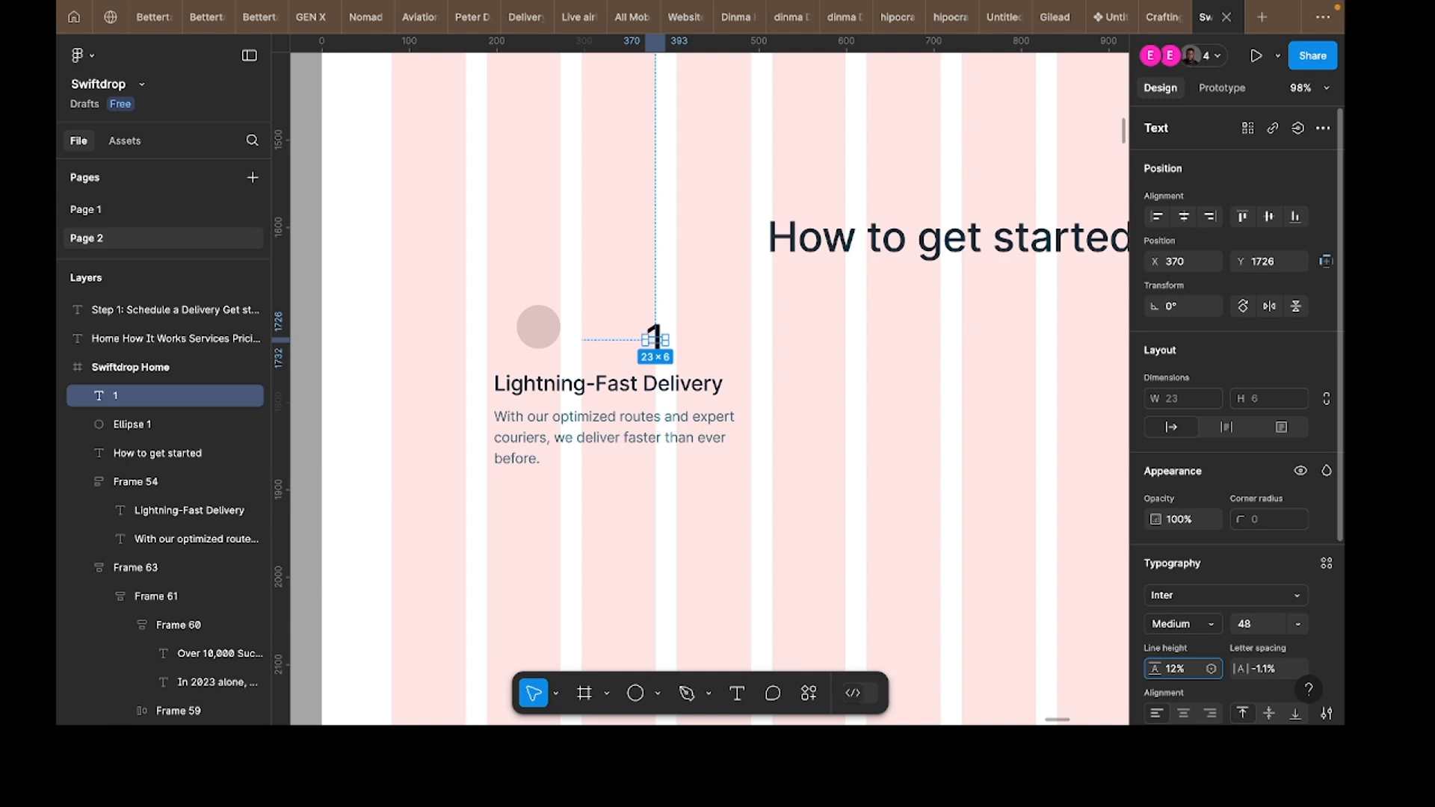
{"action": "left_click", "coordinate": [1179, 669]}
{"action": "type", "text": "100%"}
{"action": "key", "text": "Return"}
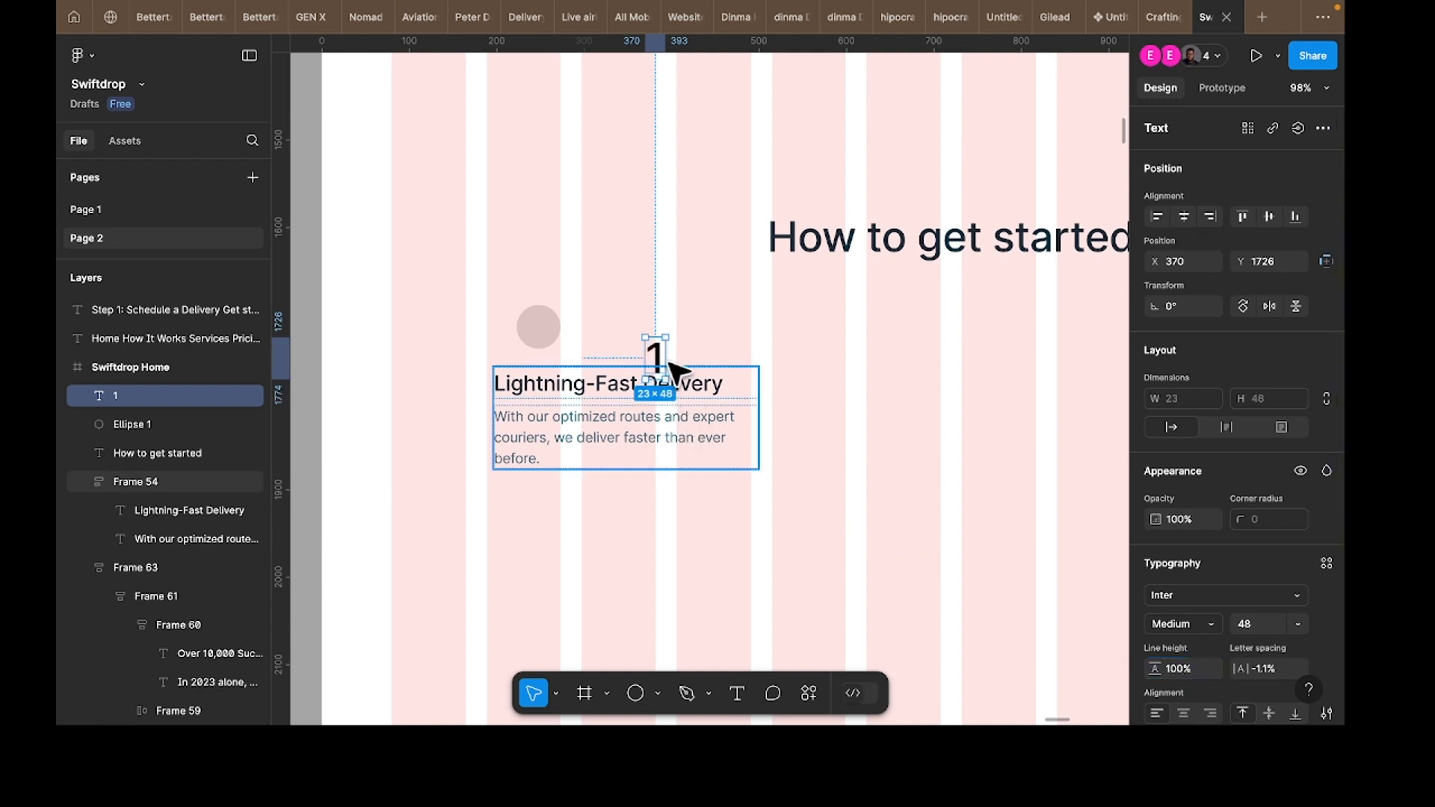
Step: Set the font size of the "1" to 32 and centre it in the circle
{"action": "left_click_drag", "start_coordinate": [657, 347], "coordinate": [545, 330]}
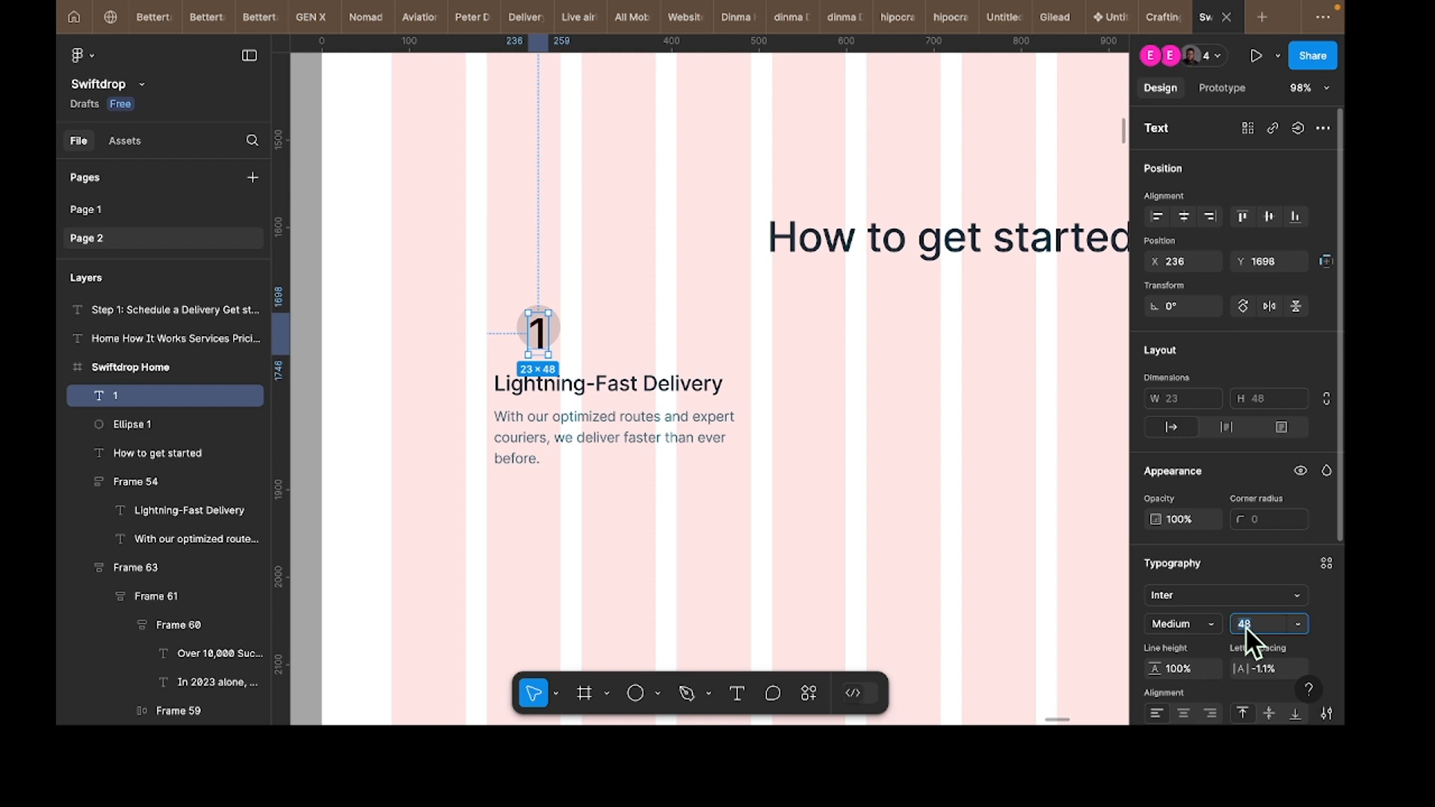
{"action": "key", "text": "Return"}
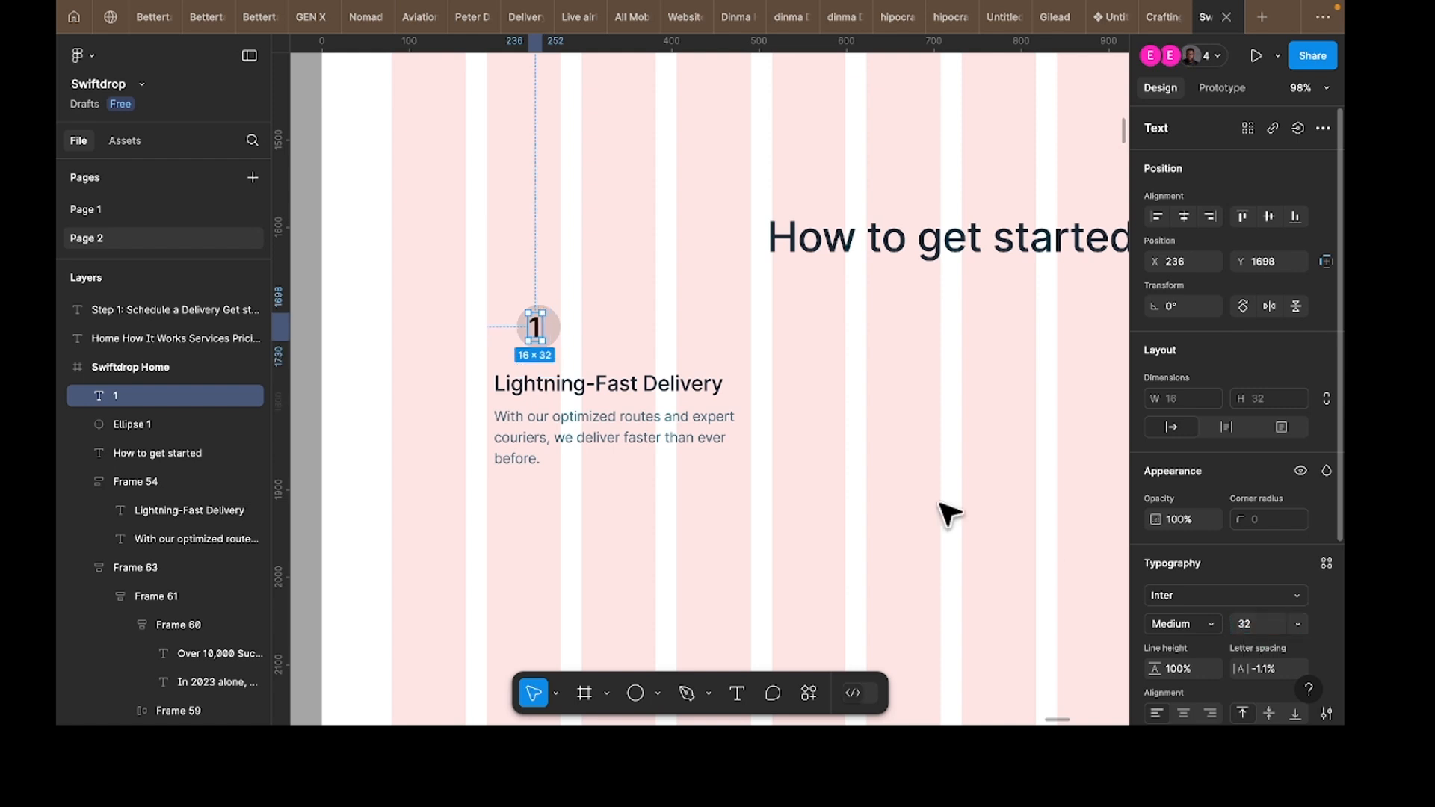
{"action": "scroll", "coordinate": [539, 329], "scroll_direction": "up", "scroll_amount": 5}
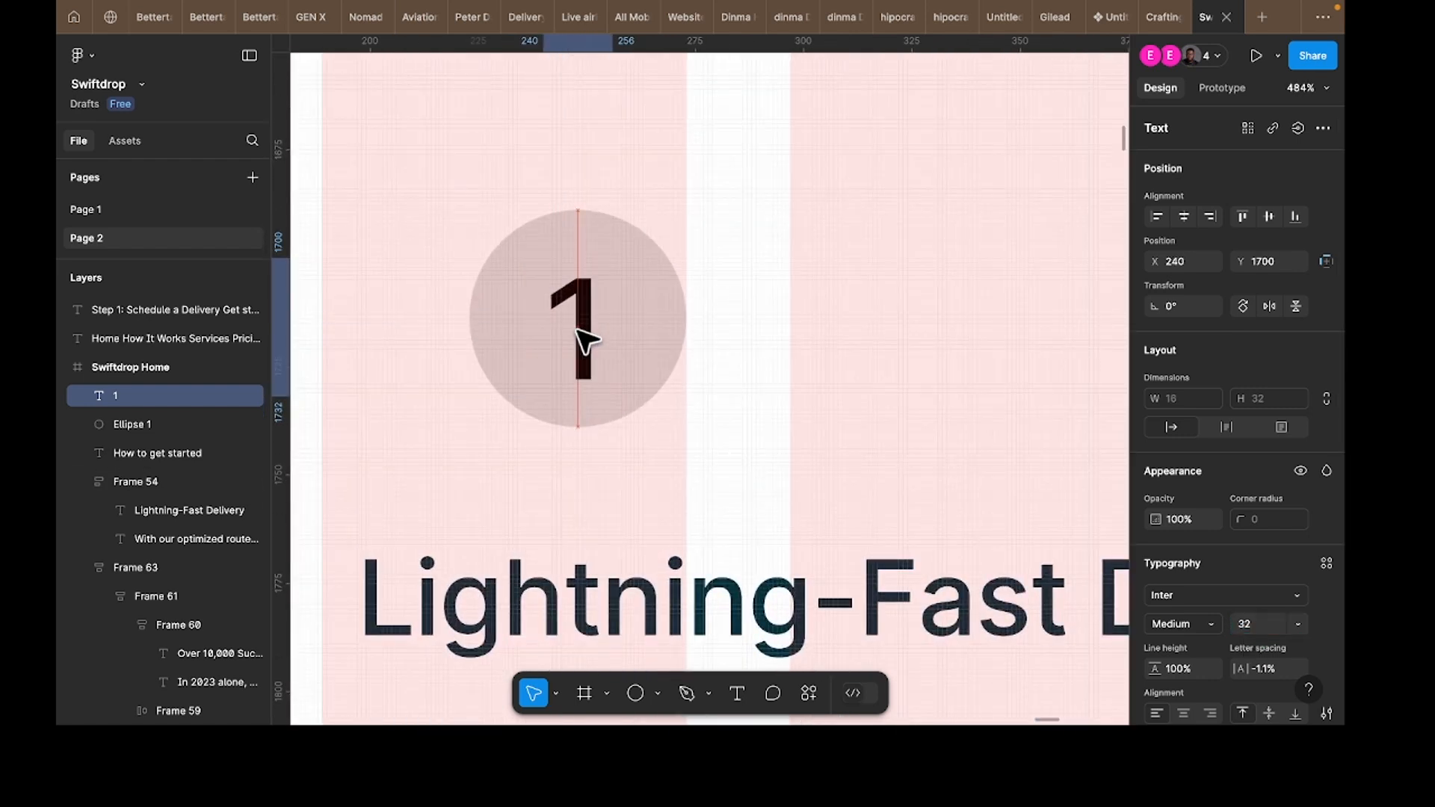
{"action": "key", "text": "Right"}
{"action": "key", "text": "Right"}
{"action": "key", "text": "Right"}
{"action": "key", "text": "Right"}
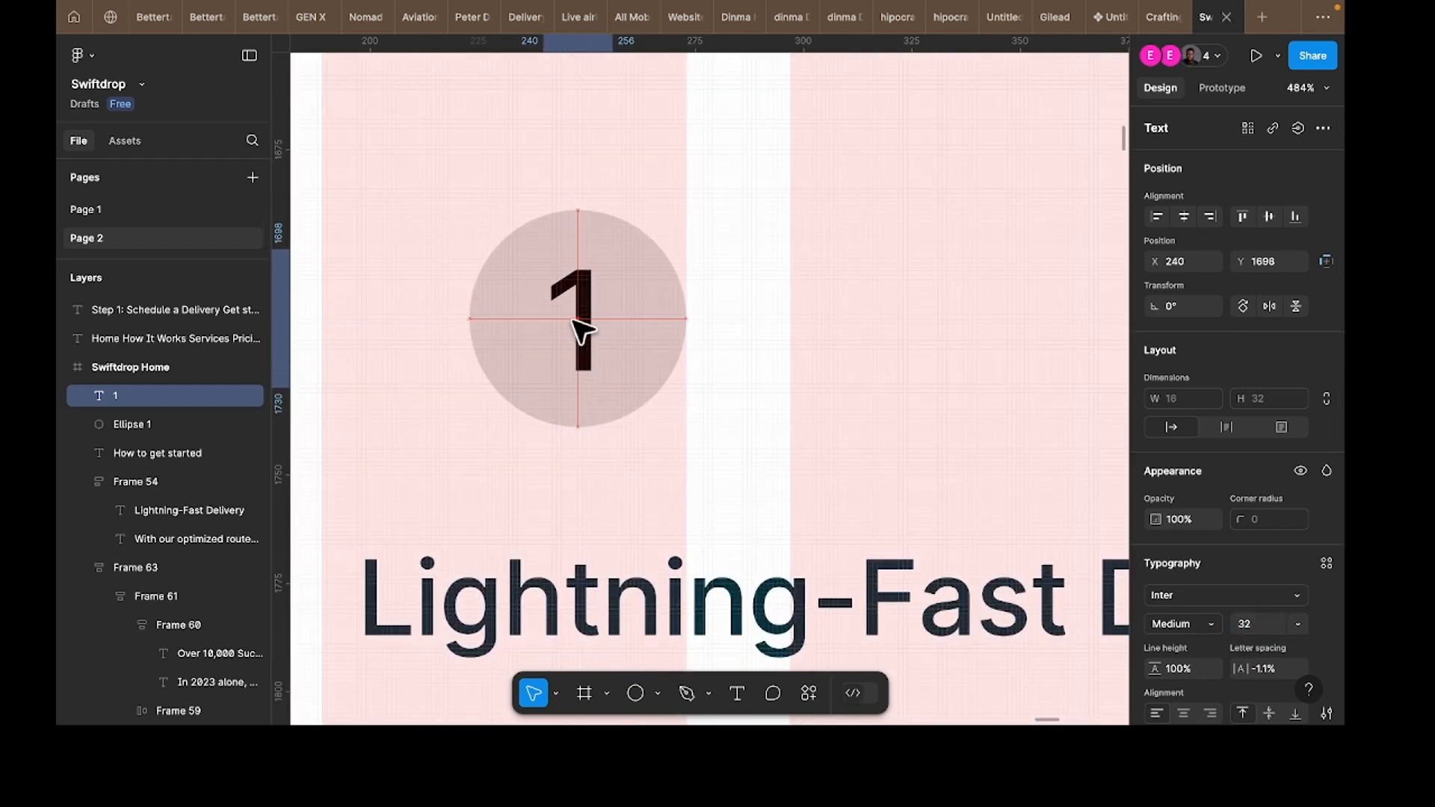
Step: Group the "1" text with its circle
{"action": "left_click", "coordinate": [685, 334], "text": "shift"}
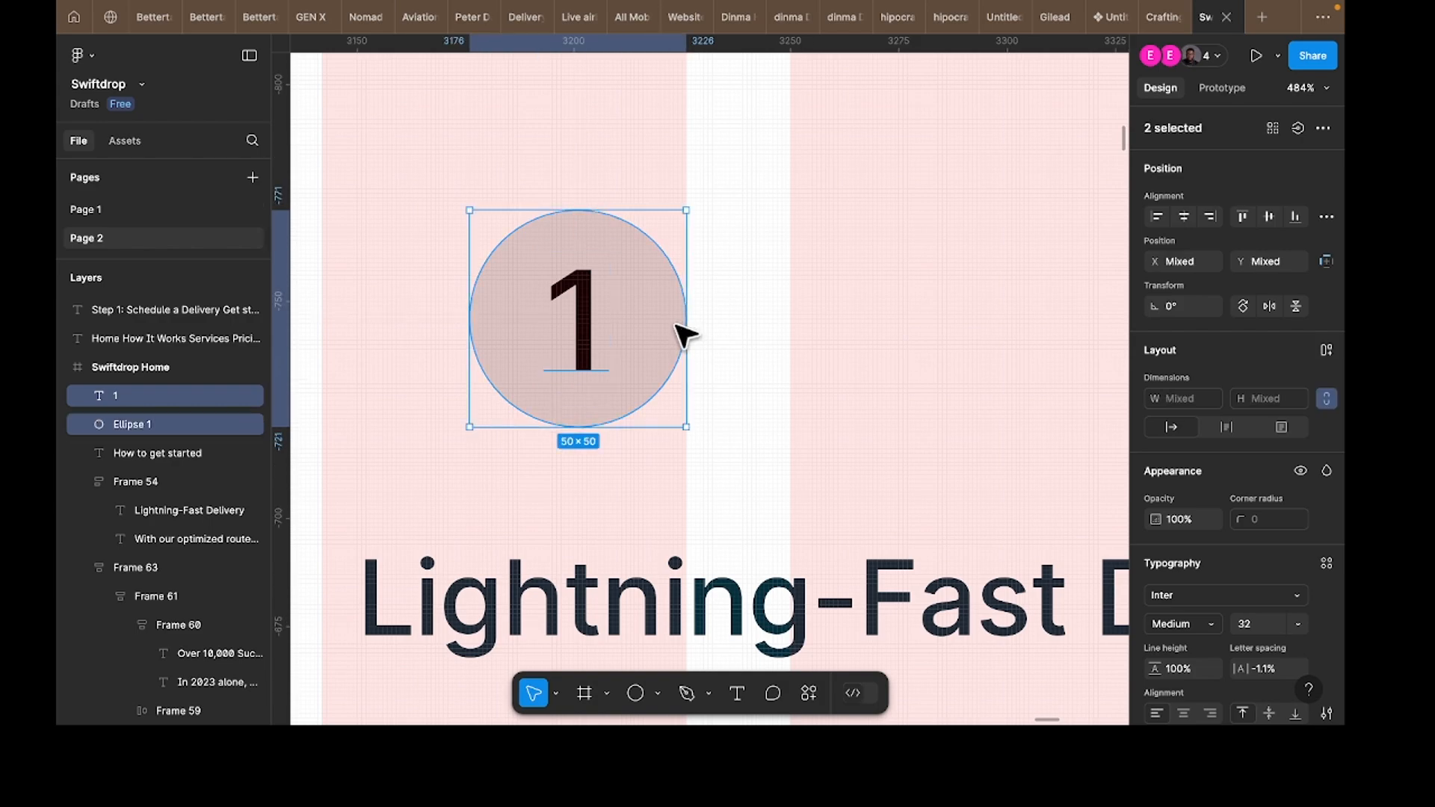
{"action": "key", "text": "ctrl+g"}
{"action": "scroll", "coordinate": [775, 375], "scroll_direction": "down", "scroll_amount": 4}
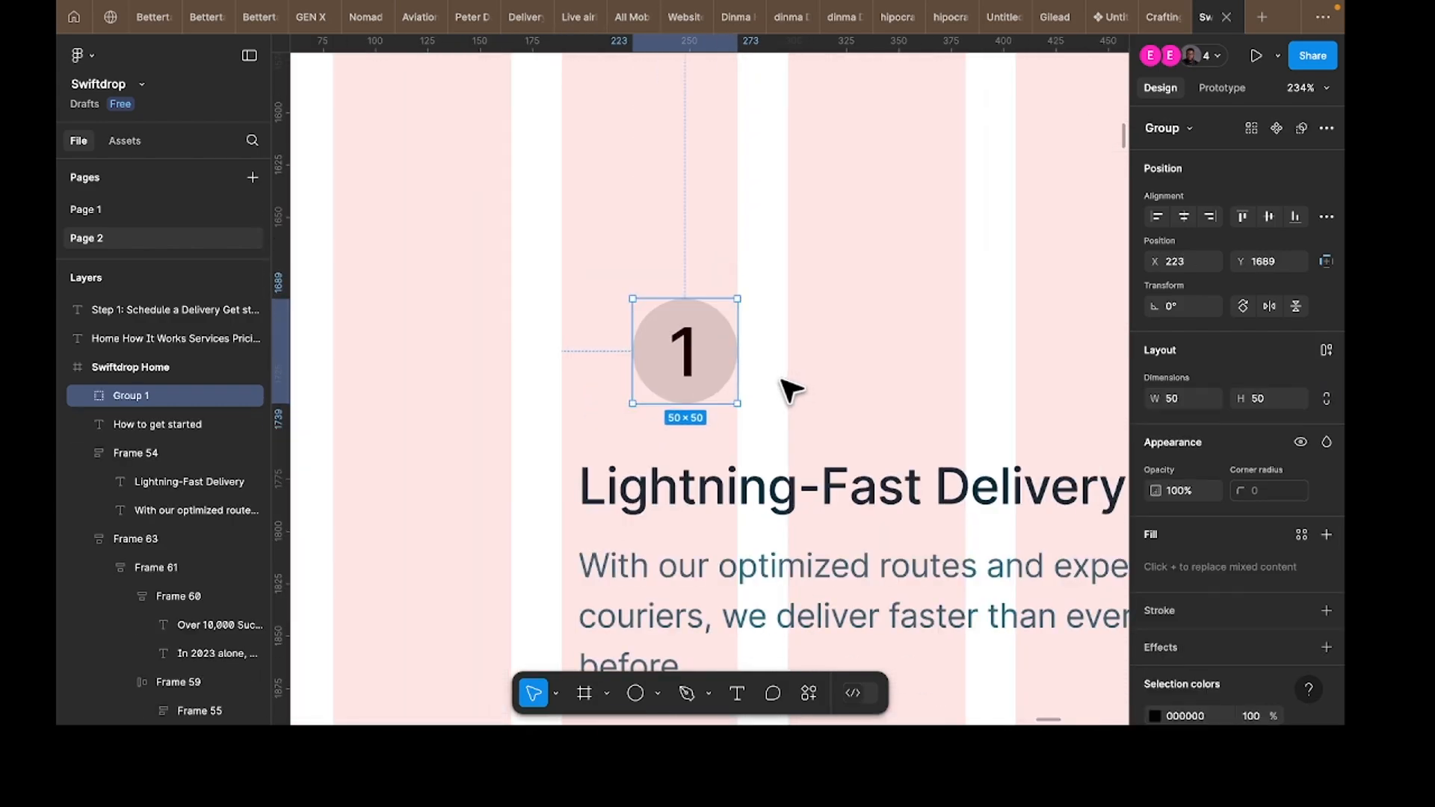
{"action": "key", "text": "t"}
{"action": "left_click", "coordinate": [812, 352]}
{"action": "type", "text": "Ste"}
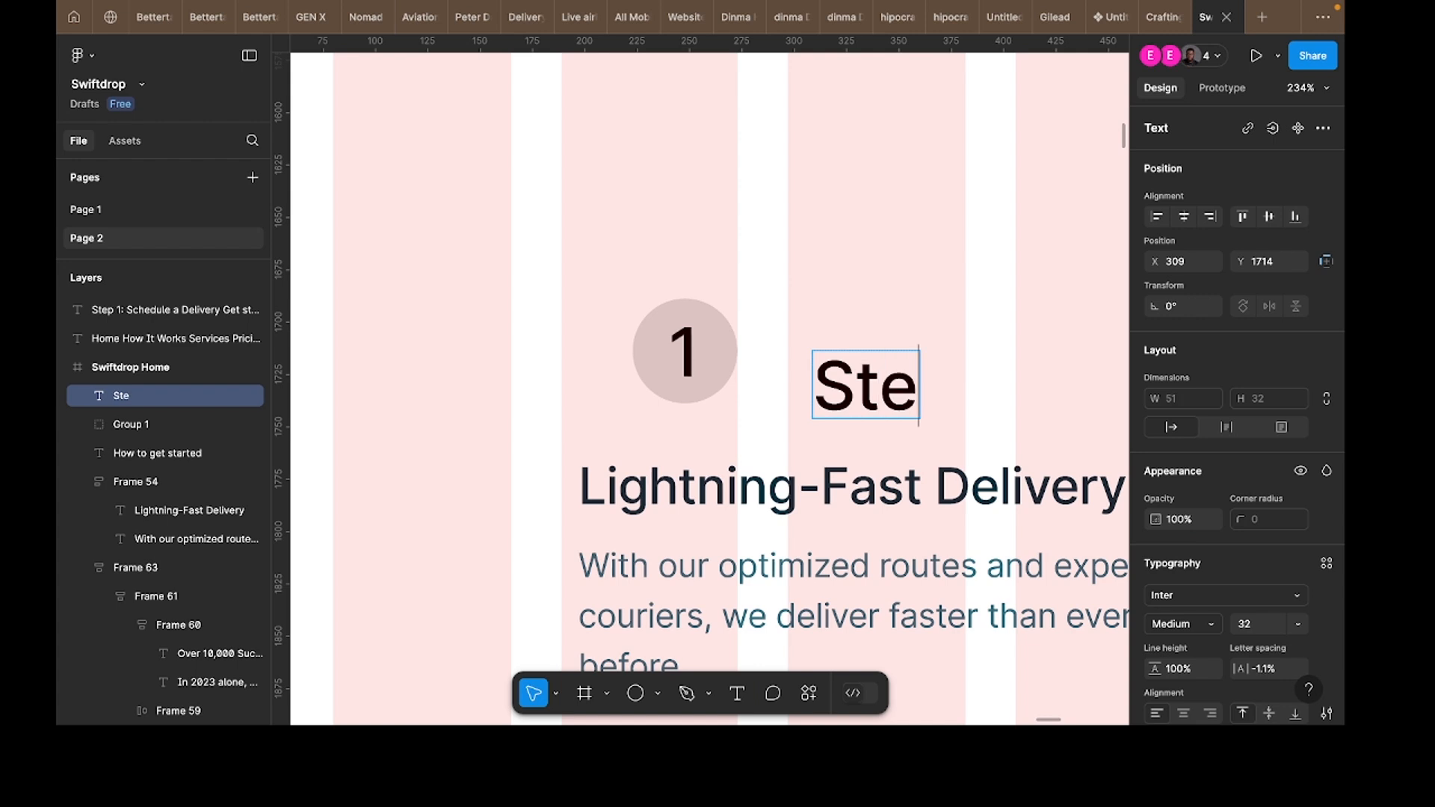
{"action": "type", "text": "p 1"}
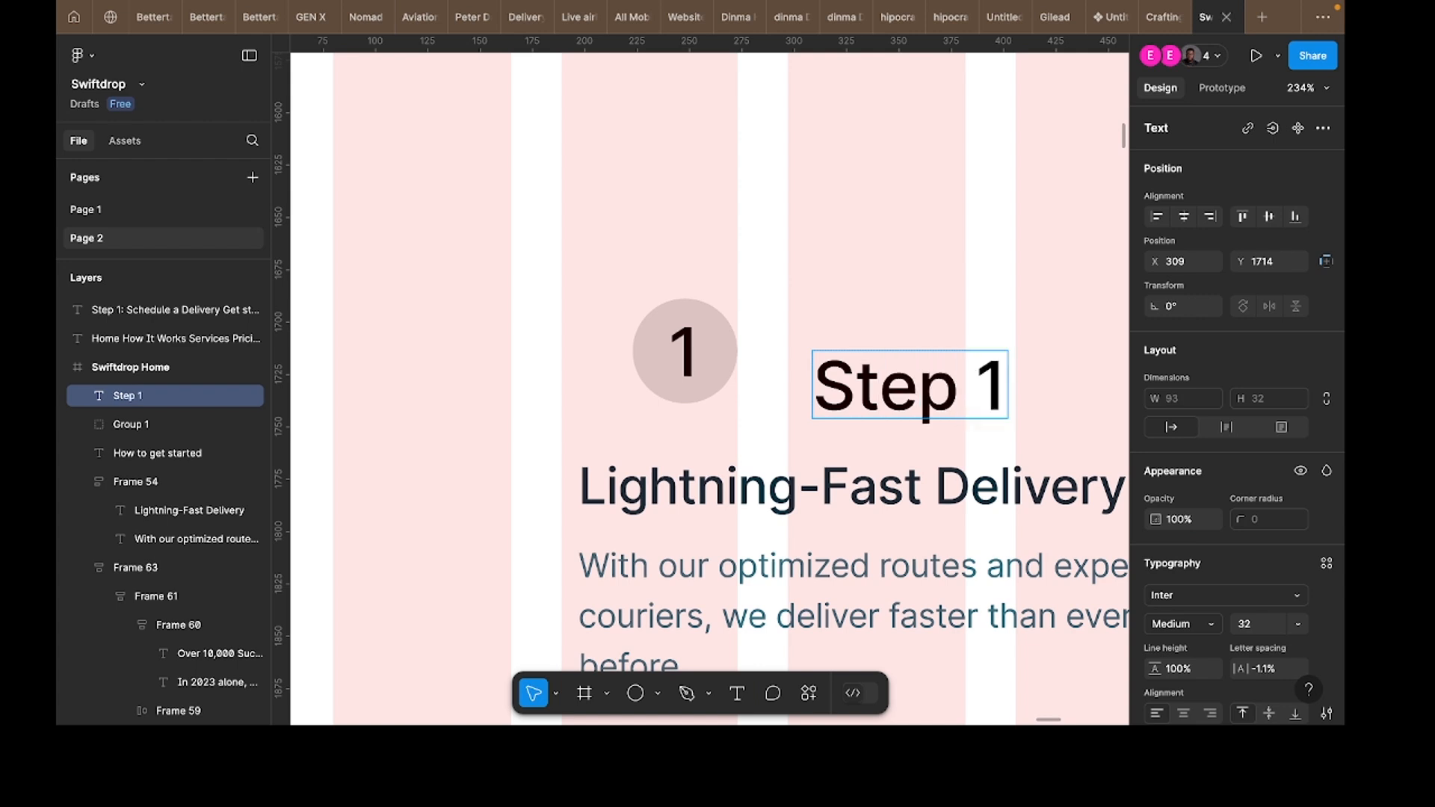
{"action": "key", "text": "BackSpace"}
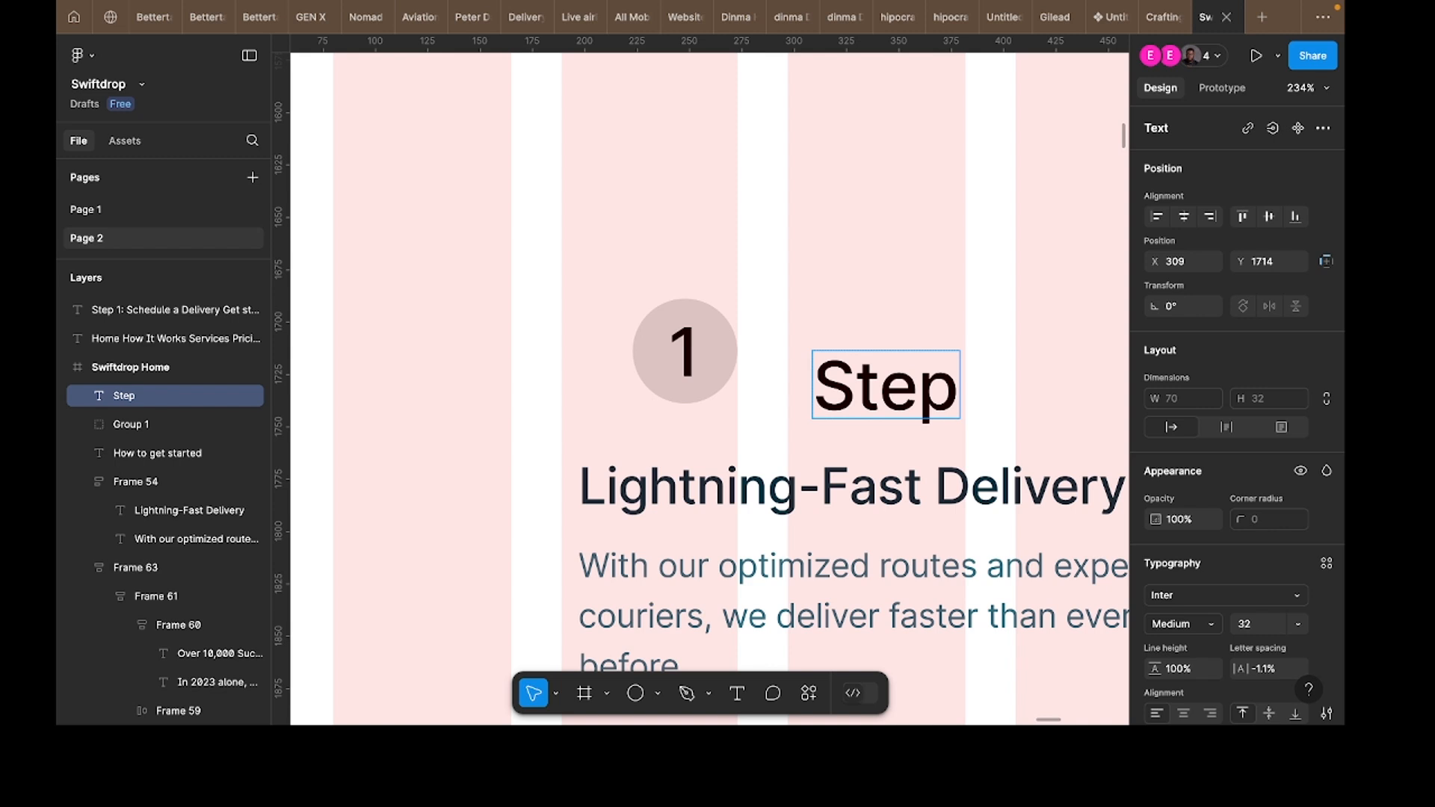
{"action": "key", "text": "Escape"}
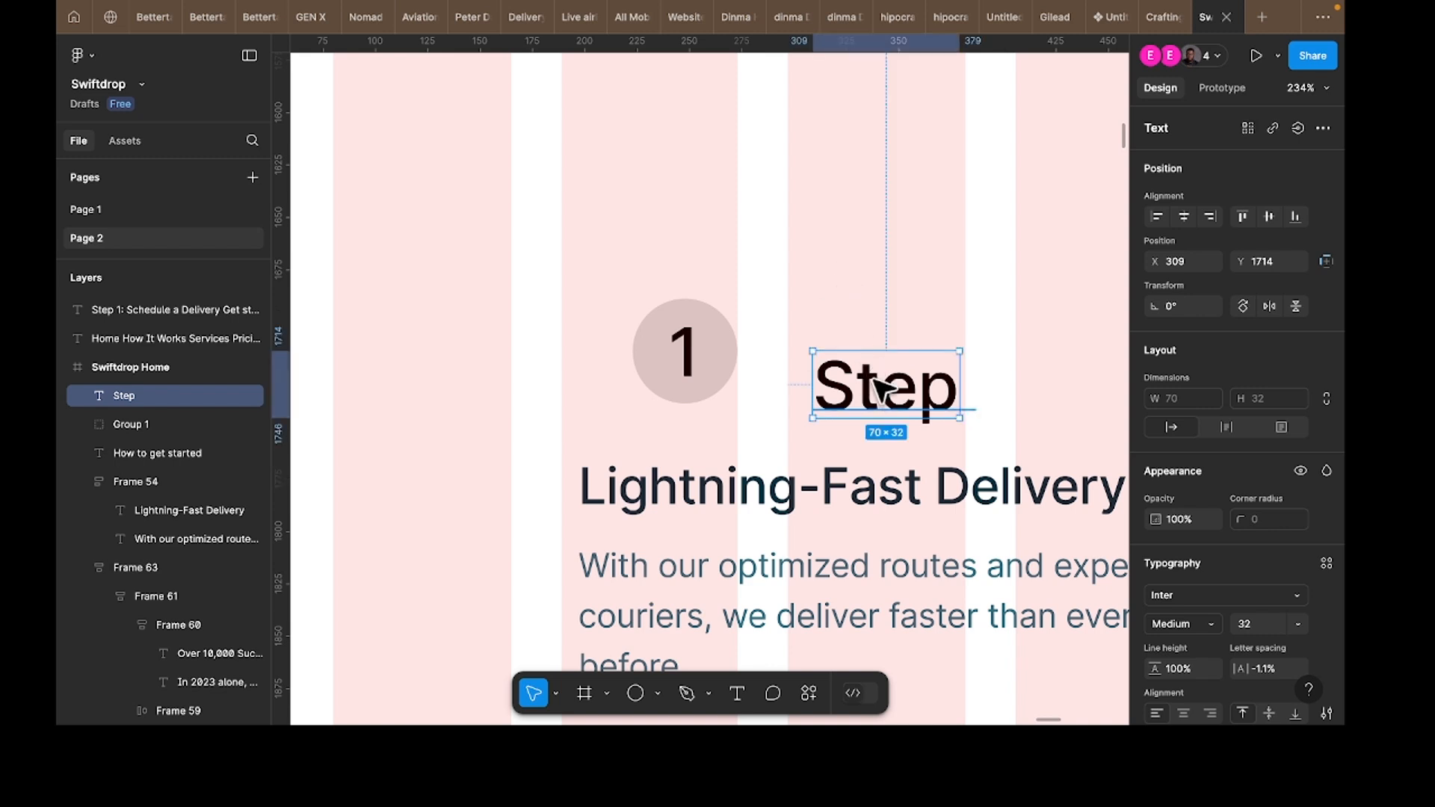
{"action": "left_click_drag", "start_coordinate": [874, 378], "coordinate": [828, 364]}
{"action": "key", "text": "Delete"}
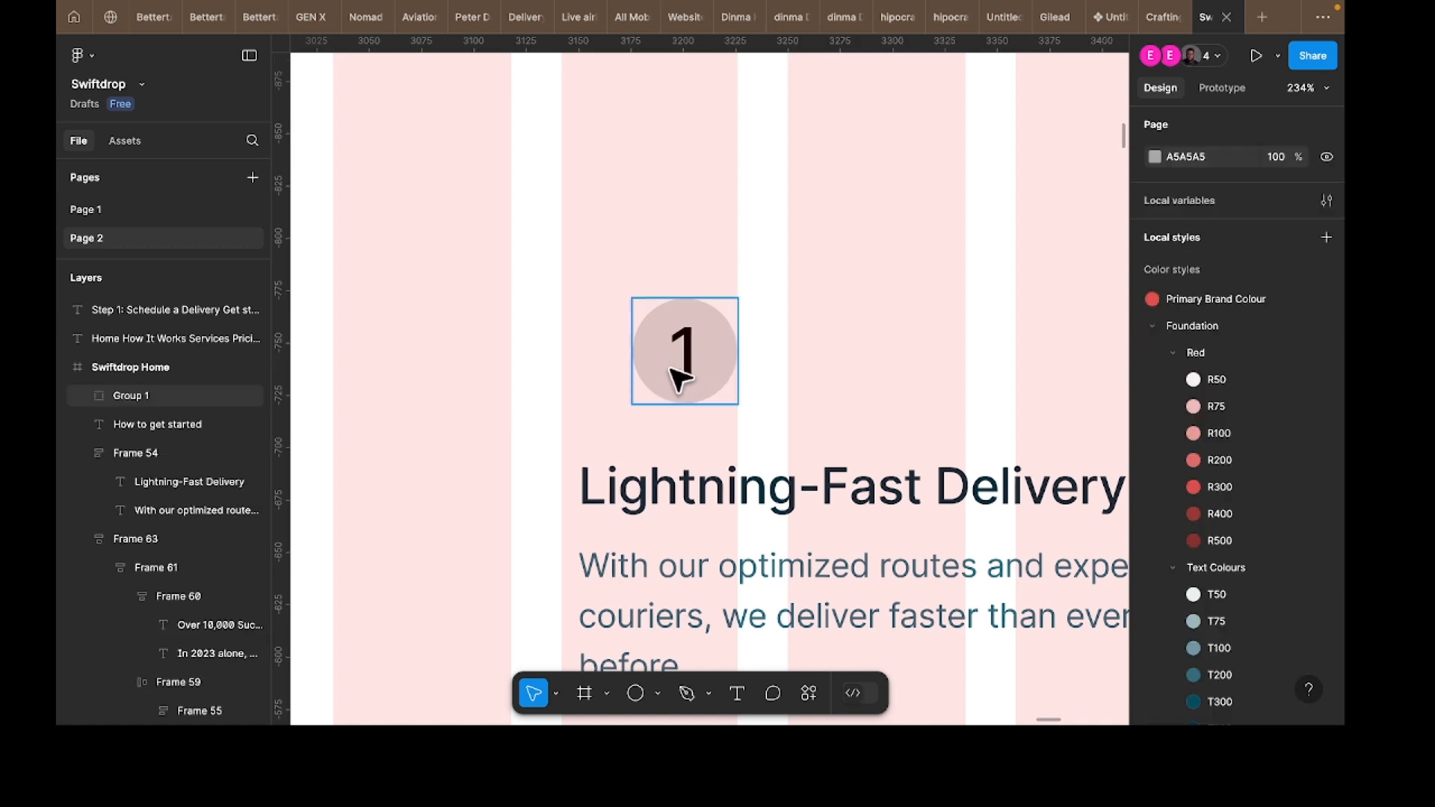
Step: Align the numbered circle group with the left edge of the duplicated "Lightning-Fast Delivery" text block below it
{"action": "left_click_drag", "start_coordinate": [680, 377], "coordinate": [631, 409]}
{"action": "scroll", "coordinate": [637, 420], "scroll_direction": "down", "scroll_amount": 5}
{"action": "left_click", "coordinate": [640, 478]}
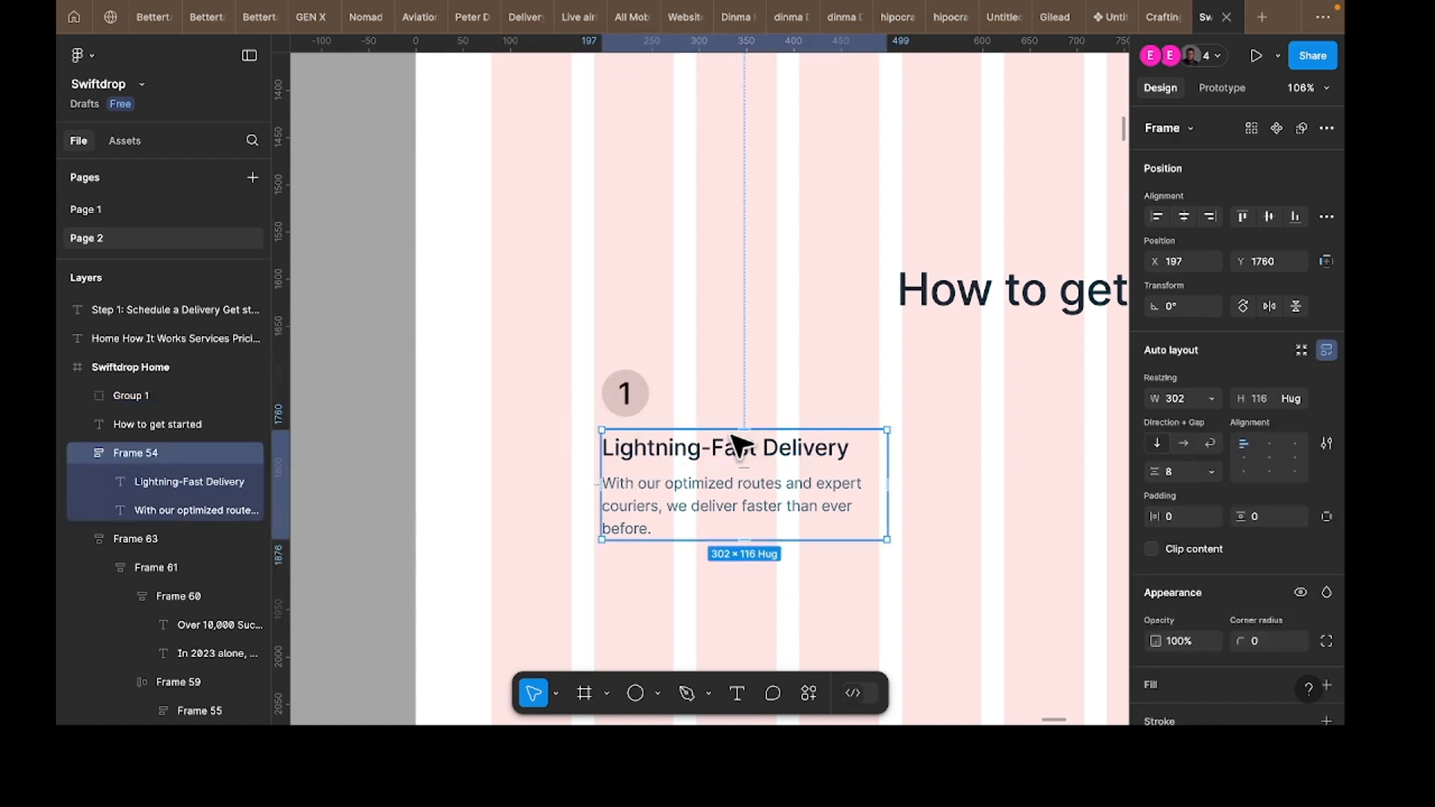
Step: Copy "Schedule a Delivery" from the Step 1 line of the brief text beside the home page frame
{"action": "scroll", "coordinate": [740, 441], "scroll_direction": "right", "scroll_amount": 10}
{"action": "scroll", "coordinate": [740, 442], "scroll_direction": "down", "scroll_amount": 2}
{"action": "scroll", "coordinate": [748, 445], "scroll_direction": "down", "scroll_amount": 5}
{"action": "scroll", "coordinate": [1012, 281], "scroll_direction": "right", "scroll_amount": 5}
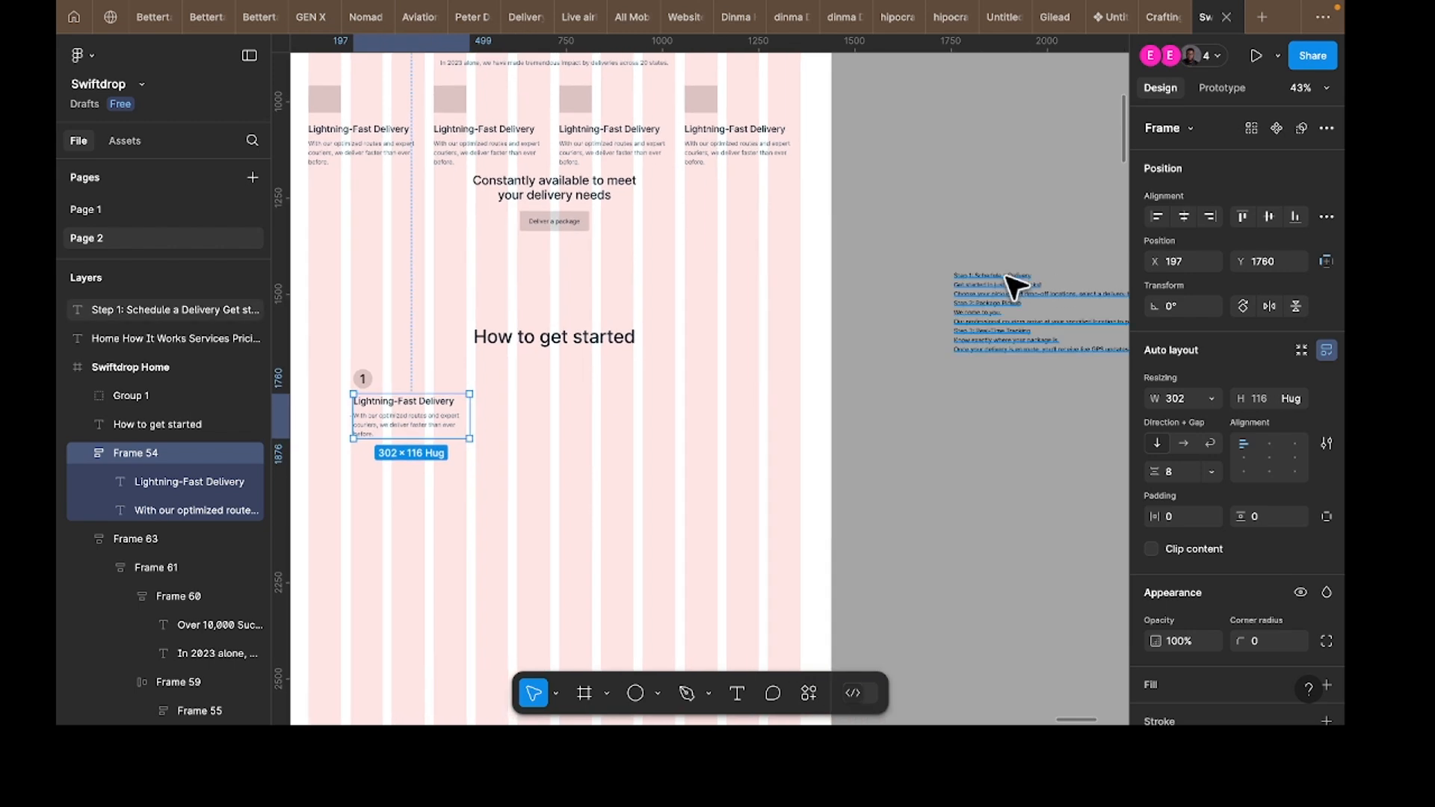
{"action": "scroll", "coordinate": [1012, 281], "scroll_direction": "up", "scroll_amount": 5}
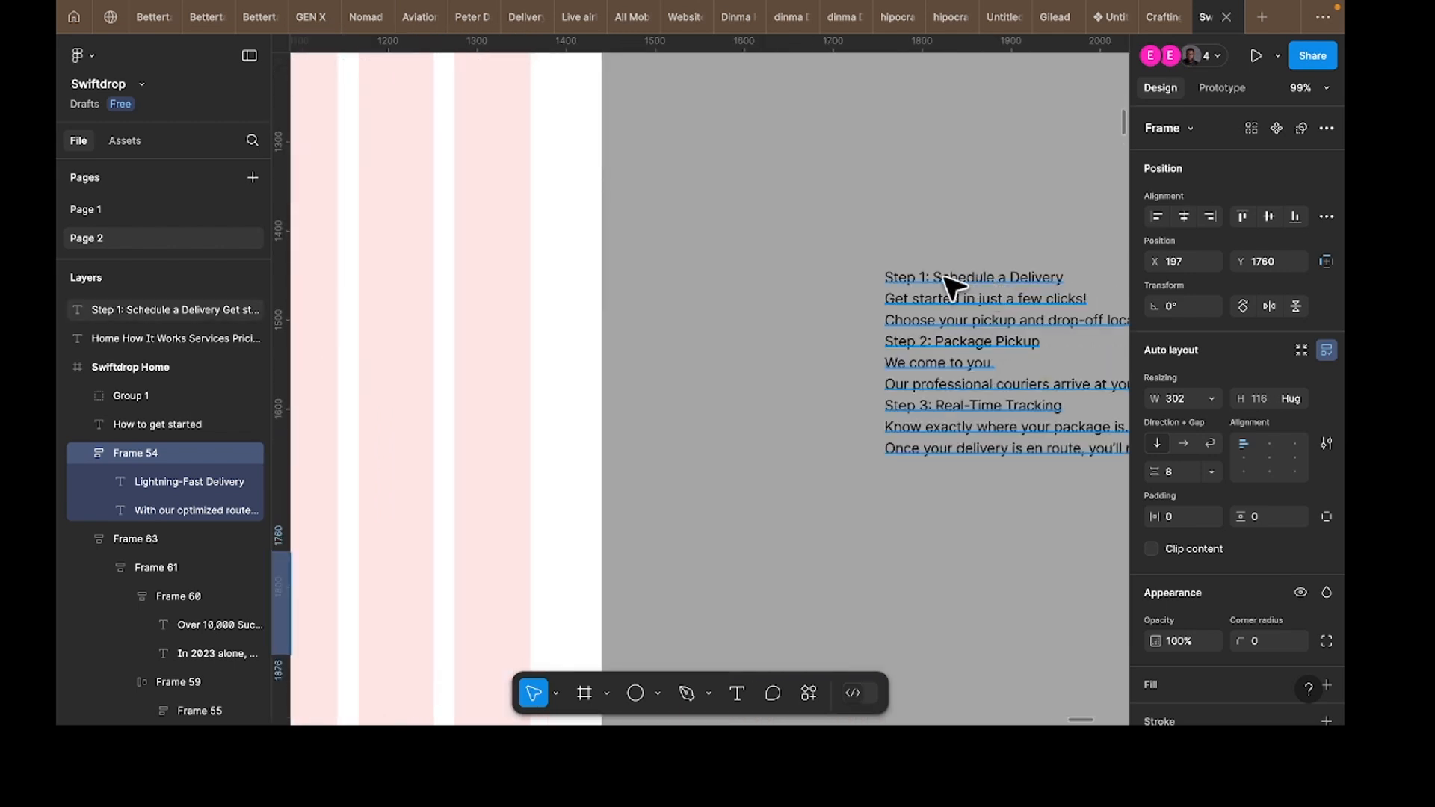
{"action": "left_click", "coordinate": [944, 279]}
{"action": "double_click", "coordinate": [939, 279]}
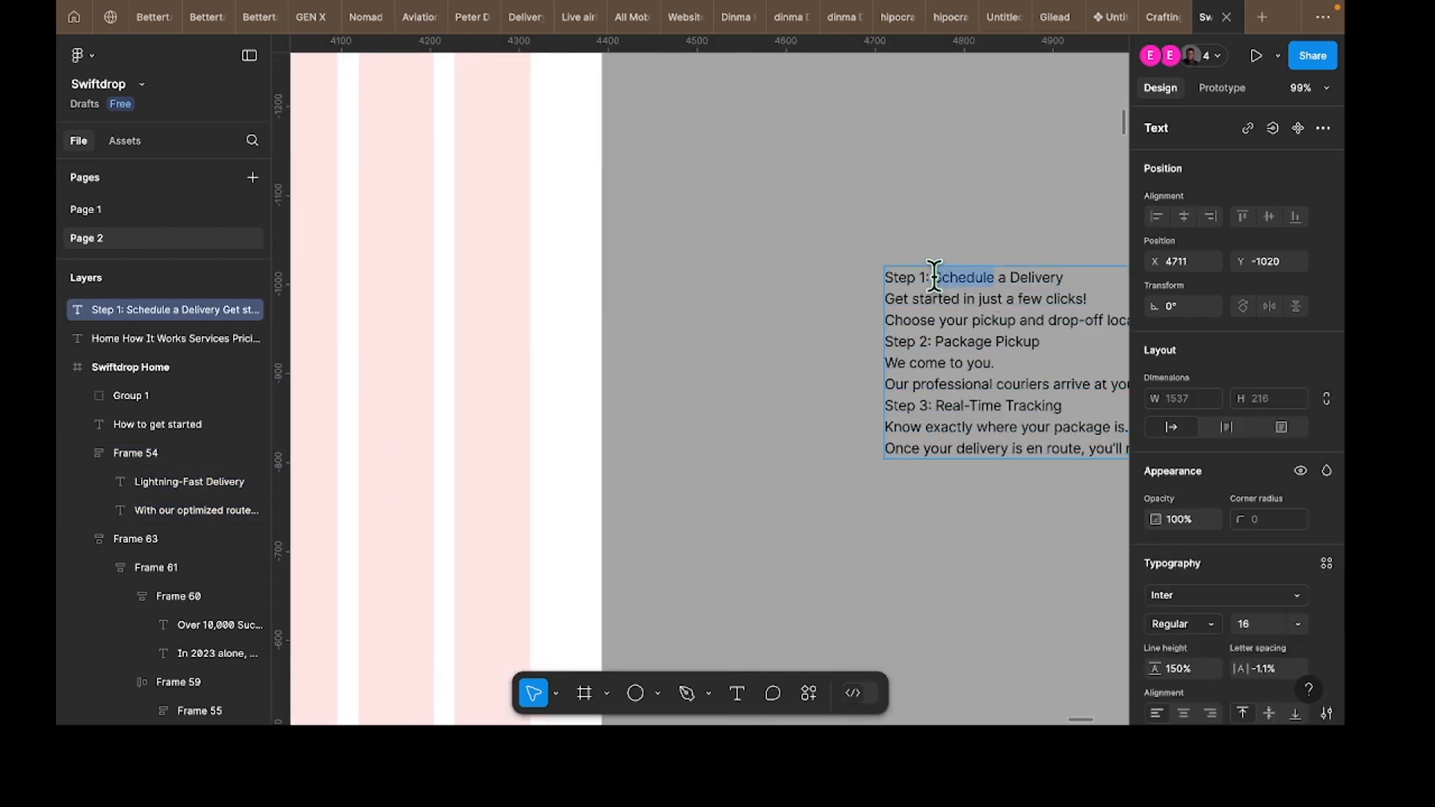
{"action": "left_click_drag", "start_coordinate": [934, 276], "coordinate": [1062, 276]}
{"action": "key", "text": "ctrl+c"}
Step: Replace the "Lightning-Fast Delivery" title under the numbered circle with the copied "Schedule a Delivery"
{"action": "scroll", "coordinate": [689, 379], "scroll_direction": "down", "scroll_amount": 5}
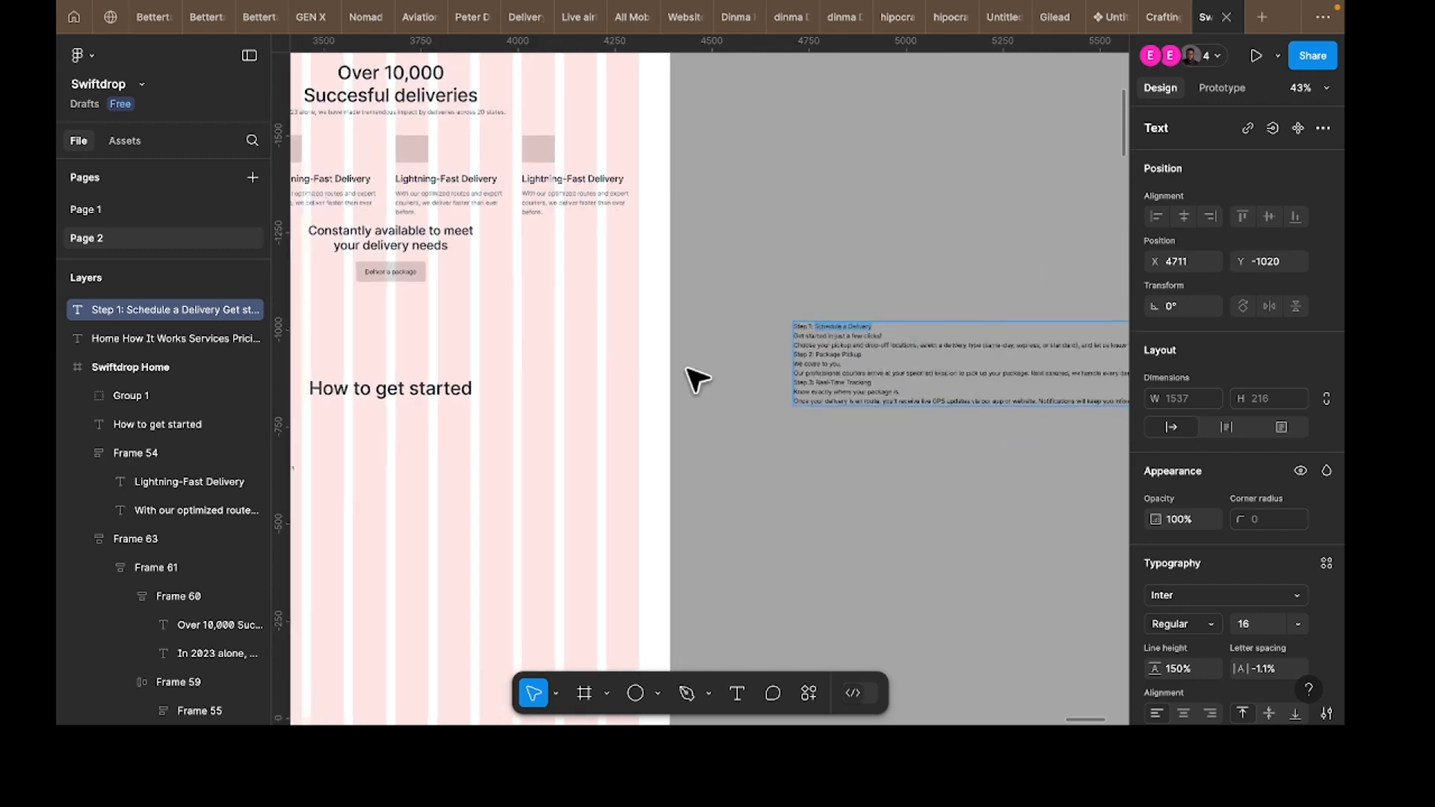
{"action": "scroll", "coordinate": [636, 403], "scroll_direction": "left", "scroll_amount": 5}
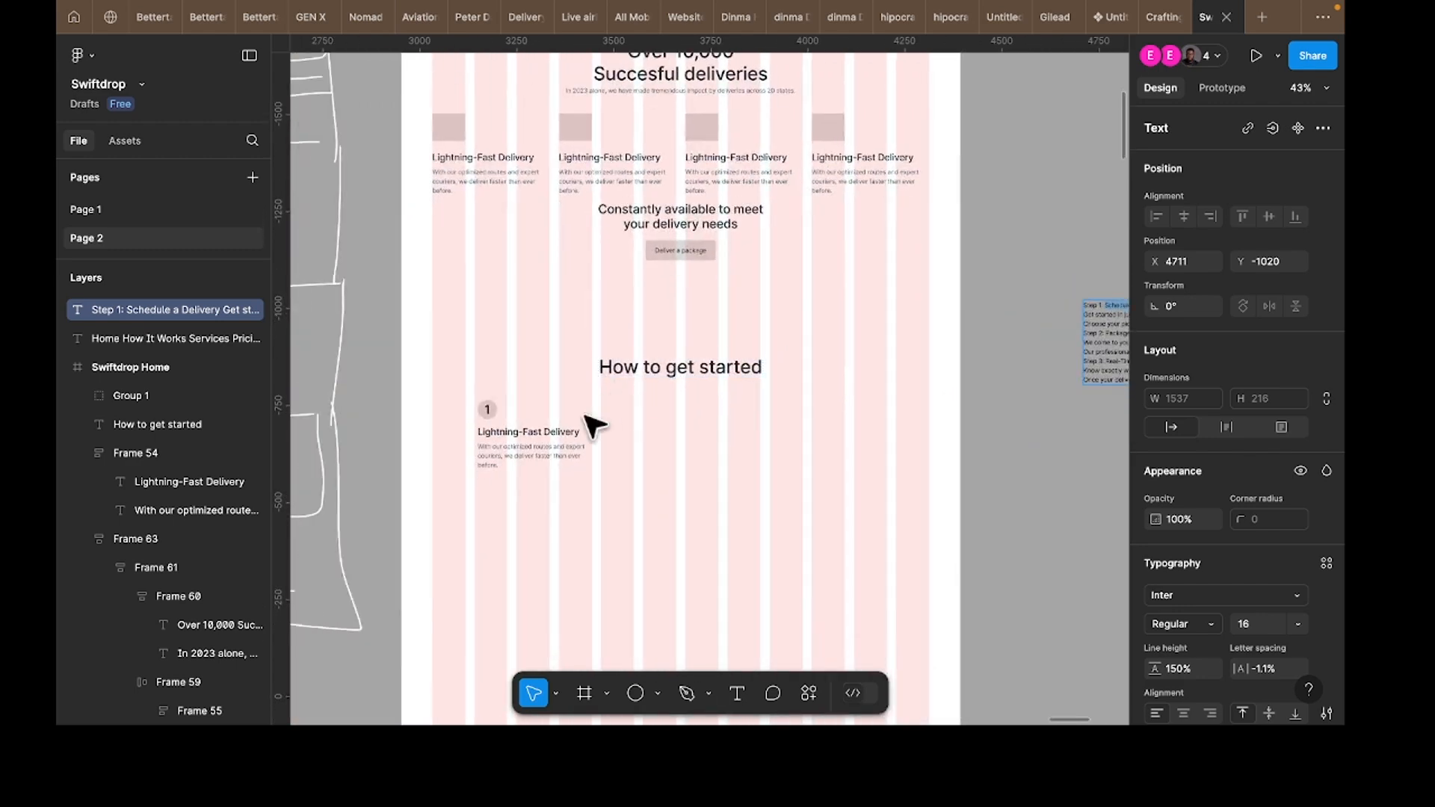
{"action": "double_click", "coordinate": [518, 432]}
{"action": "key", "text": "ctrl+v"}
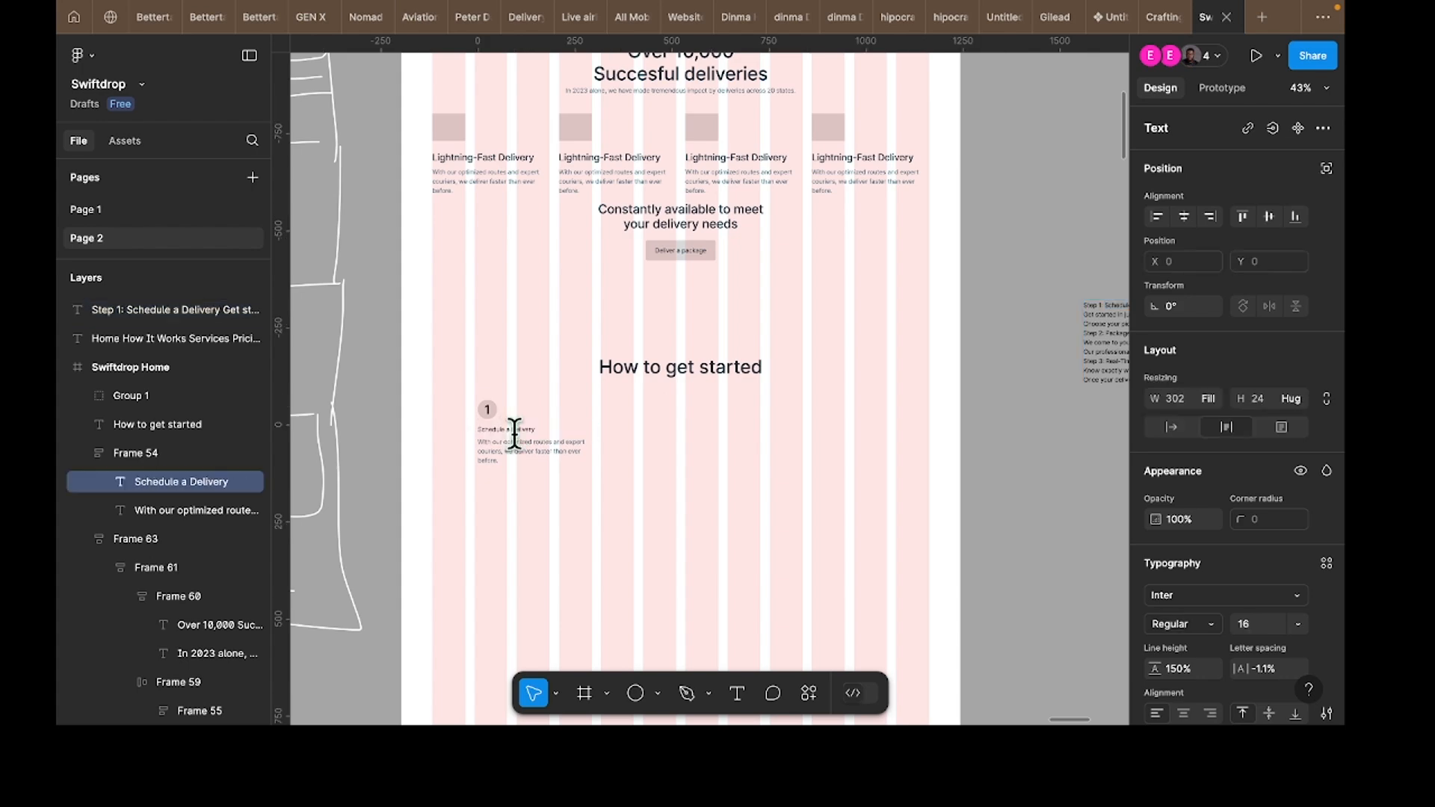
{"action": "key", "text": "Escape"}
Step: Set the "Schedule a Delivery" title's font size to 24
{"action": "scroll", "coordinate": [822, 404], "scroll_direction": "right", "scroll_amount": 3}
{"action": "scroll", "coordinate": [964, 366], "scroll_direction": "right", "scroll_amount": 2}
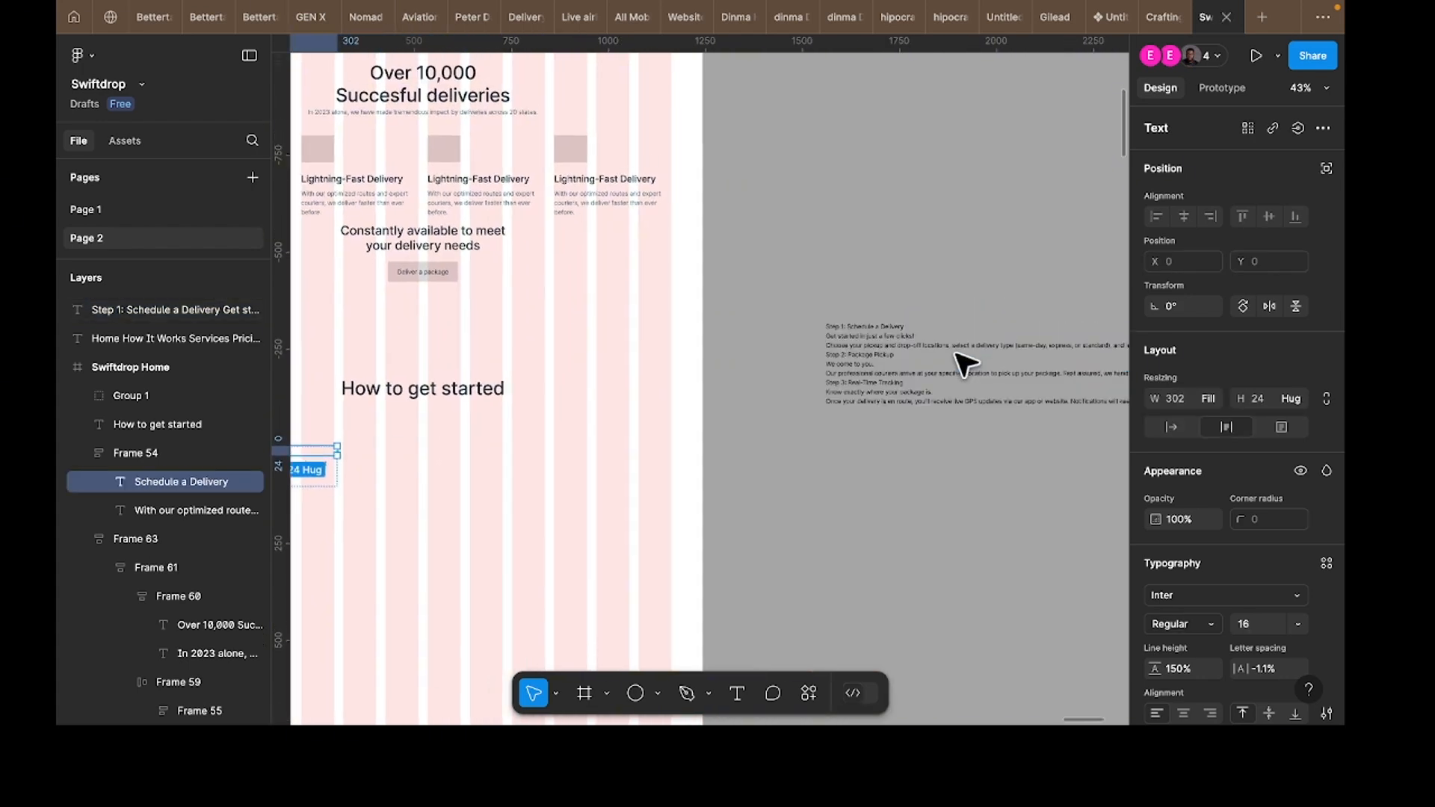
{"action": "scroll", "coordinate": [508, 419], "scroll_direction": "left", "scroll_amount": 5}
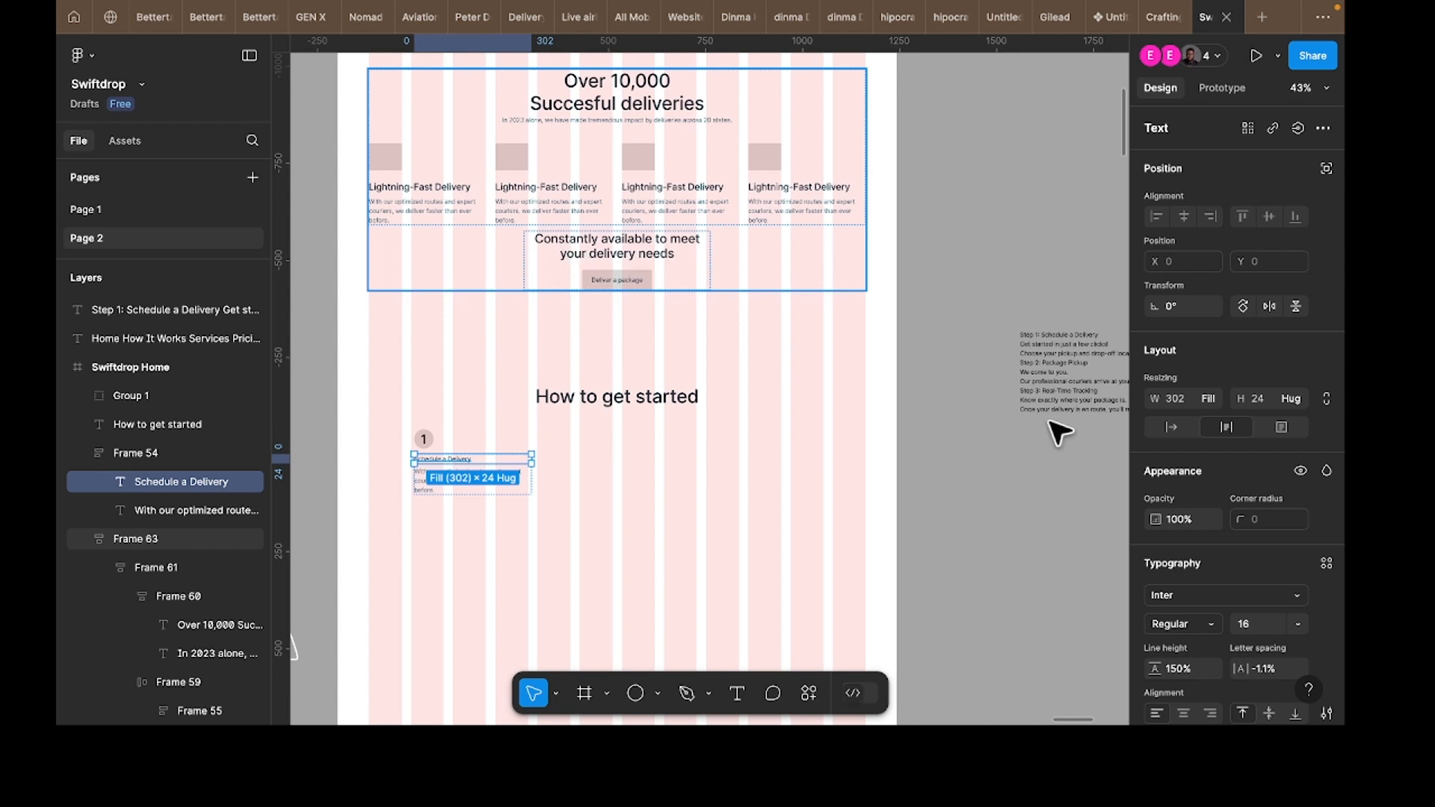
{"action": "scroll", "coordinate": [1271, 635], "scroll_direction": "down", "scroll_amount": 1}
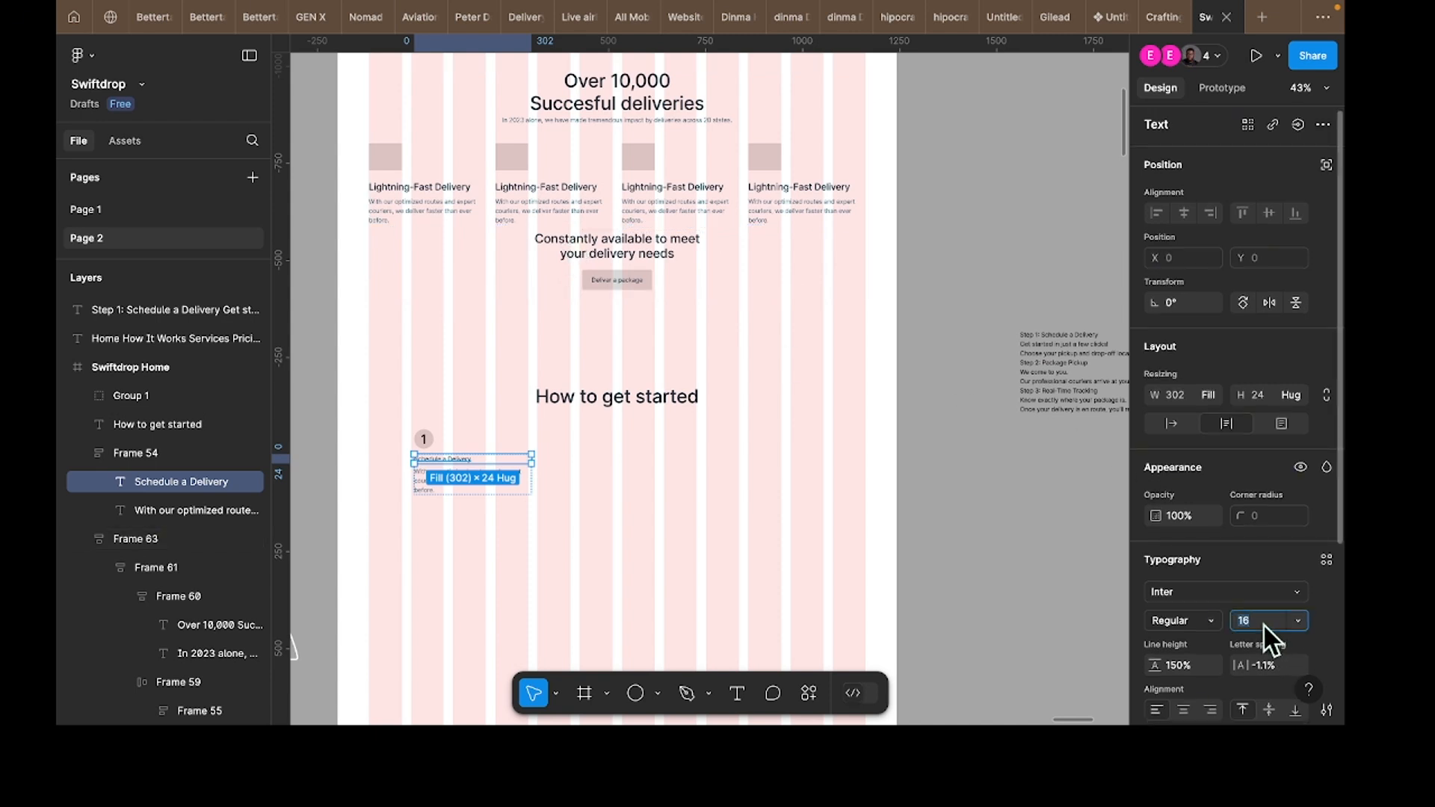
{"action": "type", "text": "24"}
{"action": "key", "text": "Return"}
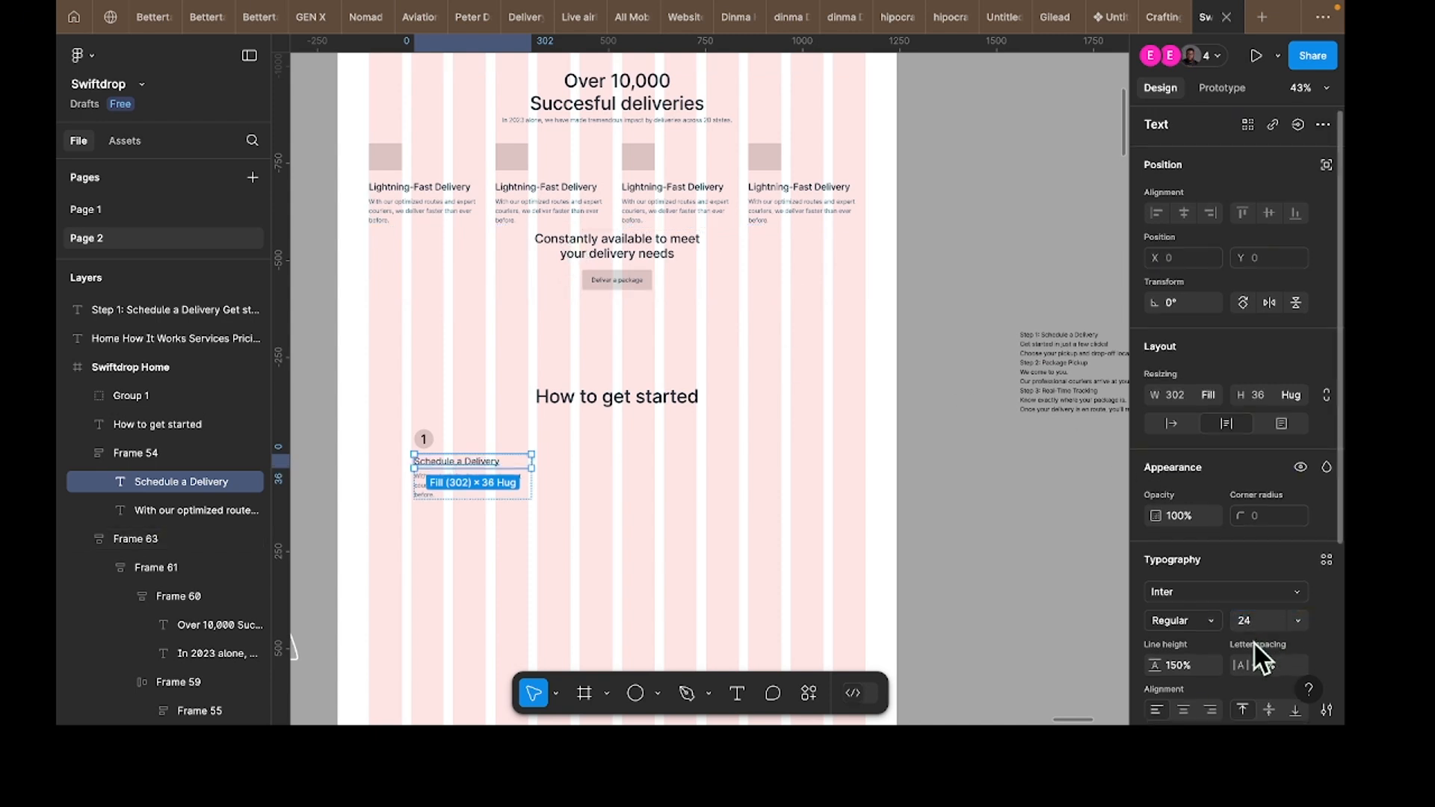
Step: Set the "Schedule a Delivery" title's weight to Medium and its font size to 32
{"action": "left_click", "coordinate": [1198, 625]}
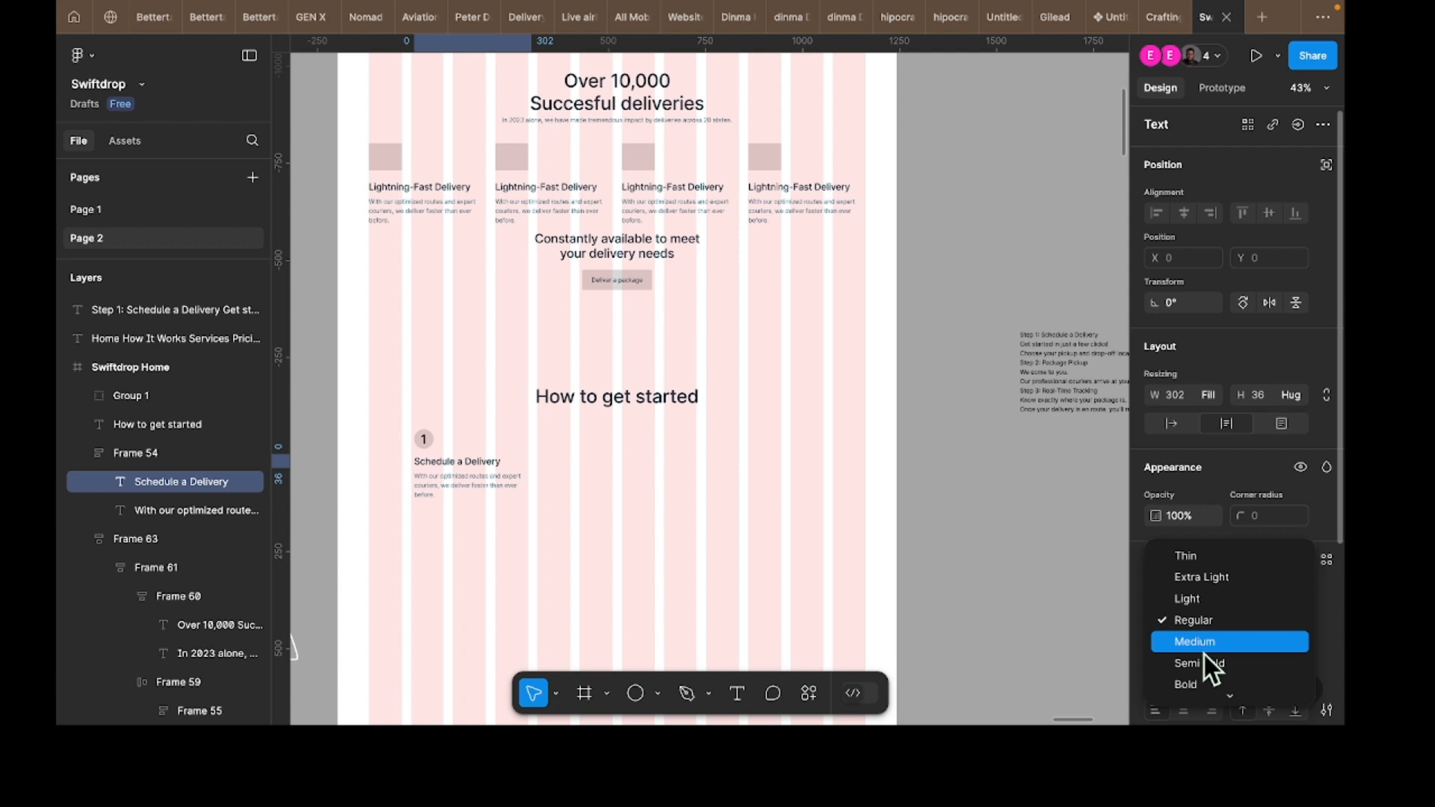
{"action": "left_click", "coordinate": [1199, 645]}
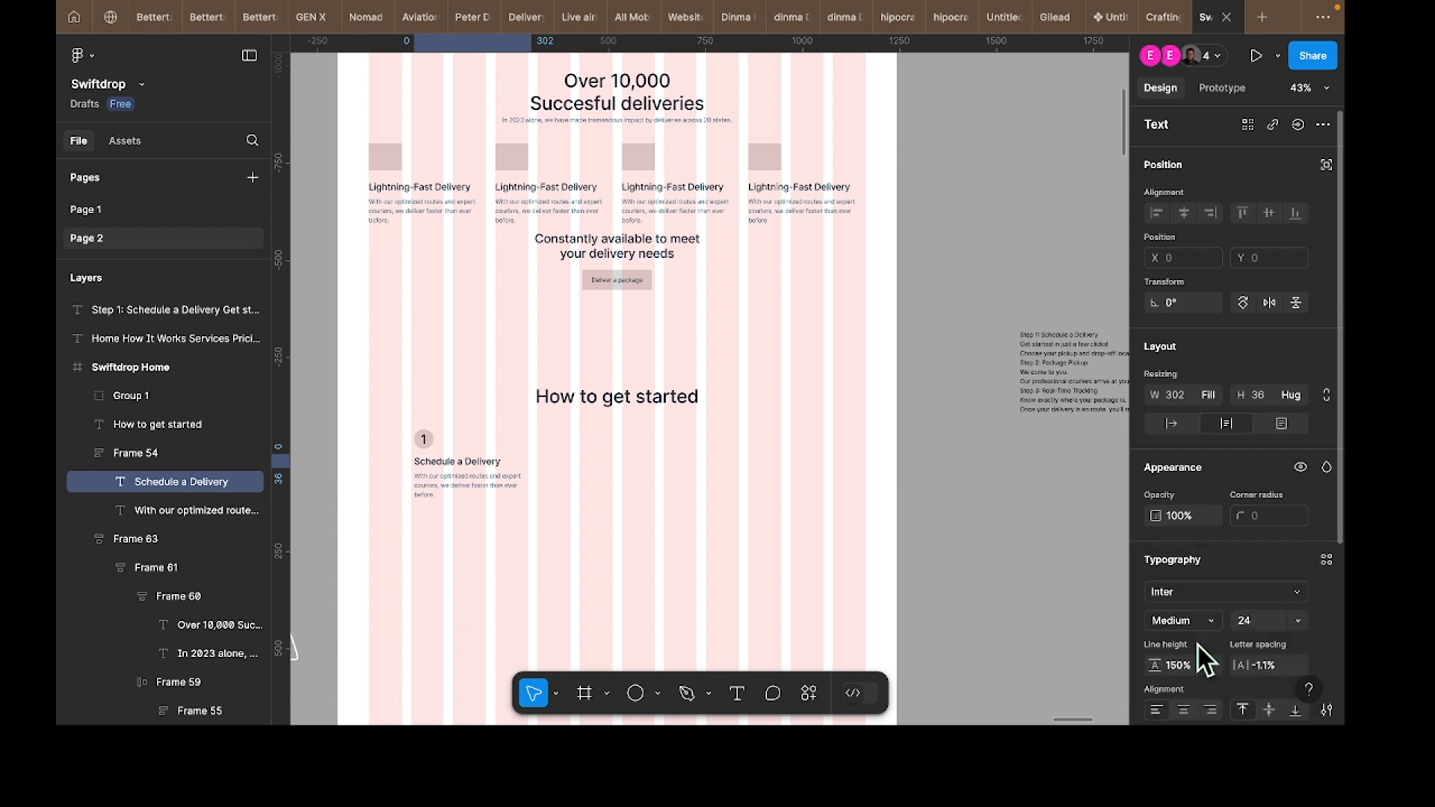
{"action": "left_click", "coordinate": [1249, 625]}
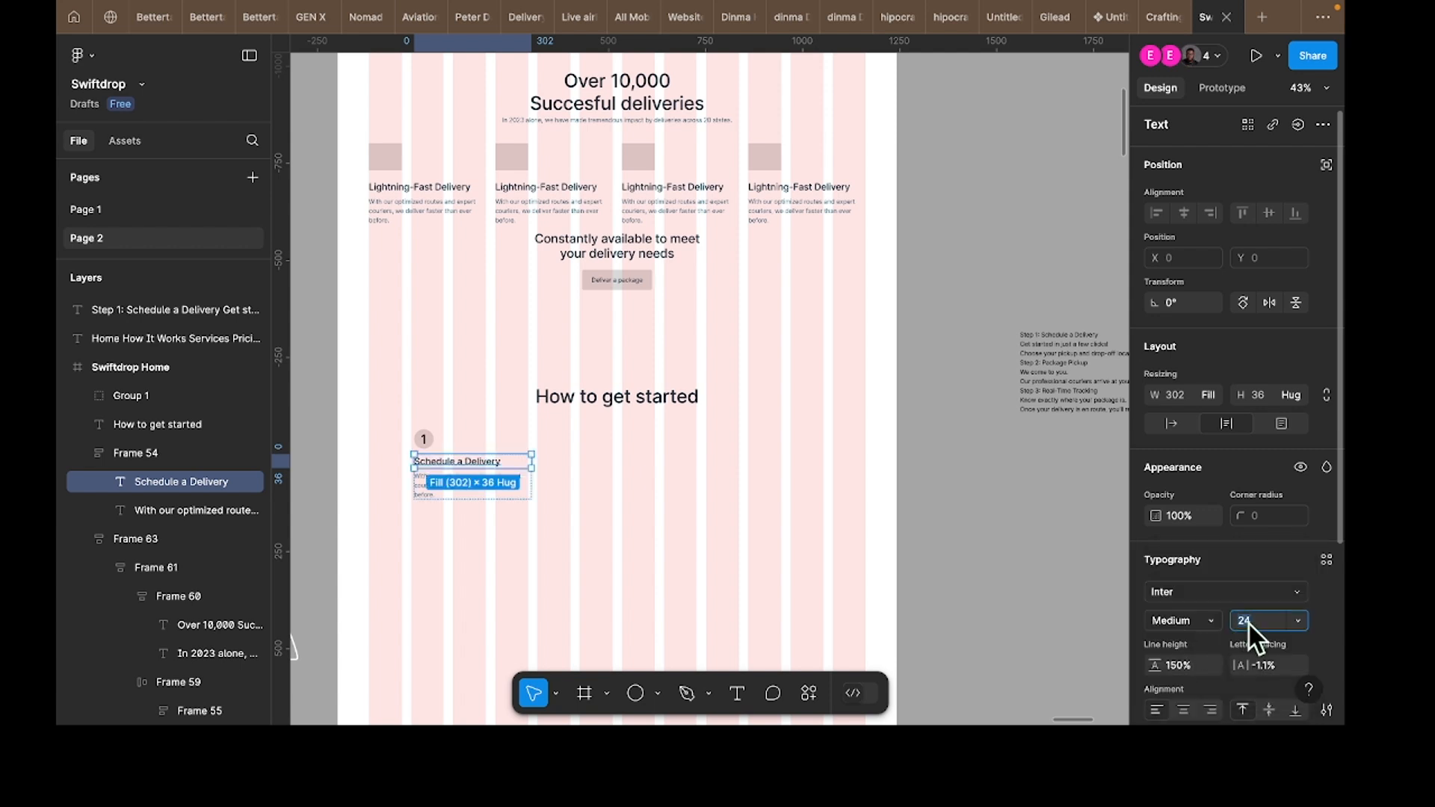
{"action": "type", "text": "32"}
{"action": "key", "text": "Return"}
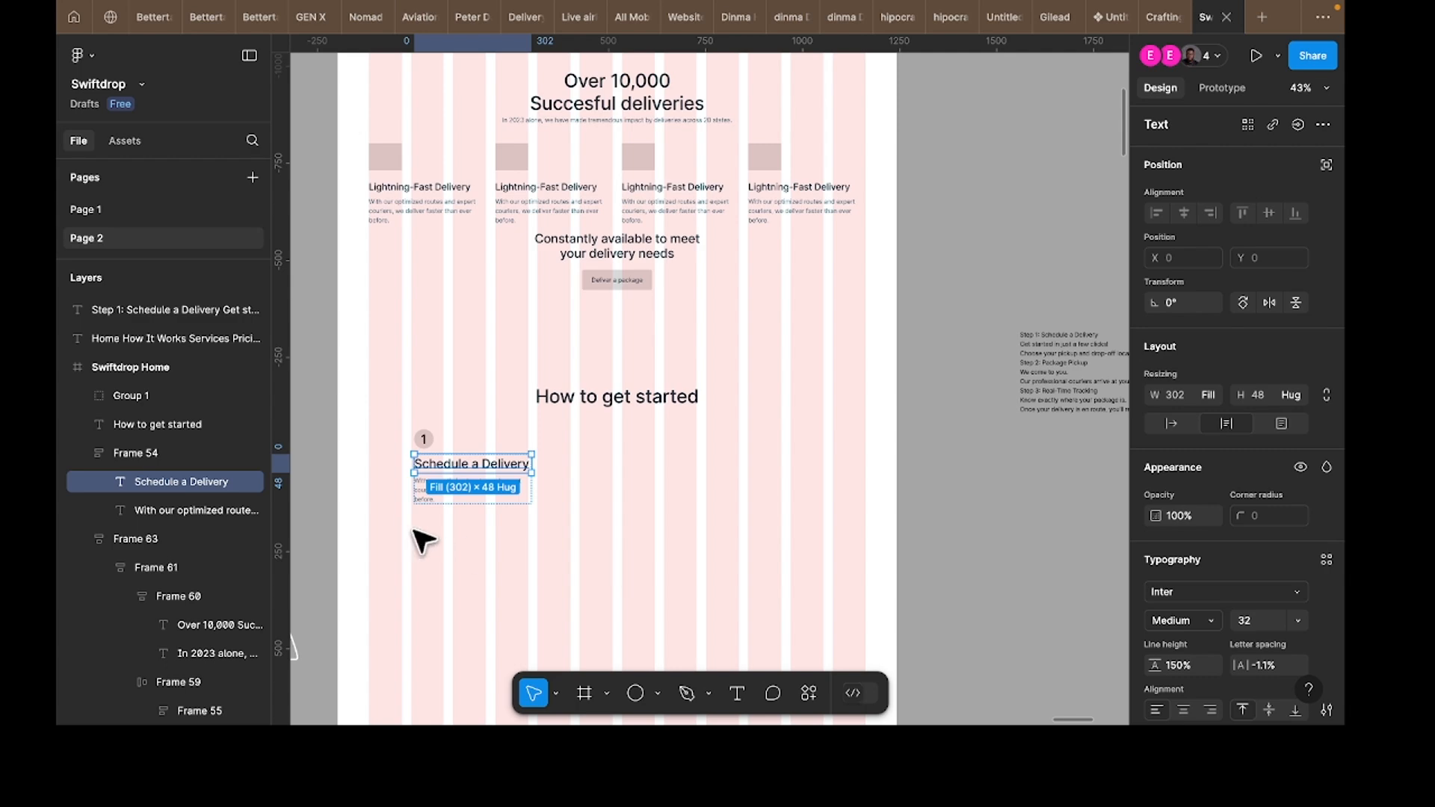
Step: Copy the two description lines of Step 1, starting with "Get started in just a few clicks!", from the brief text
{"action": "scroll", "coordinate": [986, 361], "scroll_direction": "right", "scroll_amount": 3}
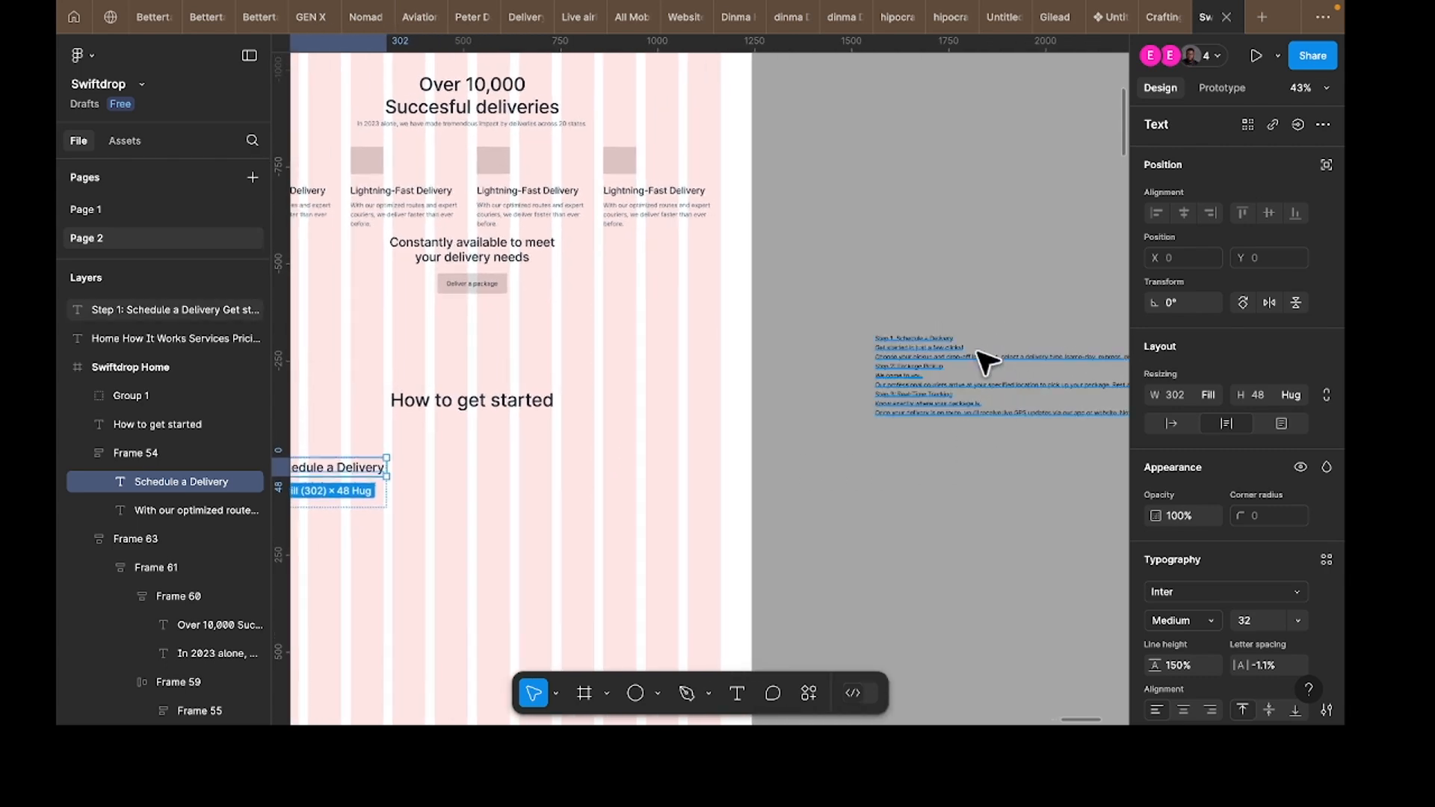
{"action": "scroll", "coordinate": [987, 361], "scroll_direction": "up", "scroll_amount": 5}
{"action": "left_click", "coordinate": [760, 373]}
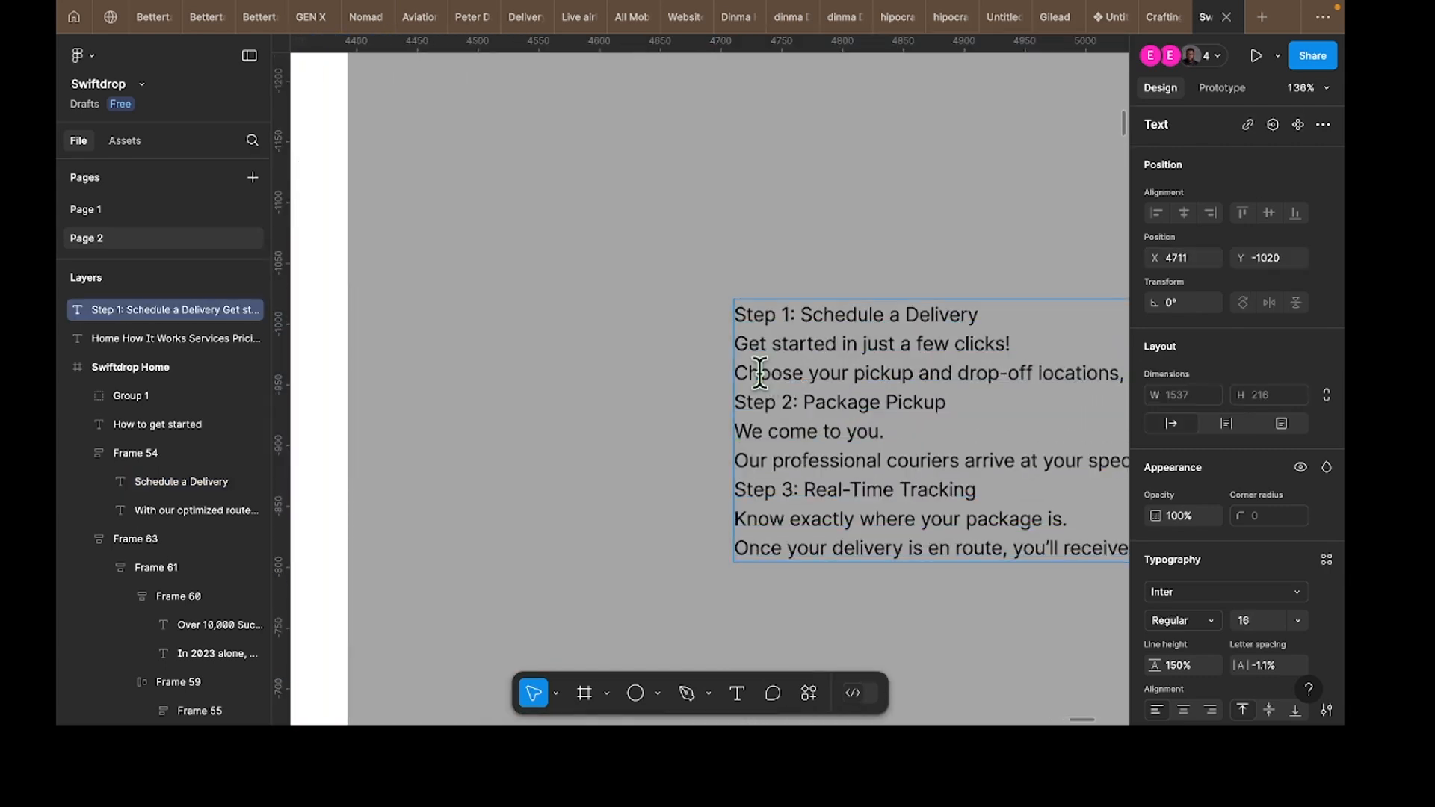
{"action": "double_click", "coordinate": [757, 371]}
{"action": "left_click_drag", "start_coordinate": [737, 346], "coordinate": [735, 409]}
{"action": "scroll", "coordinate": [735, 411], "scroll_direction": "right", "scroll_amount": 3}
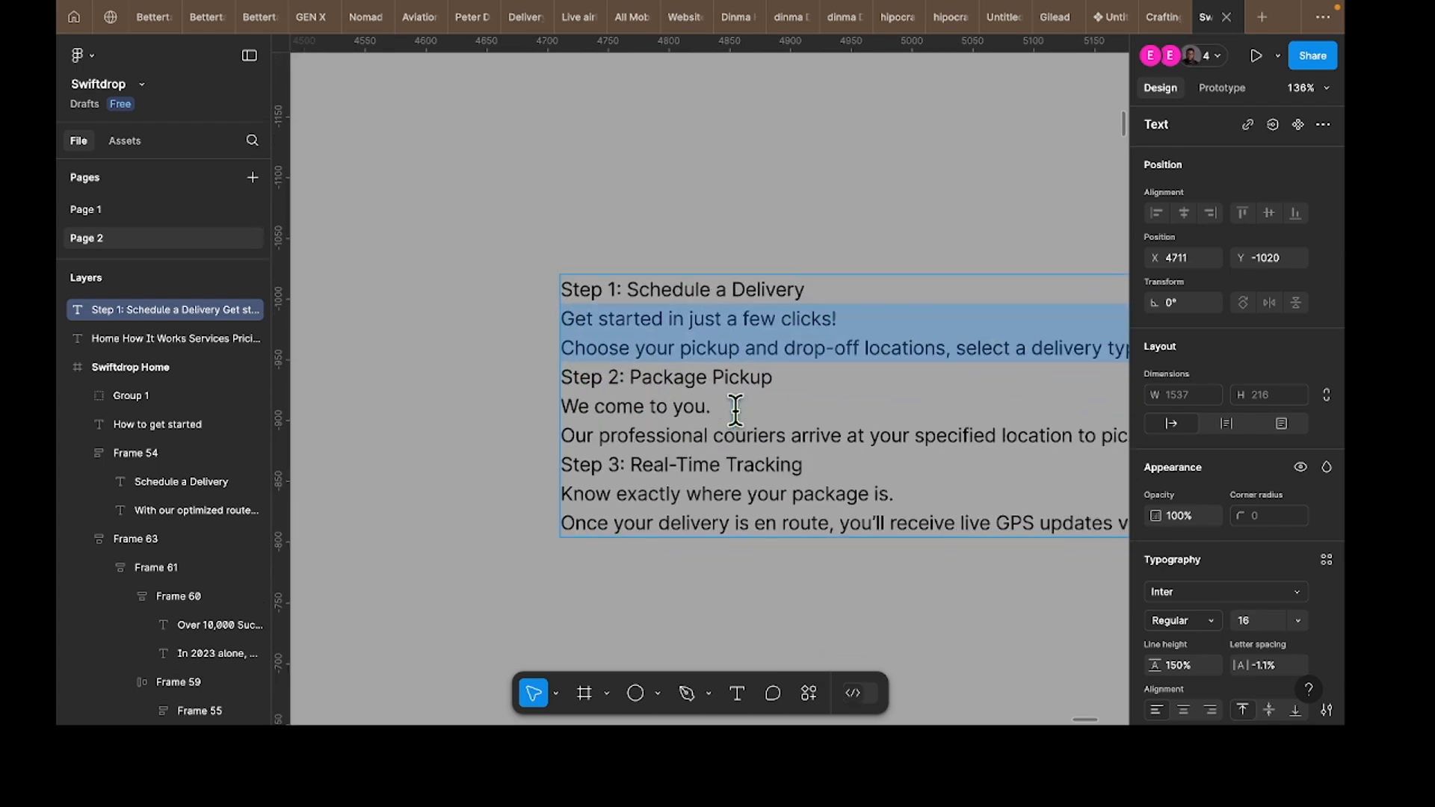
Step: Replace the description under "Schedule a Delivery" with the copied Step 1 text and widen it to about 405
{"action": "scroll", "coordinate": [736, 410], "scroll_direction": "down", "scroll_amount": 5}
{"action": "scroll", "coordinate": [736, 410], "scroll_direction": "left", "scroll_amount": 7}
{"action": "scroll", "coordinate": [743, 420], "scroll_direction": "left", "scroll_amount": 2}
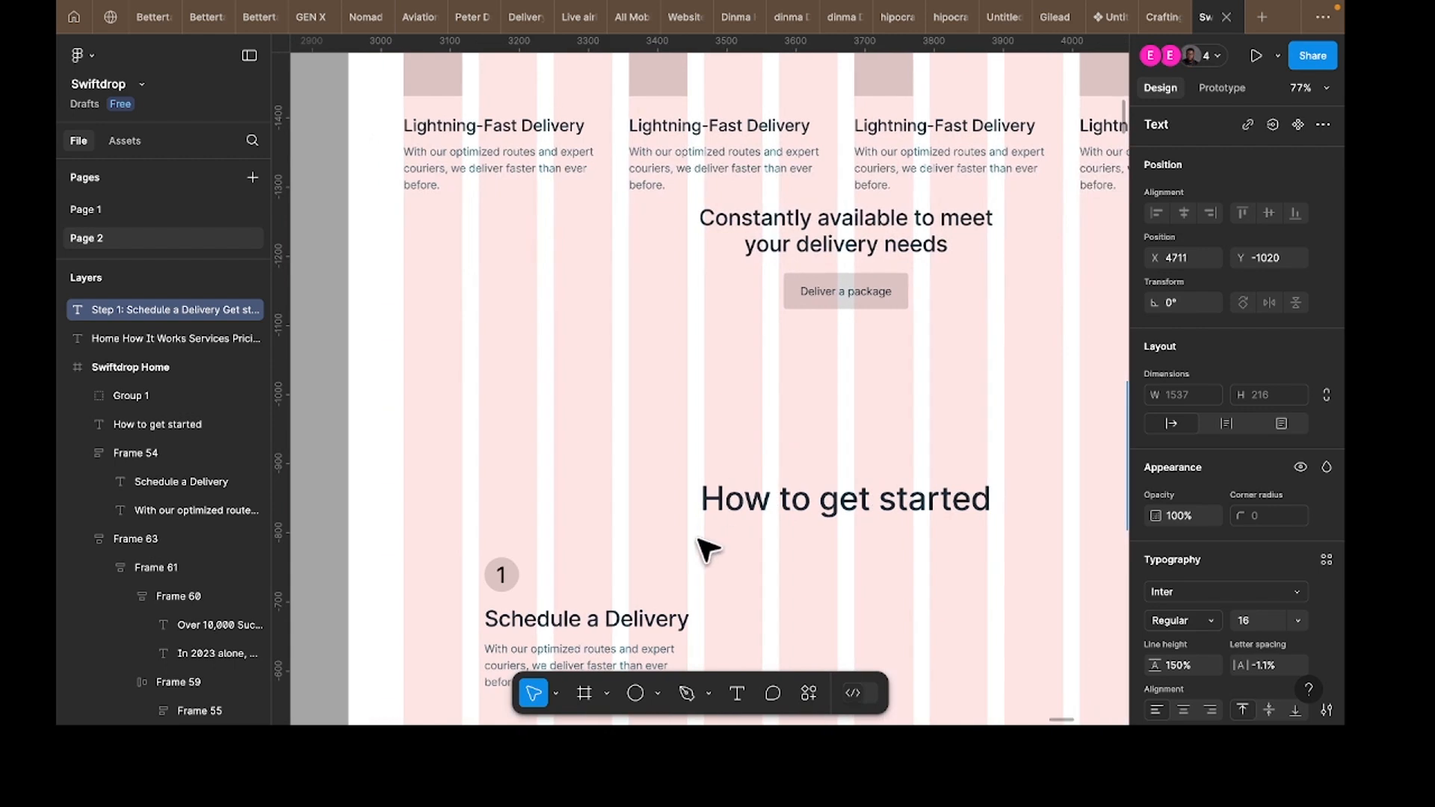
{"action": "scroll", "coordinate": [647, 596], "scroll_direction": "down", "scroll_amount": 3}
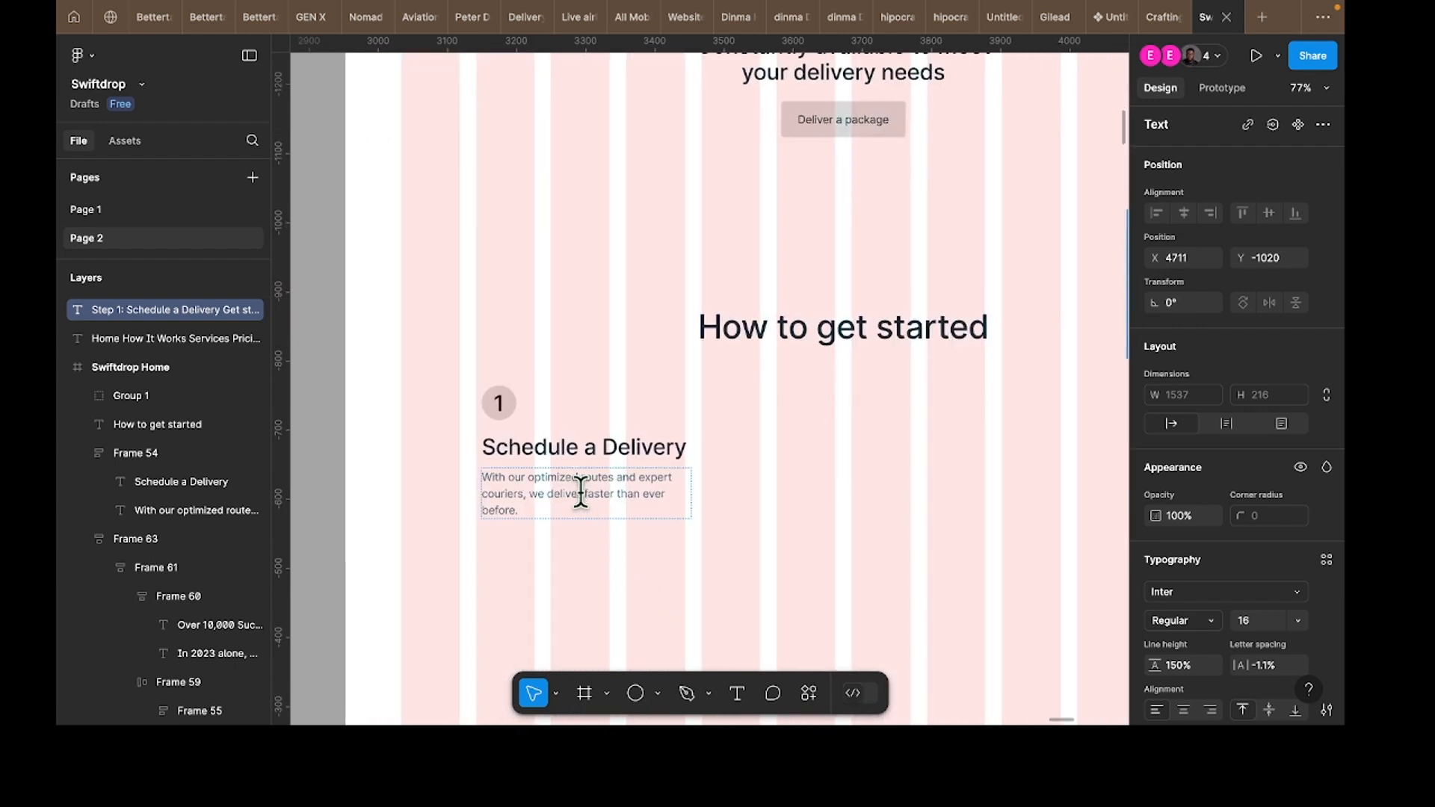
{"action": "double_click", "coordinate": [581, 493]}
{"action": "type", "text": "Get started in just a few clicks! Choose your pickup and drop-off locations, select a delivery type (same-day, express, or standard), and let us know the package details. You can schedule immediately or set a future time that fits your needs."}
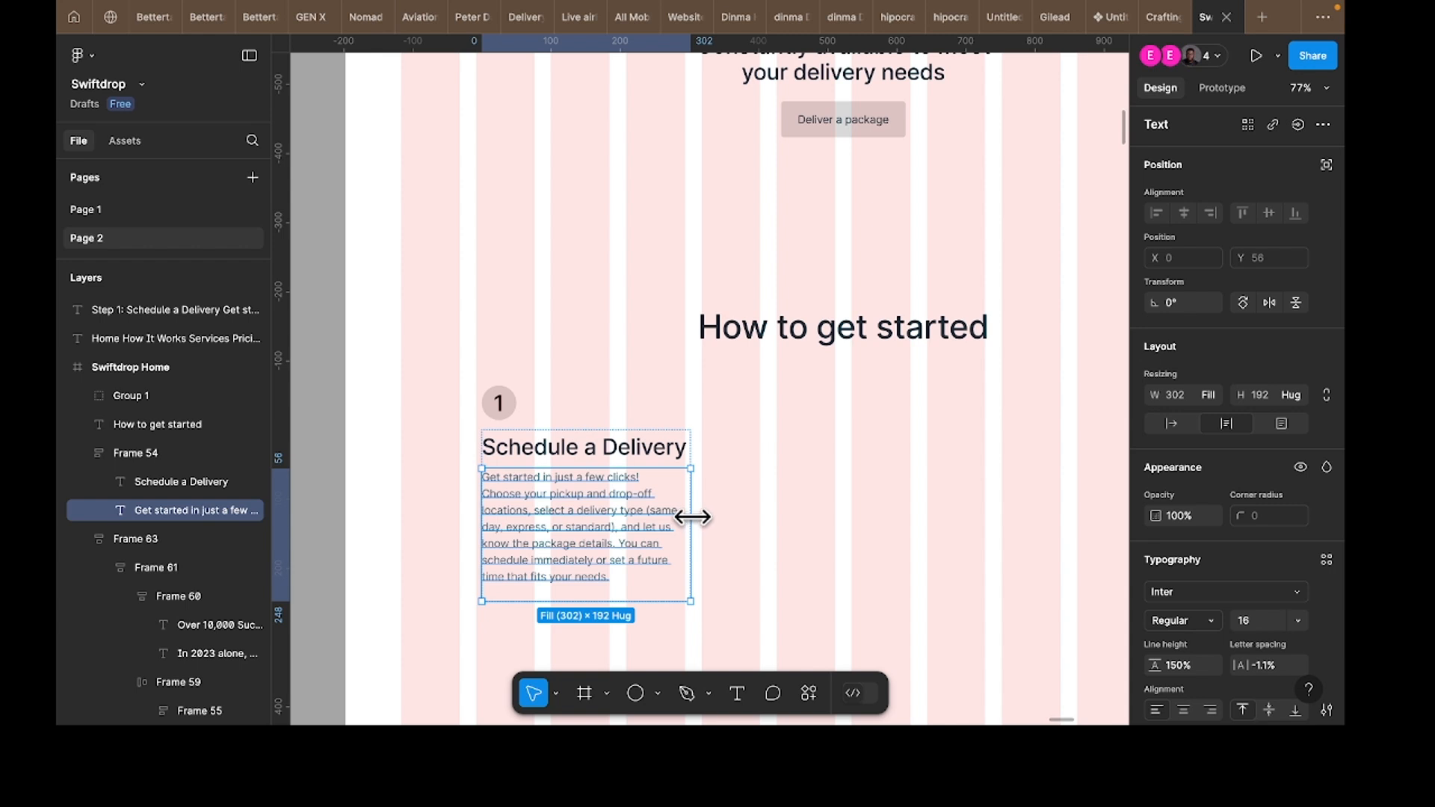
{"action": "left_click_drag", "start_coordinate": [692, 513], "coordinate": [763, 508]}
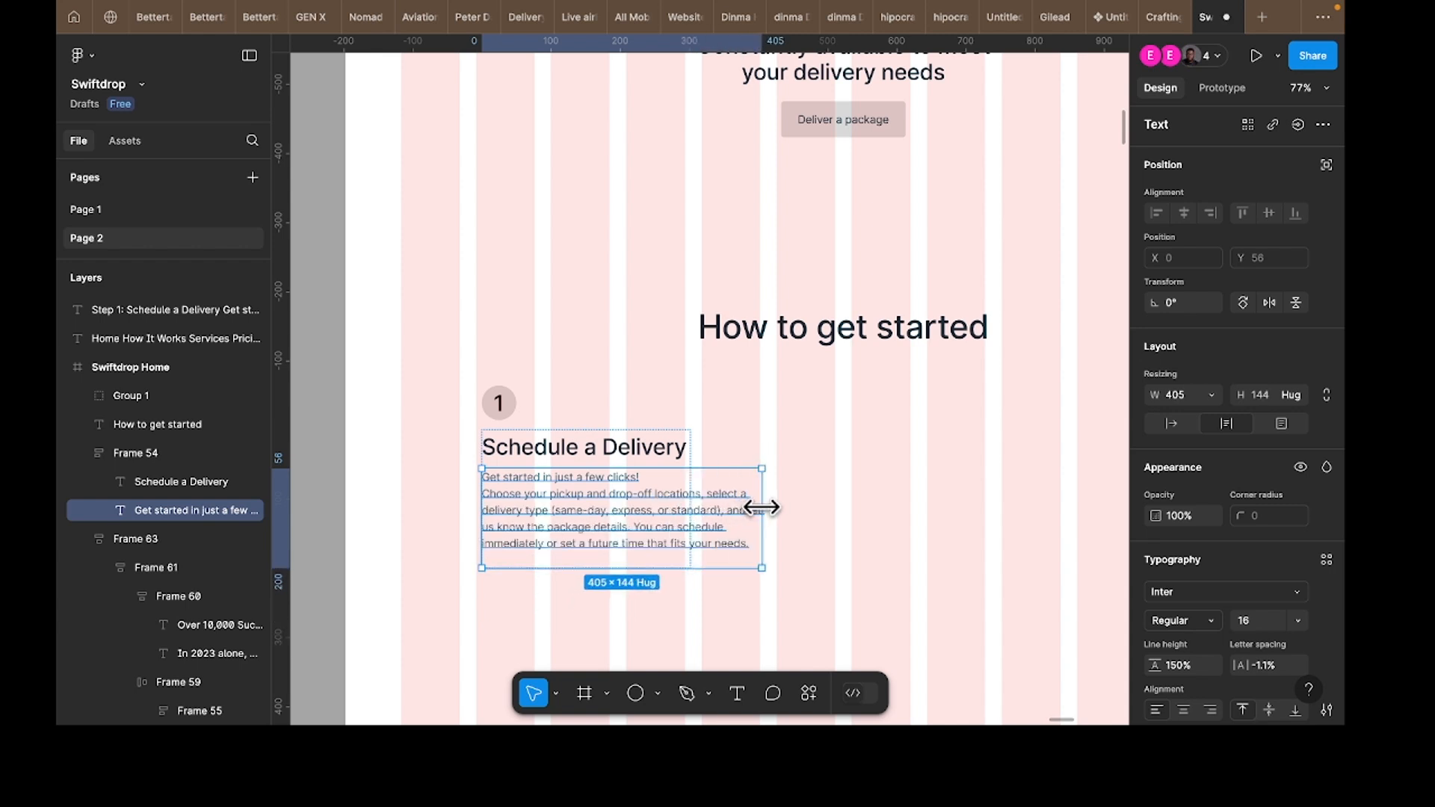
{"action": "left_click", "coordinate": [710, 428]}
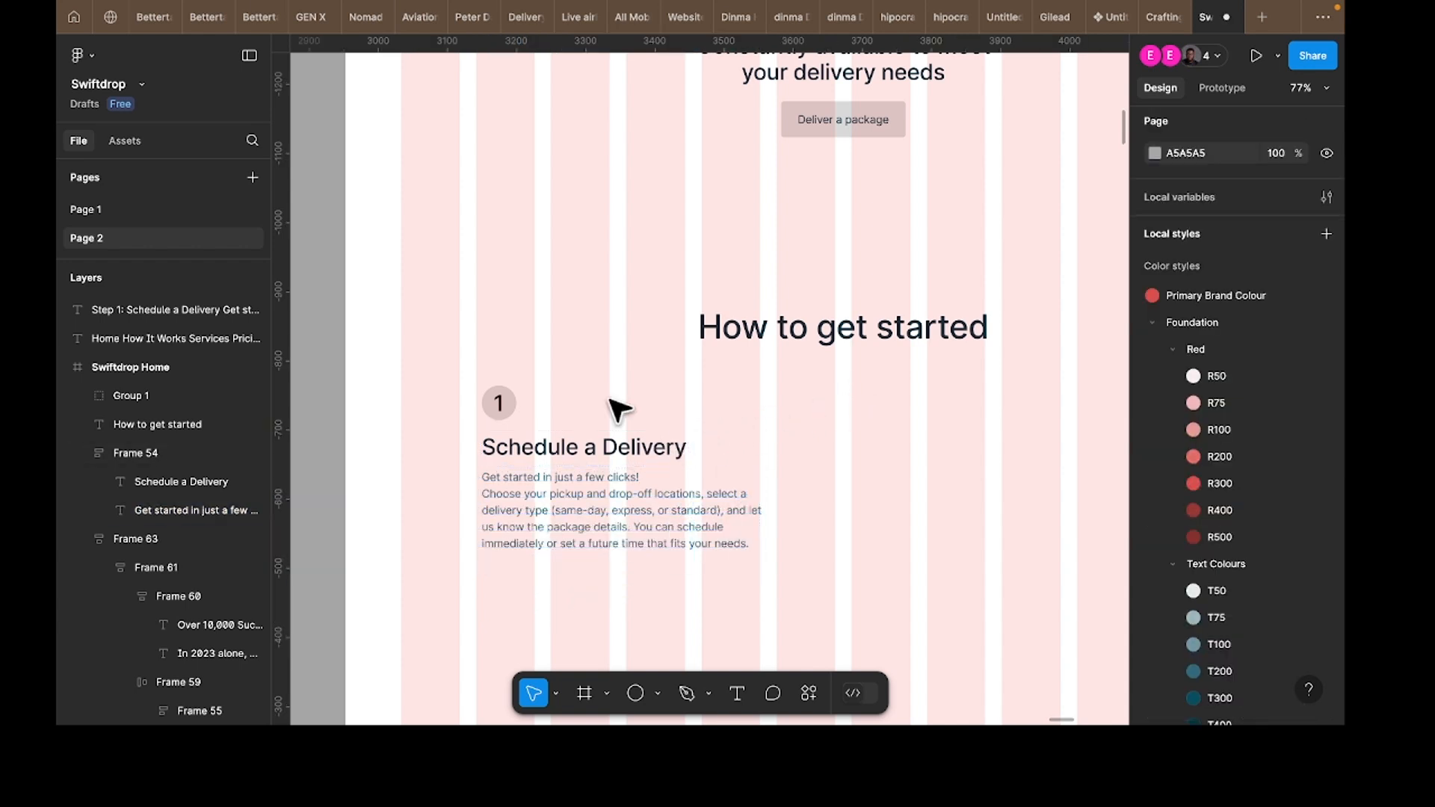
Step: Combine the numbered circle and the "Schedule a Delivery" frame in an auto layout and move it to the first grid column at X 80
{"action": "left_click", "coordinate": [501, 407]}
{"action": "left_click", "coordinate": [527, 452], "text": "shift"}
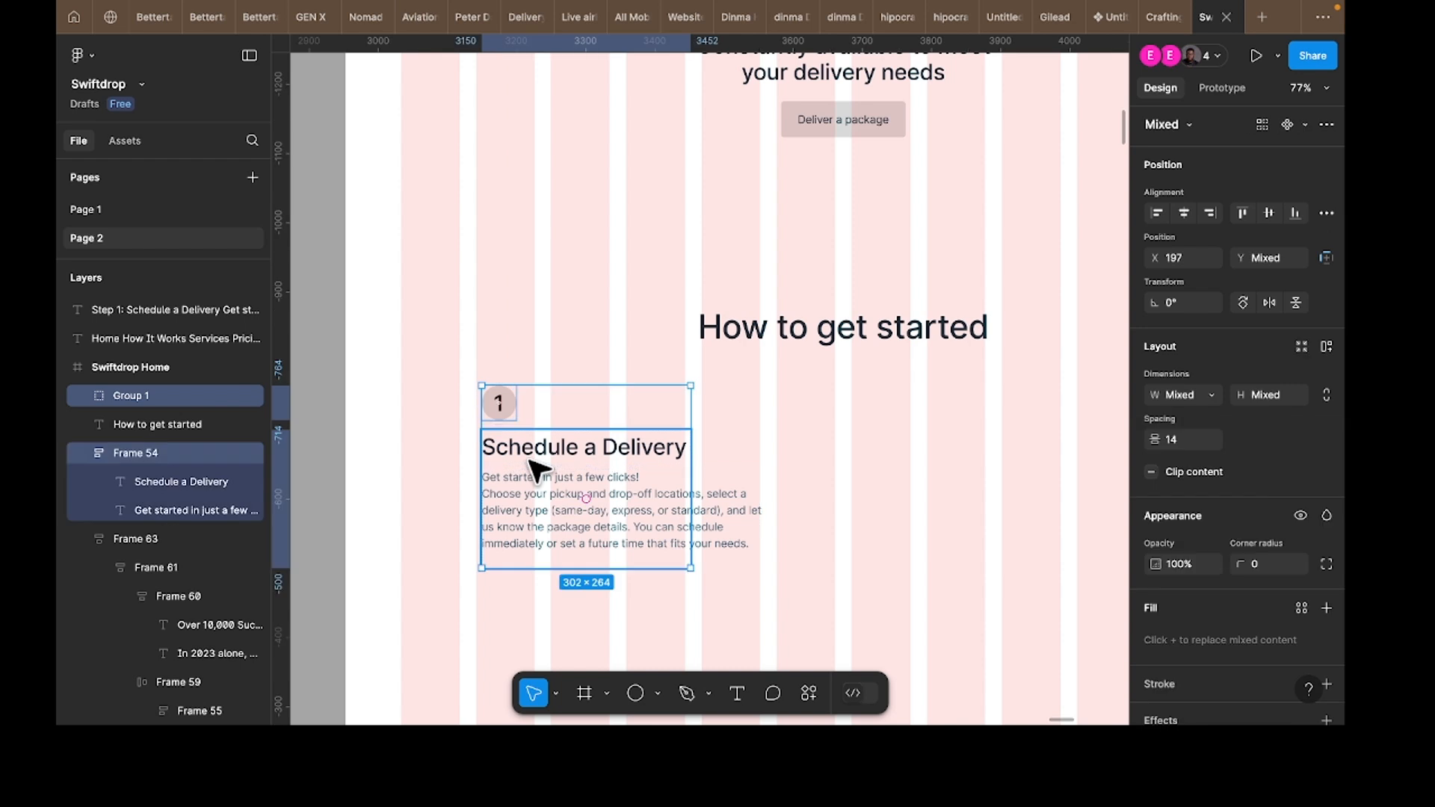
{"action": "key", "text": "shift+a"}
{"action": "left_click_drag", "start_coordinate": [634, 473], "coordinate": [556, 506]}
Step: Set the width of the Step 1 auto layout frame to Hug contents
{"action": "double_click", "coordinate": [601, 553]}
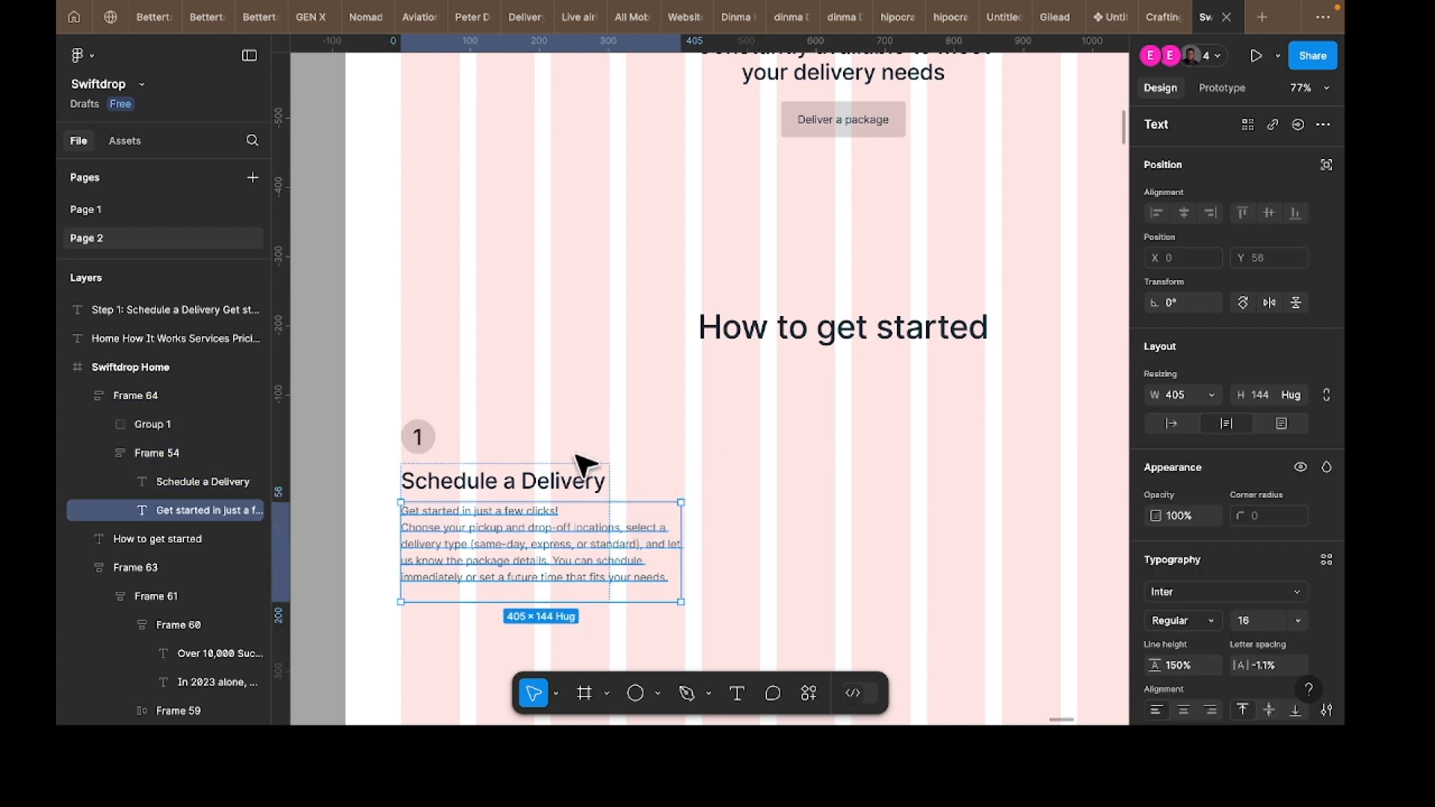
{"action": "key", "text": "Escape"}
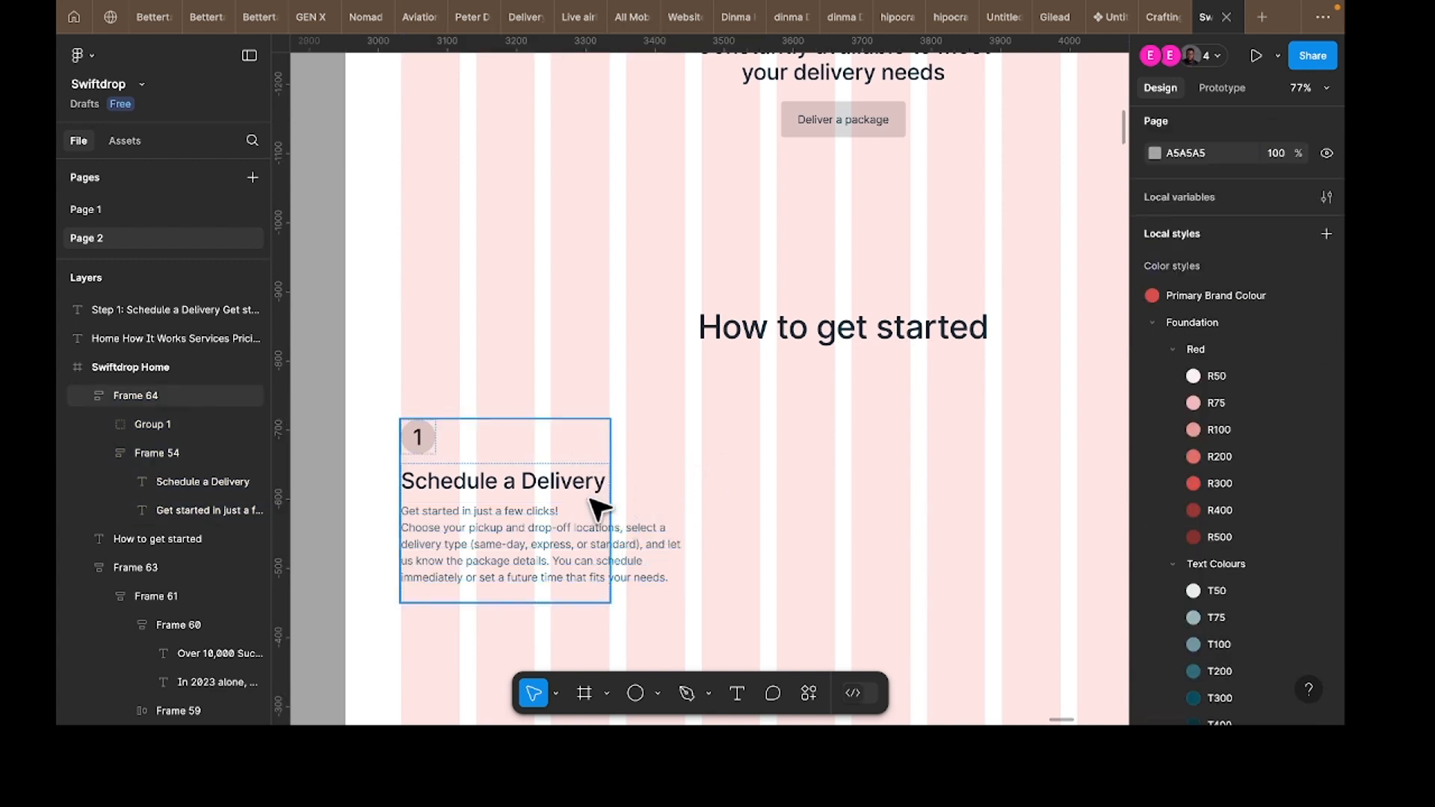
{"action": "left_click", "coordinate": [599, 467]}
{"action": "left_click", "coordinate": [1212, 396]}
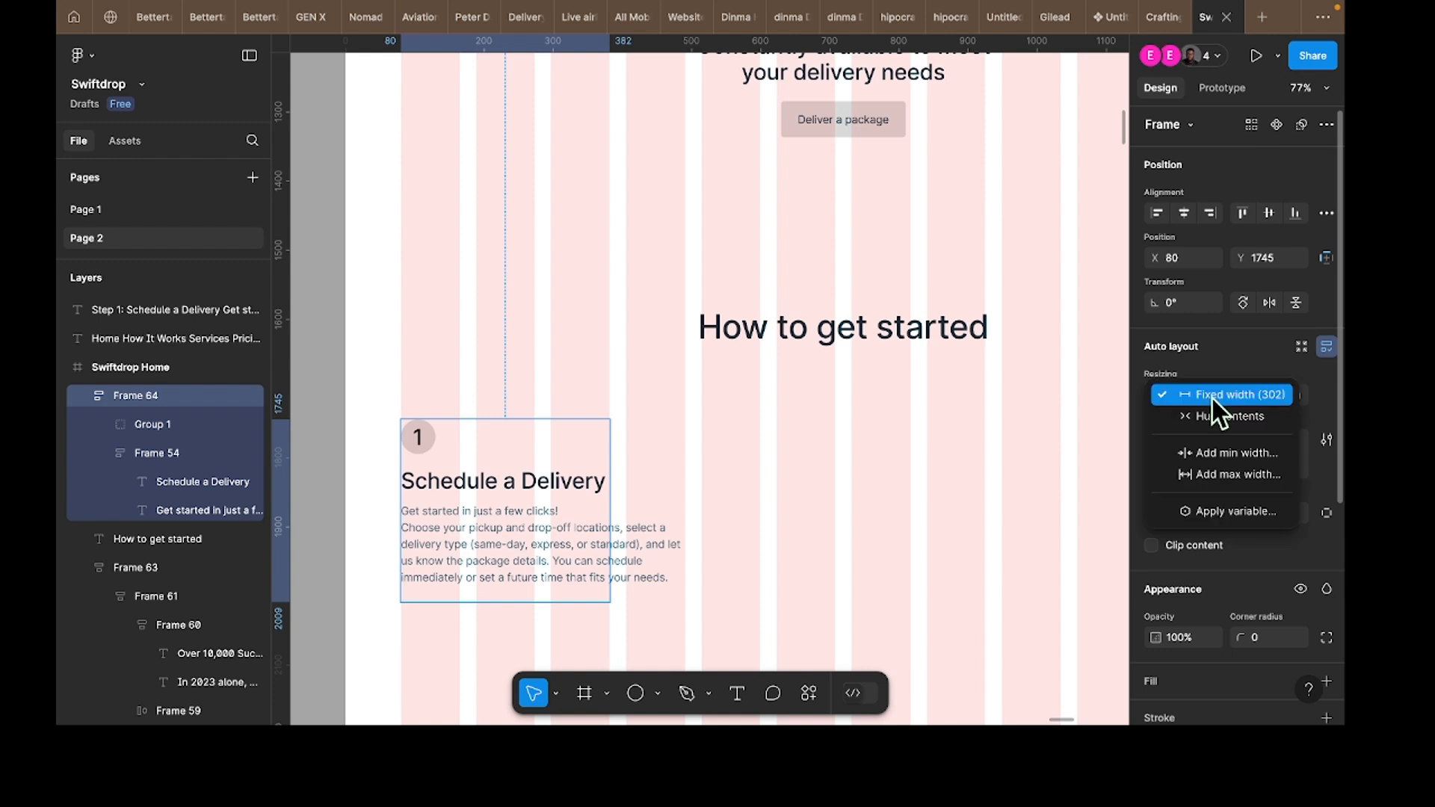
{"action": "left_click", "coordinate": [1218, 417]}
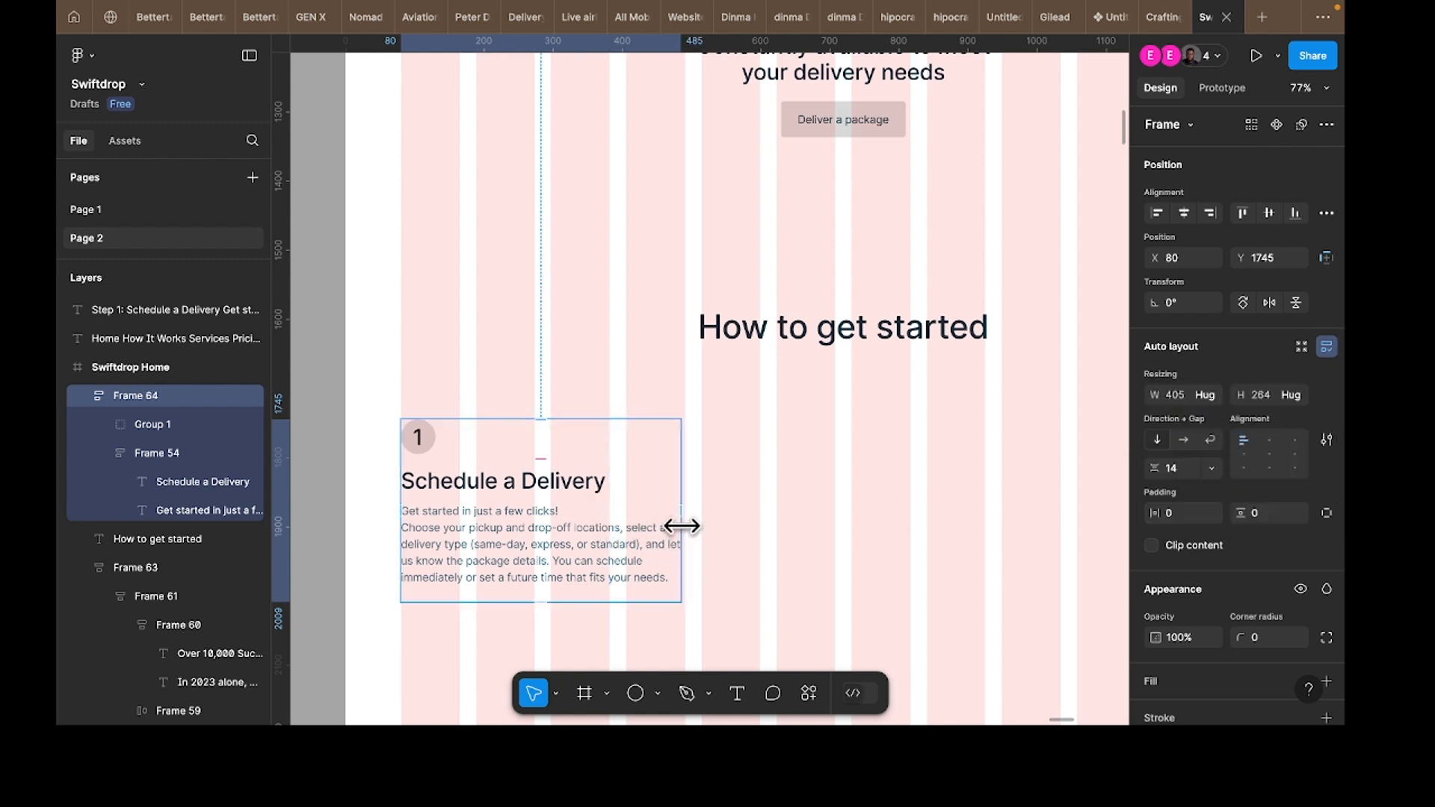
Step: Widen the Step 1 auto layout frame to 411 so it reaches the edge of the grid column
{"action": "left_click_drag", "start_coordinate": [681, 527], "coordinate": [685, 526]}
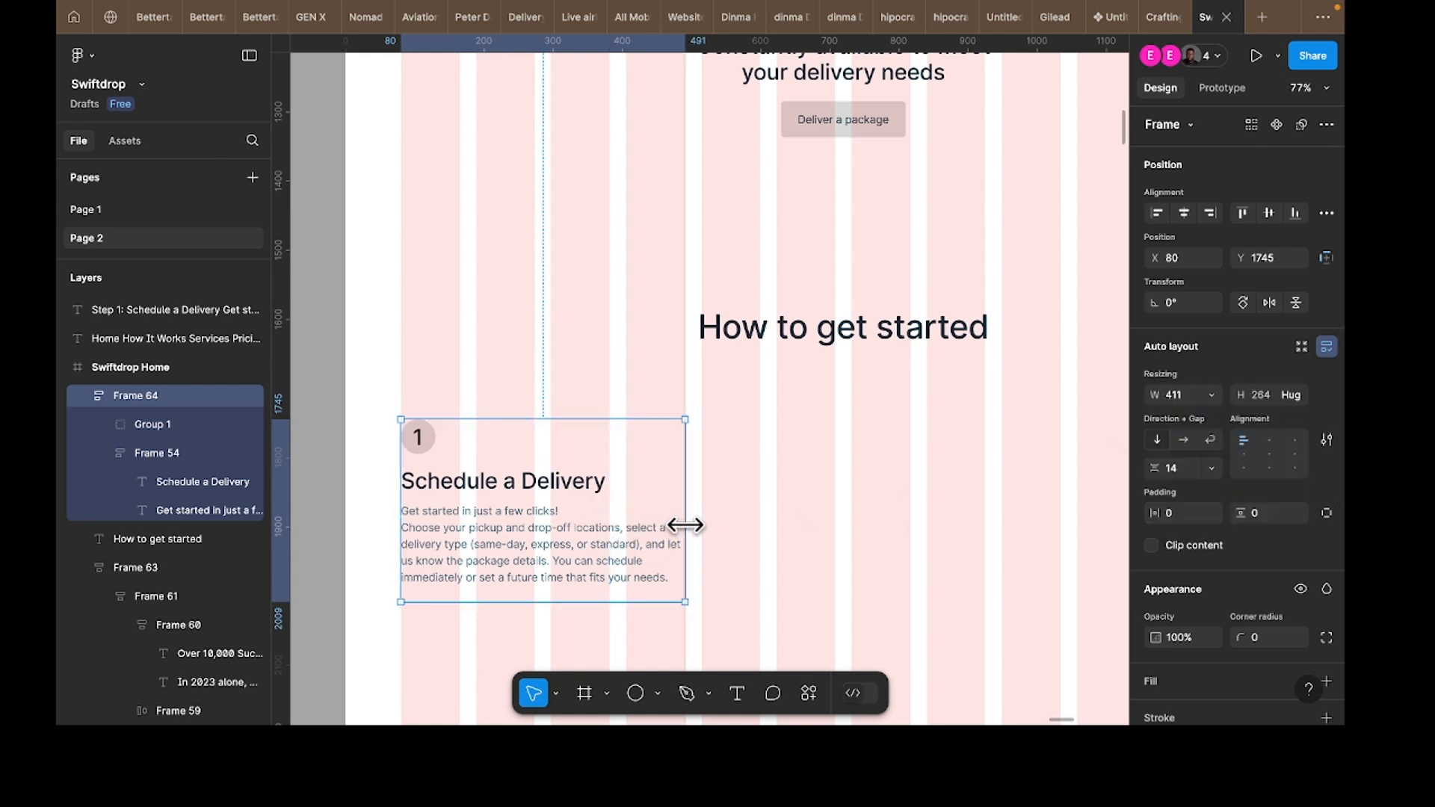
{"action": "left_click", "coordinate": [628, 551]}
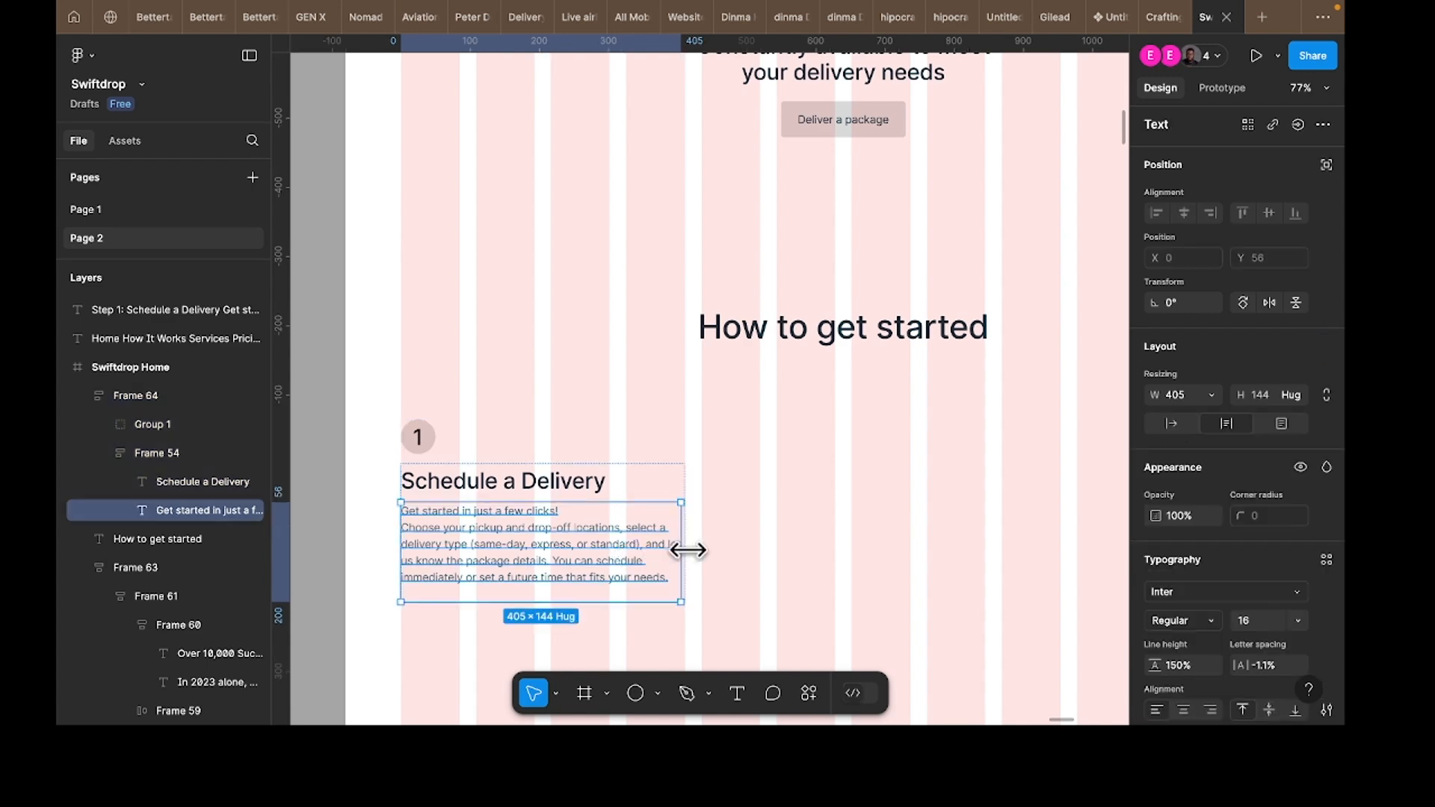
{"action": "left_click", "coordinate": [865, 516]}
Step: Duplicate the hero image placeholder rectangle and place the copy beside the Step 1 text at X 732, Y 1703
{"action": "scroll", "coordinate": [864, 516], "scroll_direction": "down", "scroll_amount": 5}
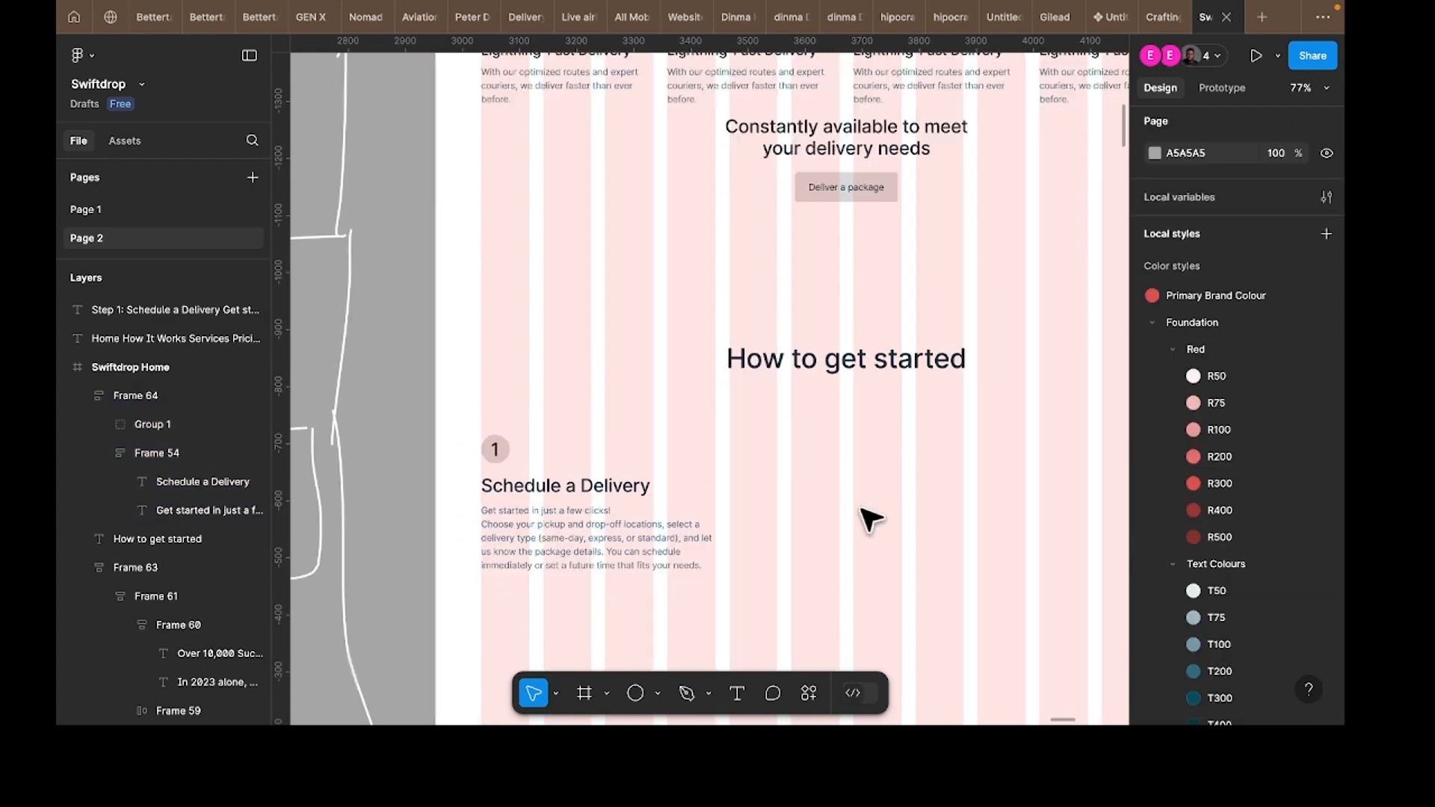
{"action": "scroll", "coordinate": [942, 404], "scroll_direction": "up", "scroll_amount": 3}
{"action": "scroll", "coordinate": [941, 404], "scroll_direction": "right", "scroll_amount": 4}
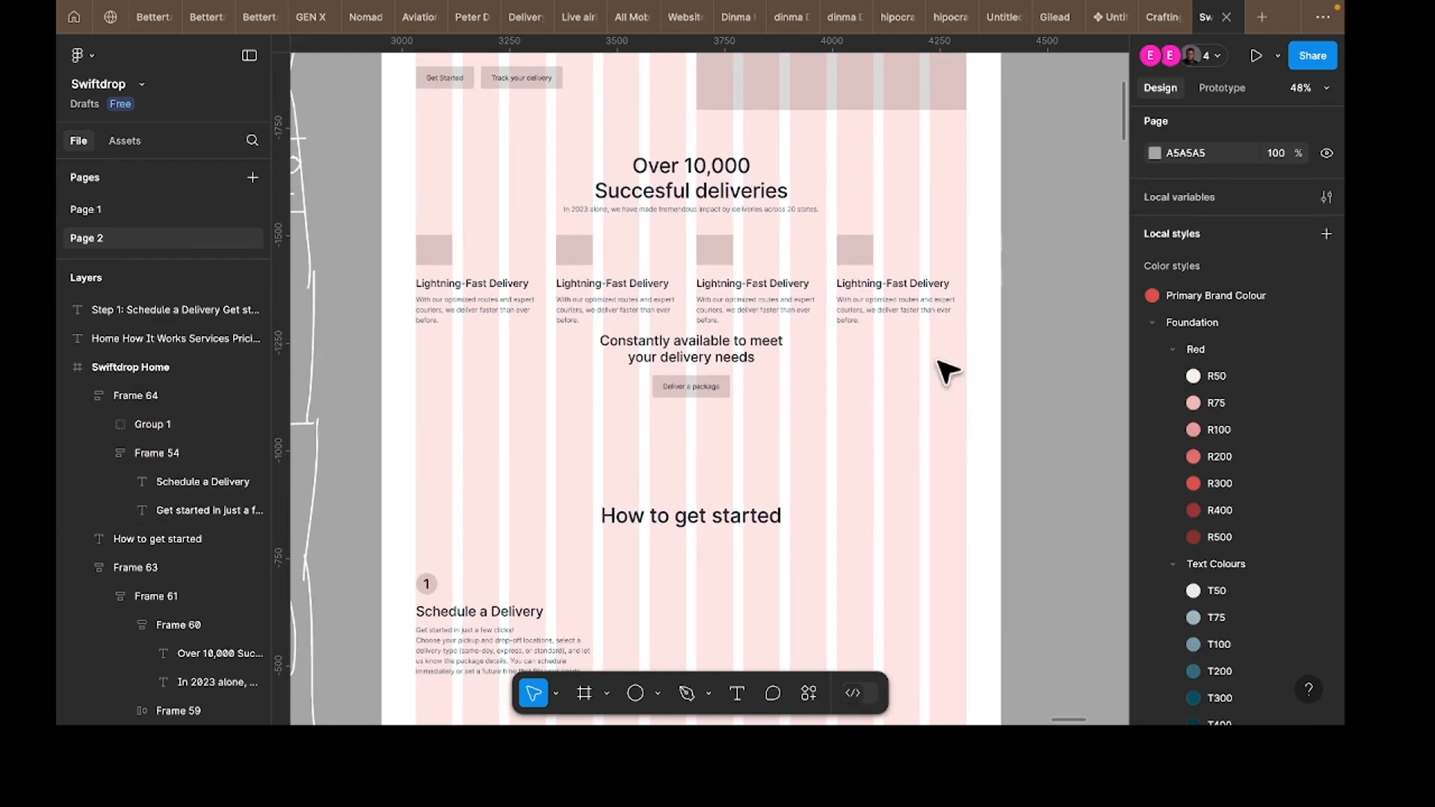
{"action": "left_click", "coordinate": [900, 101]}
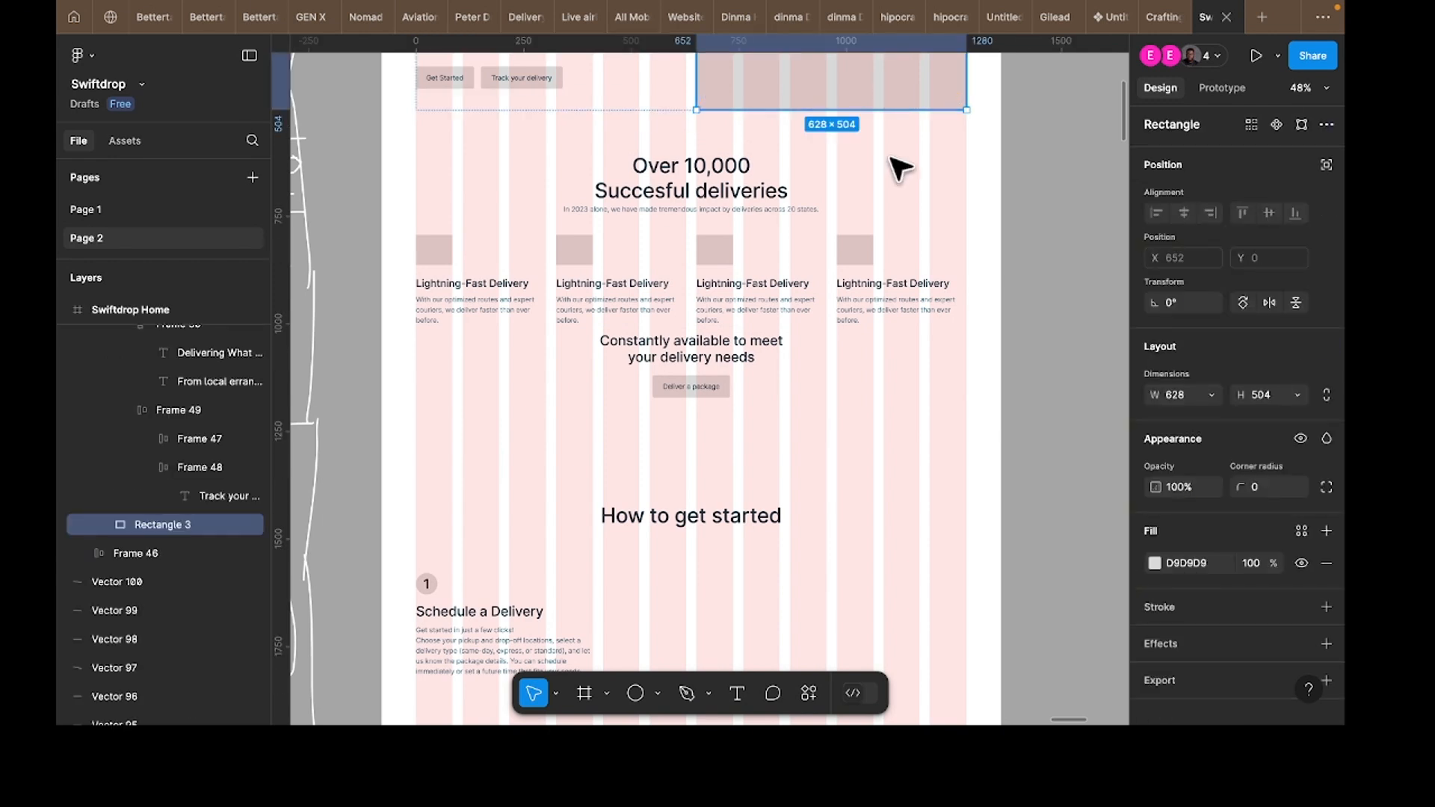
{"action": "left_click_drag", "start_coordinate": [890, 157], "coordinate": [930, 659]}
{"action": "scroll", "coordinate": [941, 613], "scroll_direction": "down", "scroll_amount": 4}
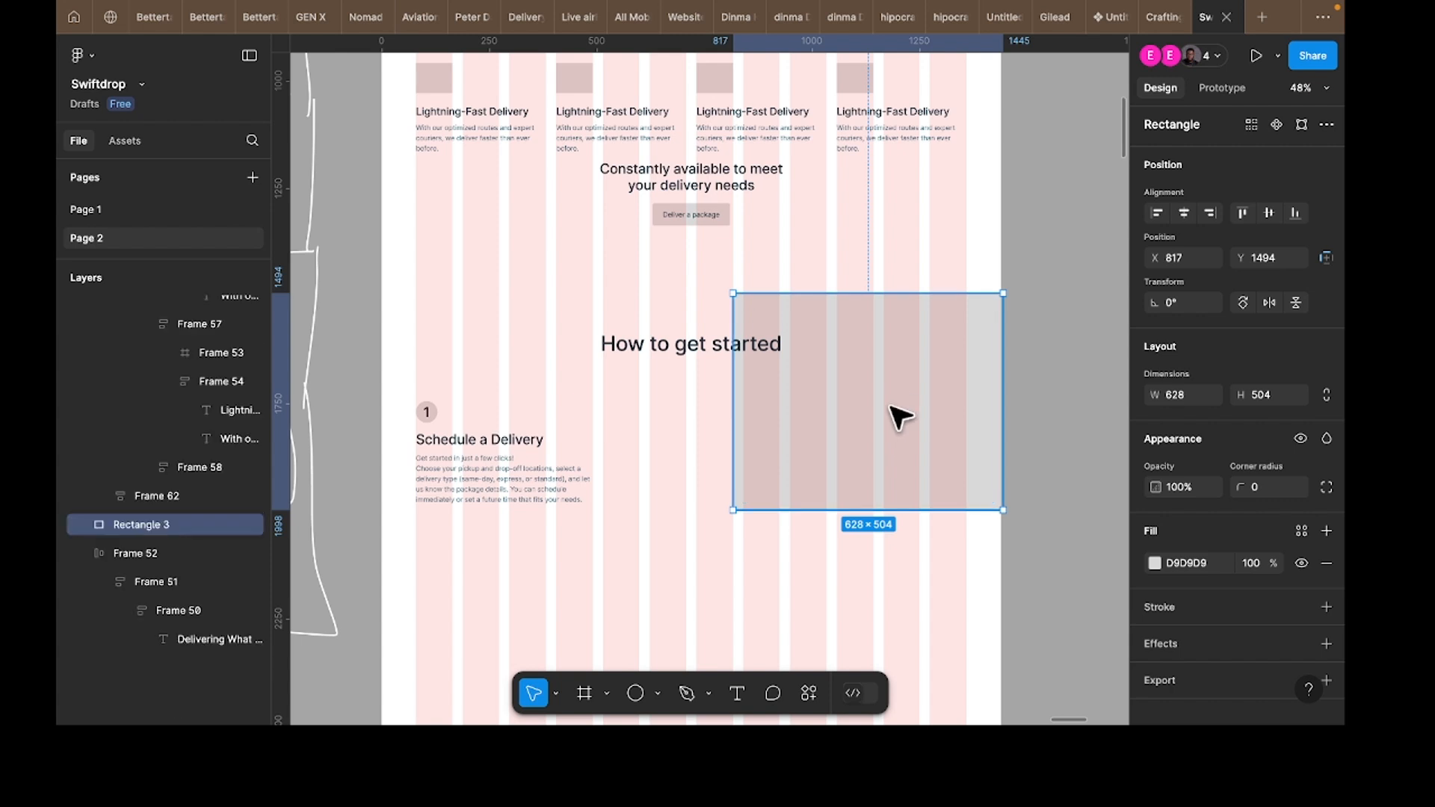
{"action": "left_click_drag", "start_coordinate": [900, 417], "coordinate": [857, 482]}
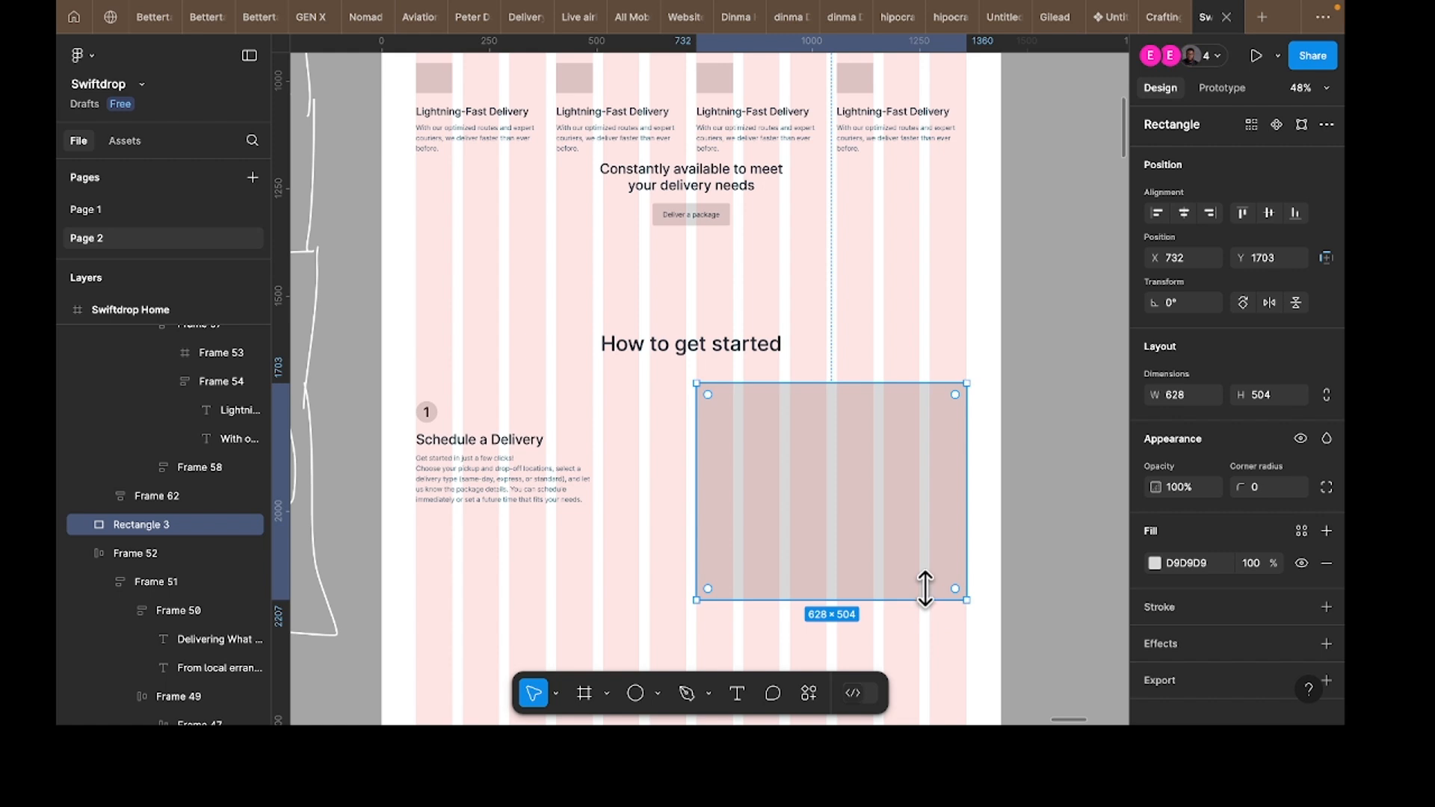
Step: Shorten the copied placeholder rectangle beside Step 1 to a height of 428
{"action": "left_click_drag", "start_coordinate": [922, 580], "coordinate": [920, 580]}
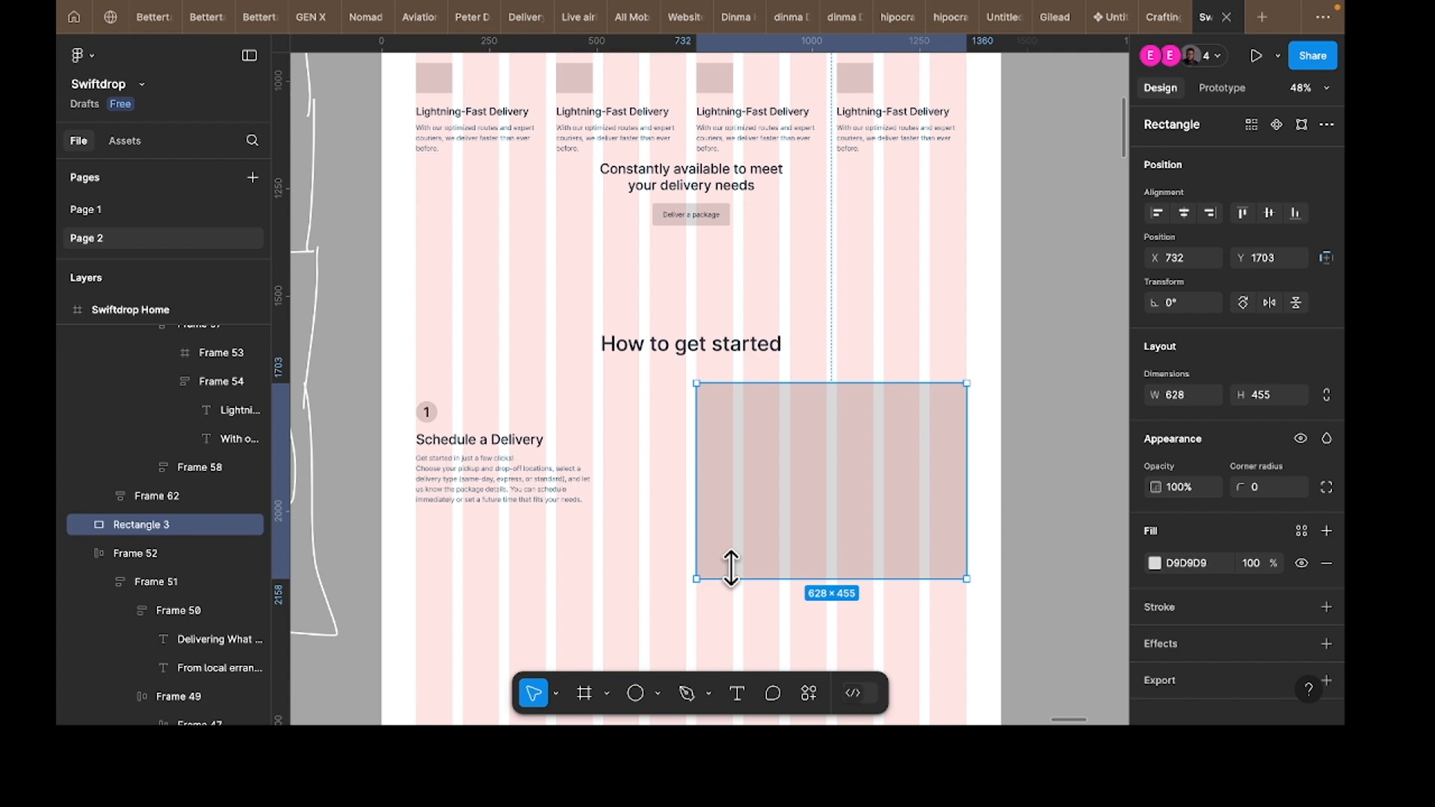
{"action": "left_click_drag", "start_coordinate": [731, 568], "coordinate": [731, 556]}
{"action": "left_click", "coordinate": [422, 399]}
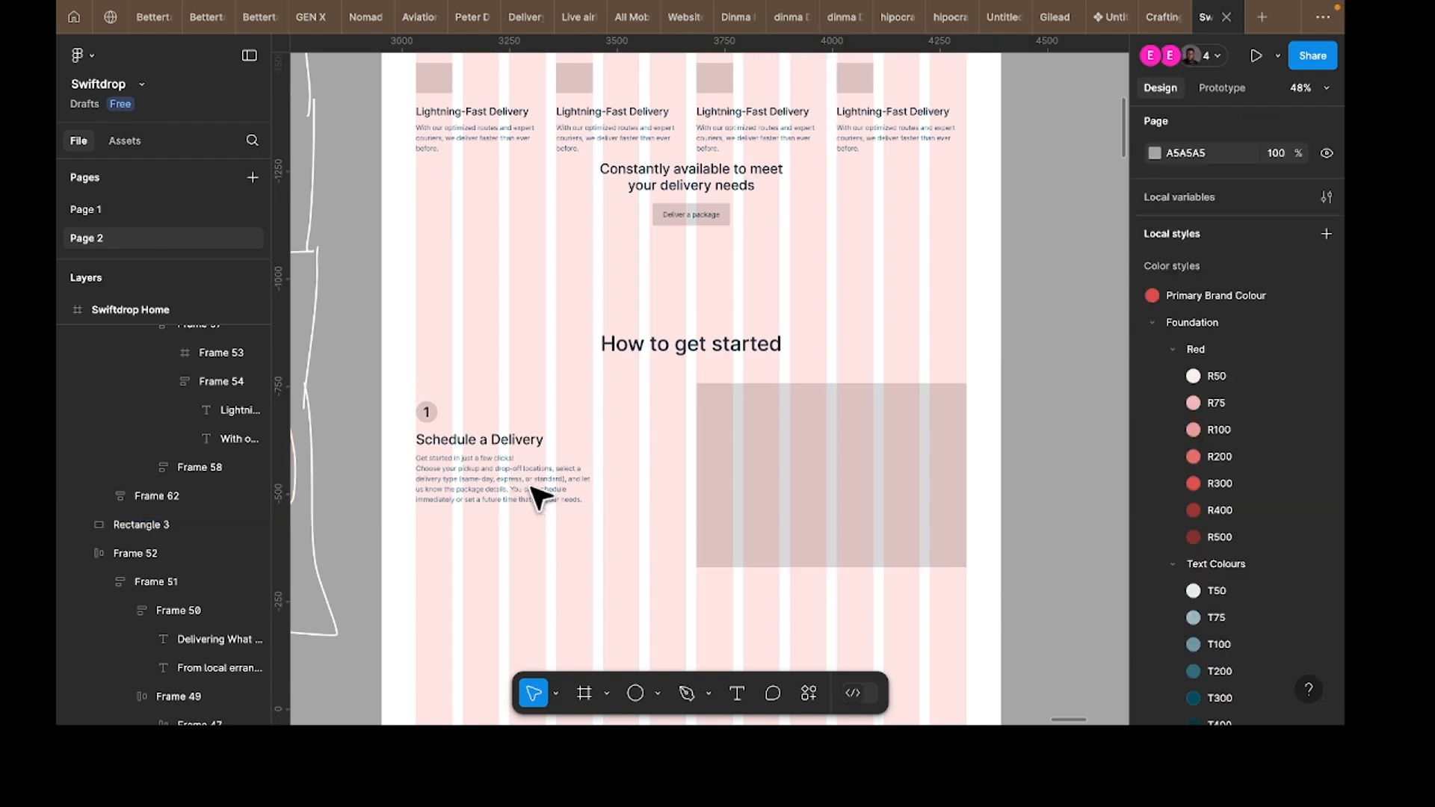
Step: Combine the Step 1 text frame and its placeholder rectangle in a horizontal auto layout
{"action": "left_click", "coordinate": [557, 482]}
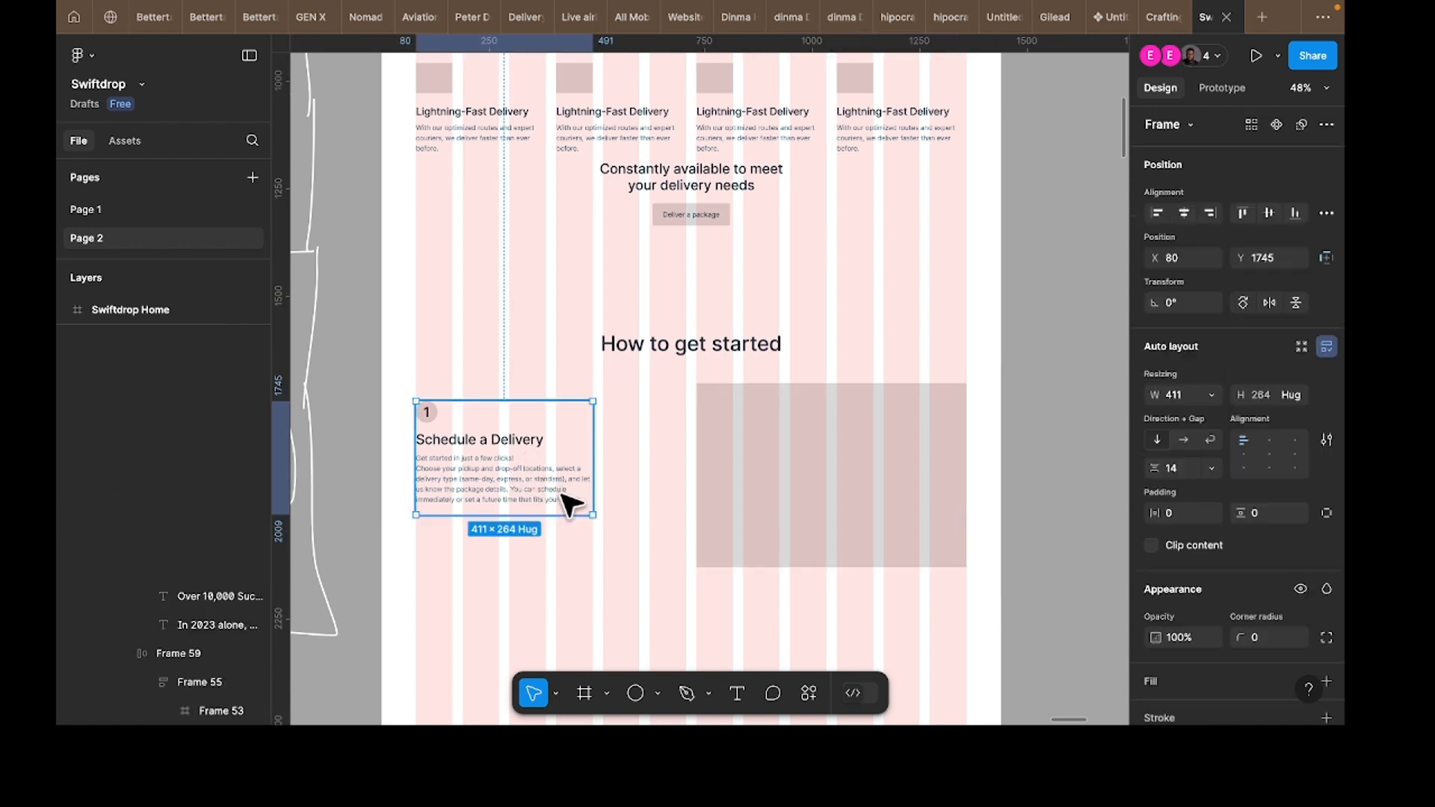
{"action": "left_click", "coordinate": [873, 469]}
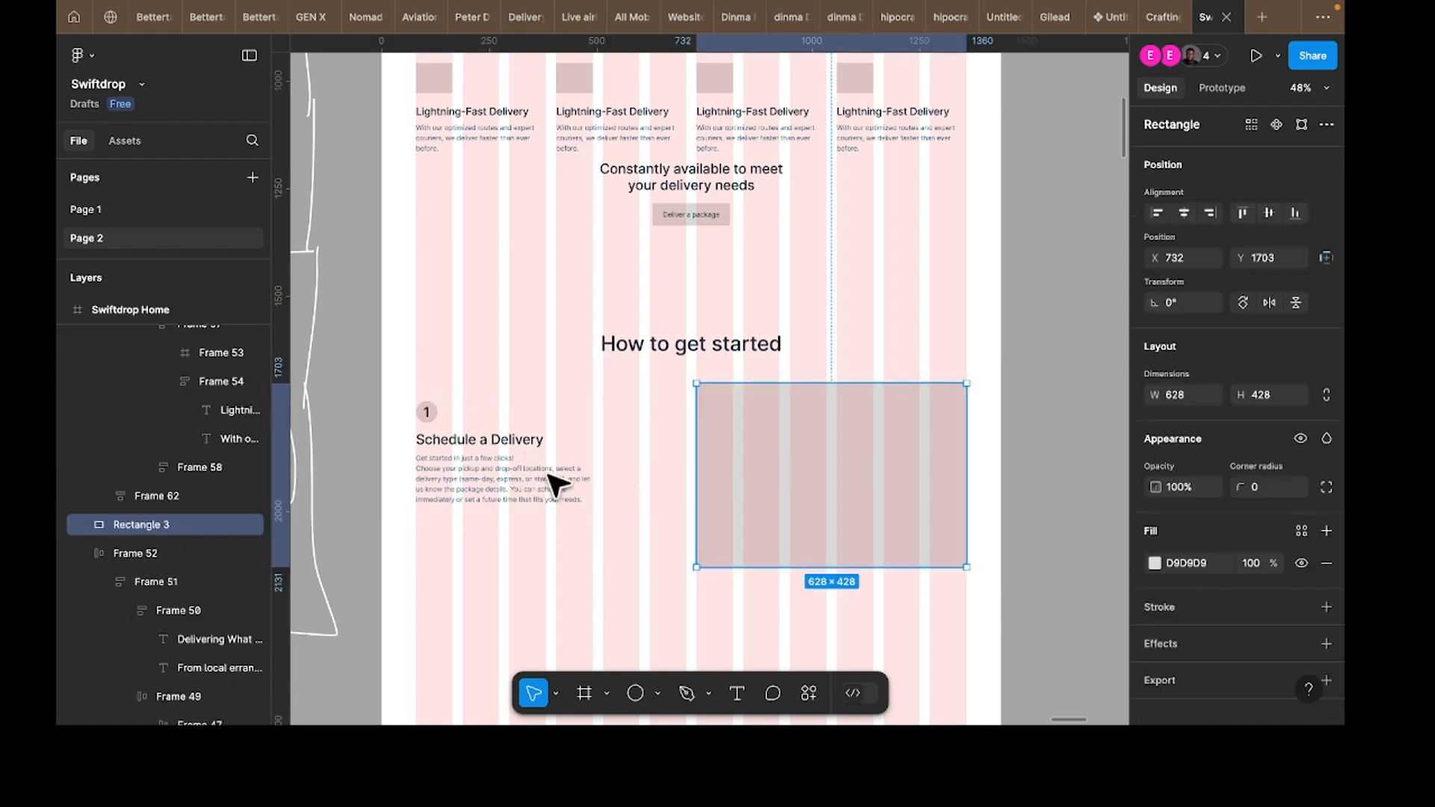
{"action": "left_click", "coordinate": [549, 477]}
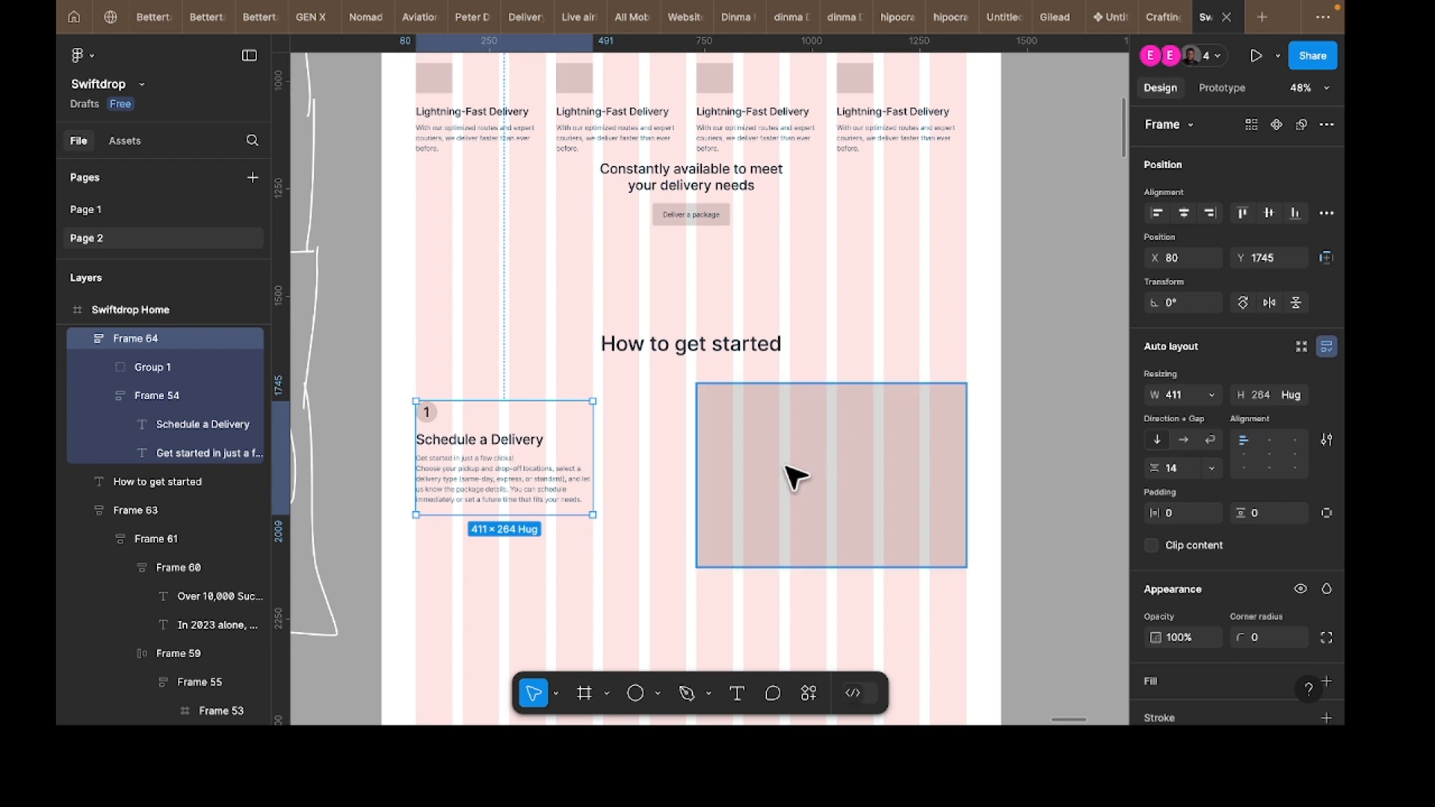
{"action": "left_click", "coordinate": [826, 469], "text": "shift"}
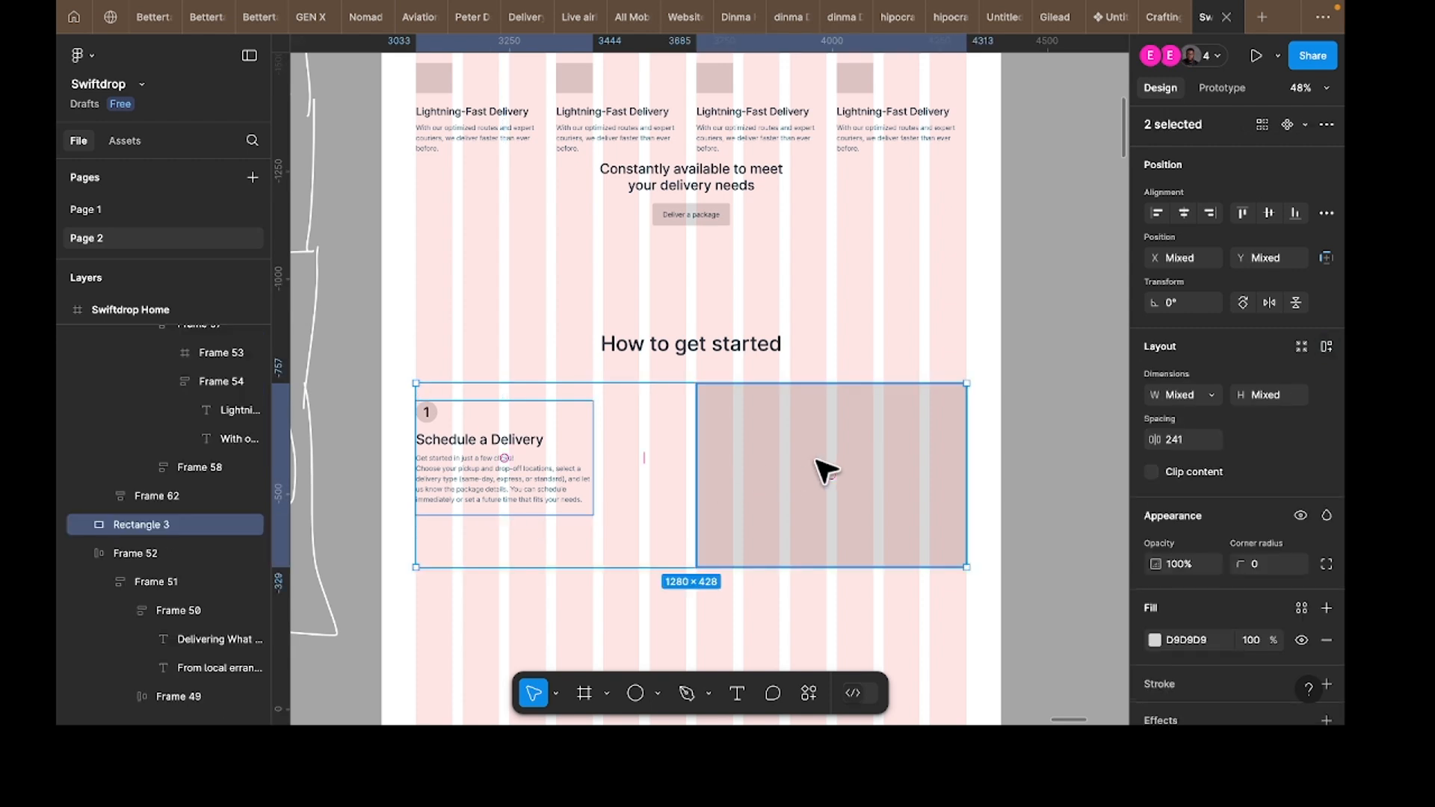
{"action": "key", "text": "shift+a"}
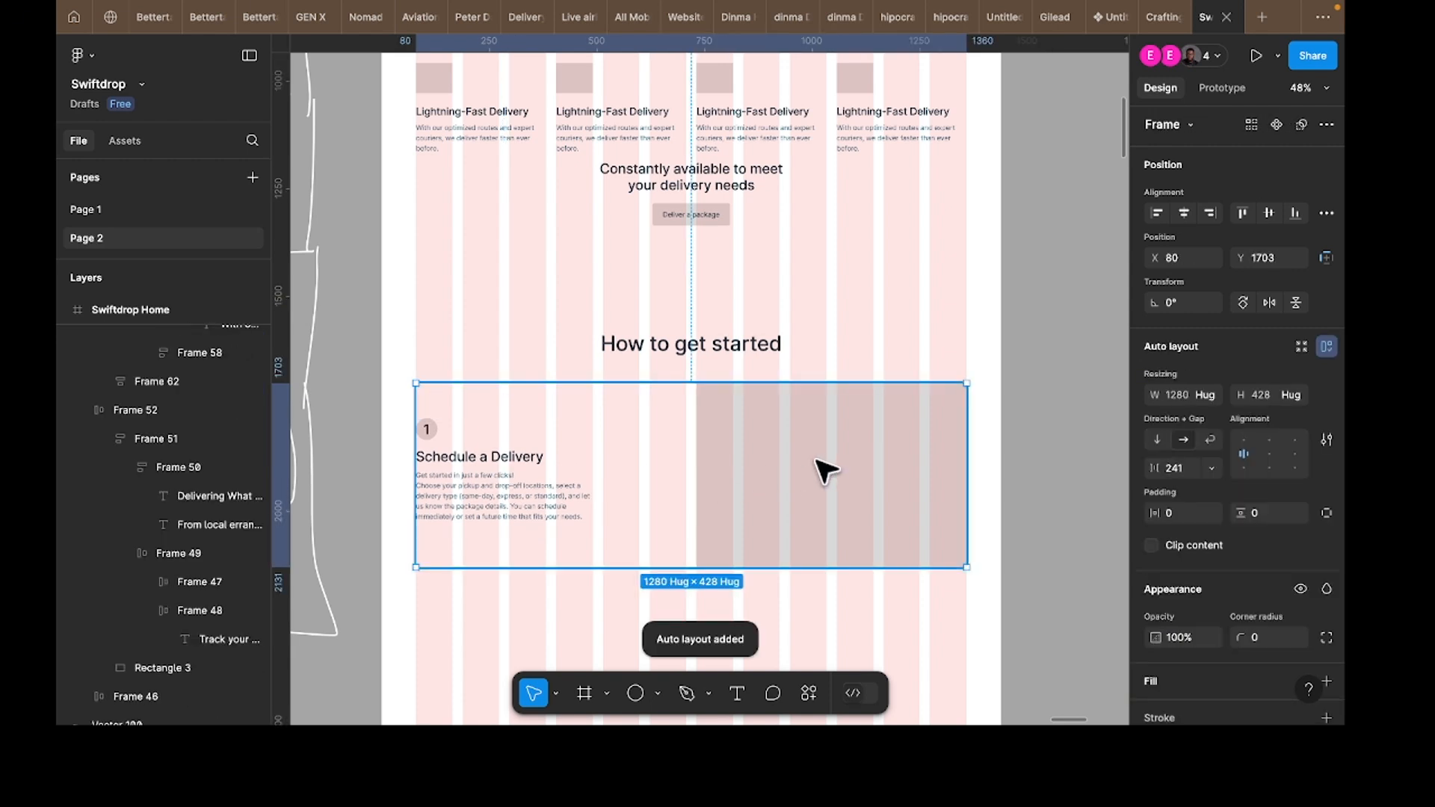
Step: Duplicate the Step 1 row below itself at Y 2212 and wrap both rows in a vertical auto layout with gap 81
{"action": "scroll", "coordinate": [826, 473], "scroll_direction": "down", "scroll_amount": 5}
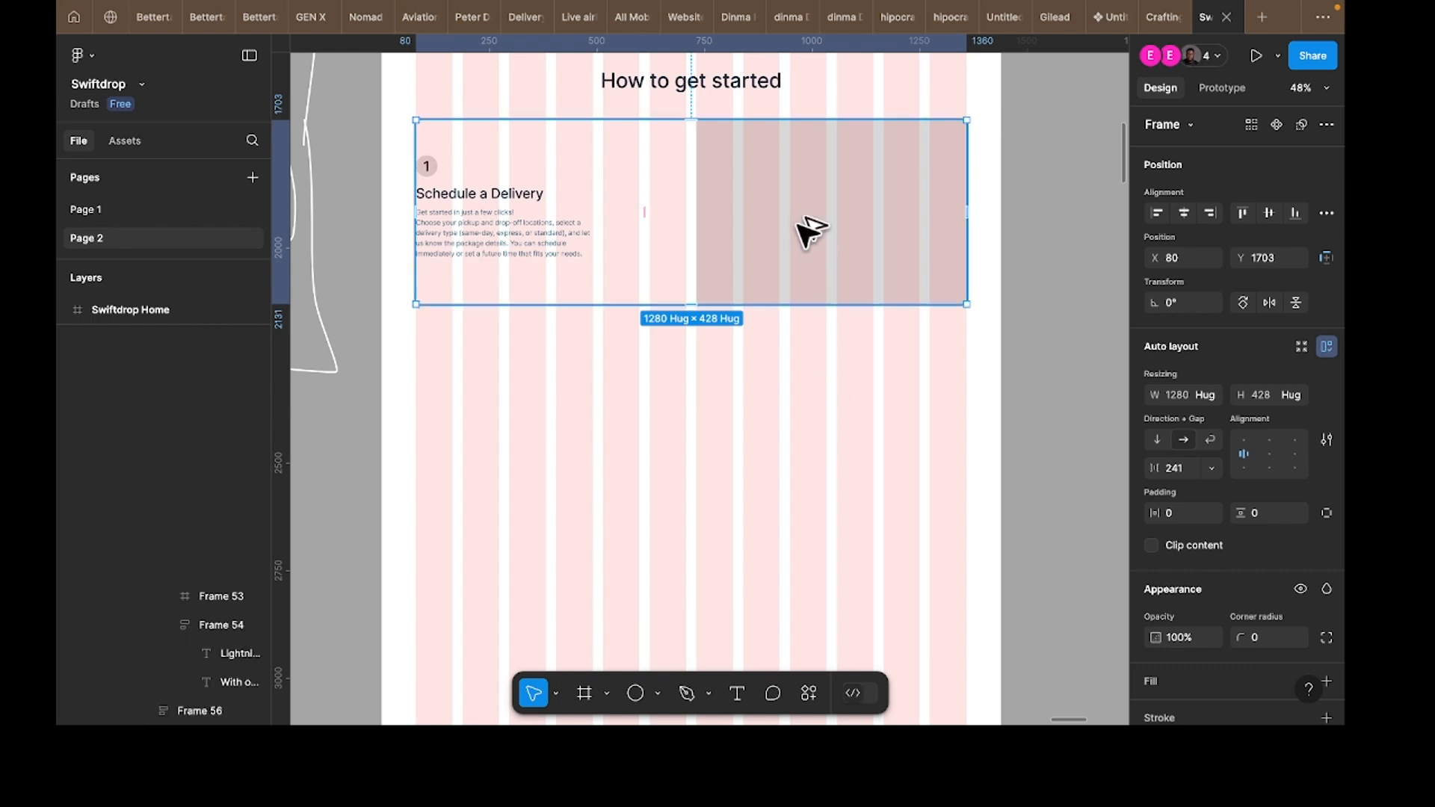
{"action": "left_click_drag", "start_coordinate": [807, 231], "coordinate": [806, 432]}
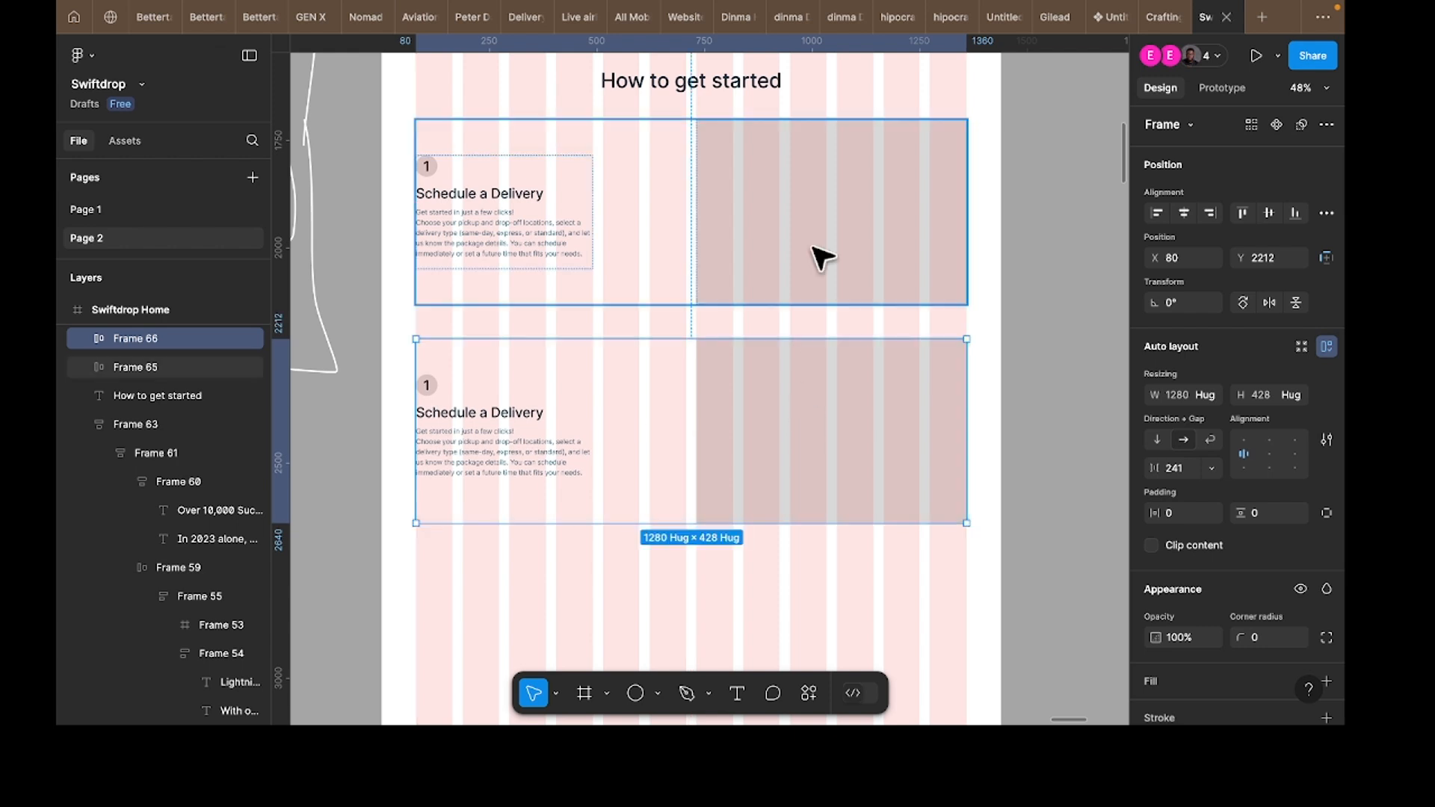
{"action": "left_click", "coordinate": [813, 248], "text": "shift"}
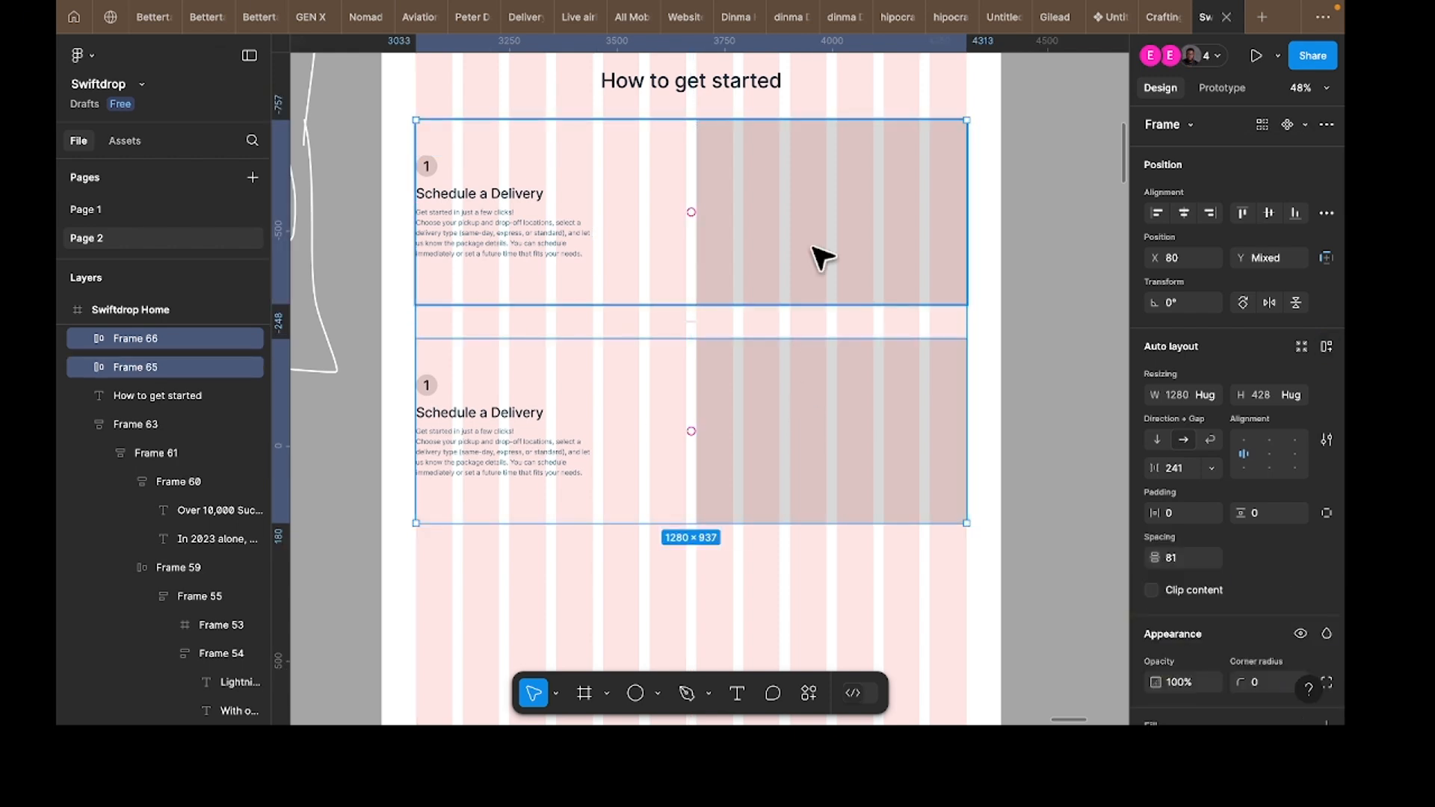
{"action": "key", "text": "shift+a"}
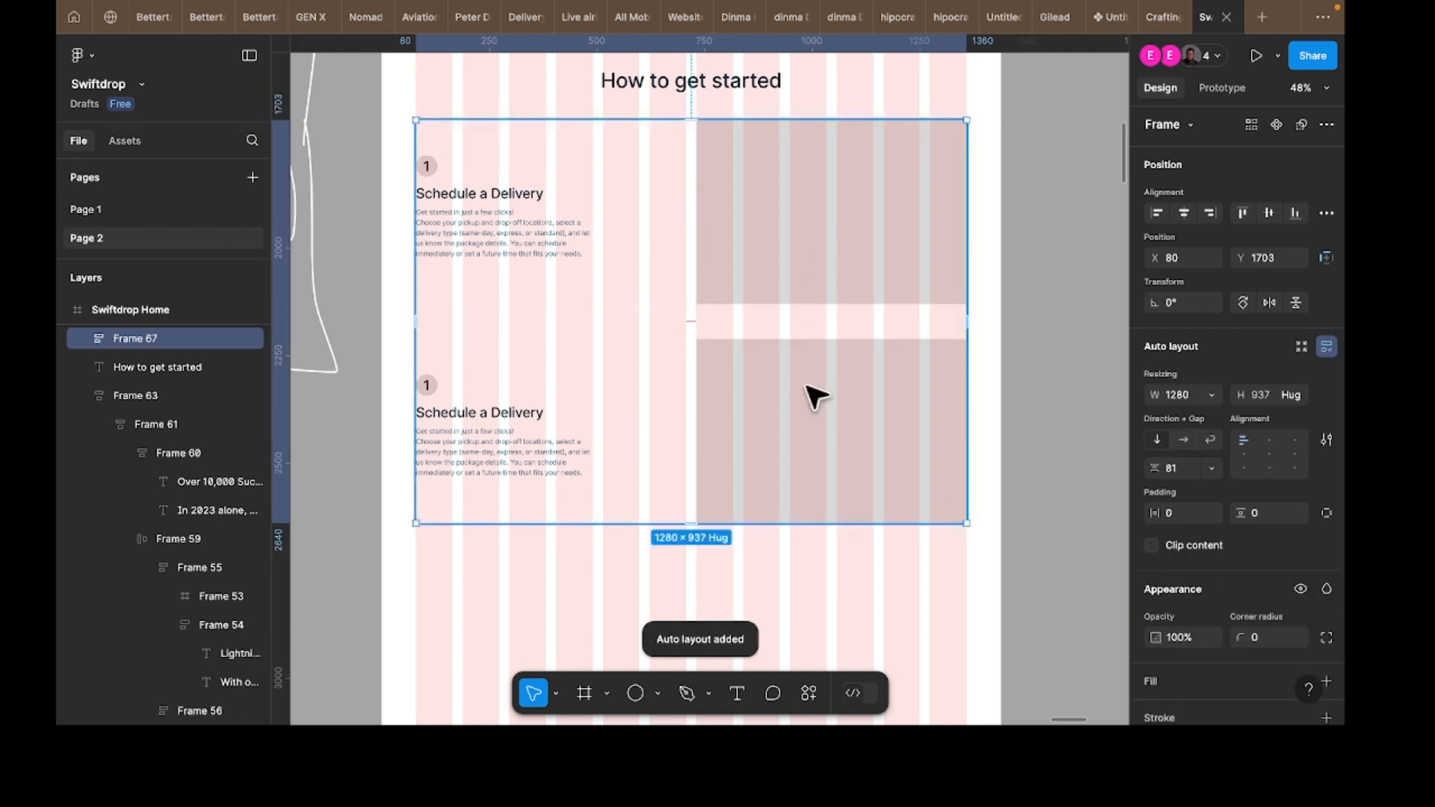
Step: Duplicate the second row inside the auto layout for a third step, undoing the extra fourth copy
{"action": "left_click", "coordinate": [790, 462]}
{"action": "key", "text": "ctrl+d"}
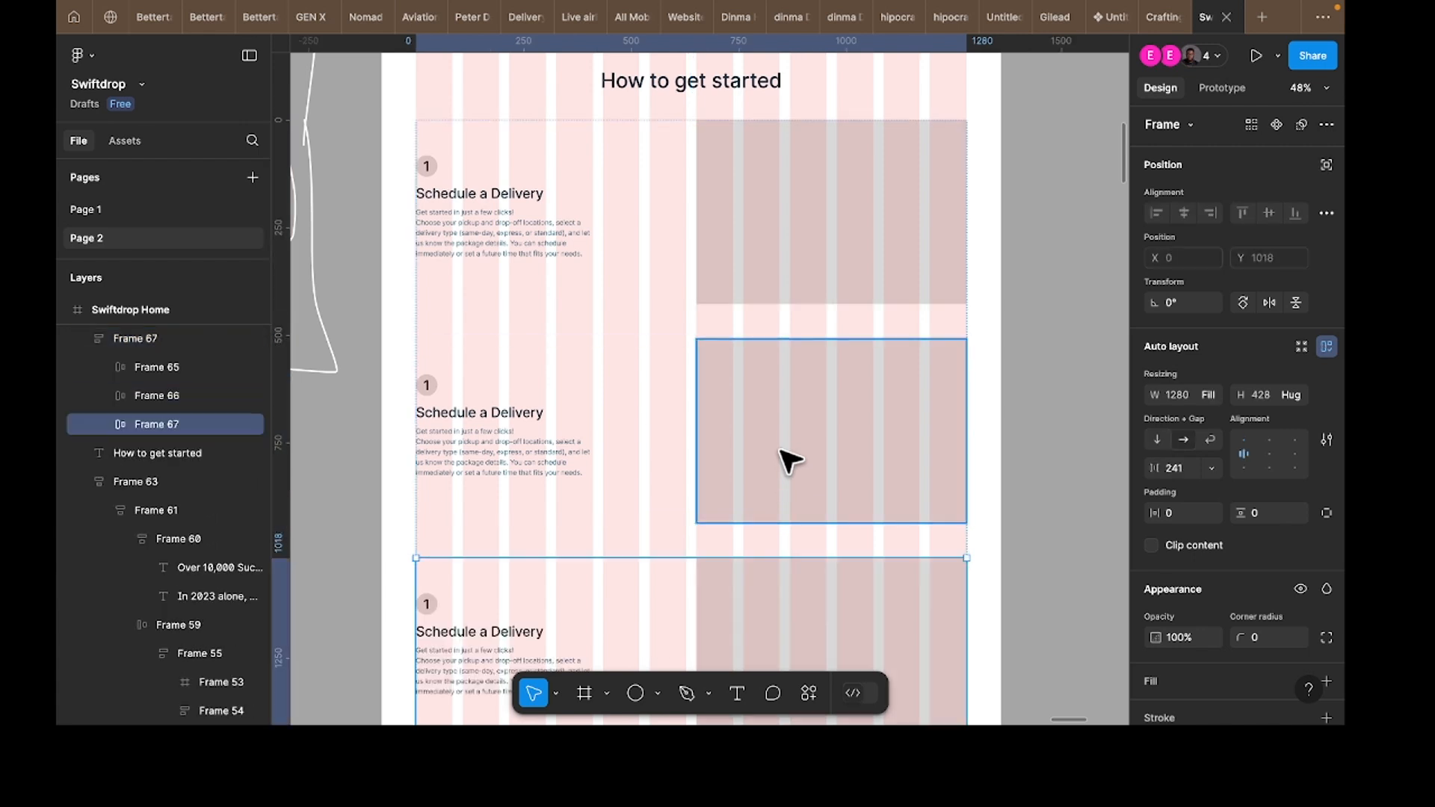
{"action": "key", "text": "ctrl+d"}
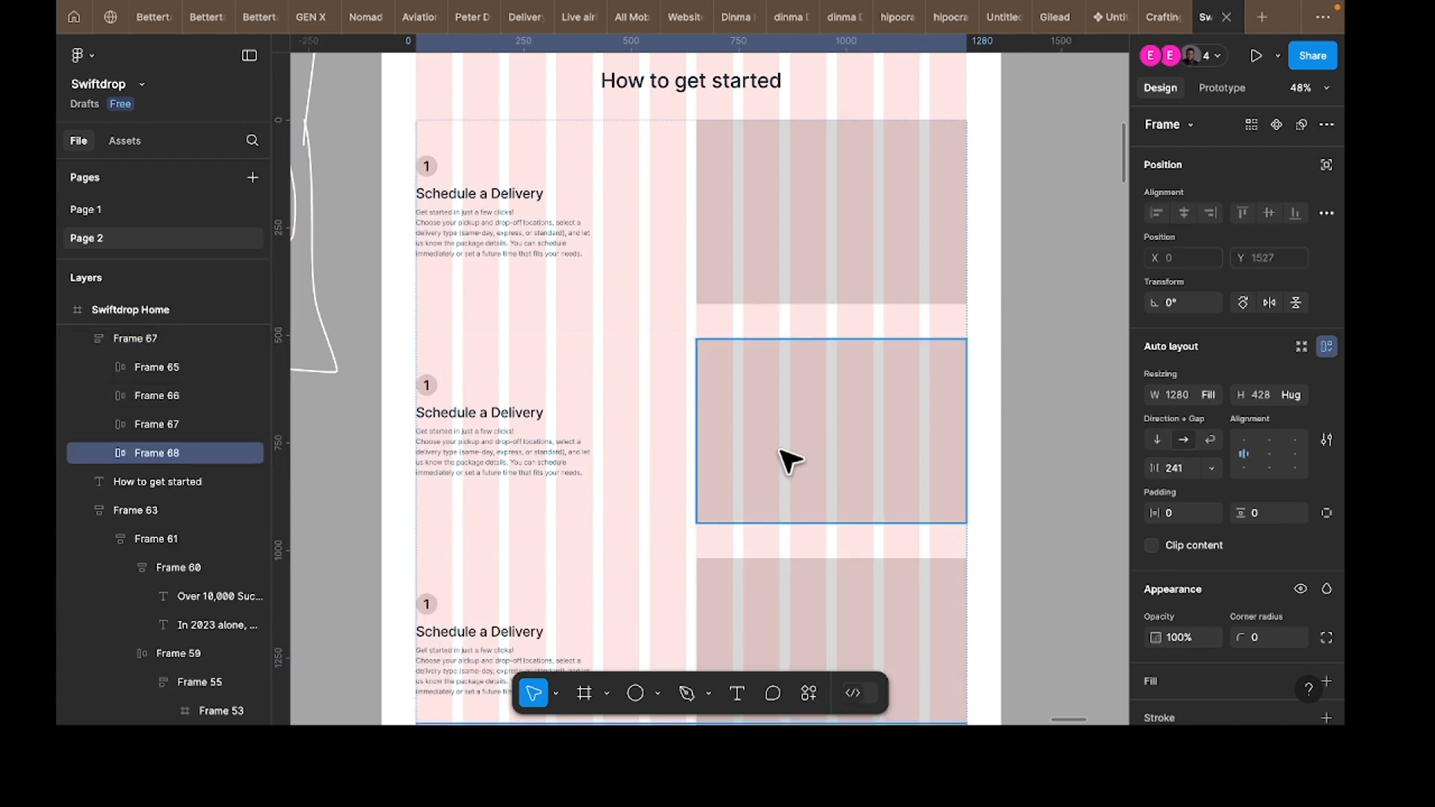
{"action": "key", "text": "ctrl+z"}
Step: Copy the Step 2 title "Package Pickup" from the brief text beside the home page
{"action": "scroll", "coordinate": [784, 456], "scroll_direction": "down", "scroll_amount": 3}
{"action": "scroll", "coordinate": [784, 450], "scroll_direction": "right", "scroll_amount": 4}
{"action": "scroll", "coordinate": [790, 458], "scroll_direction": "right", "scroll_amount": 5}
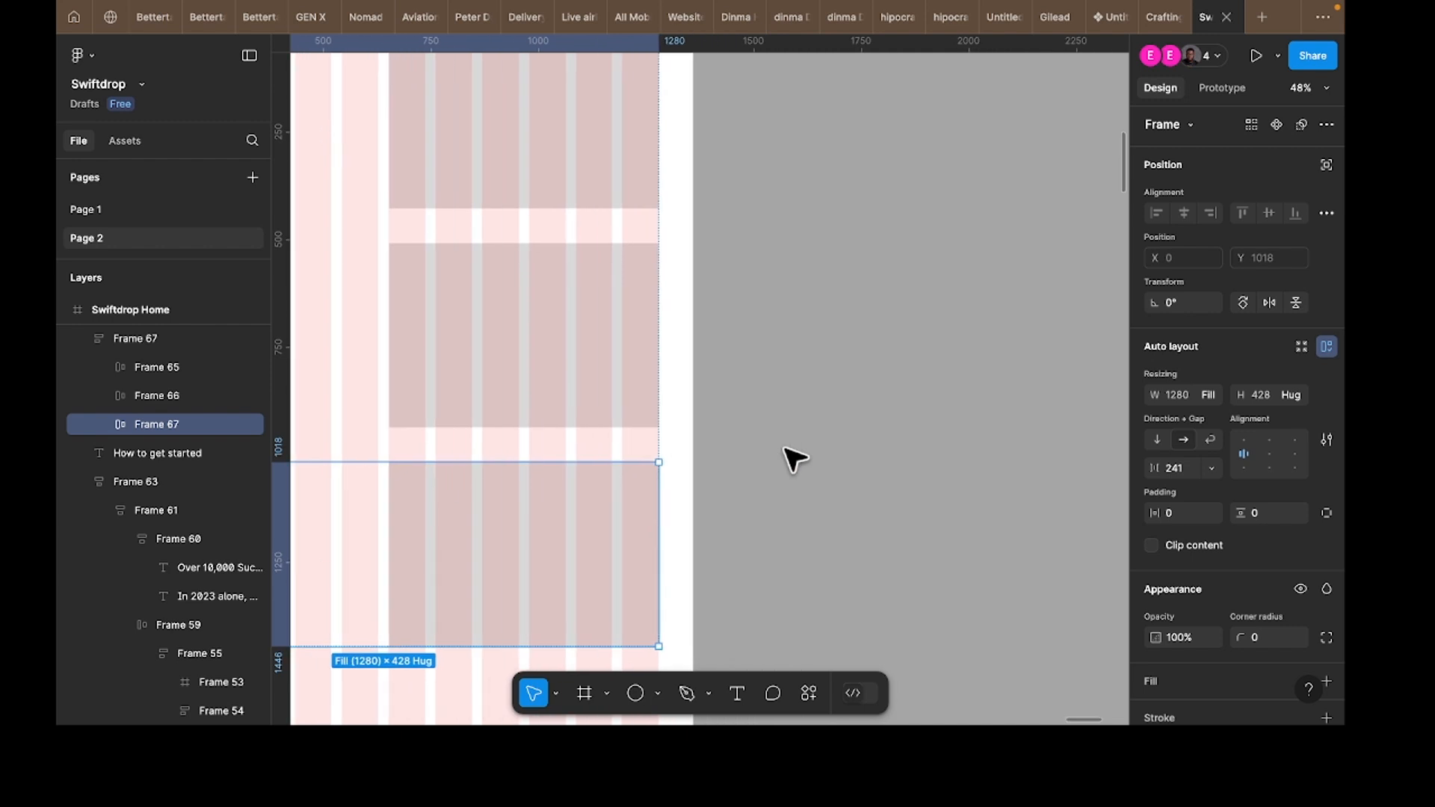
{"action": "scroll", "coordinate": [791, 458], "scroll_direction": "up", "scroll_amount": 5}
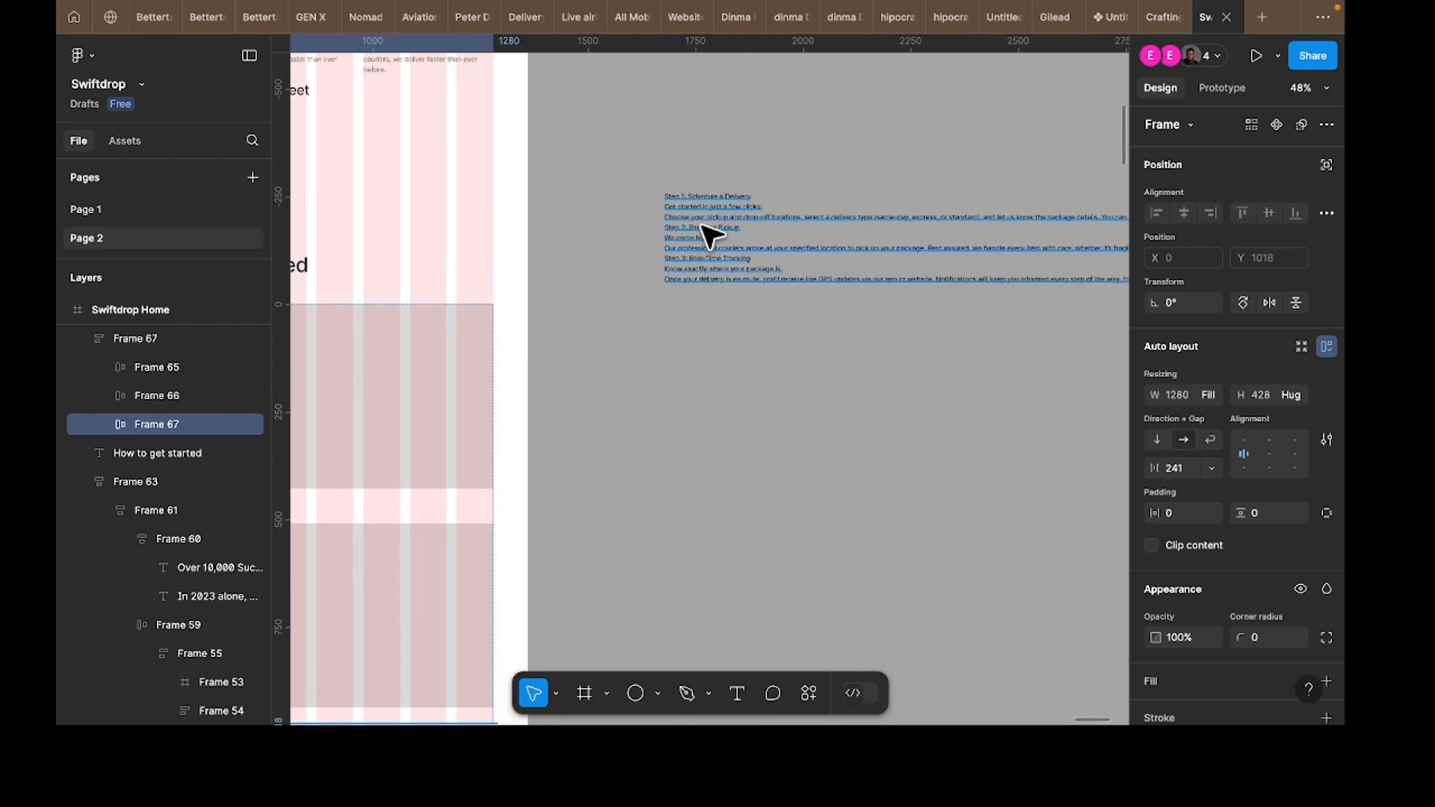
{"action": "left_click", "coordinate": [710, 241]}
{"action": "scroll", "coordinate": [711, 240], "scroll_direction": "up", "scroll_amount": 5}
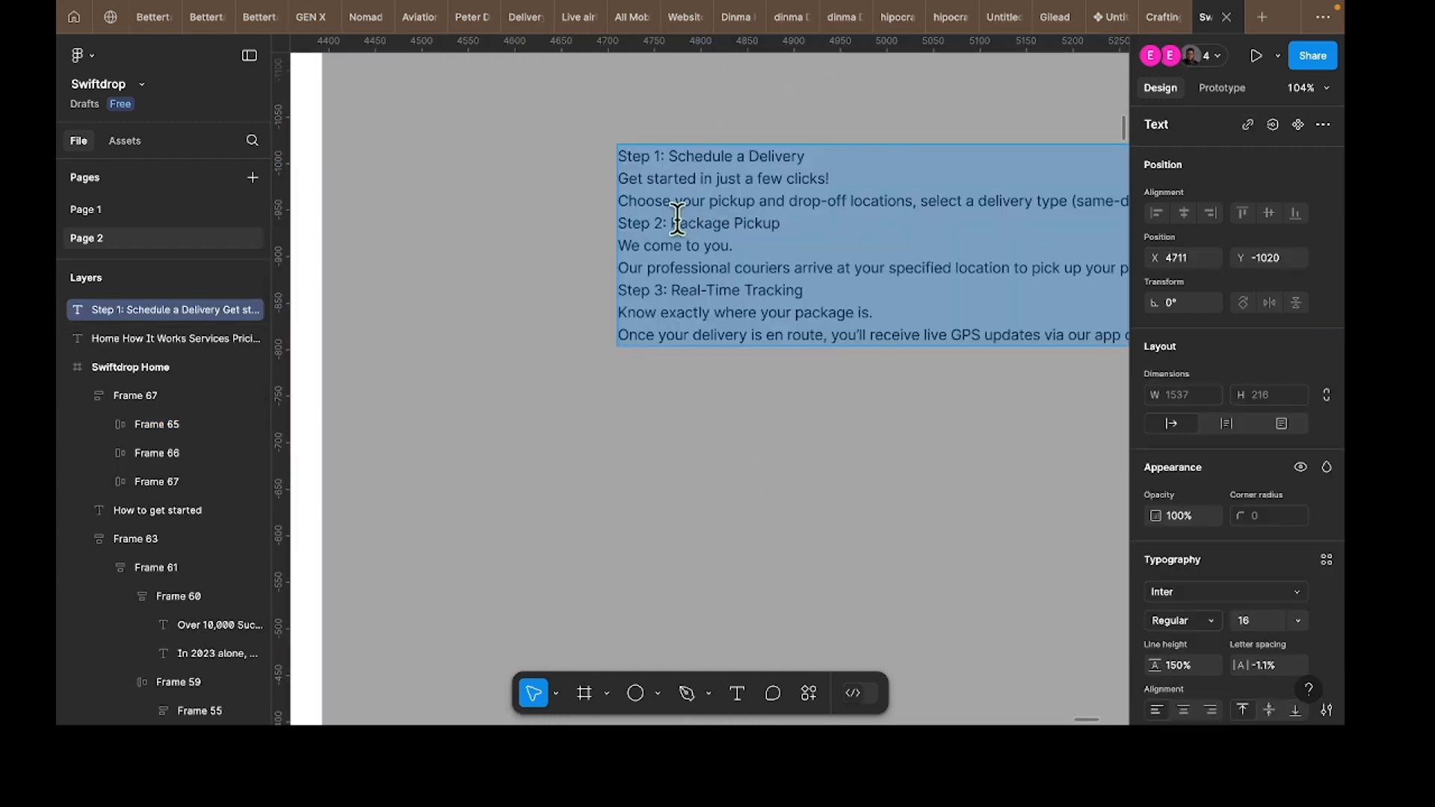
{"action": "left_click_drag", "start_coordinate": [673, 218], "coordinate": [775, 221]}
{"action": "key", "text": "ctrl+c"}
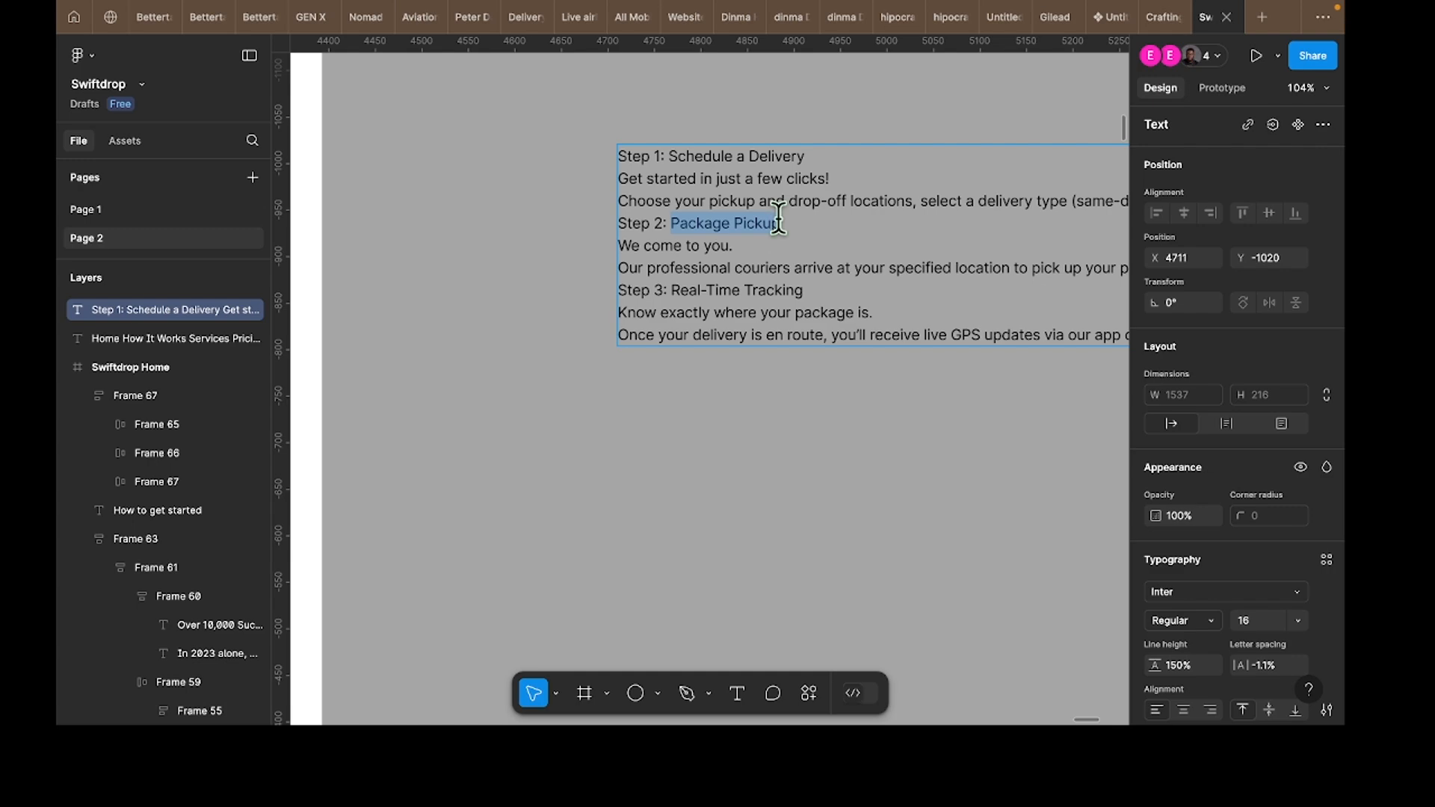
Step: Replace the "Schedule a Delivery" heading in the second row with the copied "Package Pickup"
{"action": "scroll", "coordinate": [825, 392], "scroll_direction": "down", "scroll_amount": 10}
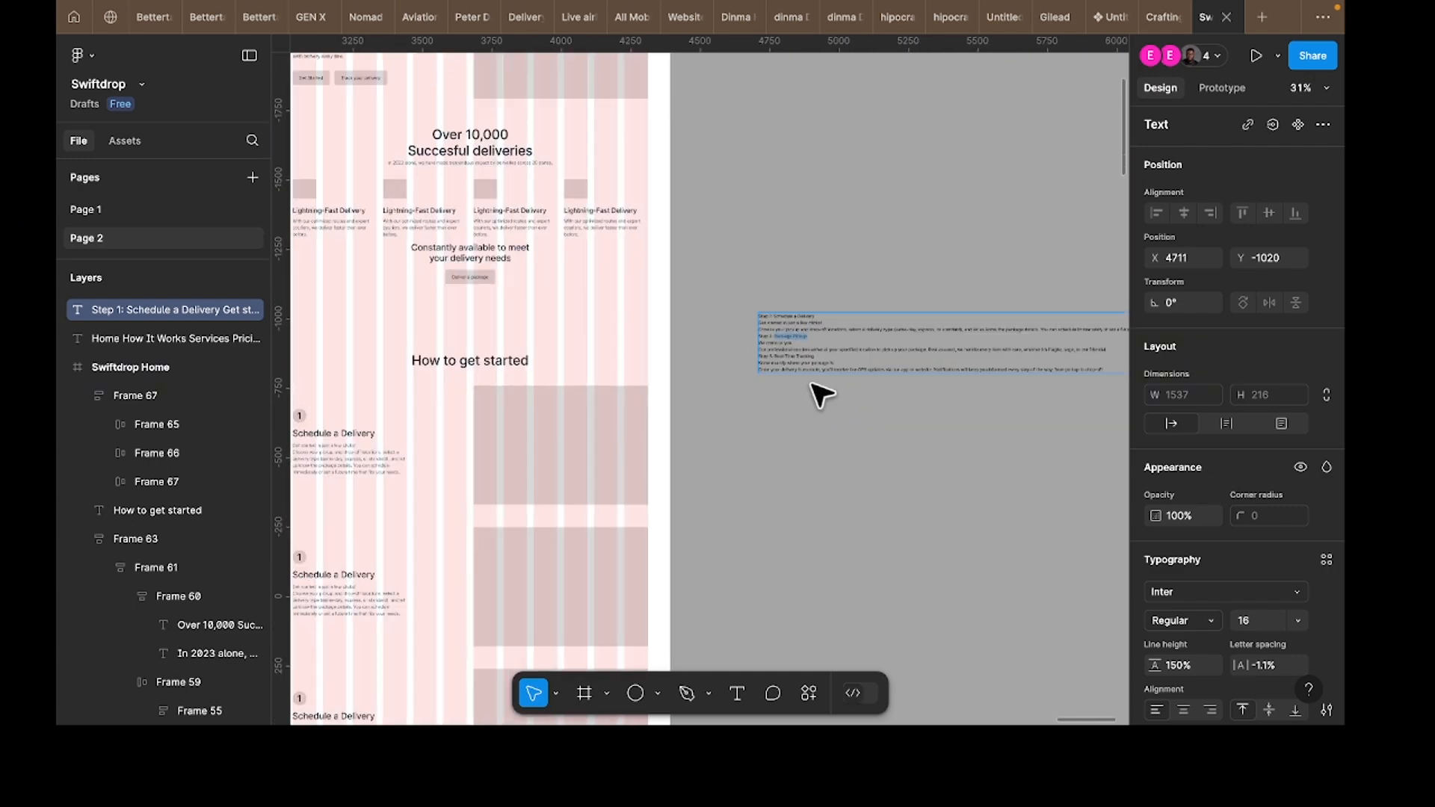
{"action": "scroll", "coordinate": [748, 400], "scroll_direction": "left", "scroll_amount": 3}
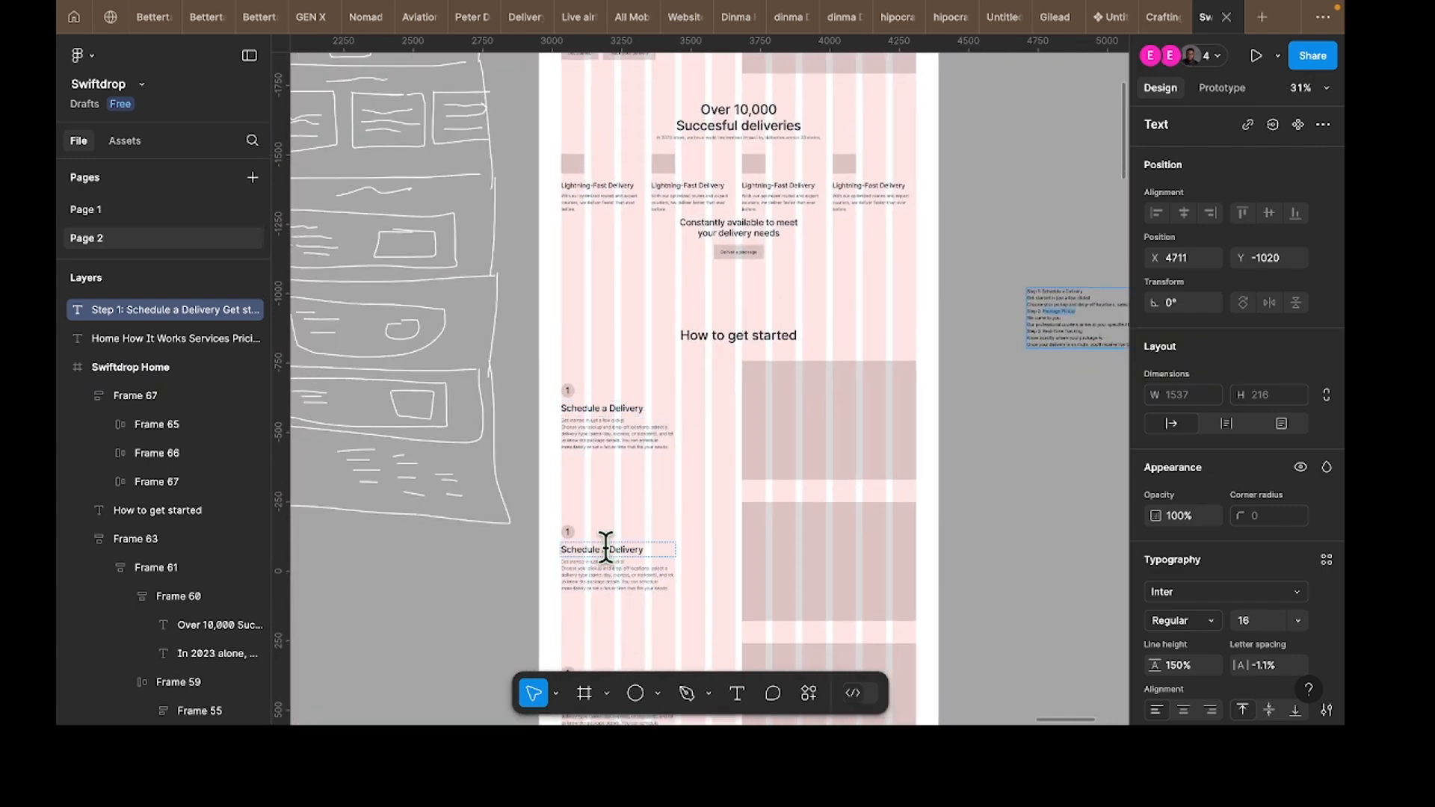
{"action": "double_click", "coordinate": [651, 548]}
{"action": "key", "text": "ctrl+v"}
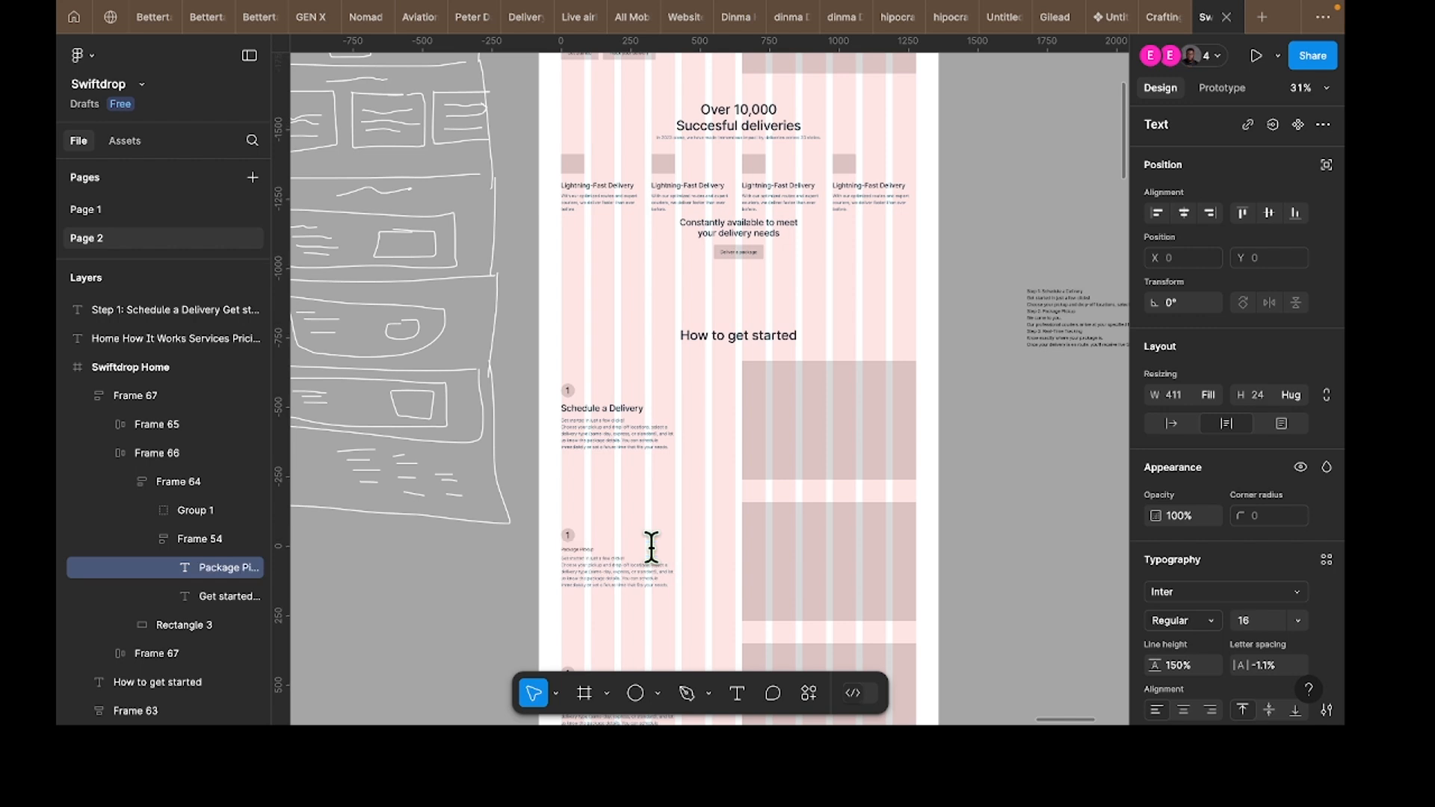
{"action": "key", "text": "Escape"}
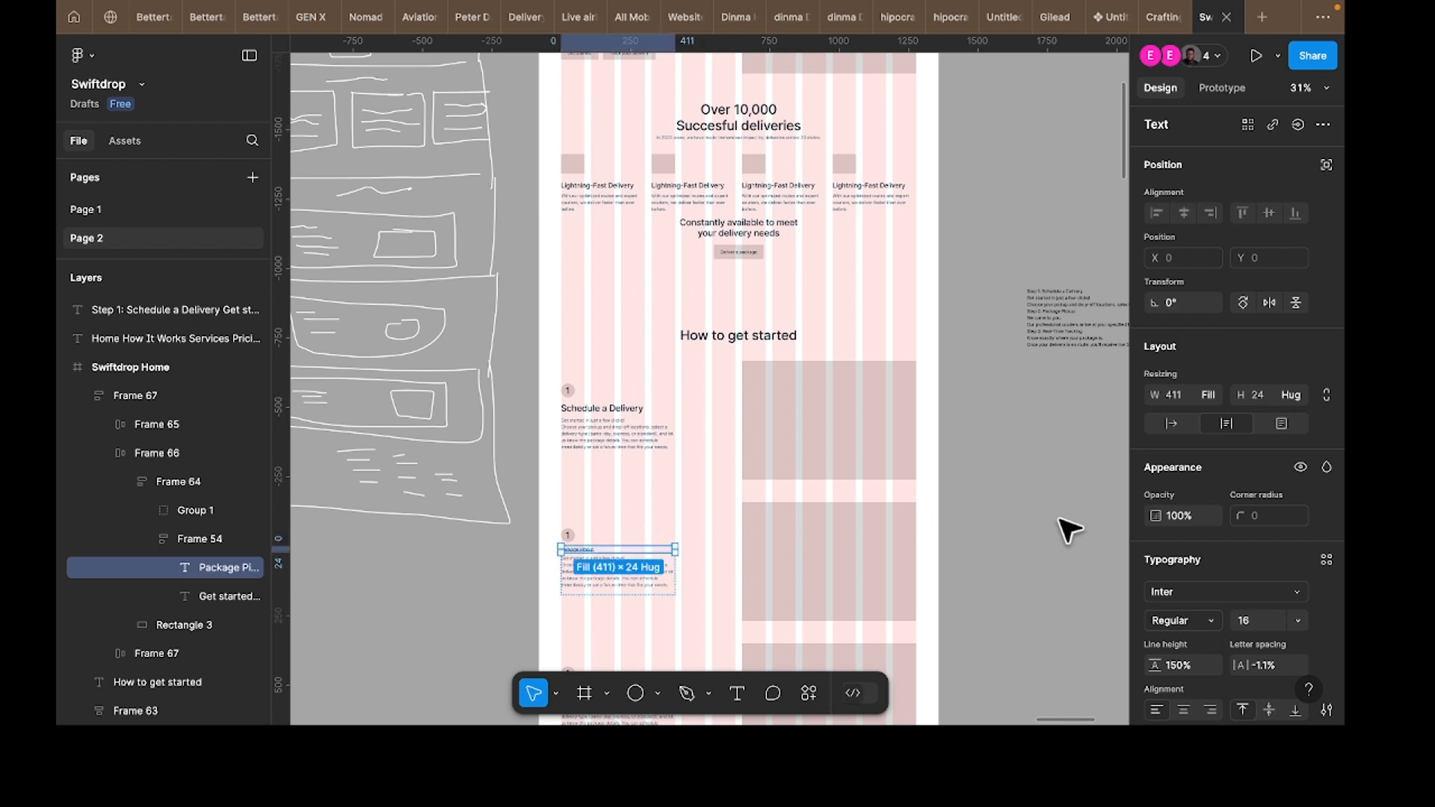
Step: Set the "Package Pickup" heading to Medium weight and font size 24
{"action": "left_click", "coordinate": [1210, 626]}
{"action": "left_click", "coordinate": [1196, 642]}
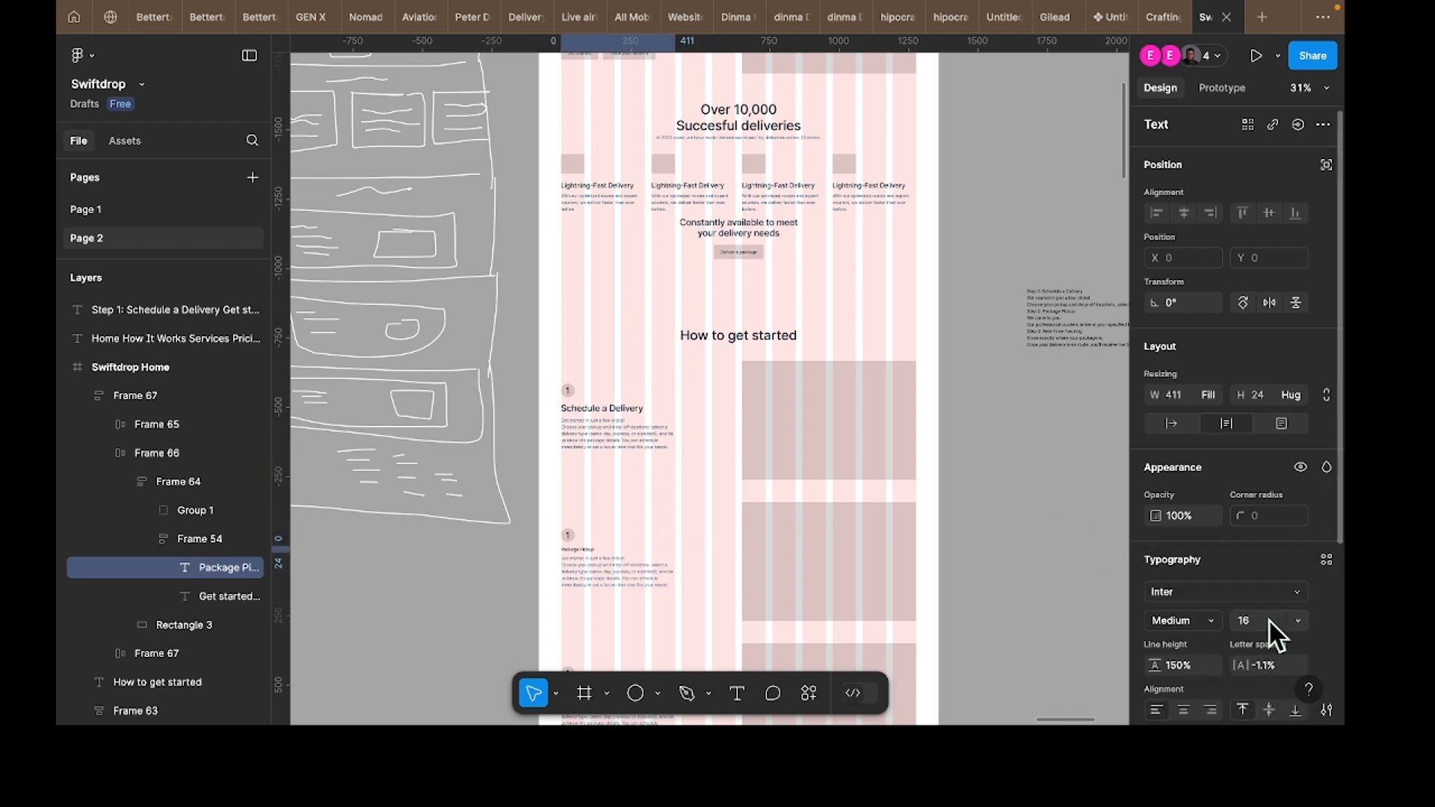
{"action": "type", "text": "24"}
{"action": "key", "text": "Return"}
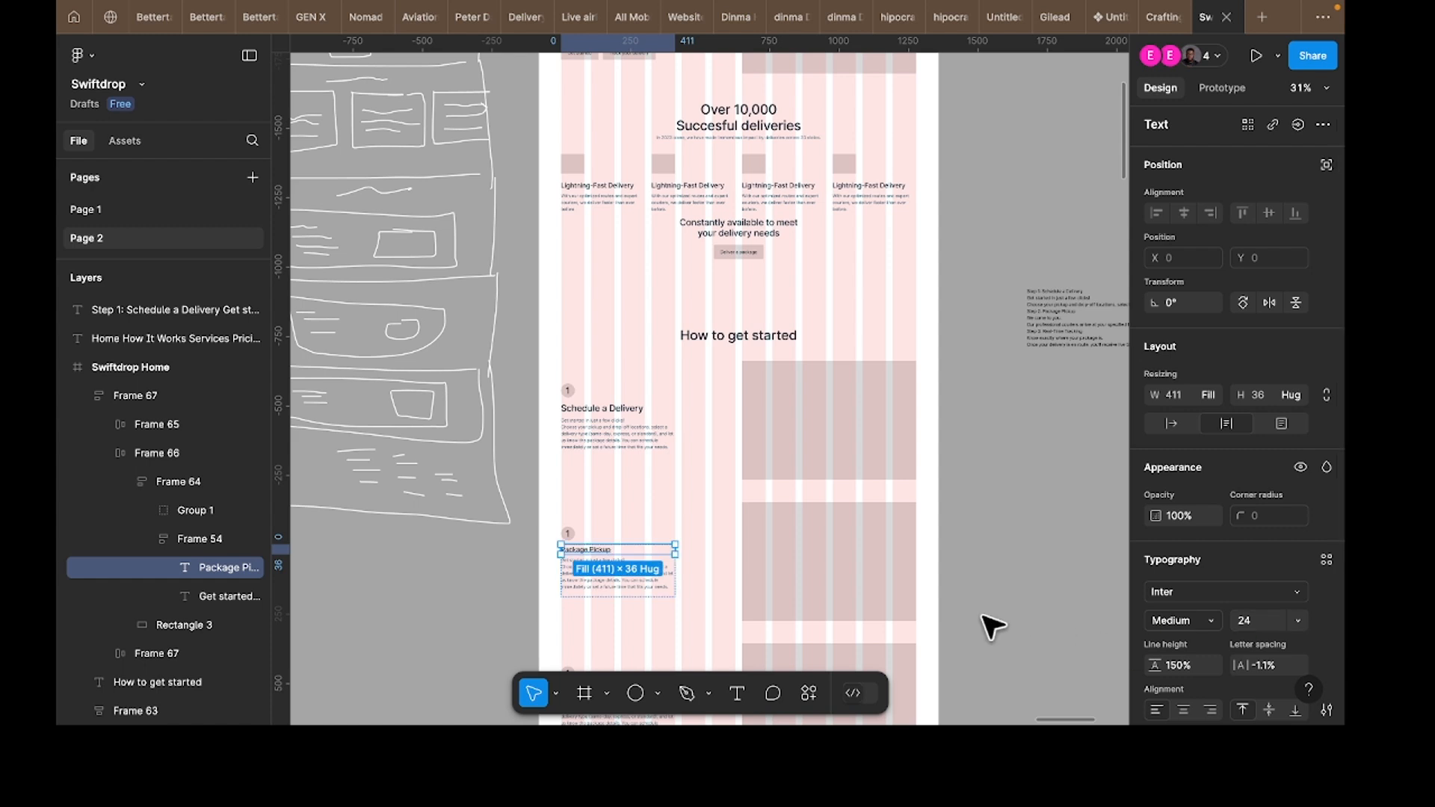
Step: Check the Step 1 heading's font size and set the "Package Pickup" heading to 32 to match
{"action": "scroll", "coordinate": [632, 523], "scroll_direction": "down", "scroll_amount": 4}
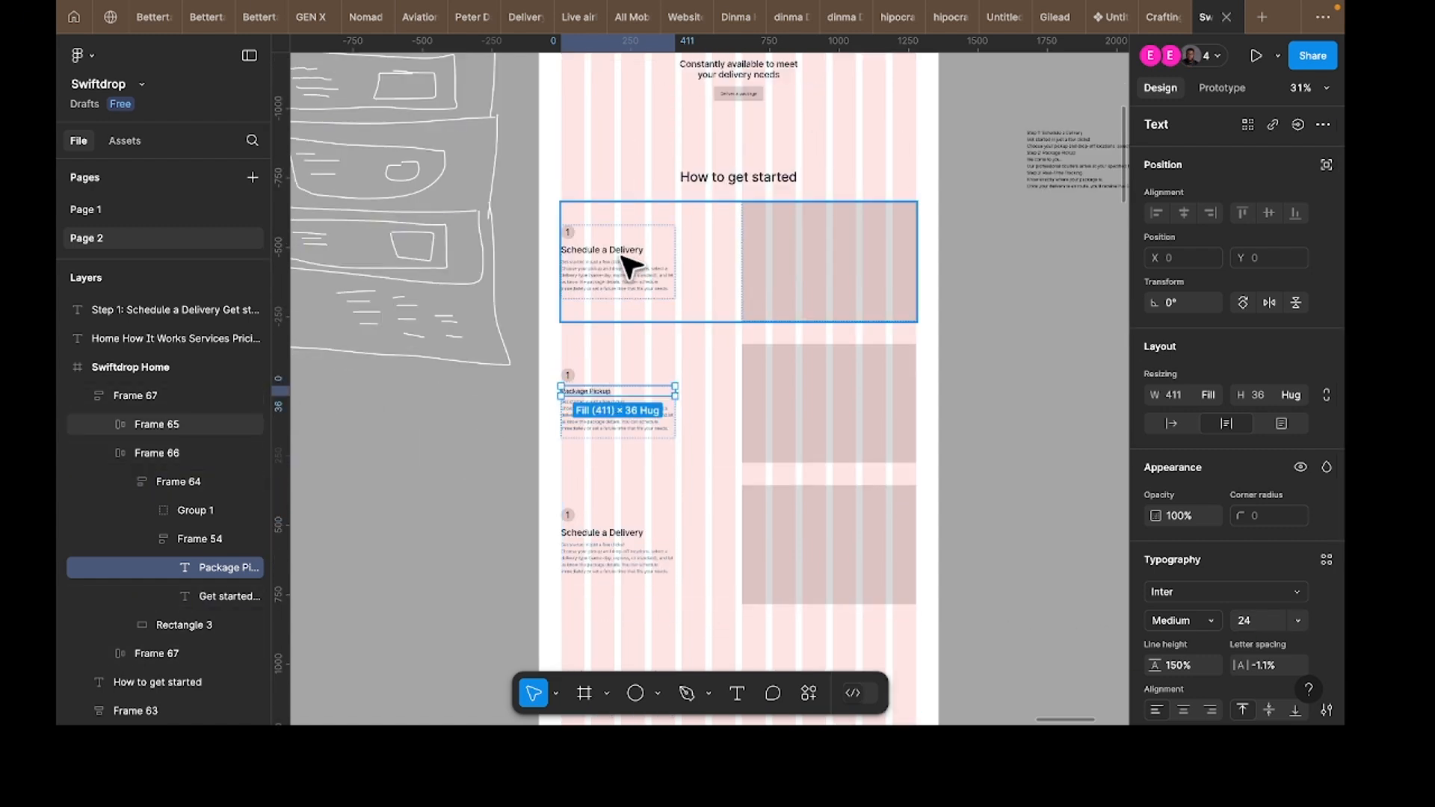
{"action": "left_click", "coordinate": [621, 252]}
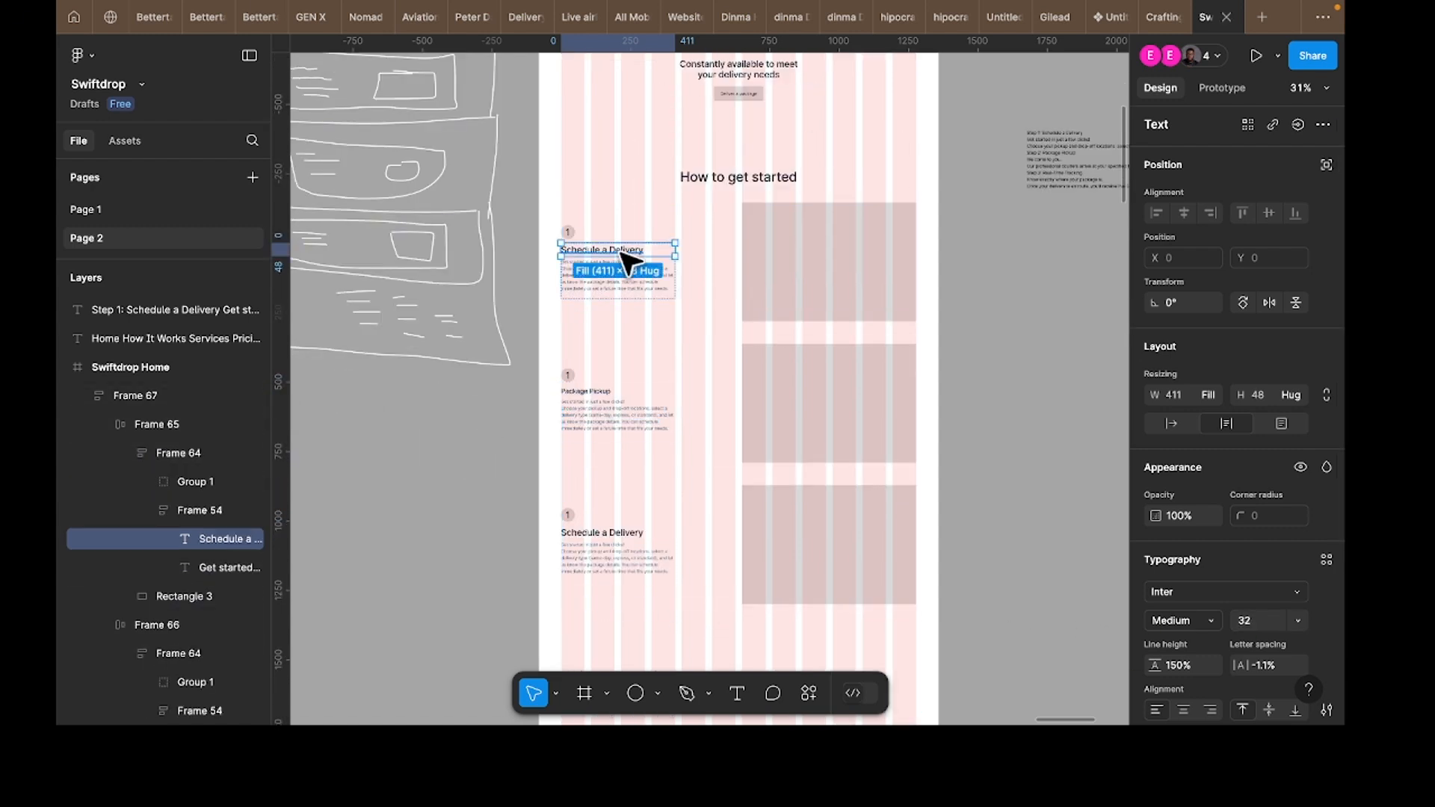
{"action": "left_click", "coordinate": [605, 393]}
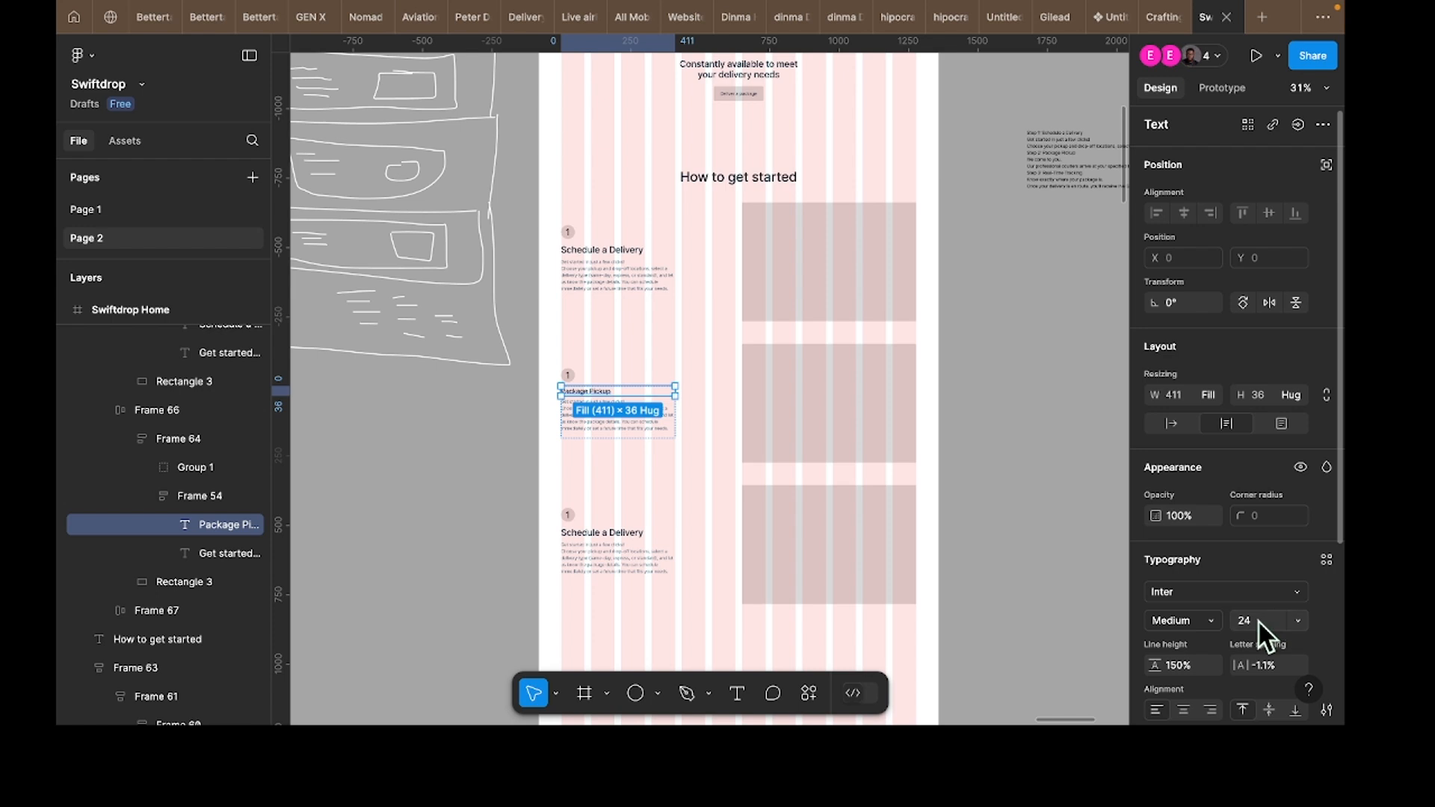
{"action": "key", "text": "Return"}
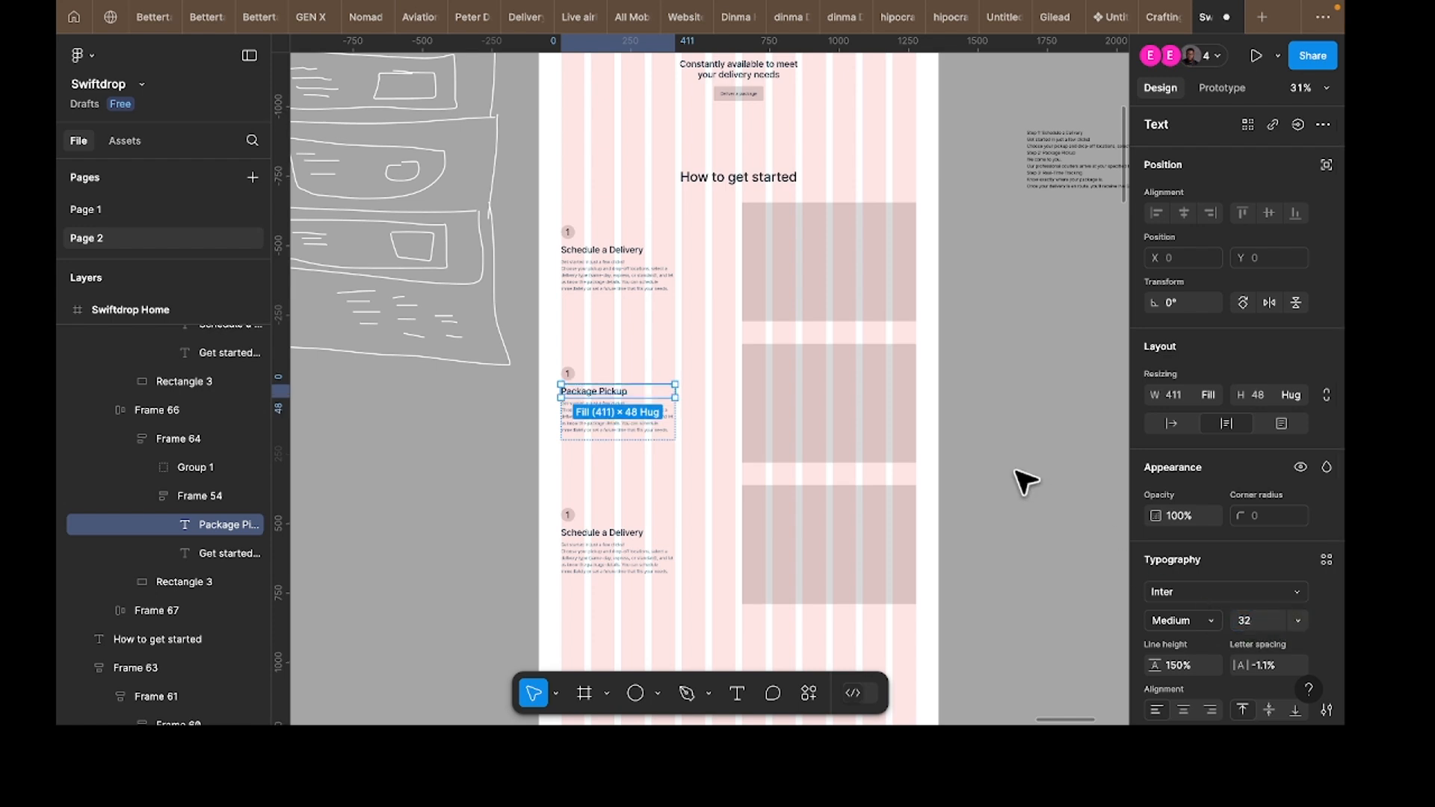
Step: Copy the two Step 2 description lines, starting with "We come to you.", from the brief text beside the home page
{"action": "scroll", "coordinate": [1019, 481], "scroll_direction": "right", "scroll_amount": 5}
{"action": "scroll", "coordinate": [916, 204], "scroll_direction": "left", "scroll_amount": 1}
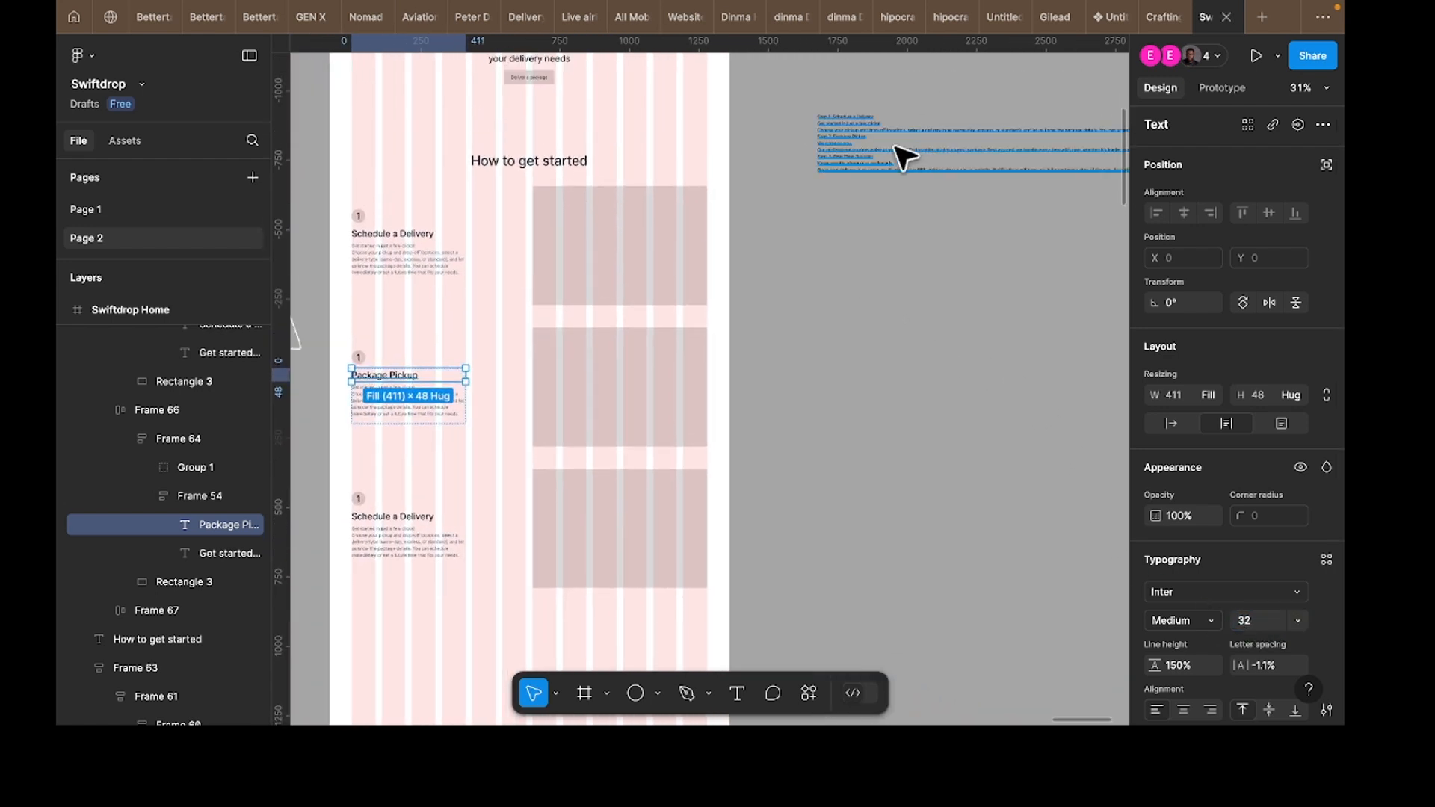
{"action": "scroll", "coordinate": [900, 150], "scroll_direction": "up", "scroll_amount": 5}
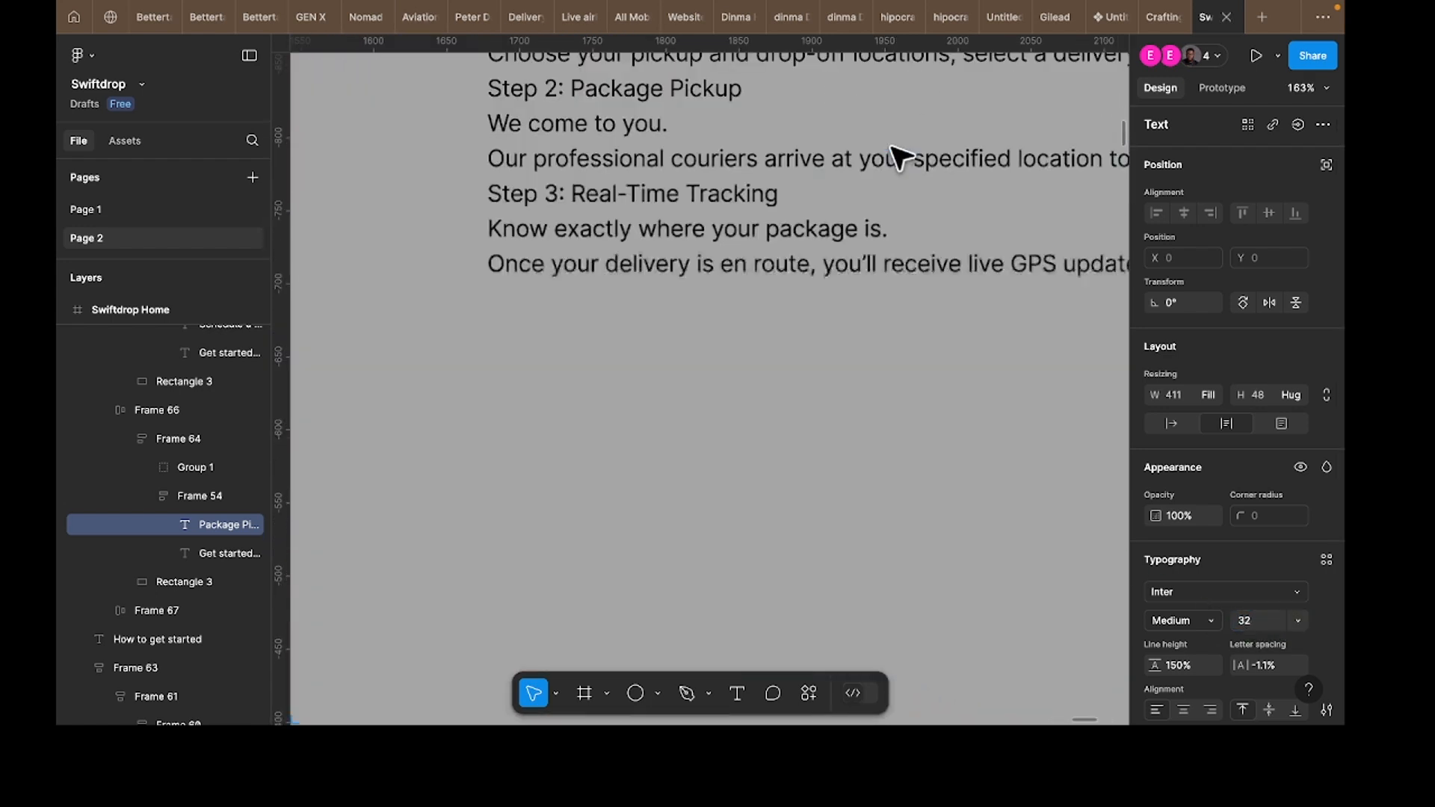
{"action": "double_click", "coordinate": [561, 161]}
{"action": "left_click_drag", "start_coordinate": [493, 127], "coordinate": [513, 183]}
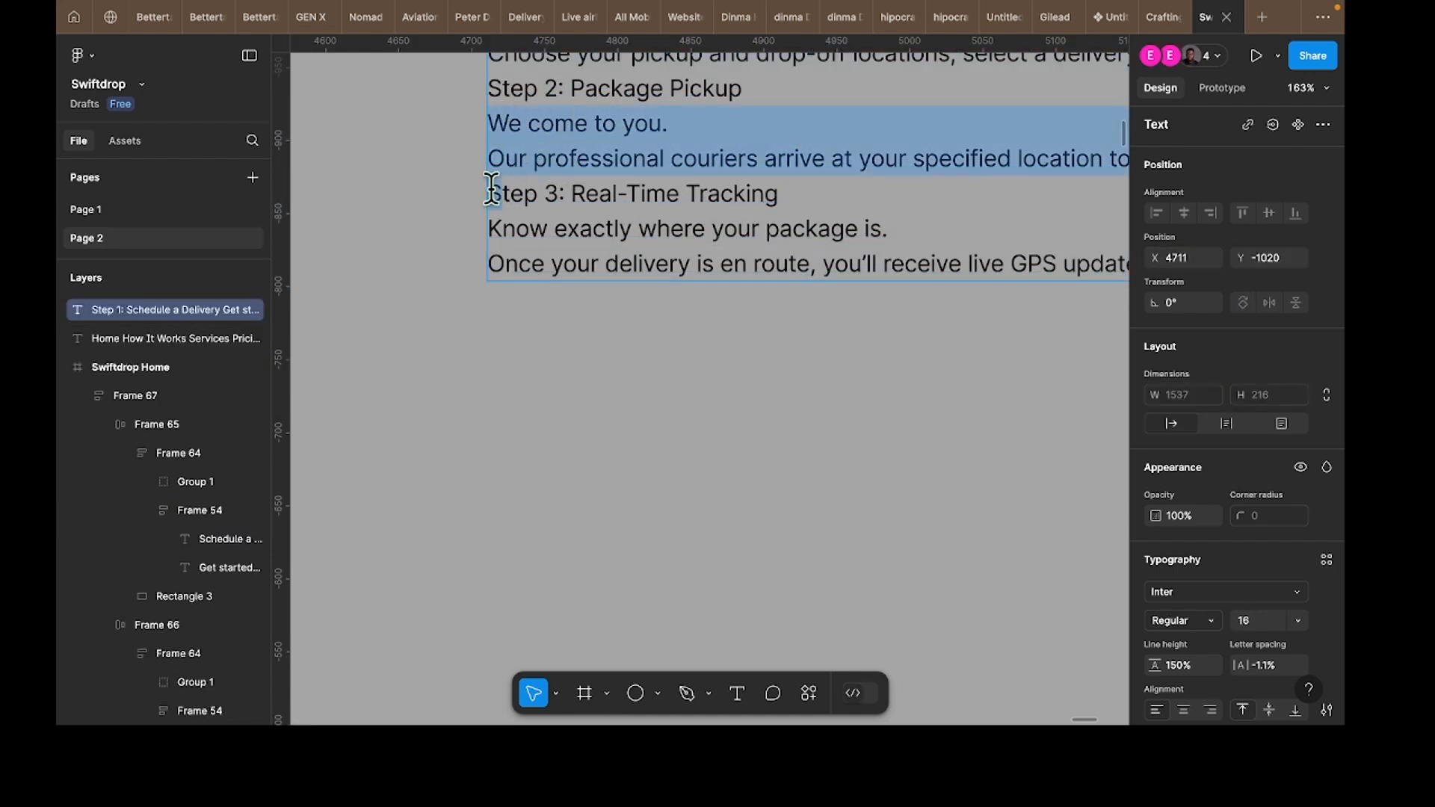
Step: Replace the description under "Package Pickup" with the copied "We come to you." and professional couriers text
{"action": "scroll", "coordinate": [781, 303], "scroll_direction": "down", "scroll_amount": 5}
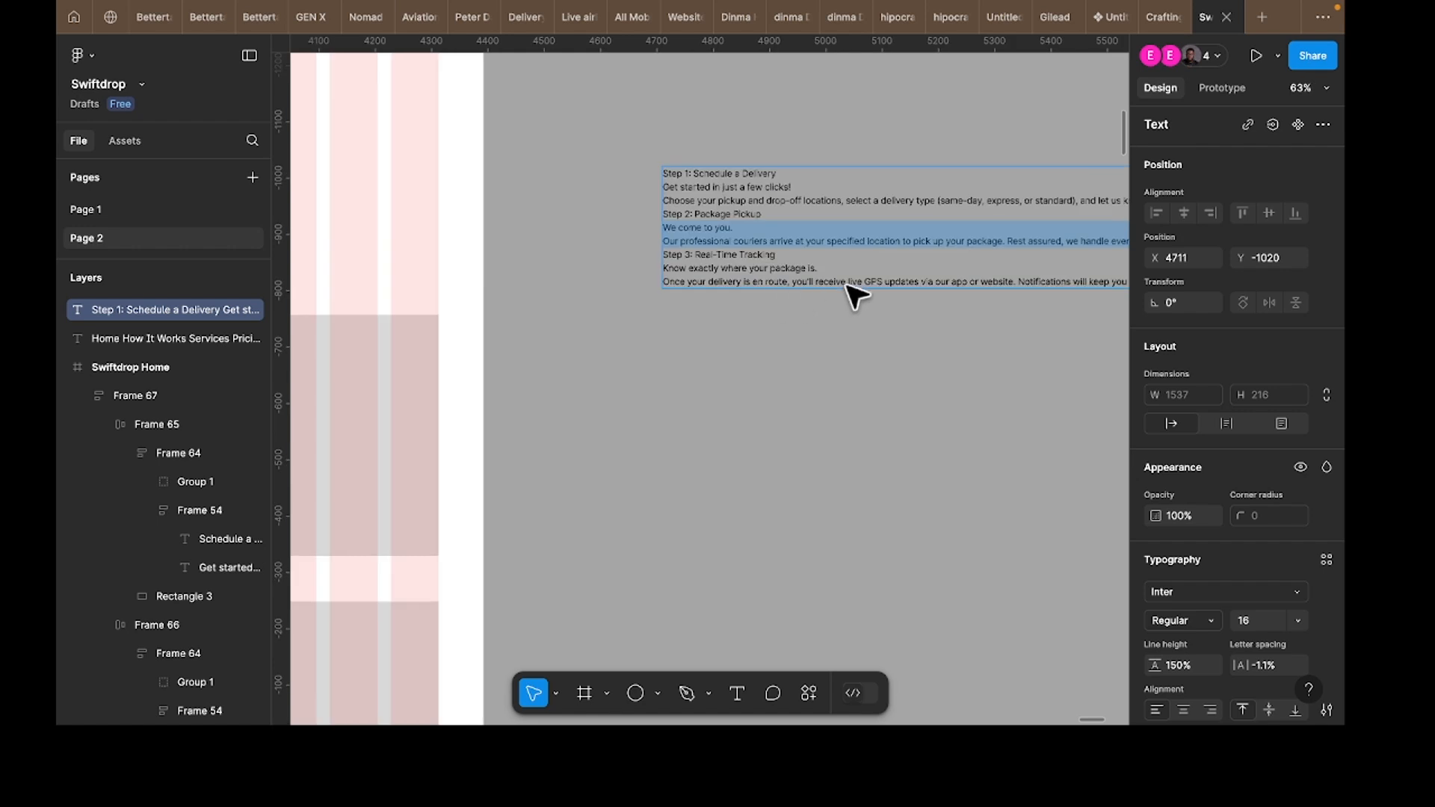
{"action": "scroll", "coordinate": [849, 294], "scroll_direction": "left", "scroll_amount": 10}
{"action": "scroll", "coordinate": [800, 317], "scroll_direction": "up", "scroll_amount": 2}
{"action": "scroll", "coordinate": [800, 317], "scroll_direction": "down", "scroll_amount": 3}
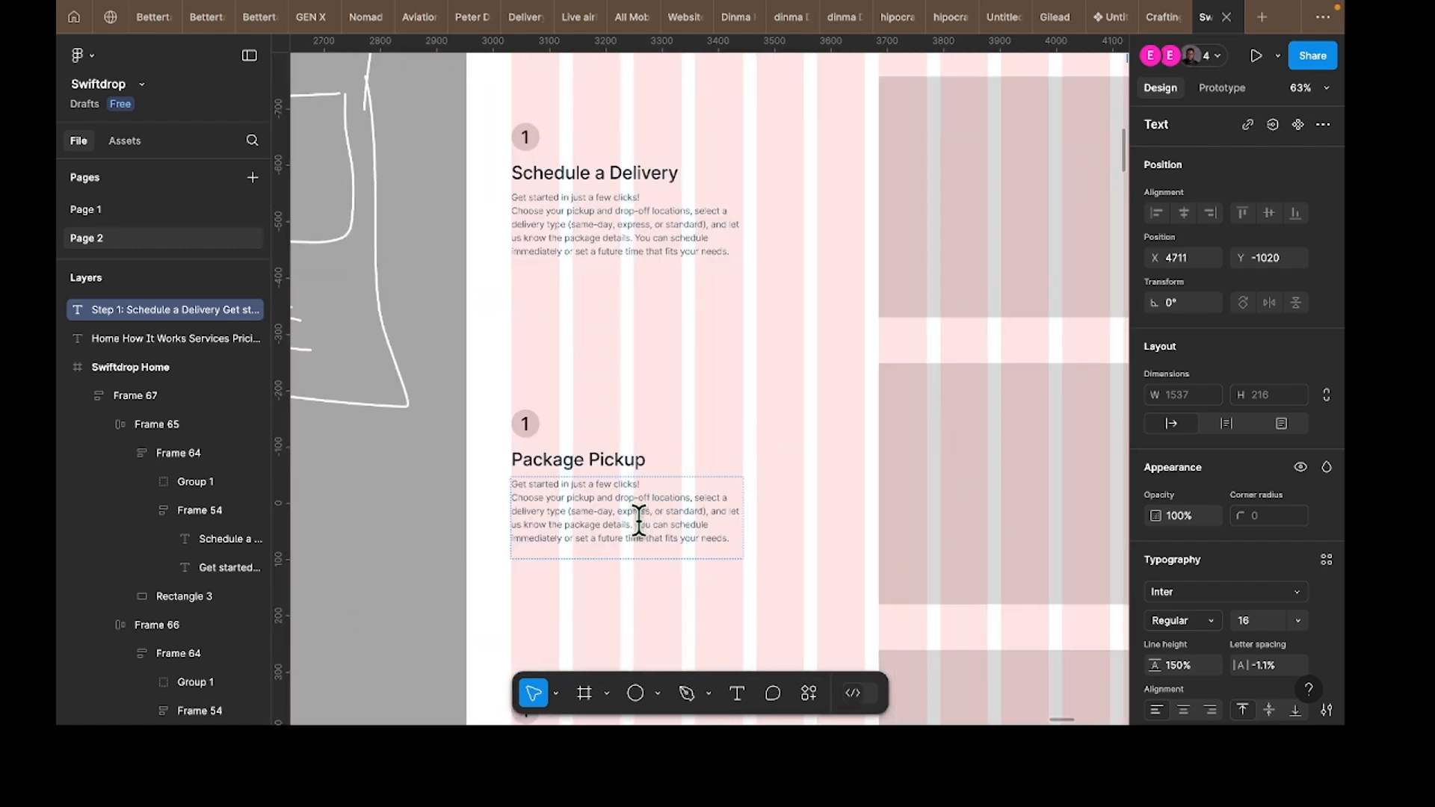
{"action": "double_click", "coordinate": [639, 521]}
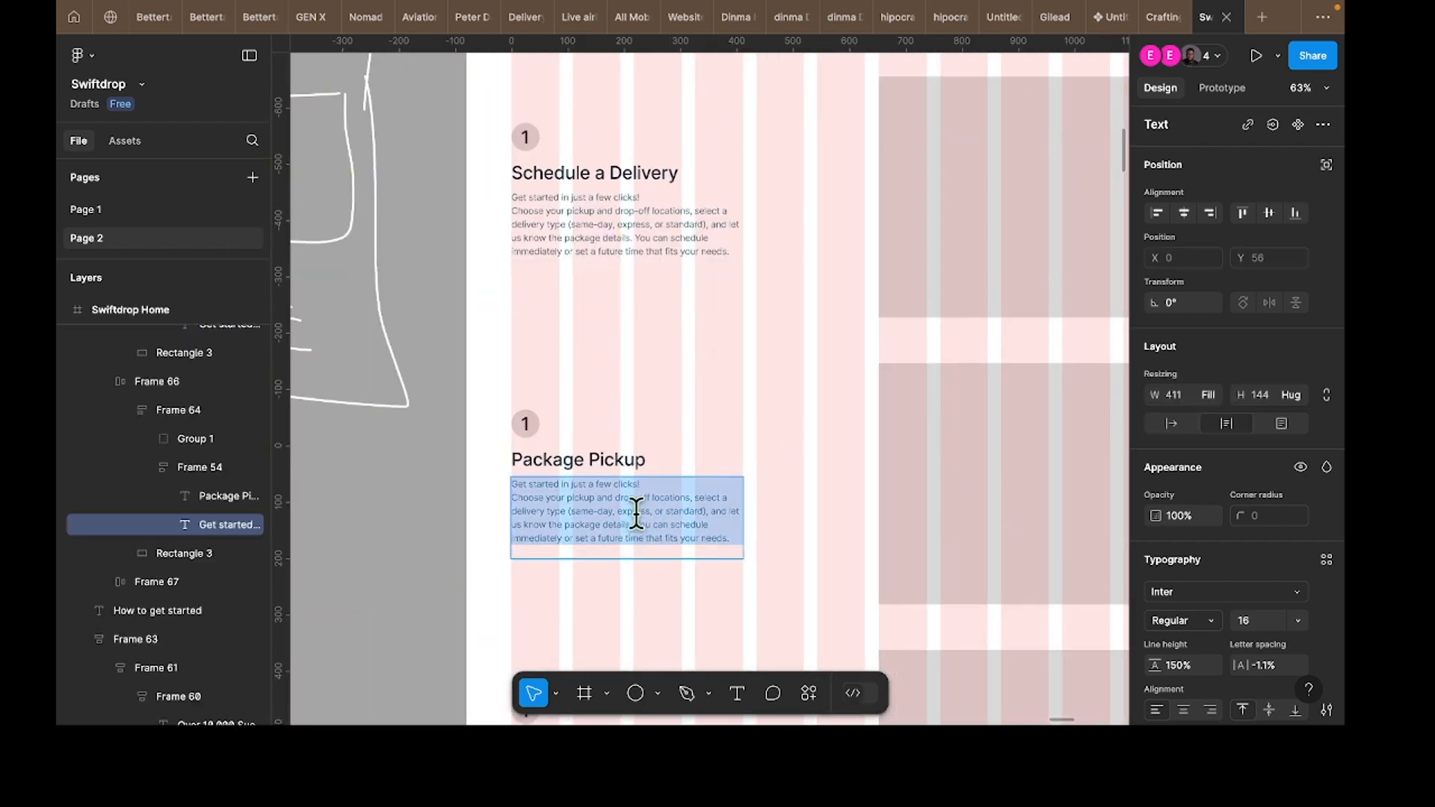
{"action": "type", "text": "We come to you. Our professional couriers arrive at your specified location to pick up your package. Rest assured, we handle every item with care, whether it's fragile, large, or confidential."}
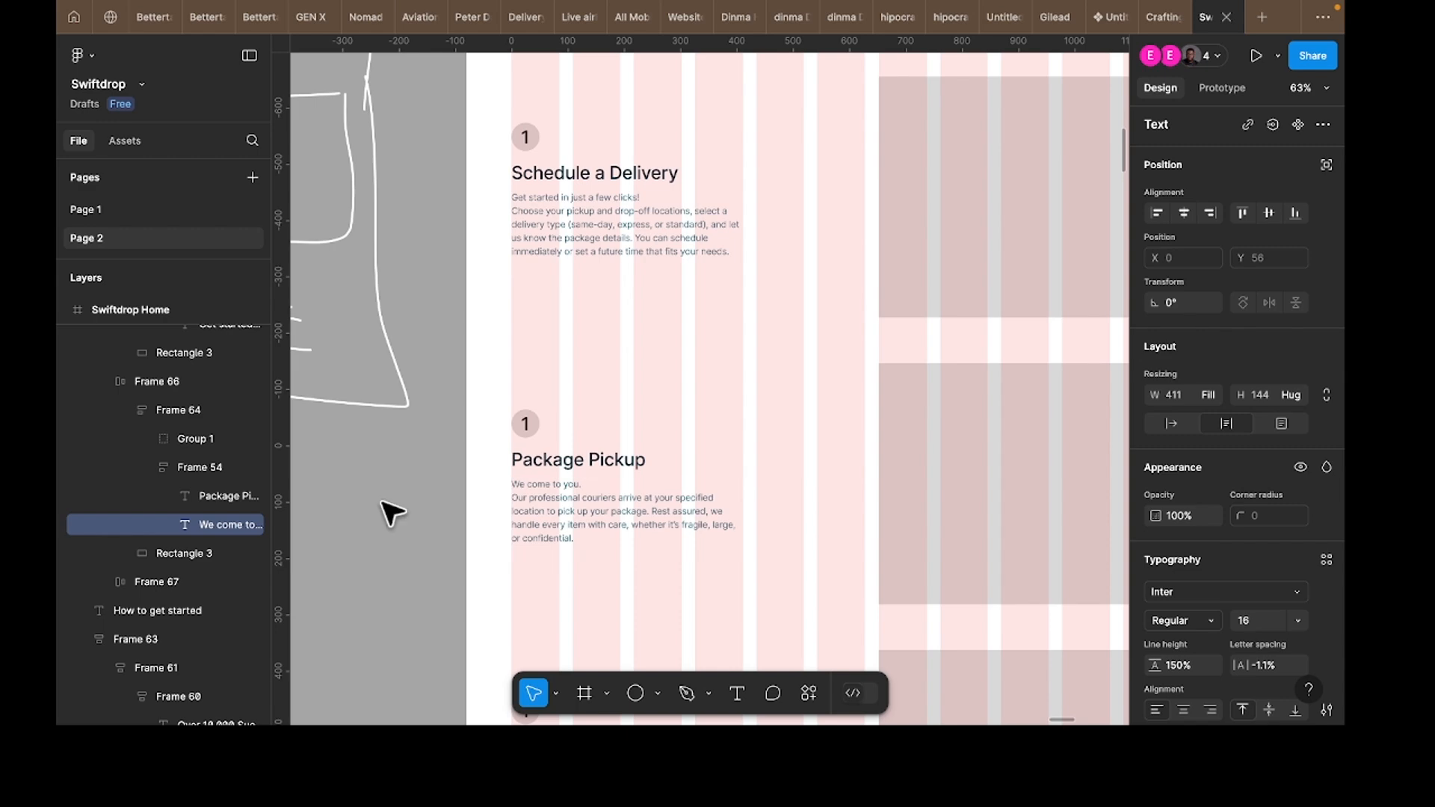
{"action": "key", "text": "Escape"}
Step: Duplicate the description text block under the "Package Pickup" heading
{"action": "scroll", "coordinate": [583, 482], "scroll_direction": "up", "scroll_amount": 5}
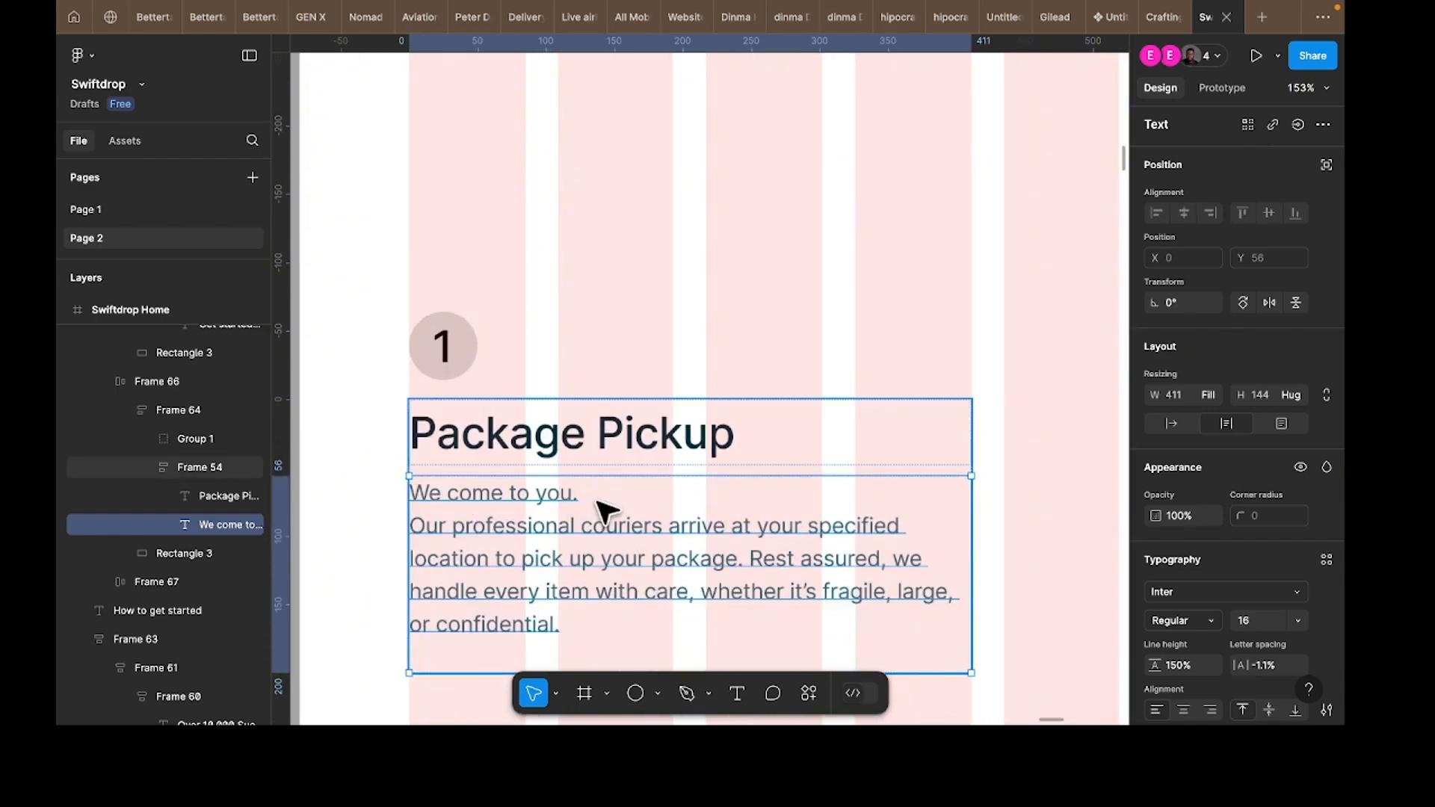
{"action": "key", "text": "ctrl+d"}
{"action": "scroll", "coordinate": [565, 419], "scroll_direction": "down", "scroll_amount": 1}
Step: Trim the upper description copy to just "We come to you." and set its resizing to auto width
{"action": "double_click", "coordinate": [428, 400]}
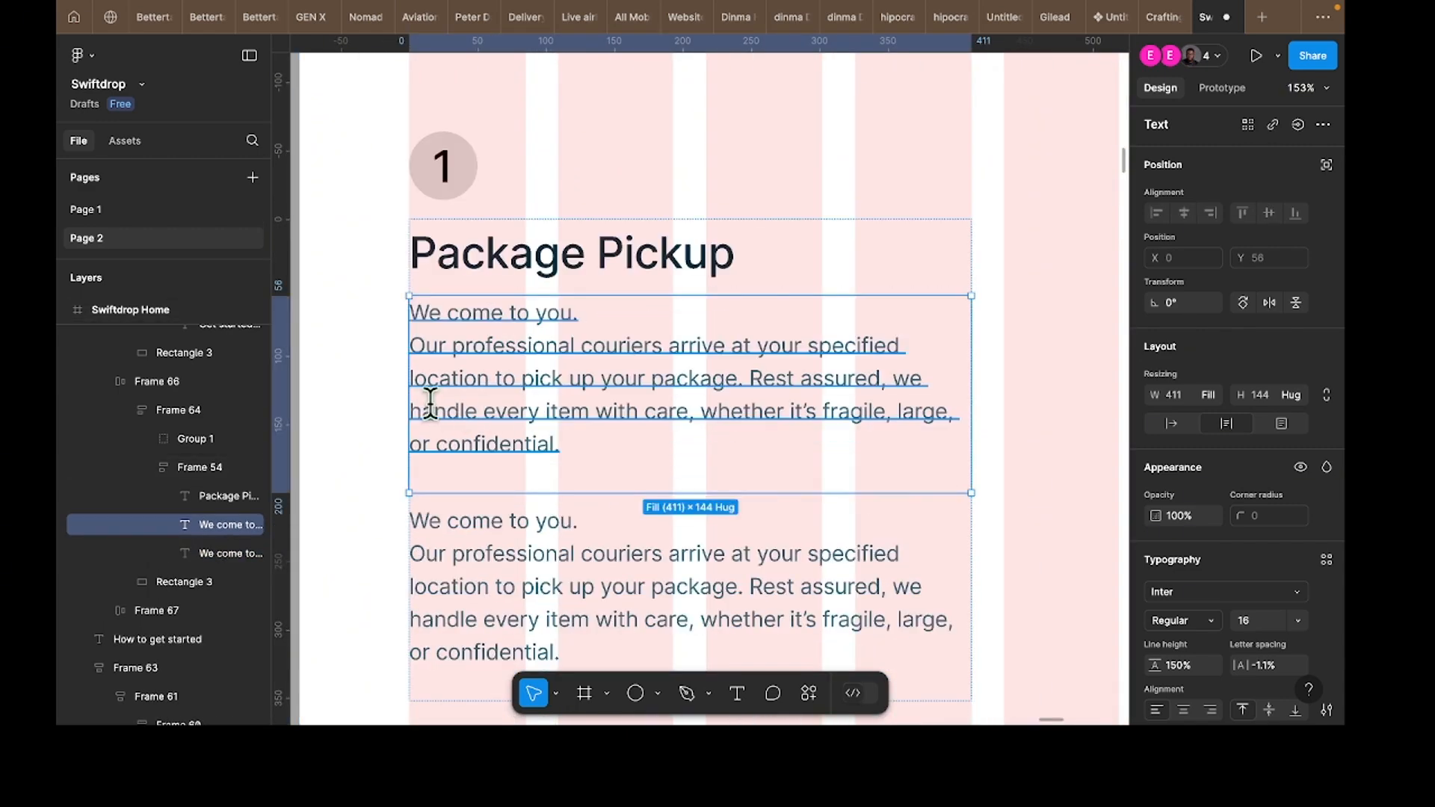
{"action": "left_click", "coordinate": [413, 348]}
{"action": "left_click", "coordinate": [631, 474], "text": "shift"}
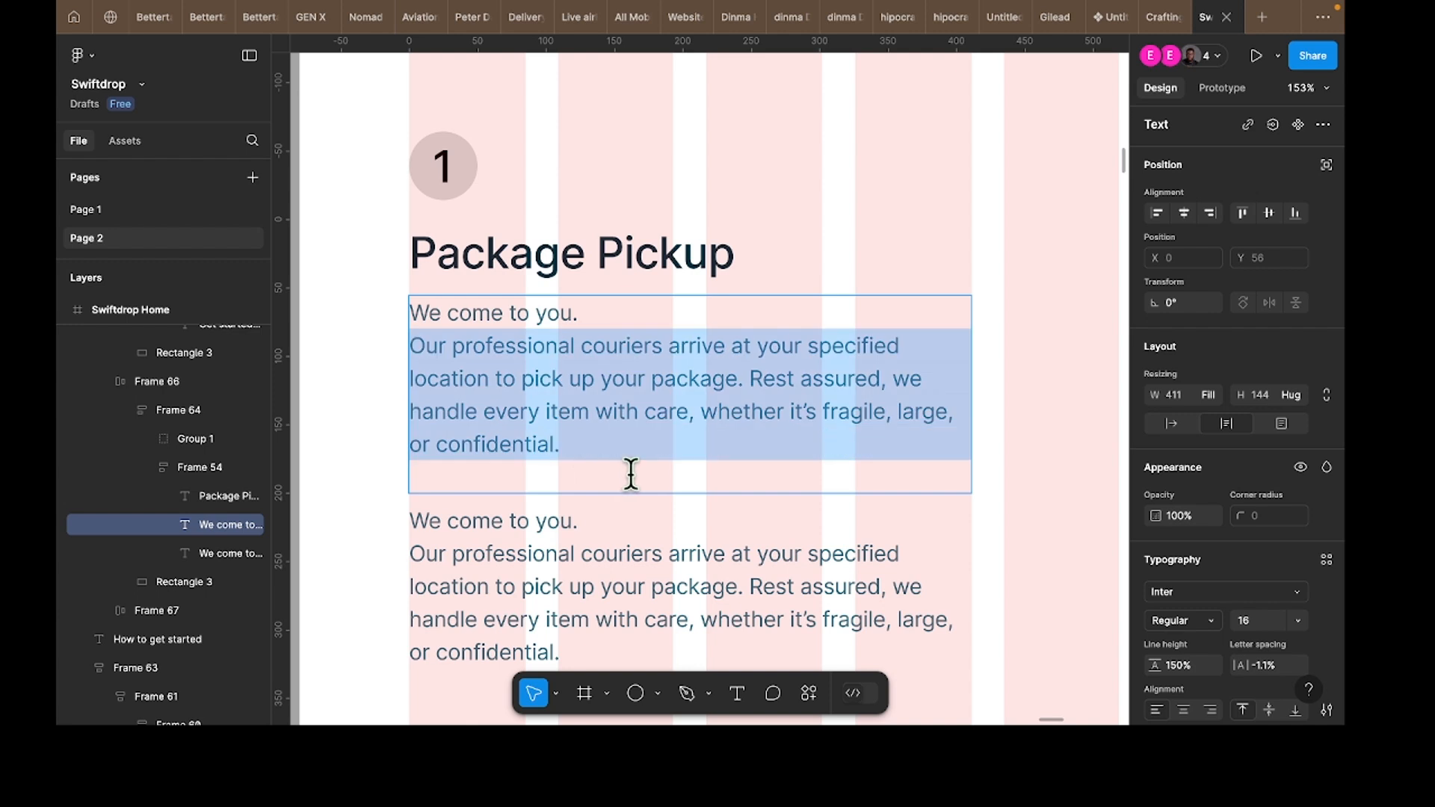
{"action": "key", "text": "BackSpace"}
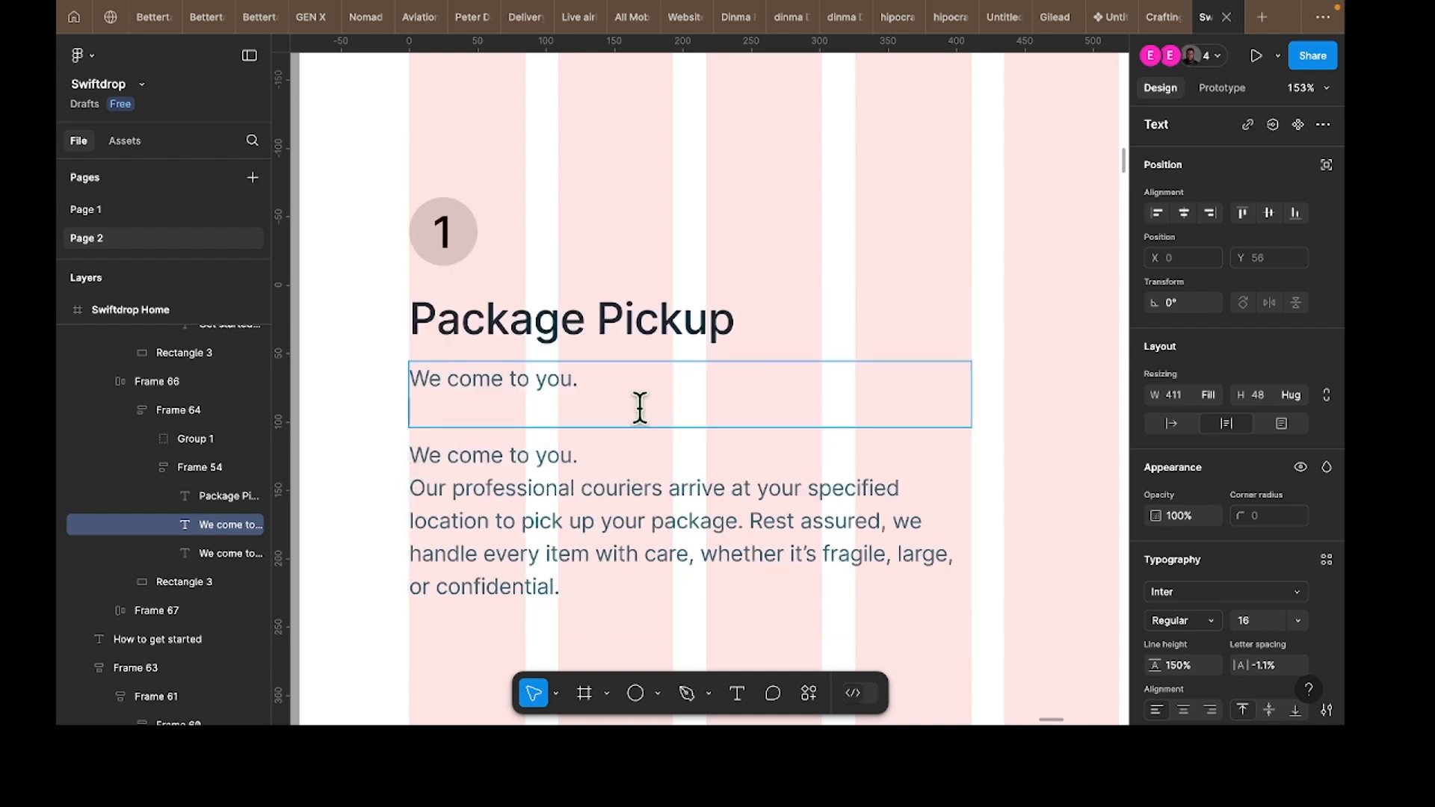
{"action": "key", "text": "BackSpace"}
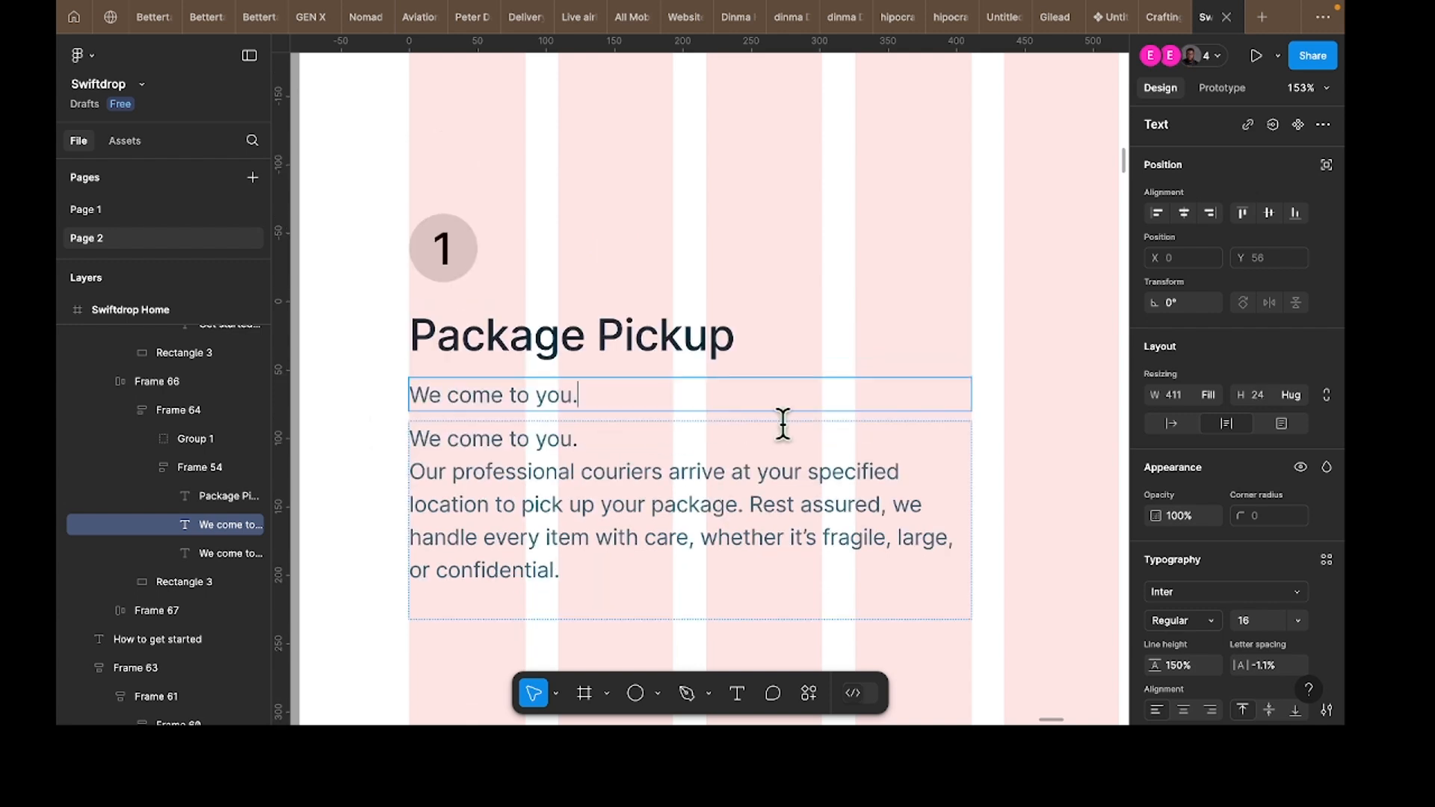
{"action": "left_click", "coordinate": [1170, 420]}
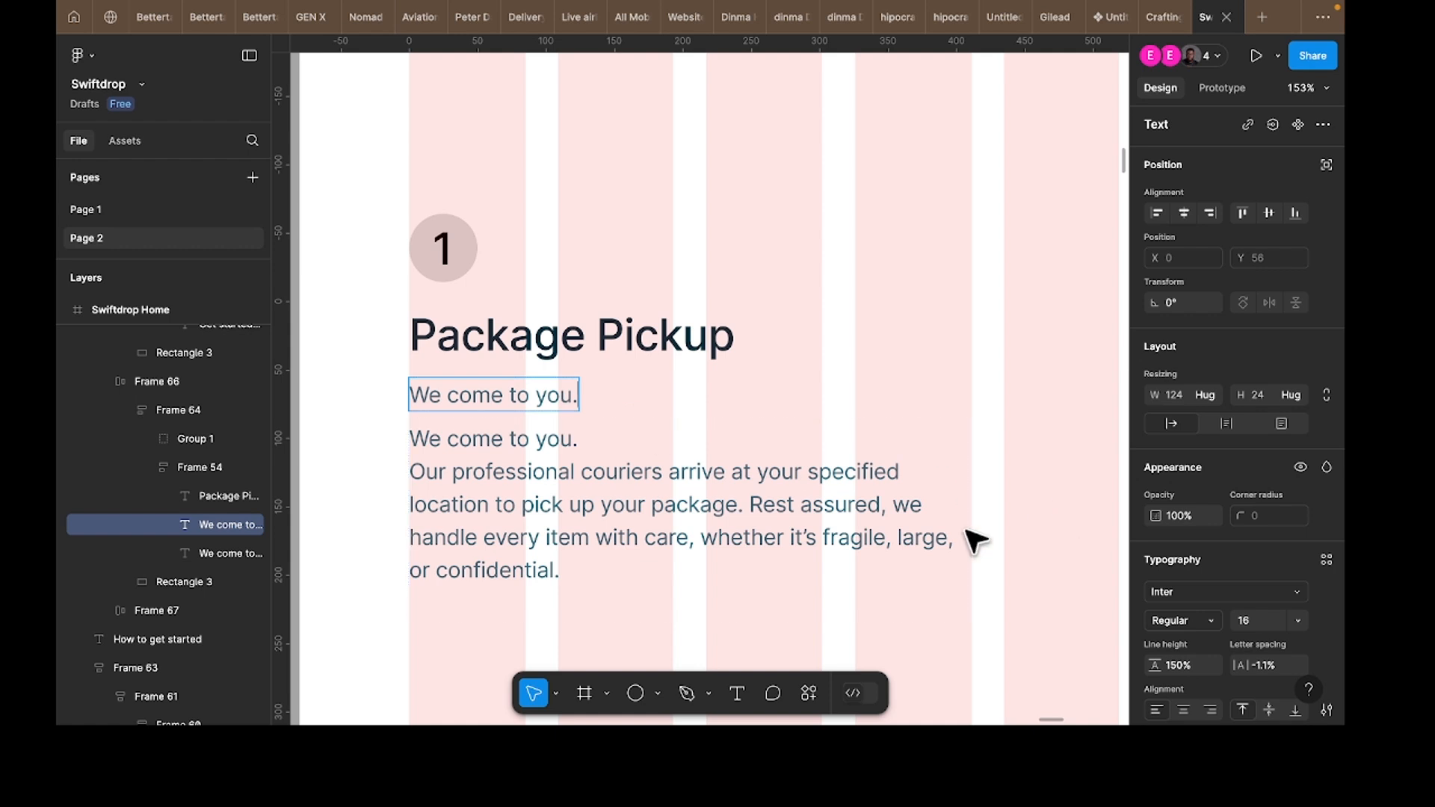
{"action": "key", "text": "Escape"}
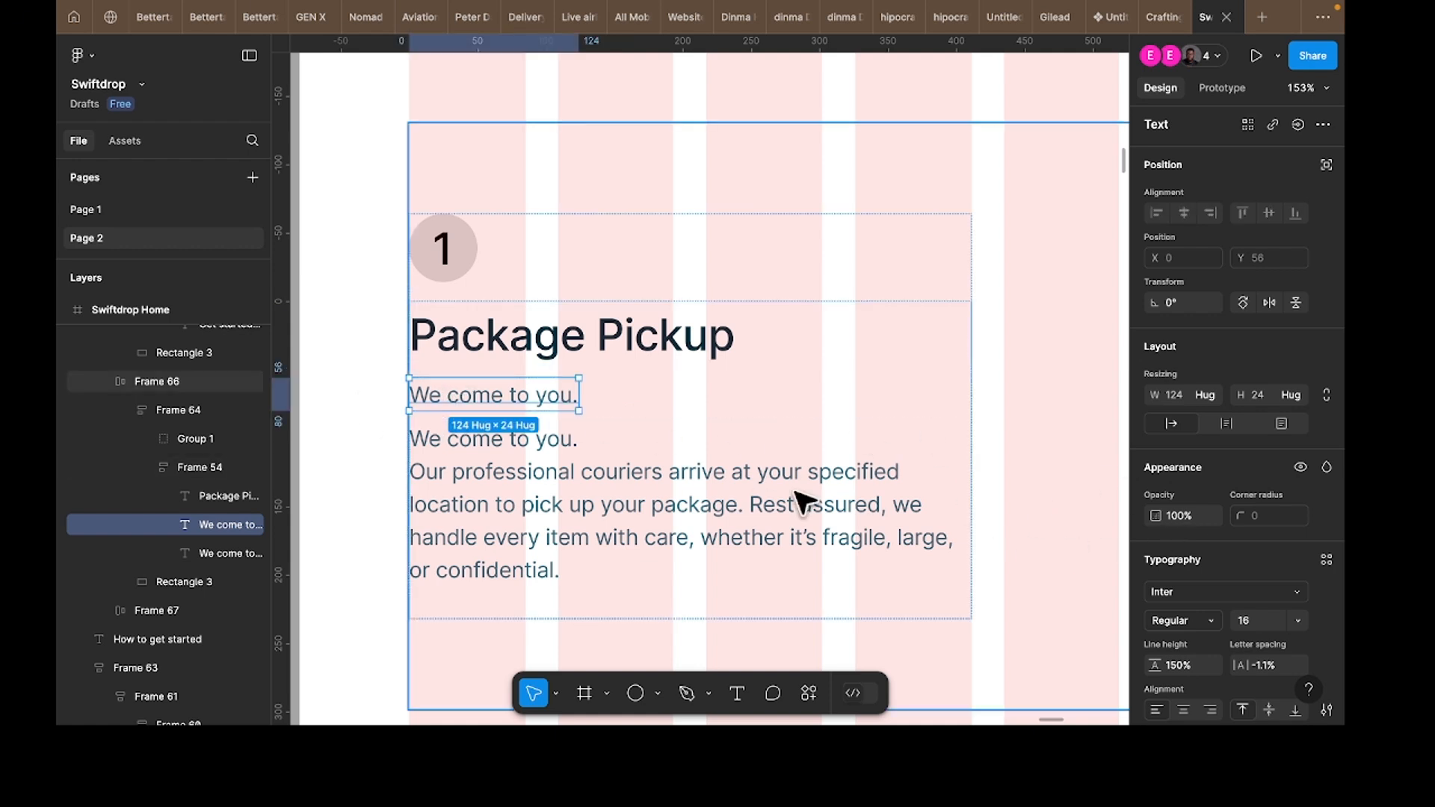
Step: Remove the "We come to you." line from the lower description copy so it starts with "Our professional couriers"
{"action": "left_click", "coordinate": [583, 448]}
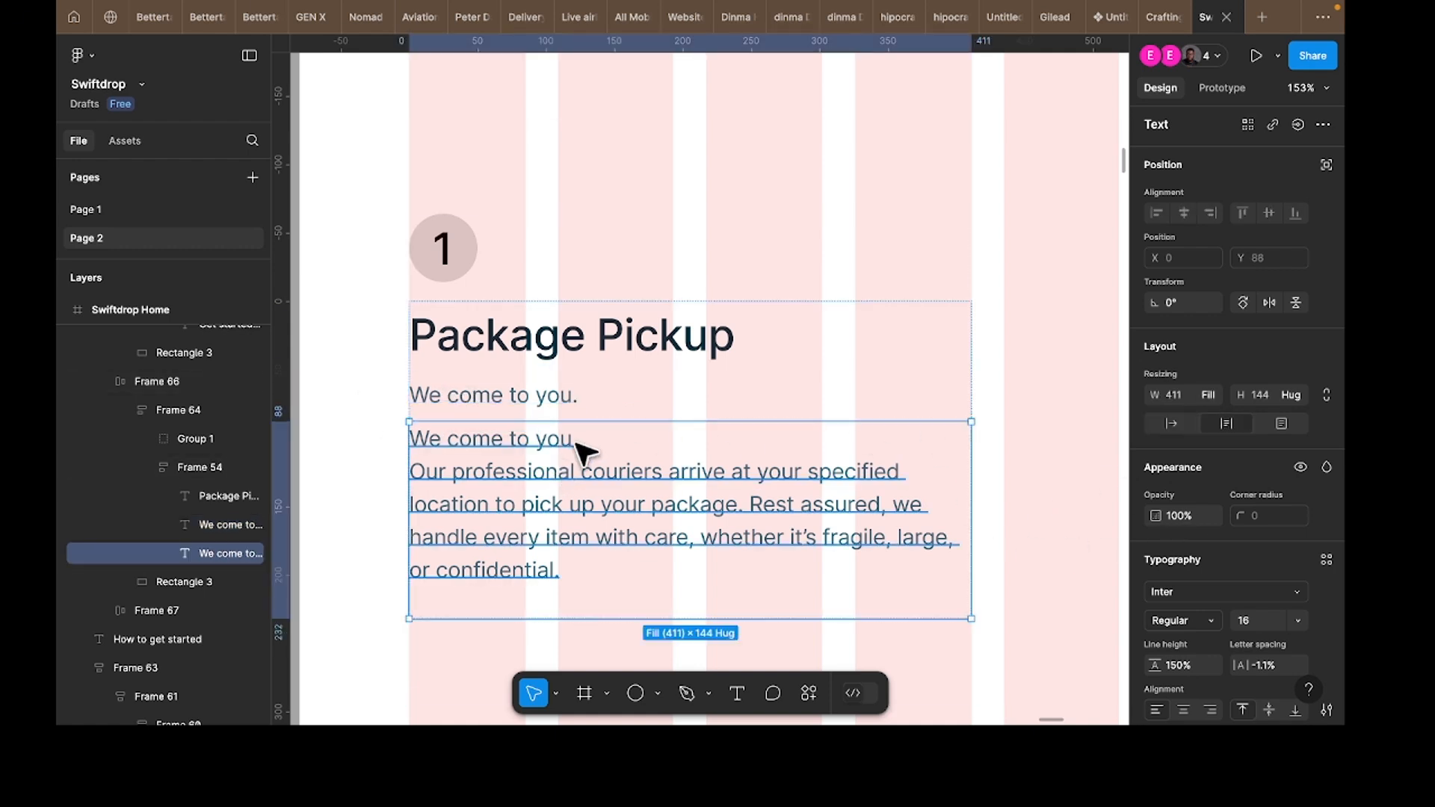
{"action": "double_click", "coordinate": [576, 445]}
{"action": "left_click", "coordinate": [582, 439]}
{"action": "left_click_drag", "start_coordinate": [582, 439], "coordinate": [385, 439]}
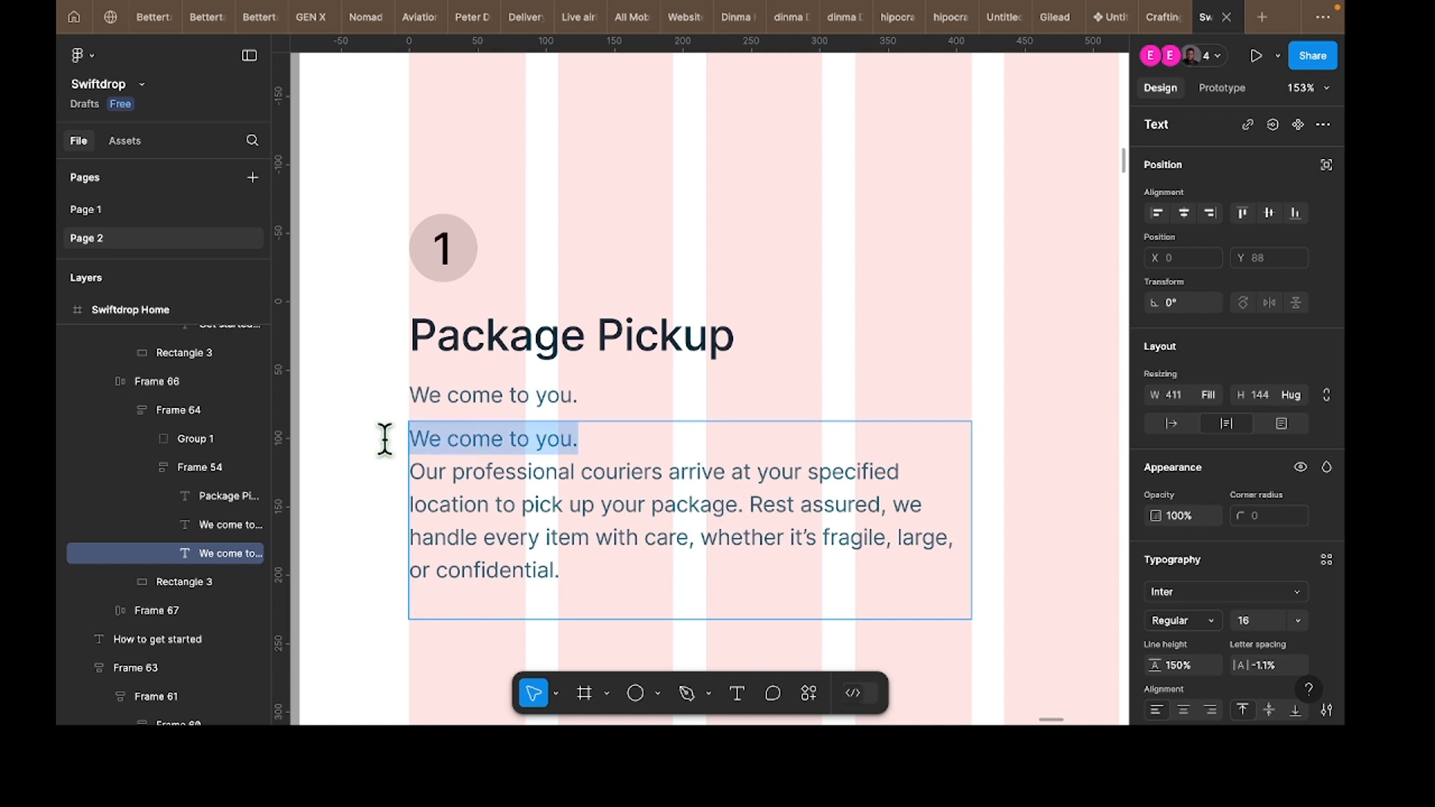
{"action": "key", "text": "BackSpace"}
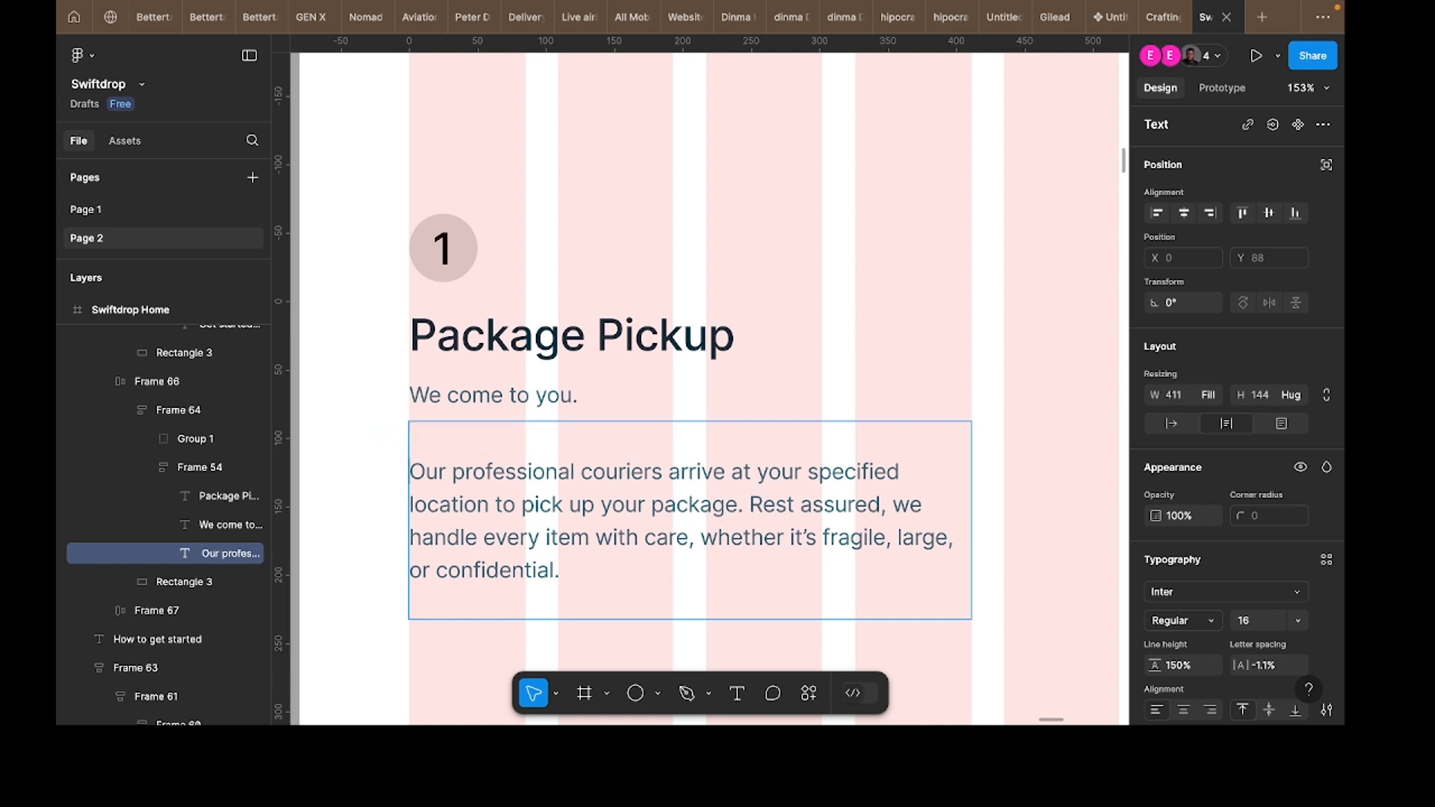
{"action": "key", "text": "Delete"}
{"action": "key", "text": "Escape"}
Step: Wrap the "We come to you." text in an auto layout frame with horizontal and vertical padding of 8
{"action": "left_click", "coordinate": [502, 409]}
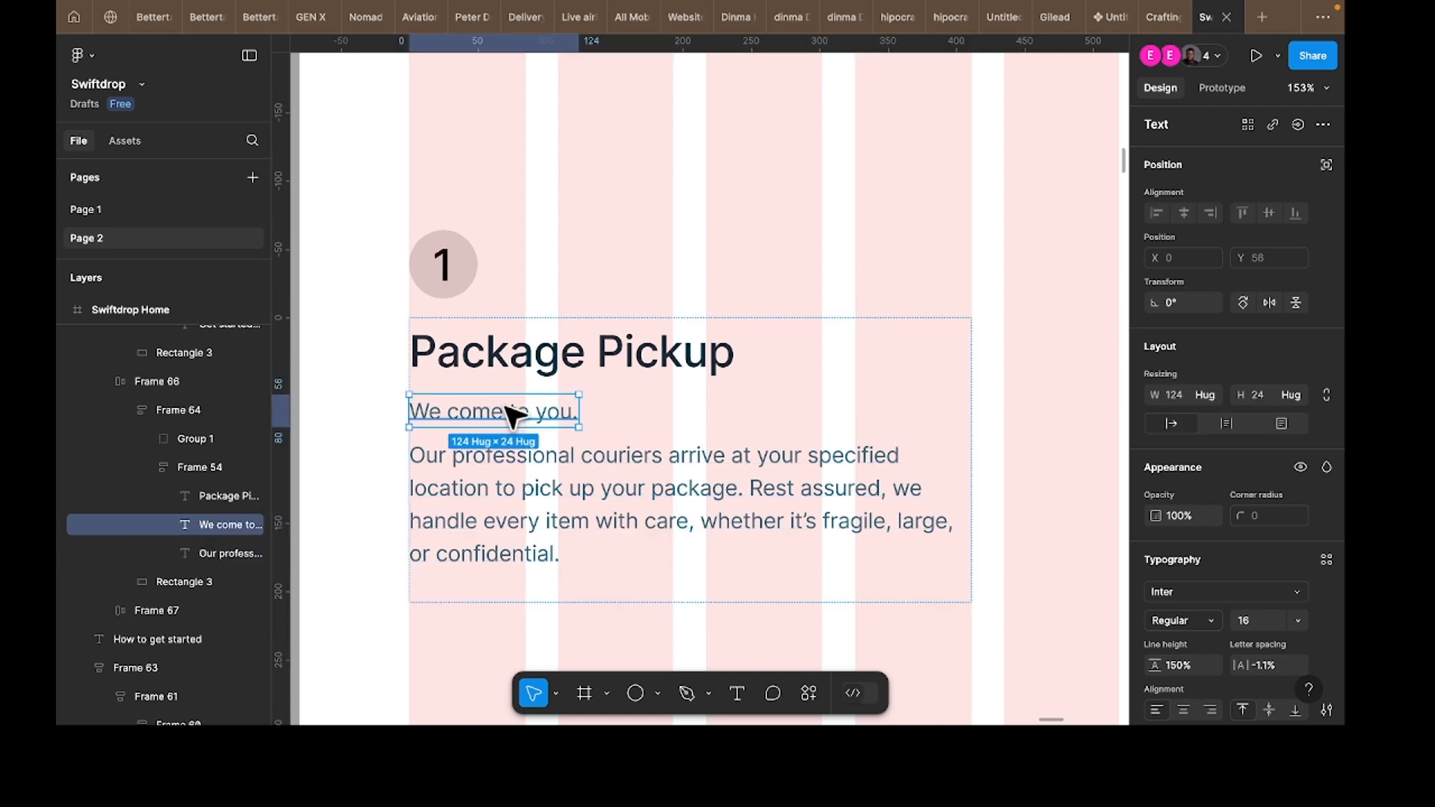
{"action": "key", "text": "shift+a"}
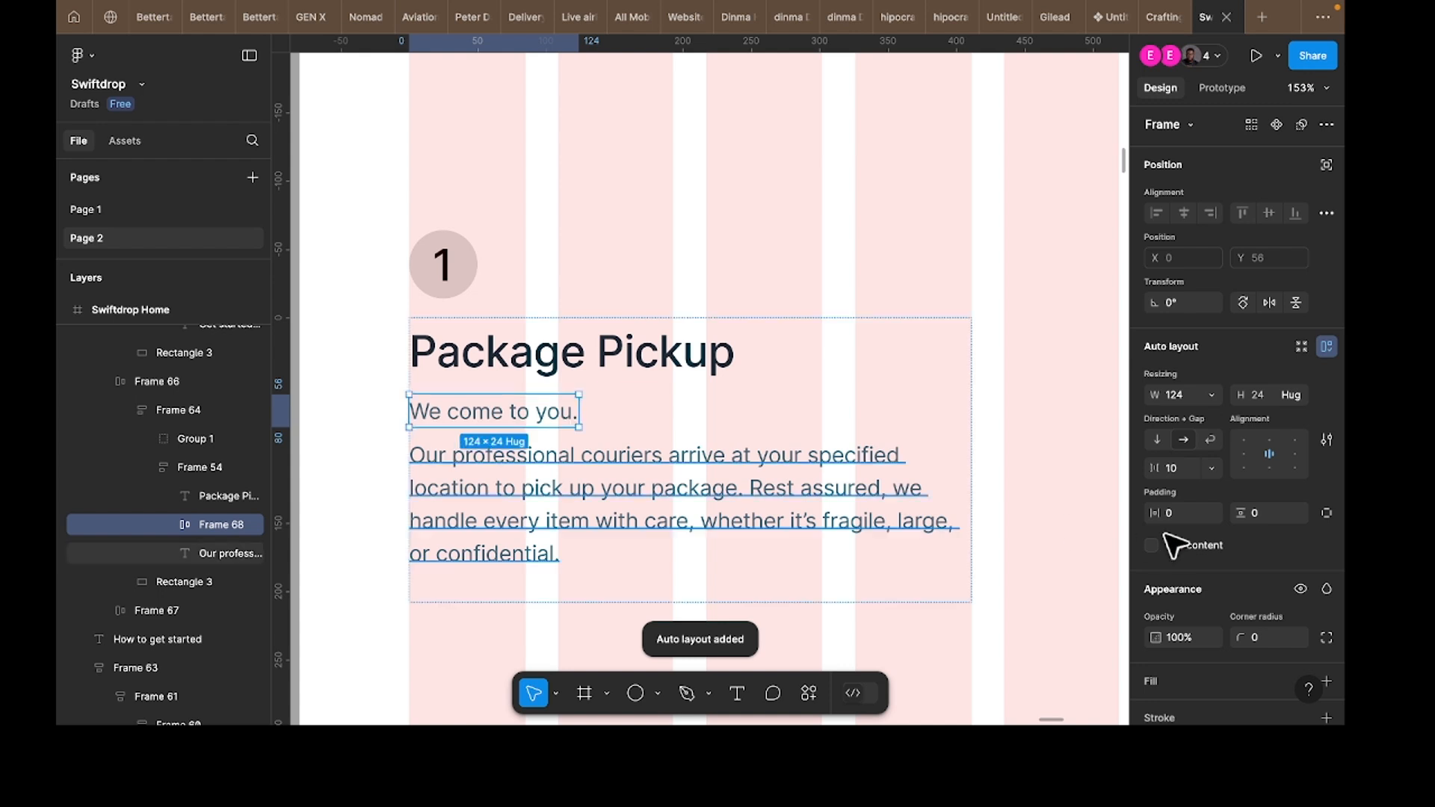
{"action": "left_click", "coordinate": [1186, 514]}
{"action": "type", "text": "8"}
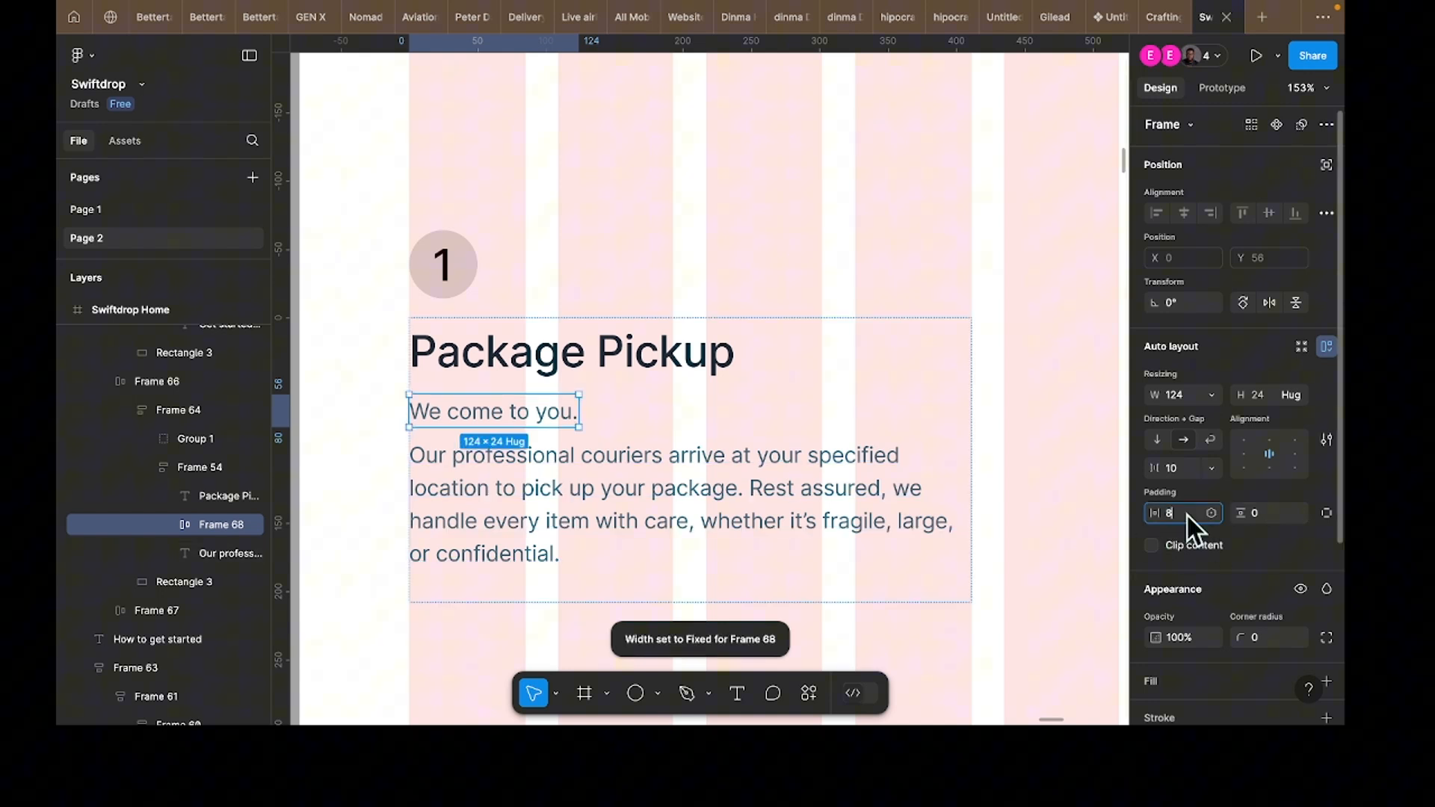
{"action": "left_click", "coordinate": [1263, 514]}
{"action": "type", "text": "8"}
{"action": "key", "text": "Return"}
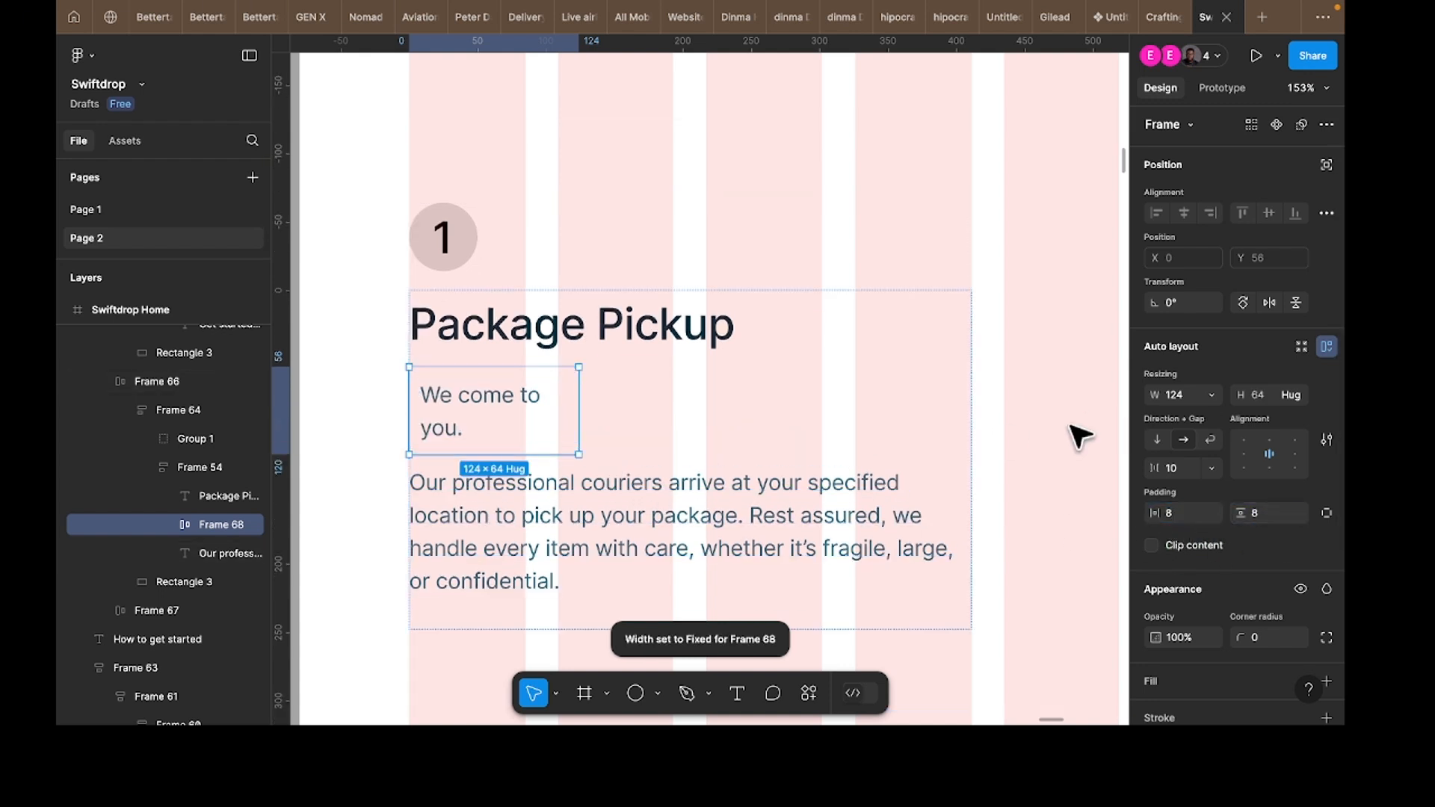
Step: Set the "We come to you." text to auto width and its frame's horizontal padding to 24
{"action": "left_click", "coordinate": [503, 410]}
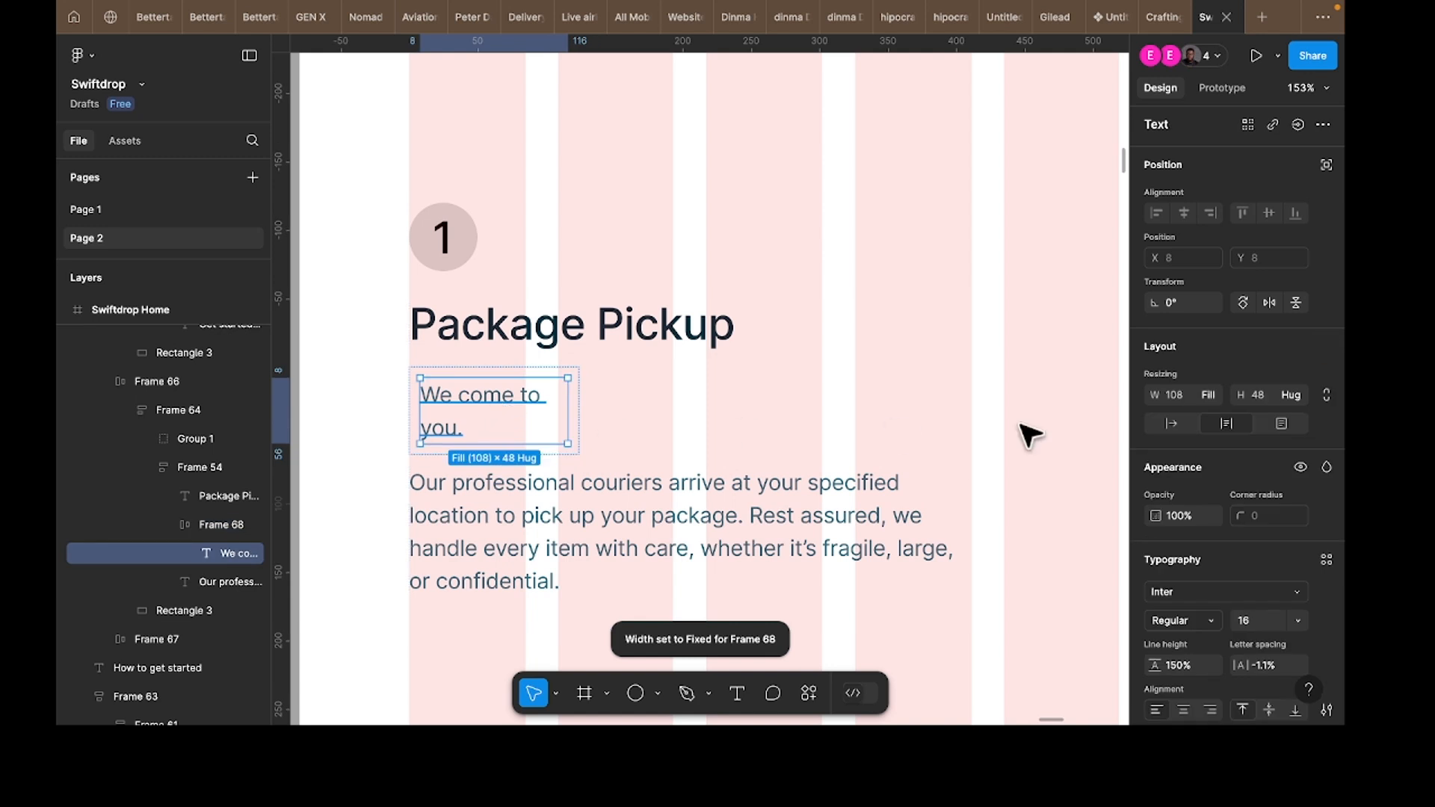
{"action": "left_click", "coordinate": [1169, 429]}
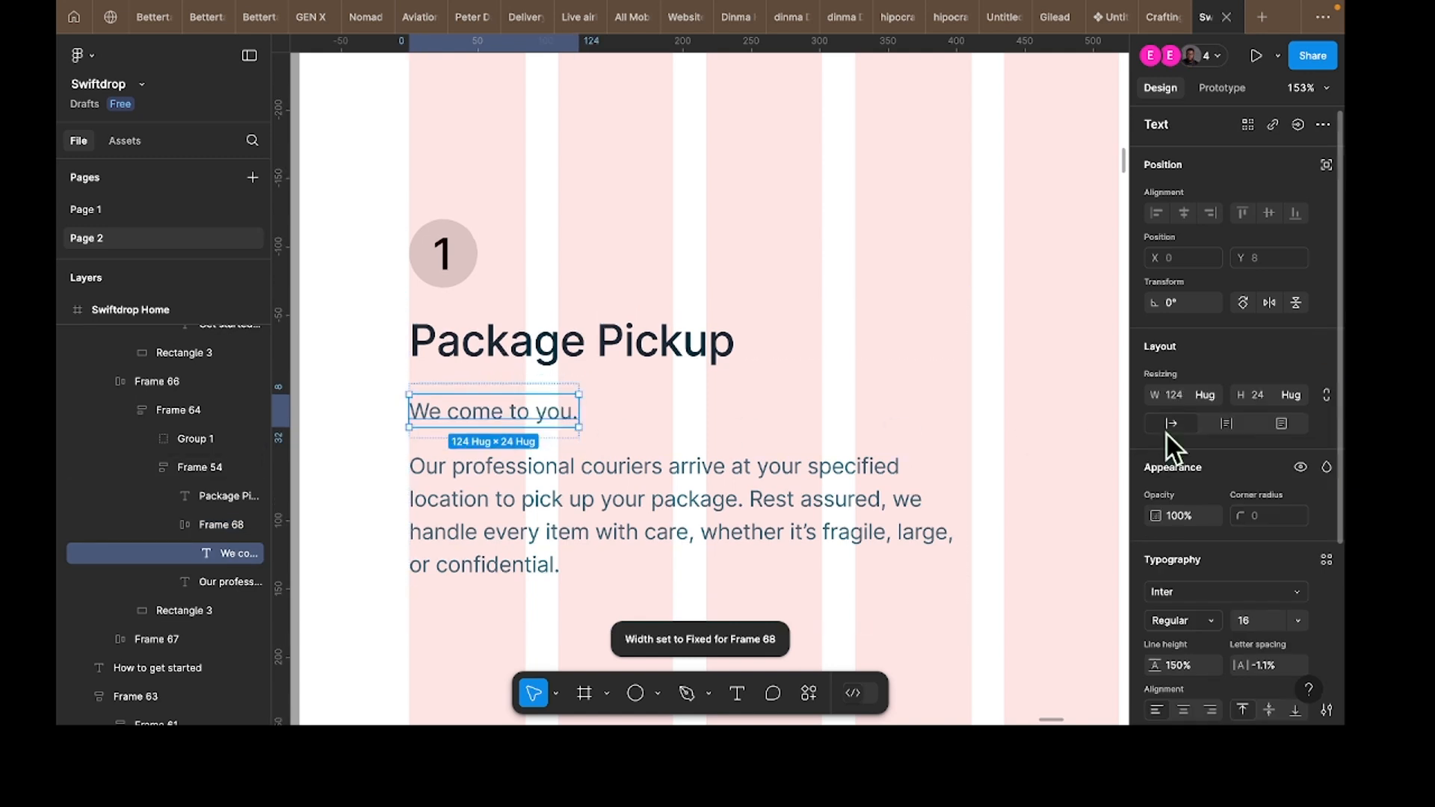
{"action": "left_click", "coordinate": [565, 385]}
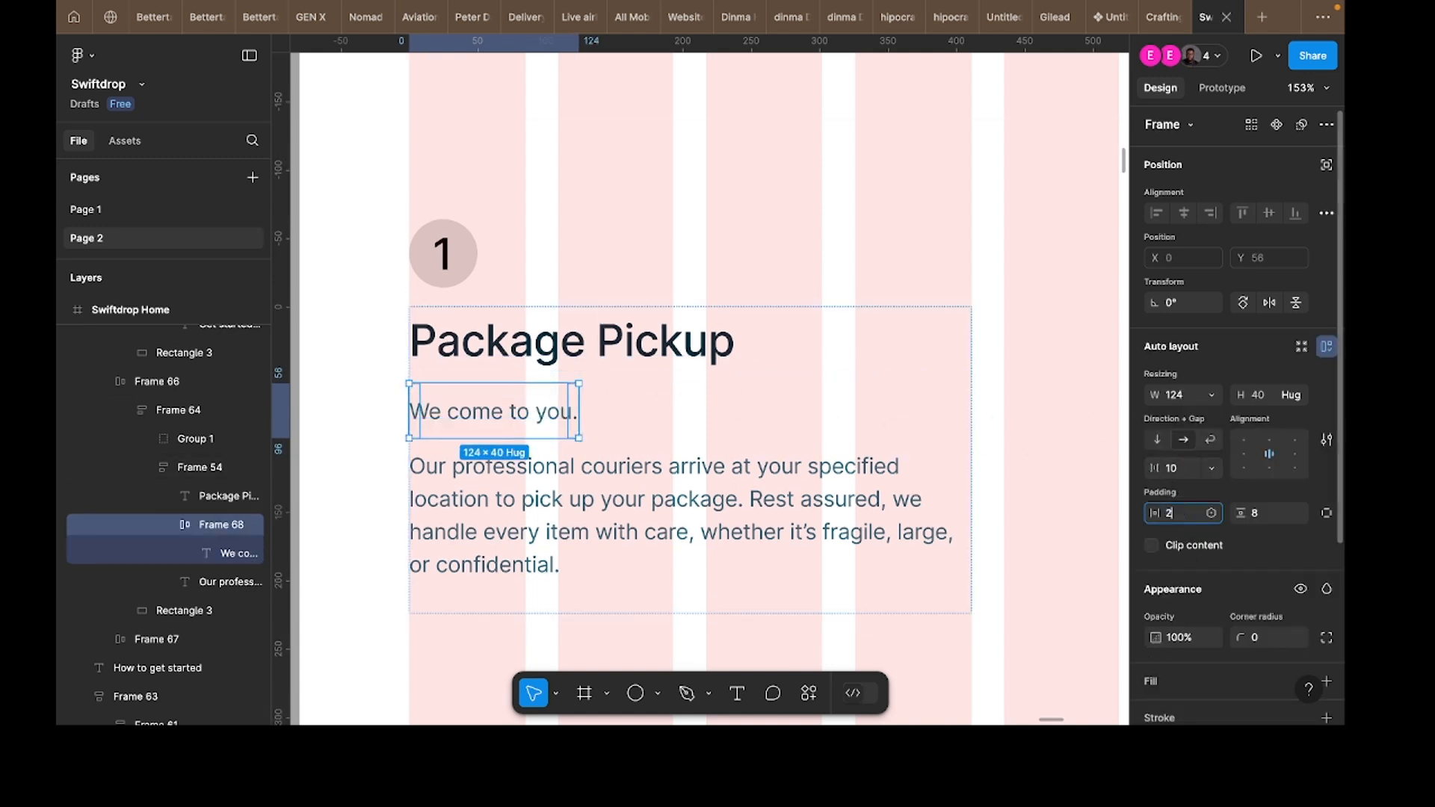
{"action": "key", "text": "BackSpace"}
{"action": "type", "text": "24"}
{"action": "key", "text": "Return"}
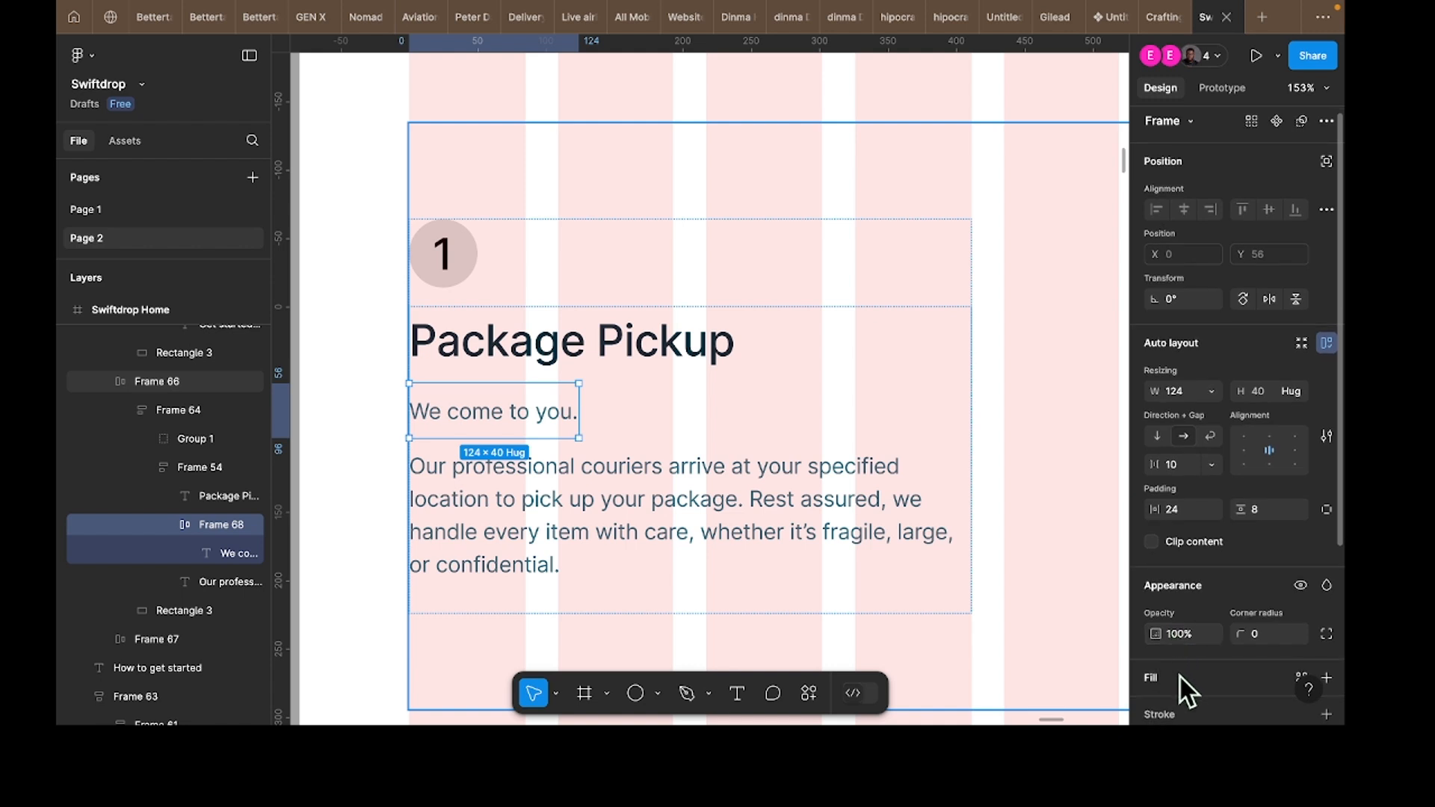
Step: Give the "We come to you." frame a D9D9D9 grey fill
{"action": "left_click", "coordinate": [1181, 676]}
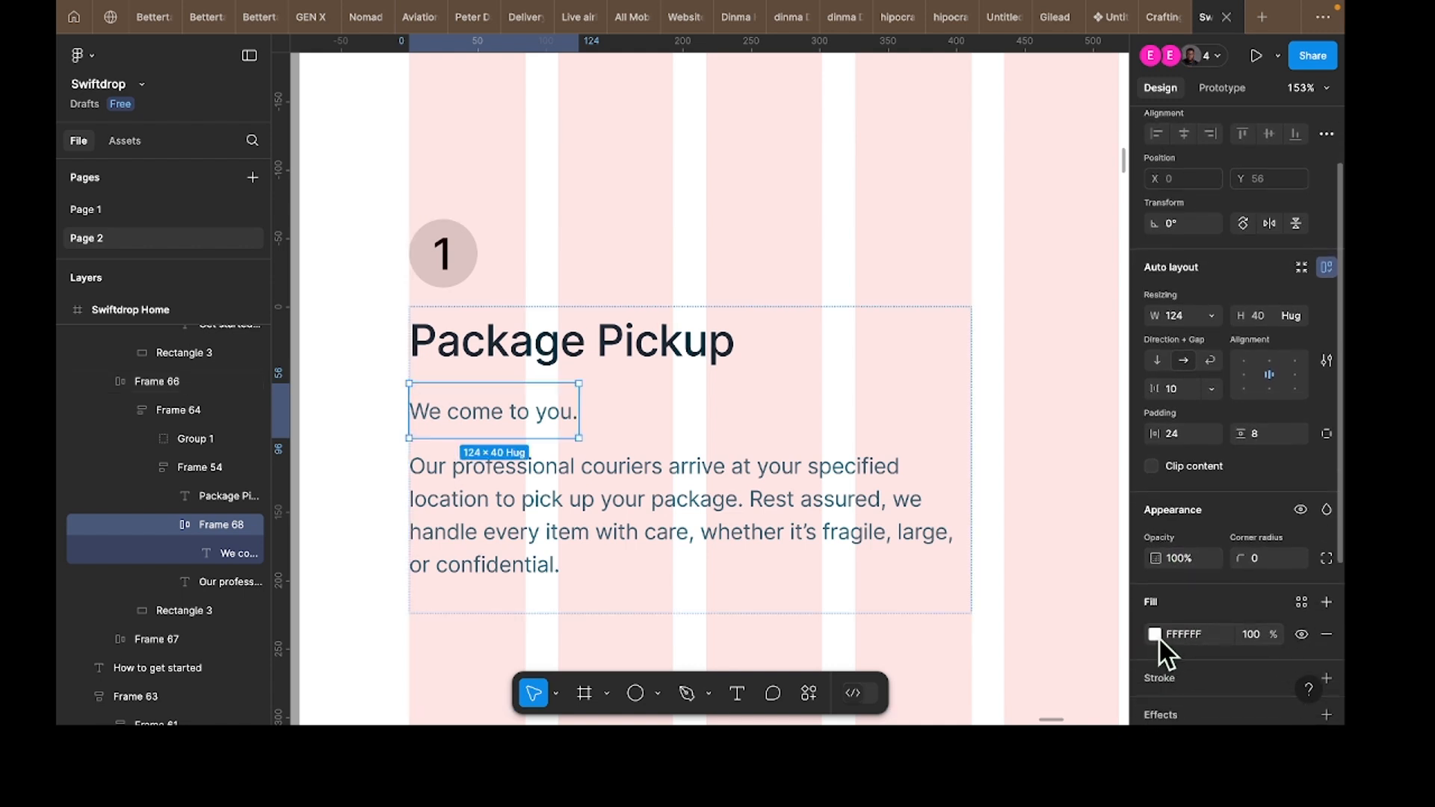
{"action": "left_click", "coordinate": [1155, 634]}
{"action": "left_click", "coordinate": [1045, 634]}
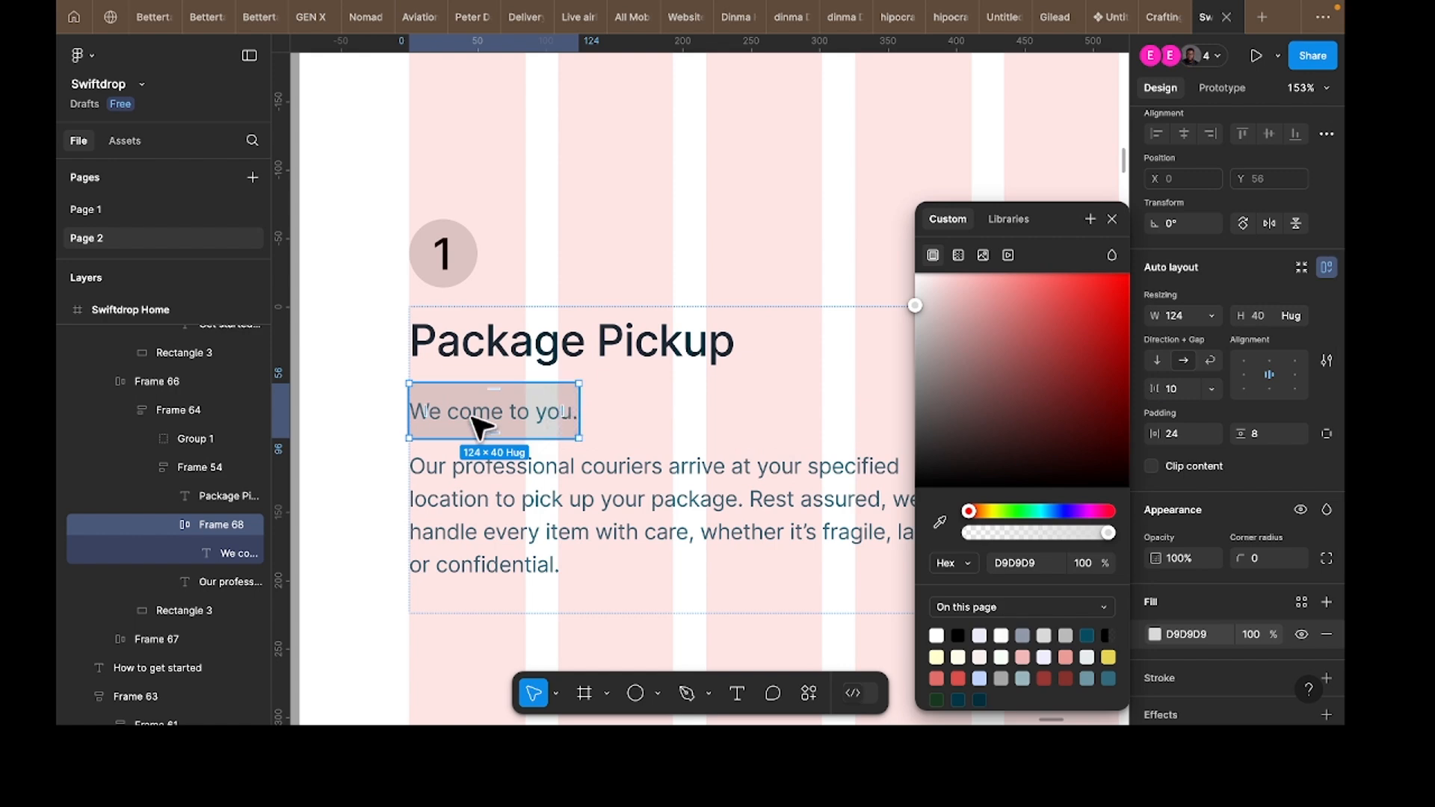
{"action": "scroll", "coordinate": [545, 411], "scroll_direction": "up", "scroll_amount": 5}
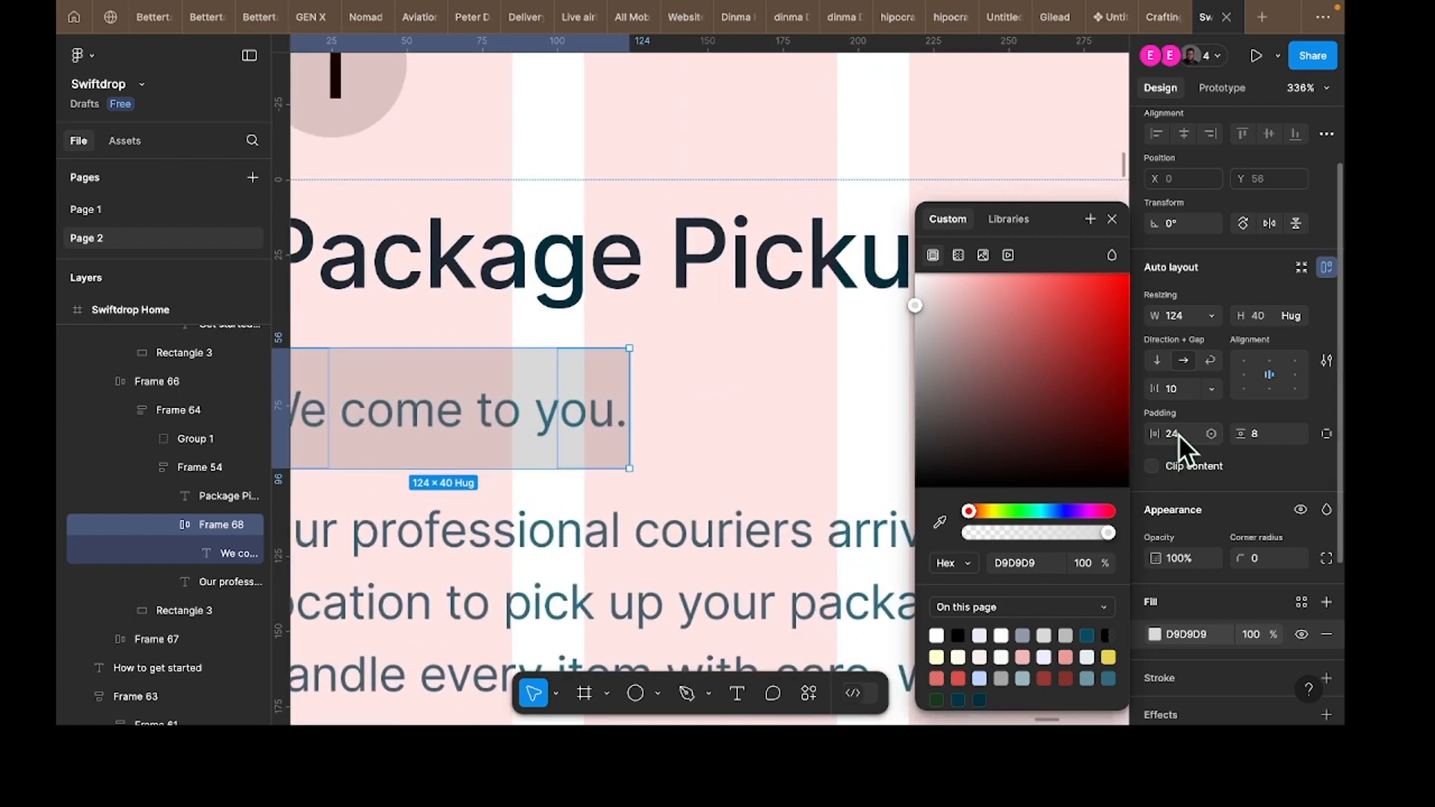
{"action": "left_click", "coordinate": [674, 416]}
Step: Set the grey "We come to you." frame's width to hug its contents
{"action": "left_click", "coordinate": [537, 408]}
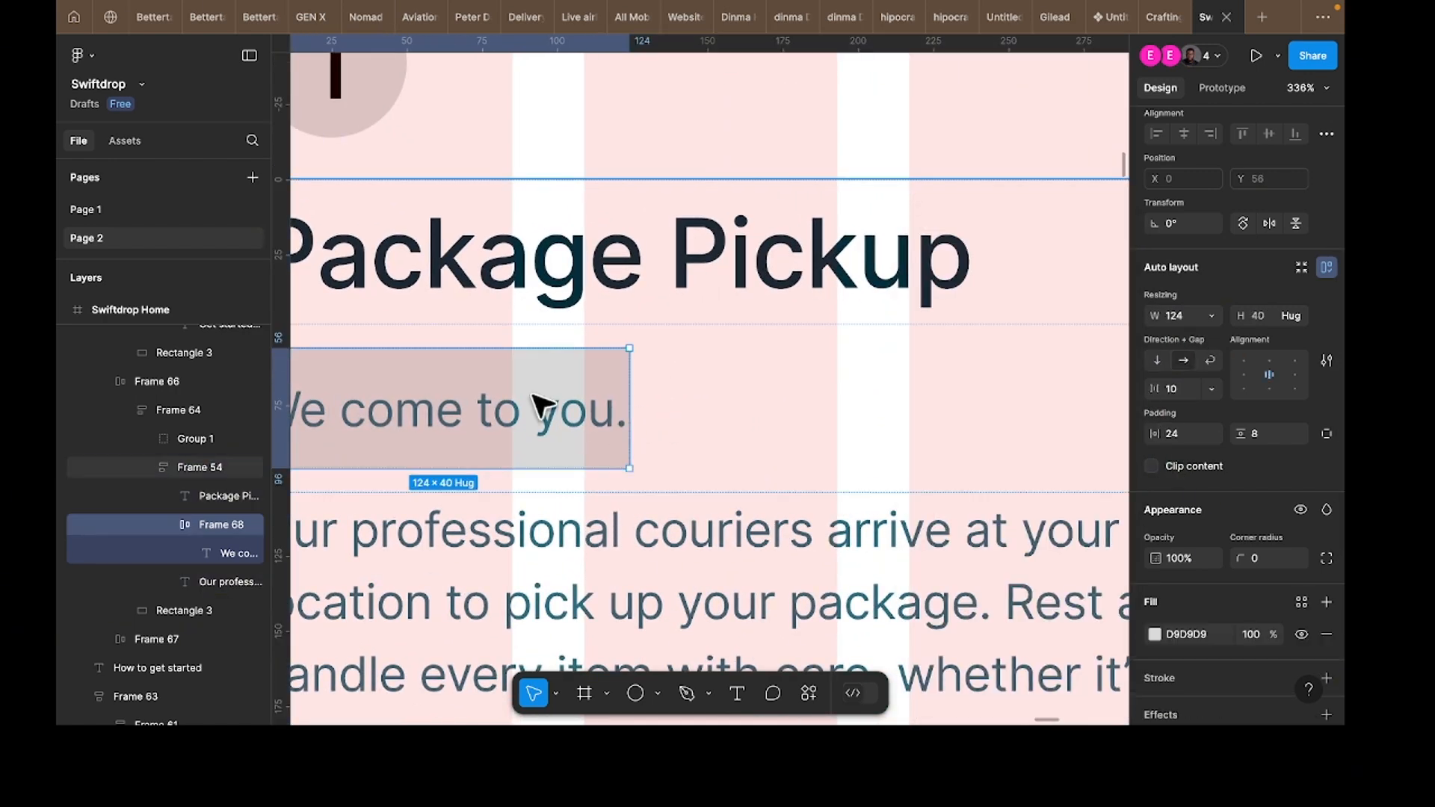
{"action": "left_click", "coordinate": [1212, 316]}
{"action": "left_click", "coordinate": [1218, 338]}
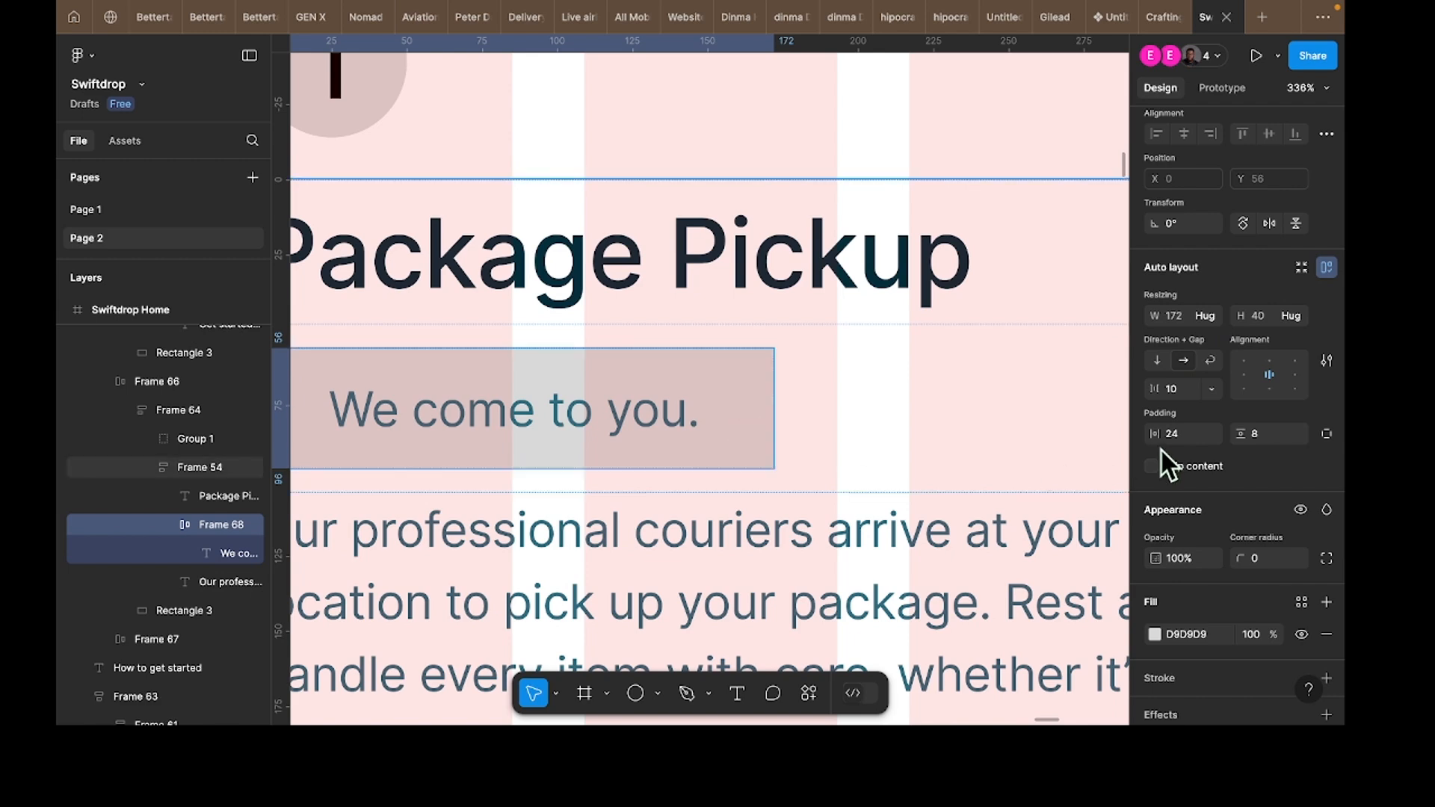
Step: Reduce the "We come to you." frame's vertical padding to 4
{"action": "scroll", "coordinate": [859, 418], "scroll_direction": "down", "scroll_amount": 1}
{"action": "scroll", "coordinate": [1077, 460], "scroll_direction": "down", "scroll_amount": 3}
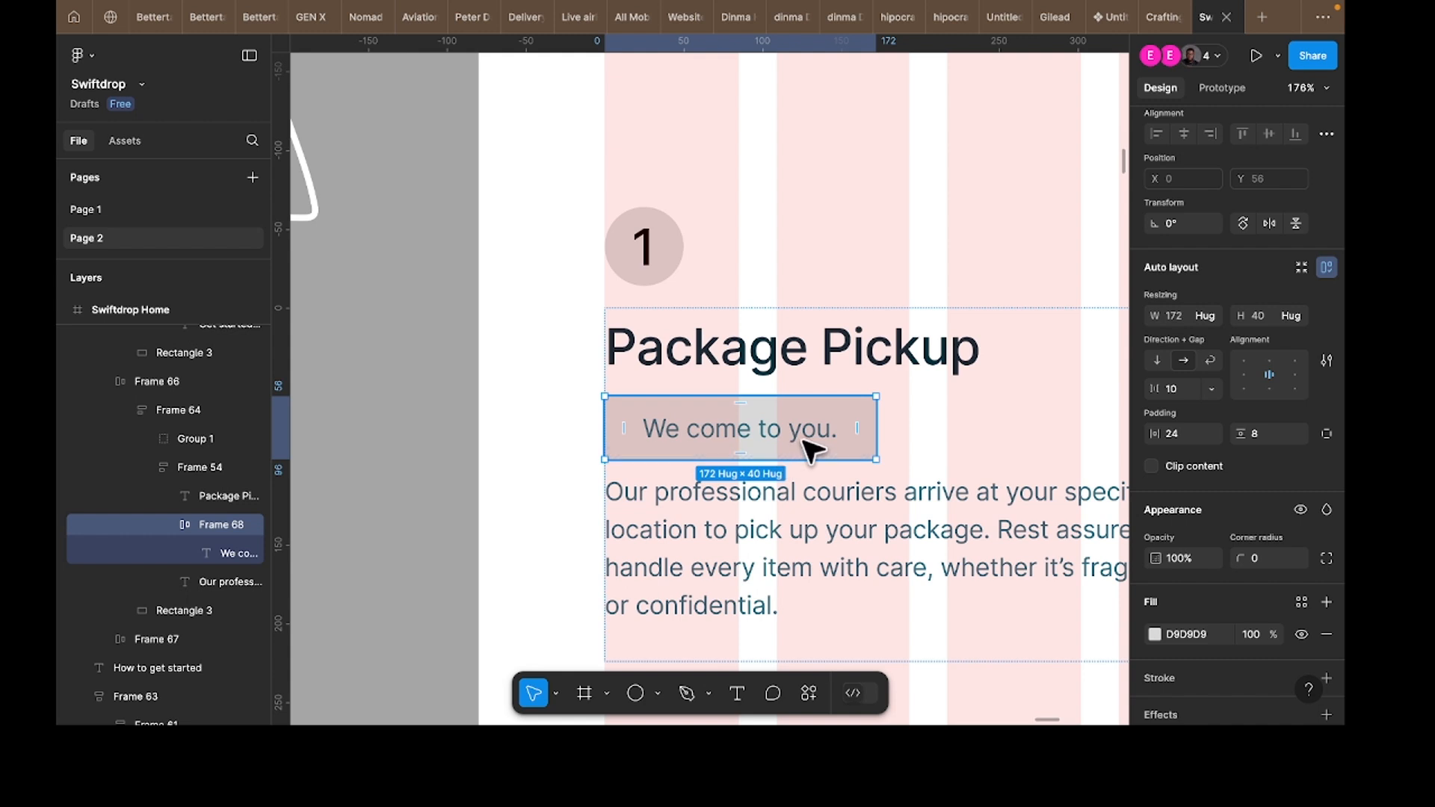
{"action": "scroll", "coordinate": [1308, 598], "scroll_direction": "down", "scroll_amount": 2}
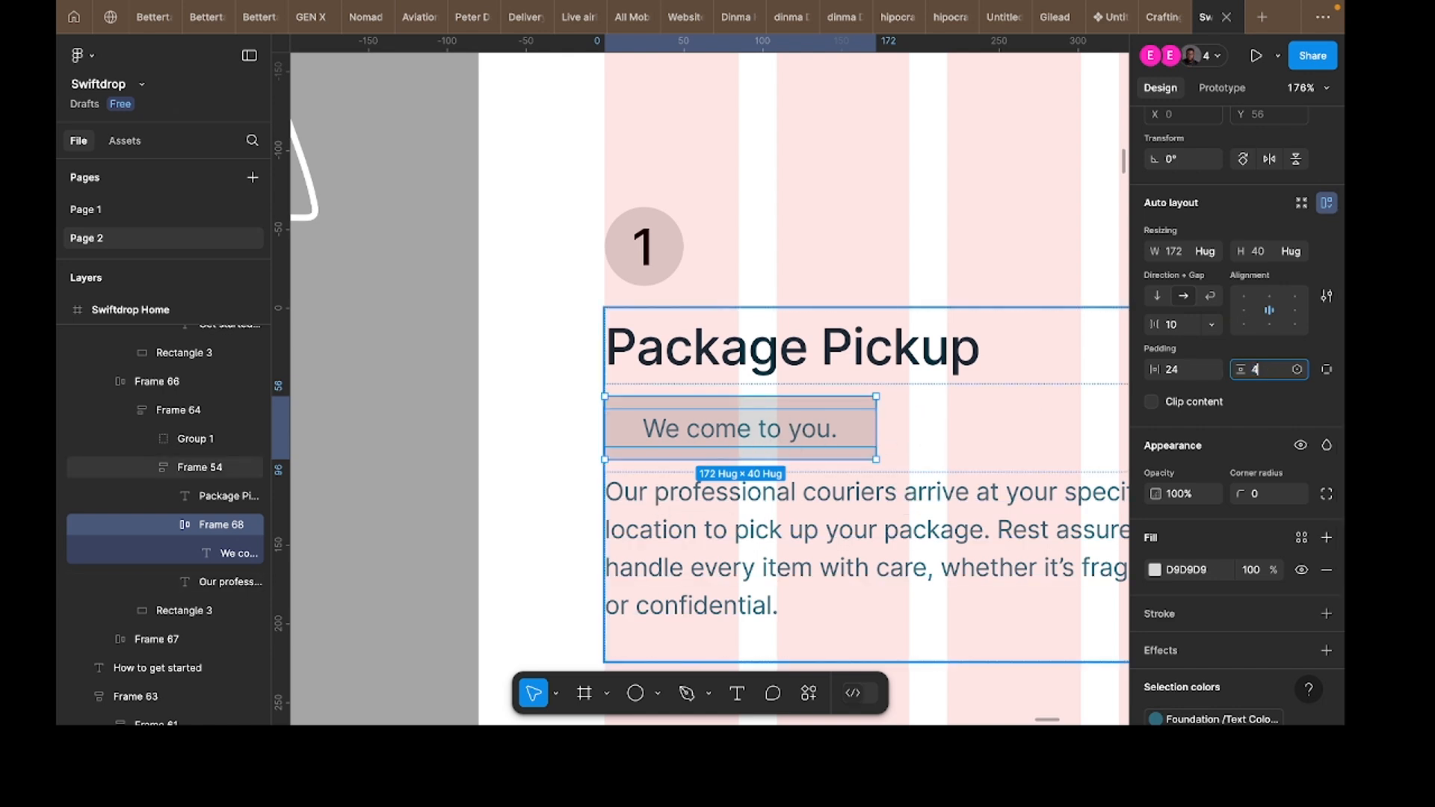
{"action": "key", "text": "Return"}
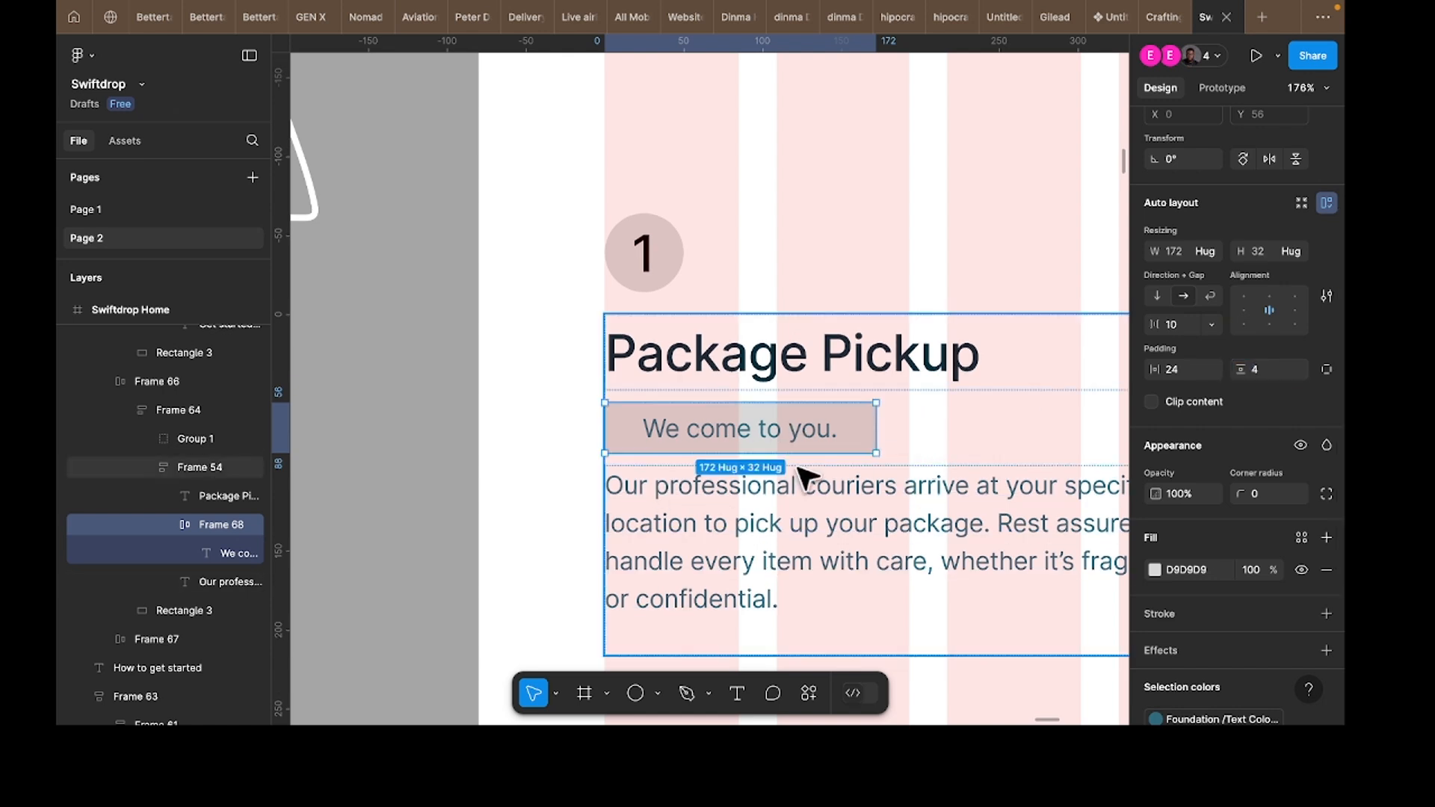
Step: Set the font size of the "We come to you." tag text to 12
{"action": "left_click", "coordinate": [758, 439]}
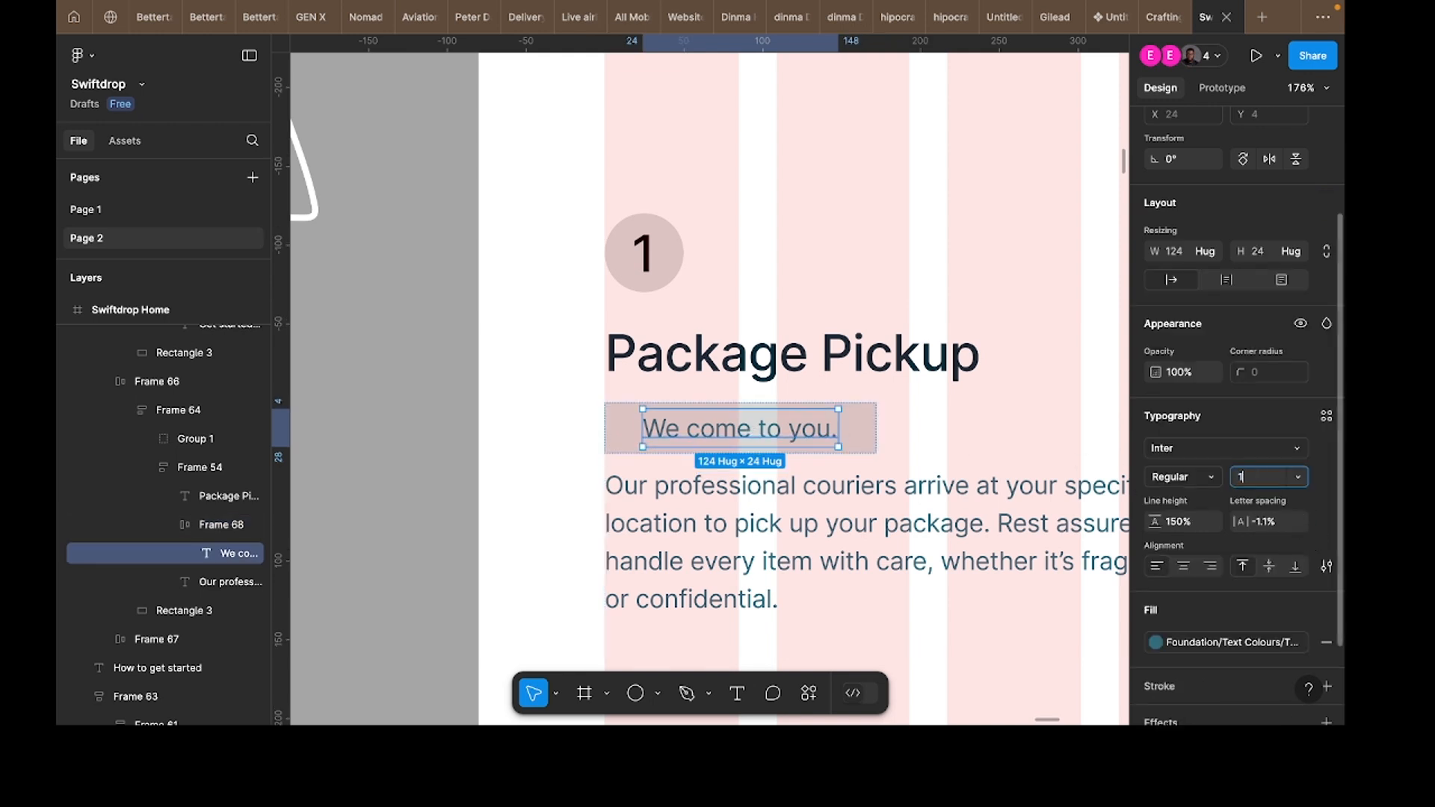
{"action": "type", "text": "12"}
{"action": "key", "text": "Return"}
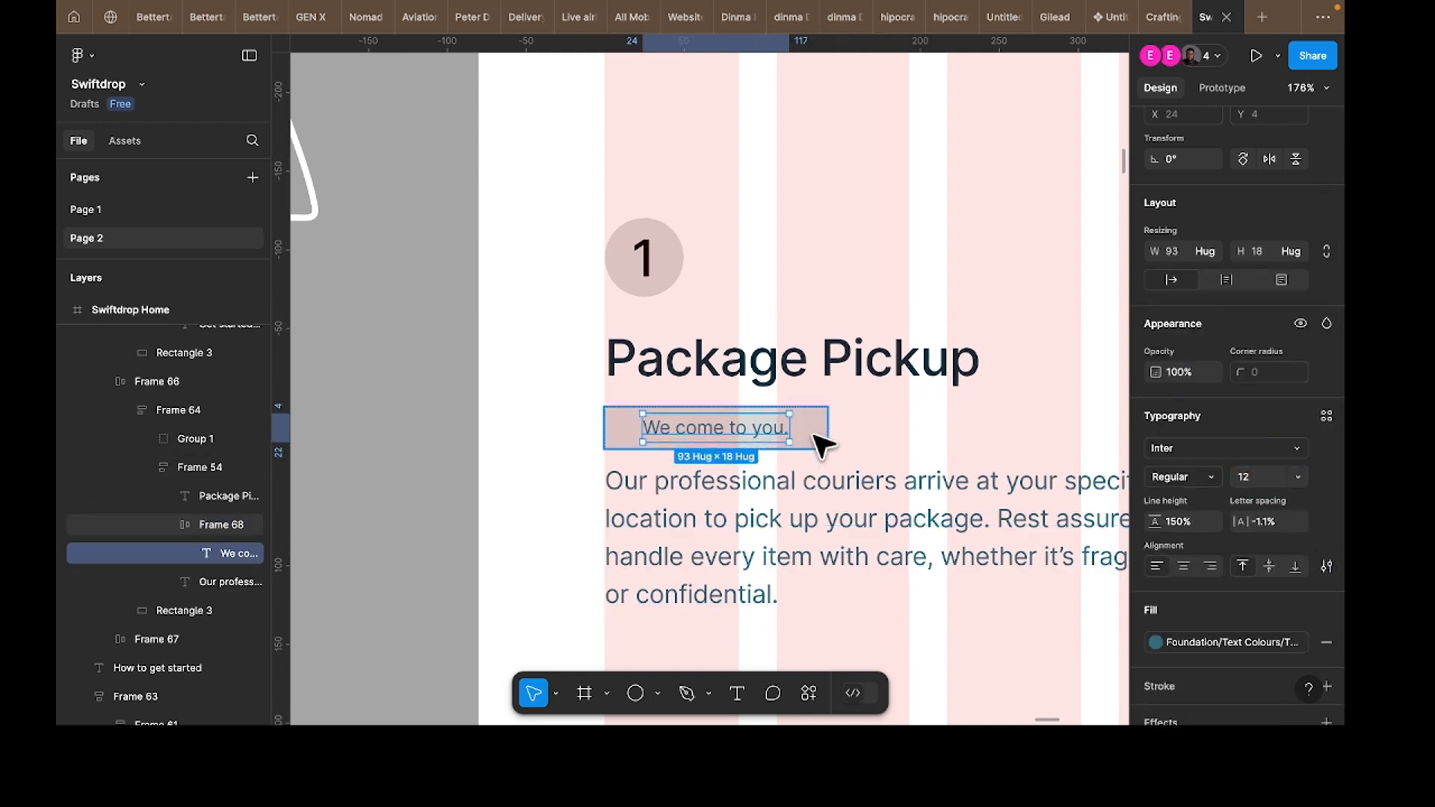
Step: Move the grey "We come to you." tag above the "Package Pickup" heading
{"action": "left_click", "coordinate": [822, 444]}
{"action": "left_click_drag", "start_coordinate": [823, 444], "coordinate": [823, 441]}
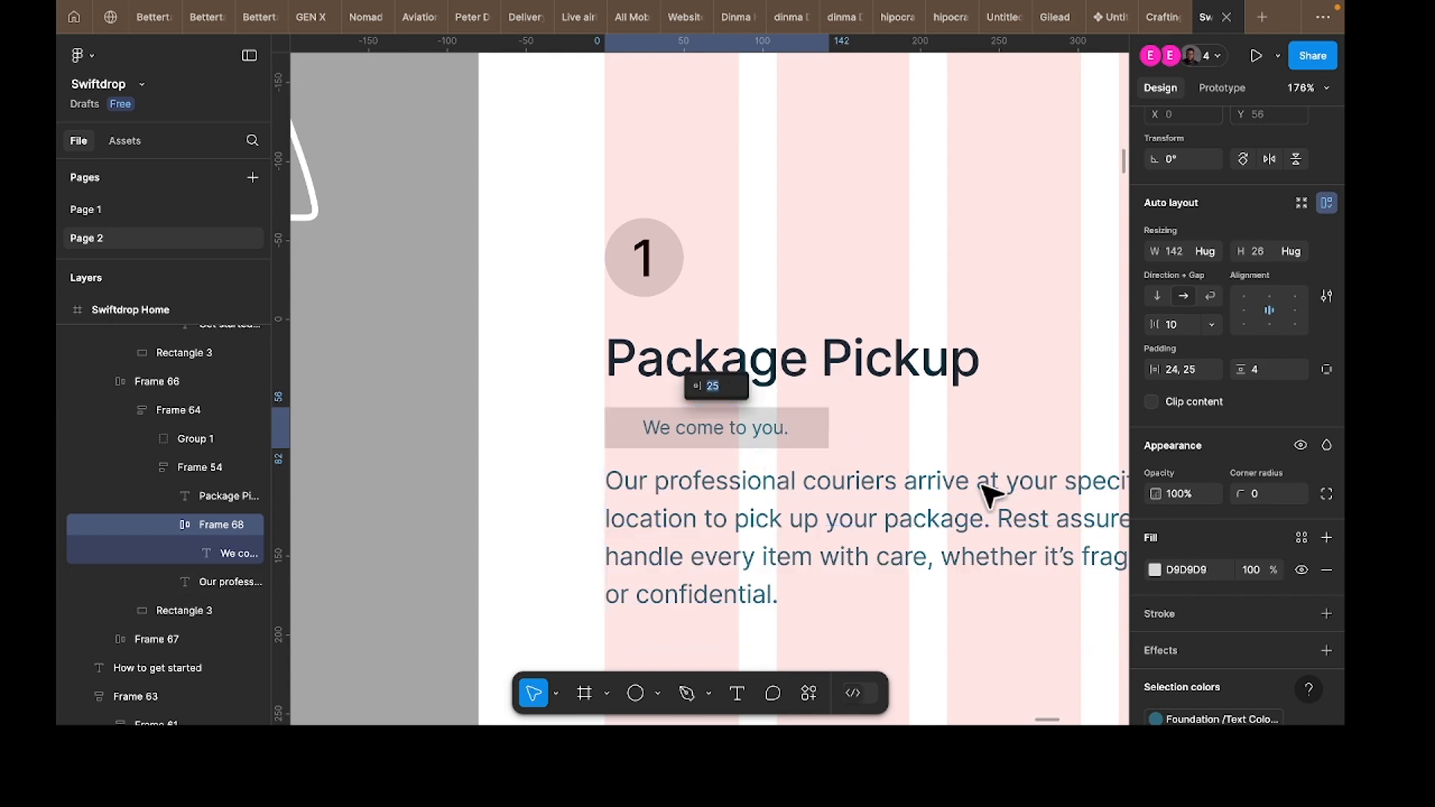
{"action": "key", "text": "Up"}
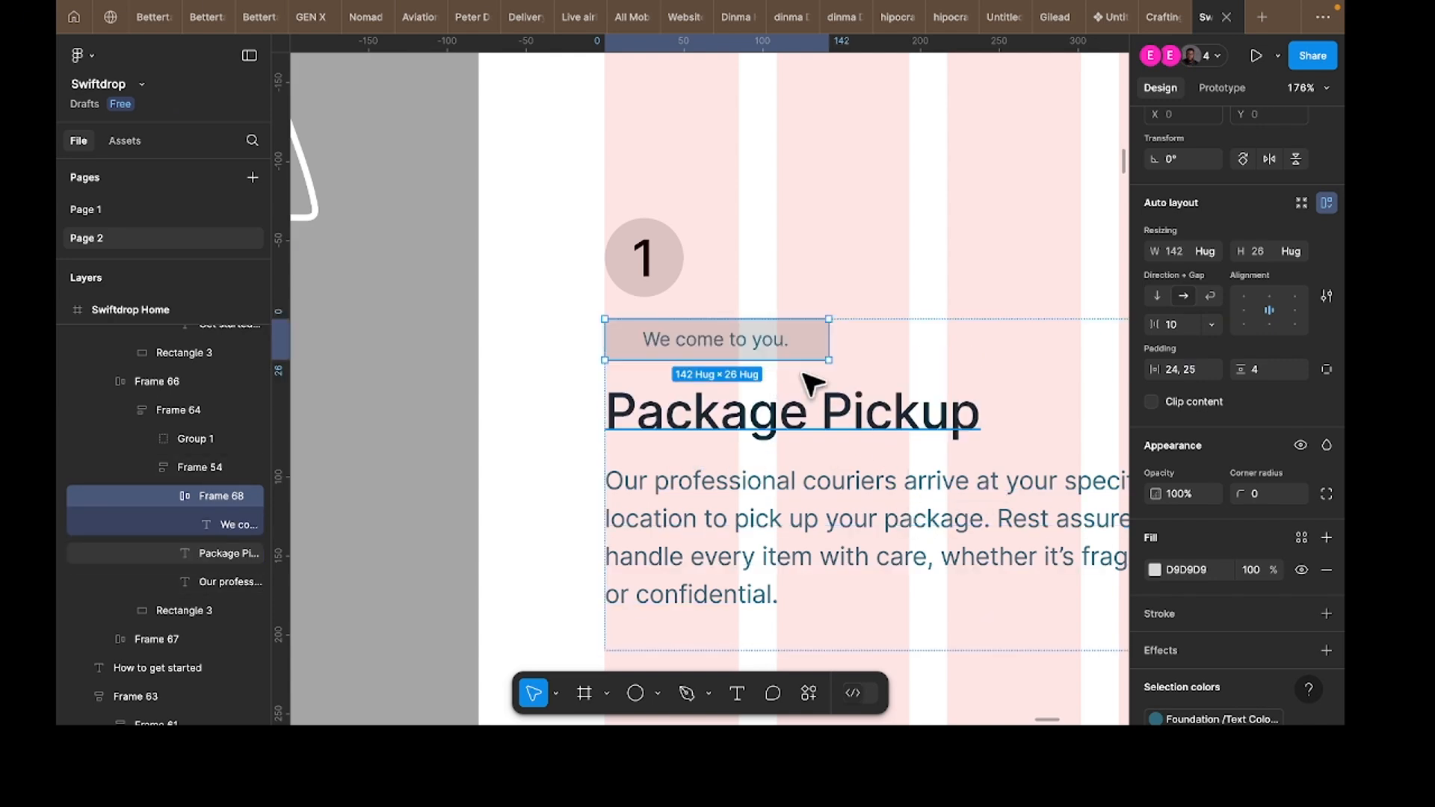
Step: Duplicate the description text under the "Schedule a Delivery" heading
{"action": "scroll", "coordinate": [905, 353], "scroll_direction": "down", "scroll_amount": 2}
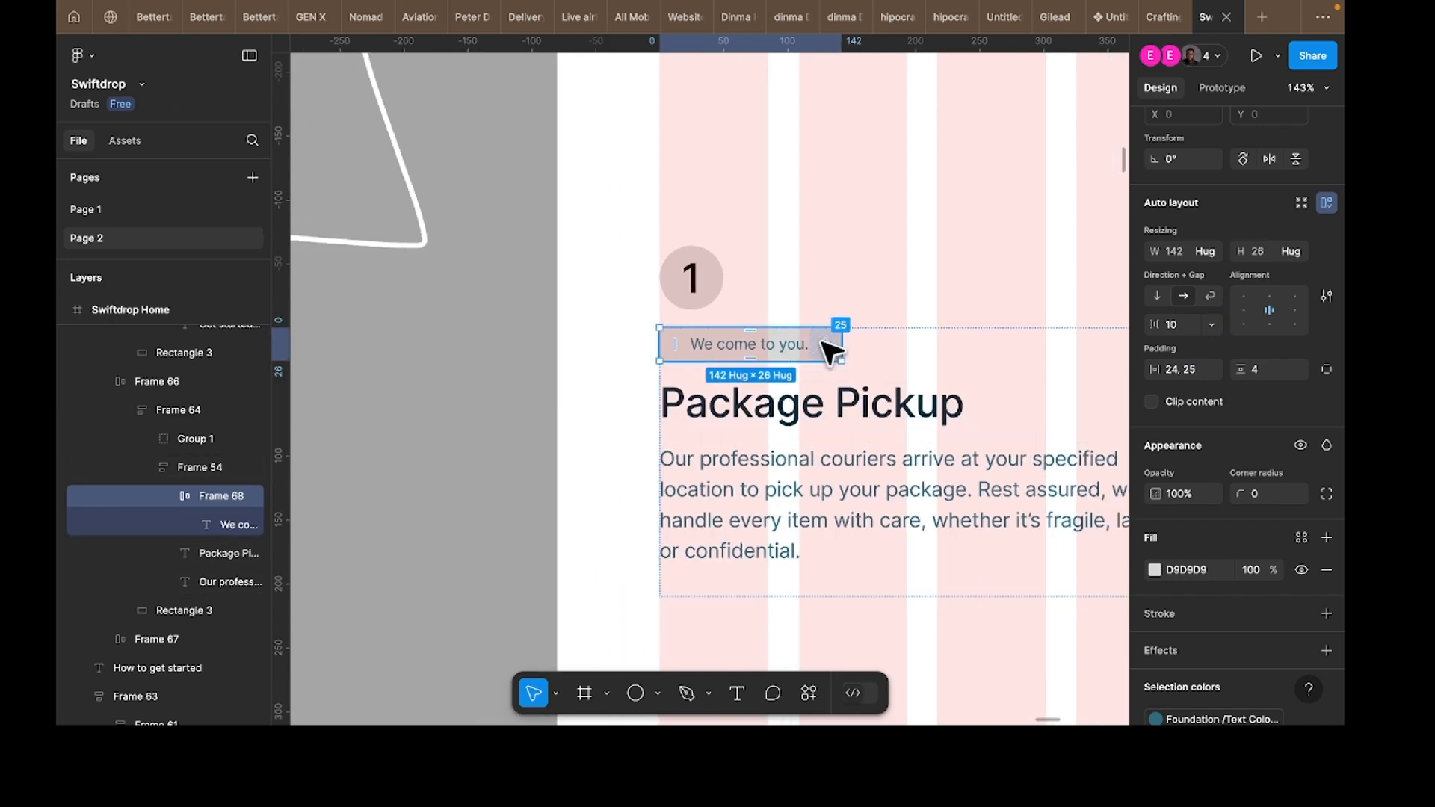
{"action": "scroll", "coordinate": [827, 304], "scroll_direction": "up", "scroll_amount": 8}
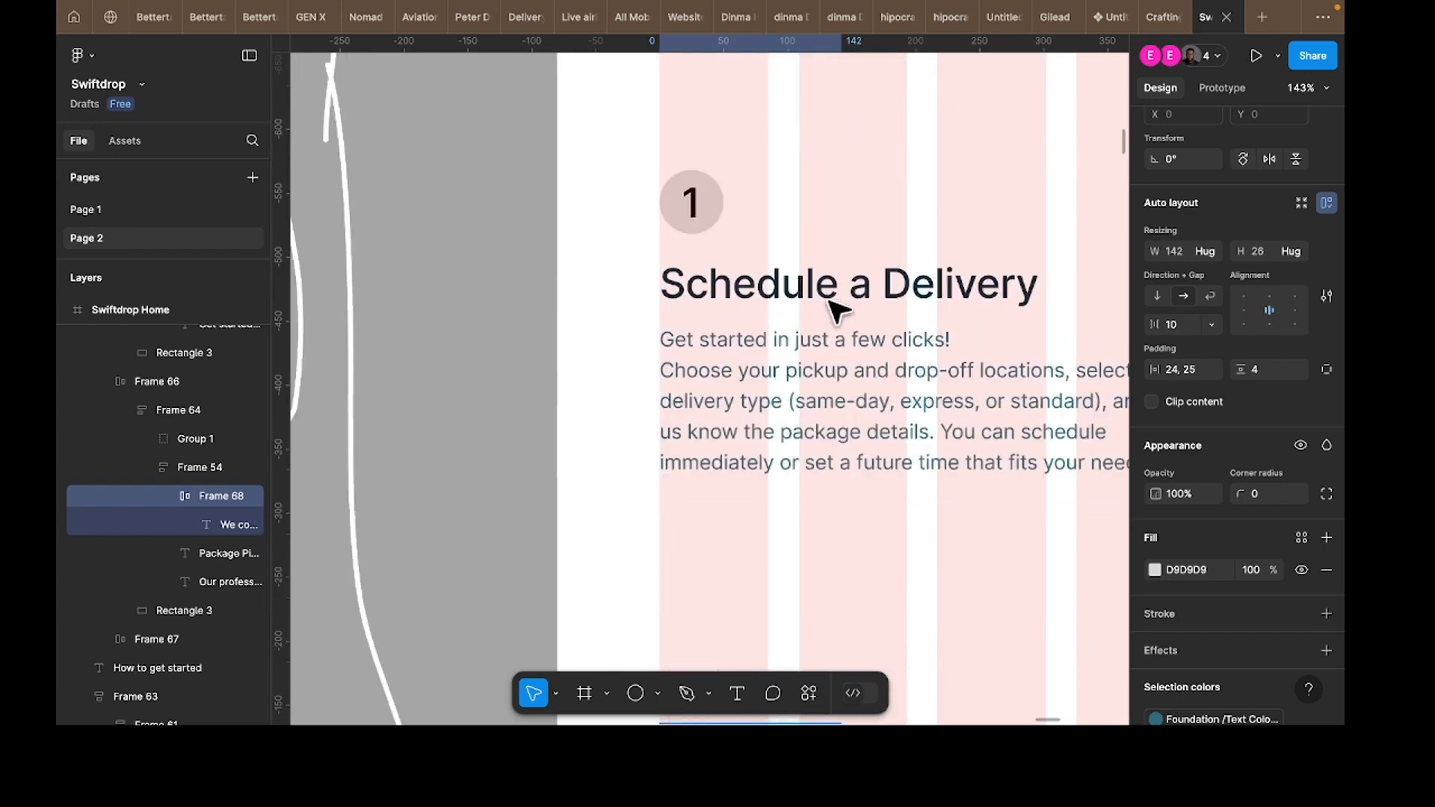
{"action": "scroll", "coordinate": [837, 310], "scroll_direction": "right", "scroll_amount": 1}
{"action": "scroll", "coordinate": [837, 310], "scroll_direction": "up", "scroll_amount": 1}
{"action": "left_click", "coordinate": [821, 374]}
{"action": "left_click", "coordinate": [822, 371]}
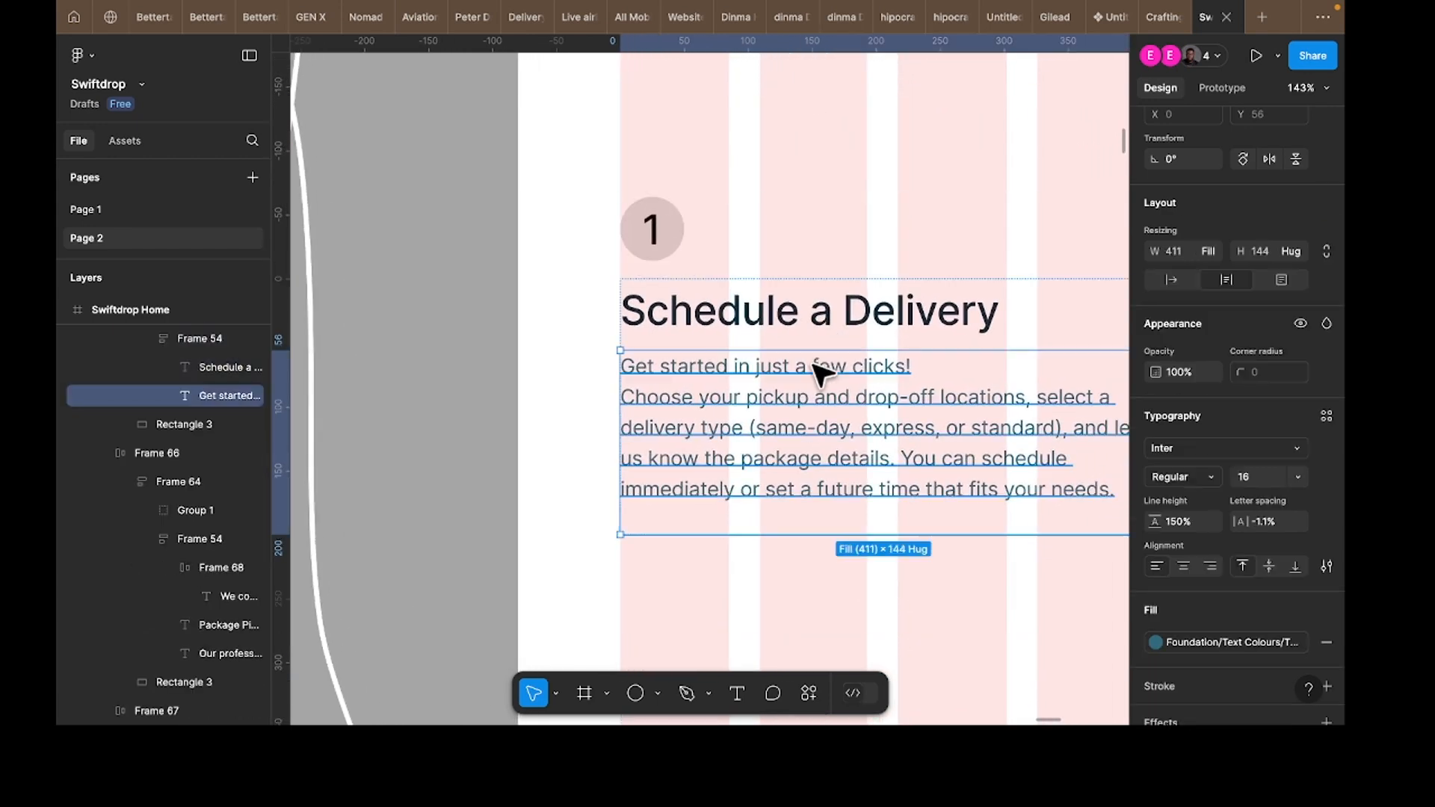
{"action": "key", "text": "ctrl+d"}
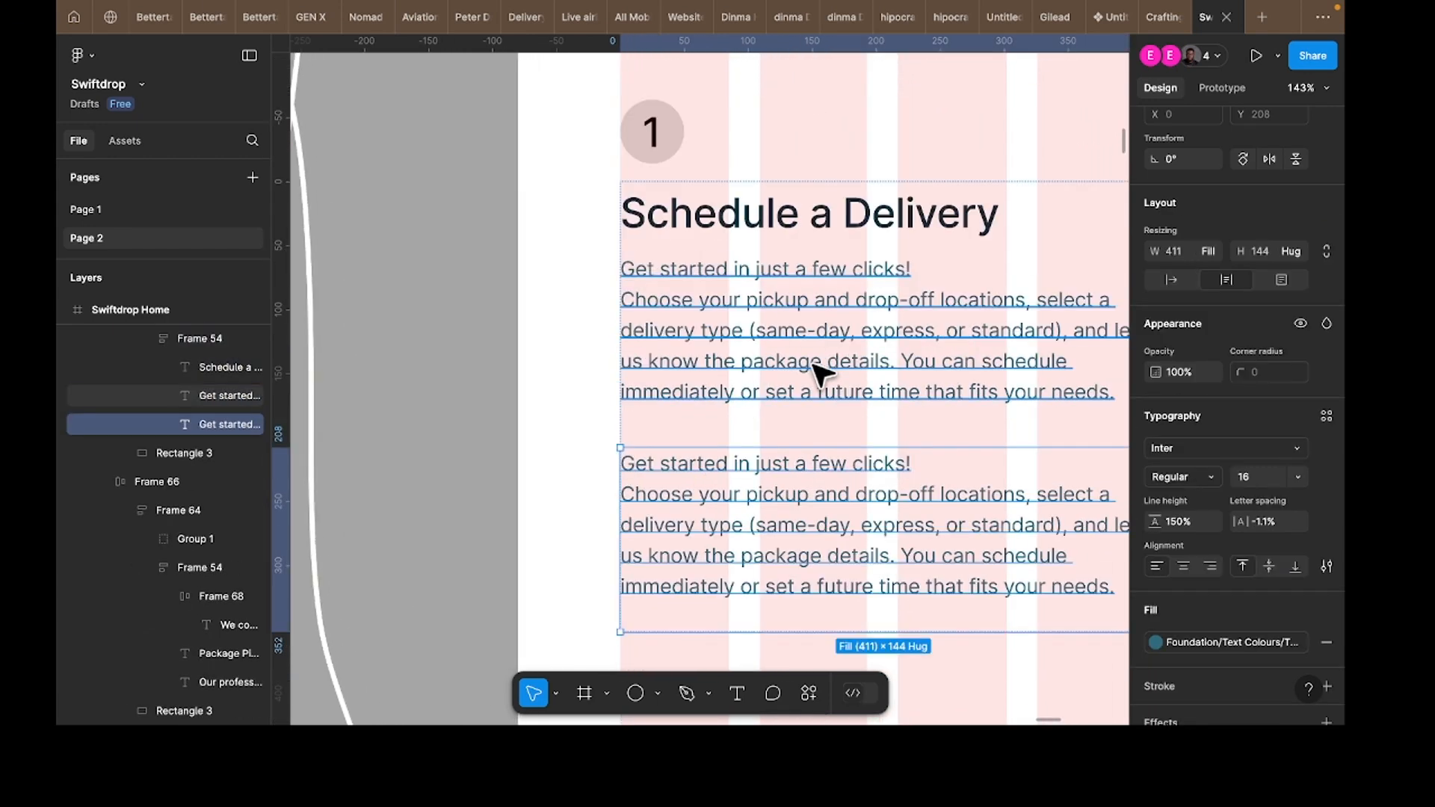
Step: Trim the upper copy of the "Schedule a Delivery" description to only "Get started in just a few clicks!"
{"action": "scroll", "coordinate": [747, 296], "scroll_direction": "down", "scroll_amount": 2}
{"action": "double_click", "coordinate": [669, 297]}
{"action": "left_click_drag", "start_coordinate": [628, 294], "coordinate": [1092, 403]}
{"action": "scroll", "coordinate": [1076, 426], "scroll_direction": "right", "scroll_amount": 4}
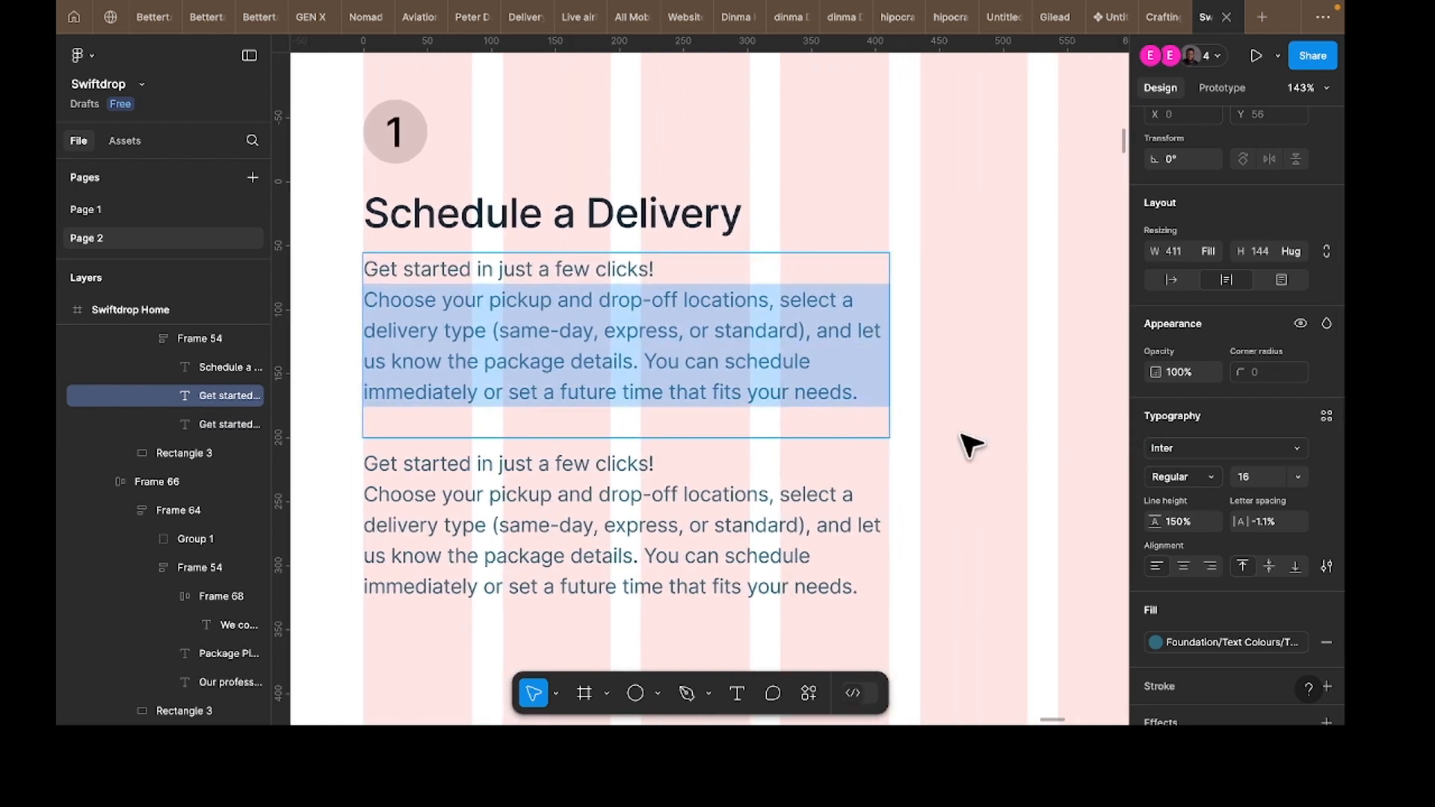
{"action": "key", "text": "BackSpace"}
{"action": "scroll", "coordinate": [897, 456], "scroll_direction": "up", "scroll_amount": 2}
{"action": "key", "text": "Escape"}
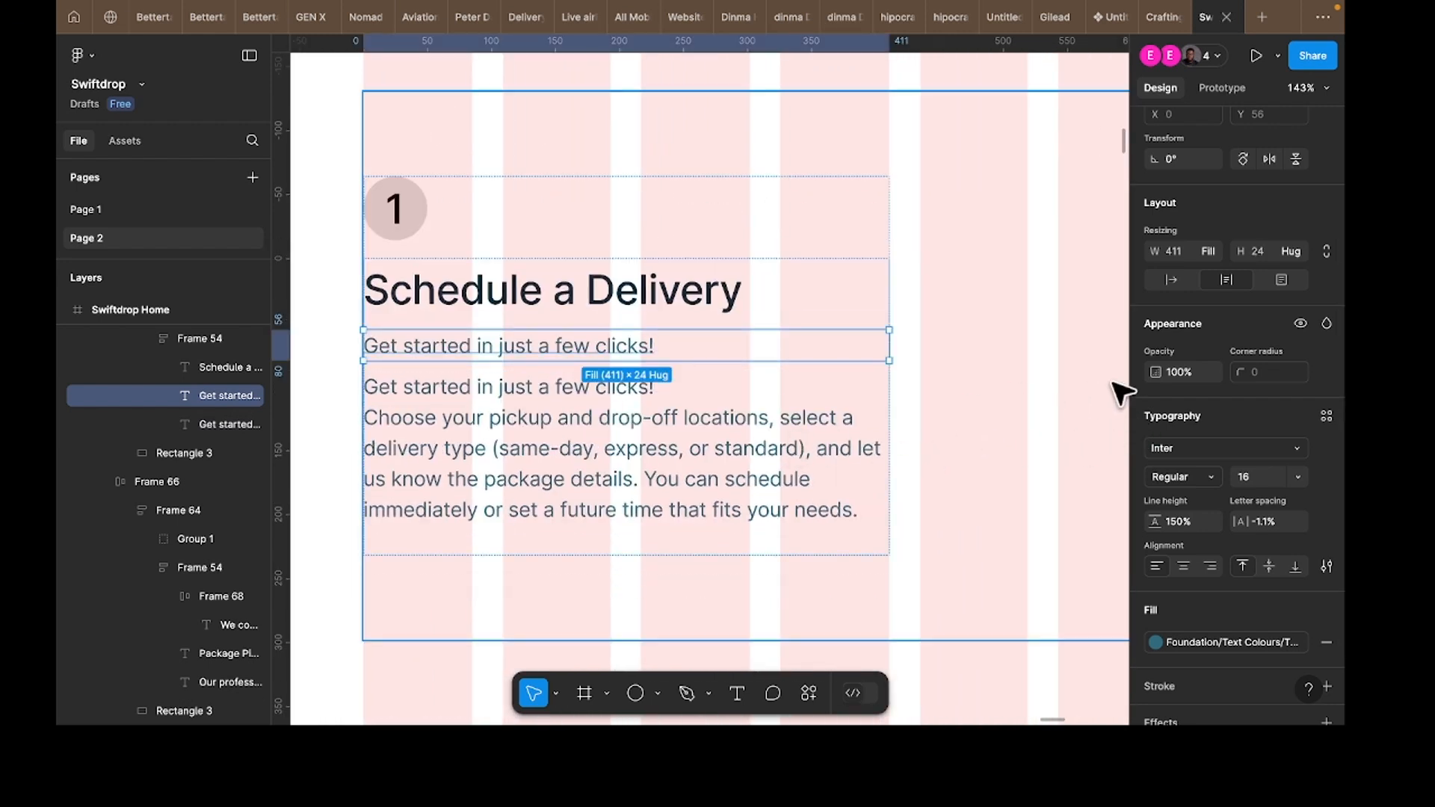
Step: Set the separate "Get started in just a few clicks!" text to auto width with font size 12
{"action": "left_click", "coordinate": [1171, 281]}
{"action": "left_click", "coordinate": [1250, 474]}
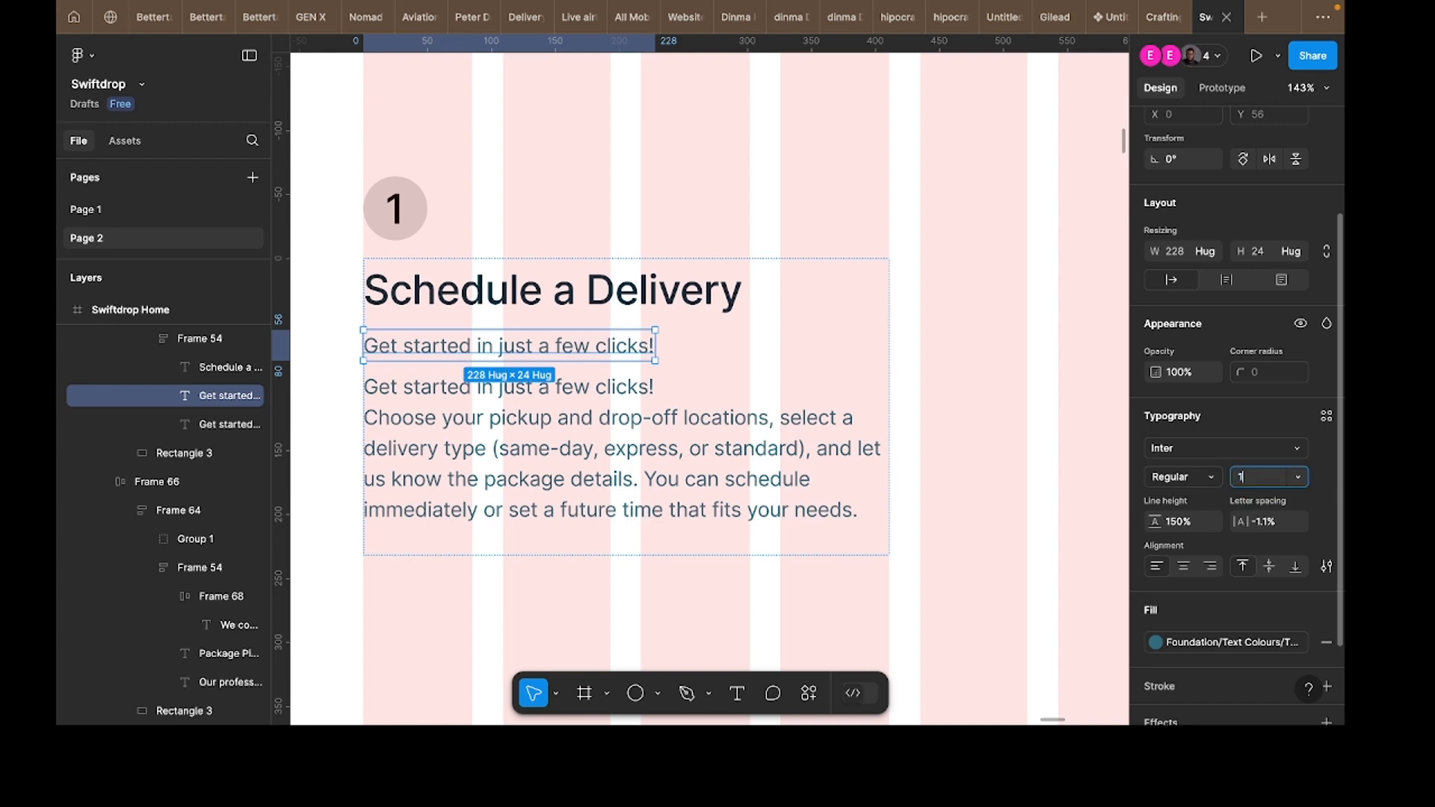
{"action": "type", "text": "12"}
{"action": "key", "text": "Return"}
Step: Try to paste the "We come to you." frame's copied properties onto the small "Get started in just a few clicks!" text, then undo it
{"action": "scroll", "coordinate": [454, 534], "scroll_direction": "down", "scroll_amount": 5}
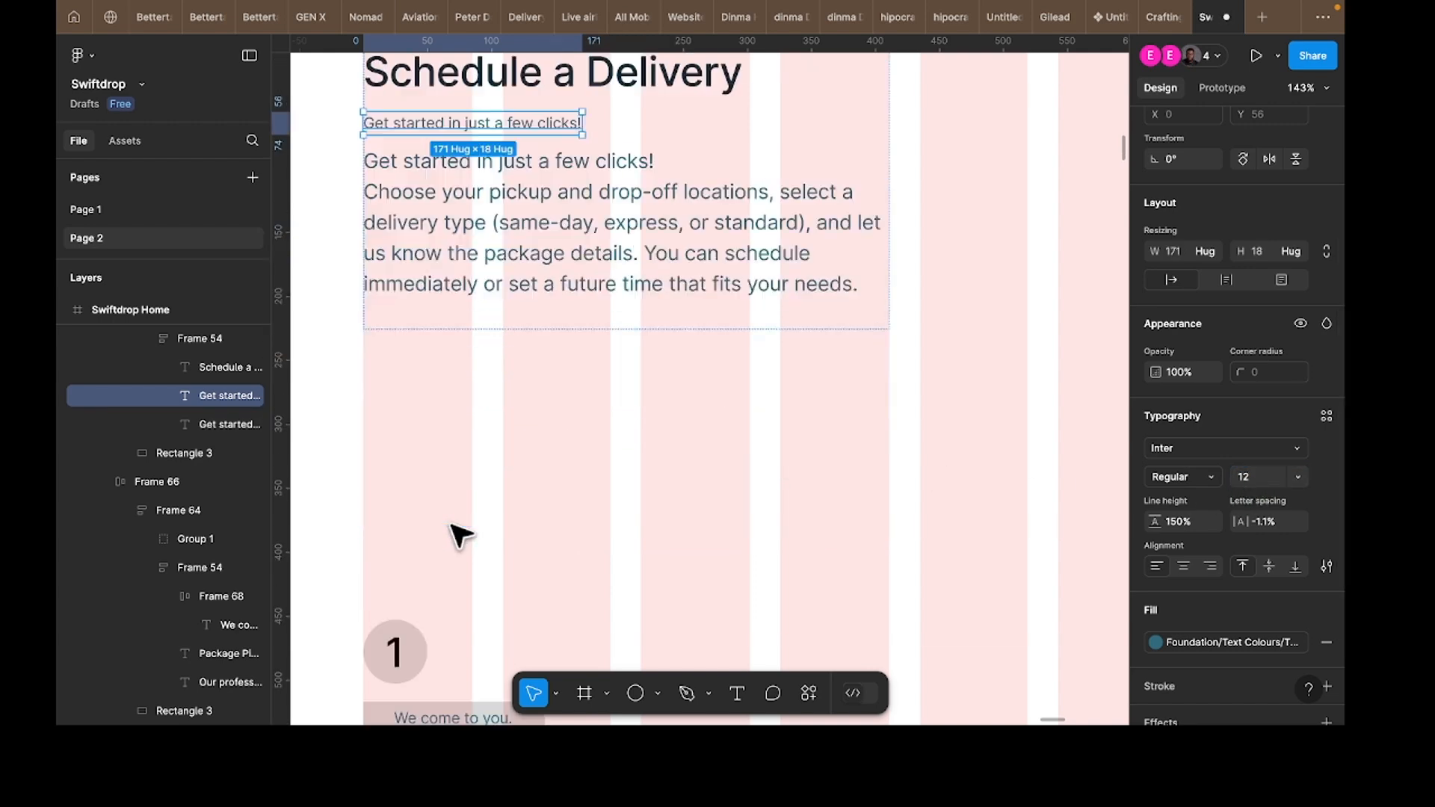
{"action": "double_click", "coordinate": [483, 607]}
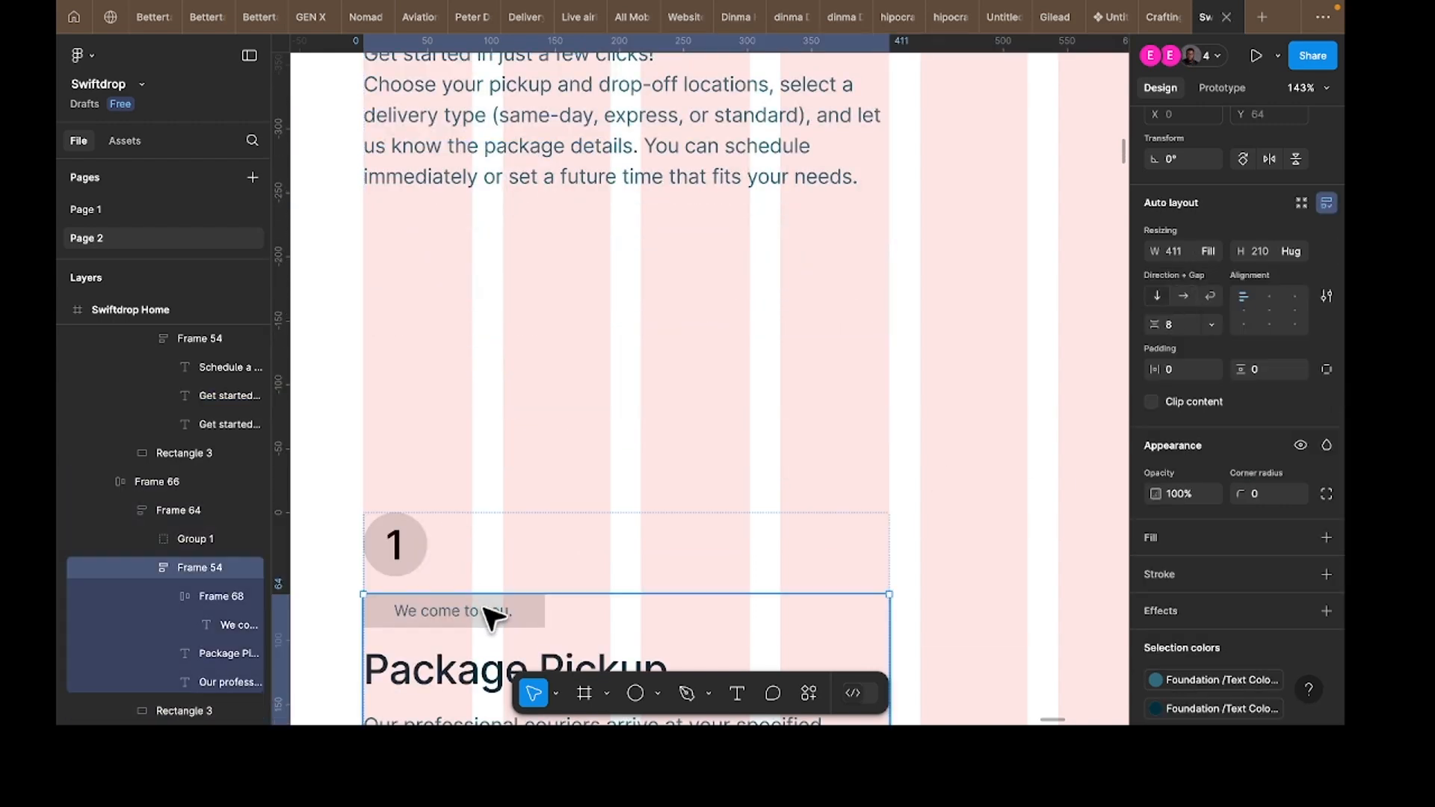
{"action": "double_click", "coordinate": [484, 607]}
{"action": "right_click", "coordinate": [484, 608]}
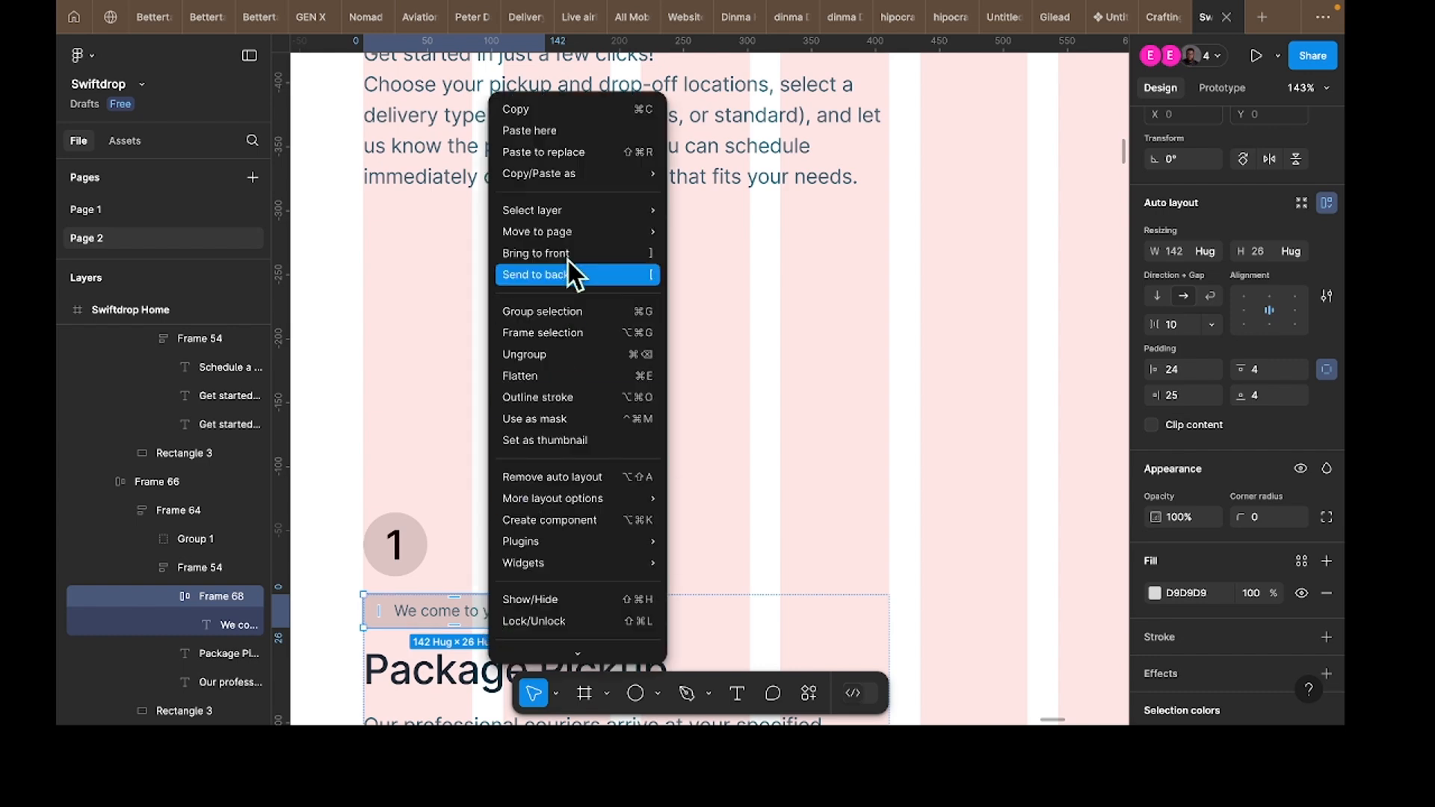
{"action": "mouse_move", "coordinate": [598, 185]}
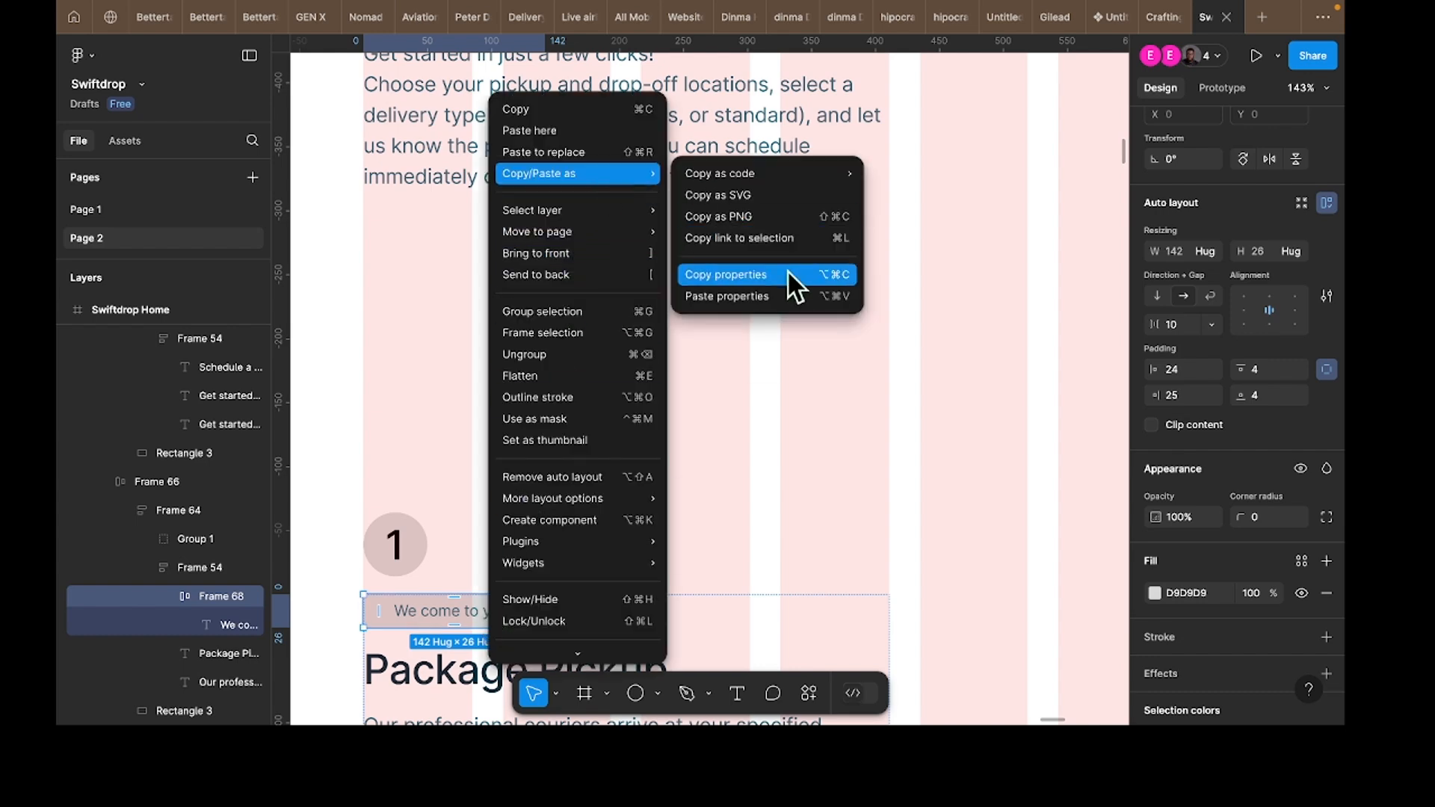
{"action": "left_click", "coordinate": [787, 275]}
{"action": "scroll", "coordinate": [784, 284], "scroll_direction": "up", "scroll_amount": 5}
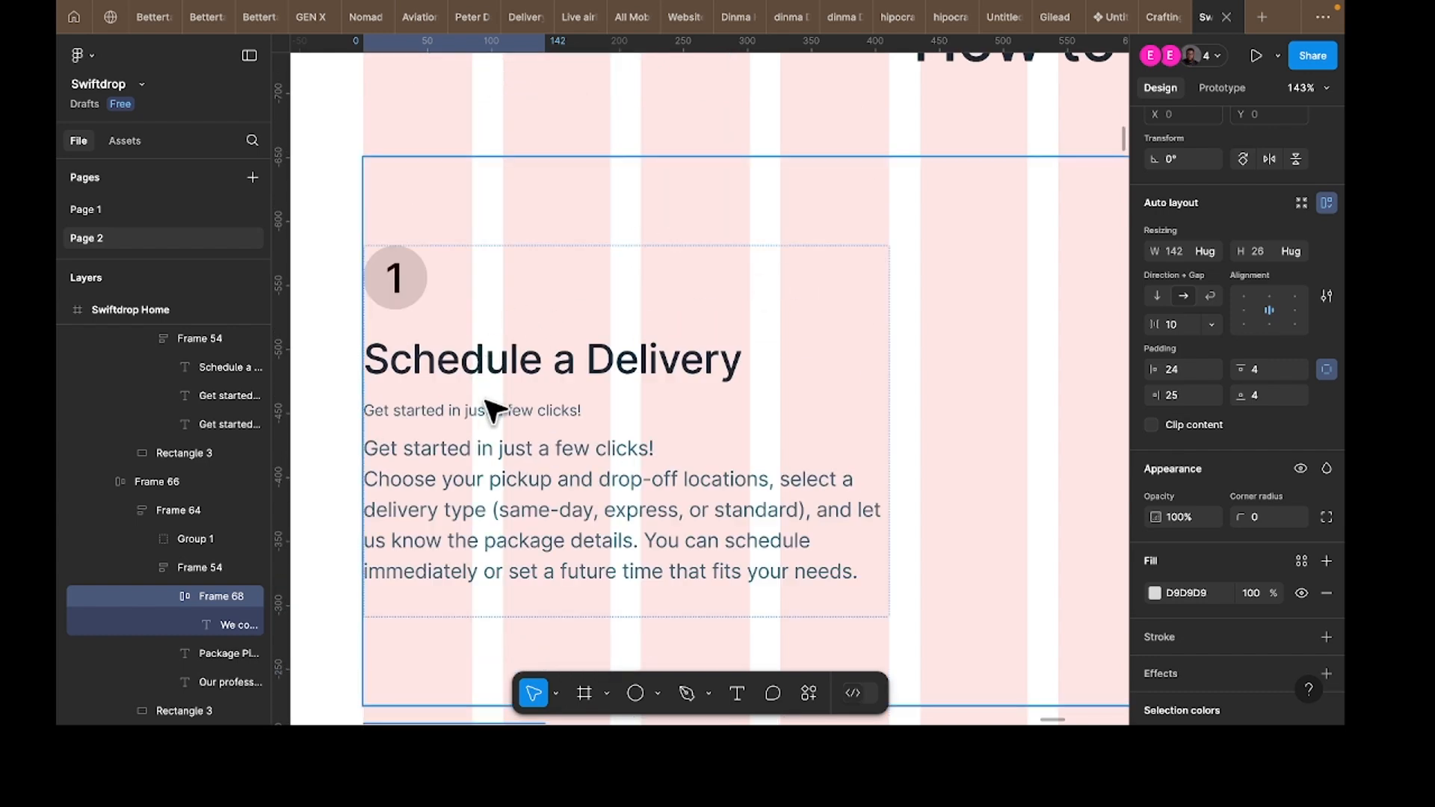
{"action": "left_click", "coordinate": [495, 416]}
{"action": "left_click", "coordinate": [496, 417]}
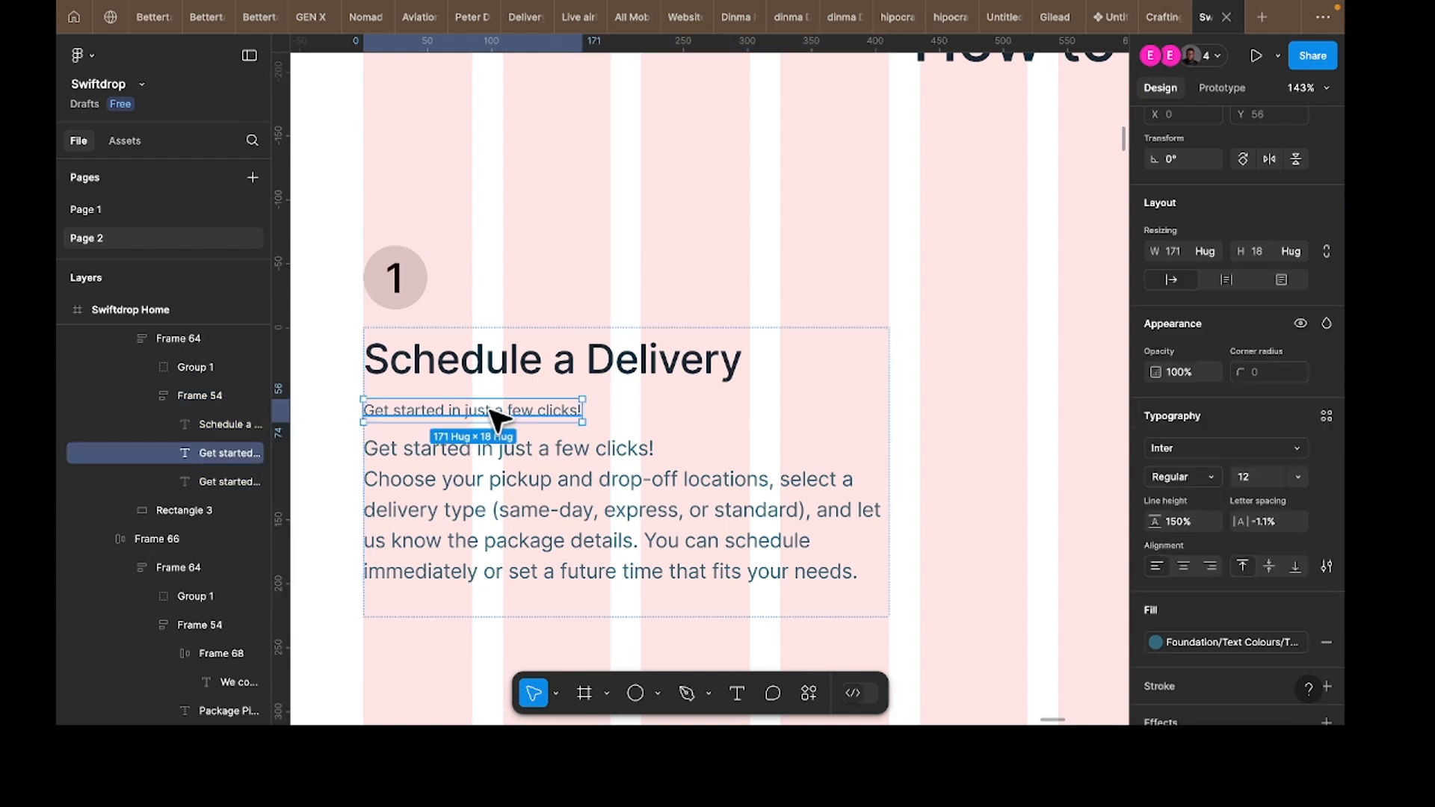
{"action": "right_click", "coordinate": [495, 417]}
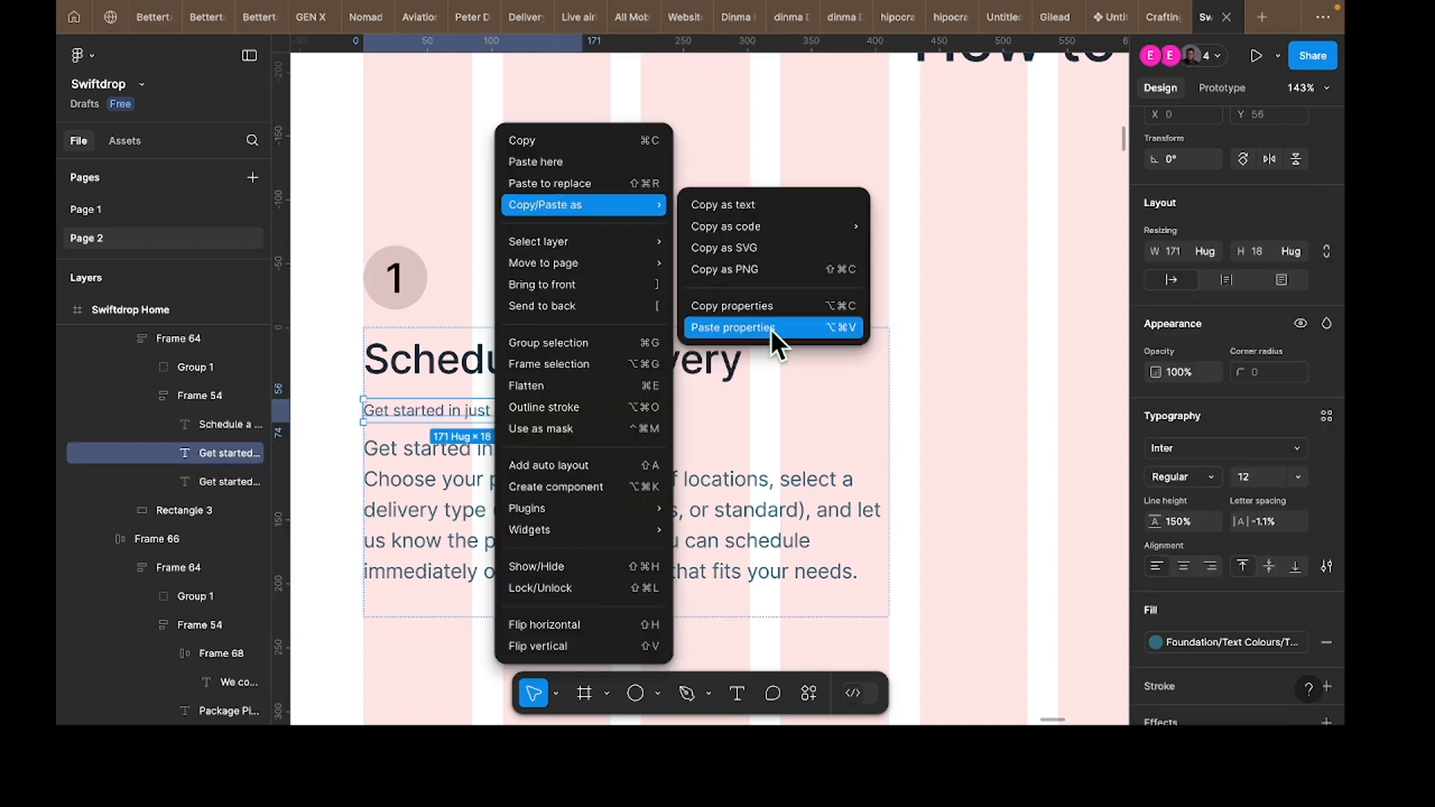
{"action": "left_click", "coordinate": [770, 329]}
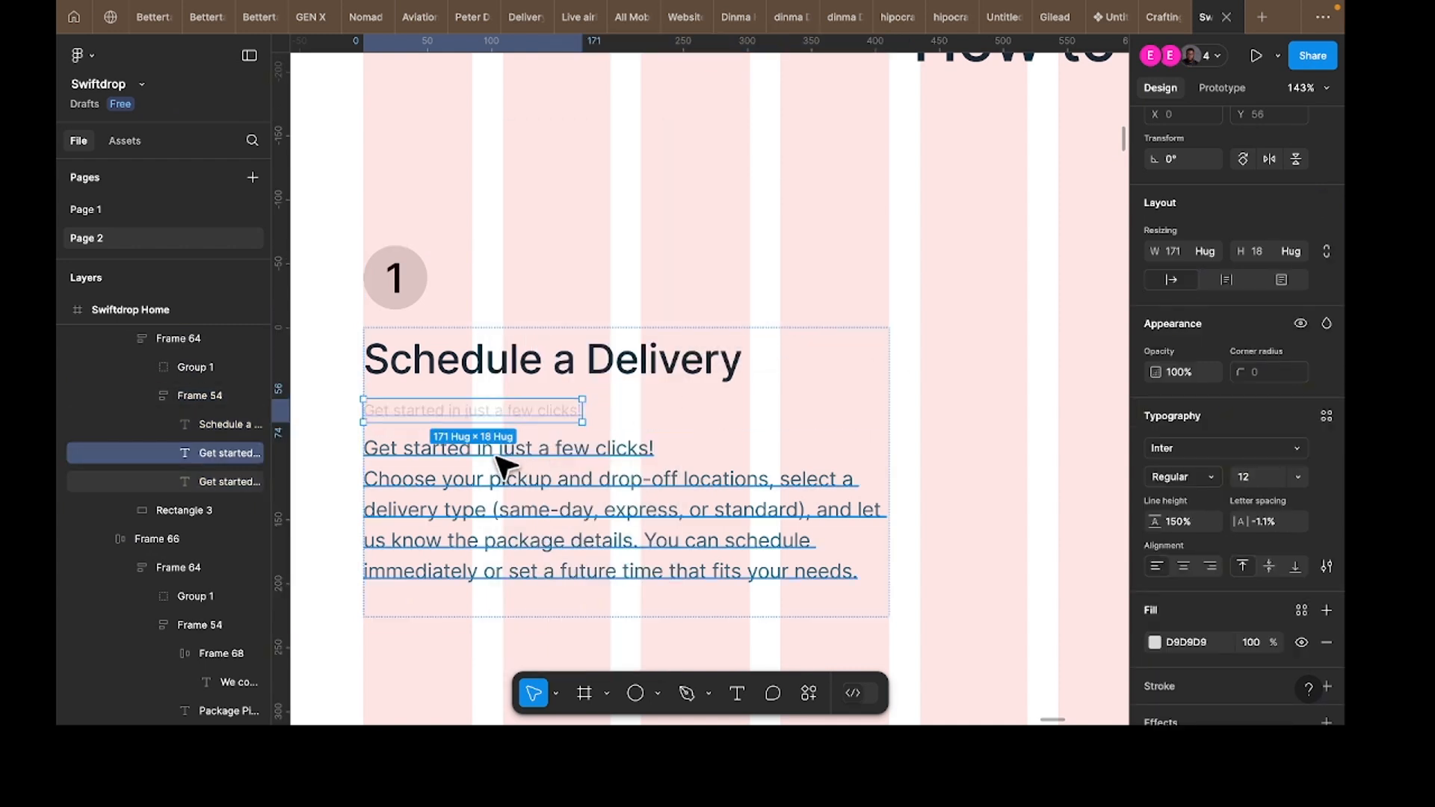
{"action": "key", "text": "ctrl+z"}
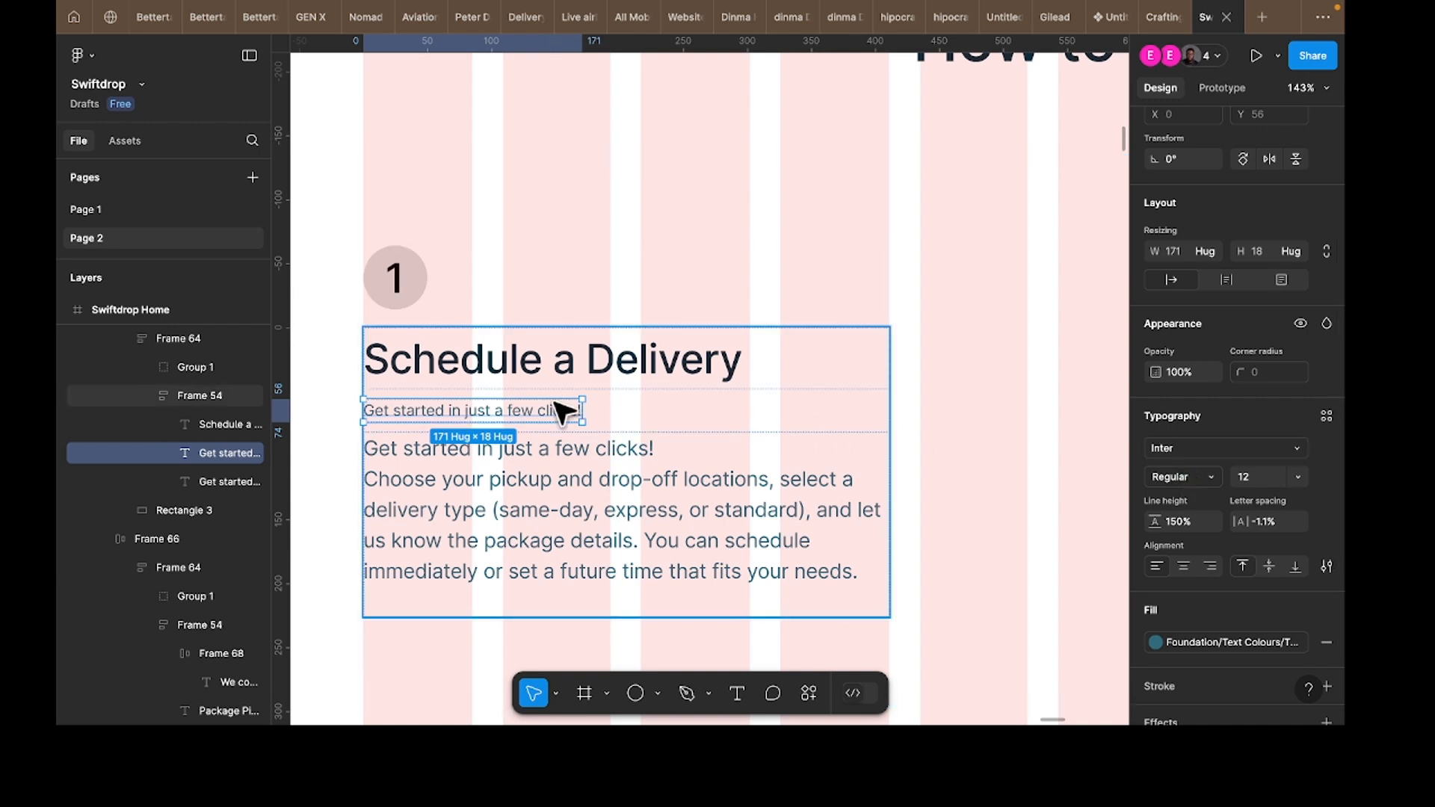
Step: Wrap the small "Get started in just a few clicks!" text in an auto layout frame with horizontal padding 24 and vertical padding 8
{"action": "key", "text": "shift+a"}
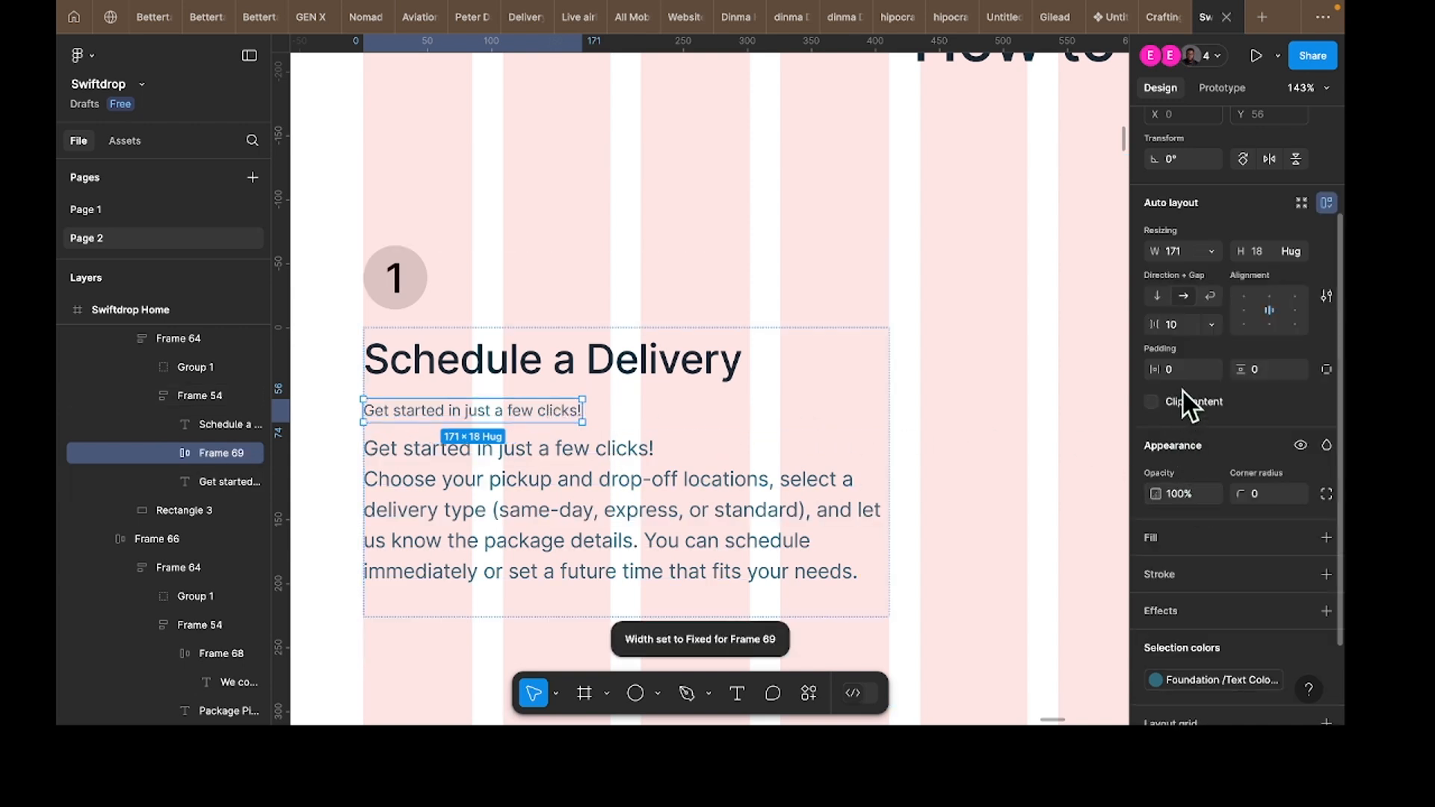
{"action": "left_click", "coordinate": [1181, 374]}
{"action": "type", "text": "24"}
{"action": "left_click", "coordinate": [1258, 375]}
{"action": "type", "text": "8"}
{"action": "key", "text": "Return"}
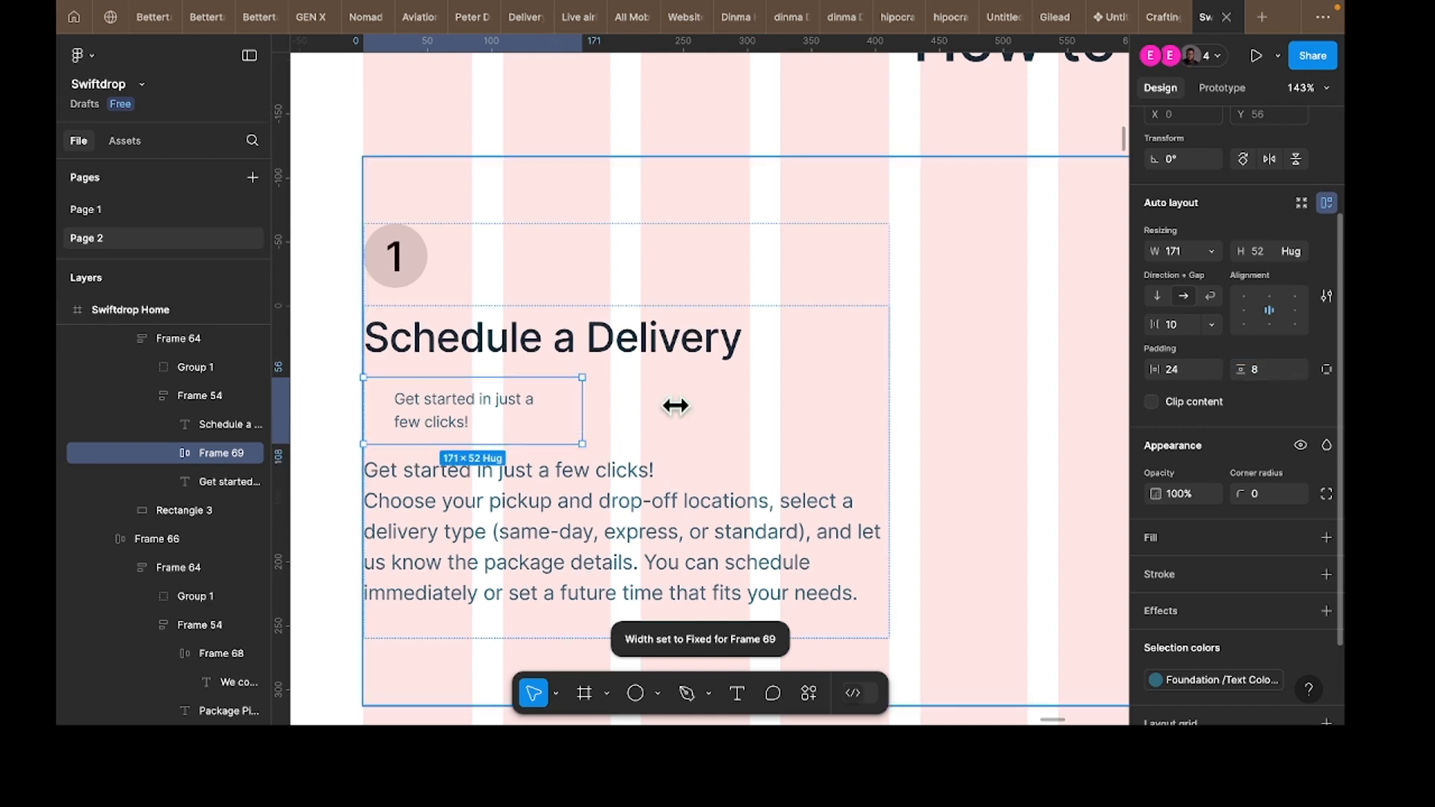
Step: Set the "Get started in just a few clicks!" tag text to auto width and its frame's width to hug contents
{"action": "double_click", "coordinate": [476, 426]}
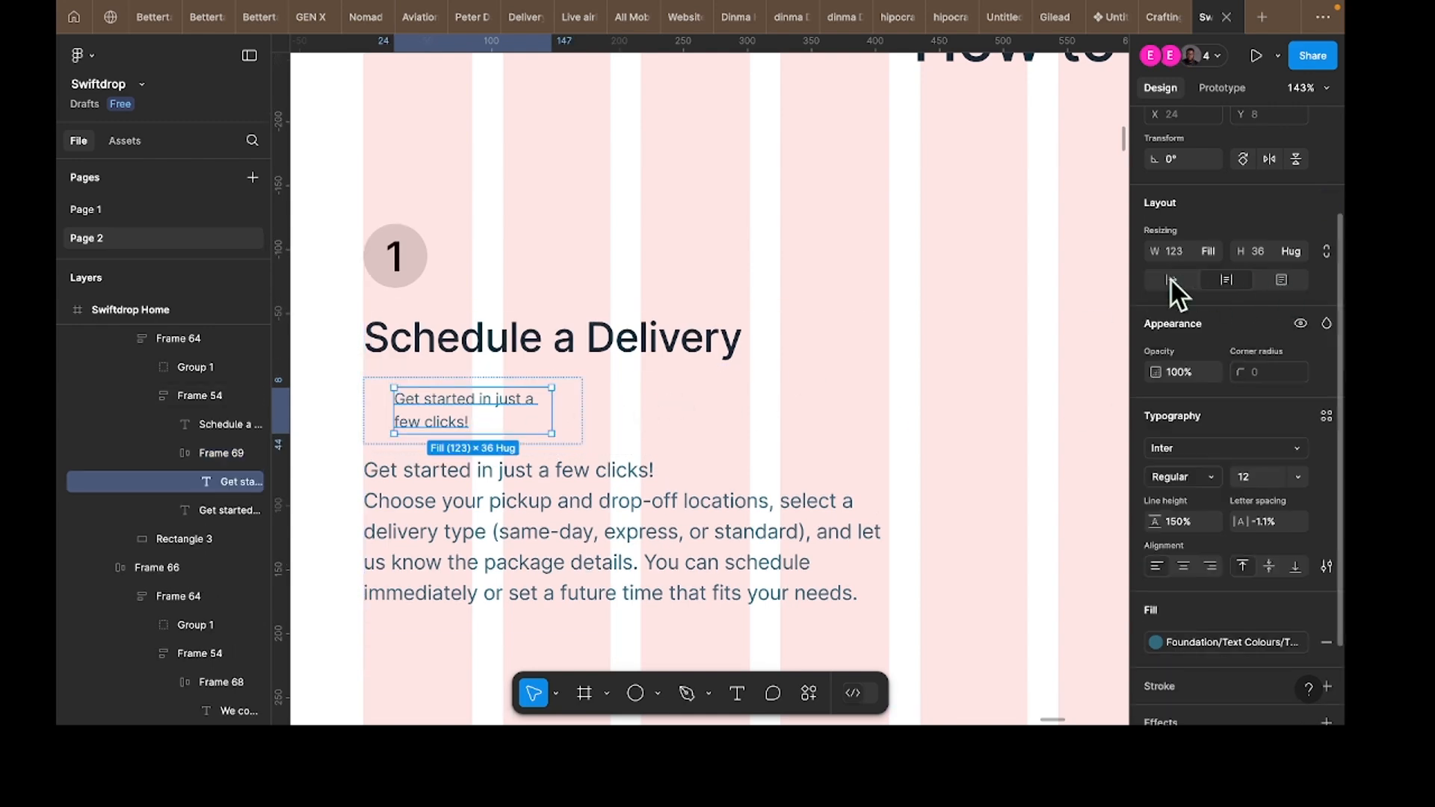
{"action": "left_click", "coordinate": [1171, 281]}
{"action": "scroll", "coordinate": [532, 425], "scroll_direction": "up", "scroll_amount": 5}
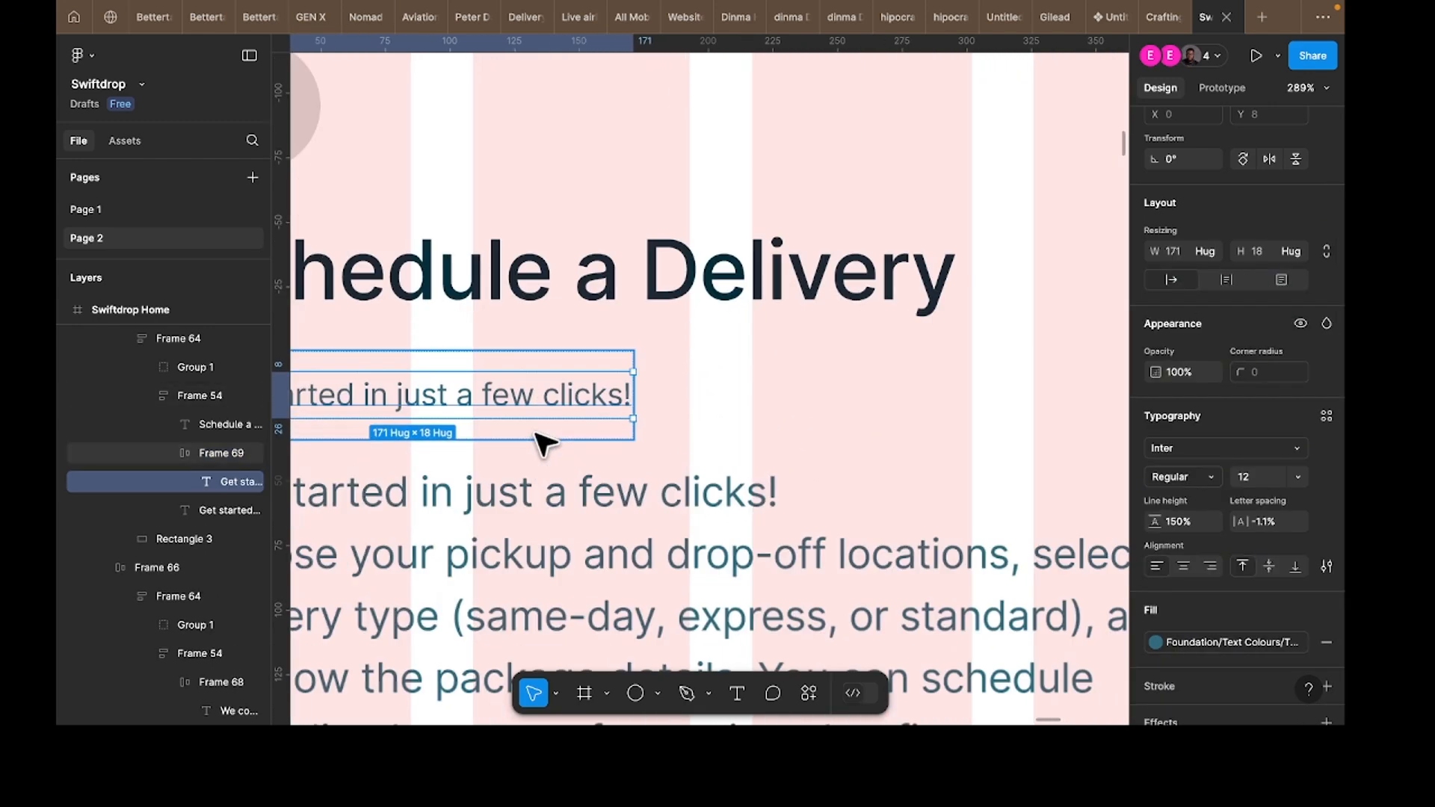
{"action": "left_click", "coordinate": [536, 434]}
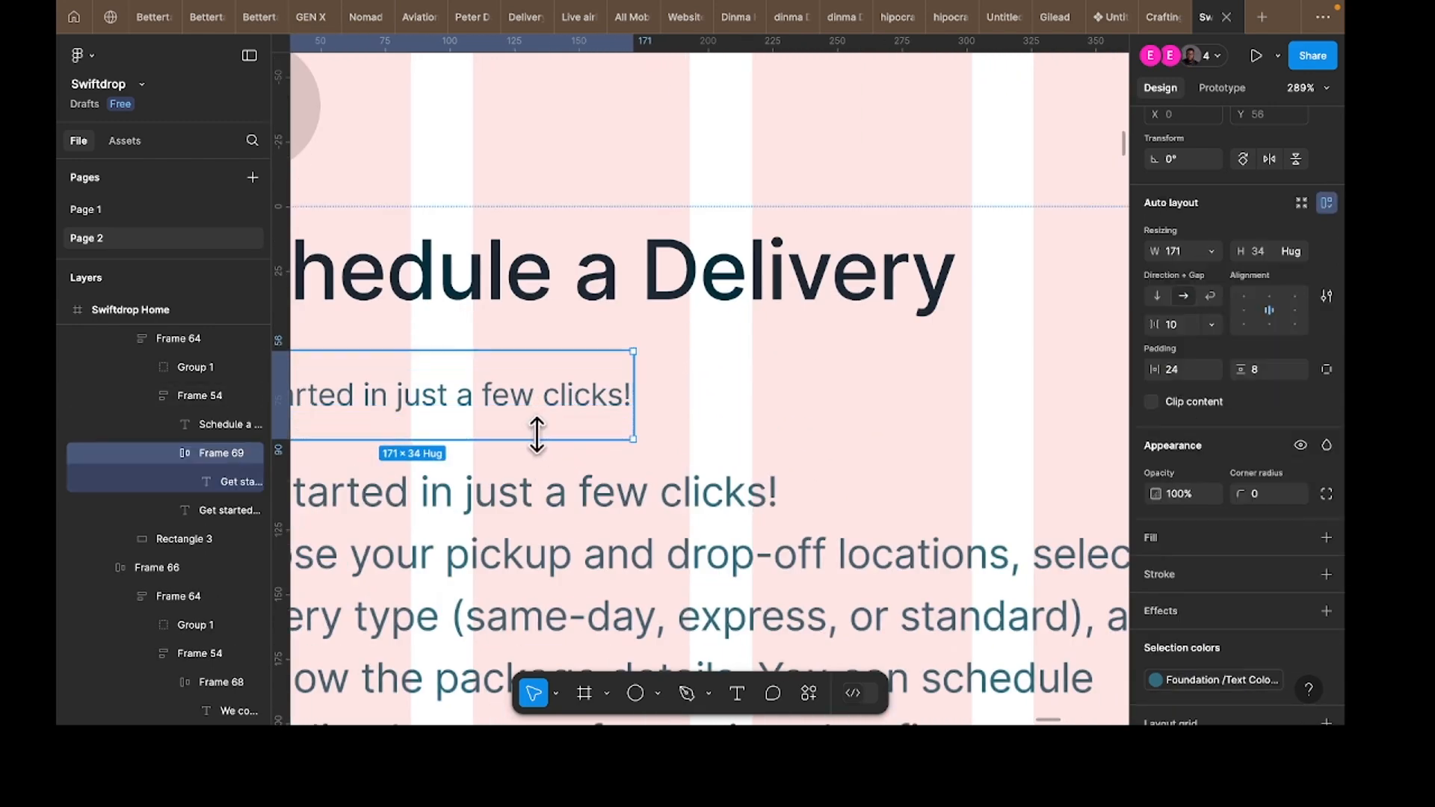
{"action": "left_click", "coordinate": [1211, 252]}
{"action": "left_click", "coordinate": [1212, 275]}
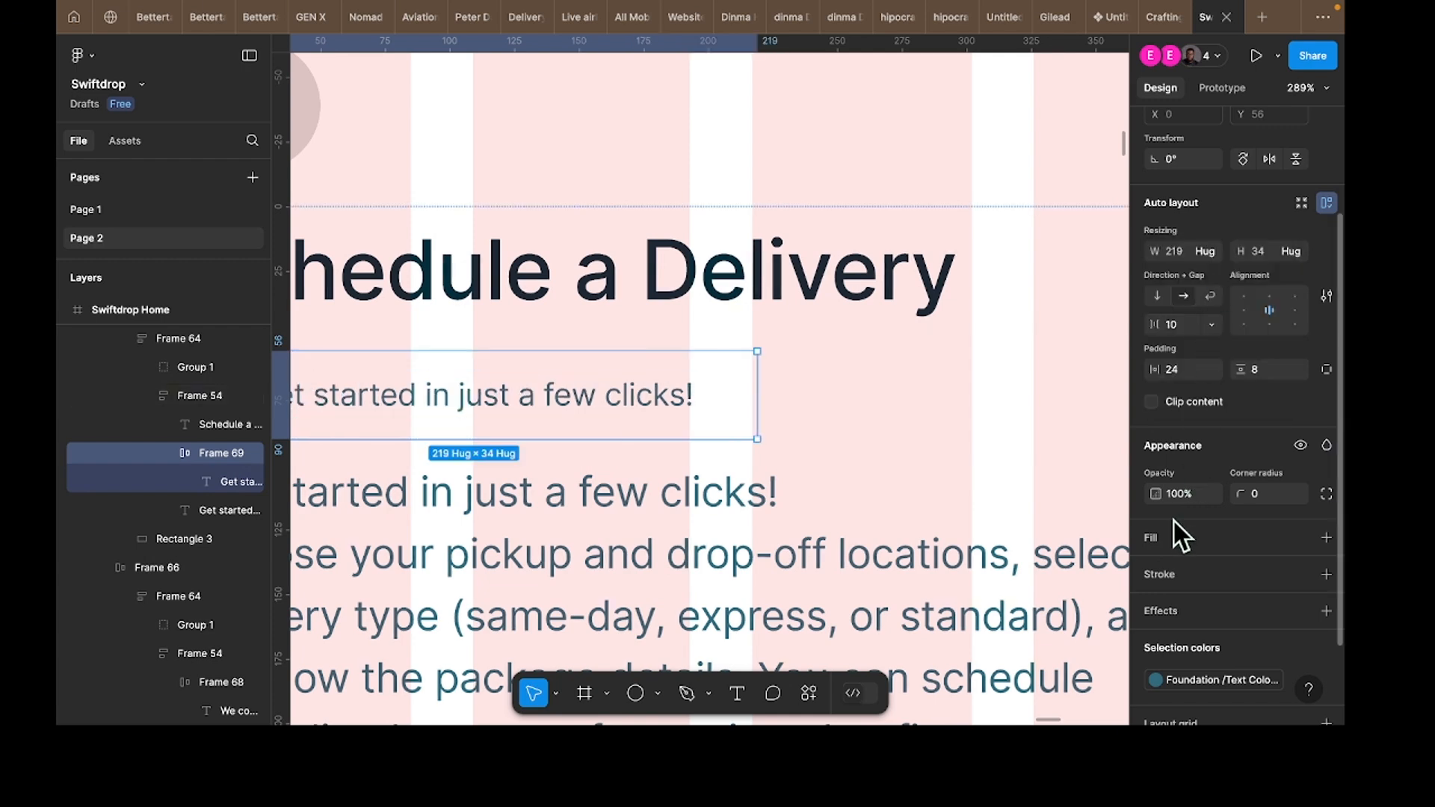
Step: Add a fill to the "Get started in just a few clicks!" frame and colour it 8E98A8
{"action": "left_click", "coordinate": [1160, 545]}
{"action": "left_click", "coordinate": [1155, 569]}
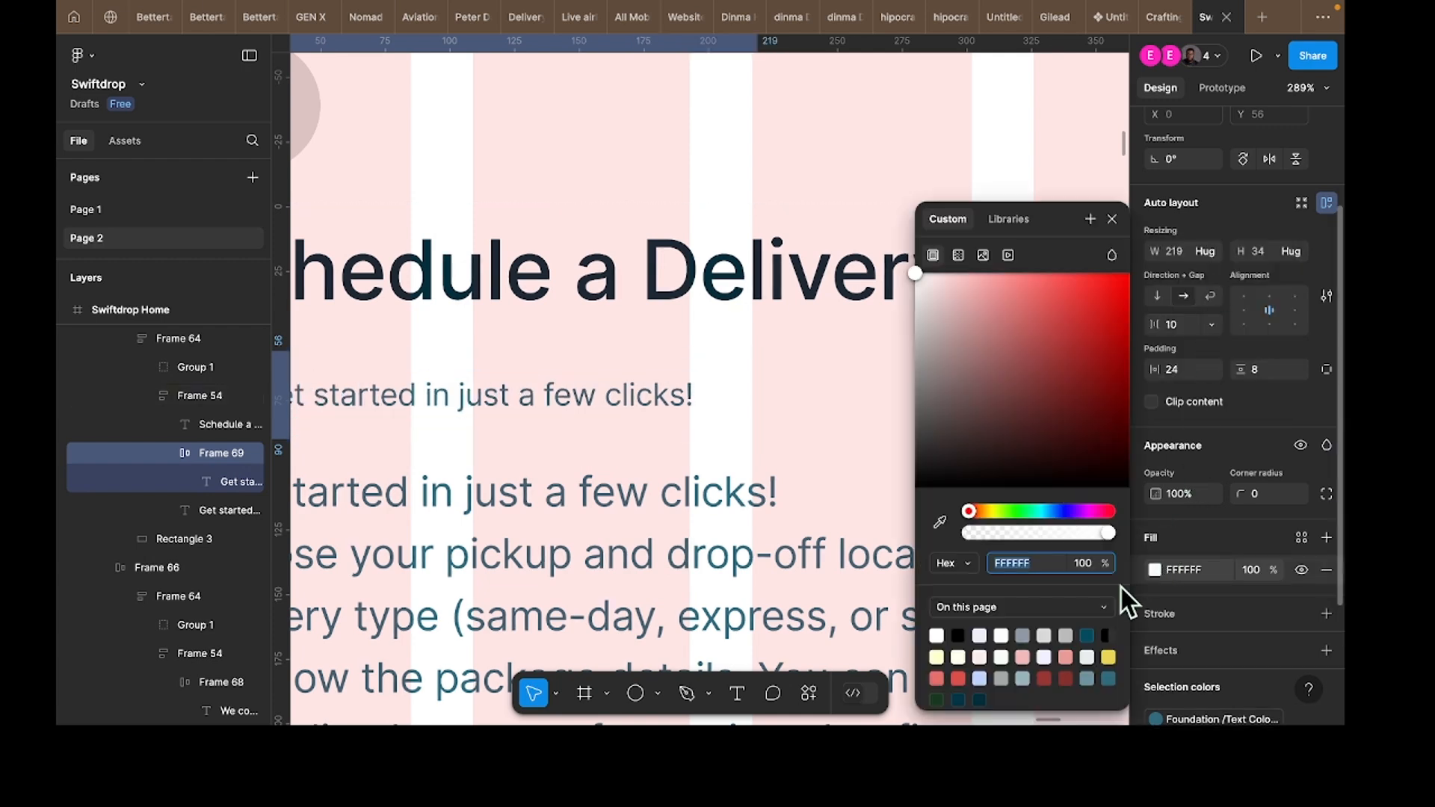
{"action": "key", "text": "8"}
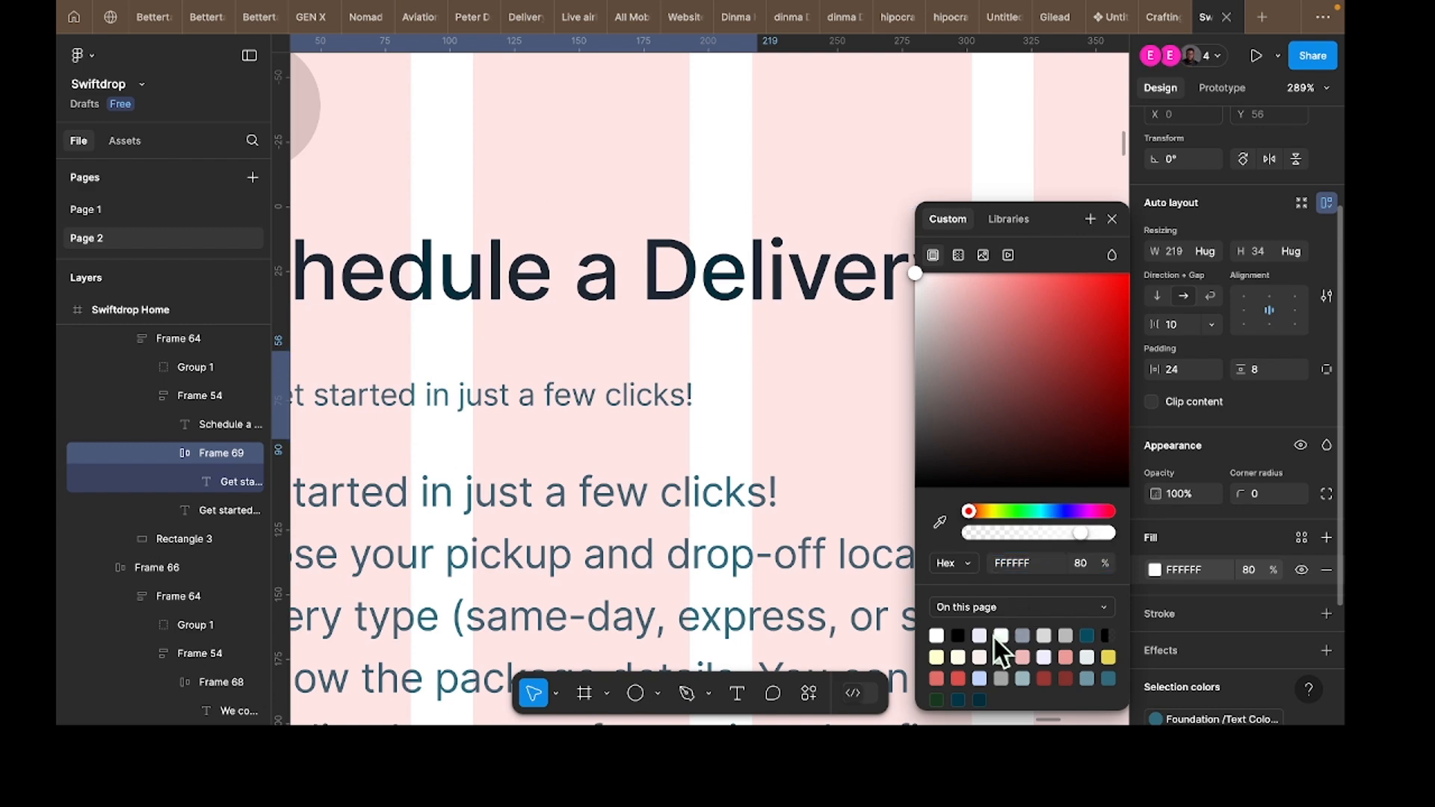
{"action": "left_click", "coordinate": [1022, 635]}
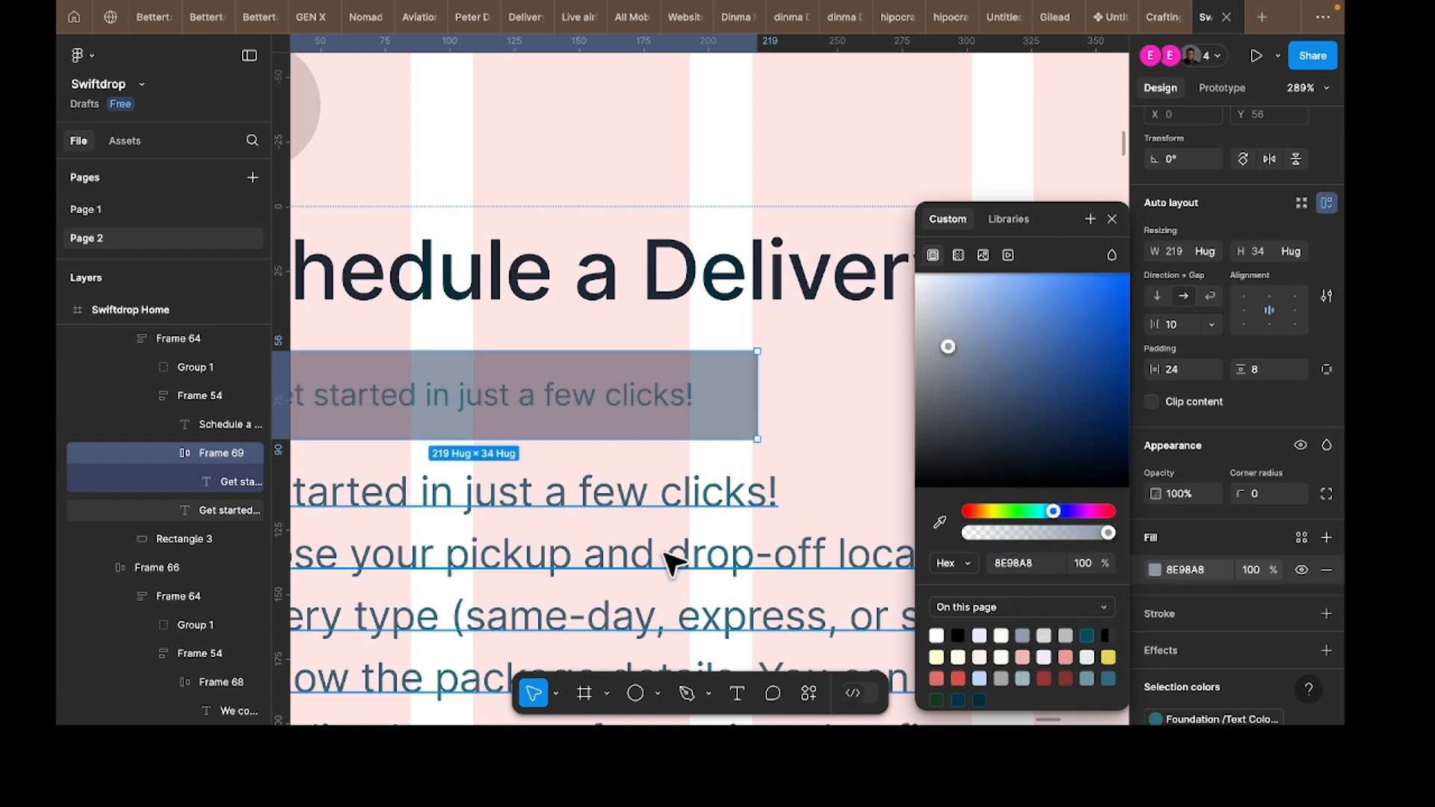
Step: Get the fill hex code D9D9D9 from the "We come to you." frame in the Package Pickup row
{"action": "scroll", "coordinate": [680, 550], "scroll_direction": "down", "scroll_amount": 5}
{"action": "scroll", "coordinate": [560, 551], "scroll_direction": "down", "scroll_amount": 8}
{"action": "scroll", "coordinate": [576, 554], "scroll_direction": "down", "scroll_amount": 5}
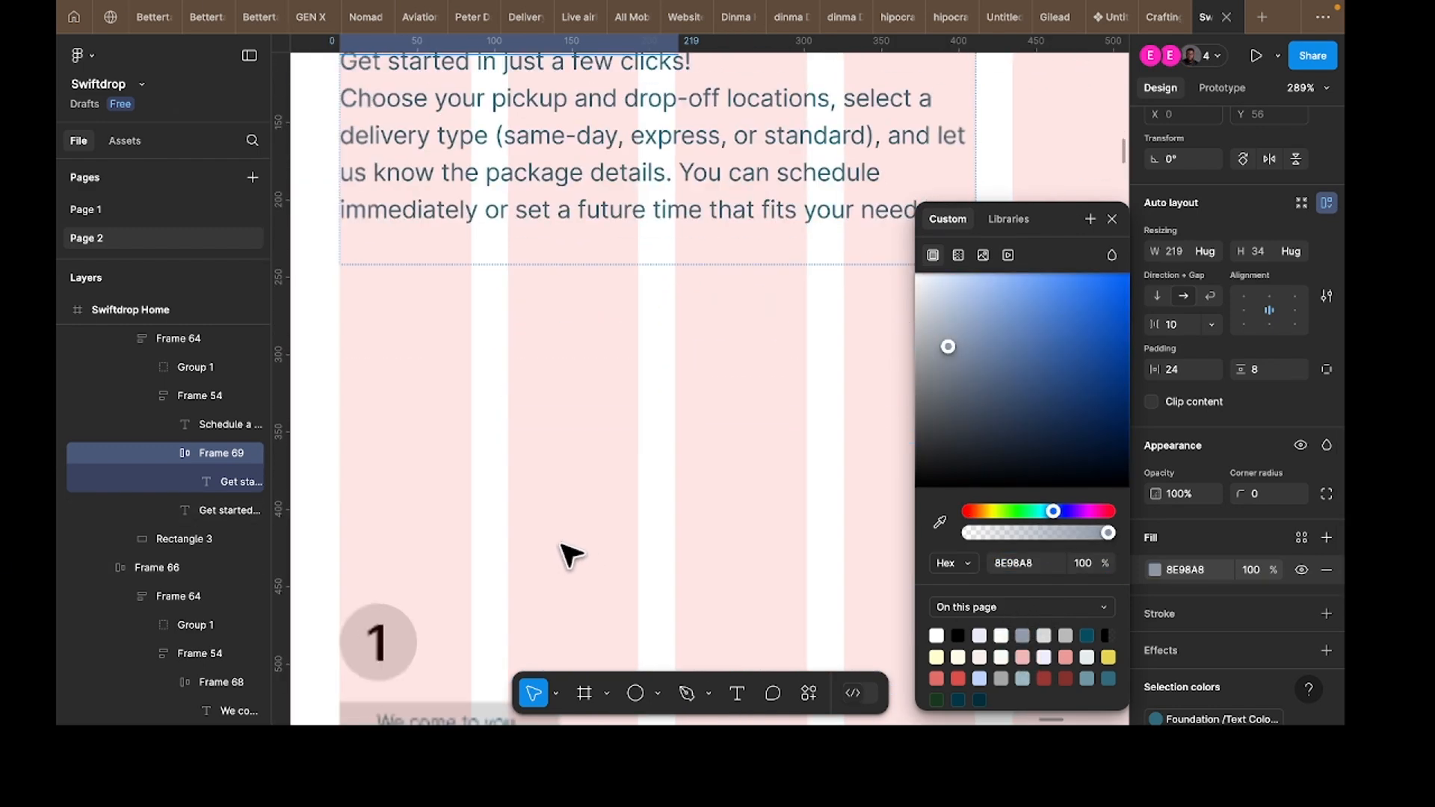
{"action": "scroll", "coordinate": [571, 554], "scroll_direction": "down", "scroll_amount": 3}
{"action": "left_click", "coordinate": [544, 536]}
{"action": "double_click", "coordinate": [542, 538]}
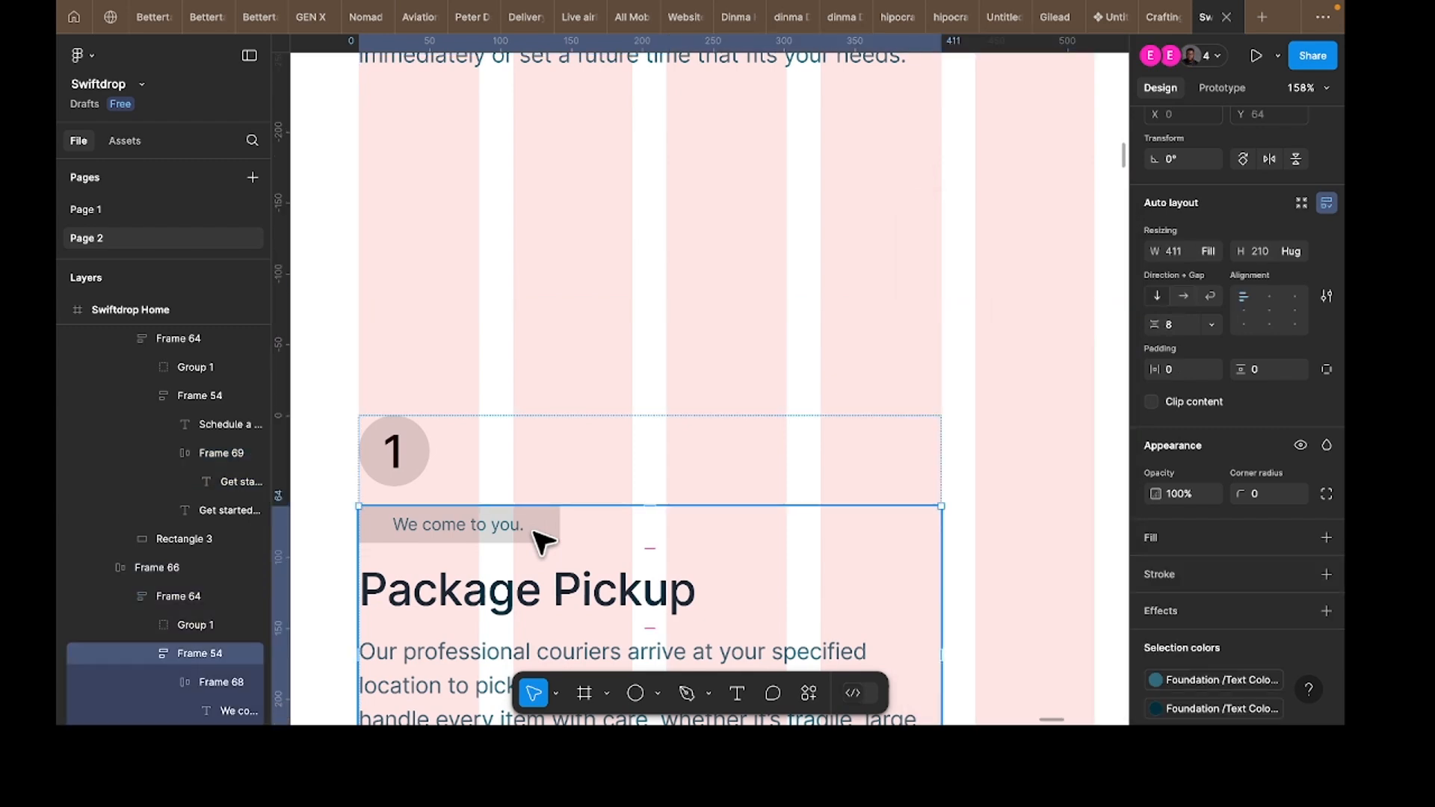
{"action": "double_click", "coordinate": [540, 540]}
{"action": "left_click", "coordinate": [1204, 593]}
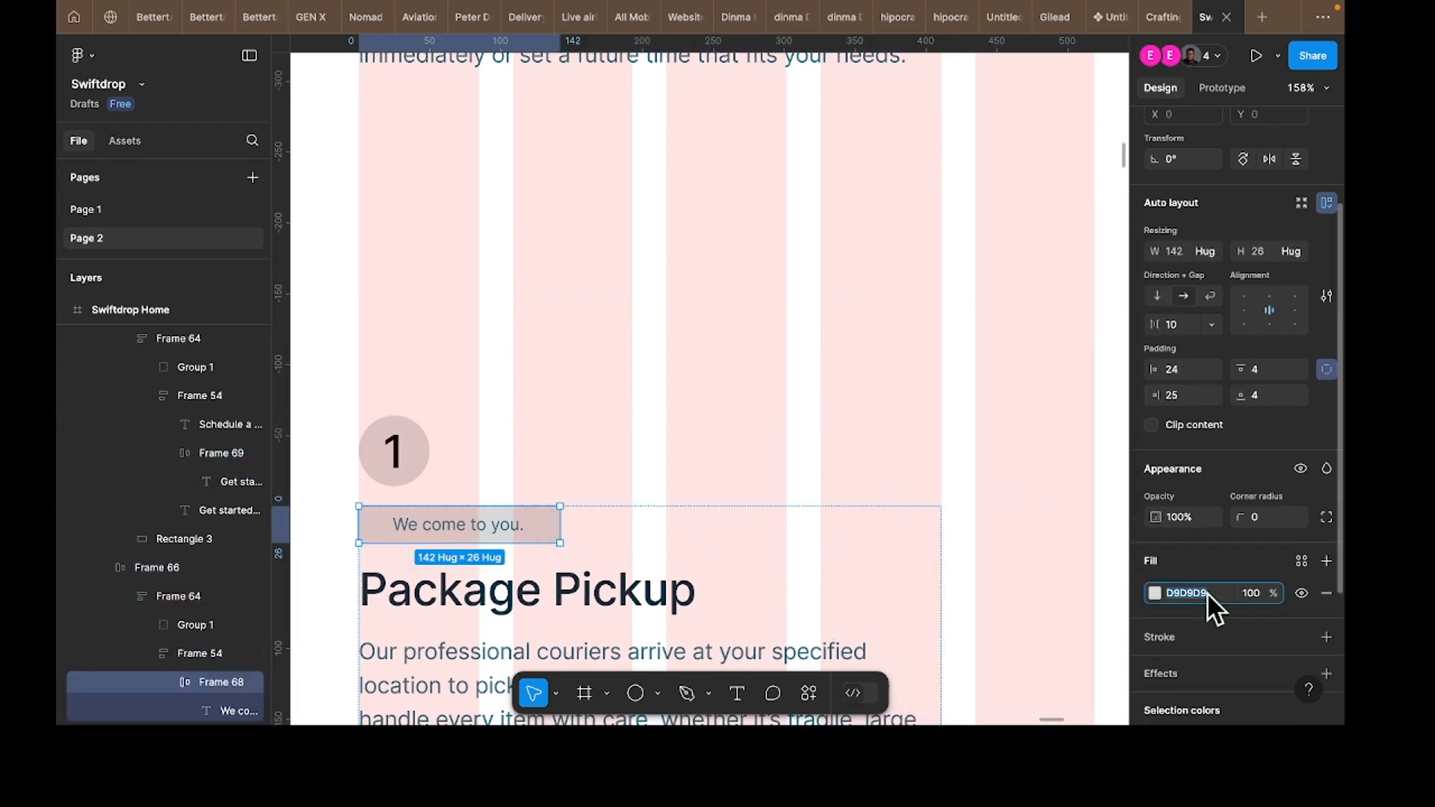
Step: Change the fill of the "Get started in just a few clicks!" frame to D9D9D9
{"action": "scroll", "coordinate": [817, 369], "scroll_direction": "up", "scroll_amount": 10}
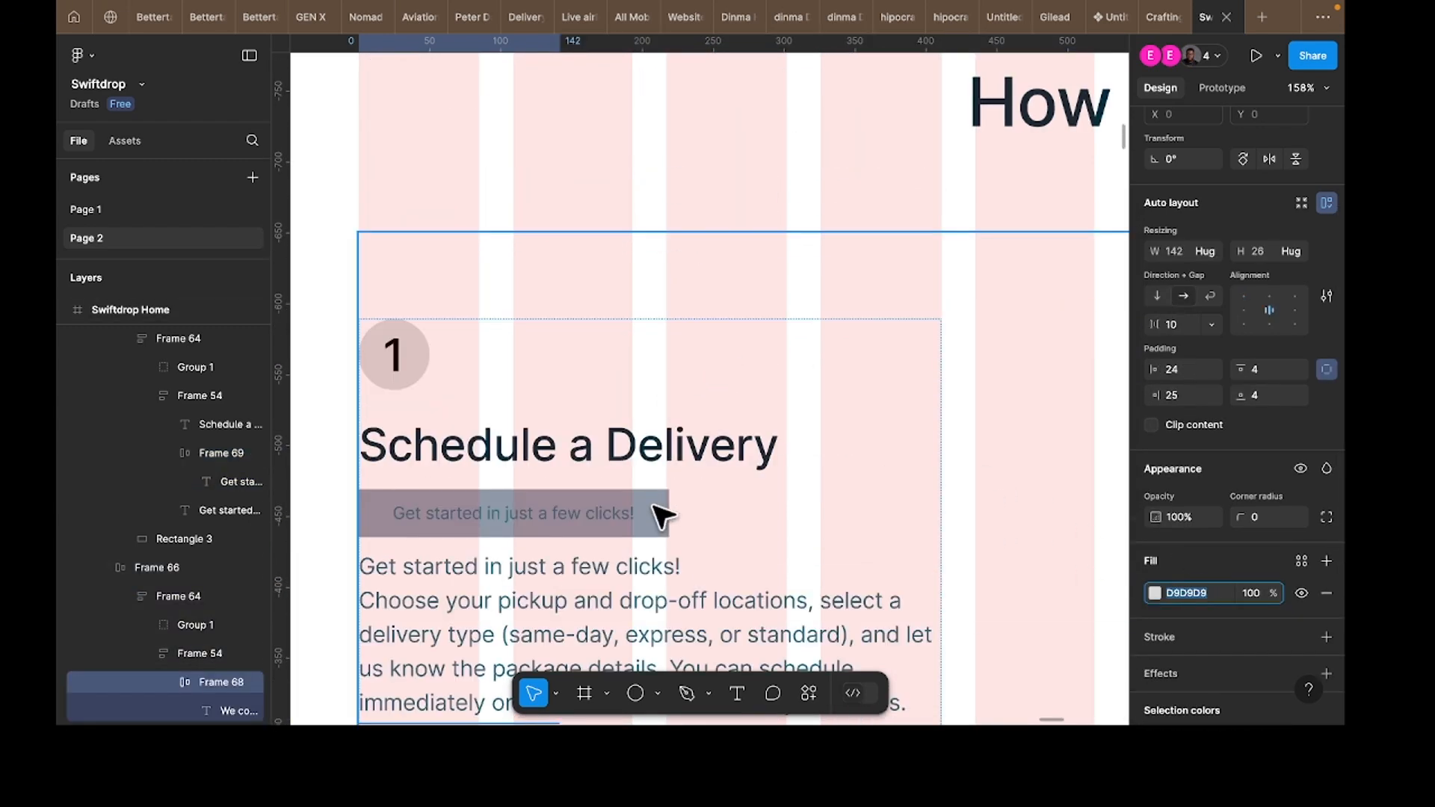
{"action": "left_click", "coordinate": [658, 514]}
{"action": "double_click", "coordinate": [658, 514]}
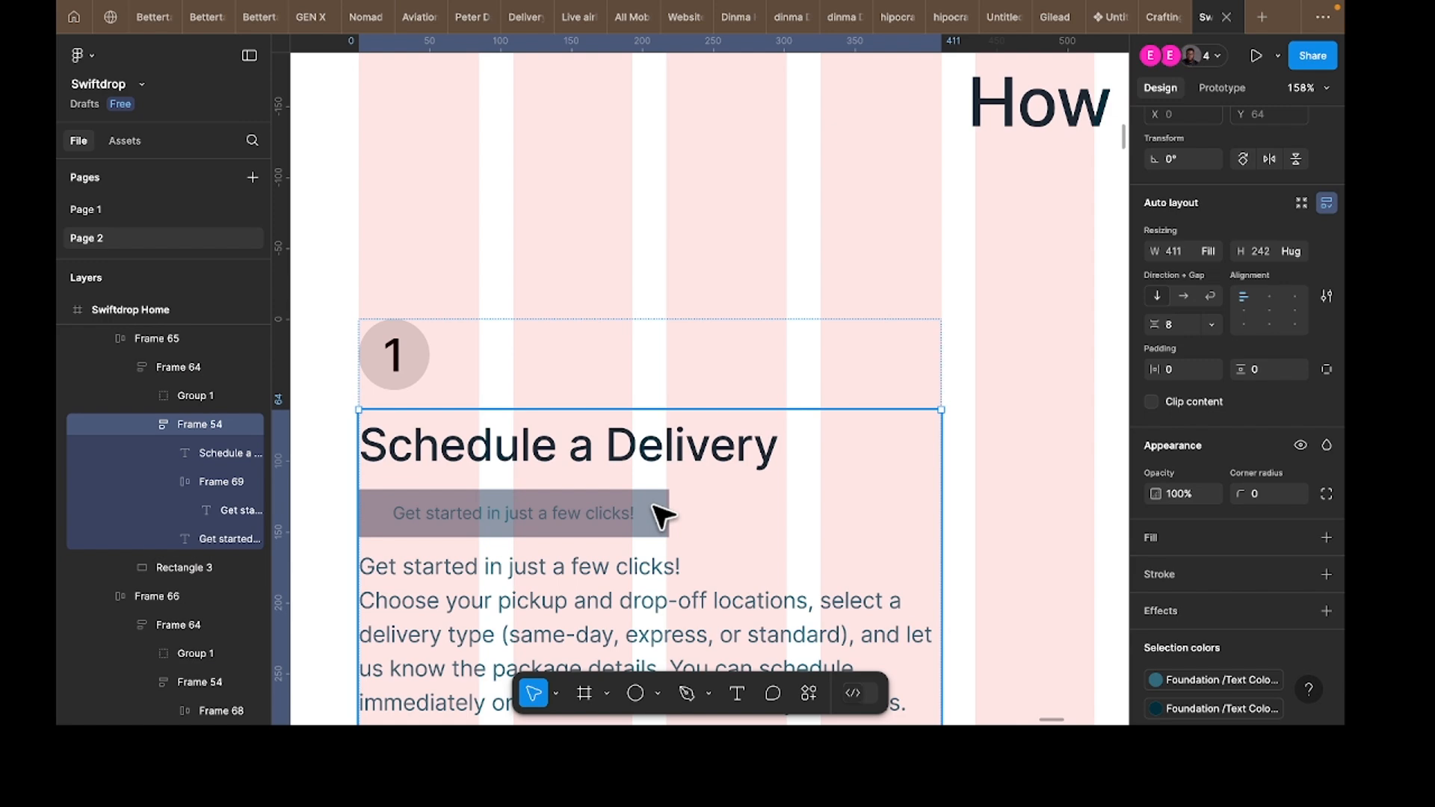
{"action": "double_click", "coordinate": [661, 514]}
{"action": "left_click", "coordinate": [1205, 568]}
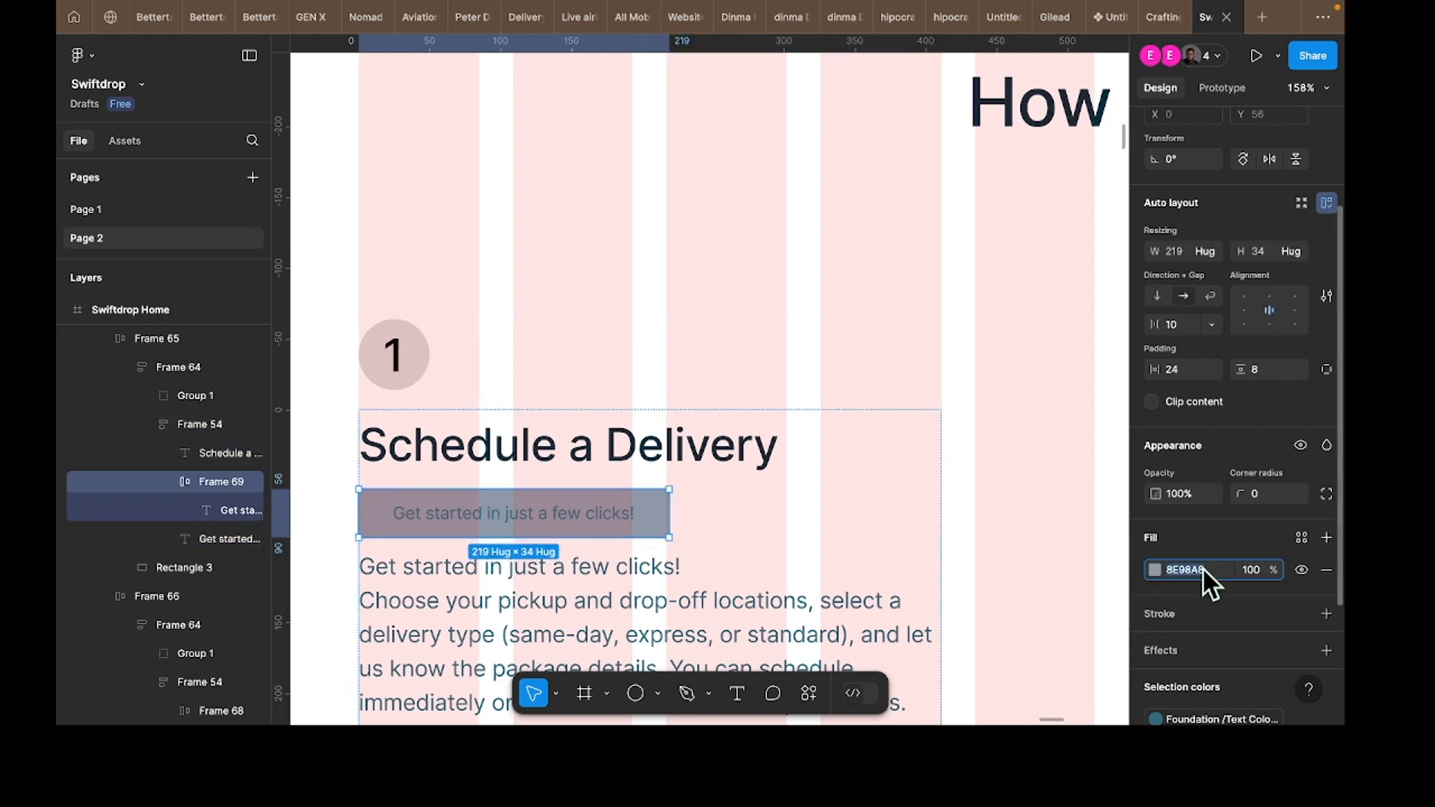
{"action": "type", "text": "D9D9D9"}
{"action": "key", "text": "Return"}
{"action": "scroll", "coordinate": [733, 487], "scroll_direction": "down", "scroll_amount": 5}
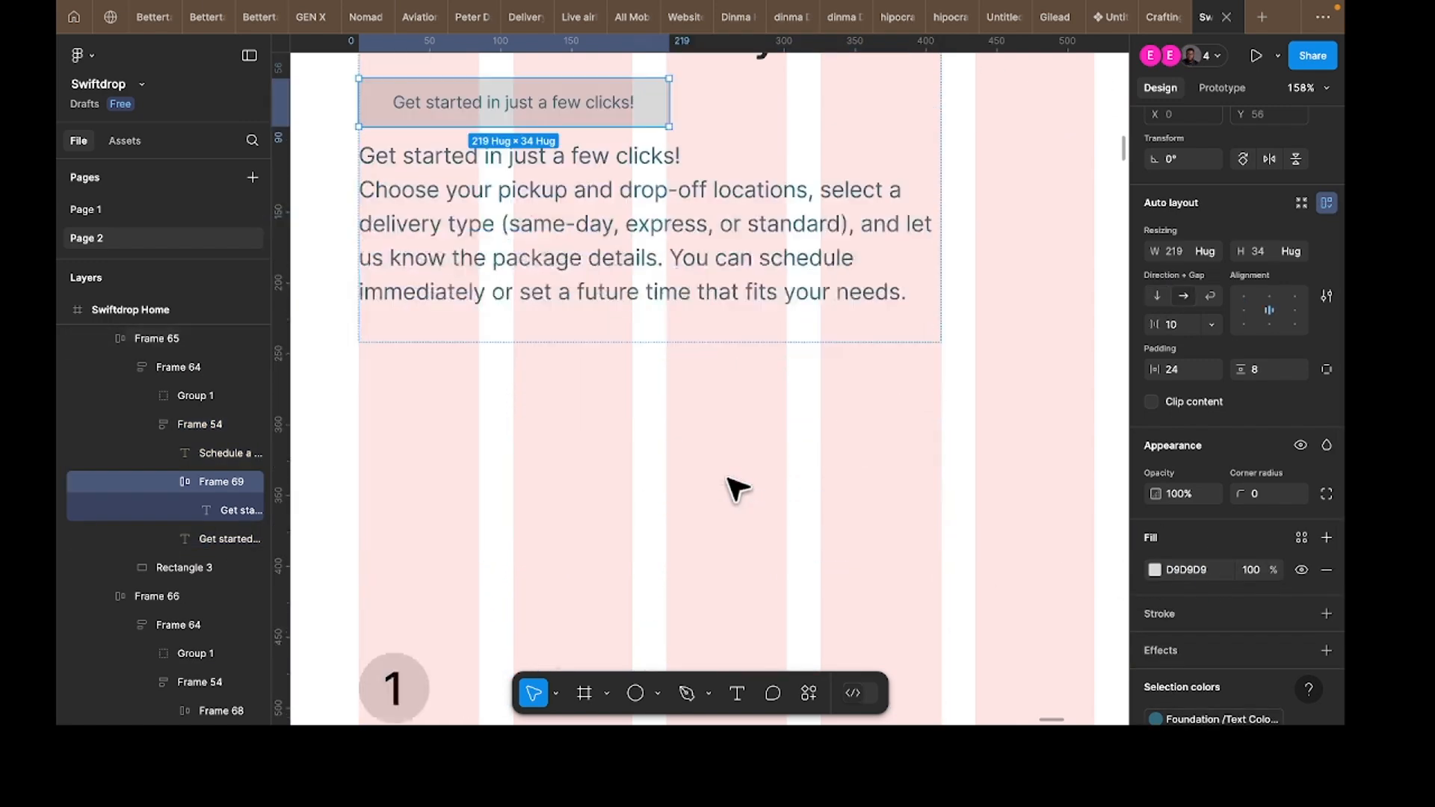
{"action": "scroll", "coordinate": [734, 487], "scroll_direction": "down", "scroll_amount": 5}
{"action": "scroll", "coordinate": [766, 503], "scroll_direction": "right", "scroll_amount": 3}
{"action": "scroll", "coordinate": [770, 505], "scroll_direction": "down", "scroll_amount": 3}
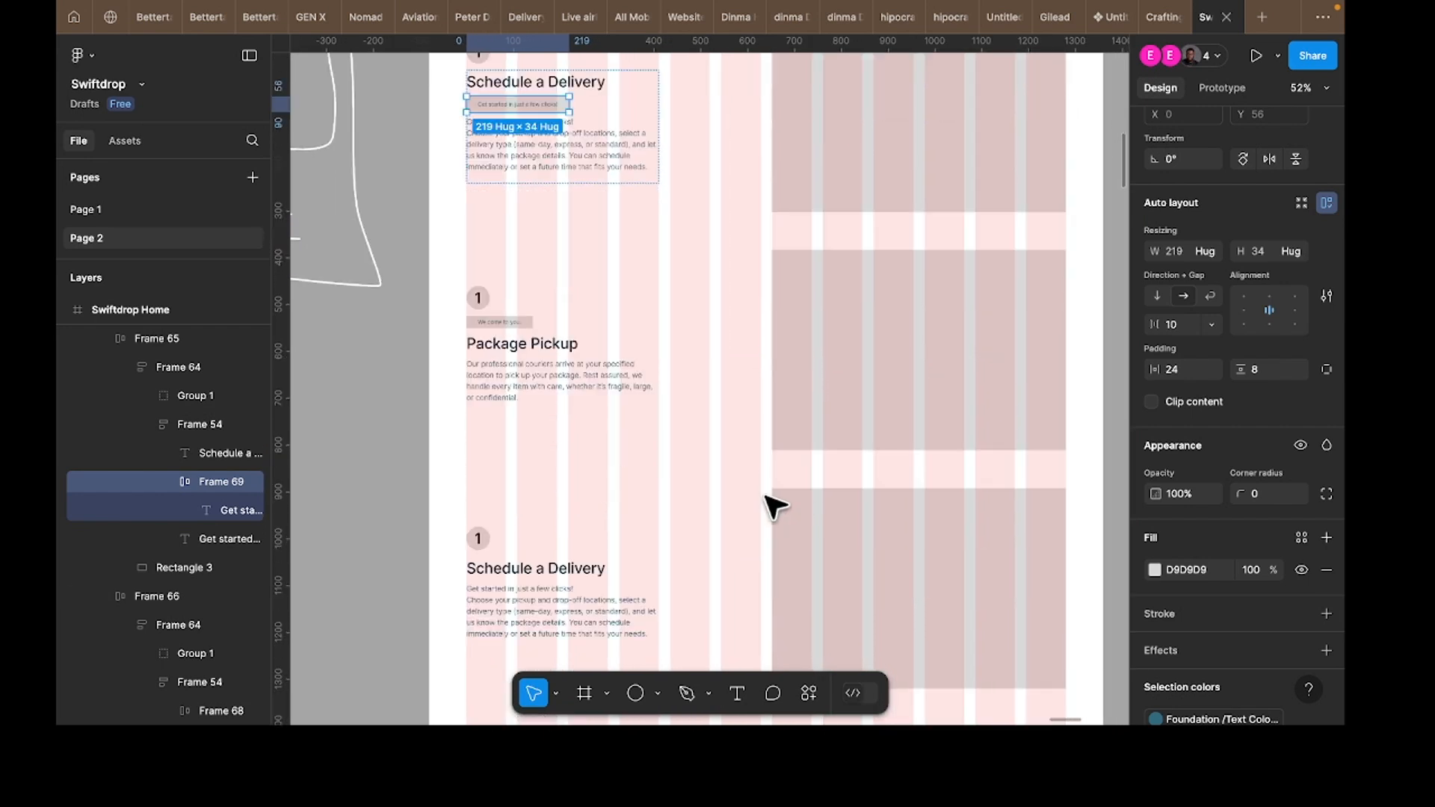
Step: Delete the third "Schedule a Delivery" row and duplicate the Package Pickup row to take its place
{"action": "left_click", "coordinate": [768, 554]}
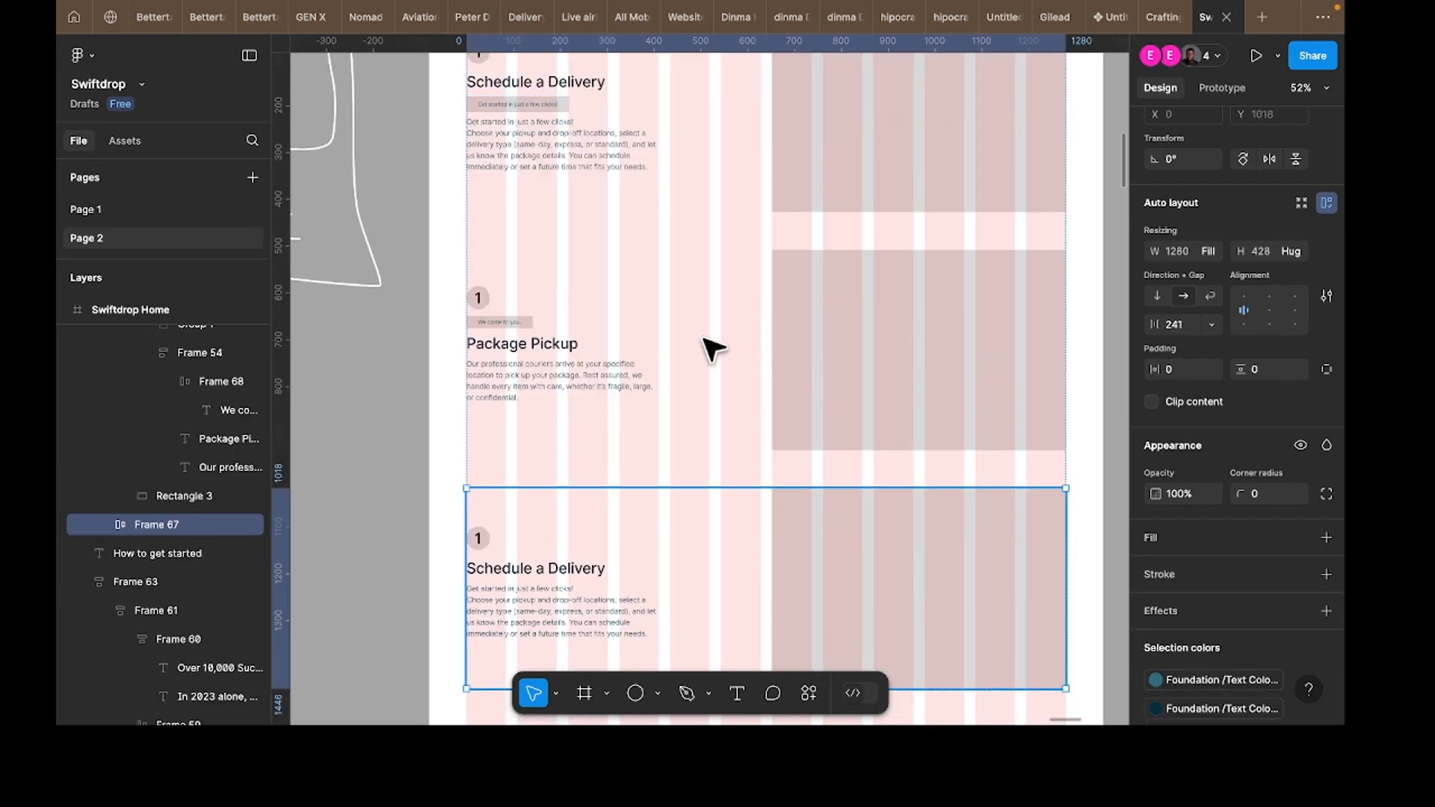
{"action": "key", "text": "Escape"}
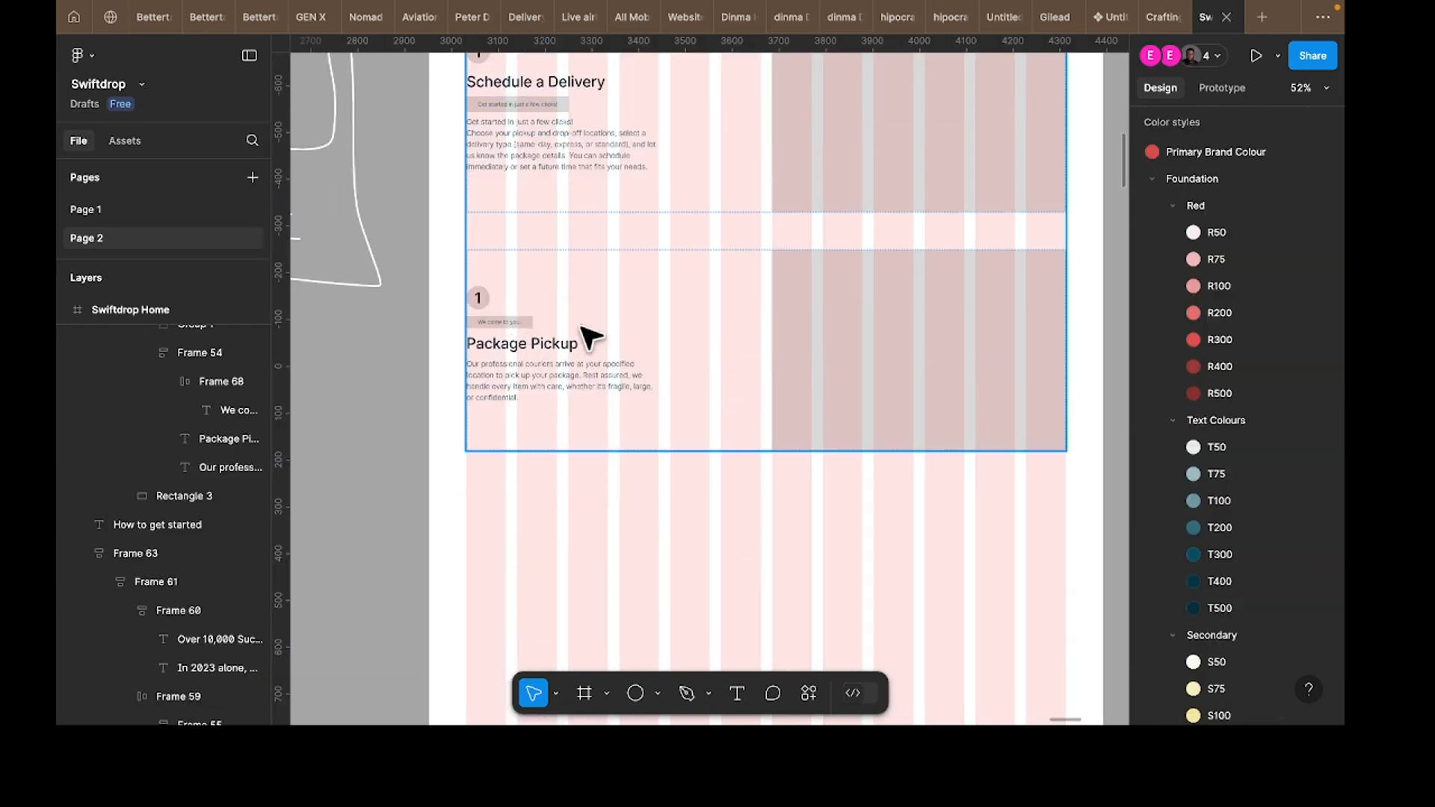
{"action": "left_click", "coordinate": [591, 337]}
{"action": "left_click", "coordinate": [743, 320]}
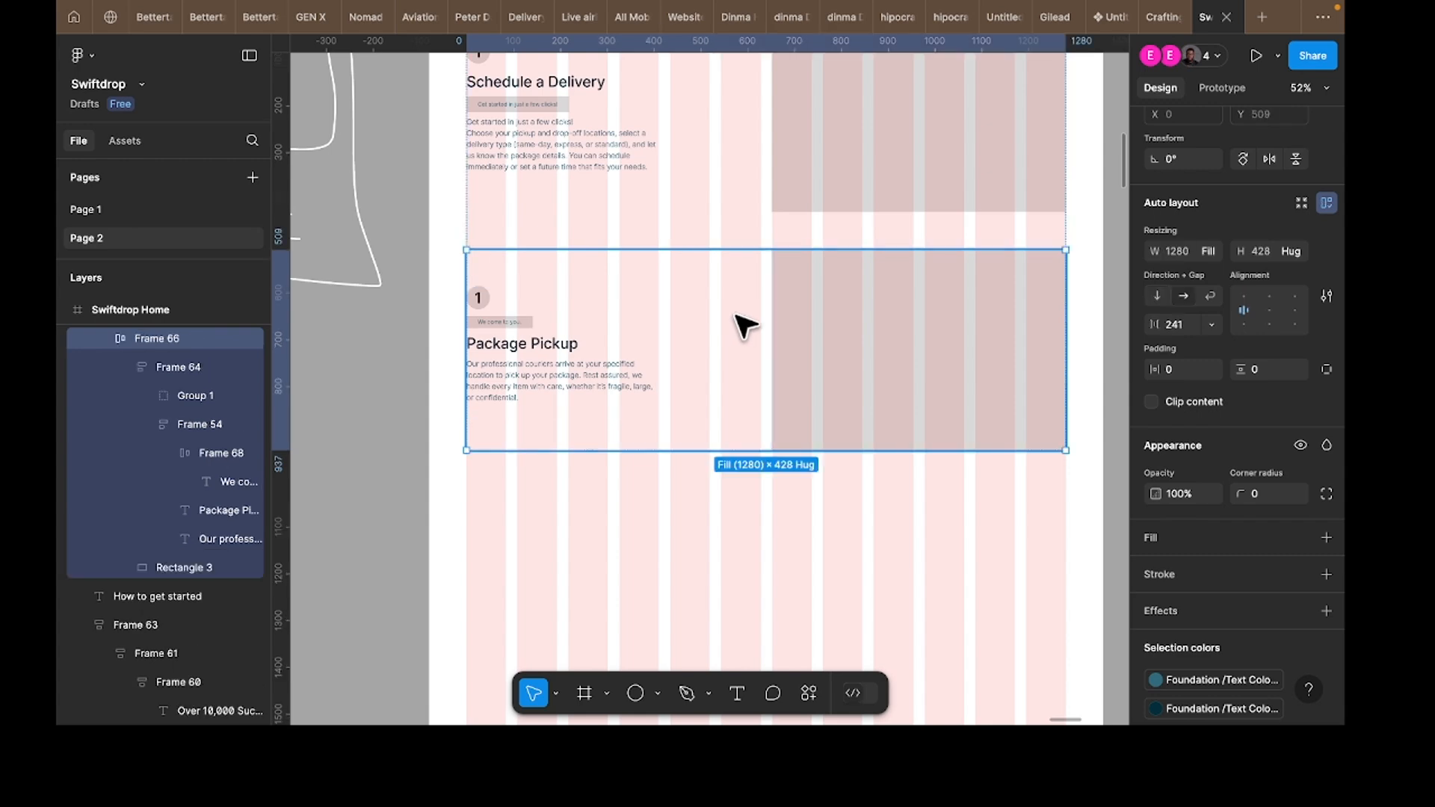
{"action": "key", "text": "ctrl+d"}
Step: Copy the title "Real-Time Tracking" from the Step 3 line of the brief text beside the page
{"action": "scroll", "coordinate": [743, 325], "scroll_direction": "right", "scroll_amount": 5}
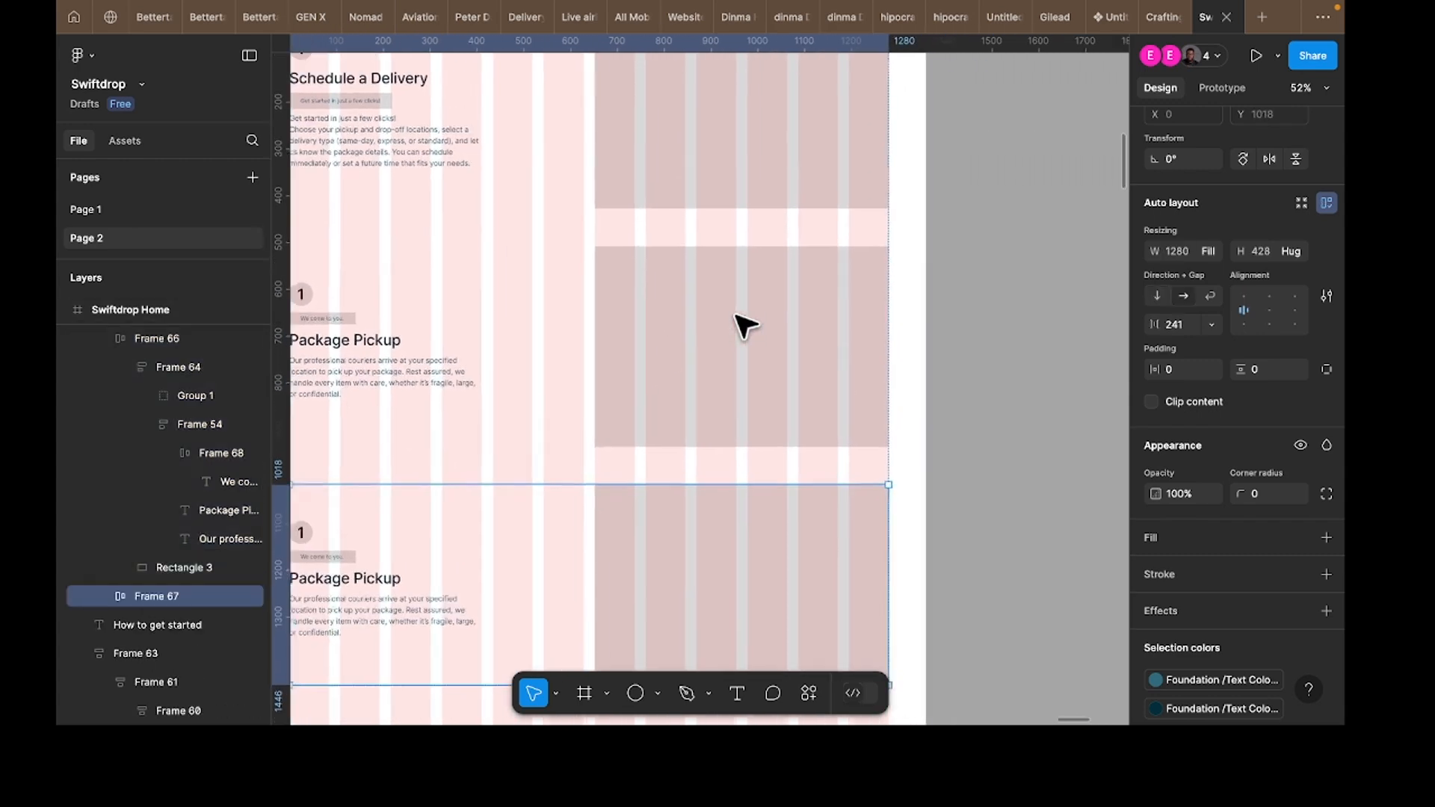
{"action": "scroll", "coordinate": [658, 332], "scroll_direction": "up", "scroll_amount": 2}
{"action": "scroll", "coordinate": [658, 332], "scroll_direction": "right", "scroll_amount": 10}
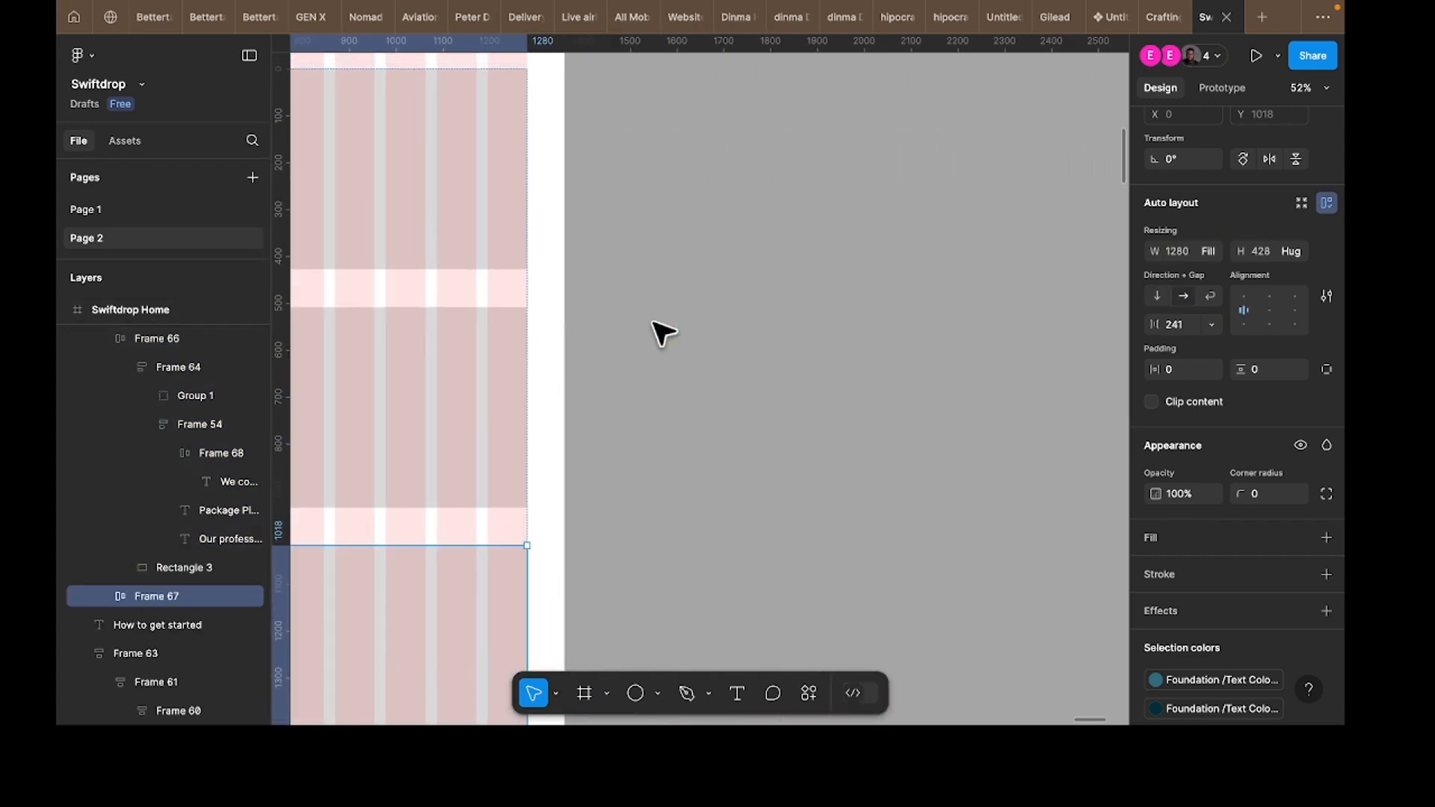
{"action": "scroll", "coordinate": [659, 331], "scroll_direction": "right", "scroll_amount": 4}
{"action": "scroll", "coordinate": [657, 331], "scroll_direction": "up", "scroll_amount": 5}
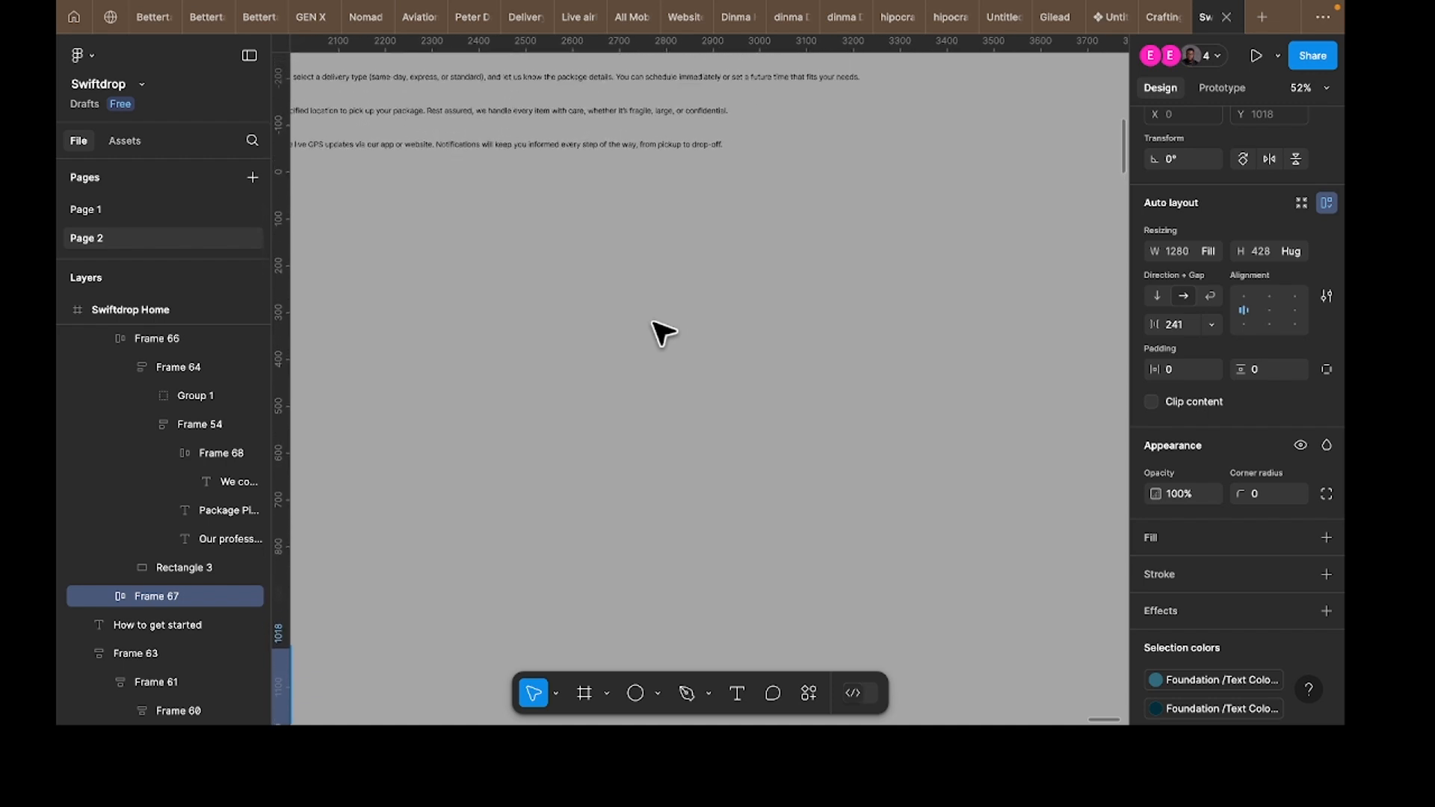
{"action": "scroll", "coordinate": [359, 77], "scroll_direction": "up", "scroll_amount": 3}
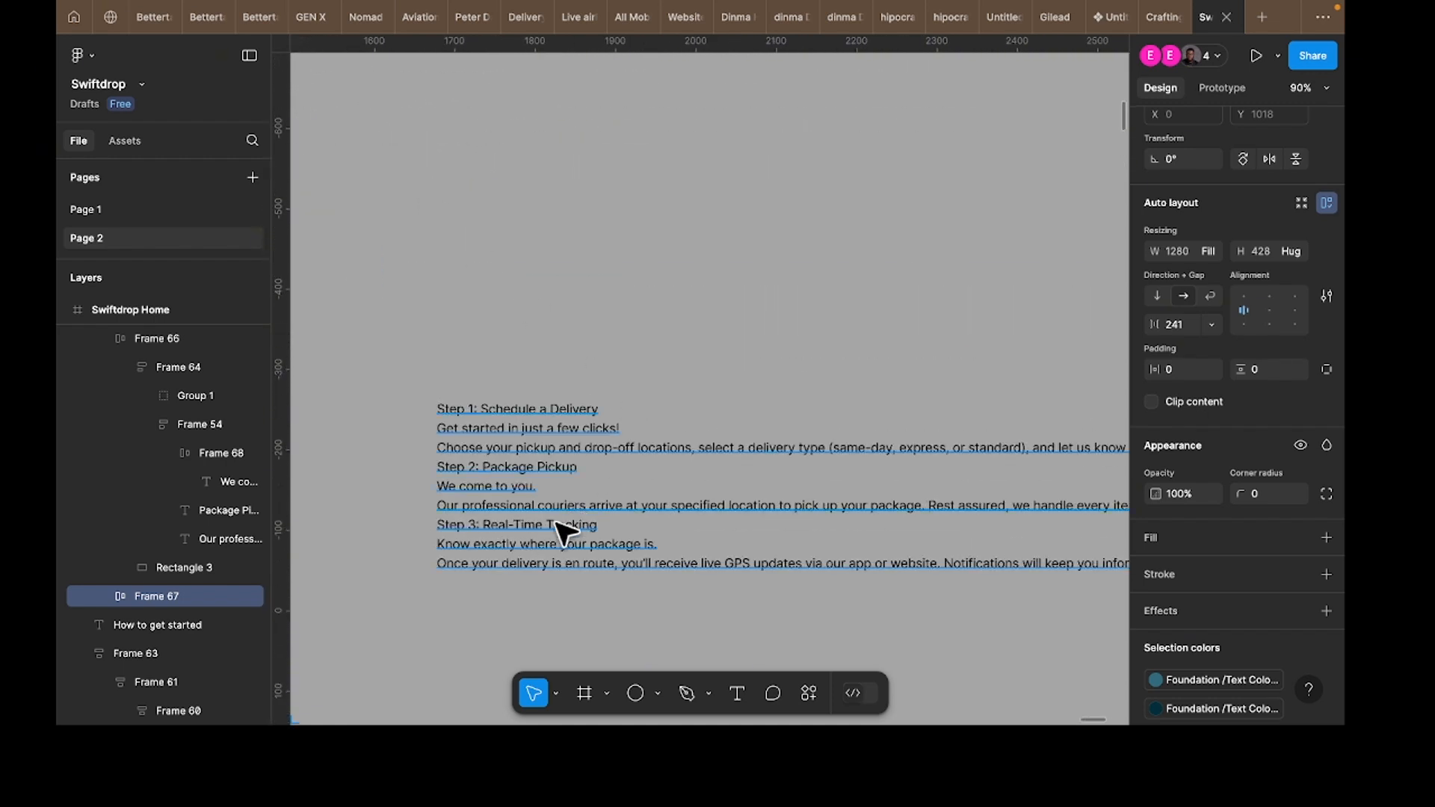
{"action": "double_click", "coordinate": [486, 528]}
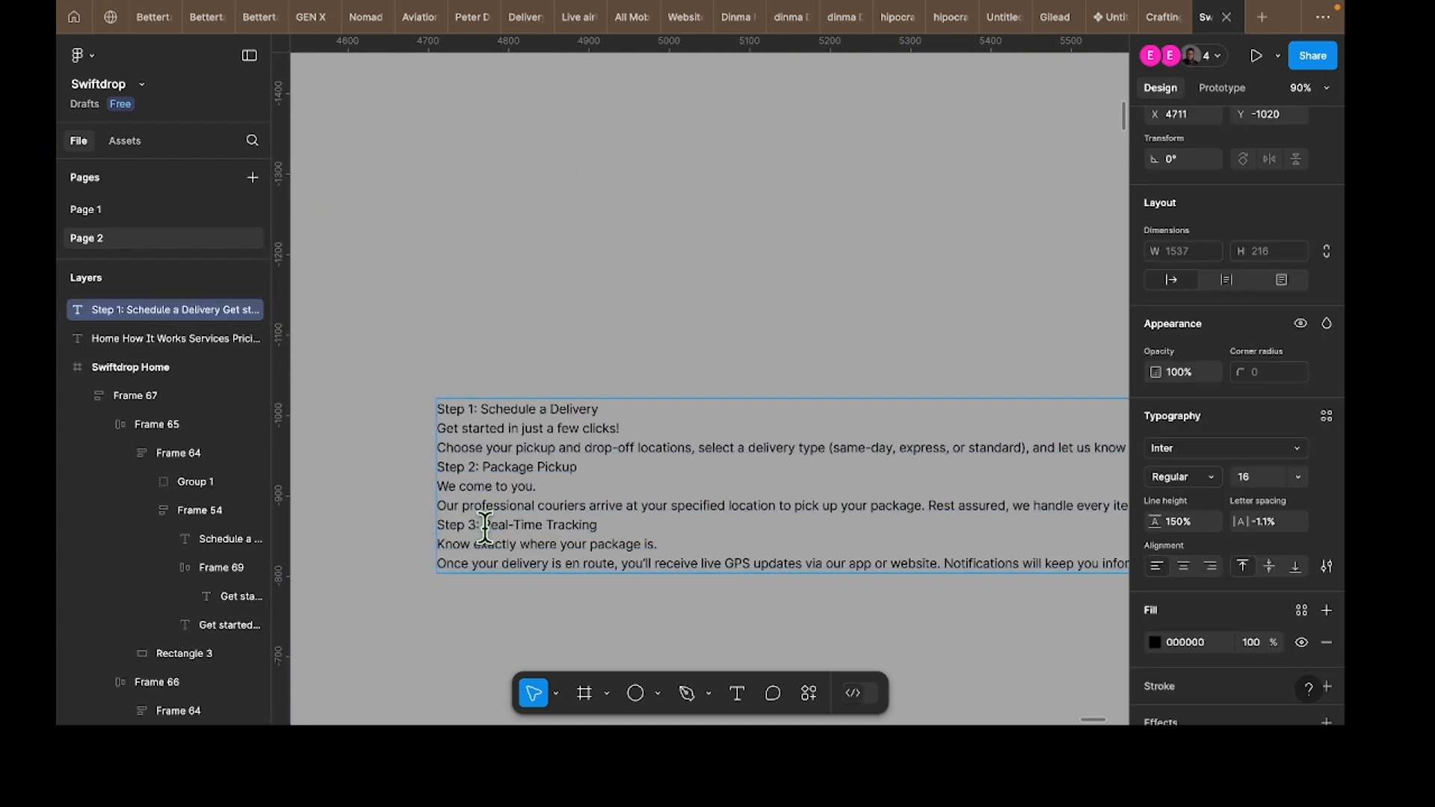
{"action": "left_click_drag", "start_coordinate": [507, 526], "coordinate": [615, 526]}
{"action": "key", "text": "ctrl+c"}
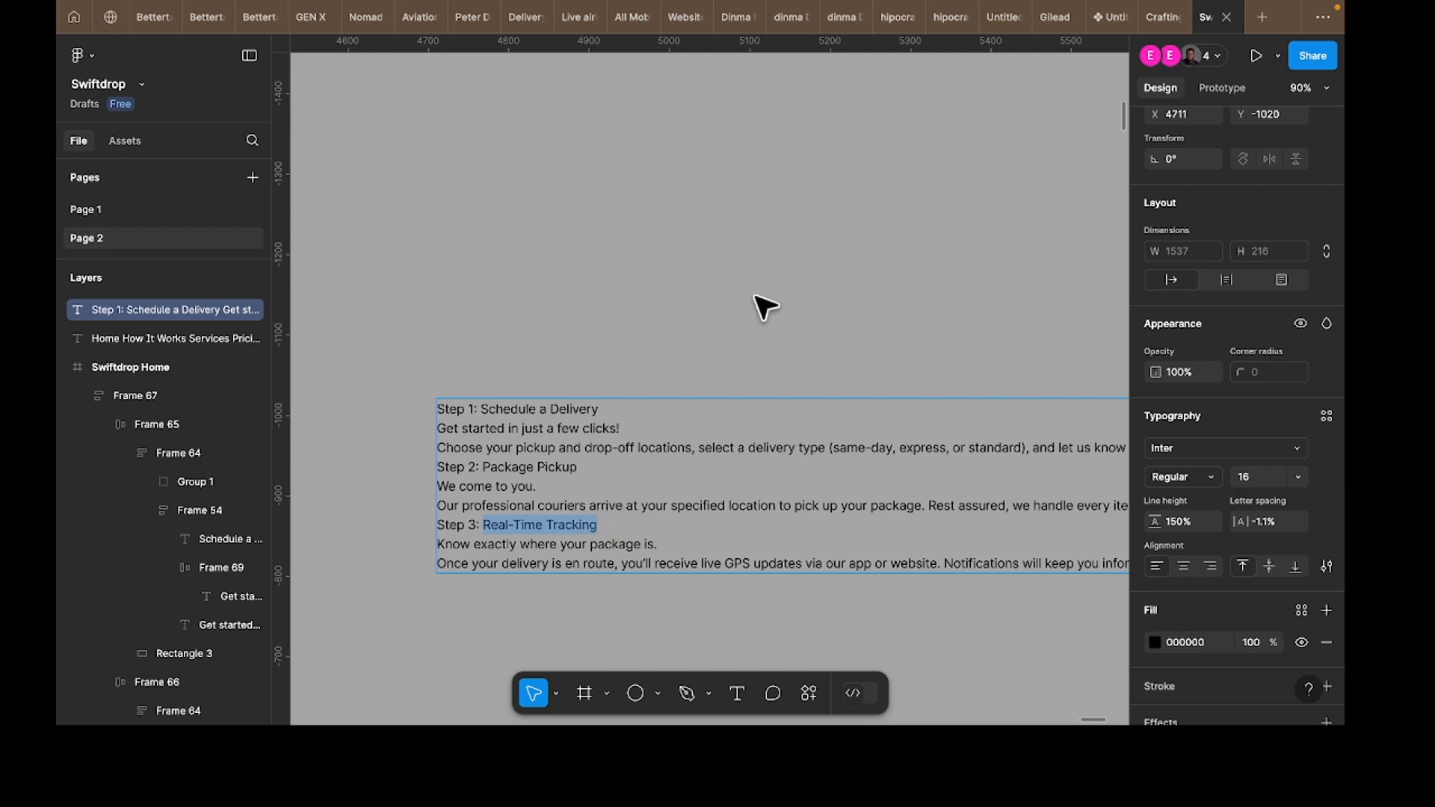
Step: Replace the heading of the duplicated third row with the copied "Real-Time Tracking" title
{"action": "key", "text": "Escape"}
{"action": "scroll", "coordinate": [762, 304], "scroll_direction": "down", "scroll_amount": 5}
{"action": "scroll", "coordinate": [761, 306], "scroll_direction": "left", "scroll_amount": 5}
{"action": "scroll", "coordinate": [761, 306], "scroll_direction": "down", "scroll_amount": 3}
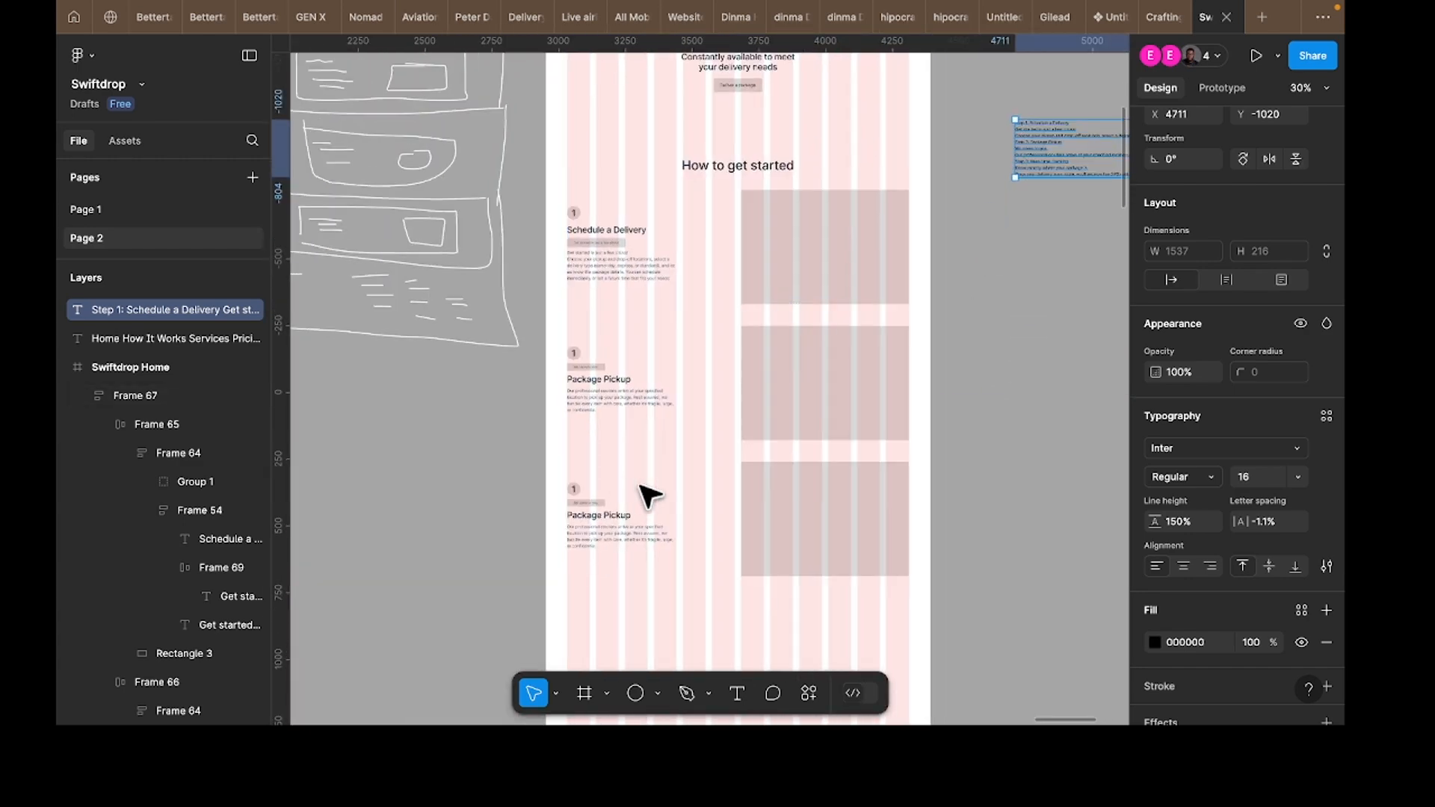
{"action": "scroll", "coordinate": [611, 524], "scroll_direction": "up", "scroll_amount": 5}
{"action": "left_click", "coordinate": [599, 527]}
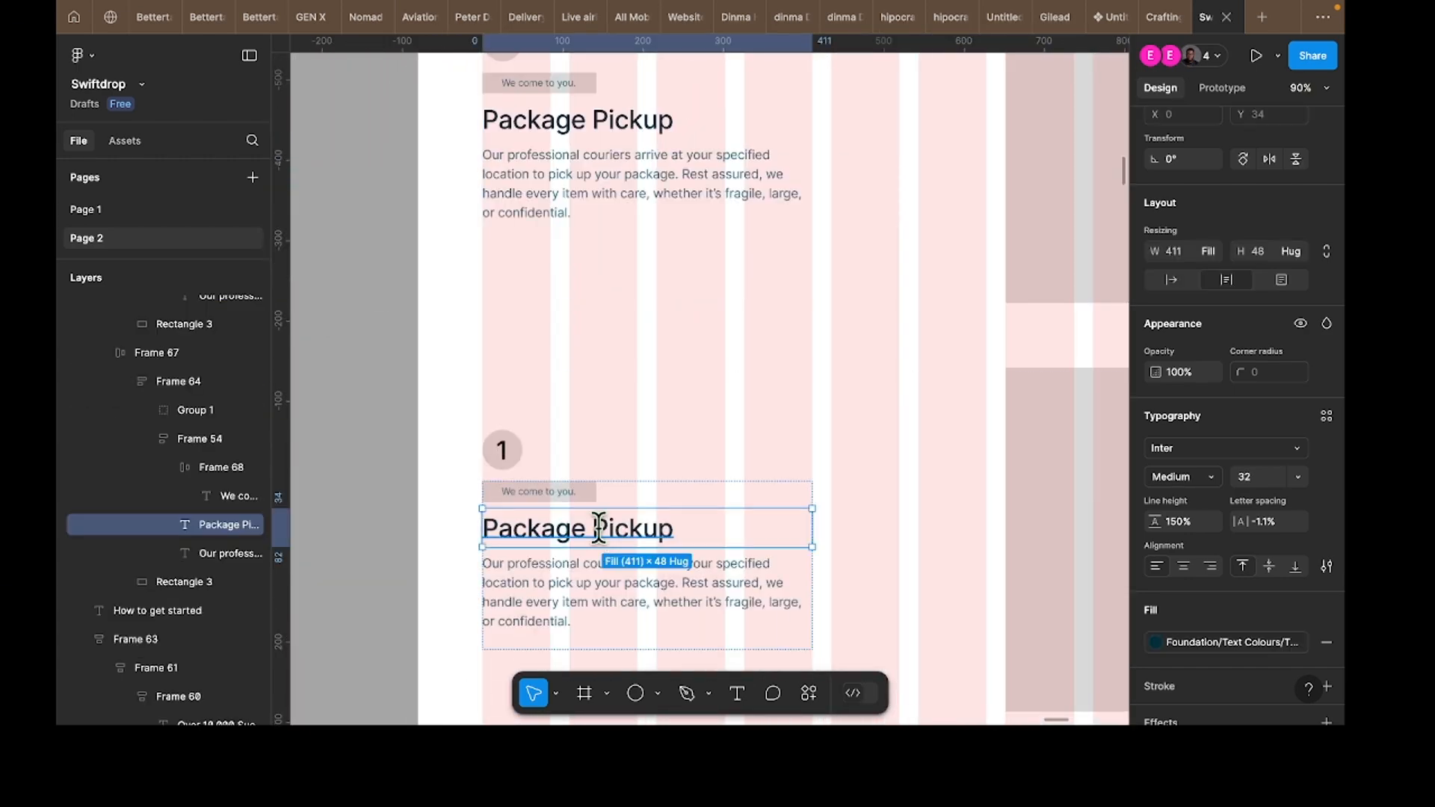
{"action": "double_click", "coordinate": [599, 527]}
{"action": "key", "text": "ctrl+v"}
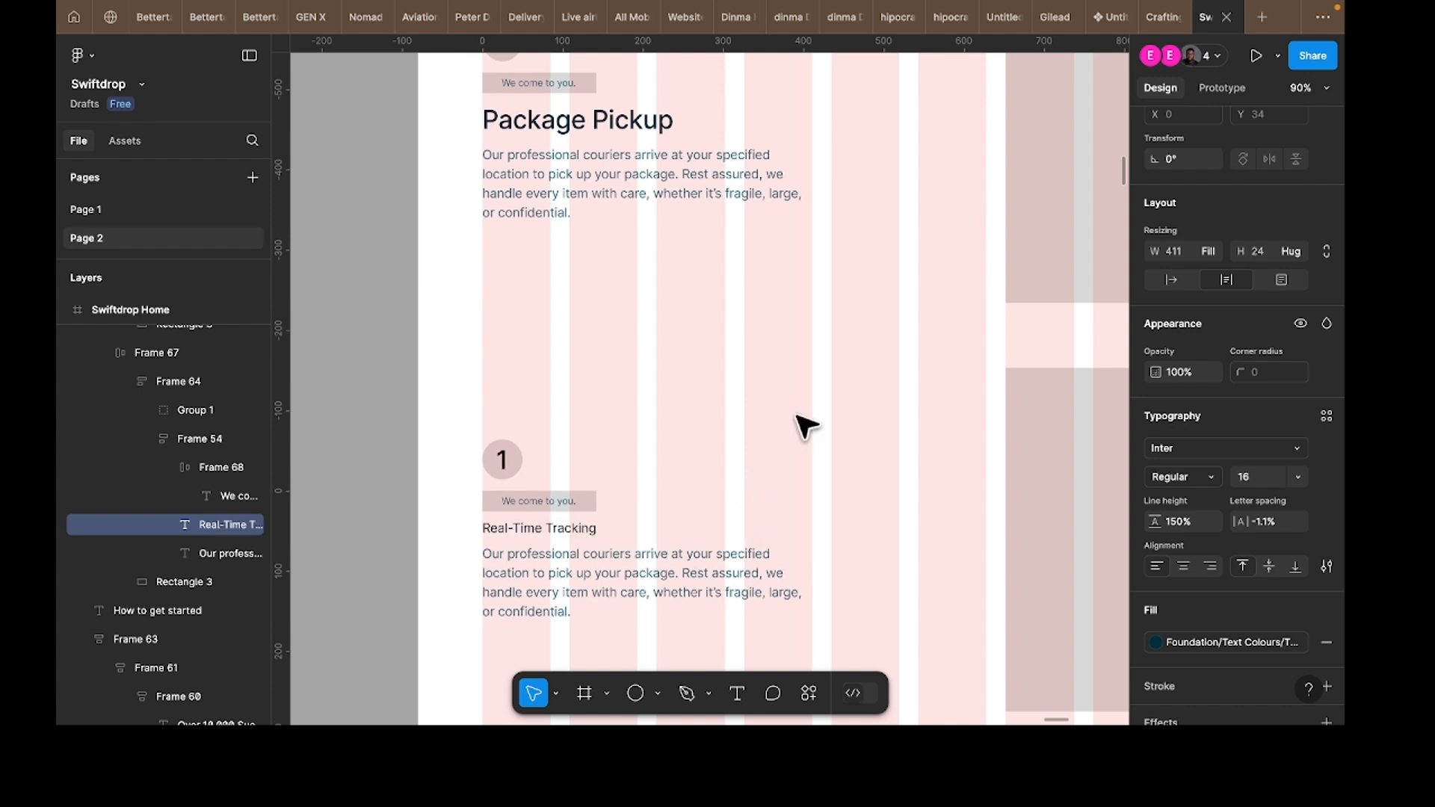
{"action": "key", "text": "Escape"}
Step: Copy the properties of the Package Pickup heading and paste them onto the "Real-Time Tracking" heading
{"action": "left_click", "coordinate": [613, 133]}
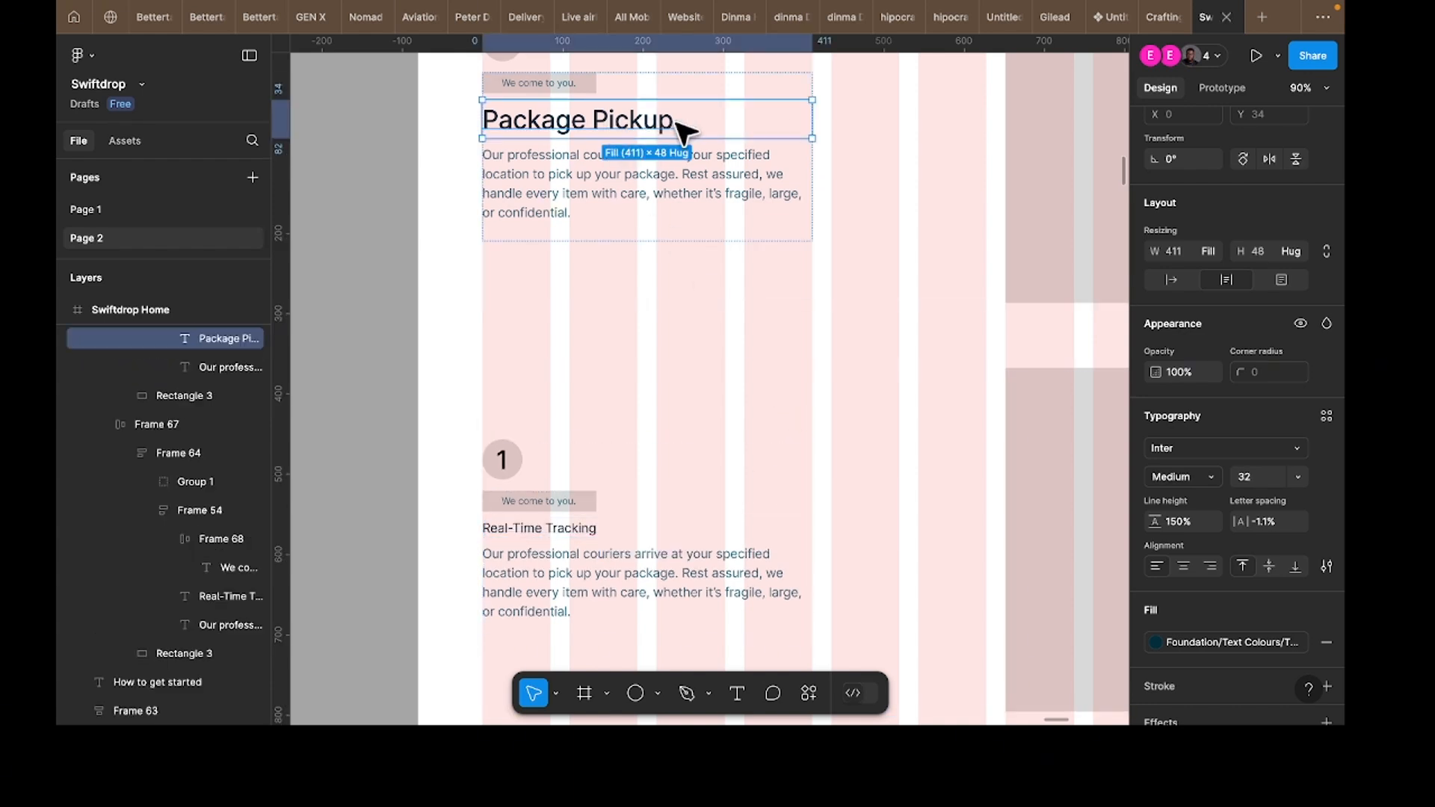
{"action": "right_click", "coordinate": [616, 126]}
{"action": "mouse_move", "coordinate": [736, 201]}
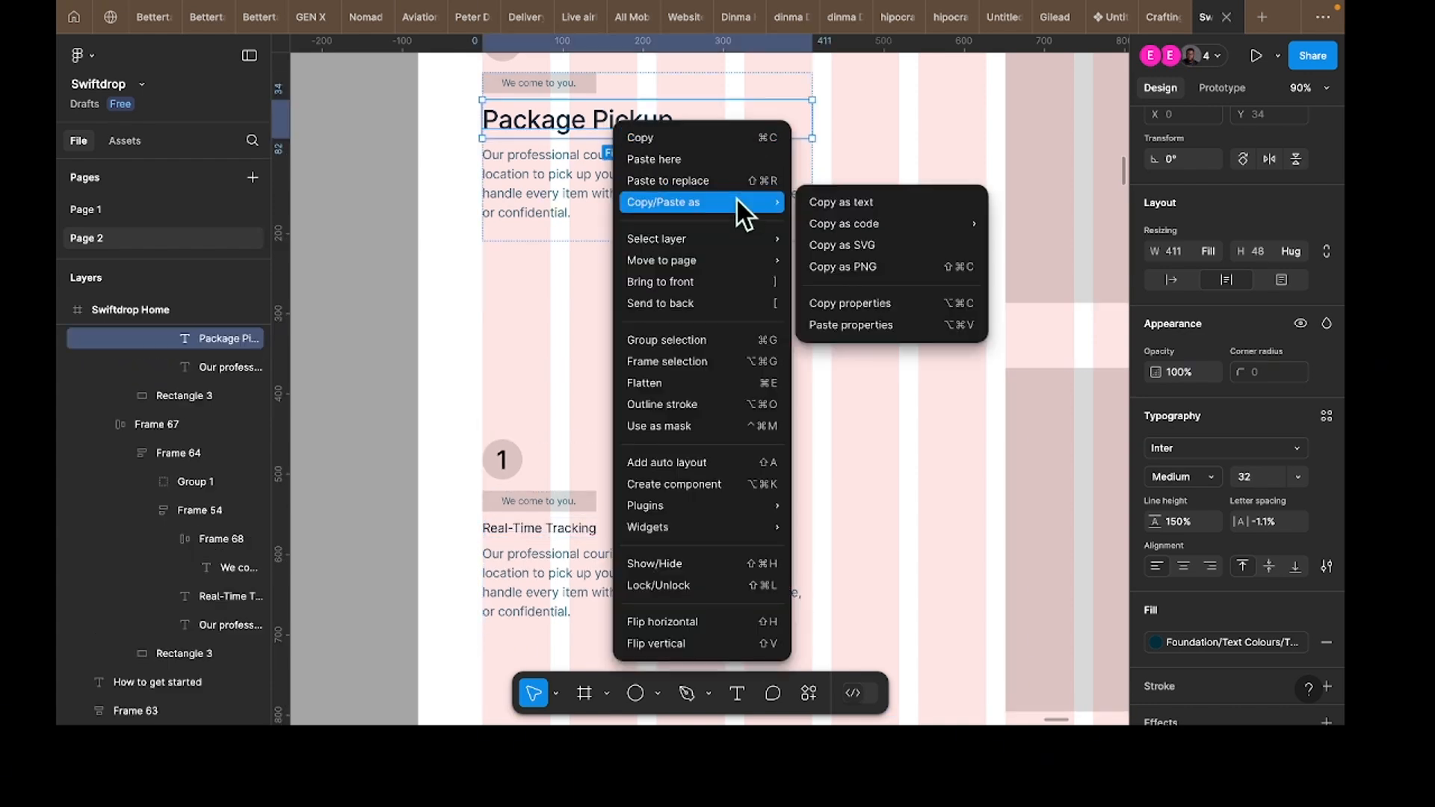
{"action": "left_click", "coordinate": [882, 302]}
{"action": "left_click", "coordinate": [572, 530]}
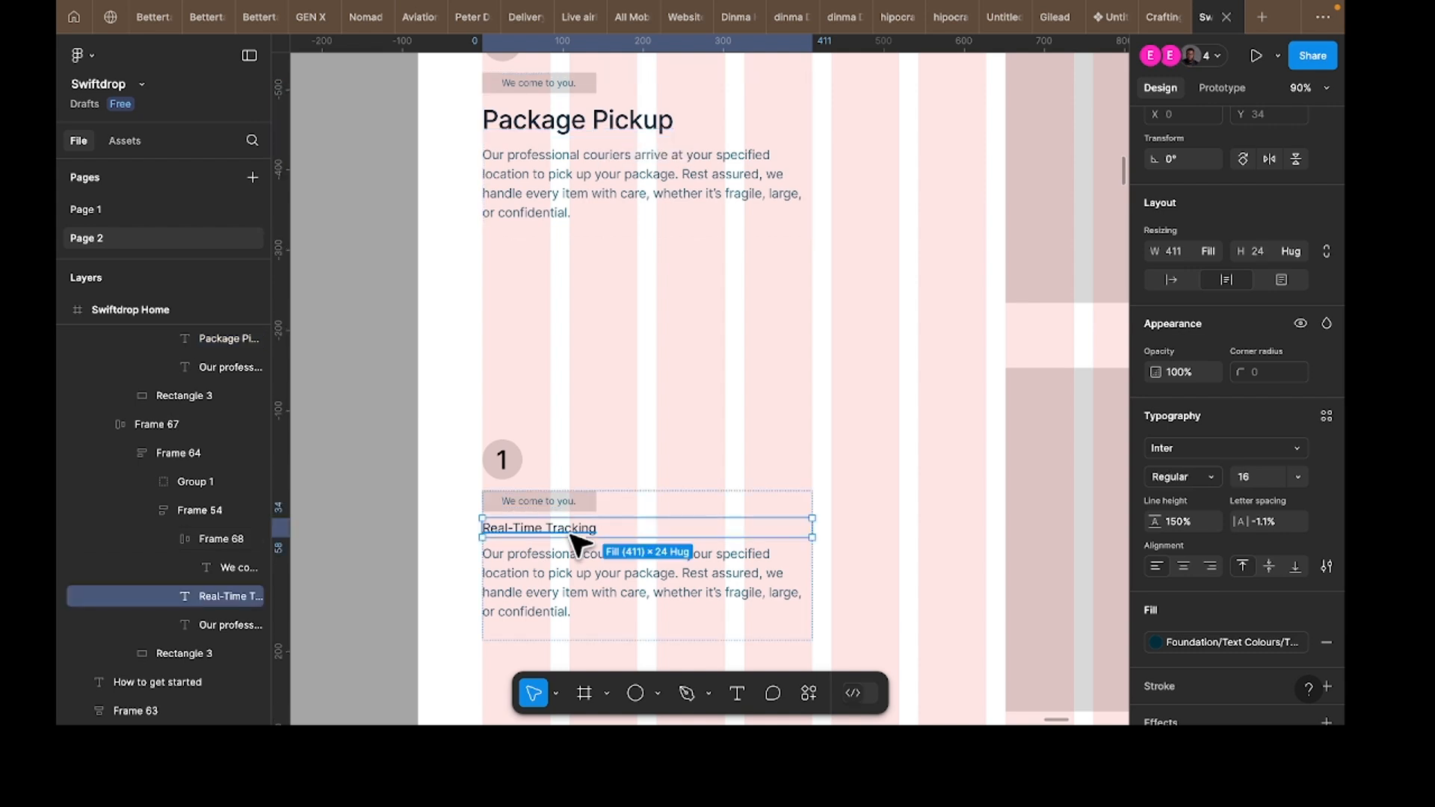
{"action": "right_click", "coordinate": [572, 535]}
{"action": "mouse_move", "coordinate": [676, 207]}
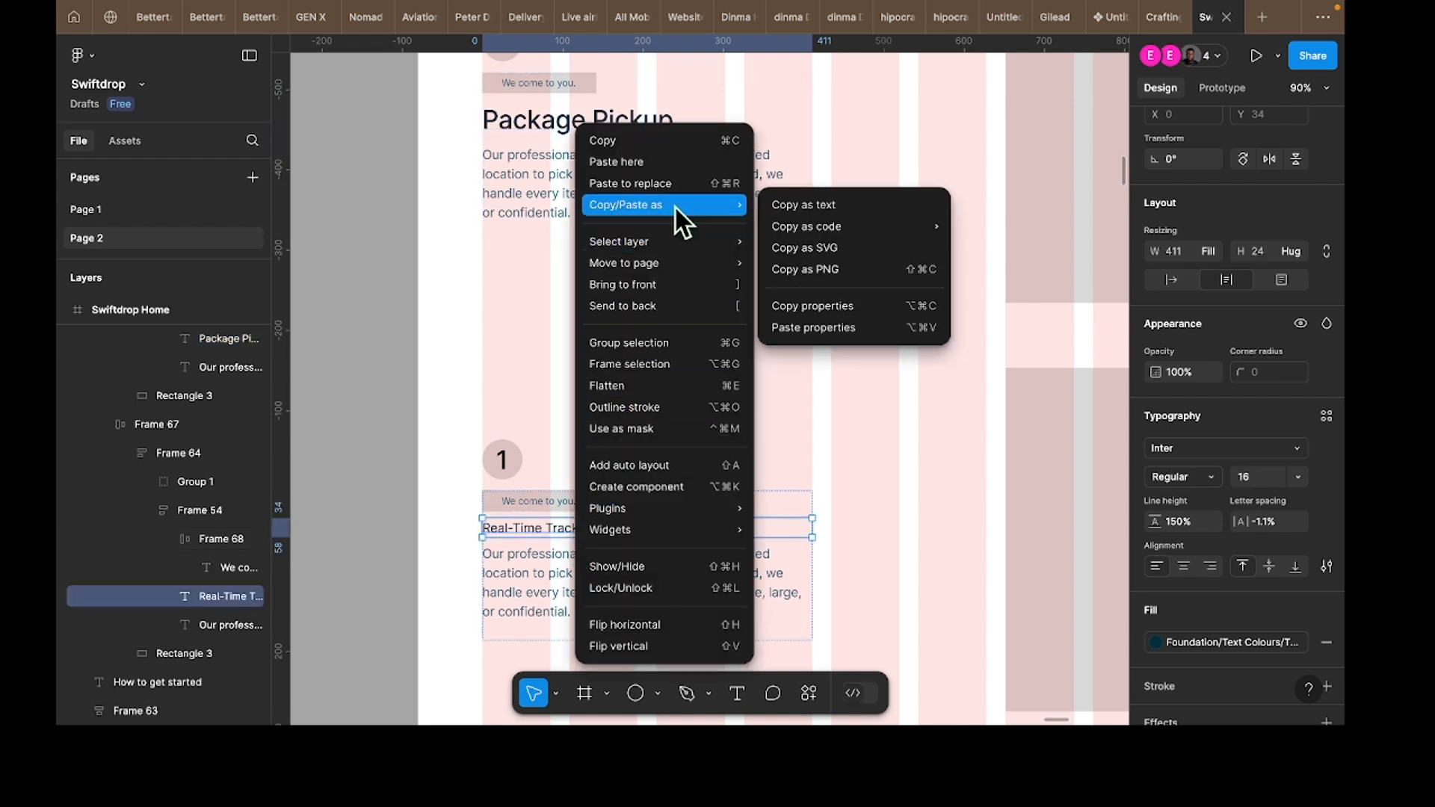
{"action": "left_click", "coordinate": [809, 327]}
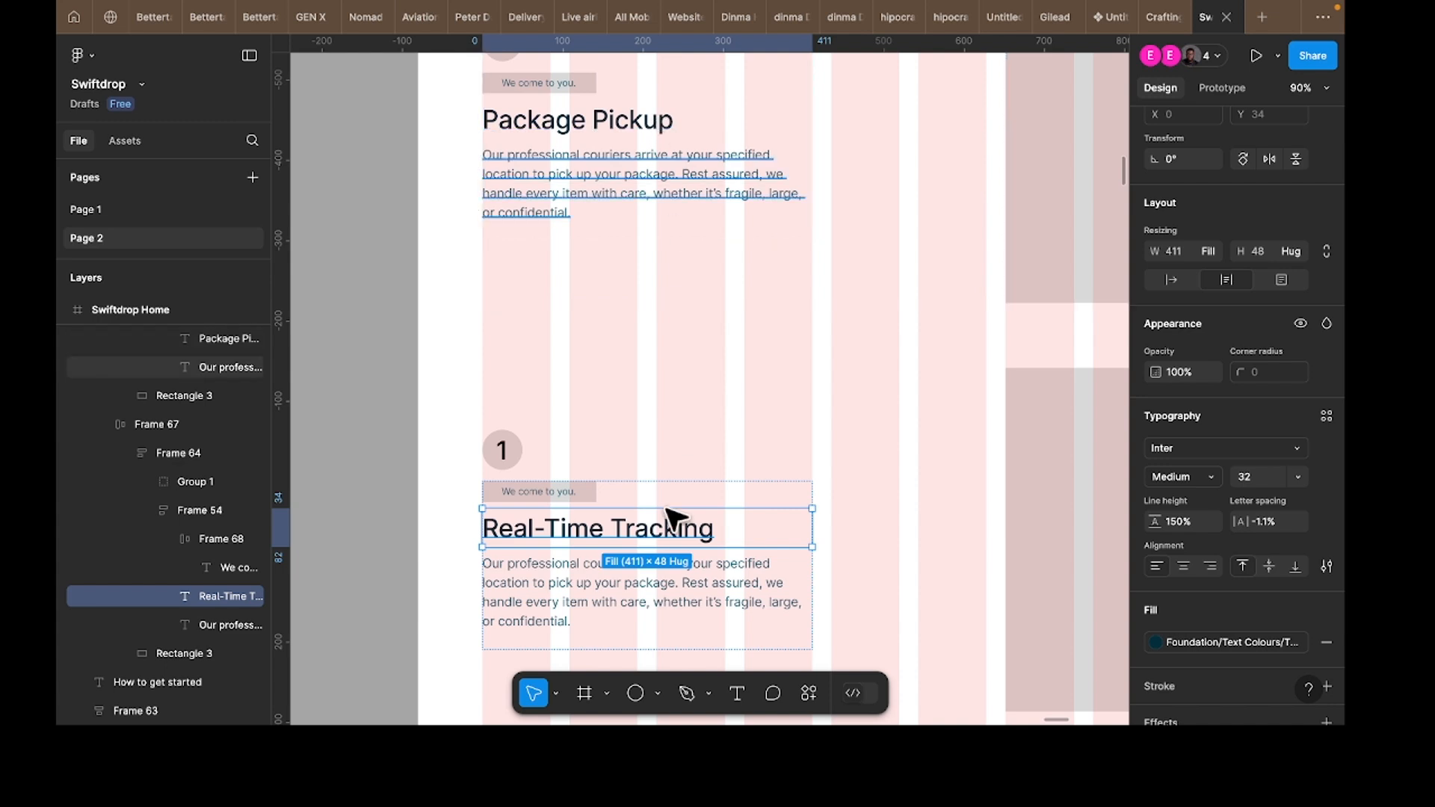
Step: Select the Step 3 tagline and description in the brief text, from "Know exactly" through "drop-off.", for copying
{"action": "scroll", "coordinate": [671, 535], "scroll_direction": "right", "scroll_amount": 15}
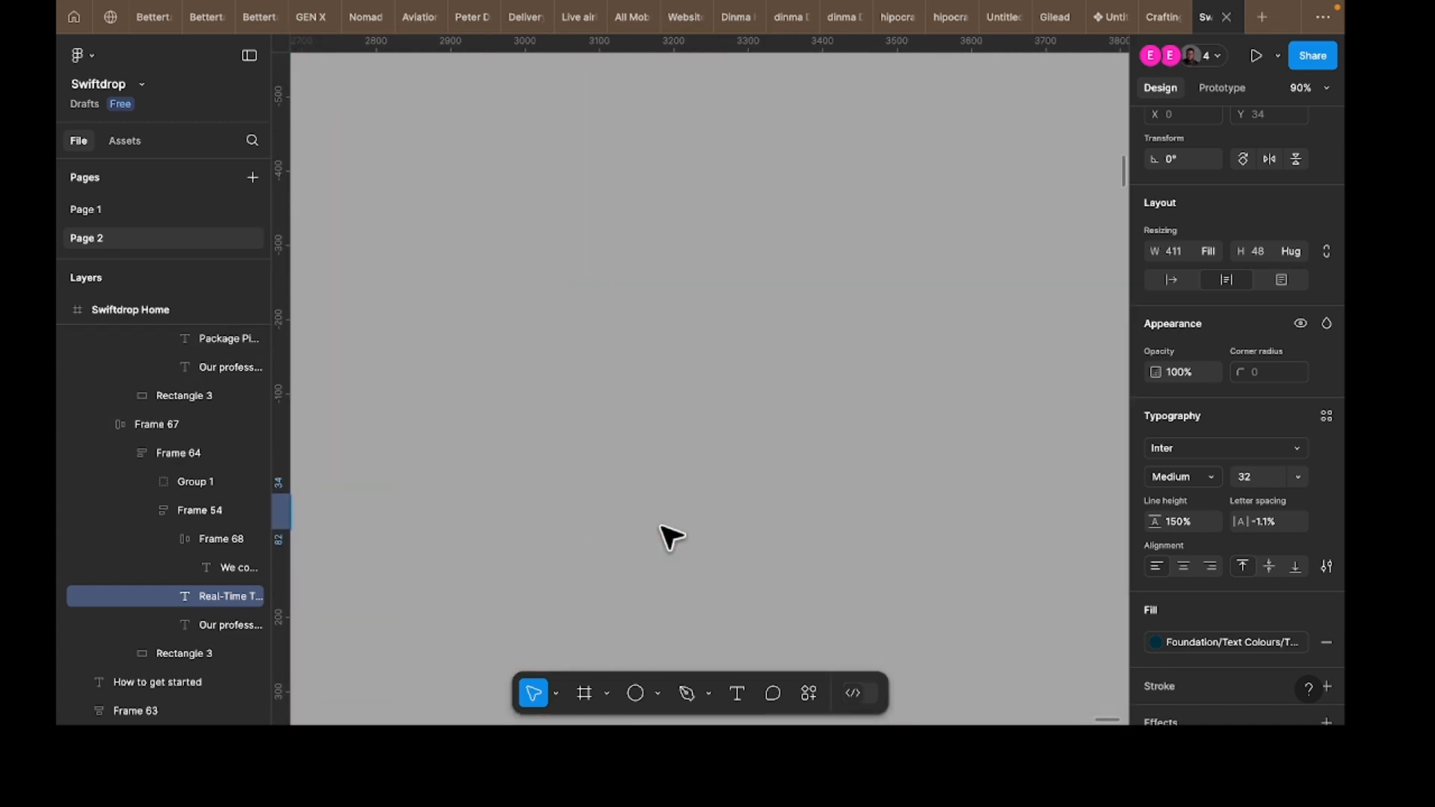
{"action": "scroll", "coordinate": [670, 535], "scroll_direction": "down", "scroll_amount": 8}
{"action": "scroll", "coordinate": [671, 535], "scroll_direction": "up", "scroll_amount": 4}
{"action": "scroll", "coordinate": [471, 453], "scroll_direction": "up", "scroll_amount": 7}
{"action": "scroll", "coordinate": [632, 541], "scroll_direction": "up", "scroll_amount": 6}
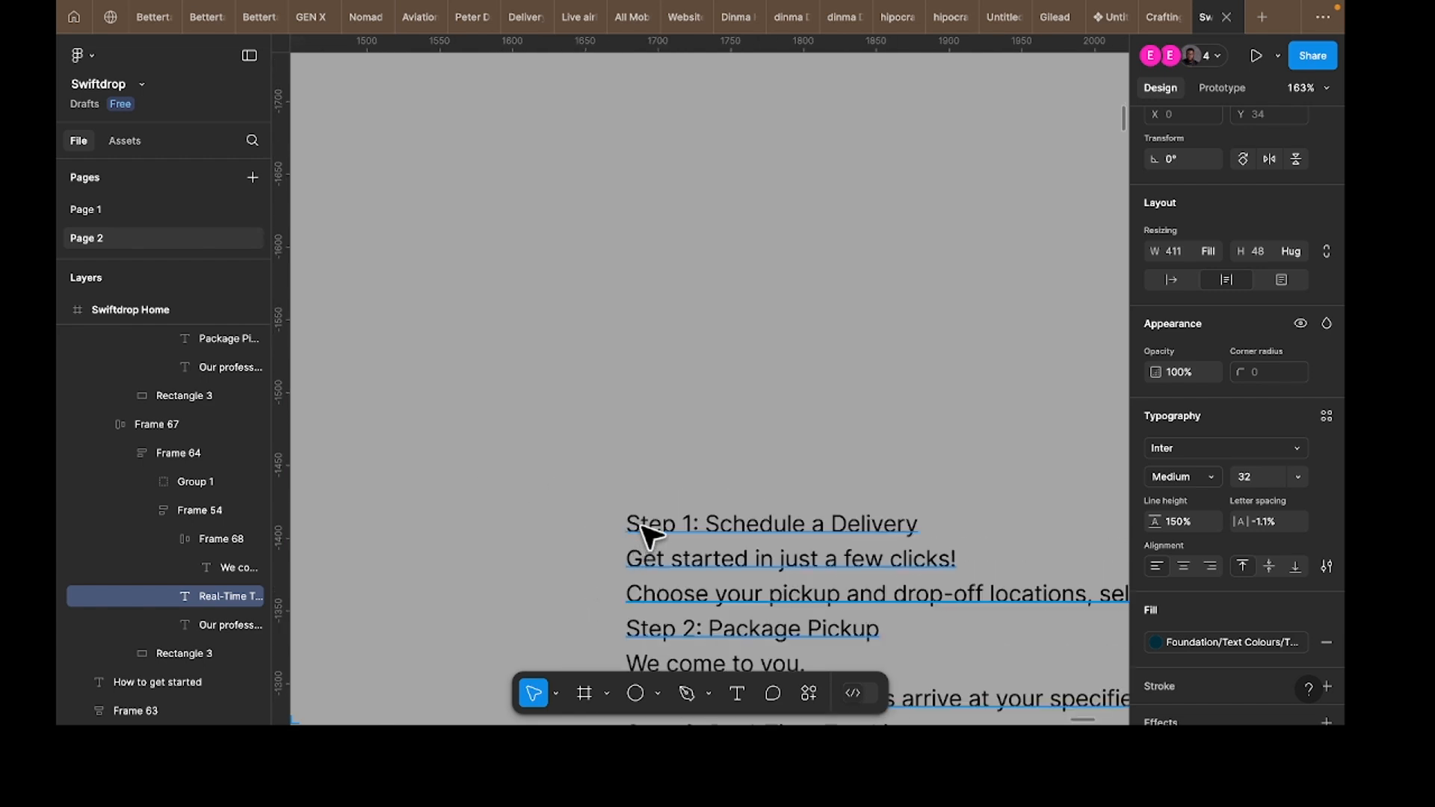
{"action": "key", "text": "ctrl+v"}
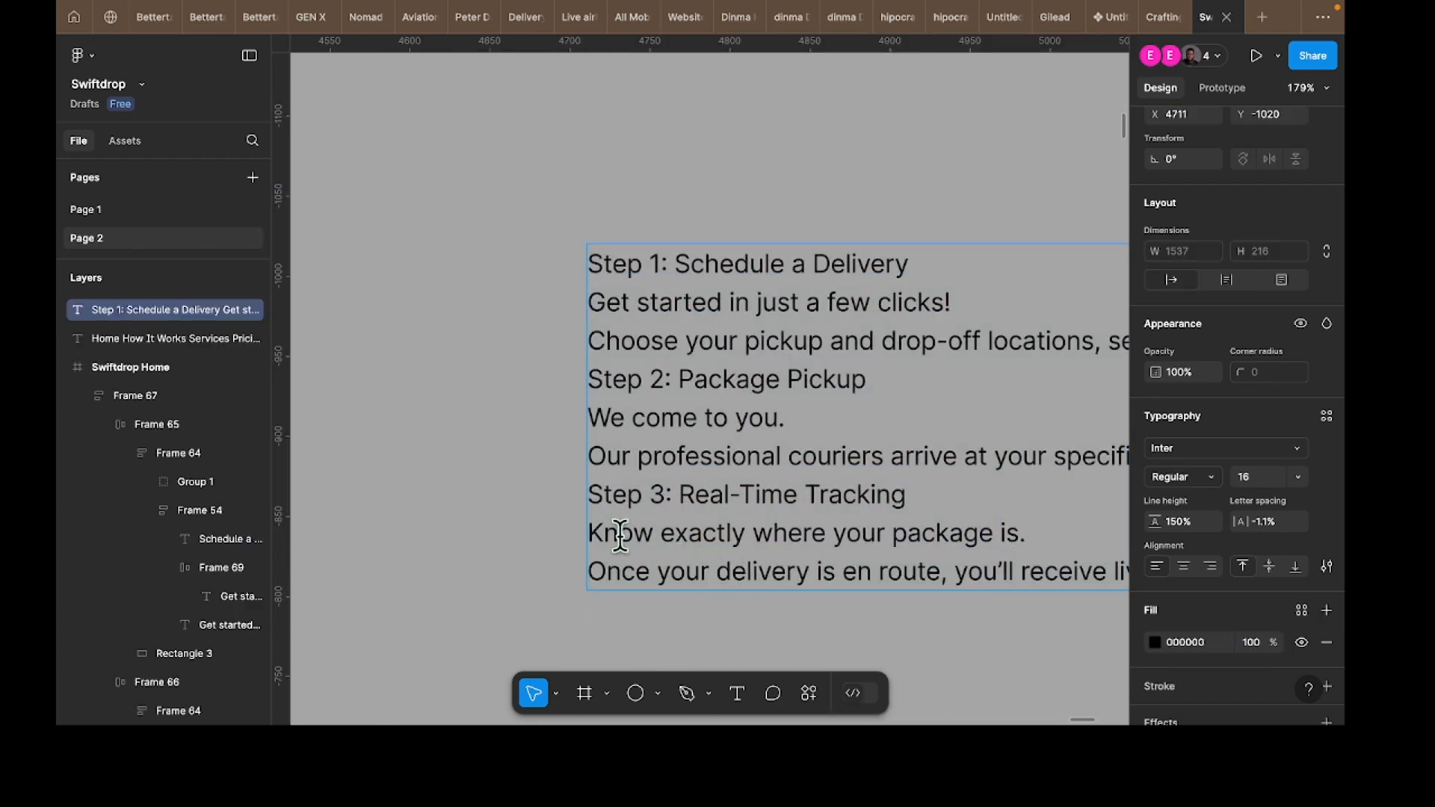
{"action": "left_click_drag", "start_coordinate": [672, 544], "coordinate": [1022, 604]}
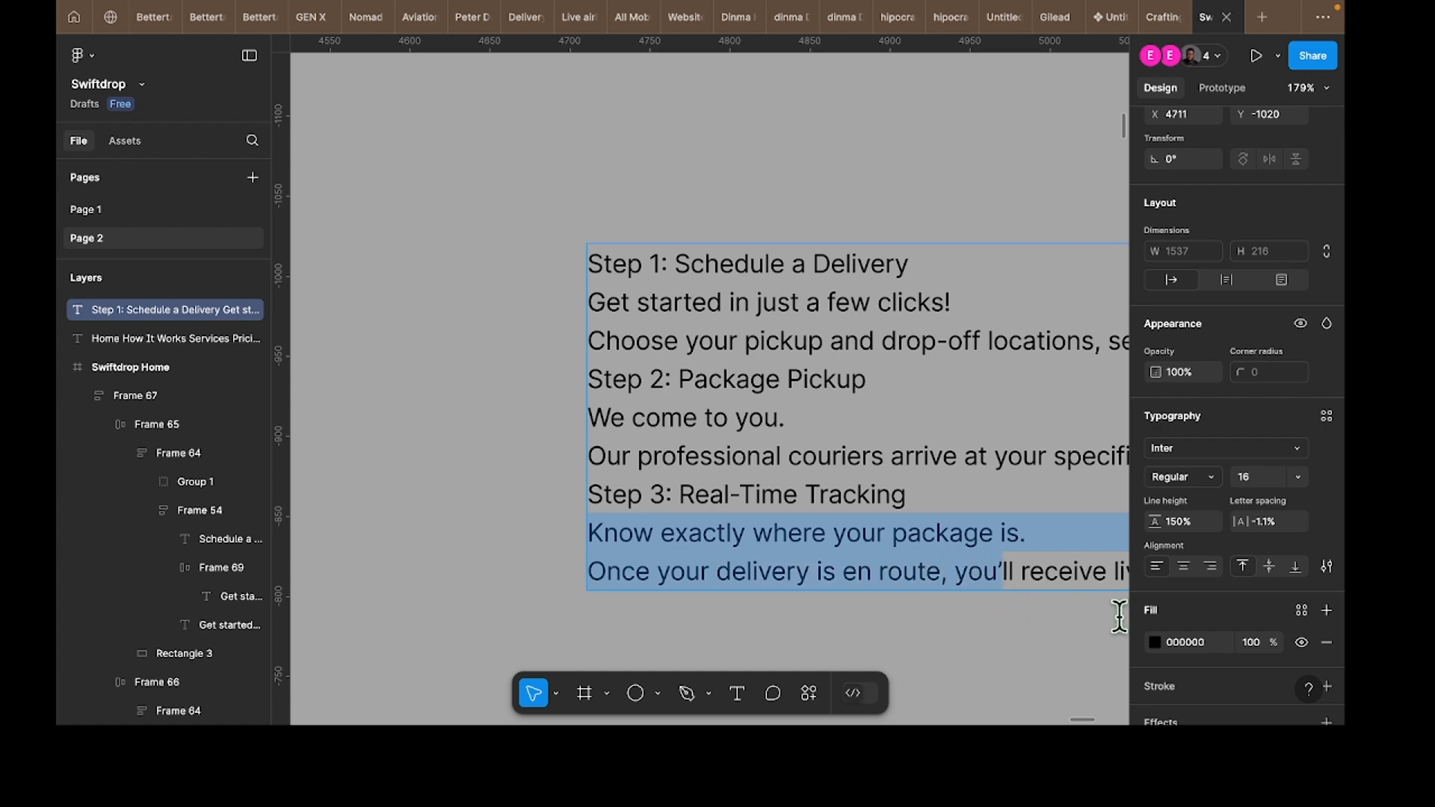
{"action": "left_click_drag", "start_coordinate": [1119, 617], "coordinate": [920, 583]}
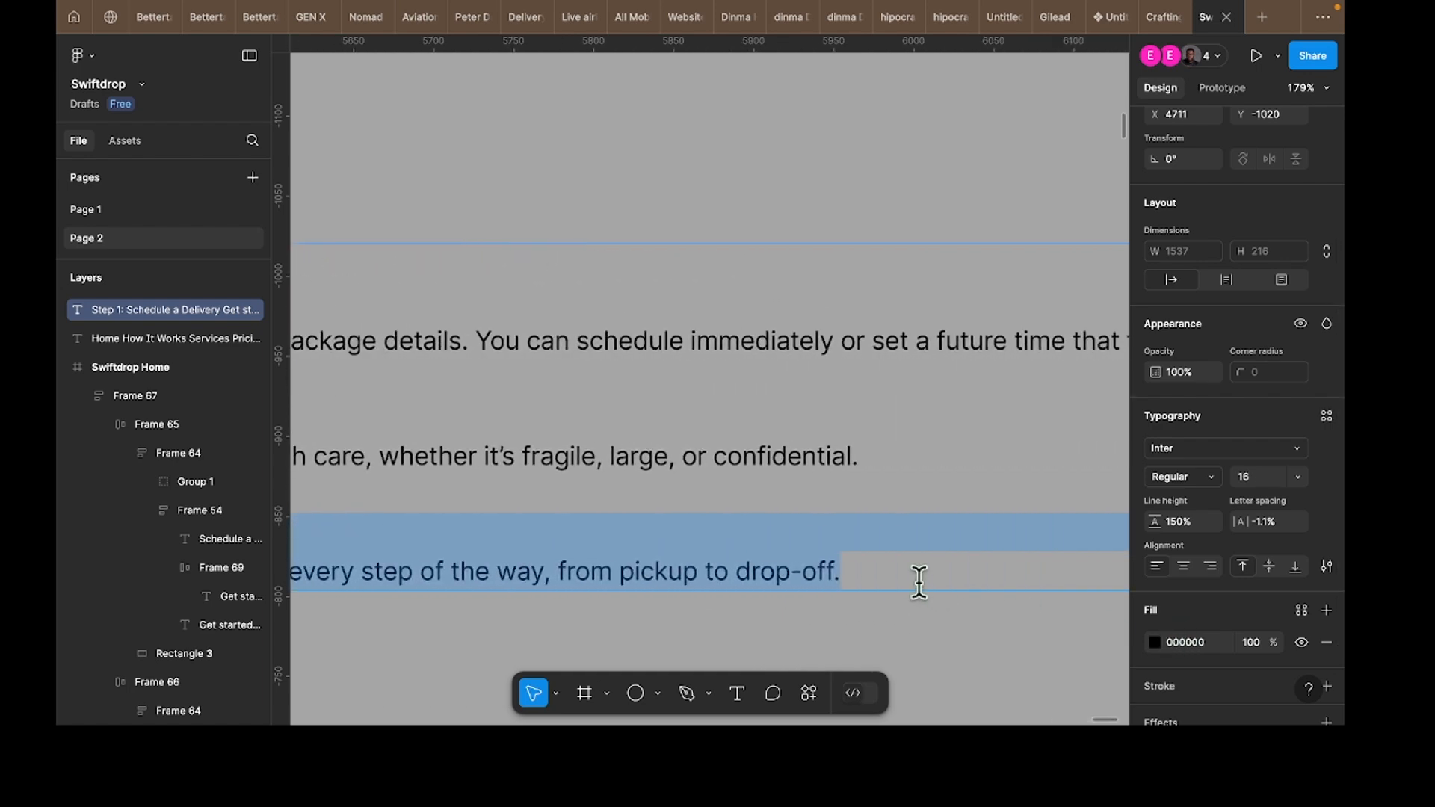
Step: Replace the description under the "Real-Time Tracking" heading with the copied Step 3 tagline and description
{"action": "scroll", "coordinate": [910, 580], "scroll_direction": "down", "scroll_amount": 8}
{"action": "scroll", "coordinate": [911, 580], "scroll_direction": "left", "scroll_amount": 13}
{"action": "scroll", "coordinate": [912, 580], "scroll_direction": "down", "scroll_amount": 4}
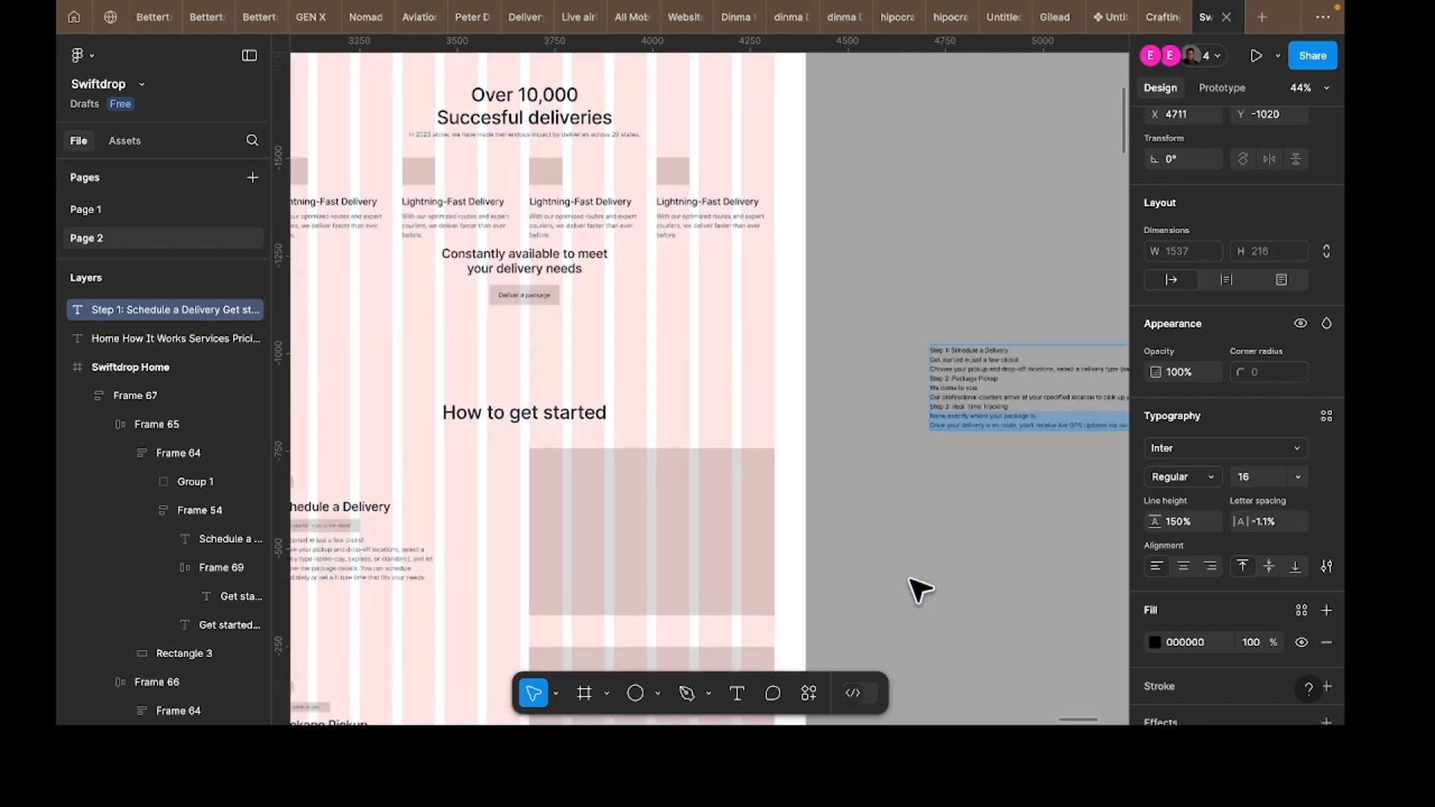
{"action": "scroll", "coordinate": [818, 583], "scroll_direction": "left", "scroll_amount": 4}
{"action": "scroll", "coordinate": [859, 583], "scroll_direction": "down", "scroll_amount": 6}
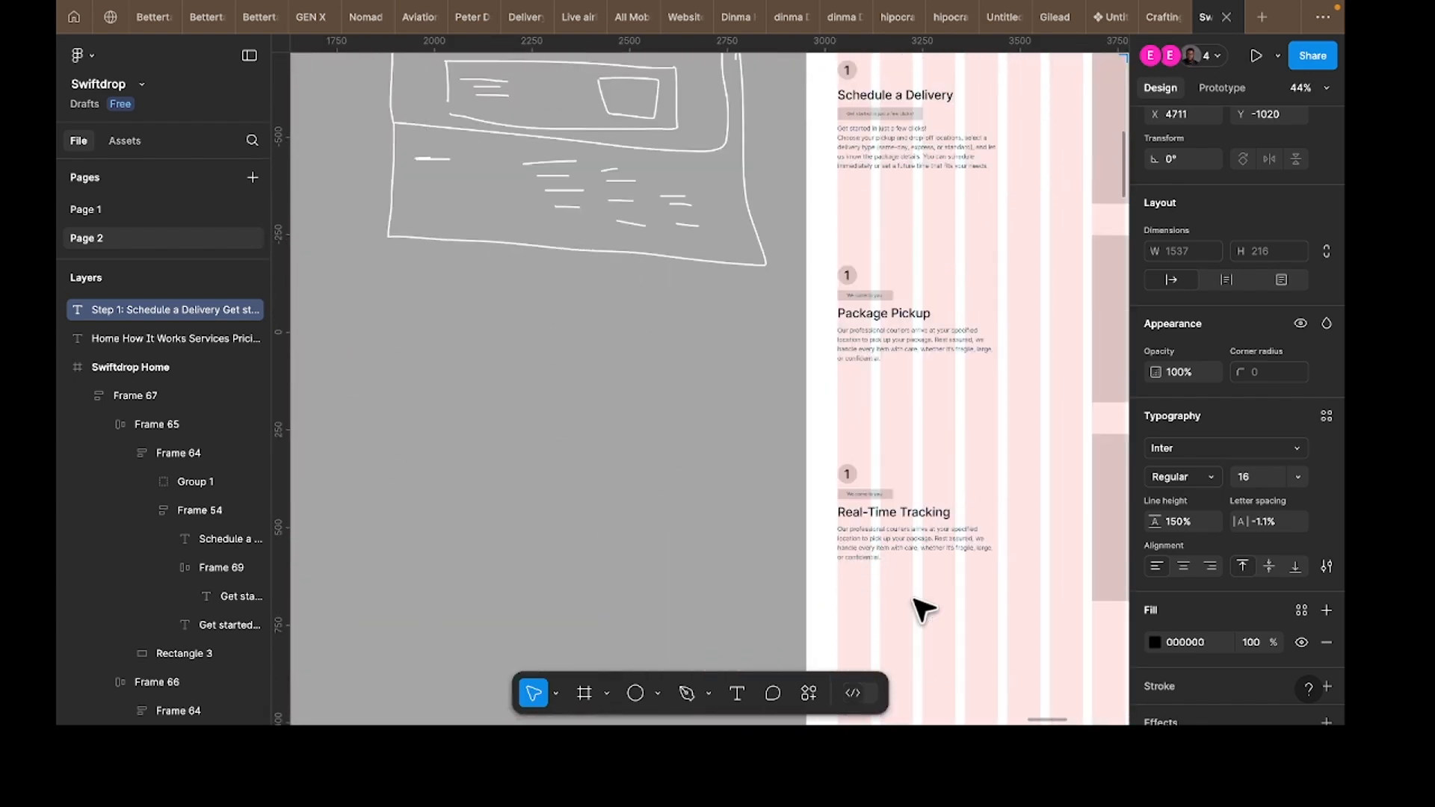
{"action": "double_click", "coordinate": [896, 541]}
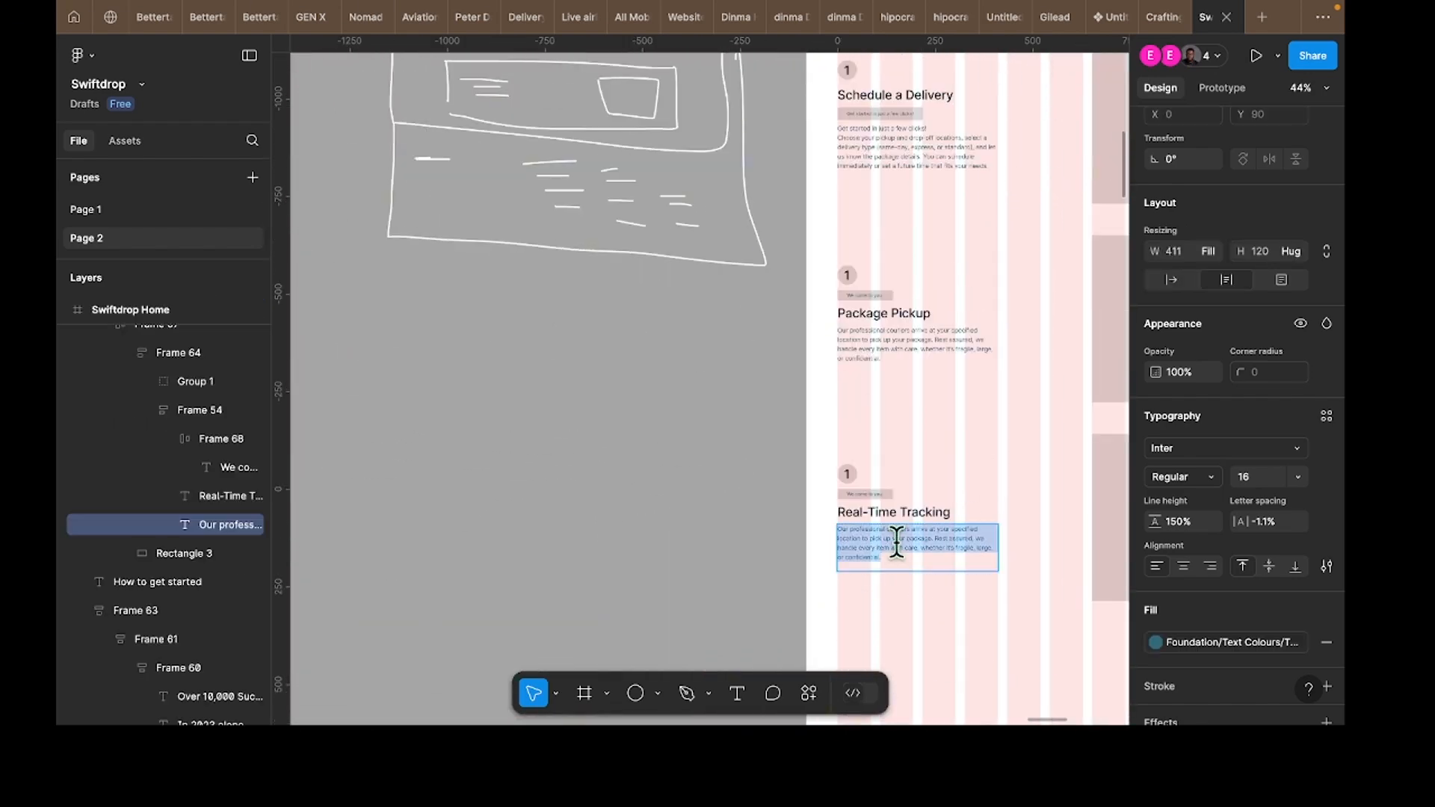
{"action": "key", "text": "ctrl+v"}
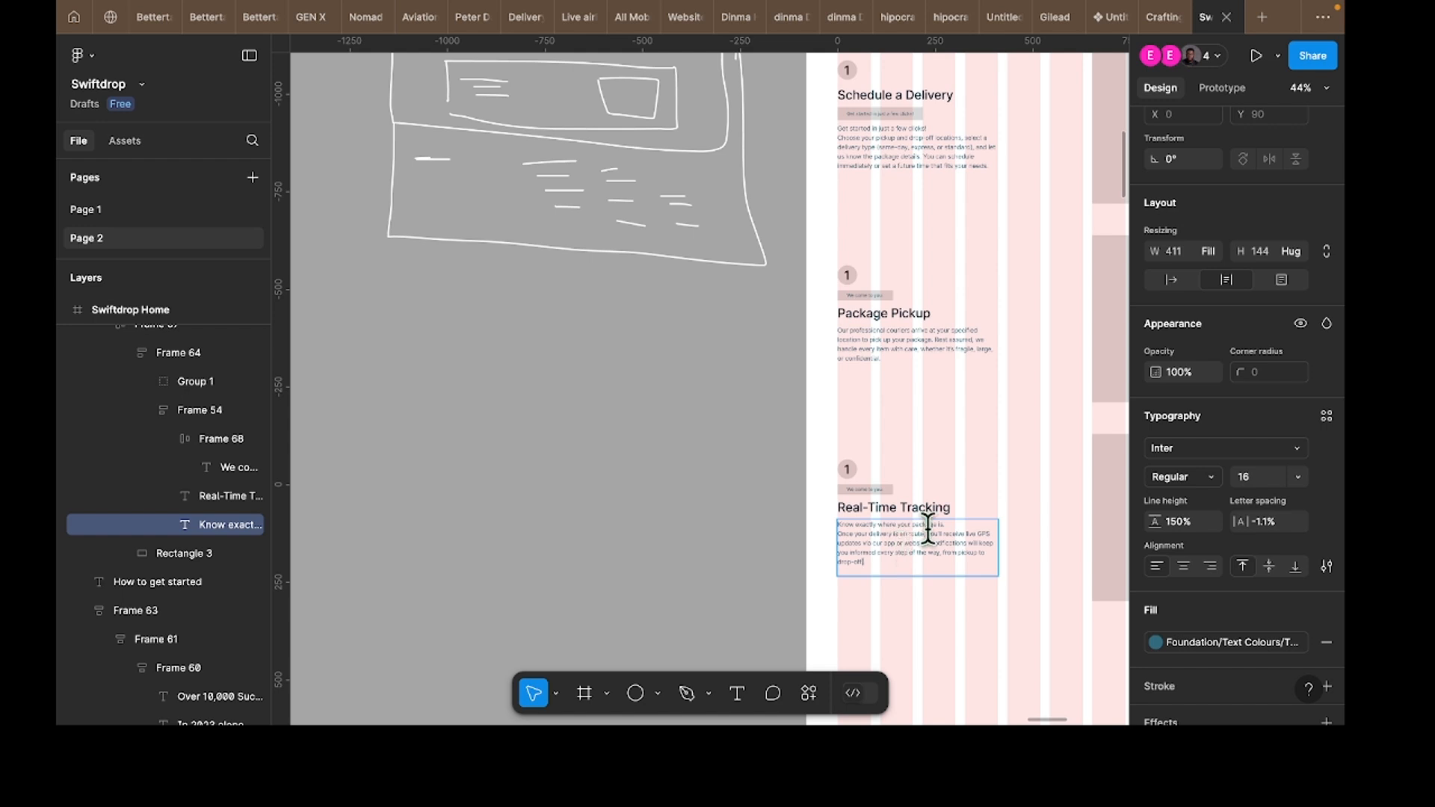
Step: Move the line "Know exactly where your package is." from the Real-Time Tracking description into the row's tag, replacing "We come to you."
{"action": "scroll", "coordinate": [928, 527], "scroll_direction": "up", "scroll_amount": 5}
{"action": "left_click_drag", "start_coordinate": [975, 515], "coordinate": [665, 513]}
{"action": "key", "text": "BackSpace"}
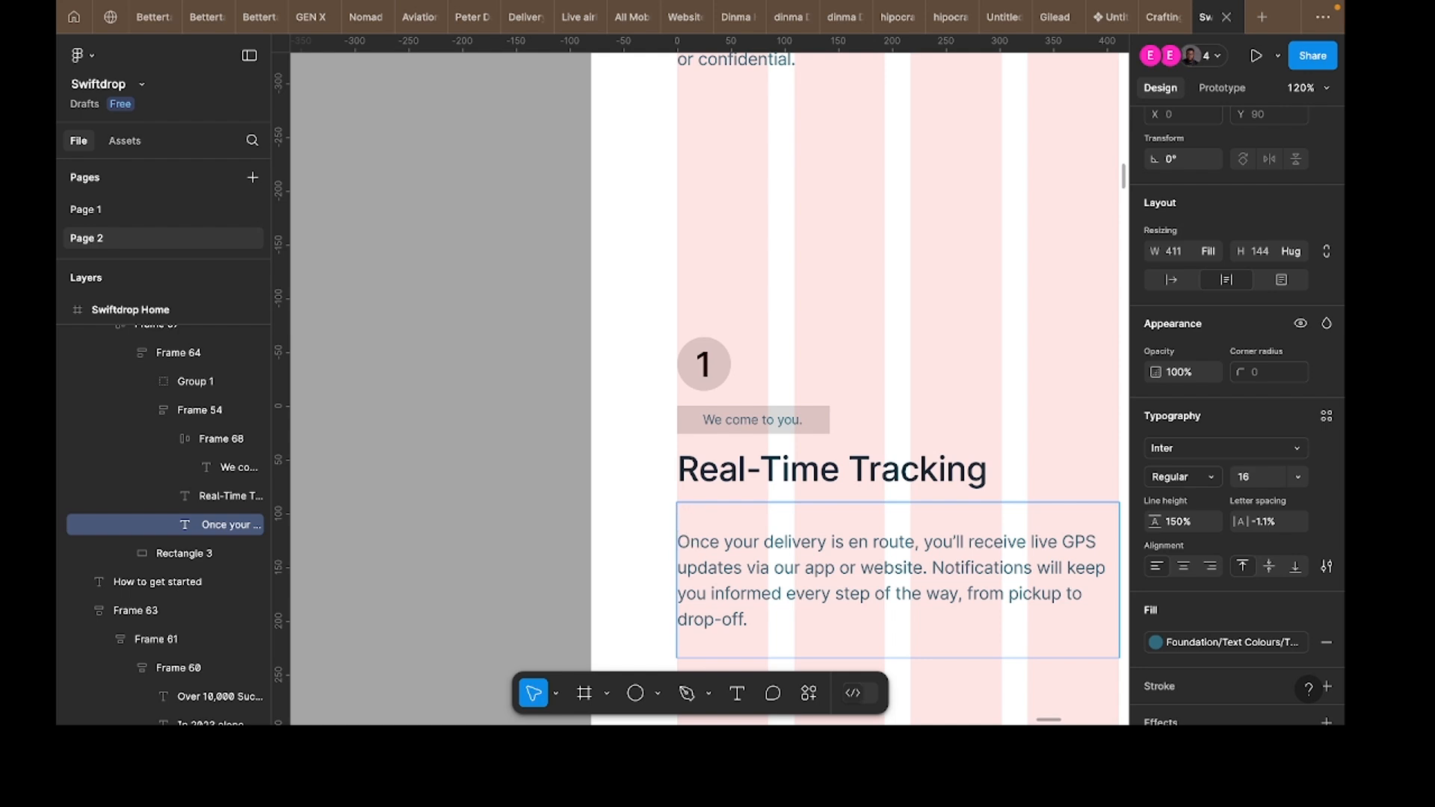
{"action": "key", "text": "Delete"}
{"action": "double_click", "coordinate": [763, 434]}
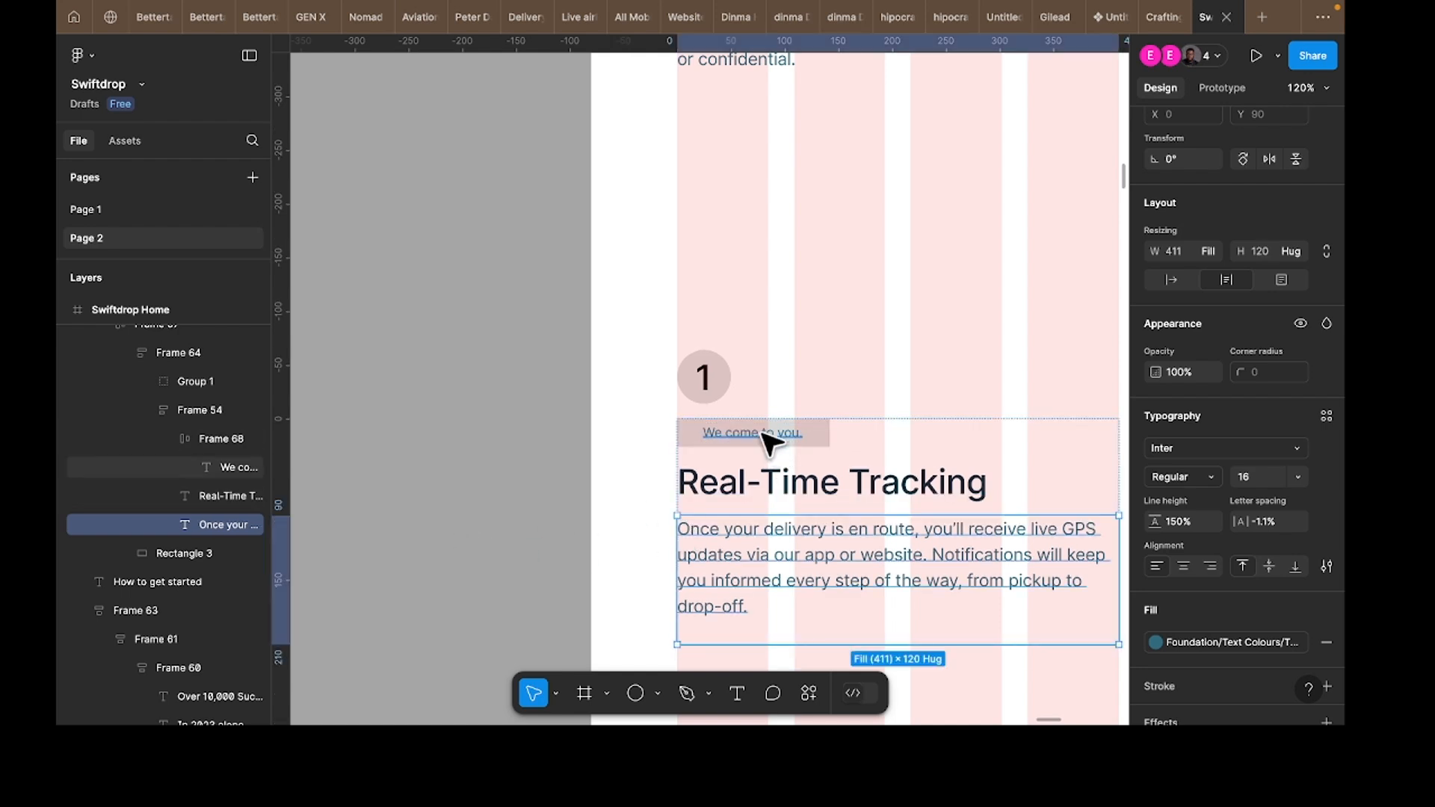
{"action": "key", "text": "ctrl+v"}
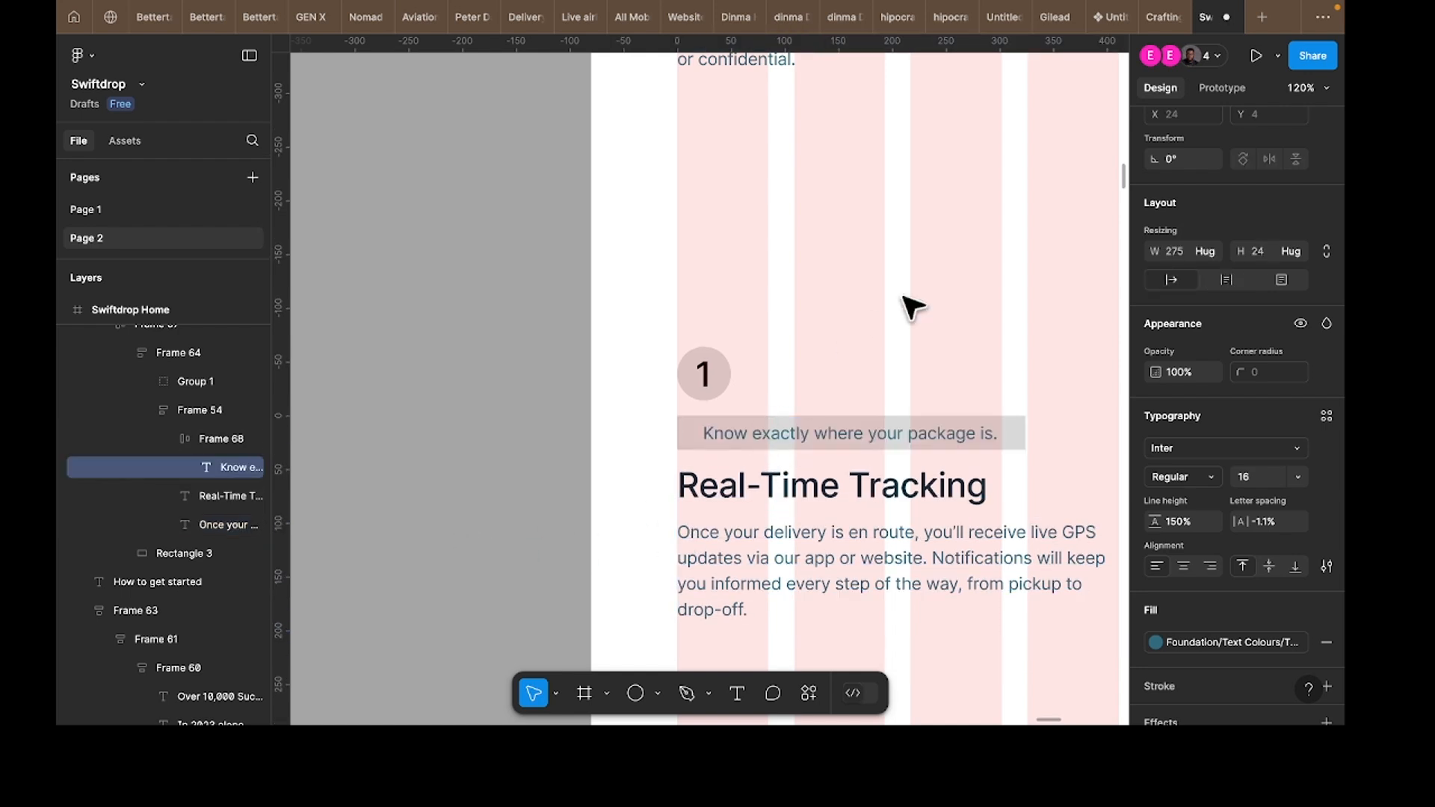
{"action": "key", "text": "Escape"}
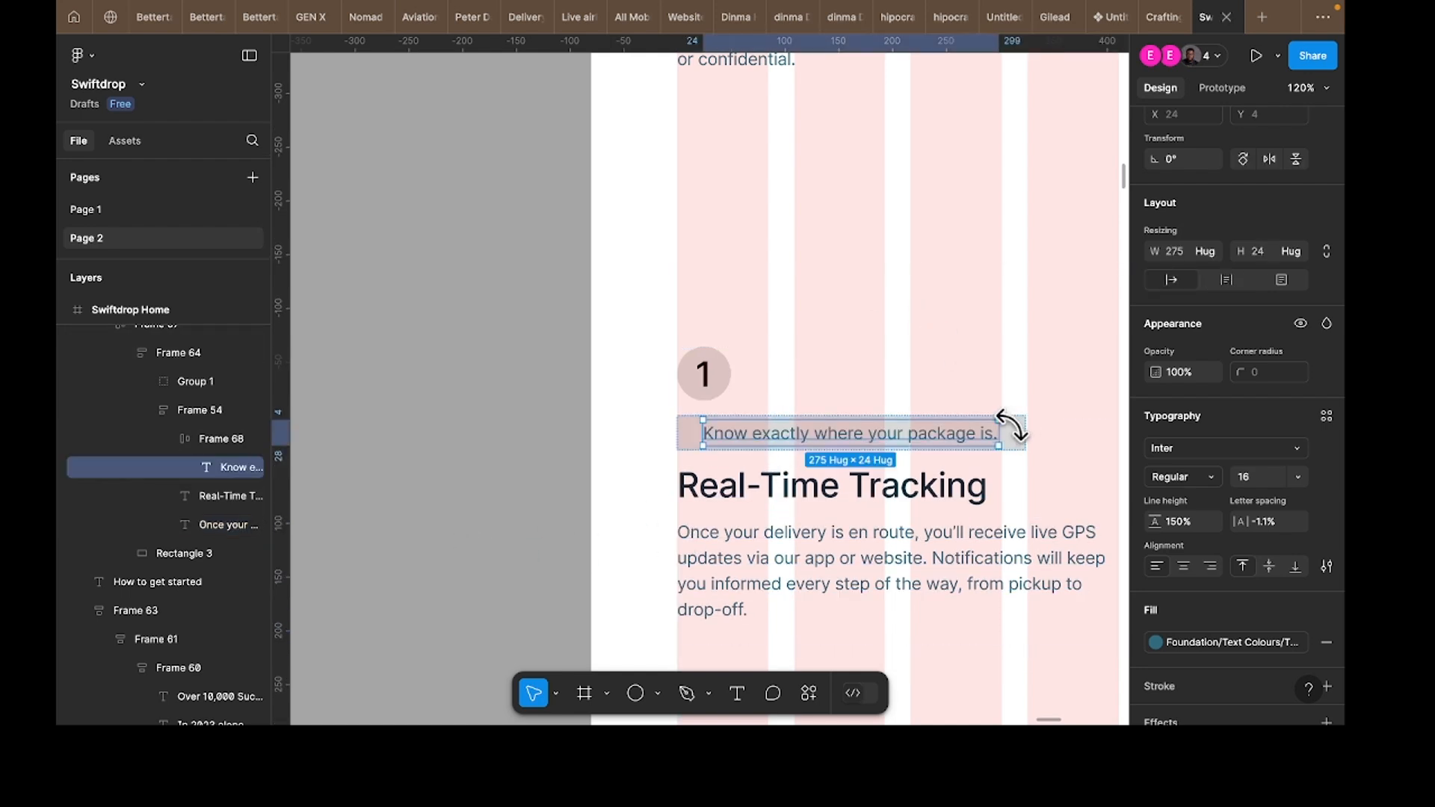
Step: Change the number badges to 3 in the Real-Time Tracking row and 2 in the Package Pickup row
{"action": "left_click", "coordinate": [704, 378]}
{"action": "double_click", "coordinate": [707, 378]}
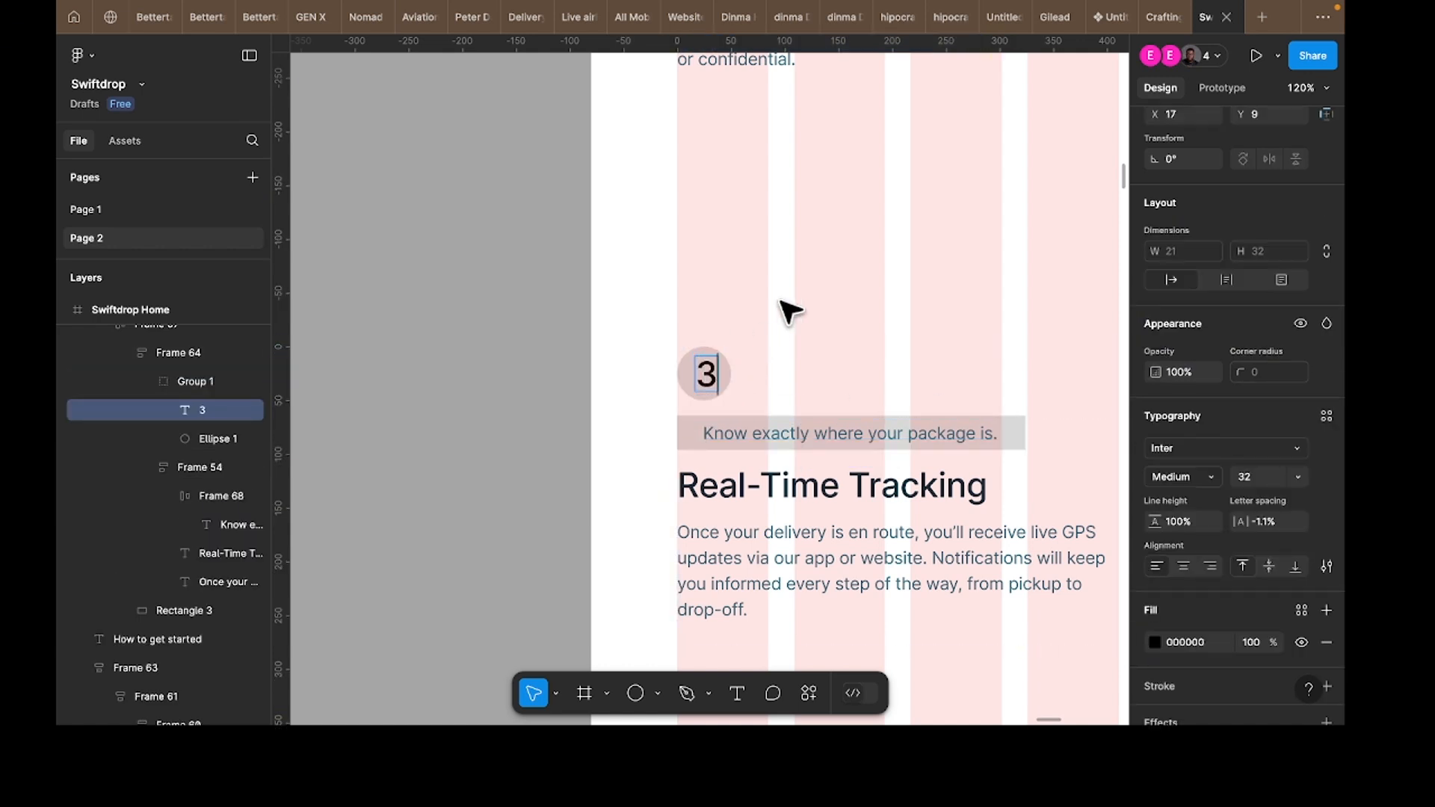
{"action": "scroll", "coordinate": [785, 314], "scroll_direction": "up", "scroll_amount": 5}
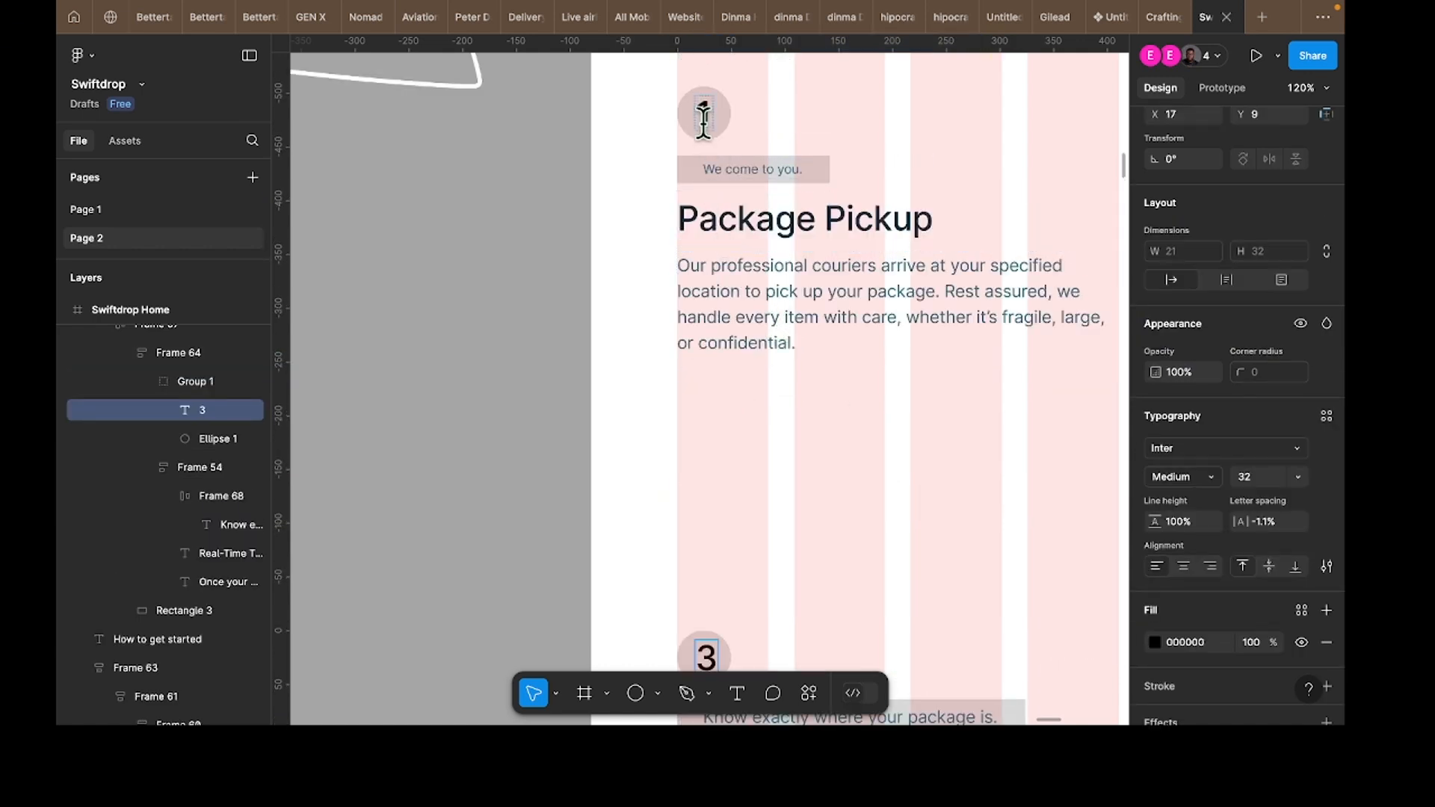
{"action": "left_click", "coordinate": [704, 116]}
{"action": "scroll", "coordinate": [710, 202], "scroll_direction": "up", "scroll_amount": 10}
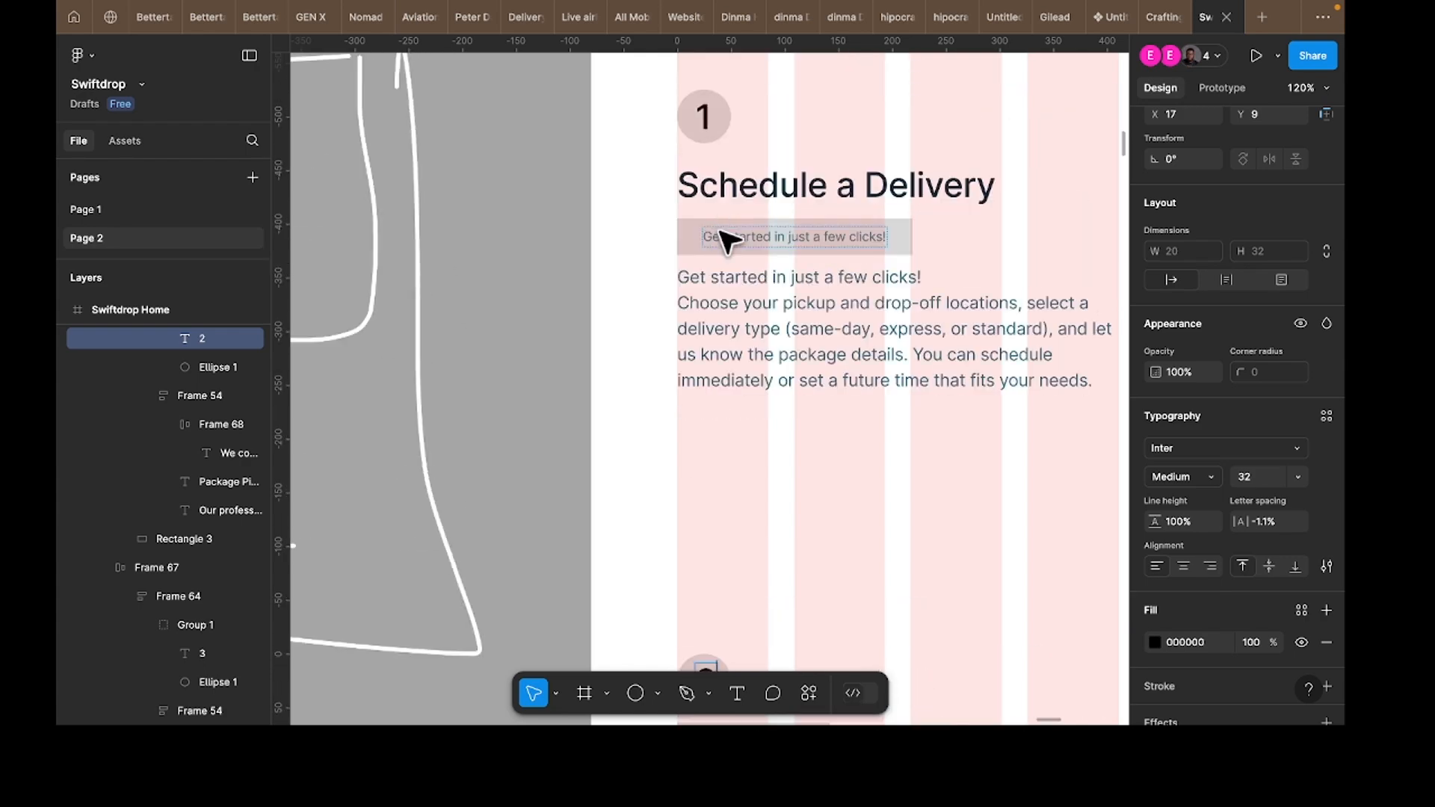
{"action": "scroll", "coordinate": [723, 241], "scroll_direction": "up", "scroll_amount": 3}
{"action": "scroll", "coordinate": [529, 426], "scroll_direction": "down", "scroll_amount": 5}
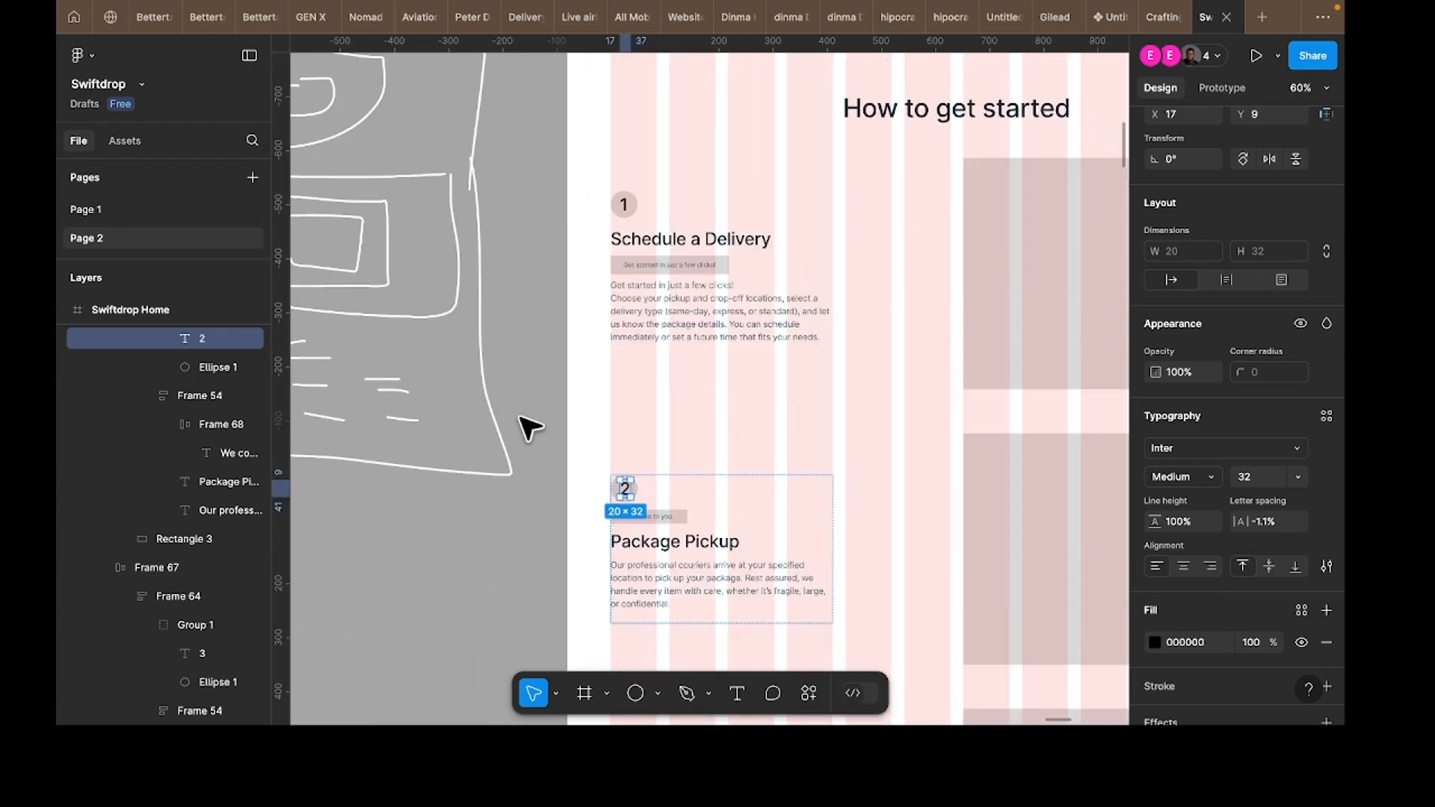
{"action": "scroll", "coordinate": [529, 426], "scroll_direction": "down", "scroll_amount": 4}
{"action": "key", "text": "Escape"}
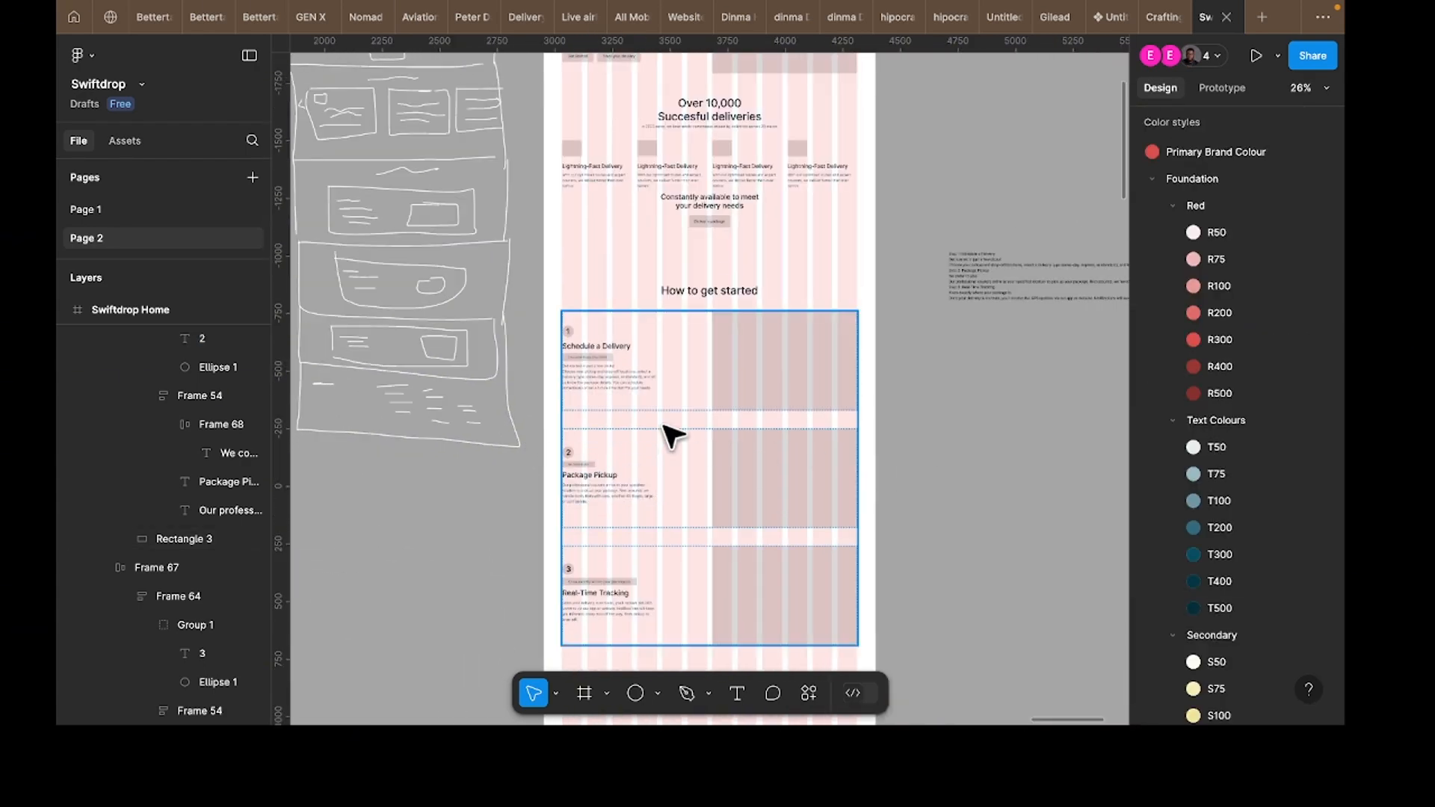
Step: Set the vertical gap between the three "How to get started" rows to 24, trying 8 and 16 first
{"action": "left_click", "coordinate": [673, 436]}
{"action": "scroll", "coordinate": [720, 448], "scroll_direction": "up", "scroll_amount": 5}
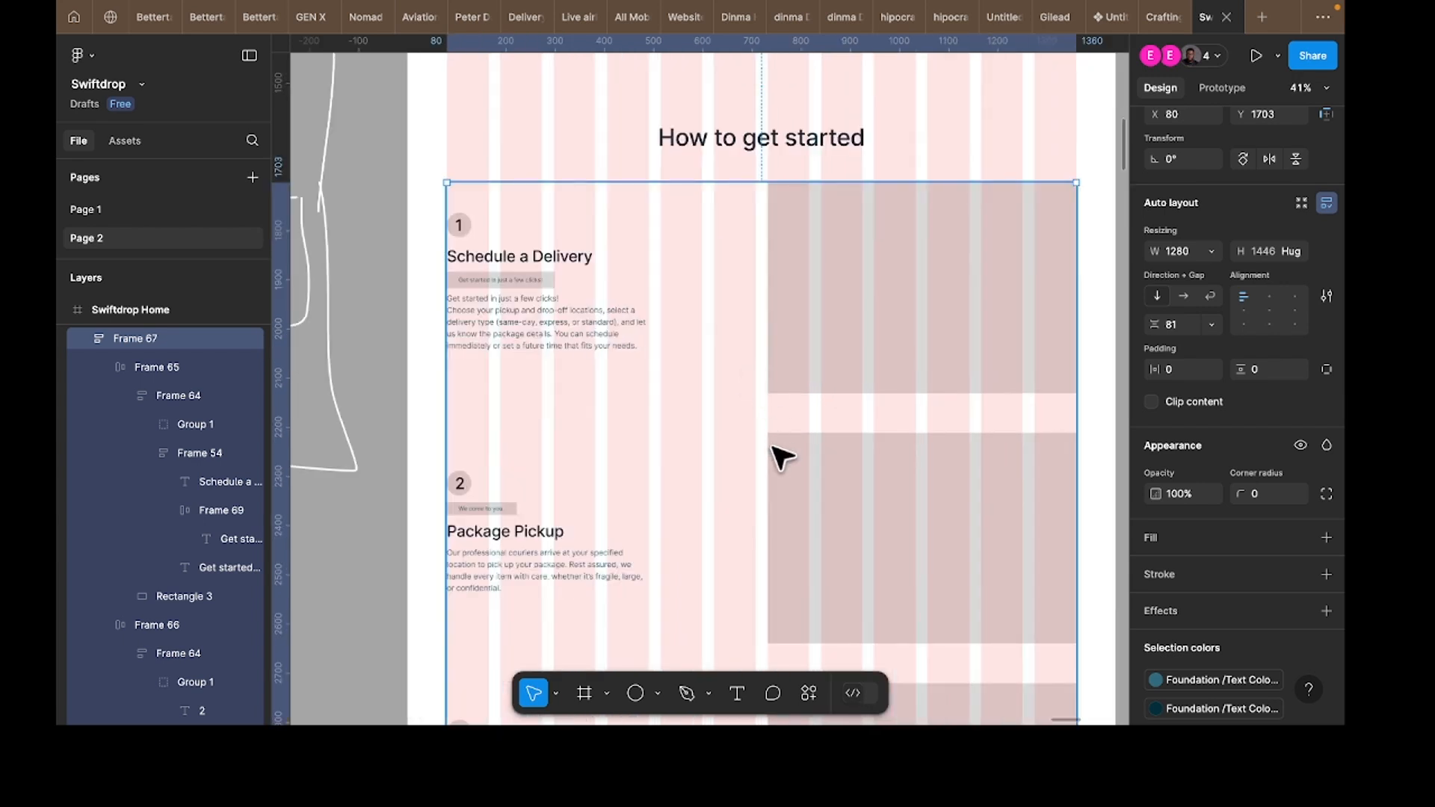
{"action": "left_click", "coordinate": [1177, 321]}
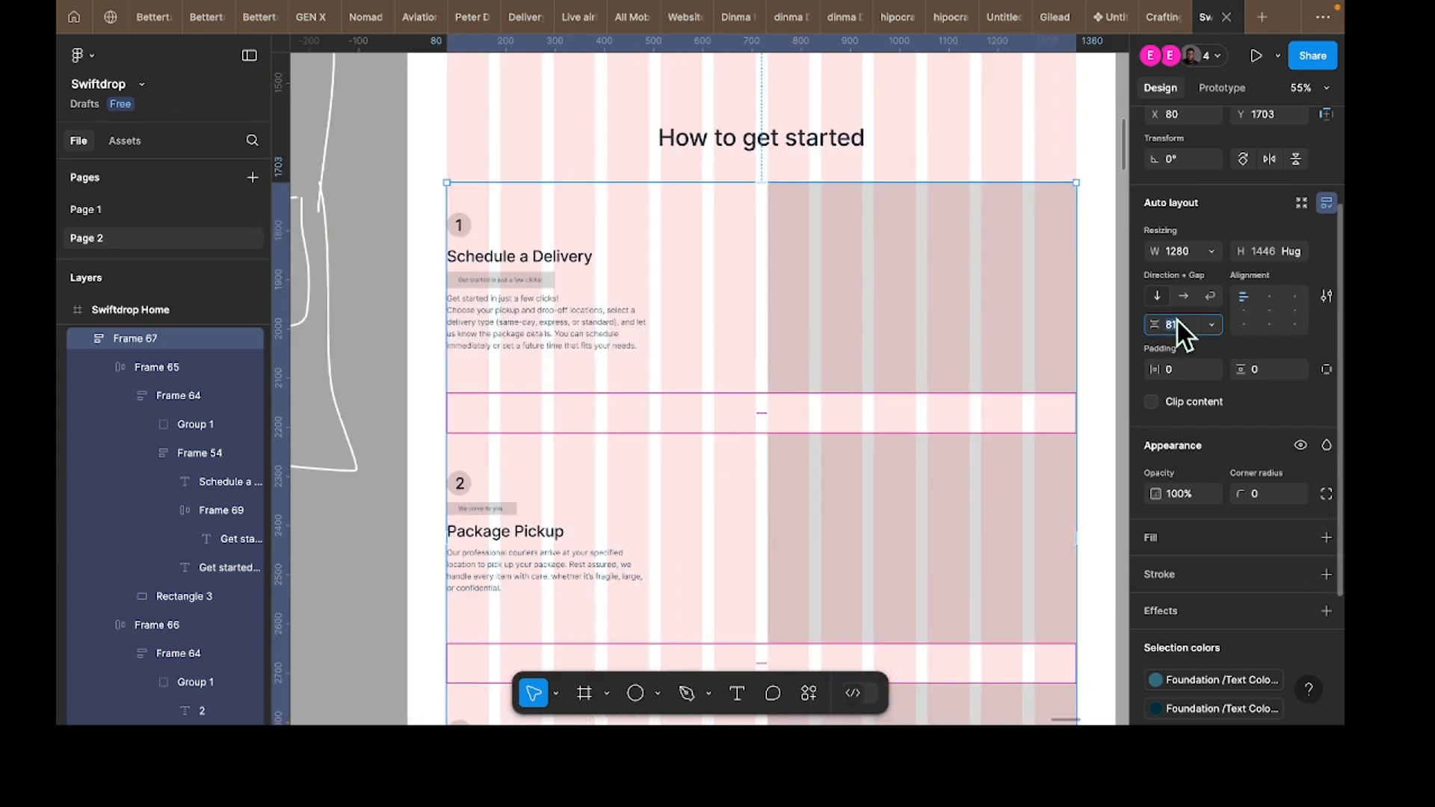
{"action": "type", "text": "8"}
{"action": "key", "text": "Return"}
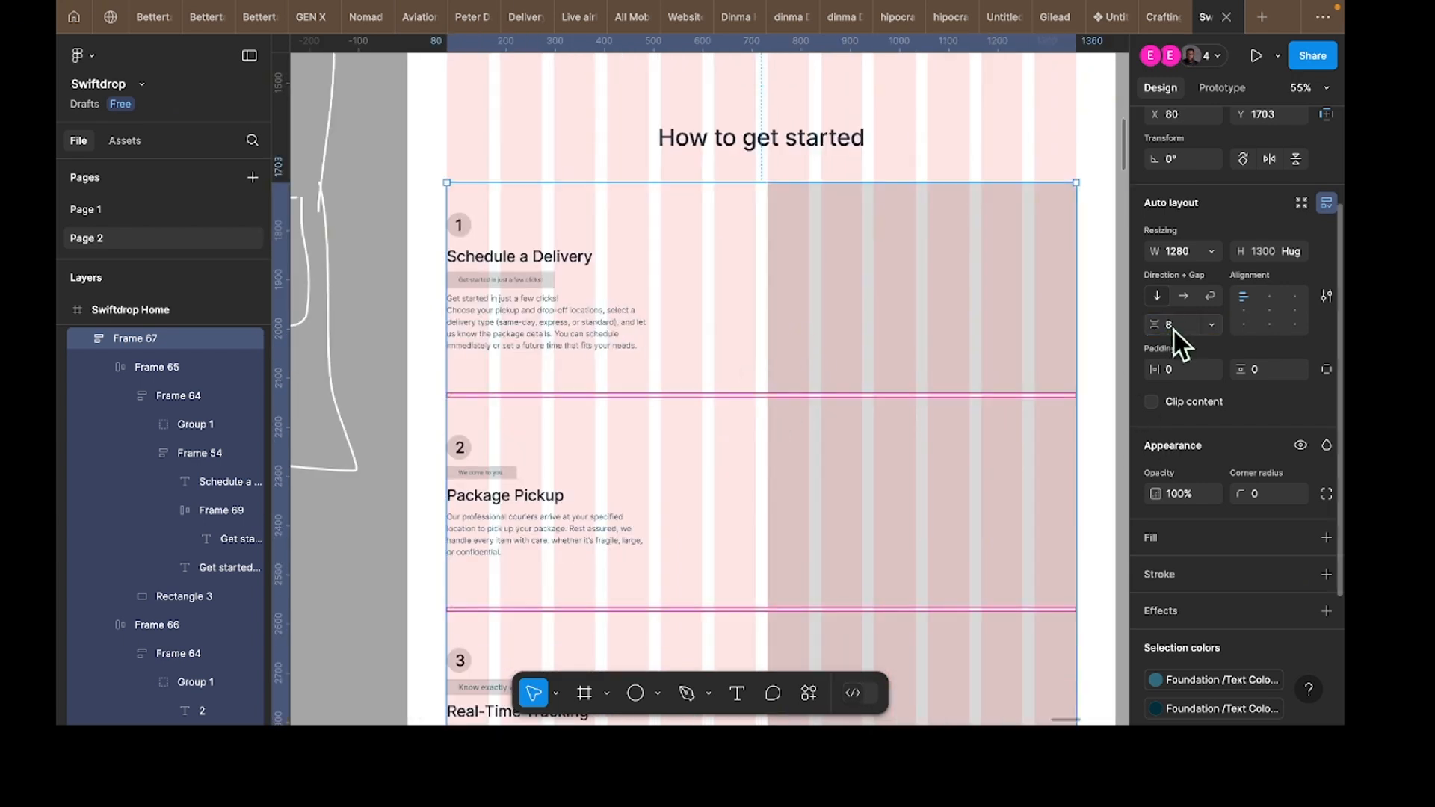
{"action": "left_click", "coordinate": [1176, 324]}
{"action": "type", "text": "16"}
{"action": "key", "text": "Return"}
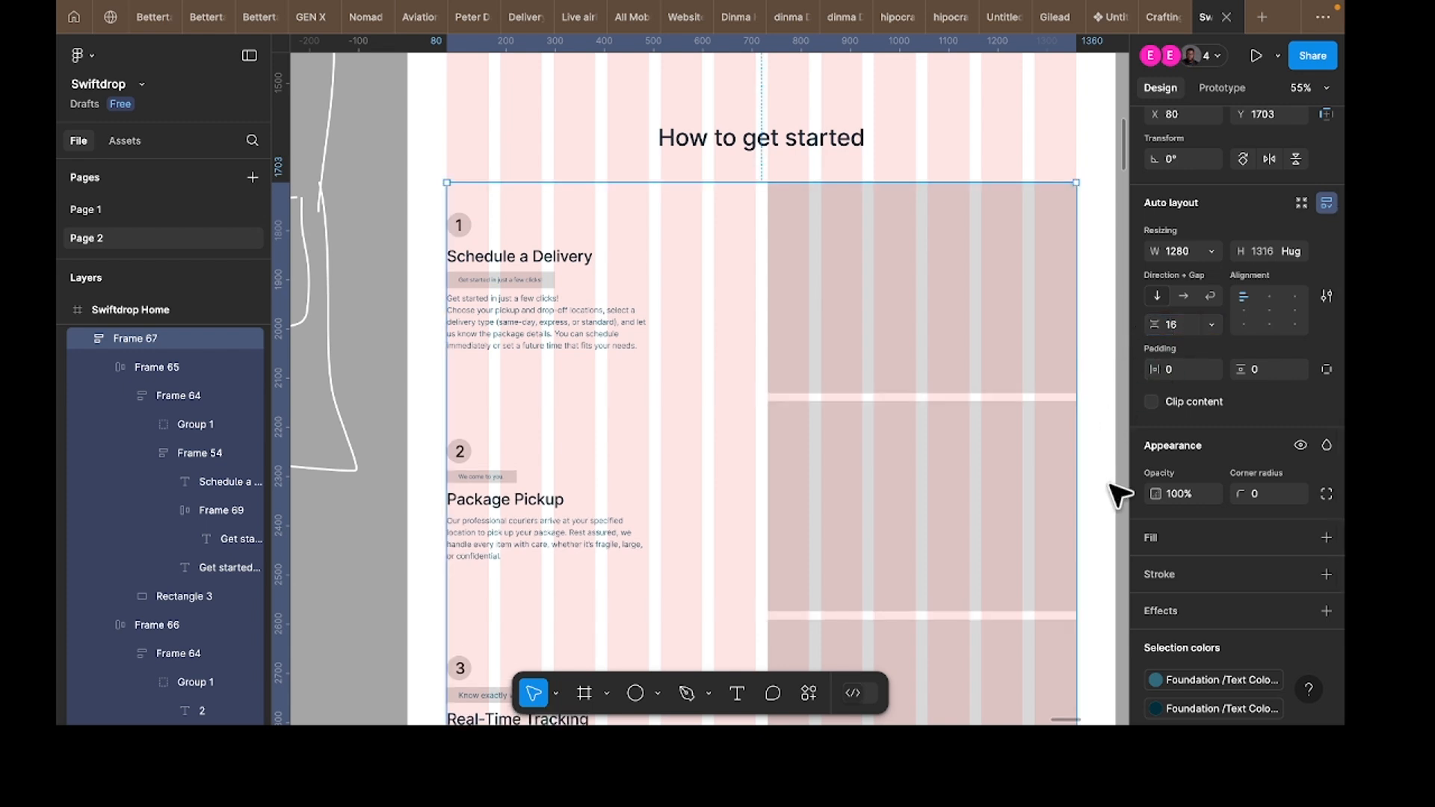
{"action": "type", "text": "24"}
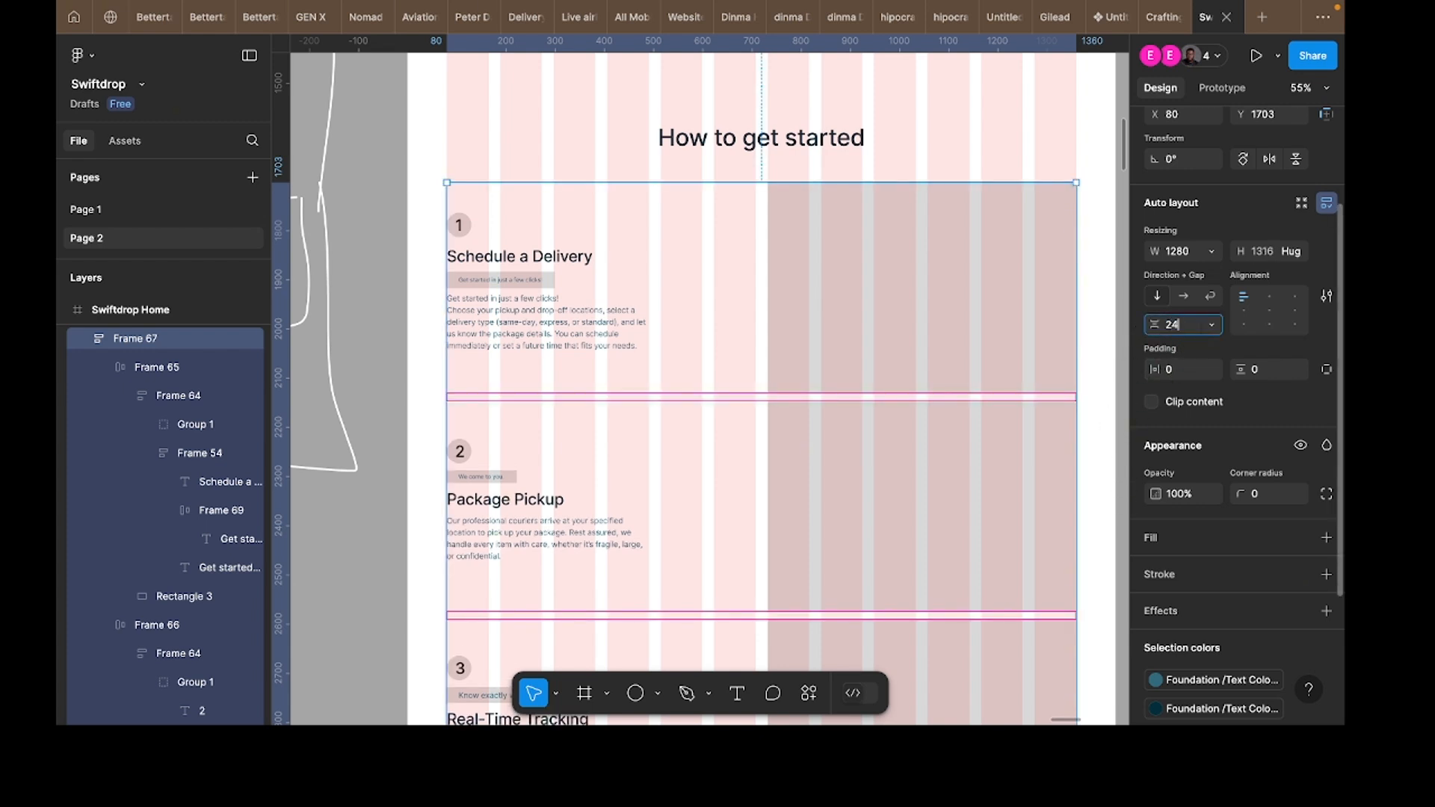
{"action": "key", "text": "Return"}
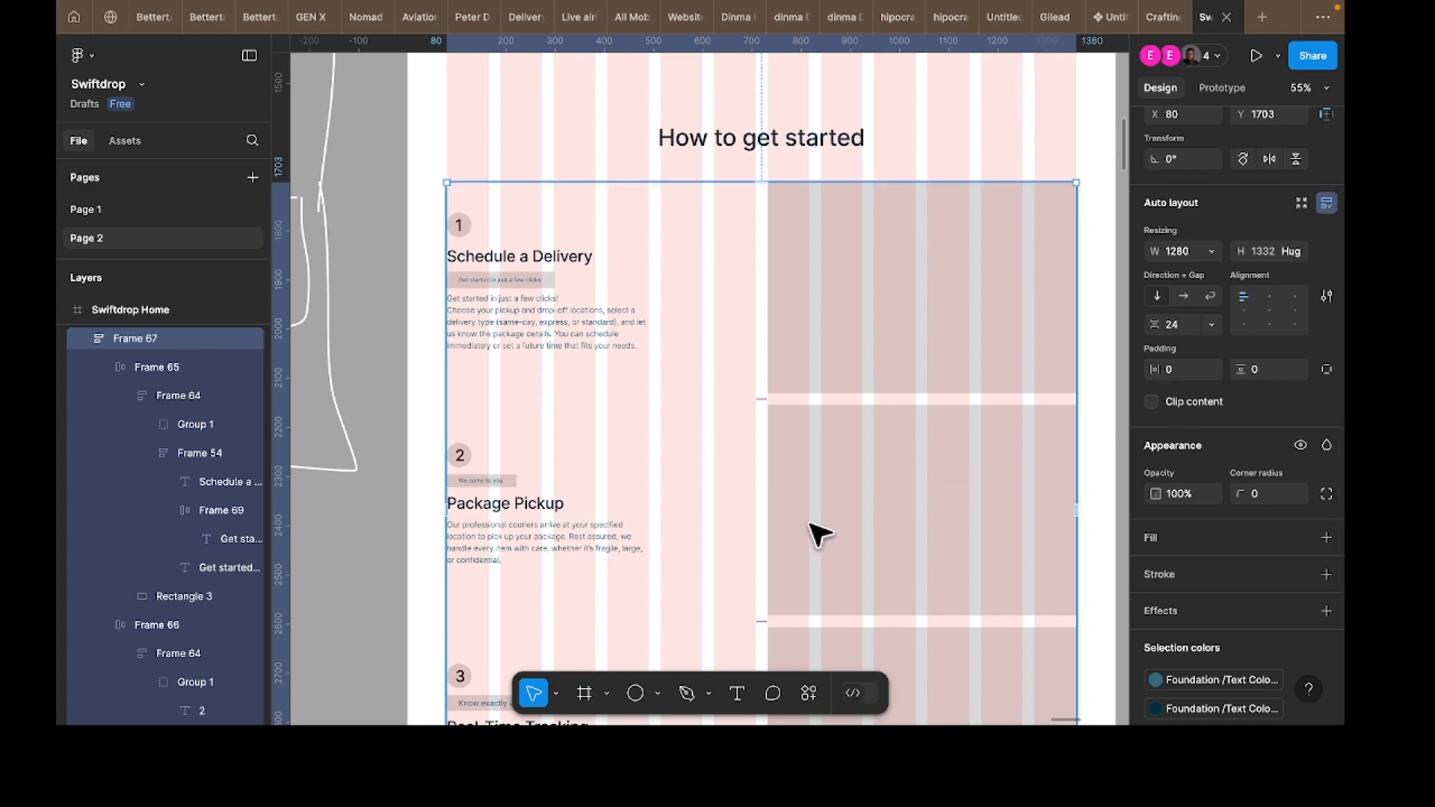
{"action": "scroll", "coordinate": [796, 507], "scroll_direction": "down", "scroll_amount": 6}
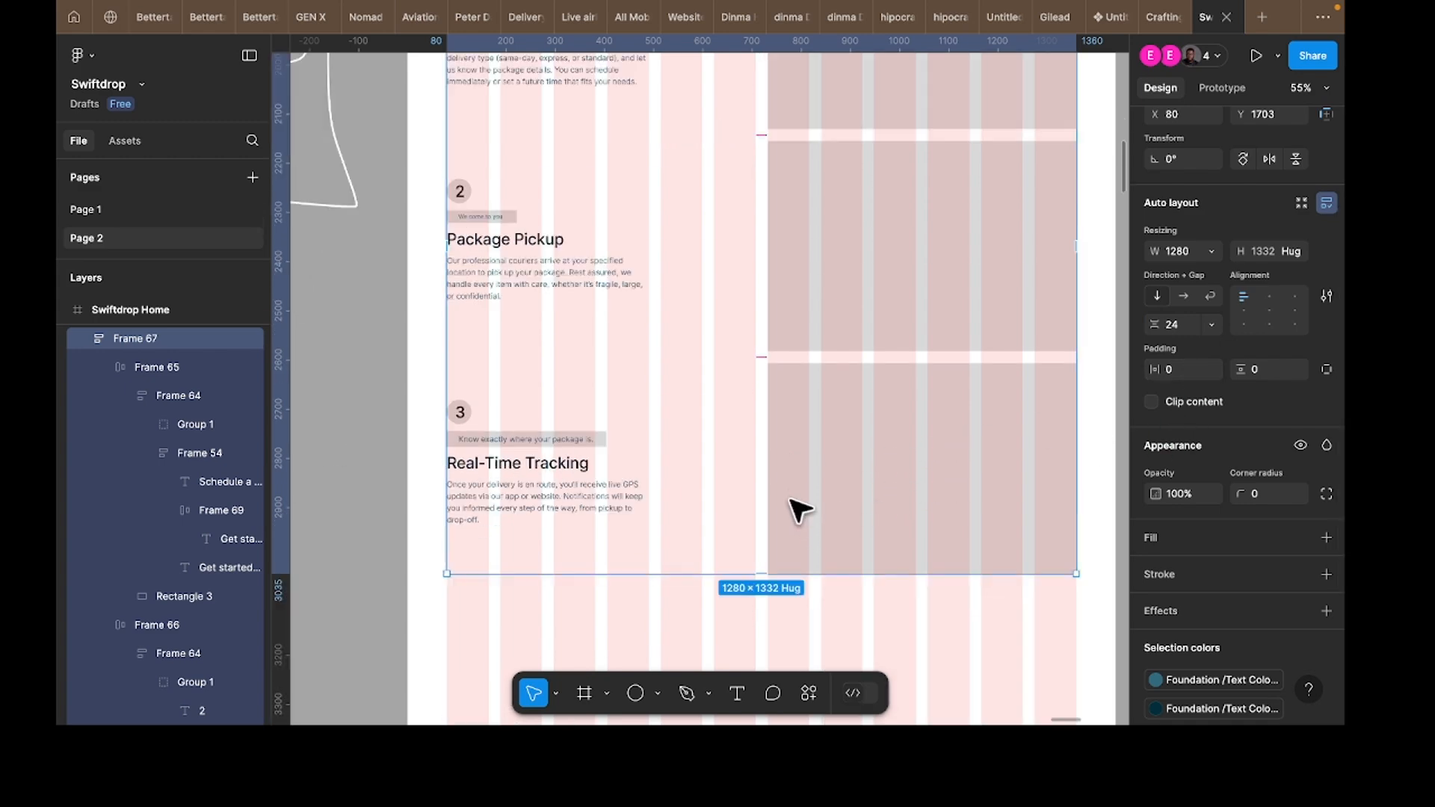
Step: Try placing the grey image rectangle before the text block in the Package Pickup row
{"action": "scroll", "coordinate": [822, 538], "scroll_direction": "down", "scroll_amount": 5}
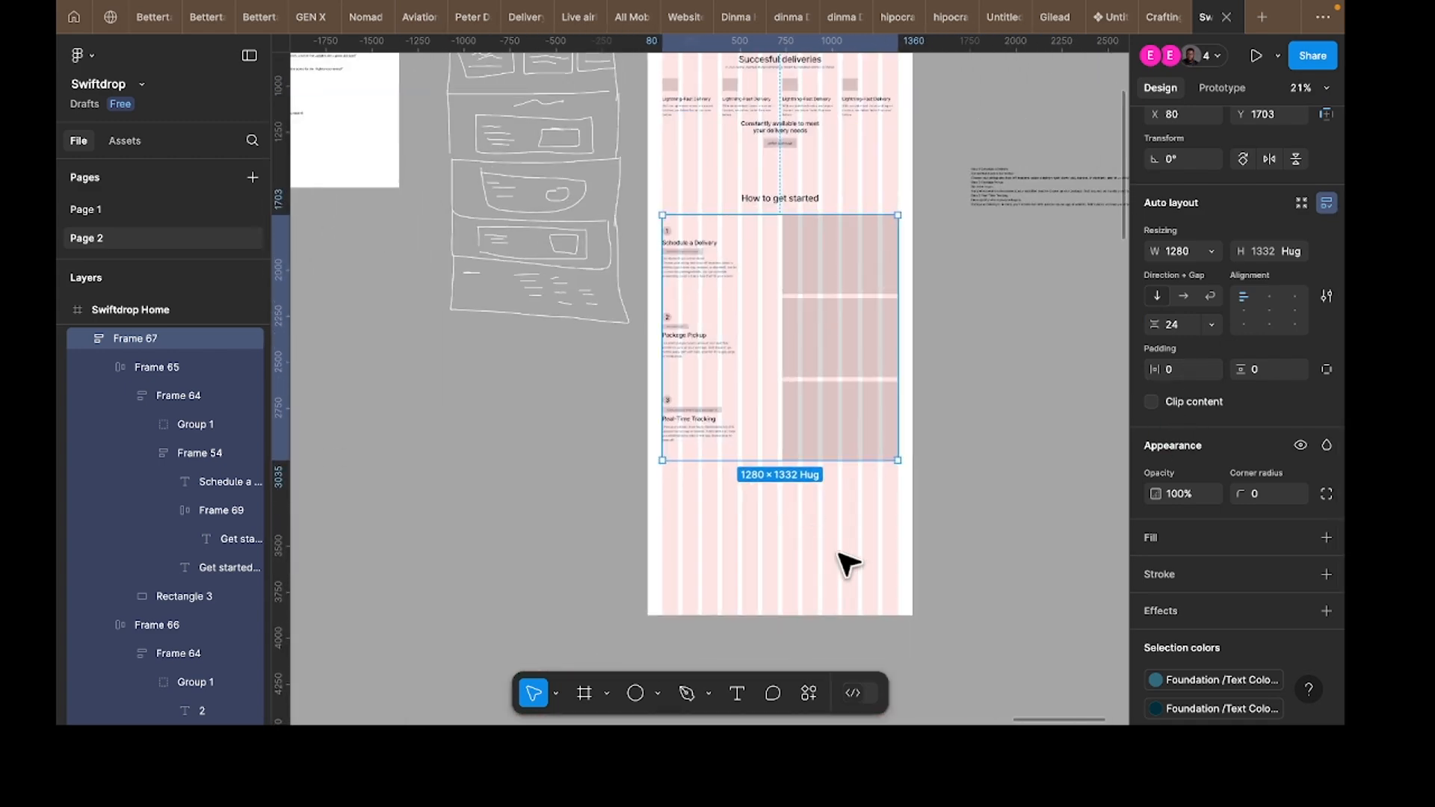
{"action": "double_click", "coordinate": [820, 358]}
{"action": "left_click", "coordinate": [823, 357]}
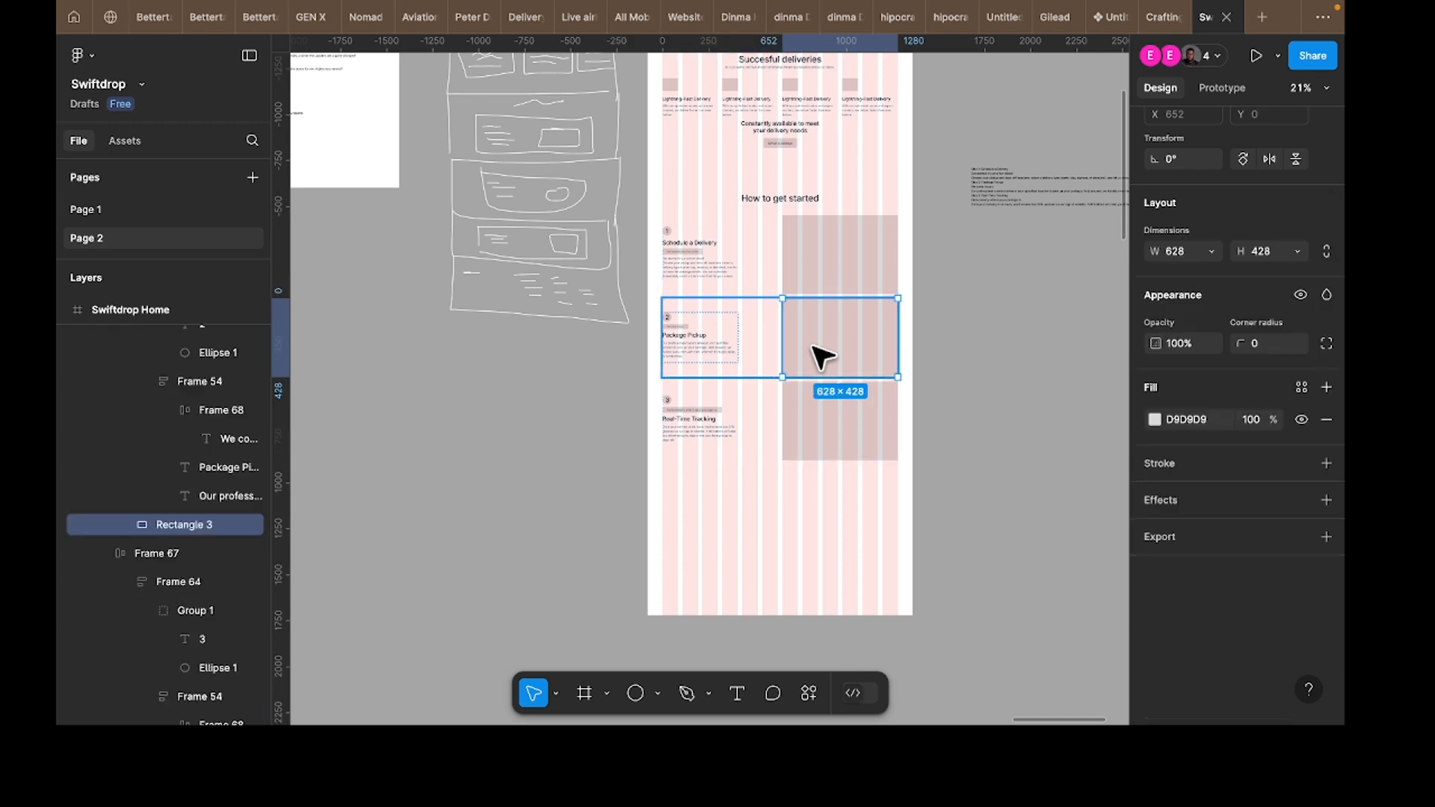
{"action": "key", "text": "Left"}
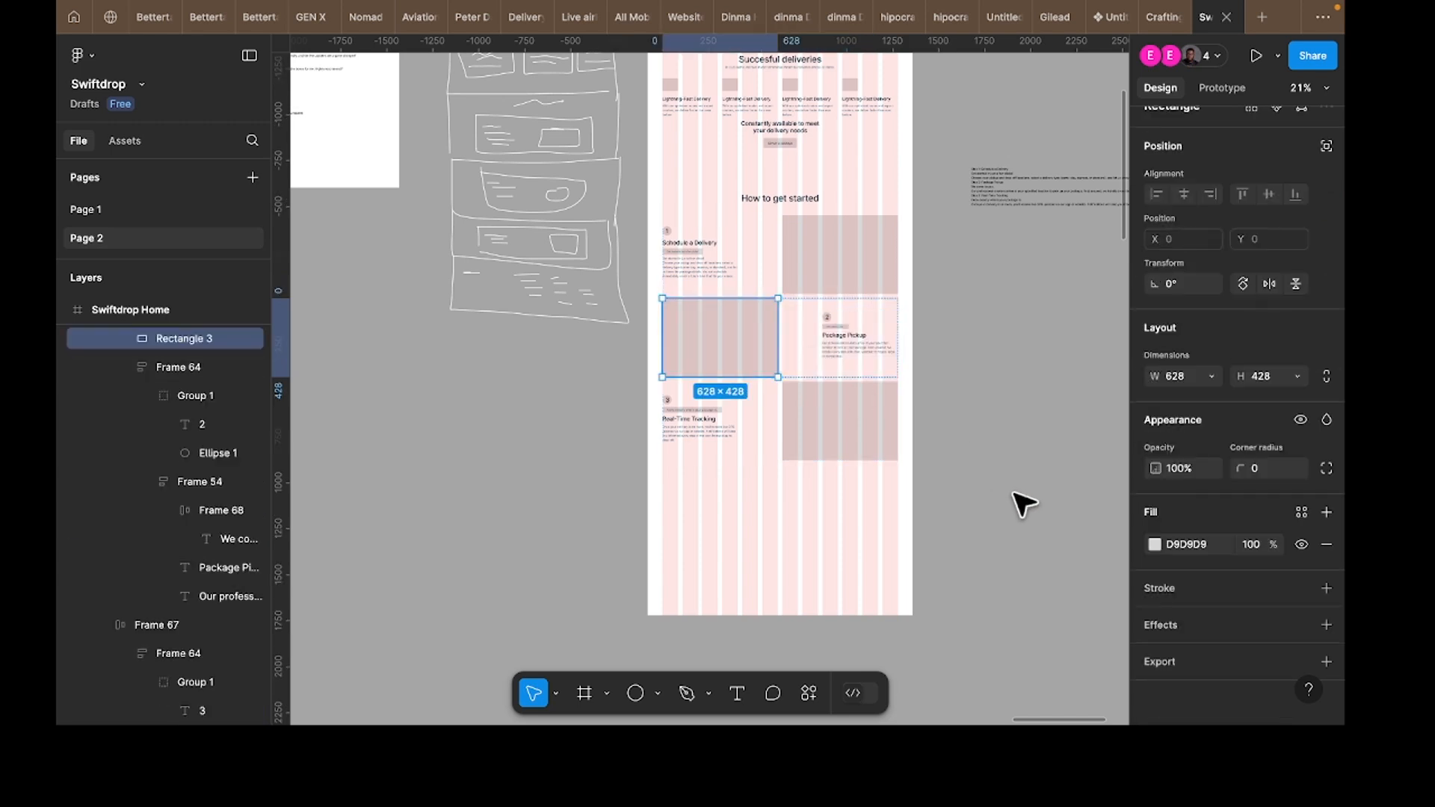
{"action": "left_click", "coordinate": [805, 452]}
{"action": "double_click", "coordinate": [804, 450]}
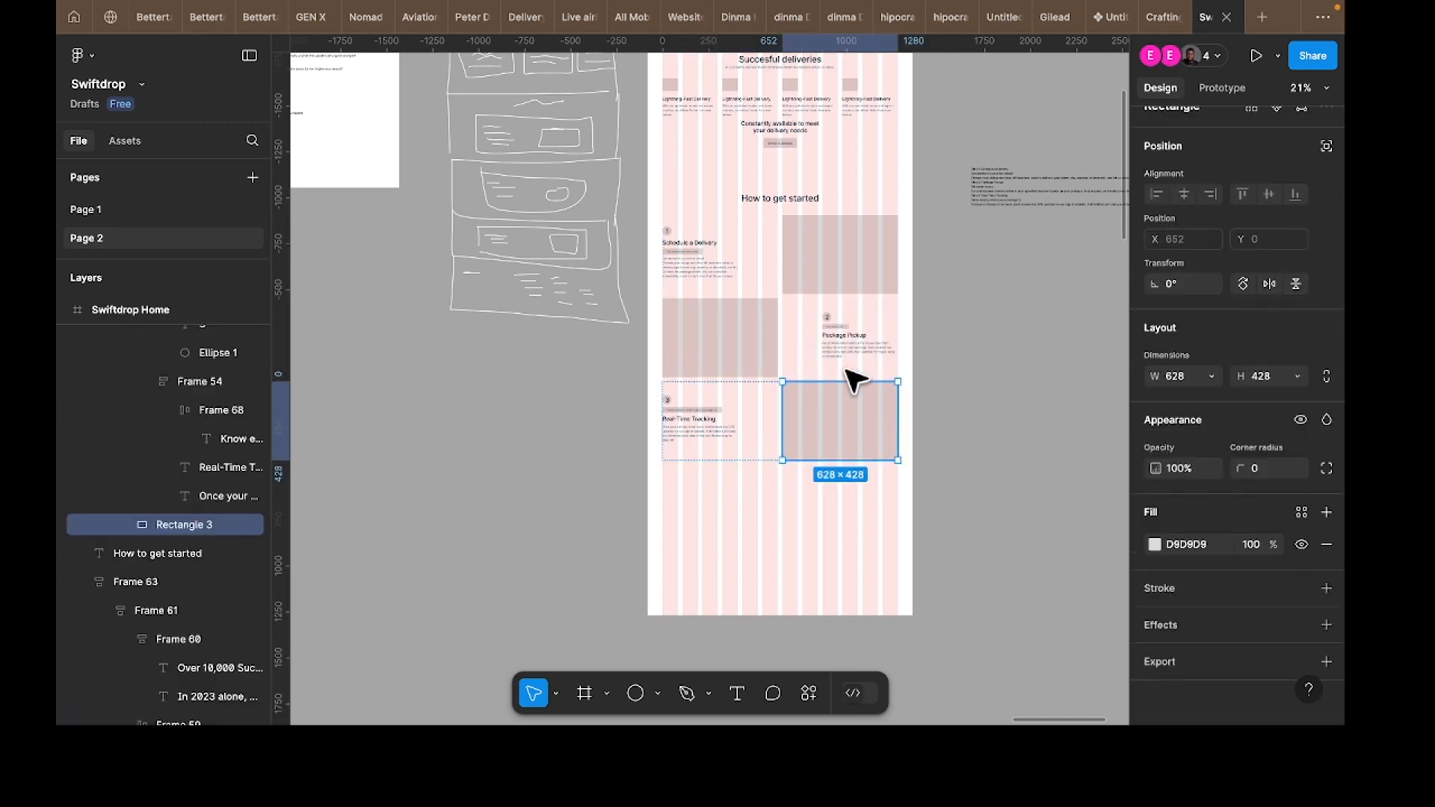
{"action": "key", "text": "Escape"}
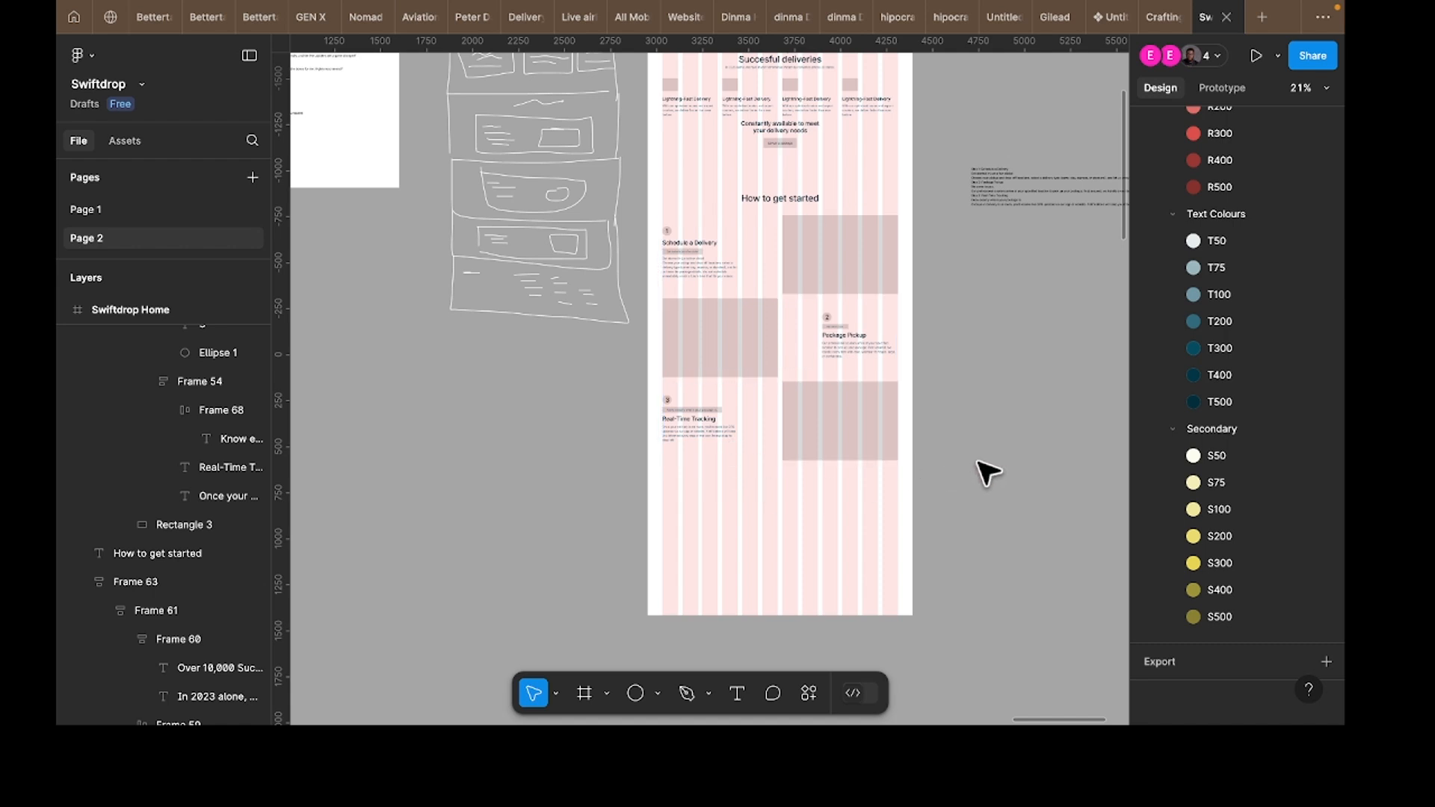
Step: Return the Package Pickup image rectangle to its place after the text block
{"action": "left_click", "coordinate": [758, 362]}
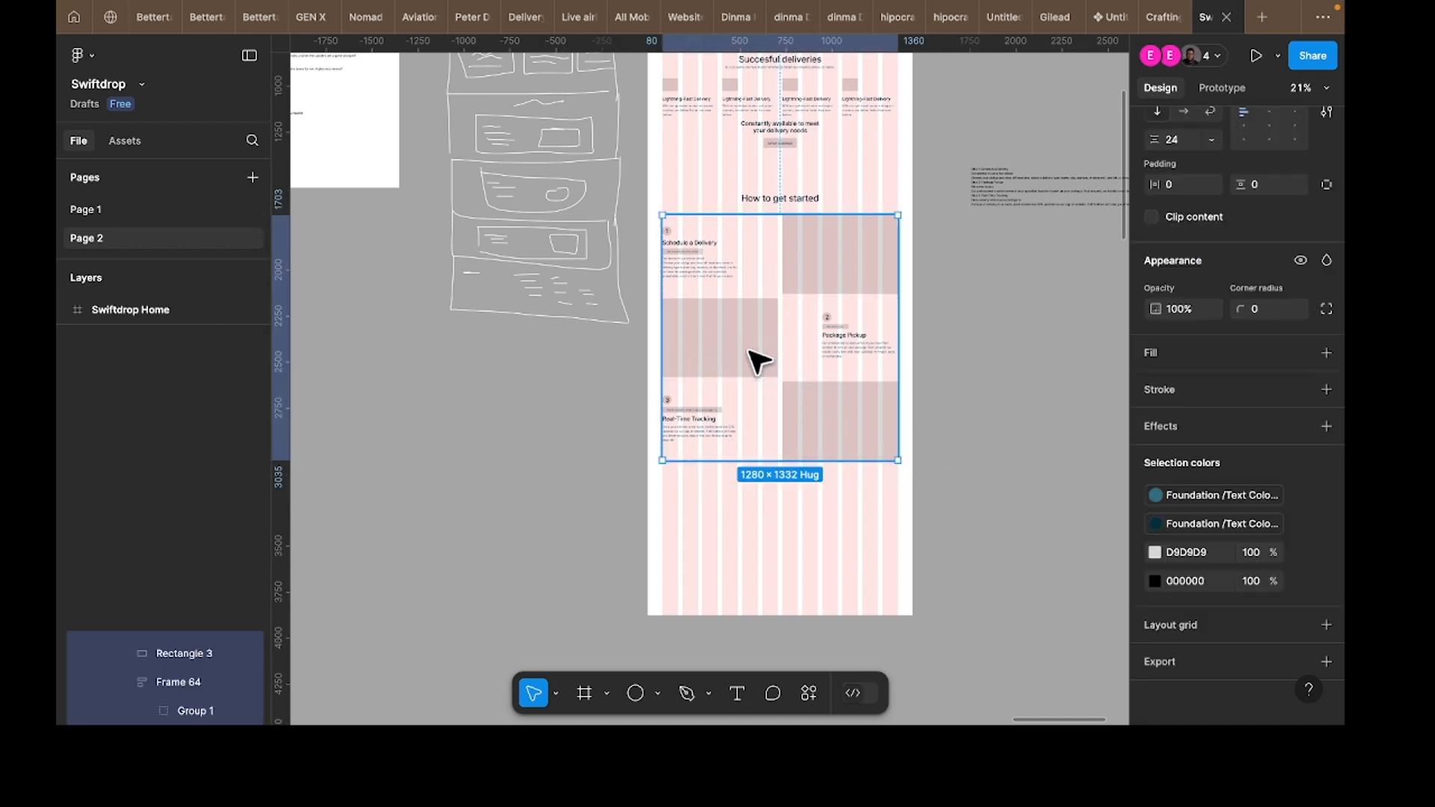
{"action": "double_click", "coordinate": [758, 362]}
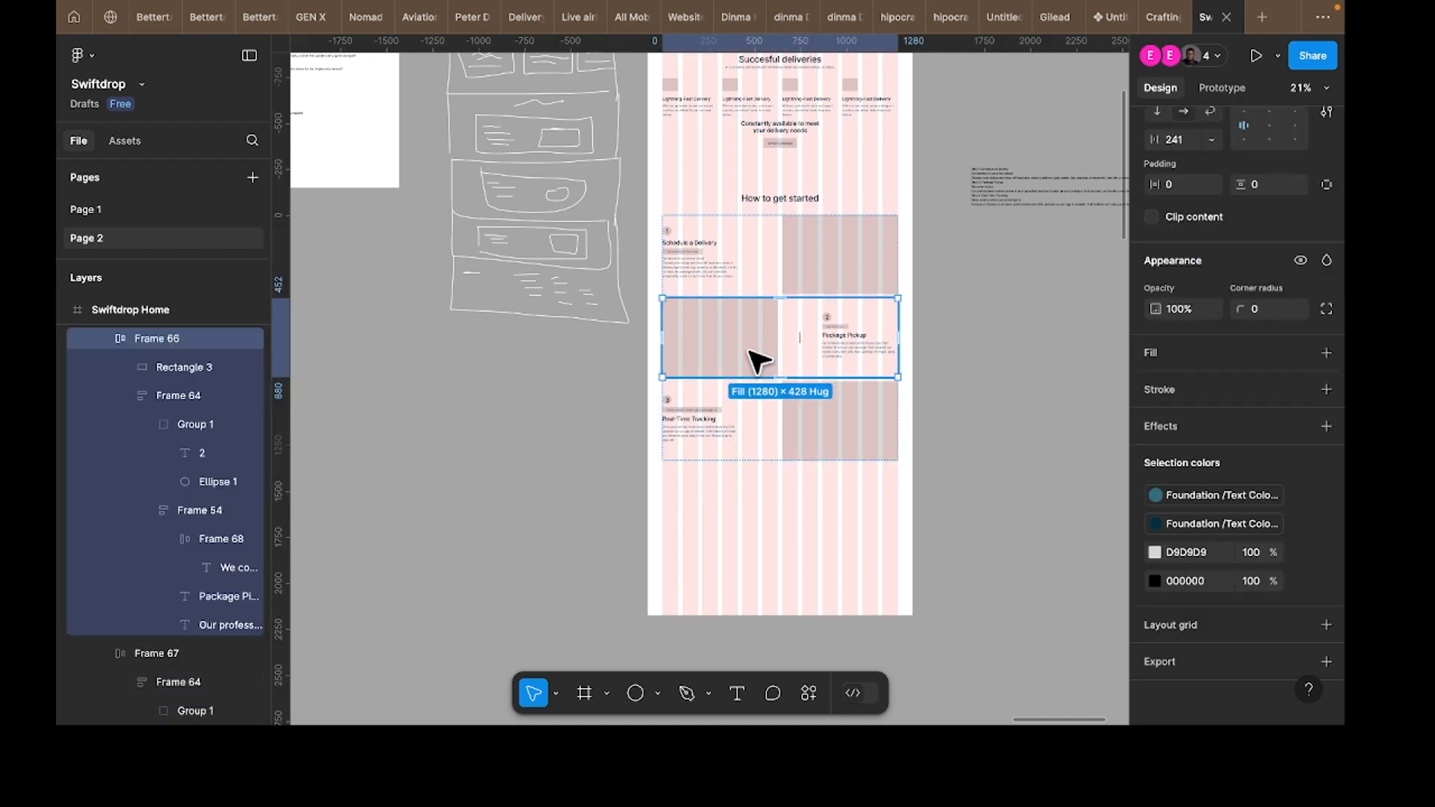
{"action": "left_click", "coordinate": [758, 362]}
{"action": "key", "text": "Right"}
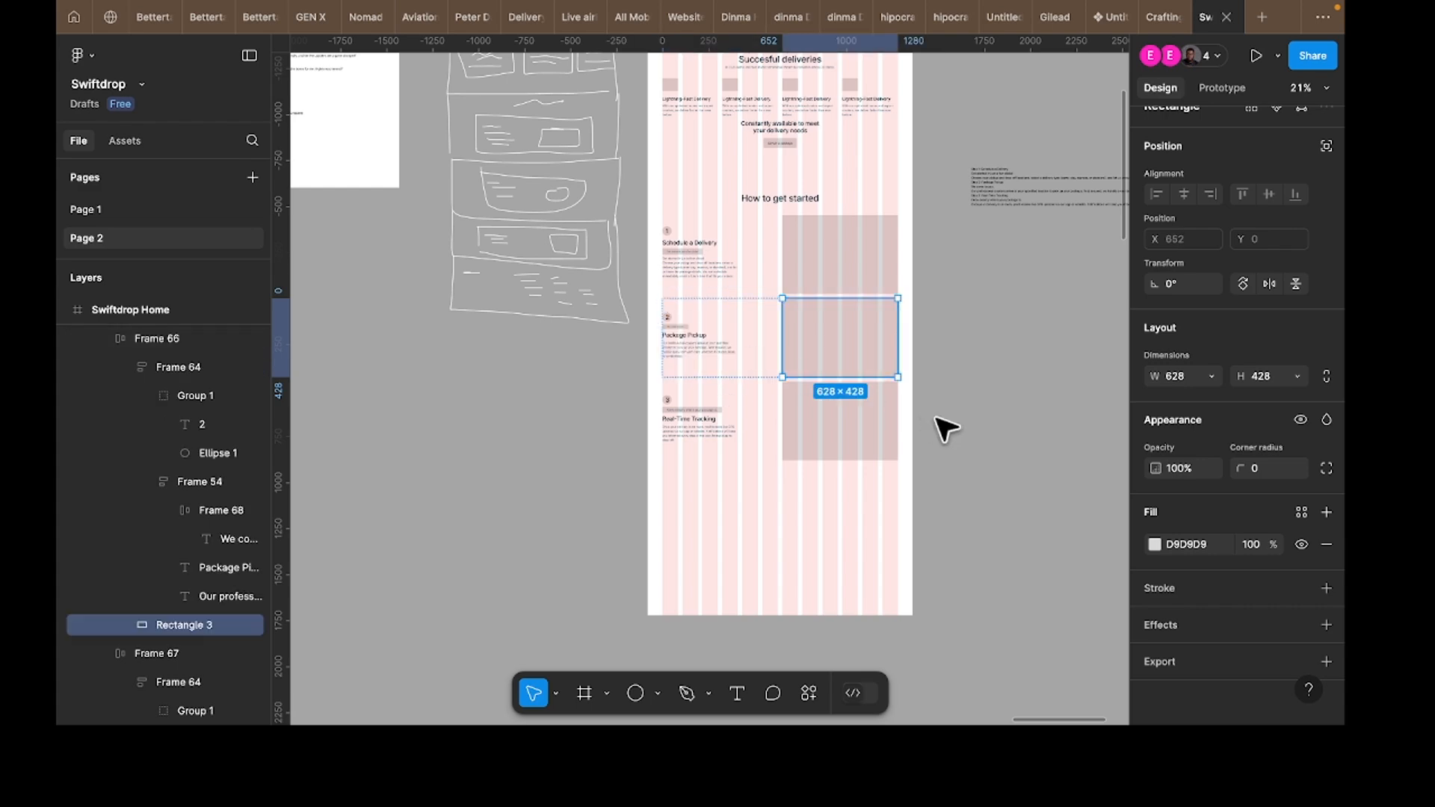
{"action": "key", "text": "Escape"}
Step: Extend the Swiftdrop Home frame downward to a height of about 4800 px to make room for more sections
{"action": "scroll", "coordinate": [762, 385], "scroll_direction": "up", "scroll_amount": 5}
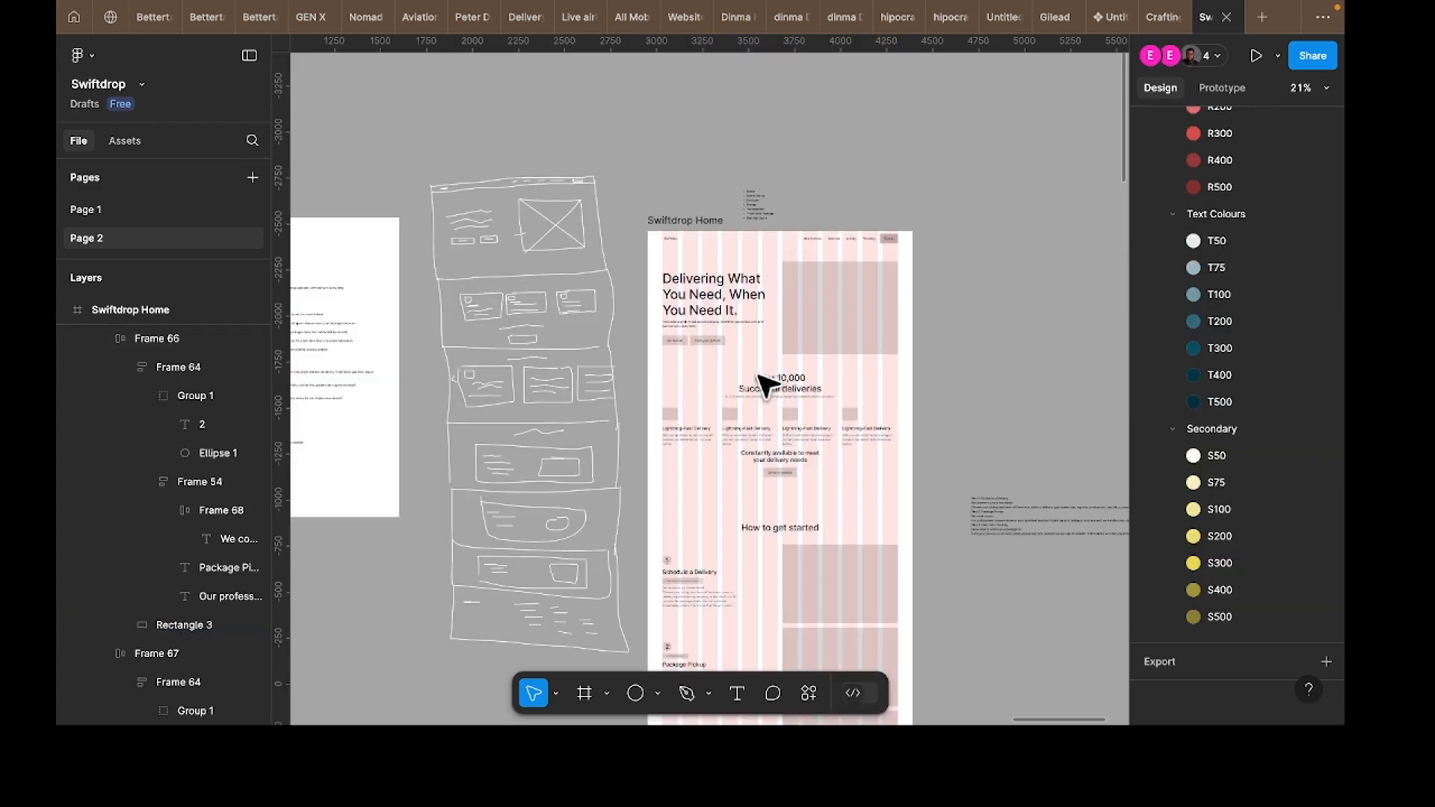
{"action": "left_click", "coordinate": [790, 583]}
{"action": "scroll", "coordinate": [801, 513], "scroll_direction": "down", "scroll_amount": 3}
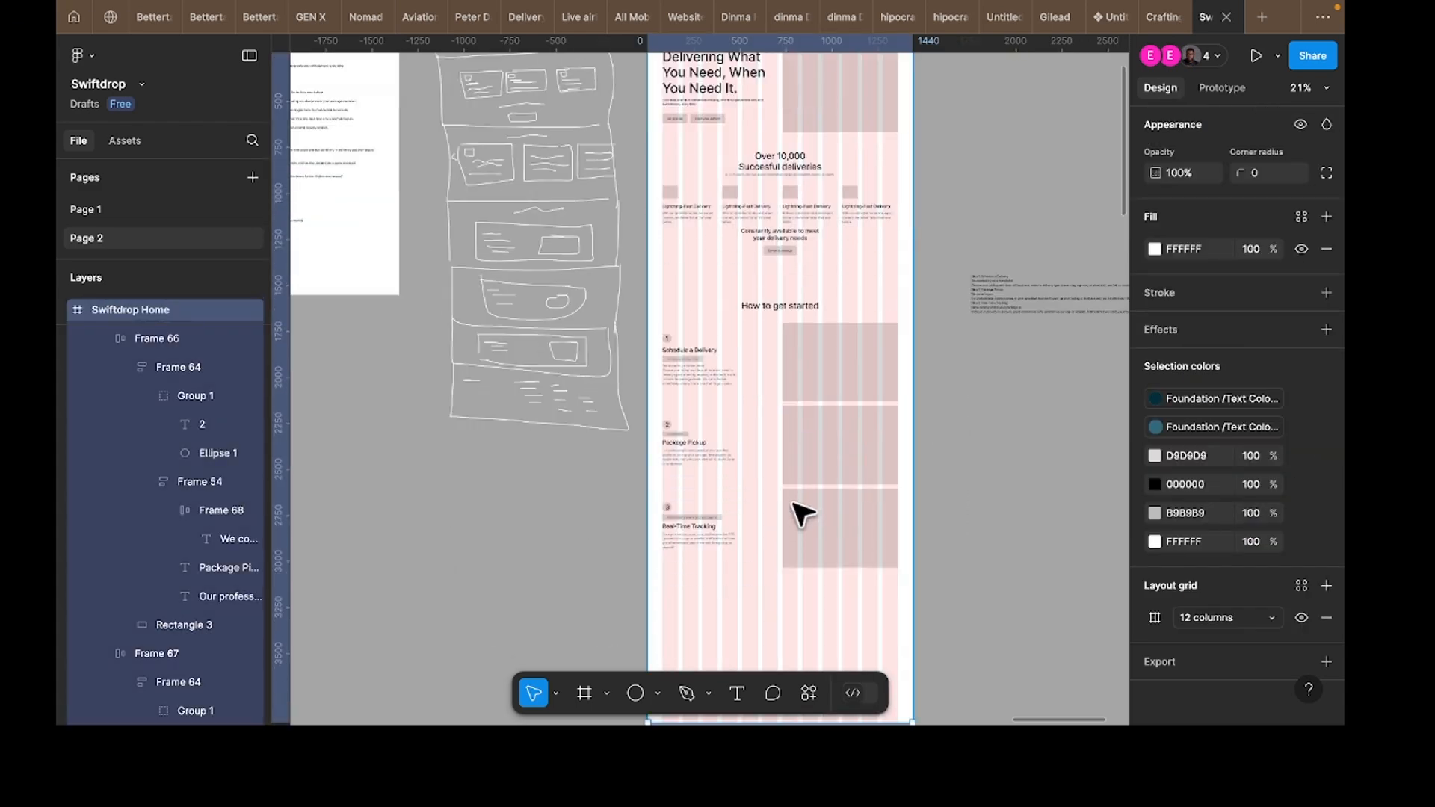
{"action": "scroll", "coordinate": [808, 540], "scroll_direction": "down", "scroll_amount": 3}
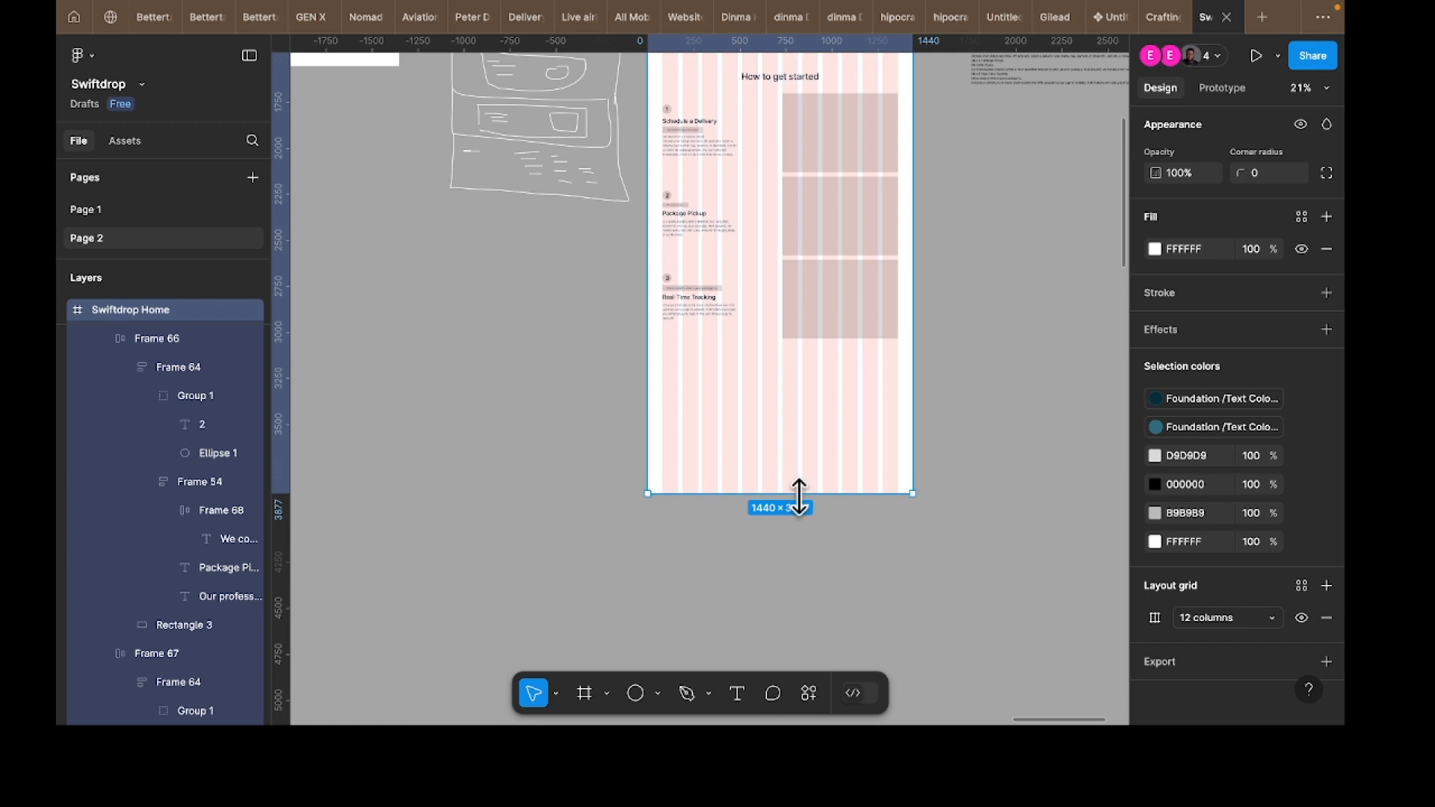
{"action": "left_click_drag", "start_coordinate": [799, 497], "coordinate": [826, 672]}
Step: Examine the sketched section with a heading and a row of cards between side arrows
{"action": "scroll", "coordinate": [710, 456], "scroll_direction": "up", "scroll_amount": 4}
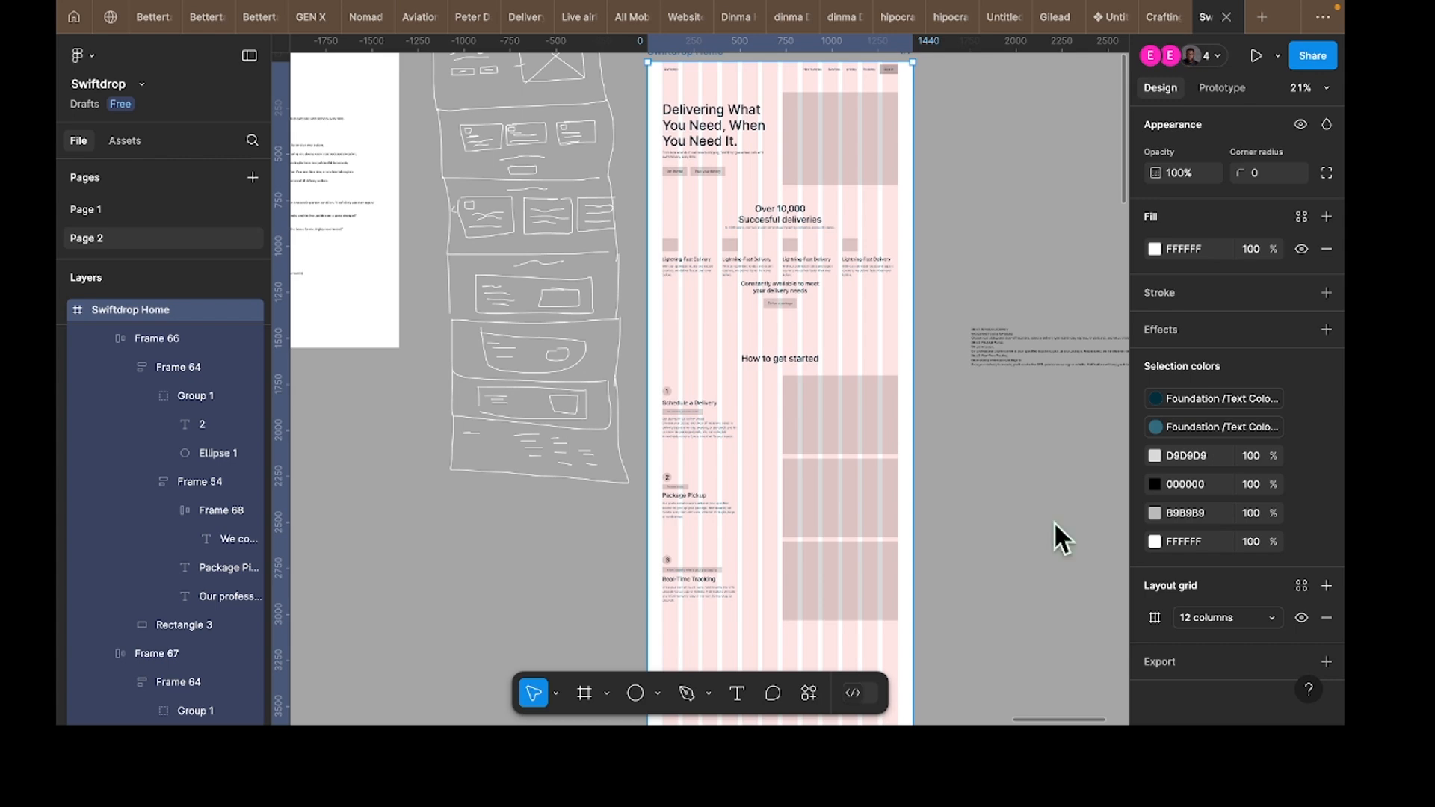
{"action": "scroll", "coordinate": [519, 205], "scroll_direction": "up", "scroll_amount": 5}
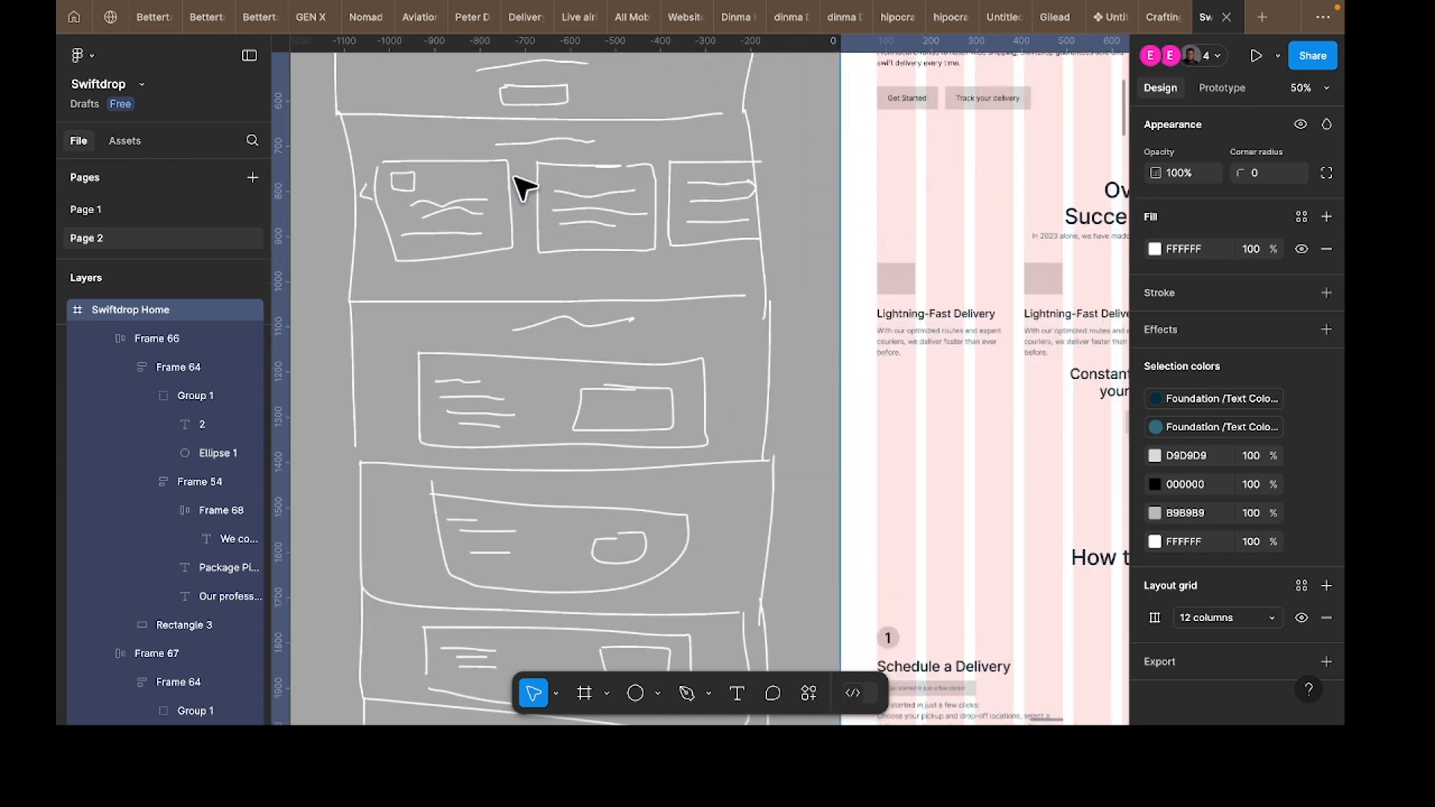
{"action": "scroll", "coordinate": [516, 179], "scroll_direction": "up", "scroll_amount": 3}
{"action": "scroll", "coordinate": [560, 285], "scroll_direction": "down", "scroll_amount": 3}
{"action": "scroll", "coordinate": [560, 286], "scroll_direction": "up", "scroll_amount": 5}
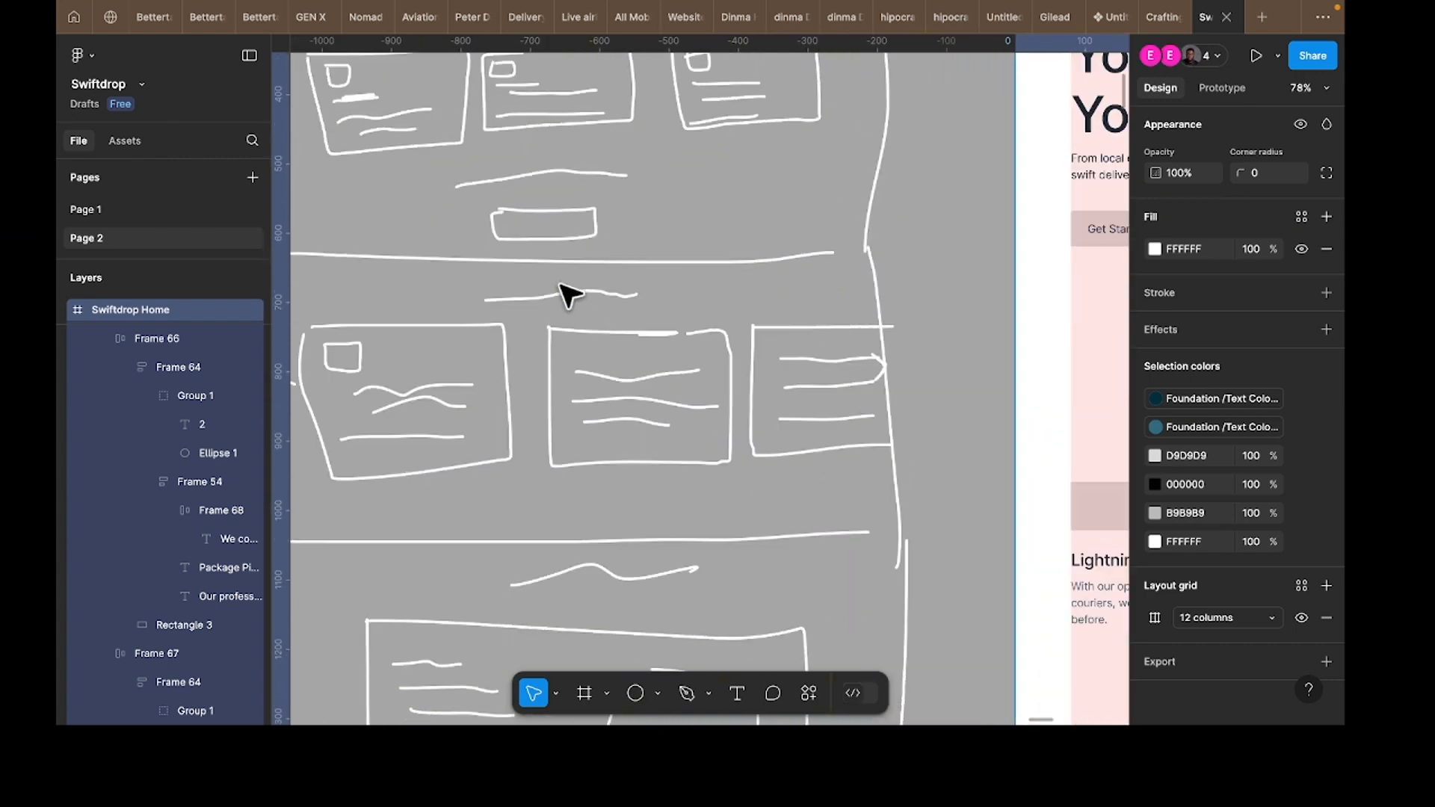
{"action": "scroll", "coordinate": [565, 293], "scroll_direction": "down", "scroll_amount": 2}
{"action": "scroll", "coordinate": [564, 295], "scroll_direction": "up", "scroll_amount": 2}
{"action": "scroll", "coordinate": [529, 291], "scroll_direction": "left", "scroll_amount": 3}
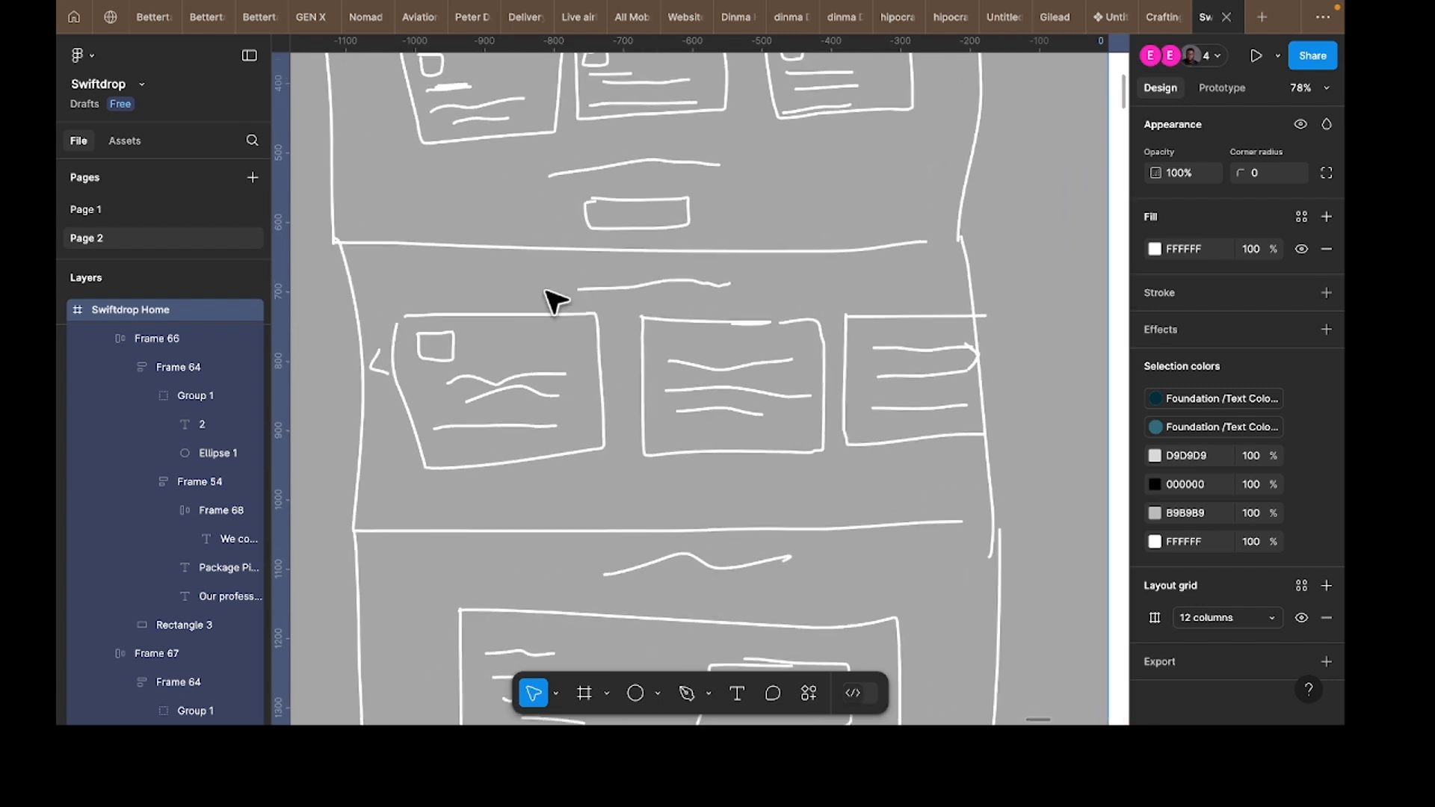
{"action": "scroll", "coordinate": [523, 336], "scroll_direction": "left", "scroll_amount": 2}
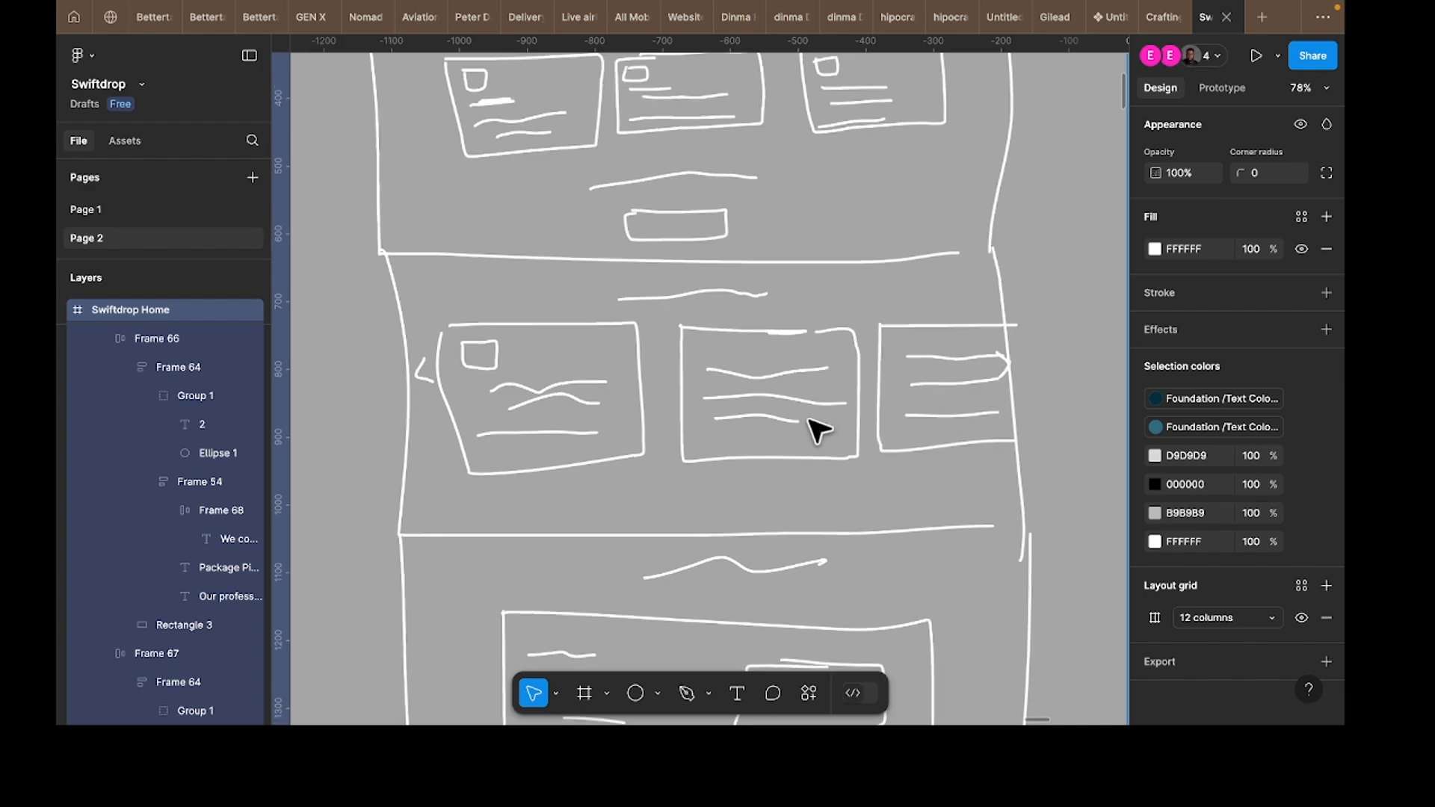
Step: Copy the first "Lightning-Fast Delivery" card into the empty area below the Real-Time Tracking row
{"action": "scroll", "coordinate": [811, 427], "scroll_direction": "down", "scroll_amount": 5}
{"action": "scroll", "coordinate": [807, 429], "scroll_direction": "right", "scroll_amount": 5}
{"action": "scroll", "coordinate": [806, 434], "scroll_direction": "down", "scroll_amount": 2}
{"action": "scroll", "coordinate": [807, 447], "scroll_direction": "down", "scroll_amount": 5}
{"action": "scroll", "coordinate": [807, 446], "scroll_direction": "right", "scroll_amount": 1}
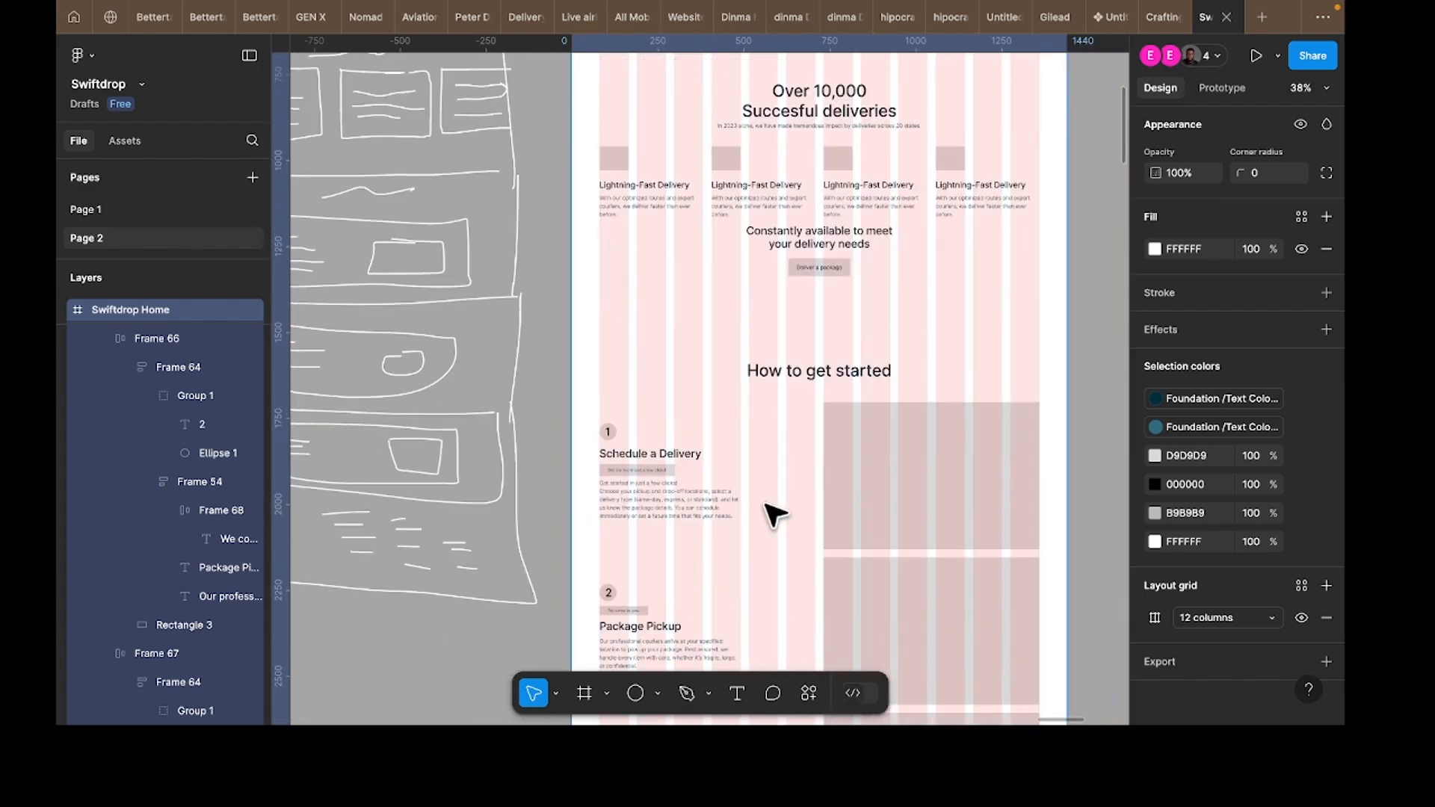
{"action": "scroll", "coordinate": [773, 516], "scroll_direction": "up", "scroll_amount": 3}
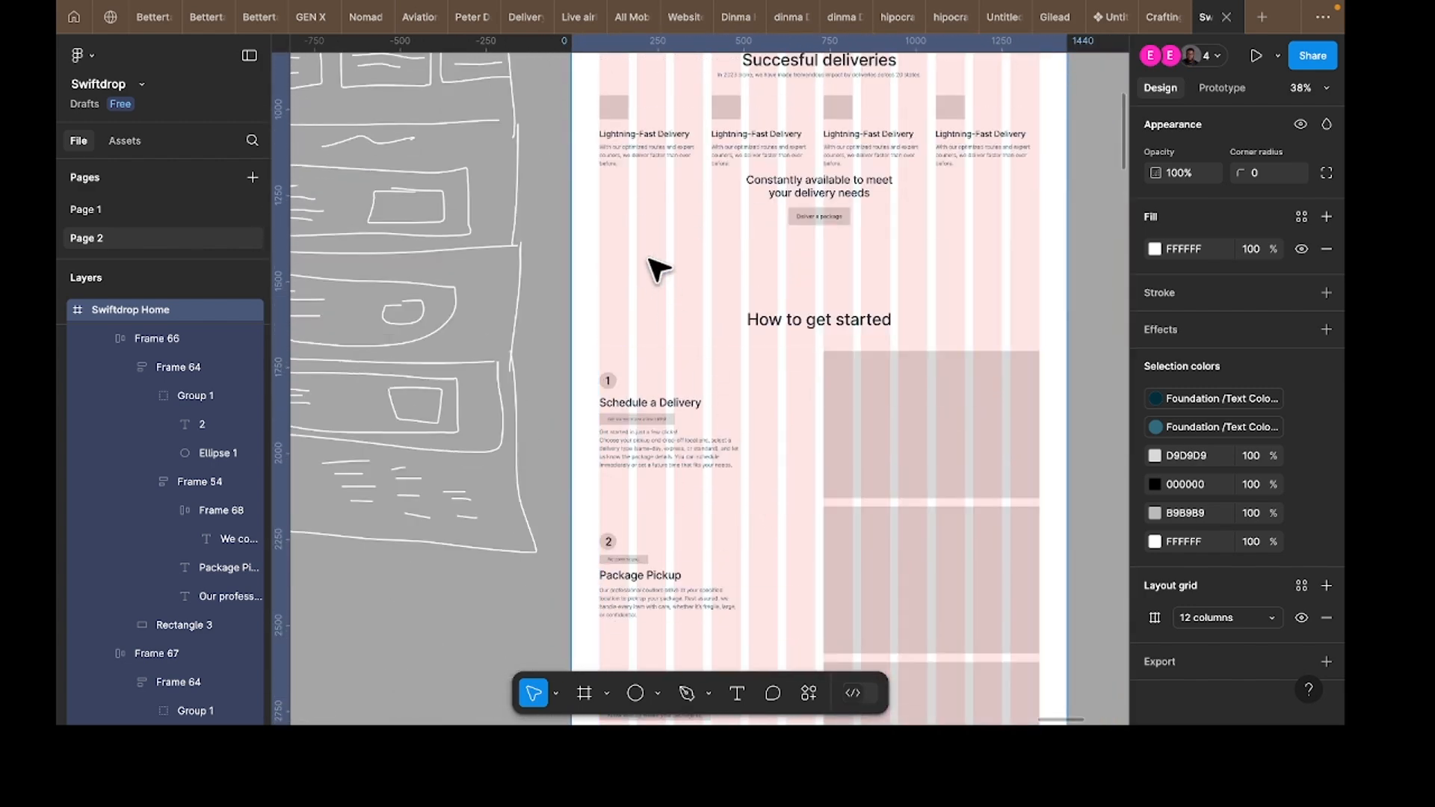
{"action": "left_click", "coordinate": [647, 160]}
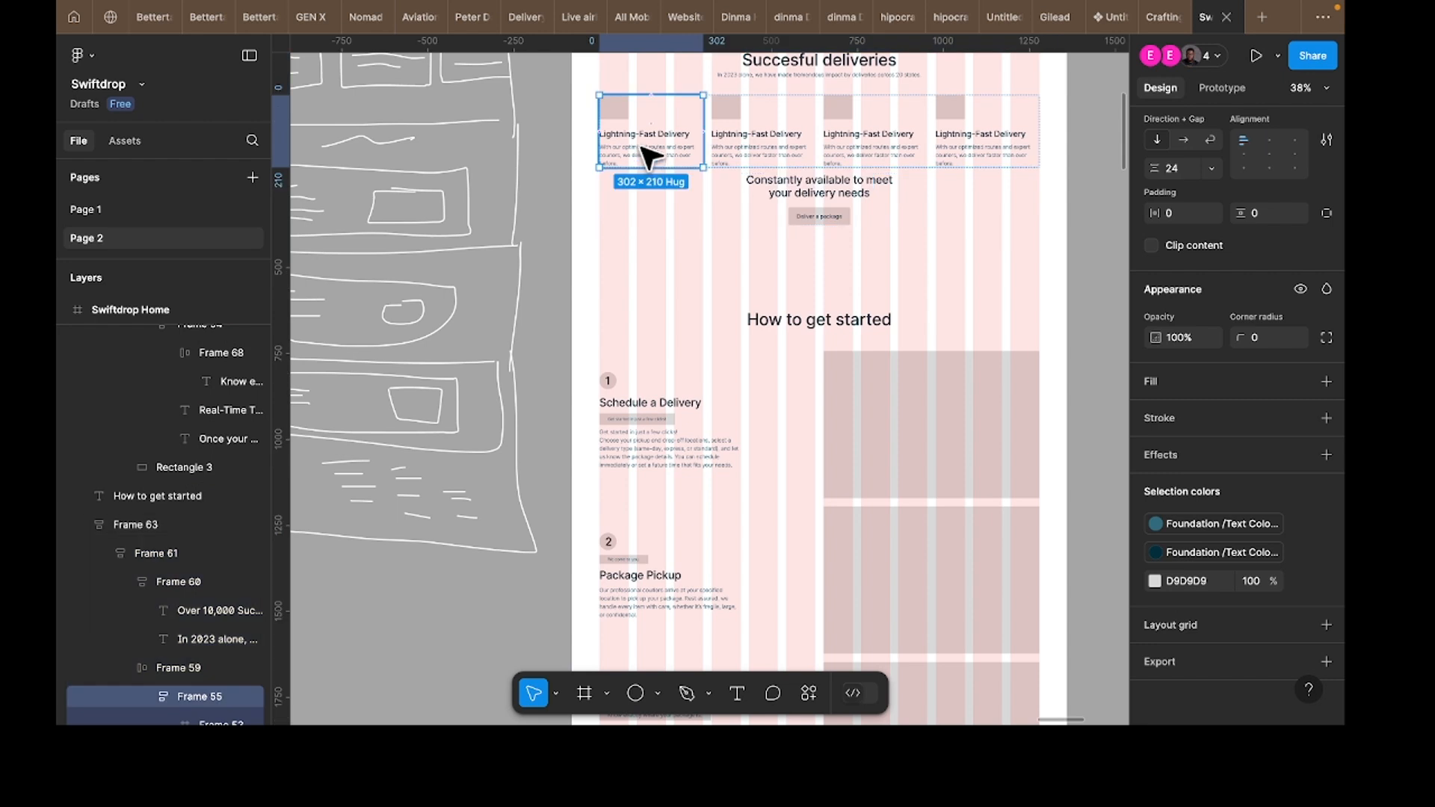
{"action": "left_click_drag", "start_coordinate": [667, 168], "coordinate": [748, 142]}
{"action": "scroll", "coordinate": [745, 170], "scroll_direction": "up", "scroll_amount": 4}
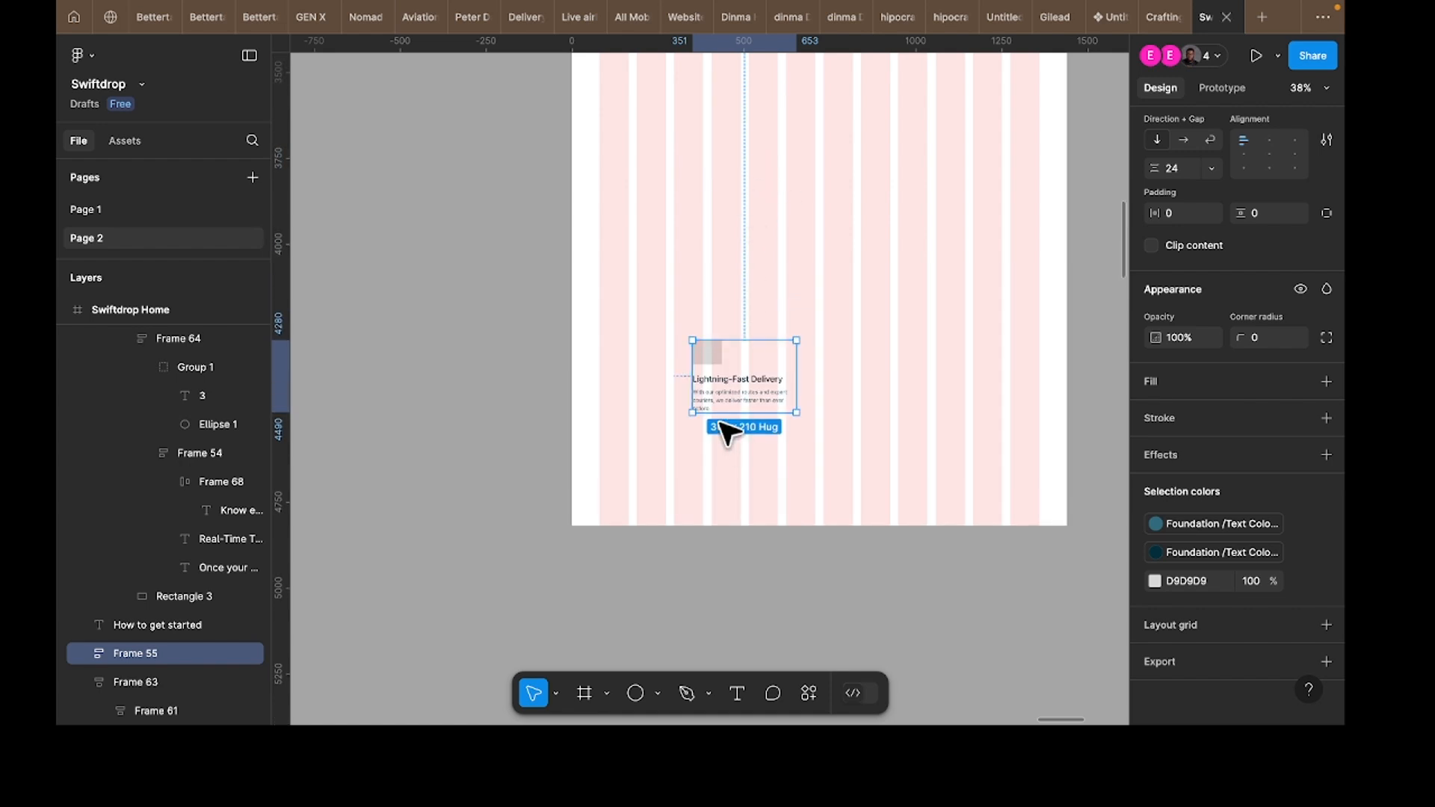
Step: Delete the grey icon placeholder from the copied card and move the remaining text block to about X 128, Y 3599
{"action": "left_click", "coordinate": [716, 357]}
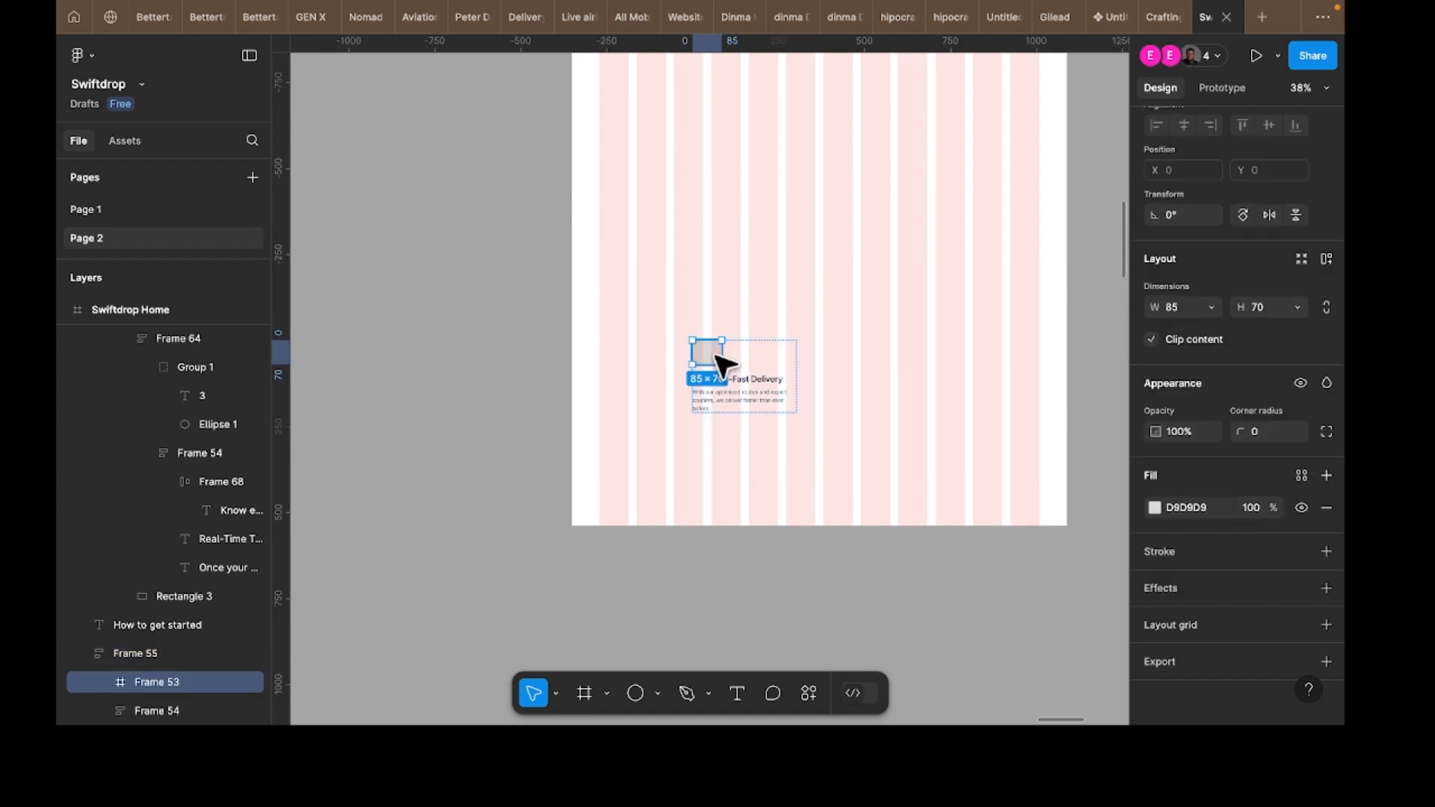
{"action": "key", "text": "Delete"}
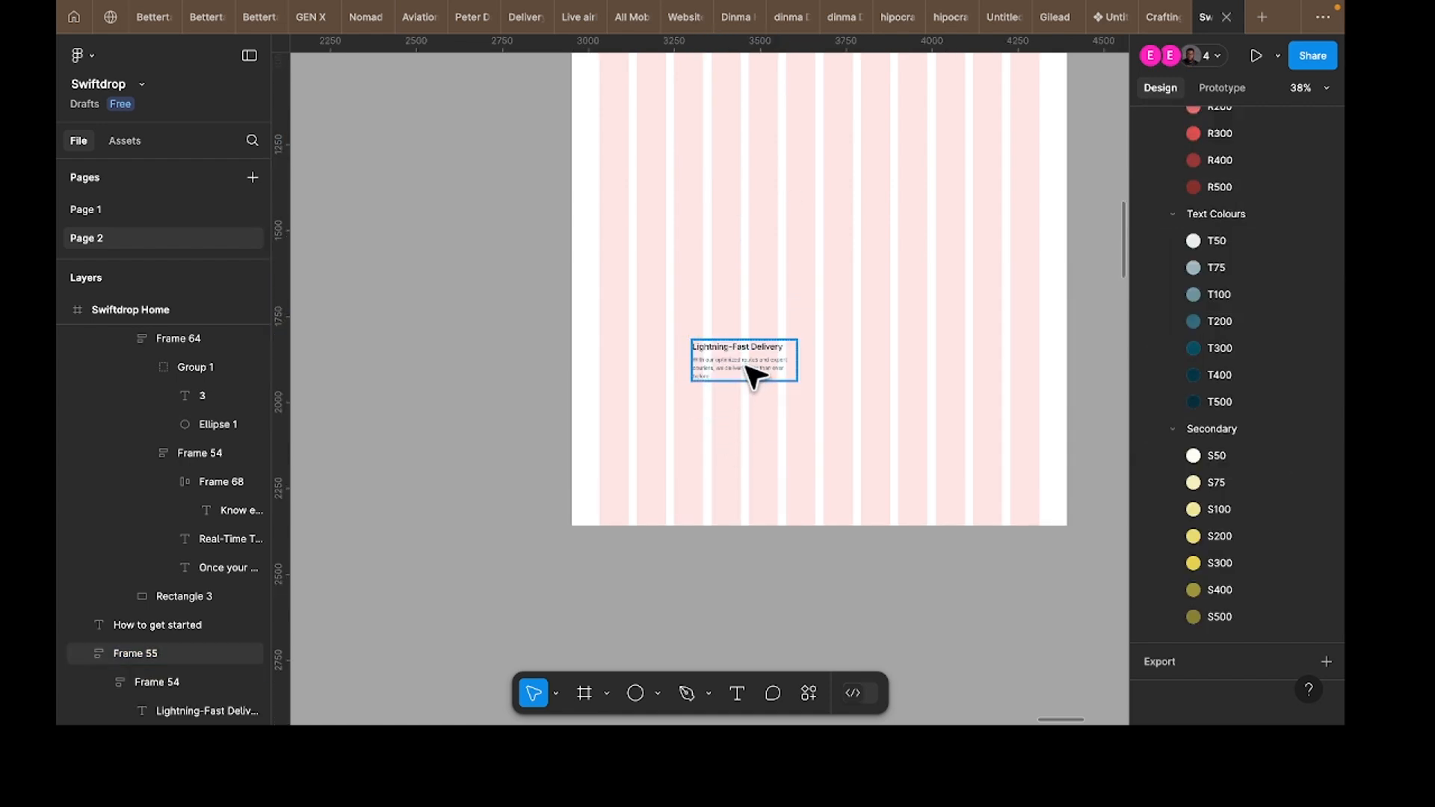
{"action": "left_click_drag", "start_coordinate": [753, 378], "coordinate": [695, 228]}
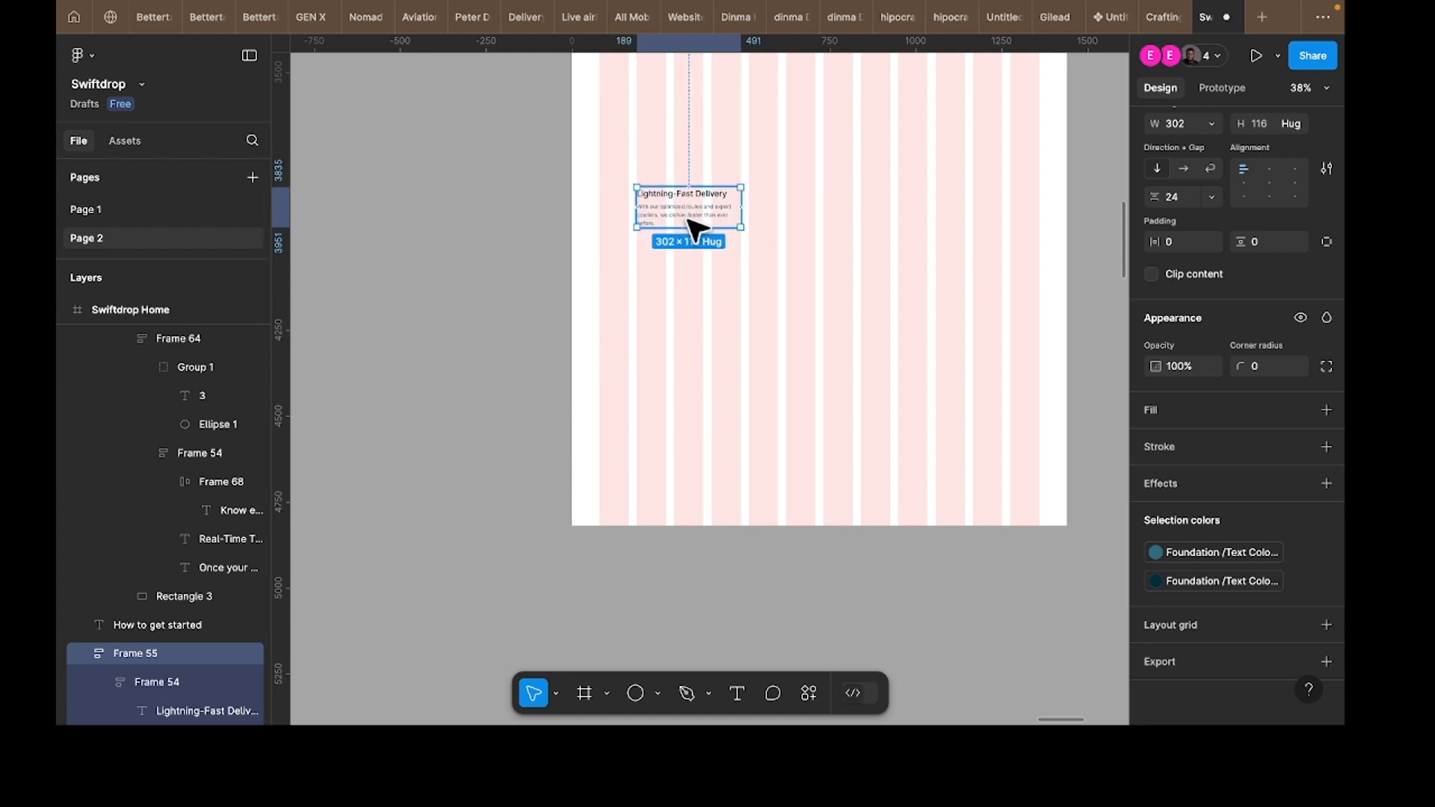
{"action": "scroll", "coordinate": [697, 262], "scroll_direction": "up", "scroll_amount": 5}
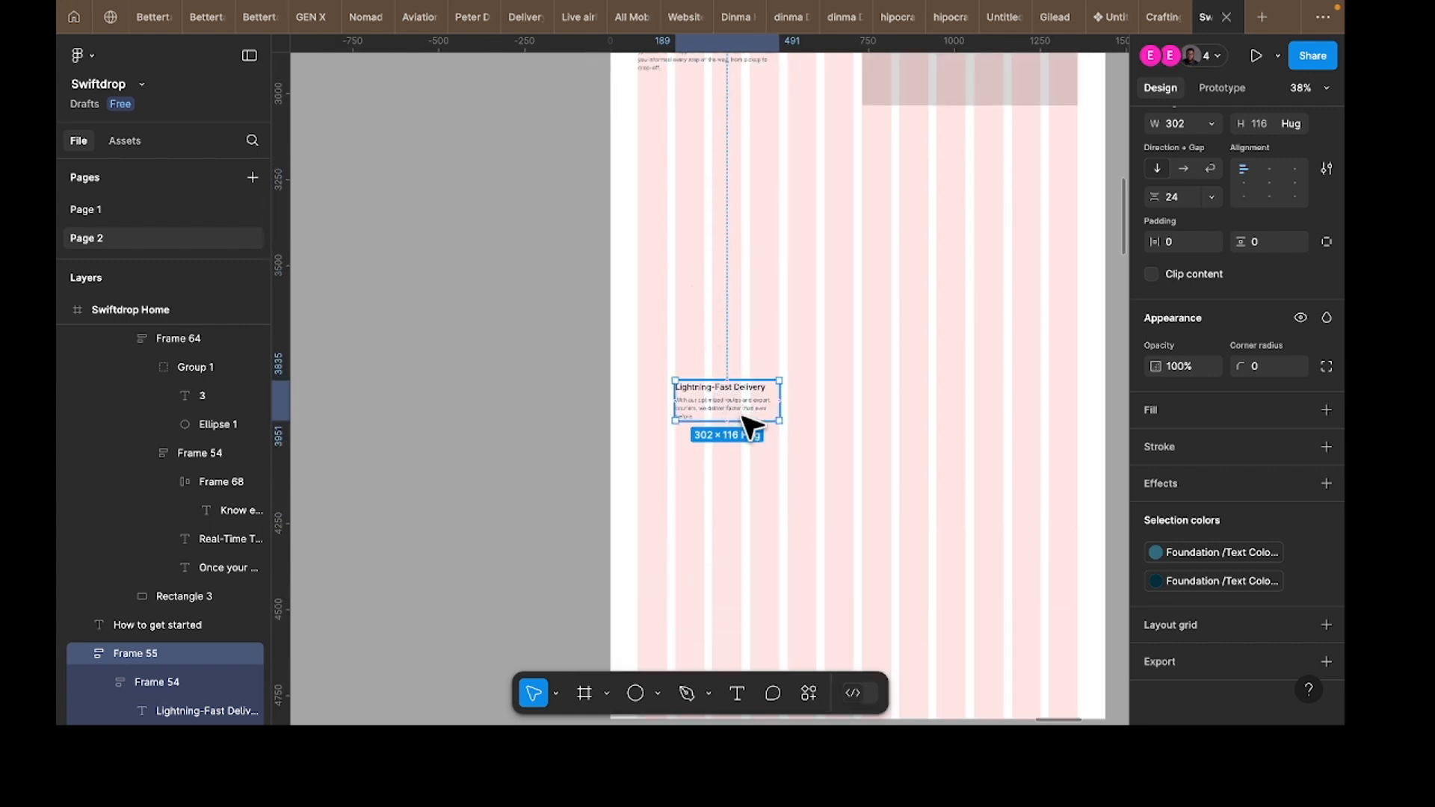
{"action": "scroll", "coordinate": [747, 413], "scroll_direction": "up", "scroll_amount": 5}
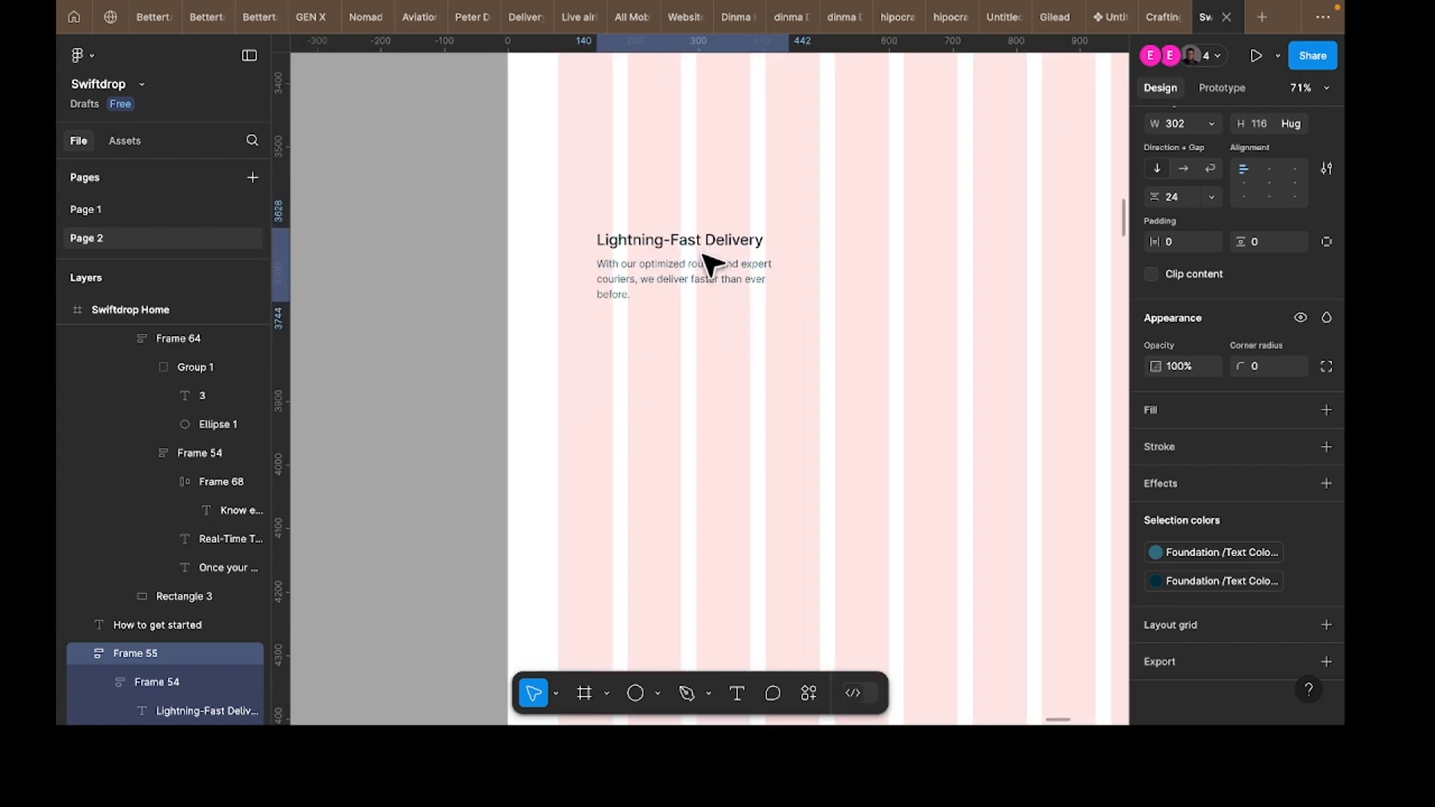
Step: Find and run the Iconify plugin, and search its icons for "Quote"
{"action": "left_click", "coordinate": [810, 693]}
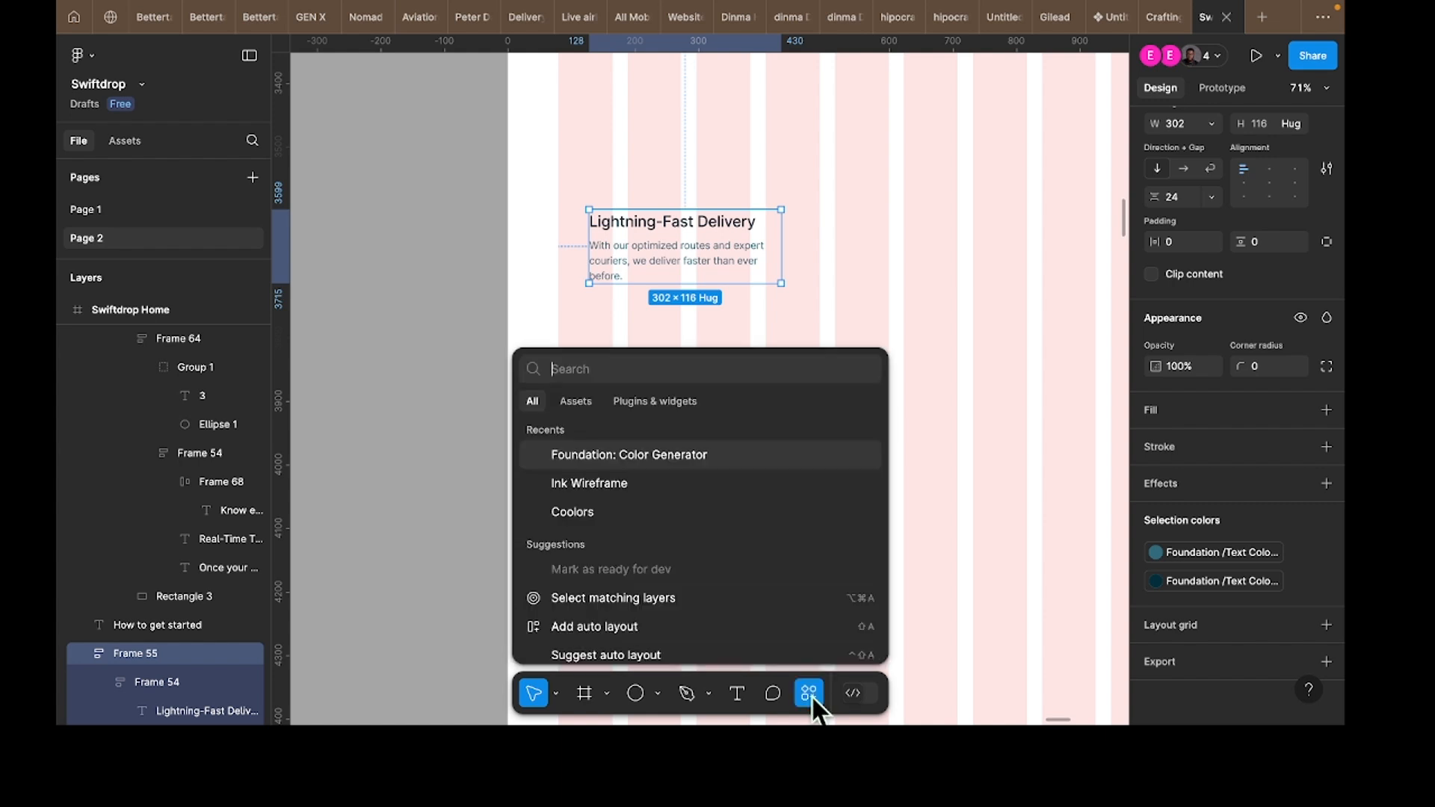
{"action": "left_click", "coordinate": [644, 403]}
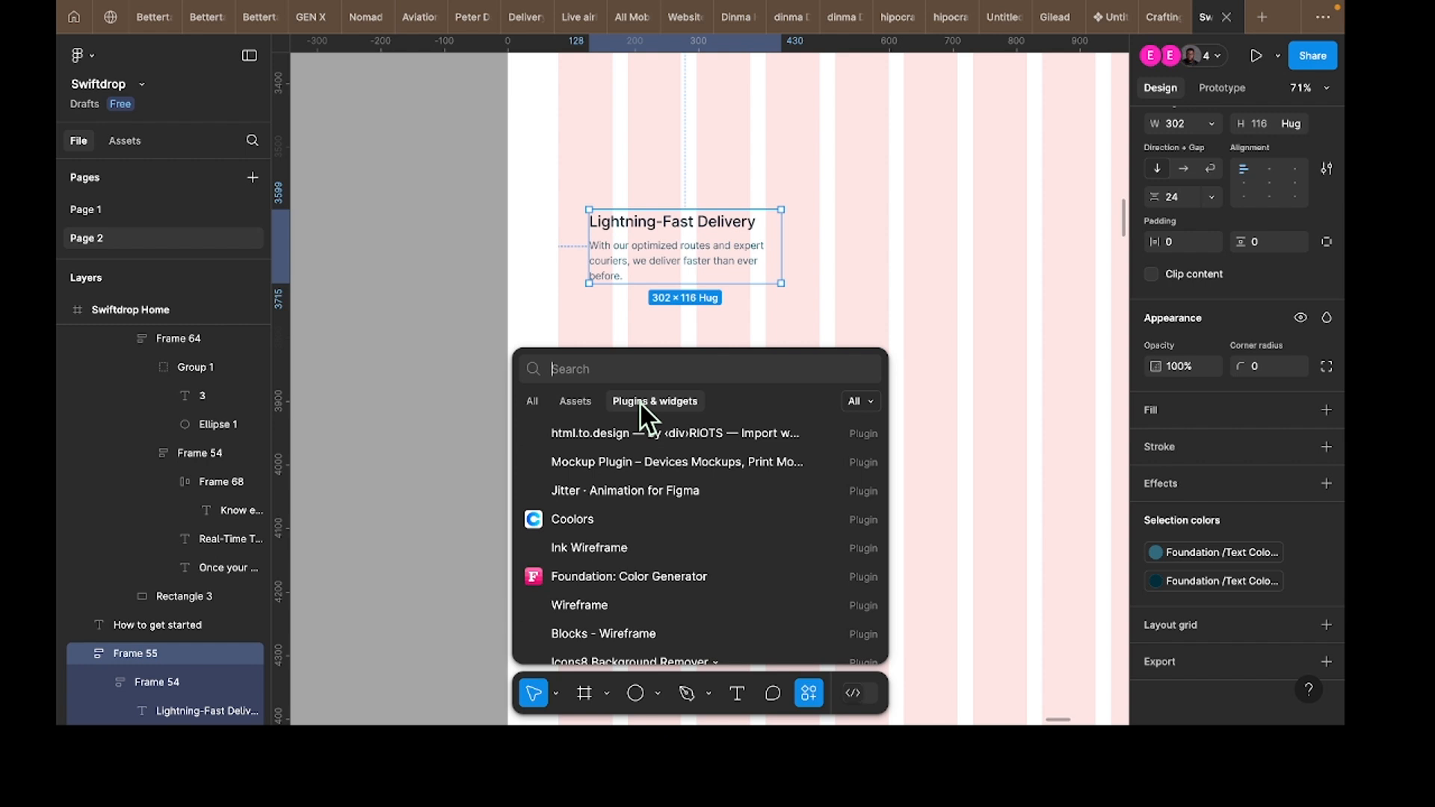
{"action": "type", "text": "Iconi"}
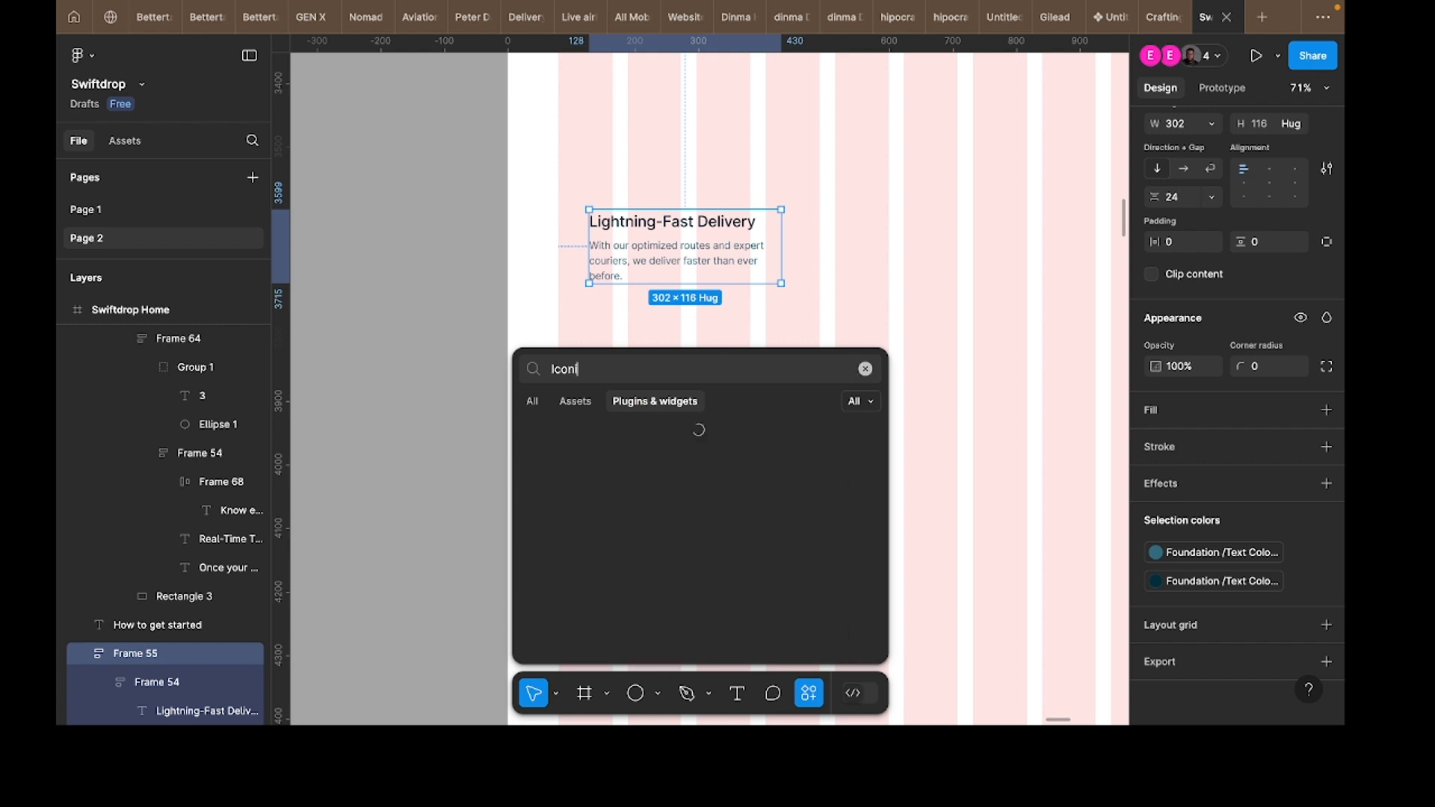
{"action": "type", "text": "fy"}
{"action": "left_click", "coordinate": [621, 438]}
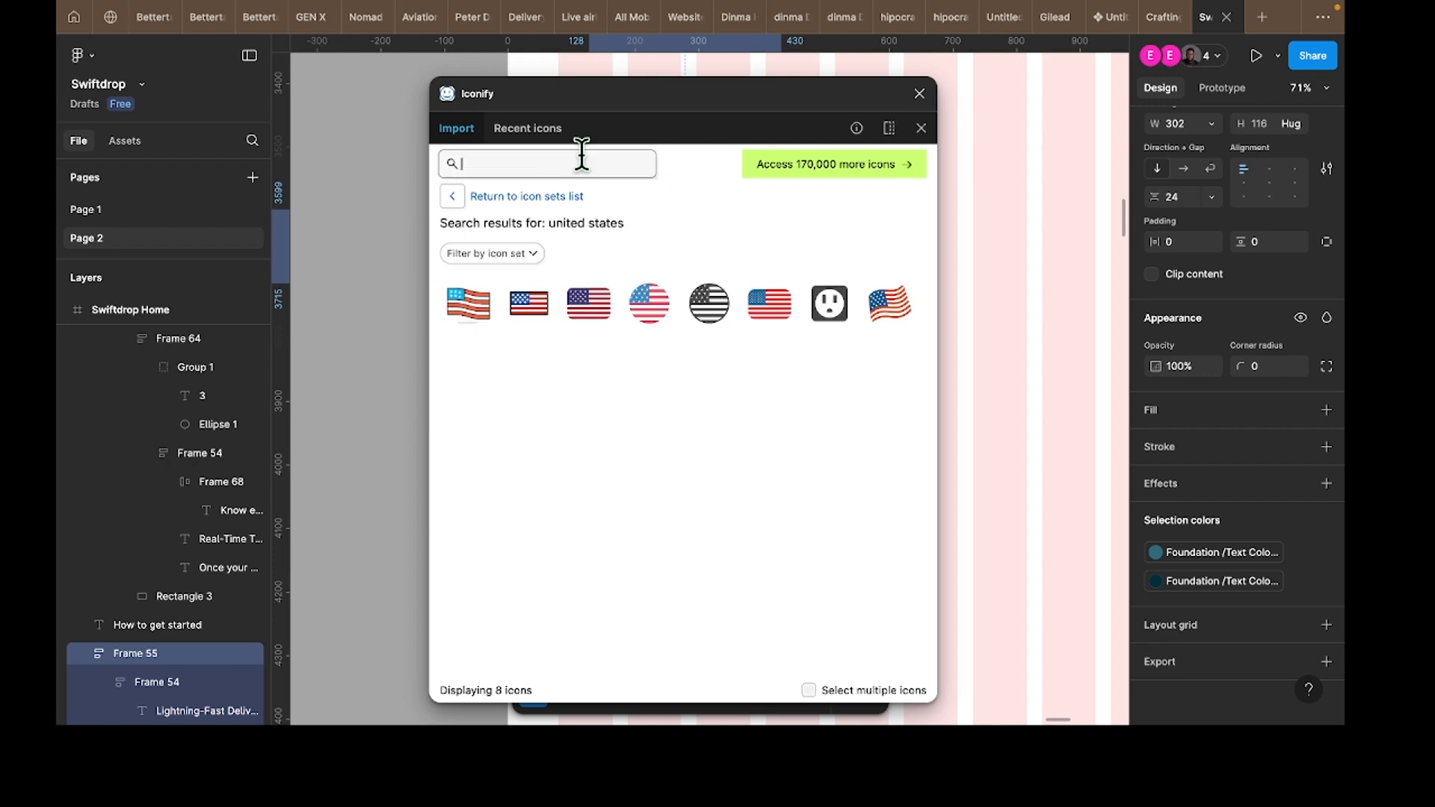
{"action": "left_click", "coordinate": [582, 157]}
{"action": "type", "text": "Quote"}
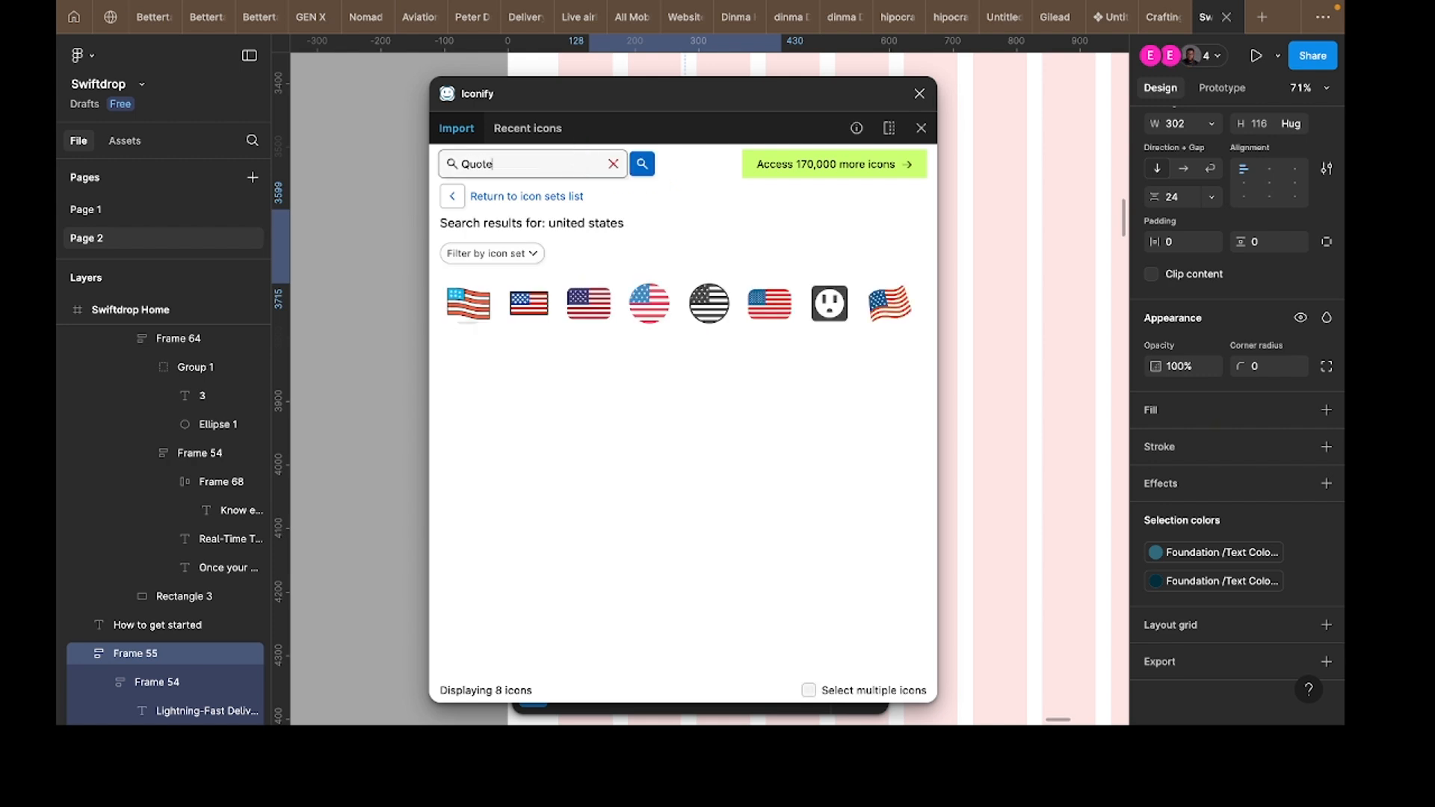
{"action": "key", "text": "Return"}
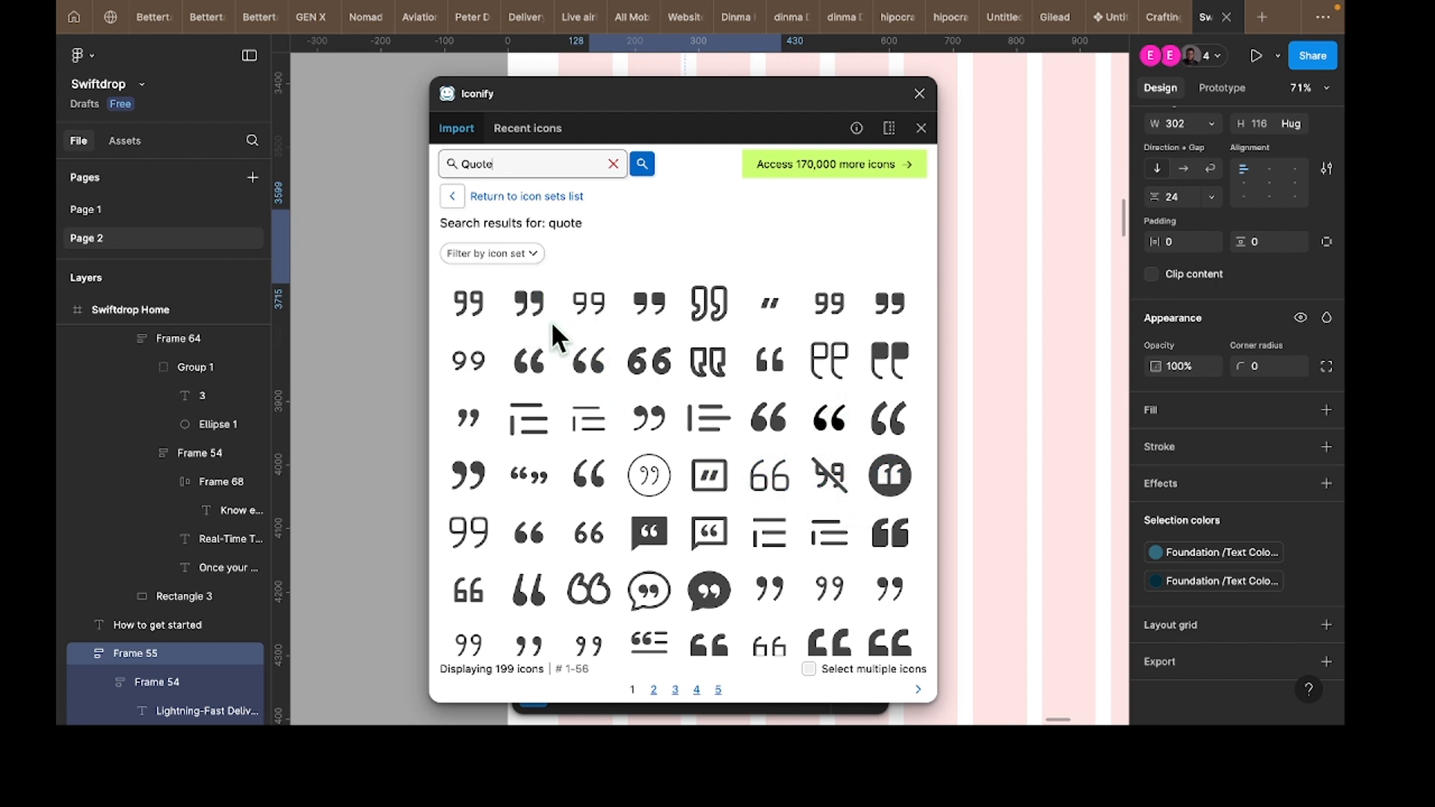
Step: Place the tabler quote-filled icon on the frame, close Iconify, and move the icon just below the copied text block at about X 368, Y 3715
{"action": "left_click_drag", "start_coordinate": [540, 323], "coordinate": [855, 325]}
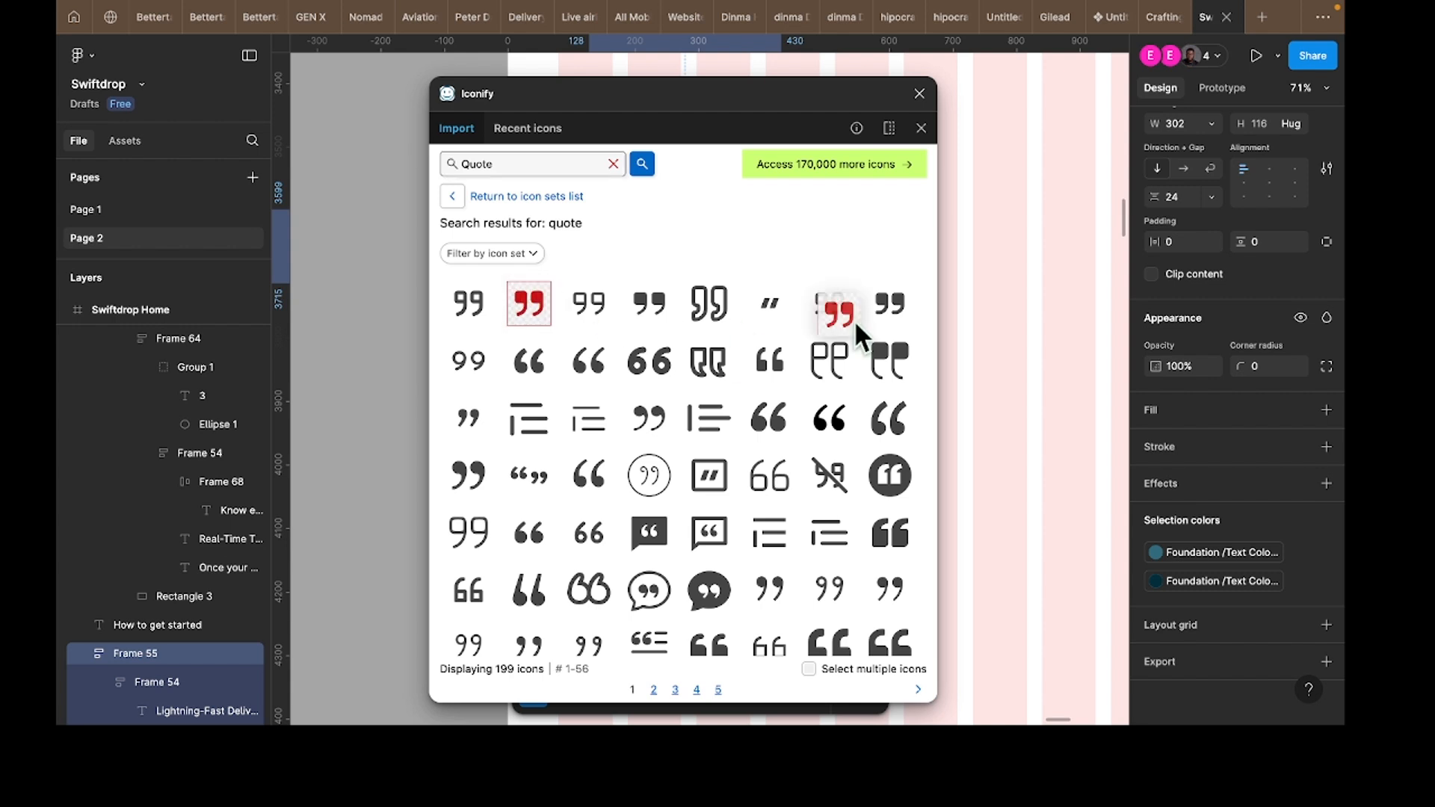
{"action": "left_click_drag", "start_coordinate": [1006, 298], "coordinate": [1004, 306]}
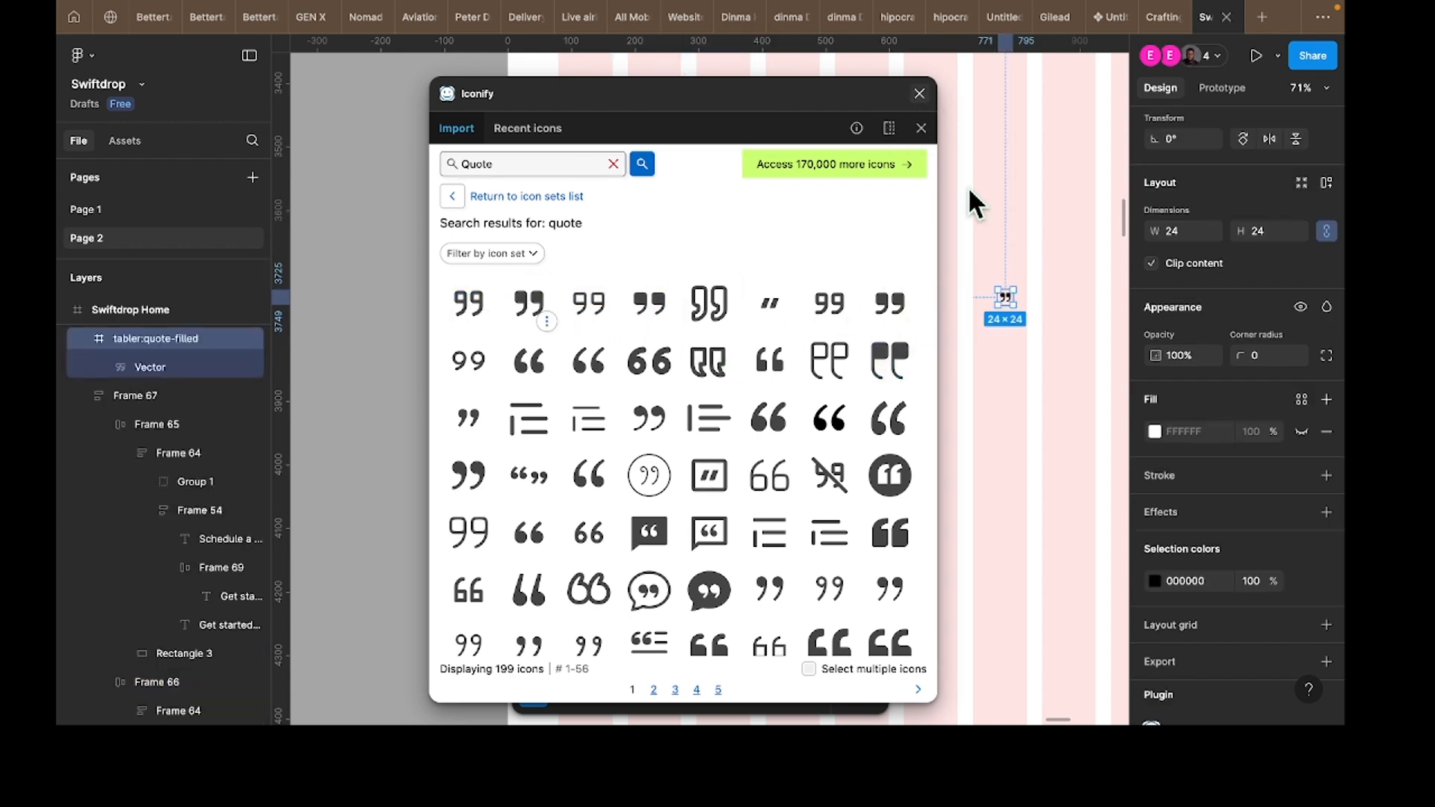
{"action": "left_click", "coordinate": [919, 94]}
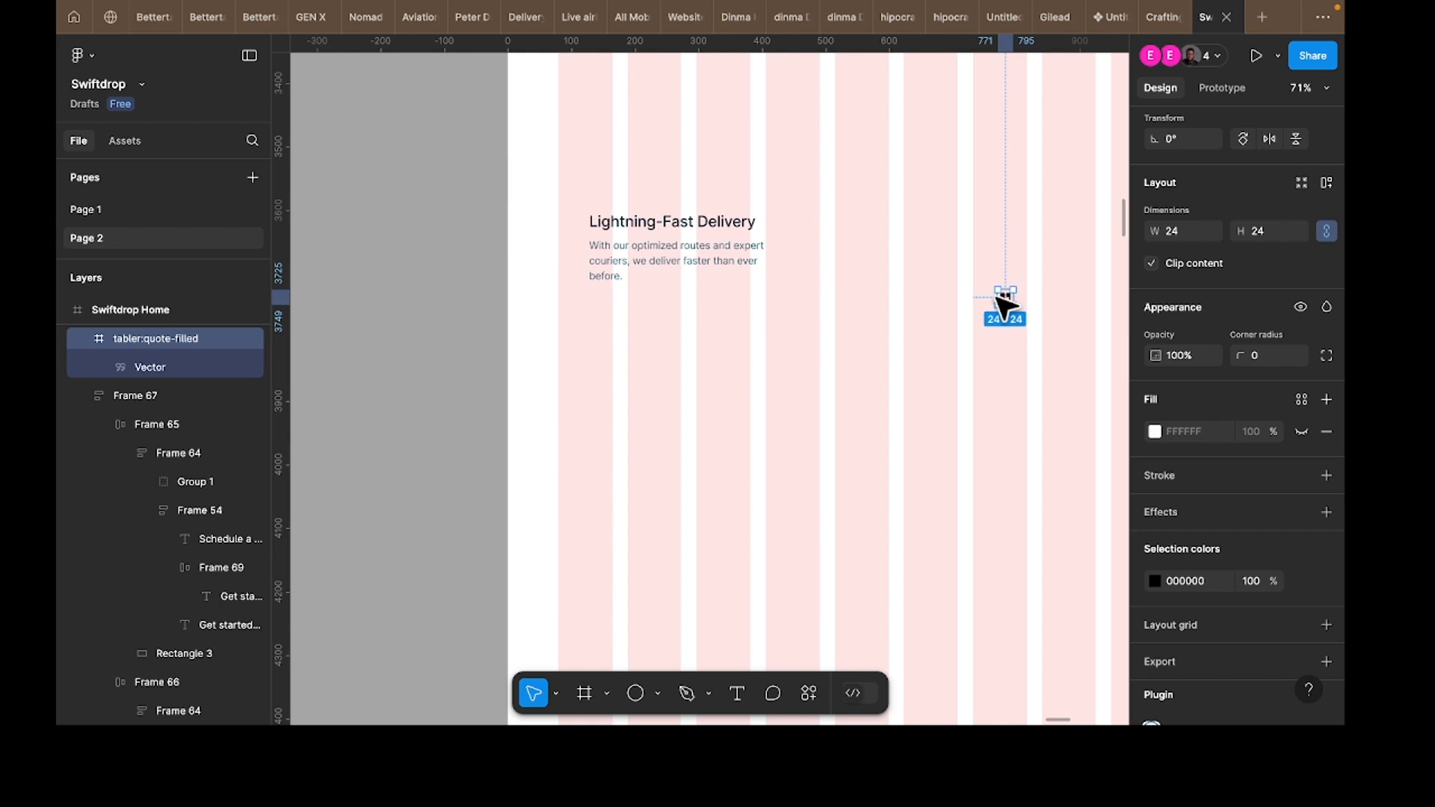
{"action": "left_click_drag", "start_coordinate": [1006, 298], "coordinate": [755, 310]}
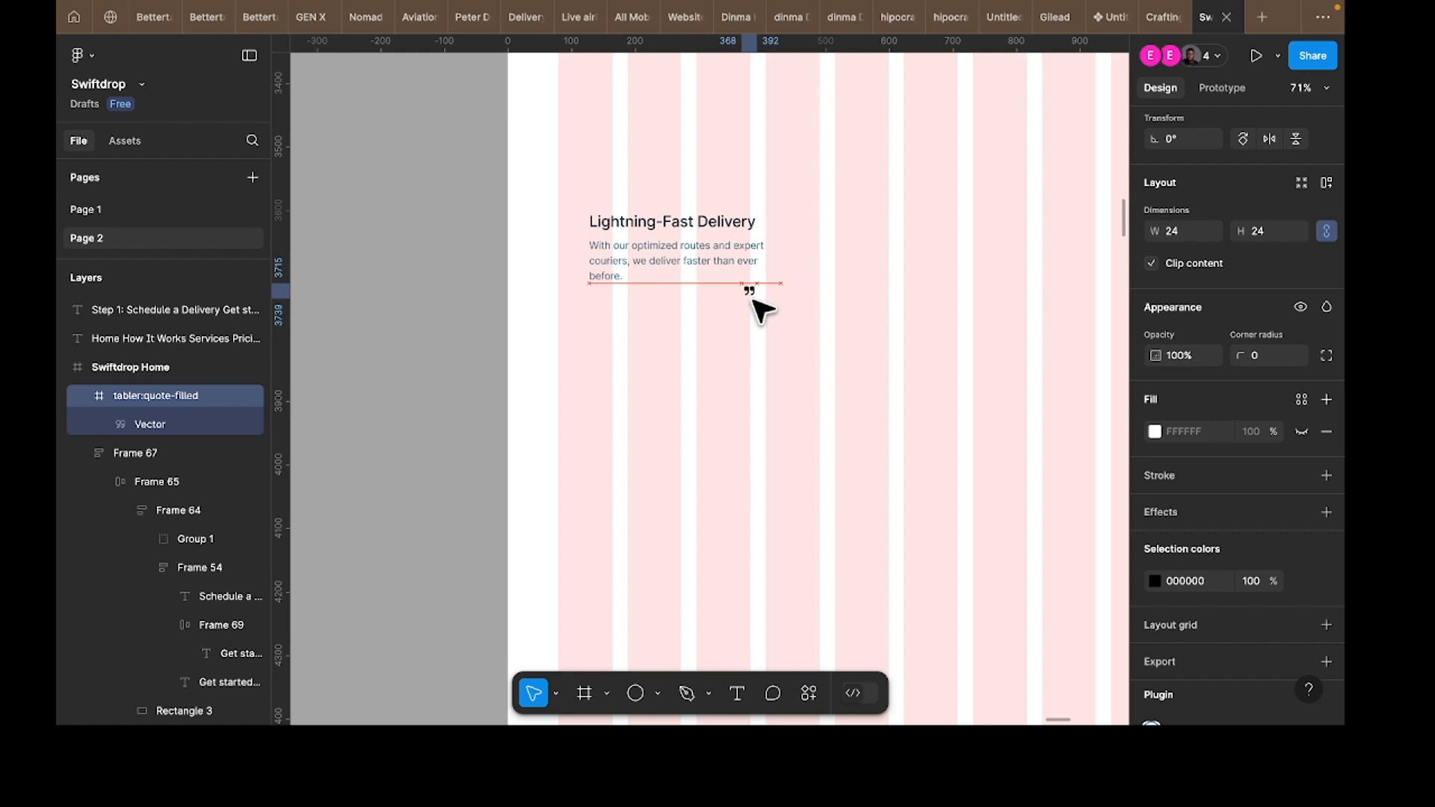
Step: Delete the "Lightning-Fast Delivery" heading from the copied text block and open the remaining description for editing
{"action": "double_click", "coordinate": [662, 222]}
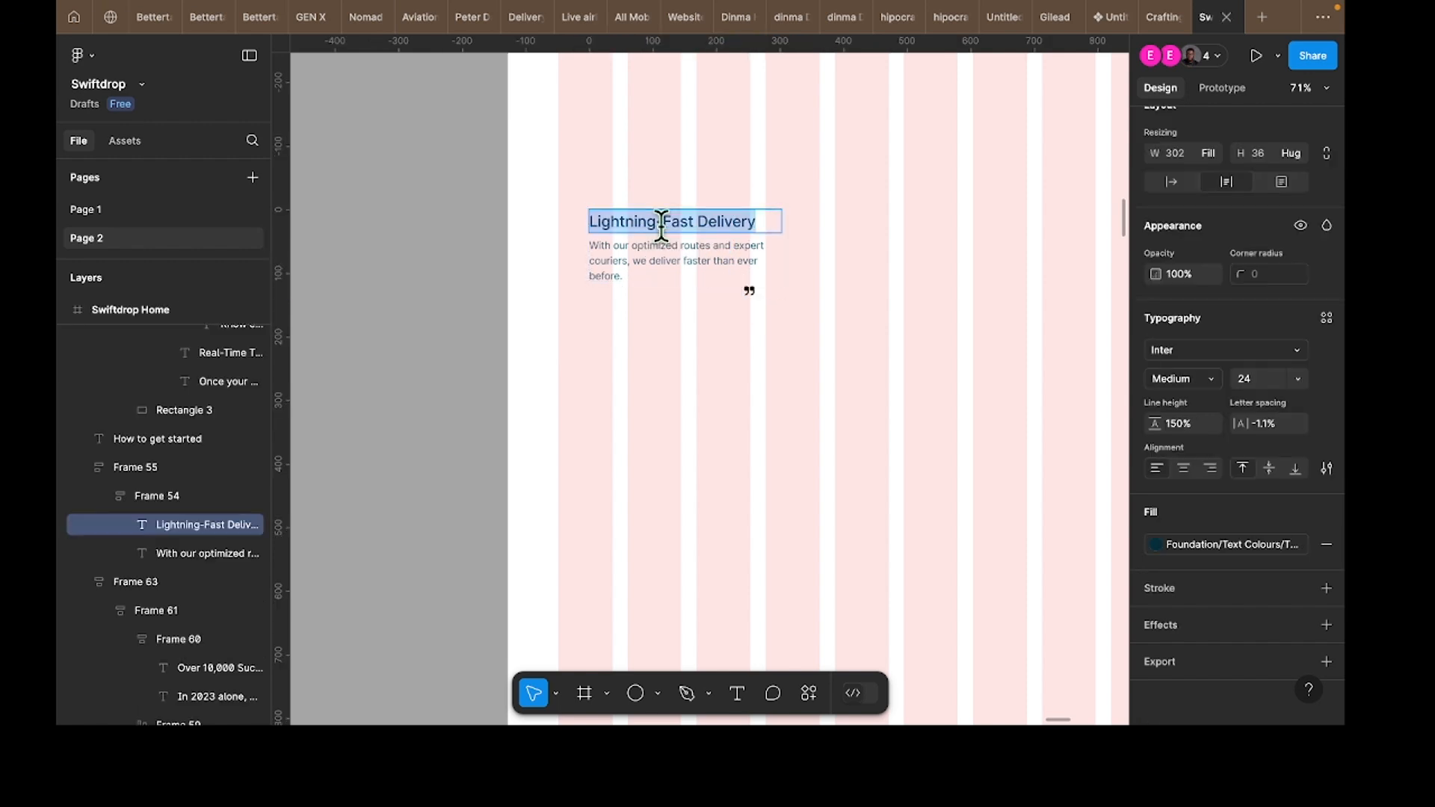
{"action": "key", "text": "Escape"}
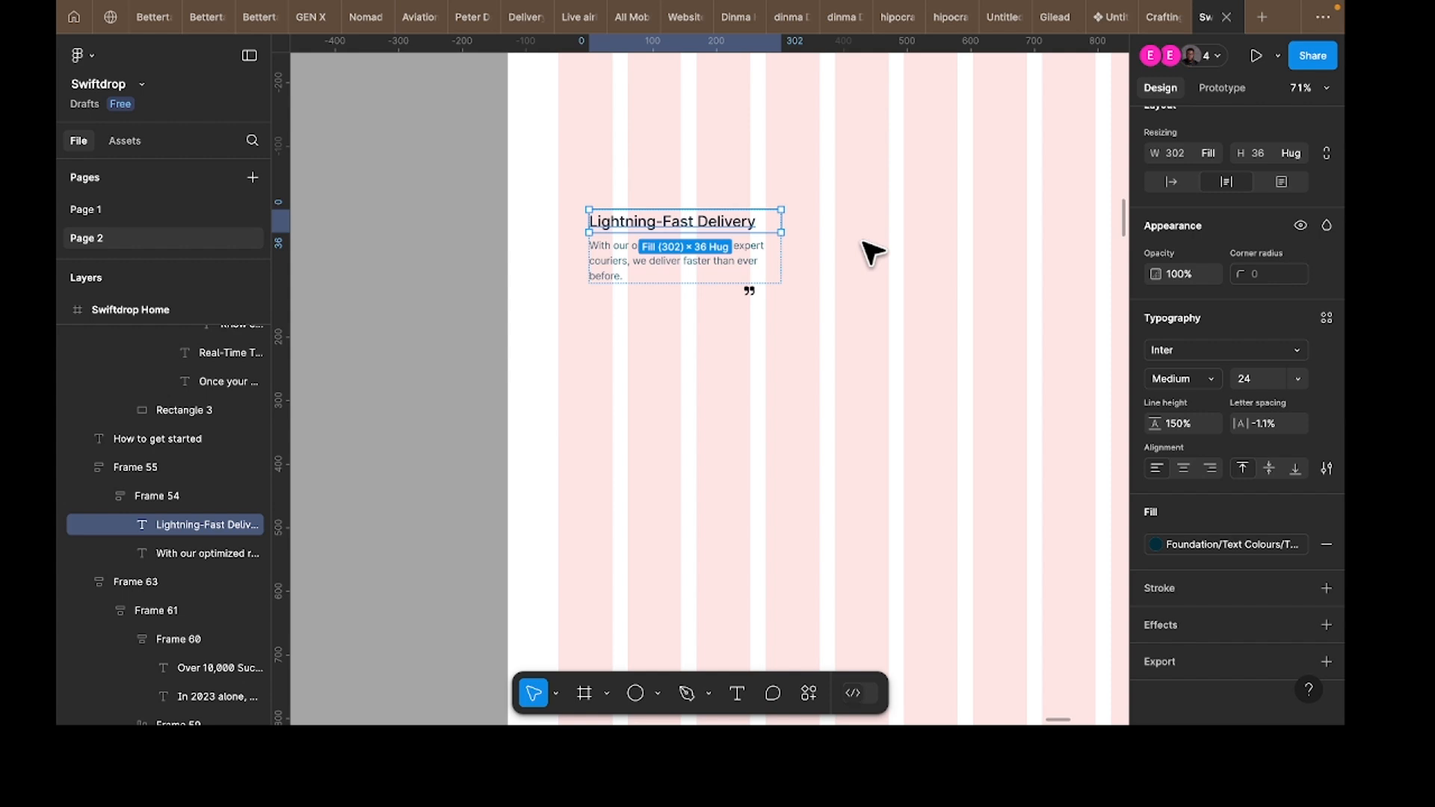
{"action": "key", "text": "Delete"}
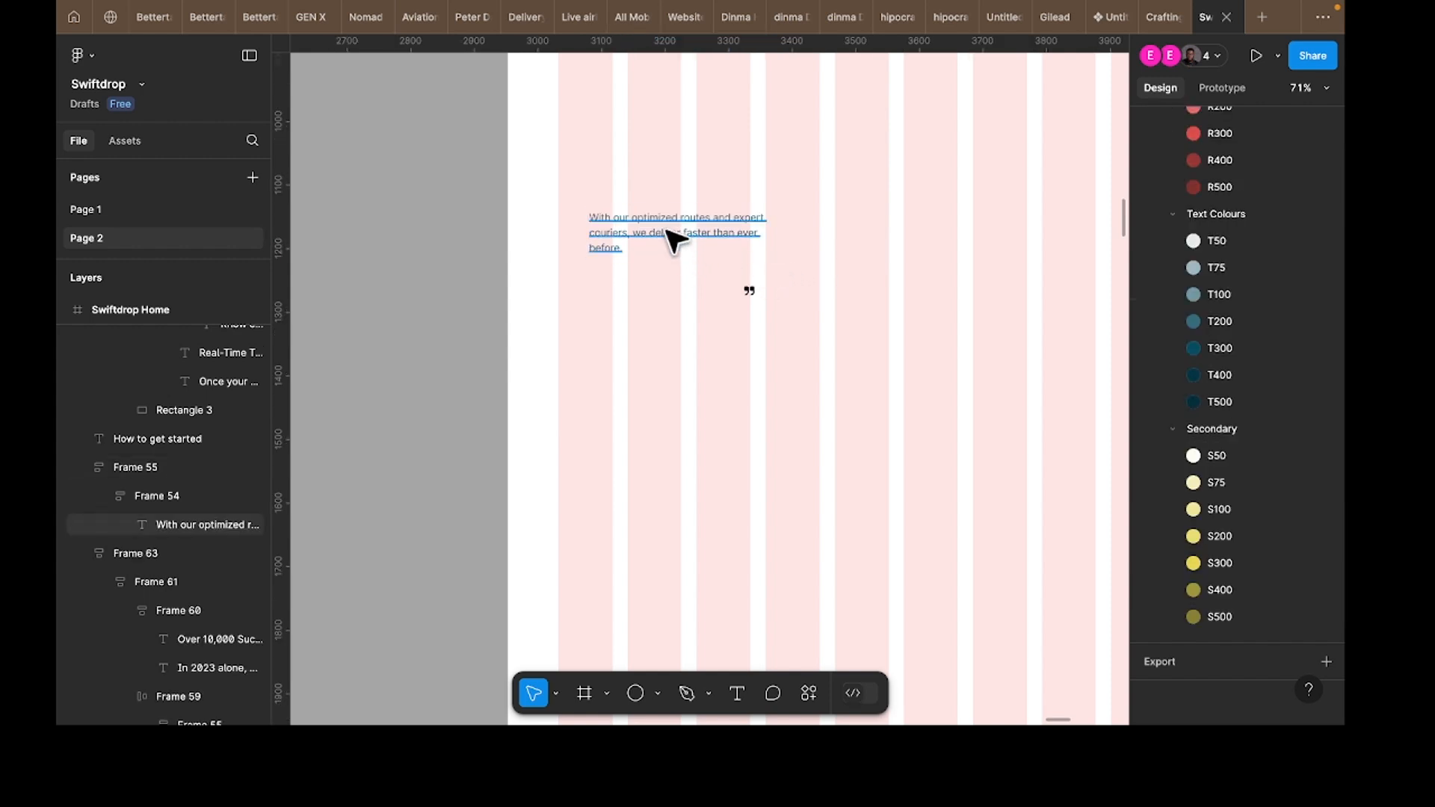
{"action": "left_click", "coordinate": [675, 240]}
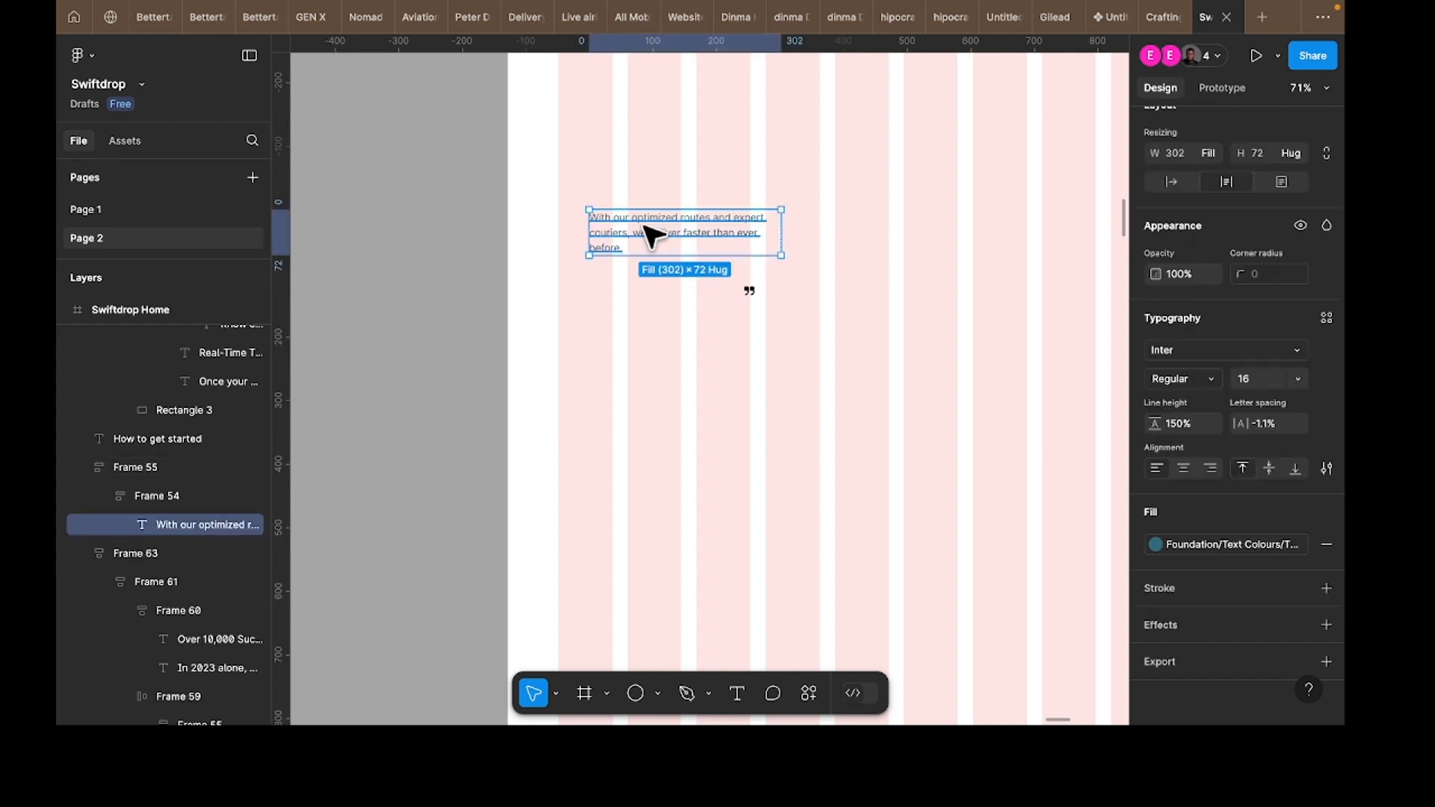
{"action": "double_click", "coordinate": [644, 225]}
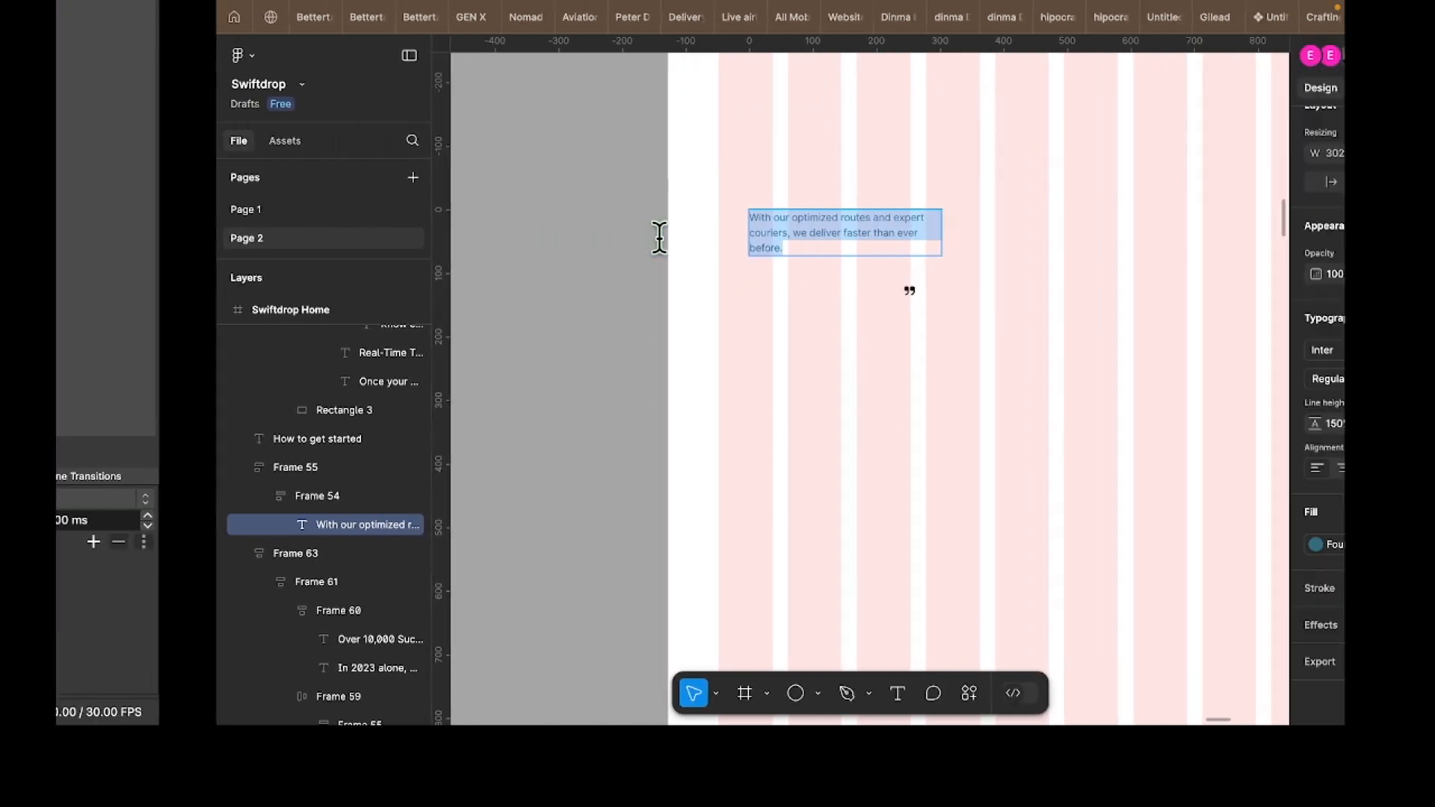
Step: Switch to the SwiftDrop Website Content chat in ChatGPT and request "Write me 3 testimonials for swiftdrop"
{"action": "key", "text": "ctrl+Right"}
{"action": "key", "text": "ctrl+Right"}
{"action": "key", "text": "ctrl+Right"}
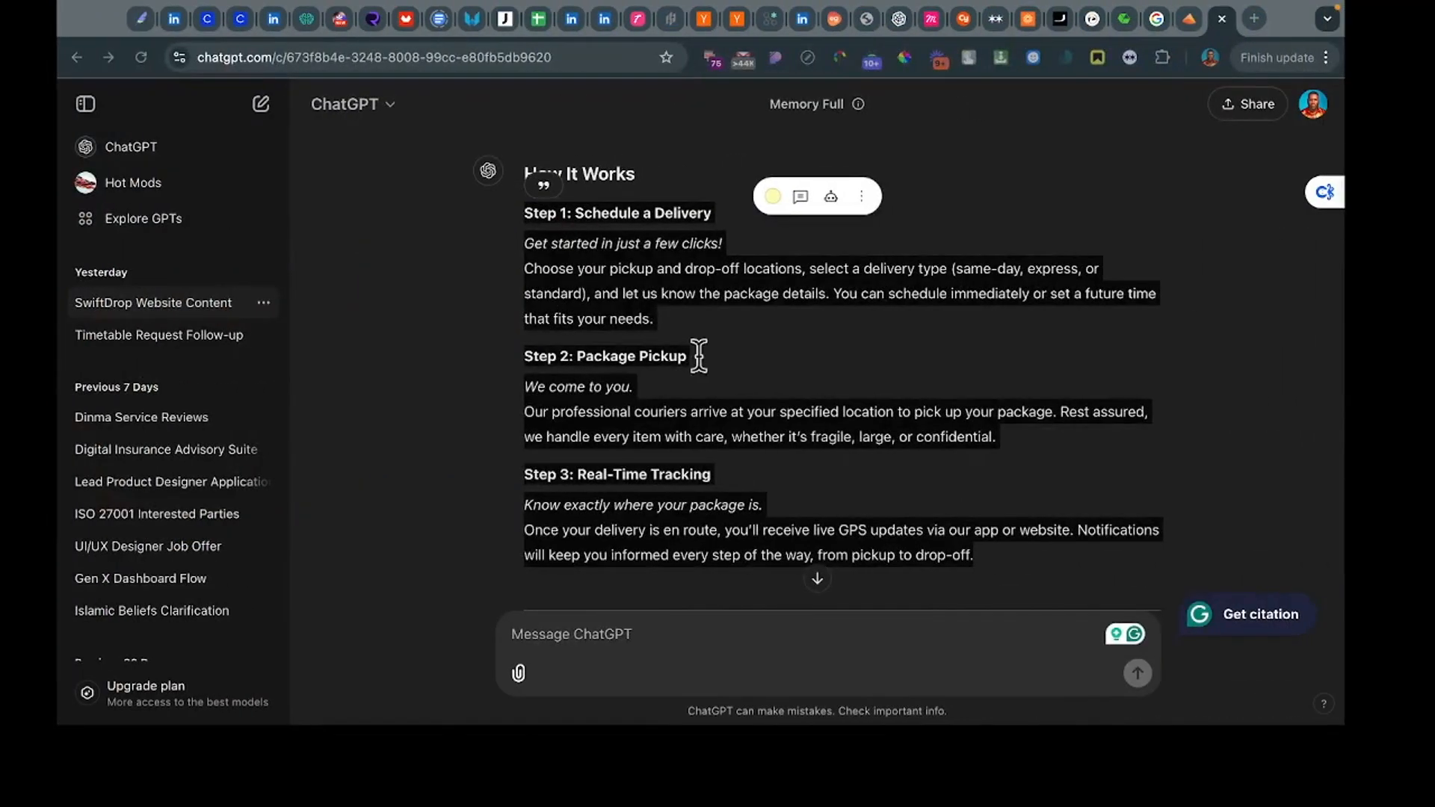
{"action": "left_click", "coordinate": [602, 649]}
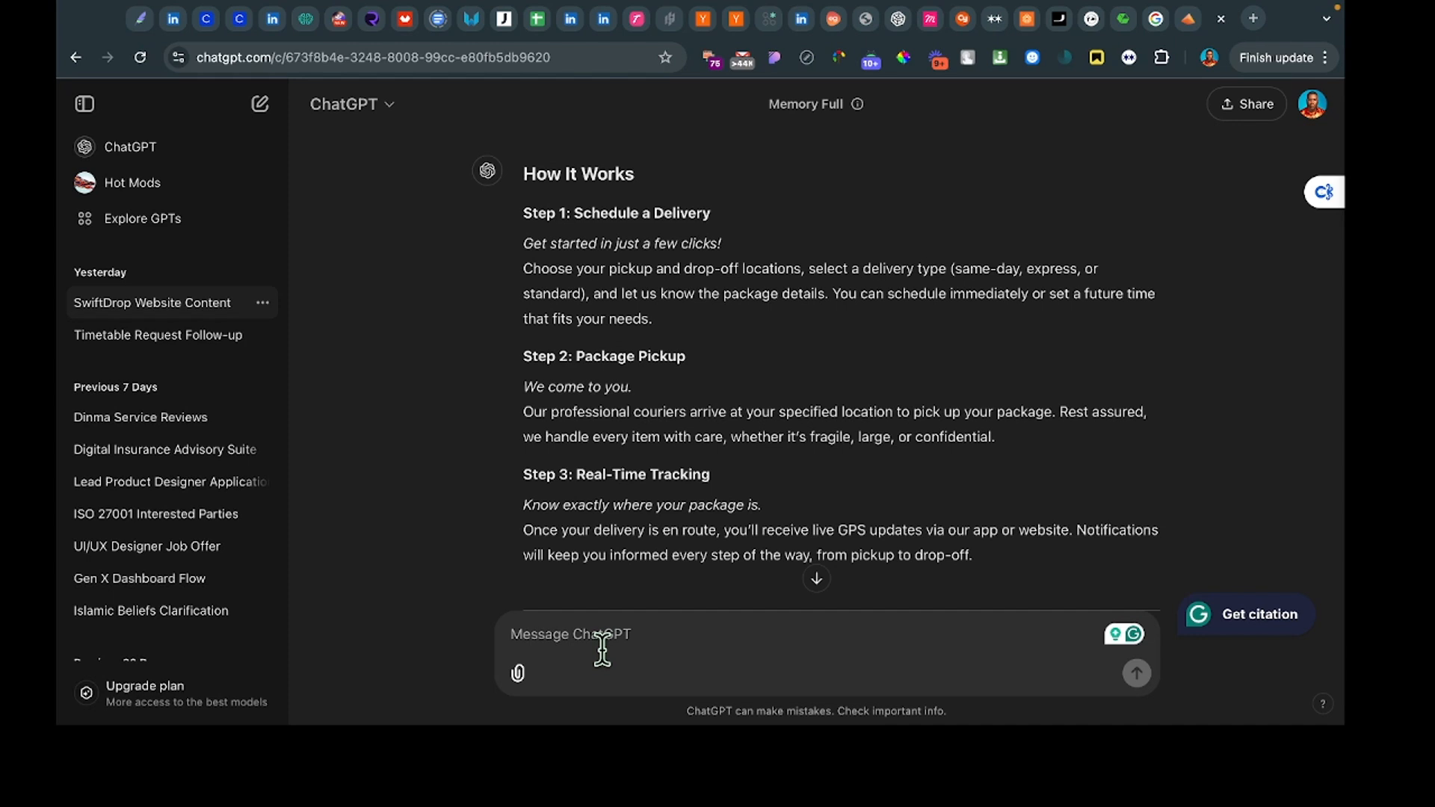
{"action": "type", "text": "Wri"}
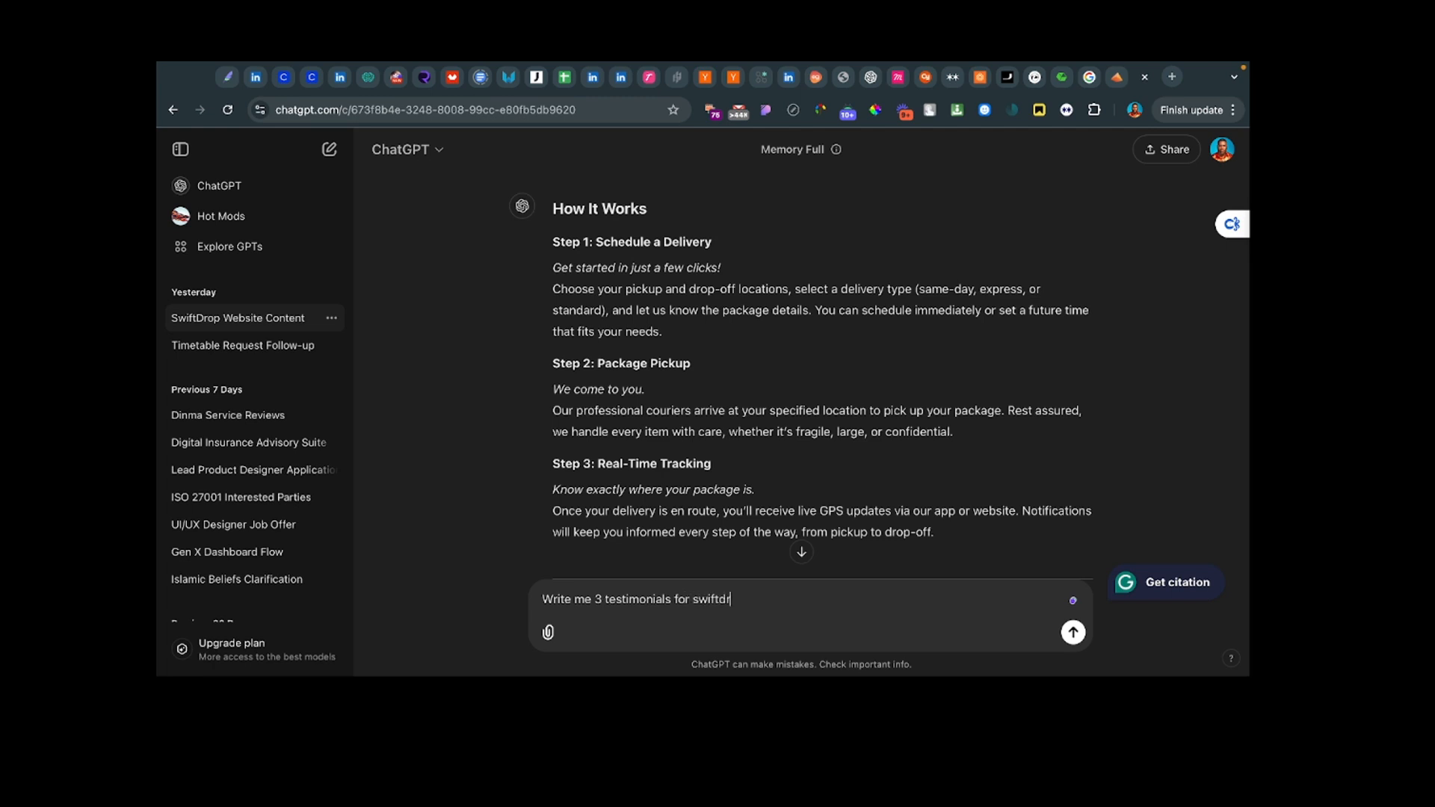
{"action": "key", "text": "Return"}
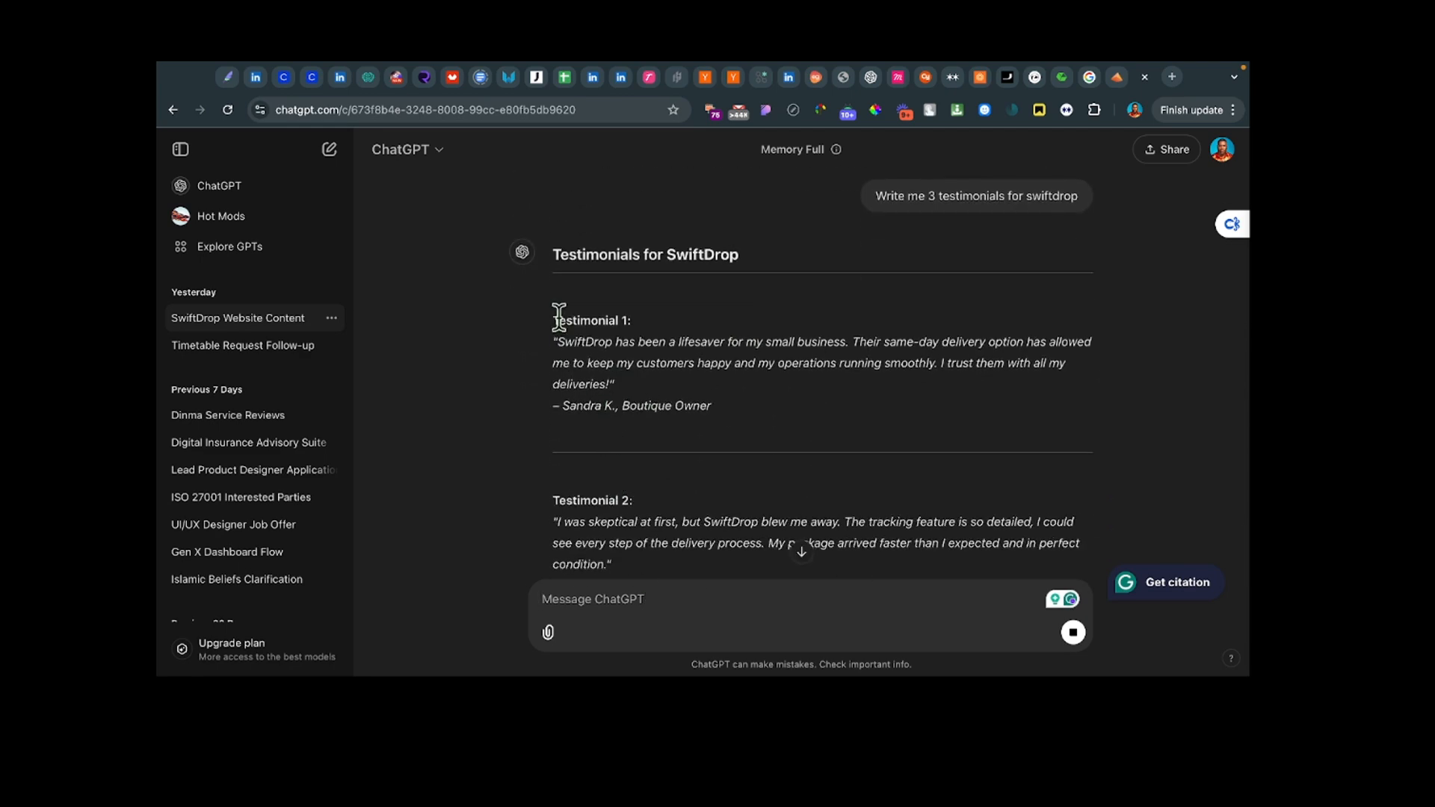
Step: Copy the three generated testimonials and paste them into Figma as a new text layer beside the Swiftdrop Home frame
{"action": "scroll", "coordinate": [562, 344], "scroll_direction": "up", "scroll_amount": 5}
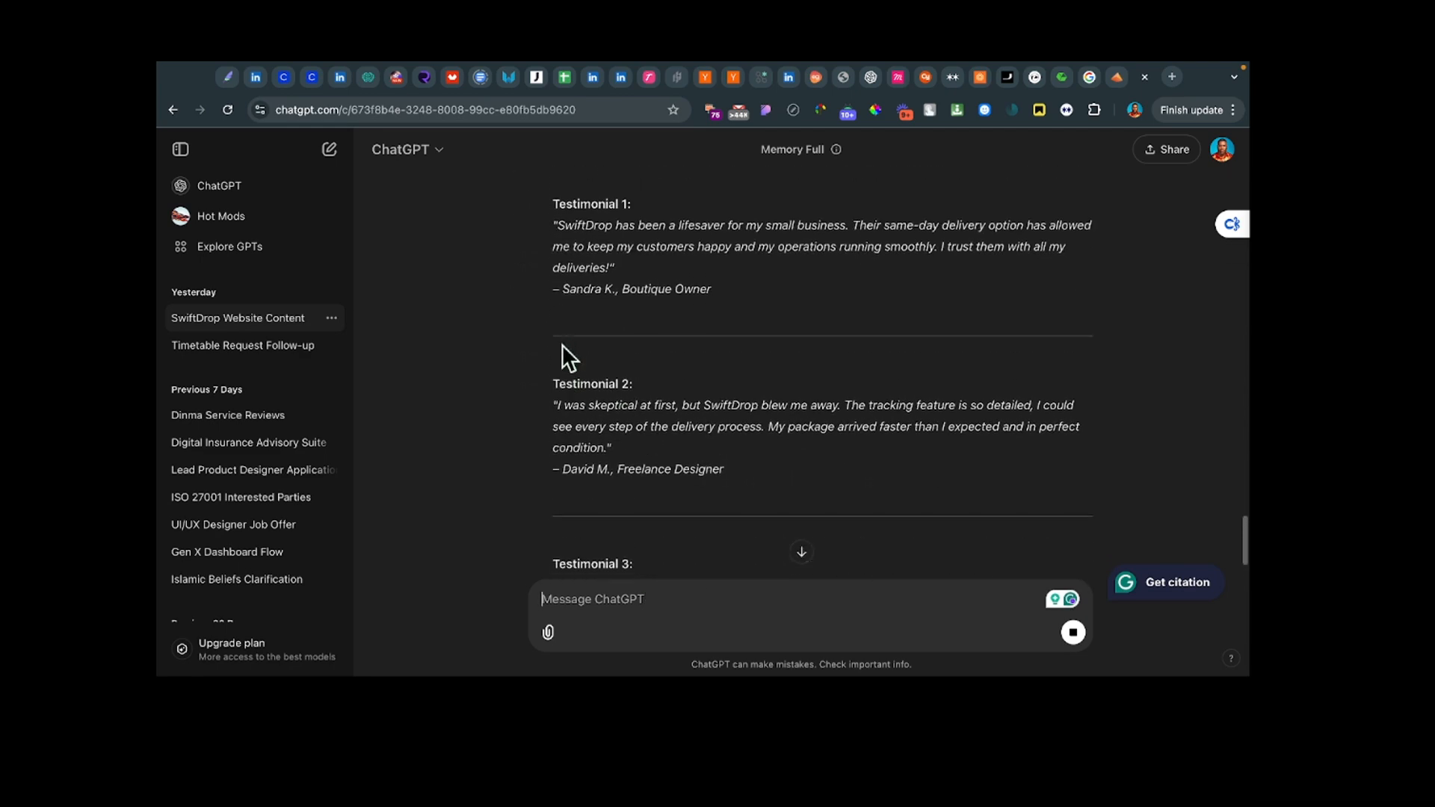
{"action": "left_click_drag", "start_coordinate": [557, 411], "coordinate": [725, 375]}
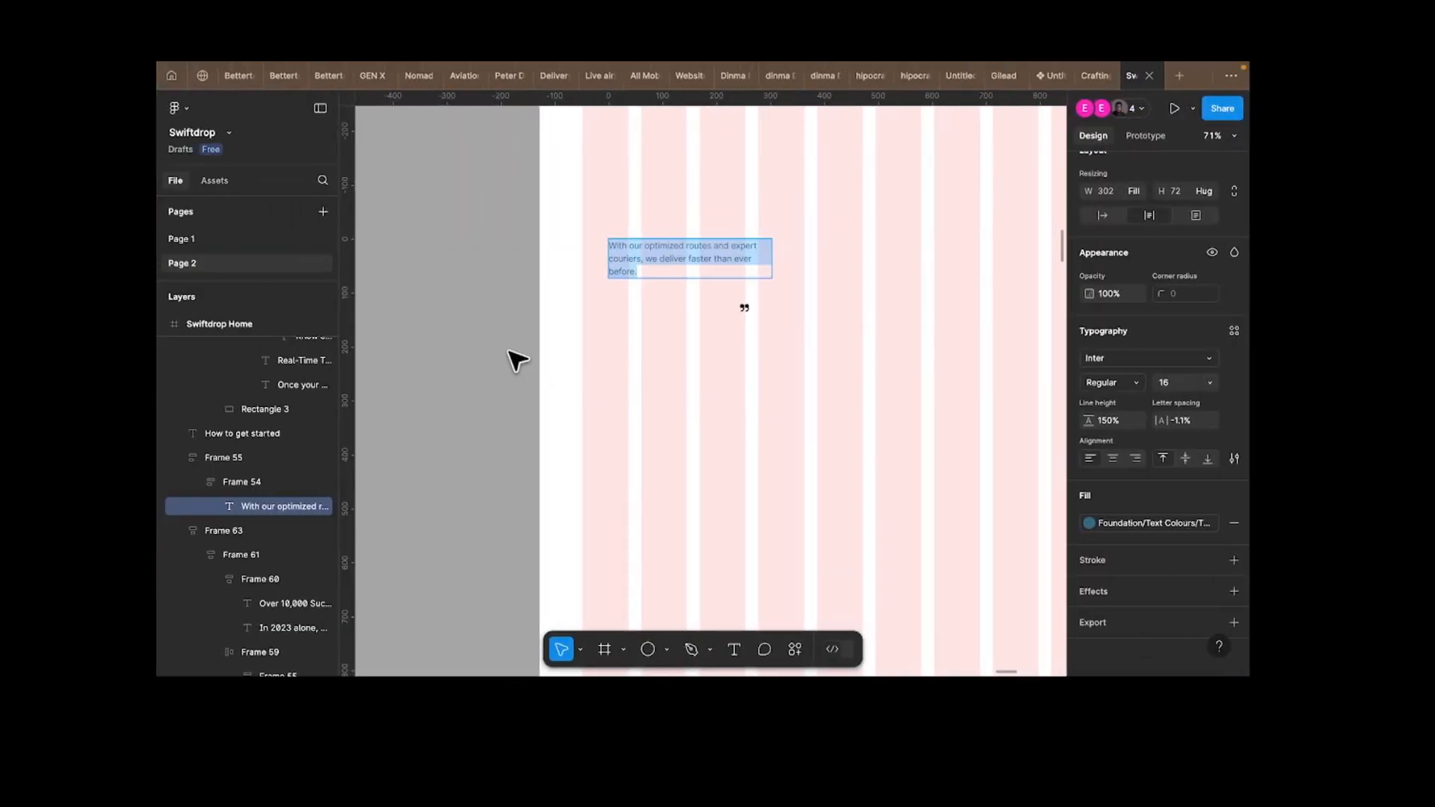
{"action": "scroll", "coordinate": [517, 361], "scroll_direction": "down", "scroll_amount": 5}
{"action": "scroll", "coordinate": [841, 345], "scroll_direction": "right", "scroll_amount": 5}
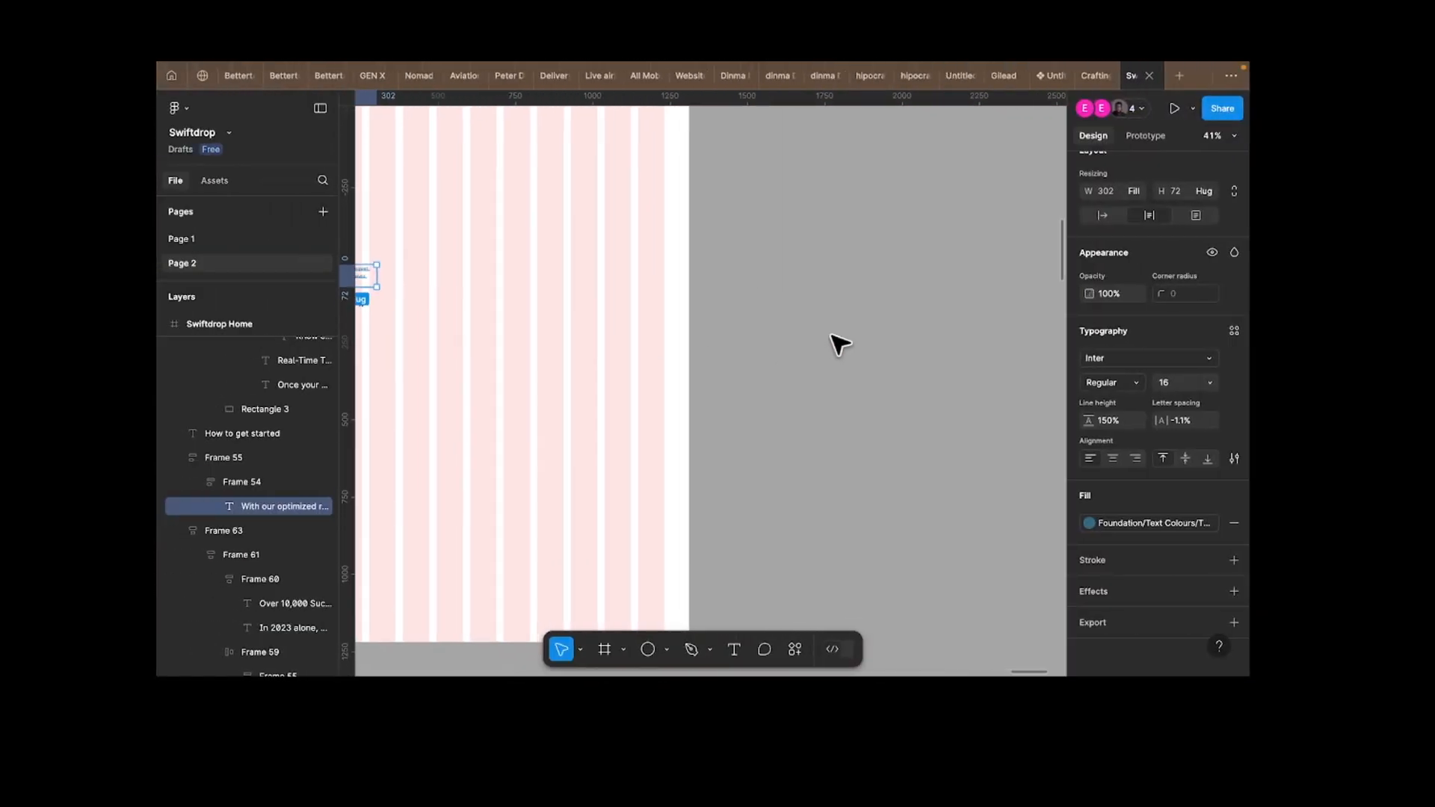
{"action": "key", "text": "t"}
{"action": "left_click", "coordinate": [805, 277]}
{"action": "key", "text": "ctrl+v"}
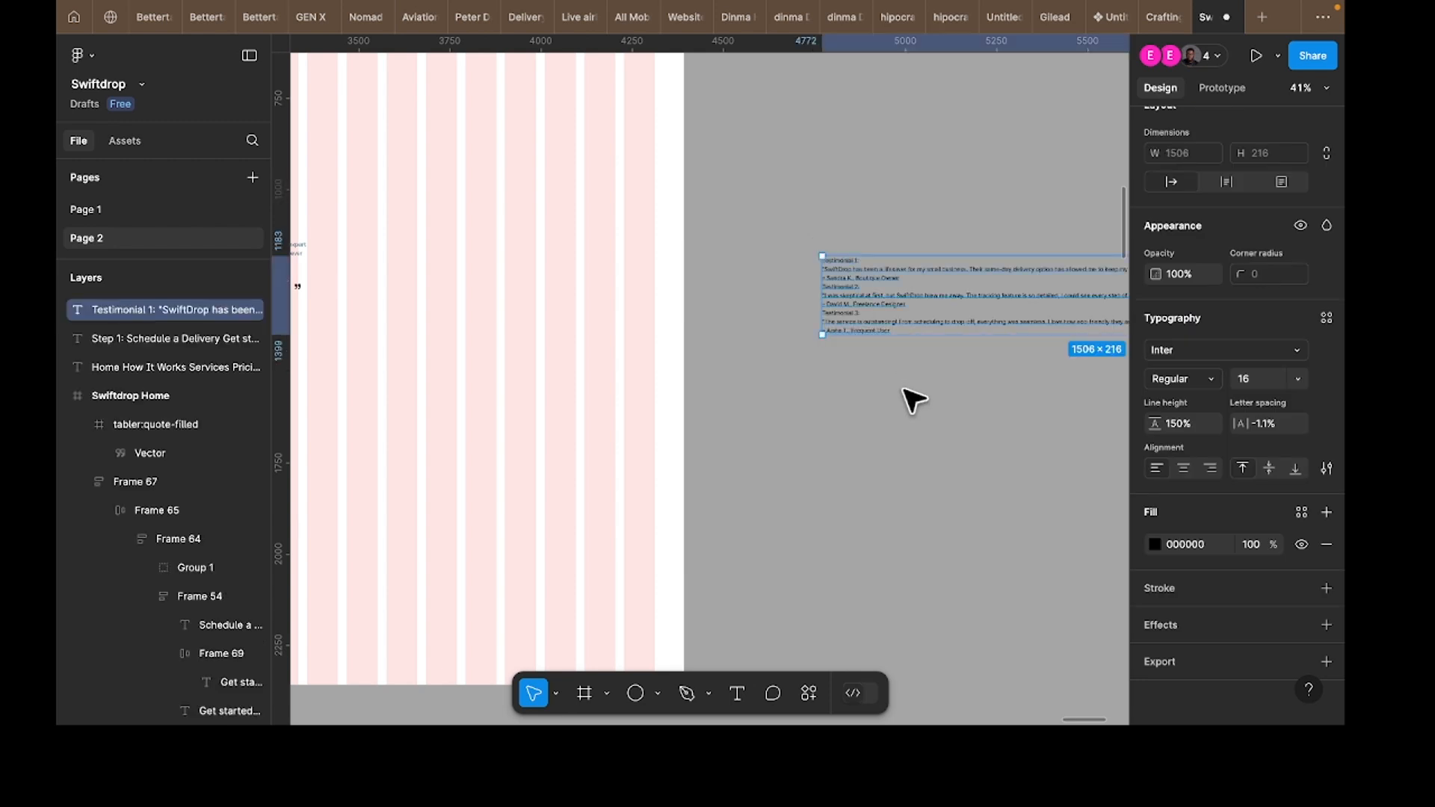
Step: Copy the first testimonial's quote from the pasted testimonials text layer
{"action": "scroll", "coordinate": [848, 284], "scroll_direction": "up", "scroll_amount": 5}
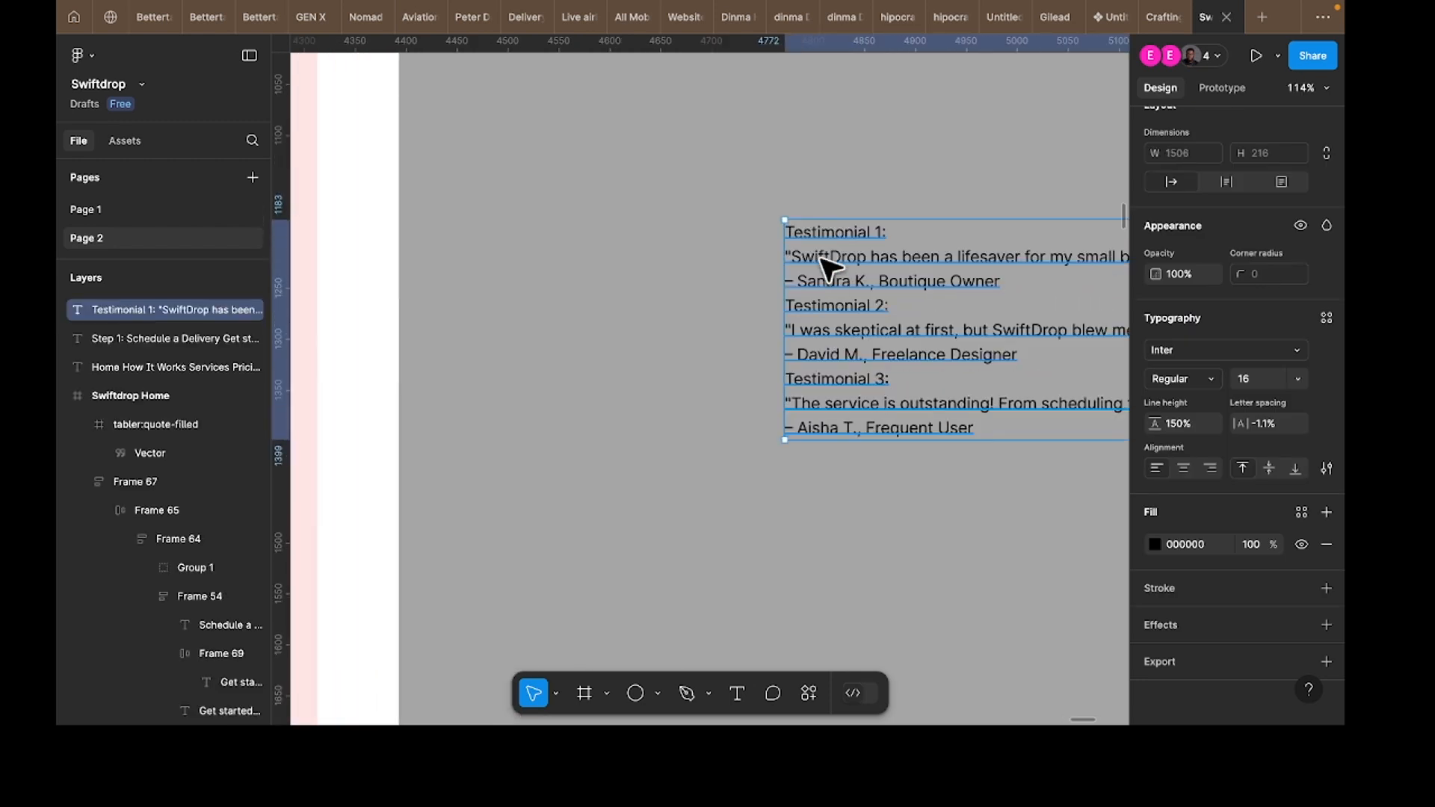
{"action": "double_click", "coordinate": [825, 262]}
{"action": "left_click", "coordinate": [795, 254]}
{"action": "scroll", "coordinate": [794, 254], "scroll_direction": "down", "scroll_amount": 3}
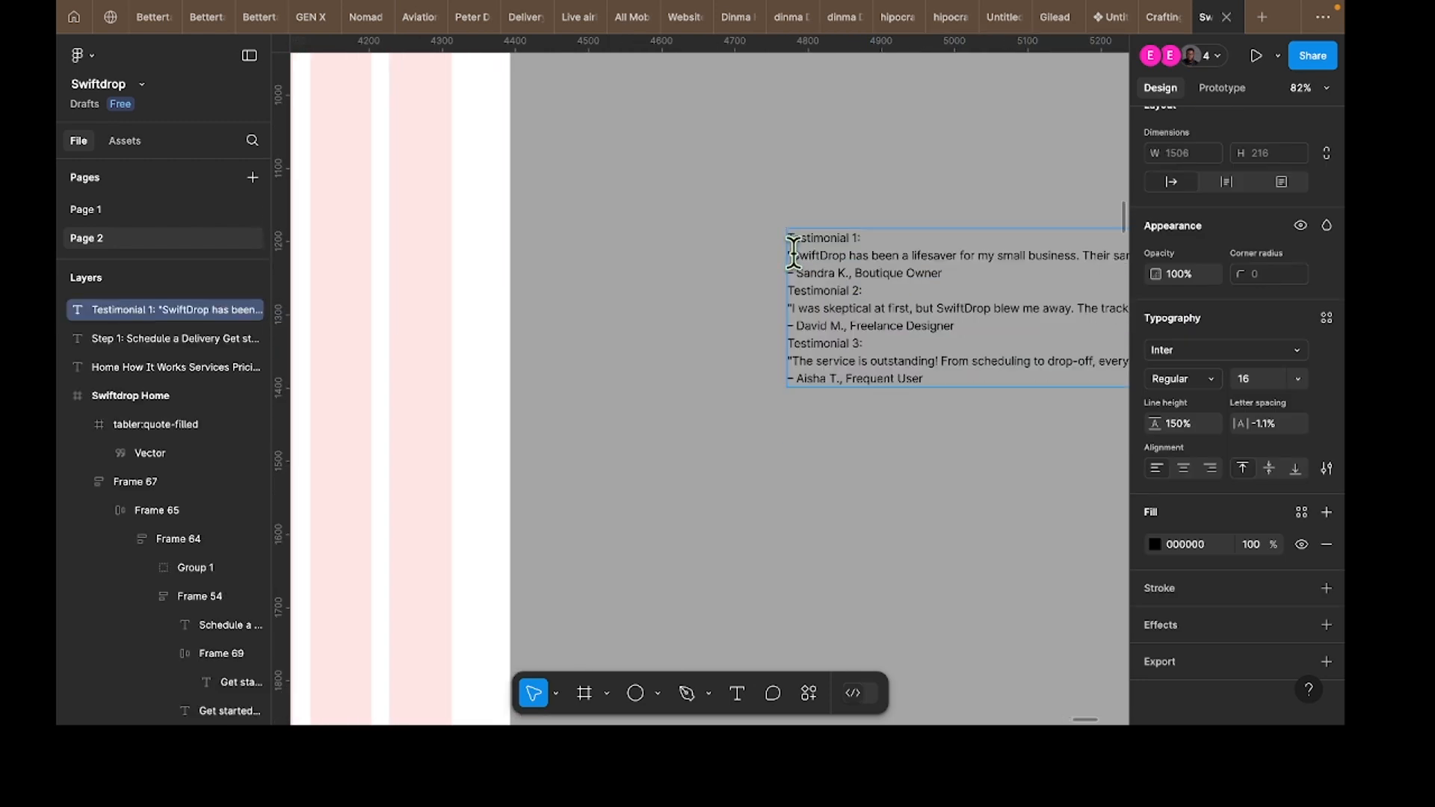
{"action": "left_click_drag", "start_coordinate": [1124, 249], "coordinate": [687, 263]}
{"action": "key", "text": "ctrl+c"}
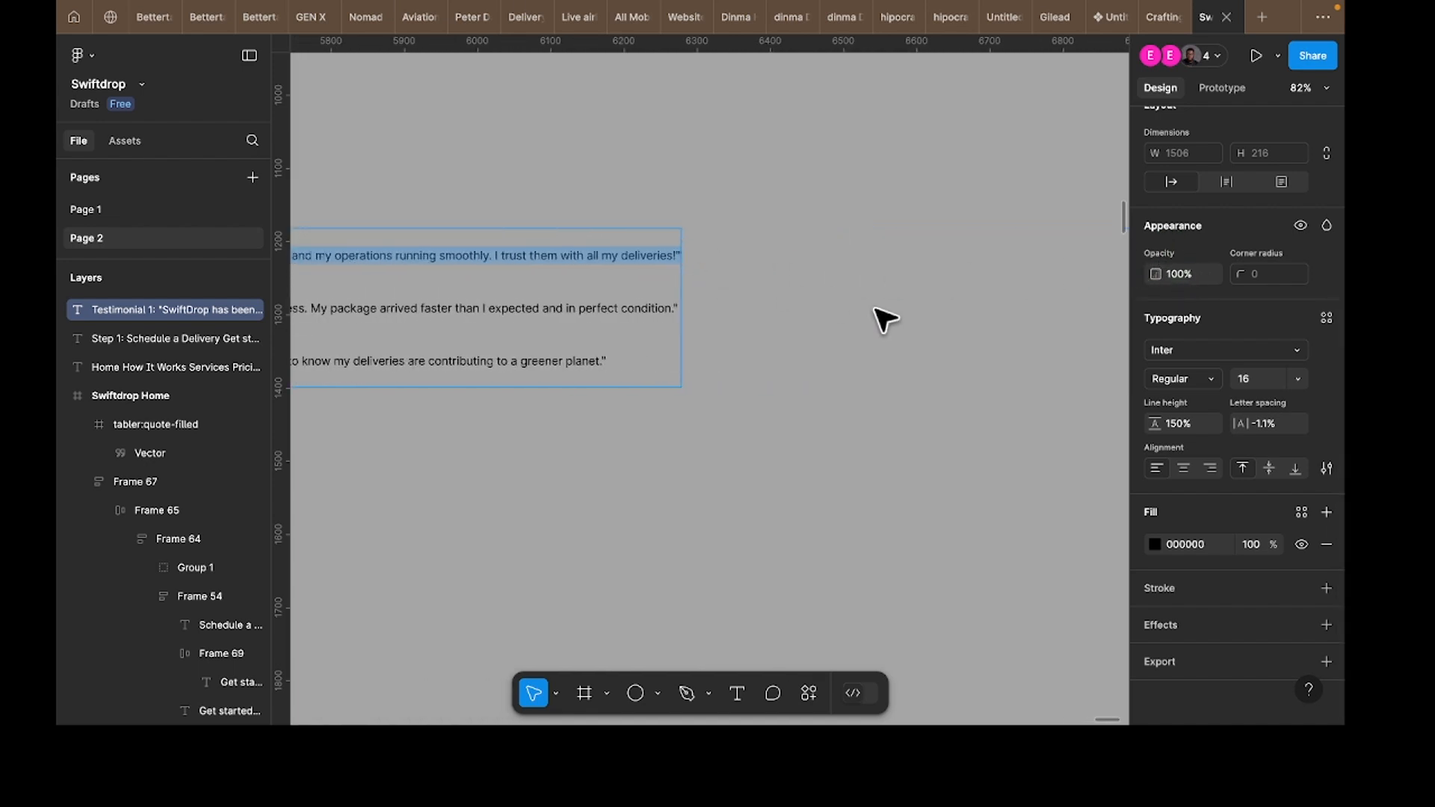
Step: Try to replace the copied card's description text with the first testimonial's quote
{"action": "scroll", "coordinate": [886, 322], "scroll_direction": "down", "scroll_amount": 5}
{"action": "scroll", "coordinate": [835, 307], "scroll_direction": "left", "scroll_amount": 3}
{"action": "scroll", "coordinate": [835, 307], "scroll_direction": "up", "scroll_amount": 1}
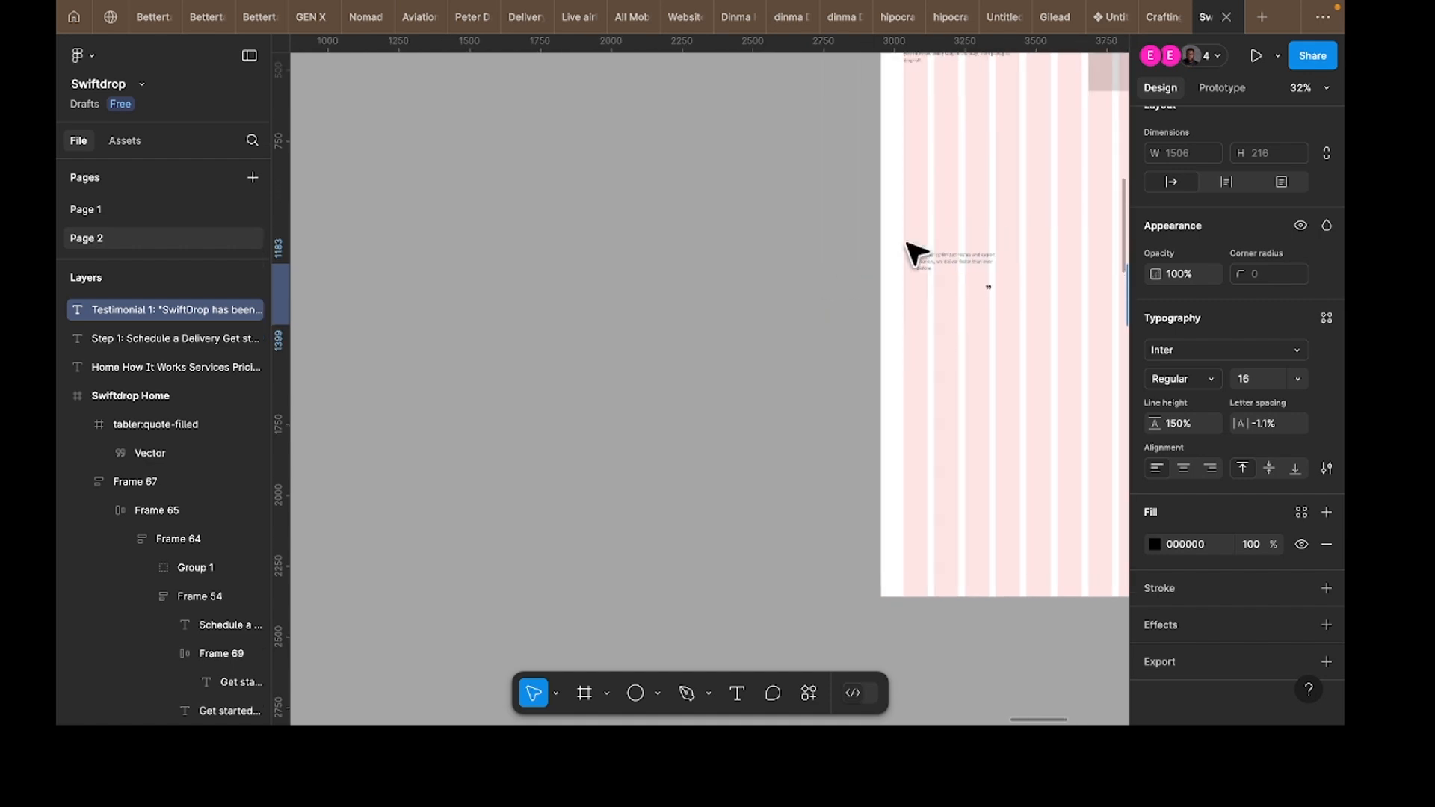
{"action": "scroll", "coordinate": [949, 271], "scroll_direction": "up", "scroll_amount": 10}
{"action": "right_click", "coordinate": [950, 271]}
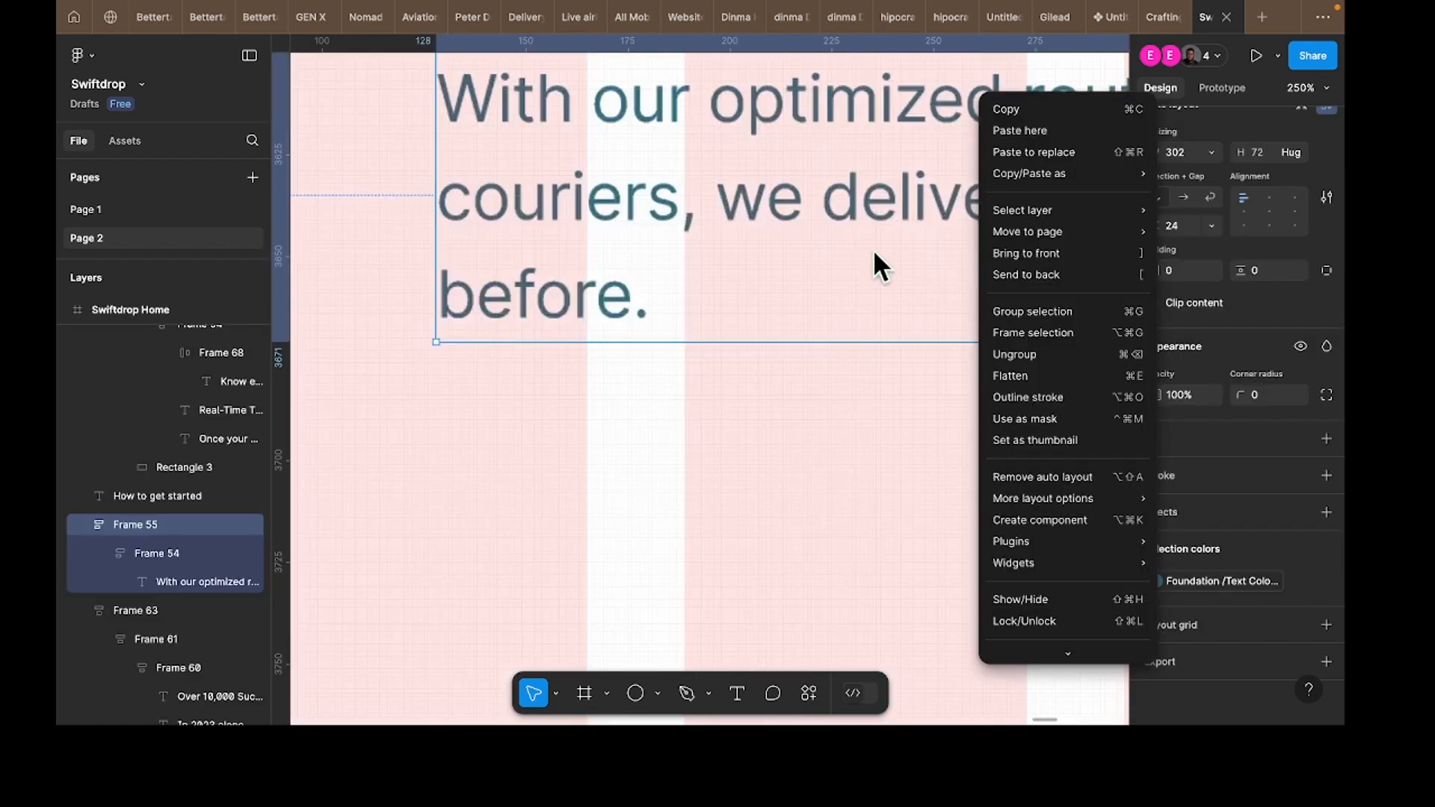
{"action": "scroll", "coordinate": [858, 245], "scroll_direction": "down", "scroll_amount": 3}
{"action": "double_click", "coordinate": [783, 217]}
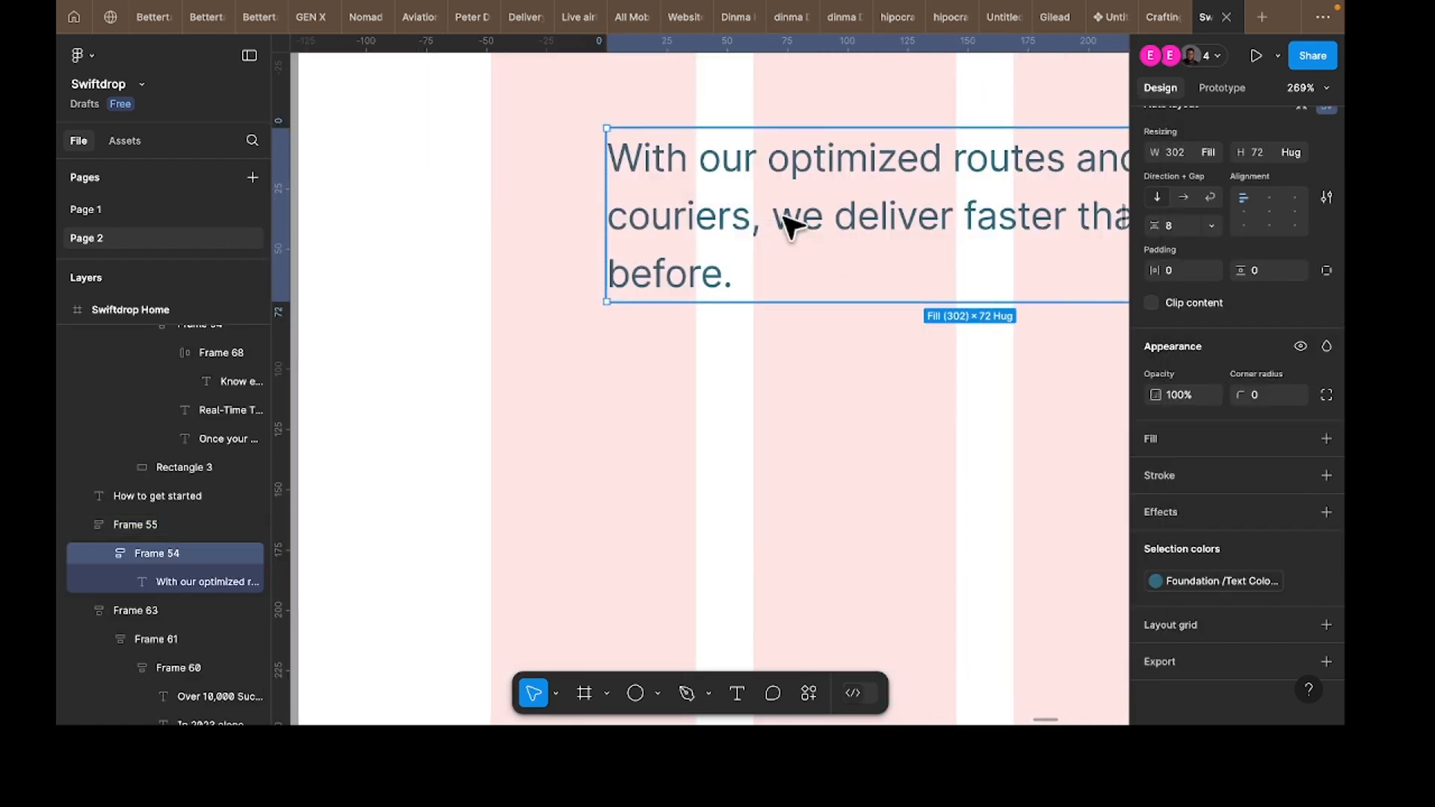
{"action": "double_click", "coordinate": [791, 224]}
{"action": "double_click", "coordinate": [782, 218]}
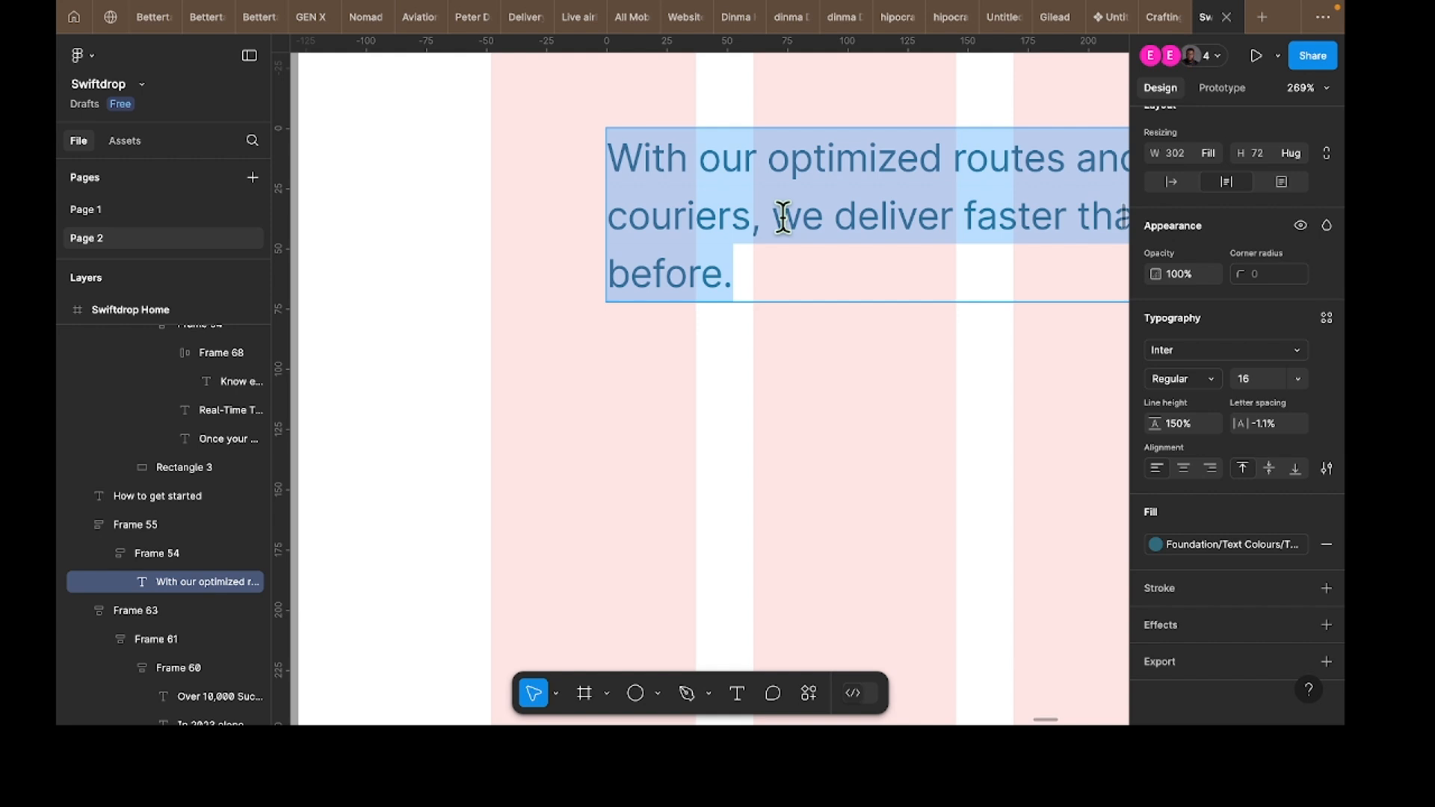
{"action": "scroll", "coordinate": [784, 225], "scroll_direction": "right", "scroll_amount": 5}
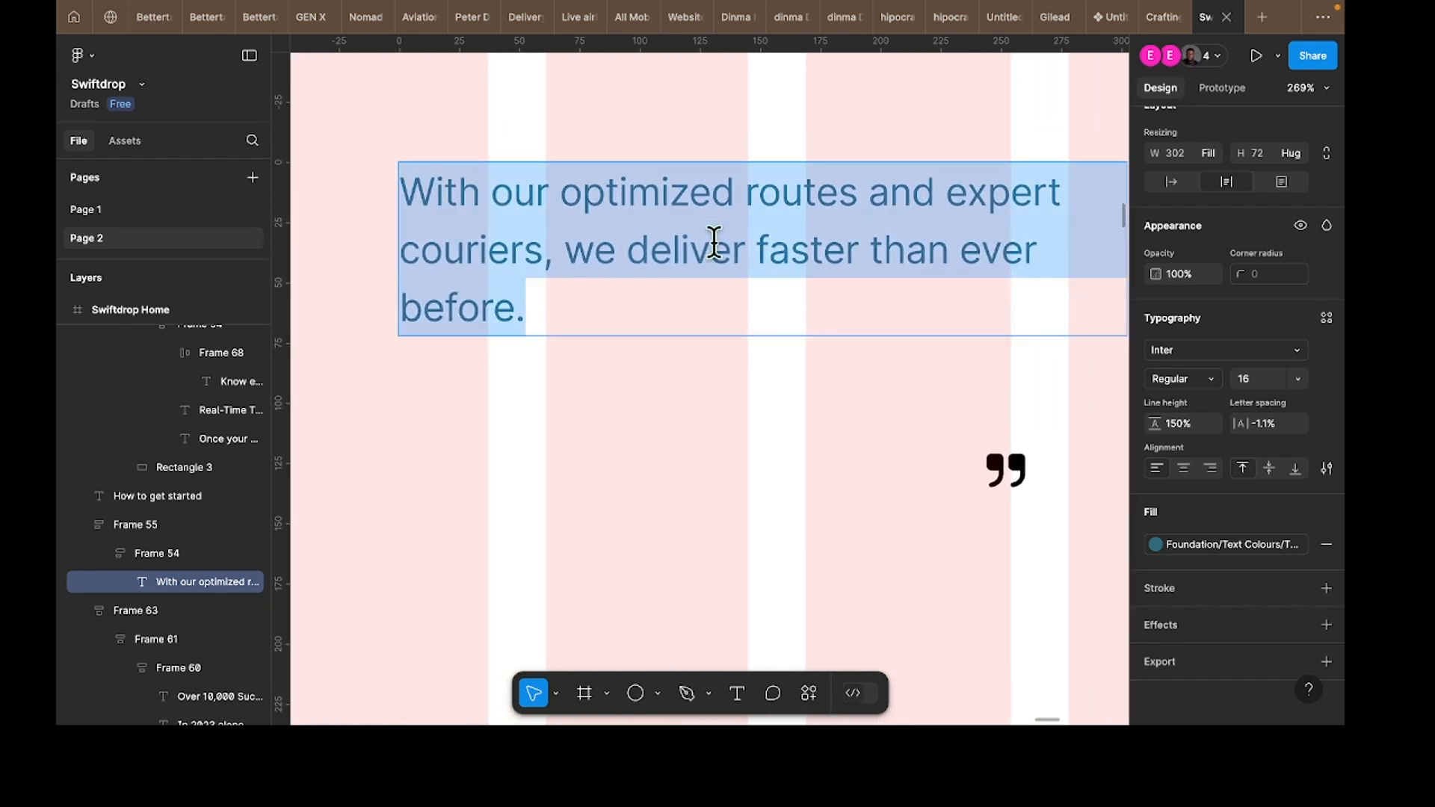
{"action": "key", "text": "Right"}
Step: Reselect and copy the full quote of Testimonial 1 in the testimonials text beside the Swiftdrop Home frame
{"action": "scroll", "coordinate": [715, 248], "scroll_direction": "down", "scroll_amount": 5}
{"action": "scroll", "coordinate": [724, 267], "scroll_direction": "right", "scroll_amount": 15}
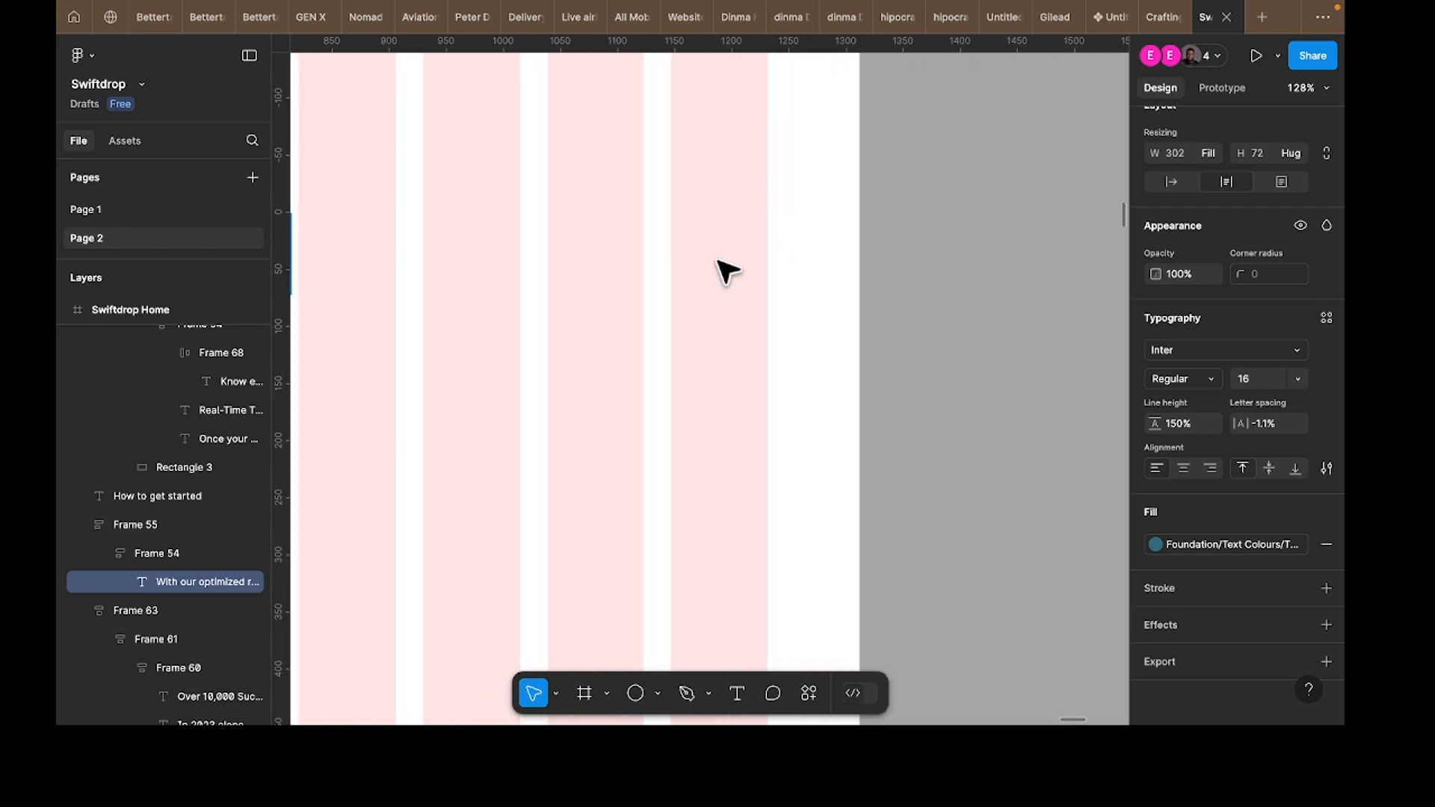
{"action": "scroll", "coordinate": [717, 263], "scroll_direction": "right", "scroll_amount": 15}
{"action": "double_click", "coordinate": [681, 348]}
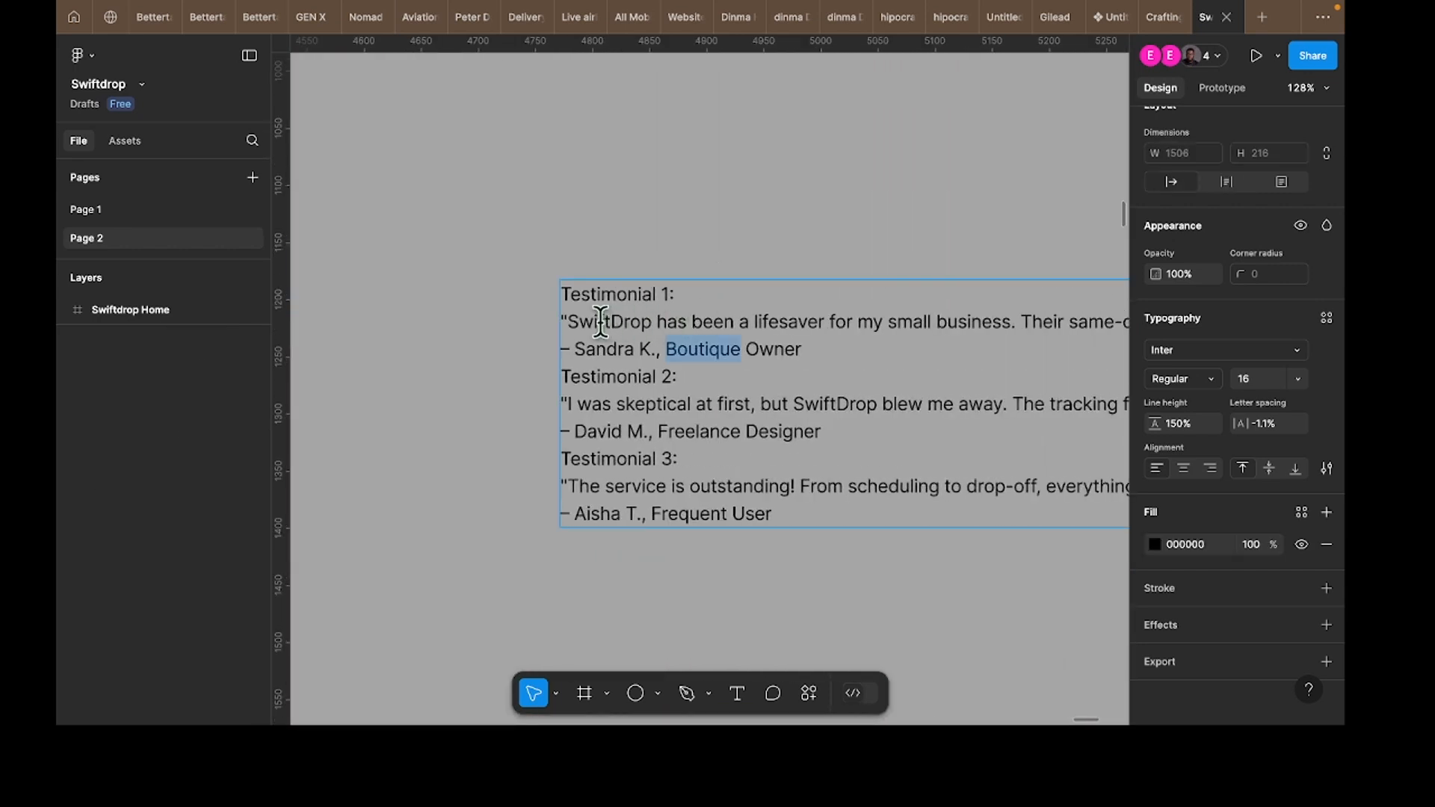
{"action": "left_click", "coordinate": [573, 323]}
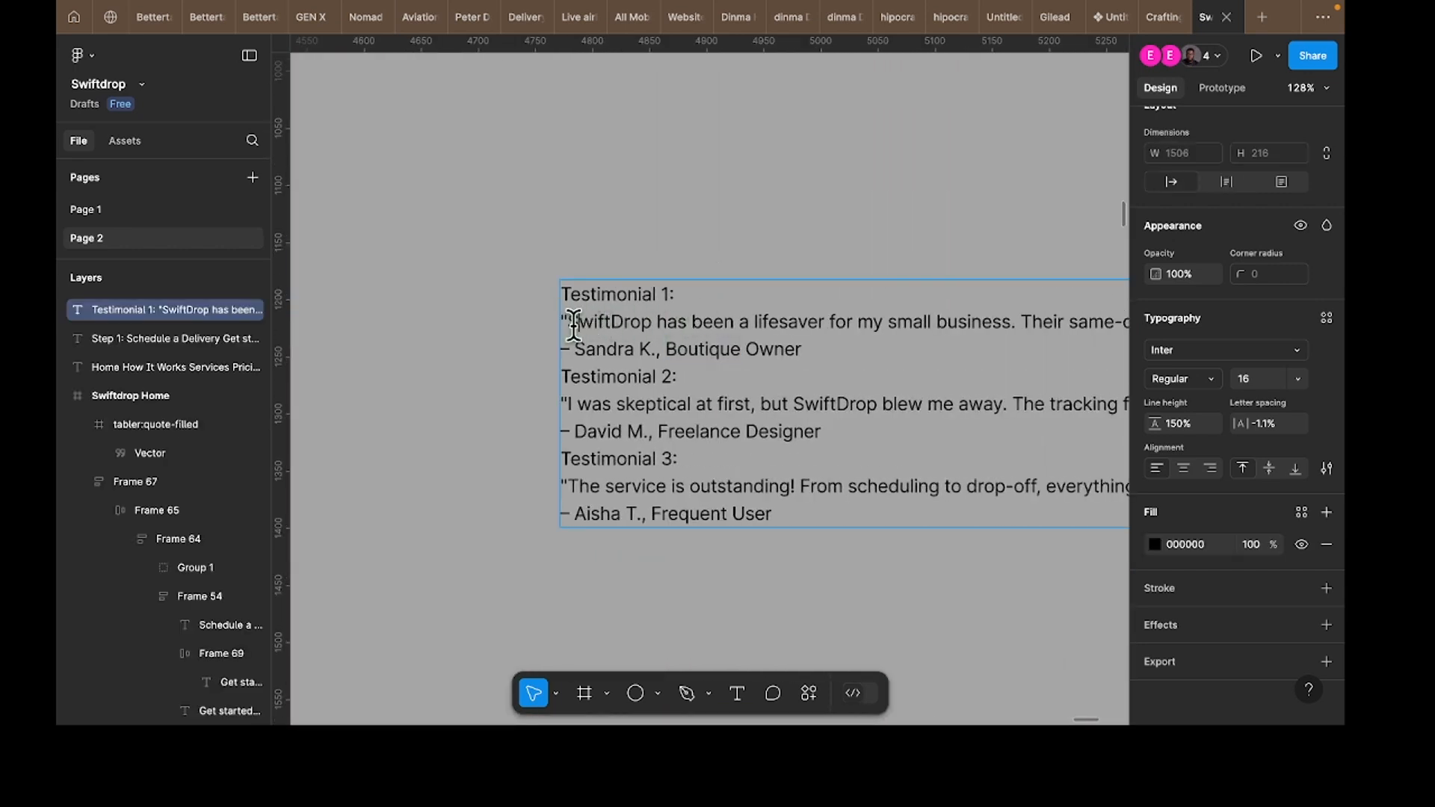
{"action": "left_click", "coordinate": [562, 340], "text": "shift"}
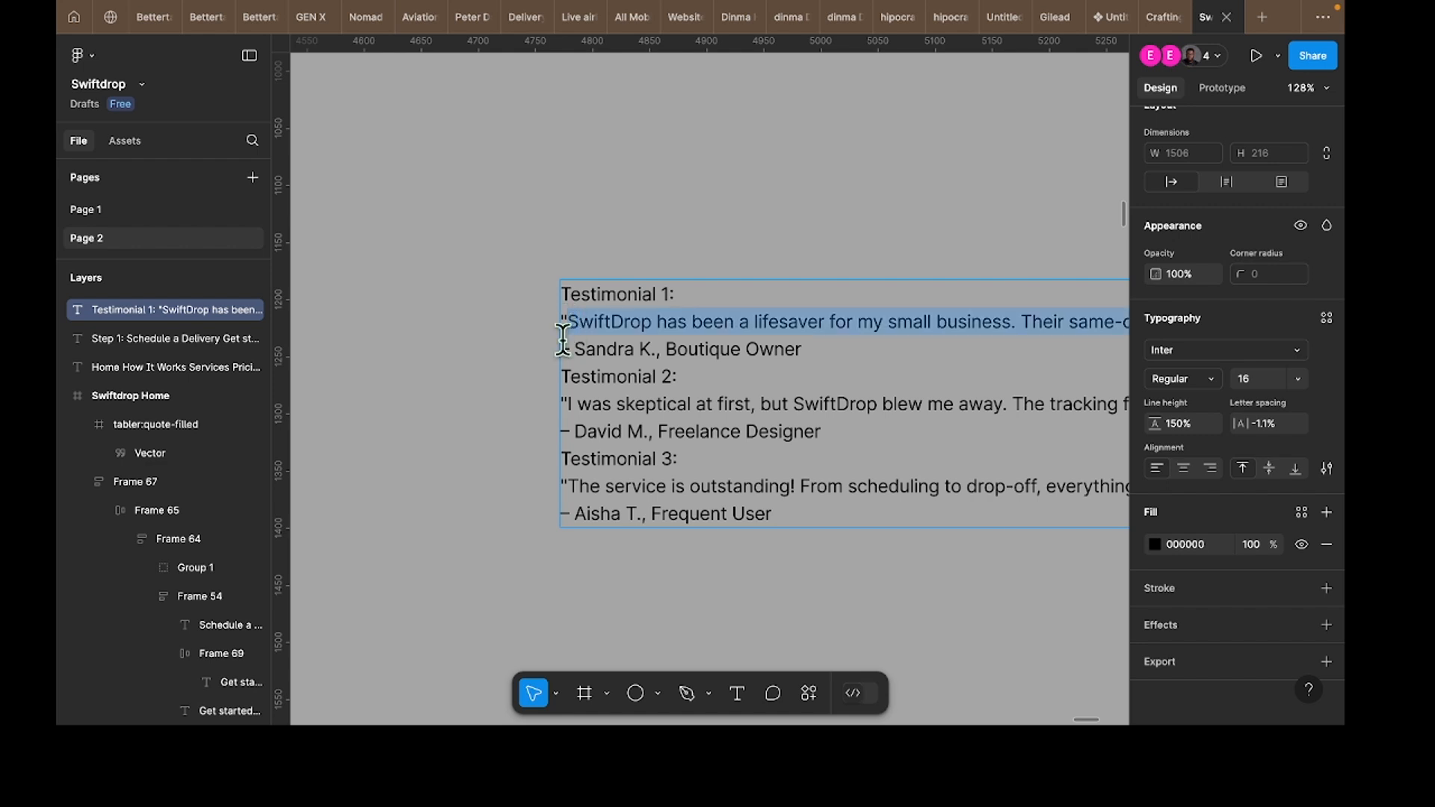
Step: Replace the card's "With our optimized routes" description with the copied quote and move the card up, clear of the quote icon
{"action": "scroll", "coordinate": [544, 366], "scroll_direction": "down", "scroll_amount": 5}
{"action": "scroll", "coordinate": [544, 366], "scroll_direction": "left", "scroll_amount": 15}
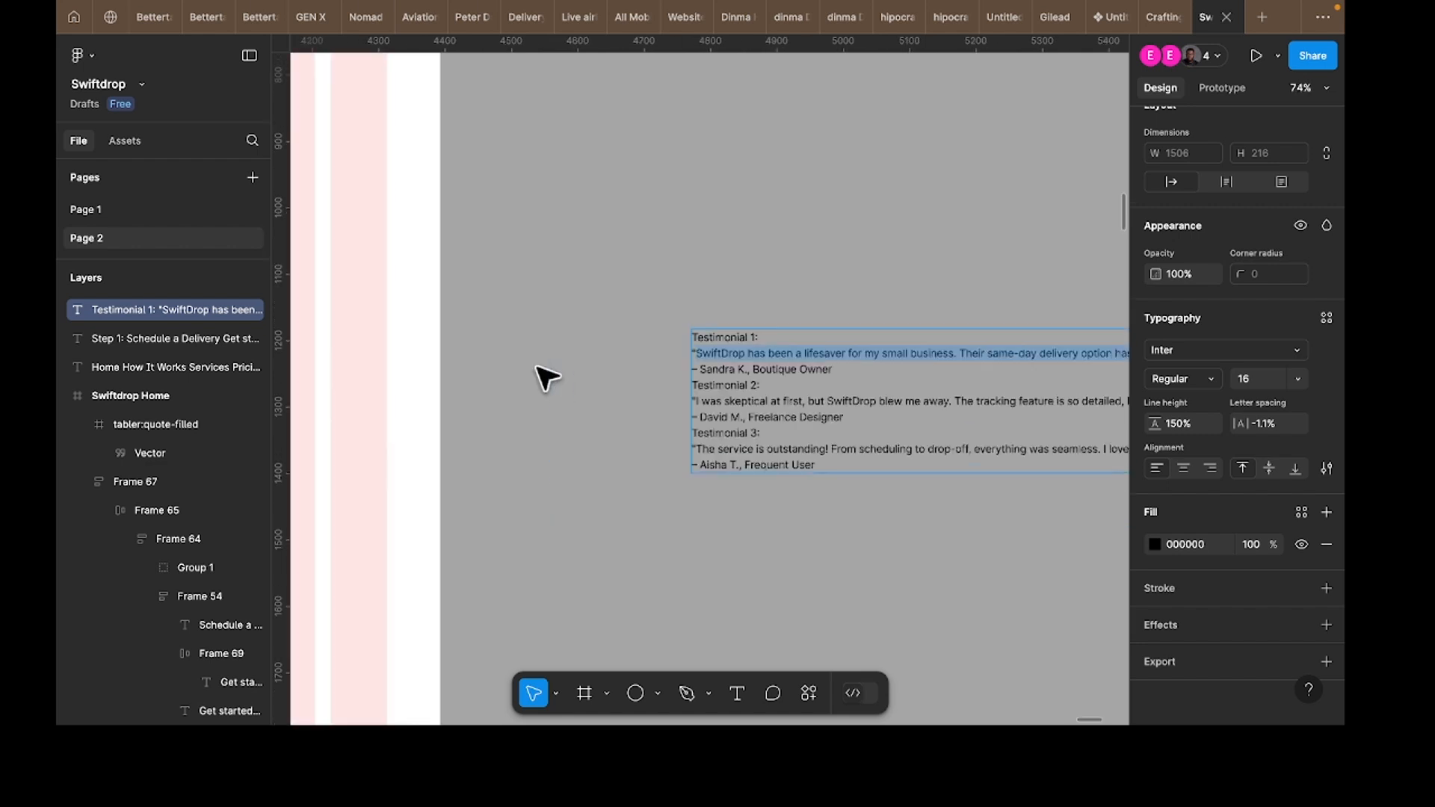
{"action": "scroll", "coordinate": [662, 362], "scroll_direction": "right", "scroll_amount": 10}
{"action": "scroll", "coordinate": [448, 343], "scroll_direction": "left", "scroll_amount": 5}
{"action": "scroll", "coordinate": [448, 343], "scroll_direction": "up", "scroll_amount": 2}
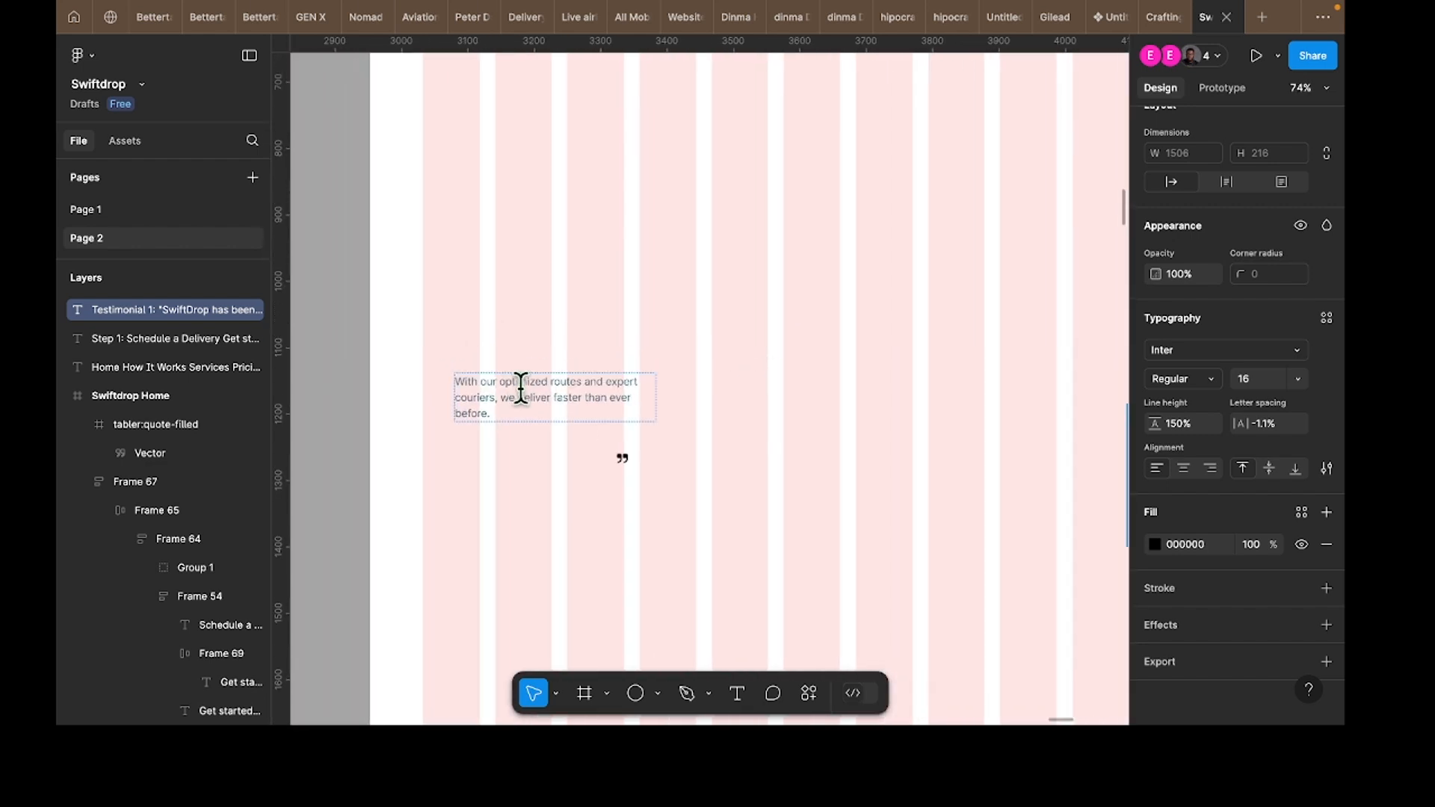
{"action": "left_click", "coordinate": [522, 389]}
{"action": "double_click", "coordinate": [525, 397]}
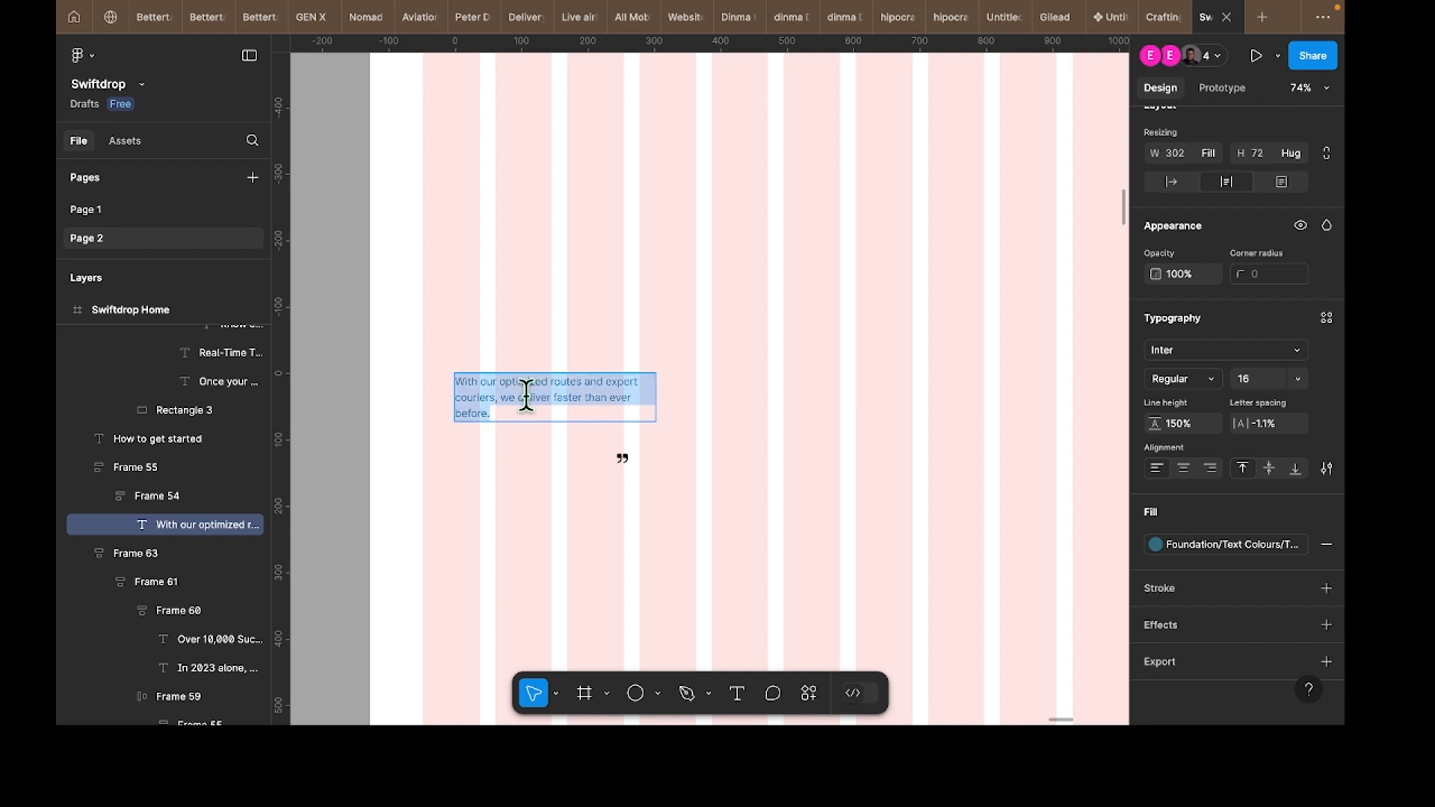
{"action": "key", "text": "ctrl+v"}
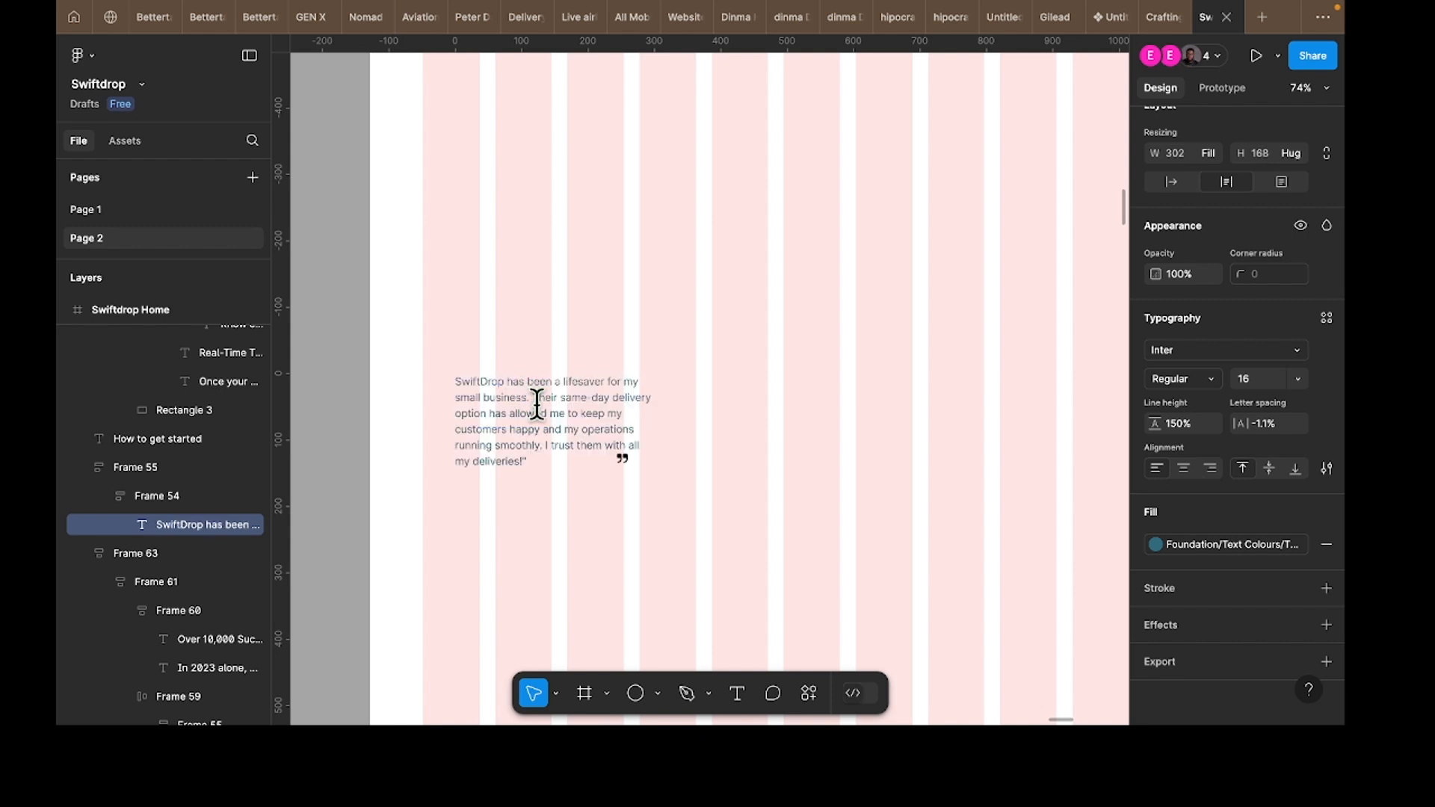
{"action": "key", "text": "Escape"}
{"action": "key", "text": "Escape"}
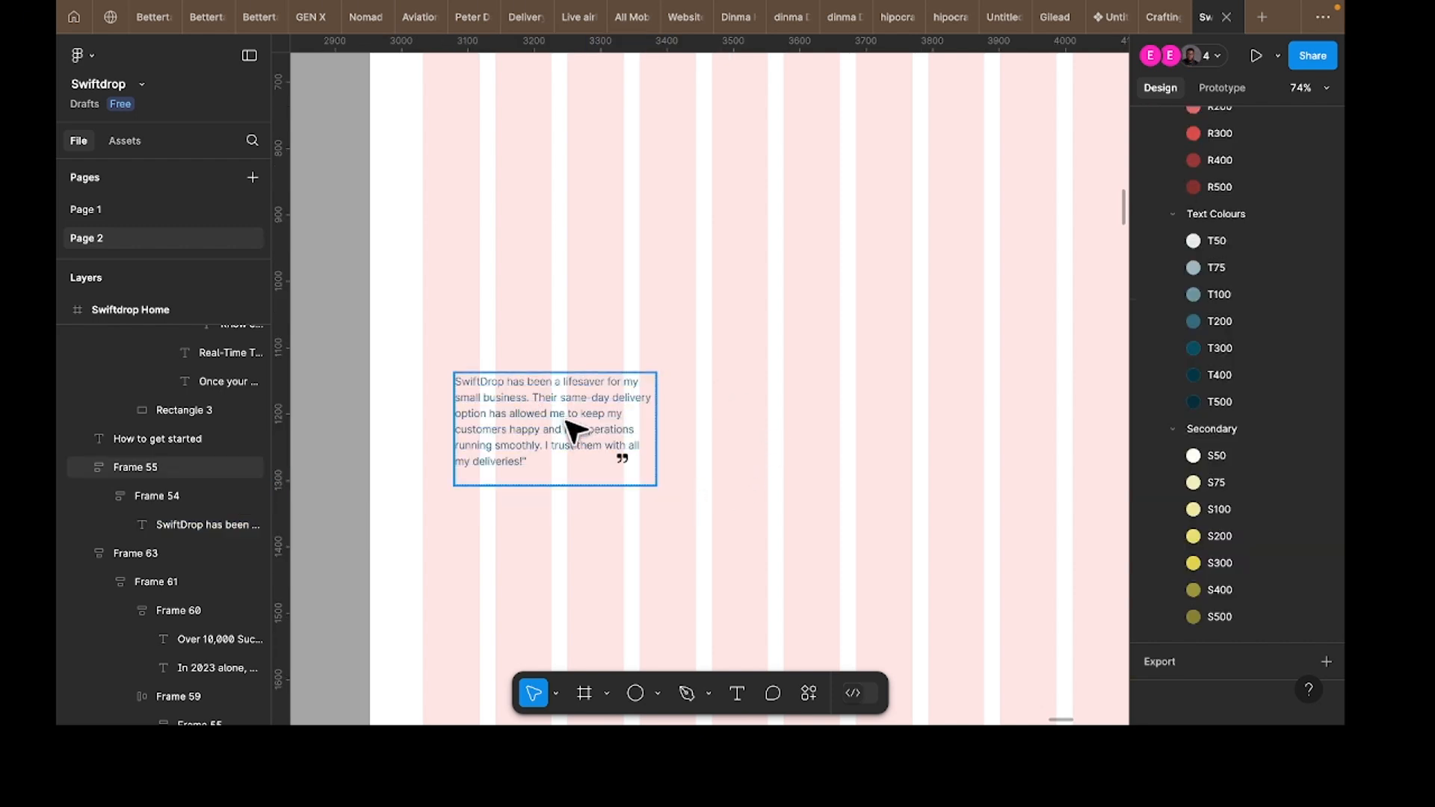
{"action": "left_click", "coordinate": [571, 379]}
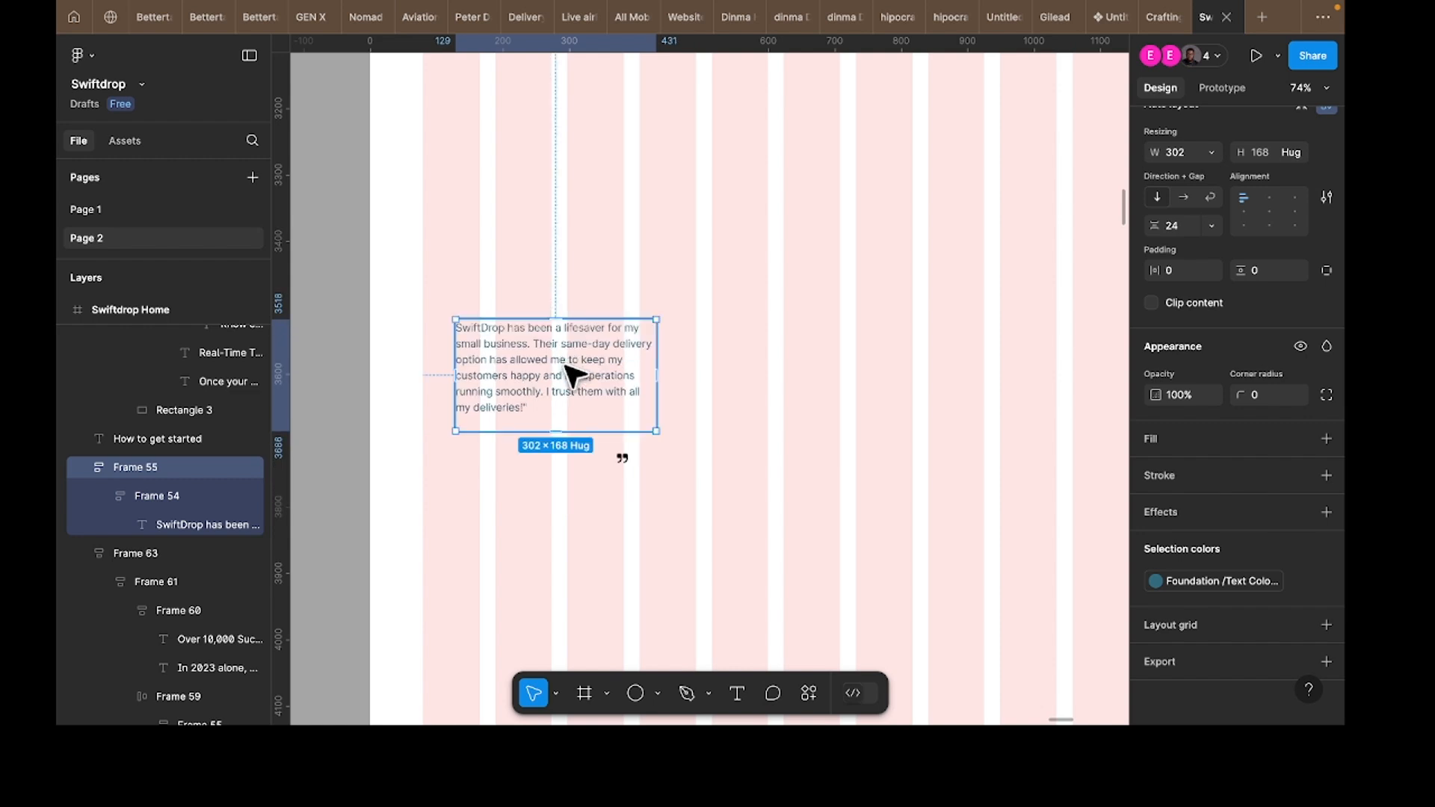
Step: Duplicate the quote text inside the card and copy the first testimonial's author name and role from the testimonials text
{"action": "left_click", "coordinate": [572, 374]}
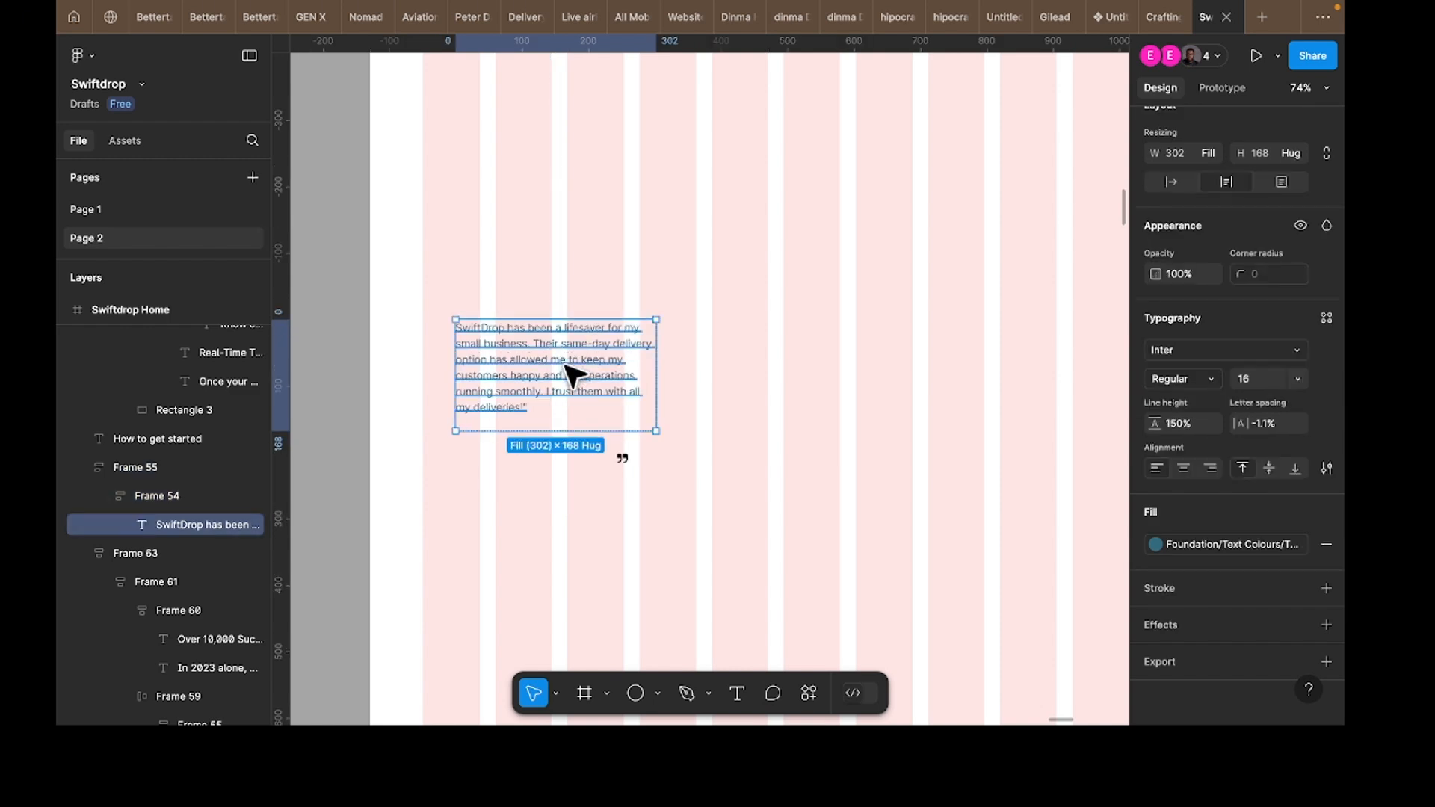
{"action": "key", "text": "ctrl+d"}
{"action": "scroll", "coordinate": [849, 433], "scroll_direction": "right", "scroll_amount": 10}
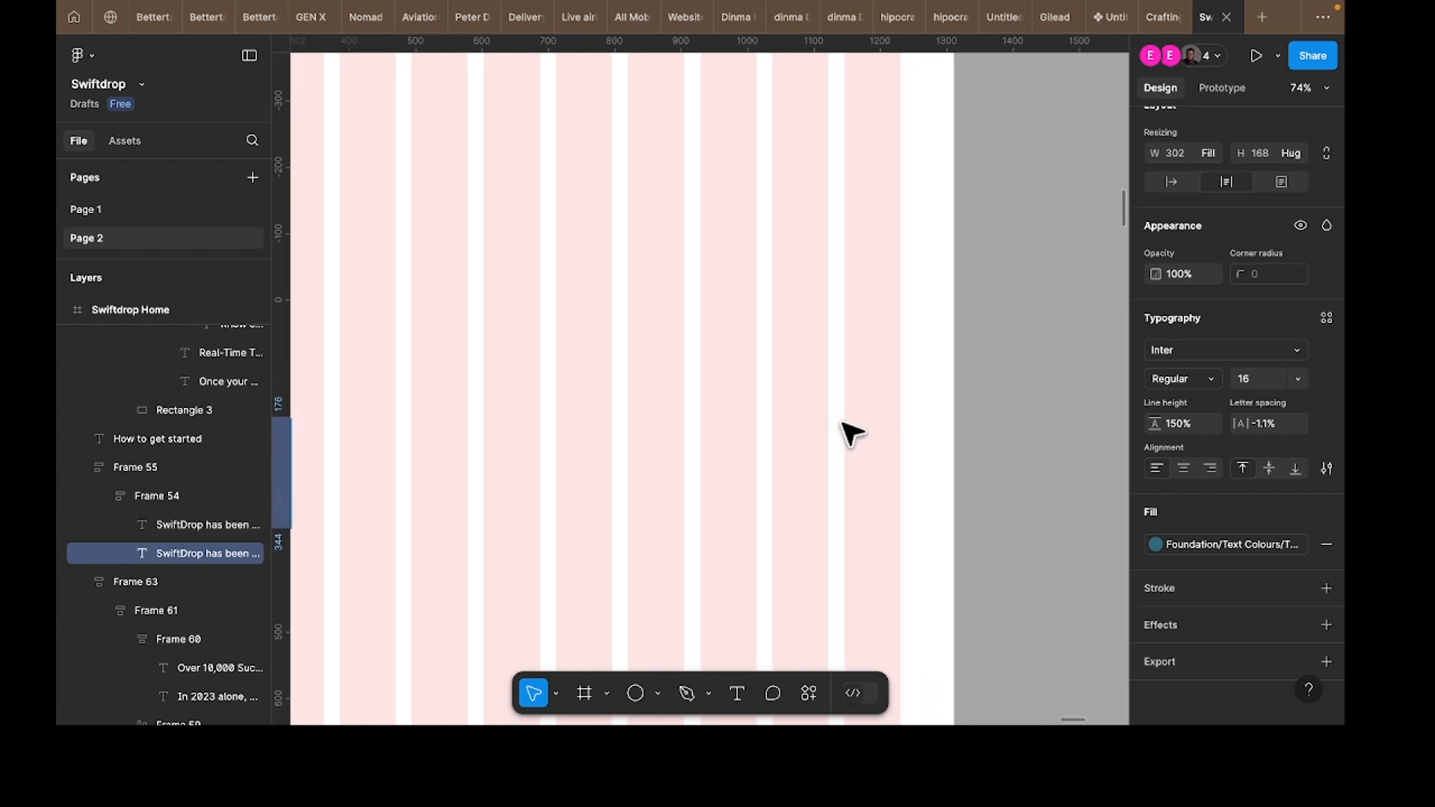
{"action": "scroll", "coordinate": [849, 434], "scroll_direction": "right", "scroll_amount": 2}
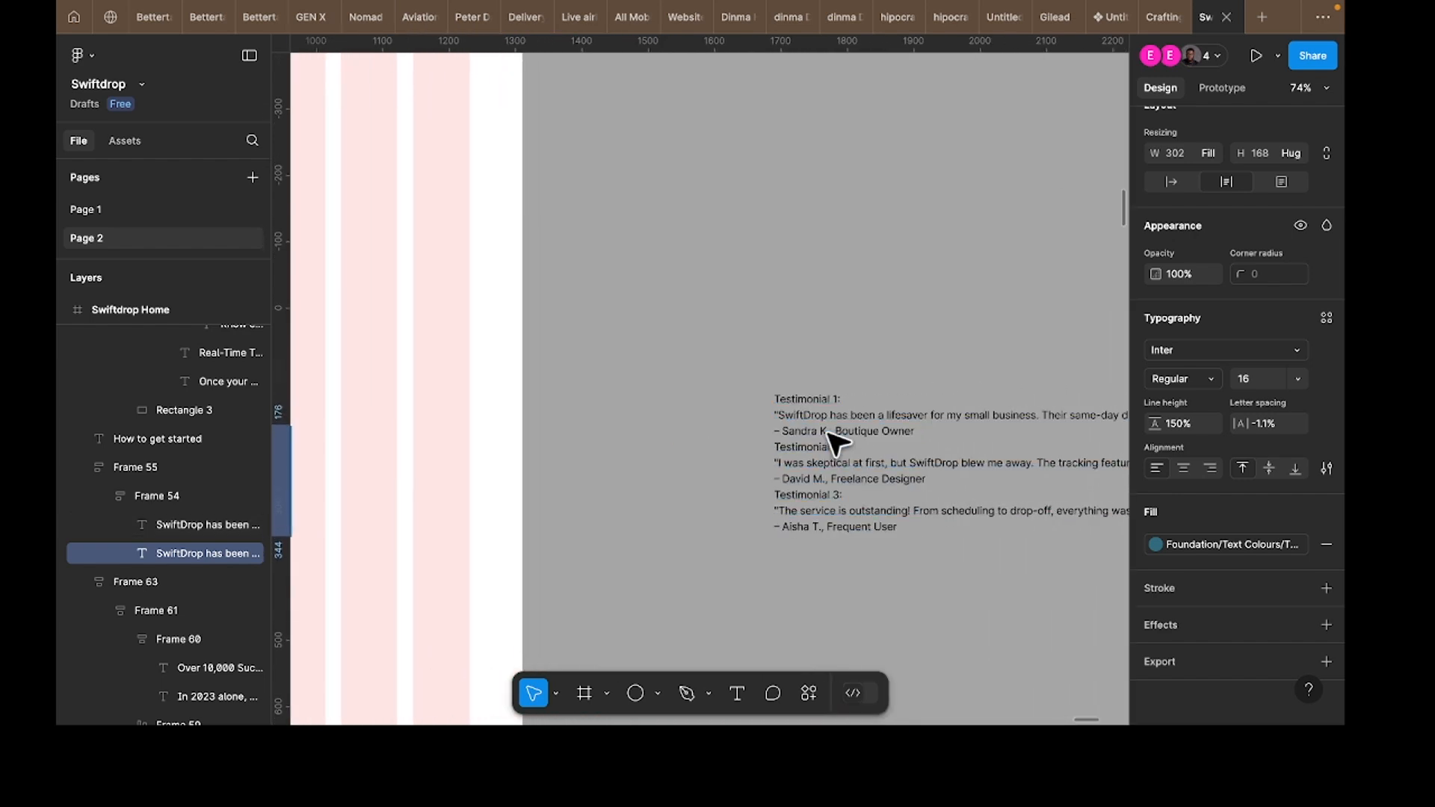
{"action": "double_click", "coordinate": [791, 431]}
{"action": "left_click_drag", "start_coordinate": [785, 431], "coordinate": [915, 432]}
{"action": "key", "text": "super+c"}
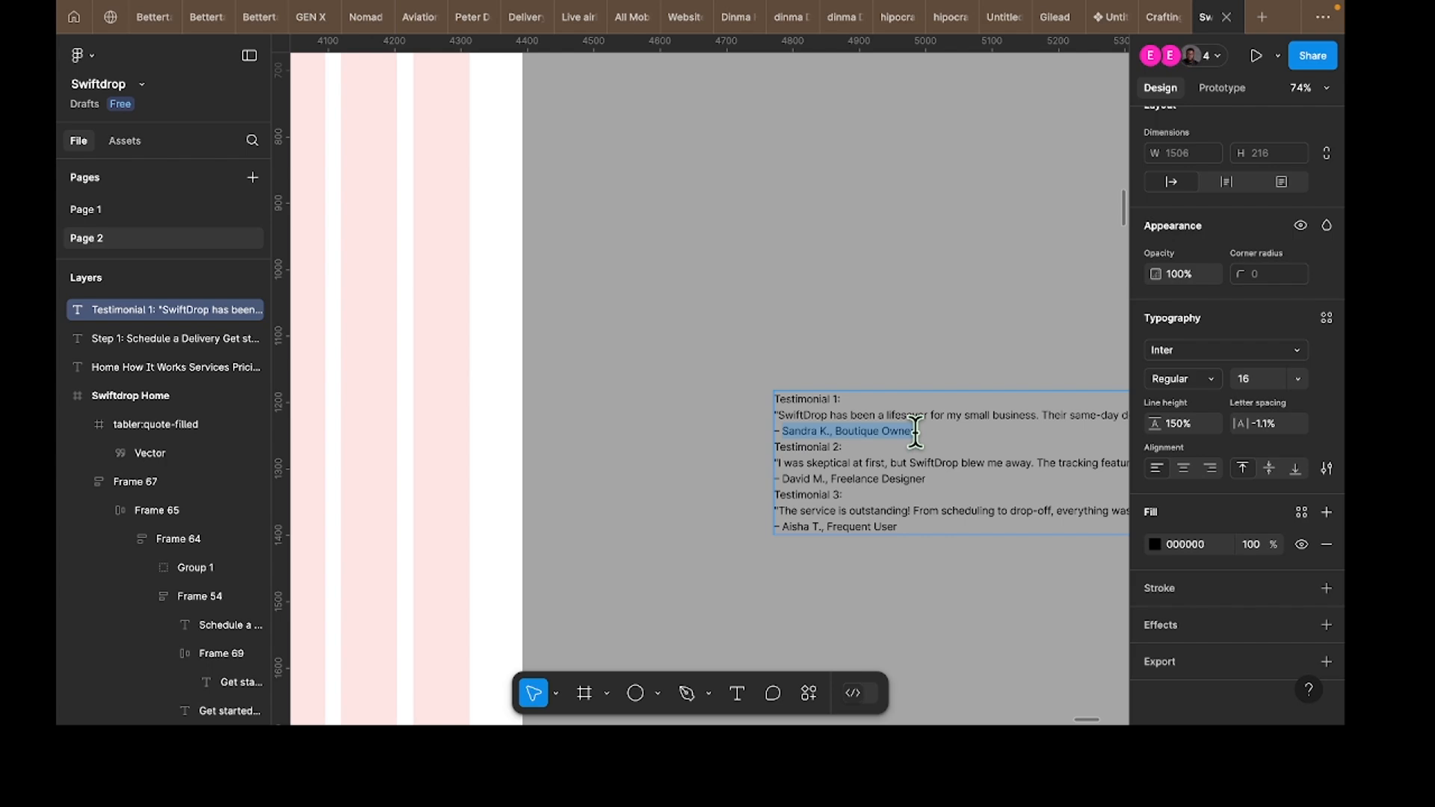
Step: Replace the duplicated quote text in the card with the copied author name and role
{"action": "left_click", "coordinate": [785, 324]}
{"action": "scroll", "coordinate": [785, 324], "scroll_direction": "down", "scroll_amount": 5}
{"action": "scroll", "coordinate": [758, 329], "scroll_direction": "left", "scroll_amount": 6}
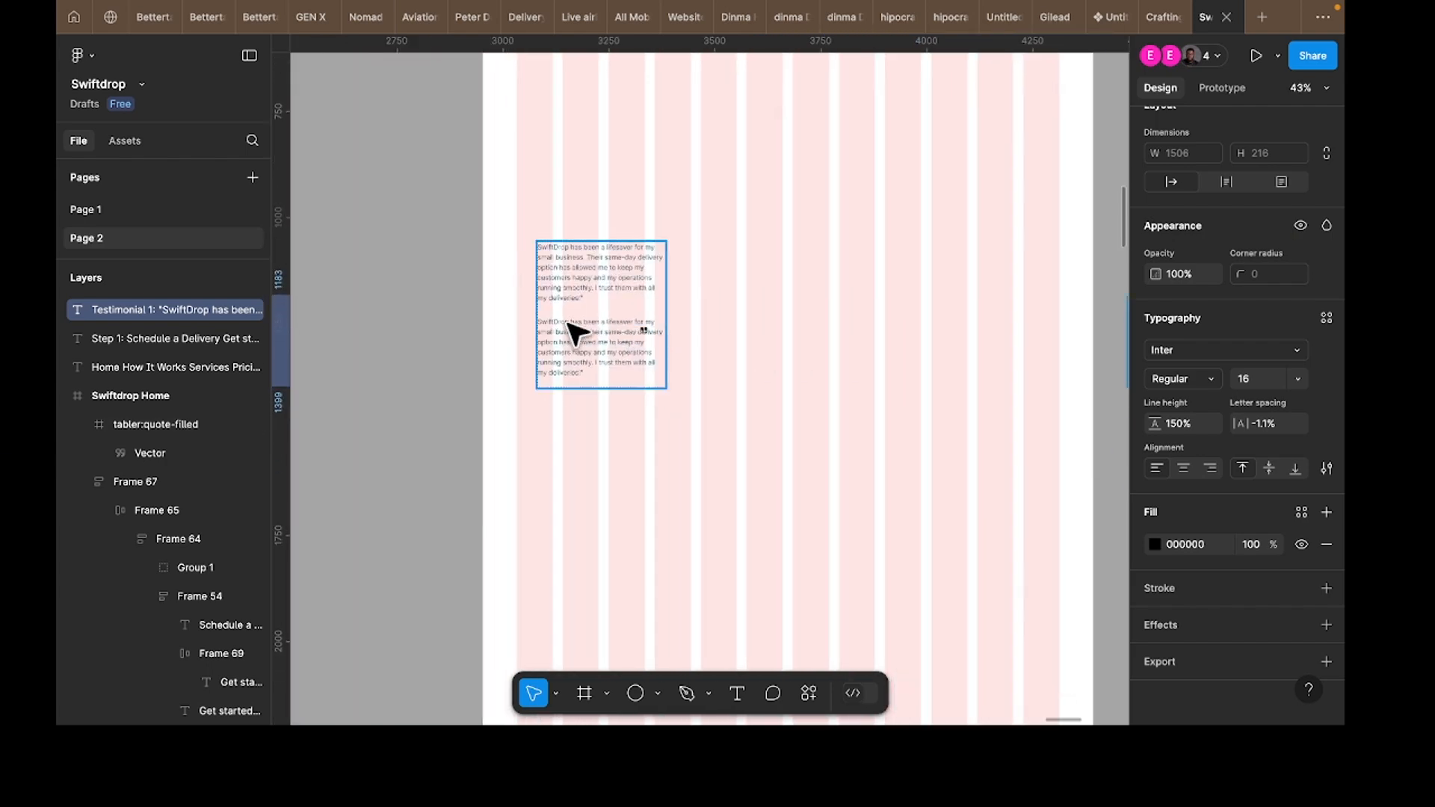
{"action": "scroll", "coordinate": [576, 329], "scroll_direction": "up", "scroll_amount": 5}
{"action": "double_click", "coordinate": [519, 381]}
{"action": "left_click", "coordinate": [518, 381]}
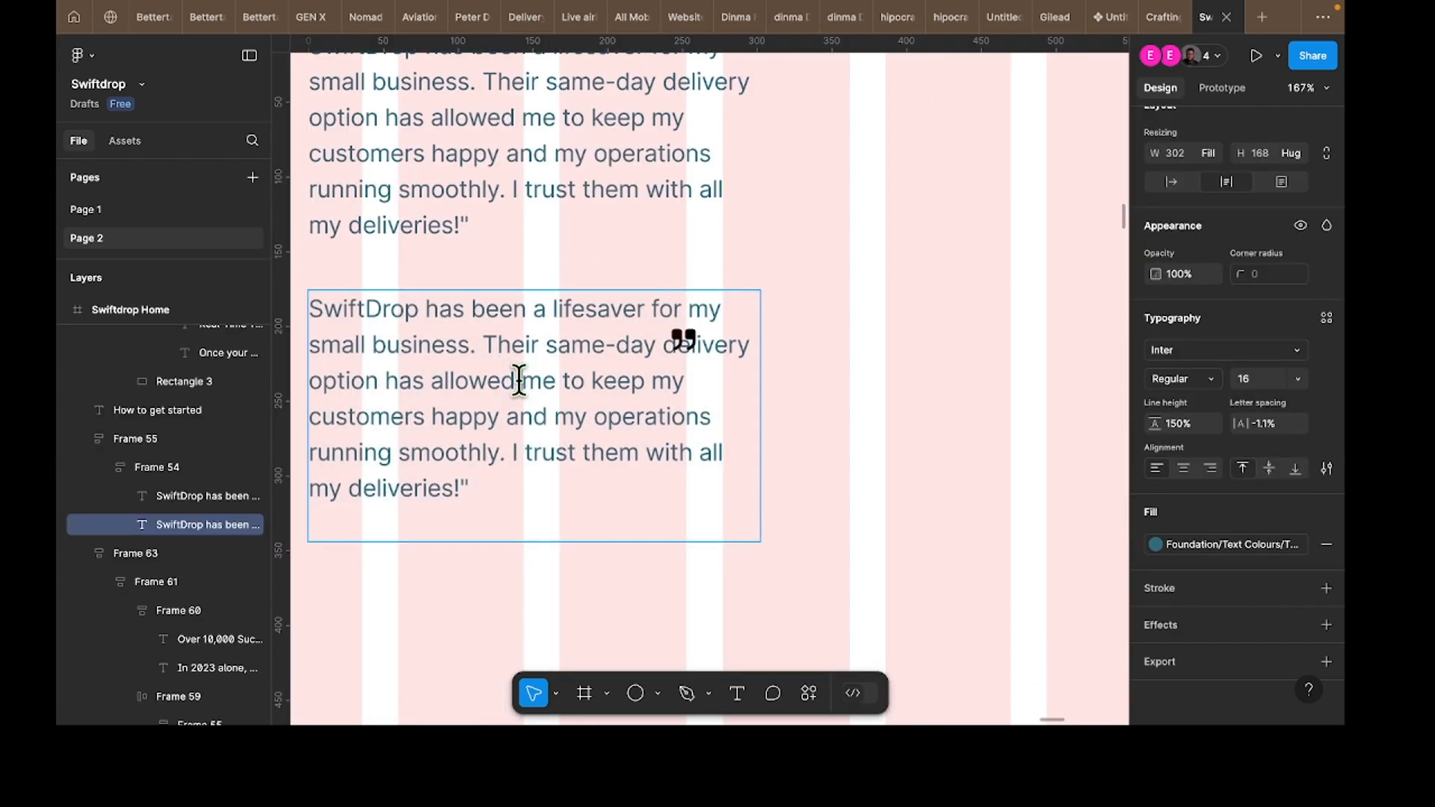
{"action": "key", "text": "super+a"}
{"action": "key", "text": "super+v"}
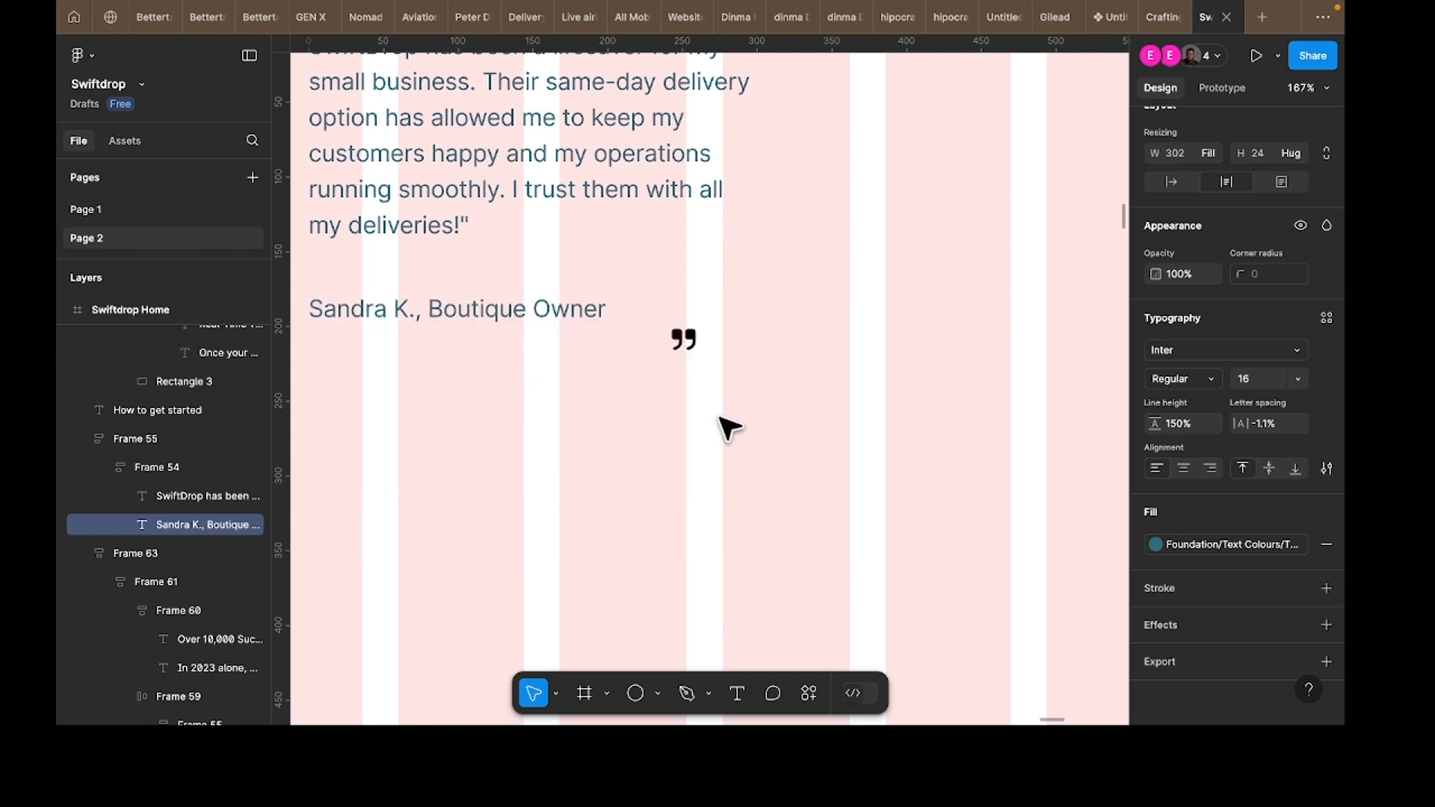
Step: Set the font weight of the card's author line to Medium
{"action": "key", "text": "Escape"}
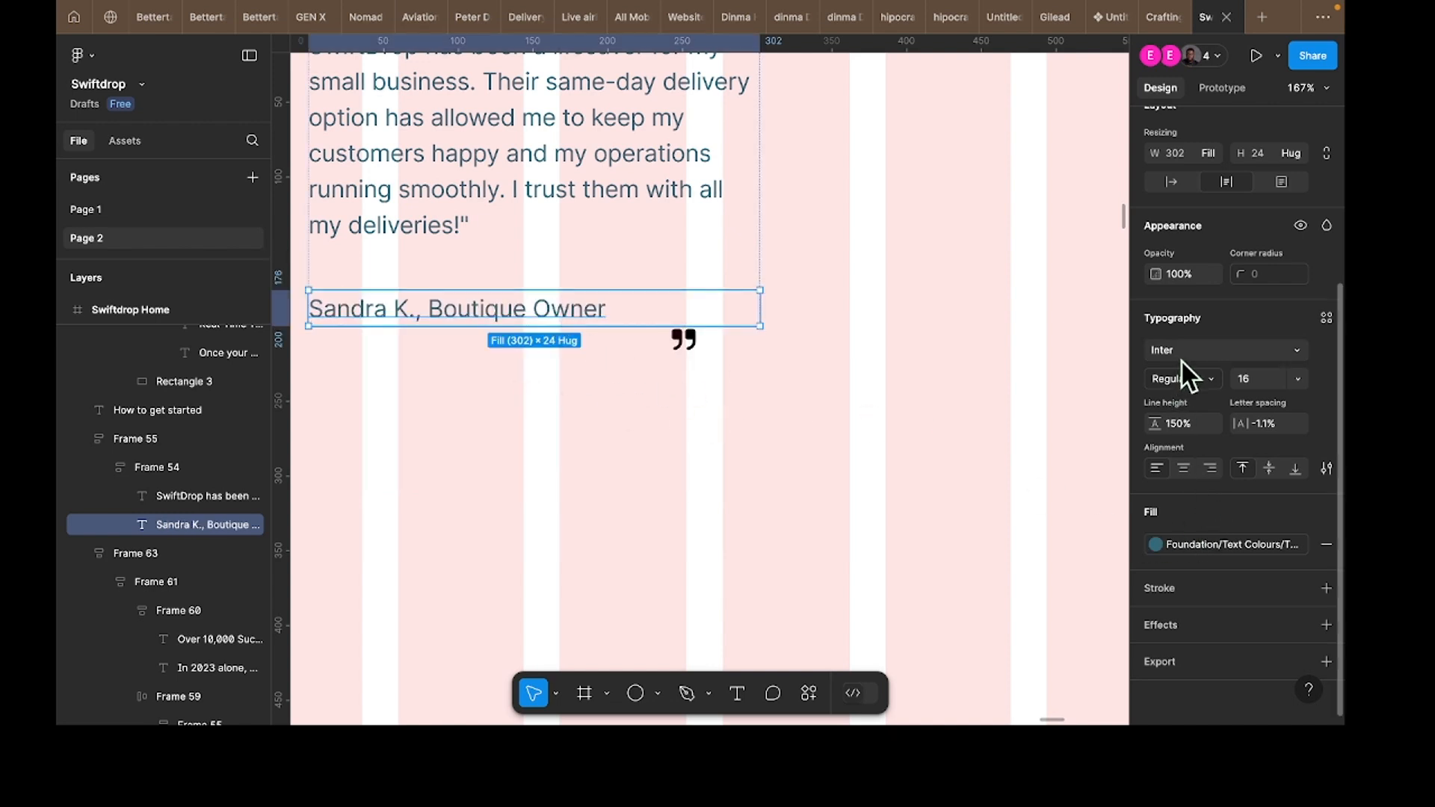
{"action": "left_click", "coordinate": [1177, 383]}
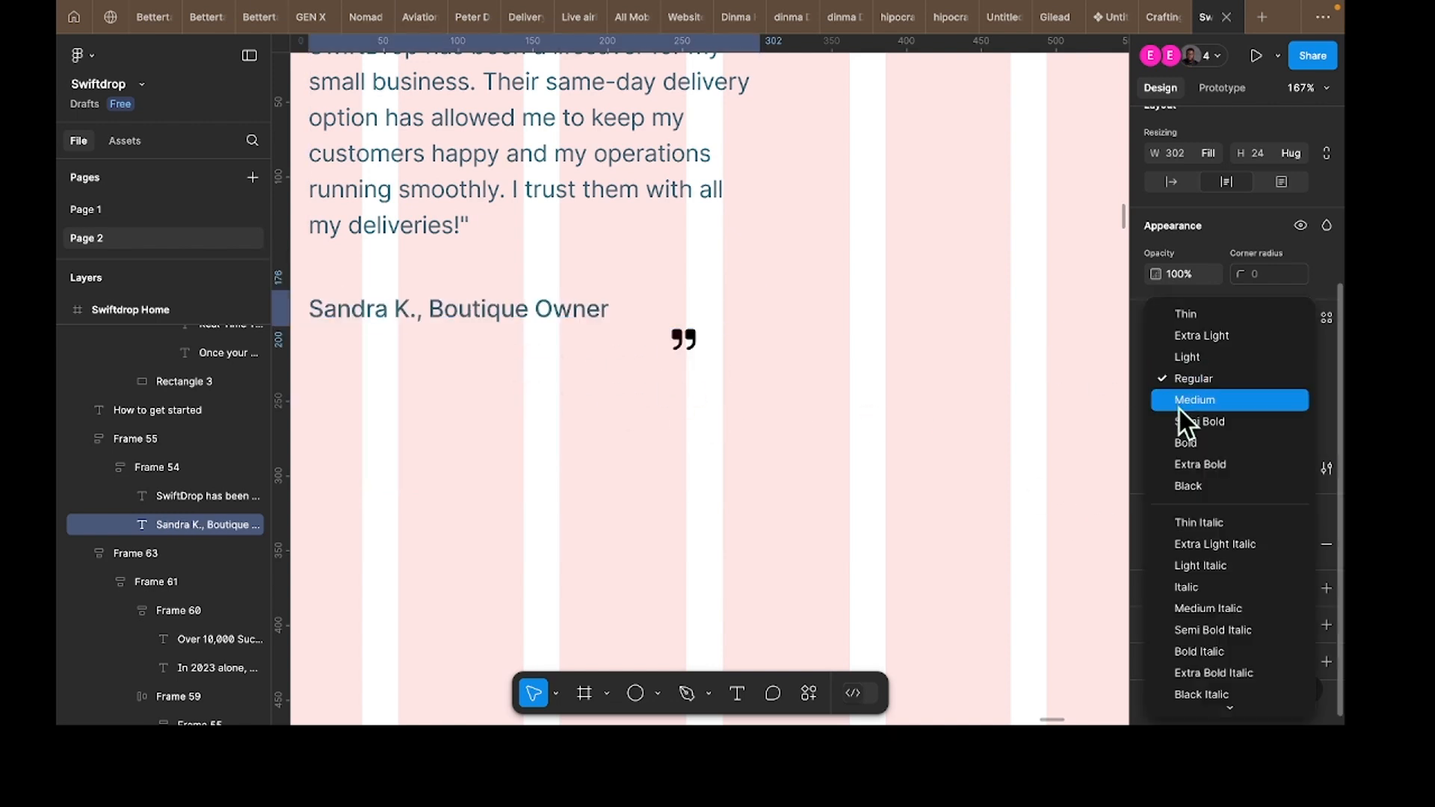
{"action": "left_click", "coordinate": [1178, 407]}
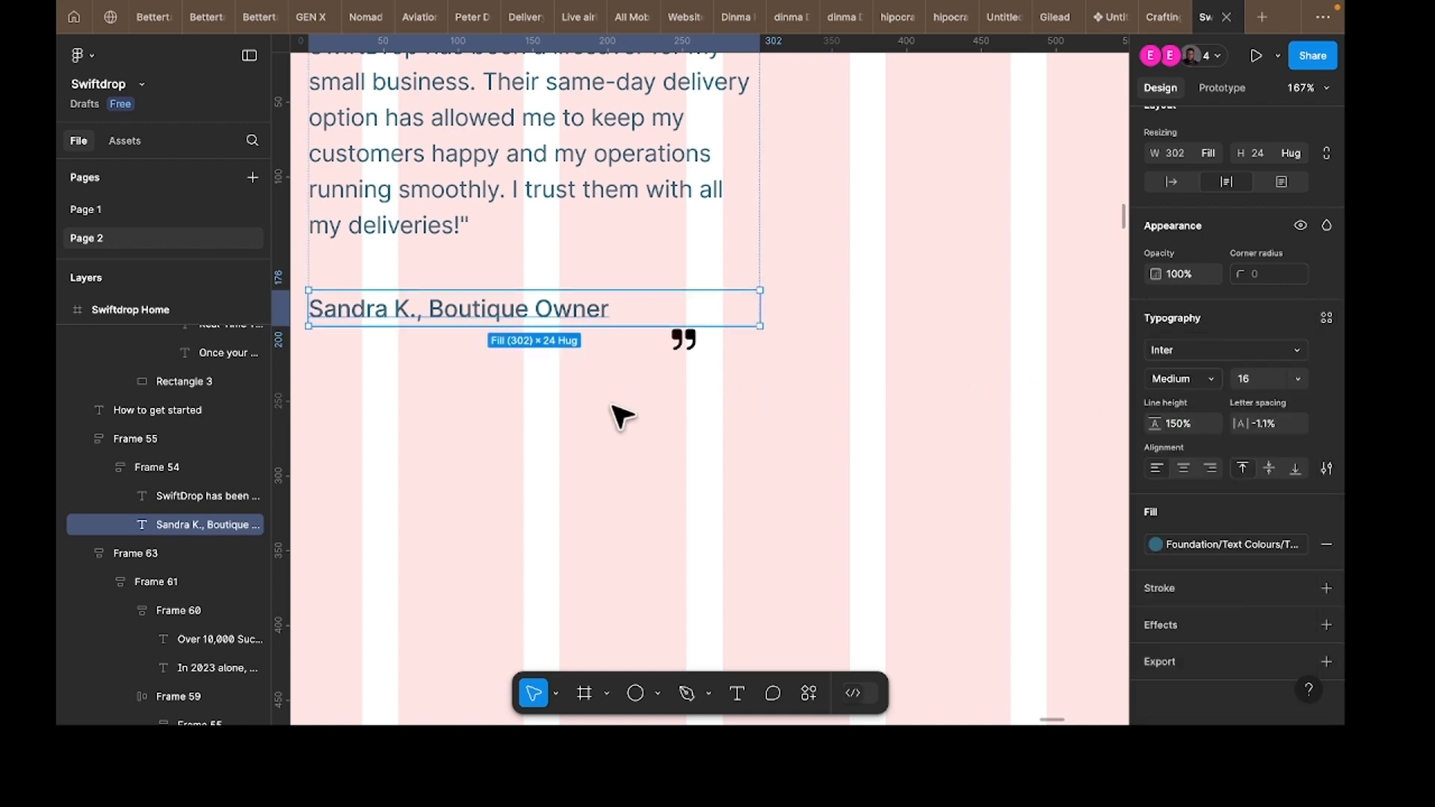
Step: Resize the quote icon to 32 × 32 and place a duplicate above the testimonial text, aligned with its left edge
{"action": "left_click", "coordinate": [692, 378]}
{"action": "left_click", "coordinate": [685, 343]}
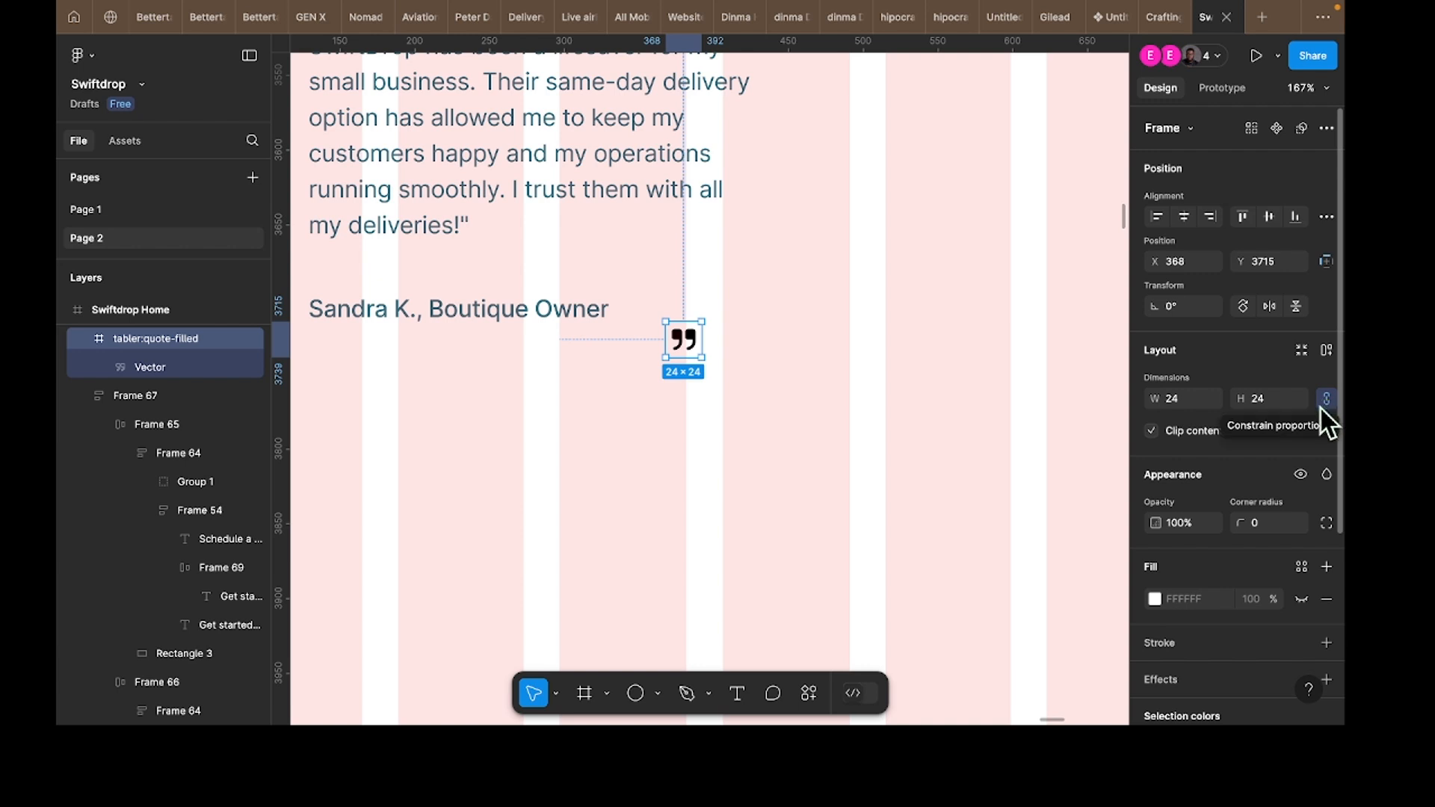
{"action": "left_click", "coordinate": [1182, 403]}
{"action": "type", "text": "32"}
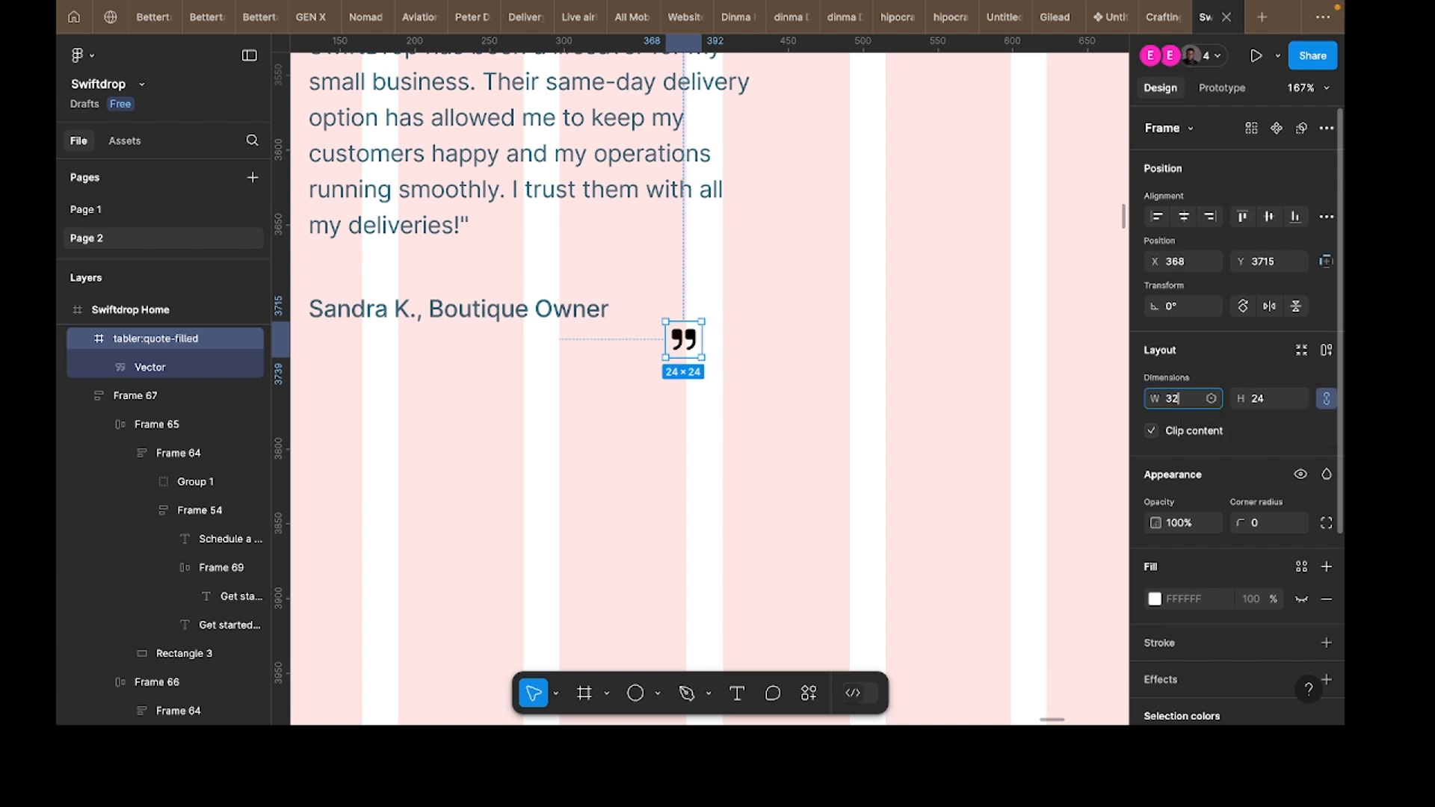
{"action": "key", "text": "Return"}
{"action": "scroll", "coordinate": [695, 363], "scroll_direction": "down", "scroll_amount": 5}
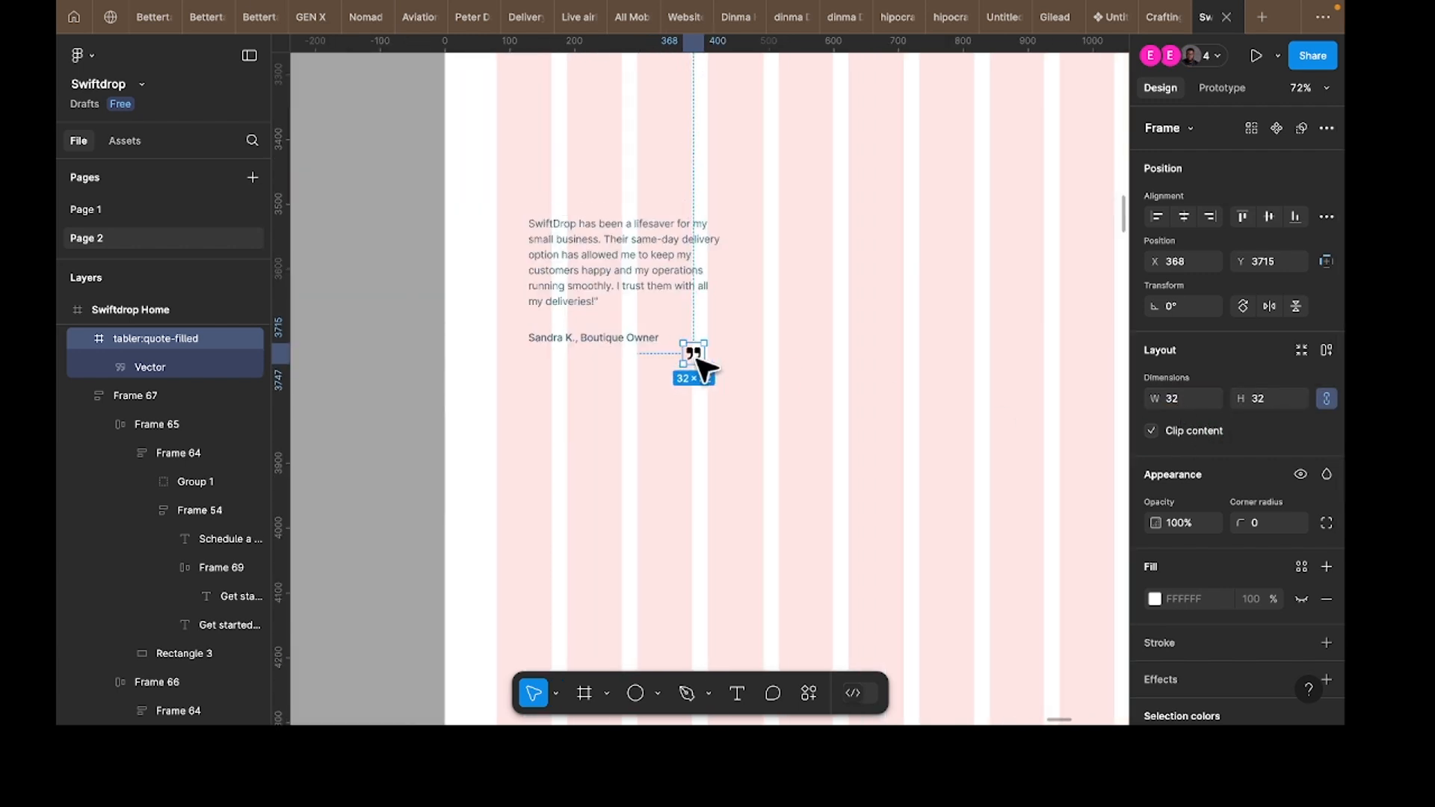
{"action": "key", "text": "ctrl+d"}
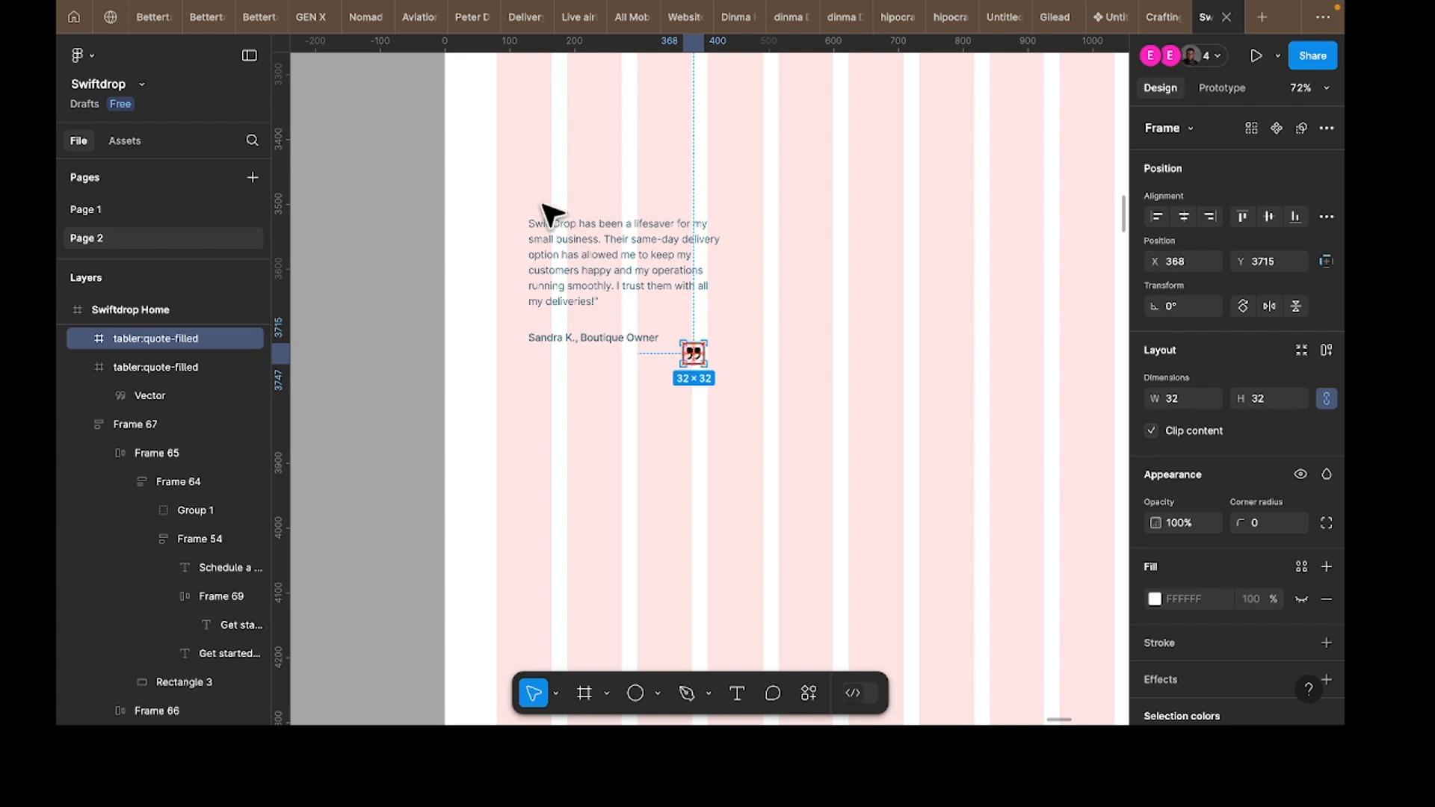
{"action": "left_click_drag", "start_coordinate": [539, 202], "coordinate": [540, 186]}
Step: Combine the upper quote icon and testimonial text in an auto layout, and nest it with the lower icon in another auto layout
{"action": "left_click", "coordinate": [585, 263], "text": "shift"}
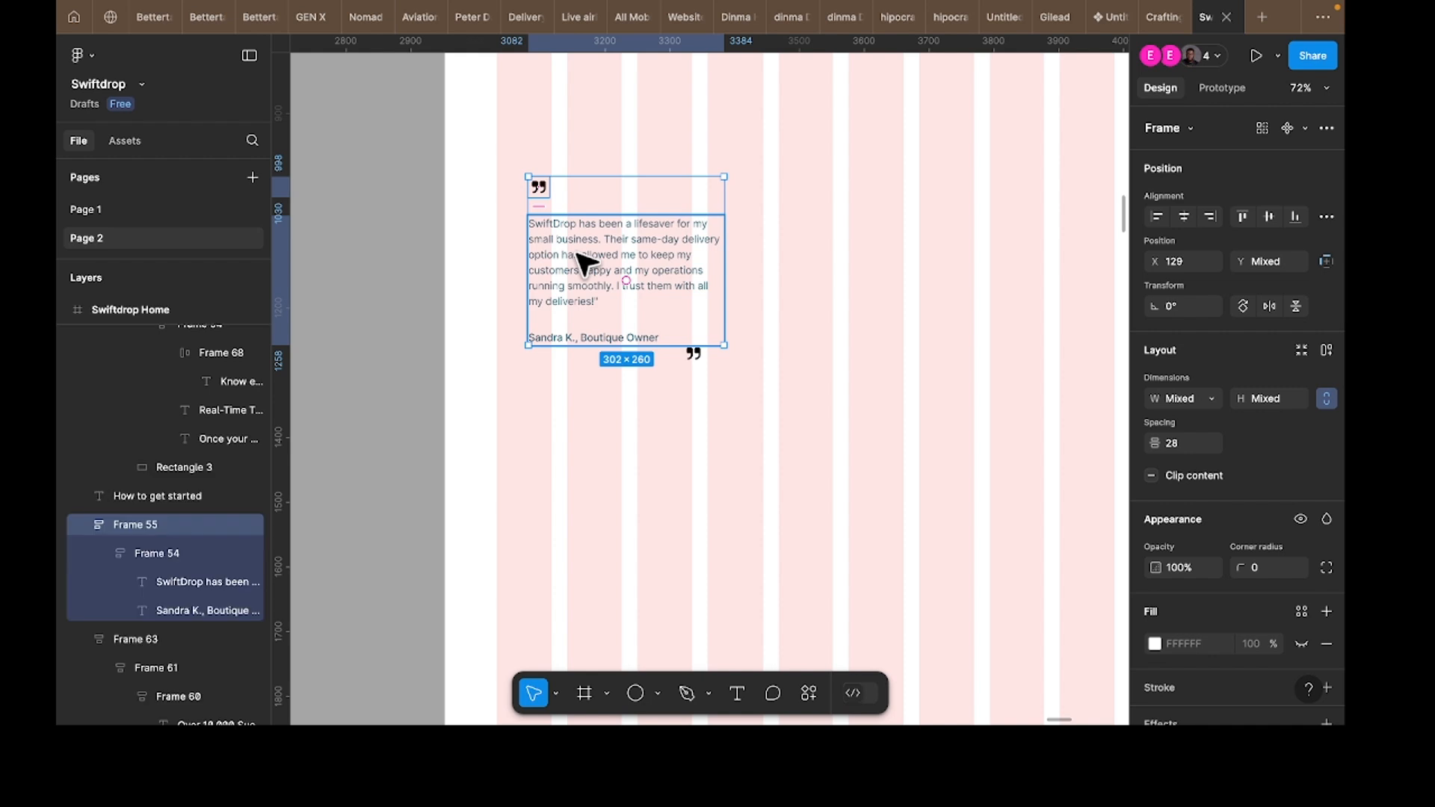
{"action": "key", "text": "shift+a"}
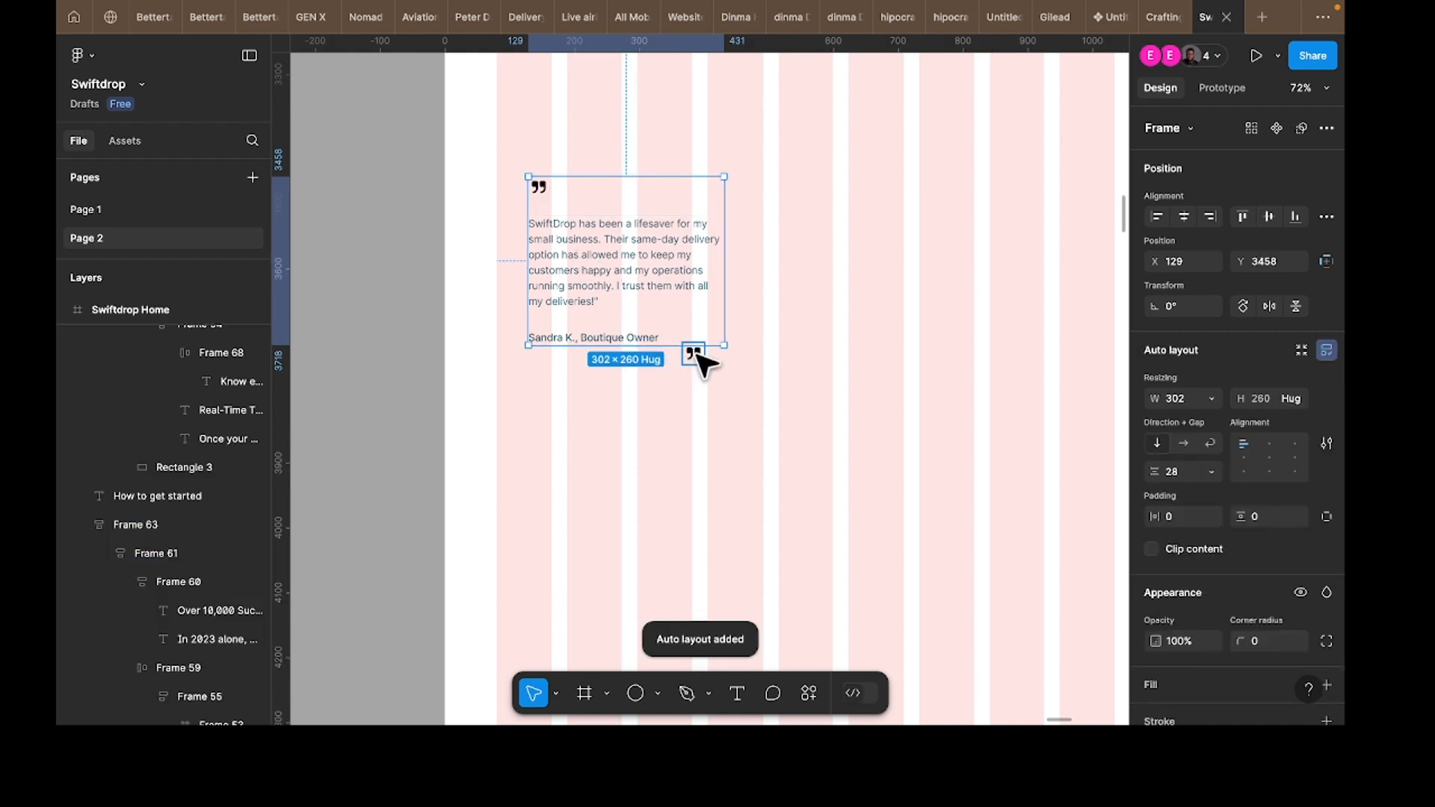
{"action": "left_click", "coordinate": [697, 354], "text": "shift"}
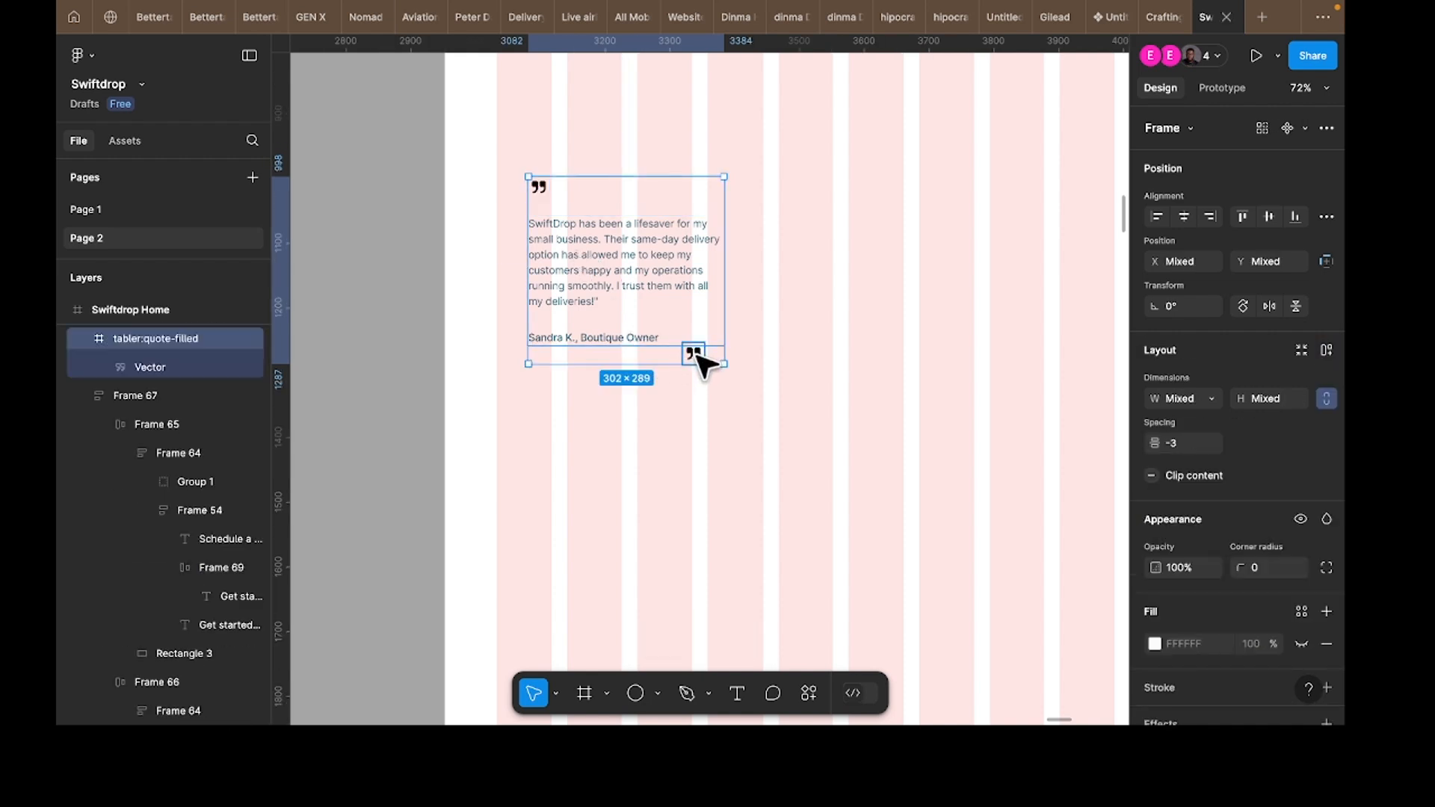
{"action": "key", "text": "shift+a"}
Step: Examine the hand-drawn wireframe's card sections and compare them with the testimonial card's place on the home page
{"action": "scroll", "coordinate": [798, 329], "scroll_direction": "down", "scroll_amount": 6}
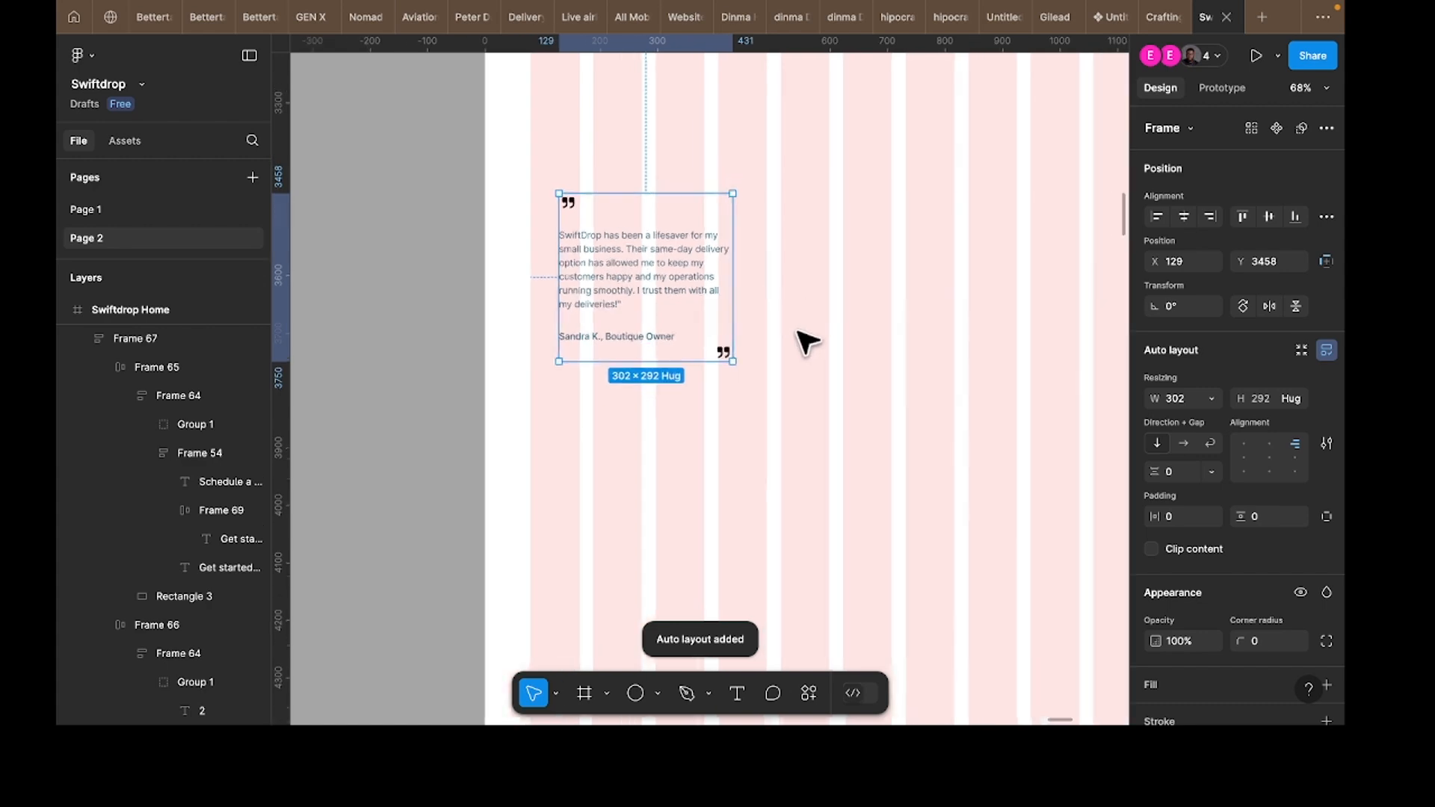
{"action": "scroll", "coordinate": [782, 331], "scroll_direction": "left", "scroll_amount": 5}
{"action": "scroll", "coordinate": [782, 331], "scroll_direction": "up", "scroll_amount": 3}
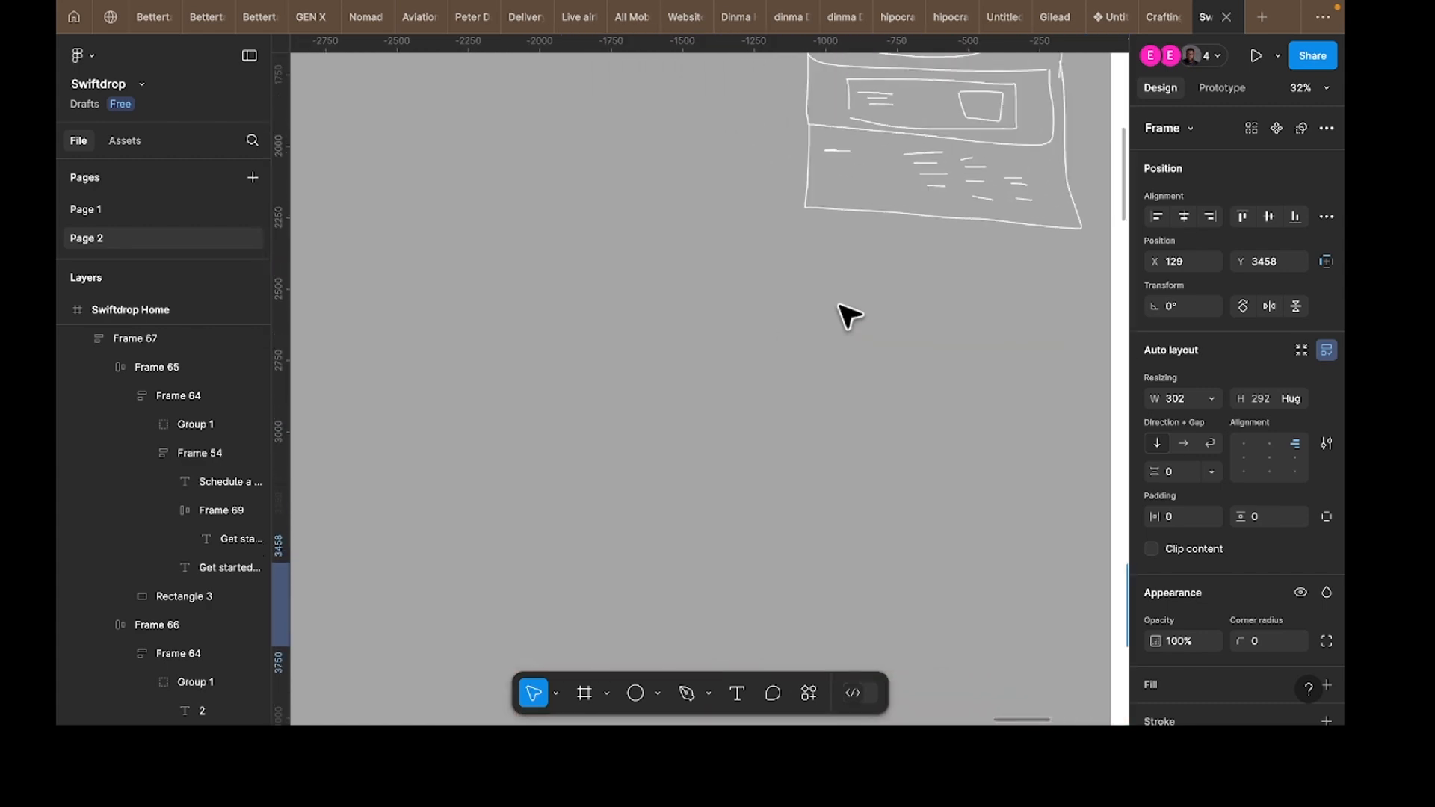
{"action": "scroll", "coordinate": [843, 314], "scroll_direction": "down", "scroll_amount": 10}
{"action": "scroll", "coordinate": [843, 314], "scroll_direction": "right", "scroll_amount": 3}
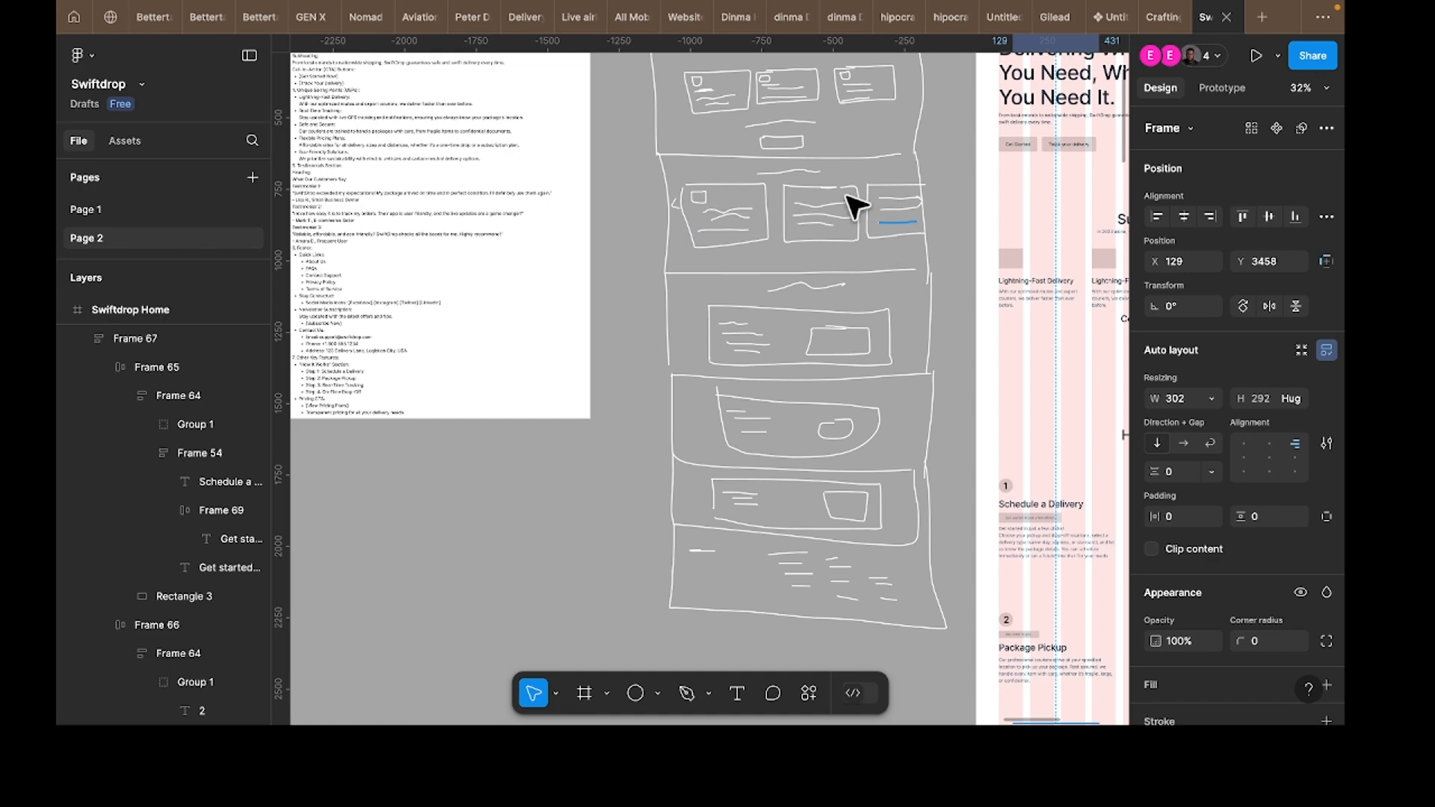
{"action": "scroll", "coordinate": [880, 247], "scroll_direction": "right", "scroll_amount": 5}
{"action": "scroll", "coordinate": [880, 247], "scroll_direction": "down", "scroll_amount": 3}
{"action": "scroll", "coordinate": [882, 340], "scroll_direction": "down", "scroll_amount": 9}
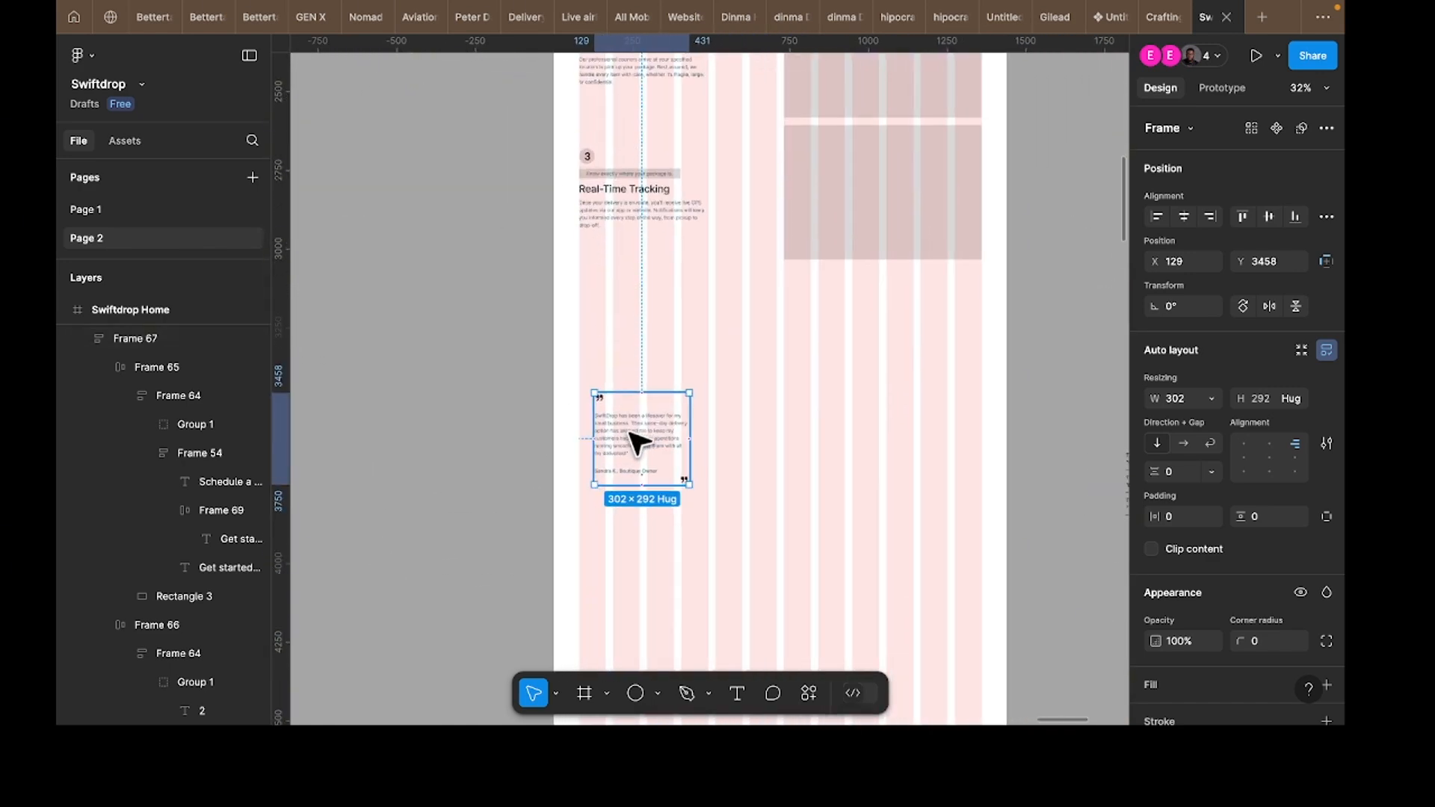
Step: Widen the testimonial card's quote text to about 384
{"action": "scroll", "coordinate": [631, 433], "scroll_direction": "up", "scroll_amount": 3}
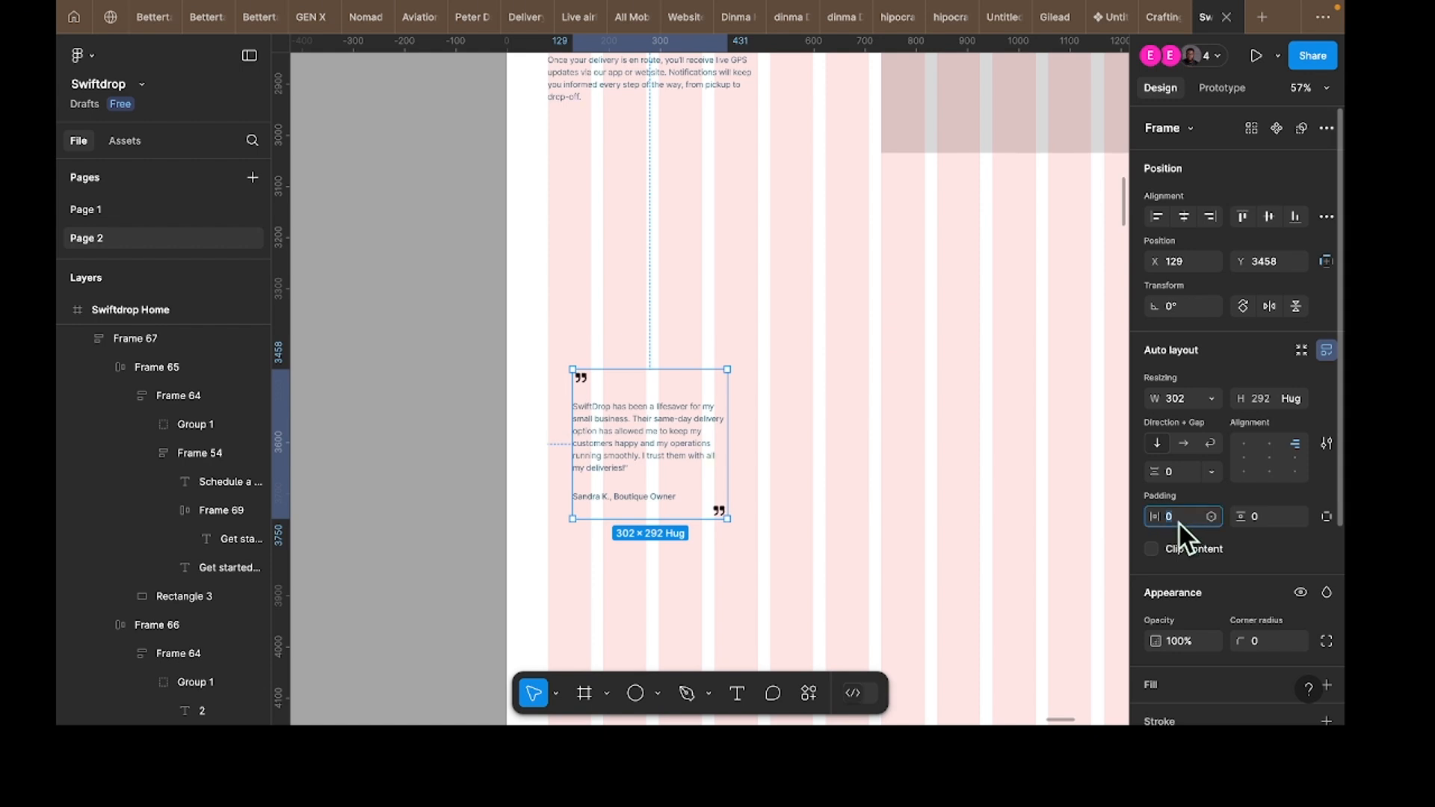
{"action": "double_click", "coordinate": [684, 428]}
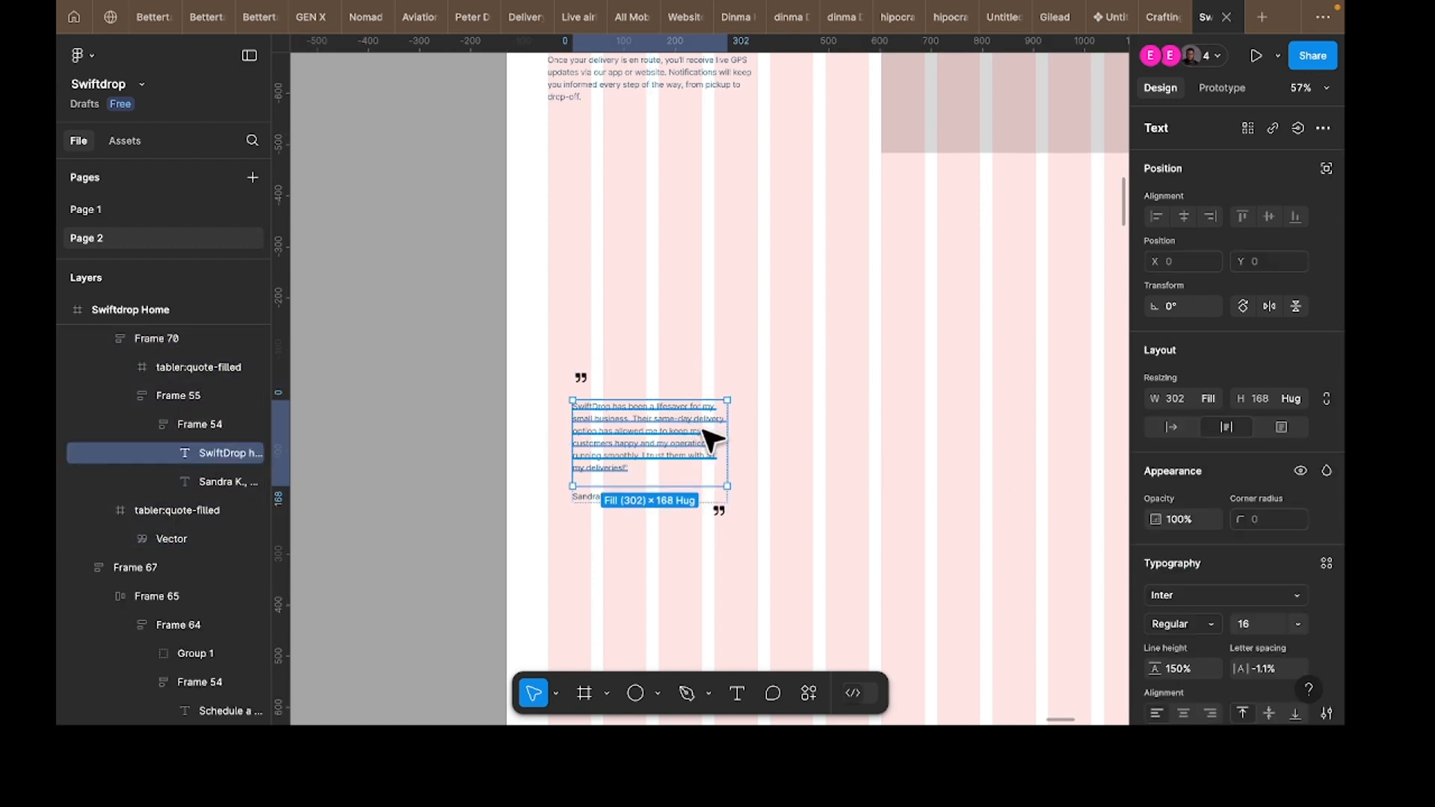
{"action": "left_click_drag", "start_coordinate": [730, 439], "coordinate": [766, 496]}
{"action": "left_click", "coordinate": [772, 515]}
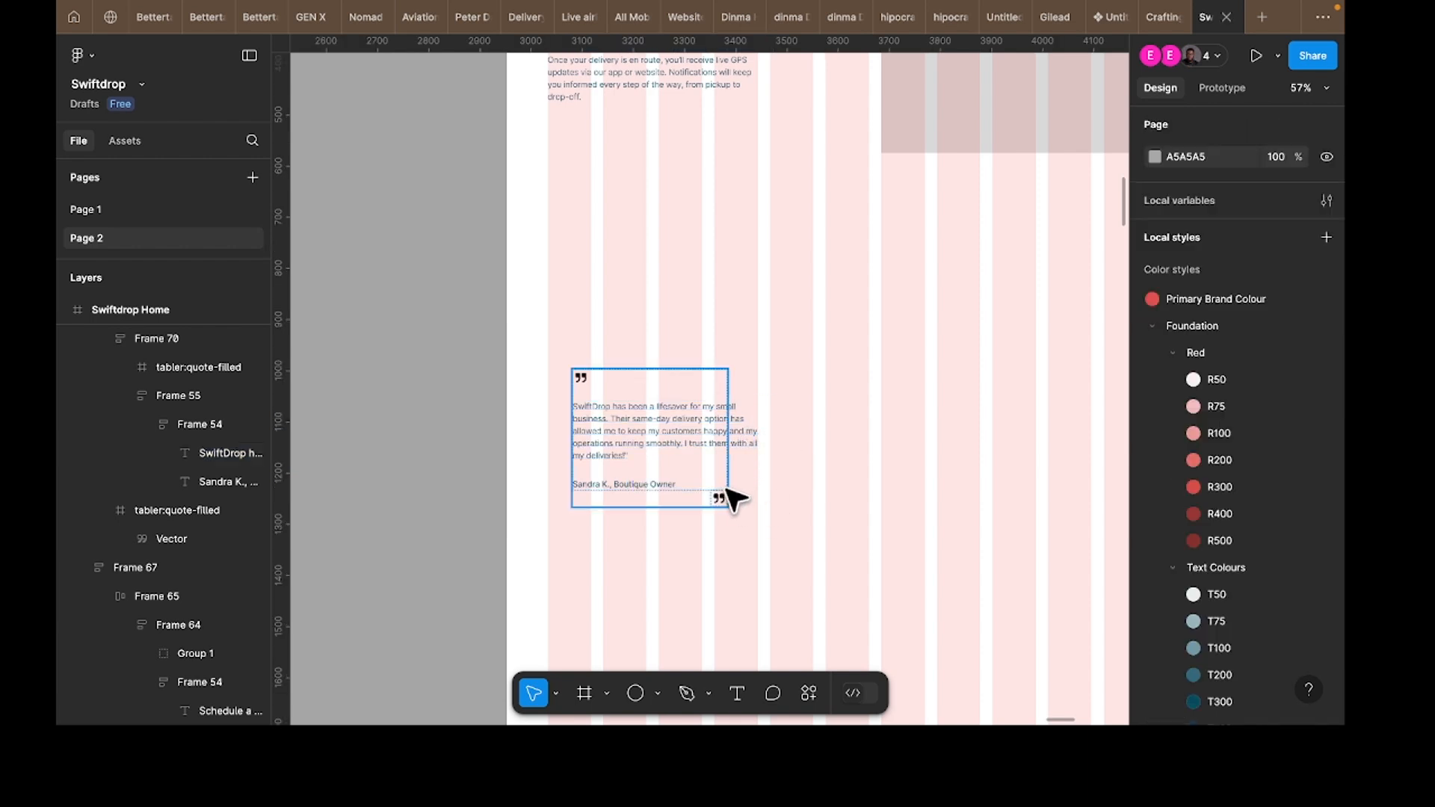
Step: Try making the outer testimonial card frame hug its contents in width, and undo it
{"action": "left_click", "coordinate": [712, 441]}
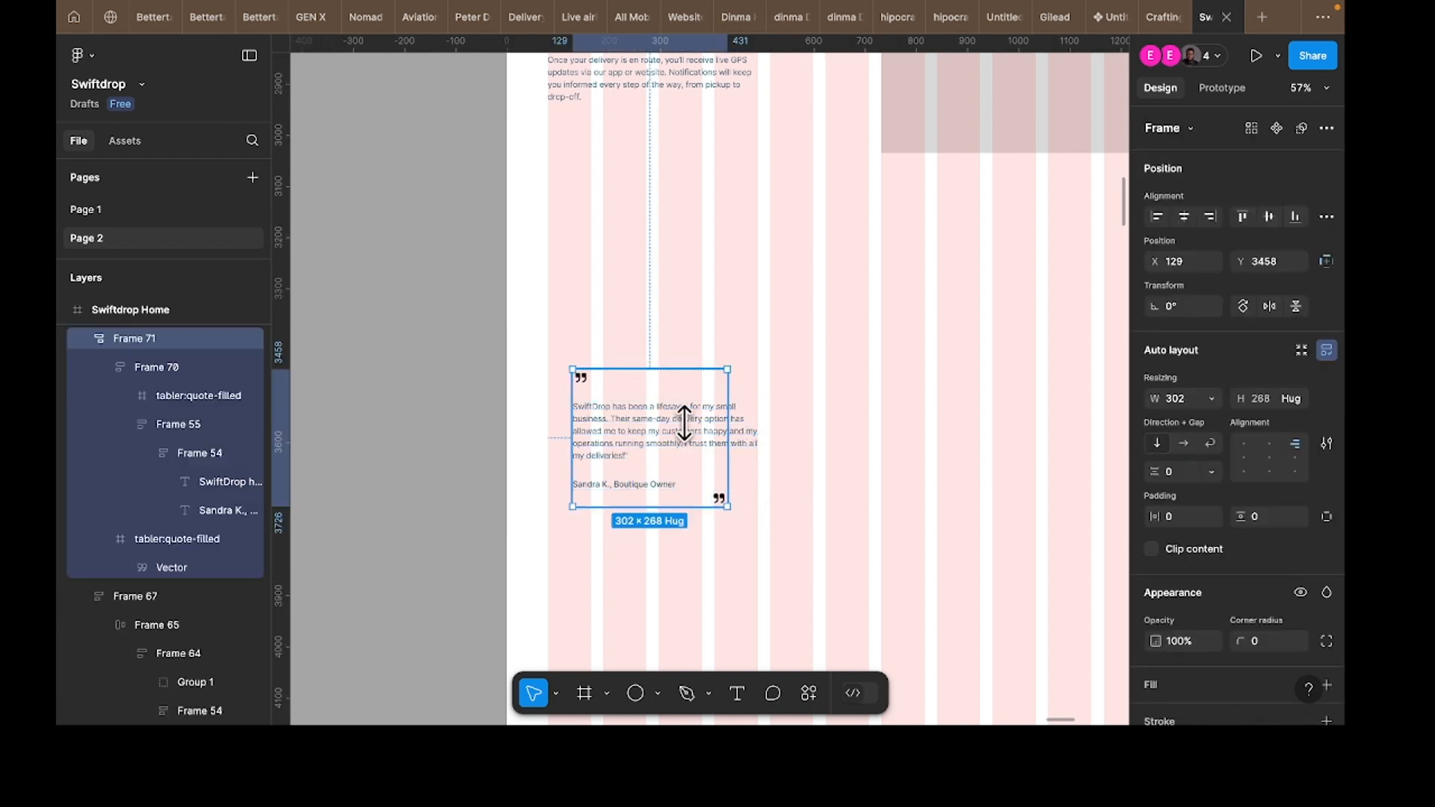
{"action": "left_click", "coordinate": [1214, 402]}
{"action": "left_click", "coordinate": [1216, 419]}
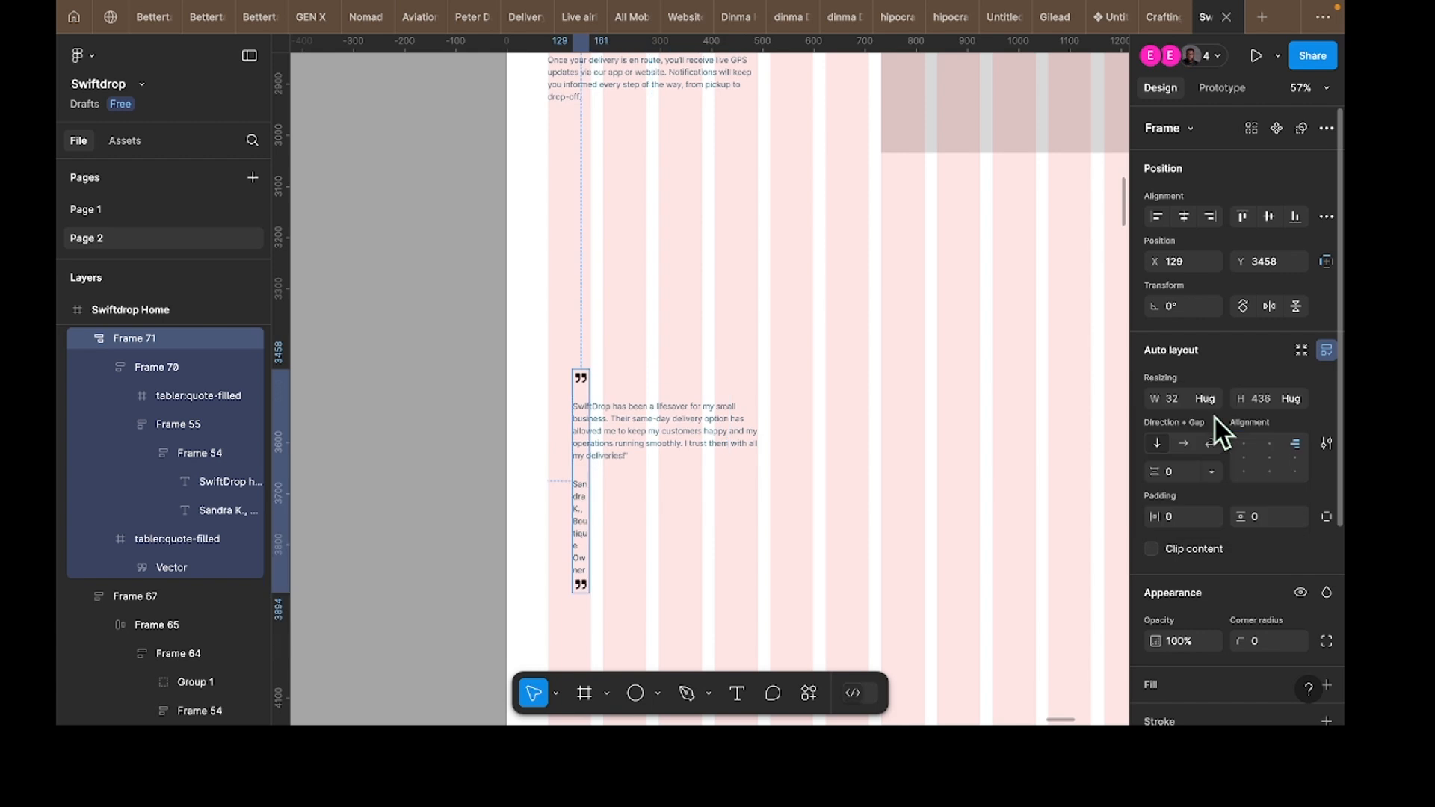
{"action": "key", "text": "ctrl+z"}
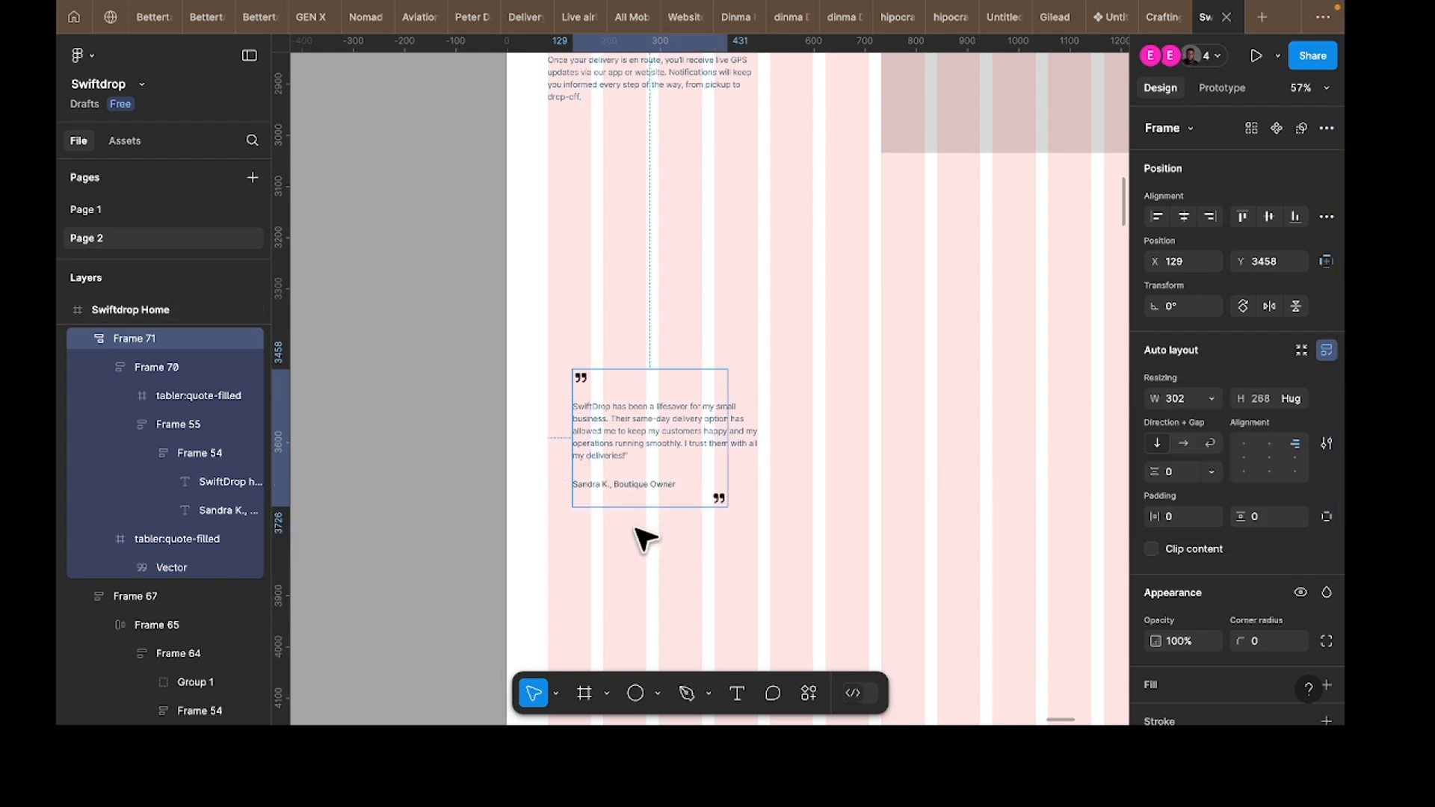
Step: Set the testimonial card's author line to auto width so it hugs its text
{"action": "left_click", "coordinate": [637, 486]}
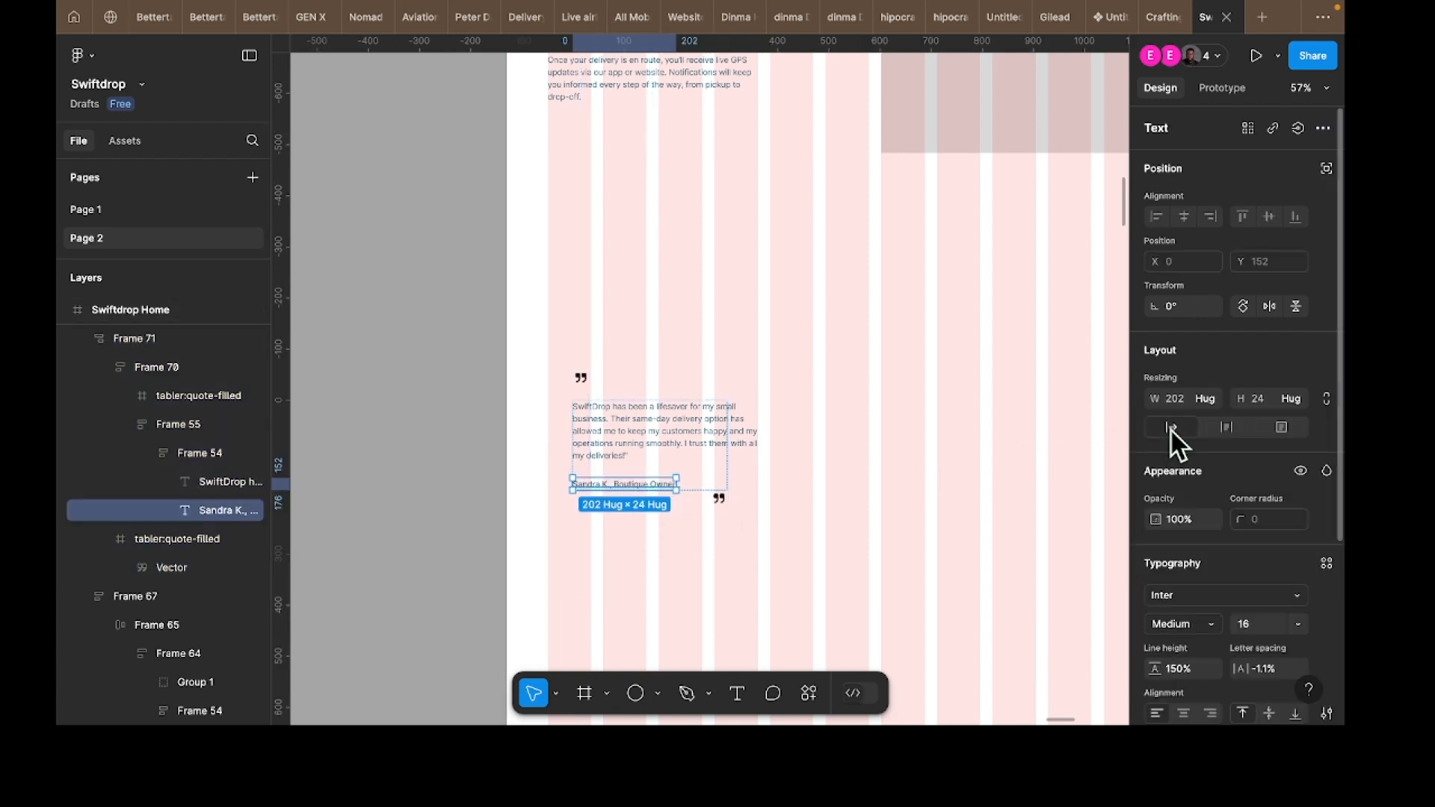
{"action": "left_click", "coordinate": [711, 474]}
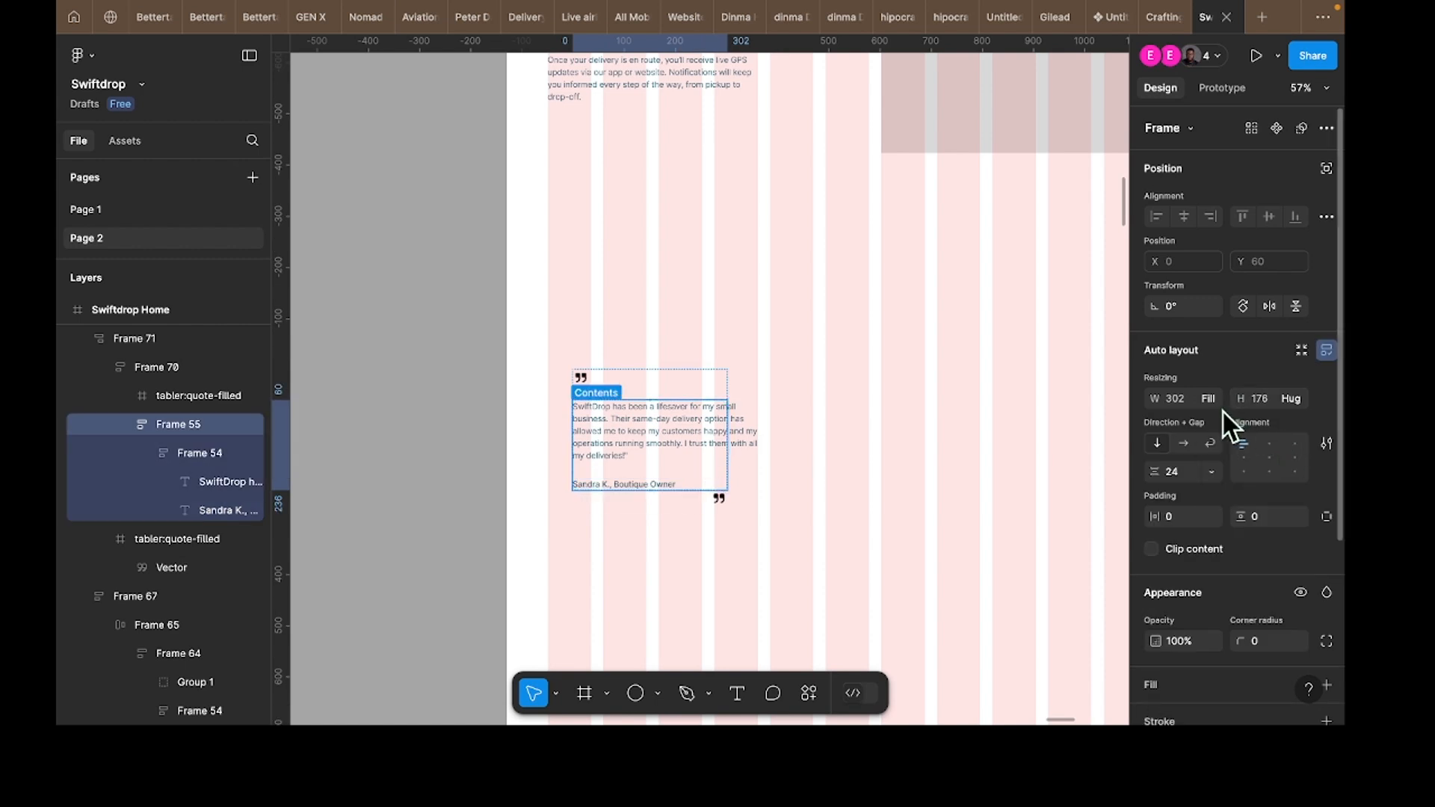
Step: Try making the nested frame with the upper quote icon and testimonial text hug its contents in width, and undo it
{"action": "left_click", "coordinate": [666, 390]}
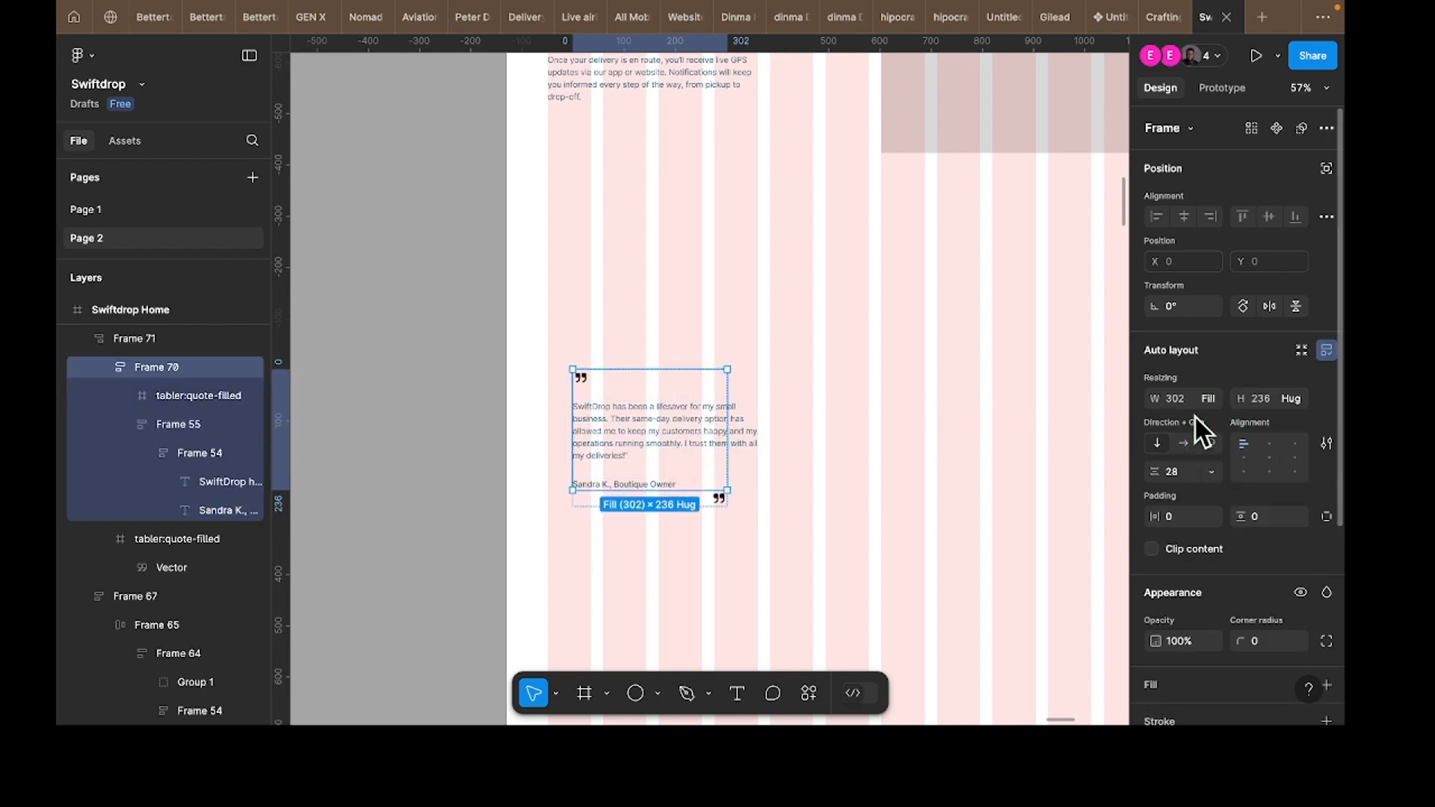
{"action": "left_click", "coordinate": [1208, 398]}
{"action": "left_click", "coordinate": [1211, 385]}
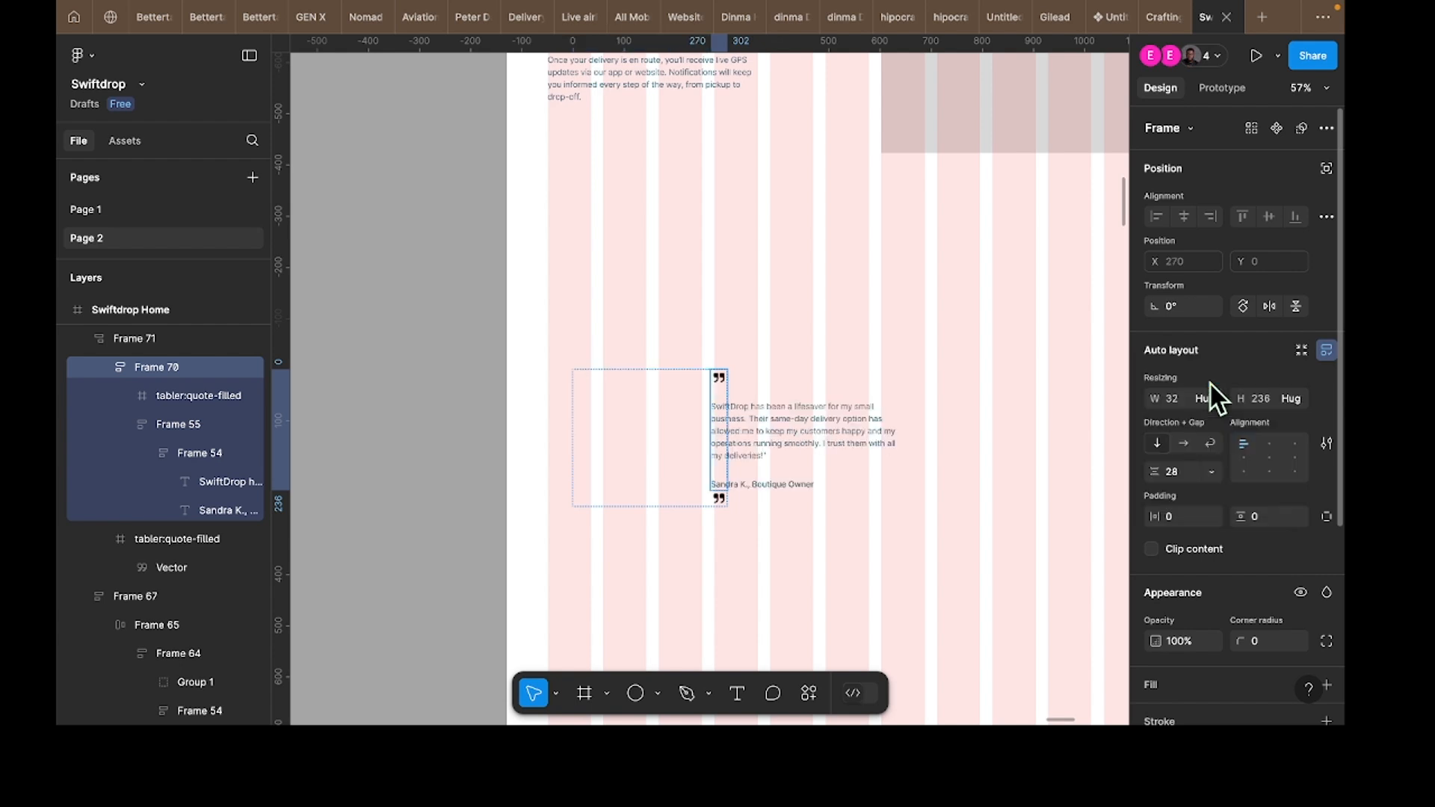
{"action": "key", "text": "super+z"}
{"action": "key", "text": "Escape"}
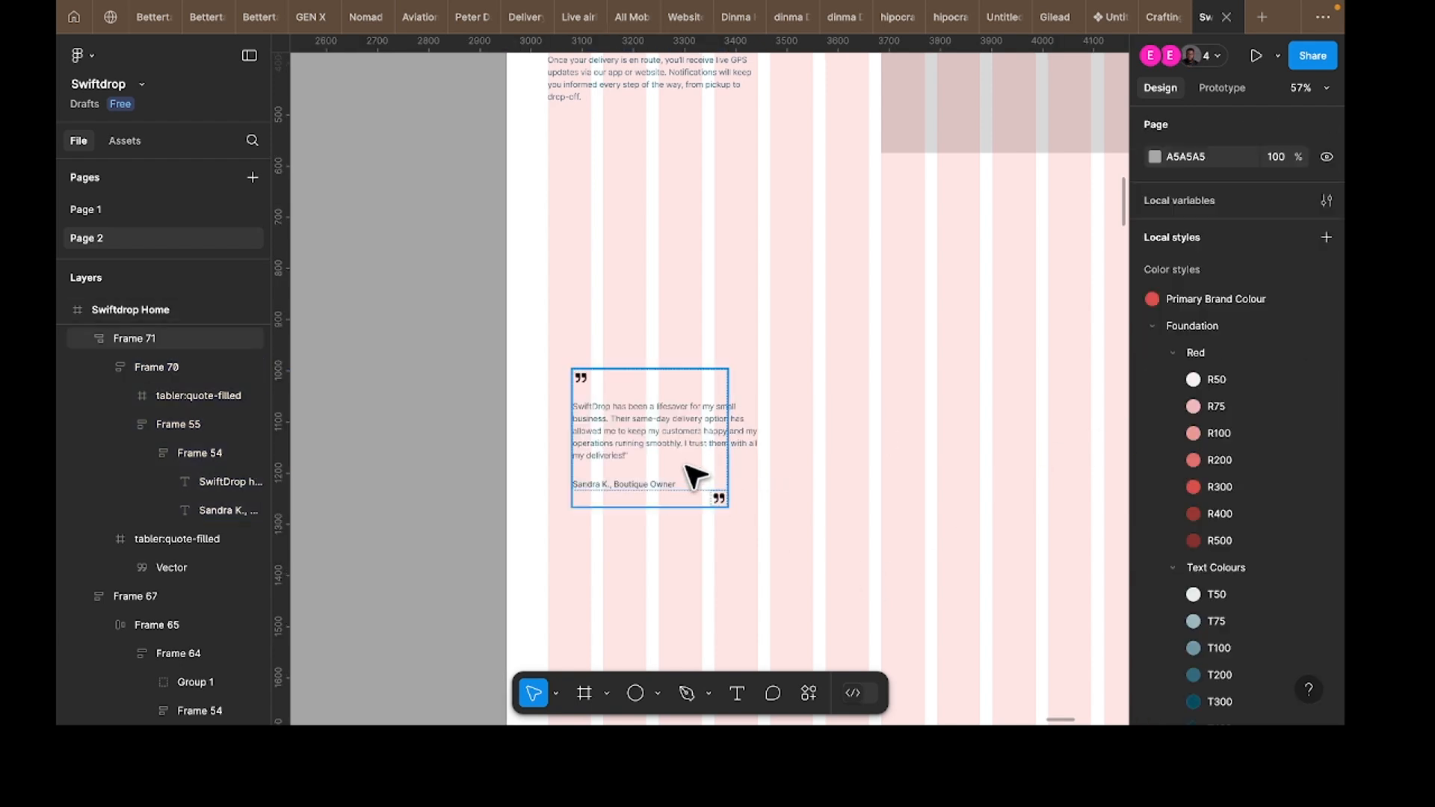
Step: Set the outer testimonial card frame's width to hug contents
{"action": "left_click", "coordinate": [1208, 395]}
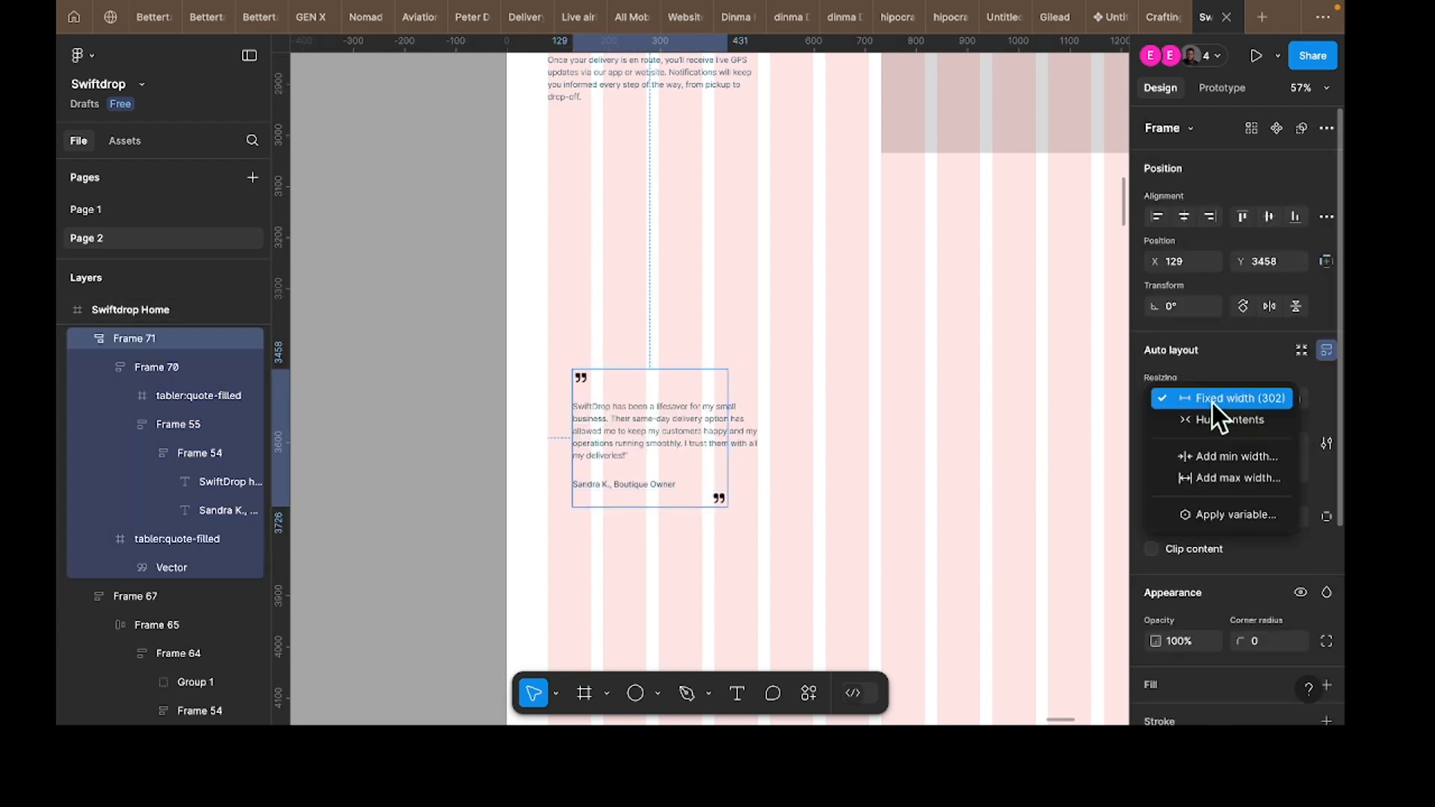
{"action": "left_click", "coordinate": [1213, 416]}
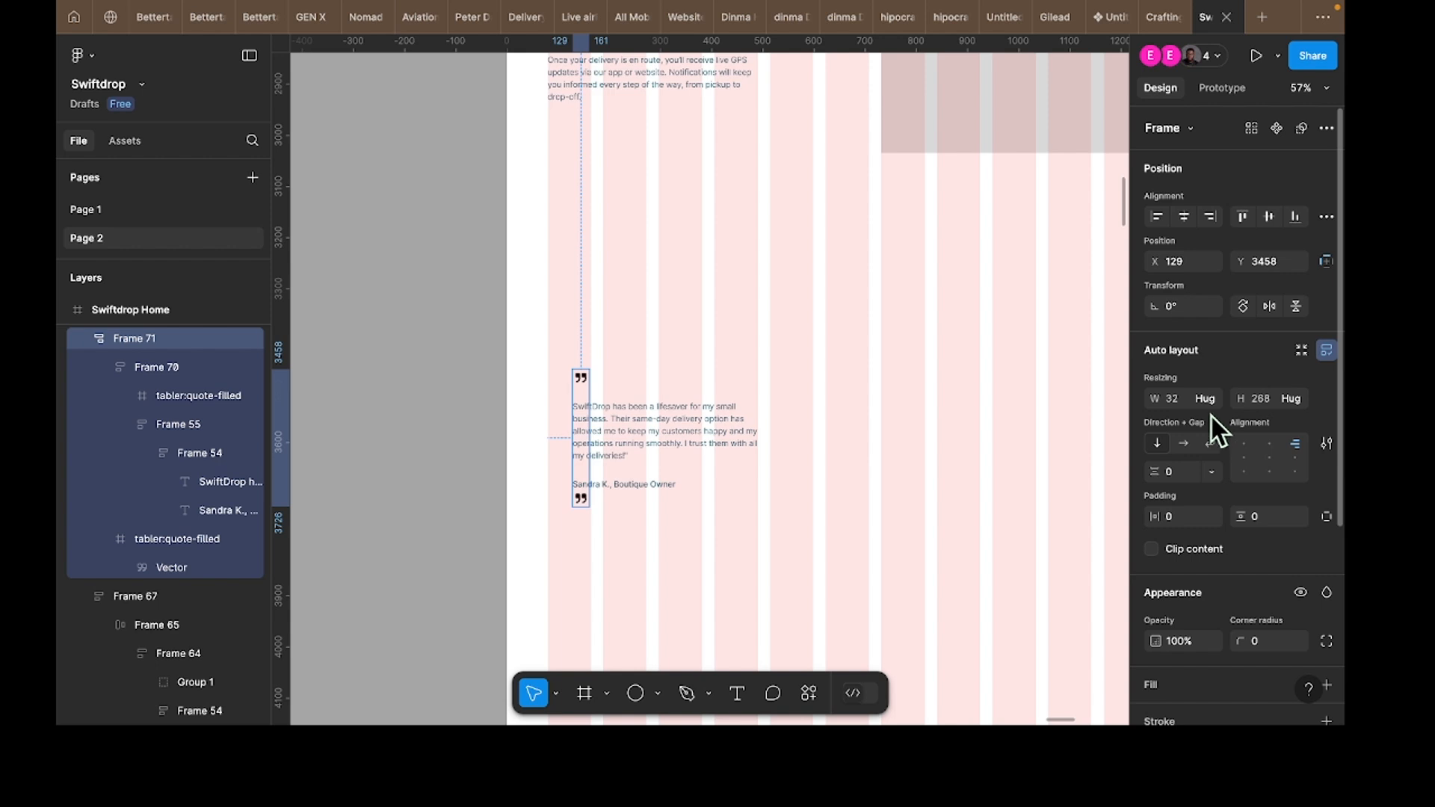
{"action": "left_click", "coordinate": [1208, 397]}
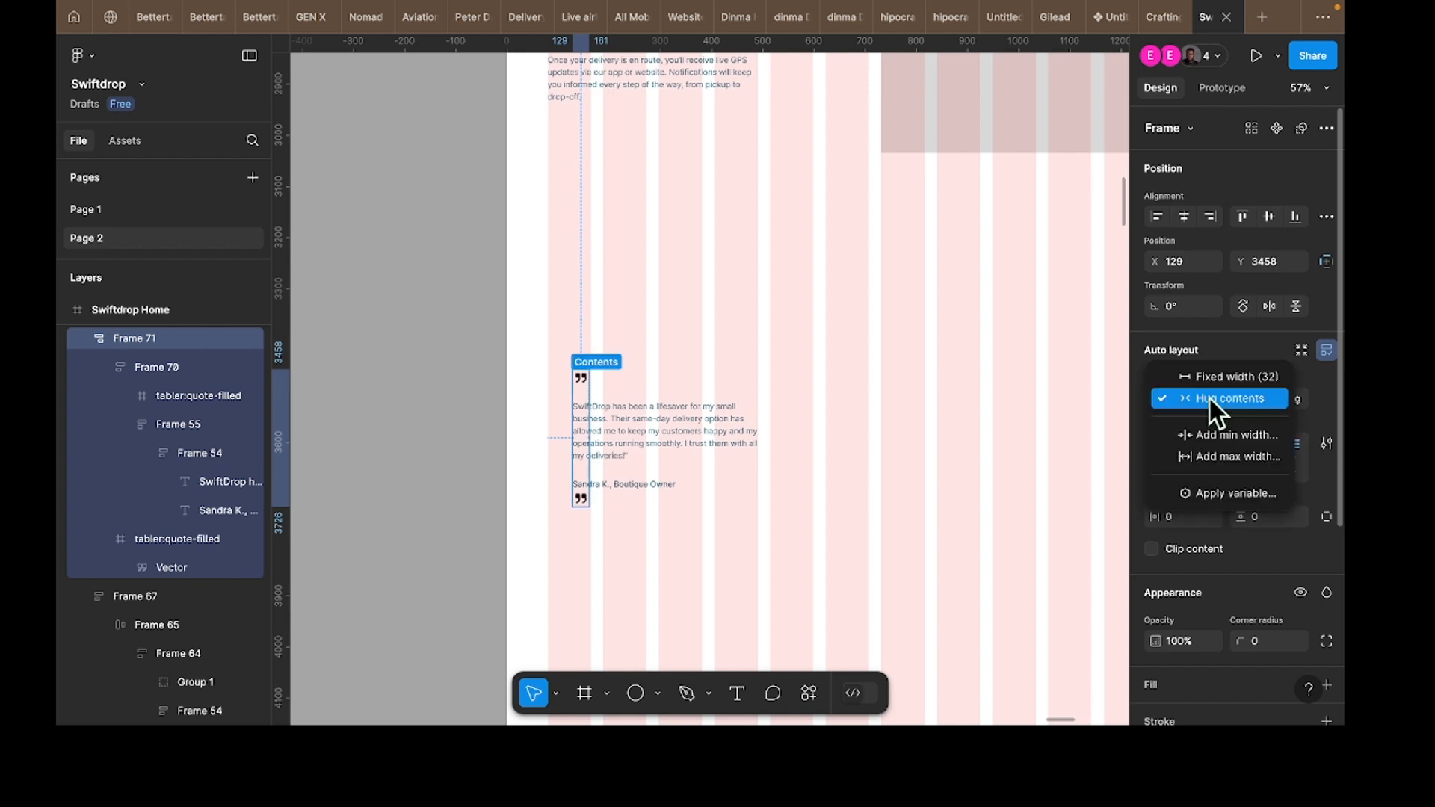
{"action": "left_click", "coordinate": [1209, 397]}
Step: Try making the quote text hug its contents in width, and restore its fixed width
{"action": "left_click", "coordinate": [636, 435]}
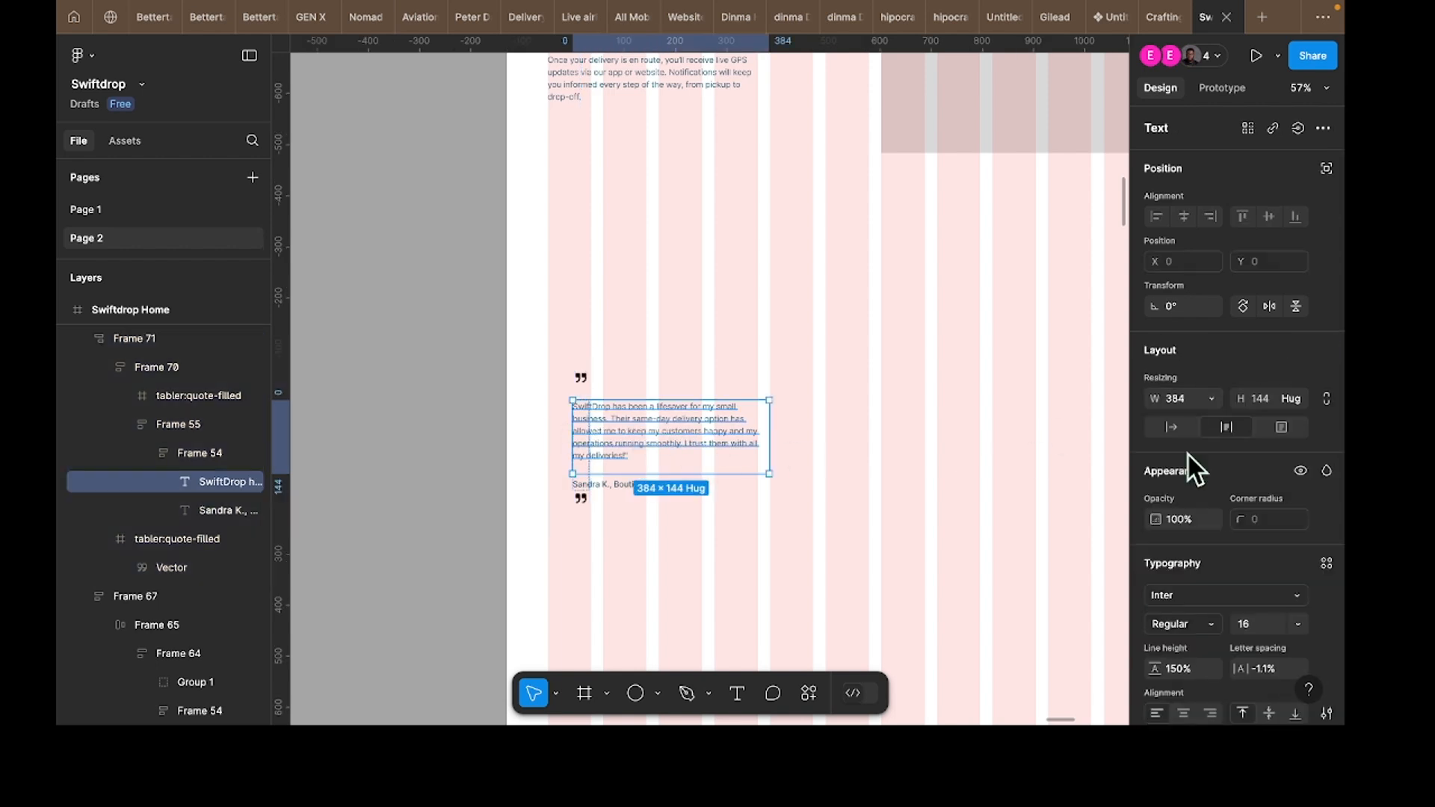
{"action": "left_click", "coordinate": [1211, 400]}
{"action": "left_click", "coordinate": [1218, 421]}
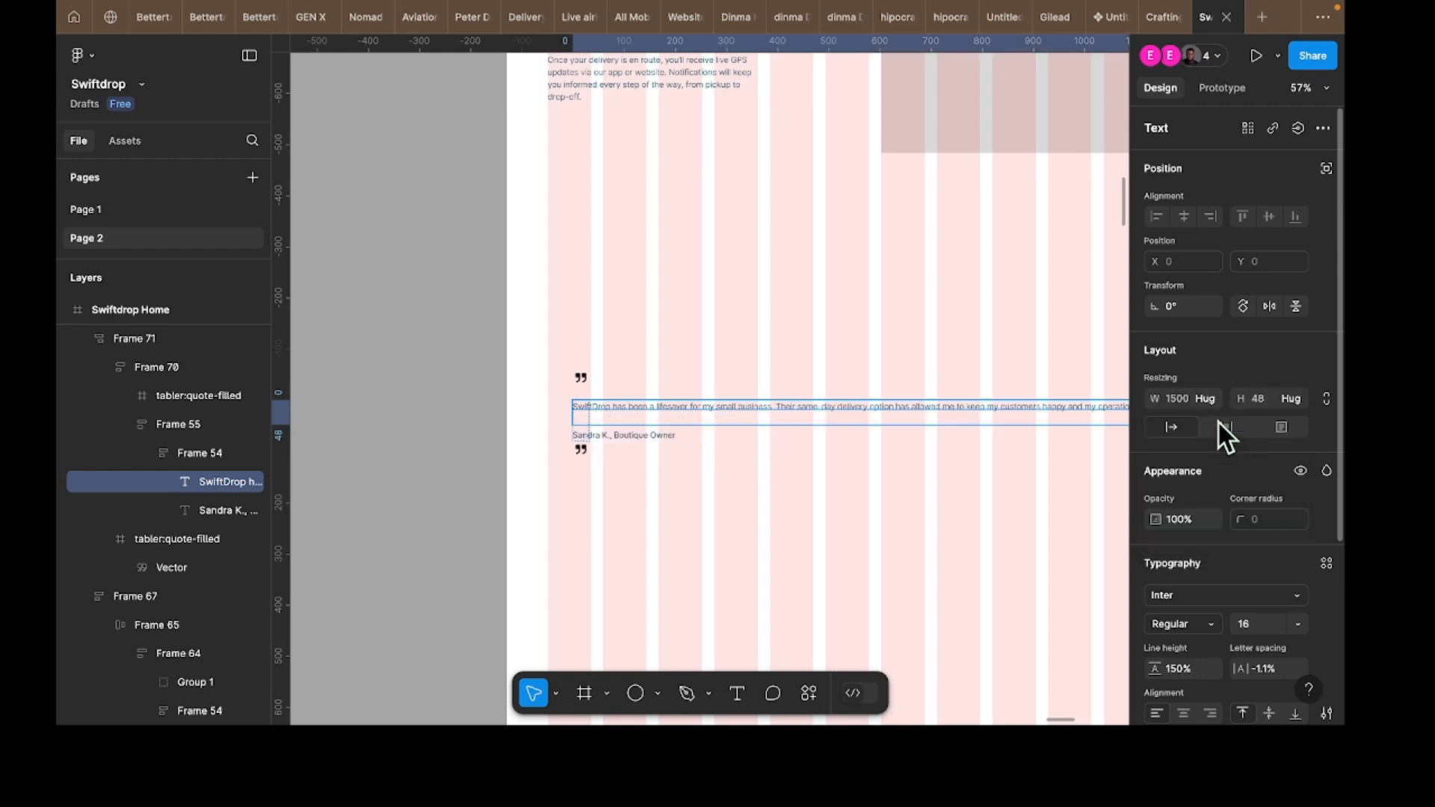
{"action": "left_click", "coordinate": [1218, 423]}
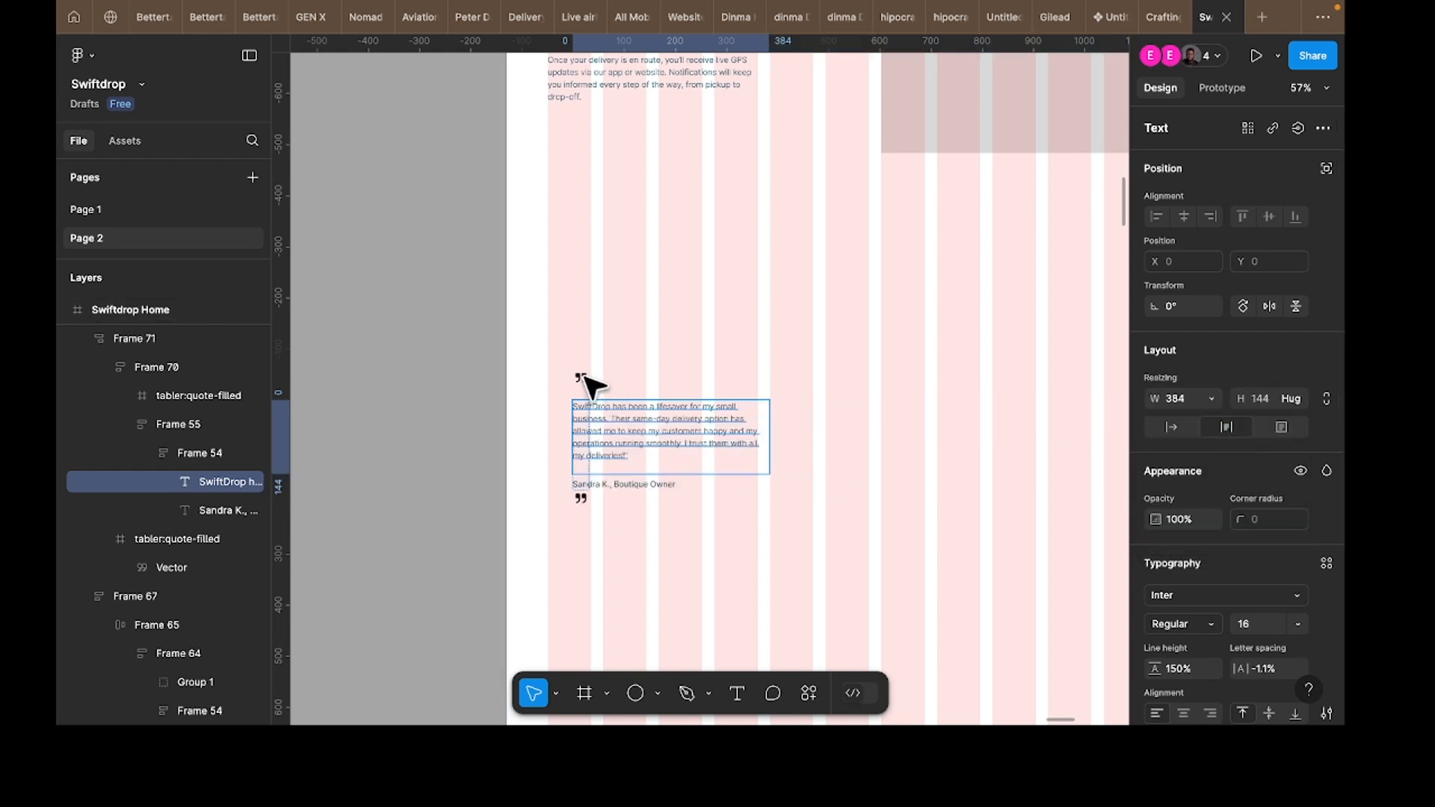
{"action": "left_click", "coordinate": [679, 327]}
{"action": "key", "text": "Escape"}
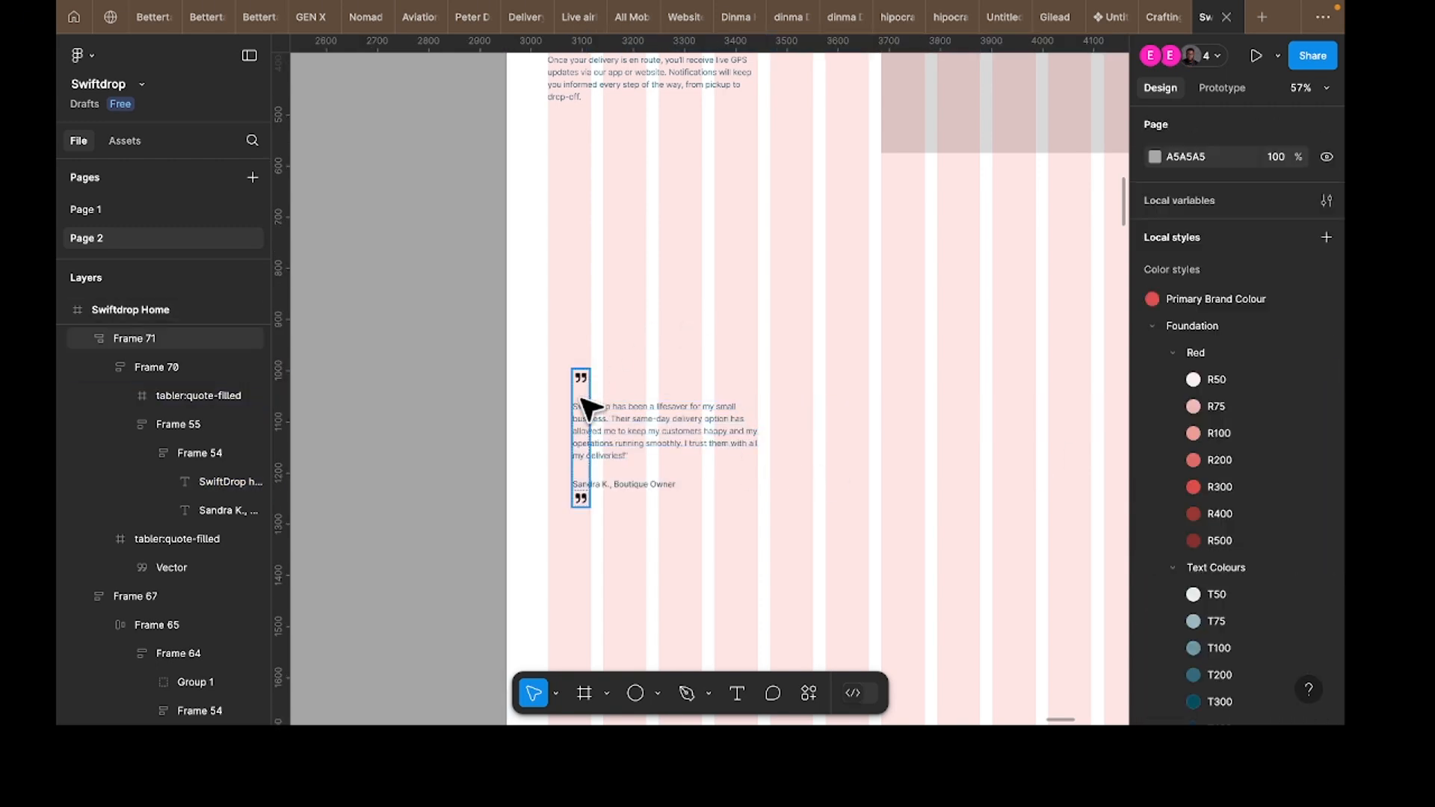
Step: Try making the author line fill its container's width, and undo the change
{"action": "left_click", "coordinate": [590, 410]}
{"action": "left_click", "coordinate": [1212, 405]}
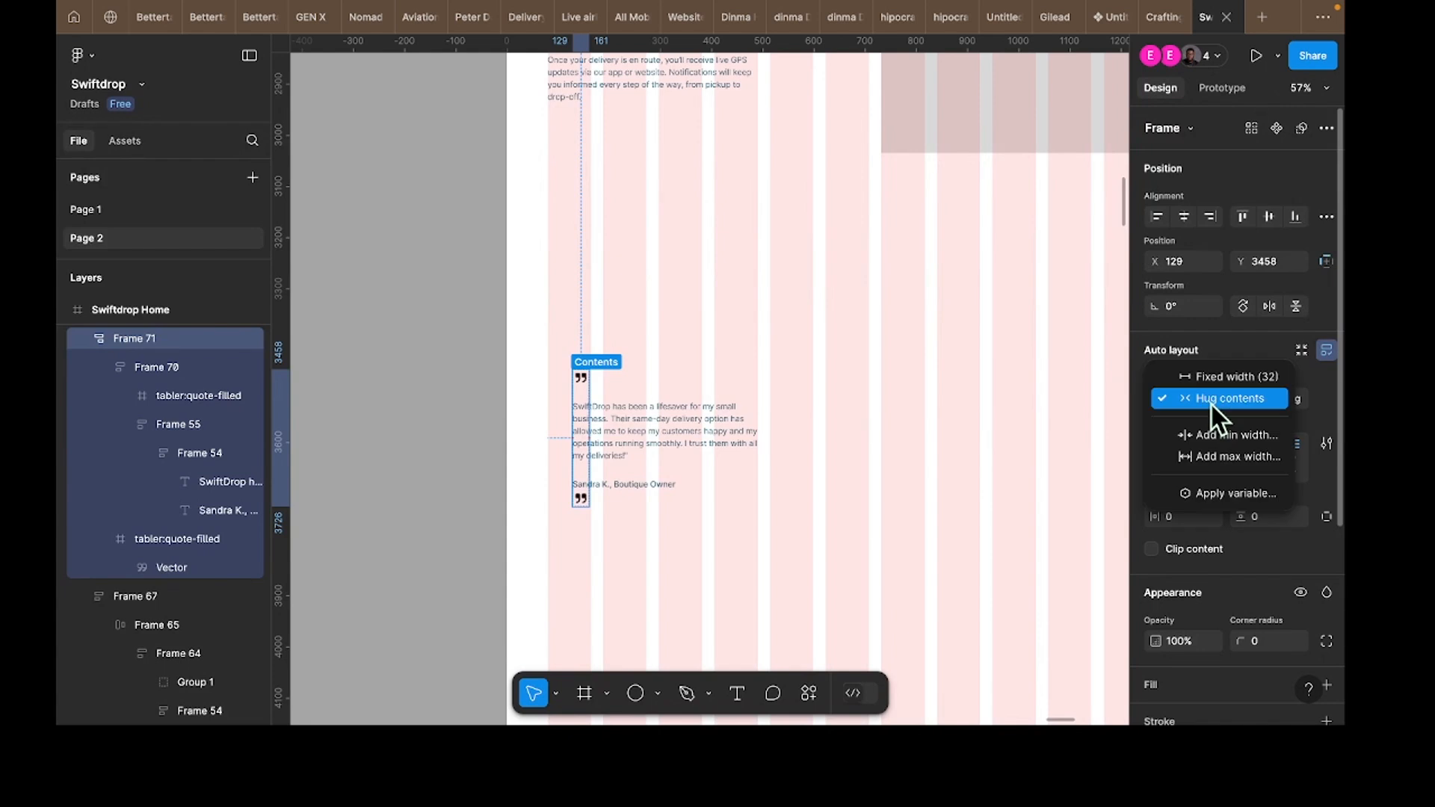
{"action": "left_click", "coordinate": [594, 478]}
{"action": "left_click", "coordinate": [600, 480], "text": "super"}
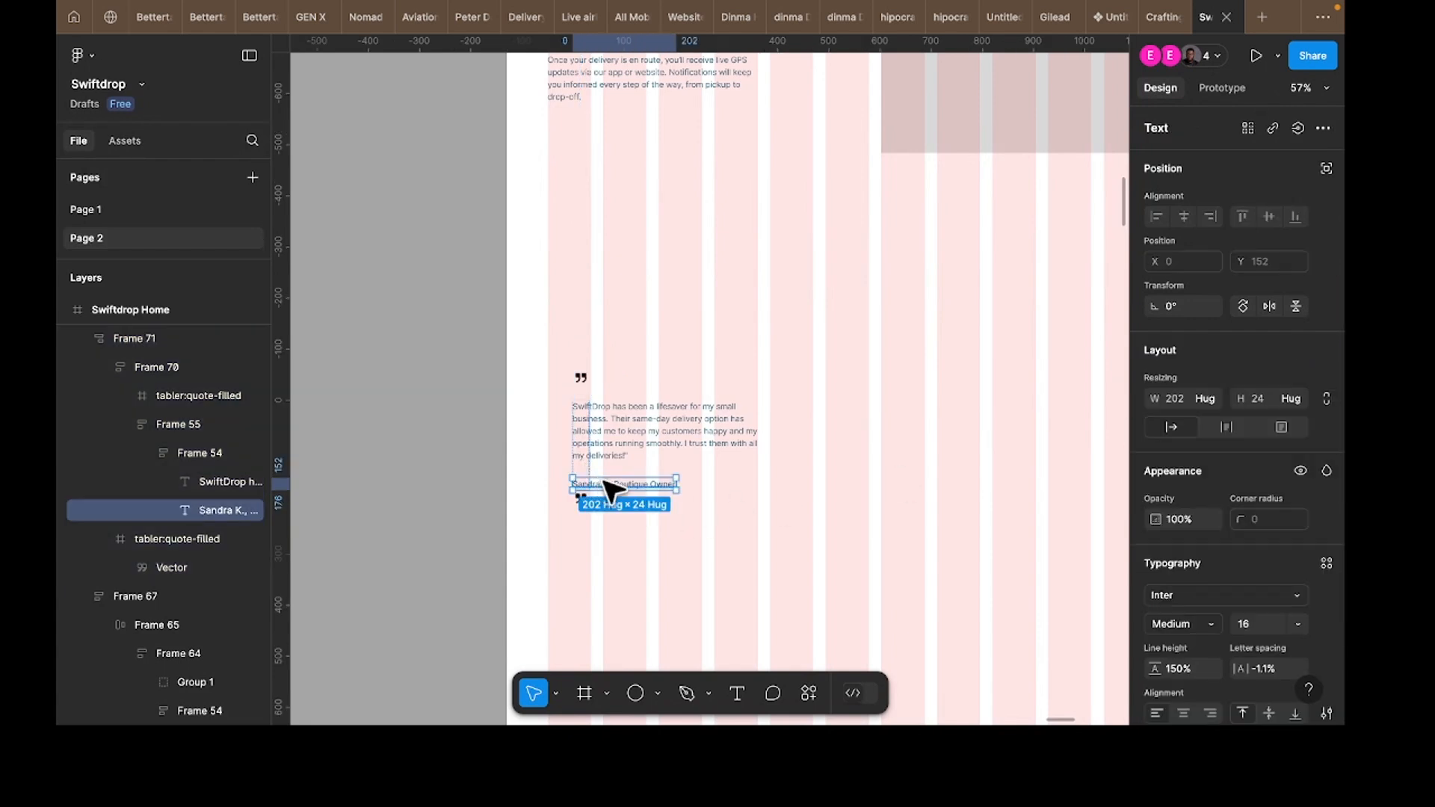
{"action": "left_click", "coordinate": [1212, 399]}
{"action": "left_click", "coordinate": [1220, 417]}
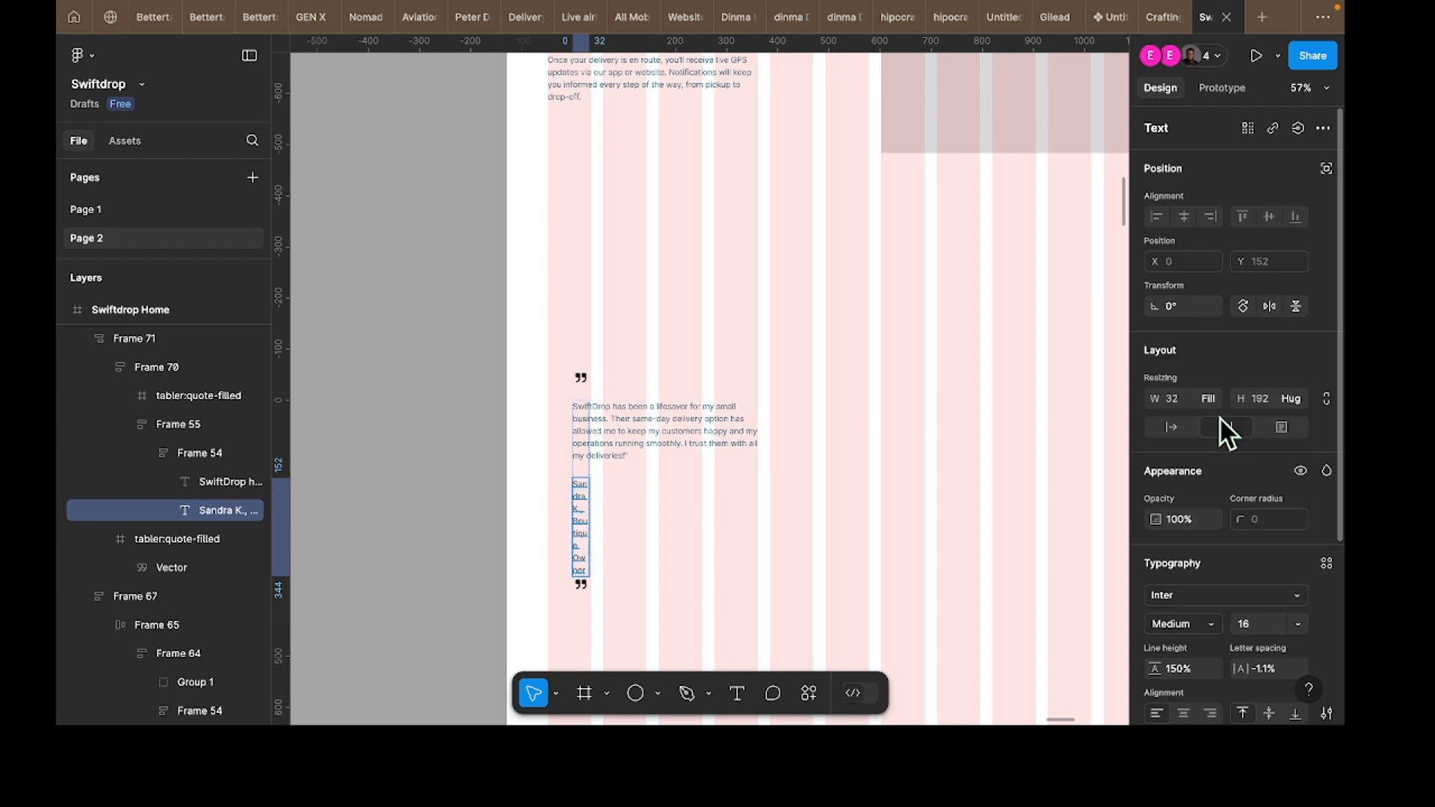
{"action": "key", "text": "super+z"}
Step: Try widening the outer testimonial card frame to about 365, and return it to hugging its contents
{"action": "scroll", "coordinate": [608, 499], "scroll_direction": "up", "scroll_amount": 5}
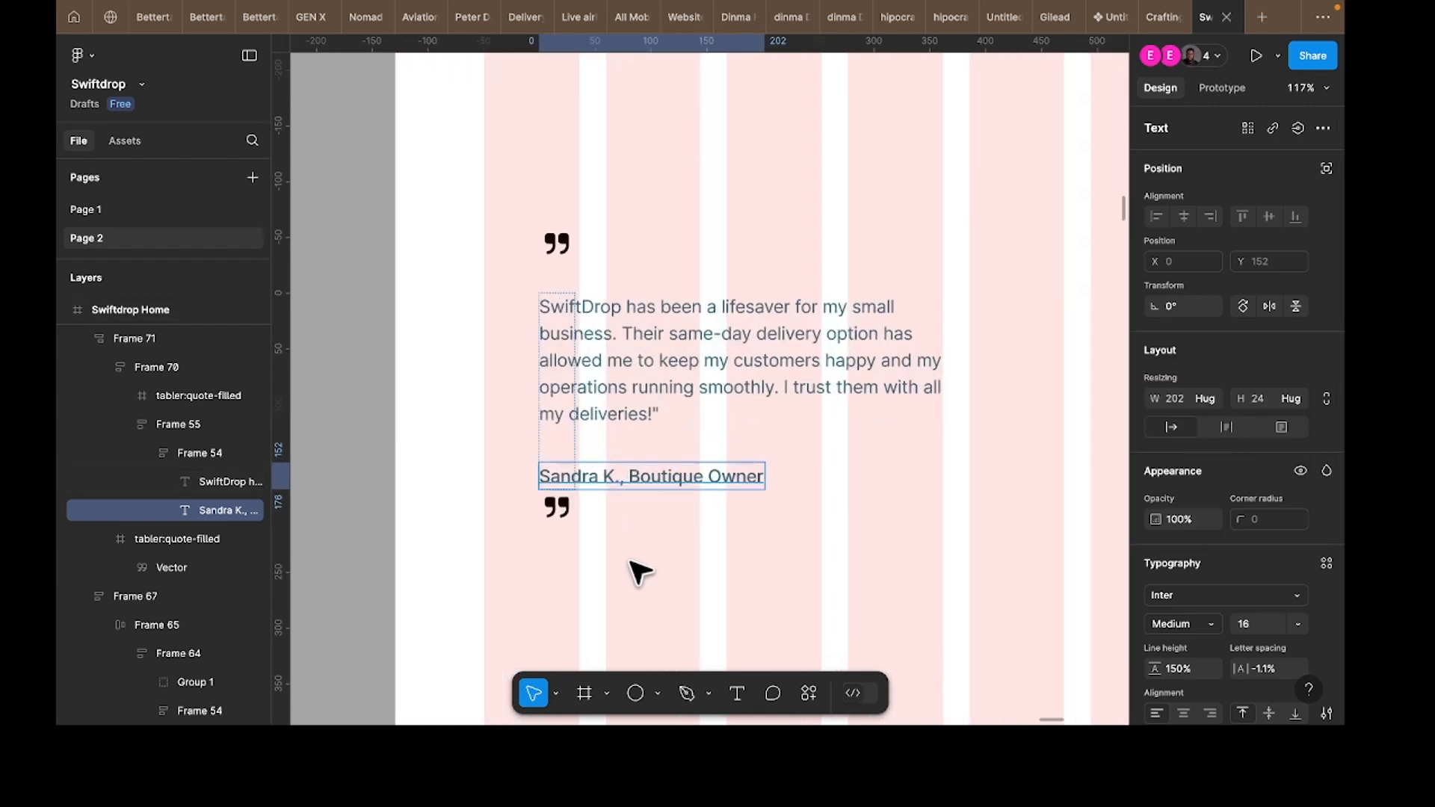
{"action": "key", "text": "Escape"}
{"action": "scroll", "coordinate": [568, 445], "scroll_direction": "up", "scroll_amount": 2}
{"action": "left_click", "coordinate": [572, 449]}
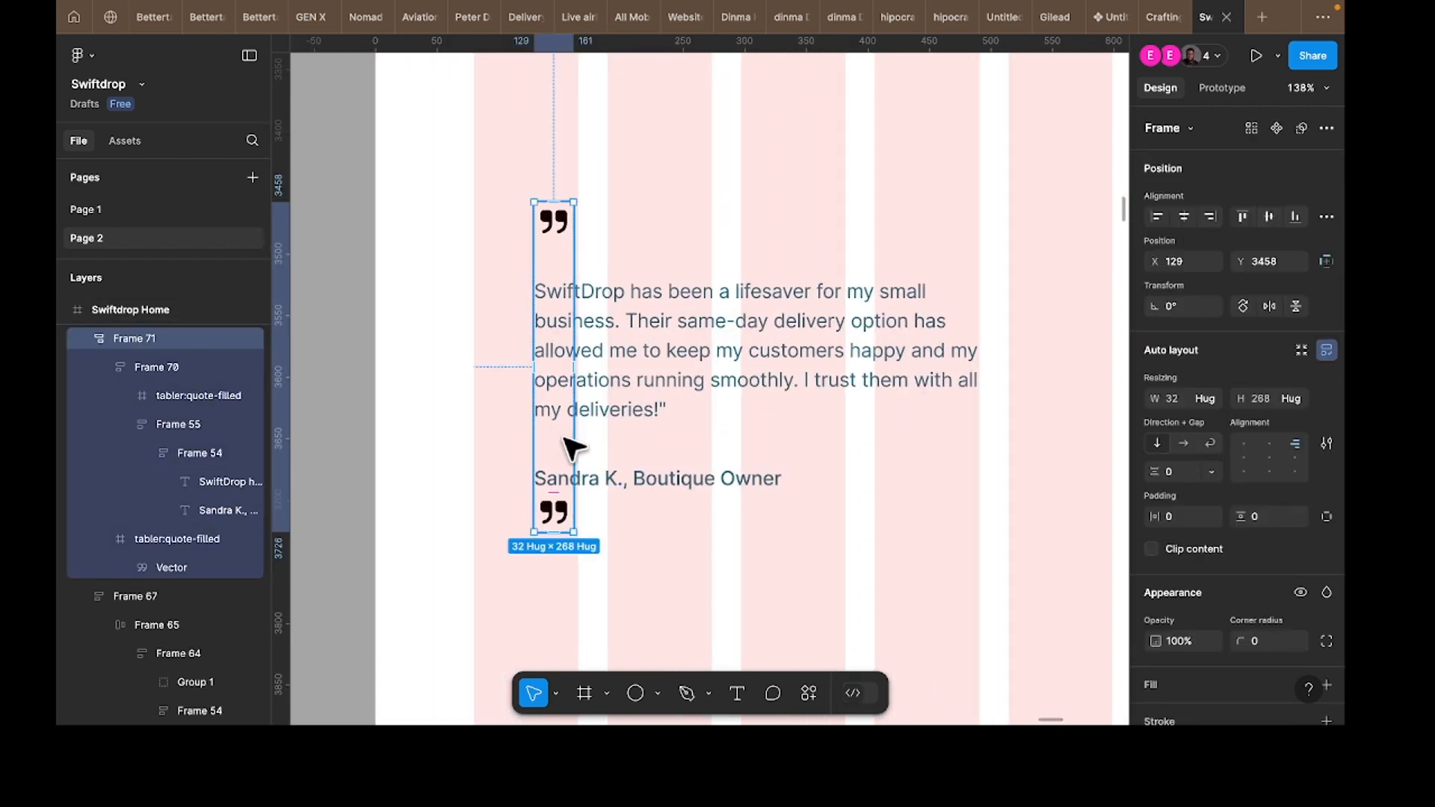
{"action": "left_click_drag", "start_coordinate": [574, 442], "coordinate": [984, 489]}
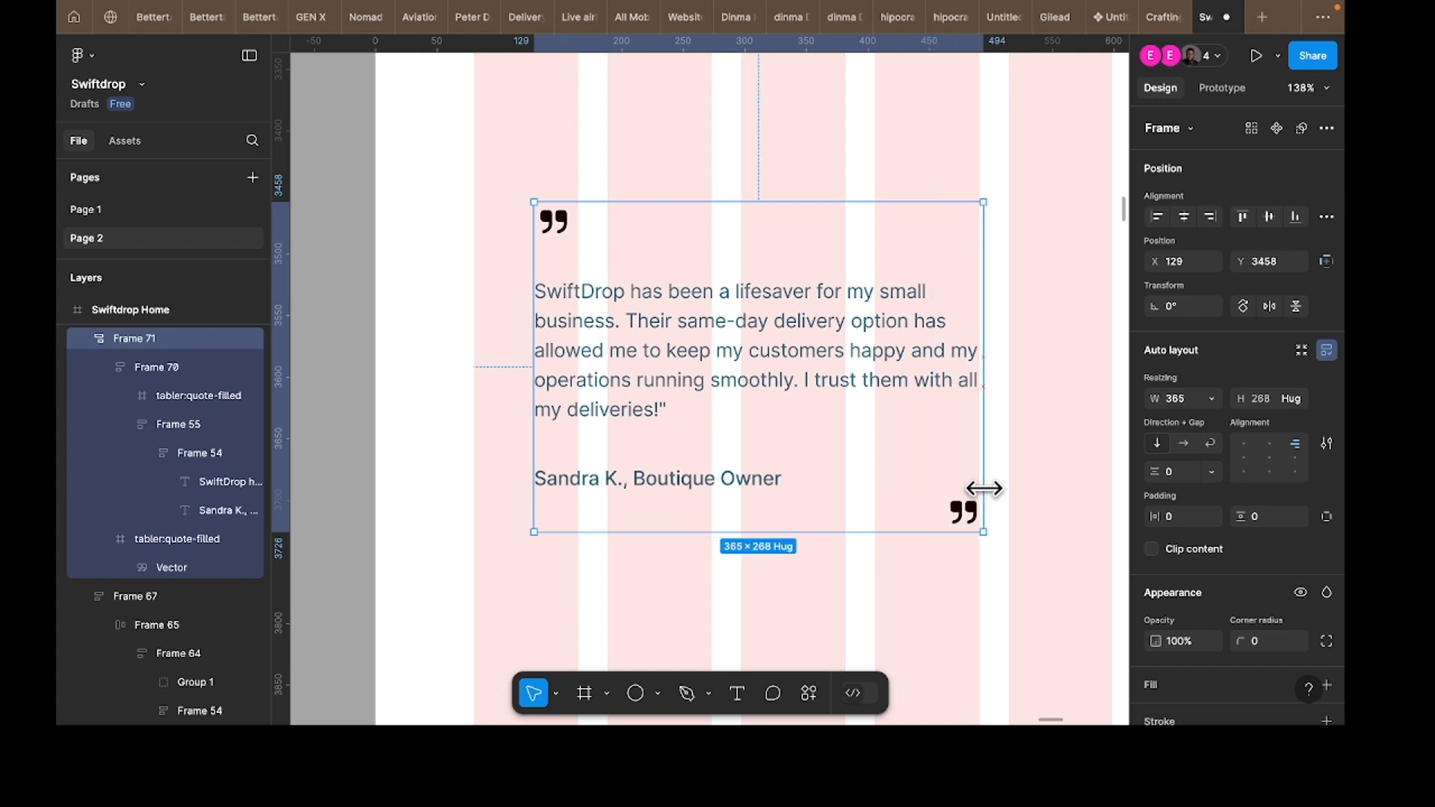
{"action": "double_click", "coordinate": [976, 494]}
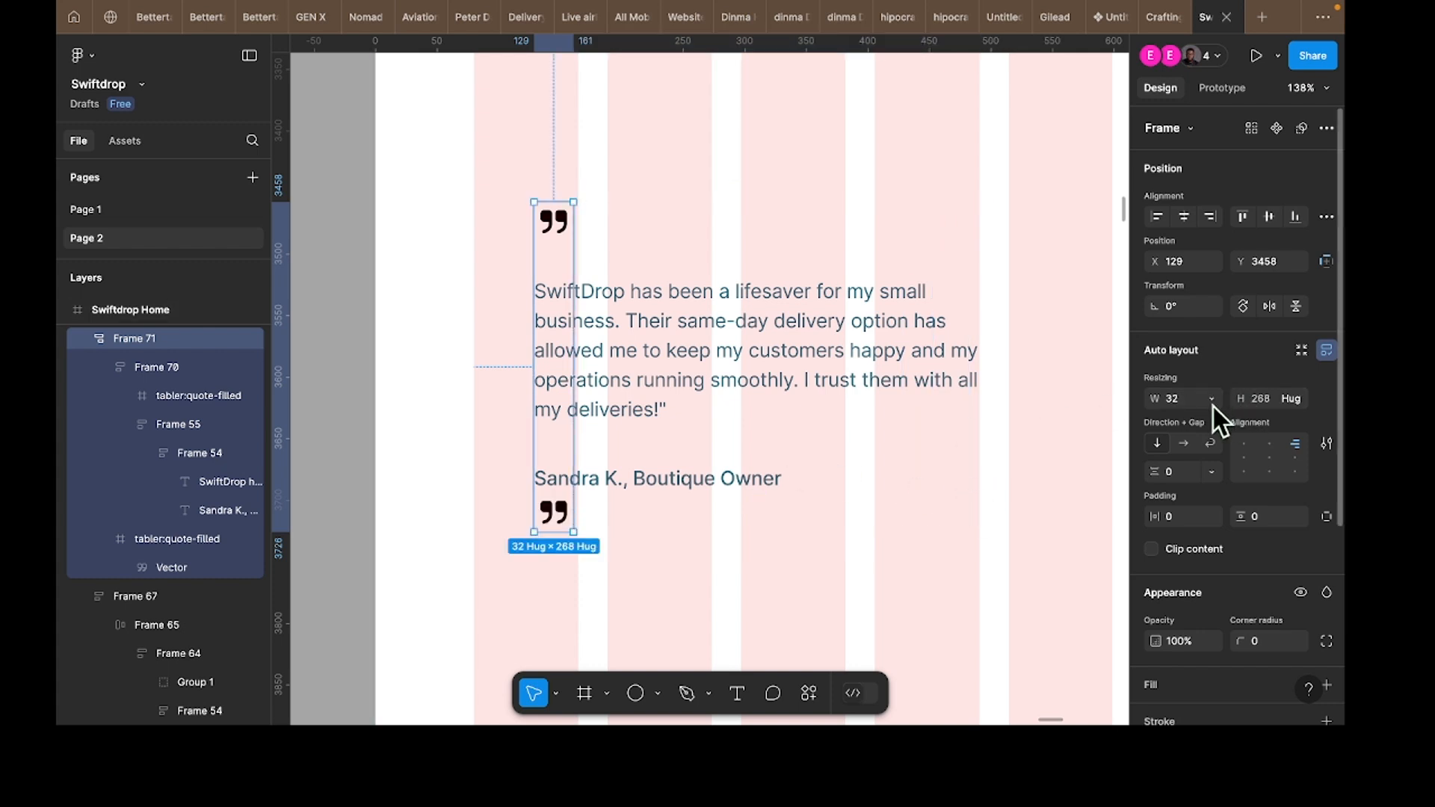
Step: Open the width resizing options of the testimonial's quote text
{"action": "left_click", "coordinate": [677, 380], "text": "ctrl"}
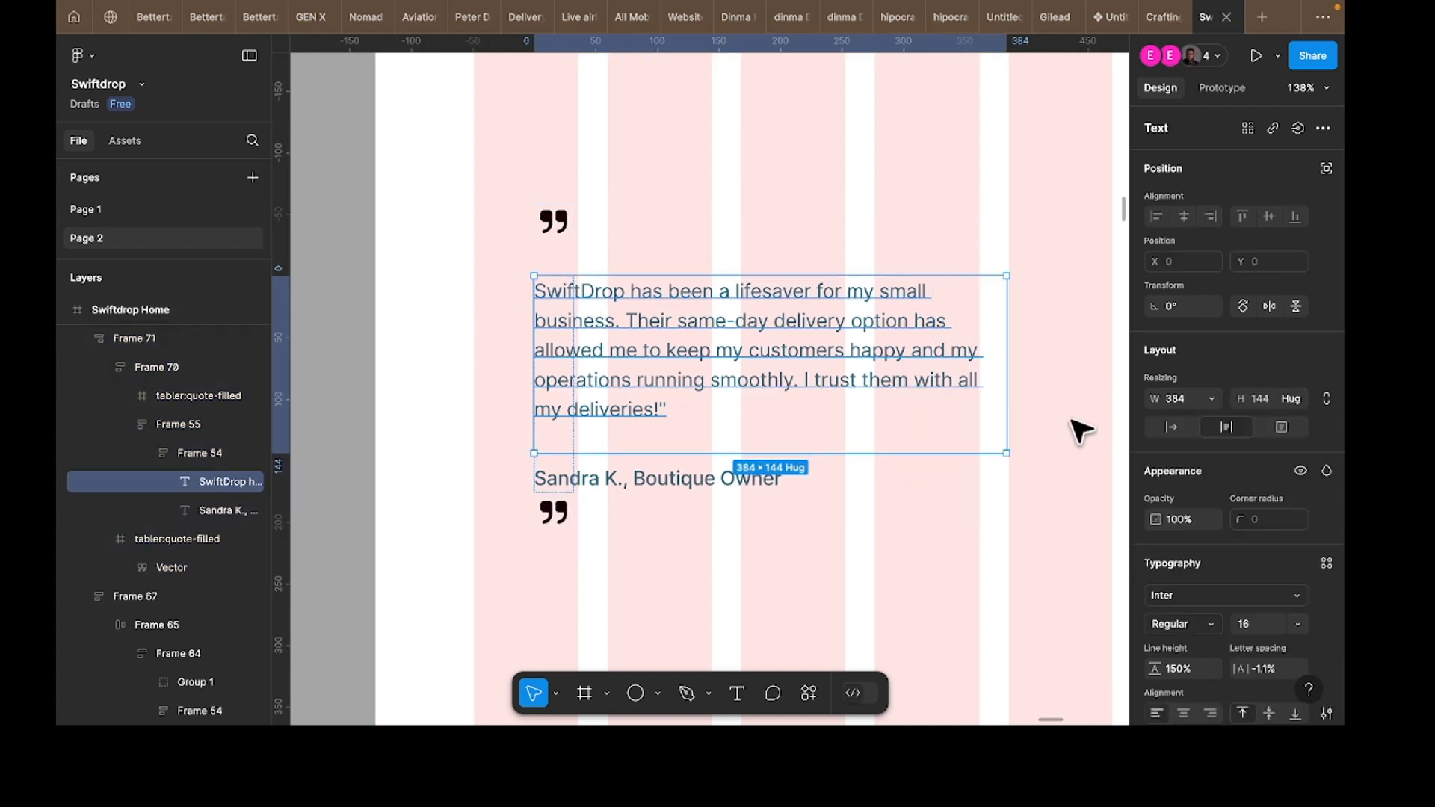
{"action": "left_click", "coordinate": [1213, 400]}
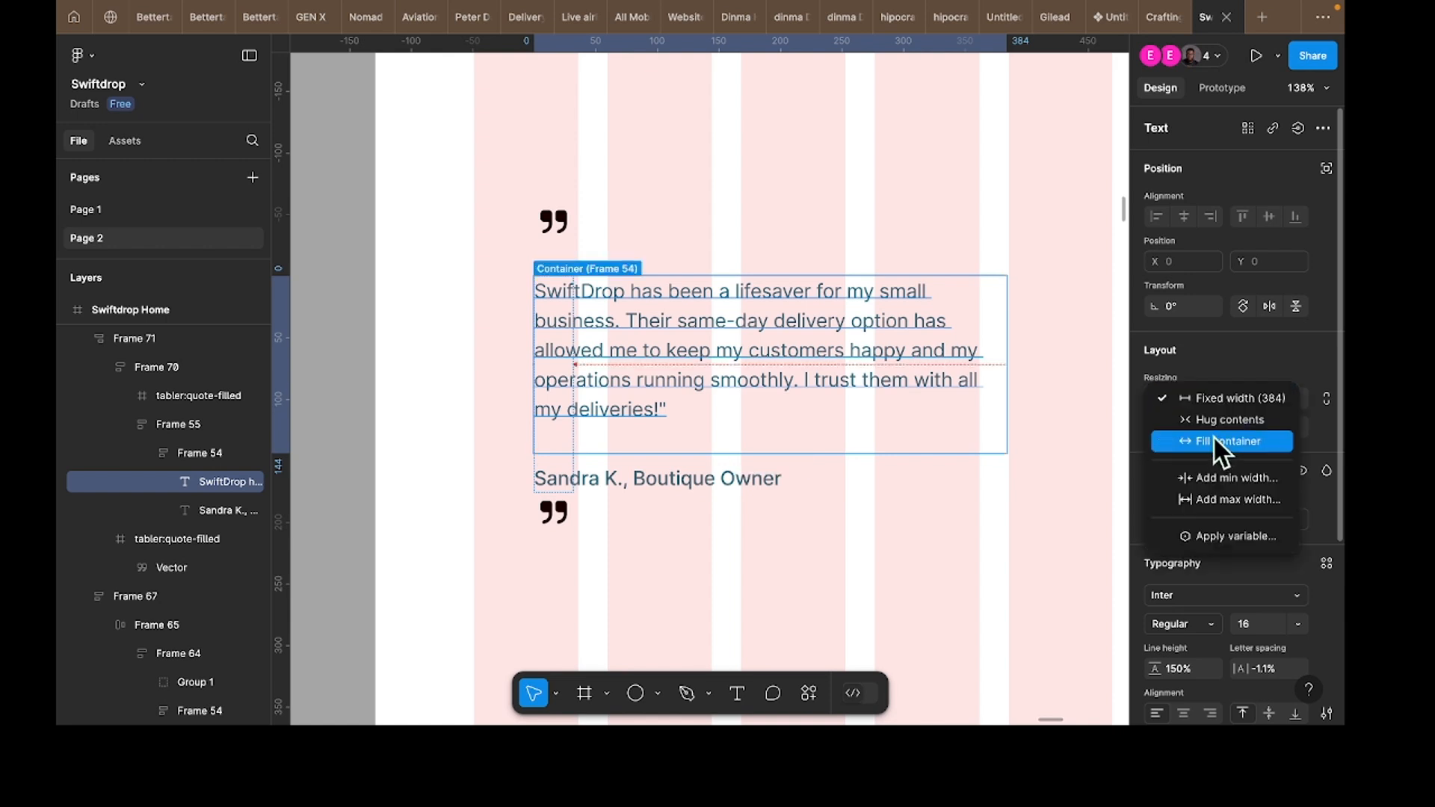
{"action": "left_click", "coordinate": [1209, 423]}
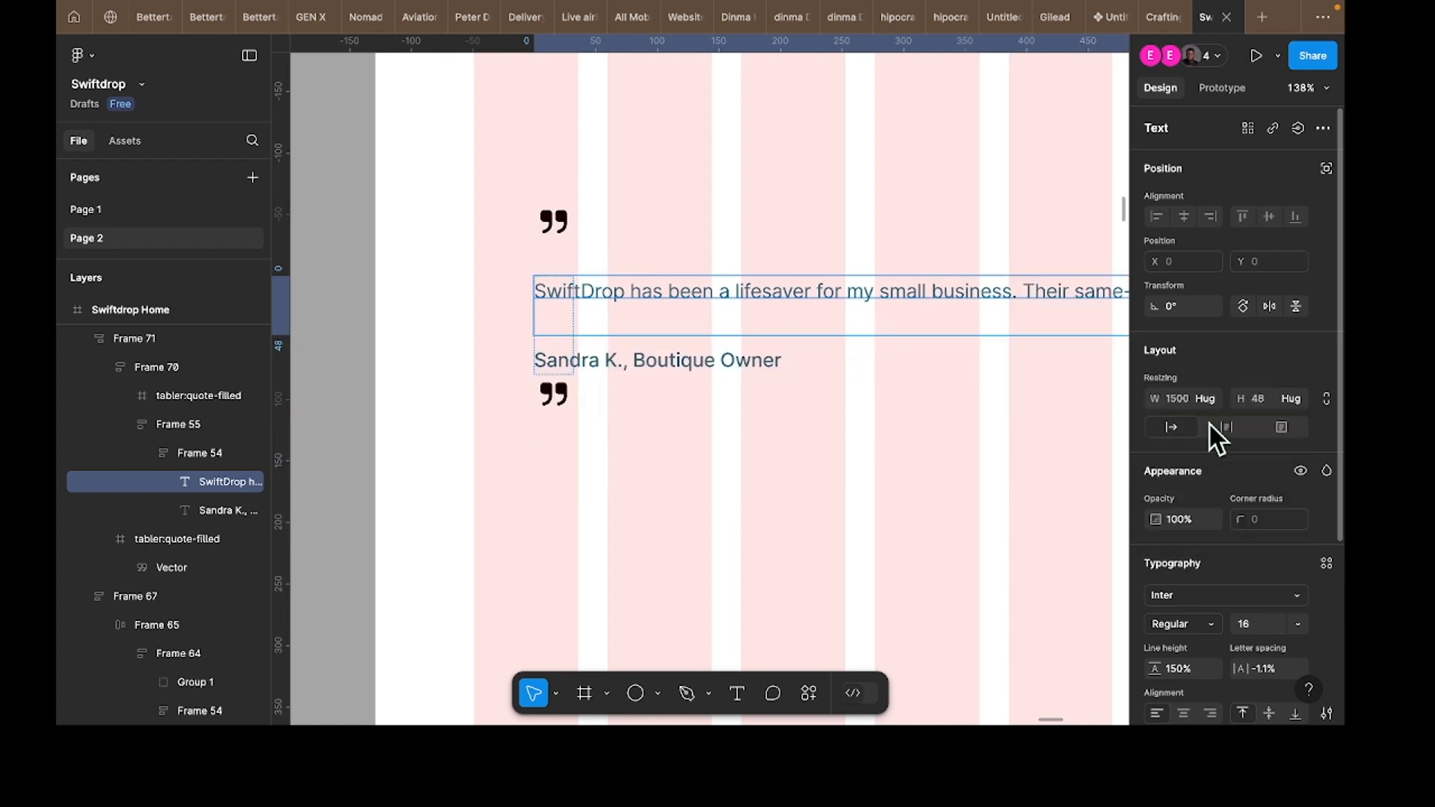
{"action": "left_click", "coordinate": [1190, 426]}
{"action": "left_click", "coordinate": [955, 545]}
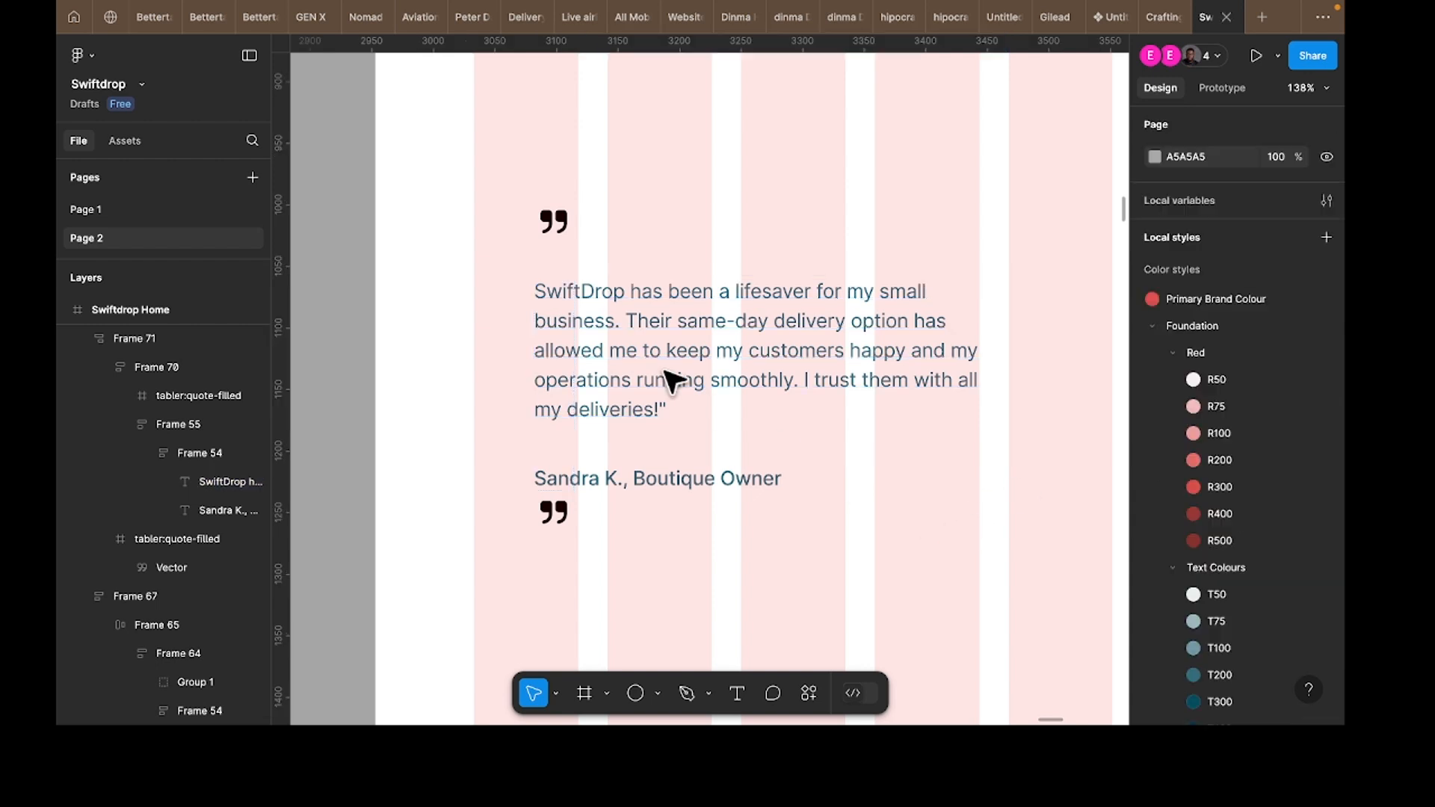
{"action": "left_click", "coordinate": [681, 432]}
{"action": "right_click", "coordinate": [683, 437]}
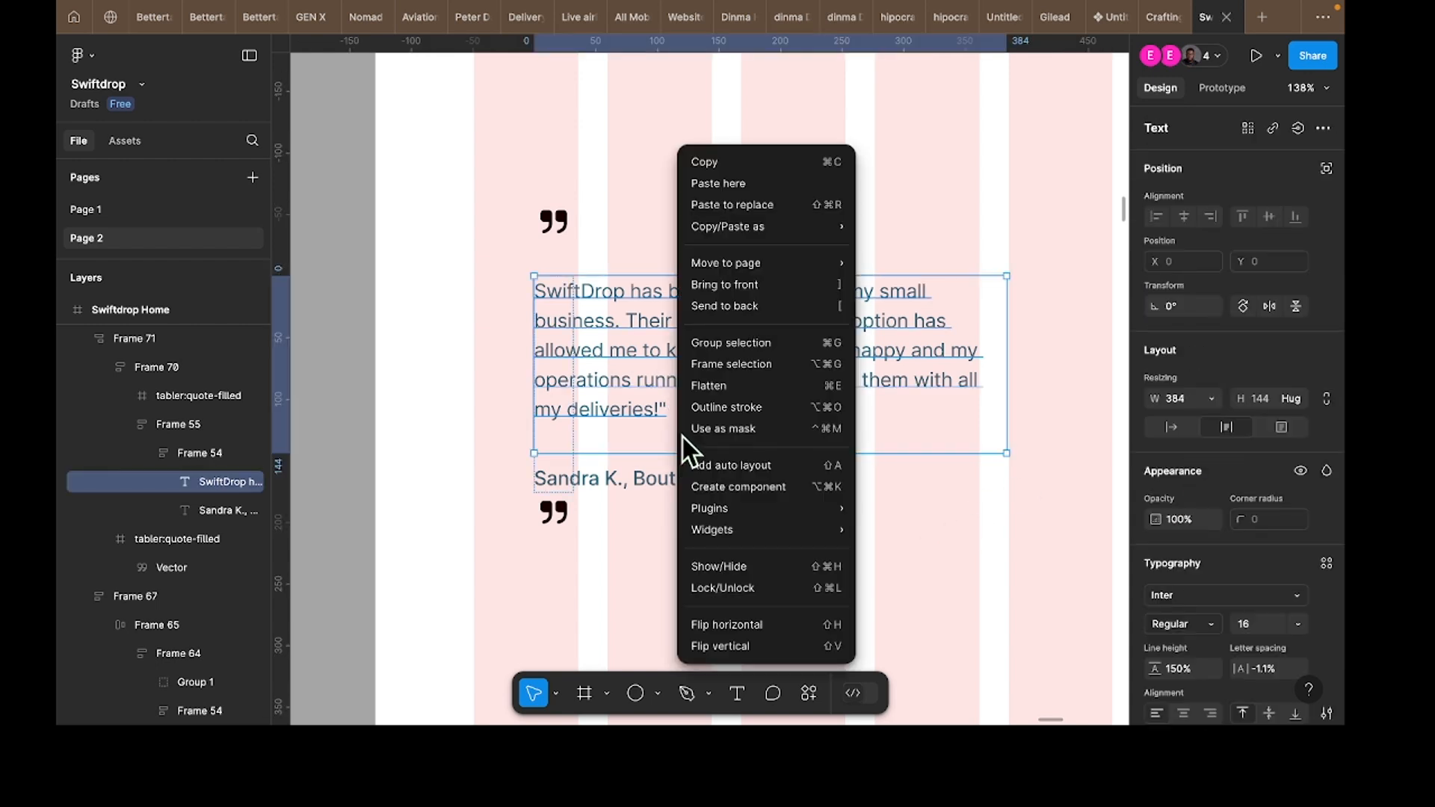
{"action": "key", "text": "Escape"}
{"action": "left_click", "coordinate": [692, 157]}
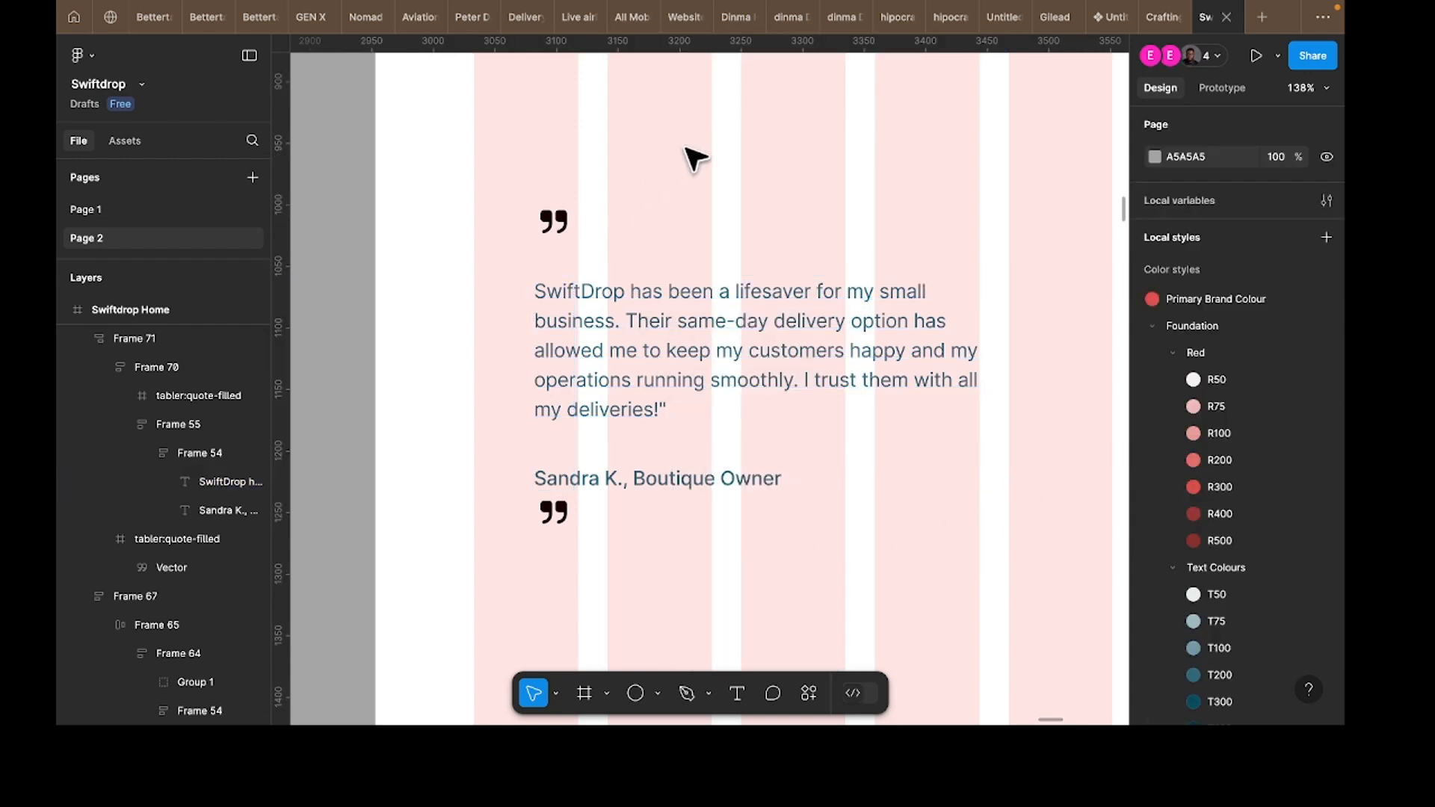
Step: Ungroup the two outer frames that hold the testimonial text and its quote icons
{"action": "right_click", "coordinate": [572, 283]}
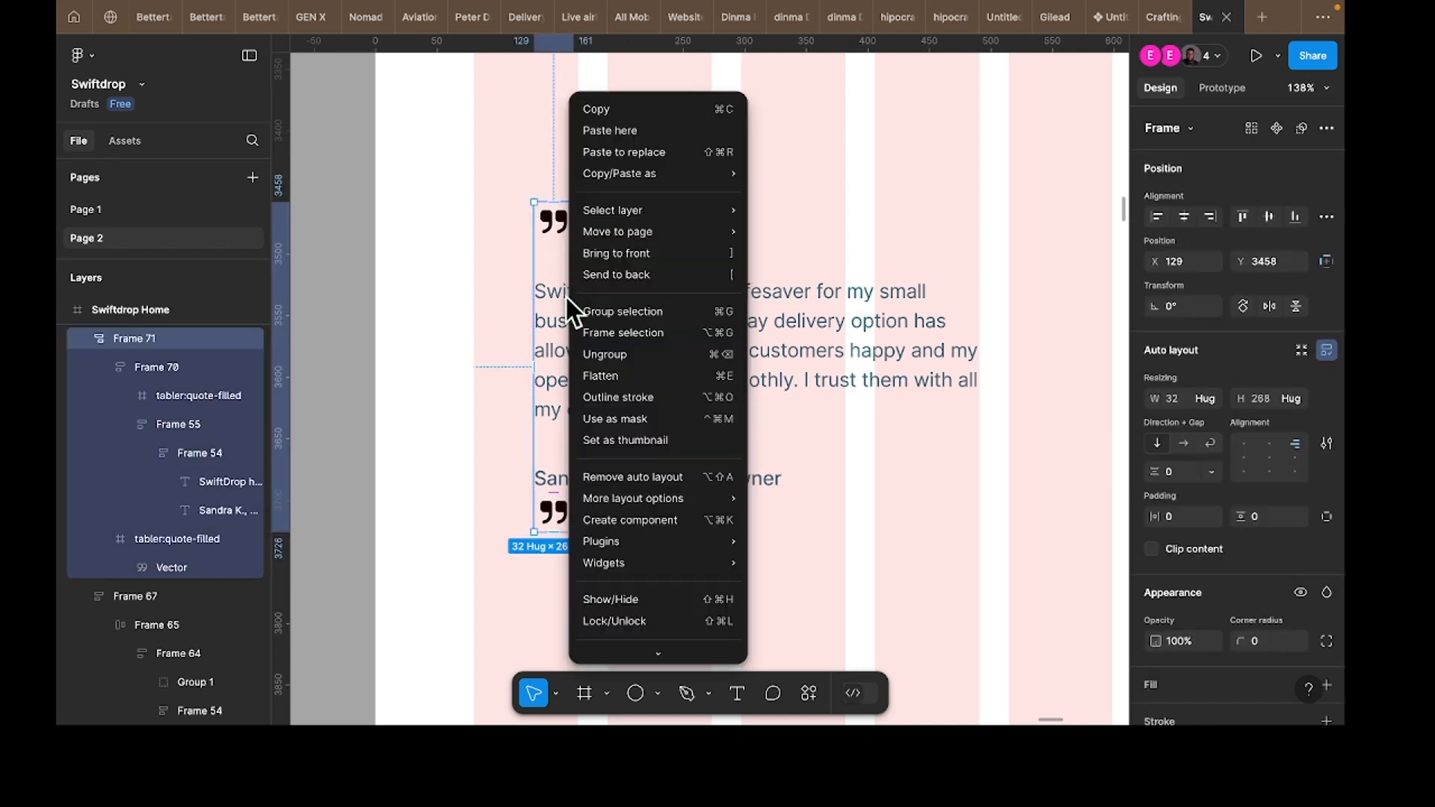
{"action": "mouse_move", "coordinate": [588, 238]}
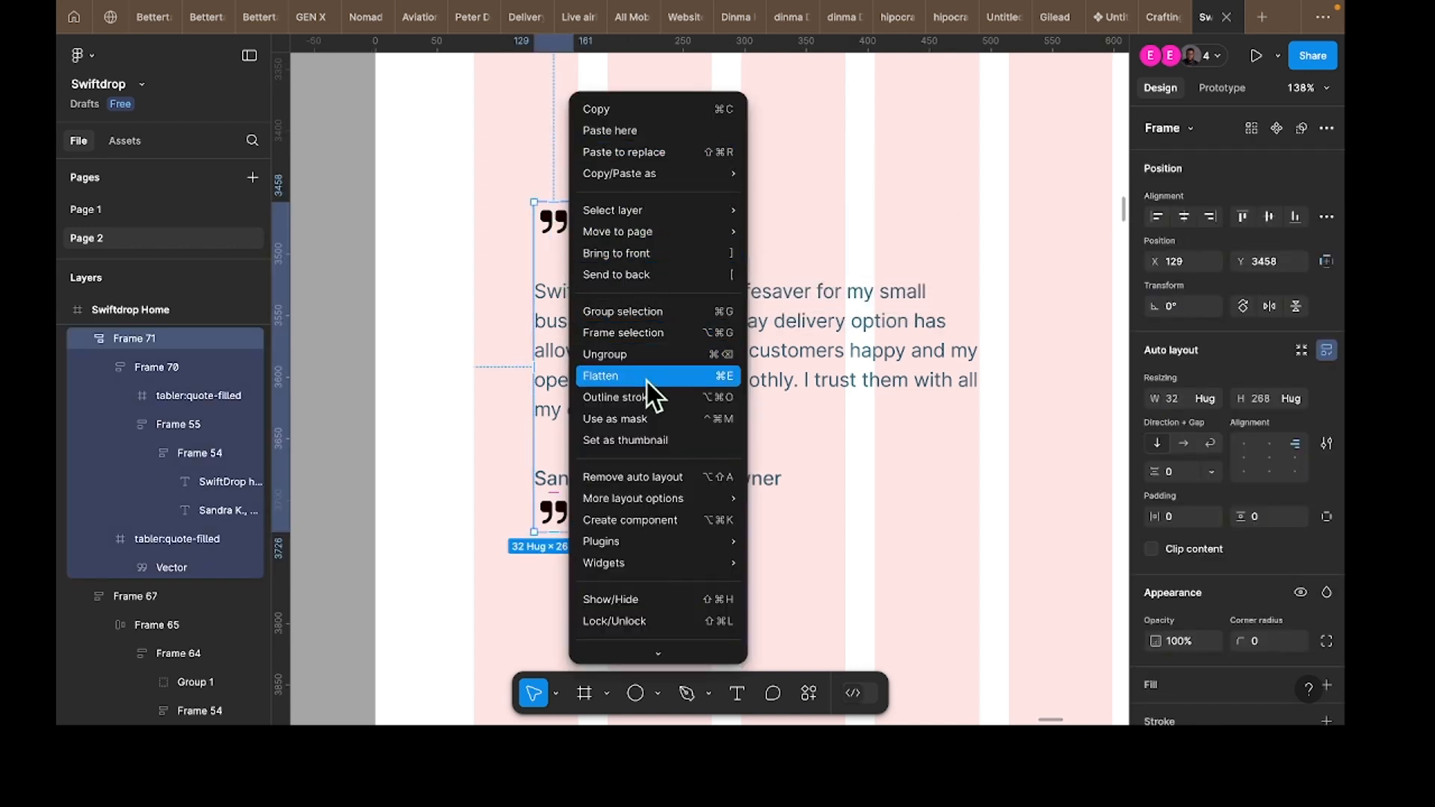
{"action": "left_click", "coordinate": [639, 356]}
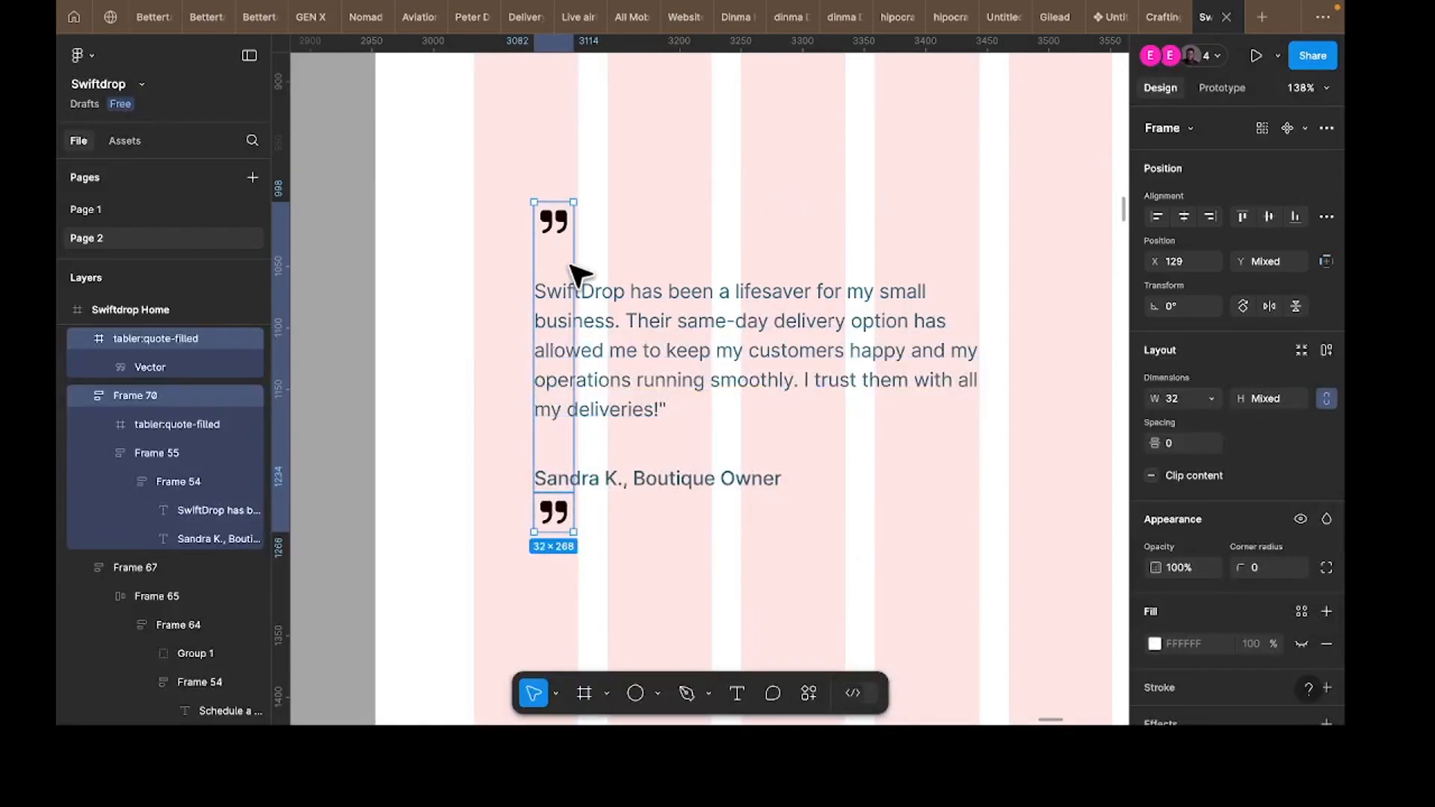
{"action": "key", "text": "Escape"}
{"action": "right_click", "coordinate": [554, 234]}
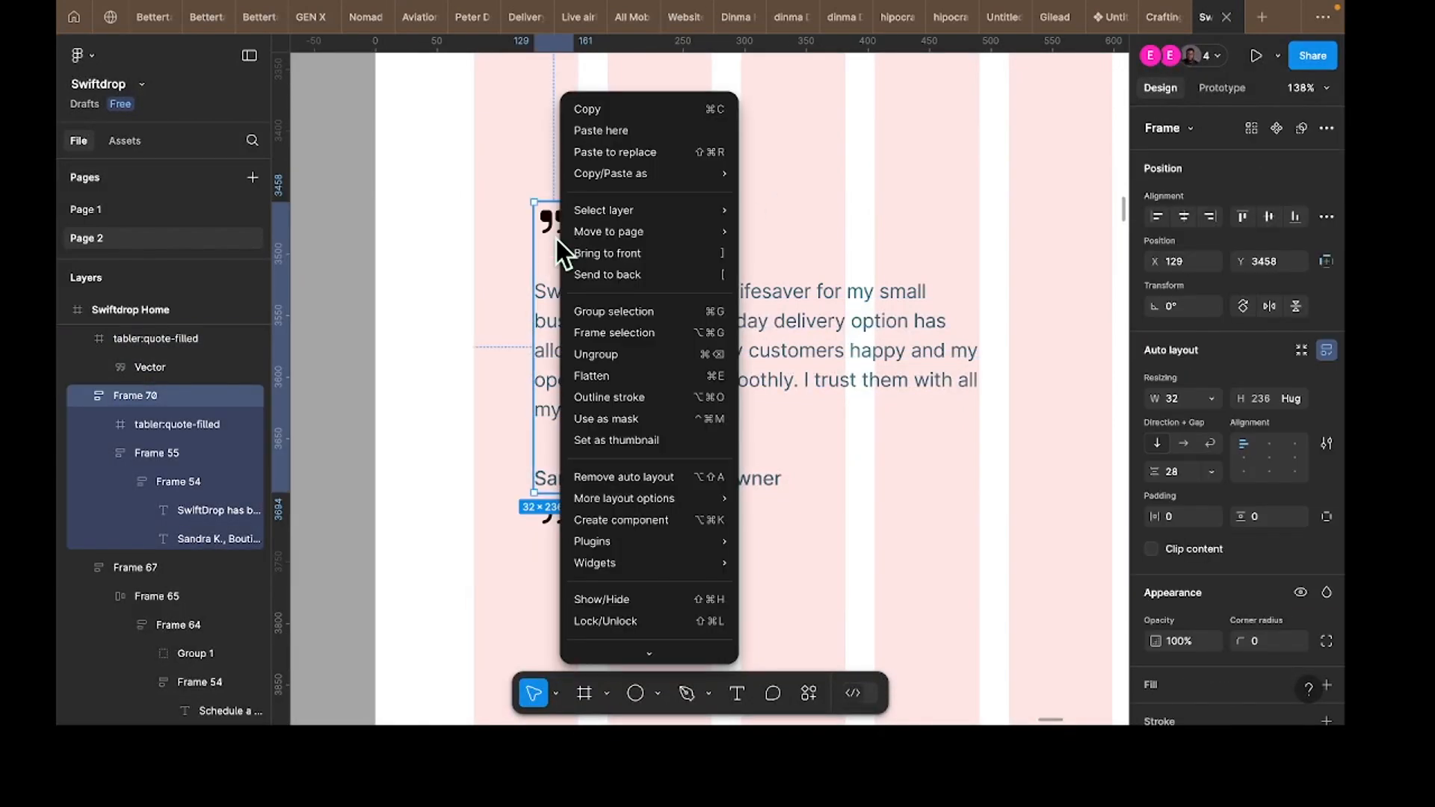
{"action": "left_click", "coordinate": [620, 353]}
{"action": "key", "text": "Escape"}
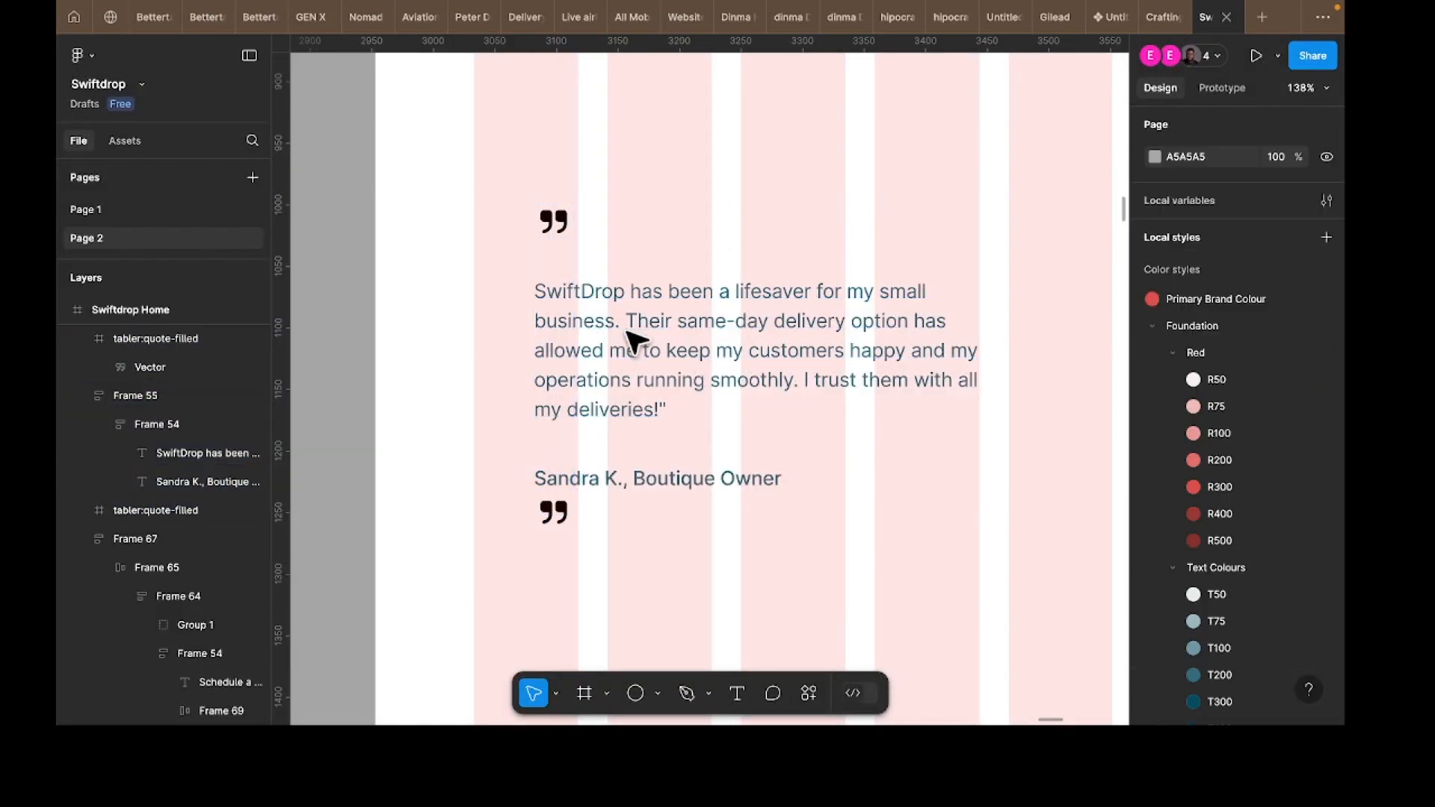
Step: Ungroup the two remaining nested frames around the testimonial quote and its author line
{"action": "left_click", "coordinate": [567, 236]}
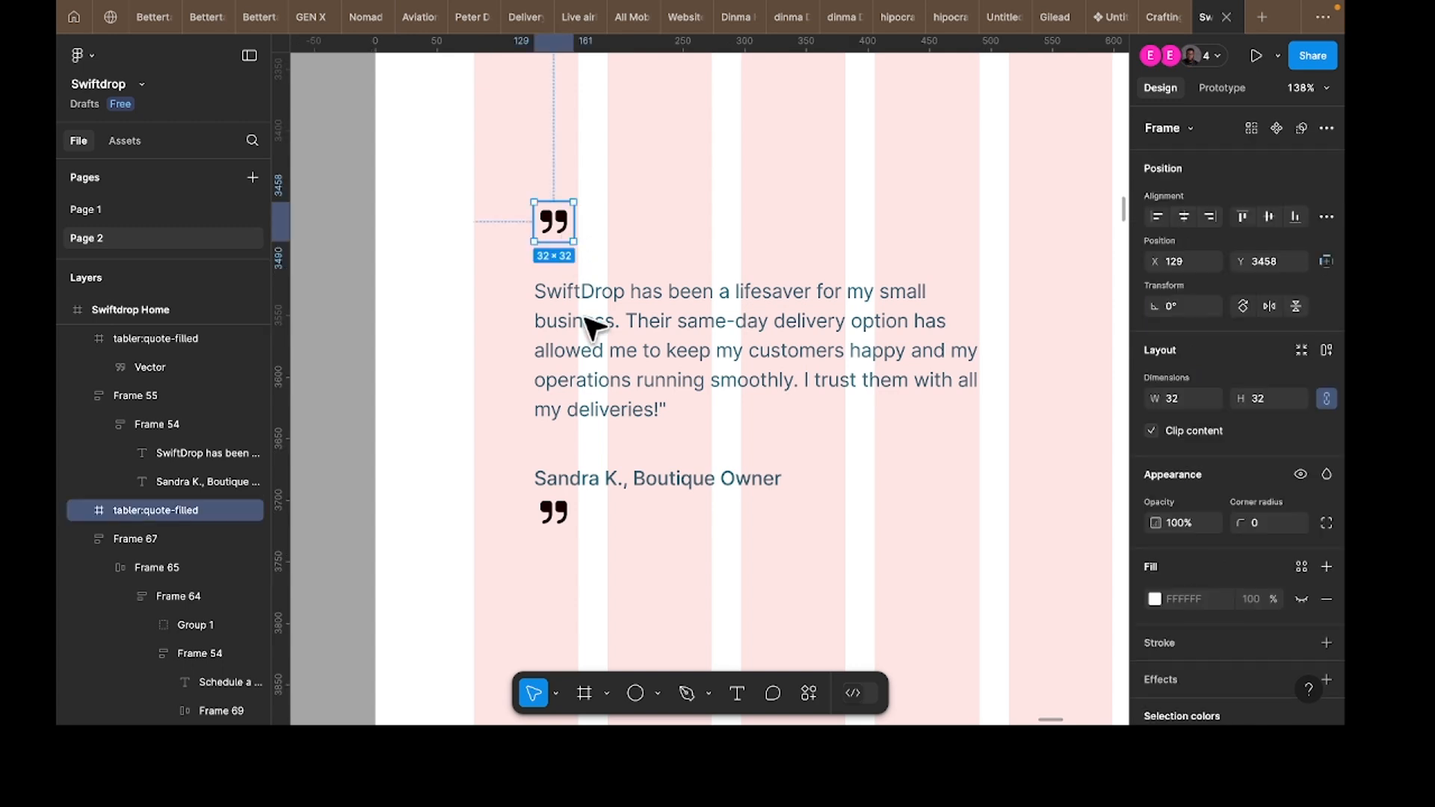
{"action": "left_click", "coordinate": [601, 484]}
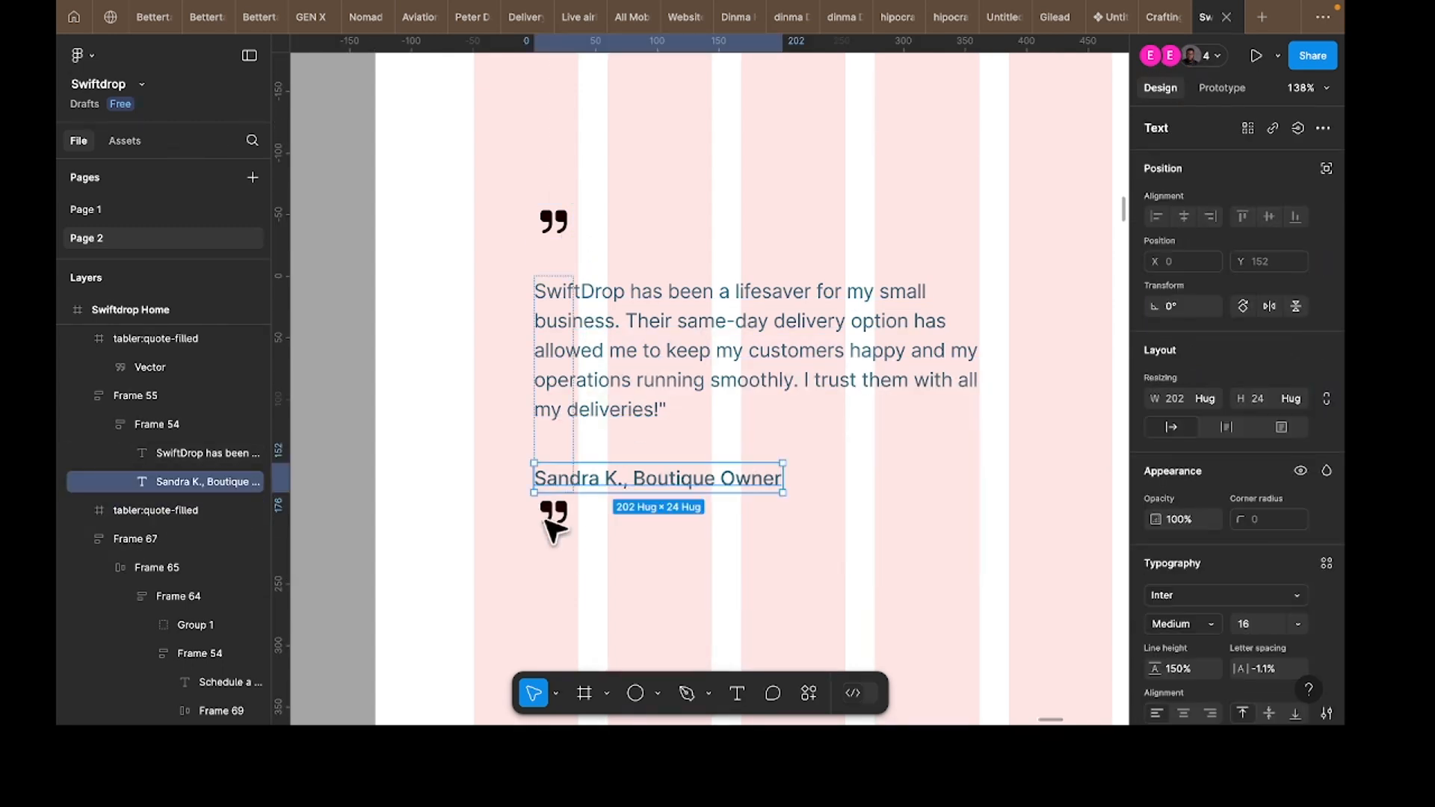
{"action": "left_click", "coordinate": [565, 447]}
{"action": "right_click", "coordinate": [562, 447]}
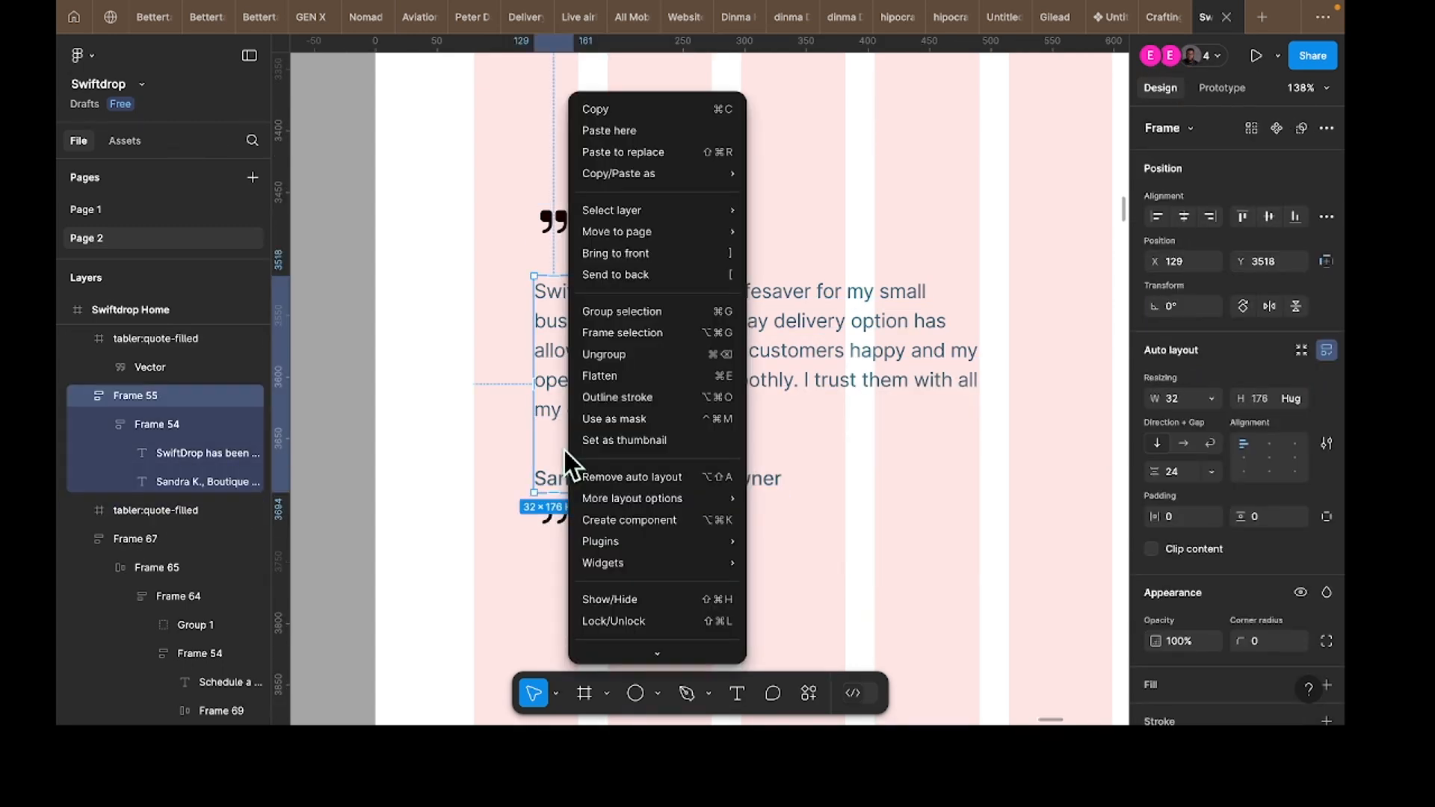
{"action": "left_click", "coordinate": [640, 357]}
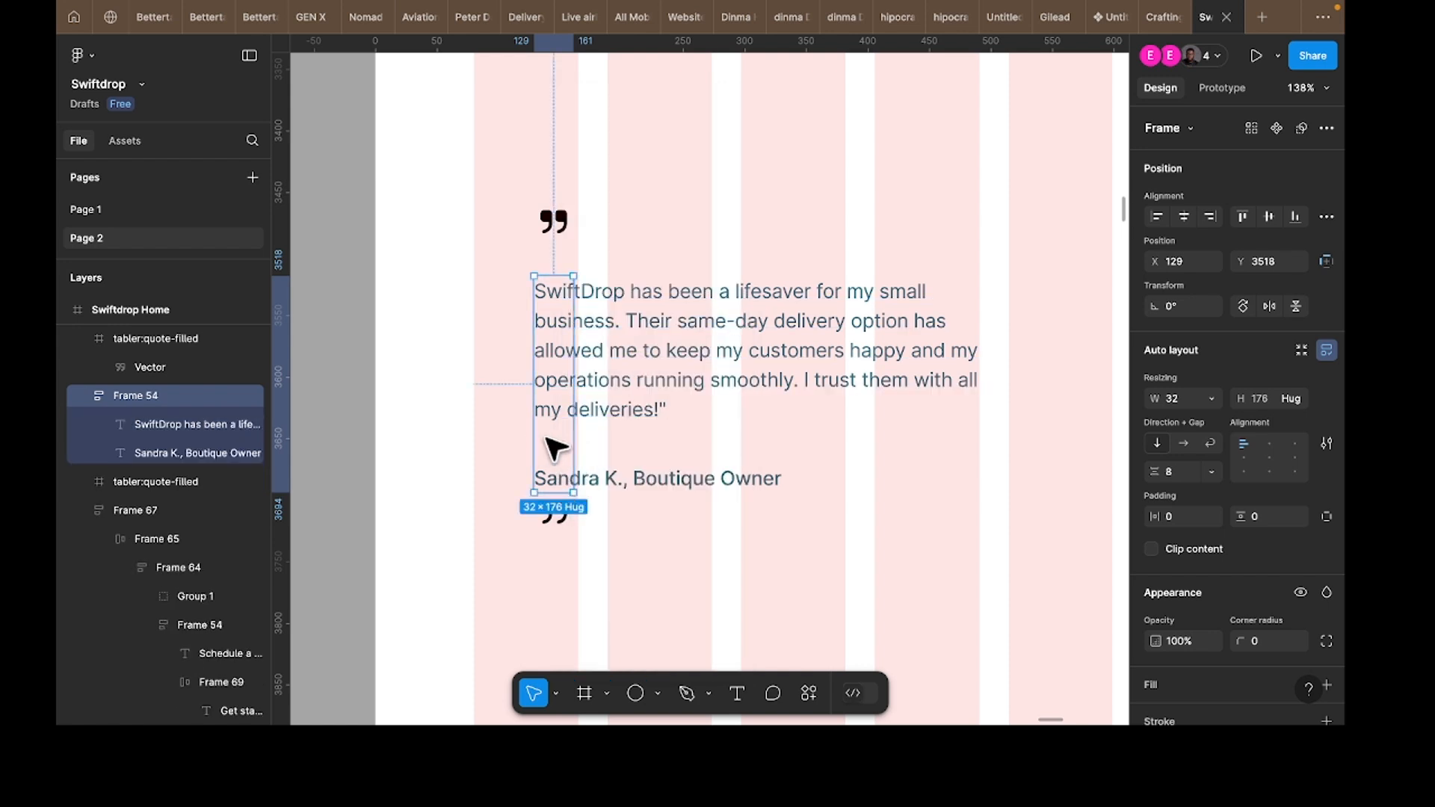
{"action": "key", "text": "Escape"}
{"action": "left_click", "coordinate": [568, 452]}
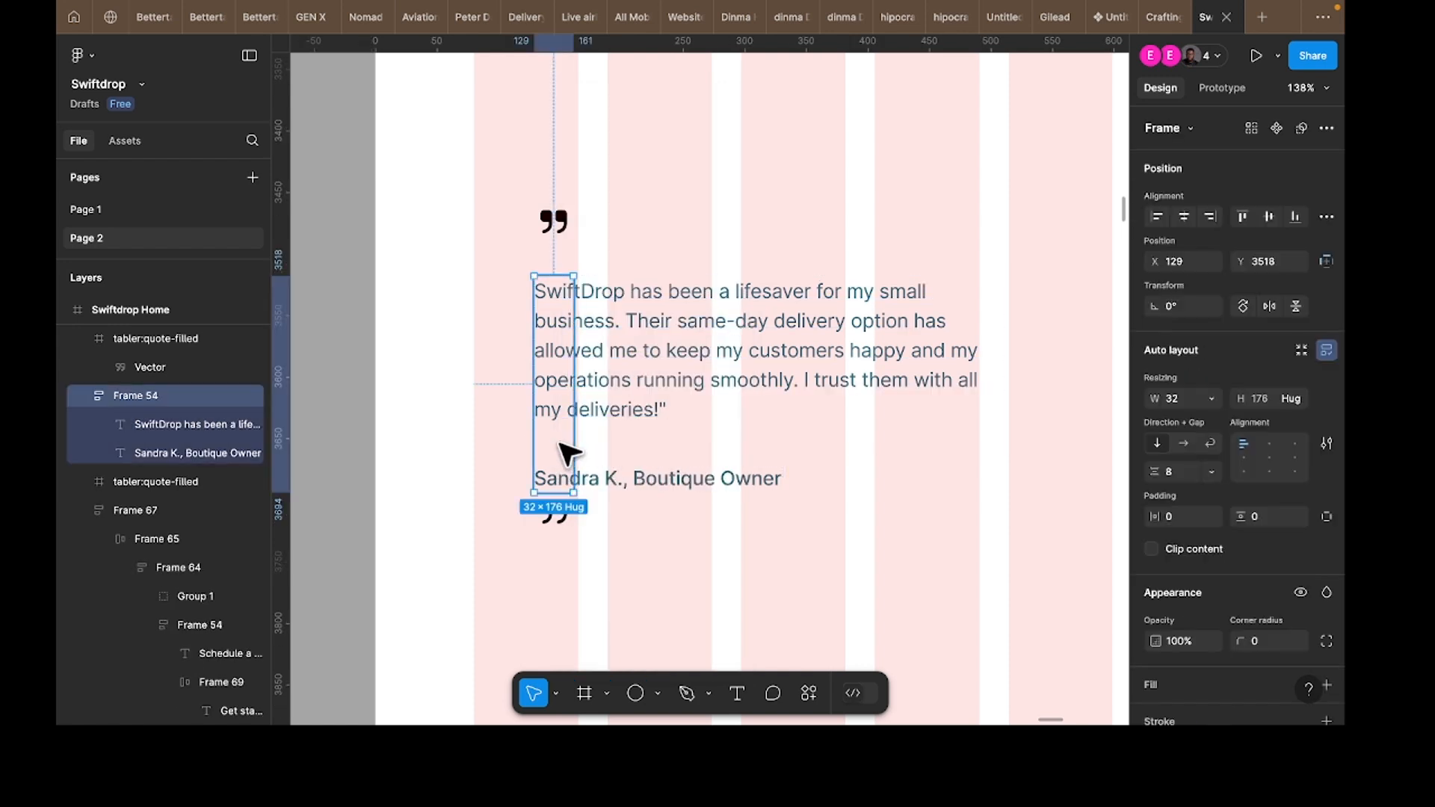
{"action": "right_click", "coordinate": [568, 452]}
{"action": "left_click", "coordinate": [618, 368]}
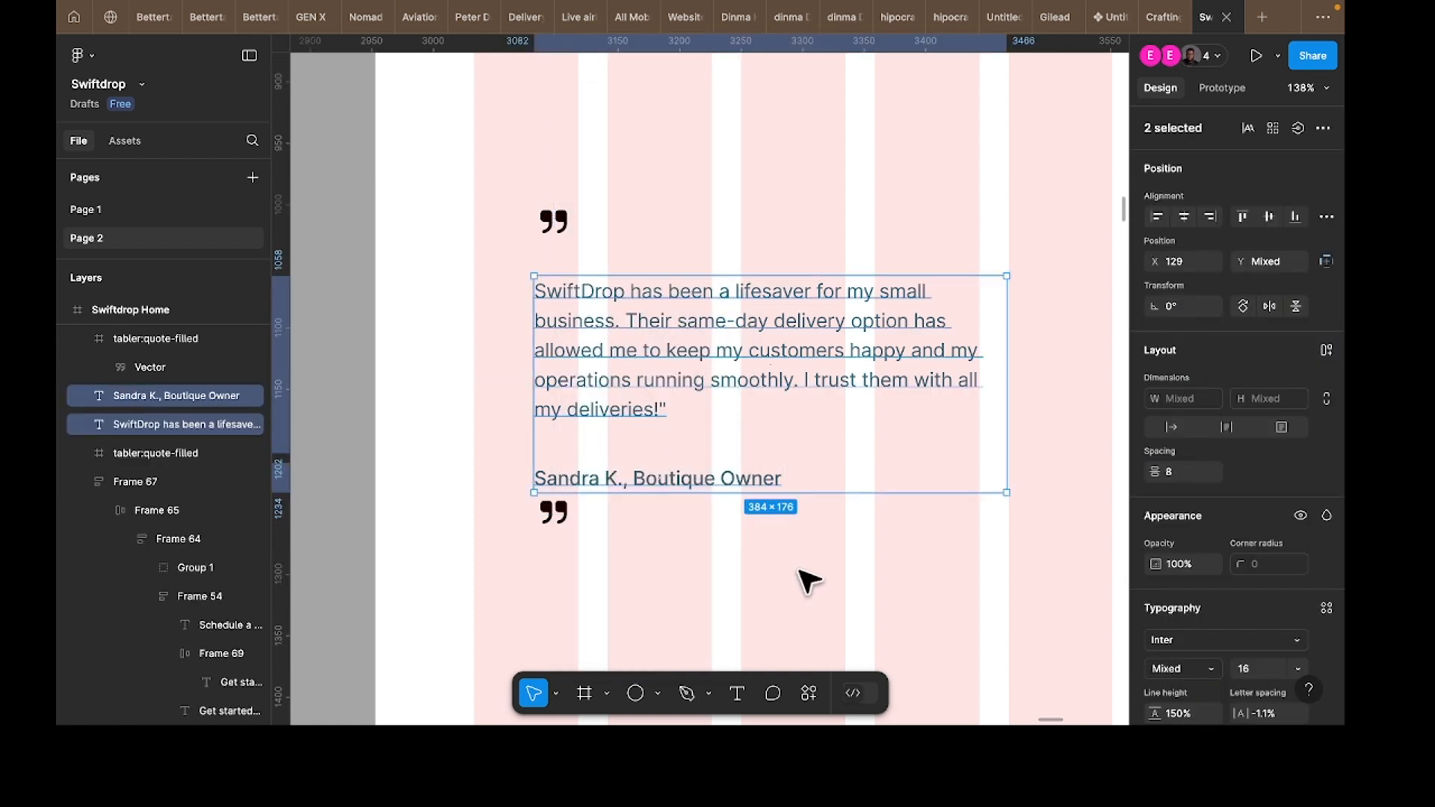
{"action": "key", "text": "Escape"}
Step: Combine the testimonial quote and its author line in a vertical auto layout frame
{"action": "left_click", "coordinate": [654, 432]}
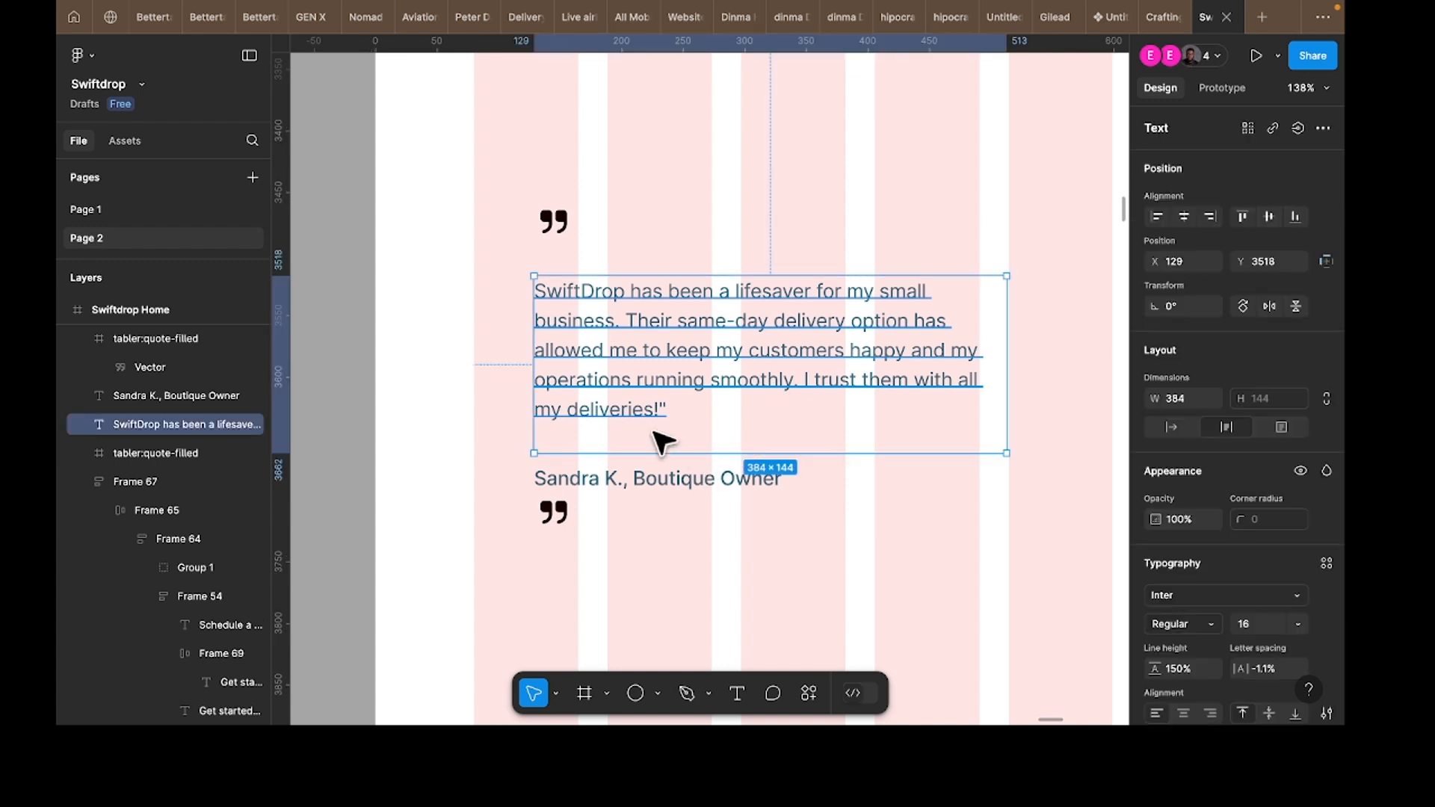
{"action": "left_click", "coordinate": [637, 461]}
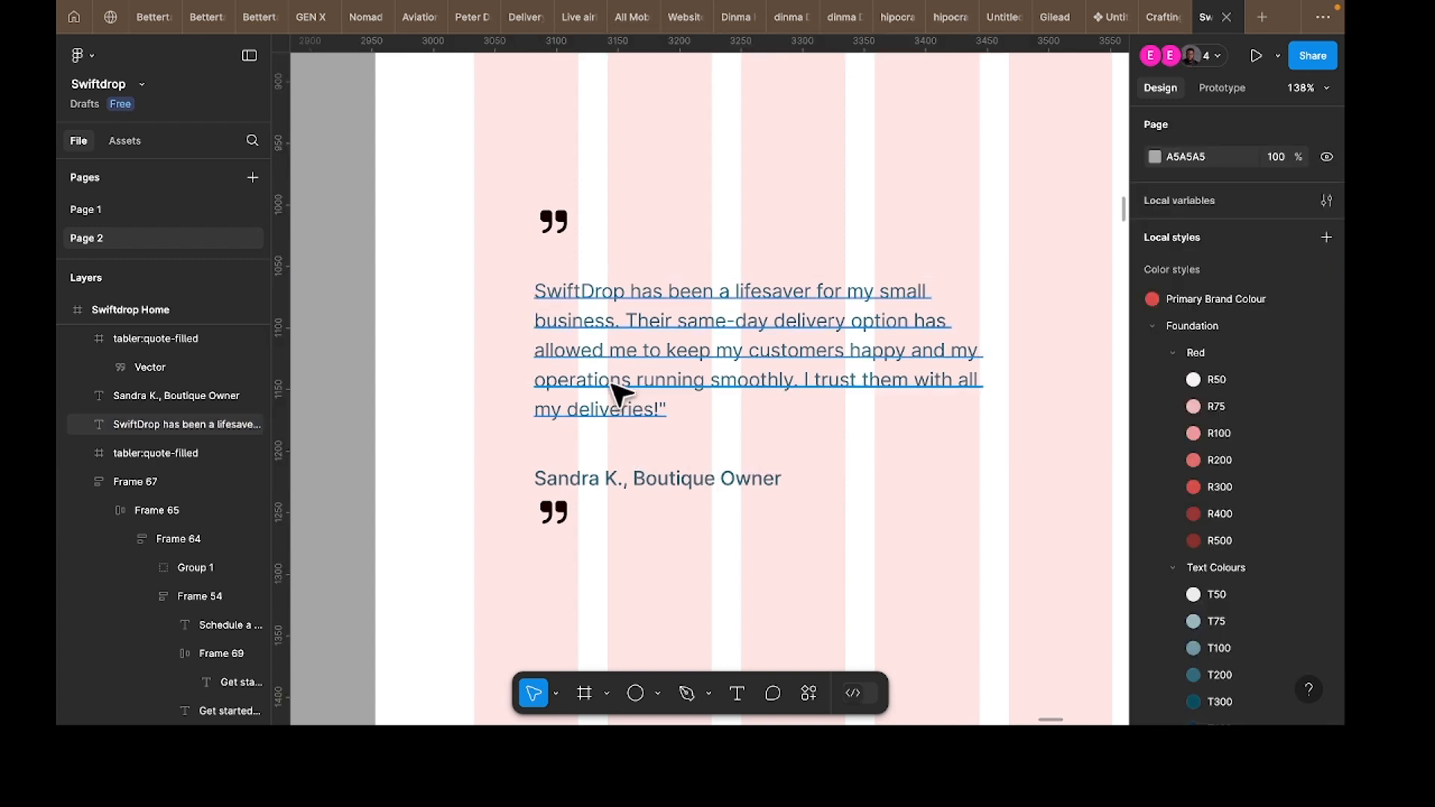
{"action": "left_click", "coordinate": [621, 394]}
{"action": "left_click", "coordinate": [649, 484], "text": "shift"}
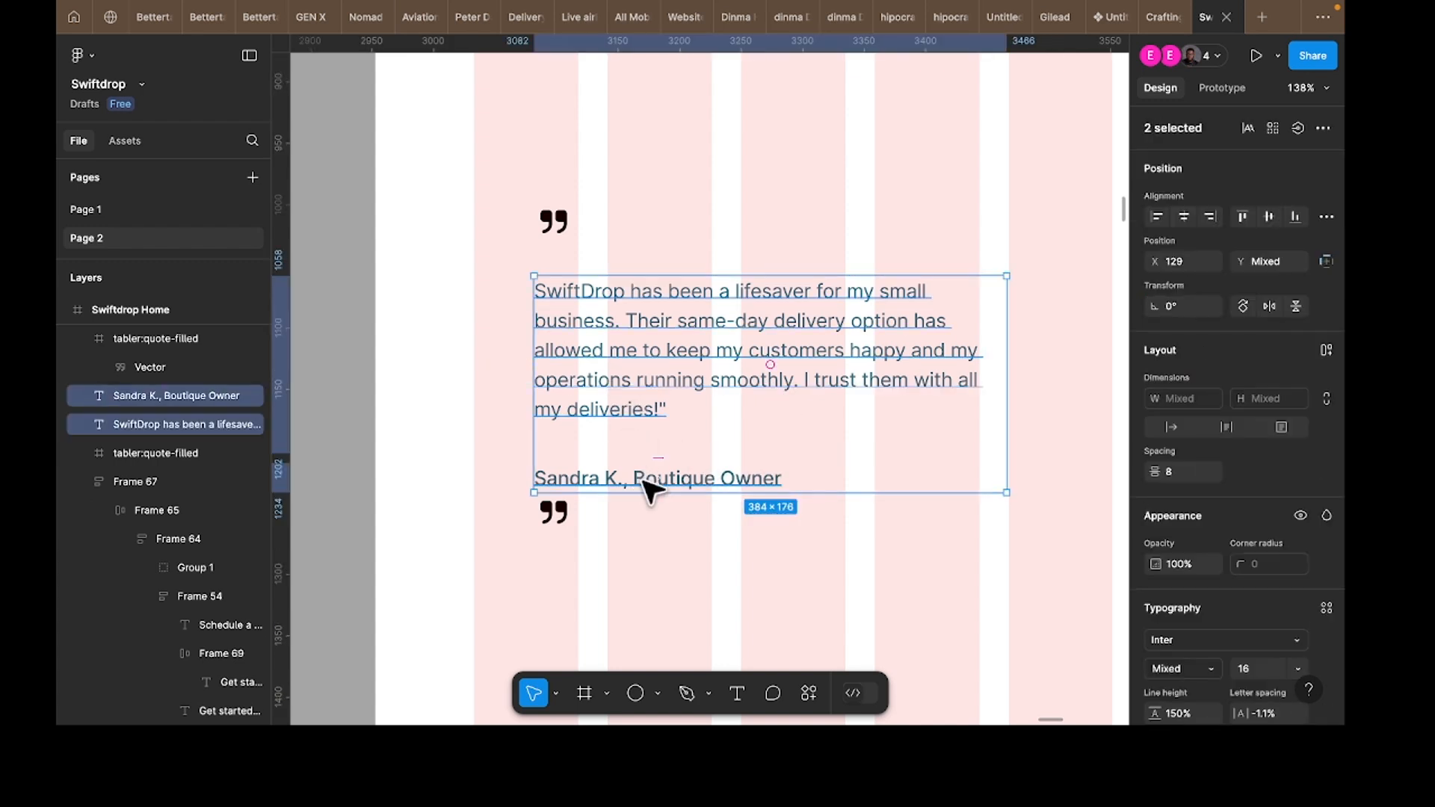
{"action": "key", "text": "shift+a"}
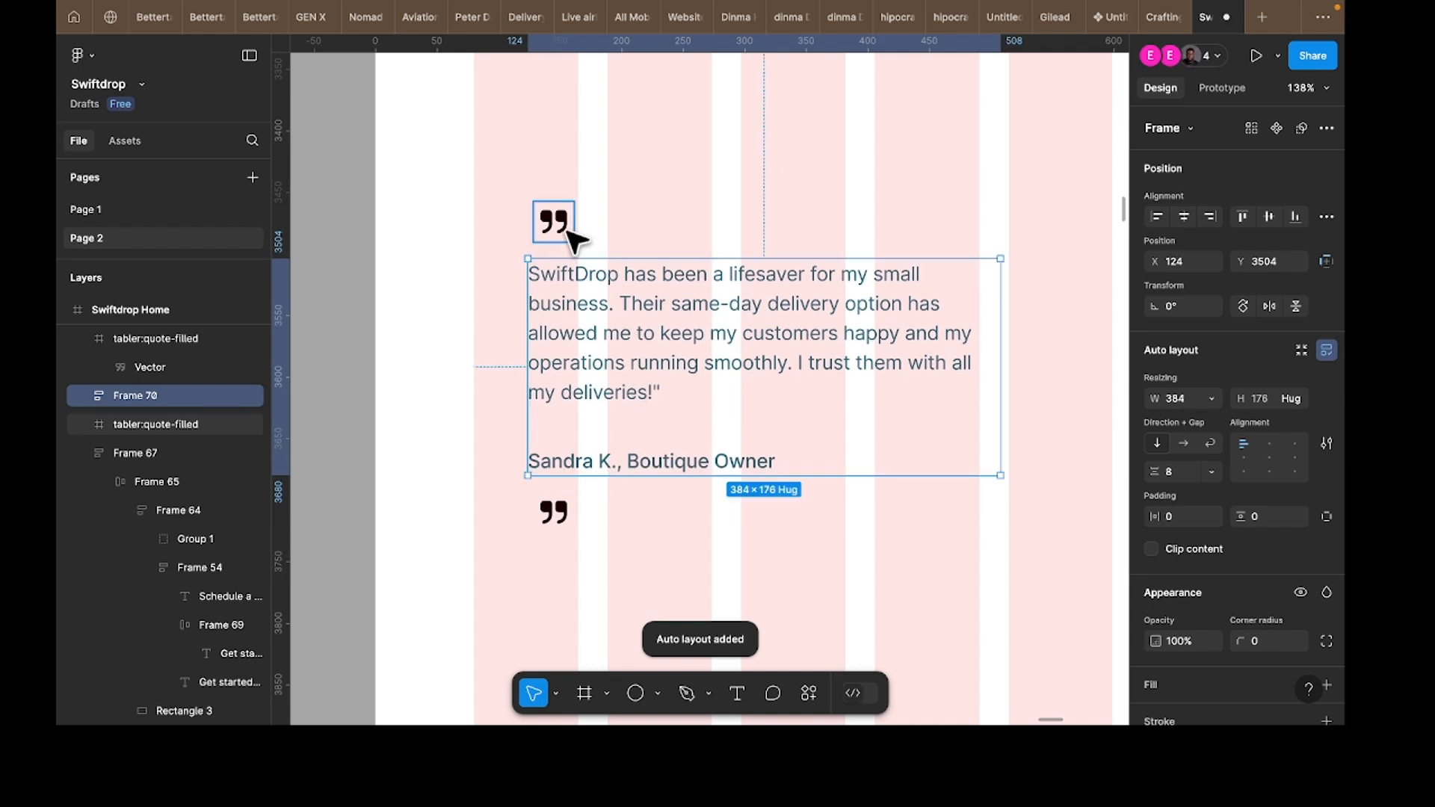
Step: Wrap the text frame with the upper and the lower quote icon in nested auto layouts, aligning the outer one bottom right
{"action": "left_click", "coordinate": [553, 221], "text": "shift"}
{"action": "key", "text": "shift+a"}
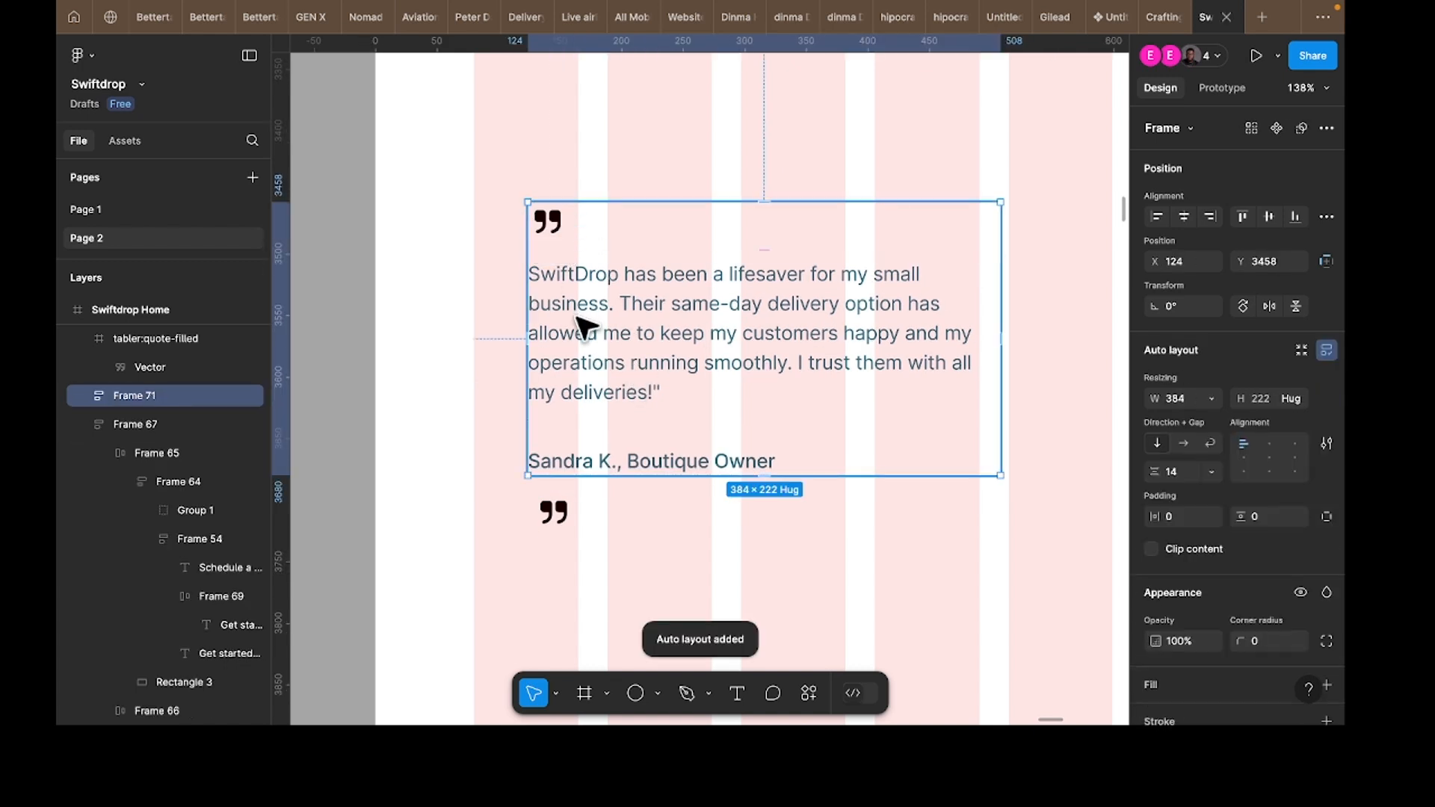
{"action": "left_click", "coordinate": [570, 516], "text": "shift"}
{"action": "key", "text": "shift+a"}
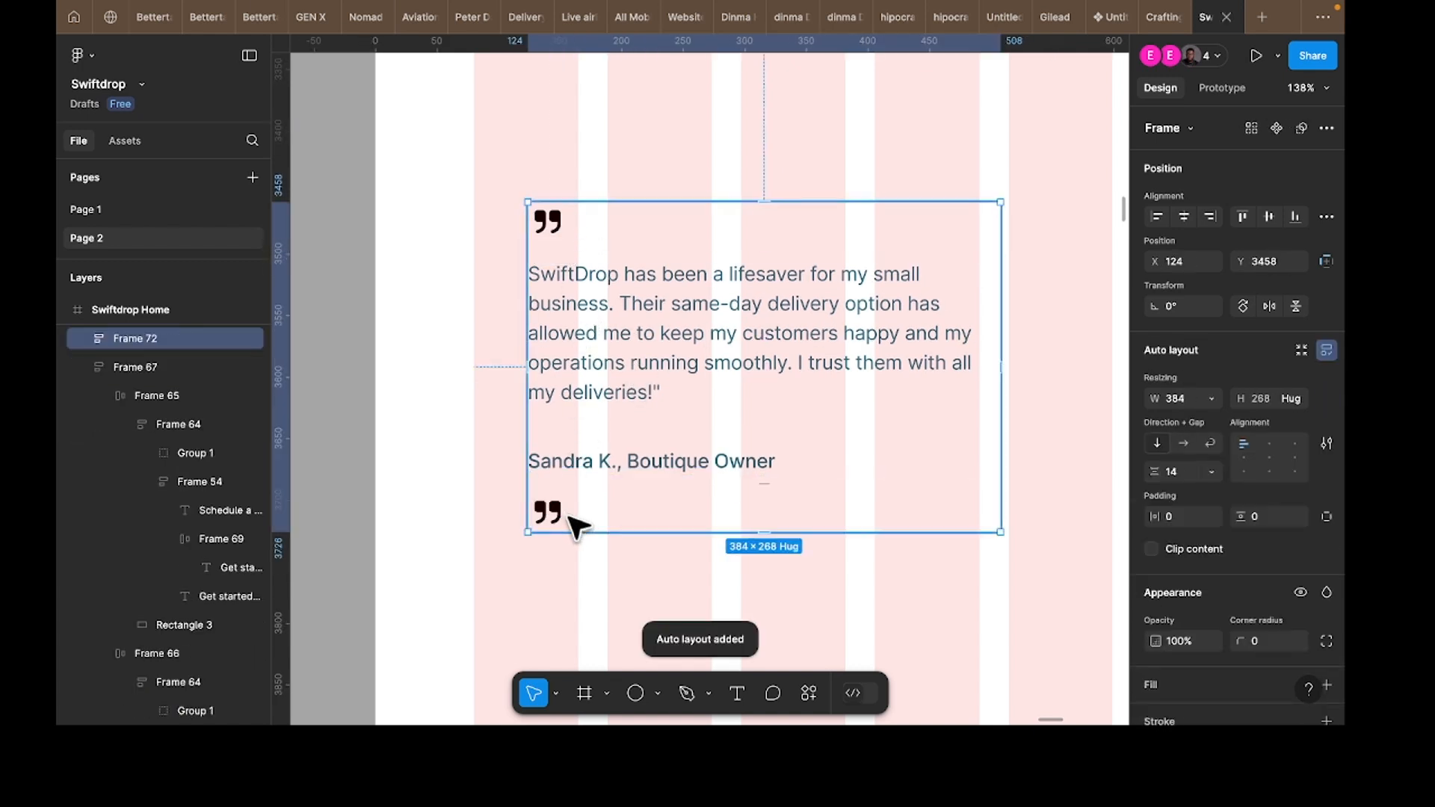
{"action": "left_click", "coordinate": [1295, 472]}
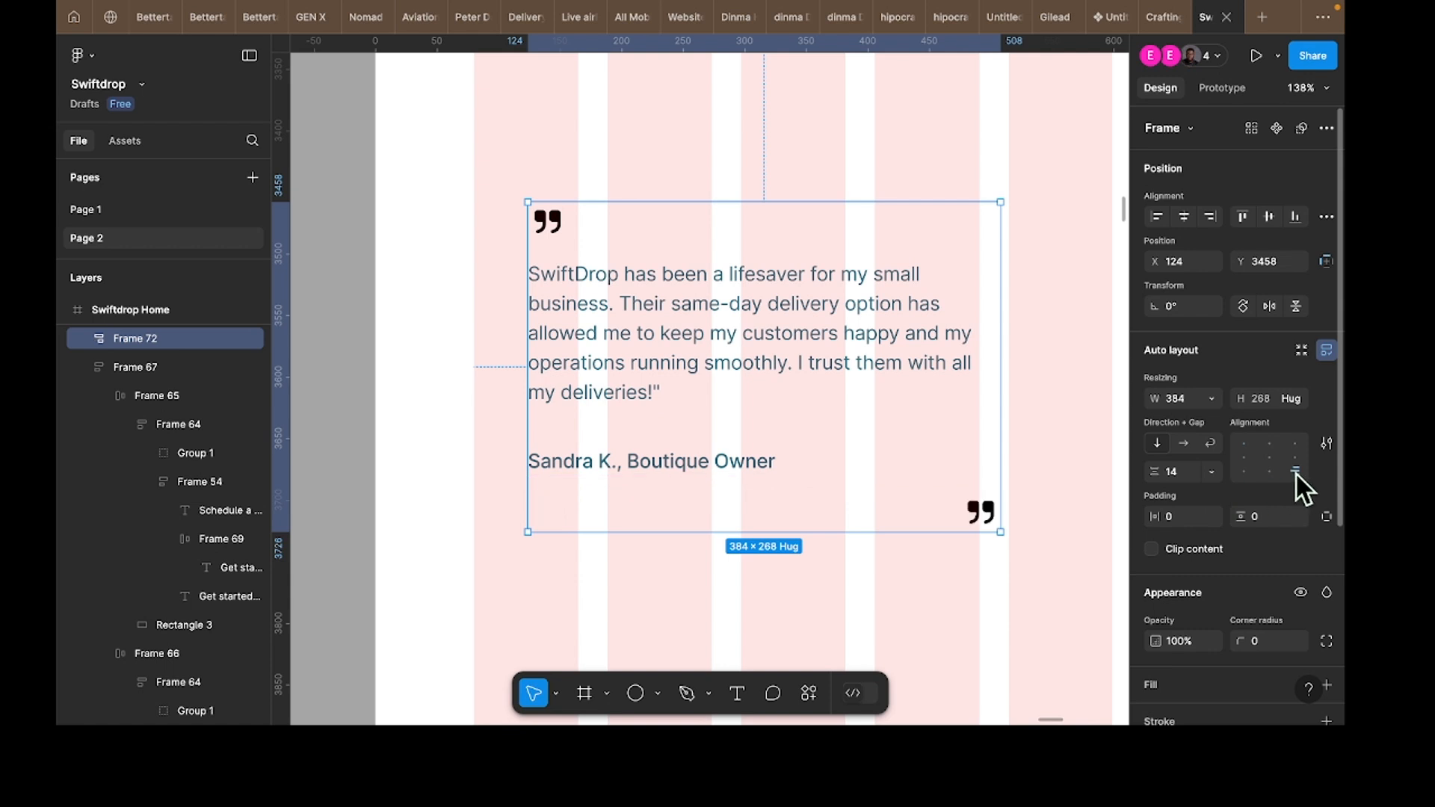
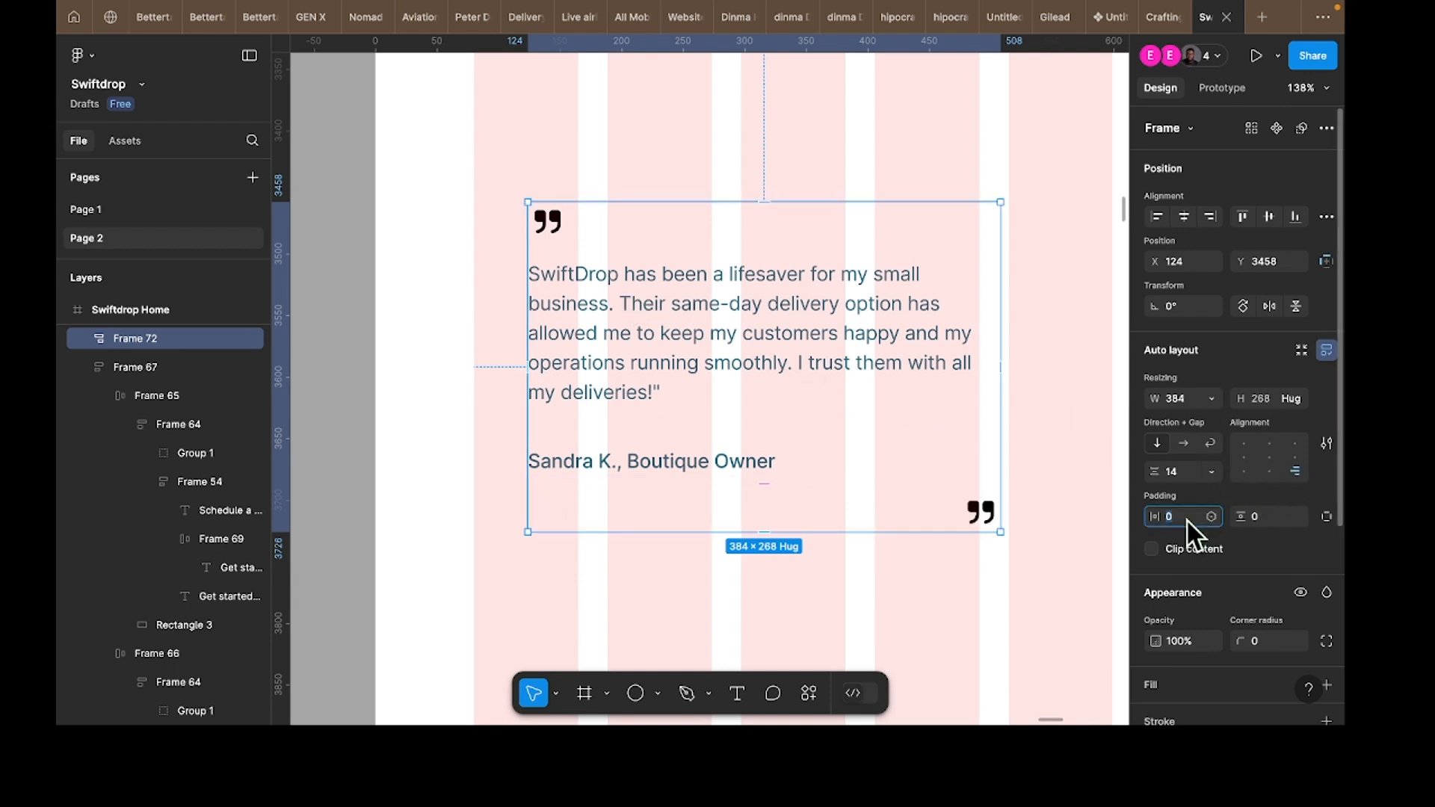
Step: Set the testimonial card's horizontal padding to 40 and its vertical padding to 32
{"action": "type", "text": "40"}
{"action": "key", "text": "Return"}
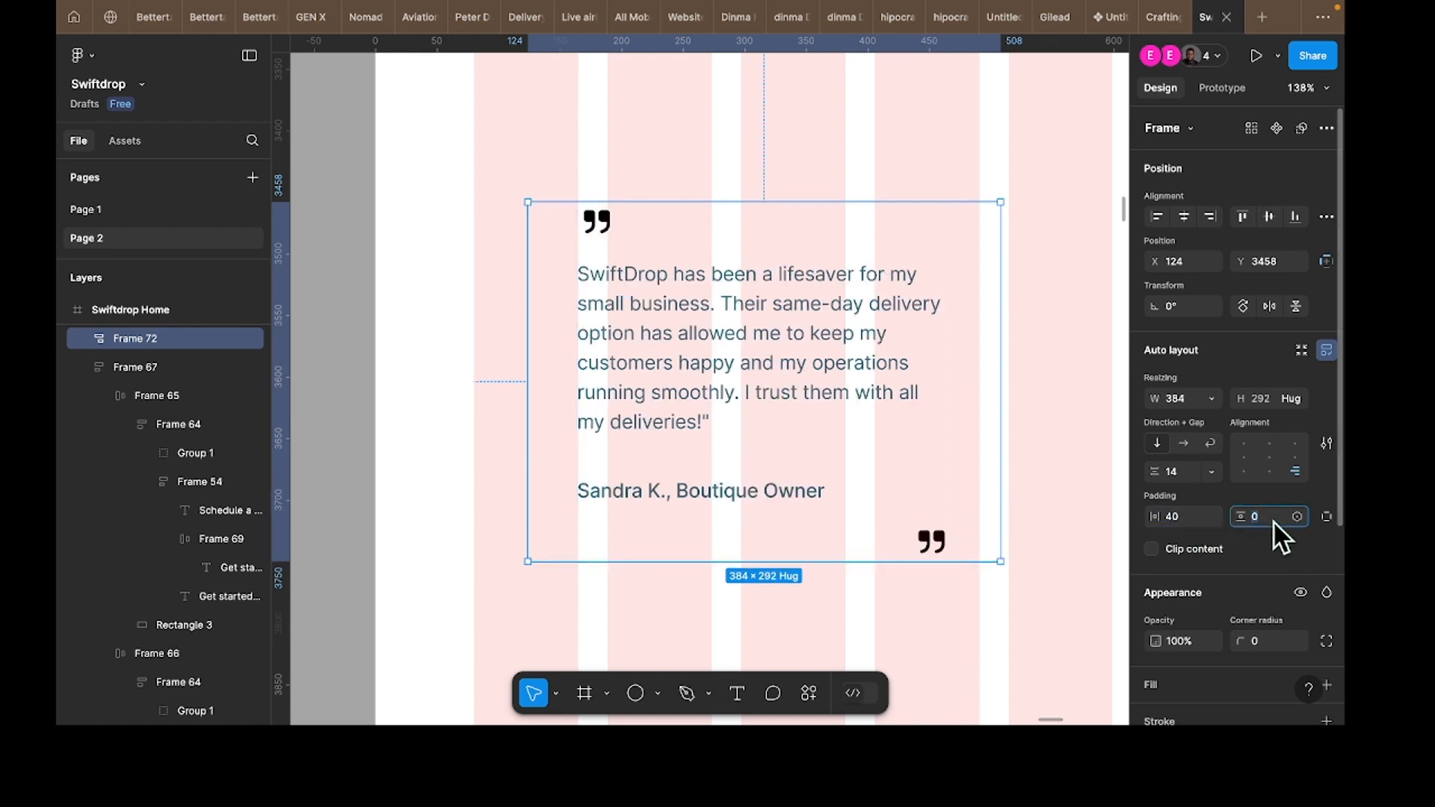
{"action": "type", "text": "32"}
{"action": "key", "text": "Return"}
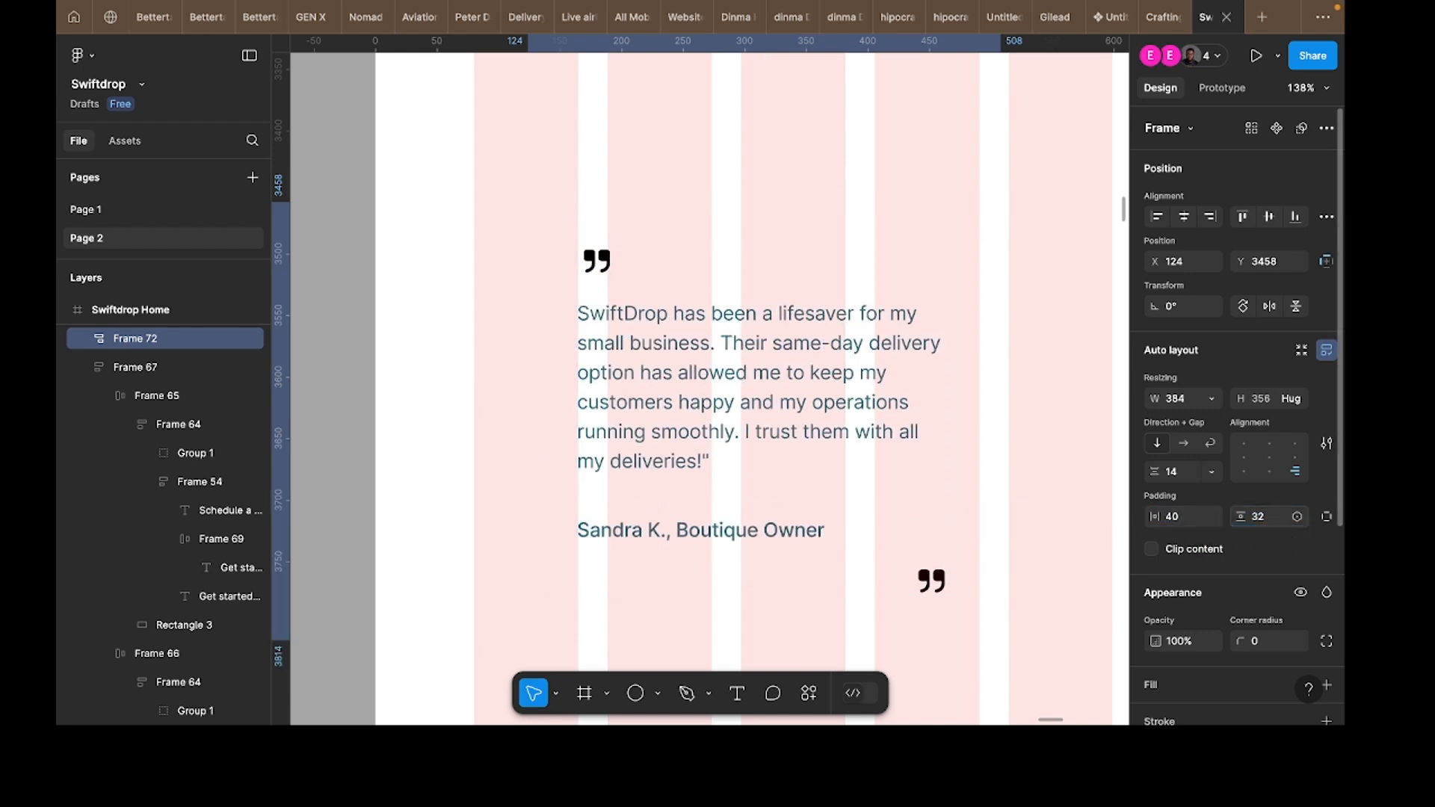
Step: Widen the quote text inside the testimonial card to about the card's right edge
{"action": "scroll", "coordinate": [759, 434], "scroll_direction": "down", "scroll_amount": 5}
{"action": "scroll", "coordinate": [778, 434], "scroll_direction": "right", "scroll_amount": 3}
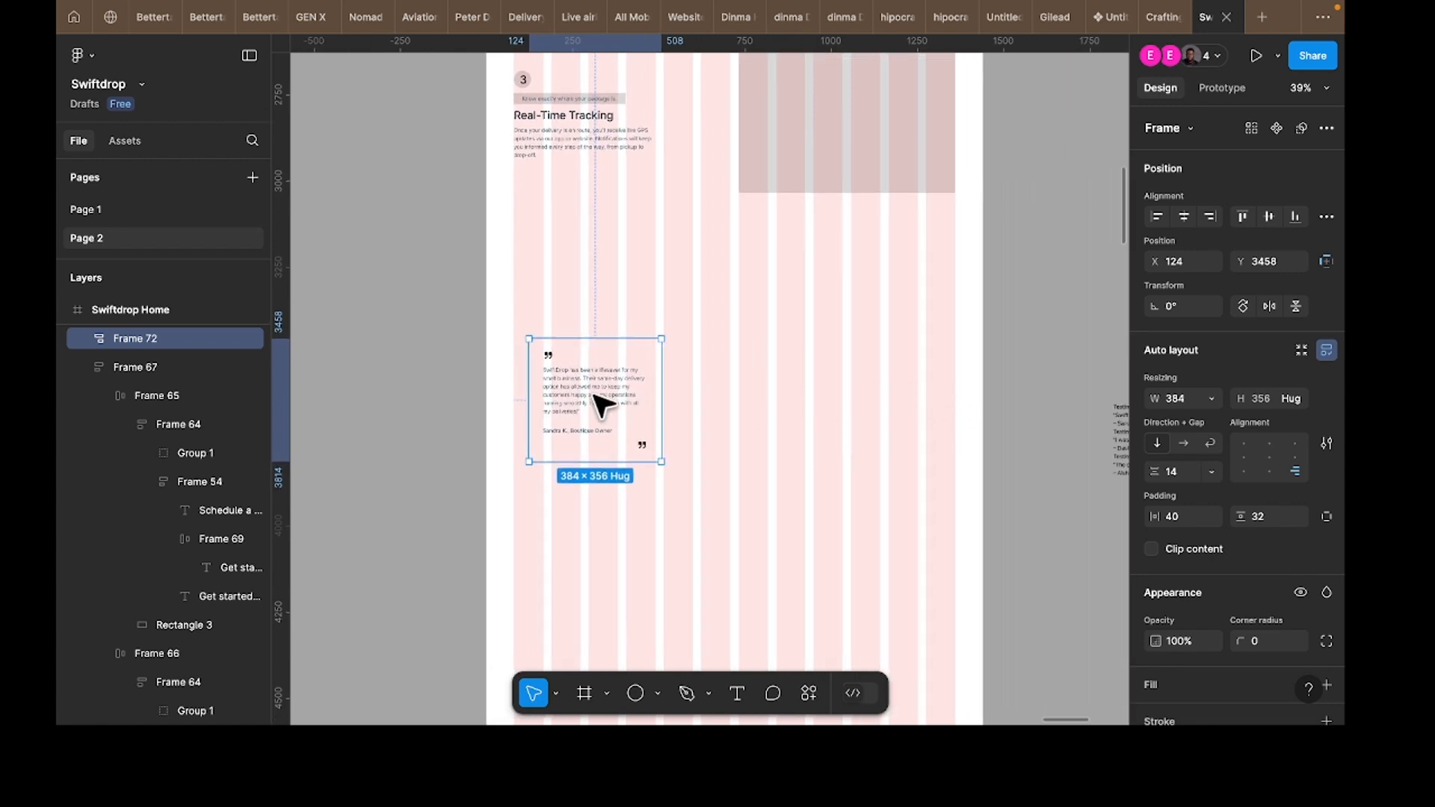
{"action": "scroll", "coordinate": [583, 398], "scroll_direction": "up", "scroll_amount": 3}
{"action": "left_click", "coordinate": [593, 388], "text": "super"}
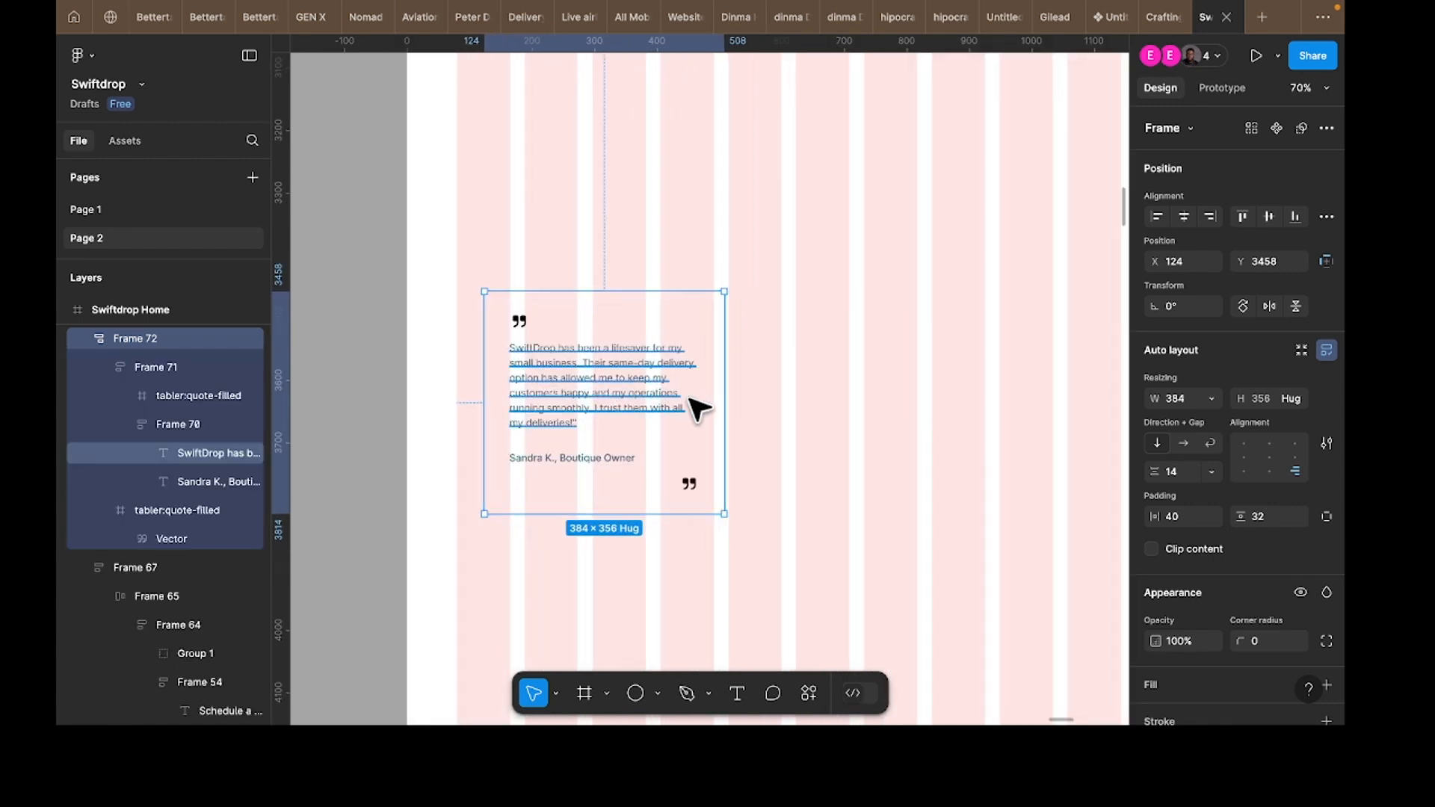
{"action": "left_click_drag", "start_coordinate": [699, 385], "coordinate": [728, 385]}
{"action": "left_click", "coordinate": [722, 464]}
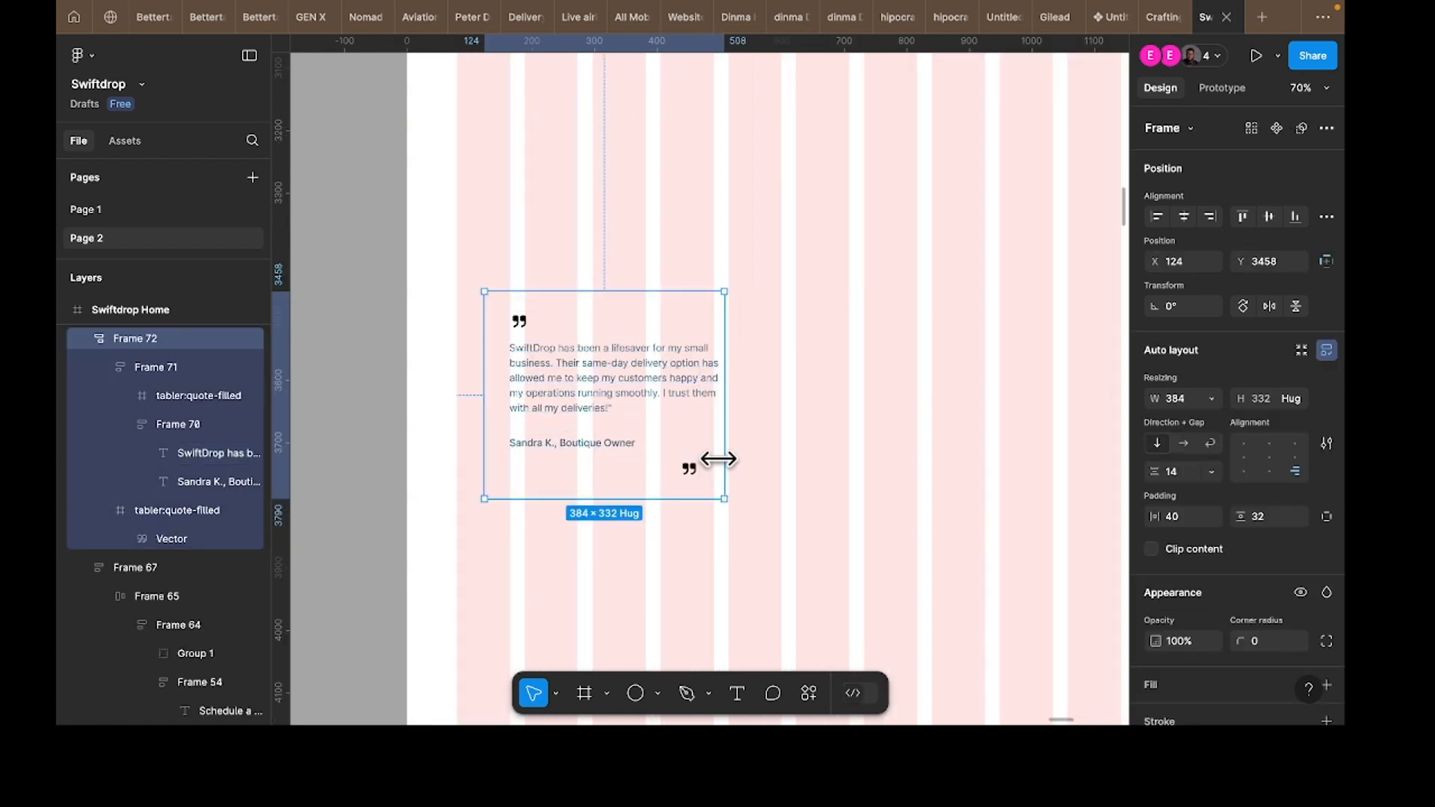
Step: Try to make the outer testimonial frame's width hug its contents, and undo it
{"action": "left_click", "coordinate": [1211, 399]}
{"action": "left_click", "coordinate": [1213, 420]}
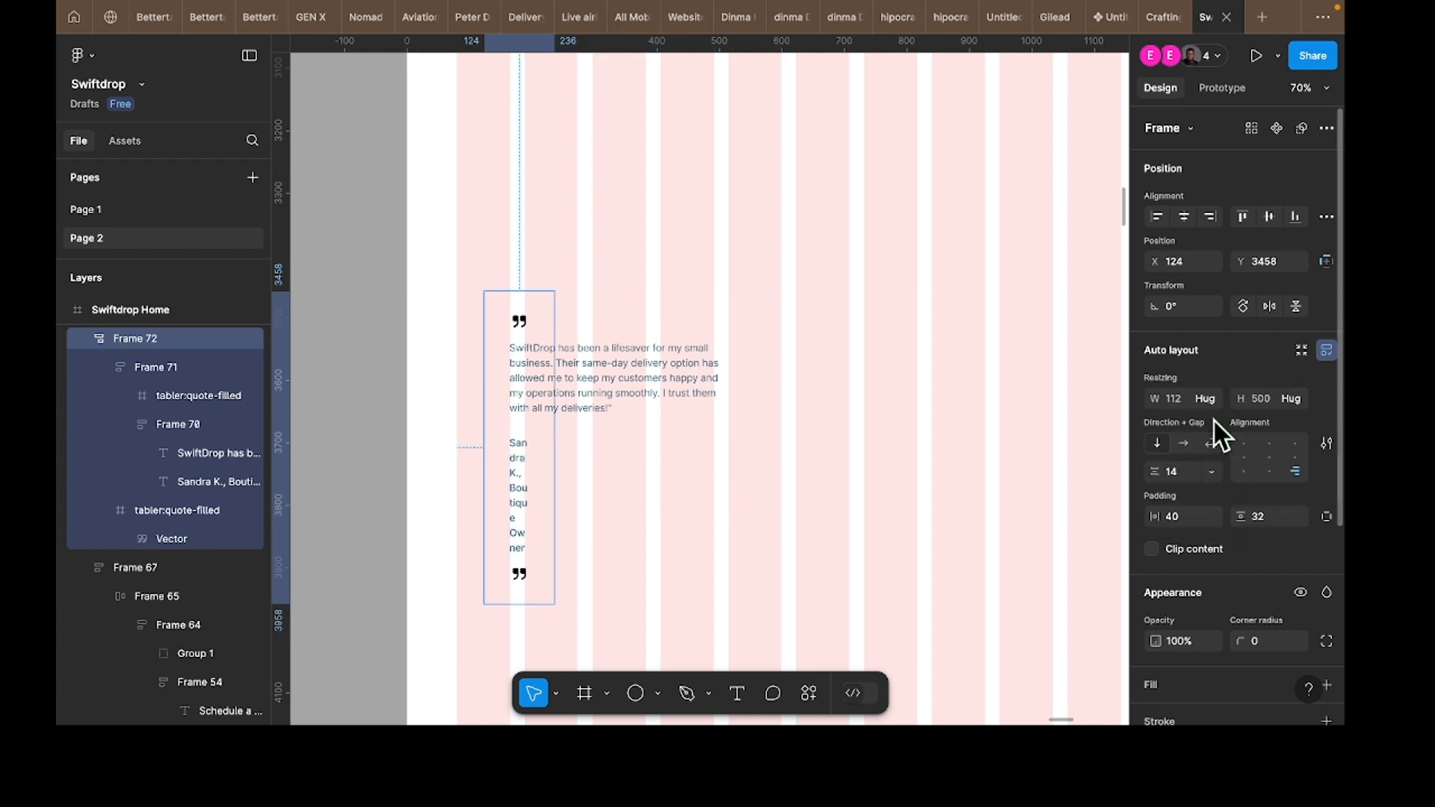
{"action": "key", "text": "ctrl+z"}
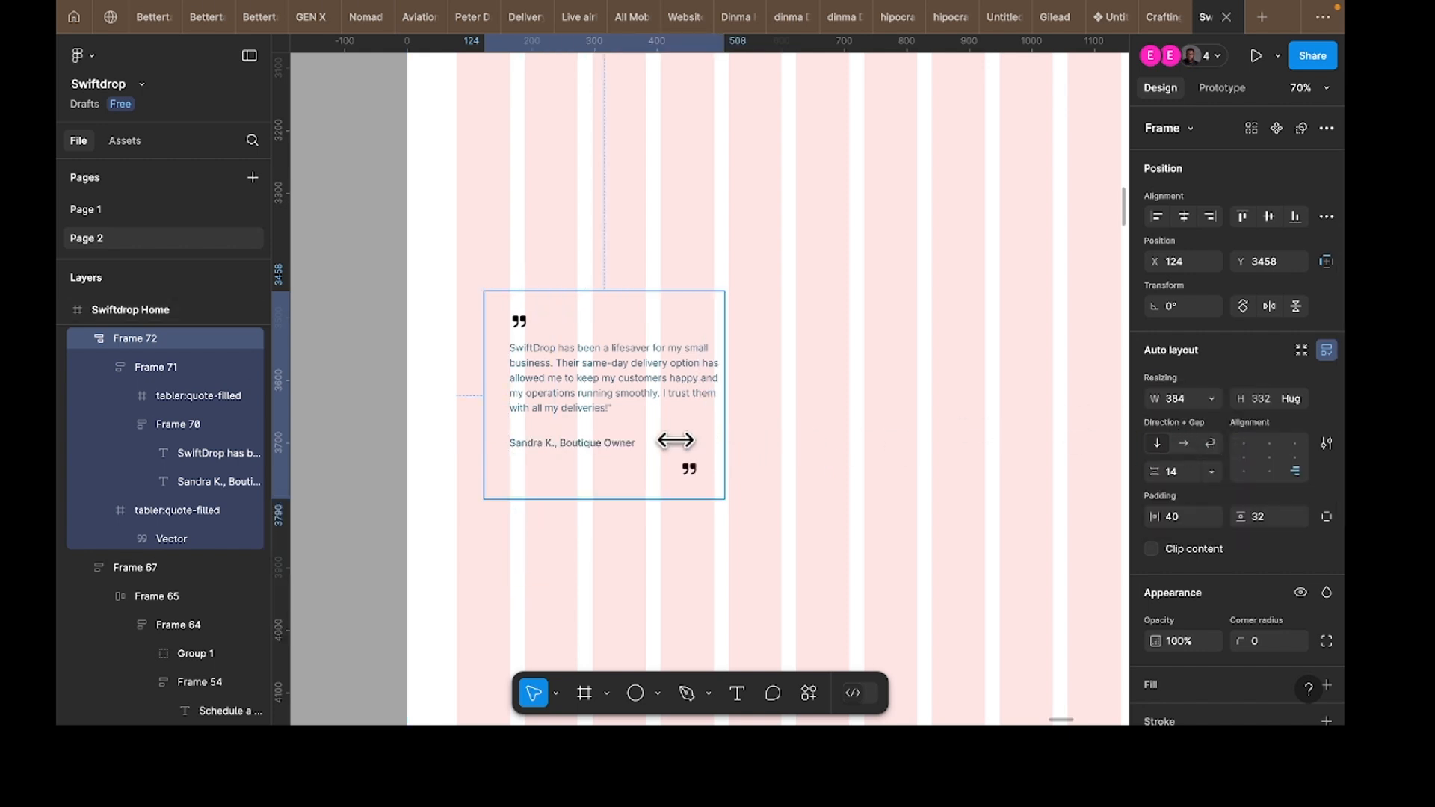
Step: Set the width of the inner frame with the upper quote icon and text, and of the outer card, to hug contents
{"action": "left_click", "coordinate": [593, 409]}
{"action": "double_click", "coordinate": [605, 443]}
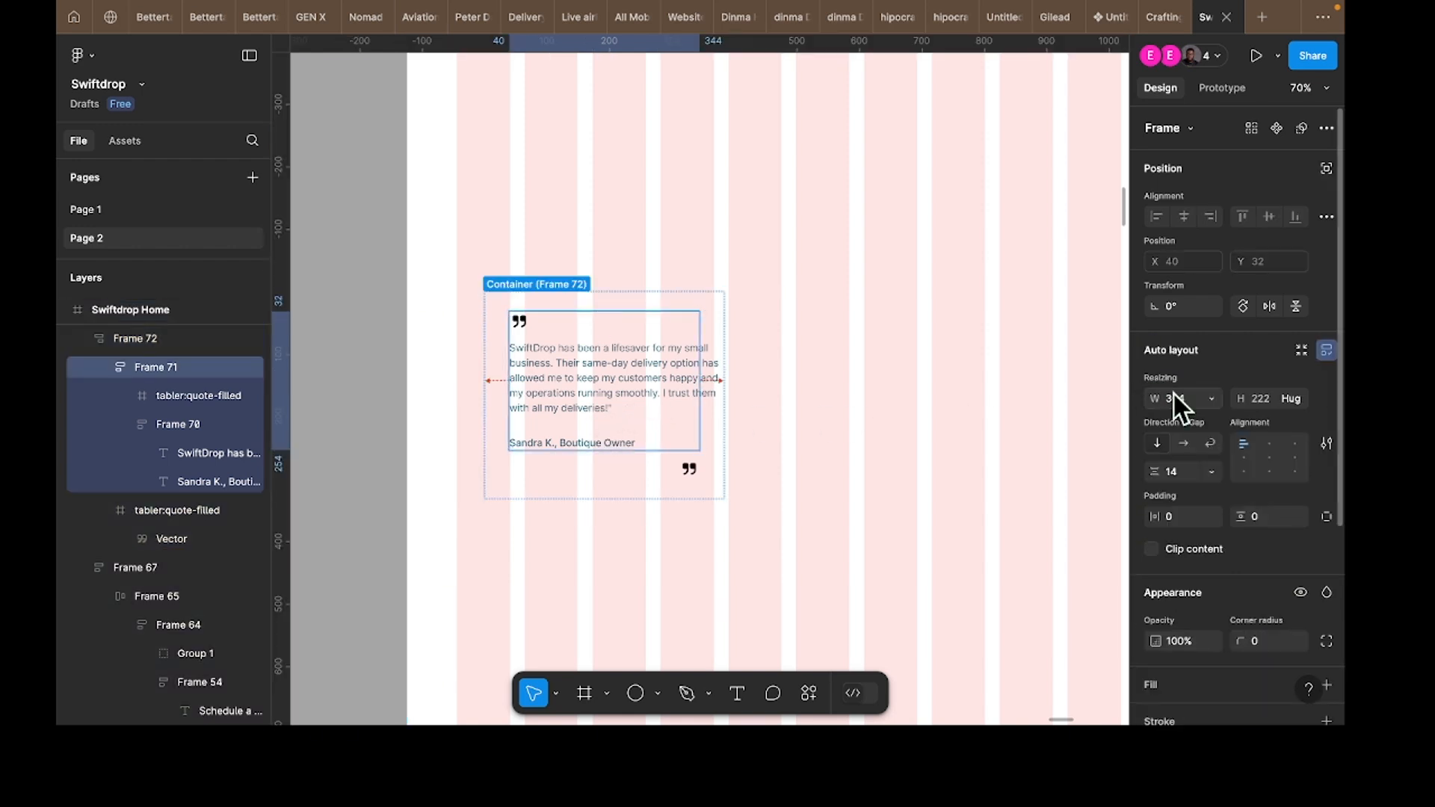
{"action": "left_click", "coordinate": [1210, 398]}
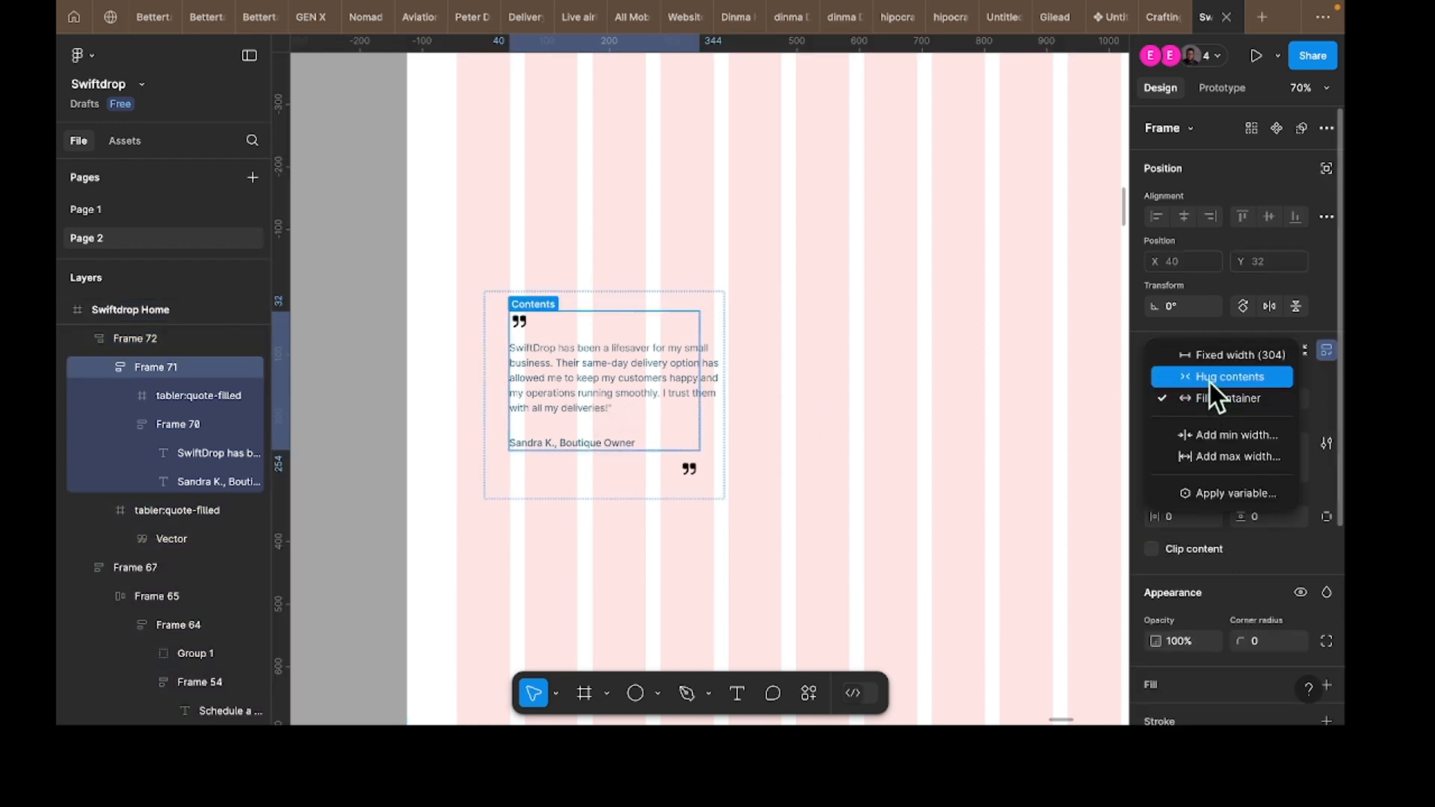
{"action": "left_click", "coordinate": [1210, 383]}
{"action": "left_click", "coordinate": [712, 437]}
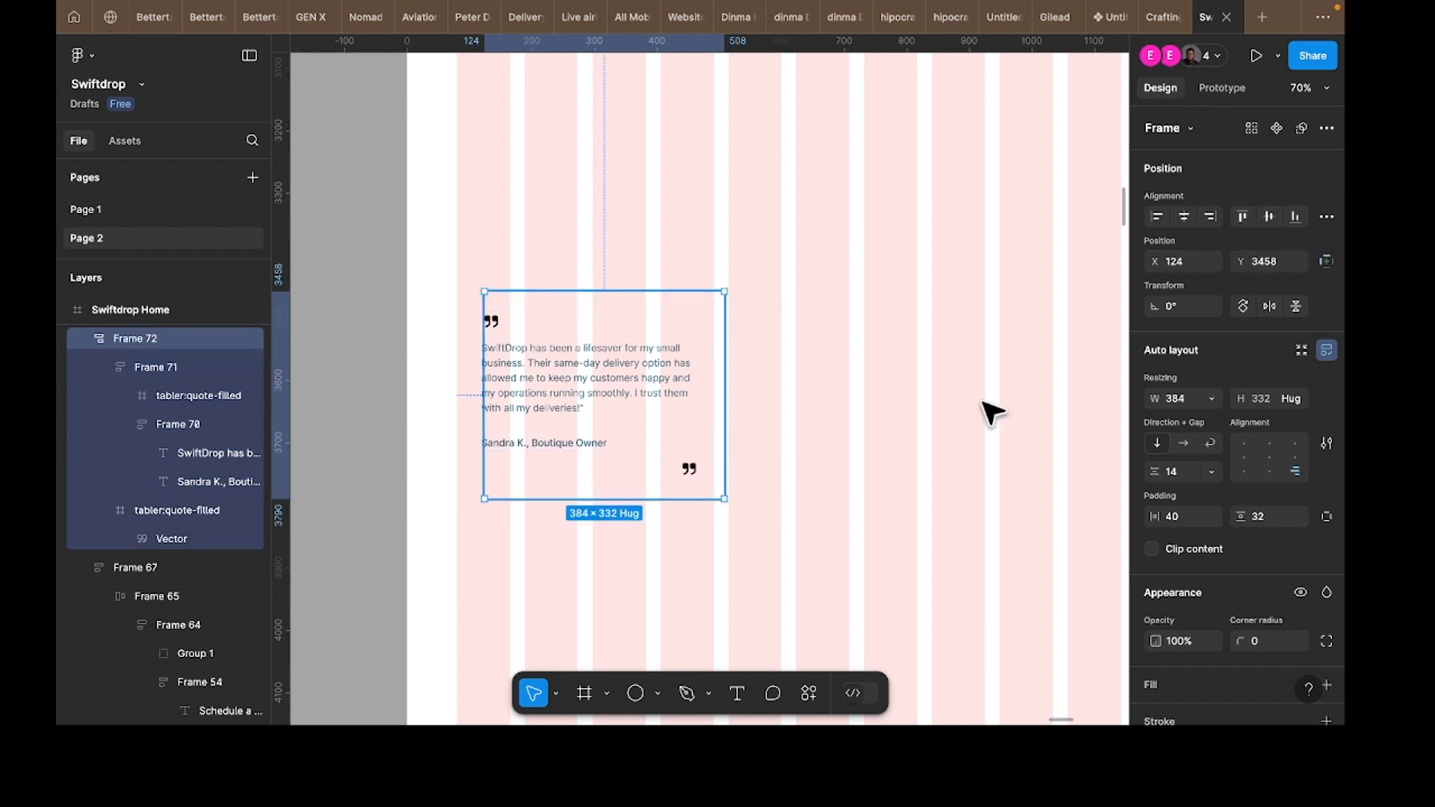
{"action": "left_click", "coordinate": [1212, 405]}
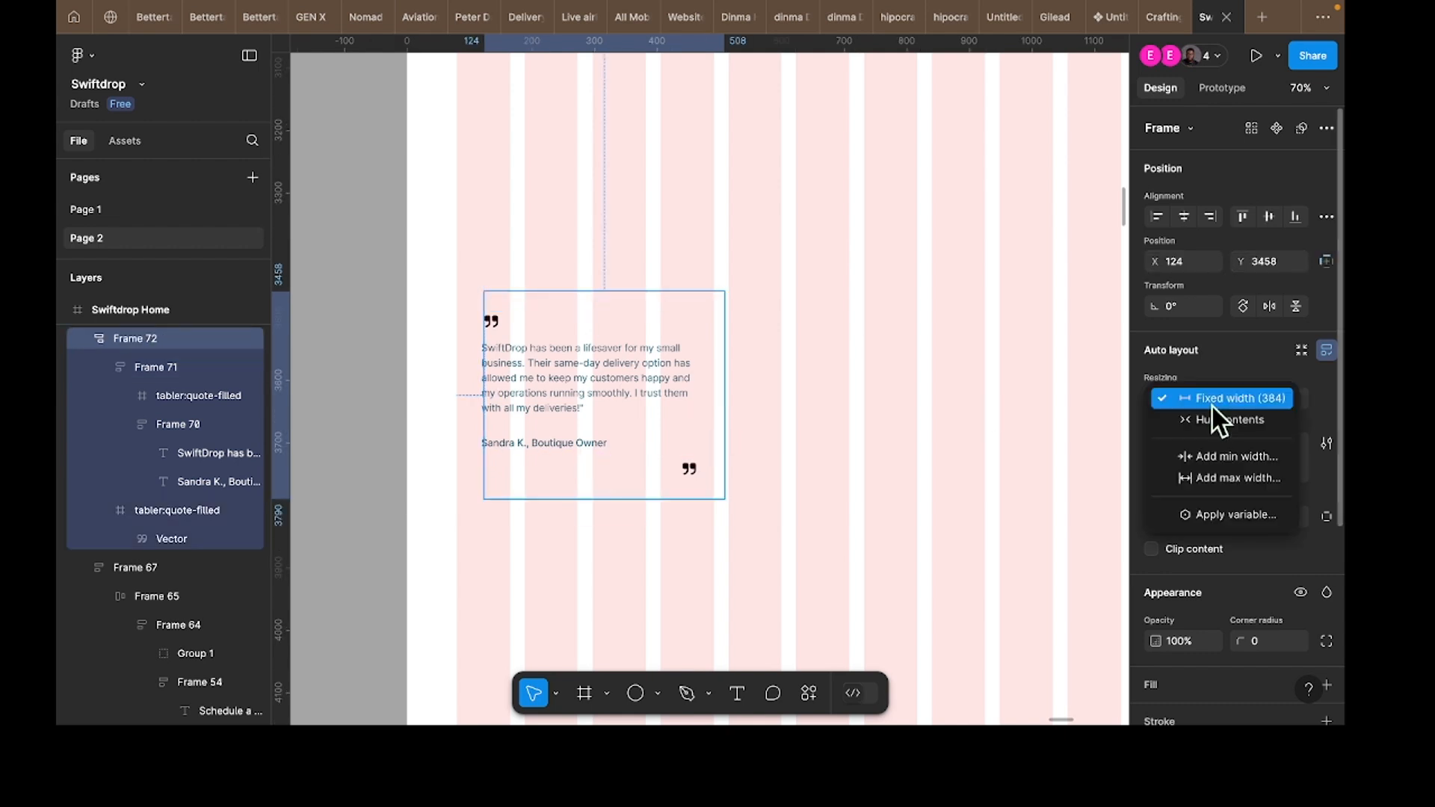
{"action": "left_click", "coordinate": [1213, 416]}
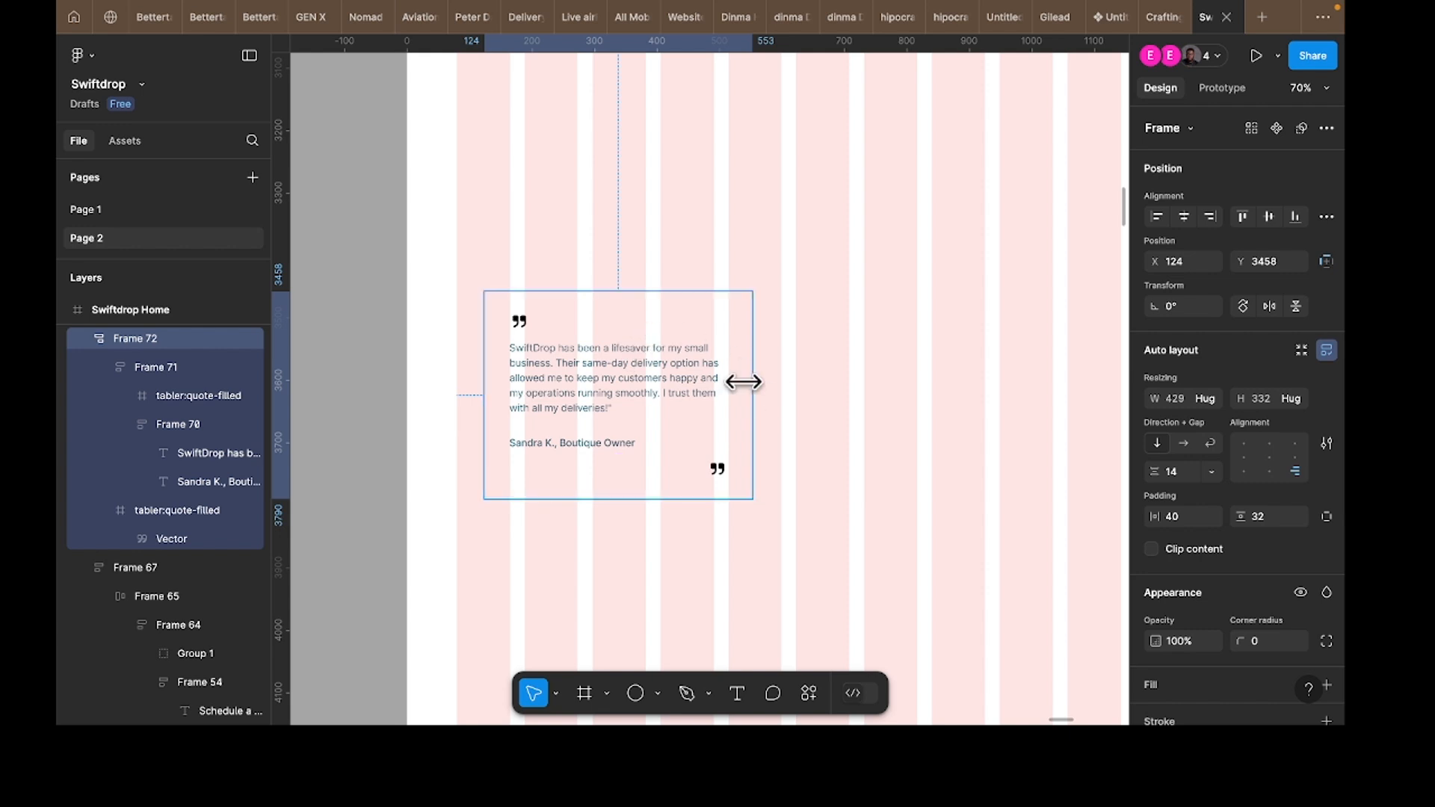
Step: Try to widen the quote text inside the testimonial card slightly, and undo it
{"action": "left_click", "coordinate": [718, 388], "text": "super"}
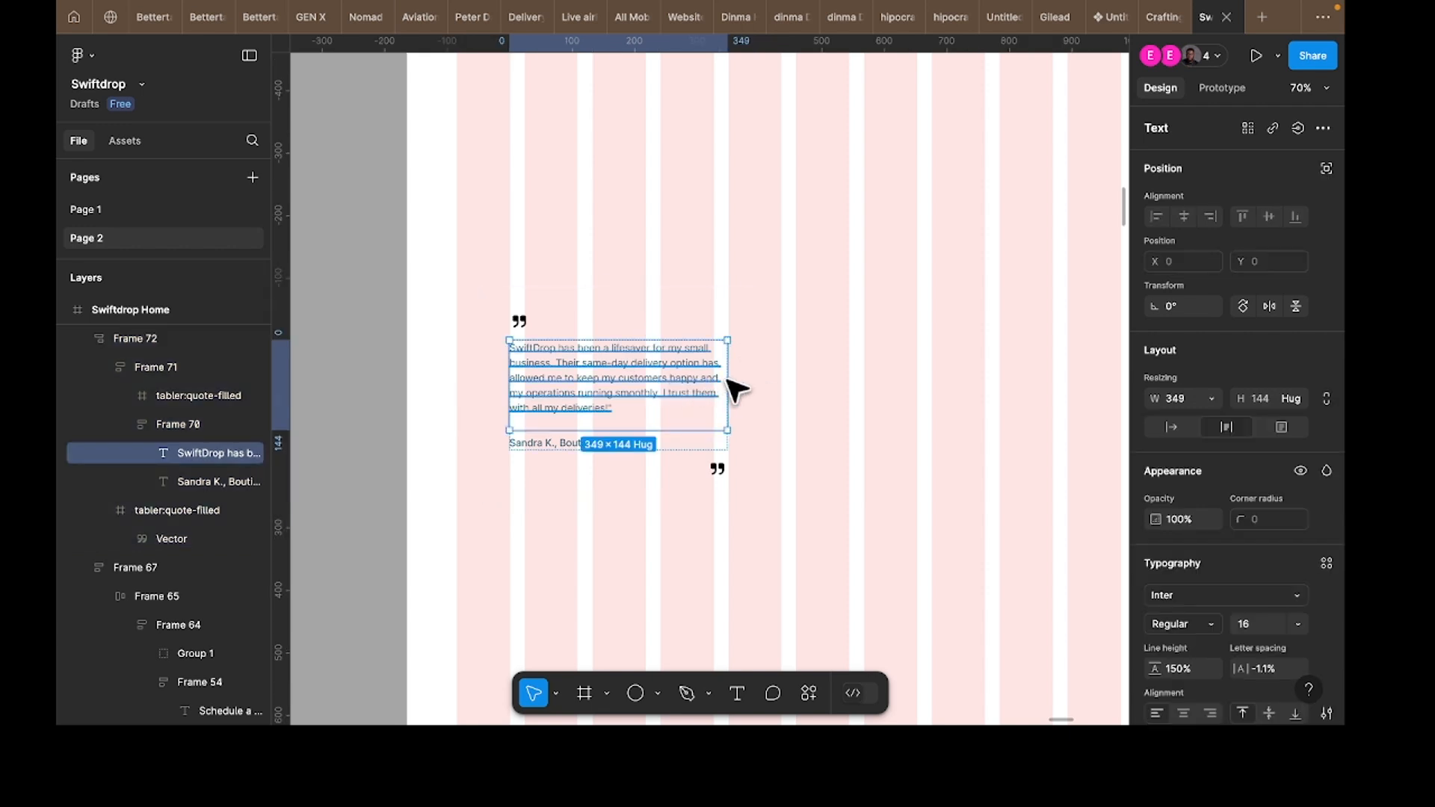
{"action": "left_click_drag", "start_coordinate": [729, 379], "coordinate": [747, 384]}
{"action": "key", "text": "super+z"}
{"action": "key", "text": "super+z"}
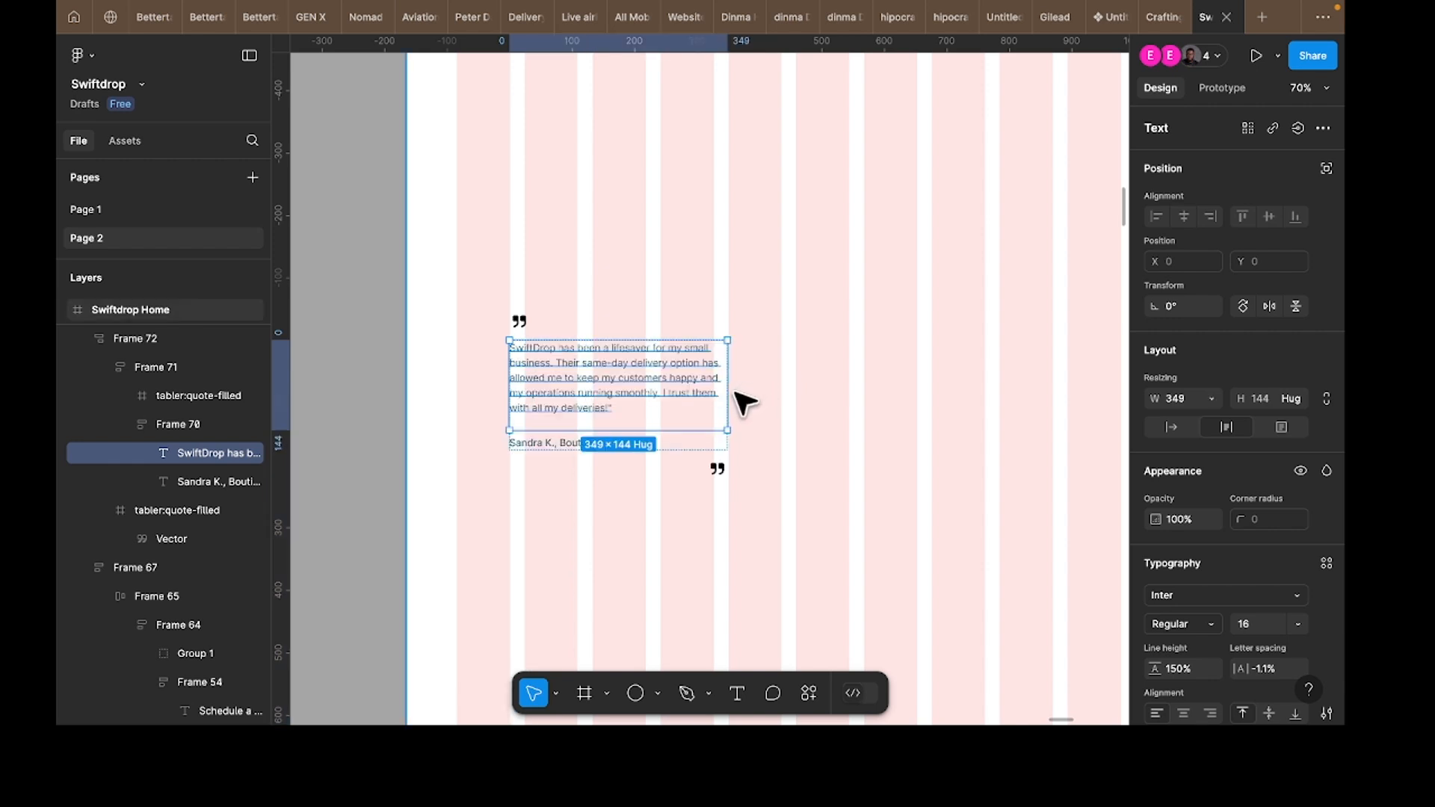
Step: Try to make the quote text's width hug its contents, and undo it
{"action": "left_click", "coordinate": [1212, 400]}
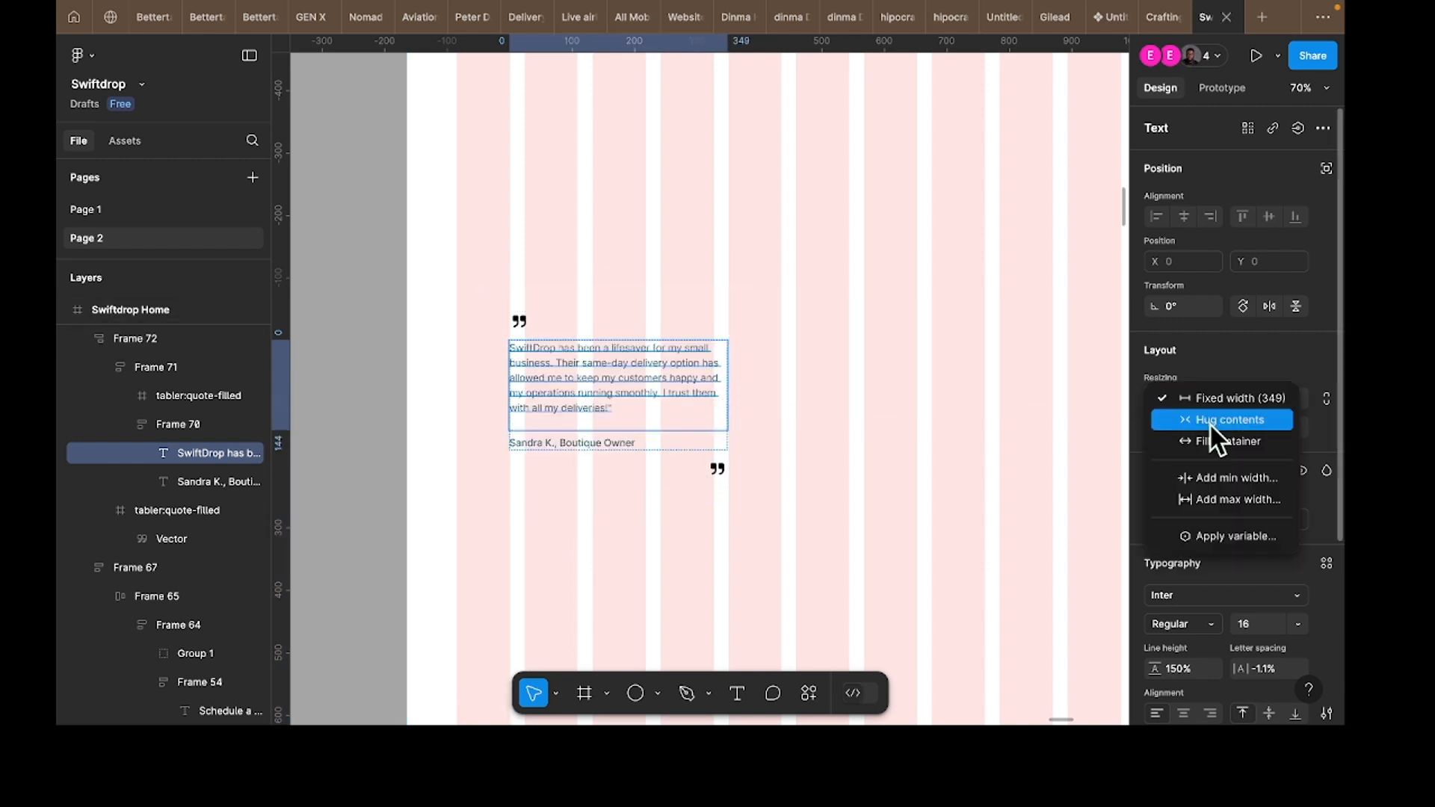
{"action": "left_click", "coordinate": [1209, 417]}
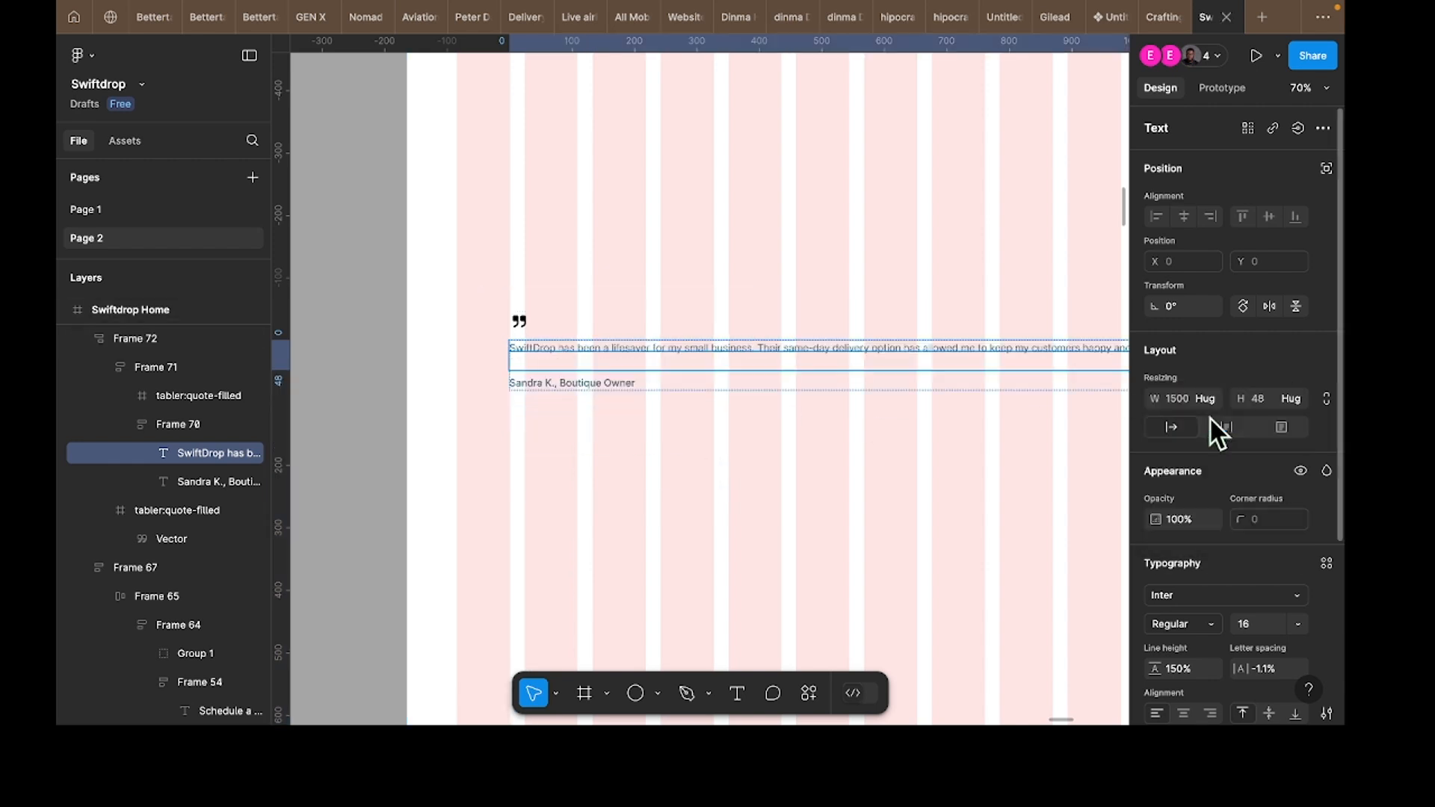
{"action": "key", "text": "super+z"}
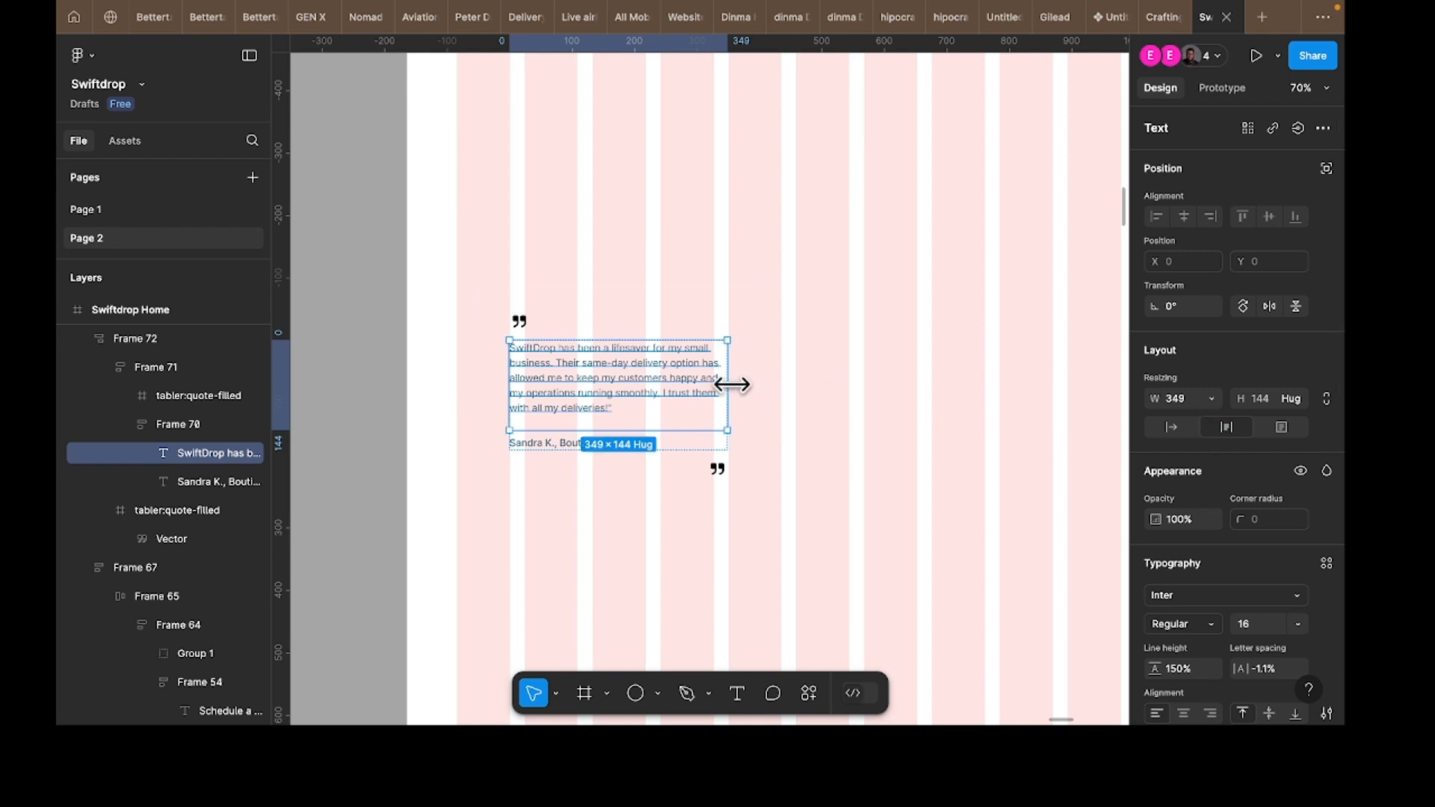
Step: Try again to stretch the quote text to a greater width, undoing each attempt
{"action": "left_click_drag", "start_coordinate": [732, 385], "coordinate": [755, 386]}
{"action": "key", "text": "super+z"}
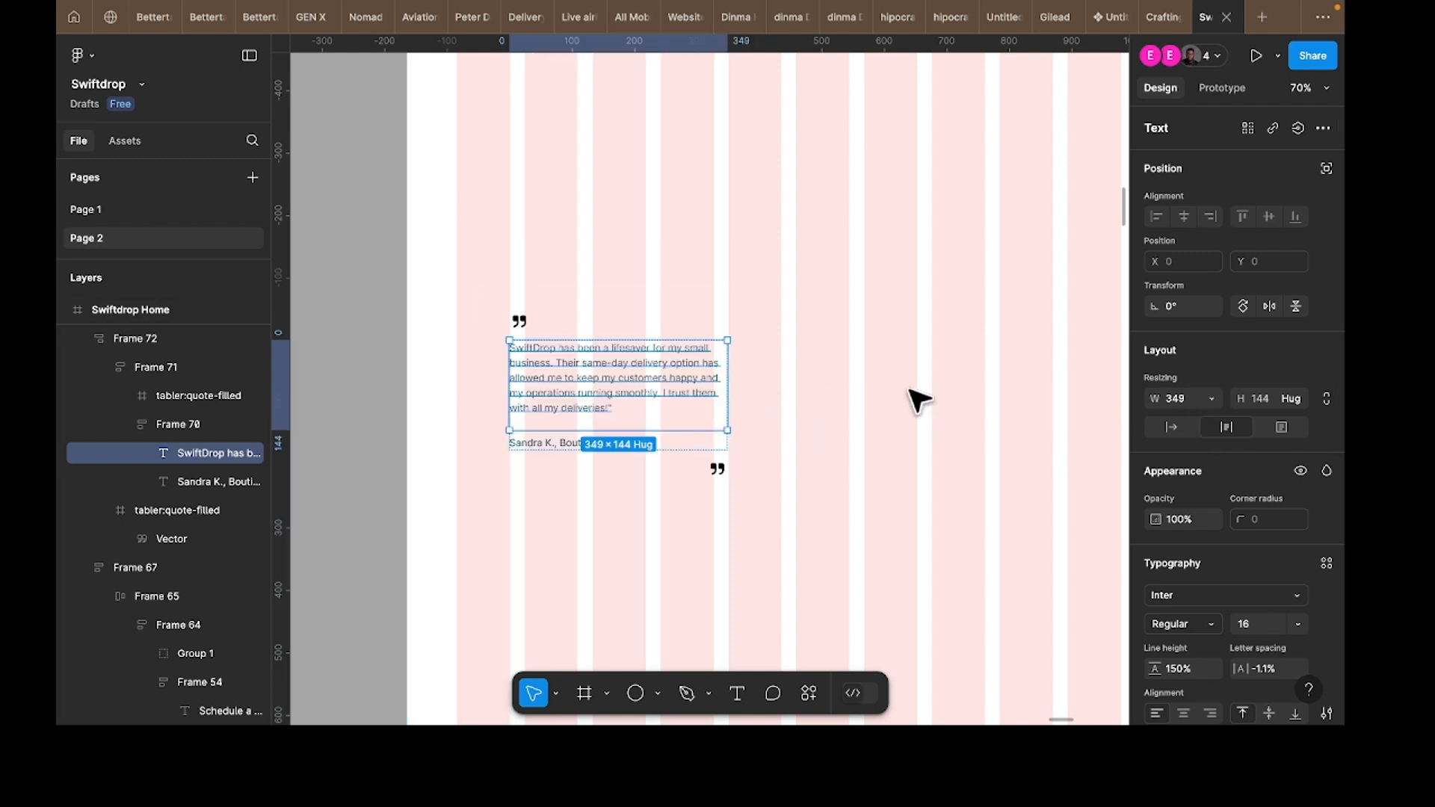
{"action": "left_click", "coordinate": [918, 401]}
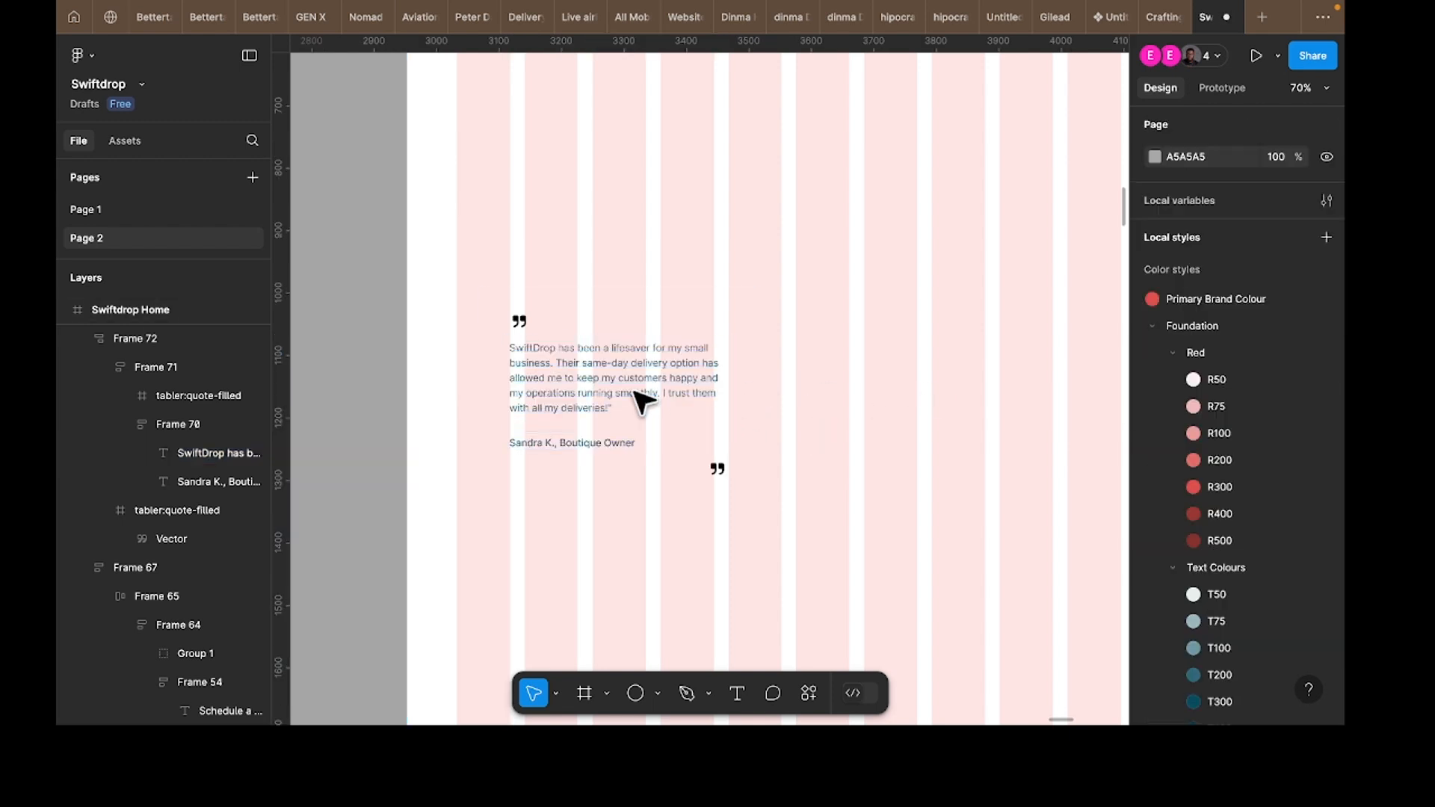
{"action": "left_click", "coordinate": [727, 401]}
{"action": "left_click_drag", "start_coordinate": [724, 384], "coordinate": [924, 396]}
{"action": "key", "text": "super+z"}
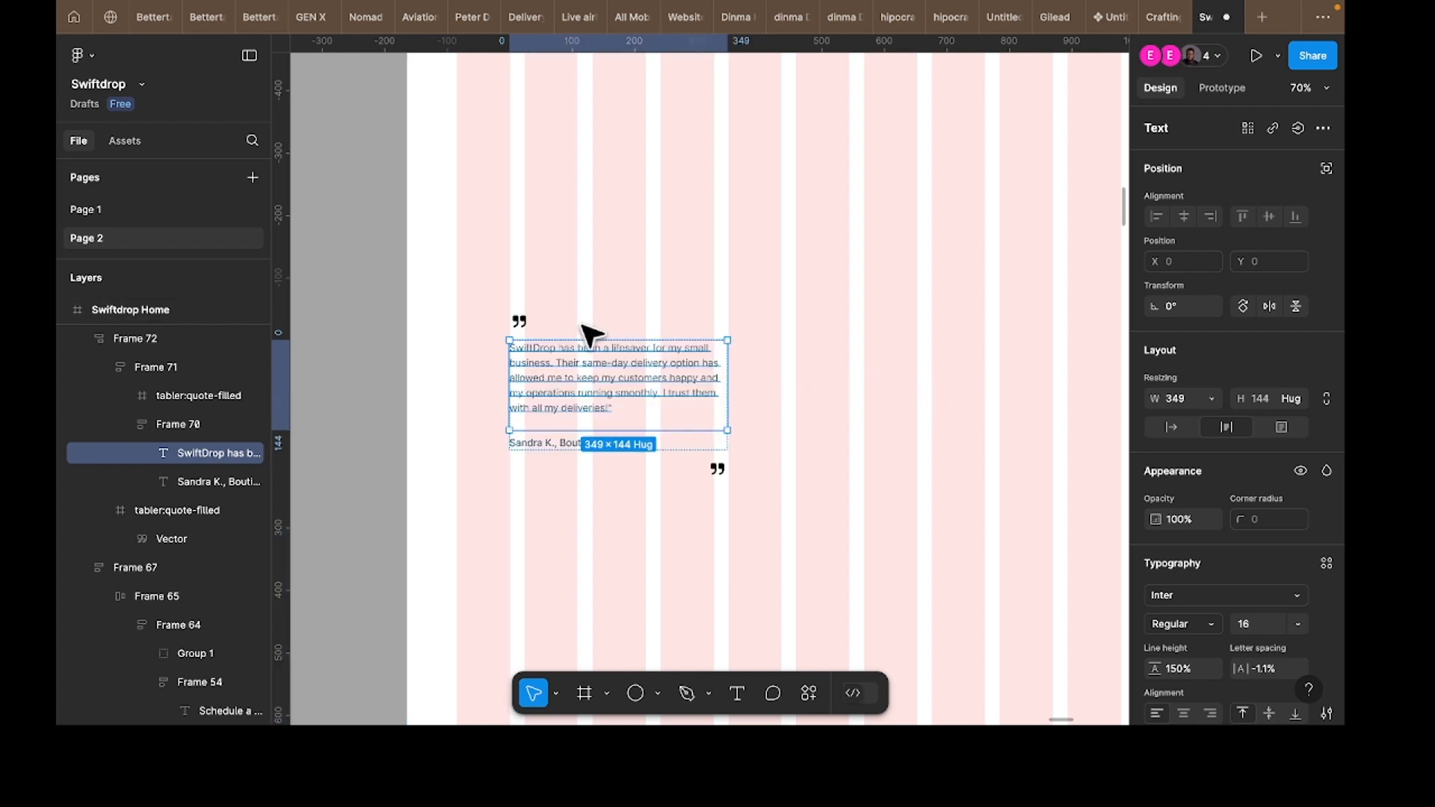
Step: Try to set the width of the frame with the upper quote icon and text to fill its container, and undo it
{"action": "left_click", "coordinate": [629, 247]}
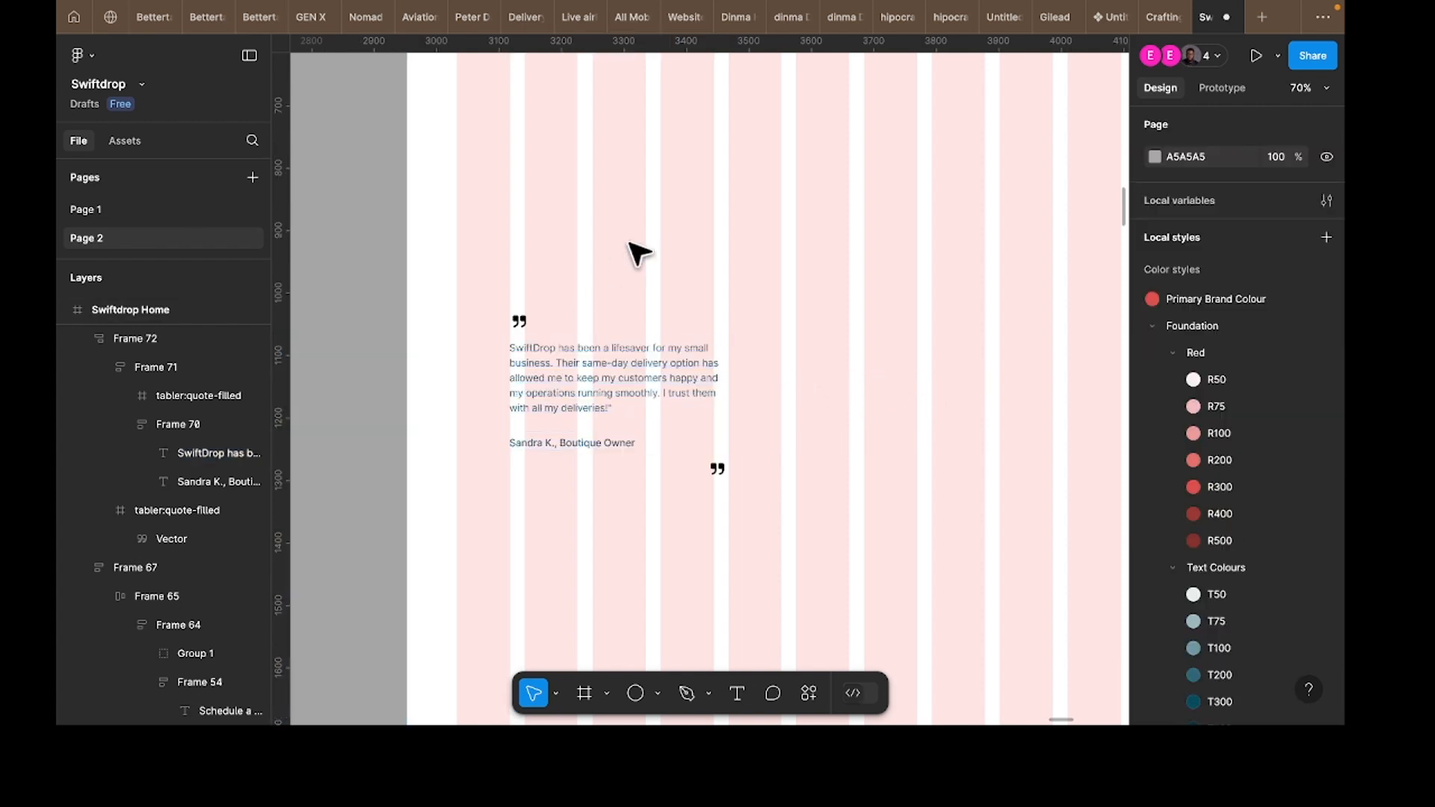
{"action": "left_click", "coordinate": [615, 329]}
{"action": "left_click", "coordinate": [603, 353]}
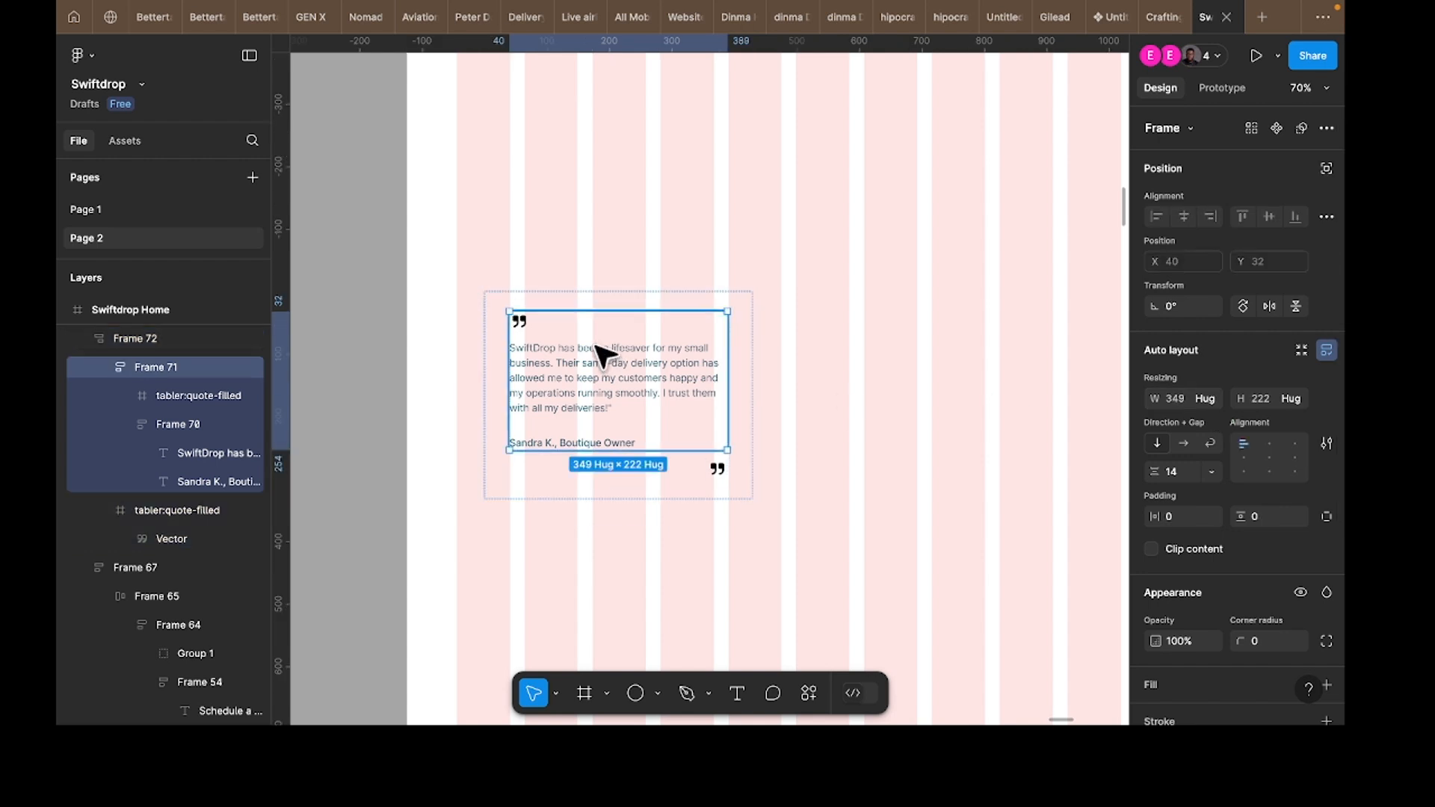
{"action": "left_click", "coordinate": [1213, 397]}
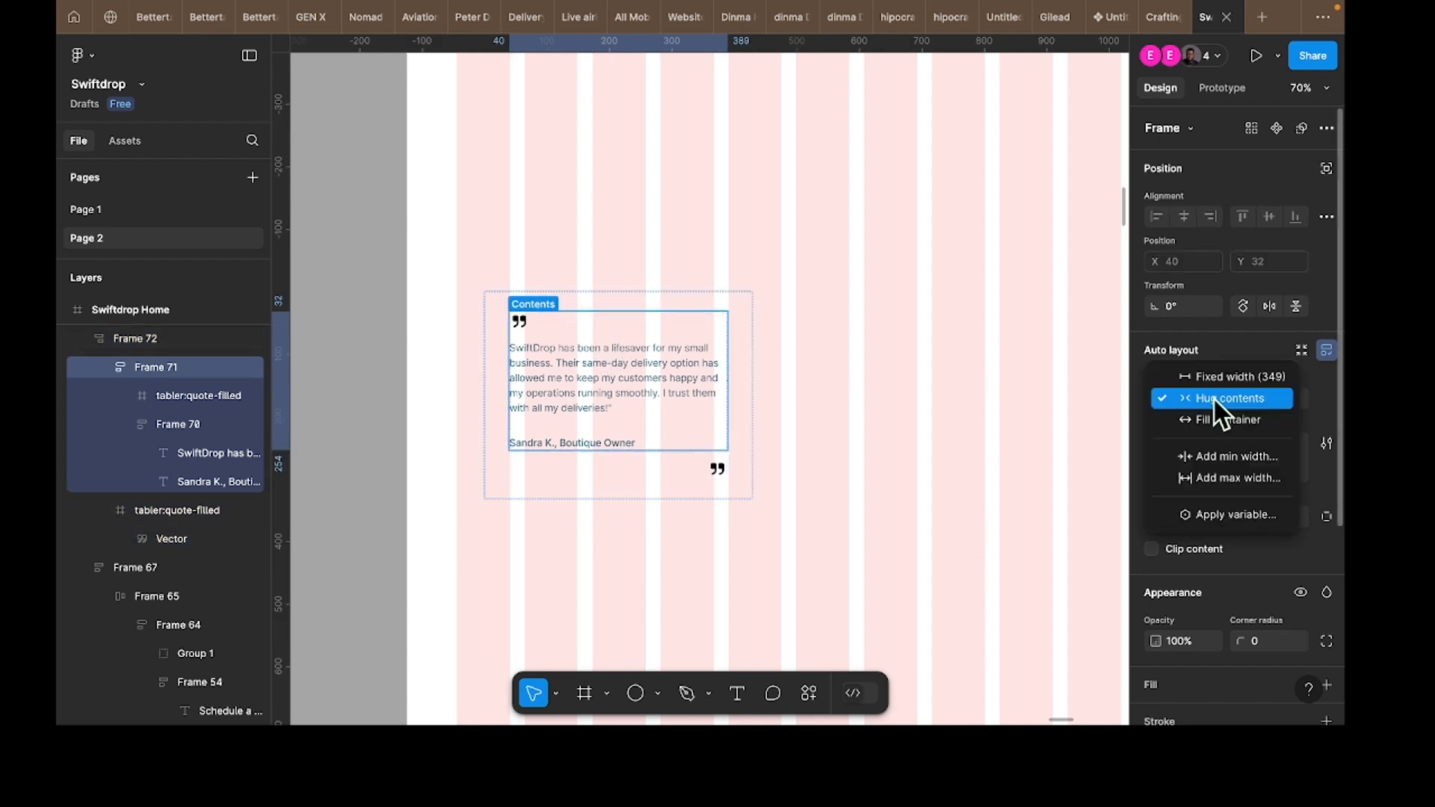
{"action": "left_click", "coordinate": [1214, 420]}
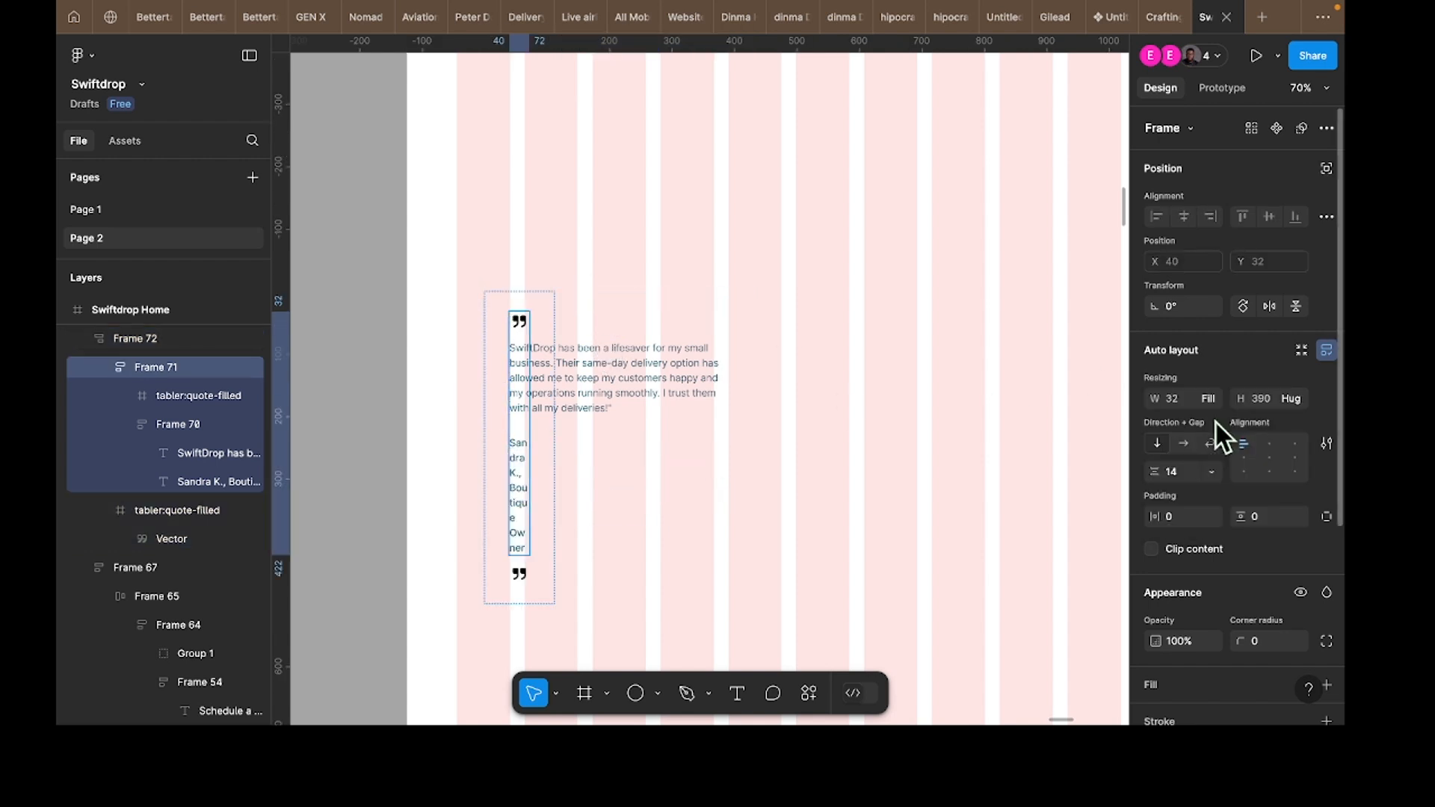
{"action": "key", "text": "ctrl+z"}
Step: Set the width of the frame holding the quote text and author line to hug contents
{"action": "double_click", "coordinate": [675, 372]}
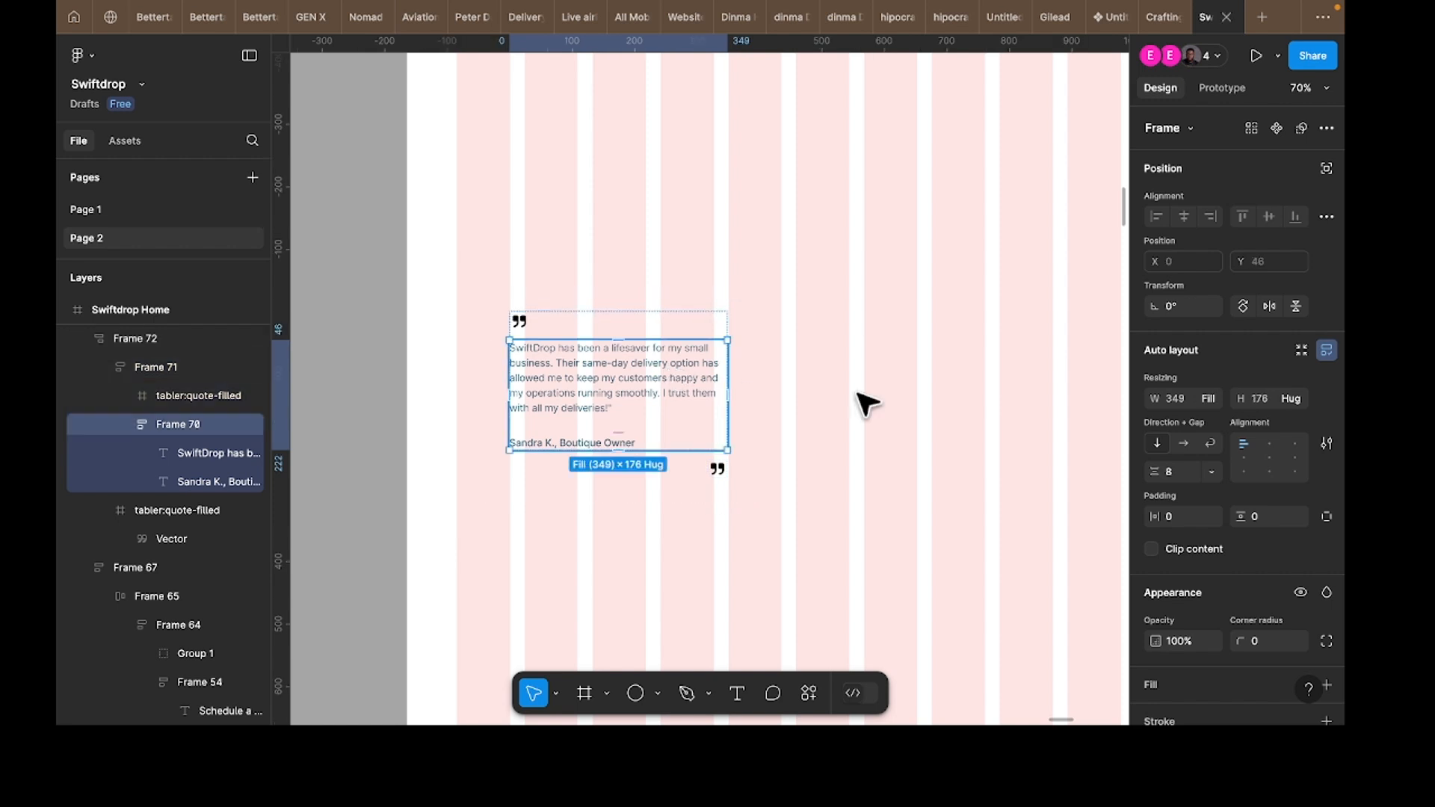
{"action": "left_click", "coordinate": [1214, 399]}
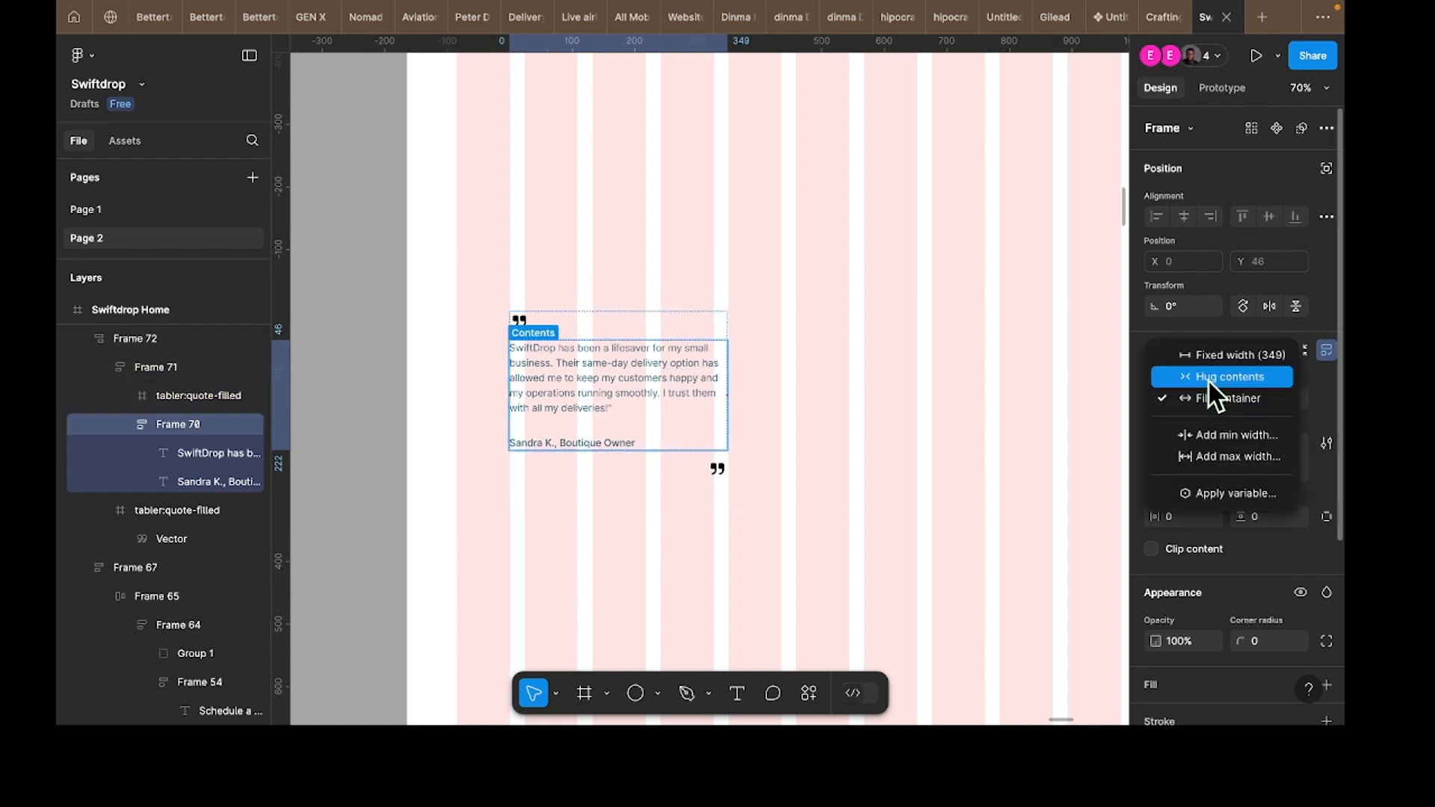
{"action": "left_click", "coordinate": [1208, 379]}
Step: Try the hug contents and fill container widths on the quote text, and undo the change
{"action": "left_click", "coordinate": [685, 337]}
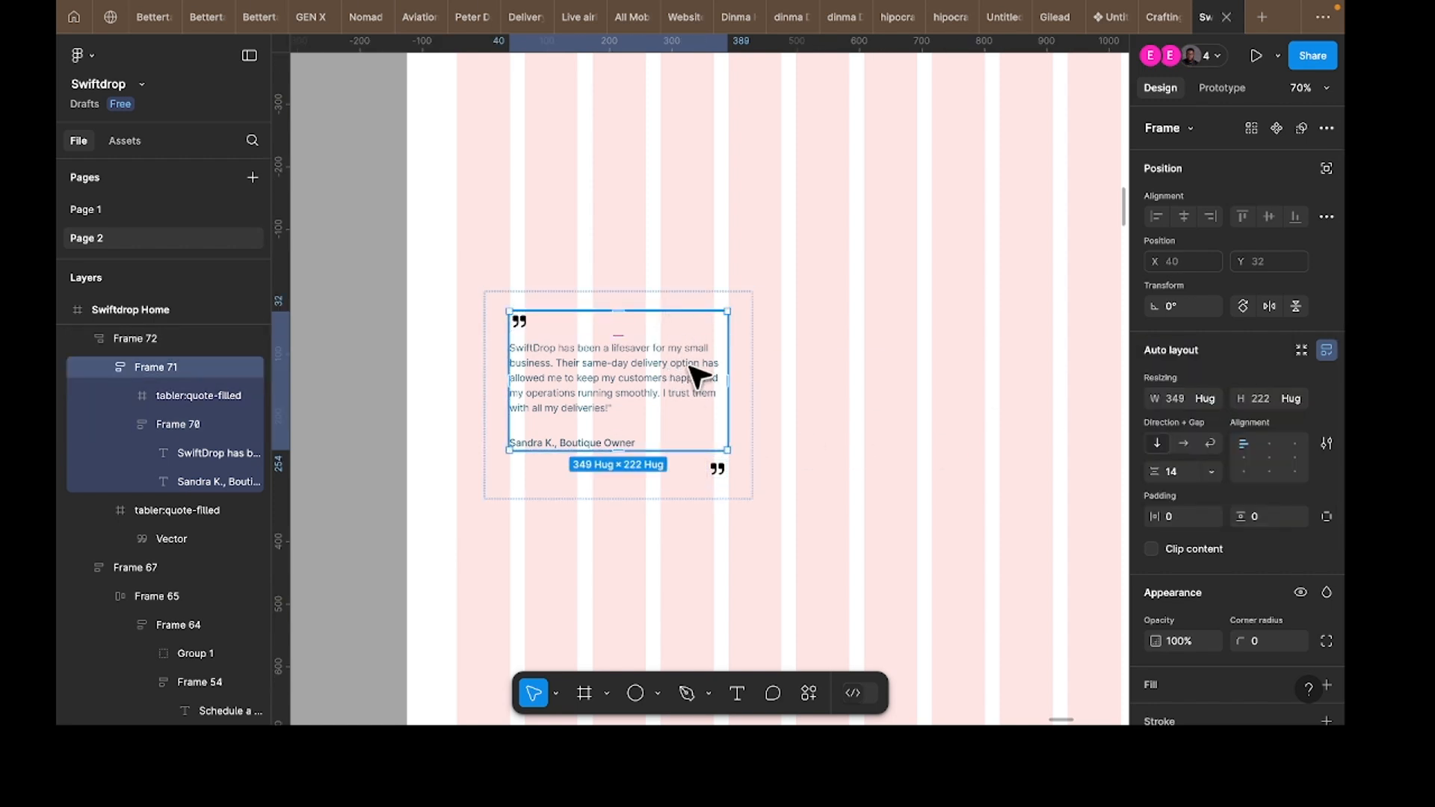
{"action": "double_click", "coordinate": [689, 366]}
{"action": "left_click", "coordinate": [1213, 399]}
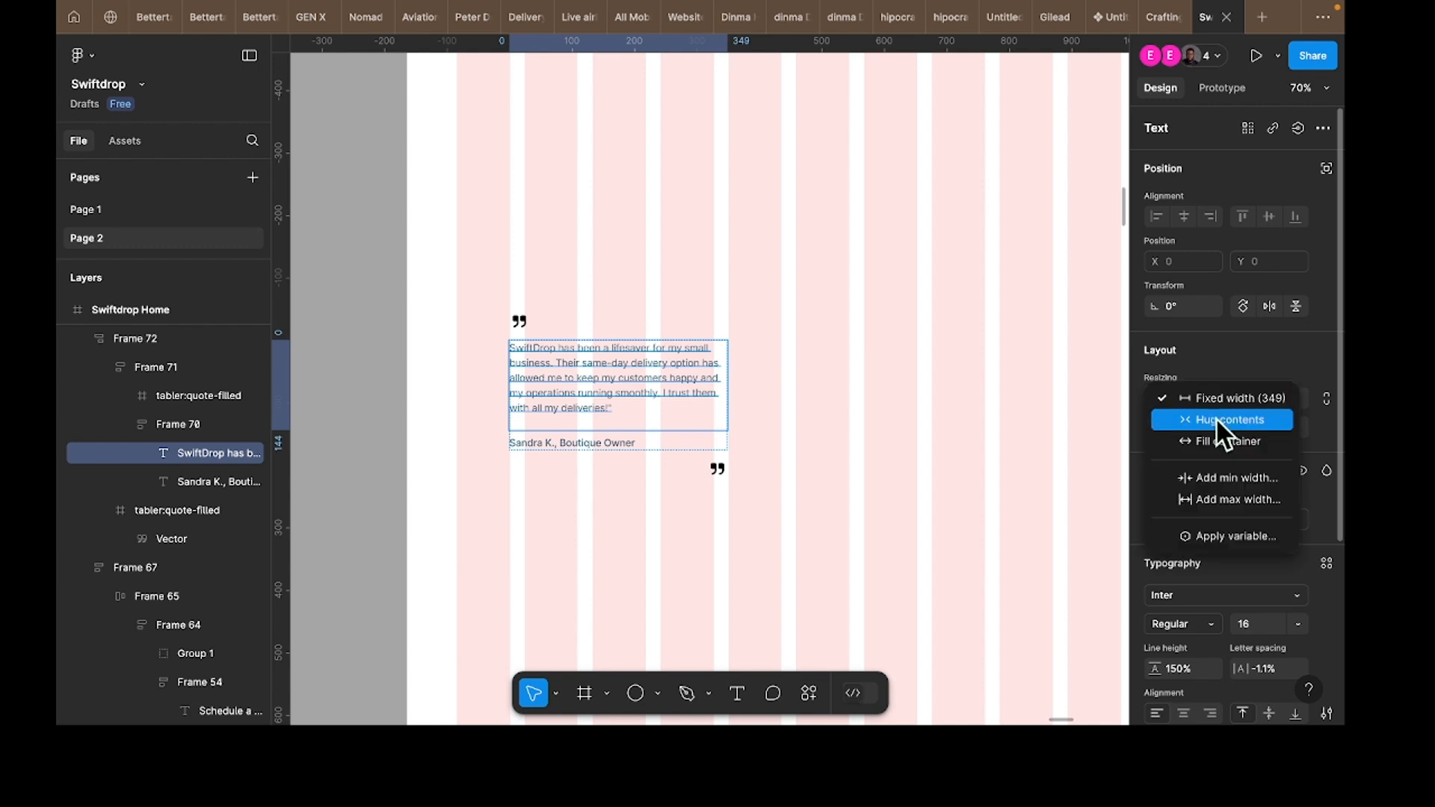
{"action": "left_click", "coordinate": [1215, 419]}
{"action": "left_click", "coordinate": [1218, 419]}
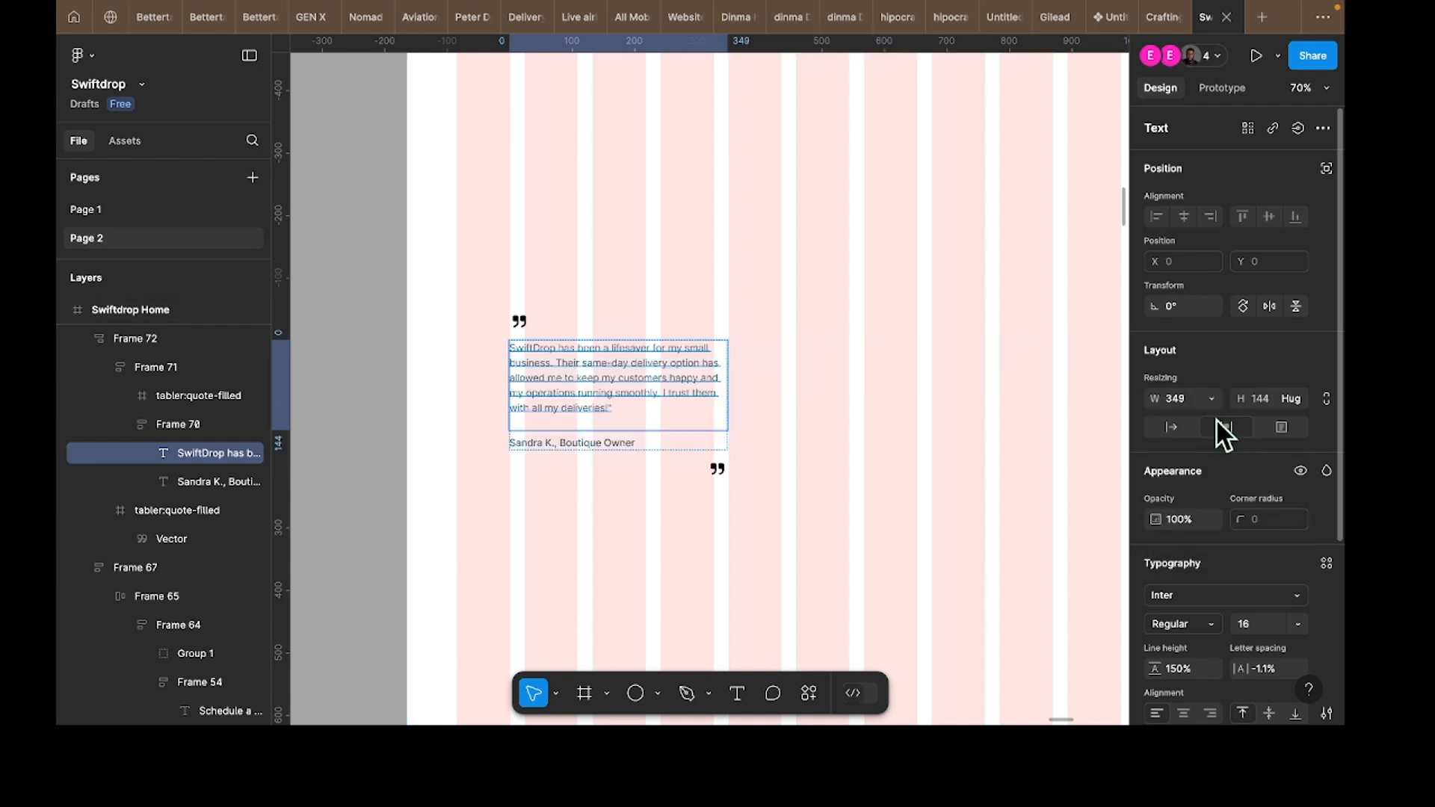
{"action": "left_click", "coordinate": [1214, 401]}
{"action": "left_click", "coordinate": [1216, 438]}
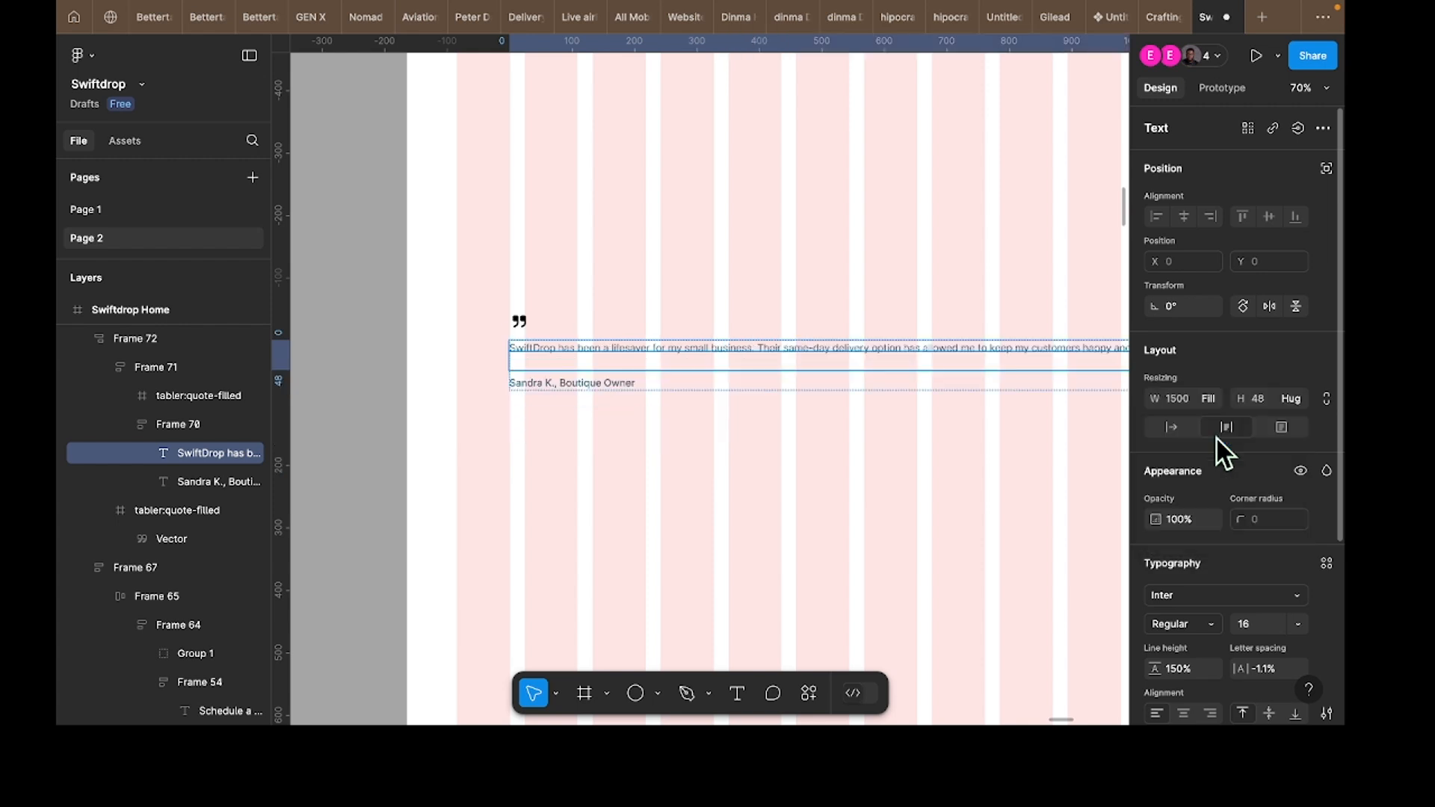
{"action": "key", "text": "ctrl+z"}
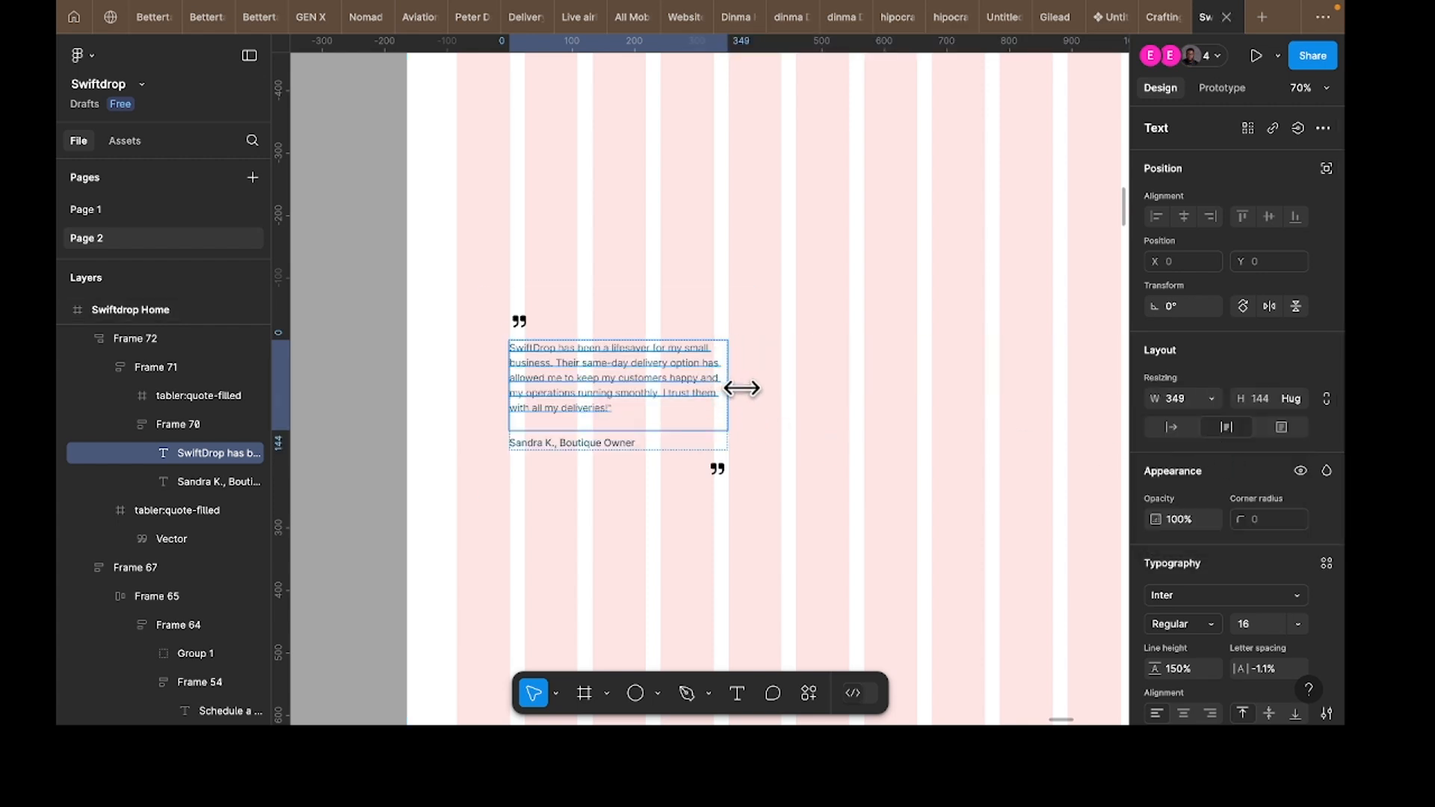
Step: Widen the quote text inside the testimonial card to about 436
{"action": "left_click_drag", "start_coordinate": [741, 389], "coordinate": [781, 389]}
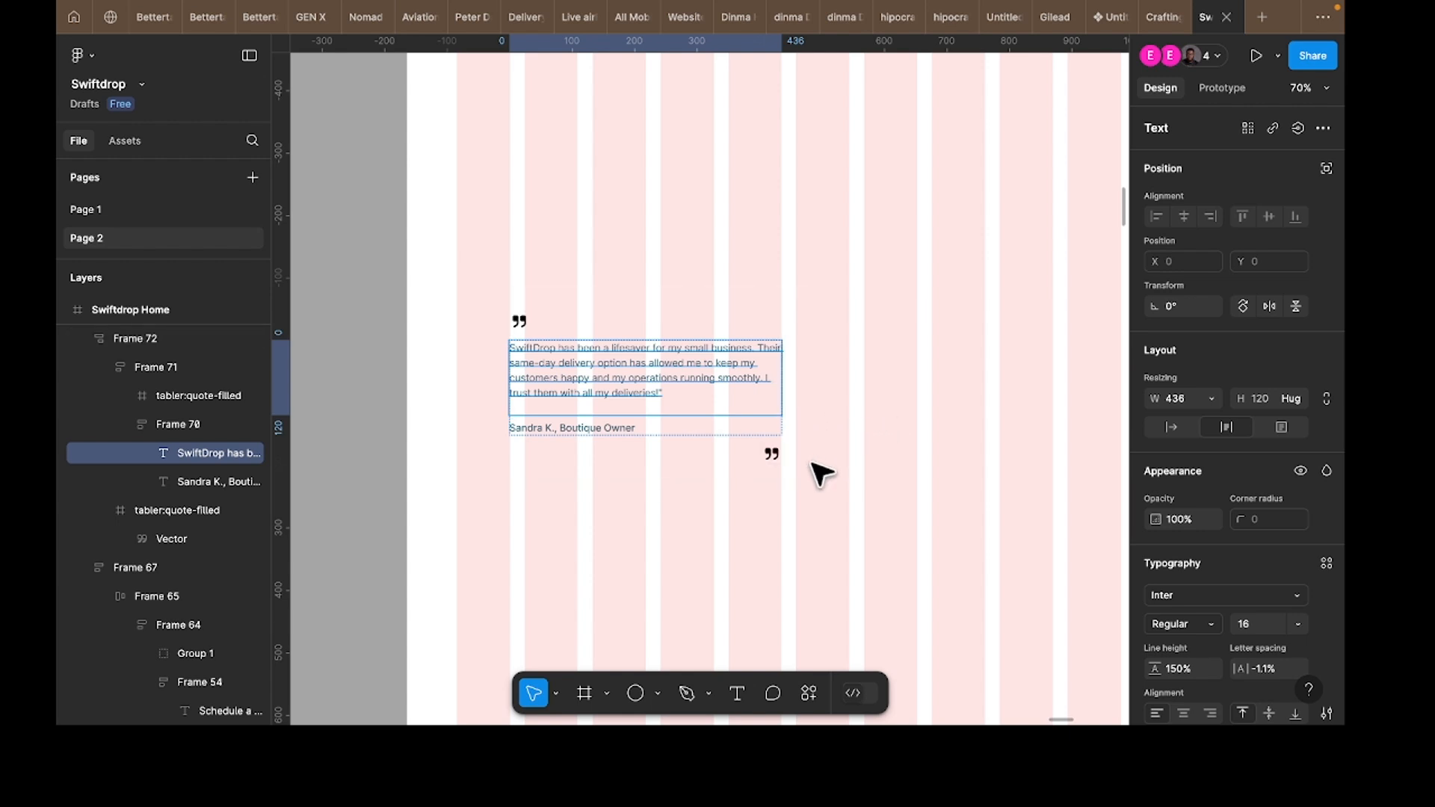
Step: Duplicate the testimonial card twice to its right on the same row, at about X 677 and X 1167
{"action": "left_click", "coordinate": [743, 473]}
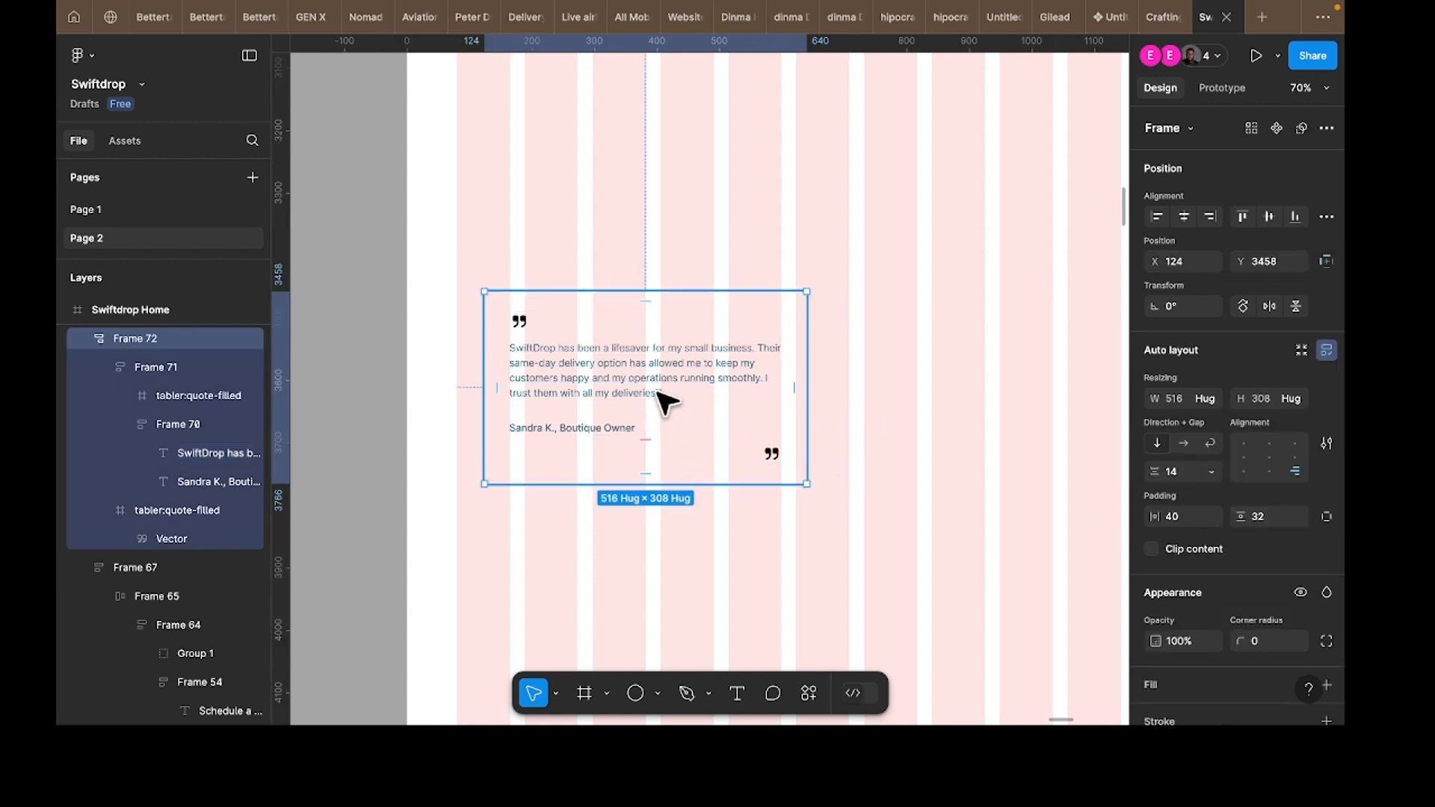
{"action": "left_click_drag", "start_coordinate": [661, 389], "coordinate": [1002, 388]}
{"action": "scroll", "coordinate": [895, 406], "scroll_direction": "right", "scroll_amount": 5}
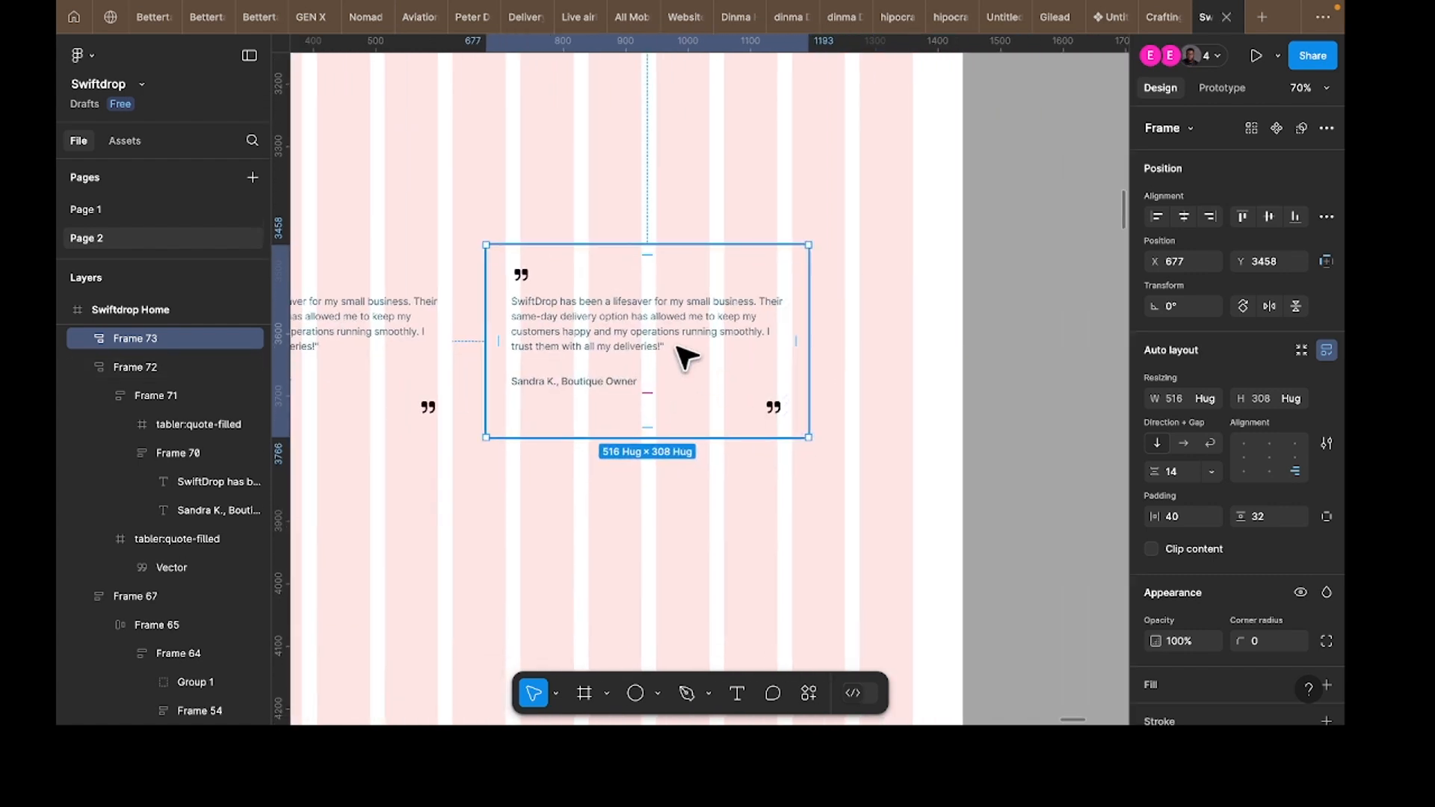
{"action": "left_click_drag", "start_coordinate": [677, 343], "coordinate": [942, 323]}
{"action": "scroll", "coordinate": [747, 402], "scroll_direction": "down", "scroll_amount": 5}
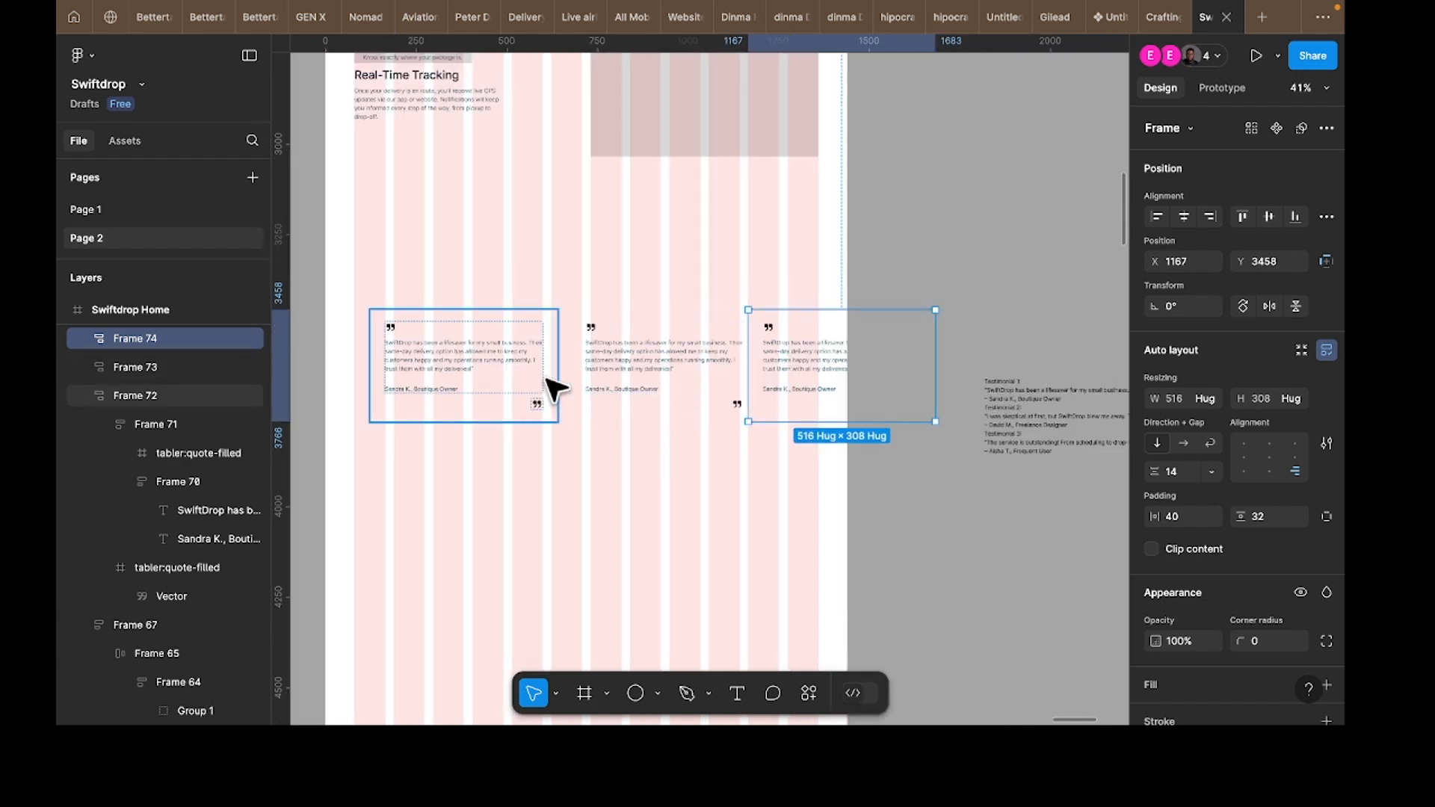
Step: Group the three testimonial cards together in a horizontal auto layout frame
{"action": "scroll", "coordinate": [551, 390], "scroll_direction": "left", "scroll_amount": 3}
{"action": "left_click", "coordinate": [566, 375]}
{"action": "left_click", "coordinate": [770, 388]}
{"action": "left_click", "coordinate": [938, 397], "text": "shift"}
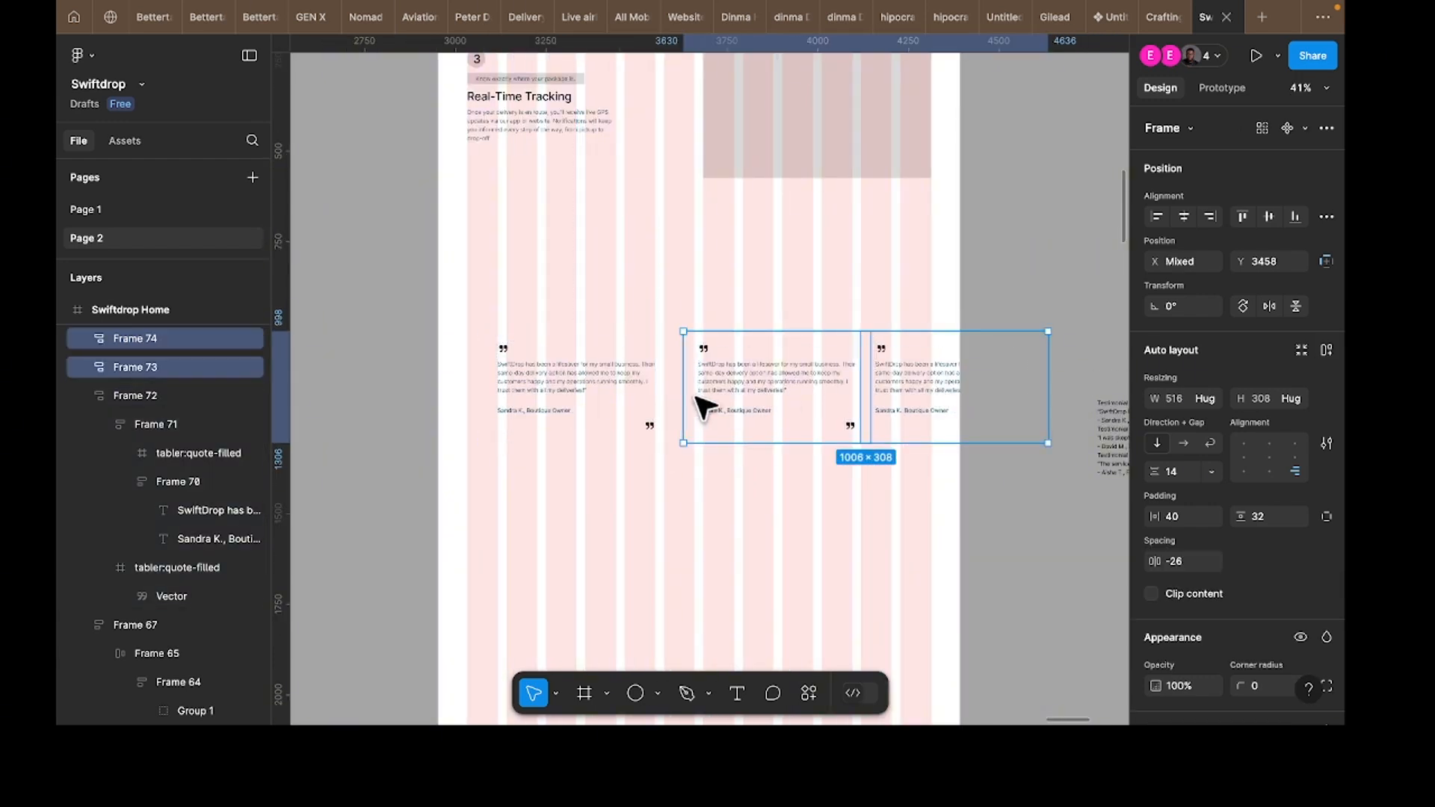
{"action": "left_click", "coordinate": [595, 407], "text": "shift"}
{"action": "left_click", "coordinate": [595, 407]}
{"action": "left_click", "coordinate": [758, 404], "text": "shift"}
{"action": "left_click", "coordinate": [951, 406], "text": "shift"}
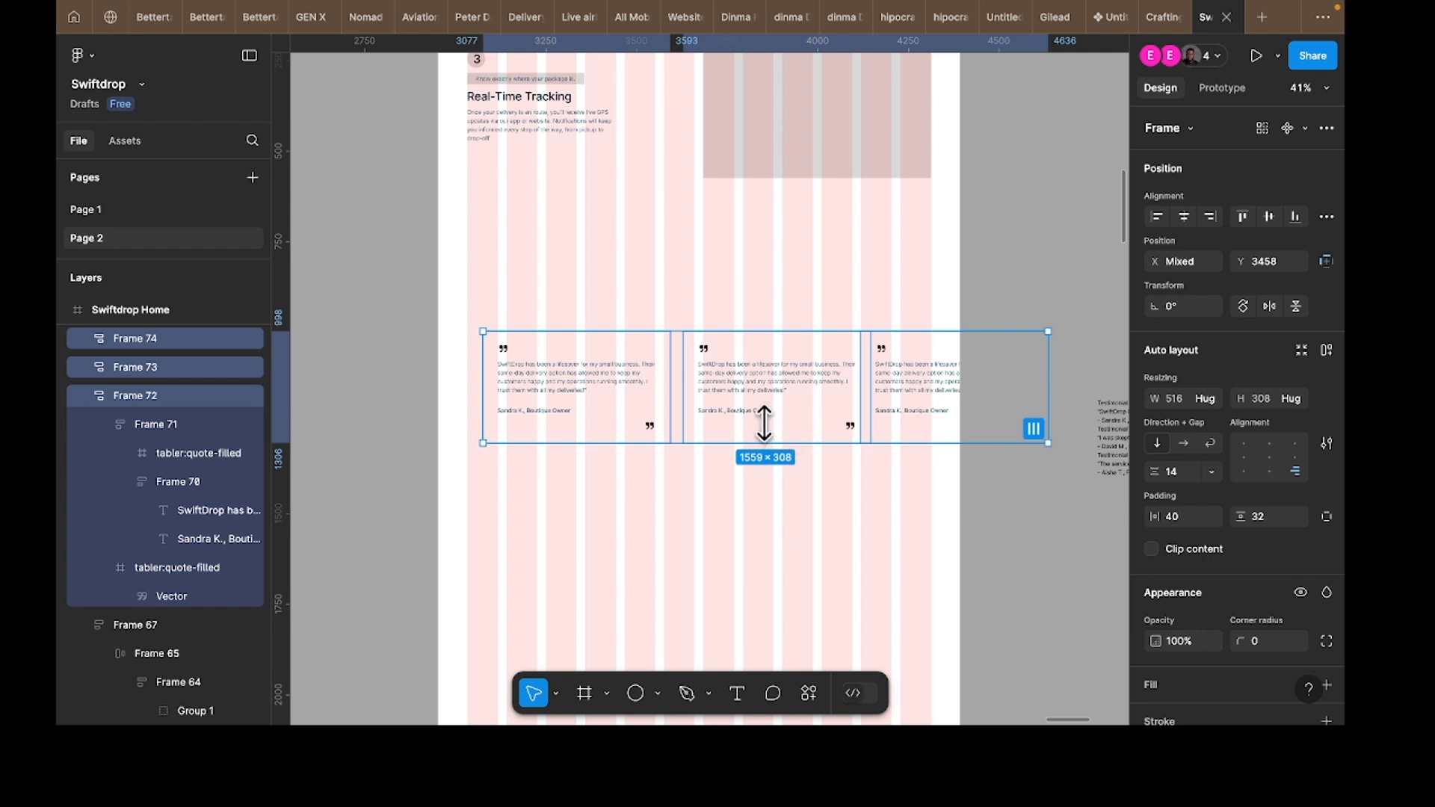
{"action": "key", "text": "shift+a"}
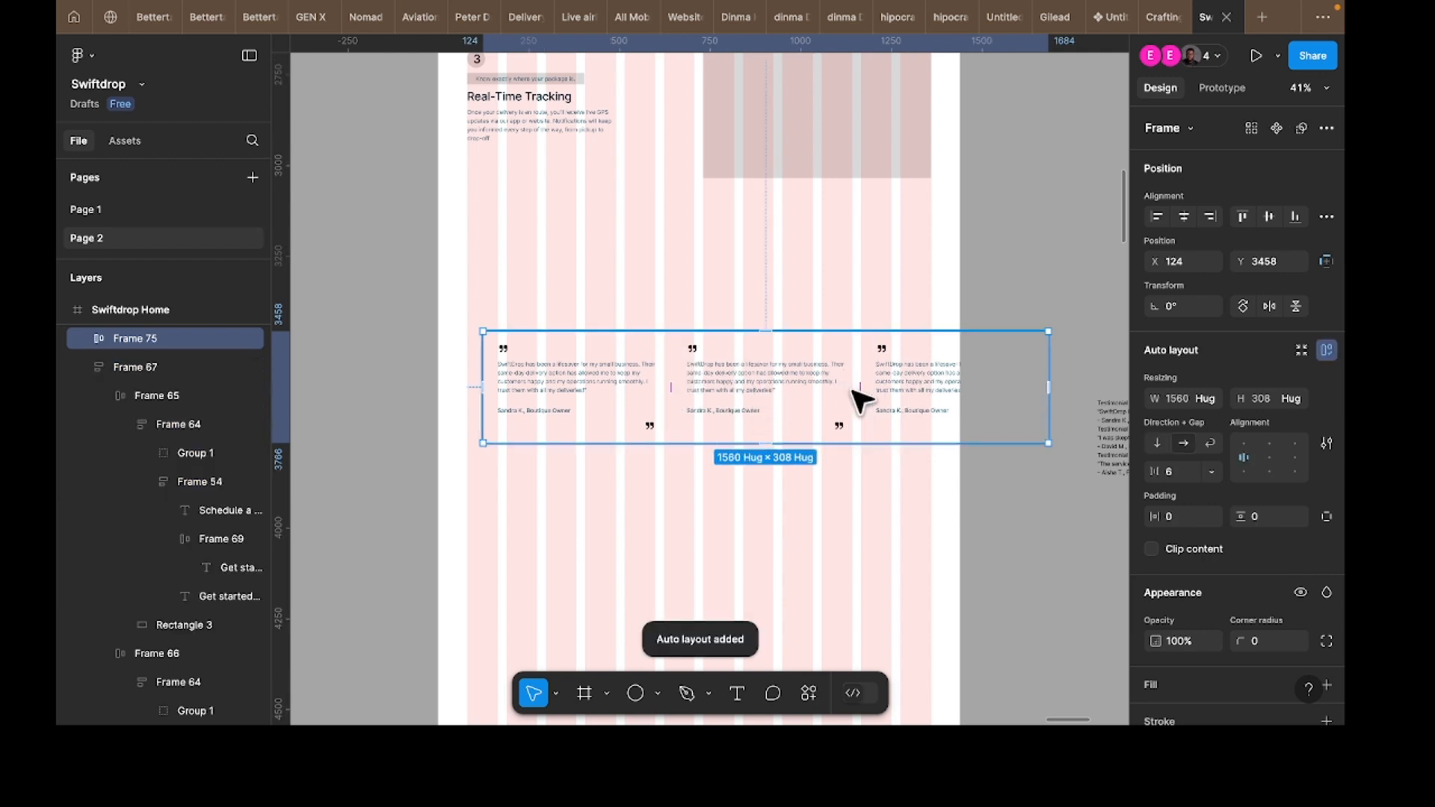
Step: Add a fill to all three testimonial cards, sampling the grey D9D9D9 from the image placeholder above them
{"action": "left_click", "coordinate": [648, 404]}
{"action": "left_click", "coordinate": [736, 403], "text": "shift"}
{"action": "left_click", "coordinate": [924, 417], "text": "shift"}
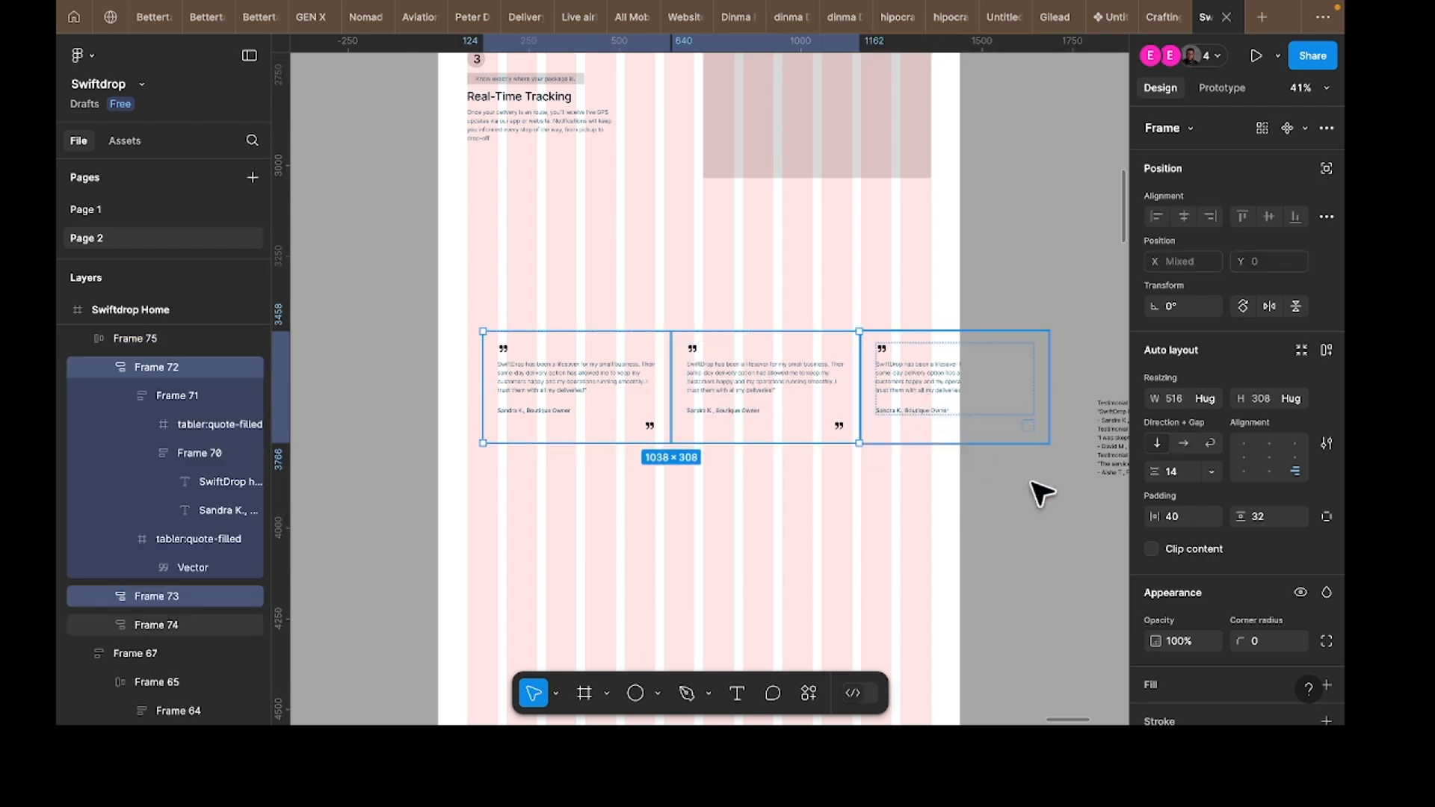
{"action": "scroll", "coordinate": [1211, 609], "scroll_direction": "down", "scroll_amount": 2}
{"action": "left_click", "coordinate": [1182, 614]}
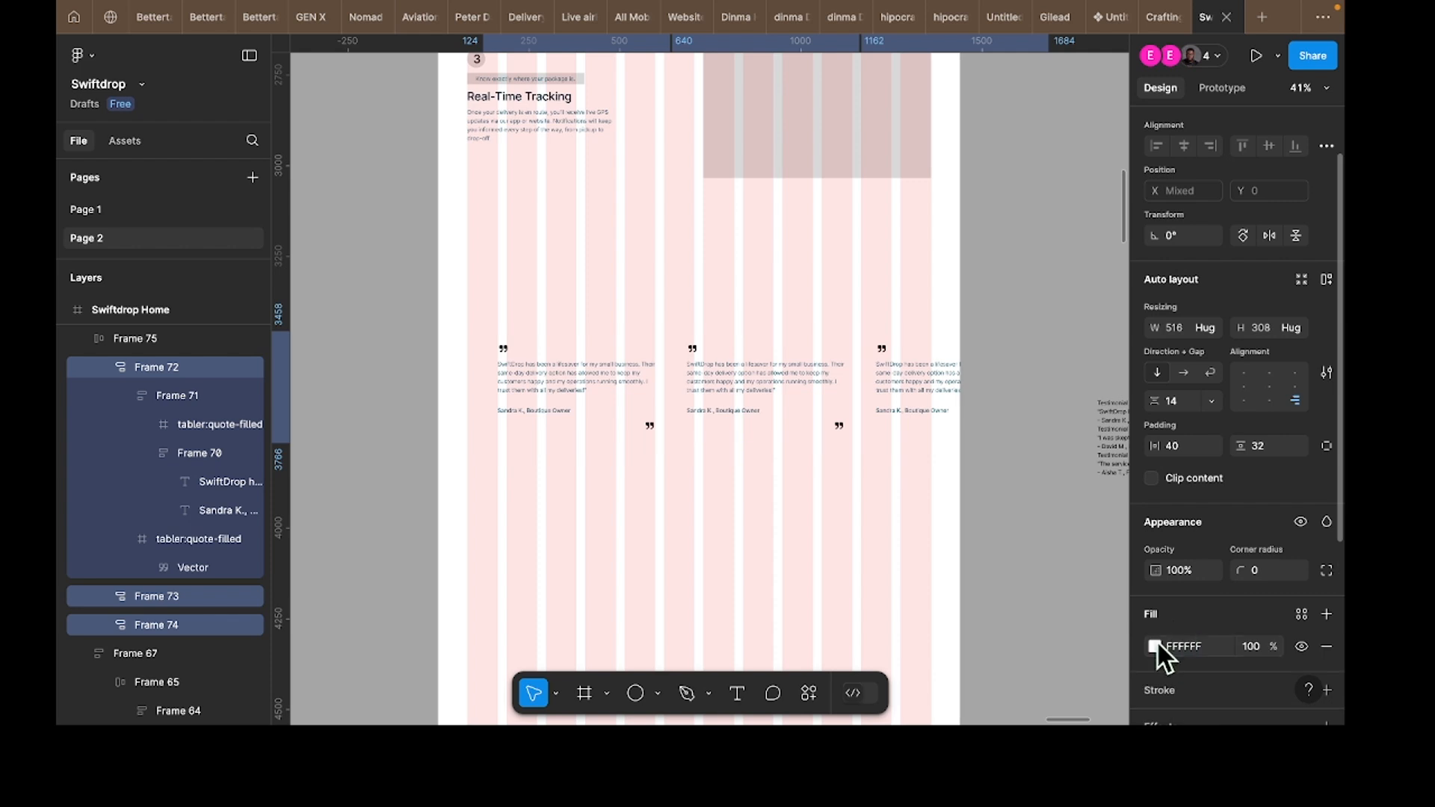
{"action": "left_click", "coordinate": [1155, 646]}
{"action": "left_click", "coordinate": [1000, 635]}
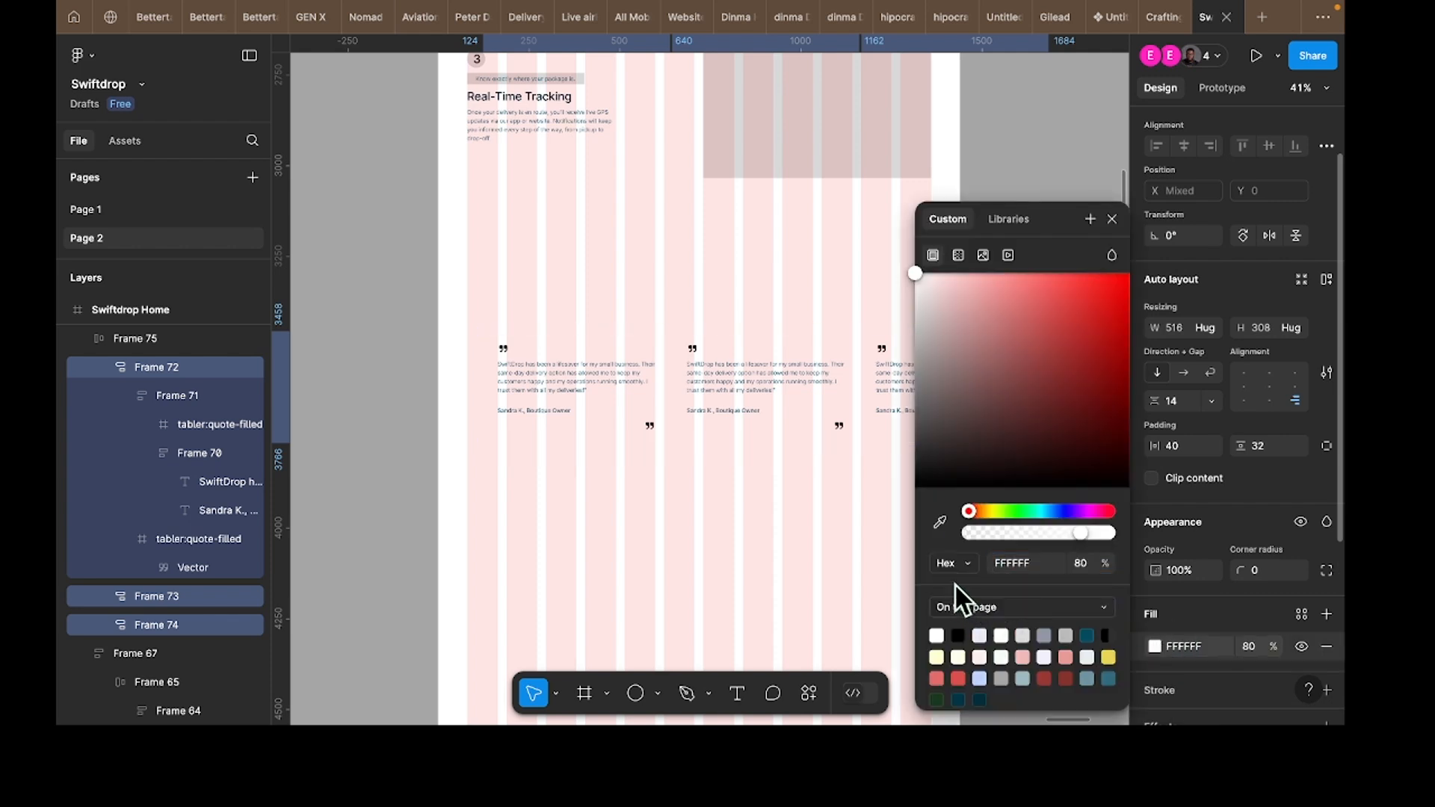
{"action": "left_click", "coordinate": [940, 522]}
{"action": "left_click", "coordinate": [724, 181]}
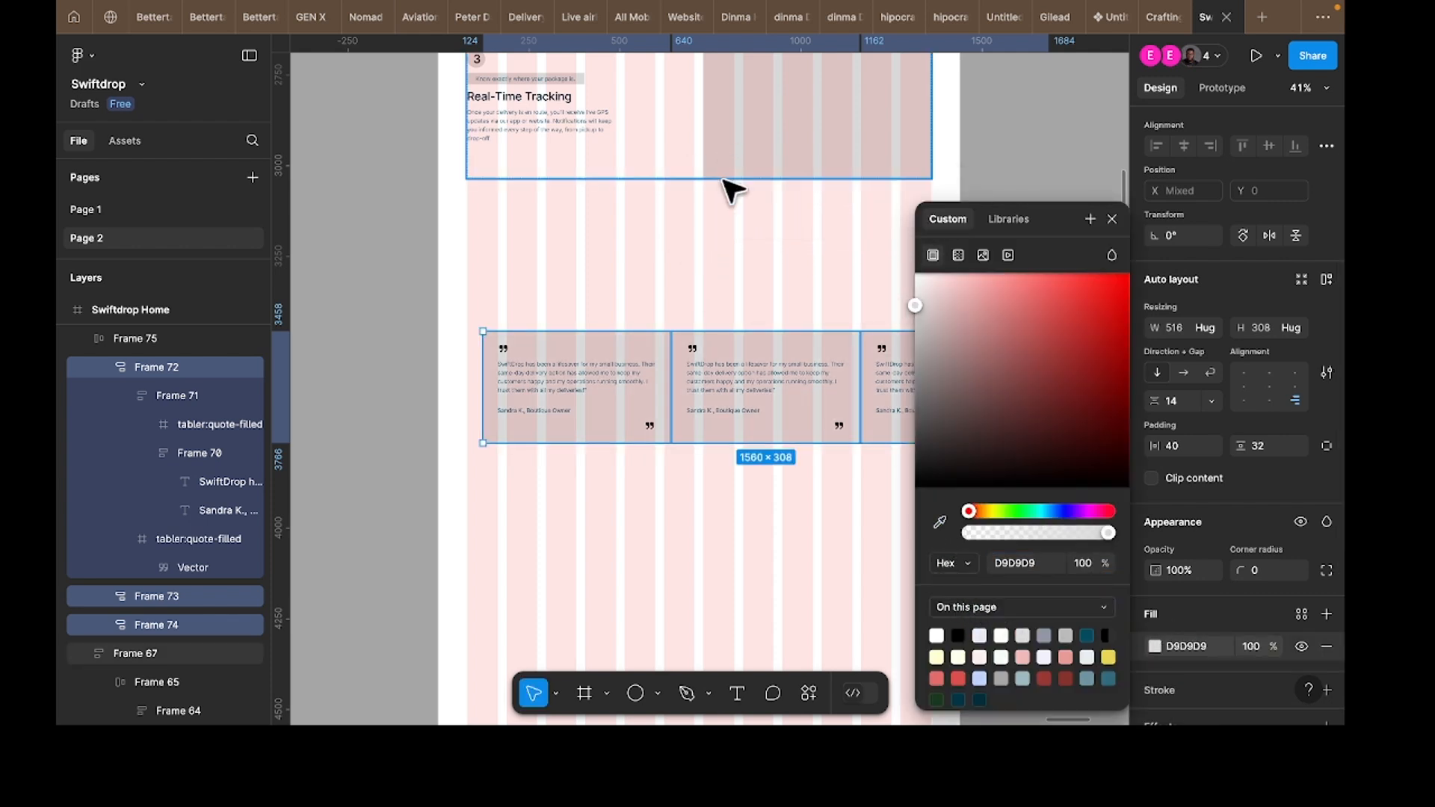
Step: Set the gap between the cards in the testimonial row to 24
{"action": "left_click", "coordinate": [769, 287]}
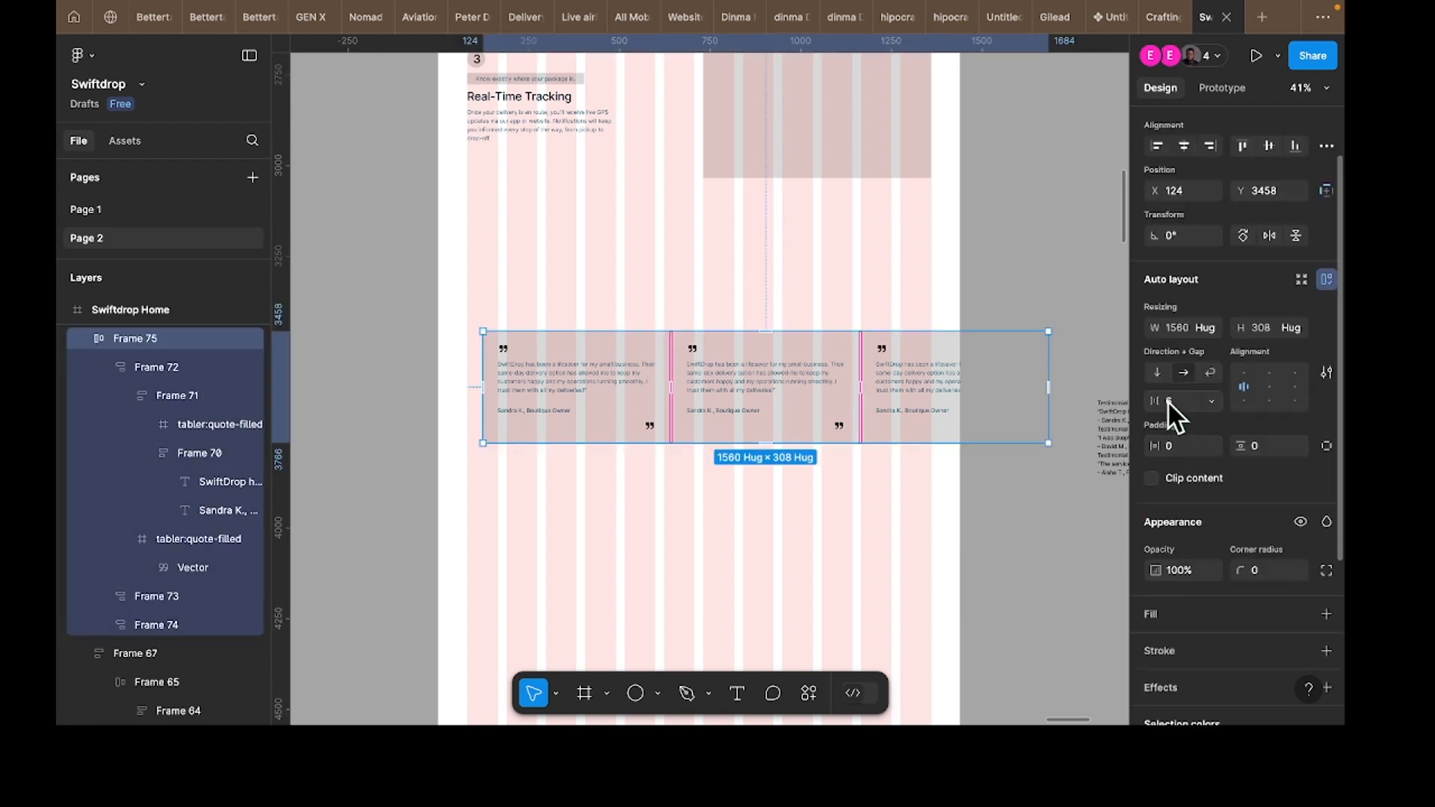
{"action": "type", "text": "24"}
{"action": "key", "text": "Return"}
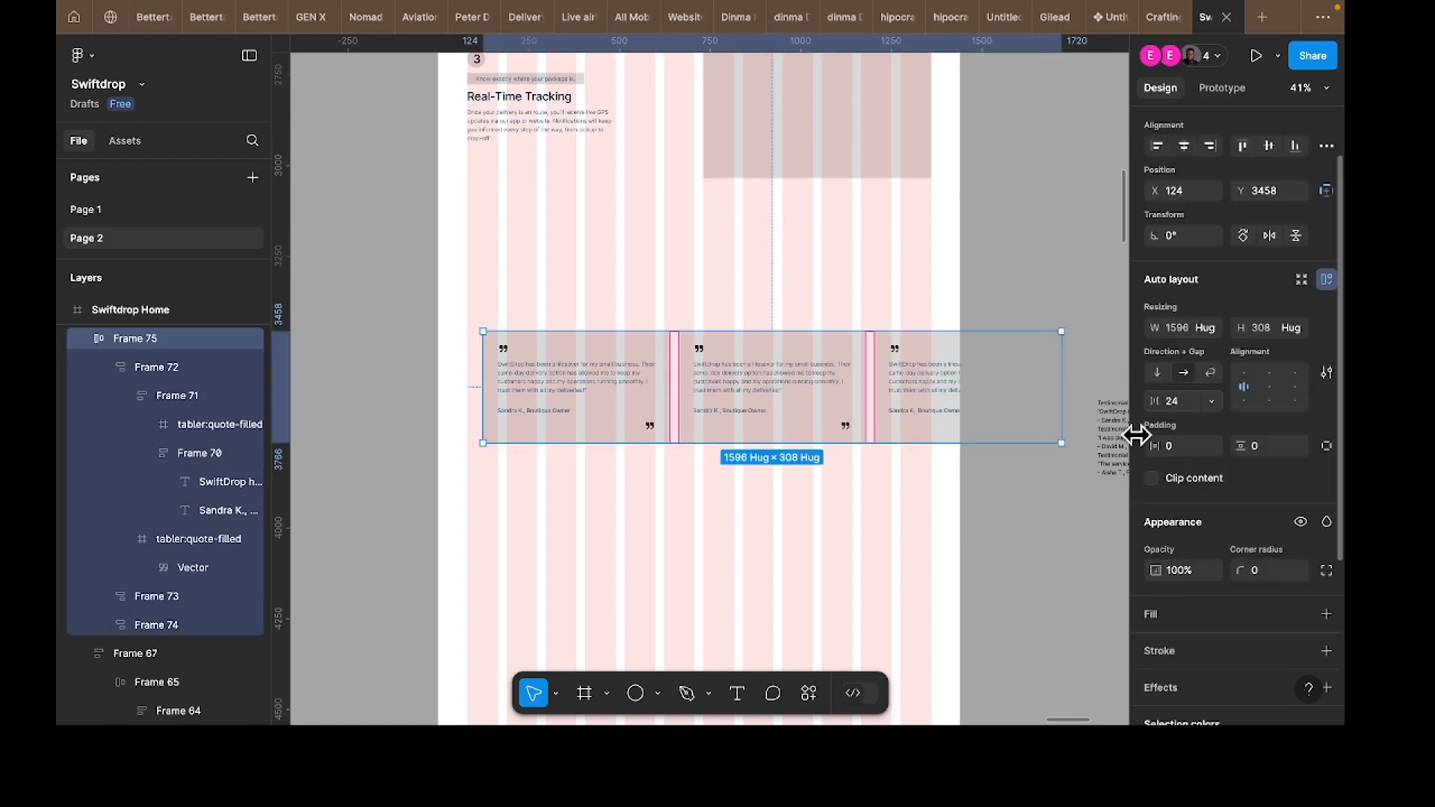
Step: Move the testimonial row to X 80, Y 3409, aligned with the left edge of the first grid column
{"action": "left_click", "coordinate": [794, 416]}
{"action": "left_click_drag", "start_coordinate": [791, 408], "coordinate": [777, 400]}
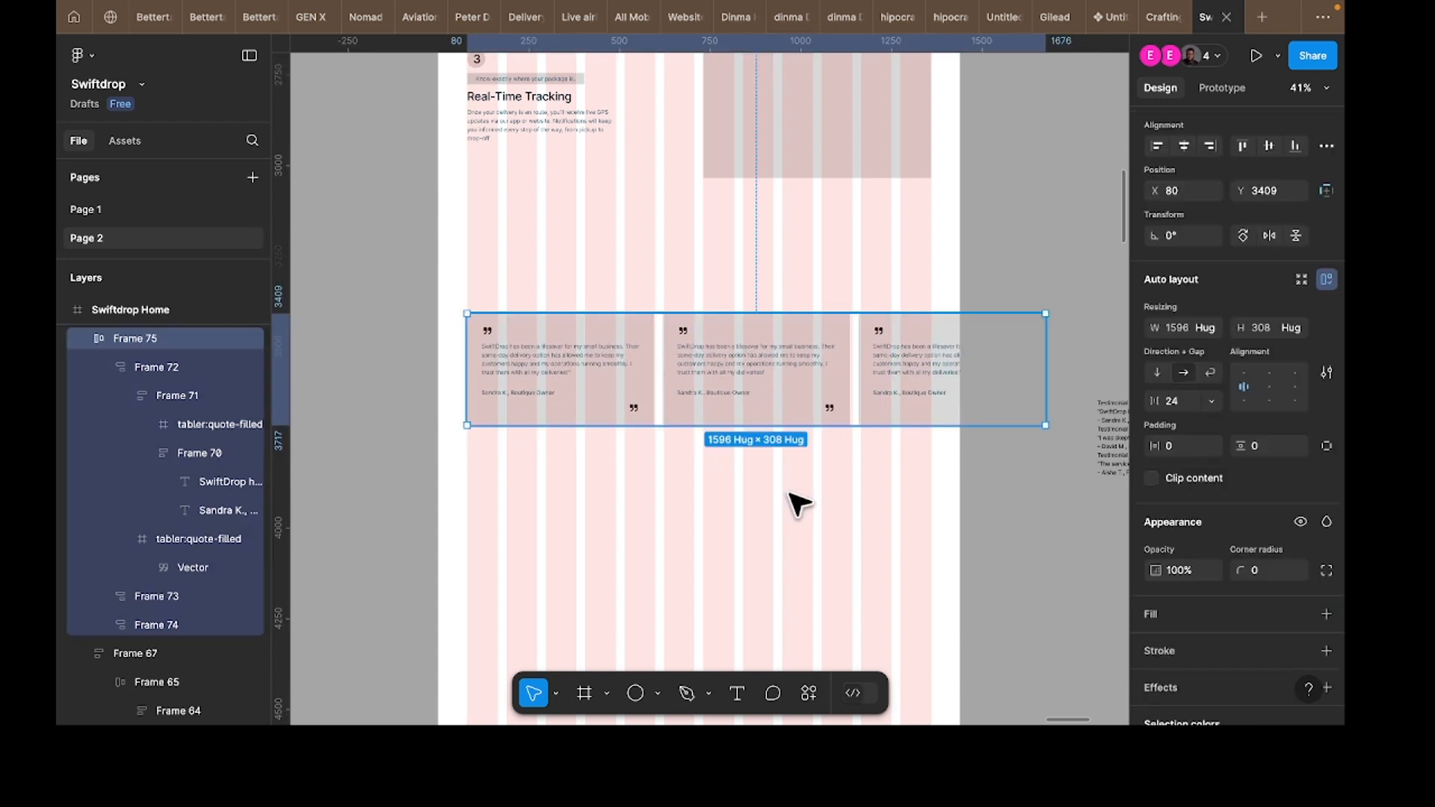
{"action": "left_click", "coordinate": [828, 572]}
Step: Duplicate the "How to get started" heading and place the copy just below the testimonial row
{"action": "scroll", "coordinate": [710, 292], "scroll_direction": "up", "scroll_amount": 5}
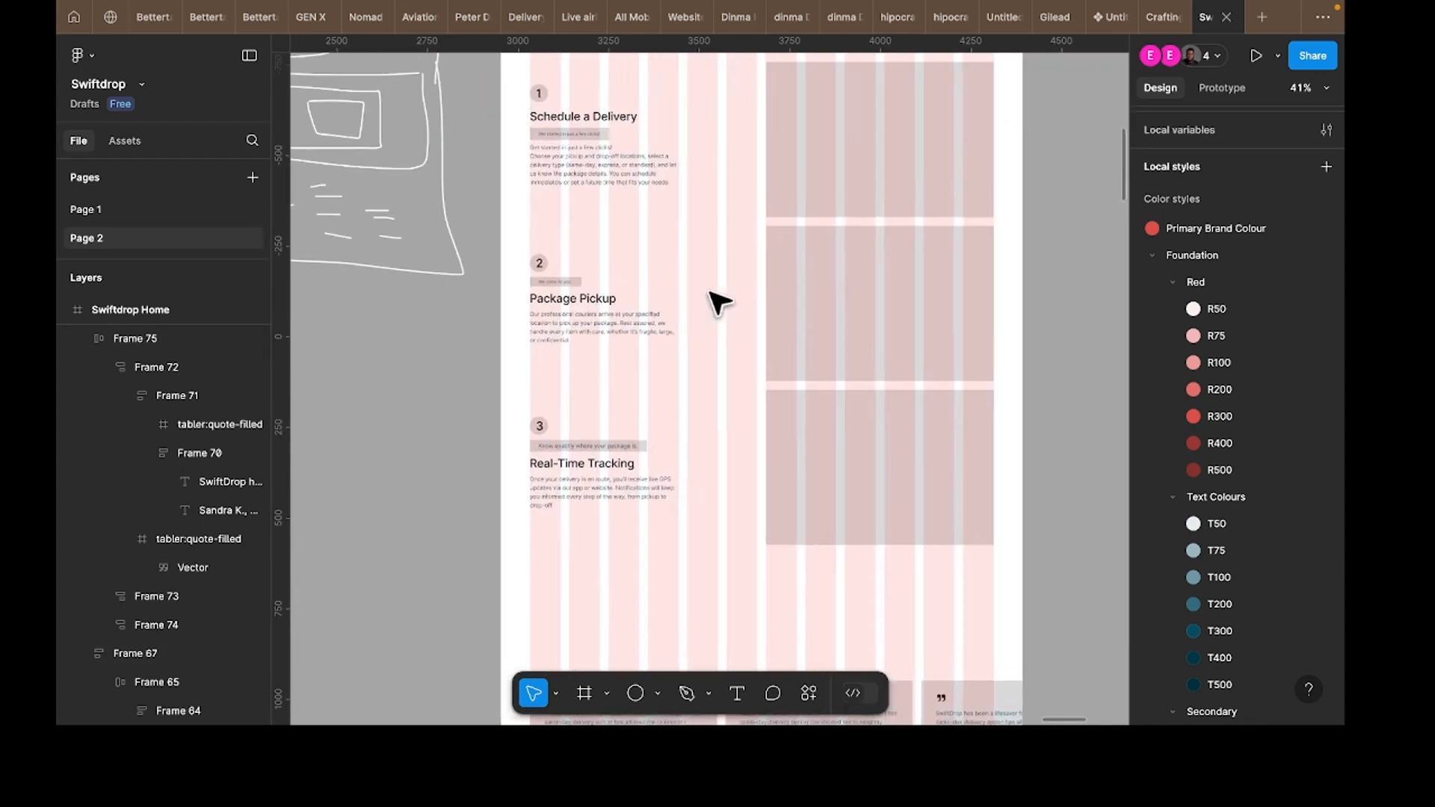
{"action": "scroll", "coordinate": [718, 302], "scroll_direction": "up", "scroll_amount": 3}
{"action": "scroll", "coordinate": [718, 302], "scroll_direction": "right", "scroll_amount": 1}
{"action": "left_click", "coordinate": [674, 262]}
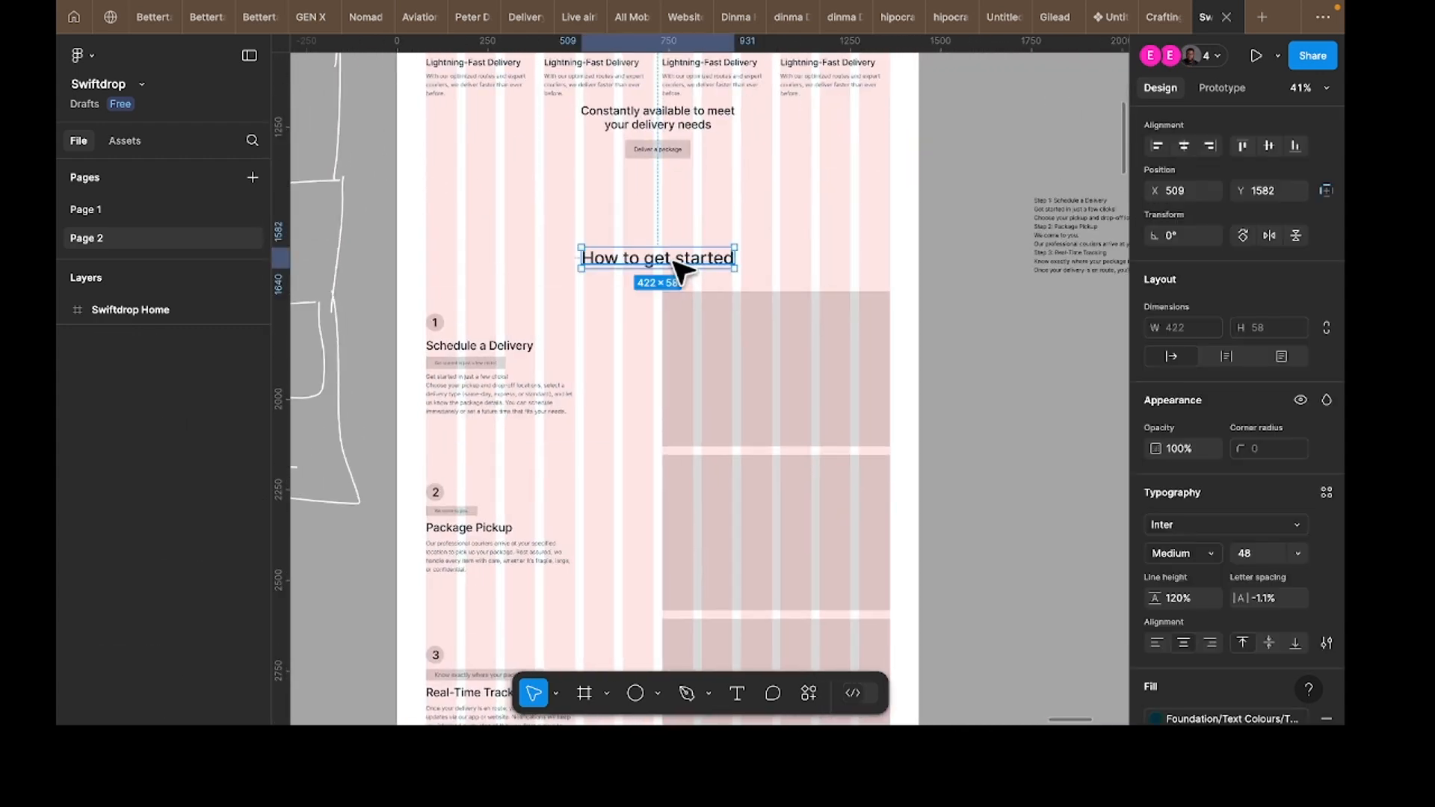
{"action": "left_click_drag", "start_coordinate": [675, 261], "coordinate": [657, 718]}
{"action": "left_click_drag", "start_coordinate": [688, 579], "coordinate": [687, 419]}
Step: Change the copied heading's text to "What people say about us" and move it just above the testimonial cards
{"action": "double_click", "coordinate": [680, 411]}
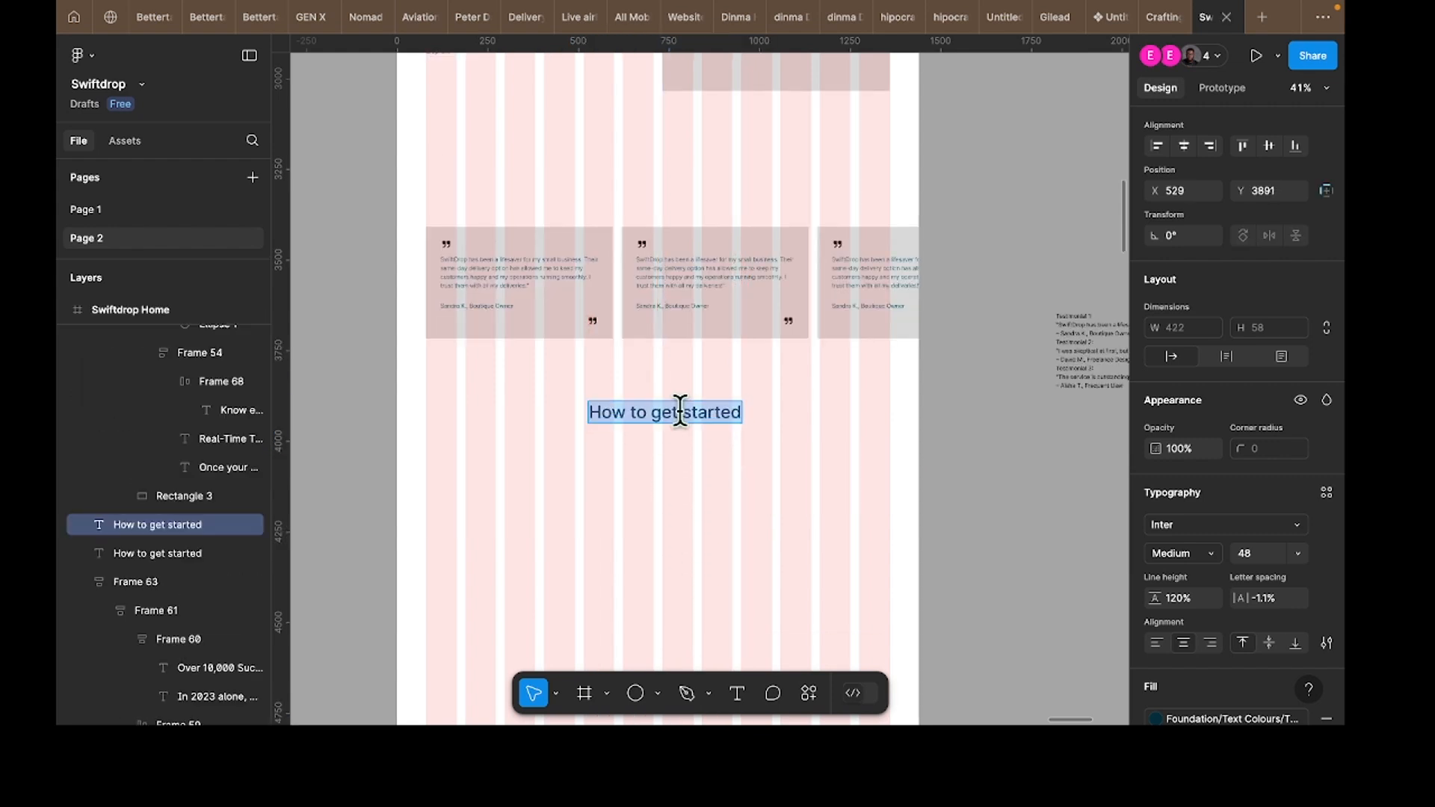
{"action": "type", "text": "What pe"}
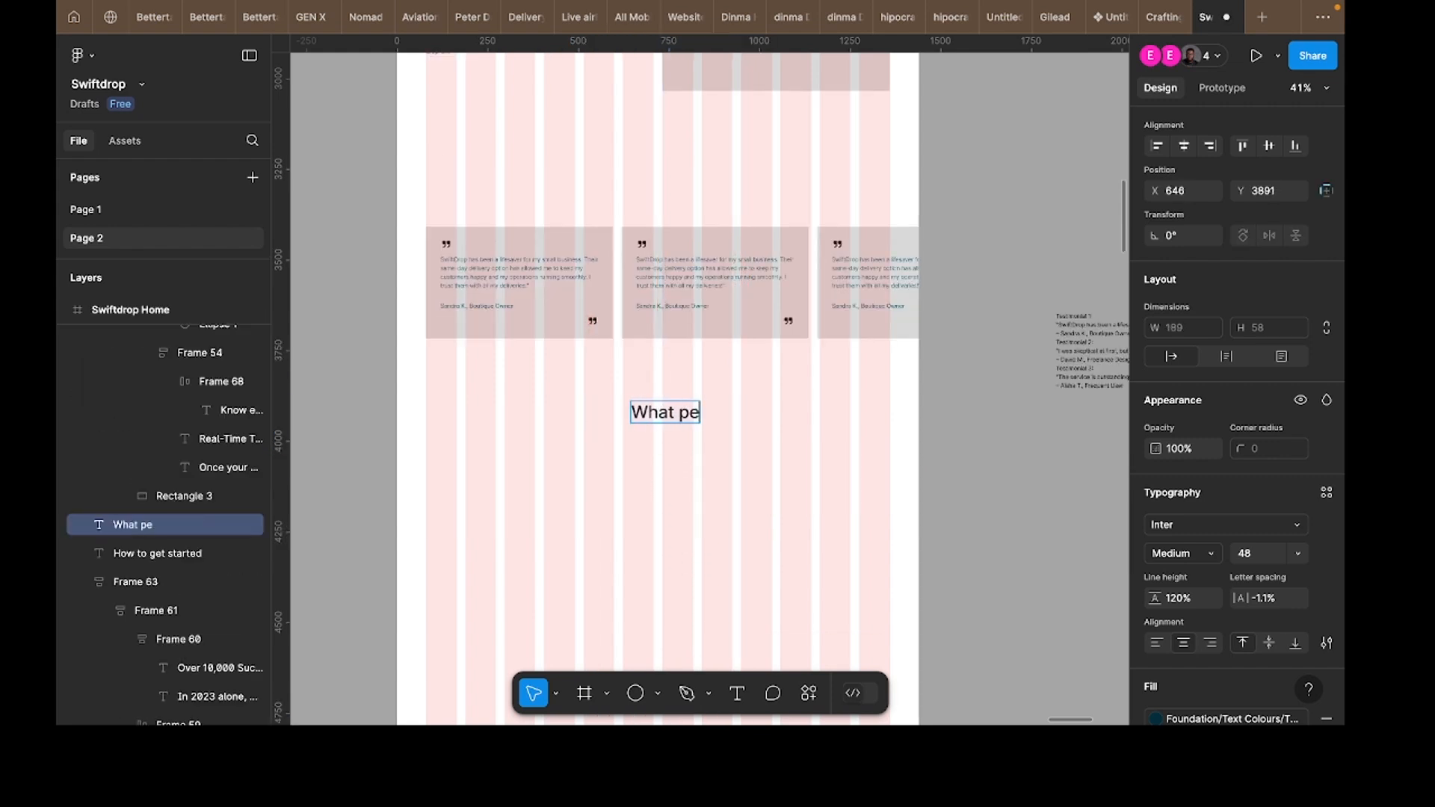
{"action": "type", "text": "ople say abo"}
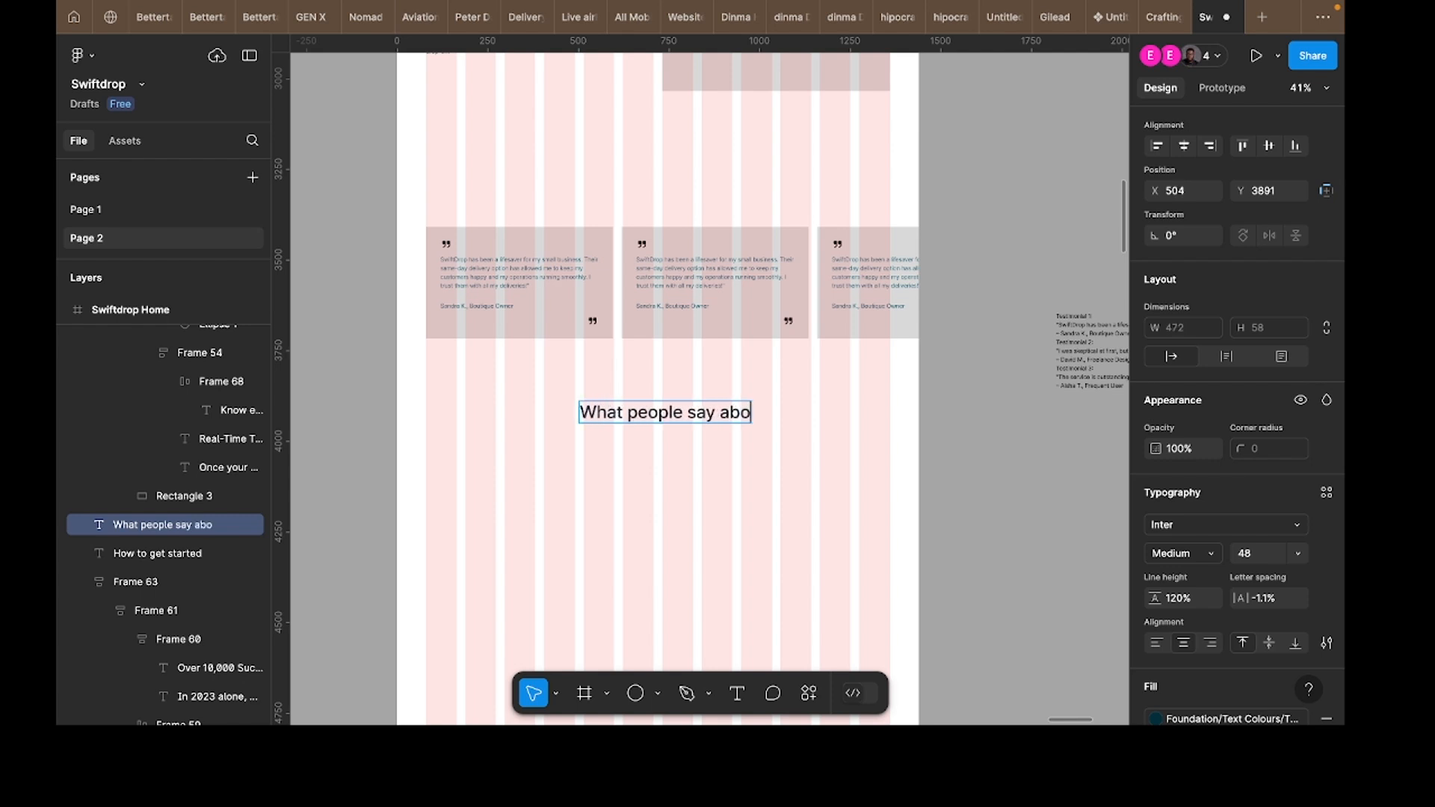
{"action": "type", "text": "ut us"}
{"action": "key", "text": "Escape"}
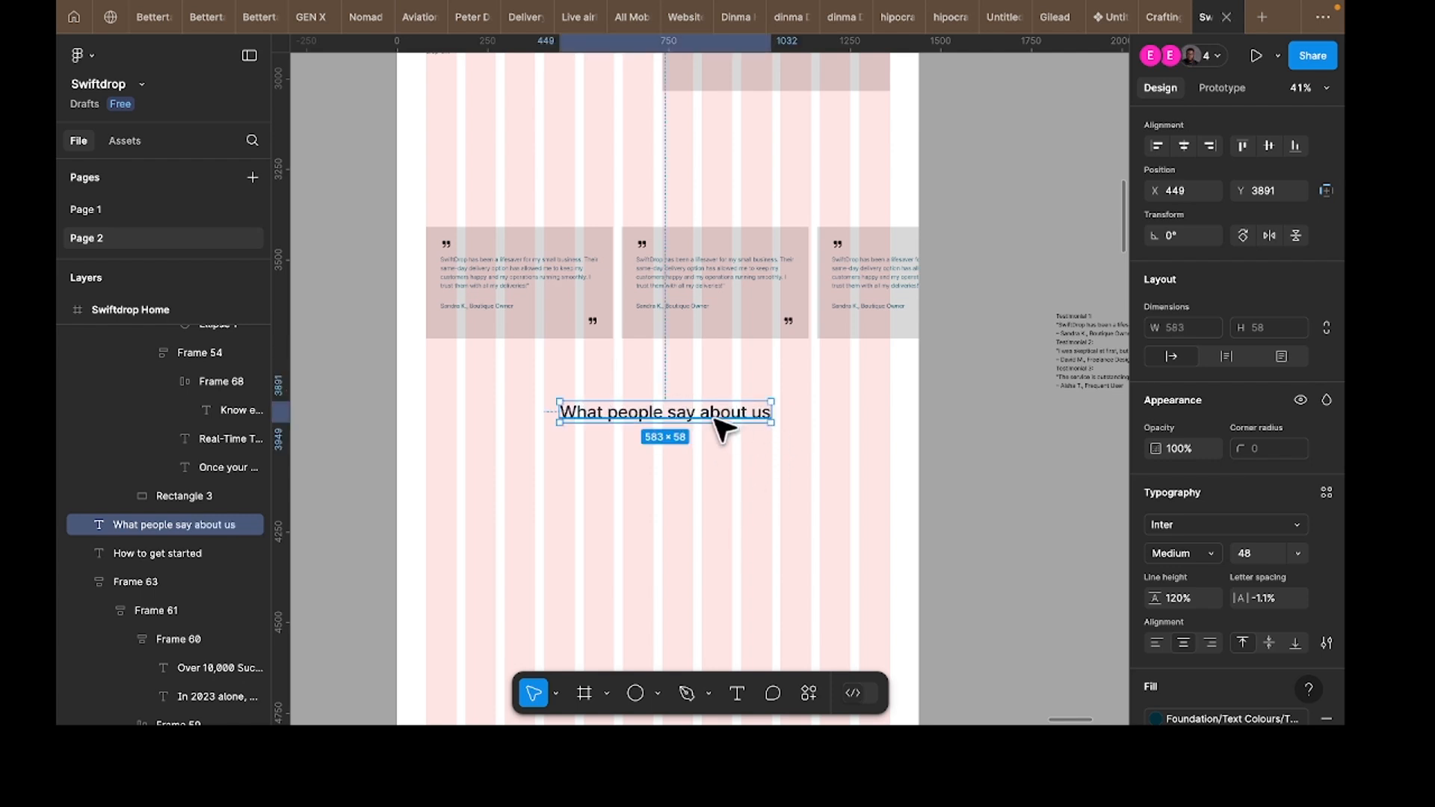
{"action": "left_click_drag", "start_coordinate": [720, 423], "coordinate": [695, 282]}
{"action": "left_click_drag", "start_coordinate": [682, 196], "coordinate": [714, 205]}
Step: Combine the heading and testimonial row in a vertical auto layout frame and move the frame up to Y 3214
{"action": "left_click", "coordinate": [718, 282]}
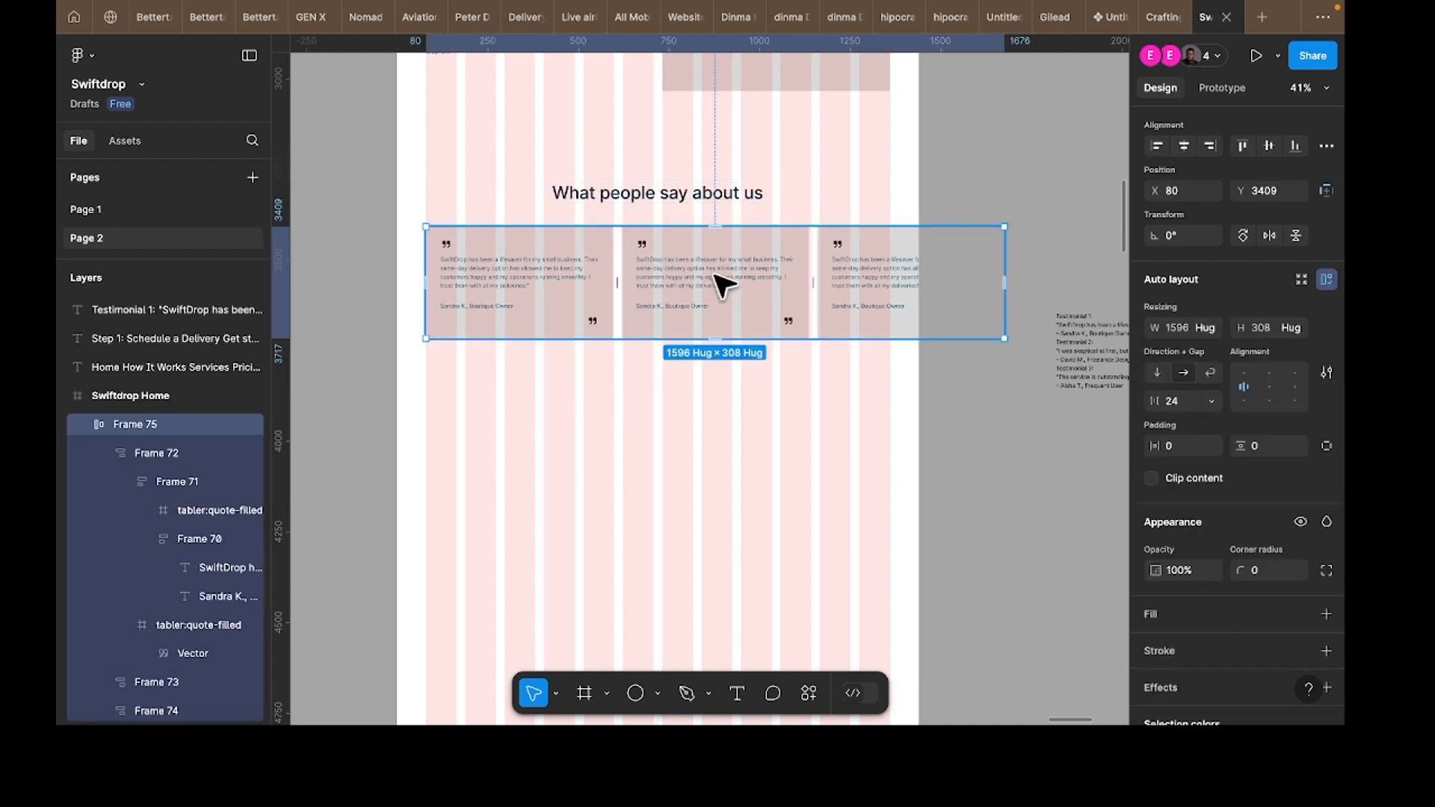
{"action": "left_click", "coordinate": [689, 208]}
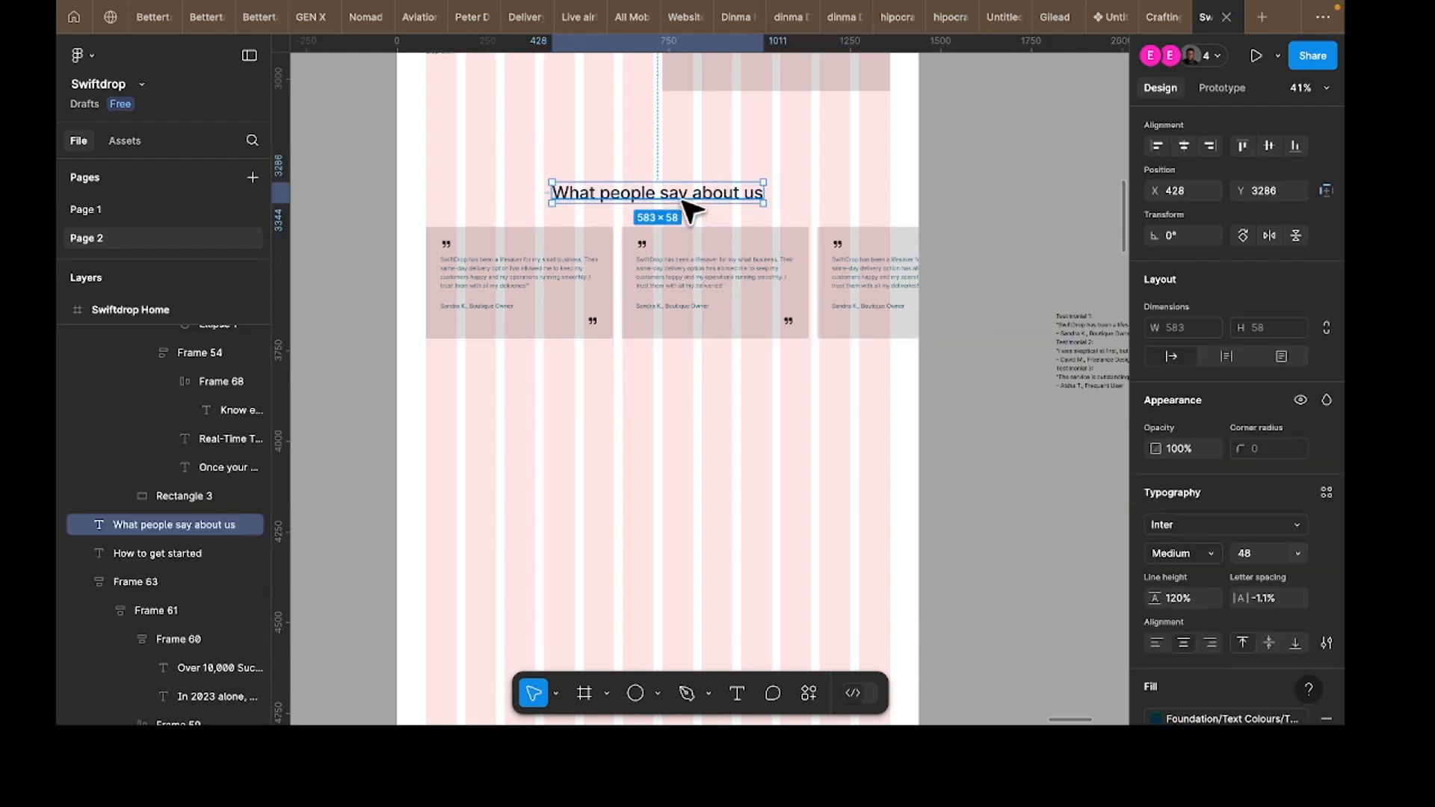
{"action": "left_click", "coordinate": [709, 299], "text": "shift"}
{"action": "key", "text": "shift+a"}
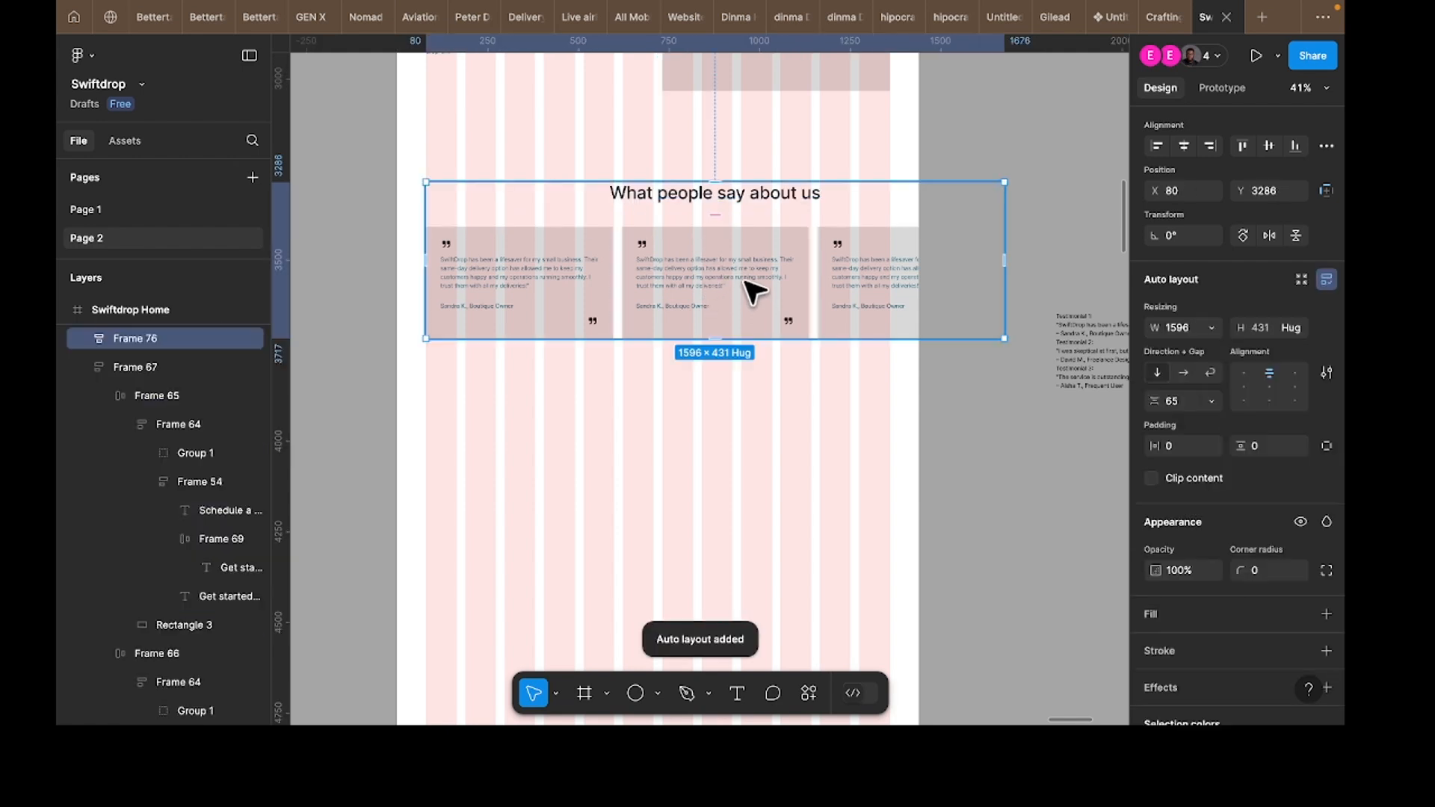
{"action": "mouse_move", "coordinate": [755, 291]}
{"action": "left_mouse_down"}
{"action": "mouse_move", "coordinate": [743, 259]}
{"action": "mouse_move", "coordinate": [755, 278]}
{"action": "left_mouse_up"}
Step: Set the "What people say about us" heading to auto width so that it hugs its text
{"action": "scroll", "coordinate": [635, 277], "scroll_direction": "up", "scroll_amount": 10}
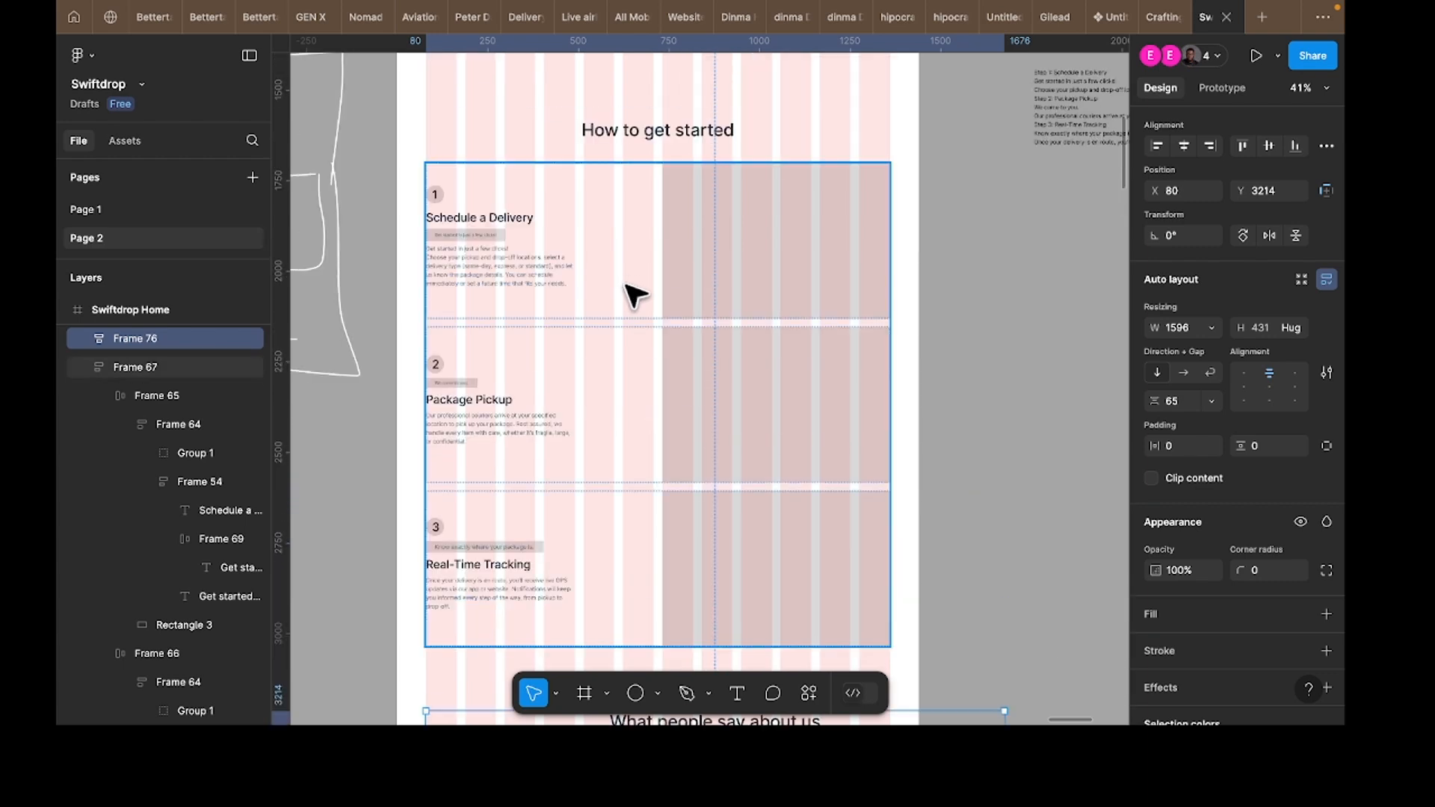
{"action": "scroll", "coordinate": [634, 295], "scroll_direction": "up", "scroll_amount": 3}
{"action": "scroll", "coordinate": [632, 295], "scroll_direction": "down", "scroll_amount": 10}
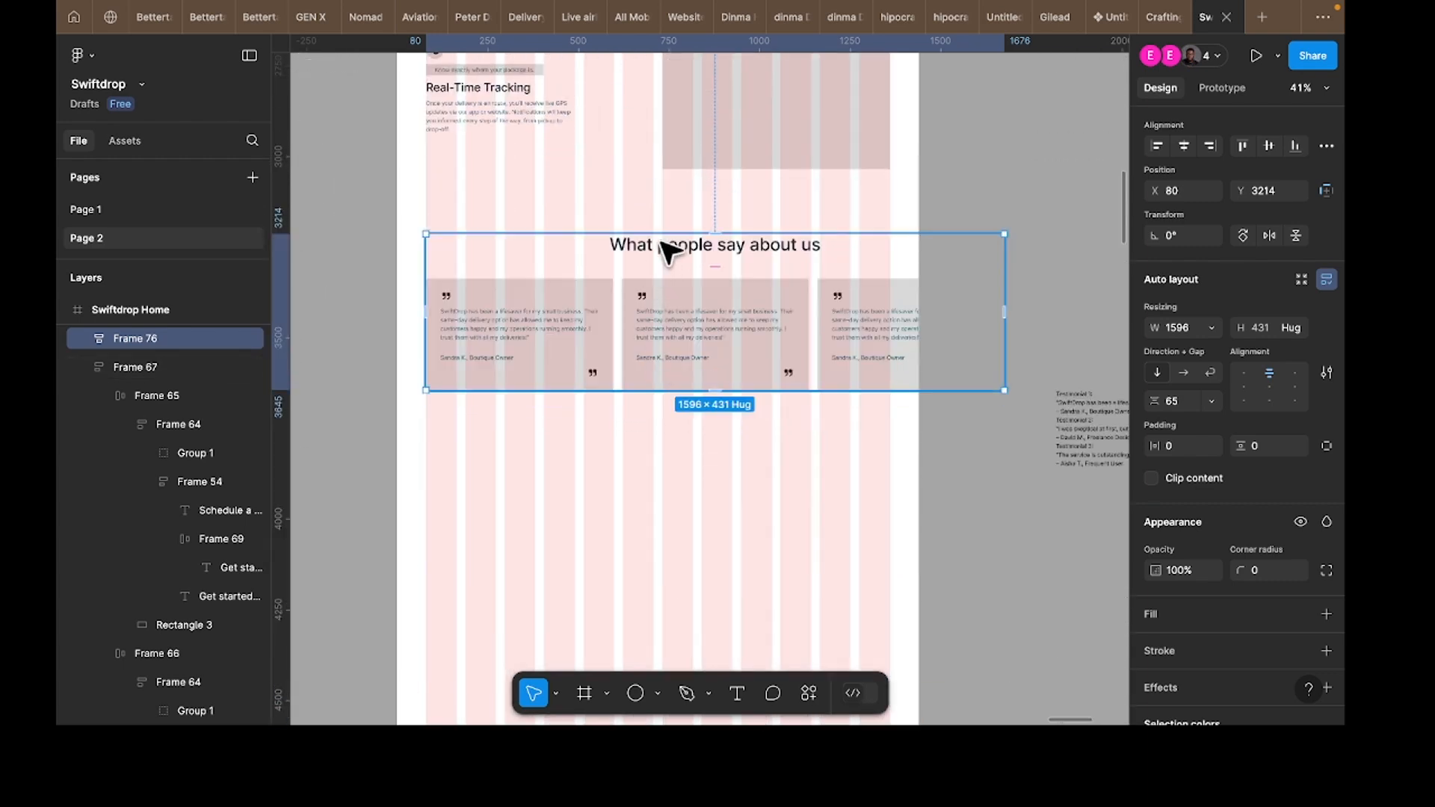
{"action": "left_click", "coordinate": [669, 252]}
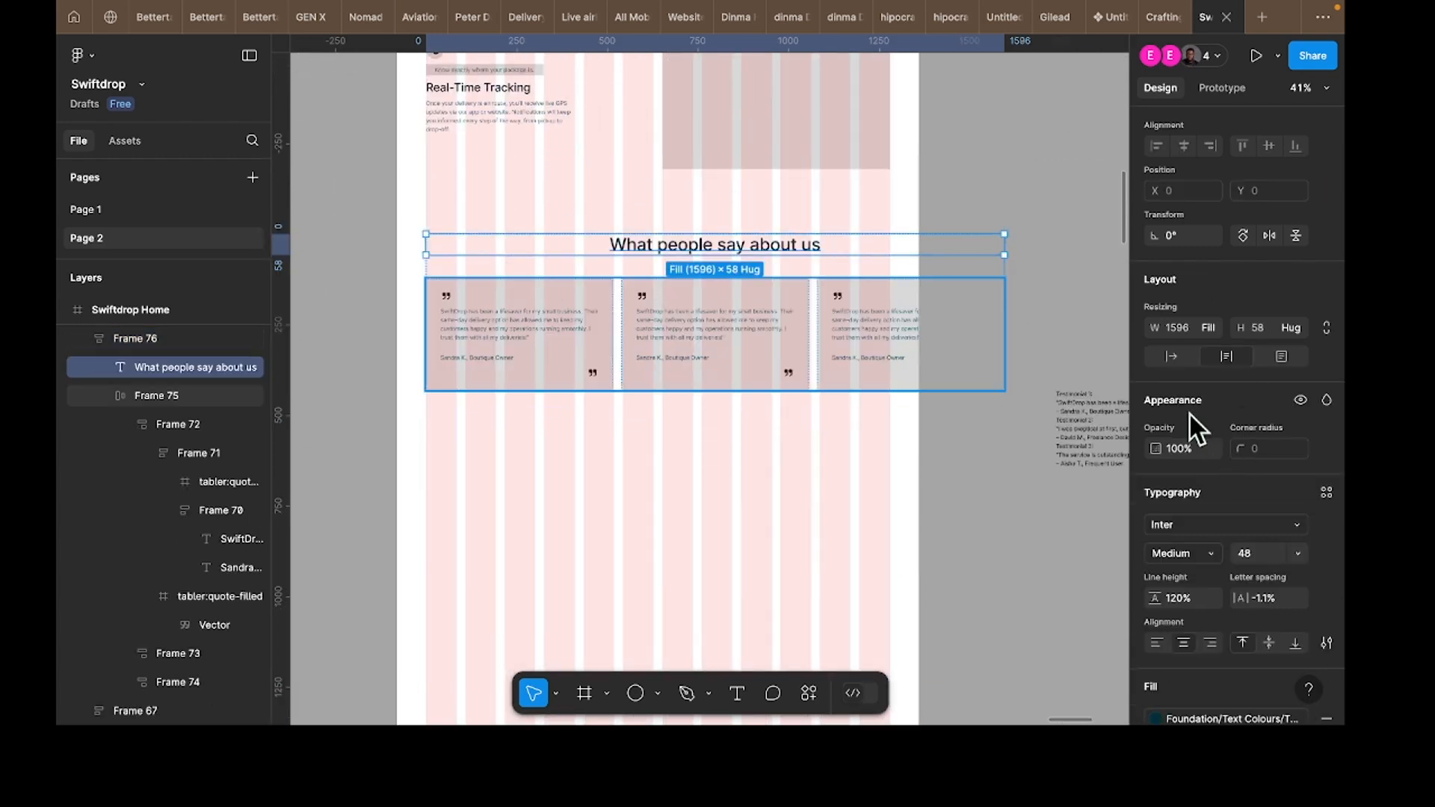
{"action": "left_click", "coordinate": [888, 256]}
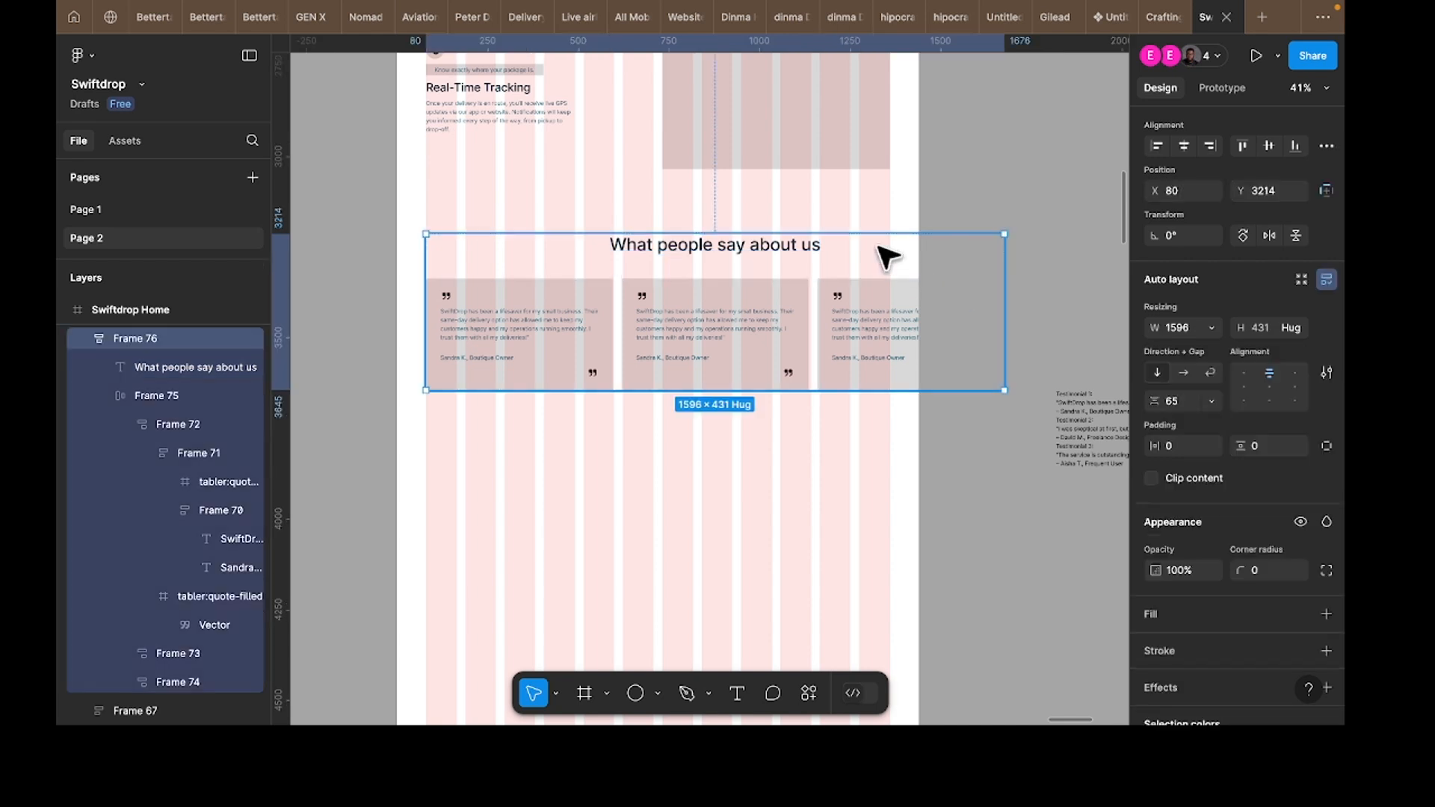
Step: Take the heading out of the auto layout frame and place it above the cards at X 440, Y 3125
{"action": "scroll", "coordinate": [889, 269], "scroll_direction": "up", "scroll_amount": 8}
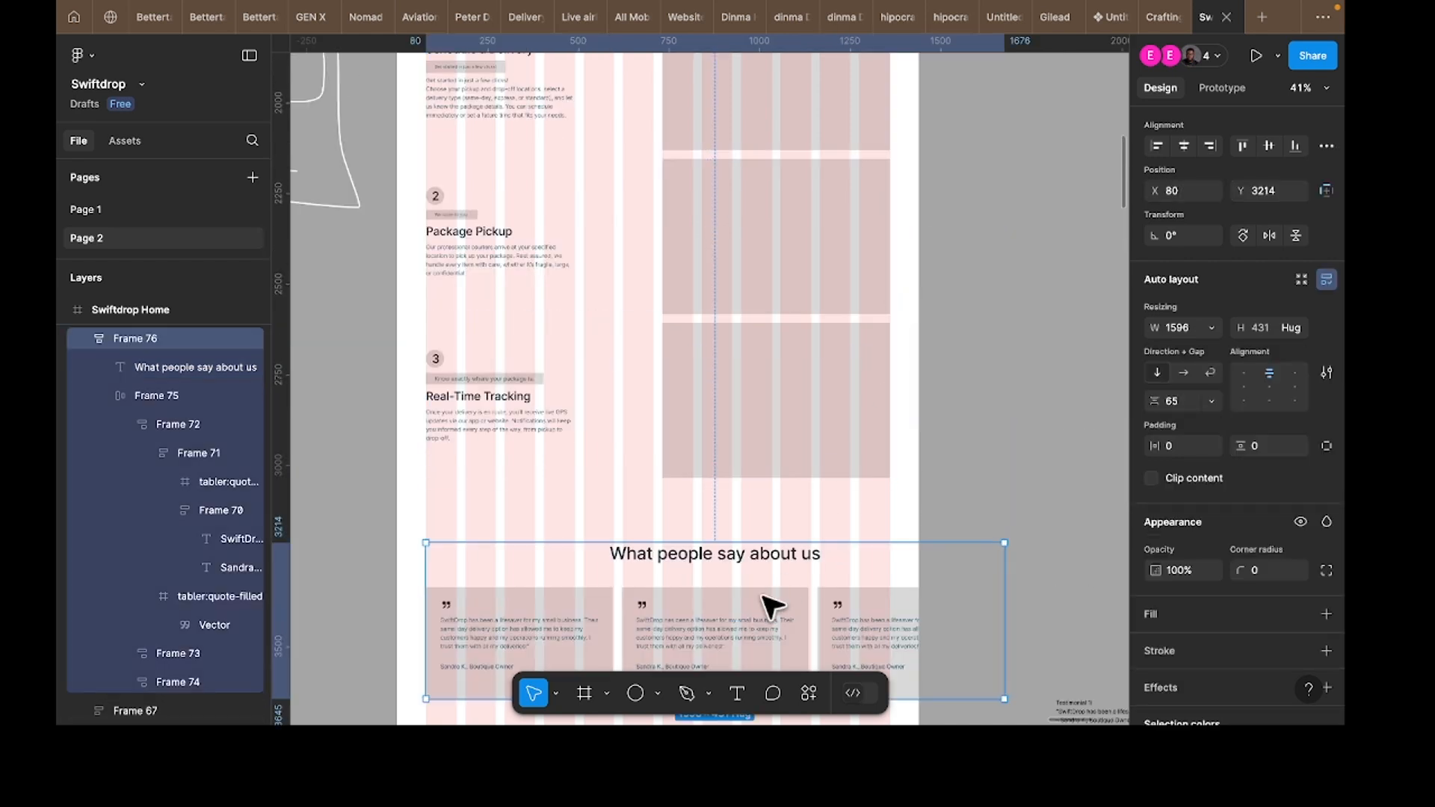
{"action": "left_click", "coordinate": [759, 562]}
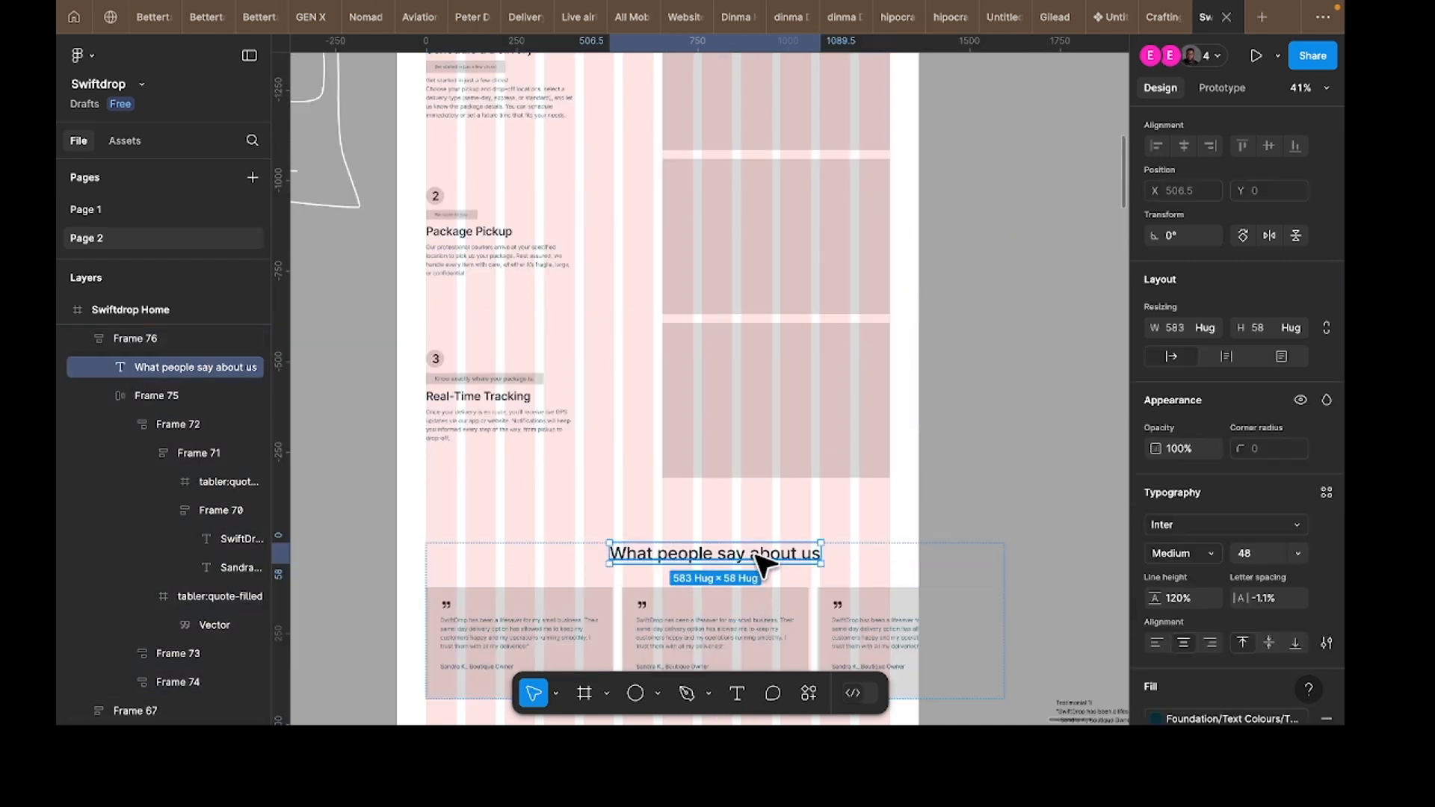
{"action": "left_click_drag", "start_coordinate": [760, 562], "coordinate": [678, 535]}
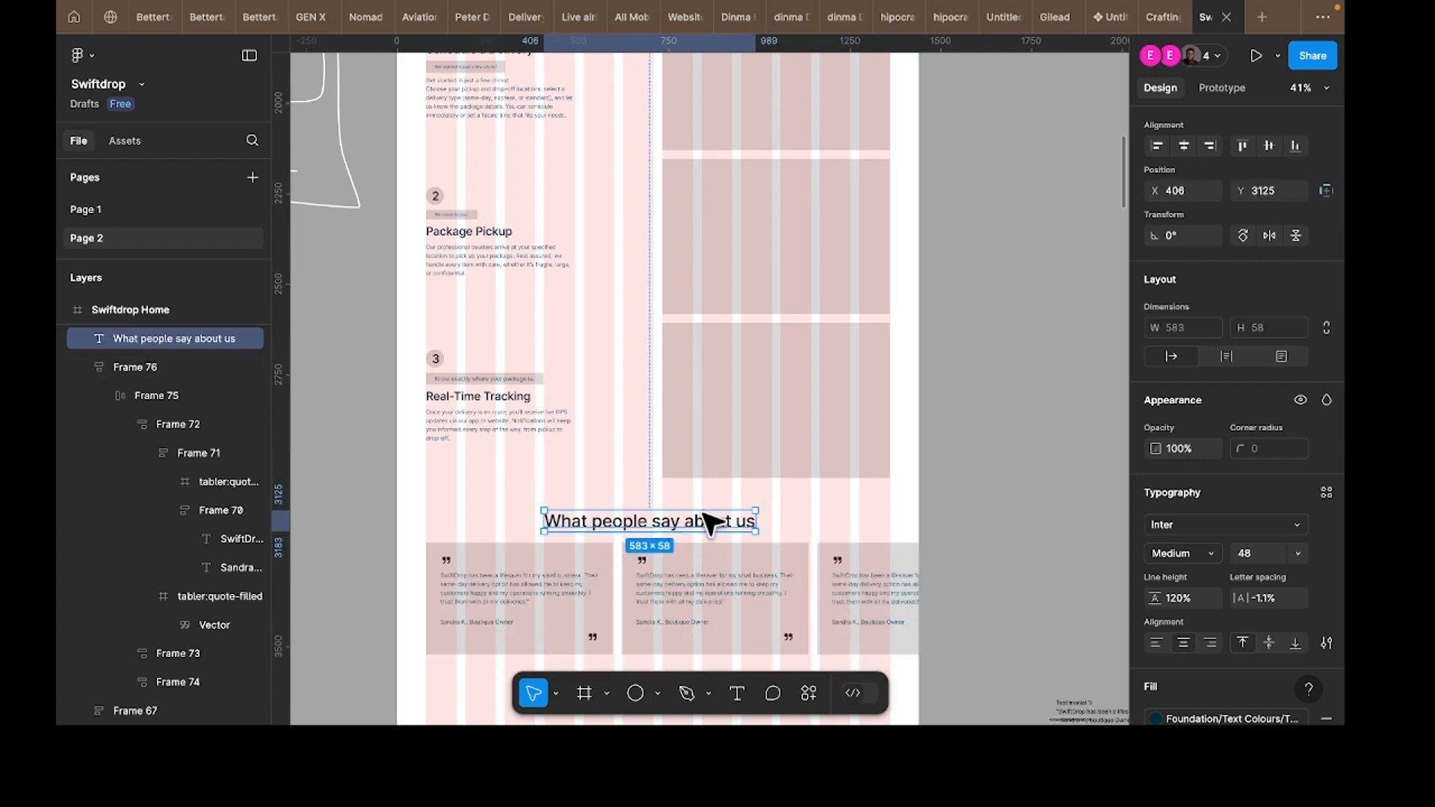
{"action": "left_click_drag", "start_coordinate": [644, 523], "coordinate": [654, 530]}
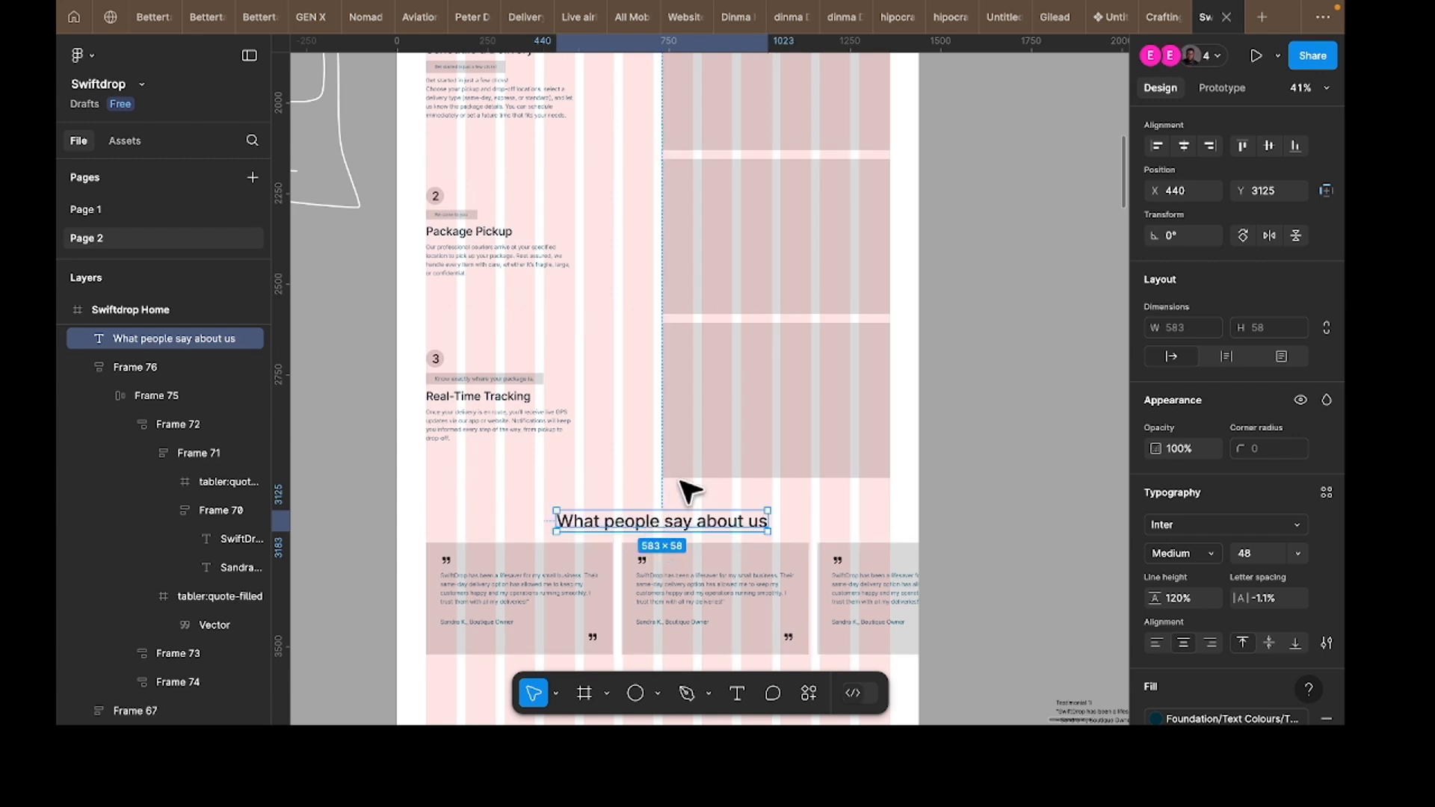
Step: Move the heading and testimonial frame together about 10 px down, checking their distance from the delivery steps section above
{"action": "left_click", "coordinate": [708, 609], "text": "shift"}
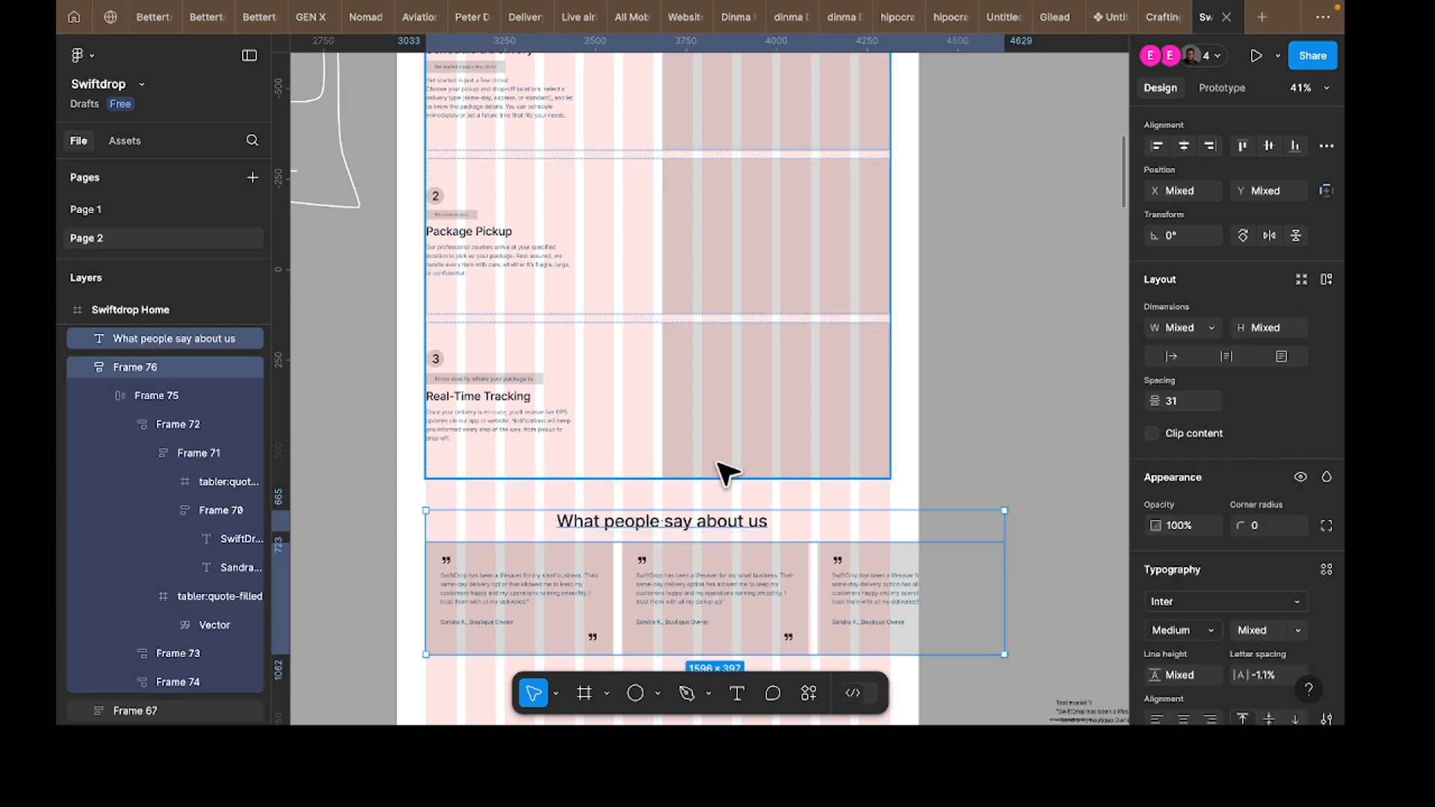
{"action": "key", "text": "alt"}
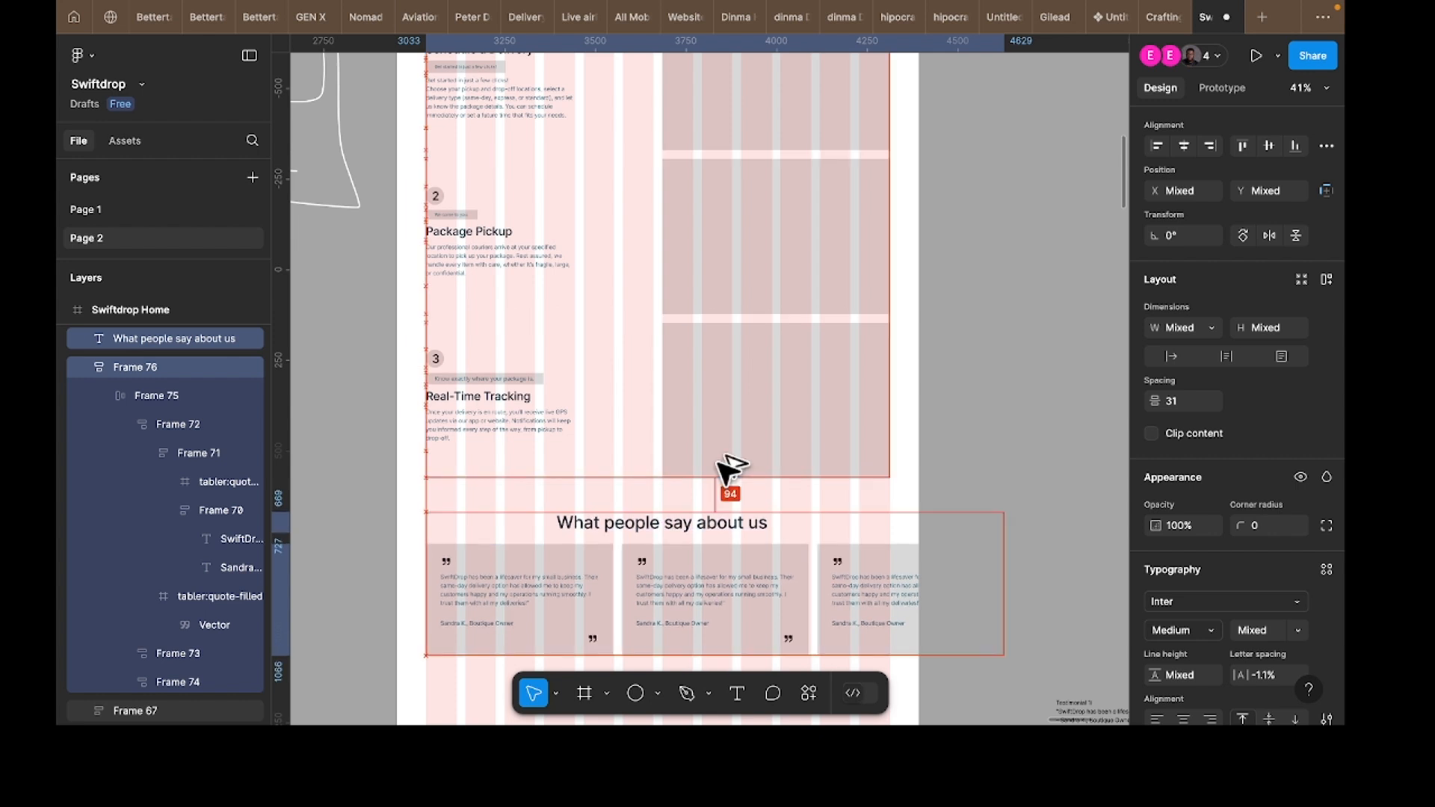
{"action": "key", "text": "Down"}
{"action": "key", "text": "Down"}
{"action": "key", "text": "Down"}
{"action": "key", "text": "Down"}
{"action": "key", "text": "Down"}
{"action": "key", "text": "Down"}
{"action": "key", "text": "Down"}
{"action": "key", "text": "Down"}
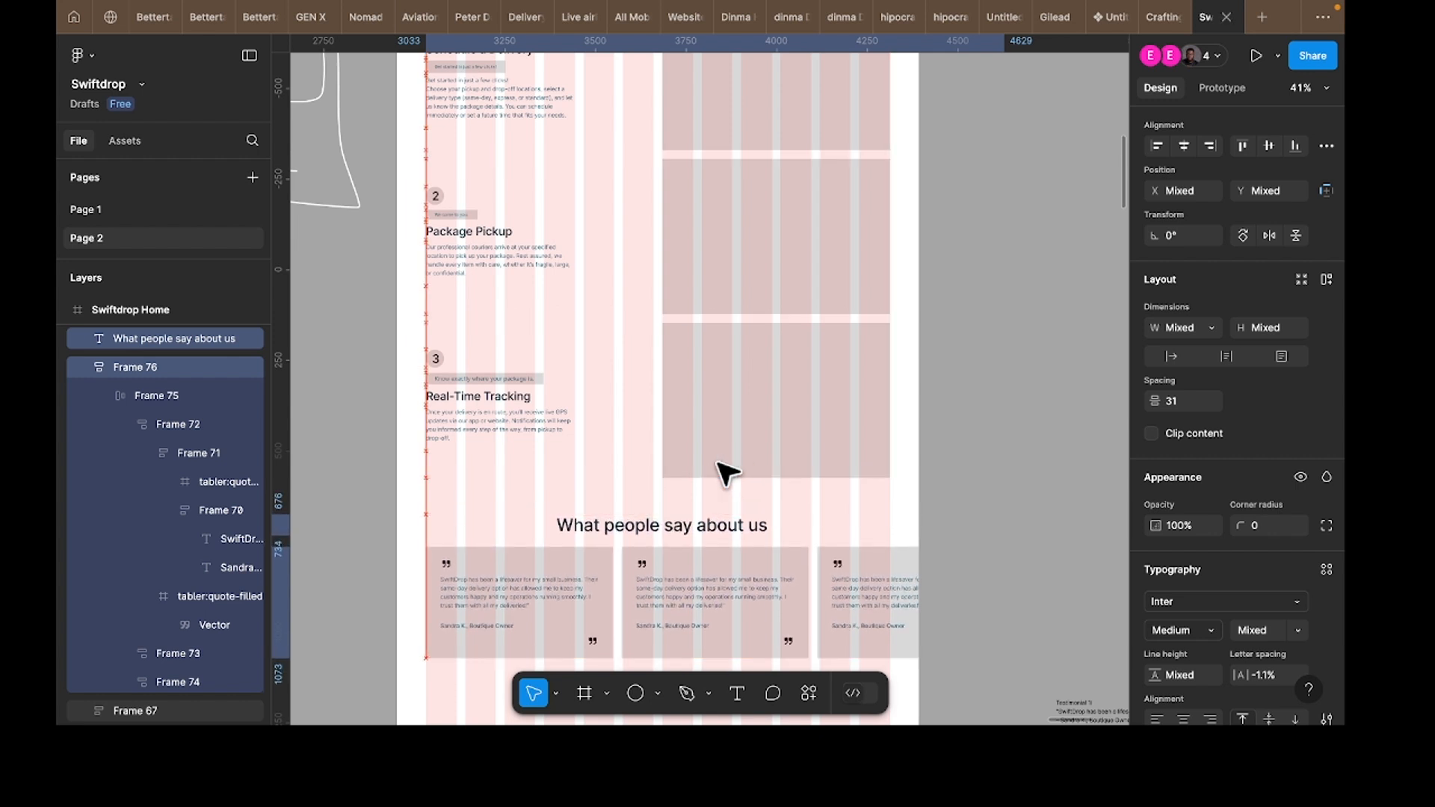
{"action": "key", "text": "Down"}
{"action": "key", "text": "Down"}
Step: Examine the project brief's footer, testimonials and selling points sections and compare them with the home page layout
{"action": "scroll", "coordinate": [725, 472], "scroll_direction": "down", "scroll_amount": 5}
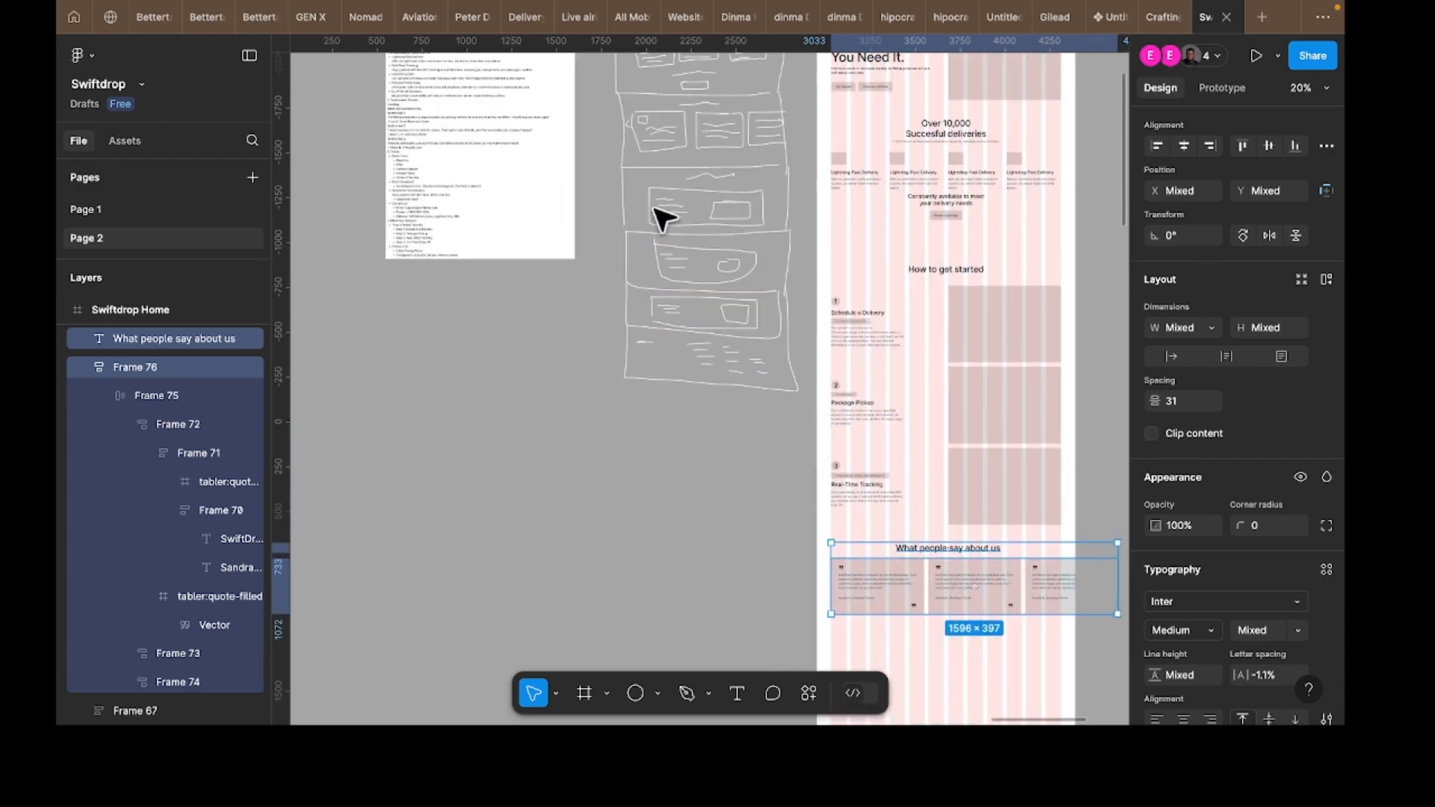
{"action": "scroll", "coordinate": [425, 196], "scroll_direction": "up", "scroll_amount": 3}
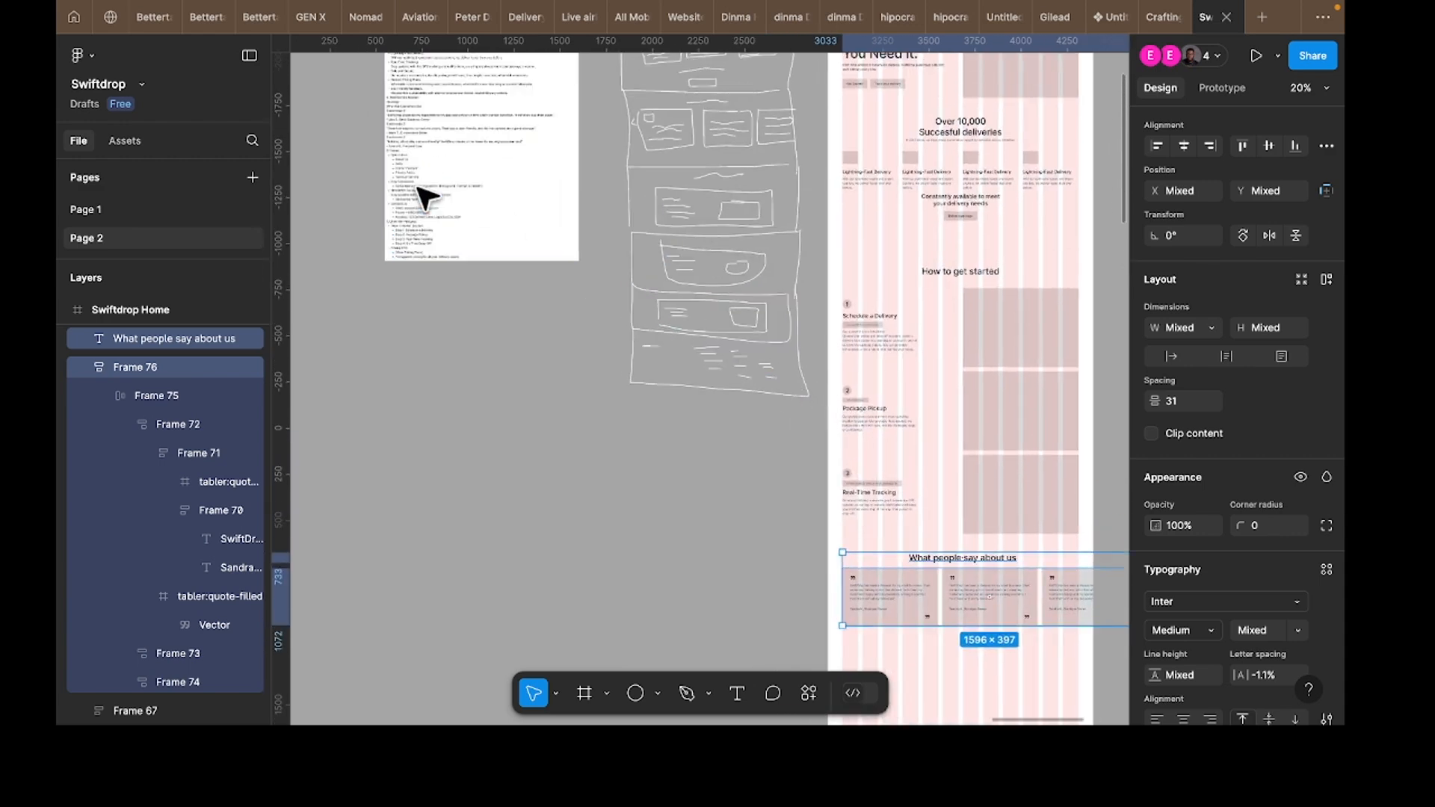
{"action": "scroll", "coordinate": [406, 258], "scroll_direction": "up", "scroll_amount": 4}
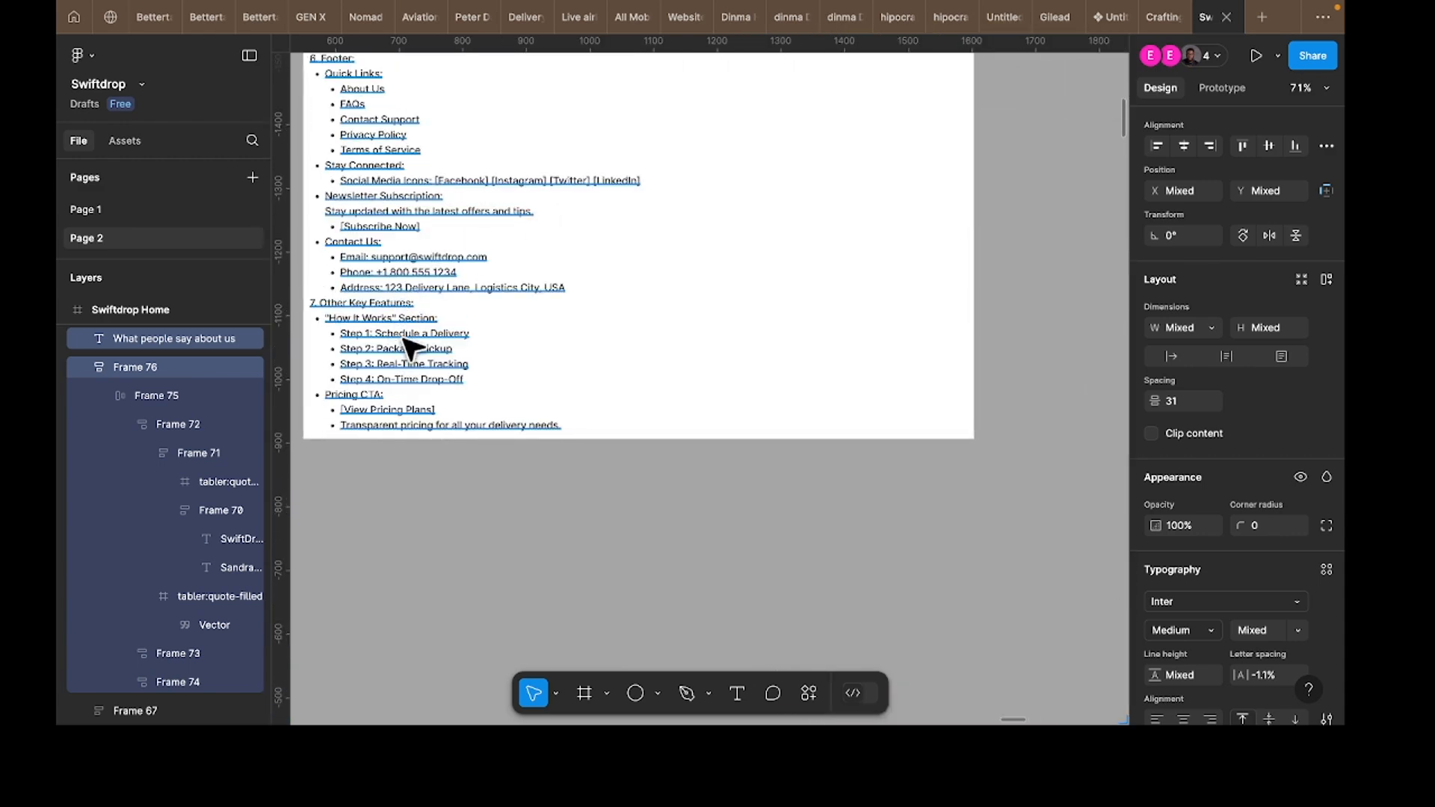
{"action": "scroll", "coordinate": [410, 348], "scroll_direction": "up", "scroll_amount": 1}
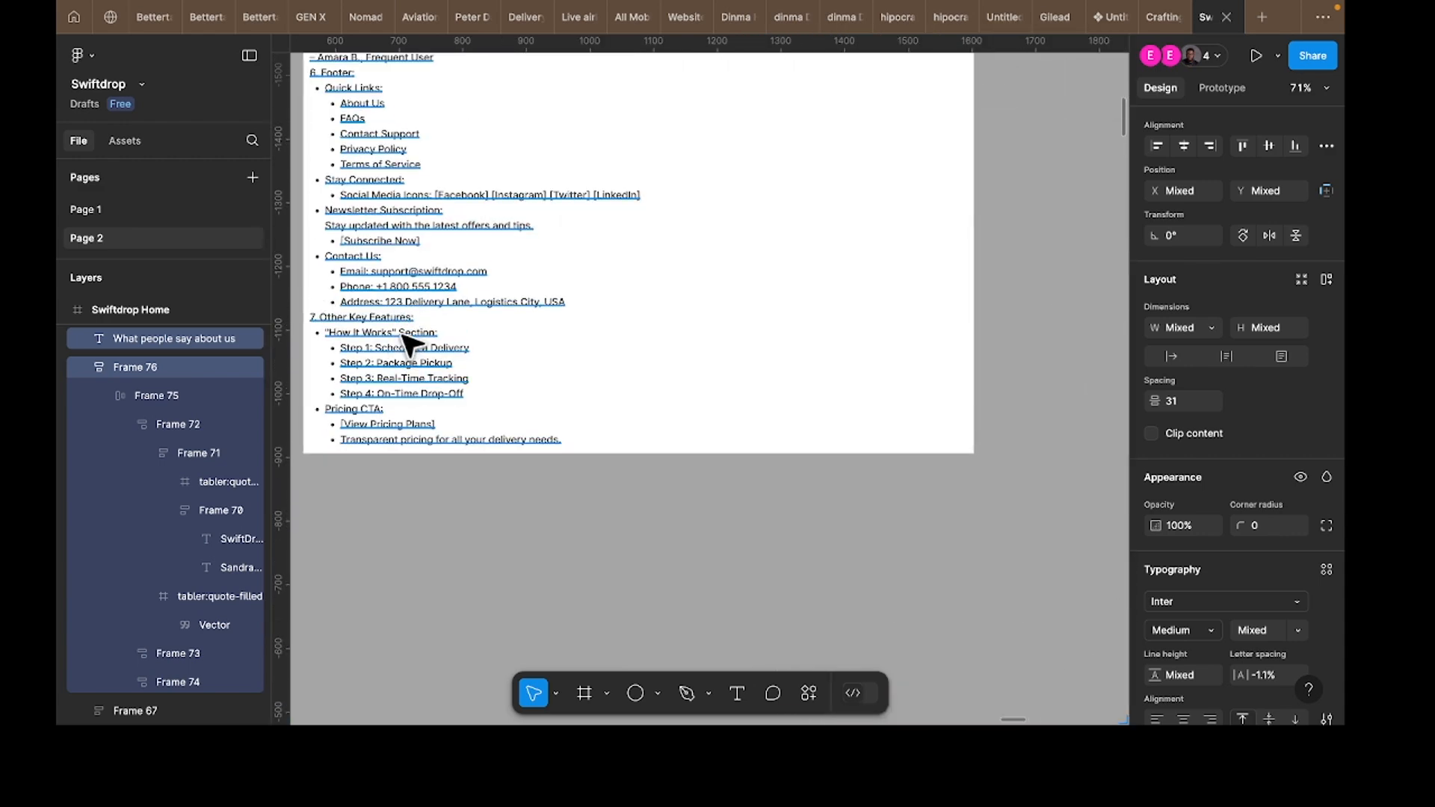
{"action": "double_click", "coordinate": [347, 120]}
{"action": "scroll", "coordinate": [721, 202], "scroll_direction": "up", "scroll_amount": 2}
{"action": "scroll", "coordinate": [1035, 193], "scroll_direction": "up", "scroll_amount": 1}
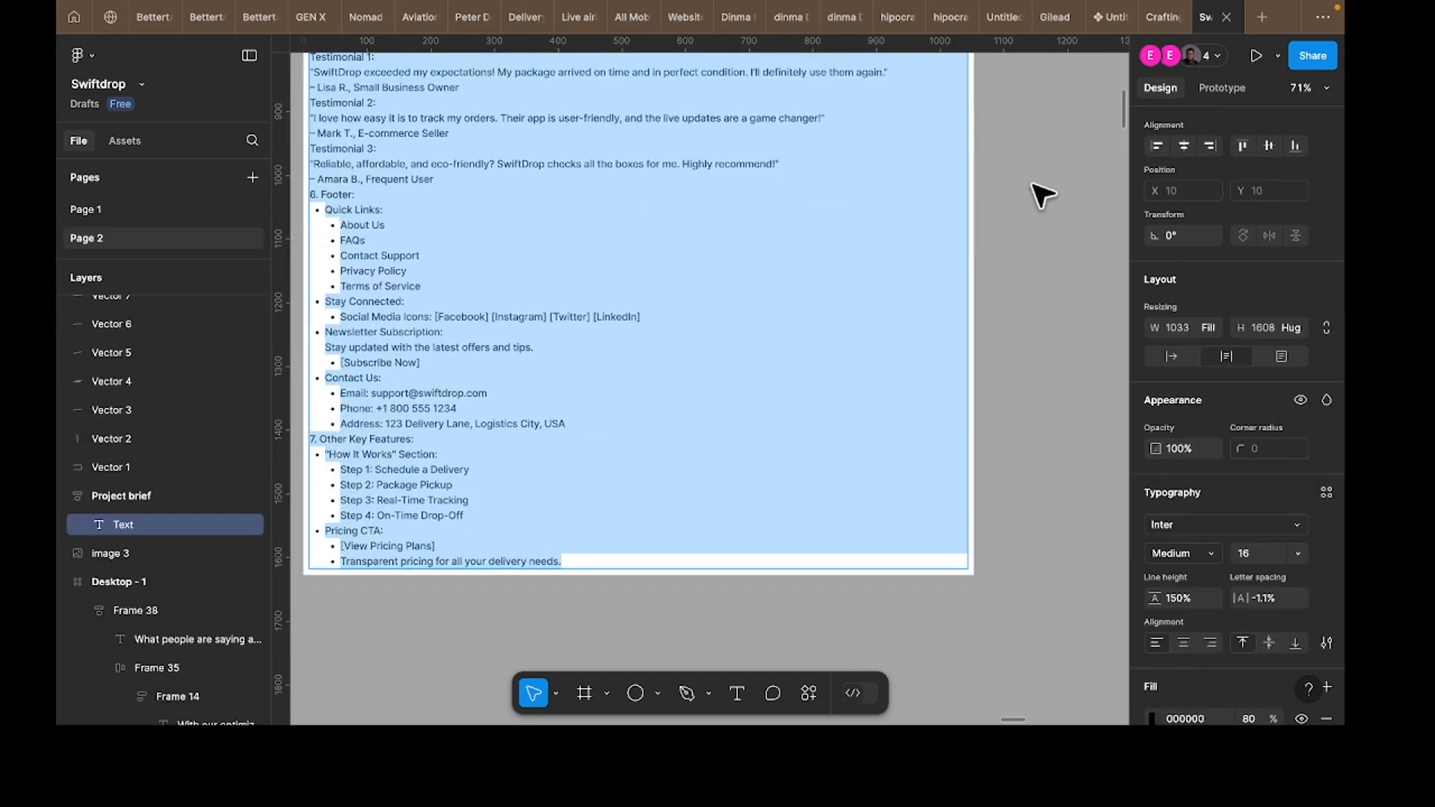
{"action": "left_click", "coordinate": [1042, 192]}
{"action": "scroll", "coordinate": [404, 201], "scroll_direction": "up", "scroll_amount": 4}
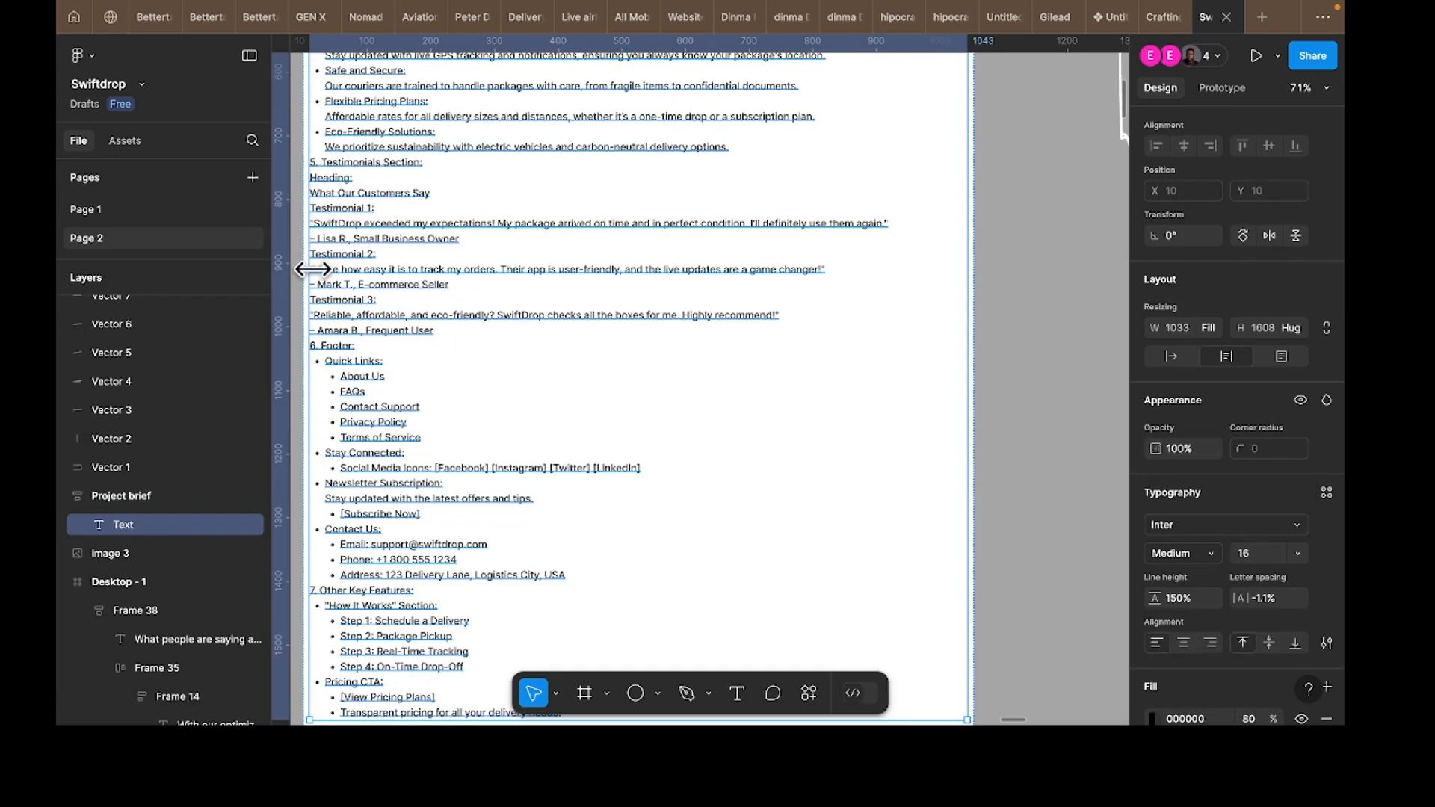
{"action": "scroll", "coordinate": [390, 284], "scroll_direction": "up", "scroll_amount": 4}
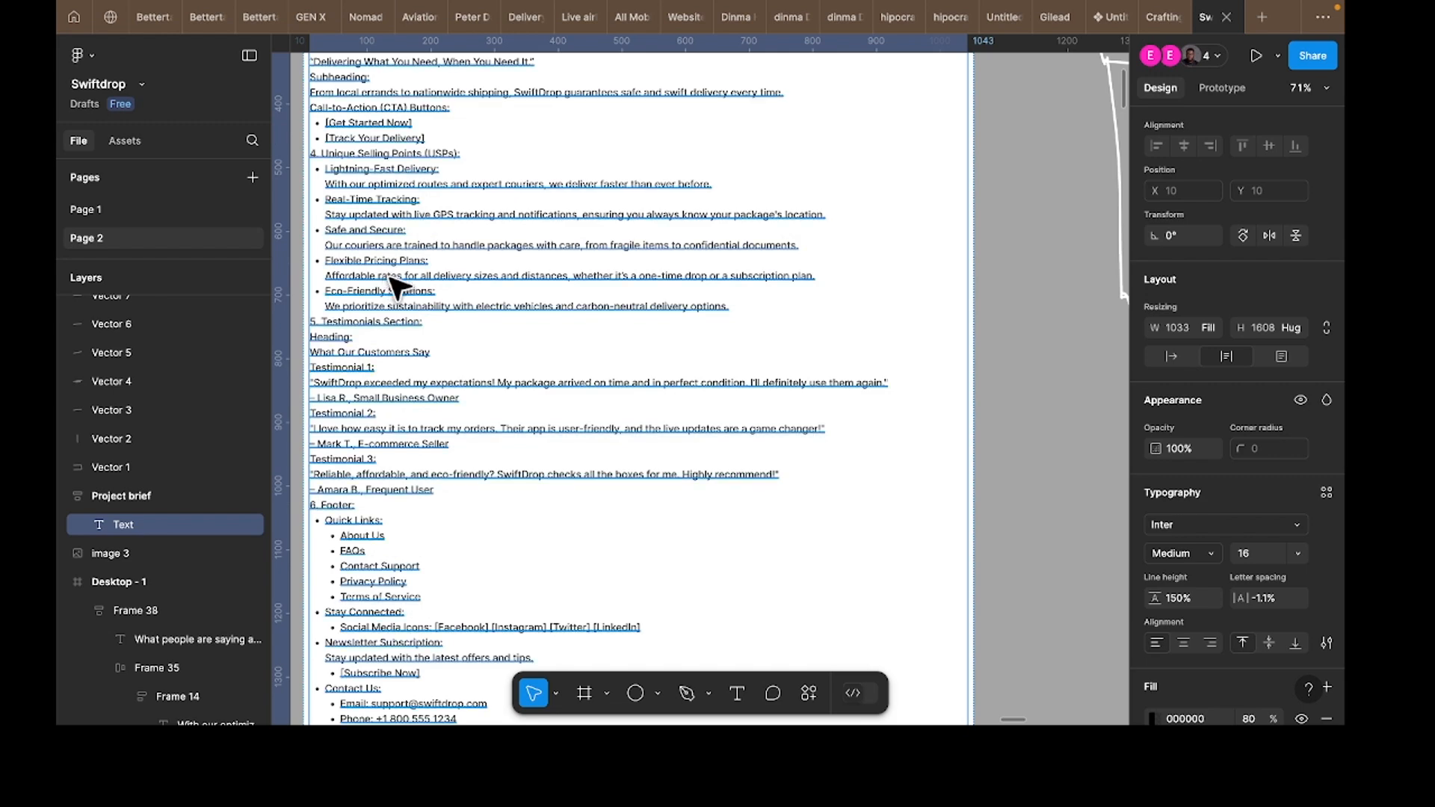
{"action": "scroll", "coordinate": [390, 340], "scroll_direction": "down", "scroll_amount": 10}
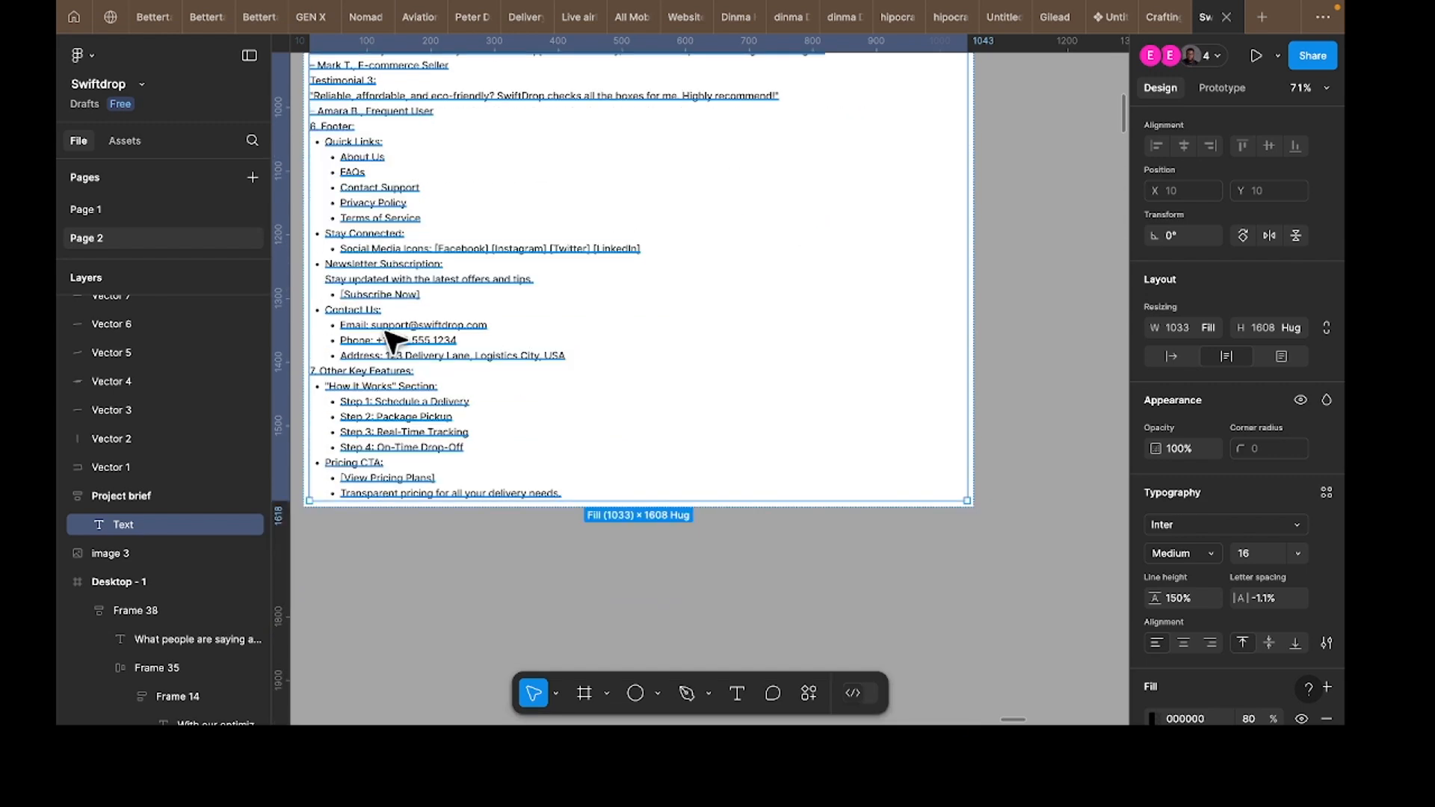
{"action": "scroll", "coordinate": [390, 340], "scroll_direction": "right", "scroll_amount": 20}
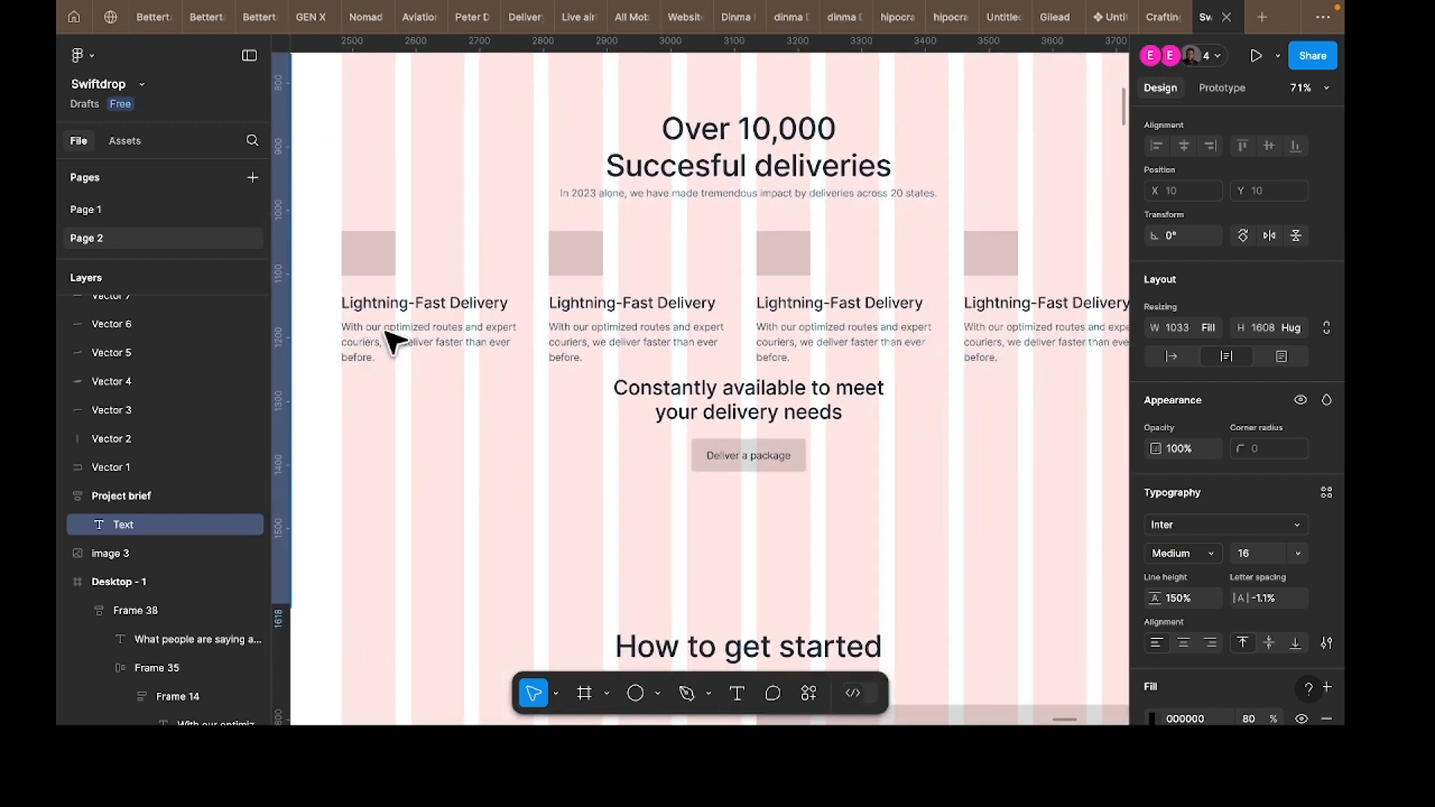
{"action": "scroll", "coordinate": [391, 340], "scroll_direction": "left", "scroll_amount": 20}
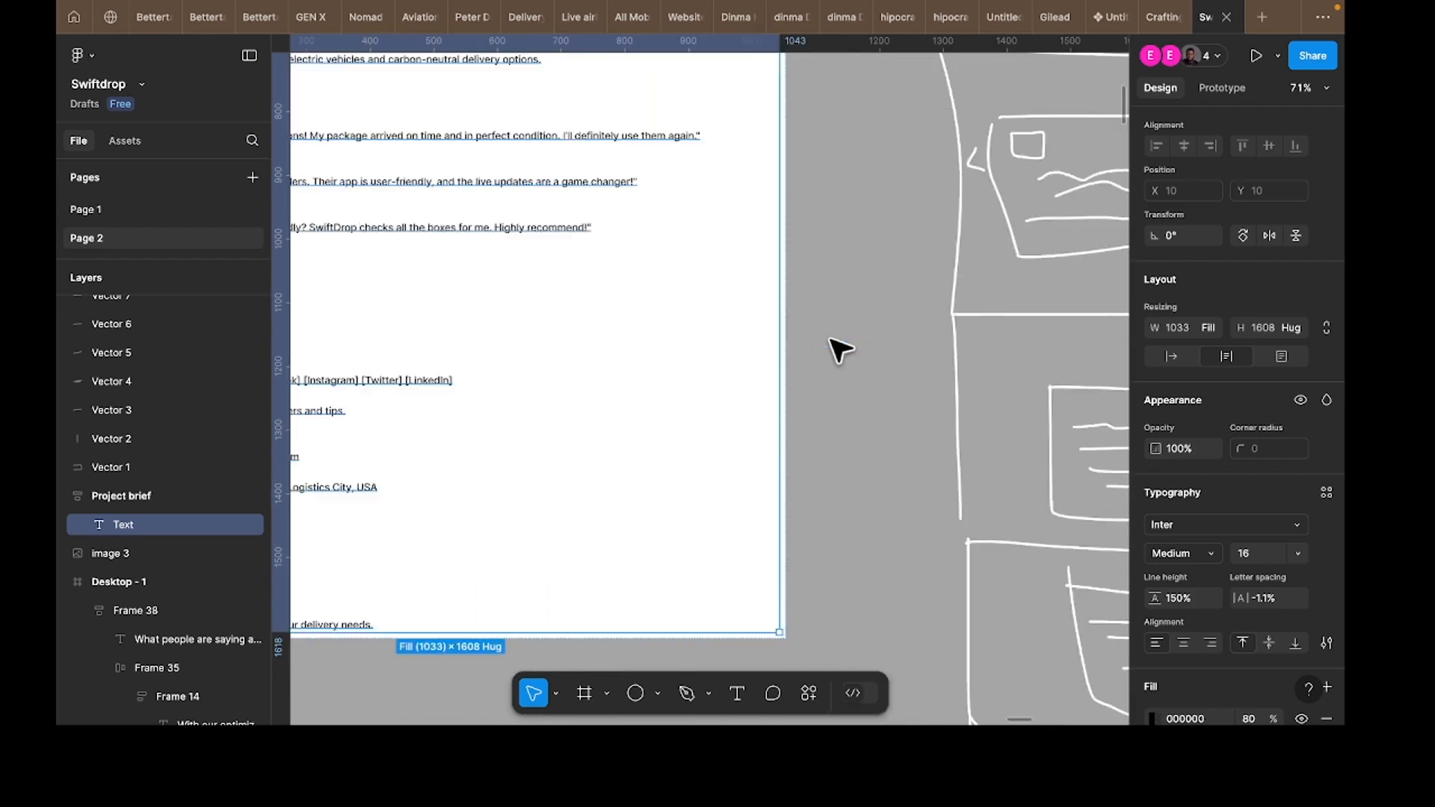
Step: Copy the "Real-Time Tracking" title from the unique selling points section of the project brief
{"action": "scroll", "coordinate": [839, 349], "scroll_direction": "left", "scroll_amount": 8}
{"action": "scroll", "coordinate": [769, 352], "scroll_direction": "up", "scroll_amount": 1}
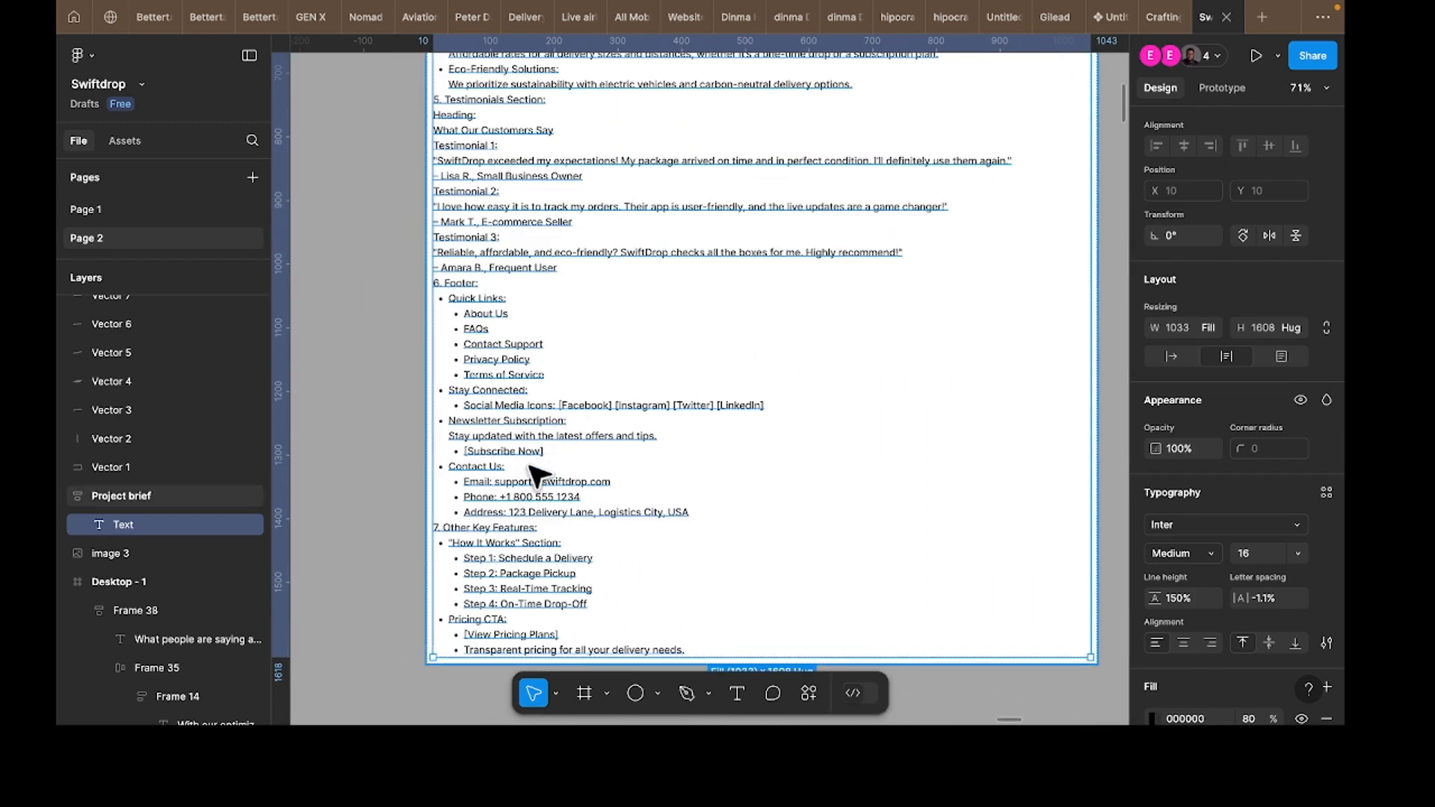
{"action": "double_click", "coordinate": [482, 187]}
{"action": "scroll", "coordinate": [475, 190], "scroll_direction": "up", "scroll_amount": 6}
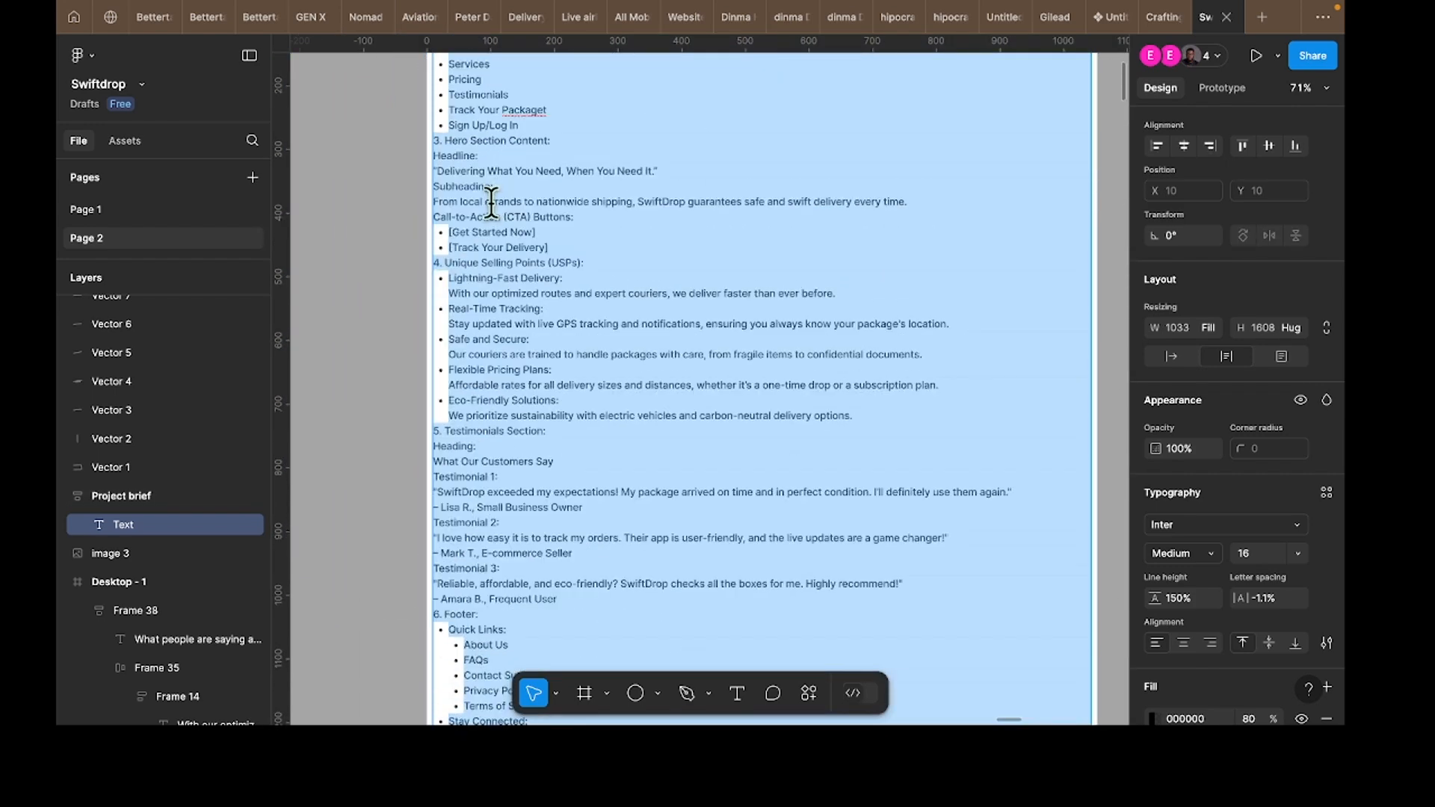
{"action": "scroll", "coordinate": [473, 194], "scroll_direction": "up", "scroll_amount": 2}
{"action": "scroll", "coordinate": [485, 329], "scroll_direction": "down", "scroll_amount": 9}
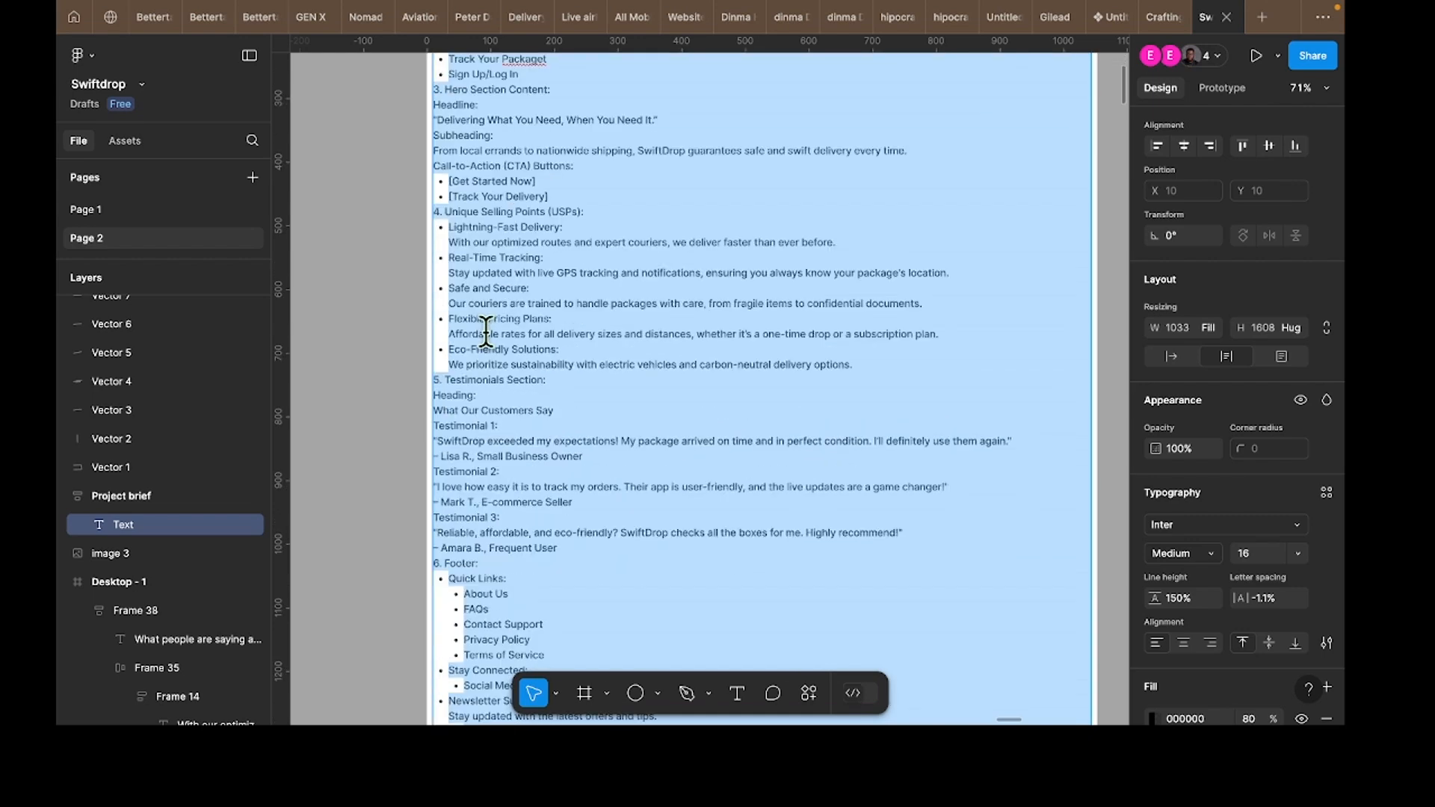
{"action": "scroll", "coordinate": [493, 265], "scroll_direction": "up", "scroll_amount": 3}
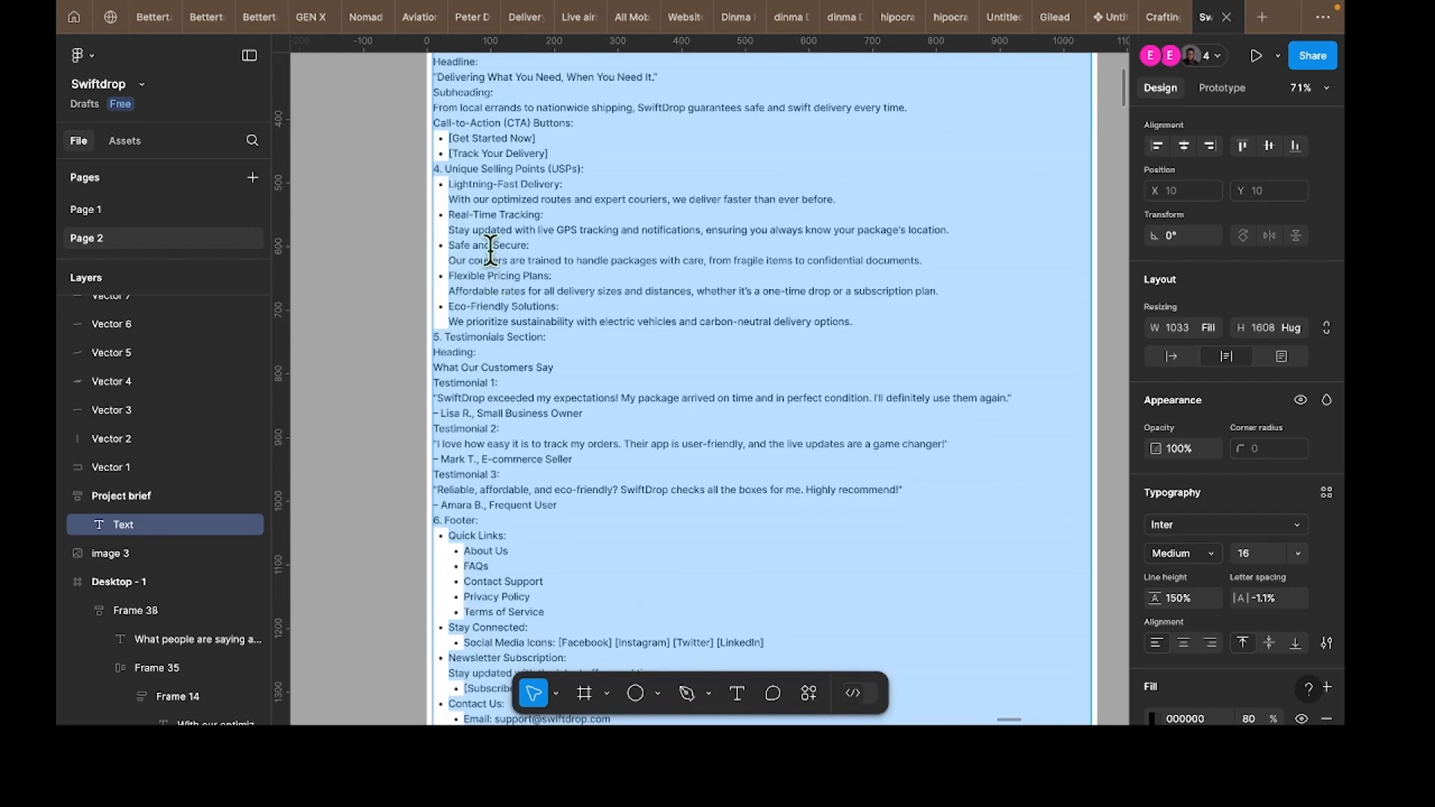
{"action": "left_click", "coordinate": [447, 187]}
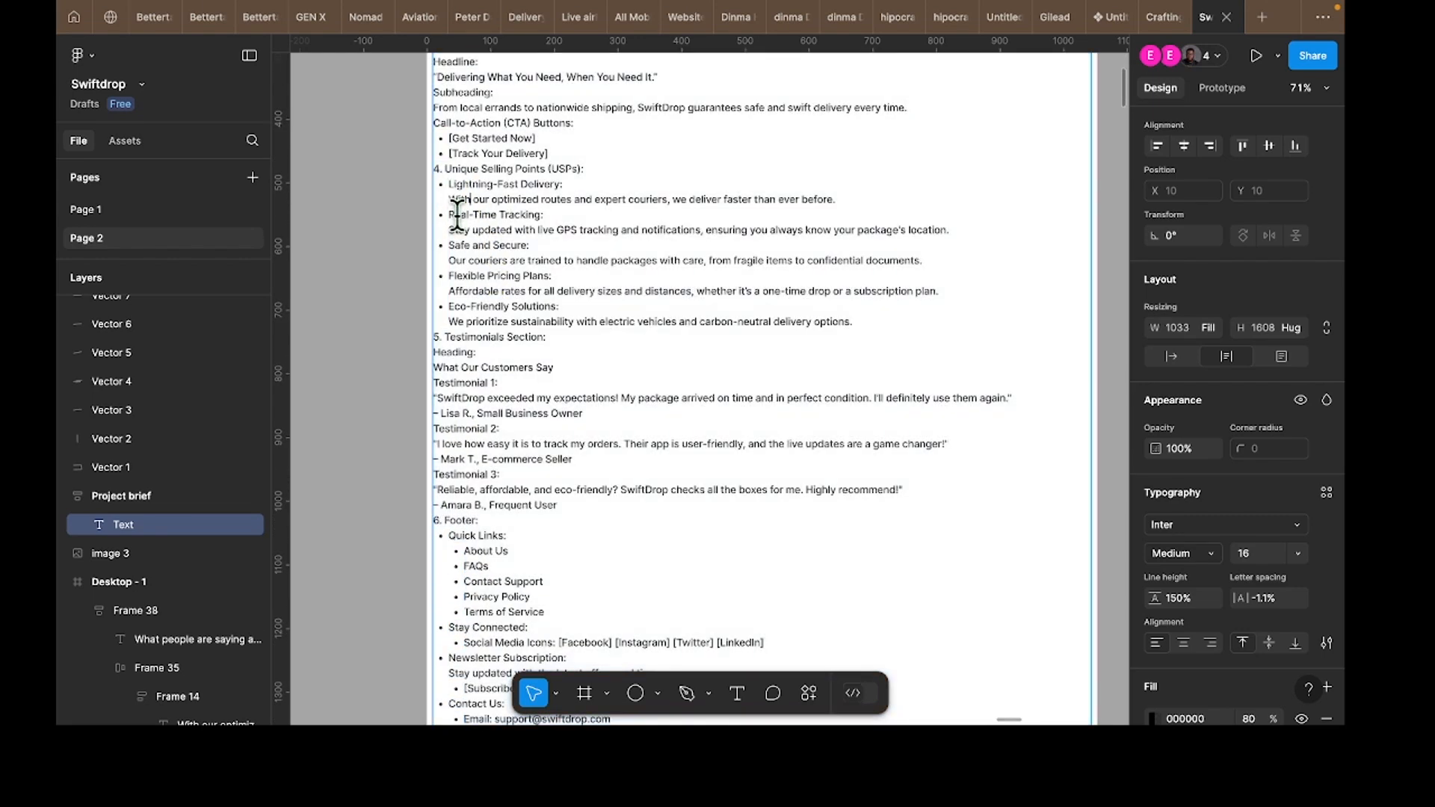
{"action": "left_click_drag", "start_coordinate": [451, 215], "coordinate": [539, 217]}
{"action": "key", "text": "ctrl+c"}
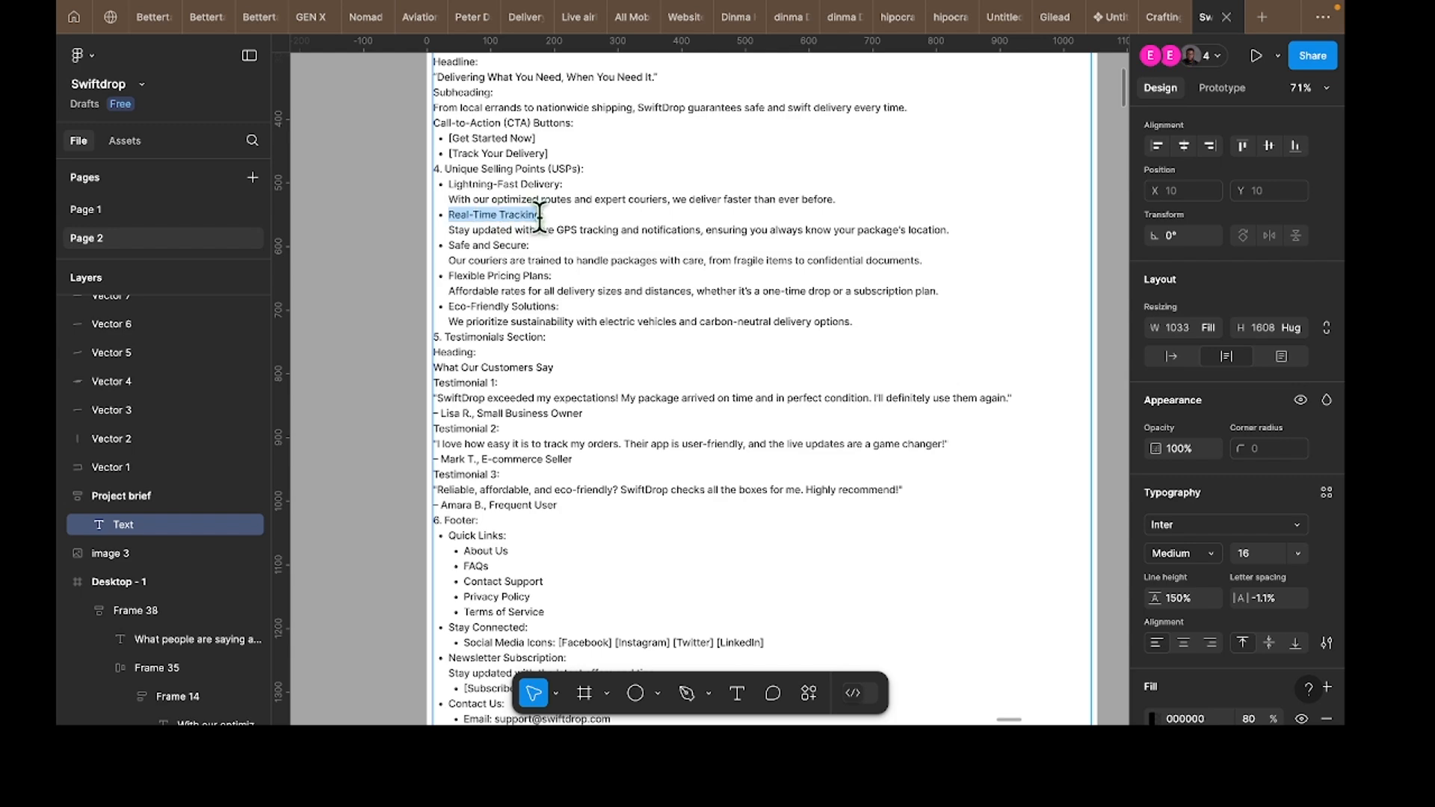
Step: Replace the second feature card's "Lightning-Fast Delivery" title with the copied "Real-Time Tracking" and remove its bullet
{"action": "scroll", "coordinate": [747, 307], "scroll_direction": "right", "scroll_amount": 15}
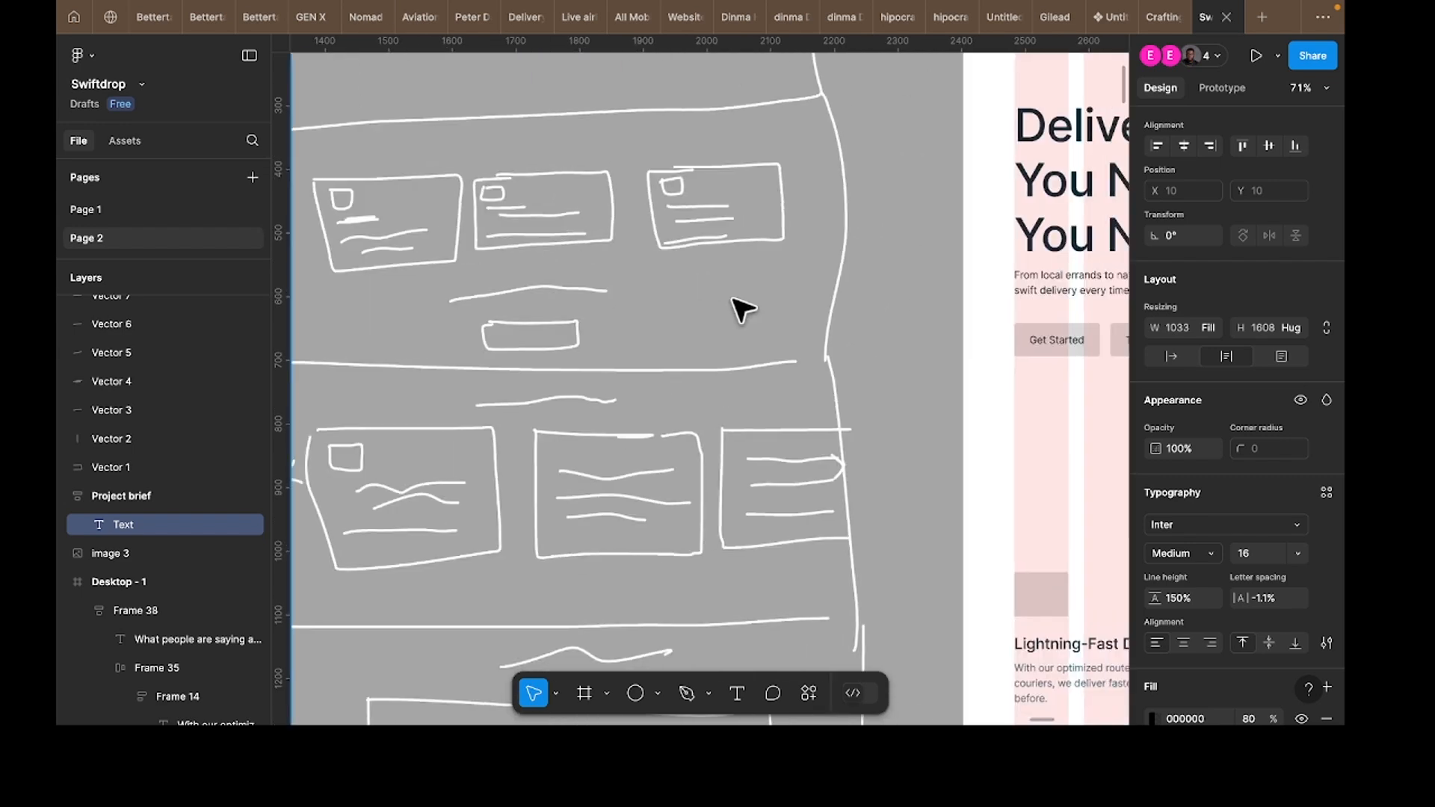
{"action": "scroll", "coordinate": [731, 299], "scroll_direction": "down", "scroll_amount": 3}
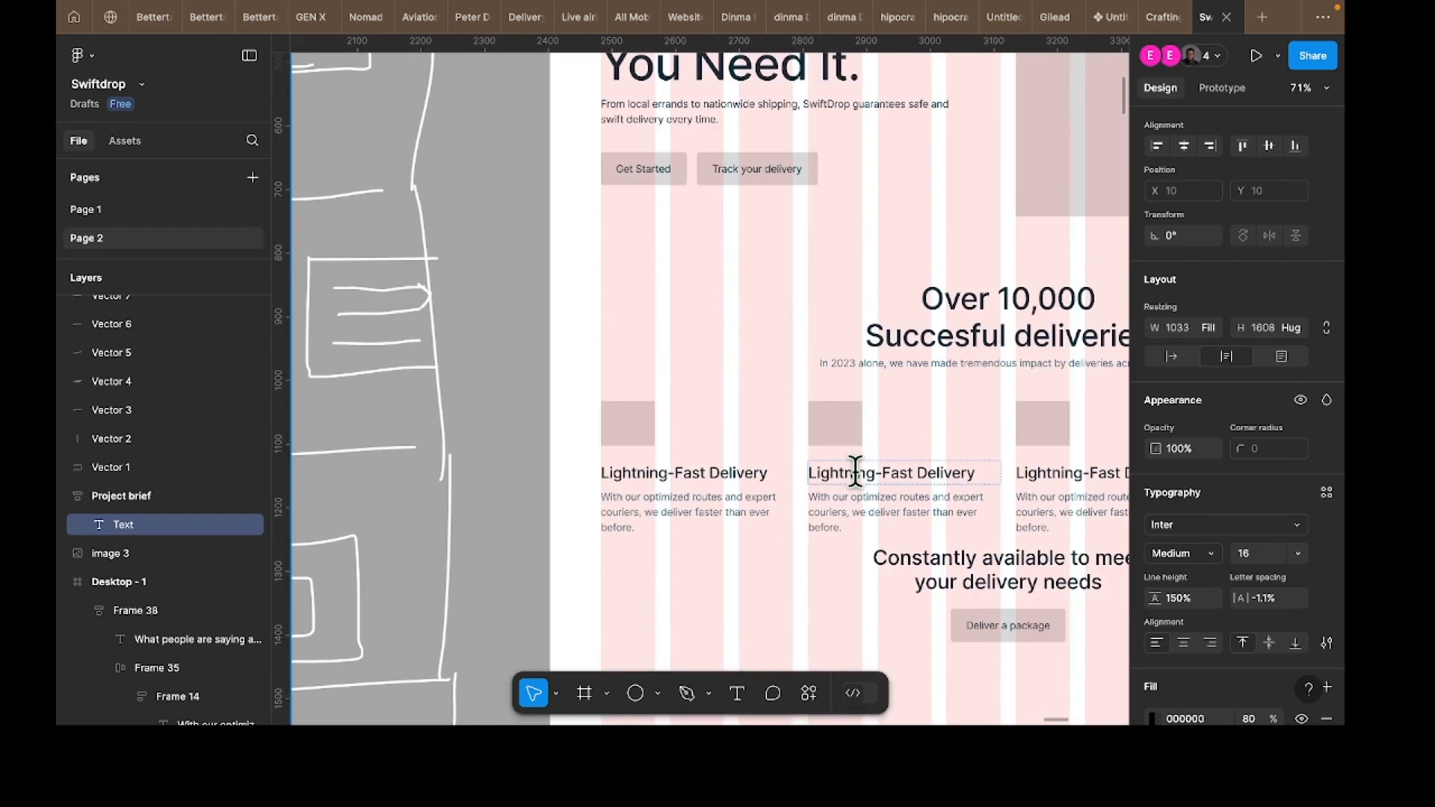
{"action": "double_click", "coordinate": [917, 473]}
{"action": "key", "text": "ctrl+a"}
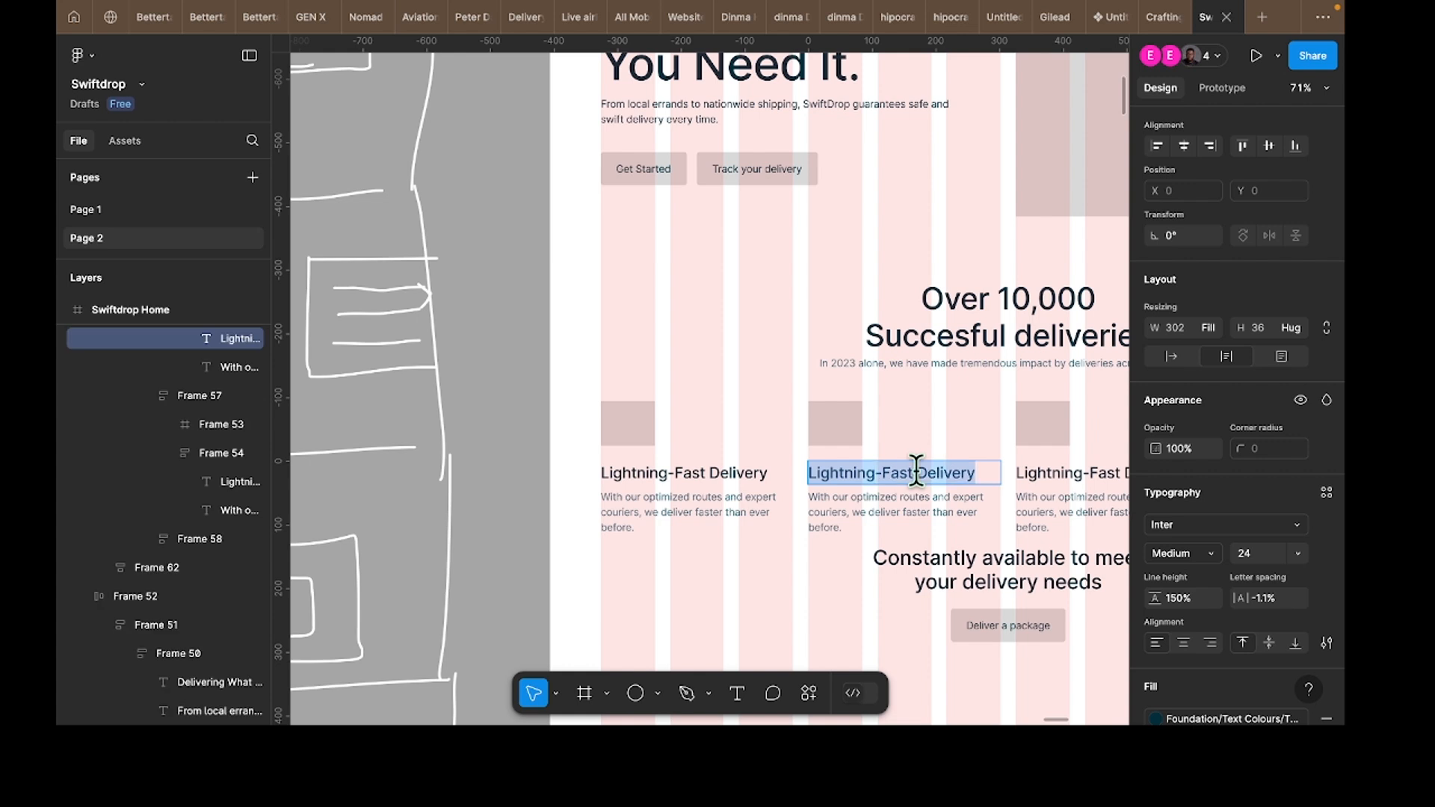
{"action": "key", "text": "ctrl+v"}
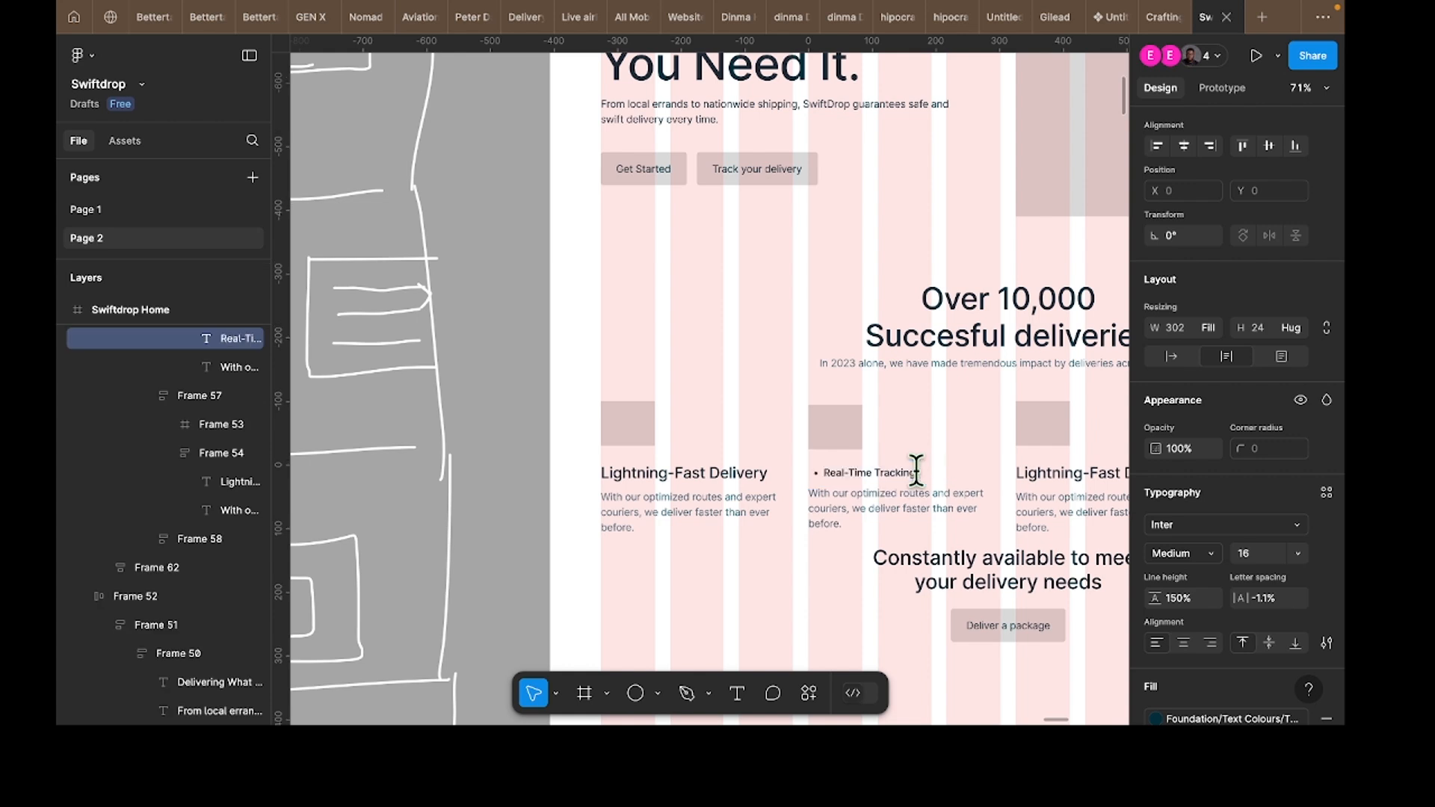
{"action": "left_click", "coordinate": [823, 469]}
{"action": "key", "text": "BackSpace"}
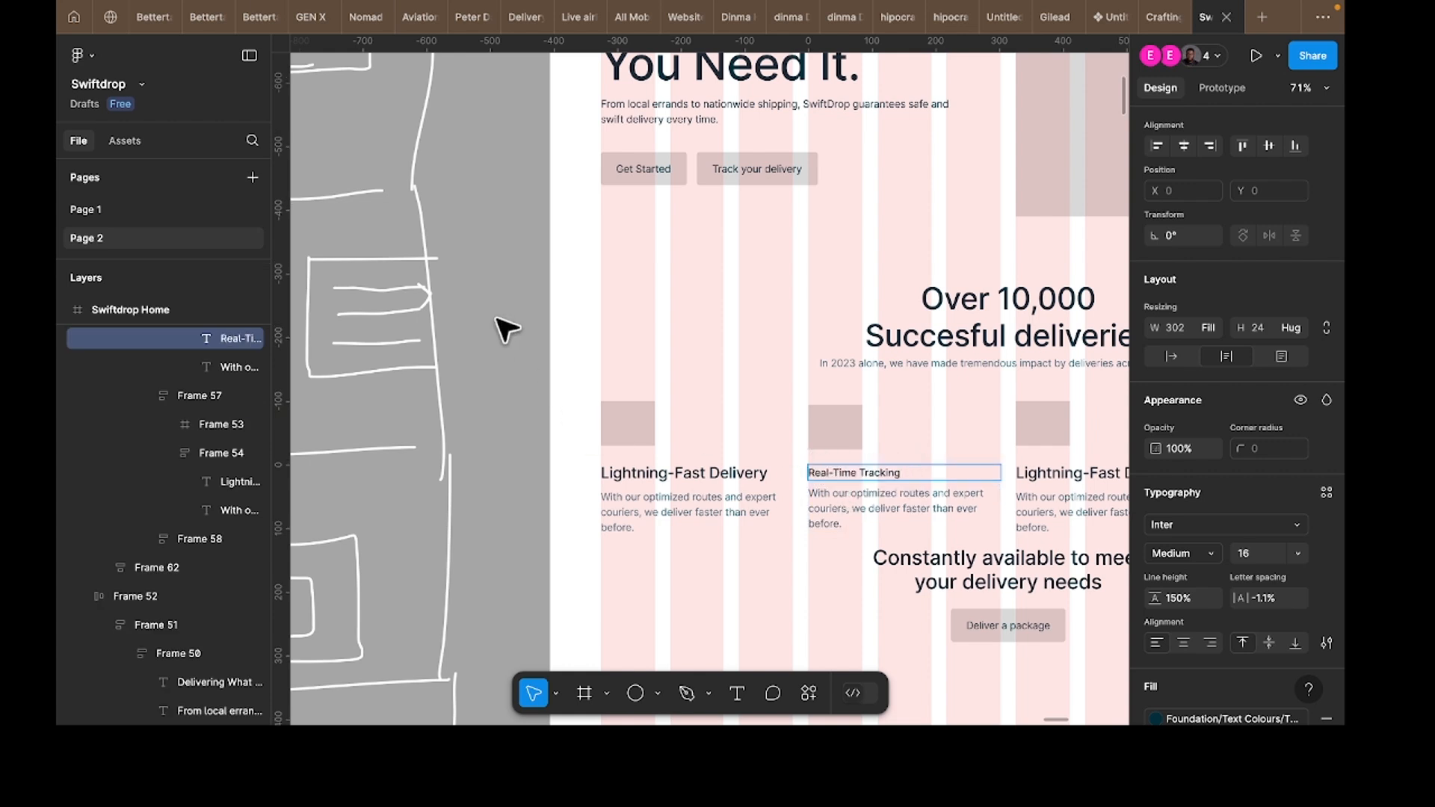
{"action": "key", "text": "Escape"}
Step: Select the brief's Real-Time Tracking description, "Stay updated with live GPS tracking and notifications, ensuring you always know your package's location.", for copying
{"action": "scroll", "coordinate": [715, 480], "scroll_direction": "left", "scroll_amount": 15}
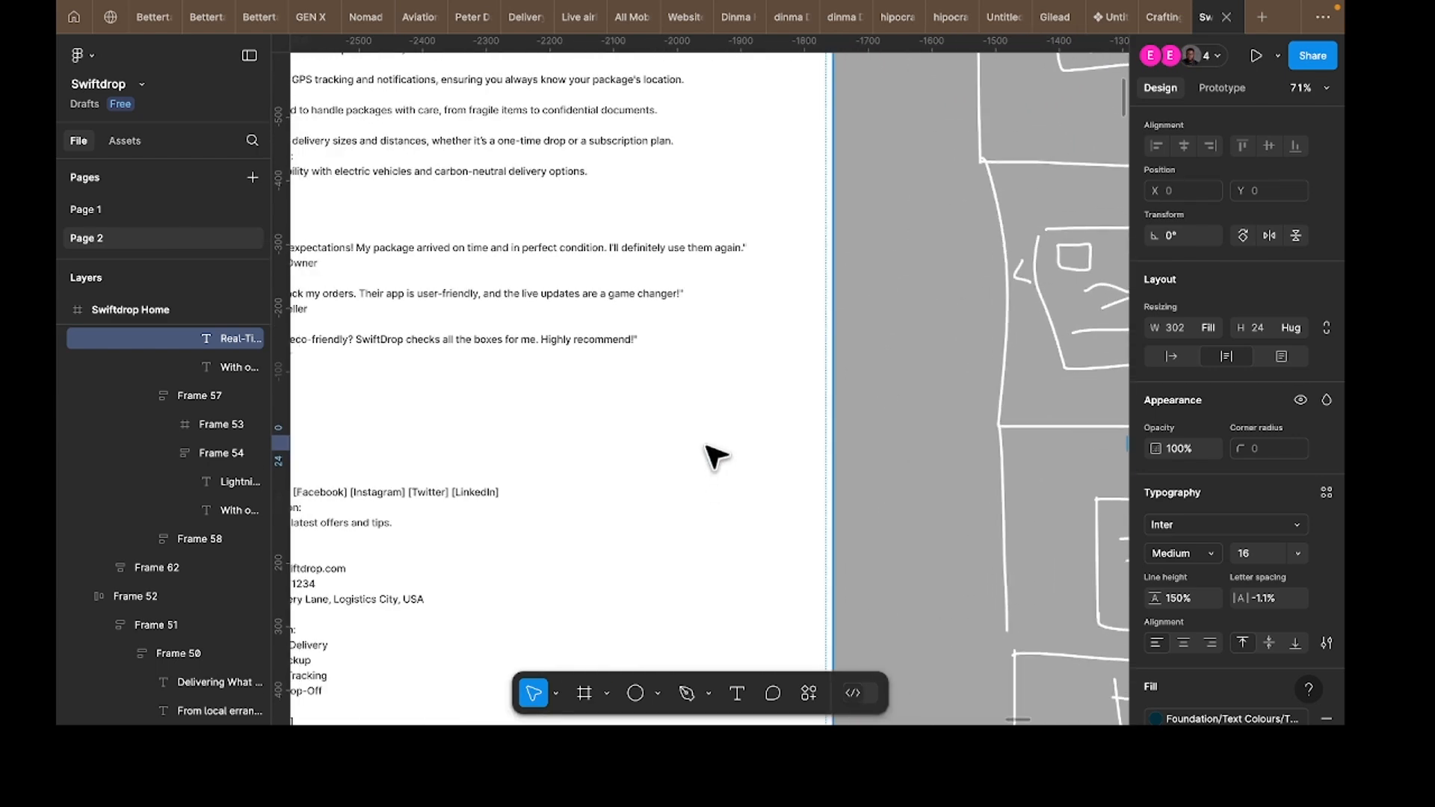
{"action": "scroll", "coordinate": [715, 458], "scroll_direction": "left", "scroll_amount": 3}
{"action": "scroll", "coordinate": [553, 251], "scroll_direction": "left", "scroll_amount": 5}
{"action": "scroll", "coordinate": [554, 250], "scroll_direction": "up", "scroll_amount": 2}
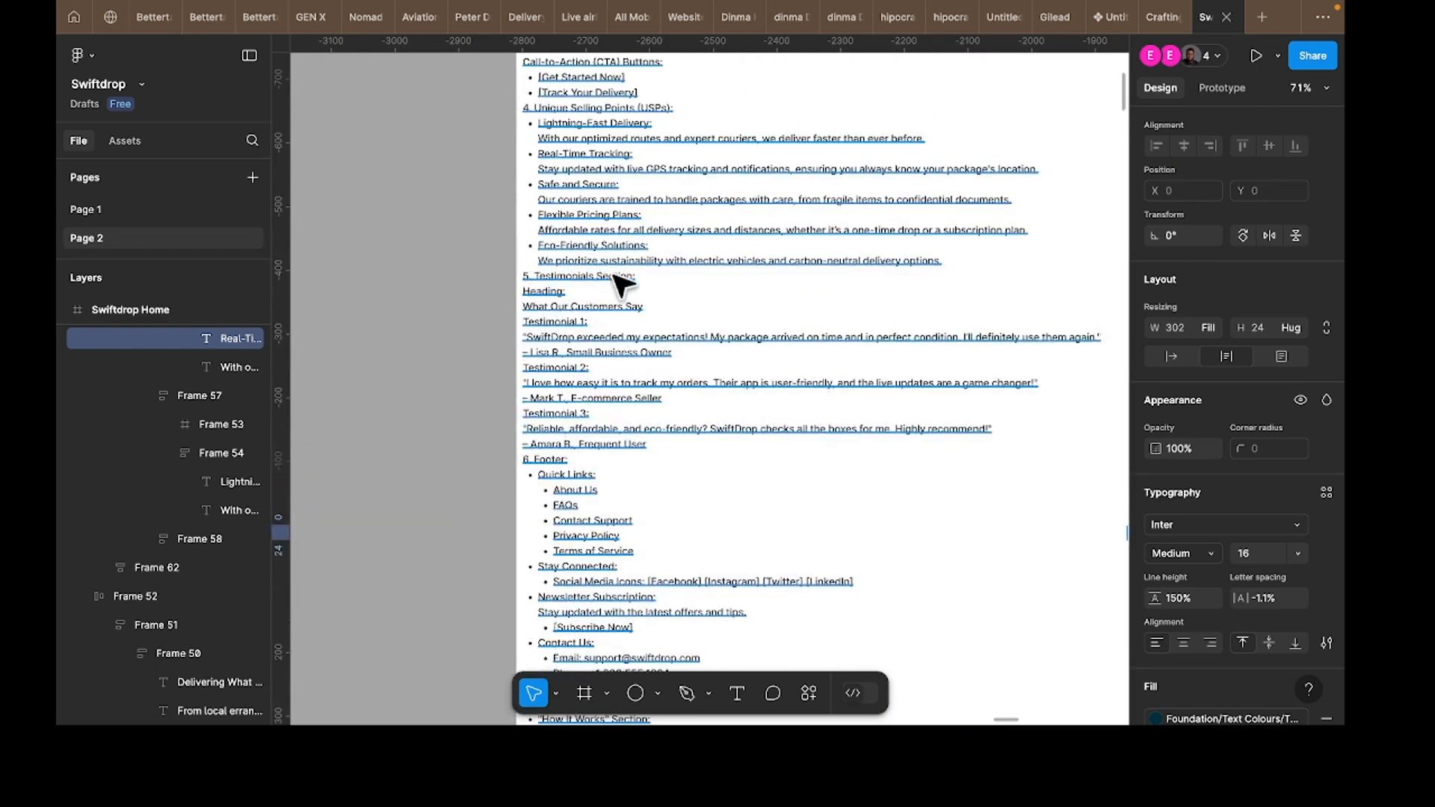
{"action": "left_click", "coordinate": [540, 167]}
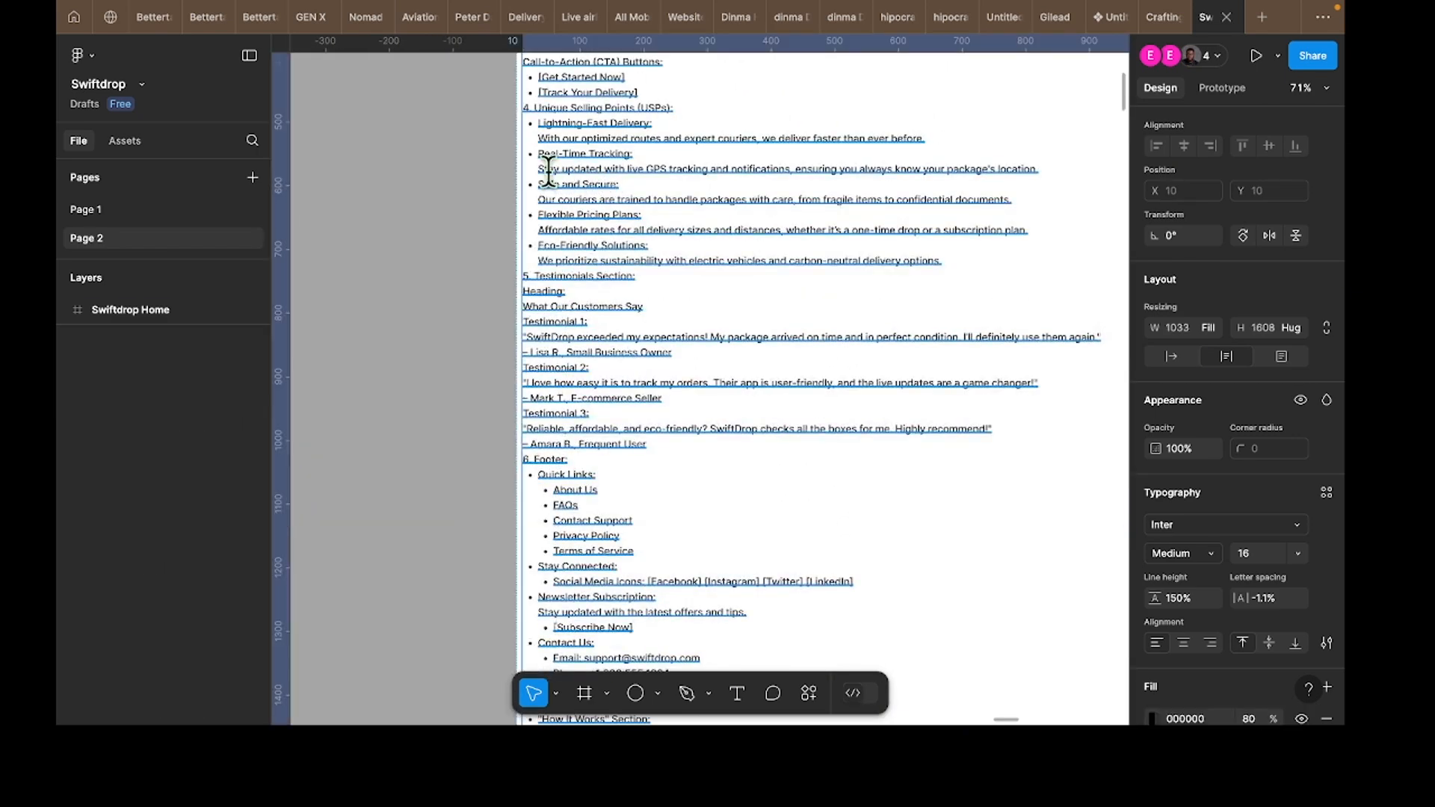
{"action": "left_click_drag", "start_coordinate": [538, 169], "coordinate": [1044, 174]}
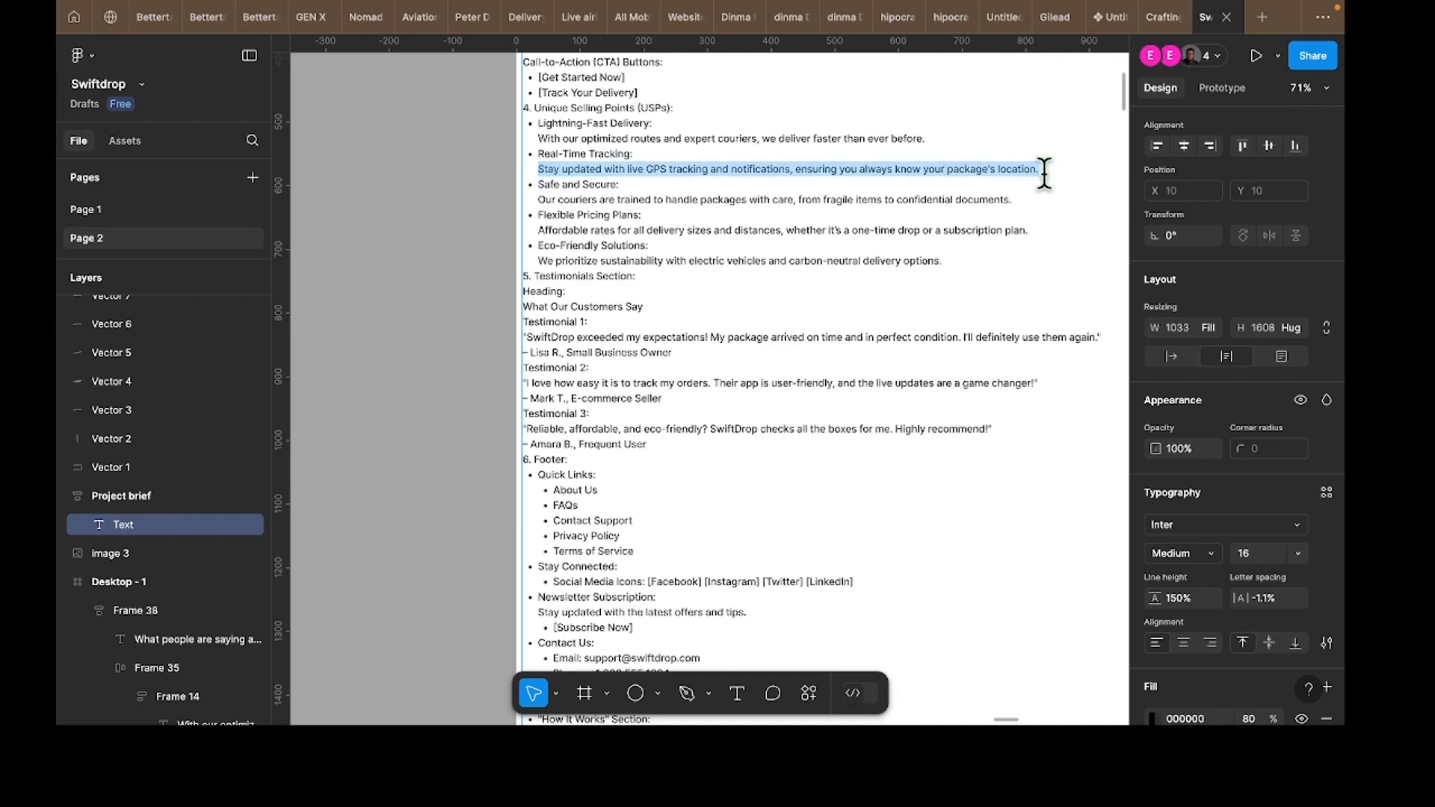
Step: Replace the second feature card's description with the live GPS tracking sentence from the brief and remove its bullet
{"action": "scroll", "coordinate": [1041, 172], "scroll_direction": "right", "scroll_amount": 15}
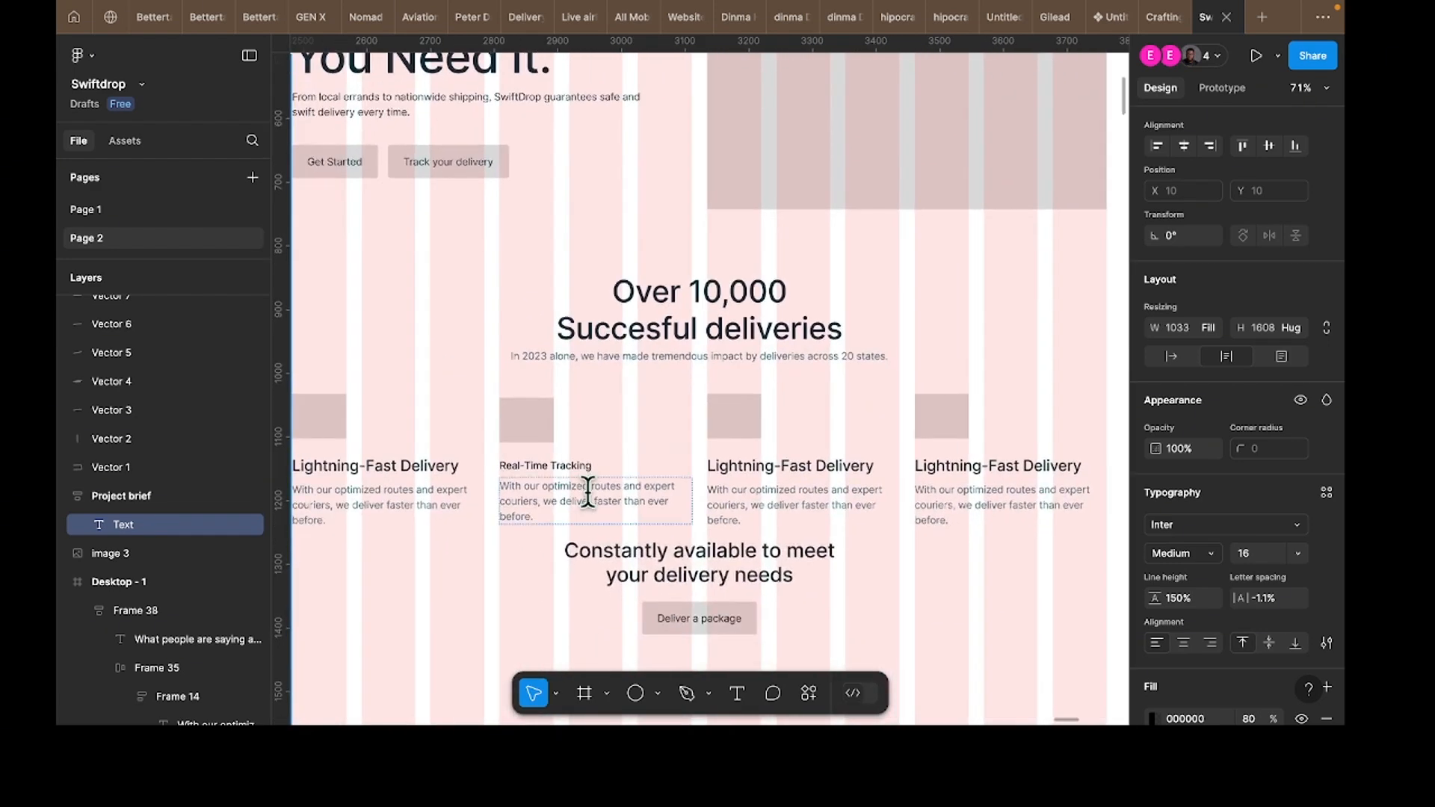
{"action": "double_click", "coordinate": [588, 491]}
{"action": "key", "text": "super+v"}
{"action": "right_click", "coordinate": [514, 500]}
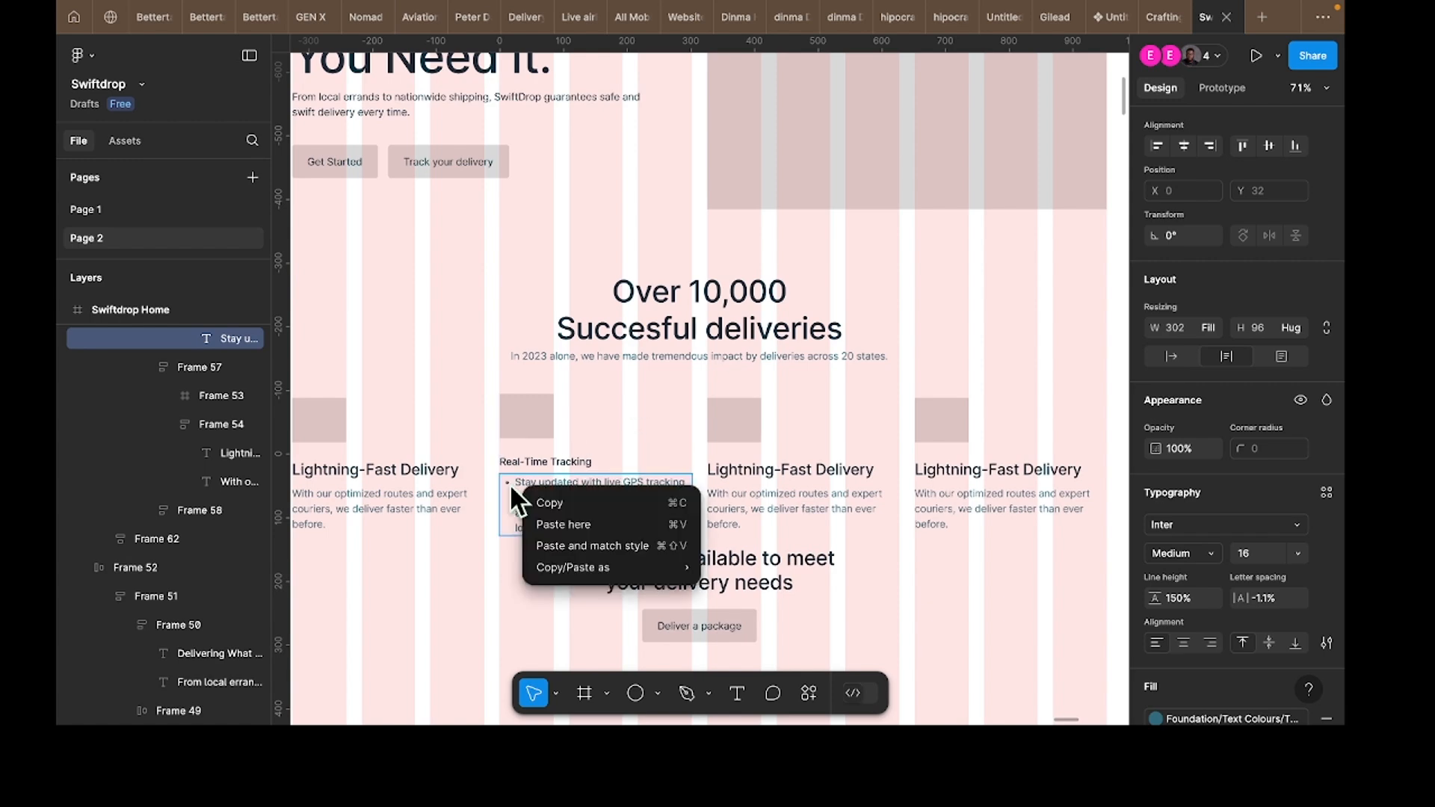
{"action": "key", "text": "Escape"}
{"action": "key", "text": "BackSpace"}
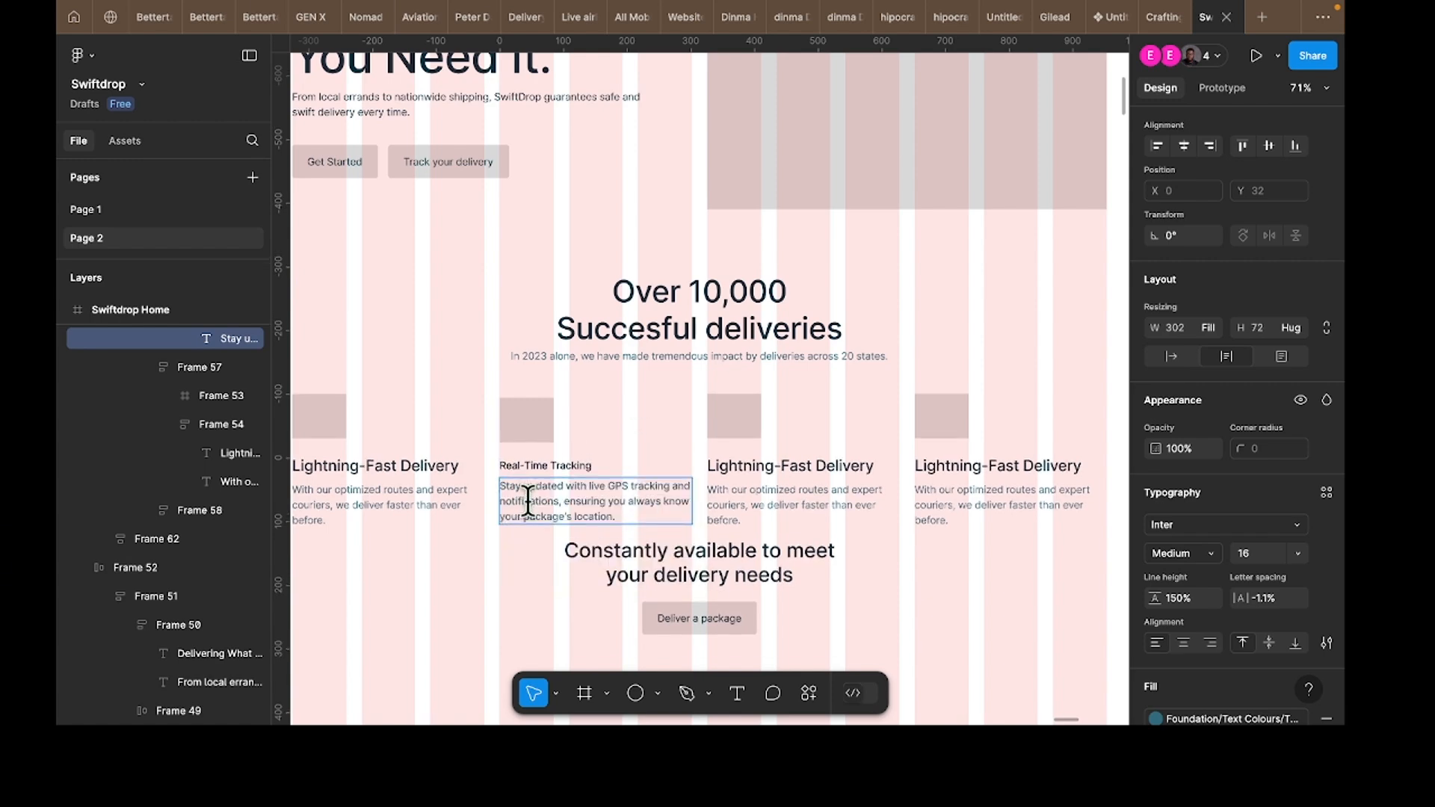
{"action": "key", "text": "Escape"}
Step: Copy the "Safe and Secure:" title from the project brief's unique selling points
{"action": "scroll", "coordinate": [500, 583], "scroll_direction": "down", "scroll_amount": 2}
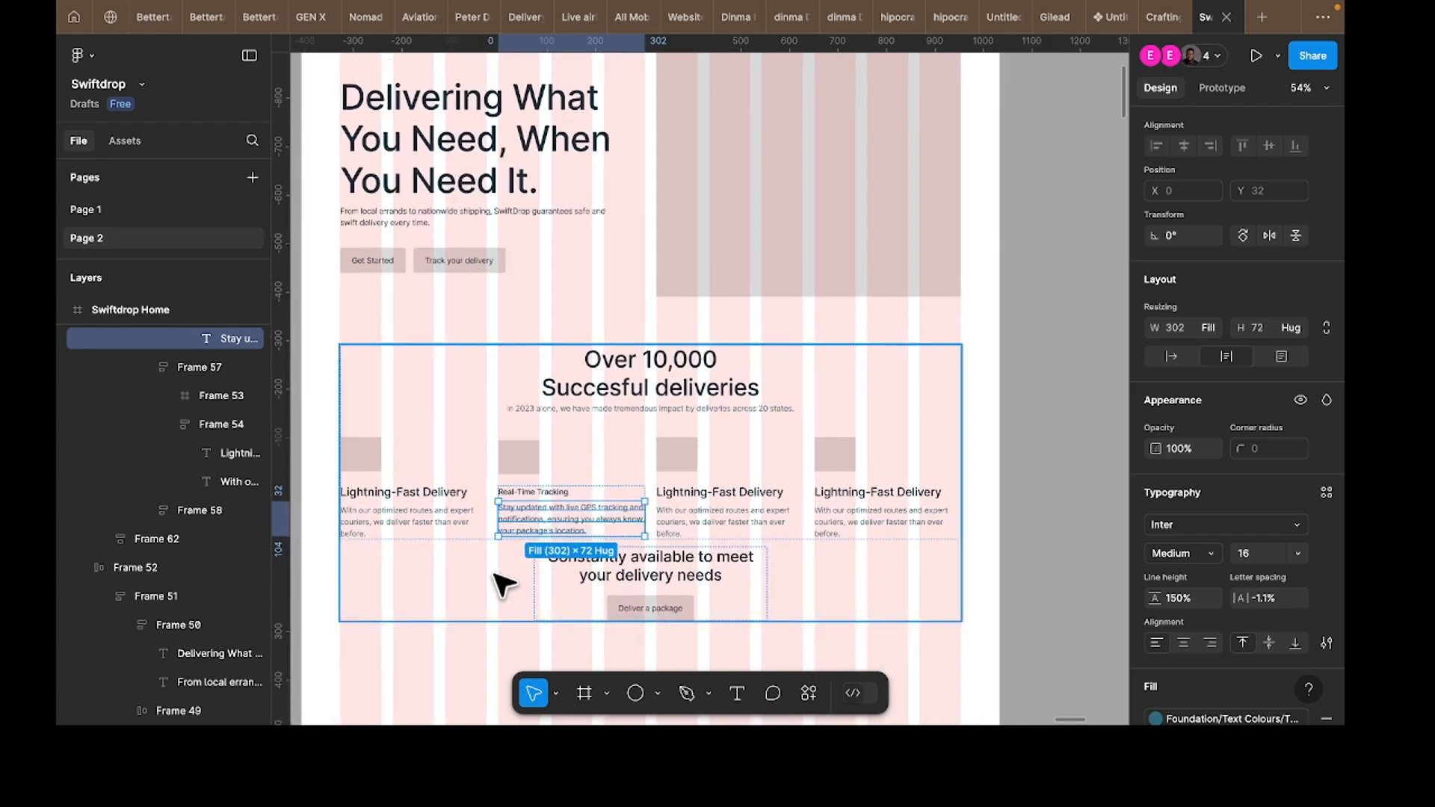
{"action": "scroll", "coordinate": [479, 590], "scroll_direction": "left", "scroll_amount": 3}
{"action": "scroll", "coordinate": [487, 560], "scroll_direction": "left", "scroll_amount": 10}
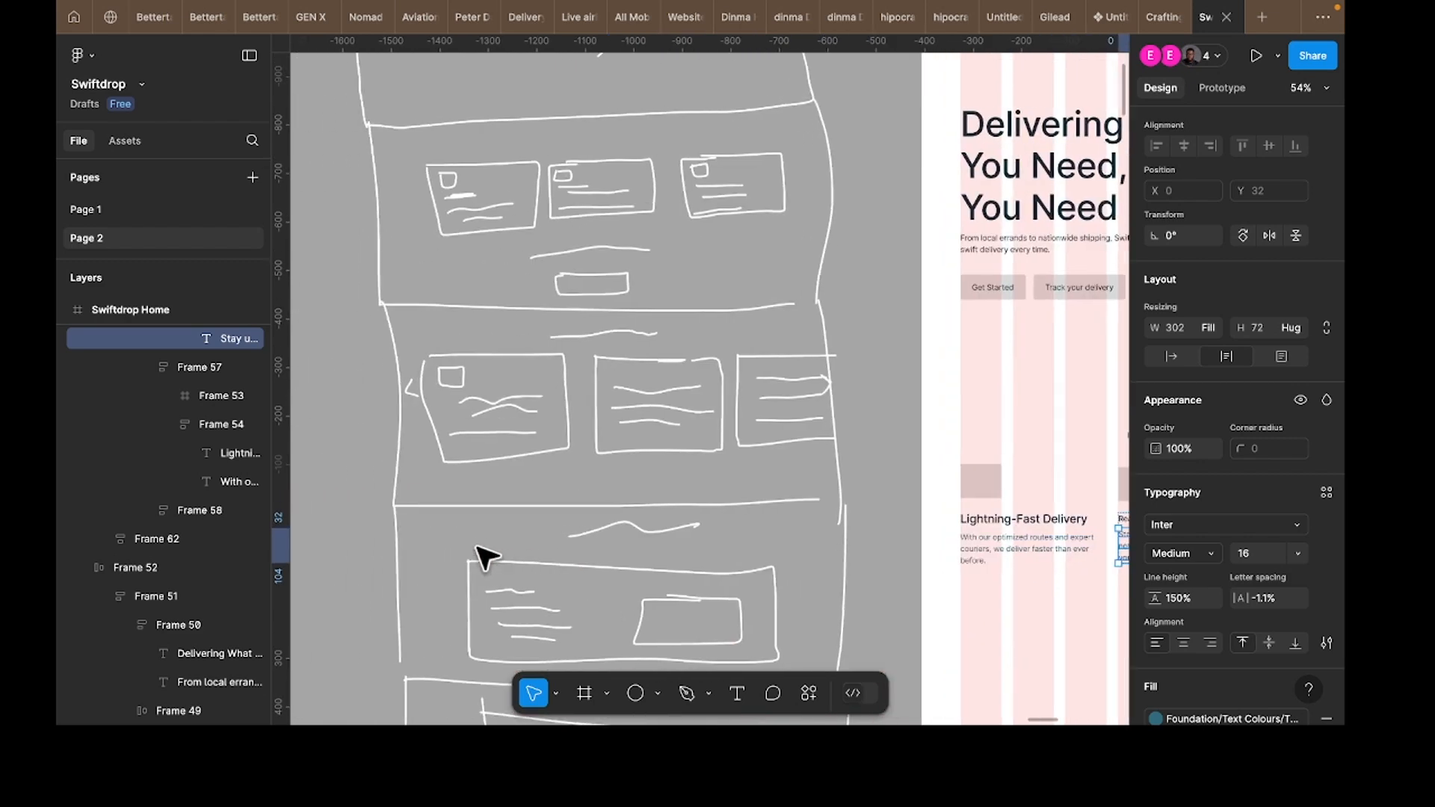
{"action": "scroll", "coordinate": [486, 560], "scroll_direction": "left", "scroll_amount": 10}
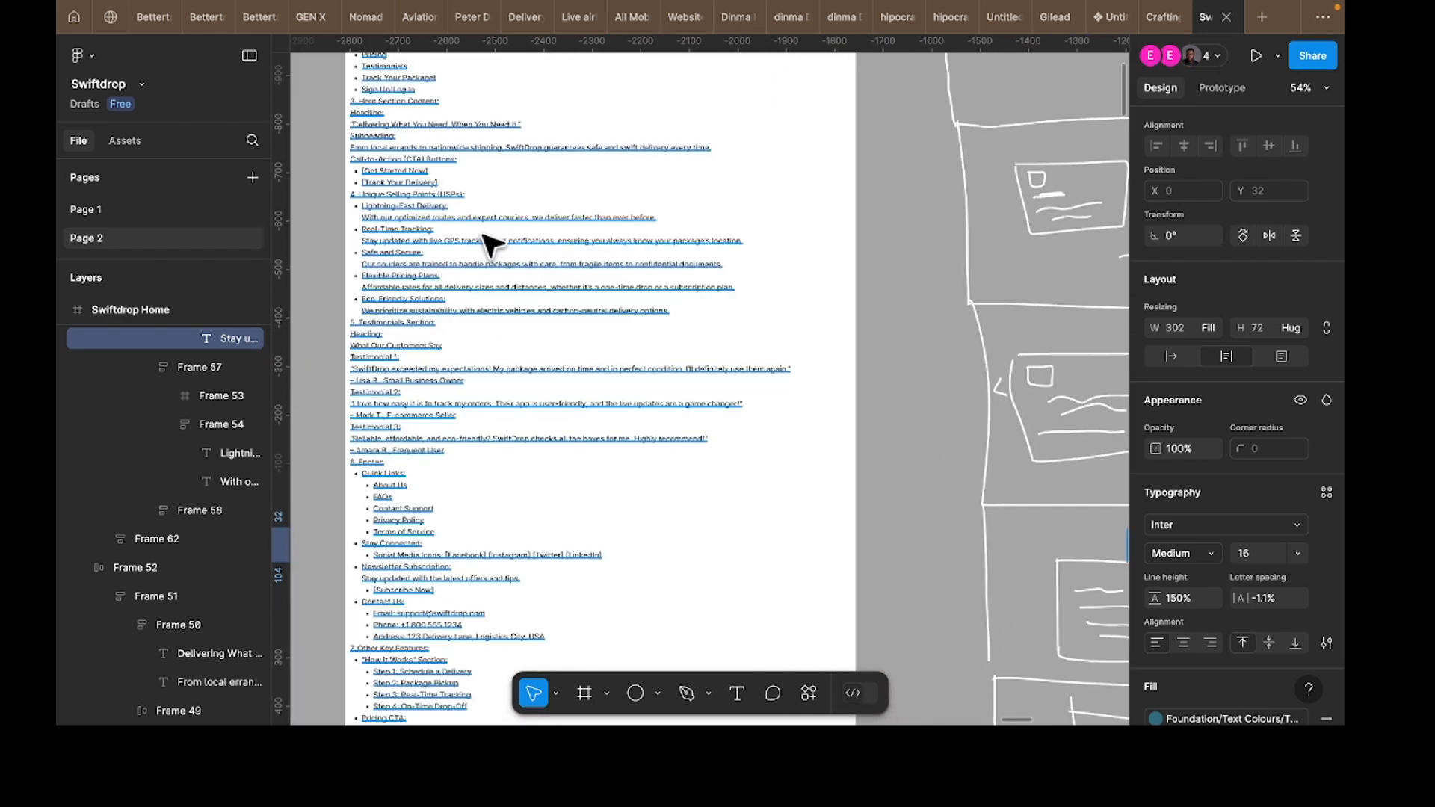
{"action": "left_click", "coordinate": [416, 271]}
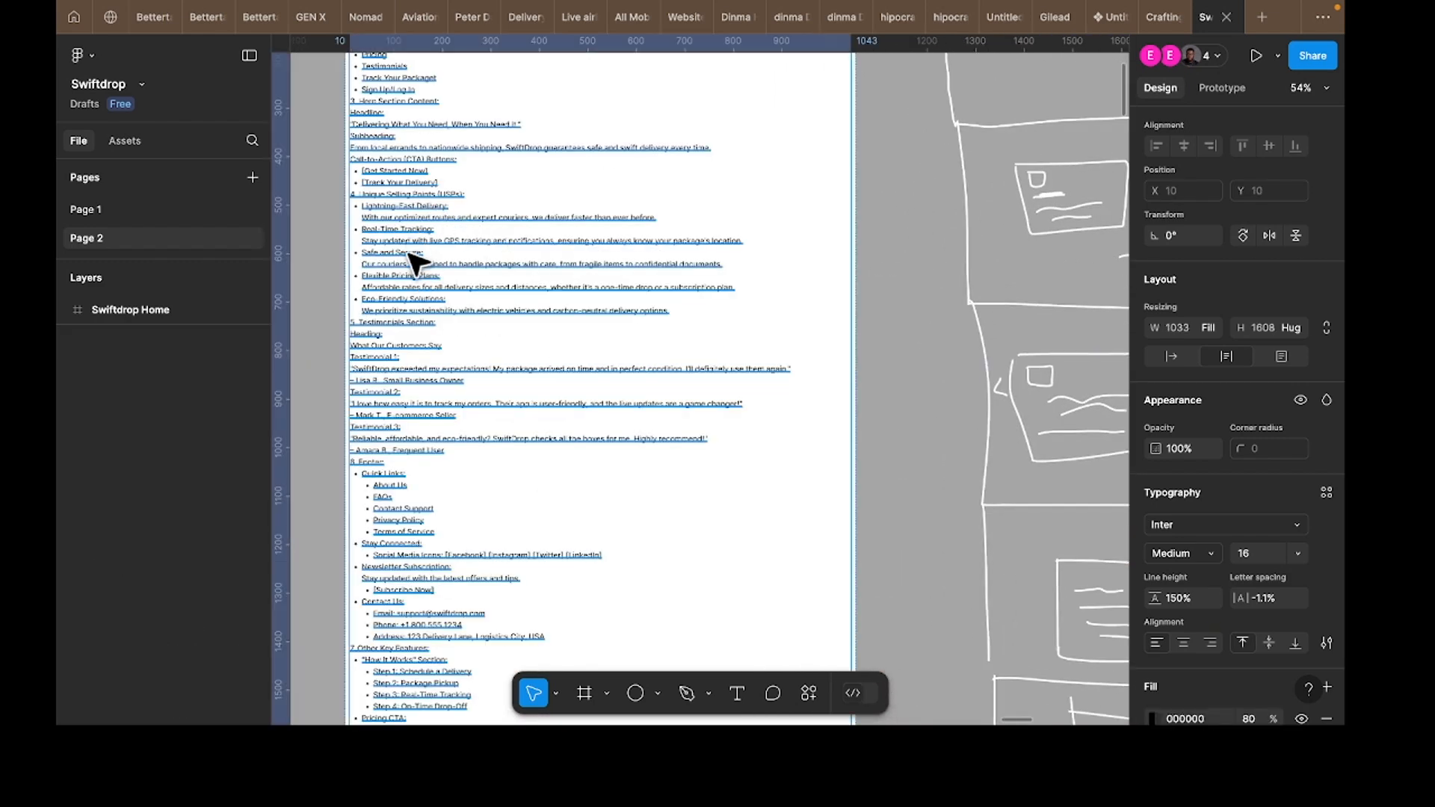
{"action": "double_click", "coordinate": [365, 254]}
{"action": "left_click_drag", "start_coordinate": [367, 251], "coordinate": [434, 252]}
{"action": "key", "text": "ctrl+c"}
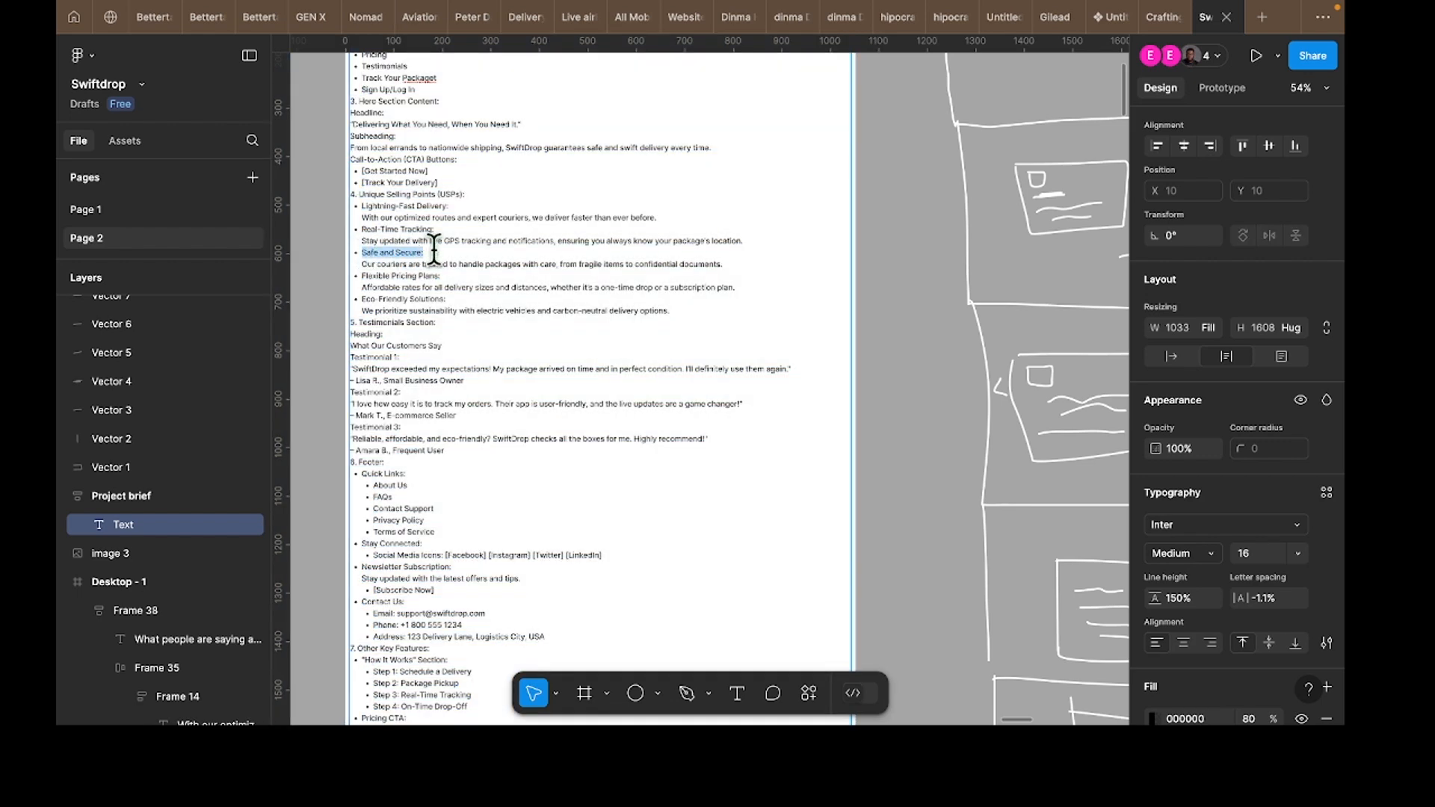
Step: Replace the third feature card's "Lightning-Fast Delivery" title with "Safe and Secure:" and remove the bullet in front of it
{"action": "scroll", "coordinate": [696, 340], "scroll_direction": "right", "scroll_amount": 15}
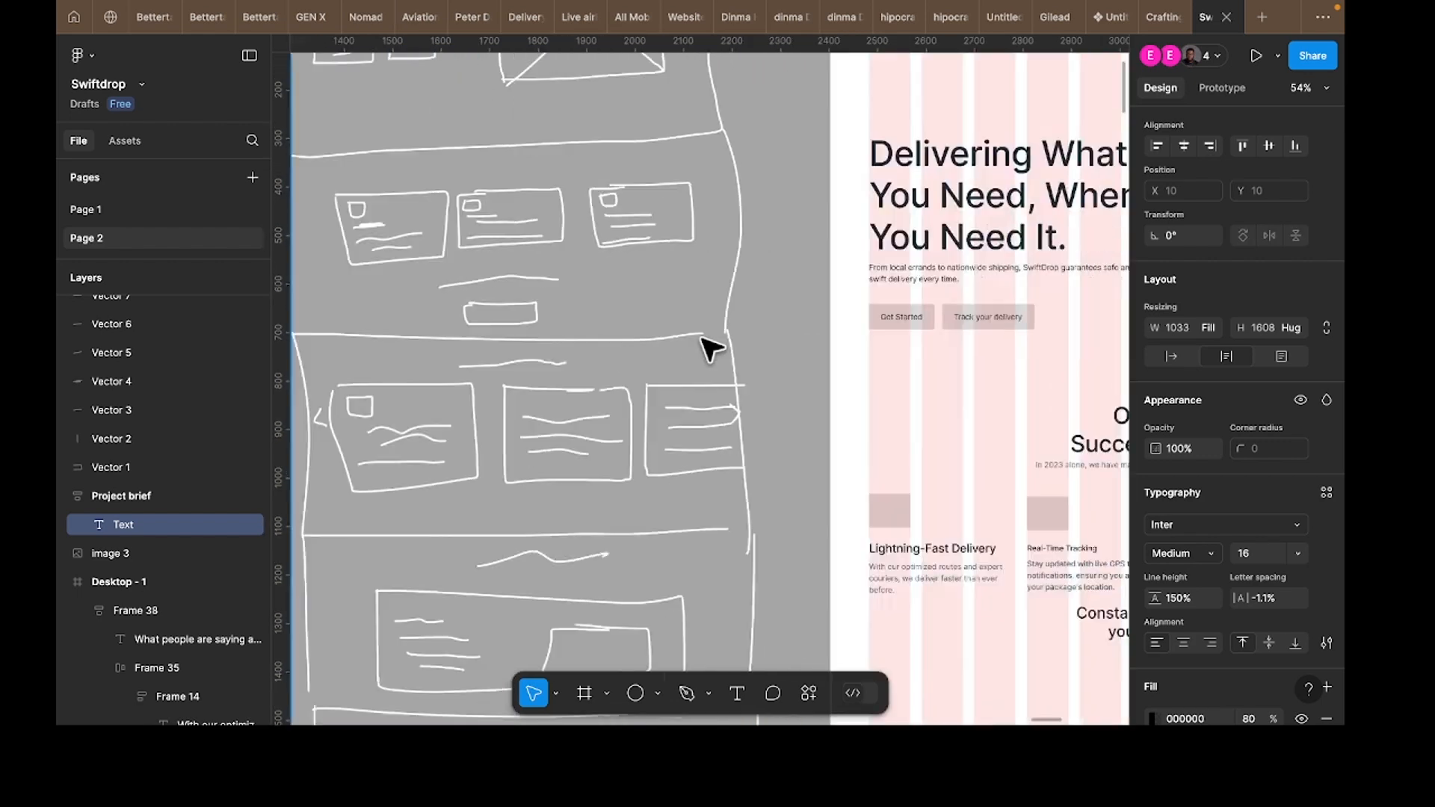
{"action": "double_click", "coordinate": [670, 513]}
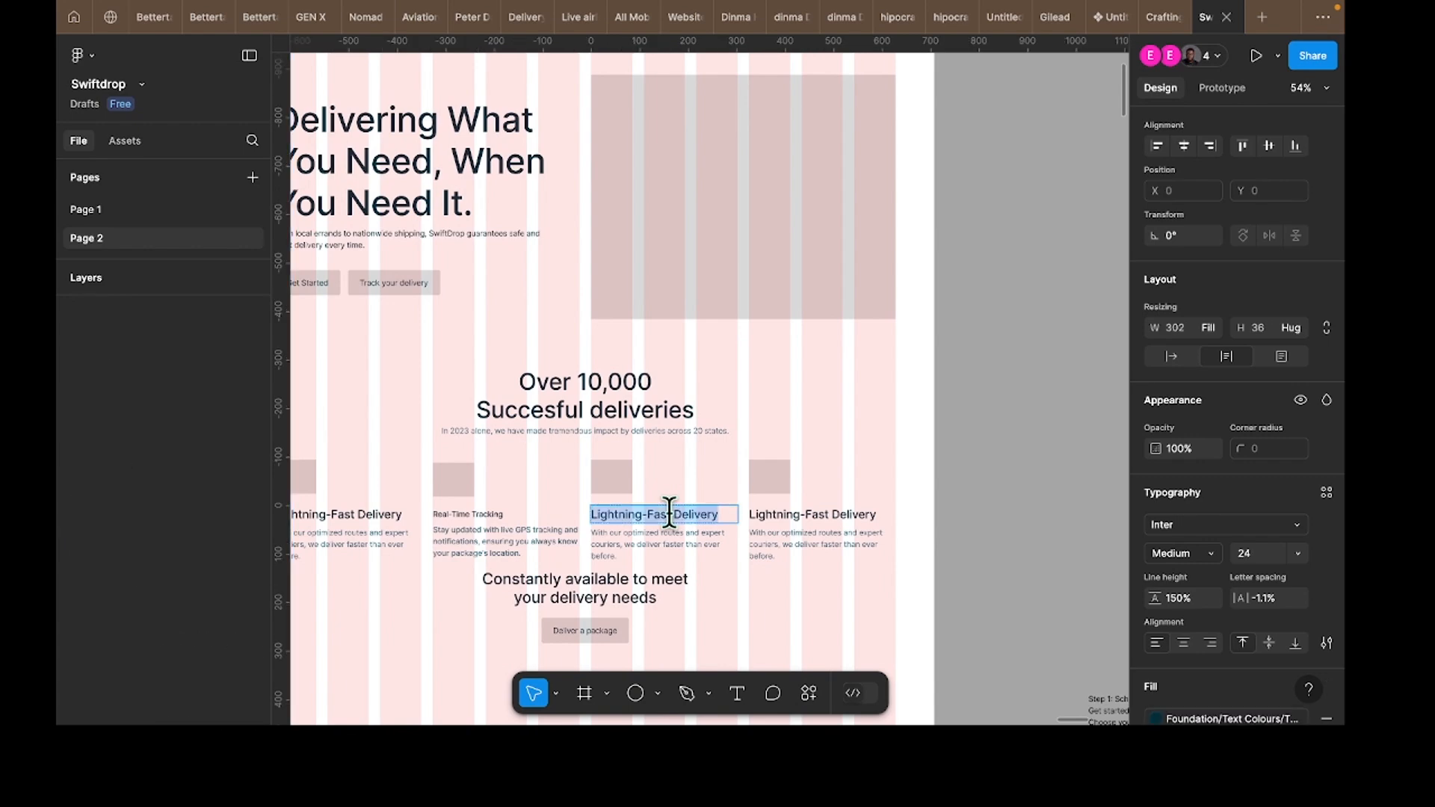
{"action": "key", "text": "ctrl+v"}
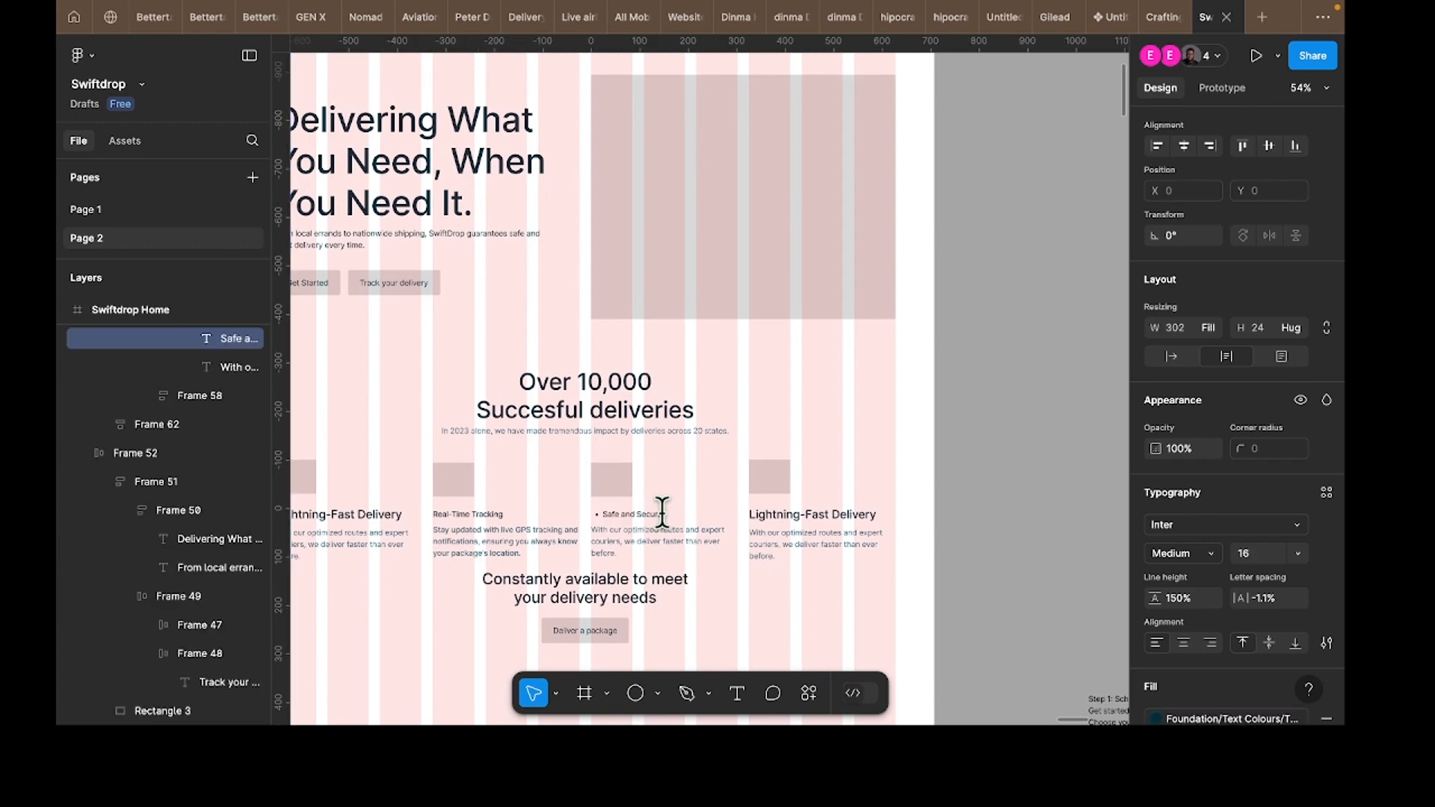
{"action": "left_click", "coordinate": [604, 512]}
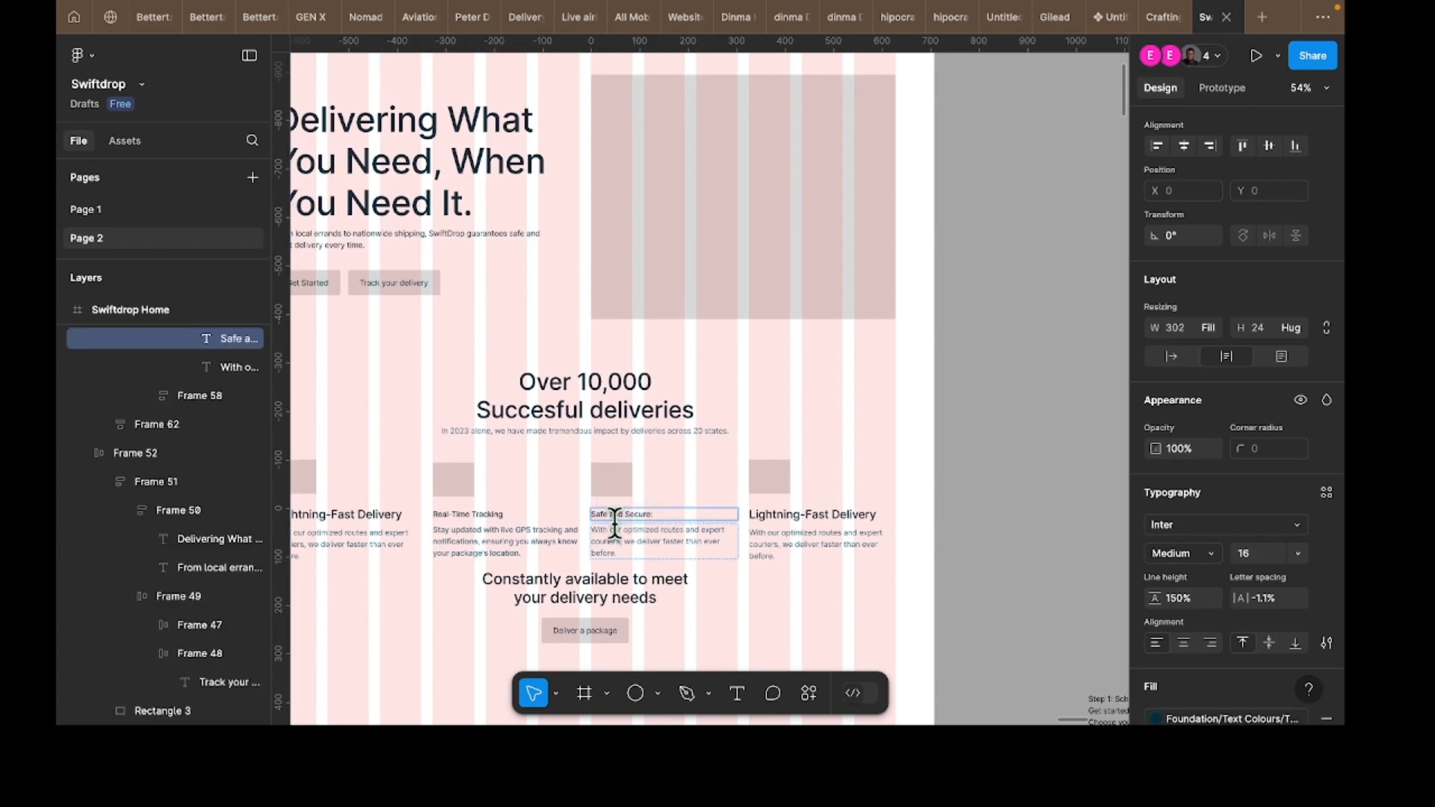
Step: Replace the third feature card's description with the brief's Safe and Secure sentence, "Our couriers are trained to handle packages with care...", without its bullet
{"action": "scroll", "coordinate": [614, 523], "scroll_direction": "left", "scroll_amount": 15}
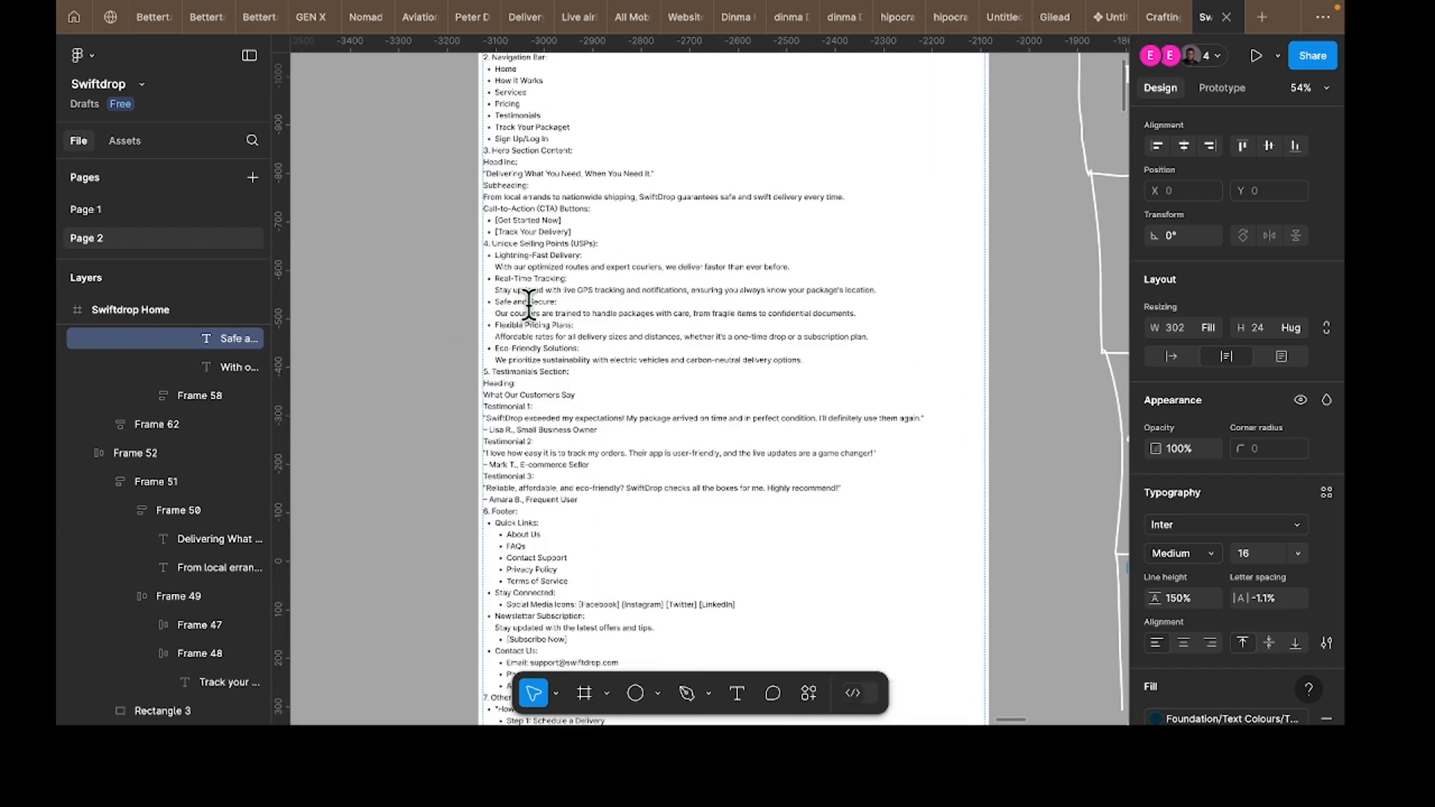
{"action": "left_click", "coordinate": [527, 305]}
{"action": "left_click_drag", "start_coordinate": [496, 314], "coordinate": [899, 319]}
{"action": "key", "text": "ctrl+c"}
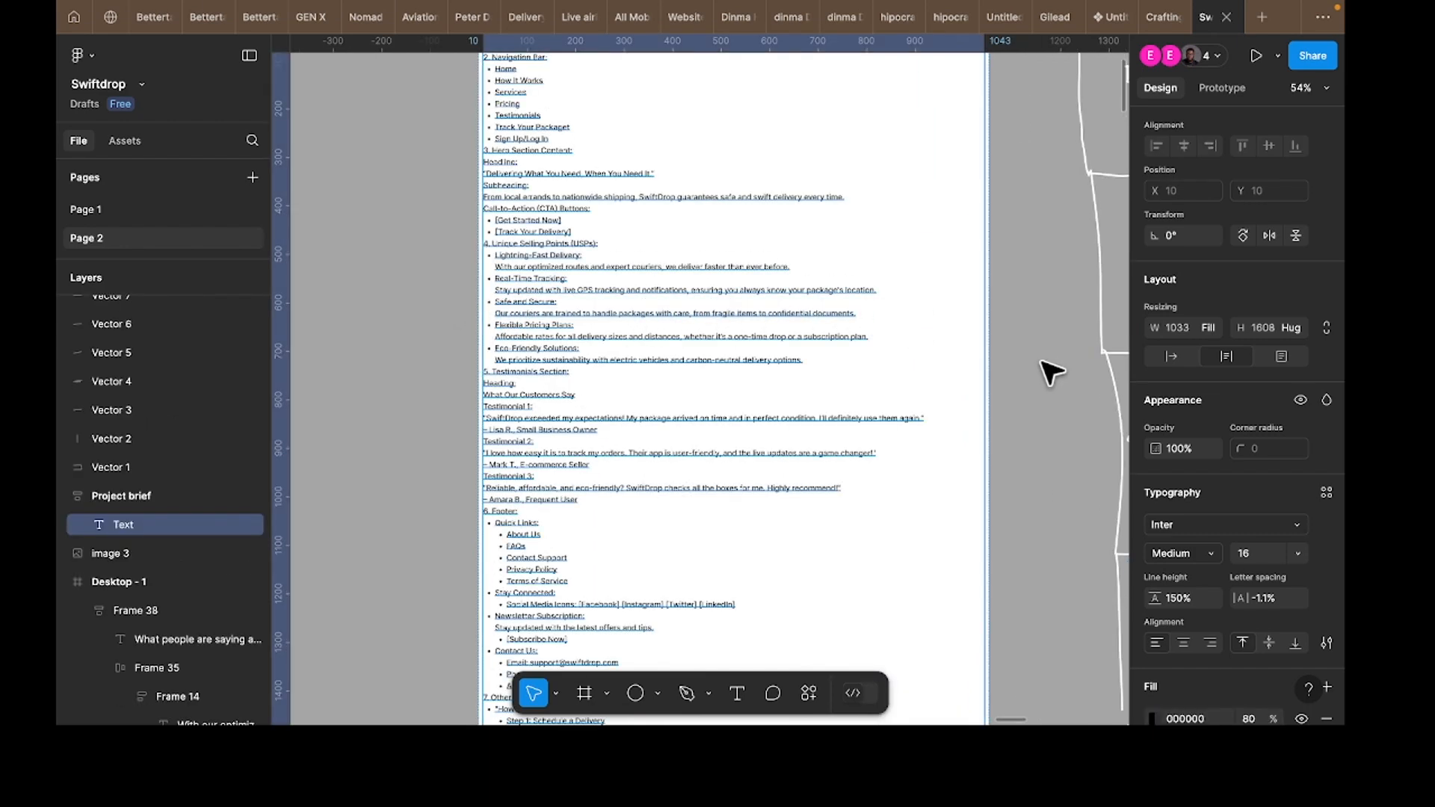
{"action": "scroll", "coordinate": [1043, 366], "scroll_direction": "right", "scroll_amount": 12}
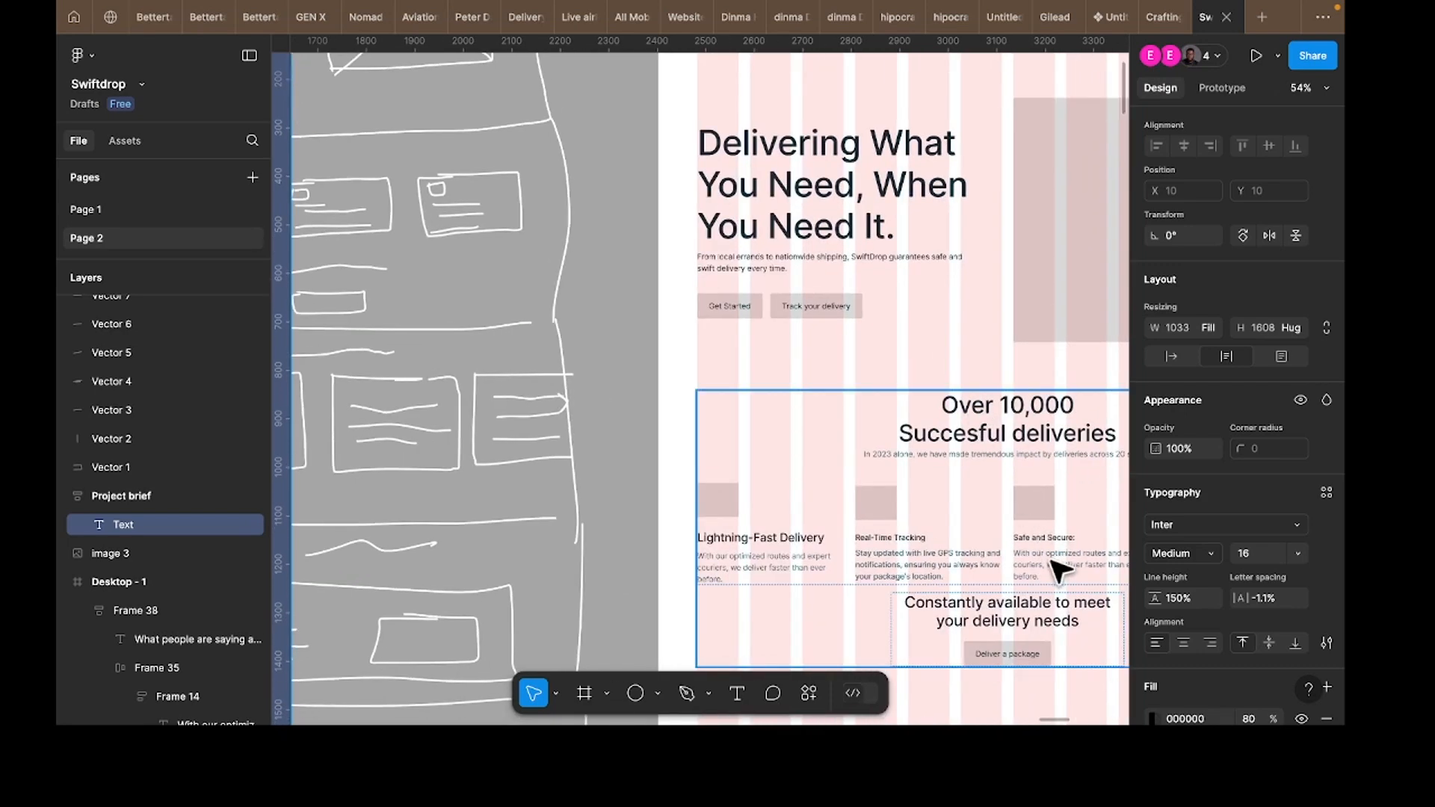
{"action": "left_click", "coordinate": [1052, 562]}
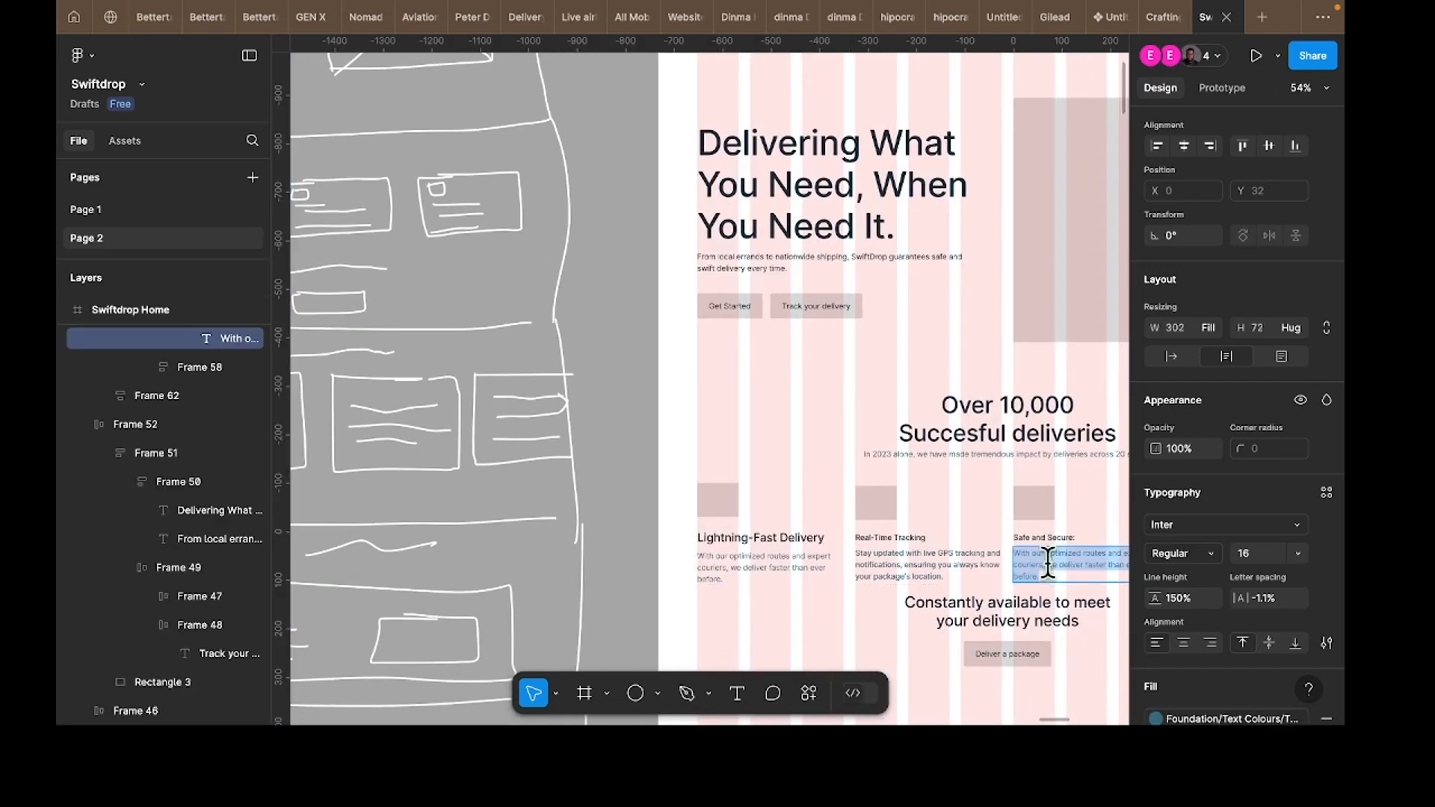
{"action": "key", "text": "ctrl+v"}
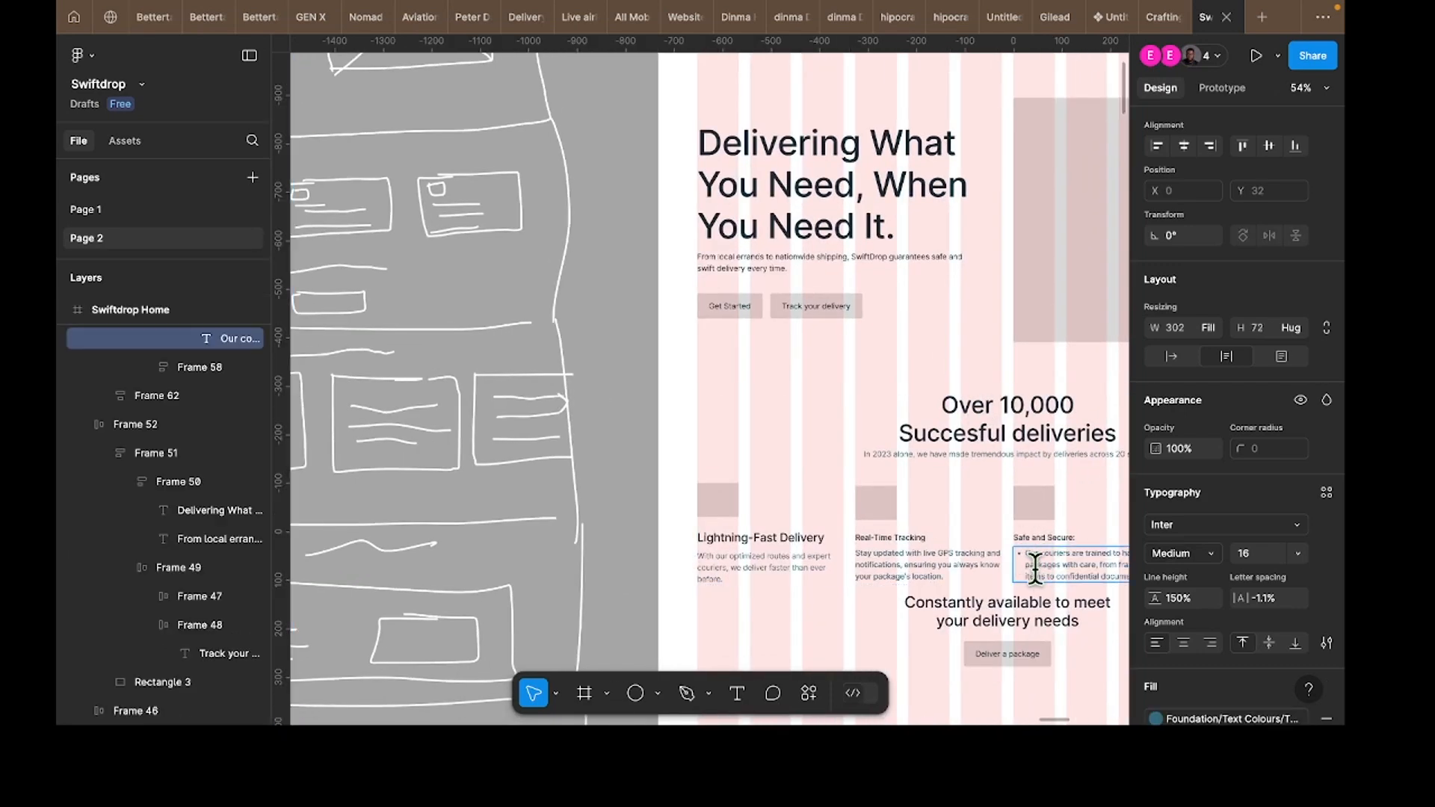
{"action": "key", "text": "BackSpace"}
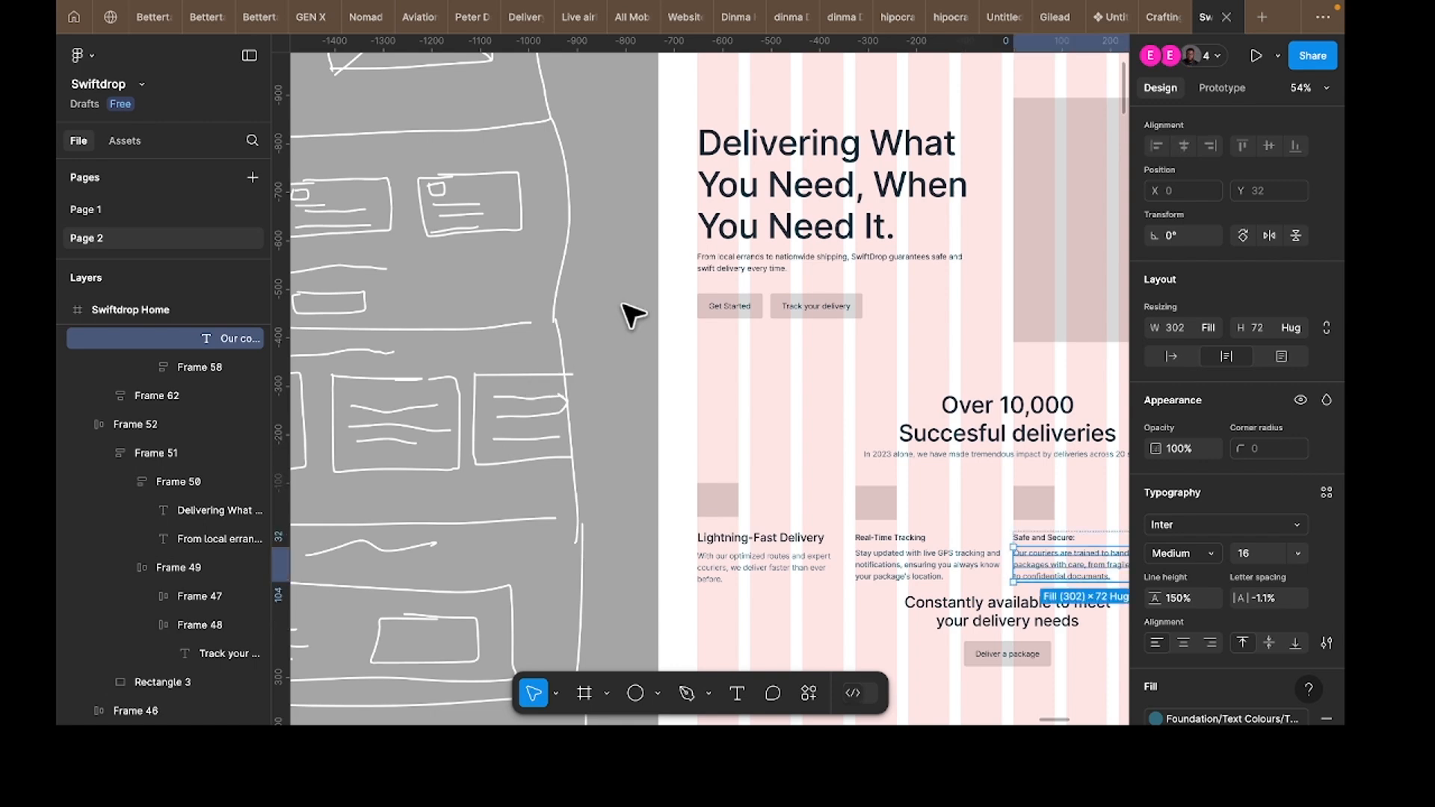
Step: Copy the "Eco-Friendly Solutions" title from the project brief's unique selling points
{"action": "scroll", "coordinate": [633, 316], "scroll_direction": "left", "scroll_amount": 10}
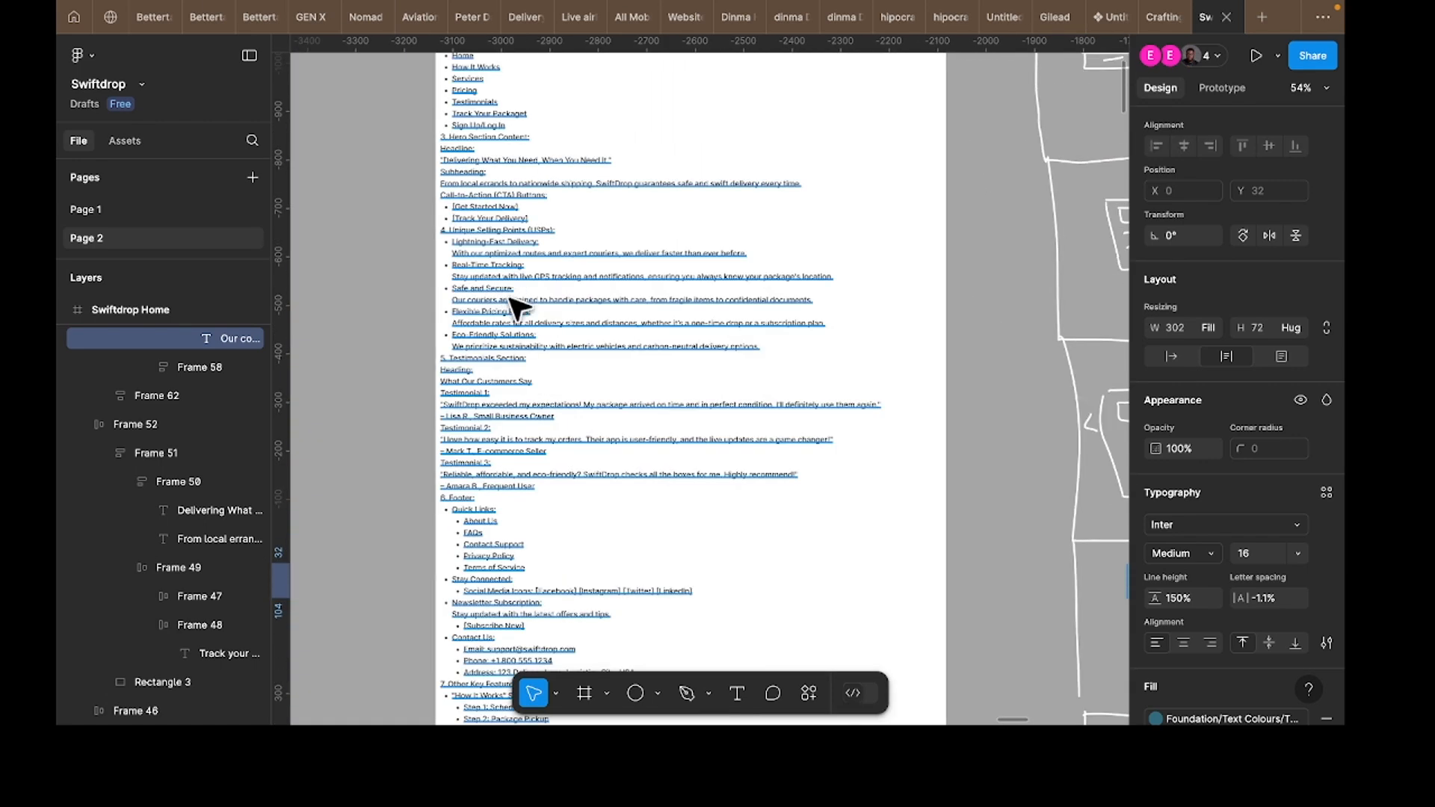
{"action": "left_click", "coordinate": [478, 312]}
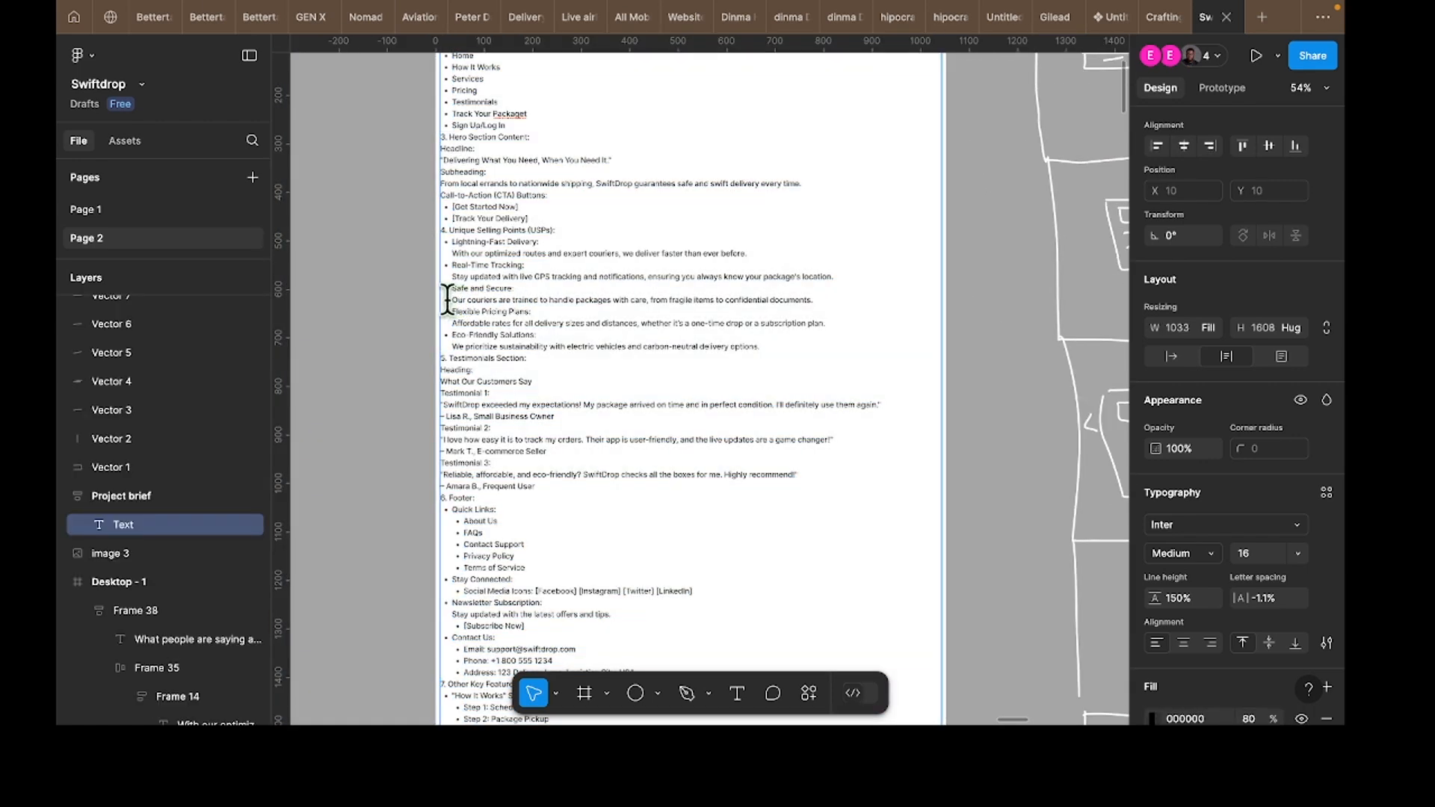
{"action": "scroll", "coordinate": [447, 300], "scroll_direction": "right", "scroll_amount": 15}
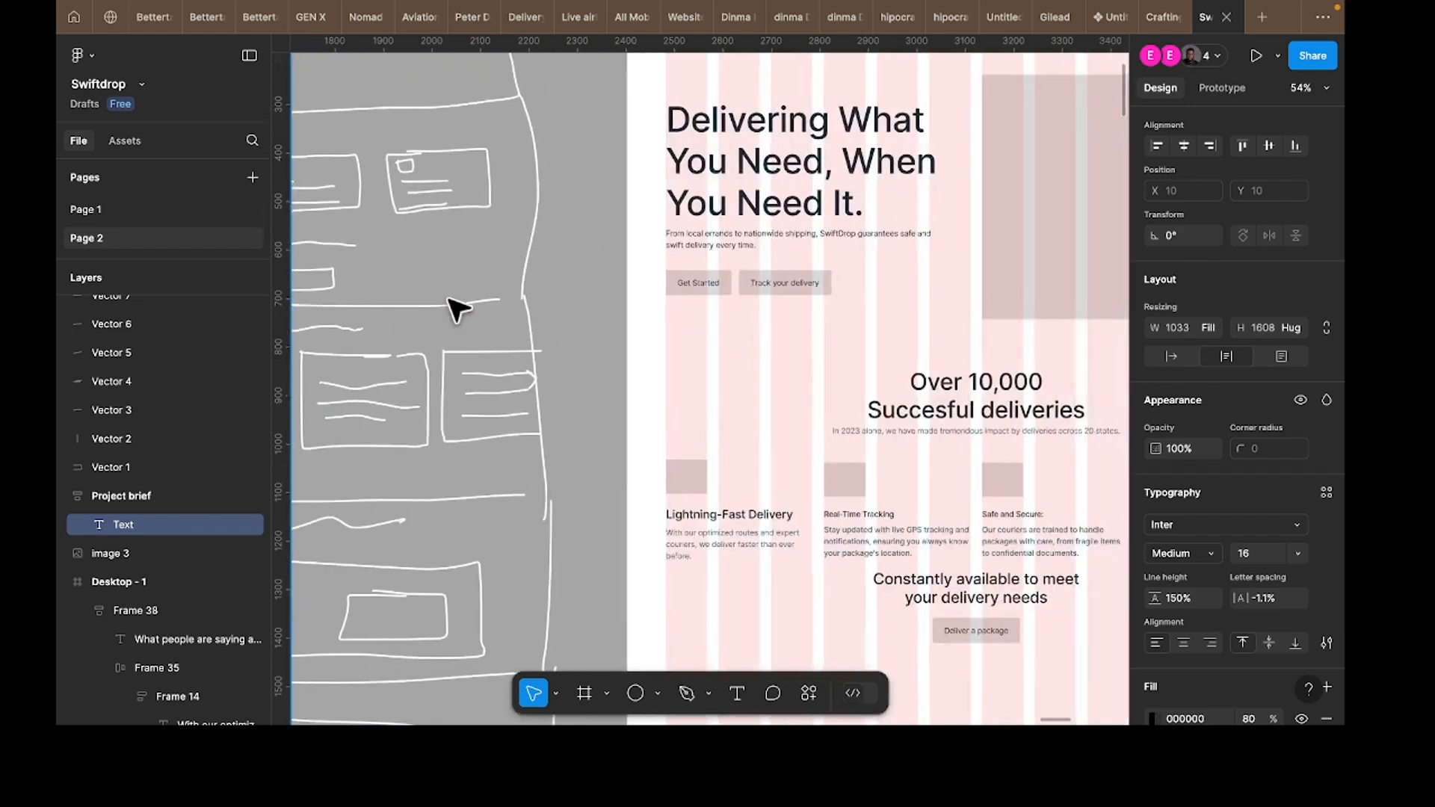
{"action": "scroll", "coordinate": [448, 300], "scroll_direction": "left", "scroll_amount": 15}
{"action": "scroll", "coordinate": [449, 299], "scroll_direction": "left", "scroll_amount": 10}
{"action": "scroll", "coordinate": [656, 314], "scroll_direction": "right", "scroll_amount": 2}
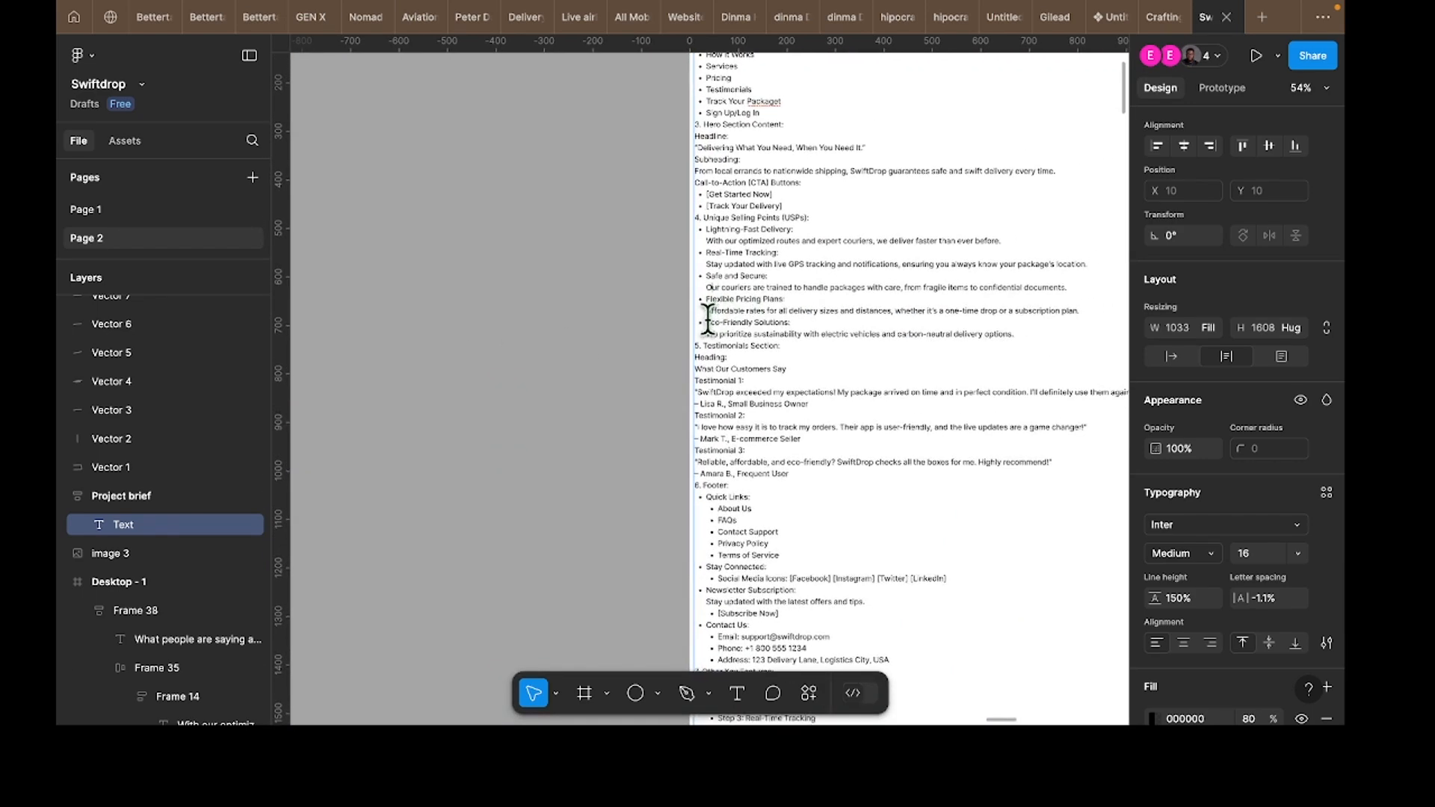
{"action": "left_click_drag", "start_coordinate": [706, 320], "coordinate": [774, 324]}
Step: Replace the fourth feature card's "Lightning-Fast Delivery" title with "Eco-Friendly Solutions"
{"action": "scroll", "coordinate": [846, 402], "scroll_direction": "right", "scroll_amount": 20}
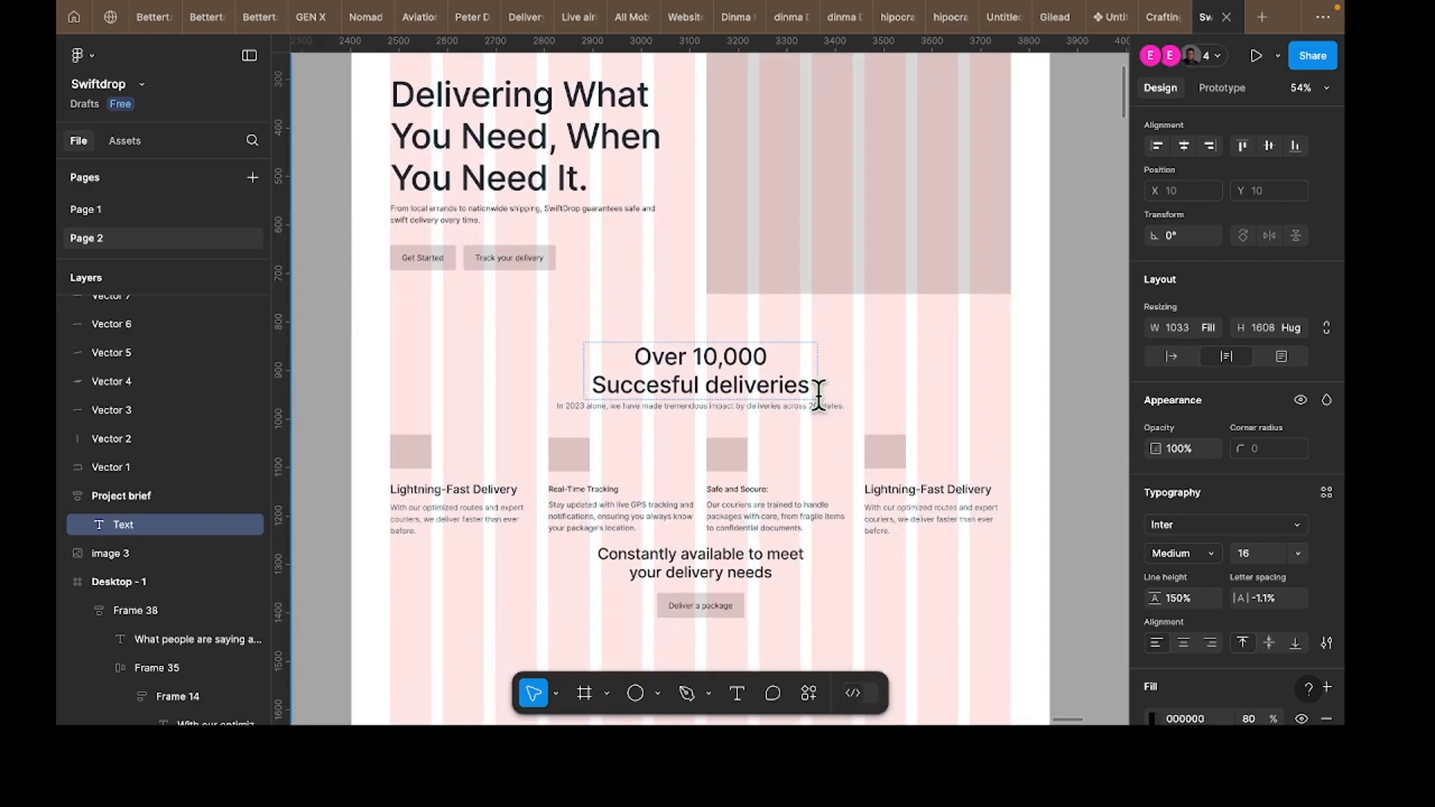
{"action": "left_click", "coordinate": [894, 492]}
{"action": "double_click", "coordinate": [895, 492]}
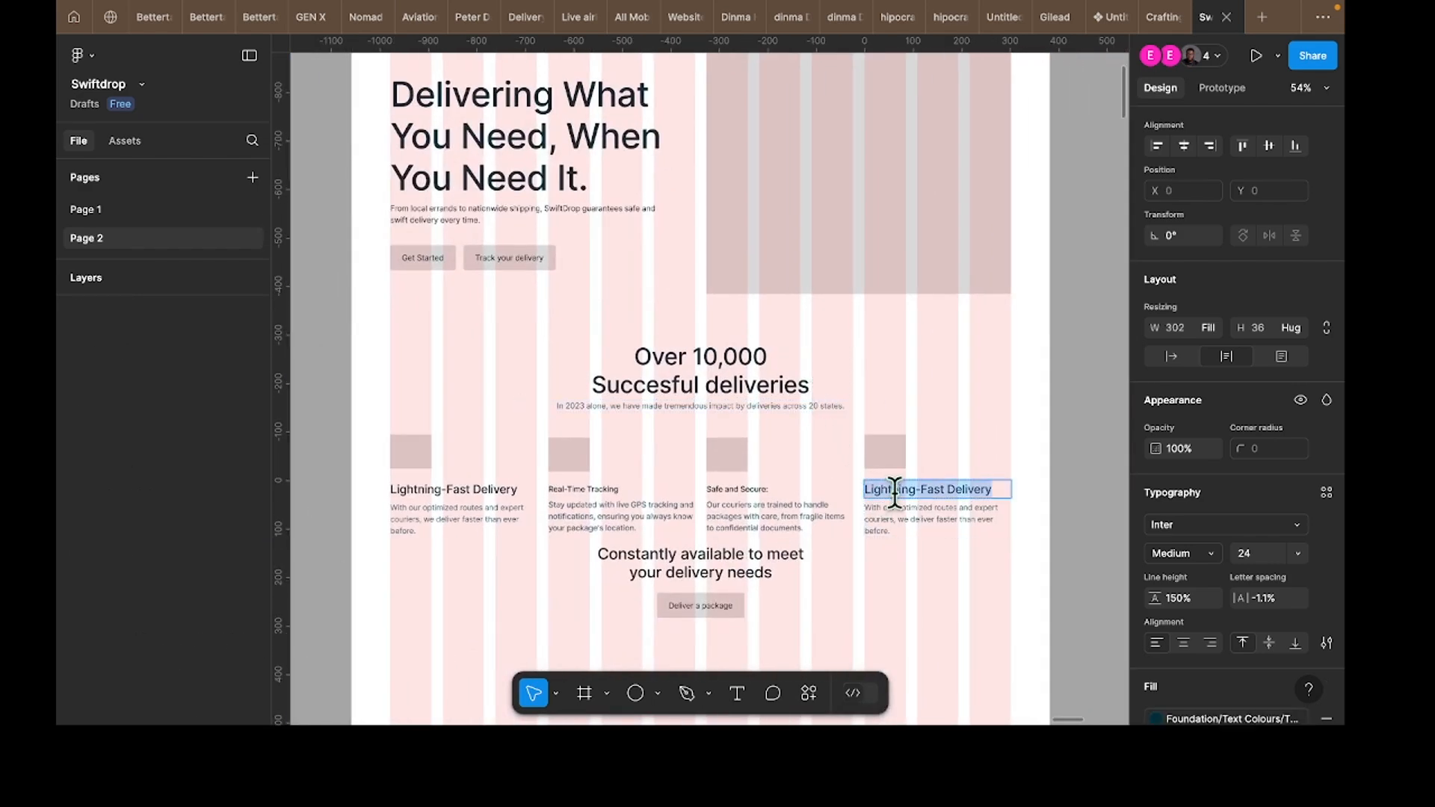
{"action": "type", "text": "Eco-Friendly Solutions"}
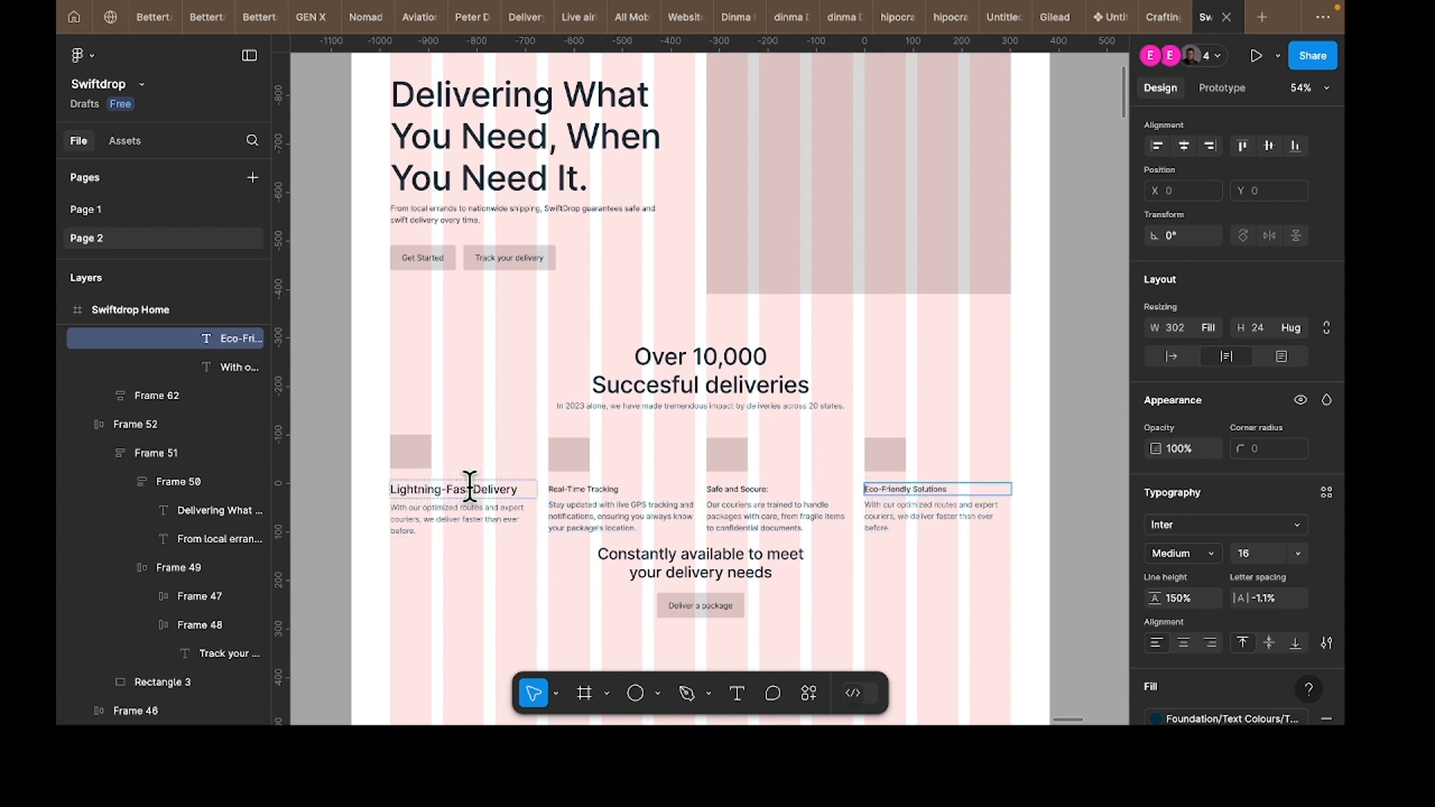
{"action": "key", "text": "Escape"}
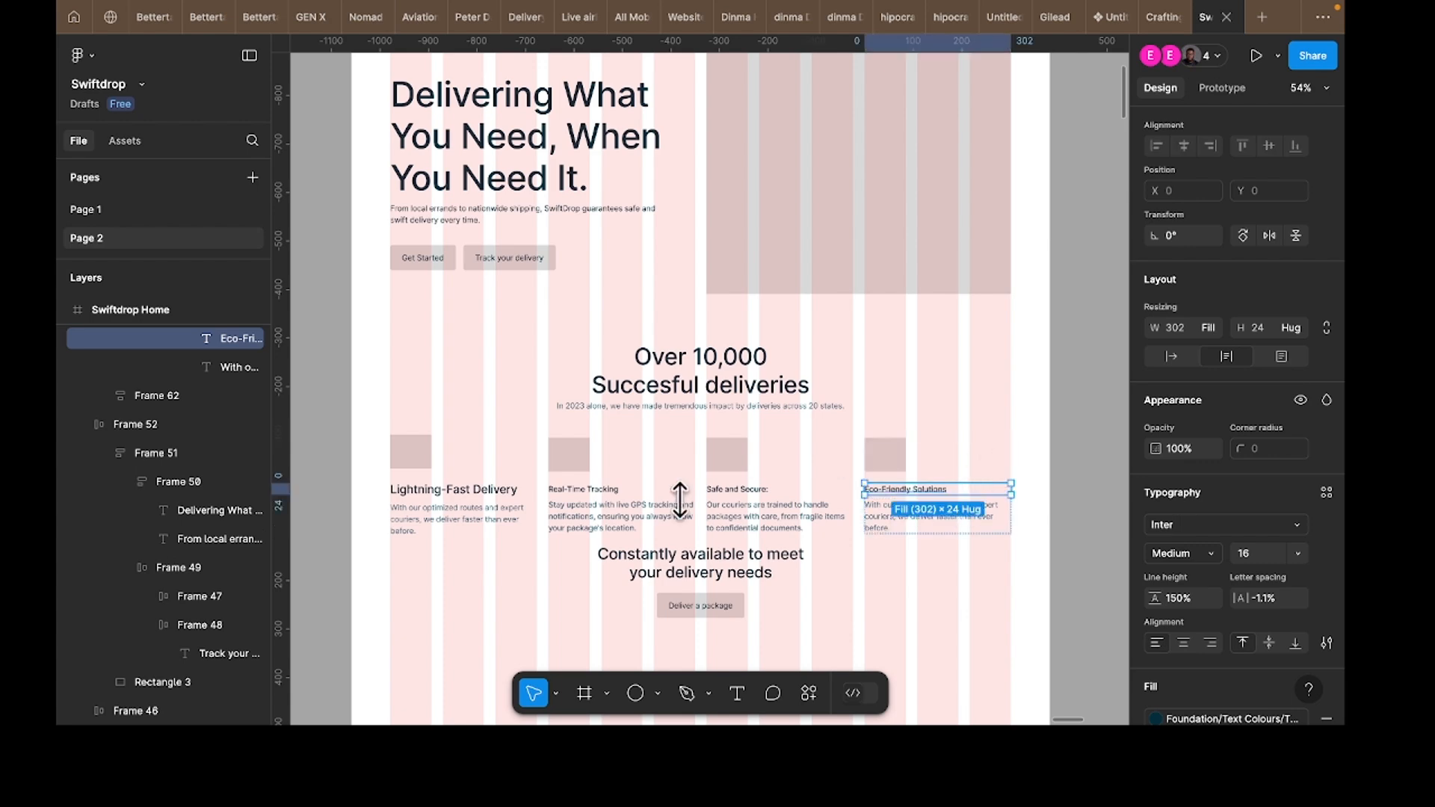
Step: Copy the Eco-Friendly Solutions sentence, "We prioritize sustainability with electric vehicles and carbon-neutral delivery options.", from the project brief
{"action": "scroll", "coordinate": [594, 509], "scroll_direction": "left", "scroll_amount": 15}
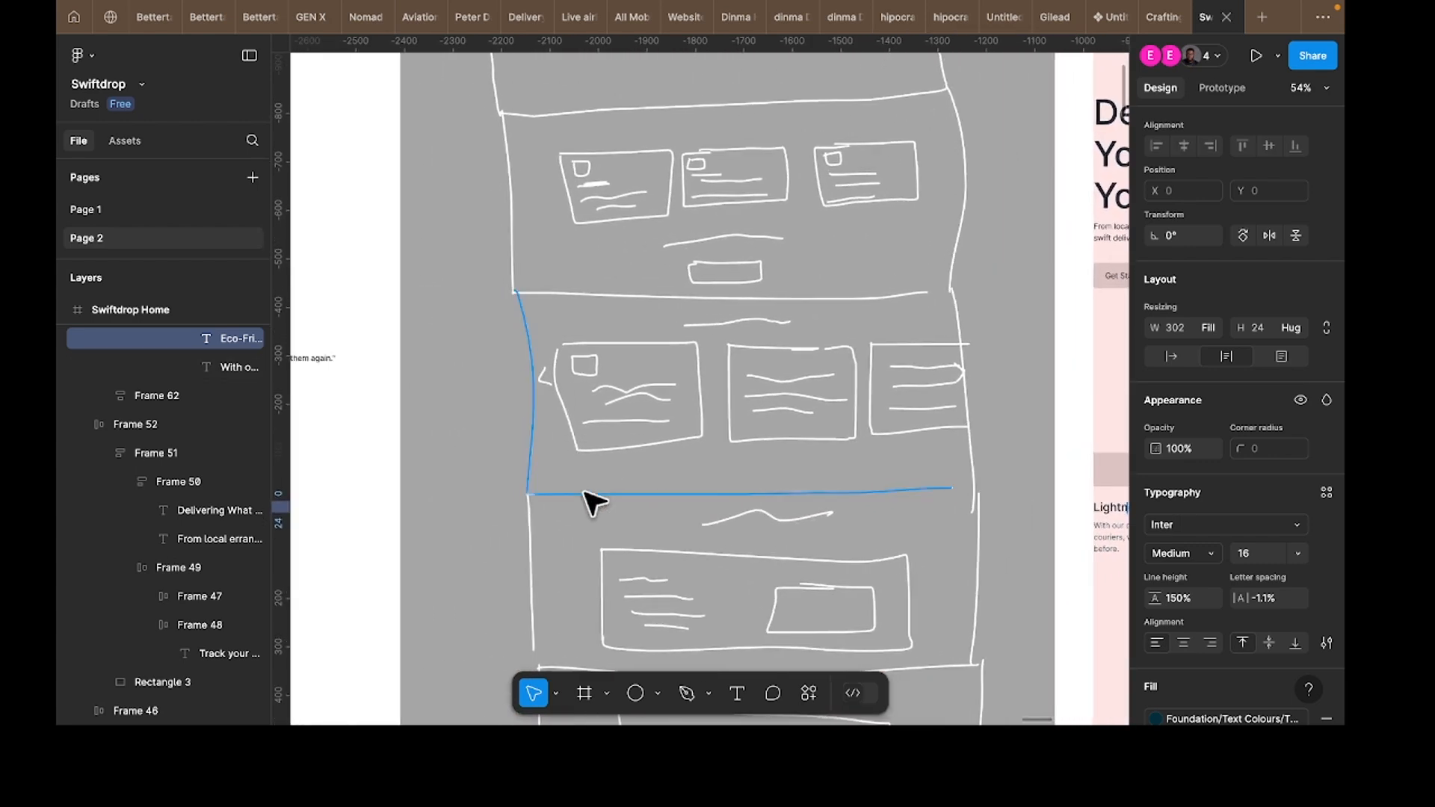
{"action": "scroll", "coordinate": [579, 480], "scroll_direction": "left", "scroll_amount": 5}
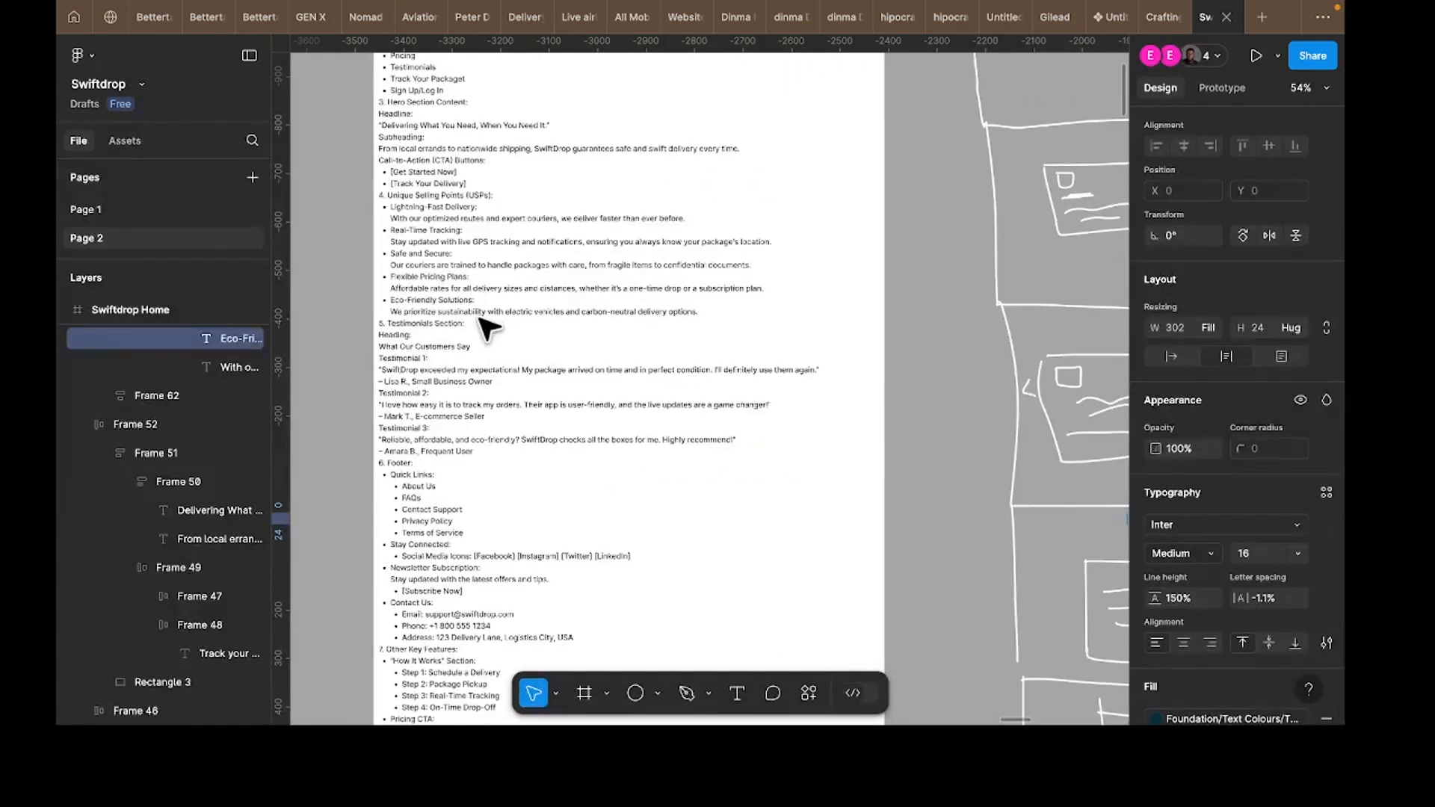
{"action": "scroll", "coordinate": [473, 322], "scroll_direction": "left", "scroll_amount": 2}
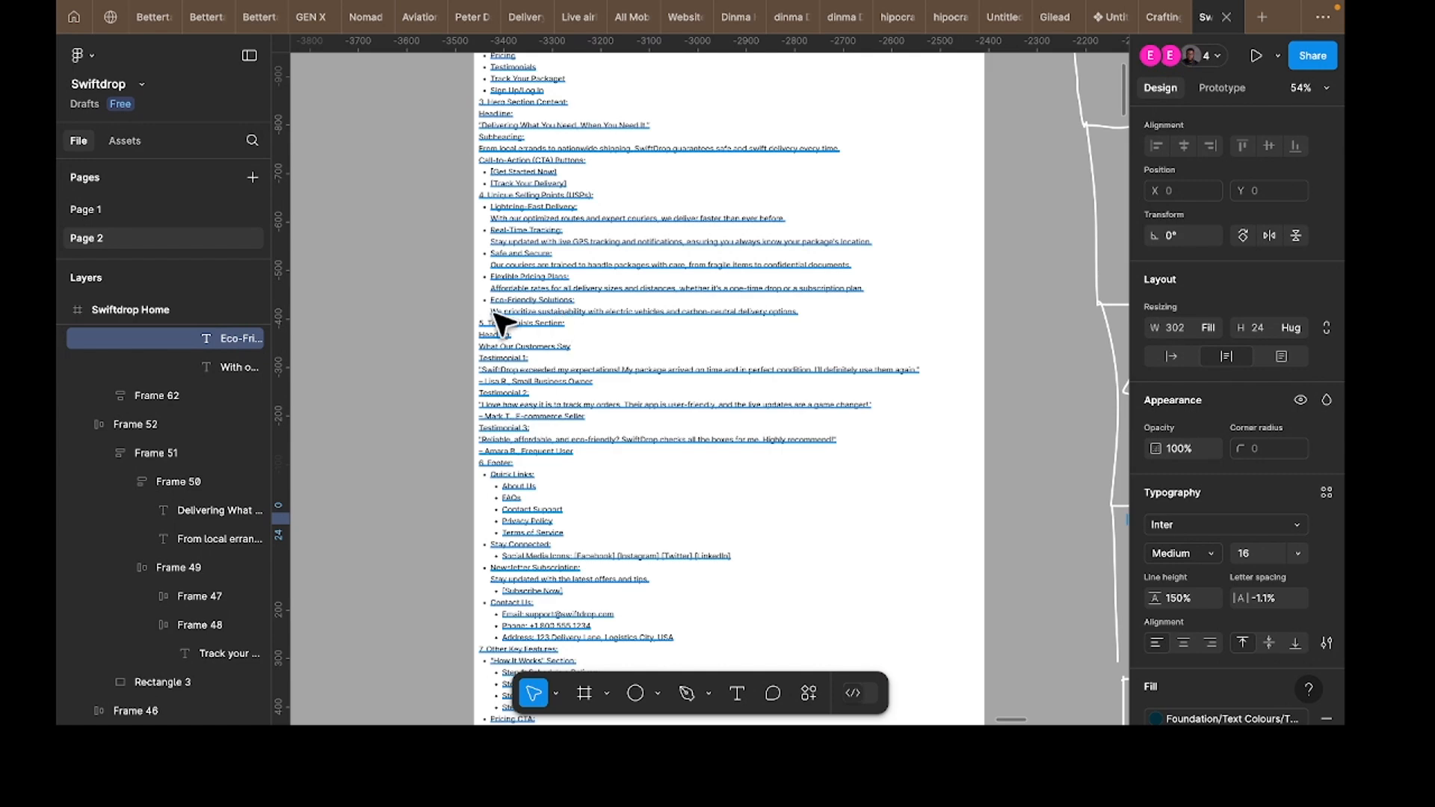
{"action": "left_click", "coordinate": [495, 313]}
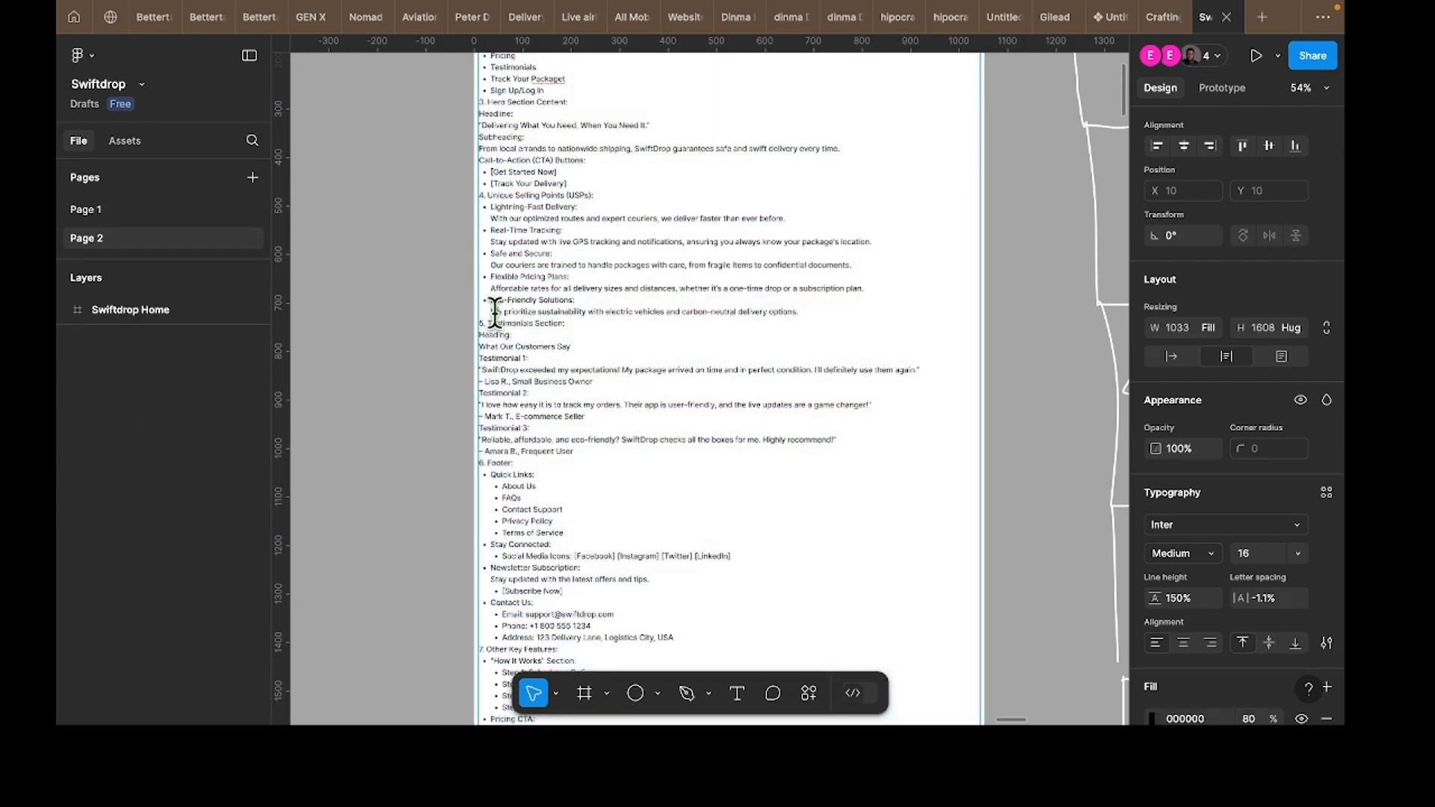
{"action": "triple_click", "coordinate": [813, 311]}
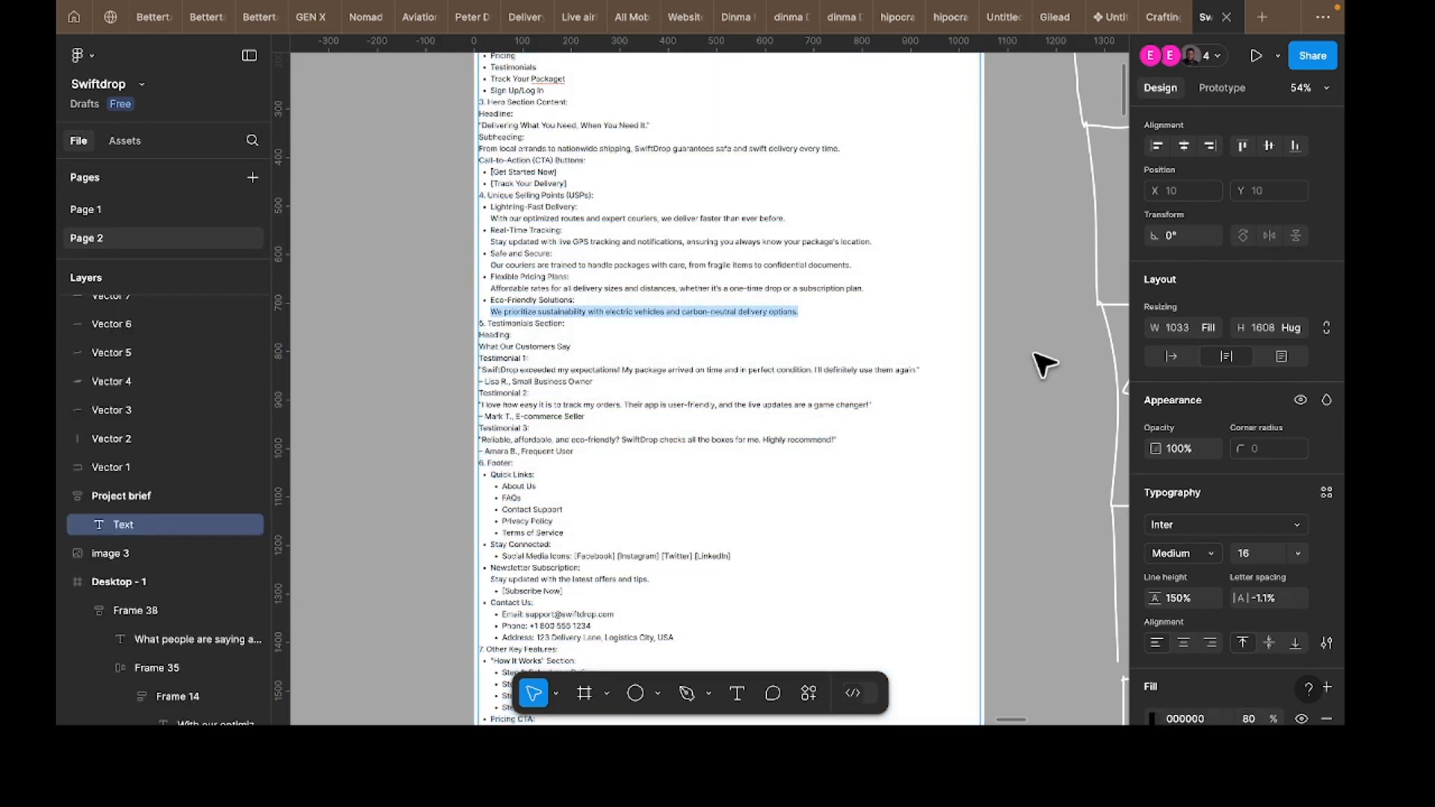
{"action": "key", "text": "Escape"}
Step: Replace the fourth feature card's description with the copied sustainability sentence and remove its bullet
{"action": "scroll", "coordinate": [1039, 363], "scroll_direction": "right", "scroll_amount": 15}
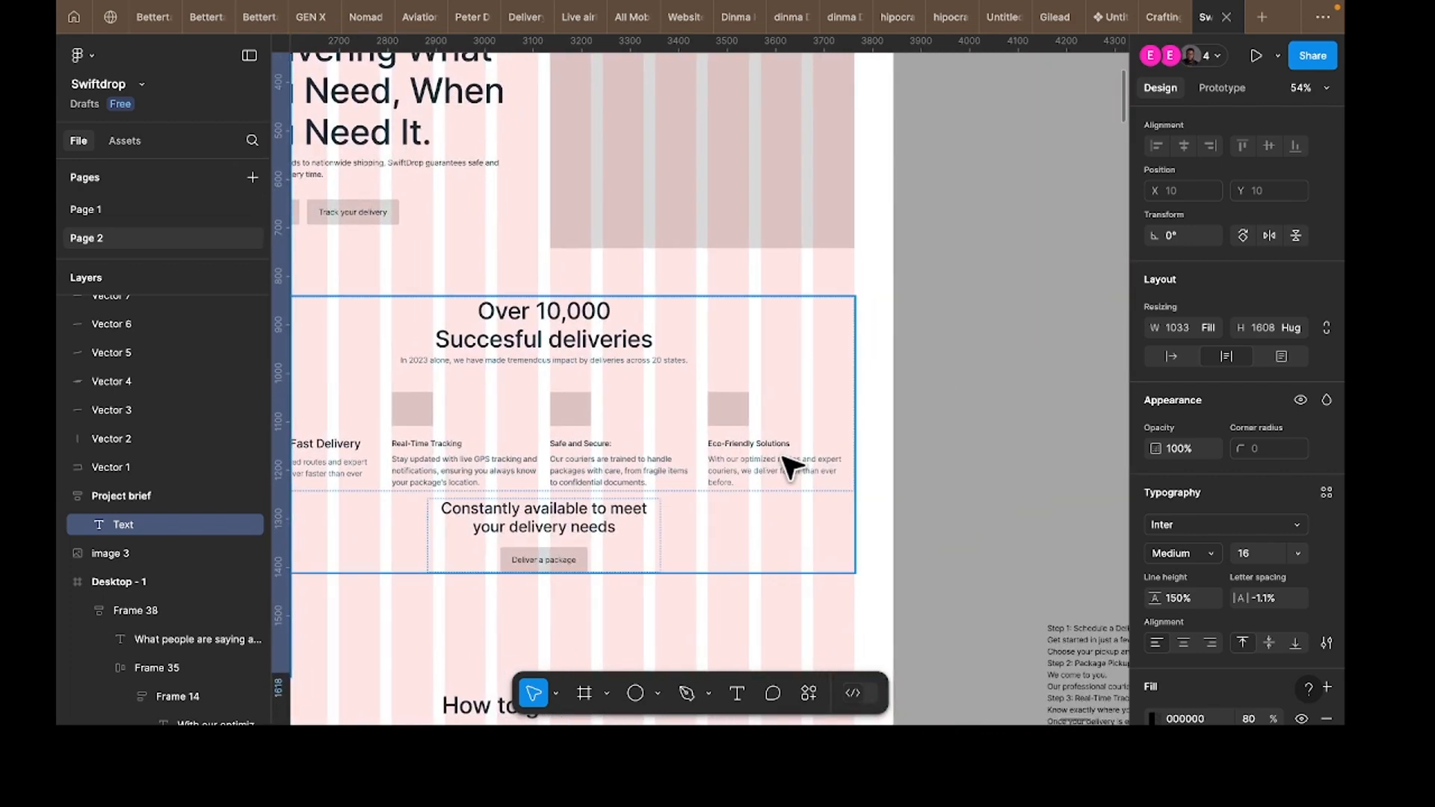
{"action": "left_click", "coordinate": [781, 469]}
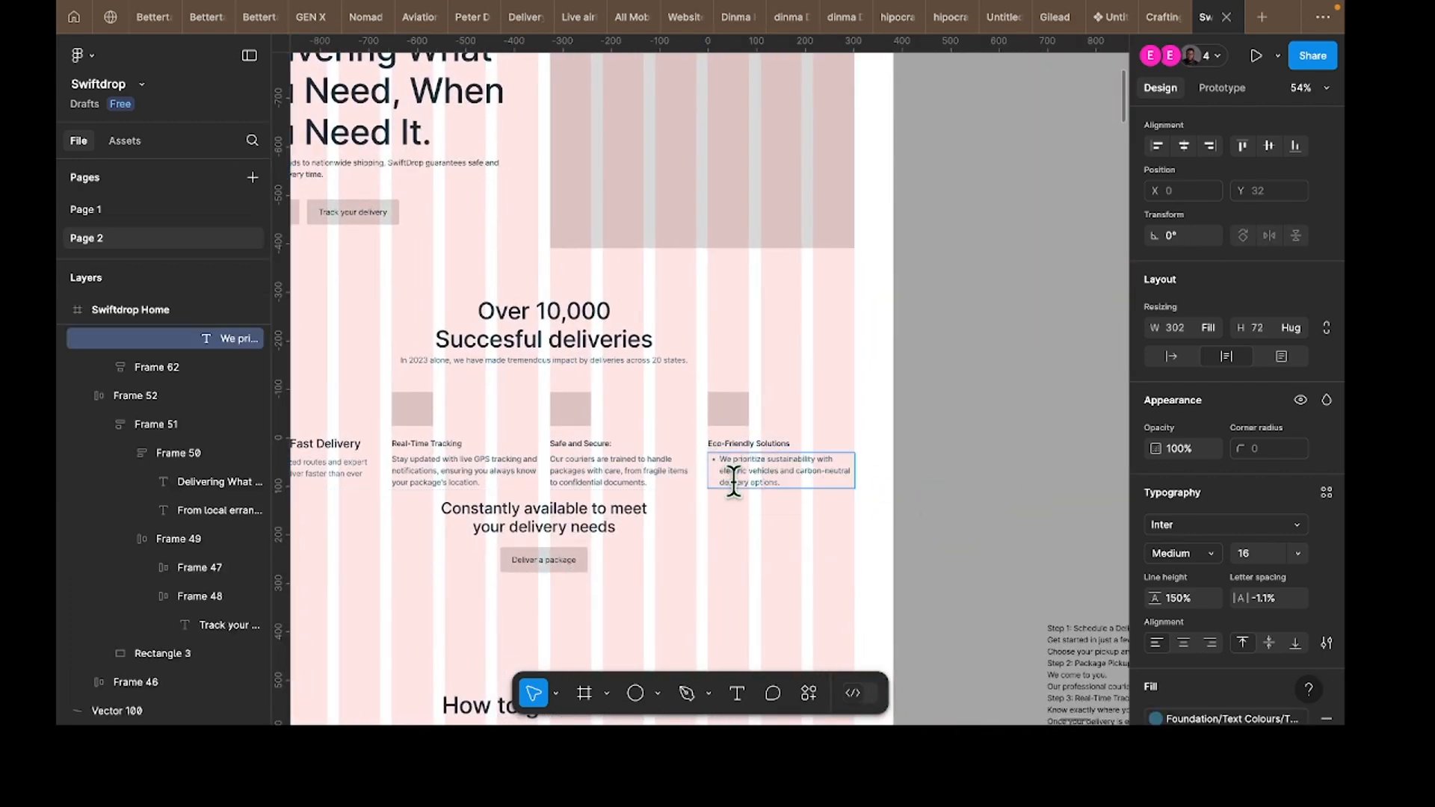
{"action": "key", "text": "Escape"}
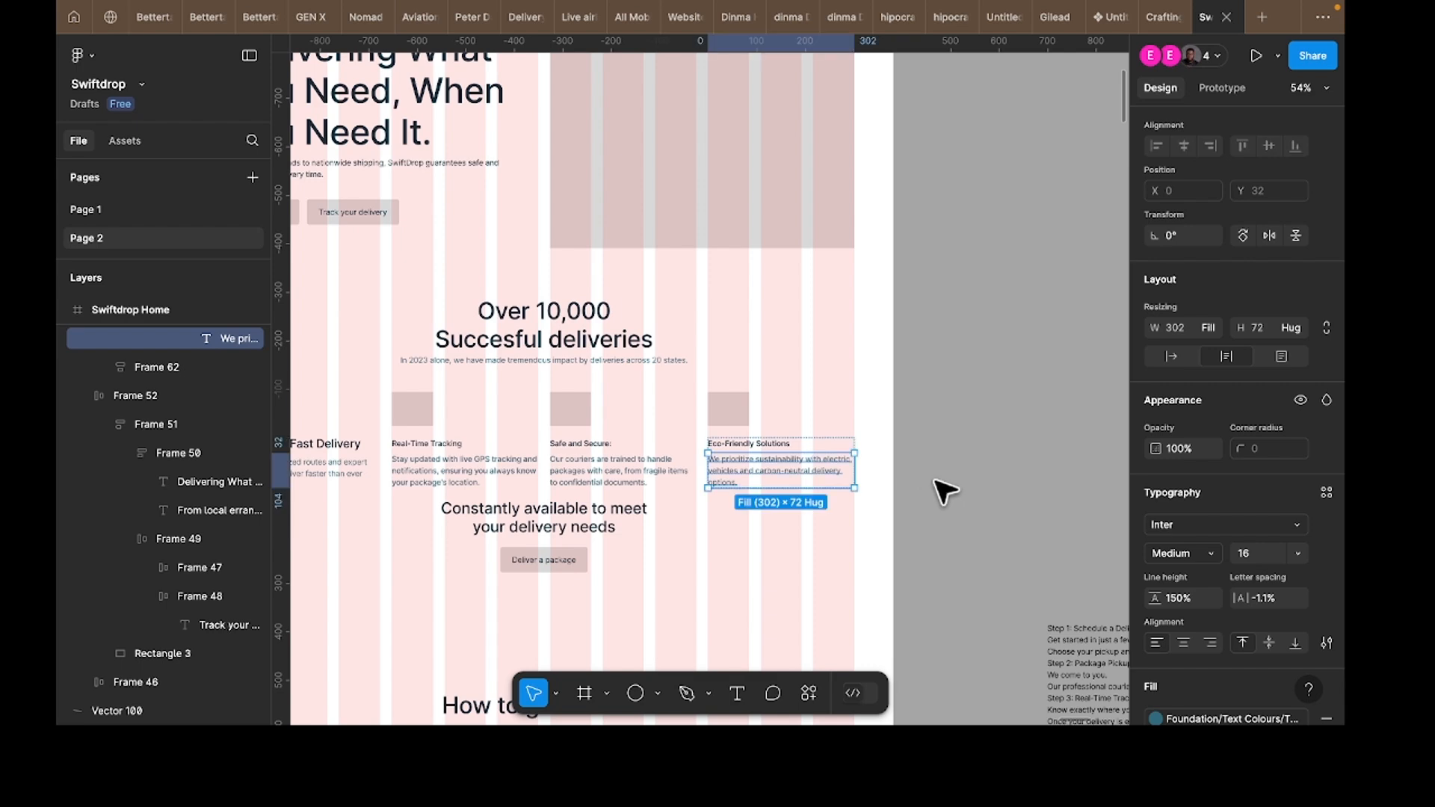
{"action": "left_click", "coordinate": [944, 491]}
Step: Set the descriptions of the second, third and fourth feature cards to Regular weight, matching the first card
{"action": "scroll", "coordinate": [848, 487], "scroll_direction": "left", "scroll_amount": 5}
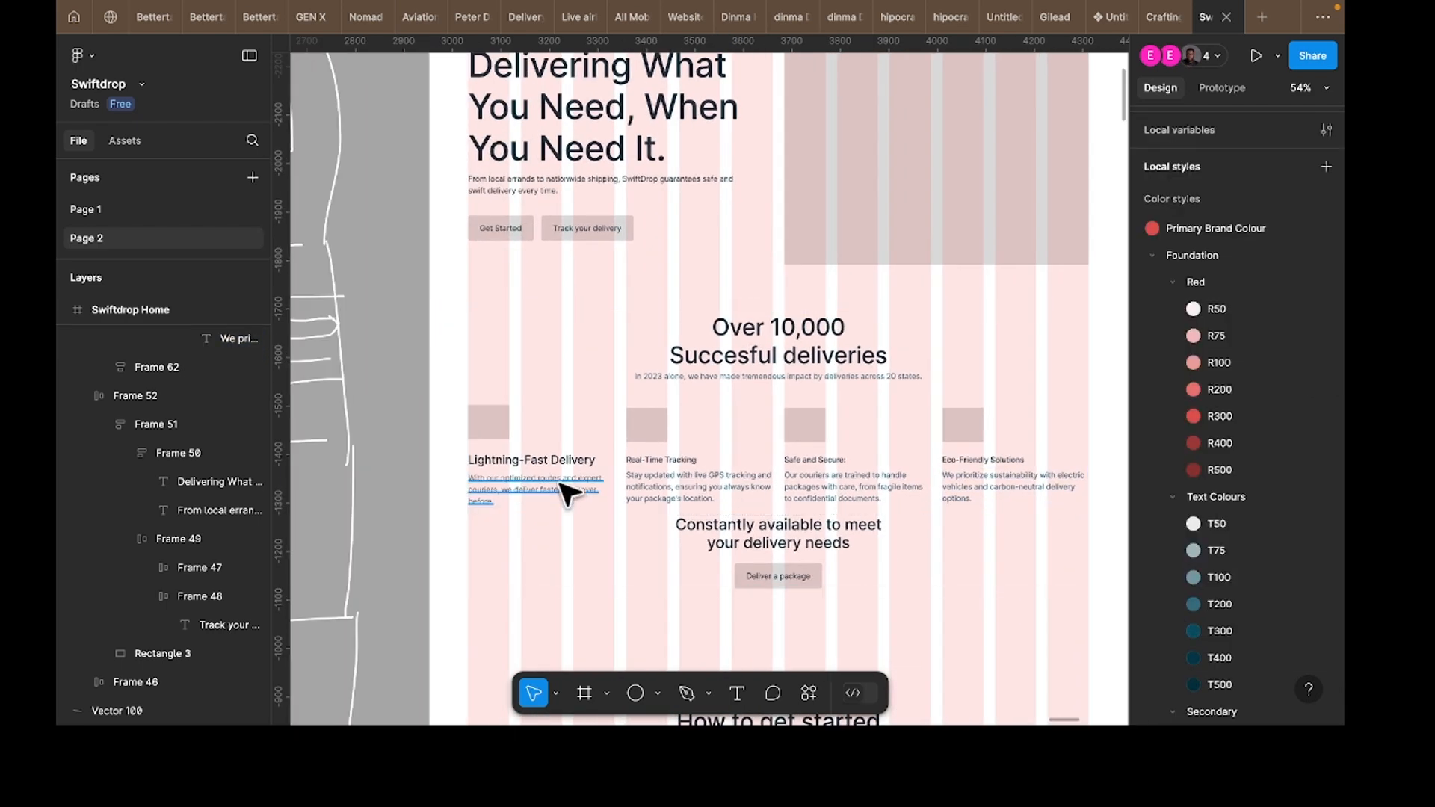
{"action": "left_click", "coordinate": [568, 494]}
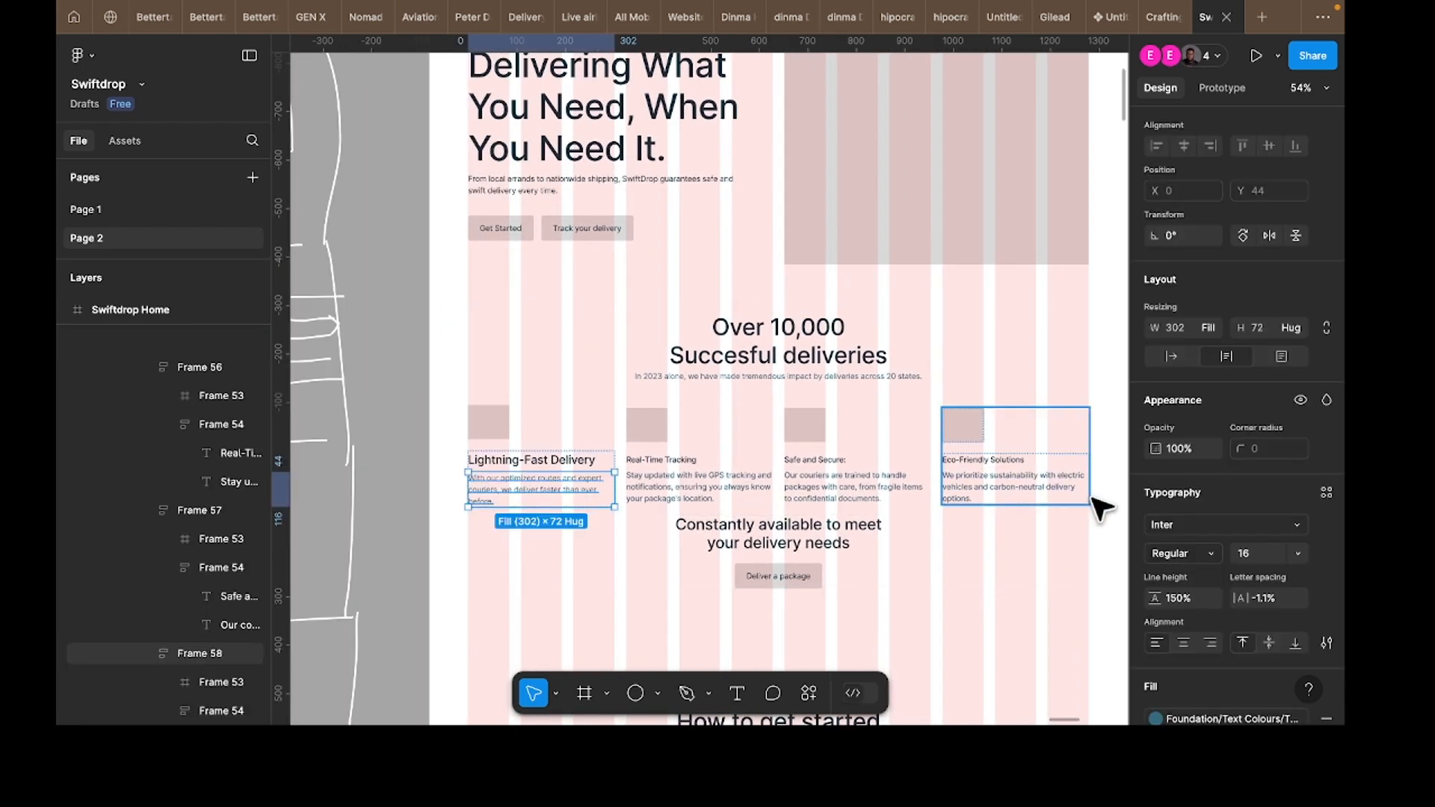
{"action": "left_click", "coordinate": [703, 493]}
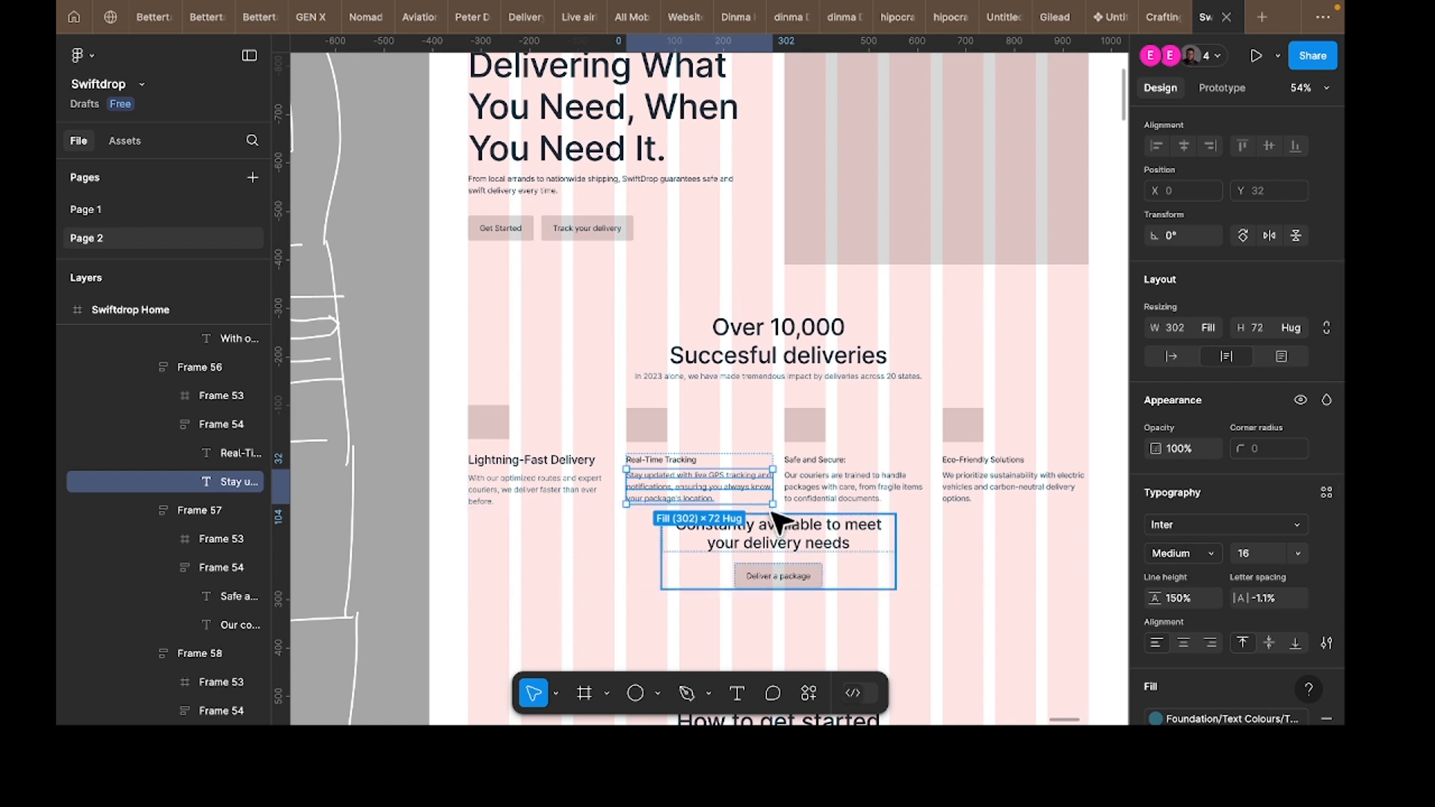
{"action": "left_click", "coordinate": [846, 488], "text": "shift"}
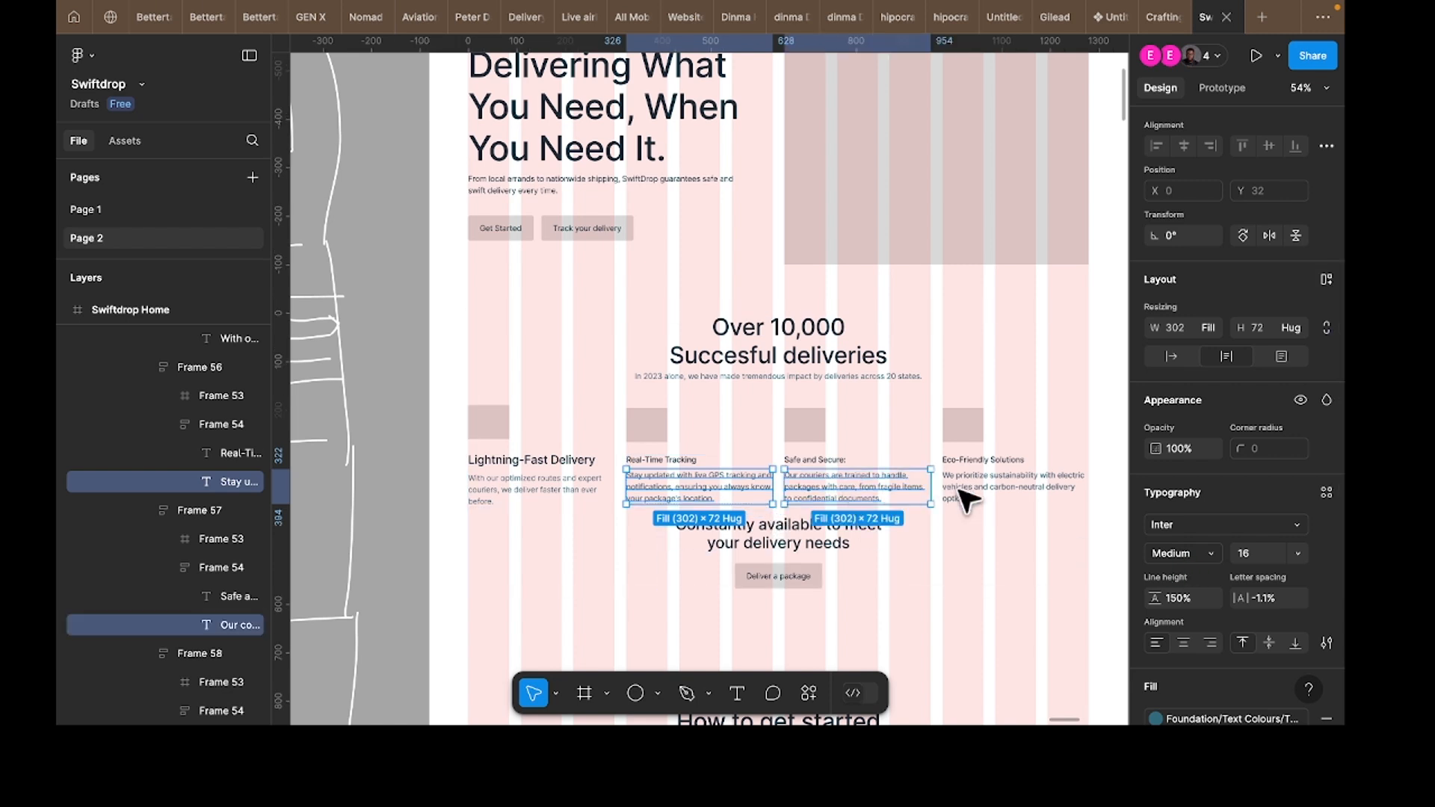
{"action": "left_click", "coordinate": [972, 492], "text": "shift"}
{"action": "left_click", "coordinate": [1194, 554]}
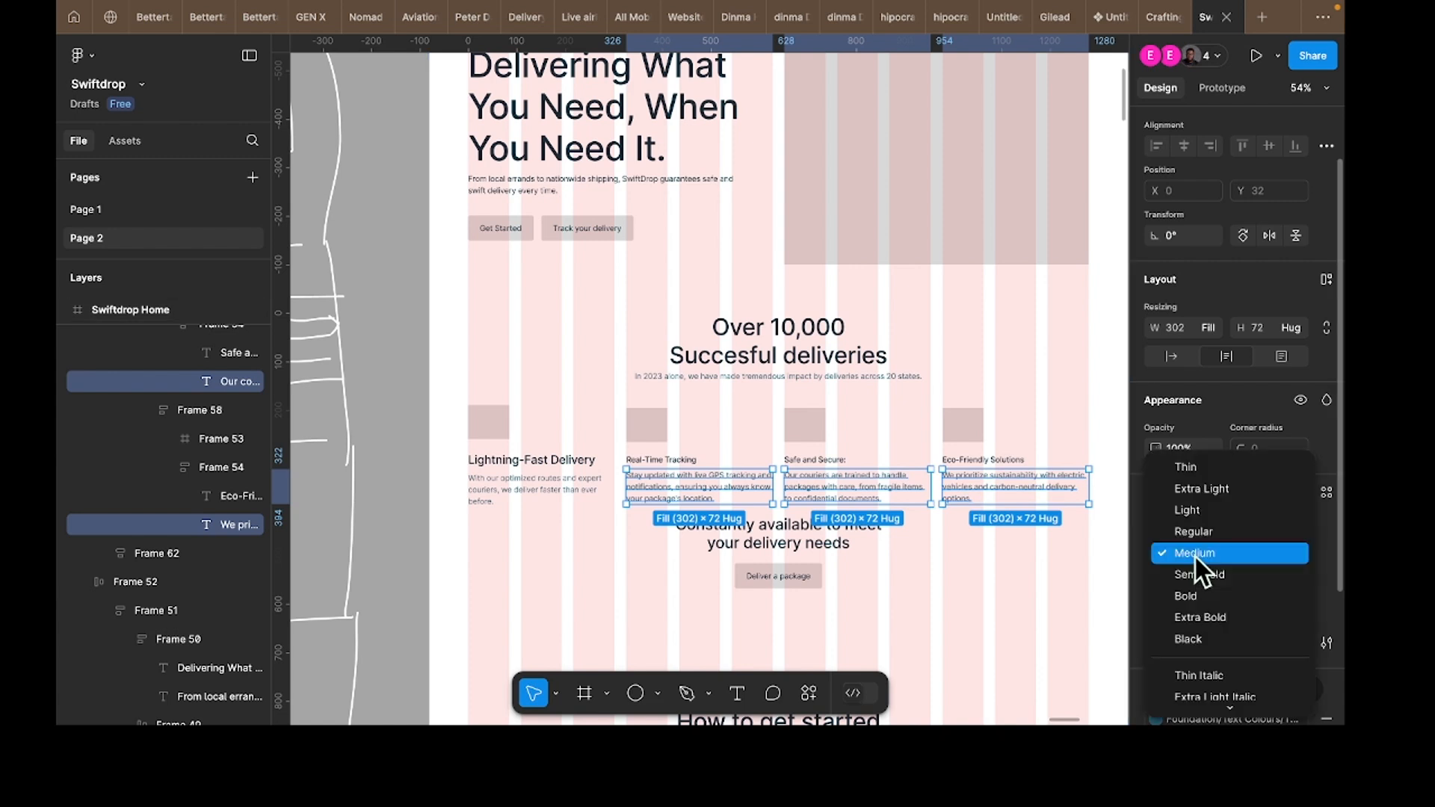
{"action": "left_click", "coordinate": [1191, 529]}
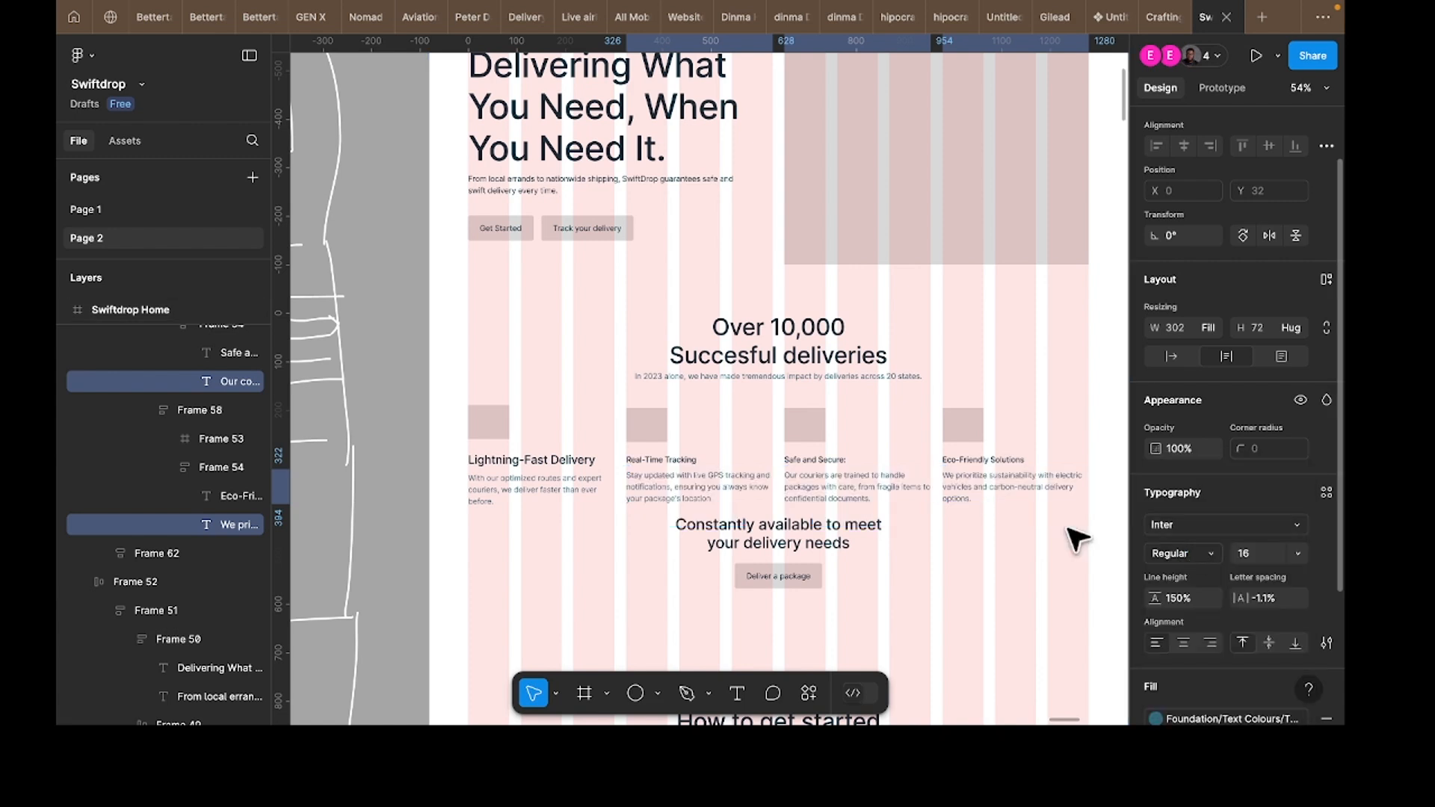
Step: Set the font size of the Real-Time Tracking, Safe and Secure, and Eco-Friendly Solutions titles to 24
{"action": "left_click", "coordinate": [984, 461]}
{"action": "left_click", "coordinate": [803, 461], "text": "shift"}
{"action": "left_click", "coordinate": [634, 460], "text": "shift"}
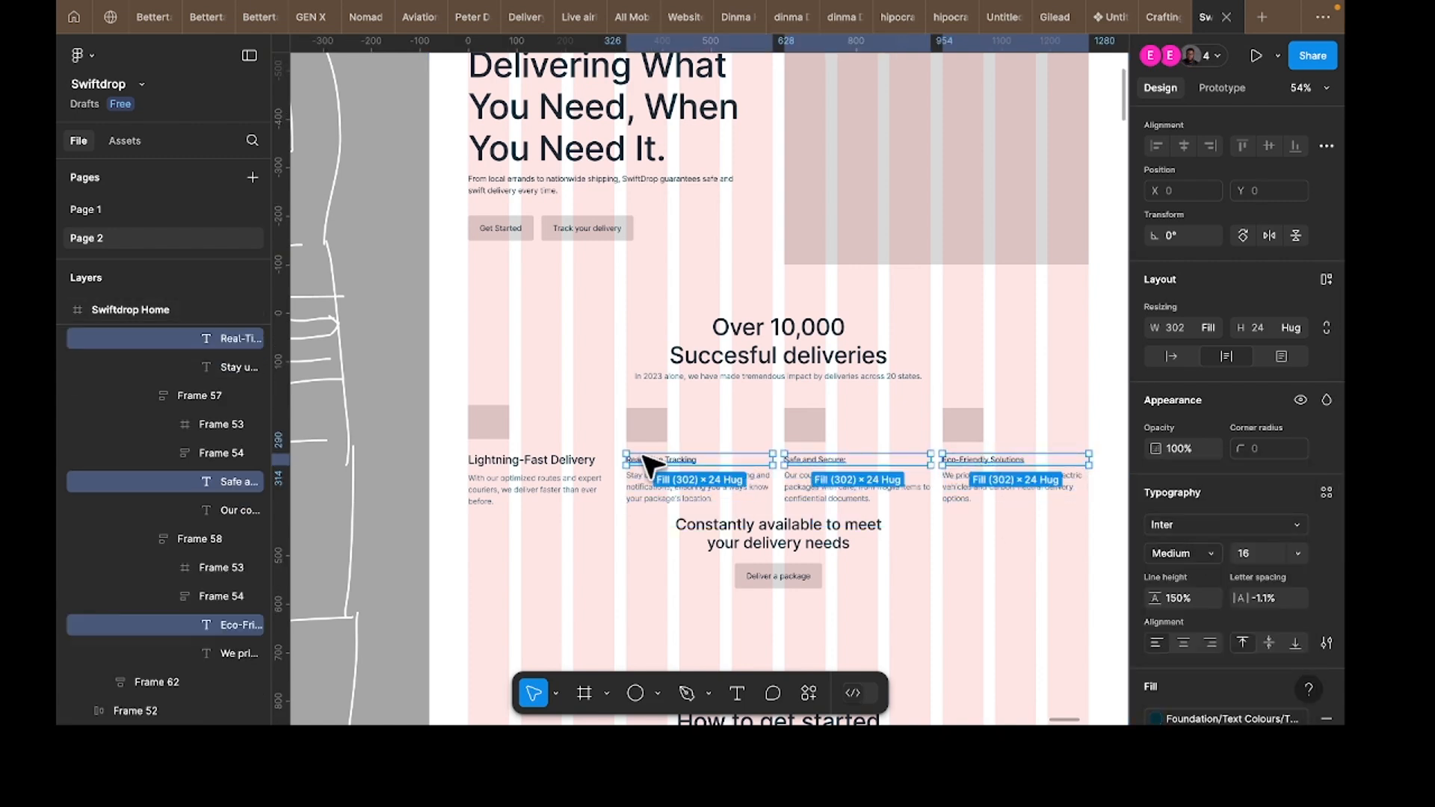
{"action": "left_click", "coordinate": [1247, 555]}
{"action": "type", "text": "24"}
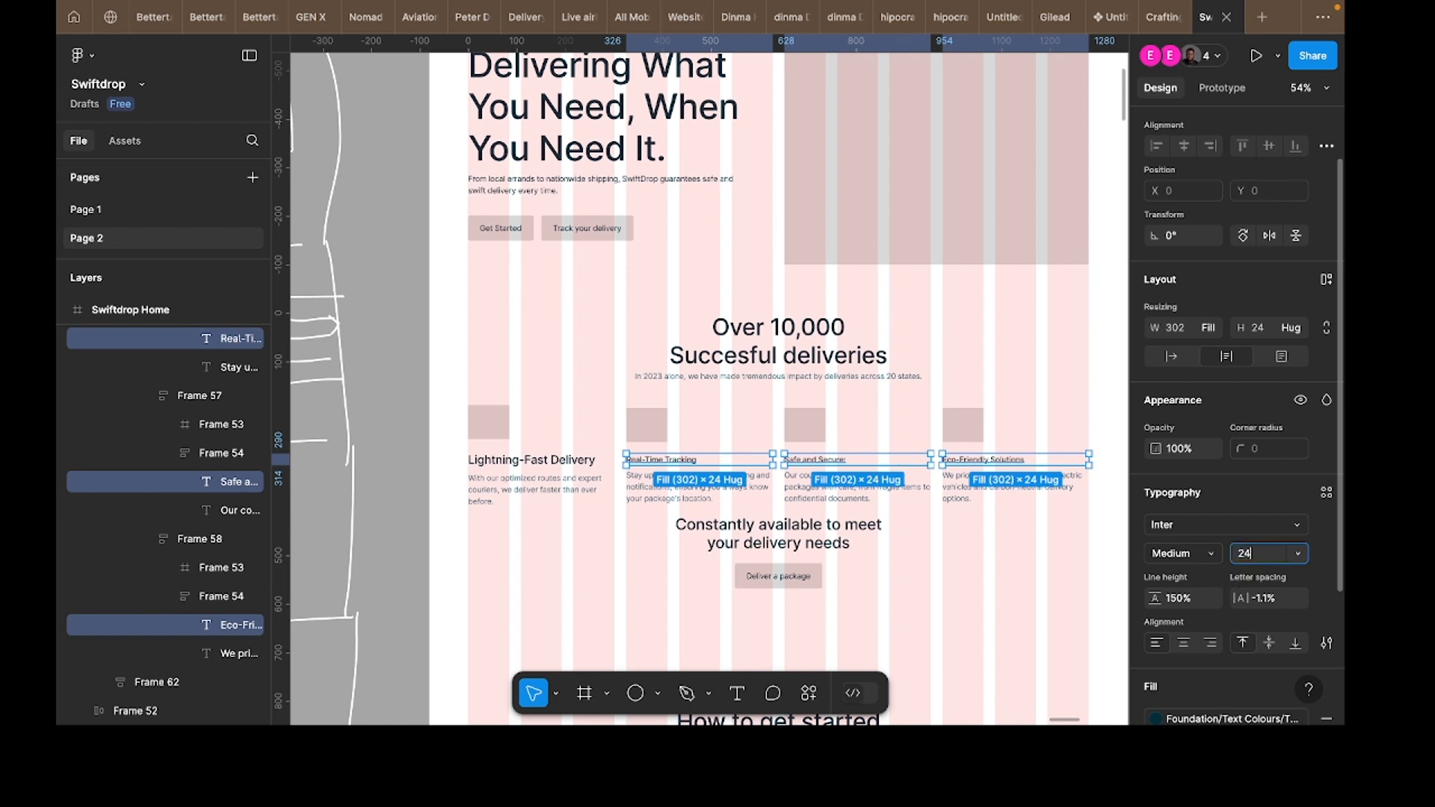
{"action": "key", "text": "Return"}
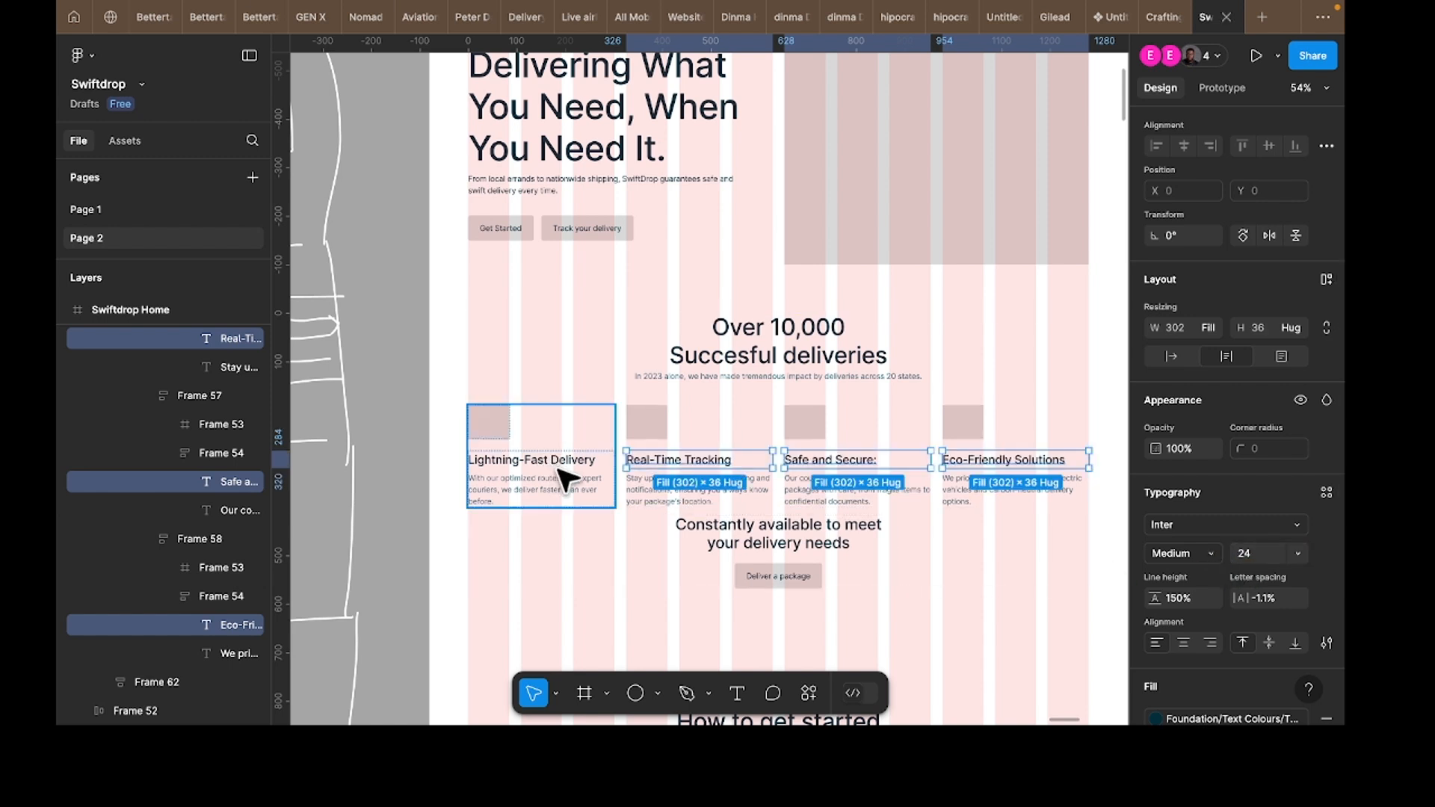
Step: Remove the colon from the end of the third feature card's "Safe and Secure:" title
{"action": "left_click", "coordinate": [884, 473]}
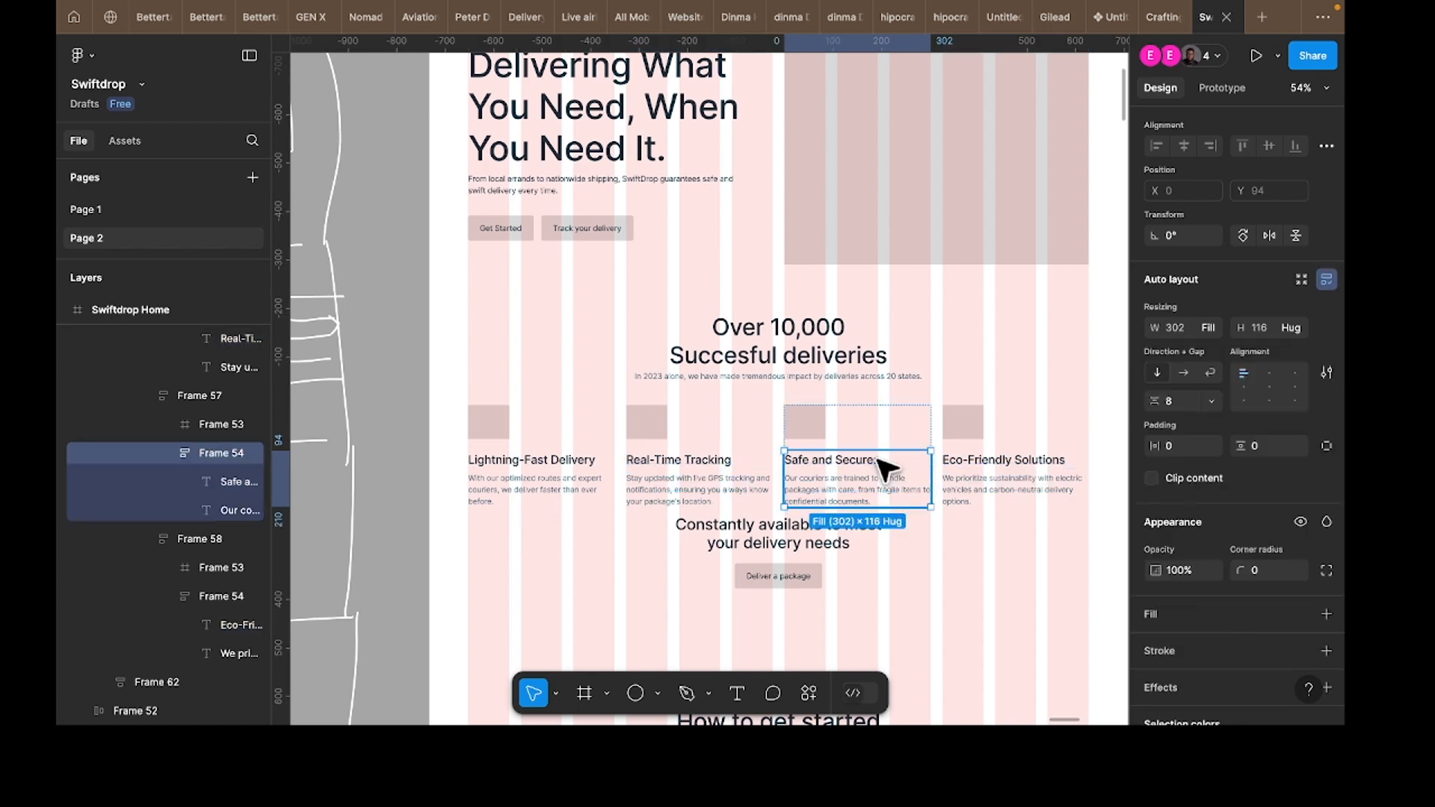
{"action": "double_click", "coordinate": [882, 467]}
{"action": "key", "text": "Escape"}
{"action": "double_click", "coordinate": [876, 459]}
{"action": "scroll", "coordinate": [876, 459], "scroll_direction": "up", "scroll_amount": 10}
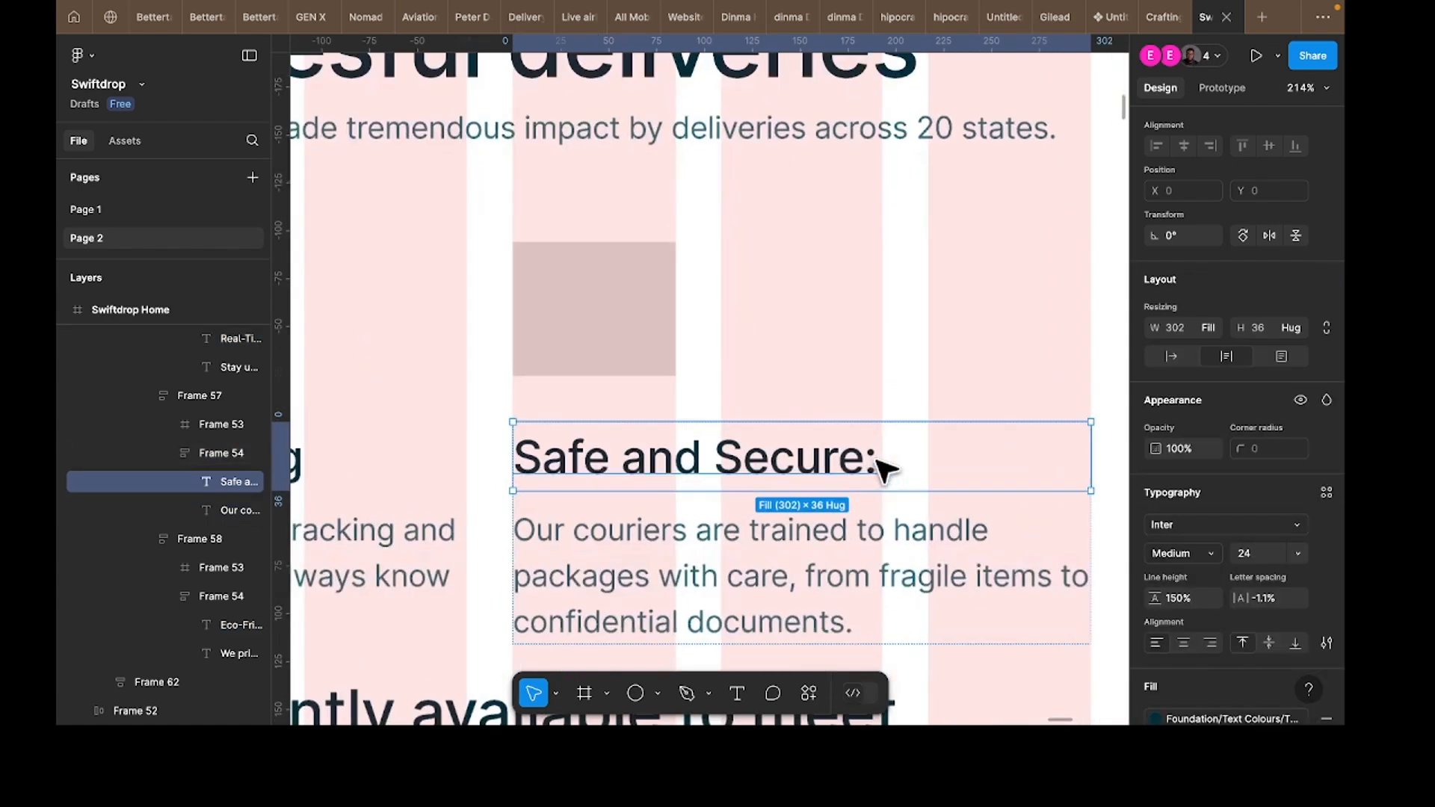
{"action": "double_click", "coordinate": [868, 458]}
{"action": "left_click", "coordinate": [876, 459]}
{"action": "key", "text": "BackSpace"}
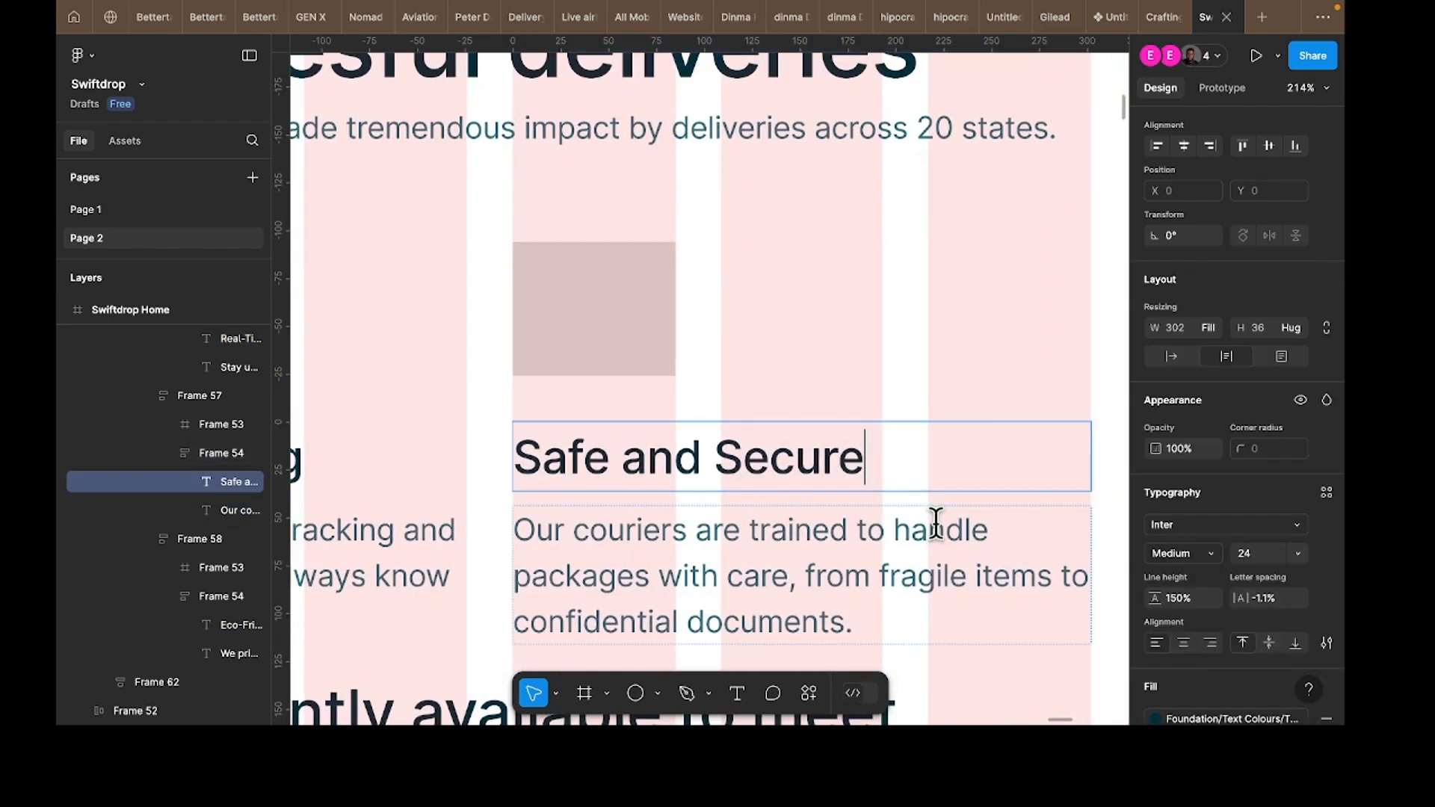
{"action": "key", "text": "Escape"}
{"action": "scroll", "coordinate": [971, 234], "scroll_direction": "down", "scroll_amount": 5}
{"action": "scroll", "coordinate": [966, 226], "scroll_direction": "down", "scroll_amount": 1}
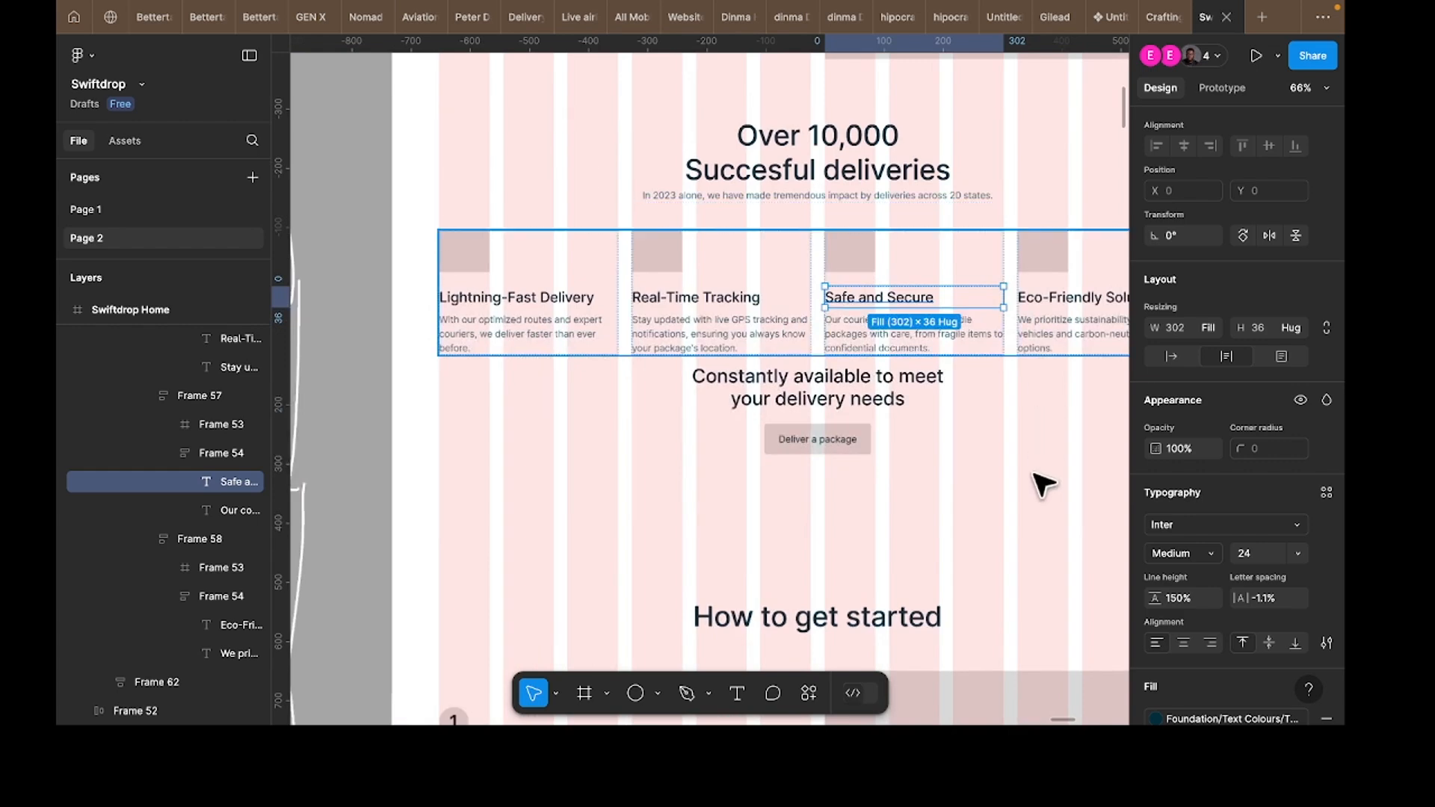
{"action": "left_click", "coordinate": [1035, 475]}
Step: Set the auto layout gap between the feature cards and the "Constantly available to meet your delivery needs" block to 56
{"action": "scroll", "coordinate": [1036, 475], "scroll_direction": "down", "scroll_amount": 3}
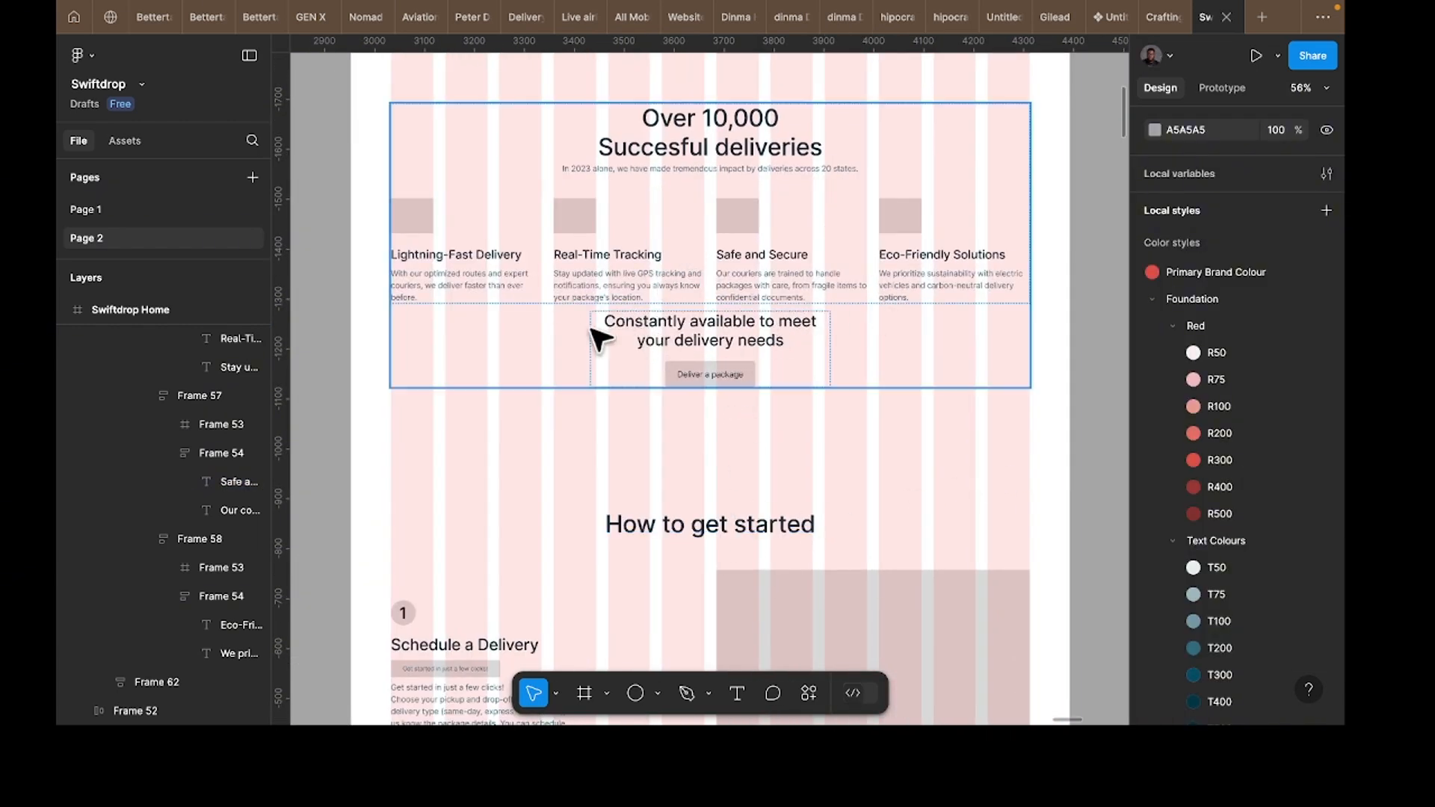
{"action": "left_click", "coordinate": [661, 321]}
{"action": "left_click", "coordinate": [1181, 446]}
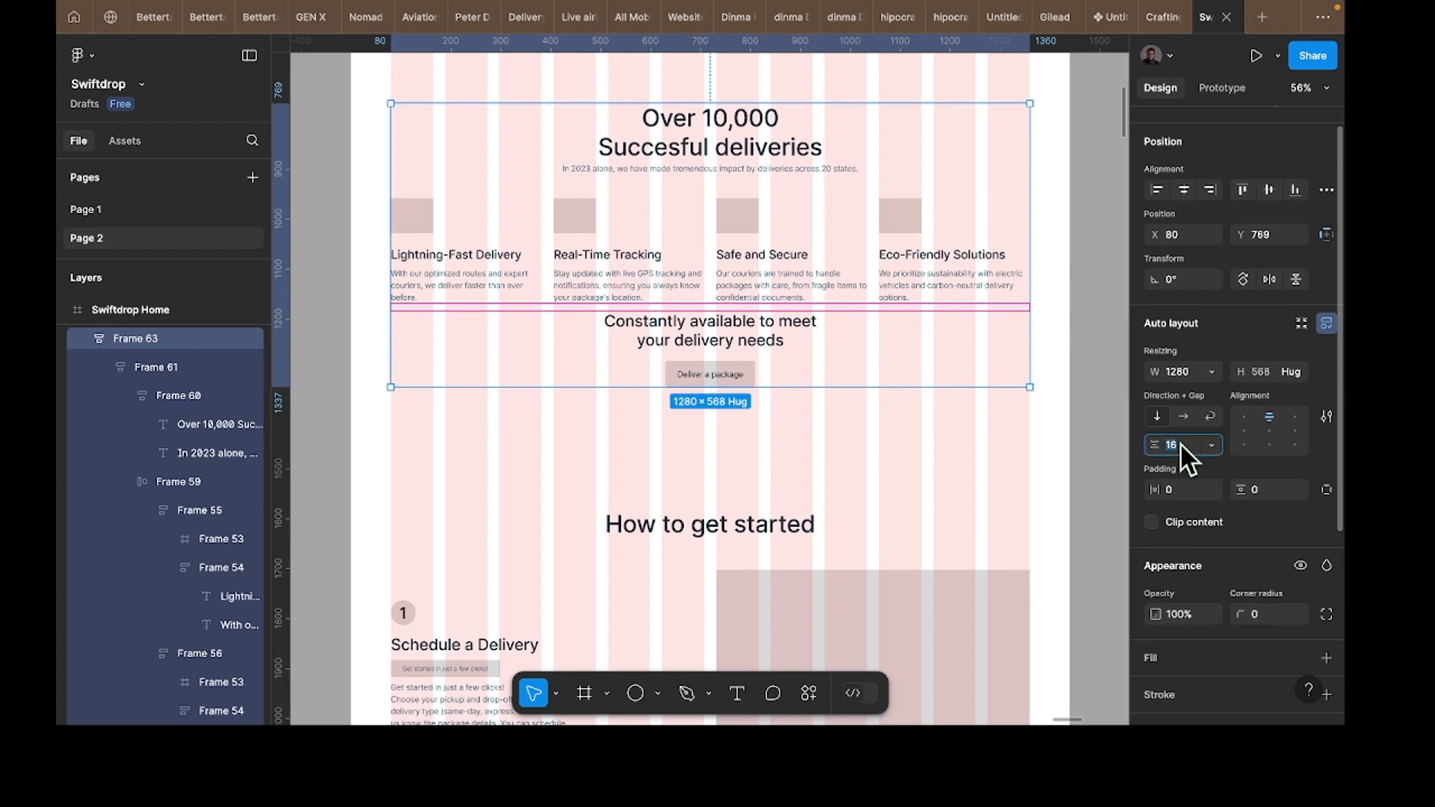
{"action": "type", "text": "32"}
{"action": "key", "text": "Return"}
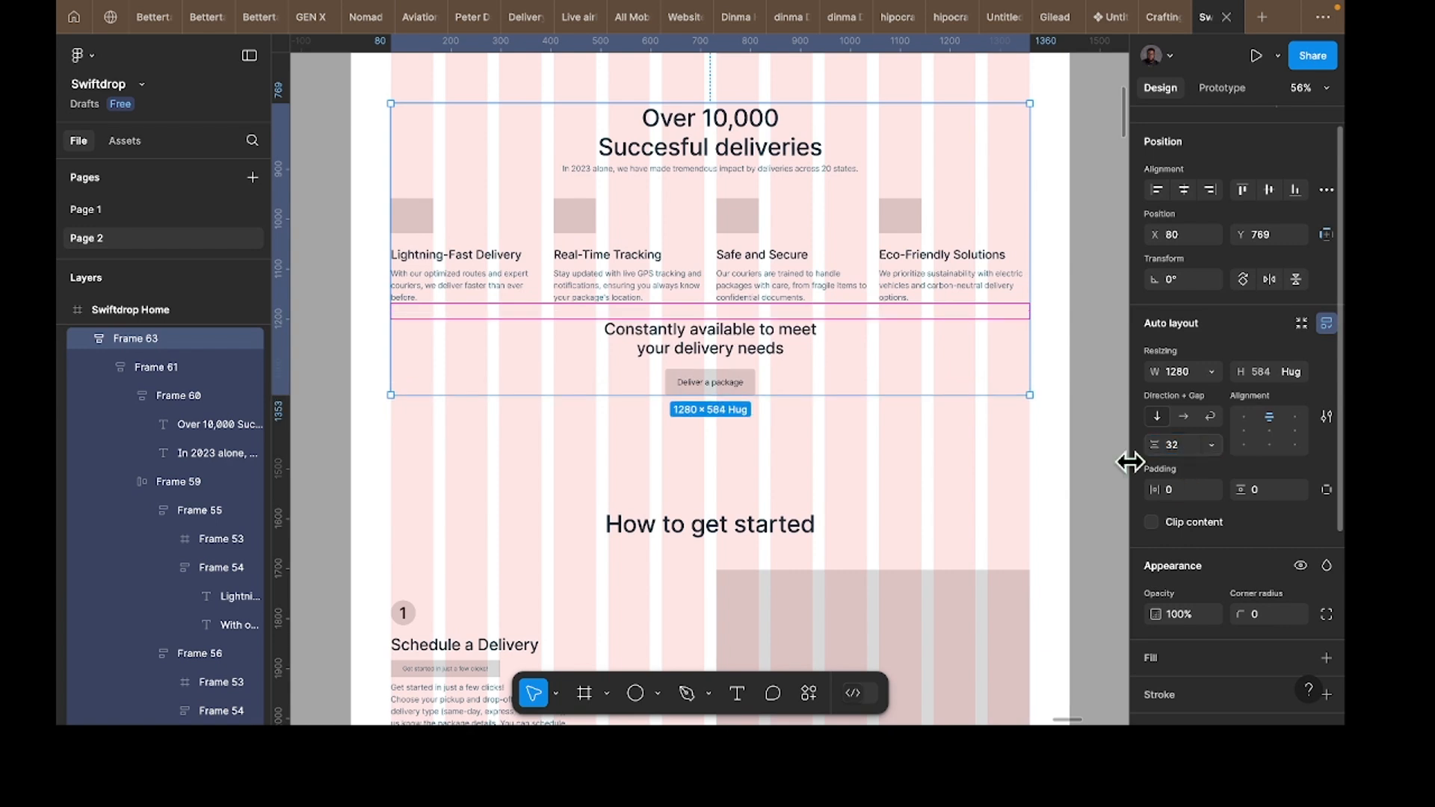
{"action": "left_click", "coordinate": [1181, 445]}
{"action": "type", "text": "48"}
{"action": "key", "text": "Return"}
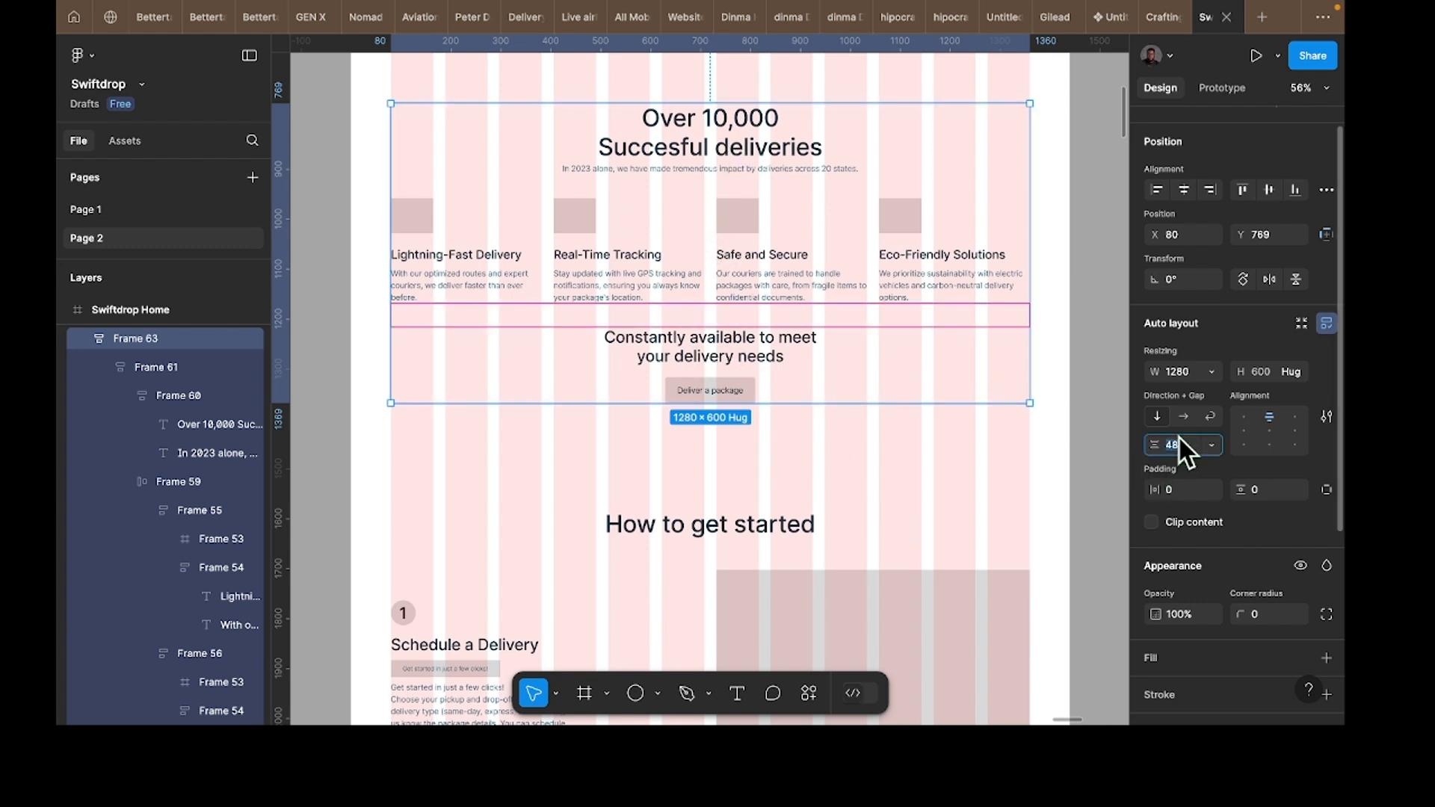
{"action": "type", "text": "48+8"}
{"action": "key", "text": "Return"}
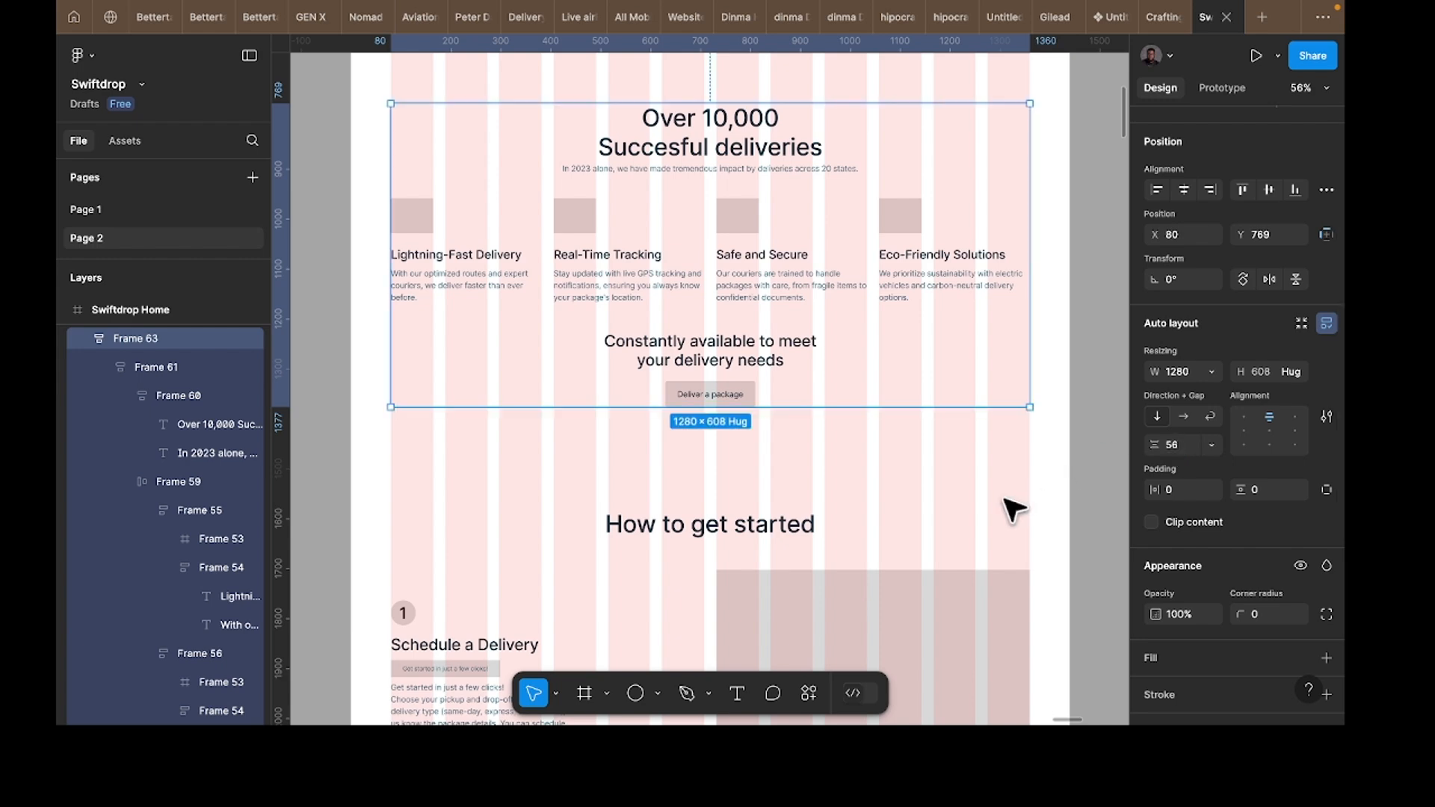
Step: Review the wireframe from "How to get started" to the testimonials, and the project brief's remaining footer and key features content
{"action": "left_click", "coordinate": [803, 531]}
{"action": "scroll", "coordinate": [803, 532], "scroll_direction": "down", "scroll_amount": 3}
{"action": "scroll", "coordinate": [805, 538], "scroll_direction": "down", "scroll_amount": 5}
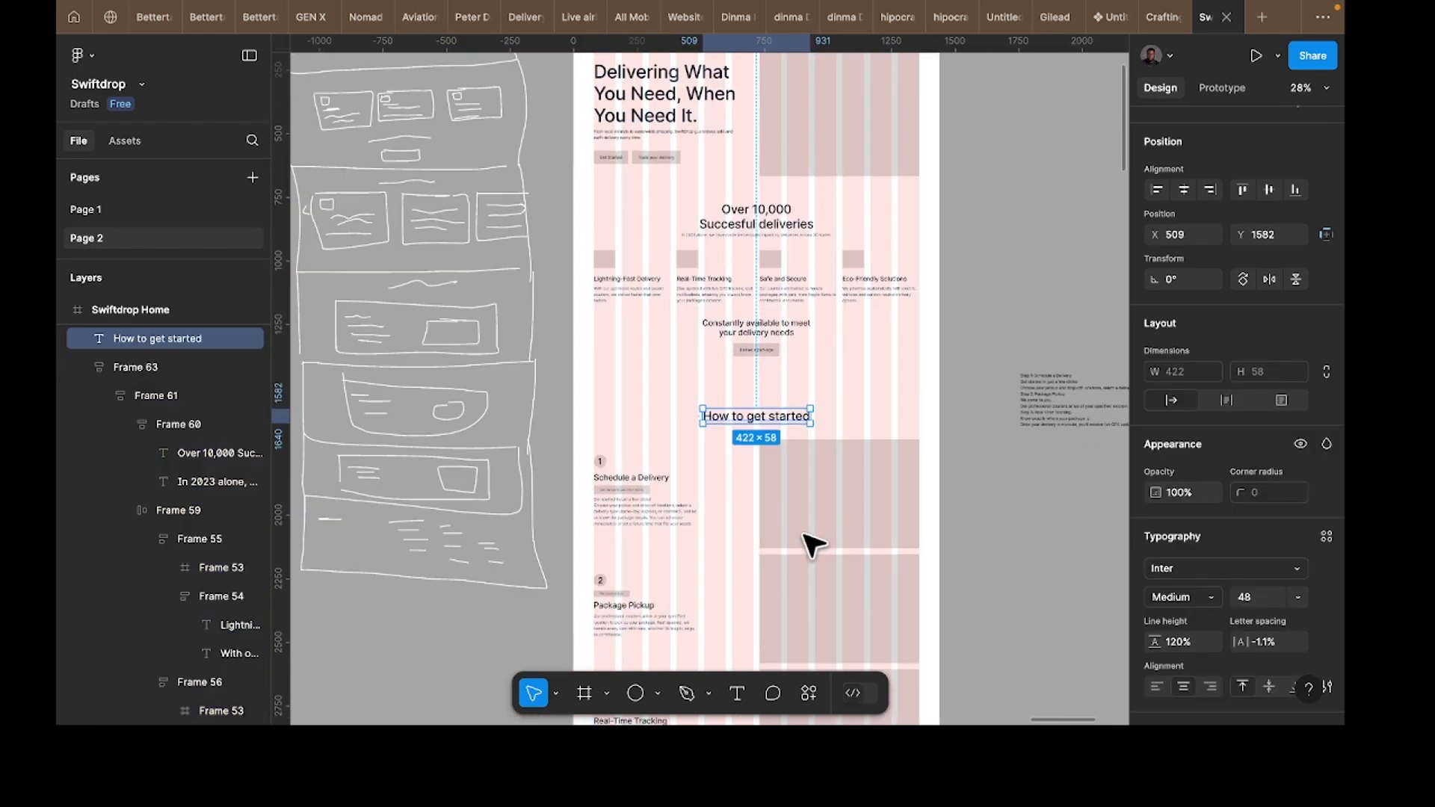
{"action": "scroll", "coordinate": [810, 545], "scroll_direction": "down", "scroll_amount": 4}
{"action": "scroll", "coordinate": [810, 543], "scroll_direction": "down", "scroll_amount": 3}
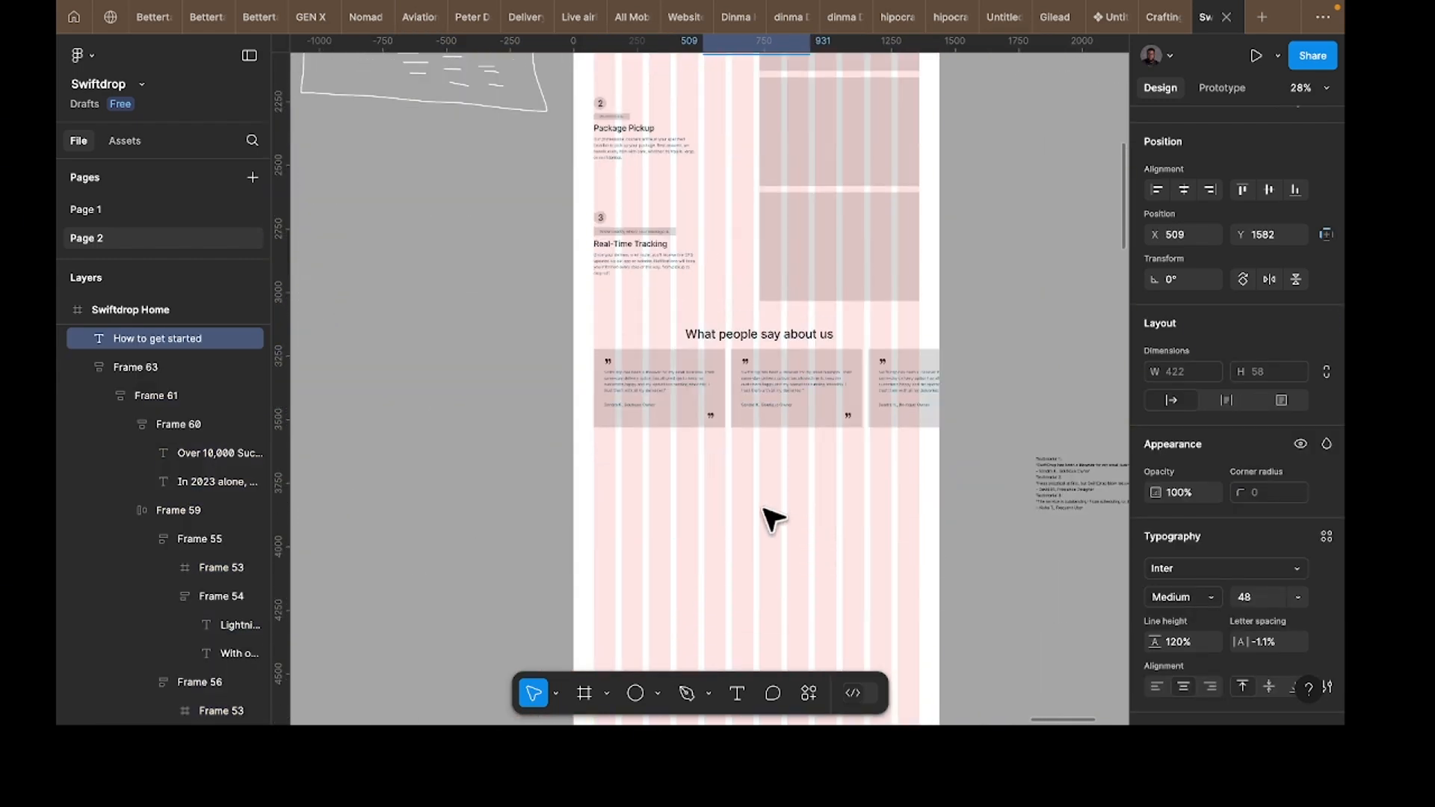
{"action": "scroll", "coordinate": [770, 516], "scroll_direction": "up", "scroll_amount": 7}
{"action": "scroll", "coordinate": [770, 516], "scroll_direction": "left", "scroll_amount": 7}
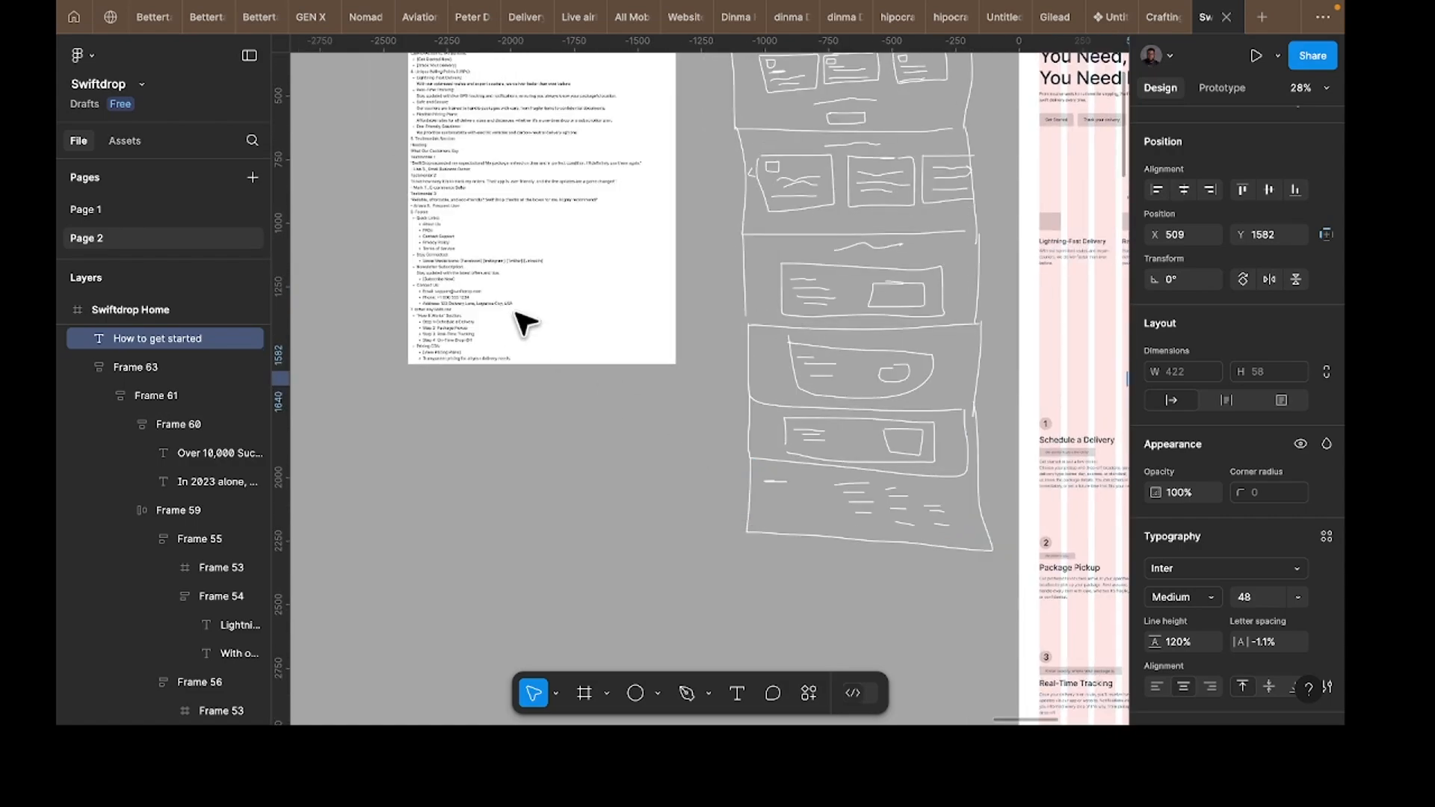
{"action": "scroll", "coordinate": [473, 288], "scroll_direction": "up", "scroll_amount": 10}
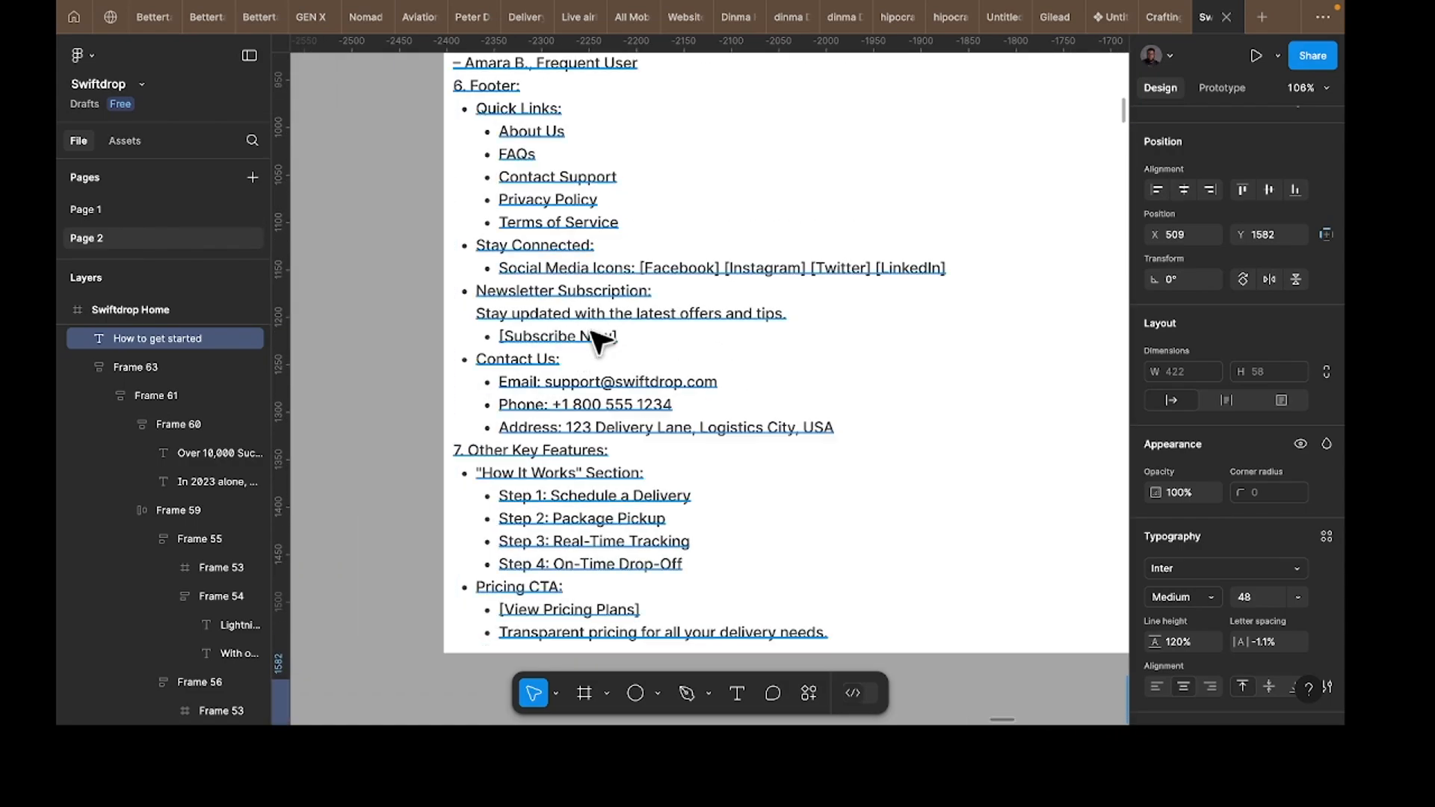
{"action": "scroll", "coordinate": [598, 341], "scroll_direction": "up", "scroll_amount": 5}
{"action": "scroll", "coordinate": [554, 496], "scroll_direction": "down", "scroll_amount": 1}
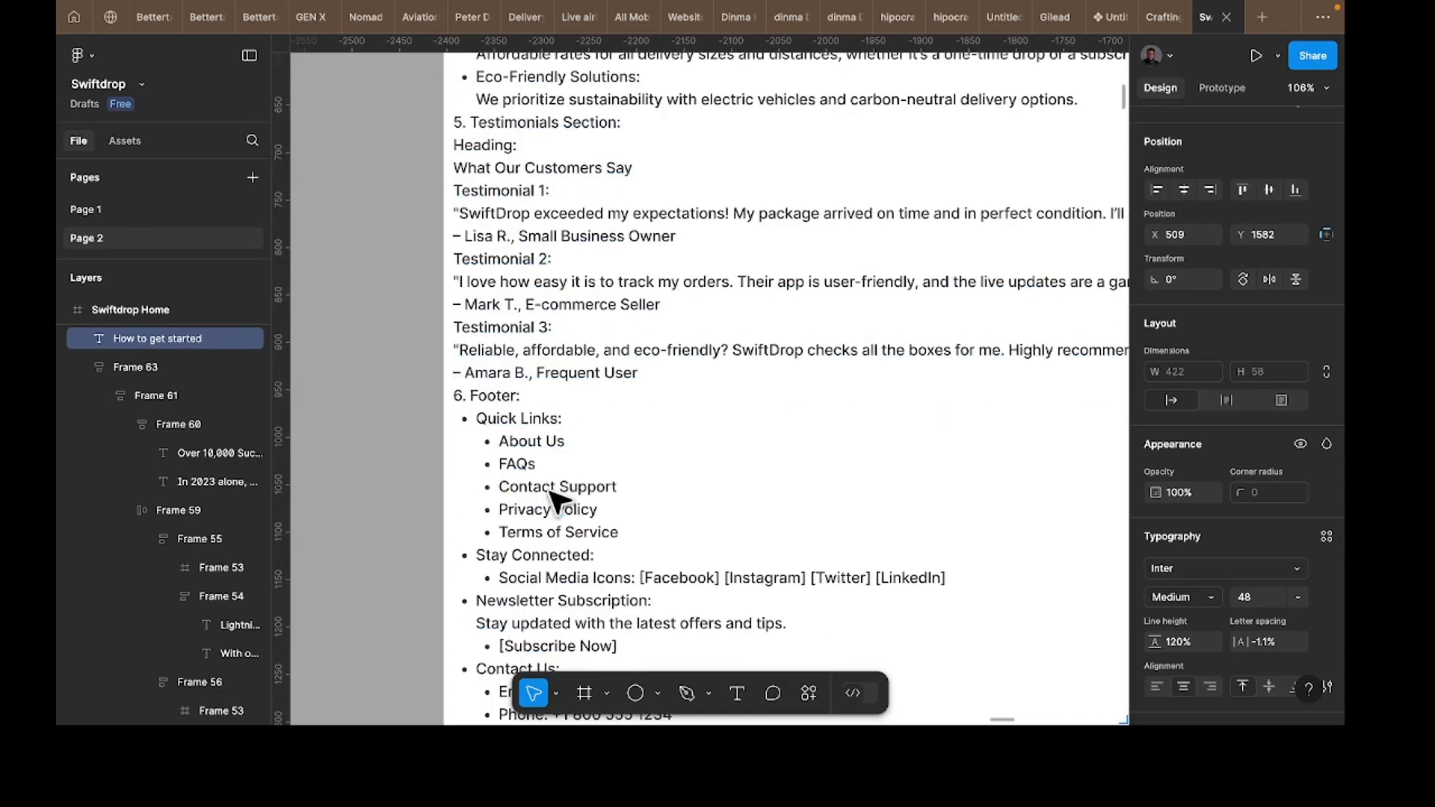
{"action": "scroll", "coordinate": [554, 496], "scroll_direction": "up", "scroll_amount": 7}
{"action": "scroll", "coordinate": [561, 495], "scroll_direction": "down", "scroll_amount": 3}
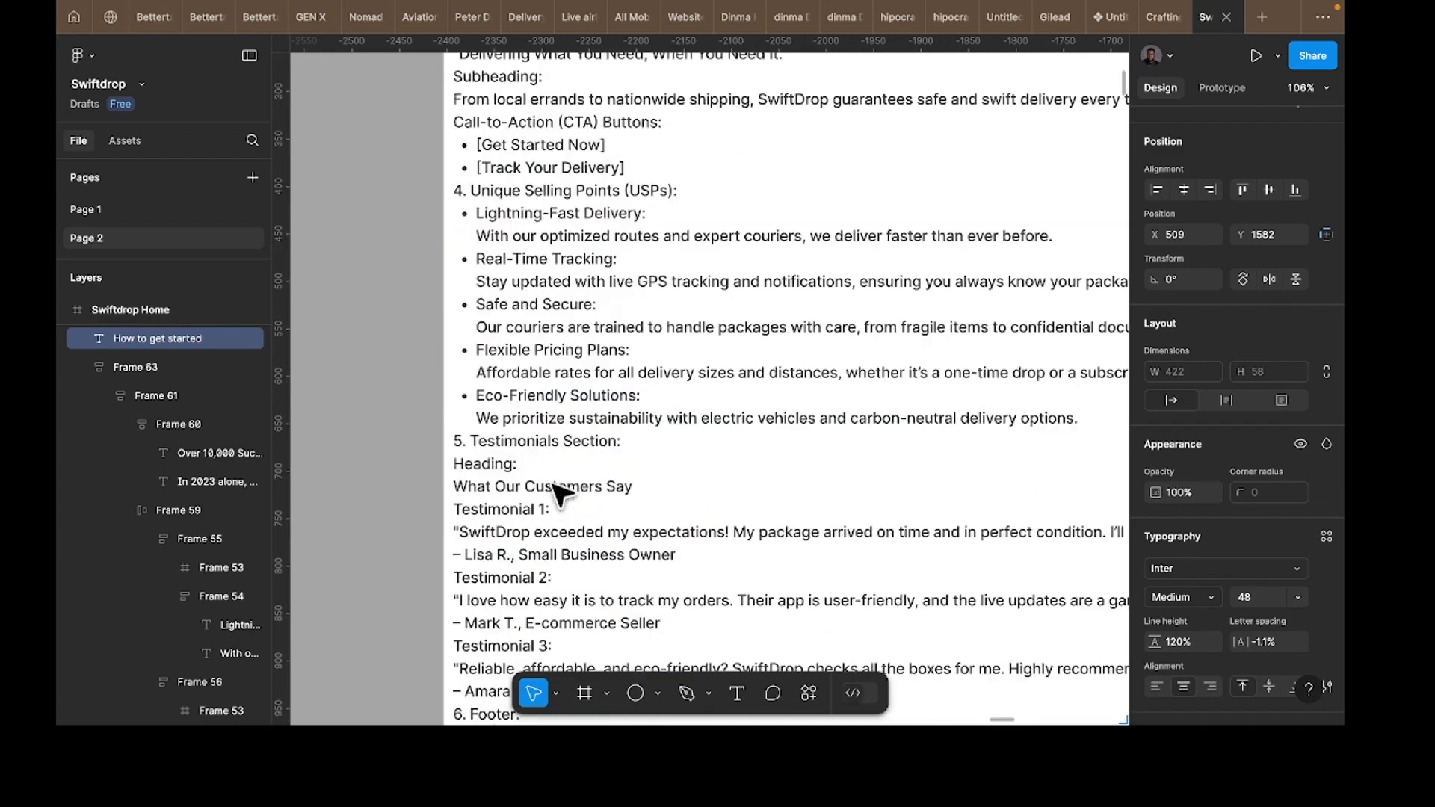
{"action": "scroll", "coordinate": [561, 495], "scroll_direction": "down", "scroll_amount": 11}
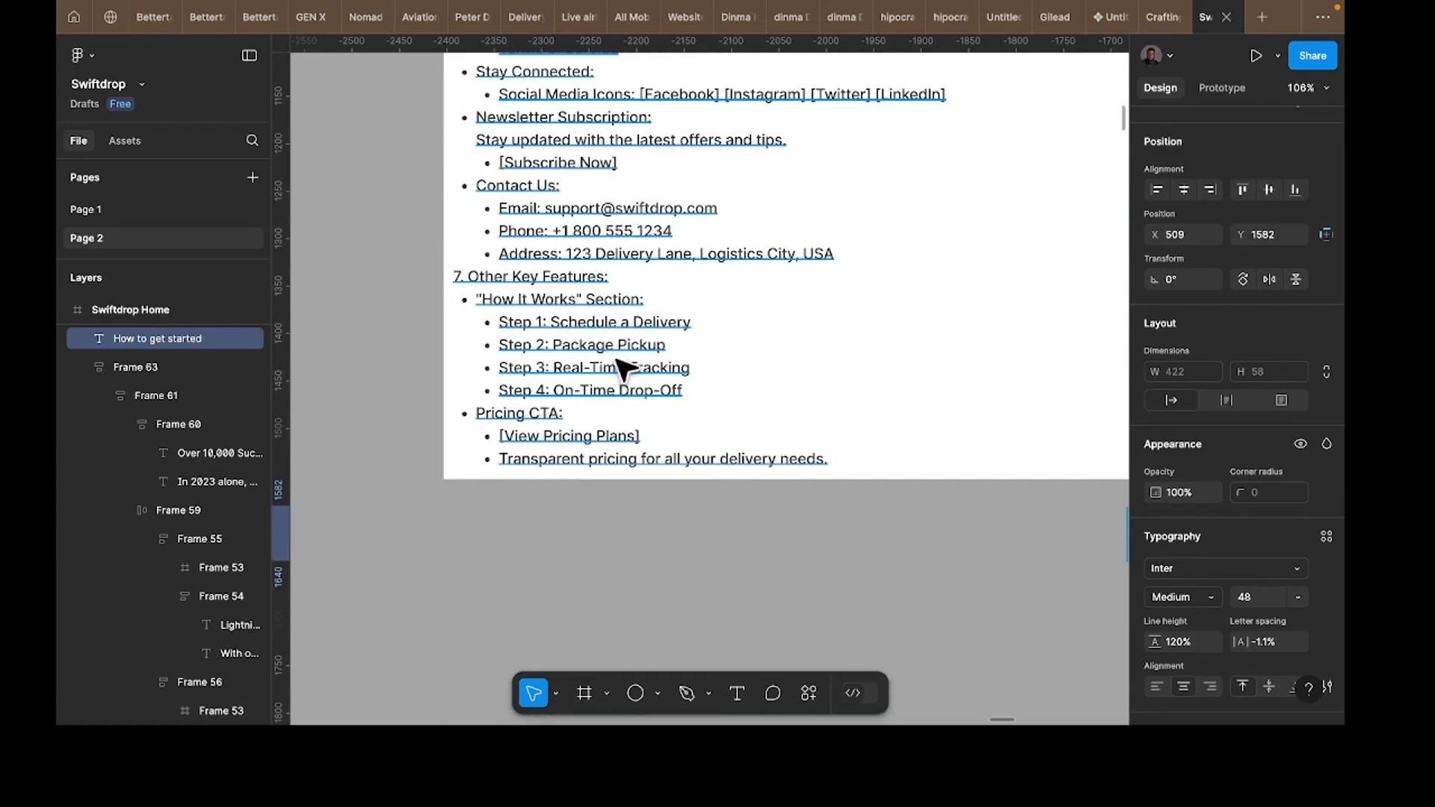
{"action": "scroll", "coordinate": [623, 367], "scroll_direction": "up", "scroll_amount": 4}
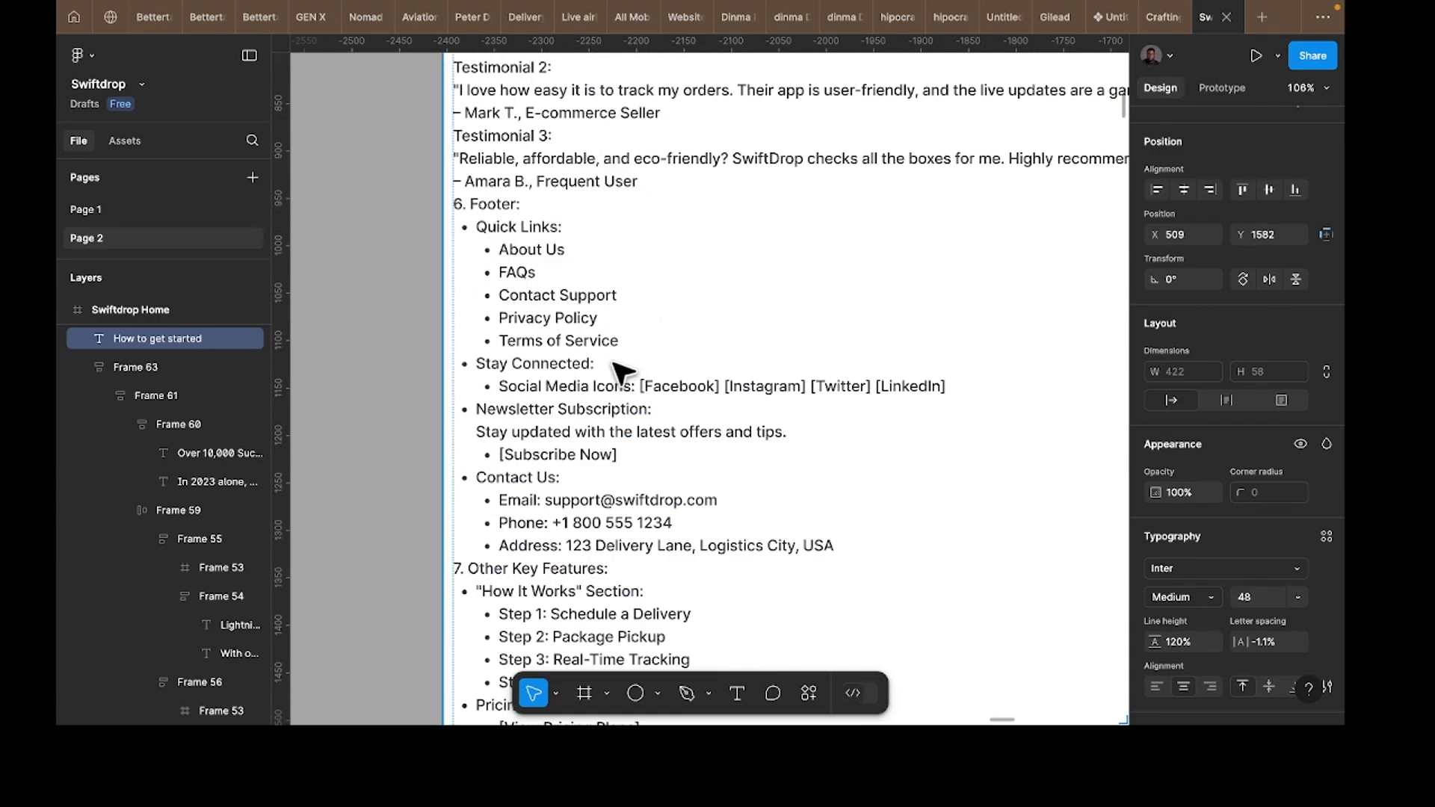
{"action": "scroll", "coordinate": [622, 367], "scroll_direction": "down", "scroll_amount": 5}
{"action": "scroll", "coordinate": [623, 367], "scroll_direction": "right", "scroll_amount": 10}
{"action": "scroll", "coordinate": [620, 369], "scroll_direction": "right", "scroll_amount": 6}
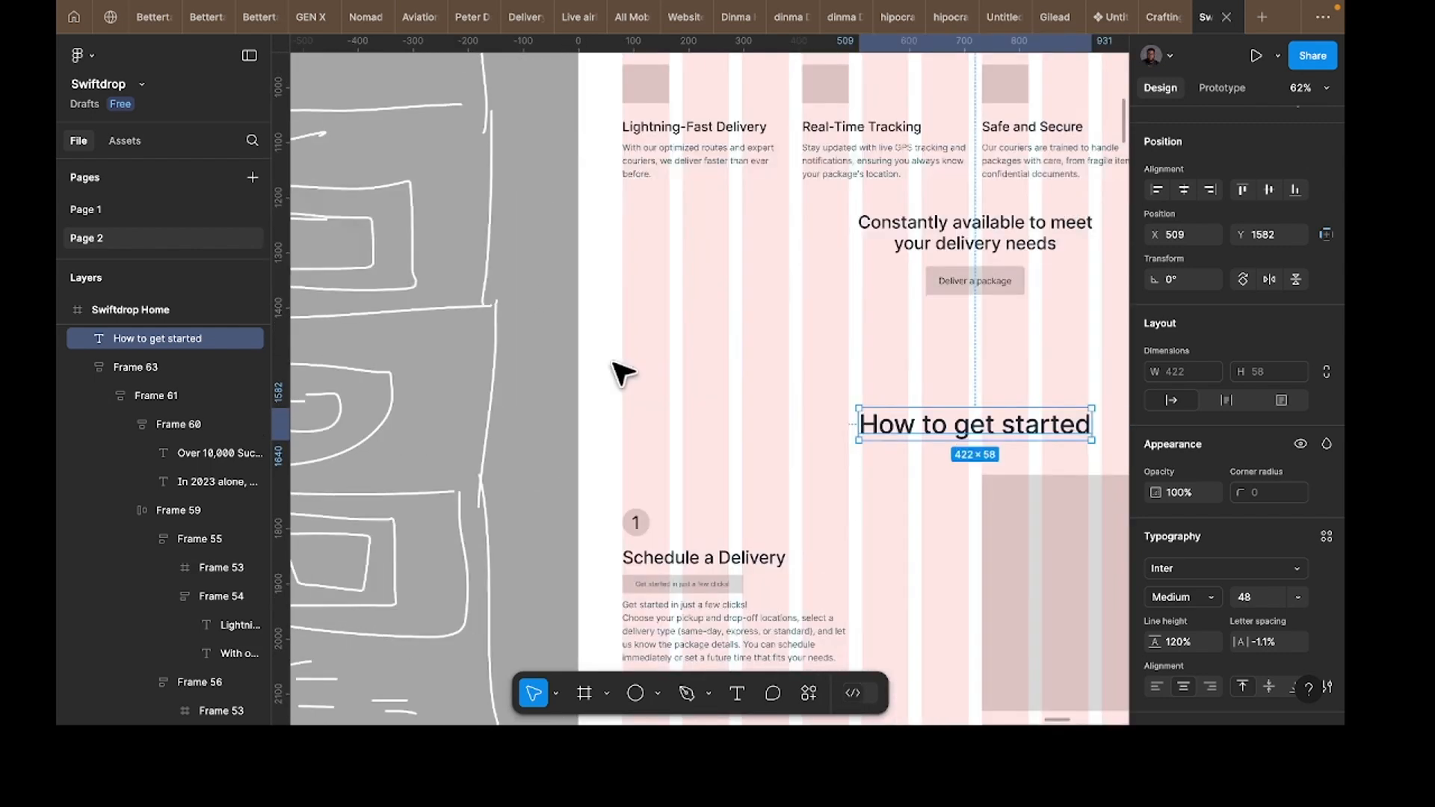
Step: Place the "Constantly available to meet your delivery needs" block with its button below the testimonial cards, leaving space between them
{"action": "left_click", "coordinate": [961, 236]}
{"action": "double_click", "coordinate": [958, 230]}
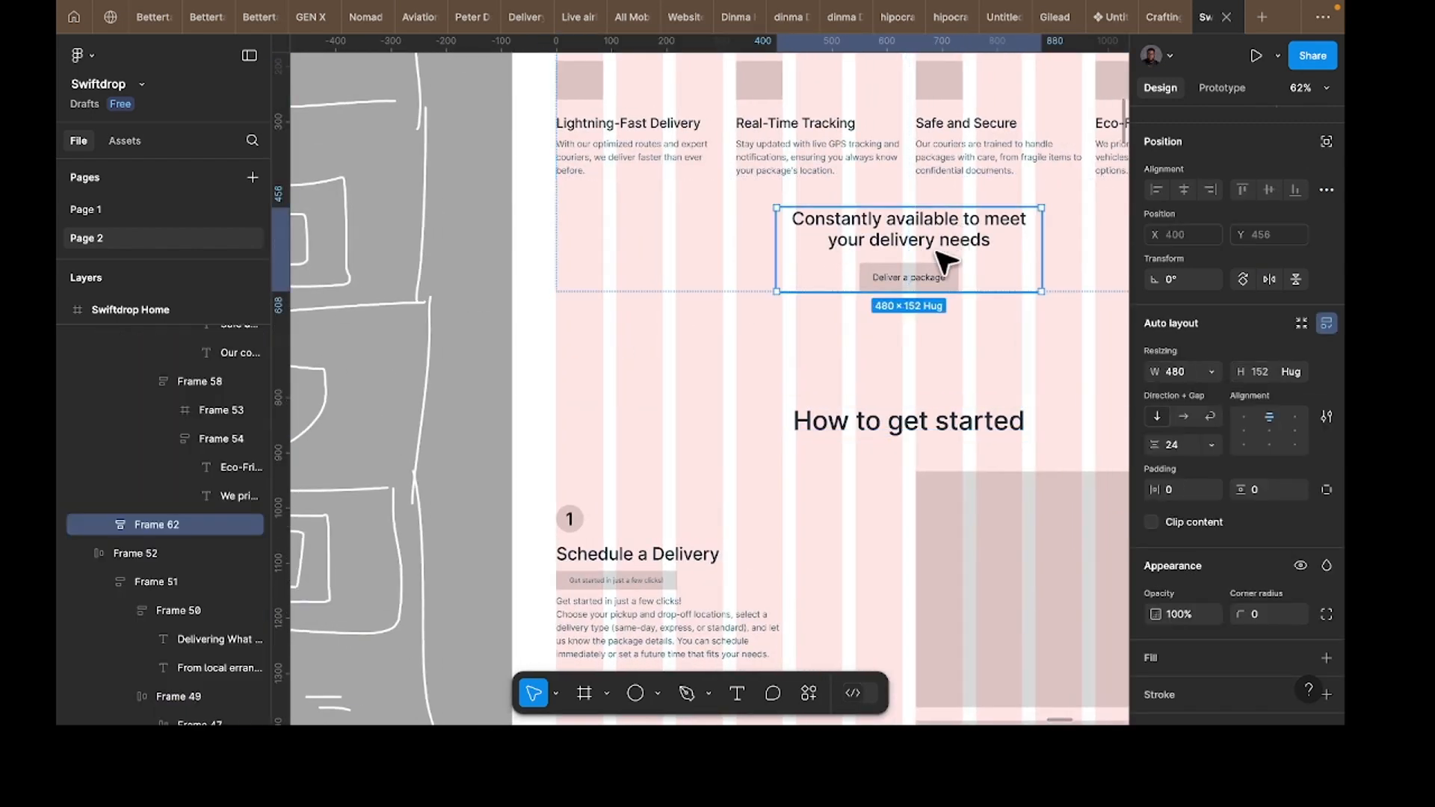
{"action": "scroll", "coordinate": [988, 249], "scroll_direction": "down", "scroll_amount": 1}
{"action": "scroll", "coordinate": [998, 258], "scroll_direction": "right", "scroll_amount": 6}
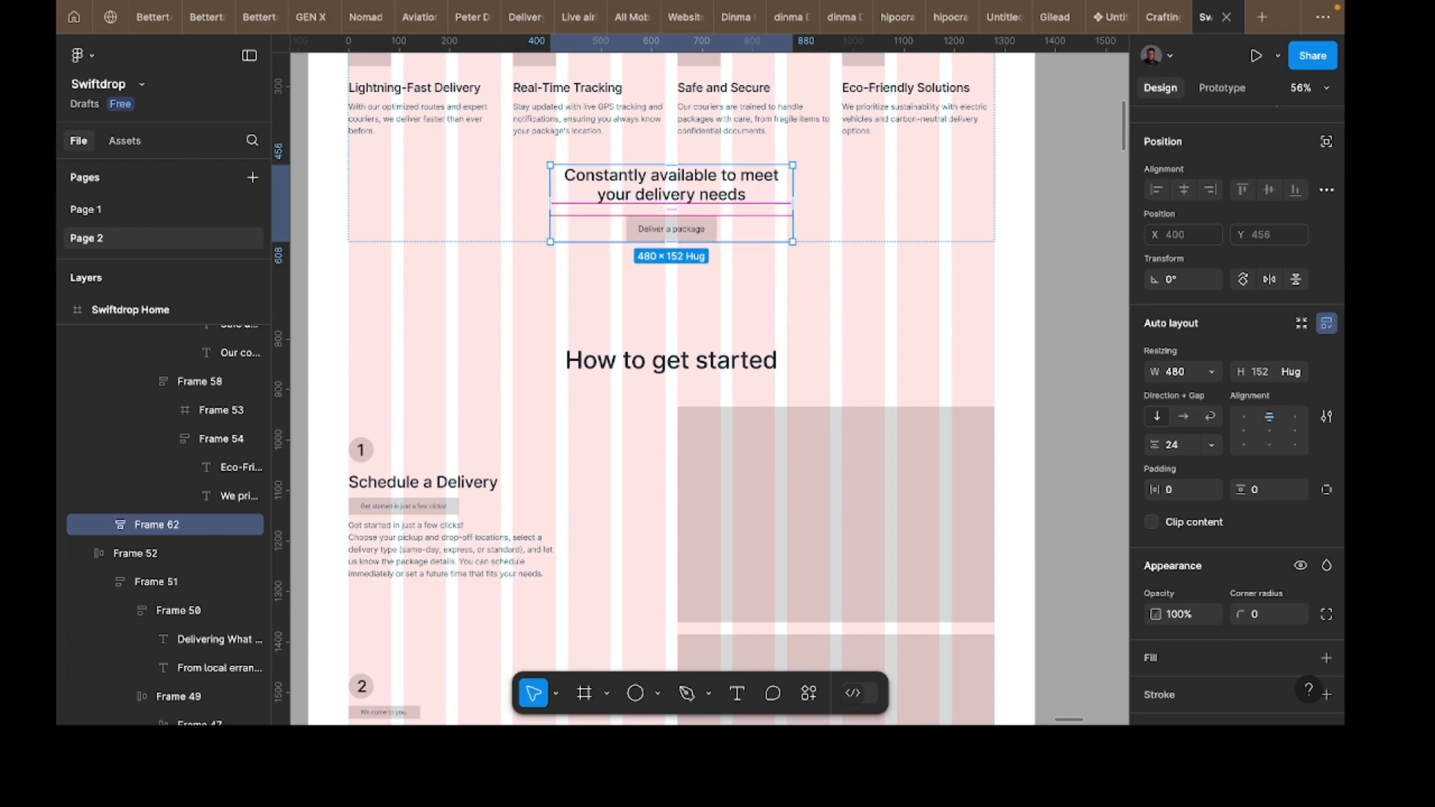
{"action": "left_click_drag", "start_coordinate": [775, 197], "coordinate": [780, 612]}
{"action": "scroll", "coordinate": [780, 612], "scroll_direction": "down", "scroll_amount": 4}
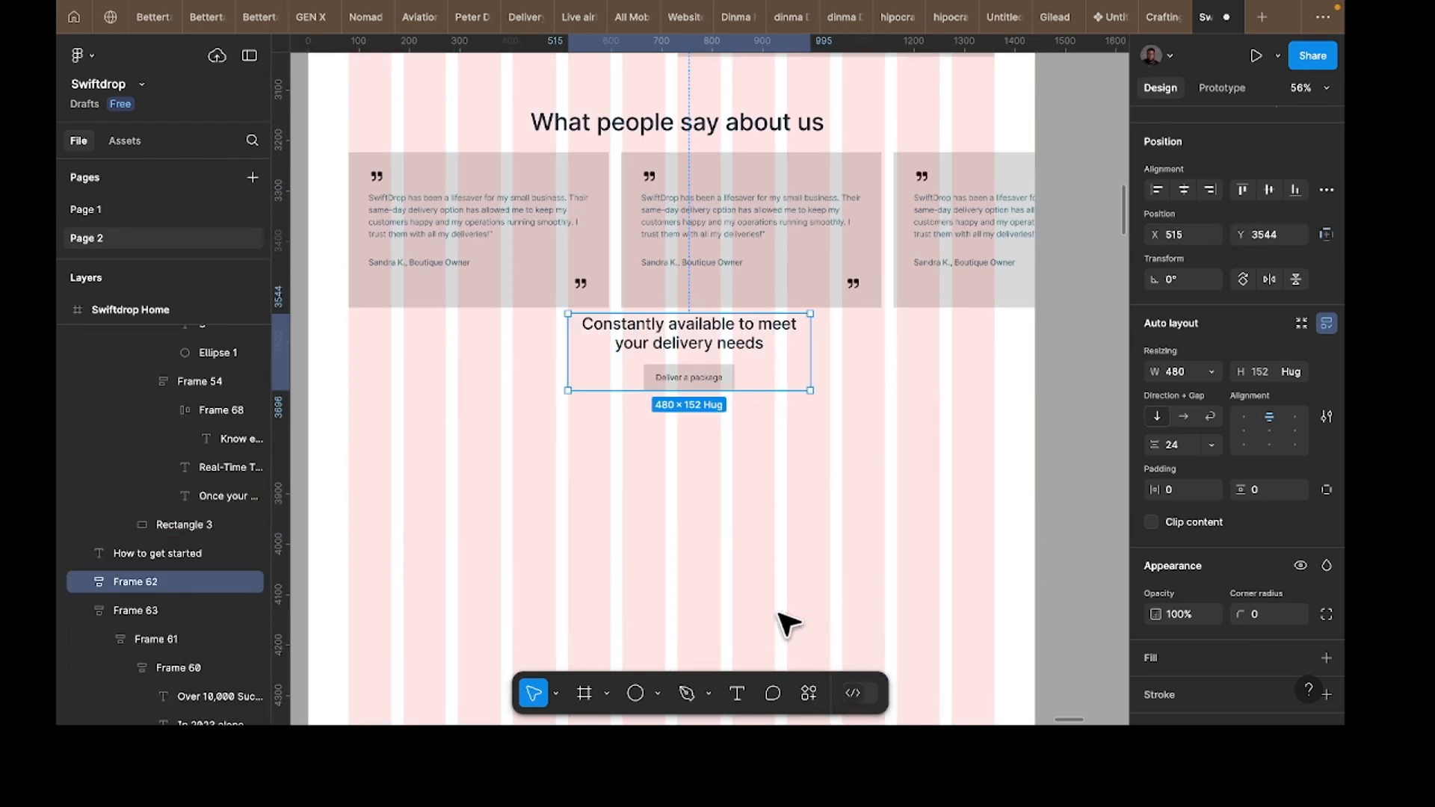
{"action": "left_click_drag", "start_coordinate": [716, 350], "coordinate": [716, 446]}
Step: Widen the call-to-action block to 1280 across the layout grid and set its padding to 48 horizontal and 72 vertical
{"action": "left_click_drag", "start_coordinate": [813, 449], "coordinate": [996, 449]}
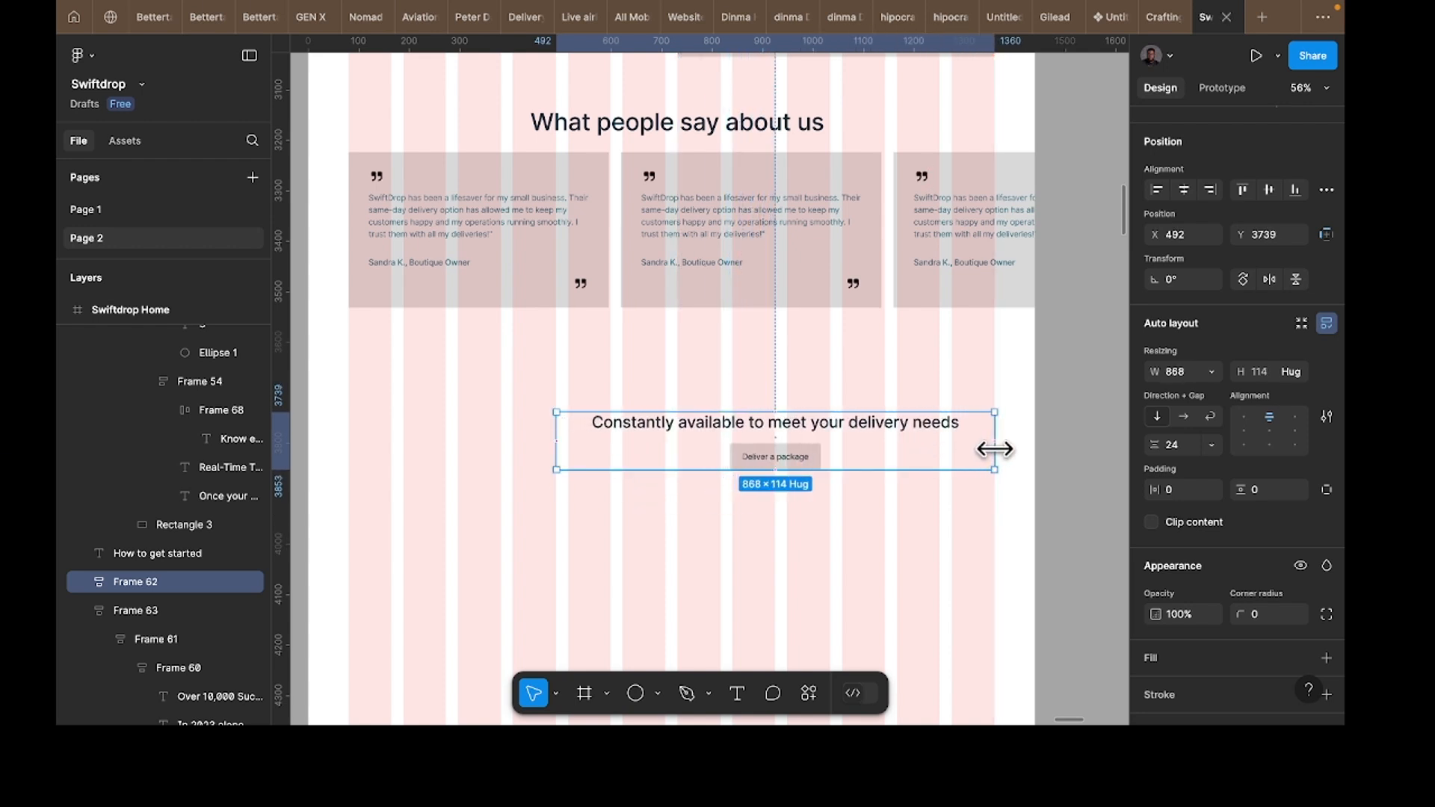
{"action": "left_click_drag", "start_coordinate": [553, 436], "coordinate": [348, 439]}
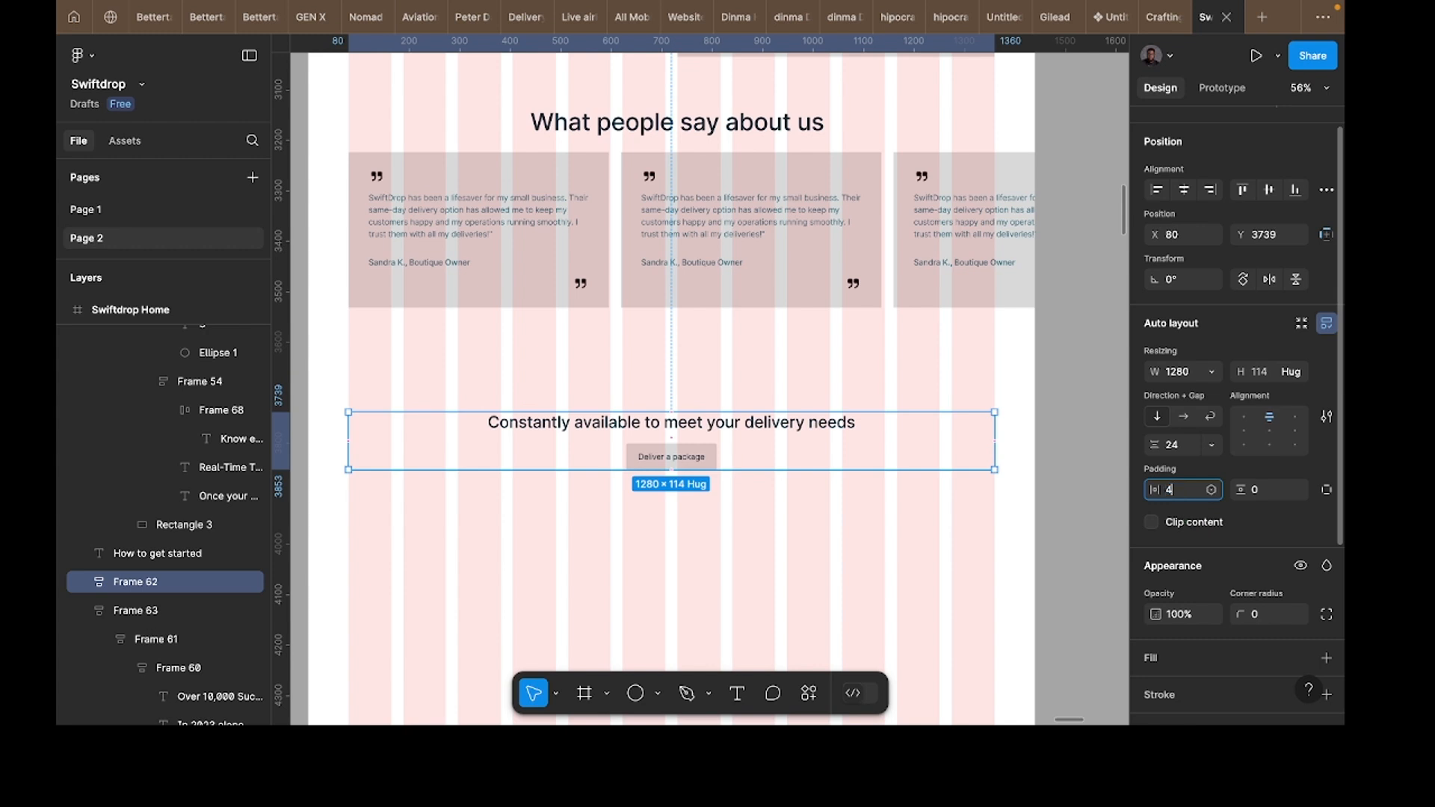
{"action": "type", "text": "40"}
{"action": "left_click", "coordinate": [1268, 494]}
{"action": "type", "text": "48"}
{"action": "key", "text": "Return"}
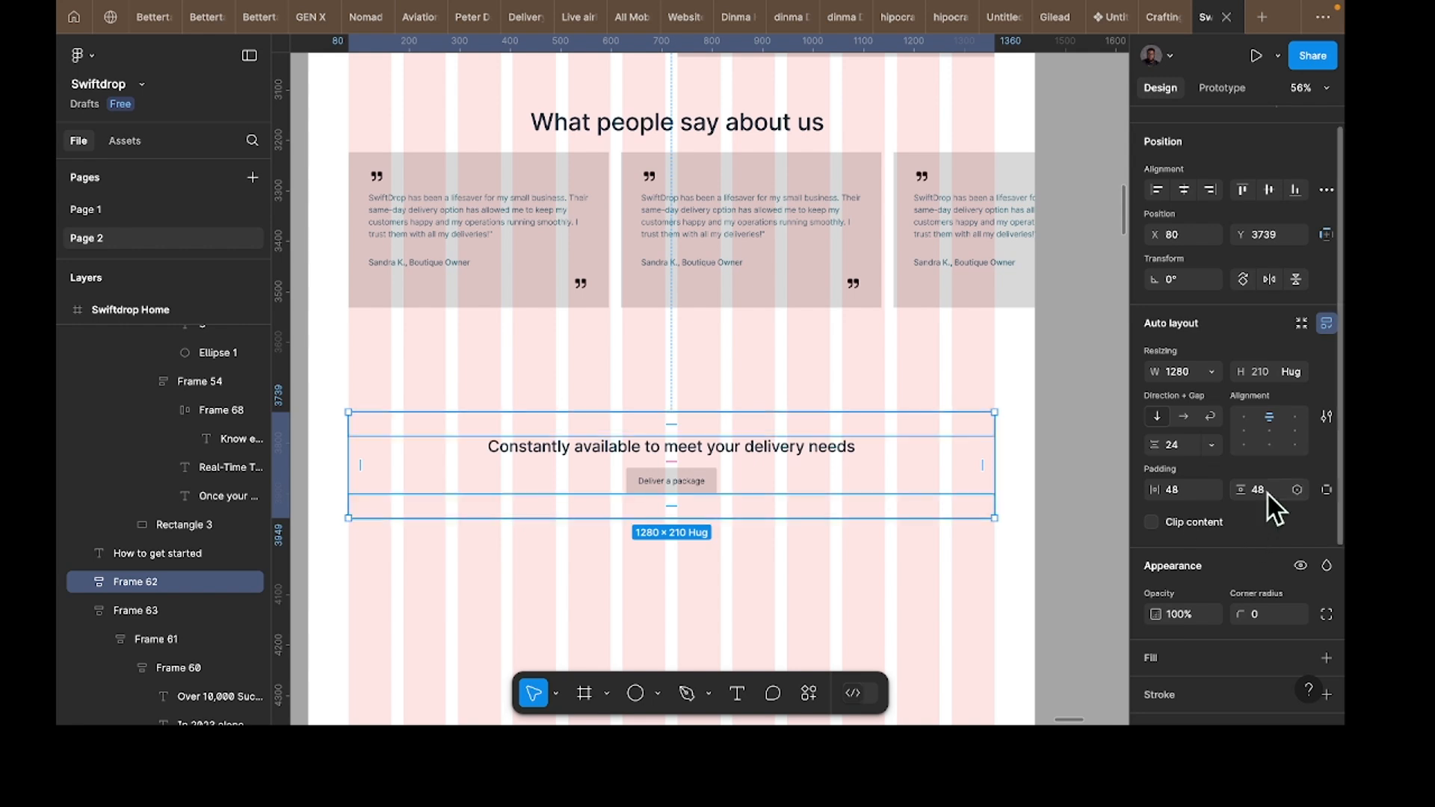
{"action": "type", "text": "72"}
{"action": "key", "text": "Return"}
Step: Replace the block's heading with "Start Ordering now" and set the heading to auto width
{"action": "left_click", "coordinate": [757, 467]}
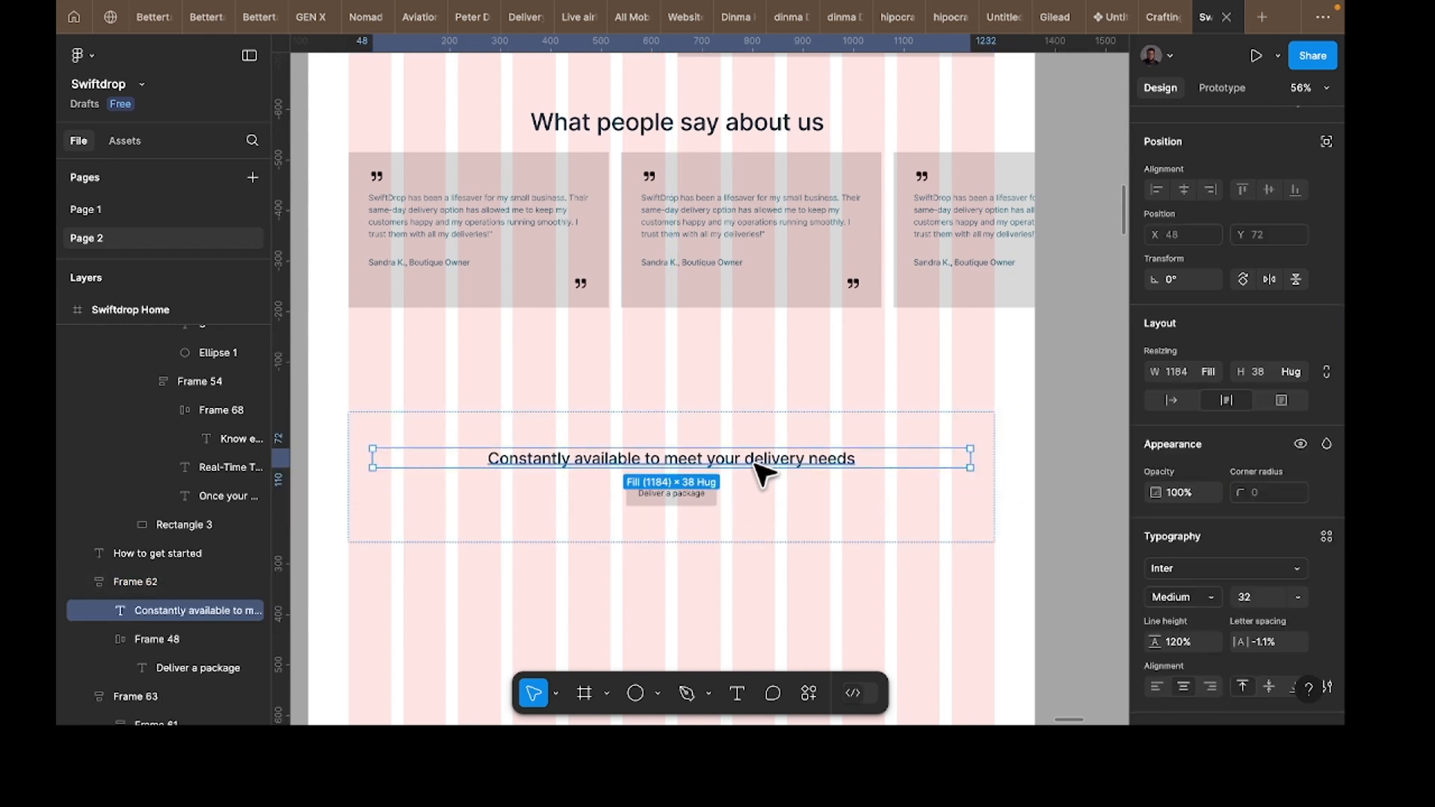
{"action": "double_click", "coordinate": [757, 467]}
{"action": "type", "text": "S"}
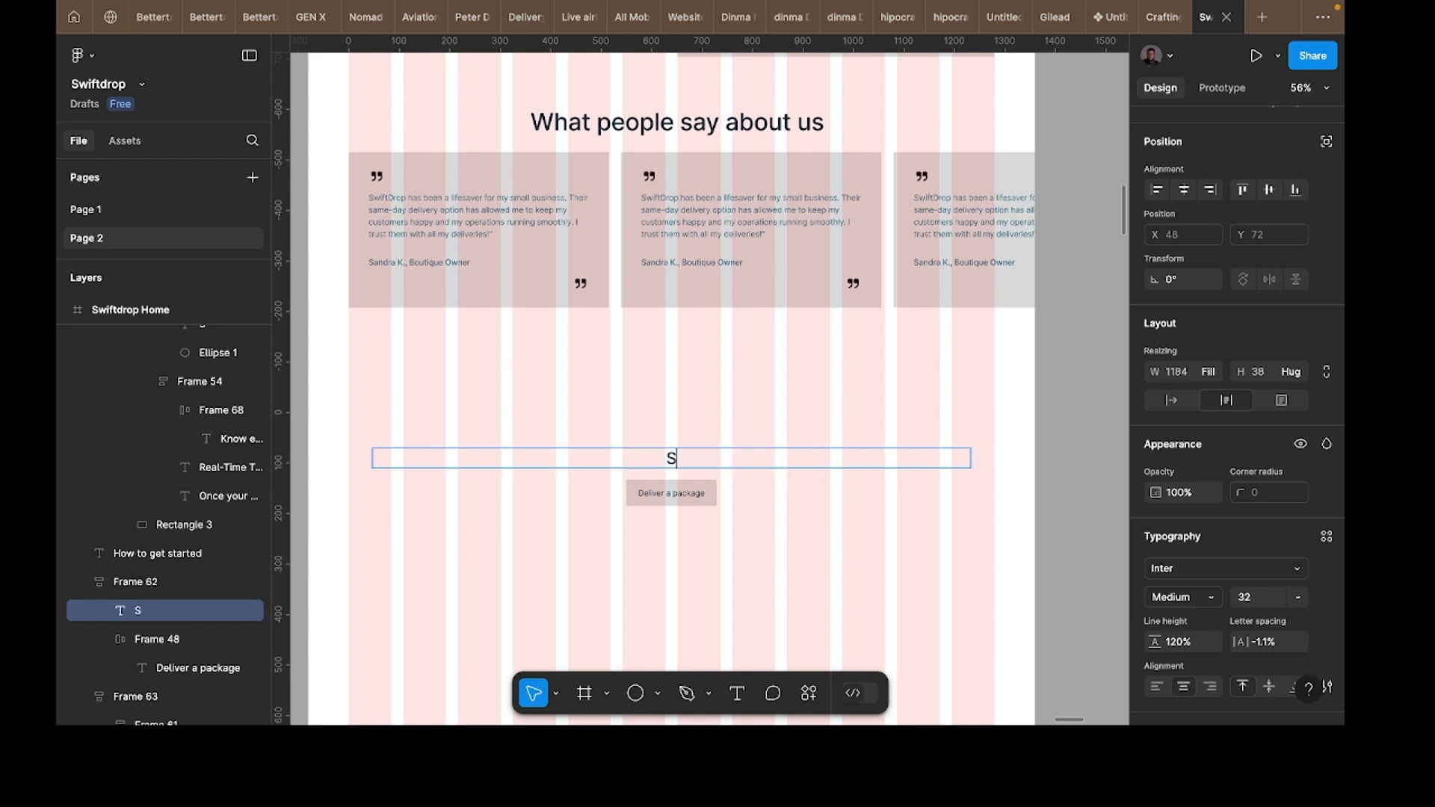
{"action": "type", "text": "TART Orderin"}
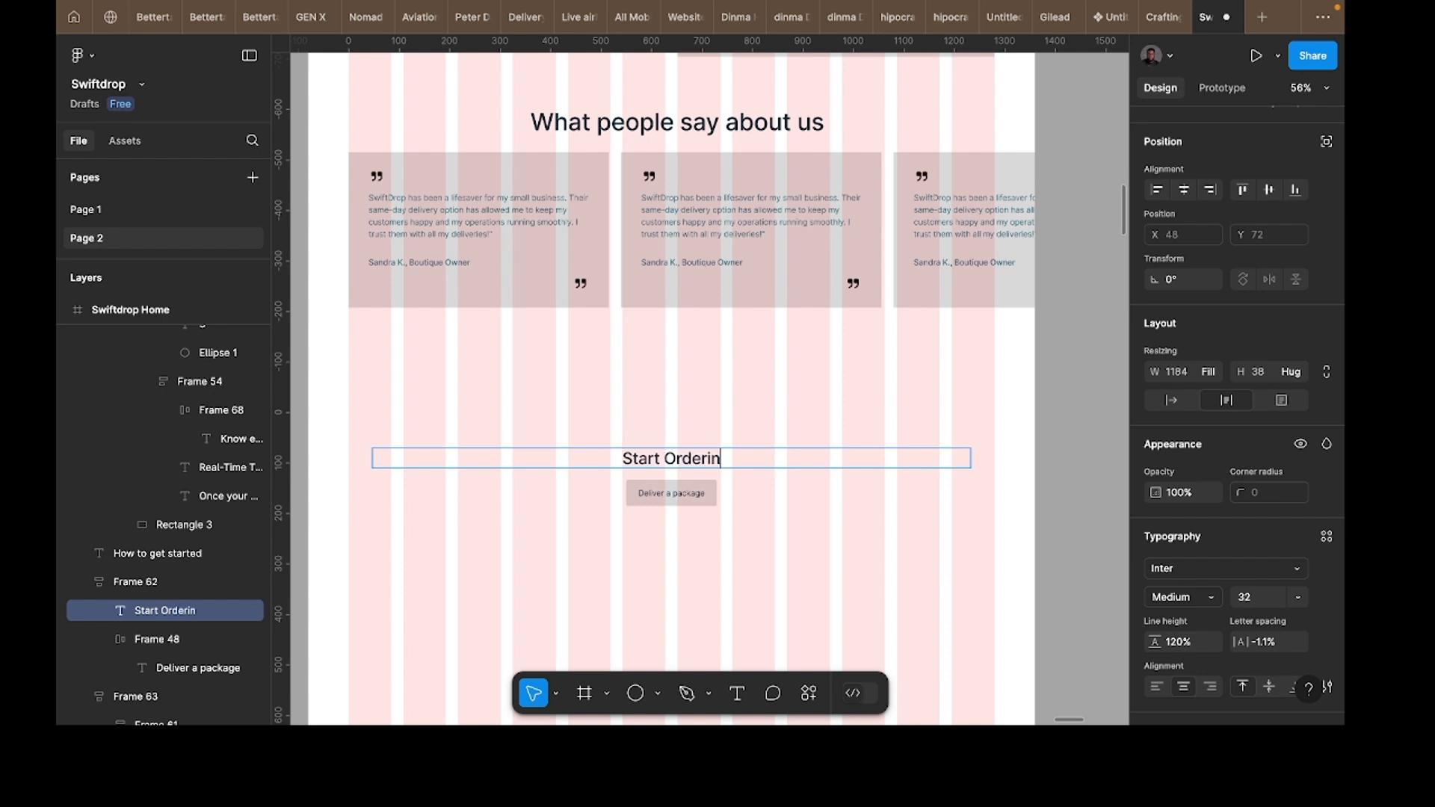
{"action": "type", "text": "g now"}
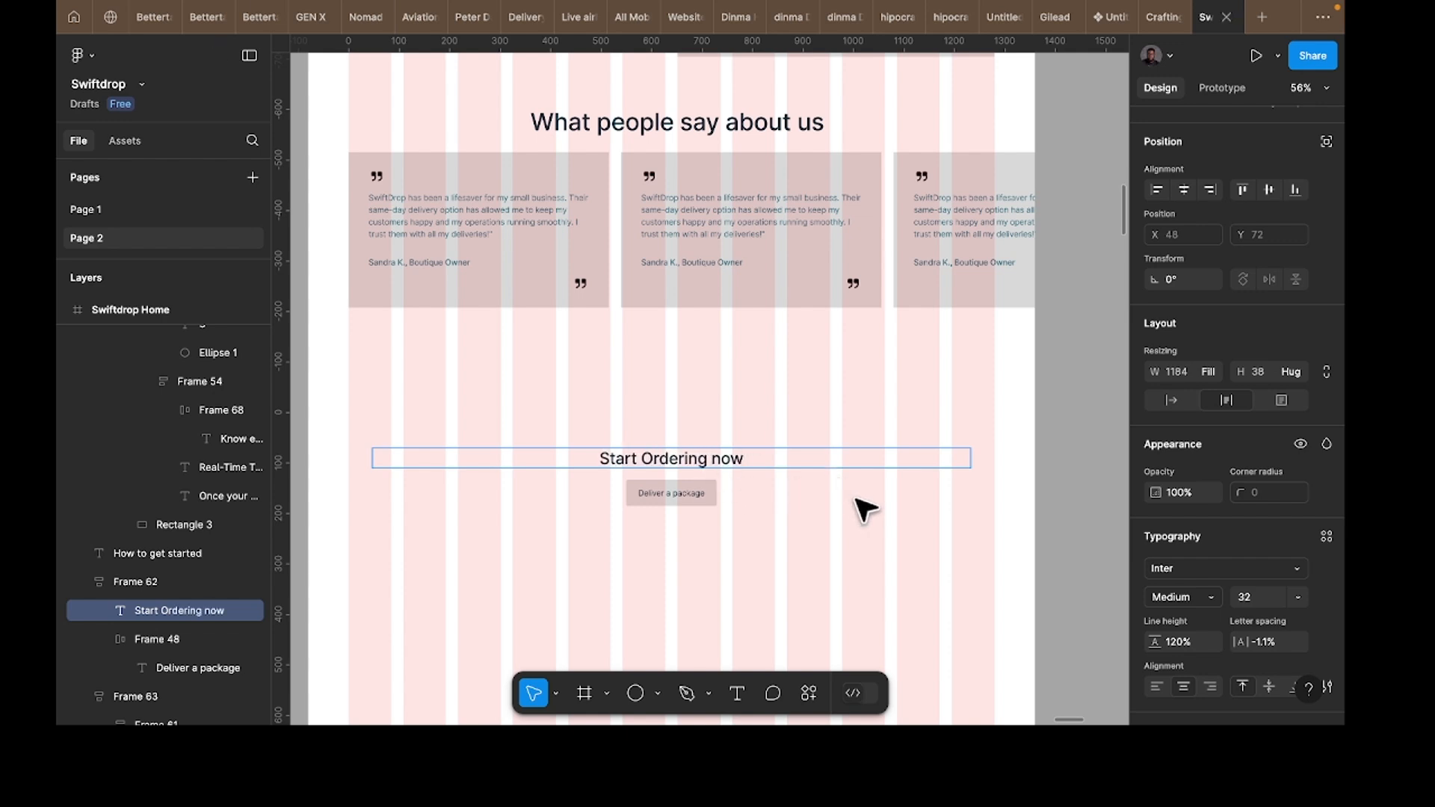
{"action": "key", "text": "Escape"}
{"action": "left_click", "coordinate": [1170, 400]}
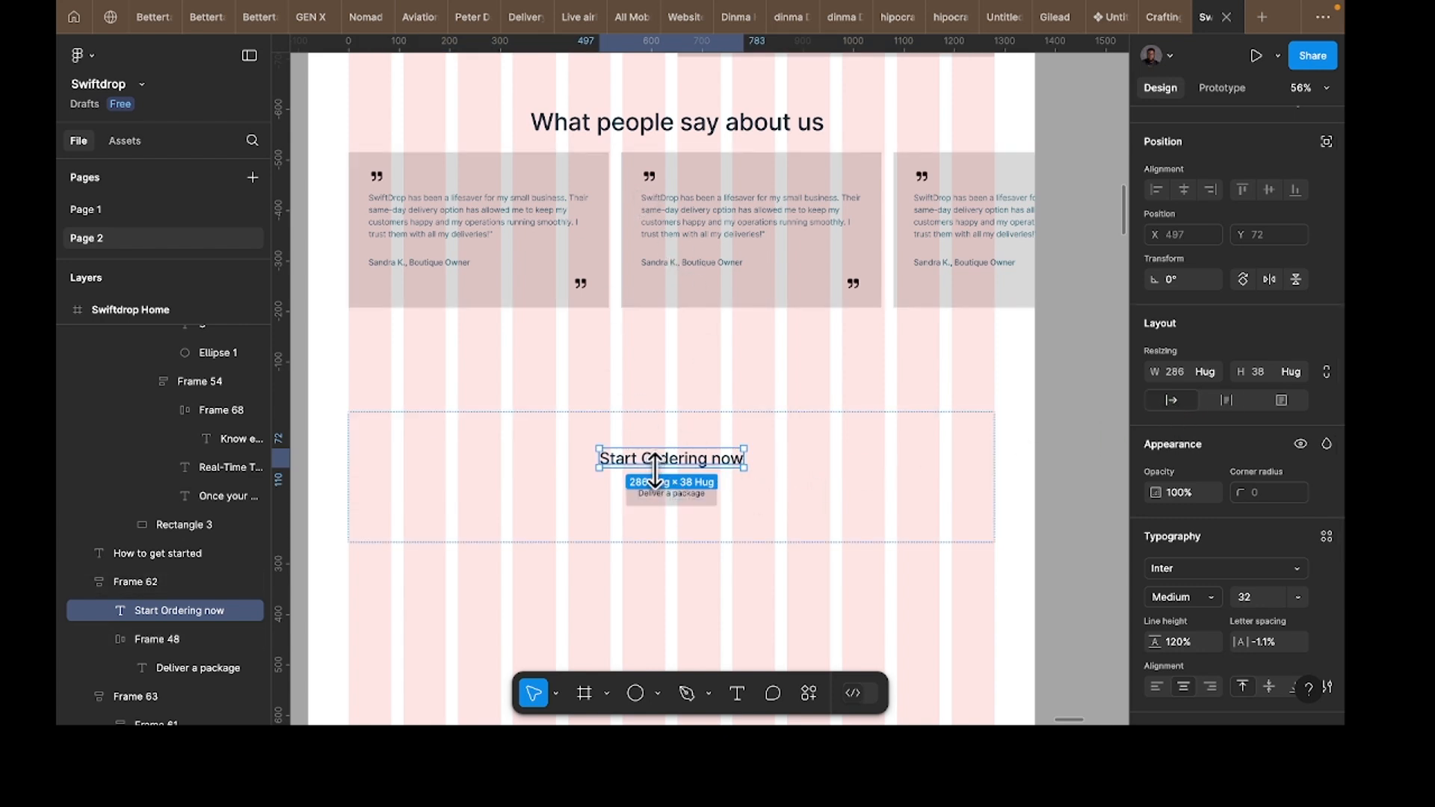
Step: Copy the second testimonial's quote text into the block between the heading and the button, and centre-align it
{"action": "left_click", "coordinate": [747, 206]}
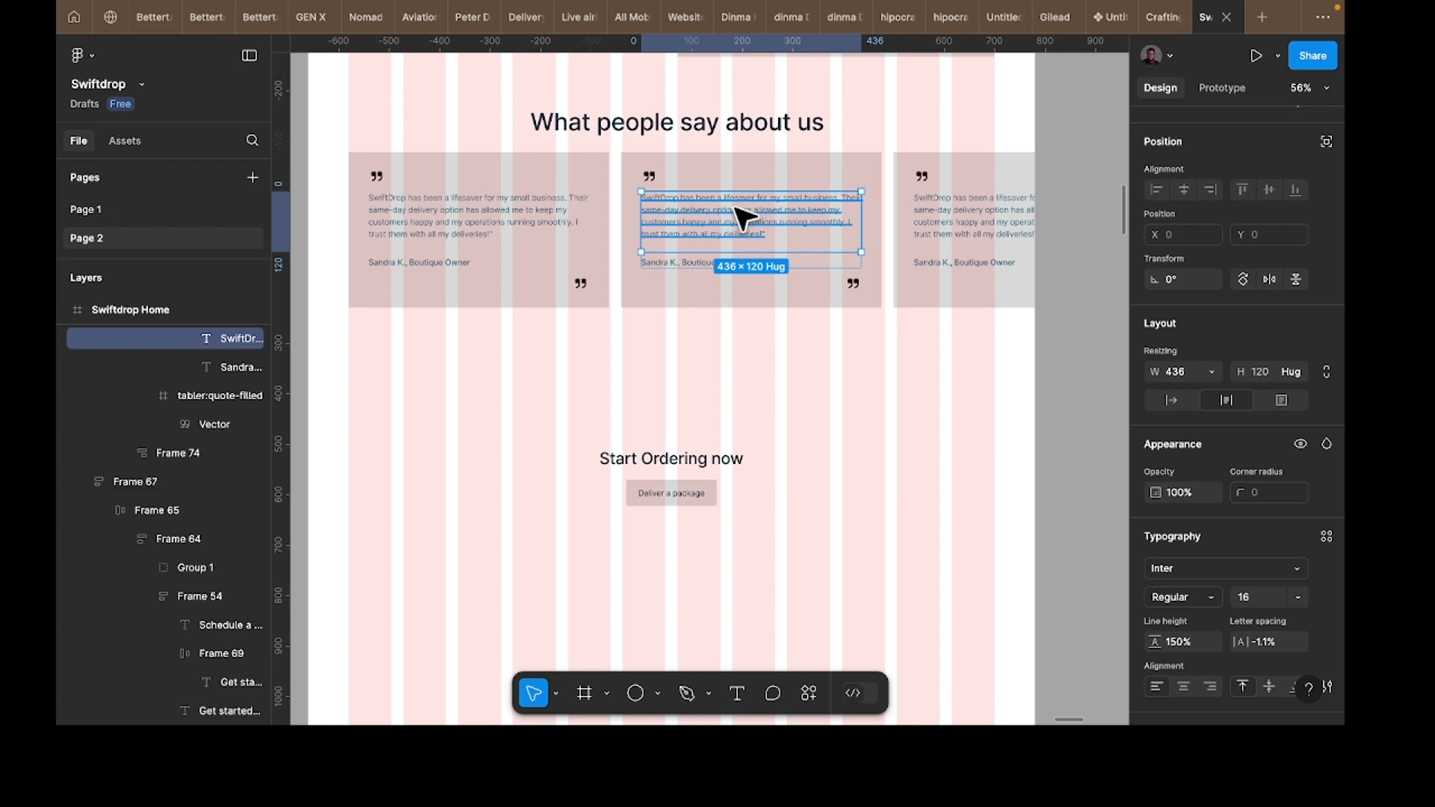
{"action": "left_click_drag", "start_coordinate": [742, 218], "coordinate": [717, 472]}
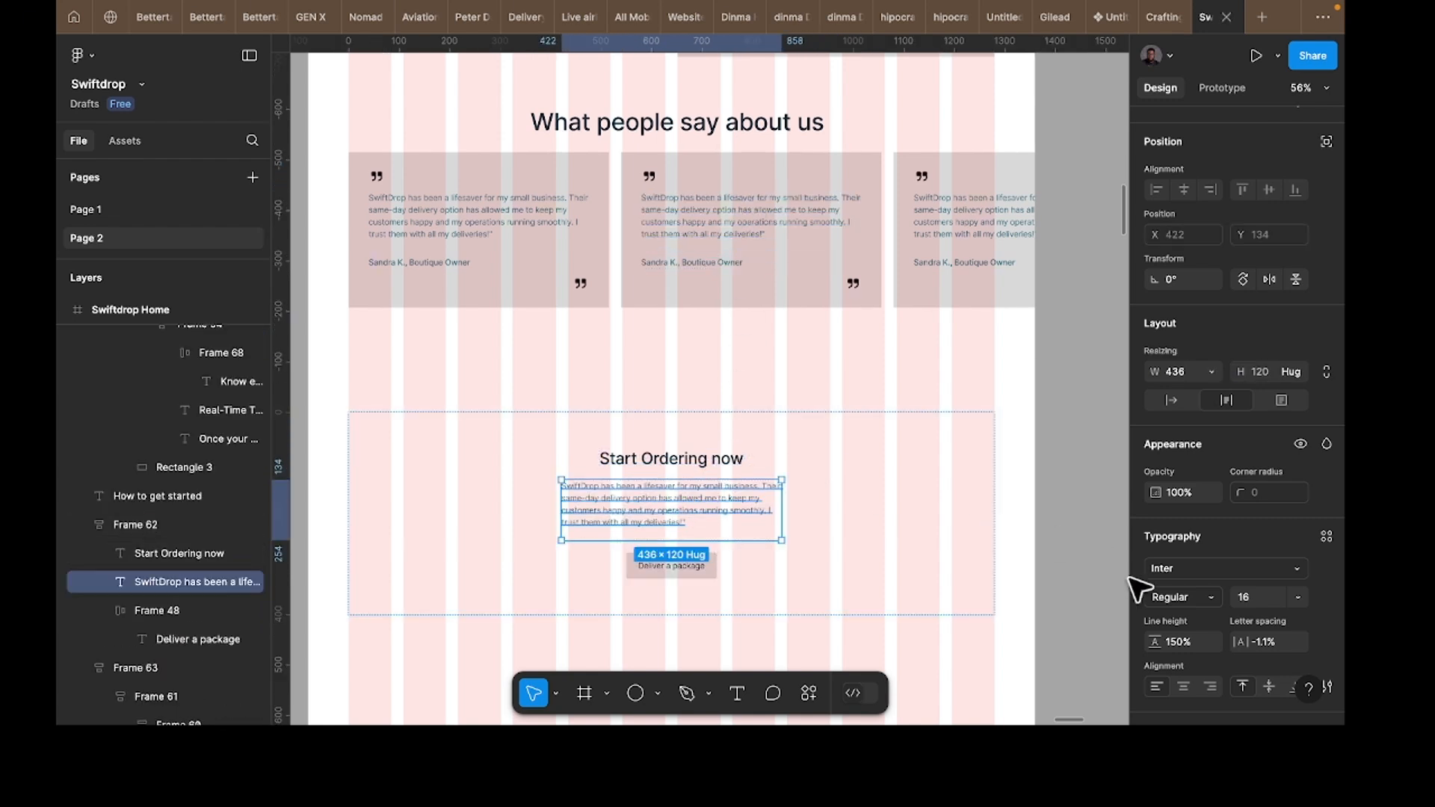
{"action": "left_click", "coordinate": [1183, 686]}
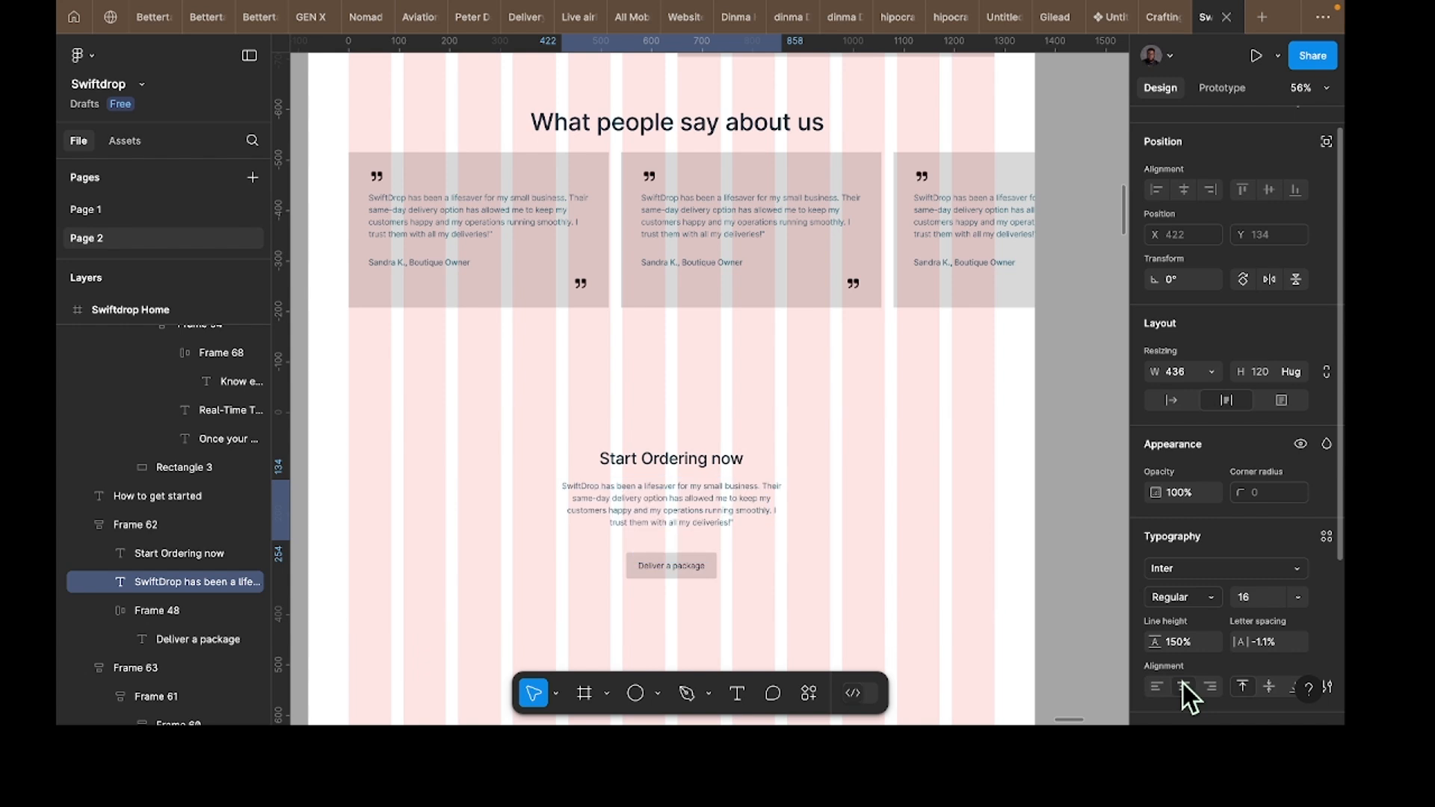
Step: Replace the copied text with "Your delivery is best handled in our care, swiftdrop makes it drop swiftly no matter your distance, we've got you."
{"action": "double_click", "coordinate": [685, 505]}
{"action": "scroll", "coordinate": [676, 504], "scroll_direction": "up", "scroll_amount": 5}
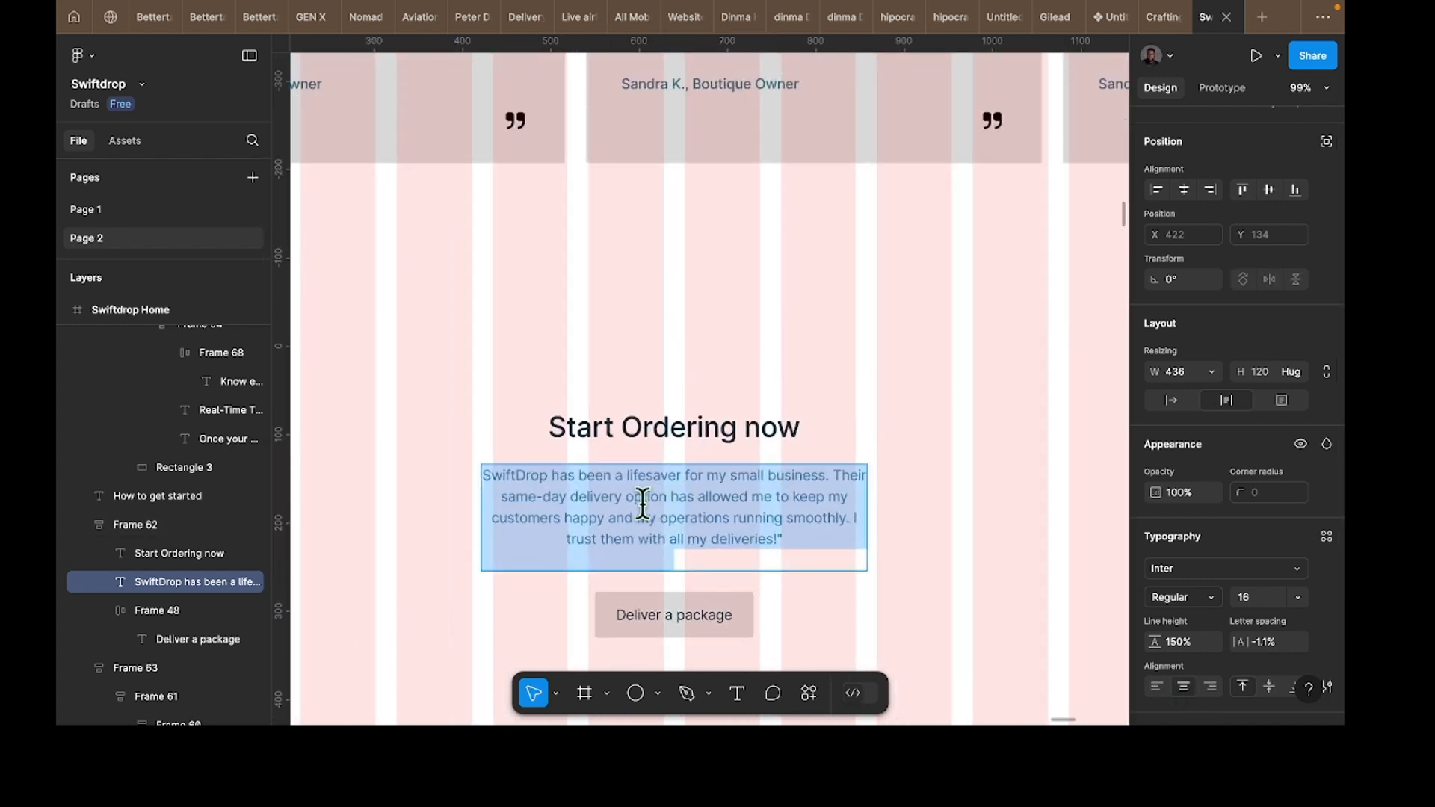
{"action": "type", "text": "We"}
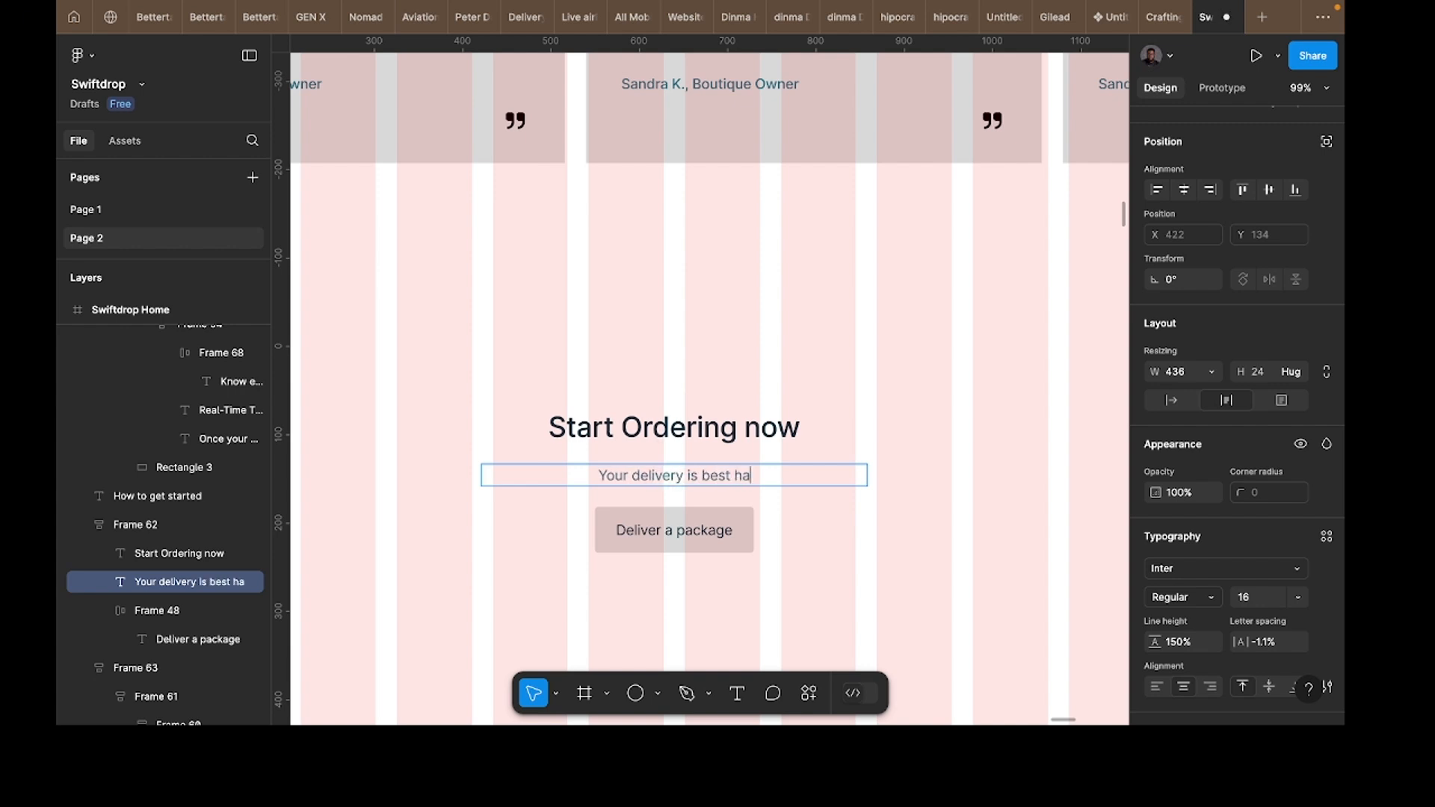
{"action": "type", "text": "ndled in our c"}
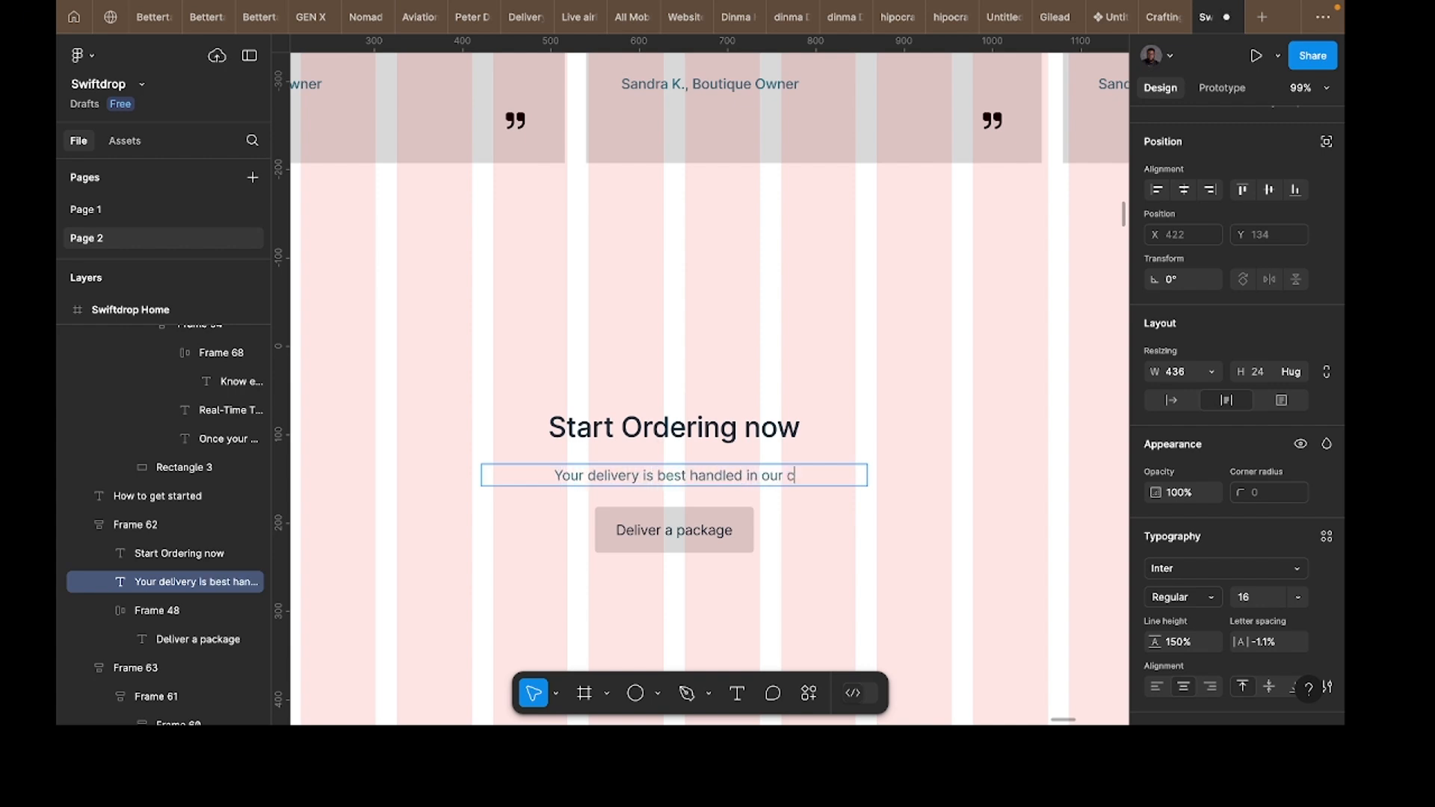
{"action": "type", "text": "are, swift"}
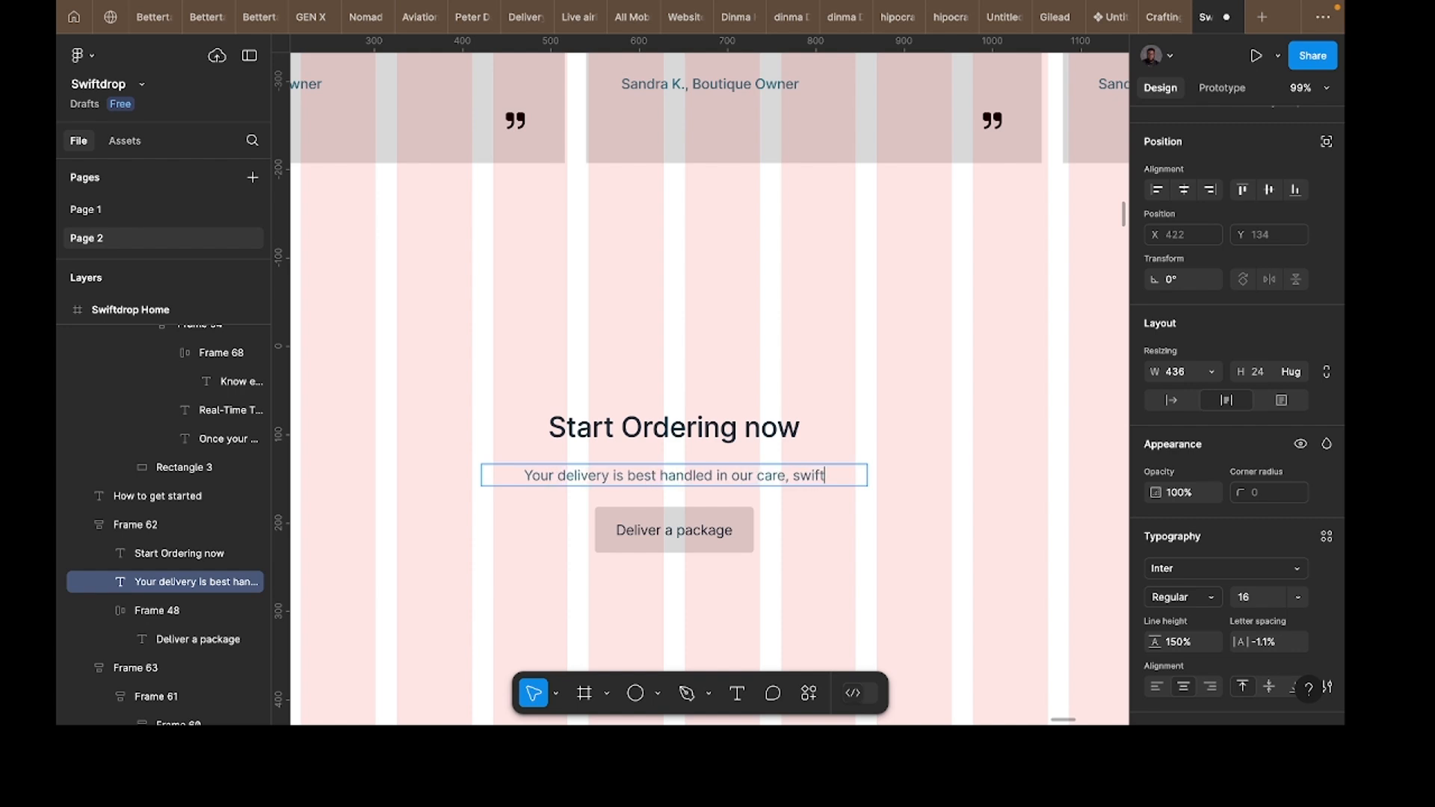
{"action": "type", "text": "drop "}
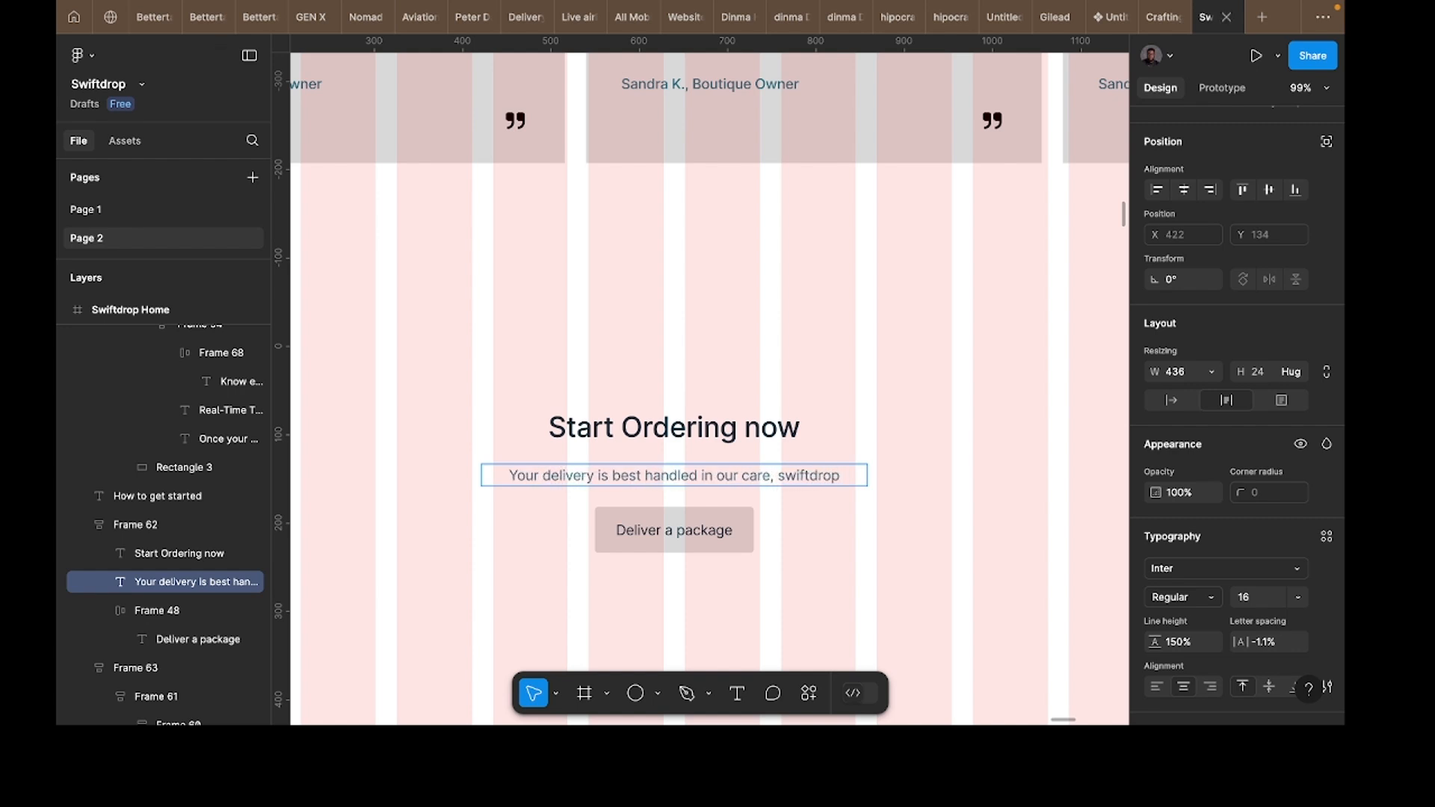
{"action": "type", "text": "makes it drop swiftly no matter your"}
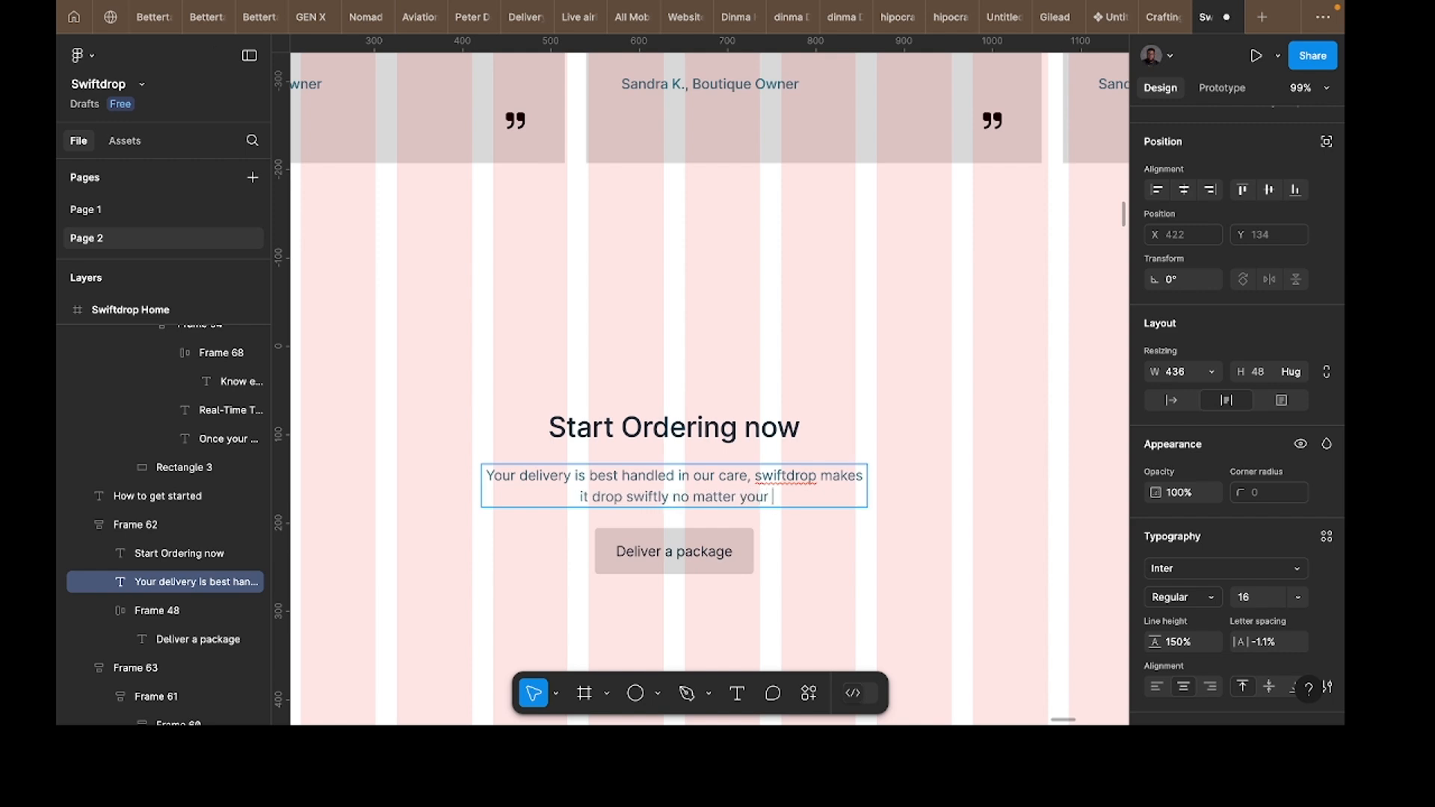
{"action": "type", "text": "distance, w"}
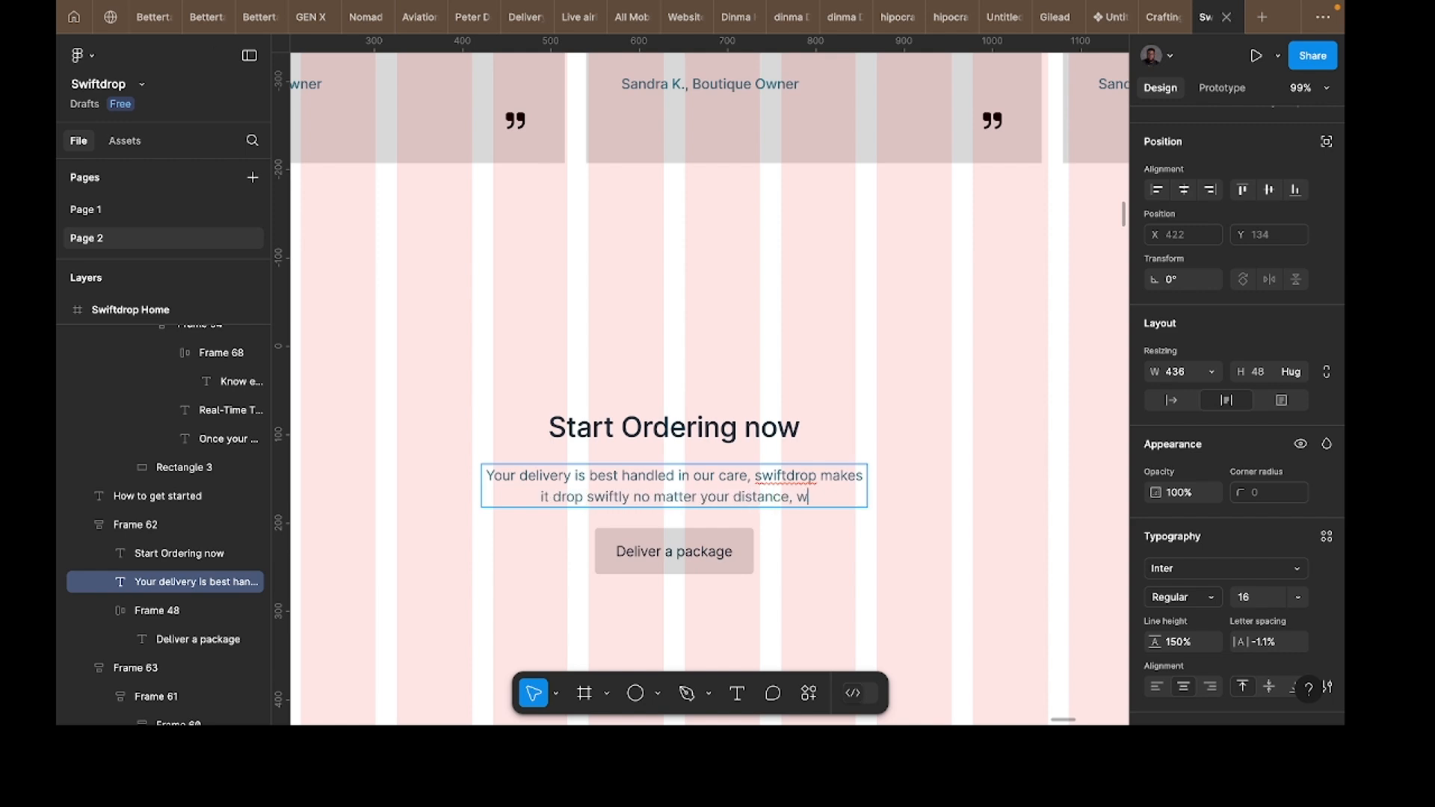
{"action": "type", "text": "e've got "}
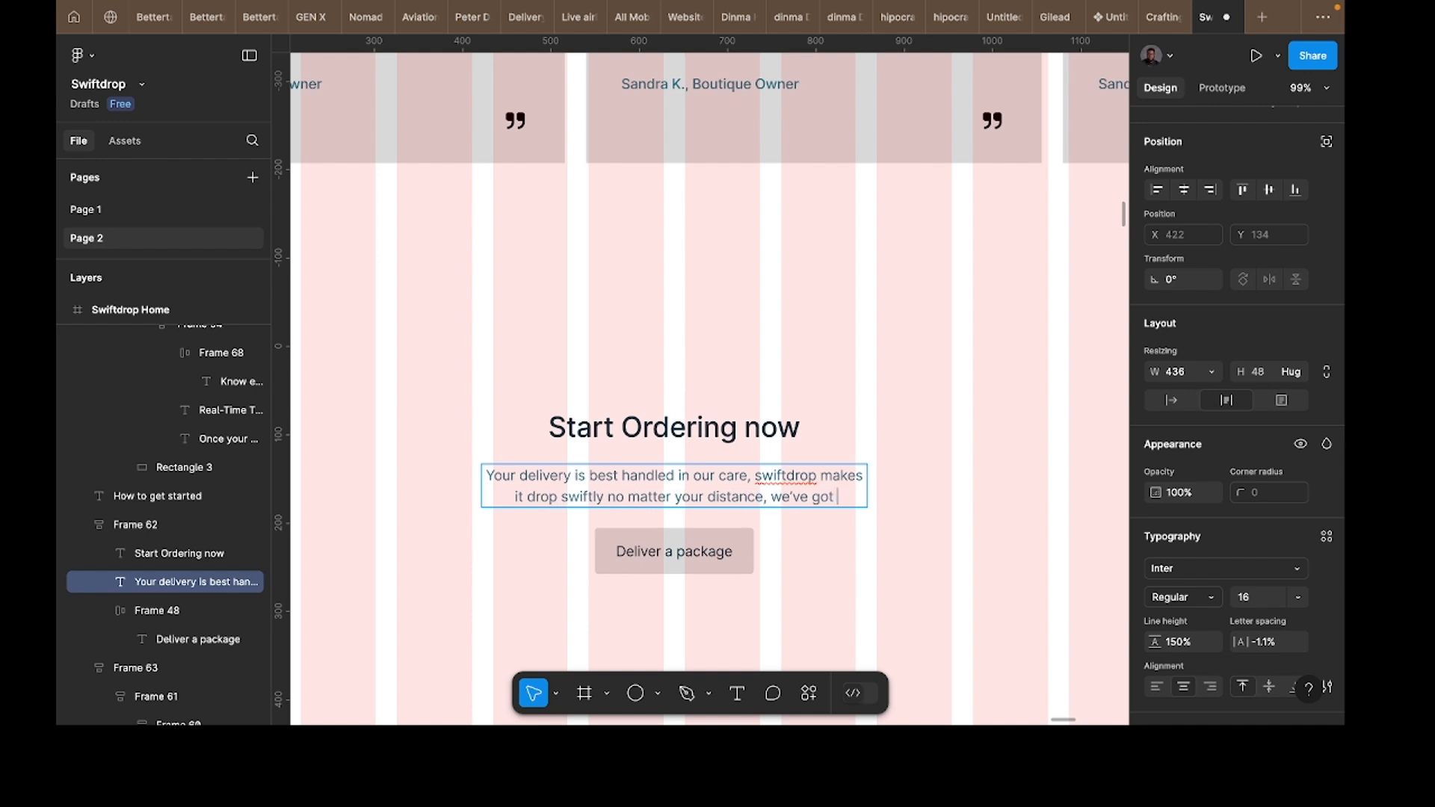
{"action": "type", "text": "ya"}
{"action": "key", "text": "BackSpace"}
{"action": "type", "text": "ou"}
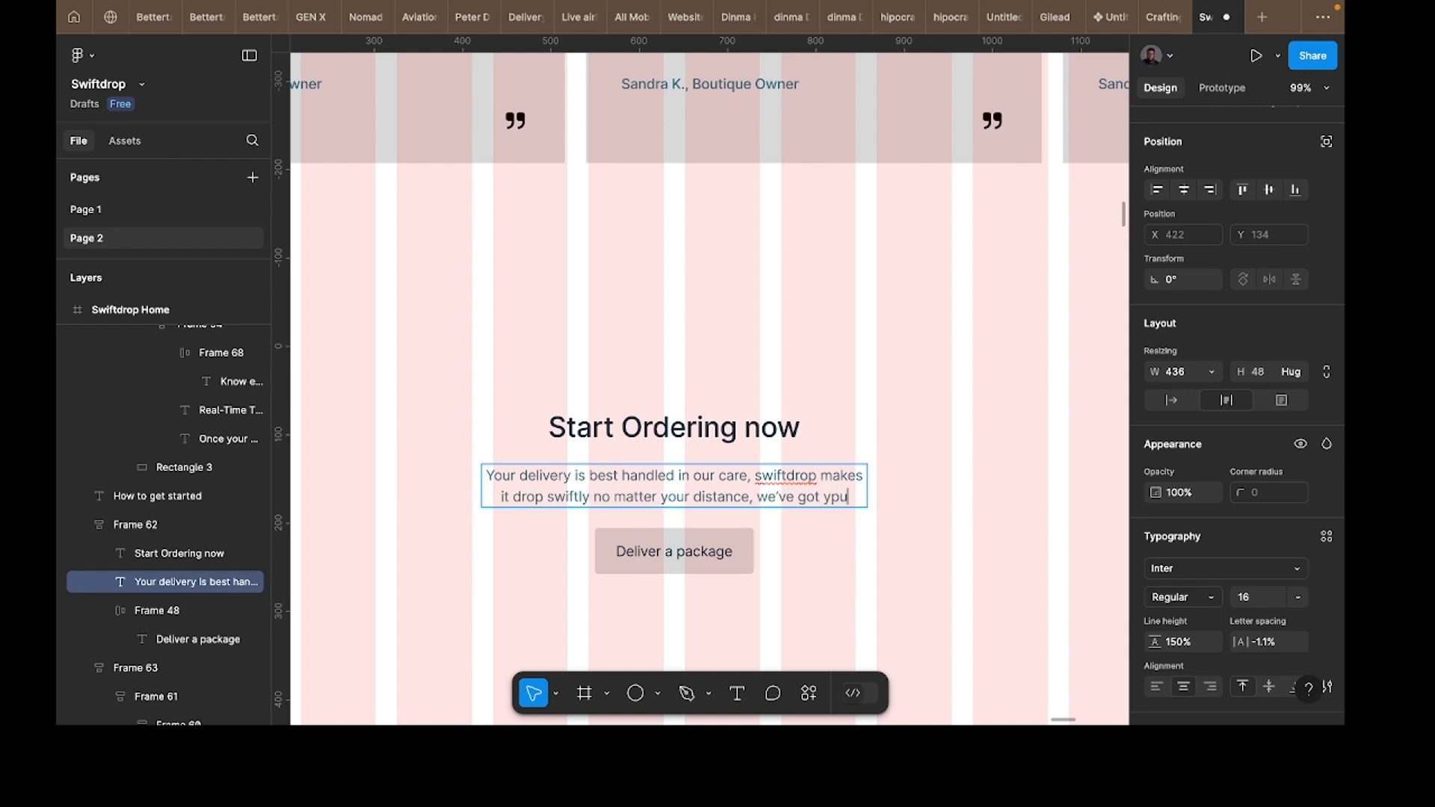
{"action": "key", "text": "BackSpace"}
{"action": "key", "text": "BackSpace"}
{"action": "type", "text": "ou."}
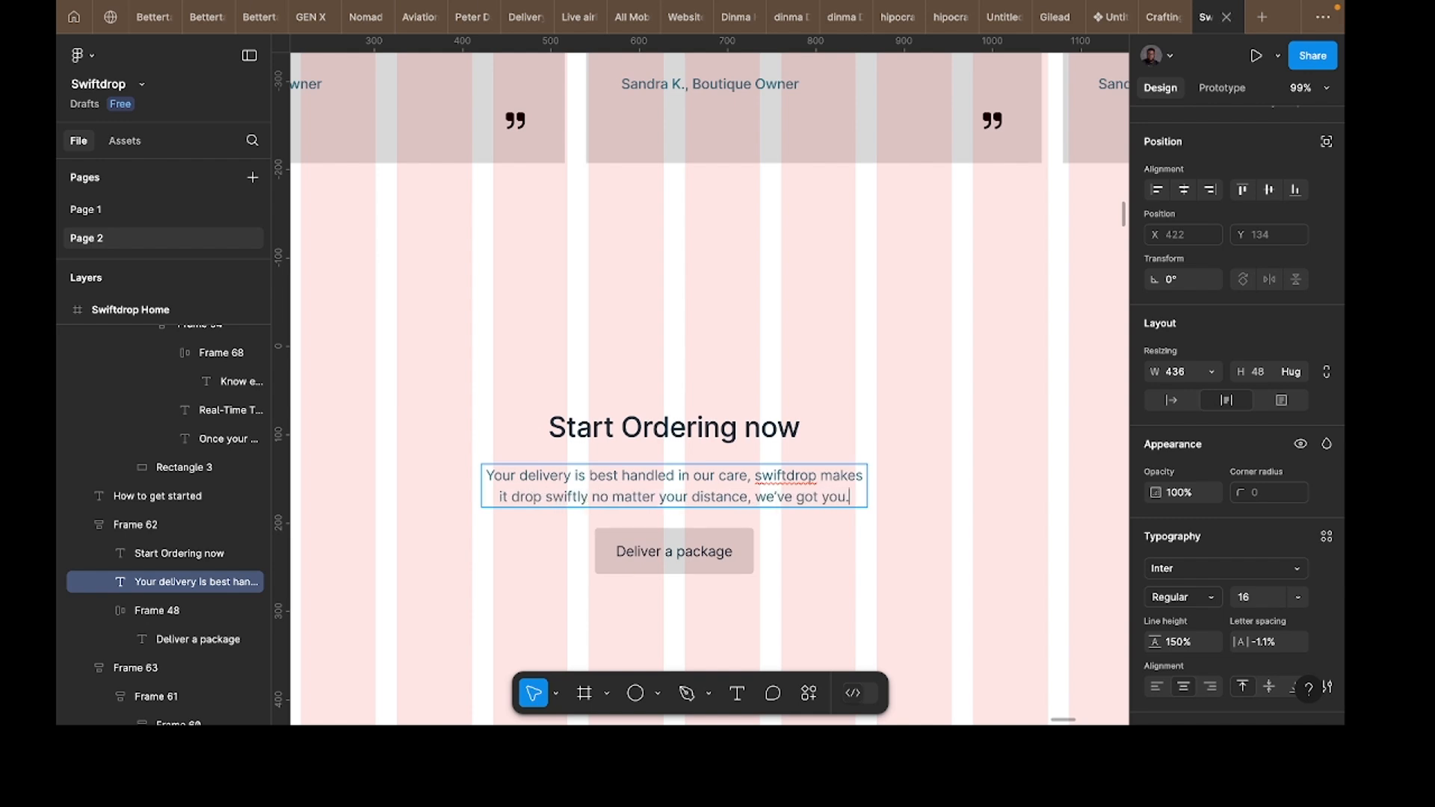
{"action": "key", "text": "Escape"}
{"action": "left_click", "coordinate": [709, 351]}
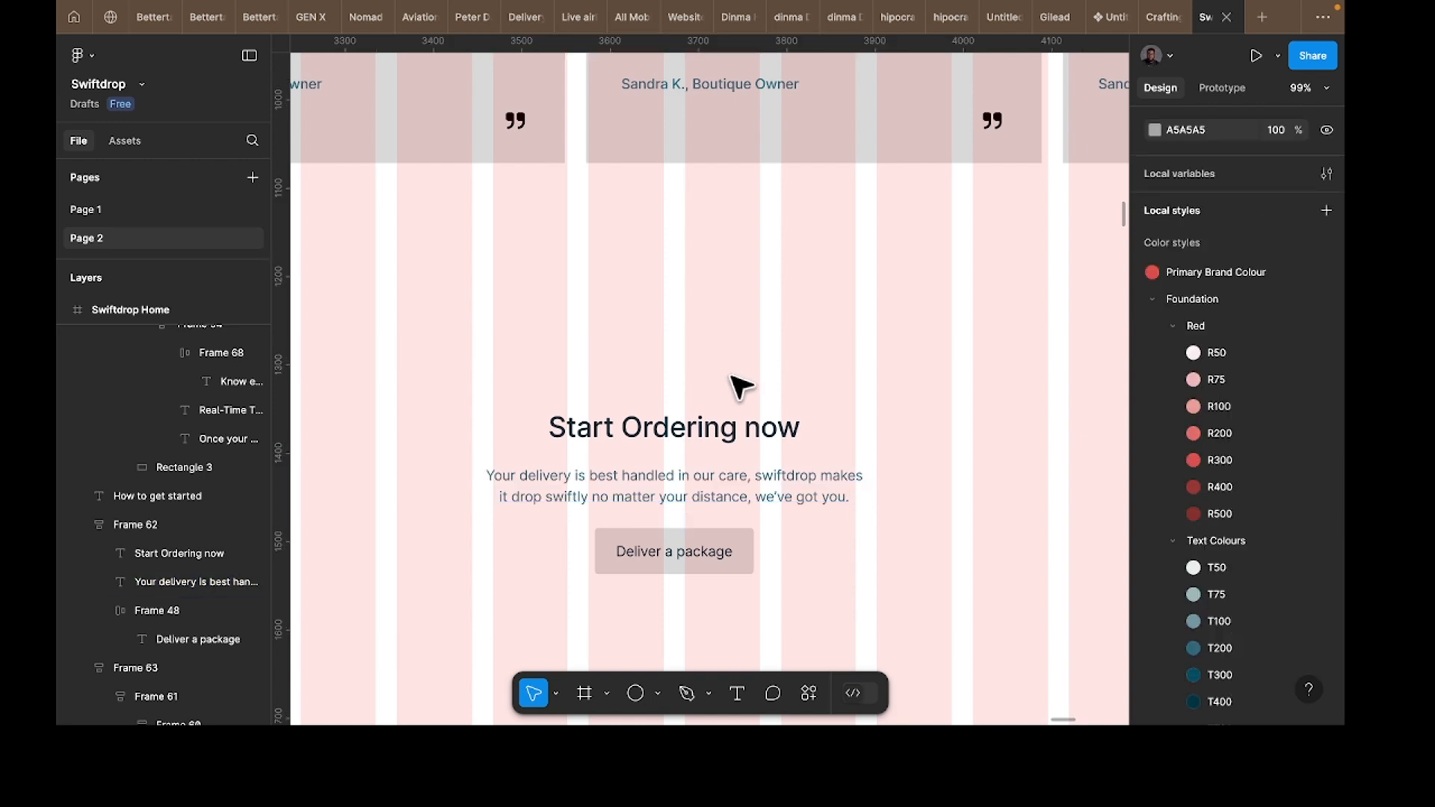
{"action": "scroll", "coordinate": [855, 490], "scroll_direction": "down", "scroll_amount": 5}
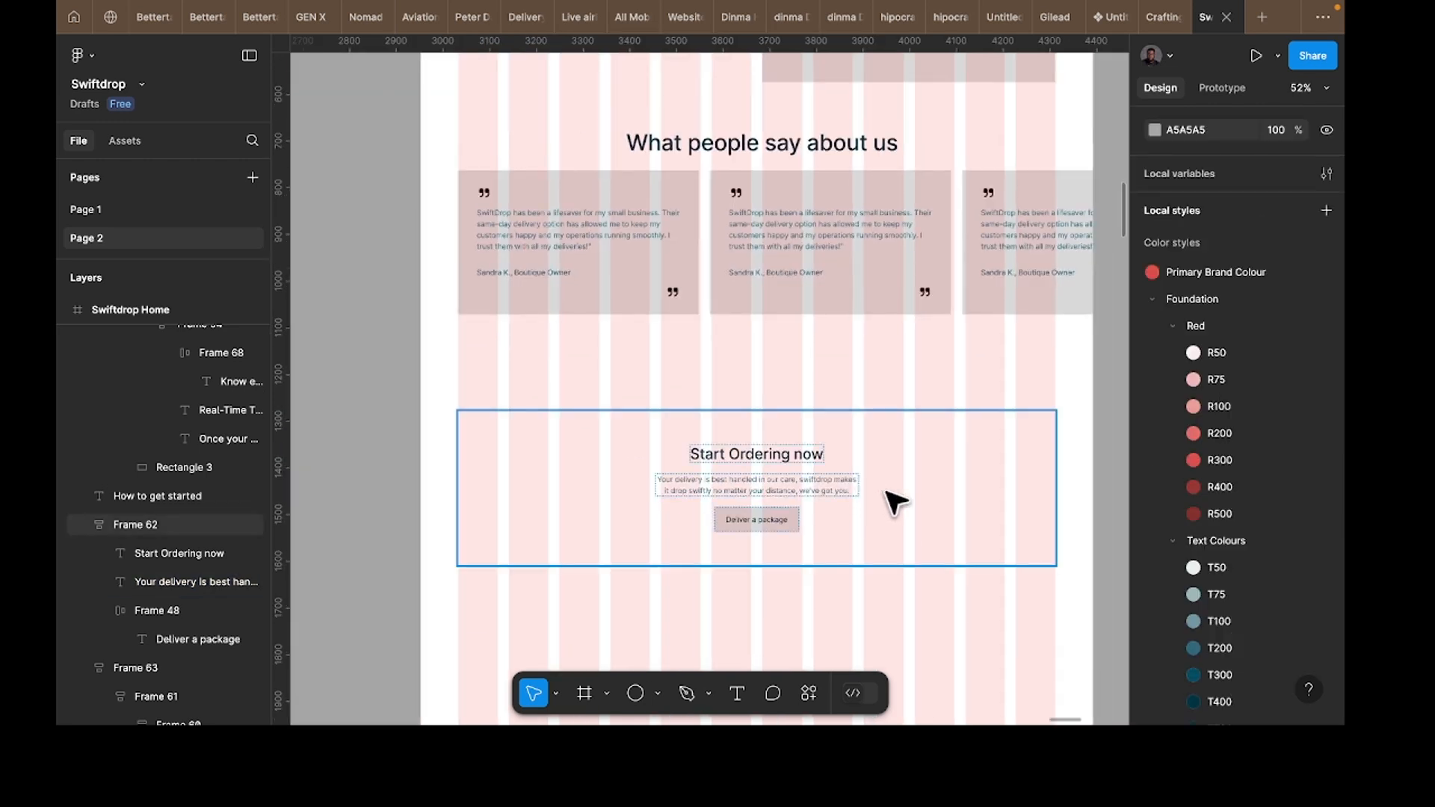
Step: Give the "Start Ordering now" call-to-action block a D9D9D9 grey fill
{"action": "left_click", "coordinate": [885, 490]}
{"action": "scroll", "coordinate": [1201, 626], "scroll_direction": "down", "scroll_amount": 5}
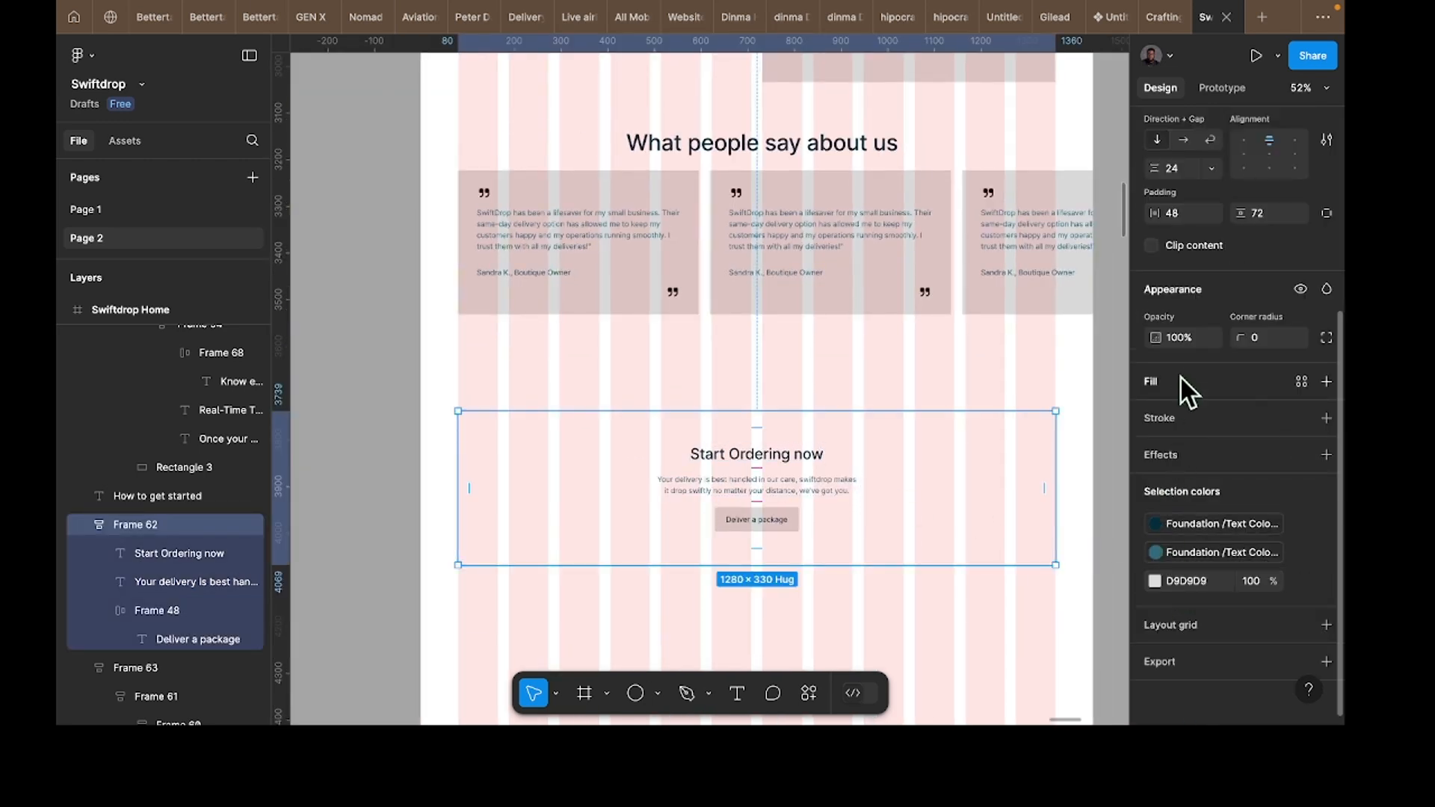
{"action": "left_click", "coordinate": [1181, 379]}
{"action": "left_click", "coordinate": [1155, 414]}
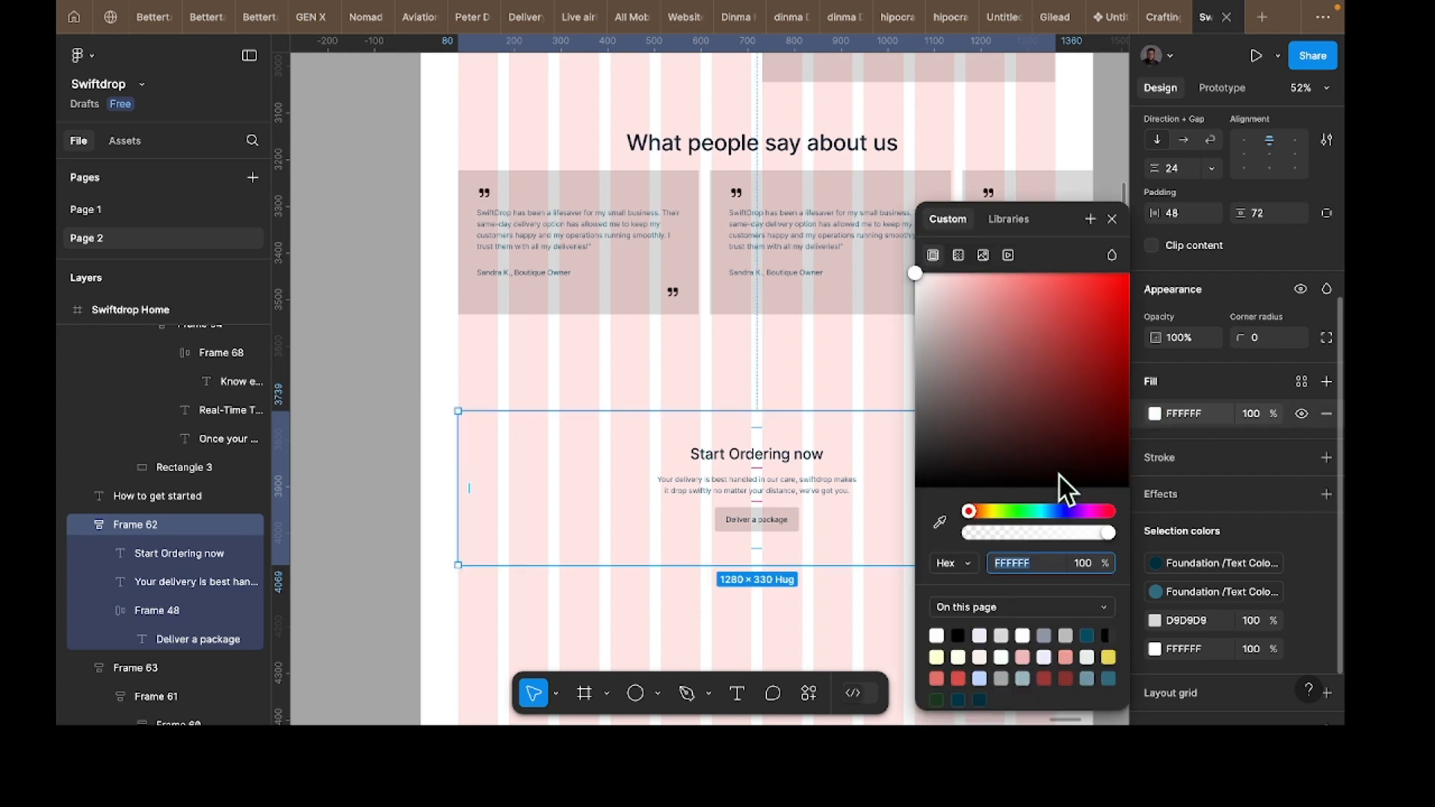
{"action": "left_click", "coordinate": [1001, 636]}
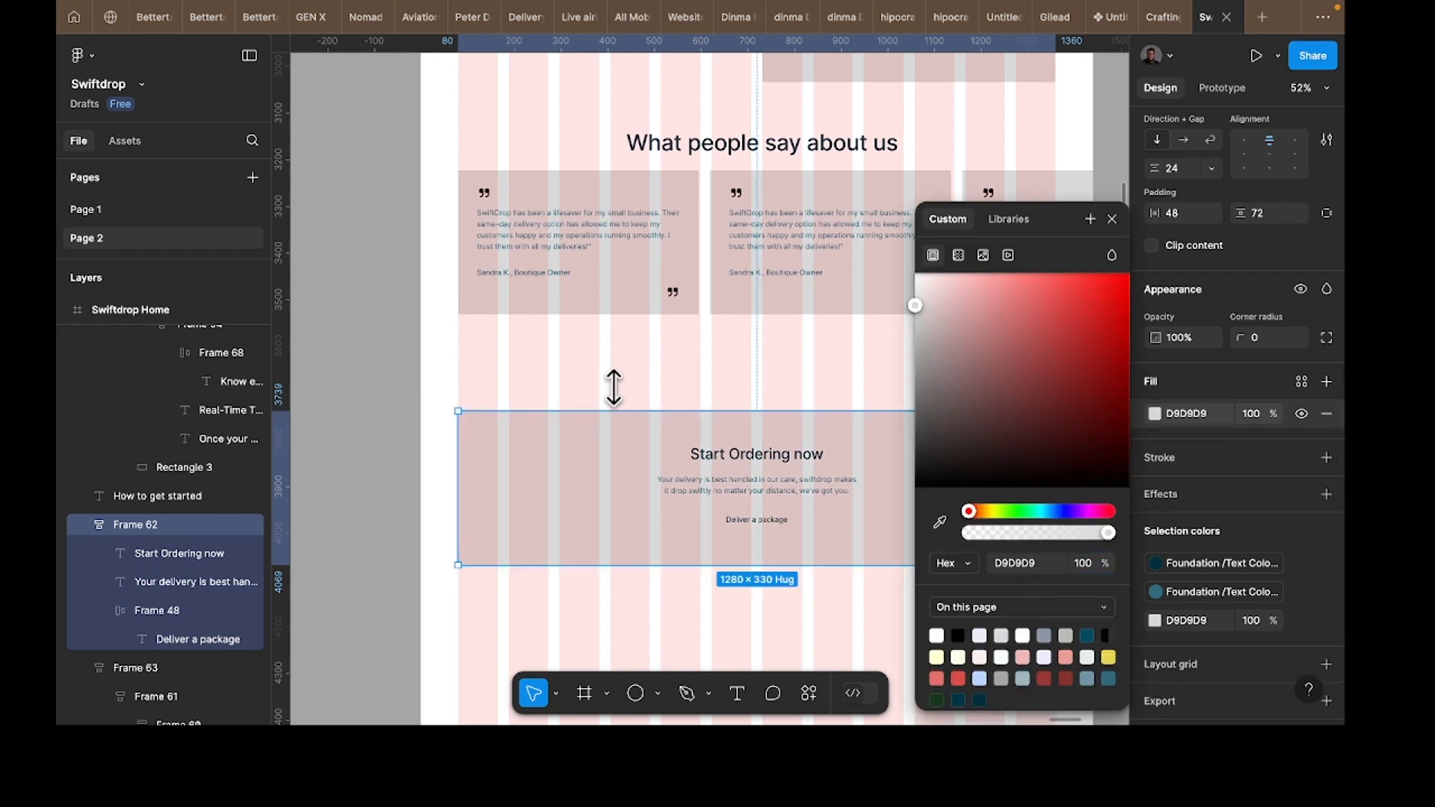
Step: Move the call-to-action block up until it sits 110 below the testimonial cards
{"action": "scroll", "coordinate": [811, 367], "scroll_direction": "down", "scroll_amount": 2}
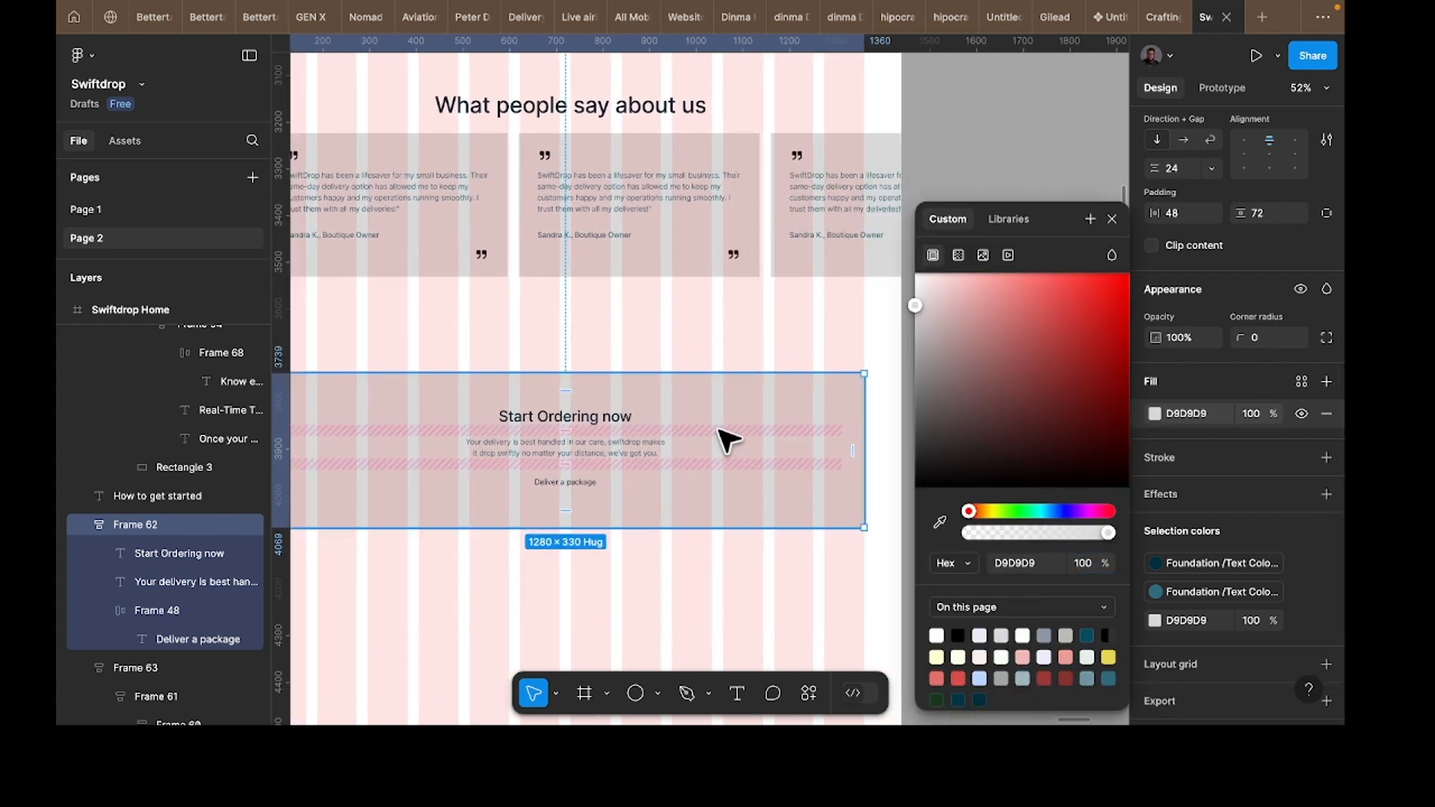
{"action": "scroll", "coordinate": [729, 439], "scroll_direction": "down", "scroll_amount": 2}
{"action": "scroll", "coordinate": [753, 460], "scroll_direction": "down", "scroll_amount": 1}
{"action": "scroll", "coordinate": [747, 453], "scroll_direction": "down", "scroll_amount": 2}
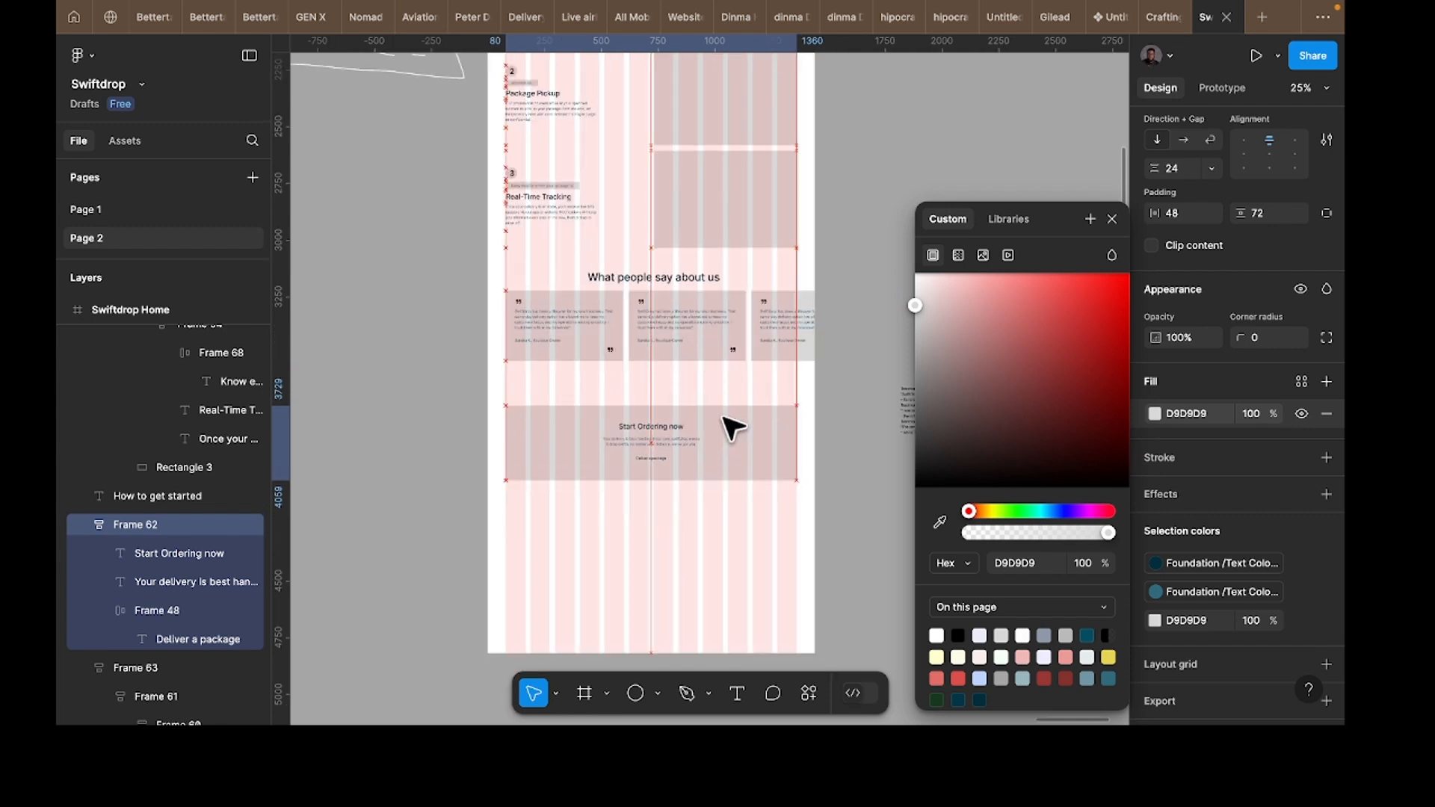
{"action": "key", "text": "shift+Up"}
{"action": "key", "text": "shift+Up"}
{"action": "key", "text": "shift+Up"}
{"action": "key", "text": "shift+Up"}
{"action": "key", "text": "shift+Up"}
{"action": "key", "text": "shift+Up"}
{"action": "key", "text": "shift+Up"}
{"action": "key", "text": "shift+Up"}
{"action": "key", "text": "shift+Up"}
{"action": "key", "text": "shift+Up"}
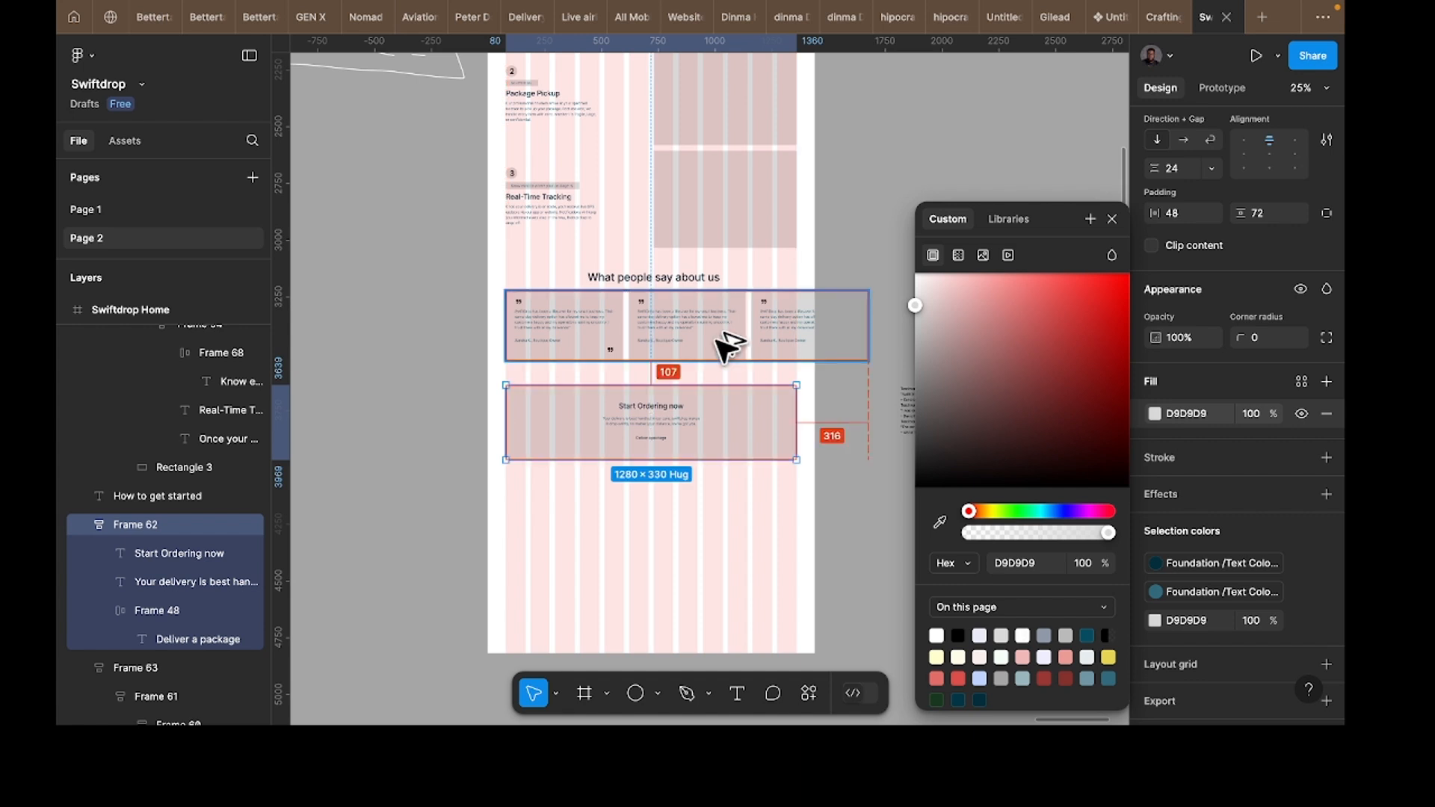
{"action": "key", "text": "Down"}
{"action": "key", "text": "Down"}
{"action": "key", "text": "Down"}
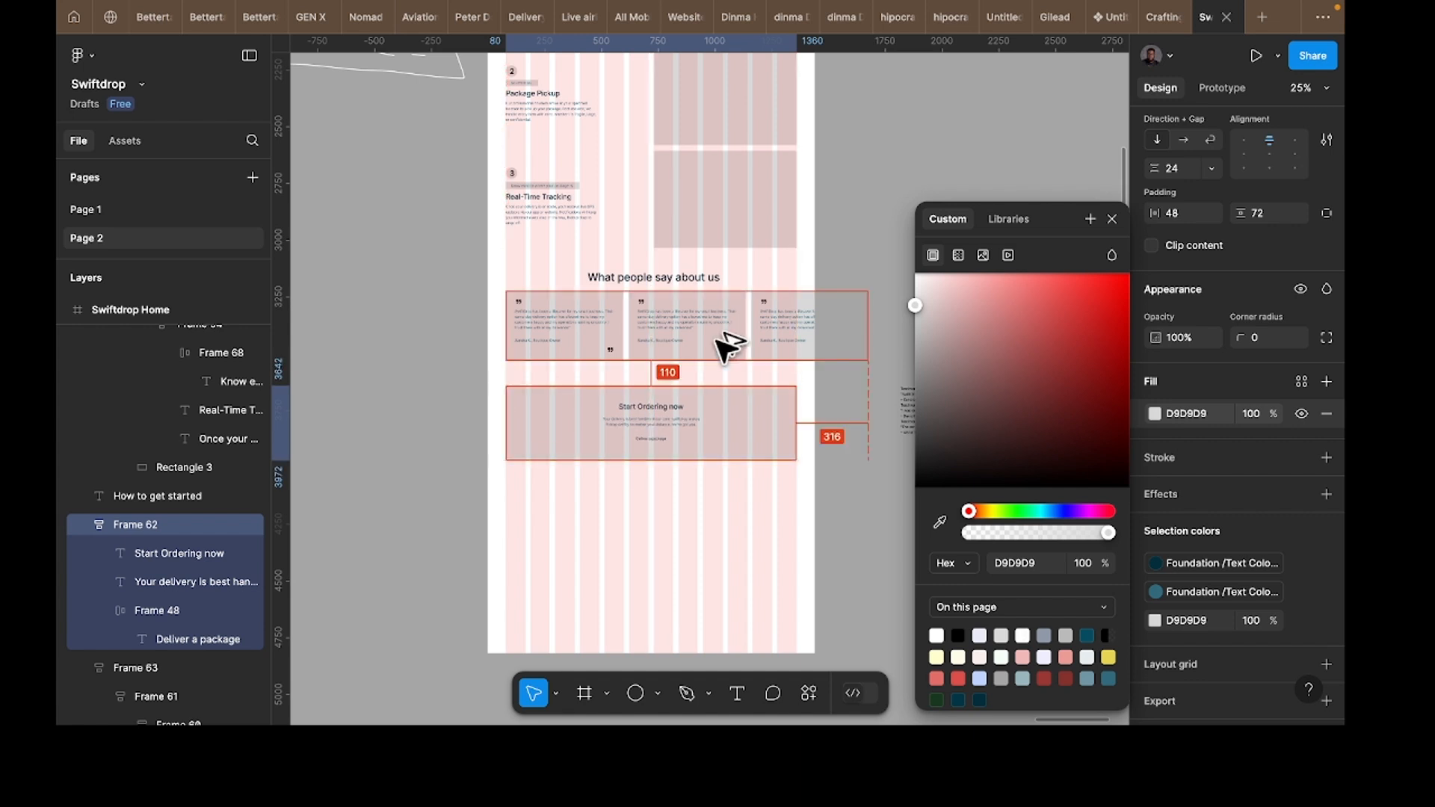
Step: Copy the "Quick Links:" line from the Footer section of the project brief
{"action": "scroll", "coordinate": [722, 350], "scroll_direction": "down", "scroll_amount": 5}
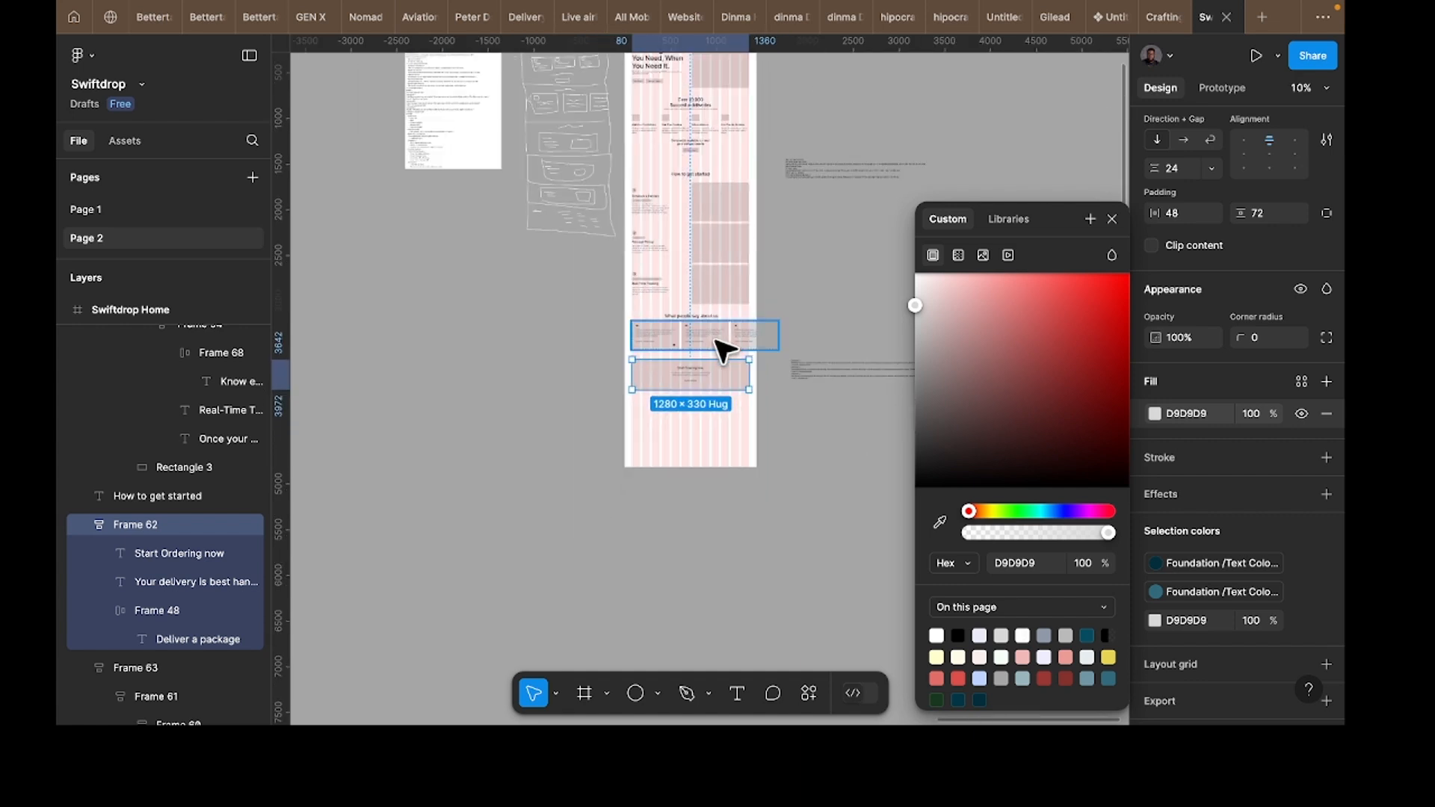
{"action": "left_click", "coordinate": [530, 336]}
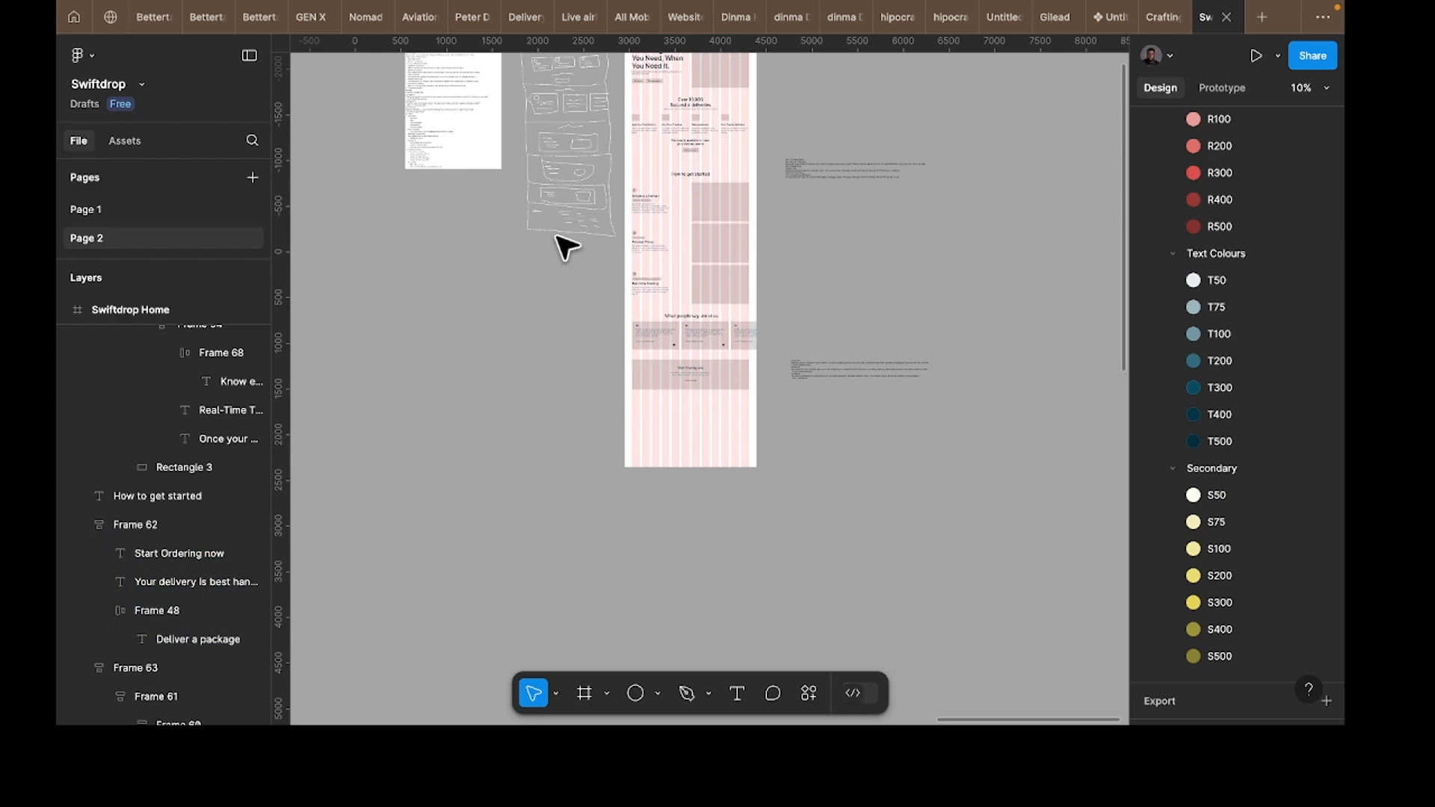
{"action": "scroll", "coordinate": [535, 217], "scroll_direction": "up", "scroll_amount": 3}
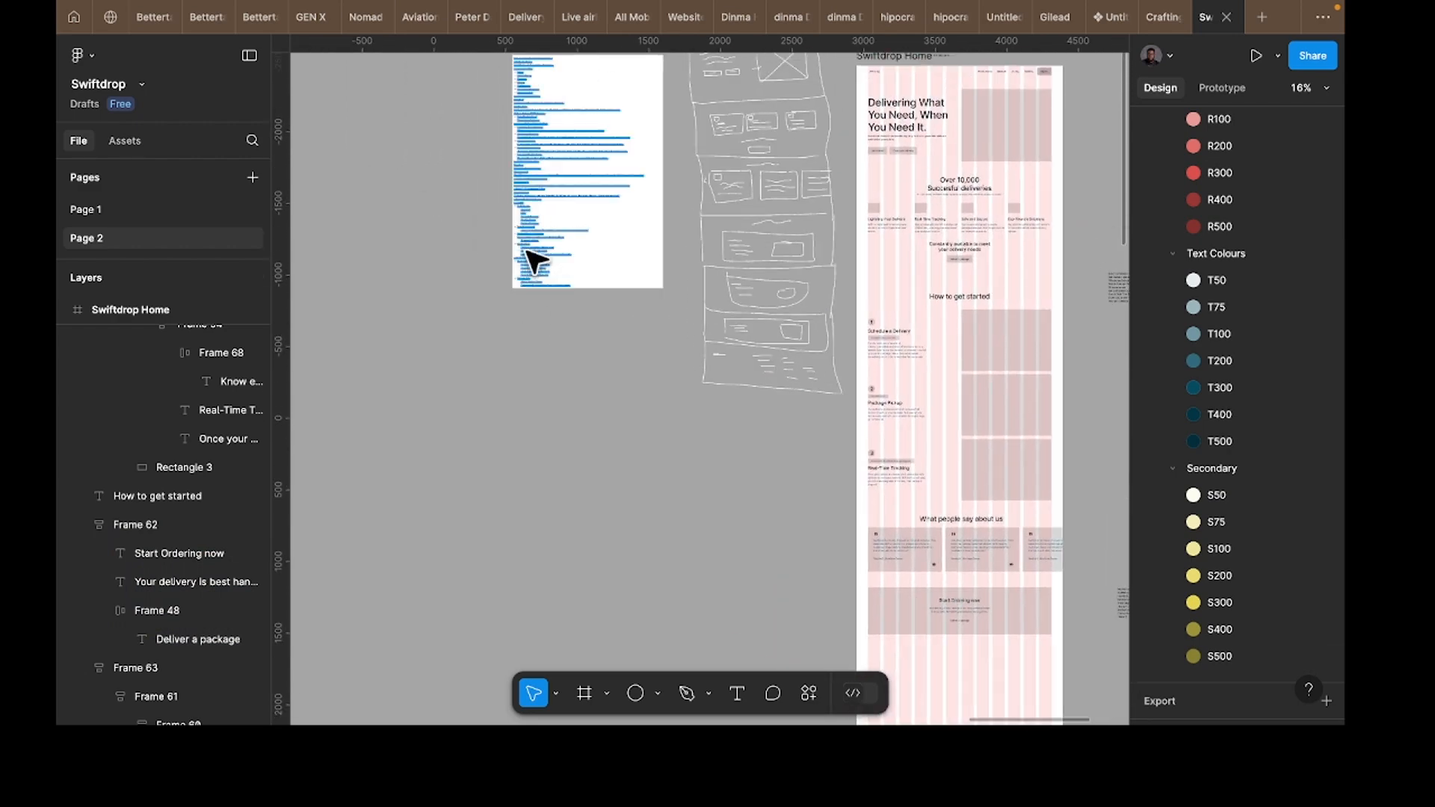
{"action": "scroll", "coordinate": [534, 261], "scroll_direction": "up", "scroll_amount": 8}
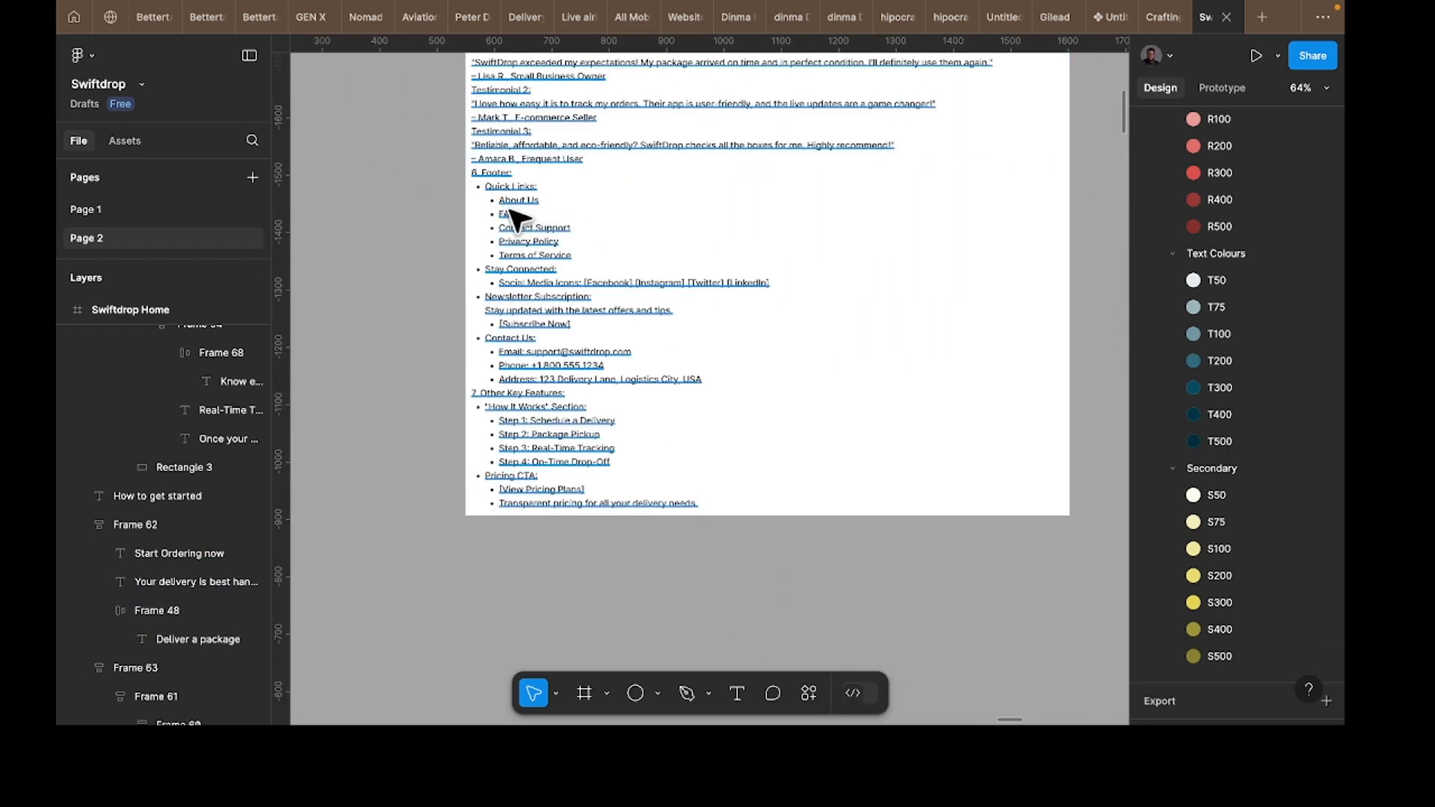
{"action": "left_click", "coordinate": [487, 183]}
{"action": "double_click", "coordinate": [486, 182]}
{"action": "left_click_drag", "start_coordinate": [484, 186], "coordinate": [544, 186]}
{"action": "key", "text": "ctrl+c"}
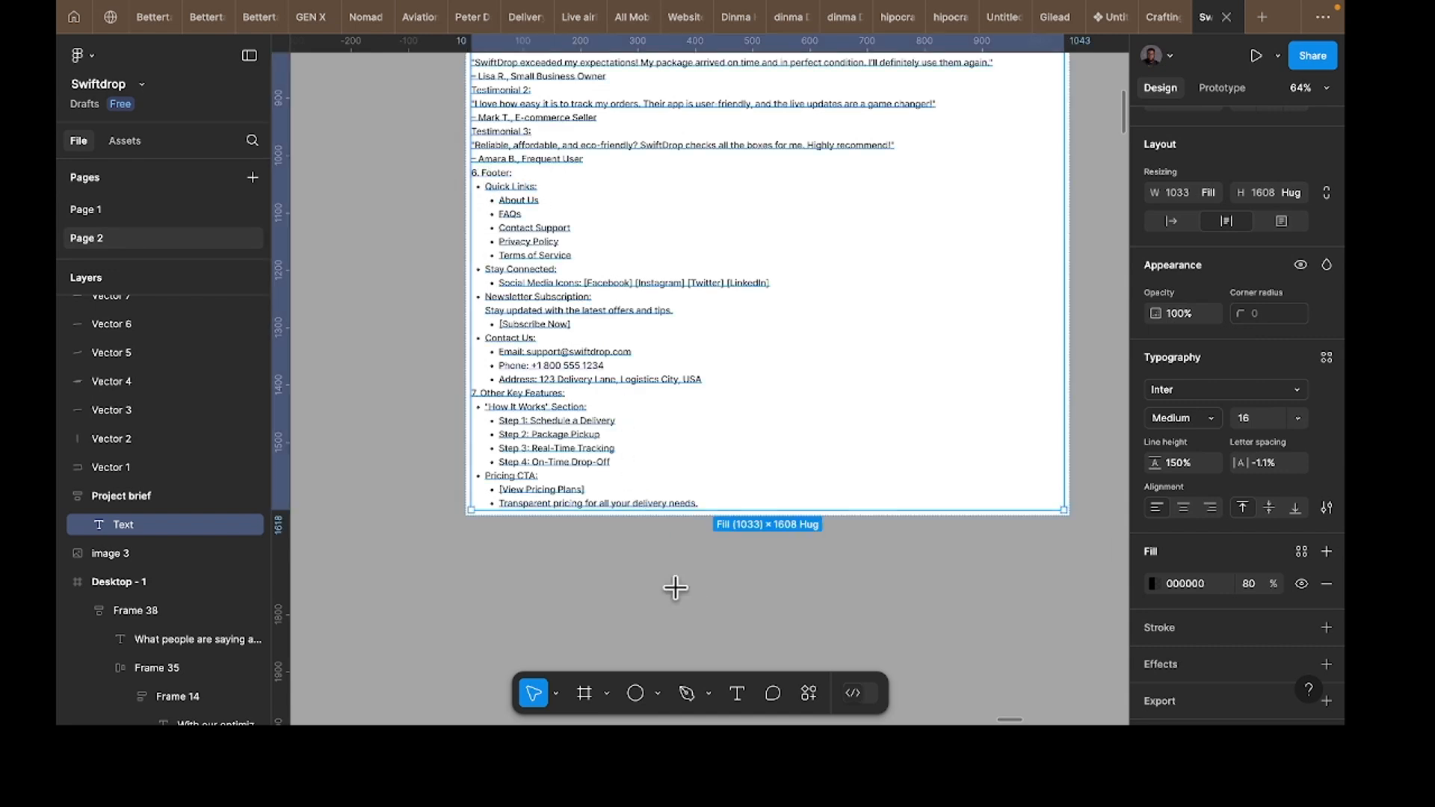
Step: Paste the copied line as a new text layer on the empty canvas below the brief and remove its bullet
{"action": "key", "text": "ctrl+a"}
{"action": "left_click", "coordinate": [723, 605]}
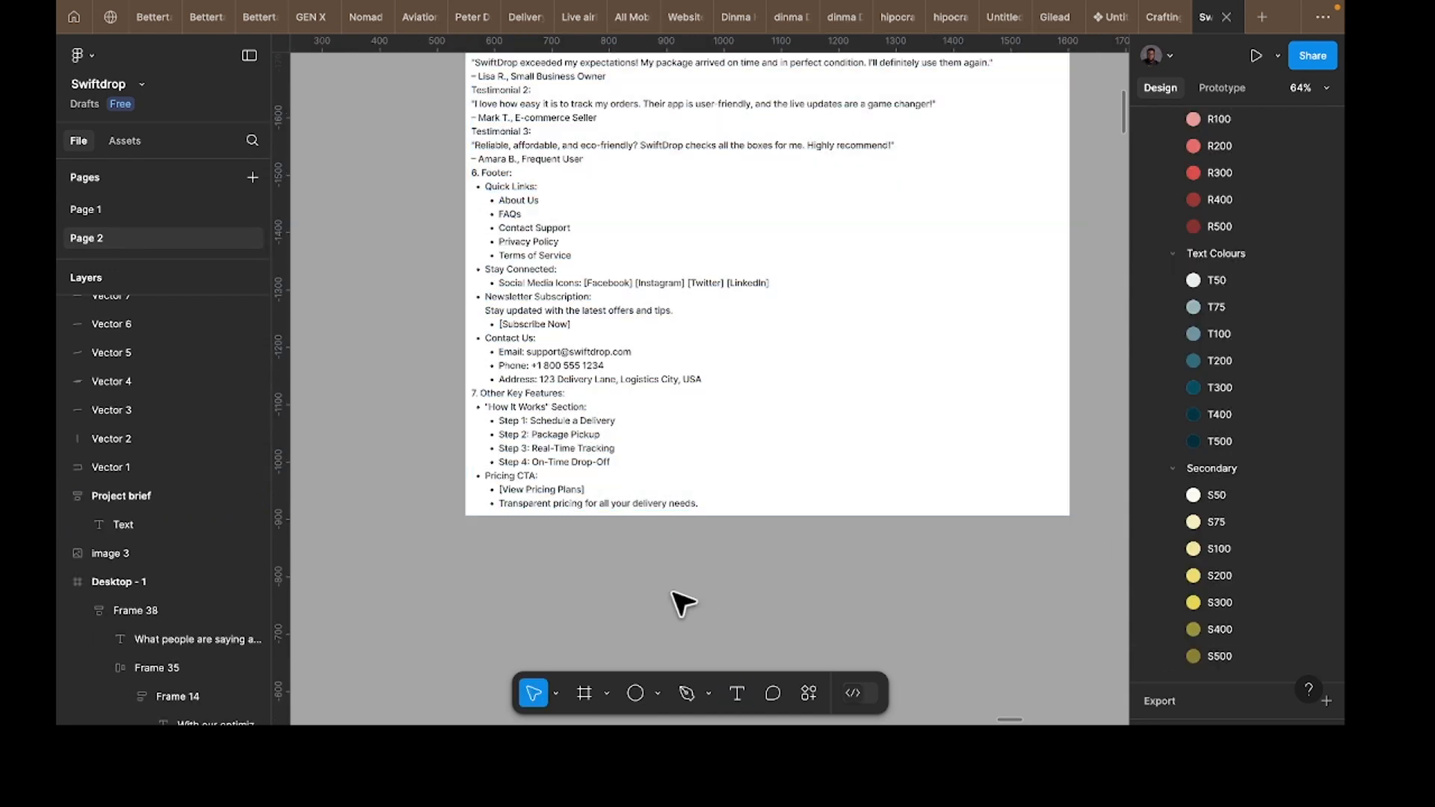
{"action": "key", "text": "t"}
{"action": "left_click", "coordinate": [667, 589]}
{"action": "key", "text": "ctrl+v"}
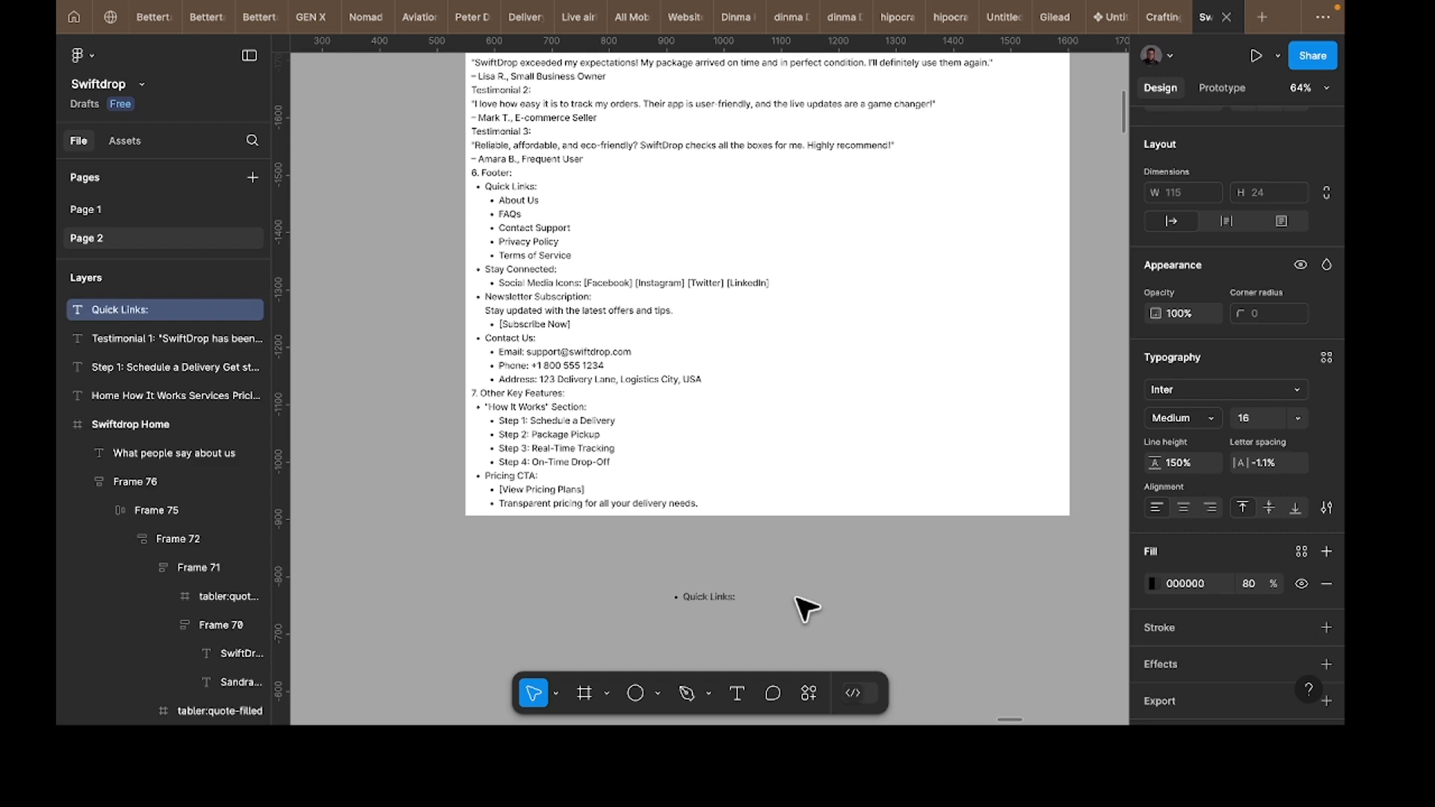
{"action": "key", "text": "ctrl+shift+8"}
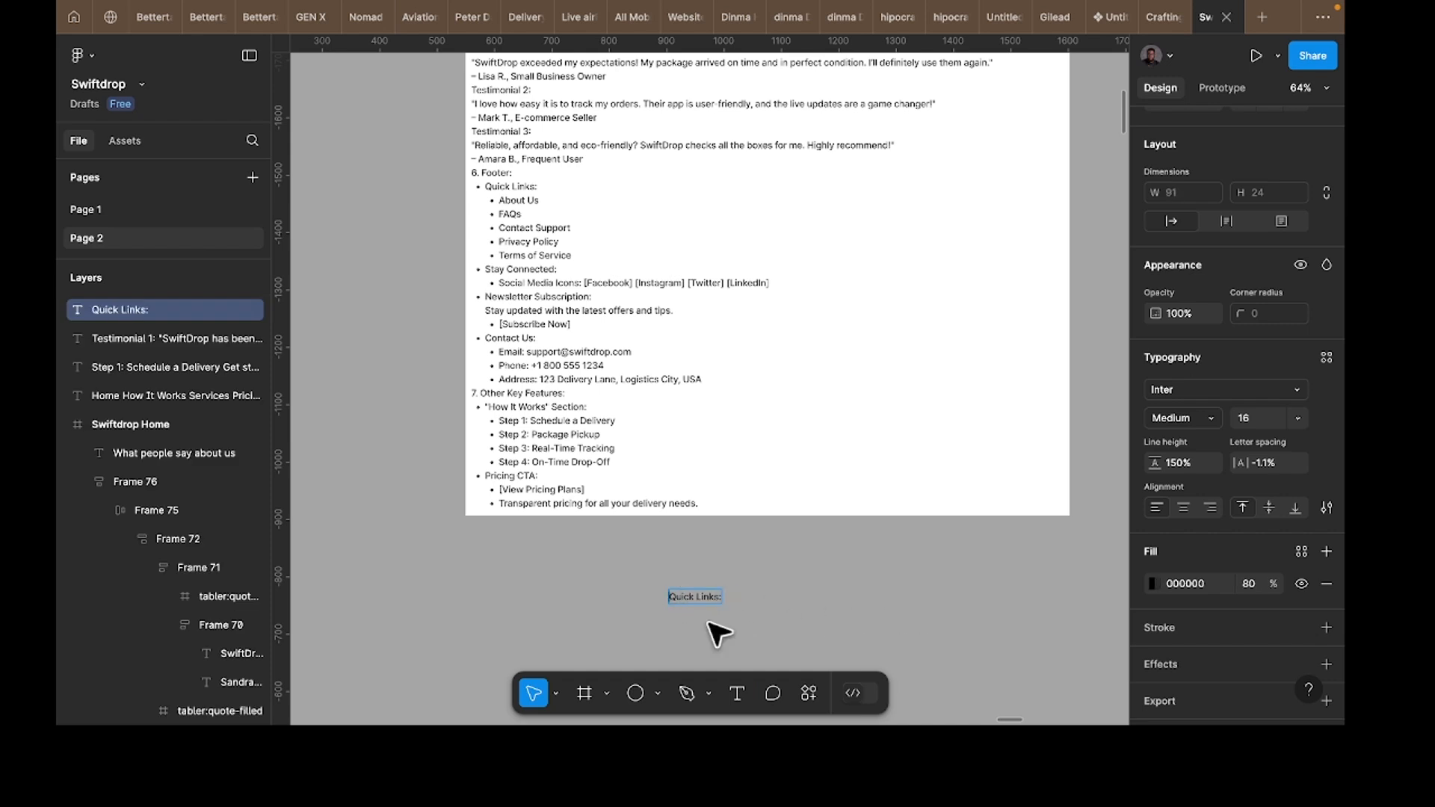
{"action": "key", "text": "Escape"}
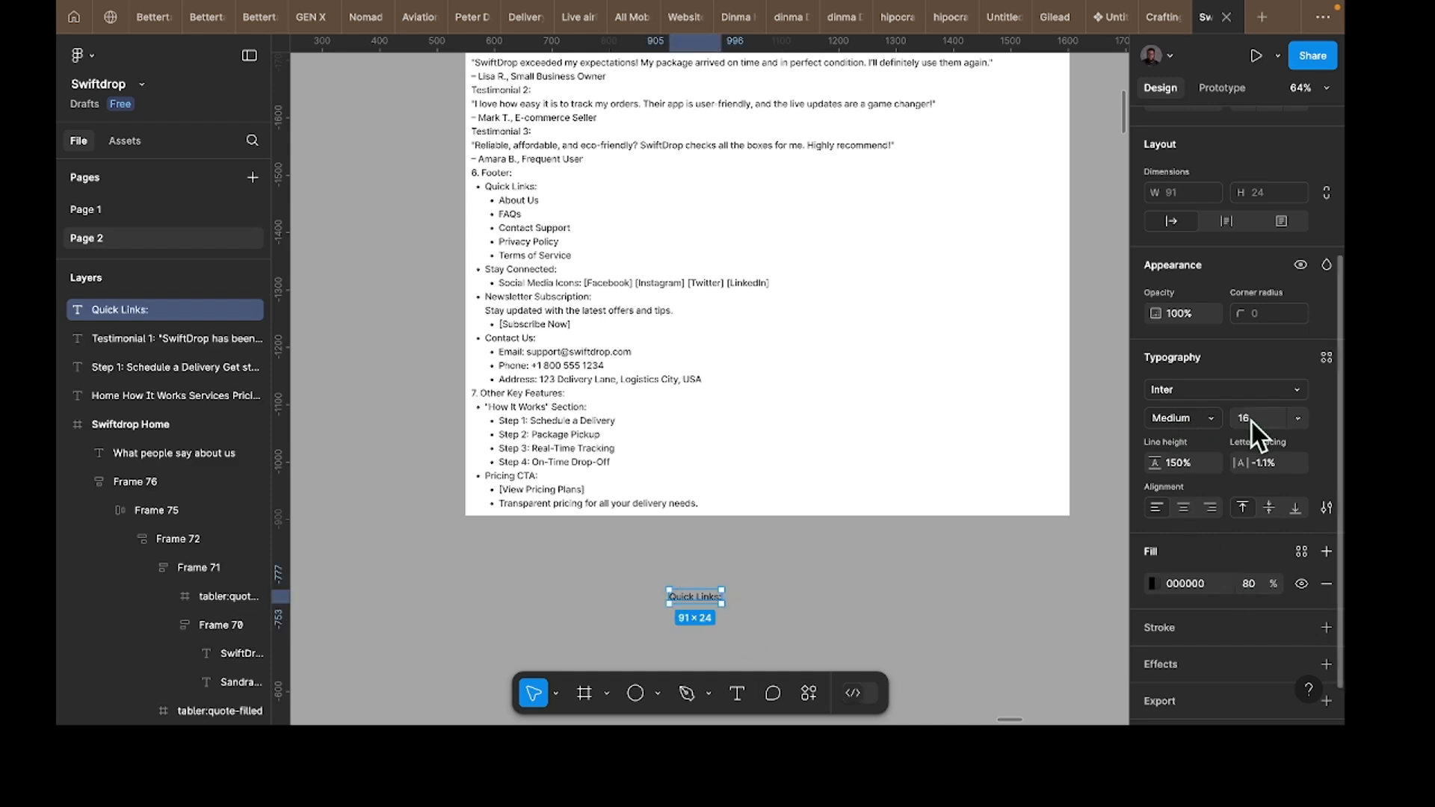
Step: Set the "Quick Links:" text size to 20 and wrap it in an auto layout frame named "Navigation footer"
{"action": "type", "text": "20"}
{"action": "key", "text": "Return"}
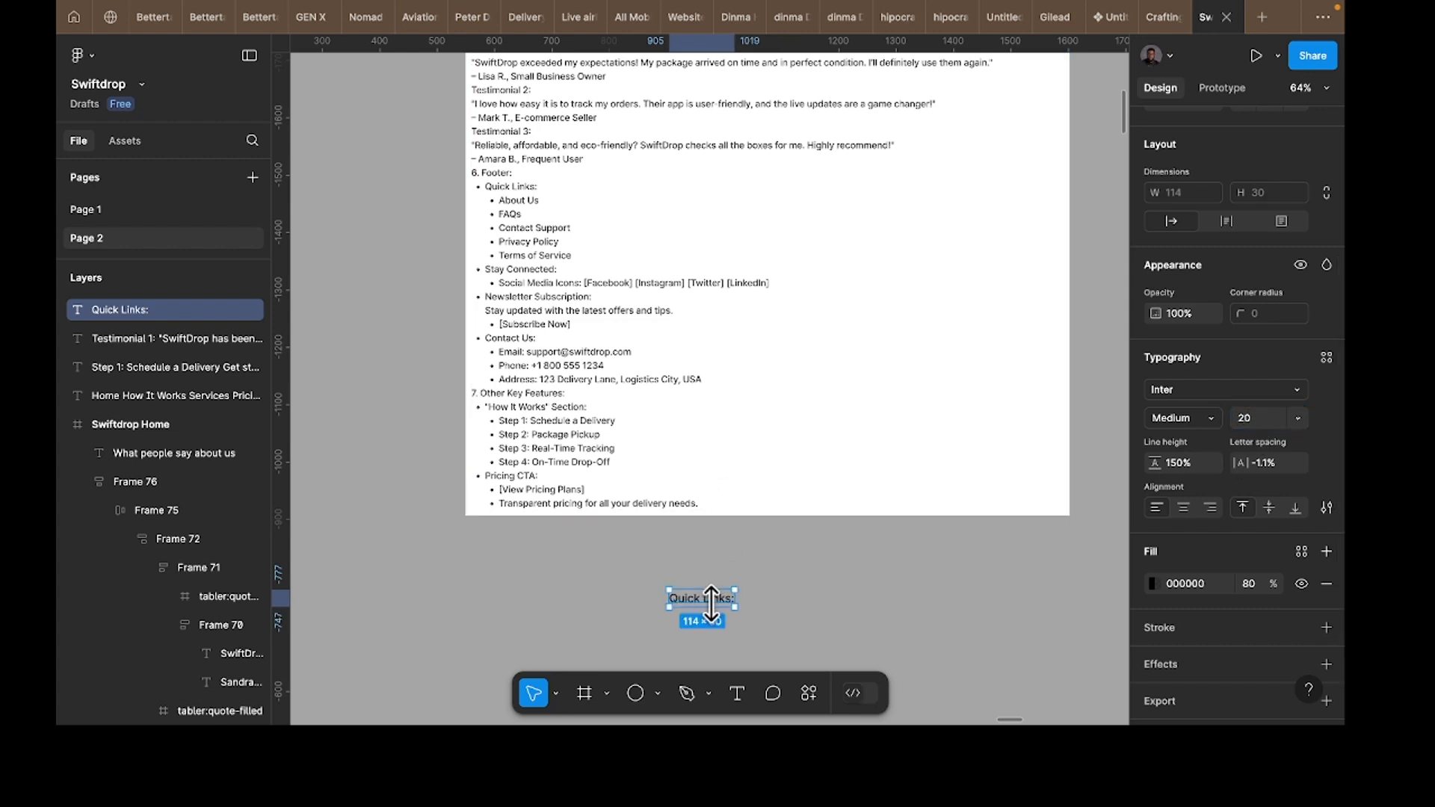
{"action": "key", "text": "shift+a"}
{"action": "double_click", "coordinate": [684, 571]}
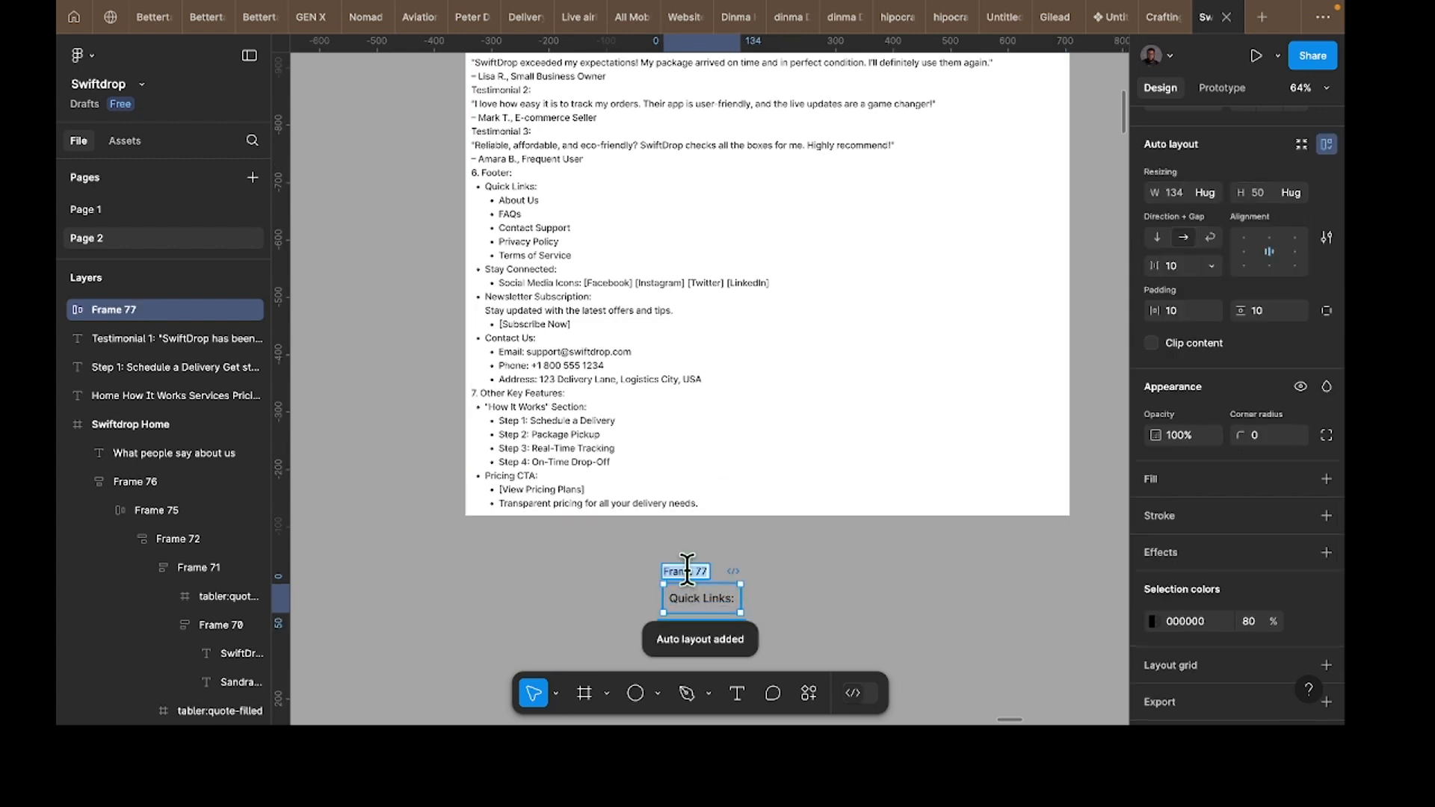
{"action": "type", "text": "Navi"}
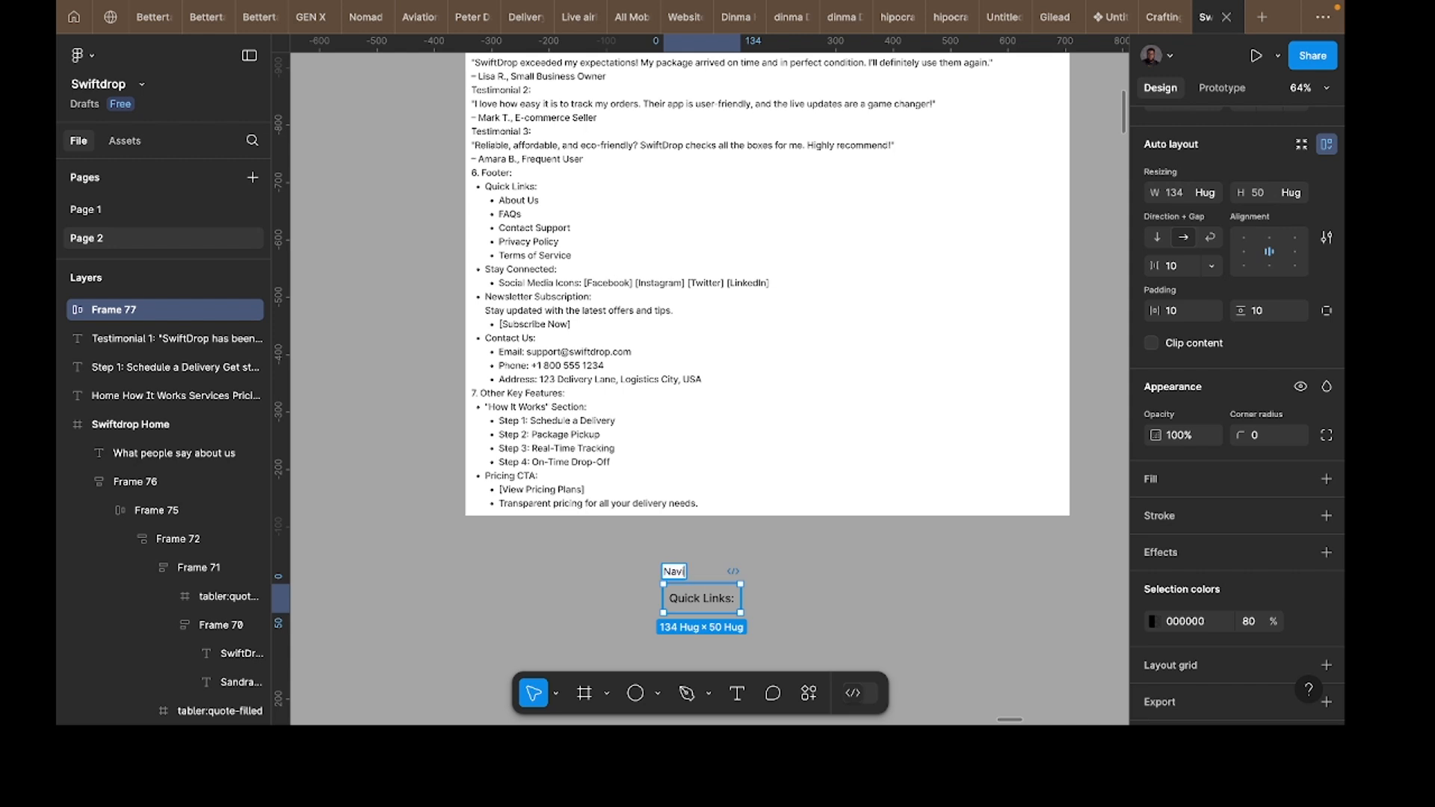
{"action": "type", "text": "gation footer"}
{"action": "key", "text": "Return"}
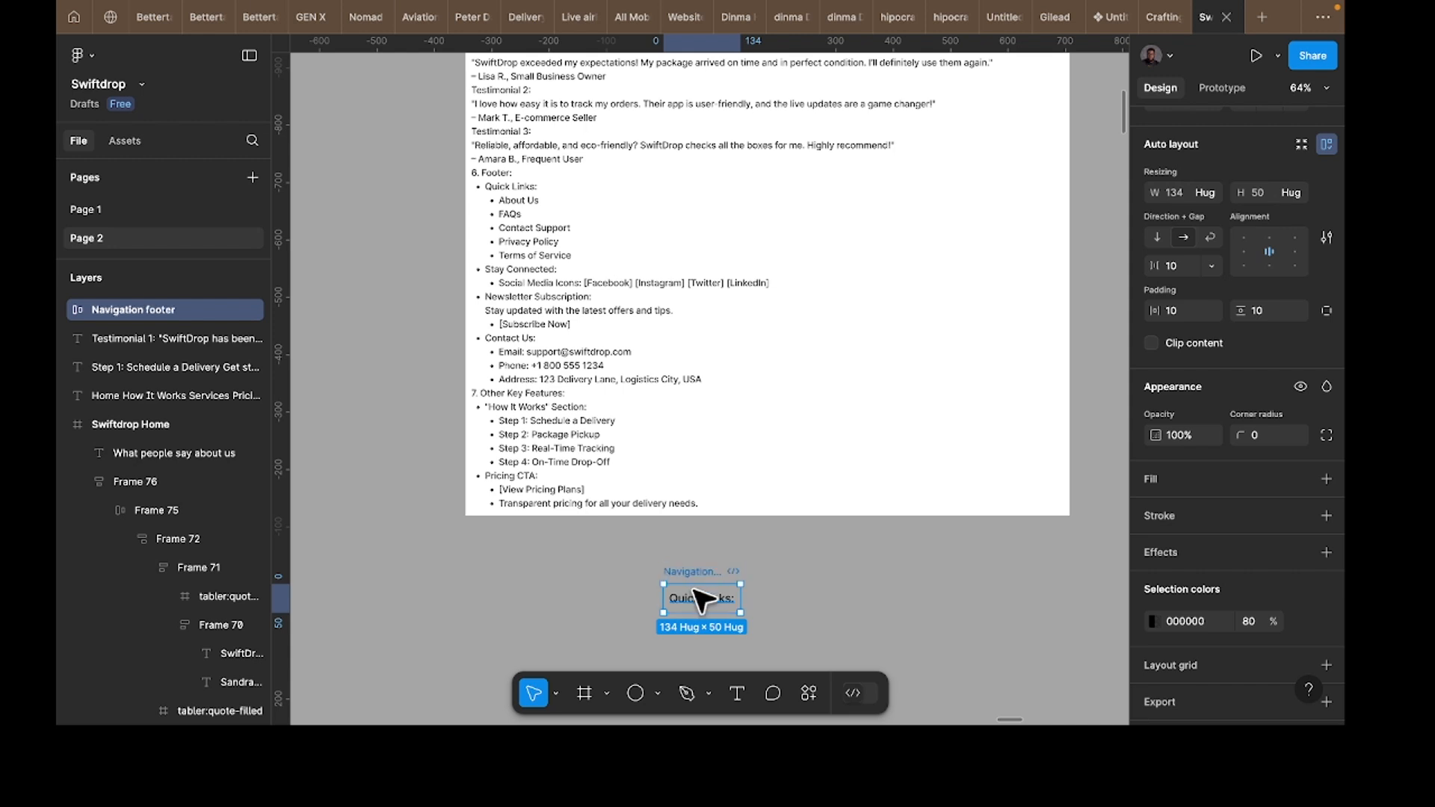
Step: Duplicate the "Navigation footer" frame directly below and stack both copies in a vertical auto layout with a gap of 24
{"action": "key", "text": "ctrl+d"}
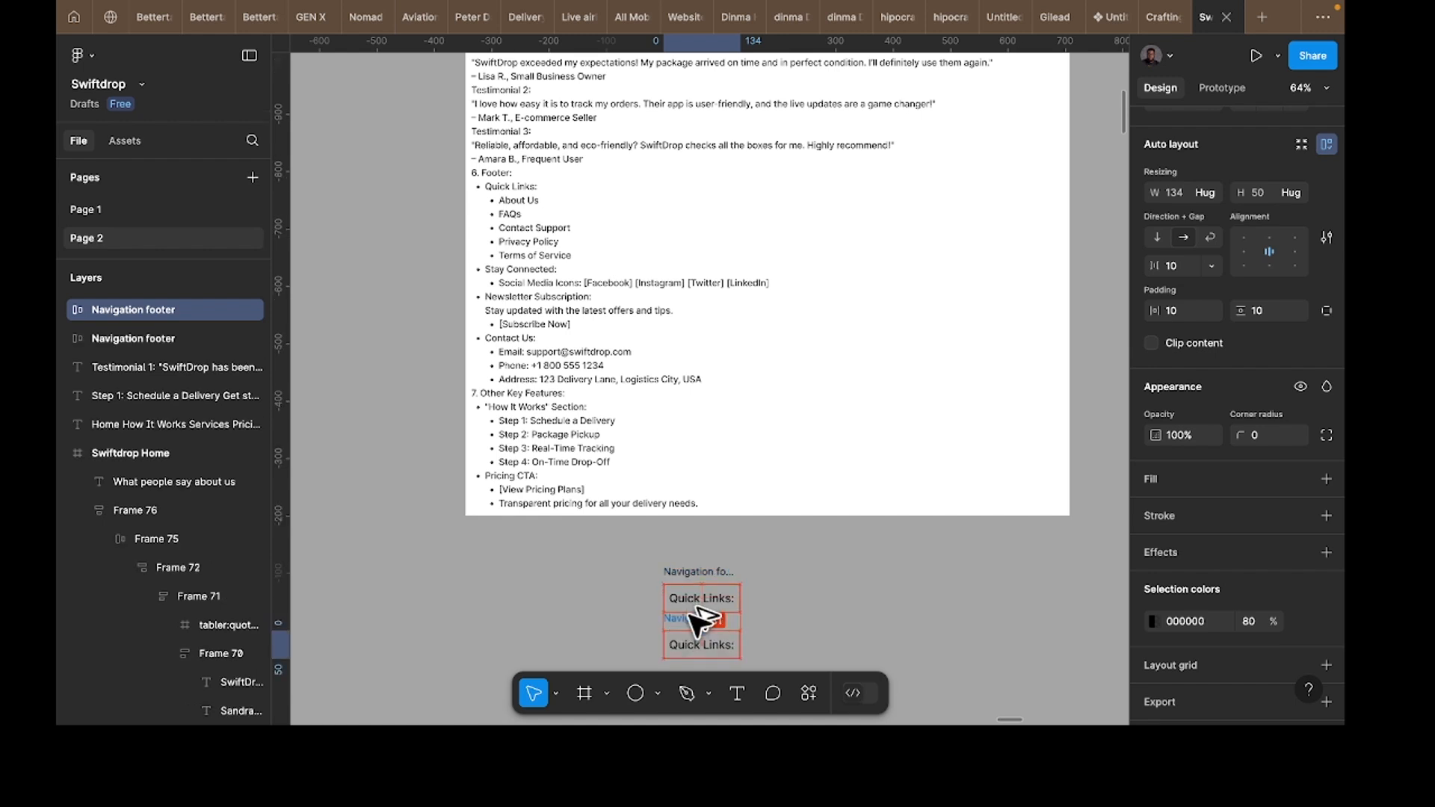
{"action": "left_click", "coordinate": [690, 582], "text": "shift"}
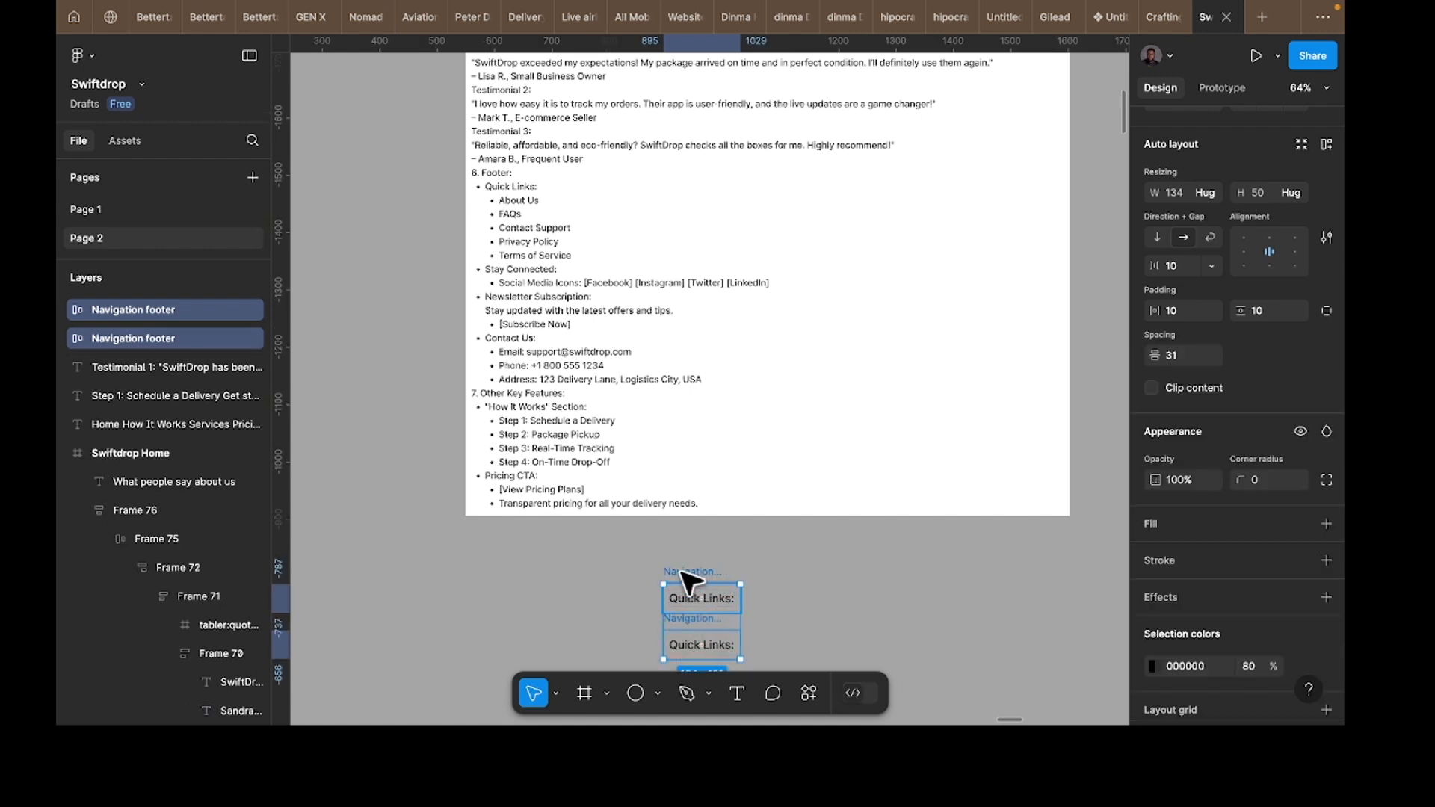
{"action": "key", "text": "shift+a"}
{"action": "scroll", "coordinate": [736, 574], "scroll_direction": "down", "scroll_amount": 1}
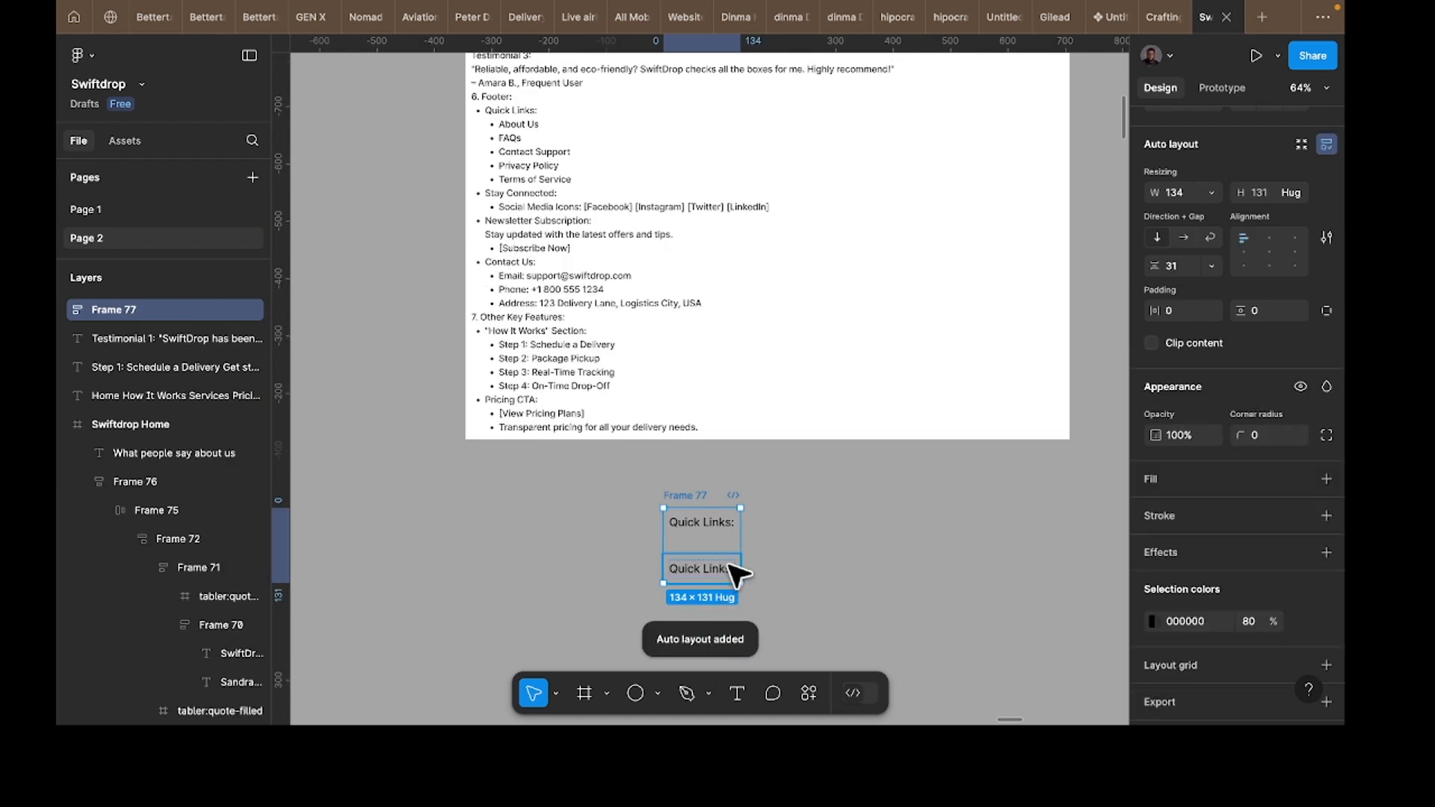
{"action": "left_click", "coordinate": [1175, 267]}
{"action": "type", "text": "24"}
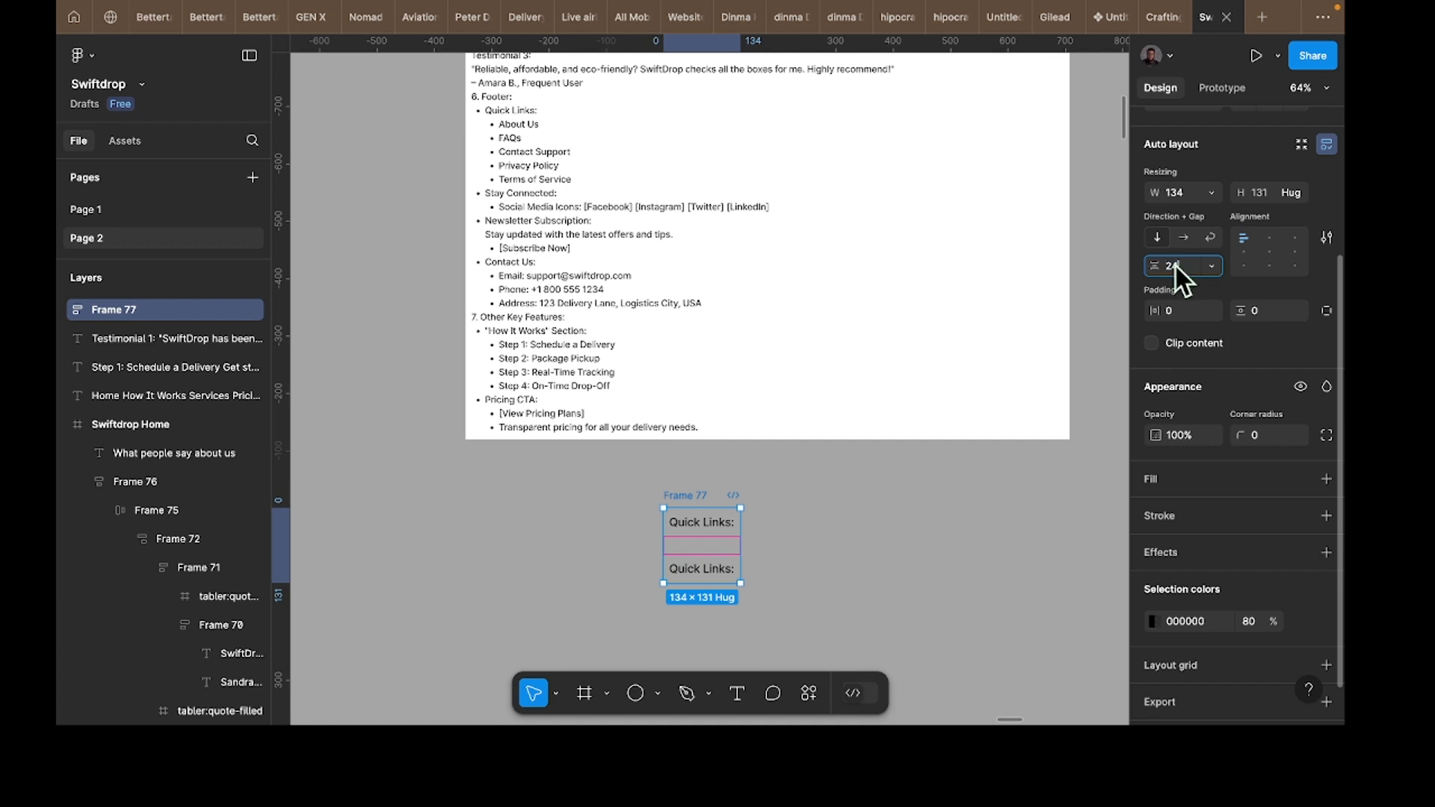
{"action": "key", "text": "Return"}
Step: Duplicate the lower "Quick Links:" item and group the two lower items in a nested auto layout with a gap of 8
{"action": "left_click", "coordinate": [726, 565]}
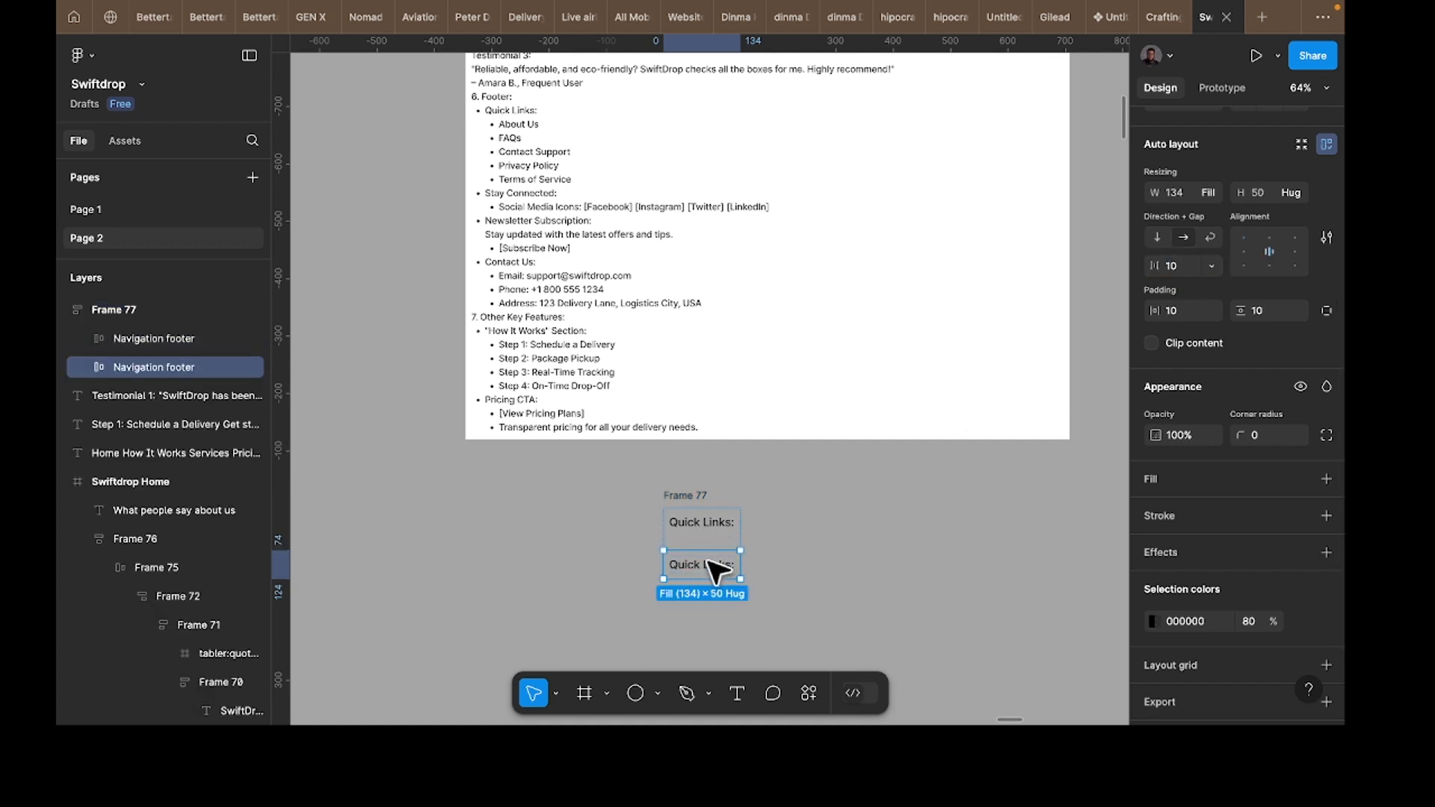
{"action": "key", "text": "ctrl+d"}
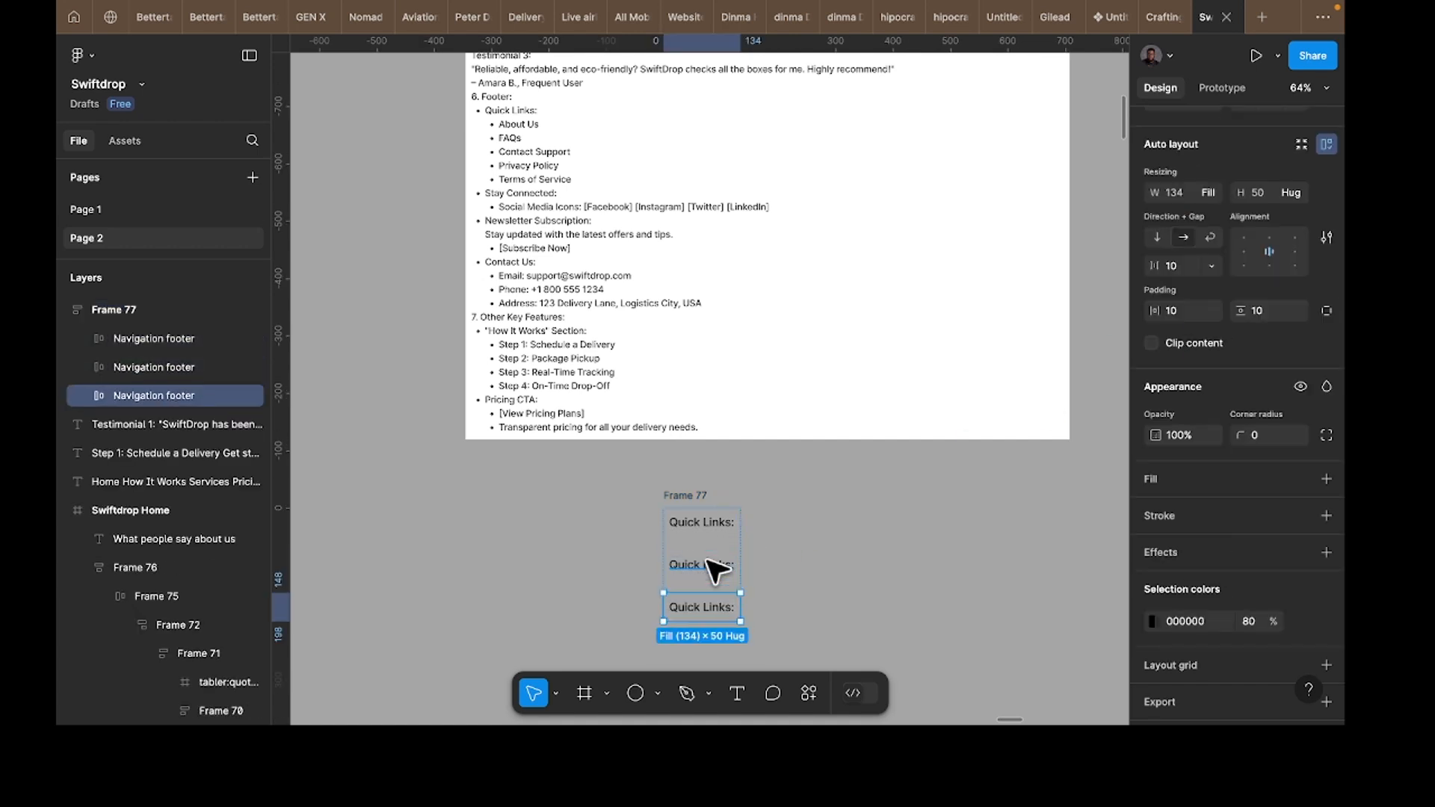
{"action": "left_click", "coordinate": [709, 565], "text": "shift"}
{"action": "key", "text": "shift+a"}
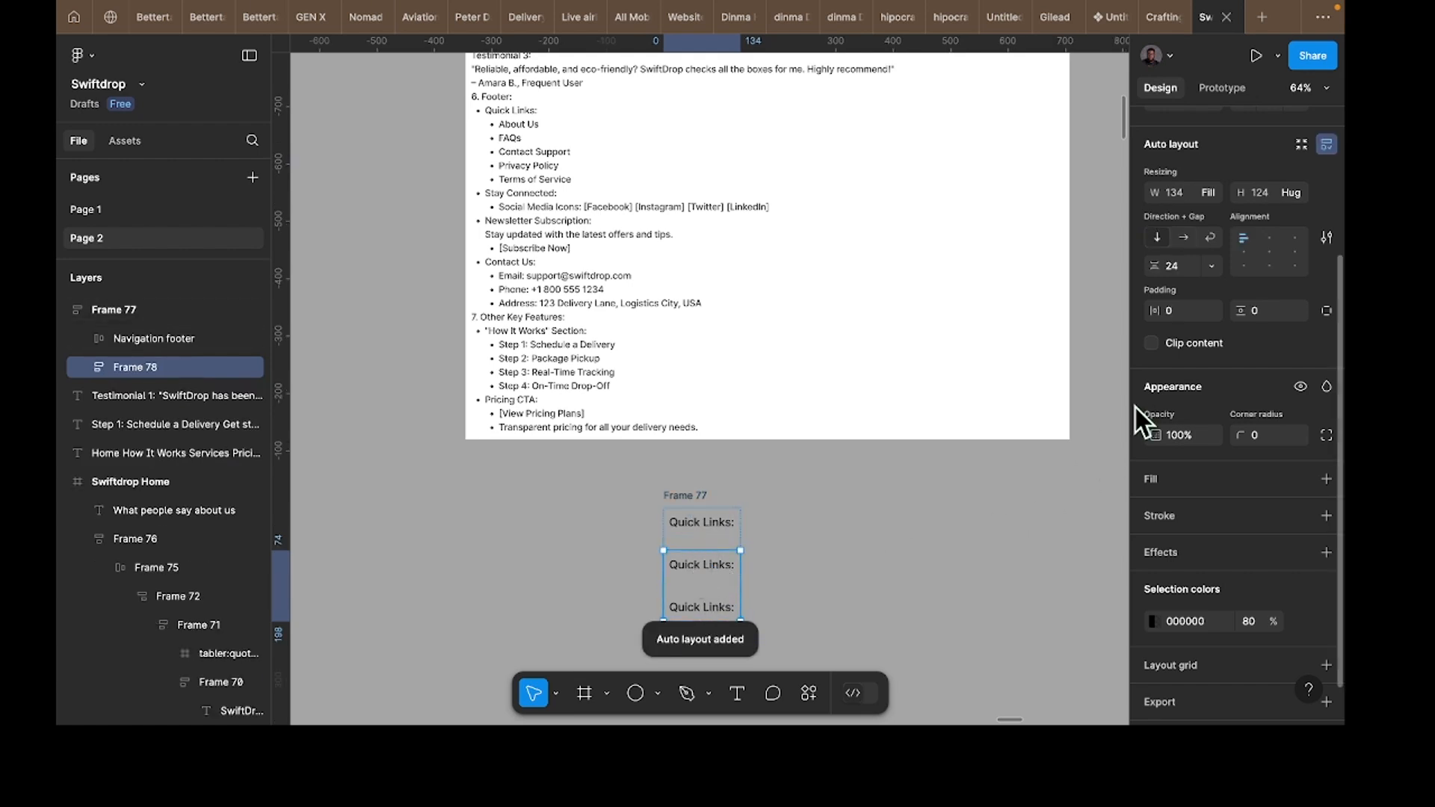
{"action": "type", "text": "8"}
{"action": "key", "text": "Return"}
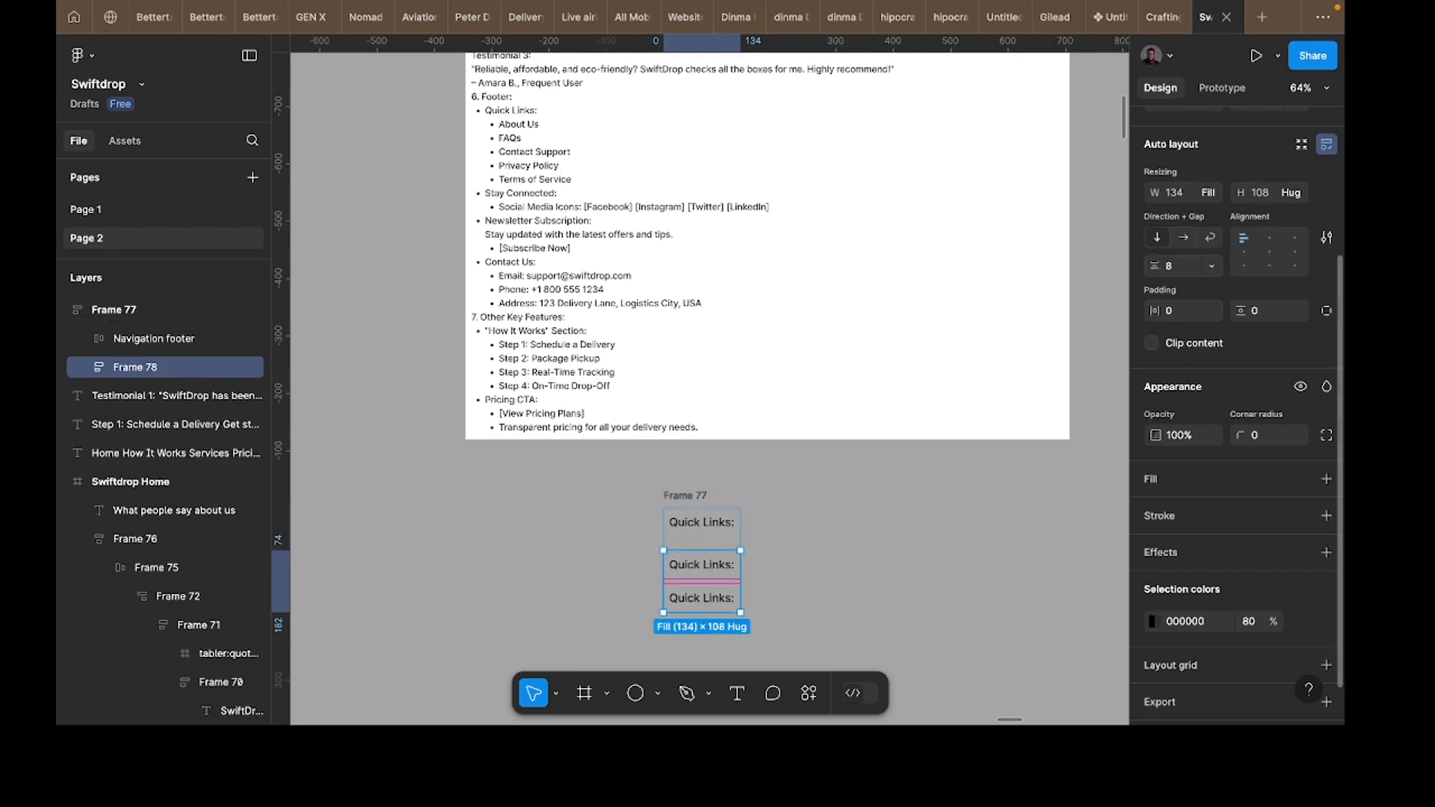
Step: Set the first "Quick Links:" text in the nested group to Regular weight and size 16
{"action": "double_click", "coordinate": [703, 569]}
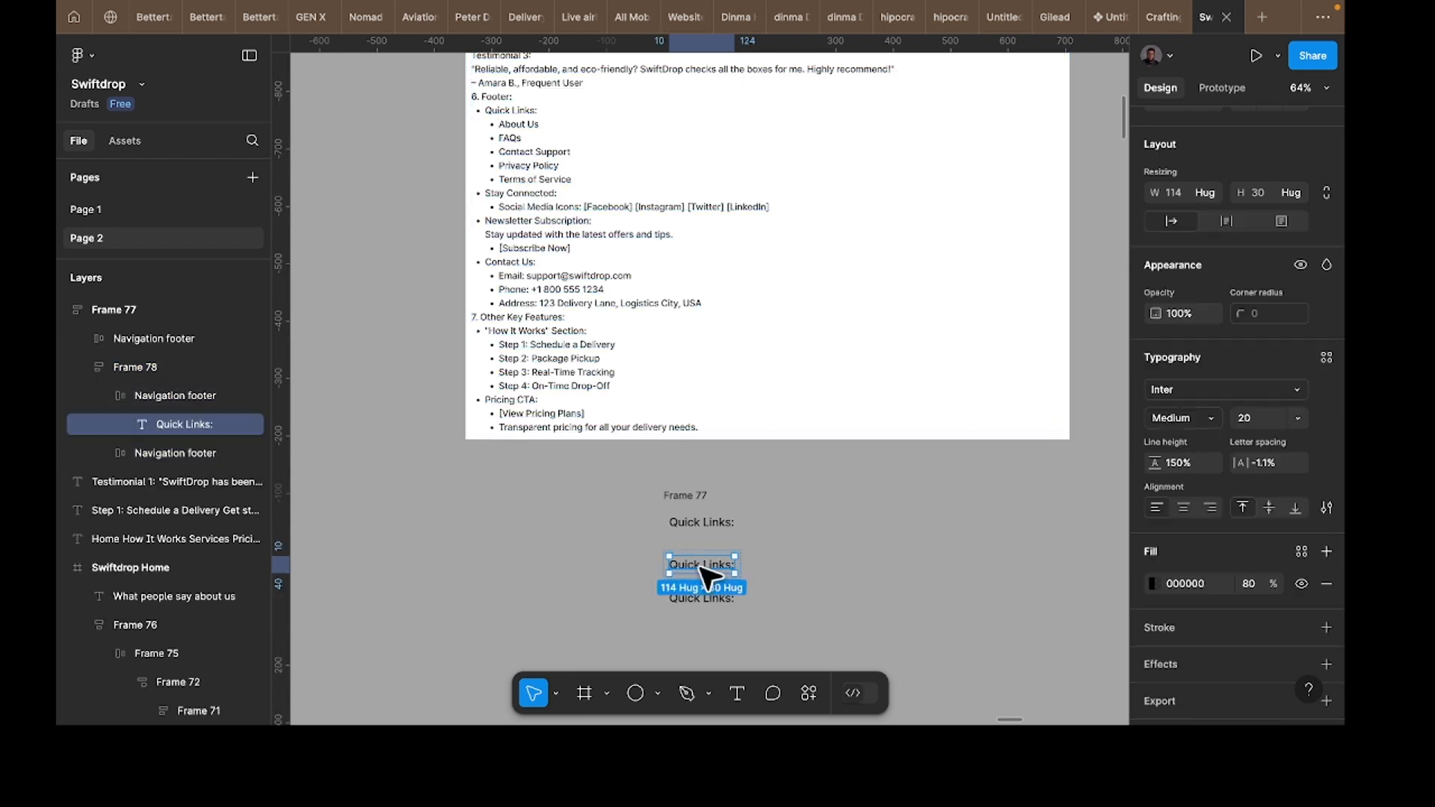
{"action": "left_click", "coordinate": [1171, 424]}
{"action": "left_click", "coordinate": [1168, 403]}
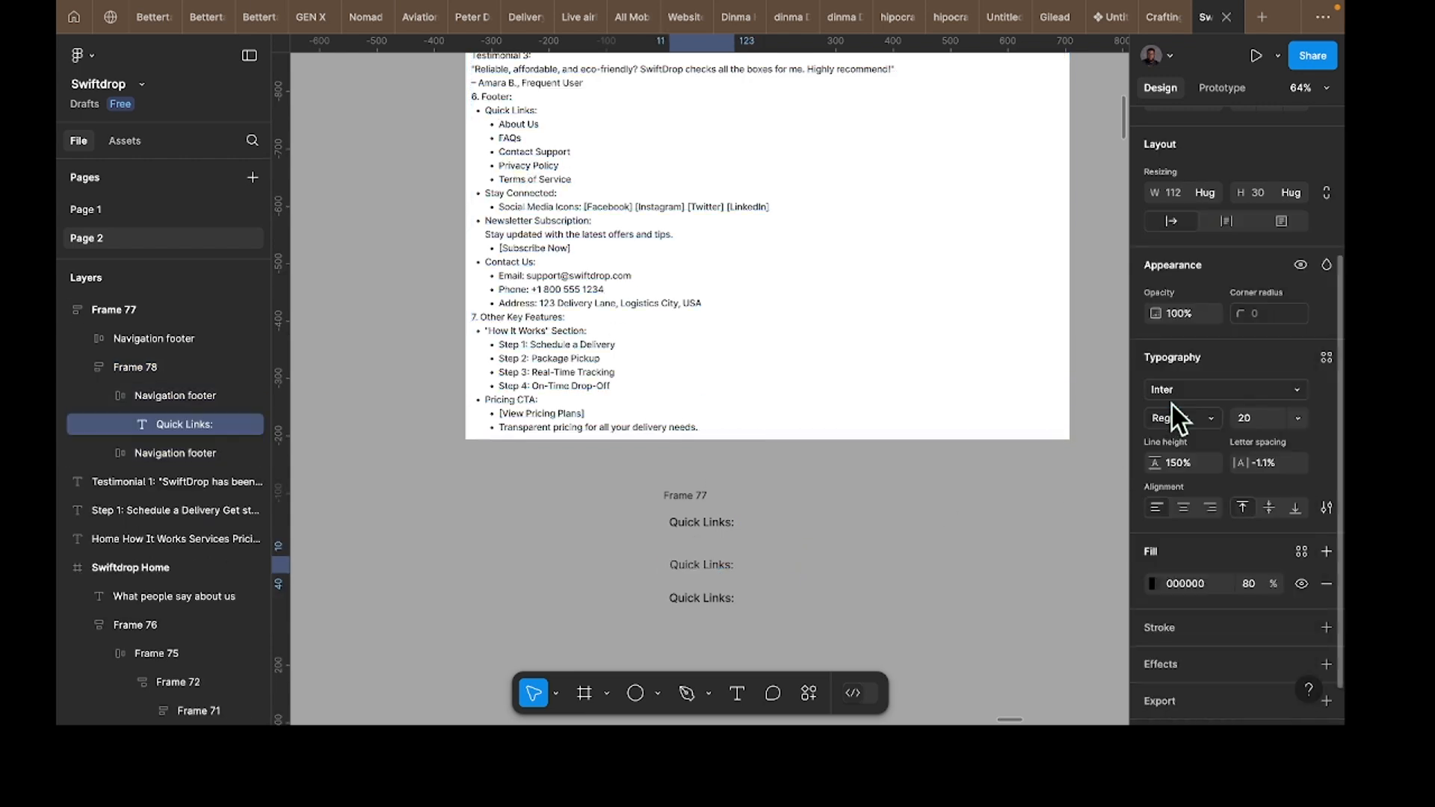
{"action": "left_click", "coordinate": [1245, 420]}
{"action": "type", "text": "14"}
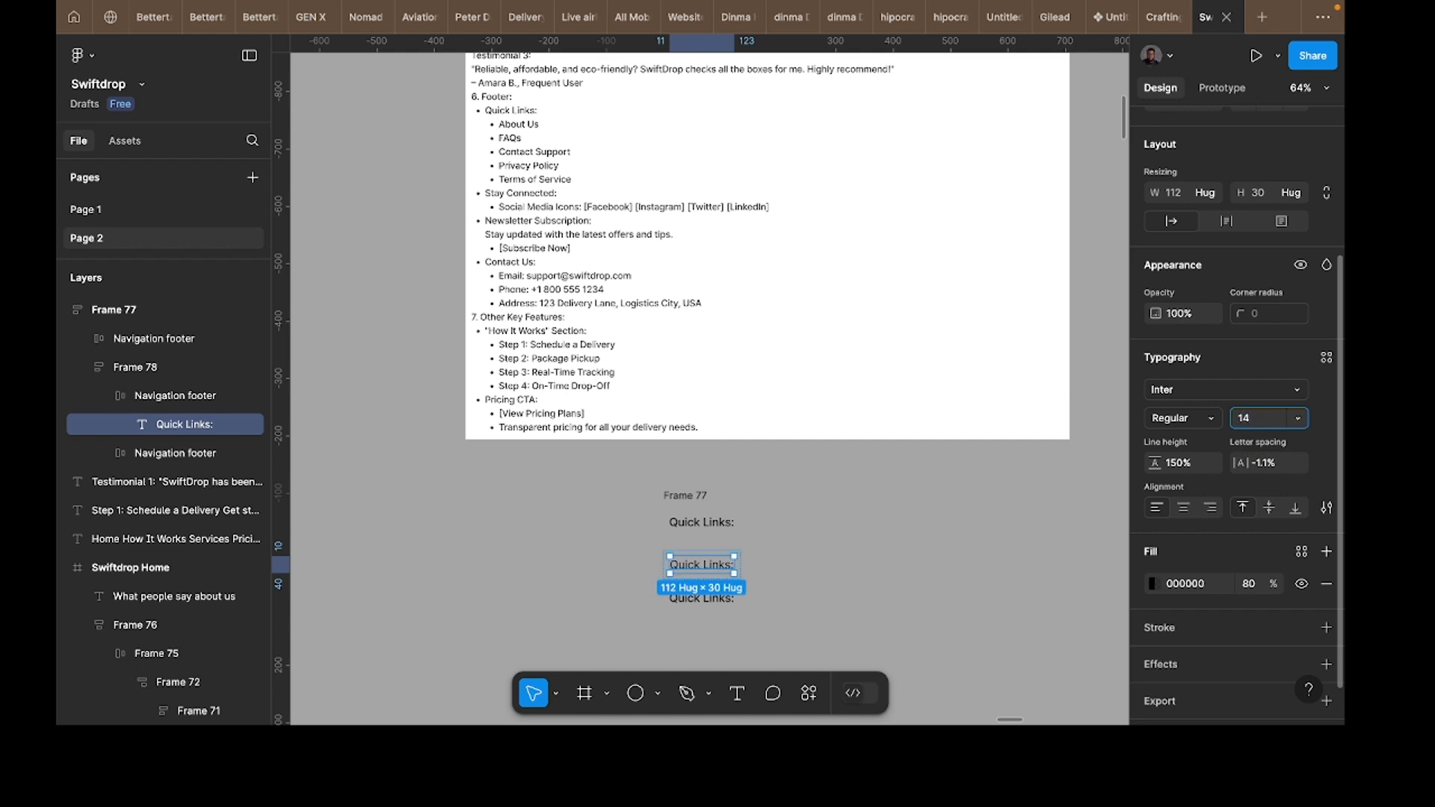
{"action": "key", "text": "BackSpace"}
{"action": "key", "text": "Return"}
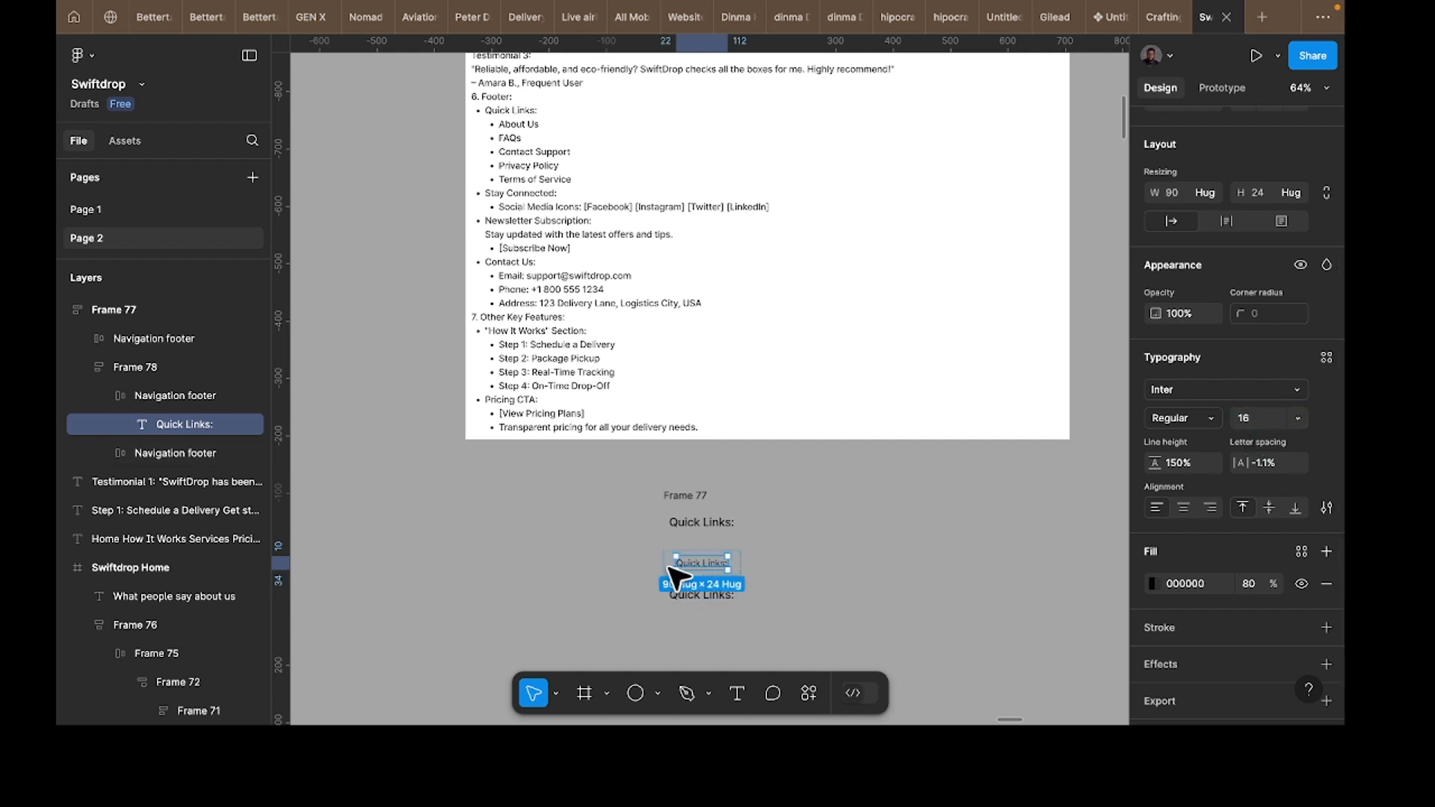
Step: Replace the text of the nested group's first item with "About Us"
{"action": "double_click", "coordinate": [696, 565]}
{"action": "type", "text": "Abo"}
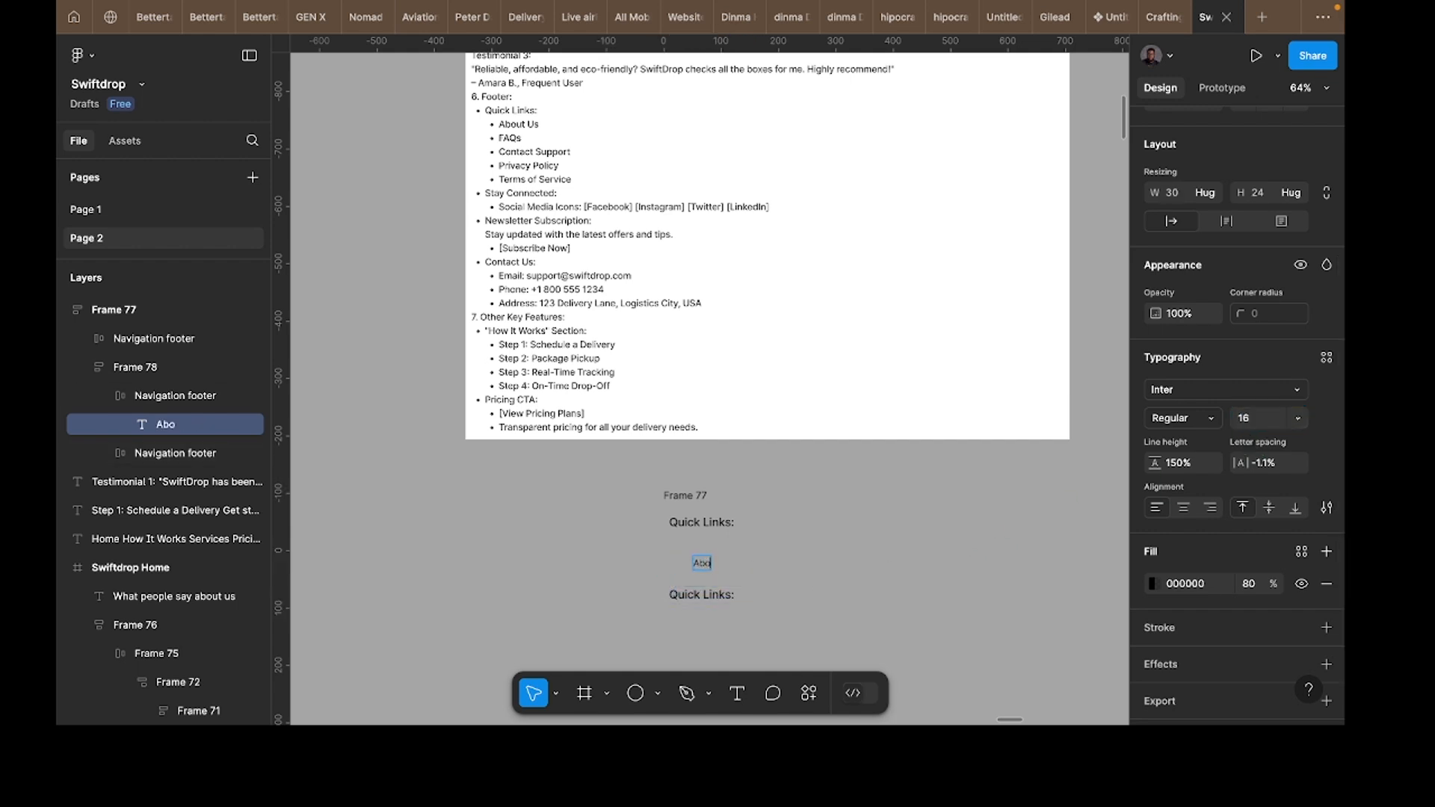
{"action": "type", "text": "ut U"}
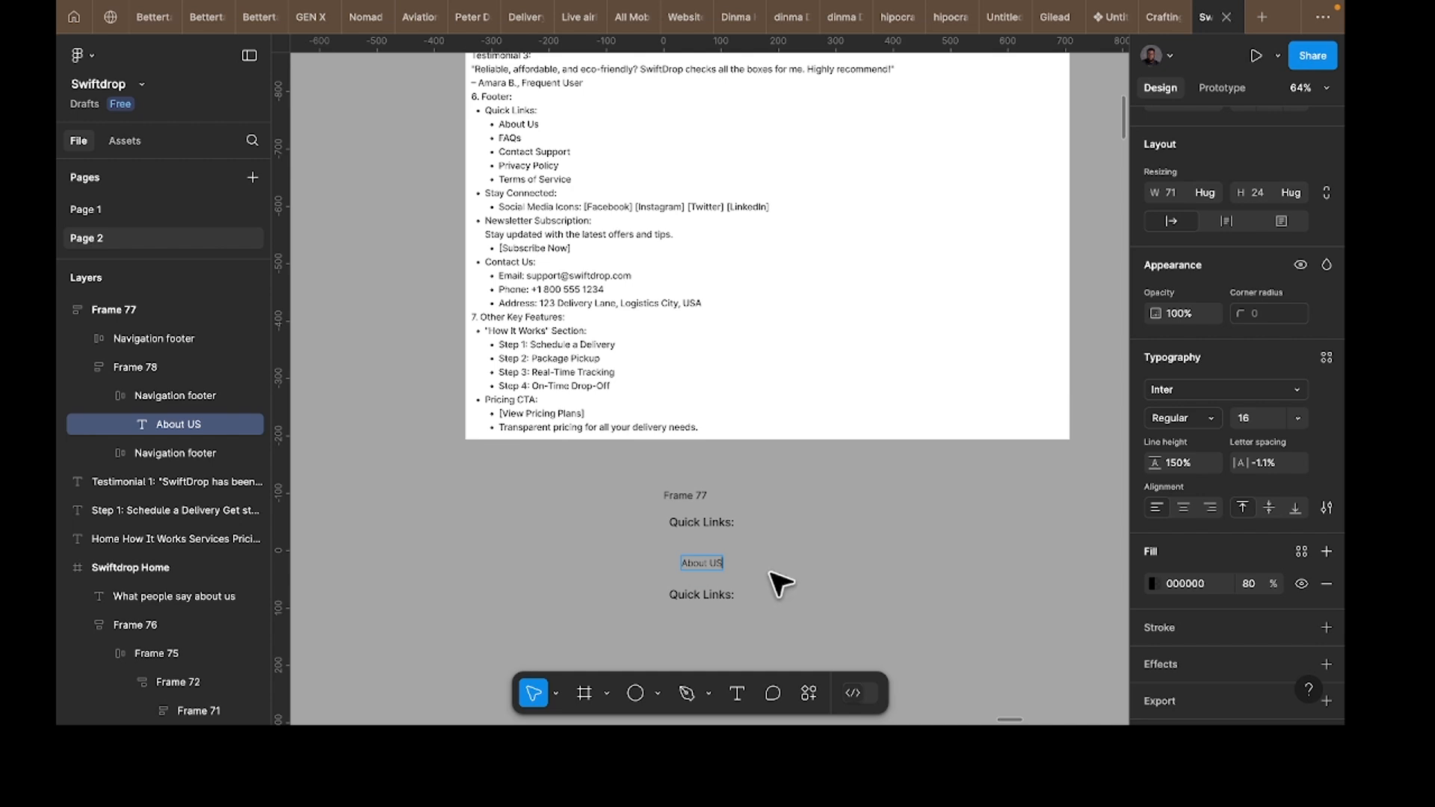
{"action": "type", "text": "s"}
{"action": "key", "text": "Escape"}
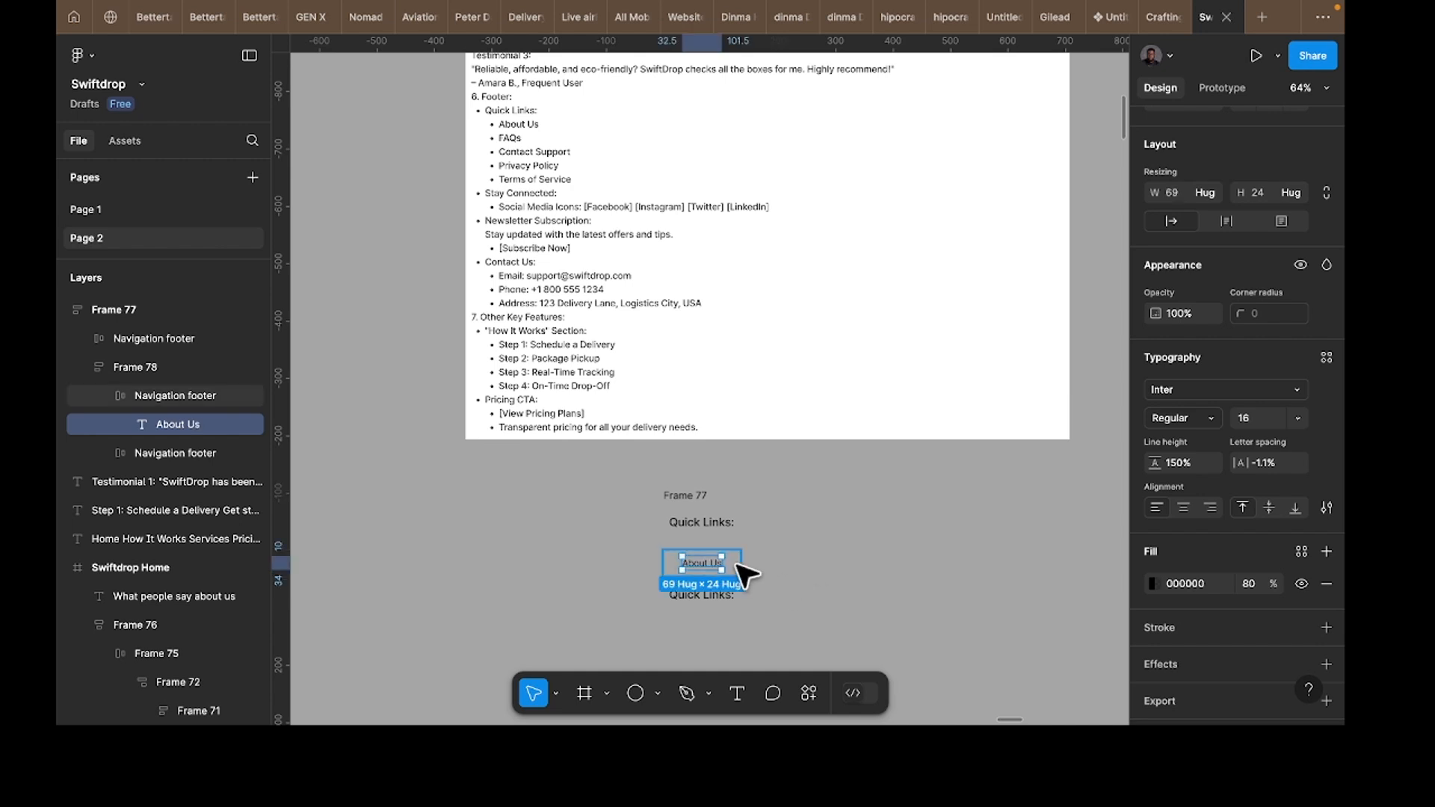
Step: Left-align the "About Us" text within its item frame in the Quick Links list
{"action": "key", "text": "Escape"}
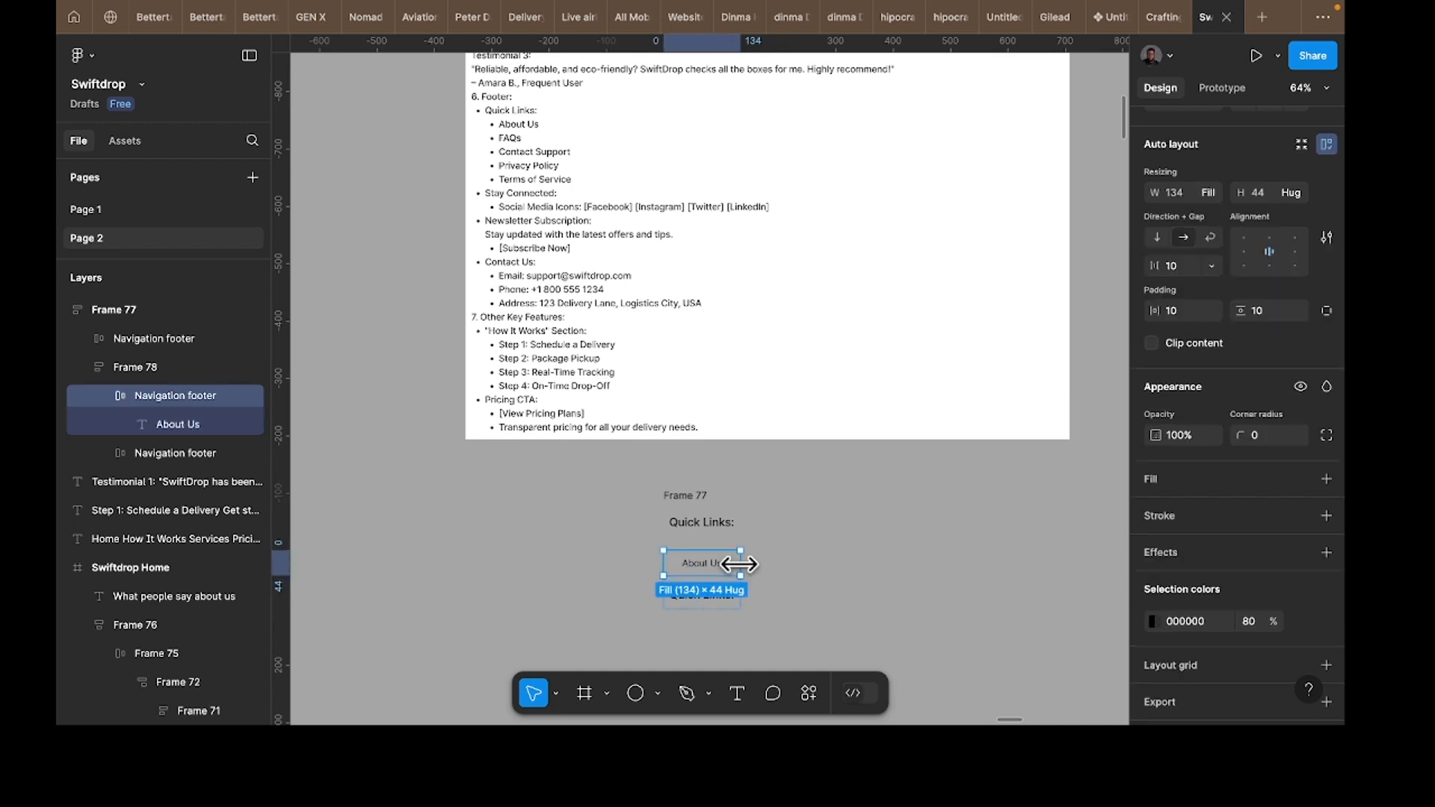
{"action": "left_click", "coordinate": [1243, 252]}
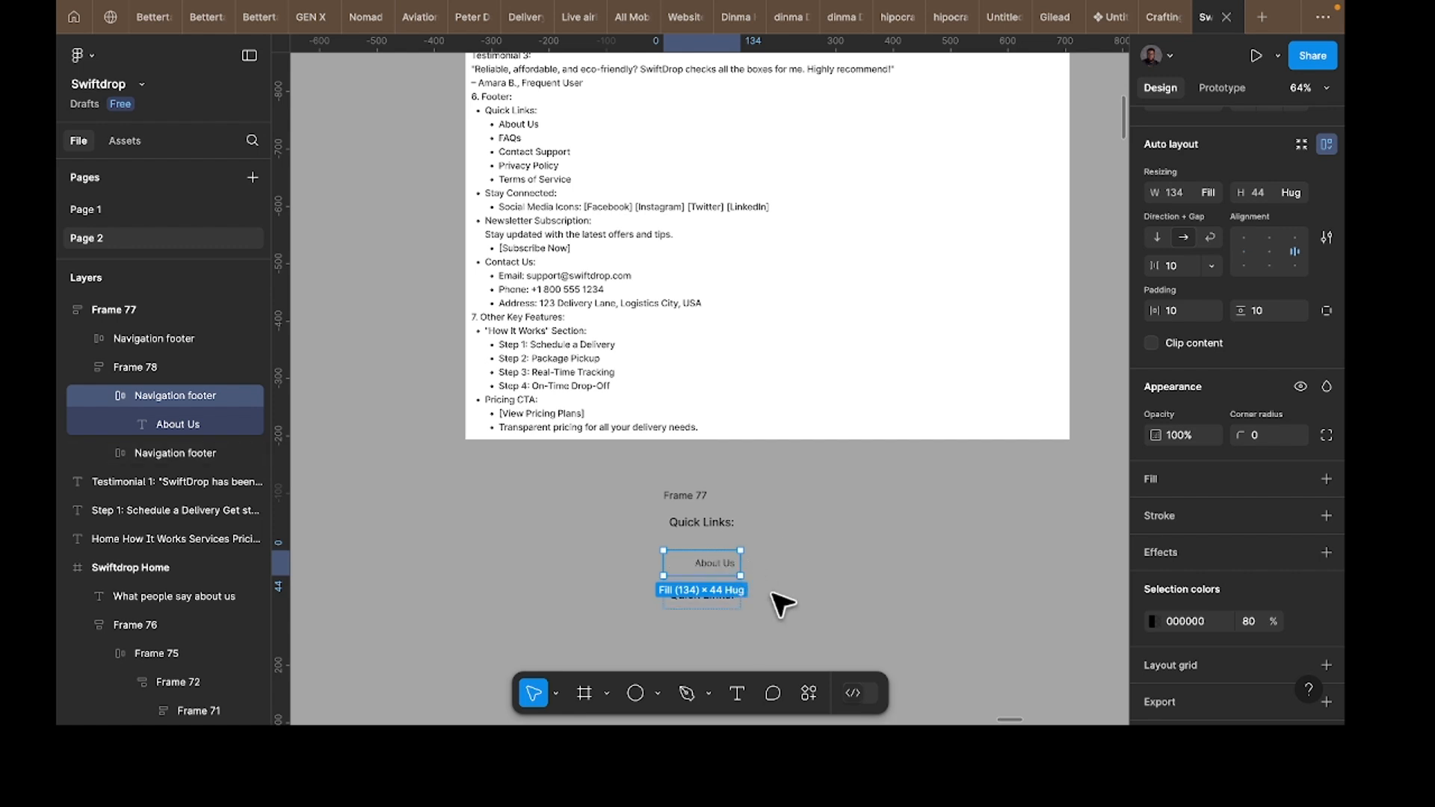
{"action": "key", "text": "alt+d"}
{"action": "key", "text": "alt+a"}
{"action": "key", "text": "Escape"}
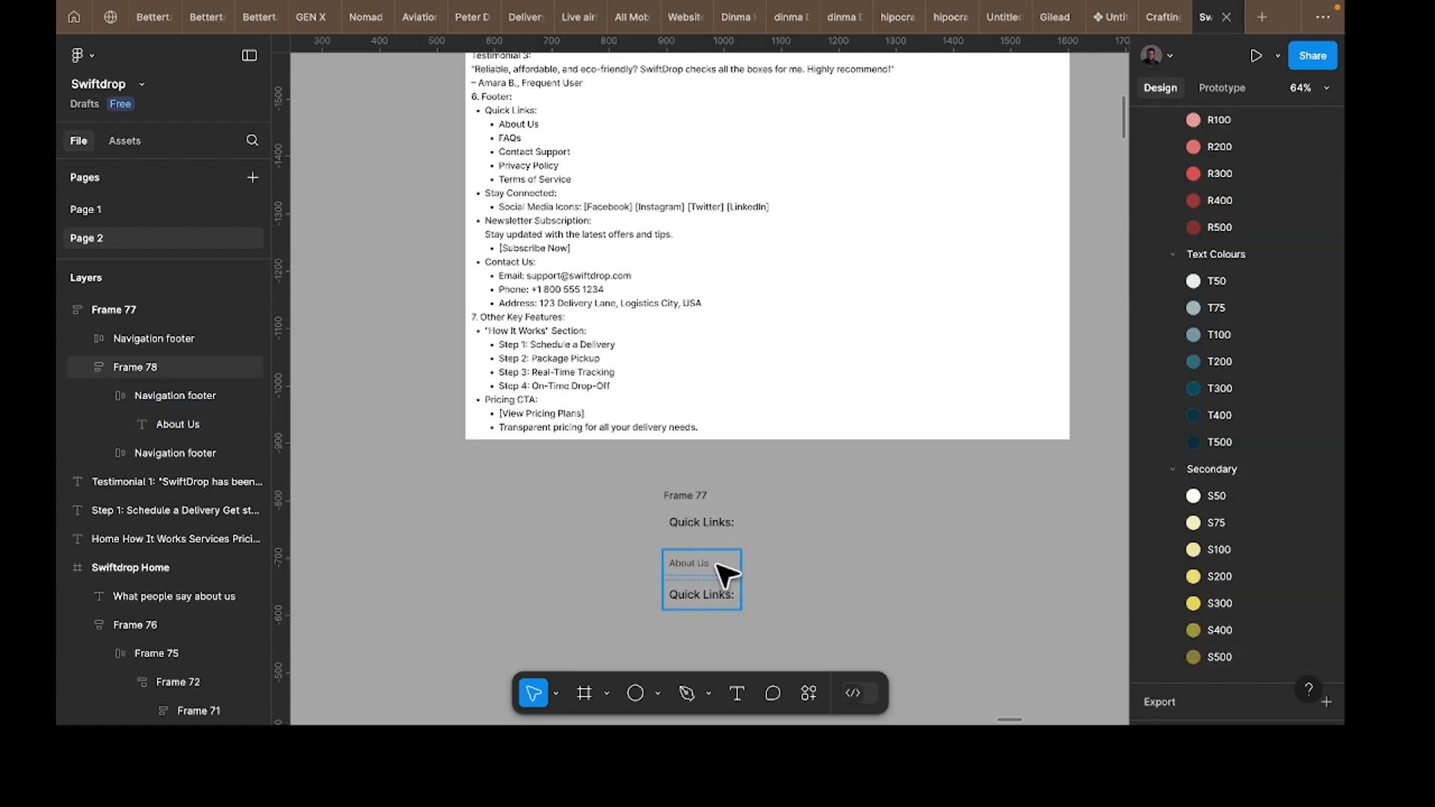
Step: Duplicate the "About Us" item and delete the leftover "Quick Links:" item at the end of the nested list
{"action": "double_click", "coordinate": [715, 563]}
{"action": "key", "text": "super+d"}
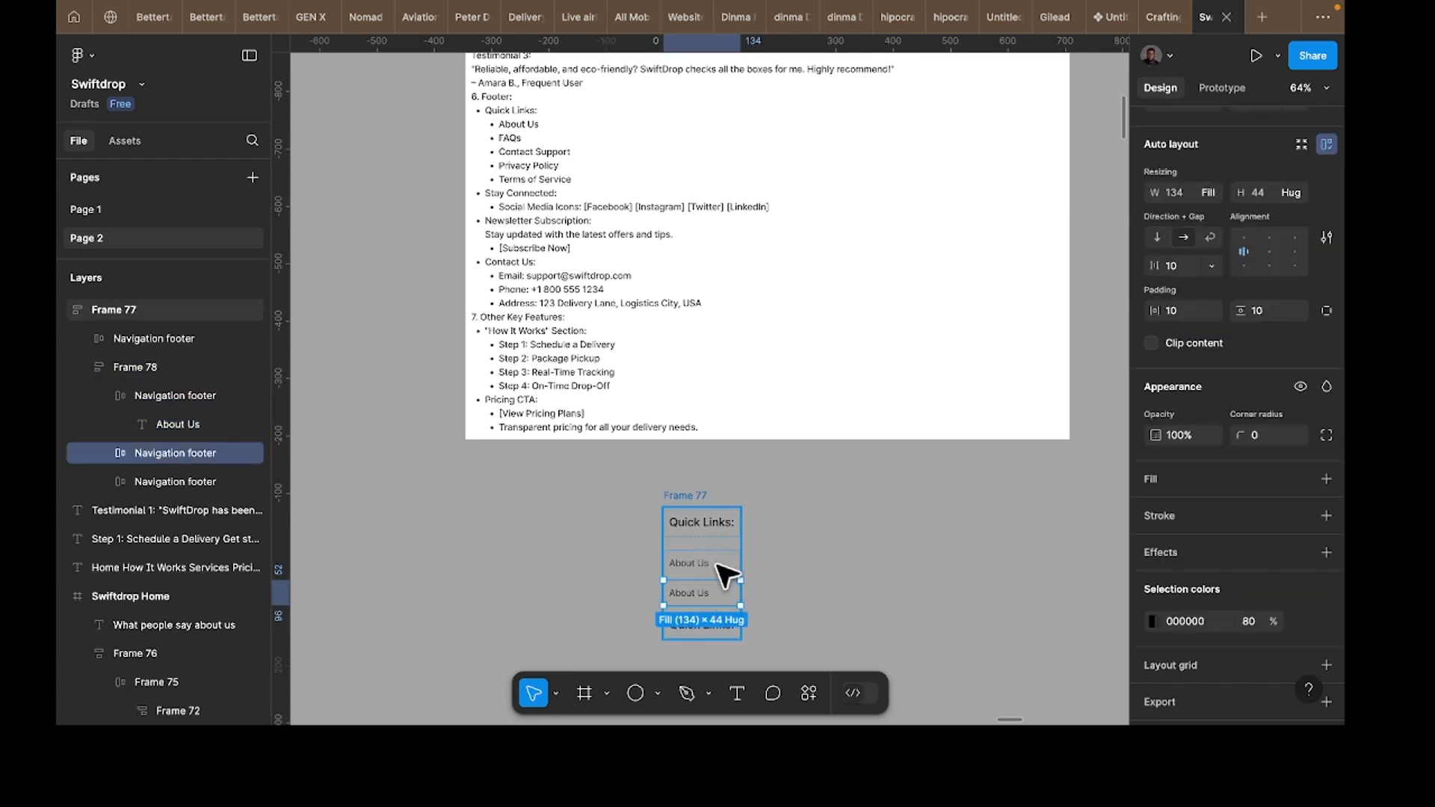
{"action": "left_click", "coordinate": [730, 626]}
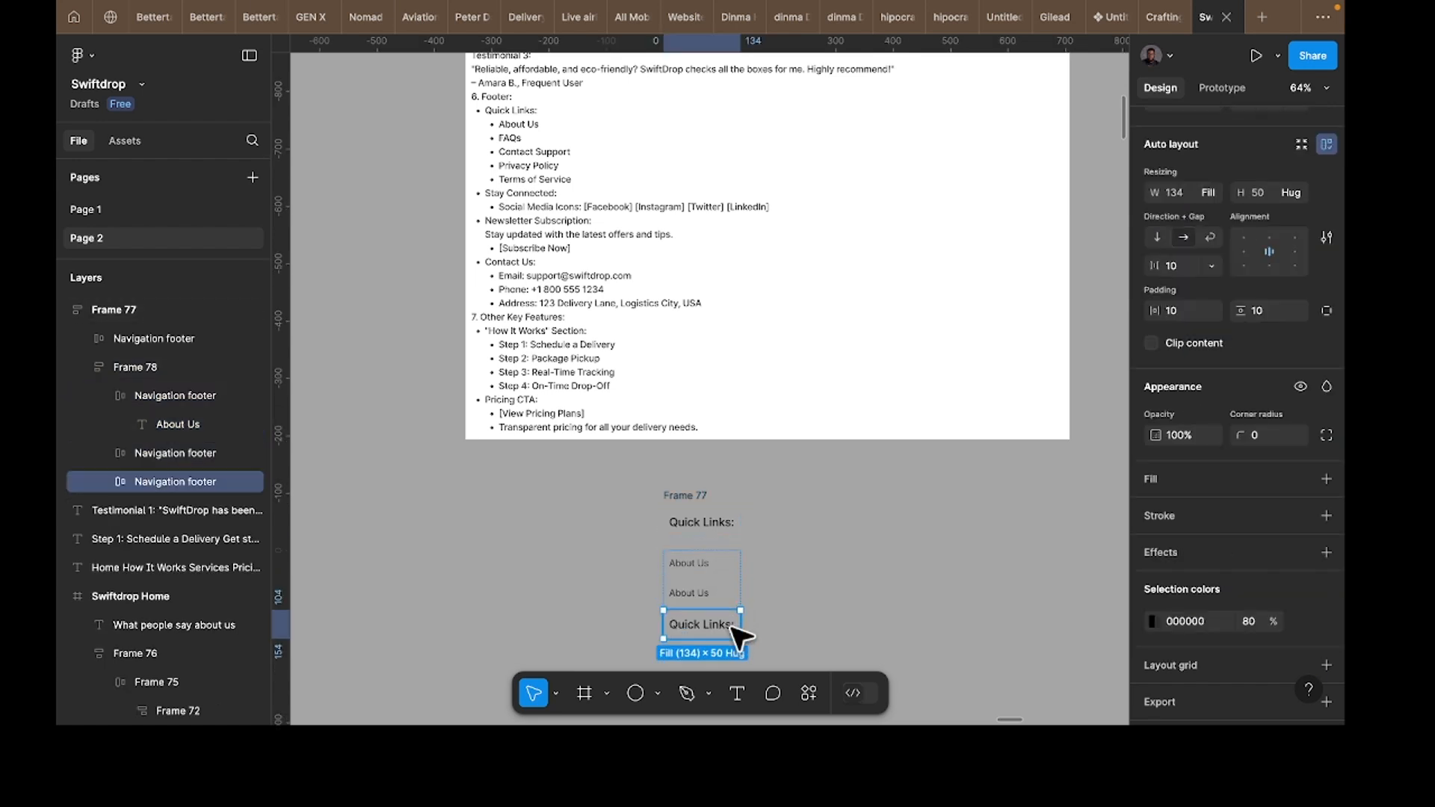
{"action": "key", "text": "Delete"}
Step: Replace the text of the duplicated "About Us" item with "FAQs"
{"action": "double_click", "coordinate": [692, 594]}
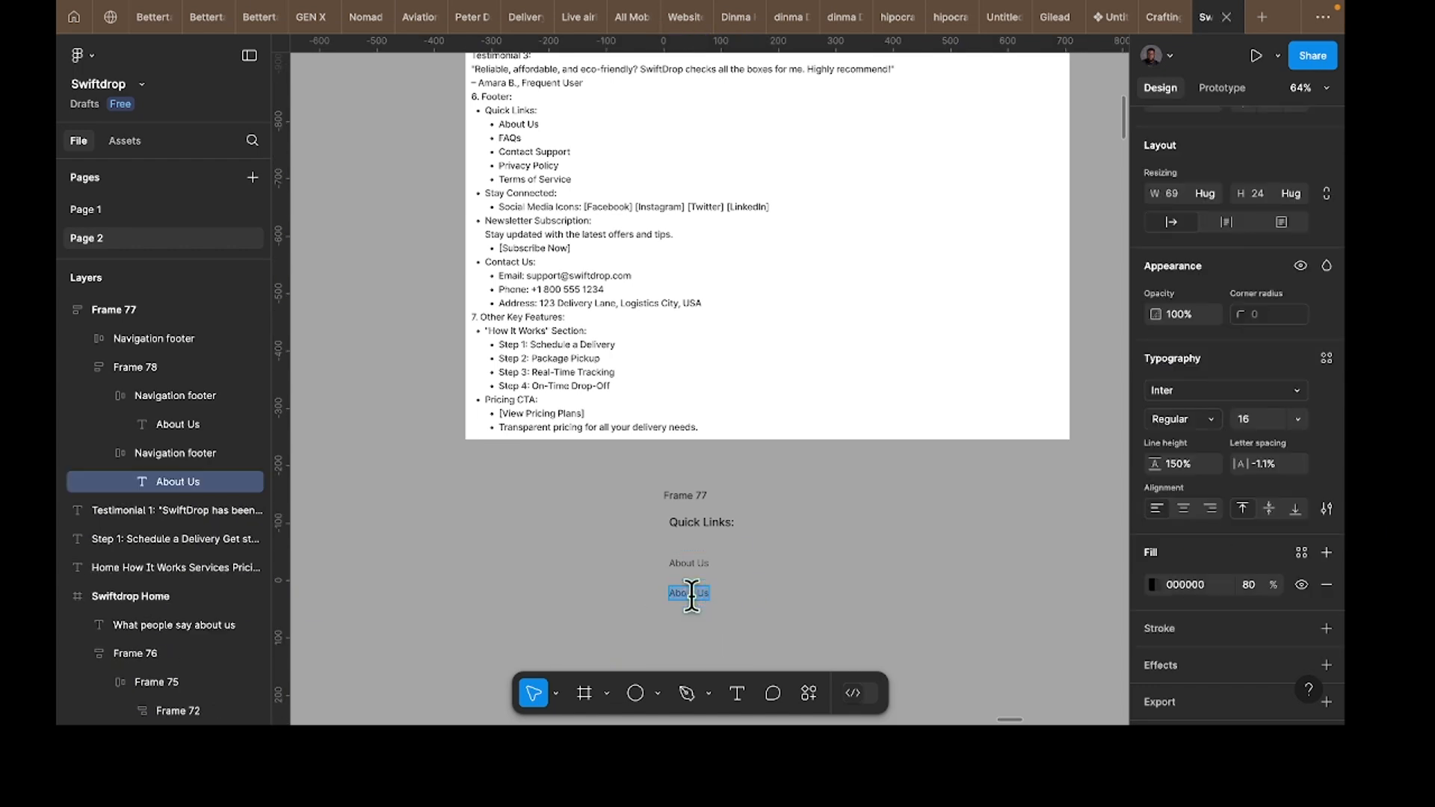
{"action": "type", "text": "FA"}
{"action": "key", "text": "Escape"}
{"action": "key", "text": "Escape"}
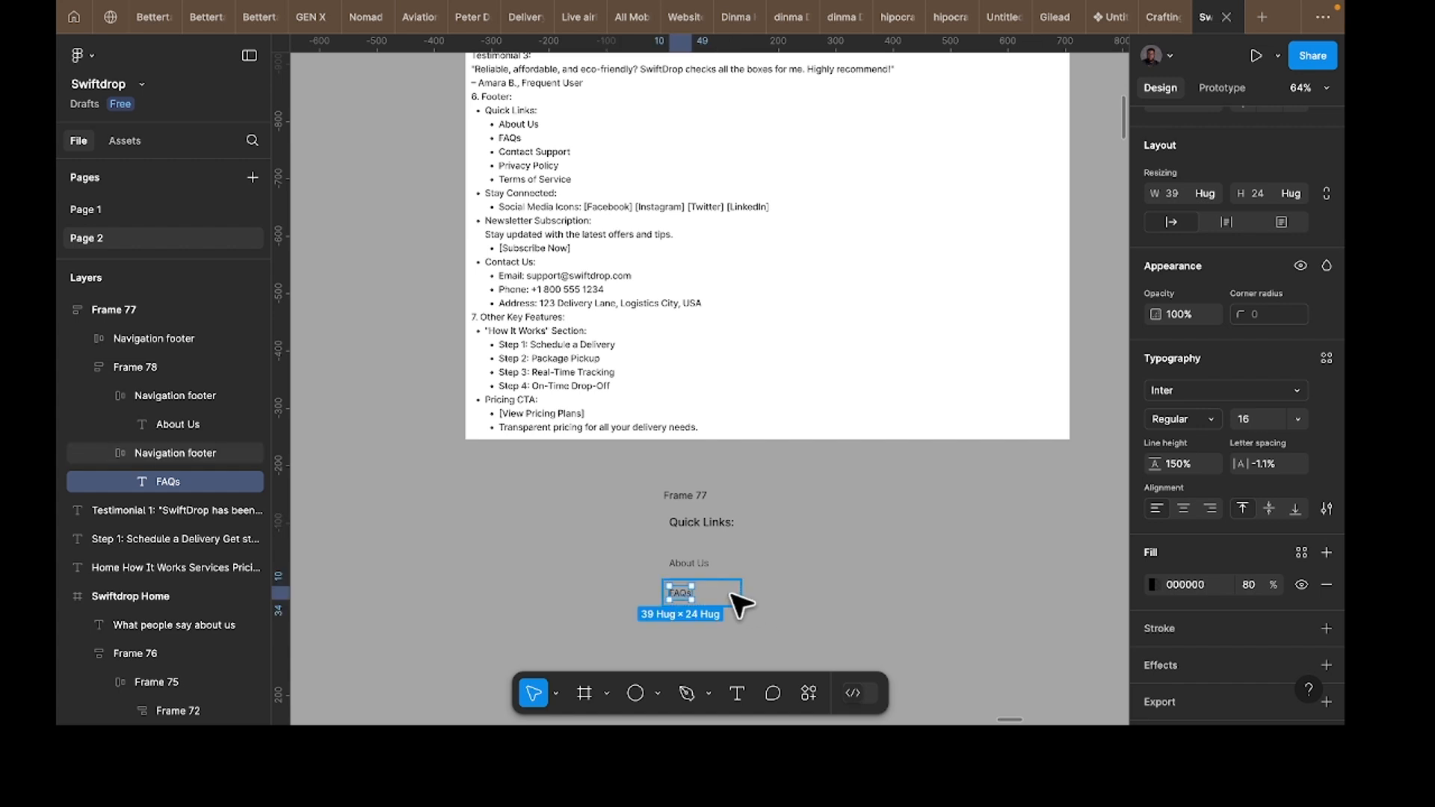
Step: Duplicate the "FAQs" item and replace the copy's text with "Contact Support"
{"action": "key", "text": "ctrl+d"}
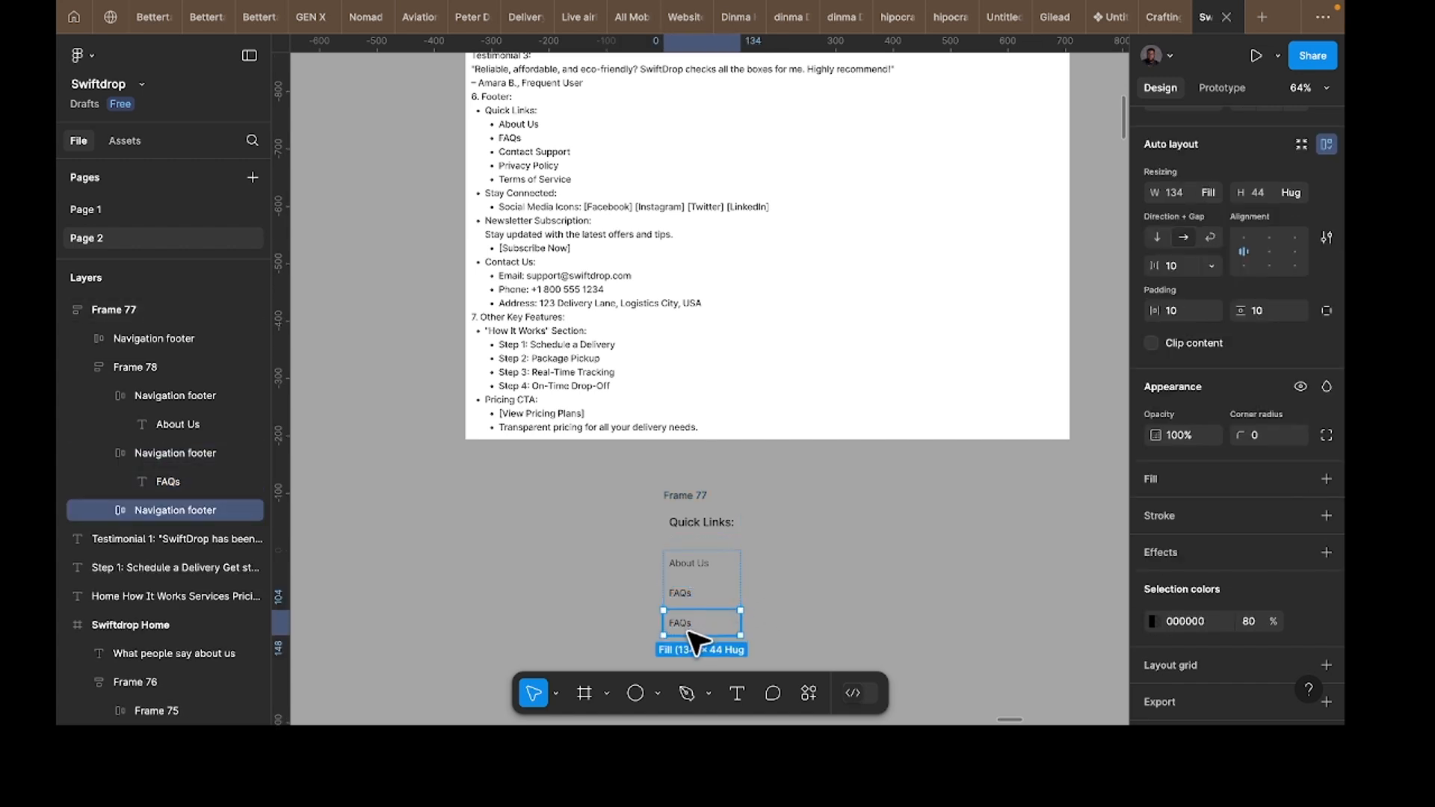
{"action": "double_click", "coordinate": [676, 624]}
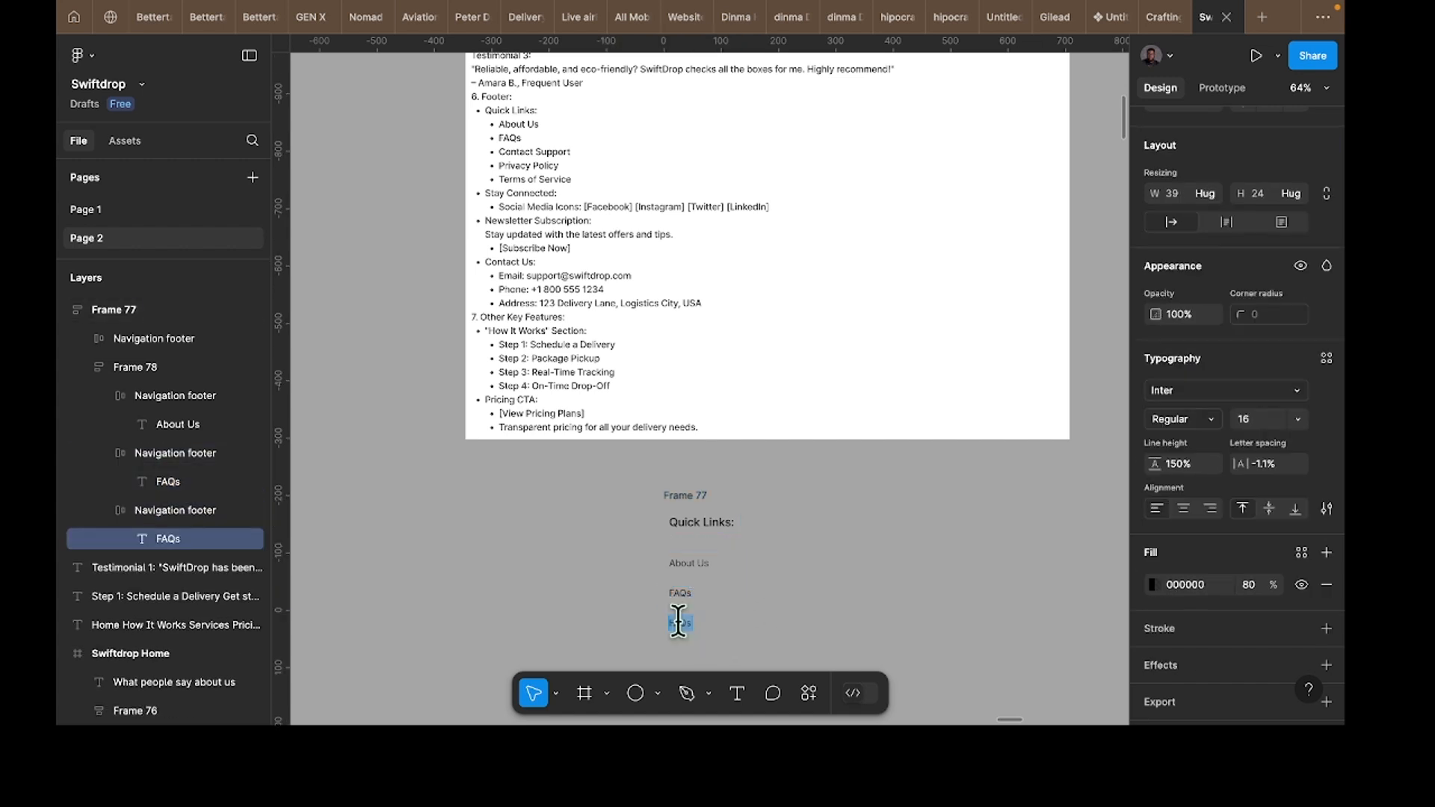
{"action": "type", "text": "Contact Support"}
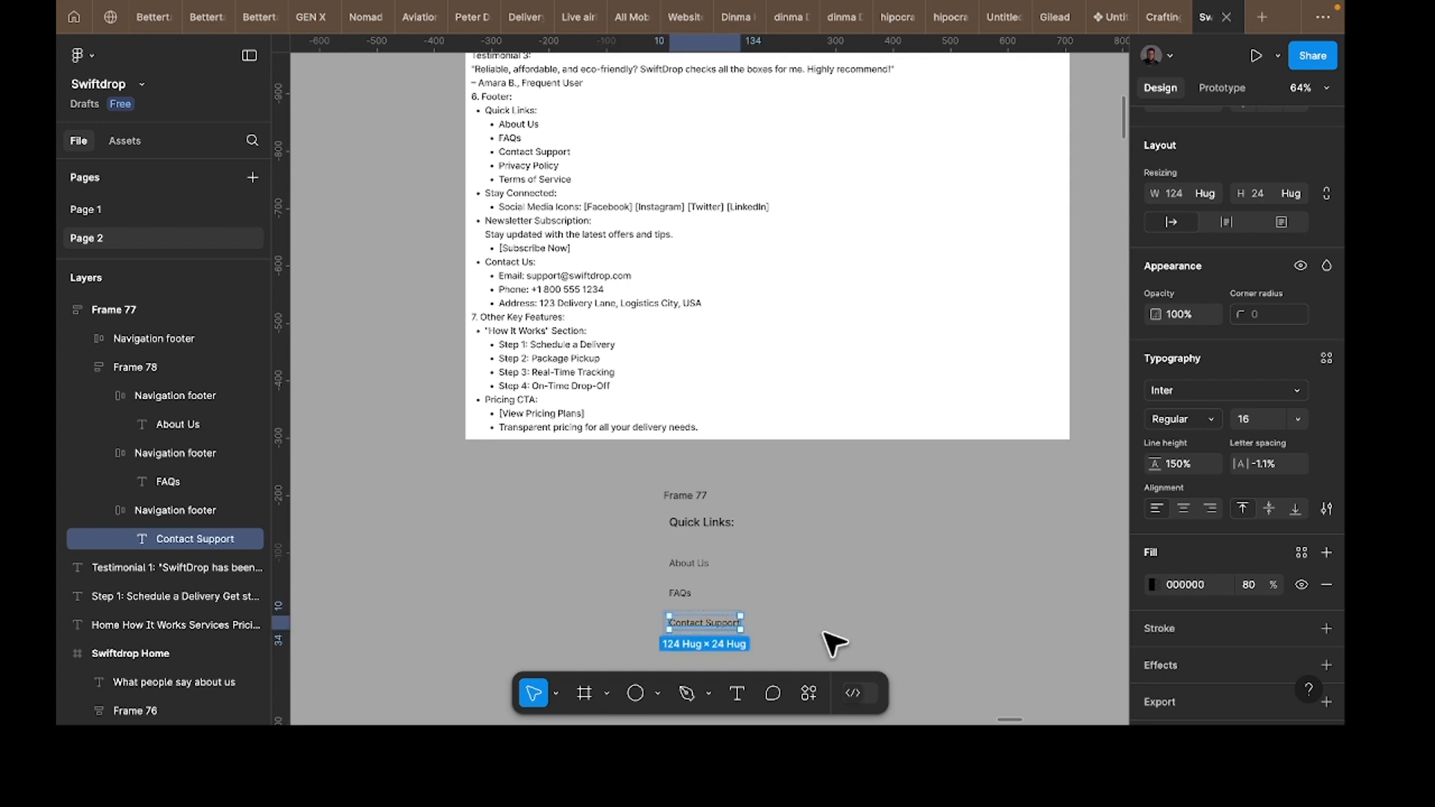
Step: Duplicate the "Contact Support" item and replace the copy's text with "Privacy Policy"
{"action": "left_click", "coordinate": [740, 632]}
{"action": "left_click", "coordinate": [738, 632]}
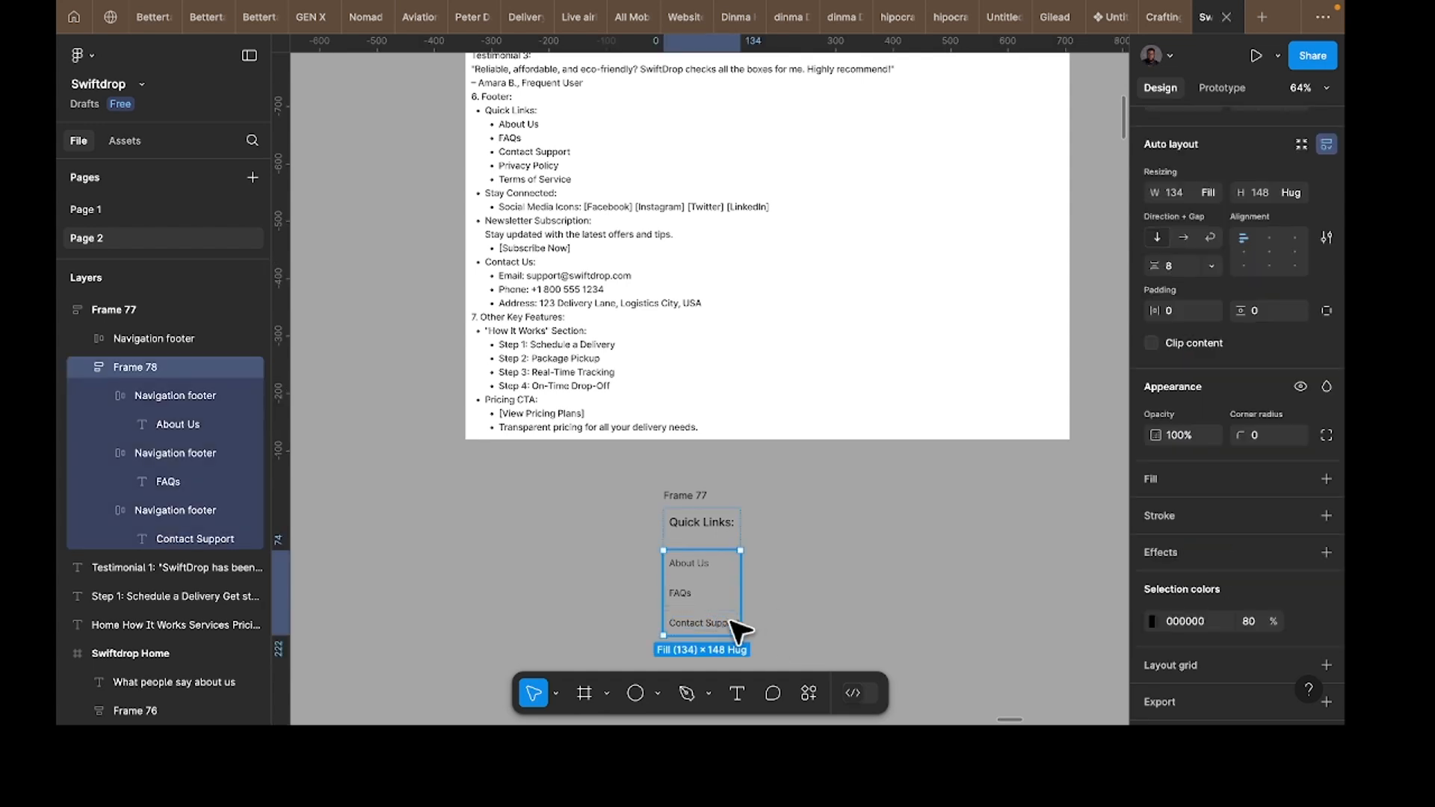
{"action": "key", "text": "ctrl+d"}
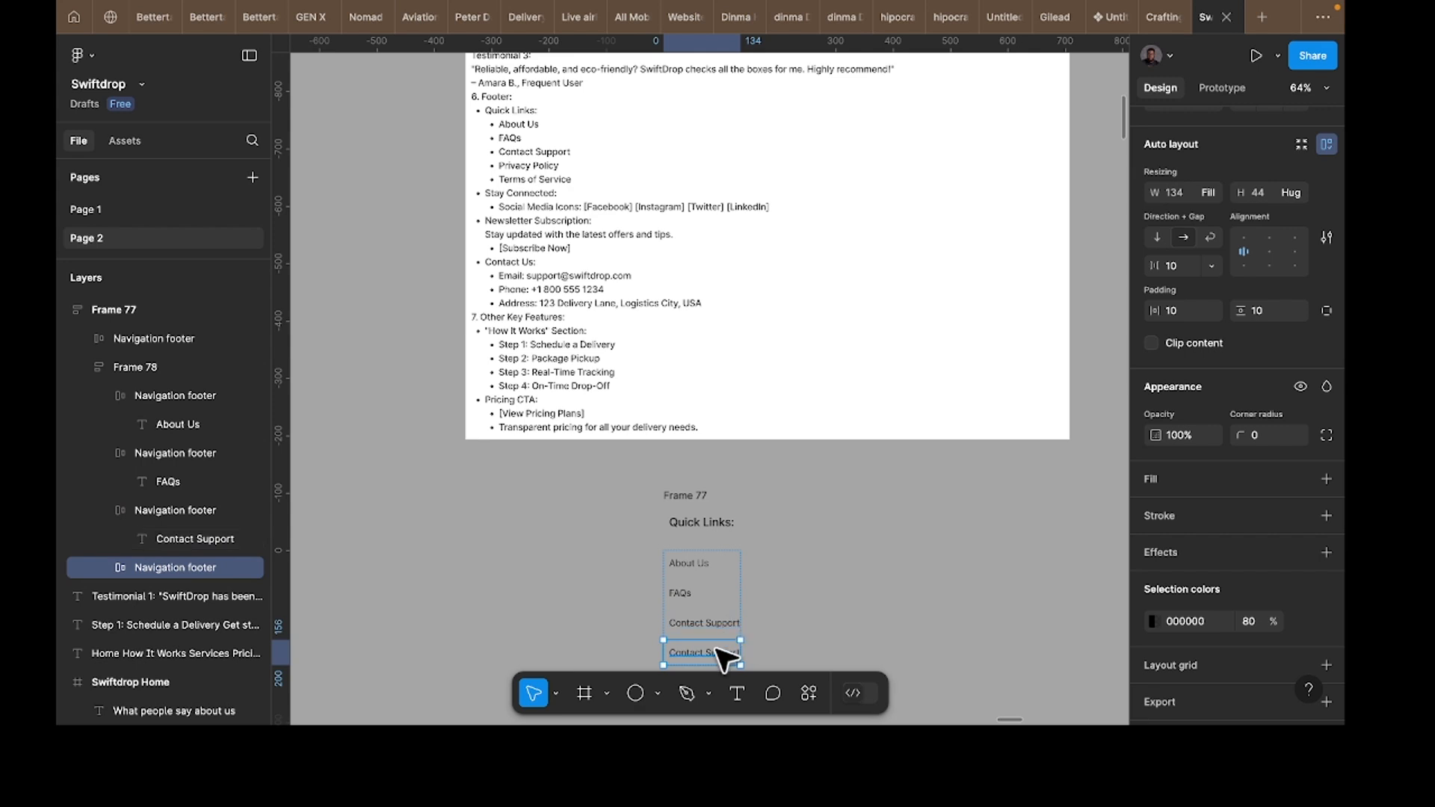
{"action": "double_click", "coordinate": [716, 650]}
{"action": "type", "text": "Privacy Policy"}
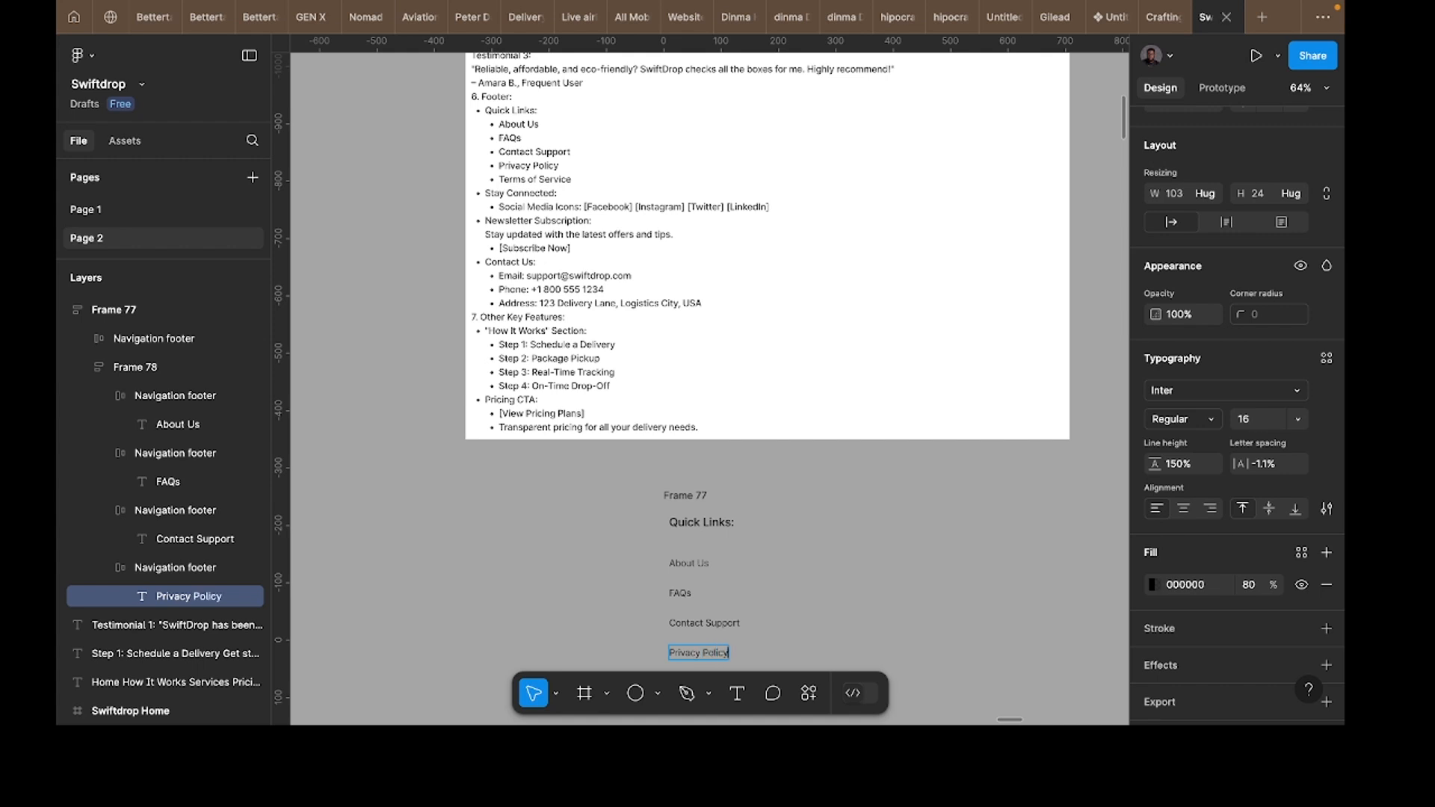
Step: Duplicate the Quick Links column (Frame 77) beside the original and change the copy's heading to "Stay Connected"
{"action": "left_click", "coordinate": [699, 498]}
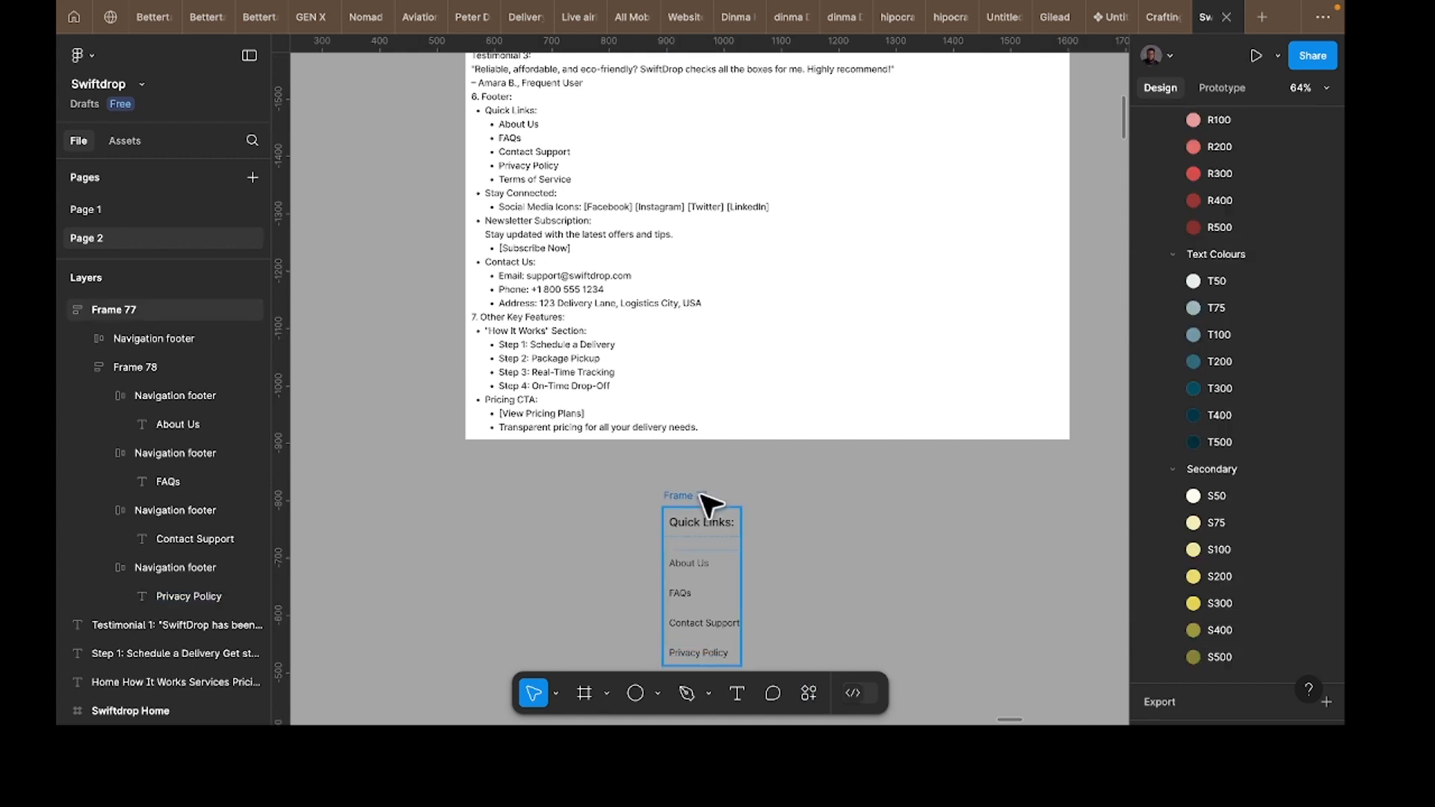
{"action": "left_click", "coordinate": [700, 498]}
{"action": "left_click_drag", "start_coordinate": [700, 498], "coordinate": [808, 497]}
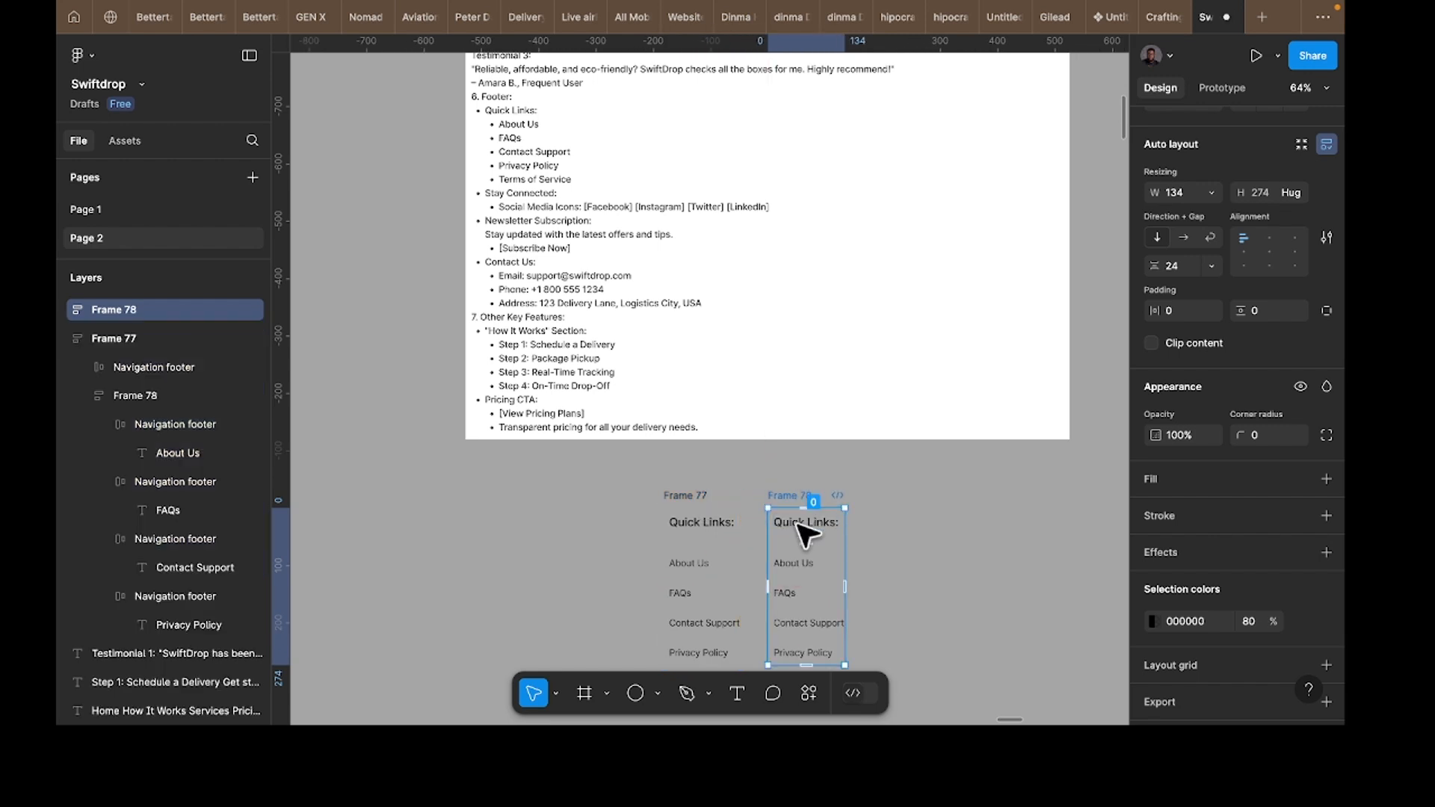
{"action": "double_click", "coordinate": [800, 523]}
{"action": "type", "text": "Stay"}
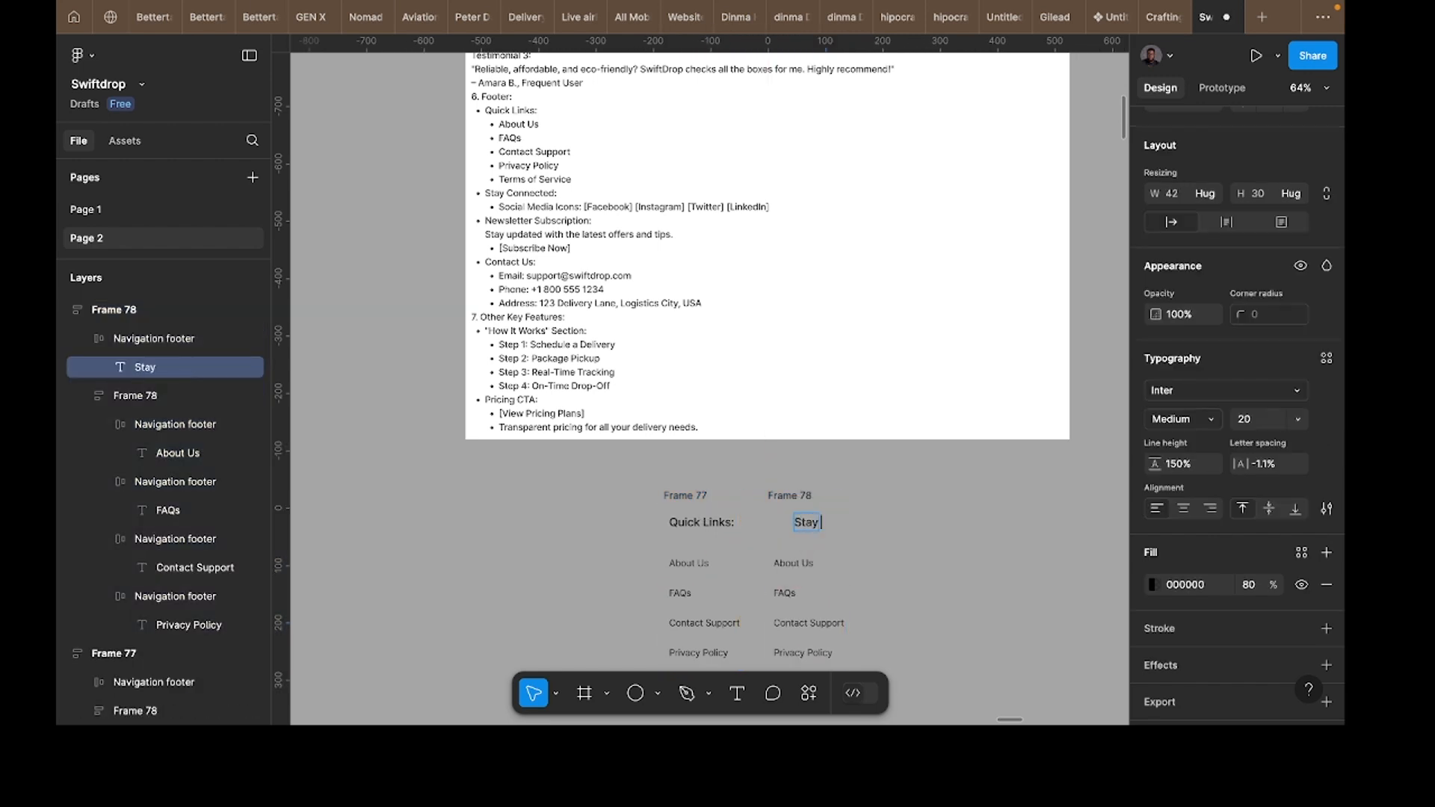
{"action": "type", "text": " Connected"}
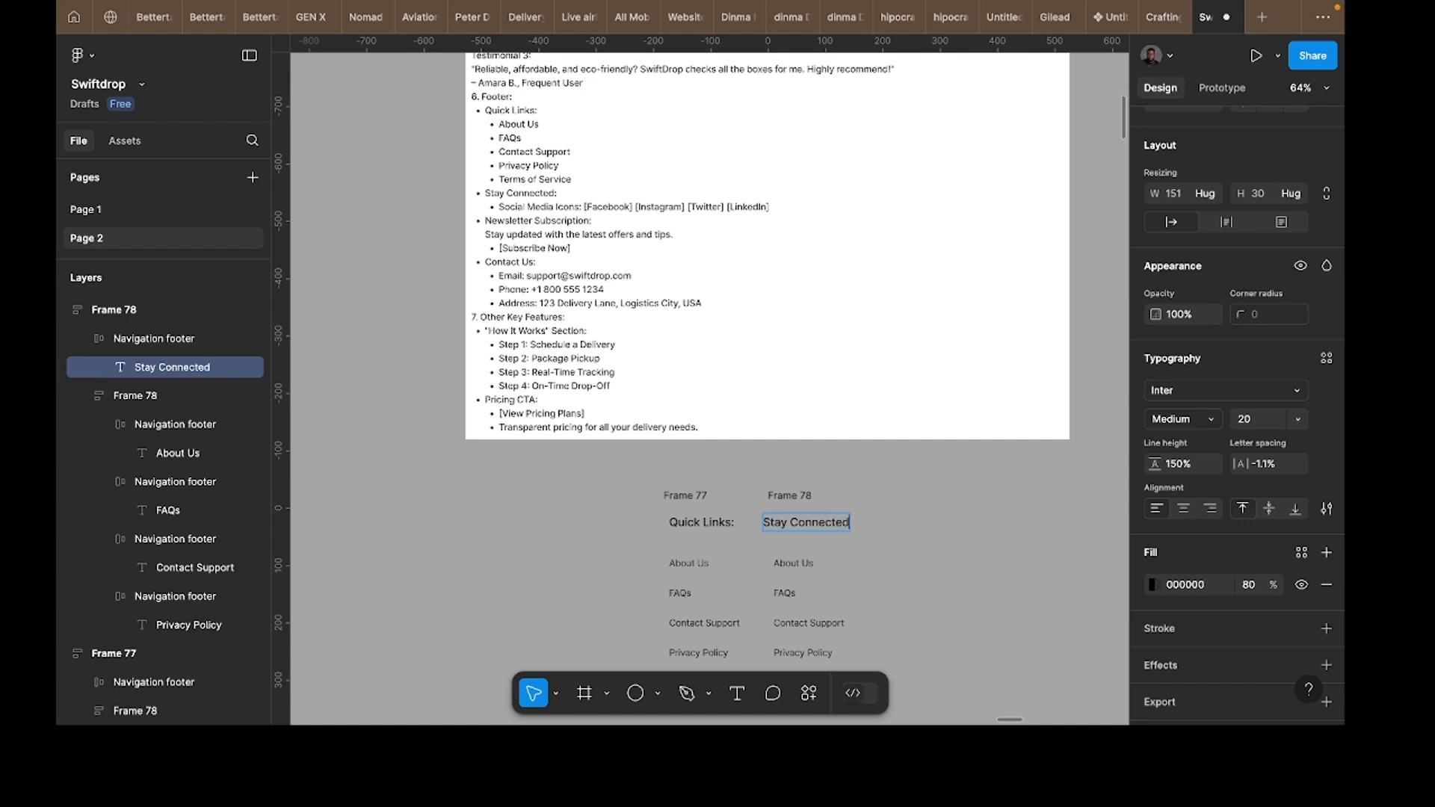
{"action": "key", "text": "Escape"}
Step: Replace the four links under "Stay Connected" with "Facebook", "Instagram", "Twitter" and "Linkedin"
{"action": "left_click", "coordinate": [807, 574]}
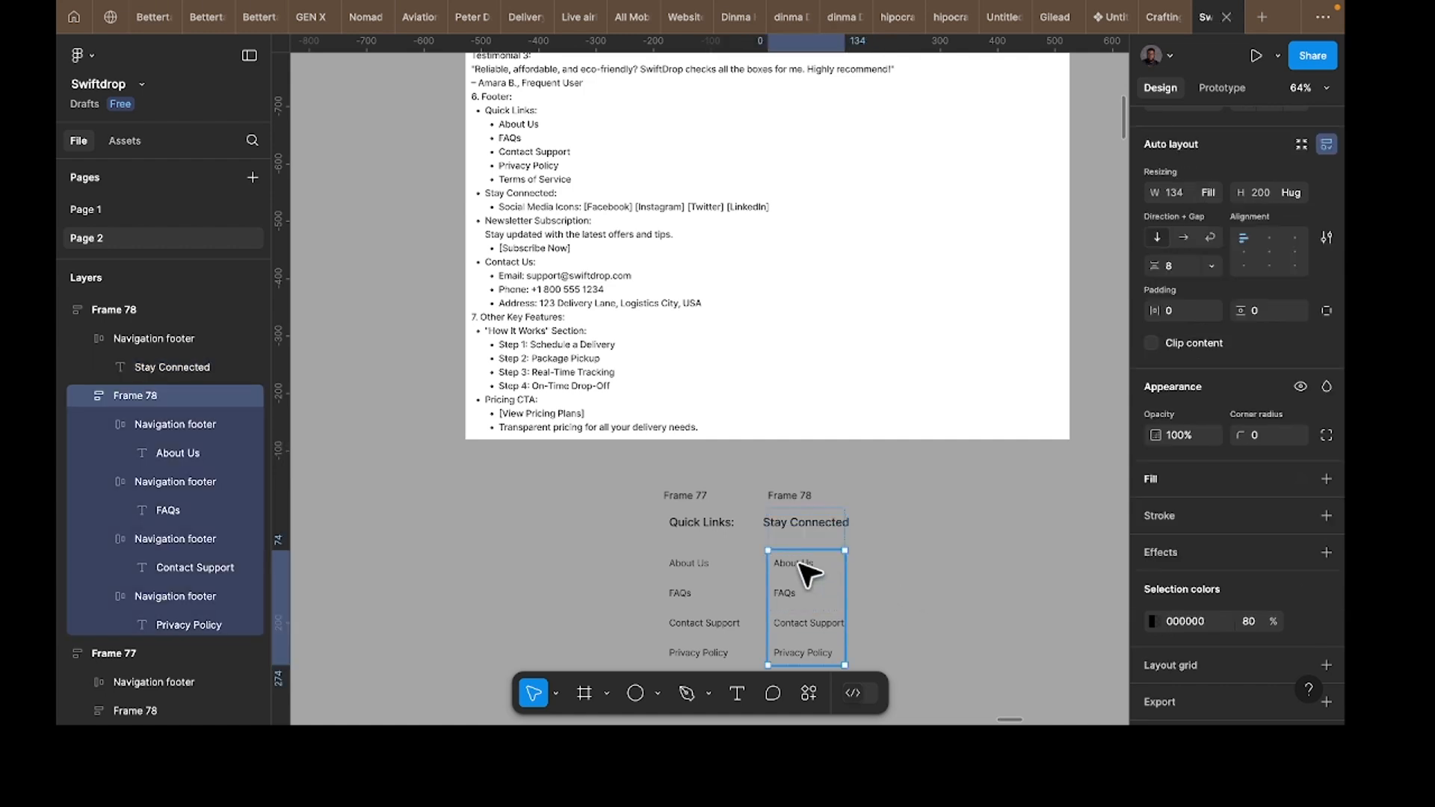
{"action": "double_click", "coordinate": [799, 565]}
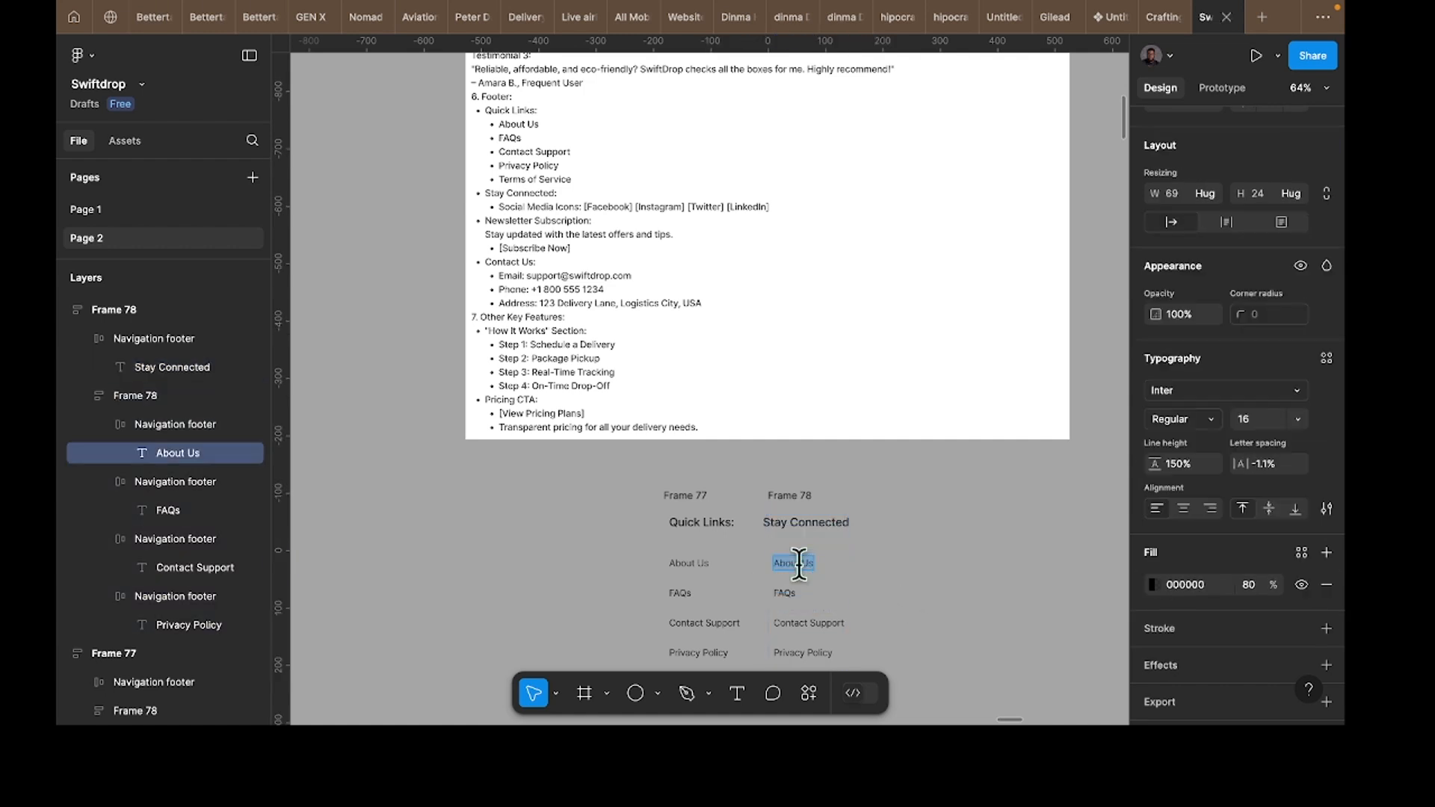
{"action": "type", "text": "Facebook"}
{"action": "left_click", "coordinate": [779, 593]}
{"action": "double_click", "coordinate": [782, 597]}
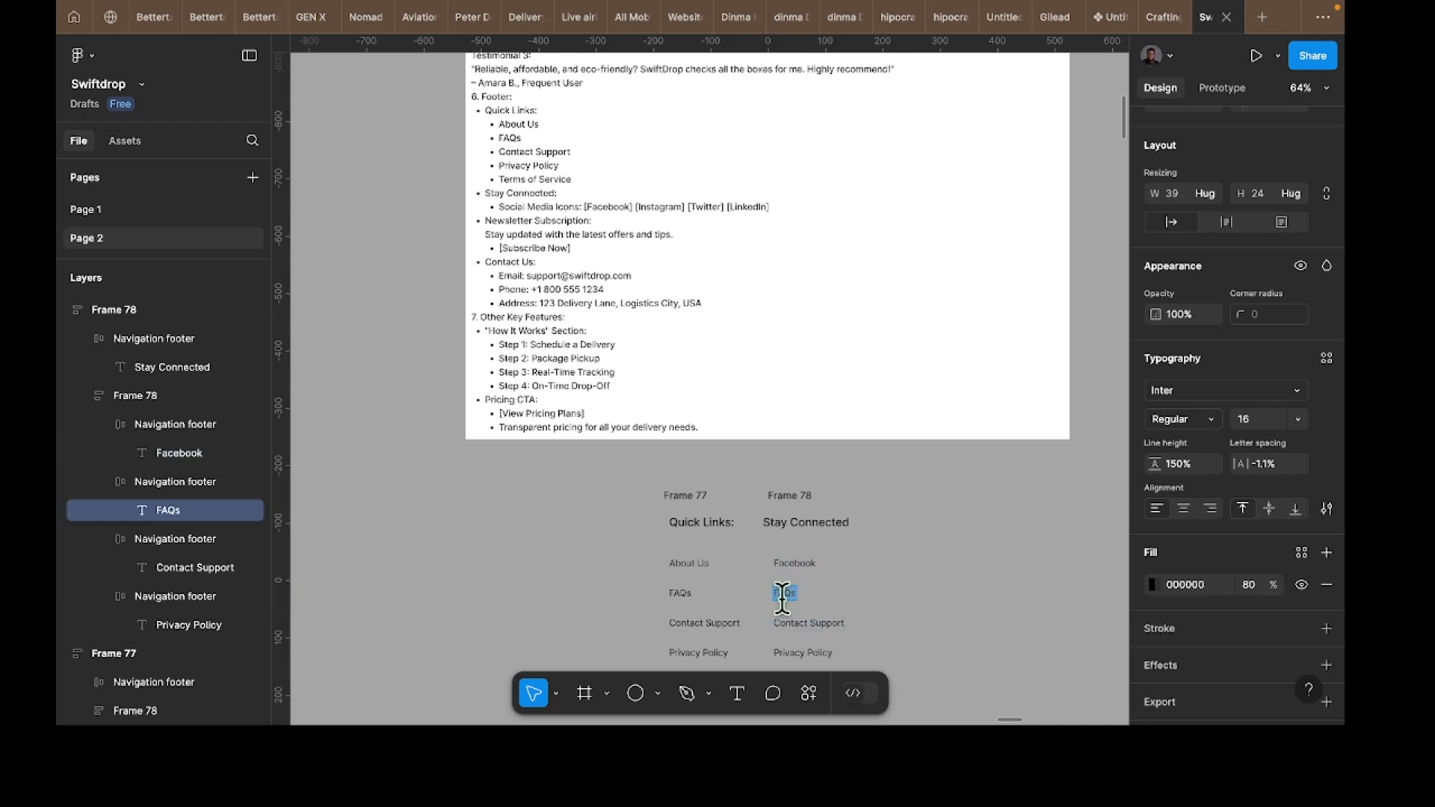
{"action": "type", "text": "Ins"}
{"action": "key", "text": "BackSpace"}
{"action": "double_click", "coordinate": [793, 624]}
{"action": "type", "text": "Twitter"}
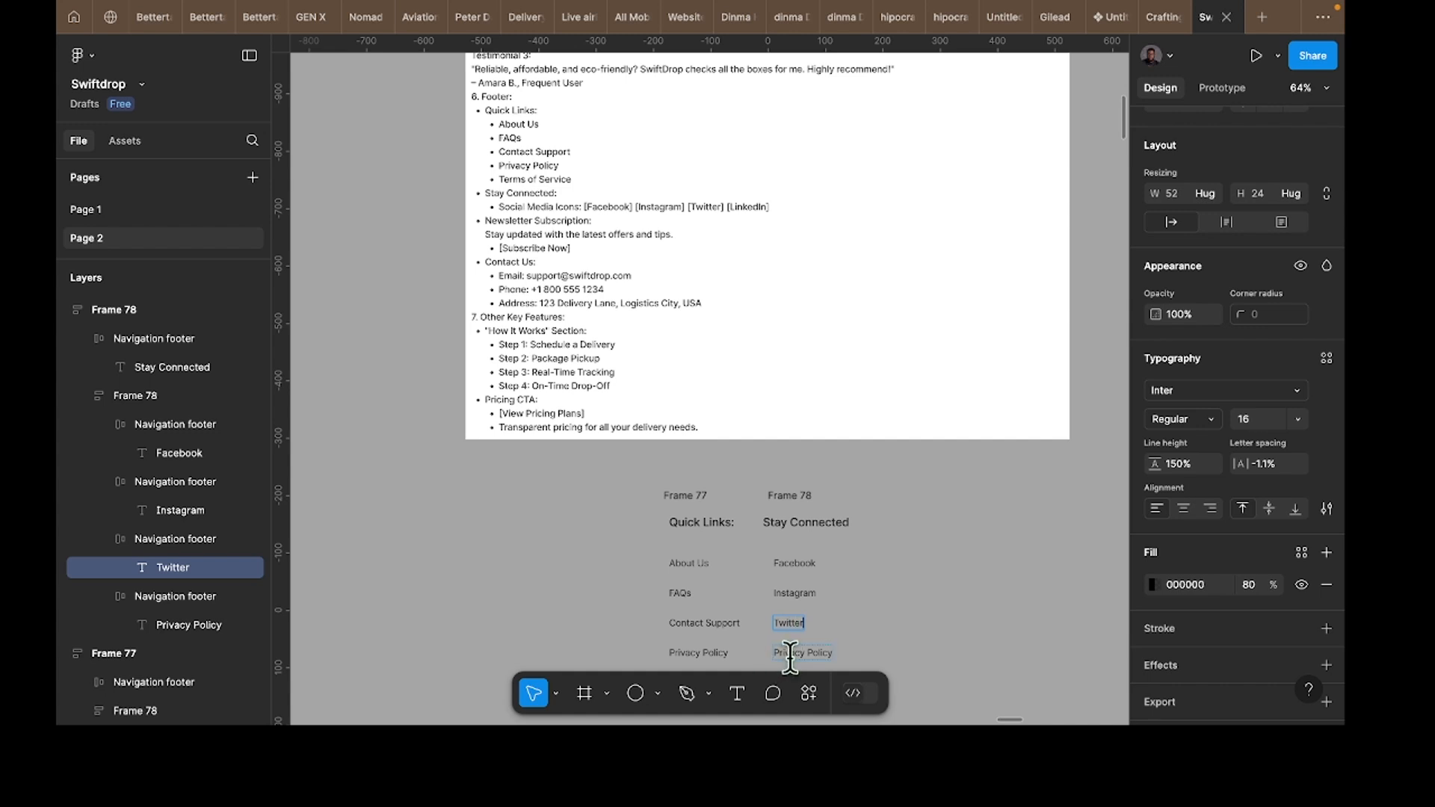
{"action": "double_click", "coordinate": [786, 652]}
{"action": "type", "text": "Linkedin"}
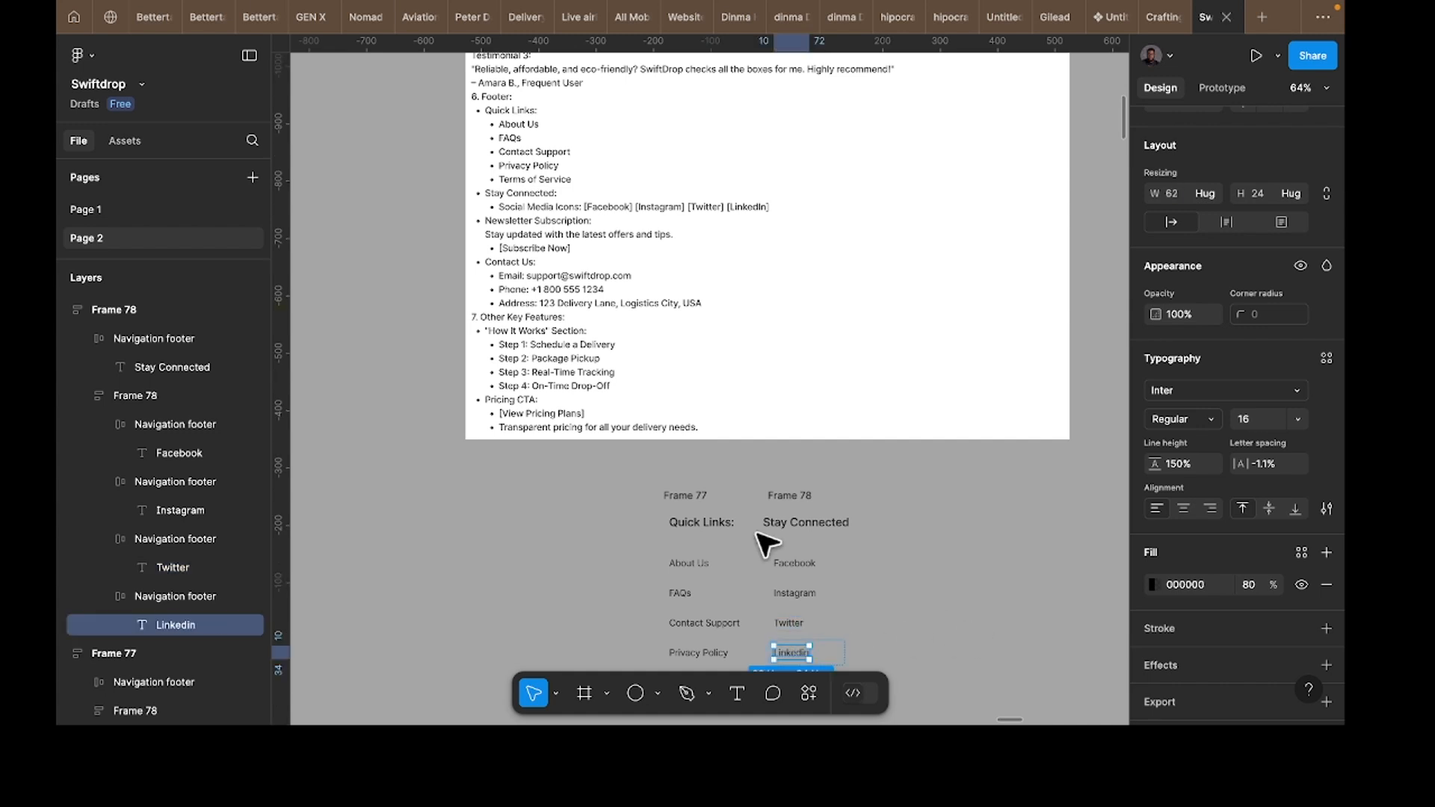
{"action": "left_click", "coordinate": [700, 517]}
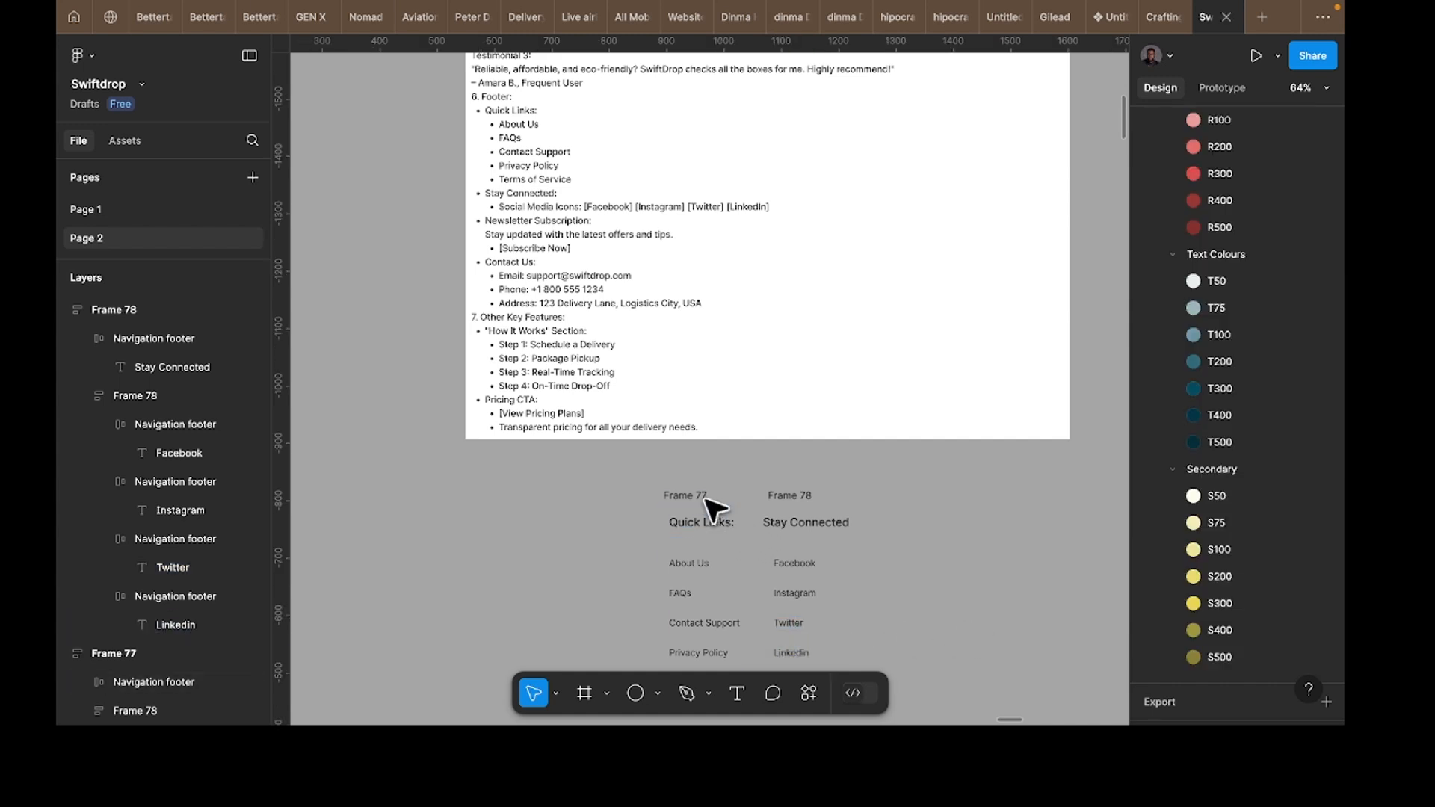
Step: Rename the Quick Links column frame "main nav wrapper" and the Stay Connected column frame "Stay connect wrapper"
{"action": "double_click", "coordinate": [698, 496]}
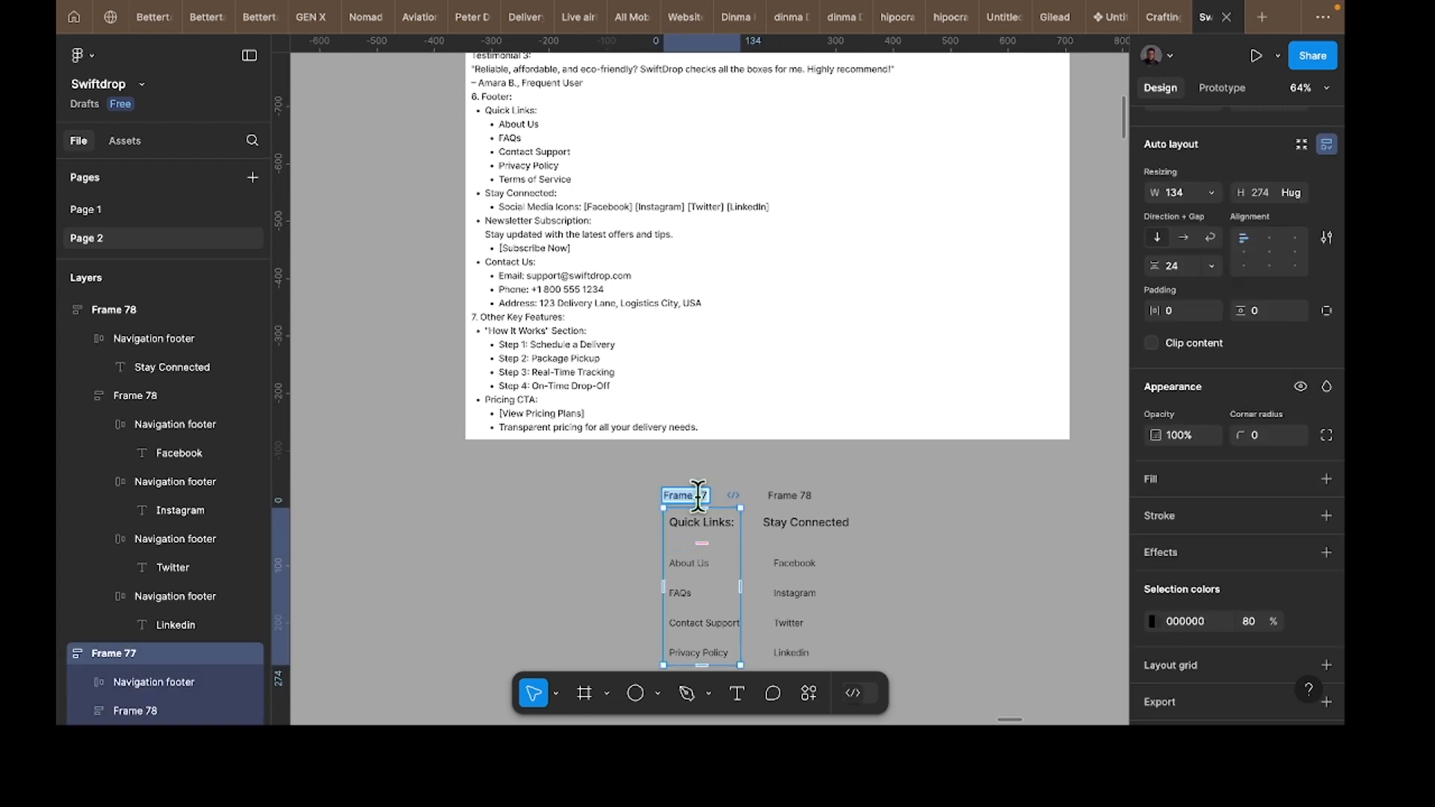
{"action": "type", "text": "main nav wrapper"}
{"action": "left_click", "coordinate": [780, 495]}
{"action": "double_click", "coordinate": [780, 495]}
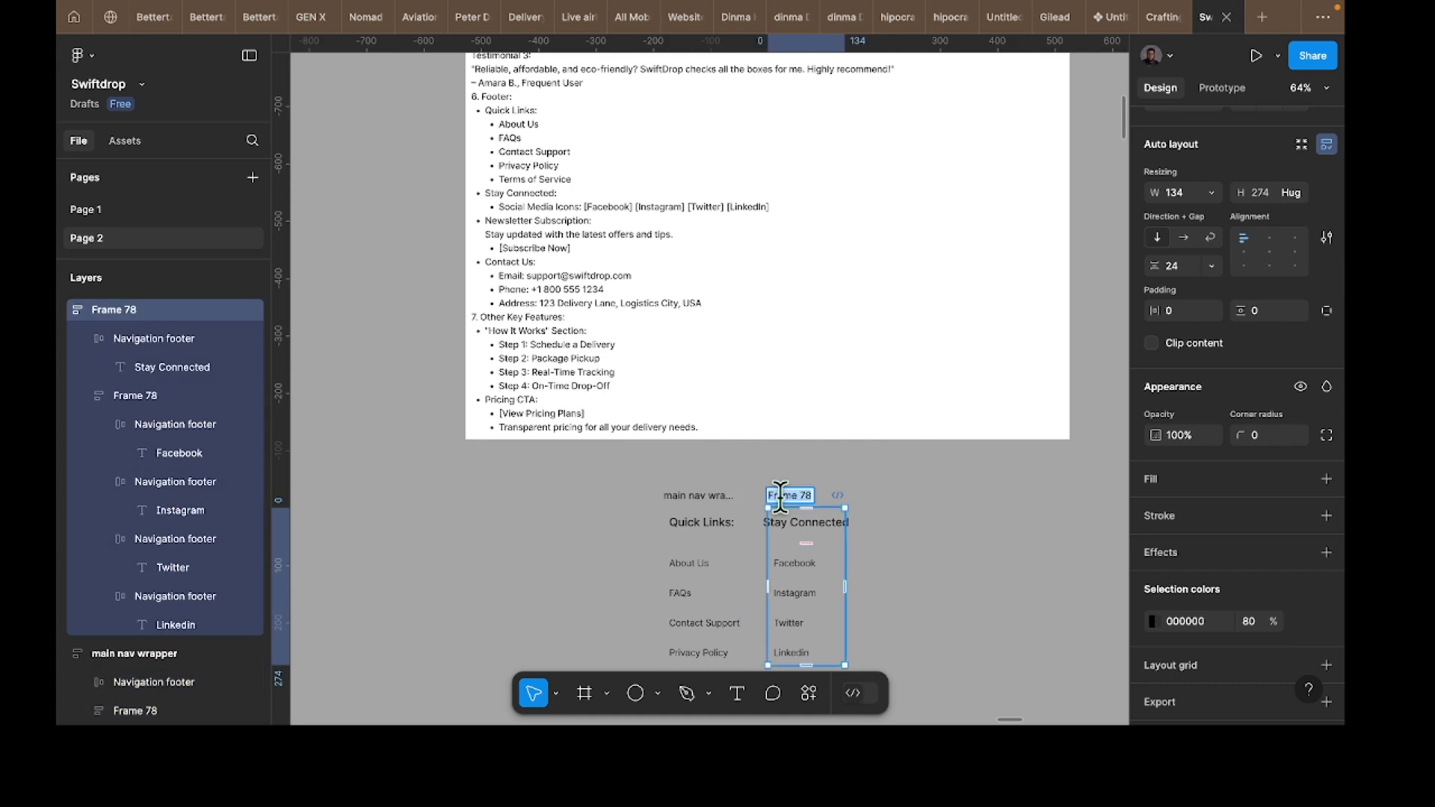
{"action": "type", "text": "Stay connect wr"}
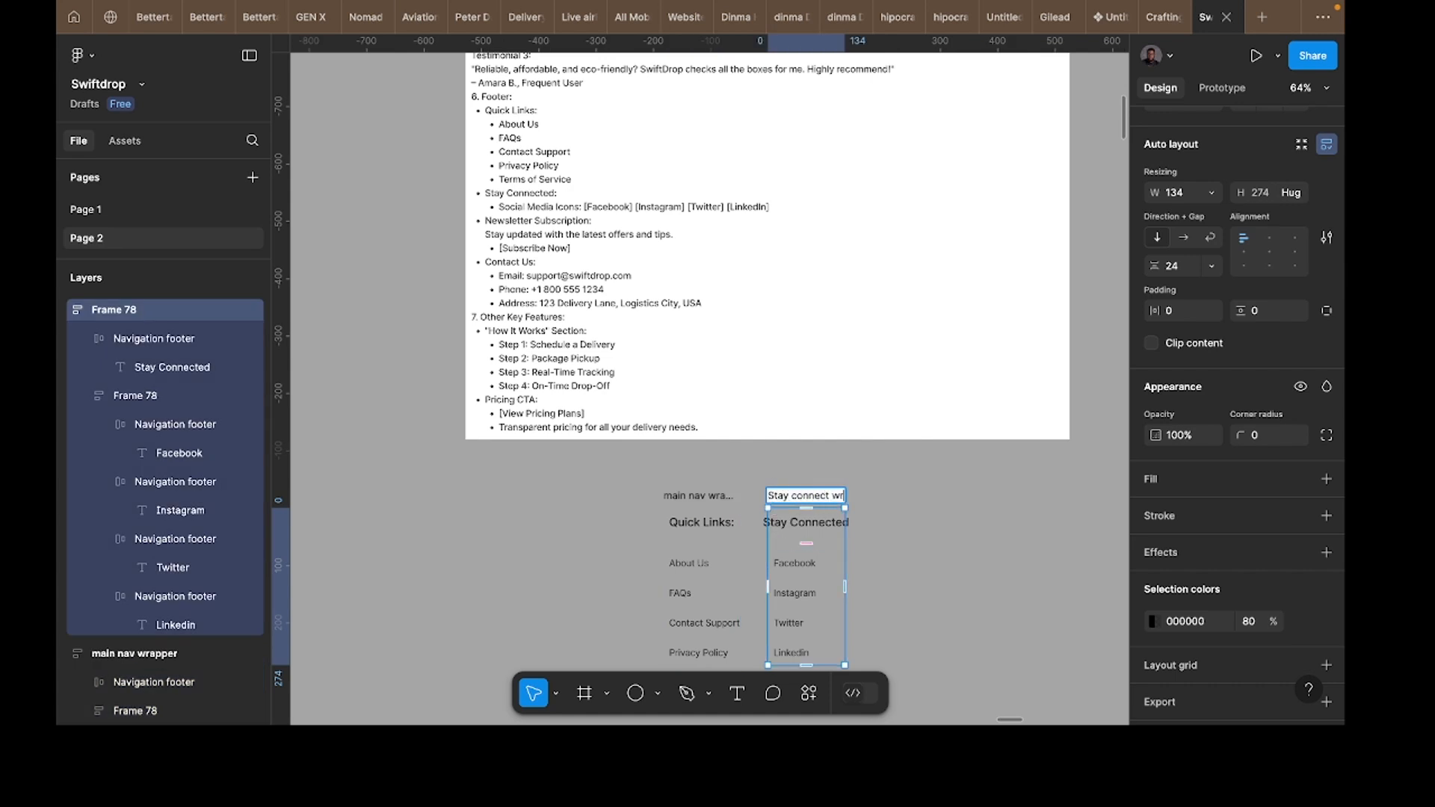
{"action": "type", "text": "apper"}
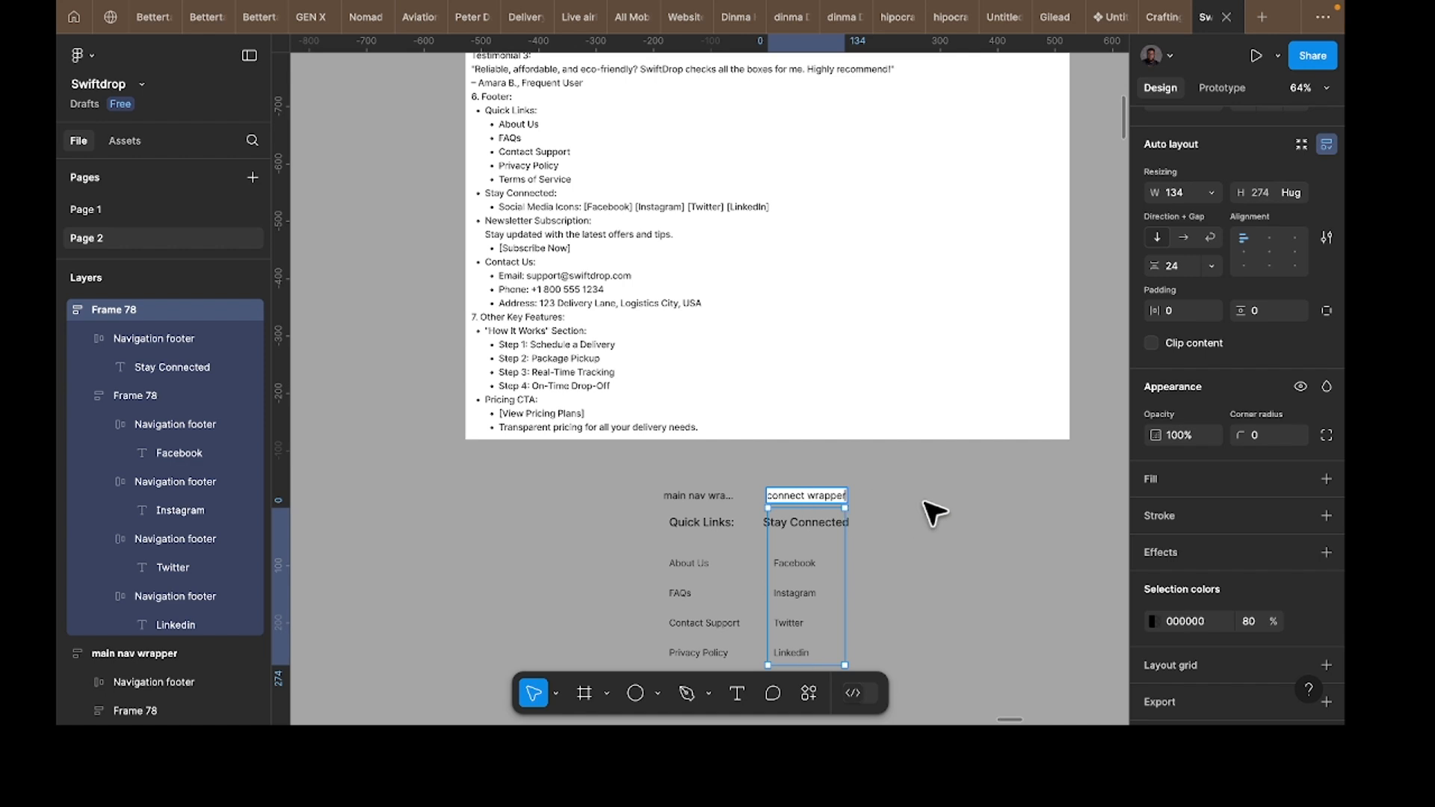
{"action": "left_click", "coordinate": [934, 514]}
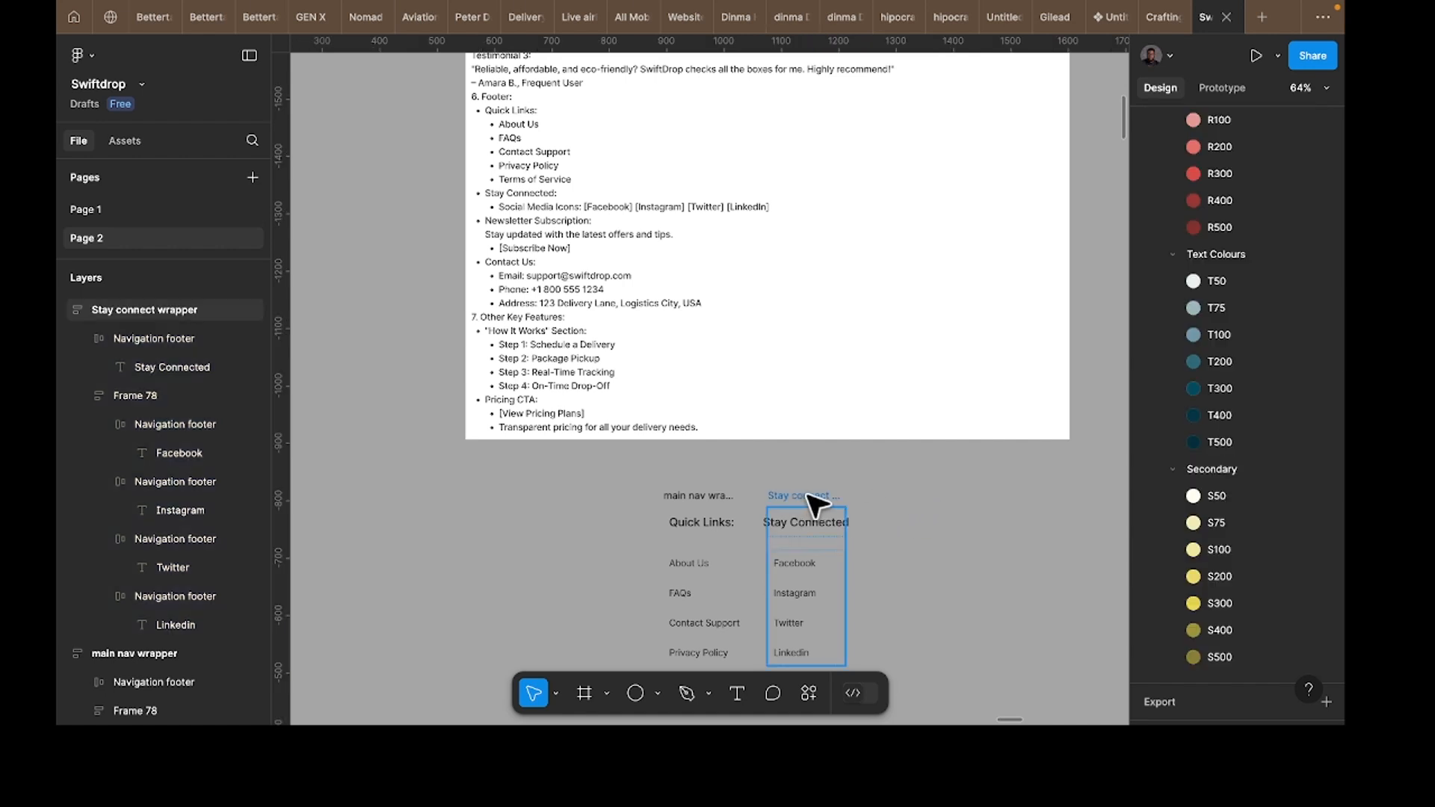
Step: Move the "Stay connect wrapper" column slightly away from the Quick Links column and duplicate it on its far side
{"action": "left_click_drag", "start_coordinate": [807, 495], "coordinate": [801, 496]}
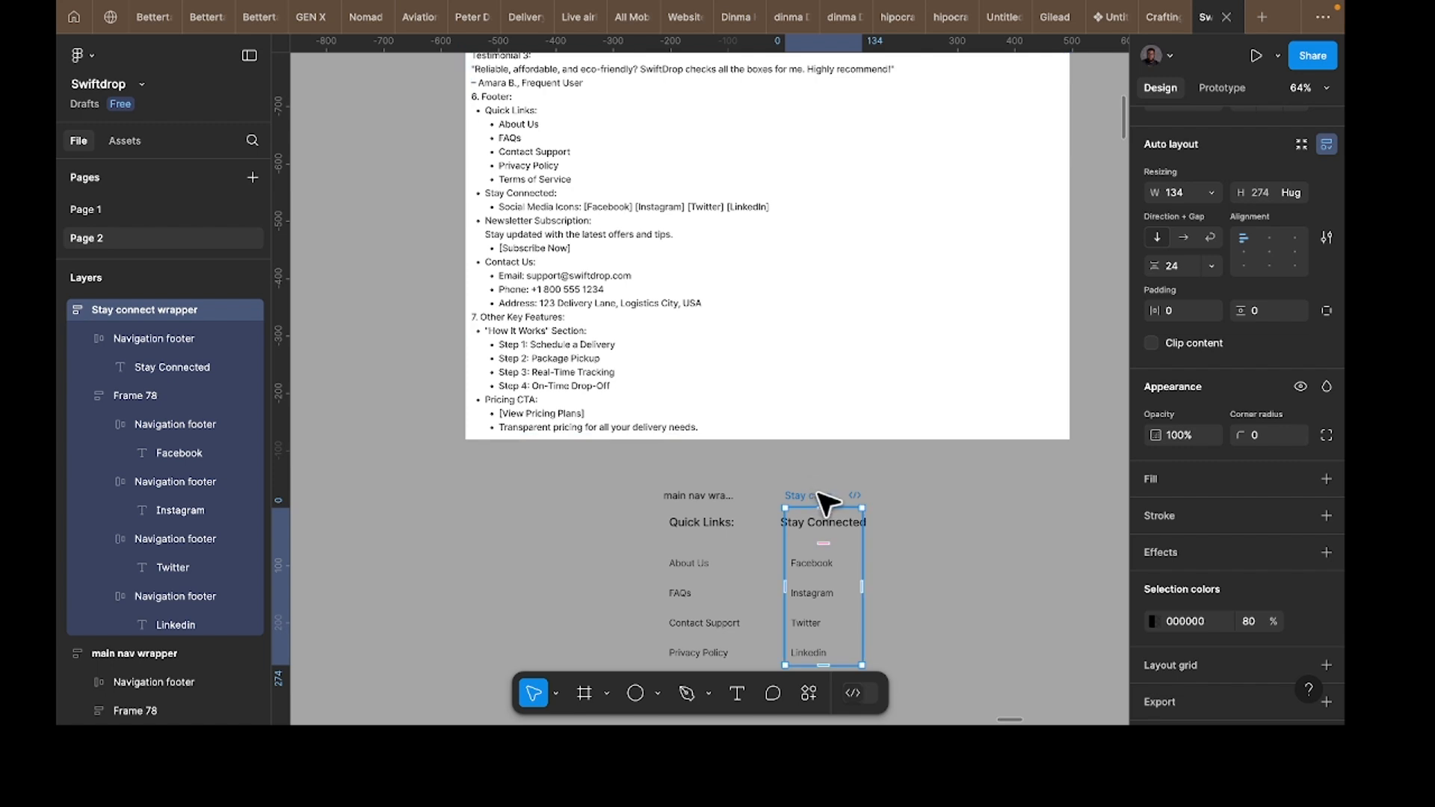
{"action": "left_click_drag", "start_coordinate": [826, 502], "coordinate": [938, 490]}
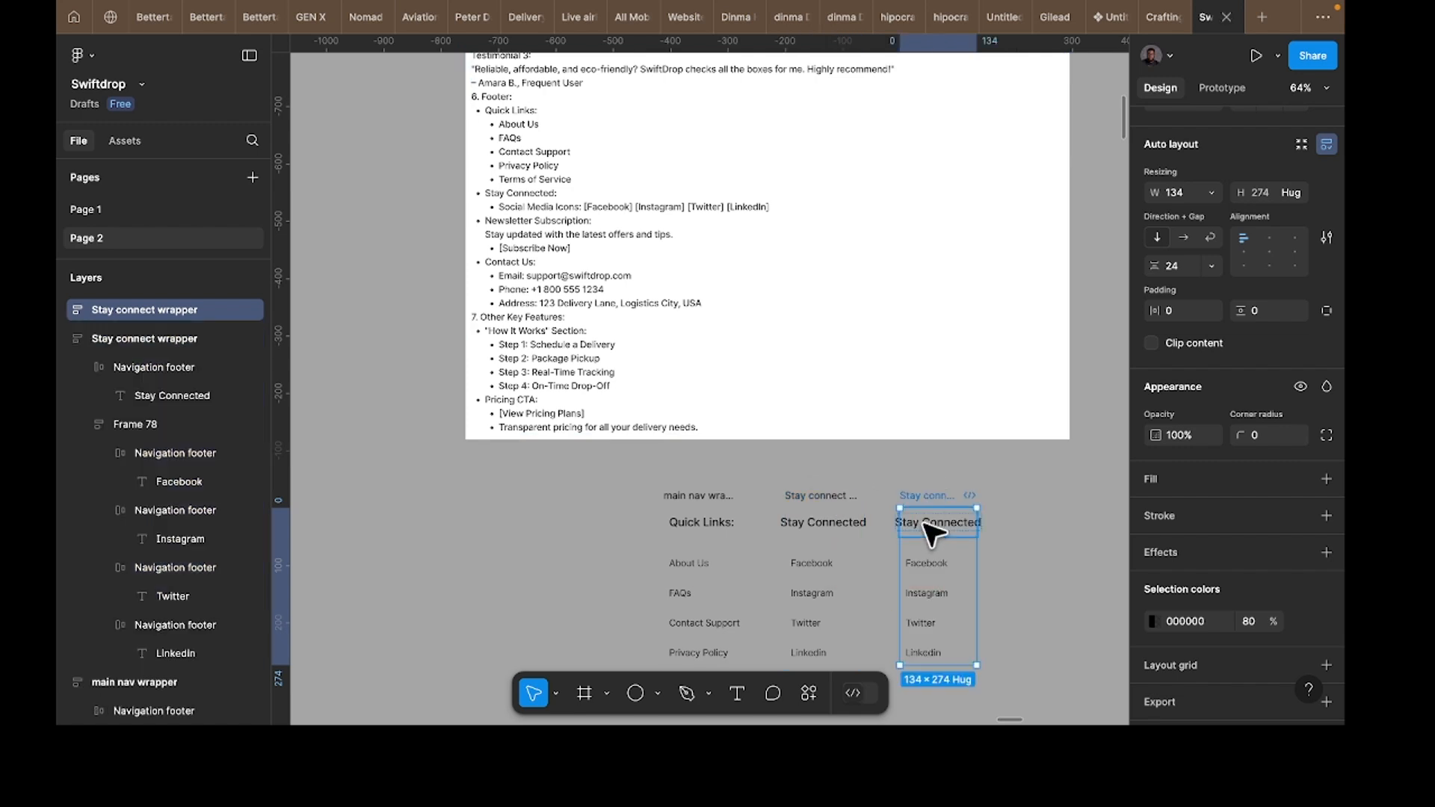
Step: Change the middle column's "Stay Connected" heading to "Contact US"
{"action": "double_click", "coordinate": [822, 523]}
{"action": "double_click", "coordinate": [835, 517]}
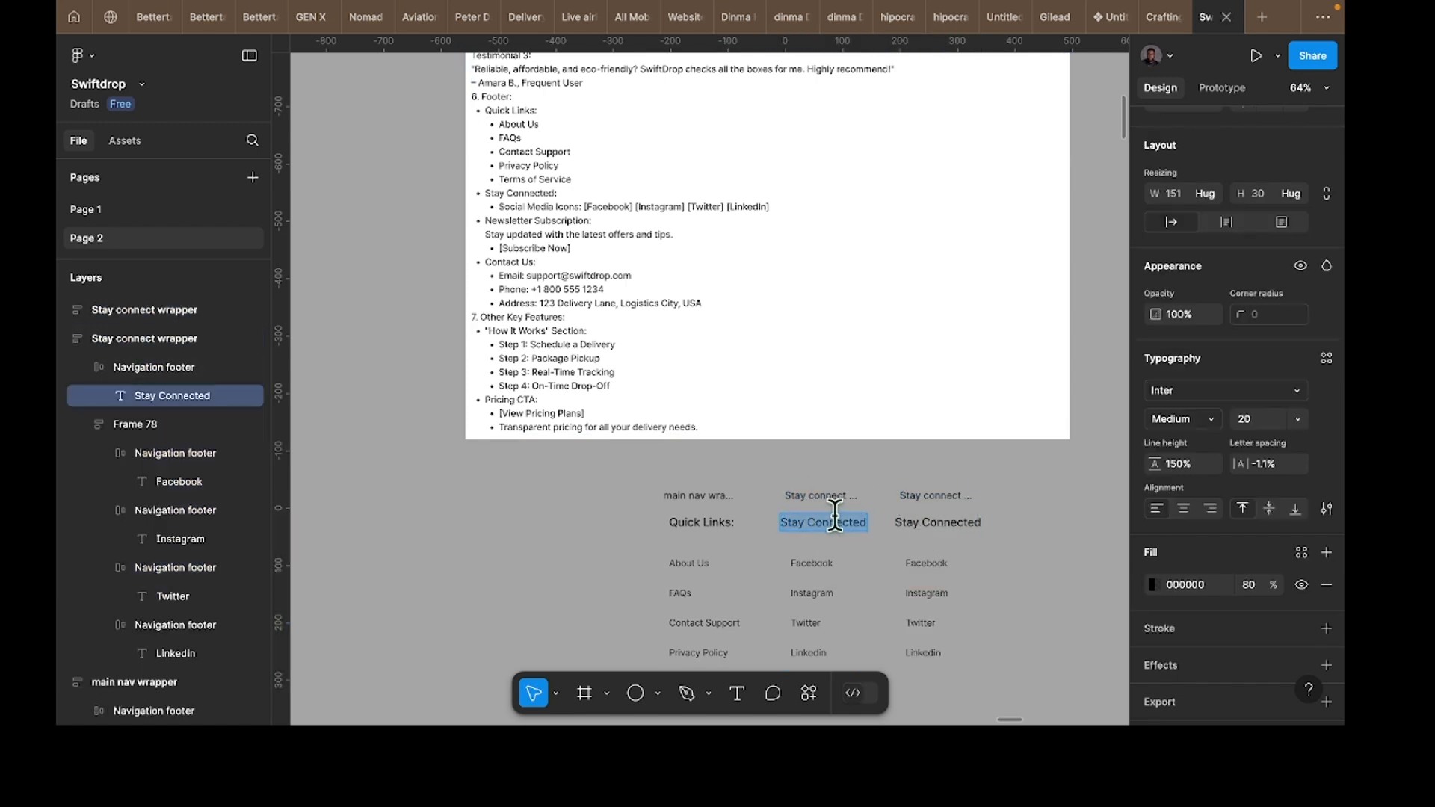
{"action": "type", "text": "Contact"}
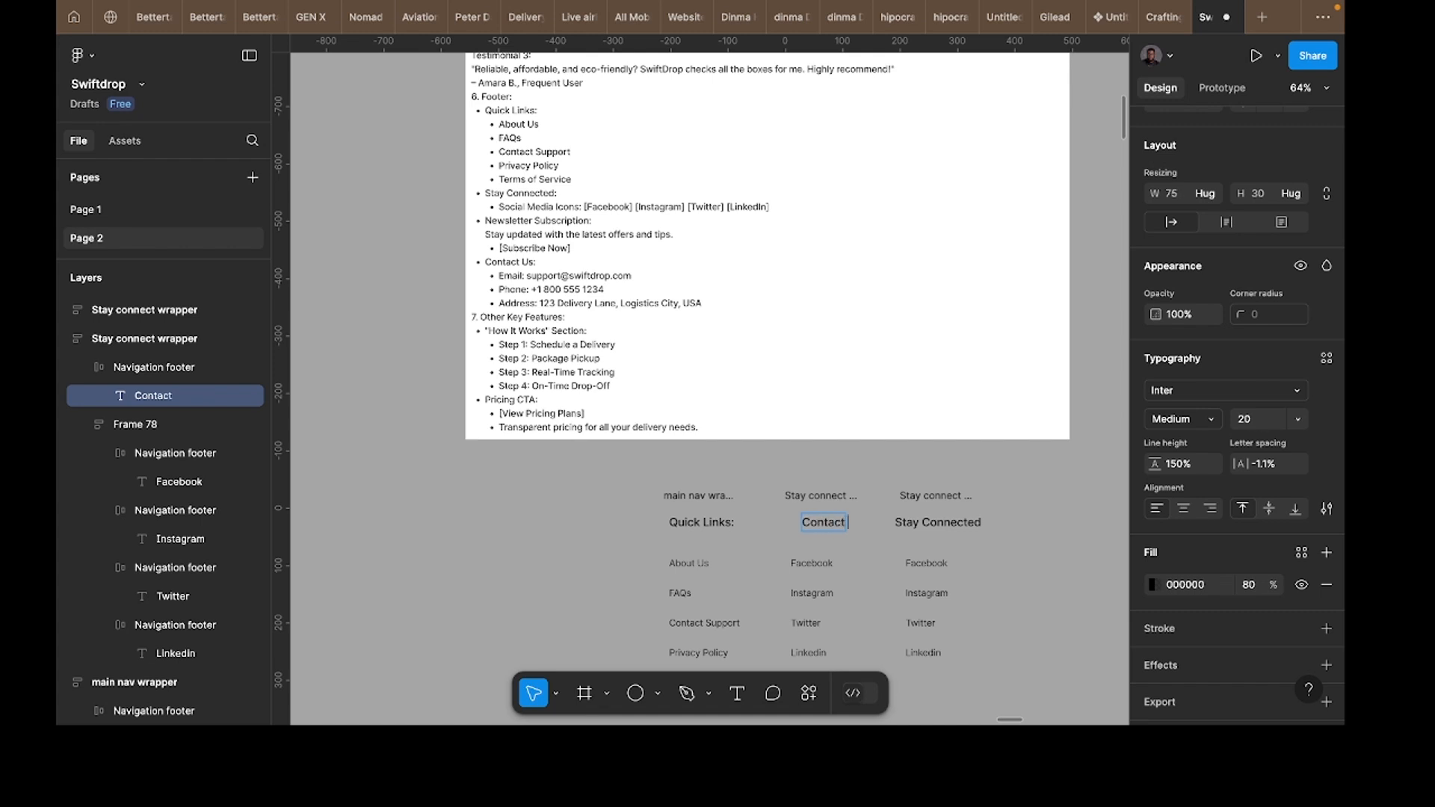
{"action": "type", "text": " US"}
Step: Replace "Facebook" under "Contact US" with "Email:" followed by the support e-mail address copied from the project brief
{"action": "double_click", "coordinate": [813, 564]}
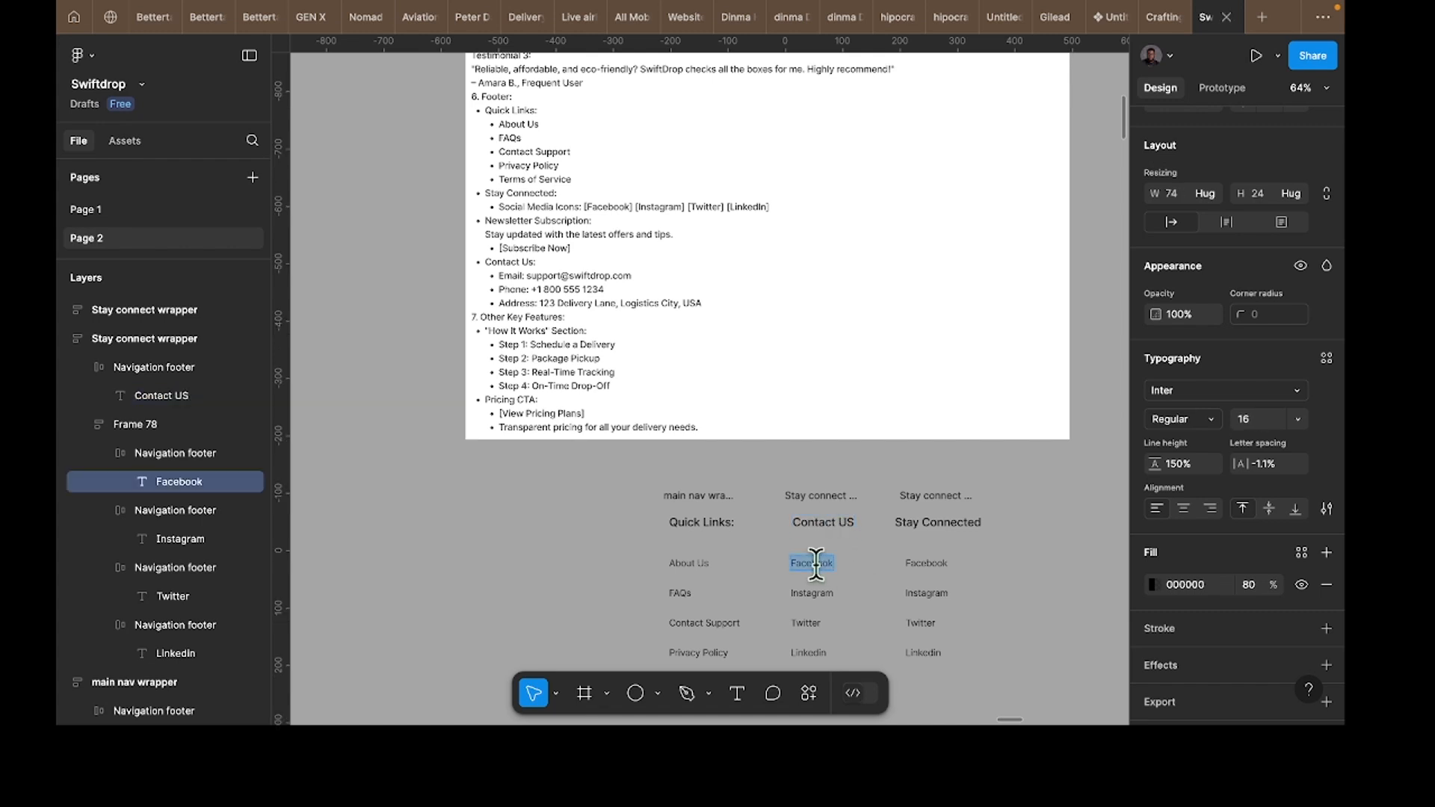
{"action": "type", "text": "Email:"}
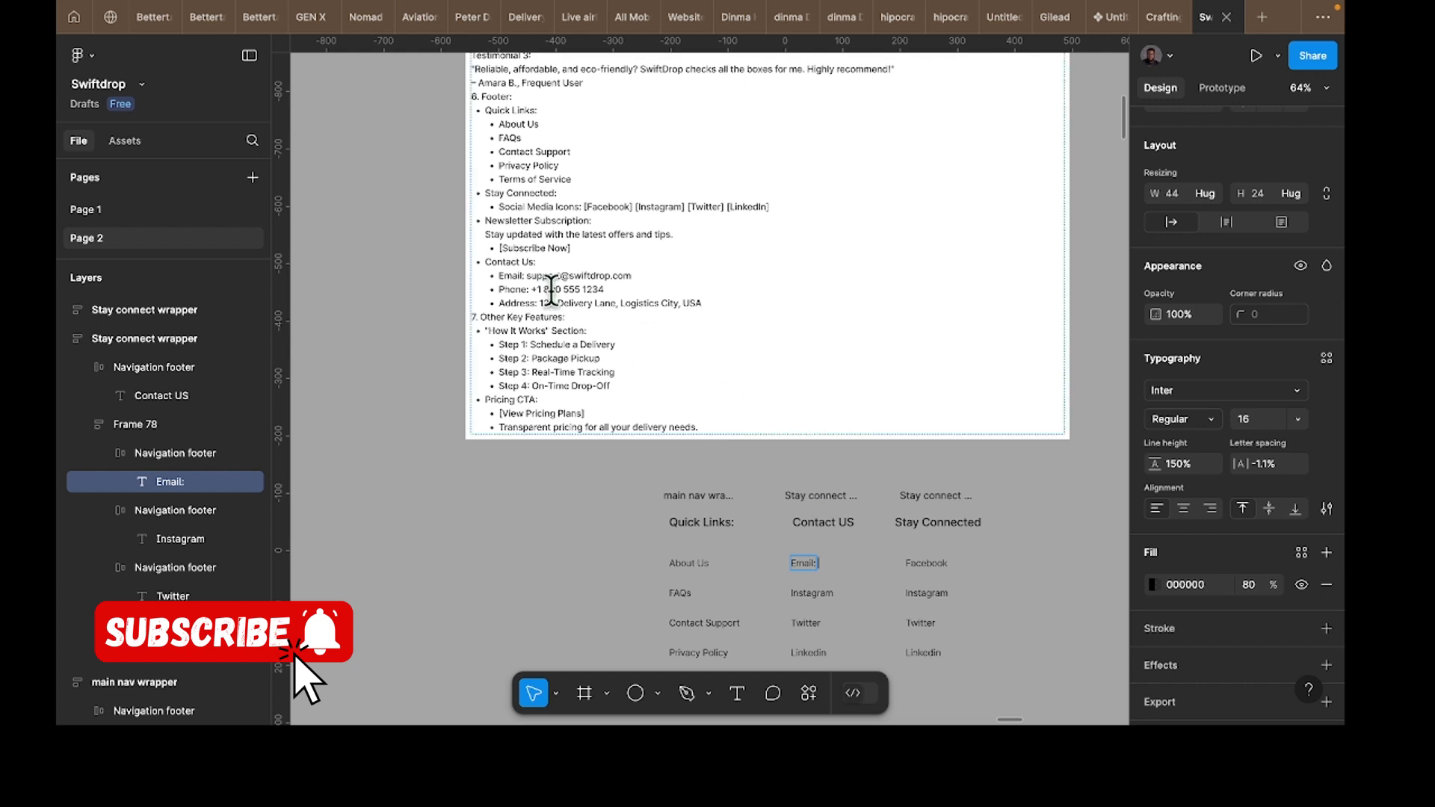
{"action": "left_click_drag", "start_coordinate": [526, 276], "coordinate": [636, 277]}
{"action": "key", "text": "ctrl+c"}
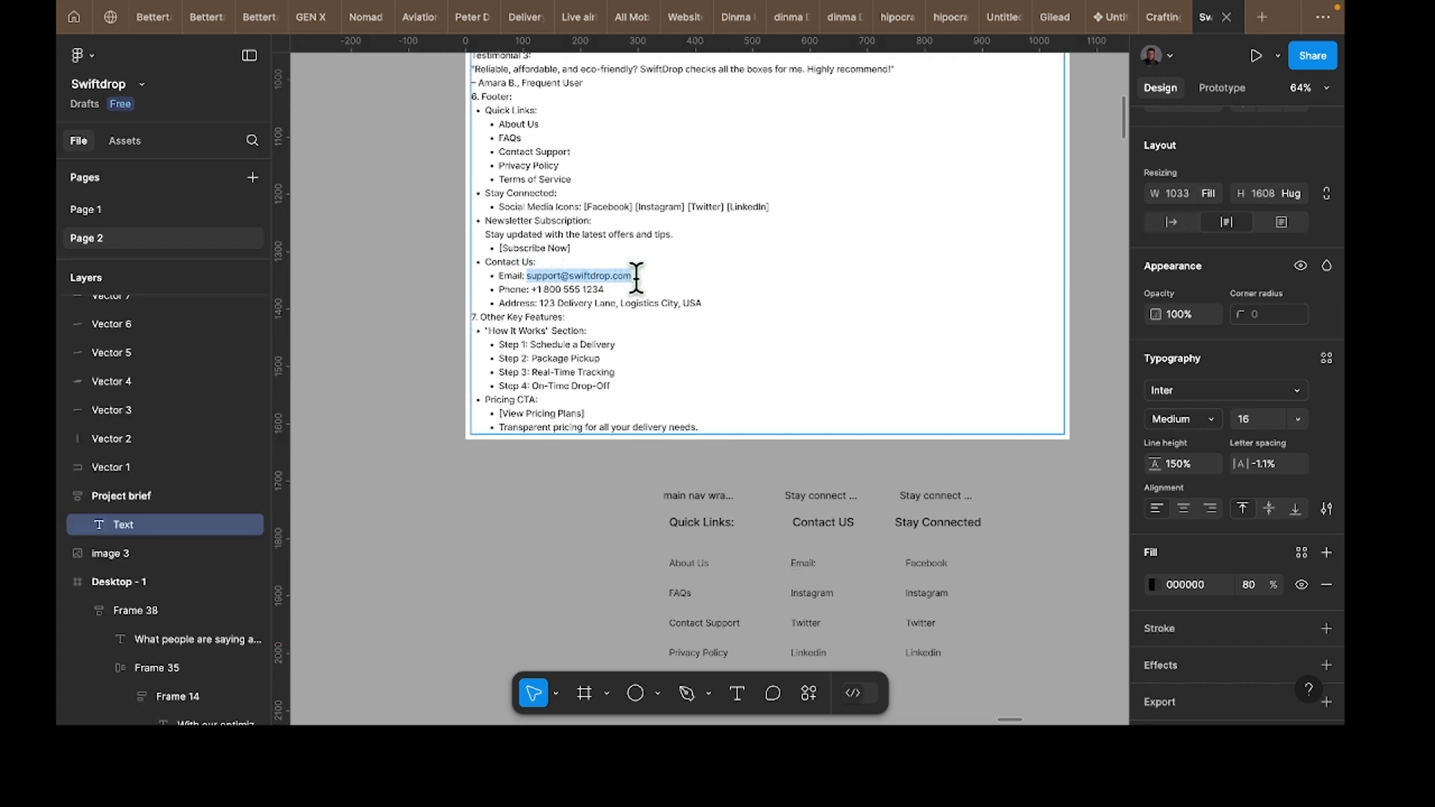
{"action": "left_click", "coordinate": [821, 567]}
{"action": "scroll", "coordinate": [821, 567], "scroll_direction": "up", "scroll_amount": 8}
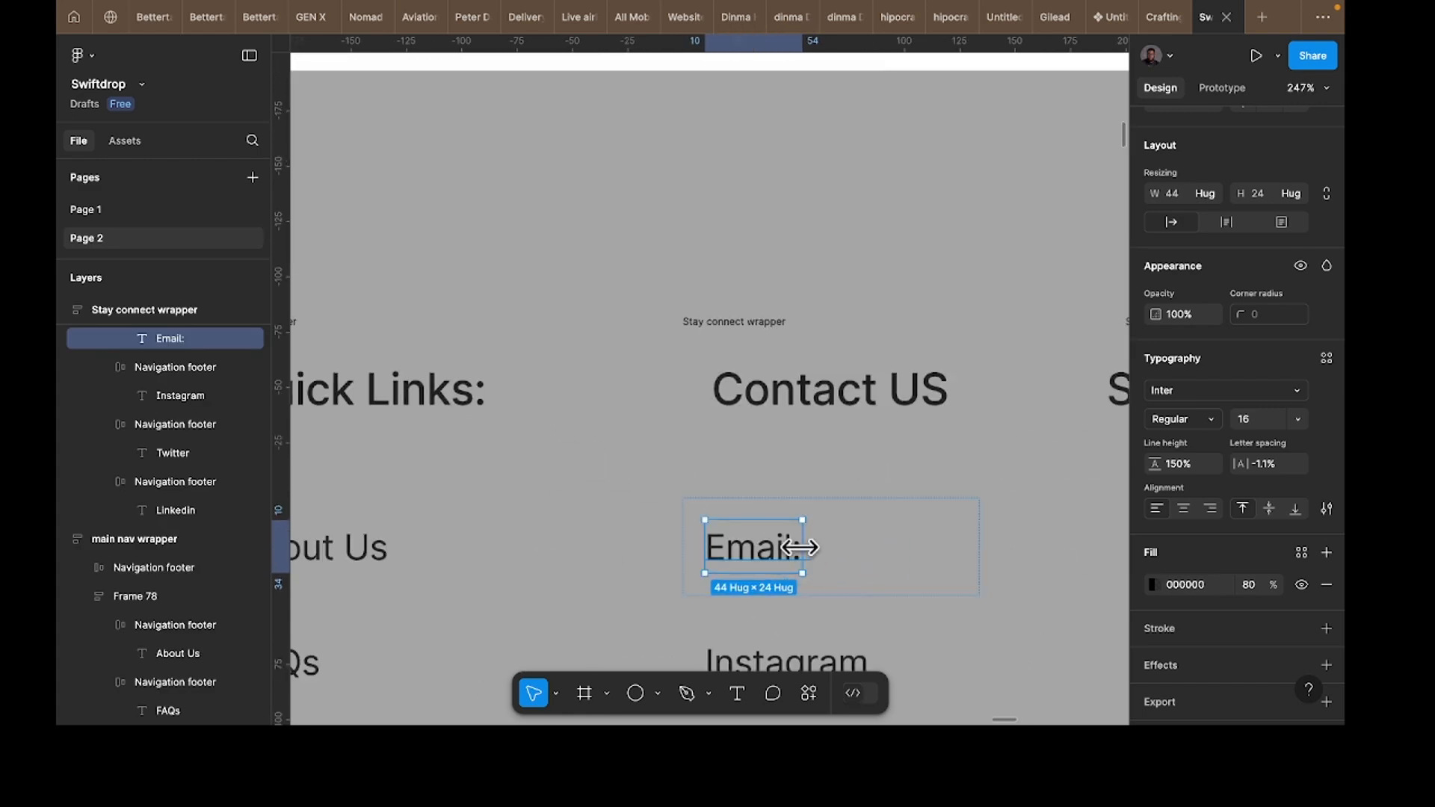
{"action": "double_click", "coordinate": [794, 543]}
{"action": "left_click", "coordinate": [796, 545]}
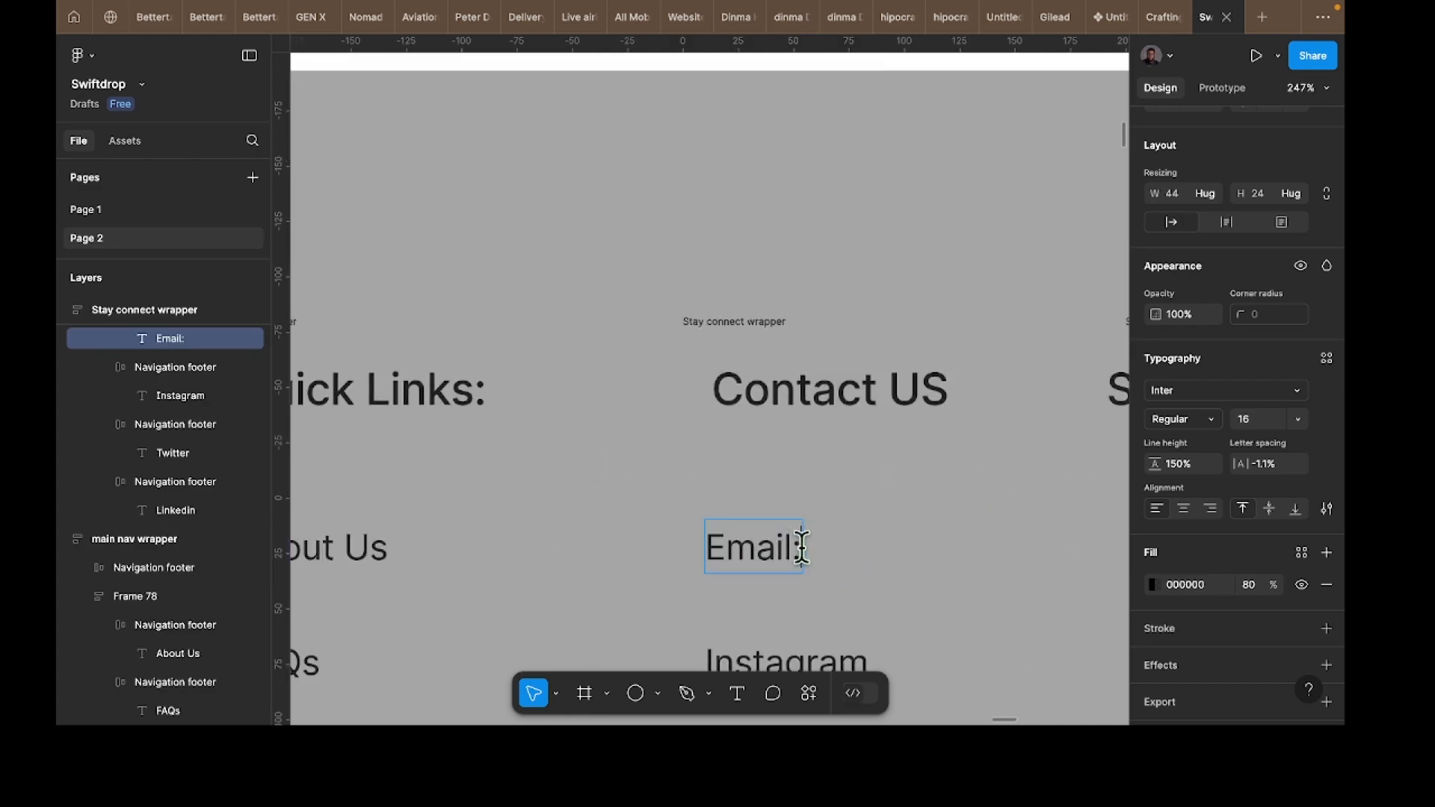
{"action": "key", "text": "ctrl+v"}
{"action": "scroll", "coordinate": [979, 441], "scroll_direction": "down", "scroll_amount": 8}
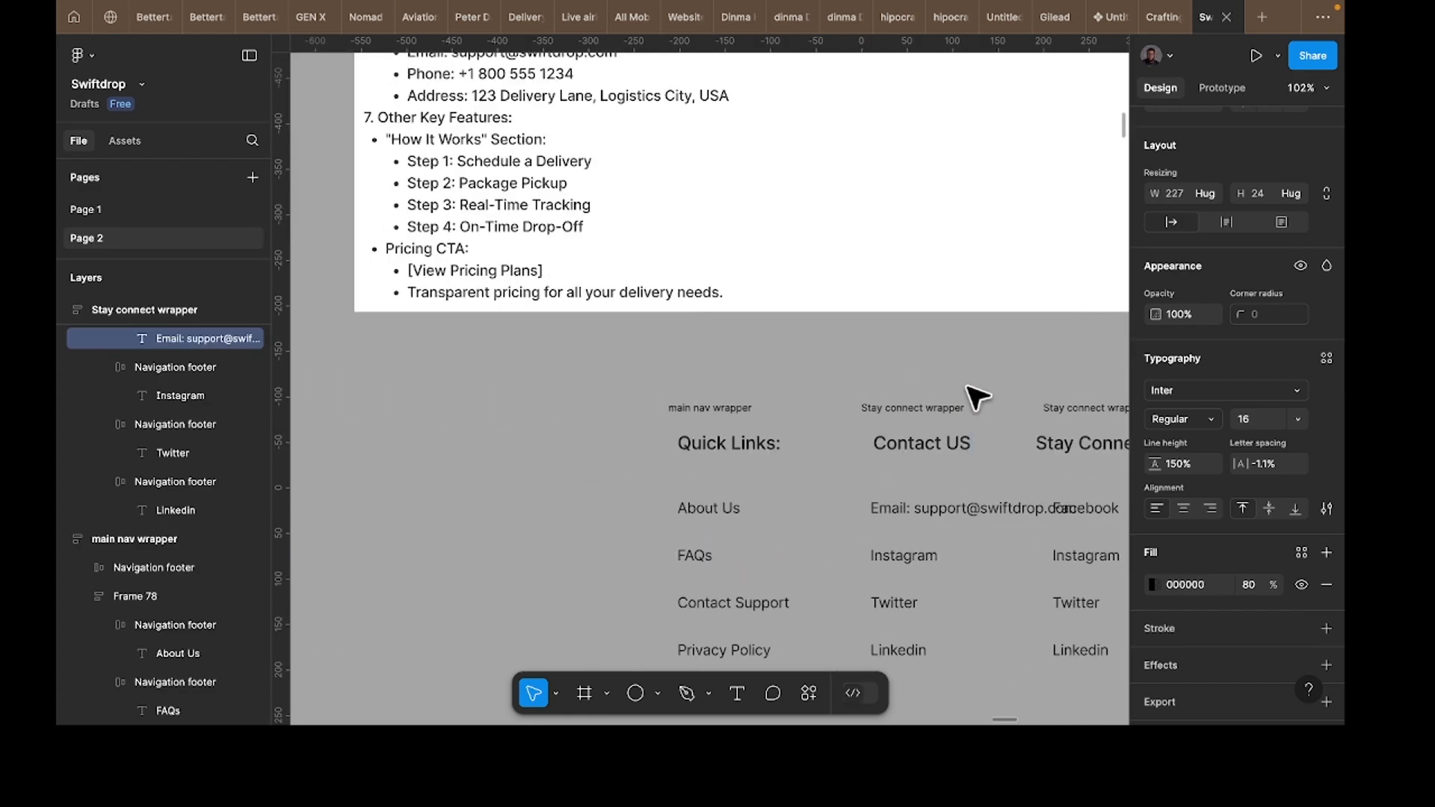
{"action": "key", "text": "Escape"}
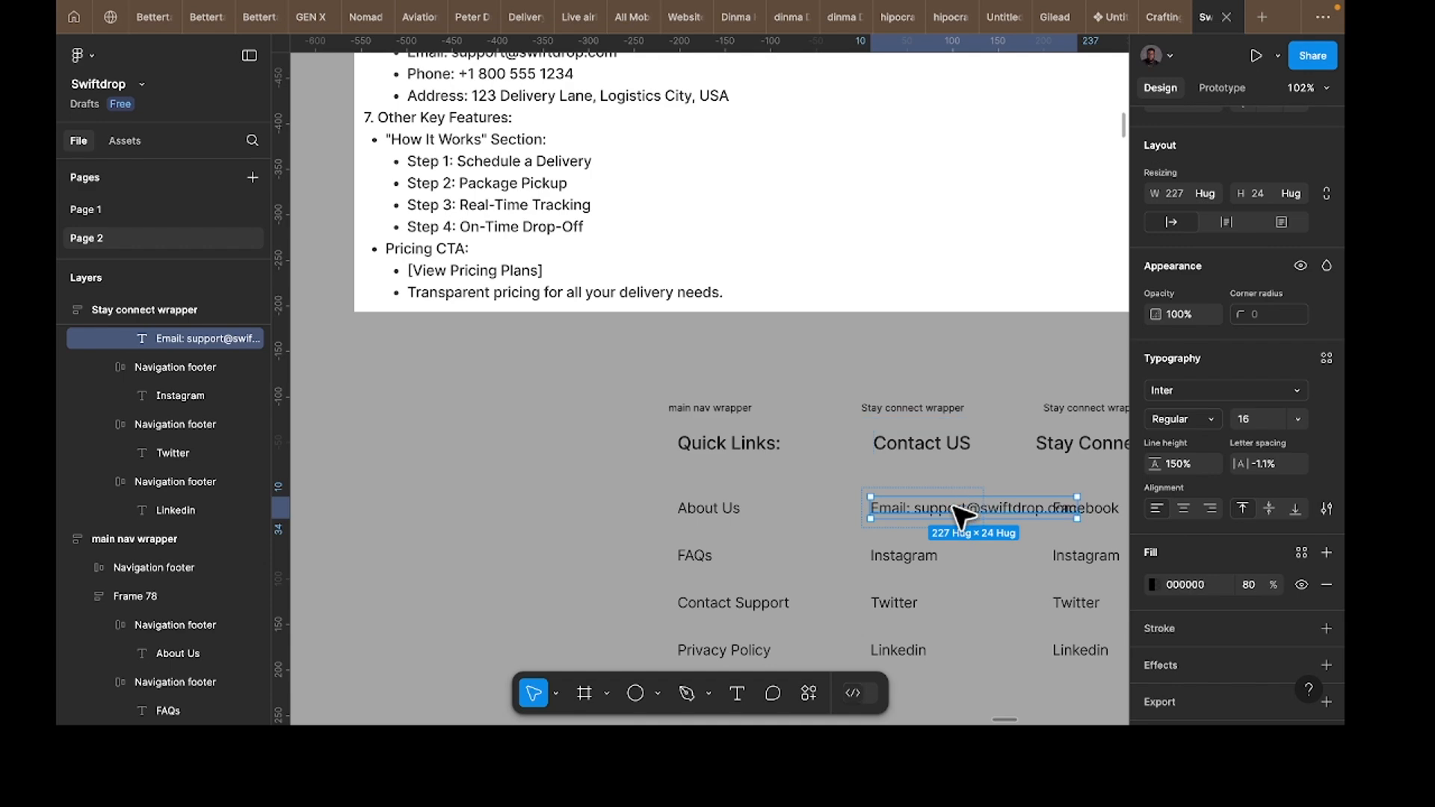
Step: Move the Stay Connected column farther from the Contact US column to make room for the e-mail line
{"action": "left_click", "coordinate": [939, 410]}
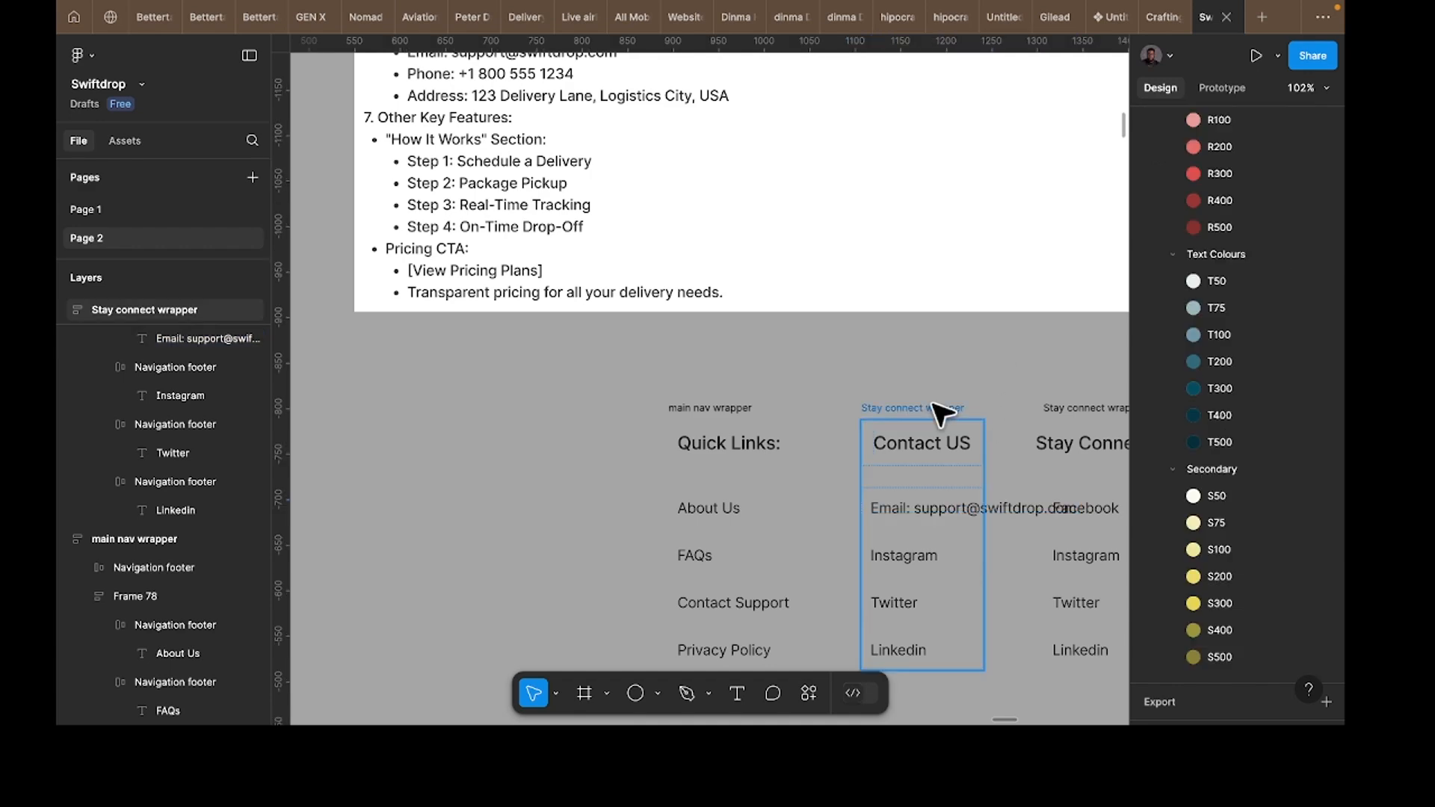
{"action": "scroll", "coordinate": [942, 413], "scroll_direction": "right", "scroll_amount": 1}
{"action": "scroll", "coordinate": [945, 417], "scroll_direction": "right", "scroll_amount": 3}
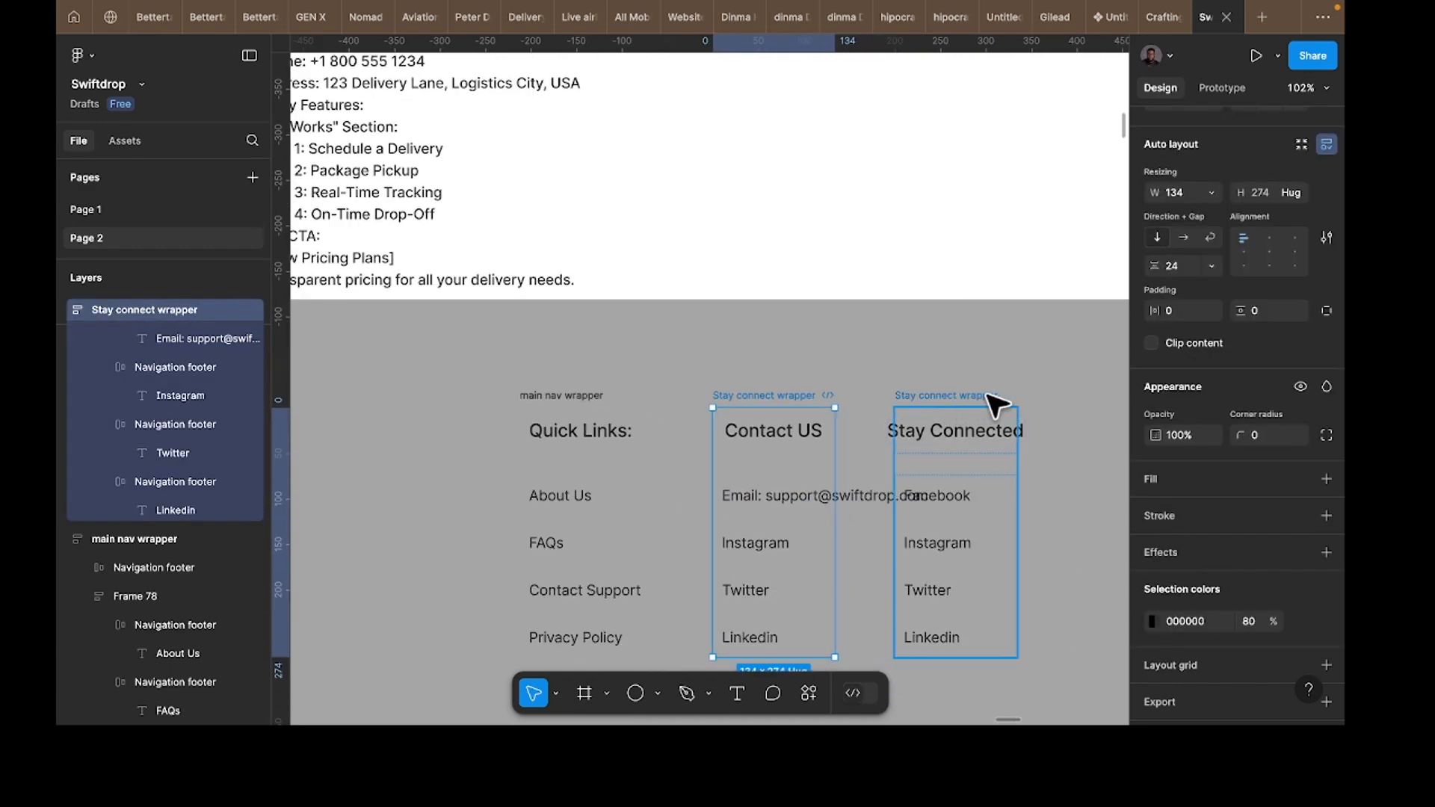
{"action": "left_click_drag", "start_coordinate": [950, 396], "coordinate": [1027, 395]}
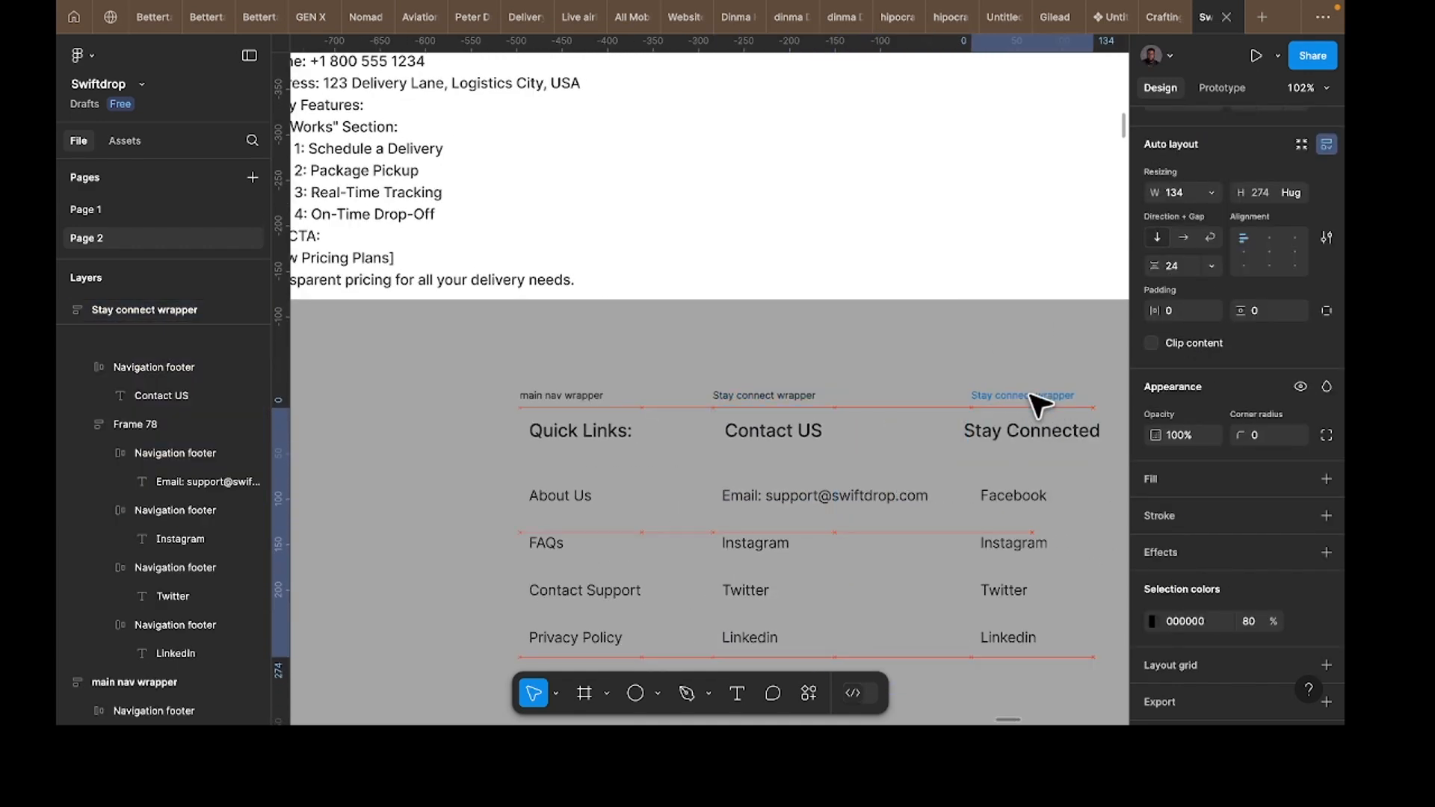
Step: Set the Contact US column and its inner link frame to hug contents in width, and left-align the column heading
{"action": "left_click", "coordinate": [784, 395]}
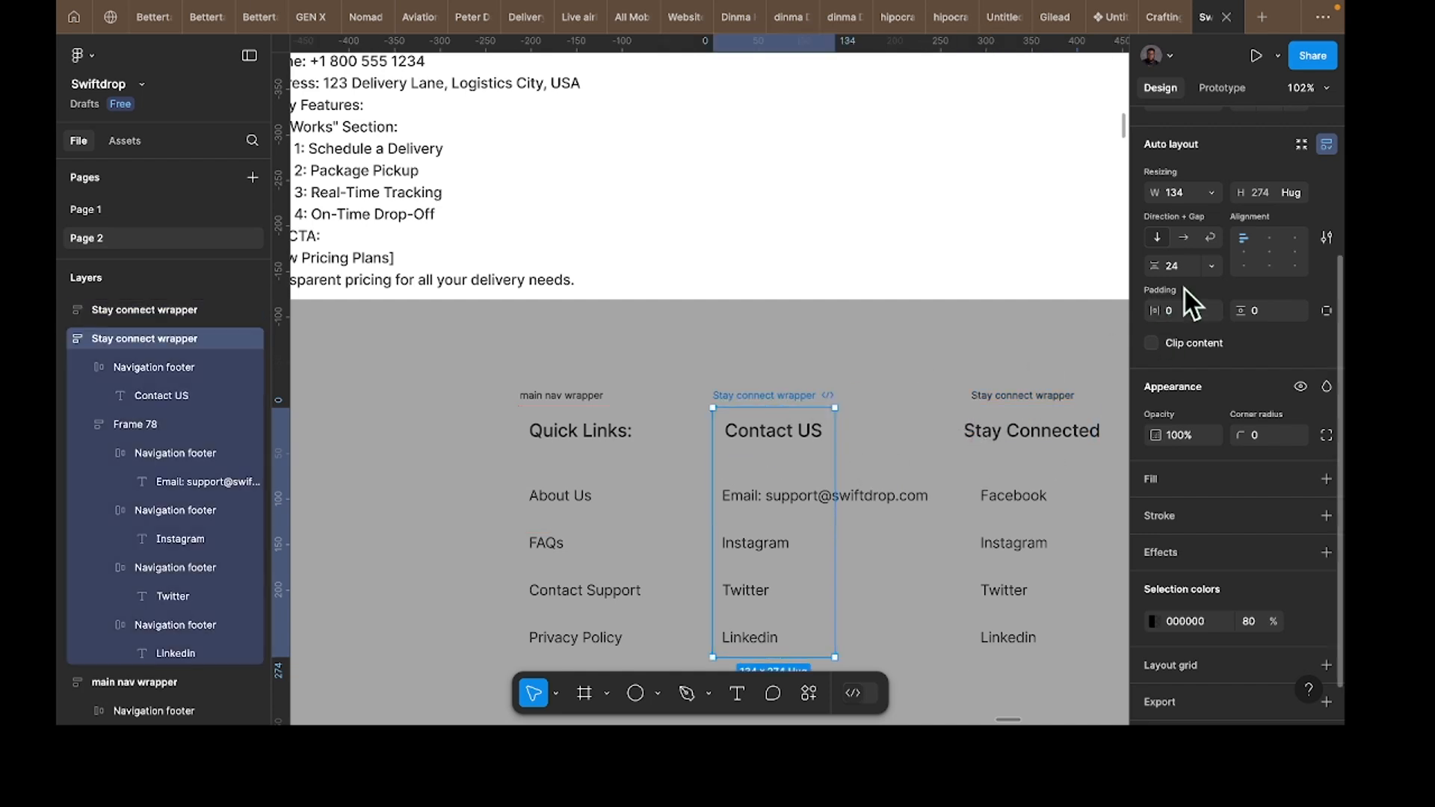
{"action": "left_click", "coordinate": [1211, 266]}
{"action": "left_click", "coordinate": [1212, 267]}
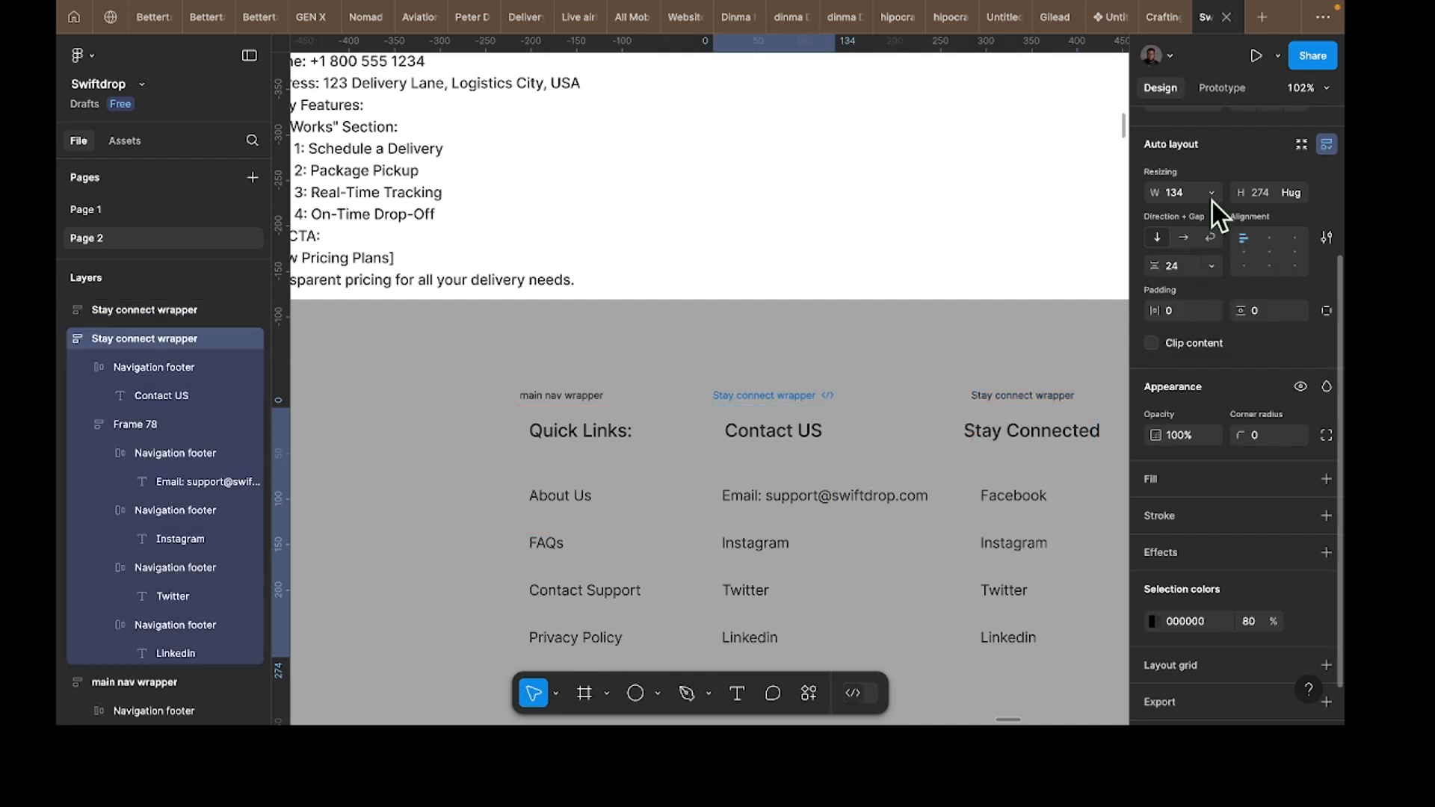
{"action": "left_click", "coordinate": [1211, 195]}
{"action": "left_click", "coordinate": [1214, 213]}
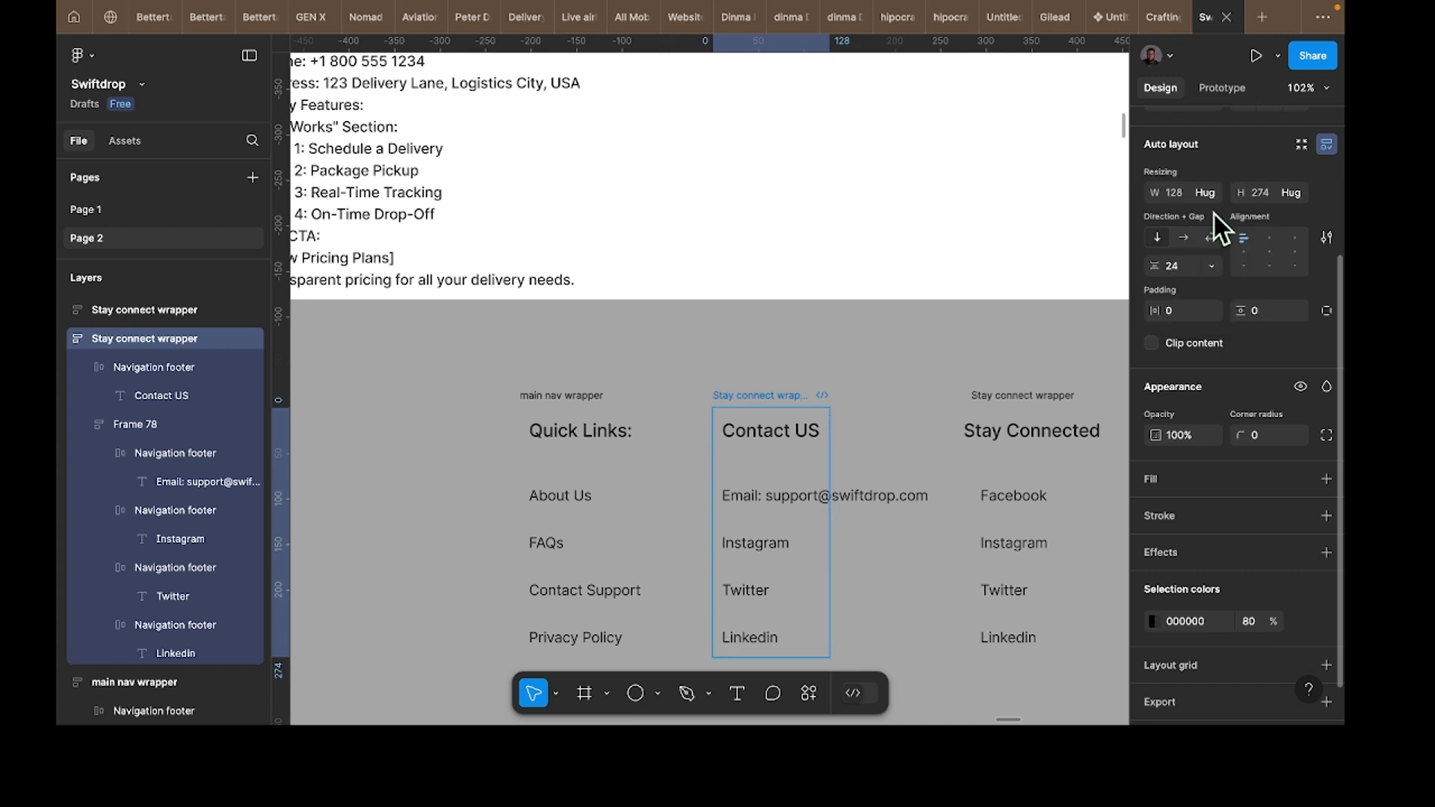
{"action": "left_click", "coordinate": [772, 501]}
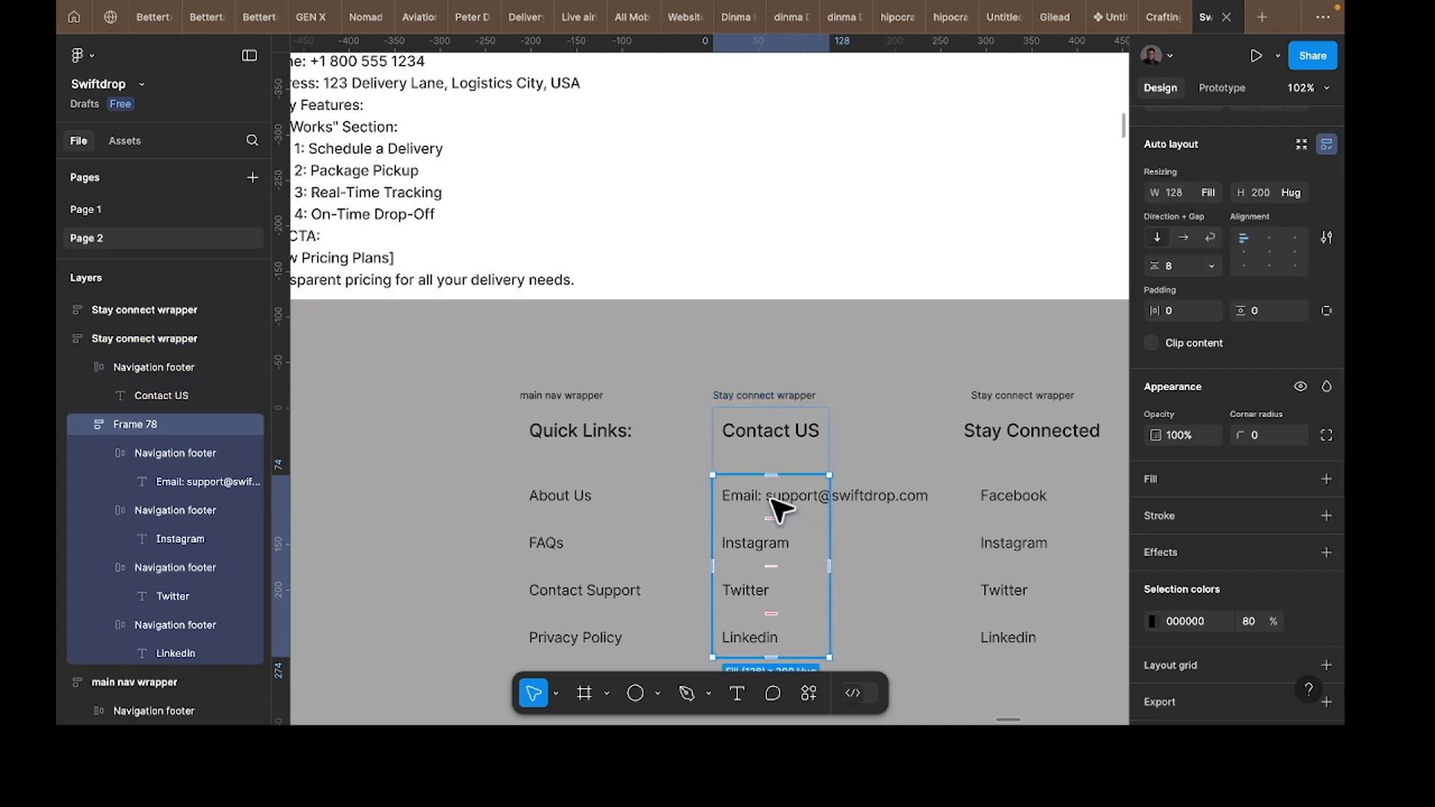
{"action": "left_click", "coordinate": [1214, 195]}
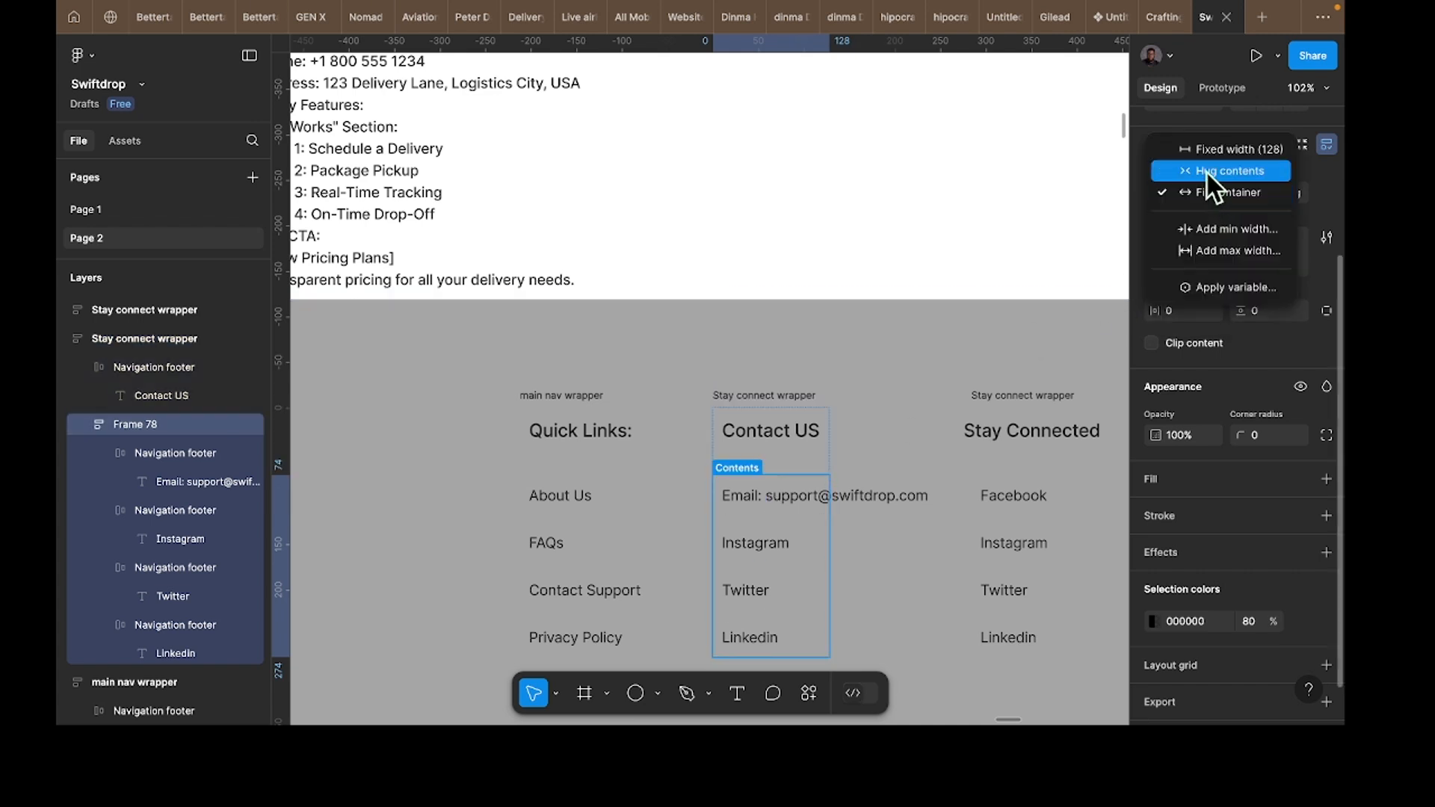
{"action": "left_click", "coordinate": [1208, 173]}
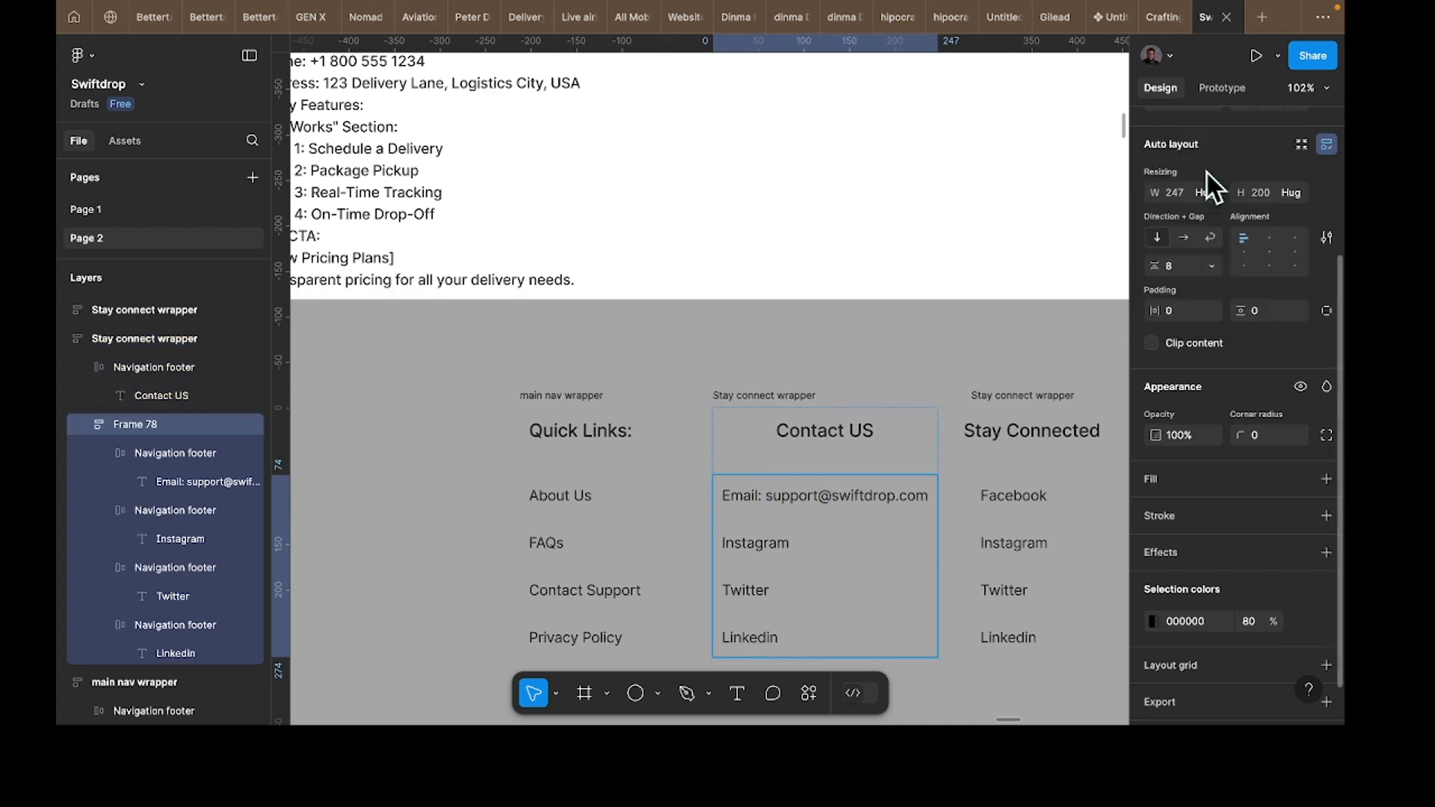
{"action": "left_click", "coordinate": [897, 438]}
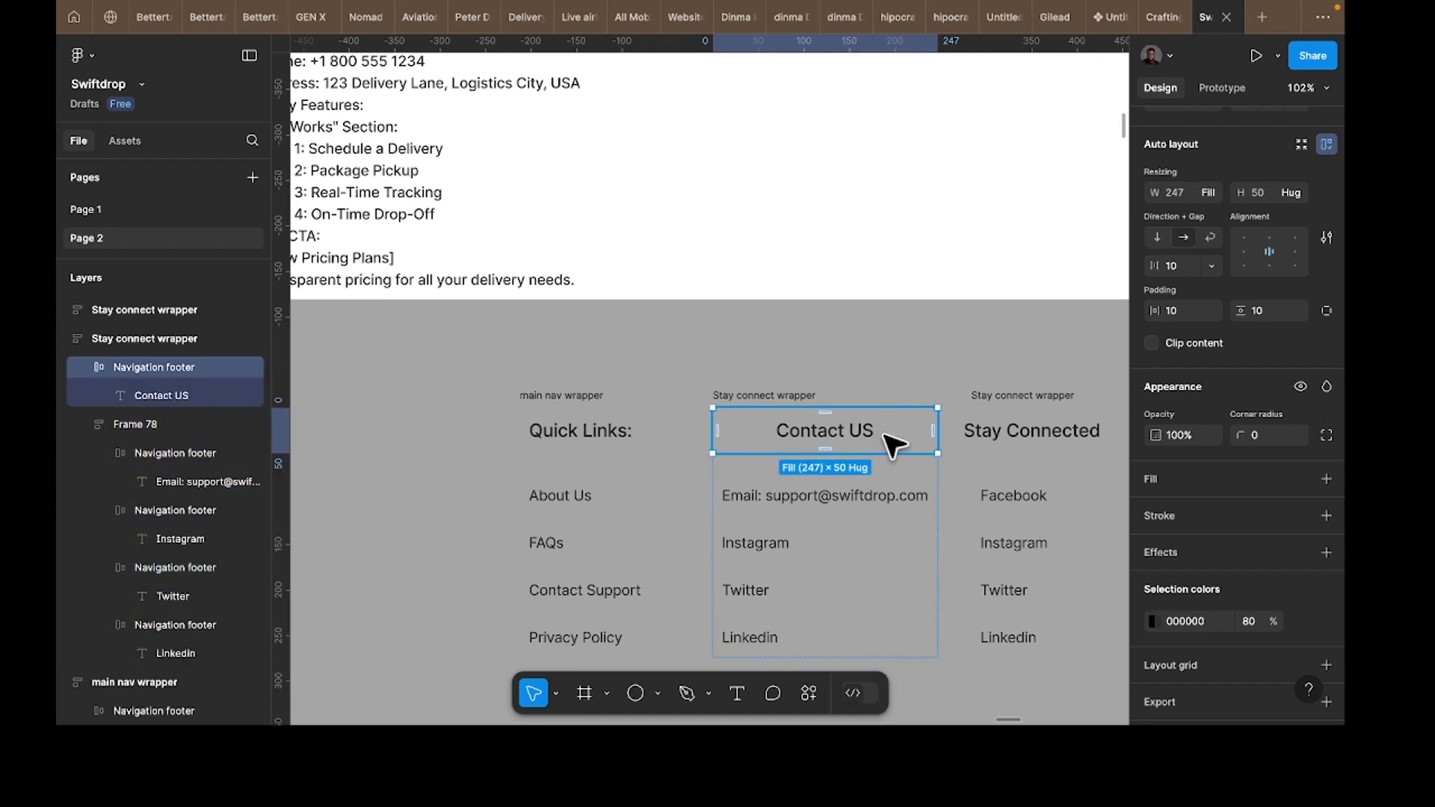
{"action": "left_click", "coordinate": [1244, 252]}
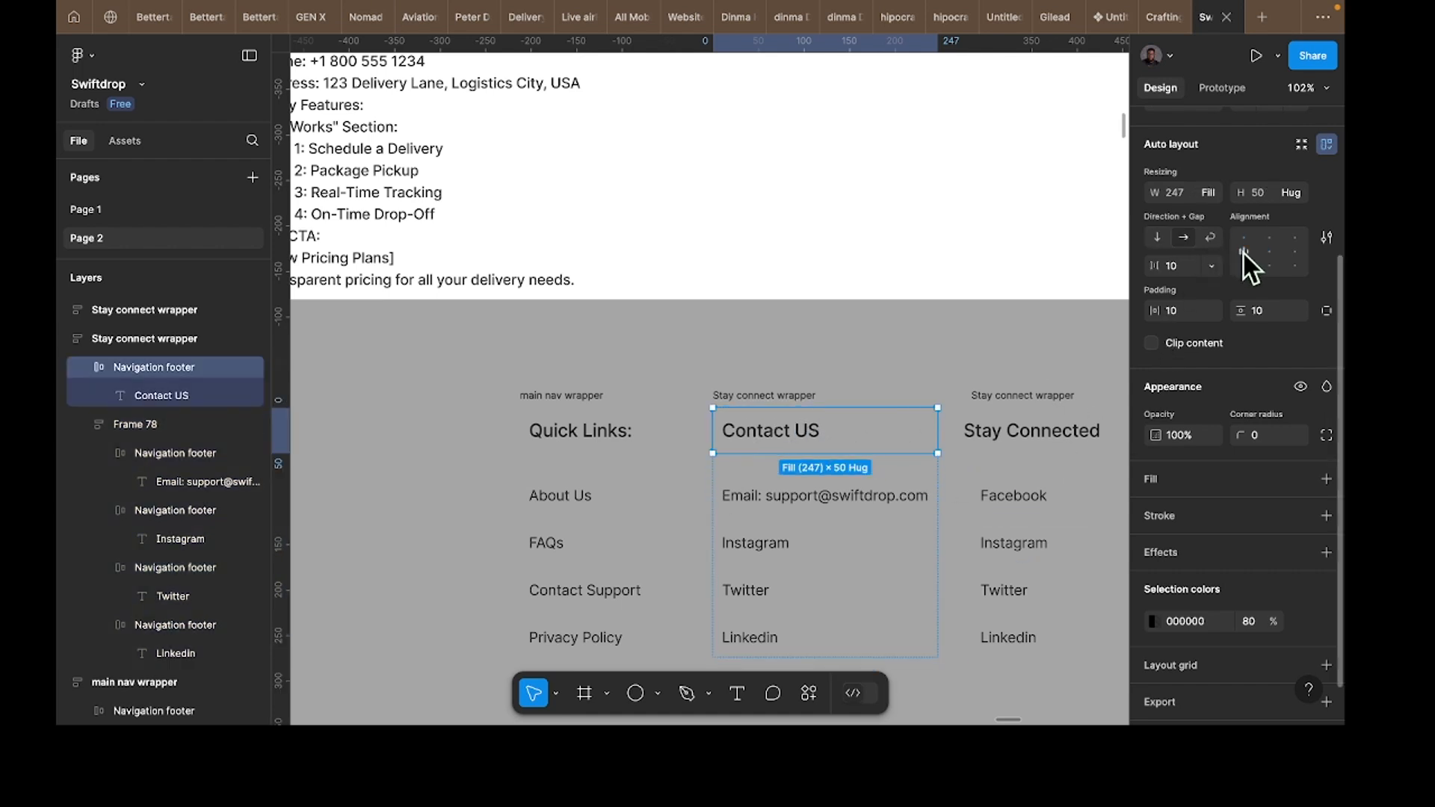
Step: Set the Stay Connected column's width to hug contents
{"action": "left_click", "coordinate": [1034, 402]}
{"action": "left_click", "coordinate": [1211, 193]}
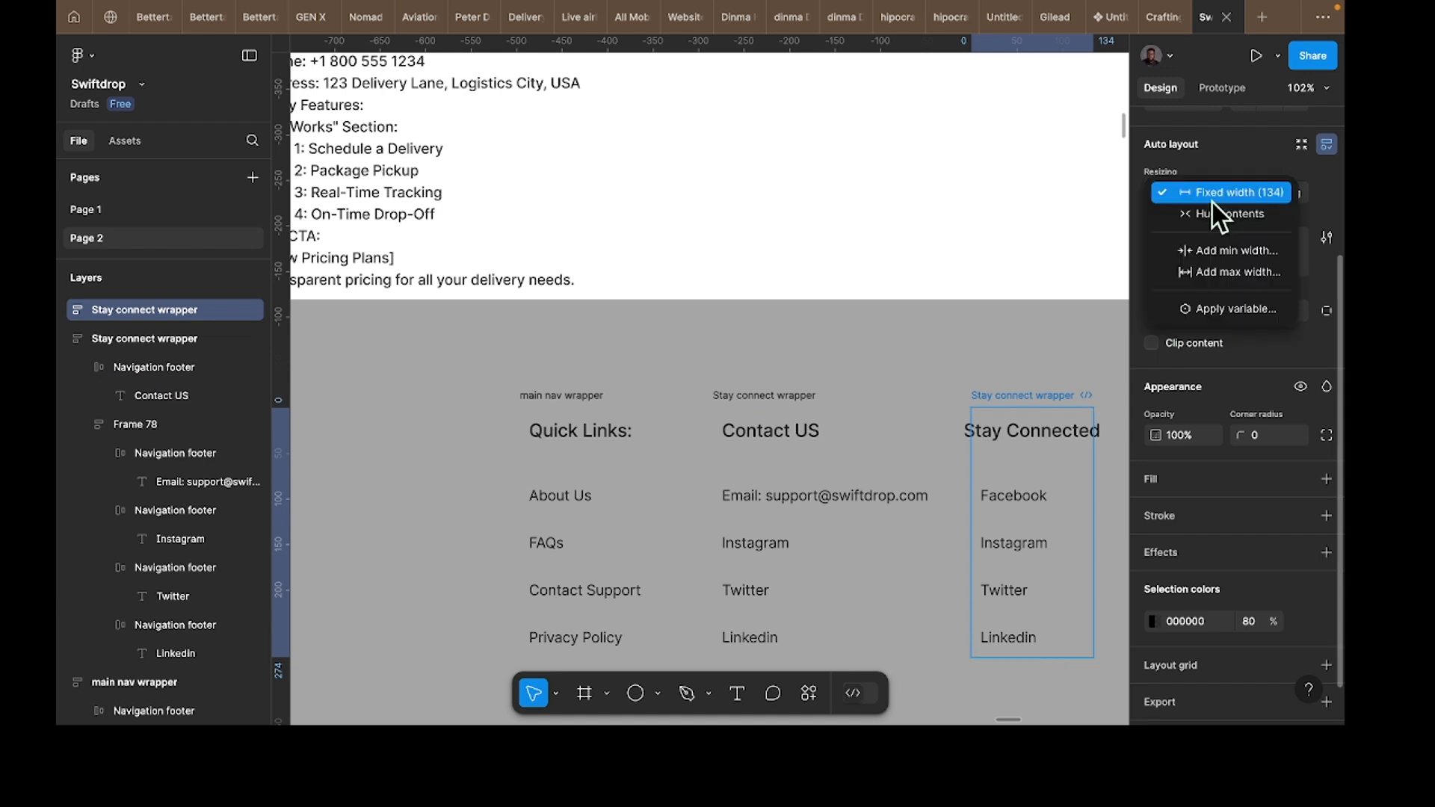
{"action": "left_click", "coordinate": [1213, 218]}
Step: Wrap the Quick Links, Contact US and Stay Connected columns together in one horizontal auto layout frame
{"action": "scroll", "coordinate": [897, 523], "scroll_direction": "right", "scroll_amount": 3}
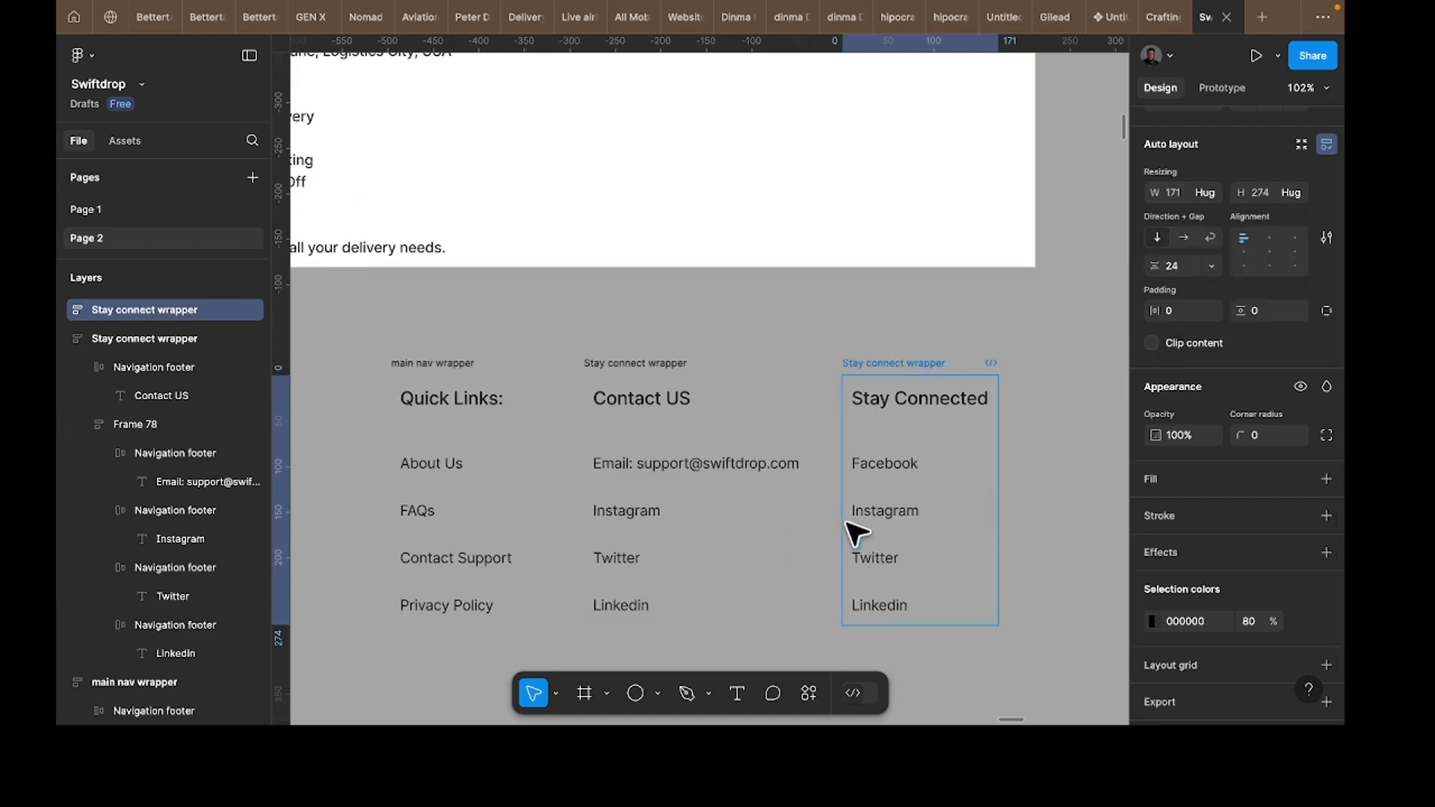
{"action": "left_click", "coordinate": [455, 374]}
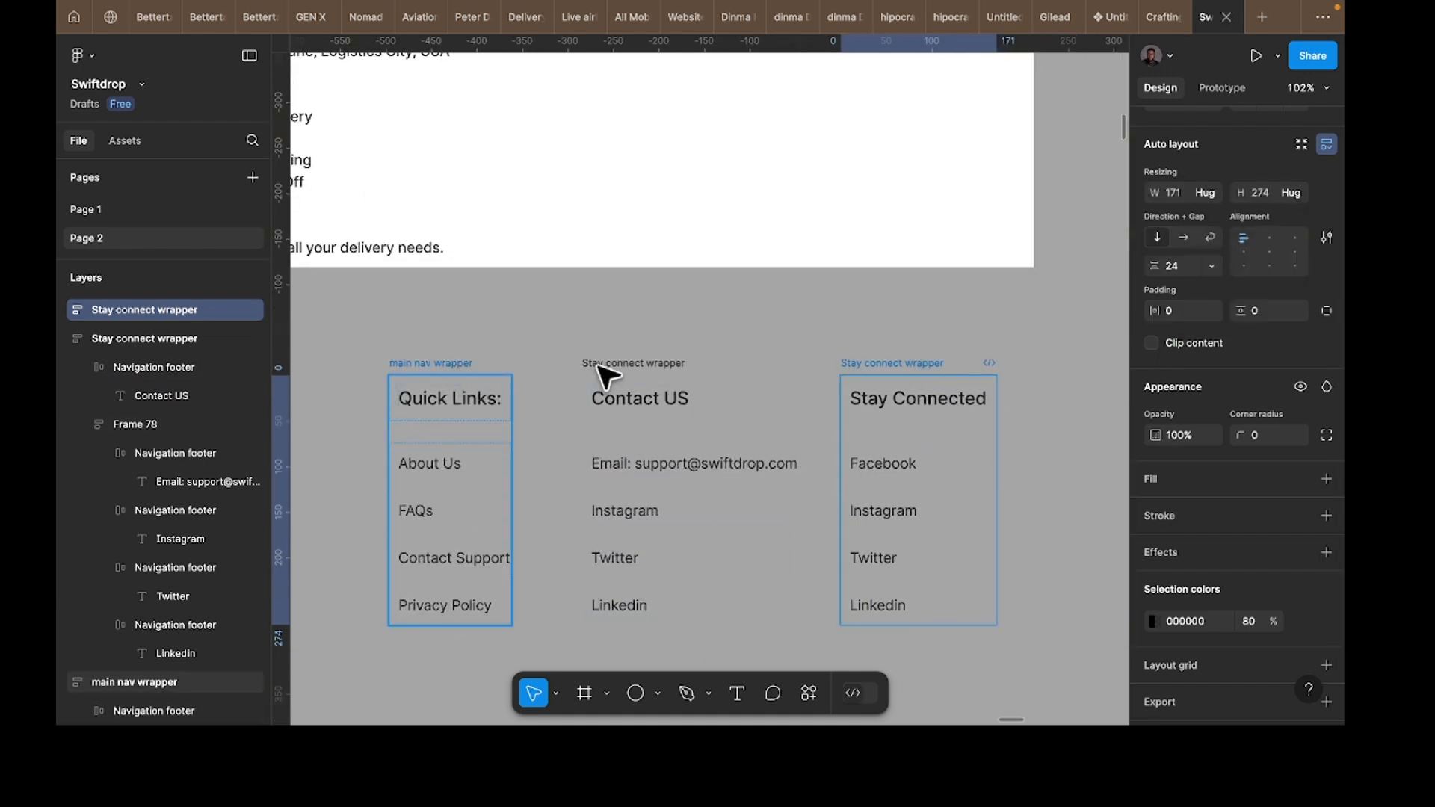
{"action": "left_click", "coordinate": [919, 371], "text": "shift"}
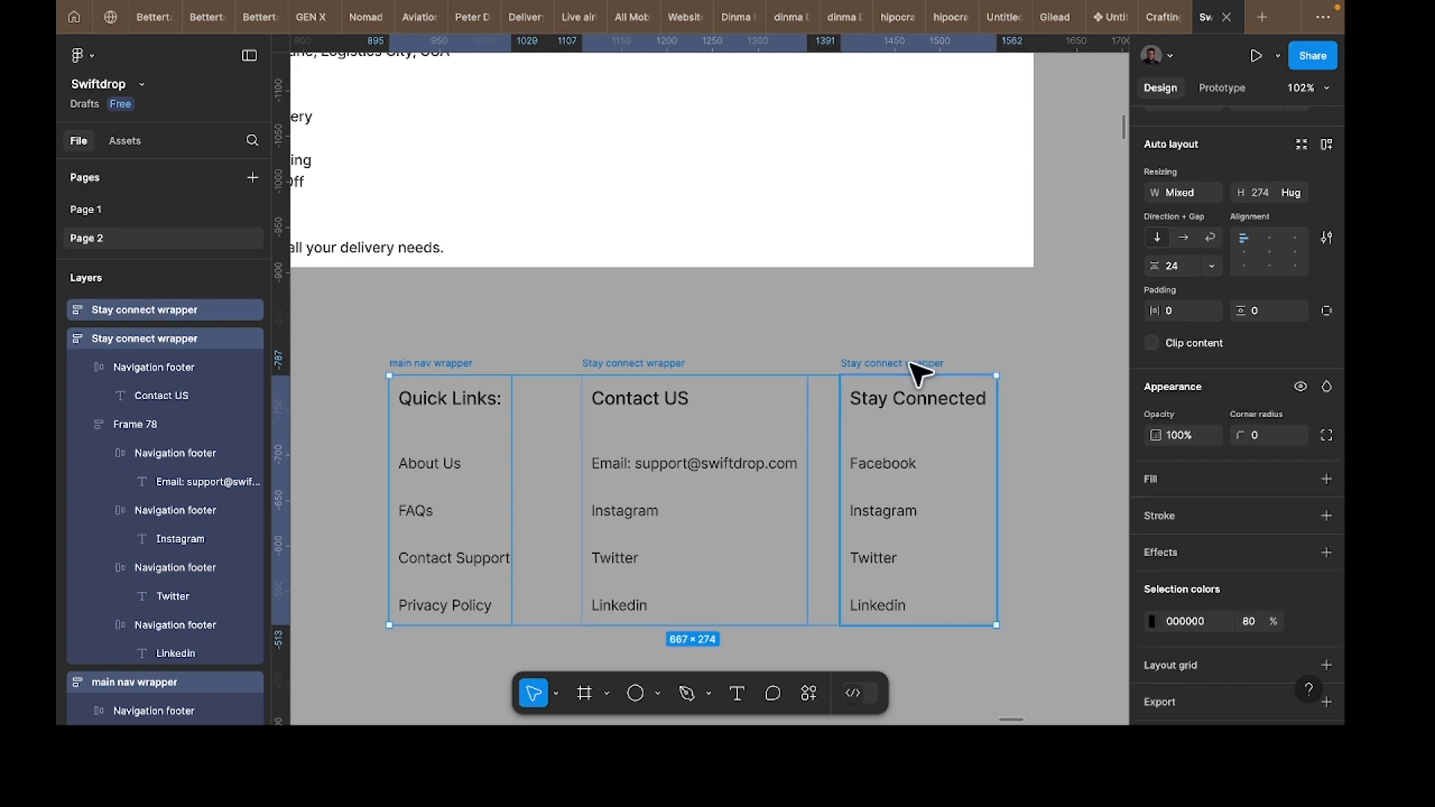
{"action": "key", "text": "shift+a"}
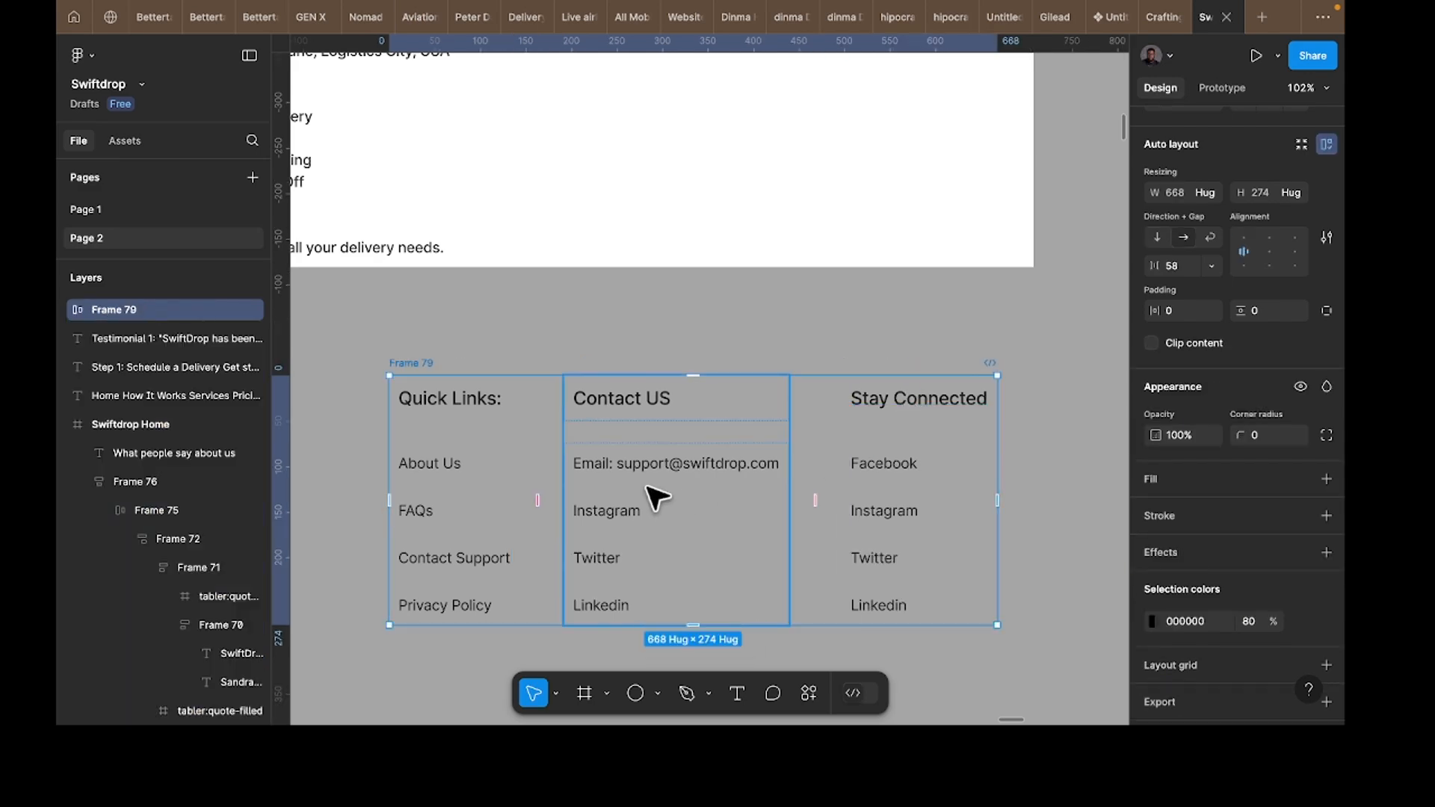
Step: Replace "Instagram" under "Contact US" with the phone line copied from the project brief
{"action": "scroll", "coordinate": [673, 434], "scroll_direction": "left", "scroll_amount": 5}
{"action": "scroll", "coordinate": [673, 433], "scroll_direction": "up", "scroll_amount": 3}
{"action": "scroll", "coordinate": [703, 374], "scroll_direction": "up", "scroll_amount": 2}
{"action": "scroll", "coordinate": [702, 374], "scroll_direction": "left", "scroll_amount": 1}
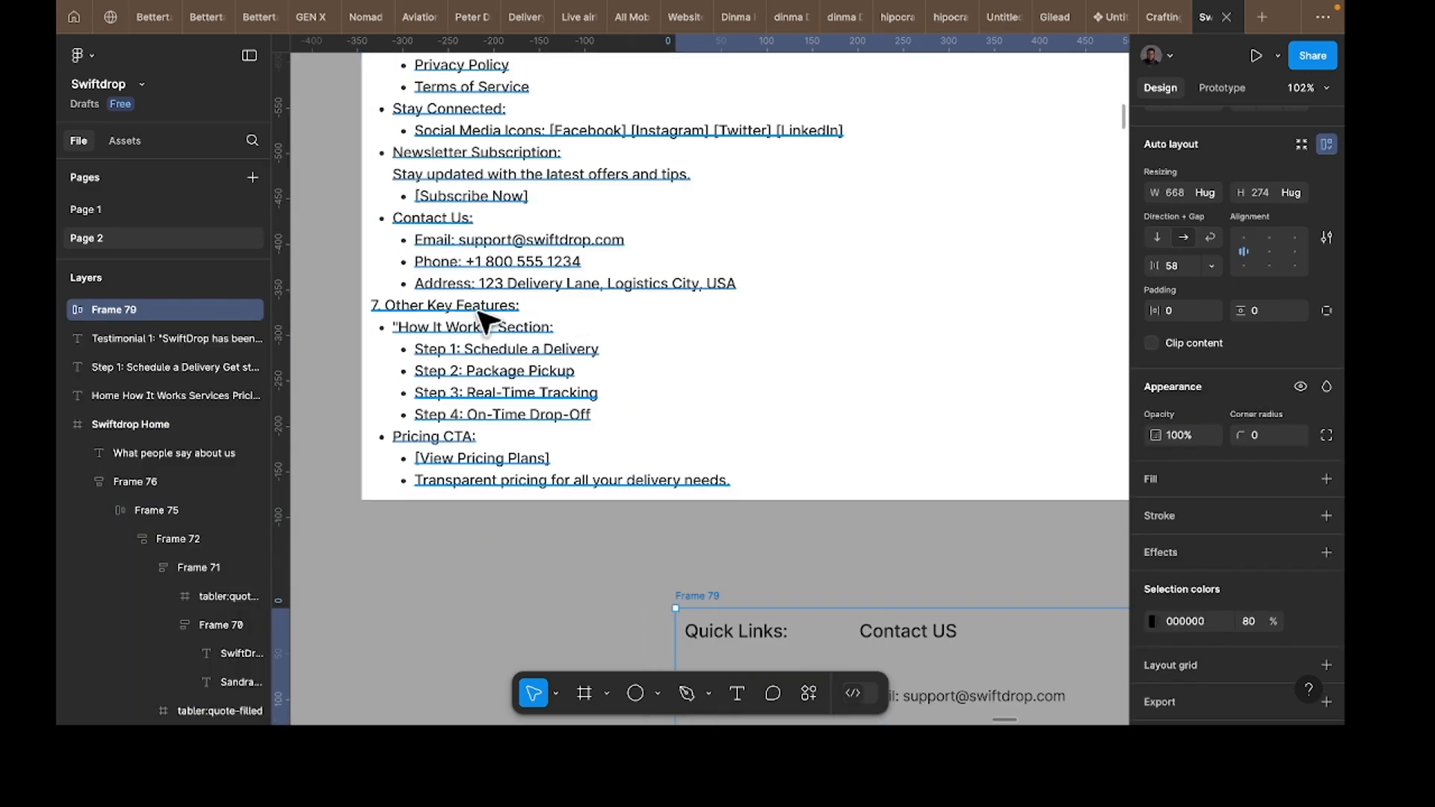
{"action": "double_click", "coordinate": [472, 271]}
{"action": "left_click", "coordinate": [416, 261]}
{"action": "left_click_drag", "start_coordinate": [534, 269], "coordinate": [610, 270]}
{"action": "key", "text": "ctrl+c"}
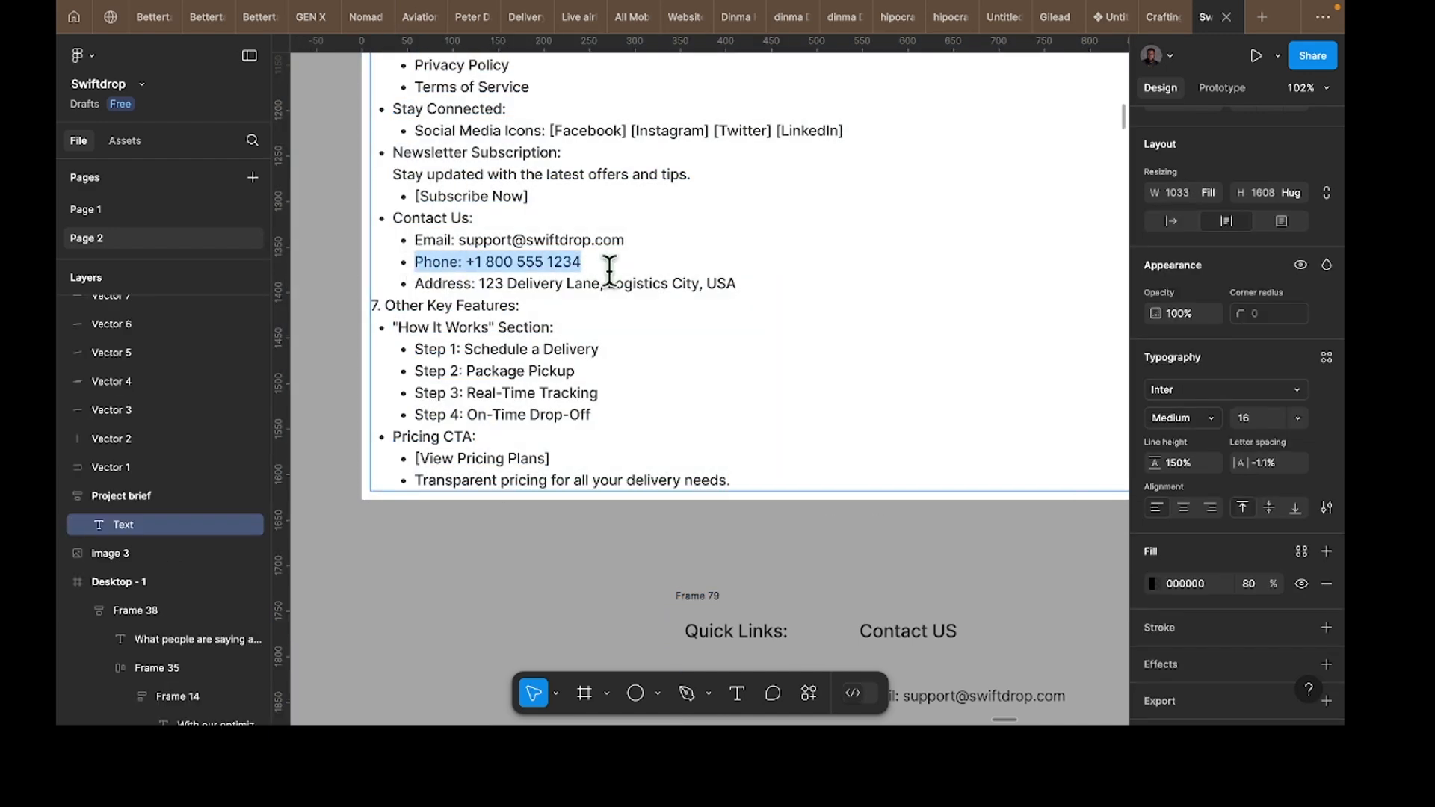
{"action": "scroll", "coordinate": [962, 407], "scroll_direction": "down", "scroll_amount": 5}
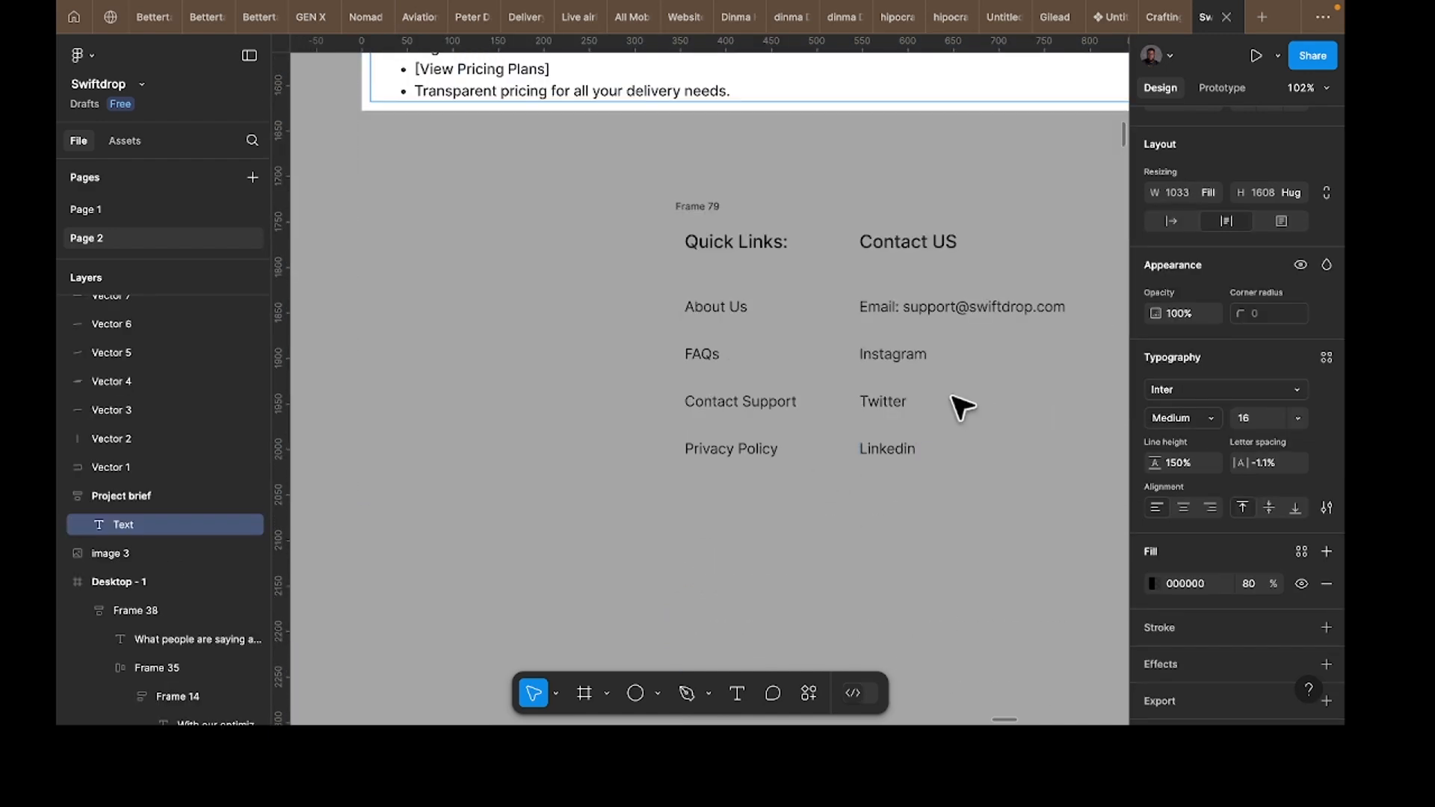
{"action": "double_click", "coordinate": [900, 354]}
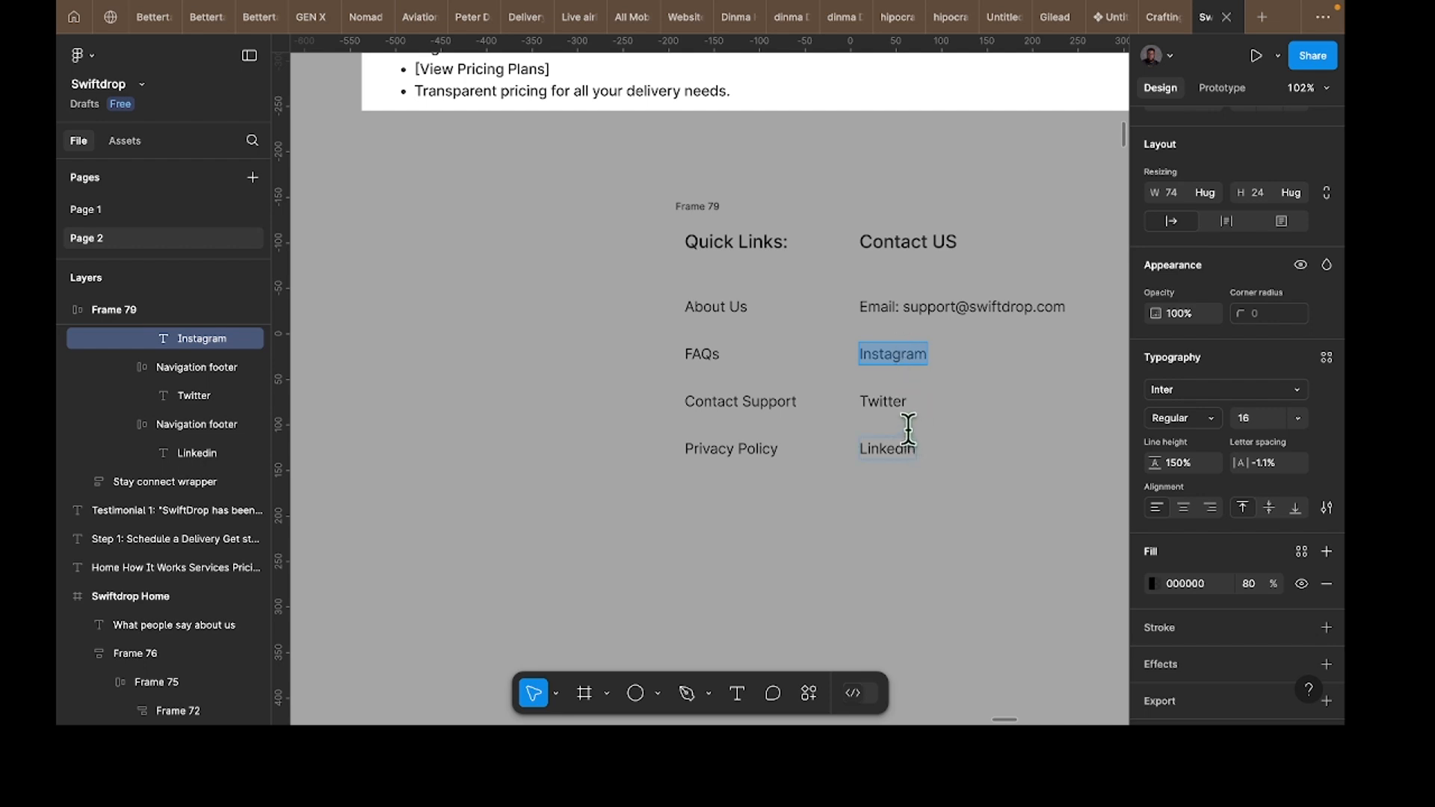
{"action": "key", "text": "ctrl+v"}
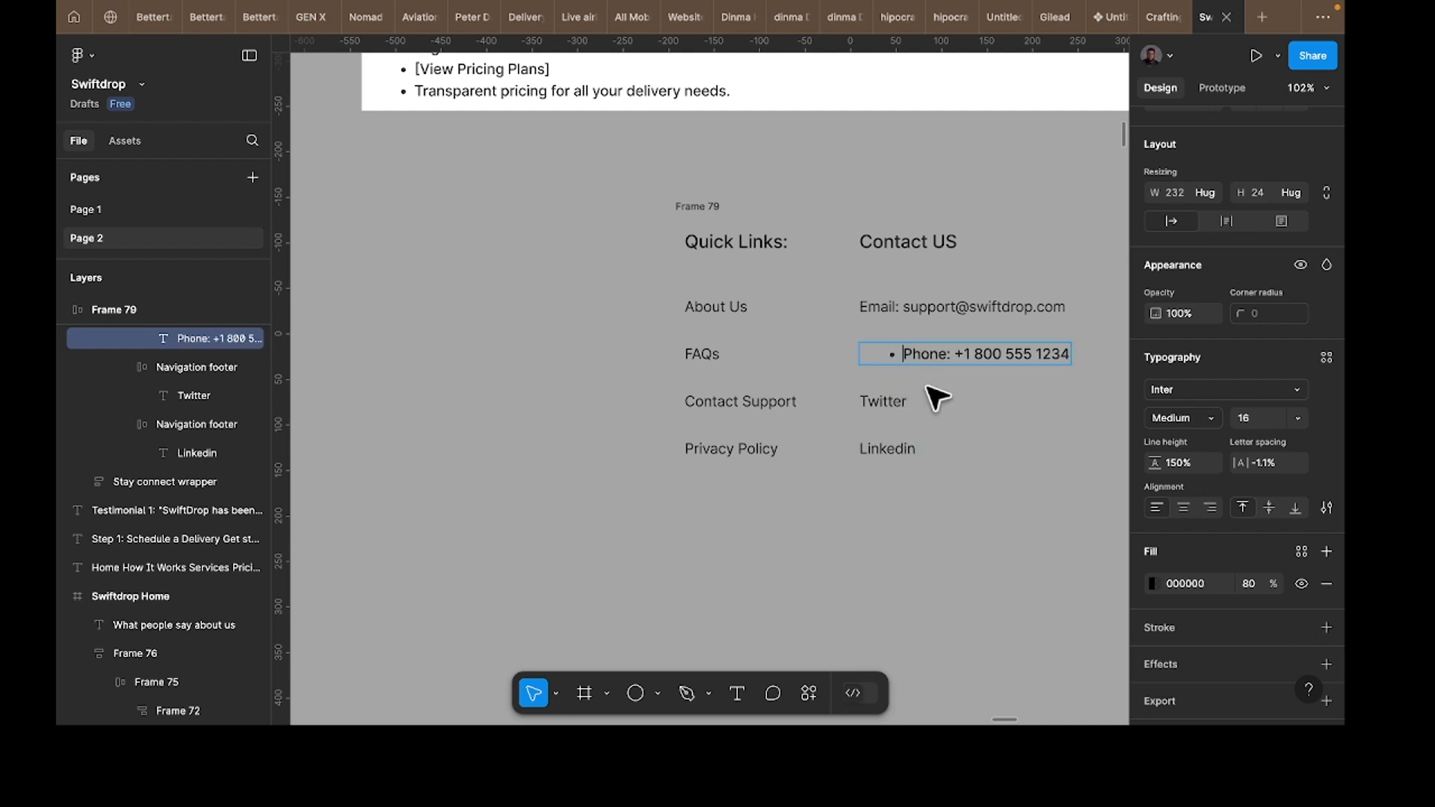
Step: Remove the bullet from the phone line and set its font weight to Regular
{"action": "key", "text": "BackSpace"}
{"action": "key", "text": "Escape"}
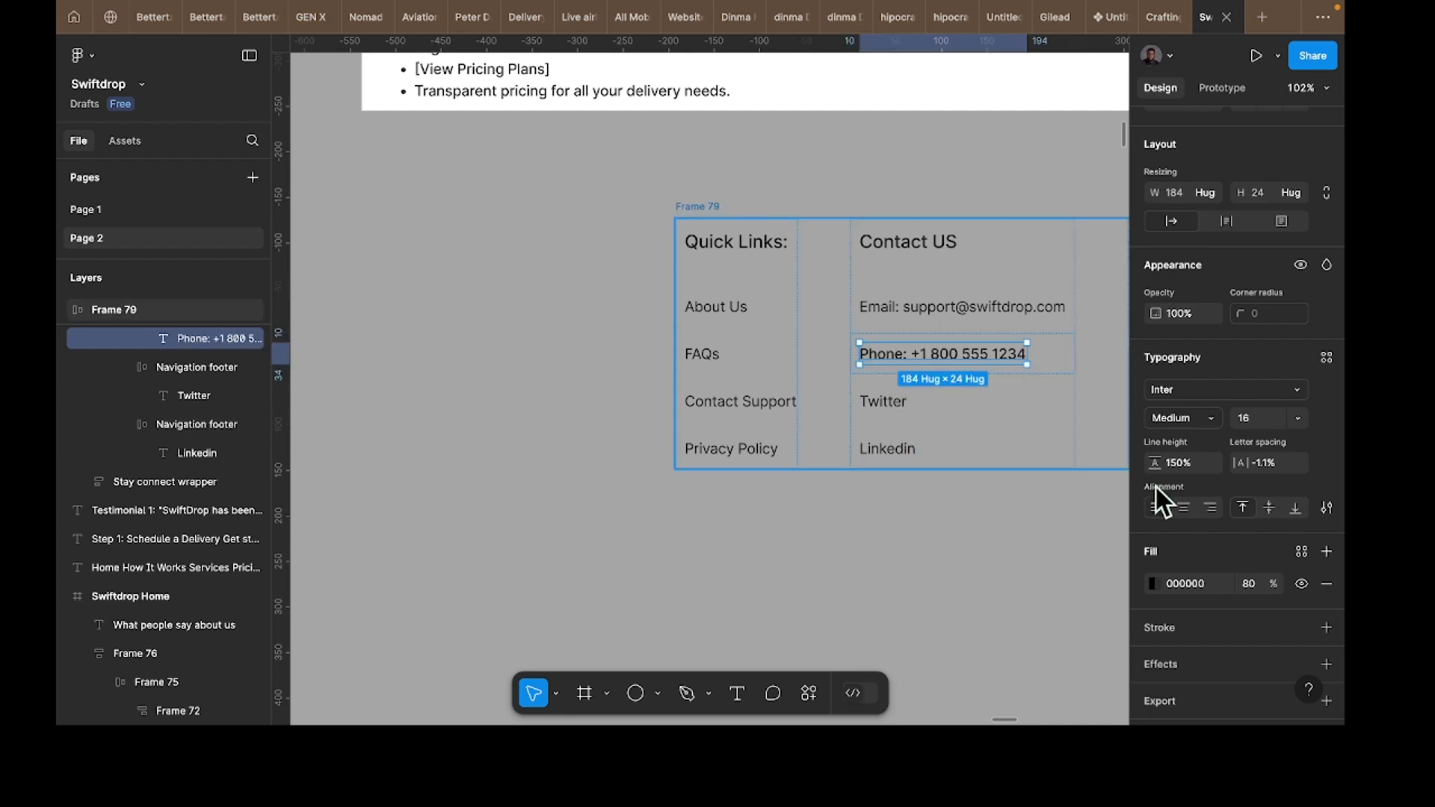
{"action": "left_click", "coordinate": [1176, 420]}
{"action": "left_click", "coordinate": [1176, 396]}
Step: Replace "Twitter" under "Contact US" with the address line copied from the project brief
{"action": "scroll", "coordinate": [554, 298], "scroll_direction": "up", "scroll_amount": 5}
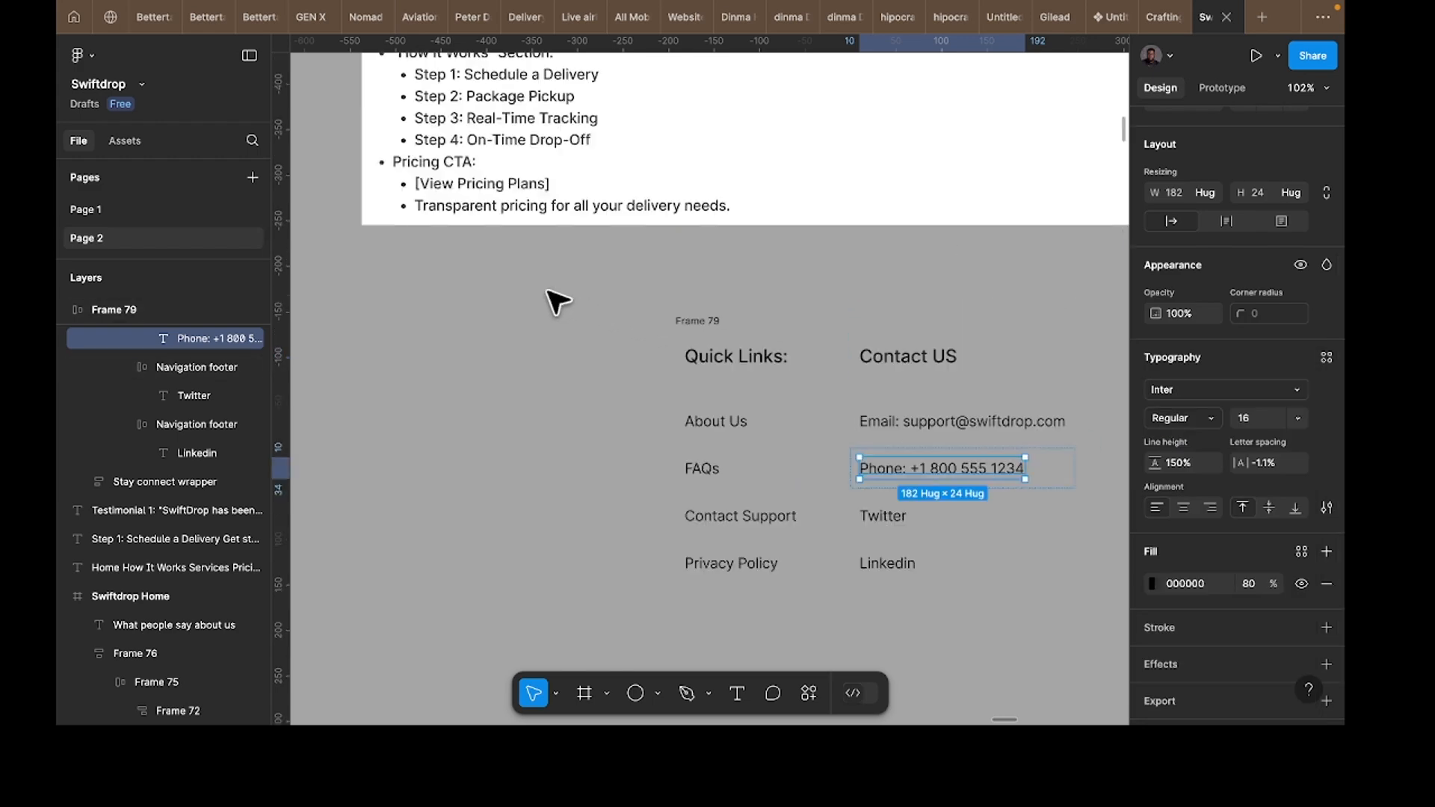
{"action": "scroll", "coordinate": [448, 299], "scroll_direction": "up", "scroll_amount": 2}
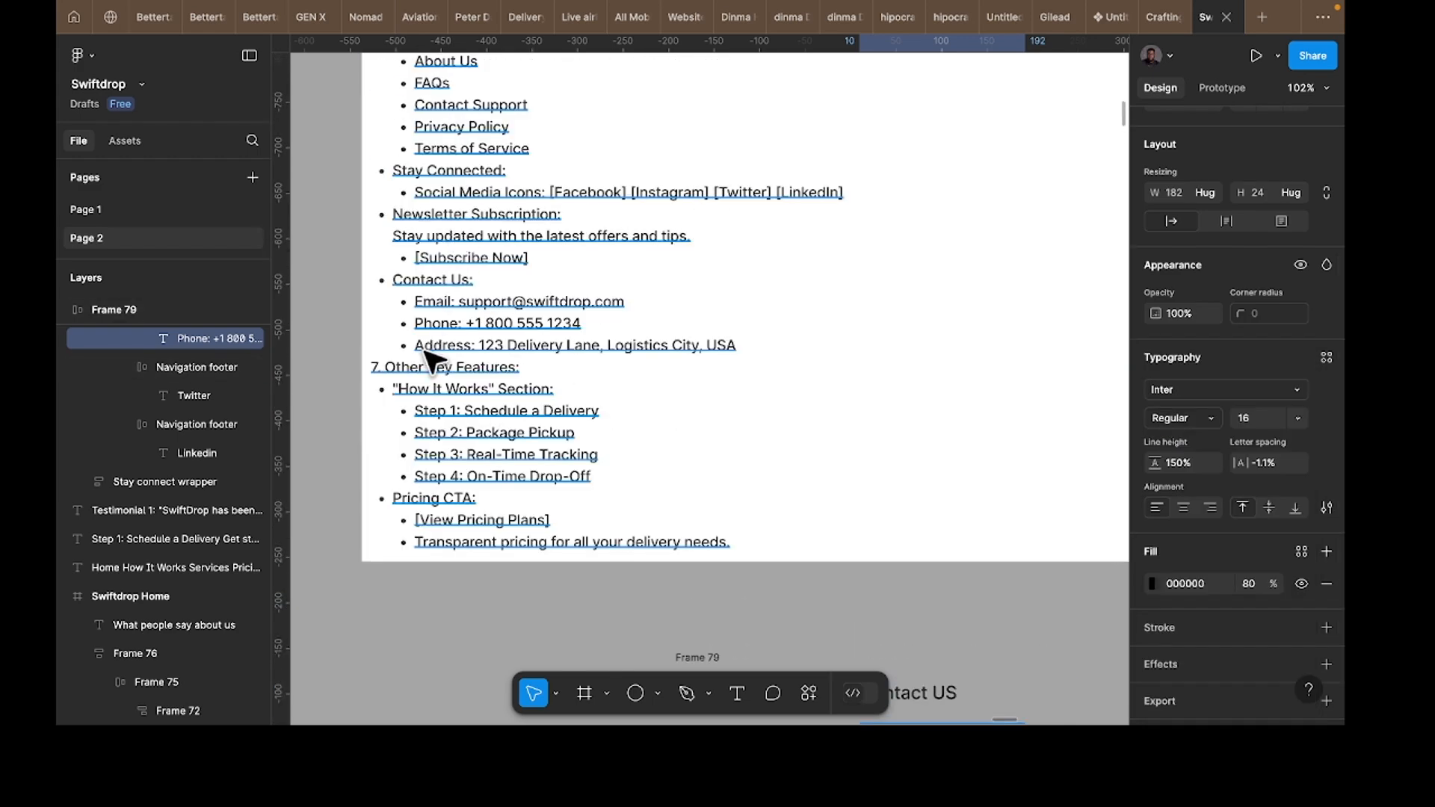
{"action": "double_click", "coordinate": [426, 357]}
{"action": "left_click", "coordinate": [413, 345]}
{"action": "left_click", "coordinate": [796, 353], "text": "shift"}
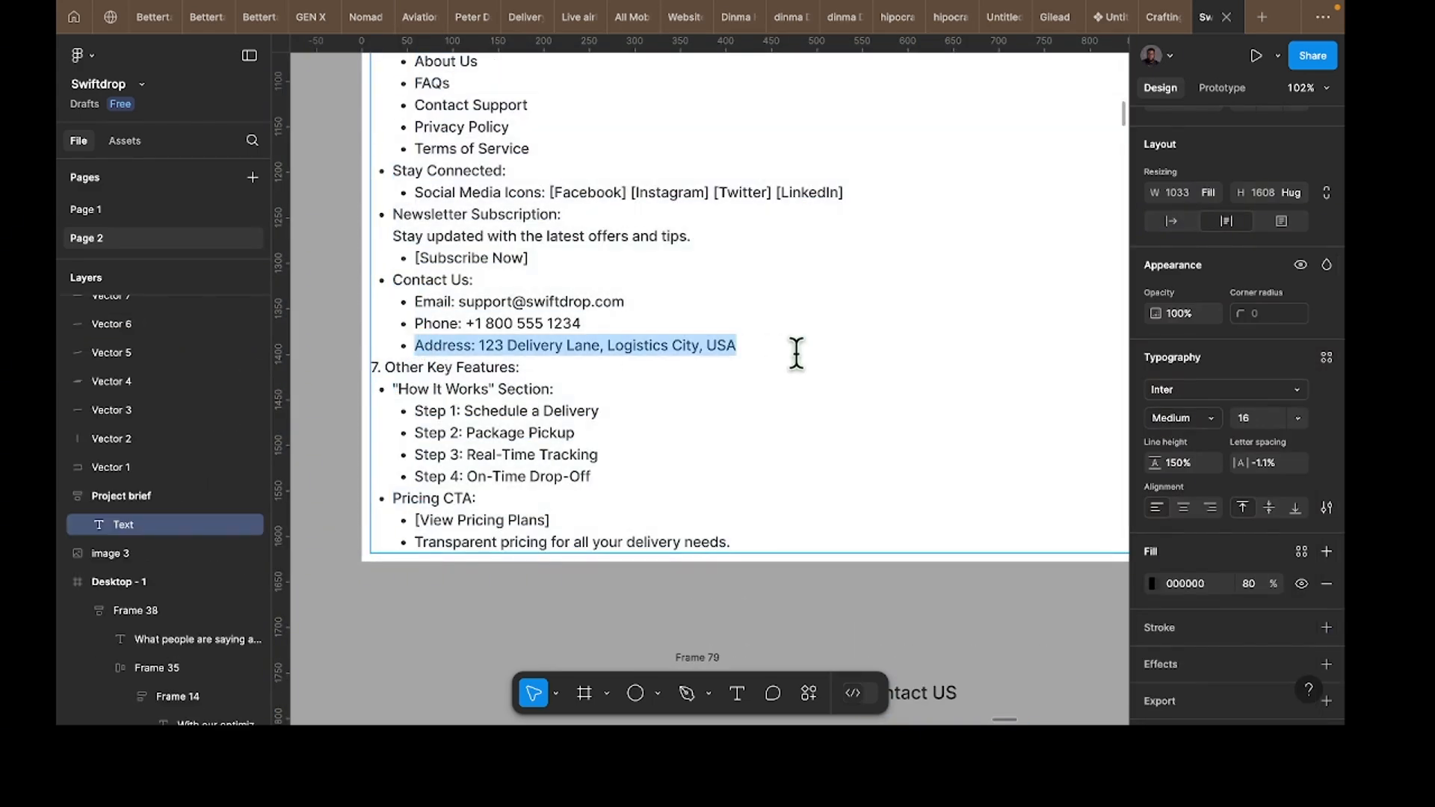
{"action": "scroll", "coordinate": [814, 407], "scroll_direction": "down", "scroll_amount": 7}
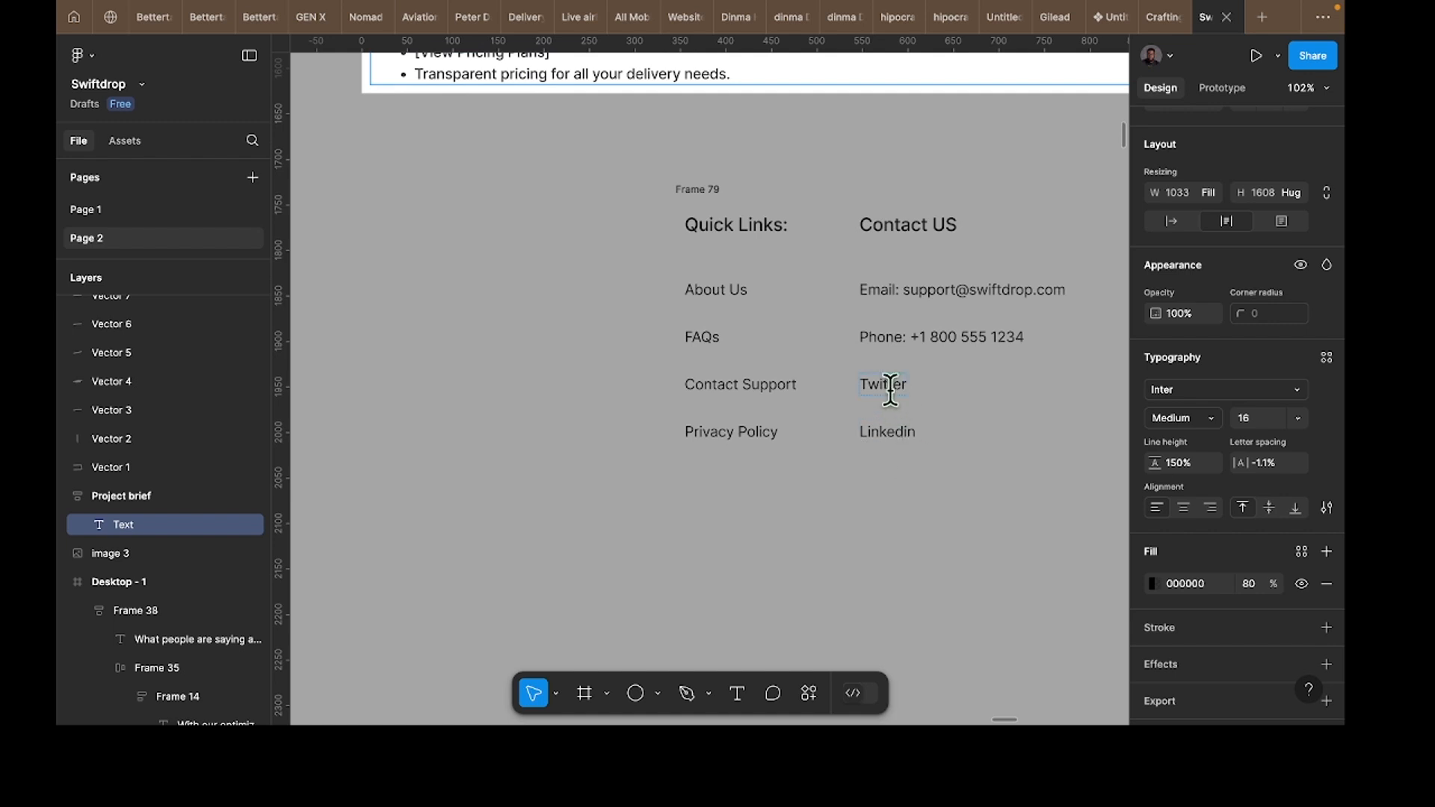
{"action": "double_click", "coordinate": [886, 384]}
{"action": "key", "text": "ctrl+v"}
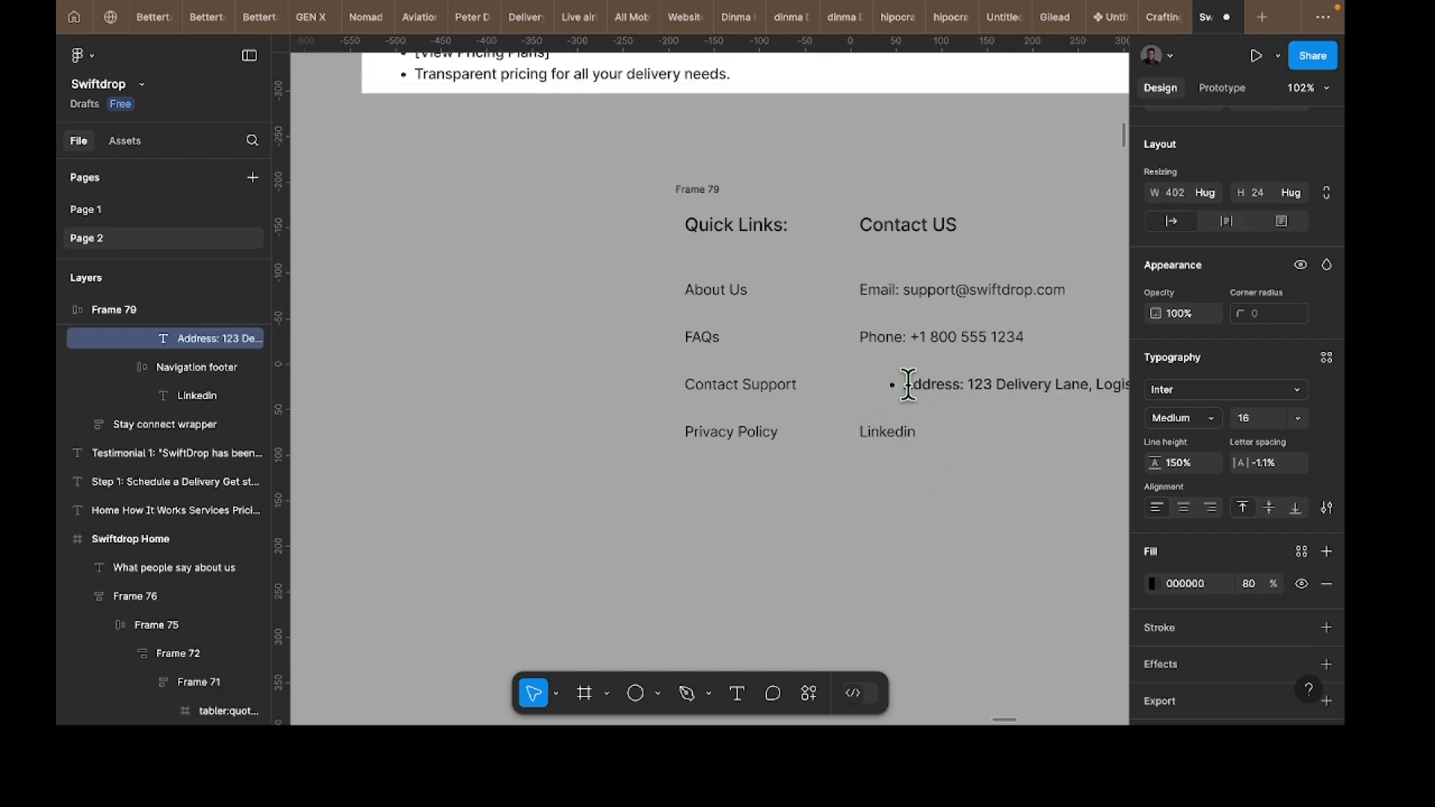
Step: Remove the bullet from the address line under "Contact US" and set its font weight to Regular
{"action": "key", "text": "Escape"}
{"action": "double_click", "coordinate": [905, 384]}
{"action": "key", "text": "ctrl+a"}
{"action": "key", "text": "ctrl+shift+8"}
{"action": "key", "text": "Escape"}
{"action": "left_click", "coordinate": [1183, 418]}
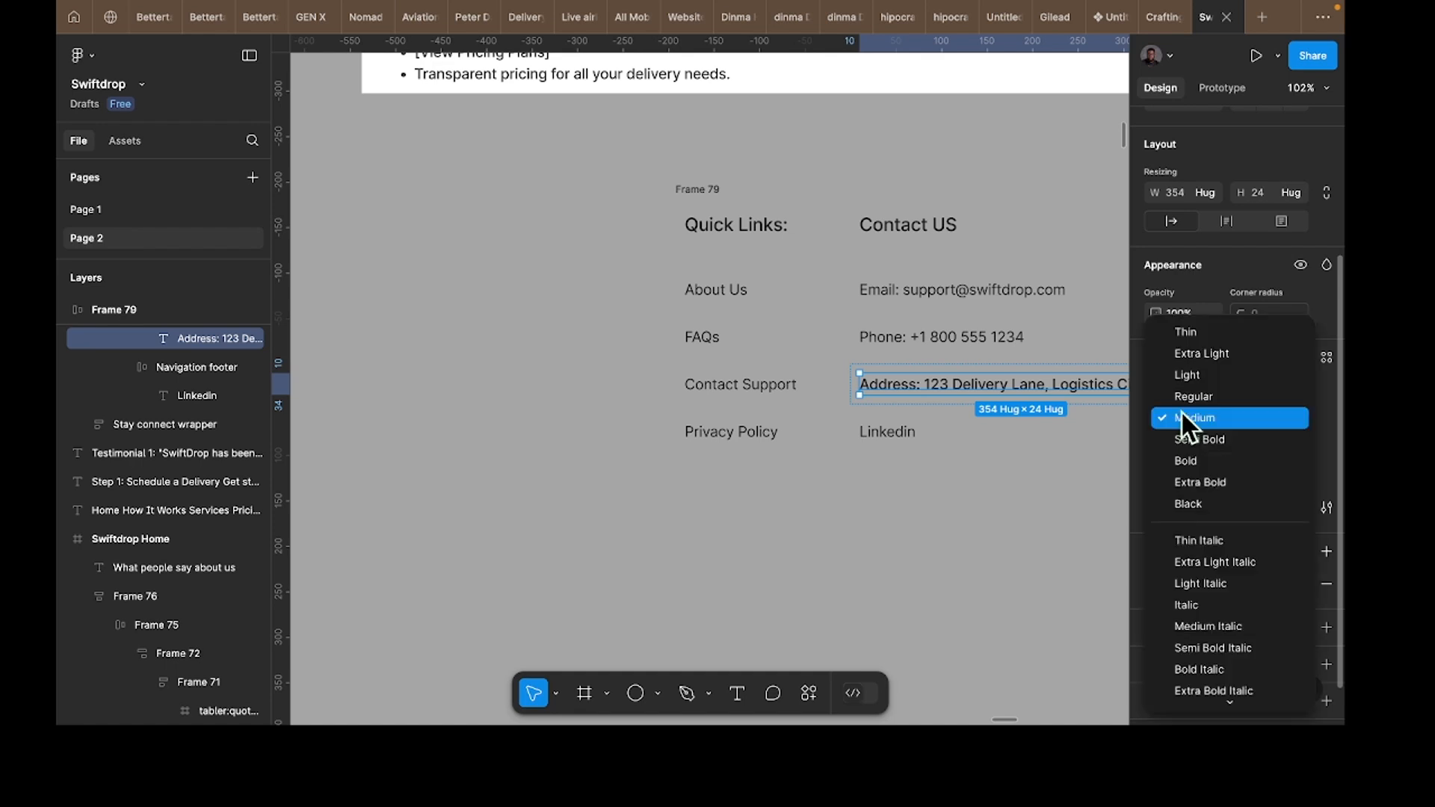
{"action": "left_click", "coordinate": [1183, 418]}
Step: Delete the "Linkedin" row under "Contact US" and set the three-column frame's alignment to top right
{"action": "left_click", "coordinate": [928, 442]}
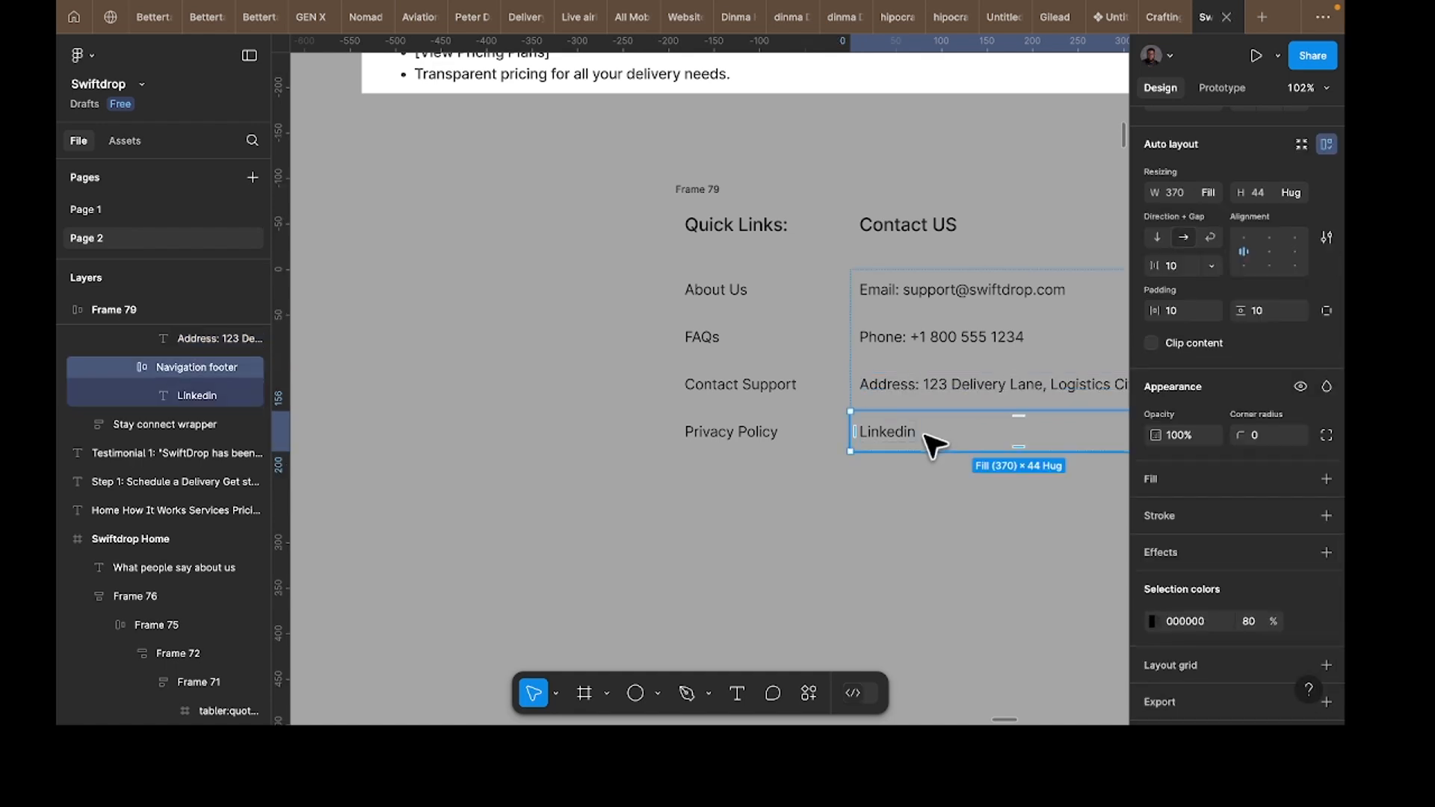
{"action": "key", "text": "Delete"}
{"action": "scroll", "coordinate": [927, 449], "scroll_direction": "right", "scroll_amount": 5}
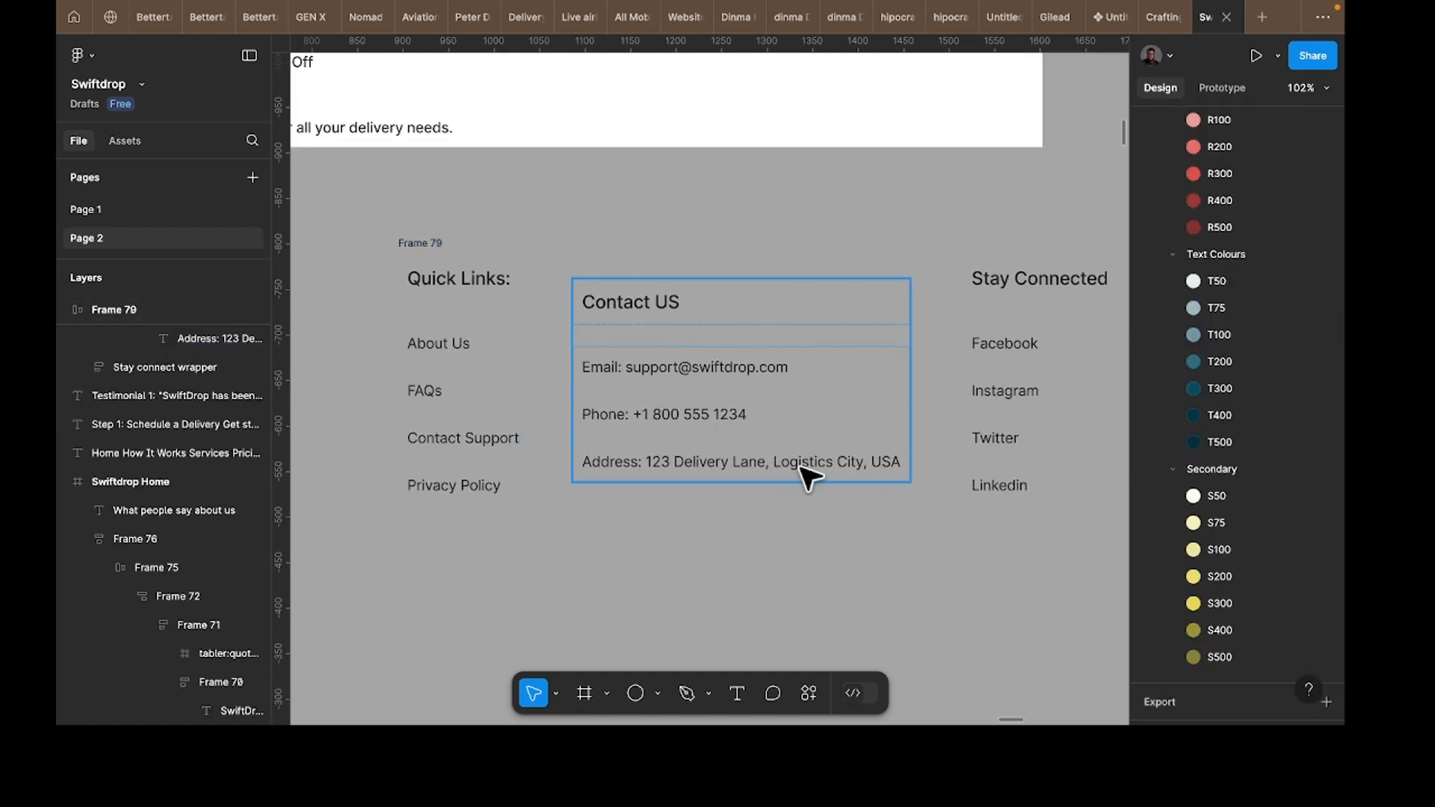
{"action": "scroll", "coordinate": [807, 475], "scroll_direction": "down", "scroll_amount": 5}
{"action": "left_click", "coordinate": [611, 336]}
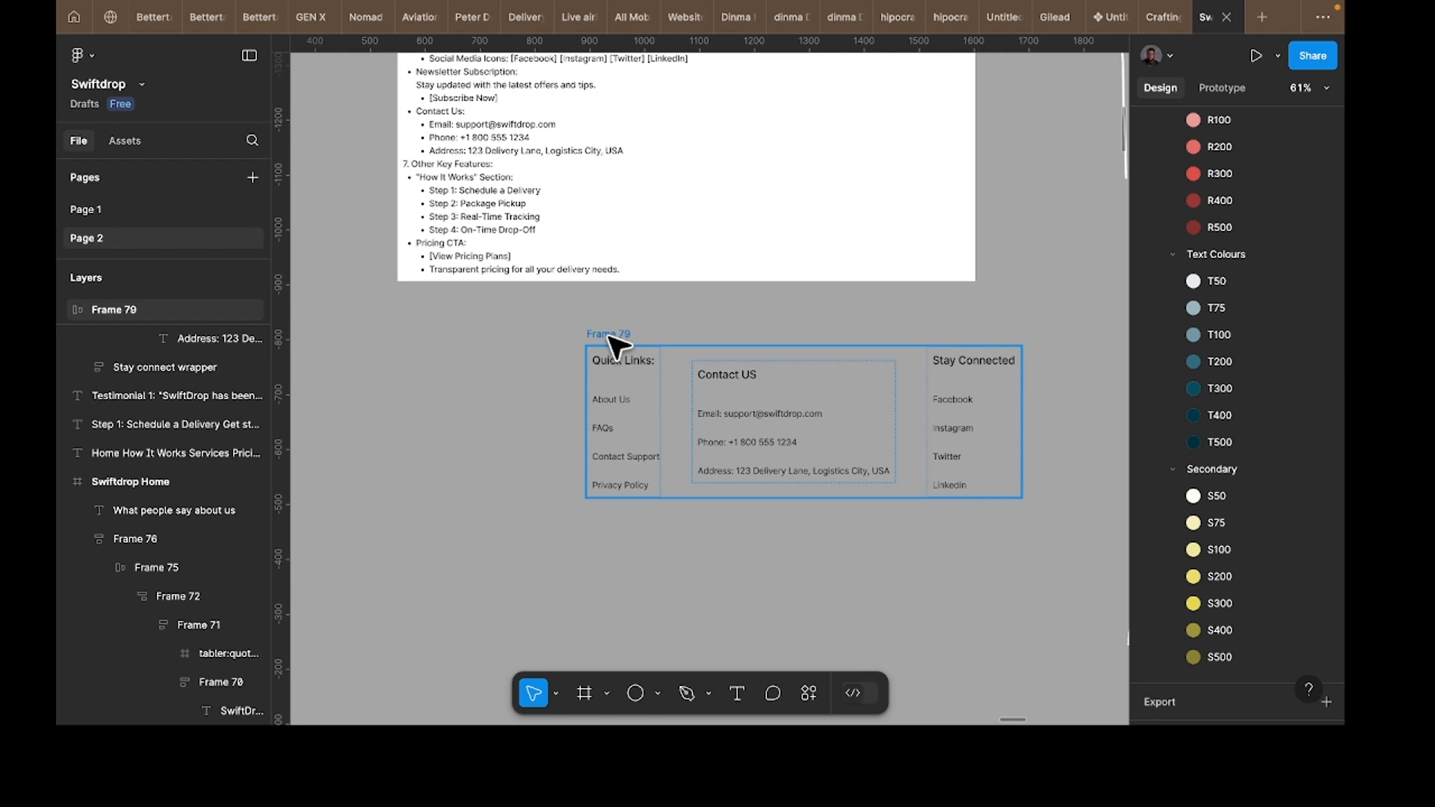
{"action": "left_click", "coordinate": [665, 359]}
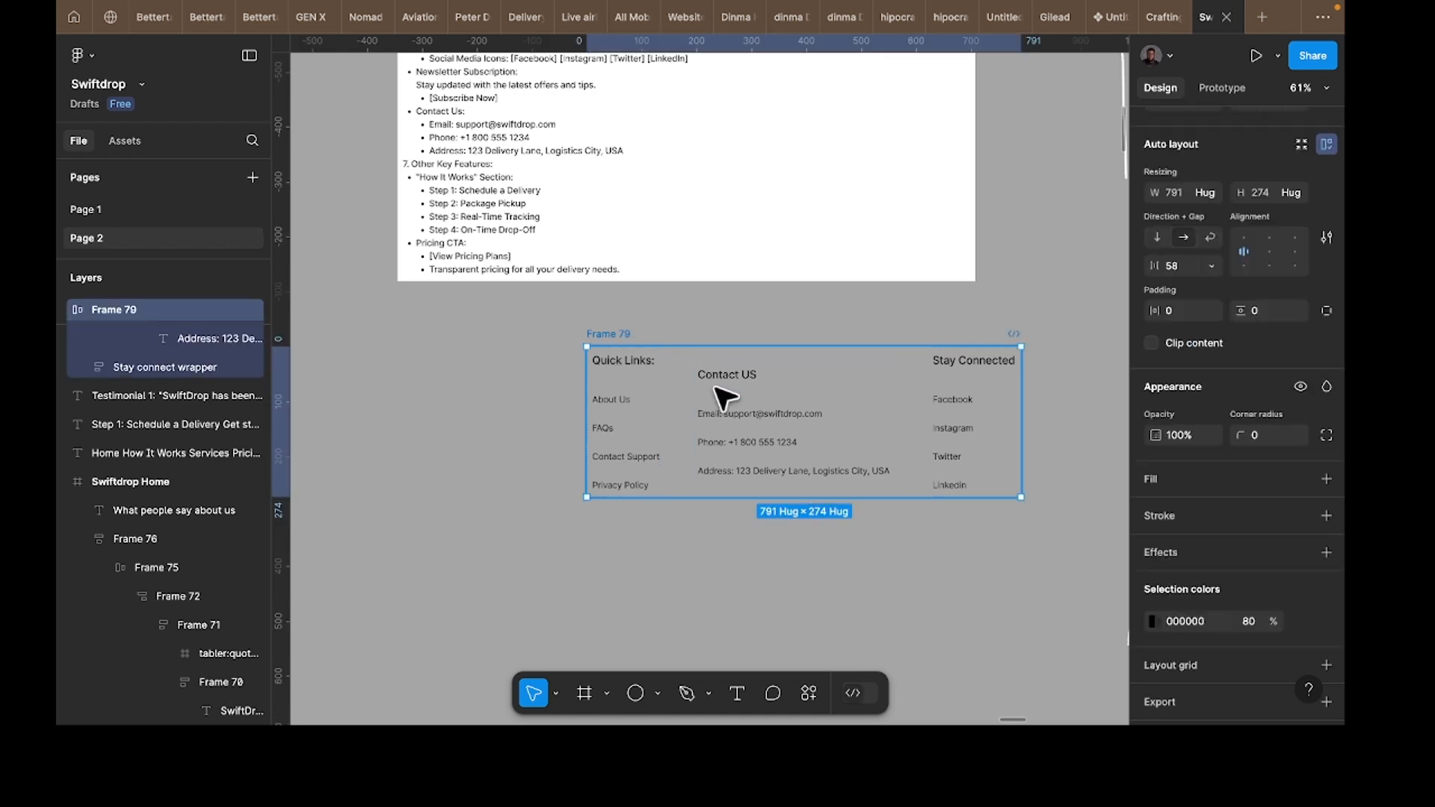
{"action": "left_click", "coordinate": [1269, 237]}
{"action": "left_click", "coordinate": [1296, 238]}
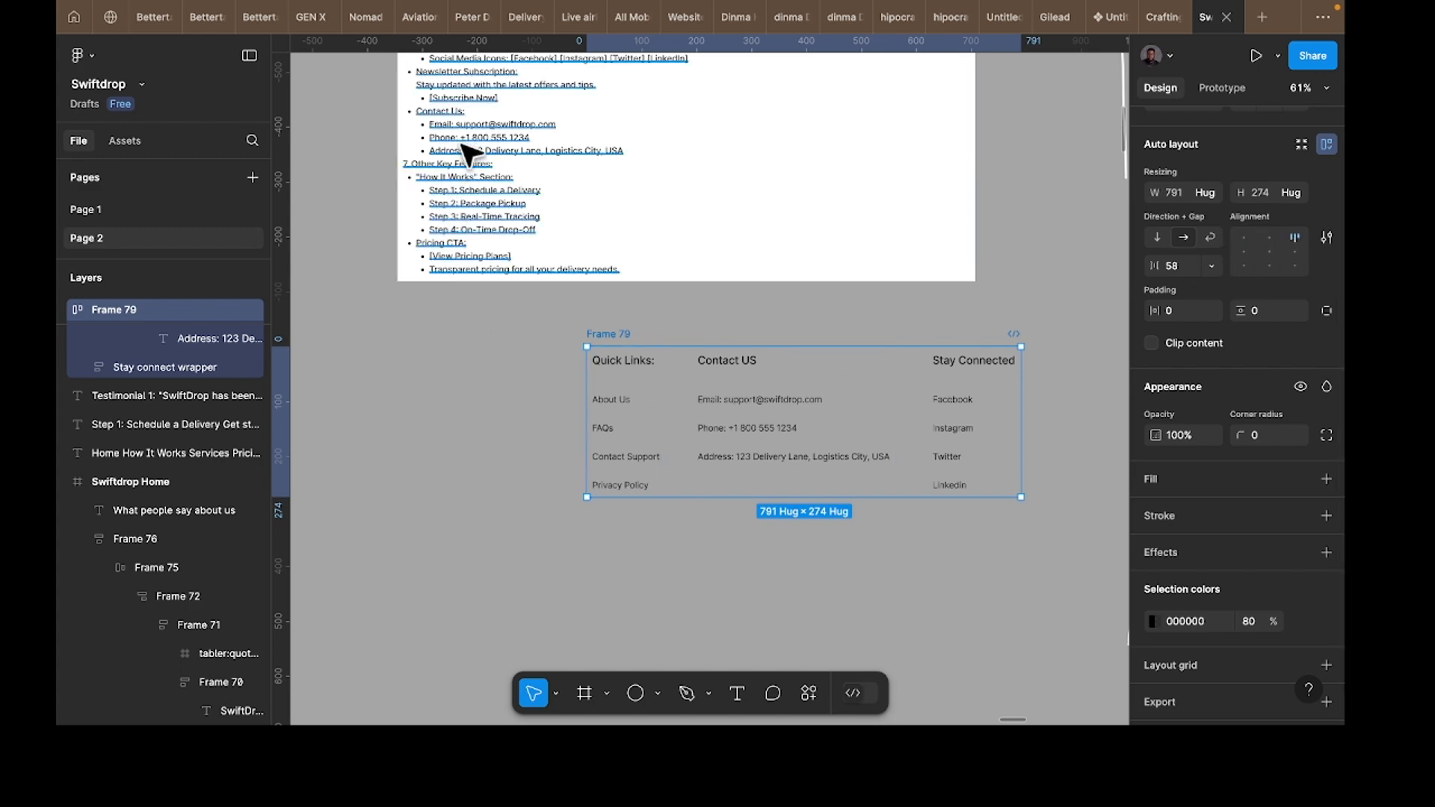
Step: Move the three-column footer frame into the Swiftdrop Home page, below the "Start Ordering now" section
{"action": "scroll", "coordinate": [487, 191], "scroll_direction": "up", "scroll_amount": 4}
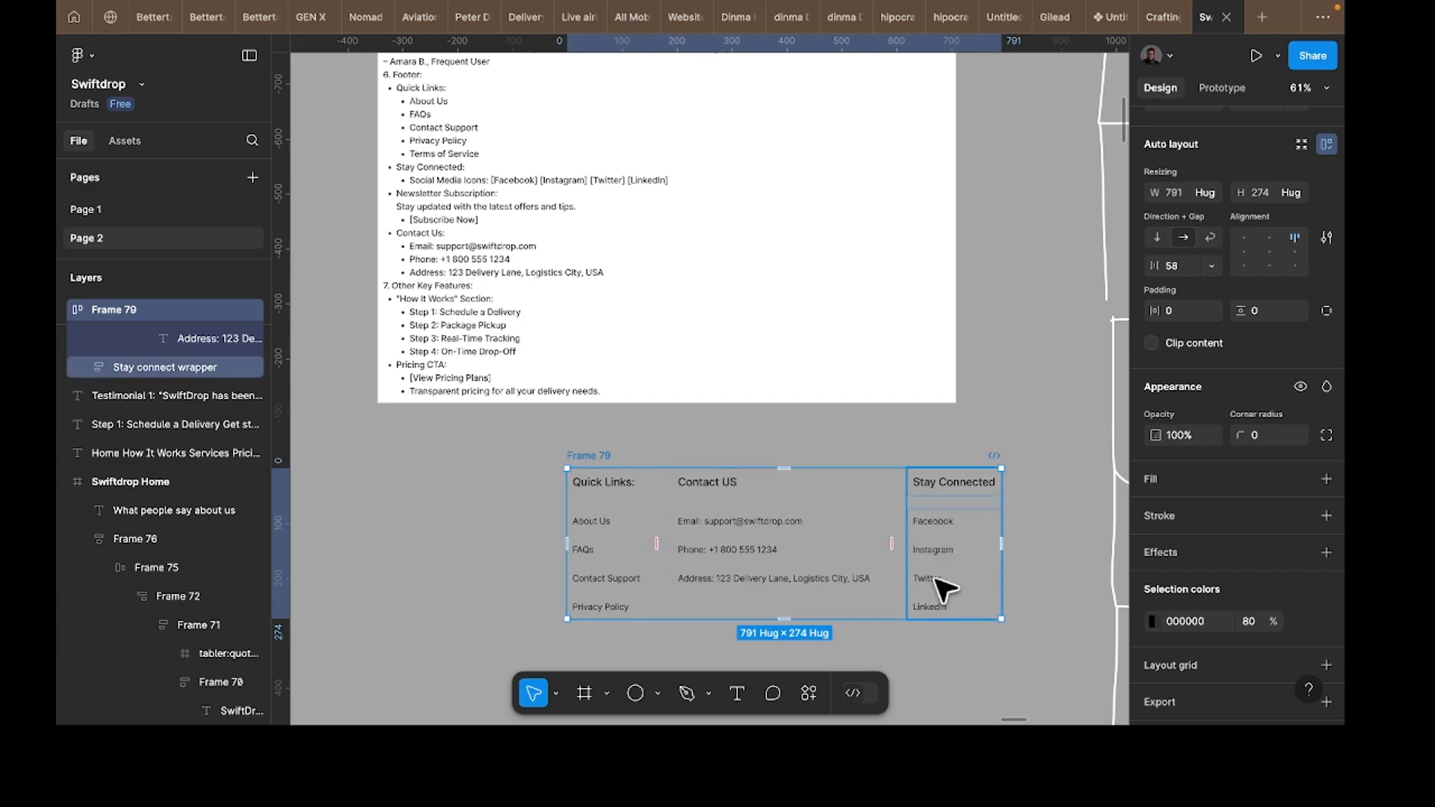
{"action": "scroll", "coordinate": [449, 203], "scroll_direction": "up", "scroll_amount": 1}
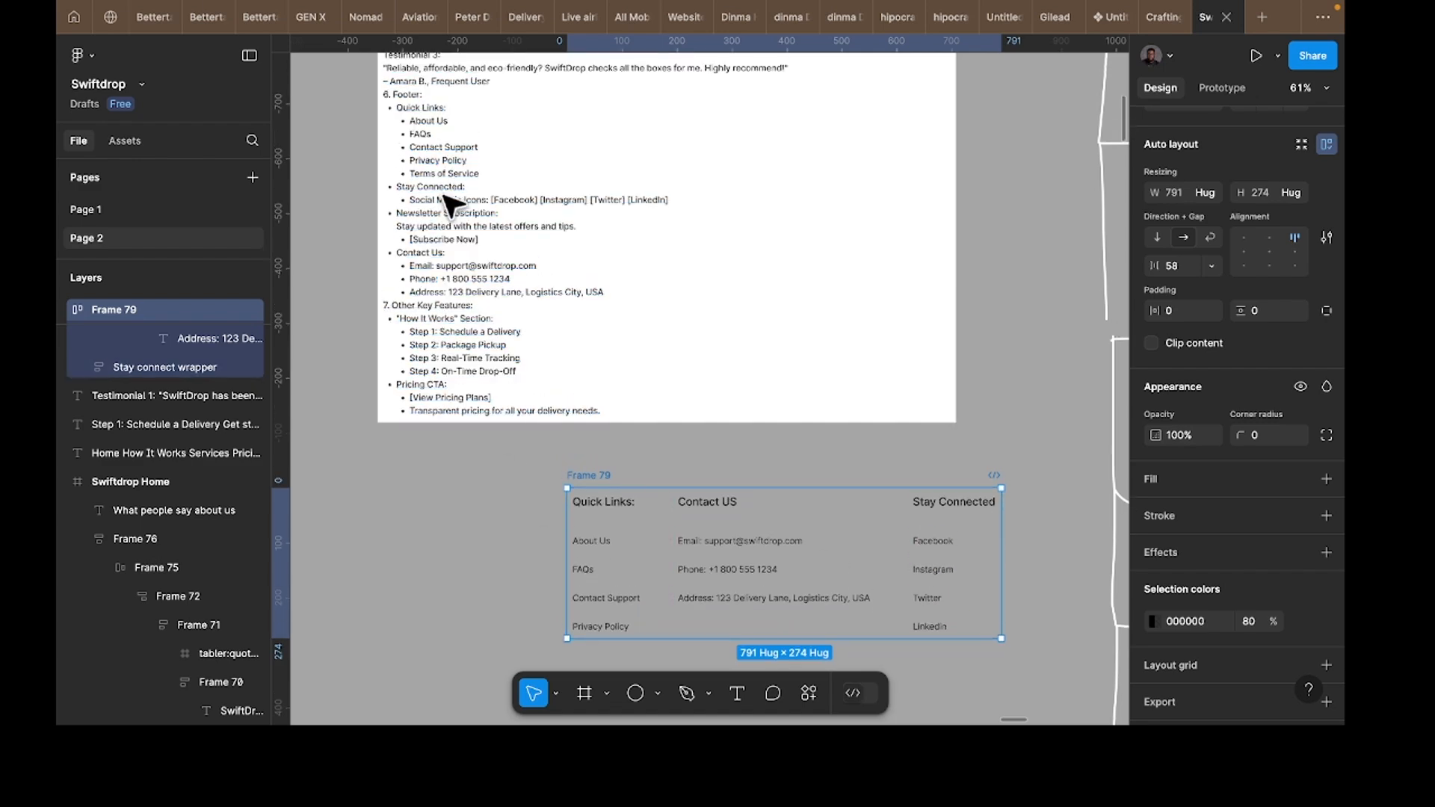
{"action": "scroll", "coordinate": [570, 311], "scroll_direction": "down", "scroll_amount": 5}
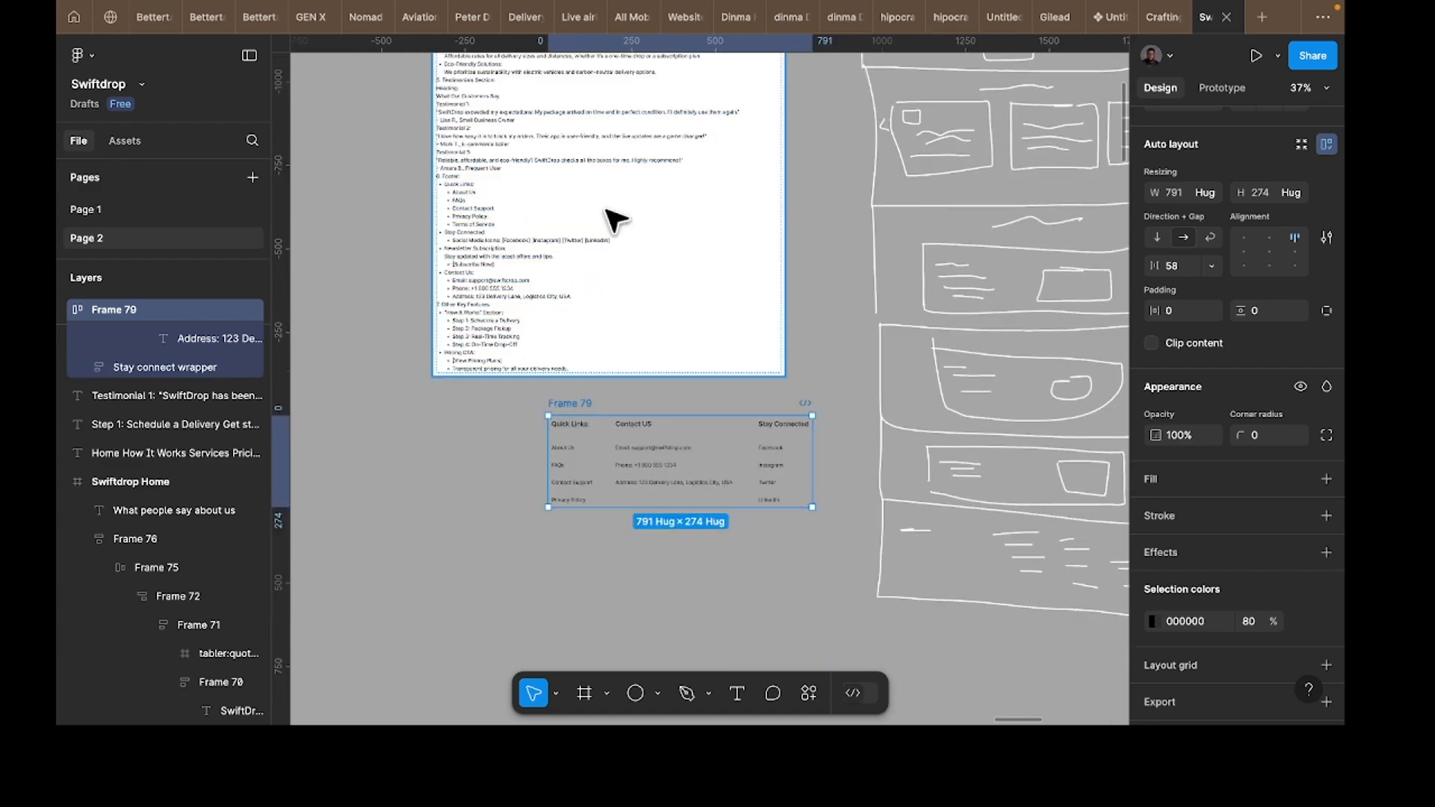
{"action": "scroll", "coordinate": [695, 225], "scroll_direction": "down", "scroll_amount": 5}
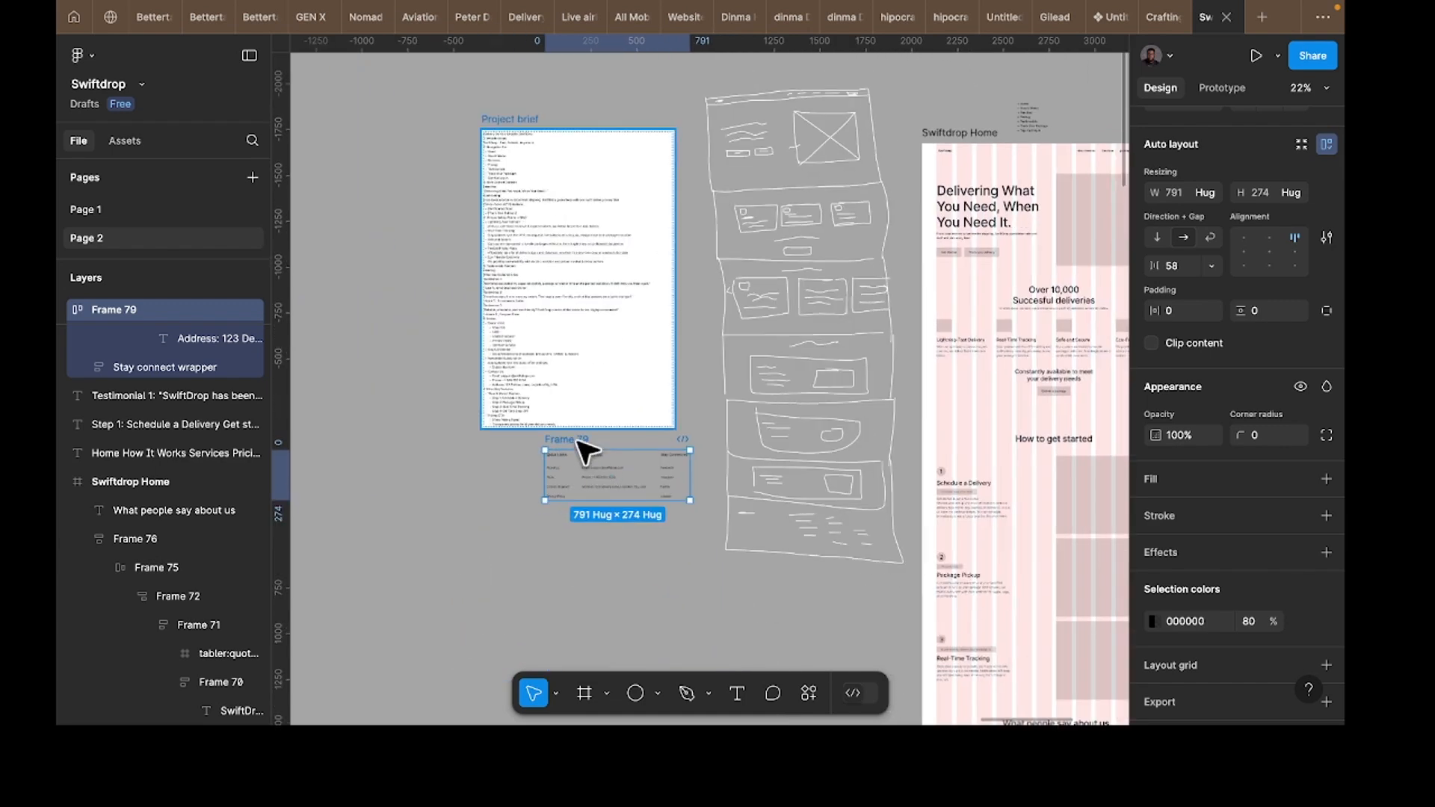
{"action": "left_click_drag", "start_coordinate": [583, 449], "coordinate": [927, 706]}
{"action": "left_click_drag", "start_coordinate": [1054, 666], "coordinate": [1018, 518]}
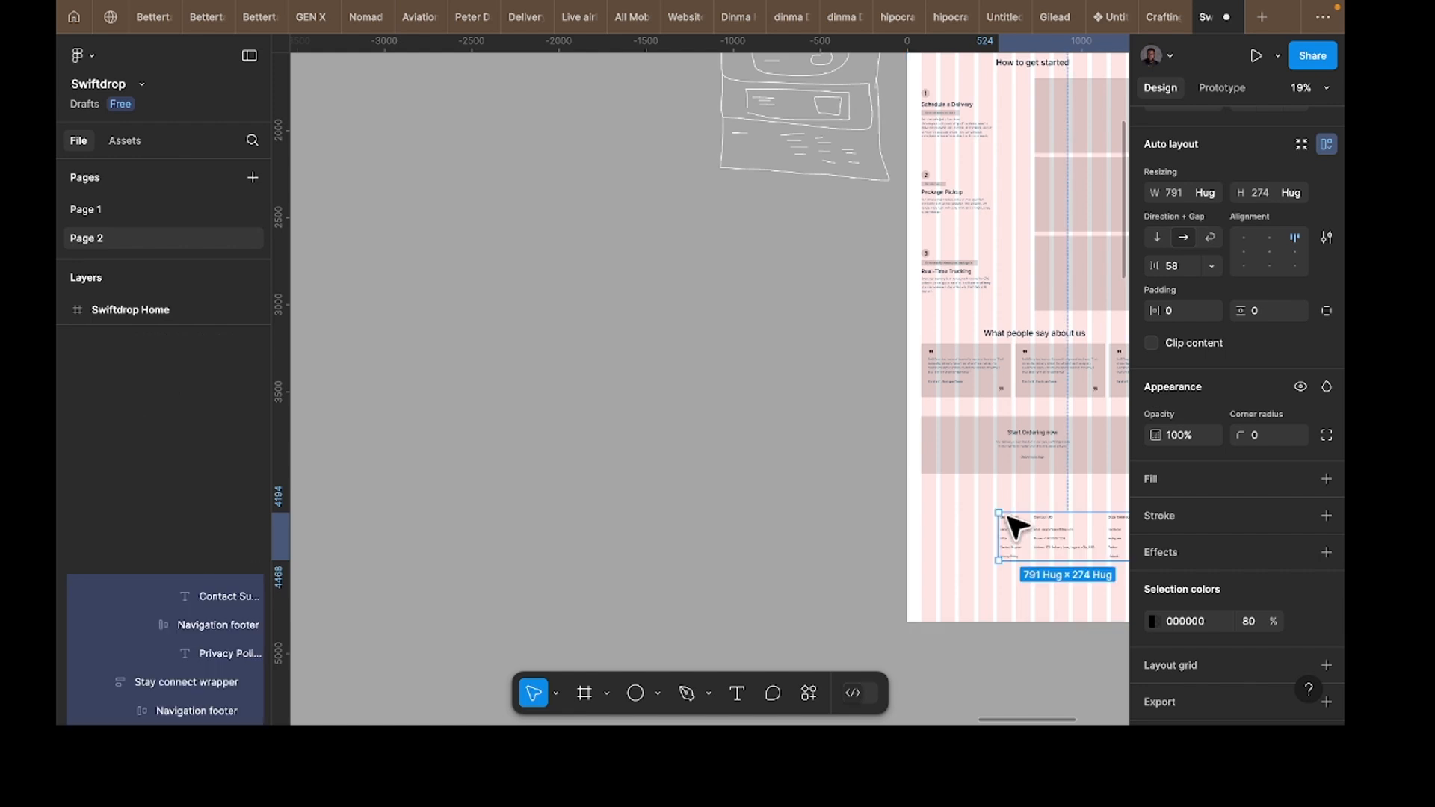
Step: Add the text "SWIFTDROP" to the left of the Quick Links column and set its font weight to Medium
{"action": "scroll", "coordinate": [872, 554], "scroll_direction": "up", "scroll_amount": 10}
{"action": "scroll", "coordinate": [867, 557], "scroll_direction": "up", "scroll_amount": 1}
{"action": "key", "text": "t"}
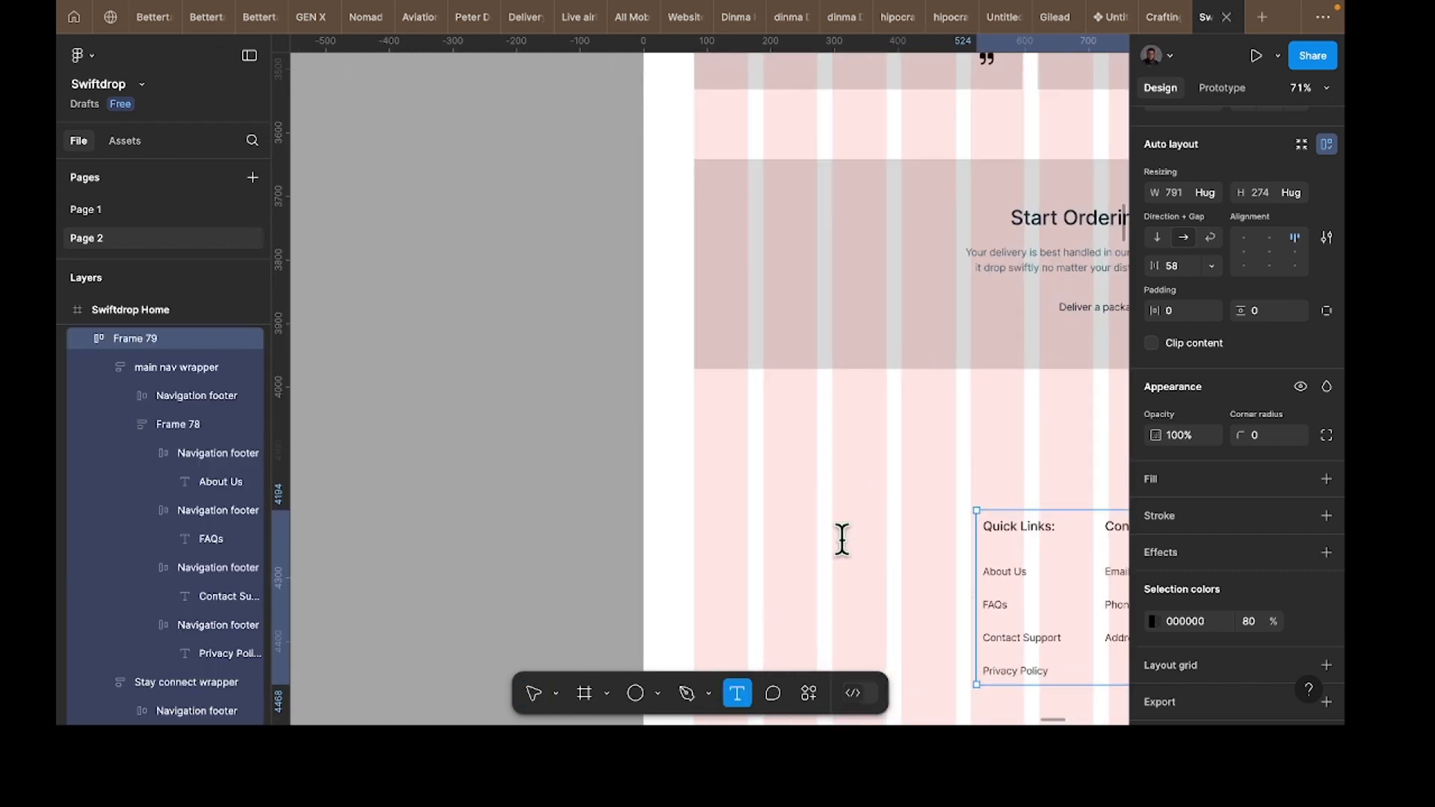
{"action": "left_click", "coordinate": [841, 546]}
{"action": "type", "text": "SWIFTDROP"}
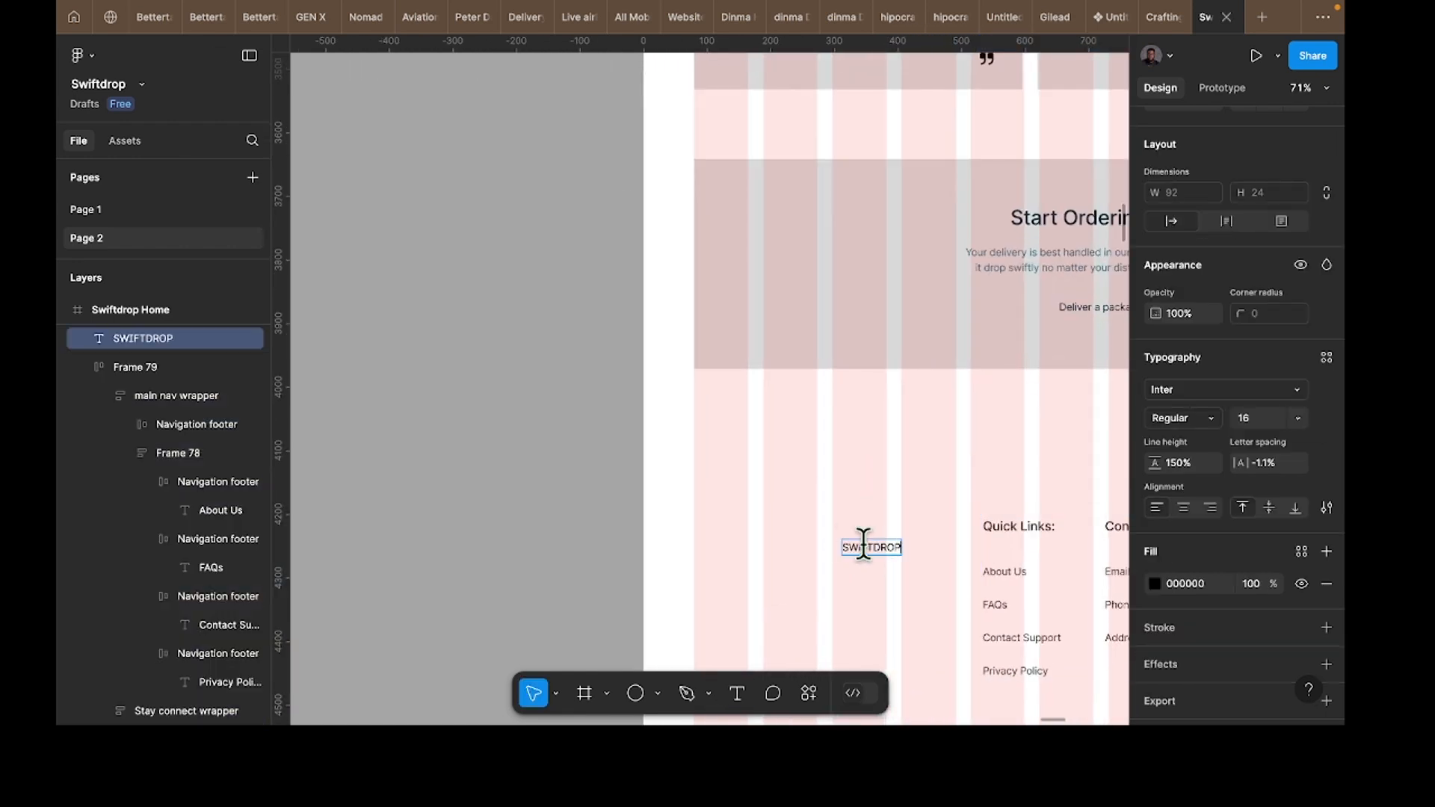
{"action": "key", "text": "Escape"}
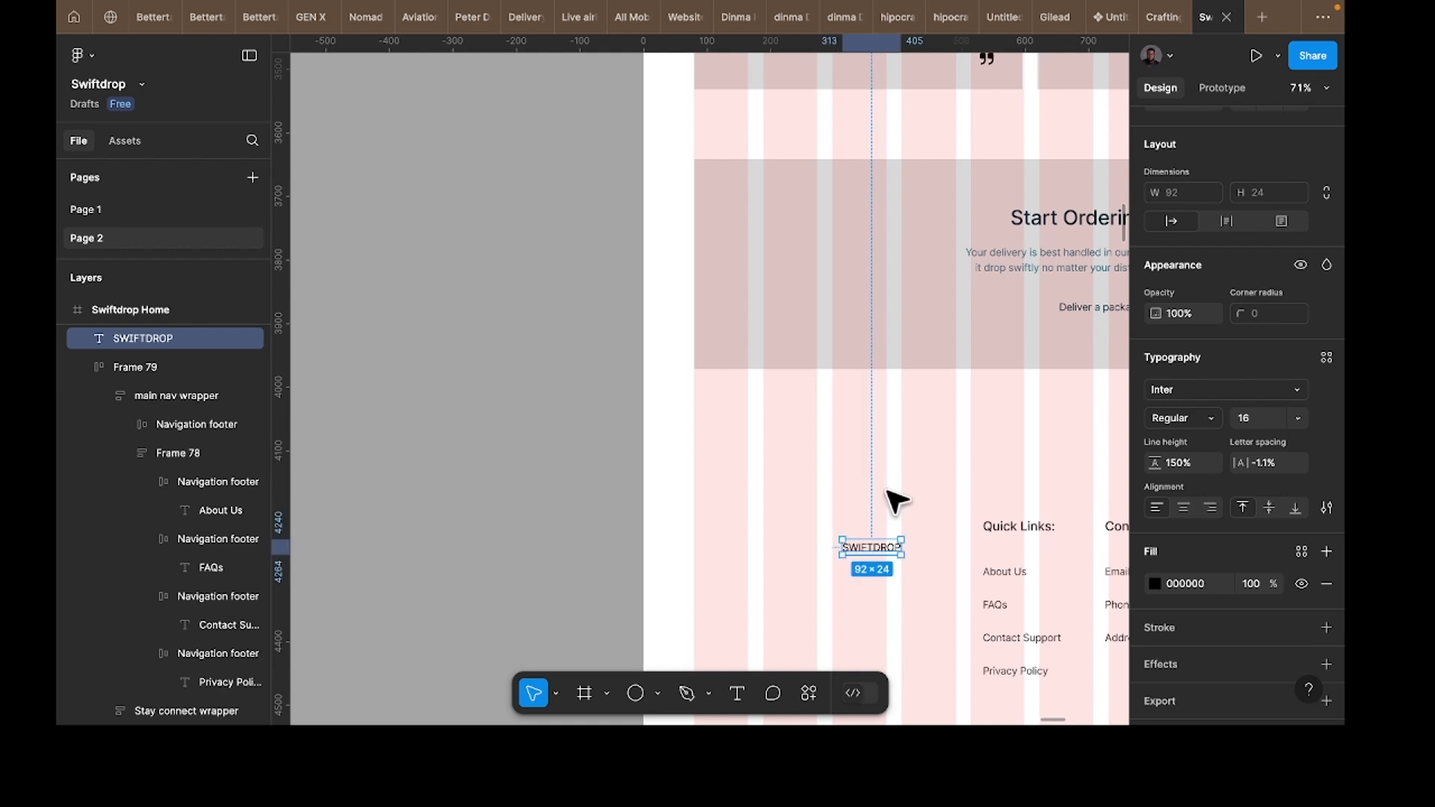
{"action": "left_click", "coordinate": [1169, 419]}
{"action": "left_click", "coordinate": [1177, 441]}
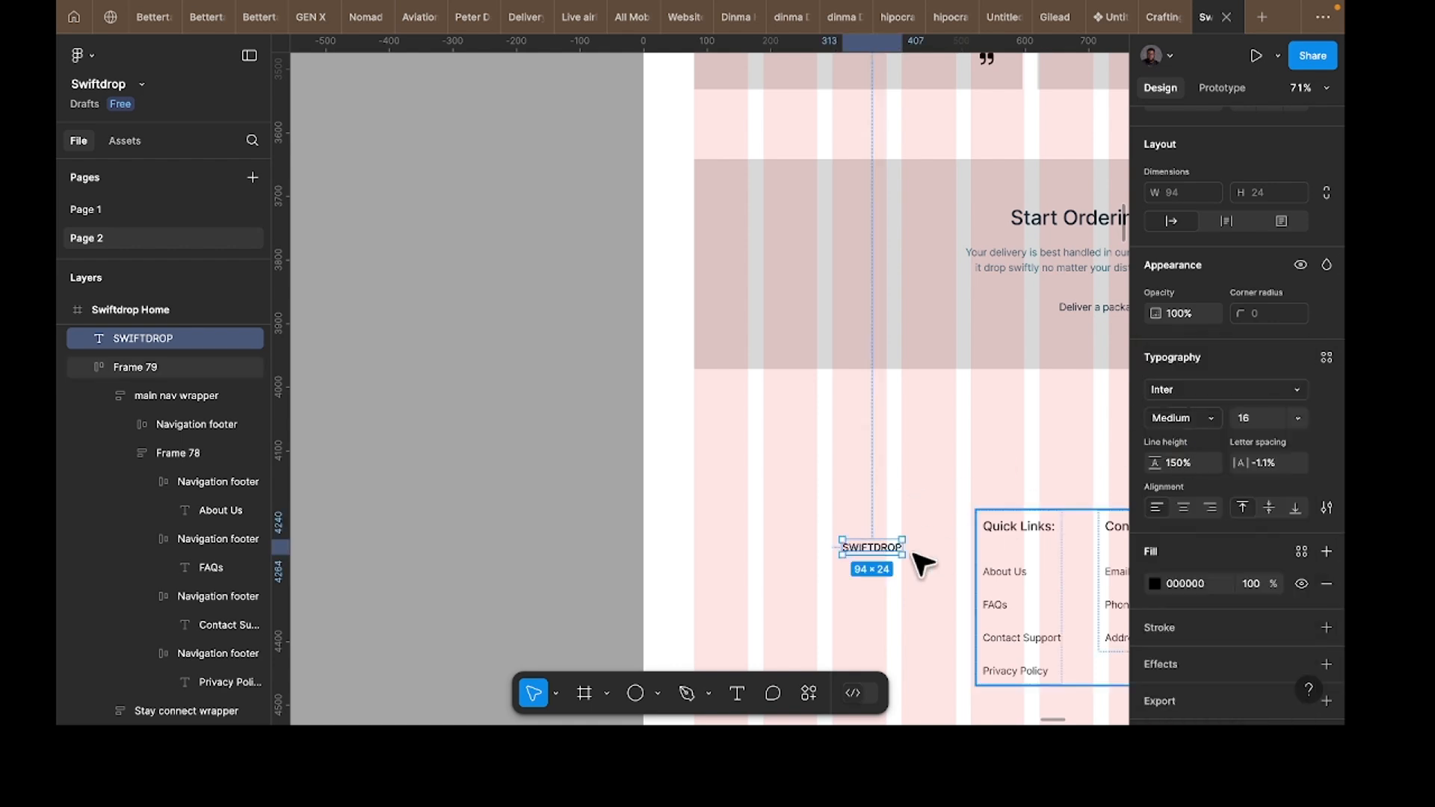
{"action": "left_click_drag", "start_coordinate": [877, 544], "coordinate": [869, 536]}
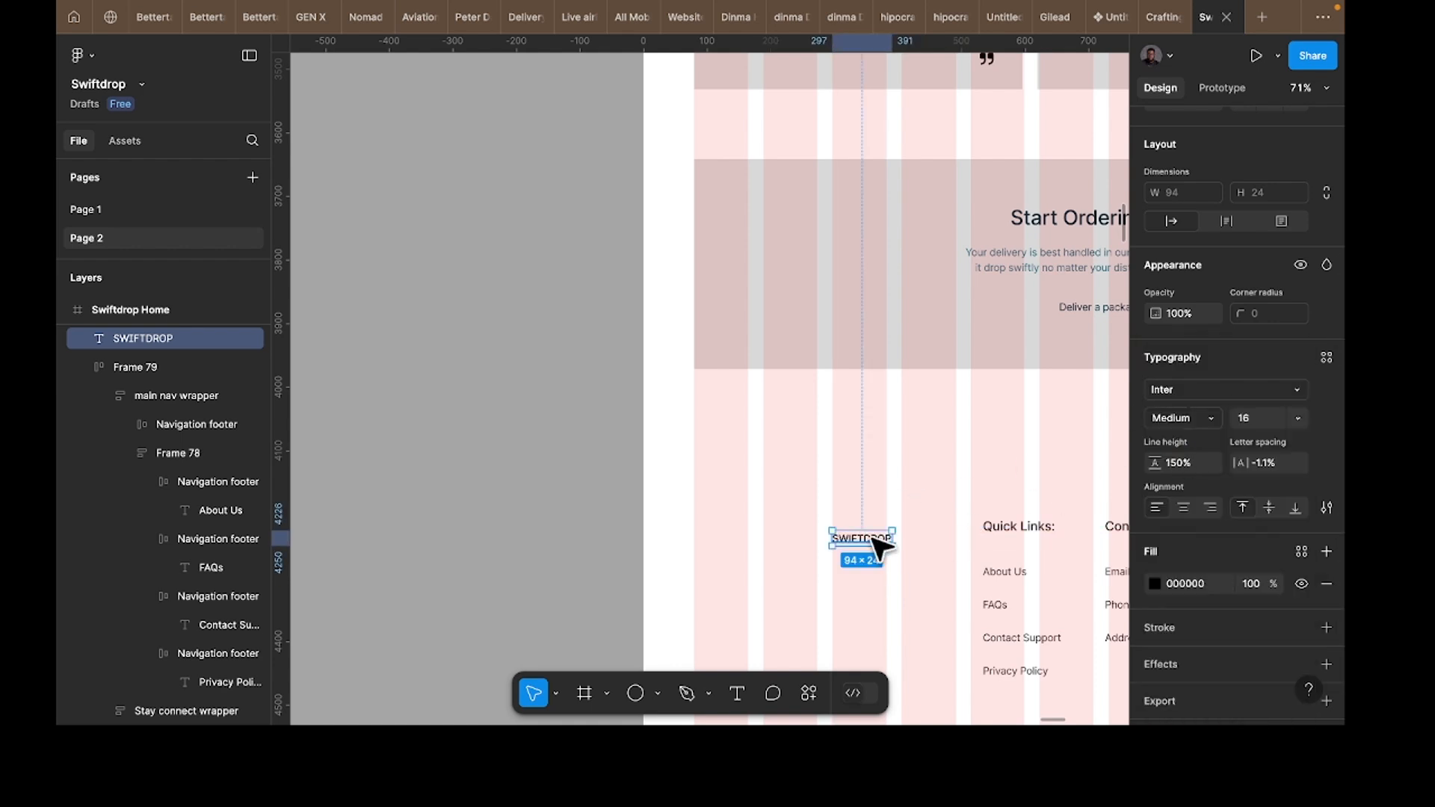
Step: Wrap the "SWIFTDROP" text in auto layout and combine it with the link columns in one horizontal auto layout frame
{"action": "key", "text": "shift+a"}
{"action": "left_click", "coordinate": [1008, 543], "text": "shift"}
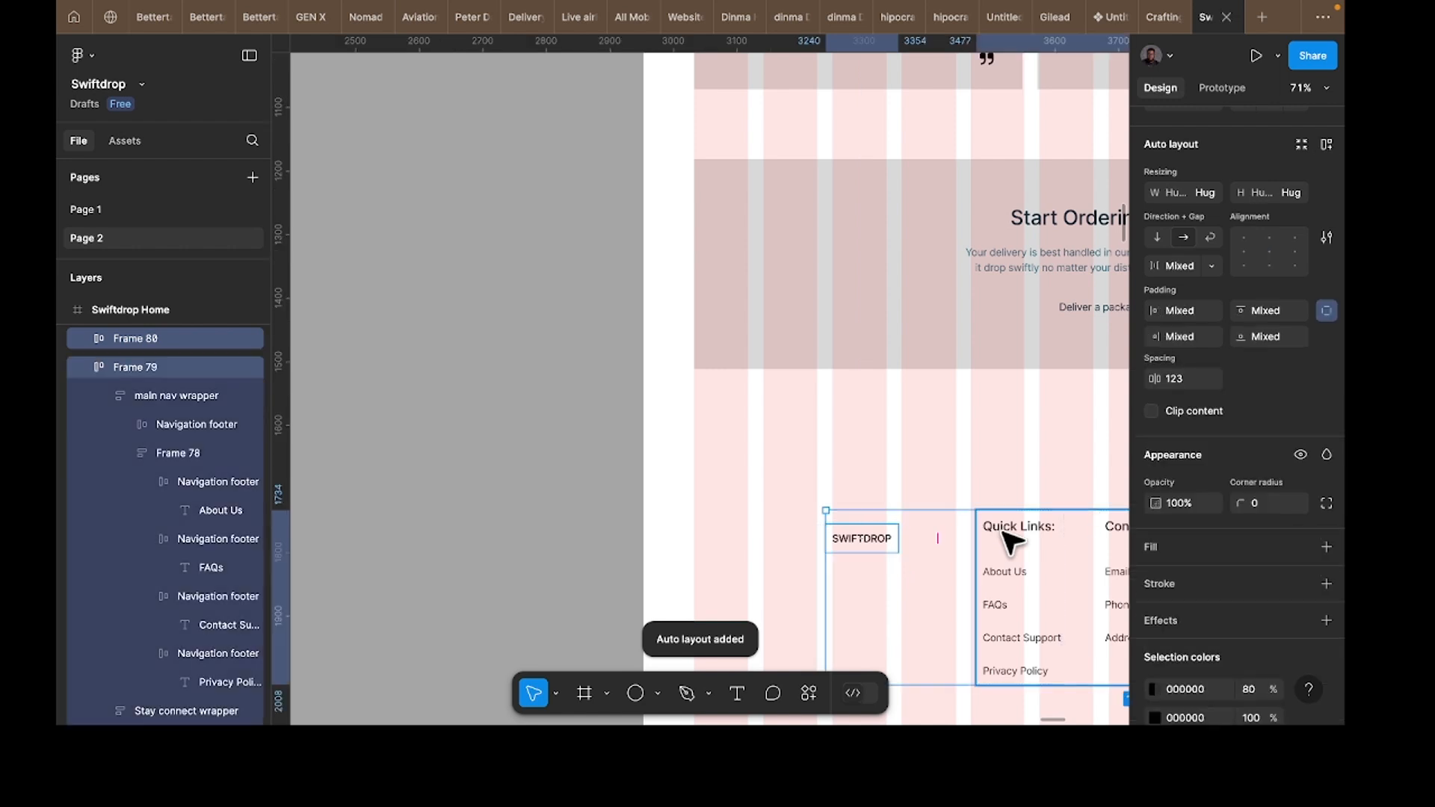
{"action": "key", "text": "shift+a"}
Step: Move the combined footer frame down near the bottom edge of the Swiftdrop Home page
{"action": "scroll", "coordinate": [1013, 545], "scroll_direction": "down", "scroll_amount": 6}
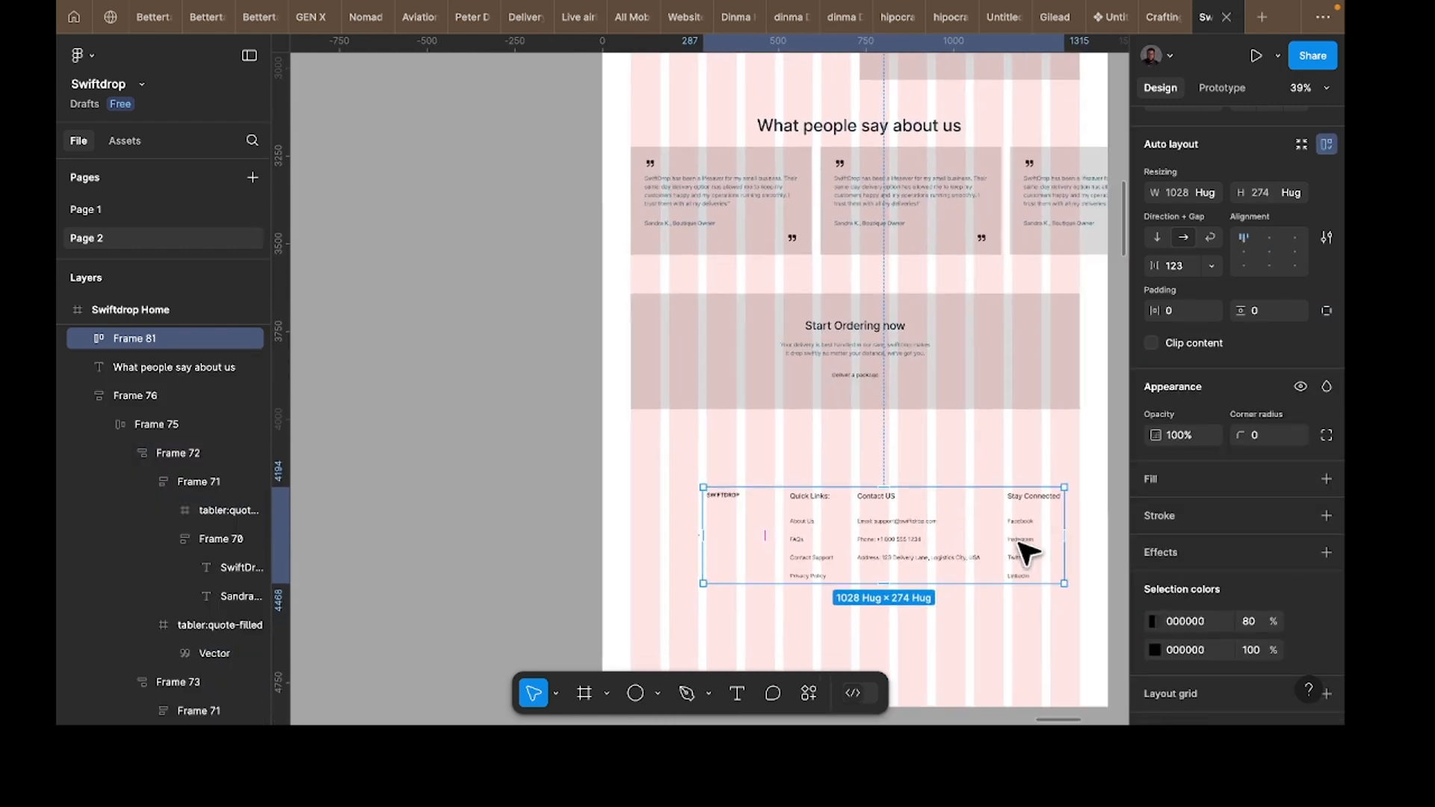
{"action": "left_click_drag", "start_coordinate": [930, 538], "coordinate": [897, 625]}
{"action": "scroll", "coordinate": [865, 611], "scroll_direction": "down", "scroll_amount": 5}
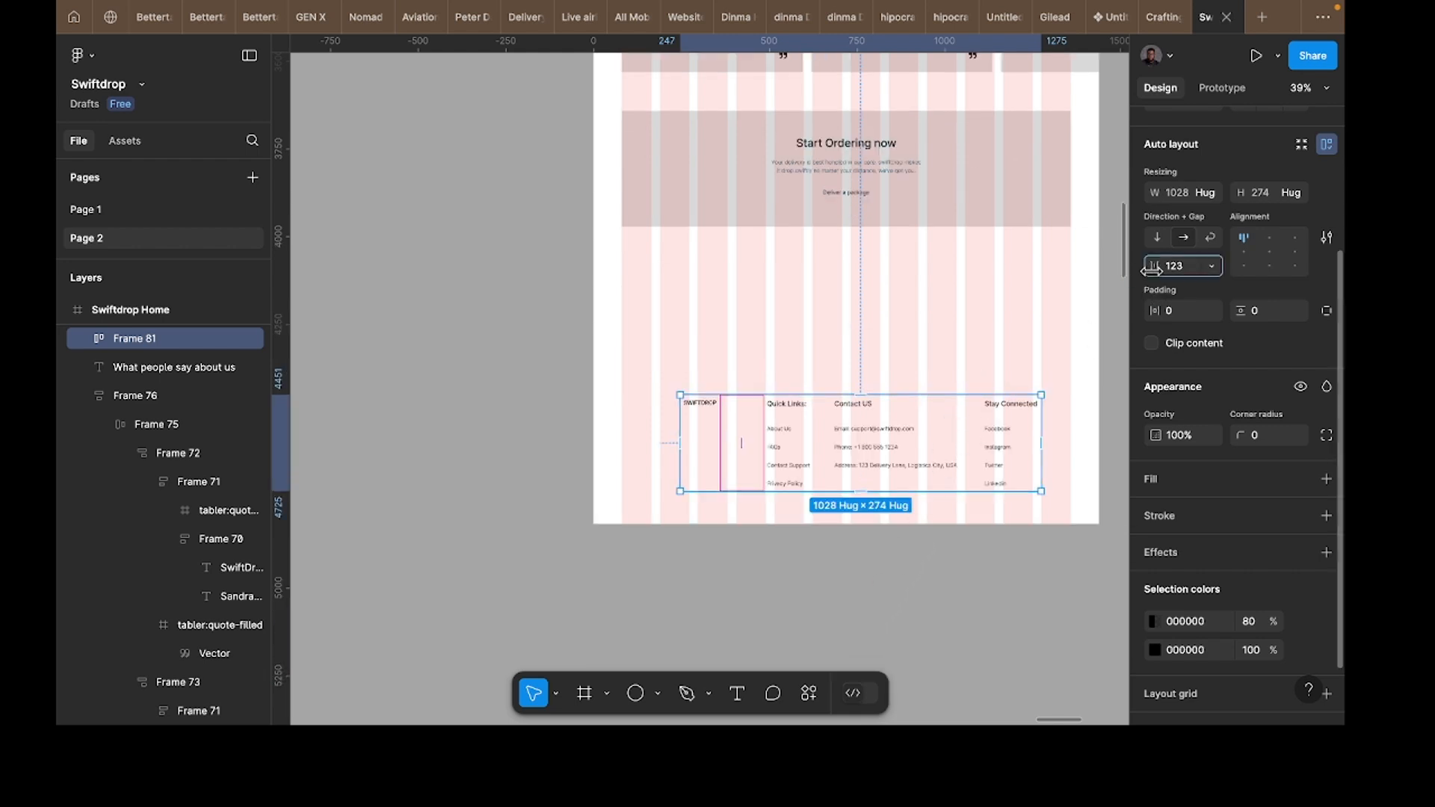
Step: Set the gap to Auto for both the three-column frame and the outer footer frame
{"action": "left_click_drag", "start_coordinate": [1155, 267], "coordinate": [1158, 267]}
{"action": "double_click", "coordinate": [922, 436]}
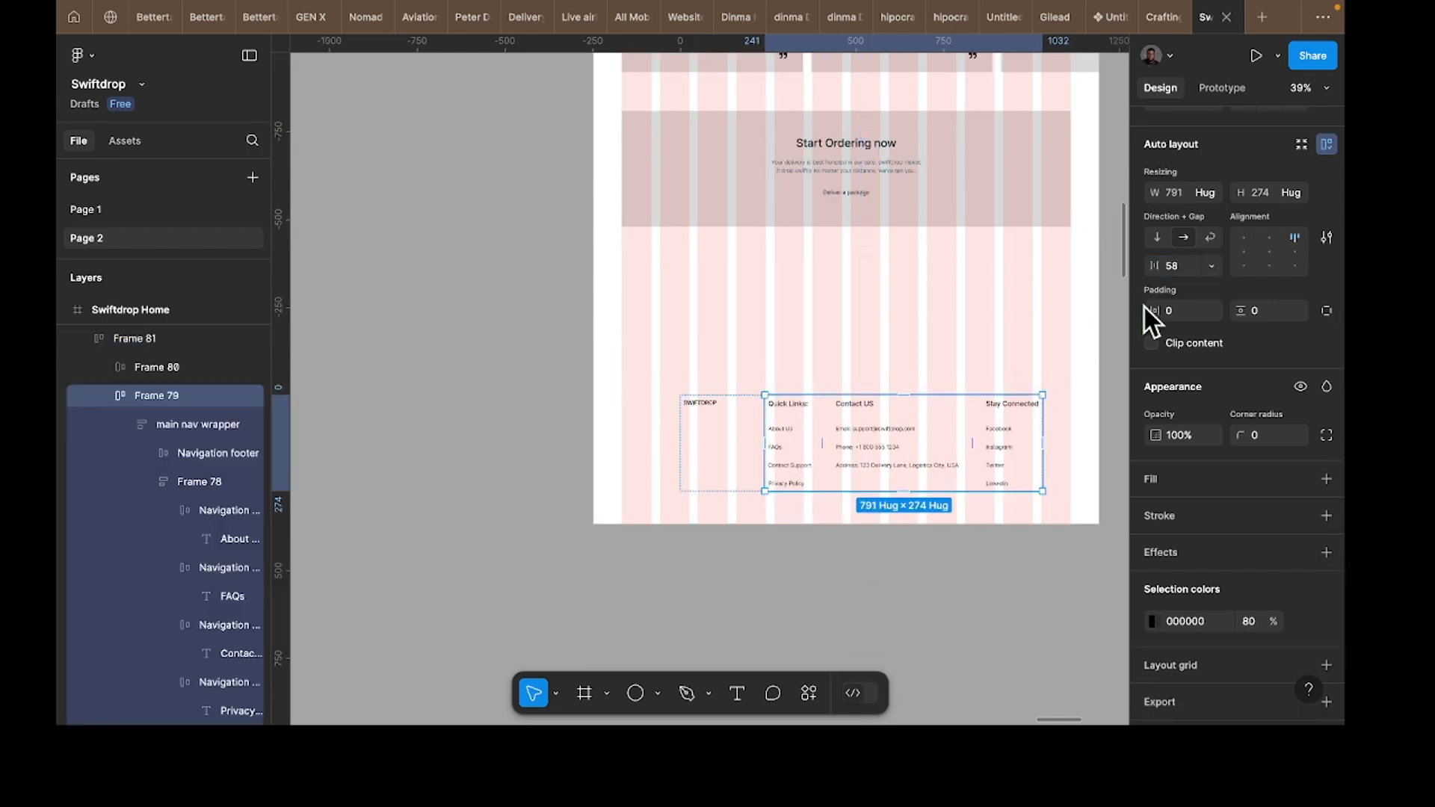
{"action": "left_click", "coordinate": [1212, 266]}
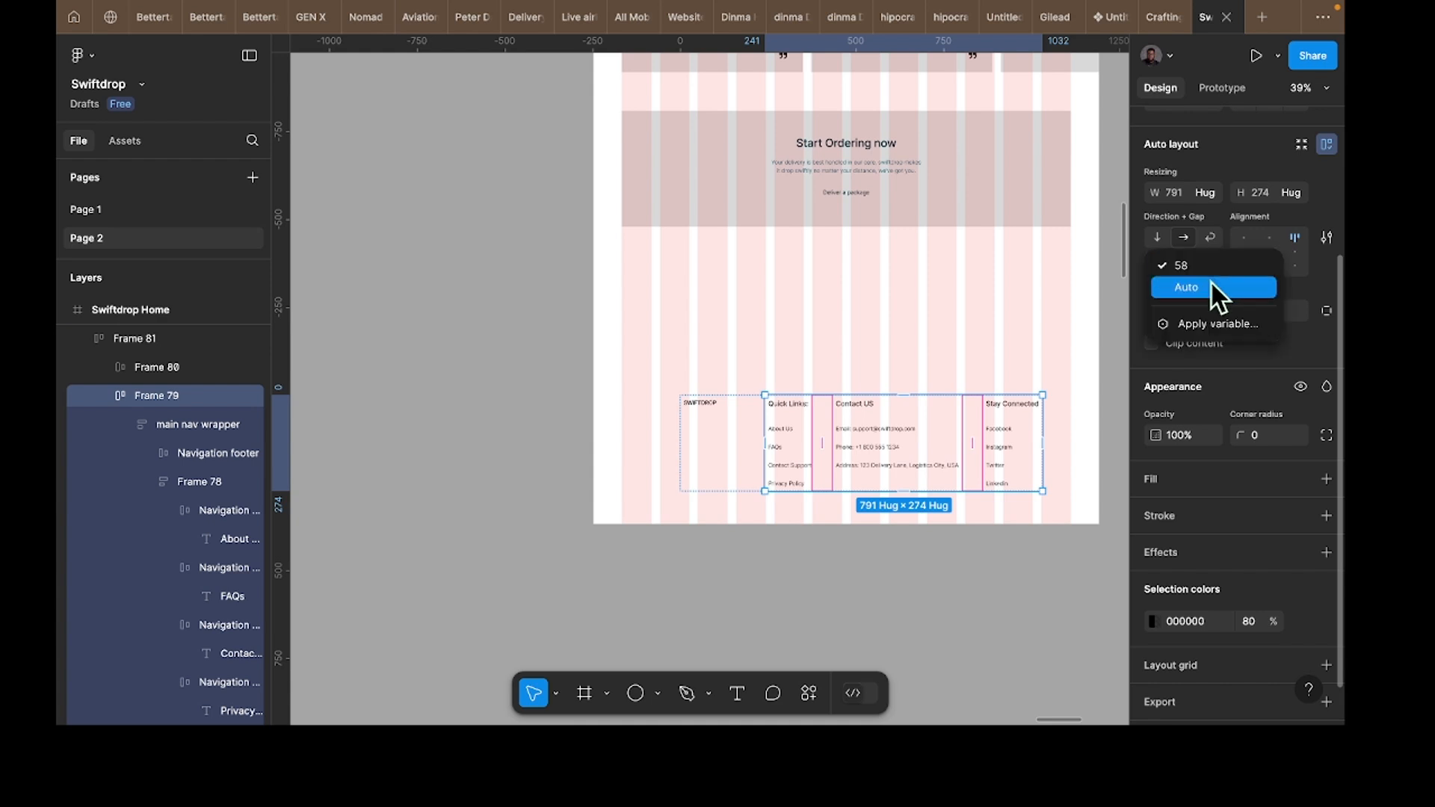
{"action": "left_click", "coordinate": [1211, 284]}
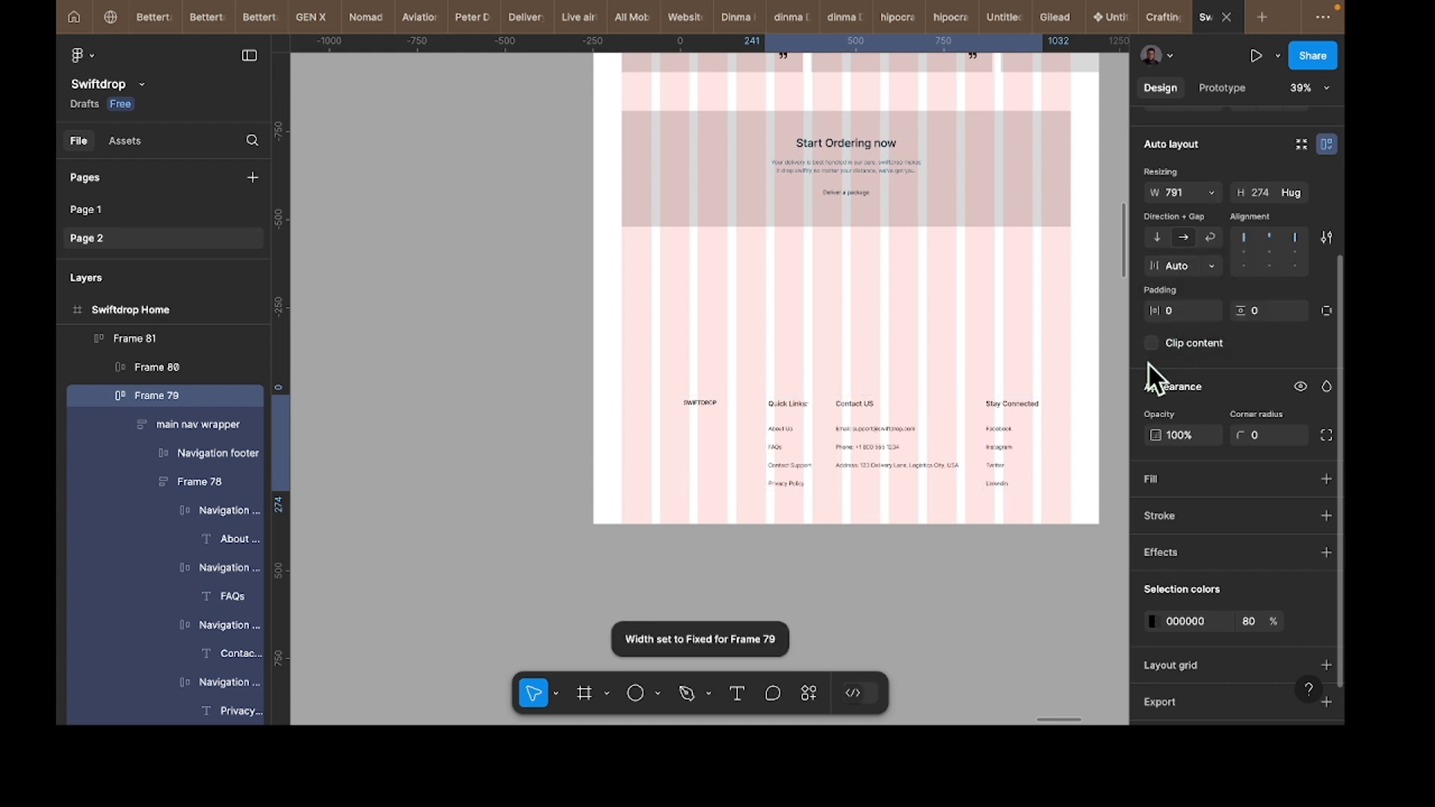
{"action": "left_click", "coordinate": [743, 436]}
{"action": "left_click", "coordinate": [1209, 266]}
{"action": "left_click", "coordinate": [1211, 287]}
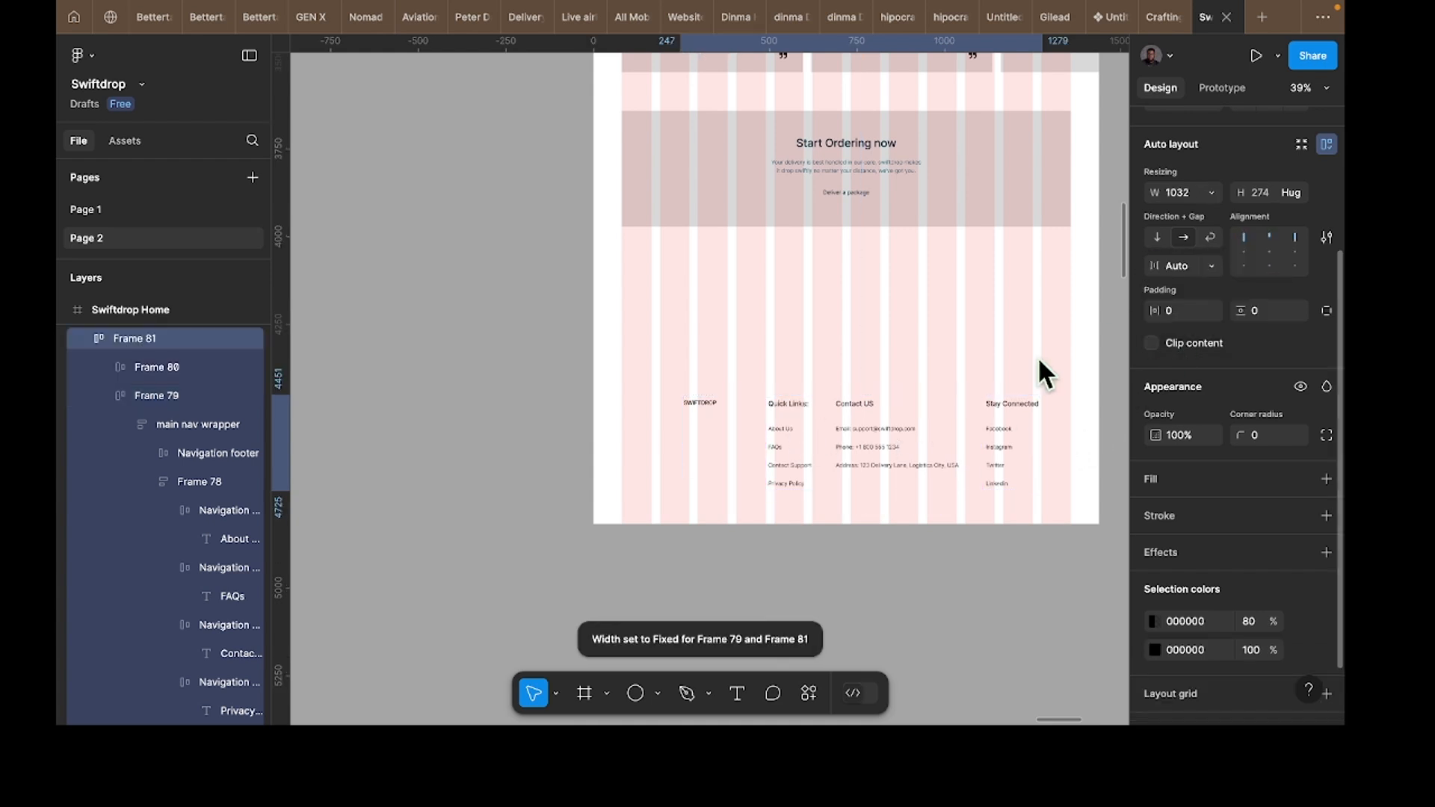
Step: Stretch the outer footer frame on both sides to the full page width of 1440
{"action": "left_click_drag", "start_coordinate": [1041, 430], "coordinate": [1071, 431]}
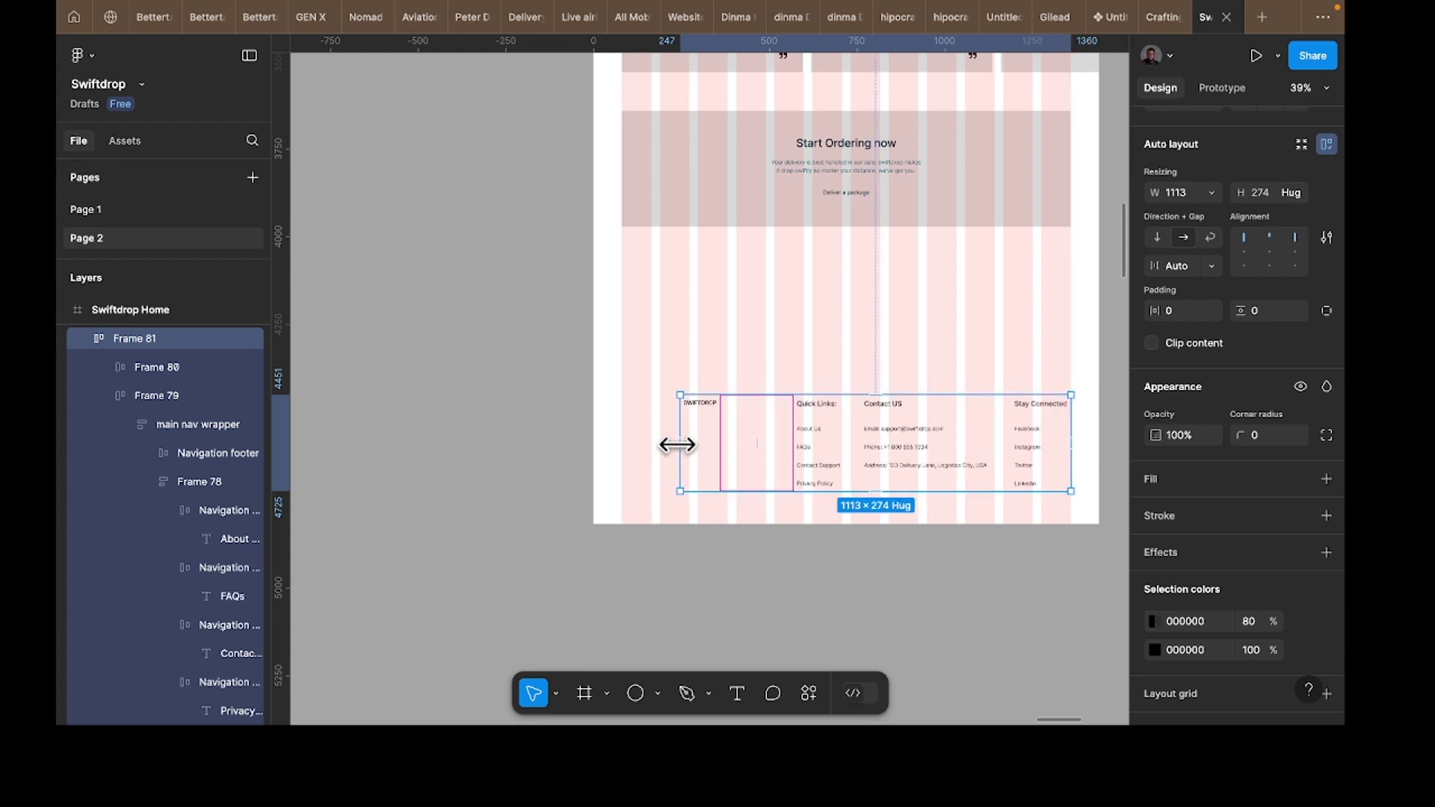
{"action": "left_click_drag", "start_coordinate": [677, 445], "coordinate": [620, 443]}
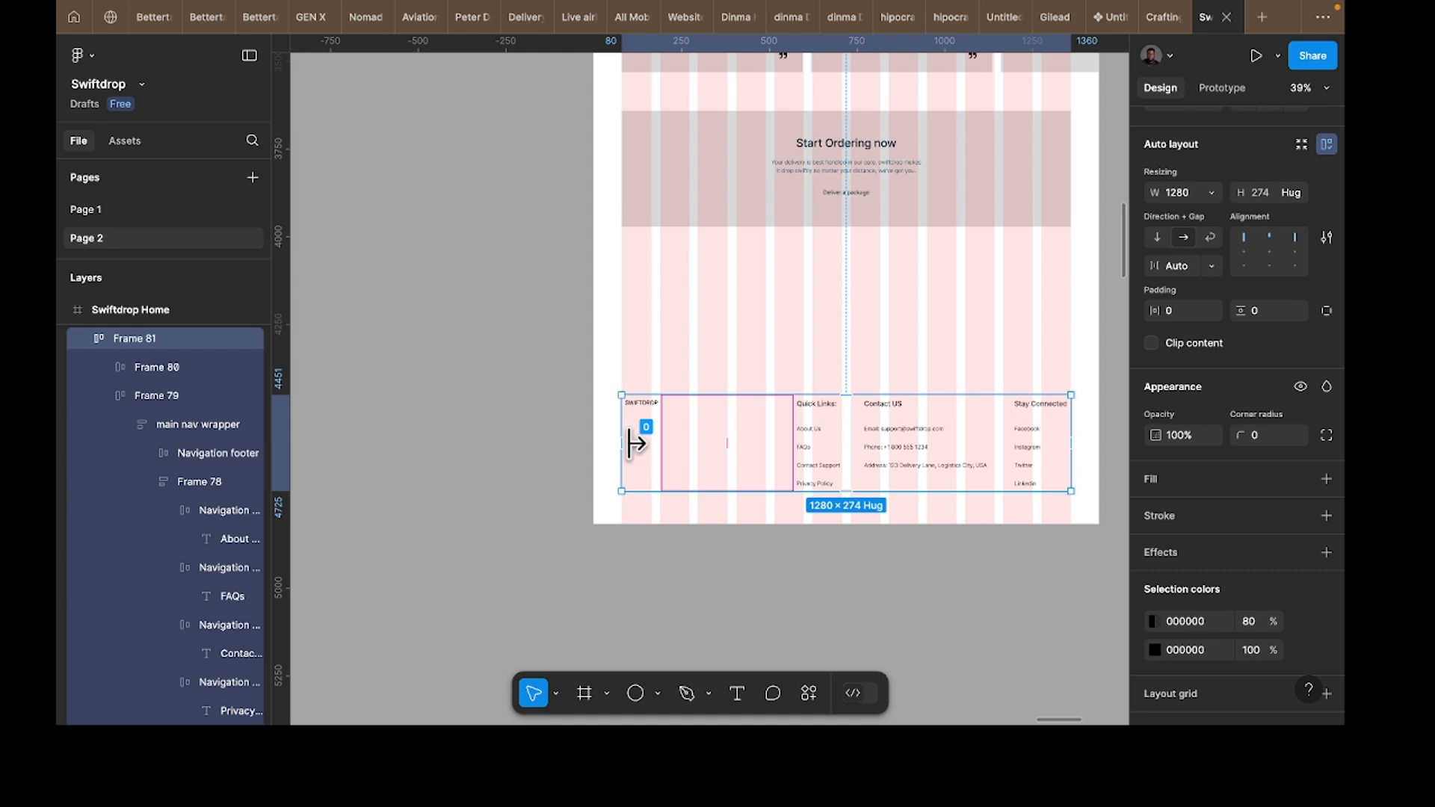
{"action": "left_click_drag", "start_coordinate": [620, 451], "coordinate": [593, 452]}
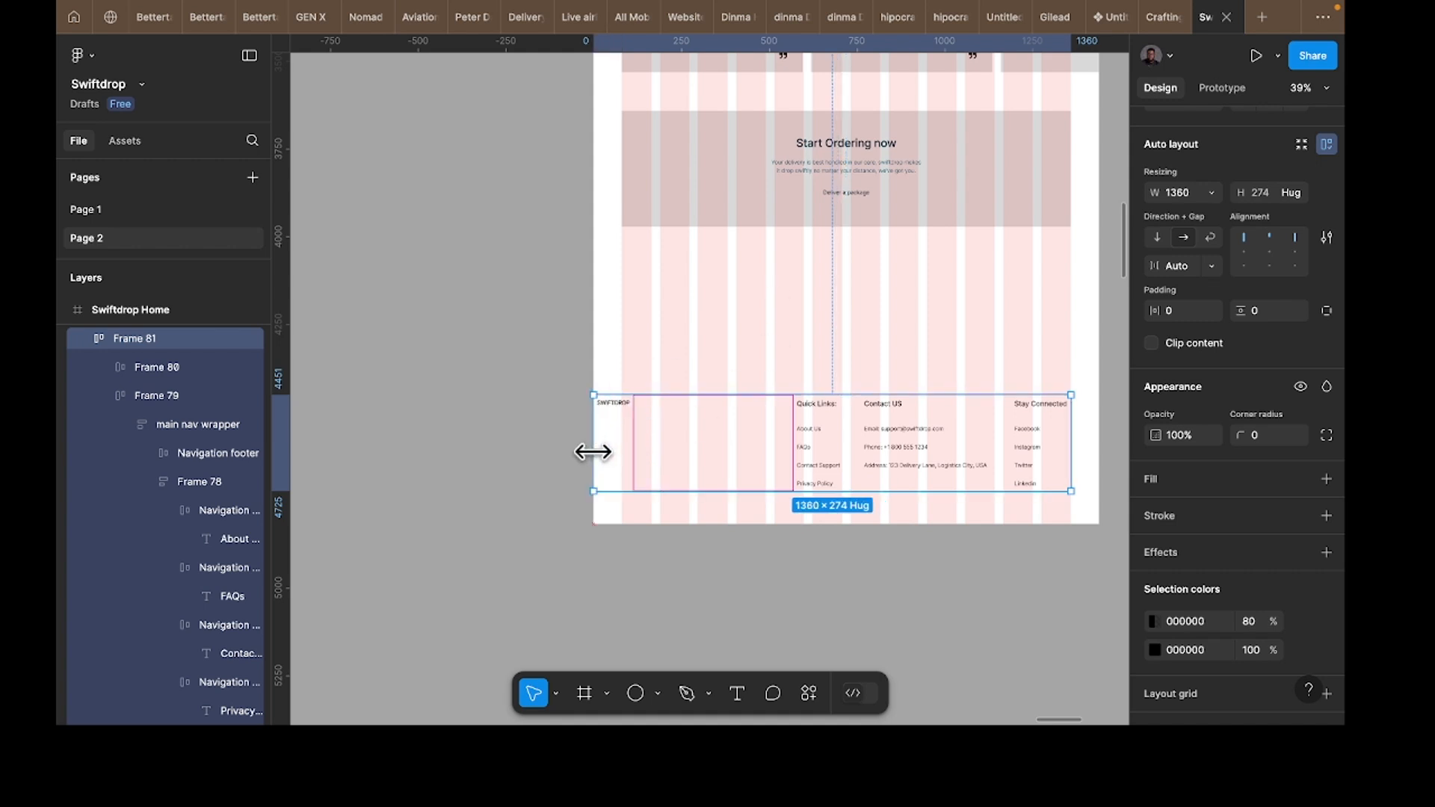
{"action": "left_click_drag", "start_coordinate": [1071, 436], "coordinate": [1099, 436]}
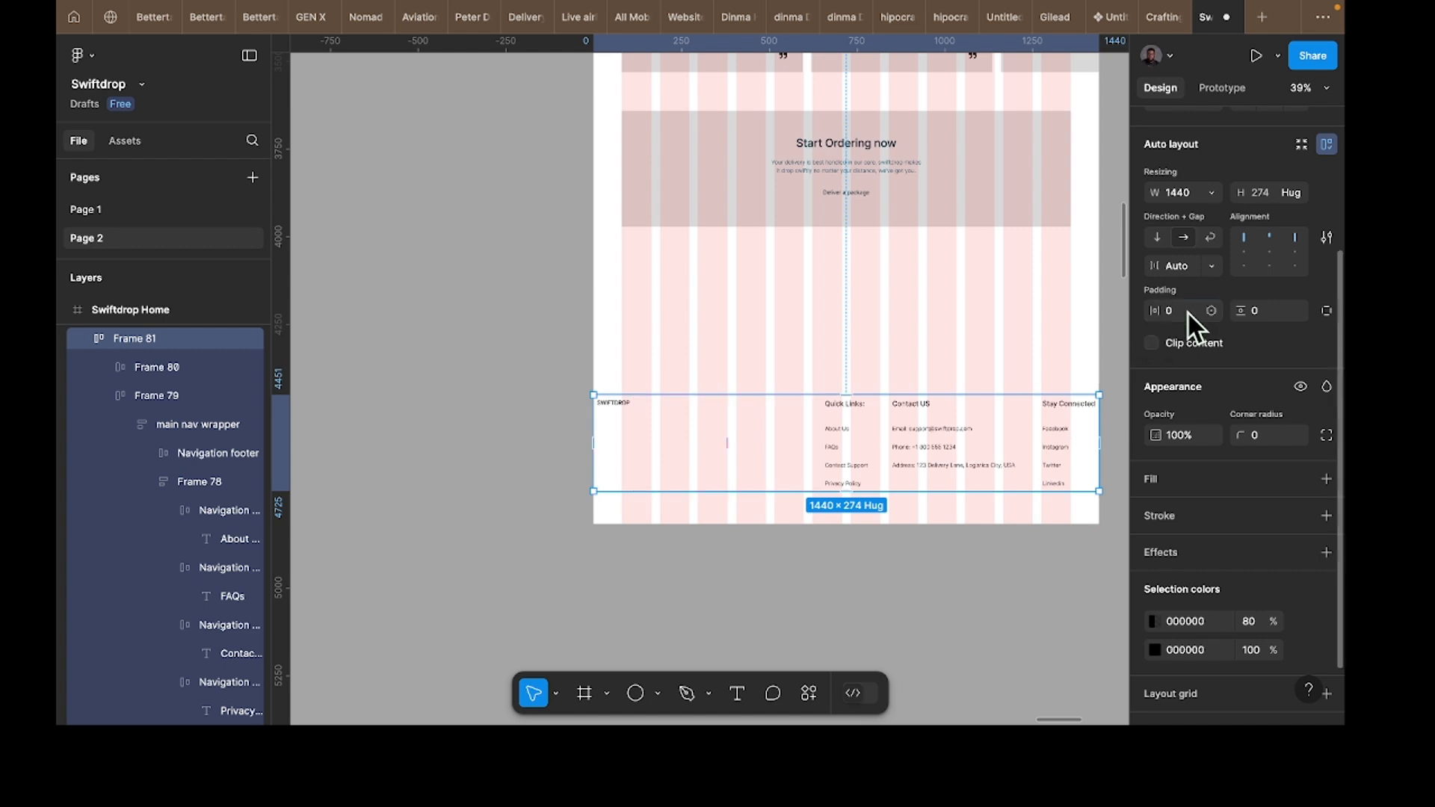
Step: Set the footer's horizontal padding to 80 and vertical padding to 40, and align it with the page's bottom edge
{"action": "type", "text": "80"}
{"action": "key", "text": "Return"}
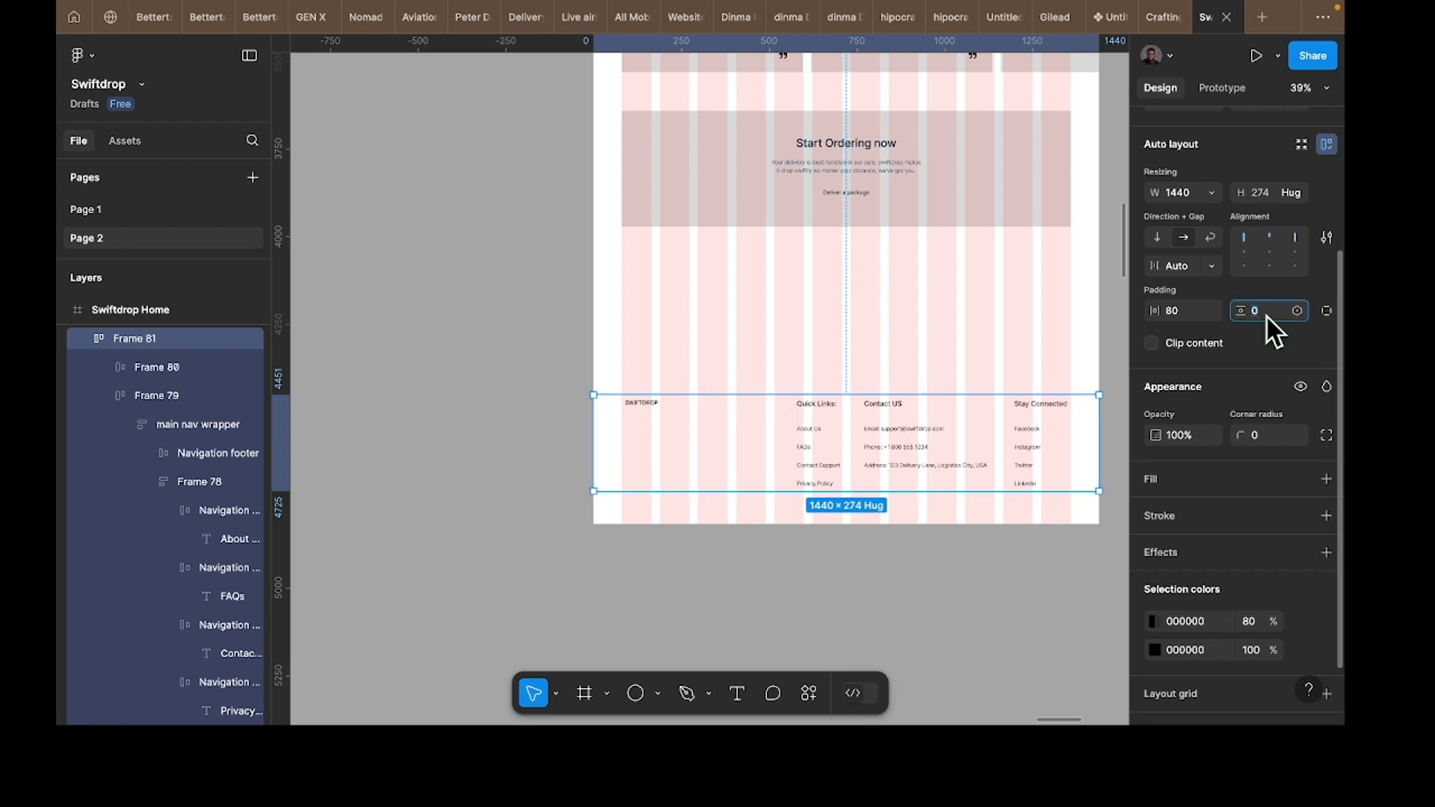
{"action": "type", "text": "40"}
{"action": "key", "text": "Return"}
{"action": "left_click_drag", "start_coordinate": [921, 448], "coordinate": [923, 453]}
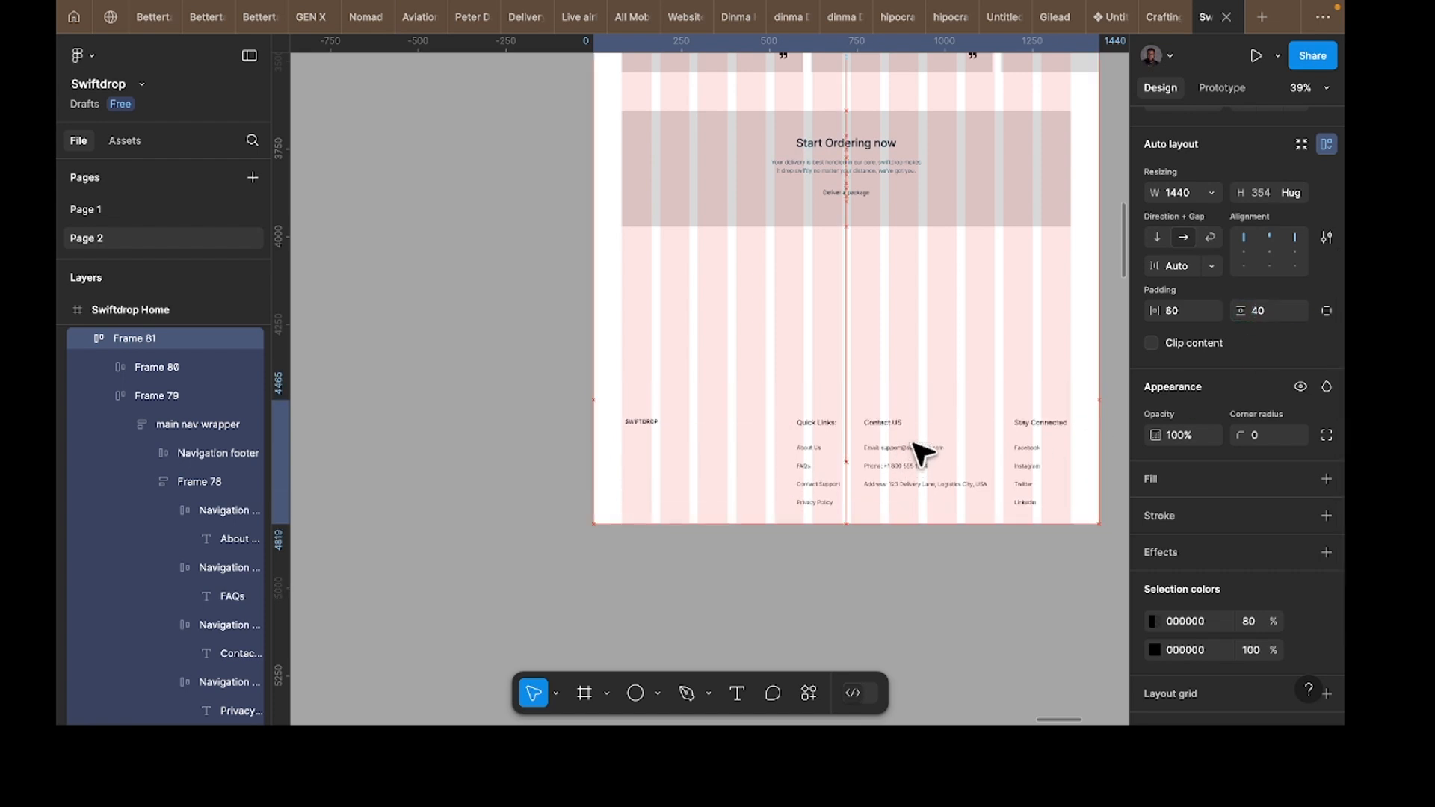
Step: Add a fill to the footer frame and sample its grey D9D9D9 from the "Start Ordering now" banner
{"action": "left_click", "coordinate": [1181, 479]}
{"action": "left_click", "coordinate": [1155, 510]}
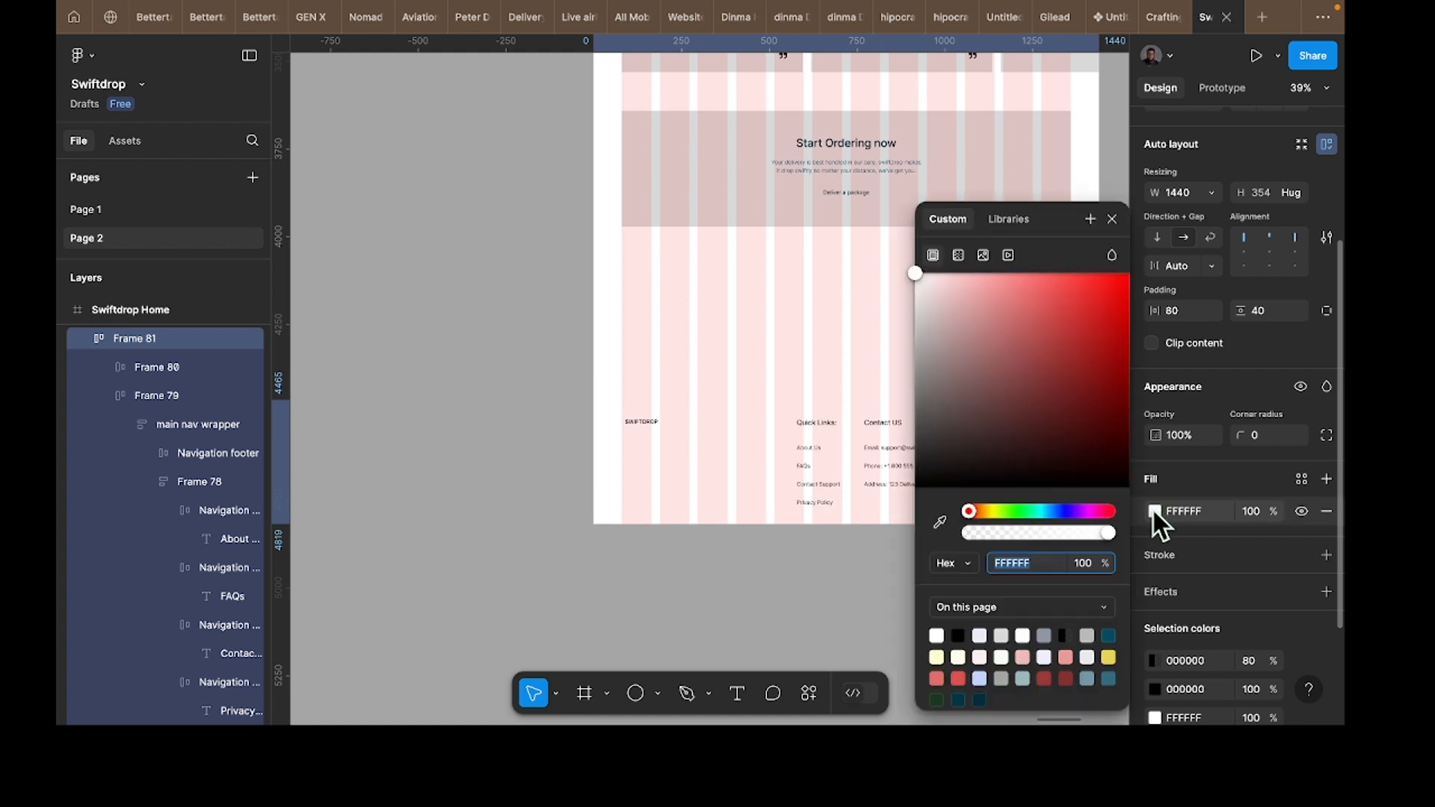
{"action": "left_click", "coordinate": [940, 521]}
{"action": "left_click", "coordinate": [743, 189]}
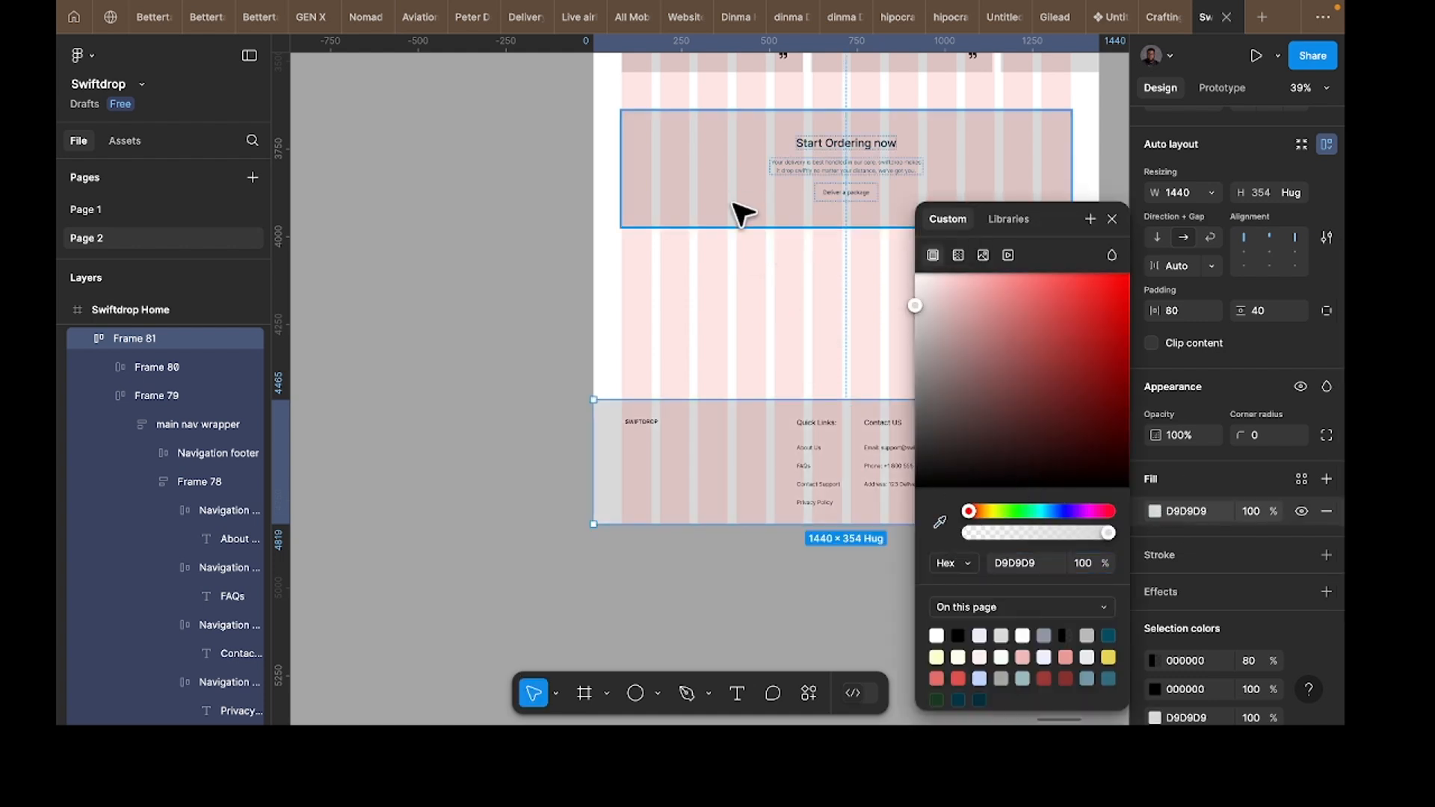
Step: Widen the footer's three-column frame toward the SWIFTDROP name to a width of 1061, spreading its columns
{"action": "scroll", "coordinate": [515, 440], "scroll_direction": "right", "scroll_amount": 2}
{"action": "scroll", "coordinate": [516, 439], "scroll_direction": "down", "scroll_amount": 1}
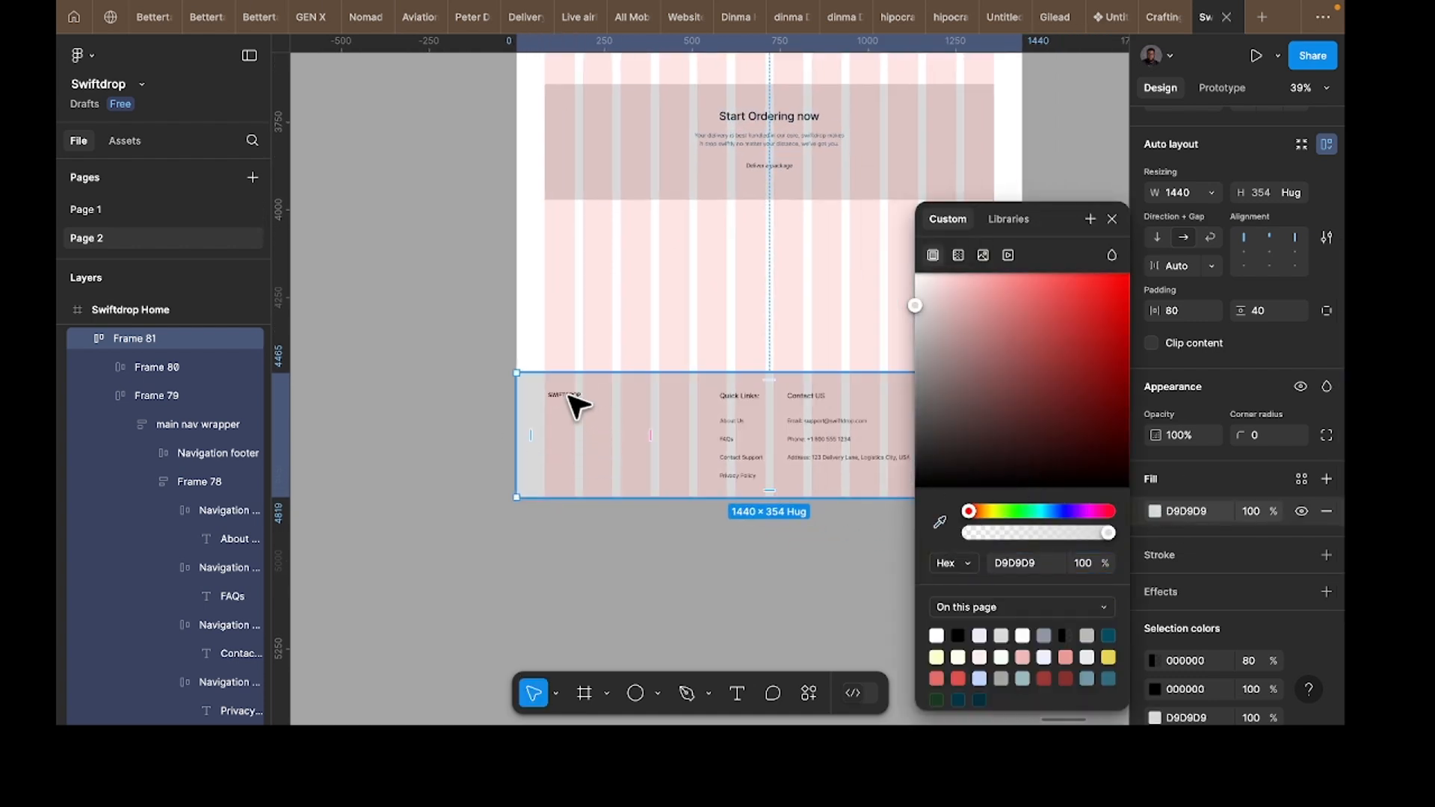
{"action": "left_click", "coordinate": [575, 406]}
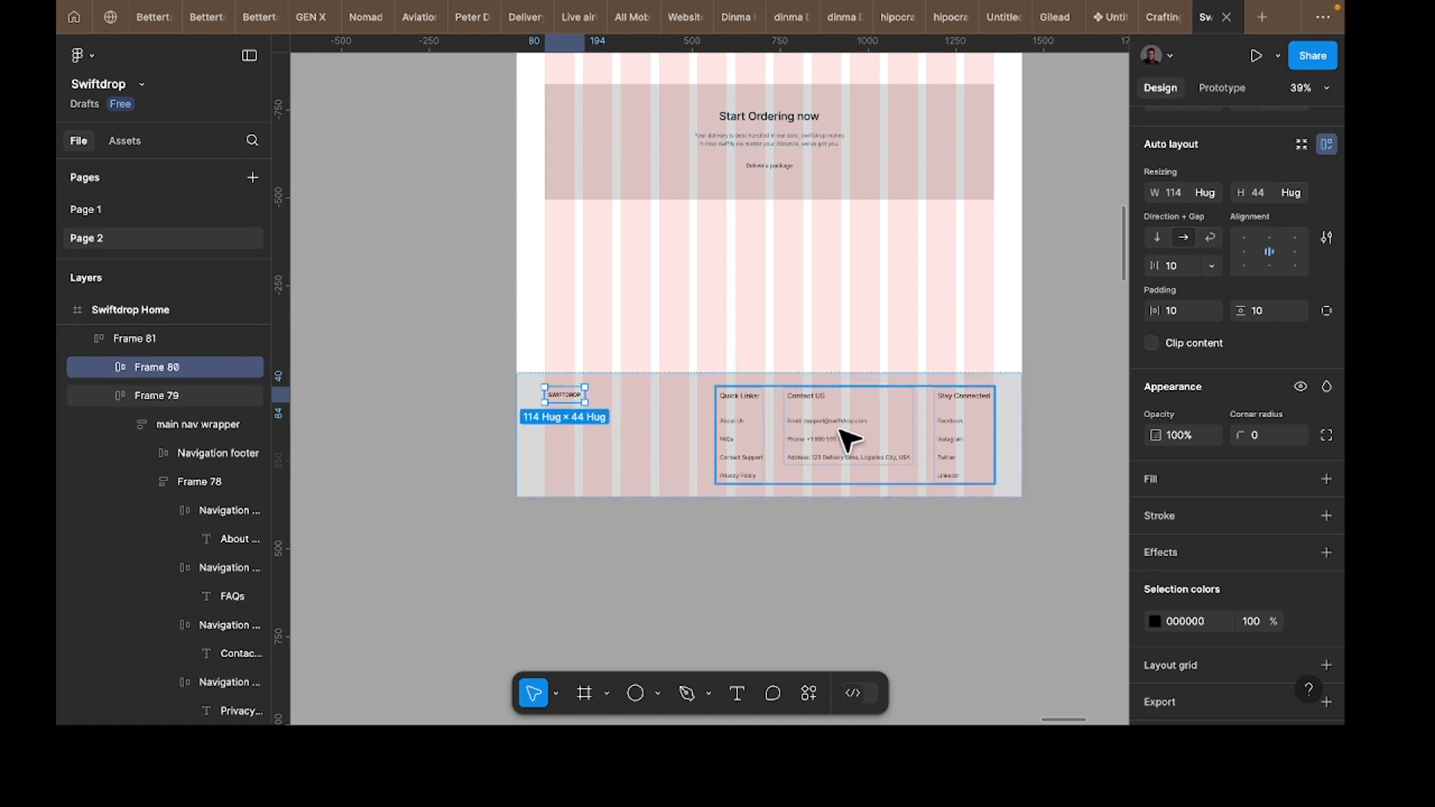
{"action": "double_click", "coordinate": [761, 450]}
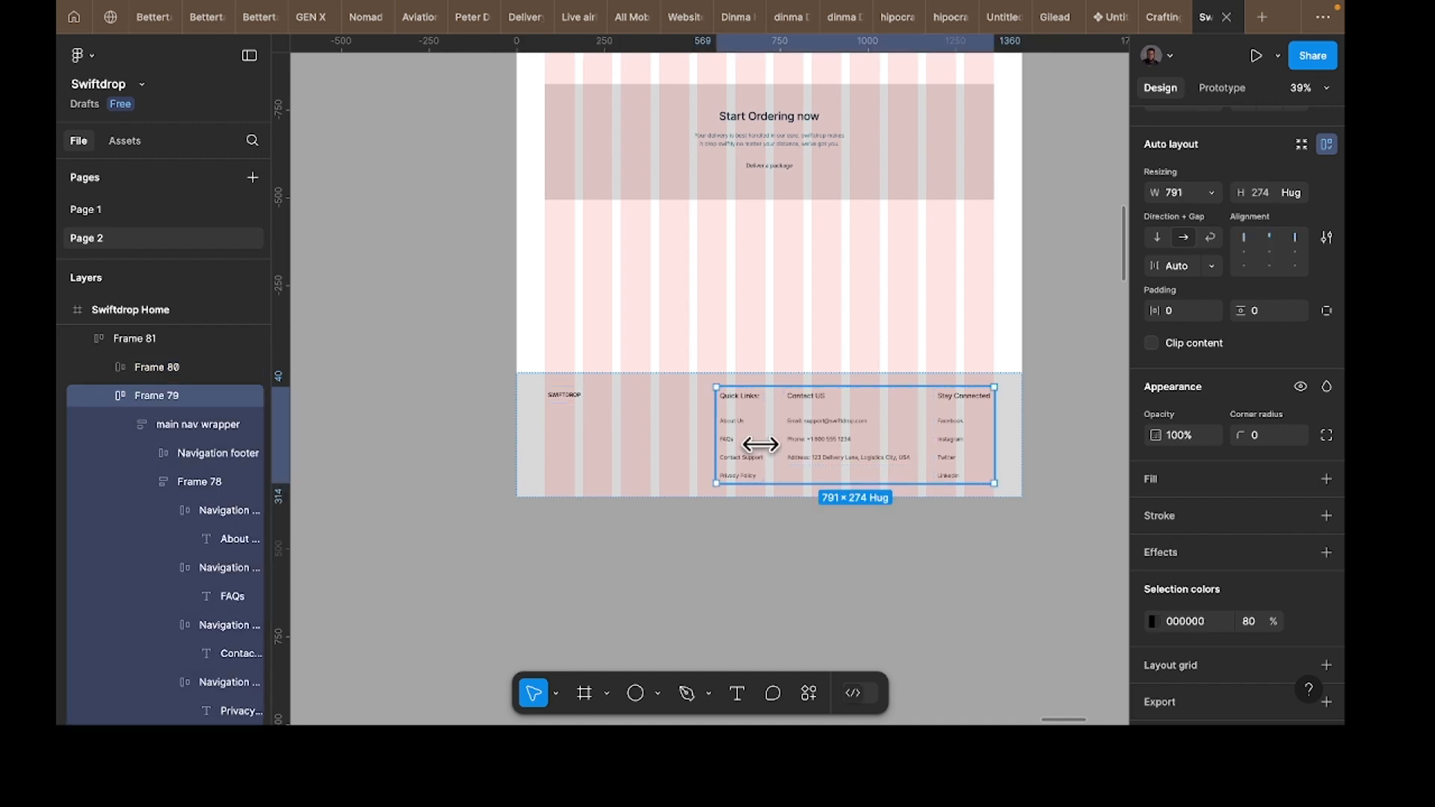
{"action": "left_click", "coordinate": [912, 451]}
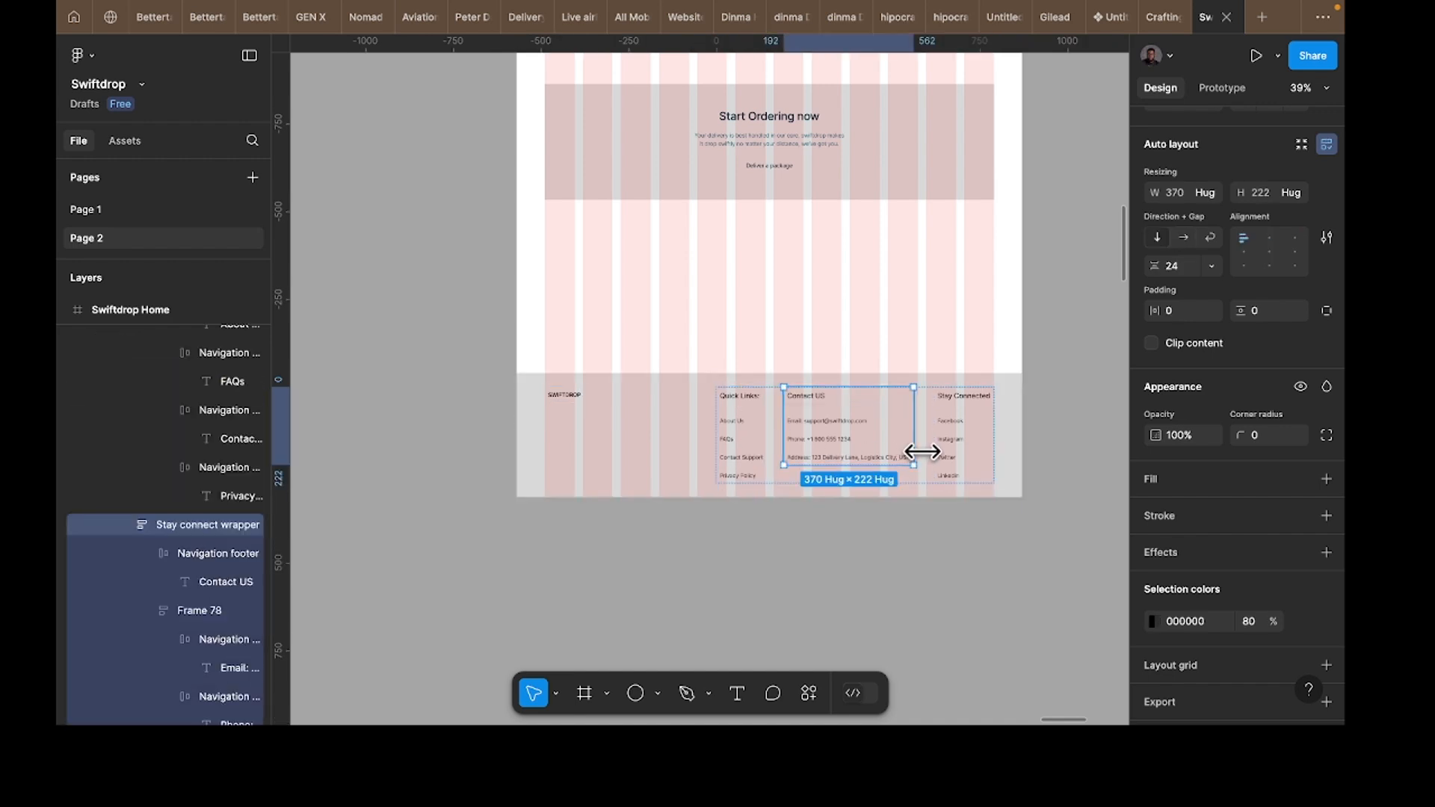
{"action": "key", "text": "Escape"}
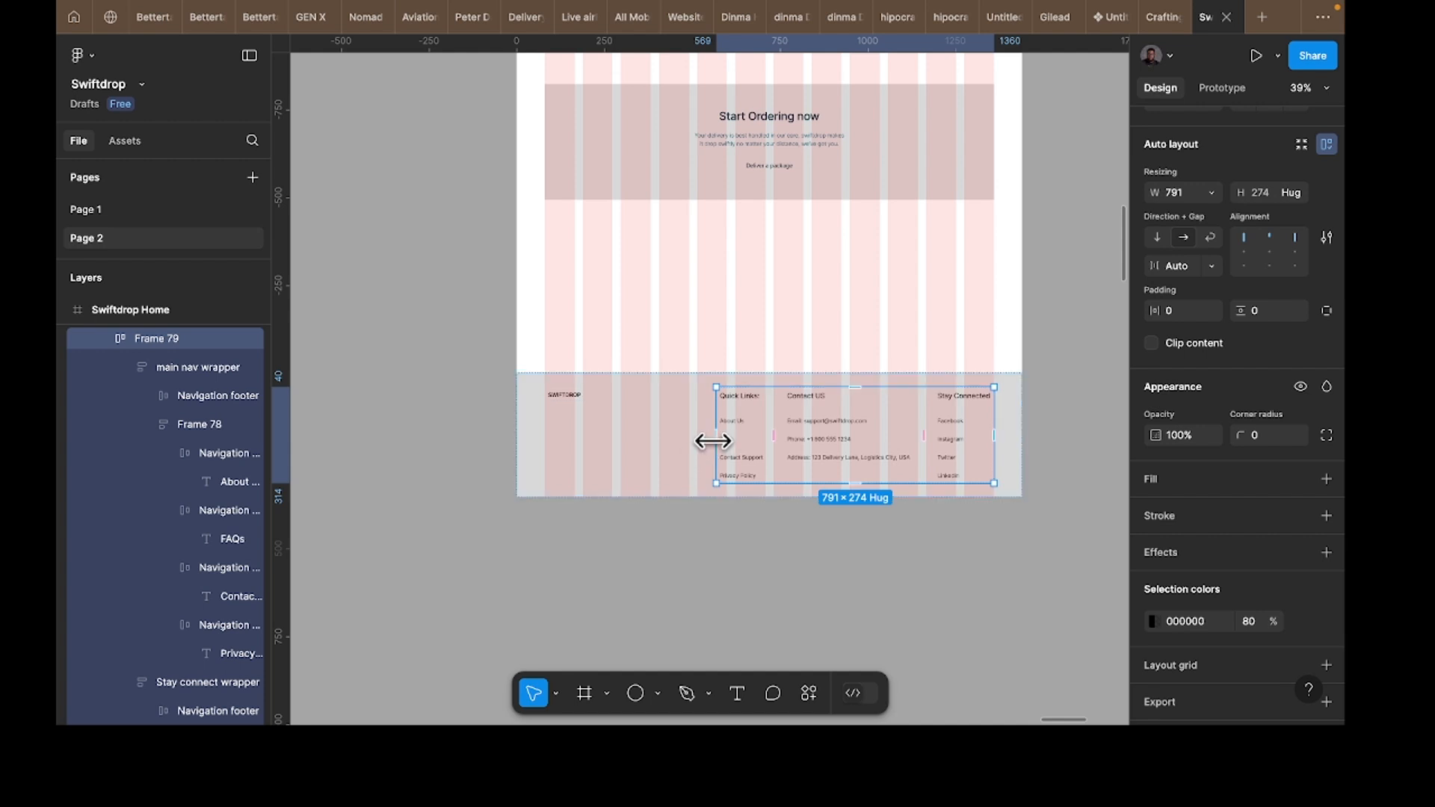
{"action": "left_click_drag", "start_coordinate": [714, 441], "coordinate": [621, 443]}
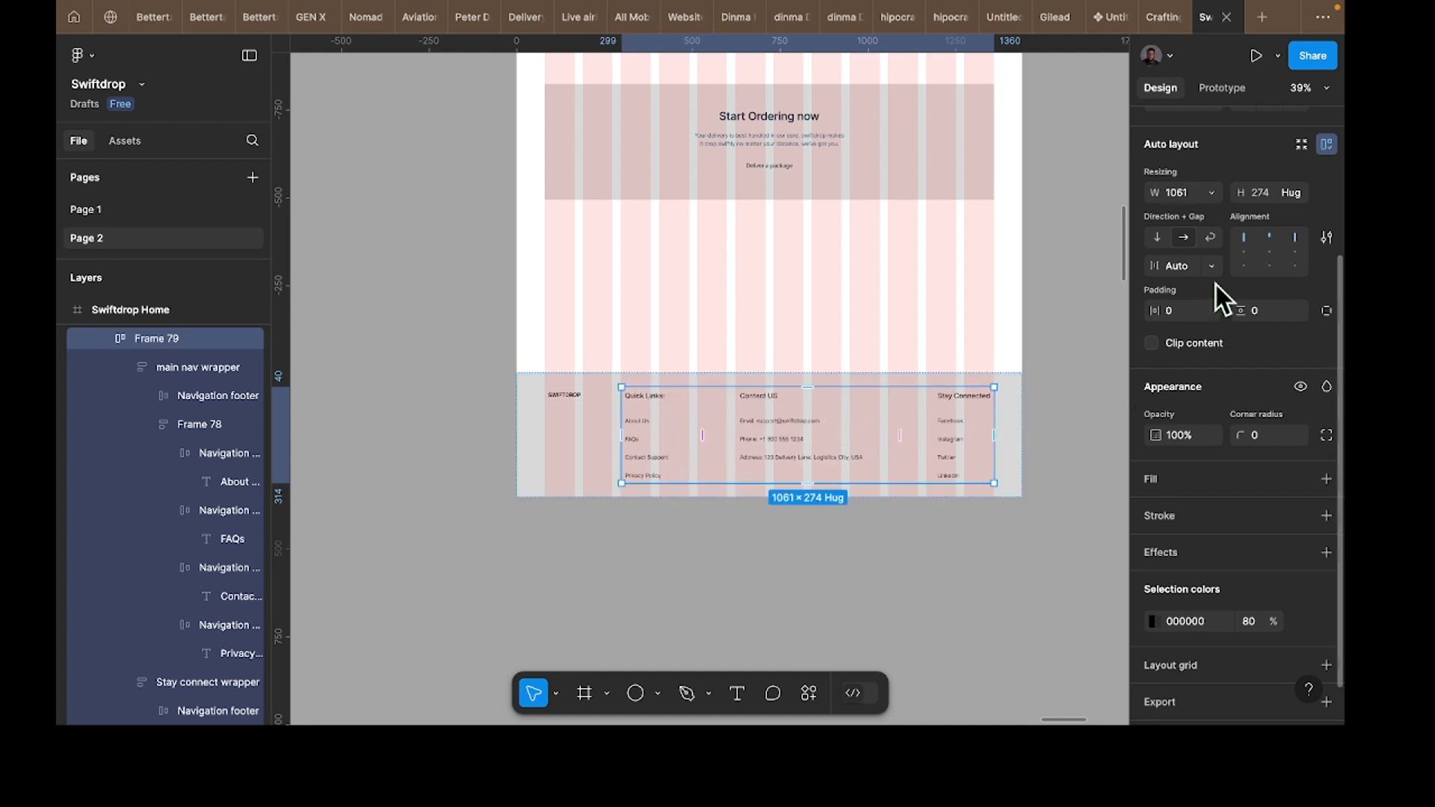
{"action": "left_click", "coordinate": [1172, 267]}
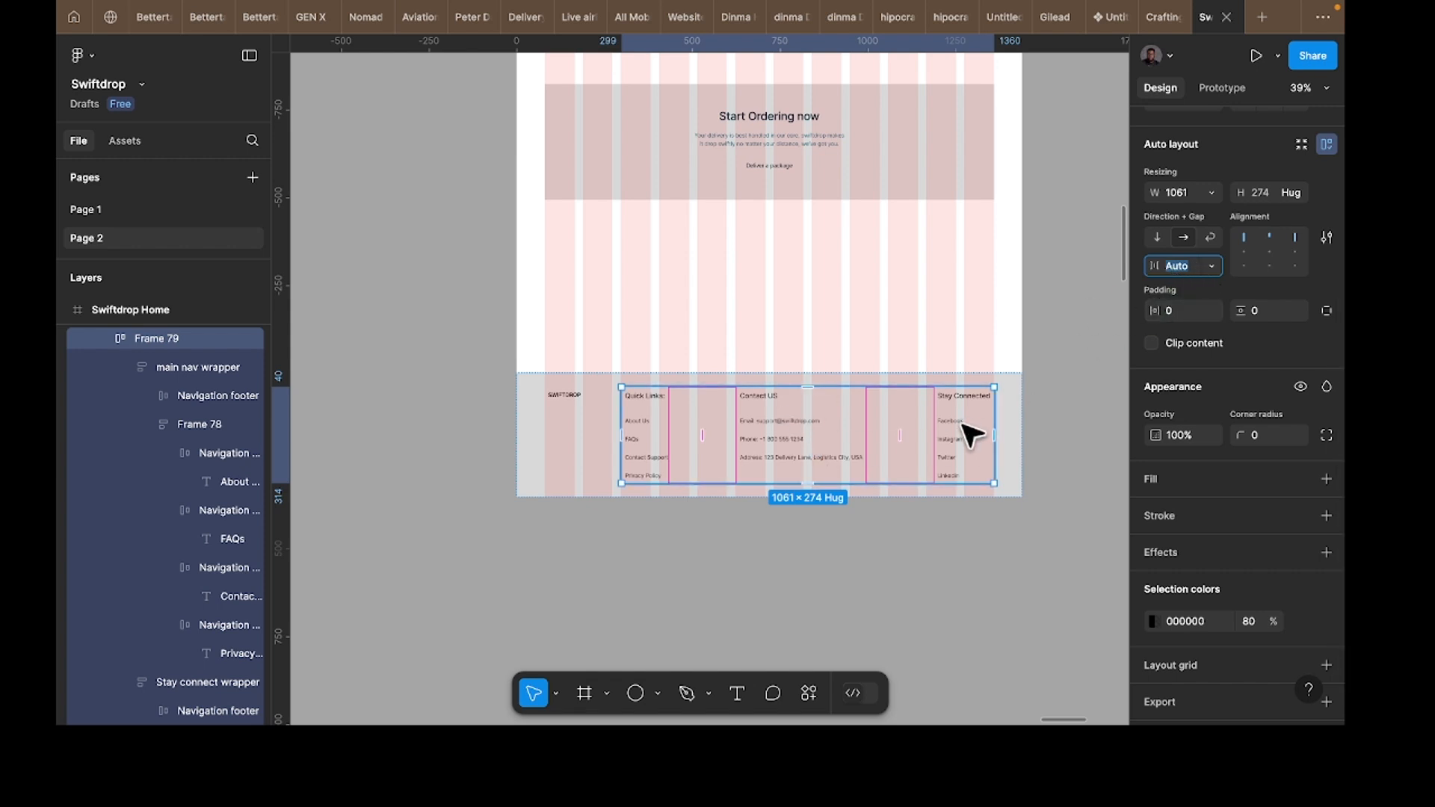
{"action": "left_click", "coordinate": [873, 585]}
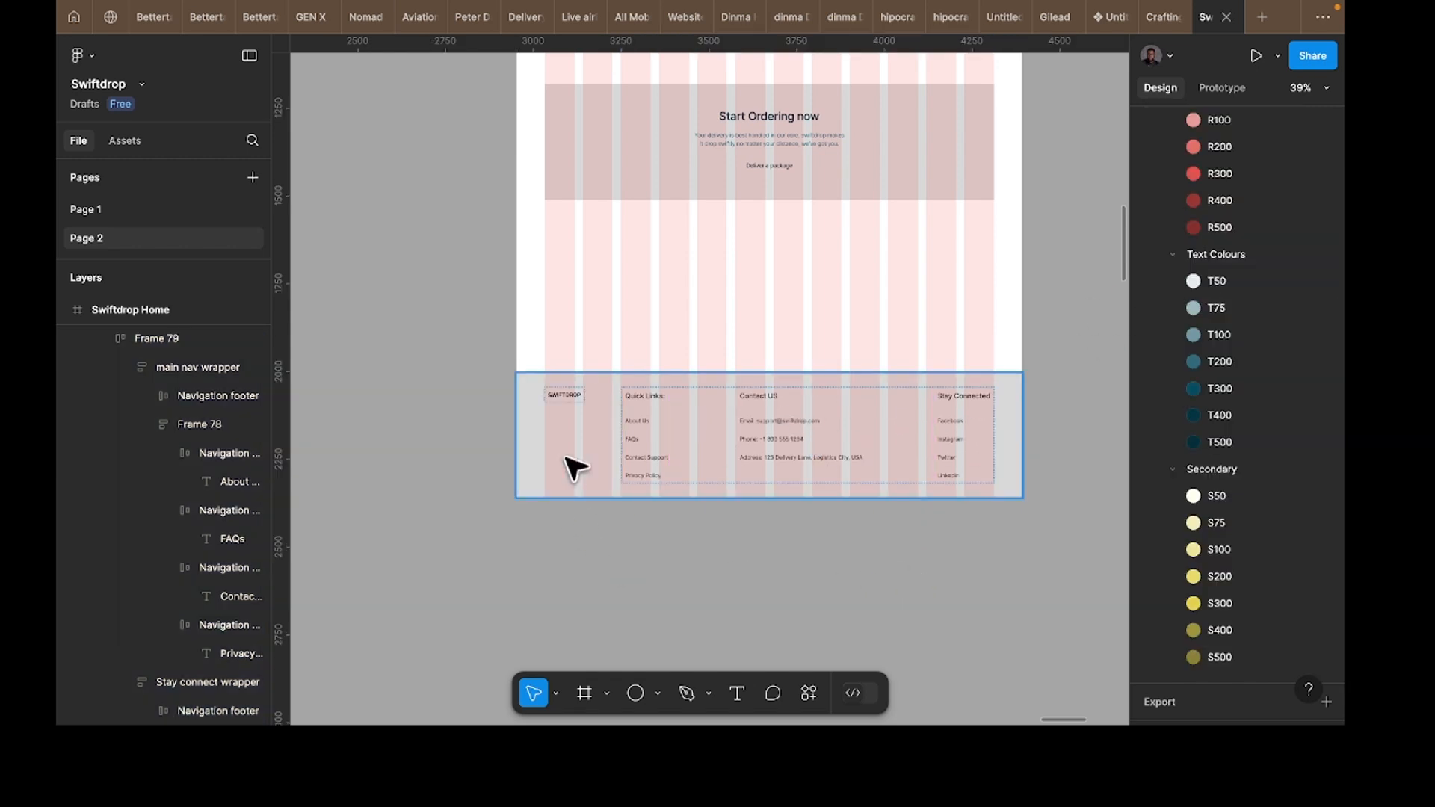
Step: Move the whole footer frame up the page to about 100 below the "Start Ordering now" banner
{"action": "left_click", "coordinate": [574, 467]}
{"action": "scroll", "coordinate": [912, 337], "scroll_direction": "down", "scroll_amount": 5}
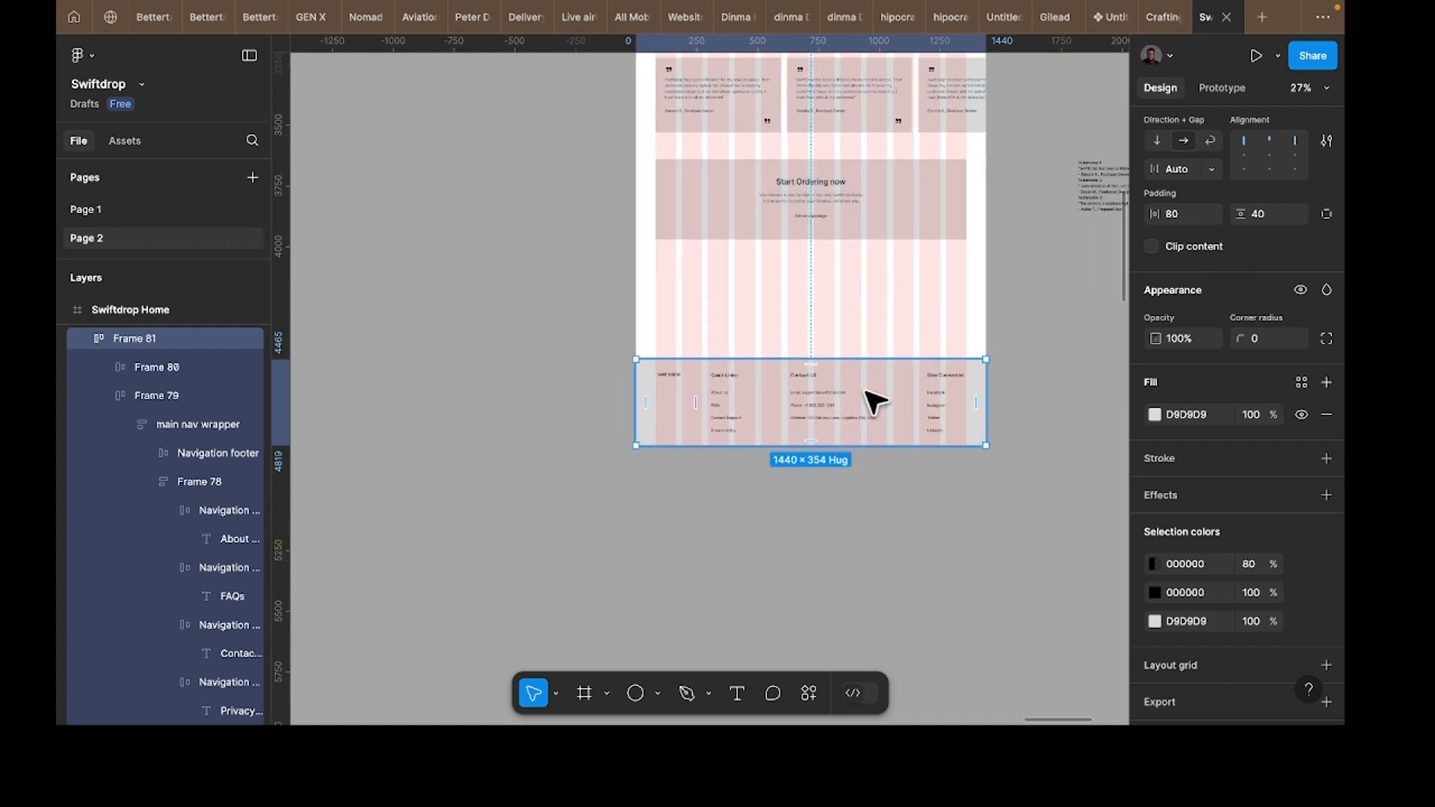
{"action": "left_click_drag", "start_coordinate": [867, 391], "coordinate": [871, 300]}
{"action": "key", "text": "alt"}
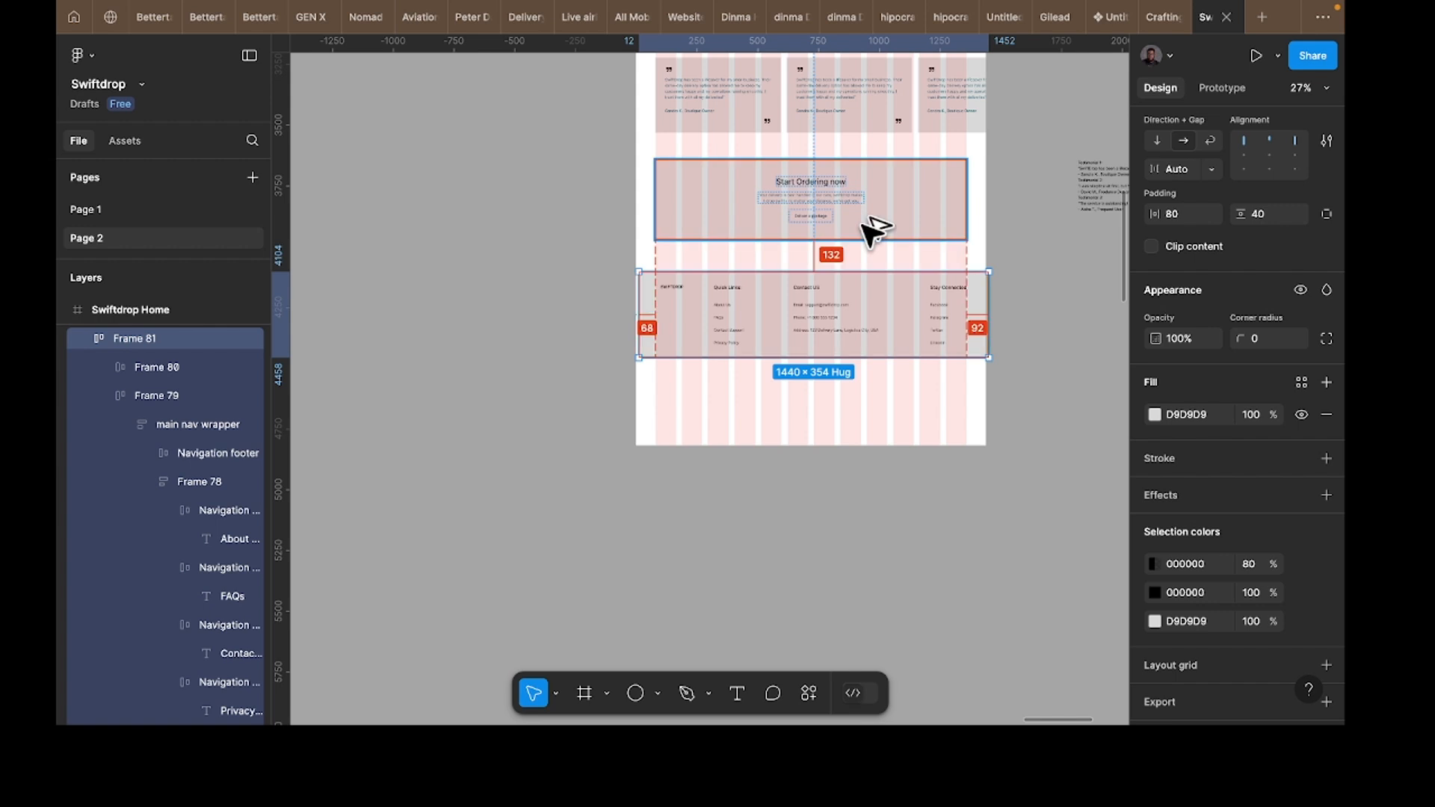
{"action": "key", "text": "alt"}
{"action": "key", "text": "Up"}
{"action": "key", "text": "Up"}
{"action": "key", "text": "Up"}
{"action": "key", "text": "Up"}
{"action": "key", "text": "Up"}
{"action": "key", "text": "Up"}
{"action": "key", "text": "Up"}
{"action": "key", "text": "Up"}
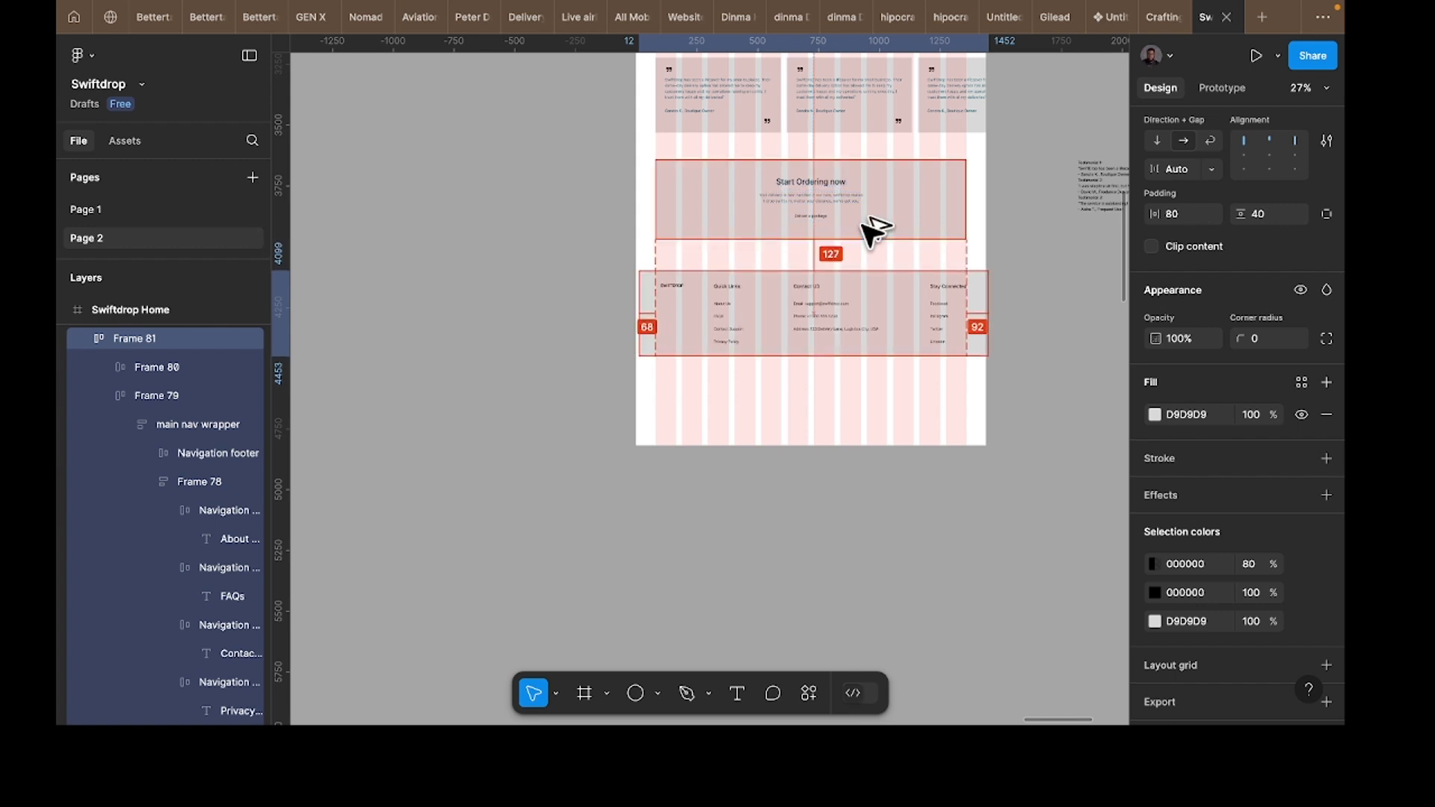
{"action": "key", "text": "Up"}
{"action": "key", "text": "Up"}
{"action": "key", "text": "Up"}
{"action": "key", "text": "Up"}
{"action": "key", "text": "Up"}
{"action": "key", "text": "Up"}
{"action": "key", "text": "Up"}
{"action": "key", "text": "Up"}
{"action": "key", "text": "Up"}
{"action": "key", "text": "Up"}
{"action": "key", "text": "Up"}
{"action": "key", "text": "Up"}
{"action": "key", "text": "Up"}
{"action": "key", "text": "Up"}
{"action": "key", "text": "Up"}
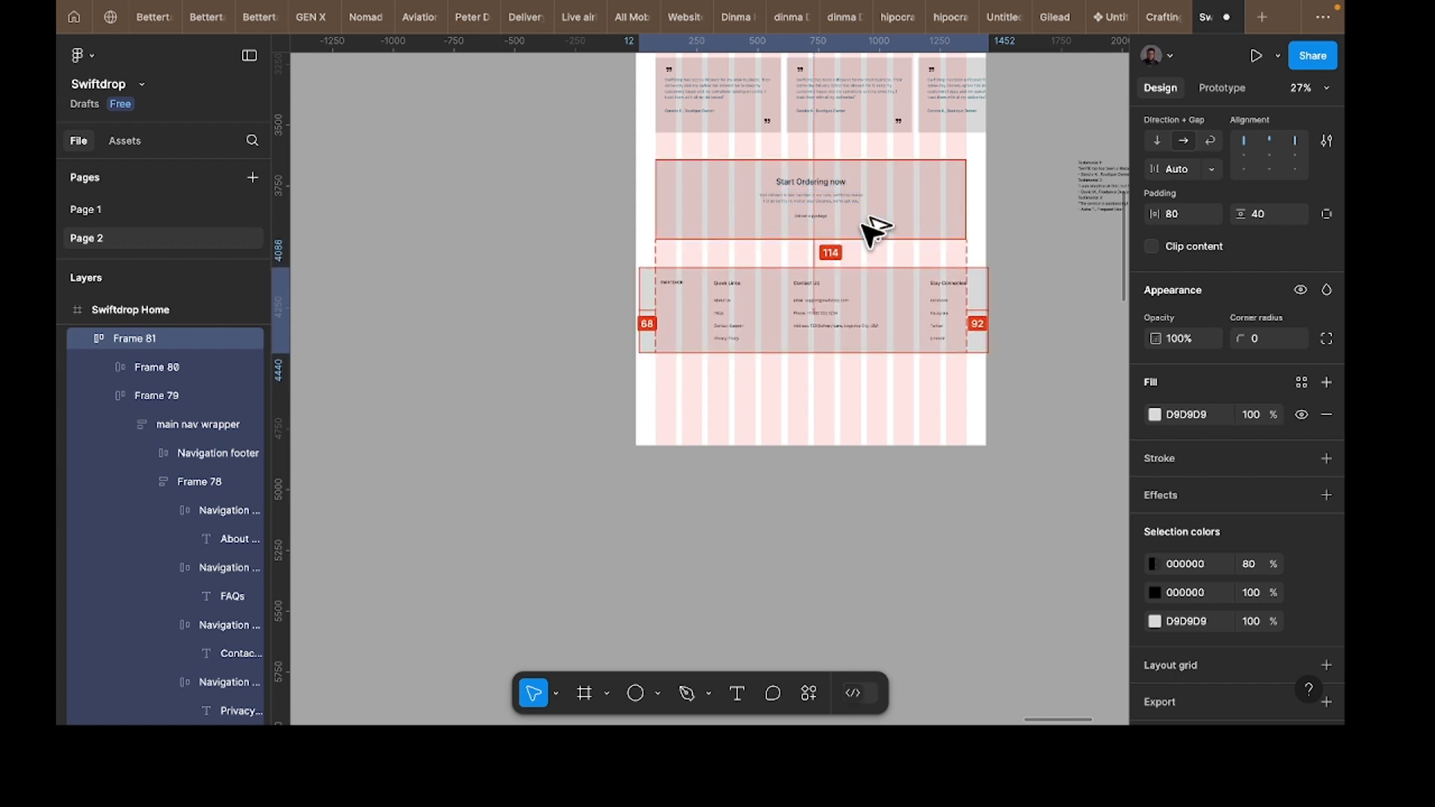
{"action": "key", "text": "Up"}
{"action": "key", "text": "Up"}
{"action": "key", "text": "Up"}
{"action": "key", "text": "Up"}
{"action": "key", "text": "Up"}
{"action": "key", "text": "Up"}
{"action": "key", "text": "Up"}
{"action": "key", "text": "Up"}
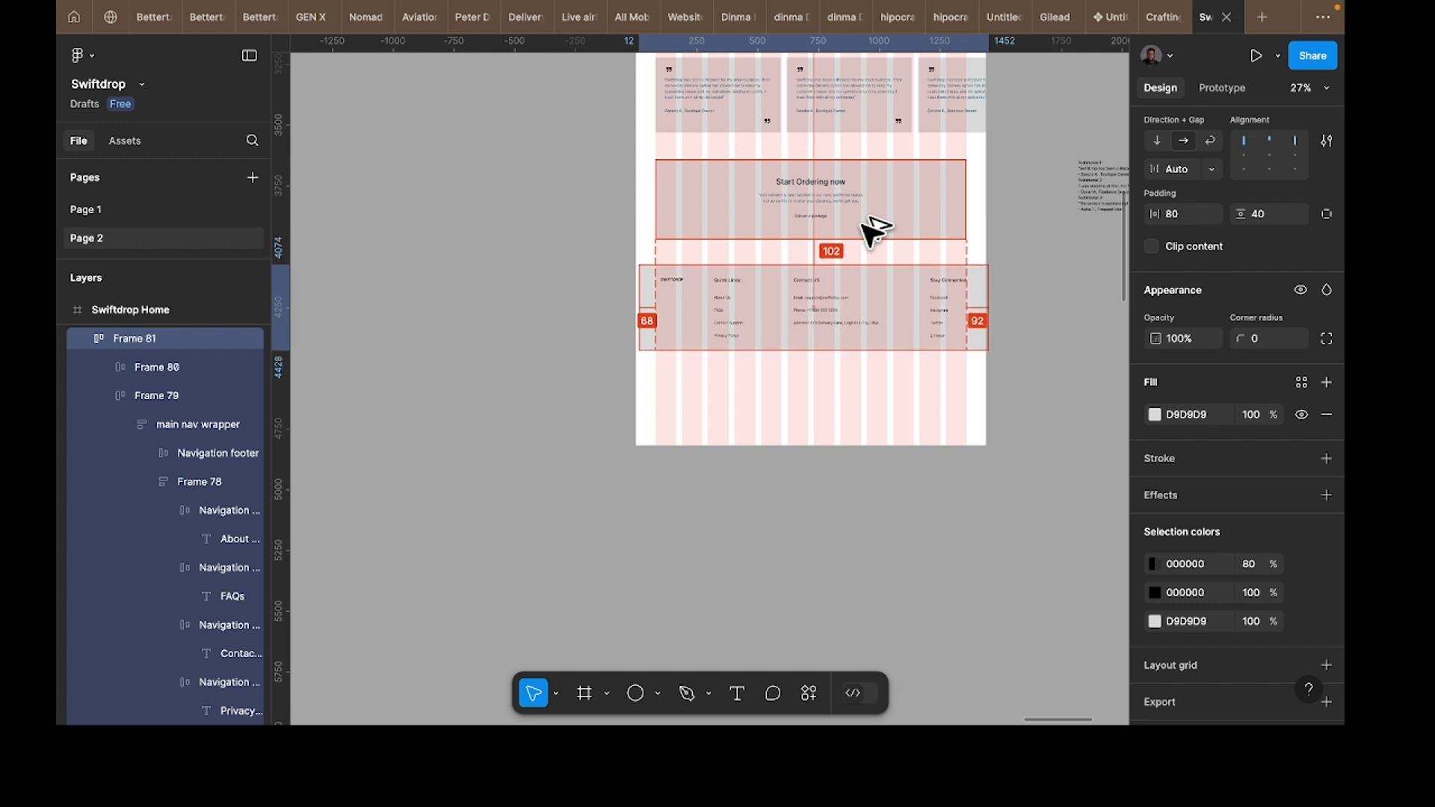
{"action": "key", "text": "Up"}
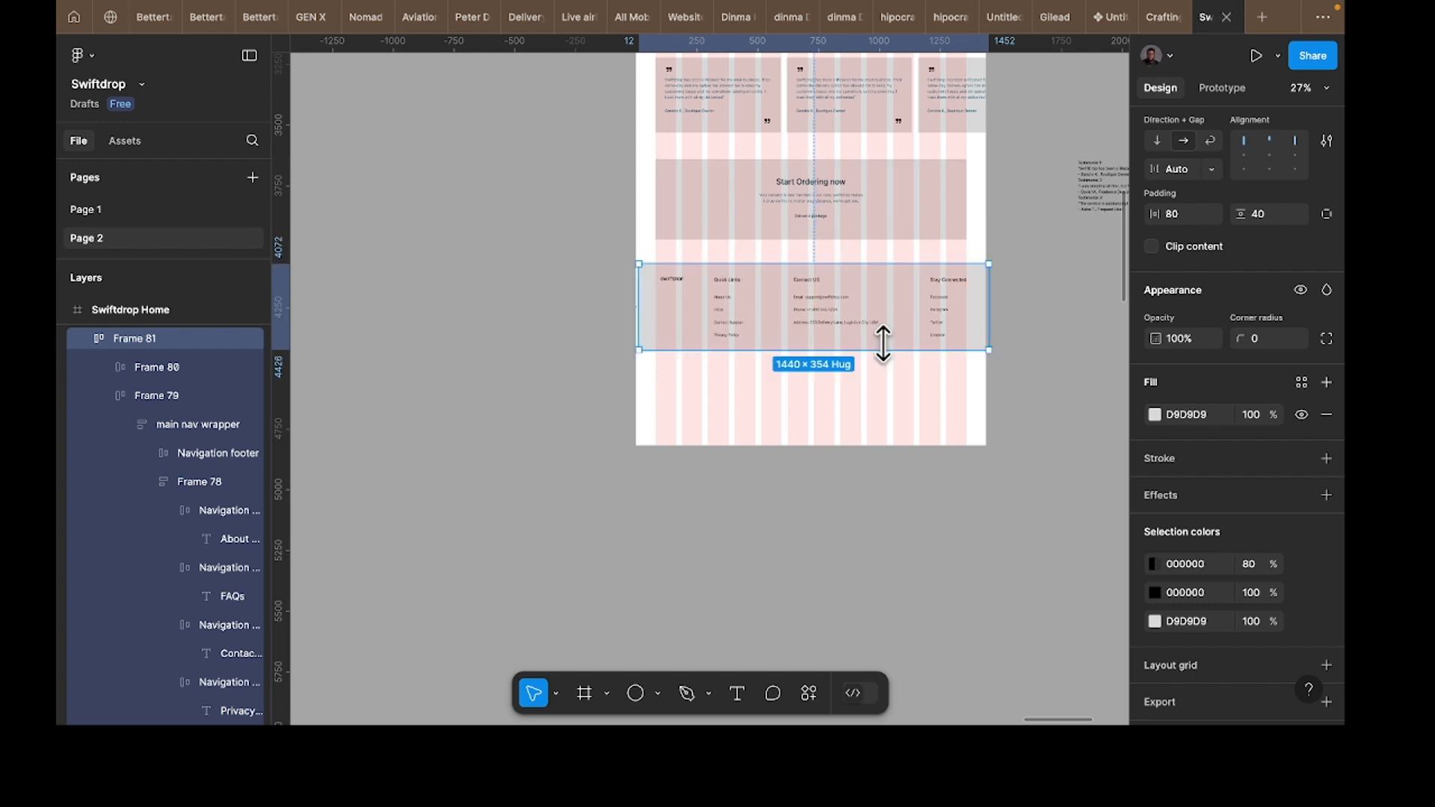
Step: Nudge the footer sideways until its ends line up with the page edges at 0 and 1440
{"action": "key", "text": "Left"}
{"action": "key", "text": "Left"}
{"action": "key", "text": "Left"}
{"action": "key", "text": "Left"}
{"action": "key", "text": "Left"}
{"action": "key", "text": "Left"}
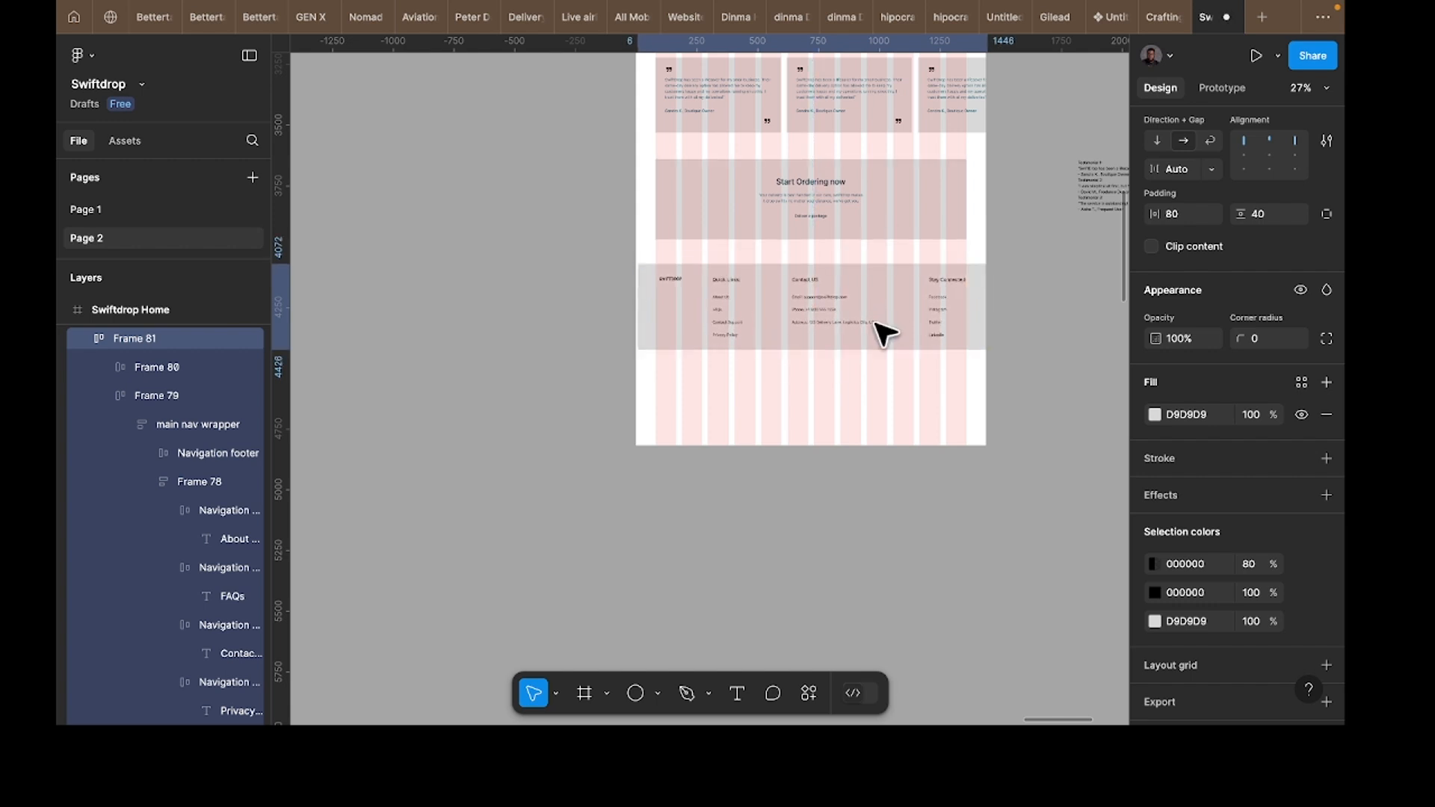
{"action": "key", "text": "Left"}
{"action": "key", "text": "Left"}
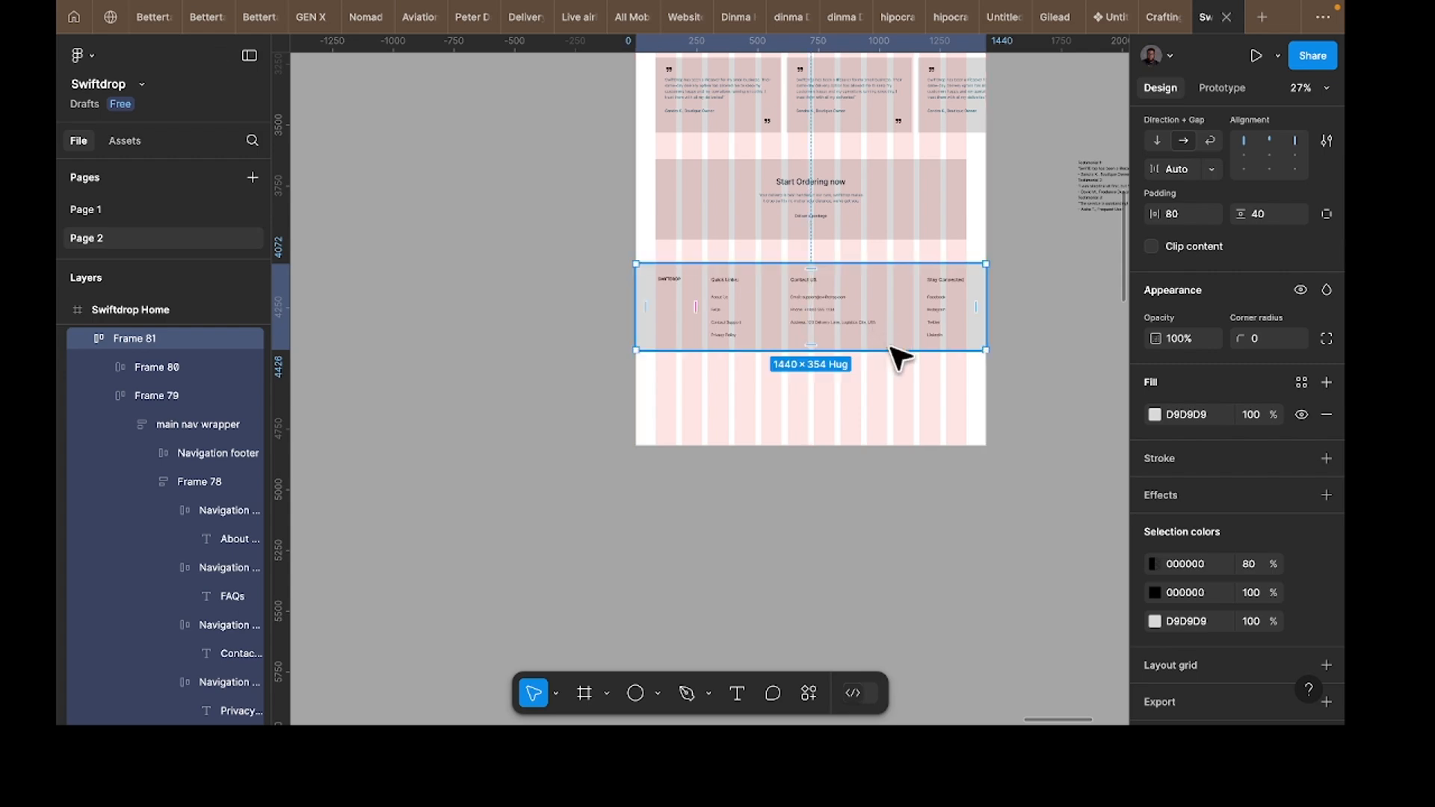
{"action": "left_click", "coordinate": [1041, 369]}
Step: Shorten the Swiftdrop Home frame to a height of 4426 so it ends at the footer's lower edge
{"action": "scroll", "coordinate": [1036, 368], "scroll_direction": "up", "scroll_amount": 12}
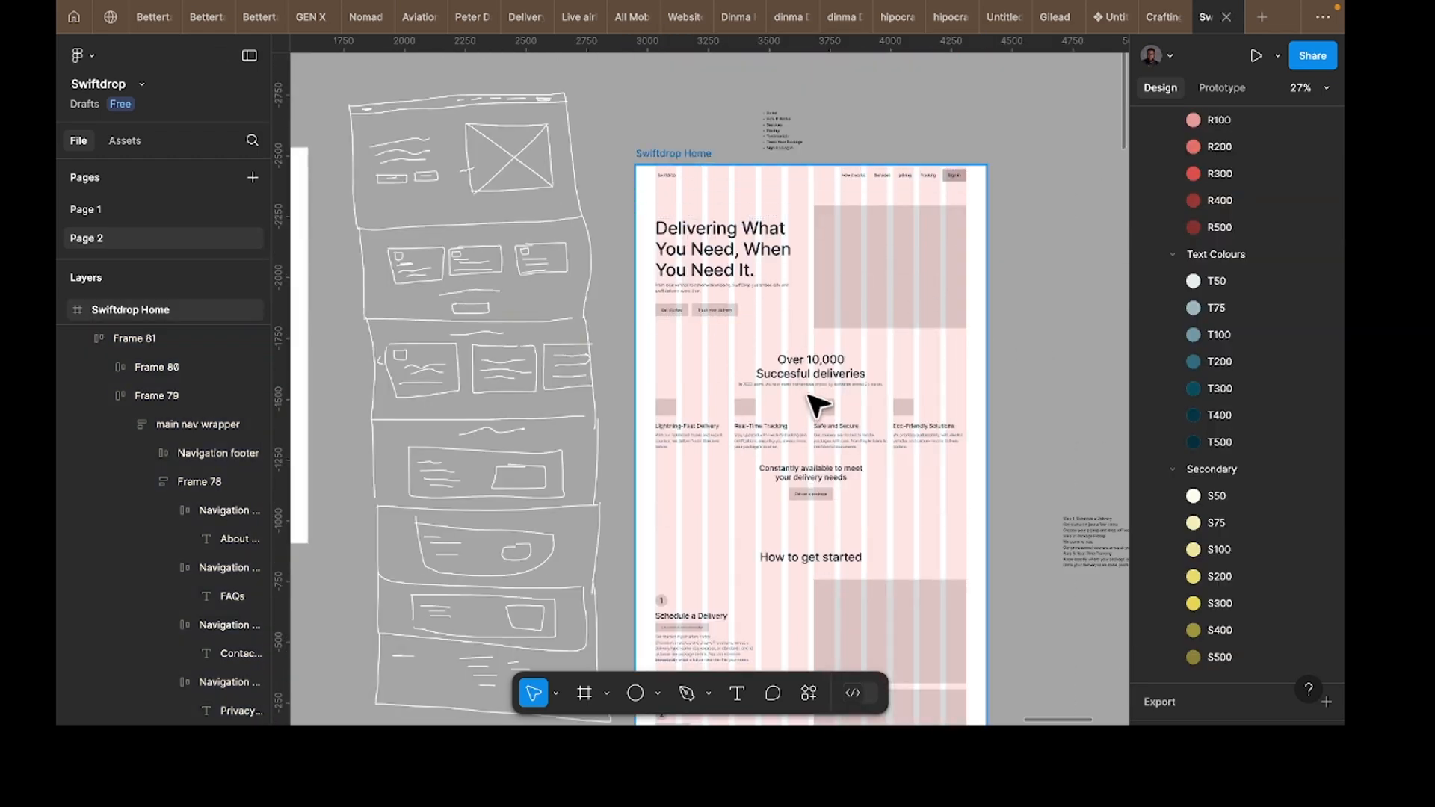
{"action": "left_click", "coordinate": [822, 459]}
{"action": "scroll", "coordinate": [826, 469], "scroll_direction": "down", "scroll_amount": 12}
{"action": "scroll", "coordinate": [822, 404], "scroll_direction": "down", "scroll_amount": 3}
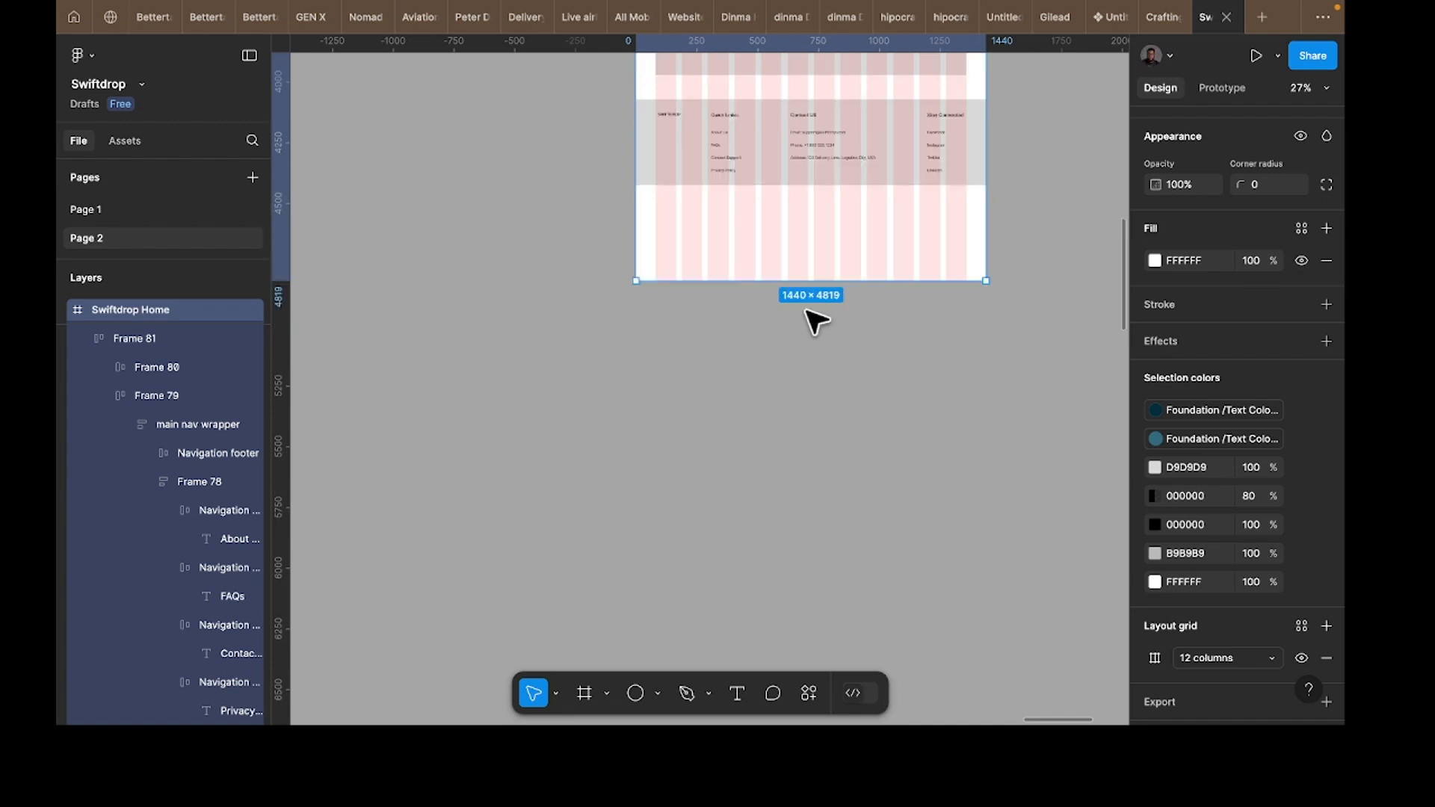
{"action": "left_click_drag", "start_coordinate": [798, 236], "coordinate": [792, 187]}
Step: Review the wireframe's sections from the navigation bar down to the testimonials
{"action": "scroll", "coordinate": [817, 349], "scroll_direction": "up", "scroll_amount": 10}
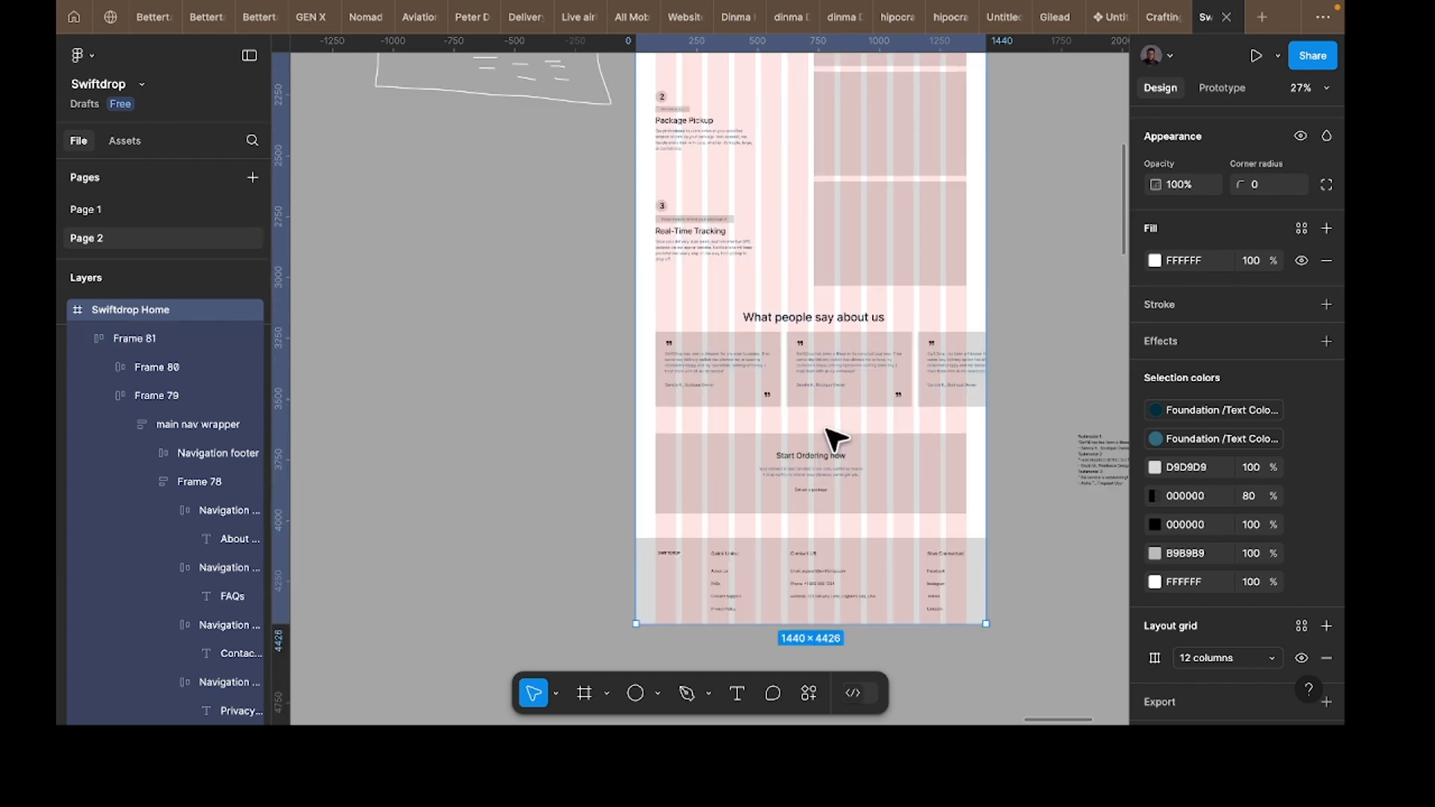
{"action": "scroll", "coordinate": [807, 430], "scroll_direction": "right", "scroll_amount": 4}
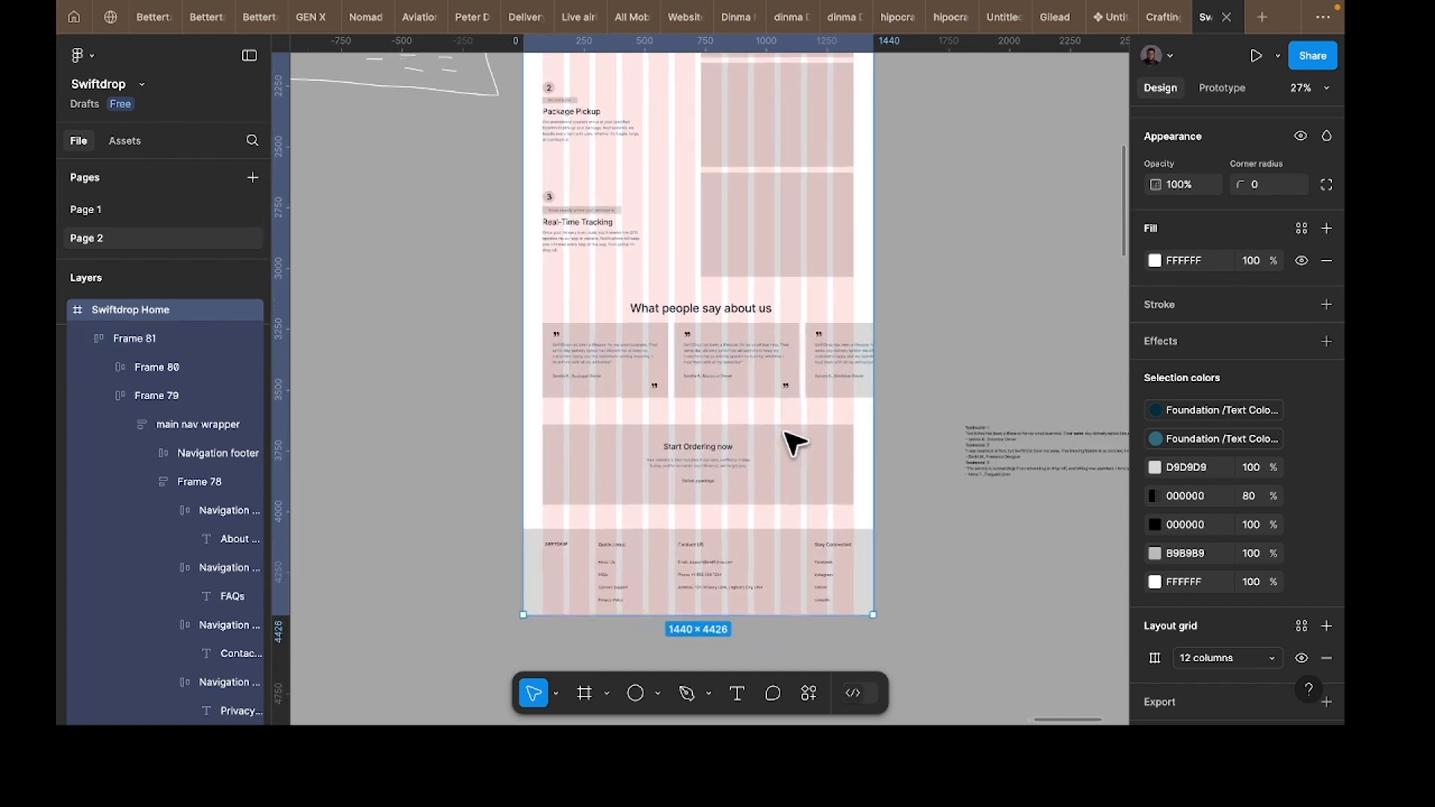
{"action": "scroll", "coordinate": [797, 444], "scroll_direction": "up", "scroll_amount": 12}
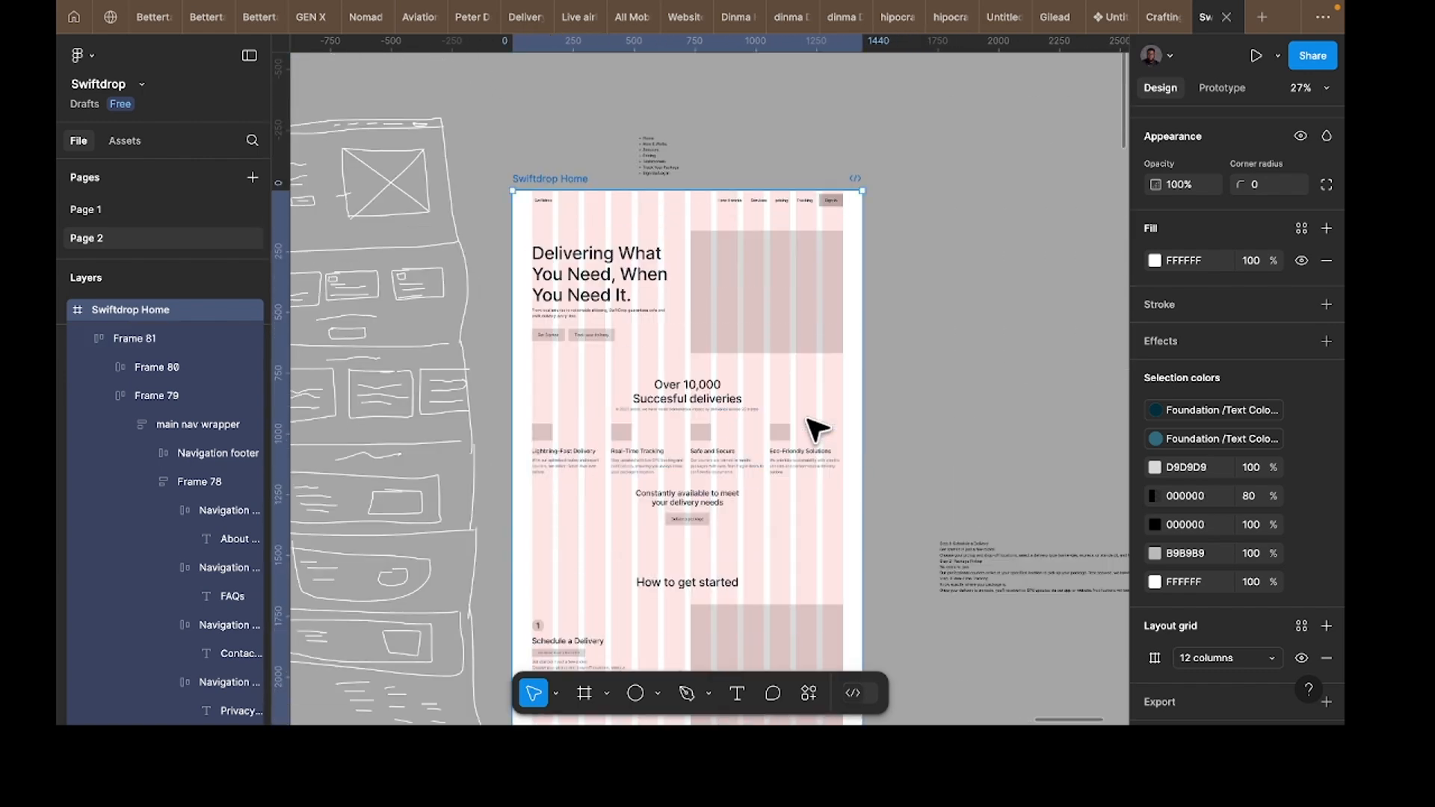
{"action": "left_click", "coordinate": [711, 270]}
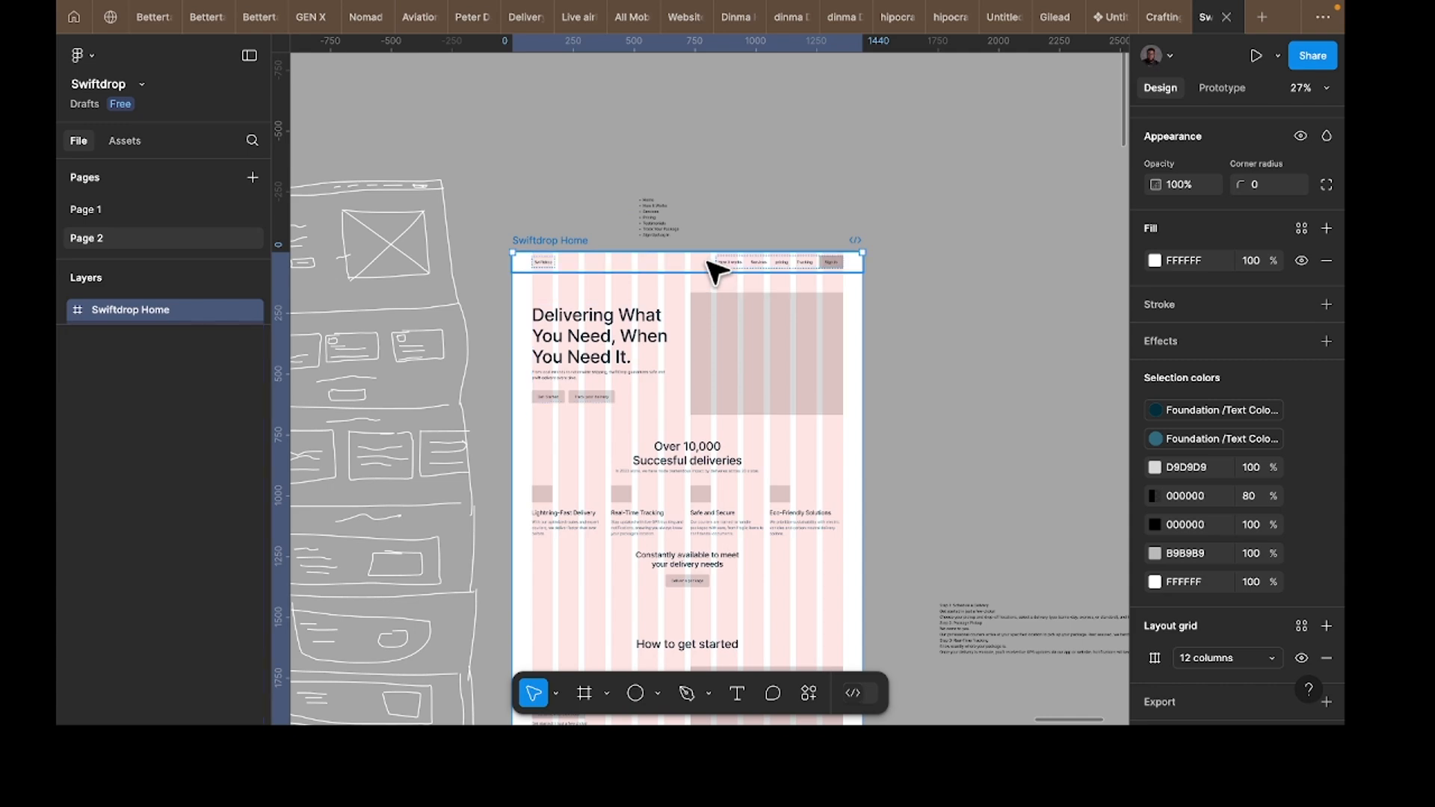
{"action": "scroll", "coordinate": [744, 512], "scroll_direction": "down", "scroll_amount": 8}
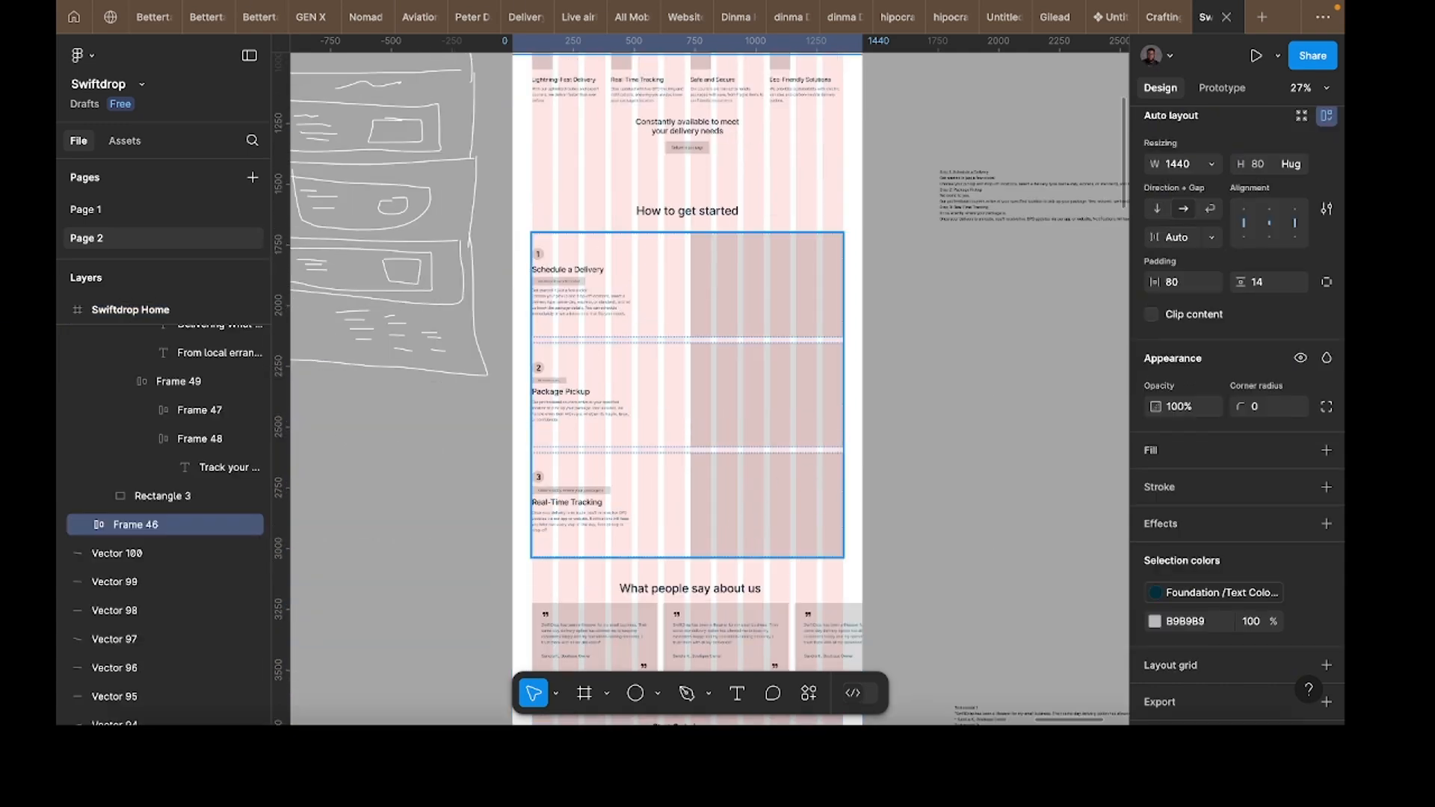
Step: Examine the full-colour Swiftdrop home page design from the hero through the delivery benefits and getting-started sections
{"action": "mouse_move", "coordinate": [938, 695]}
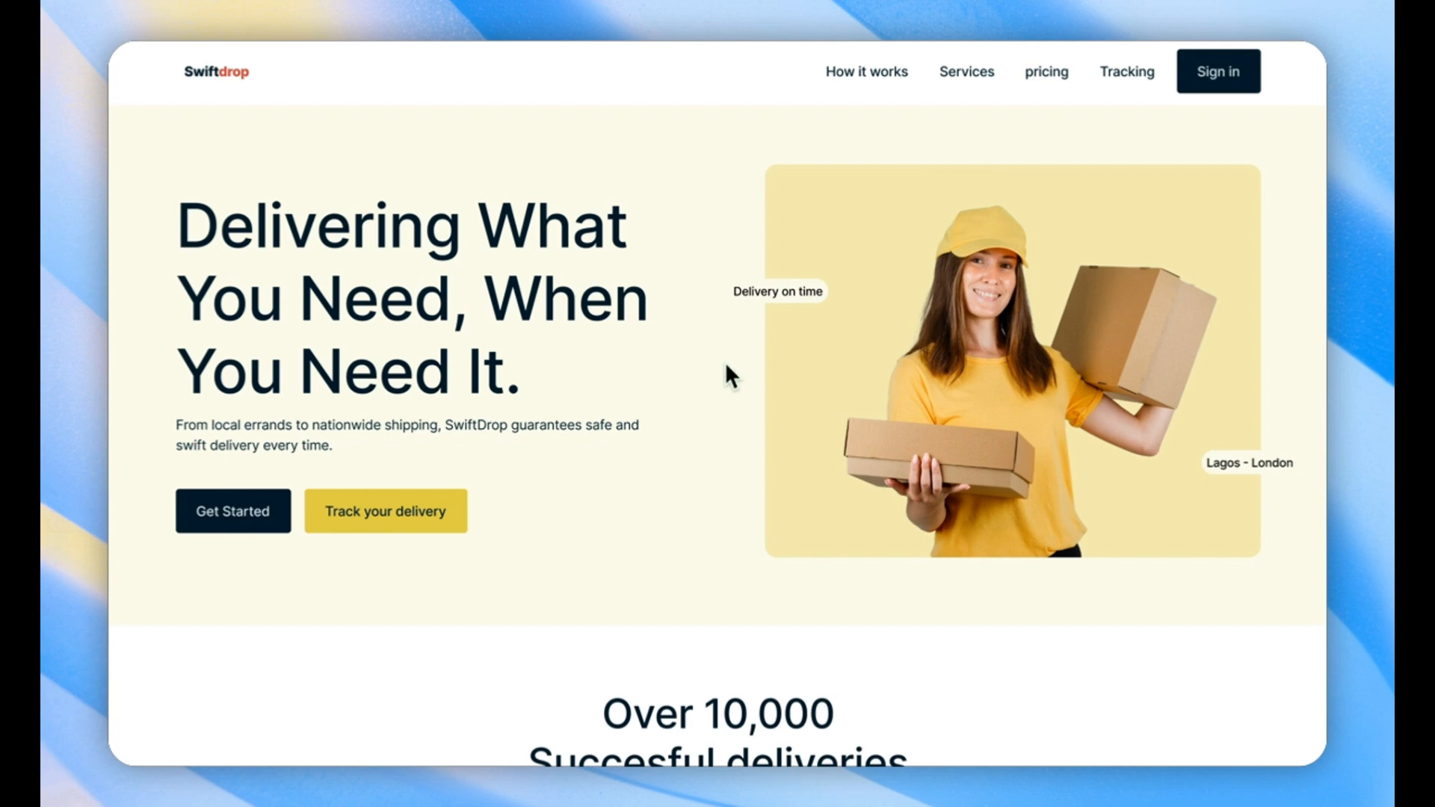
{"action": "scroll", "coordinate": [725, 364], "scroll_direction": "down", "scroll_amount": 1}
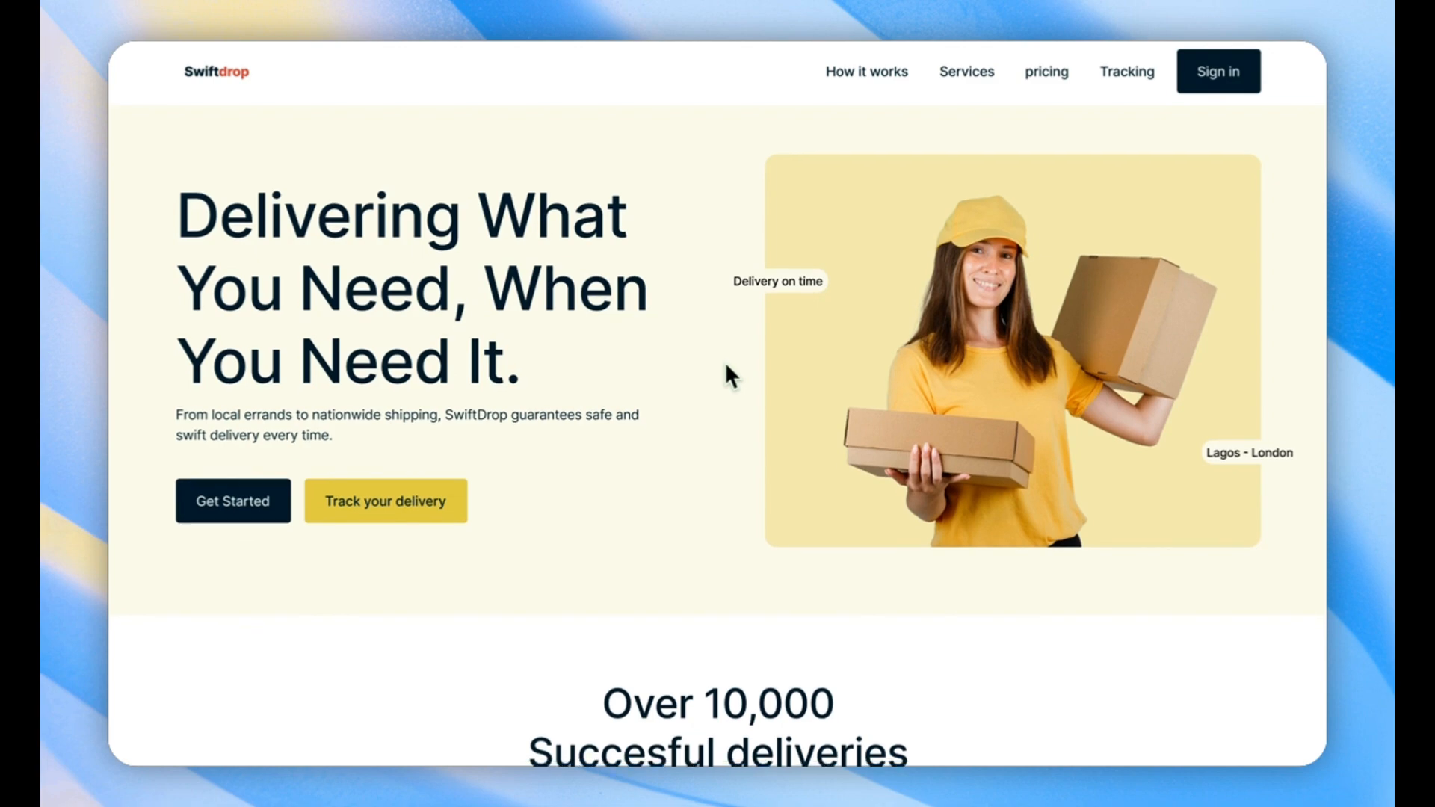
{"action": "scroll", "coordinate": [727, 367], "scroll_direction": "down", "scroll_amount": 3}
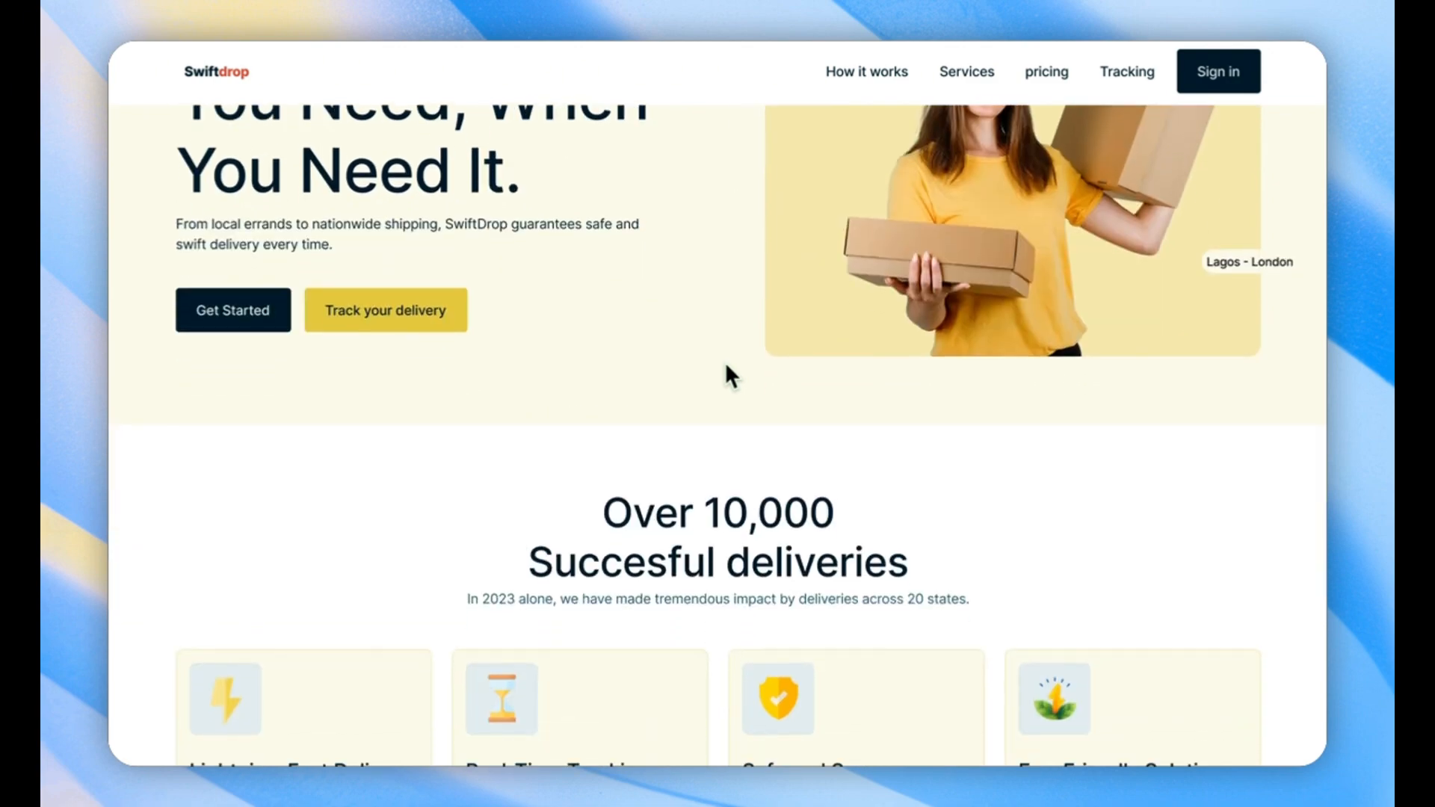
{"action": "scroll", "coordinate": [722, 366], "scroll_direction": "up", "scroll_amount": 3}
{"action": "scroll", "coordinate": [710, 415], "scroll_direction": "down", "scroll_amount": 5}
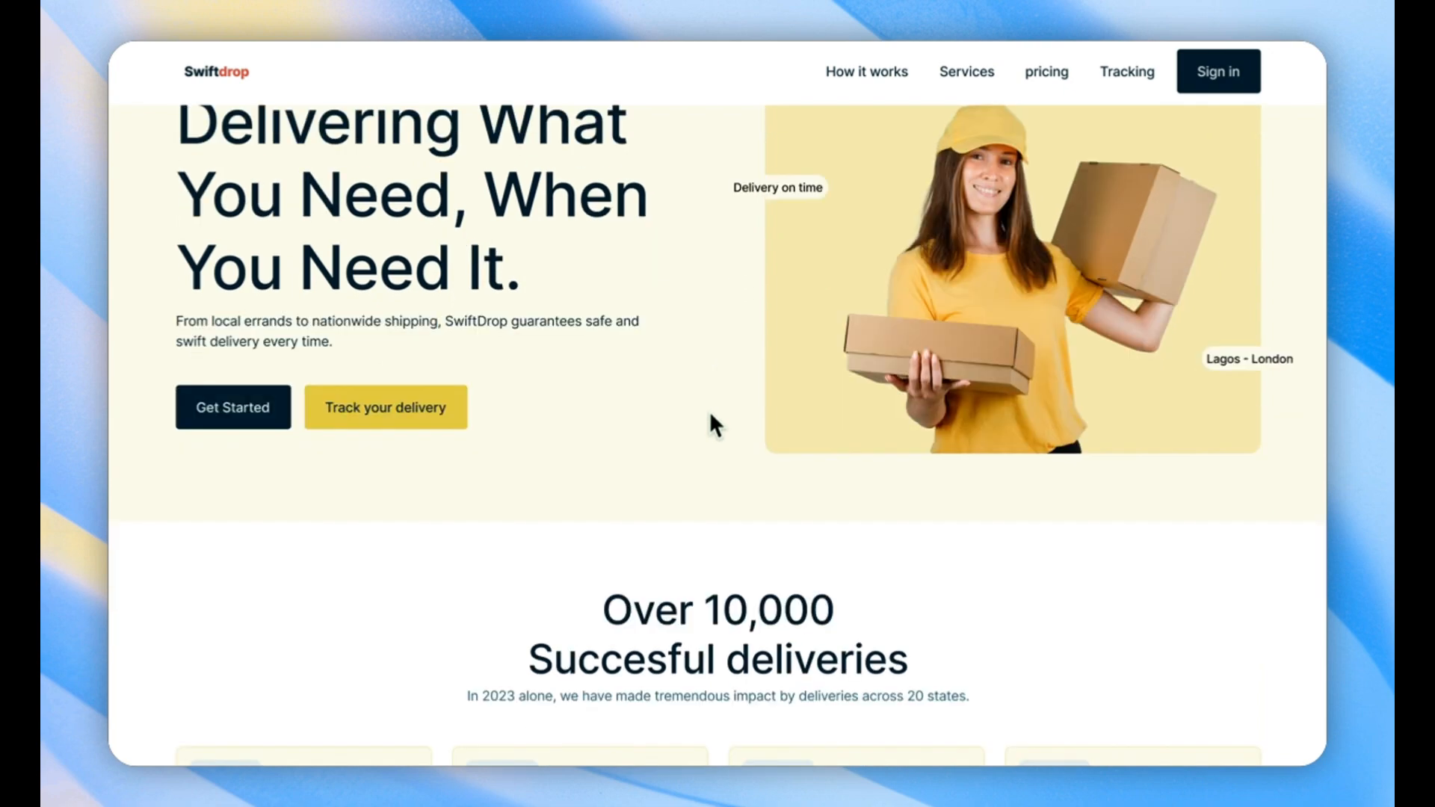
{"action": "scroll", "coordinate": [714, 423], "scroll_direction": "down", "scroll_amount": 5}
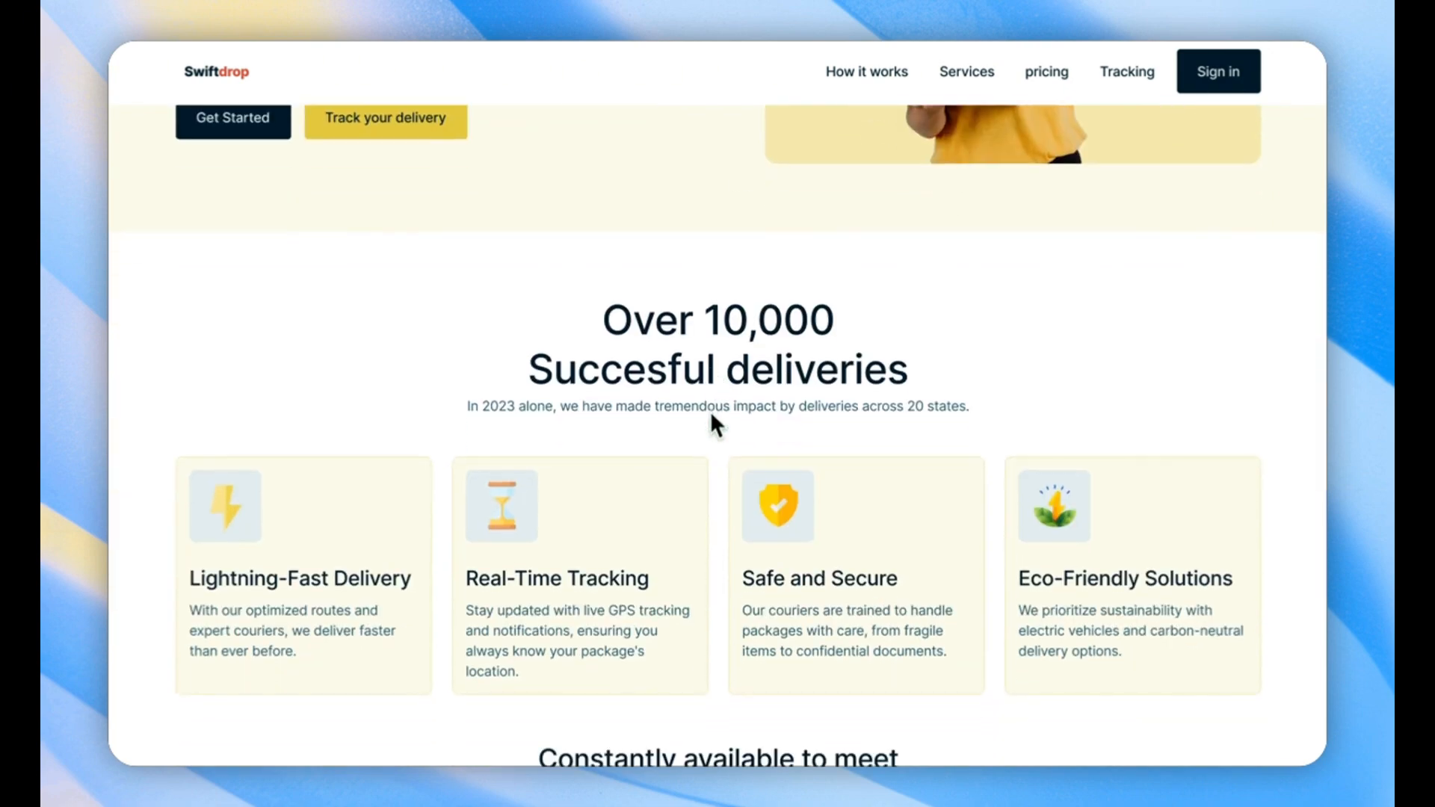
{"action": "scroll", "coordinate": [725, 432], "scroll_direction": "down", "scroll_amount": 2}
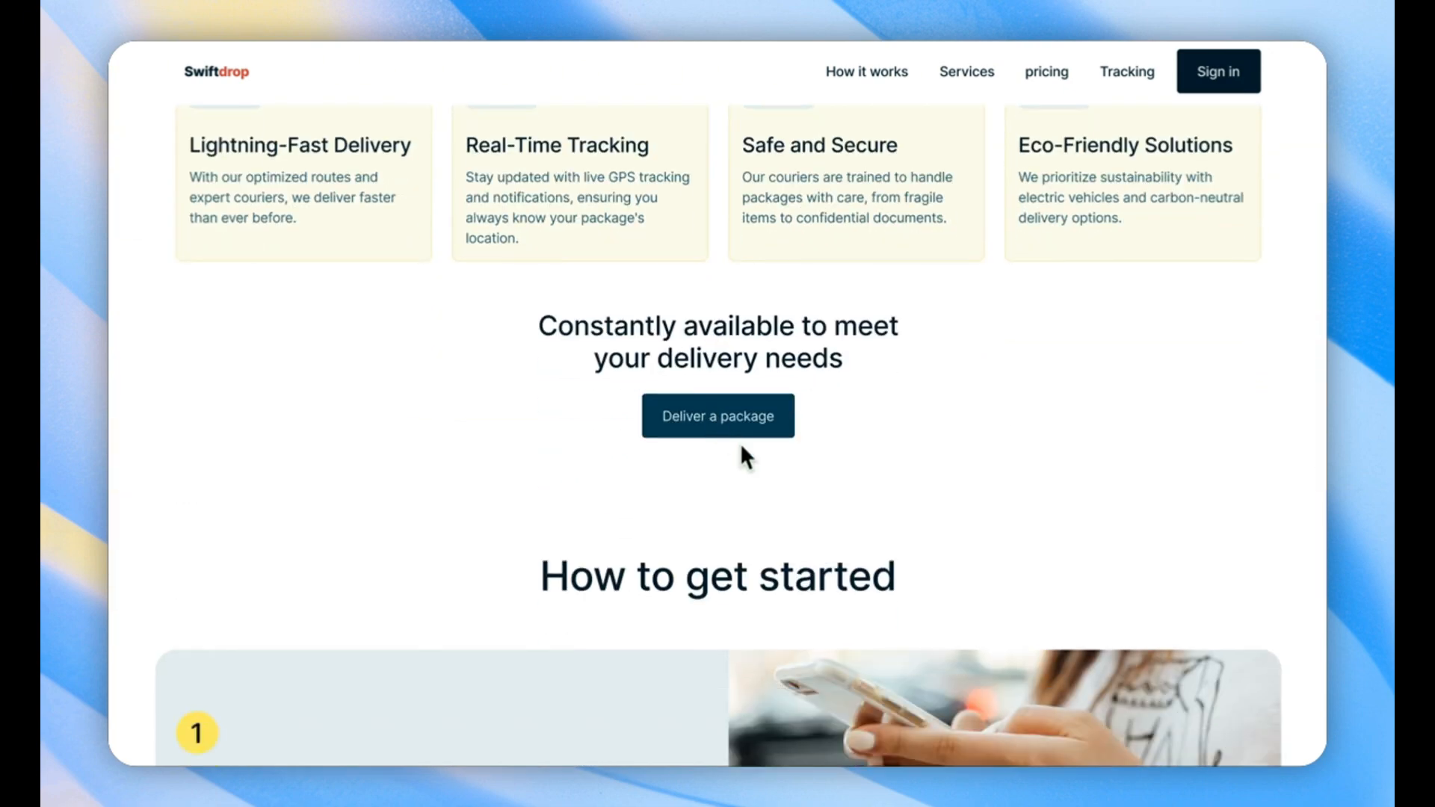
{"action": "scroll", "coordinate": [731, 458], "scroll_direction": "down", "scroll_amount": 11}
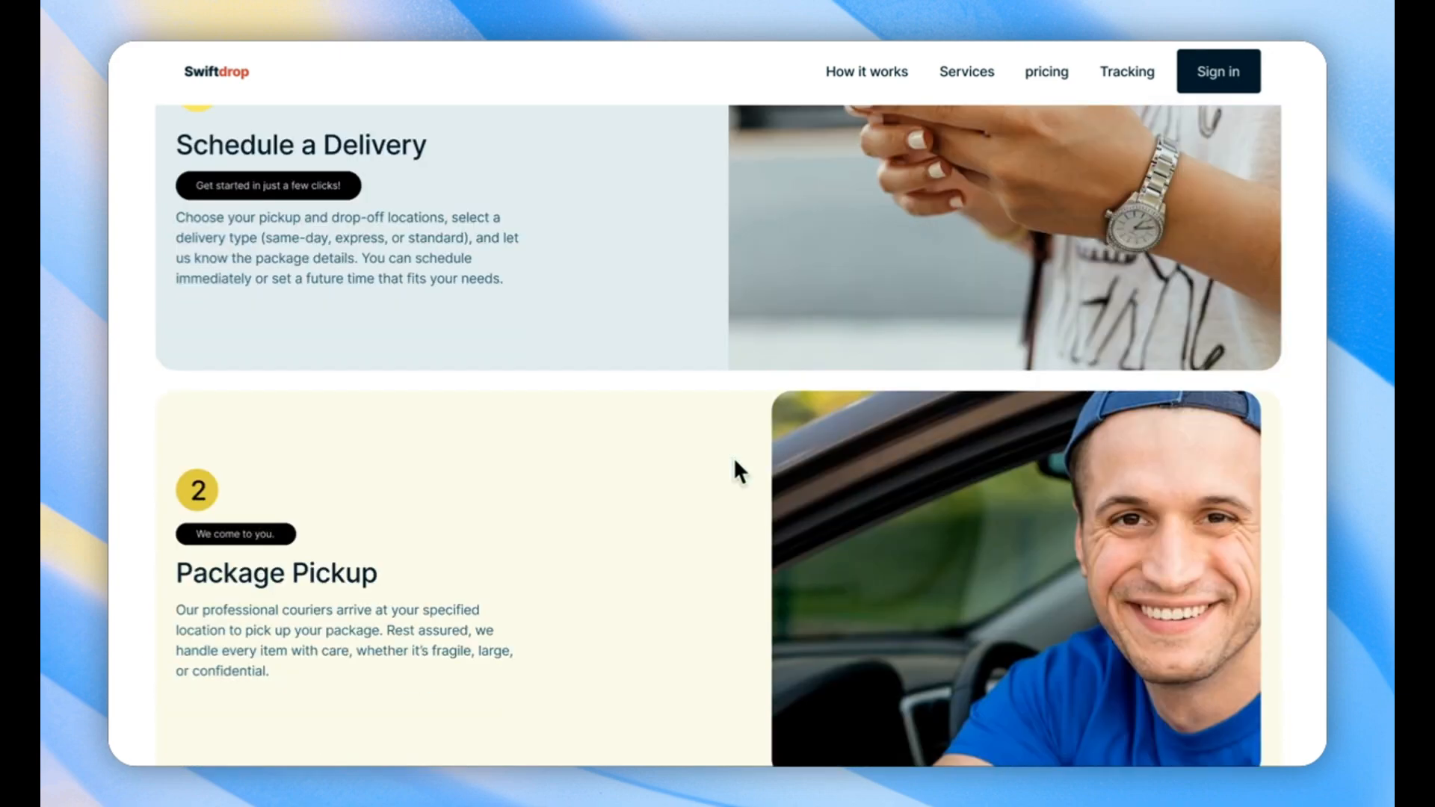